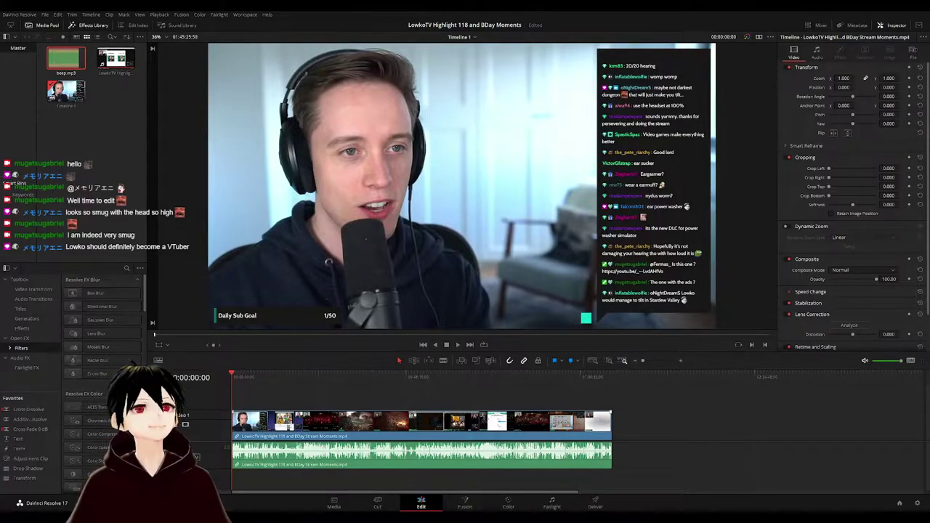
# - Play the timeline from the start to about 00:01:39 and review the footage and audio waveform for parts to cut
pyautogui.press('space')
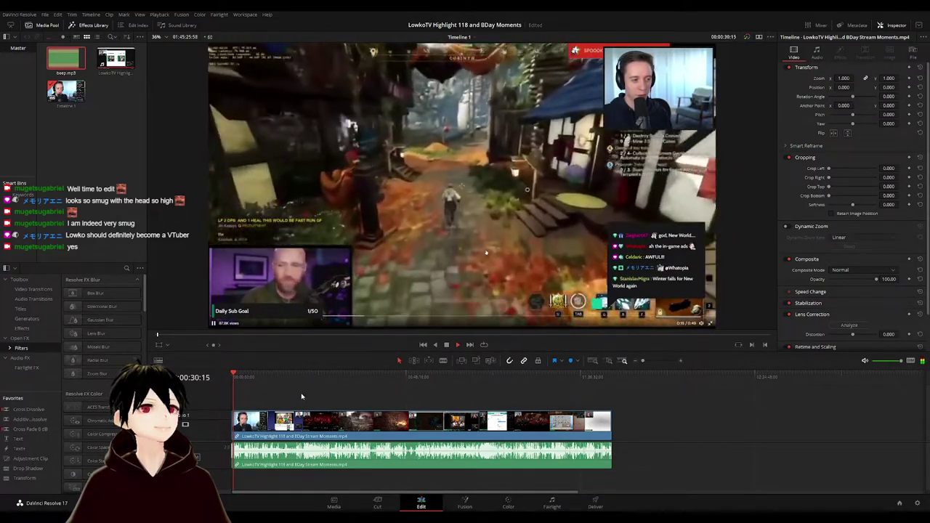
pyautogui.scroll(4, 301, 404)
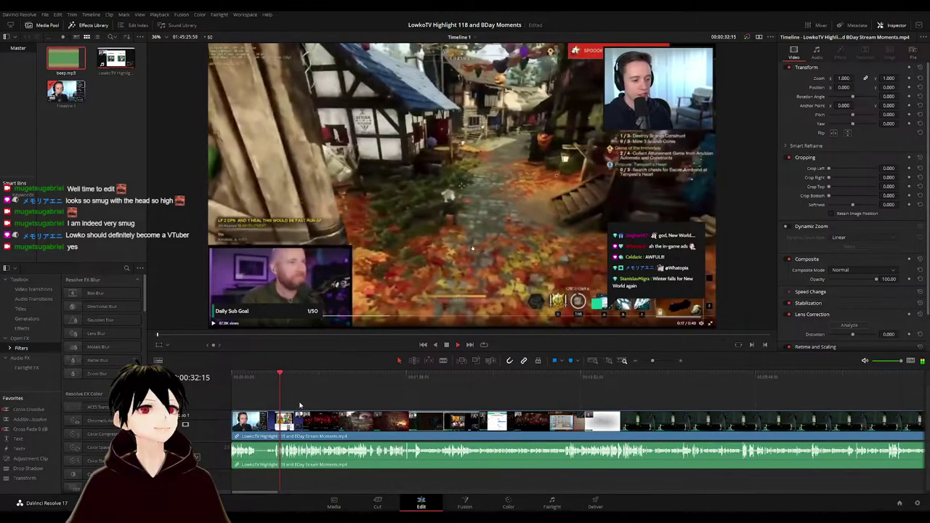
pyautogui.scroll(1, 377, 406)
pyautogui.hscroll(2, 377, 403)
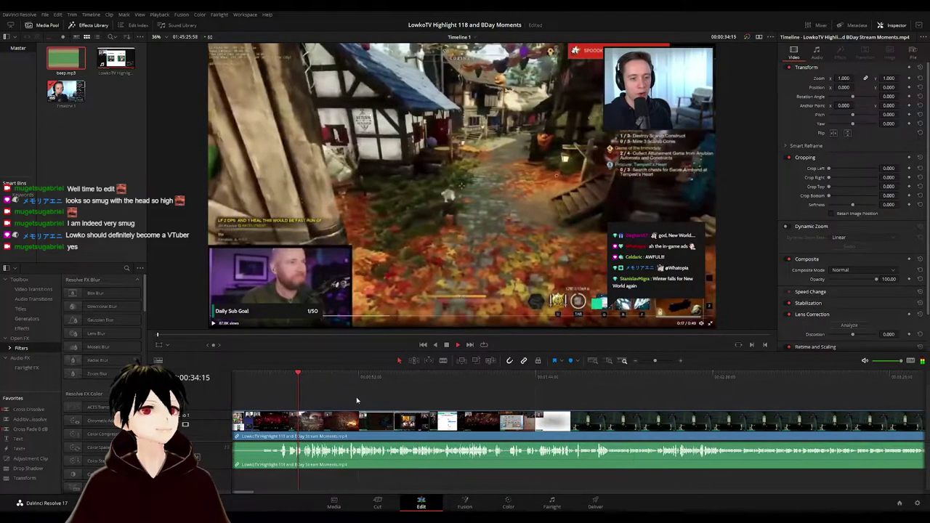
pyautogui.moveTo(375, 400); pyautogui.dragTo(366, 399)
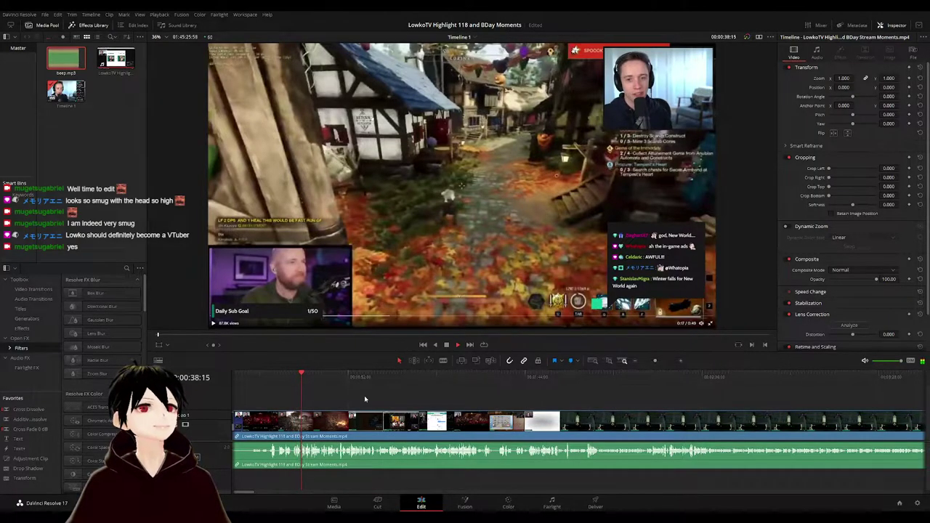
pyautogui.scroll(2, 506, 408)
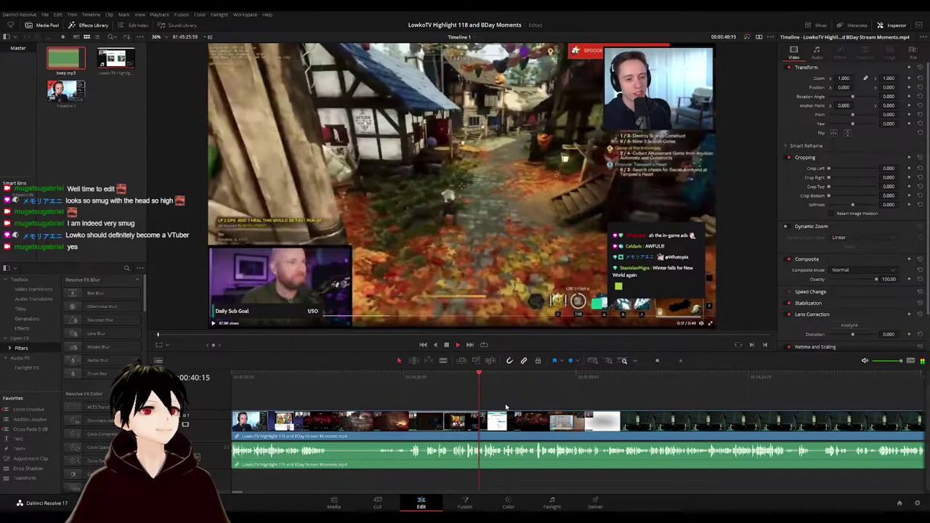
pyautogui.hscroll(5, 466, 394)
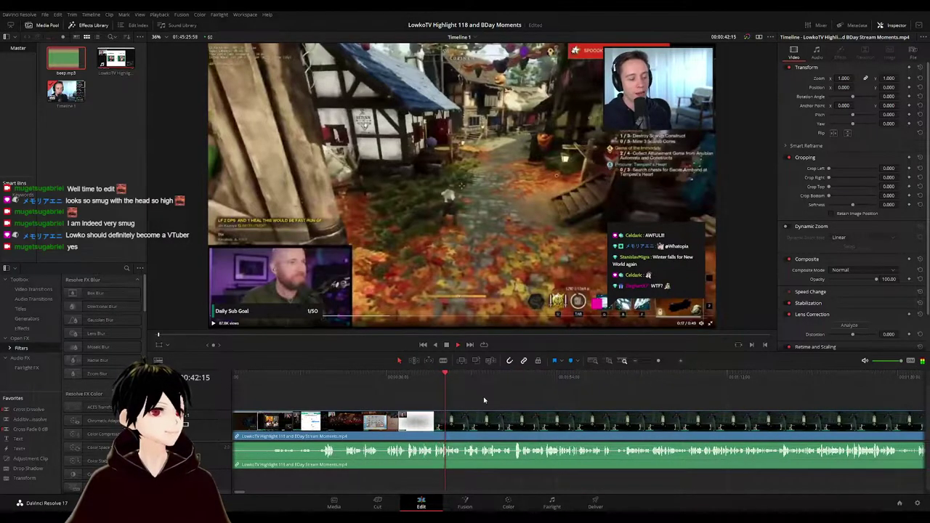
pyautogui.hscroll(1, 440, 393)
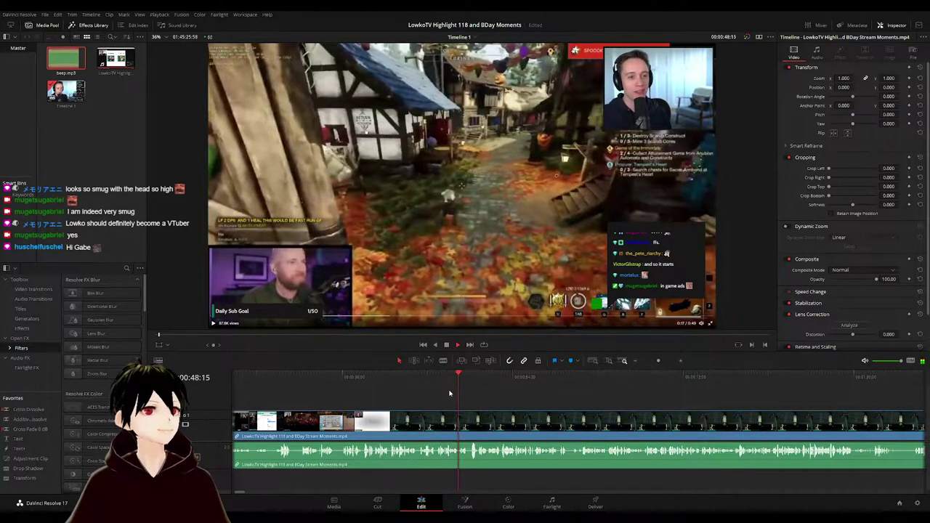
pyautogui.hscroll(1, 450, 391)
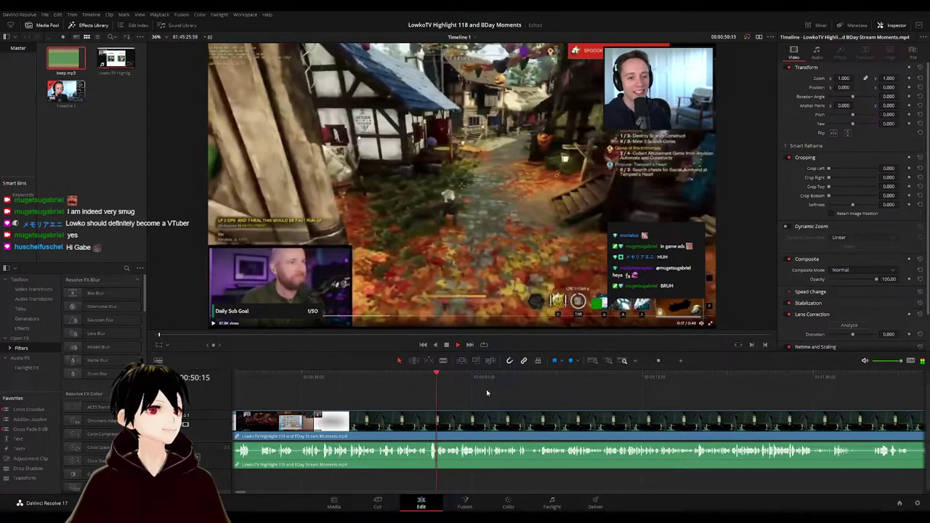
pyautogui.moveTo(487, 392); pyautogui.dragTo(440, 385)
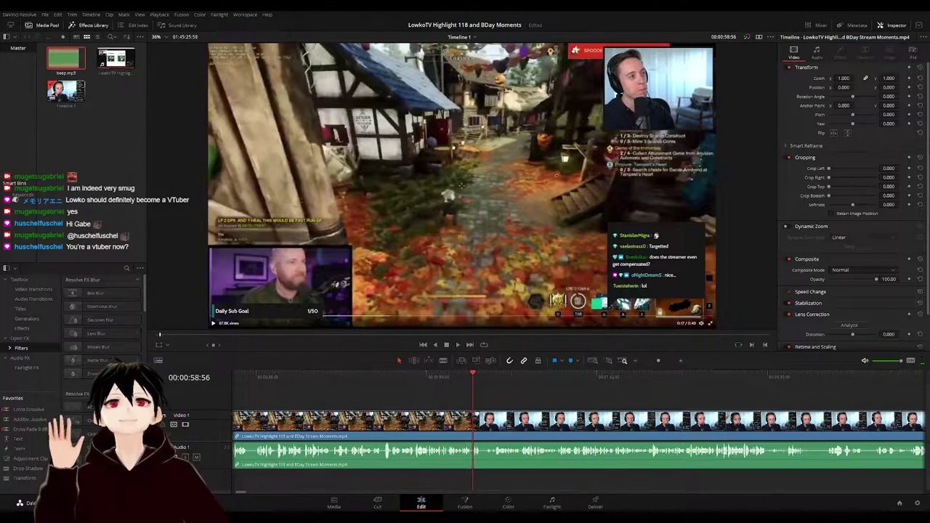
pyautogui.press('space')
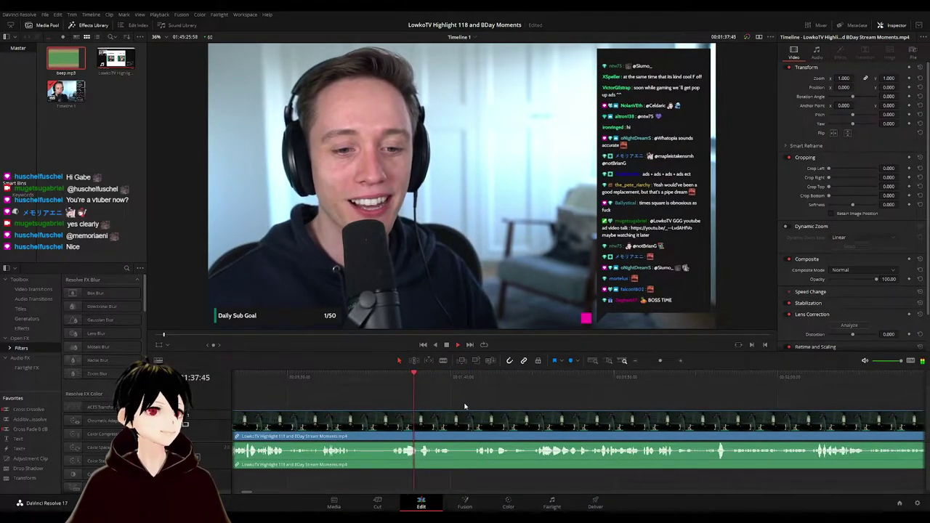
pyautogui.moveTo(472, 408); pyautogui.dragTo(442, 406)
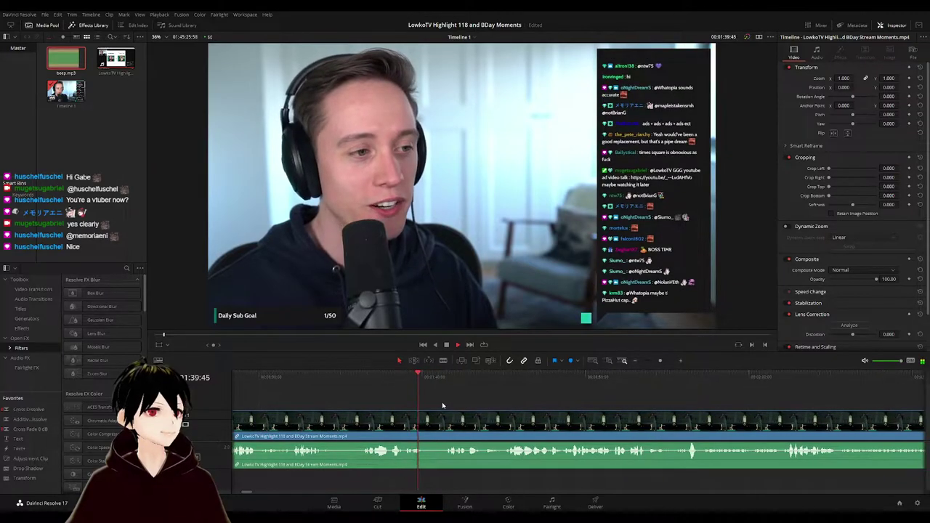
pyautogui.press('space')
pyautogui.press('b')
pyautogui.hotkey('ctrl', 'b')
pyautogui.press('space')
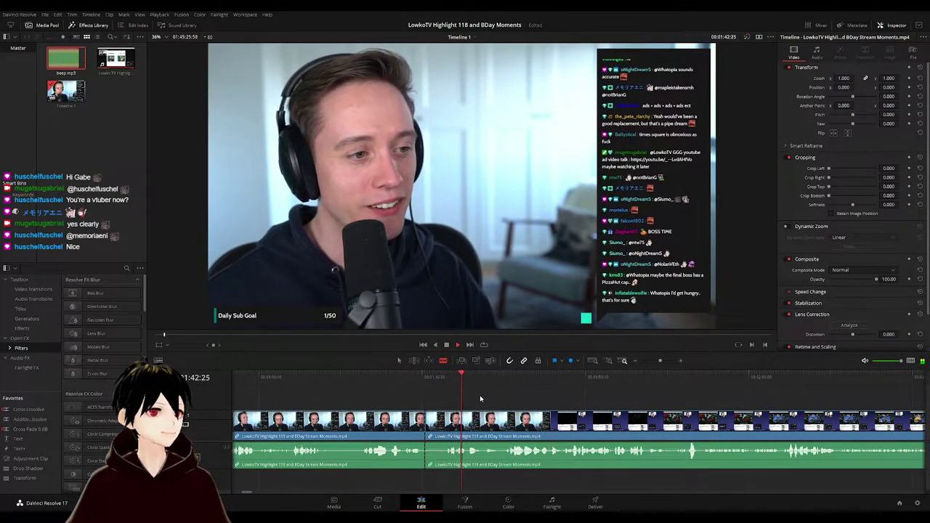
pyautogui.hotkey('ctrl', 'z')
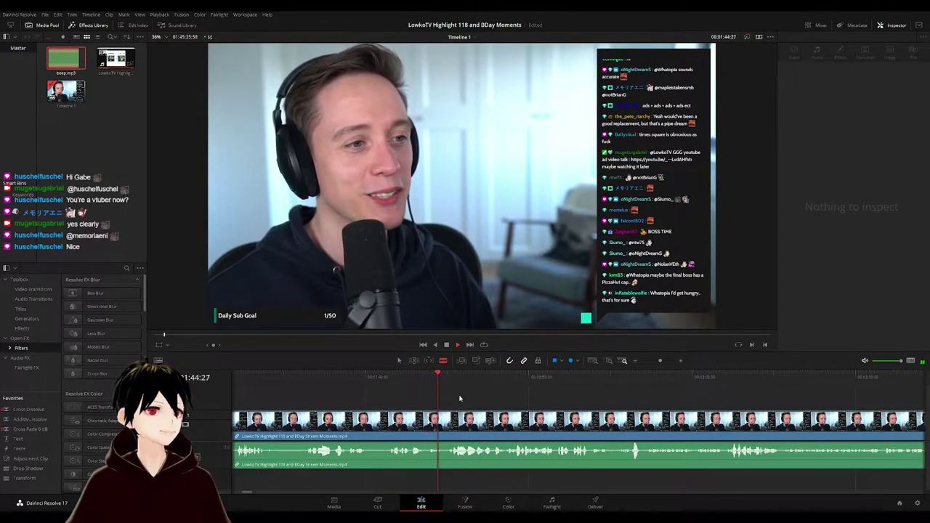
# - Cut out the short quiet stretch starting at 00:01:44:48 from both video and audio, closing the gap
pyautogui.moveTo(497, 399); pyautogui.dragTo(471, 396)
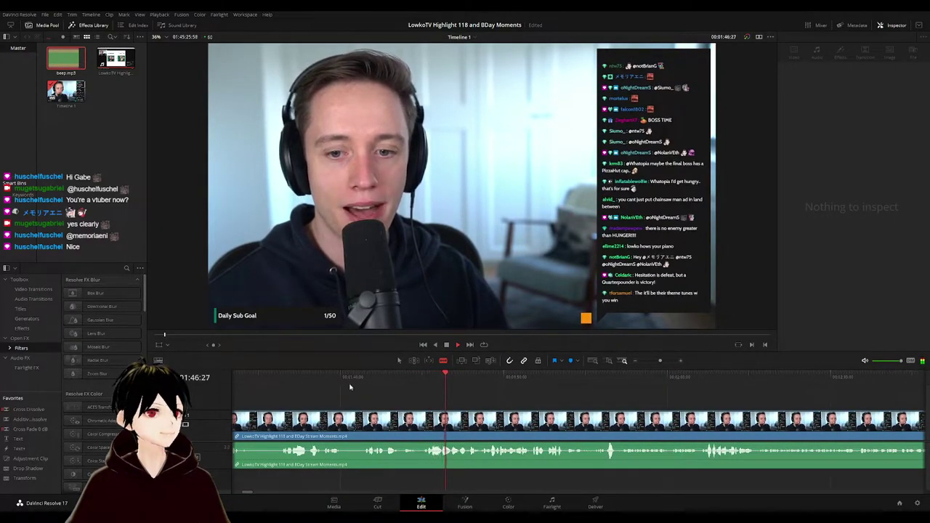
pyautogui.press('space')
pyautogui.moveTo(412, 377); pyautogui.dragTo(420, 386)
pyautogui.scroll(3, 425, 407)
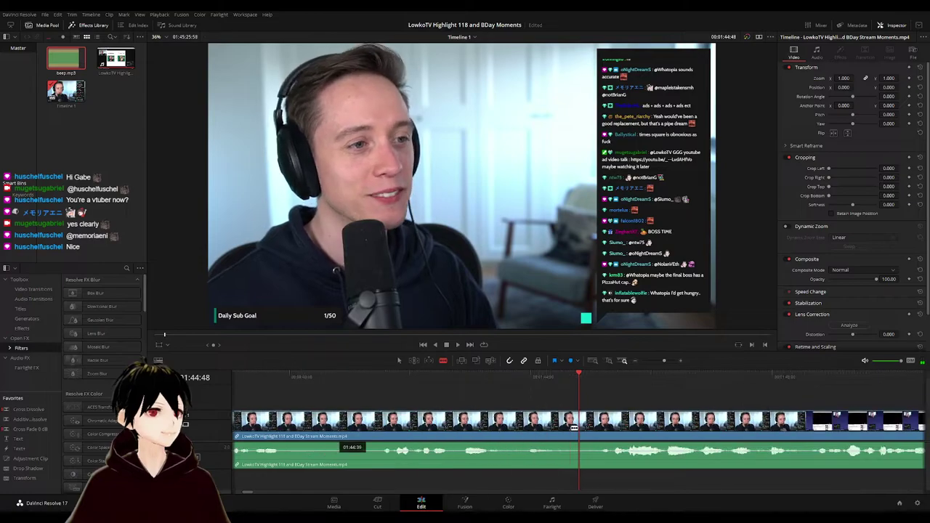
pyautogui.click(582, 427)
pyautogui.click(595, 426)
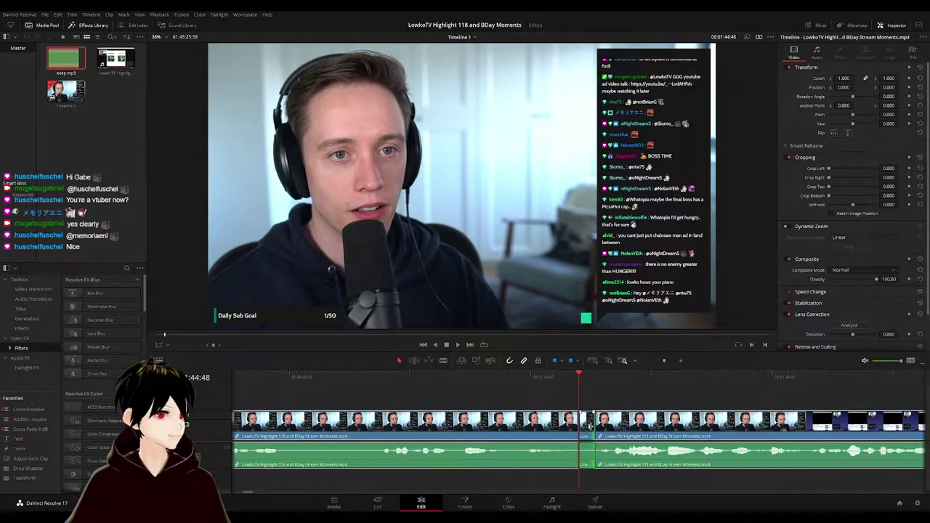
pyautogui.press('a')
pyautogui.click(586, 427)
pyautogui.press('Delete')
# - Play on from the cut at 00:01:44:48 to about 00:03:15 and review the footage and waveform for further parts to cut
pyautogui.press('space')
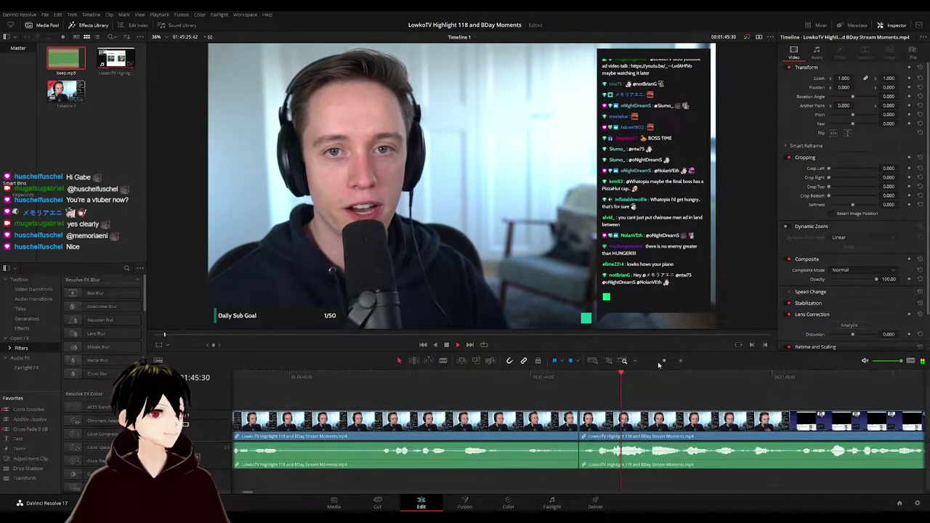
pyautogui.moveTo(664, 361); pyautogui.dragTo(651, 363)
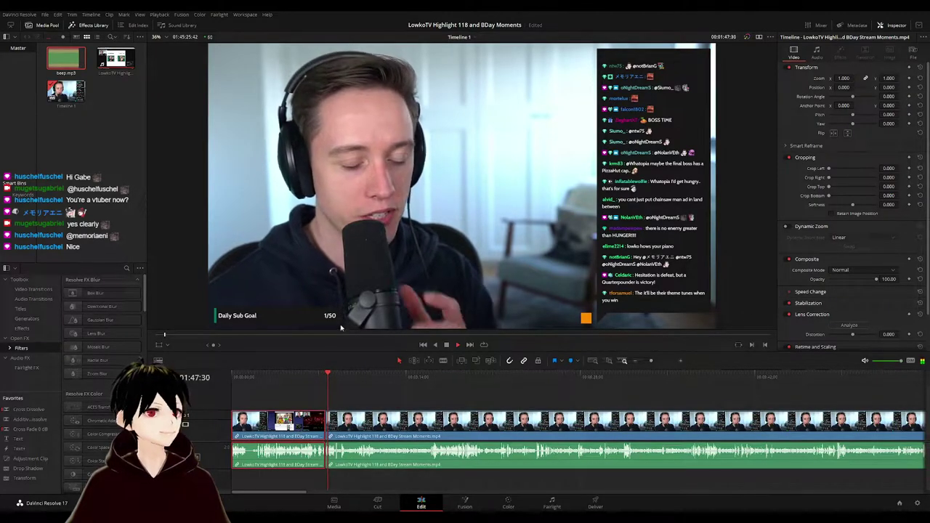
pyautogui.click(388, 403)
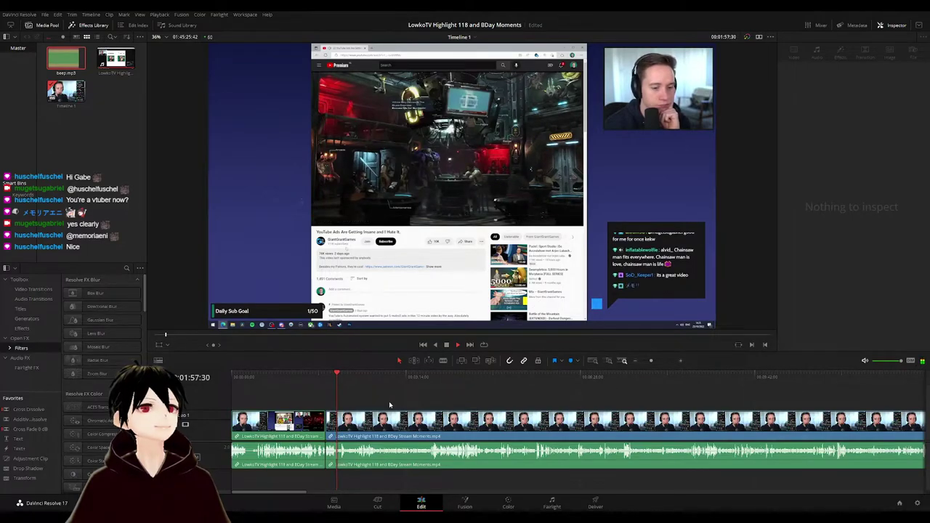
pyautogui.scroll(4, 388, 405)
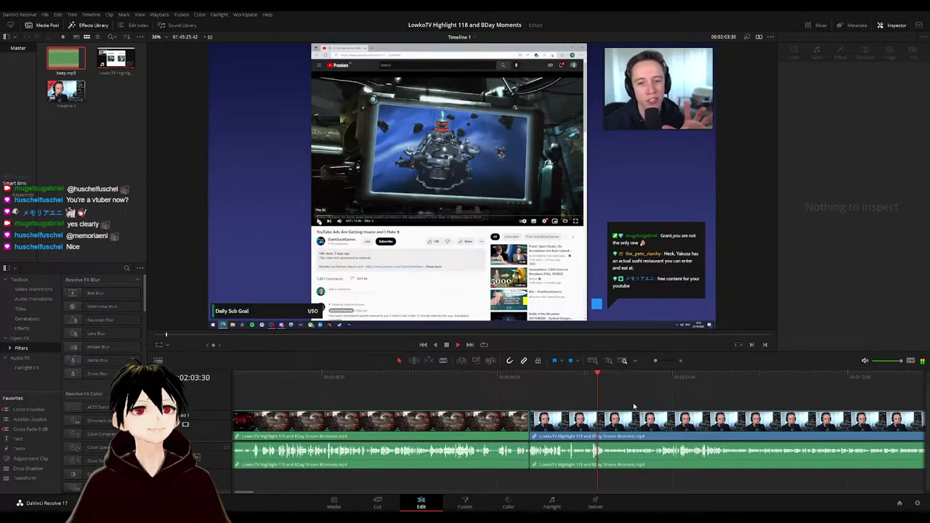
pyautogui.moveTo(653, 405); pyautogui.dragTo(514, 390)
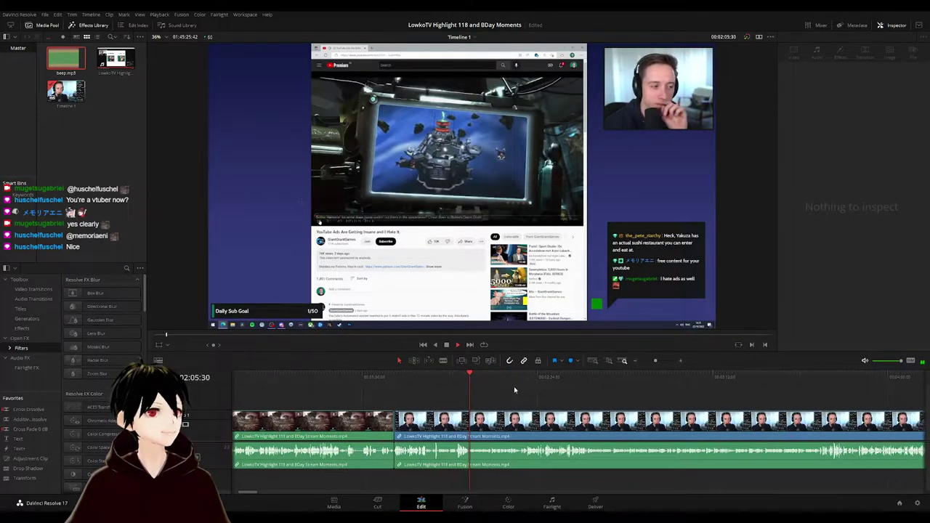
pyautogui.hscroll(3, 530, 394)
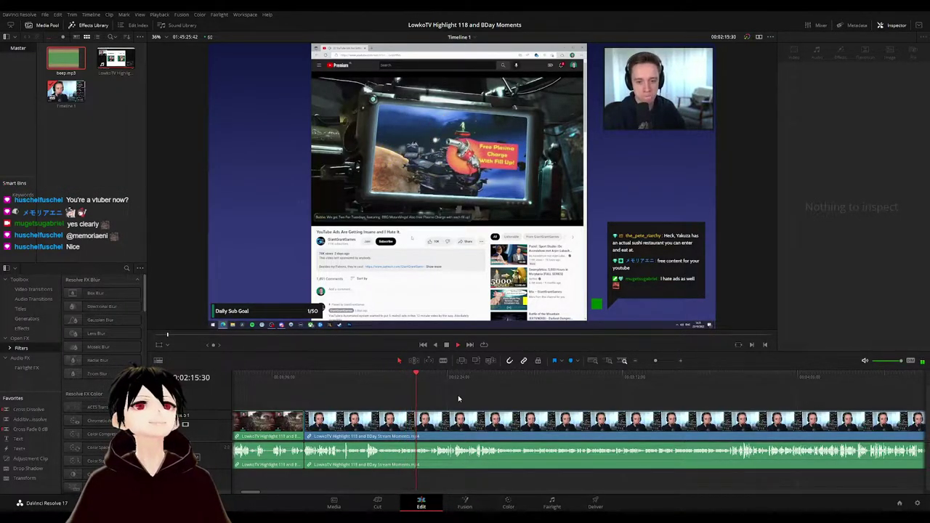
pyautogui.moveTo(500, 404); pyautogui.dragTo(444, 397)
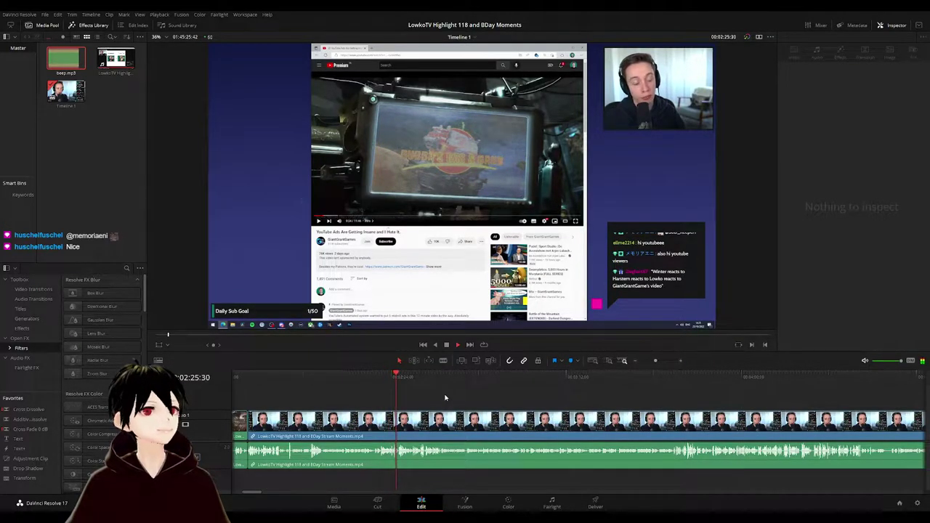
pyautogui.scroll(3, 454, 404)
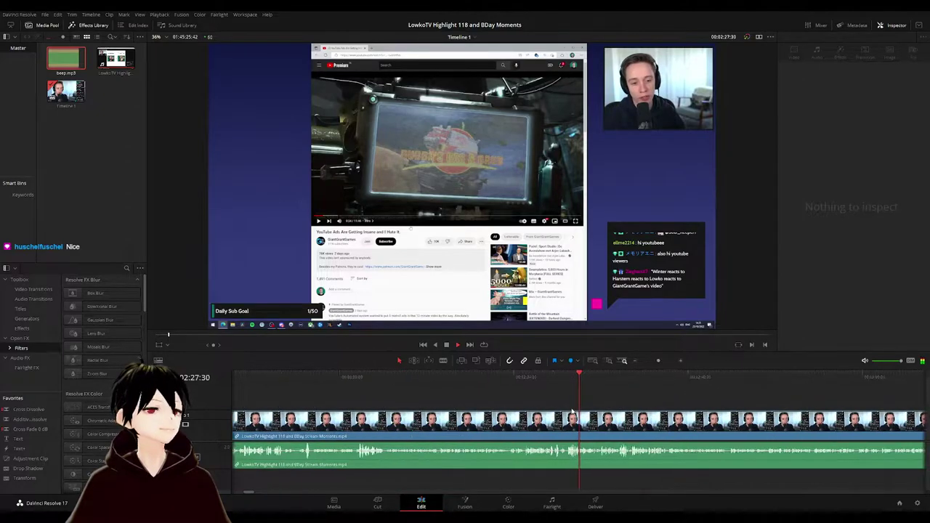
pyautogui.moveTo(600, 405); pyautogui.dragTo(539, 401)
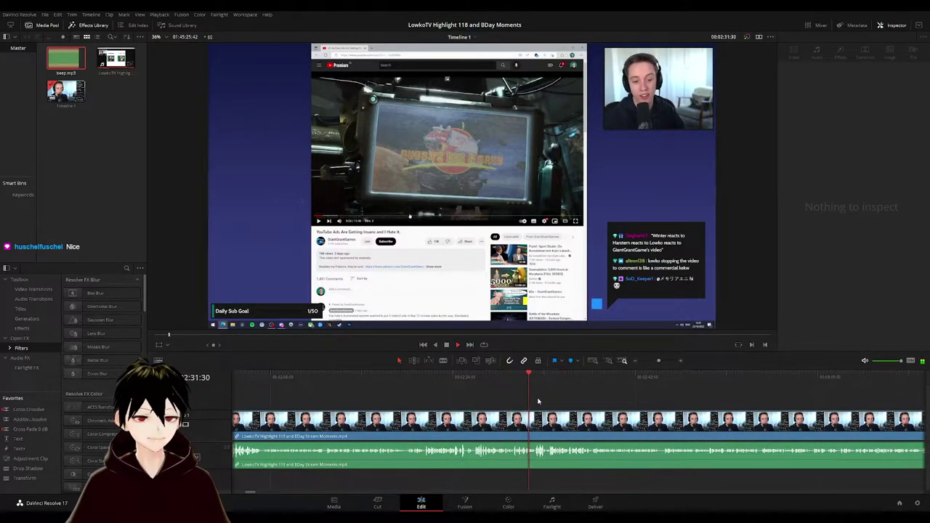
pyautogui.hscroll(2, 520, 402)
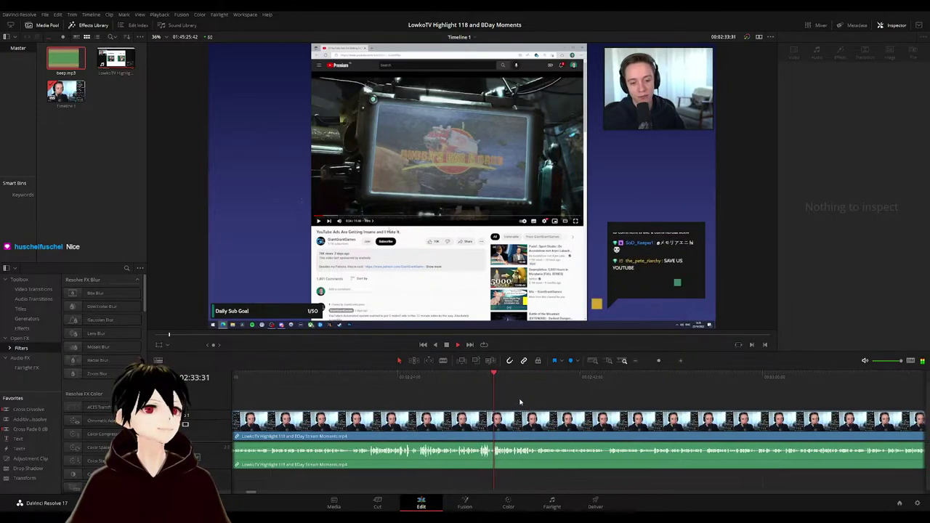
pyautogui.hscroll(2, 519, 401)
pyautogui.hscroll(2, 476, 393)
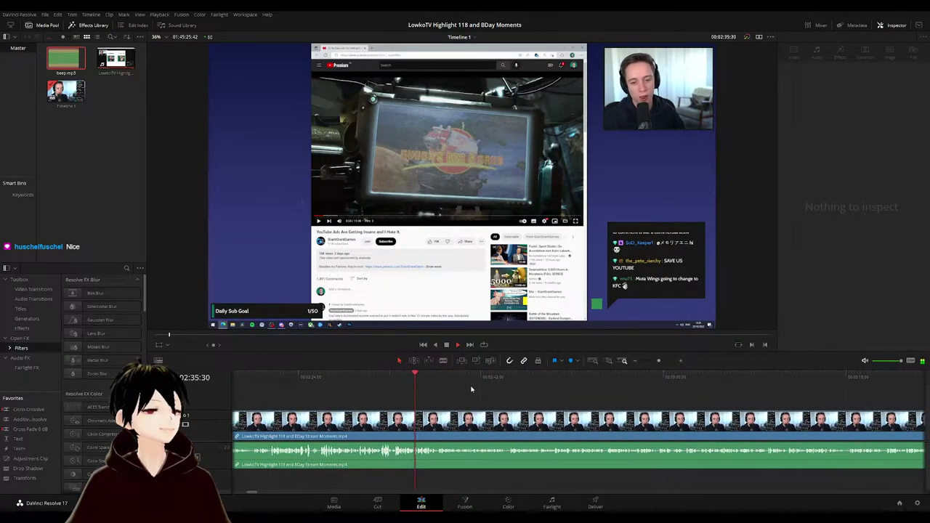
pyautogui.hscroll(1, 488, 396)
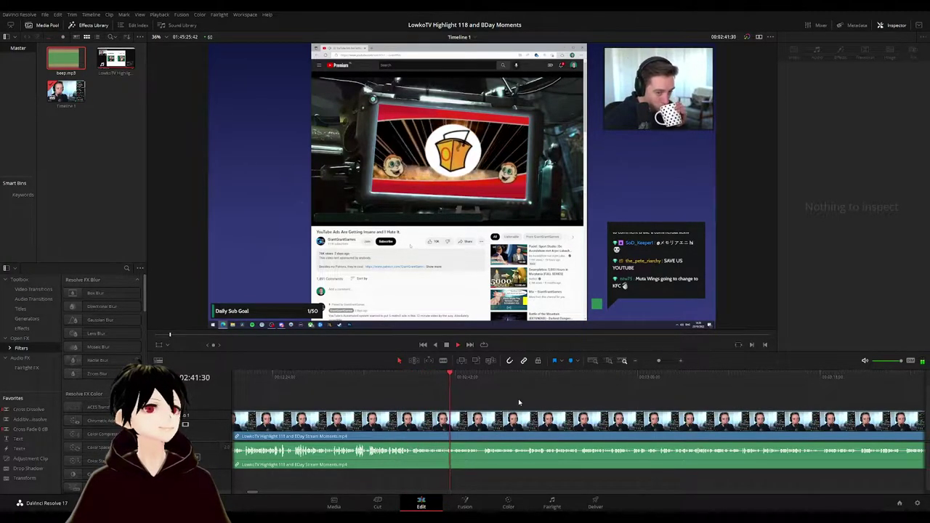
pyautogui.hscroll(3, 473, 396)
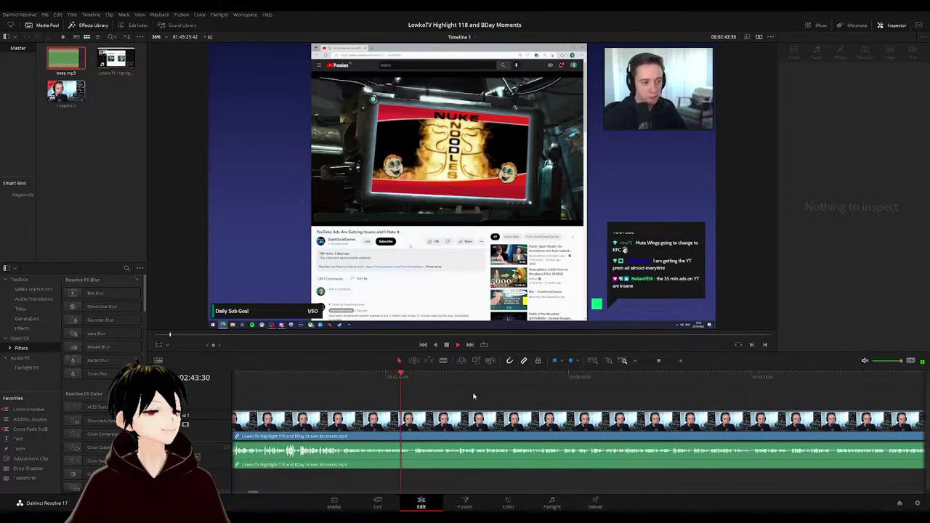
pyautogui.hscroll(4, 473, 396)
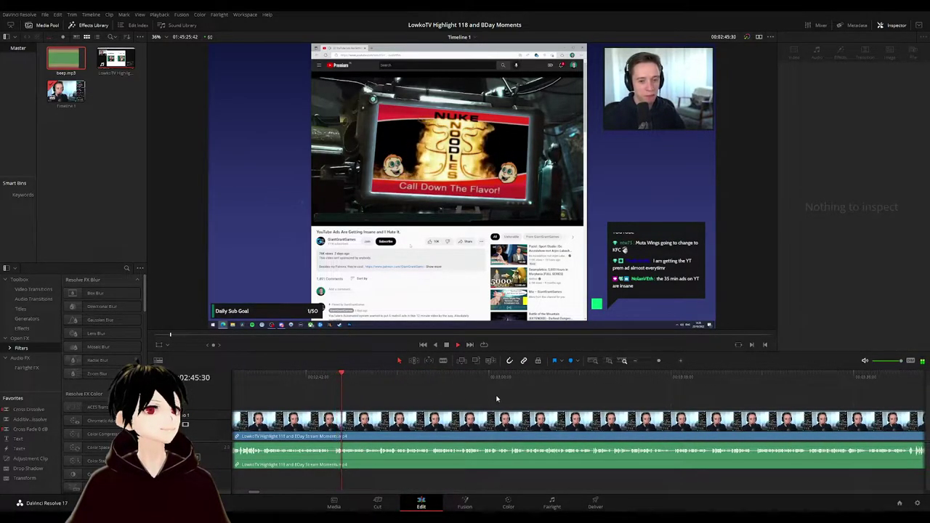
pyautogui.hscroll(4, 465, 396)
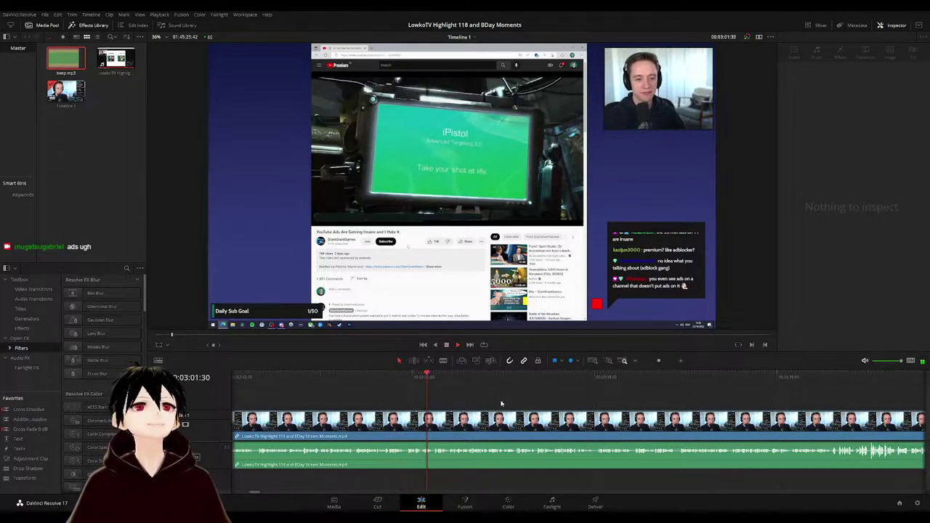
pyautogui.moveTo(501, 403); pyautogui.dragTo(408, 396)
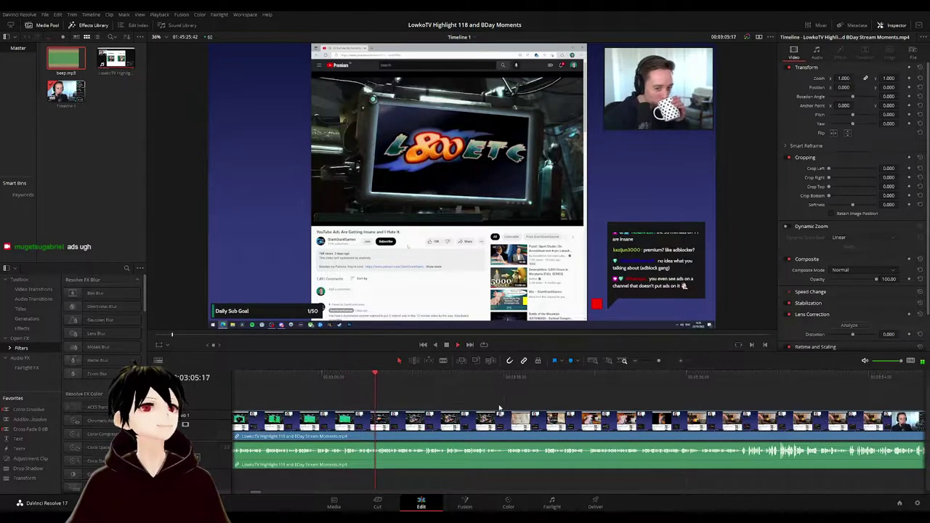
pyautogui.moveTo(503, 406); pyautogui.dragTo(483, 404)
pyautogui.scroll(-1, 480, 400)
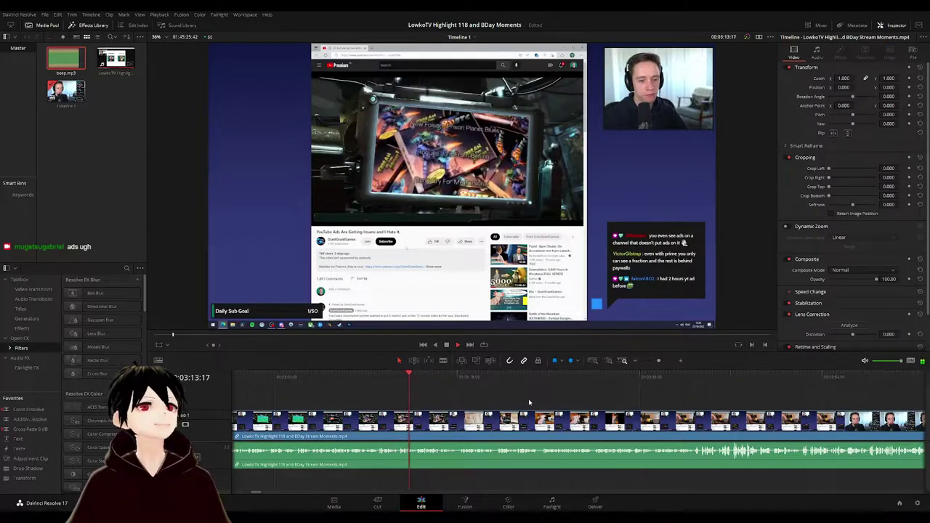
pyautogui.scroll(-3, 469, 398)
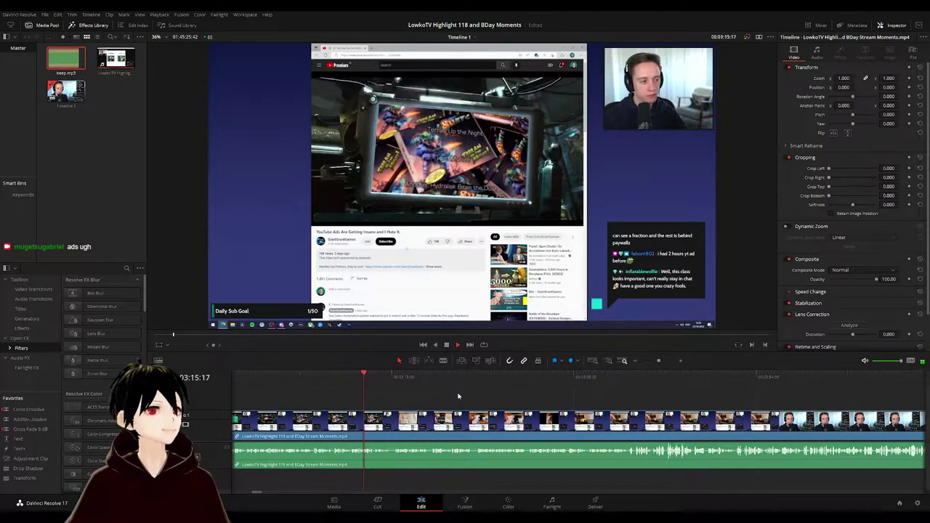
# - Play on from about 00:03:15 to 00:04:03 and review the footage and audio waveform for parts to cut
pyautogui.click(816, 51)
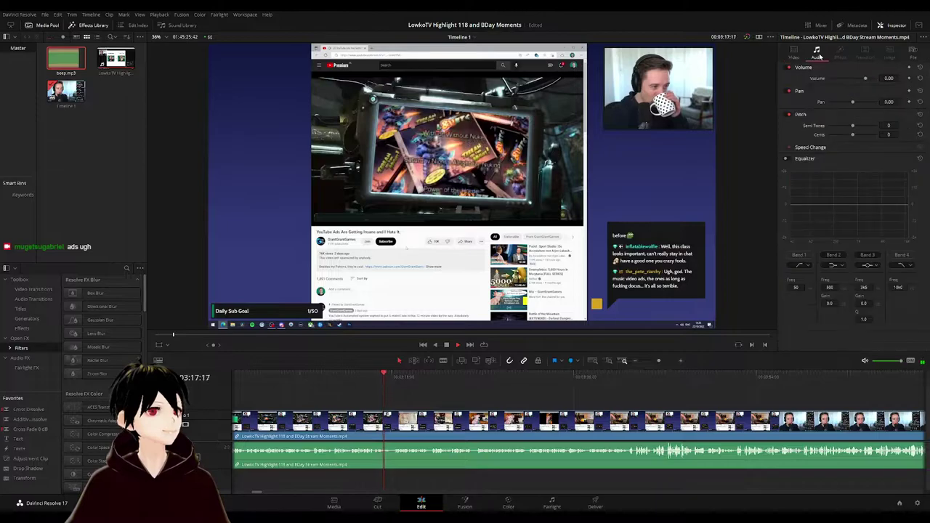
pyautogui.click(794, 52)
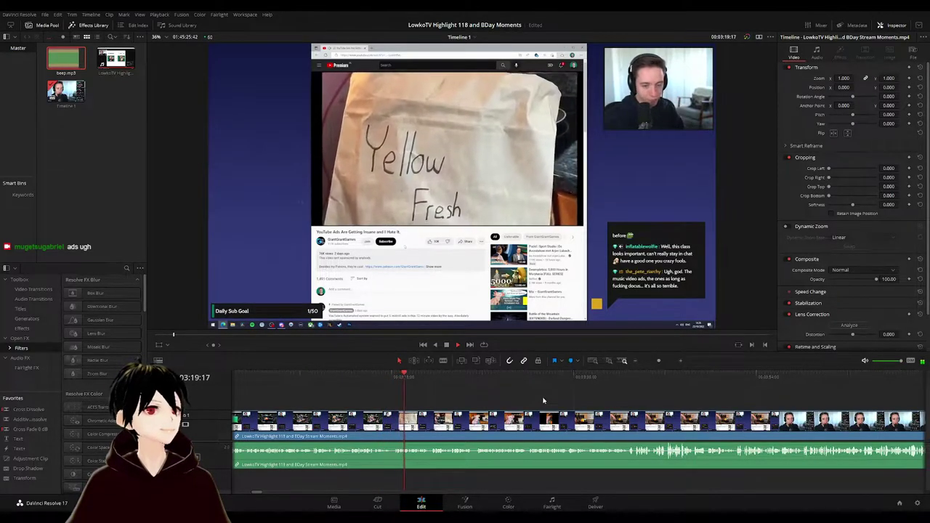
pyautogui.scroll(-3, 508, 401)
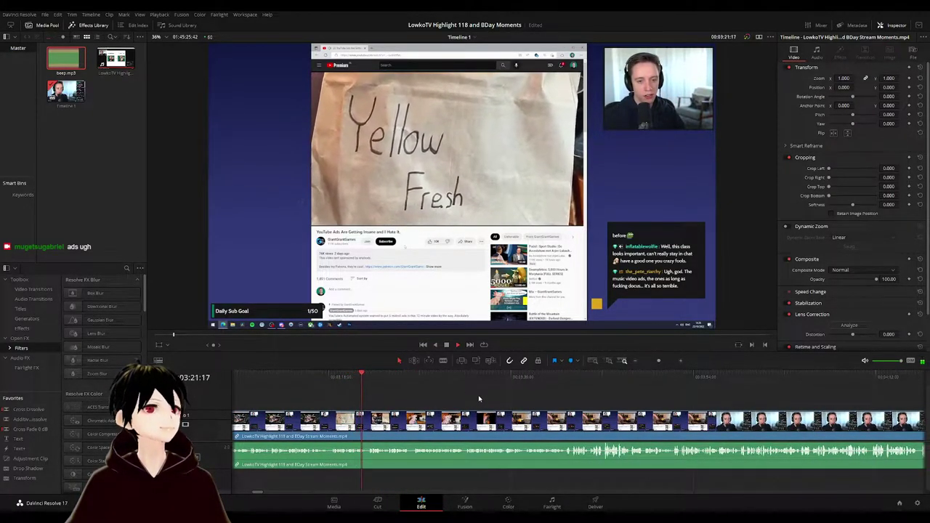
pyautogui.scroll(-2, 469, 399)
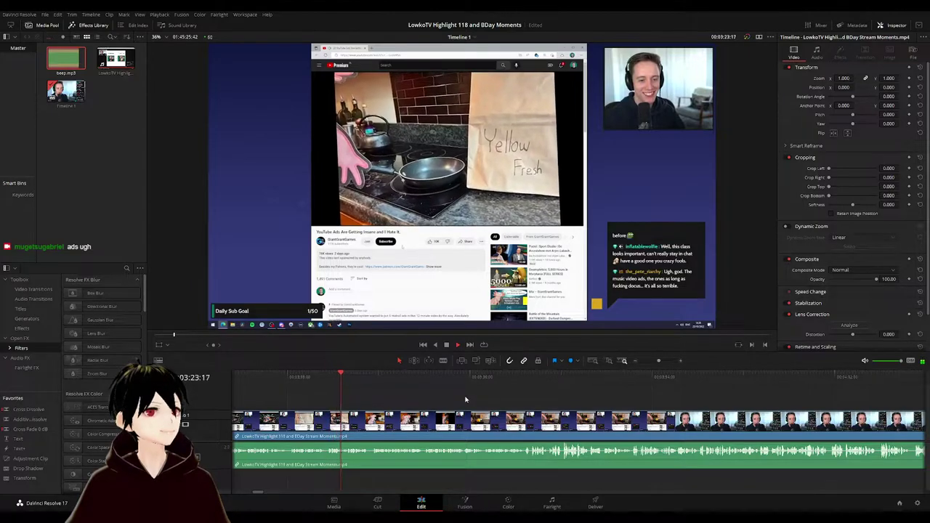
pyautogui.scroll(-2, 469, 398)
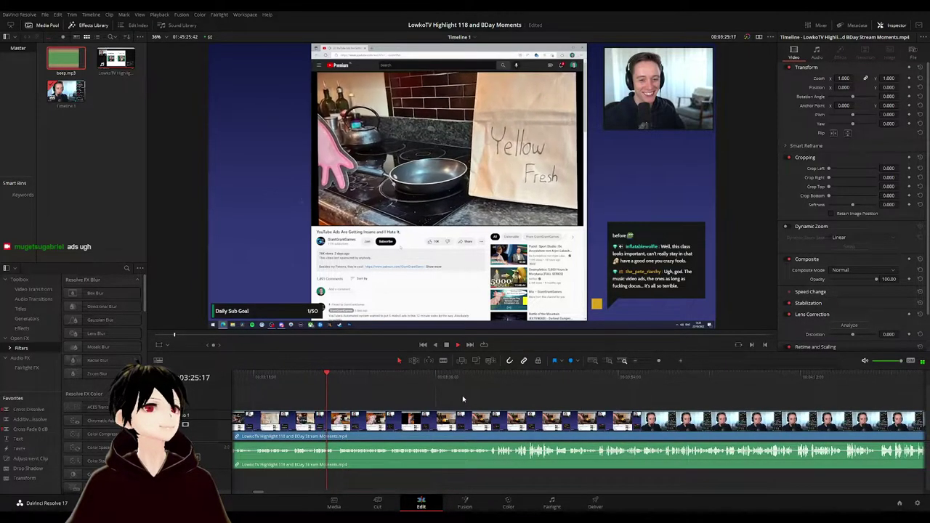
pyautogui.scroll(-2, 463, 397)
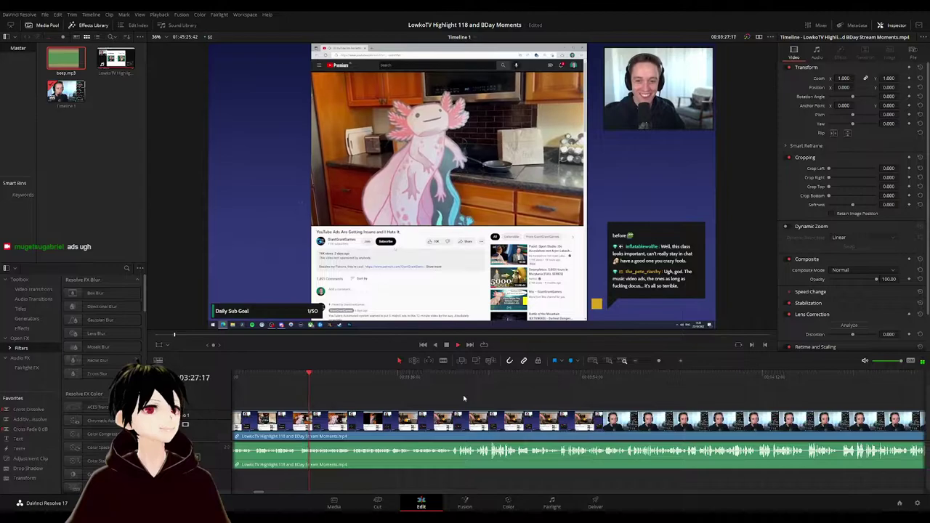
pyautogui.scroll(-1, 476, 399)
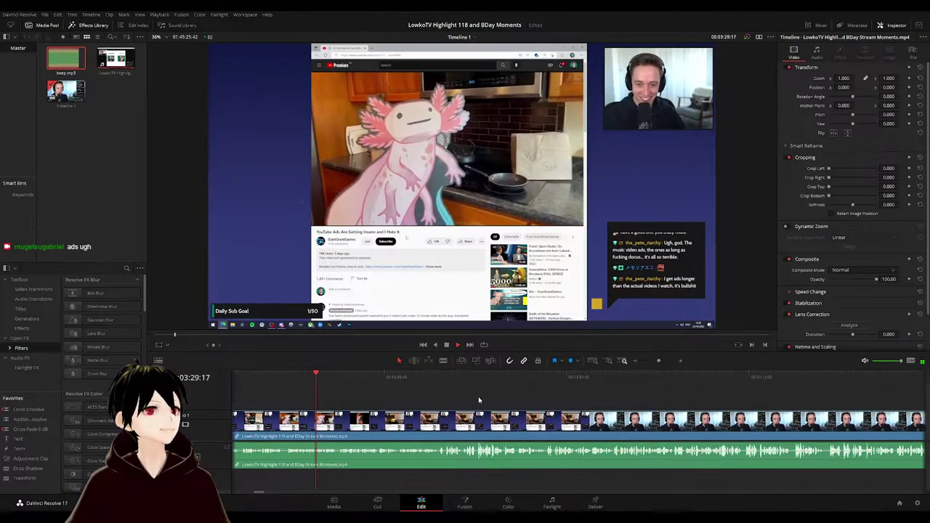
pyautogui.scroll(-1, 477, 400)
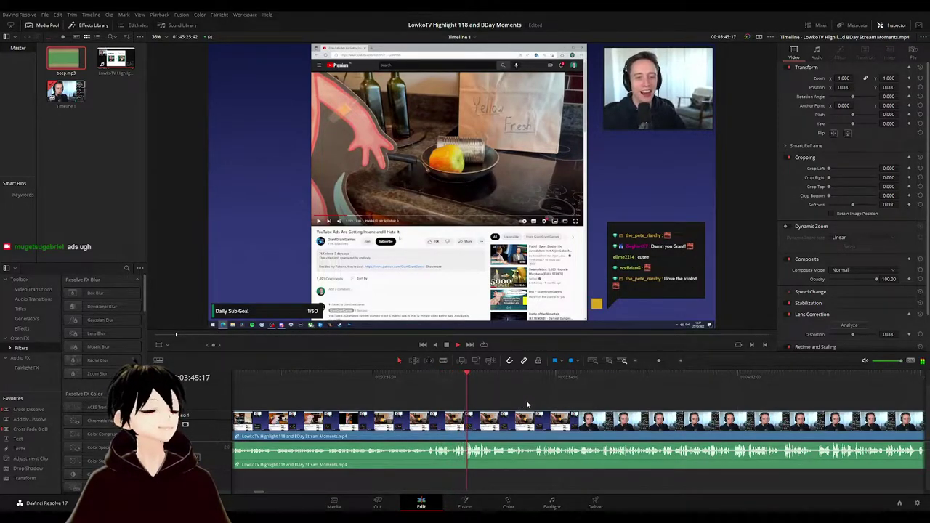
pyautogui.hscroll(5, 545, 407)
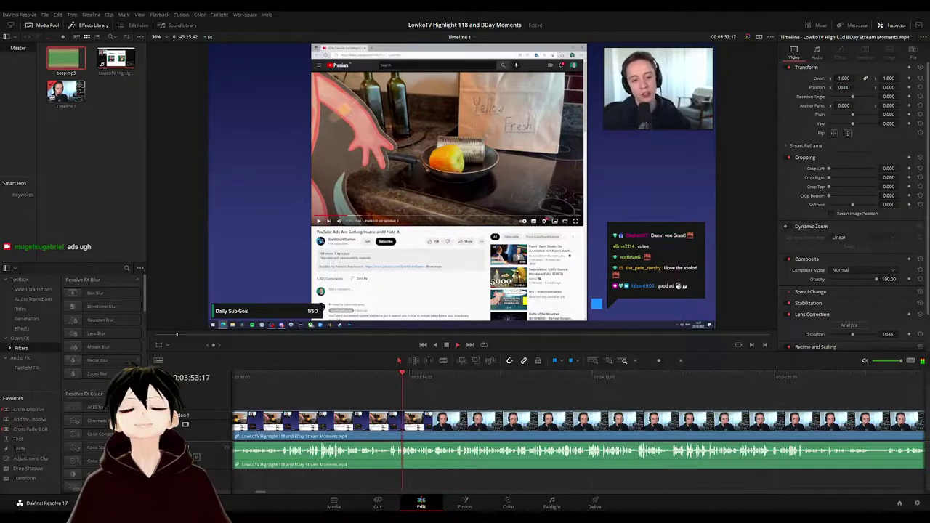
pyautogui.hscroll(1, 487, 399)
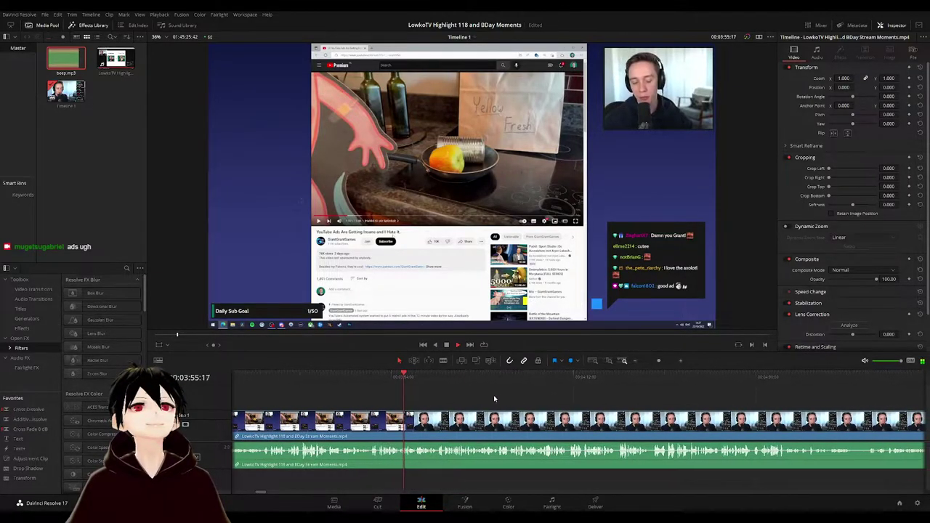
pyautogui.hscroll(2, 508, 398)
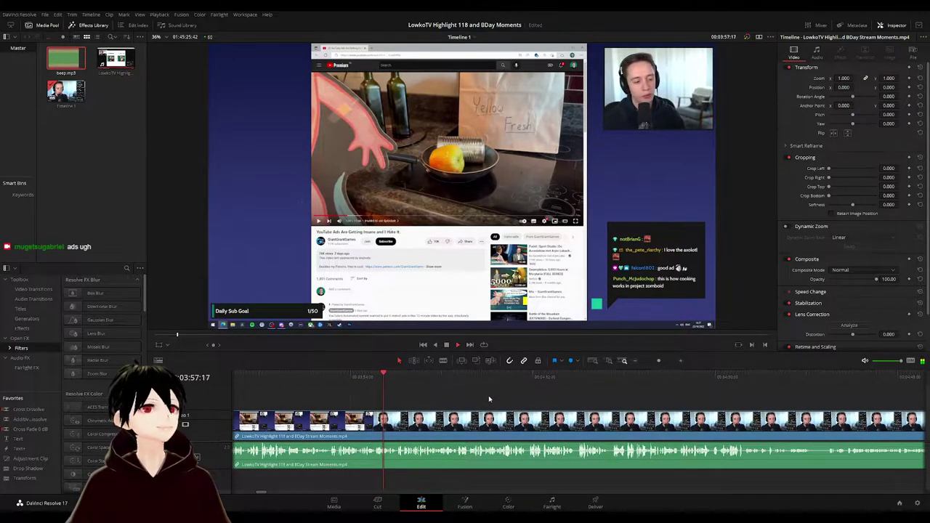
pyautogui.hscroll(1, 488, 400)
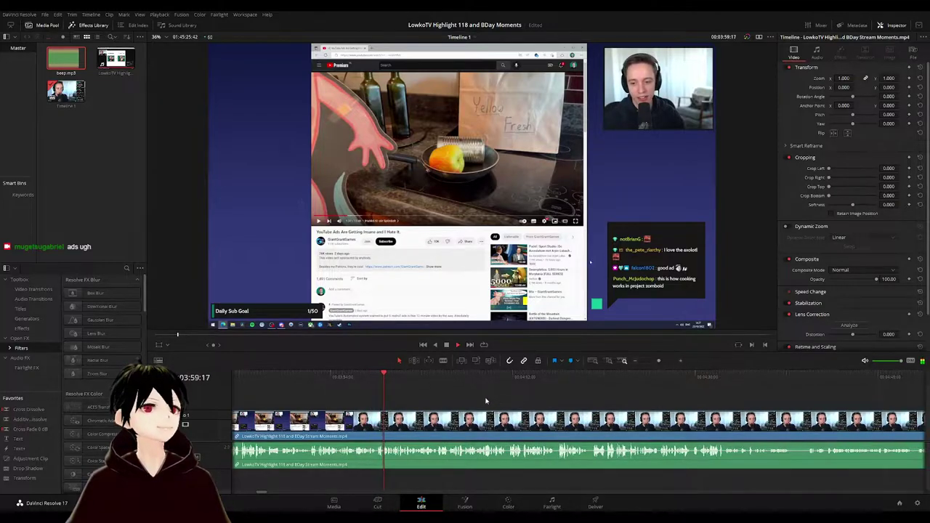
pyautogui.hscroll(2, 457, 395)
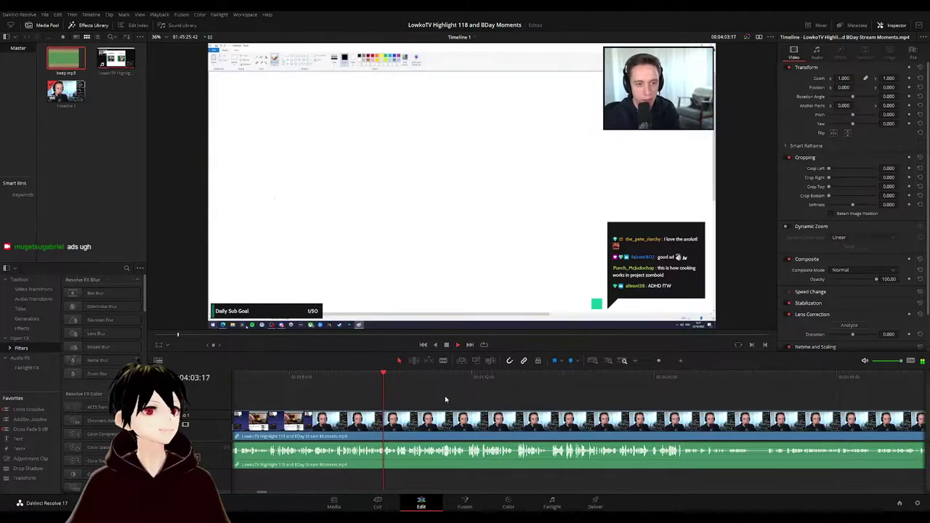
# - Review the drawing segment and following footage from about 00:04:03 to 00:05:08, checking the enlarged waveform for pauses
pyautogui.scroll(3, 446, 399)
pyautogui.moveTo(607, 400); pyautogui.dragTo(443, 386)
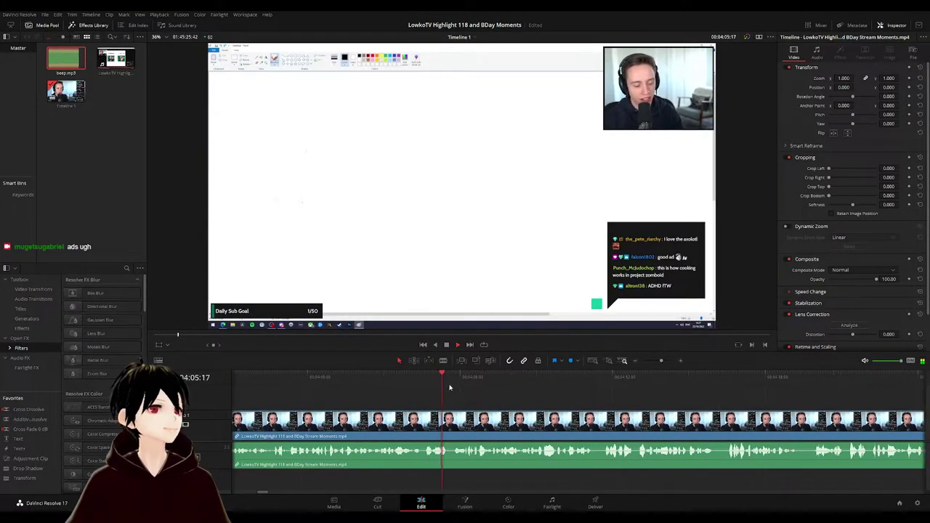
pyautogui.hscroll(3, 494, 389)
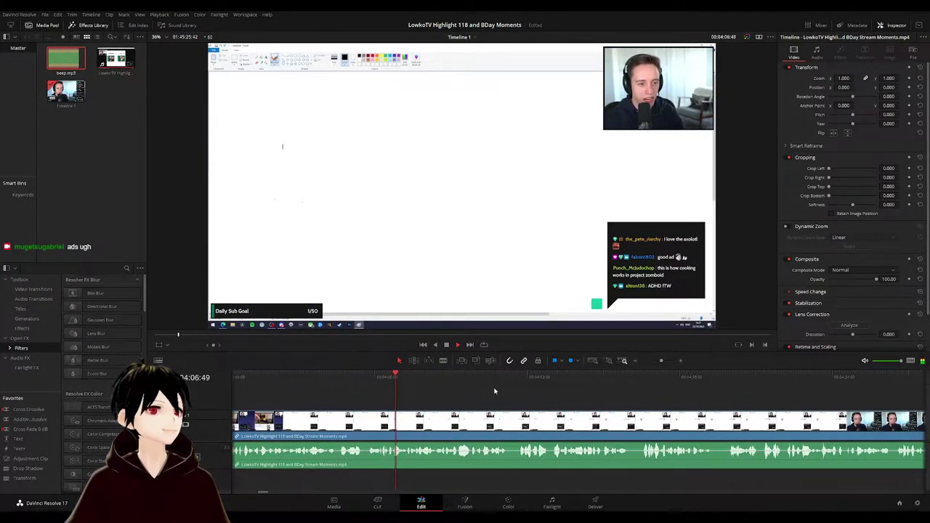
pyautogui.hscroll(2, 551, 397)
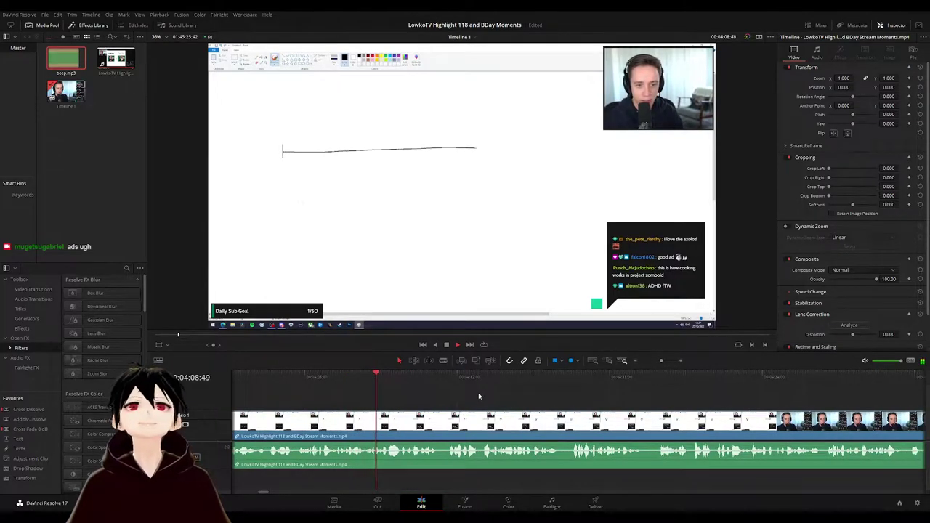
pyautogui.hscroll(2, 509, 396)
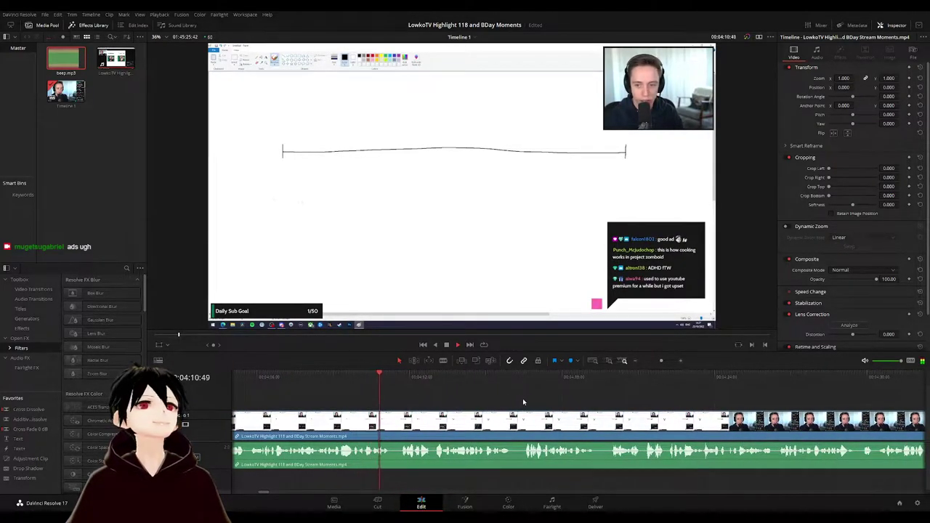
pyautogui.hscroll(1, 523, 398)
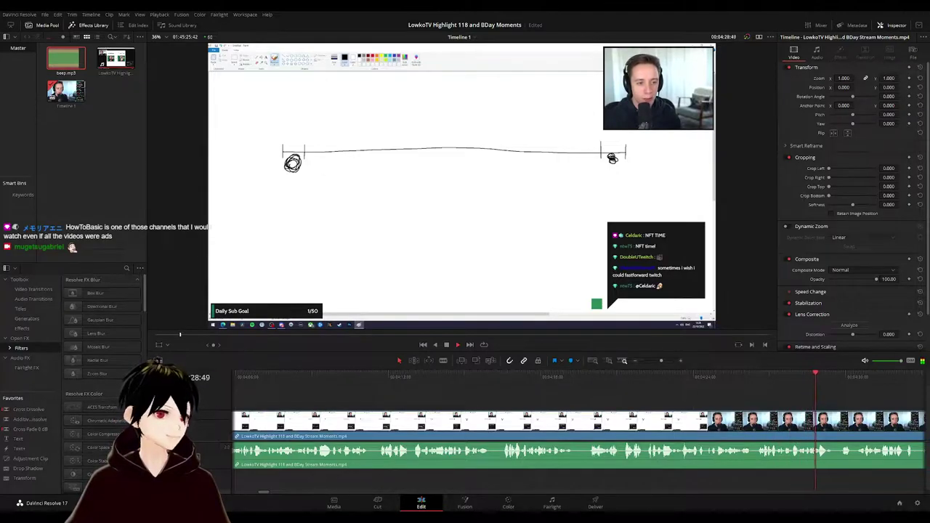
pyautogui.hscroll(4, 579, 396)
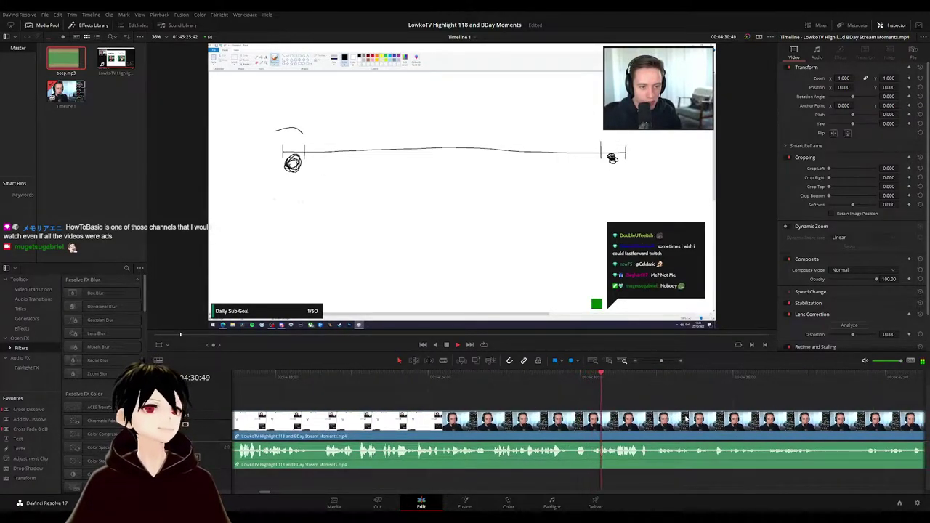
pyautogui.hscroll(2, 580, 403)
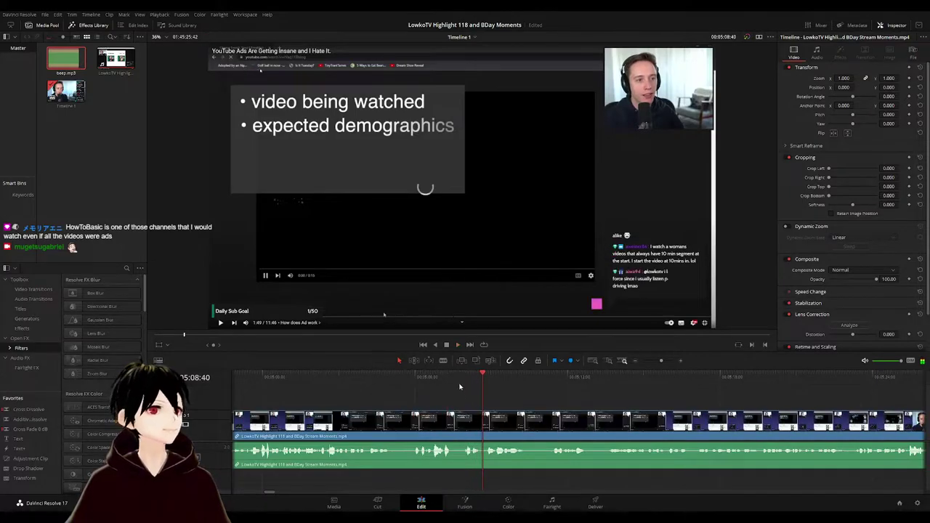
# - Place an Adjustment Clip above the stream footage, starting at 00:05:05:25
pyautogui.click(418, 379)
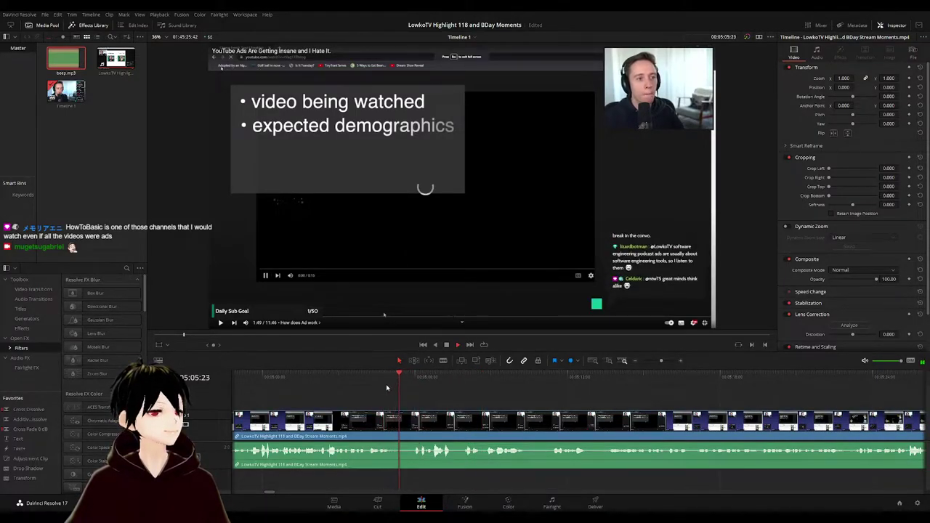
pyautogui.moveTo(34, 465); pyautogui.dragTo(398, 407)
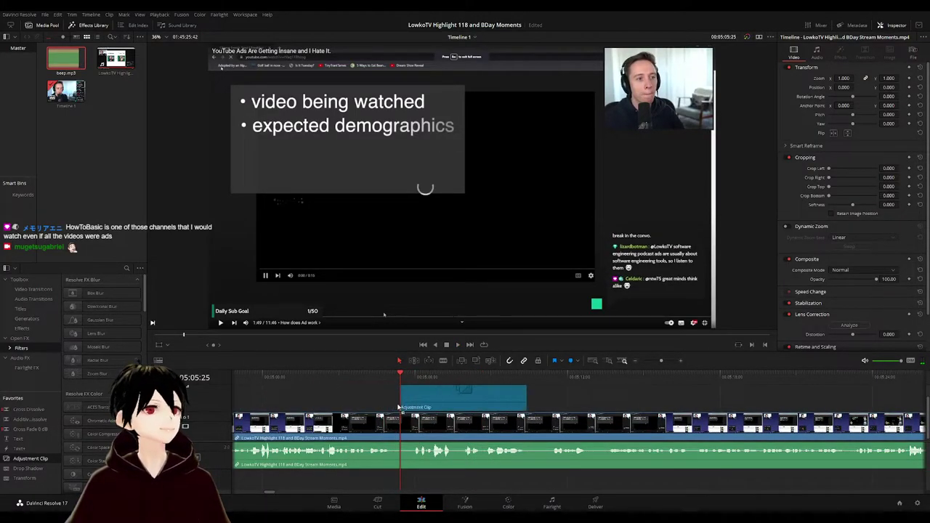
pyautogui.moveTo(214, 387); pyautogui.dragTo(217, 410)
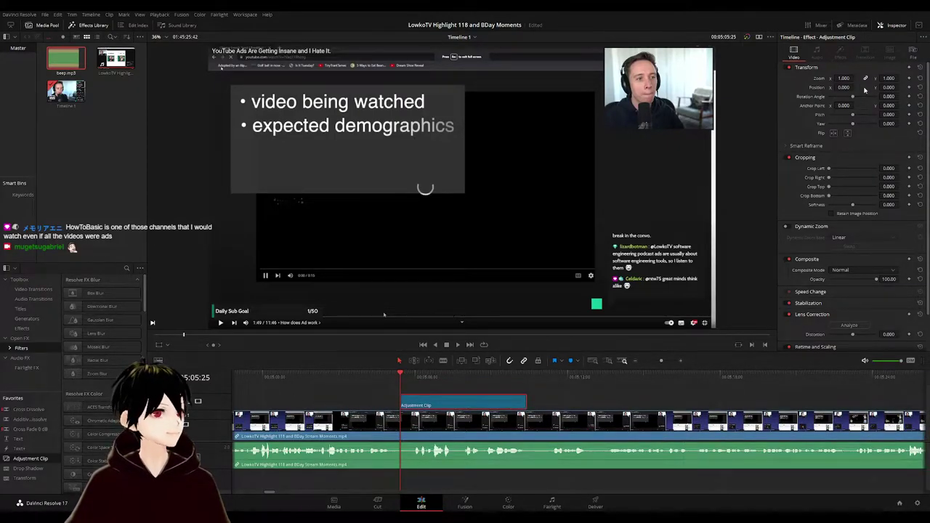
# - Enlarge the adjustment clip to zoom 2.000 with position X 1878.000 and Y -1045.000, and play the result
pyautogui.moveTo(845, 78)
pyautogui.mouseDown()
pyautogui.moveTo(856, 78)
pyautogui.moveTo(845, 87)
pyautogui.moveTo(892, 88)
pyautogui.moveTo(856, 78)
pyautogui.moveTo(848, 87)
pyautogui.moveTo(903, 87)
pyautogui.moveTo(861, 87)
pyautogui.mouseUp()
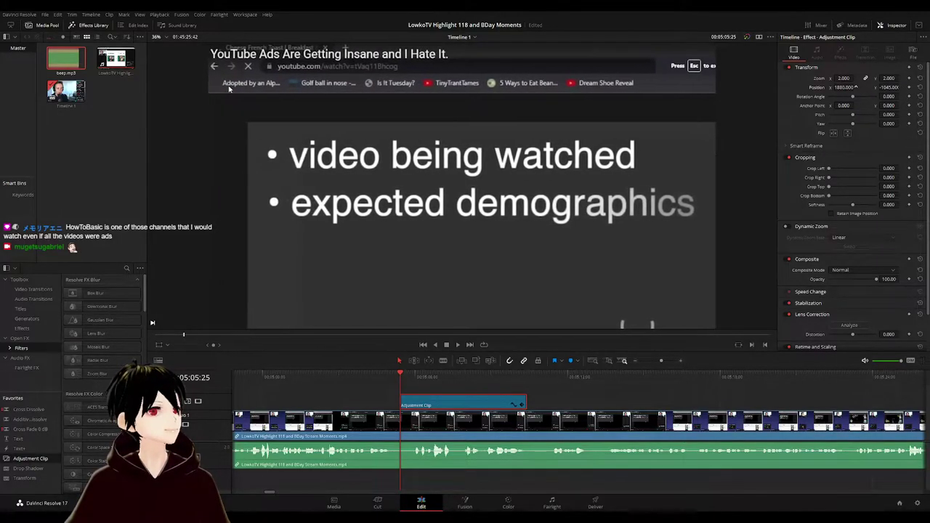
pyautogui.press('space')
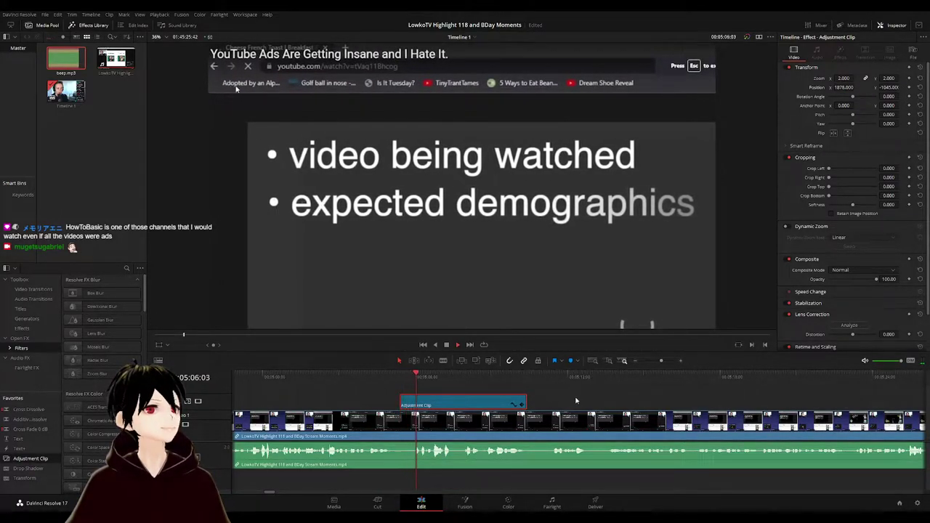
pyautogui.click(576, 401)
# - Review the end of the zoomed section and extend the adjustment clip to about 00:05:15:11
pyautogui.hscroll(2, 592, 399)
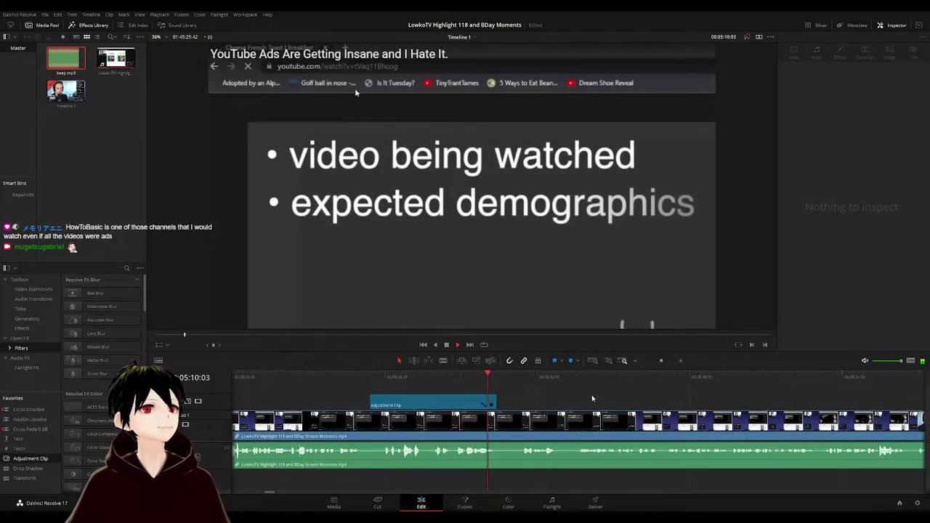
pyautogui.hscroll(2, 555, 396)
pyautogui.hscroll(2, 555, 396)
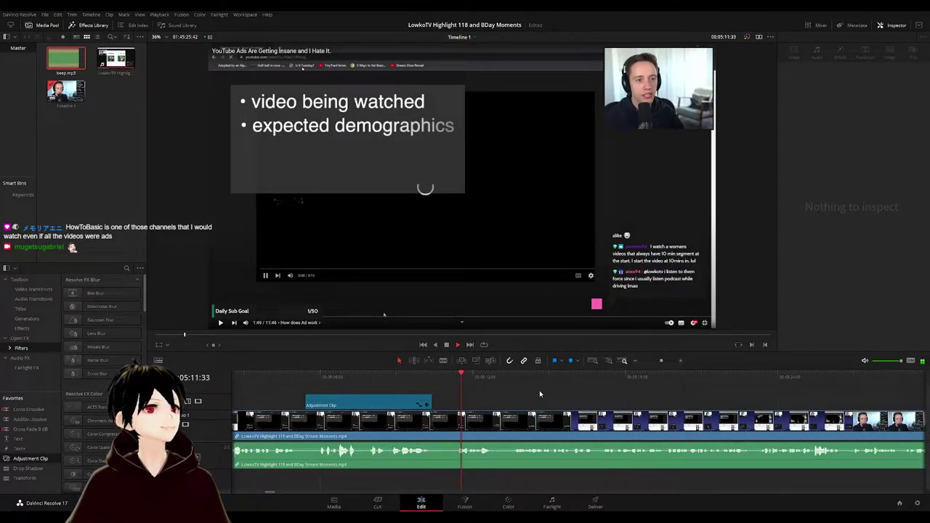
pyautogui.click(432, 405)
pyautogui.moveTo(433, 405); pyautogui.dragTo(497, 405)
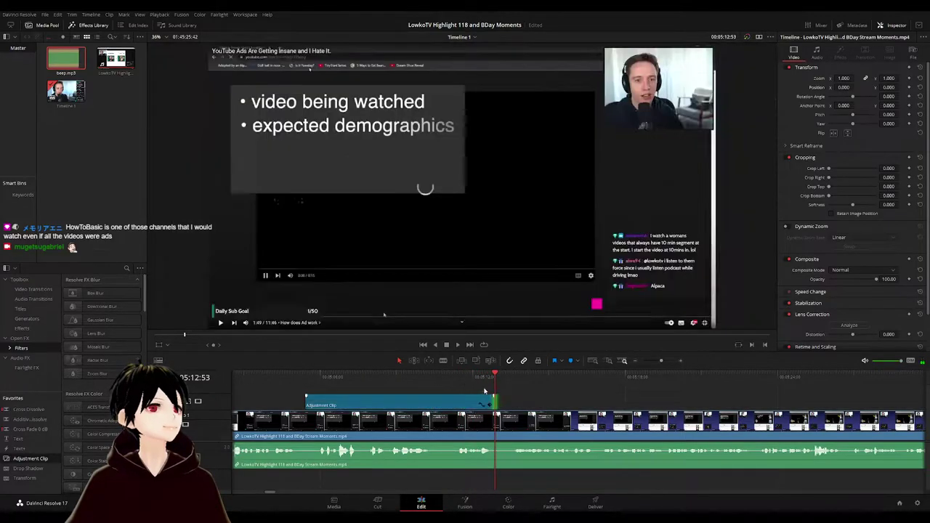
pyautogui.click(473, 377)
pyautogui.hscroll(3, 581, 398)
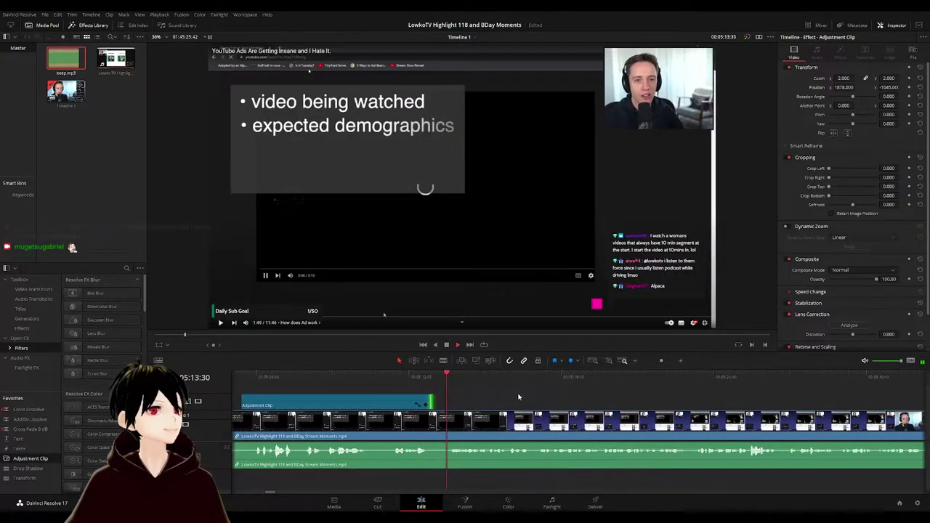
pyautogui.hscroll(2, 561, 405)
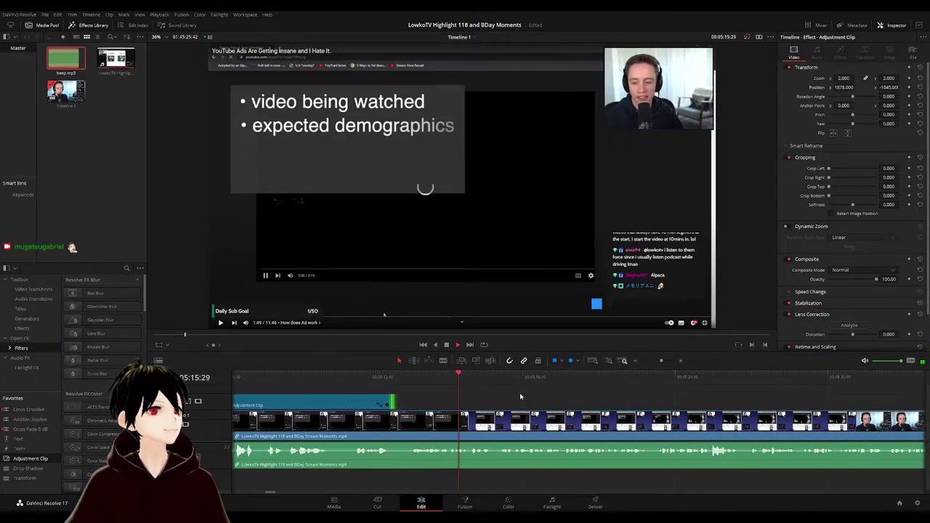
pyautogui.click(415, 378)
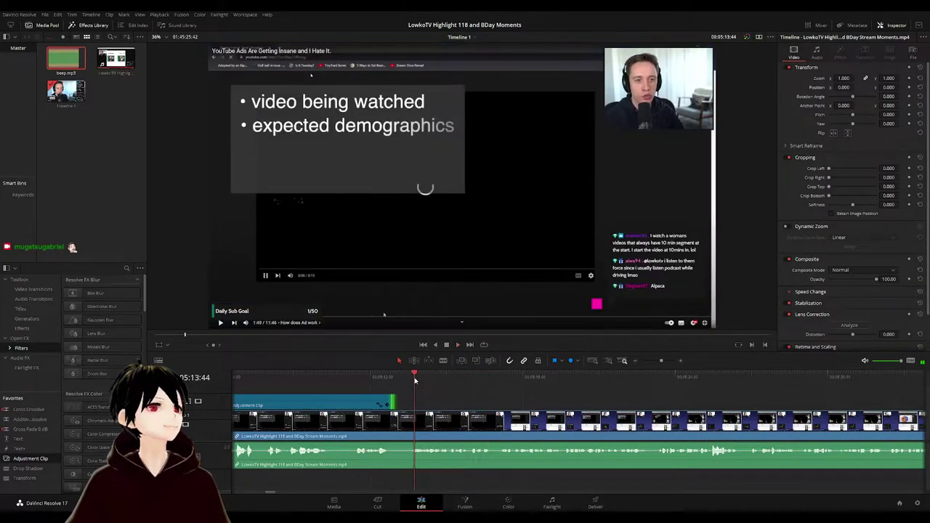
pyautogui.press('space')
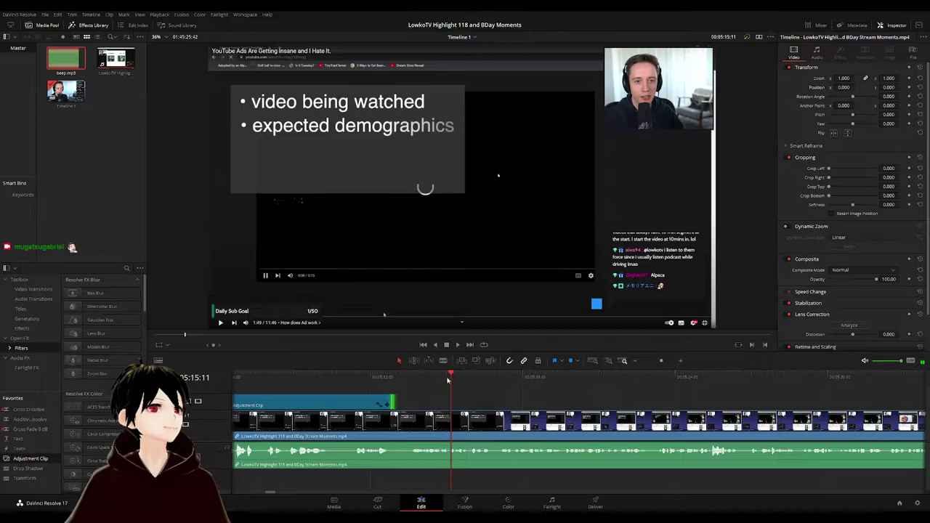
pyautogui.moveTo(448, 380); pyautogui.dragTo(449, 379)
pyautogui.moveTo(393, 402); pyautogui.dragTo(450, 403)
# - Cut out the short quiet stretch starting at 00:05:12:48 from both video and audio, closing the gap
pyautogui.click(378, 381)
pyautogui.press('space')
pyautogui.press('b')
pyautogui.click(392, 422)
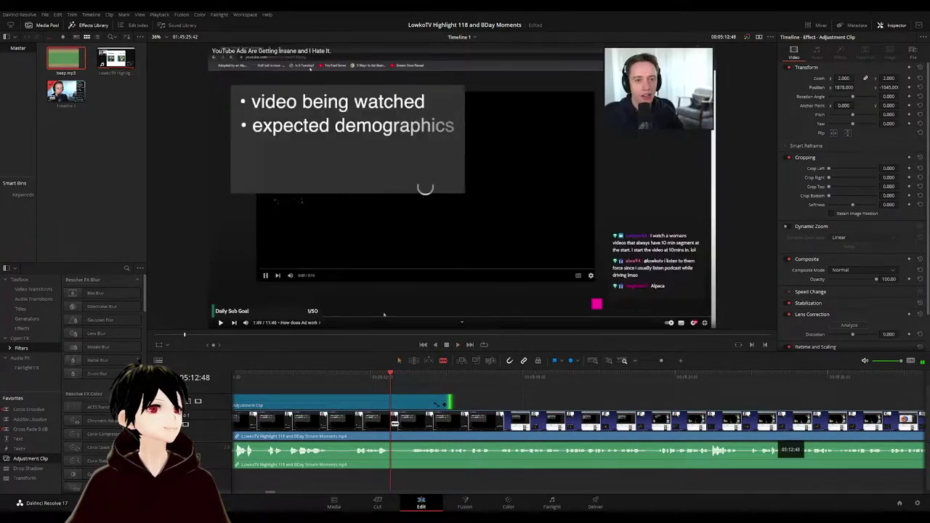
pyautogui.click(400, 429)
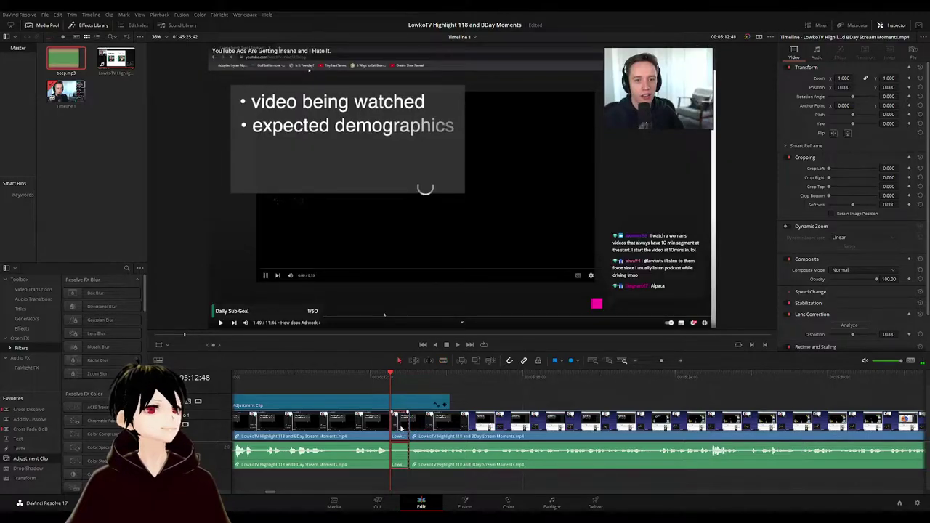
pyautogui.press('Delete')
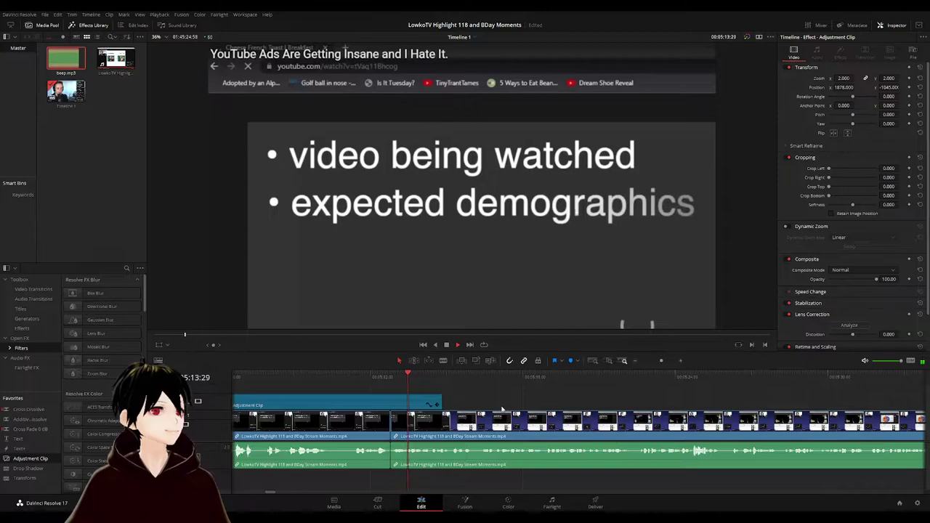
# - Replay across the fresh cut and shorten the end of the zoomed adjustment clip to about 00:05:14
pyautogui.click(378, 382)
pyautogui.press('space')
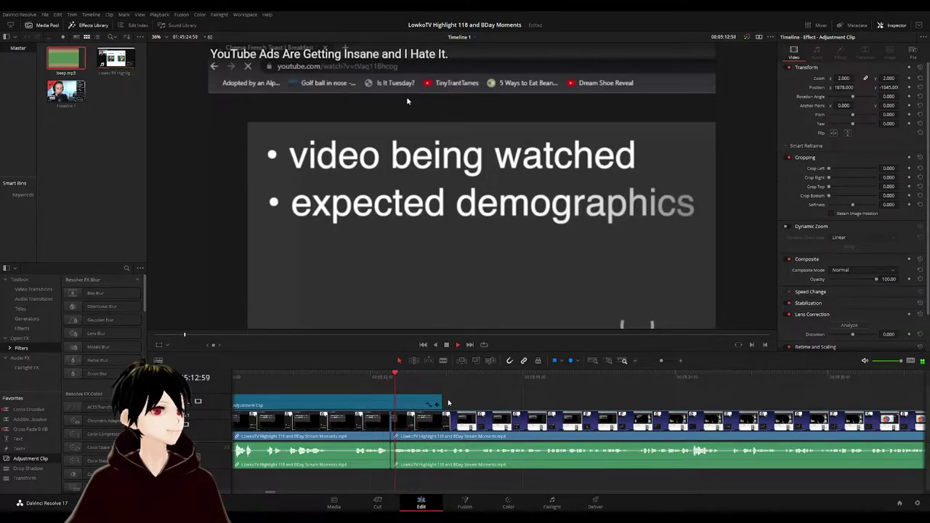
pyautogui.moveTo(439, 399); pyautogui.dragTo(429, 401)
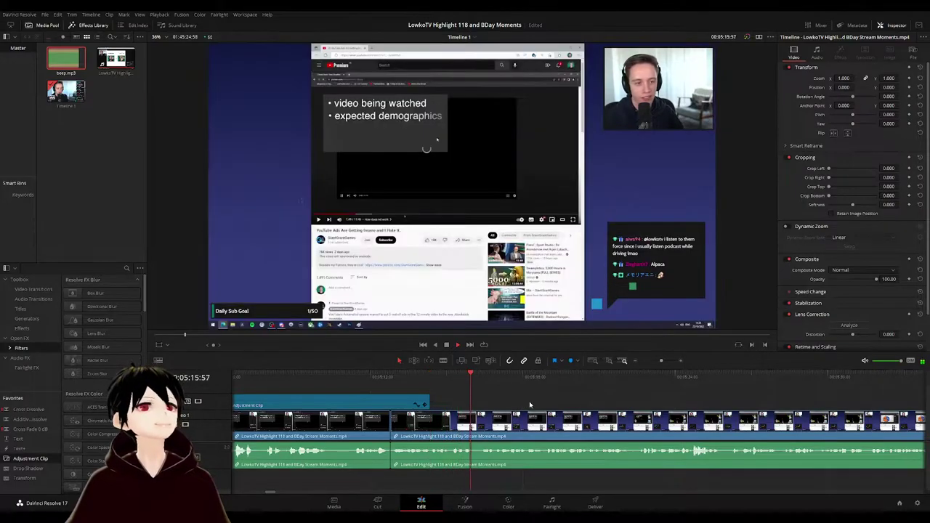
# - Set the clip color of the finished stream segment just before the latest cut to green
pyautogui.scroll(2, 501, 394)
pyautogui.hscroll(1, 550, 400)
pyautogui.hscroll(-3, 550, 401)
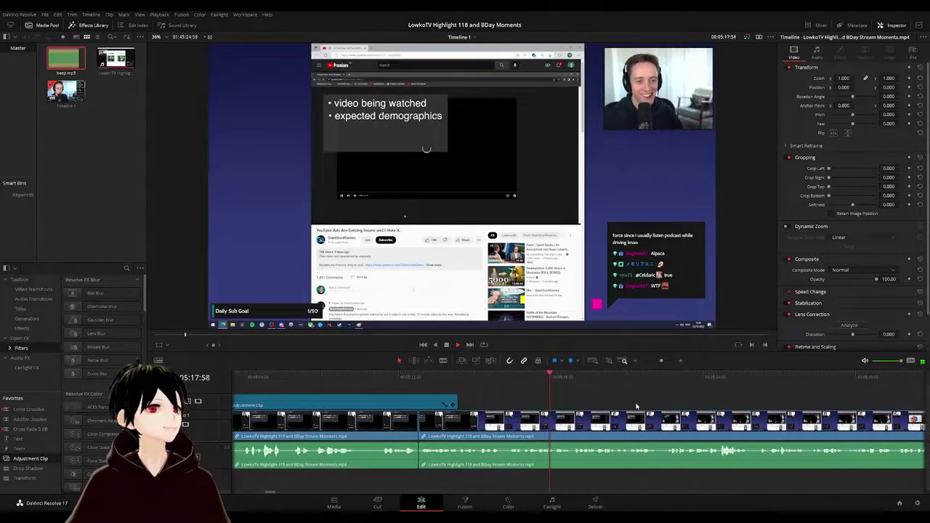
pyautogui.scroll(-5, 541, 401)
pyautogui.scroll(-3, 543, 412)
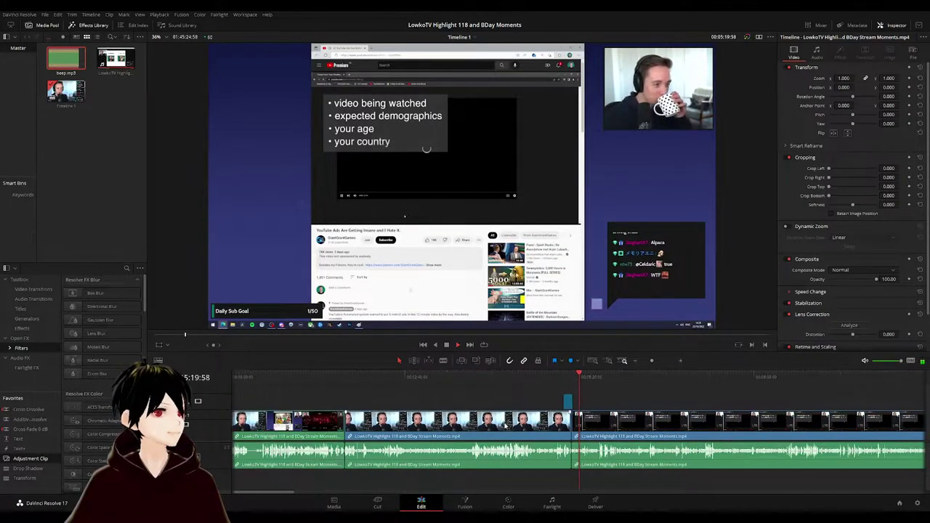
pyautogui.press('g')
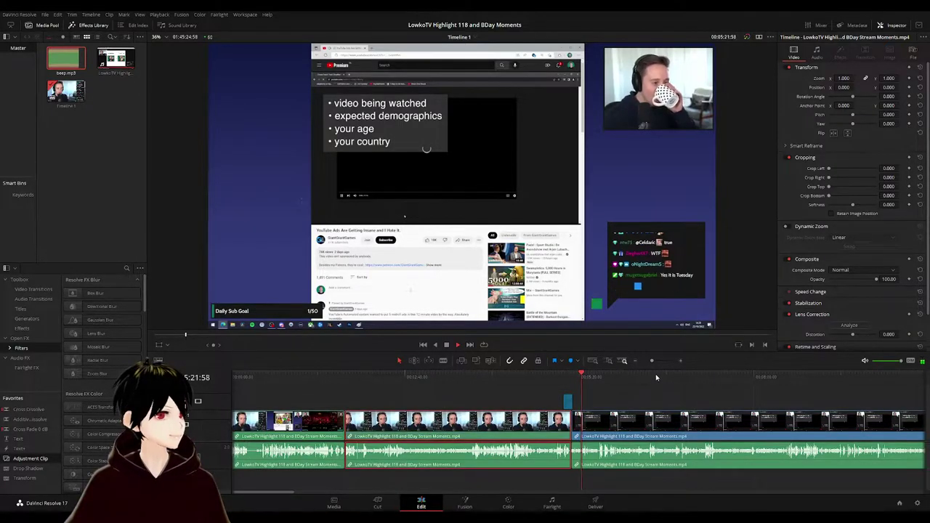
pyautogui.click(652, 401)
pyautogui.scroll(4, 632, 407)
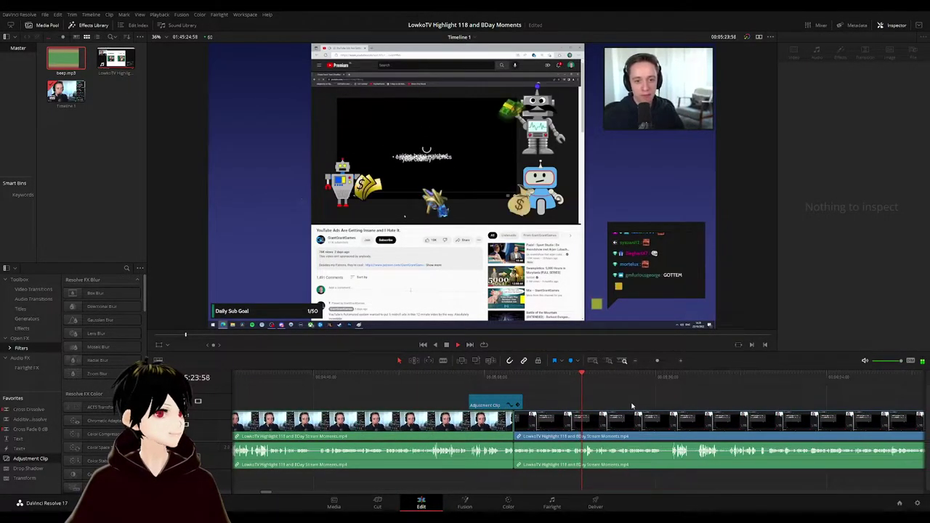
# - Play through the uncut stream footage from about 00:05:24 to 00:06:26, checking for the next moment worth zooming
pyautogui.hscroll(2, 566, 399)
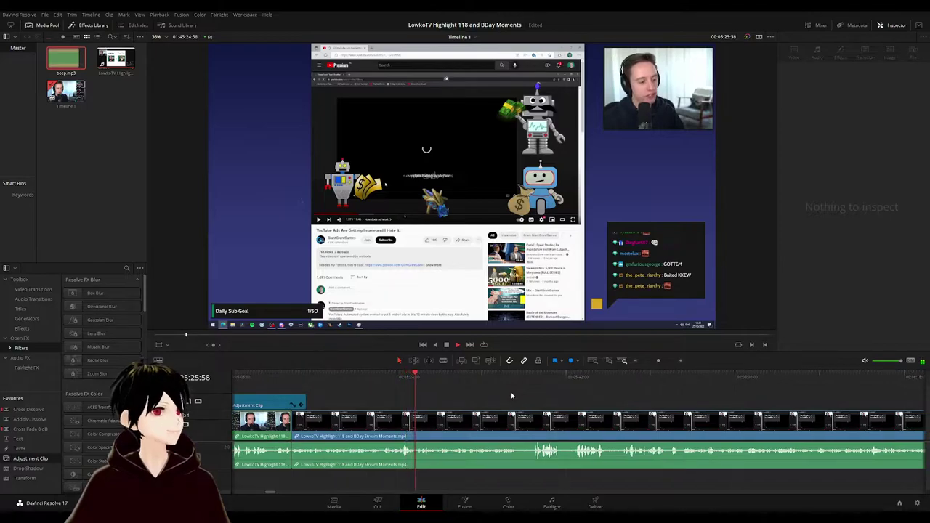
pyautogui.scroll(-1, 517, 399)
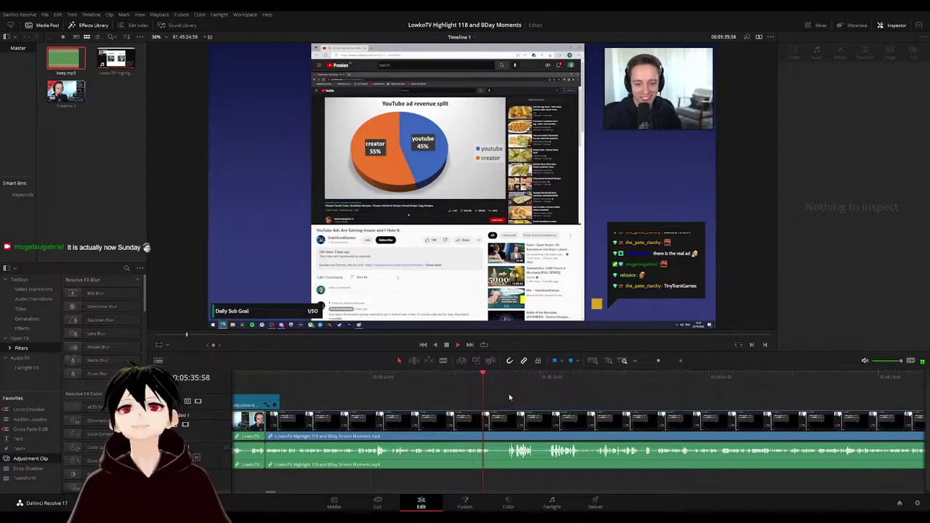
pyautogui.moveTo(530, 400); pyautogui.dragTo(468, 395)
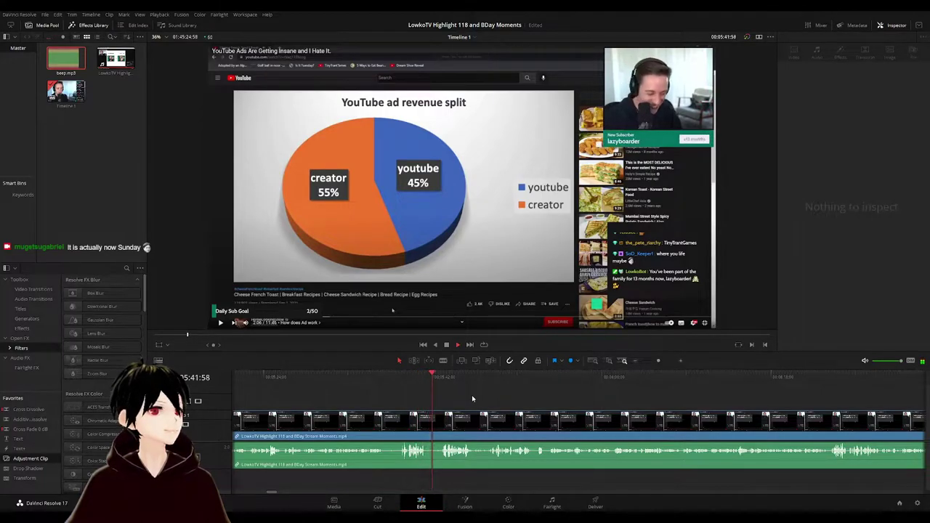
pyautogui.scroll(1, 515, 404)
pyautogui.moveTo(612, 400); pyautogui.dragTo(416, 381)
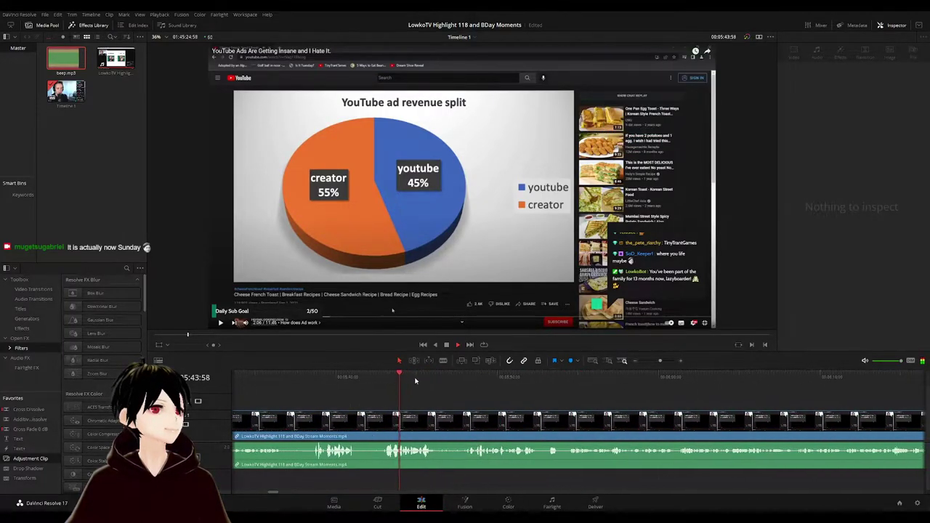
pyautogui.hscroll(2, 436, 384)
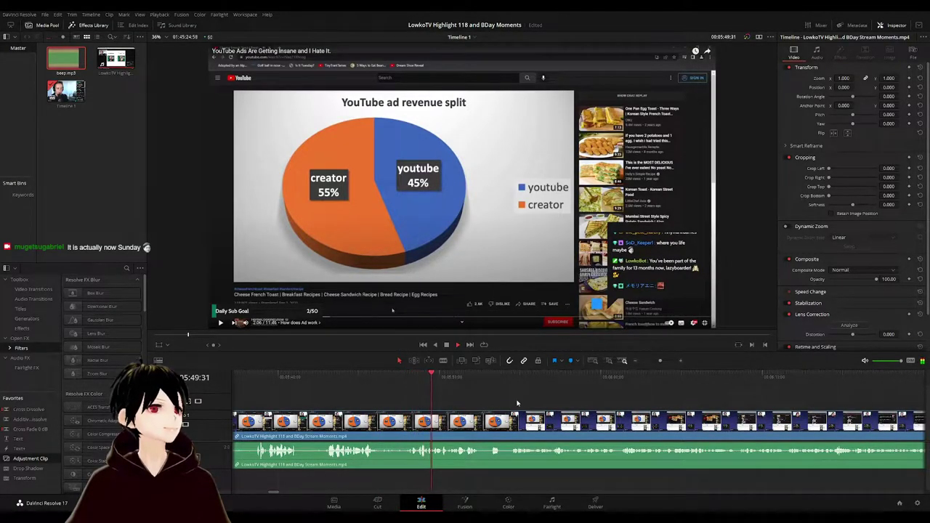
pyautogui.hscroll(2, 442, 392)
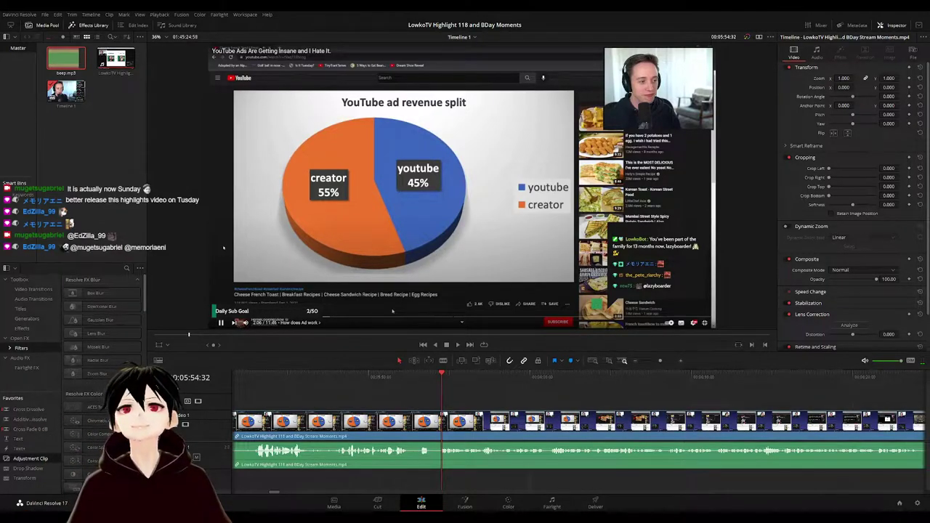
pyautogui.press('space')
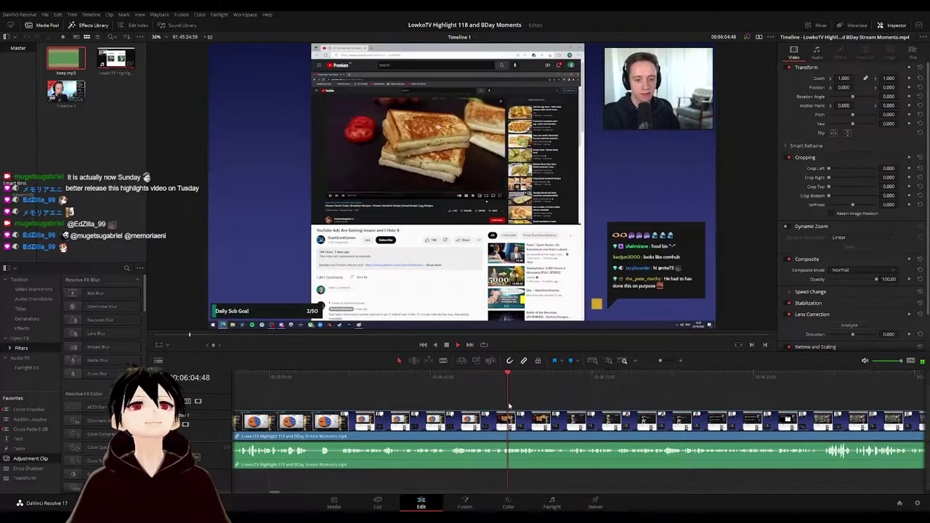
pyautogui.moveTo(604, 407); pyautogui.dragTo(494, 397)
pyautogui.press('space')
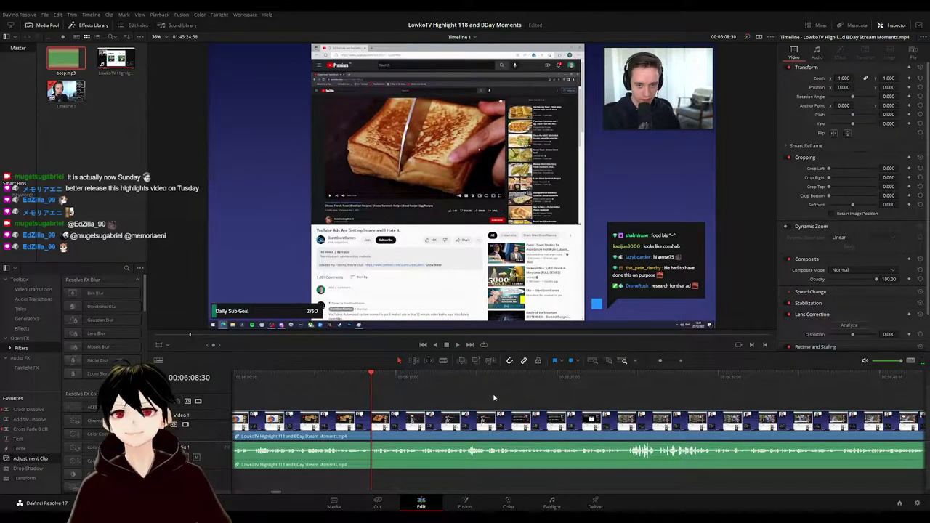
pyautogui.hscroll(1, 519, 396)
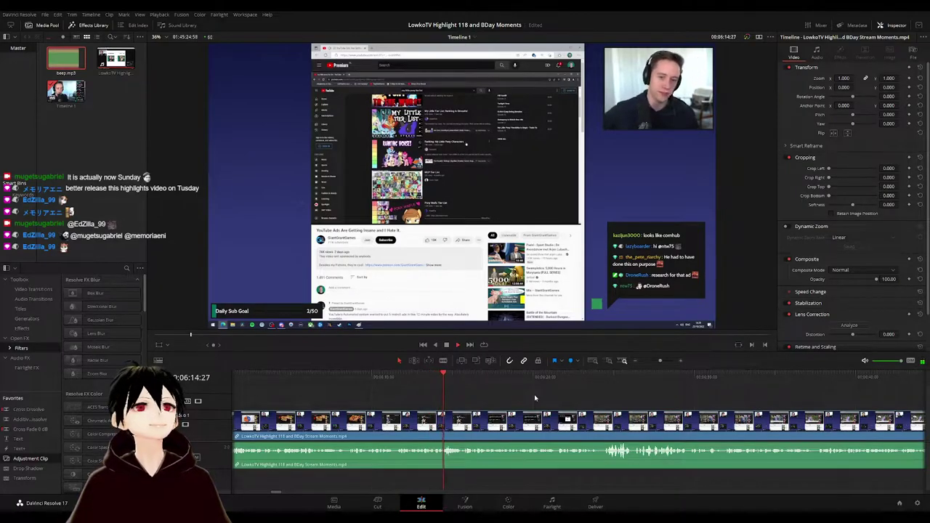
pyautogui.moveTo(579, 399); pyautogui.dragTo(534, 403)
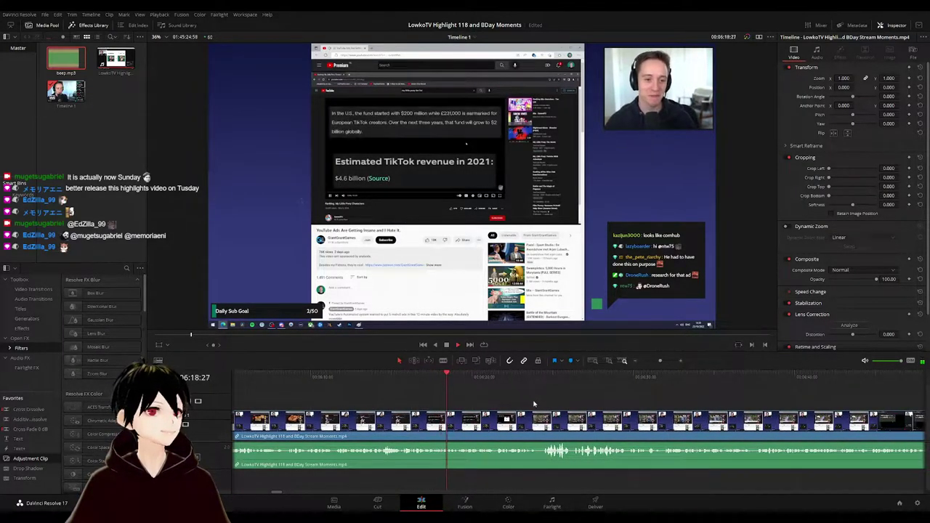
pyautogui.hscroll(3, 523, 401)
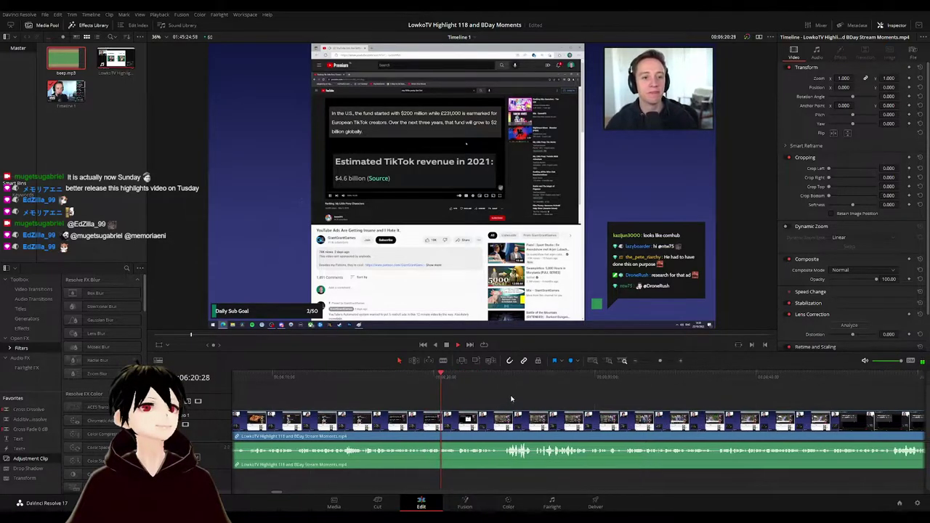
pyautogui.hscroll(3, 474, 402)
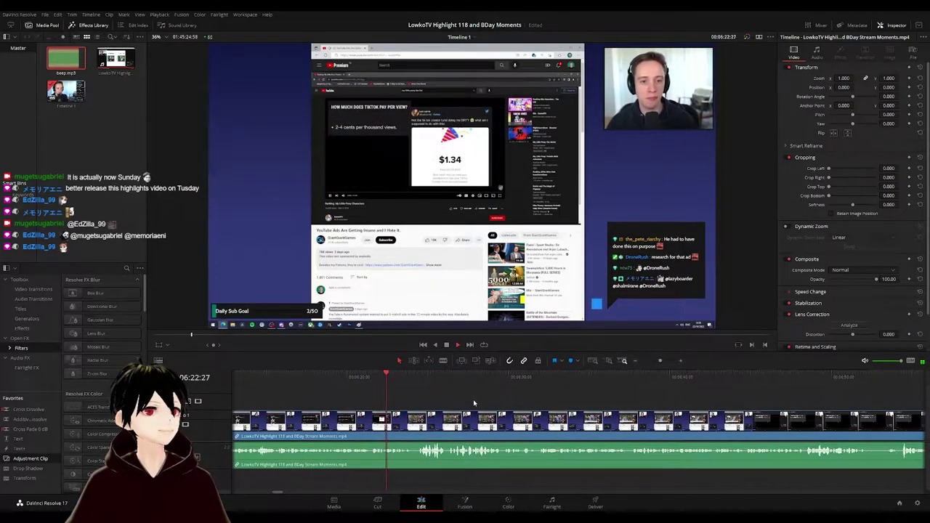
pyautogui.hscroll(3, 494, 402)
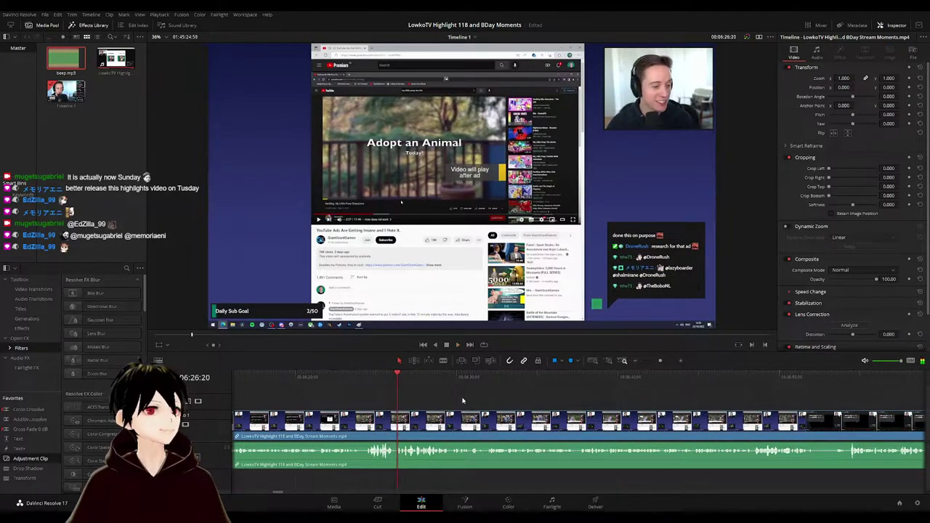
# - Add an Adjustment Clip above the footage at 00:06:26:15, with zoom 1.690 and position X -1315.000, Y -734.000
pyautogui.click(396, 377)
pyautogui.moveTo(42, 459); pyautogui.dragTo(405, 408)
pyautogui.moveTo(844, 77); pyautogui.dragTo(885, 78)
pyautogui.moveTo(843, 88); pyautogui.dragTo(813, 88)
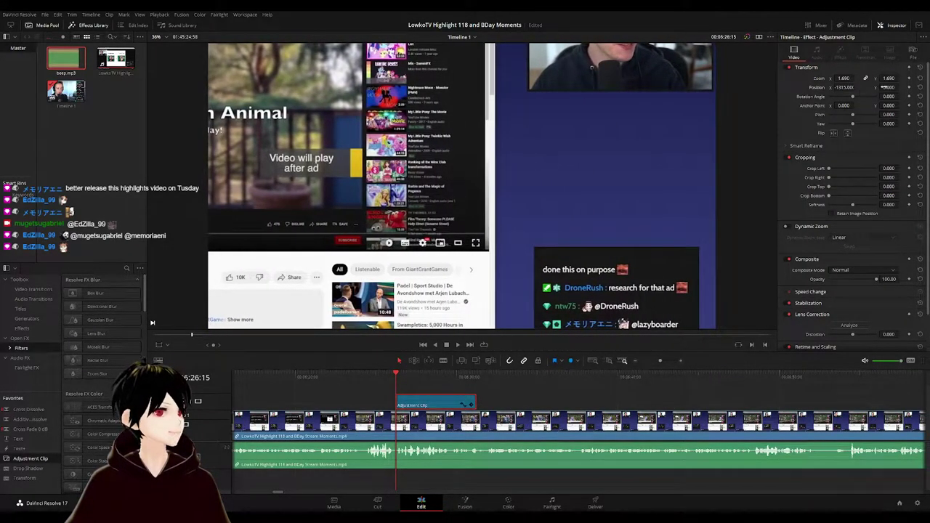
pyautogui.moveTo(889, 88)
pyautogui.mouseDown()
pyautogui.moveTo(844, 87)
pyautogui.moveTo(894, 86)
pyautogui.mouseUp()
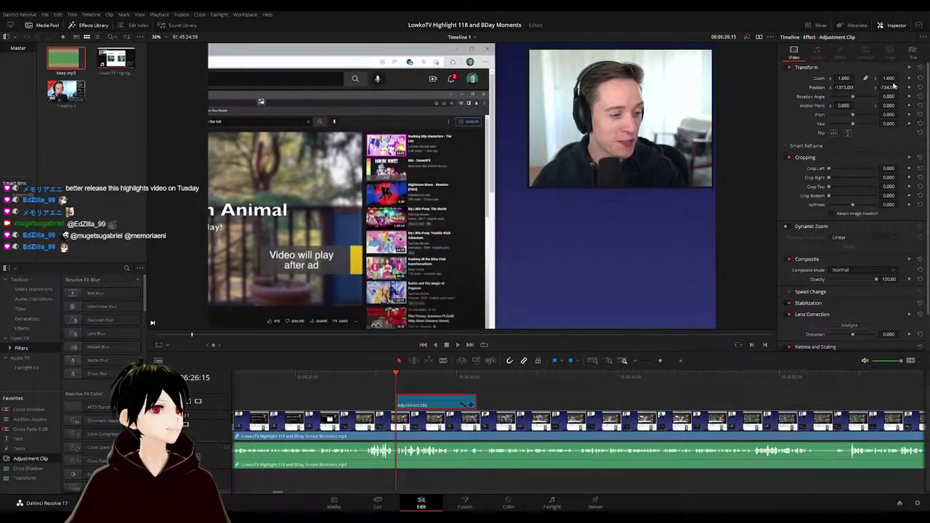
# - Play the zoomed webcam section and trim the end of its adjustment clip to 00:06:30:53
pyautogui.click(488, 402)
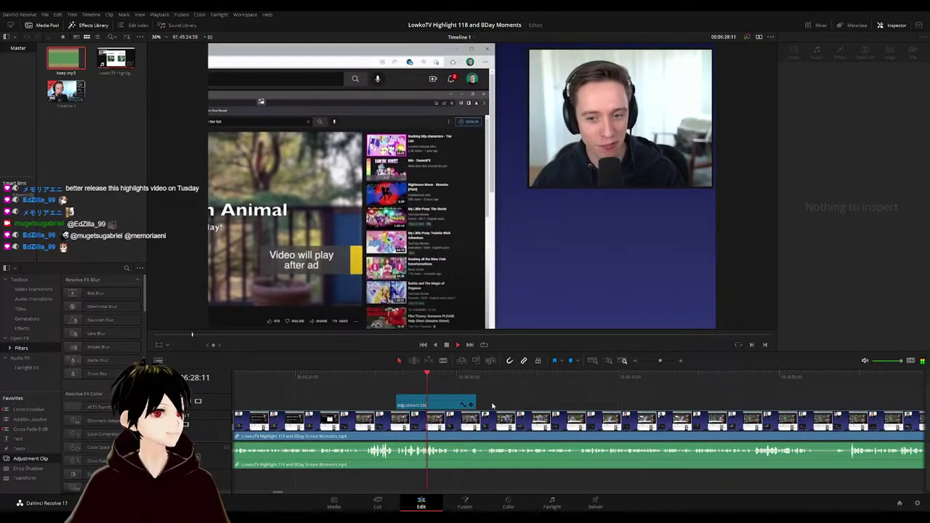
pyautogui.press('space')
pyautogui.moveTo(475, 404); pyautogui.dragTo(451, 404)
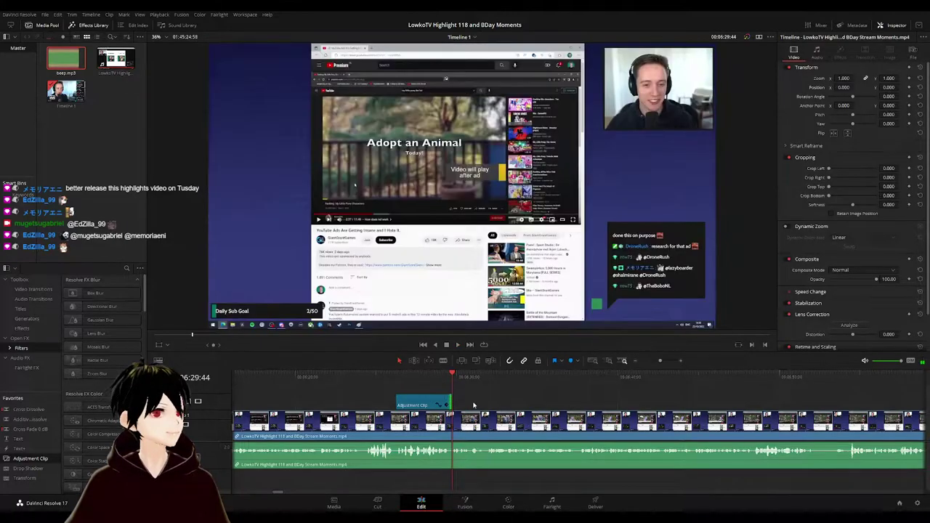
pyautogui.click(441, 384)
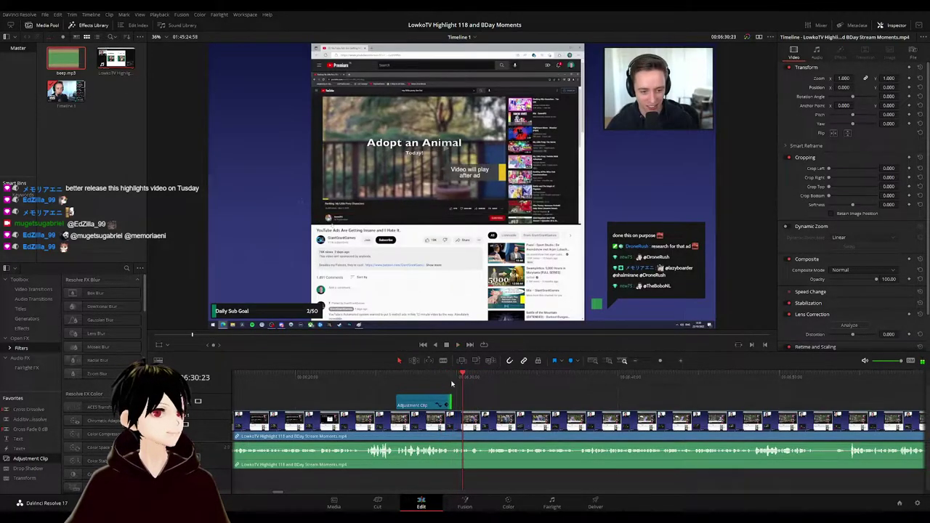
pyautogui.press('space')
pyautogui.moveTo(451, 402); pyautogui.dragTo(470, 402)
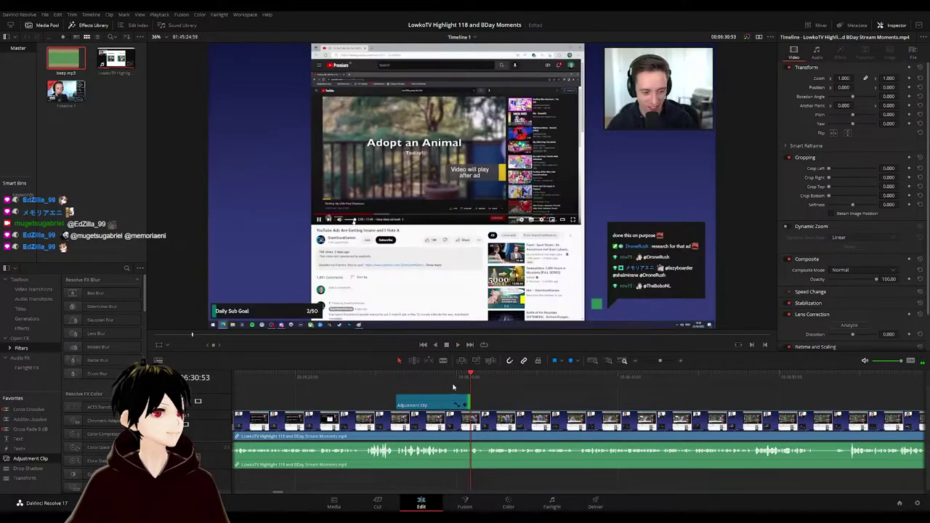
pyautogui.click(453, 404)
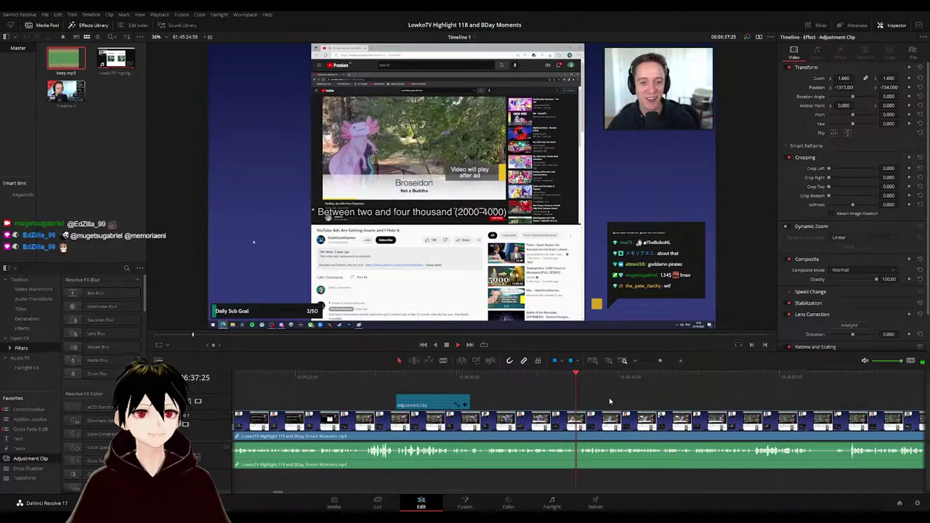
# - Play through the axolotl adoption ad footage from about 00:06:37 to 00:07:34, checking for pauses to cut or reactions worth zooming
pyautogui.moveTo(666, 404); pyautogui.dragTo(550, 395)
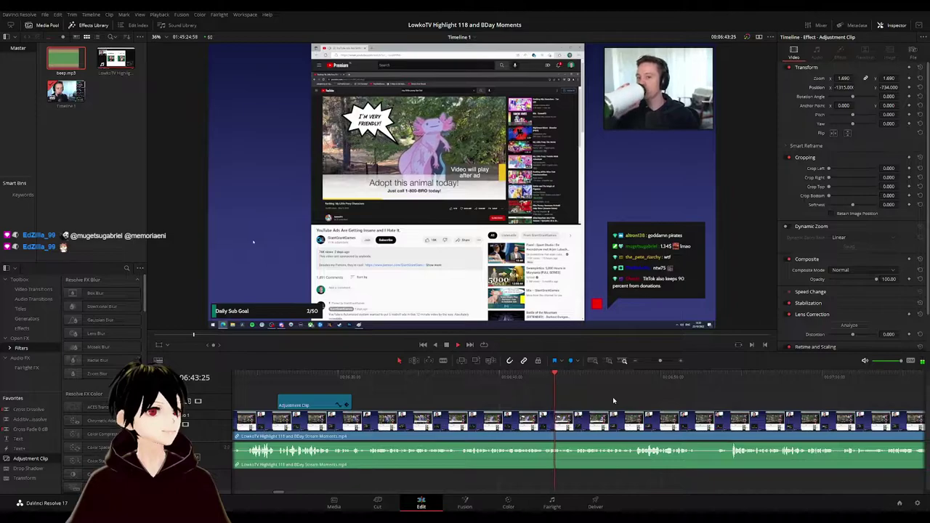
pyautogui.hscroll(2, 626, 380)
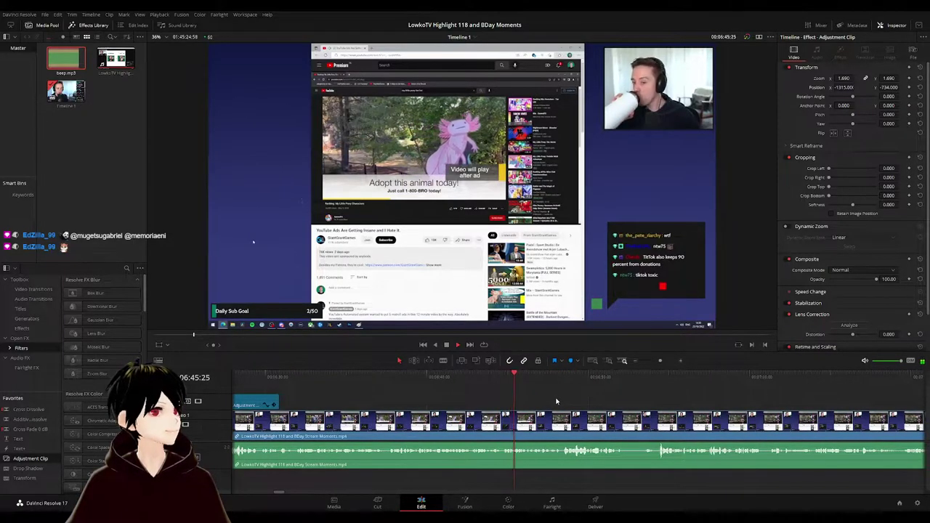
pyautogui.press('space')
pyautogui.press('space')
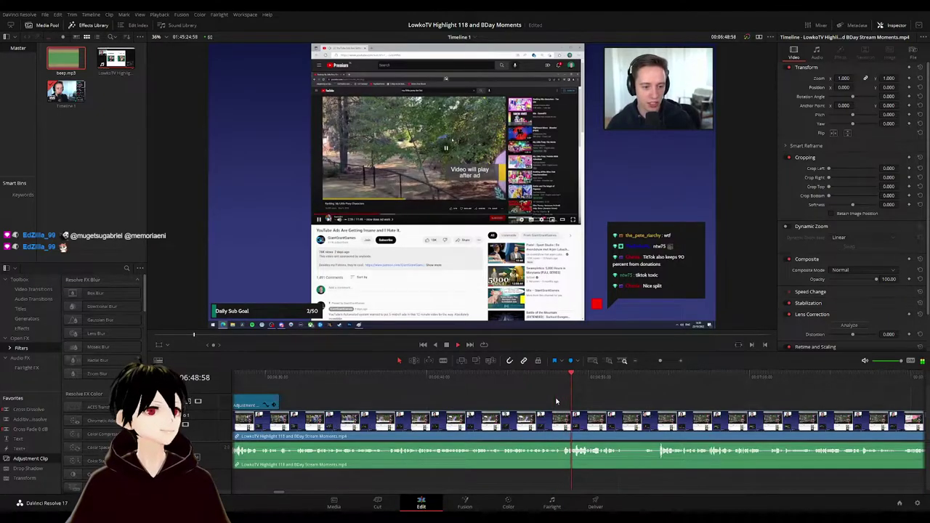
pyautogui.hscroll(4, 621, 393)
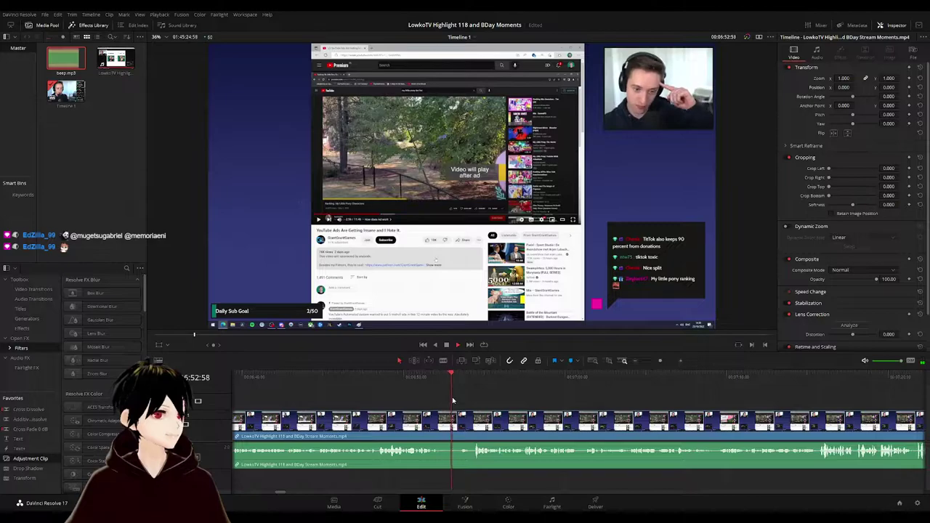
pyautogui.hscroll(2, 542, 408)
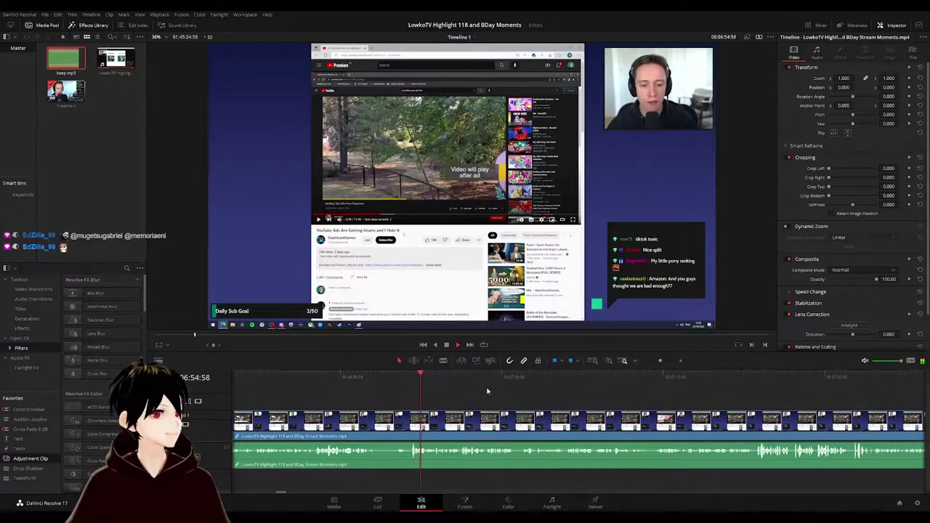
pyautogui.hscroll(1, 537, 394)
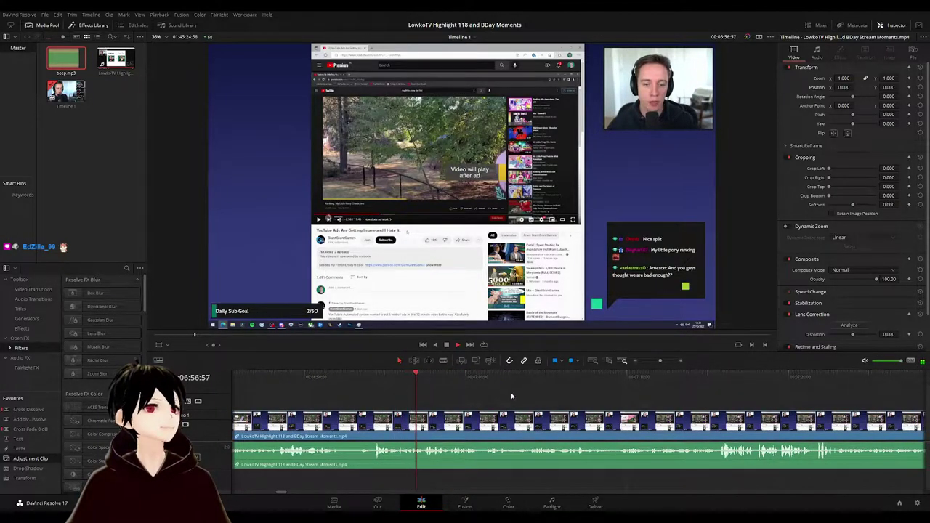
pyautogui.hscroll(2, 508, 394)
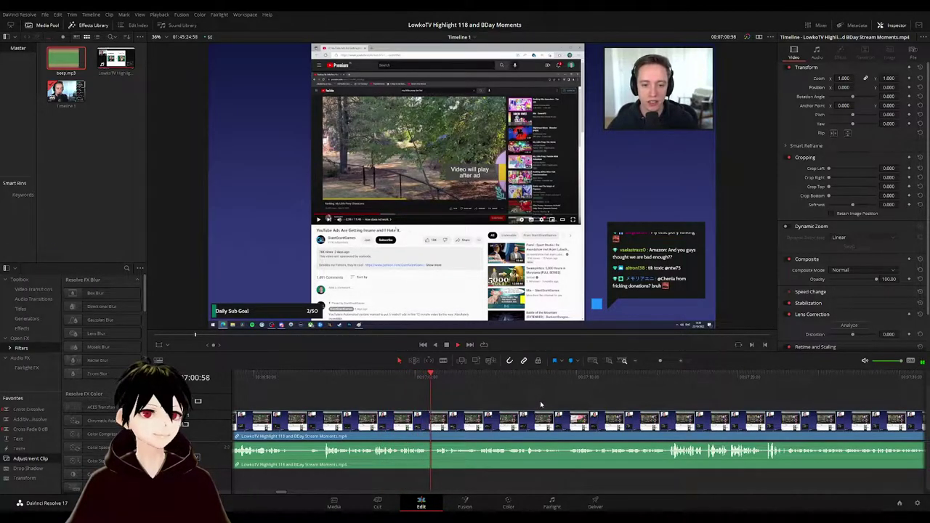
pyautogui.hscroll(2, 494, 404)
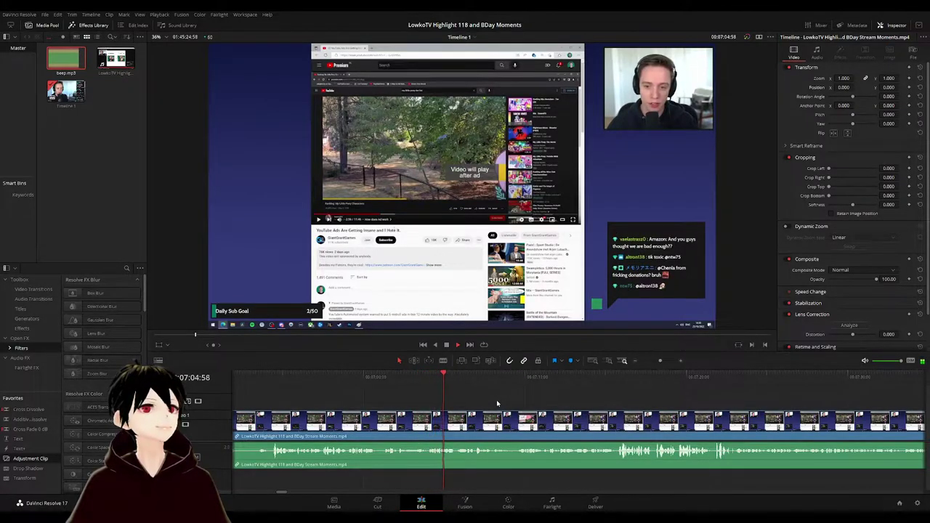
pyautogui.hscroll(3, 472, 404)
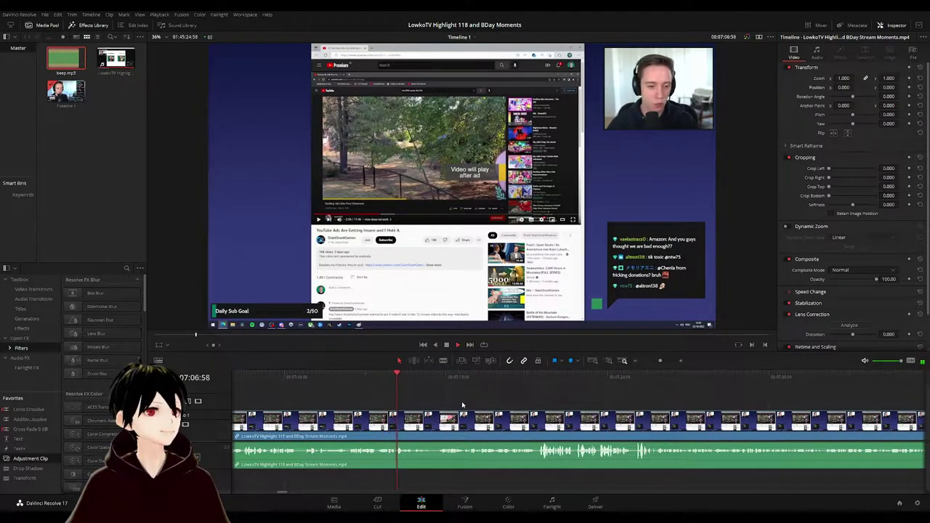
pyautogui.hscroll(2, 482, 401)
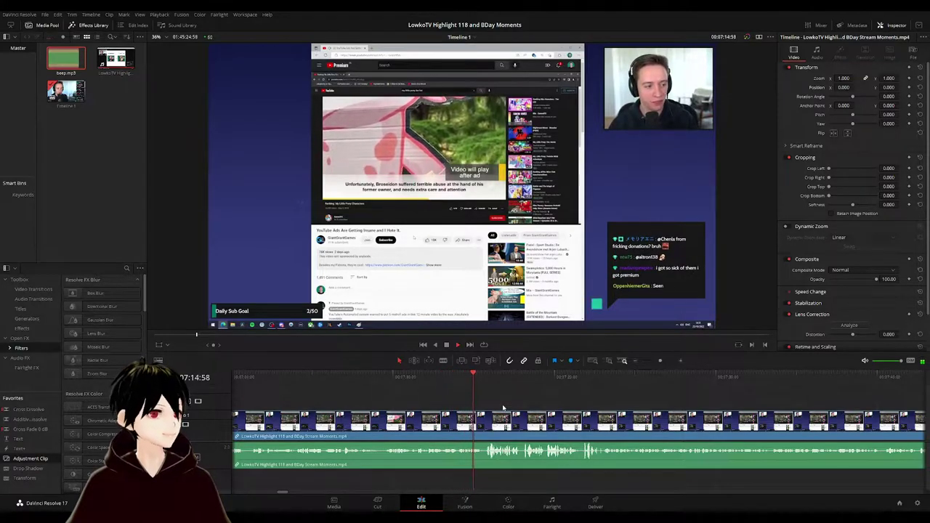
pyautogui.hscroll(3, 421, 409)
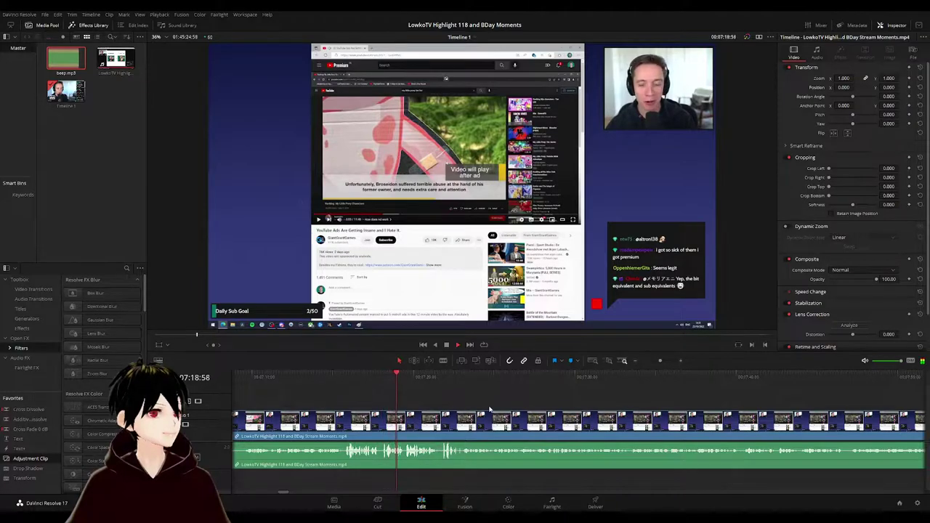
pyautogui.hscroll(1, 479, 409)
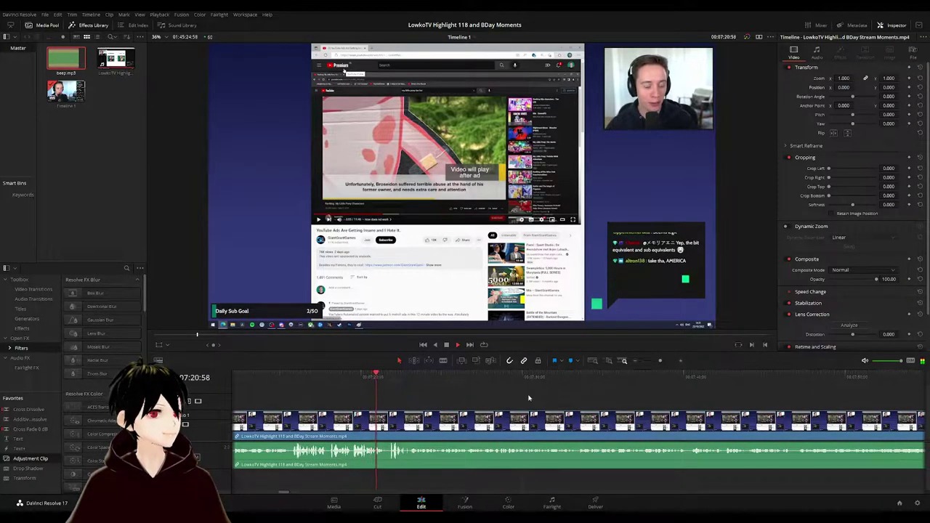
pyautogui.hscroll(1, 444, 400)
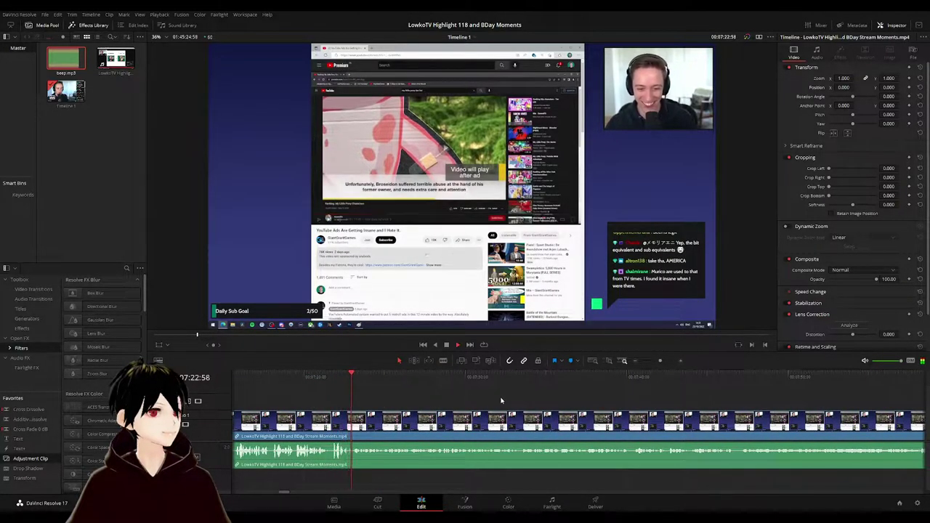
pyautogui.hscroll(1, 450, 399)
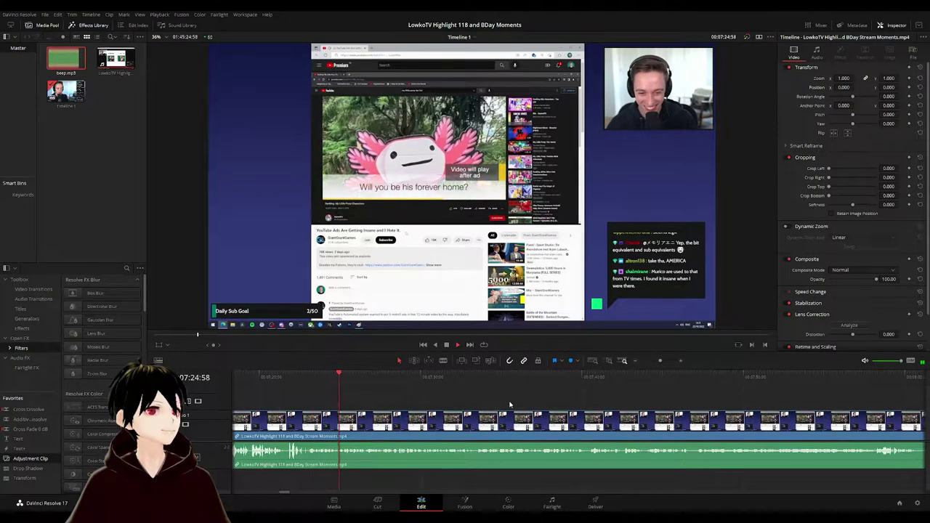
pyautogui.hscroll(1, 472, 400)
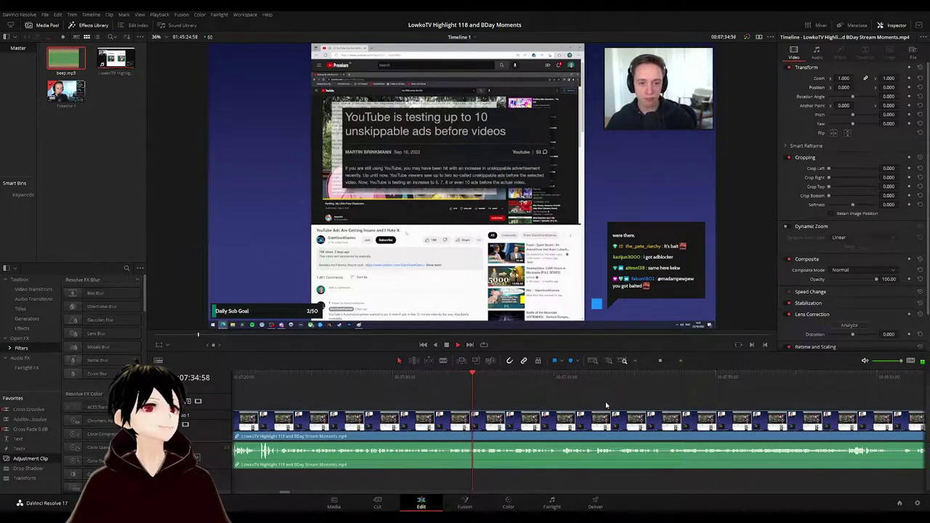
# - Review the unskippable-ads and monetization footage from about 00:07:34 to 00:08:54 for moments that need cutting or zooming
pyautogui.moveTo(602, 406); pyautogui.dragTo(546, 399)
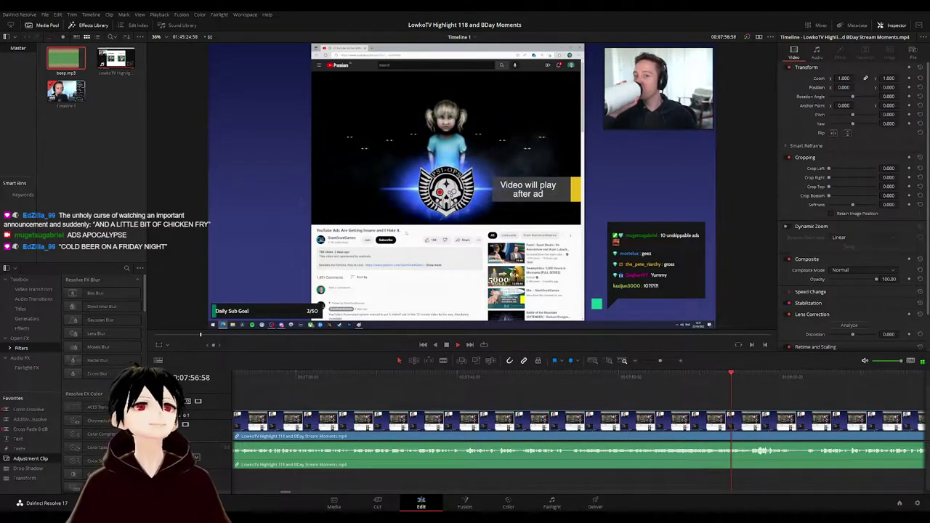
pyautogui.moveTo(744, 407); pyautogui.dragTo(412, 390)
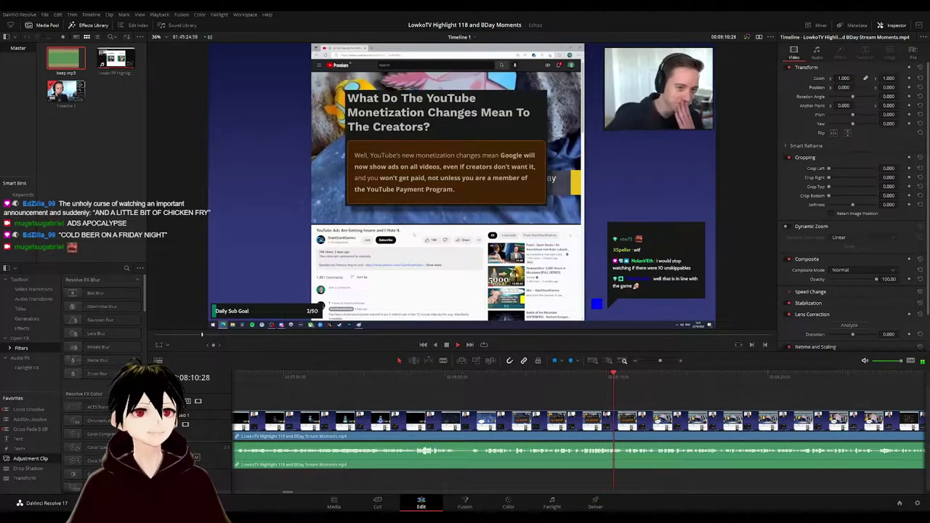
pyautogui.moveTo(668, 405); pyautogui.dragTo(531, 393)
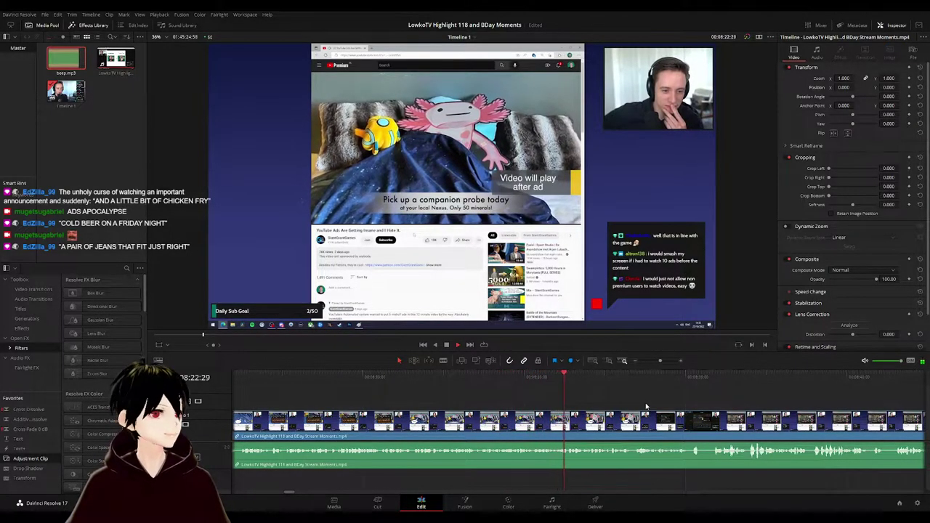
pyautogui.hscroll(4, 564, 402)
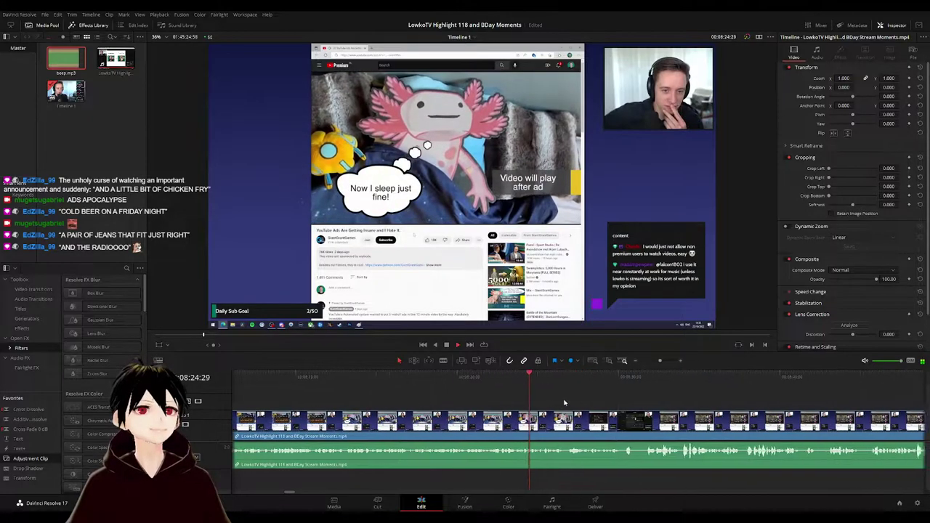
pyautogui.hscroll(5, 563, 403)
pyautogui.hscroll(3, 452, 403)
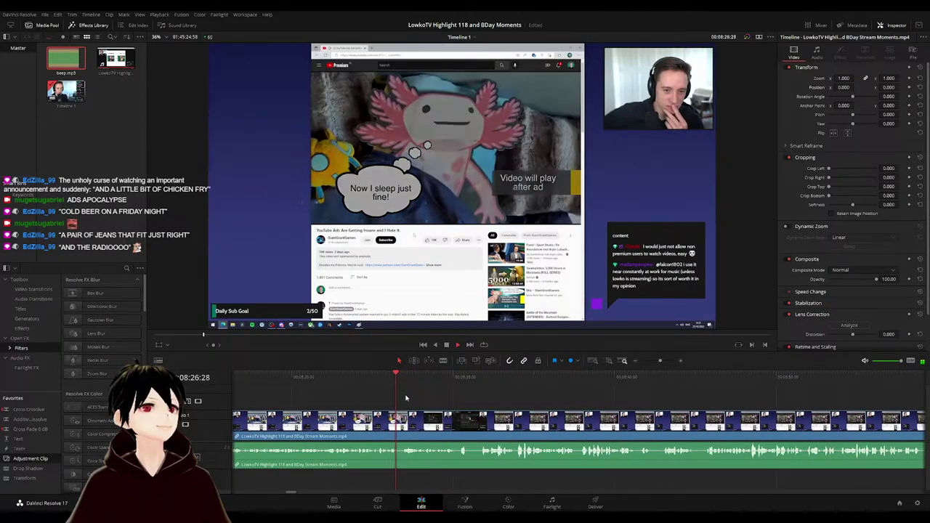
pyautogui.hscroll(3, 400, 397)
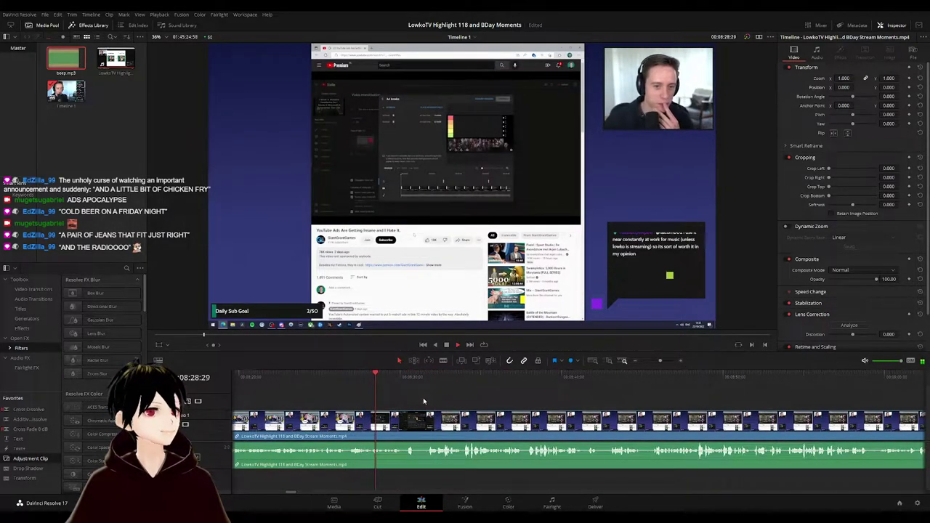
pyautogui.hscroll(2, 423, 398)
pyautogui.hscroll(1, 410, 399)
pyautogui.hscroll(1, 424, 407)
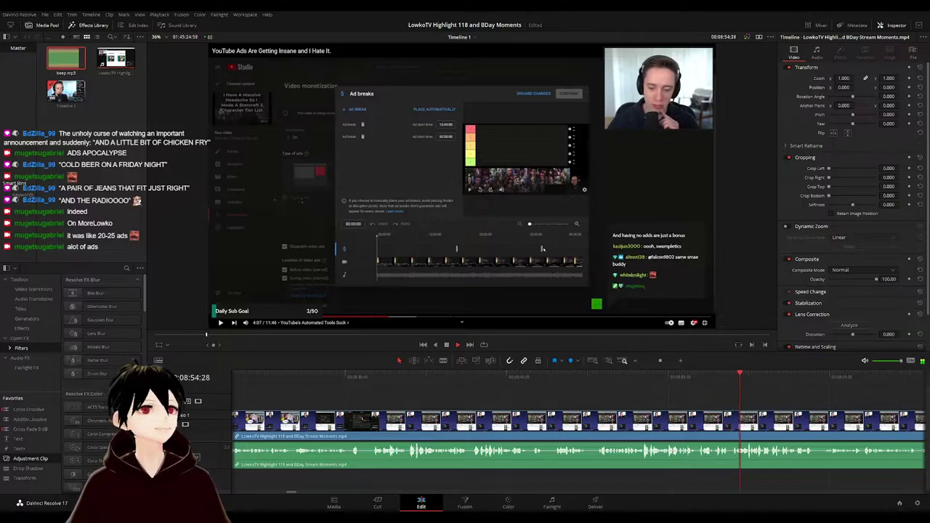
# - Play through the ad-breaks footage from about 00:08:54 to 00:09:40, checking for pauses to cut or reactions worth zooming
pyautogui.moveTo(785, 407); pyautogui.dragTo(536, 396)
pyautogui.hscroll(2, 523, 396)
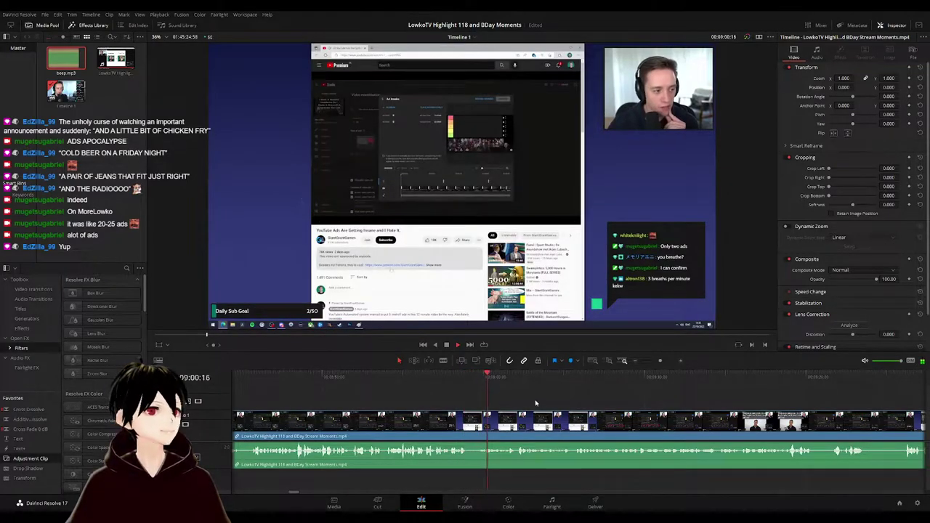
pyautogui.hscroll(3, 516, 392)
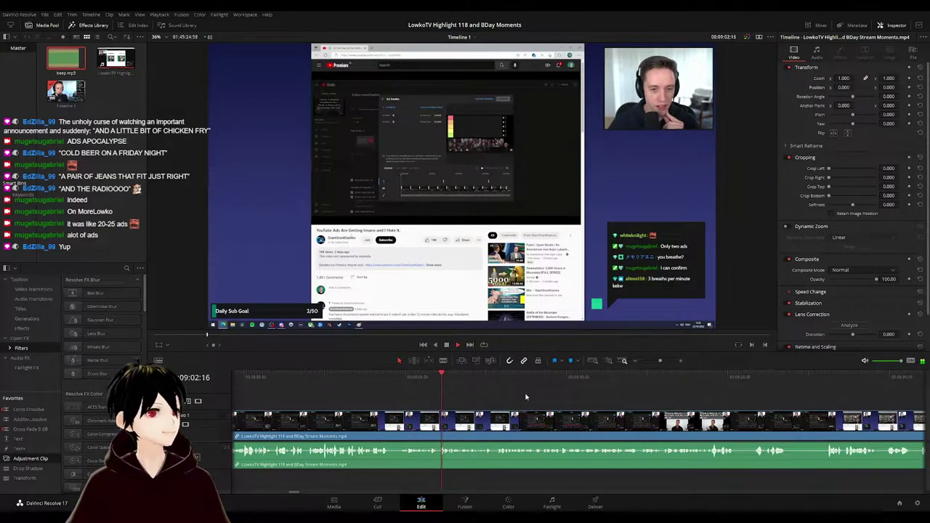
pyautogui.hscroll(3, 504, 391)
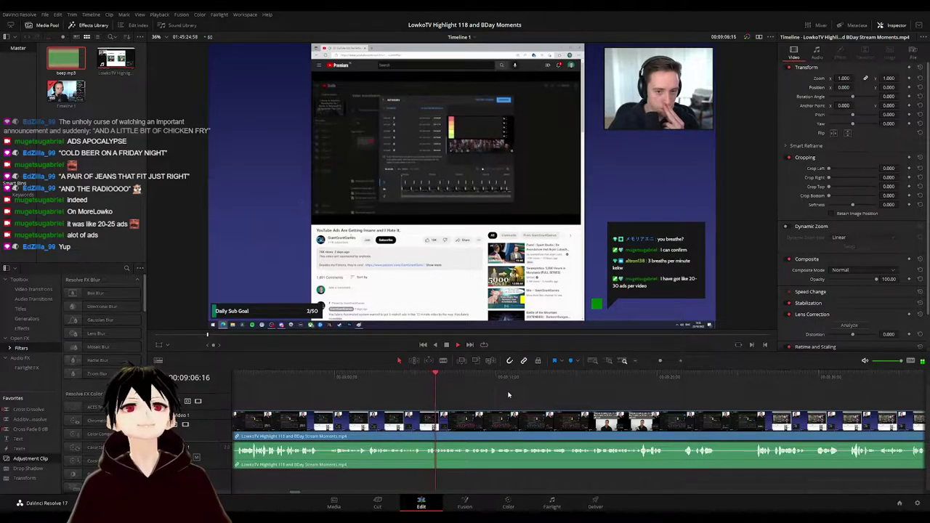
pyautogui.hscroll(3, 582, 410)
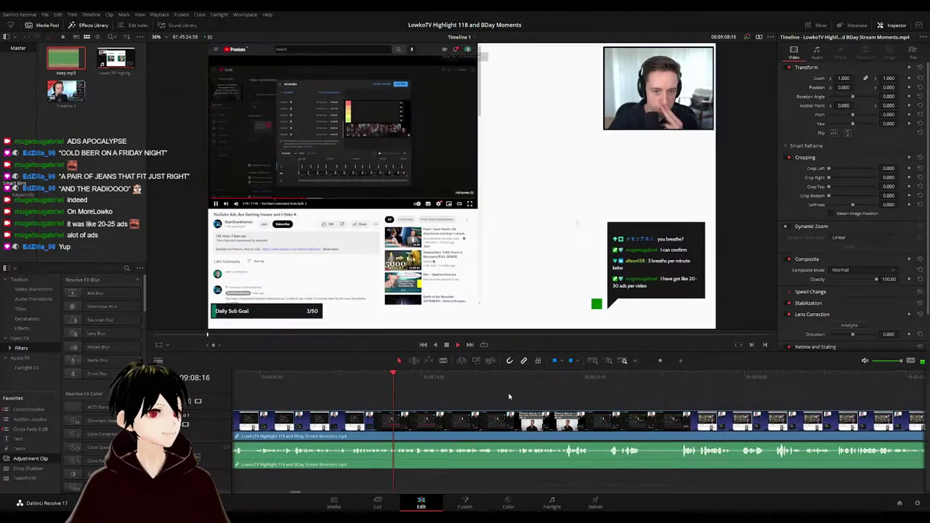
pyautogui.hscroll(2, 523, 396)
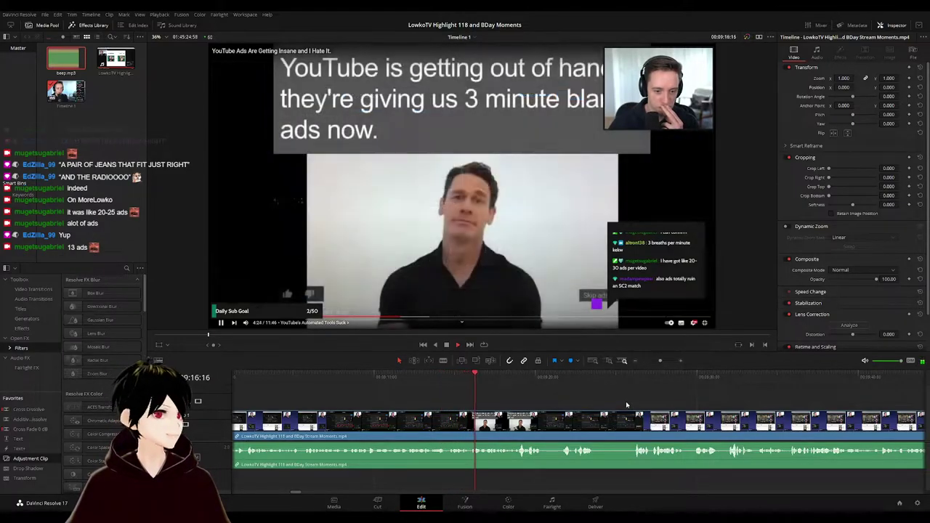
pyautogui.hscroll(5, 491, 386)
pyautogui.hscroll(3, 518, 400)
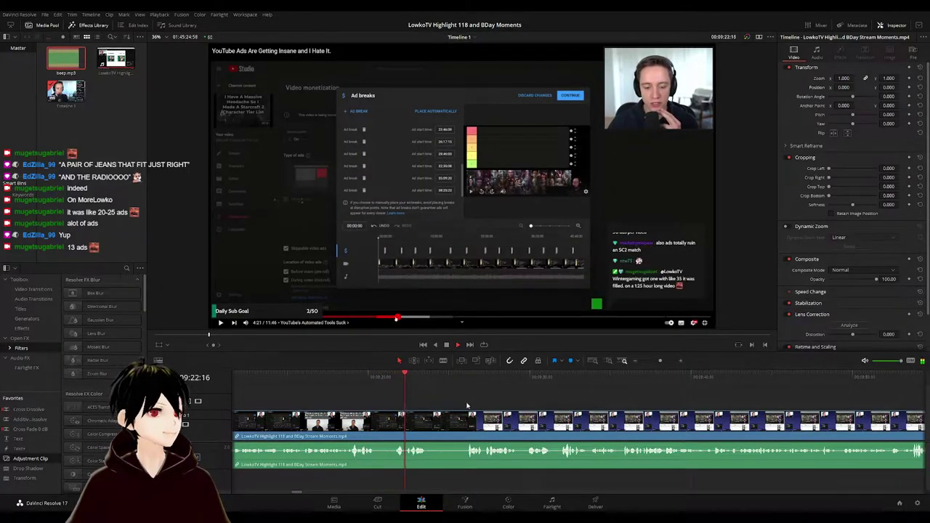
pyautogui.hscroll(3, 439, 399)
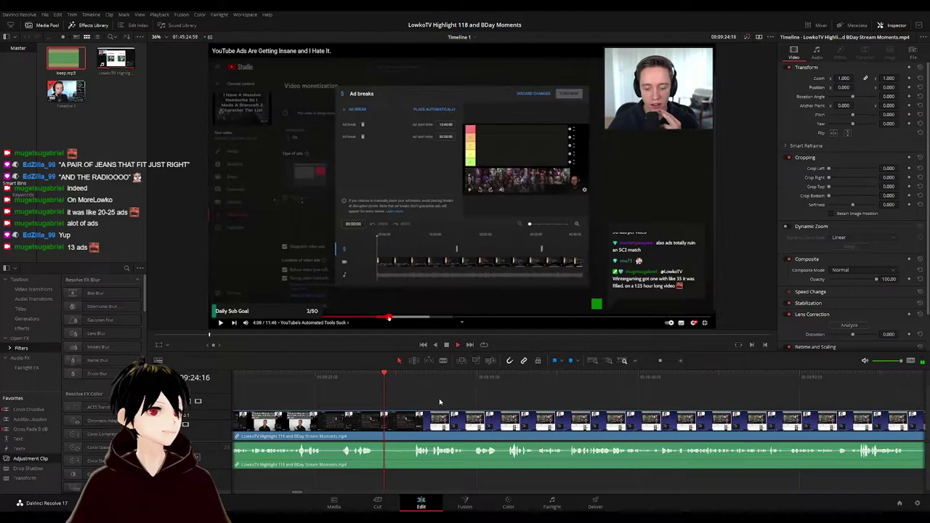
pyautogui.hscroll(3, 415, 400)
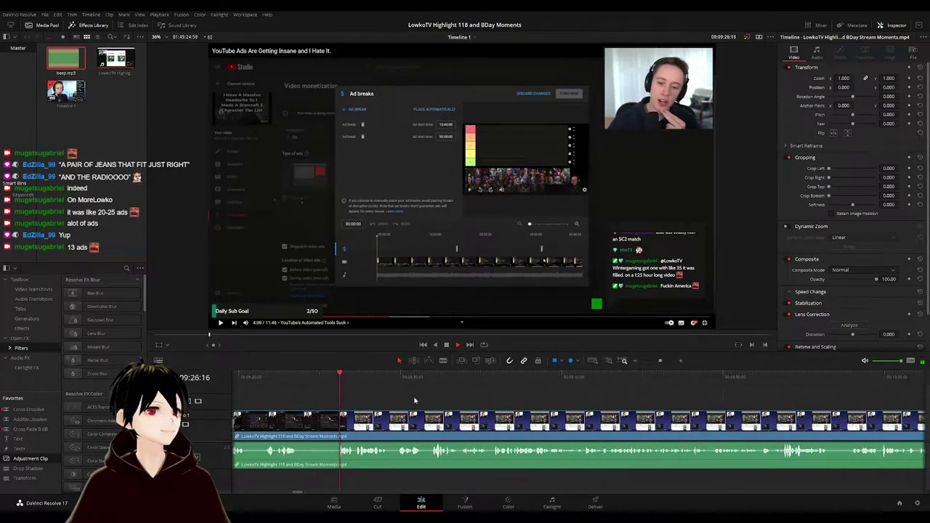
pyautogui.hscroll(1, 465, 403)
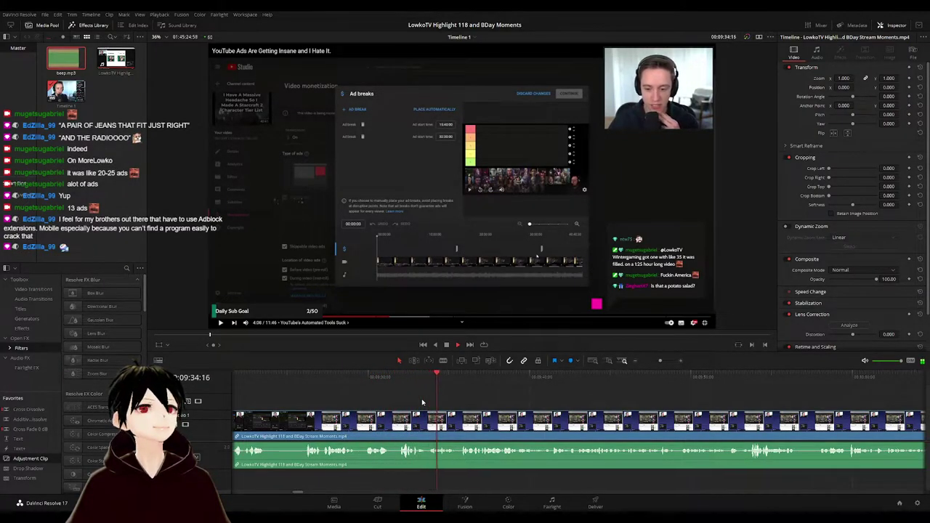
pyautogui.hscroll(1, 478, 405)
pyautogui.hscroll(1, 479, 404)
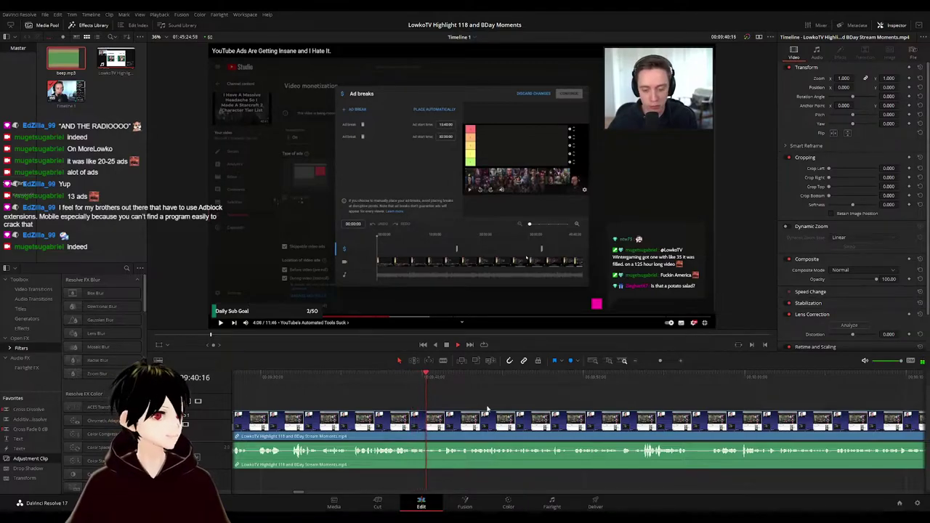
# - Review the footage from about 00:09:40 to 00:11:15, through the ad-break talk and paused YouTube meme, for moments that need cutting or zooming
pyautogui.moveTo(515, 407); pyautogui.dragTo(453, 407)
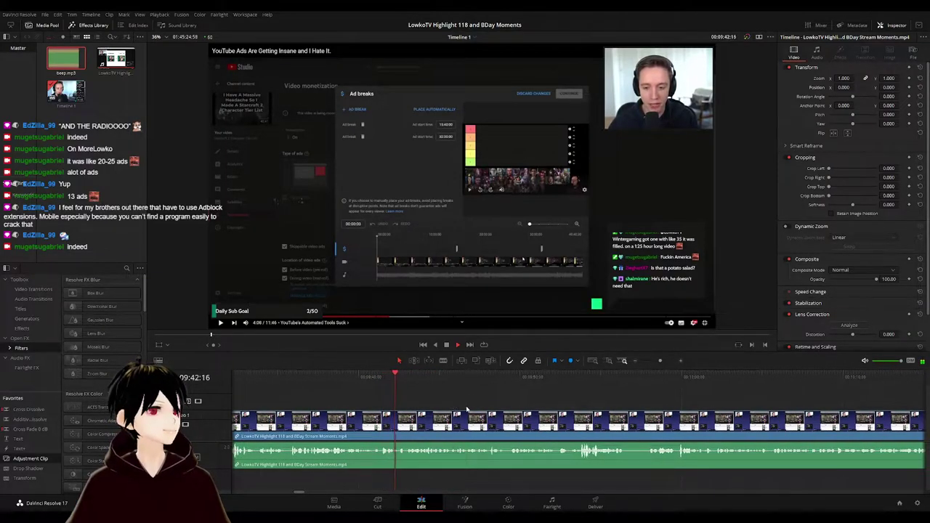
pyautogui.hscroll(1, 478, 409)
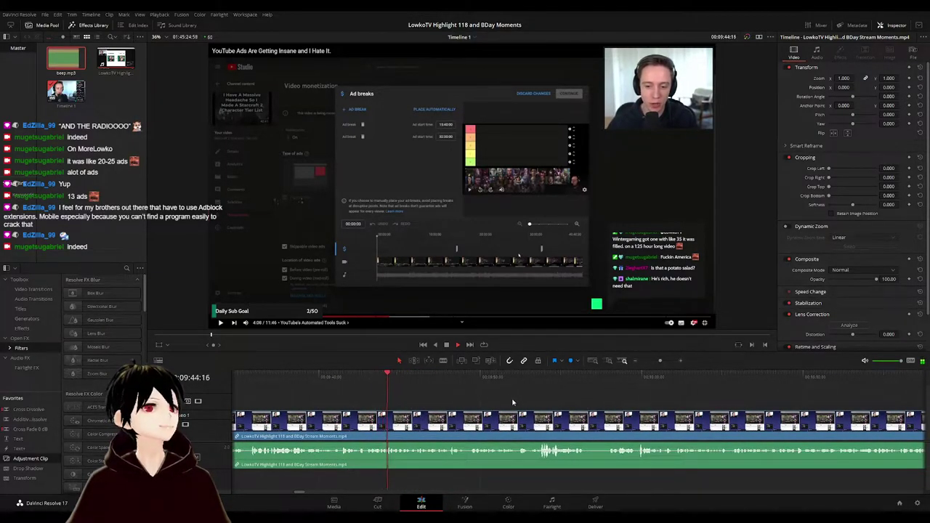
pyautogui.hscroll(1, 470, 396)
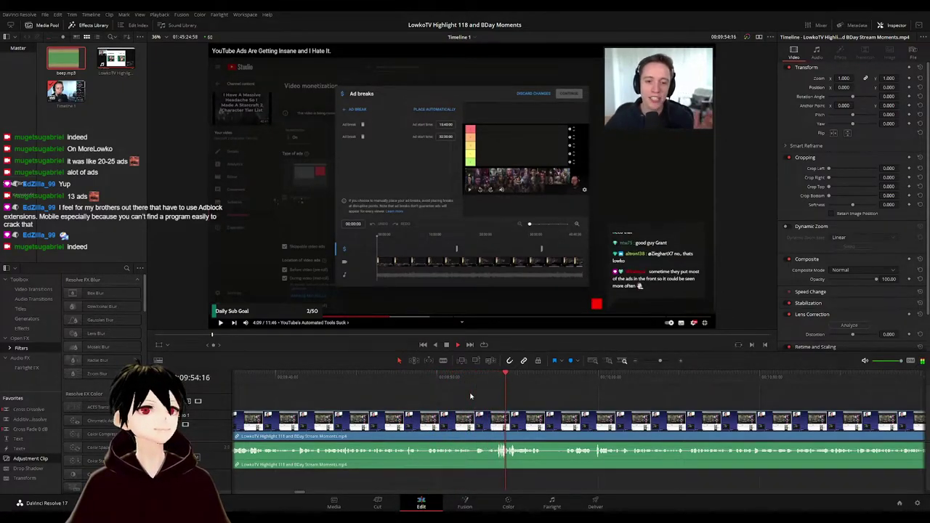
pyautogui.moveTo(615, 404); pyautogui.dragTo(465, 405)
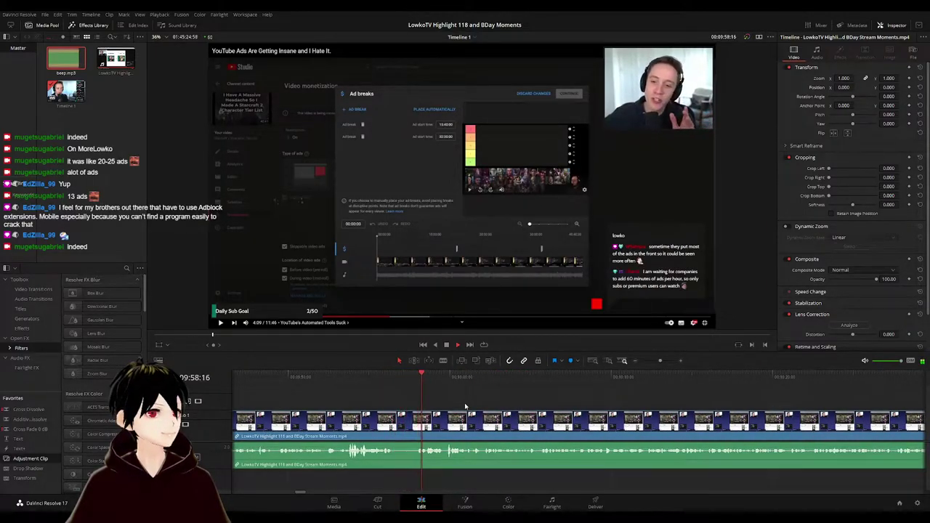
pyautogui.moveTo(515, 406); pyautogui.dragTo(444, 405)
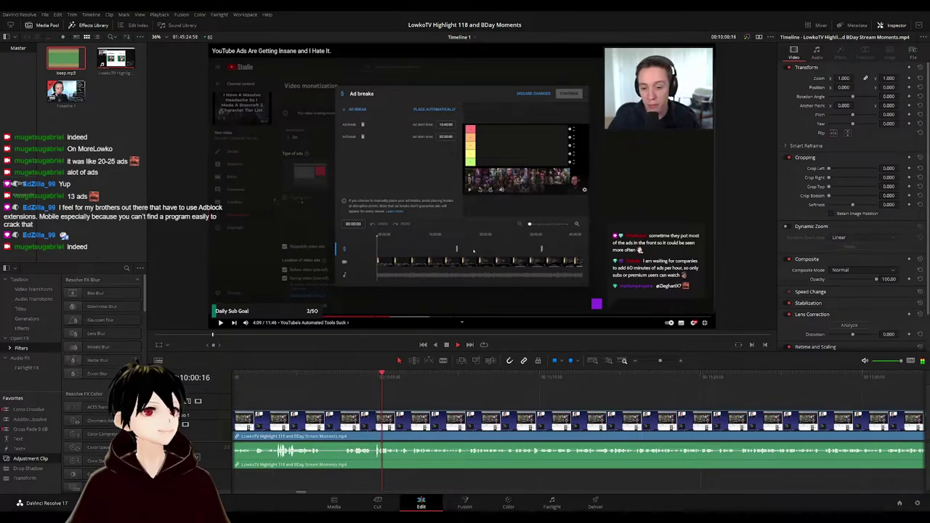
pyautogui.hscroll(1, 465, 401)
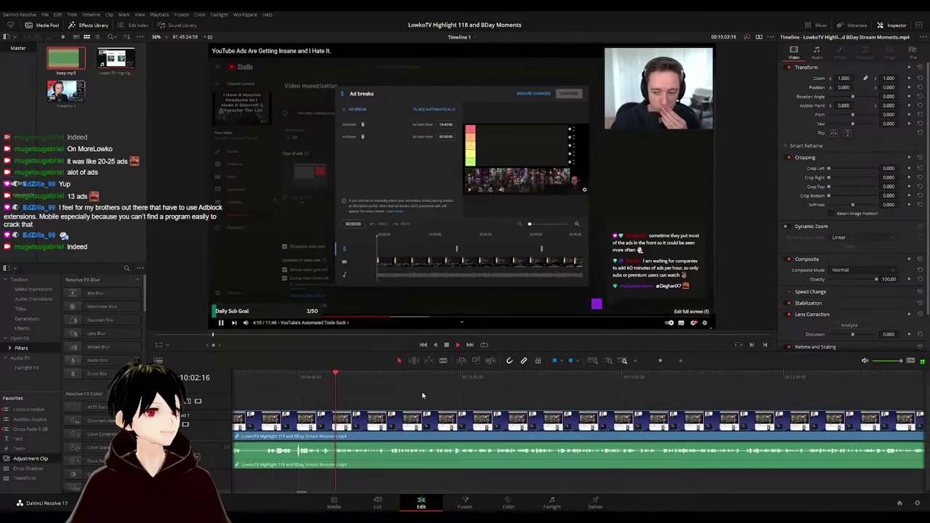
pyautogui.hscroll(1, 392, 396)
pyautogui.hscroll(1, 390, 394)
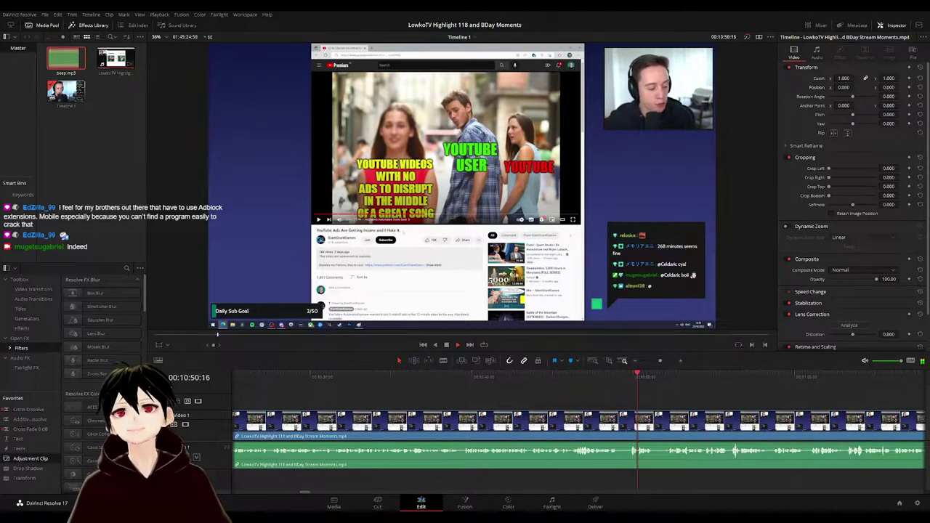
pyautogui.moveTo(725, 405); pyautogui.dragTo(579, 402)
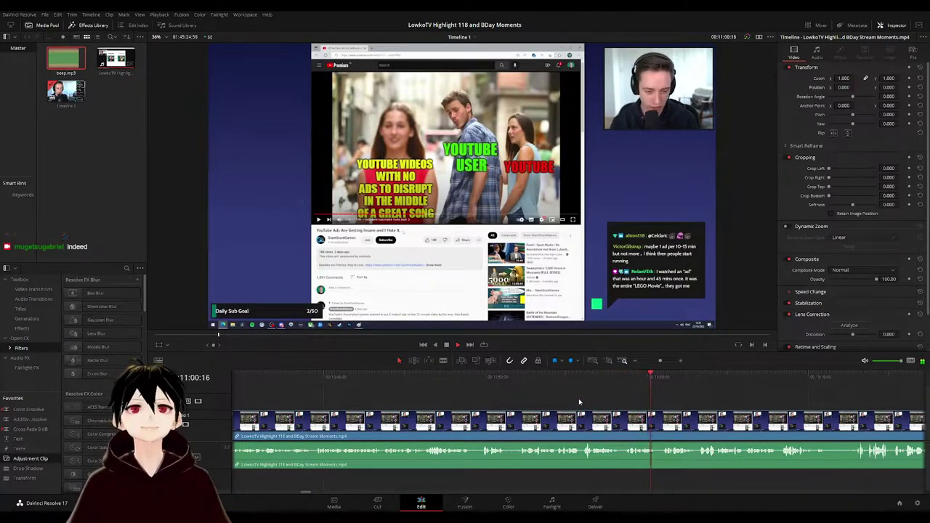
pyautogui.moveTo(713, 408); pyautogui.dragTo(432, 408)
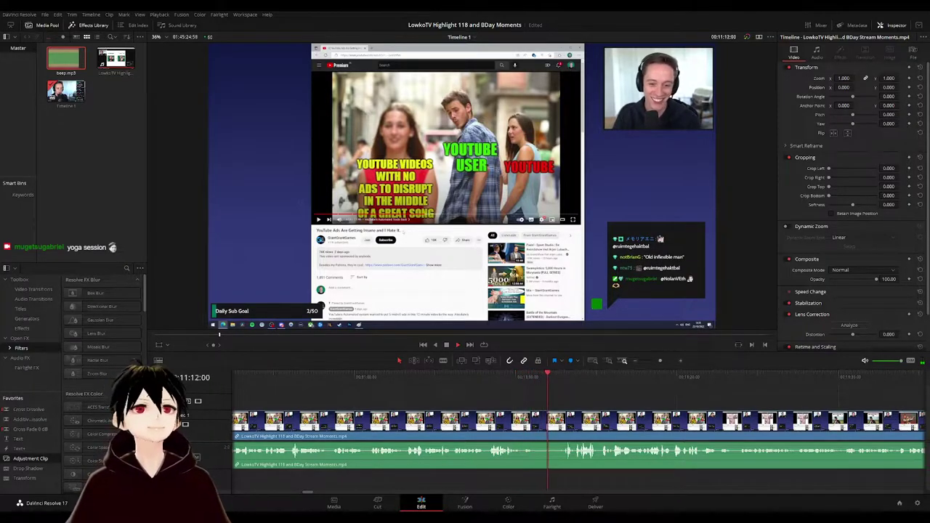
pyautogui.moveTo(629, 394); pyautogui.dragTo(517, 395)
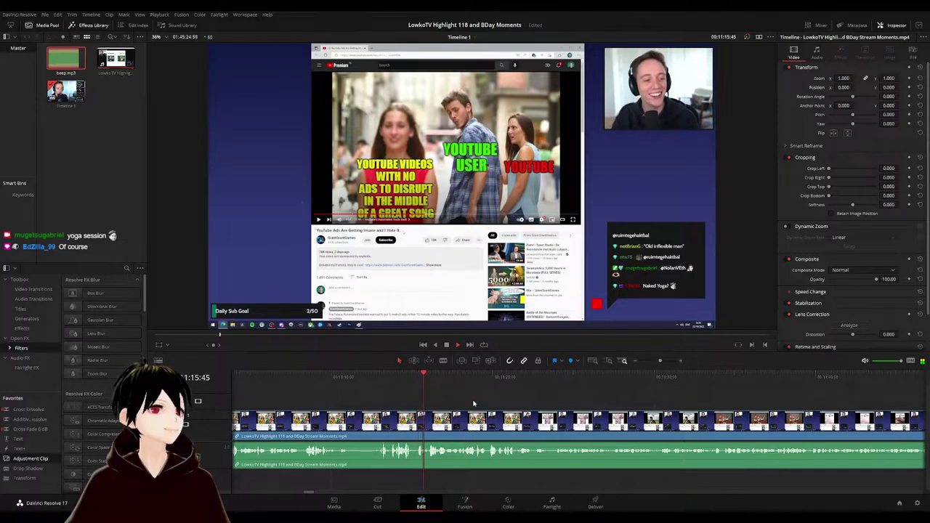
# - Add an Adjustment Clip above the footage at 00:11:15:11, with zoom 1.690 and position X -1310.000, Y -726.000
pyautogui.click(408, 377)
pyautogui.press('space')
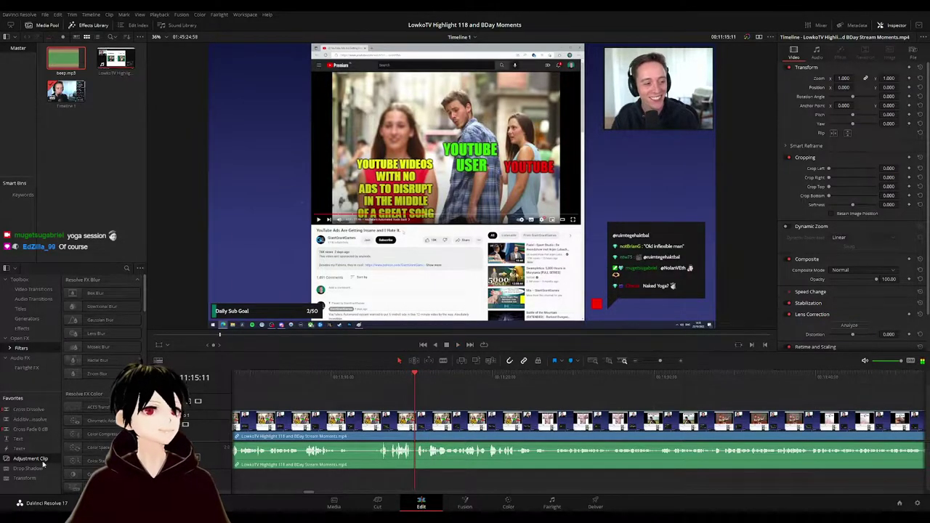
pyautogui.moveTo(379, 383); pyautogui.dragTo(417, 407)
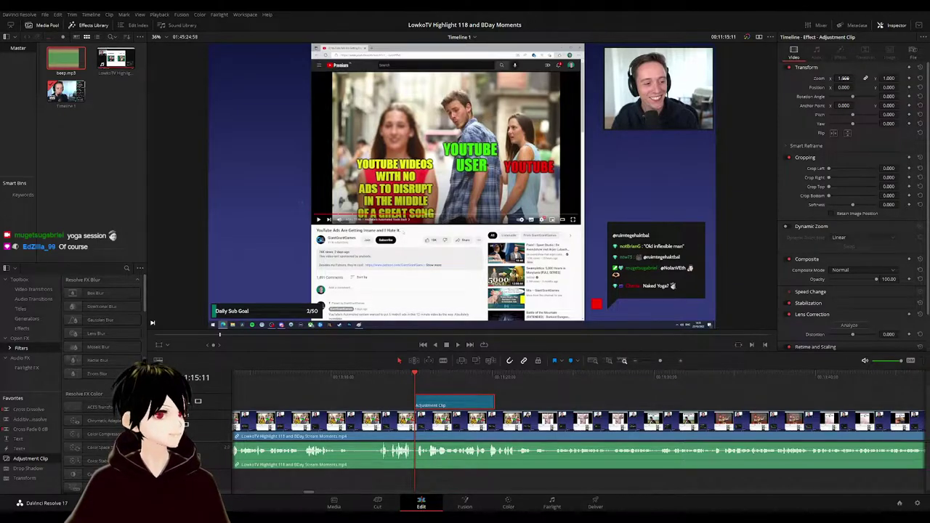
pyautogui.moveTo(845, 78); pyautogui.dragTo(827, 87)
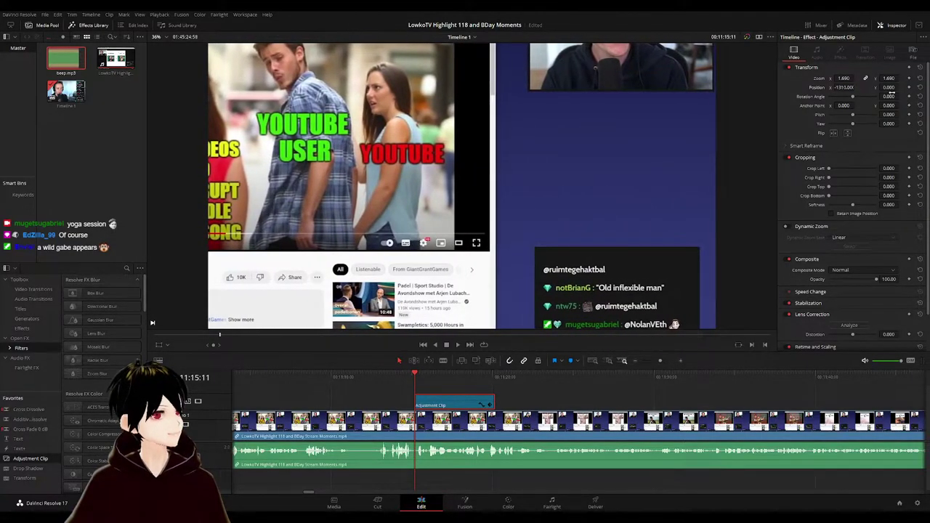
pyautogui.moveTo(891, 94)
pyautogui.mouseDown()
pyautogui.moveTo(880, 94)
pyautogui.moveTo(901, 87)
pyautogui.moveTo(887, 87)
pyautogui.mouseUp()
pyautogui.hotkey('ctrl', 'z')
# - Play the zoomed webcam laugh from about 00:11:15 past the end of its adjustment clip to check the framing and timing
pyautogui.press('space')
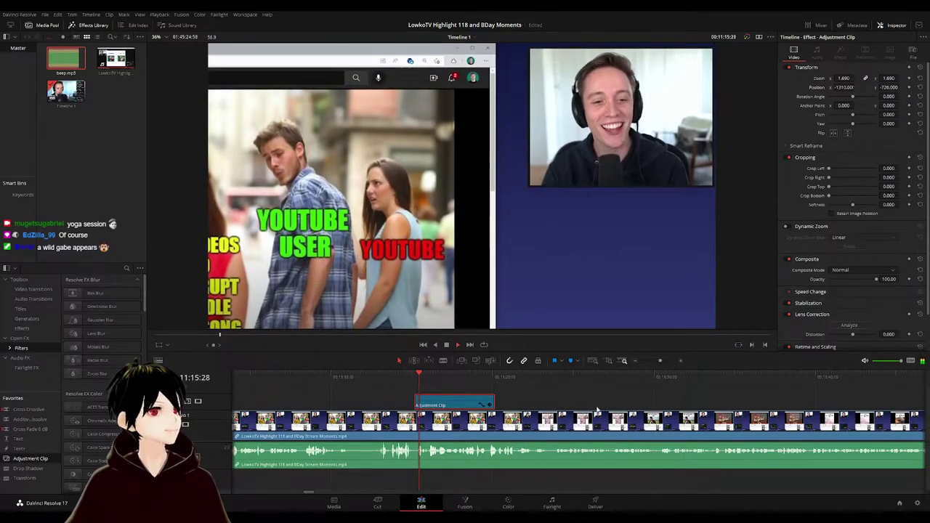
pyautogui.click(550, 405)
pyautogui.click(404, 375)
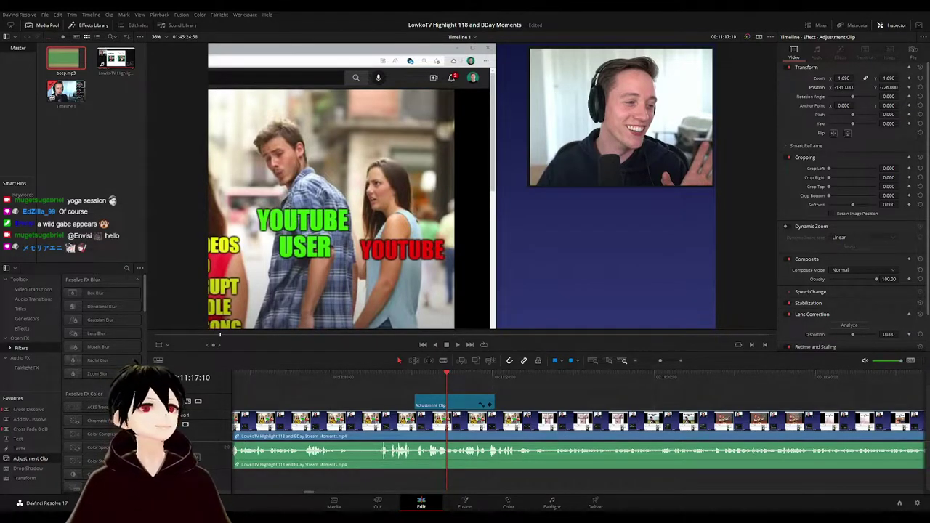
pyautogui.press('space')
pyautogui.moveTo(547, 404); pyautogui.dragTo(505, 396)
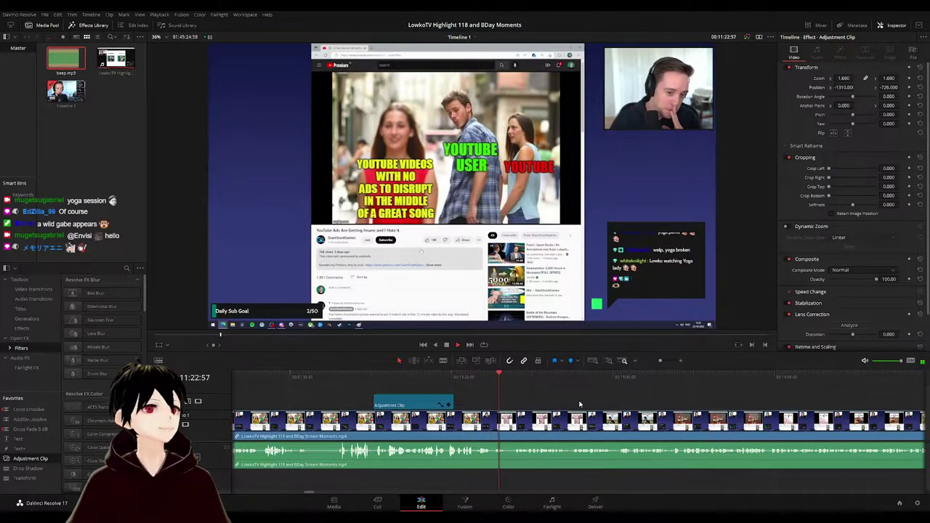
# - Play through the YouTube ad memes from about 00:11:23 to 00:12:04, looking for pauses to cut or reactions to zoom
pyautogui.hscroll(2, 579, 404)
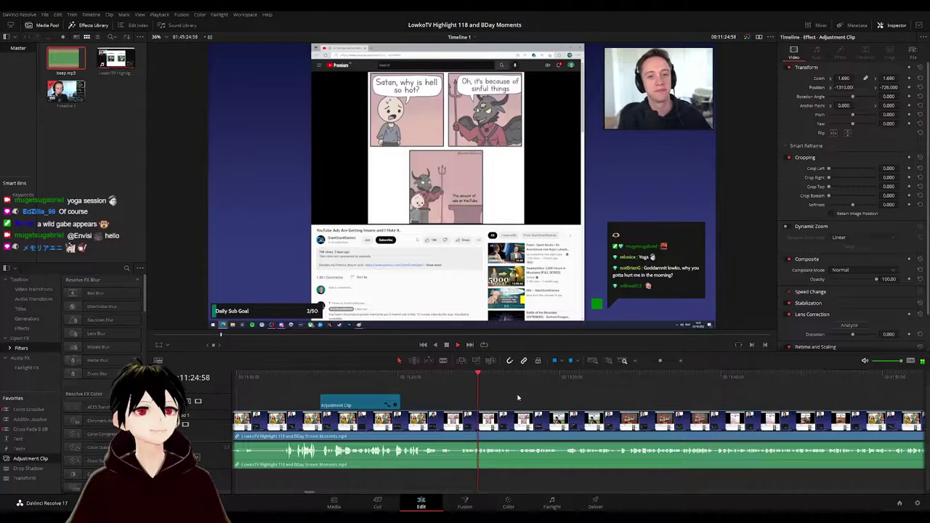
pyautogui.hscroll(3, 512, 398)
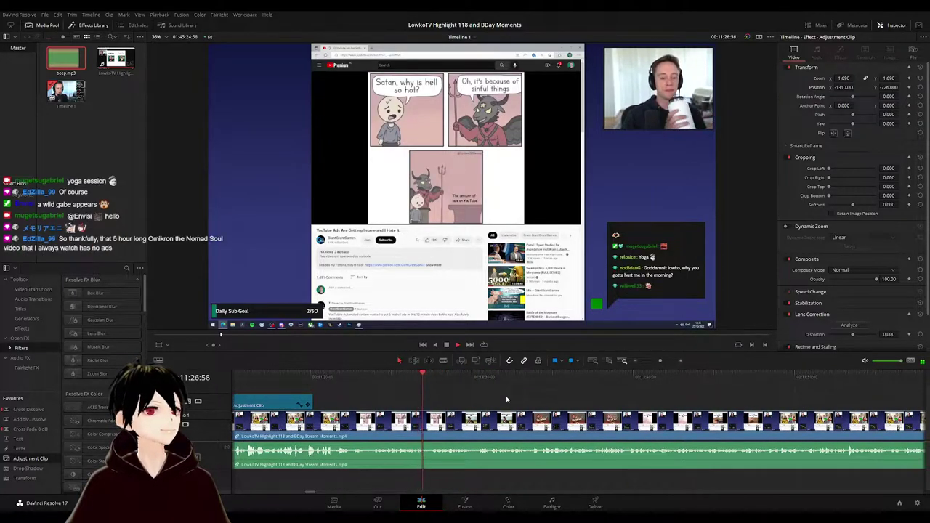
pyautogui.hscroll(2, 507, 399)
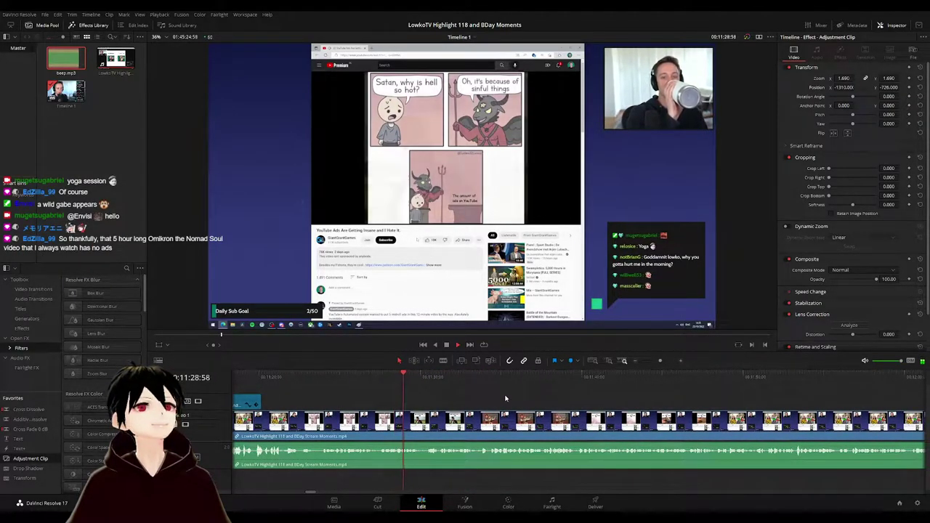
pyautogui.hscroll(2, 506, 398)
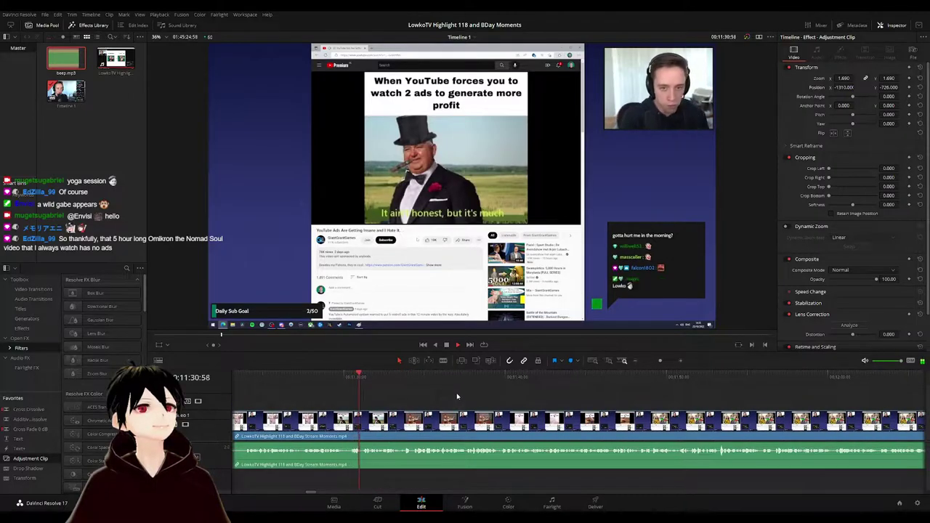
pyautogui.hscroll(1, 503, 400)
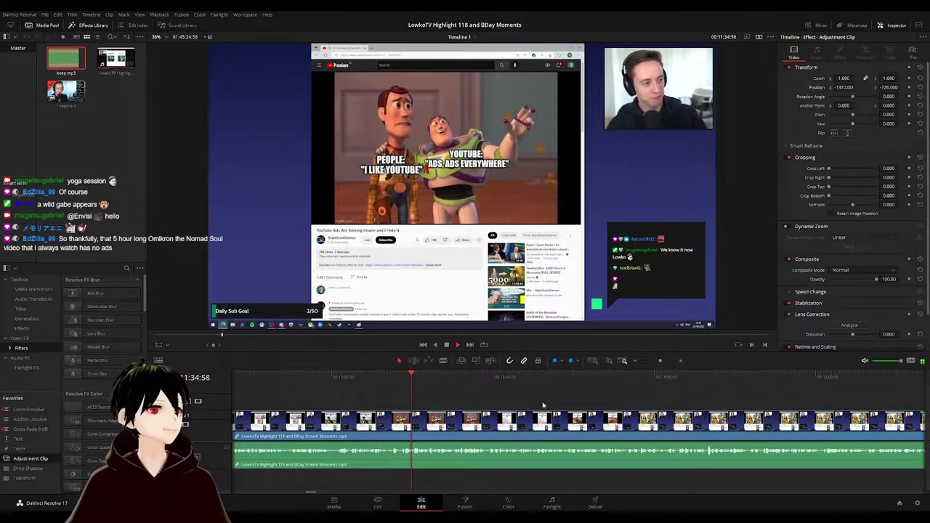
pyautogui.hscroll(3, 480, 399)
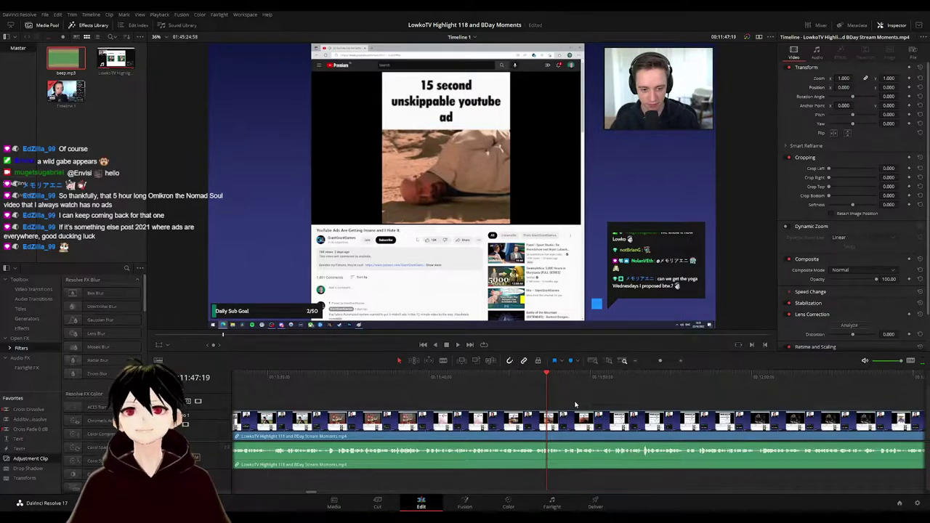
pyautogui.press('space')
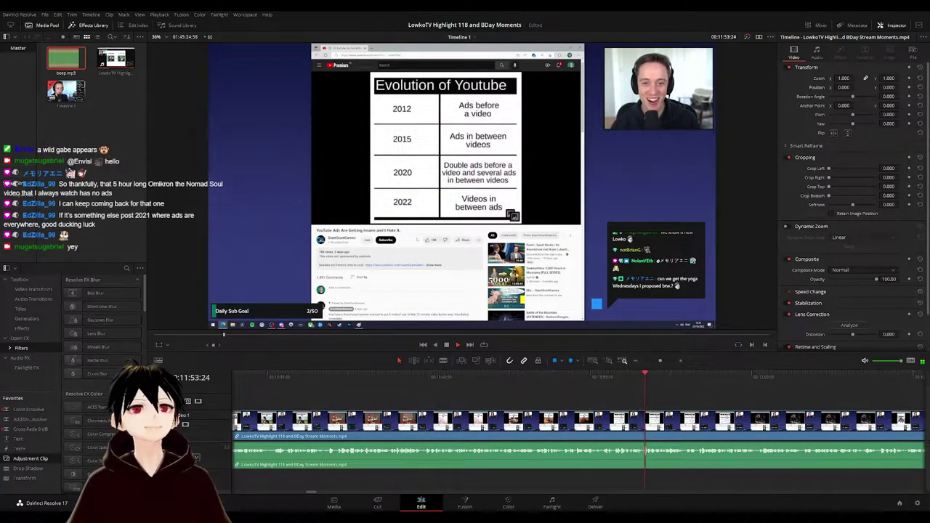
pyautogui.moveTo(703, 400); pyautogui.dragTo(554, 396)
pyautogui.hscroll(3, 429, 380)
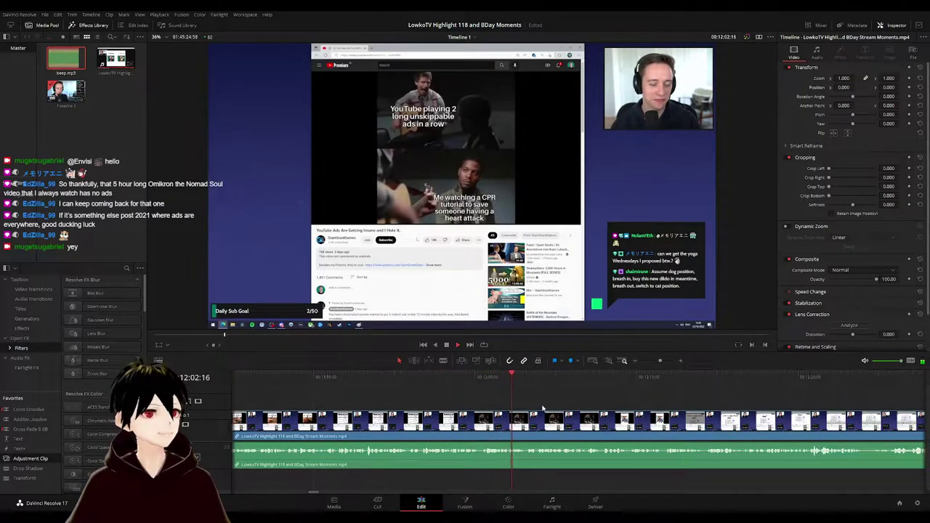
pyautogui.hscroll(5, 544, 397)
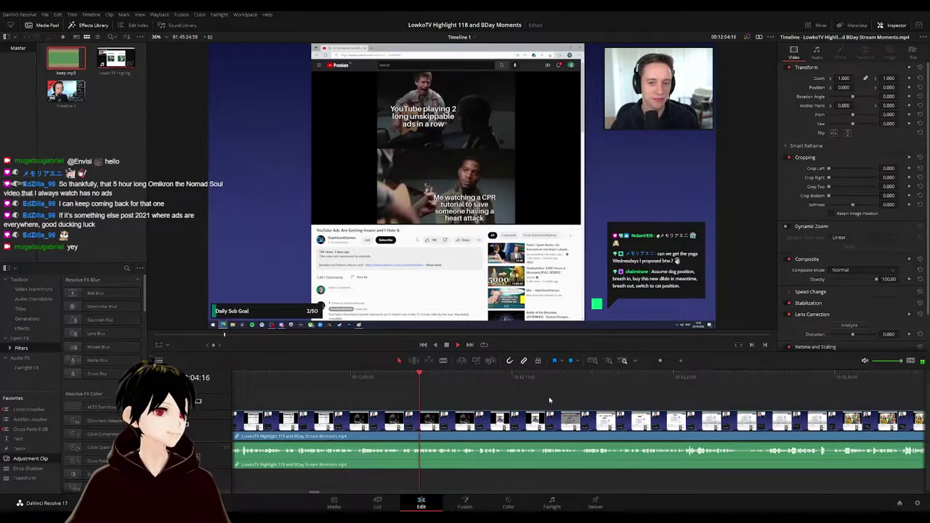
# - Review the footage from about 00:12:04 to 00:12:42, through the last ad memes and the paused uBlock Origin page, for pauses to cut
pyautogui.moveTo(550, 401); pyautogui.dragTo(444, 388)
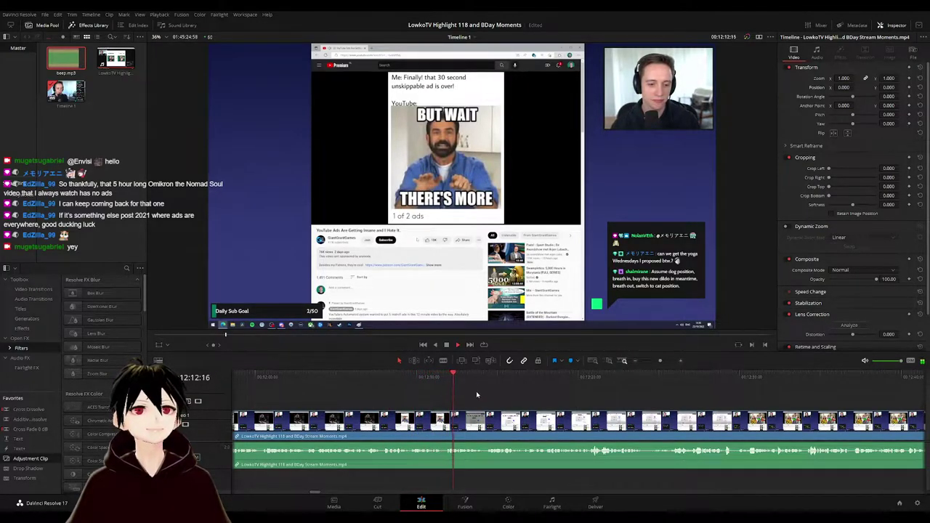
pyautogui.hscroll(2, 464, 390)
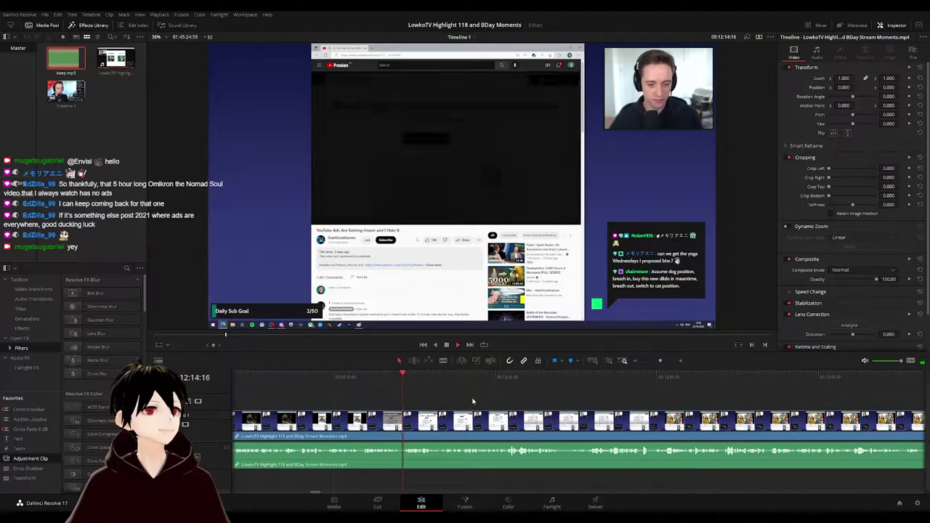
pyautogui.moveTo(505, 401); pyautogui.dragTo(436, 402)
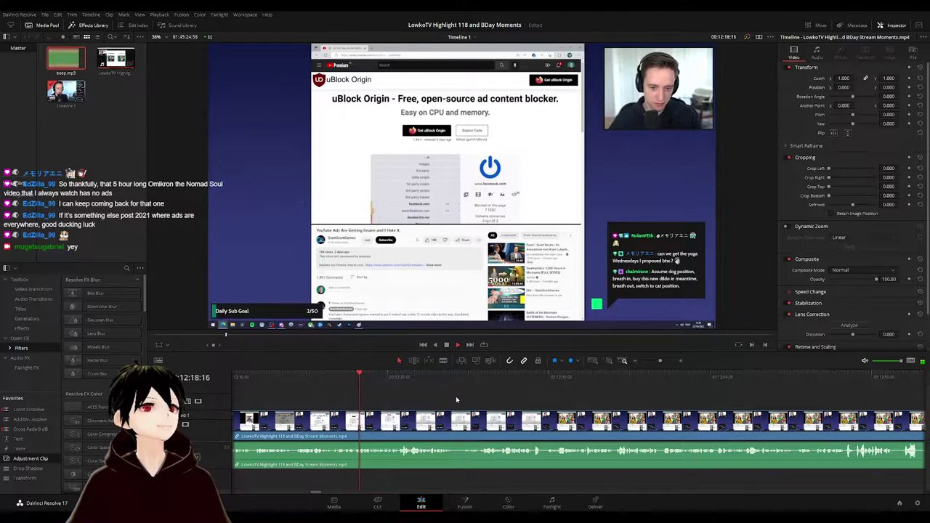
pyautogui.hscroll(1, 443, 398)
pyautogui.moveTo(463, 404); pyautogui.dragTo(425, 403)
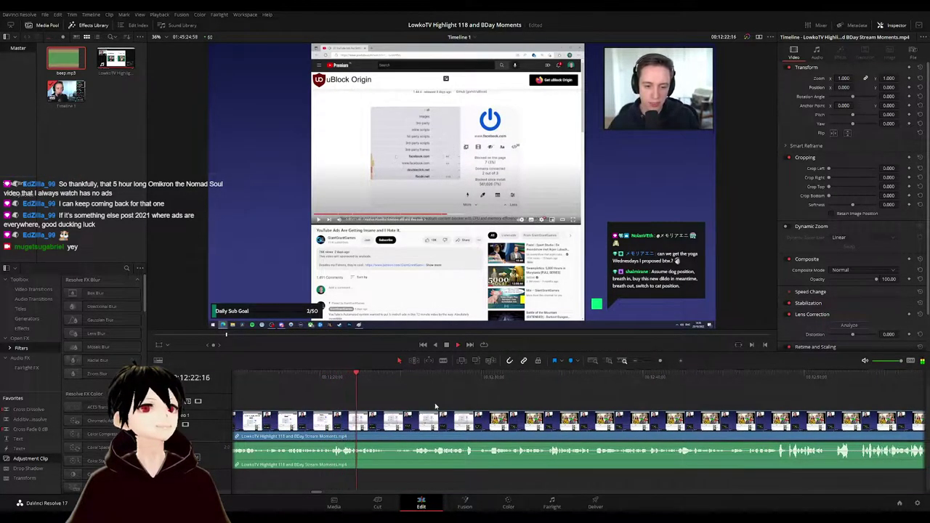
pyautogui.hscroll(1, 441, 405)
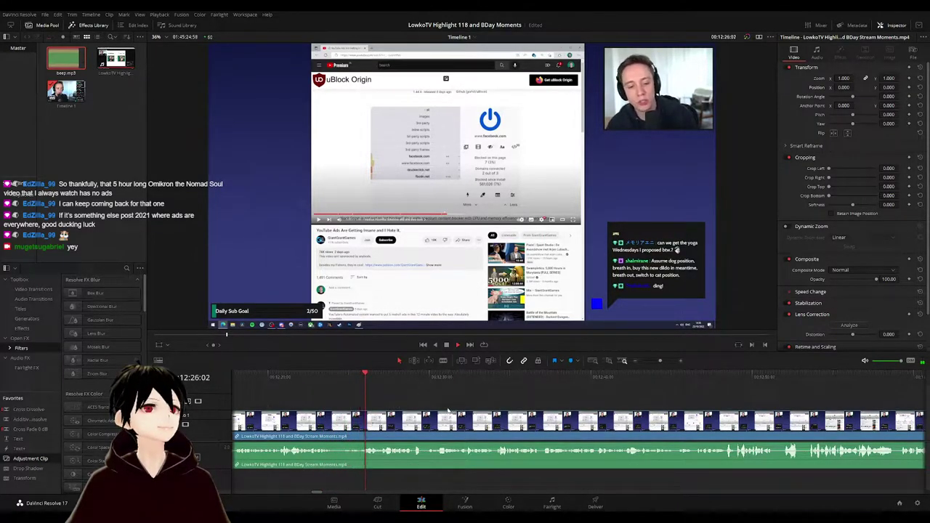
pyautogui.hscroll(1, 448, 410)
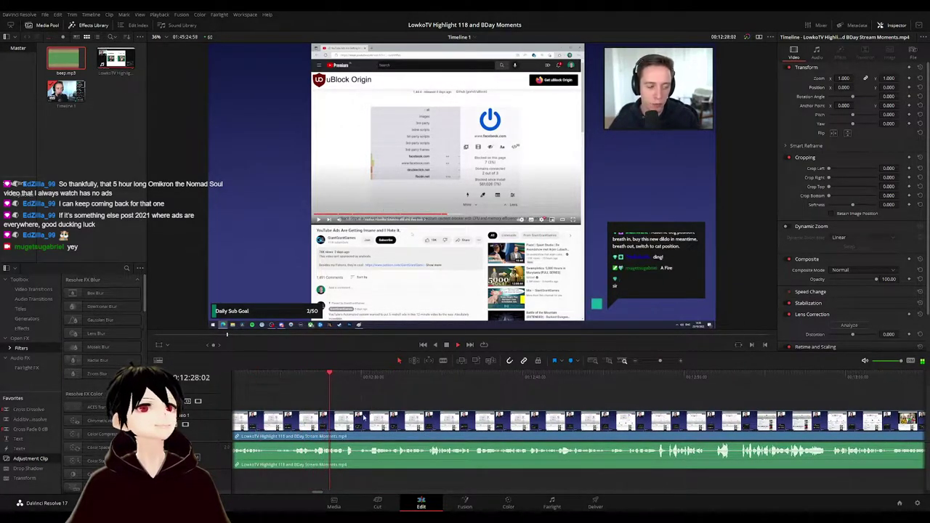
pyautogui.hscroll(1, 407, 399)
pyautogui.hscroll(1, 398, 402)
pyautogui.hscroll(1, 396, 401)
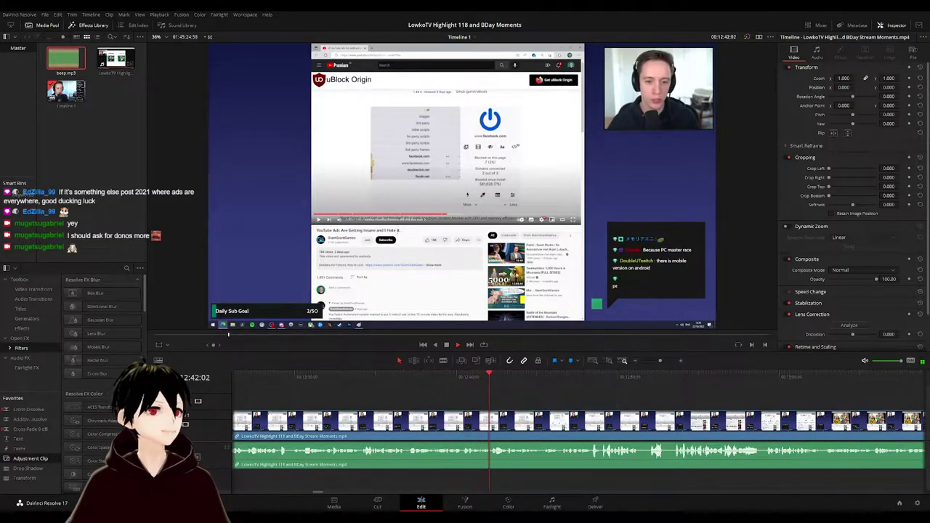
# - Play through the uBlock Origin commentary from about 00:12:42 to 00:13:09, looking for dead air to cut or reactions to zoom
pyautogui.hscroll(3, 492, 400)
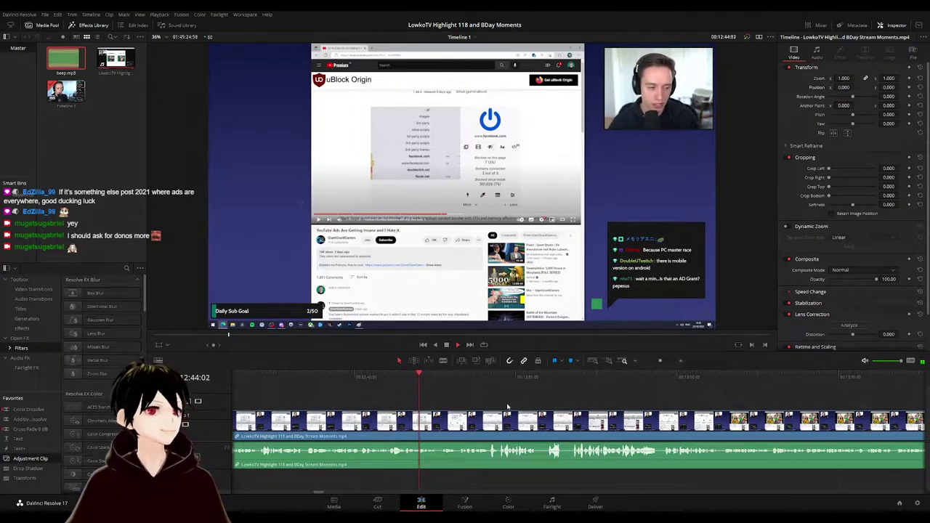
pyautogui.hscroll(2, 476, 403)
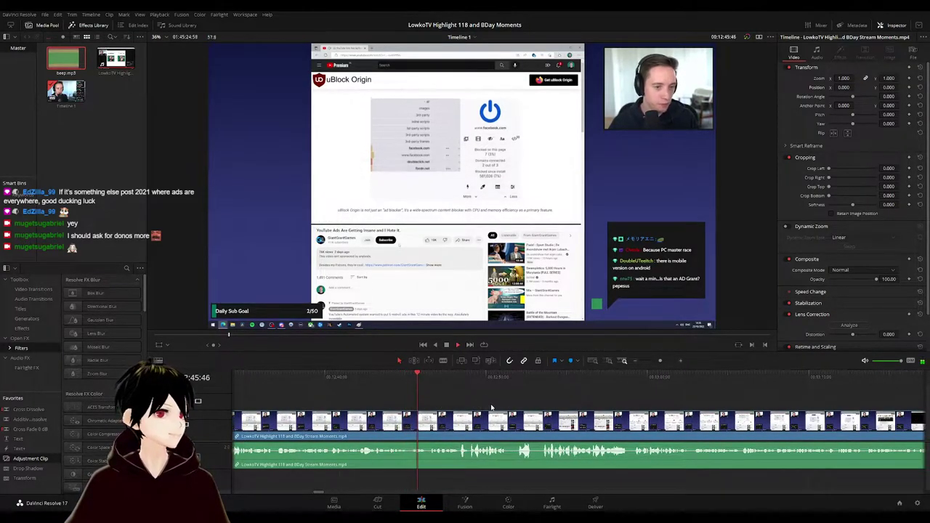
pyautogui.hscroll(3, 419, 408)
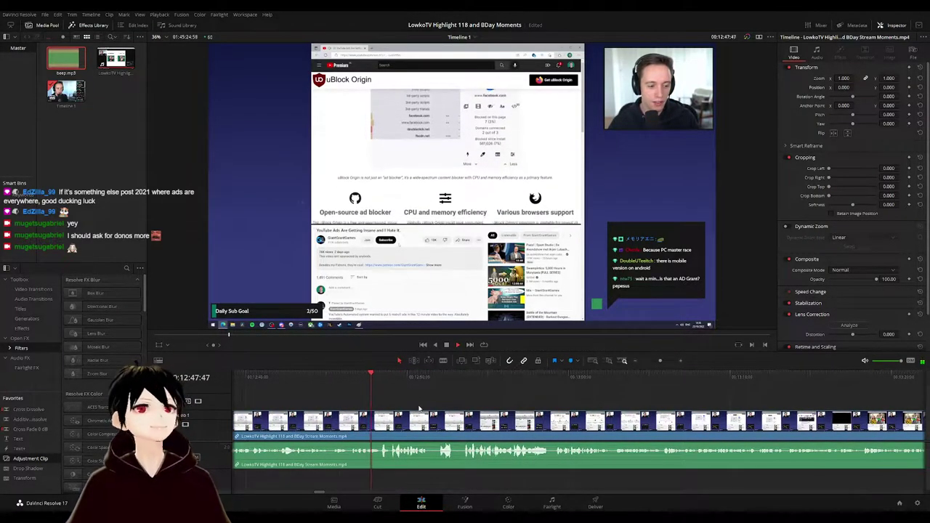
pyautogui.hscroll(2, 432, 407)
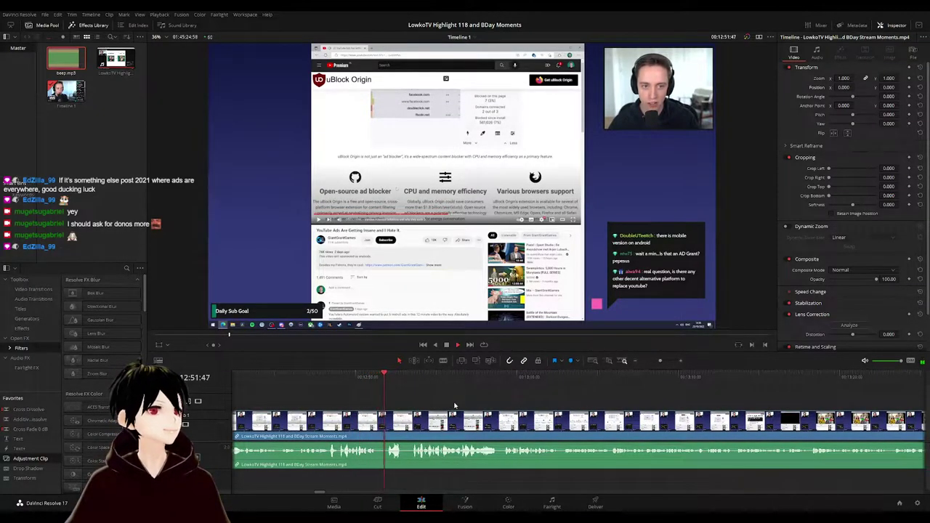
pyautogui.hscroll(4, 454, 405)
pyautogui.hscroll(-1, 465, 407)
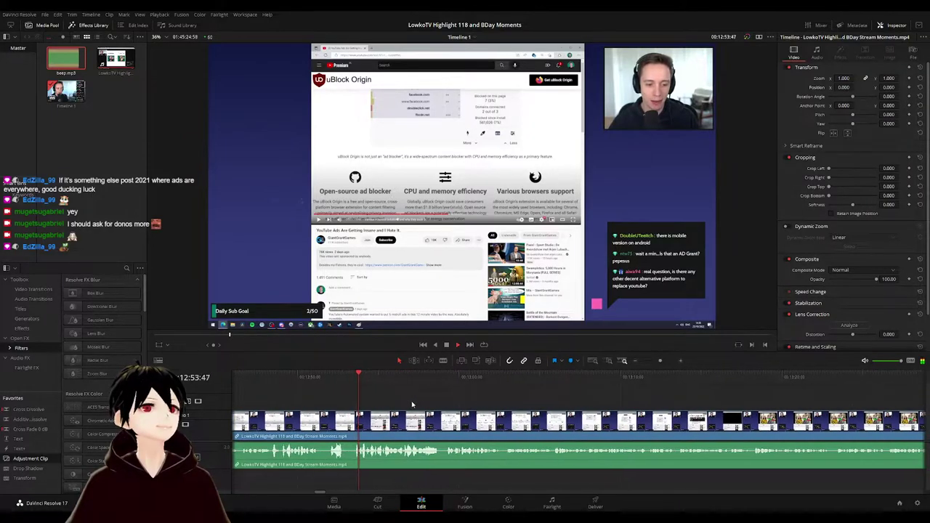
pyautogui.hscroll(2, 465, 407)
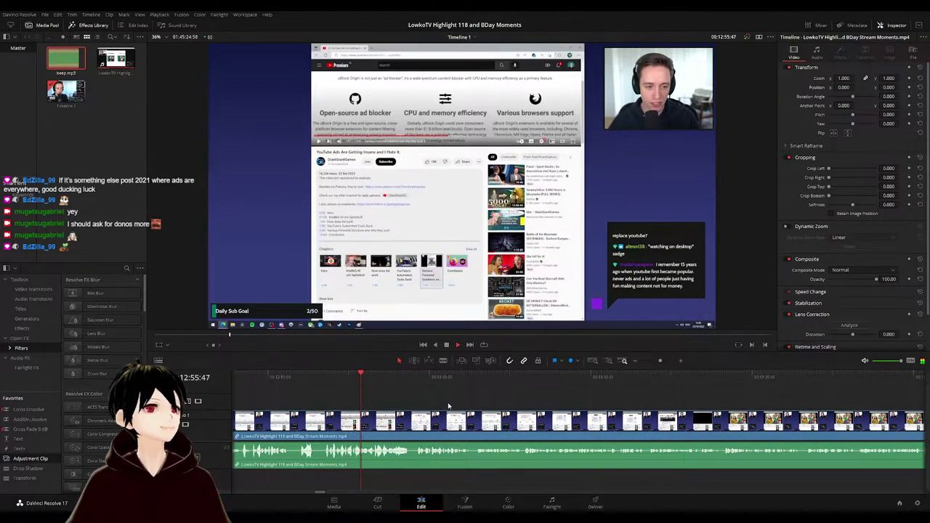
pyautogui.hscroll(2, 471, 408)
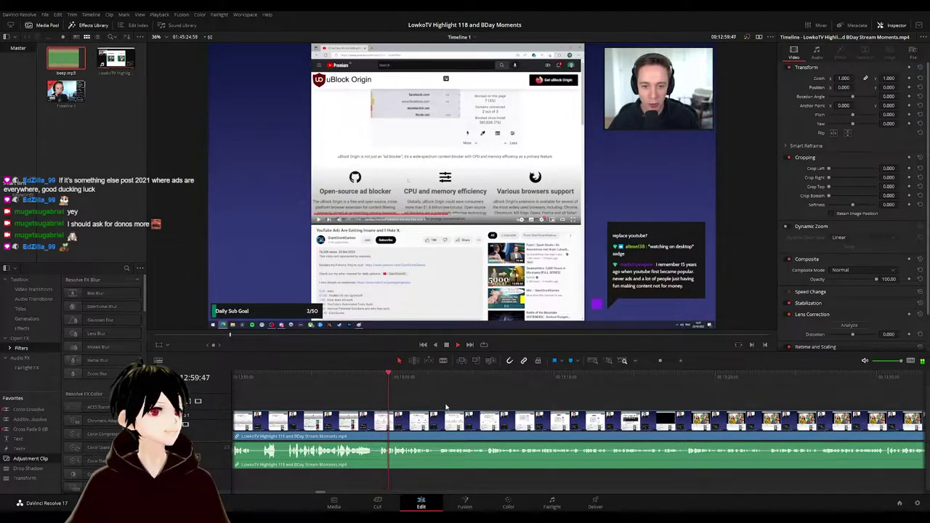
pyautogui.hscroll(2, 446, 407)
pyautogui.hscroll(2, 386, 404)
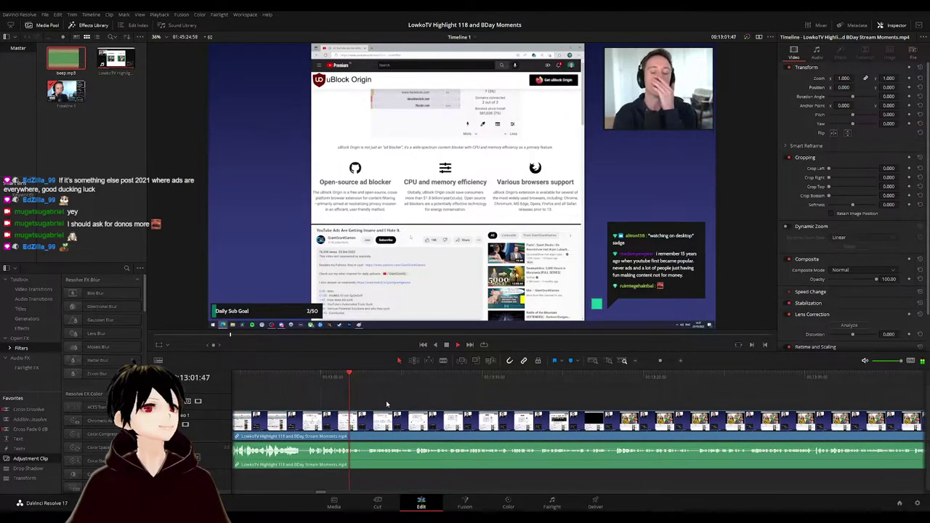
pyautogui.hscroll(2, 407, 401)
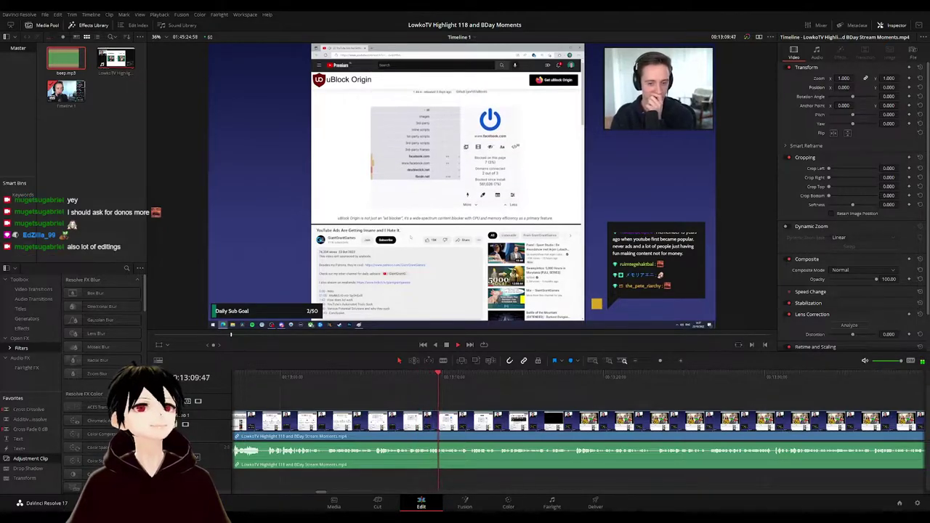
# - Check the SponsorBlock segment from about 00:13:09 to 00:13:37 for moments that need cutting or zooming
pyautogui.scroll(-5, 613, 398)
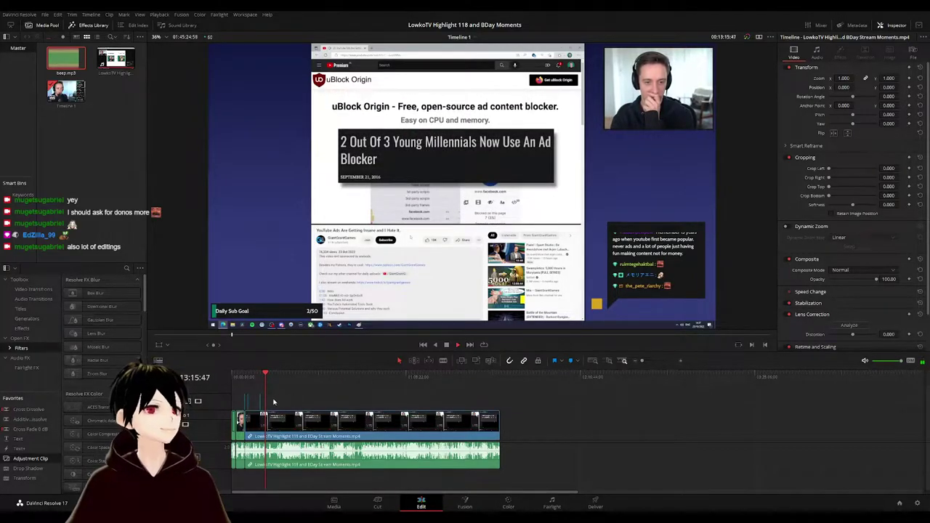
pyautogui.scroll(5, 273, 401)
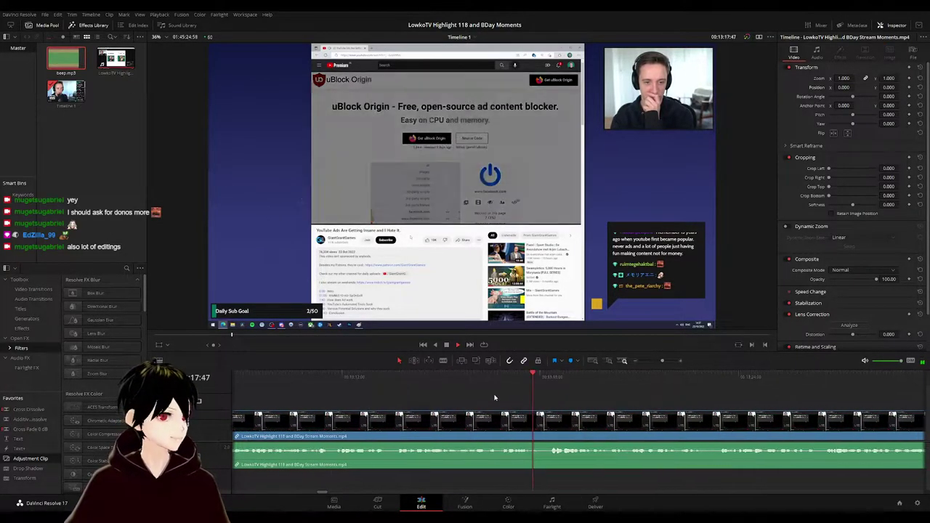
pyautogui.moveTo(596, 398); pyautogui.dragTo(383, 397)
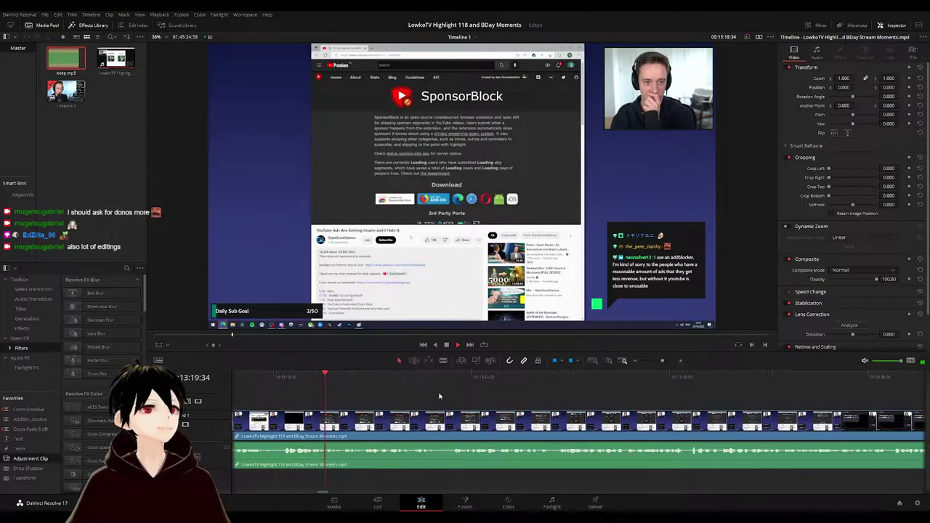
pyautogui.hscroll(1, 429, 393)
pyautogui.hscroll(3, 429, 398)
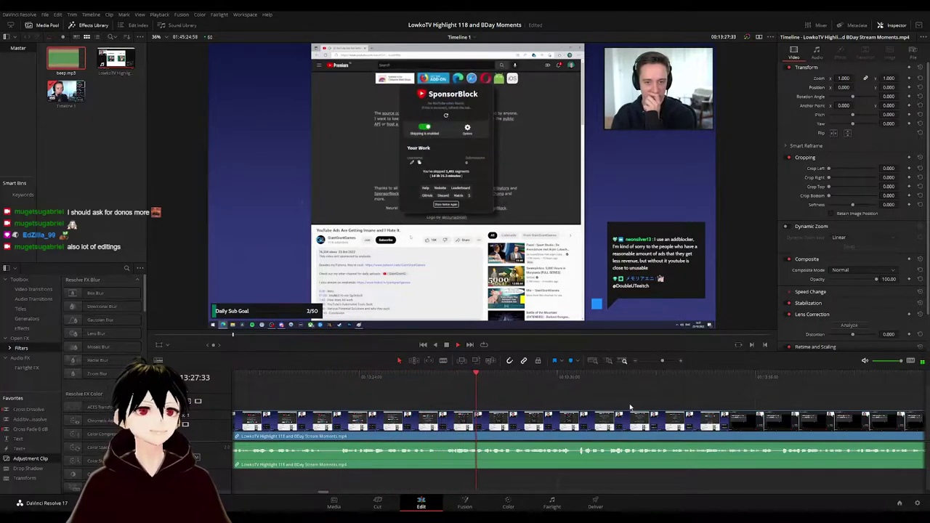
pyautogui.hscroll(4, 588, 406)
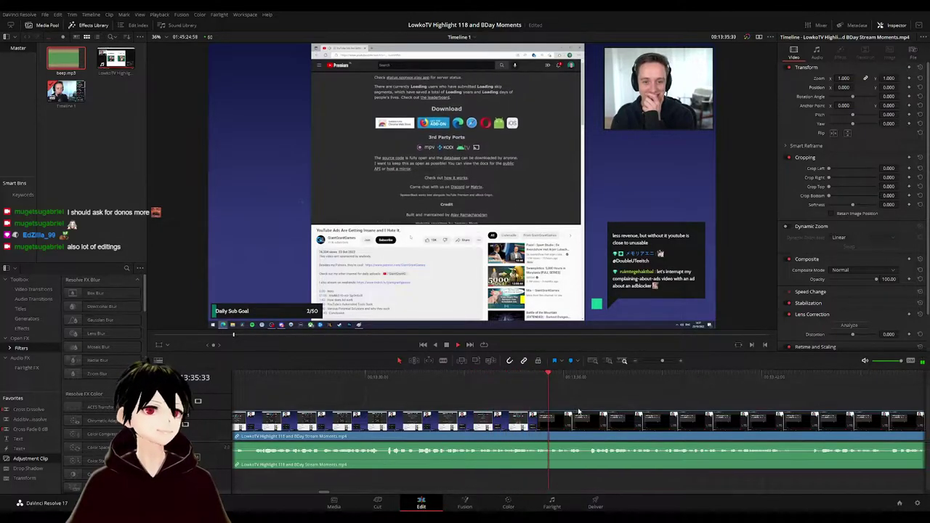
pyautogui.hscroll(3, 570, 401)
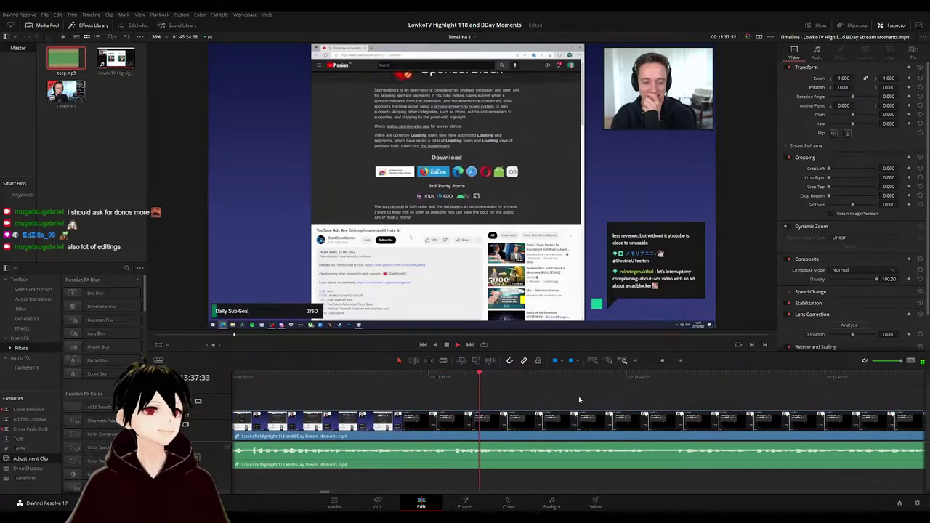
# - Review the browser map and Google diagram reaction from about 00:13:37 to 00:14:03 for laughs to zoom or pauses to cut
pyautogui.hscroll(3, 545, 399)
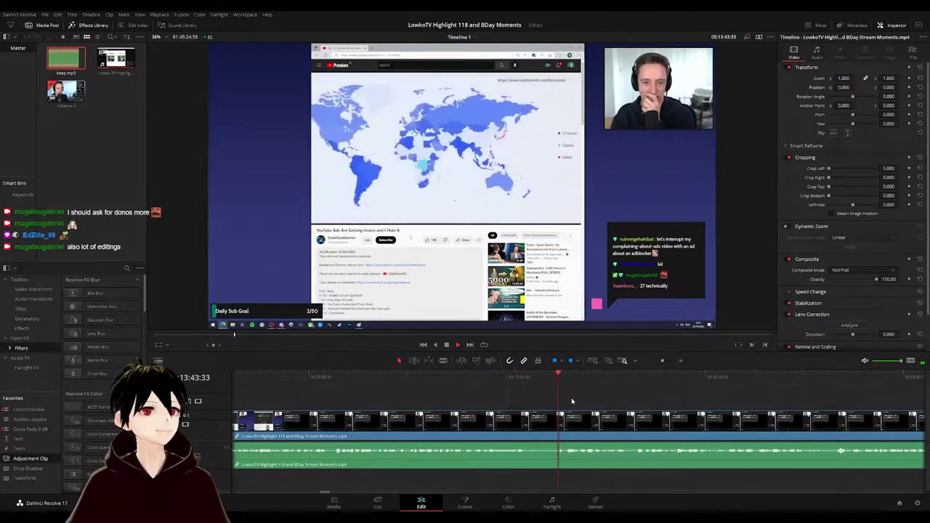
pyautogui.hscroll(2, 571, 397)
pyautogui.moveTo(608, 405); pyautogui.dragTo(545, 404)
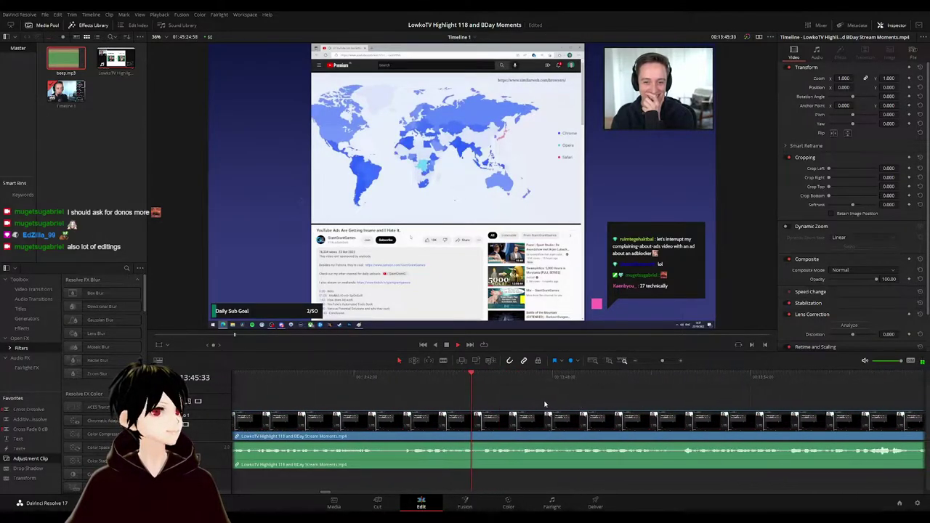
pyautogui.hscroll(2, 613, 410)
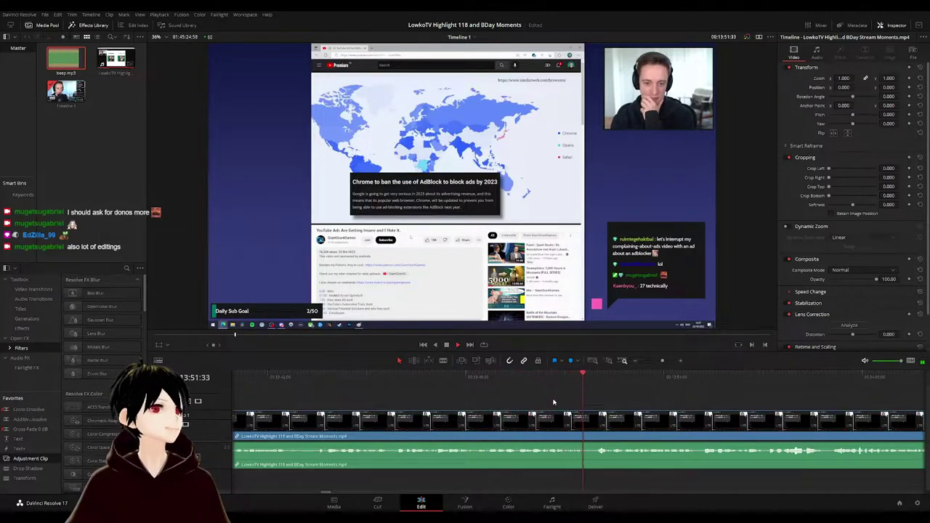
pyautogui.hscroll(3, 523, 405)
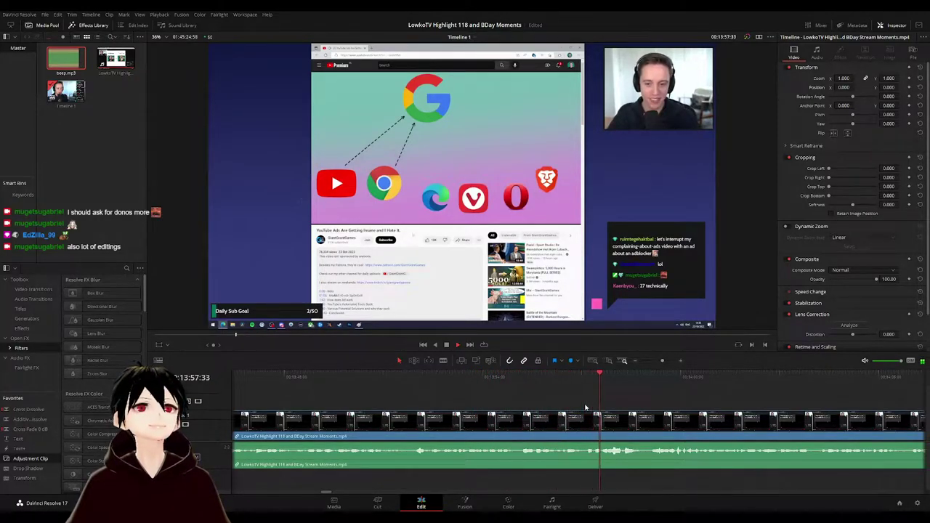
pyautogui.hscroll(2, 575, 396)
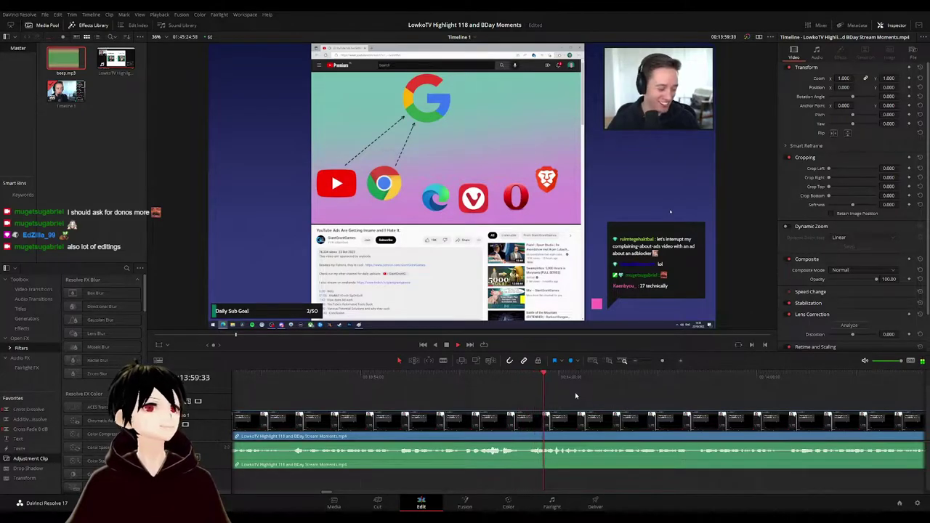
pyautogui.hscroll(2, 647, 402)
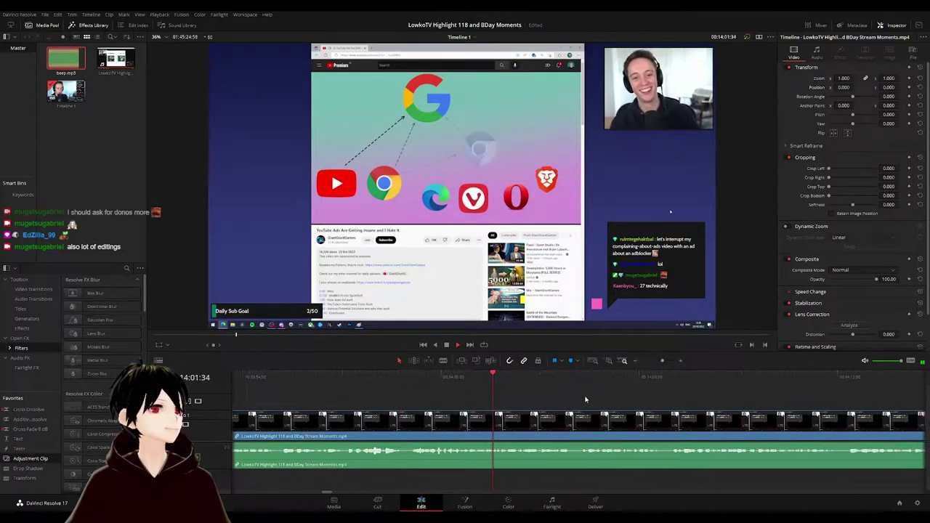
pyautogui.hscroll(1, 560, 396)
pyautogui.hscroll(1, 578, 400)
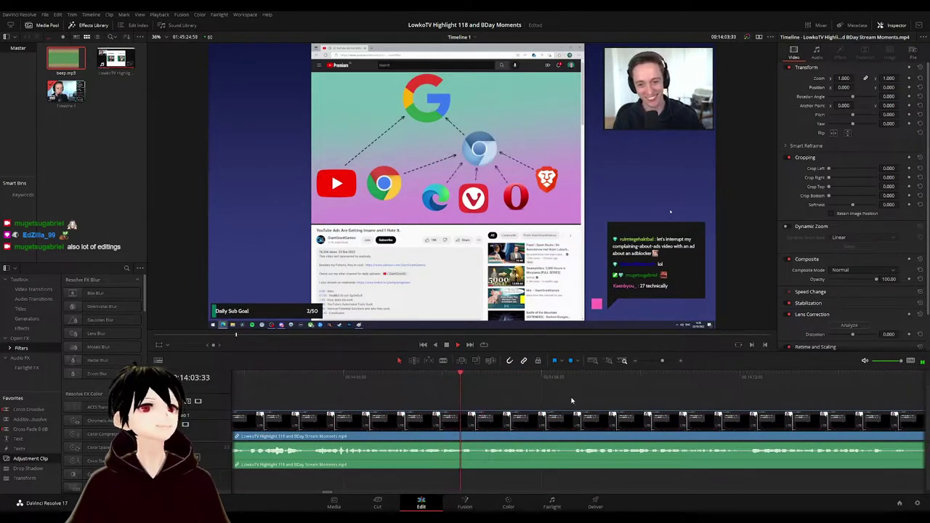
# - Play the paused Chromium diagram discussion from about 00:14:03 to 00:14:21, examining the drink break and chat reading for possible cuts
pyautogui.hscroll(2, 577, 399)
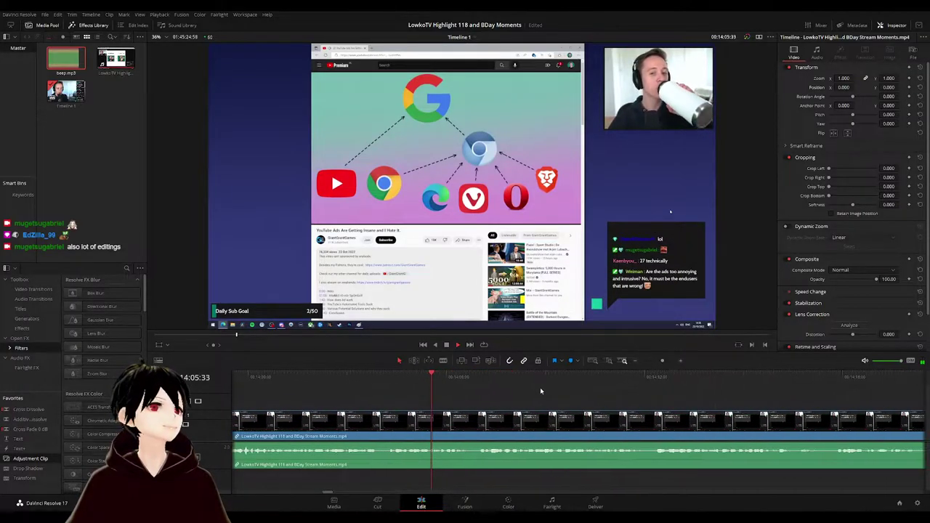
pyautogui.hscroll(2, 552, 400)
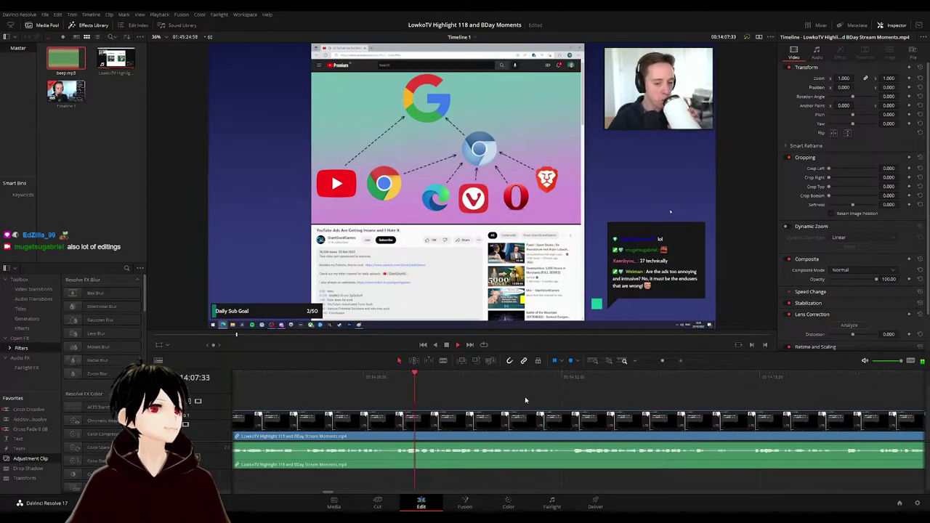
pyautogui.hscroll(2, 574, 401)
pyautogui.hscroll(2, 535, 396)
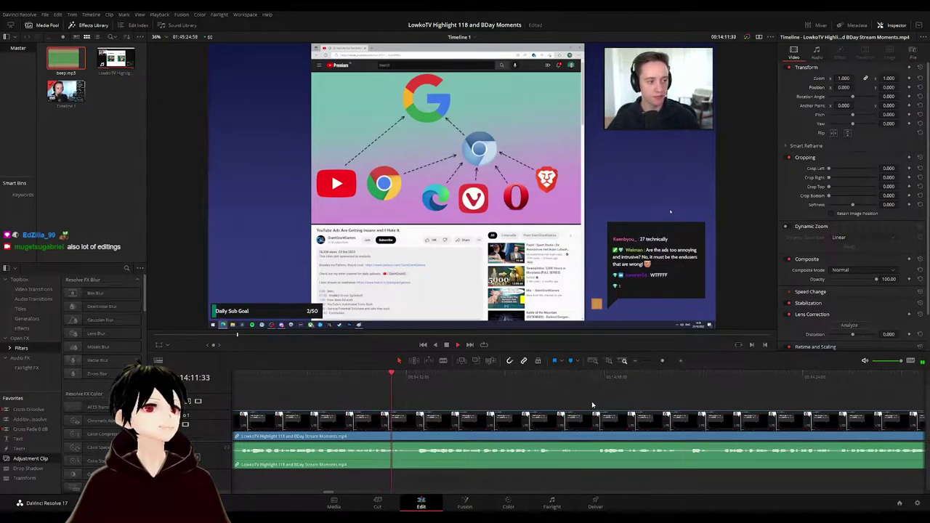
pyautogui.hscroll(2, 530, 398)
pyautogui.hscroll(1, 542, 402)
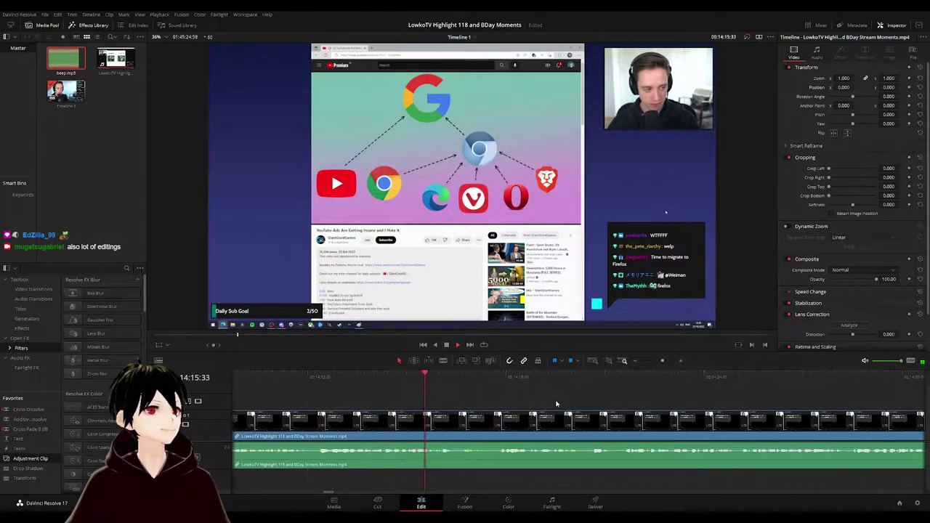
pyautogui.hscroll(2, 585, 403)
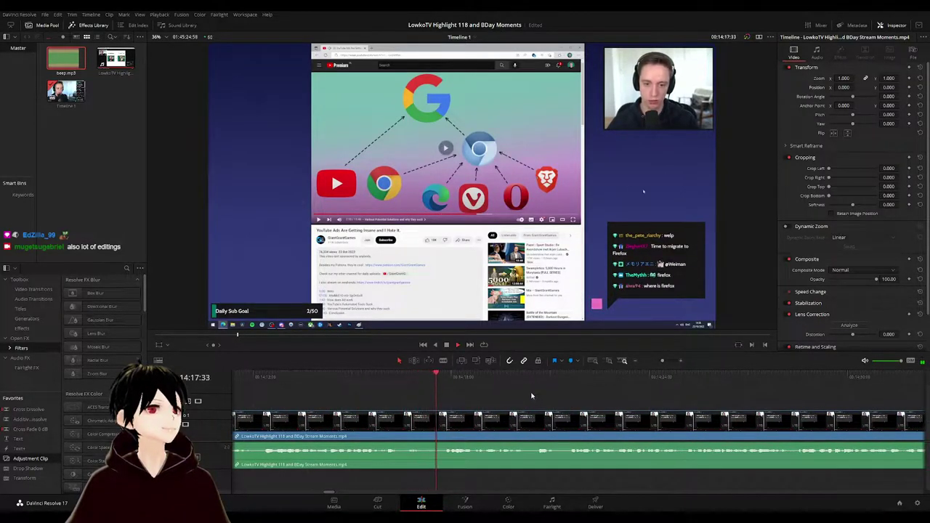
pyautogui.hscroll(3, 523, 396)
pyautogui.hscroll(2, 559, 398)
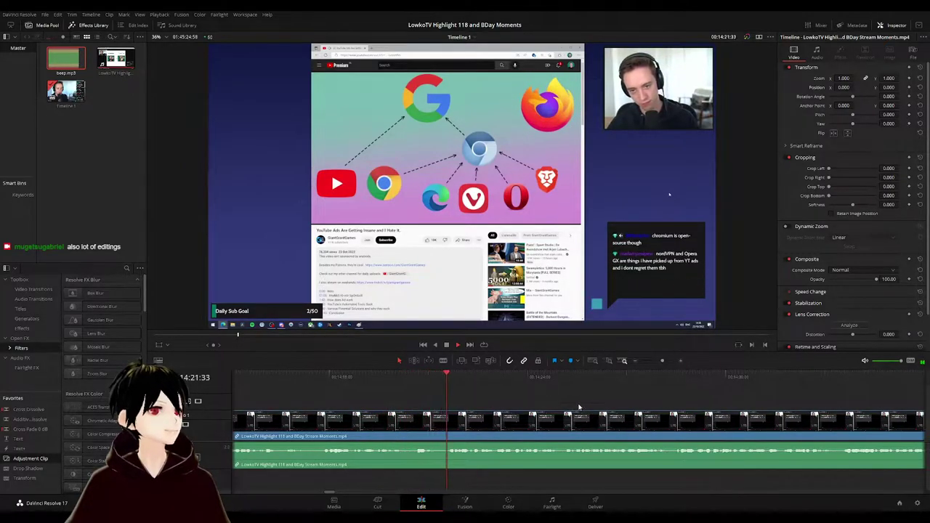
# - Review the browser discussion and YouTube meme footage from about 00:14:21 to 00:14:41 for pauses to cut or reactions to zoom
pyautogui.hscroll(3, 509, 397)
pyautogui.hscroll(4, 552, 406)
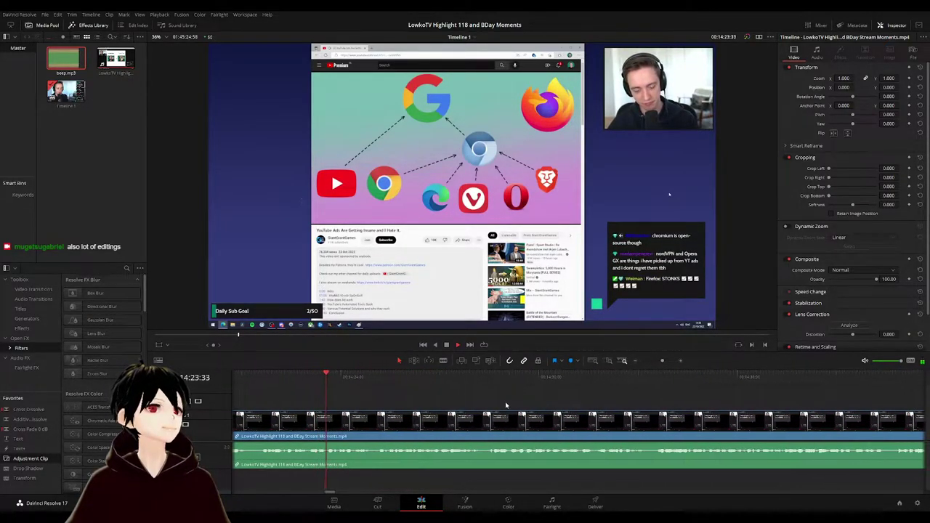
pyautogui.hscroll(2, 574, 405)
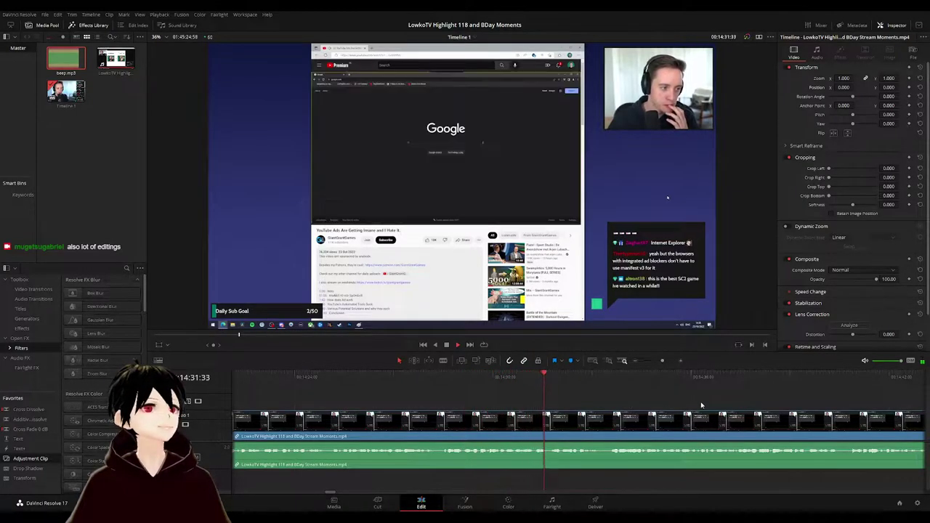
pyautogui.hscroll(9, 491, 402)
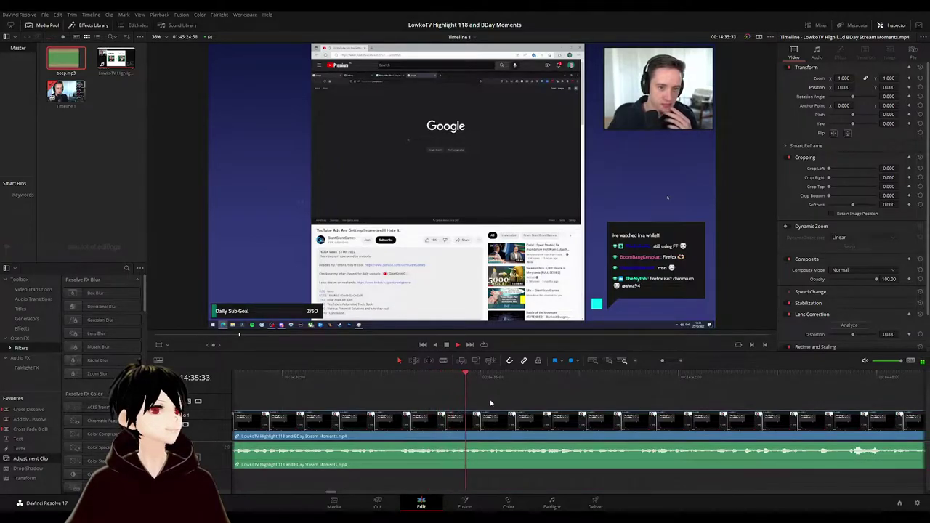
pyautogui.hscroll(6, 459, 405)
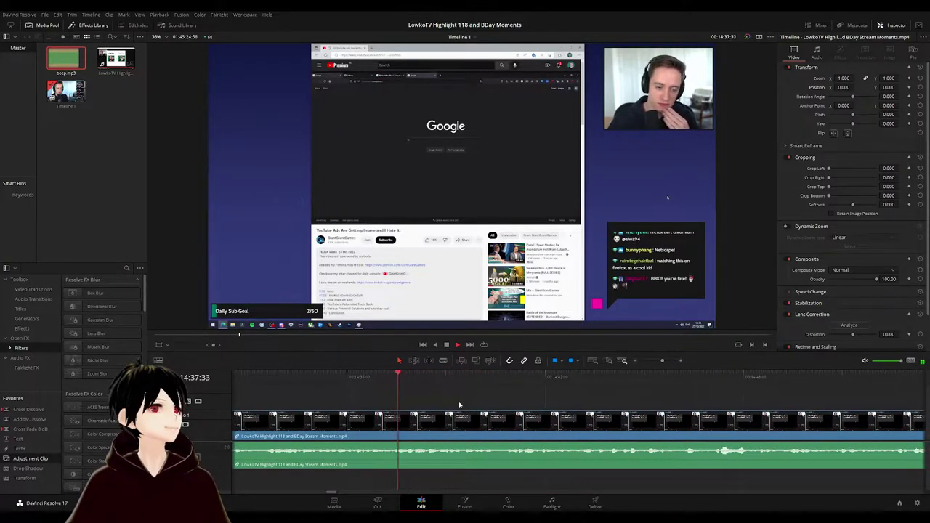
pyautogui.hscroll(4, 509, 409)
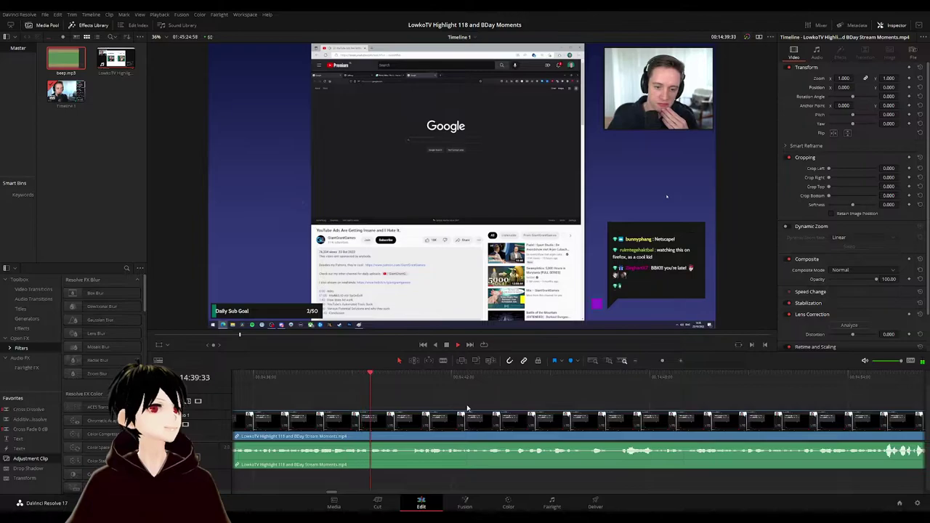
pyautogui.hscroll(4, 516, 405)
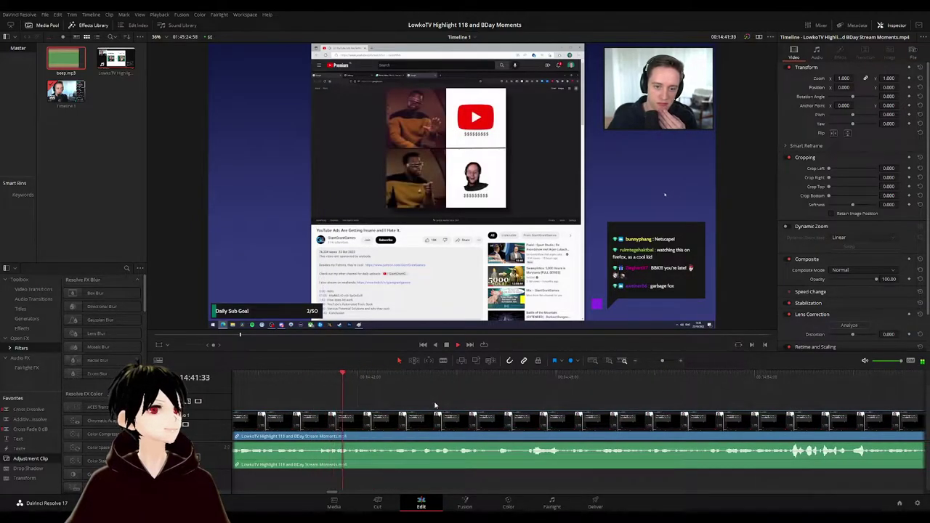
pyautogui.hscroll(4, 540, 409)
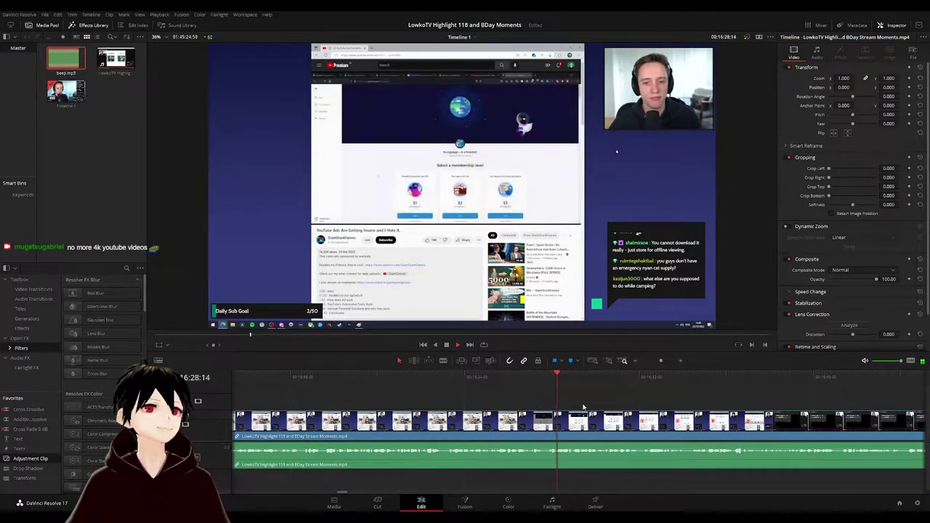
# - Check the Patreon membership segment from about 00:16:28 to 00:16:59 for laughs to zoom or dead air to cut
pyautogui.moveTo(641, 401); pyautogui.dragTo(465, 394)
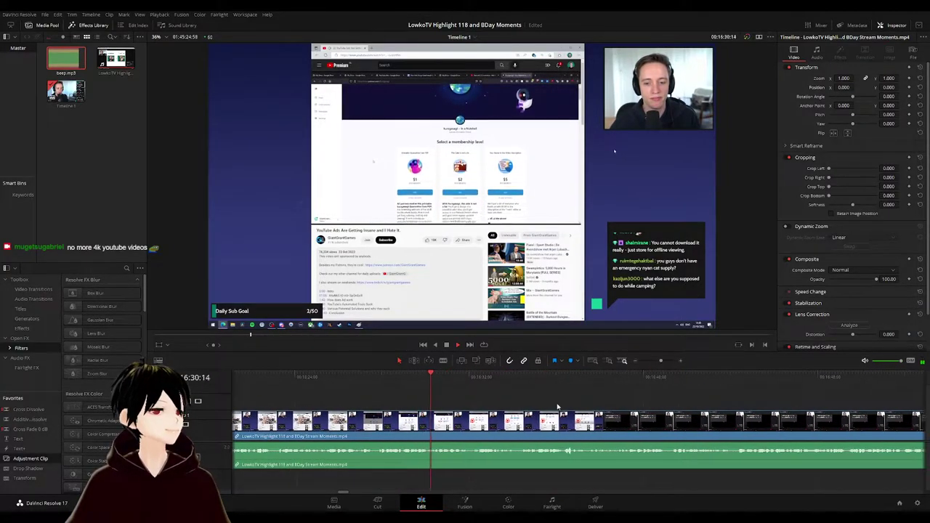
pyautogui.moveTo(558, 408); pyautogui.dragTo(478, 398)
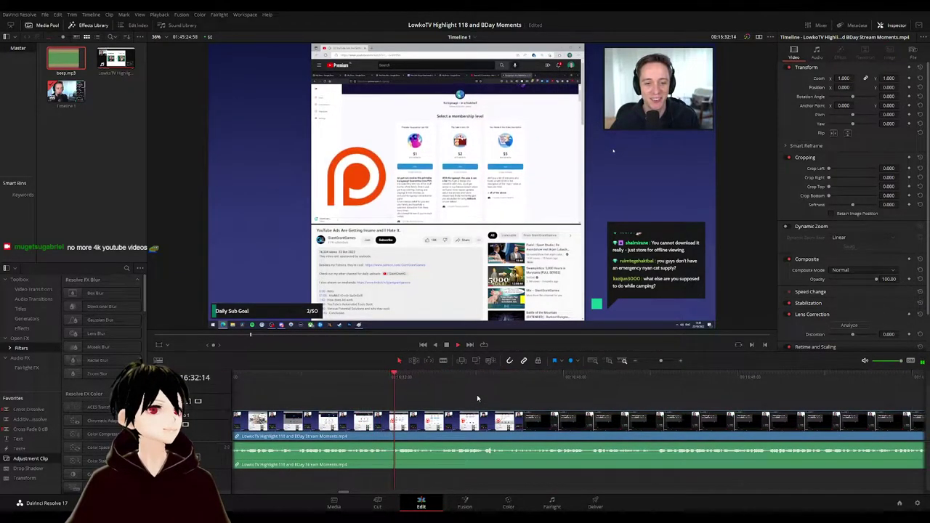
pyautogui.moveTo(522, 401); pyautogui.dragTo(491, 397)
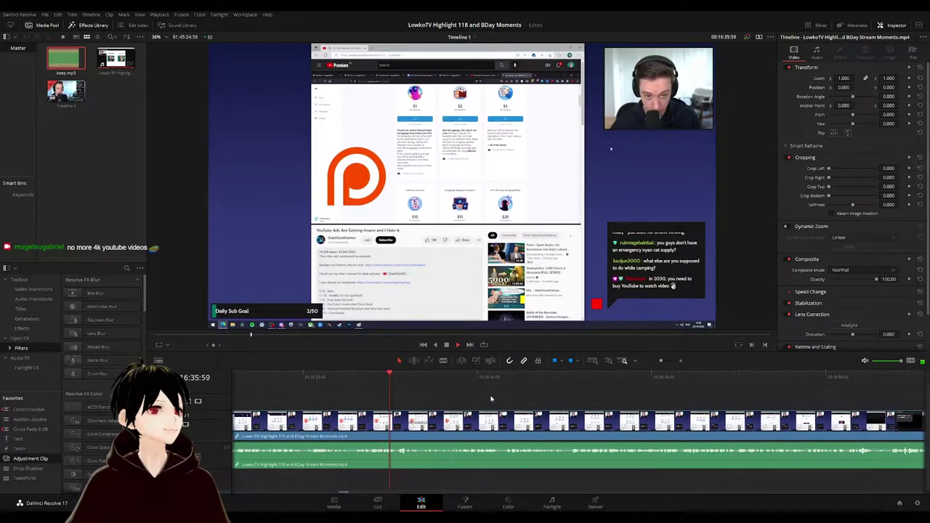
pyautogui.hscroll(1, 508, 398)
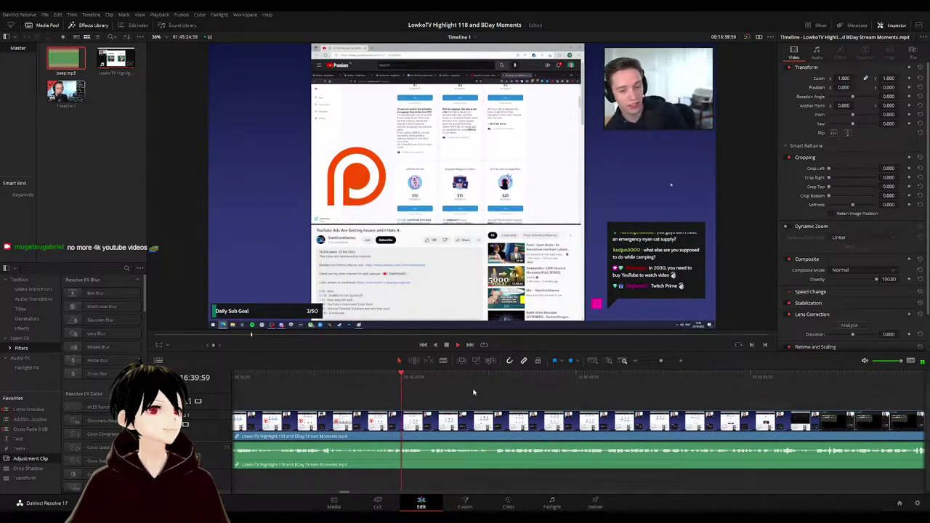
pyautogui.hscroll(2, 468, 389)
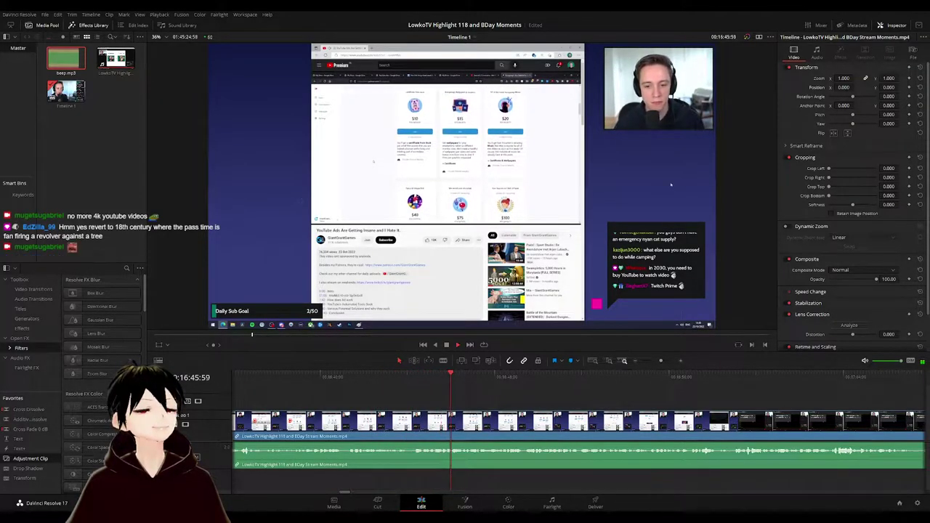
pyautogui.hscroll(3, 508, 405)
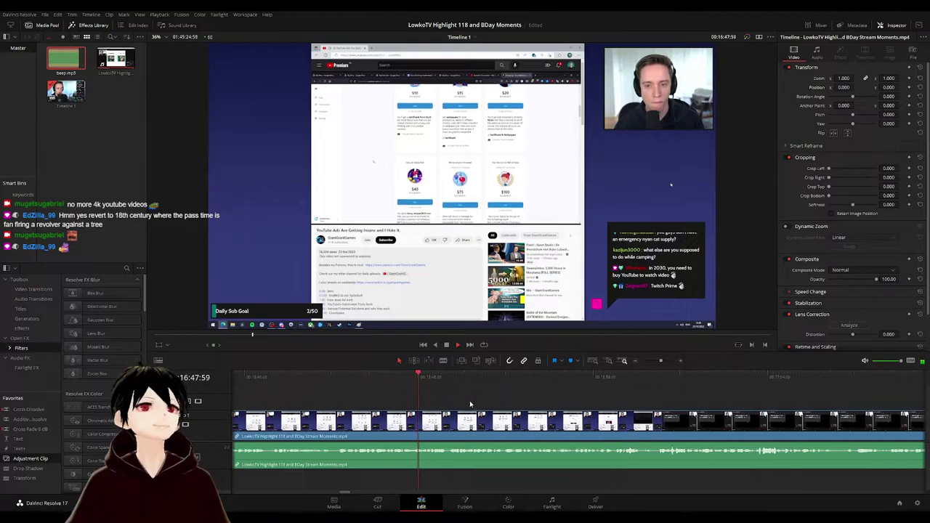
pyautogui.moveTo(537, 408); pyautogui.dragTo(450, 393)
pyautogui.moveTo(510, 398); pyautogui.dragTo(468, 398)
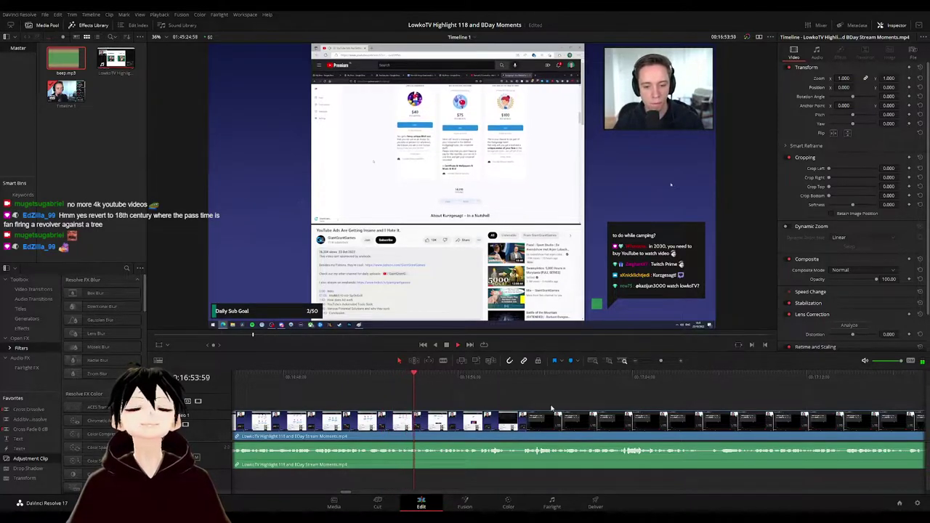
pyautogui.hscroll(1, 483, 403)
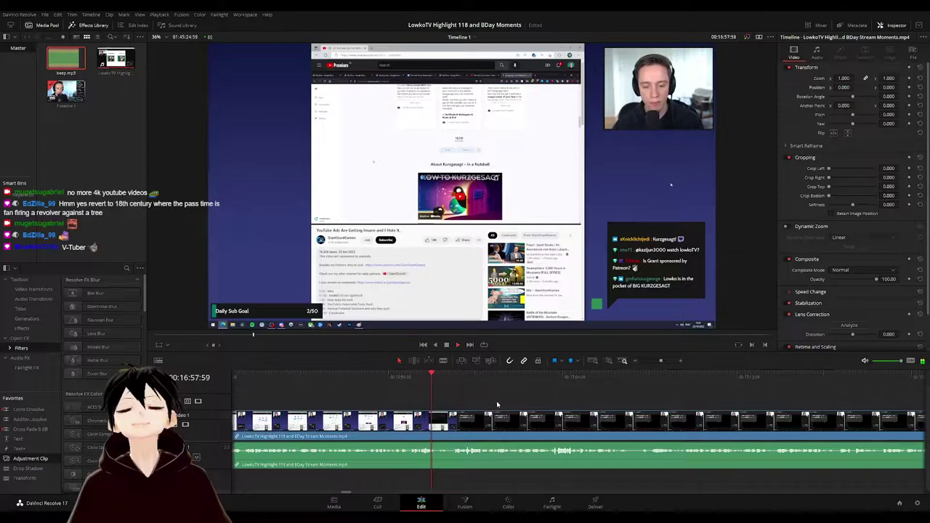
pyautogui.hscroll(1, 529, 406)
pyautogui.press('space')
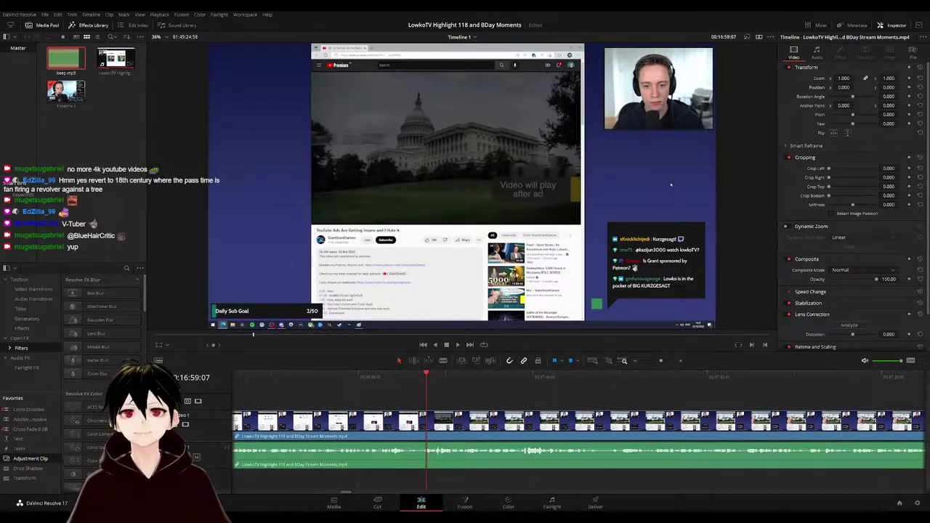
# - Place an Adjustment Clip above the recording at 00:17:58:35 and frame the webcam with zoom 1.690, position X -1312 and Y -719
pyautogui.press('space')
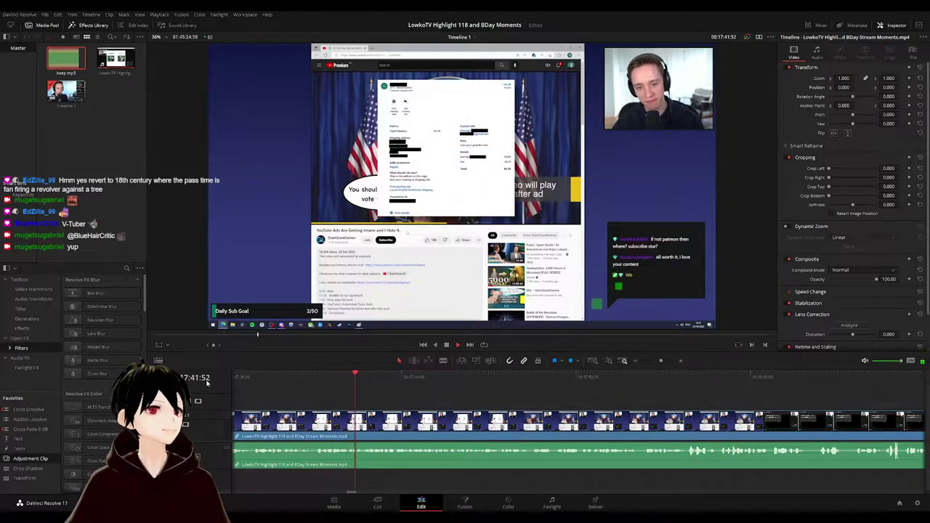
pyautogui.click(157, 360)
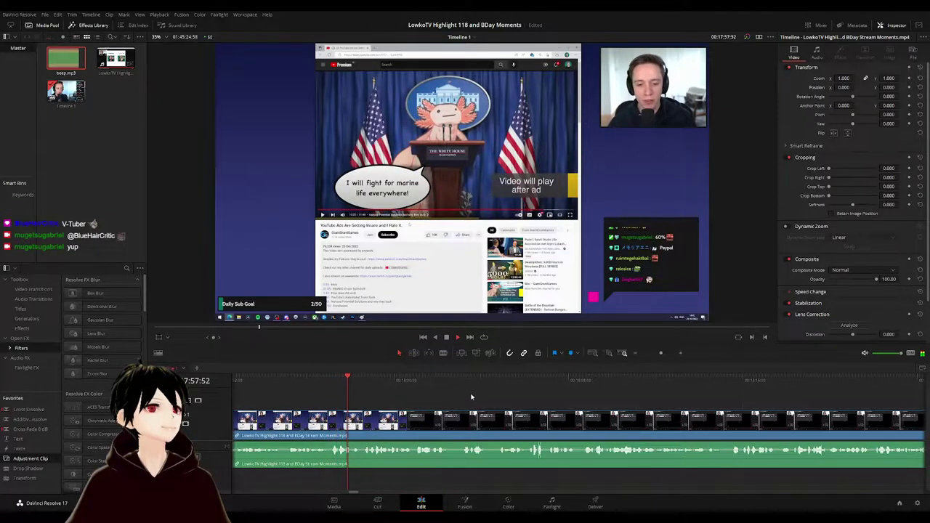
pyautogui.click(369, 380)
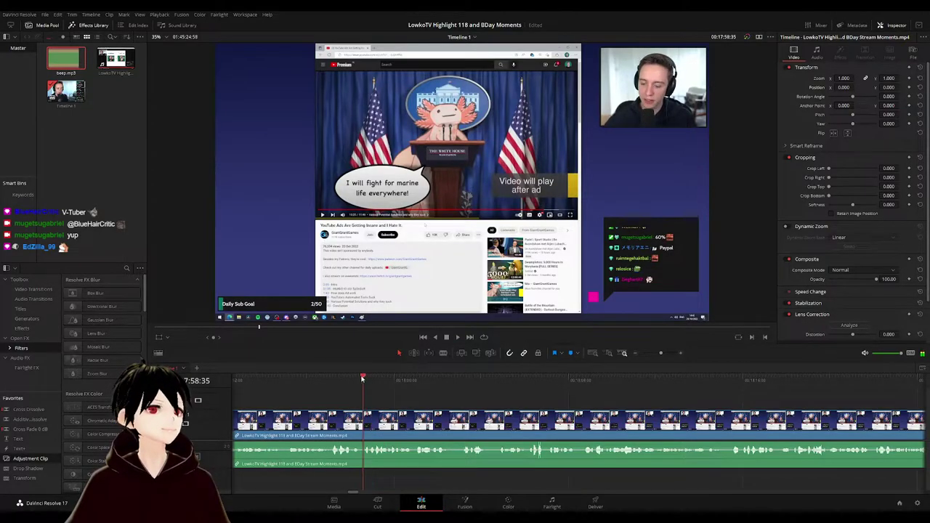
pyautogui.moveTo(42, 466); pyautogui.dragTo(358, 410)
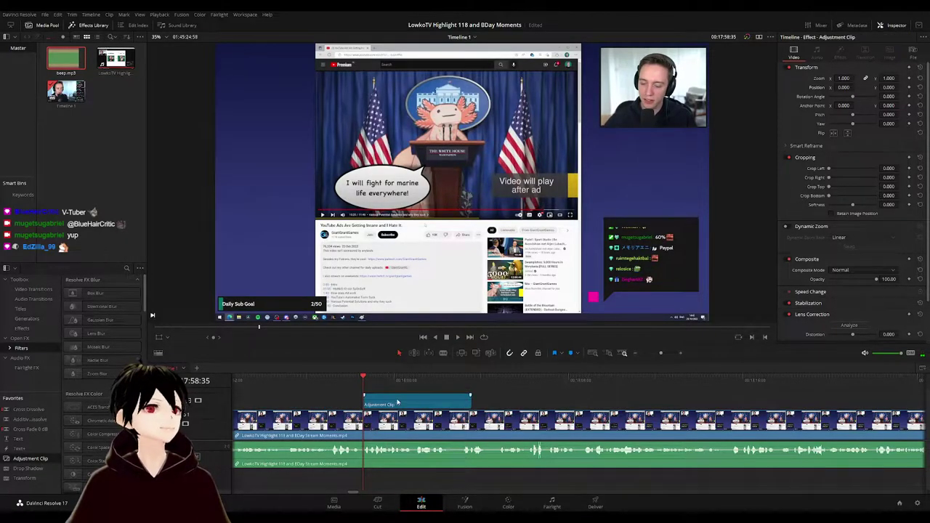
pyautogui.moveTo(829, 82); pyautogui.dragTo(893, 88)
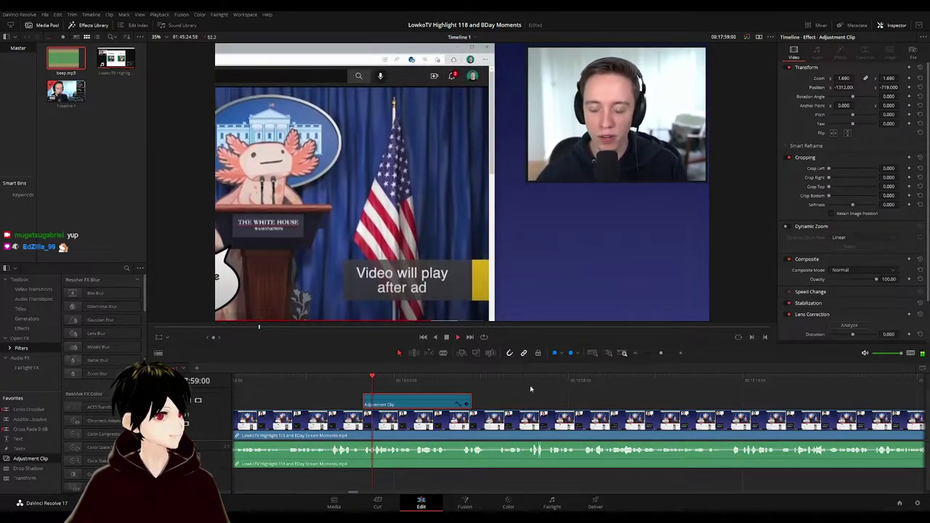
pyautogui.click(518, 405)
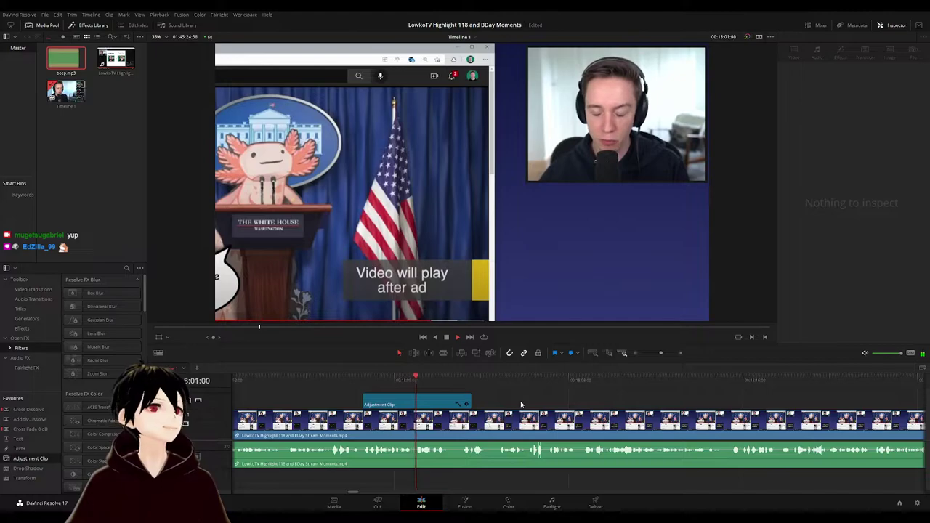
# - Extend the end of the webcam-zoom Adjustment Clip to 00:18:15:11
pyautogui.moveTo(521, 404); pyautogui.dragTo(463, 399)
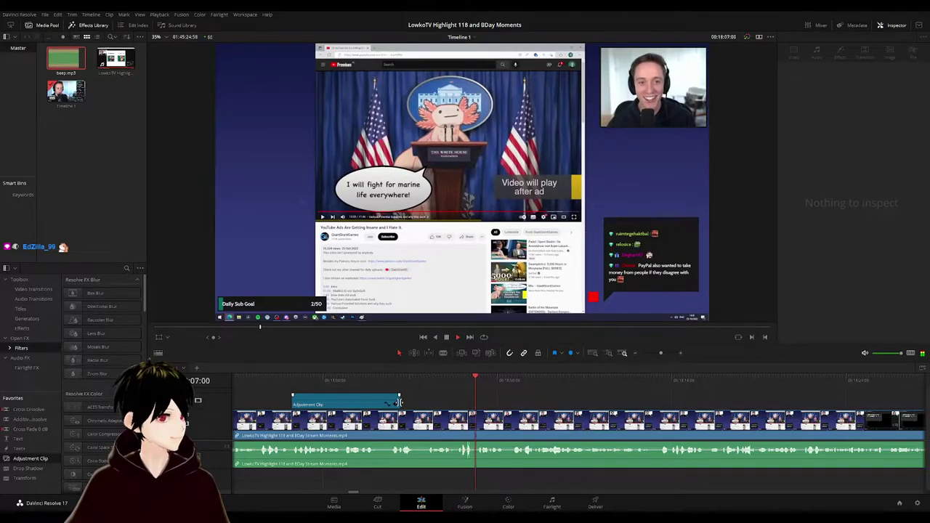
pyautogui.moveTo(399, 401); pyautogui.dragTo(507, 400)
pyautogui.click(510, 380)
pyautogui.click(499, 380)
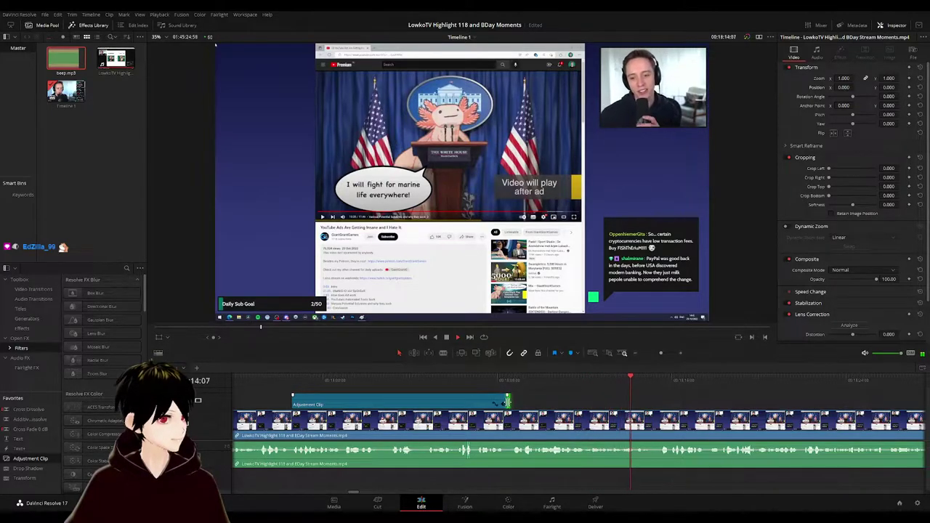
pyautogui.moveTo(507, 402); pyautogui.dragTo(653, 402)
pyautogui.press('Up')
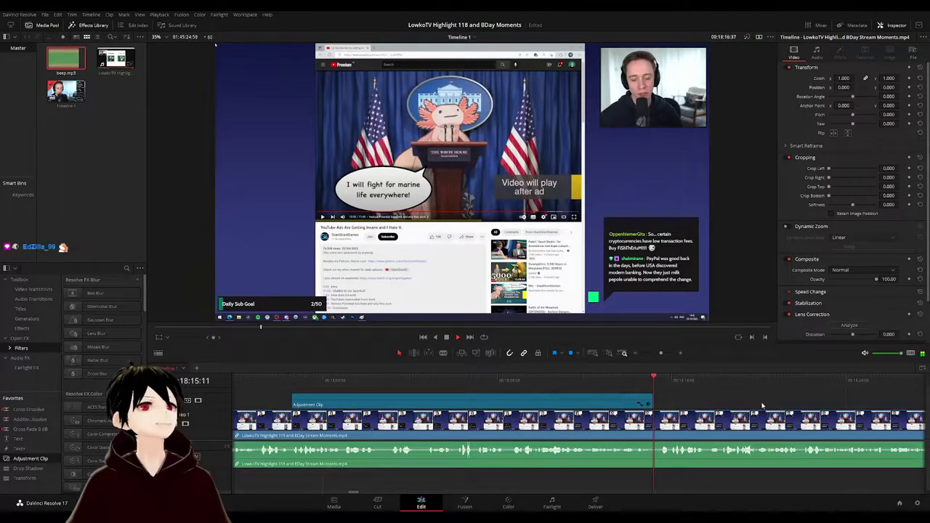
# - Review the paused axolotl-ad commentary from about 00:18:16 to 00:18:42, looking for pauses to cut
pyautogui.moveTo(784, 404); pyautogui.dragTo(442, 404)
pyautogui.hscroll(1, 480, 406)
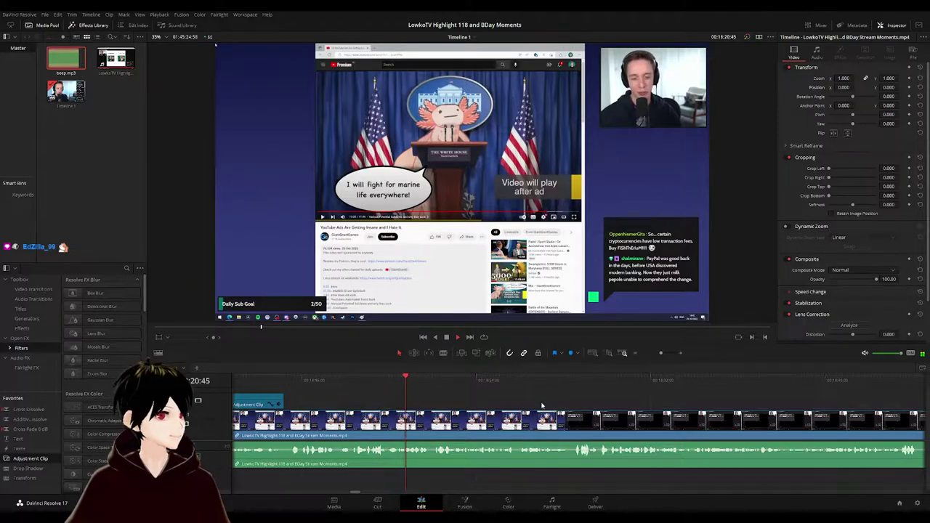
pyautogui.hscroll(2, 433, 391)
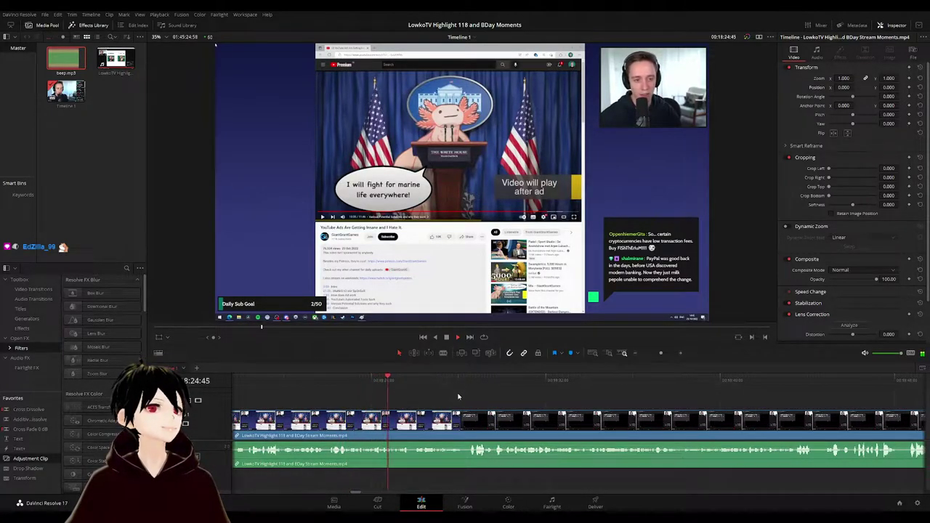
pyautogui.hscroll(2, 465, 396)
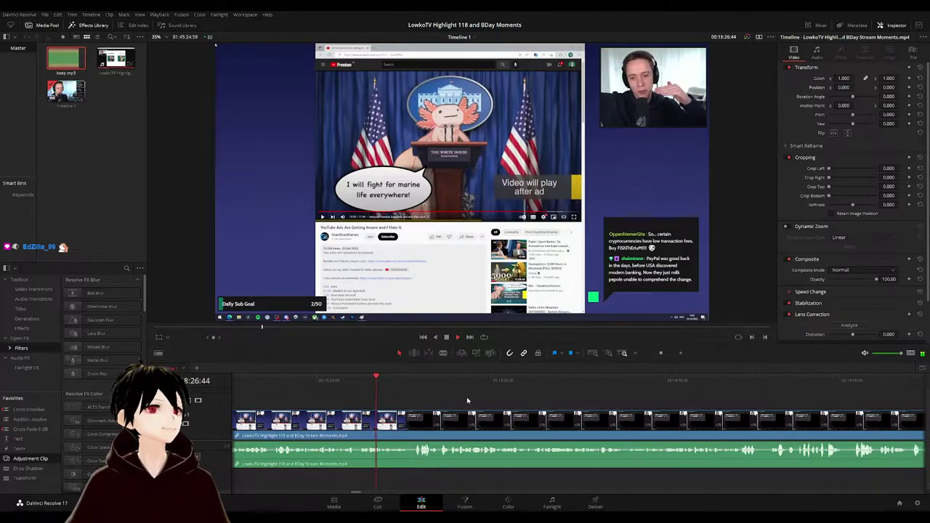
pyautogui.hscroll(1, 467, 397)
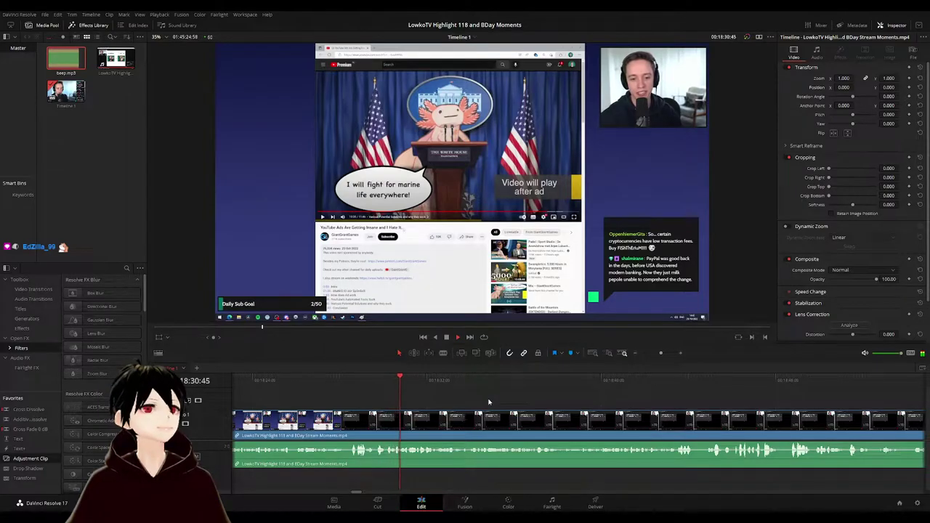
pyautogui.hscroll(1, 505, 400)
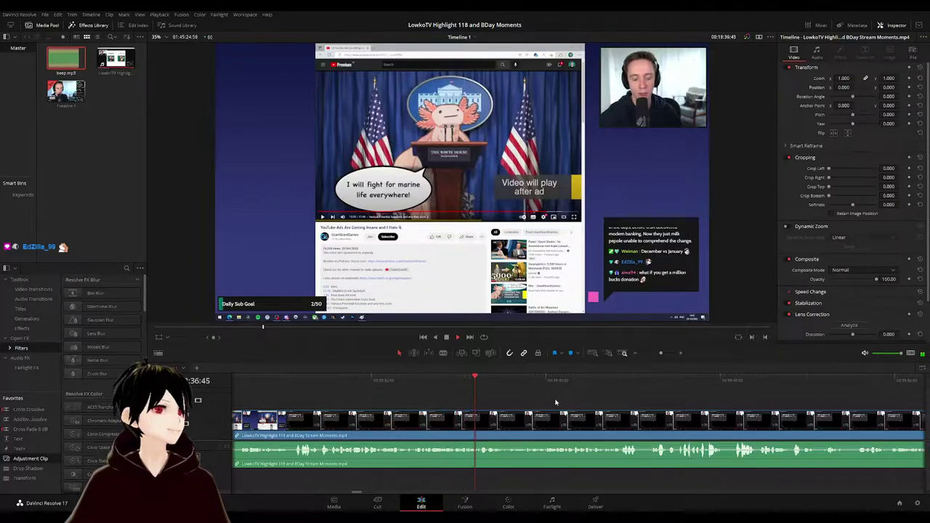
pyautogui.hscroll(2, 607, 404)
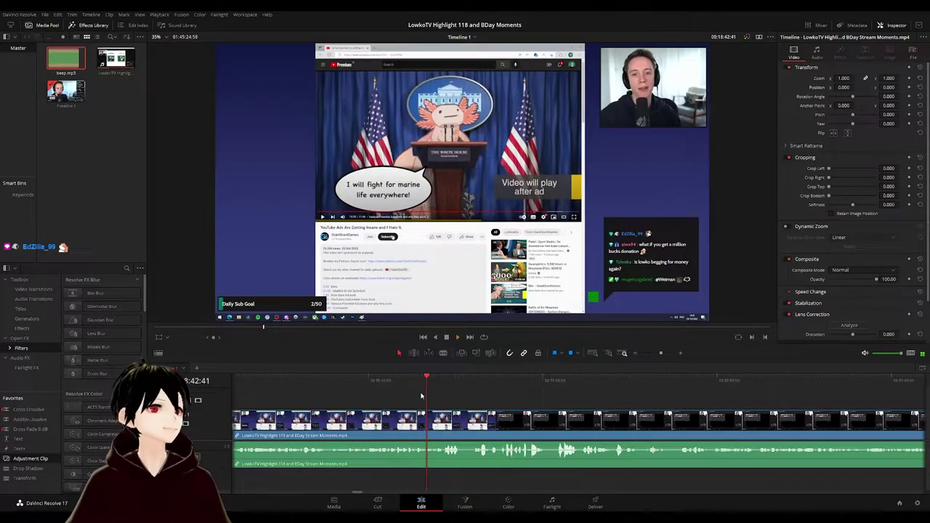
# - Split the stream recording and its linked audio at 00:18:41:50, at the start of the pause in speech
pyautogui.click(370, 379)
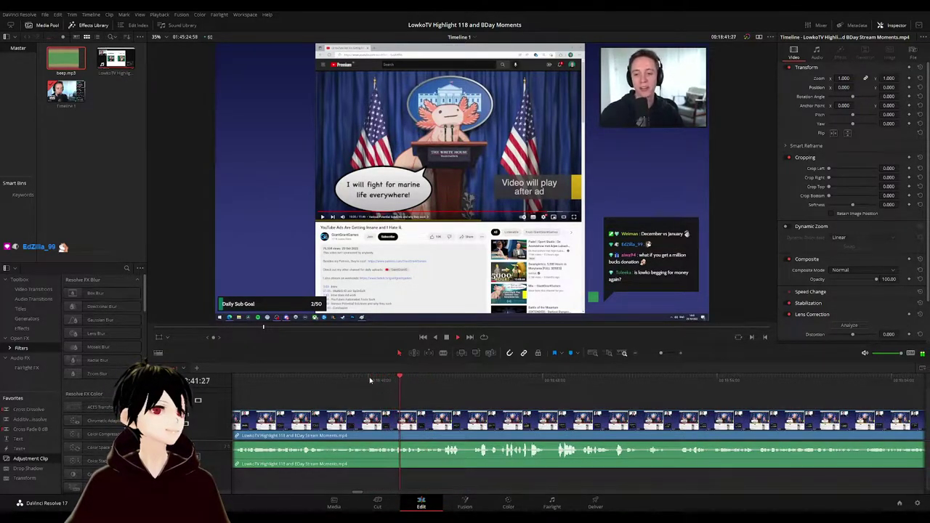
pyautogui.press('space')
pyautogui.scroll(3, 448, 409)
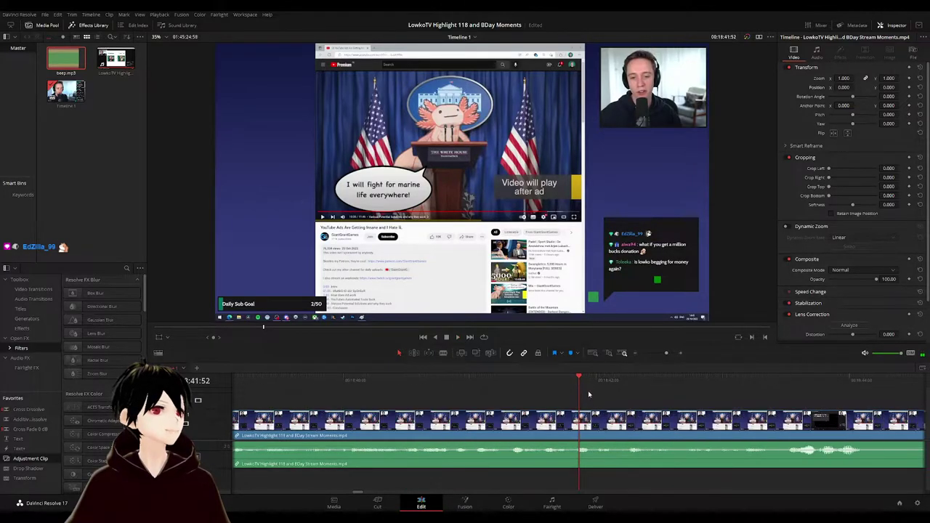
pyautogui.moveTo(579, 384); pyautogui.dragTo(499, 389)
pyautogui.moveTo(580, 392); pyautogui.dragTo(577, 392)
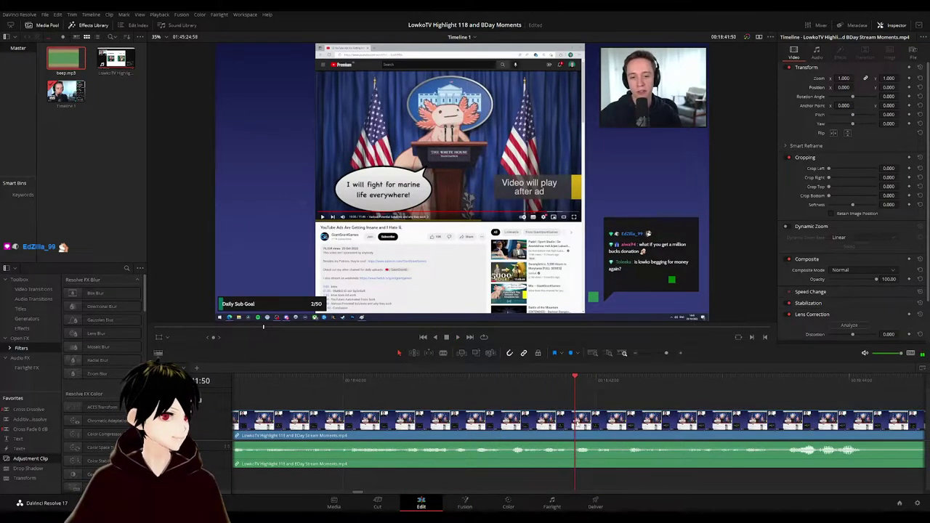
pyautogui.press('b')
pyautogui.click(576, 422)
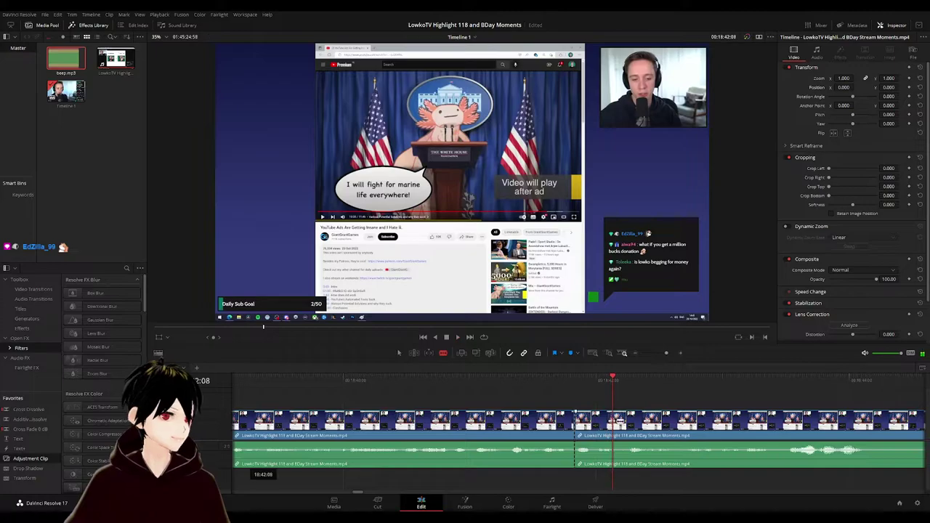
# - Split the stream recording at 00:18:42:08 and disable only the audio of the short segment from 00:18:41:50
pyautogui.click(613, 420)
pyautogui.press('a')
pyautogui.click(600, 466)
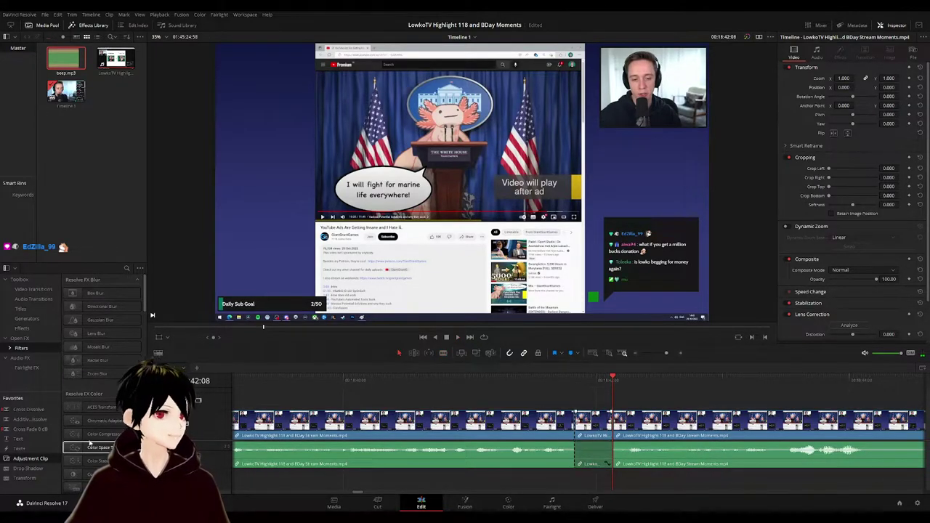
# - Add beep.mp3 beneath the silenced segment, trim it to the segment's length, set its volume to -27.00 and play it back
pyautogui.moveTo(65, 57); pyautogui.dragTo(370, 486)
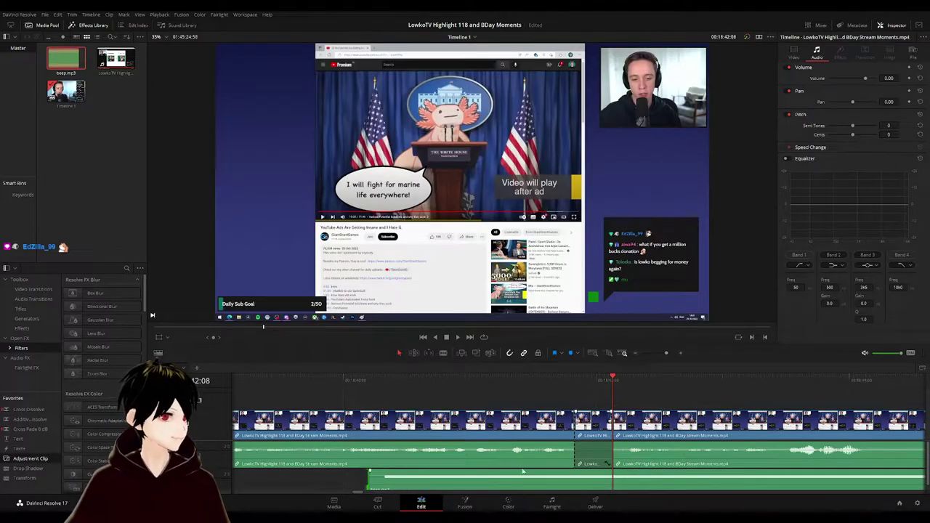
pyautogui.scroll(-5, 524, 471)
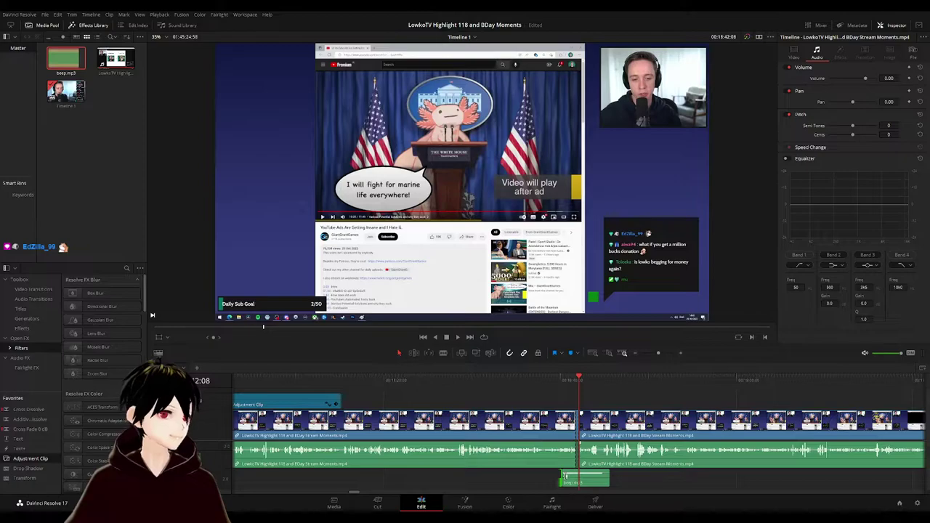
pyautogui.moveTo(560, 477); pyautogui.dragTo(579, 480)
pyautogui.hotkey('ctrl', '=')
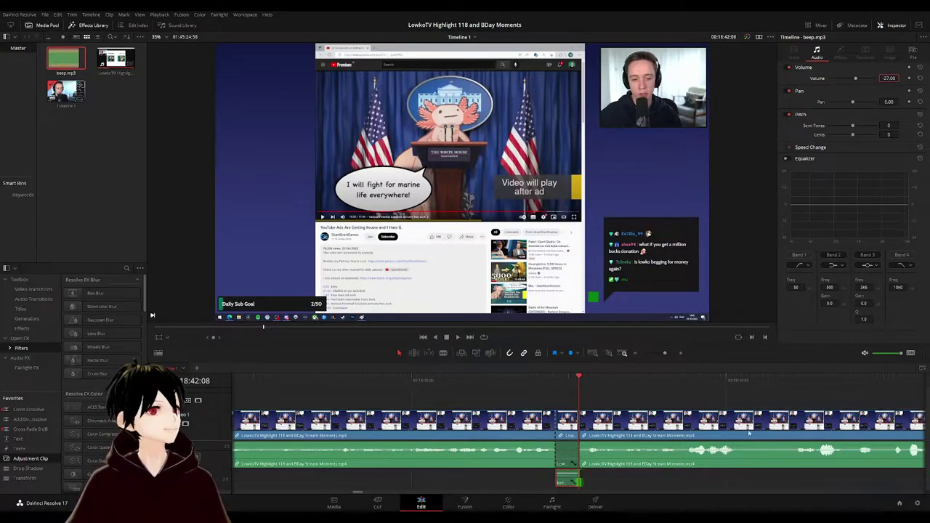
pyautogui.click(532, 386)
pyautogui.press('space')
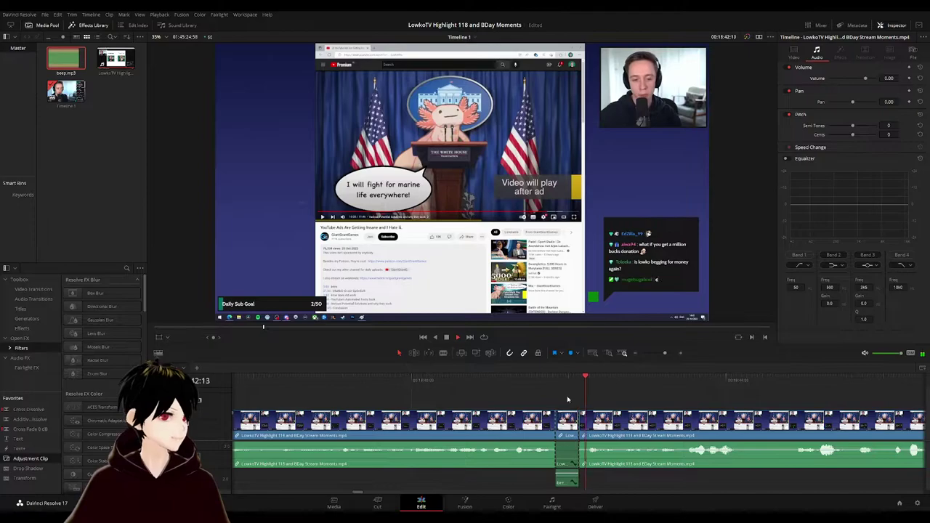
# - Color-mark the finished recording segments up to 00:18:42:08 green
pyautogui.moveTo(569, 398); pyautogui.dragTo(517, 418)
pyautogui.press('g')
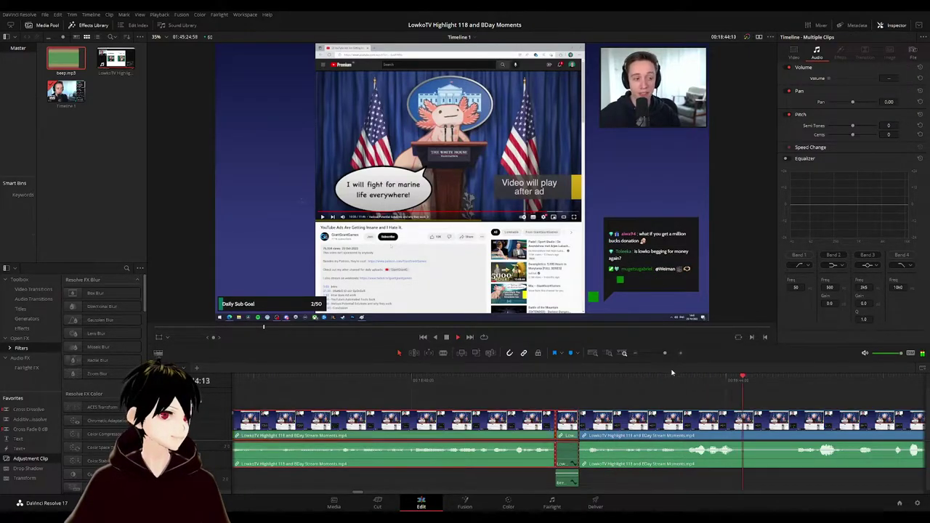
pyautogui.click(726, 395)
# - Review the axolotl-ad commentary and the following footage from about 00:18:44 to 00:20:33 for parts to cut
pyautogui.hotkey('ctrl', '-')
pyautogui.hotkey('ctrl', '-')
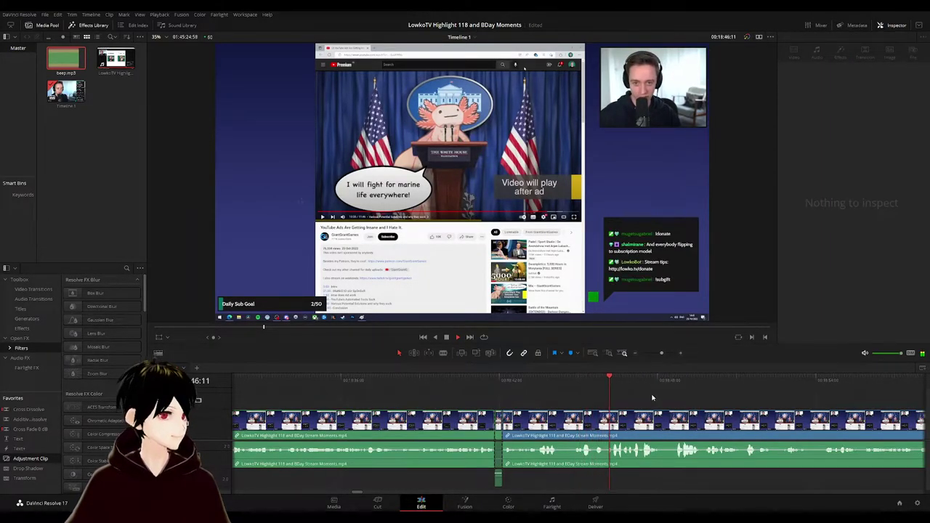
pyautogui.moveTo(647, 399); pyautogui.dragTo(478, 395)
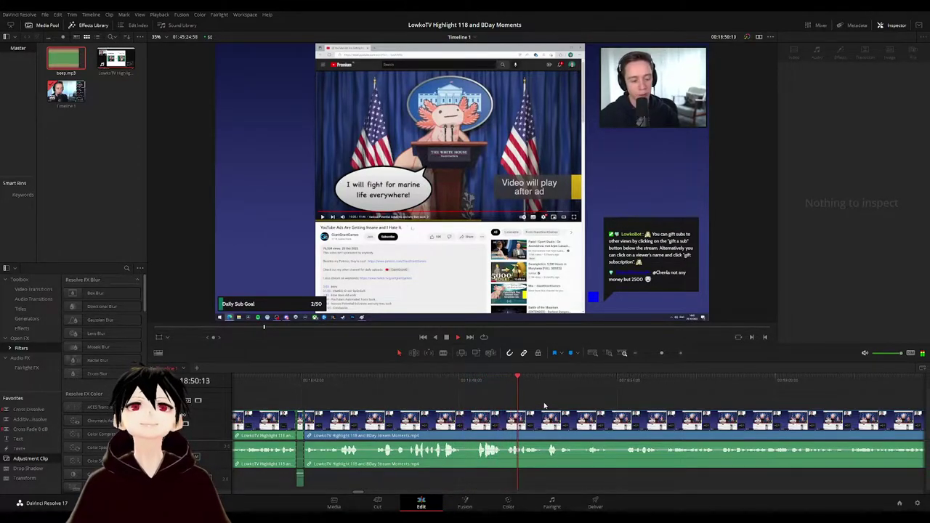
pyautogui.hscroll(3, 527, 391)
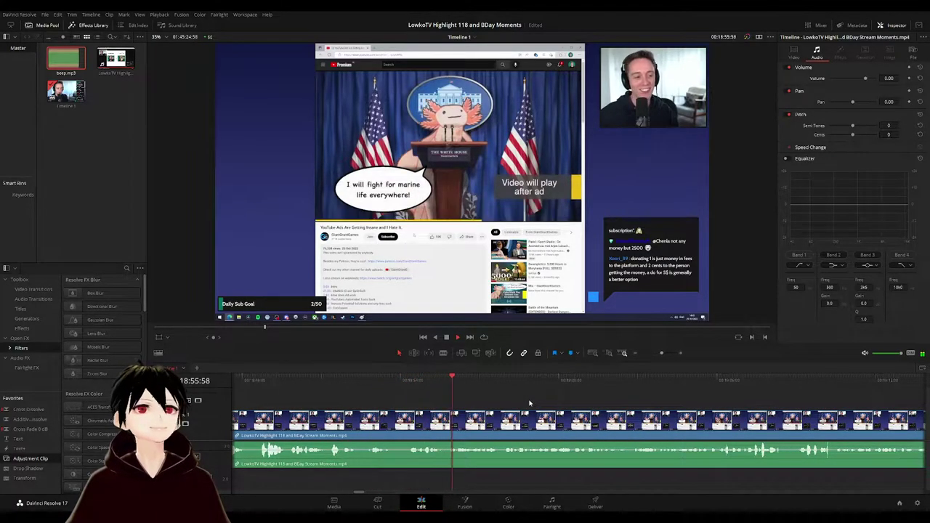
pyautogui.moveTo(622, 406); pyautogui.dragTo(510, 401)
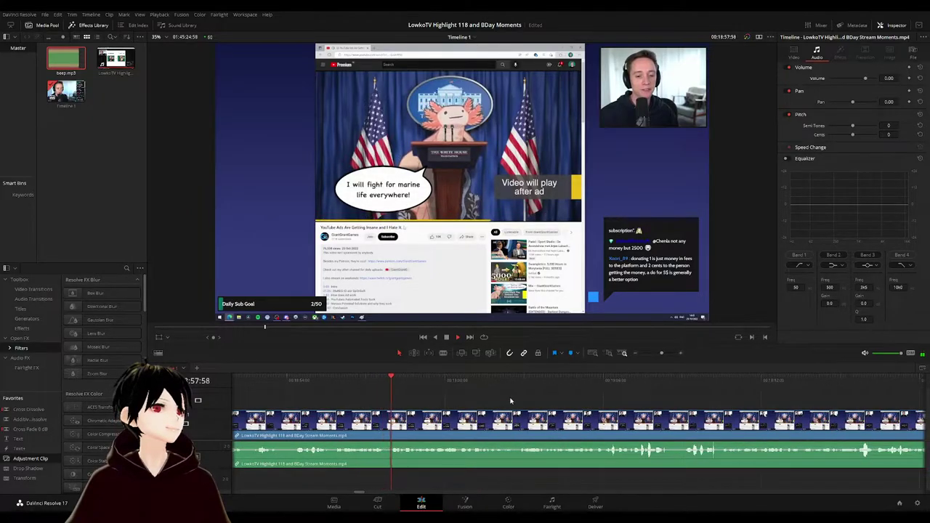
pyautogui.moveTo(613, 401); pyautogui.dragTo(509, 400)
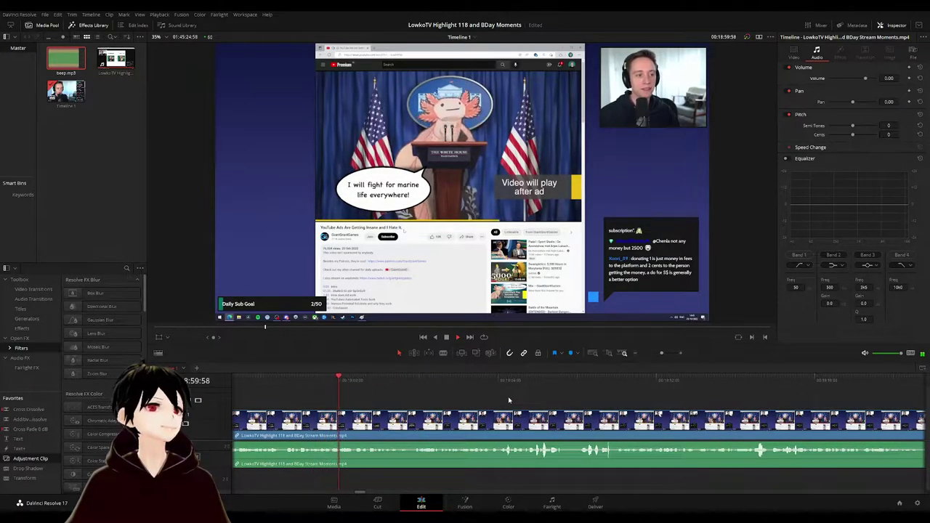
pyautogui.moveTo(584, 408); pyautogui.dragTo(529, 409)
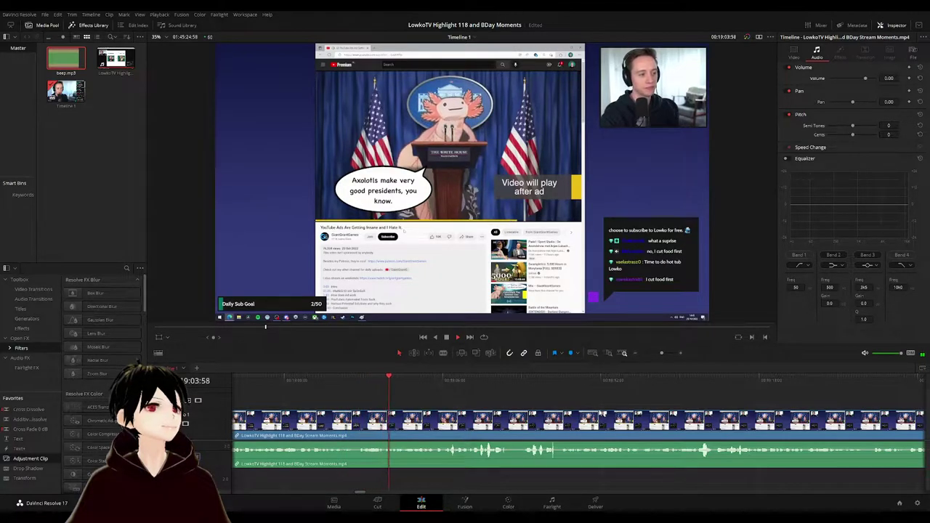
pyautogui.moveTo(563, 402); pyautogui.dragTo(483, 402)
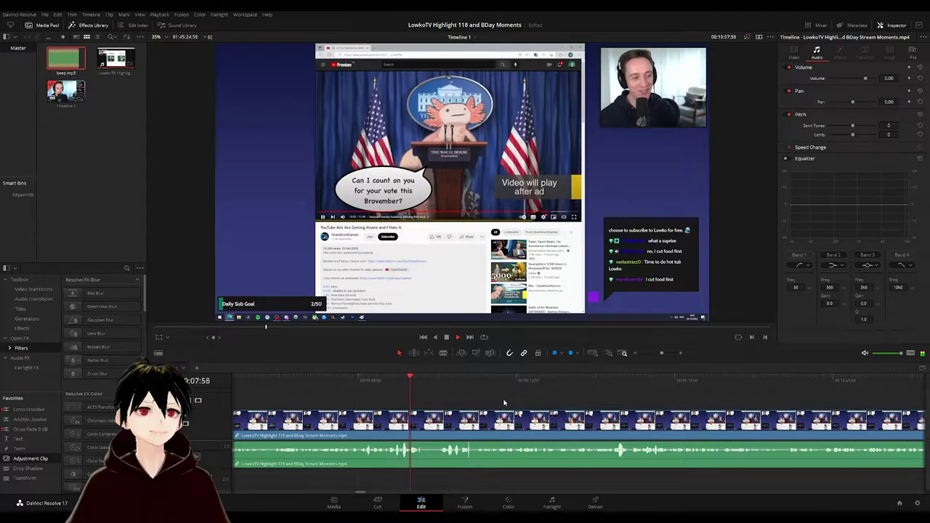
pyautogui.hscroll(2, 460, 397)
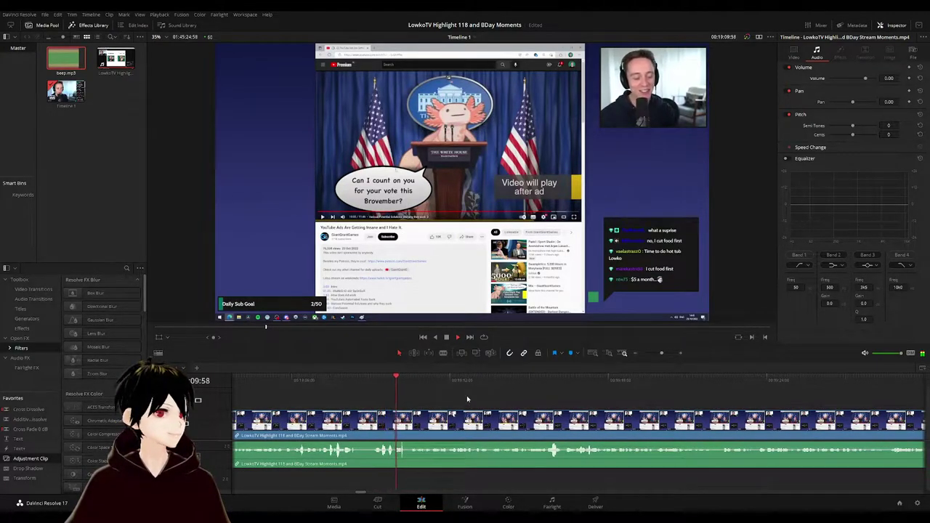
pyautogui.hscroll(2, 466, 398)
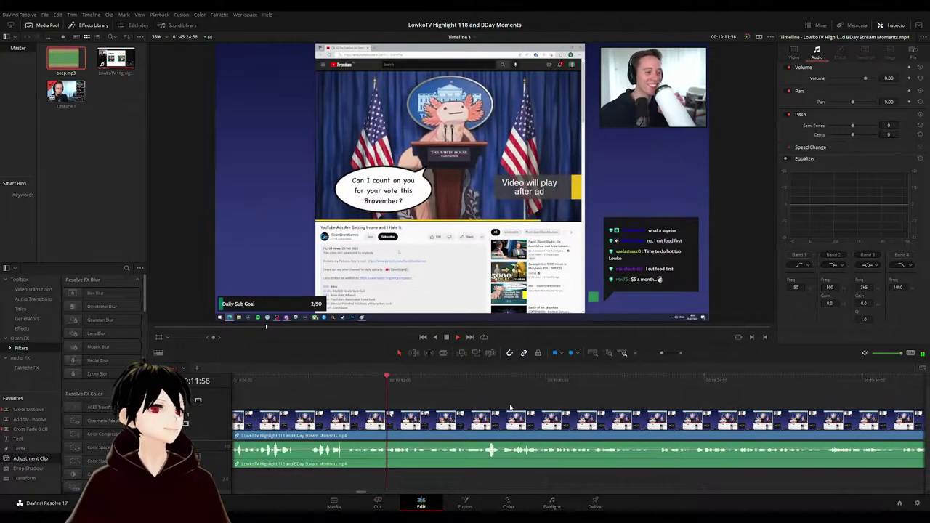
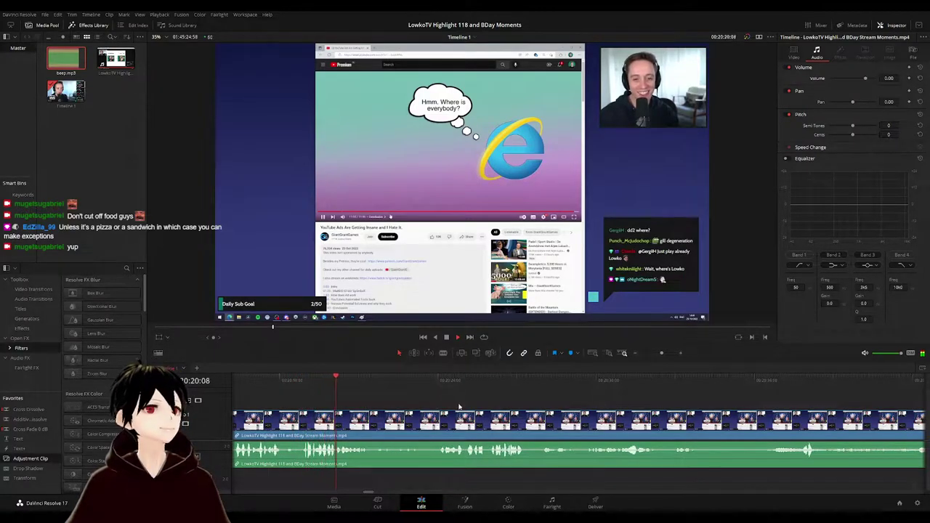
pyautogui.moveTo(413, 380); pyautogui.dragTo(433, 380)
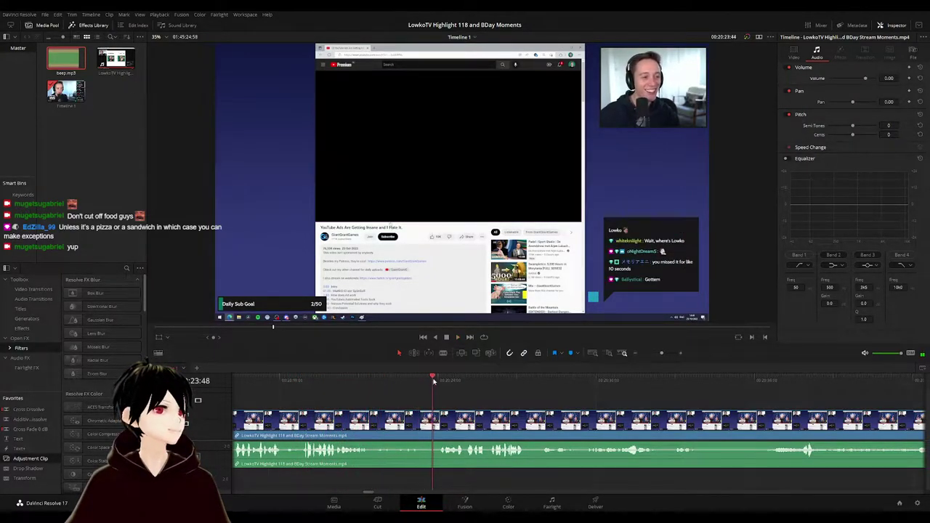
pyautogui.press('space')
pyautogui.moveTo(573, 404); pyautogui.dragTo(492, 401)
pyautogui.press('space')
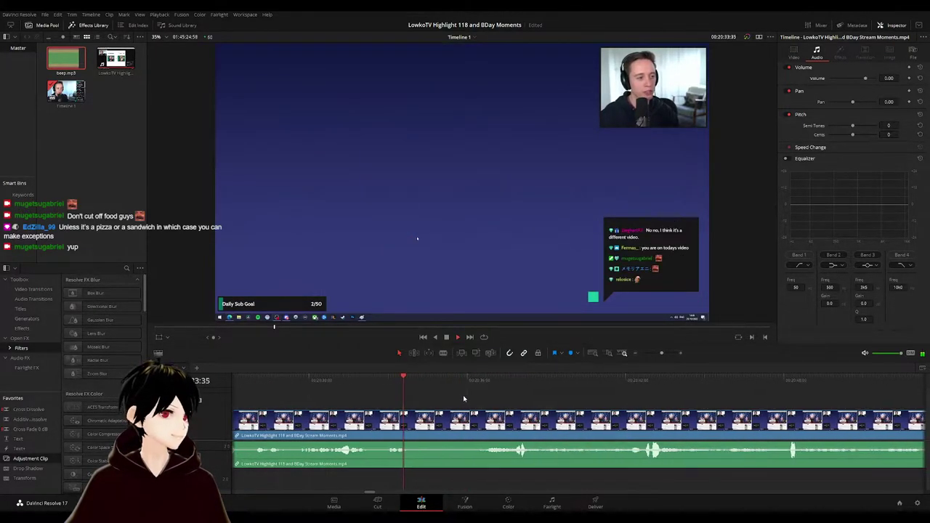
# - Cut out the few frames from 00:20:35:58 to 00:20:36:04 at the start of the red battle gameplay and close the gap
pyautogui.click(479, 378)
pyautogui.click(413, 379)
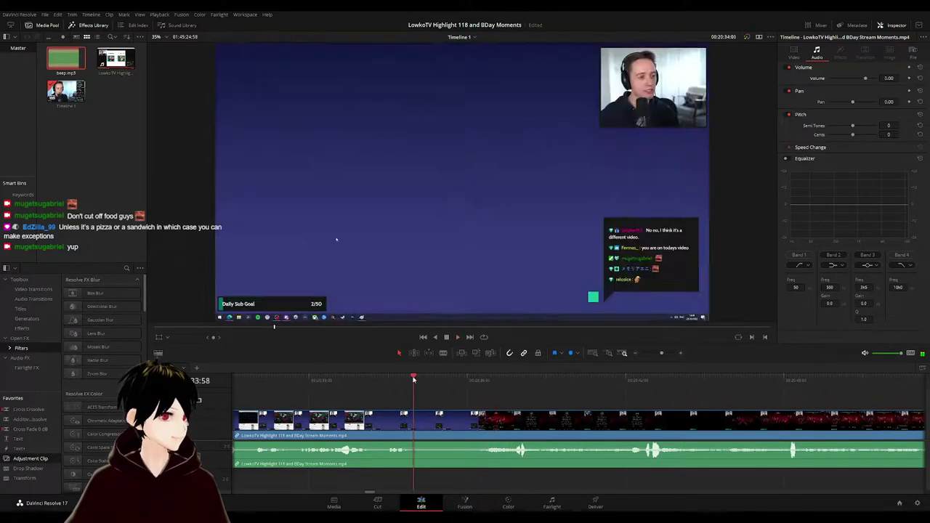
pyautogui.click(387, 379)
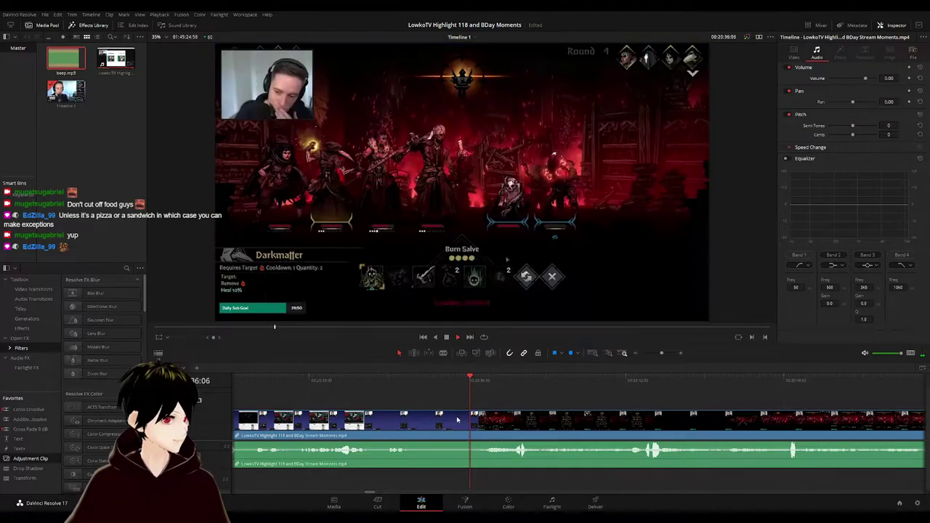
pyautogui.press('space')
pyautogui.moveTo(474, 381); pyautogui.dragTo(467, 383)
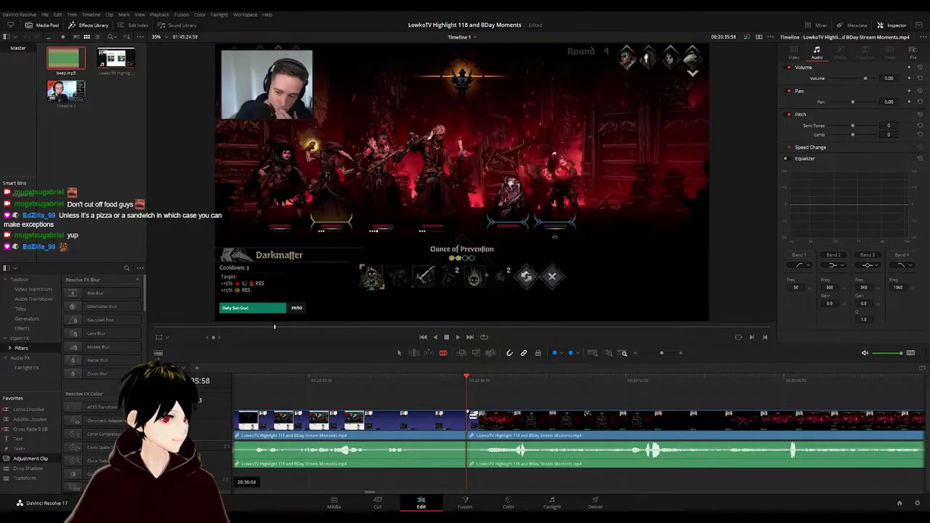
pyautogui.hotkey('ctrl', 'b')
pyautogui.press('space')
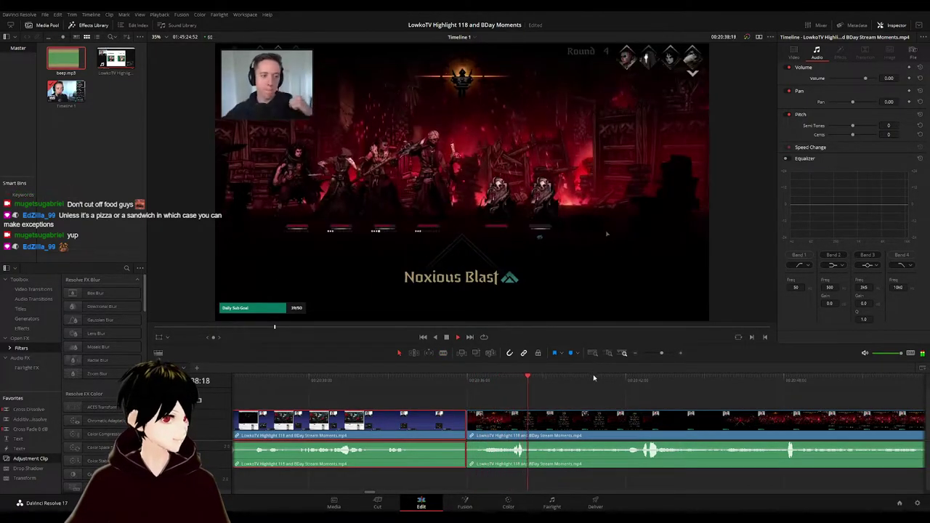
pyautogui.press('Delete')
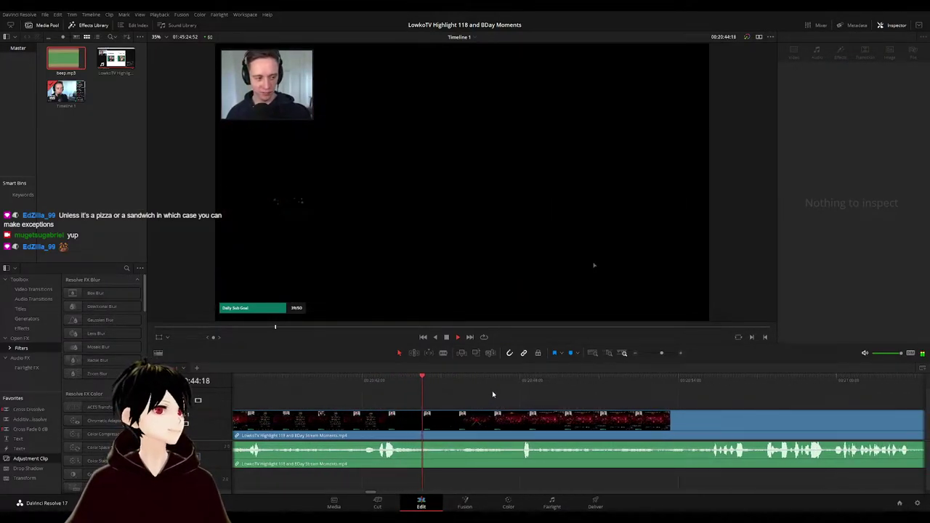
# - Review the Librarian battle footage from about 00:20:44 to 00:21:17 for moments to cut or emphasise
pyautogui.hscroll(4, 521, 397)
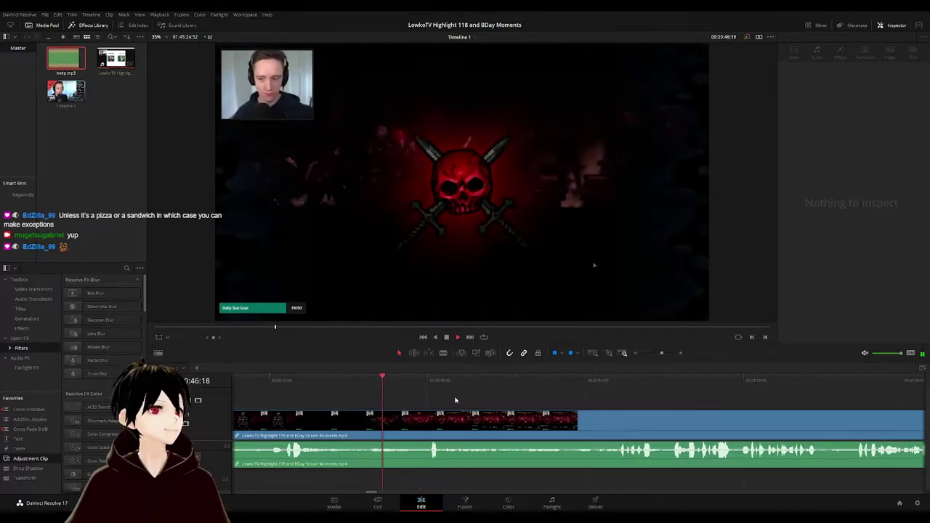
pyautogui.hscroll(3, 462, 398)
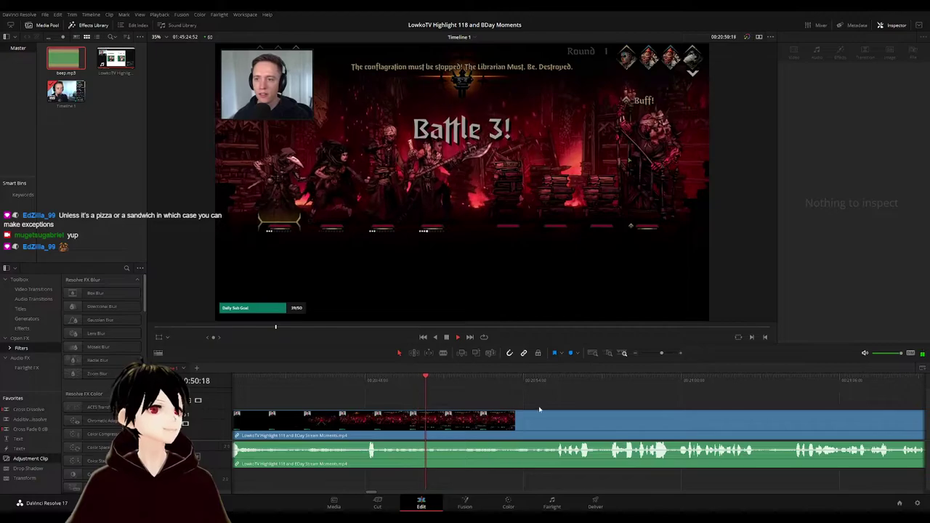
pyautogui.hscroll(3, 470, 398)
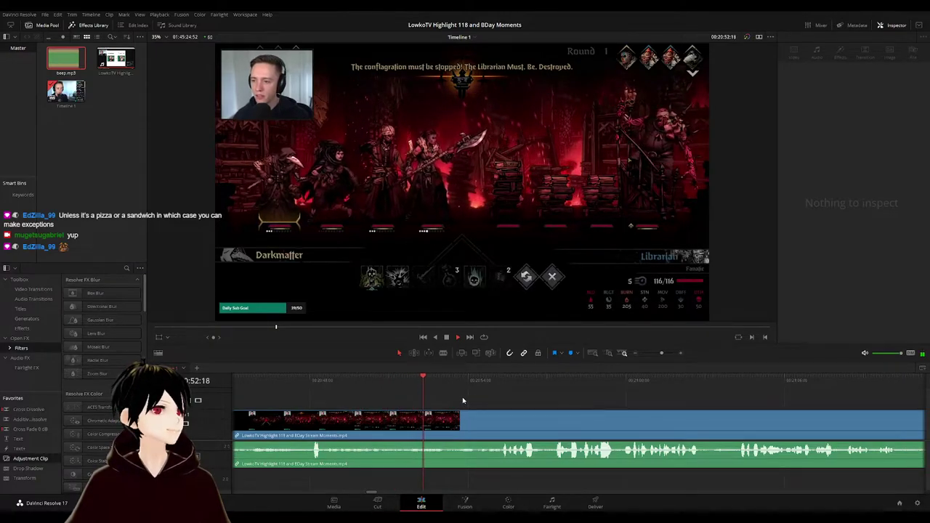
pyautogui.hscroll(3, 472, 398)
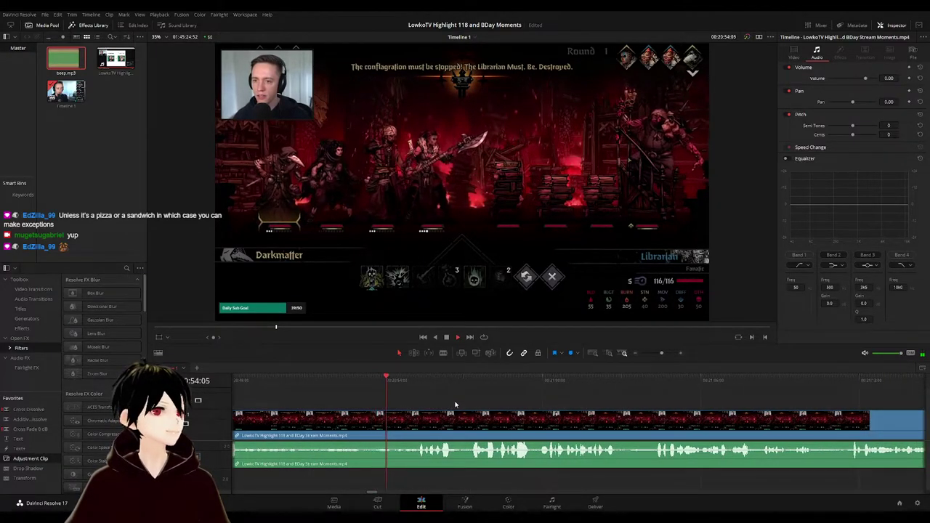
pyautogui.hscroll(3, 435, 398)
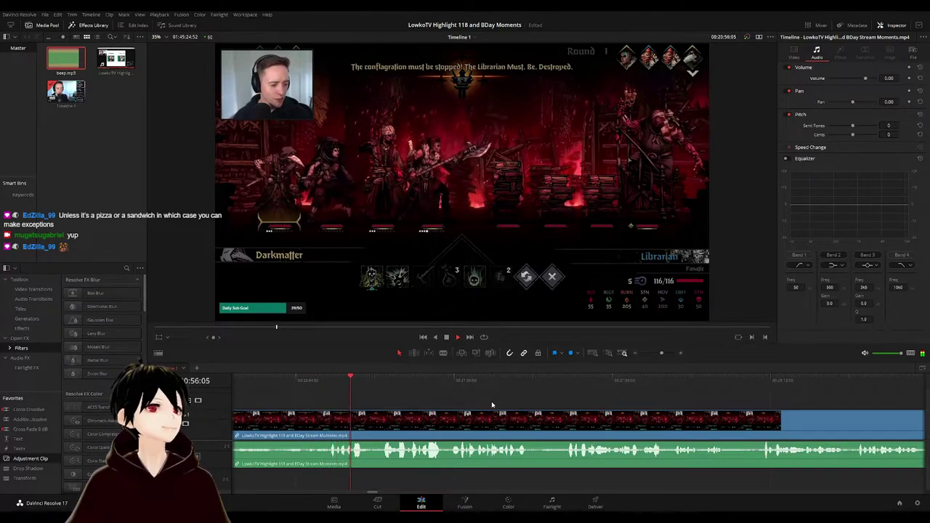
pyautogui.hscroll(3, 425, 397)
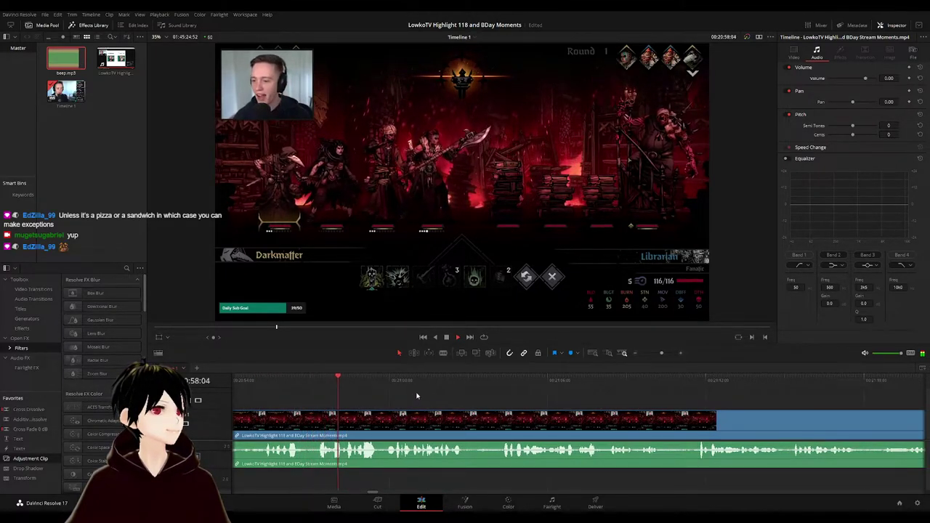
pyautogui.hscroll(3, 451, 398)
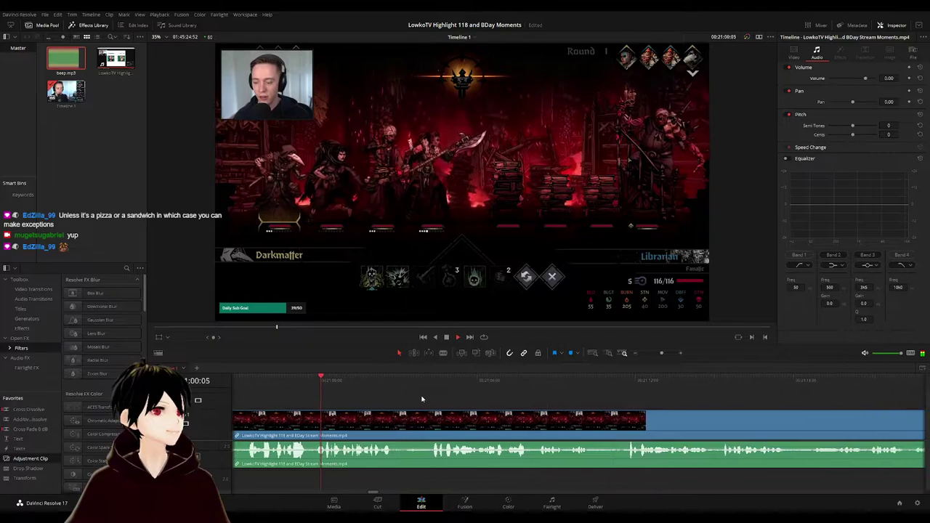
pyautogui.hscroll(2, 435, 399)
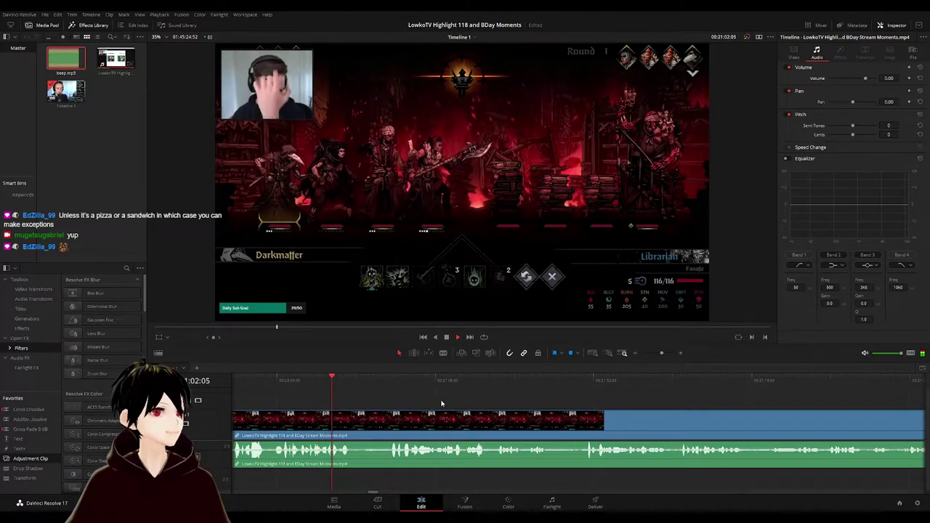
pyautogui.hscroll(2, 443, 400)
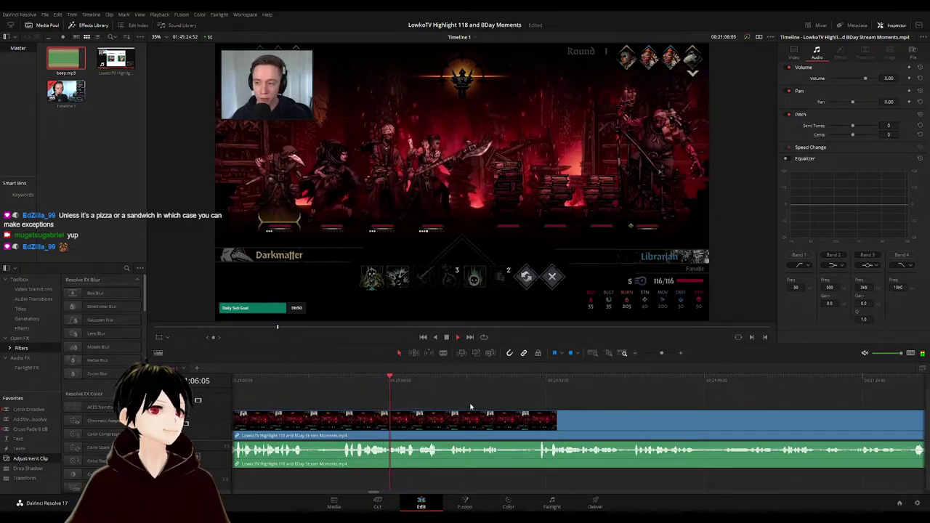
pyautogui.hscroll(4, 401, 399)
pyautogui.hscroll(2, 433, 399)
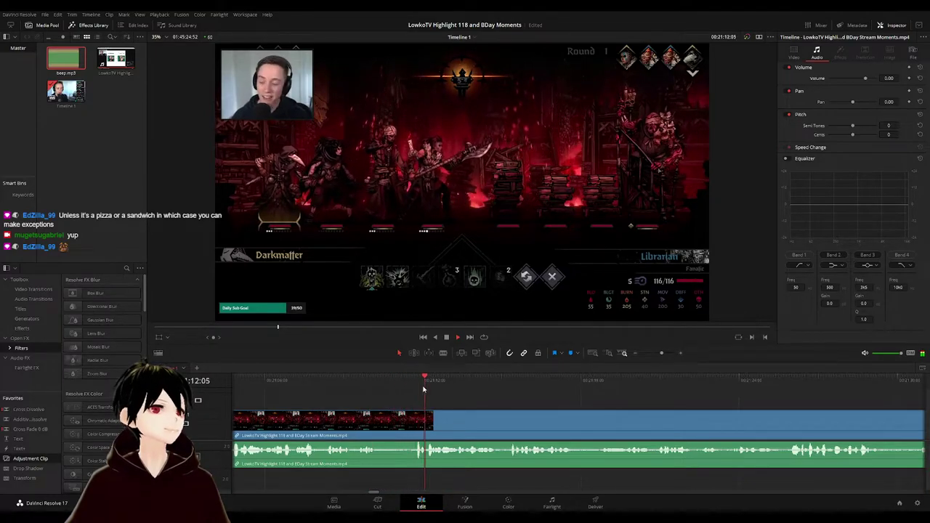
pyautogui.hscroll(3, 508, 409)
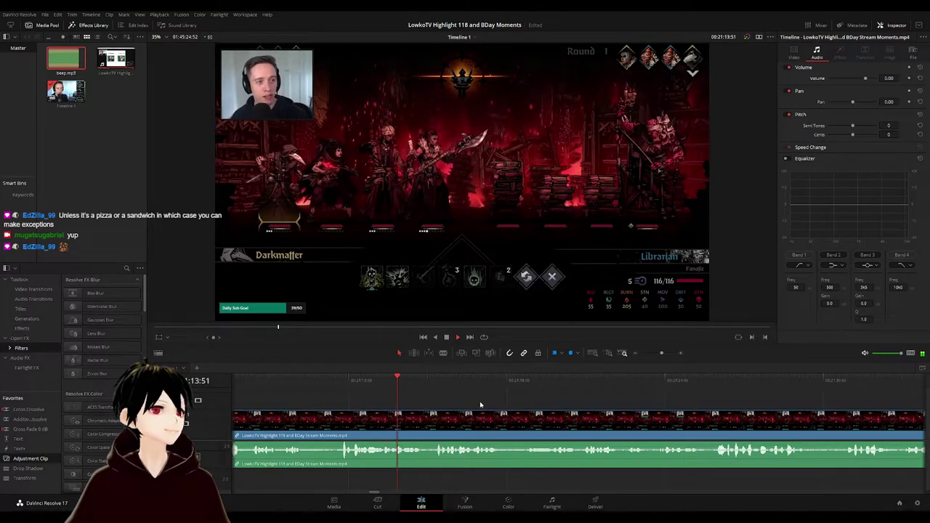
pyautogui.hscroll(4, 450, 408)
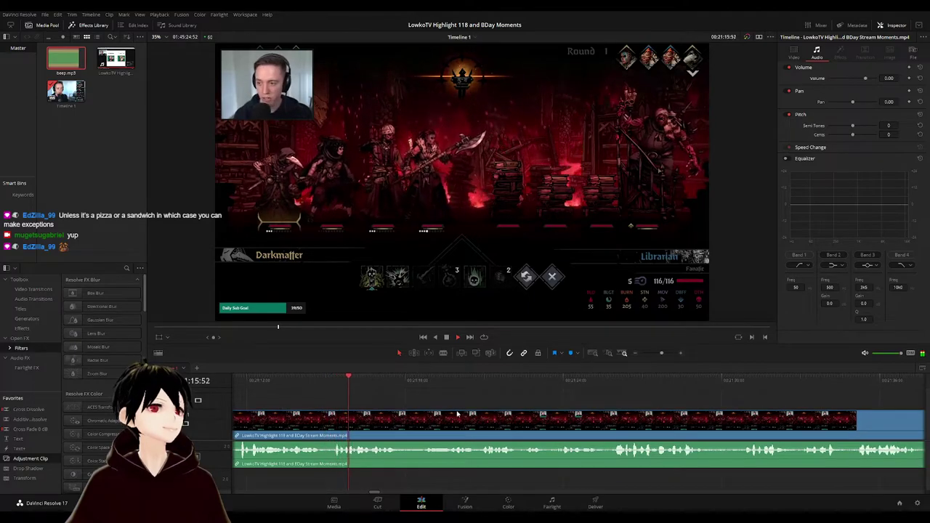
pyautogui.hscroll(2, 457, 413)
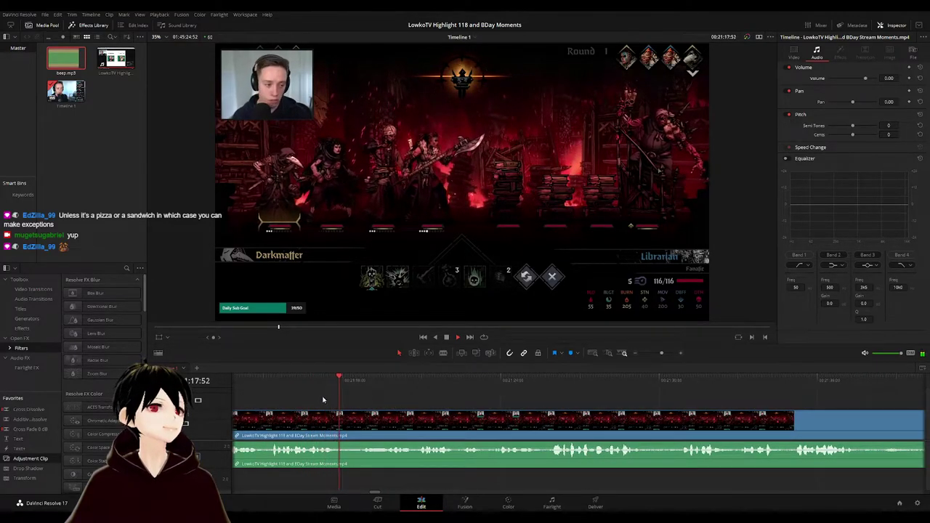
# - Add an adjustment clip above the recording at 00:21:15:09 and enlarge the webcam with zoom 1.690 and position X 1274, Y -685
pyautogui.click(268, 381)
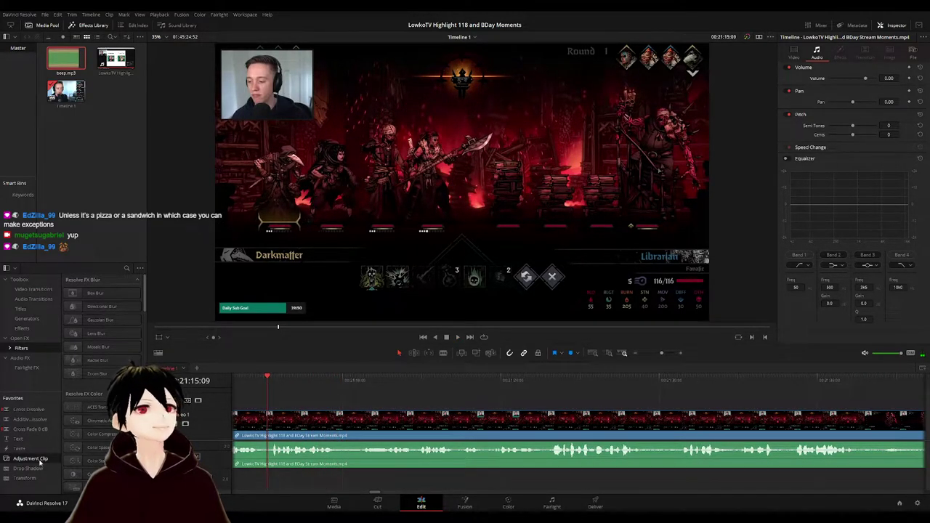
pyautogui.moveTo(40, 463); pyautogui.dragTo(348, 405)
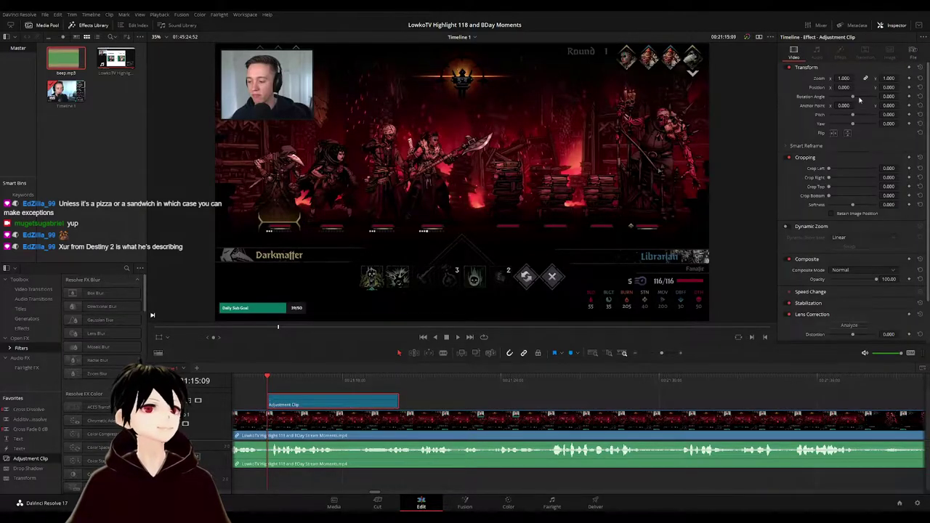
pyautogui.moveTo(839, 77); pyautogui.dragTo(901, 88)
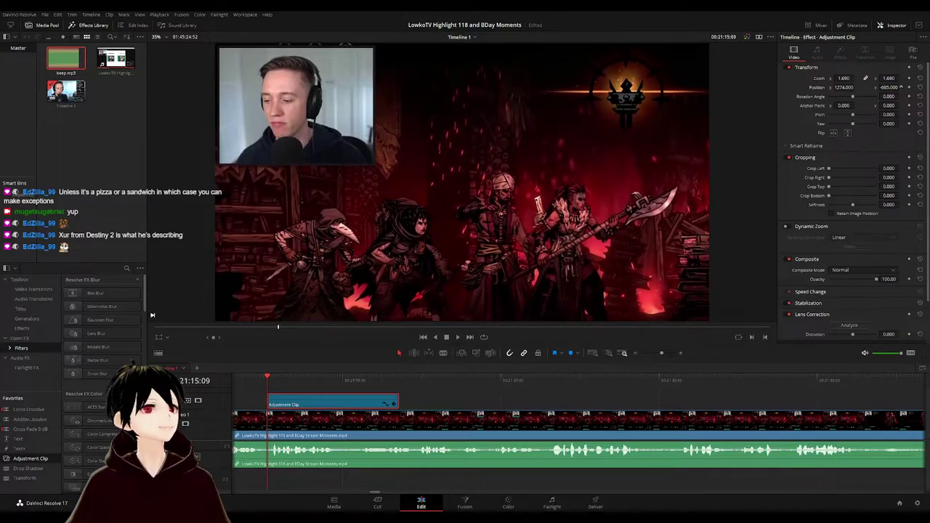
pyautogui.click(445, 407)
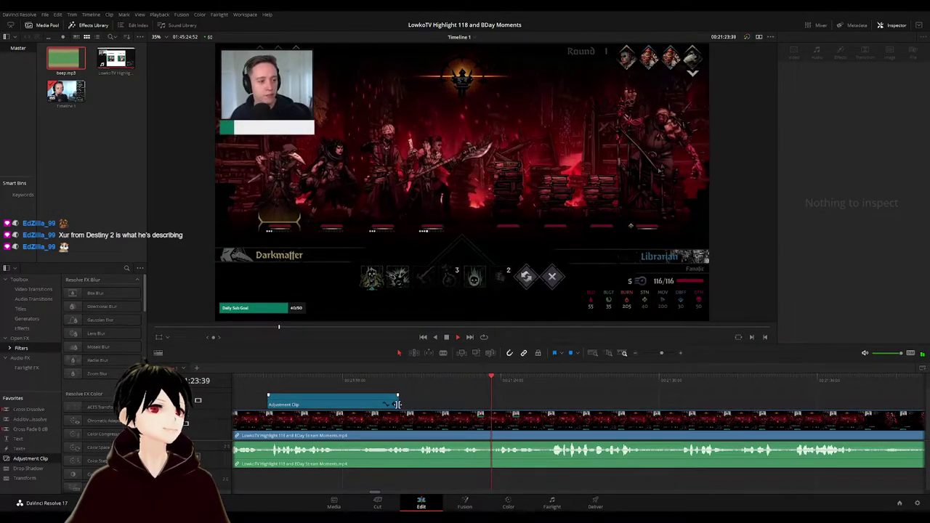
# - Extend the webcam-zoom adjustment clip to end at 00:21:25:40 and play back the transition out of the zoom
pyautogui.moveTo(397, 403); pyautogui.dragTo(543, 404)
pyautogui.click(600, 405)
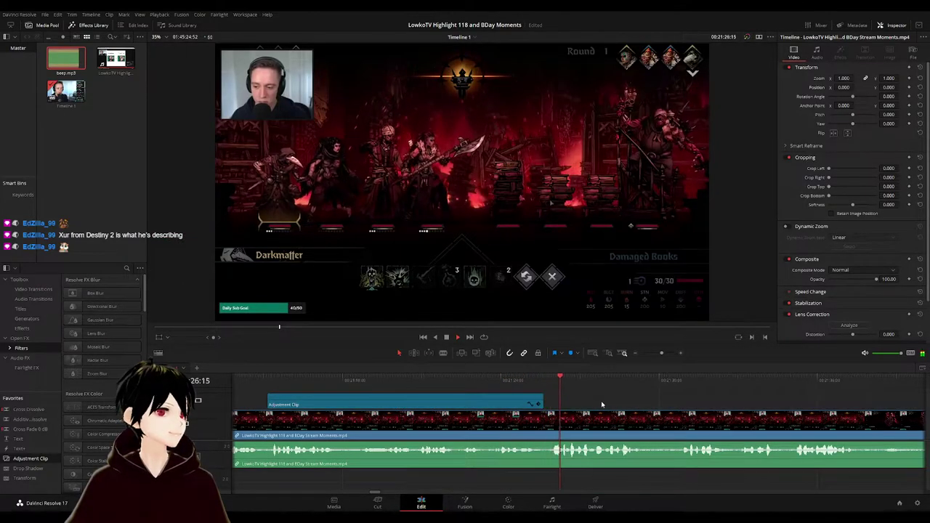
pyautogui.moveTo(629, 393); pyautogui.dragTo(477, 393)
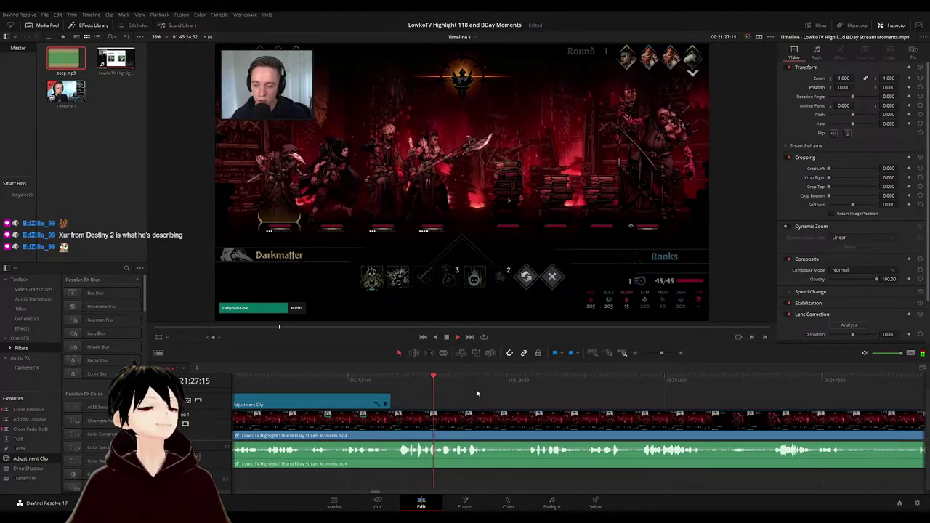
pyautogui.click(355, 381)
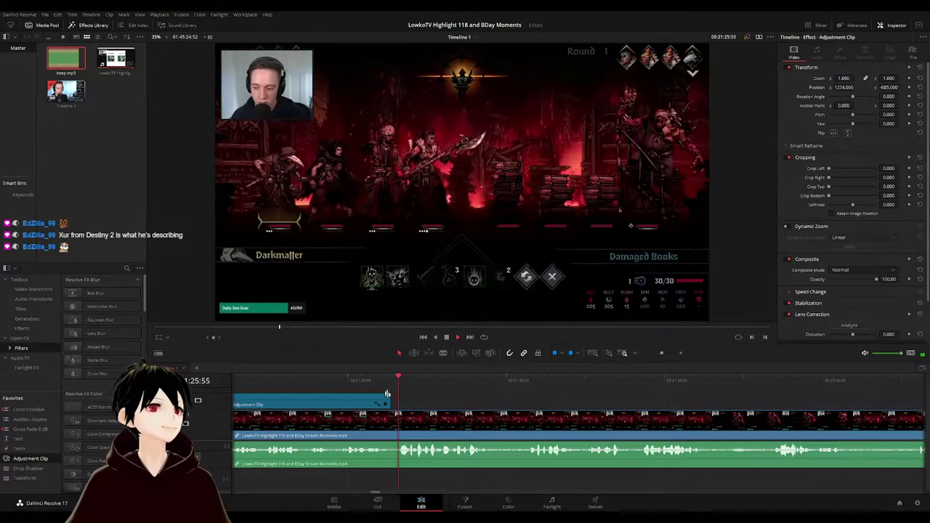
pyautogui.click(392, 379)
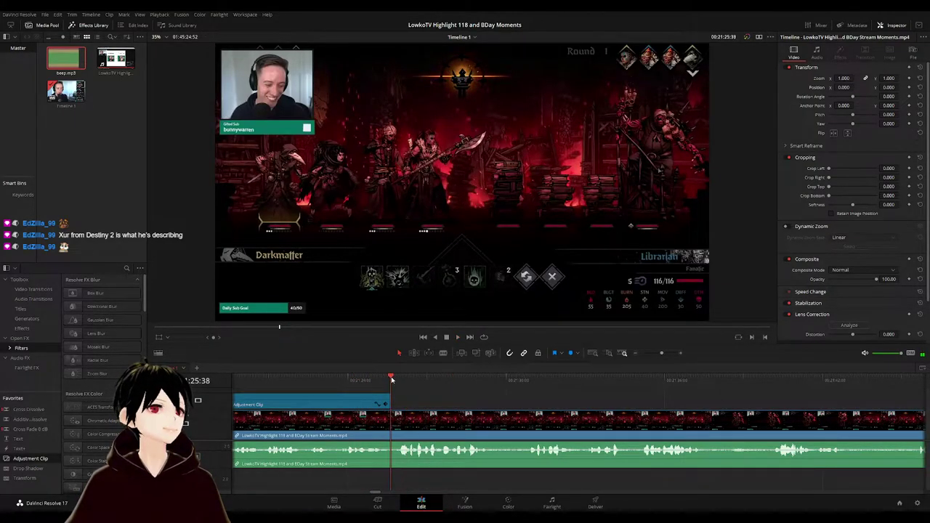
pyautogui.moveTo(391, 380); pyautogui.dragTo(395, 380)
pyautogui.scroll(5, 415, 399)
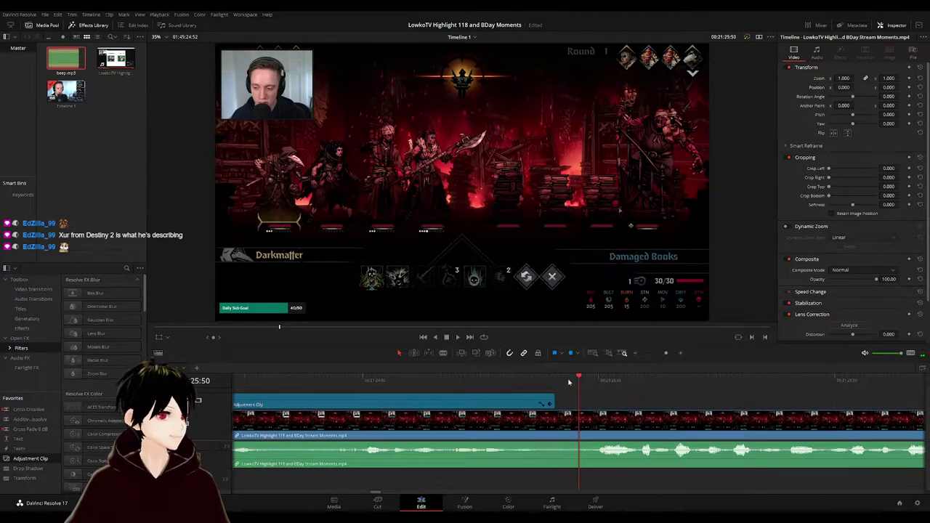
pyautogui.moveTo(563, 385); pyautogui.dragTo(561, 385)
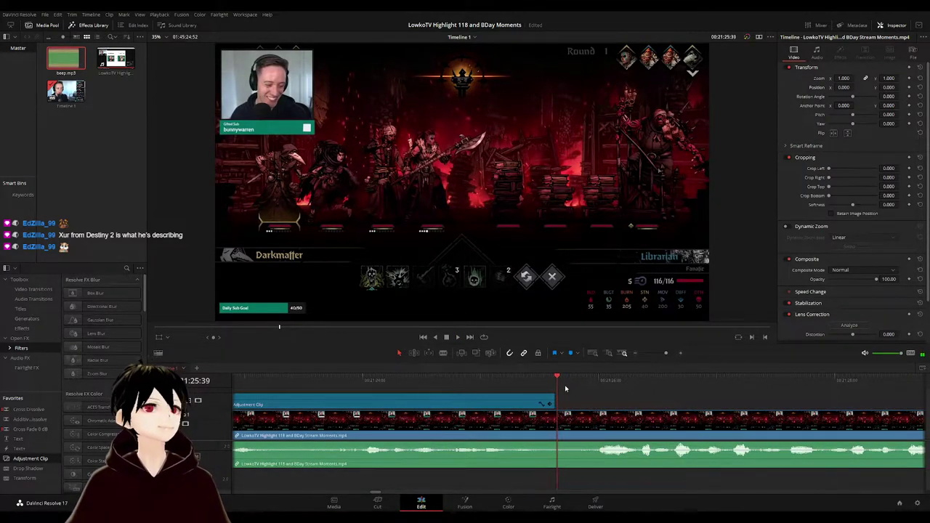
pyautogui.moveTo(556, 402); pyautogui.dragTo(559, 401)
pyautogui.click(522, 381)
pyautogui.press('space')
pyautogui.click(635, 391)
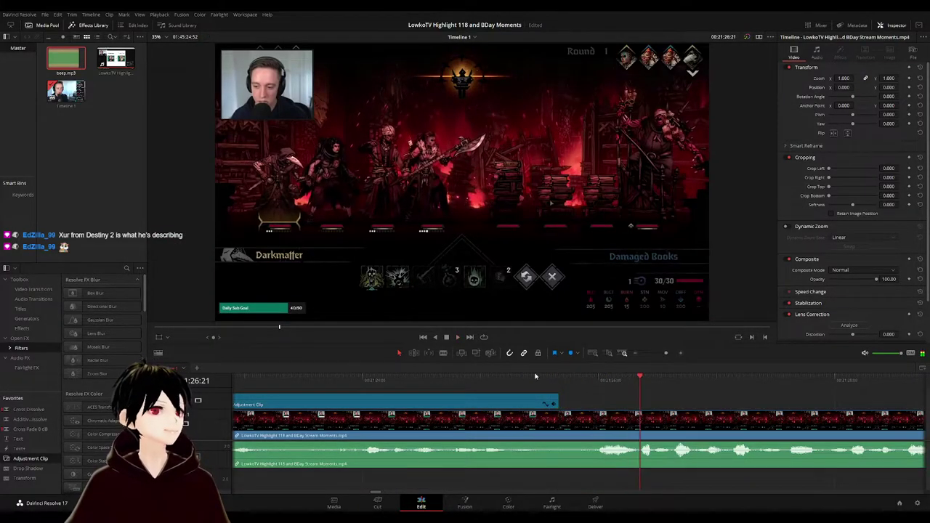
# - Cut out the few frames from 00:21:25:40 to 00:21:25:46 after the zoom, close the gap and play back the join
pyautogui.click(558, 378)
pyautogui.press('b')
pyautogui.click(560, 419)
pyautogui.click(571, 421)
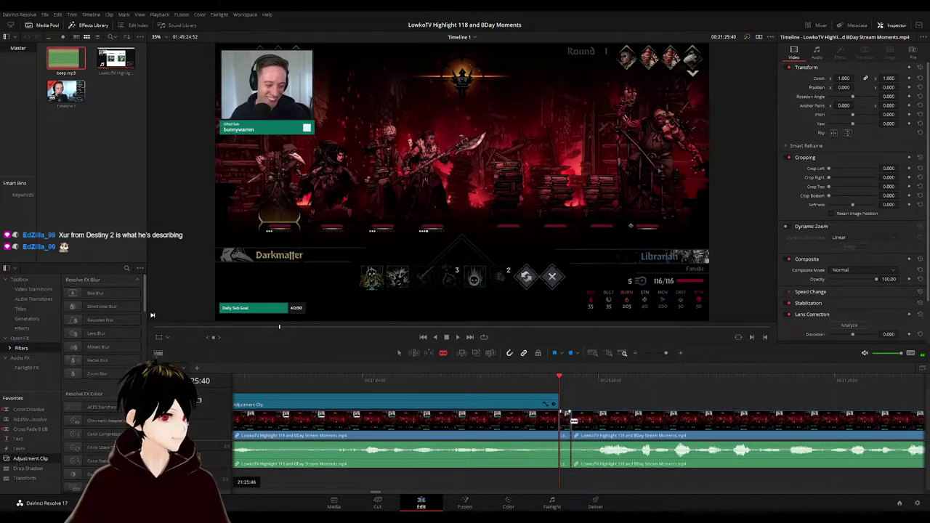
pyautogui.press('a')
pyautogui.click(564, 420)
pyautogui.press('Delete')
pyautogui.press('space')
pyautogui.click(523, 383)
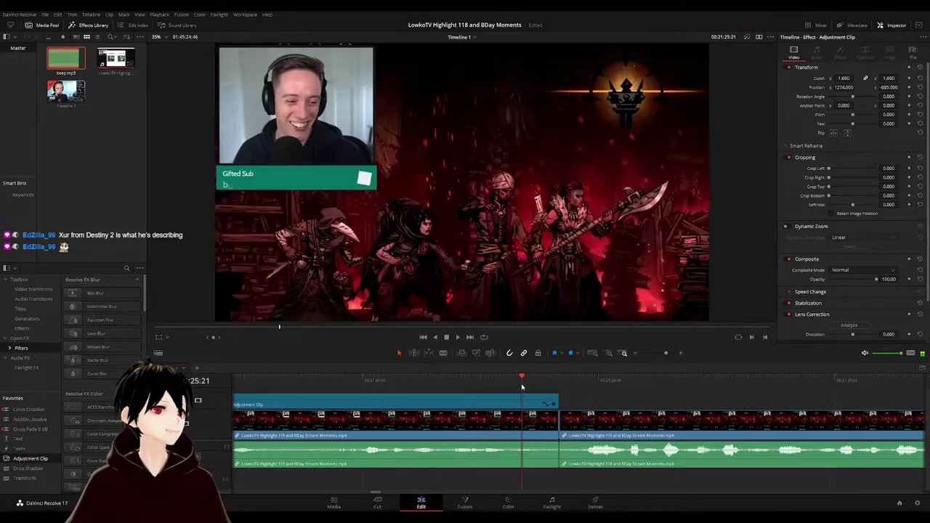
pyautogui.press('space')
# - Color-mark the recording segment ending with the webcam zoom at 00:21:25:40 orange
pyautogui.scroll(-6, 582, 420)
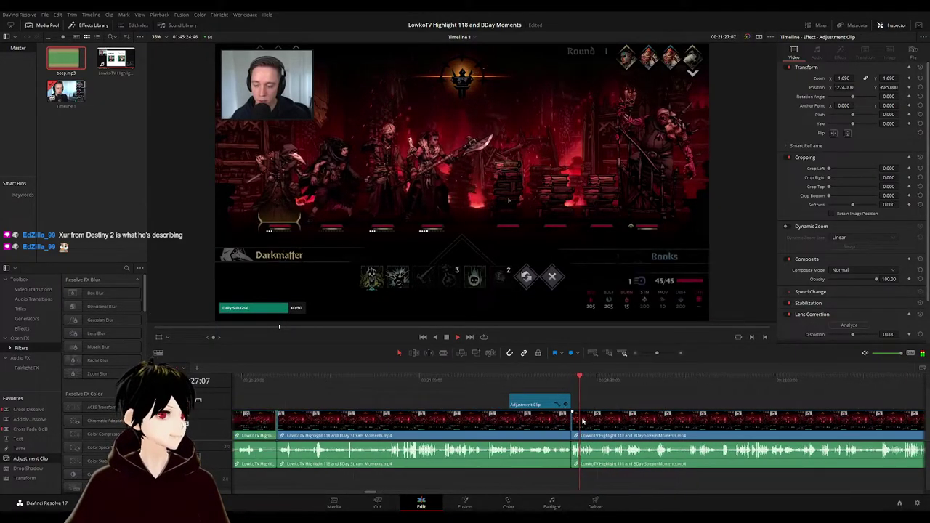
pyautogui.click(499, 430)
pyautogui.press('1')
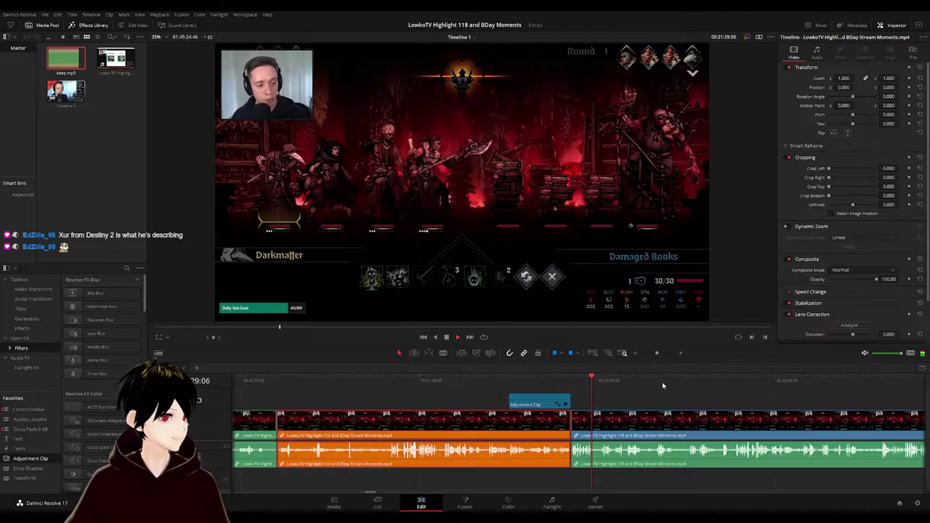
pyautogui.click(635, 399)
# - Review the next part of the Librarian battle from about 00:21:29 to 00:22:07 for parts to cut
pyautogui.moveTo(652, 404); pyautogui.dragTo(436, 400)
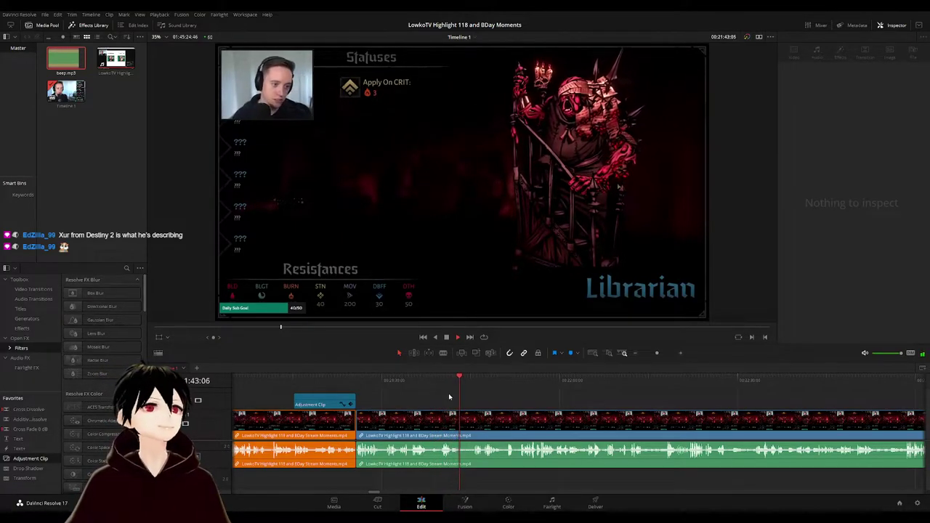
pyautogui.scroll(2, 523, 419)
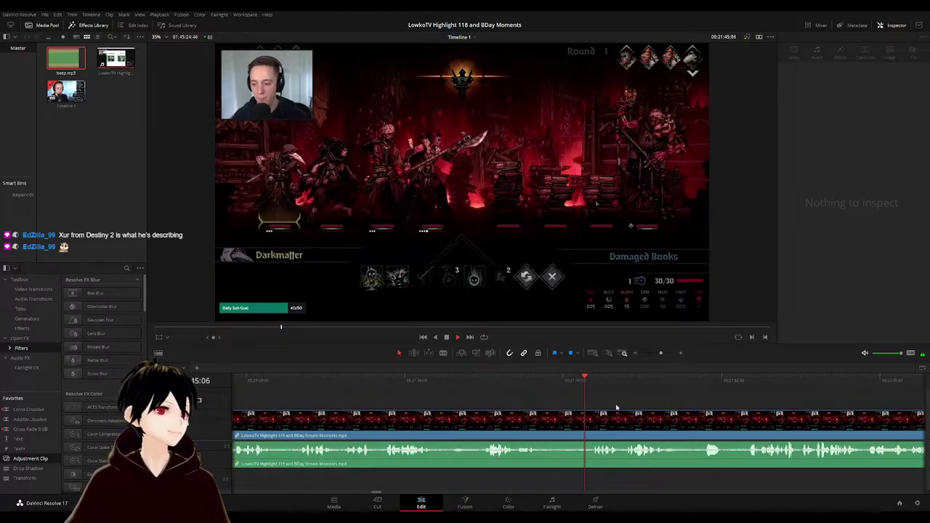
pyautogui.moveTo(616, 408); pyautogui.dragTo(471, 398)
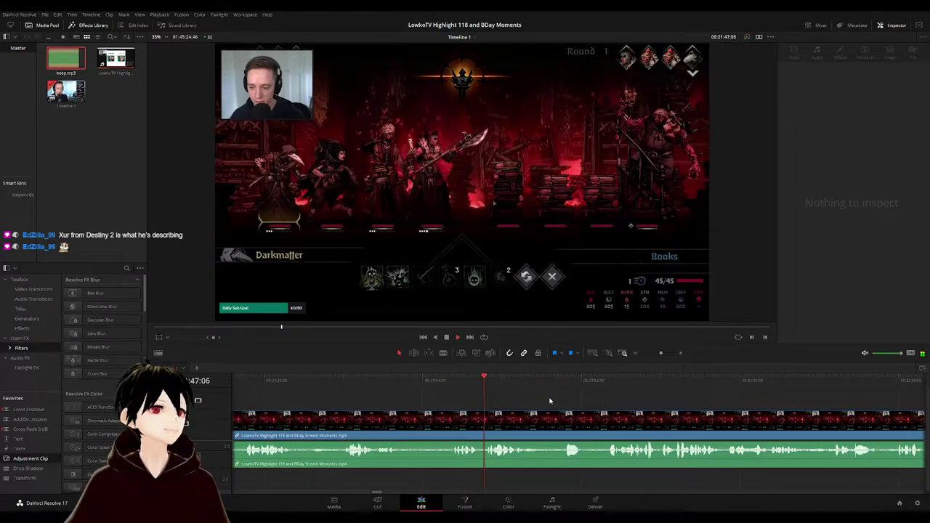
pyautogui.hscroll(2, 509, 398)
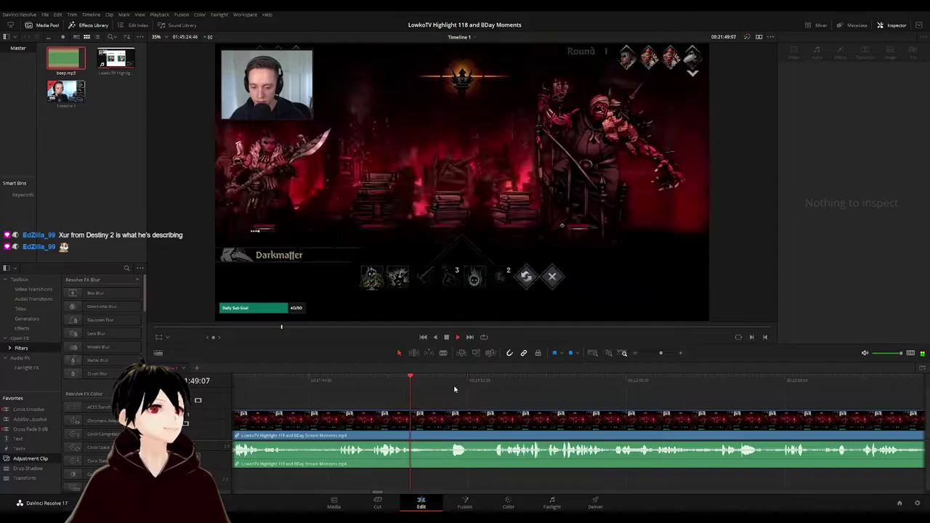
pyautogui.moveTo(438, 384); pyautogui.dragTo(446, 384)
pyautogui.moveTo(520, 406); pyautogui.dragTo(417, 396)
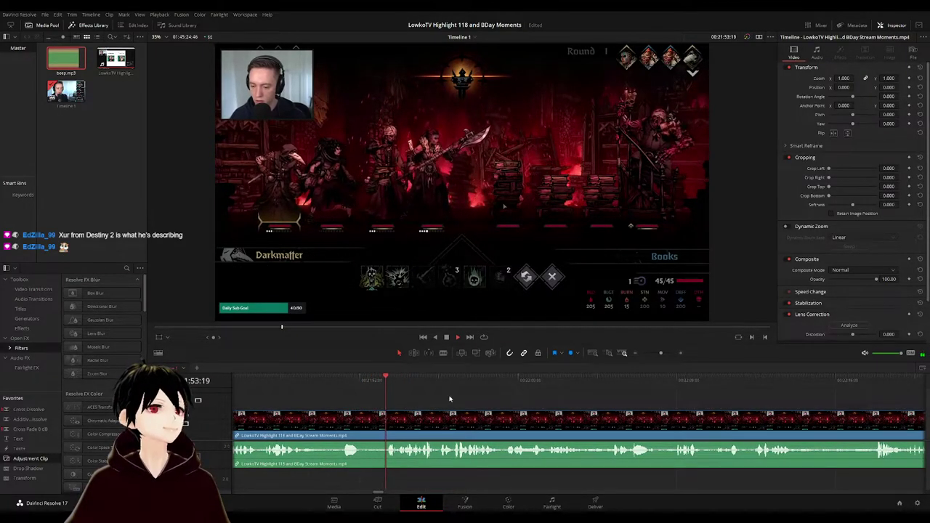
pyautogui.hscroll(1, 451, 403)
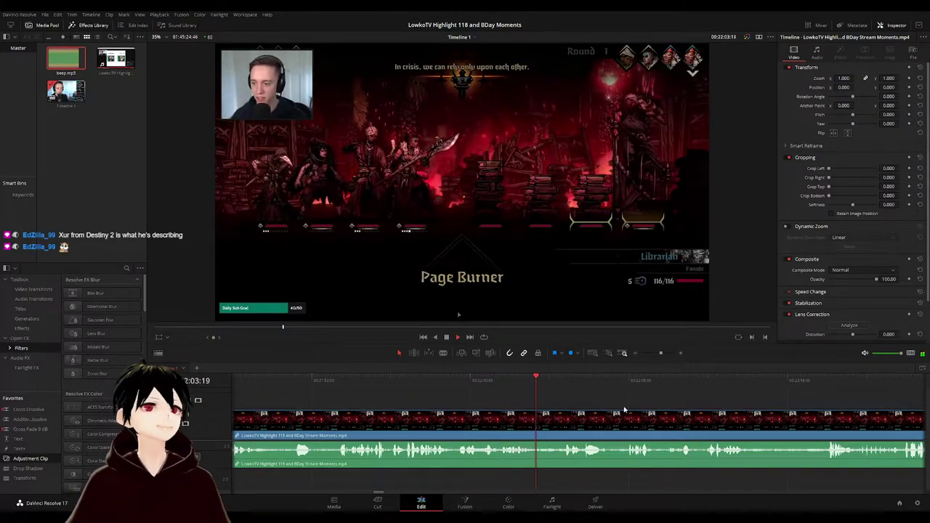
pyautogui.hscroll(3, 496, 392)
pyautogui.hscroll(2, 495, 395)
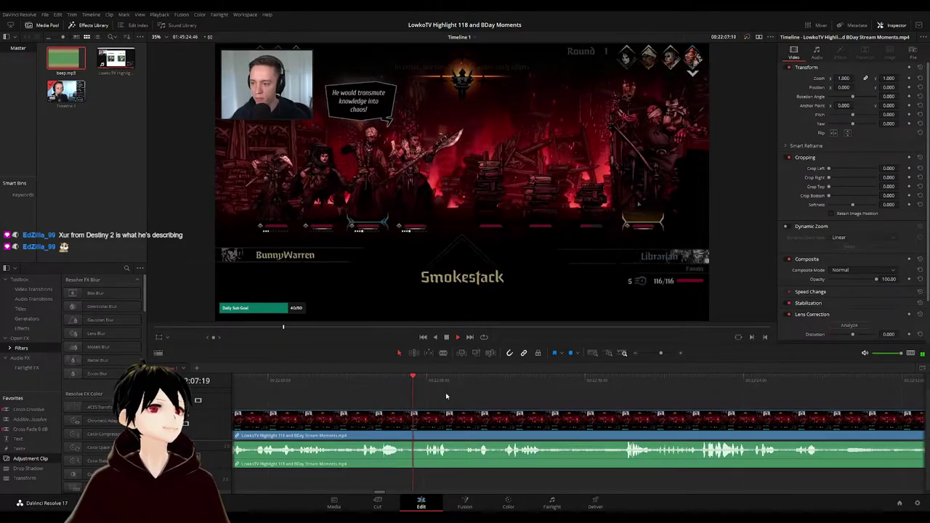
# - Review rounds 1 and 2 of the Librarian battle from about 00:22:07 to 00:23:04 for parts to cut
pyautogui.hscroll(1, 445, 392)
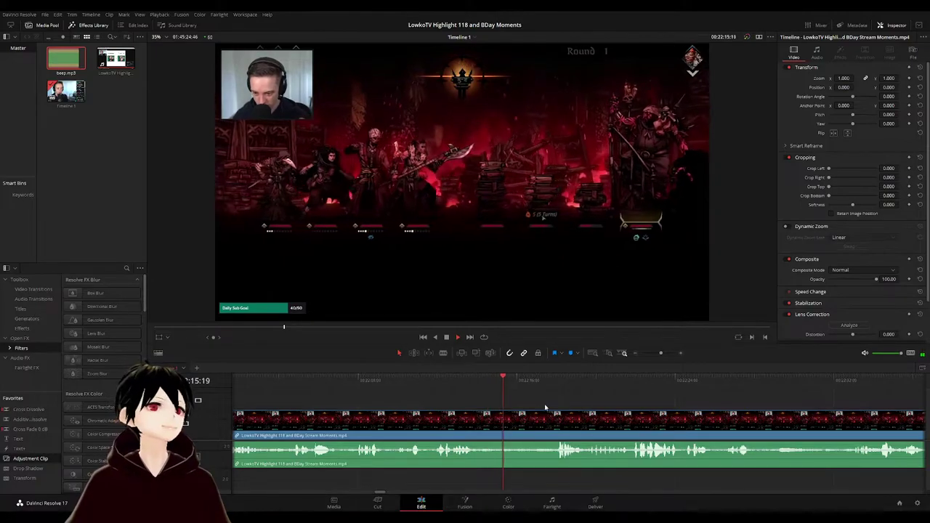
pyautogui.hscroll(2, 450, 400)
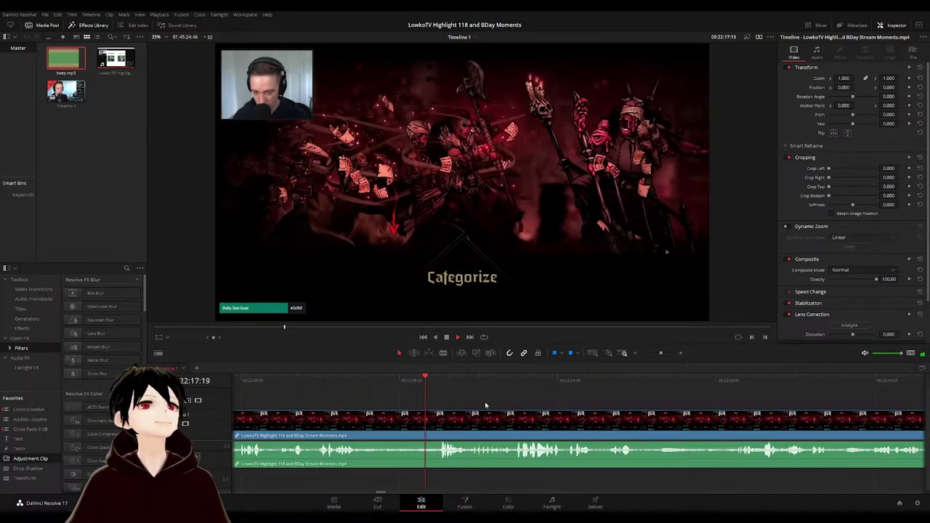
pyautogui.hscroll(2, 451, 400)
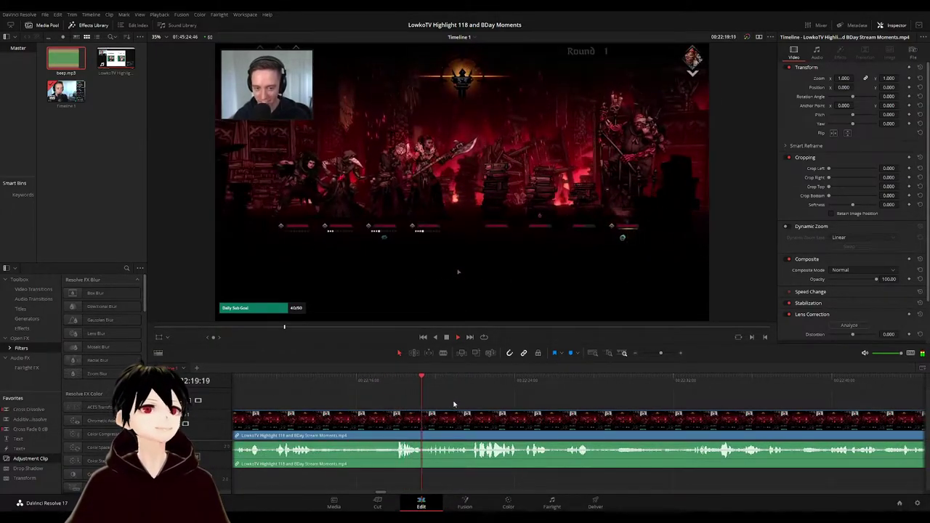
pyautogui.hscroll(1, 469, 405)
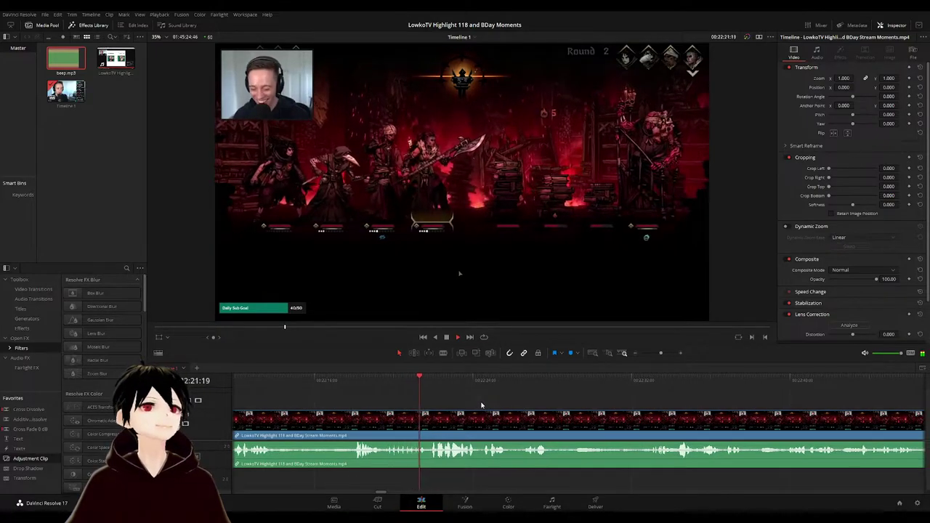
pyautogui.moveTo(516, 404); pyautogui.dragTo(447, 398)
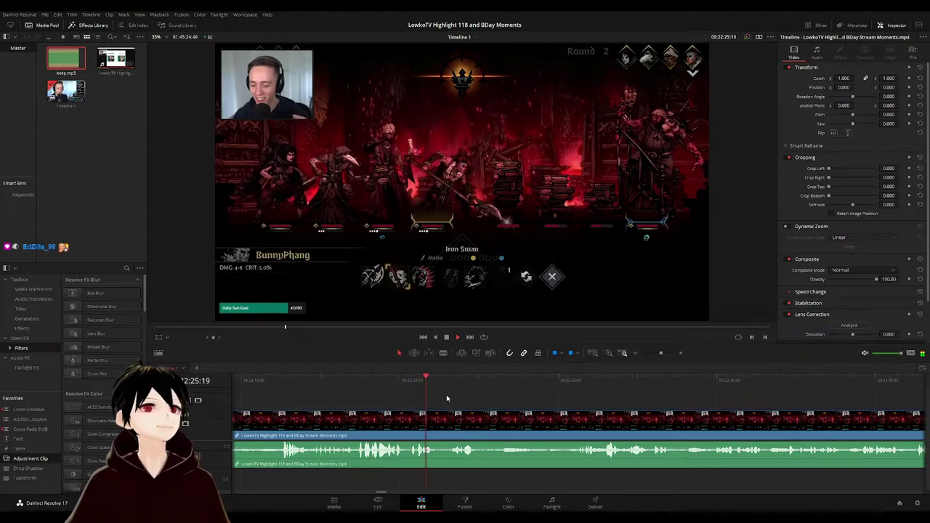
pyautogui.hscroll(2, 464, 397)
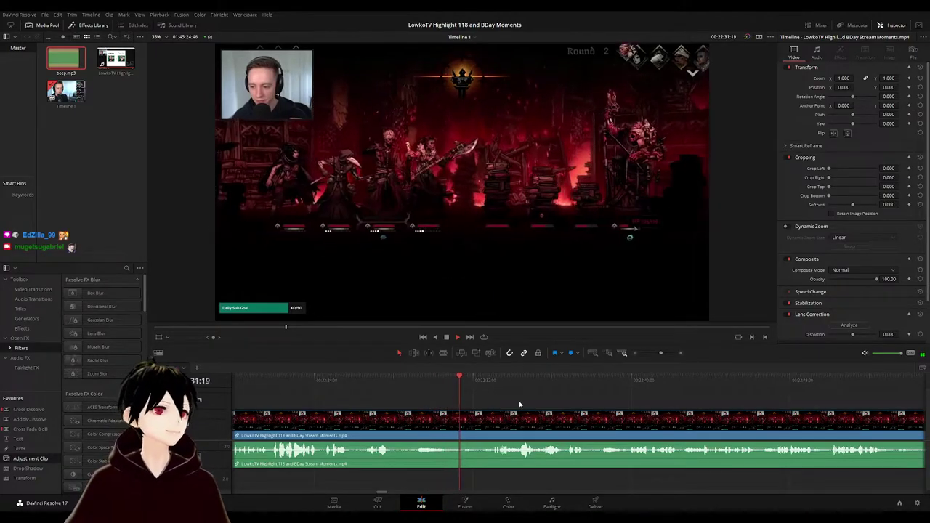
pyautogui.hscroll(4, 472, 398)
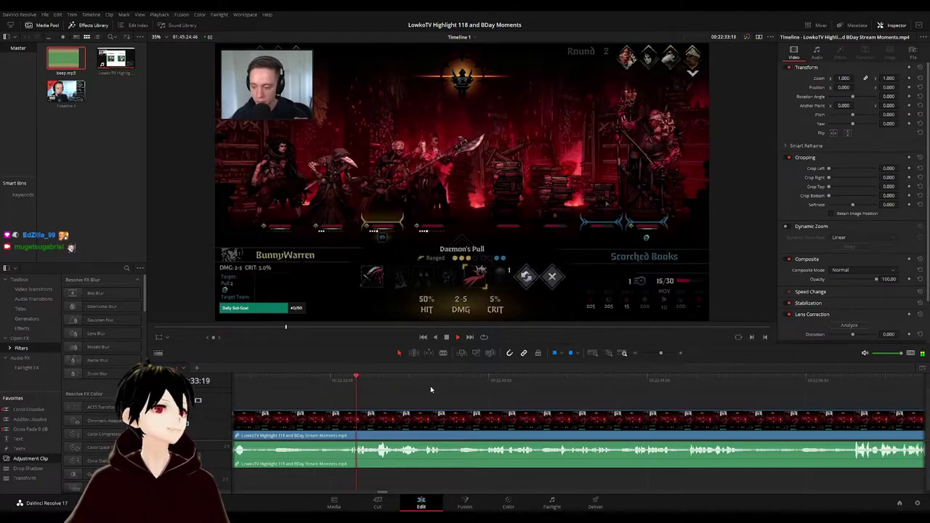
pyautogui.hscroll(2, 441, 398)
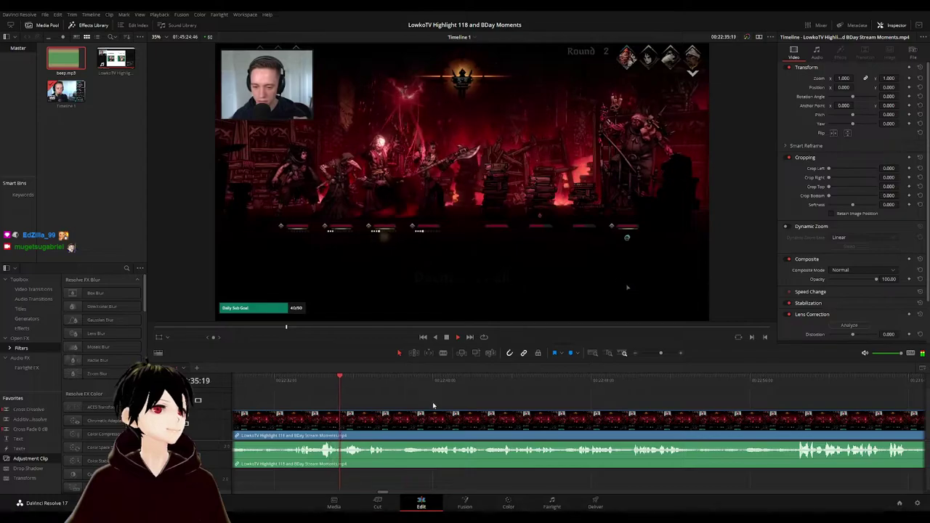
pyautogui.hscroll(1, 428, 398)
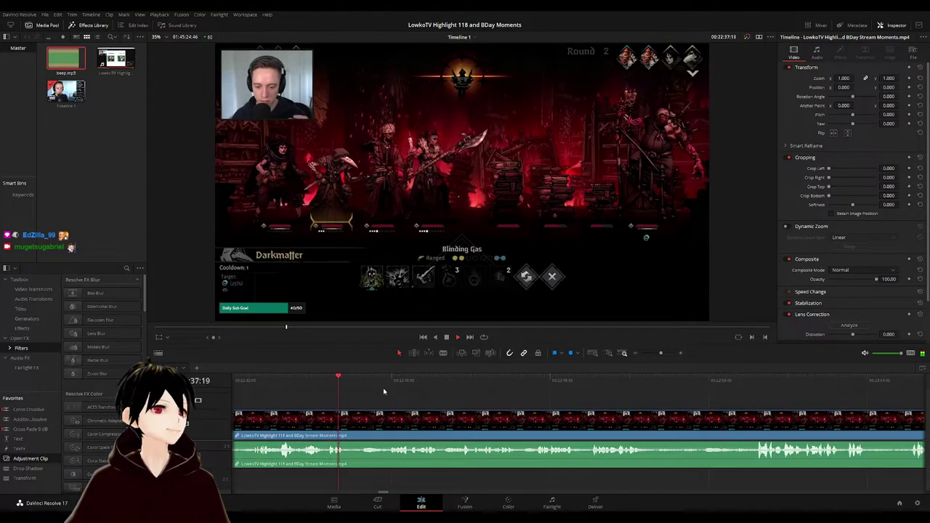
pyautogui.click(363, 381)
pyautogui.hscroll(2, 451, 398)
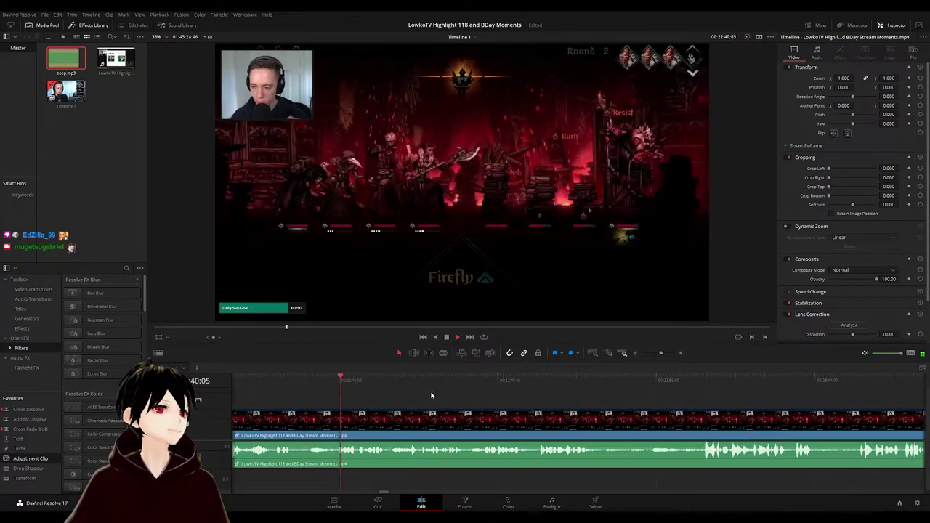
pyautogui.hscroll(1, 443, 399)
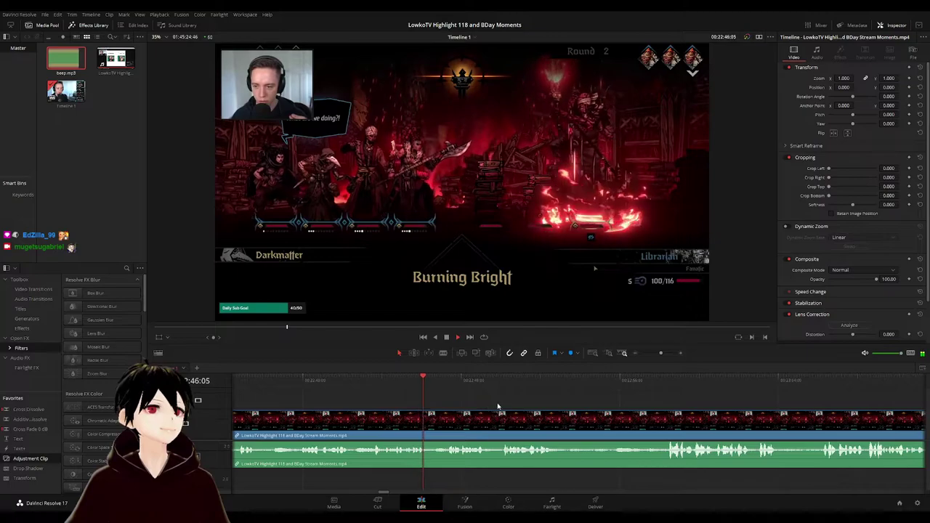
pyautogui.hscroll(2, 425, 400)
pyautogui.hscroll(2, 421, 401)
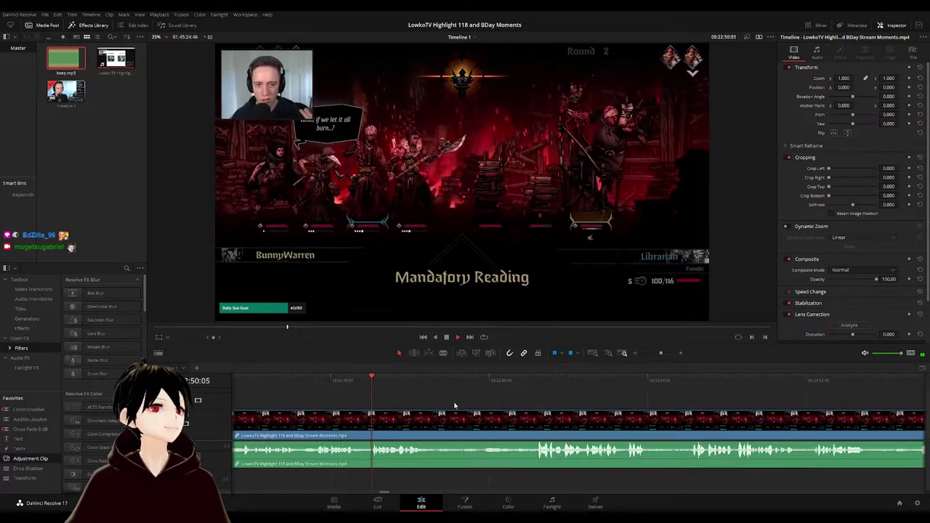
pyautogui.hscroll(2, 414, 396)
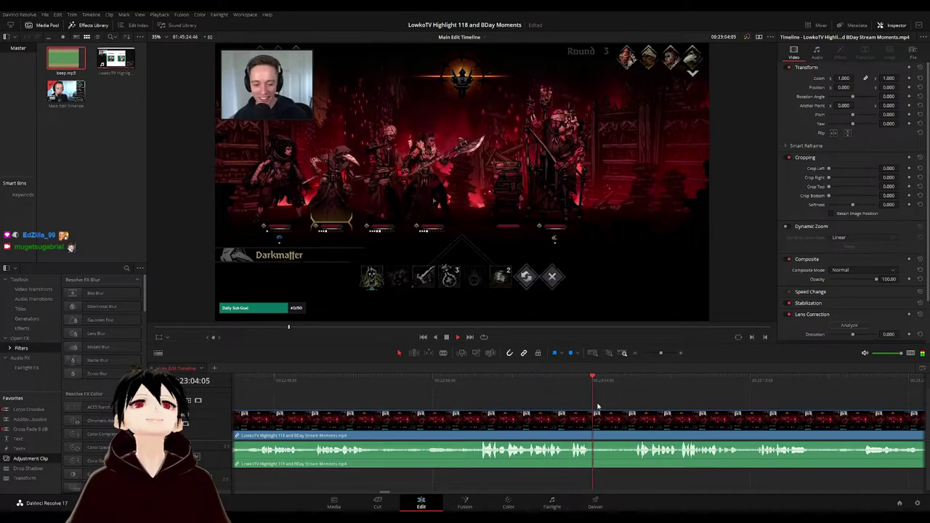
# - Continue reviewing rounds 3 to 6 of the Librarian battle from about 00:23:04 to 00:24:21 for moments to edit
pyautogui.moveTo(659, 405); pyautogui.dragTo(512, 402)
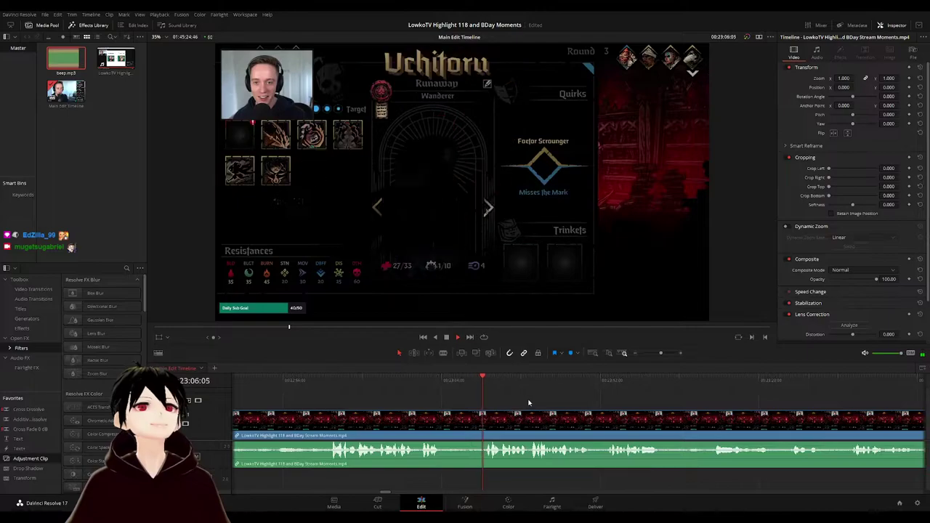
pyautogui.hscroll(2, 502, 392)
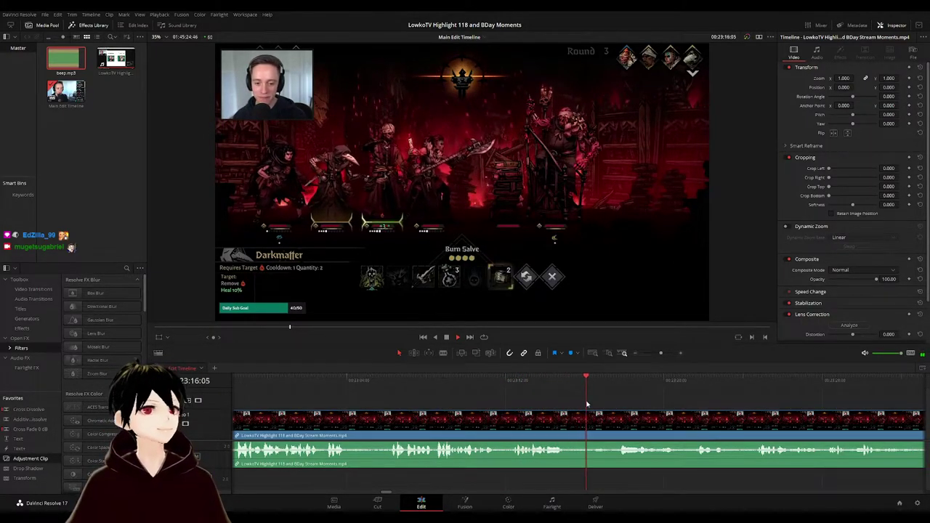
pyautogui.moveTo(656, 402); pyautogui.dragTo(508, 400)
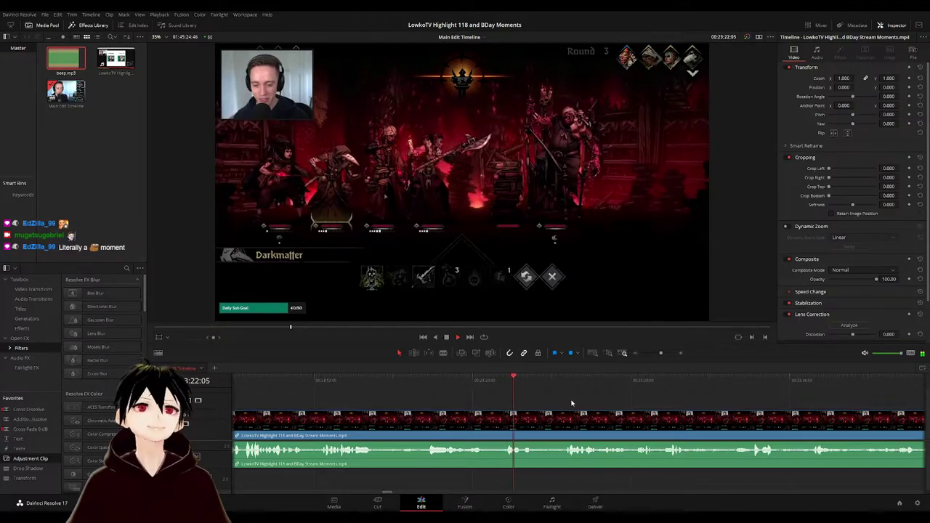
pyautogui.hscroll(1, 510, 403)
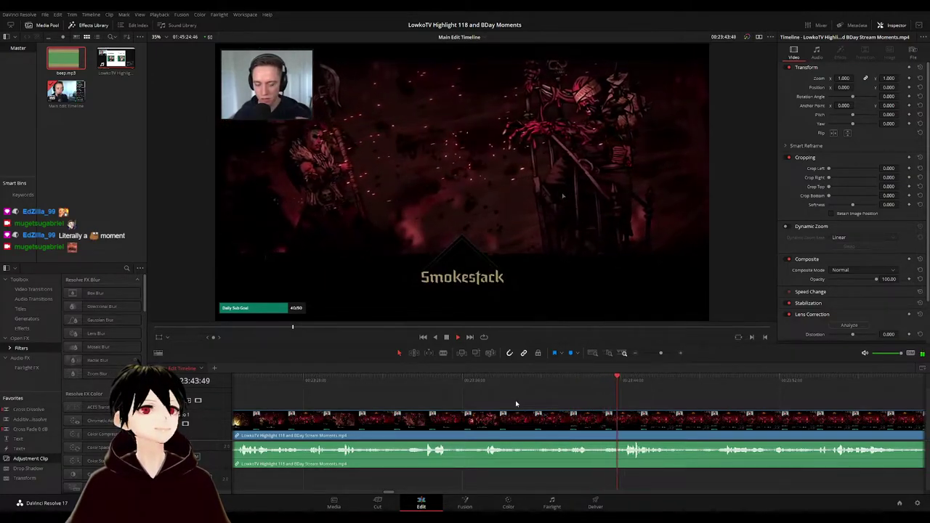
pyautogui.moveTo(675, 397); pyautogui.dragTo(450, 394)
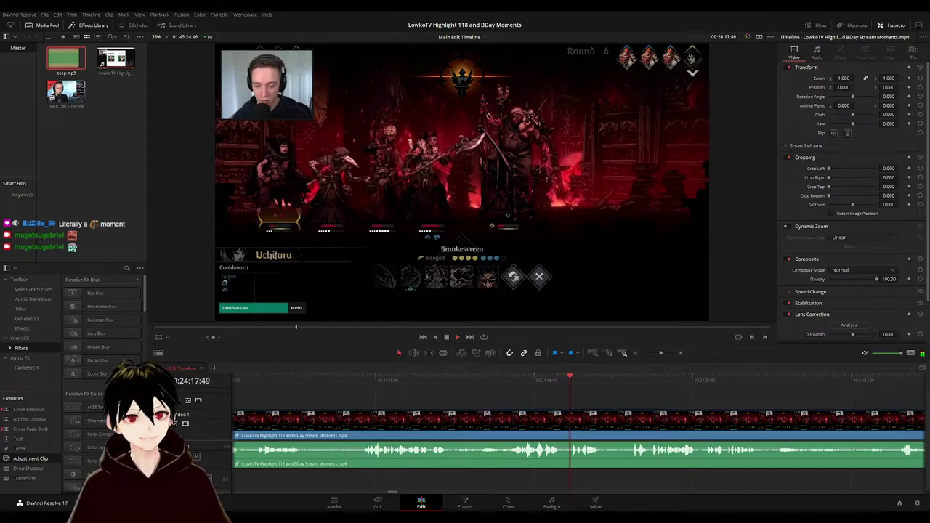
pyautogui.moveTo(685, 401); pyautogui.dragTo(540, 397)
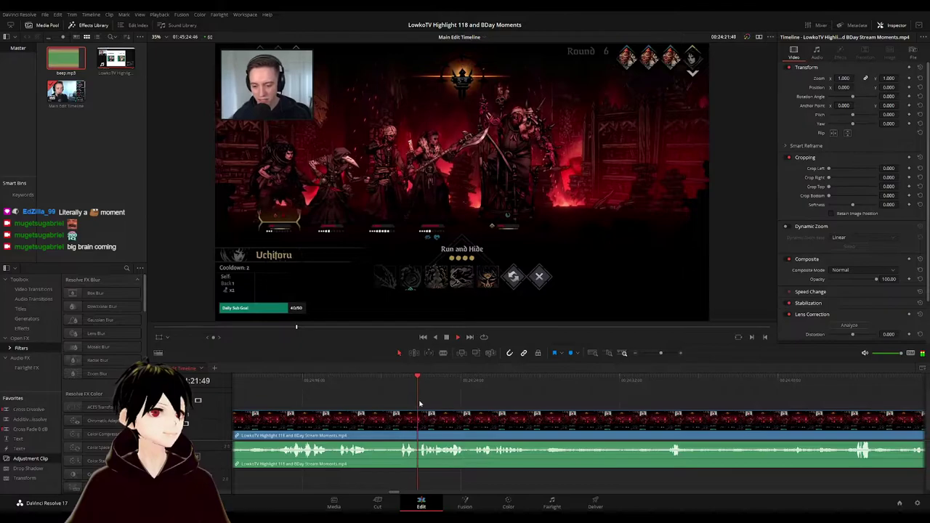
# - Add an adjustment clip at 00:24:17:38 with zoom 1.690 and position X 1292, Y -683 to enlarge the webcam, and play it back
pyautogui.click(336, 381)
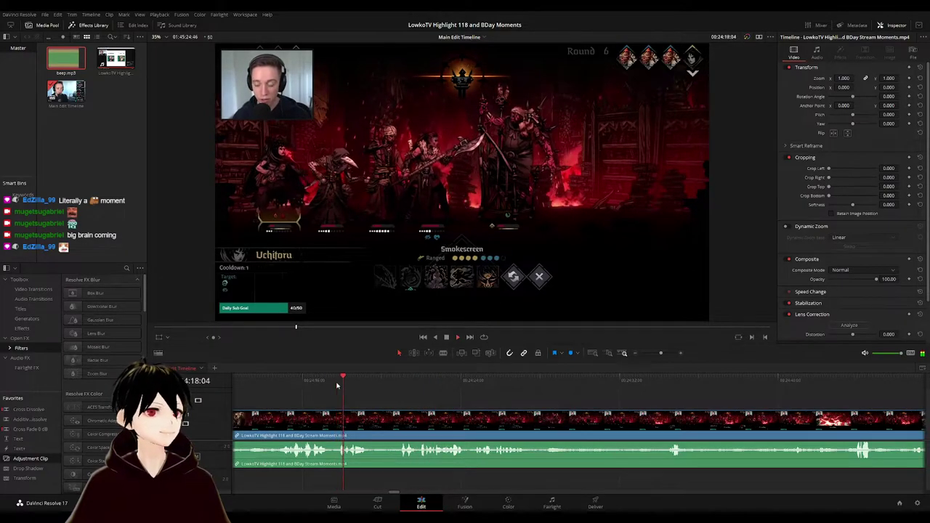
pyautogui.moveTo(43, 460); pyautogui.dragTo(337, 406)
pyautogui.moveTo(841, 78); pyautogui.dragTo(880, 87)
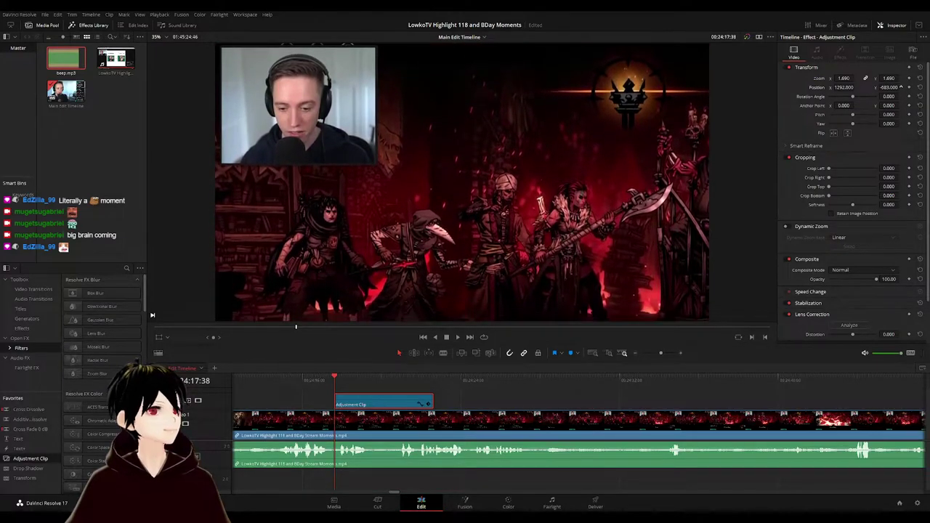
pyautogui.click(500, 392)
pyautogui.press('space')
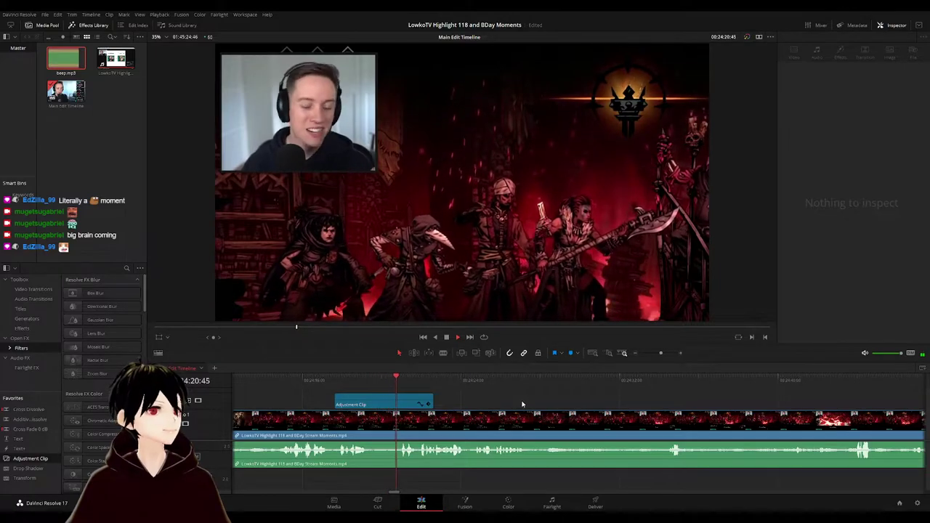
# - Extend the new webcam-zoom adjustment clip to end at 00:24:24:27
pyautogui.moveTo(522, 404); pyautogui.dragTo(438, 398)
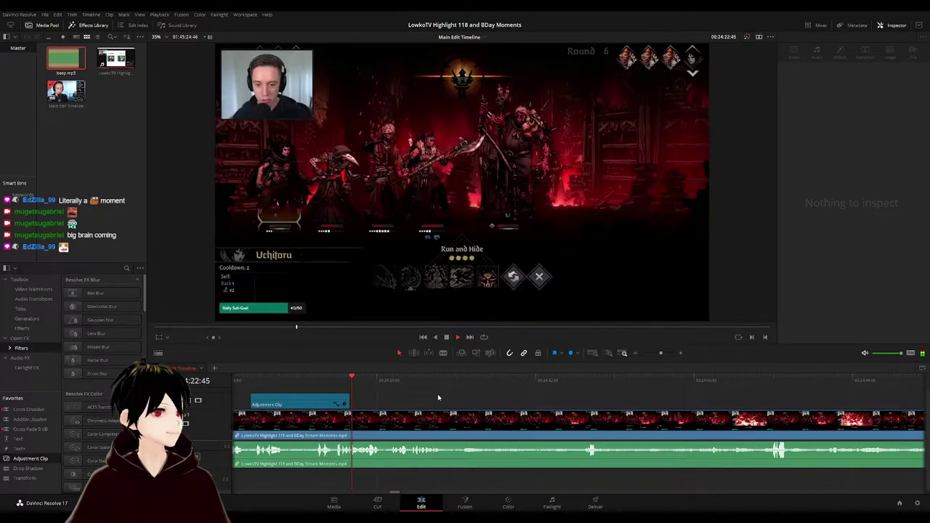
pyautogui.click(347, 404)
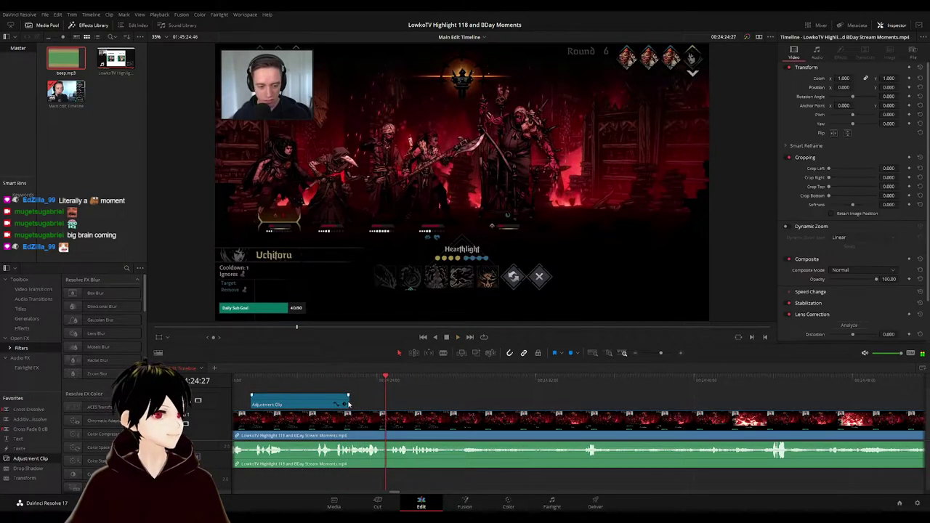
pyautogui.moveTo(347, 400); pyautogui.dragTo(385, 400)
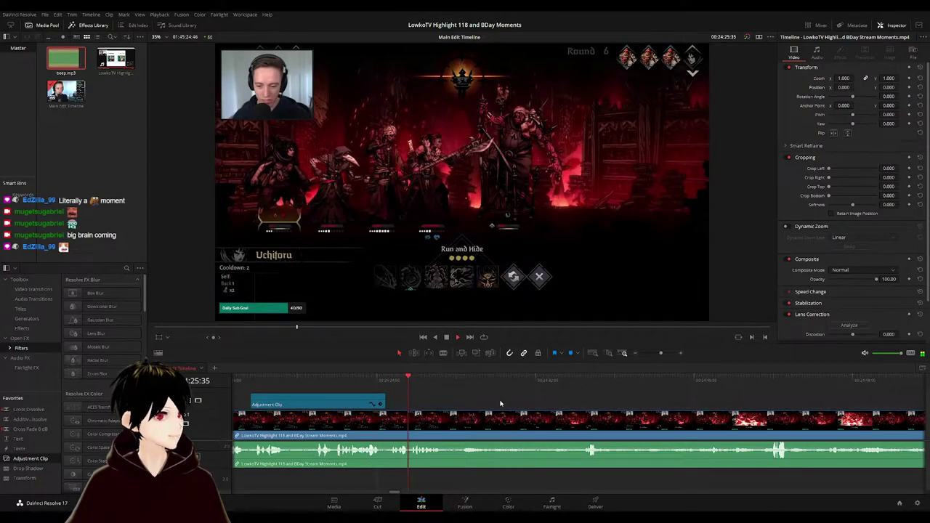
# - Review the rest of the Librarian battle and the following coach scene from about 00:24:25 to 00:26:21
pyautogui.moveTo(538, 402); pyautogui.dragTo(467, 390)
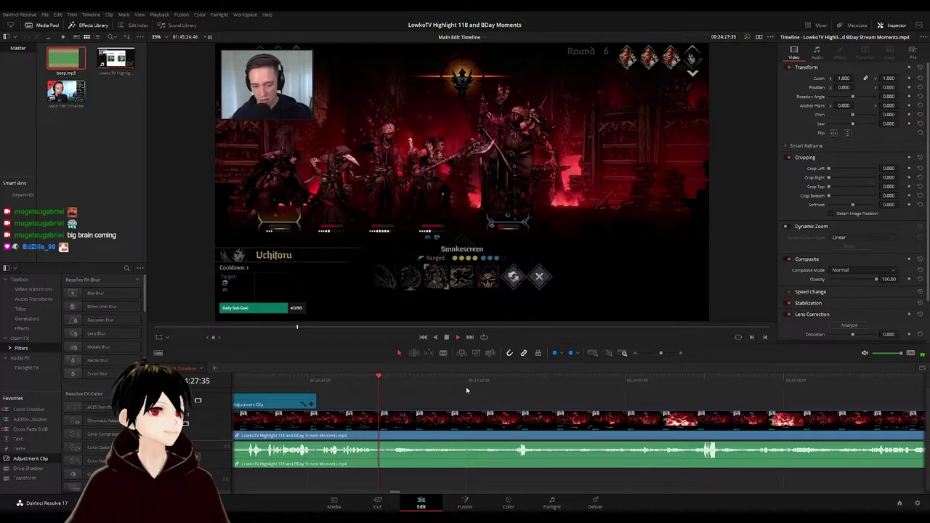
pyautogui.hscroll(2, 511, 397)
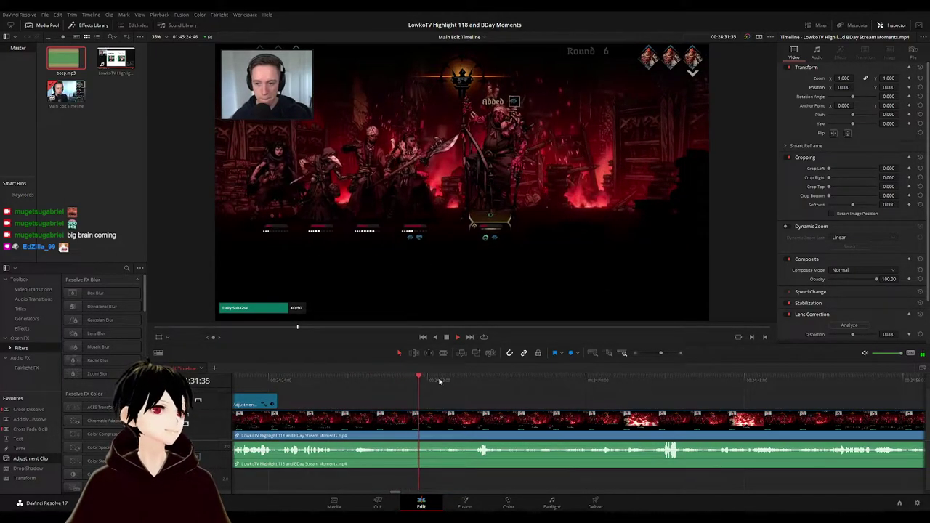
pyautogui.click(471, 380)
pyautogui.hscroll(6, 518, 400)
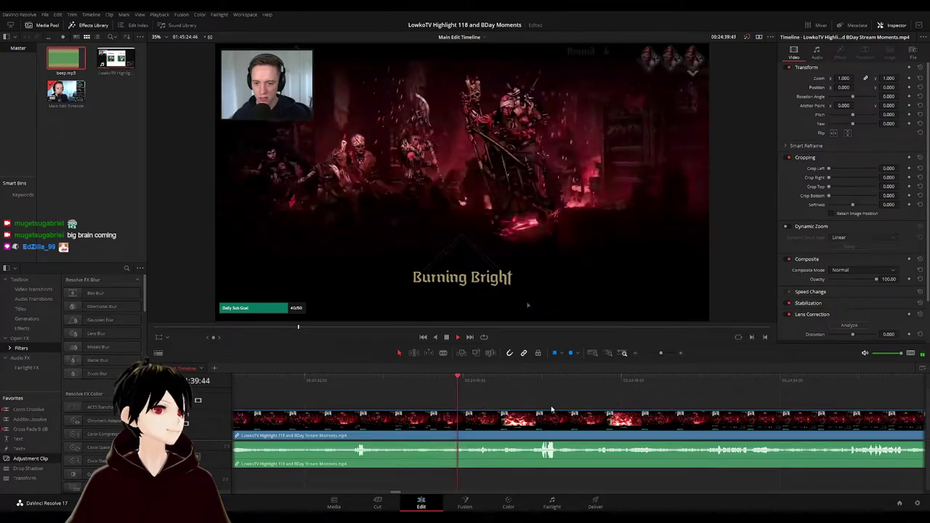
pyautogui.hscroll(3, 484, 402)
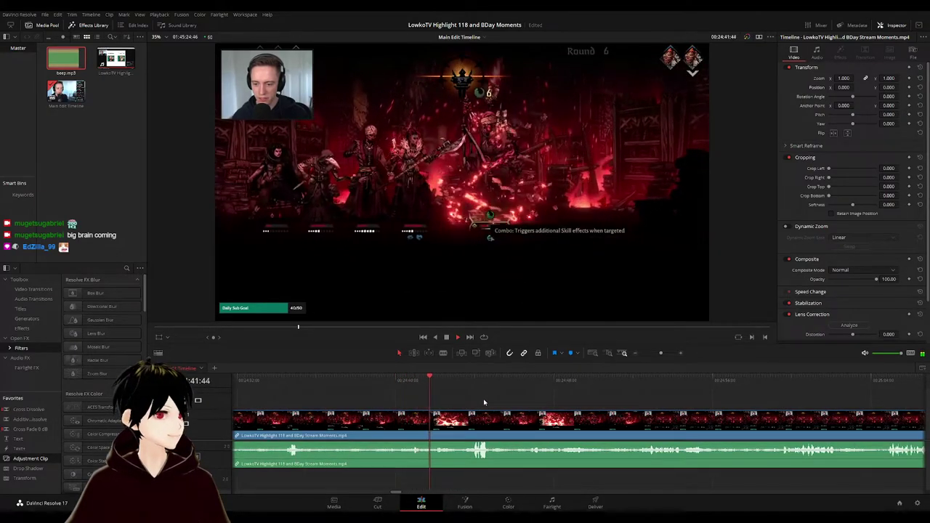
pyautogui.hscroll(3, 530, 405)
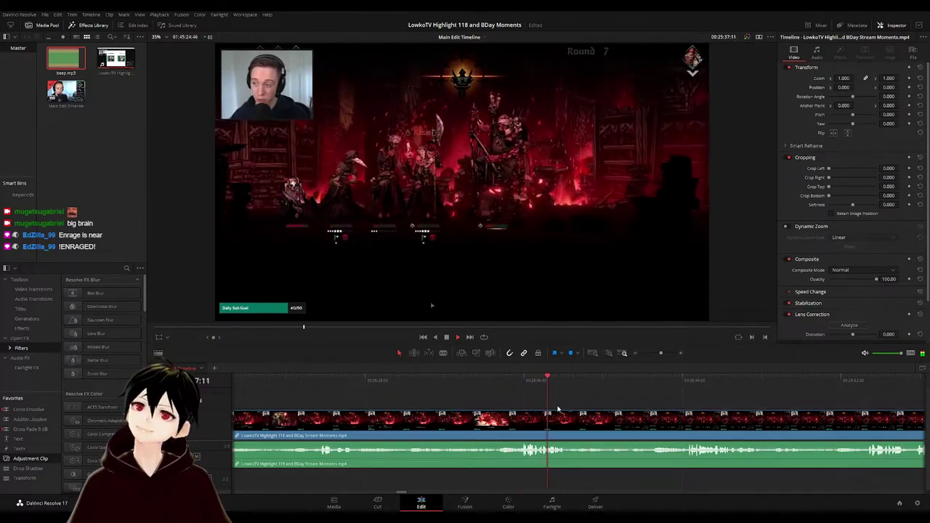
pyautogui.moveTo(593, 403); pyautogui.dragTo(468, 383)
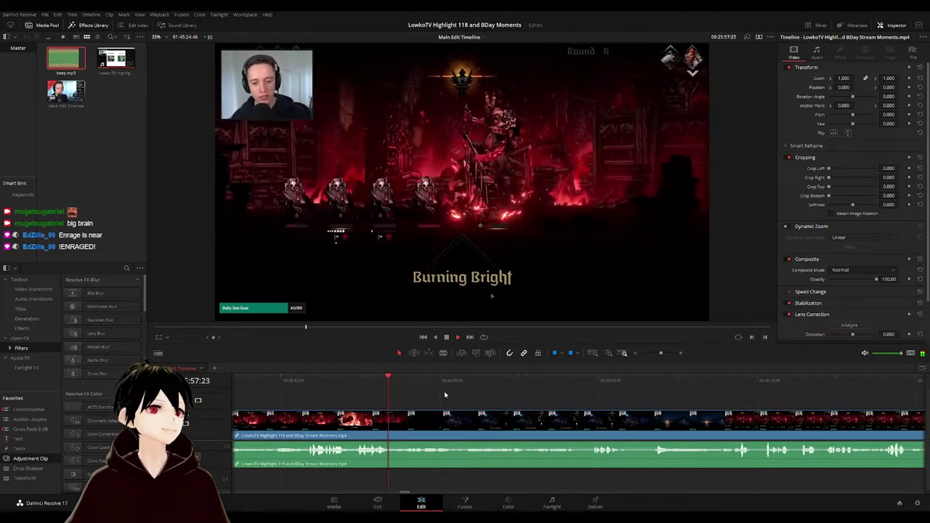
pyautogui.click(421, 381)
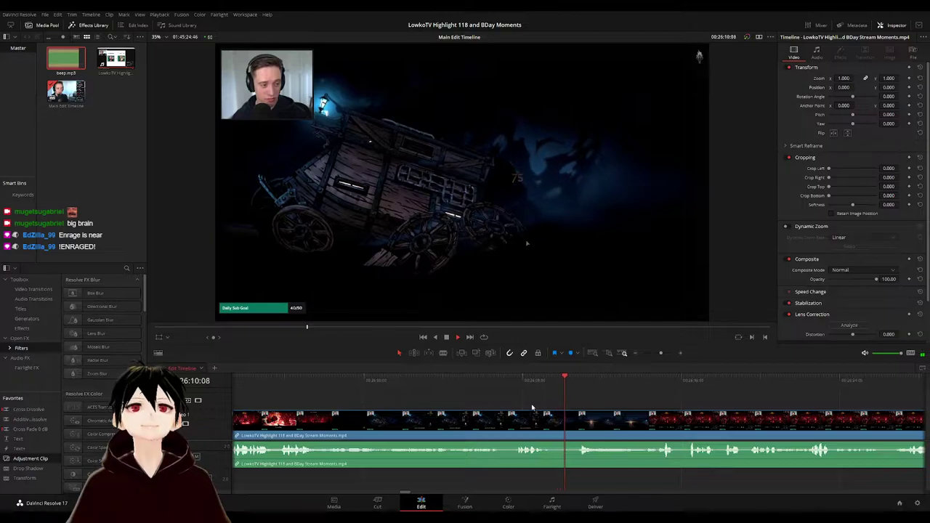
pyautogui.moveTo(611, 412); pyautogui.dragTo(399, 395)
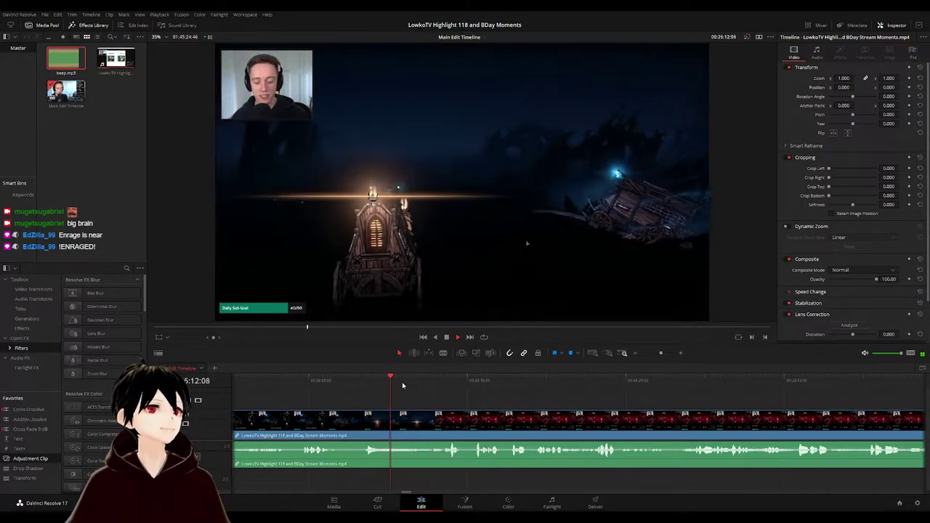
pyautogui.click(429, 382)
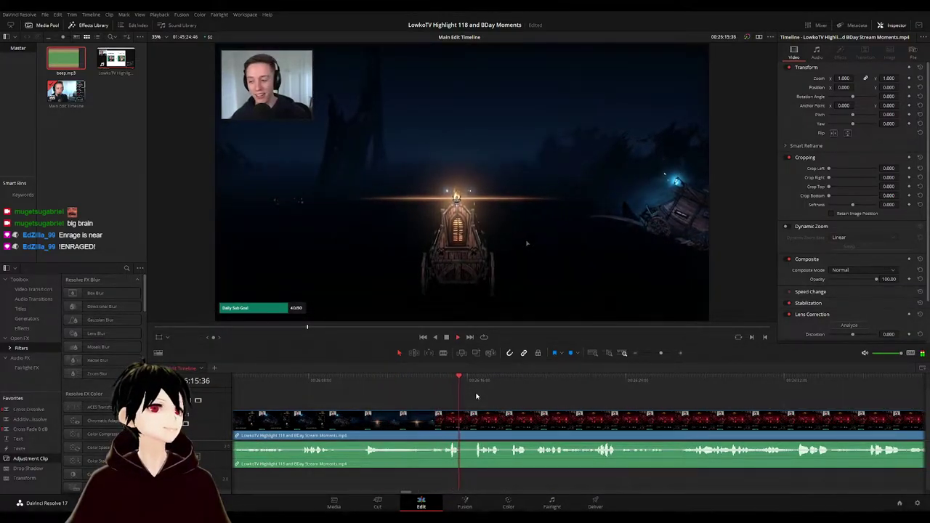
pyautogui.moveTo(539, 408); pyautogui.dragTo(404, 397)
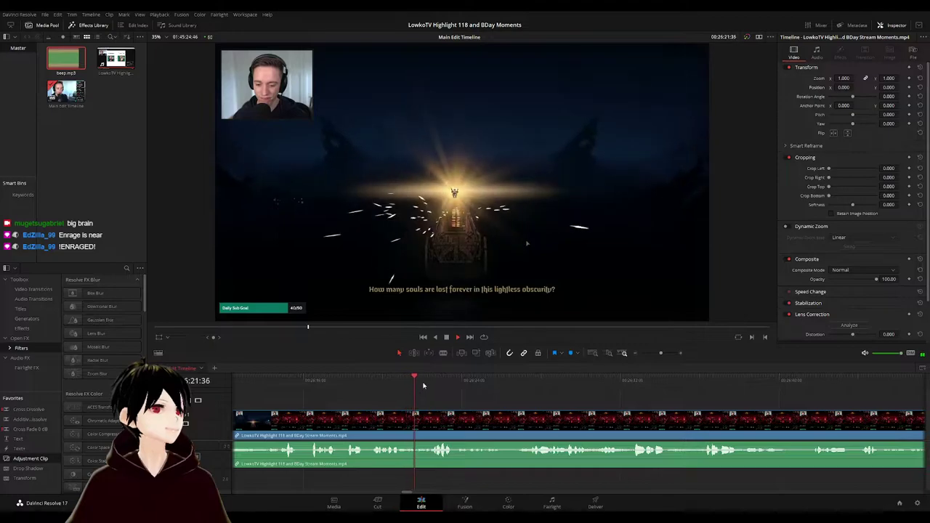
# - Review the dark coach ride scene from about 00:26:21 to 00:26:38 for moments to edit
pyautogui.click(428, 384)
pyautogui.hscroll(2, 407, 389)
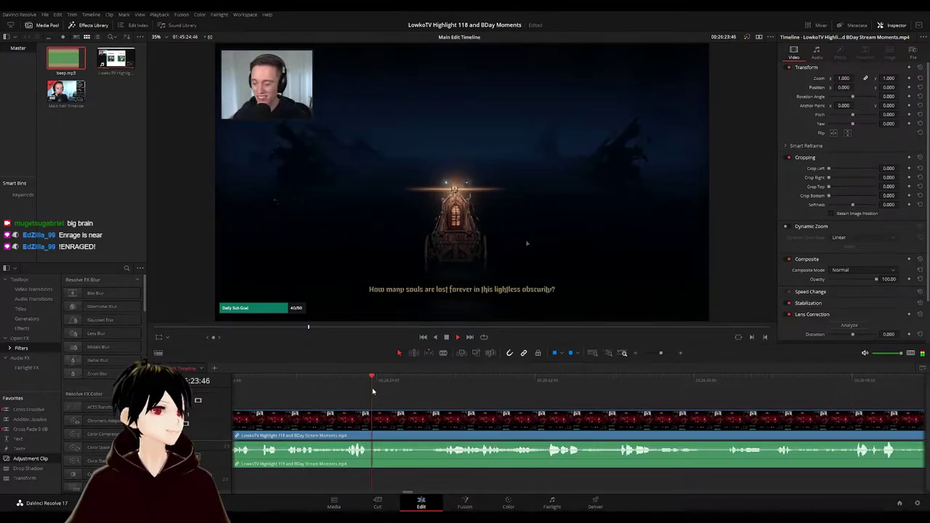
pyautogui.hscroll(2, 386, 395)
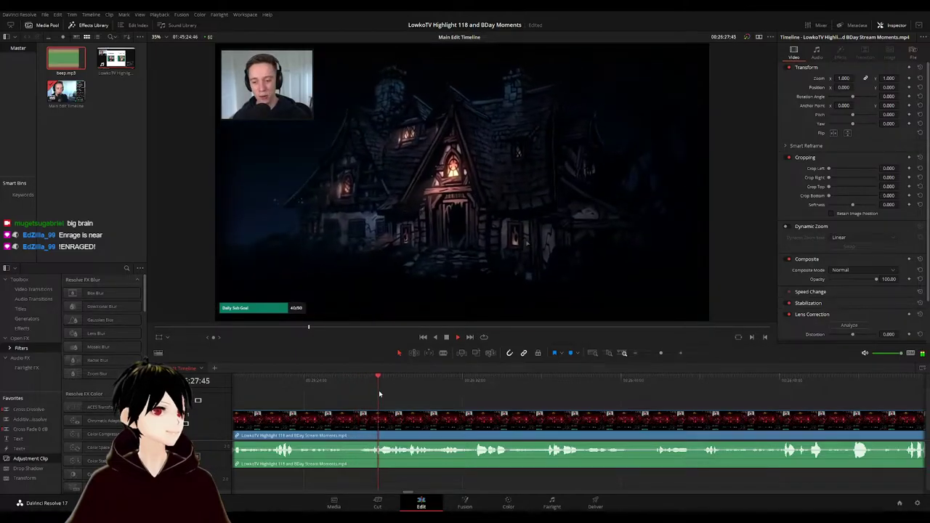
pyautogui.hscroll(2, 383, 399)
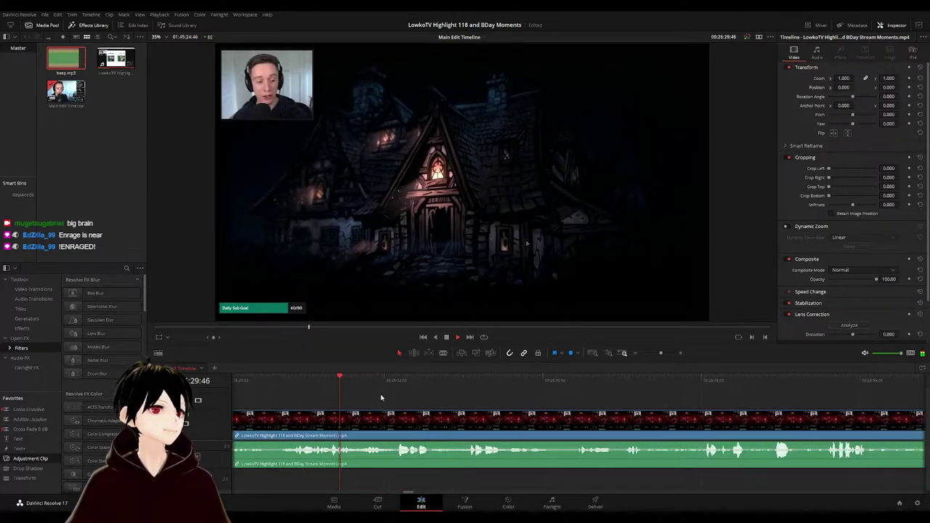
pyautogui.hscroll(2, 363, 395)
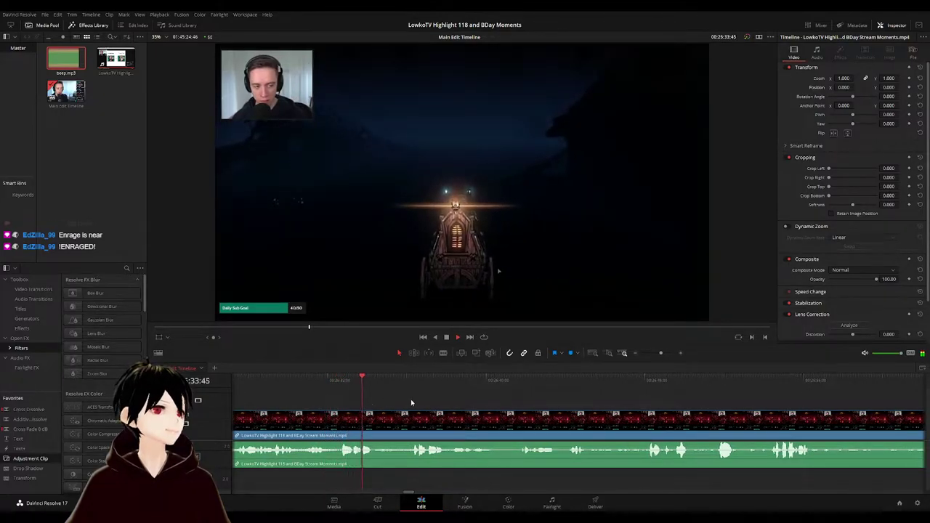
pyautogui.click(396, 384)
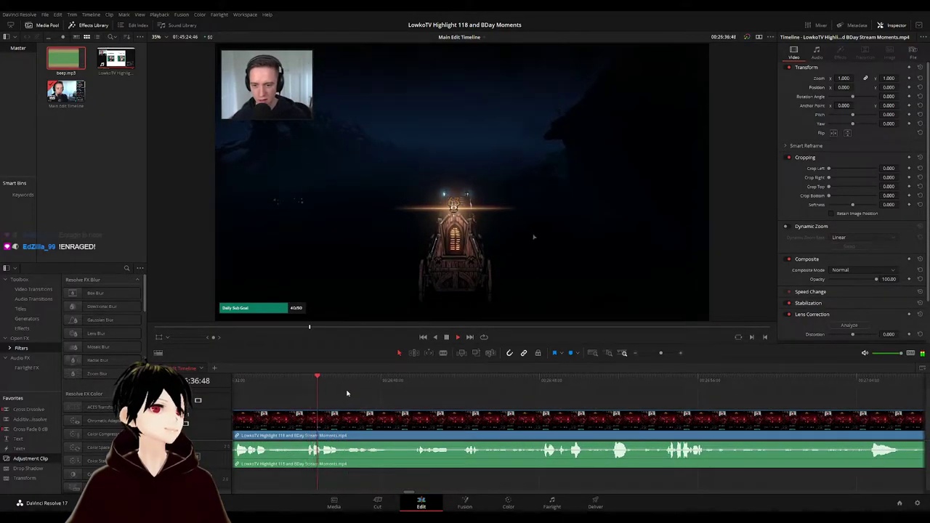
pyautogui.moveTo(402, 396); pyautogui.dragTo(350, 394)
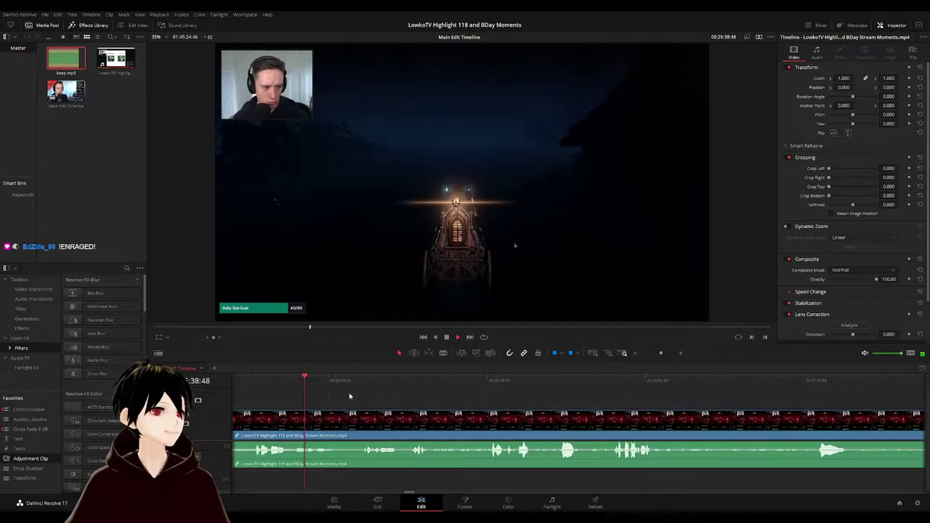
# - Split the recording at 00:26:40:30 and ripple-delete the short coach-scene leftover before the ruins footage, resuming playback
pyautogui.press('b')
pyautogui.click(339, 420)
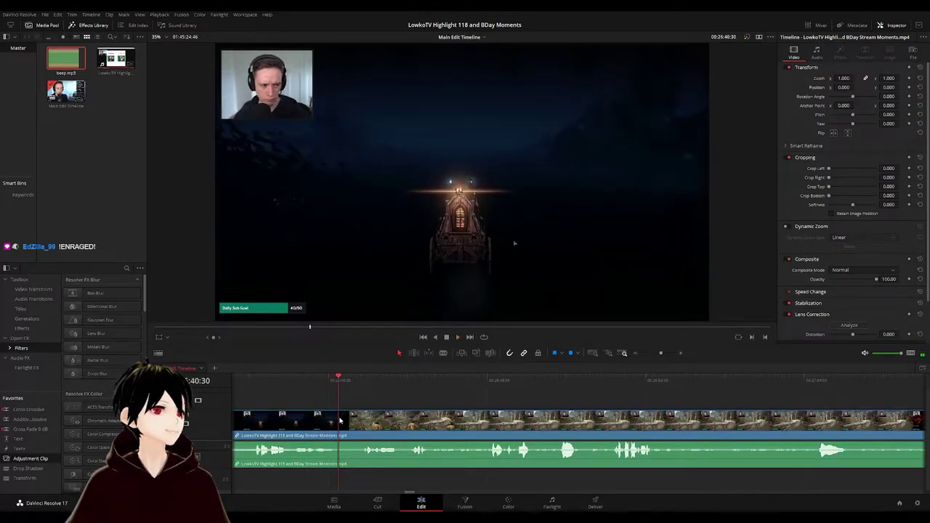
pyautogui.press('a')
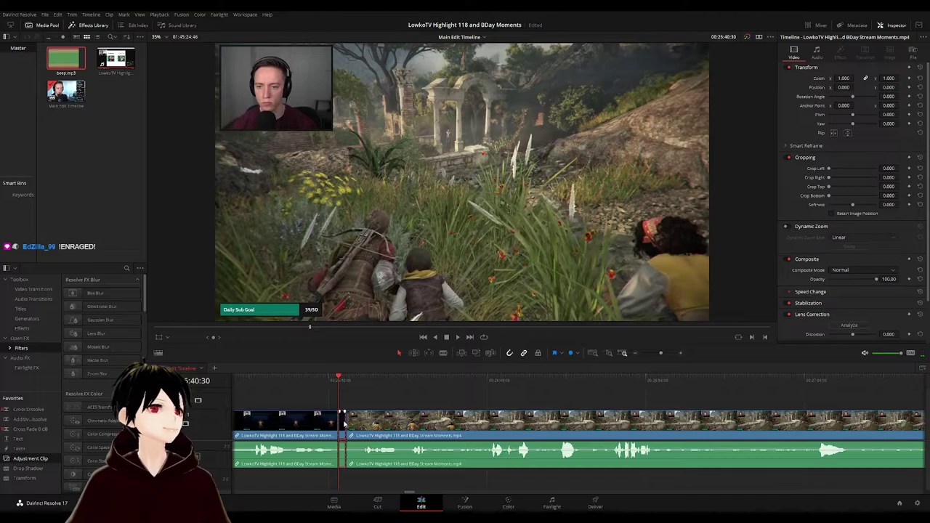
pyautogui.press('Delete')
pyautogui.press('space')
# - Color-mark the coach-scene clip before the cut orange
pyautogui.click(332, 426)
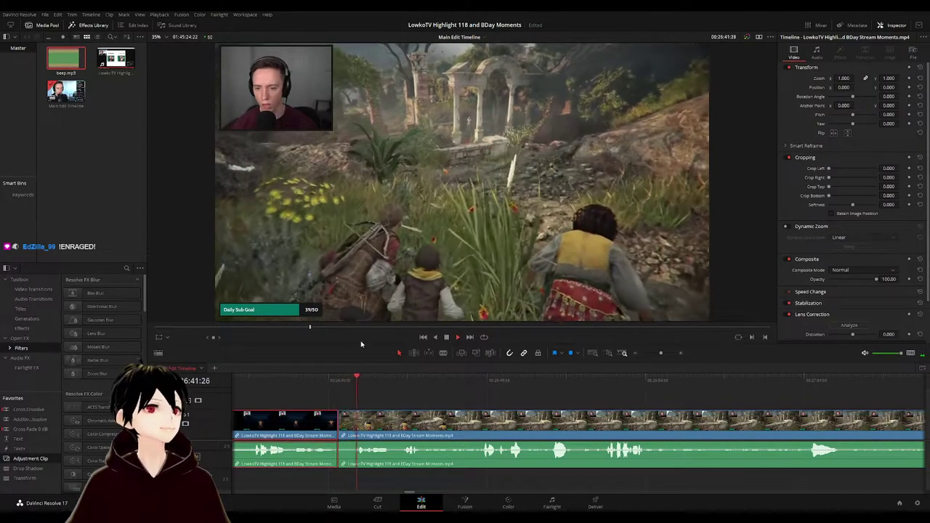
pyautogui.press('1')
pyautogui.click(469, 400)
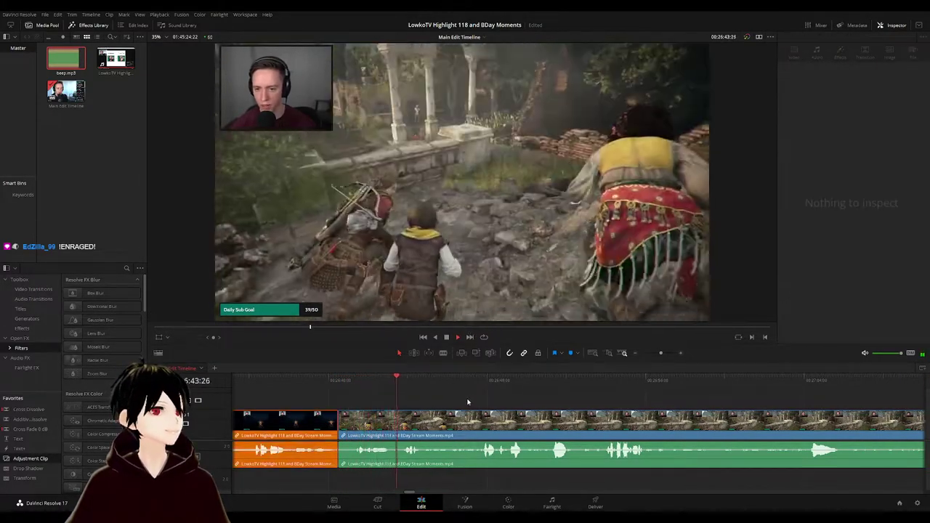
# - Review the garden ruins scene from about 00:26:43 to 00:27:18 for moments to edit, replaying the part around 00:26:46
pyautogui.moveTo(479, 400); pyautogui.dragTo(407, 391)
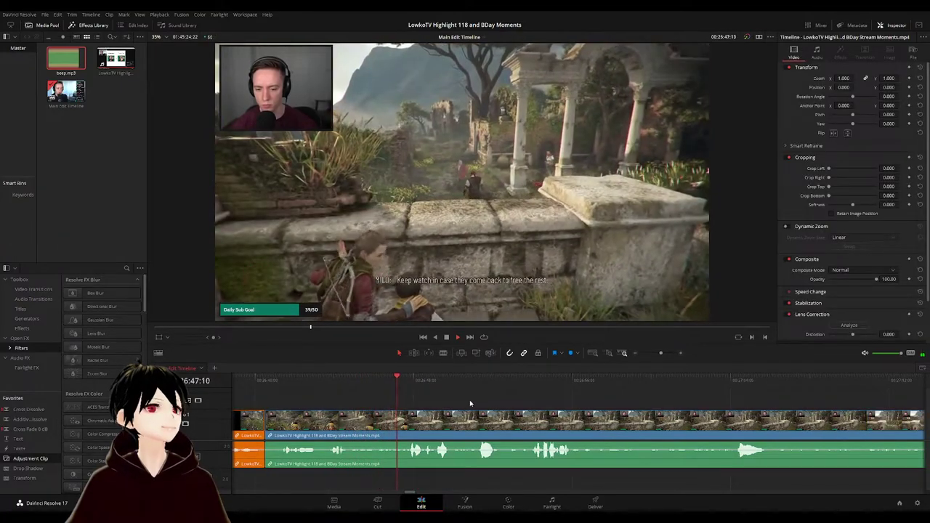
pyautogui.moveTo(471, 403); pyautogui.dragTo(427, 396)
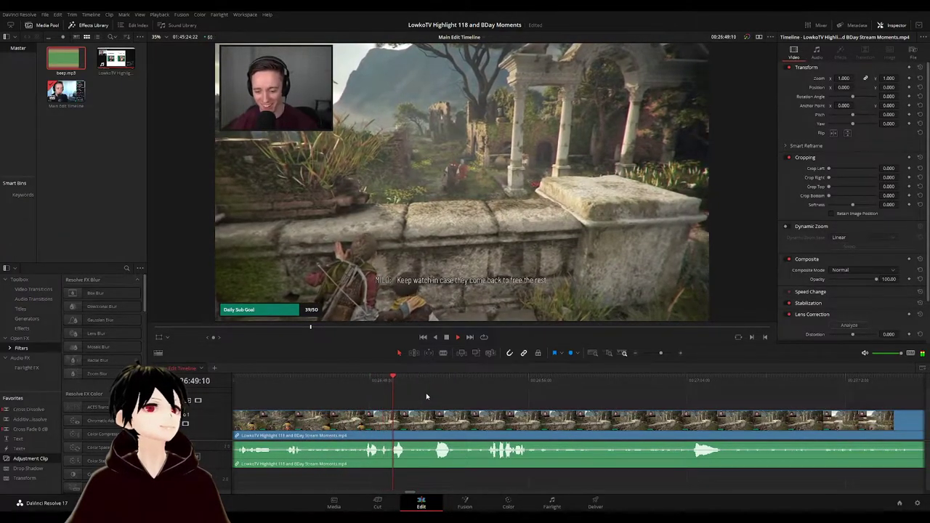
pyautogui.click(310, 385)
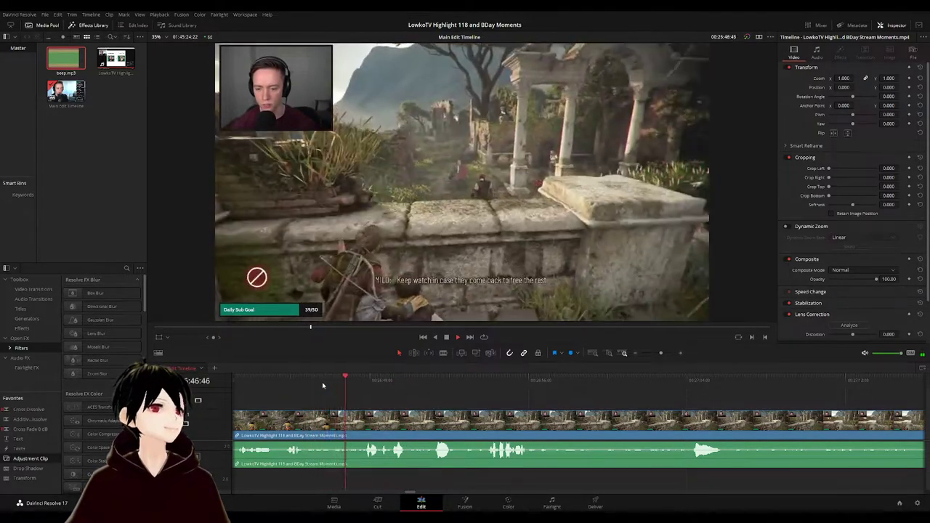
pyautogui.moveTo(433, 399); pyautogui.dragTo(382, 390)
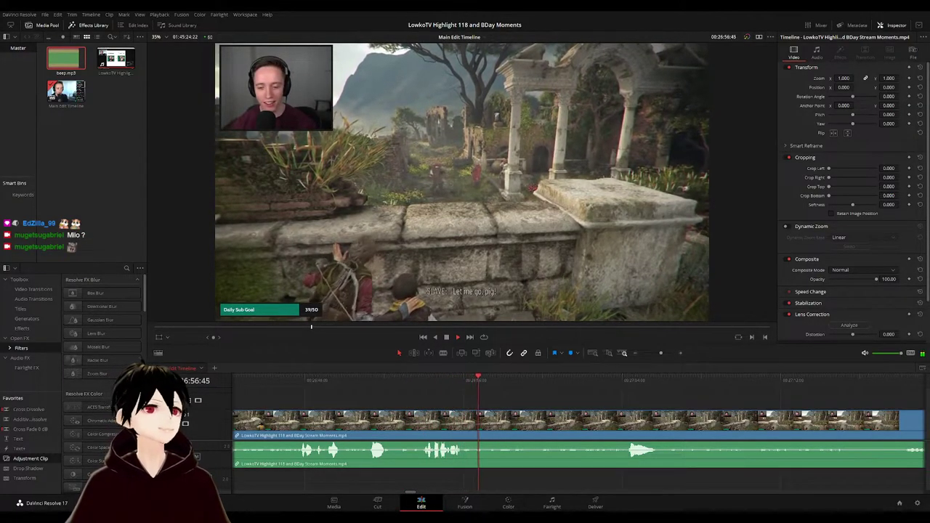
pyautogui.moveTo(564, 401); pyautogui.dragTo(471, 392)
pyautogui.hscroll(2, 472, 389)
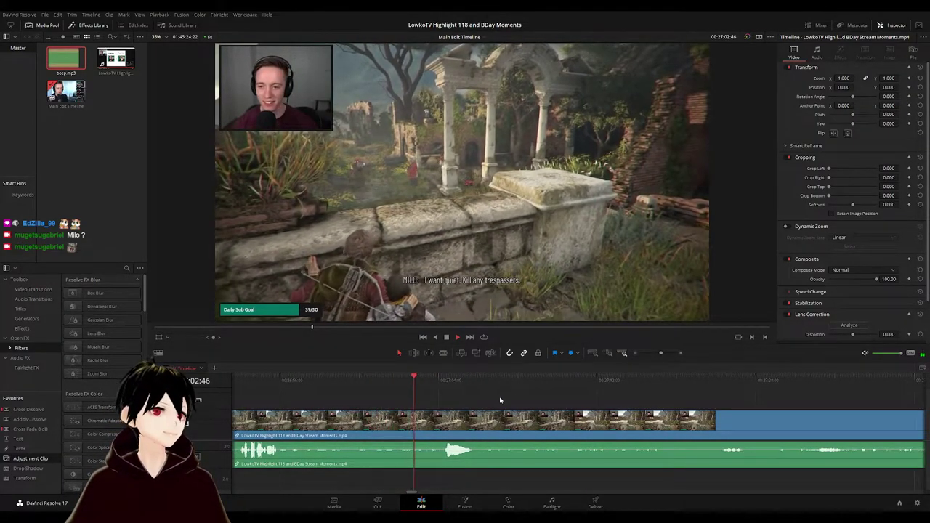
pyautogui.hscroll(2, 472, 401)
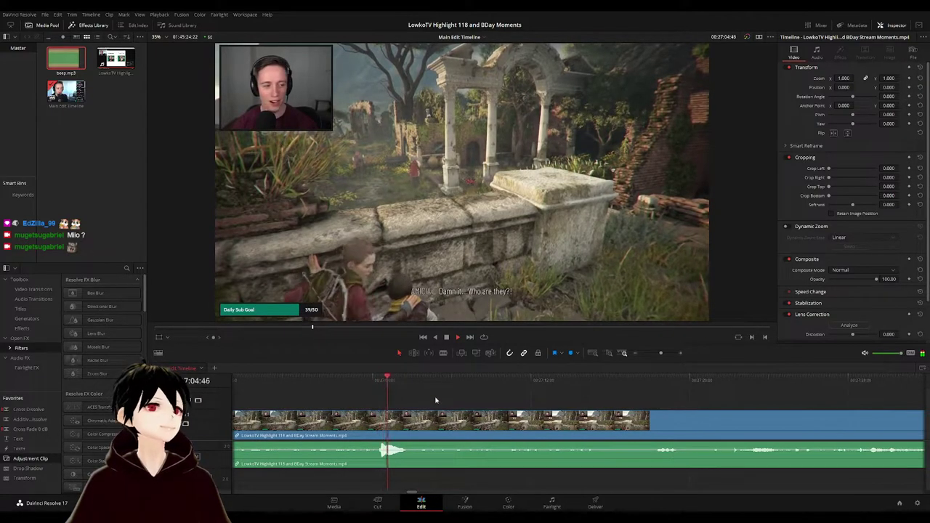
pyautogui.hscroll(2, 471, 406)
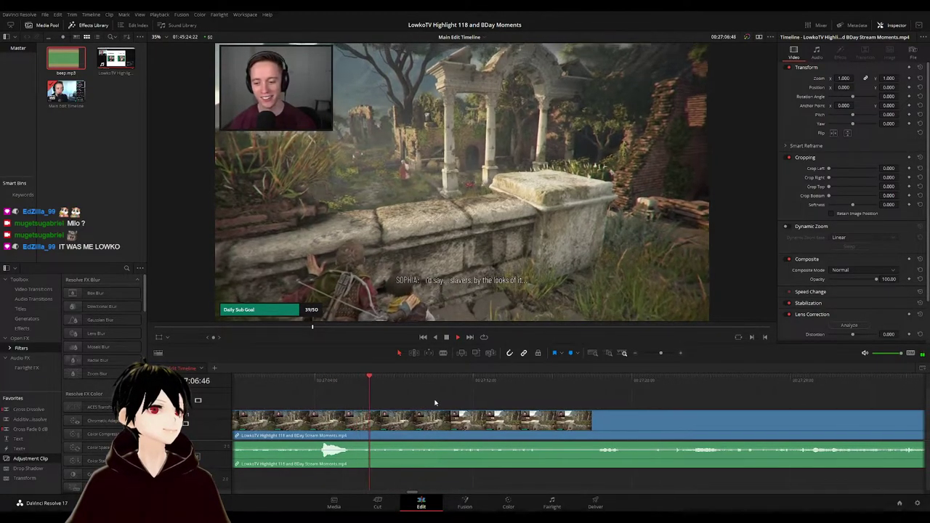
pyautogui.click(452, 382)
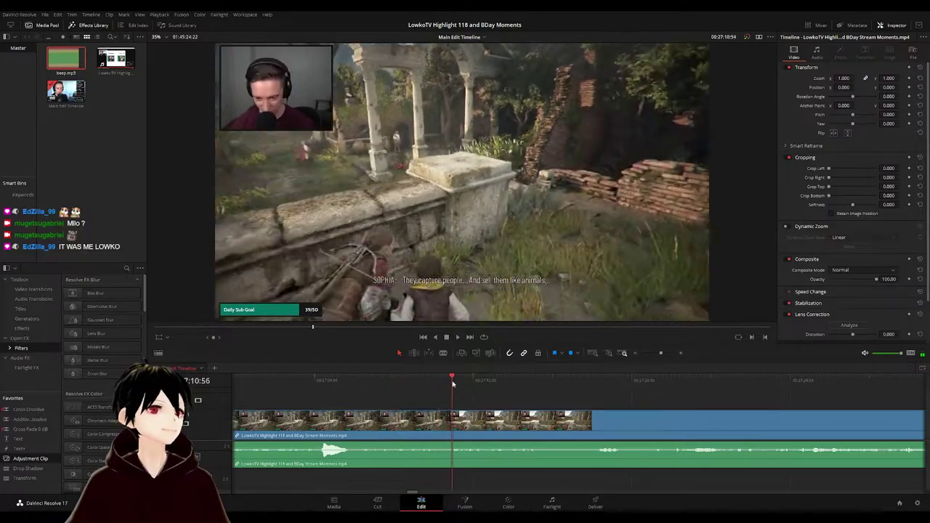
pyautogui.hscroll(4, 429, 396)
pyautogui.click(448, 383)
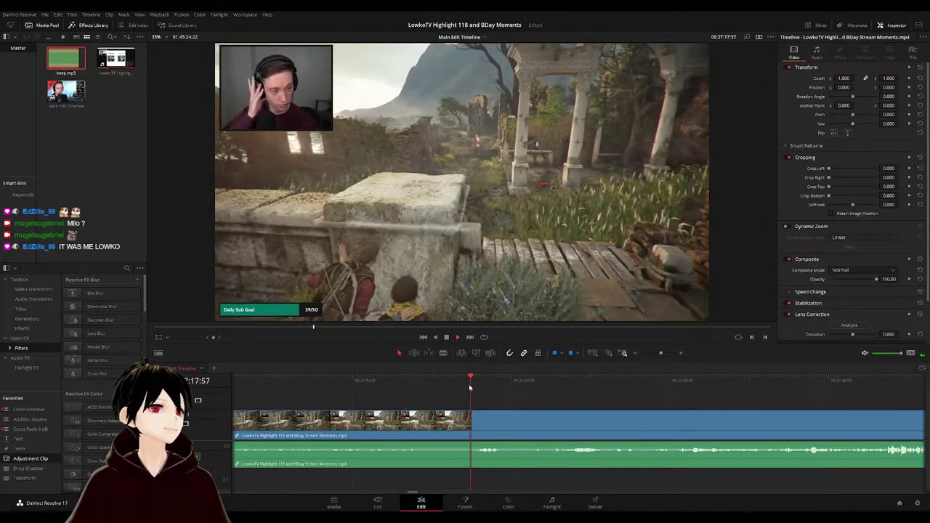
# - Review the fall and slaver fight in the burning hall from about 00:27:18 to 00:27:40
pyautogui.hscroll(3, 466, 400)
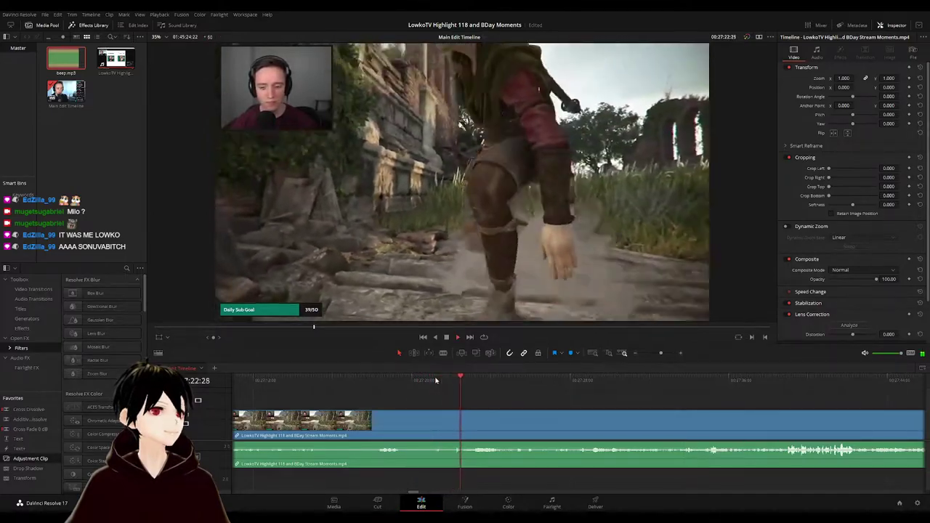
pyautogui.hscroll(2, 445, 396)
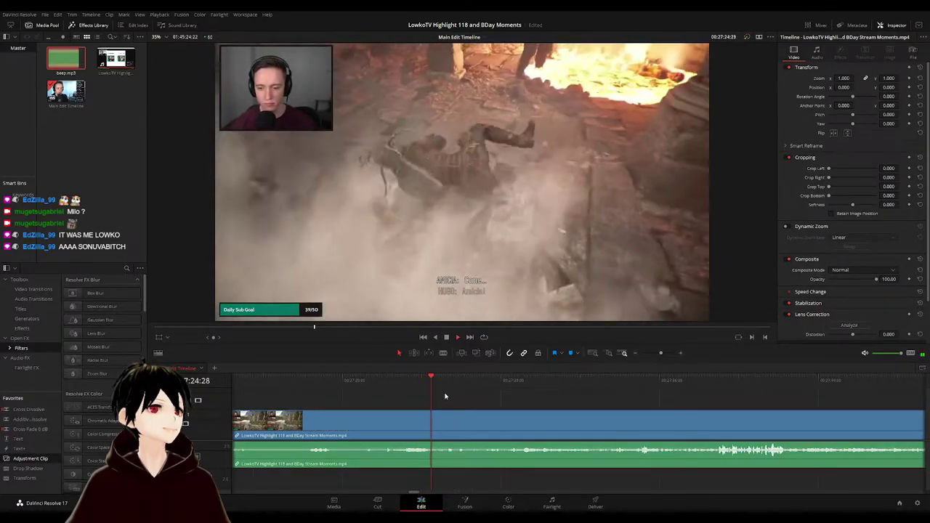
pyautogui.hscroll(2, 436, 395)
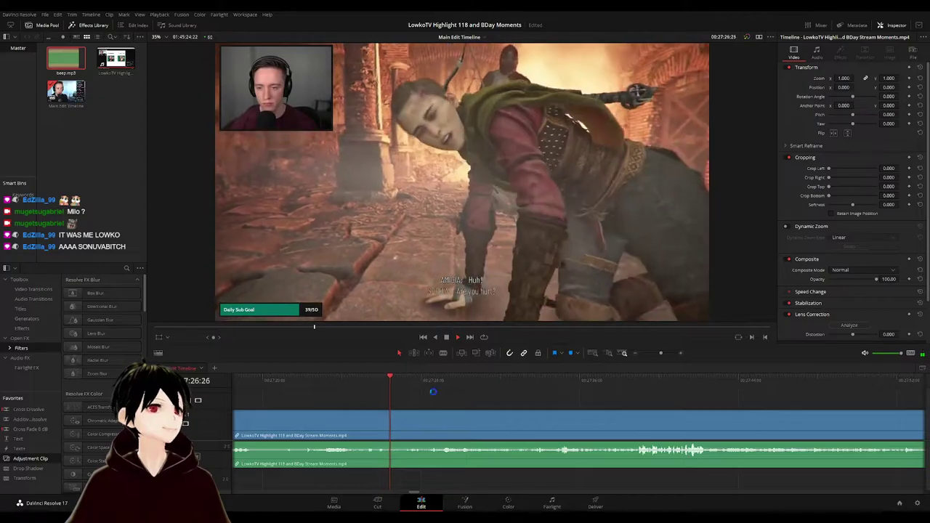
pyautogui.hscroll(2, 454, 396)
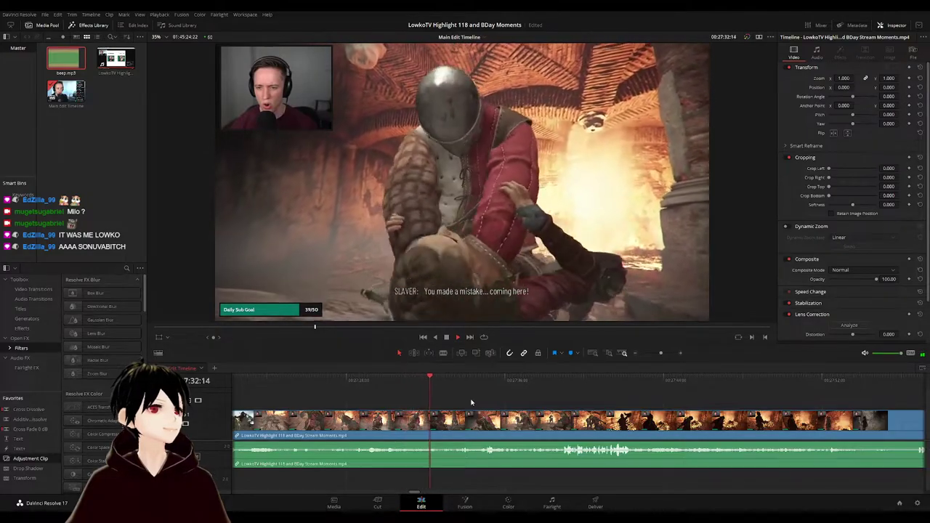
pyautogui.hscroll(2, 435, 391)
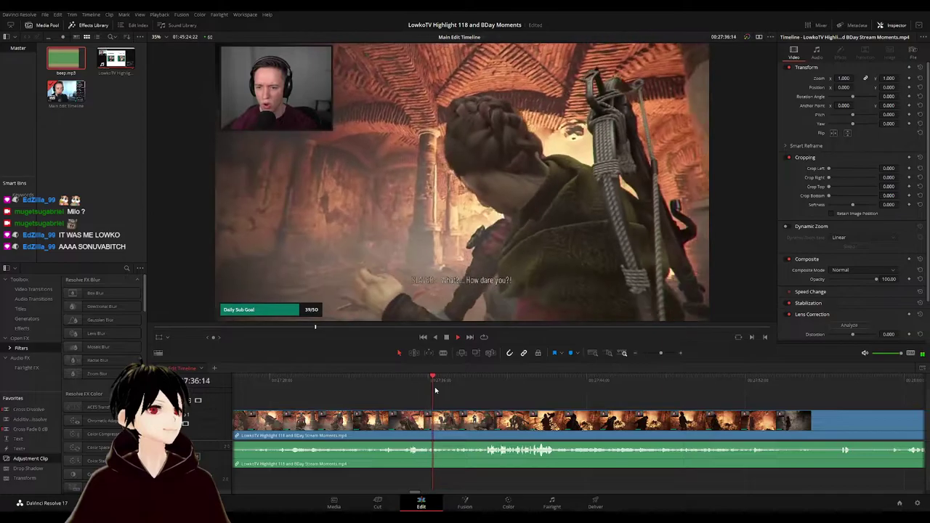
pyautogui.hscroll(3, 480, 396)
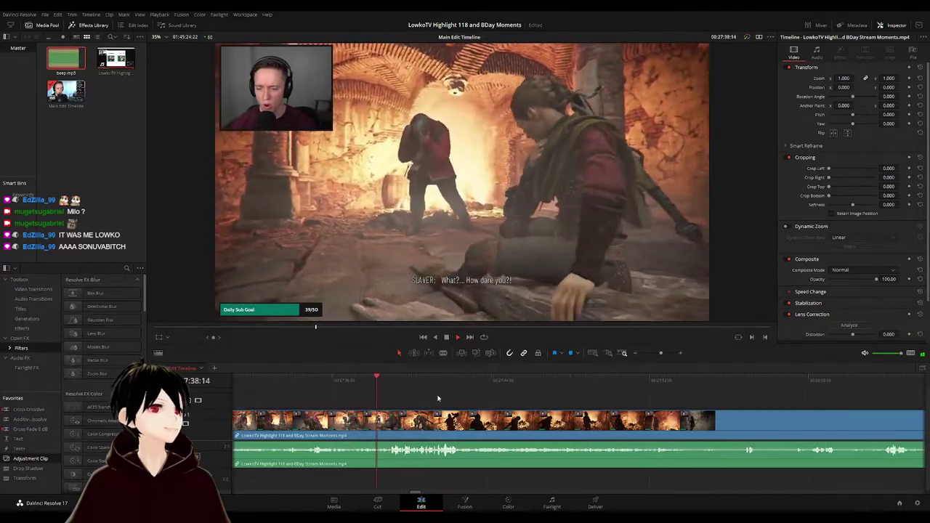
pyautogui.hscroll(2, 443, 392)
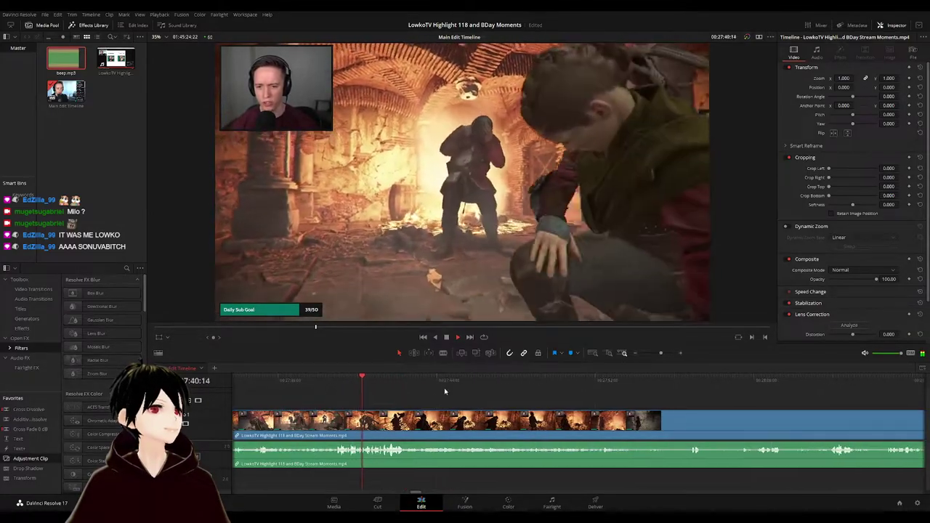
# - Split the slaver fight at 00:27:41:18 and 00:27:41:28 and disable the audio of the short segment between the cuts
pyautogui.moveTo(444, 391); pyautogui.dragTo(375, 379)
pyautogui.press('space')
pyautogui.scroll(6, 607, 404)
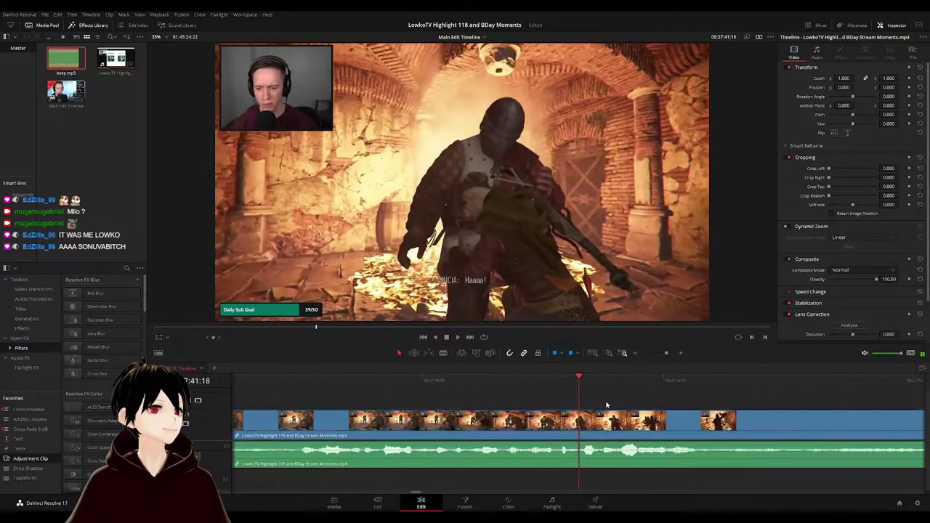
pyautogui.press('b')
pyautogui.click(580, 419)
pyautogui.click(621, 403)
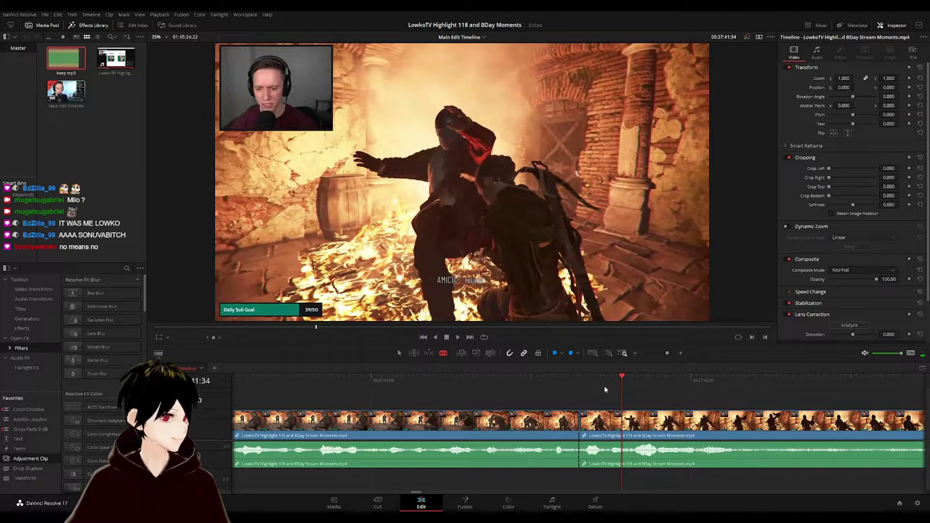
pyautogui.moveTo(605, 389)
pyautogui.mouseDown()
pyautogui.moveTo(581, 382)
pyautogui.moveTo(607, 407)
pyautogui.mouseUp()
pyautogui.press('a')
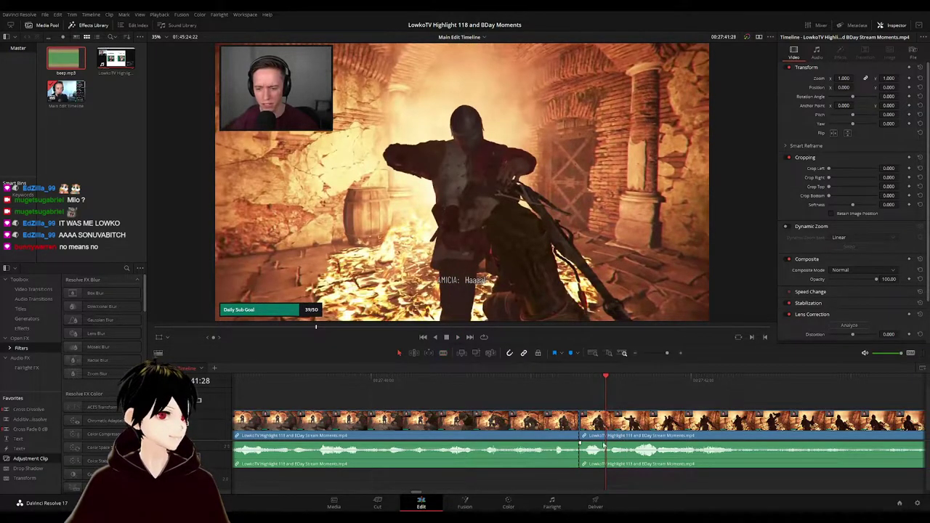
pyautogui.hotkey('ctrl', 'b')
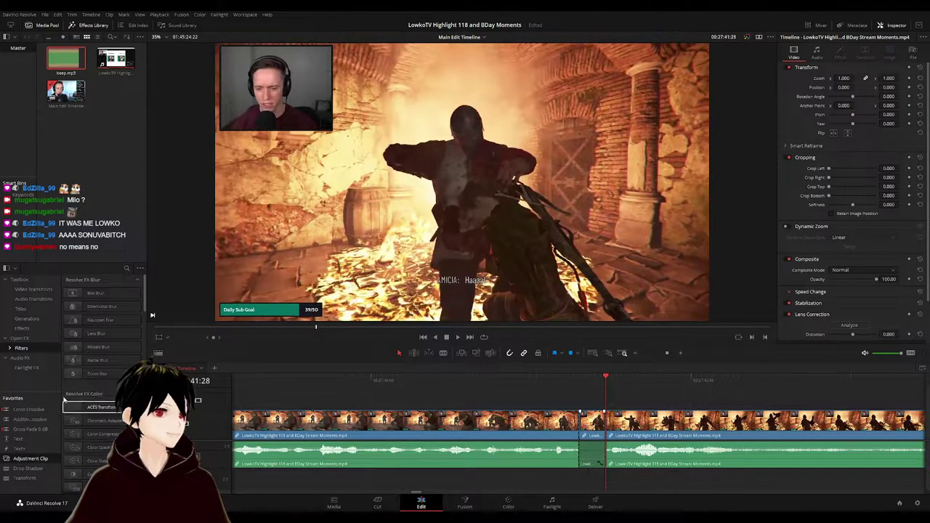
# - Place beep.mp3 on the track below the silenced segment and trim it to end at 00:27:41:28
pyautogui.moveTo(59, 66); pyautogui.dragTo(580, 477)
pyautogui.scroll(-1, 666, 470)
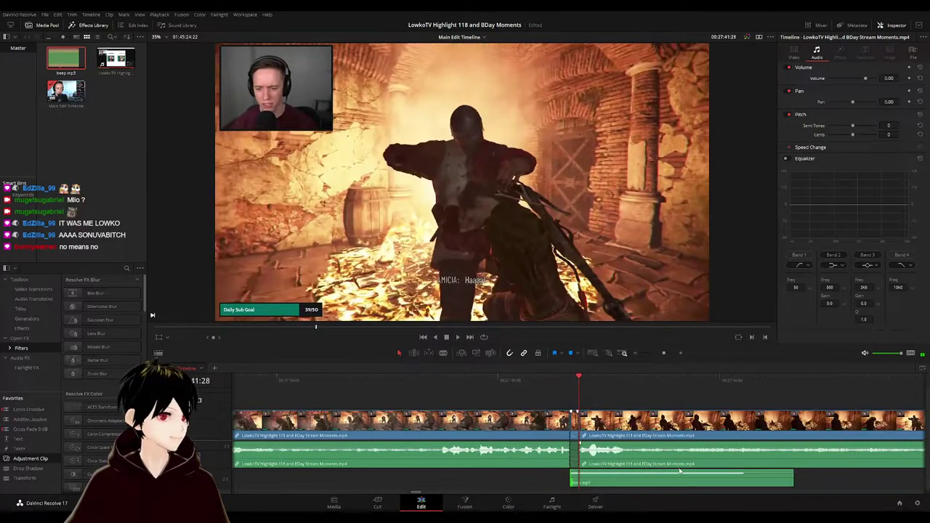
pyautogui.moveTo(792, 478); pyautogui.dragTo(579, 479)
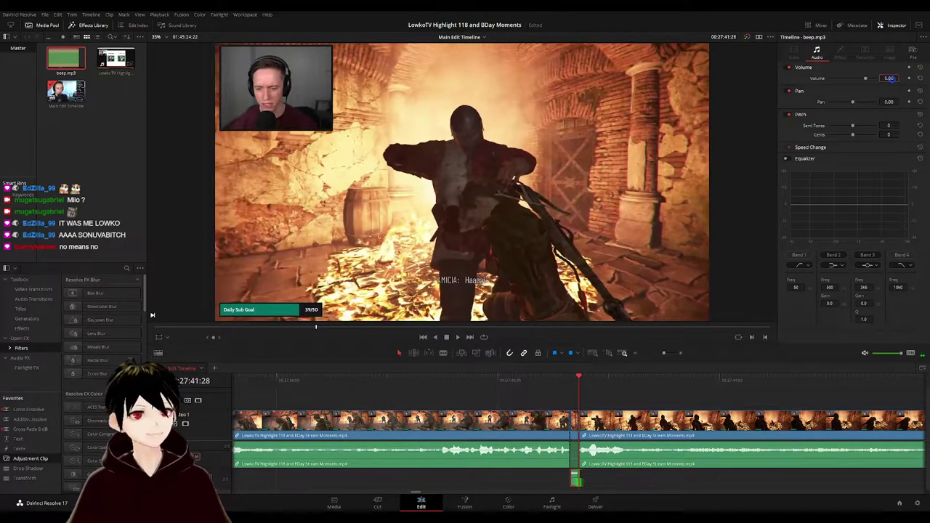
pyautogui.click(634, 397)
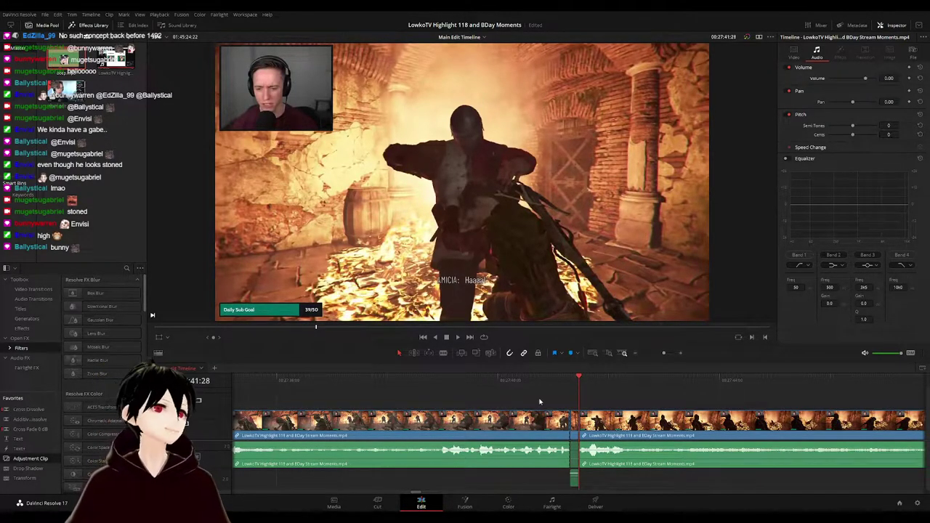
# - Replay the censored moment around 00:27:41 and color the clip before the beep orange
pyautogui.press('space')
pyautogui.click(511, 407)
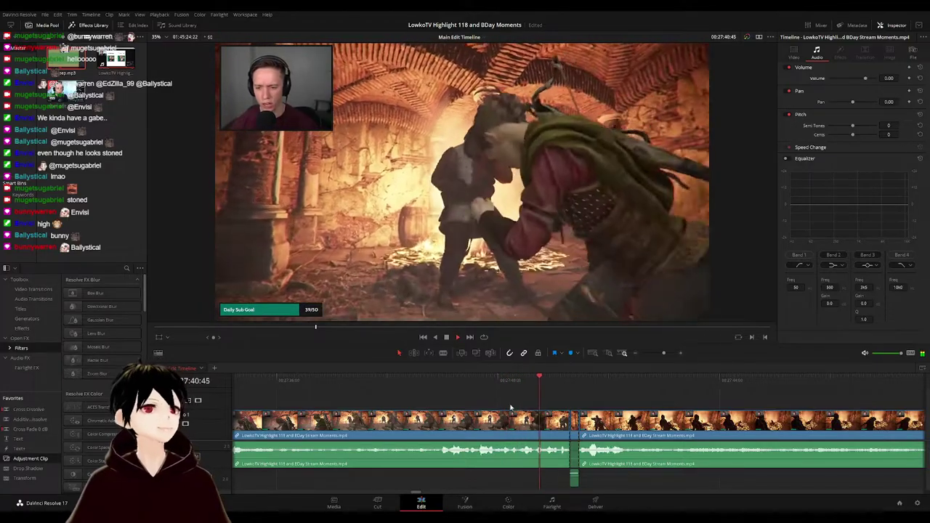
pyautogui.click(522, 420)
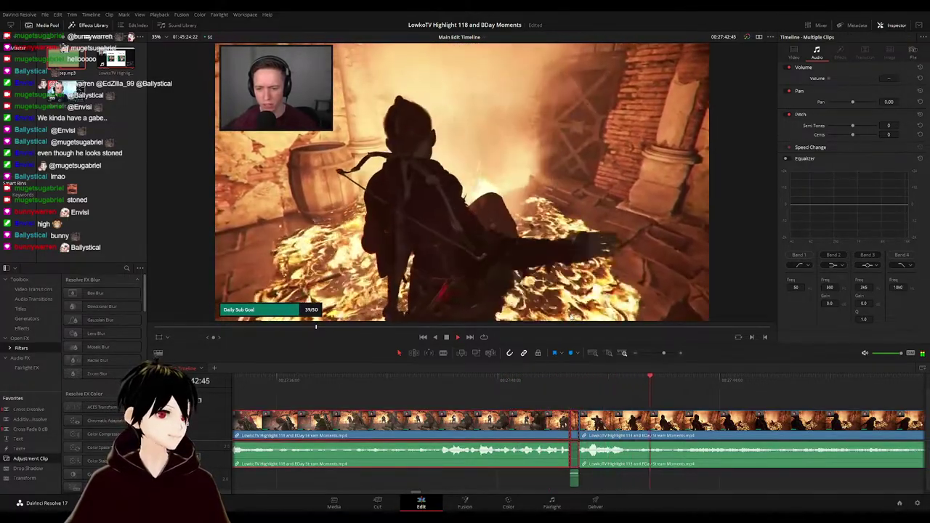
pyautogui.press('F1')
pyautogui.click(759, 403)
# - Review the escape from the burning hall into the garden grass from about 00:27:43 to 00:28:14 for moments to edit
pyautogui.scroll(-4, 766, 402)
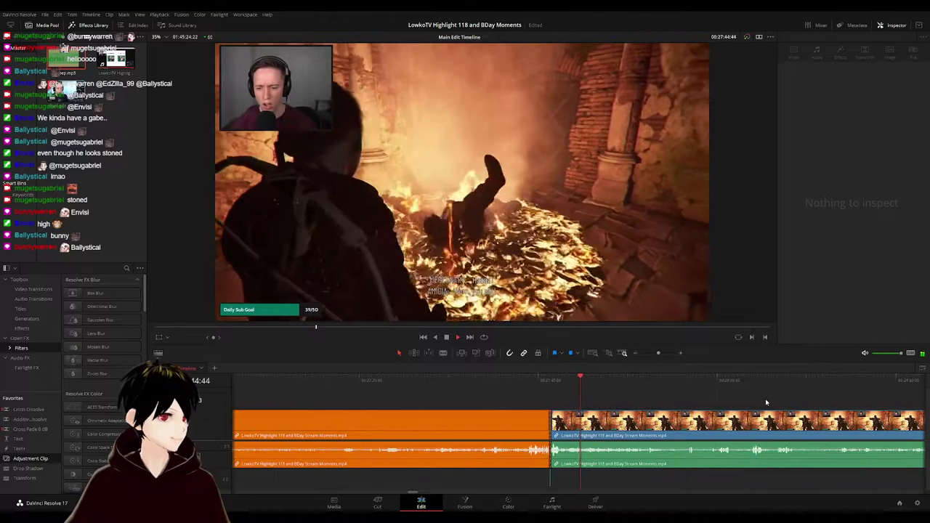
pyautogui.scroll(-2, 765, 402)
pyautogui.click(668, 411)
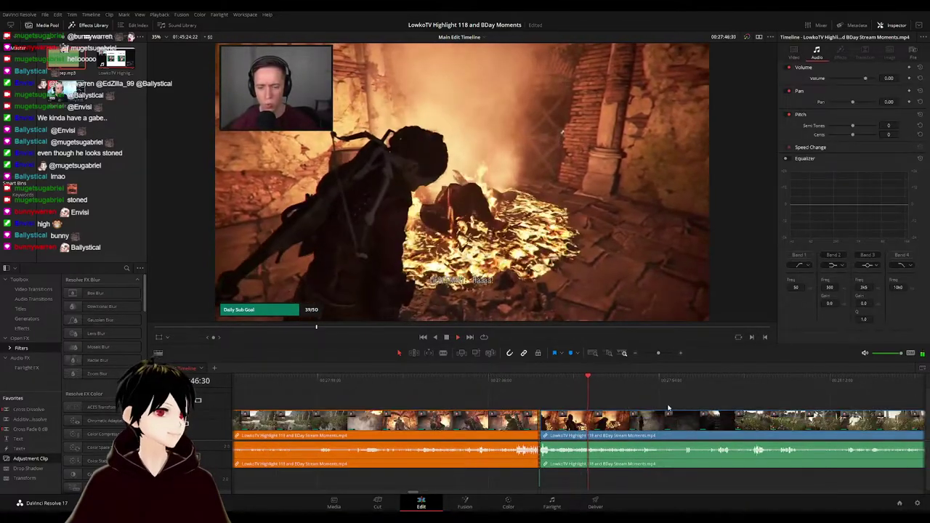
pyautogui.moveTo(668, 407); pyautogui.dragTo(529, 387)
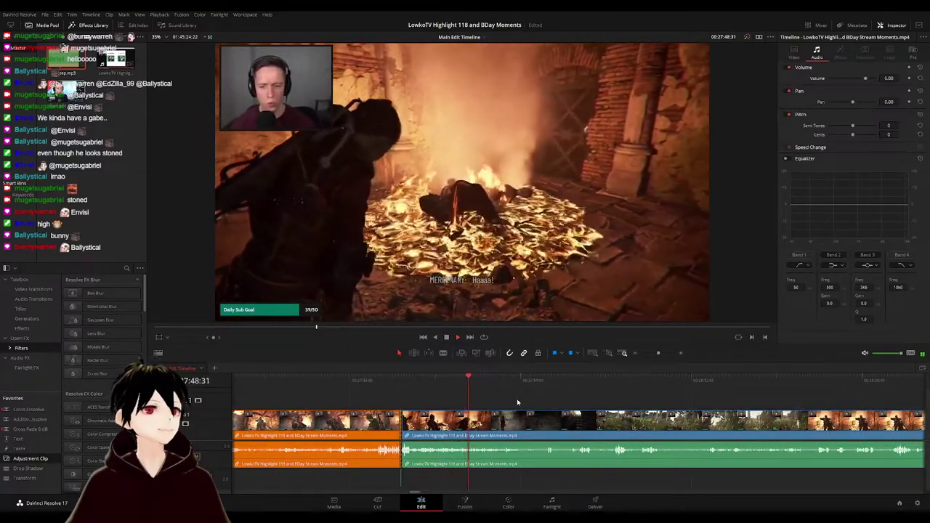
pyautogui.hscroll(2, 517, 402)
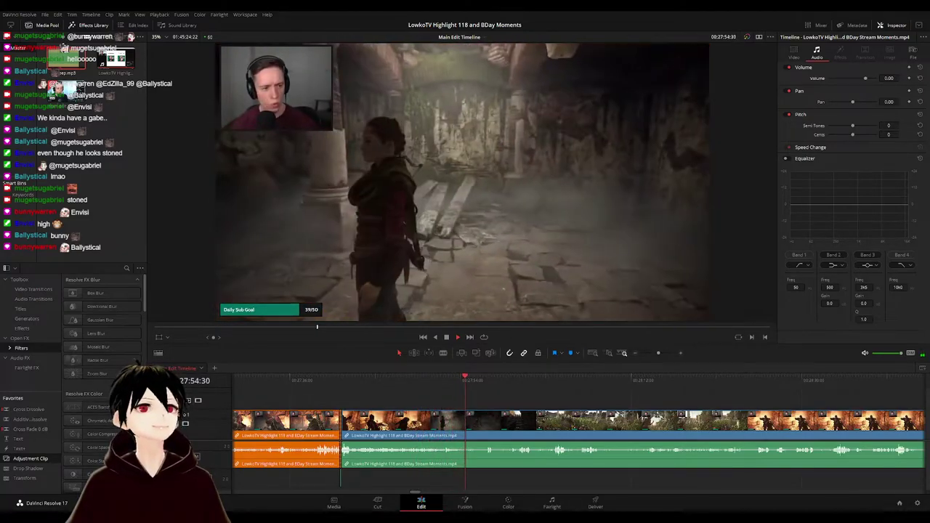
pyautogui.hscroll(3, 416, 396)
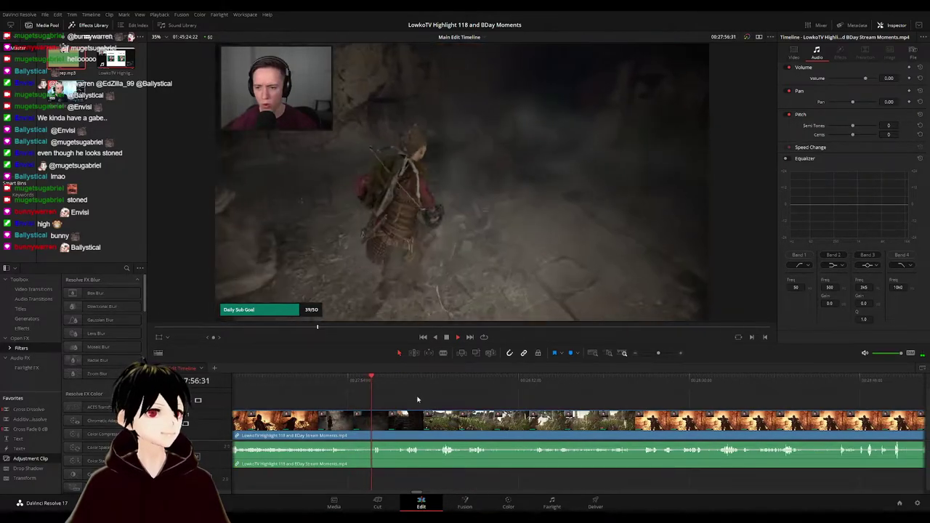
pyautogui.scroll(2, 419, 400)
pyautogui.moveTo(616, 399); pyautogui.dragTo(396, 400)
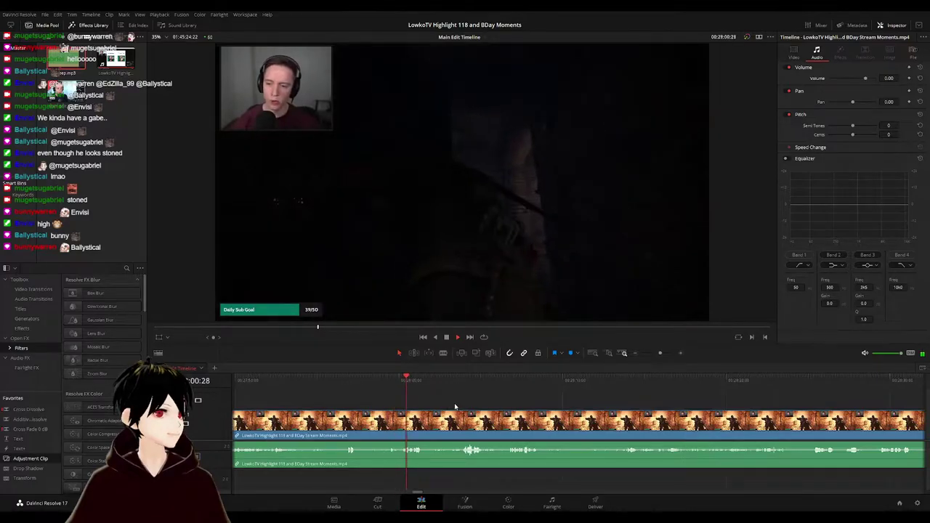
pyautogui.hscroll(2, 385, 394)
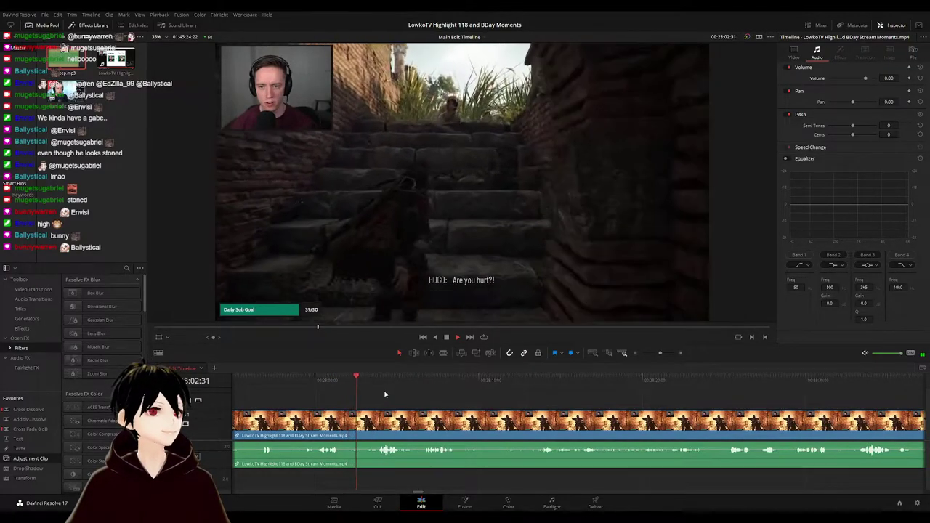
pyautogui.hscroll(1, 389, 391)
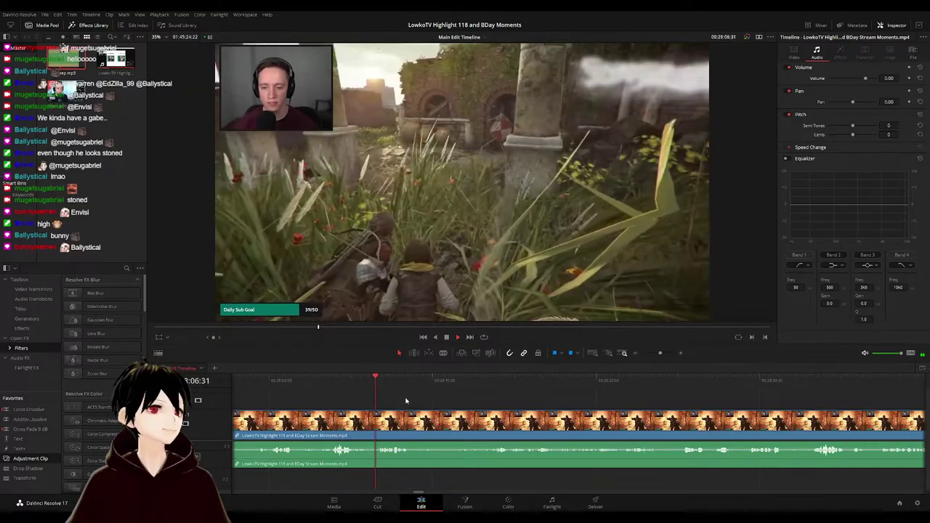
pyautogui.press('alt')
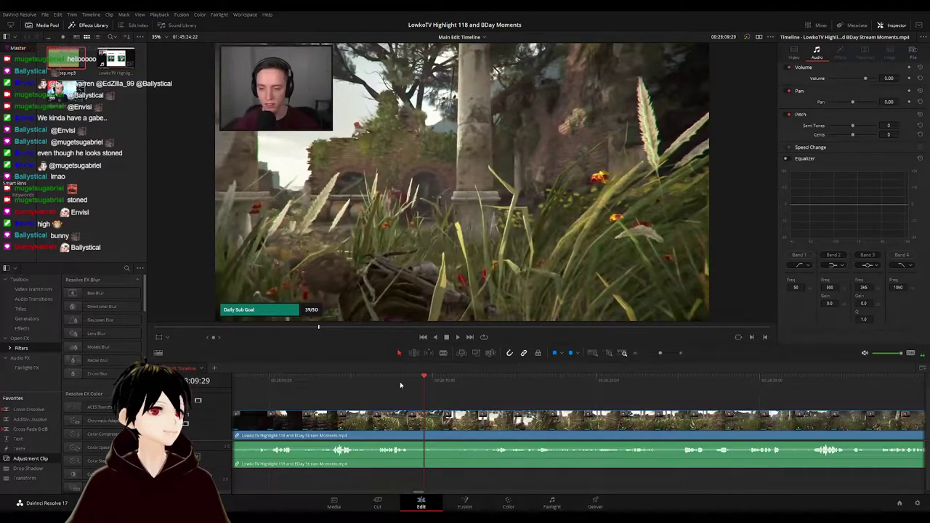
pyautogui.moveTo(469, 385); pyautogui.dragTo(495, 384)
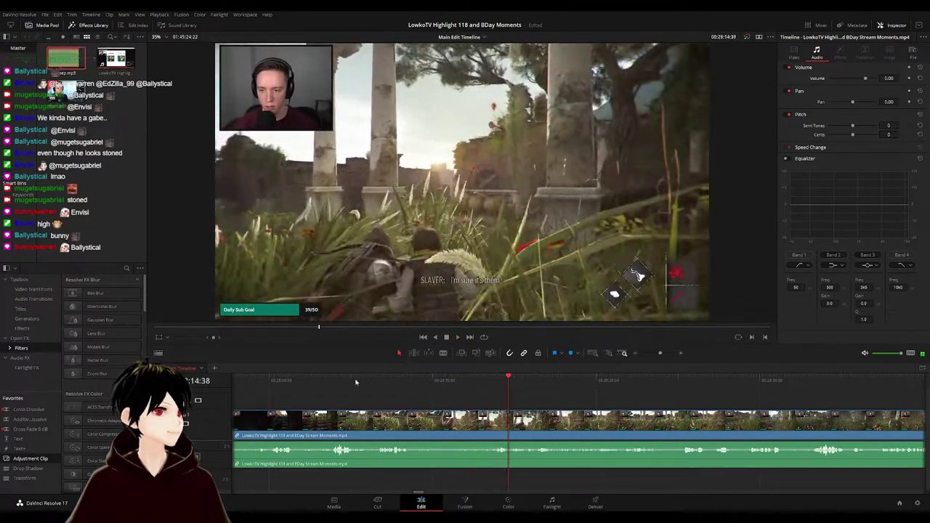
# - Split the clip at 00:28:06:10 and shortly after it, and ripple delete the short piece between the cuts
pyautogui.click(352, 381)
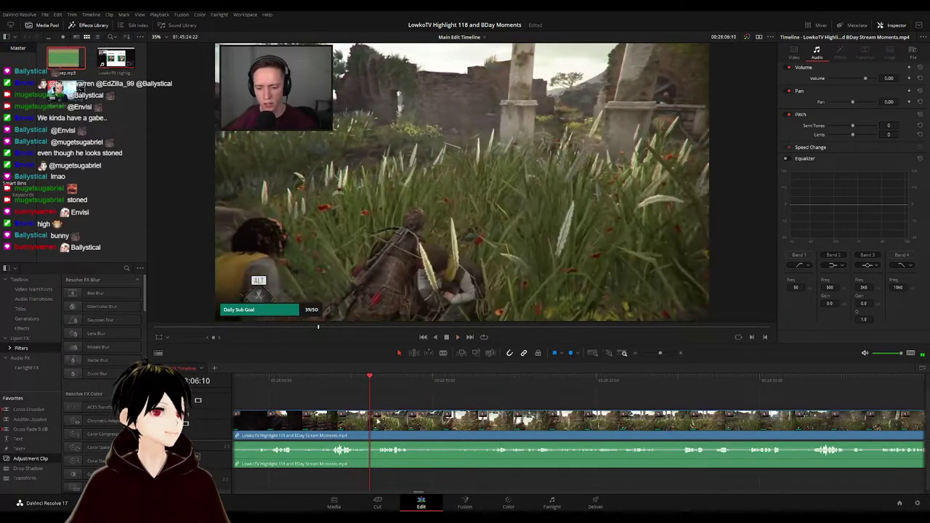
pyautogui.hotkey('ctrl', 'b')
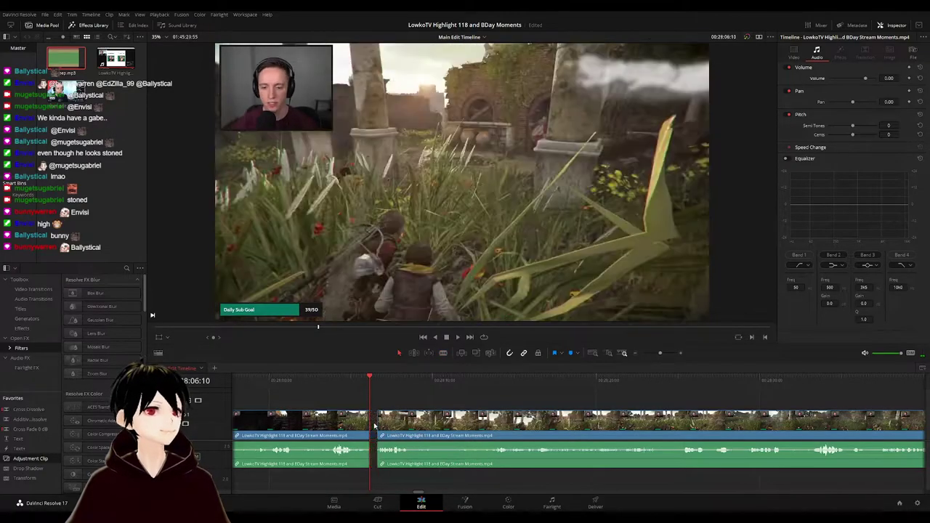
pyautogui.press('Delete')
pyautogui.press('space')
# - Color the clip before the 00:28:06:10 cut orange and clear the selection
pyautogui.click(364, 424)
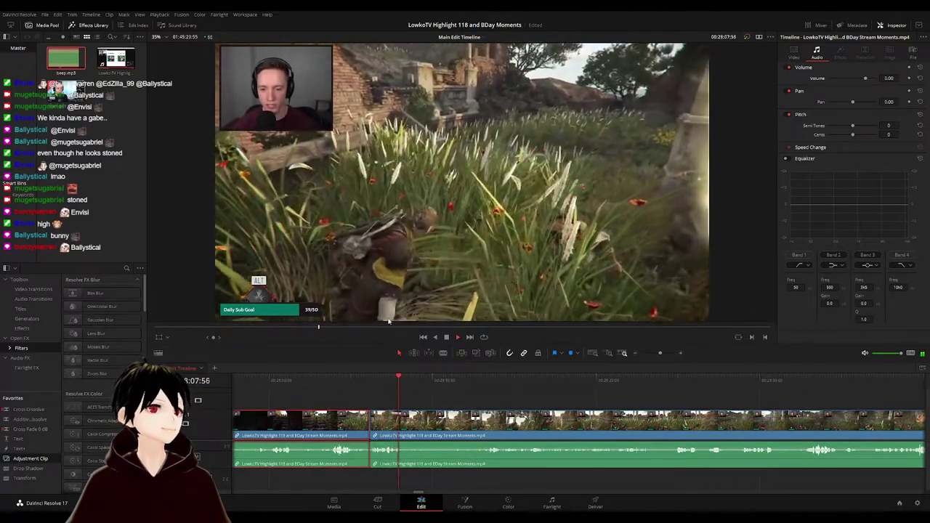
pyautogui.press('1')
pyautogui.click(455, 397)
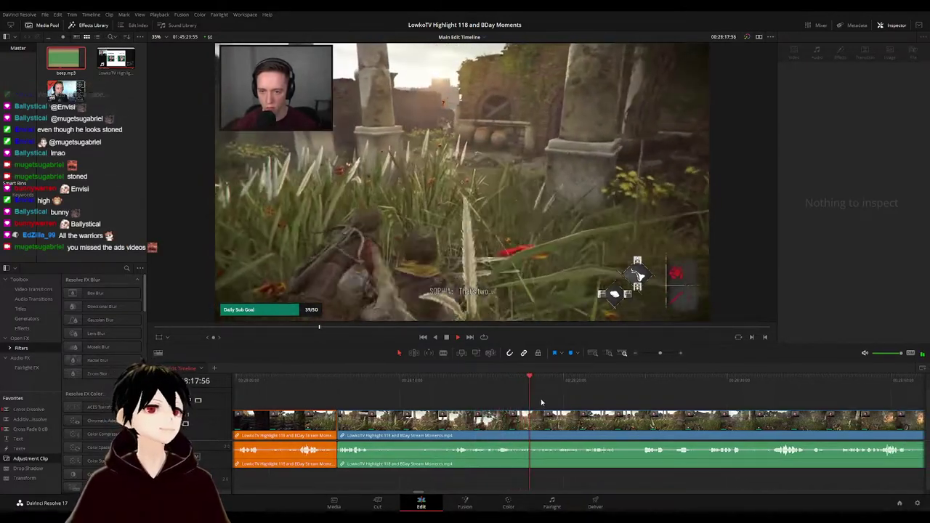
# - Review the stealth and crossbow footage in the ruins from about 00:28:17 to 00:29:03, checking the whole timeline along the way
pyautogui.moveTo(660, 353); pyautogui.dragTo(642, 353)
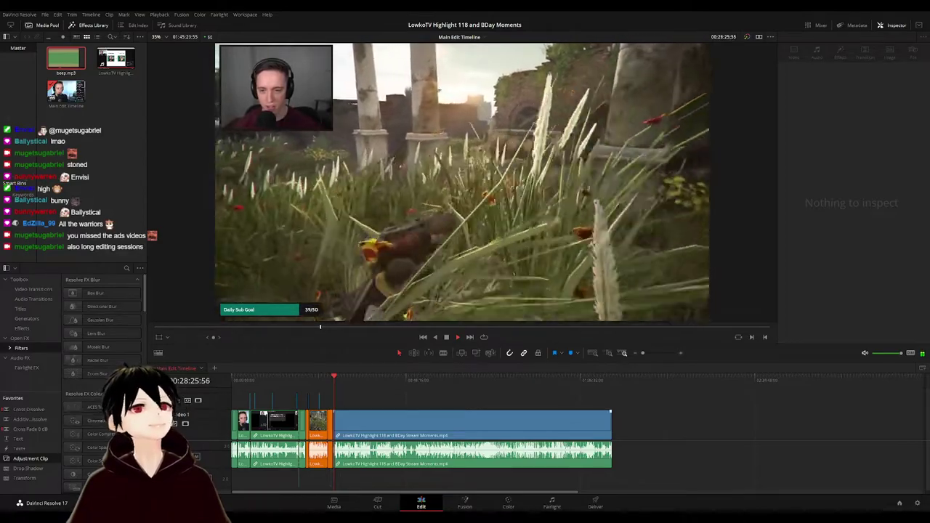
pyautogui.keyDown('alt'); pyautogui.click(385, 416); pyautogui.keyUp('alt')
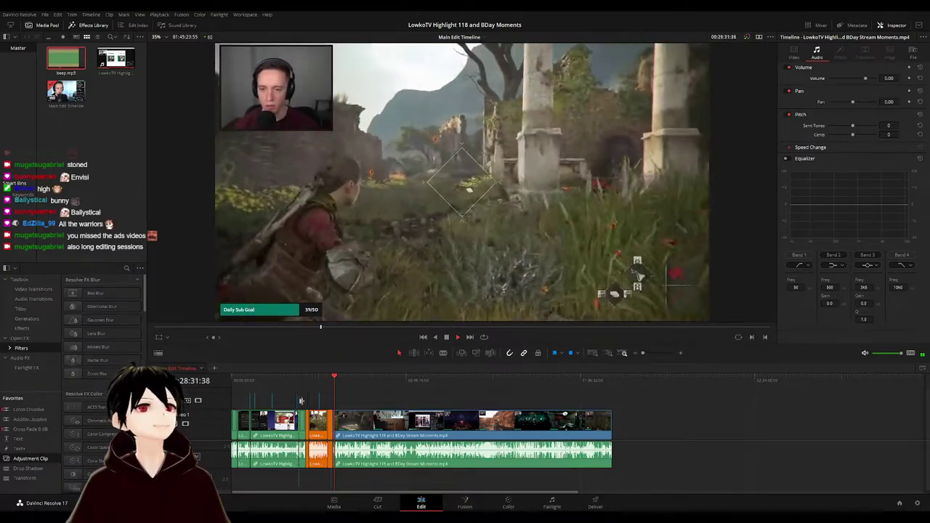
pyautogui.scroll(5, 357, 403)
pyautogui.scroll(2, 358, 404)
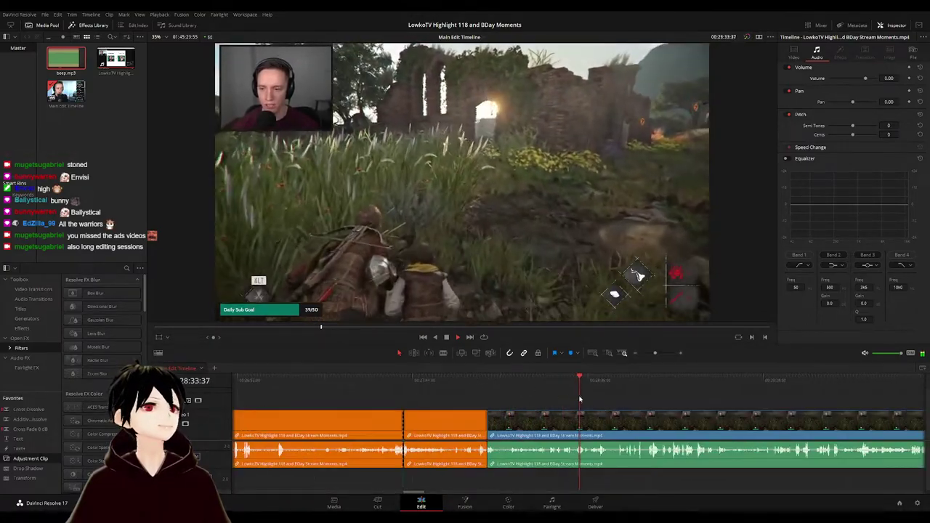
pyautogui.moveTo(611, 404); pyautogui.dragTo(541, 396)
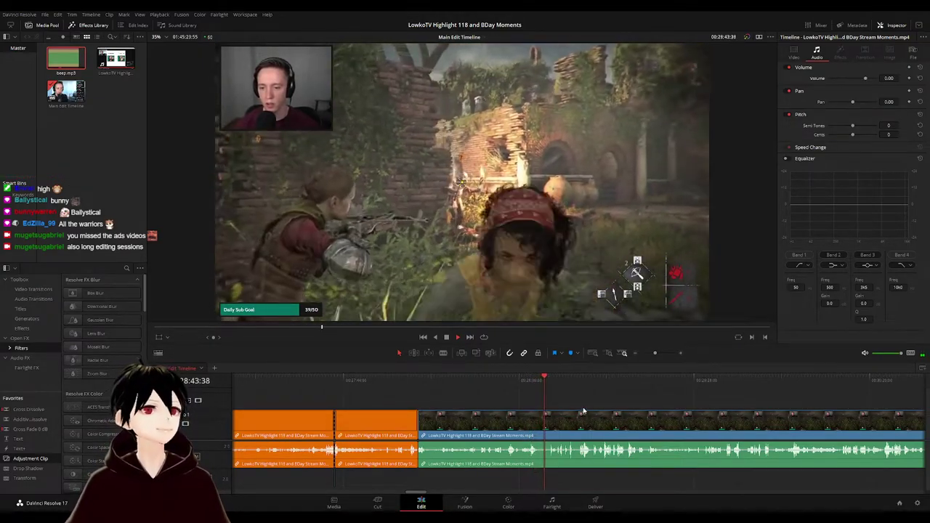
pyautogui.scroll(2, 586, 402)
pyautogui.hscroll(3, 424, 398)
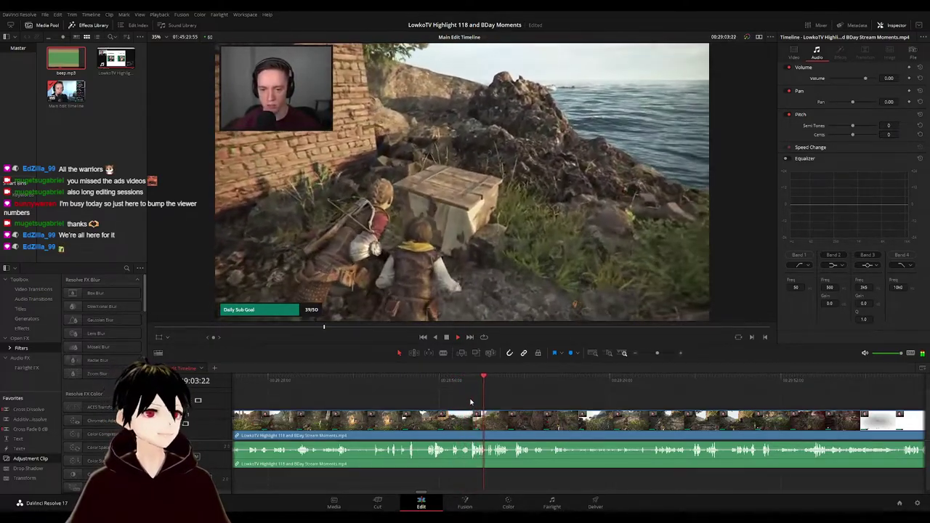
# - Review the shoreline chest and ruins walkway footage from about 00:29:03 to 00:29:14 for a part to remove
pyautogui.moveTo(512, 401); pyautogui.dragTo(425, 388)
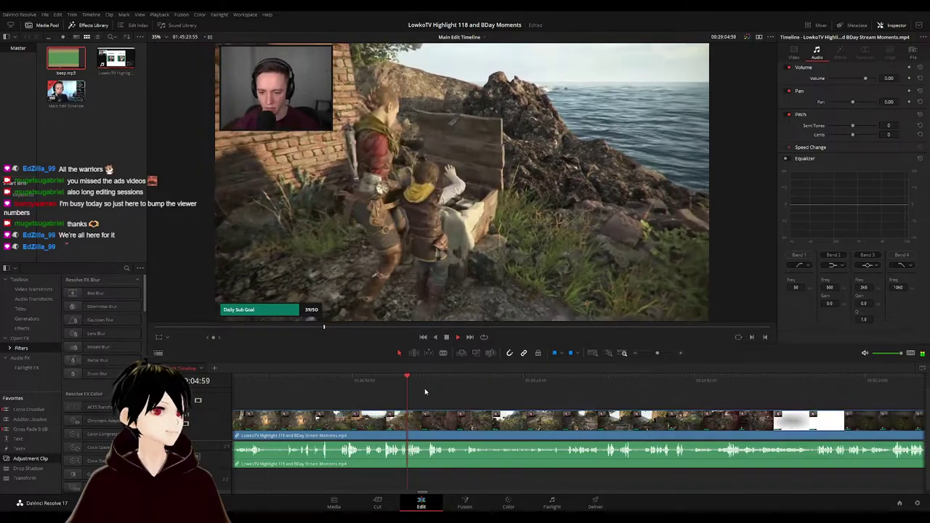
pyautogui.scroll(3, 434, 405)
pyautogui.moveTo(608, 400); pyautogui.dragTo(475, 394)
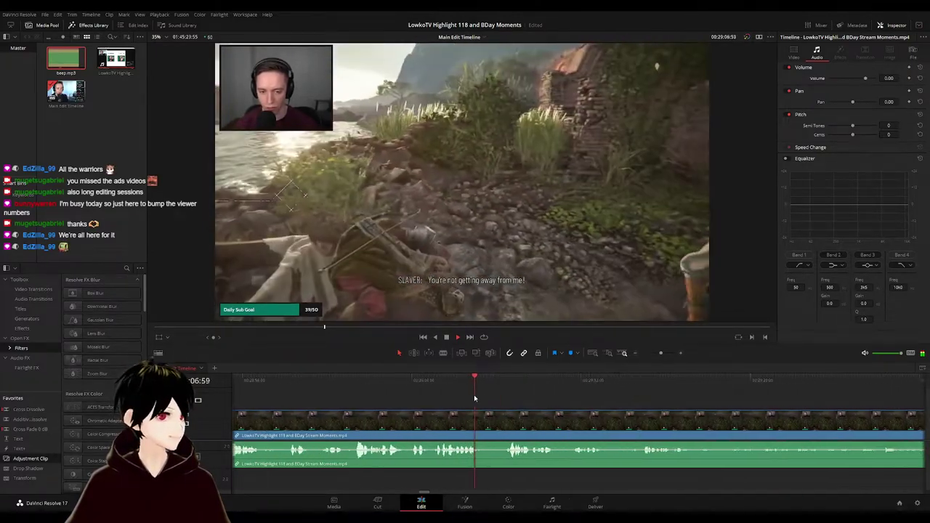
pyautogui.hscroll(2, 486, 399)
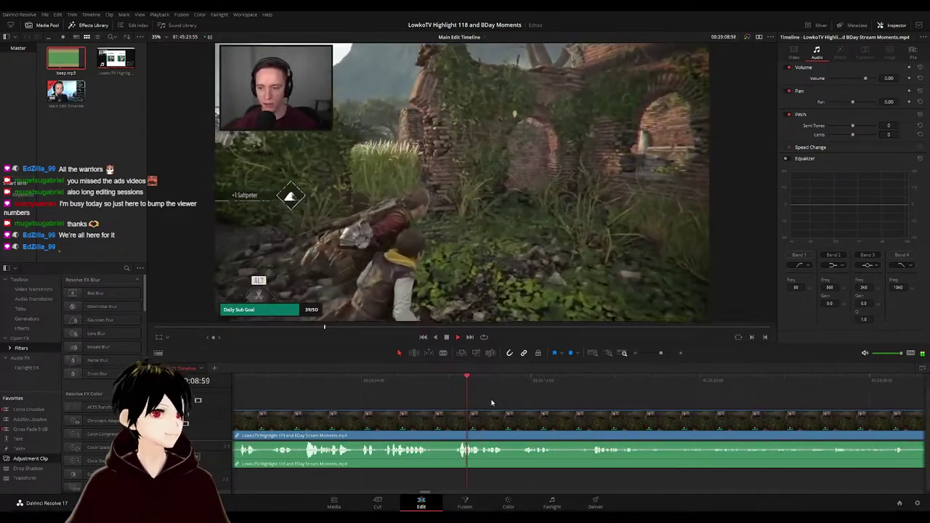
pyautogui.hscroll(3, 507, 398)
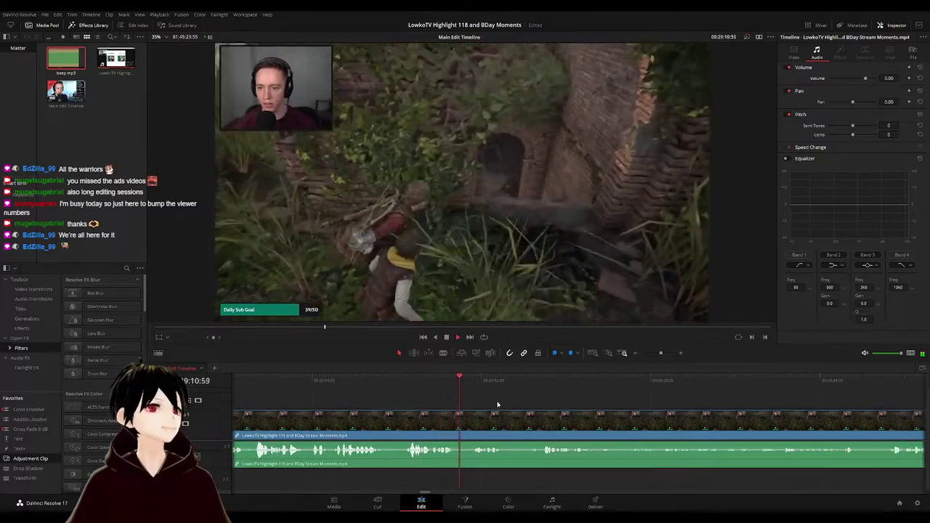
pyautogui.hscroll(2, 450, 397)
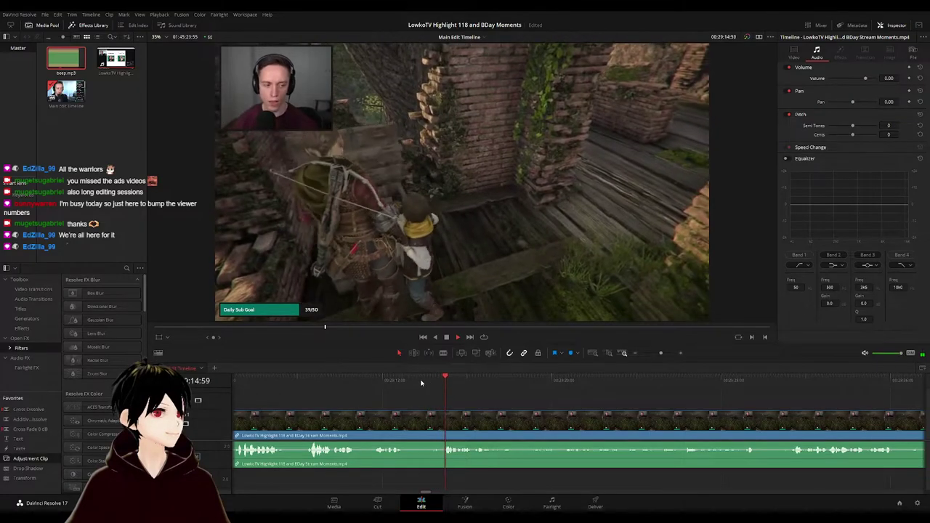
# - Split the clip at 00:29:13:30 and shortly before it, and ripple delete the short piece between the cuts
pyautogui.moveTo(421, 383)
pyautogui.mouseDown()
pyautogui.moveTo(486, 380)
pyautogui.moveTo(387, 385)
pyautogui.moveTo(420, 383)
pyautogui.moveTo(396, 387)
pyautogui.moveTo(407, 387)
pyautogui.mouseUp()
pyautogui.press('b')
pyautogui.click(411, 422)
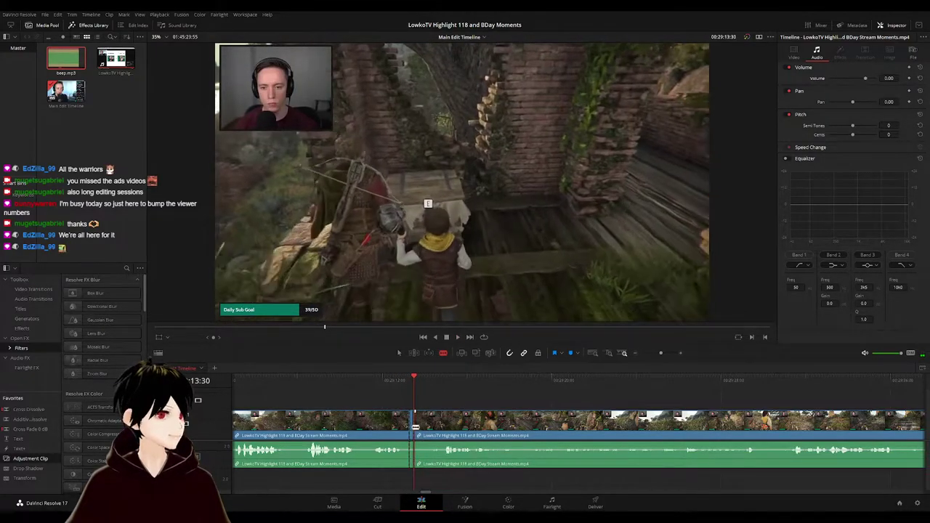
pyautogui.press('a')
pyautogui.press('Delete')
pyautogui.press('space')
# - Color the clip before the new cut near 00:29:13 orange and clear the selection
pyautogui.click(406, 427)
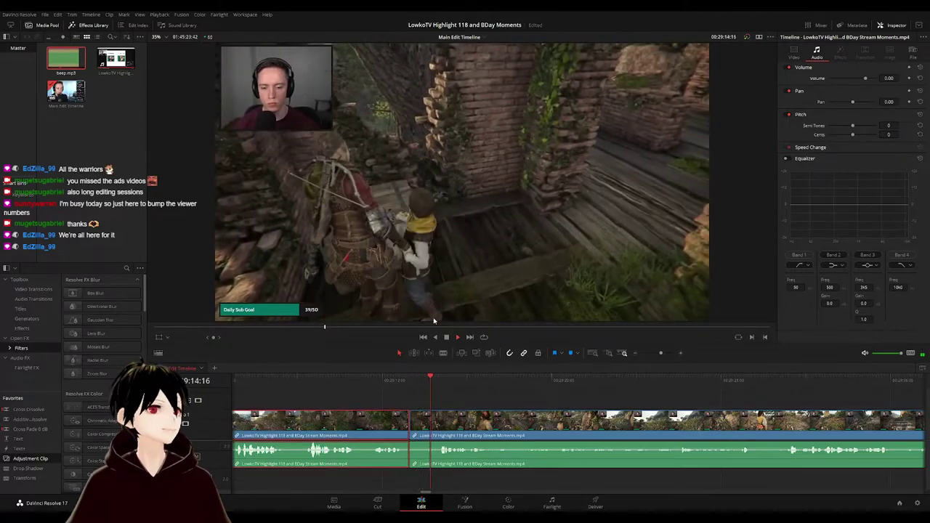
pyautogui.press('1')
pyautogui.click(551, 393)
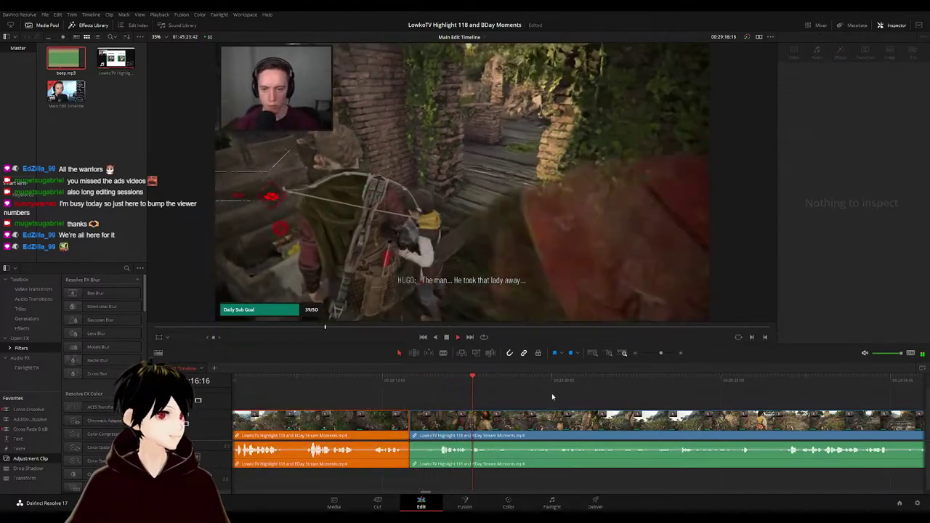
# - Review the walk from the wooden platform up to the stone stairs from about 00:29:16 to 00:29:36
pyautogui.scroll(-3, 570, 404)
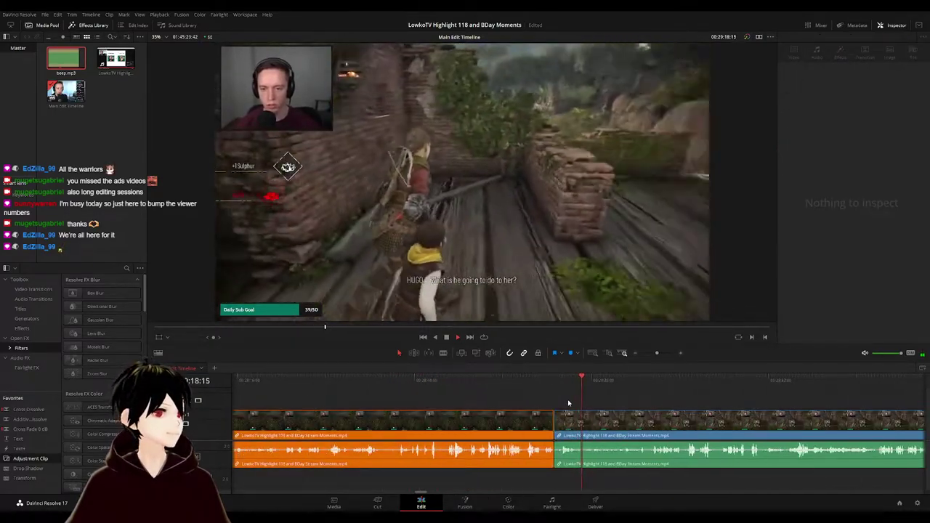
pyautogui.moveTo(604, 407); pyautogui.dragTo(424, 374)
pyautogui.scroll(2, 443, 385)
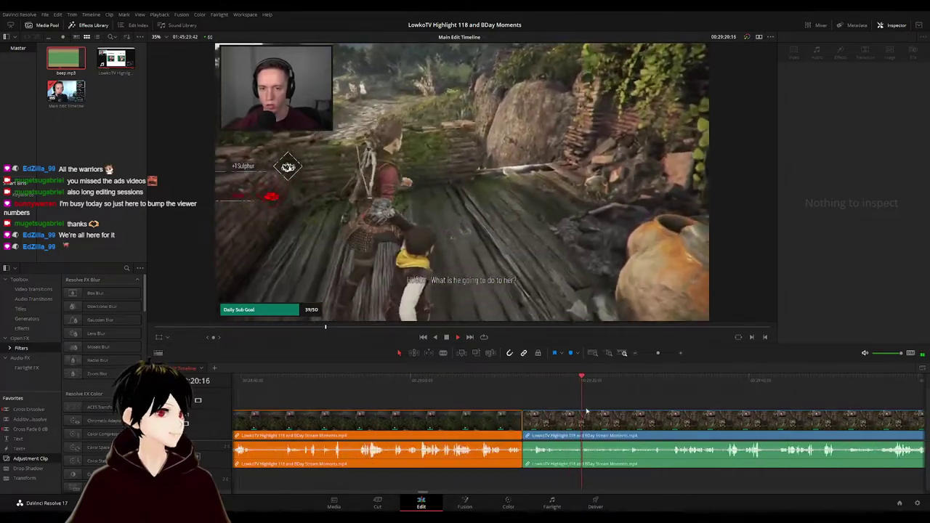
pyautogui.moveTo(607, 407); pyautogui.dragTo(450, 401)
pyautogui.hscroll(4, 449, 401)
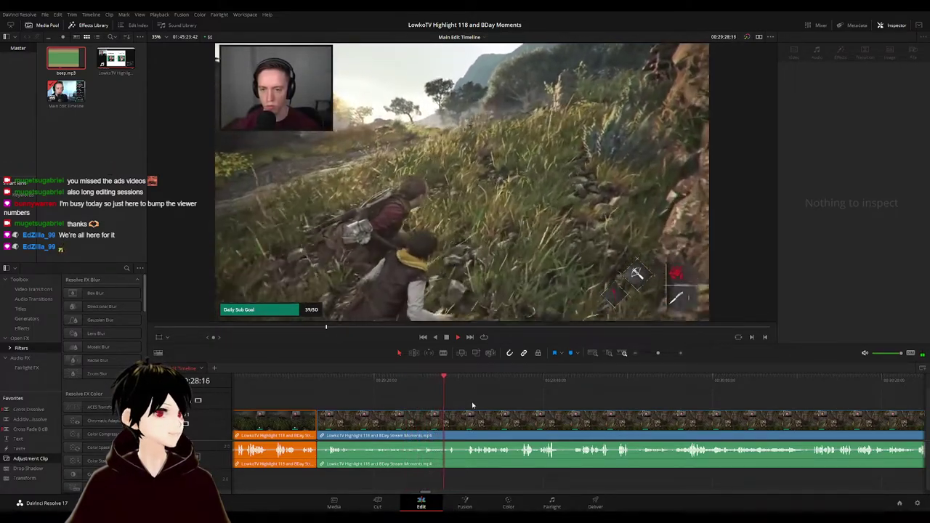
pyautogui.hscroll(8, 408, 391)
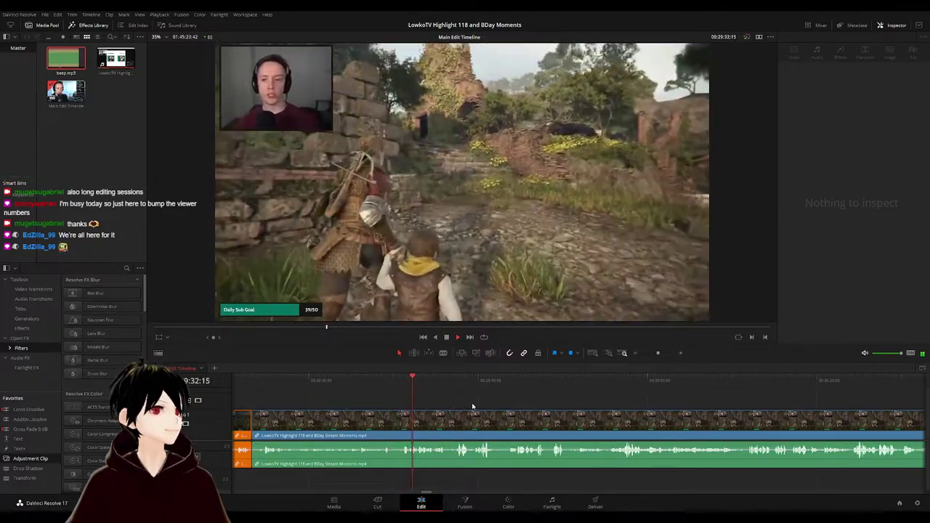
pyautogui.scroll(2, 472, 406)
pyautogui.moveTo(598, 402); pyautogui.dragTo(409, 386)
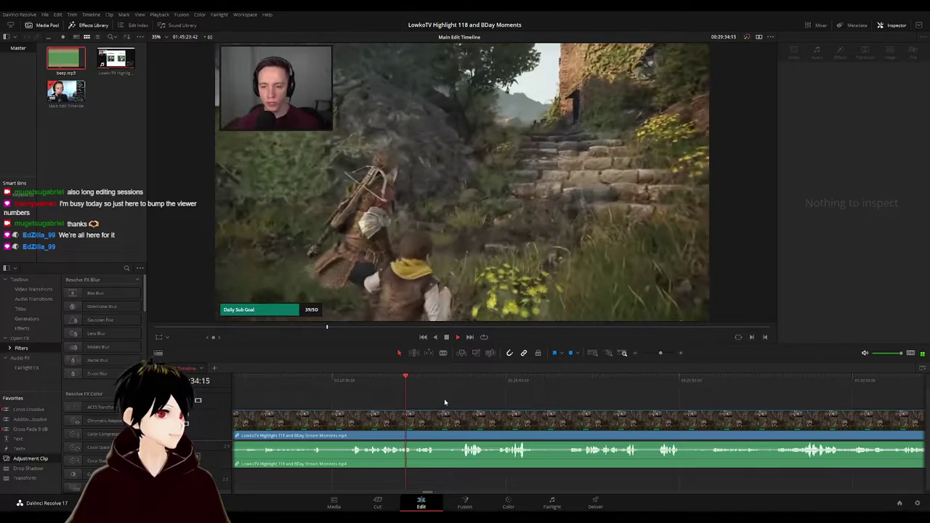
pyautogui.click(446, 402)
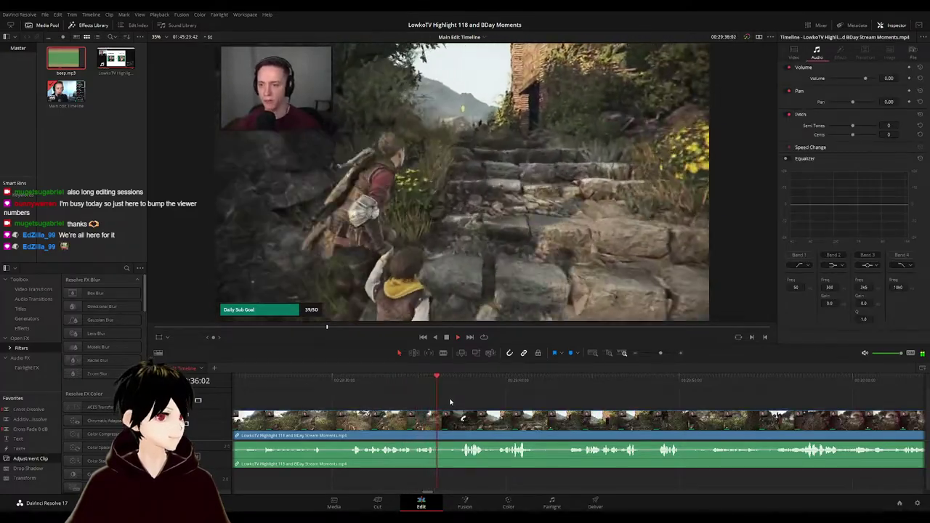
# - Review the climb up the stone stairs to the brick ruin from about 00:29:36 to 00:29:50 for a part to remove
pyautogui.hscroll(3, 407, 403)
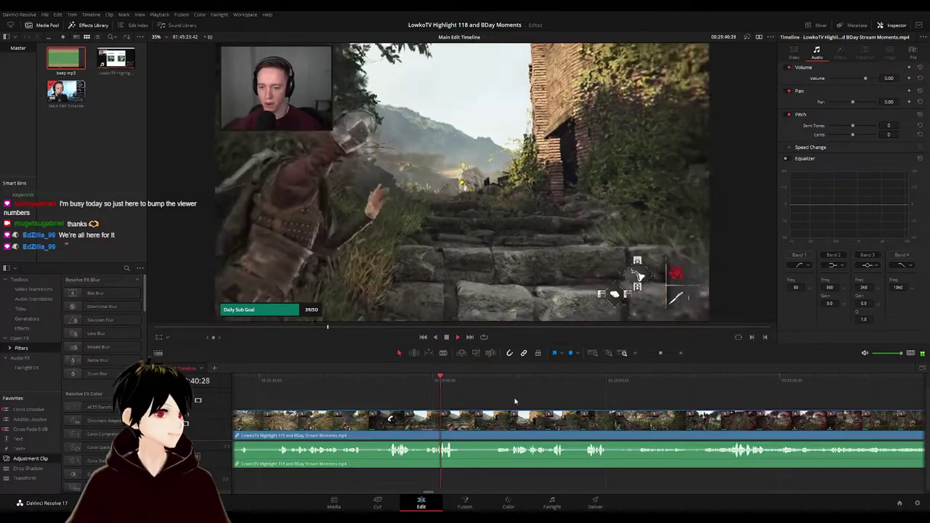
pyautogui.hscroll(3, 472, 401)
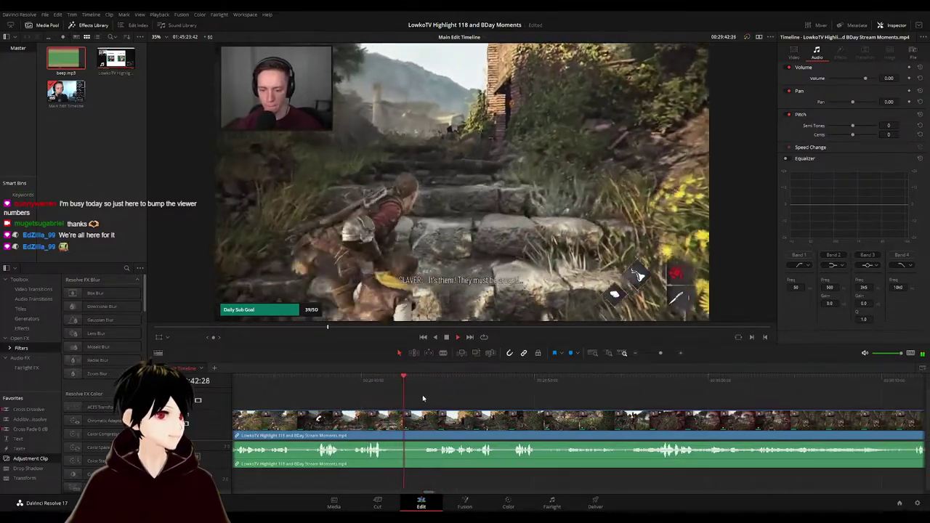
pyautogui.hscroll(3, 501, 408)
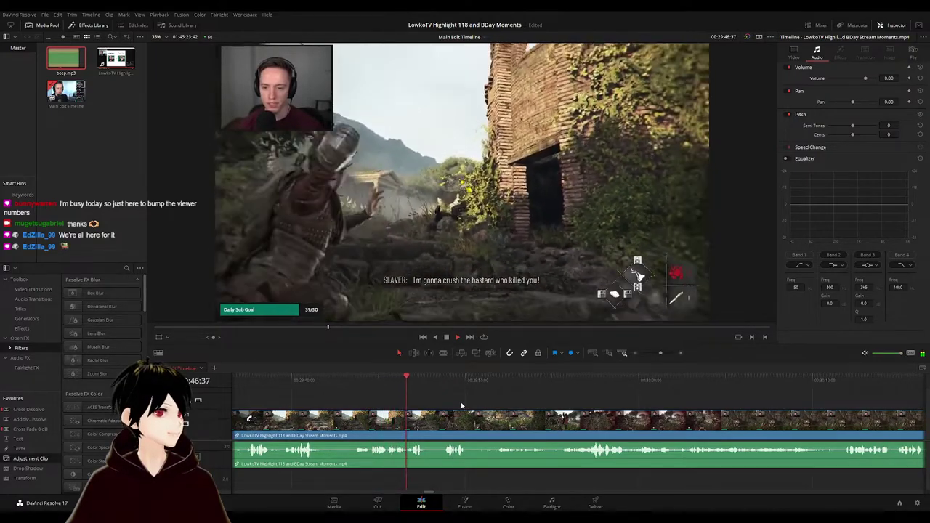
pyautogui.hscroll(2, 471, 406)
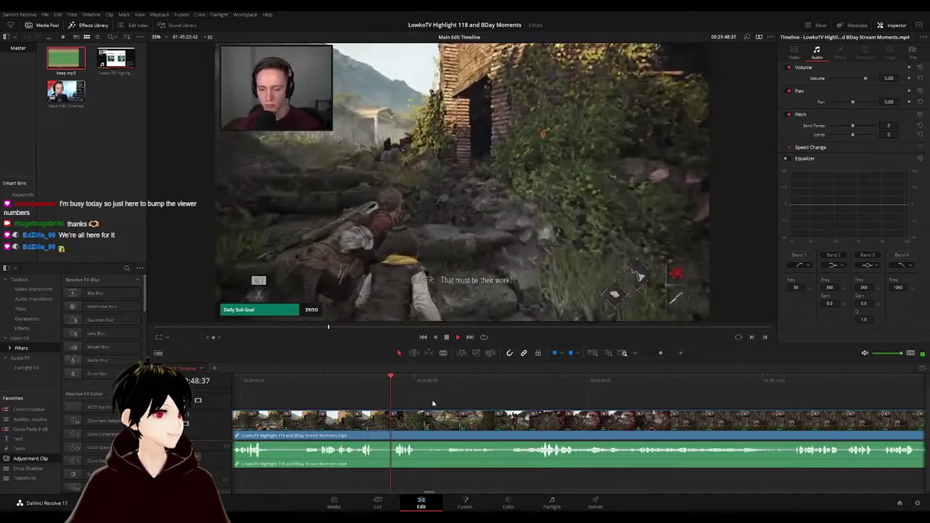
pyautogui.hscroll(2, 454, 400)
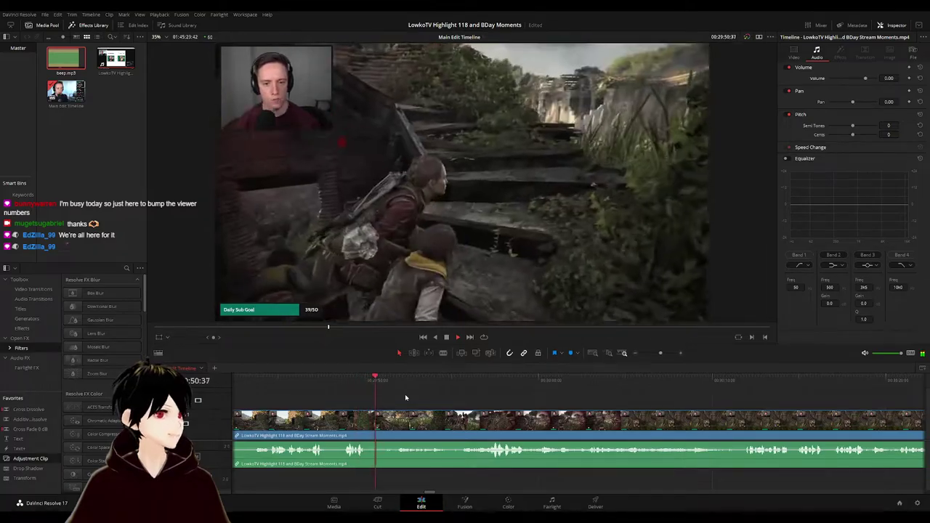
# - Split the clip at about 00:29:50:08 and shortly after it, and ripple delete the short piece between the cuts
pyautogui.click(356, 382)
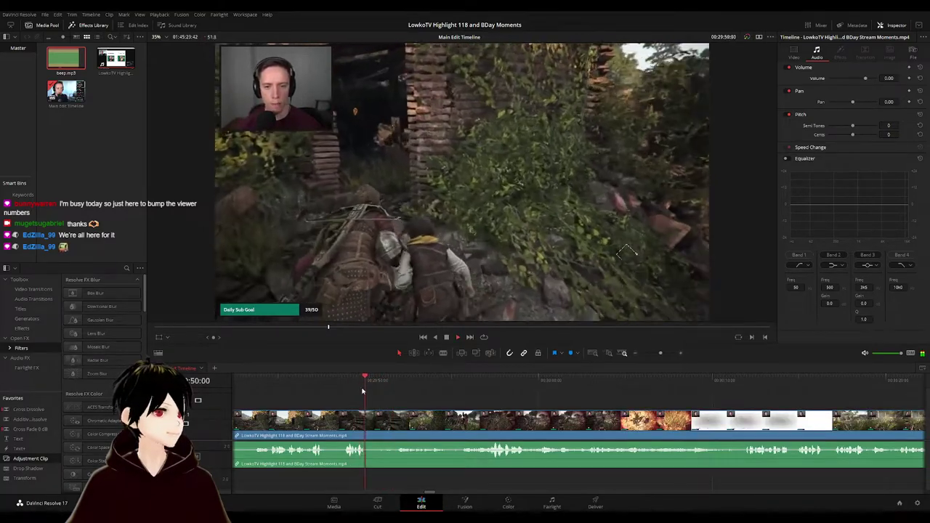
pyautogui.press('space')
pyautogui.press('b')
pyautogui.click(370, 419)
pyautogui.click(373, 420)
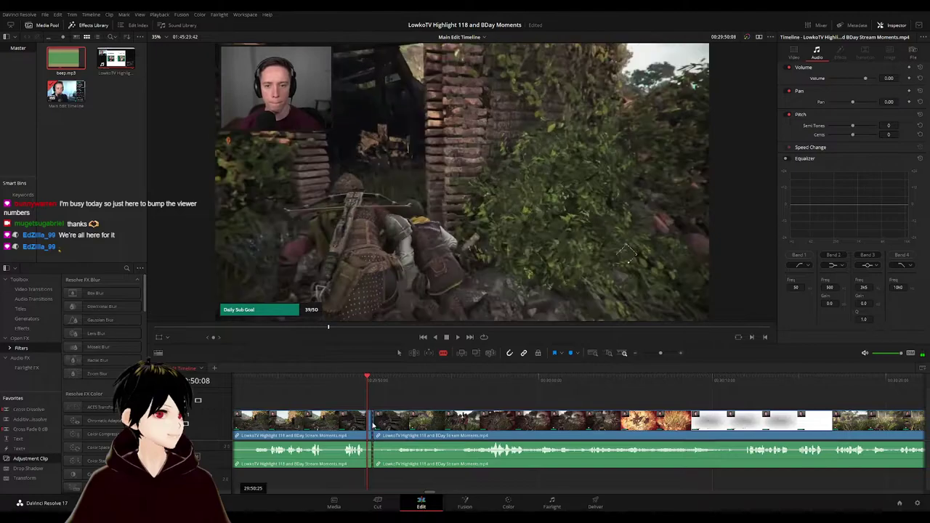
pyautogui.press('a')
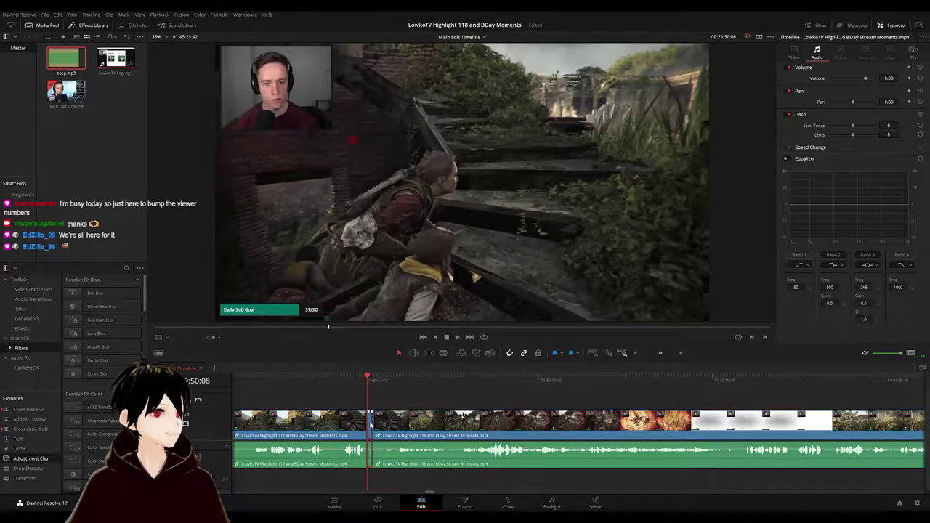
pyautogui.click(370, 420)
pyautogui.press('Delete')
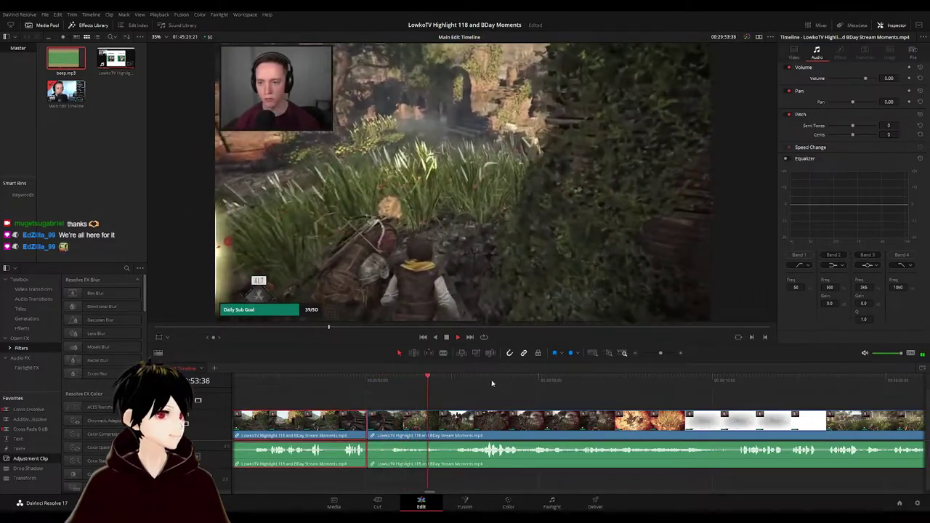
# - Review the earlier orange clips on the timeline, moving back from the uncoloured footage to about 26:47
pyautogui.click(483, 396)
pyautogui.scroll(-4, 483, 396)
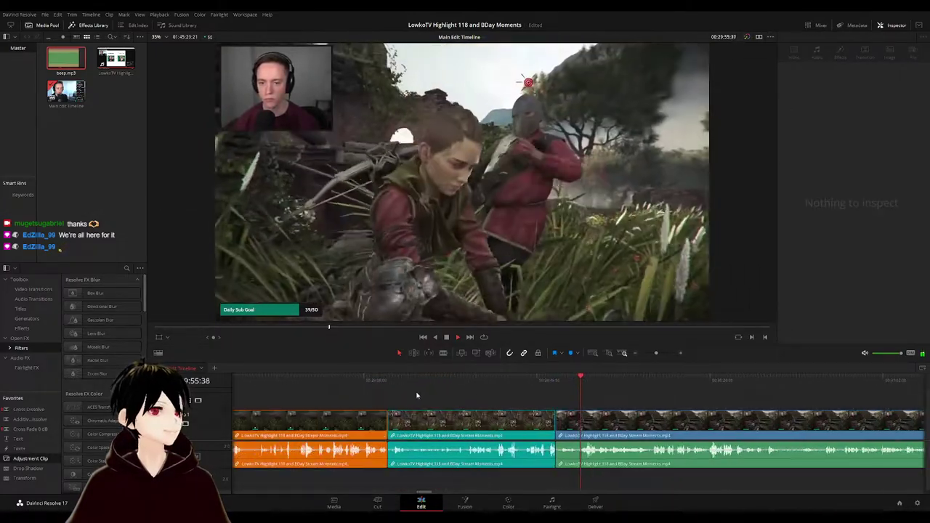
pyautogui.scroll(5, 406, 385)
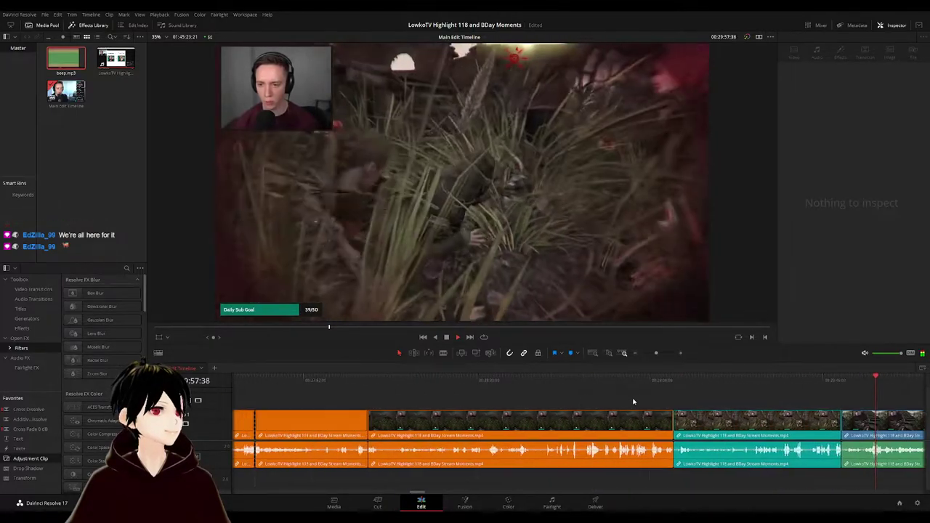
pyautogui.click(569, 378)
pyautogui.click(498, 425)
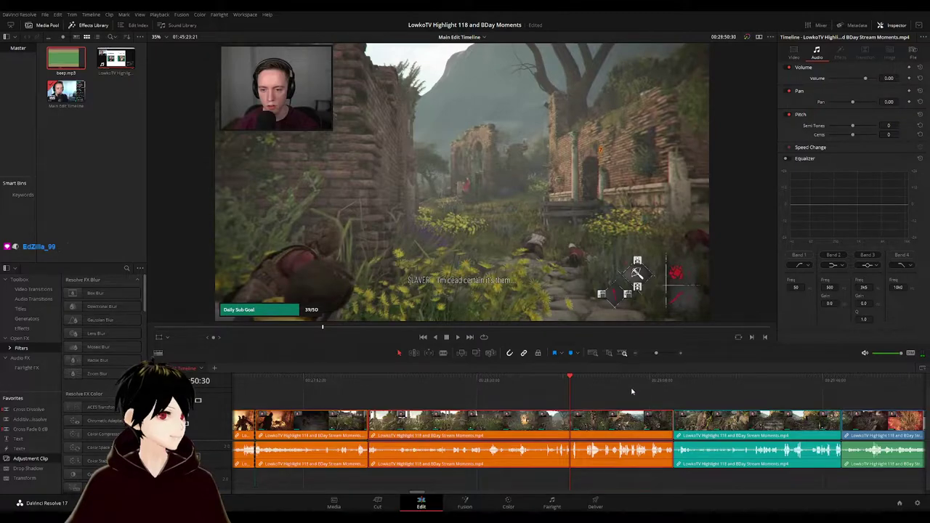
pyautogui.moveTo(371, 384); pyautogui.dragTo(291, 383)
pyautogui.scroll(10, 291, 383)
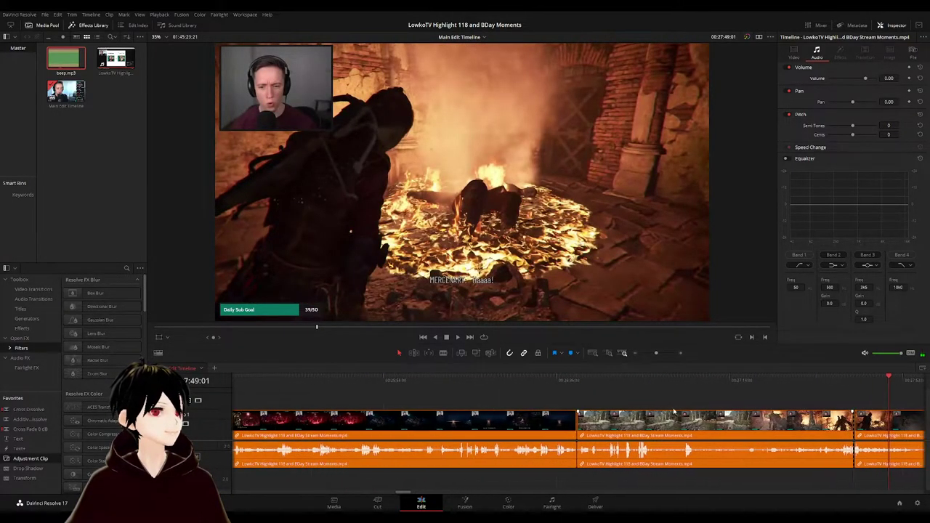
pyautogui.moveTo(509, 383); pyautogui.dragTo(617, 381)
pyautogui.scroll(-4, 494, 401)
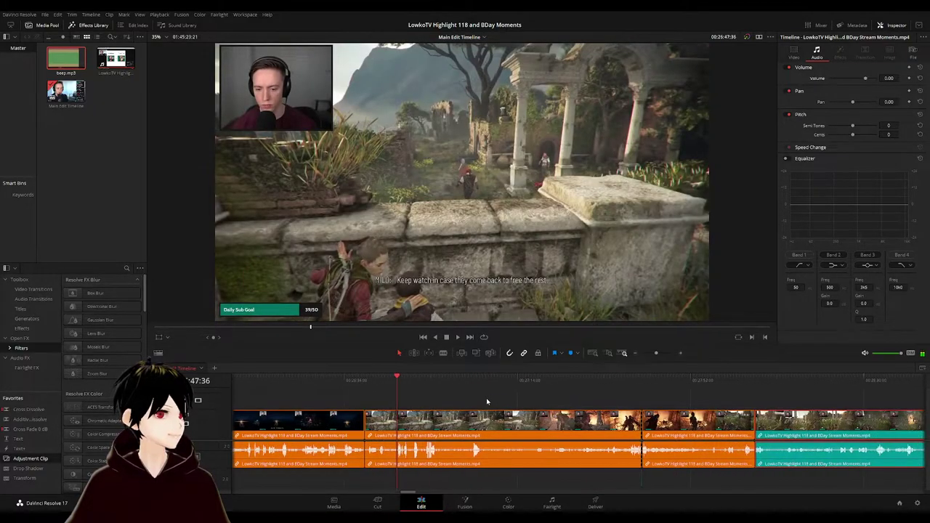
# - Change the two orange clips directly before the teal ones to teal and play from their start at about 26:40
pyautogui.moveTo(672, 398); pyautogui.dragTo(564, 428)
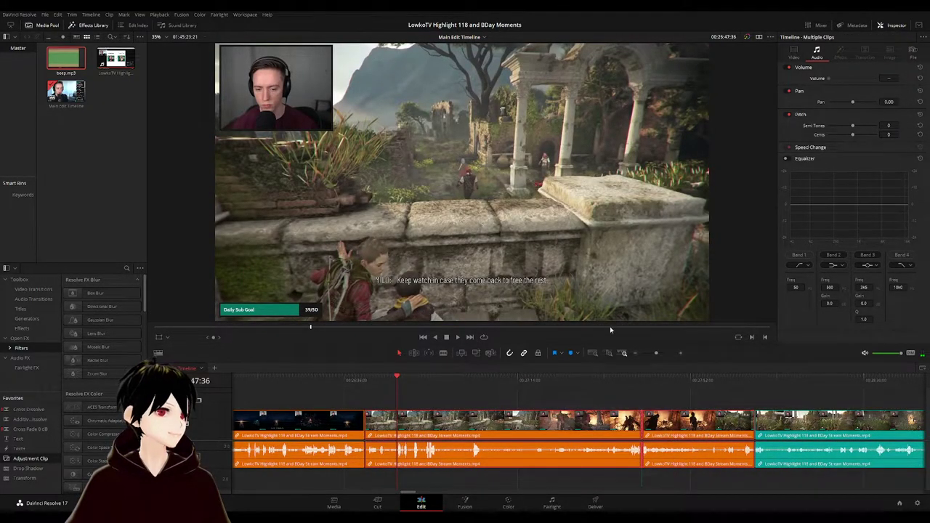
pyautogui.click(354, 383)
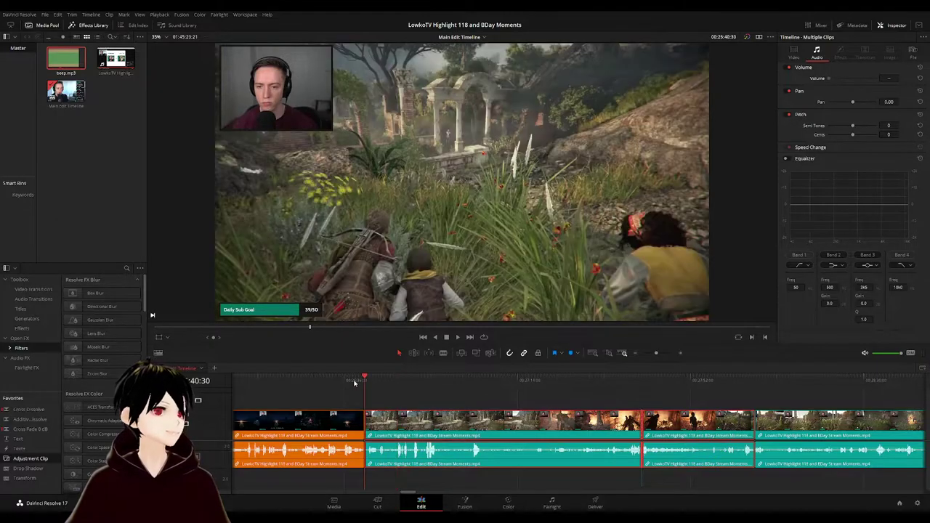
pyautogui.click(354, 383)
pyautogui.press('space')
pyautogui.click(402, 400)
pyautogui.press('Down')
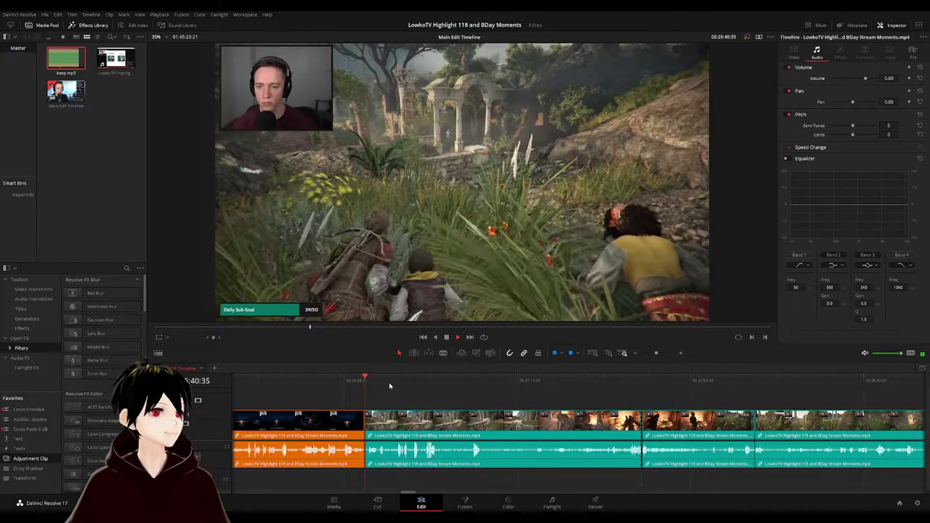
# - Play the blue gameplay clip that follows the teal clips from about 29:51, examining its footage and waveform up to the white screen
pyautogui.hscroll(3, 604, 399)
pyautogui.press('space')
pyautogui.hscroll(5, 757, 398)
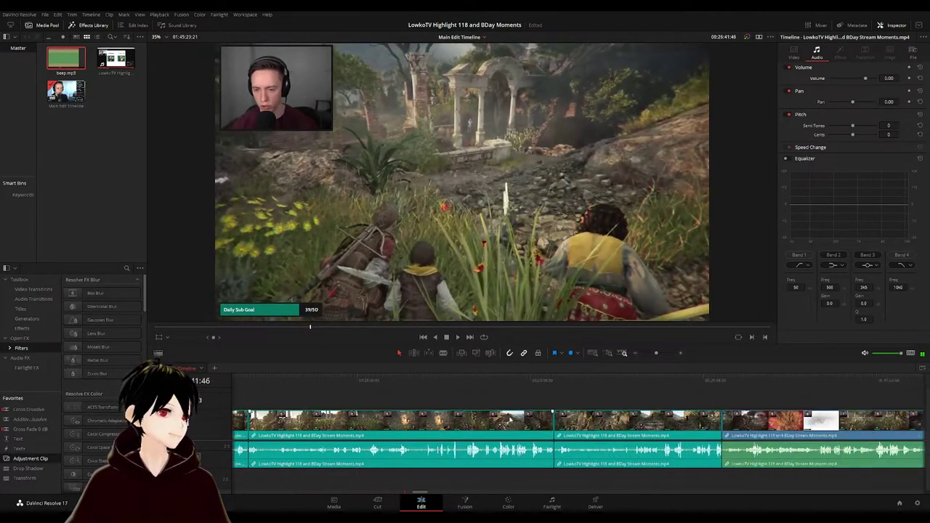
pyautogui.click(689, 381)
pyautogui.press('space')
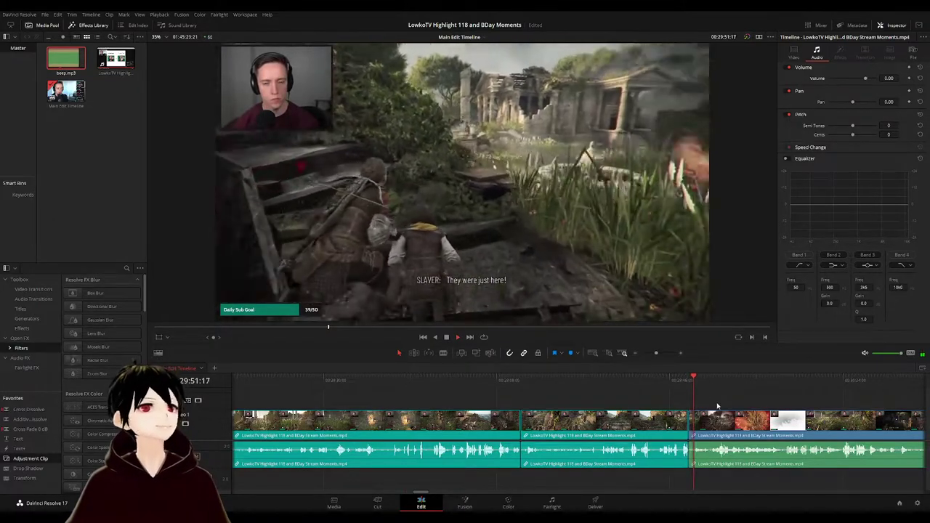
pyautogui.press('alt')
pyautogui.moveTo(740, 407); pyautogui.dragTo(616, 415)
pyautogui.scroll(4, 459, 397)
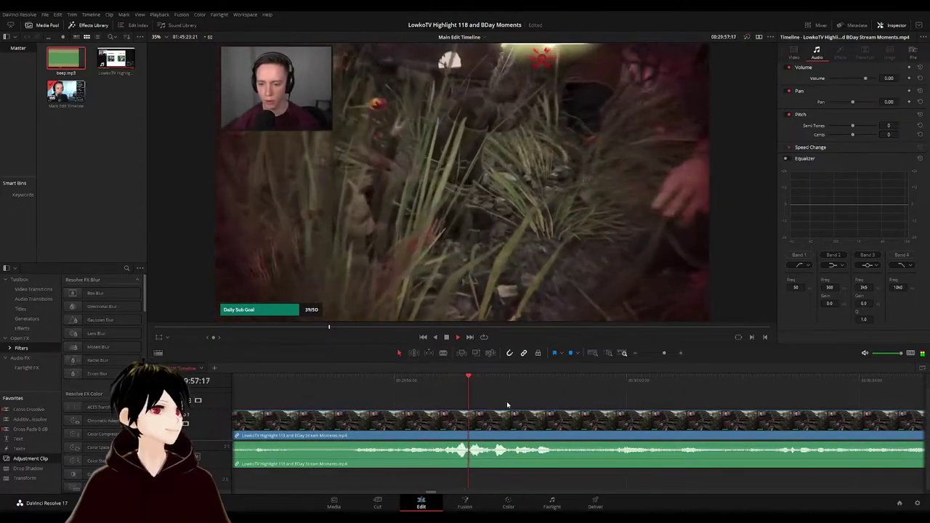
pyautogui.scroll(-2, 506, 401)
pyautogui.moveTo(617, 404); pyautogui.dragTo(502, 391)
pyautogui.scroll(1, 600, 401)
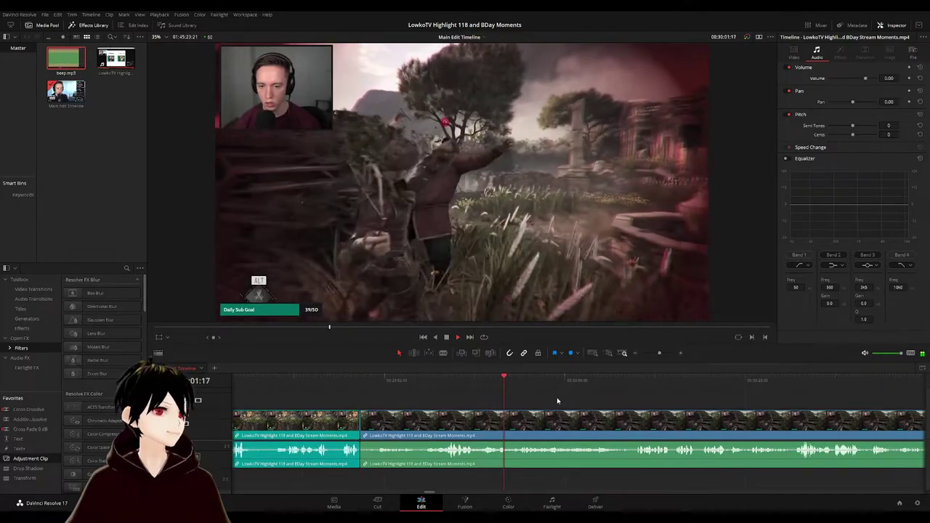
pyautogui.hscroll(2, 532, 396)
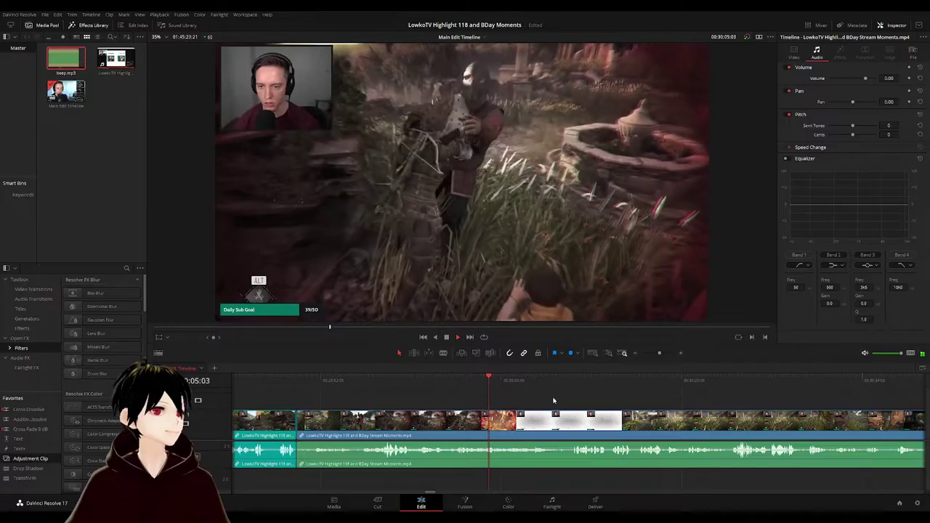
pyautogui.hscroll(2, 508, 392)
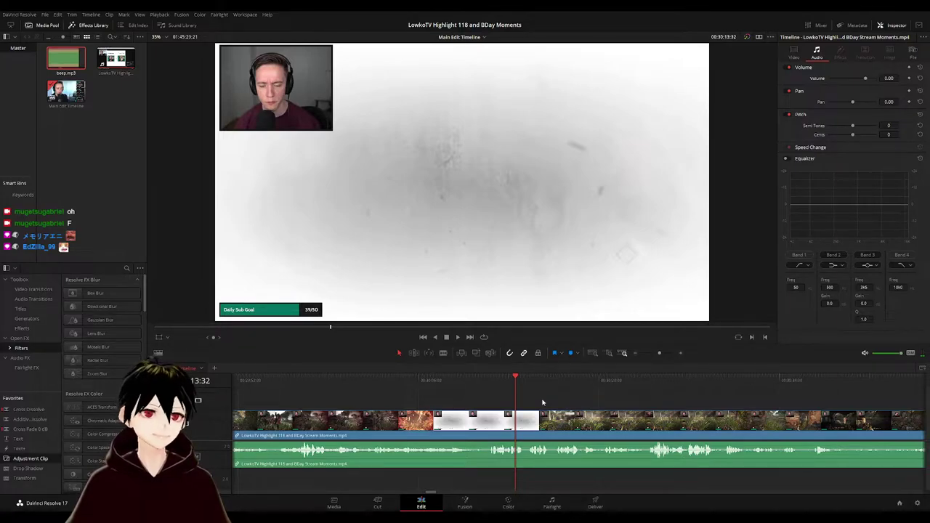
# - Continue reviewing the gameplay after the white screen, from about 30:13 through the ruins section, for moments to cut or keep
pyautogui.press('space')
pyautogui.moveTo(540, 400); pyautogui.dragTo(400, 396)
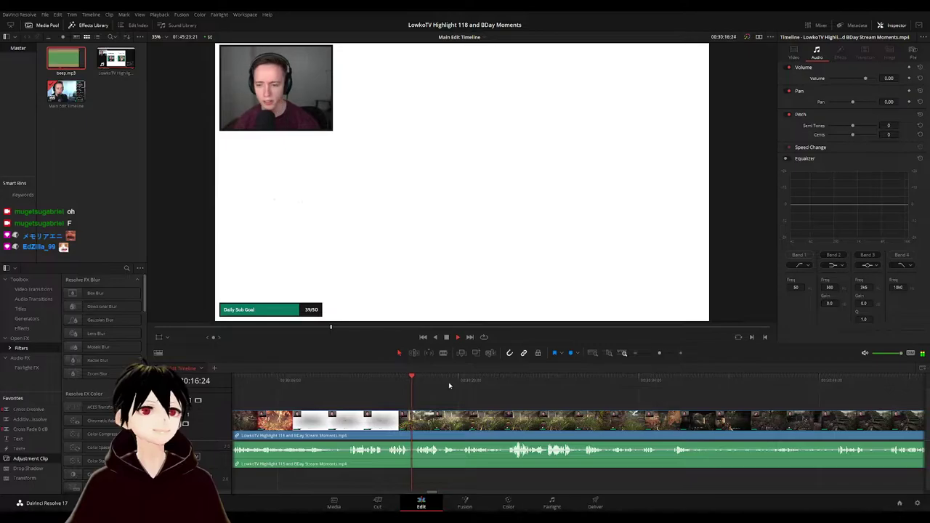
pyautogui.hscroll(2, 407, 387)
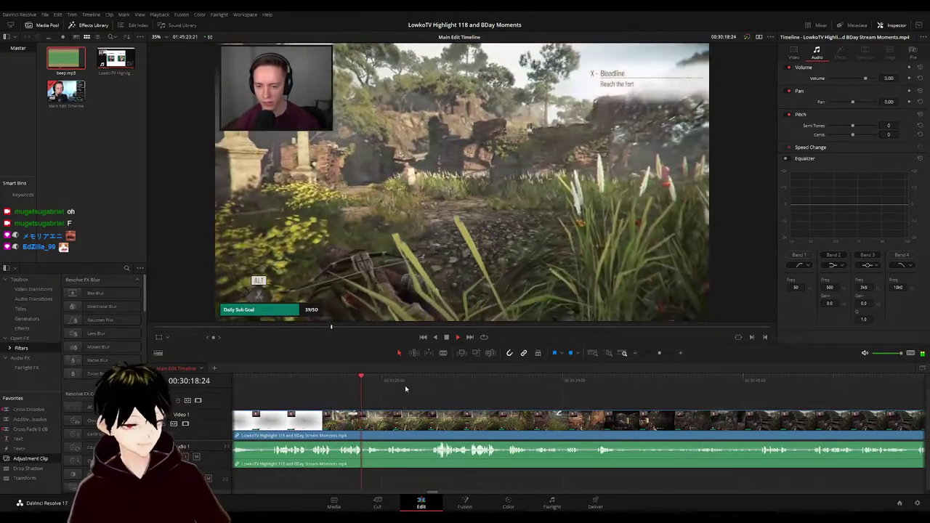
pyautogui.hscroll(1, 436, 400)
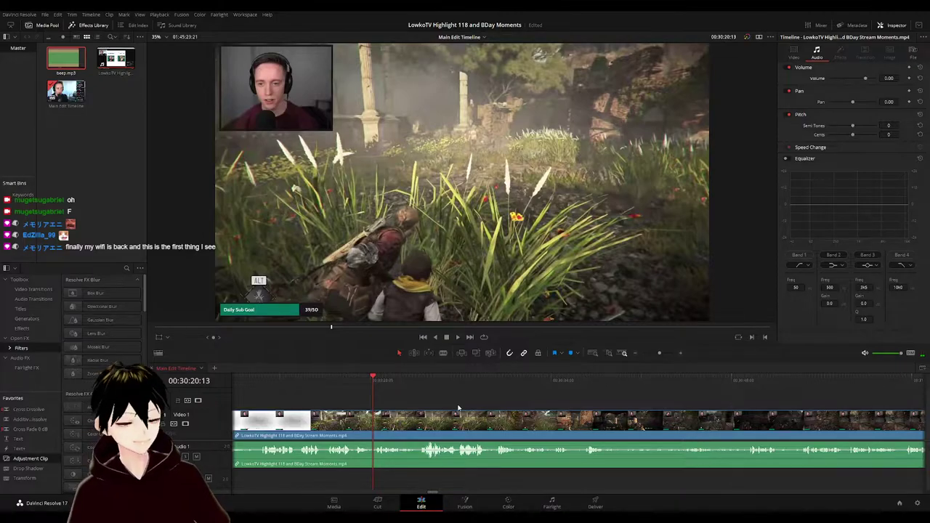
pyautogui.hscroll(1, 464, 409)
pyautogui.press('space')
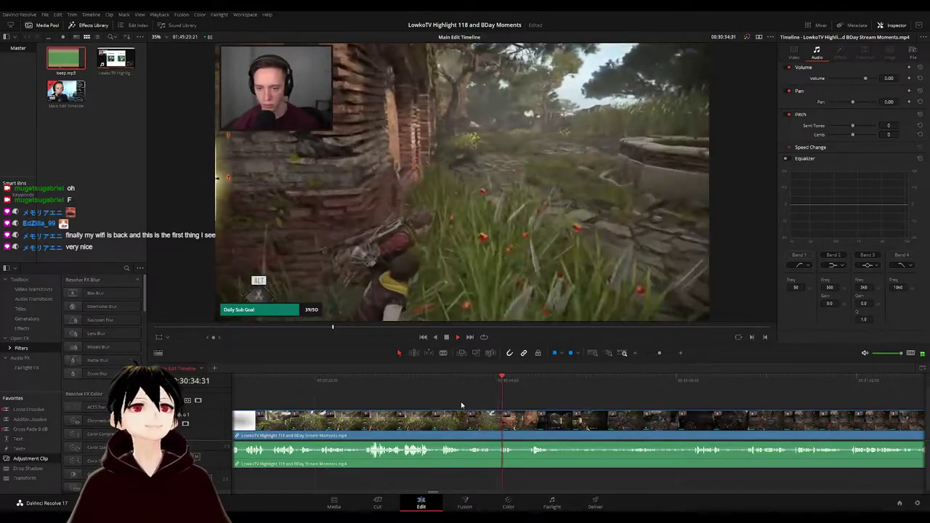
pyautogui.press('alt')
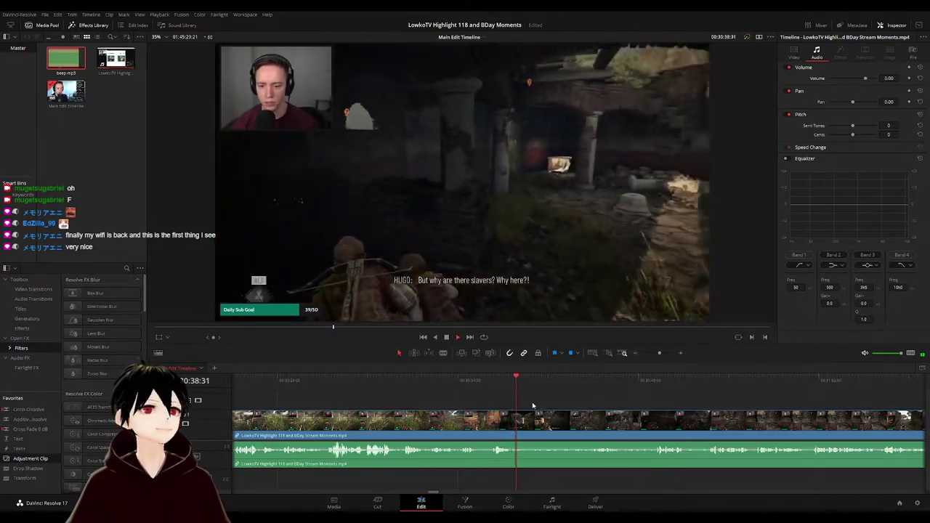
pyautogui.moveTo(532, 405); pyautogui.dragTo(452, 393)
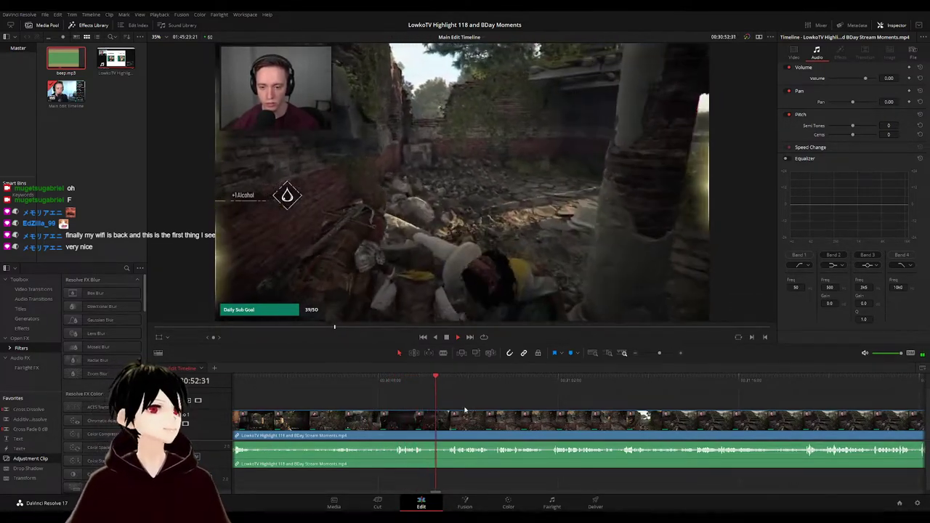
pyautogui.scroll(-5, 576, 413)
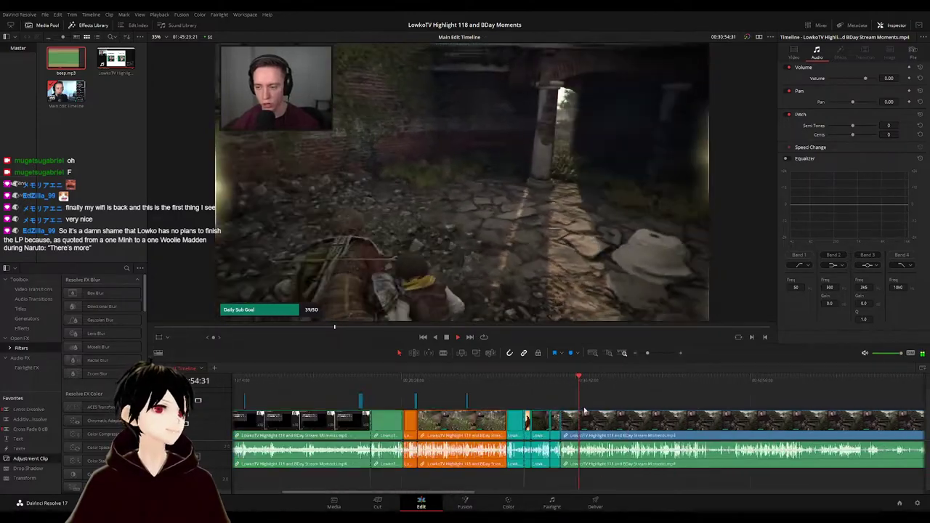
pyautogui.scroll(5, 583, 412)
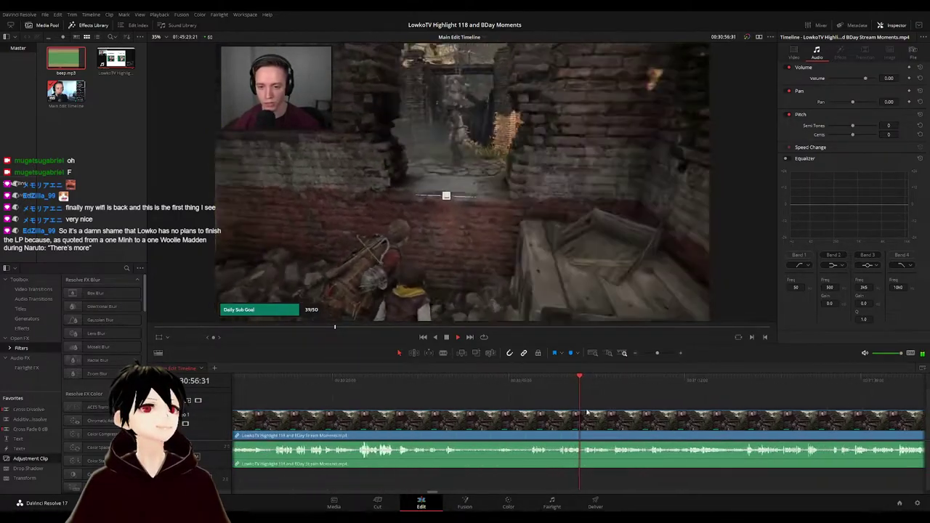
pyautogui.moveTo(616, 412); pyautogui.dragTo(505, 409)
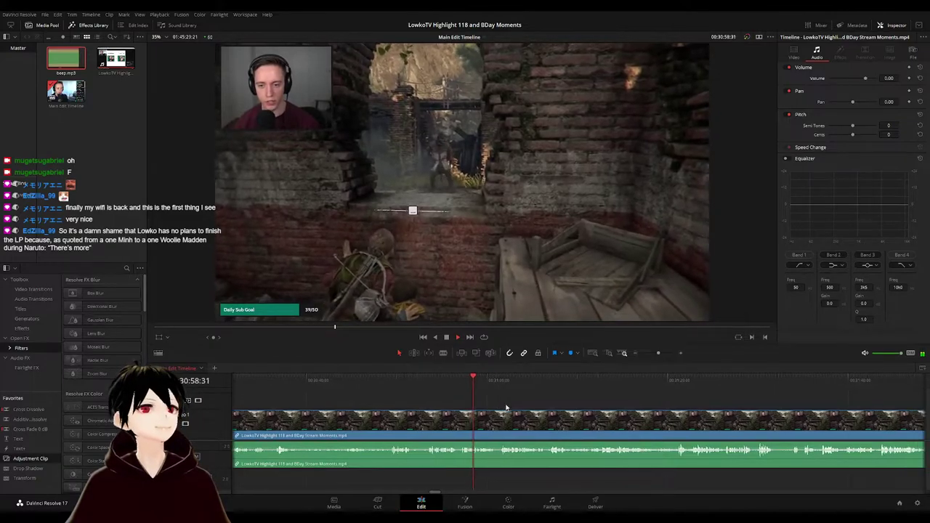
pyautogui.scroll(2, 551, 418)
pyautogui.moveTo(593, 400); pyautogui.dragTo(444, 395)
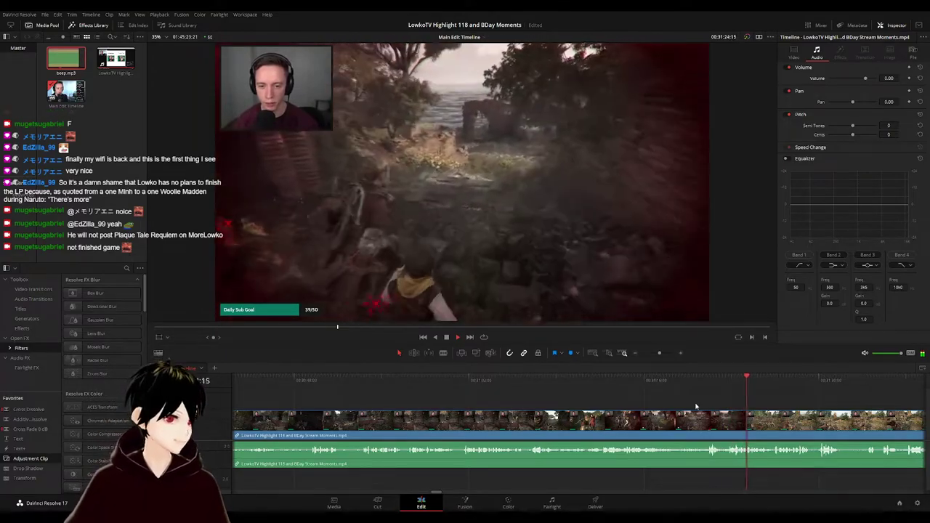
# - Continue playing the ruins gameplay from about 31:24 to 31:44, examining the footage and waveform for moments to cut or keep
pyautogui.moveTo(703, 405); pyautogui.dragTo(533, 405)
pyautogui.moveTo(640, 407); pyautogui.dragTo(521, 408)
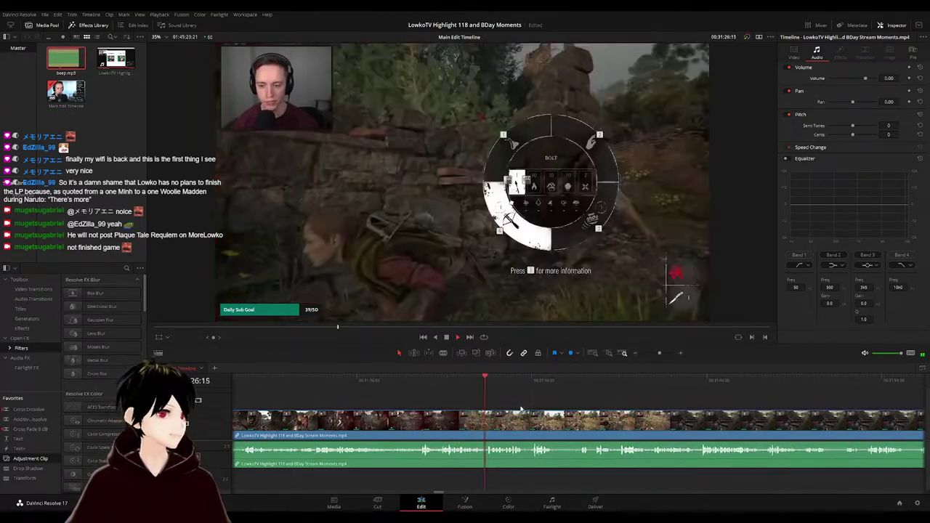
pyautogui.hscroll(2, 542, 410)
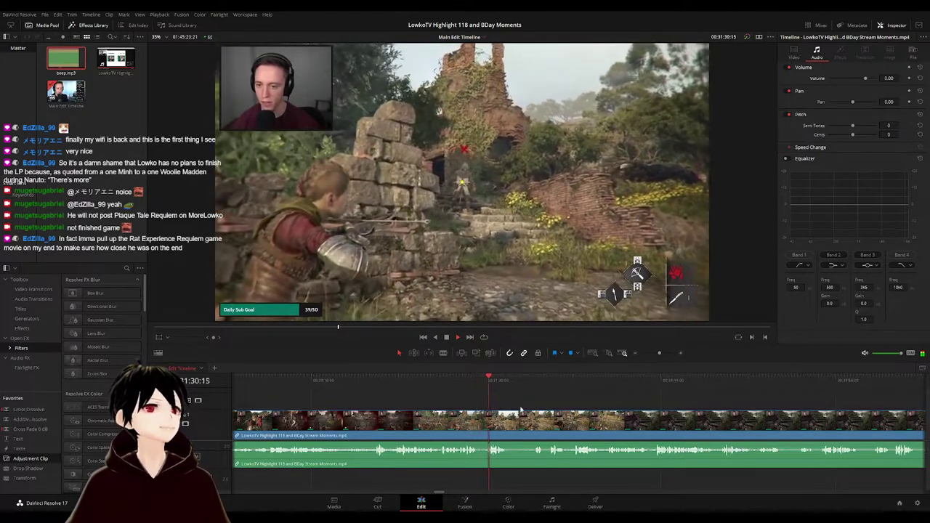
pyautogui.hscroll(2, 499, 397)
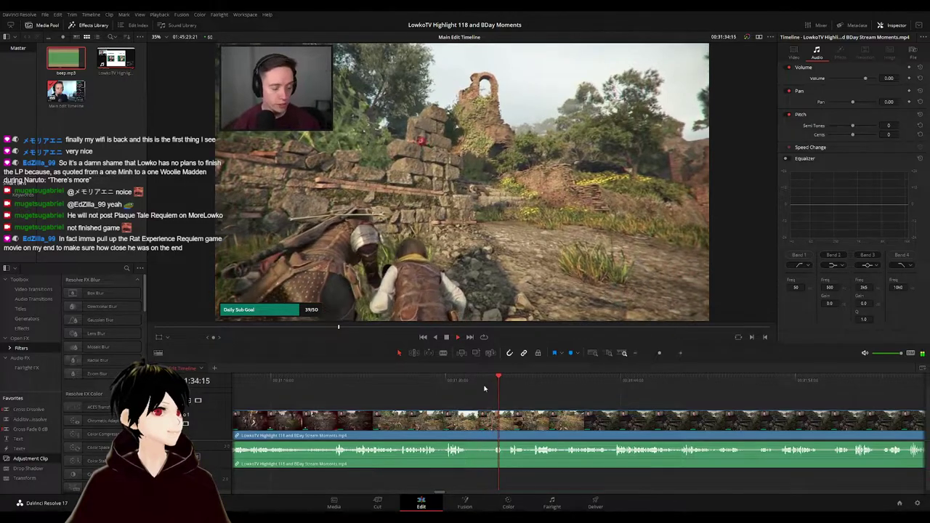
pyautogui.hscroll(4, 473, 396)
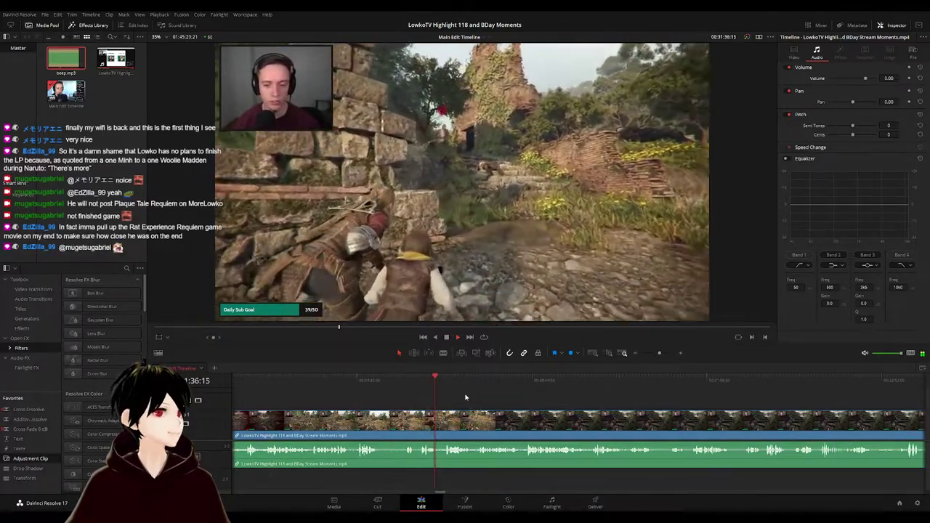
pyautogui.hscroll(1, 462, 395)
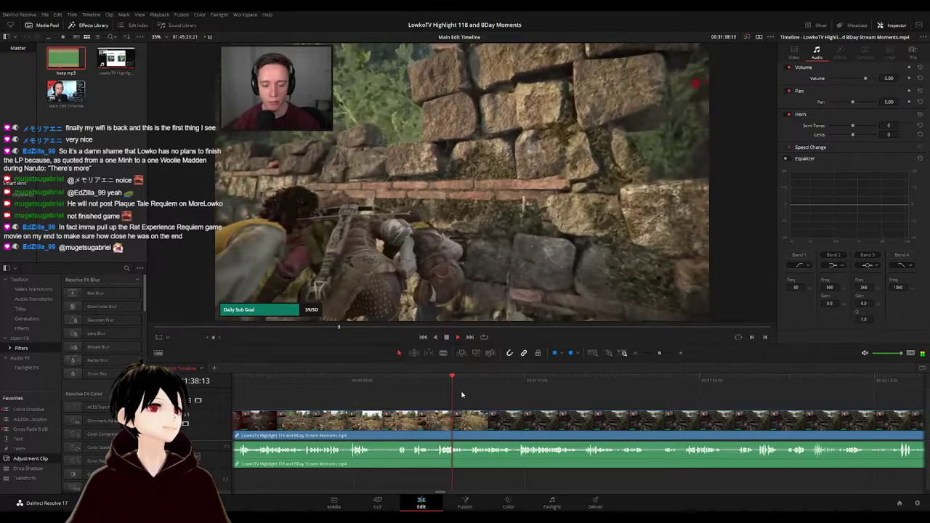
pyautogui.hscroll(2, 456, 391)
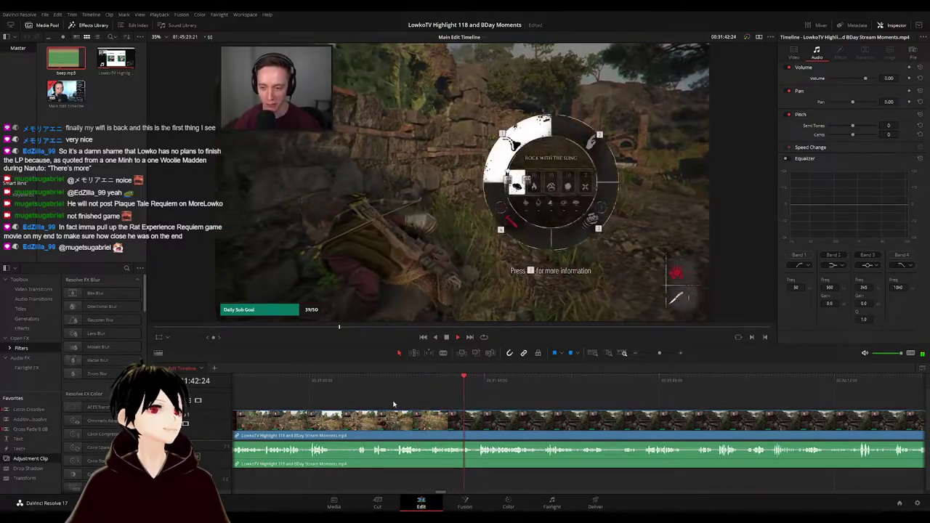
pyautogui.moveTo(393, 404); pyautogui.dragTo(636, 401)
pyautogui.moveTo(690, 388); pyautogui.dragTo(587, 397)
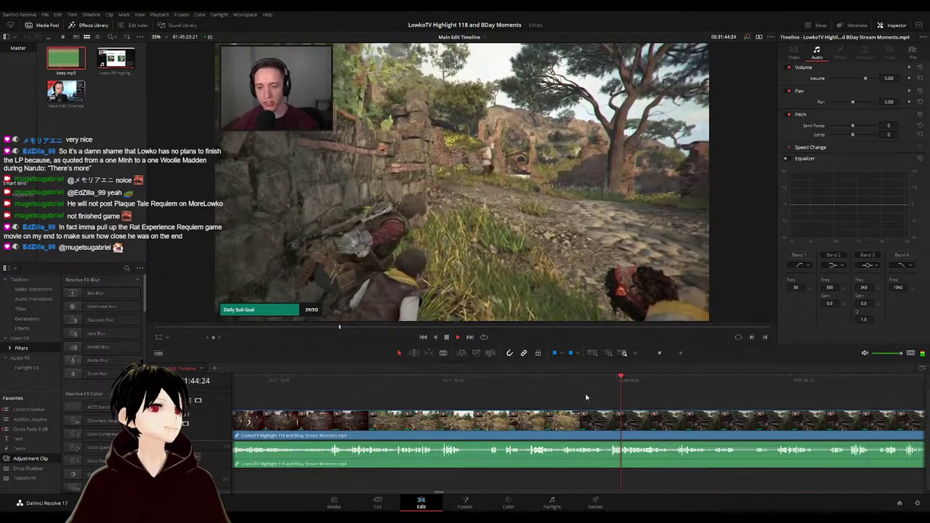
# - Review the rest of the daylight ruins gameplay, from about 31:48 to the switch to the dark torch scene near 32:11
pyautogui.hscroll(4, 586, 398)
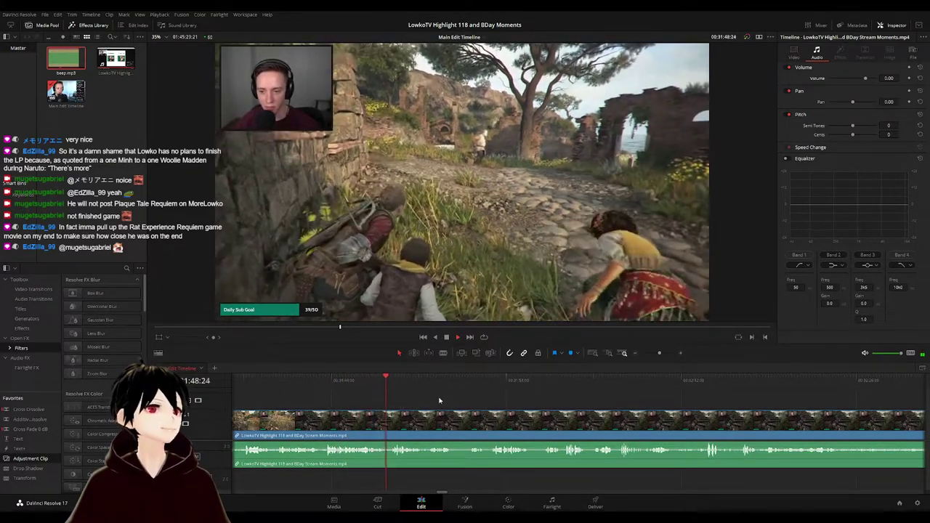
pyautogui.scroll(3, 445, 409)
pyautogui.hscroll(2, 664, 405)
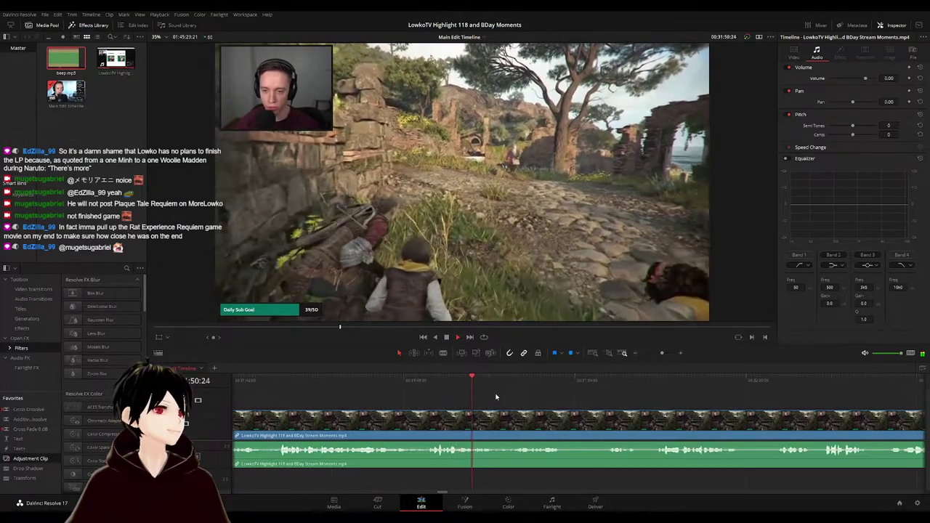
pyautogui.hscroll(2, 509, 396)
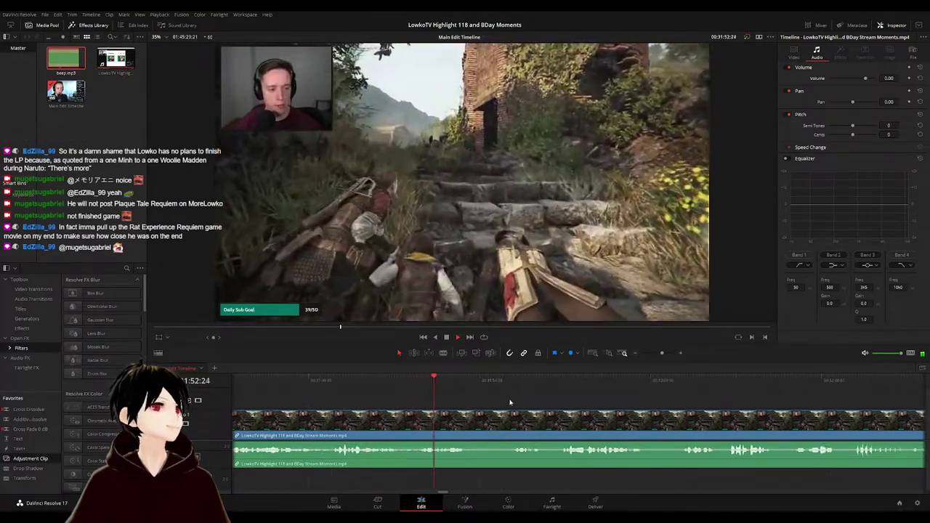
pyautogui.hscroll(1, 451, 392)
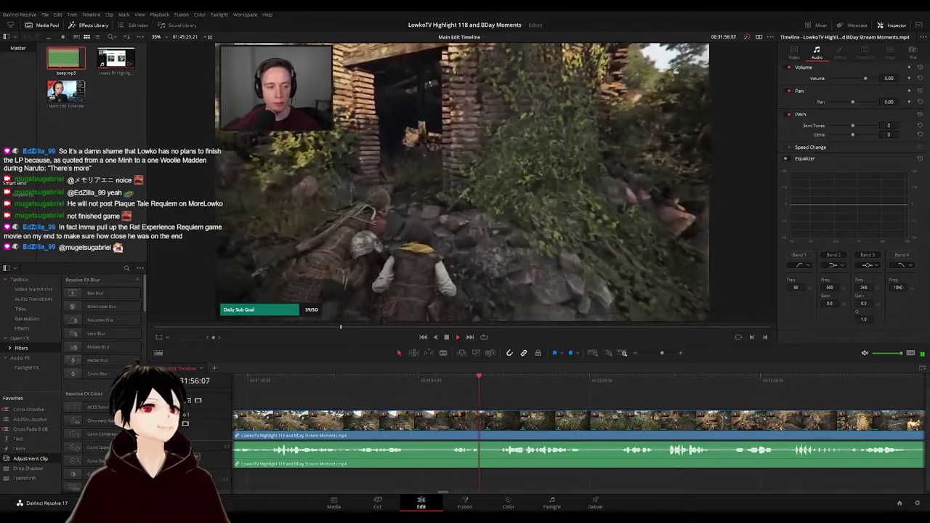
pyautogui.press('alt')
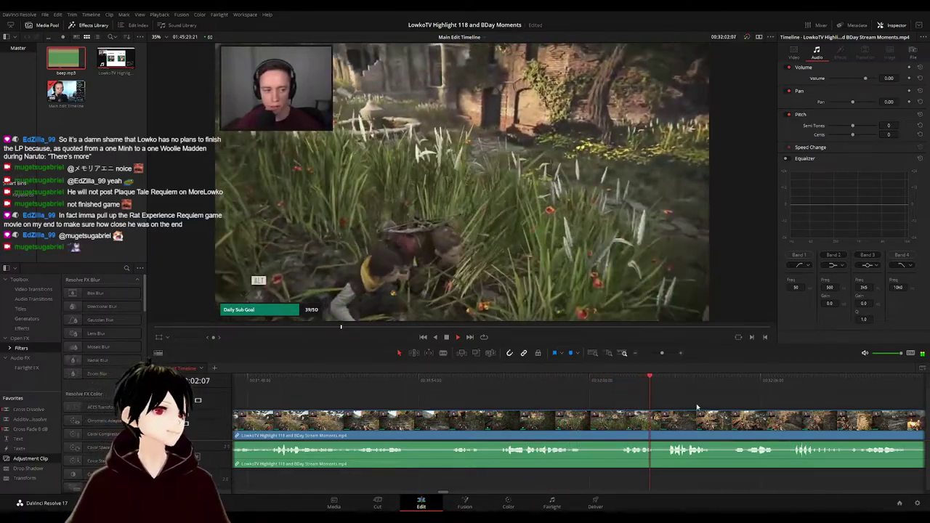
pyautogui.moveTo(697, 407); pyautogui.dragTo(499, 395)
pyautogui.moveTo(563, 397); pyautogui.dragTo(471, 399)
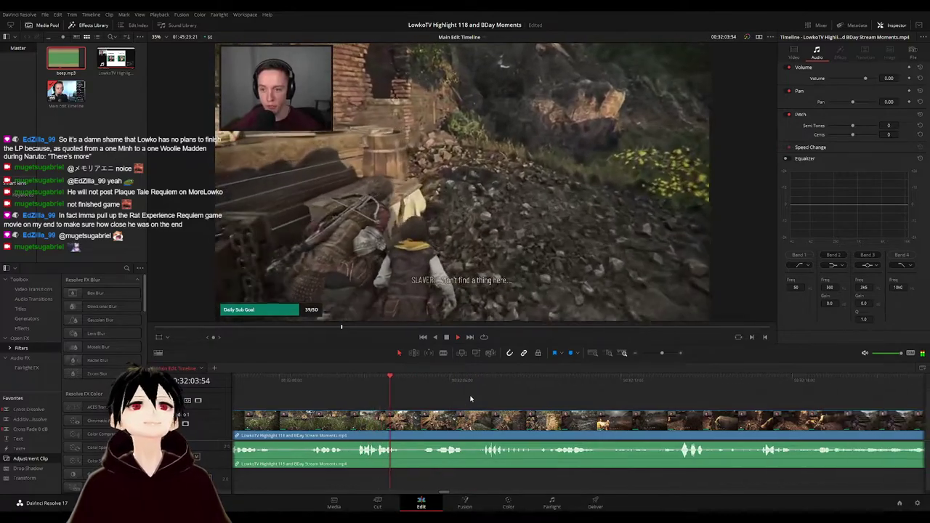
pyautogui.hscroll(1, 464, 400)
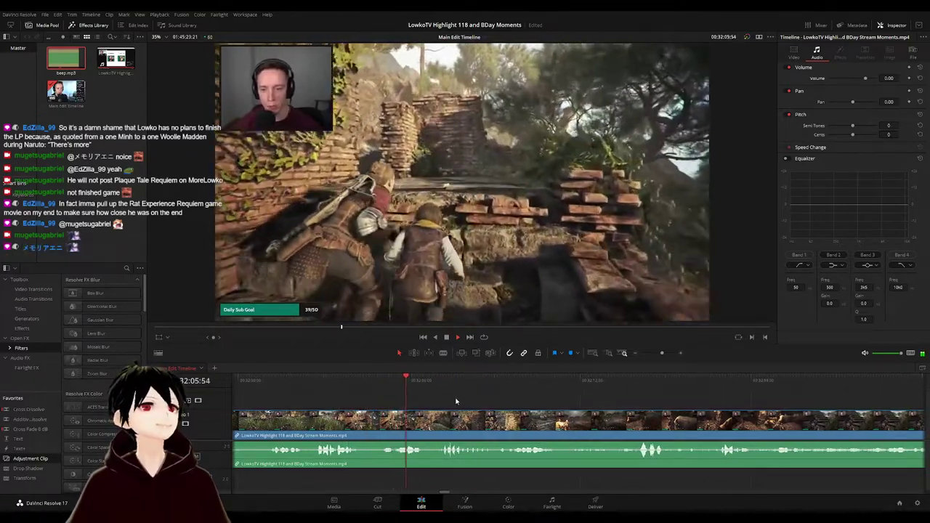
pyautogui.hscroll(1, 472, 402)
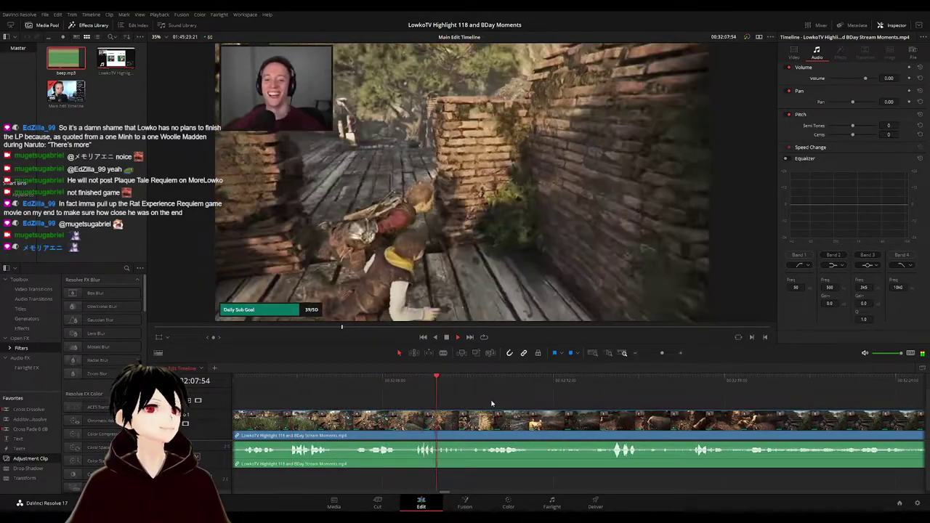
pyautogui.hscroll(2, 481, 398)
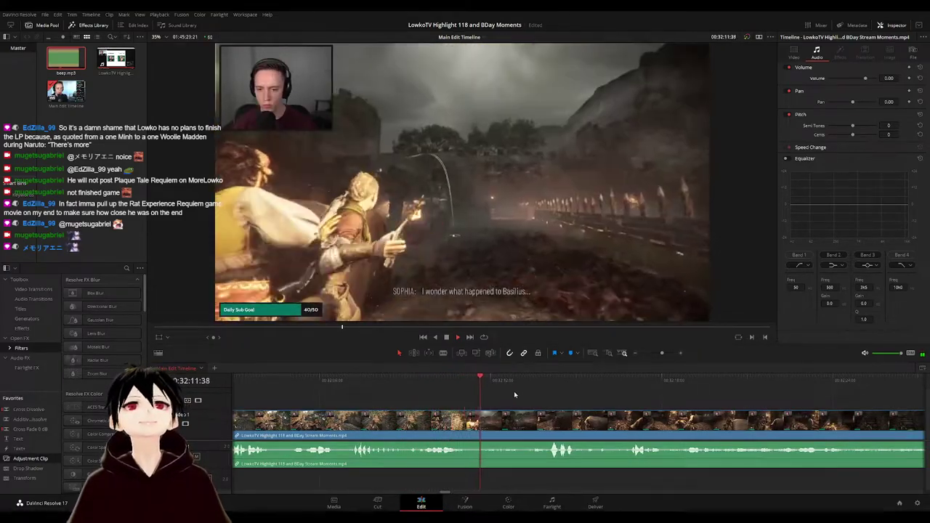
# - Split the gameplay clip twice at the switch to the dark scene near 32:11 and ripple-delete the short piece between the cuts
pyautogui.hscroll(3, 511, 395)
pyautogui.click(339, 381)
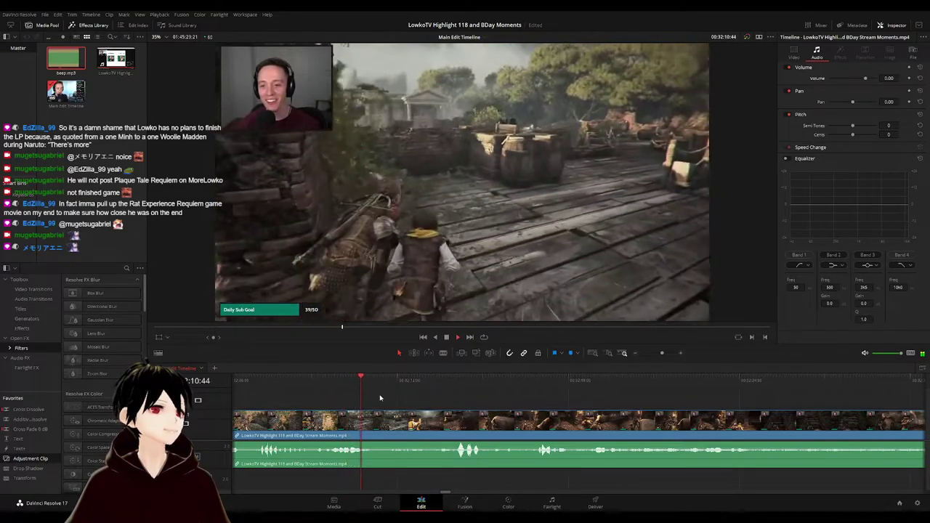
pyautogui.press('space')
pyautogui.press('b')
pyautogui.click(380, 423)
pyautogui.click(383, 427)
pyautogui.press('a')
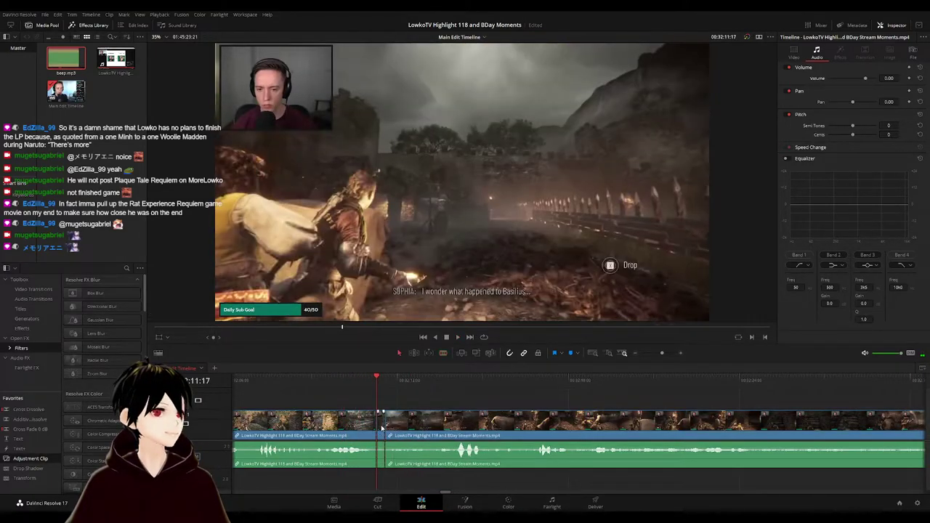
pyautogui.press('Delete')
# - Change the gameplay clip directly before the new cut at about 32:11 to teal and resume playback
pyautogui.press('space')
pyautogui.click(366, 425)
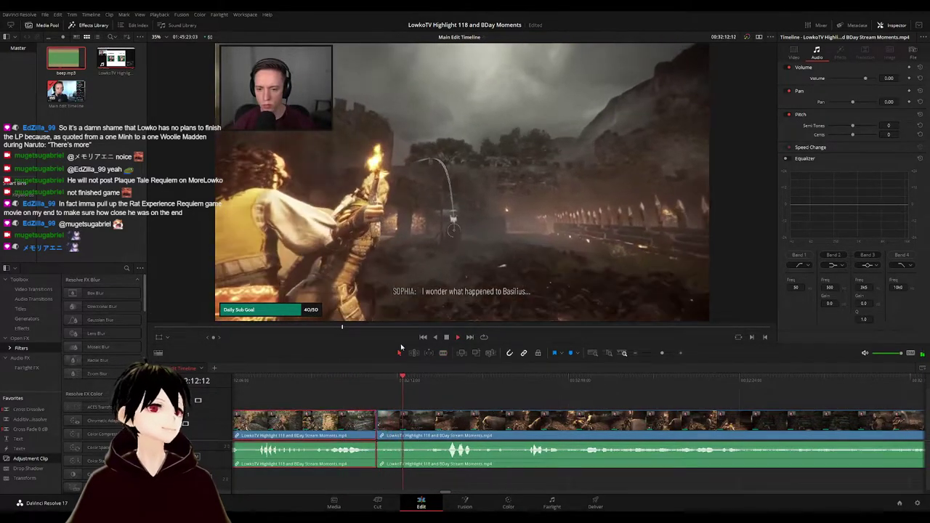
pyautogui.click(543, 405)
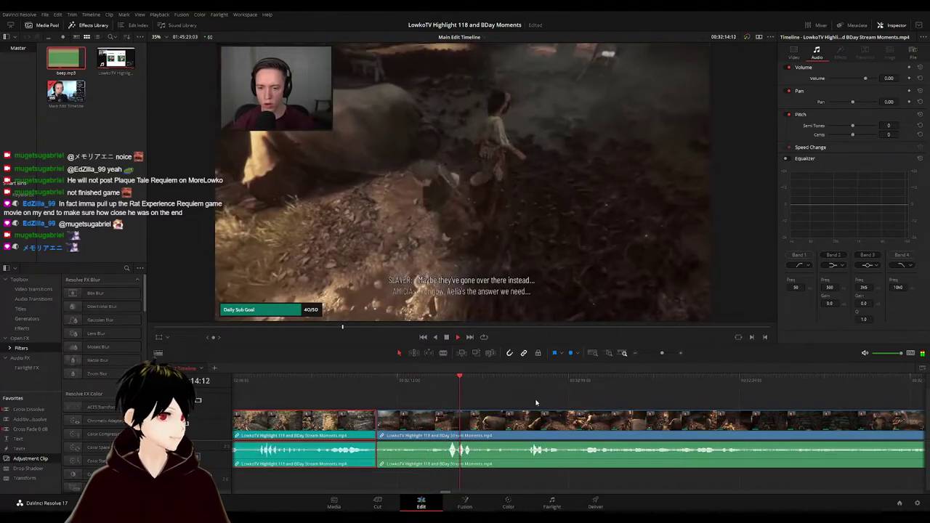
# - Review the dark torch-lit gameplay after the cut, from about 32:14 to 32:40, examining its footage and waveform
pyautogui.moveTo(570, 403); pyautogui.dragTo(500, 396)
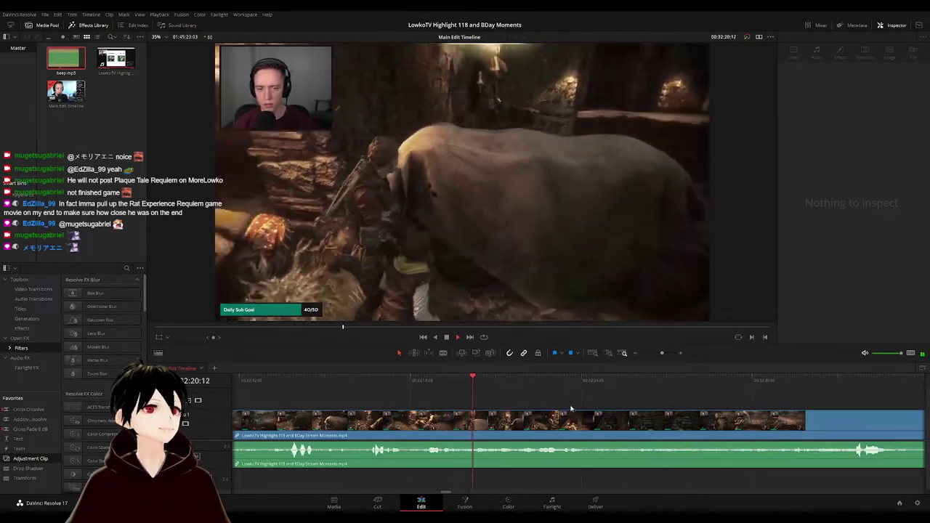
pyautogui.hscroll(2, 451, 393)
pyautogui.hscroll(2, 488, 393)
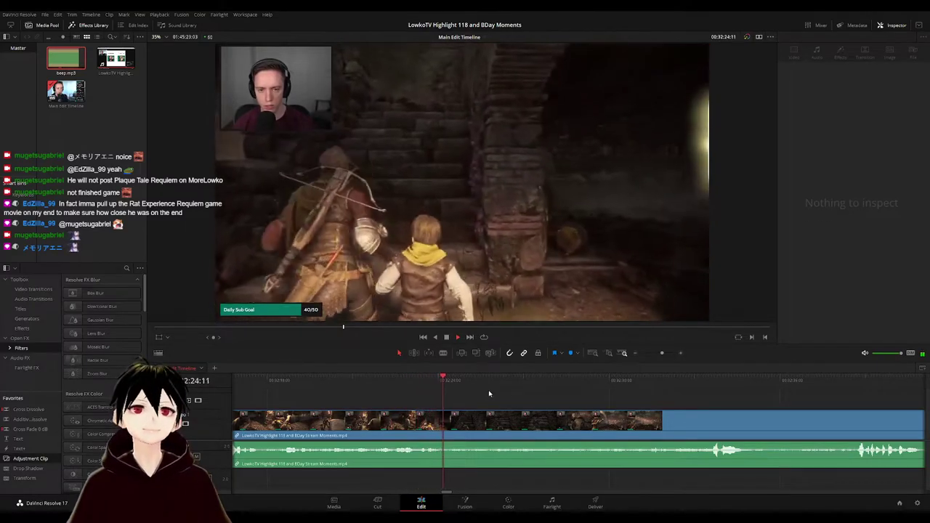
pyautogui.hscroll(3, 561, 393)
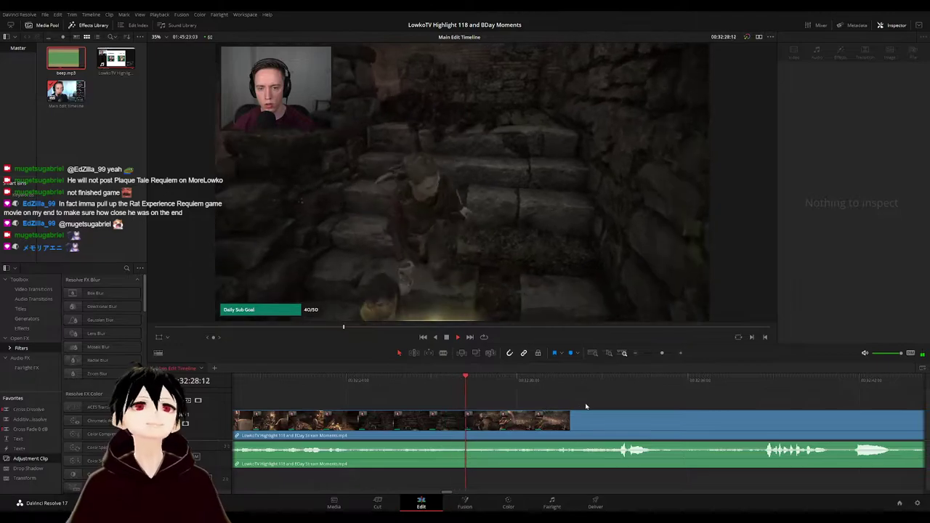
pyautogui.hscroll(3, 585, 402)
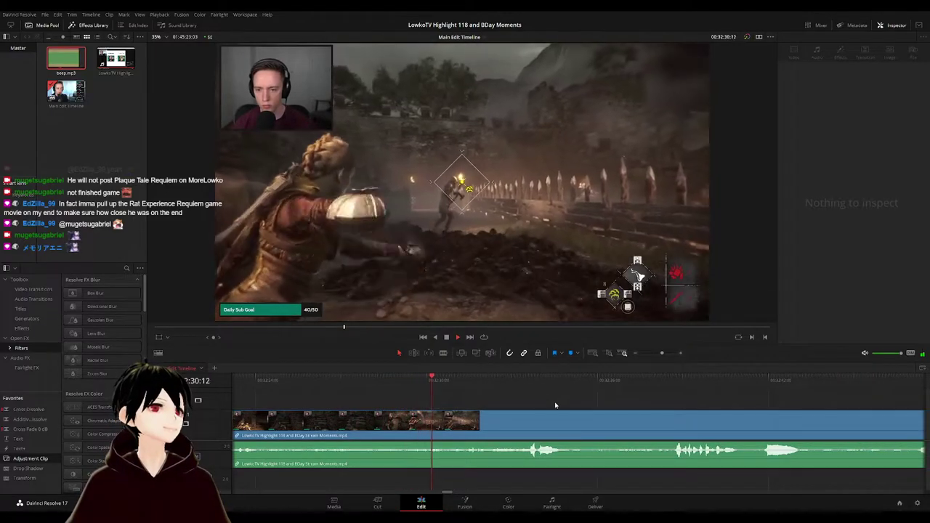
pyautogui.hscroll(1, 556, 405)
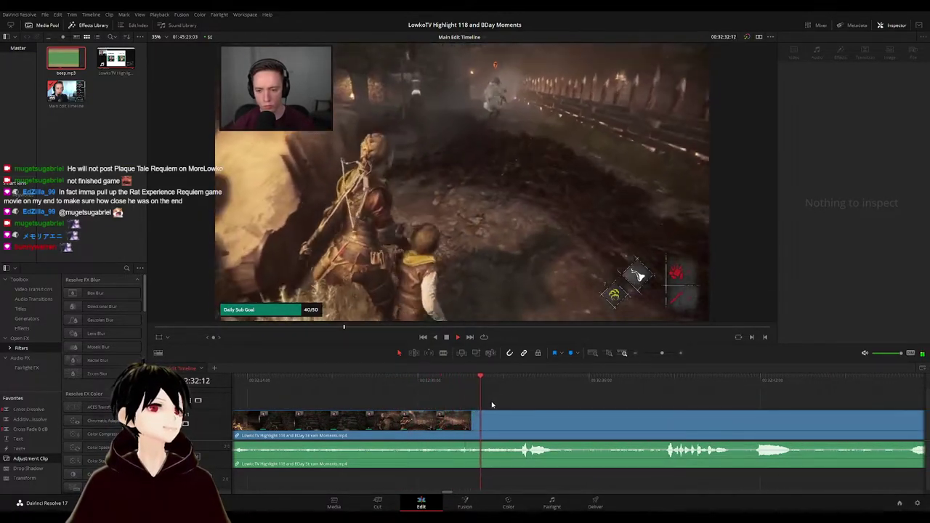
pyautogui.hscroll(3, 494, 398)
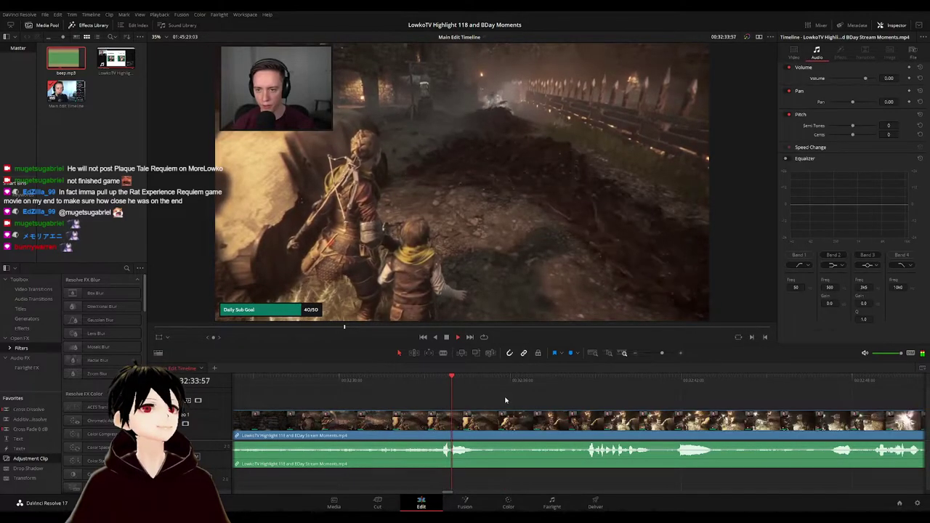
pyautogui.hscroll(3, 550, 412)
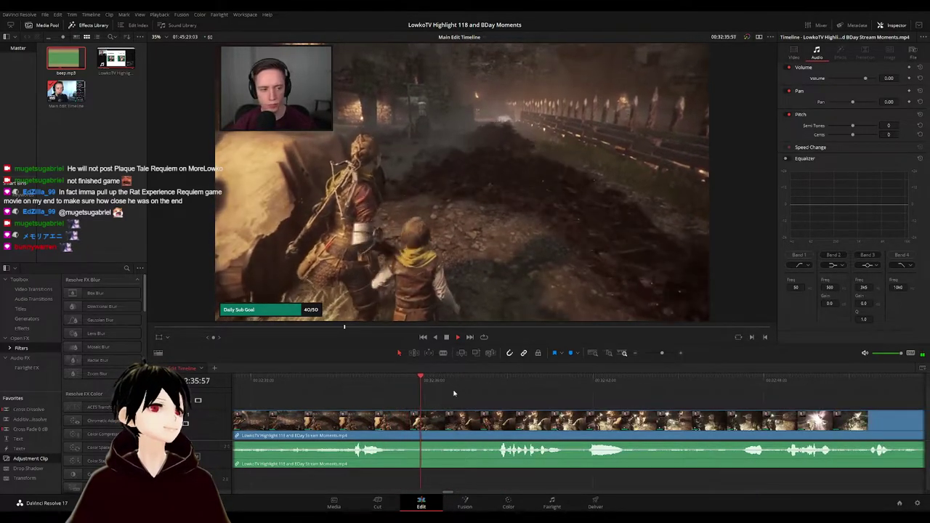
pyautogui.hscroll(3, 393, 386)
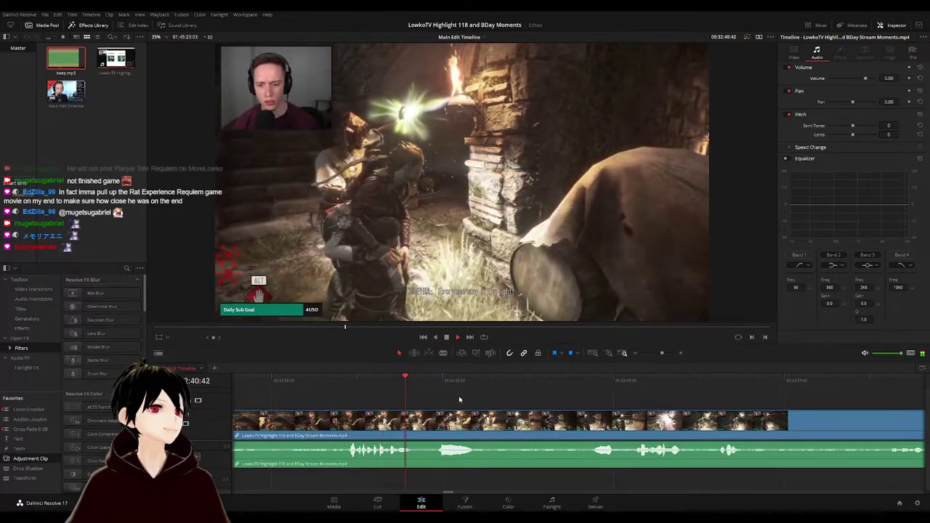
# - Continue reviewing the glowing-light gameplay from about 32:40 to 33:06 for moments to cut or keep
pyautogui.hscroll(2, 462, 397)
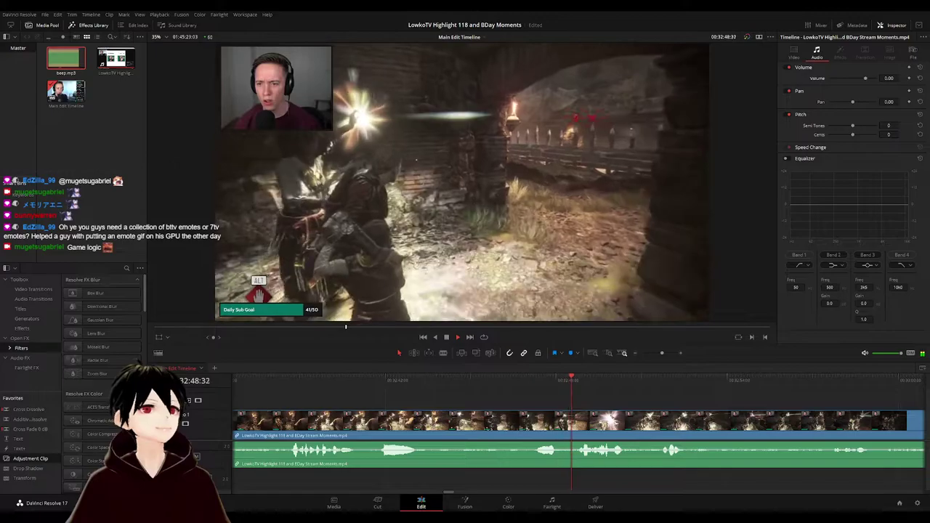
pyautogui.moveTo(619, 402); pyautogui.dragTo(490, 402)
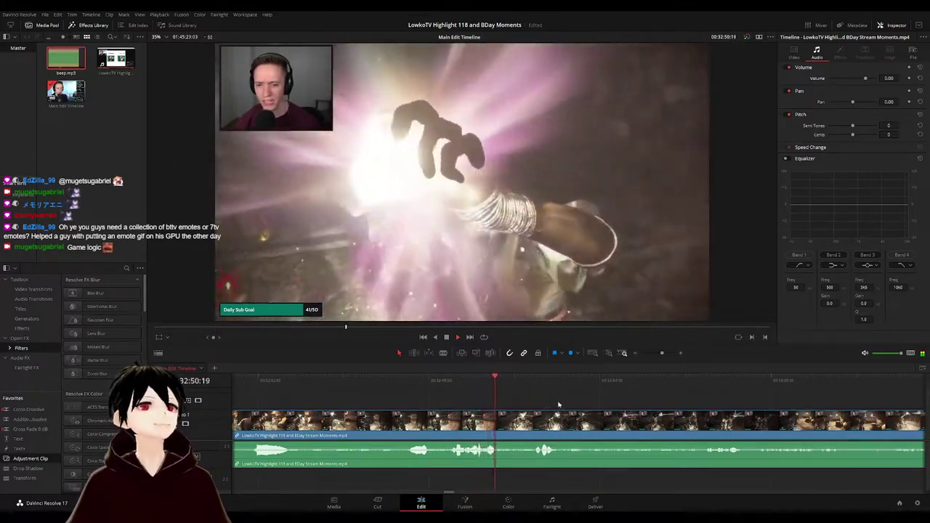
pyautogui.moveTo(558, 404); pyautogui.dragTo(528, 403)
pyautogui.hscroll(3, 509, 401)
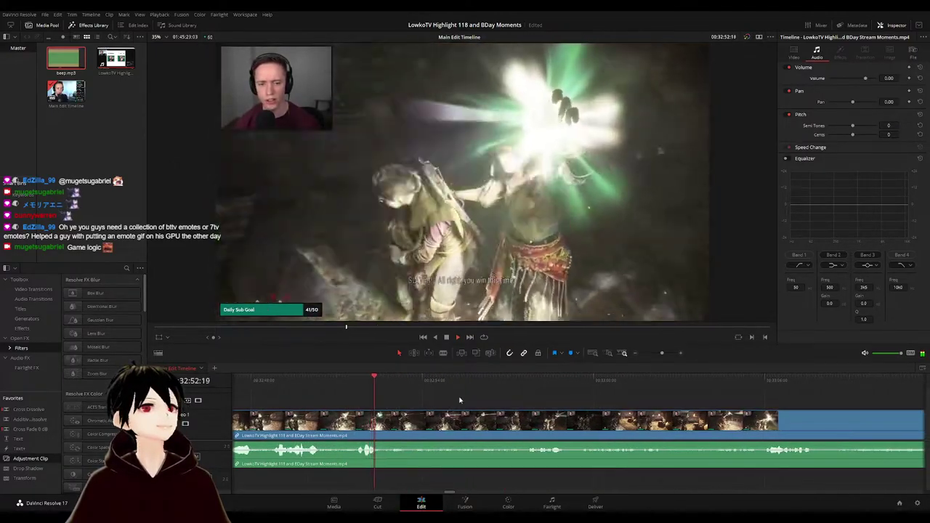
pyautogui.hscroll(1, 476, 399)
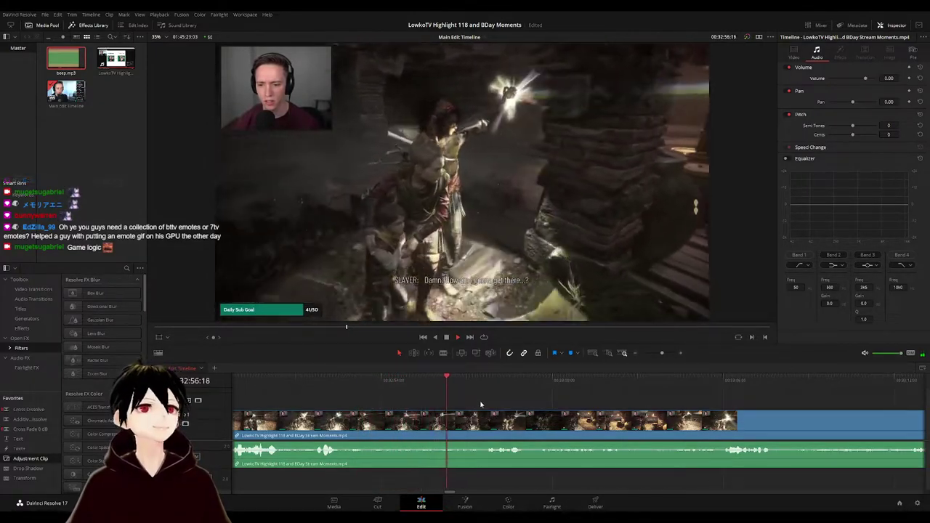
pyautogui.hscroll(2, 458, 400)
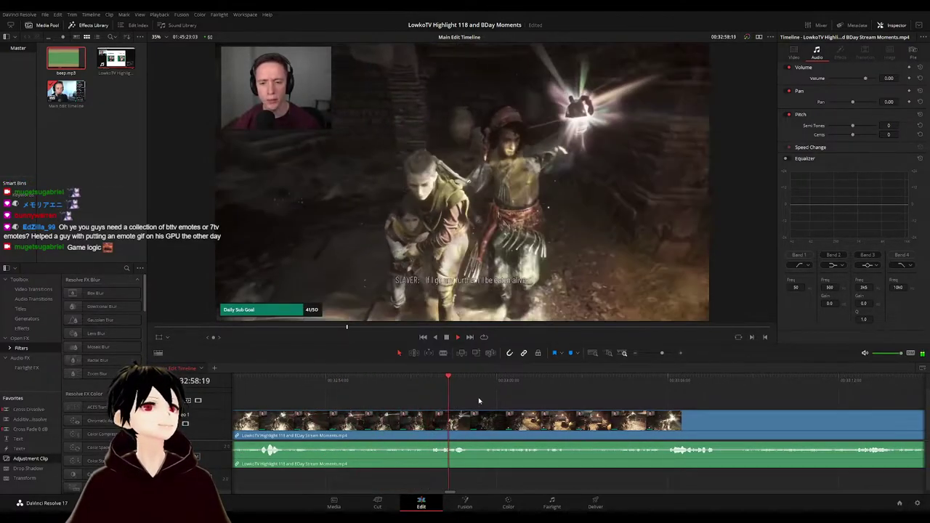
pyautogui.hscroll(3, 539, 406)
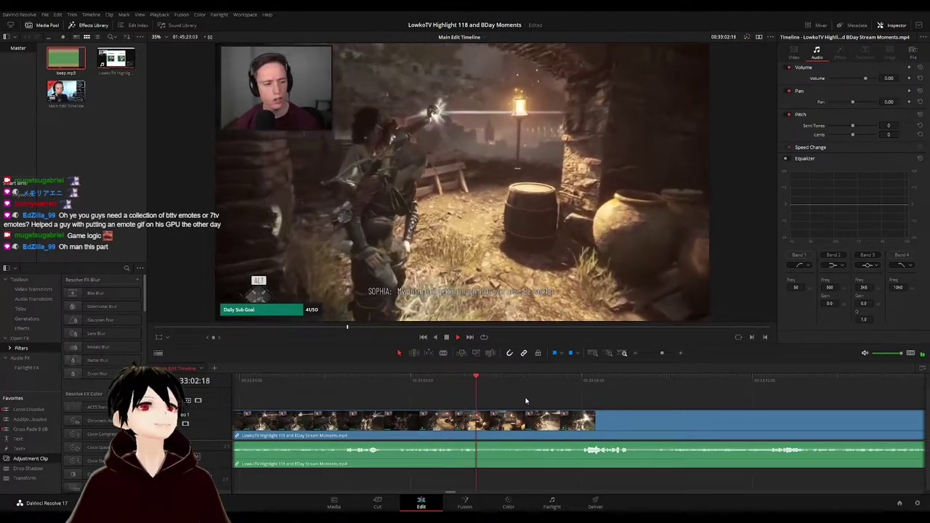
pyautogui.hscroll(3, 526, 400)
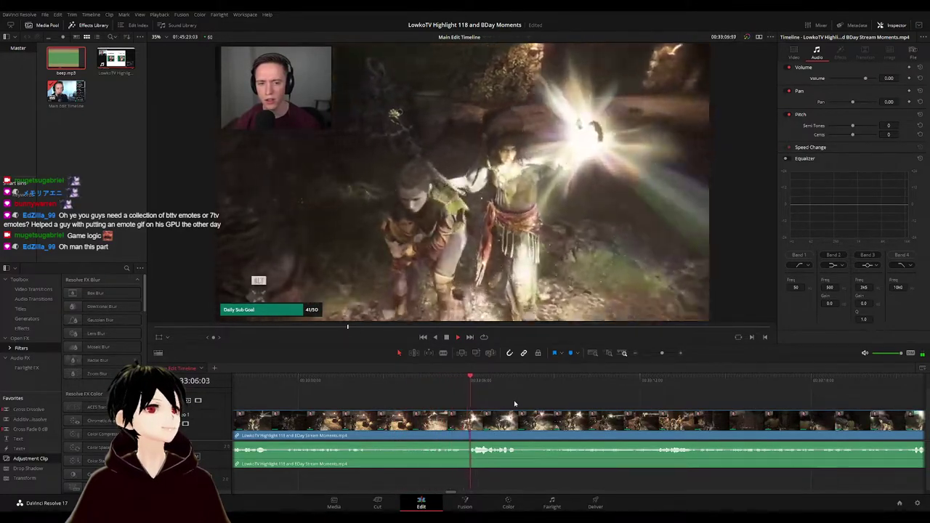
# - Review the dark gameplay on the timeline from about 33:06 to the white death screen near 33:49, examining its footage and waveform
pyautogui.hscroll(3, 515, 403)
pyautogui.hscroll(3, 481, 410)
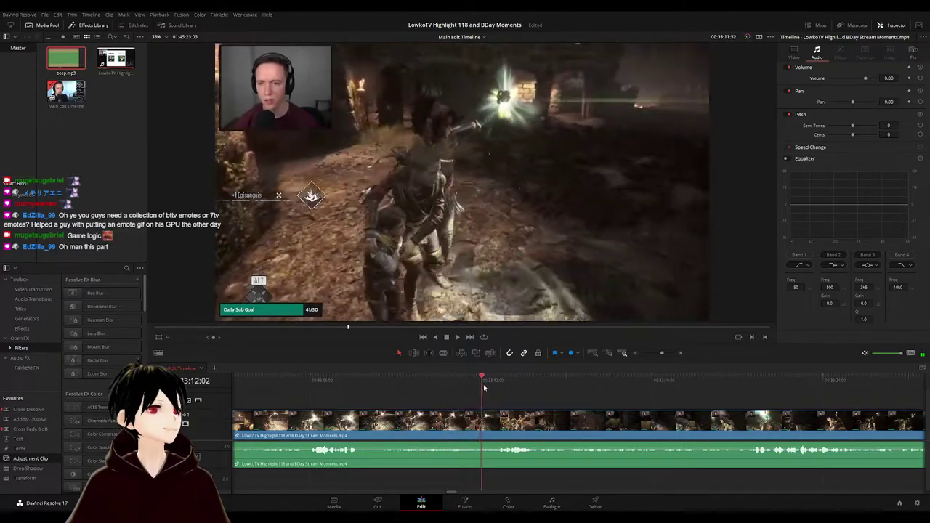
pyautogui.hscroll(6, 508, 403)
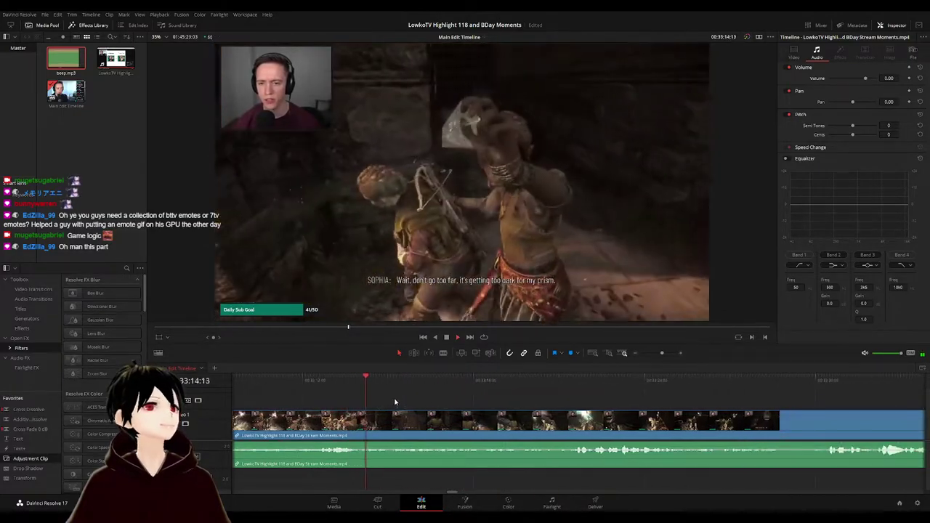
pyautogui.hscroll(2, 449, 400)
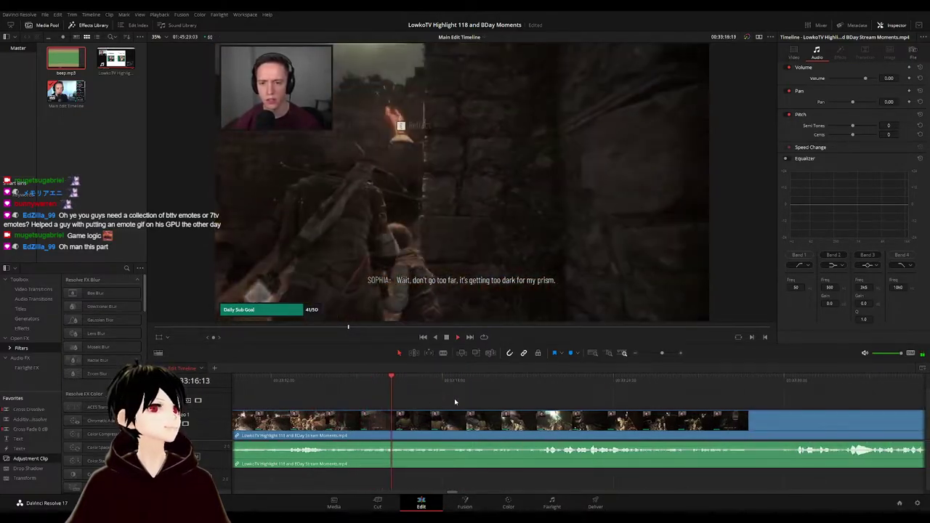
pyautogui.hscroll(3, 444, 402)
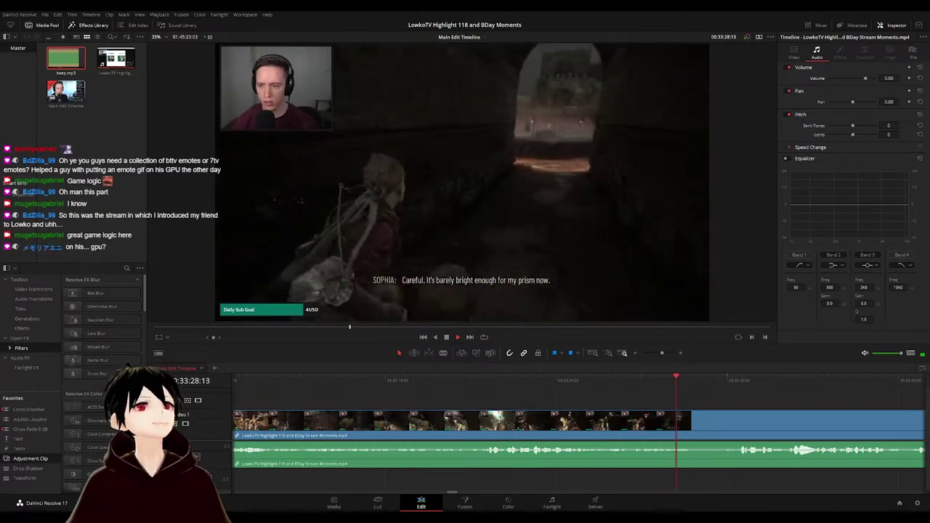
pyautogui.hscroll(7, 583, 402)
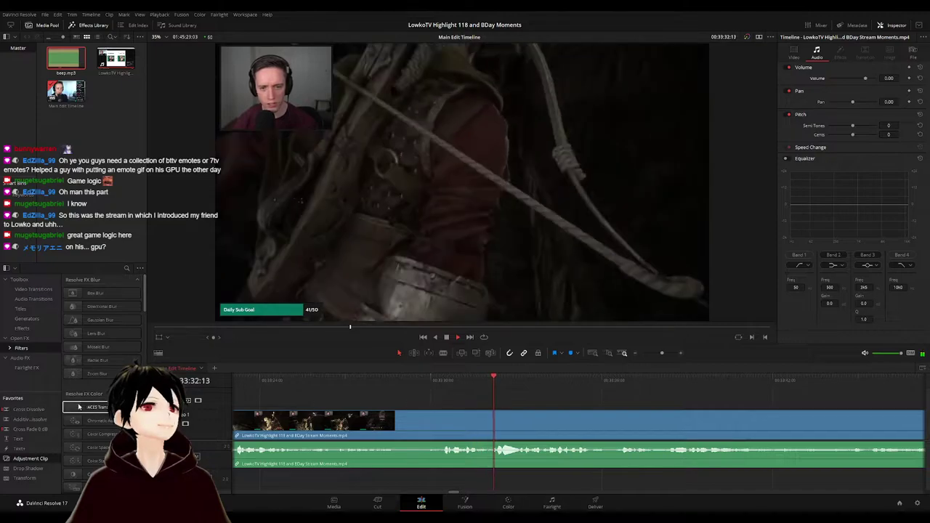
pyautogui.hscroll(3, 465, 402)
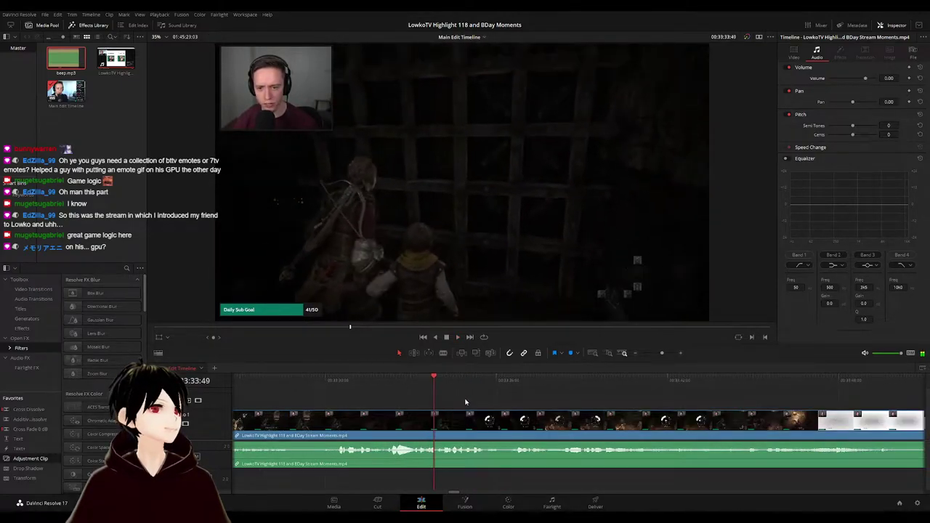
pyautogui.hscroll(4, 445, 390)
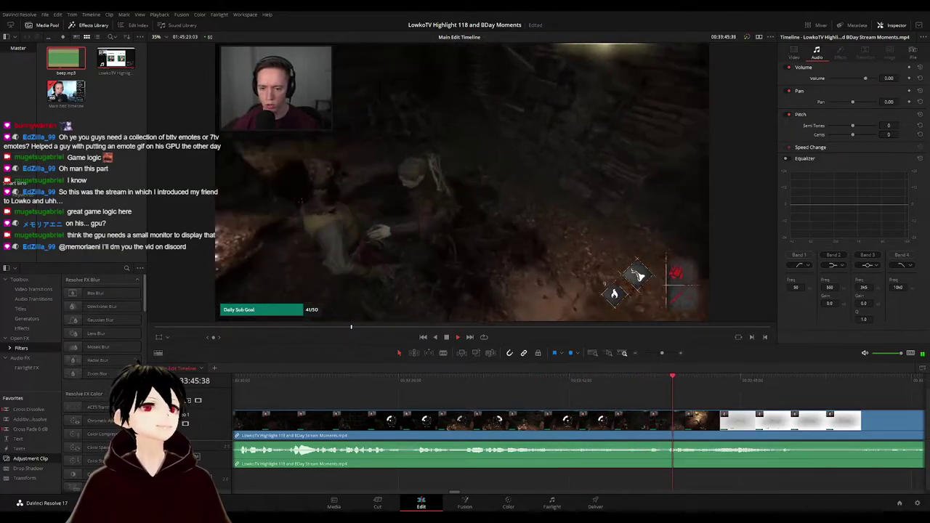
pyautogui.moveTo(736, 402); pyautogui.dragTo(529, 404)
pyautogui.press('space')
pyautogui.moveTo(569, 405); pyautogui.dragTo(508, 400)
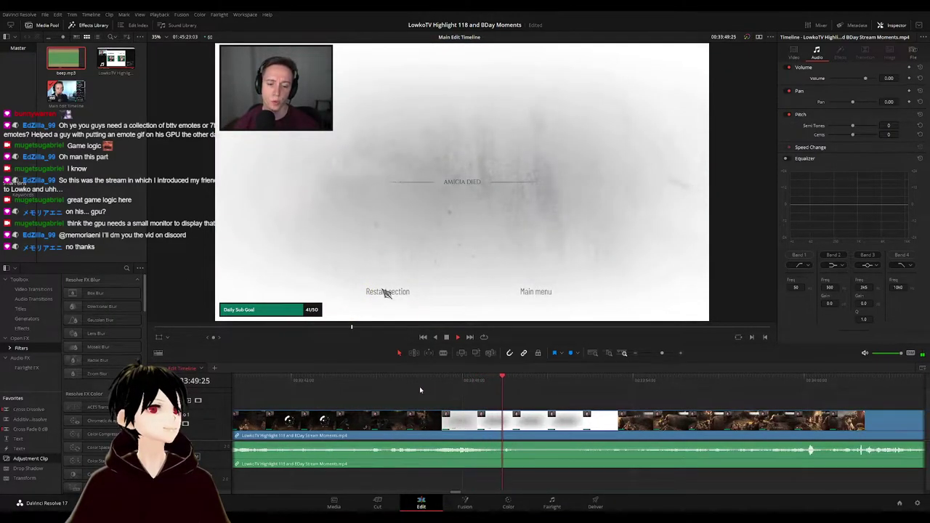
# - Review the restarted section from about 33:49 to 34:15, examining the attack, the following death screen and the streamer's reactions
pyautogui.hscroll(2, 583, 400)
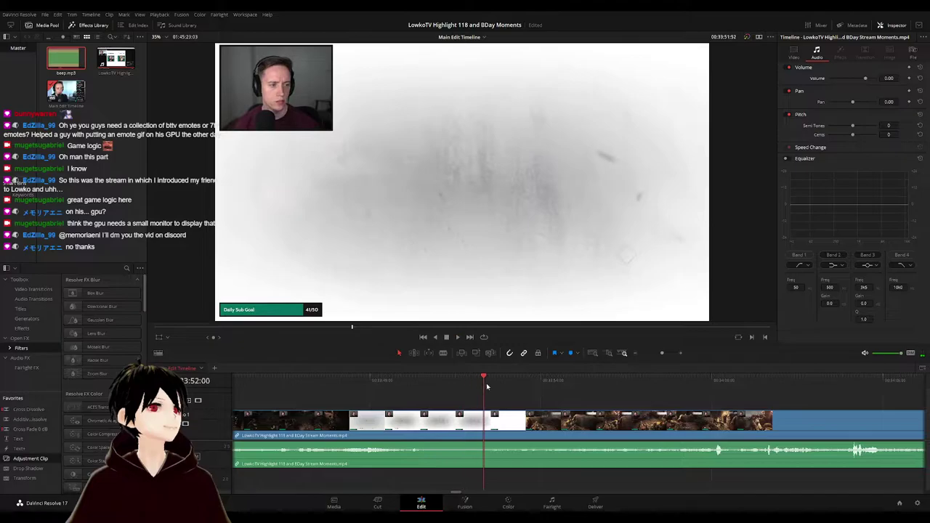
pyautogui.hscroll(2, 545, 399)
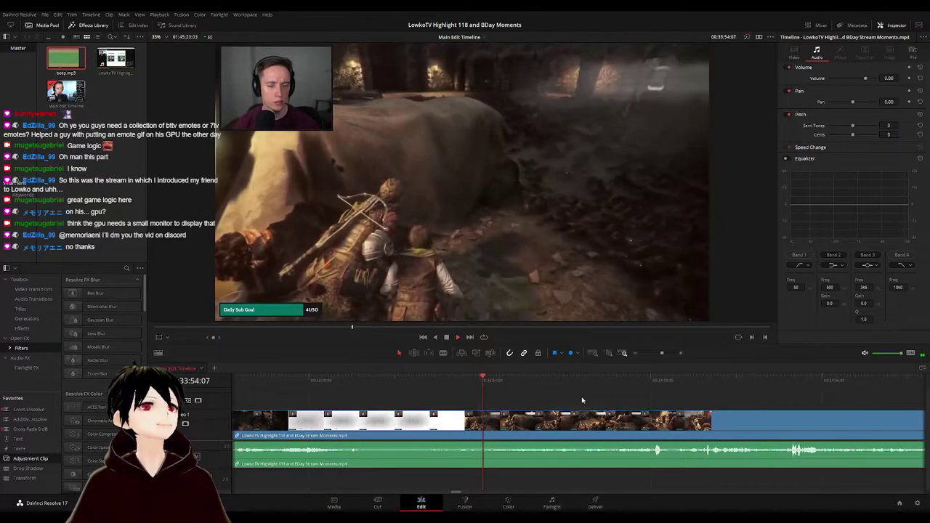
pyautogui.hscroll(2, 546, 399)
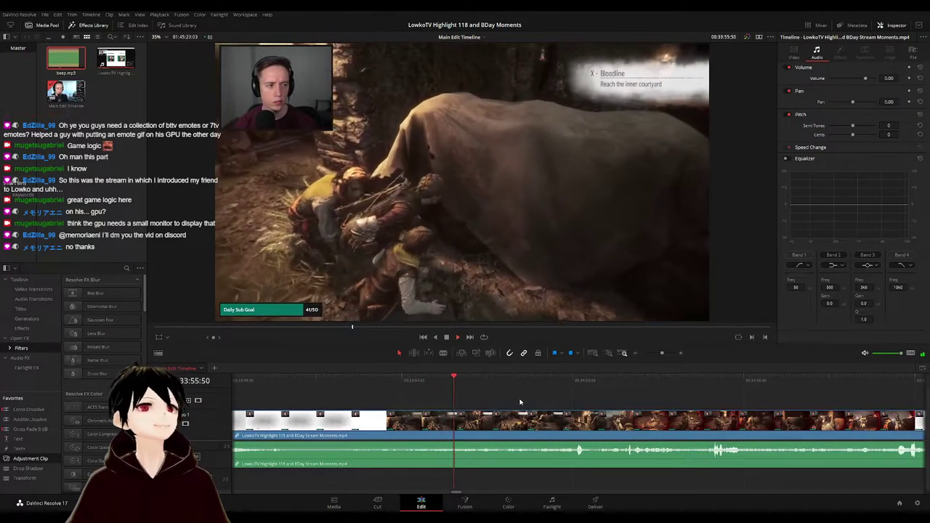
pyautogui.hscroll(3, 448, 402)
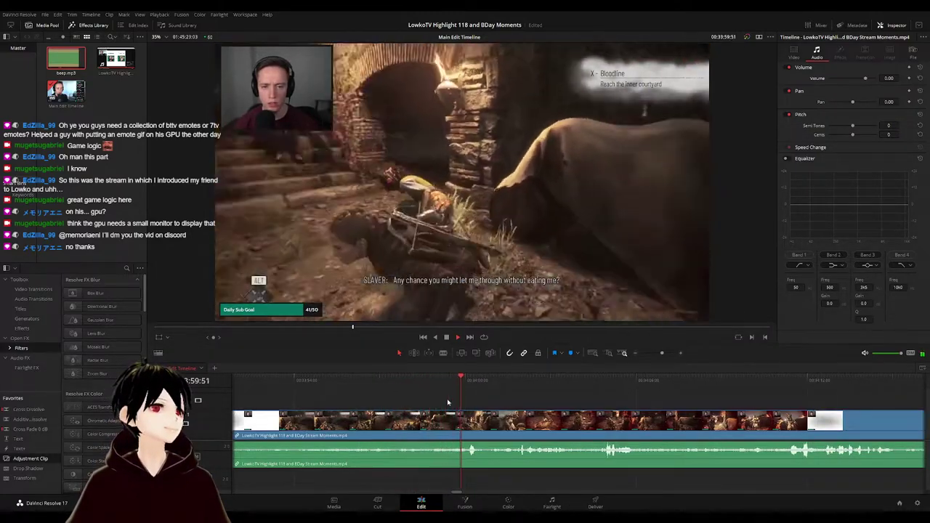
pyautogui.hscroll(2, 536, 400)
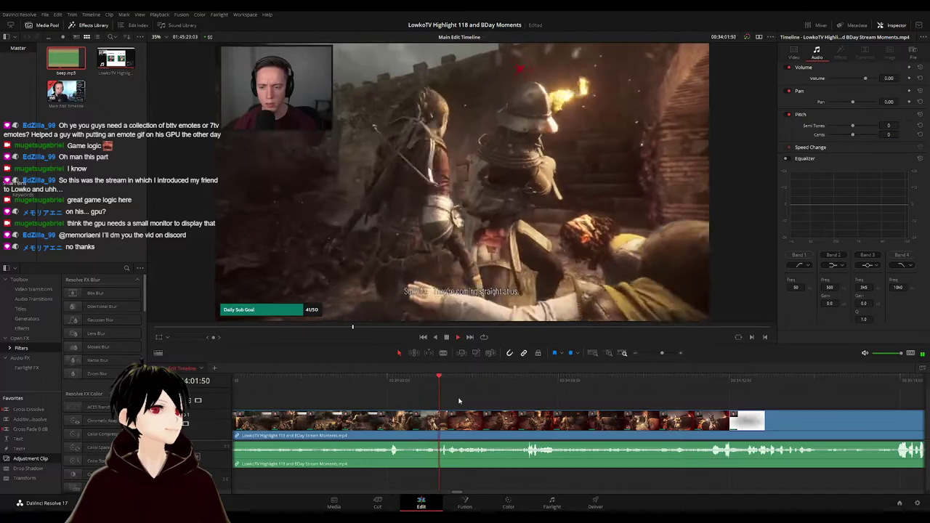
pyautogui.hscroll(2, 552, 408)
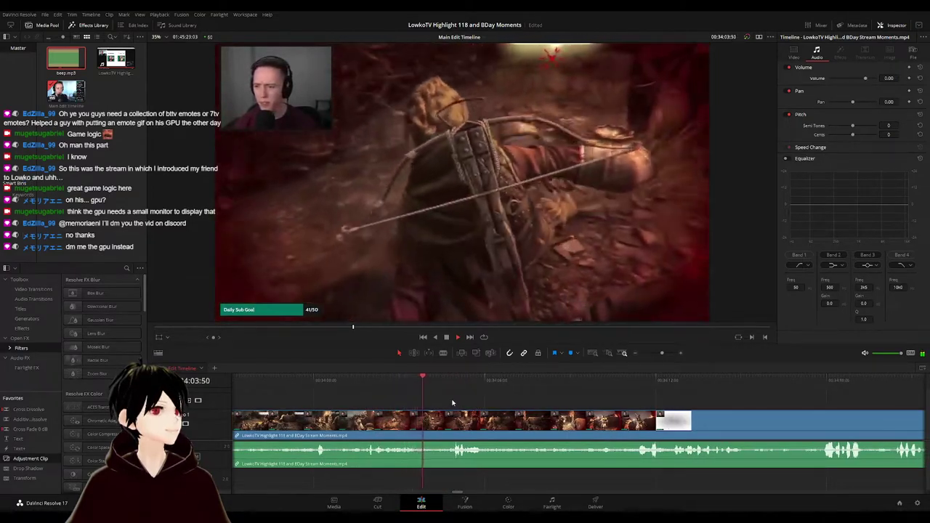
pyautogui.moveTo(500, 411); pyautogui.dragTo(437, 409)
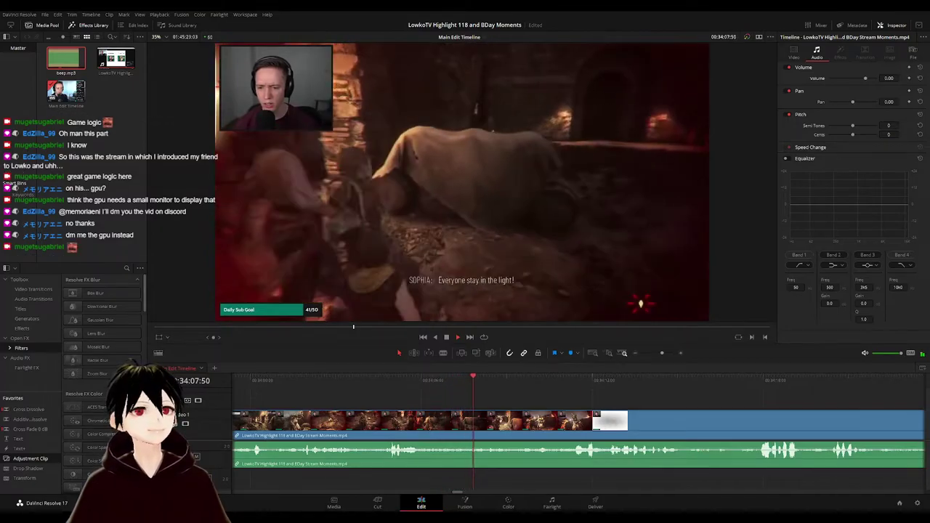
pyautogui.hscroll(2, 484, 405)
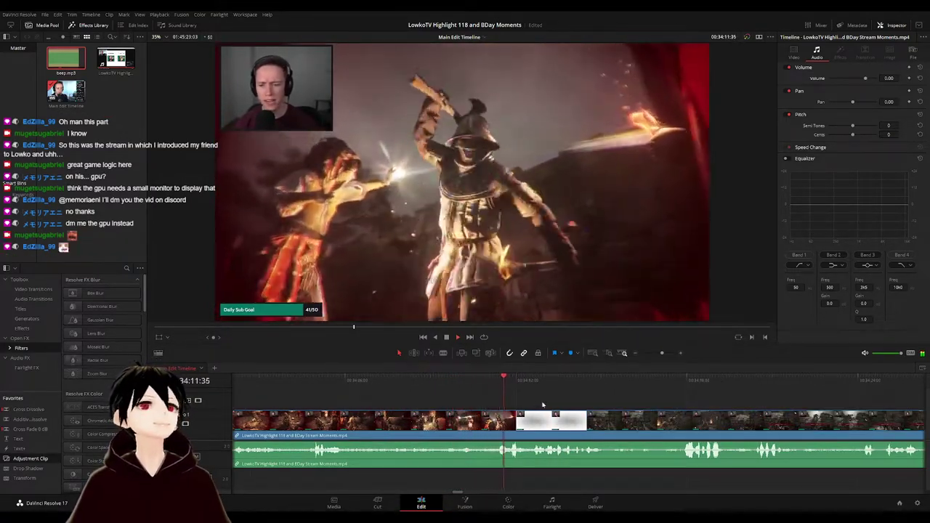
pyautogui.hscroll(1, 506, 396)
pyautogui.hscroll(2, 509, 392)
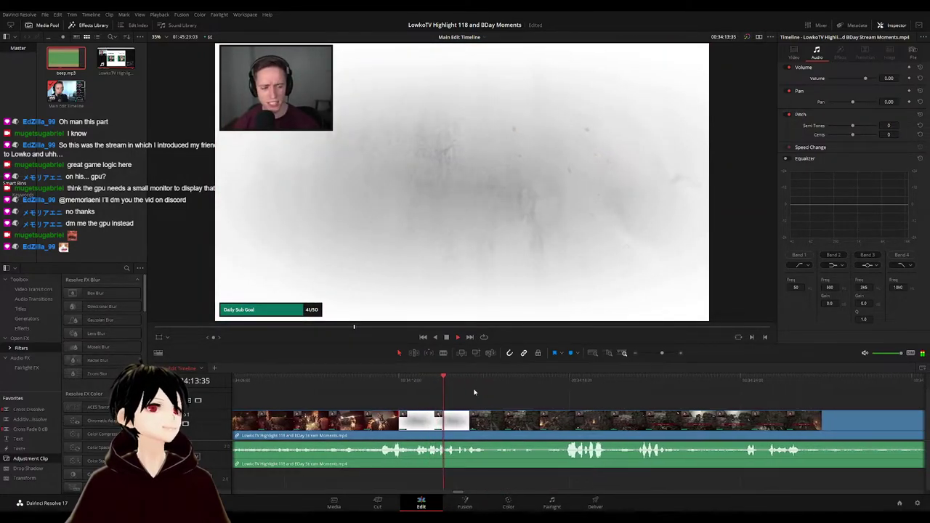
pyautogui.hscroll(3, 494, 400)
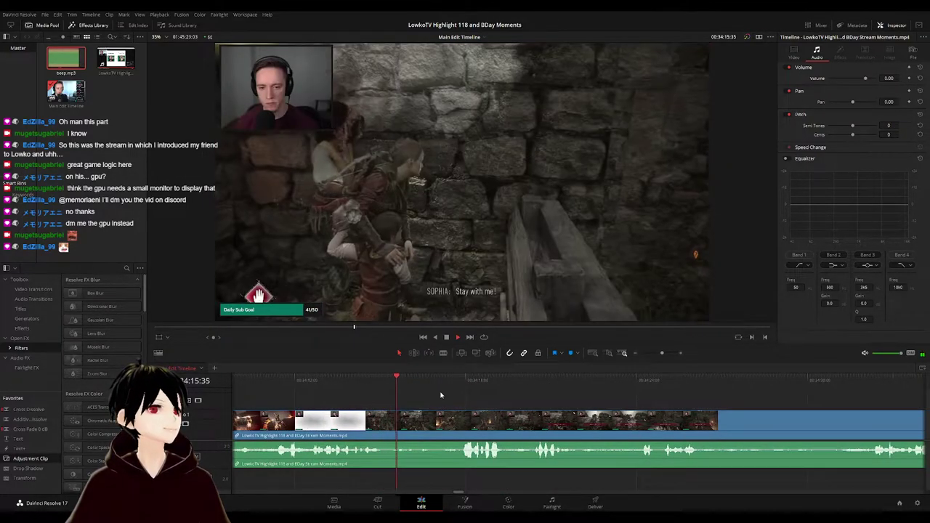
# - Cut and ripple-delete a sliver of the gameplay clip at 34:15:12, where the death screen ends, and change the preceding clip to teal
pyautogui.click(371, 385)
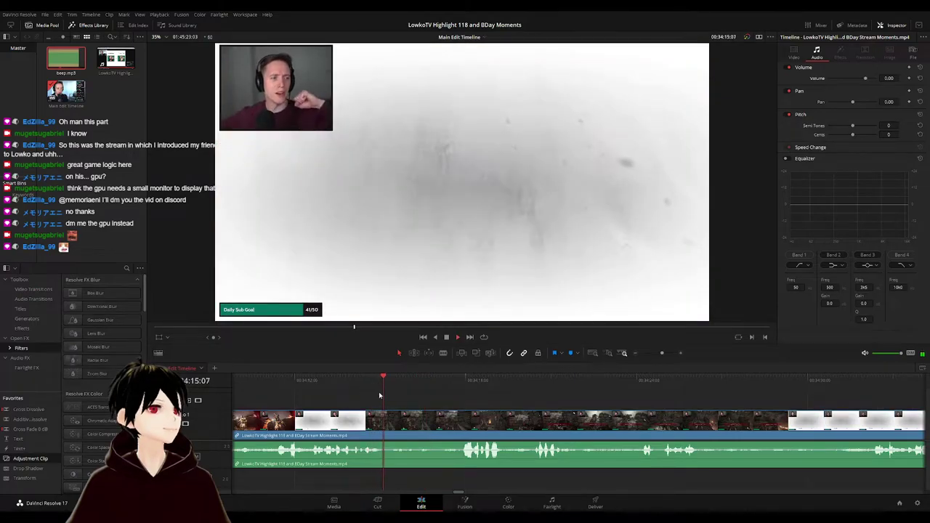
pyautogui.moveTo(386, 383); pyautogui.dragTo(386, 382)
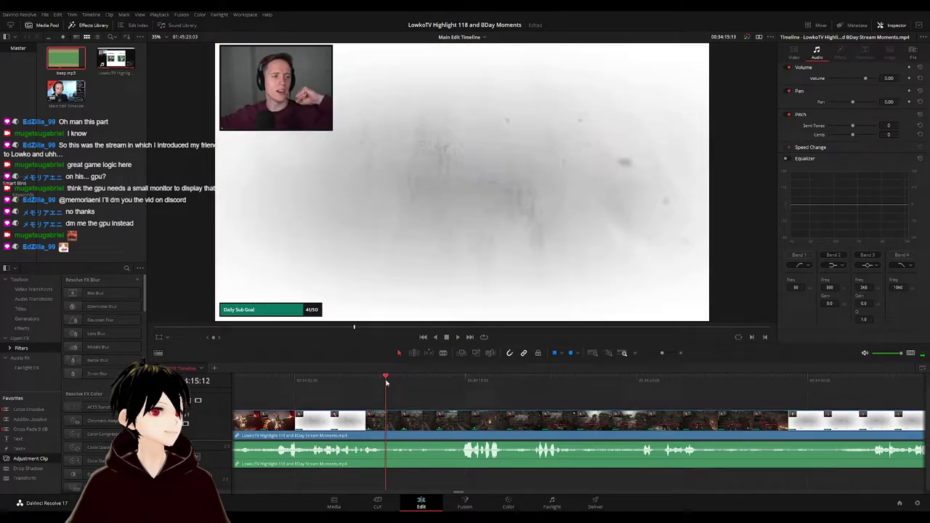
pyautogui.click(387, 424)
pyautogui.press('a')
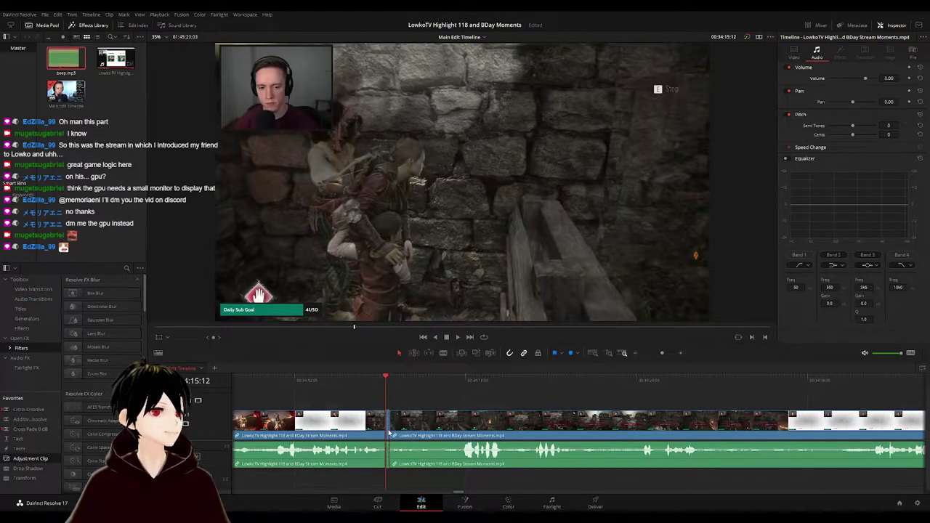
pyautogui.press('space')
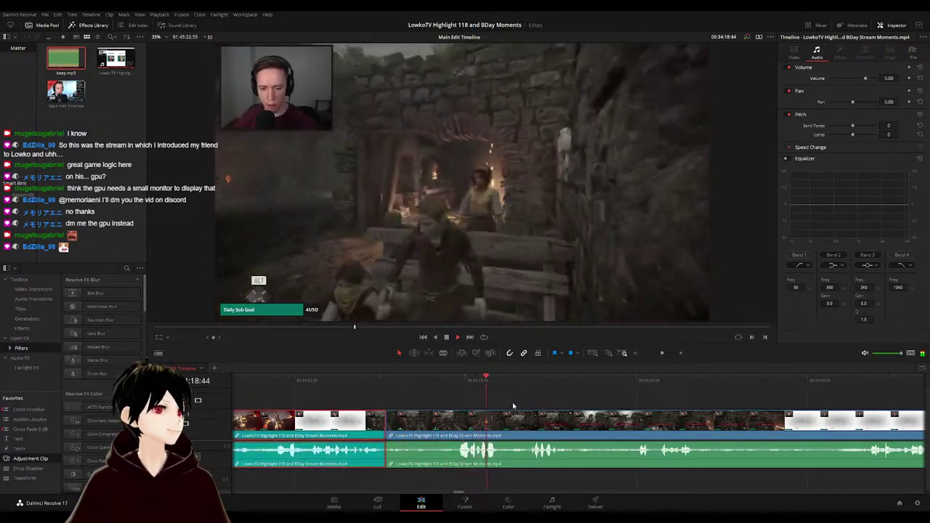
# - Review the footage after the new cut from about 34:18 to 34:32, covering the companion attack and the Sophia death screen
pyautogui.click(514, 405)
pyautogui.moveTo(552, 405); pyautogui.dragTo(466, 400)
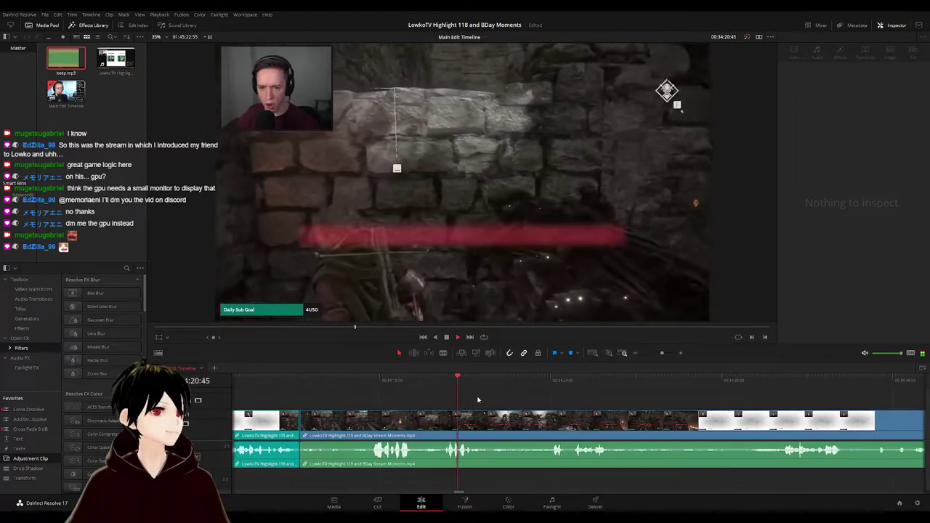
pyautogui.hscroll(1, 486, 393)
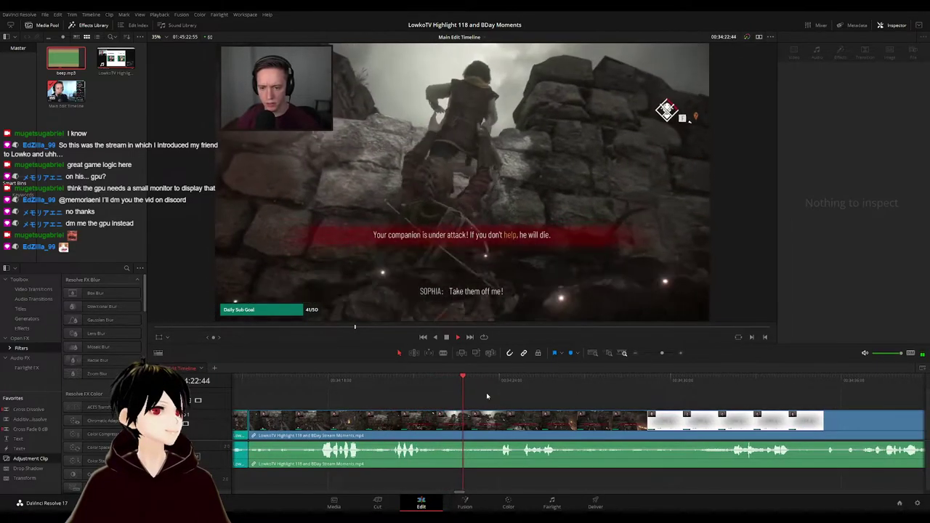
pyautogui.moveTo(537, 398); pyautogui.dragTo(455, 397)
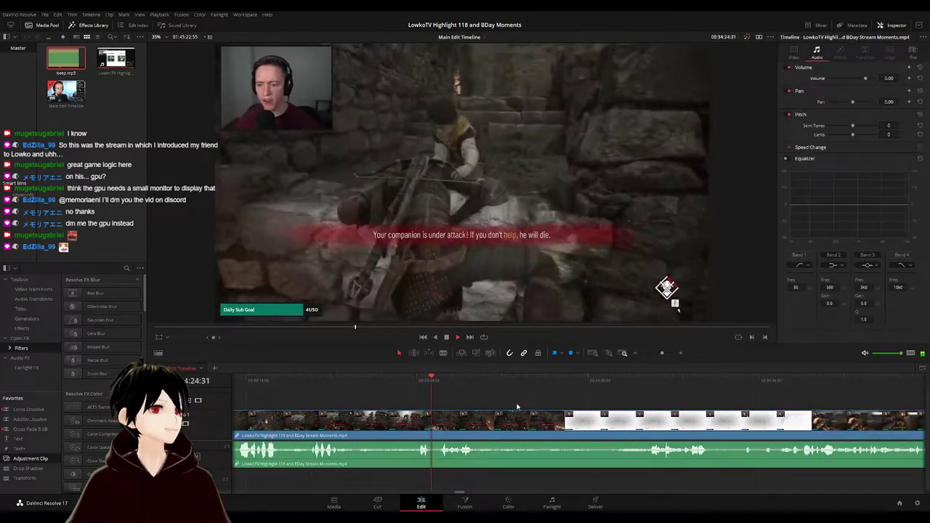
pyautogui.moveTo(522, 405); pyautogui.dragTo(465, 395)
pyautogui.moveTo(554, 406); pyautogui.dragTo(534, 406)
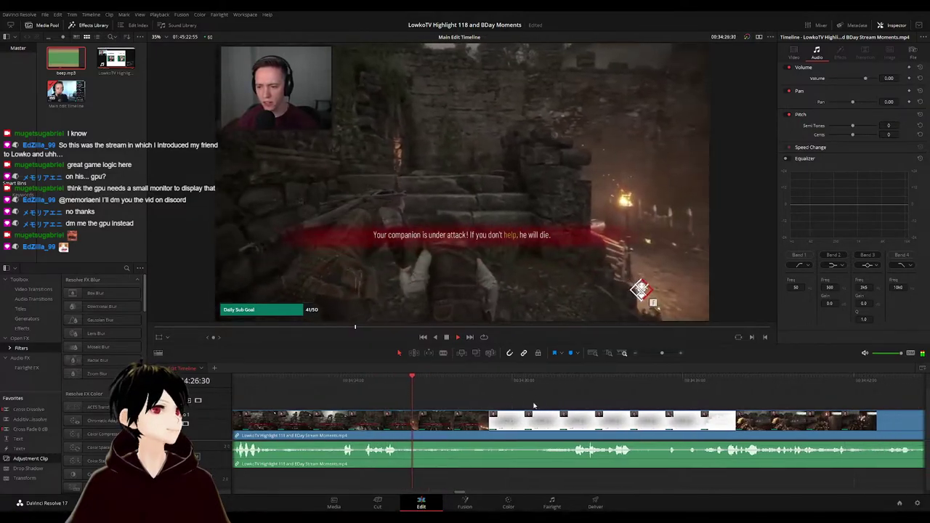
pyautogui.hscroll(1, 530, 405)
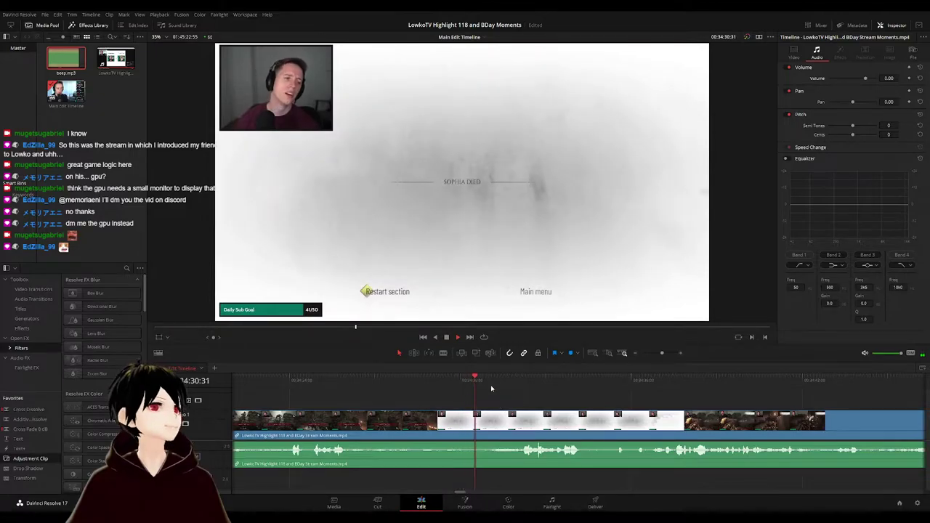
pyautogui.hscroll(2, 450, 397)
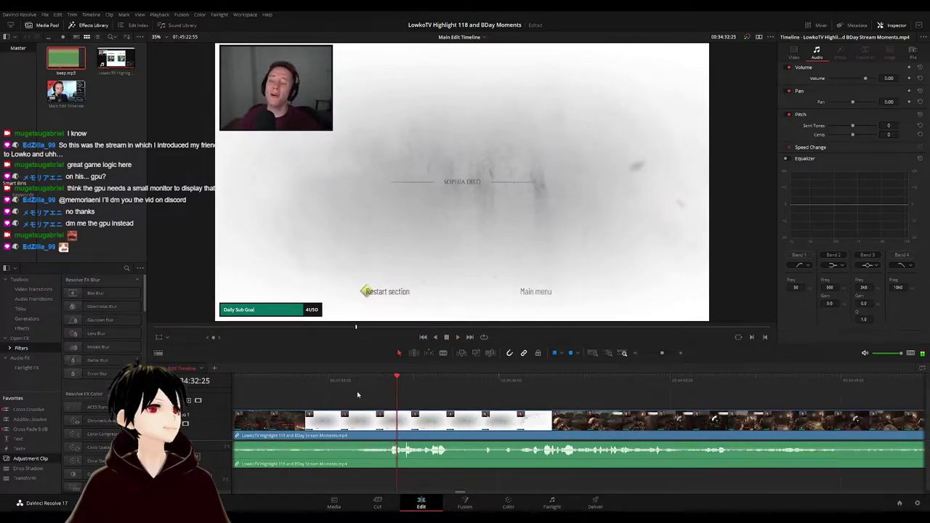
# - Replay the Sophia death screen from about 34:31 and review the reaction and restarted gameplay through about 34:49
pyautogui.click(310, 391)
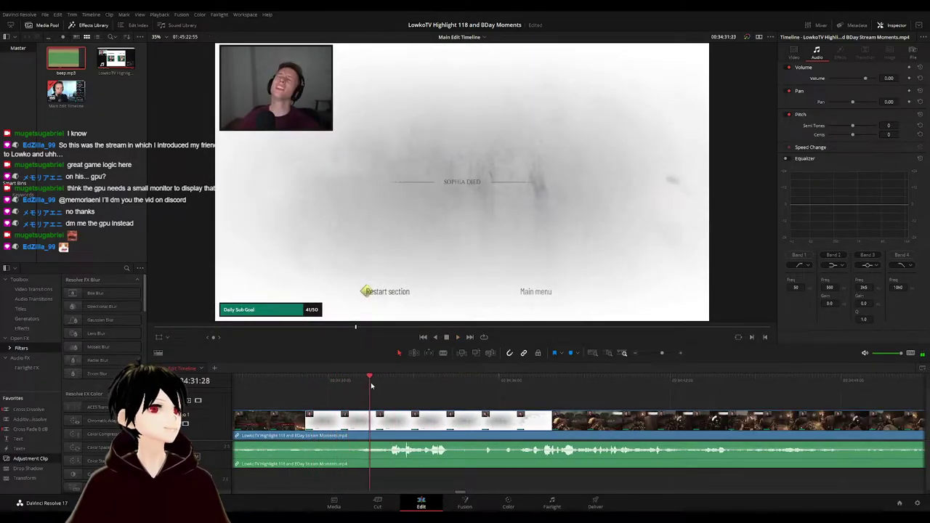
pyautogui.hscroll(1, 428, 408)
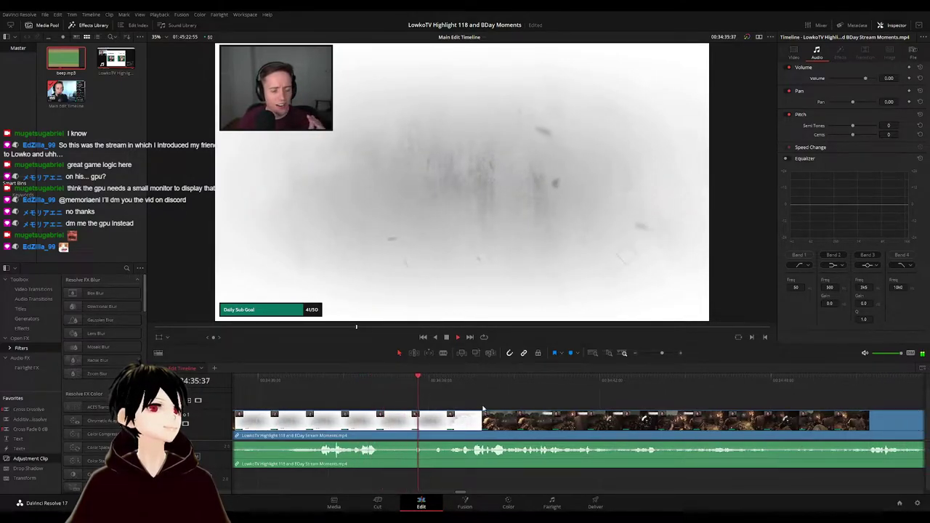
pyautogui.hscroll(1, 405, 392)
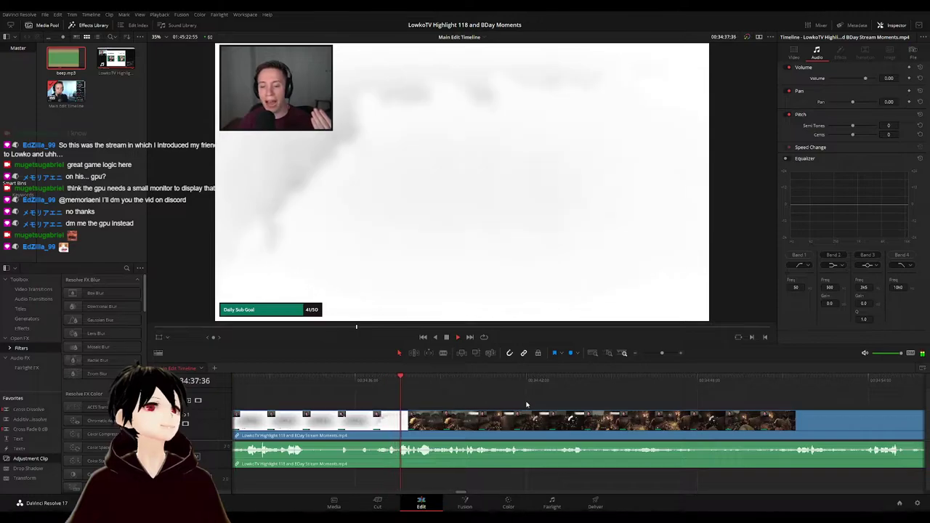
pyautogui.hscroll(1, 460, 393)
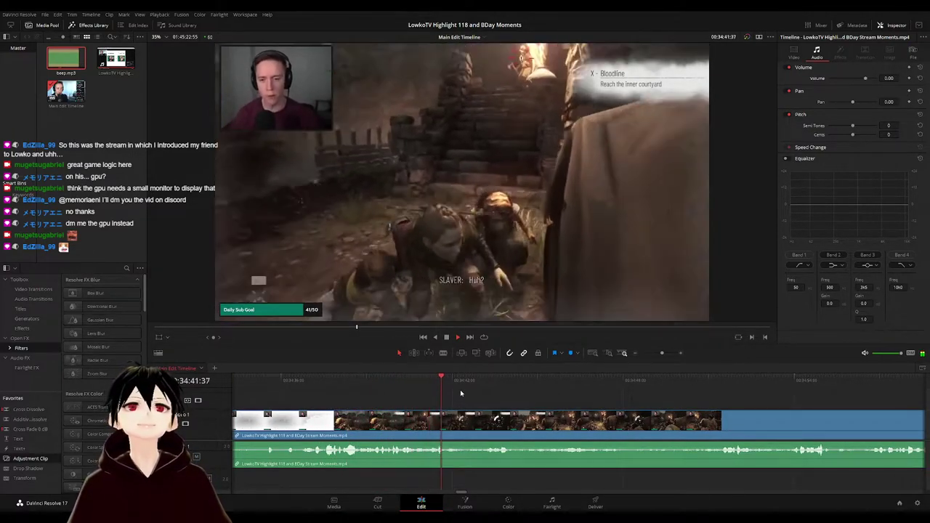
pyautogui.hscroll(2, 515, 387)
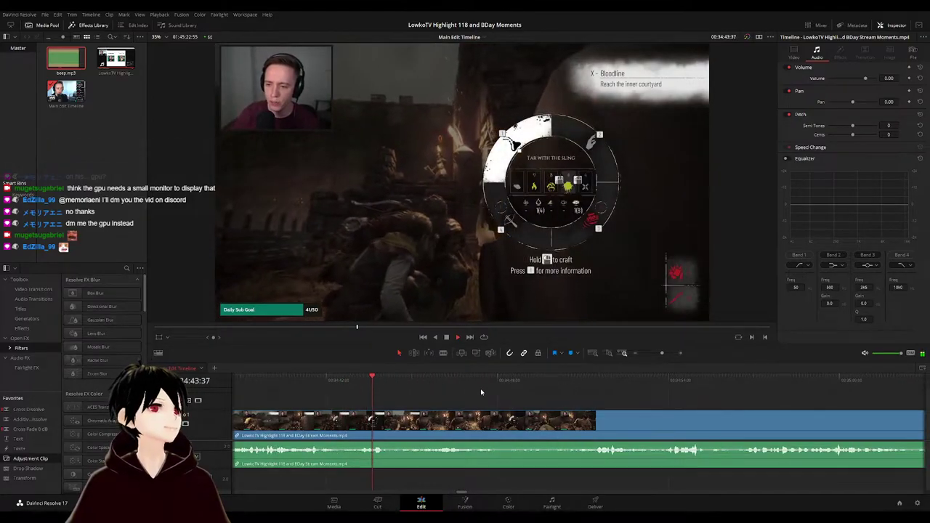
pyautogui.hscroll(1, 480, 392)
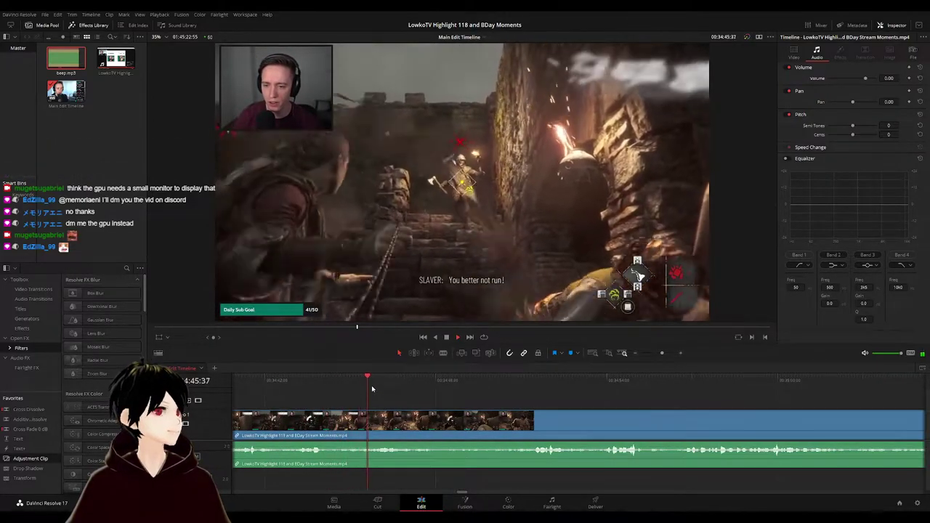
pyautogui.hscroll(1, 393, 395)
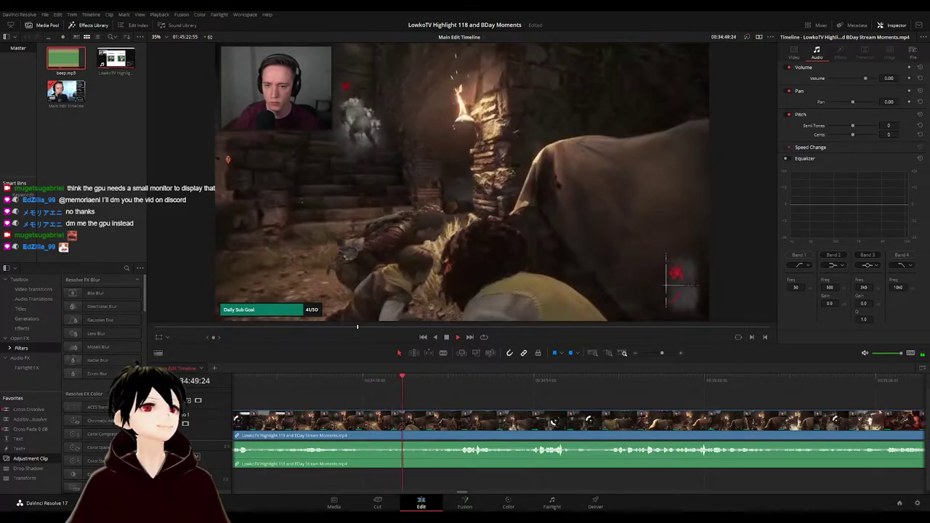
# - Review the footage from about 34:49 to 35:22, covering the lantern stealth section, the companion attack, the death and the restart
pyautogui.hscroll(2, 509, 400)
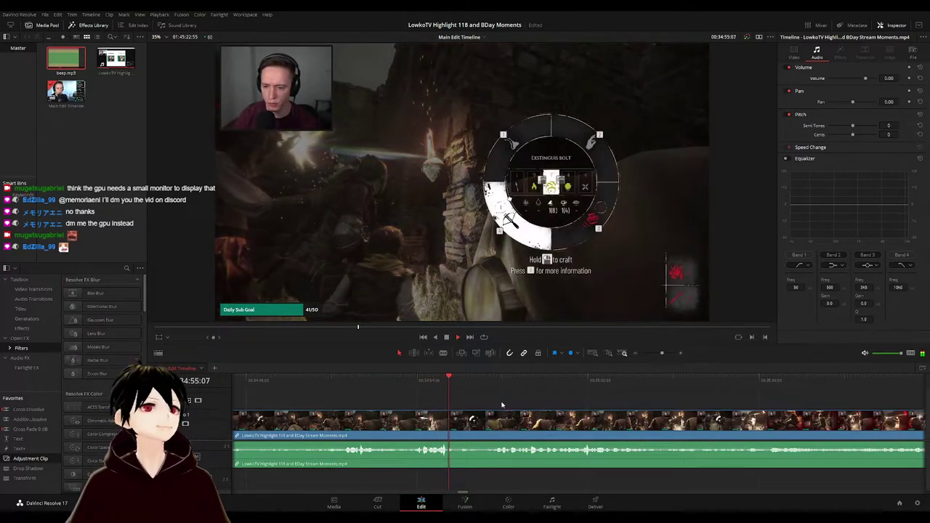
pyautogui.moveTo(502, 405); pyautogui.dragTo(407, 404)
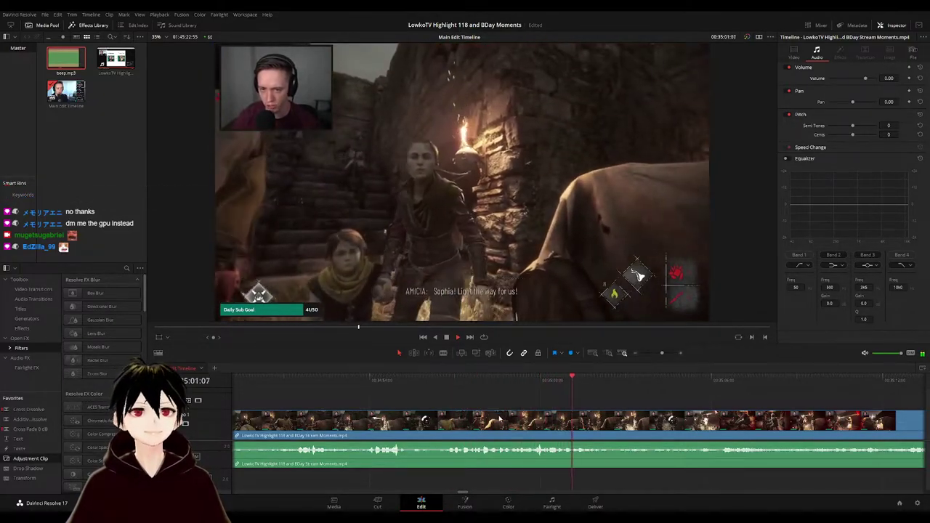
pyautogui.hscroll(3, 596, 408)
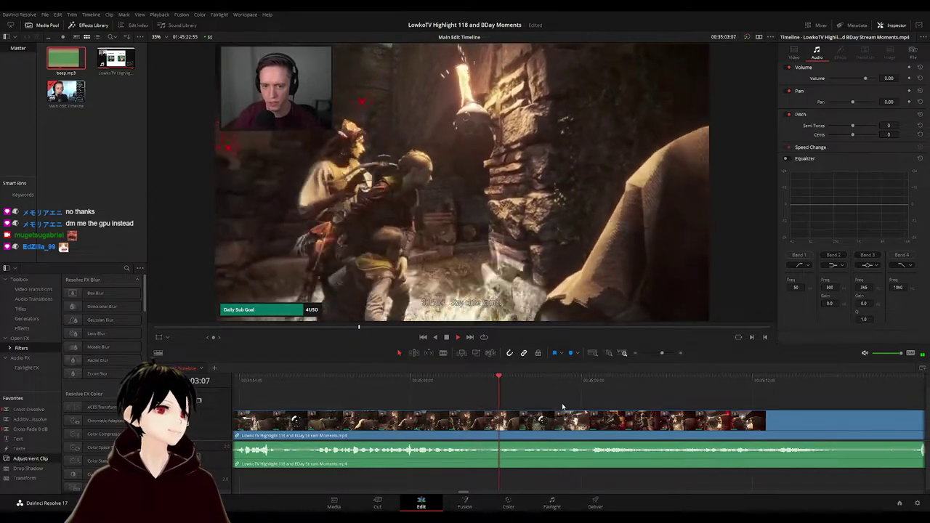
pyautogui.hscroll(2, 479, 399)
pyautogui.hscroll(2, 519, 404)
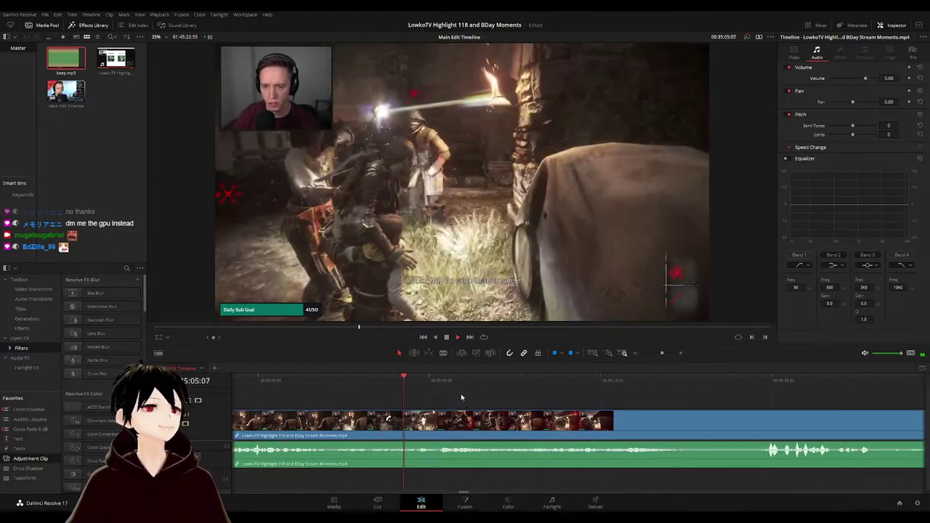
pyautogui.hscroll(2, 462, 398)
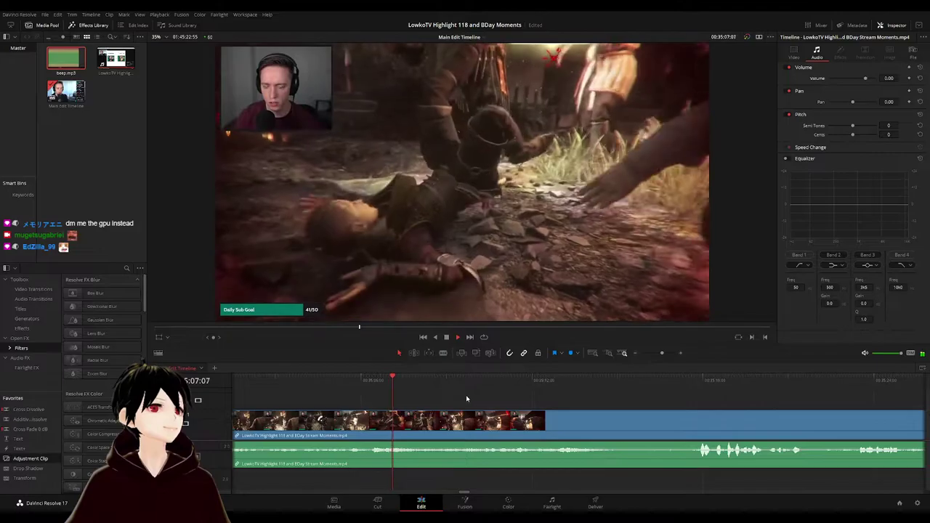
pyautogui.hscroll(1, 471, 400)
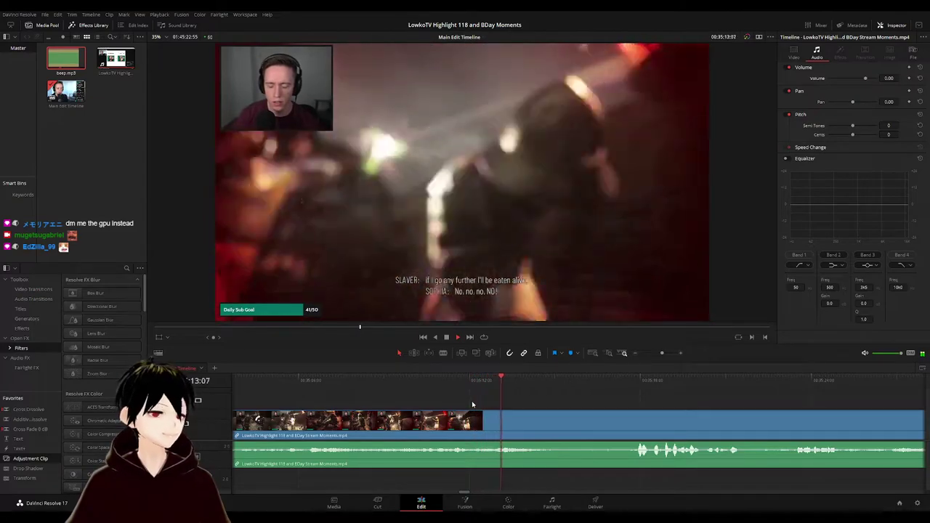
pyautogui.hscroll(3, 520, 391)
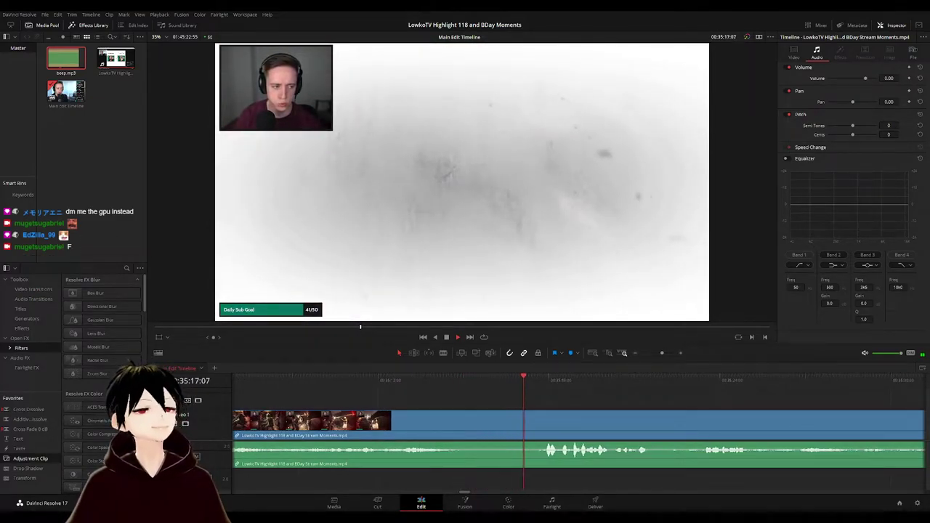
pyautogui.hscroll(3, 527, 393)
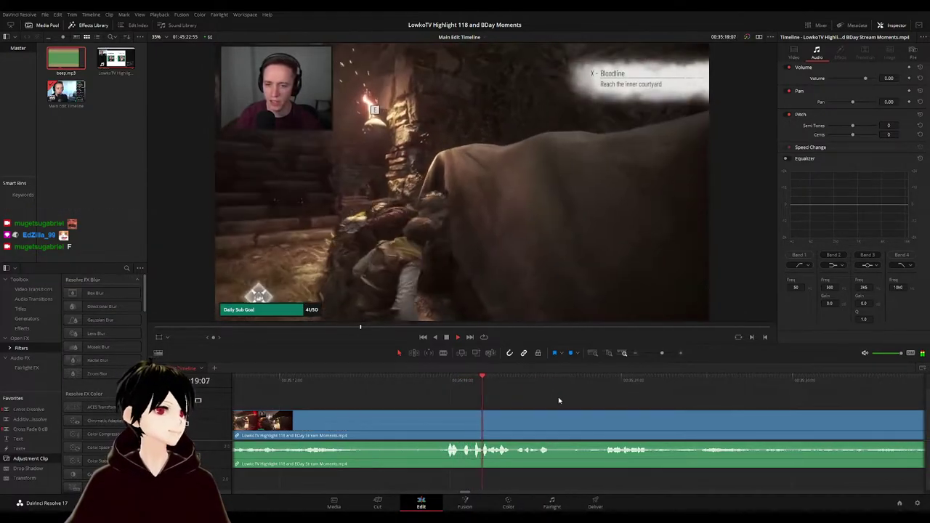
pyautogui.moveTo(593, 403); pyautogui.dragTo(582, 400)
pyautogui.hscroll(2, 552, 396)
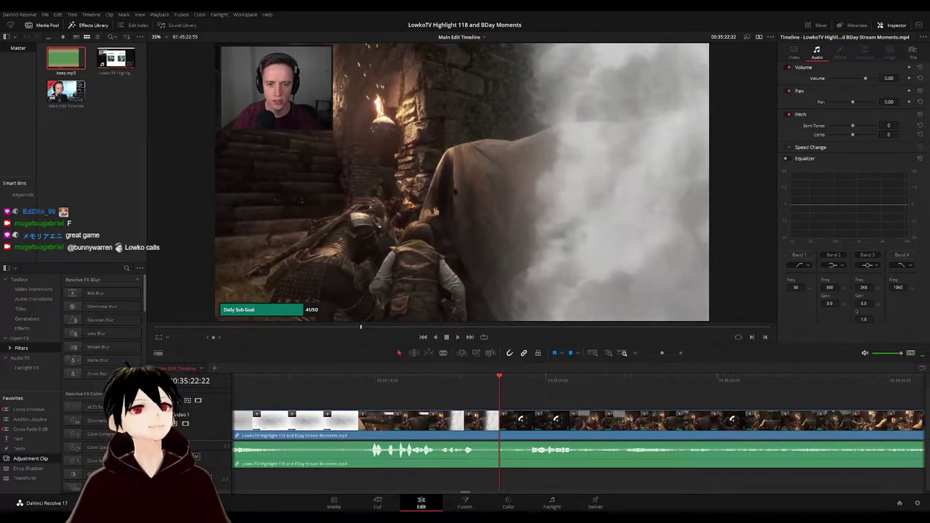
# - Replay the restart from about 35:17 and review the gameplay through about 35:53, covering the escape past the slavers
pyautogui.moveTo(397, 382); pyautogui.dragTo(358, 387)
pyautogui.press('space')
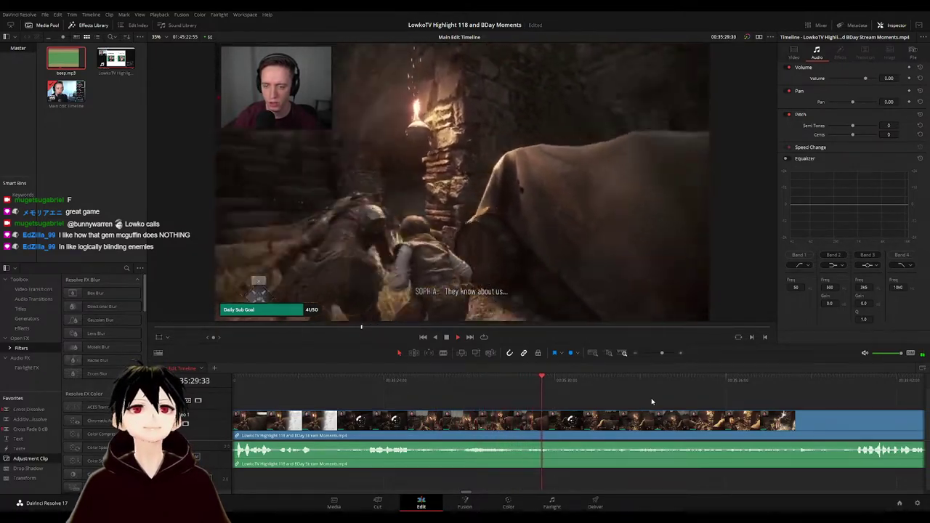
pyautogui.moveTo(618, 403); pyautogui.dragTo(506, 400)
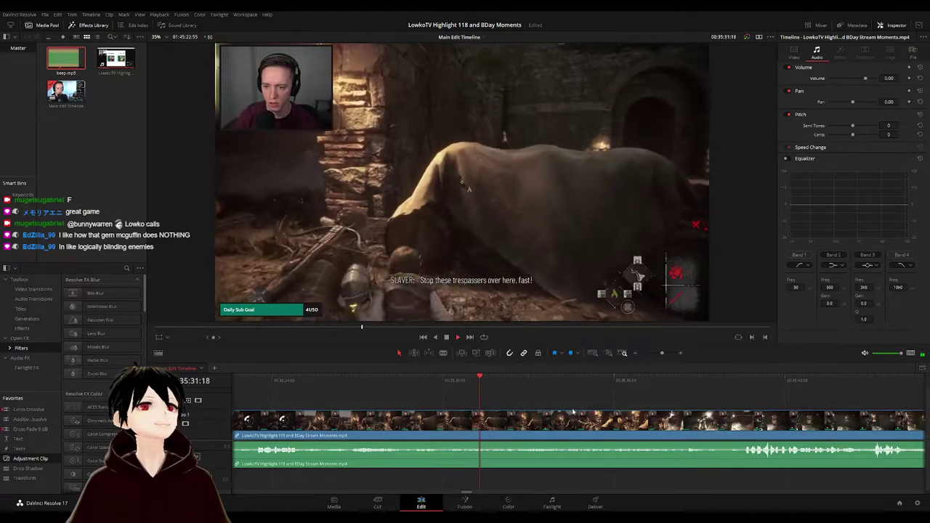
pyautogui.hscroll(3, 518, 396)
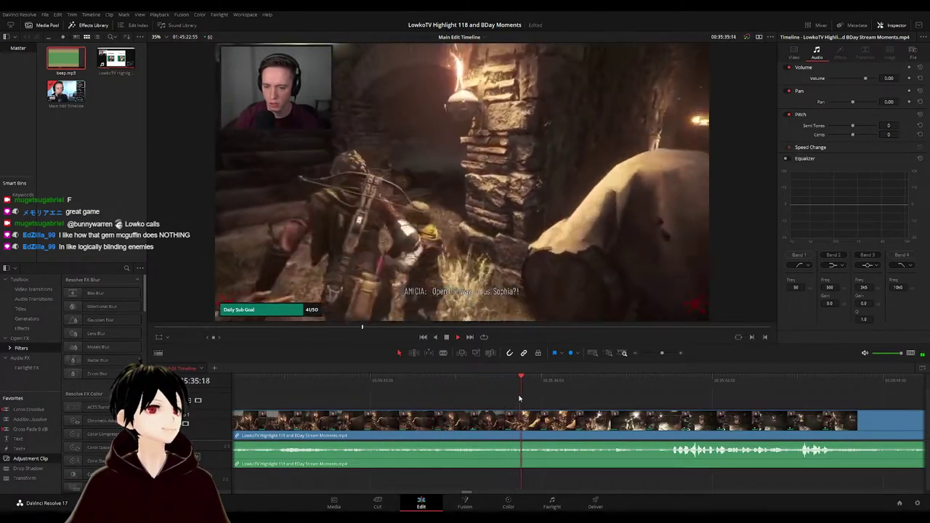
pyautogui.hscroll(2, 592, 409)
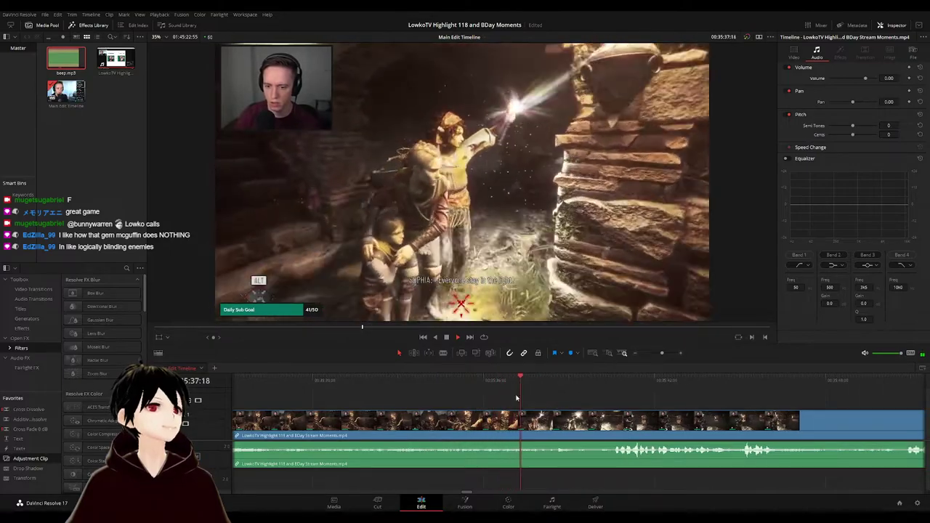
pyautogui.hscroll(2, 508, 394)
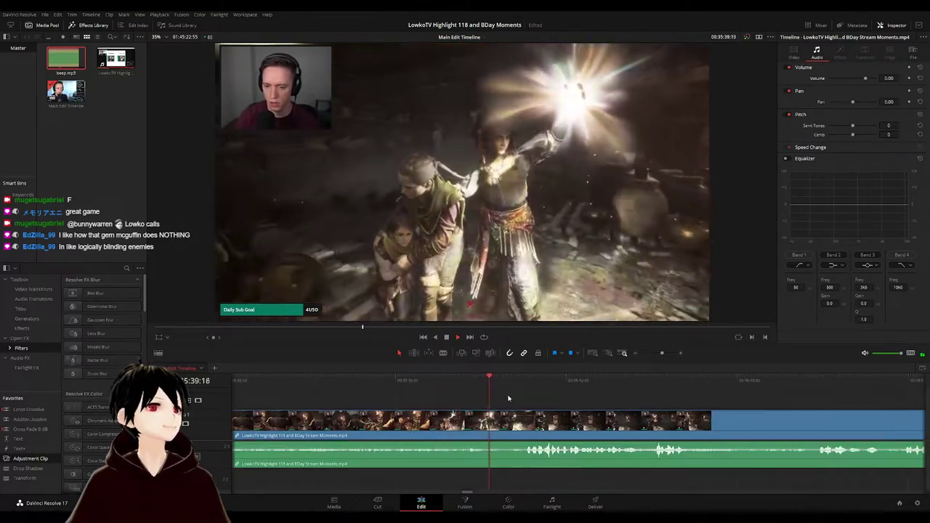
pyautogui.hscroll(2, 519, 397)
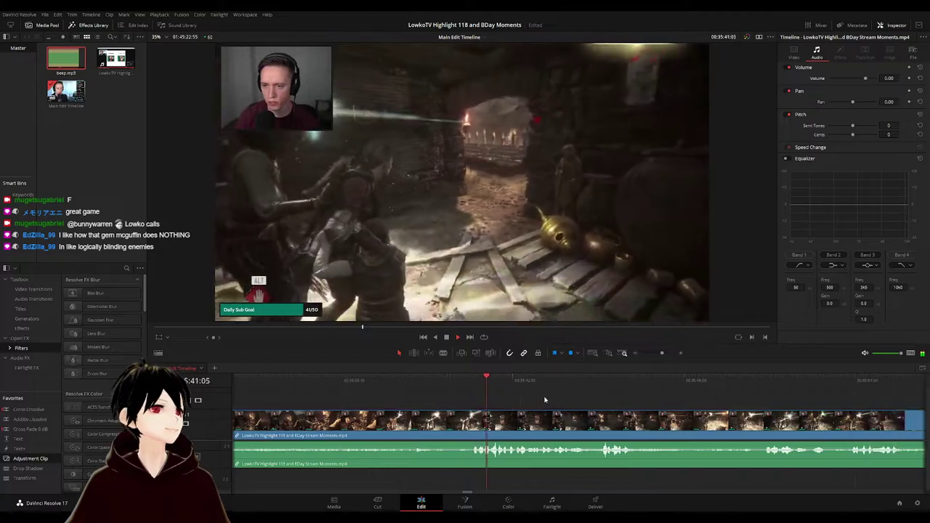
pyautogui.hscroll(2, 526, 390)
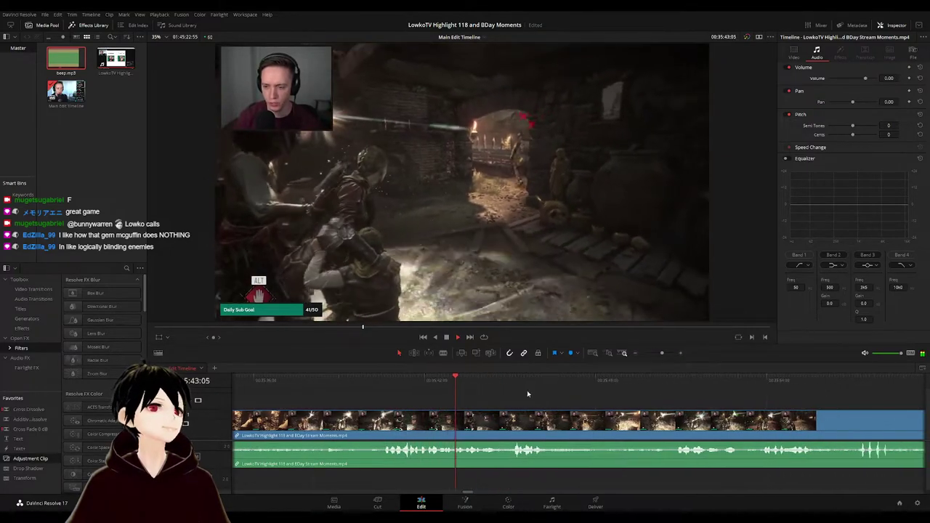
pyautogui.hscroll(2, 529, 397)
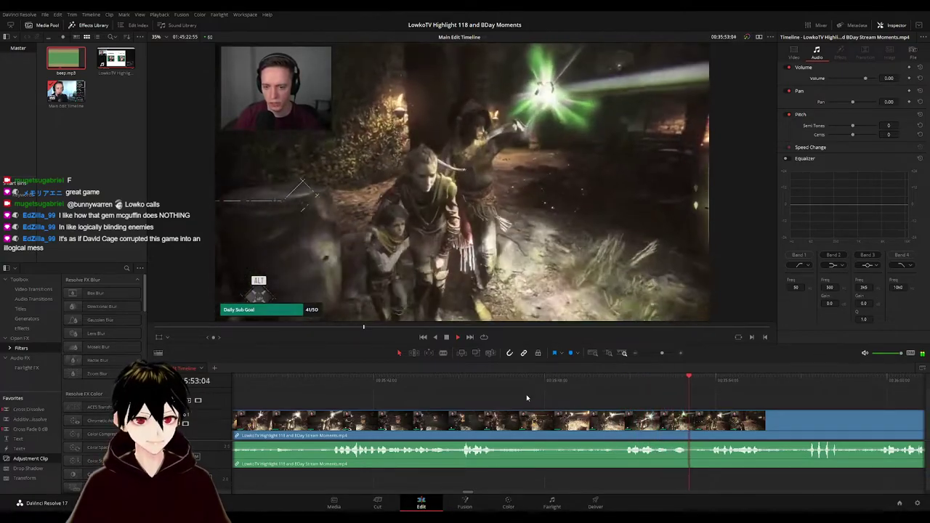
# - Review the footage from about 35:55 to 36:10, examining the wall climb, the slaver pursuit and the streamer's reactions
pyautogui.hscroll(4, 494, 387)
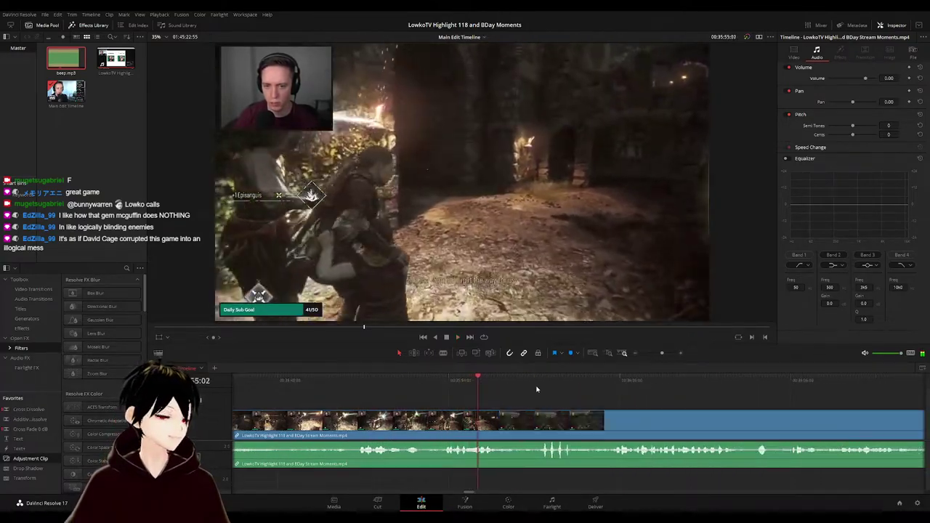
pyautogui.hscroll(2, 527, 390)
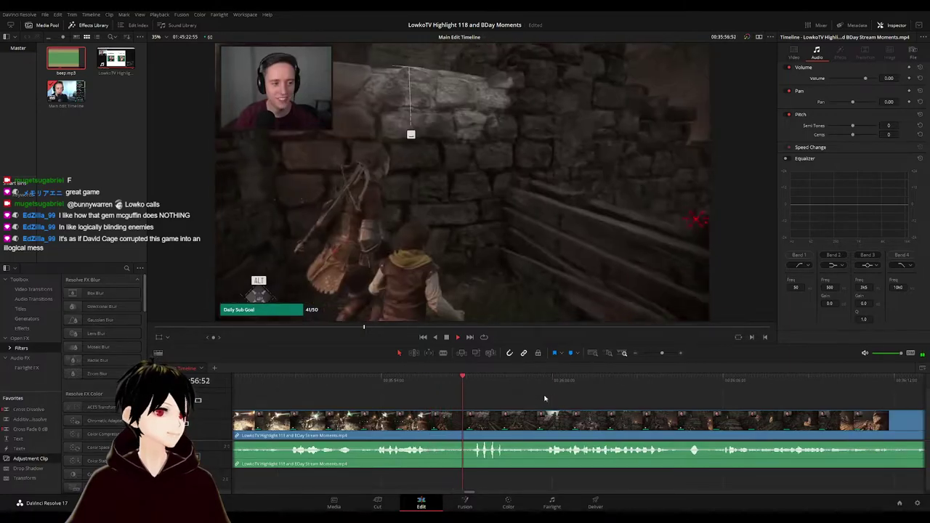
pyautogui.hscroll(2, 501, 397)
pyautogui.hscroll(1, 587, 407)
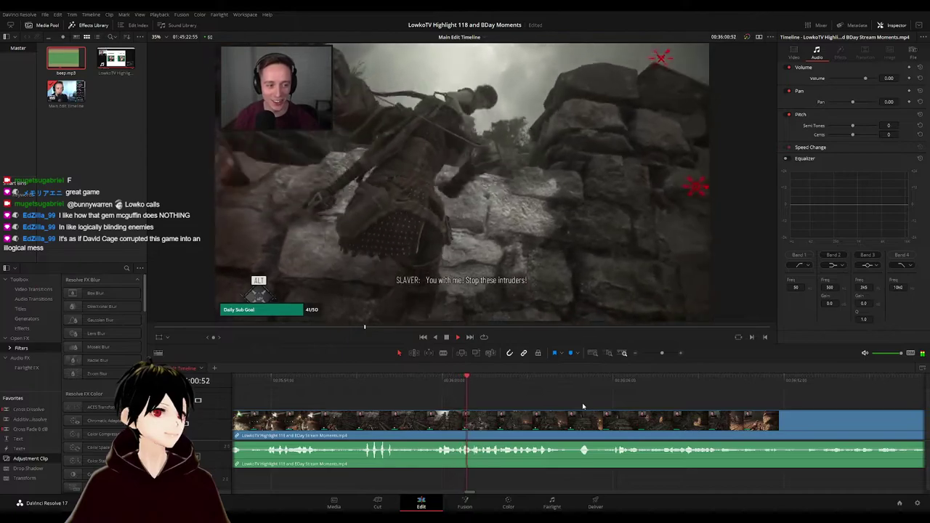
pyautogui.hscroll(1, 582, 403)
pyautogui.hscroll(2, 524, 395)
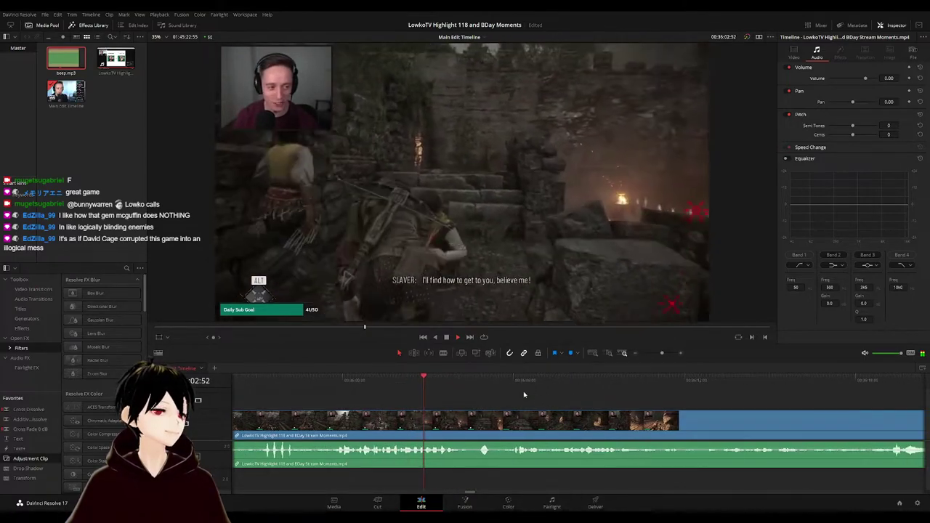
pyautogui.hscroll(2, 516, 397)
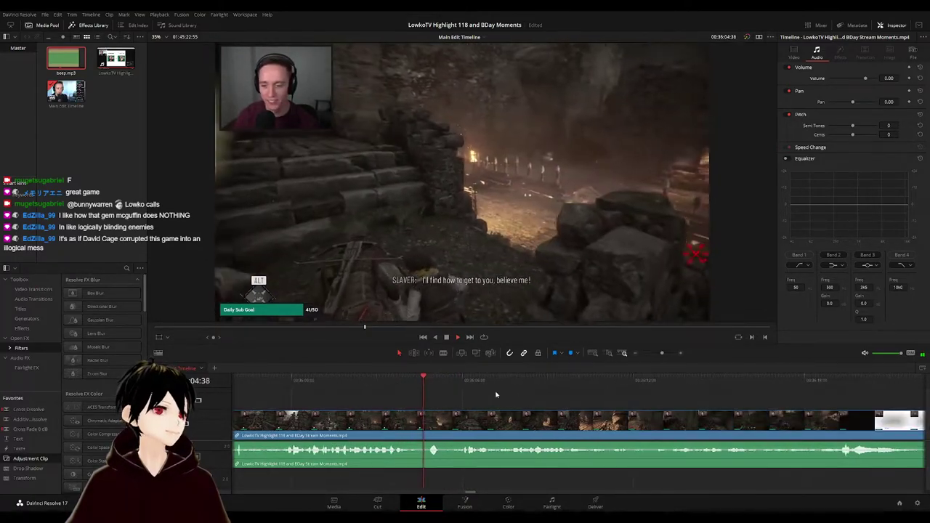
pyautogui.hscroll(2, 501, 395)
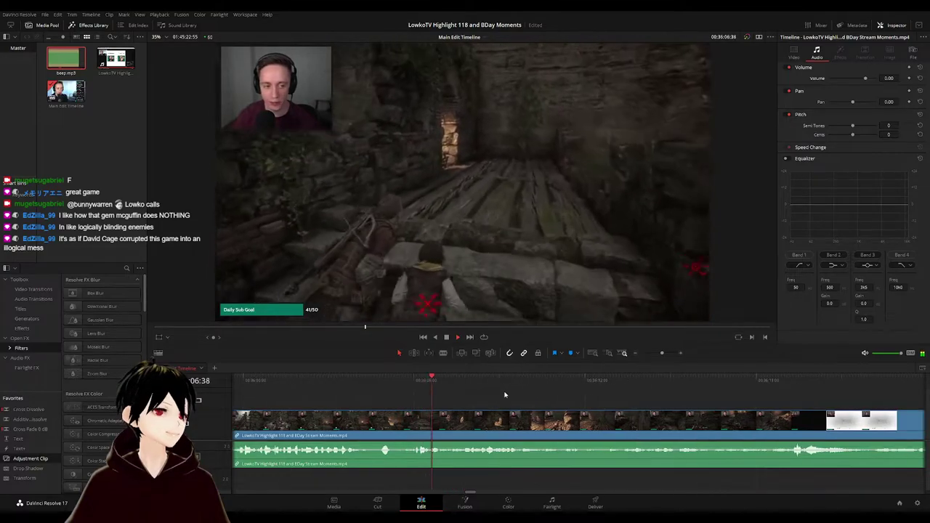
pyautogui.hscroll(2, 504, 393)
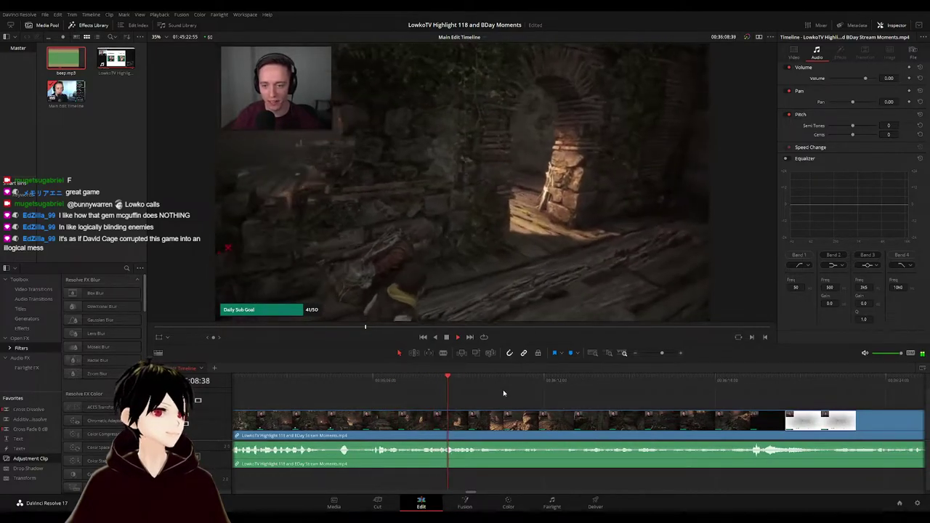
pyautogui.hscroll(2, 499, 393)
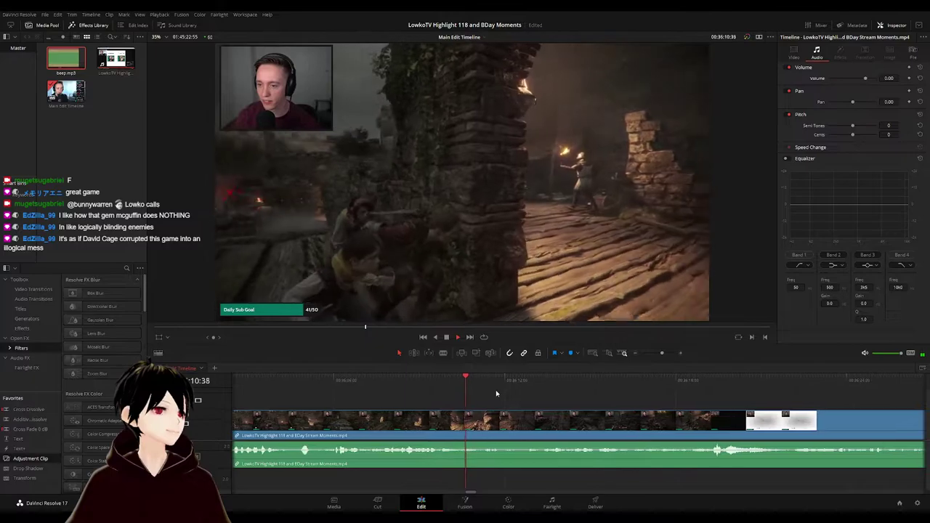
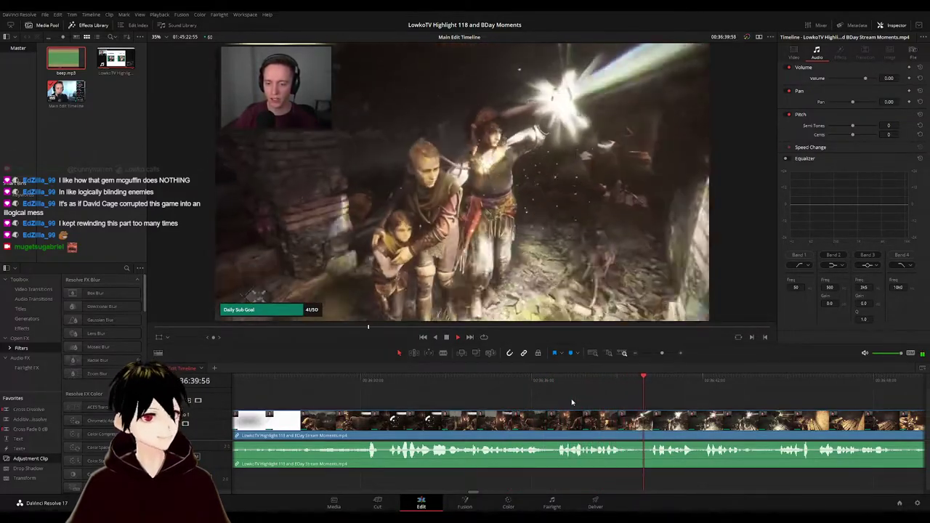
# - Cut and ripple-delete a sliver of the gameplay clip from 36:43:58 to about 36:44:11, and change the preceding clip to teal
pyautogui.moveTo(737, 400); pyautogui.dragTo(503, 403)
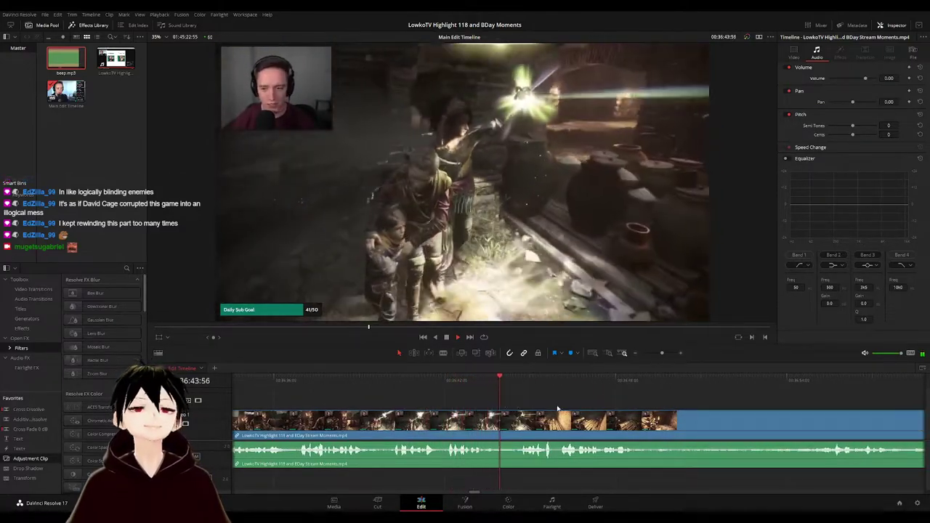
pyautogui.moveTo(582, 408); pyautogui.dragTo(492, 404)
pyautogui.click(337, 381)
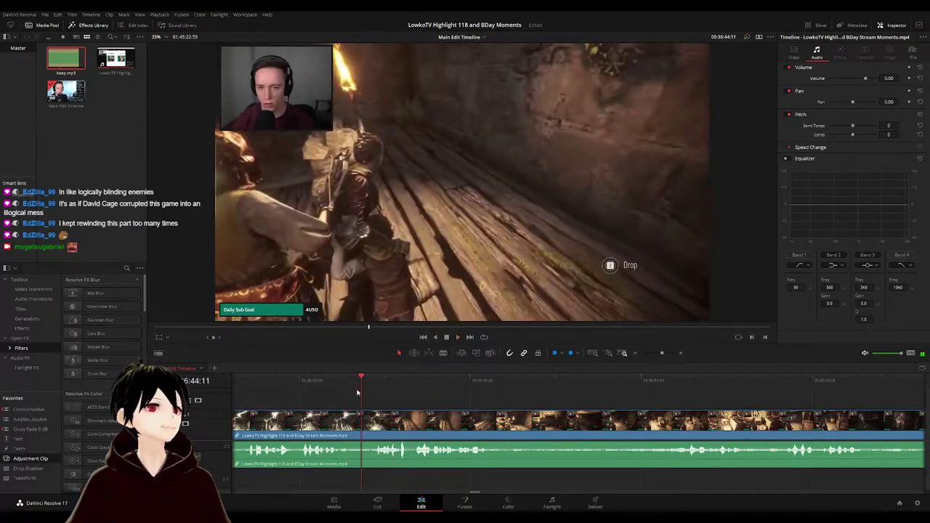
pyautogui.click(359, 418)
pyautogui.press('a')
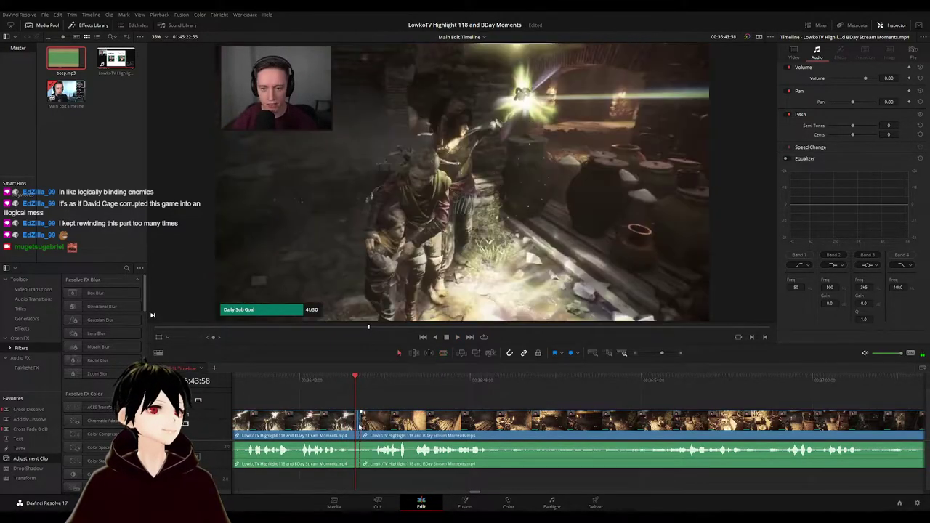
pyautogui.press('space')
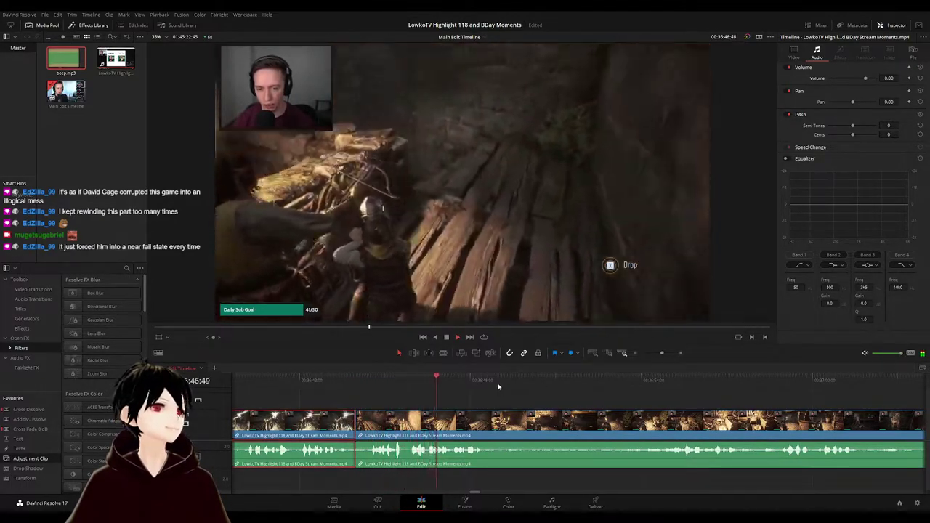
pyautogui.click(525, 400)
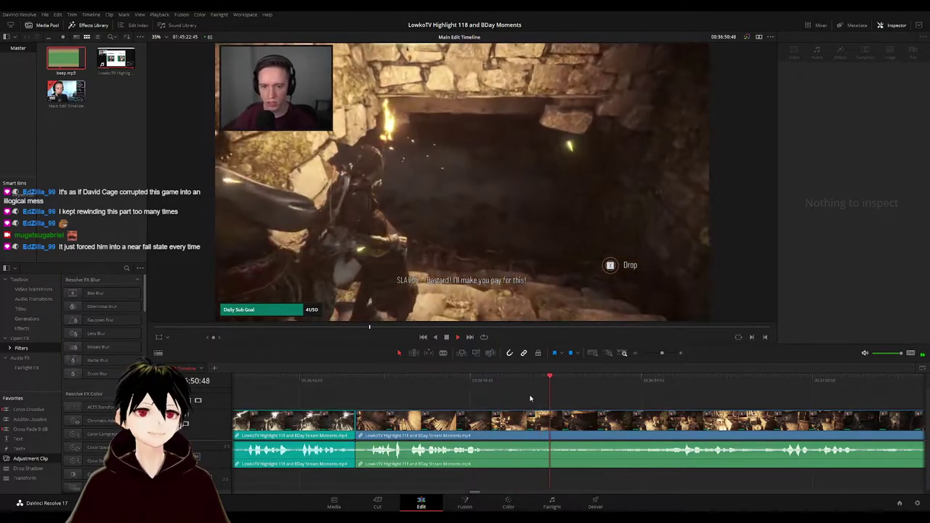
# - Review the torch-carrying gameplay after the new cut from about 36:50 to 37:02, including the streamer's reactions
pyautogui.hscroll(4, 552, 401)
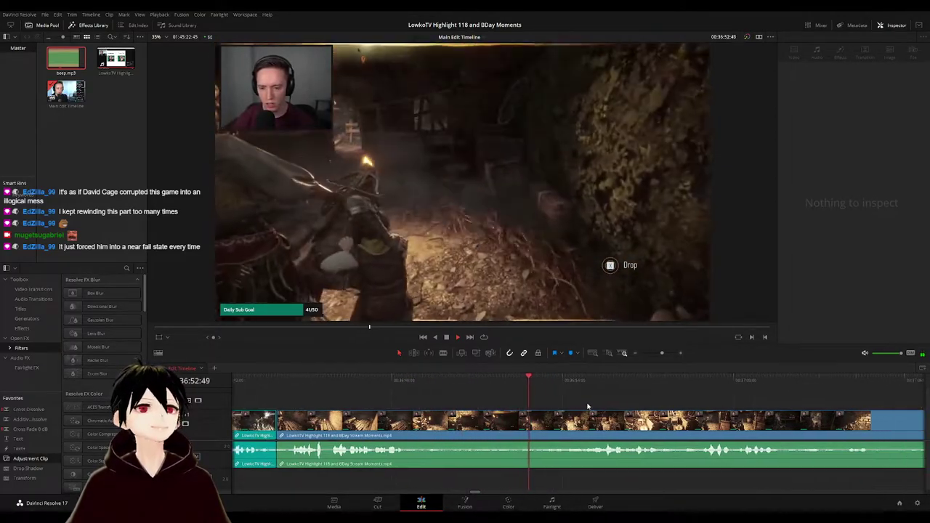
pyautogui.hscroll(4, 581, 404)
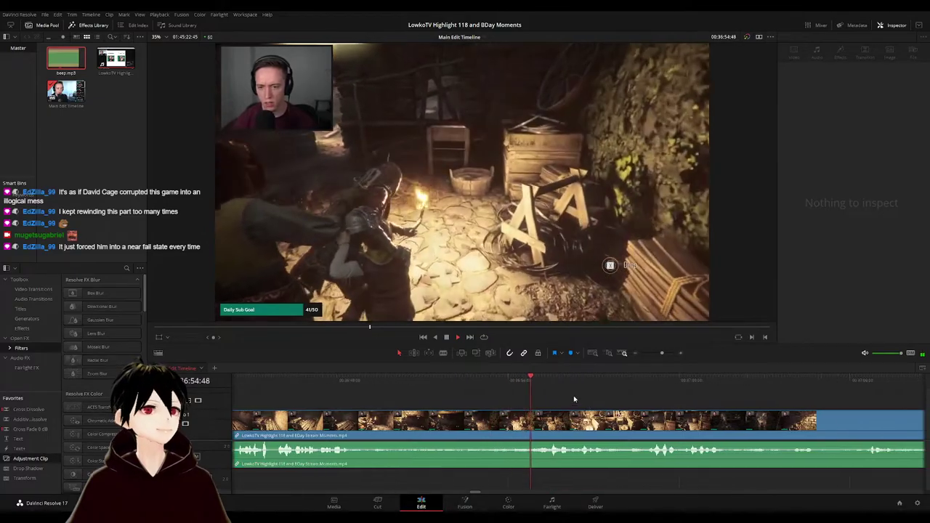
pyautogui.hscroll(5, 552, 401)
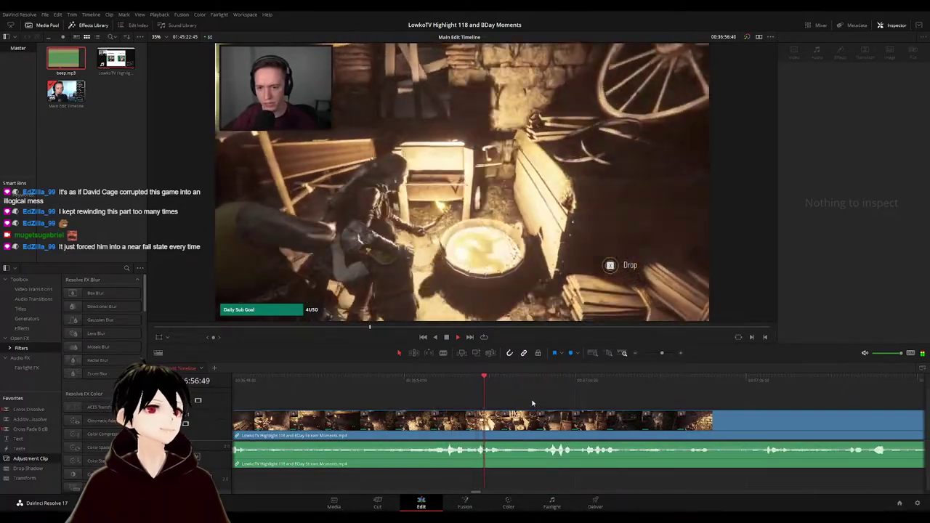
pyautogui.hscroll(4, 572, 404)
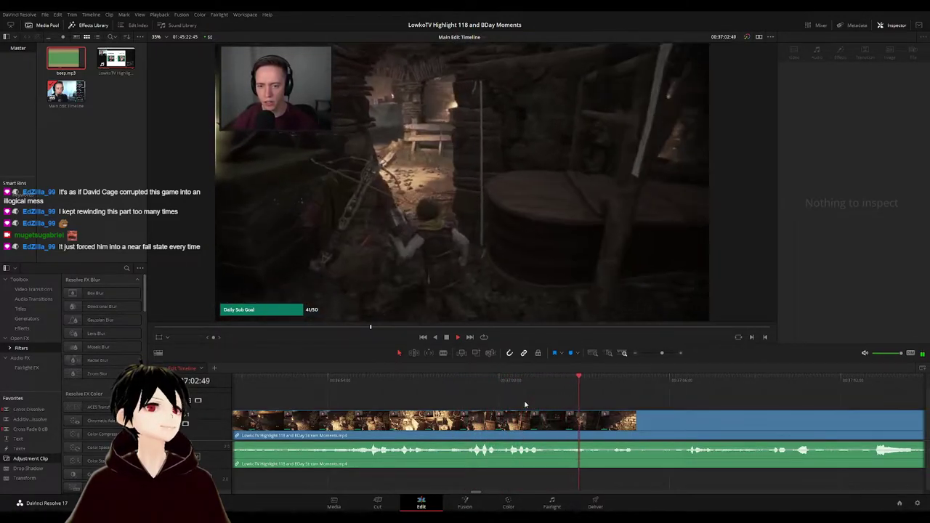
# - Cut and ripple-delete a sliver of the gameplay clip from 37:05:24 to about 37:06:00, and change the preceding clip to teal
pyautogui.hscroll(3, 628, 409)
pyautogui.click(629, 414)
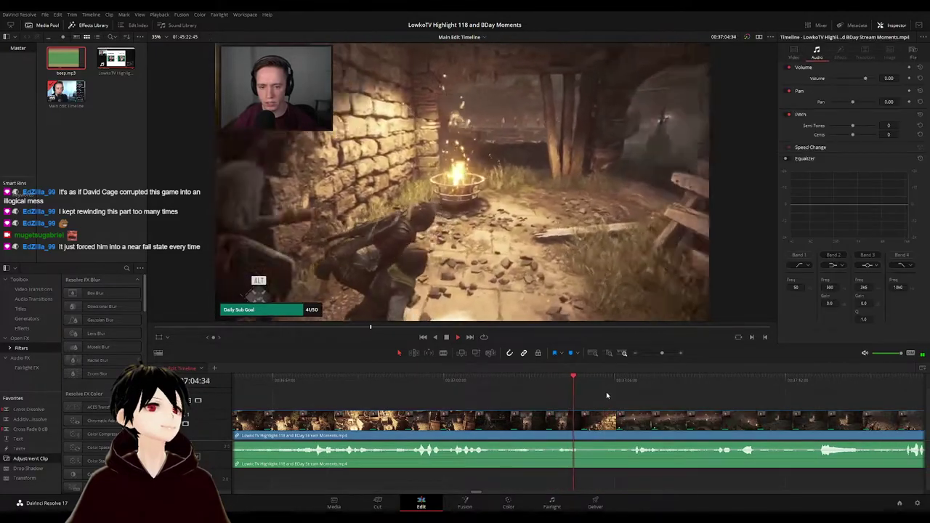
pyautogui.hscroll(8, 632, 405)
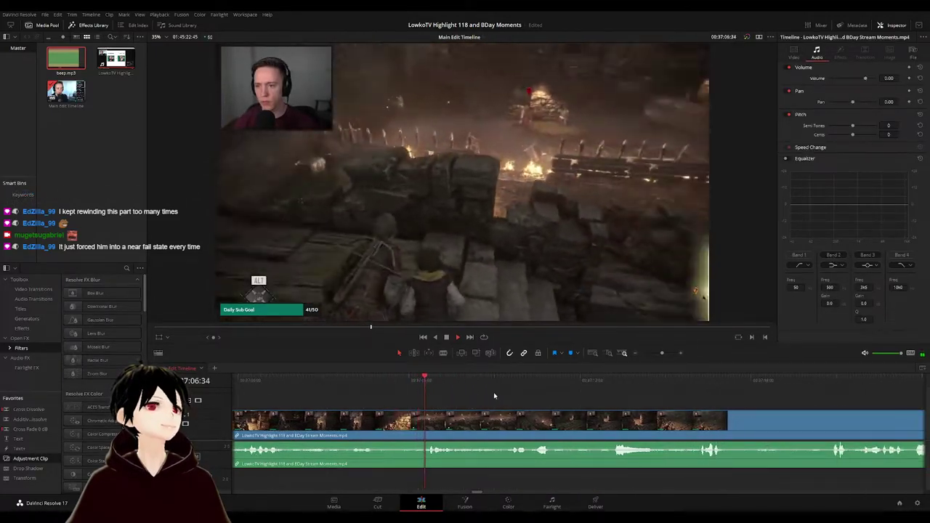
pyautogui.click(381, 382)
pyautogui.press('space')
pyautogui.press('b')
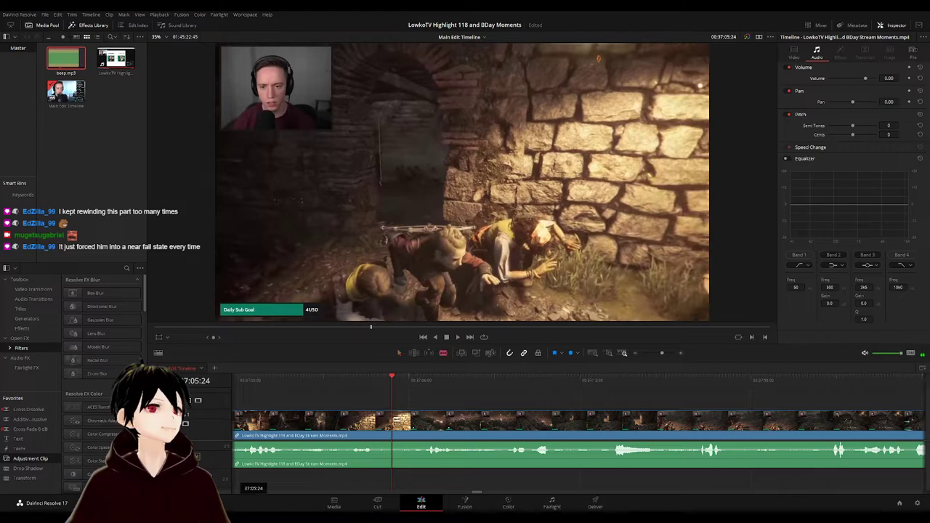
pyautogui.click(395, 420)
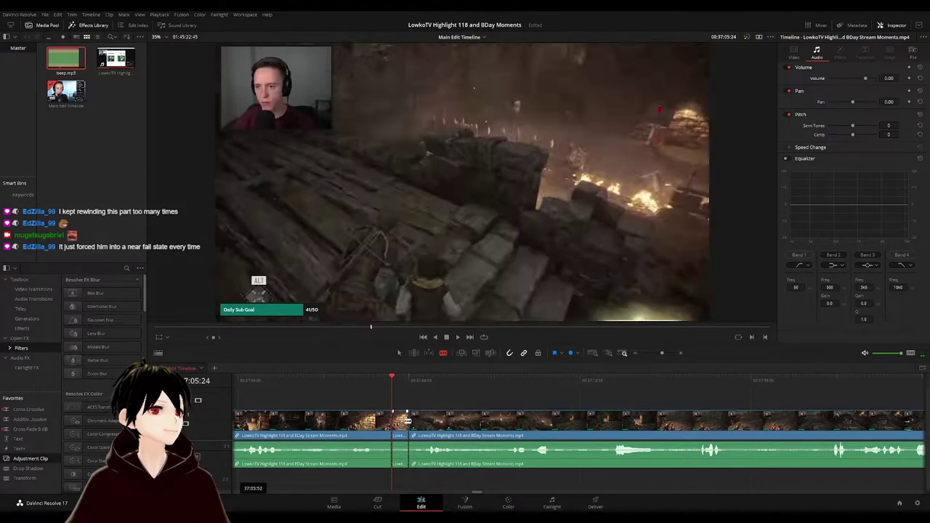
pyautogui.press('a')
pyautogui.click(401, 421)
pyautogui.press('Delete')
pyautogui.press('space')
pyautogui.click(382, 422)
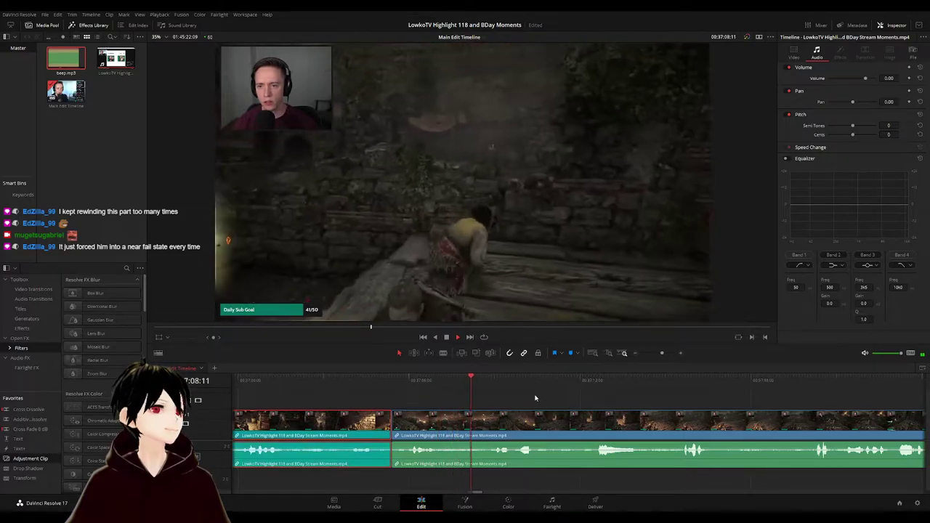
# - Review the gameplay after the new cut from about 37:08 to 37:30, replaying from about 37:11 and following the slaver dialogue and looting
pyautogui.click(534, 397)
pyautogui.moveTo(603, 408); pyautogui.dragTo(488, 390)
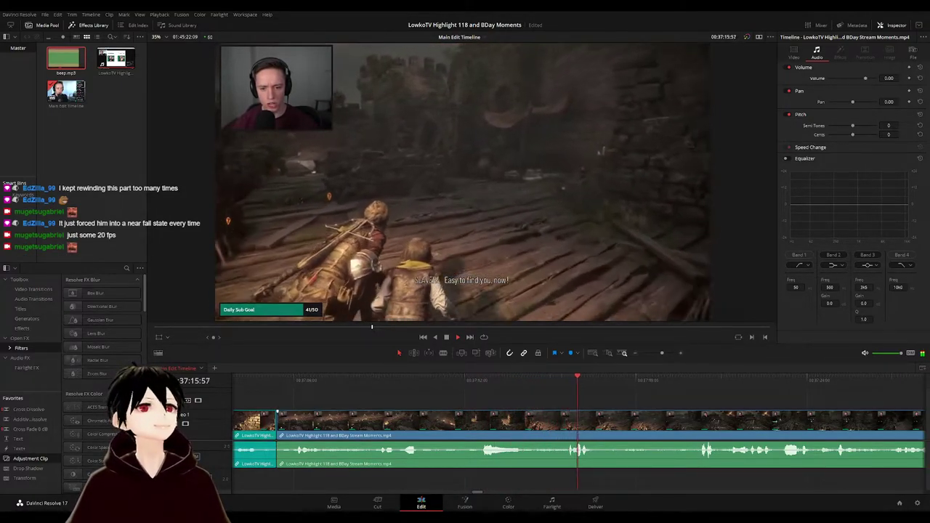
pyautogui.click(441, 378)
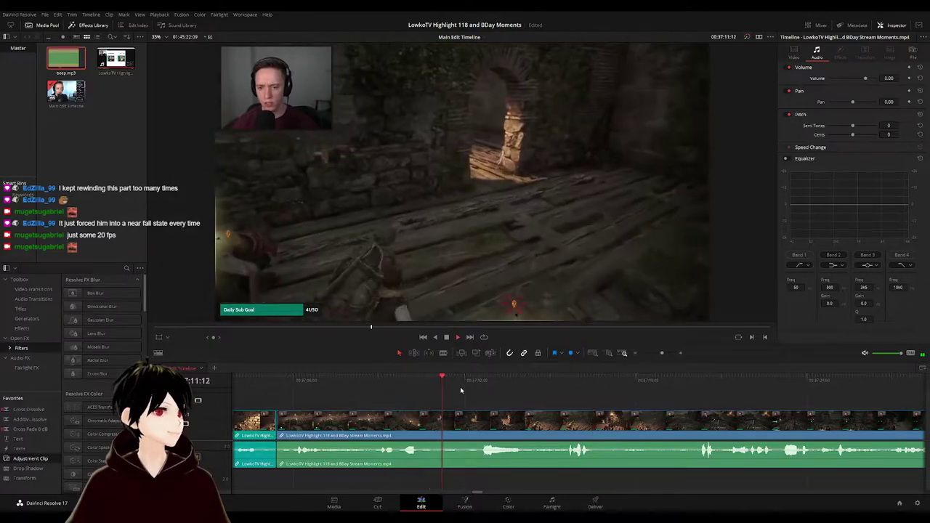
pyautogui.hscroll(5, 469, 405)
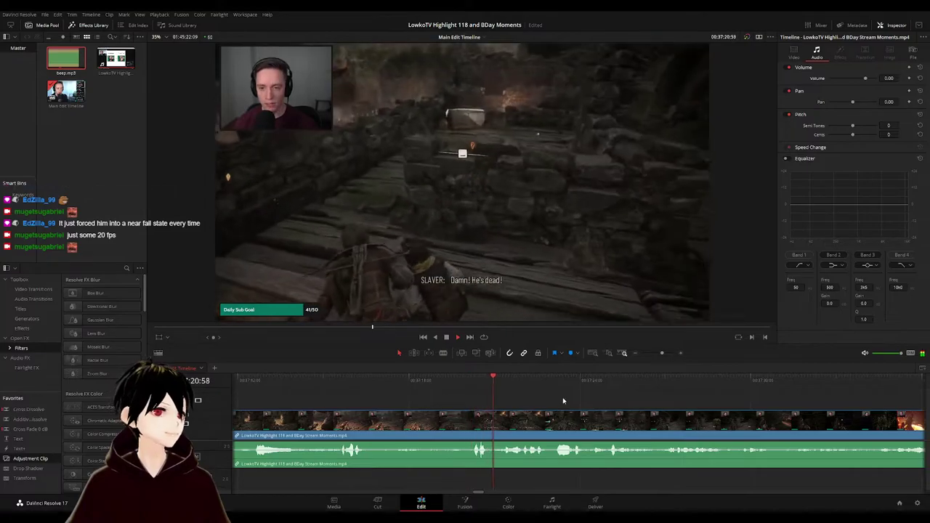
pyautogui.moveTo(563, 400); pyautogui.dragTo(490, 400)
pyautogui.hscroll(2, 509, 405)
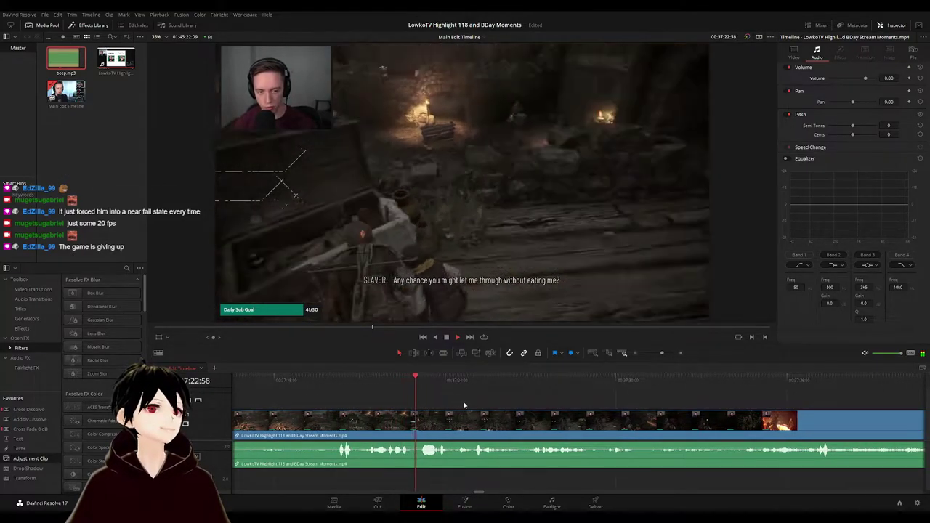
pyautogui.hscroll(2, 529, 409)
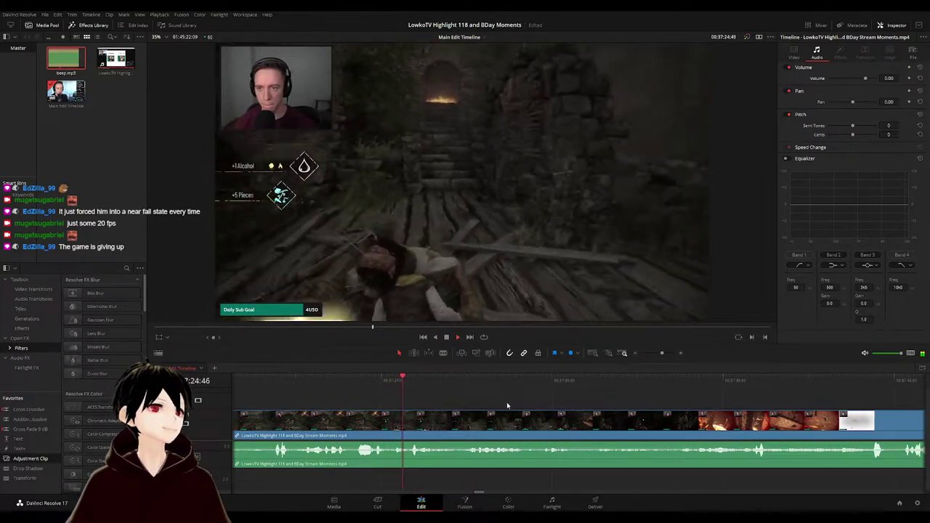
pyautogui.hscroll(1, 517, 402)
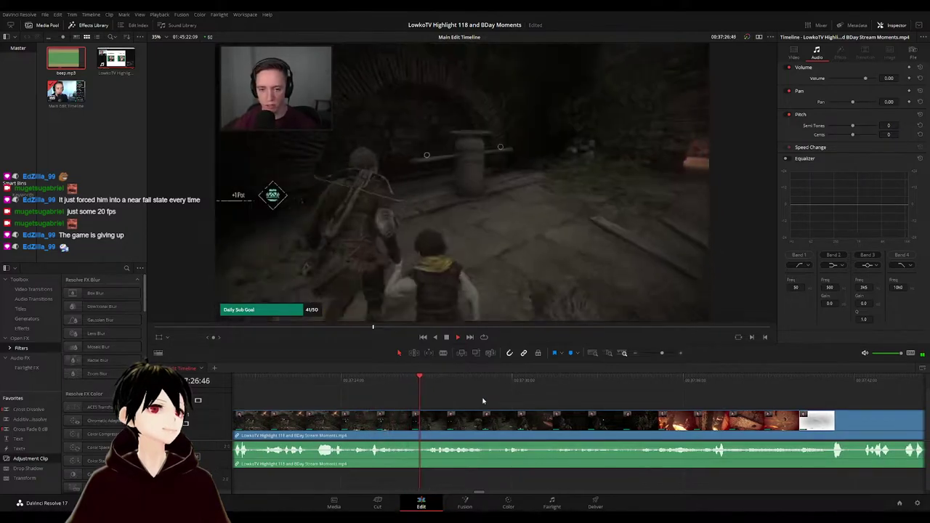
pyautogui.hscroll(1, 502, 401)
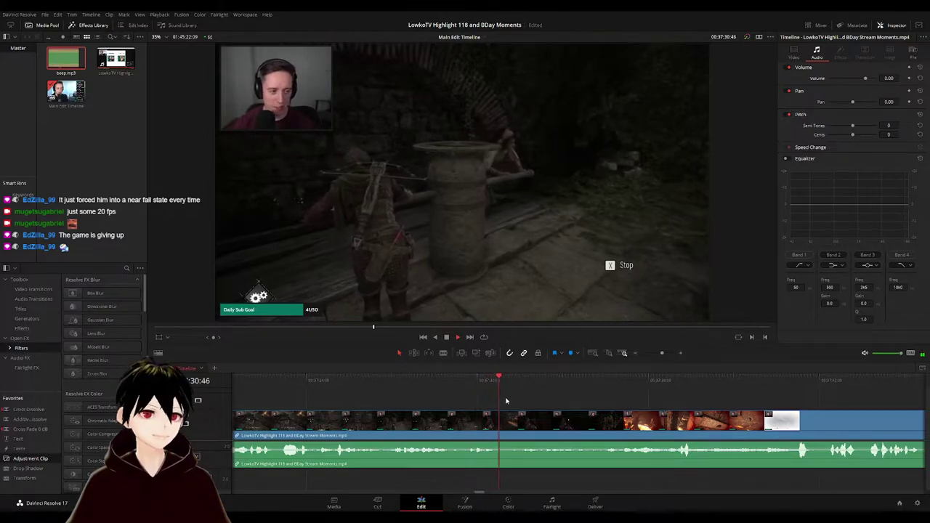
# - Cut and ripple-delete a sliver of the gameplay clip from 37:30:56 to about 37:31:04, and change the preceding clip to teal
pyautogui.hscroll(3, 512, 401)
pyautogui.press('space')
pyautogui.click(387, 378)
pyautogui.press('space')
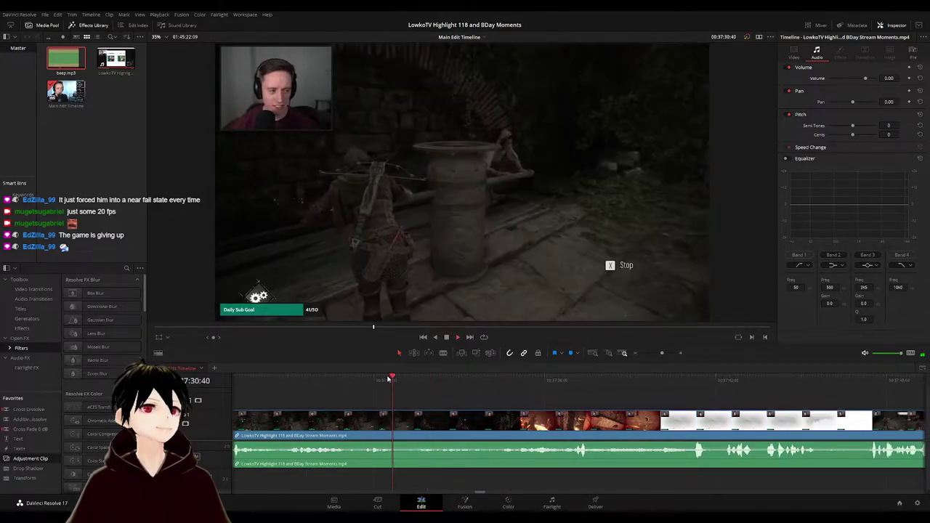
pyautogui.press('b')
pyautogui.click(402, 420)
pyautogui.press('a')
pyautogui.click(401, 420)
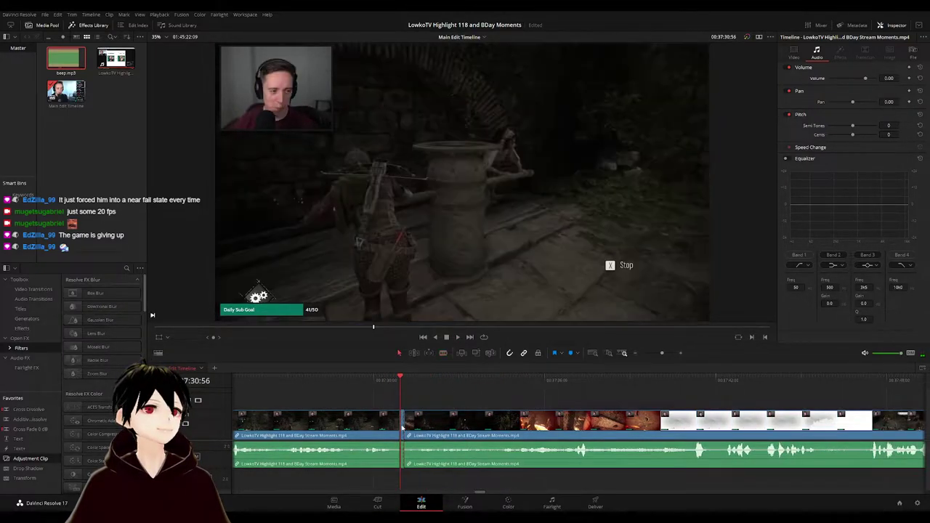
pyautogui.press('Delete')
pyautogui.press('space')
pyautogui.click(398, 420)
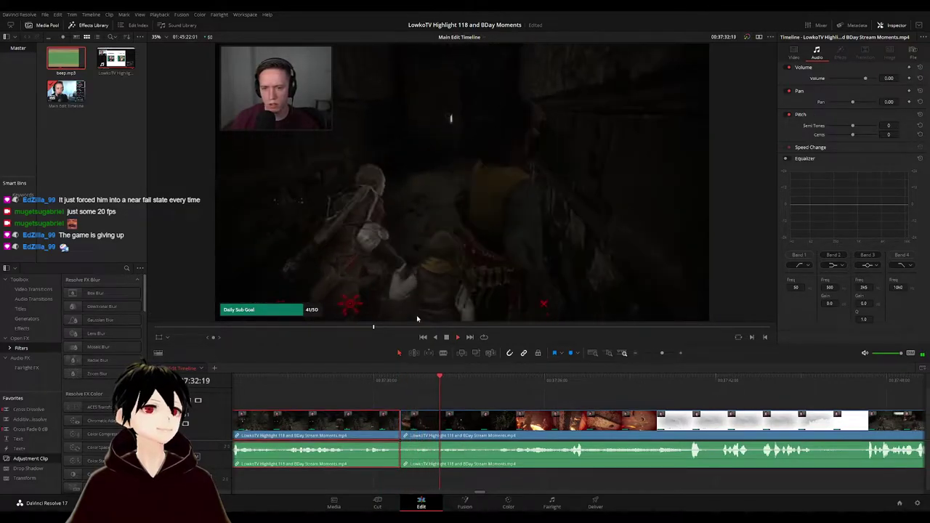
pyautogui.press('c')
pyautogui.click(542, 400)
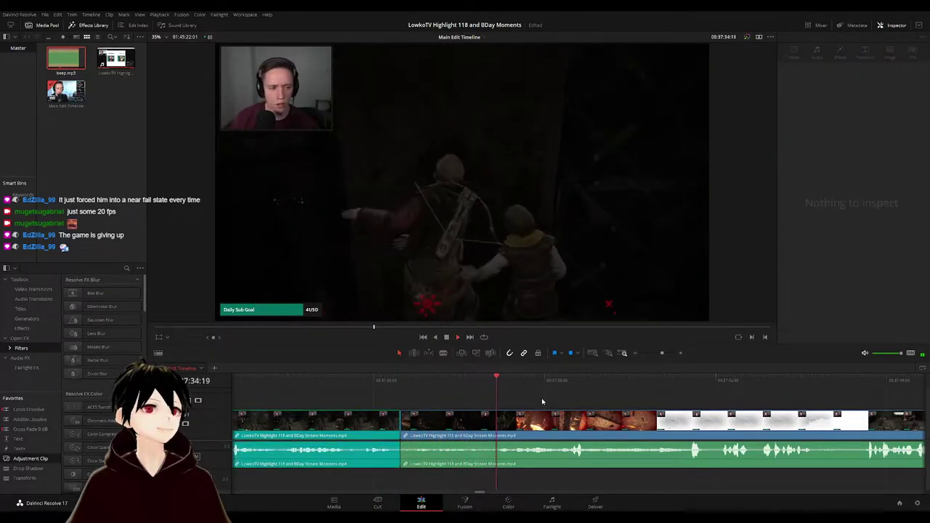
# - Review the footage from about 37:34 to 37:46, examining the fire scene, the death screen and the streamer's reactions
pyautogui.hscroll(1, 536, 399)
pyautogui.hscroll(3, 488, 394)
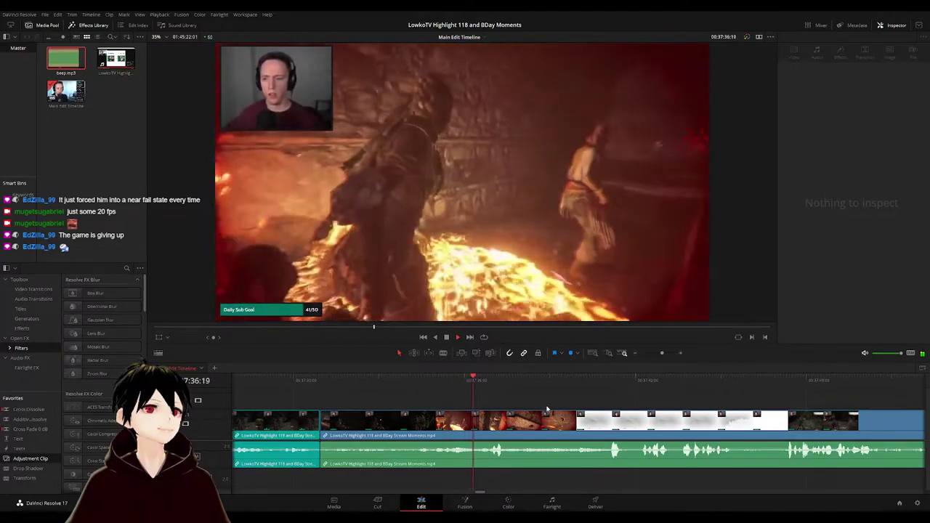
pyautogui.hscroll(1, 494, 397)
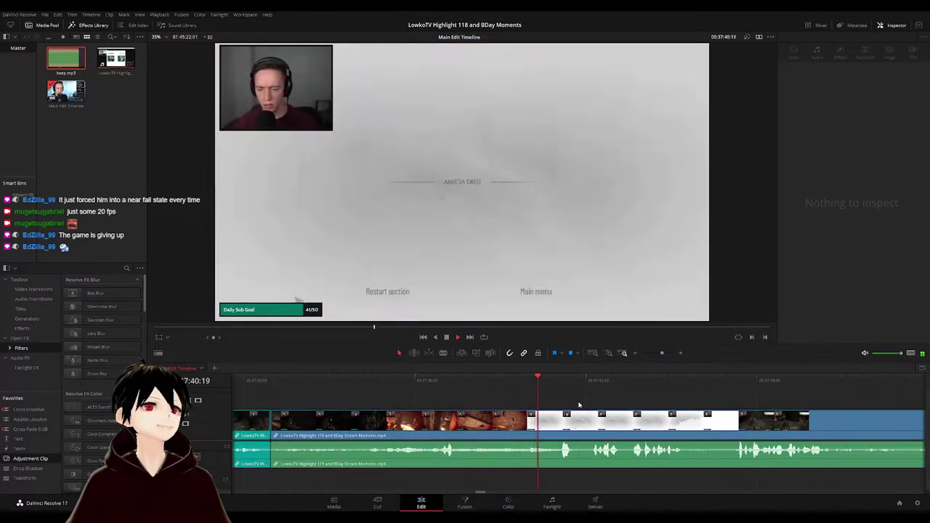
pyautogui.moveTo(578, 405); pyautogui.dragTo(501, 393)
pyautogui.press('space')
pyautogui.hscroll(3, 570, 399)
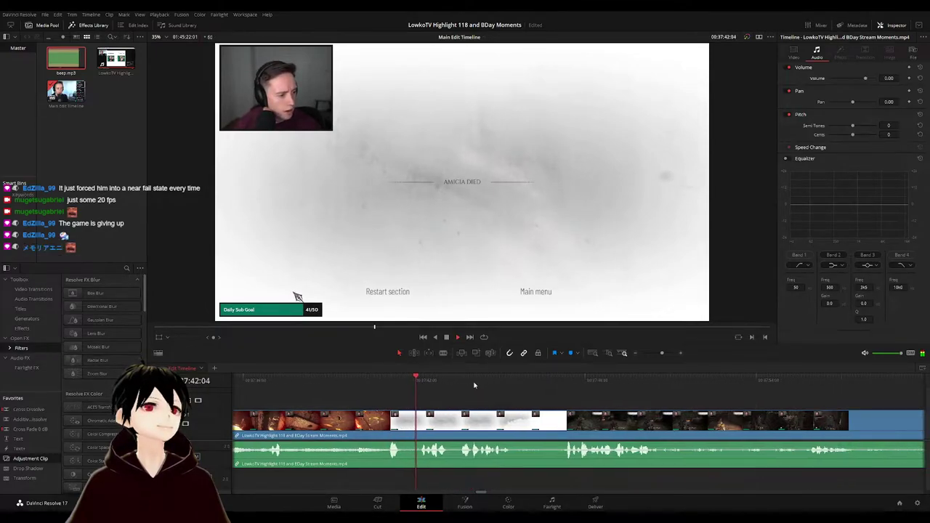
pyautogui.hscroll(3, 502, 390)
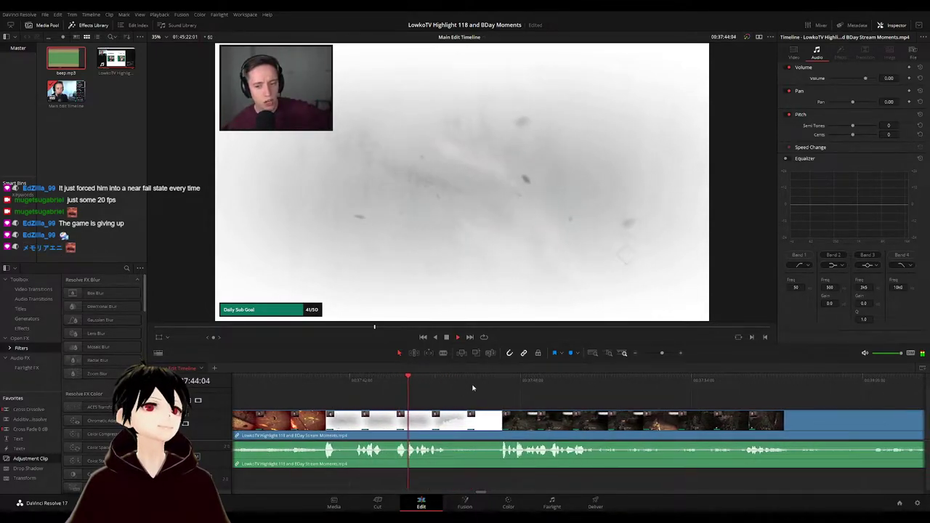
pyautogui.hscroll(3, 472, 396)
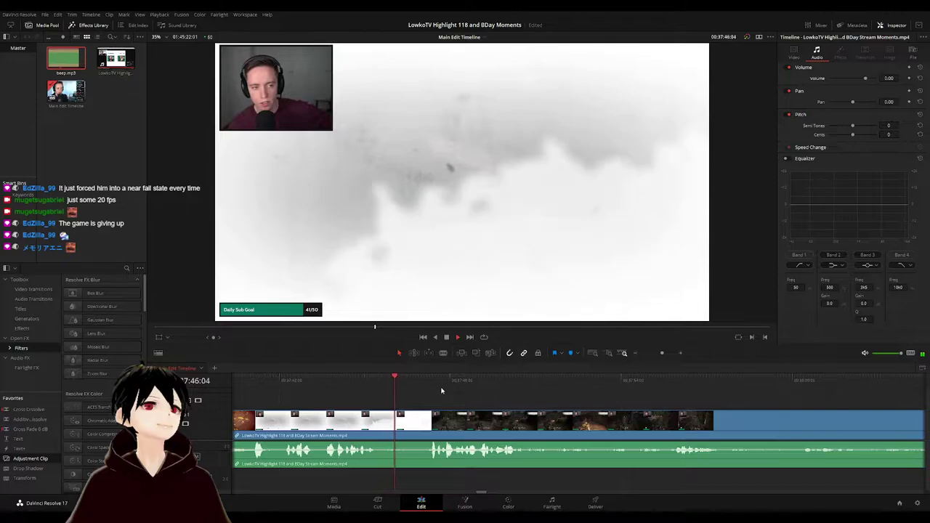
# - Review the restarted section from about 37:46 to 38:19, replaying the light refraction moment near 38:03
pyautogui.hscroll(2, 467, 396)
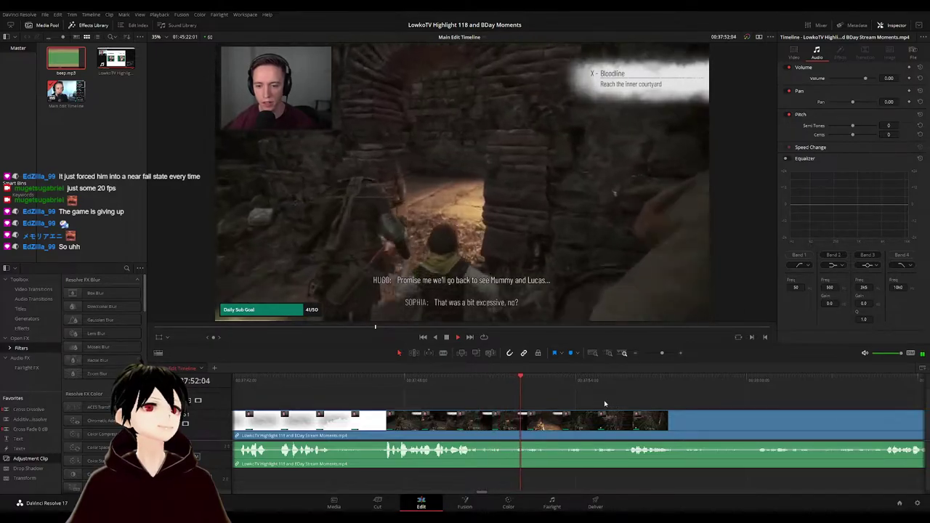
pyautogui.hscroll(4, 604, 403)
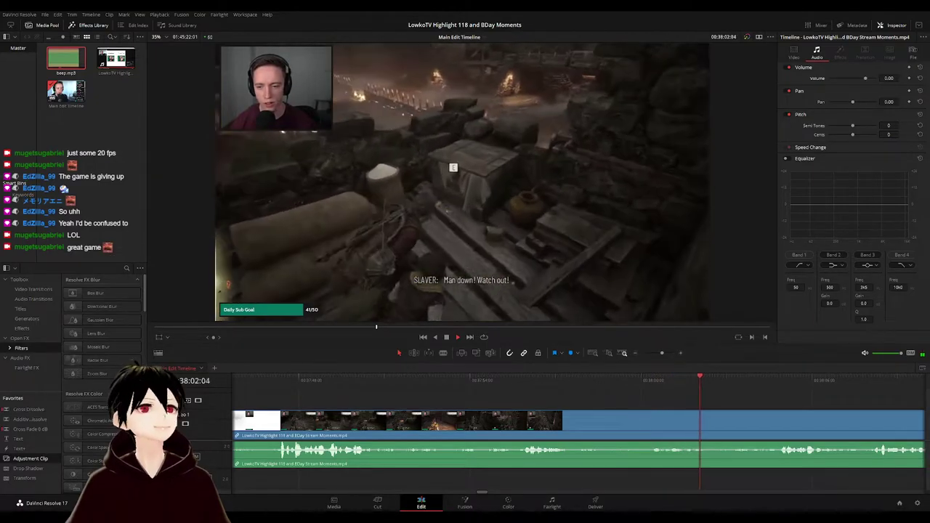
pyautogui.moveTo(793, 402); pyautogui.dragTo(459, 402)
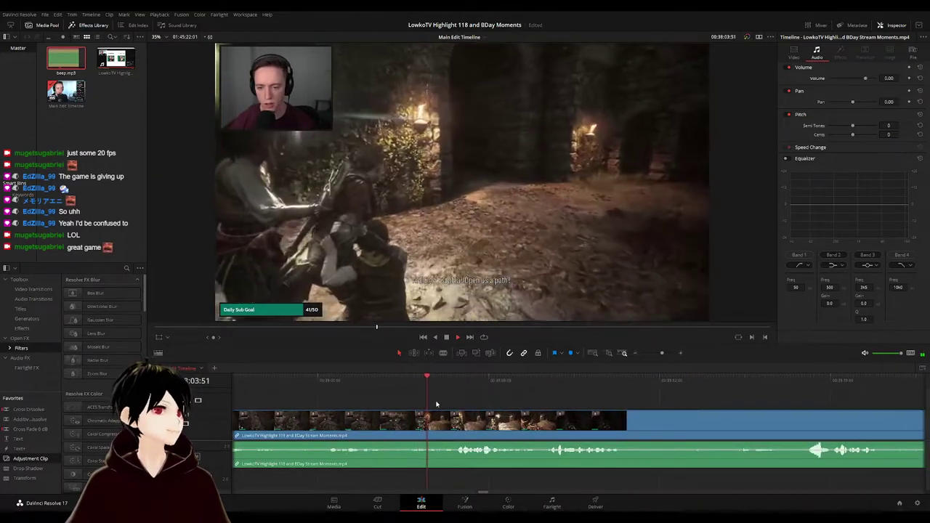
pyautogui.click(374, 381)
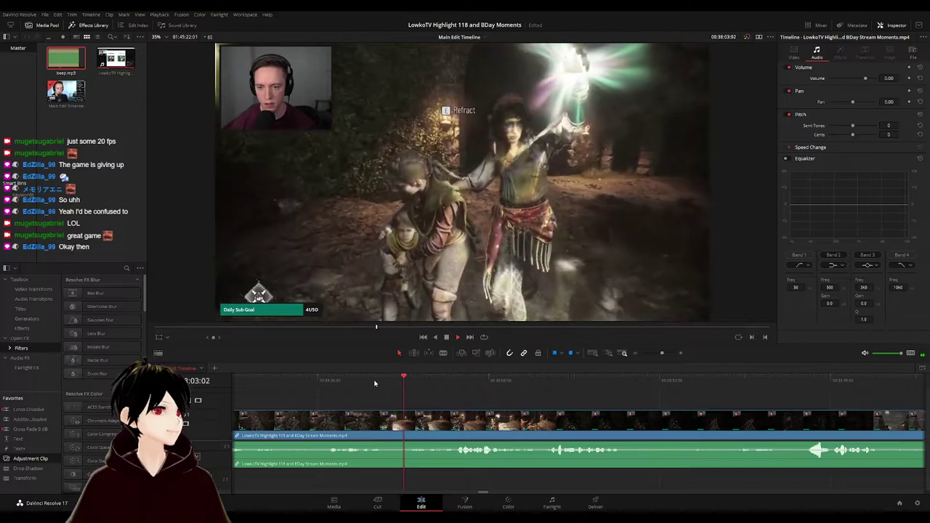
pyautogui.moveTo(491, 401); pyautogui.dragTo(421, 401)
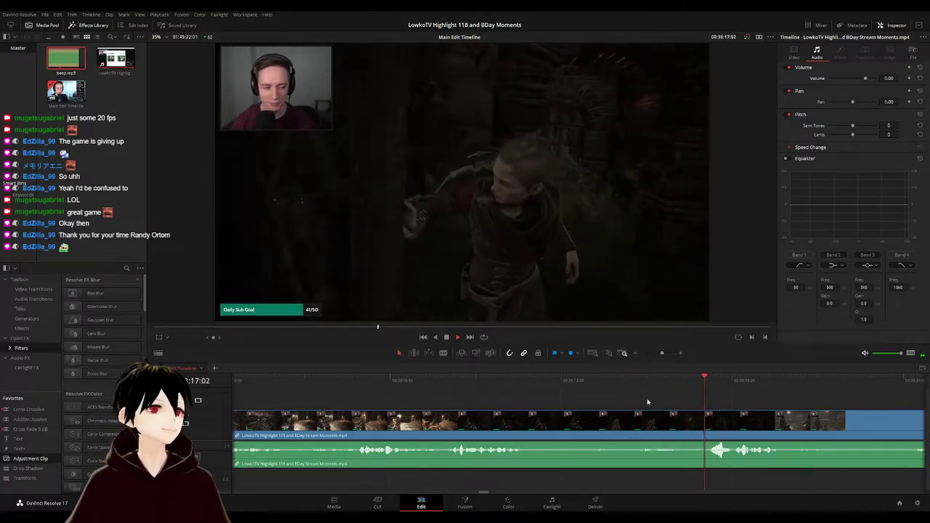
pyautogui.moveTo(614, 400); pyautogui.dragTo(485, 402)
pyautogui.hscroll(5, 485, 402)
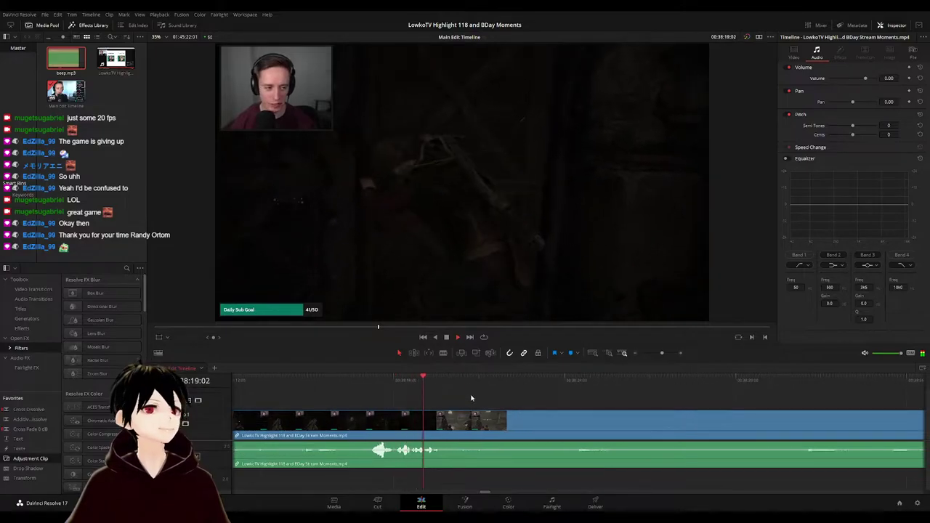
# - Cut and ripple-delete a sliver of the dark gameplay from 38:19:41 to about 38:20:00, and change the preceding clip to teal
pyautogui.press('space')
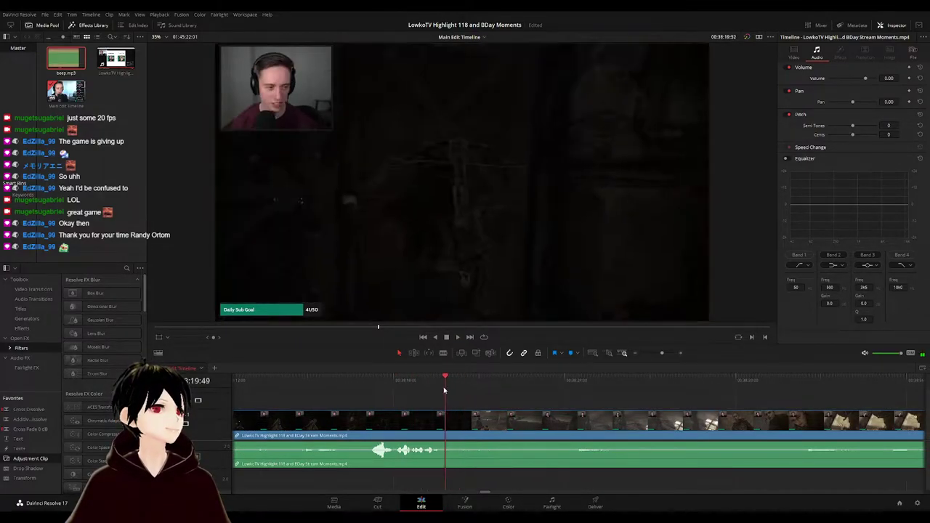
pyautogui.press('b')
pyautogui.click(443, 423)
pyautogui.click(450, 424)
pyautogui.press('a')
pyautogui.click(447, 427)
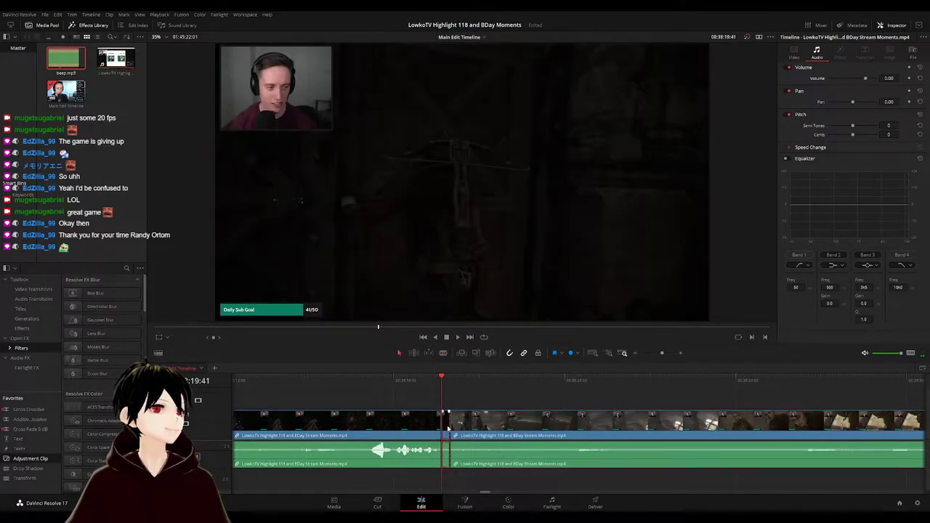
pyautogui.press('space')
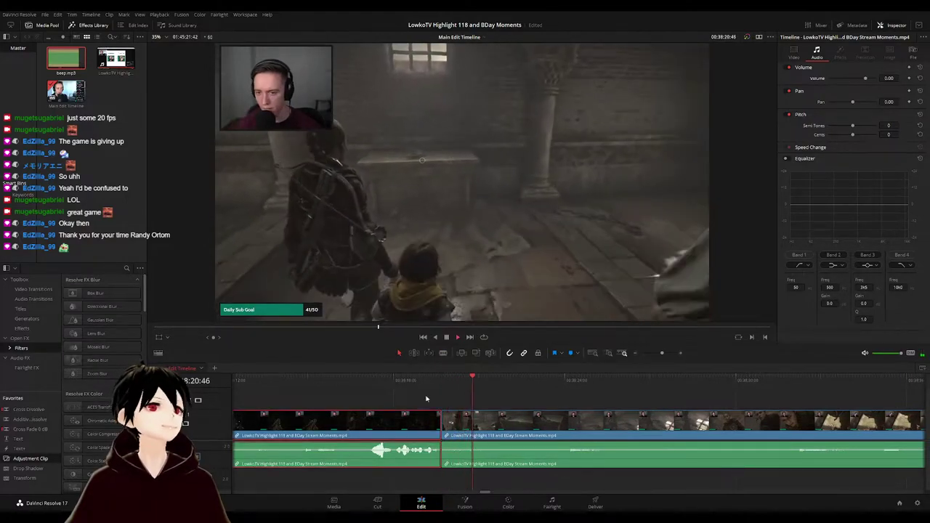
pyautogui.click(560, 401)
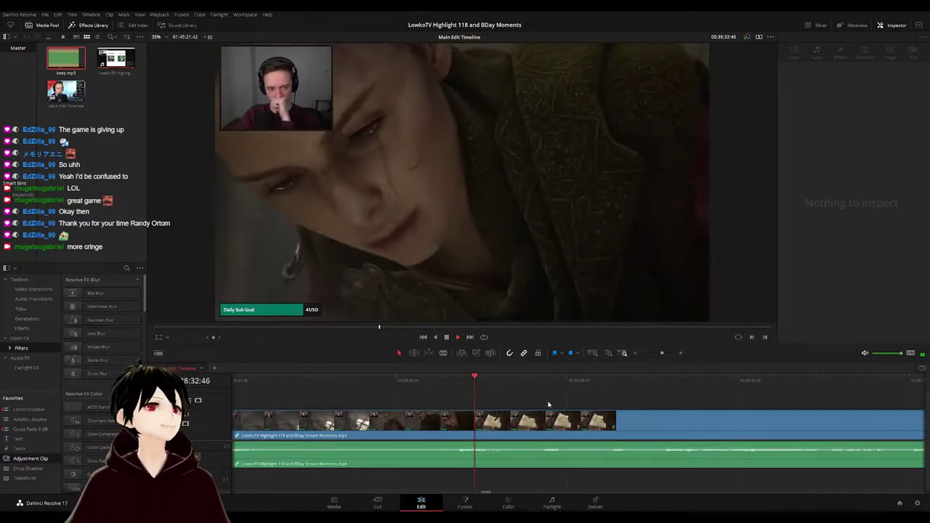
# - Review the carved stone inscription cutscene from about 38:32 to 39:08, including its dialogue and the streamer's reactions
pyautogui.moveTo(565, 399); pyautogui.dragTo(507, 393)
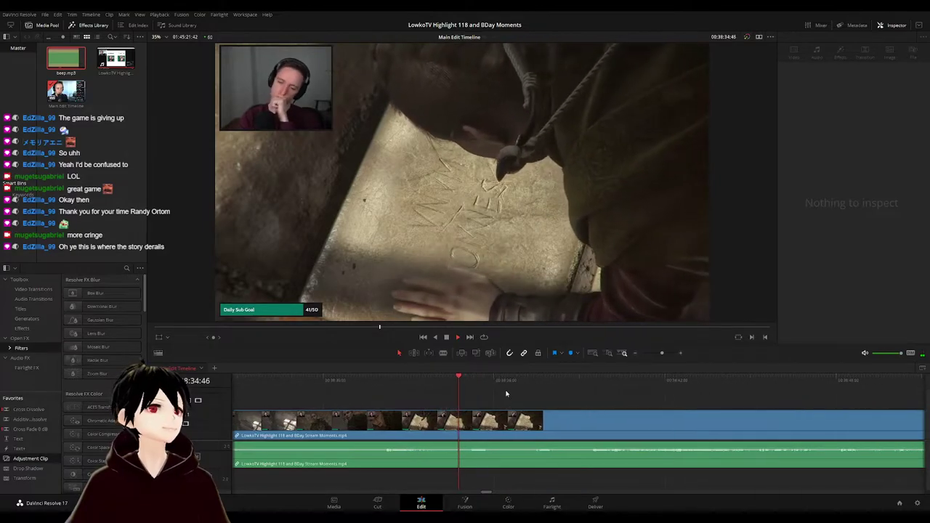
pyautogui.click(565, 407)
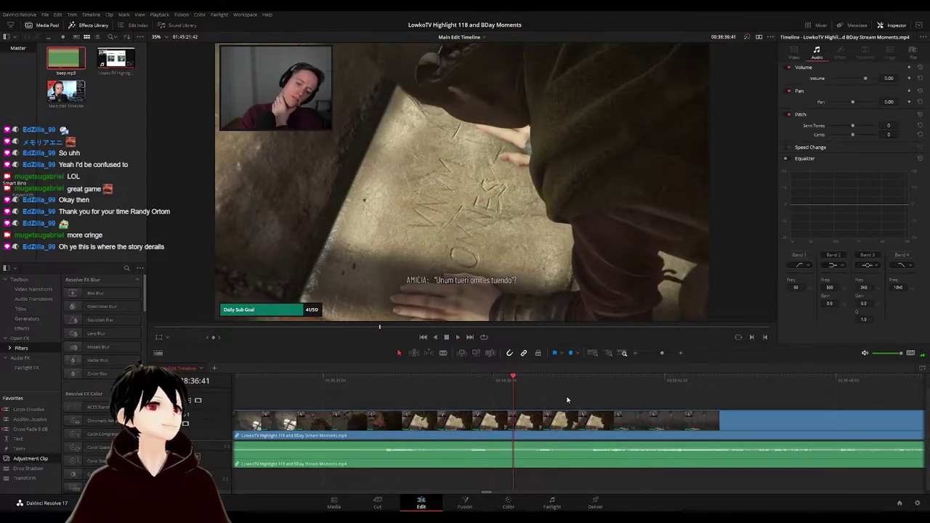
pyautogui.hscroll(3, 552, 402)
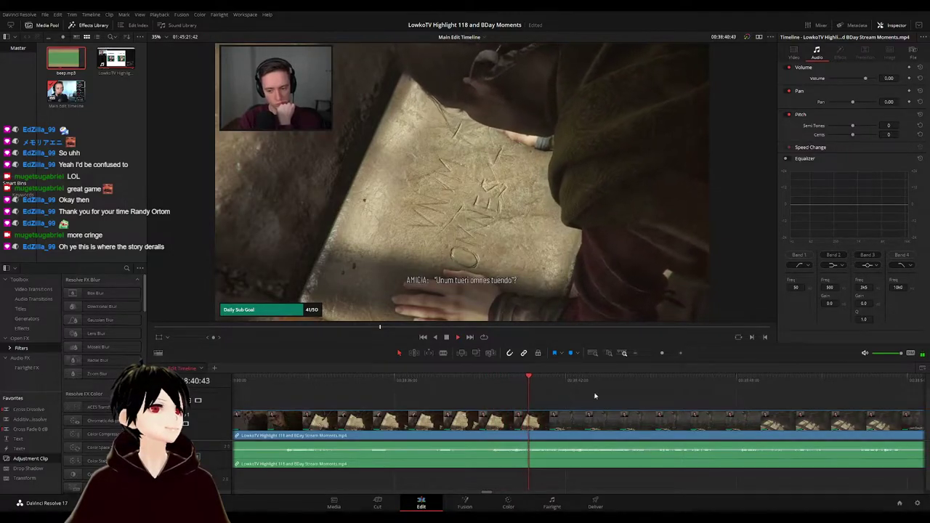
pyautogui.moveTo(662, 354); pyautogui.dragTo(657, 354)
pyautogui.moveTo(627, 402); pyautogui.dragTo(513, 409)
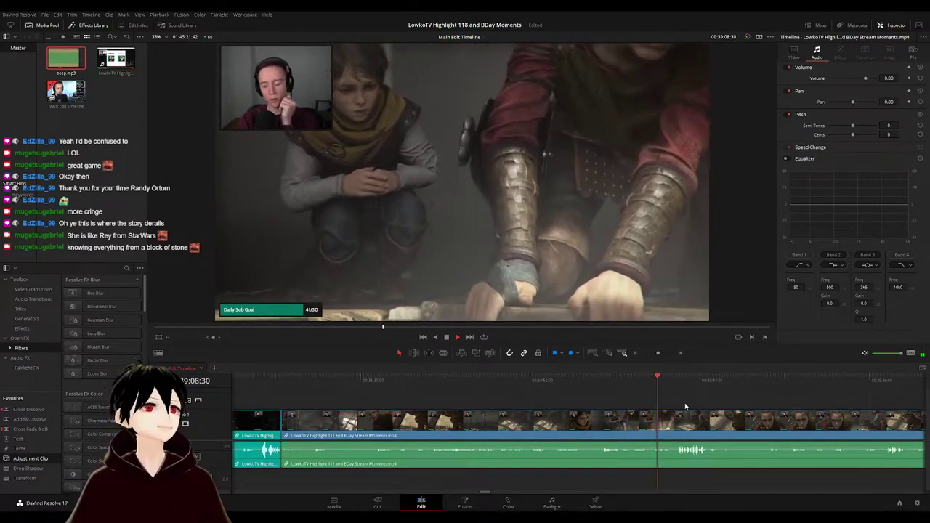
# - Review the stone inscription cutscene and the following walk through the ruins from about 39:08 to 41:04, including the streamer's reactions
pyautogui.moveTo(686, 406); pyautogui.dragTo(507, 395)
pyautogui.hscroll(1, 508, 399)
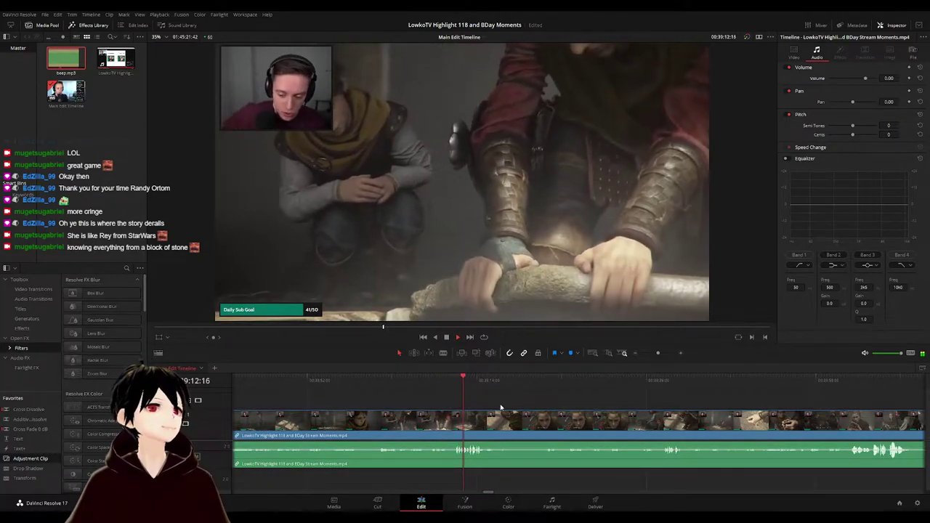
pyautogui.hscroll(1, 470, 402)
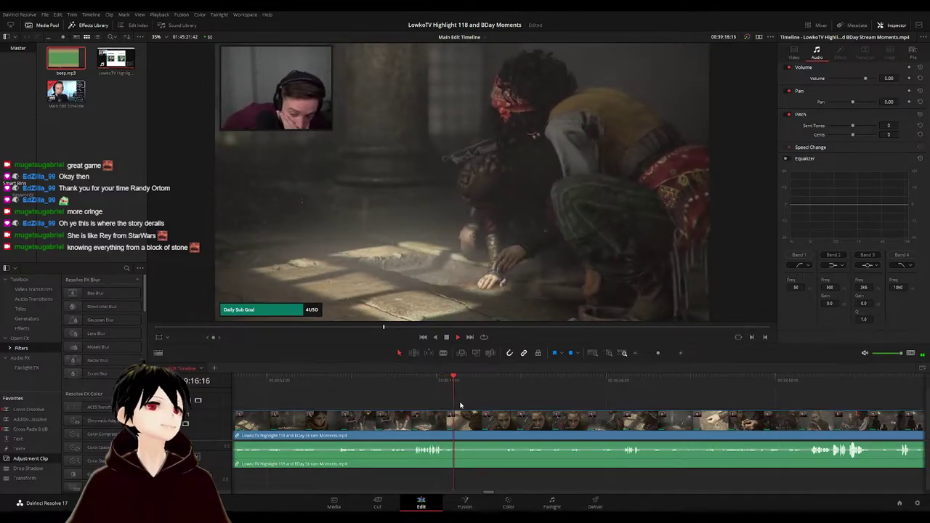
pyautogui.hscroll(1, 495, 409)
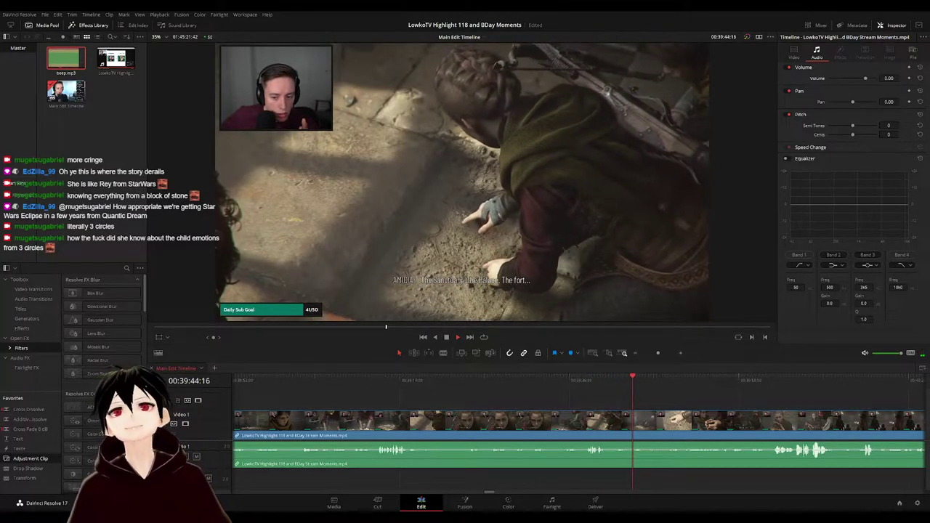
pyautogui.moveTo(696, 403); pyautogui.dragTo(553, 401)
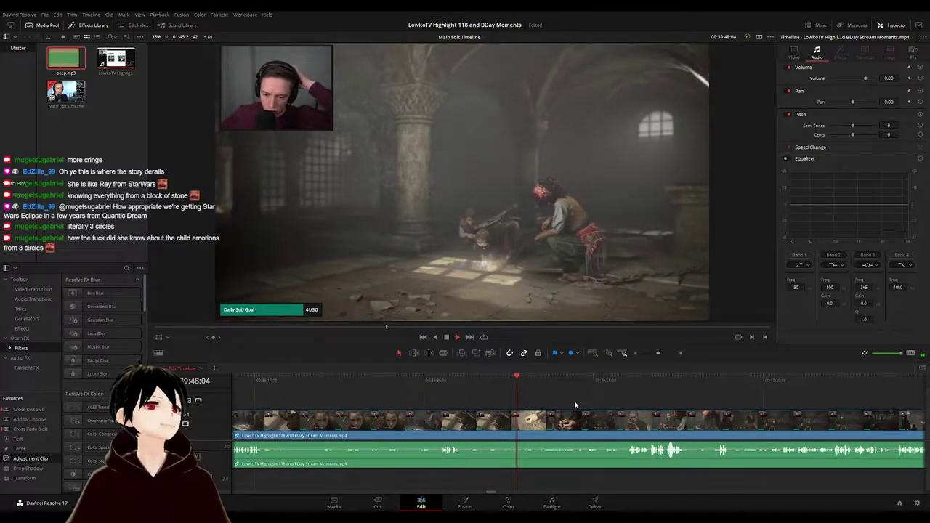
pyautogui.hscroll(1, 569, 407)
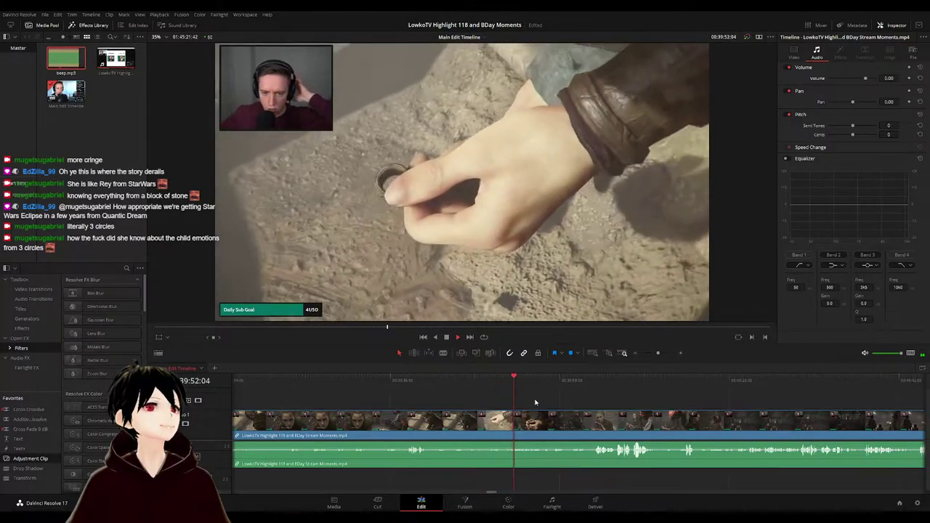
pyautogui.moveTo(551, 405); pyautogui.dragTo(528, 401)
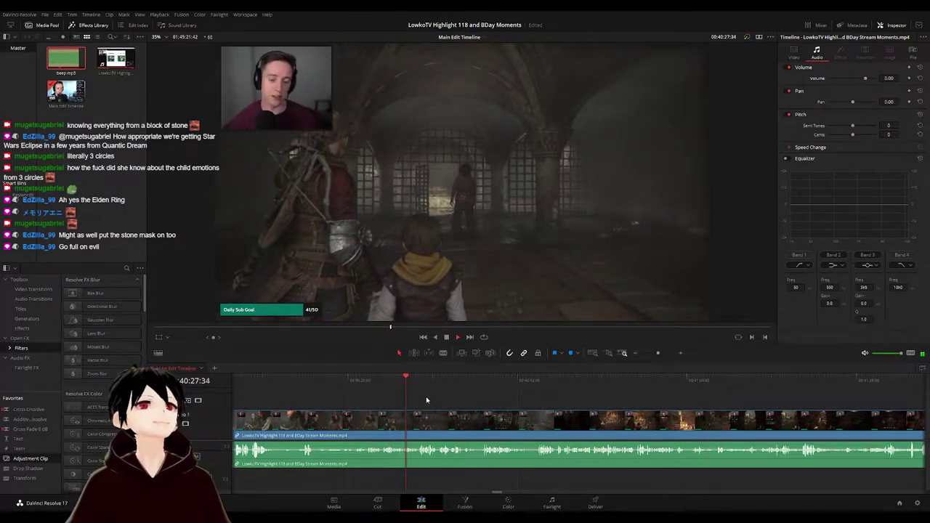
pyautogui.hscroll(3, 426, 400)
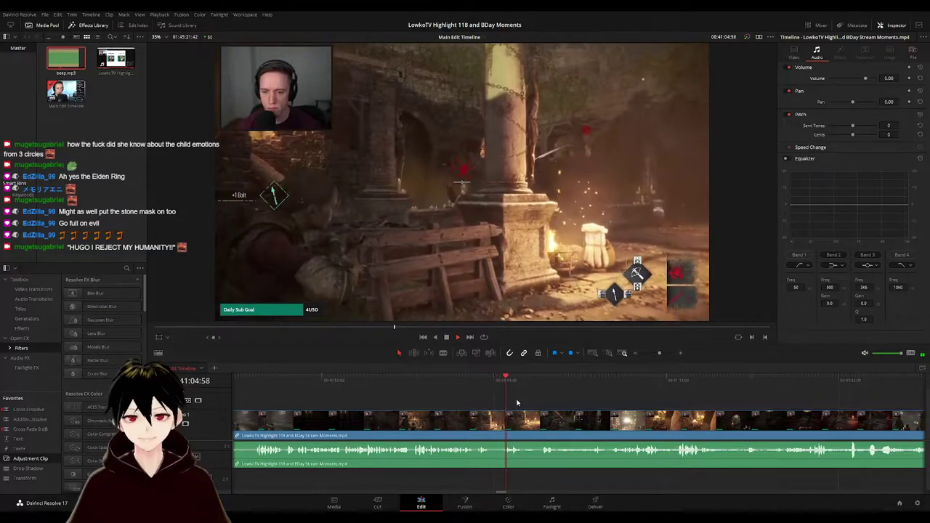
# - Cut and ripple-delete the sliver of footage from 41:03:49 to about 41:04:25, and change the preceding clip to teal
pyautogui.click(479, 382)
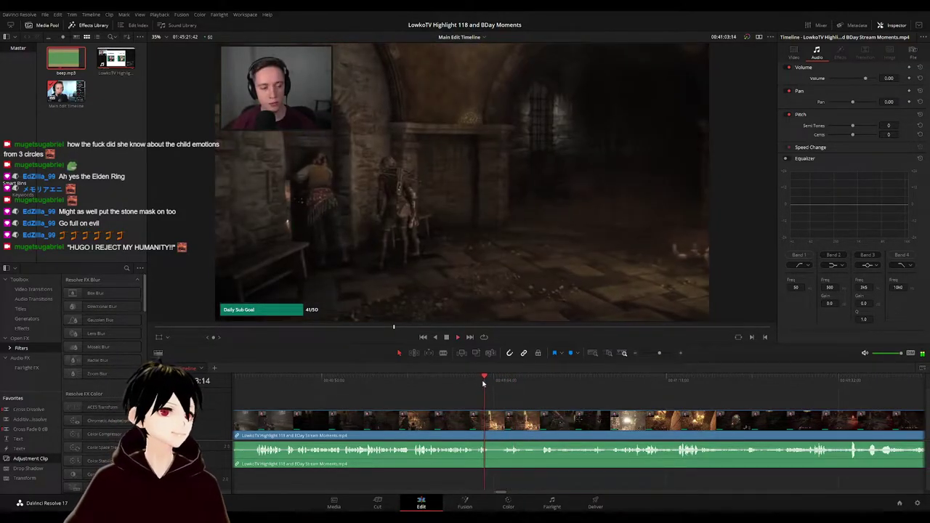
pyautogui.press('b')
pyautogui.click(492, 420)
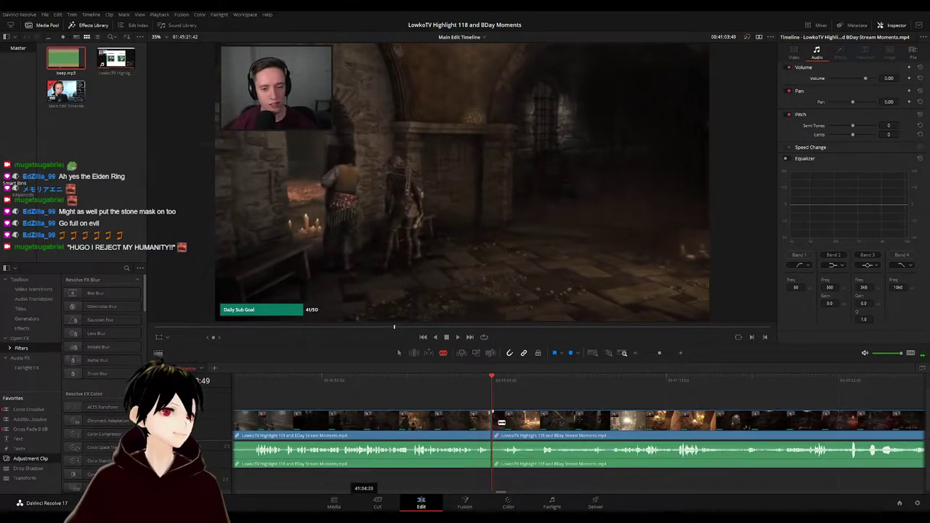
pyautogui.click(498, 422)
pyautogui.press('a')
pyautogui.click(495, 421)
pyautogui.press('Delete')
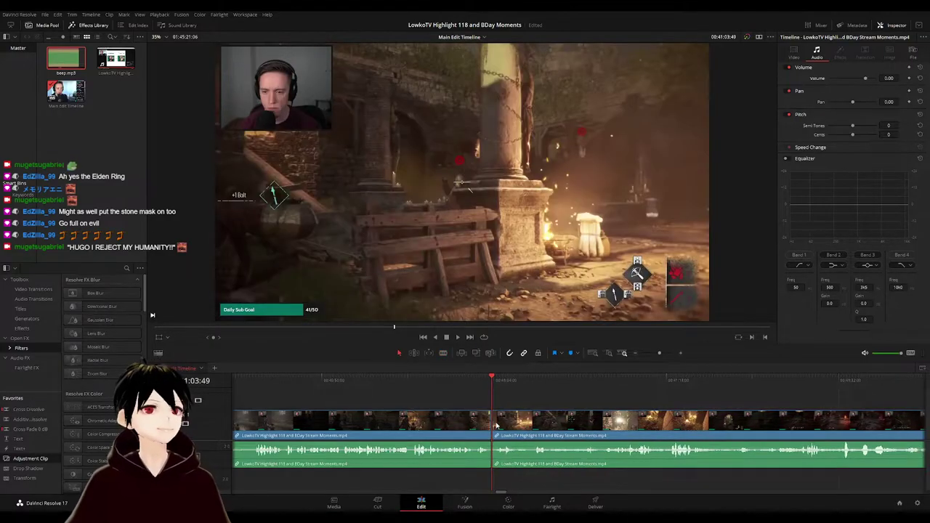
pyautogui.click(486, 421)
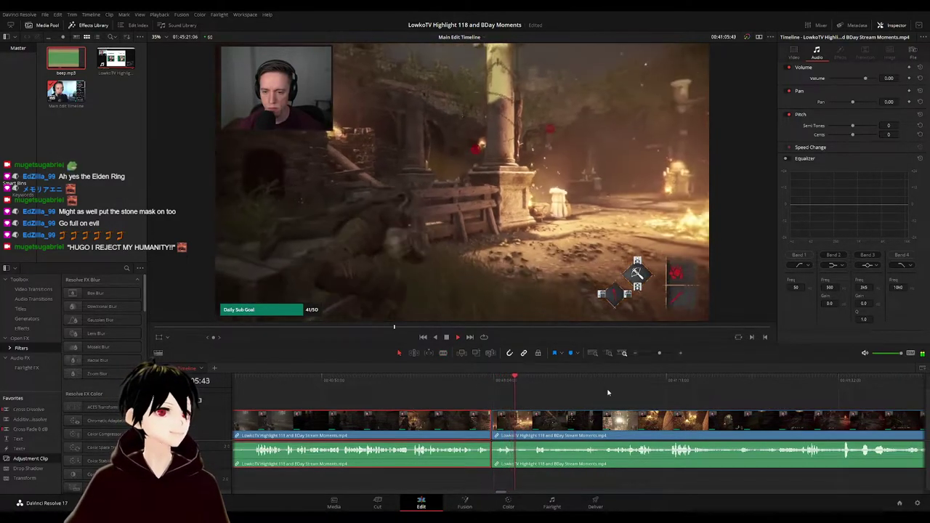
pyautogui.click(563, 403)
pyautogui.press('Up')
pyautogui.moveTo(584, 401); pyautogui.dragTo(436, 396)
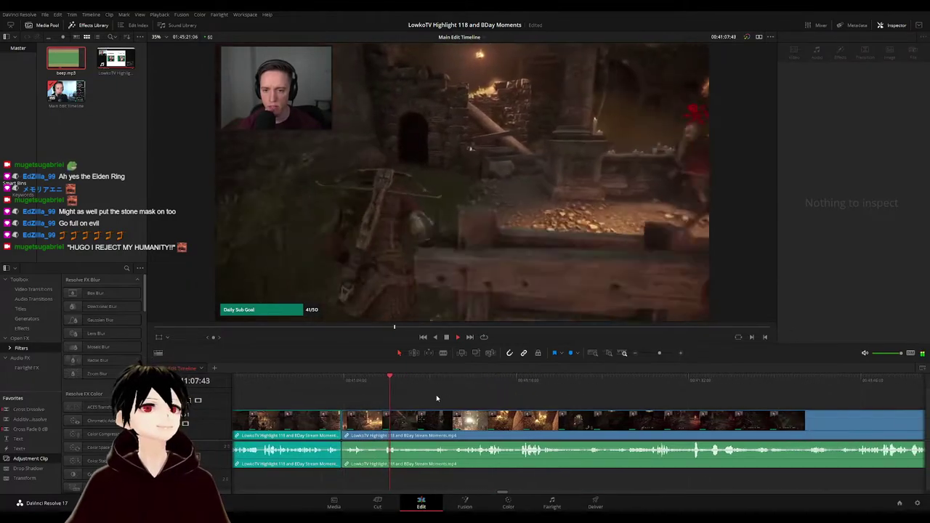
# - Review the fight in the burning ruins from about 41:07 to 41:46, examining the combat, dialogue and streamer's reactions
pyautogui.press('space')
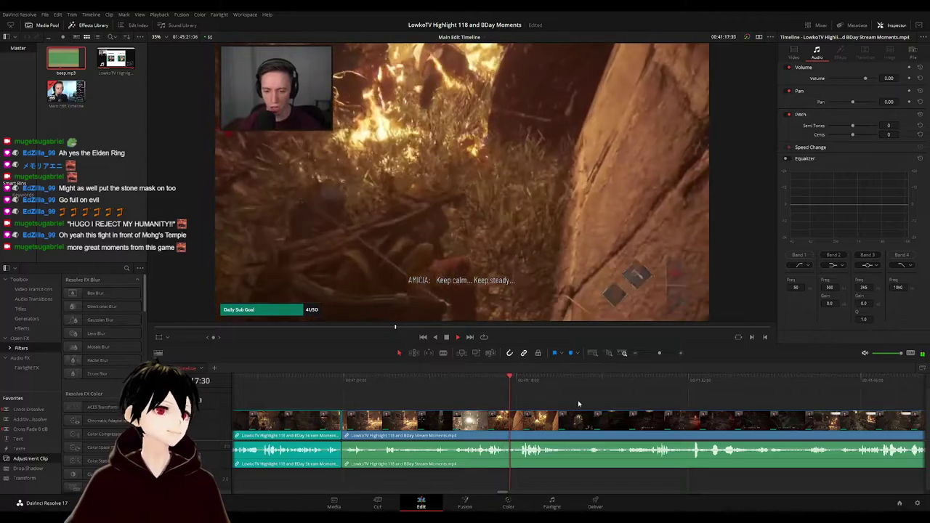
pyautogui.moveTo(579, 404); pyautogui.dragTo(508, 403)
pyautogui.hscroll(2, 514, 405)
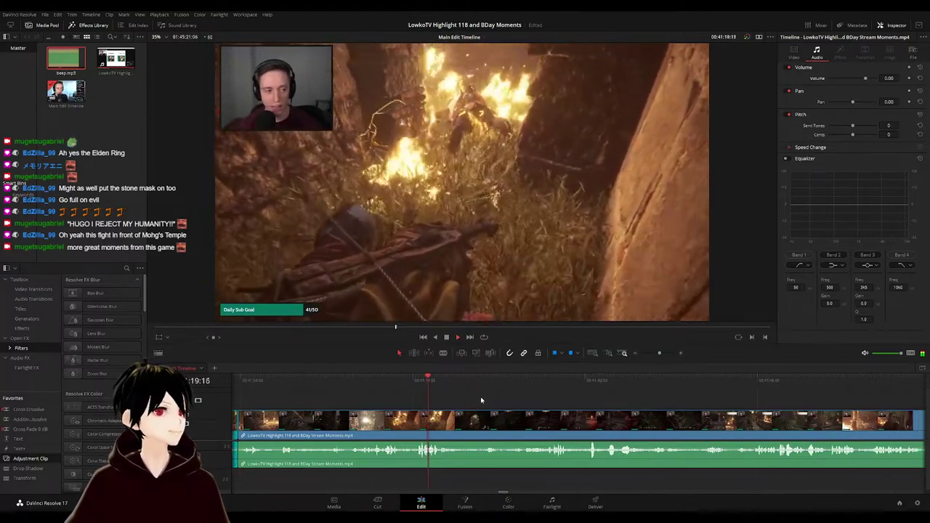
pyautogui.hscroll(1, 484, 400)
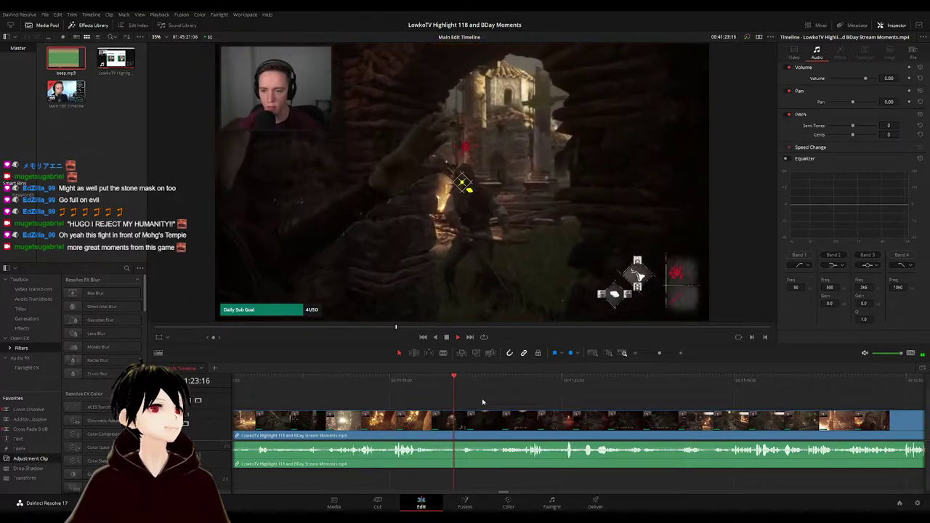
pyautogui.hscroll(1, 469, 394)
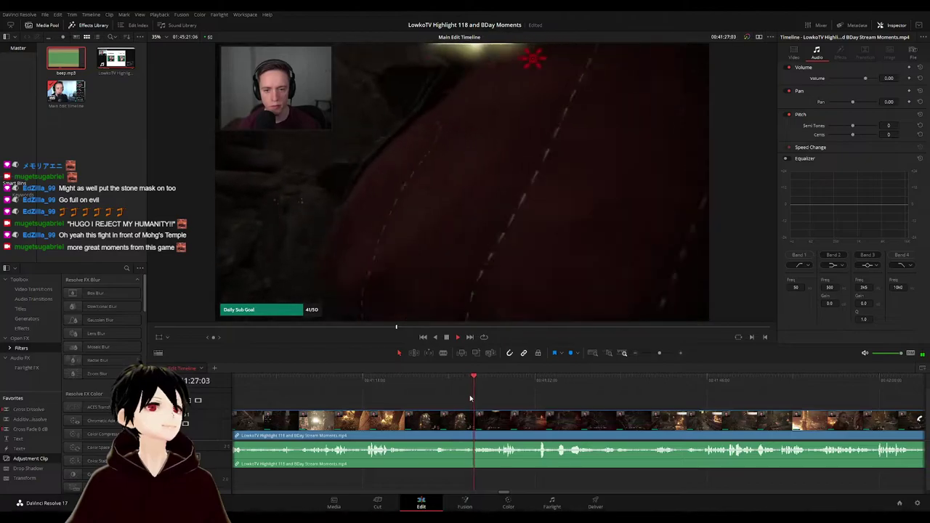
pyautogui.hscroll(2, 476, 397)
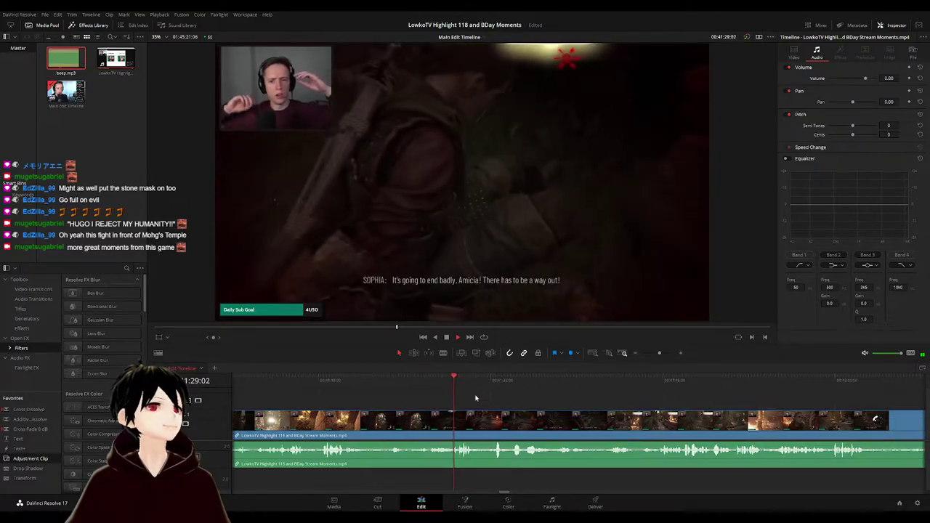
pyautogui.hscroll(1, 481, 397)
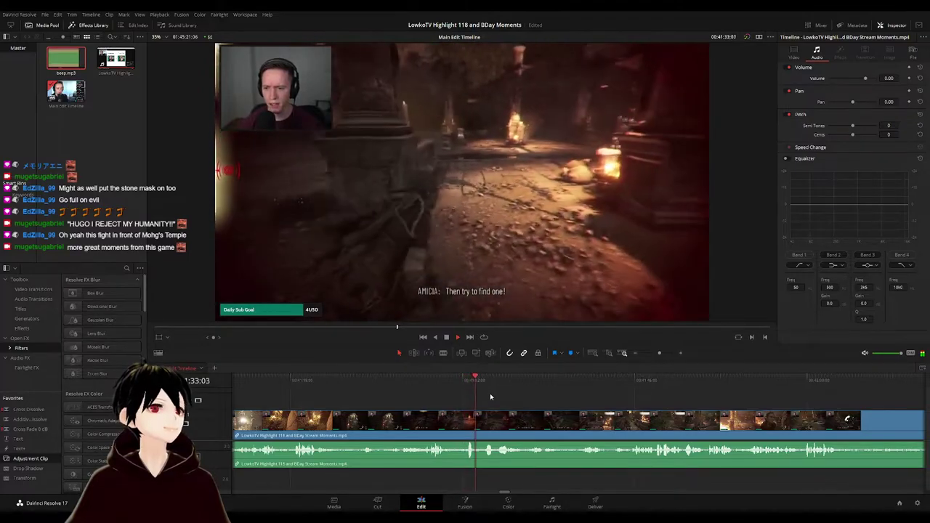
pyautogui.hscroll(3, 516, 396)
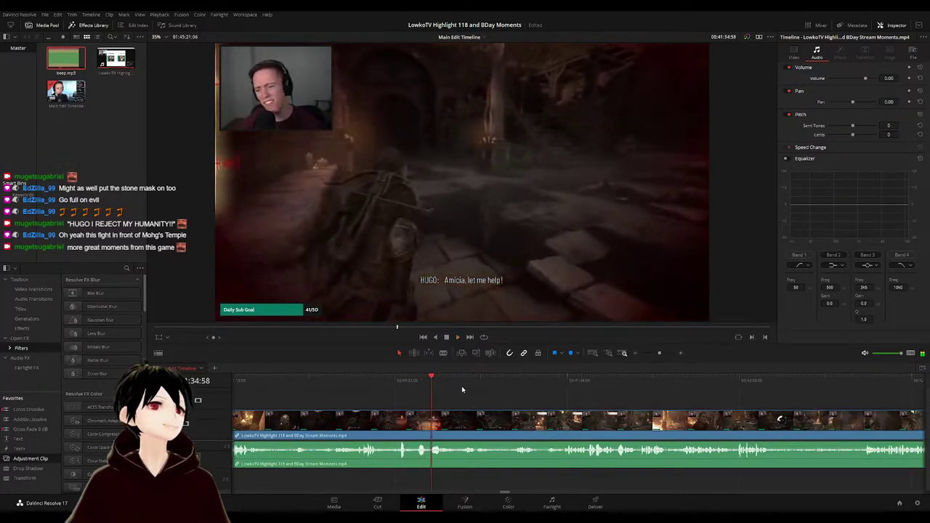
pyautogui.hscroll(1, 468, 390)
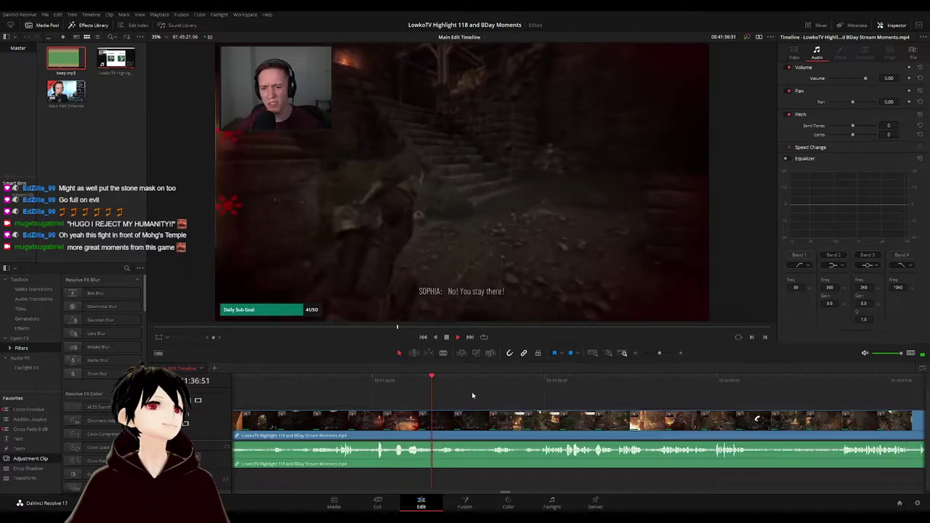
pyautogui.hscroll(1, 472, 396)
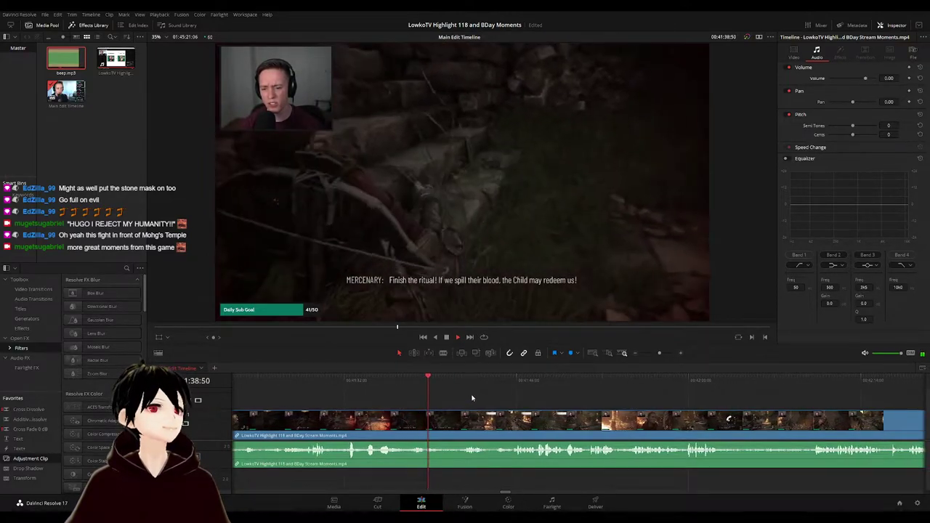
pyautogui.hscroll(1, 471, 397)
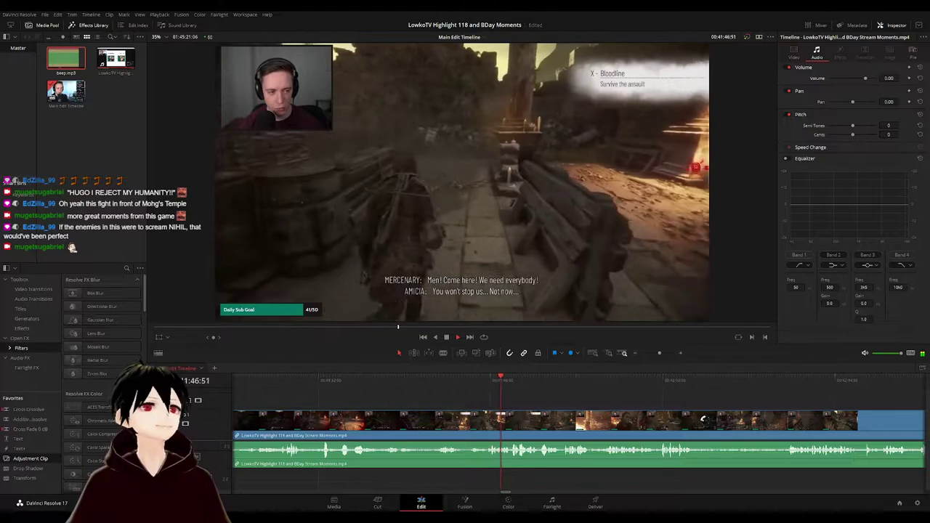
# - Review the "Survive the assault" section from about 41:46 to the death screen near 42:31, examining its dialogue and the streamer's reactions
pyautogui.moveTo(565, 404); pyautogui.dragTo(438, 400)
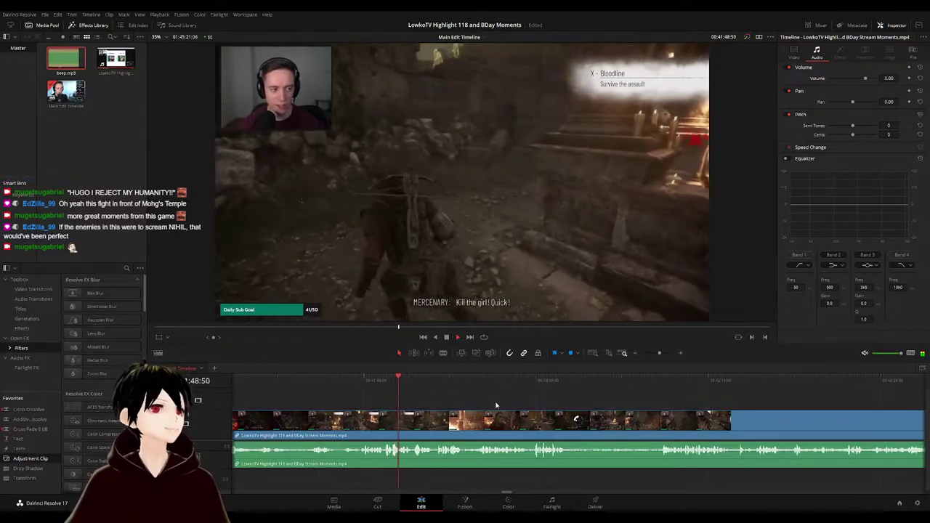
pyautogui.moveTo(496, 404); pyautogui.dragTo(457, 402)
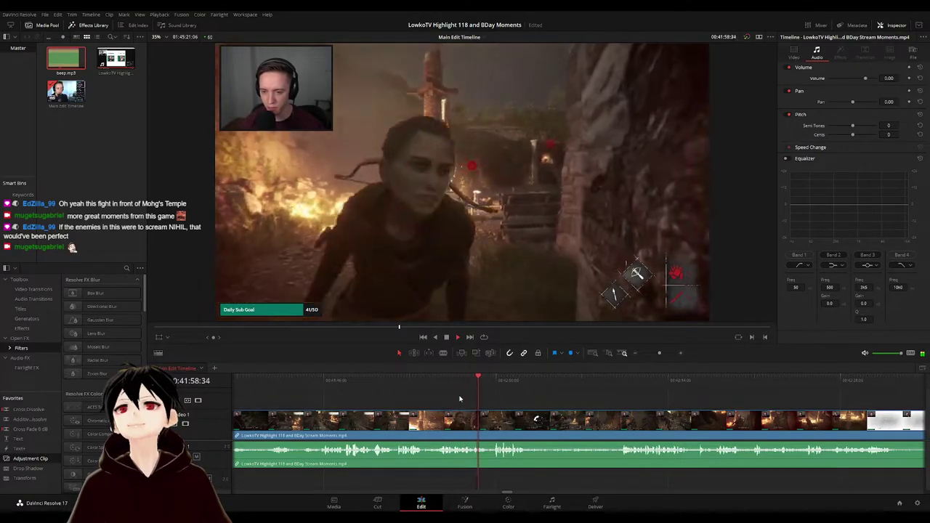
pyautogui.moveTo(518, 401); pyautogui.dragTo(441, 402)
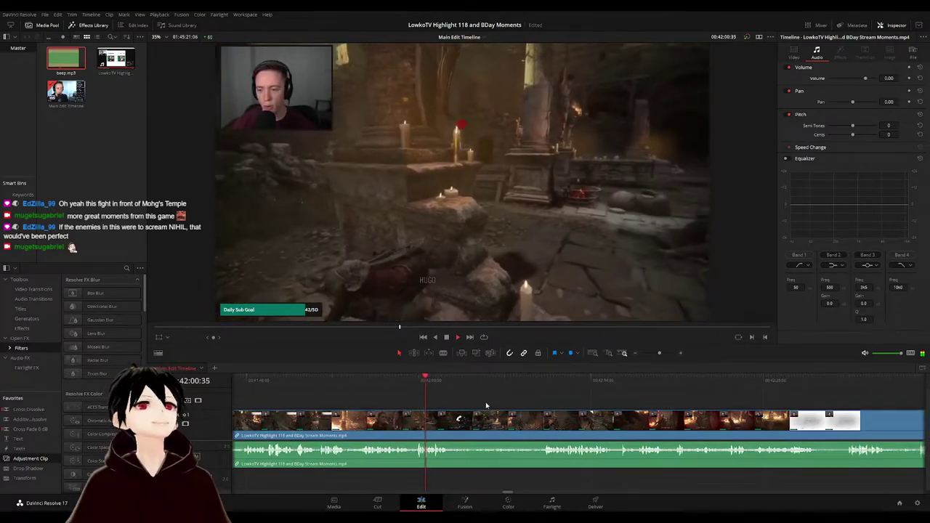
pyautogui.hscroll(1, 464, 398)
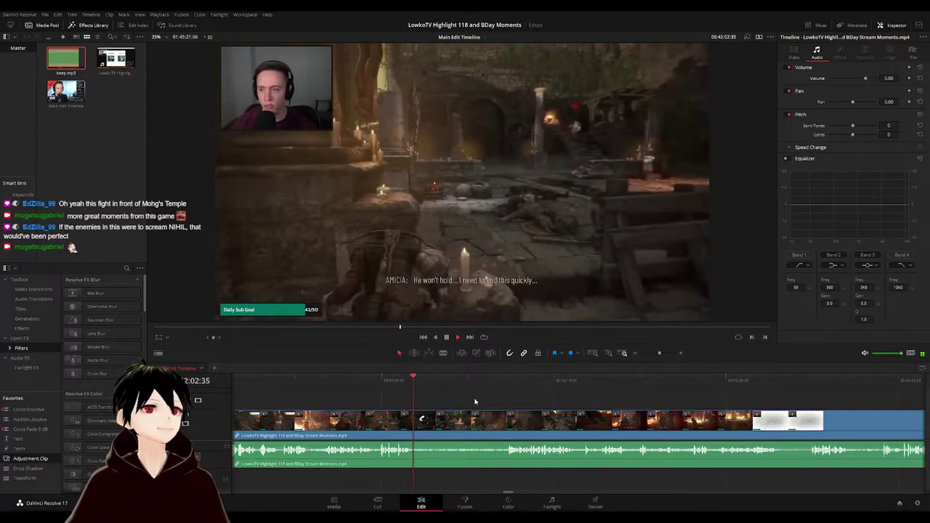
pyautogui.hscroll(1, 465, 401)
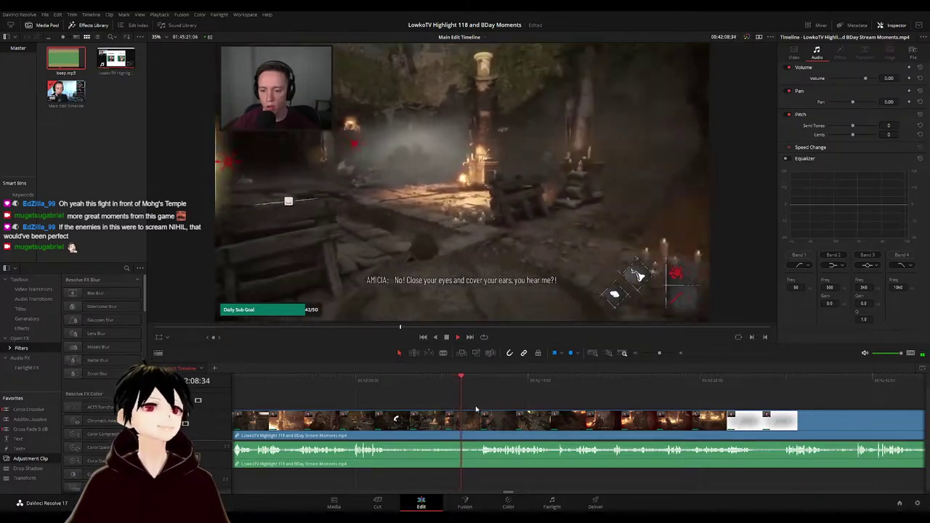
pyautogui.hscroll(2, 493, 405)
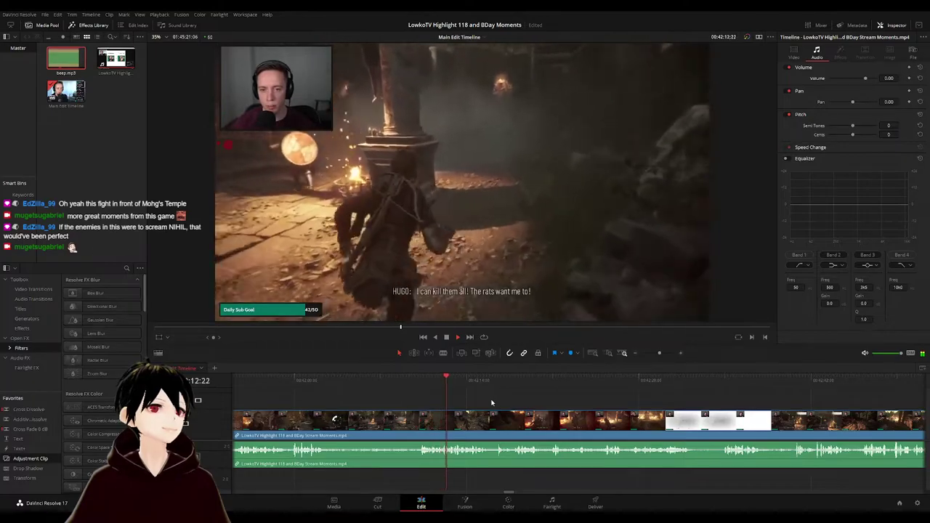
pyautogui.hscroll(1, 484, 399)
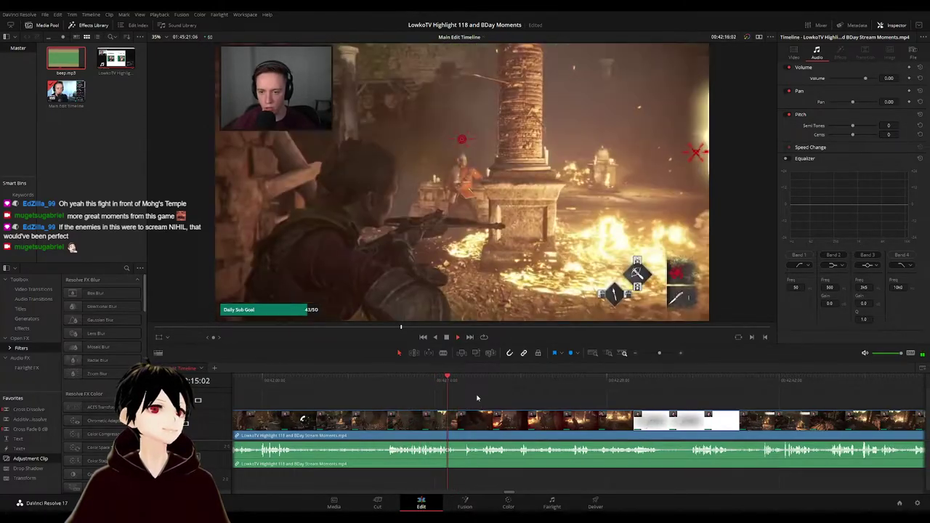
pyautogui.hscroll(1, 459, 399)
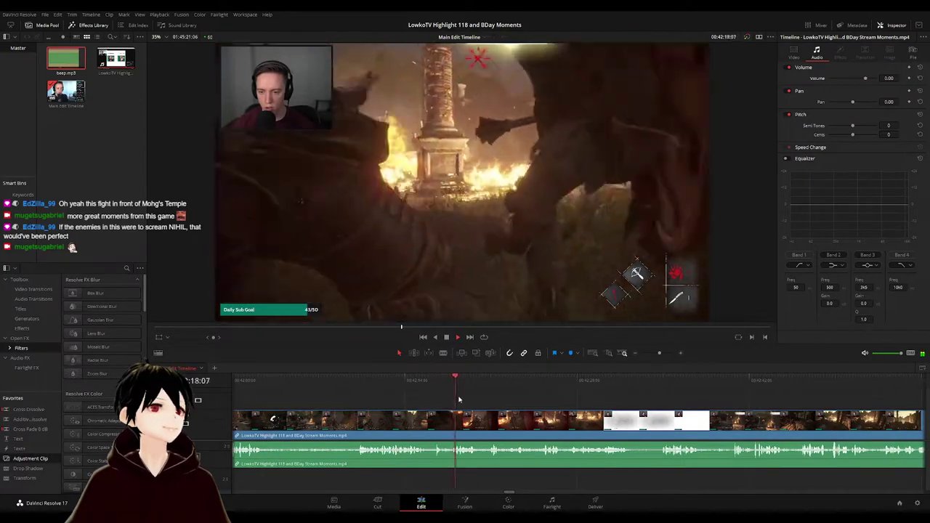
pyautogui.moveTo(502, 404); pyautogui.dragTo(493, 403)
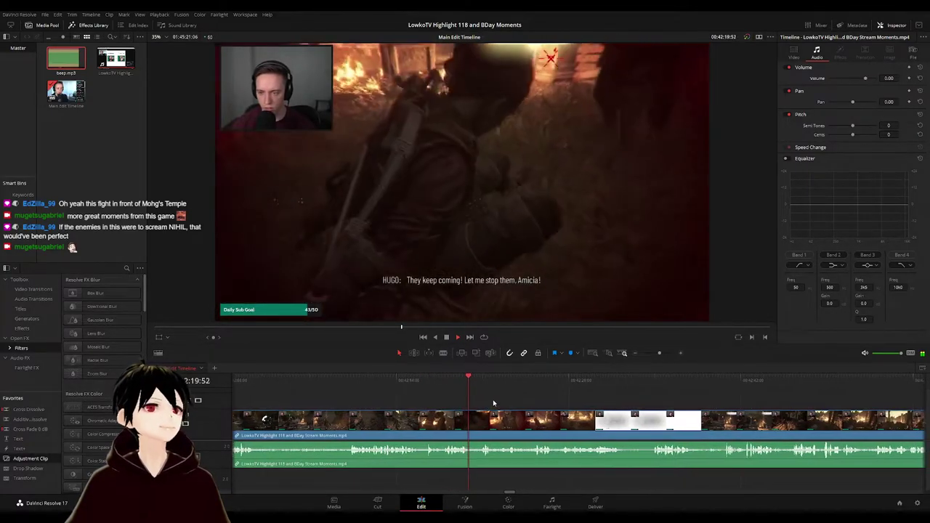
pyautogui.hscroll(2, 485, 398)
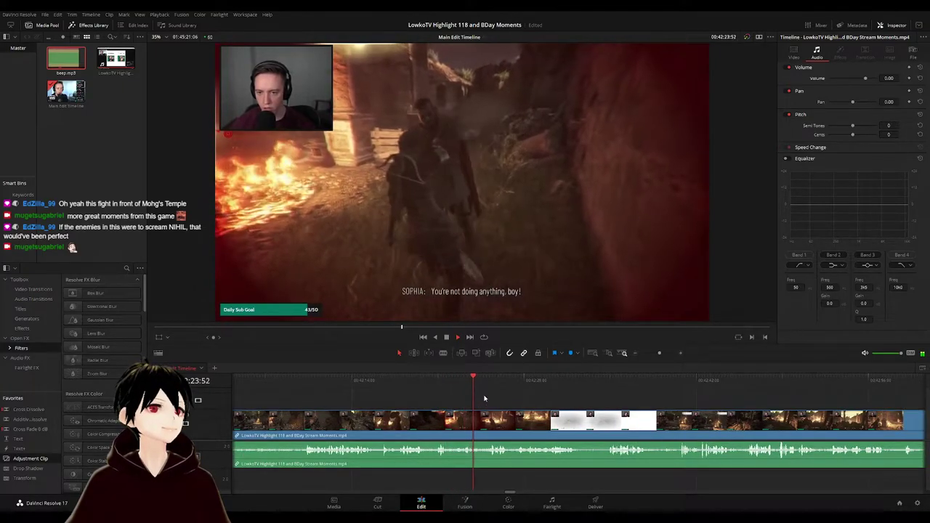
pyautogui.hscroll(3, 473, 395)
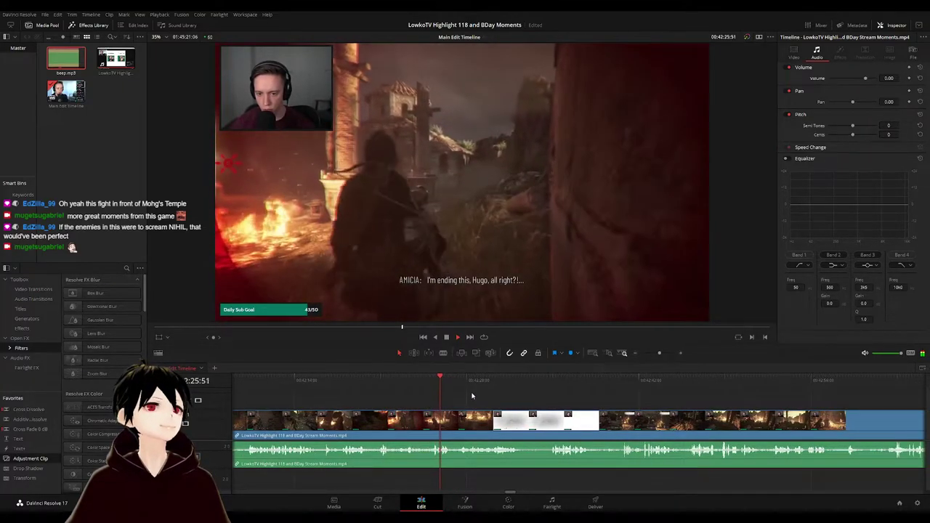
pyautogui.hscroll(3, 461, 396)
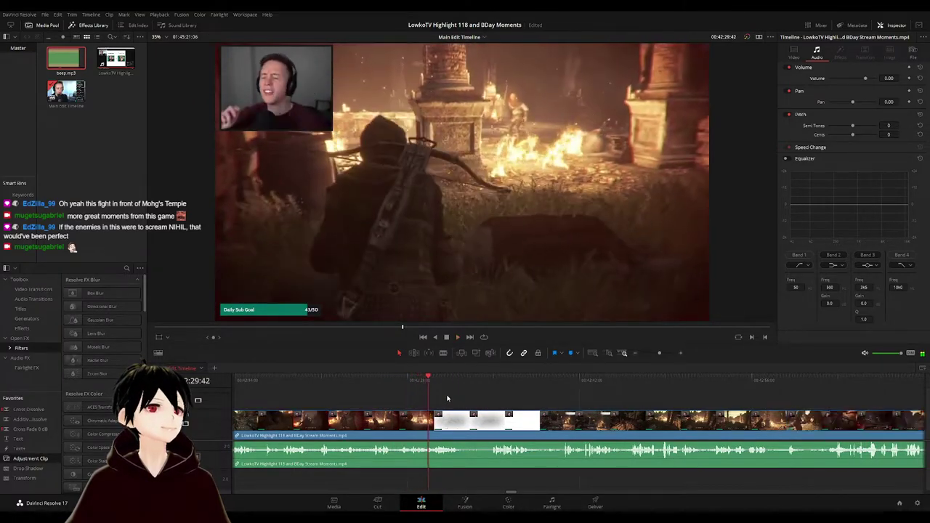
pyautogui.moveTo(489, 405); pyautogui.dragTo(454, 400)
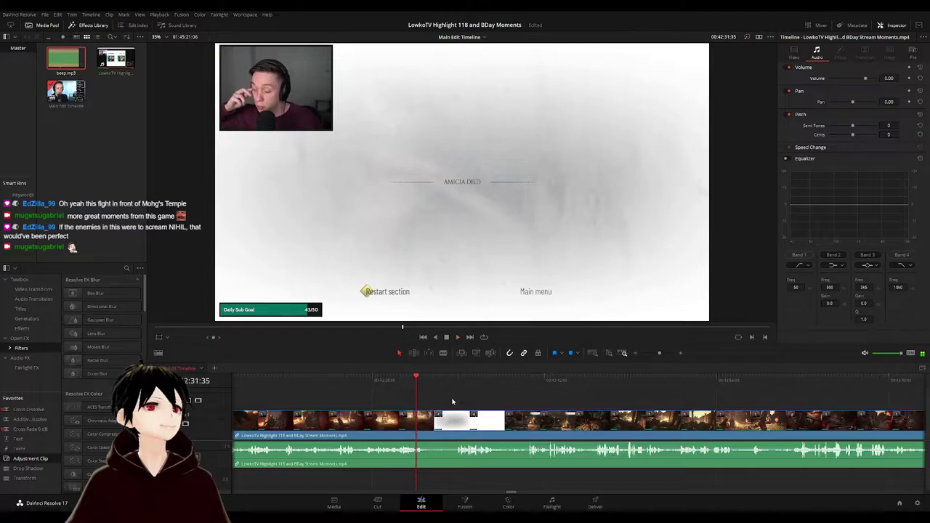
# - Cut the death-screen footage at about 42:30:53 and 42:31:06 to isolate a short segment of the streamer's speech
pyautogui.click(398, 378)
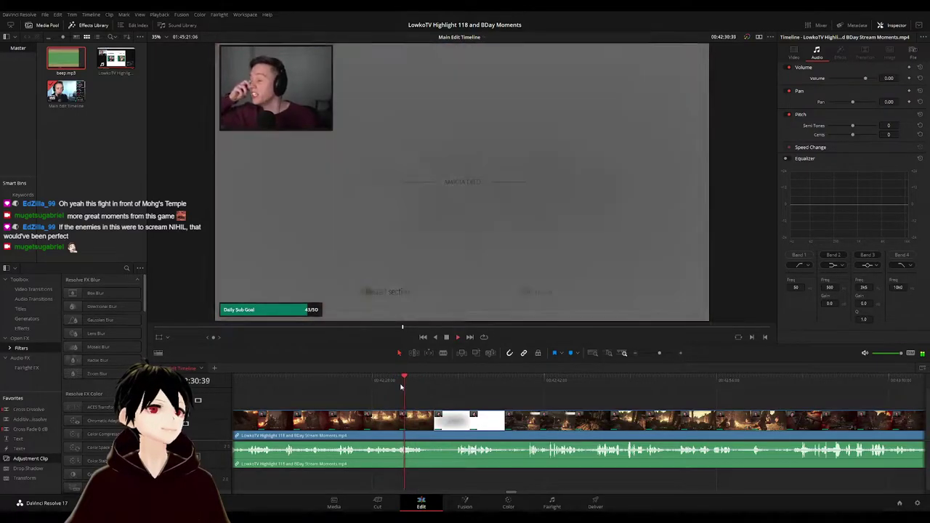
pyautogui.hscroll(-8, 414, 403)
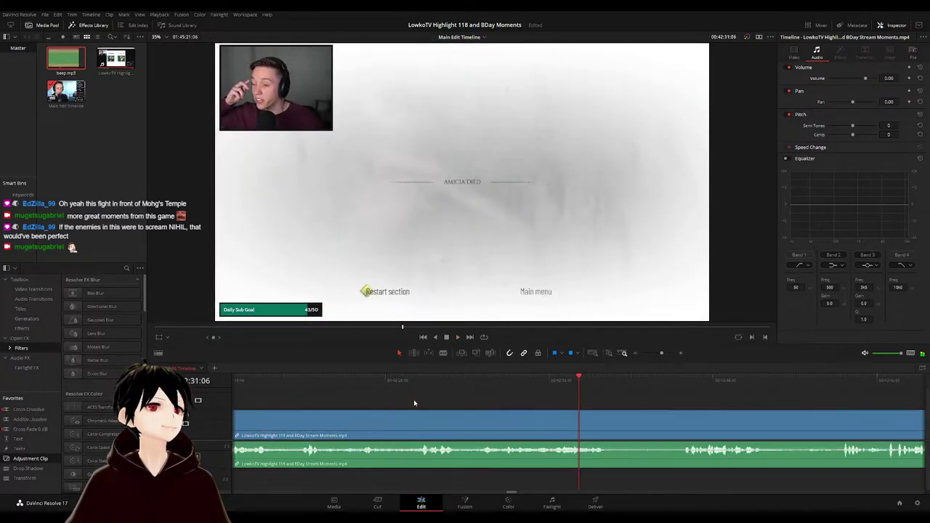
pyautogui.press('b')
pyautogui.click(579, 422)
pyautogui.click(537, 380)
pyautogui.moveTo(536, 380); pyautogui.dragTo(549, 380)
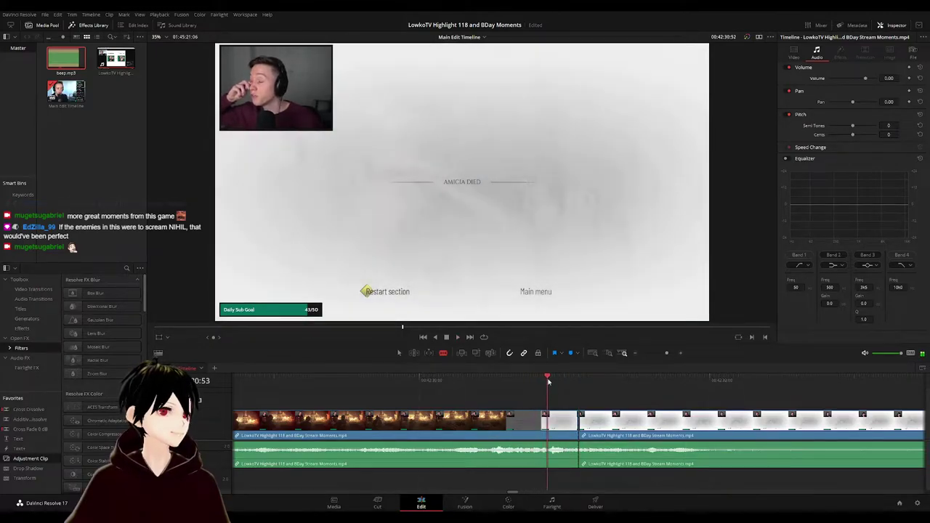
pyautogui.click(547, 419)
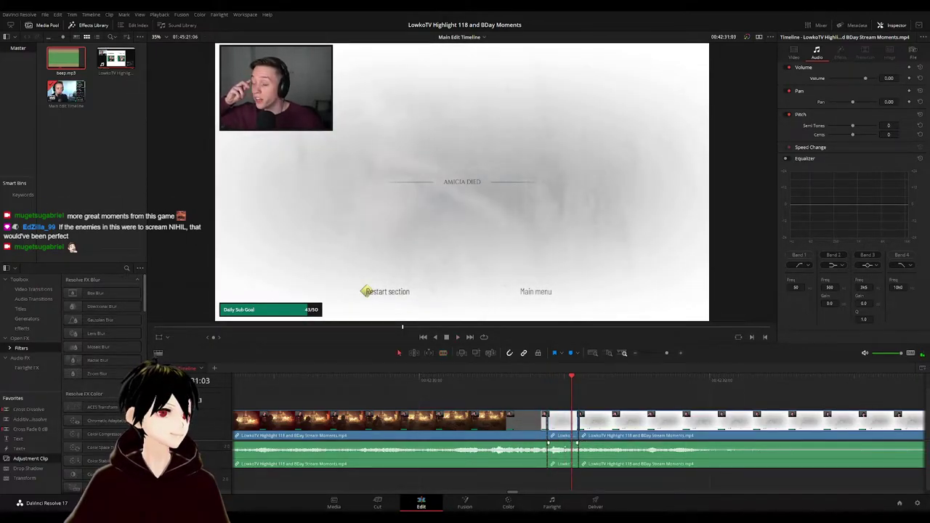
# - Censor the isolated segment by lowering its volume to -97.19 and laying beep.mp3 beneath it, trimmed to the segment's length with volume -27
pyautogui.click(569, 467)
pyautogui.moveTo(65, 58); pyautogui.dragTo(550, 483)
pyautogui.hotkey('ctrl', '-')
pyautogui.hotkey('ctrl', '-')
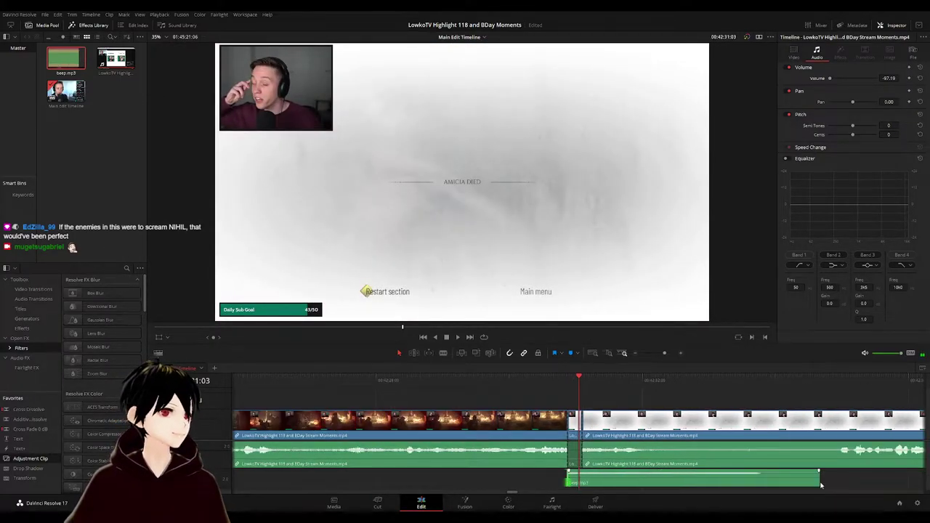
pyautogui.moveTo(821, 484); pyautogui.dragTo(580, 484)
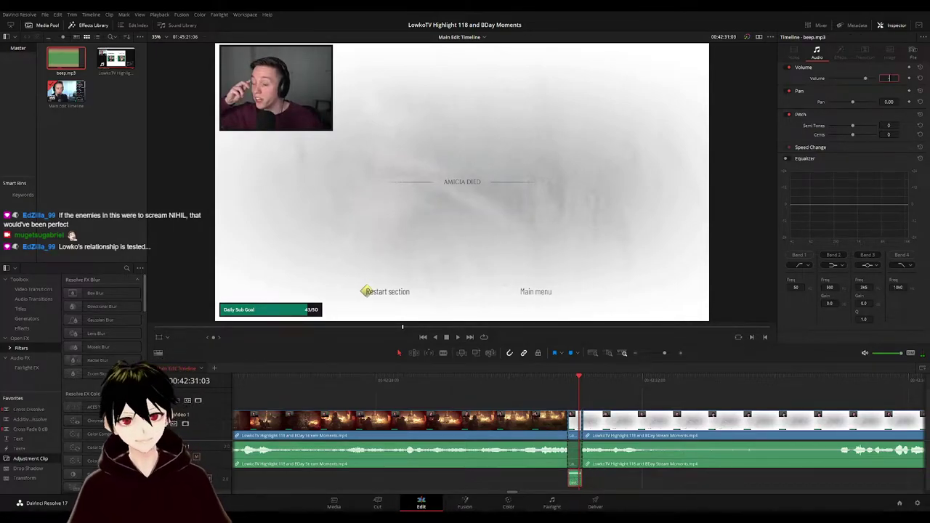
pyautogui.moveTo(891, 77); pyautogui.dragTo(829, 160)
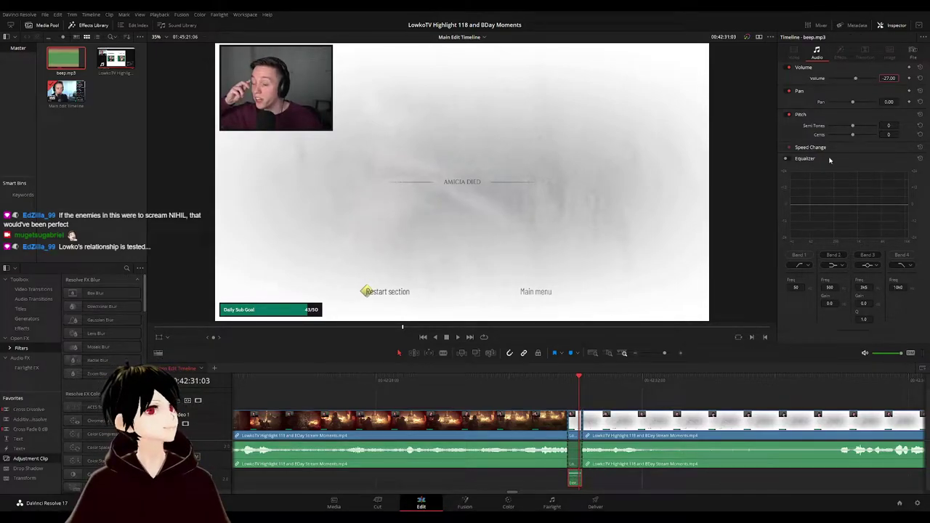
# - Play back the censored moment and change the isolated segment and the clip before it to teal
pyautogui.click(551, 386)
pyautogui.press('space')
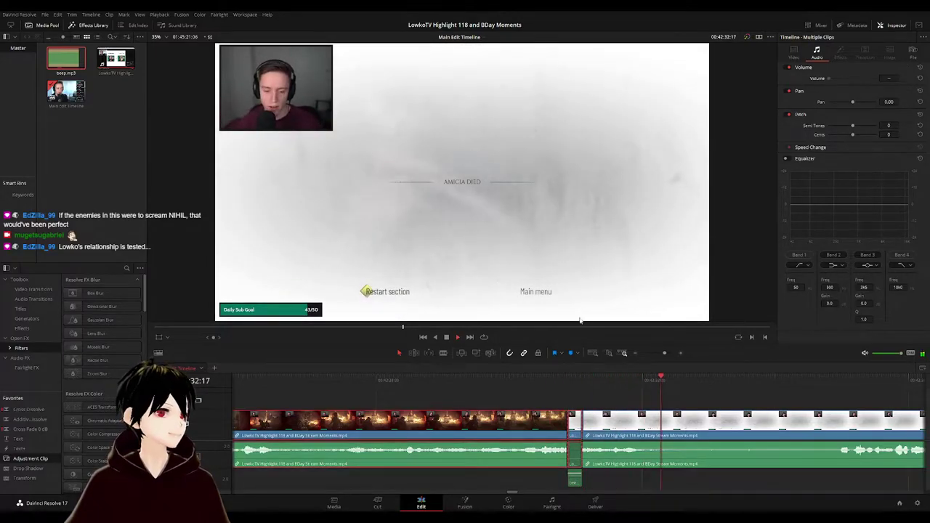
pyautogui.click(720, 400)
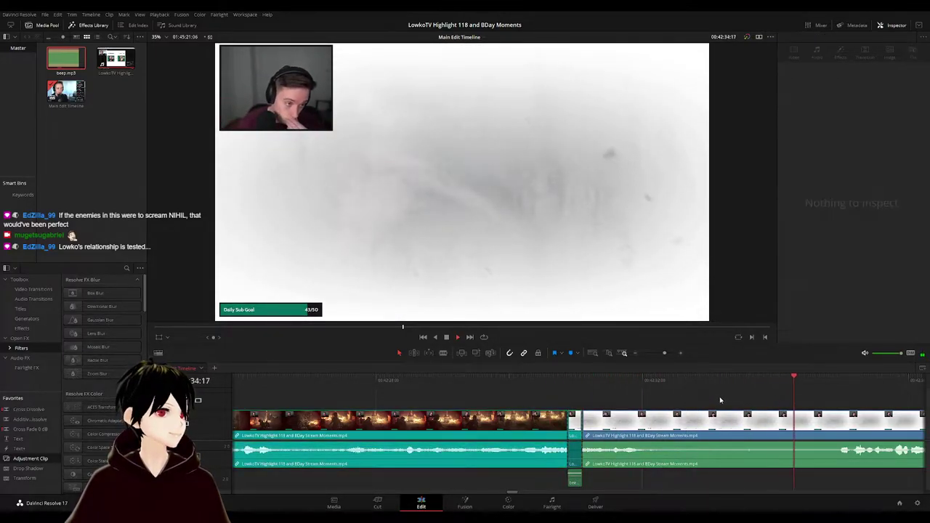
# - Review the death screen and the restarted assault from about 42:34 to 43:14, examining the streamer's commentary and the combat
pyautogui.hotkey('ctrl', '-')
pyautogui.hotkey('ctrl', '-')
pyautogui.hotkey('ctrl', '-')
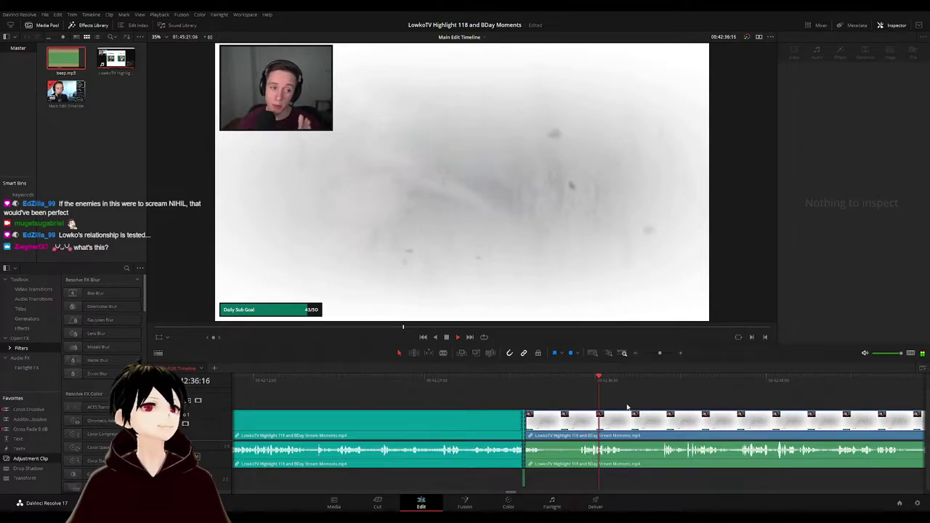
pyautogui.press('space')
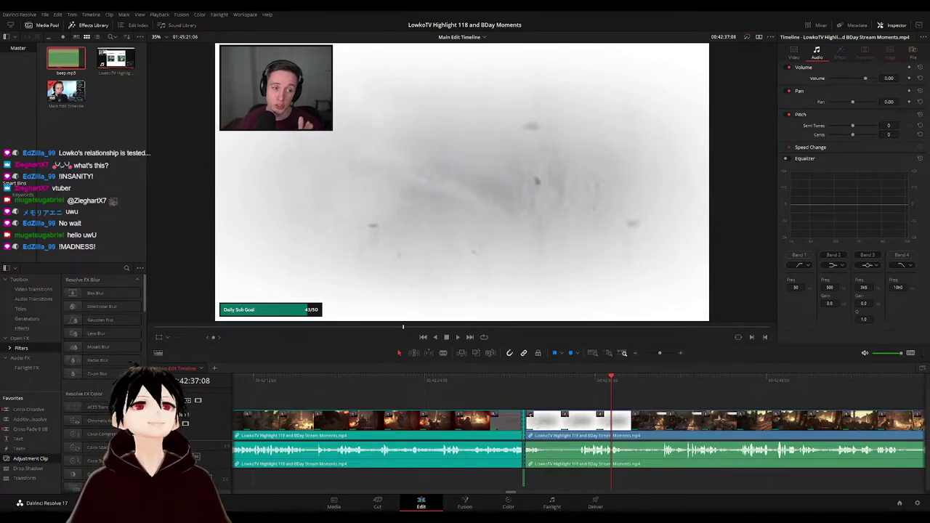
pyautogui.click(572, 380)
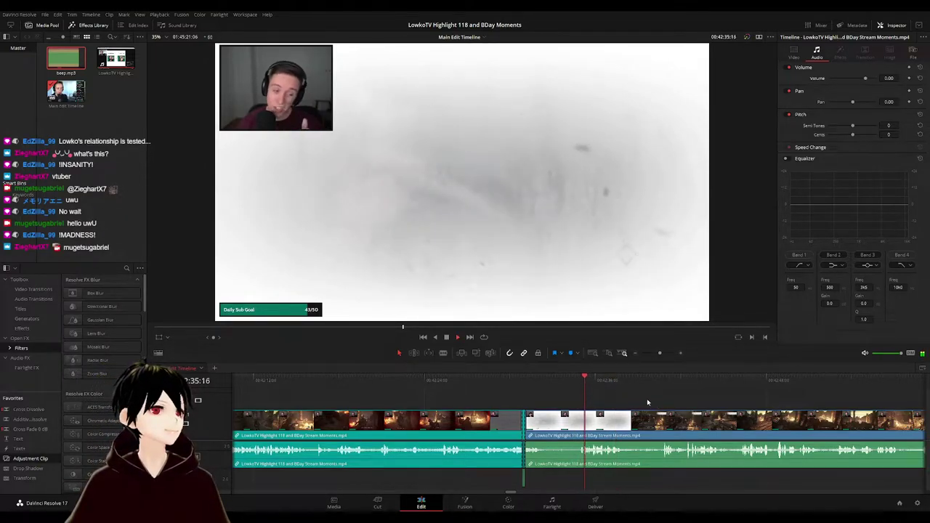
pyautogui.moveTo(646, 401); pyautogui.dragTo(613, 397)
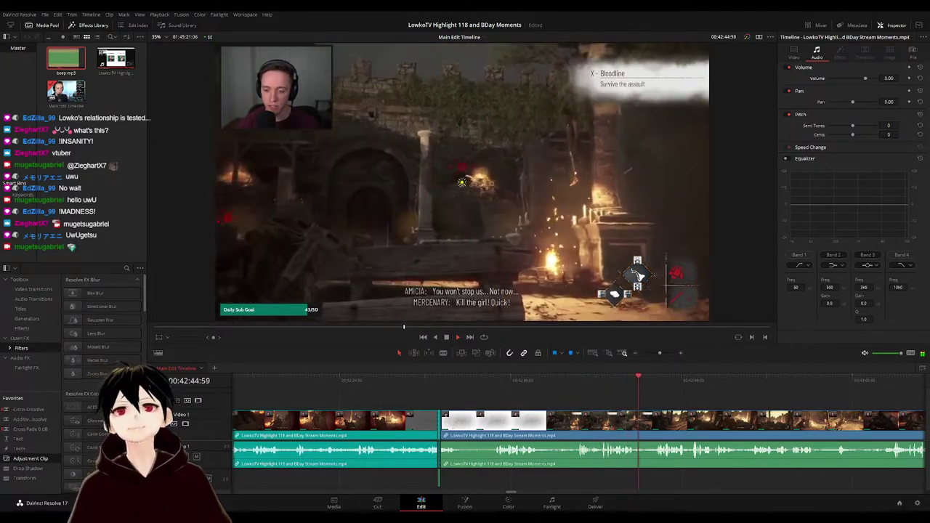
pyautogui.hscroll(3, 583, 395)
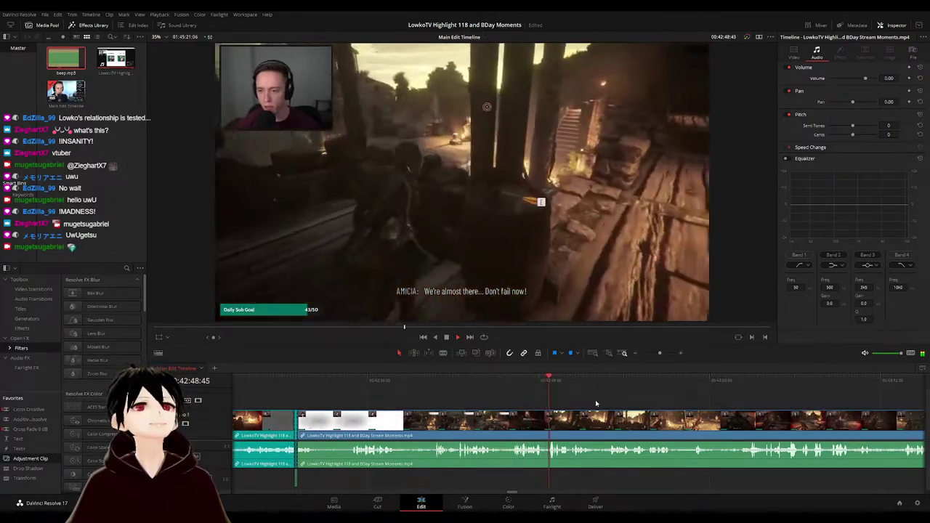
pyautogui.hscroll(2, 595, 399)
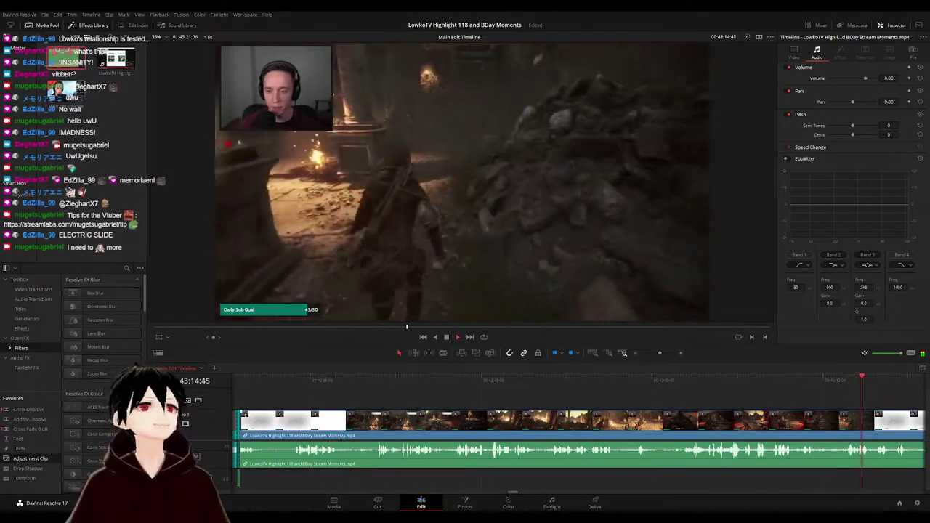
# - Replay the assault from about 42:58 to 43:38, rechecking the moment around 43:01 and examining the fight's dialogue and the streamer's reactions
pyautogui.click(619, 382)
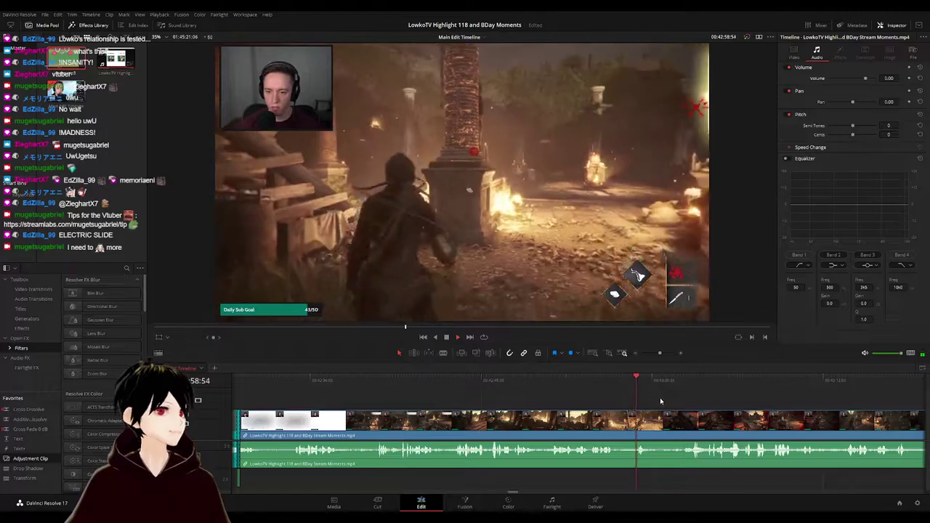
pyautogui.moveTo(661, 401); pyautogui.dragTo(571, 399)
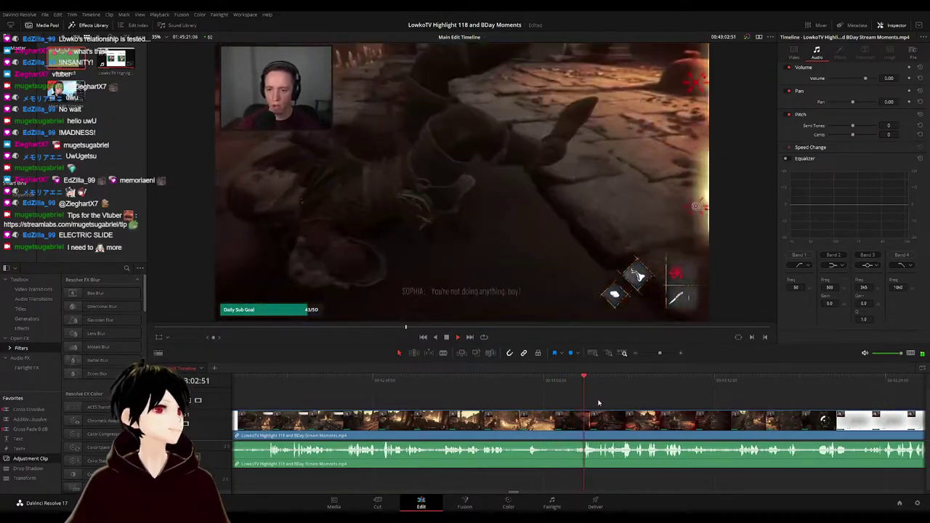
pyautogui.hscroll(2, 599, 399)
pyautogui.moveTo(526, 381); pyautogui.dragTo(521, 382)
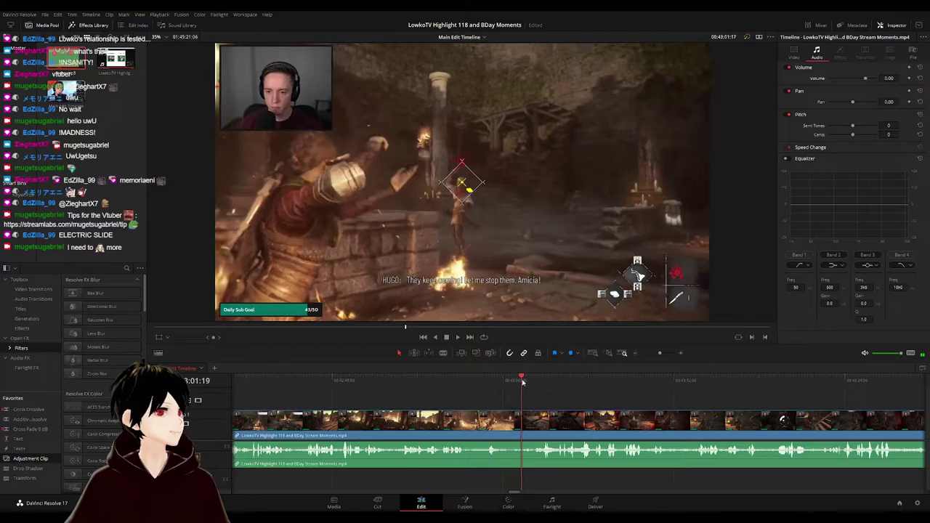
pyautogui.moveTo(526, 381); pyautogui.dragTo(517, 383)
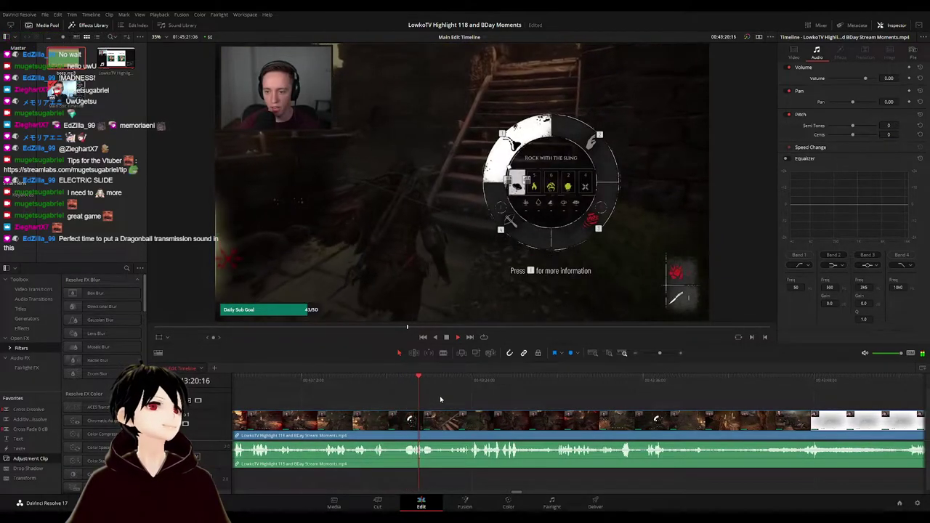
pyautogui.press('space')
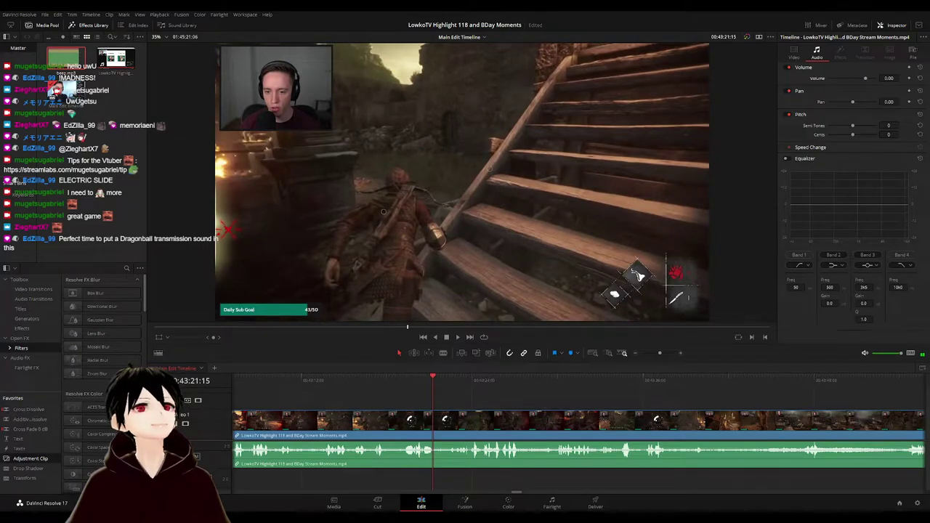
pyautogui.press('space')
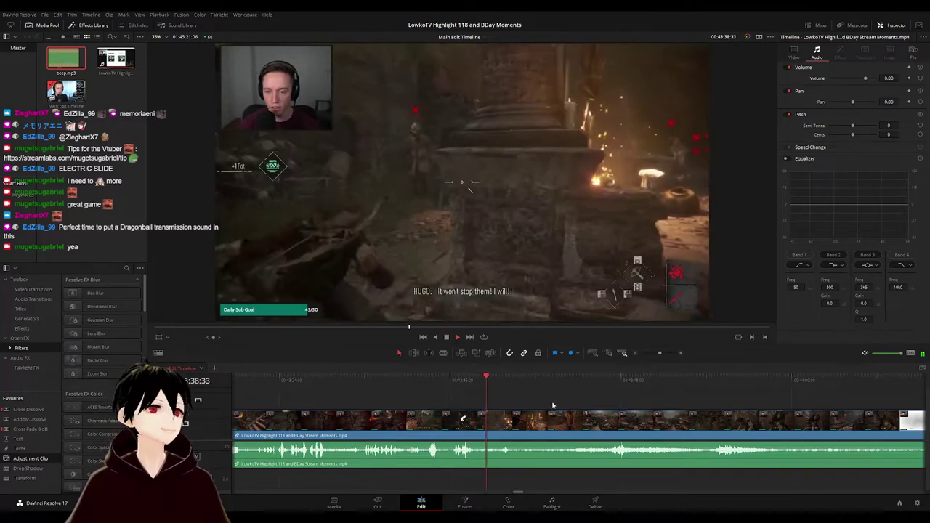
# - Review the end of the courtyard fight and its cutscene from about 43:38 to 44:16, including the streamer's reactions
pyautogui.moveTo(553, 404); pyautogui.dragTo(501, 405)
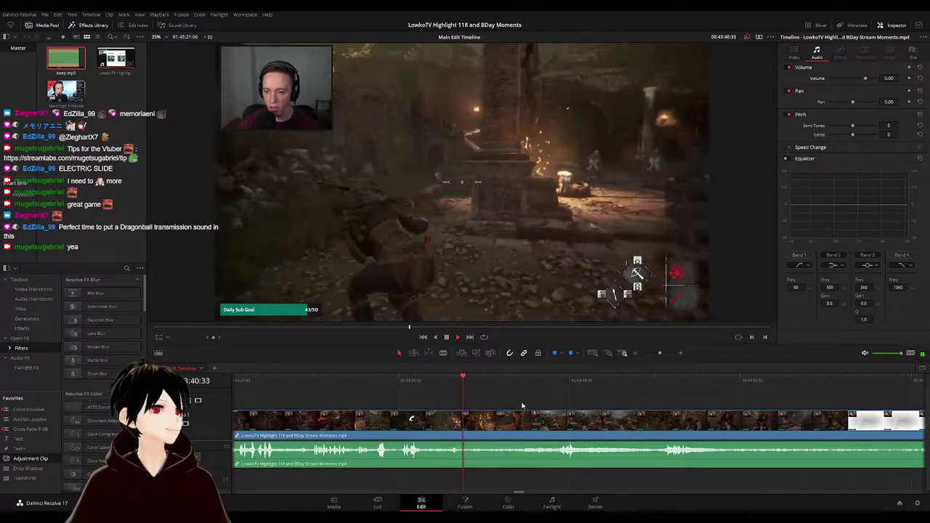
pyautogui.hscroll(2, 478, 396)
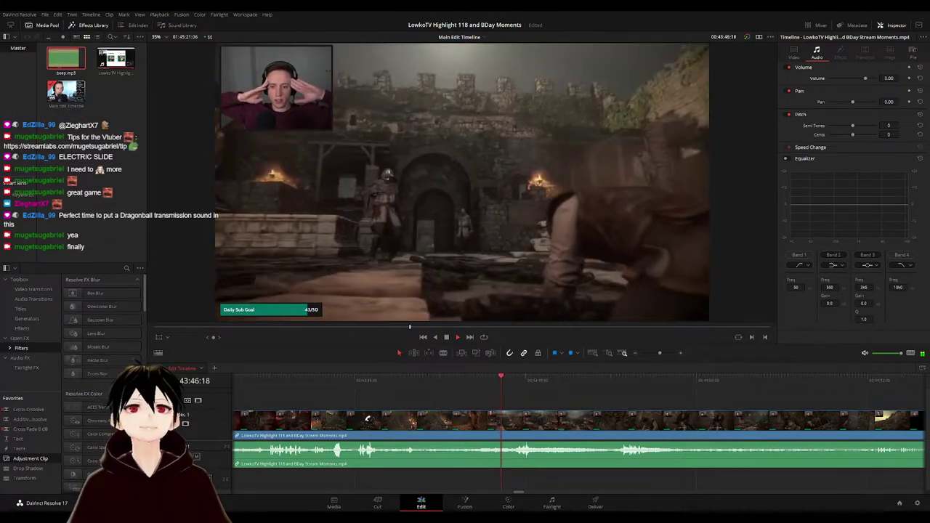
pyautogui.hscroll(2, 509, 402)
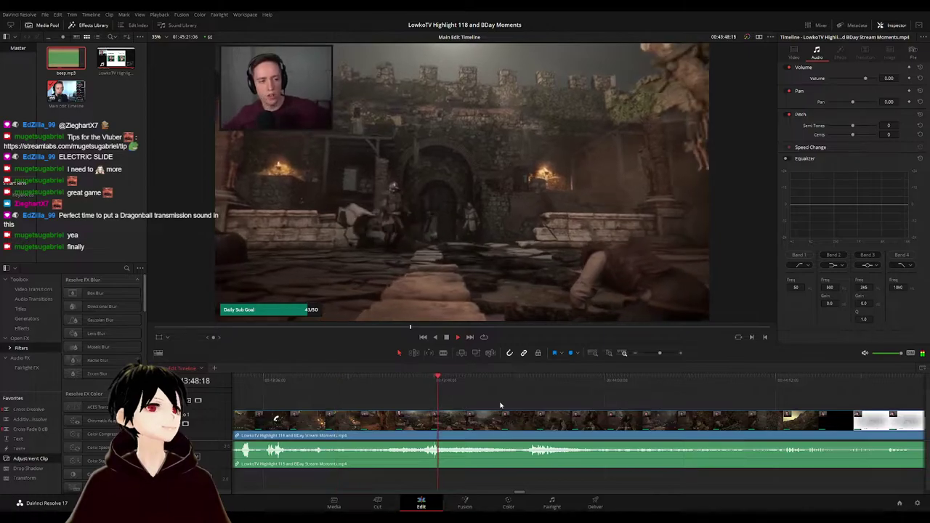
pyautogui.moveTo(501, 405); pyautogui.dragTo(458, 401)
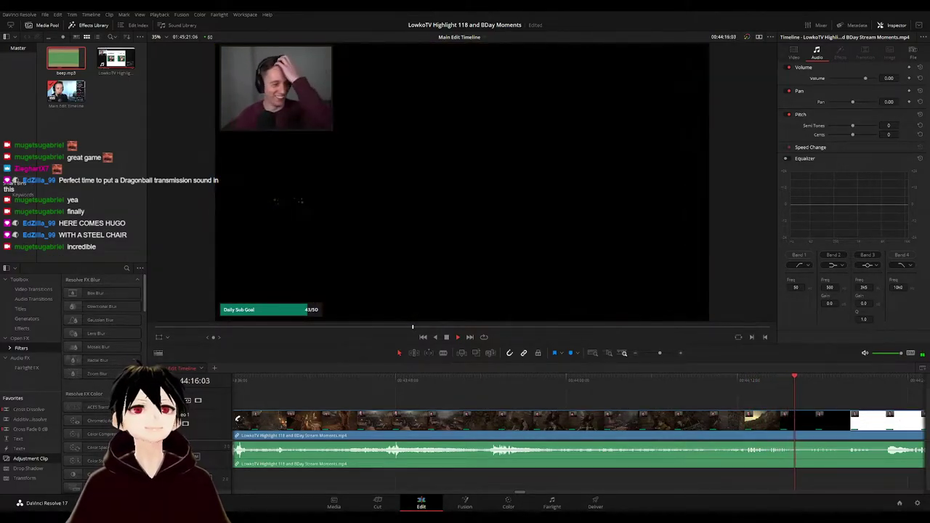
# - Review the blackout and the "XI - The Cradle of Centuries" title card from about 44:16 to 44:31, including the streamer's reactions
pyautogui.moveTo(783, 400); pyautogui.dragTo(550, 390)
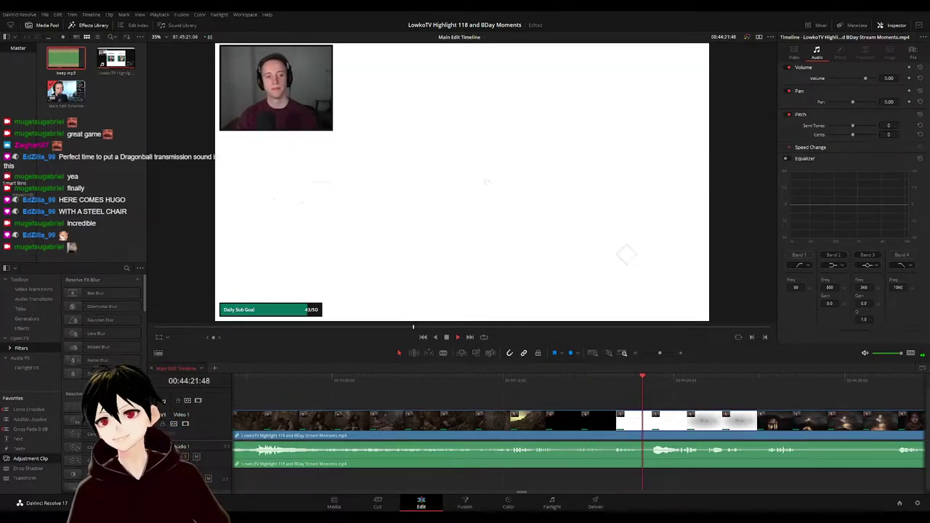
pyautogui.moveTo(683, 396); pyautogui.dragTo(494, 378)
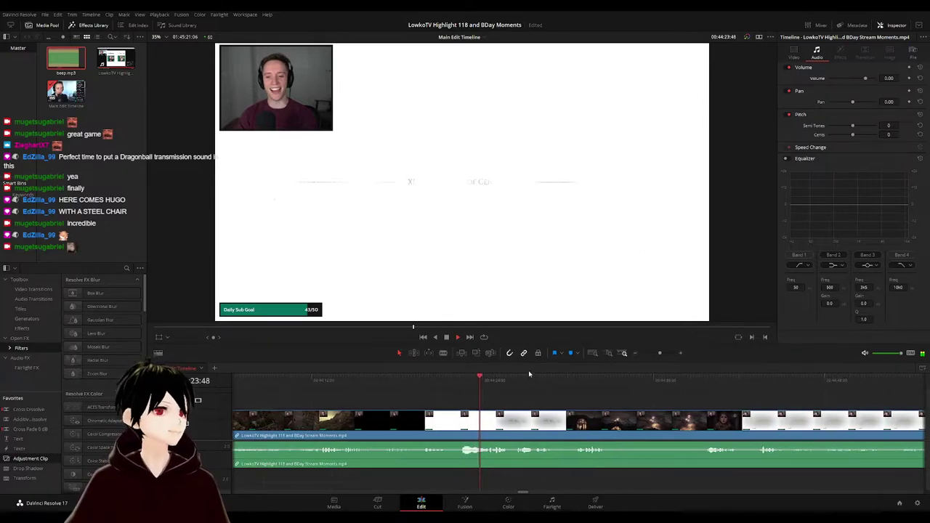
pyautogui.hscroll(2, 538, 400)
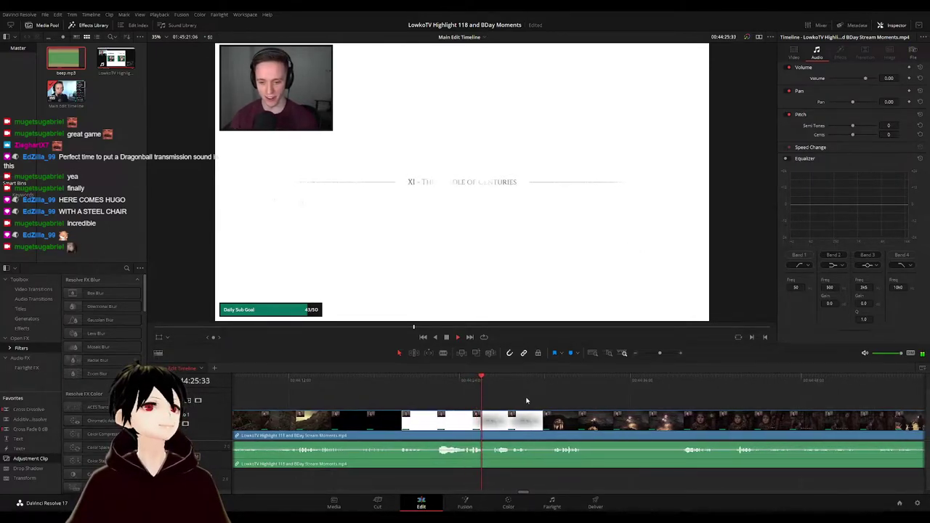
pyautogui.hscroll(1, 528, 401)
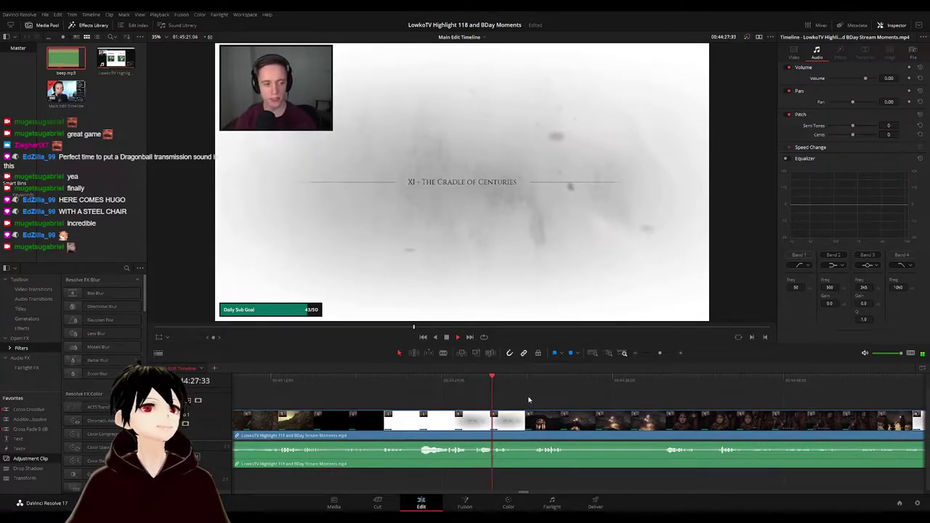
pyautogui.hscroll(2, 508, 400)
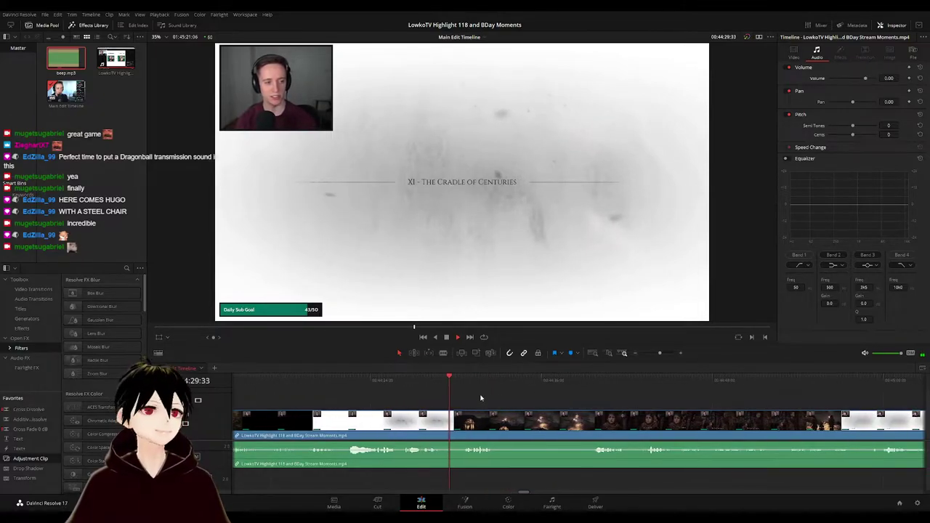
pyautogui.hscroll(2, 473, 396)
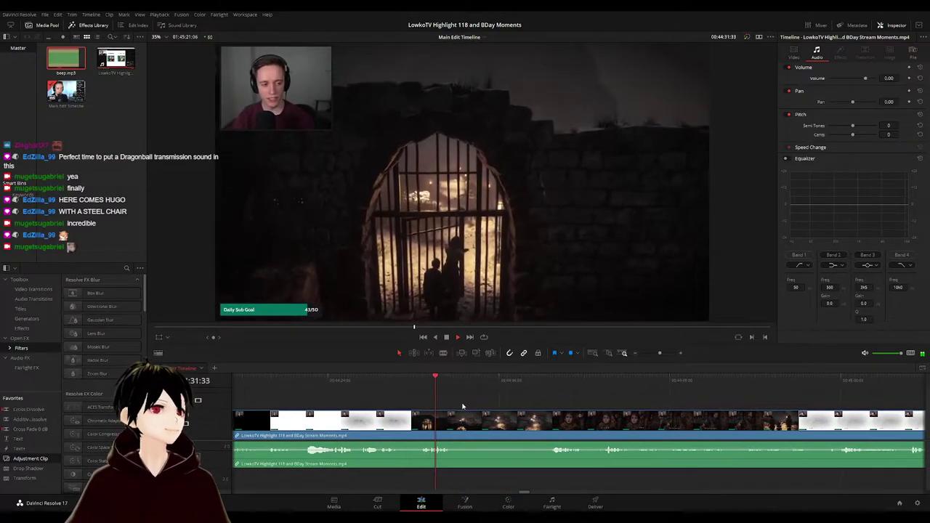
# - Skim the gate cutscene and Hugo's dialogue from about 44:31 to the pause menu near 45:04, examining the streamer's reactions
pyautogui.moveTo(456, 379); pyautogui.dragTo(549, 380)
pyautogui.hscroll(1, 571, 407)
pyautogui.hscroll(2, 505, 390)
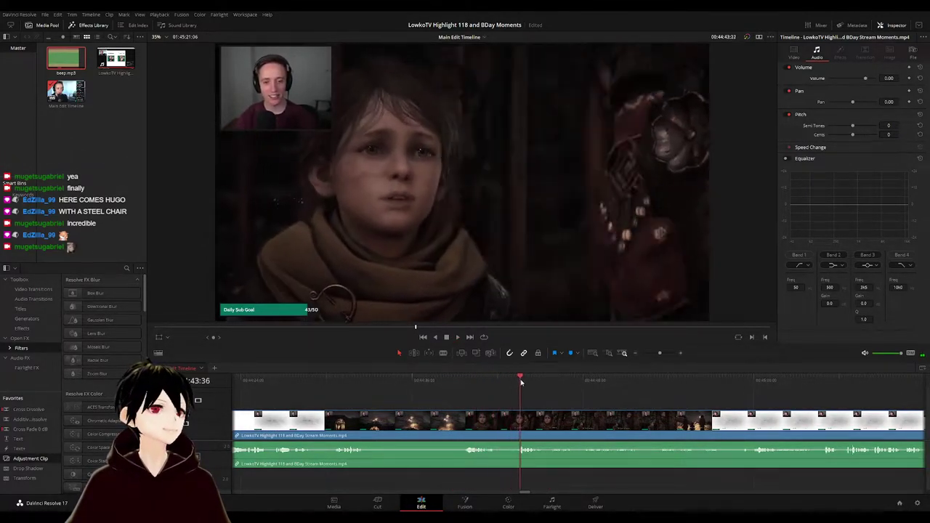
pyautogui.hscroll(2, 468, 390)
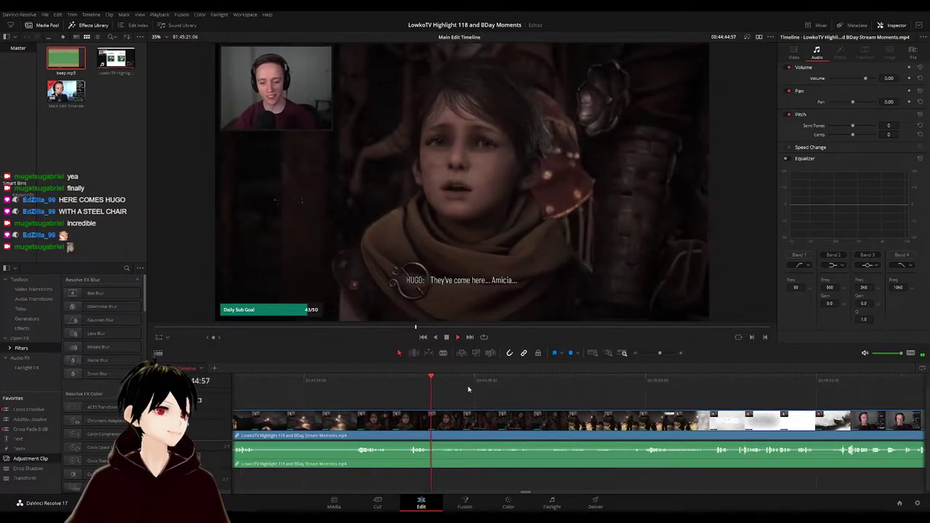
pyautogui.click(473, 379)
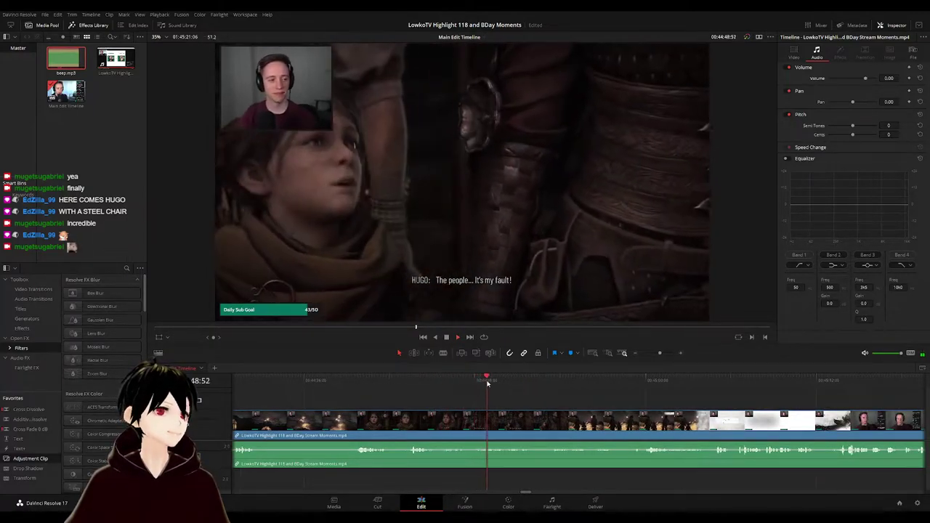
pyautogui.click(513, 382)
pyautogui.click(552, 382)
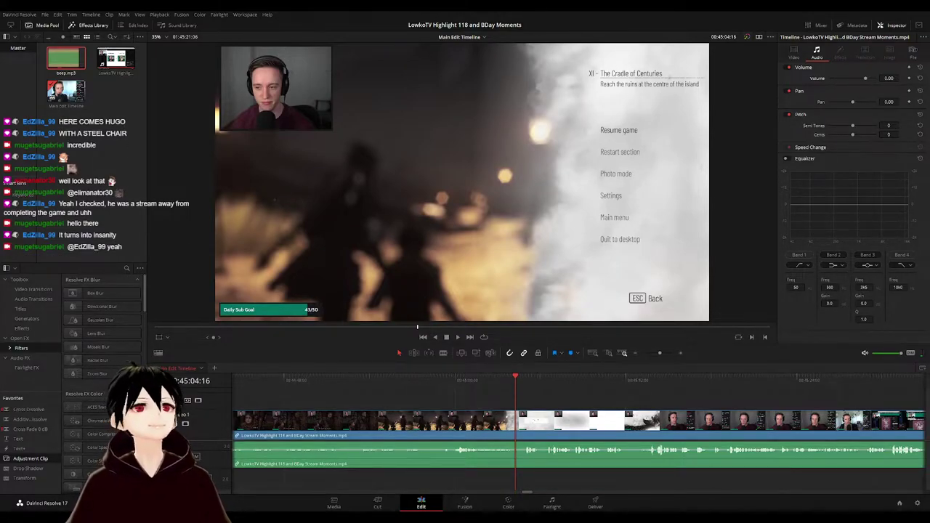
# - Cut out the short fragment at about 45:28 between the streamer's game verdict and the birthday stream footage, closing the gap
pyautogui.click(496, 382)
pyautogui.press('space')
pyautogui.moveTo(537, 400); pyautogui.dragTo(495, 396)
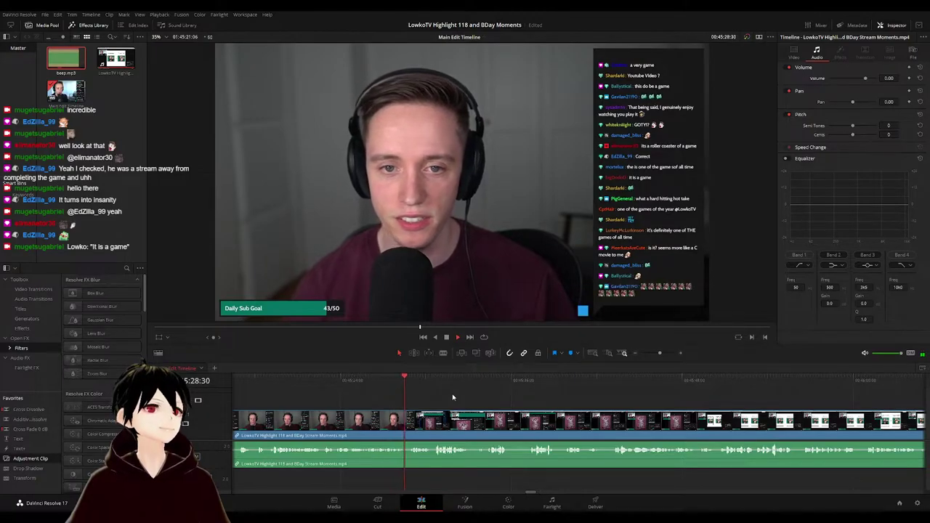
pyautogui.click(396, 381)
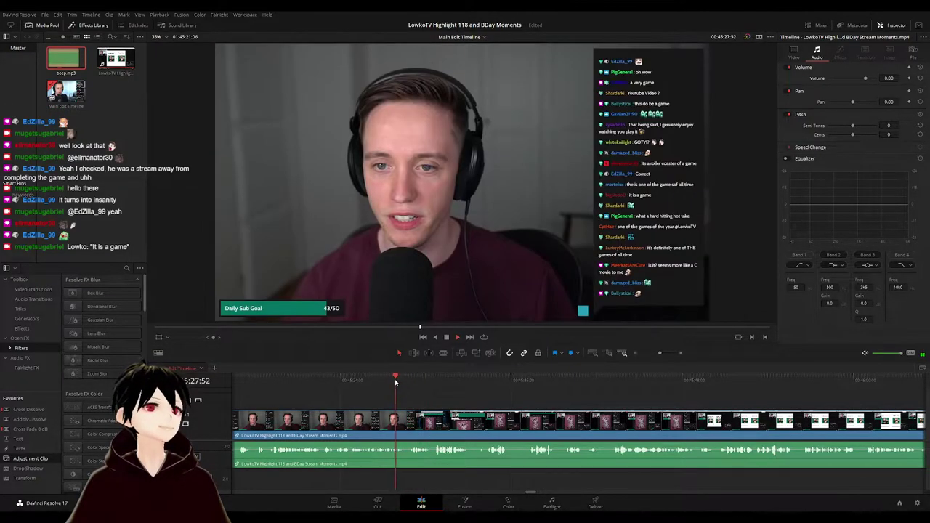
pyautogui.press('b')
pyautogui.click(408, 412)
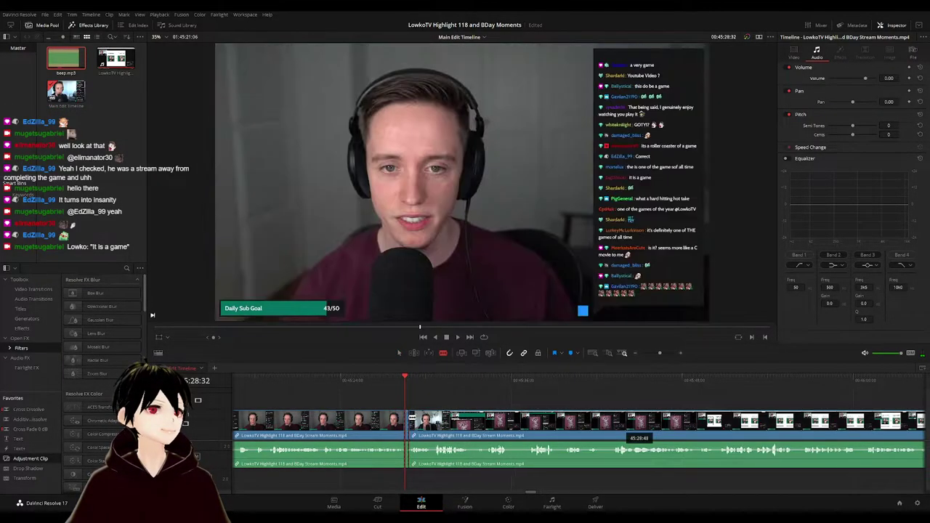
pyautogui.click(407, 426)
pyautogui.press('Delete')
# - Colour the game clip that ends at the cut near 45:28 teal
pyautogui.press('space')
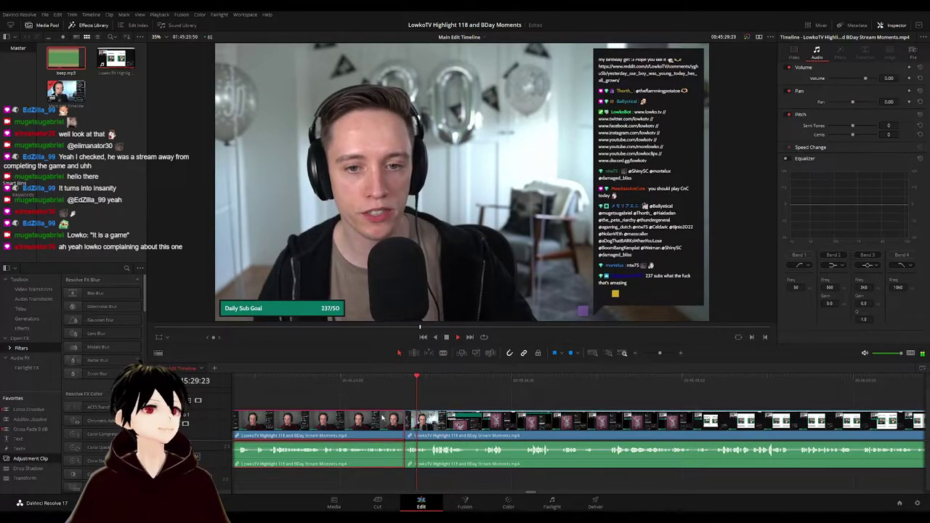
pyautogui.press('F1')
pyautogui.click(534, 400)
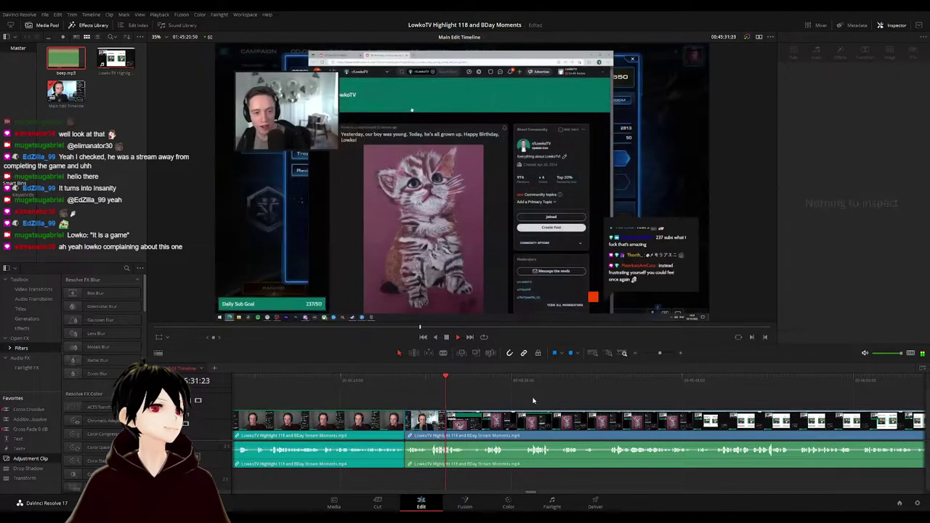
# - Review the Reddit birthday kitten drawing segment from about 45:31 to 45:50, examining the streamer's reactions and where the topic changes
pyautogui.scroll(-2, 519, 398)
pyautogui.scroll(-4, 516, 401)
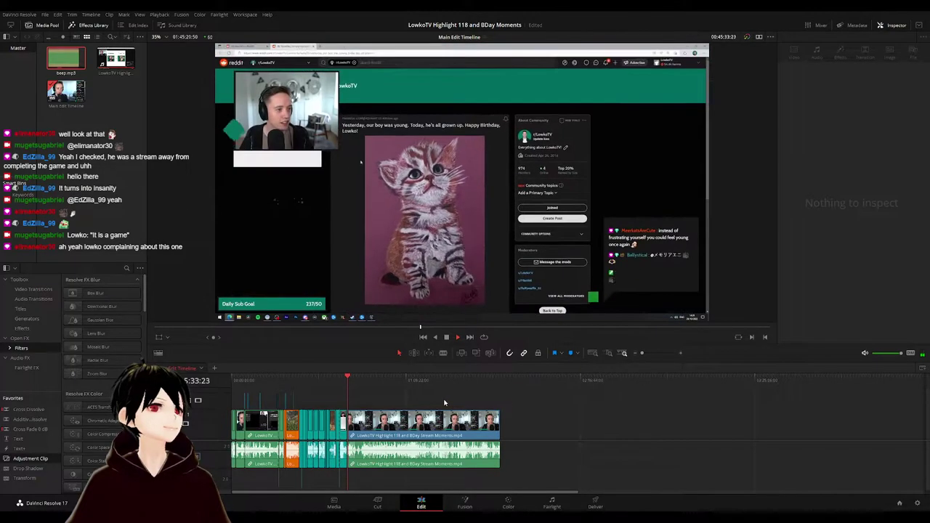
pyautogui.scroll(4, 445, 402)
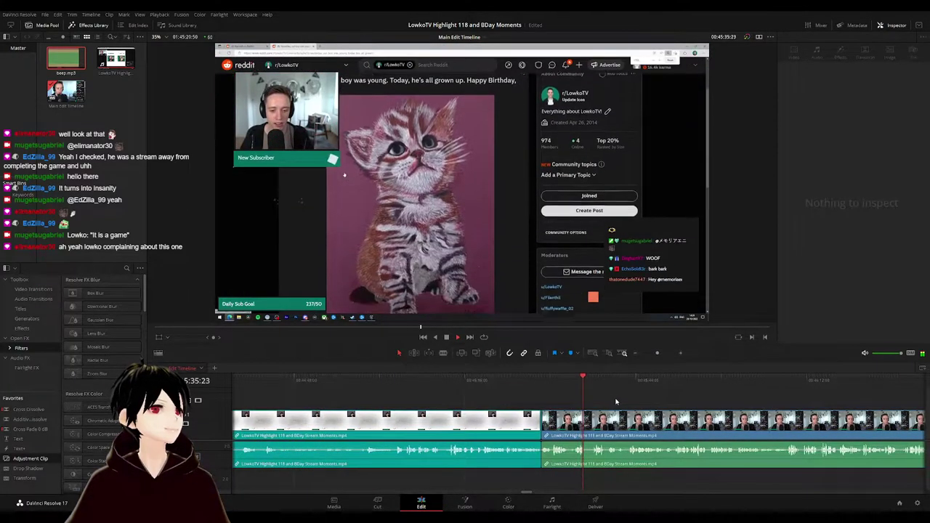
pyautogui.scroll(2, 616, 402)
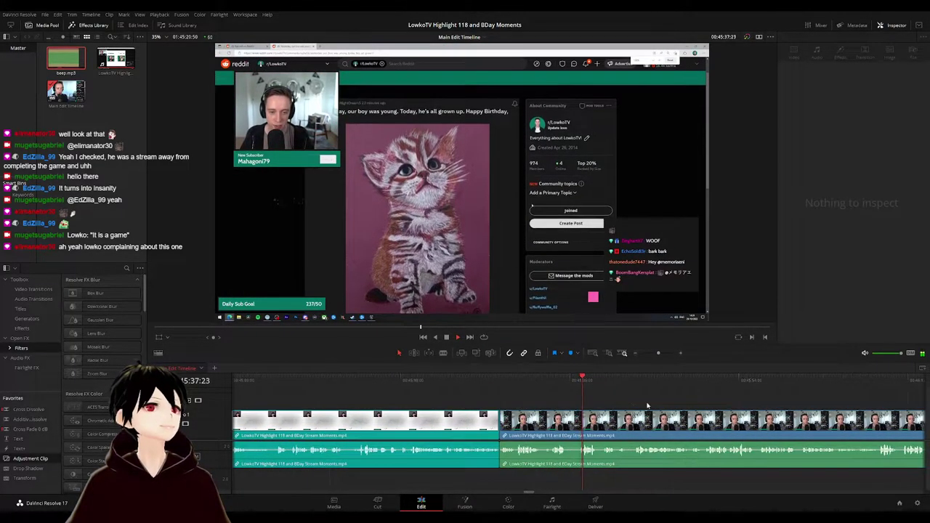
pyautogui.moveTo(648, 405); pyautogui.dragTo(516, 381)
pyautogui.click(520, 396)
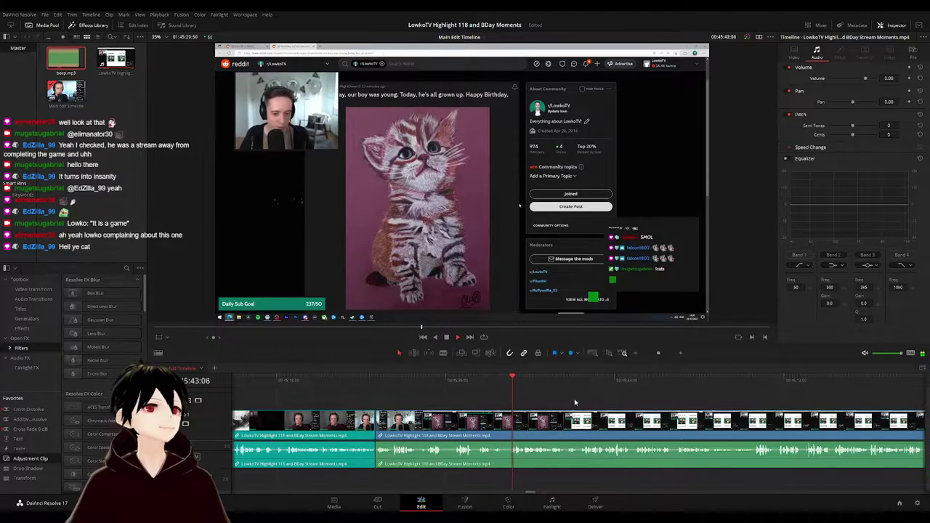
pyautogui.hscroll(2, 491, 392)
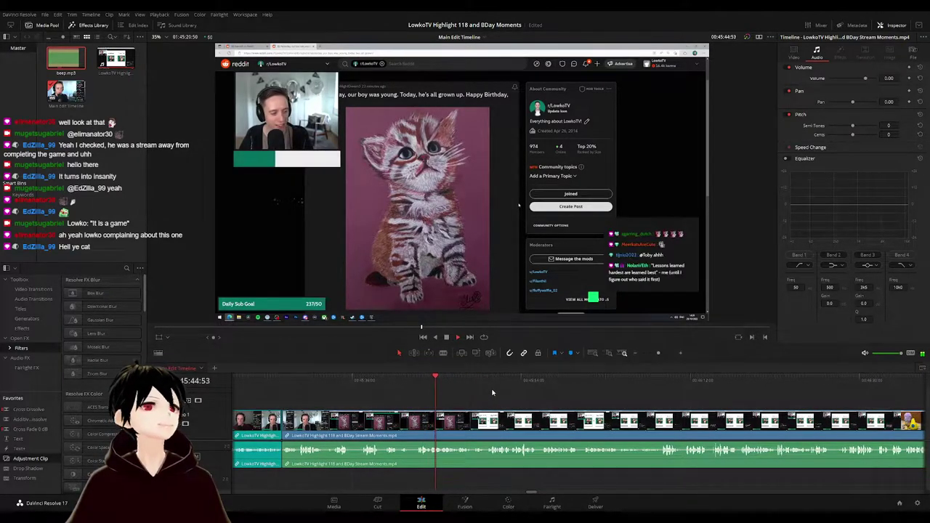
pyautogui.scroll(-6, 492, 392)
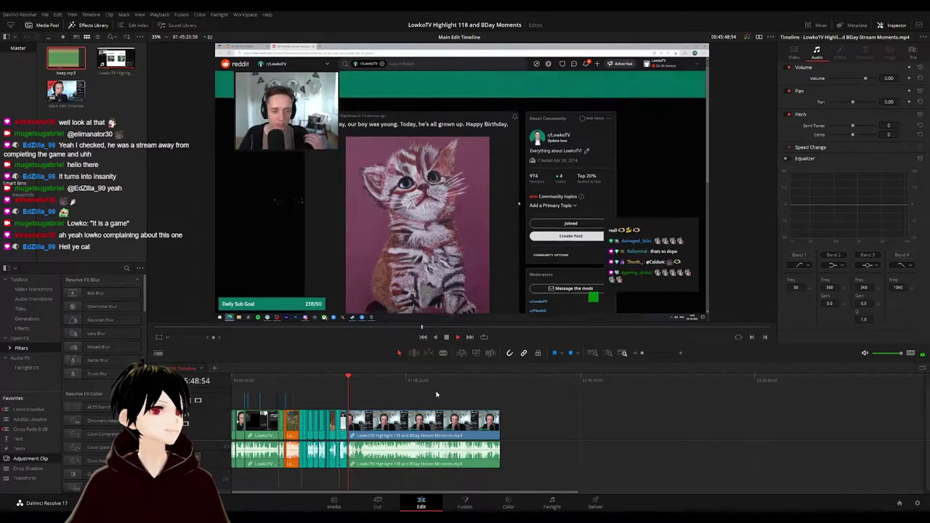
pyautogui.scroll(3, 421, 404)
pyautogui.scroll(5, 422, 403)
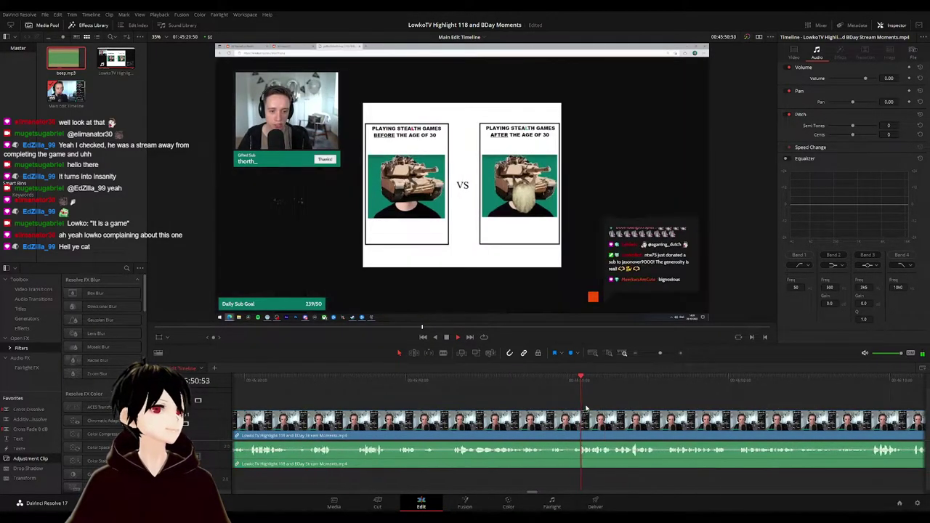
# - Cut out the short fragment at 45:50 between the kitten drawing and the stealth games meme, closing the gap
pyautogui.click(558, 384)
pyautogui.press('space')
pyautogui.hotkey('ctrl', 'b')
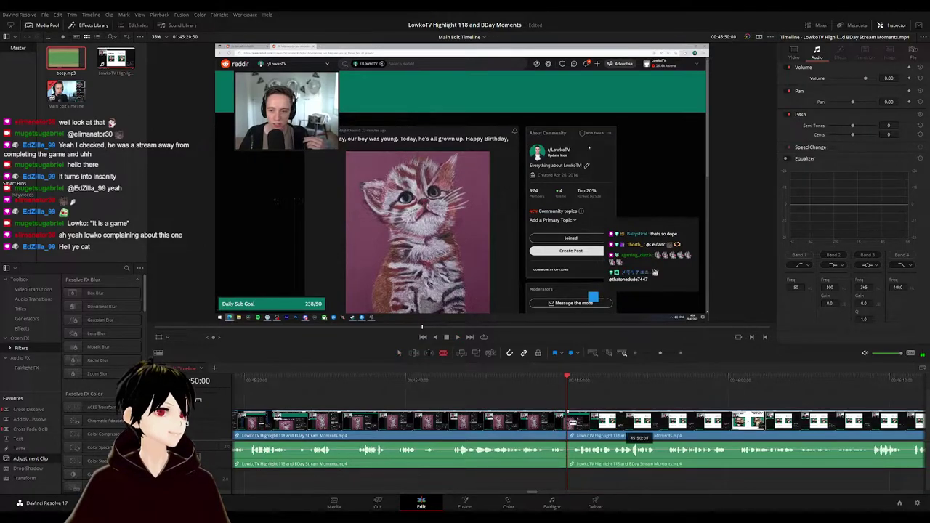
pyautogui.click(569, 427)
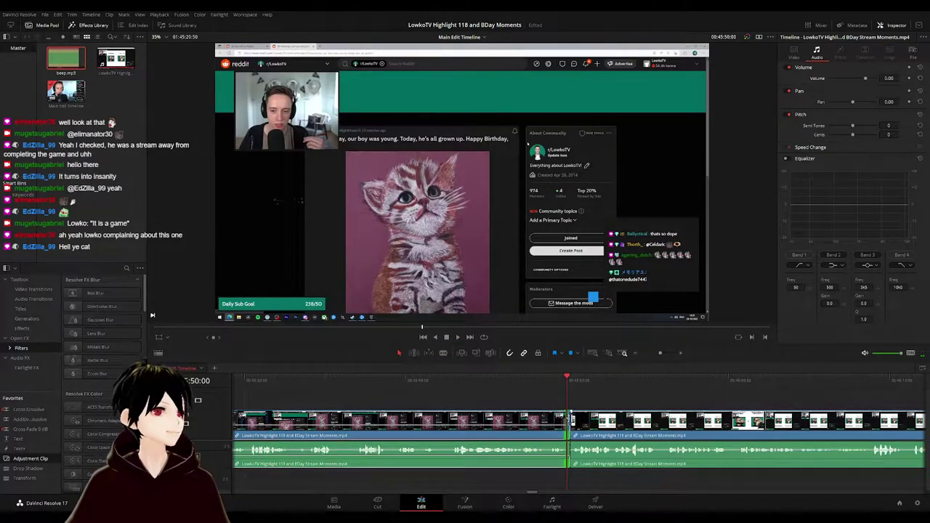
pyautogui.scroll(4, 574, 400)
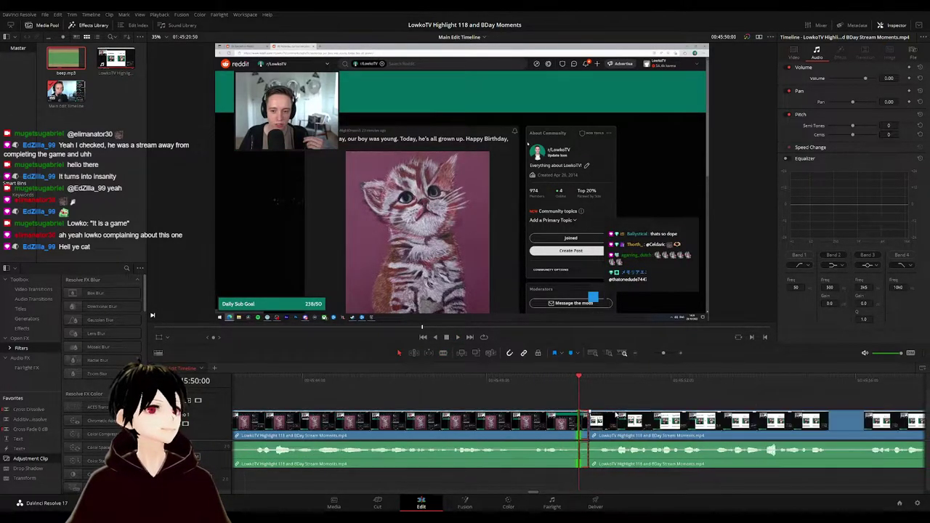
pyautogui.click(595, 420)
pyautogui.press('Delete')
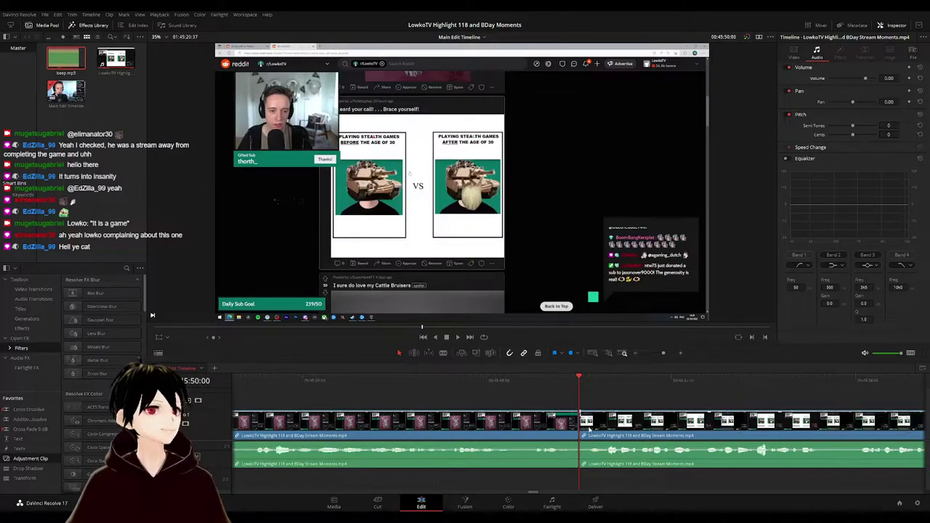
# - Check the remaining footage out to the end of the timeline and return to the cut at 45:50
pyautogui.scroll(-5, 590, 430)
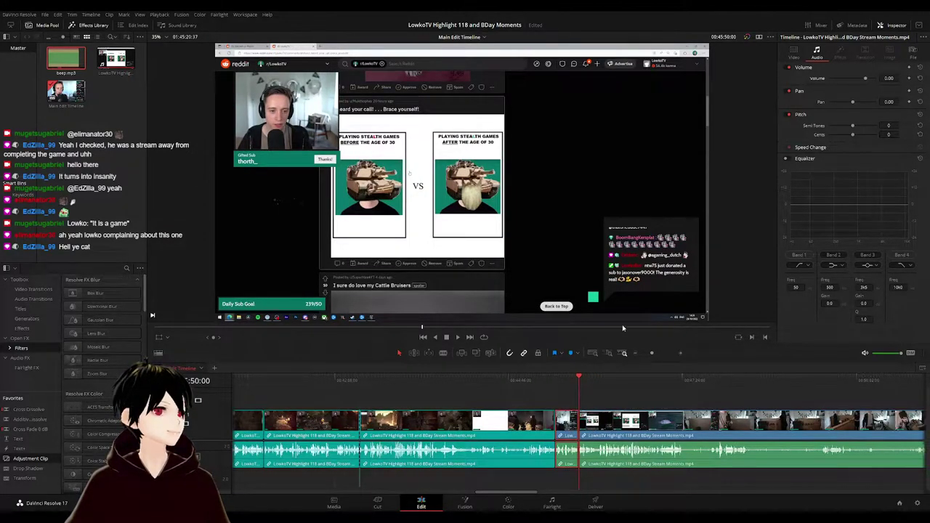
pyautogui.scroll(-4, 492, 398)
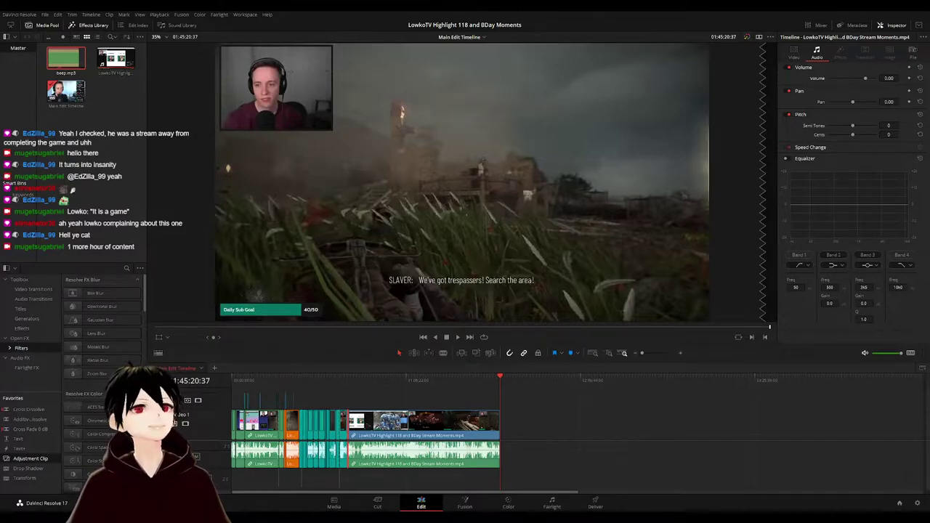
pyautogui.press('Up')
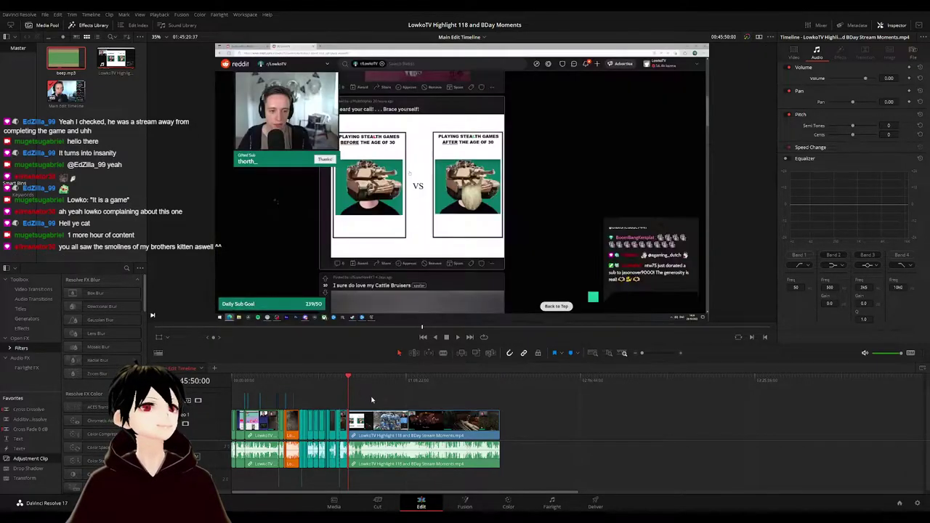
pyautogui.scroll(5, 432, 403)
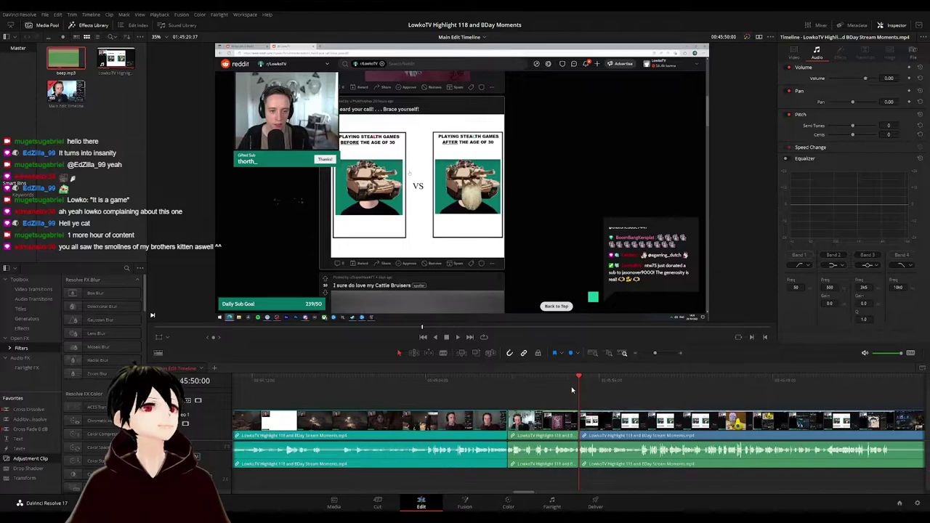
# - Replay the transition across the 45:50 cut and review the stealth games meme up to about 46:07, including the streamer's reactions
pyautogui.press('space')
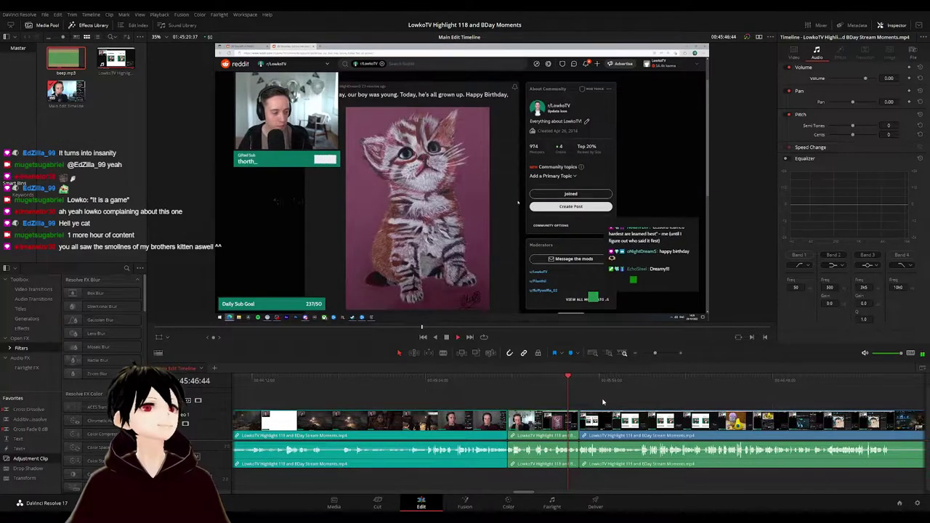
pyautogui.scroll(2, 602, 402)
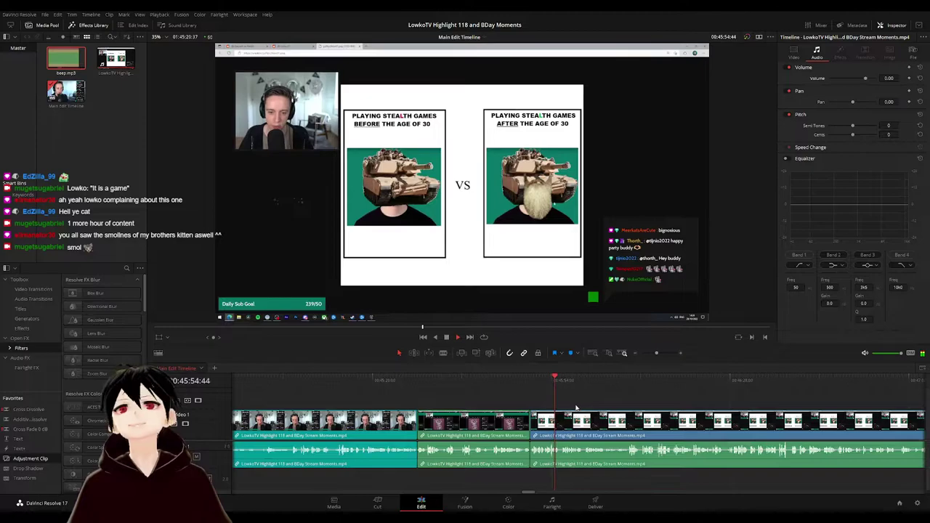
pyautogui.scroll(5, 578, 410)
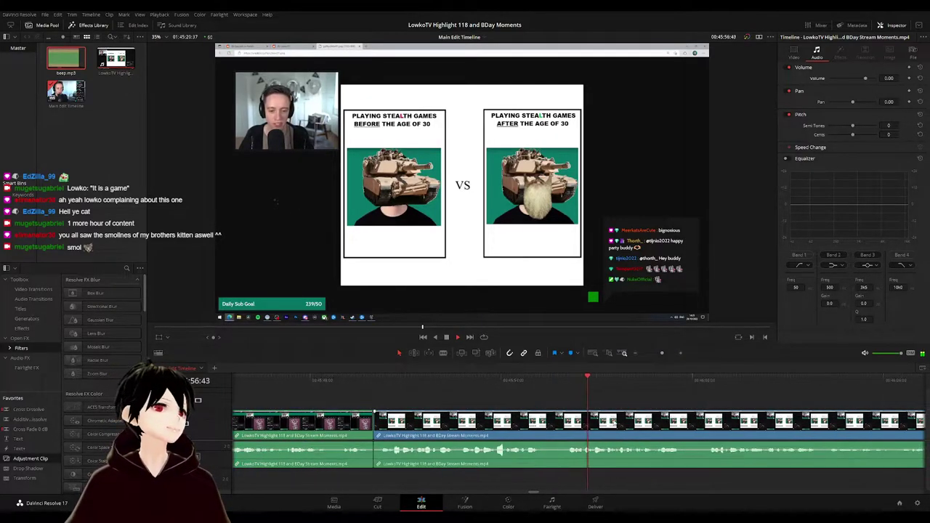
pyautogui.hscroll(3, 402, 392)
pyautogui.moveTo(439, 403); pyautogui.dragTo(402, 396)
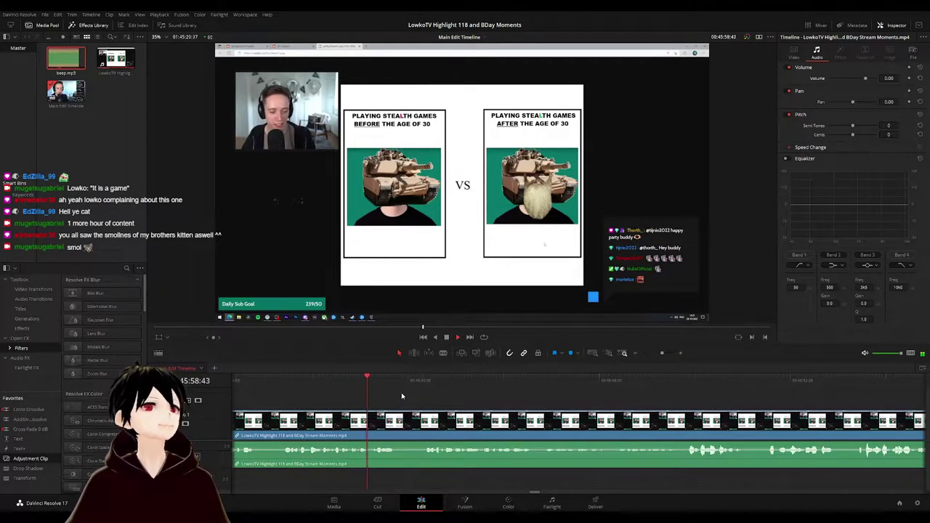
pyautogui.hscroll(3, 450, 396)
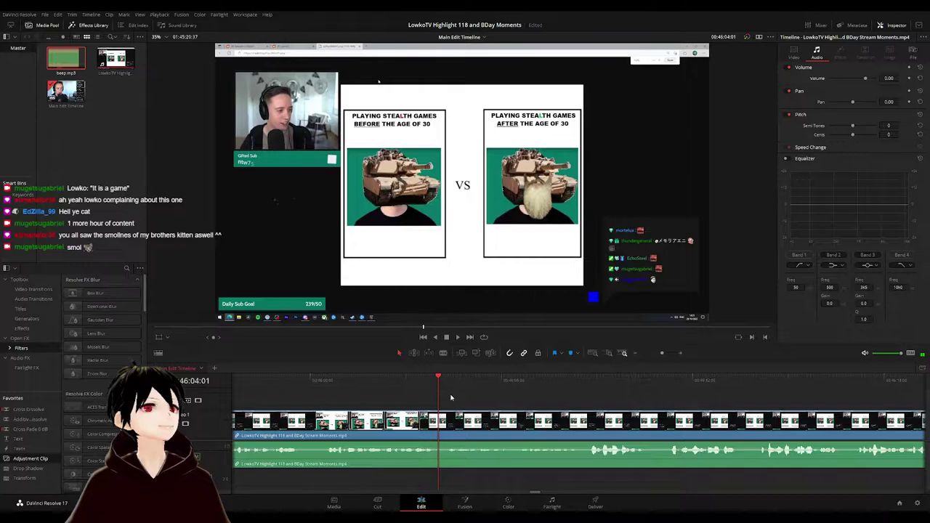
pyautogui.moveTo(563, 406); pyautogui.dragTo(467, 400)
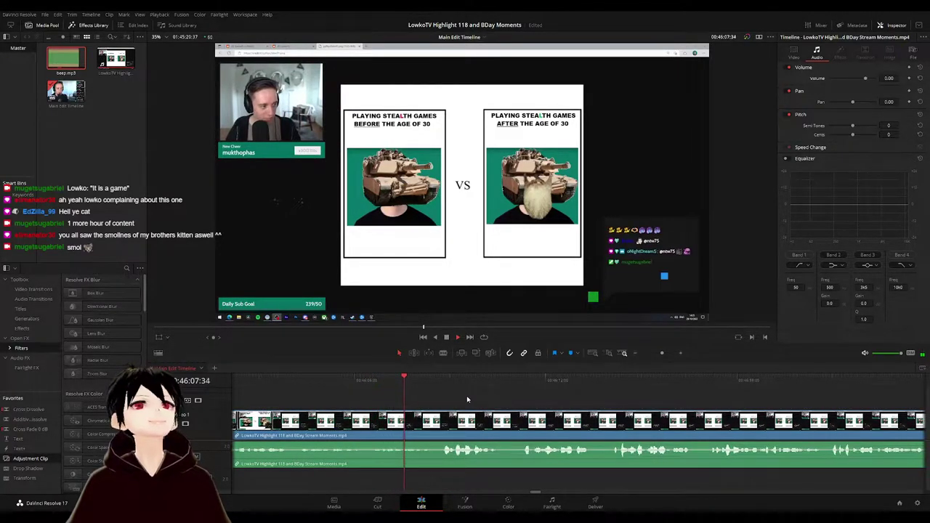
# - Review the streamer's commentary over the stealth games meme and the gifted subs from about 46:07 to 46:29
pyautogui.hscroll(2, 528, 396)
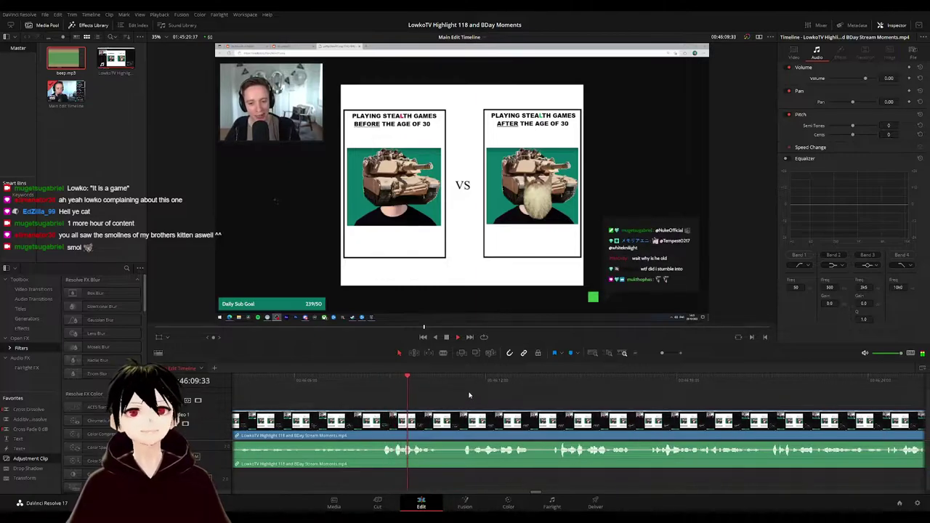
pyautogui.hscroll(2, 543, 400)
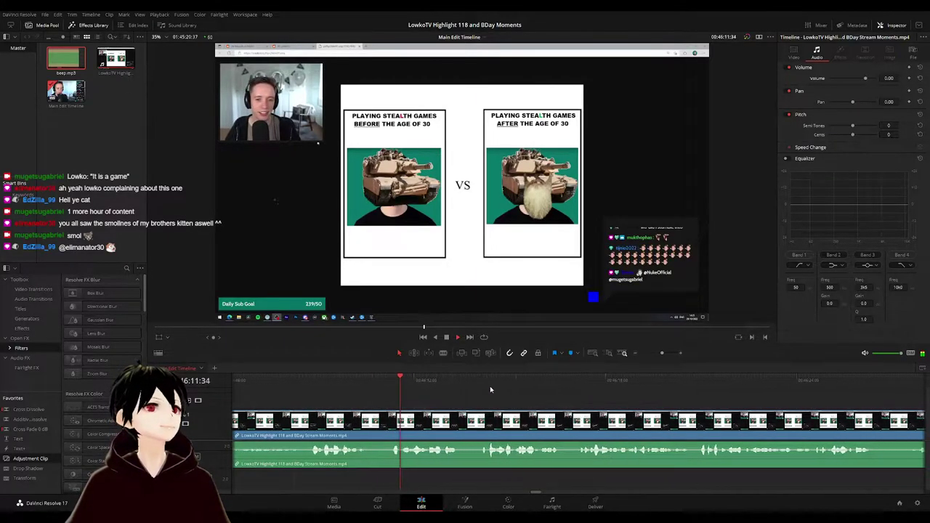
pyautogui.hscroll(1, 529, 401)
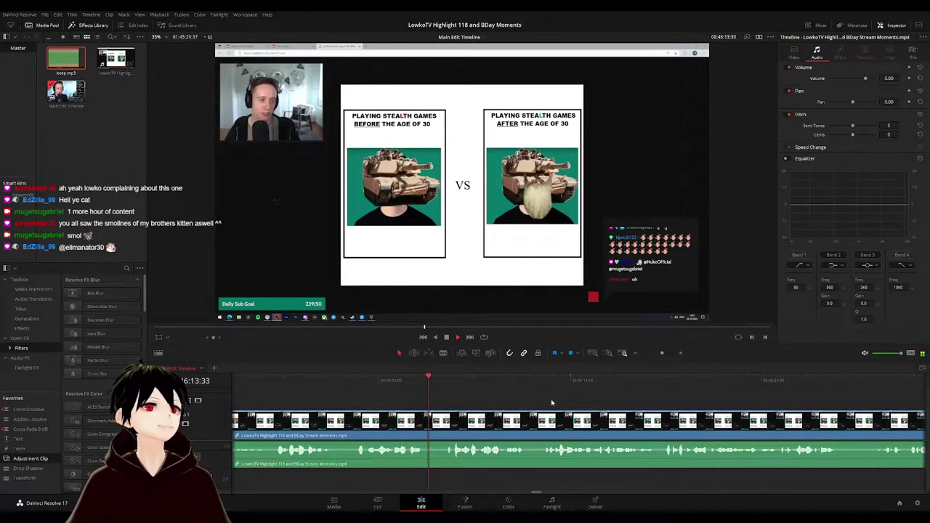
pyautogui.hscroll(2, 515, 396)
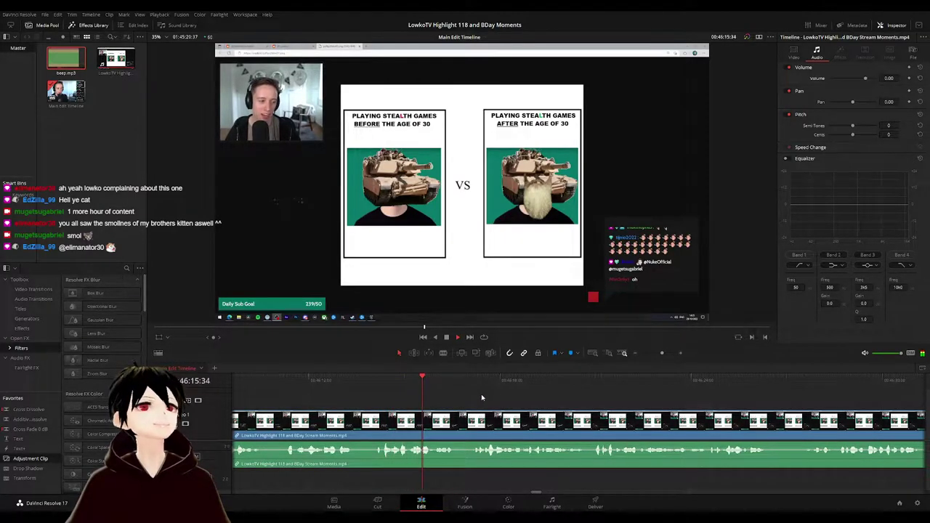
pyautogui.hscroll(2, 465, 393)
pyautogui.hscroll(2, 465, 393)
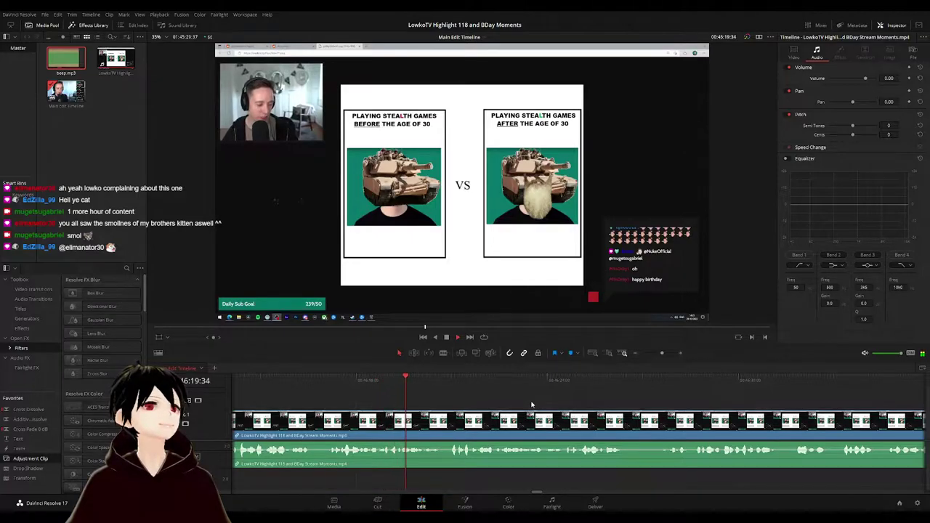
pyautogui.hscroll(4, 531, 404)
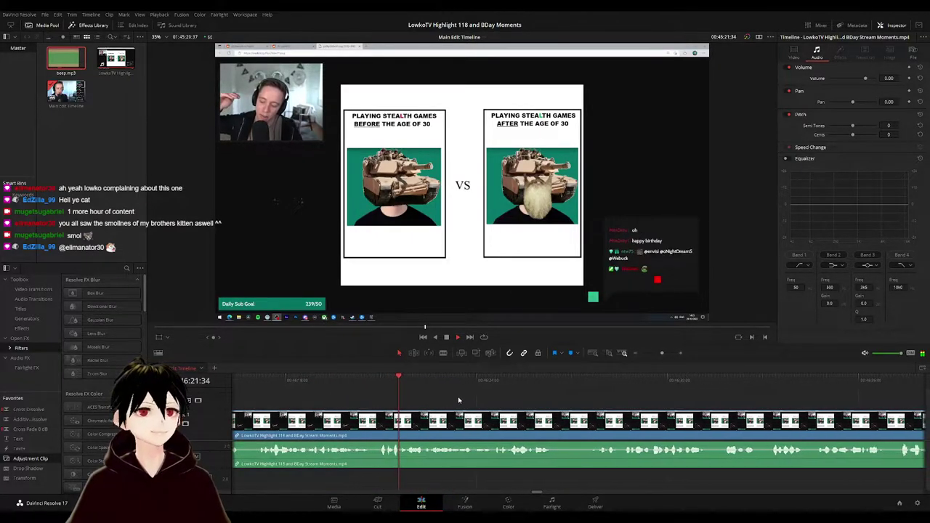
pyautogui.hscroll(2, 467, 398)
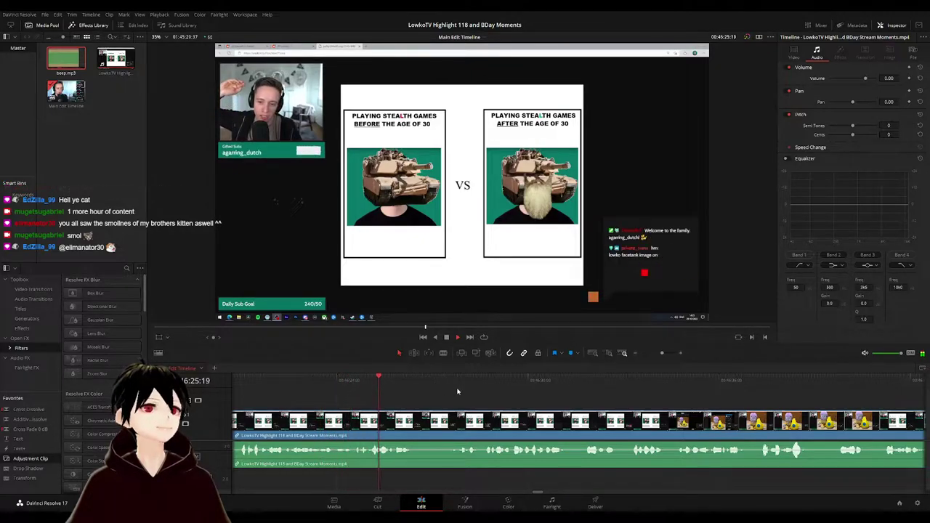
pyautogui.hscroll(2, 395, 380)
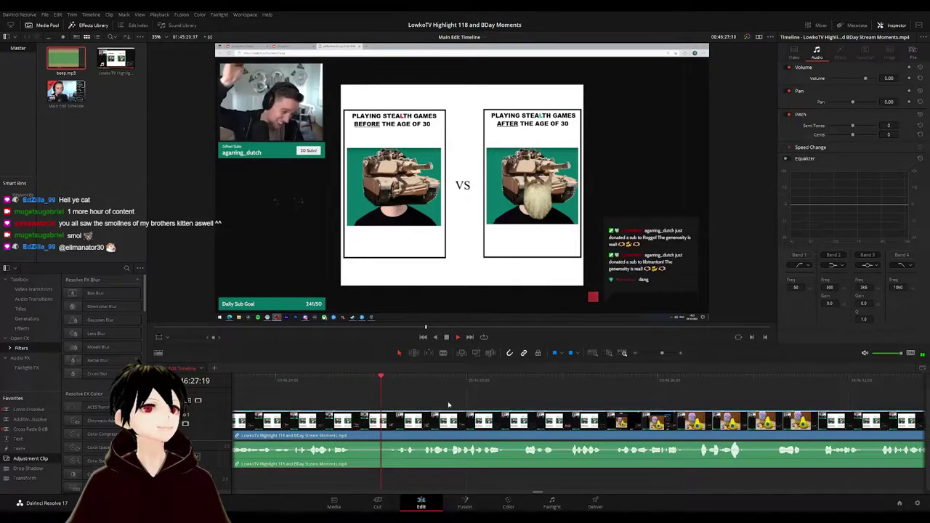
pyautogui.hscroll(2, 442, 389)
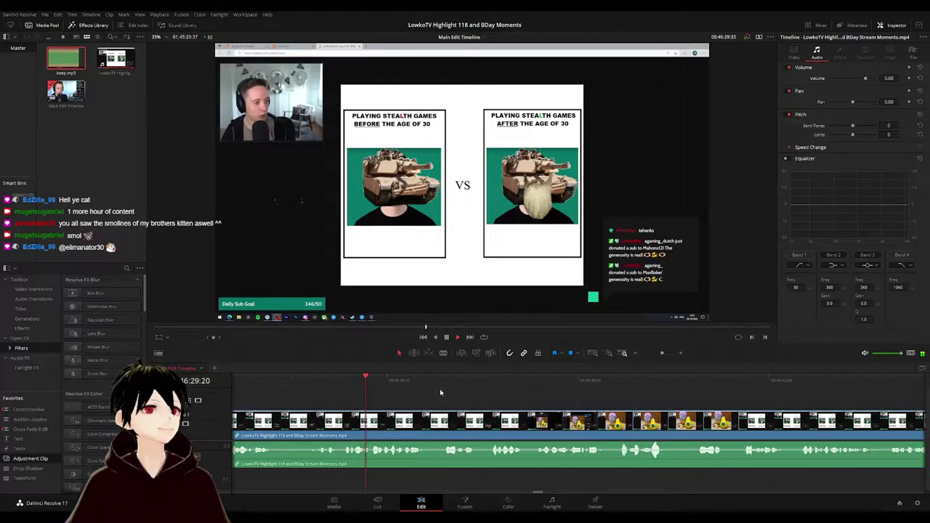
# - Cut out the short fragment at 46:34 between the stealth games meme and the Perry the Probe post, close the gap, and colour the meme clip green
pyautogui.hscroll(2, 438, 393)
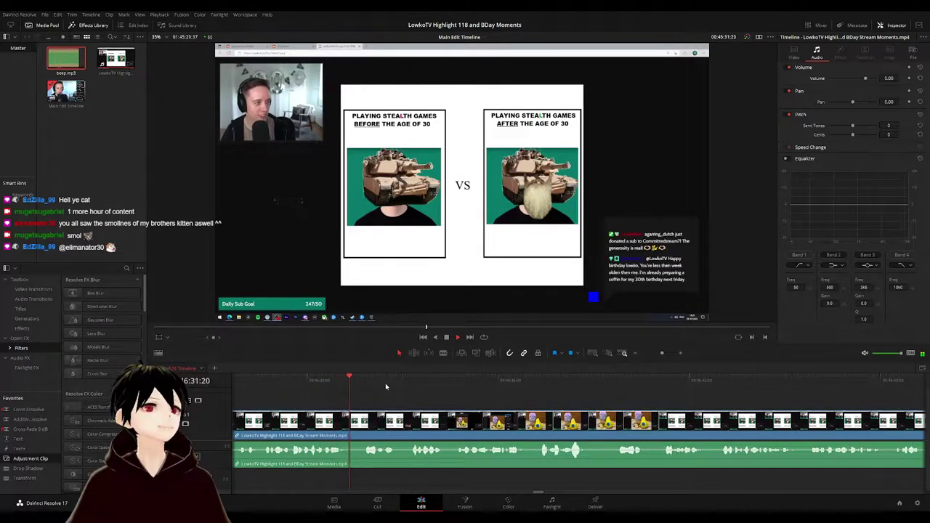
pyautogui.hscroll(2, 458, 397)
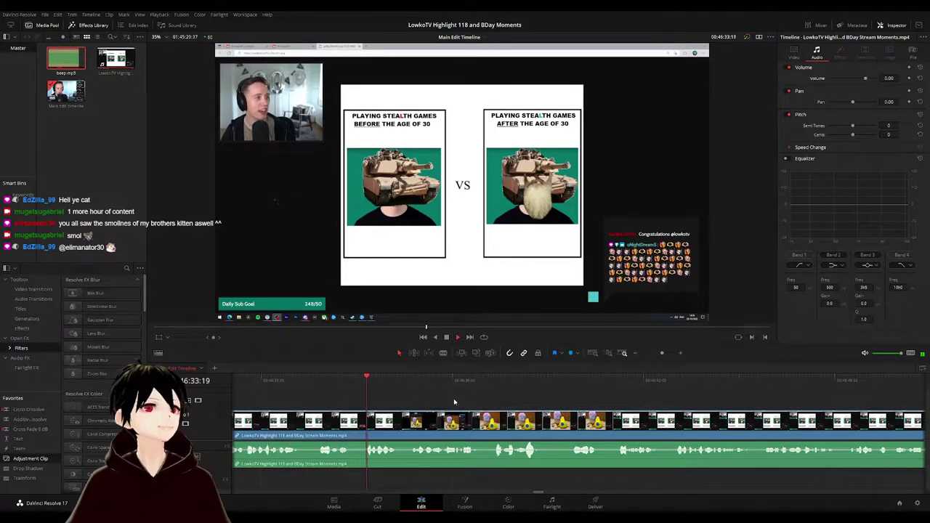
pyautogui.hscroll(2, 404, 391)
pyautogui.press('space')
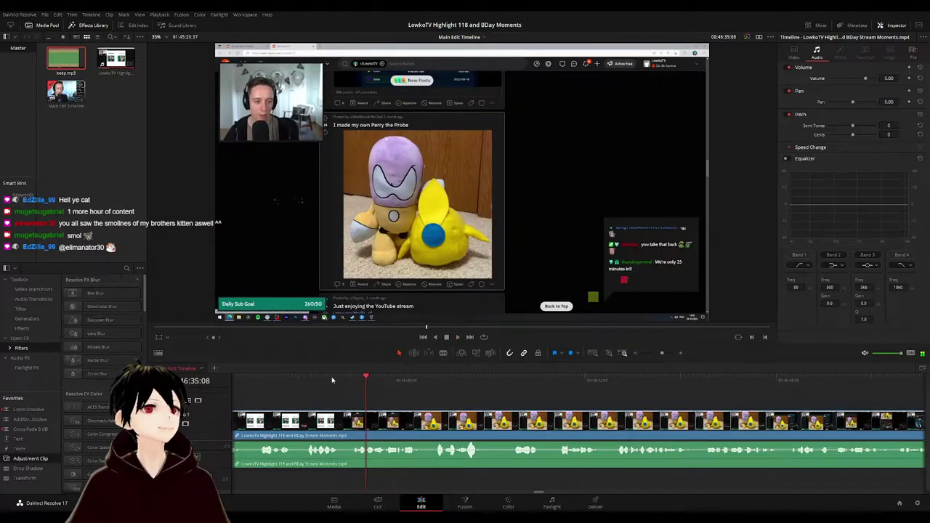
pyautogui.moveTo(332, 379); pyautogui.dragTo(342, 380)
pyautogui.press('b')
pyautogui.click(342, 422)
pyautogui.click(350, 423)
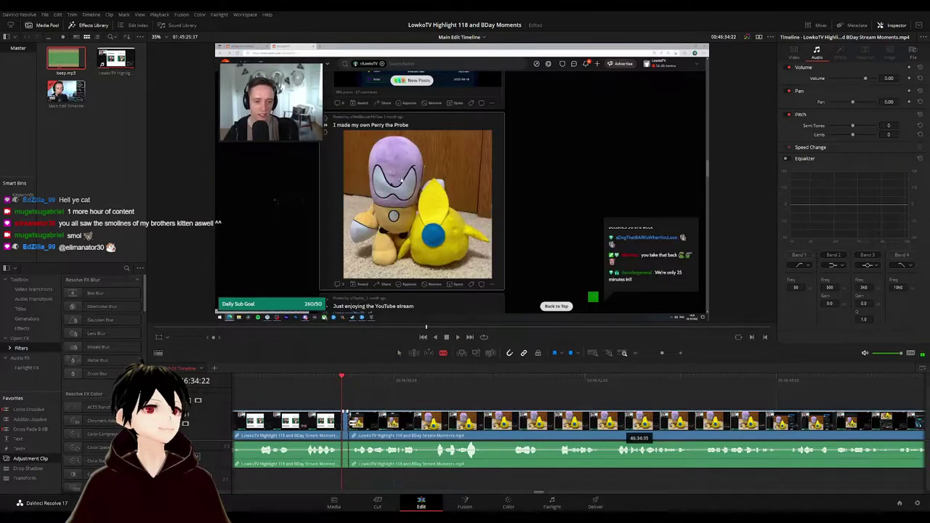
pyautogui.press('a')
pyautogui.press('space')
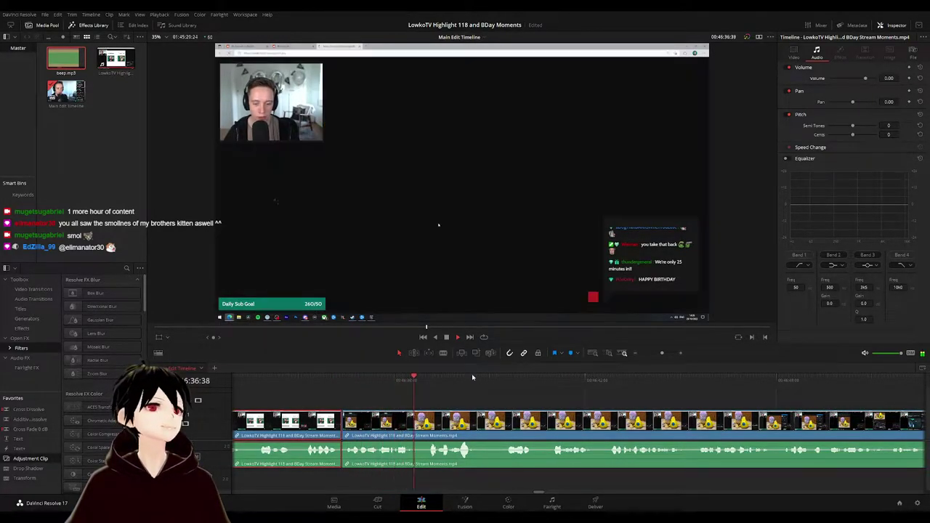
pyautogui.click(531, 401)
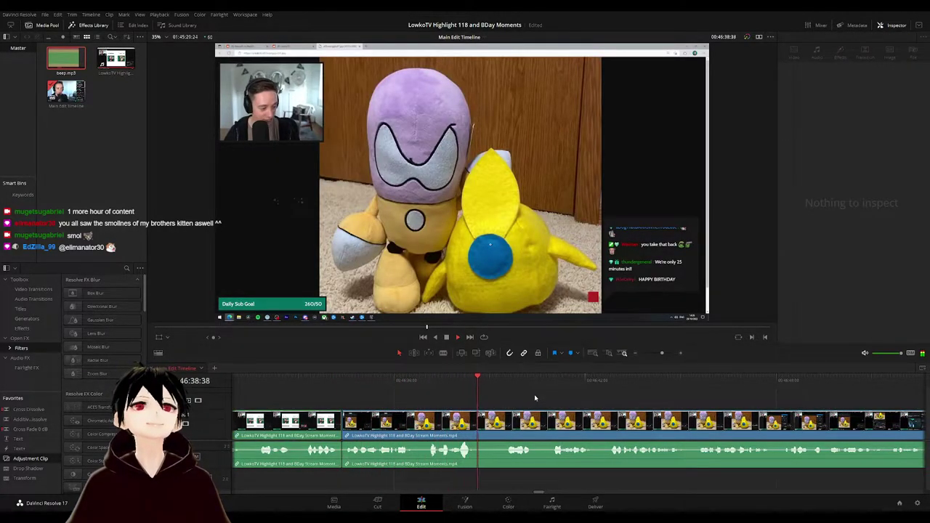
# - Review the Perry the Probe segment and cut out the short fragment at 46:52 before the fish post, closing the gap
pyautogui.scroll(-5, 567, 398)
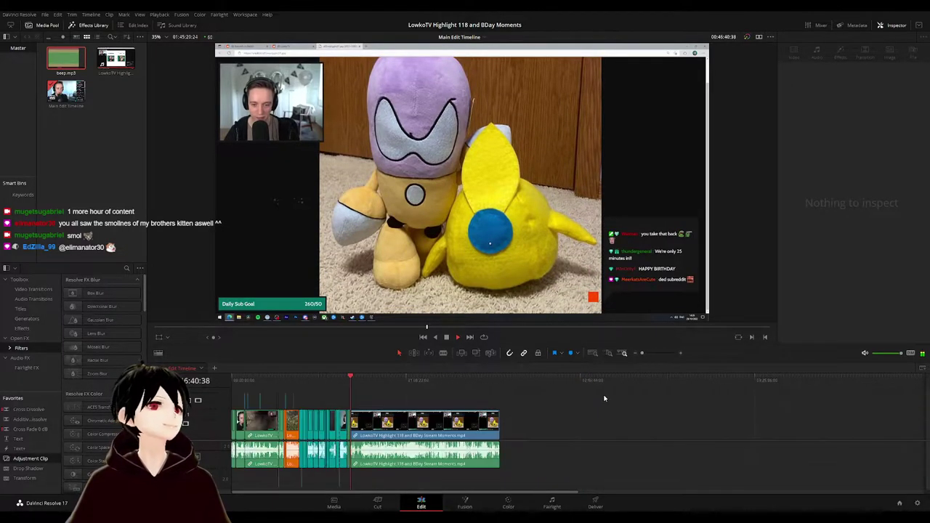
pyautogui.scroll(5, 603, 398)
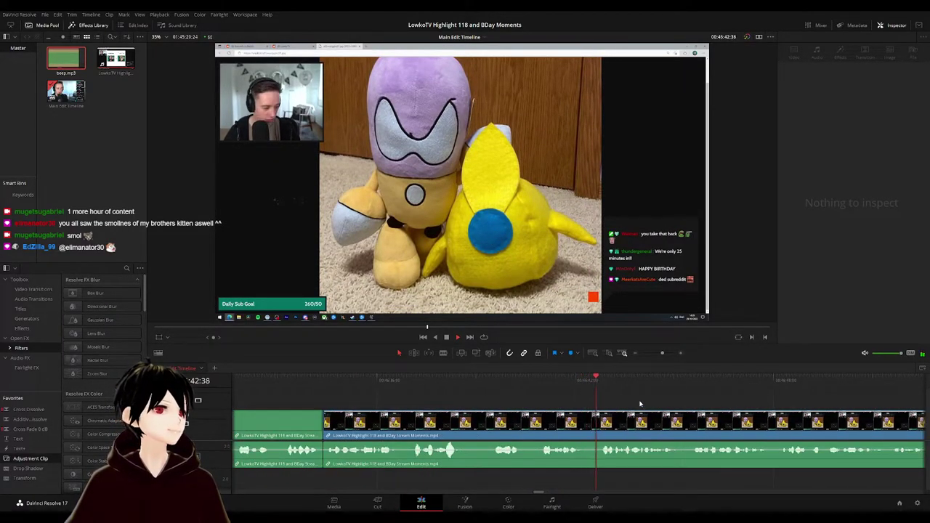
pyautogui.scroll(-3, 640, 403)
pyautogui.moveTo(614, 403); pyautogui.dragTo(418, 404)
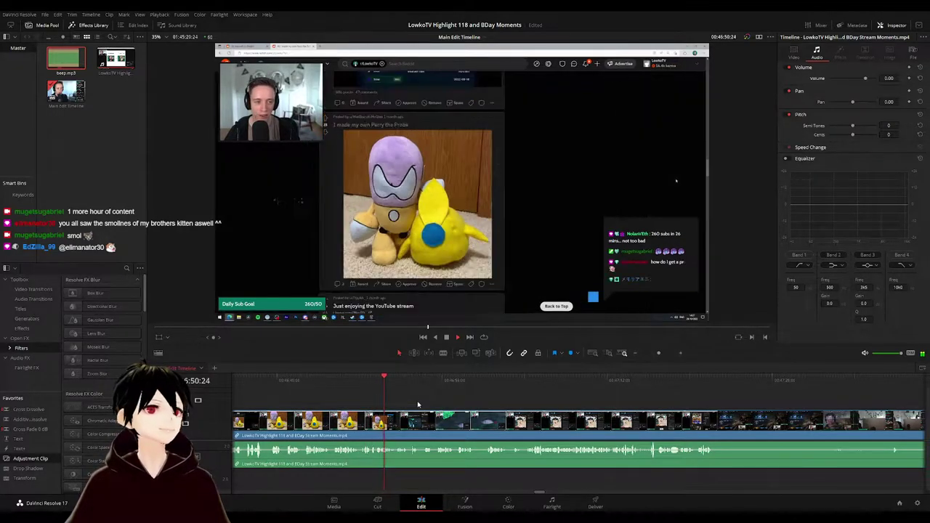
pyautogui.scroll(2, 418, 402)
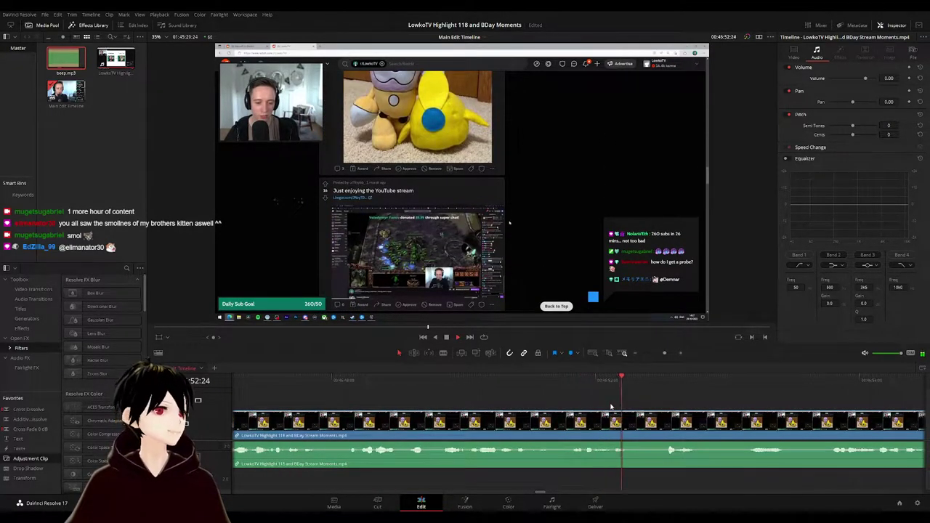
pyautogui.scroll(-3, 625, 407)
pyautogui.click(382, 380)
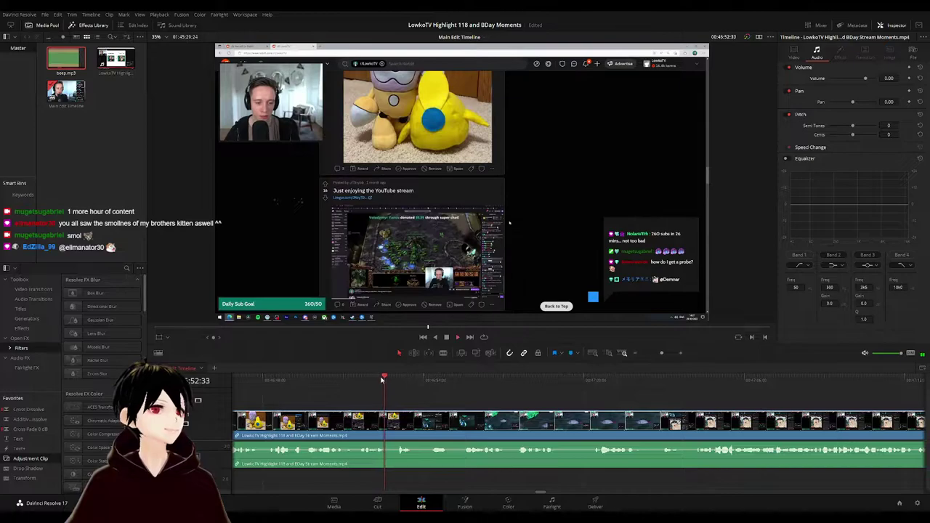
pyautogui.press('space')
pyautogui.hotkey('ctrl', 'b')
pyautogui.moveTo(390, 424); pyautogui.dragTo(396, 425)
pyautogui.click(392, 426)
pyautogui.press('Delete')
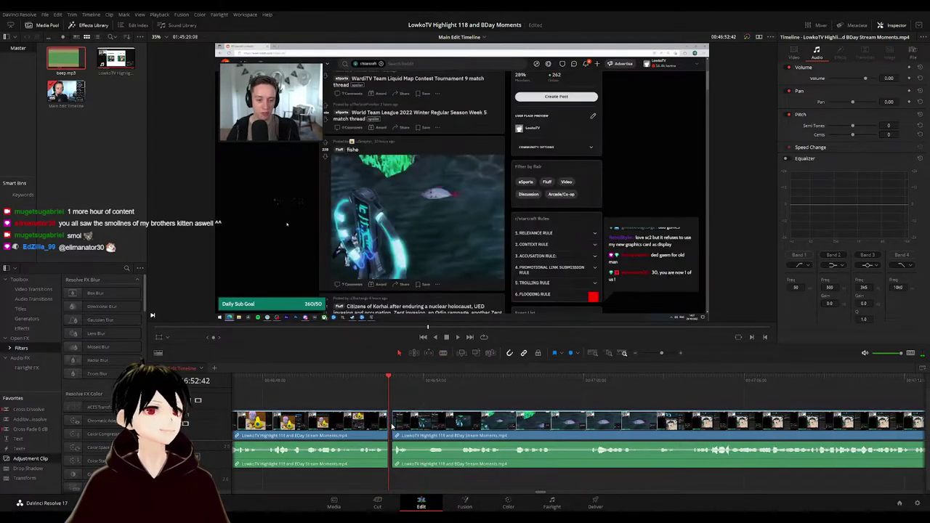
# - Play on from the 46:52 cut and colour the Perry the Probe clip green
pyautogui.press('space')
pyautogui.click(385, 425)
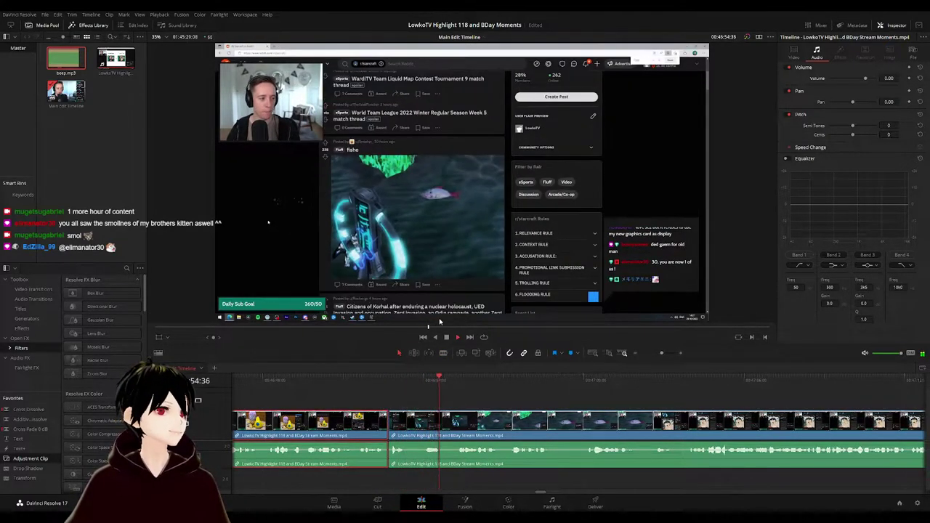
pyautogui.click(518, 398)
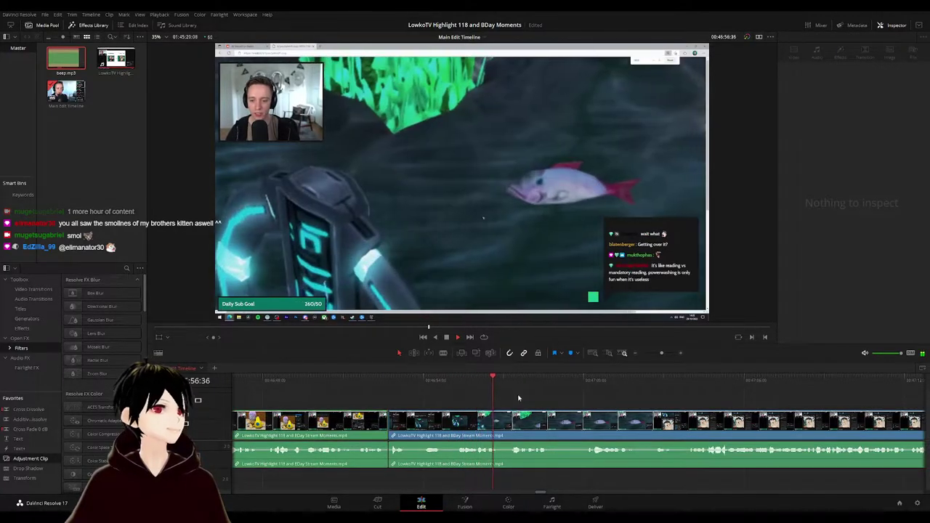
# - Cut out the short fragment at 47:03 between the fish post and the "I didn't hear no bell" meme, close the gap, and colour the fish clip green
pyautogui.scroll(-6, 537, 404)
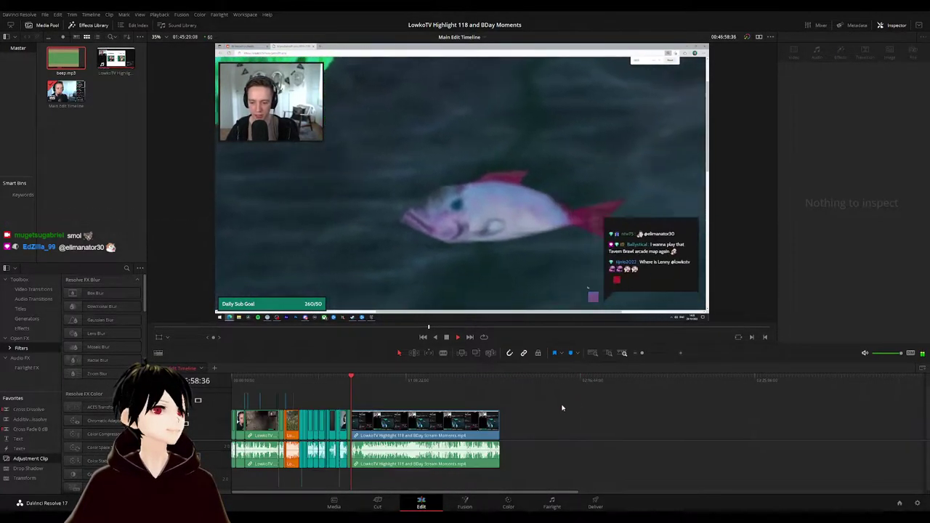
pyautogui.scroll(5, 595, 409)
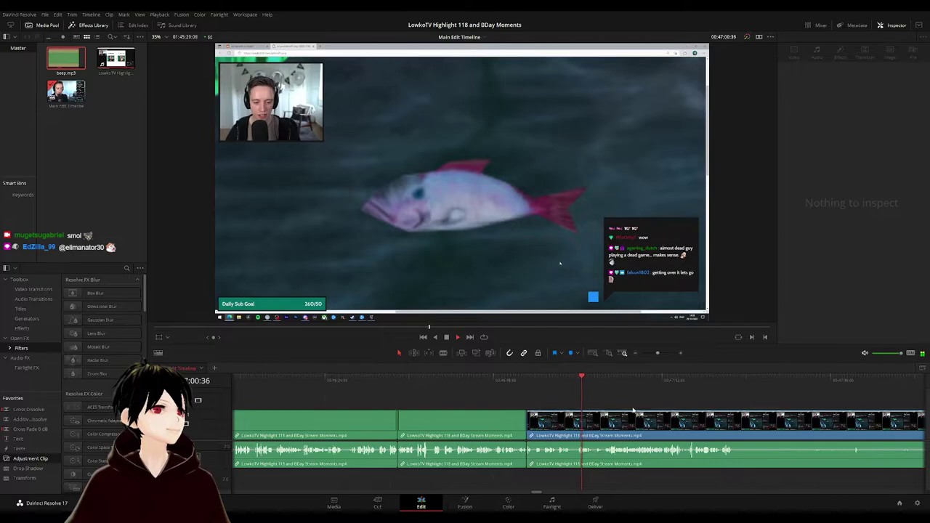
pyautogui.moveTo(633, 410); pyautogui.dragTo(462, 393)
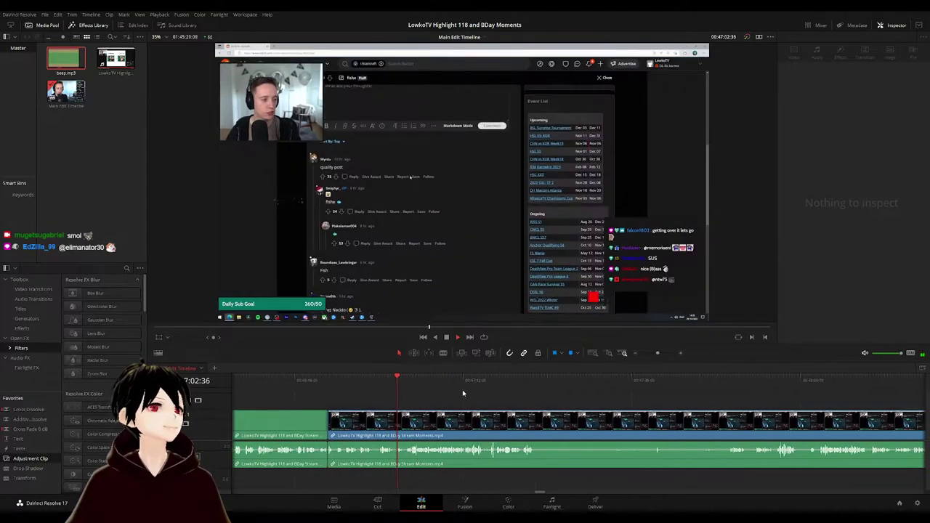
pyautogui.click(395, 380)
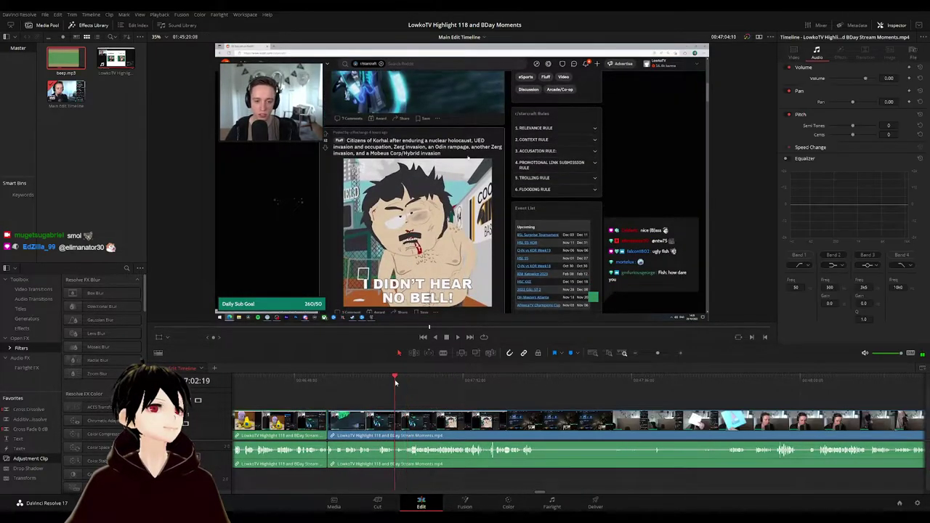
pyautogui.scroll(4, 502, 412)
pyautogui.press('space')
pyautogui.hotkey('ctrl', 'b')
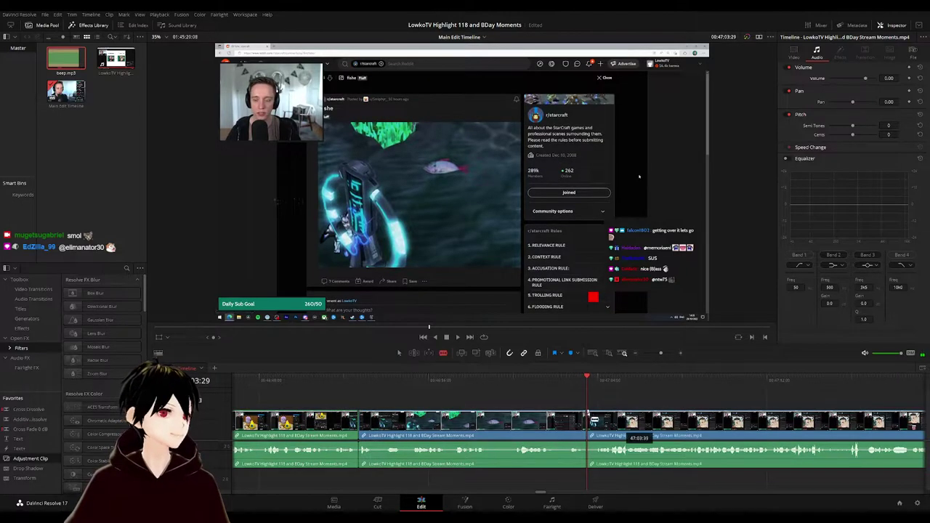
pyautogui.moveTo(588, 413); pyautogui.dragTo(591, 413)
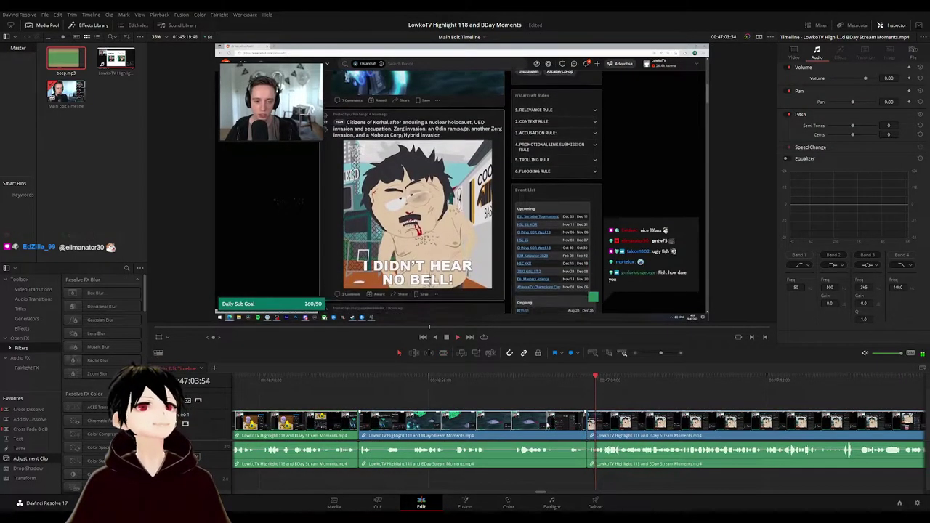
pyautogui.press('g')
pyautogui.click(705, 398)
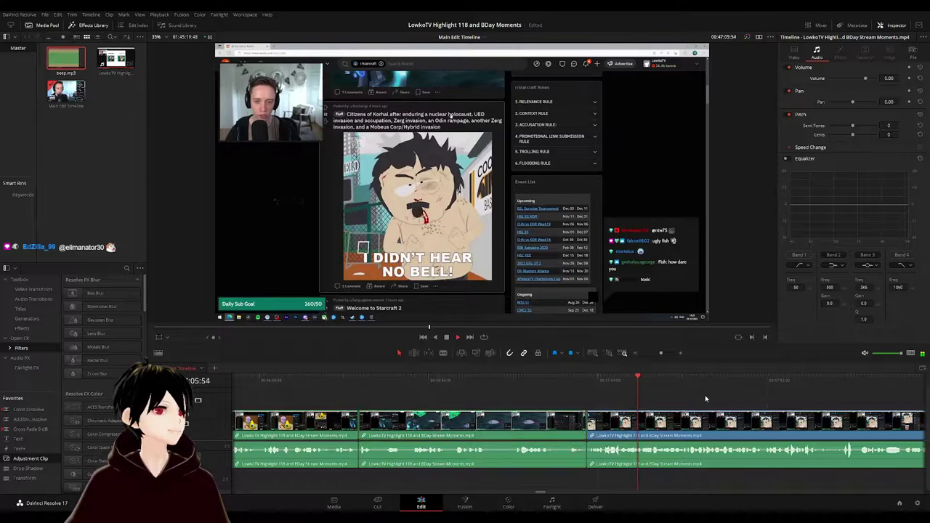
# - Cut out the short fragment at 47:22 before the StarCraft 1v1 menu footage, close the gap, and colour the "I didn't hear no bell" clip green
pyautogui.scroll(-4, 701, 397)
pyautogui.moveTo(682, 402); pyautogui.dragTo(501, 402)
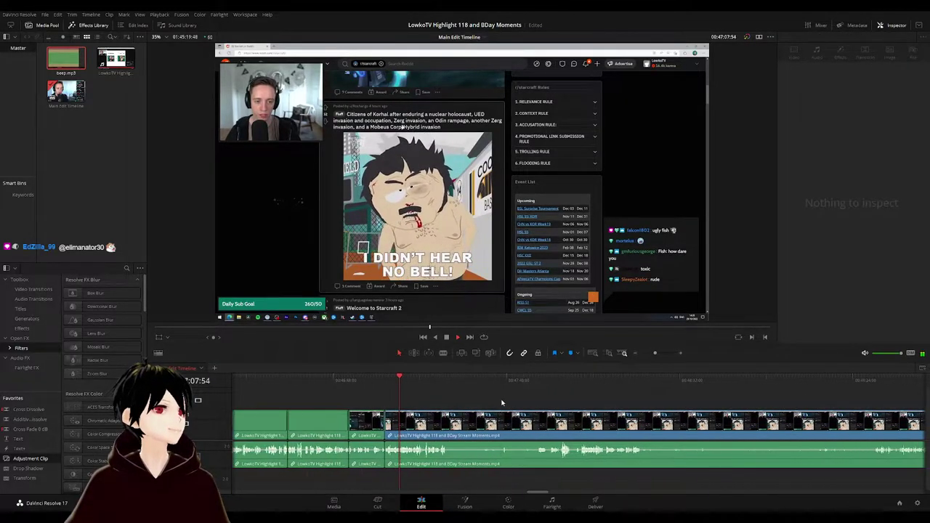
pyautogui.scroll(4, 591, 402)
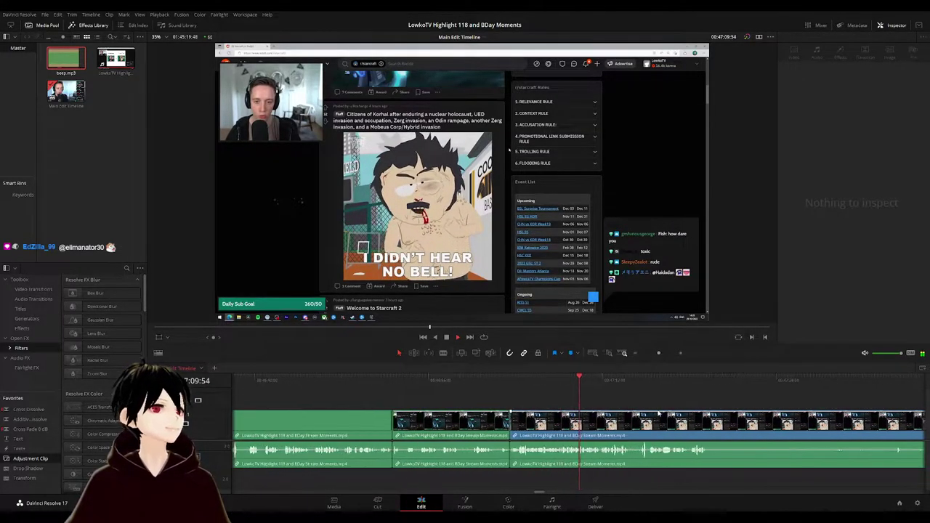
pyautogui.moveTo(669, 400); pyautogui.dragTo(458, 394)
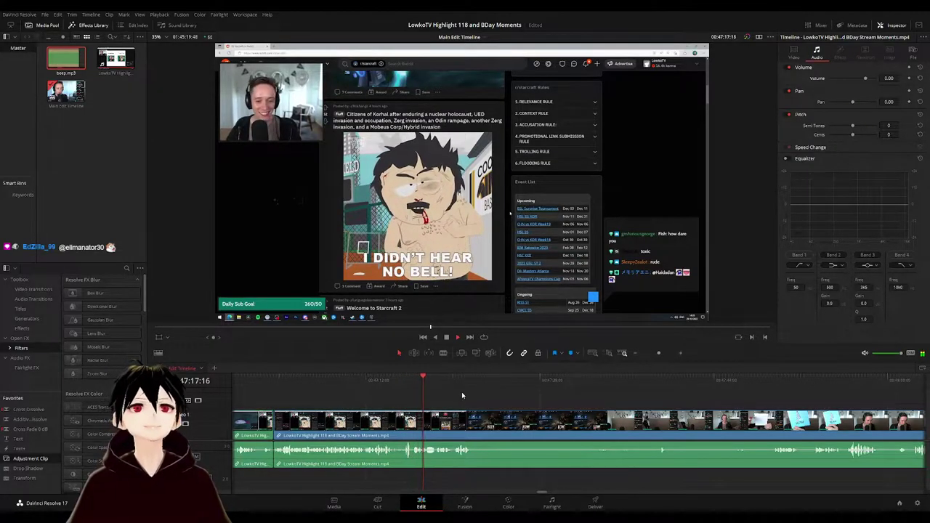
pyautogui.moveTo(477, 395); pyautogui.dragTo(428, 397)
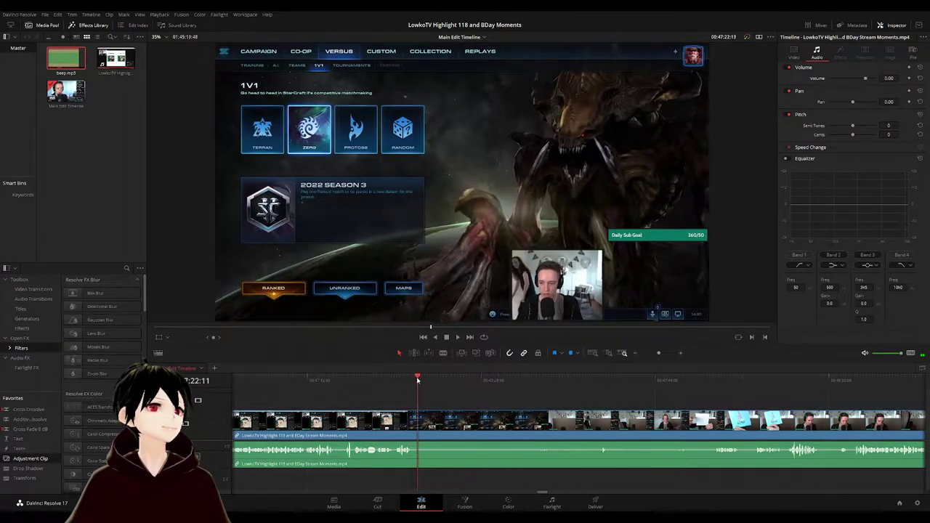
pyautogui.moveTo(418, 379); pyautogui.dragTo(416, 380)
pyautogui.press('b')
pyautogui.click(415, 418)
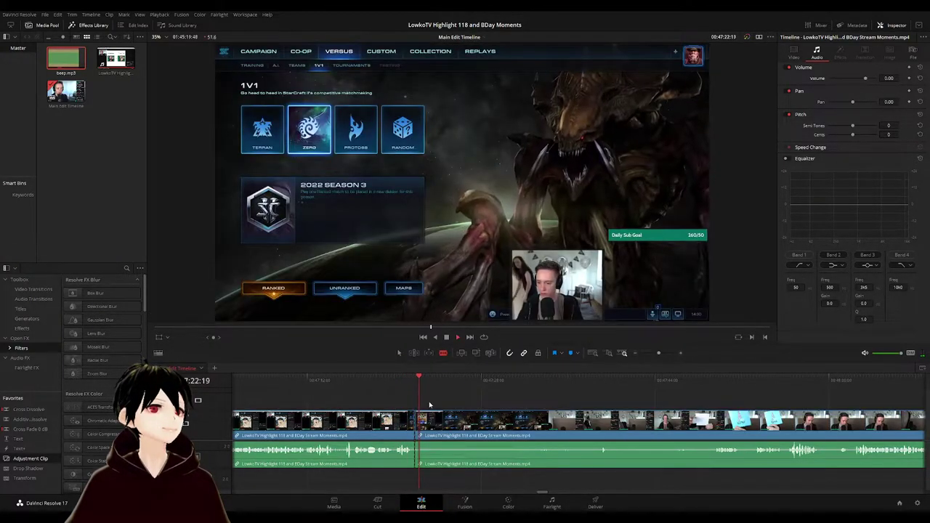
pyautogui.press('Delete')
pyautogui.press('space')
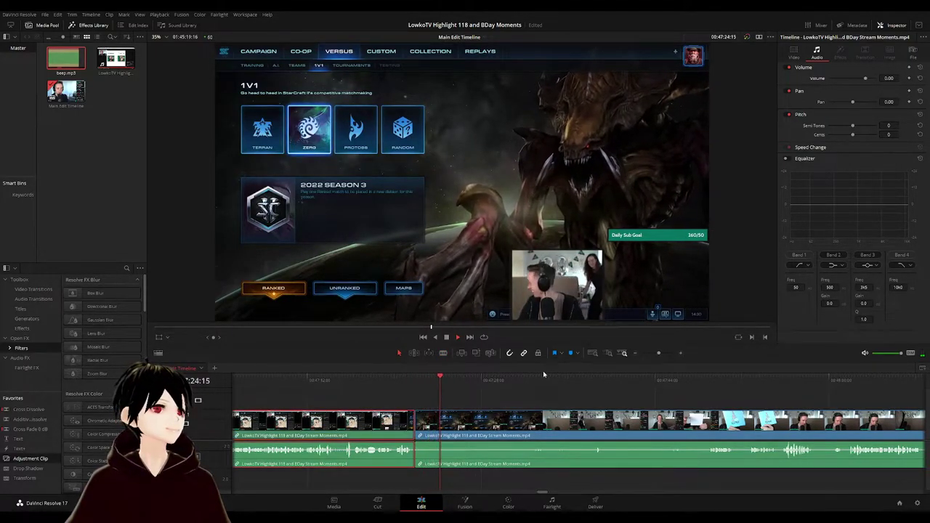
pyautogui.click(516, 401)
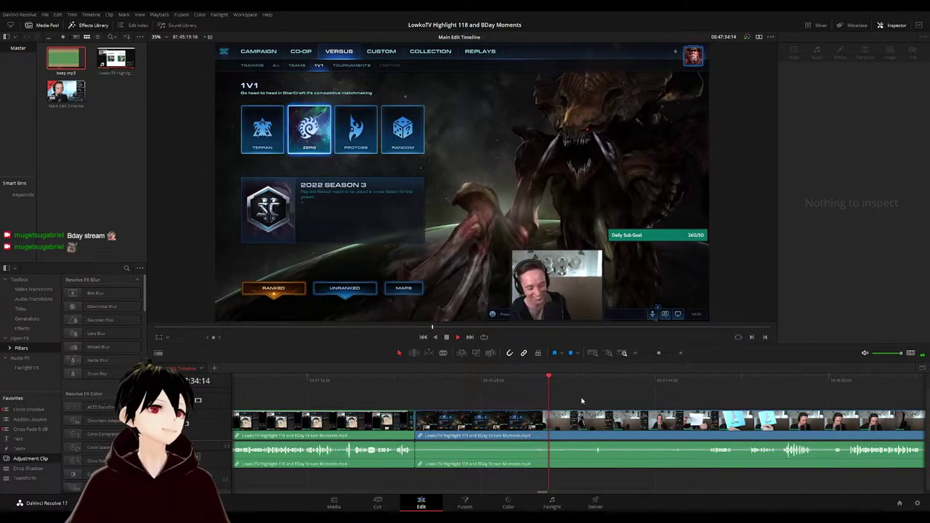
# - Review the birthday present and card footage from about 47:34 to 48:00, returning to about 47:58 to replay the end
pyautogui.moveTo(594, 402); pyautogui.dragTo(429, 406)
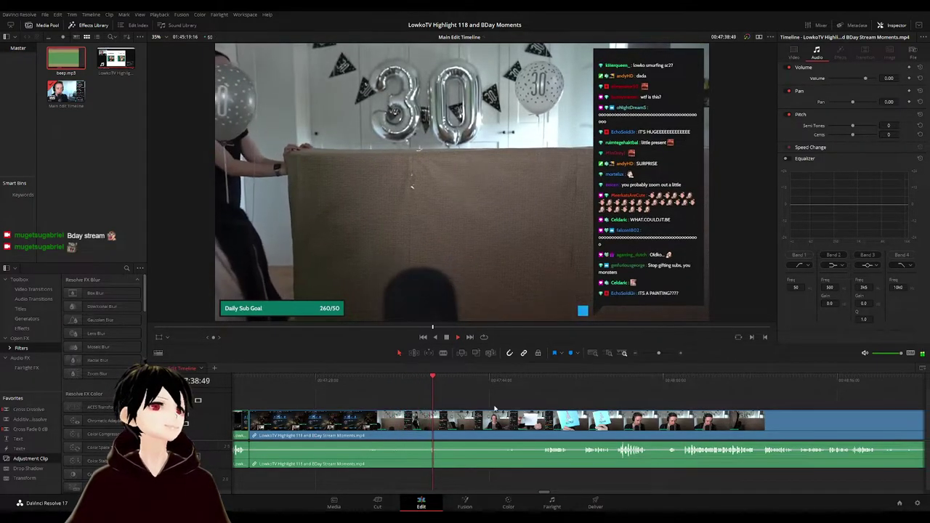
pyautogui.moveTo(495, 409); pyautogui.dragTo(428, 393)
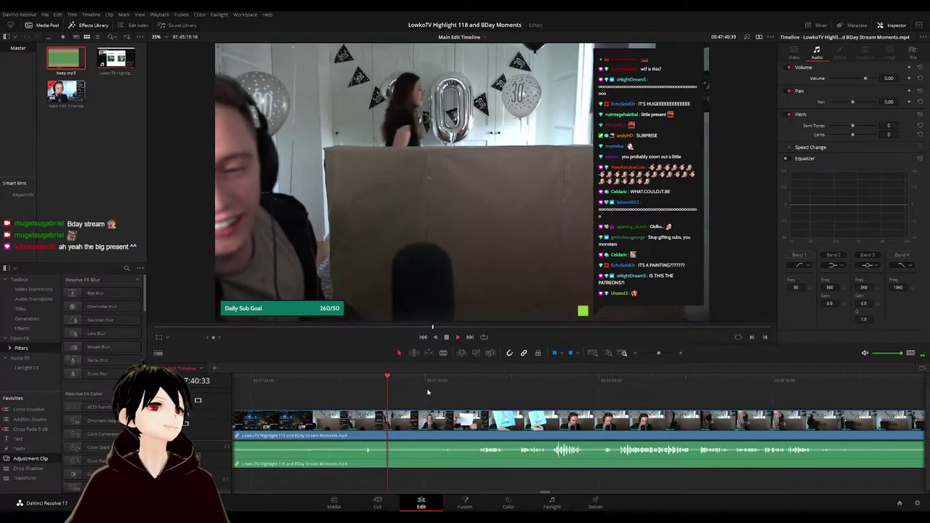
pyautogui.click(444, 384)
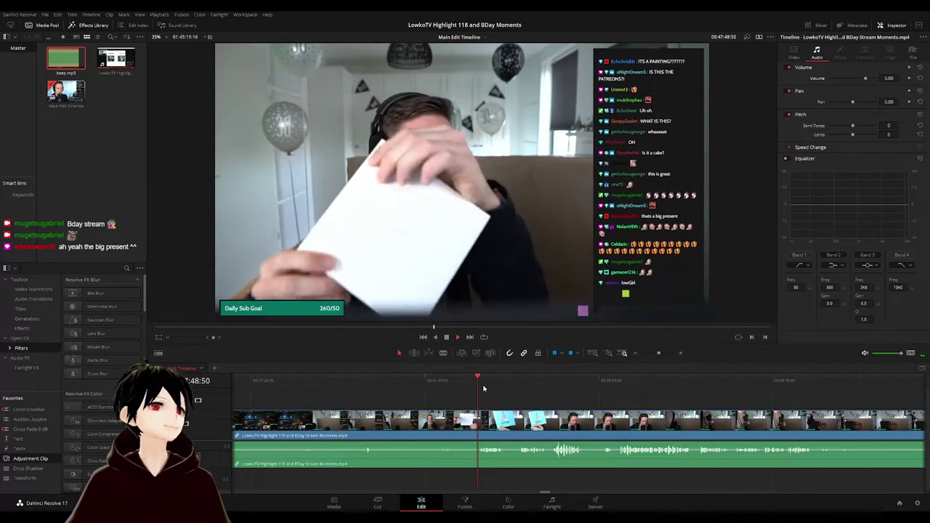
pyautogui.hscroll(2, 465, 396)
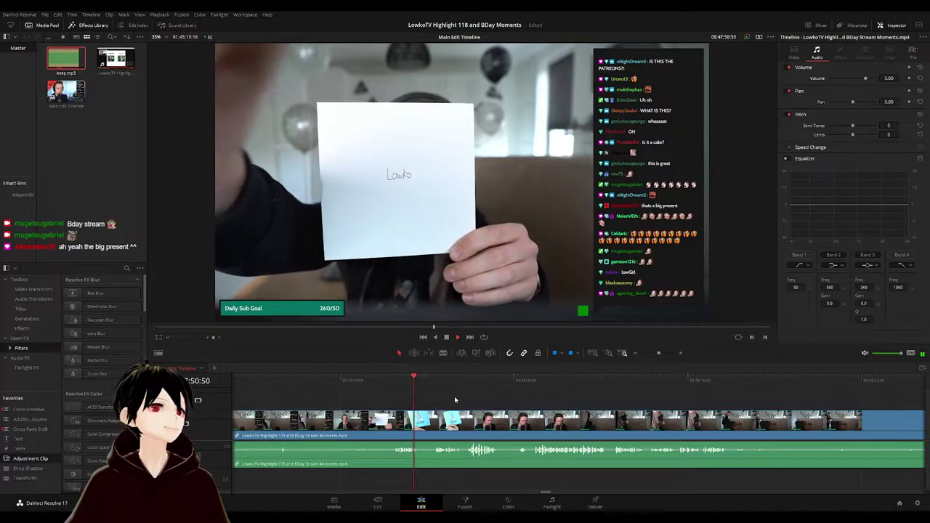
pyautogui.hscroll(2, 420, 396)
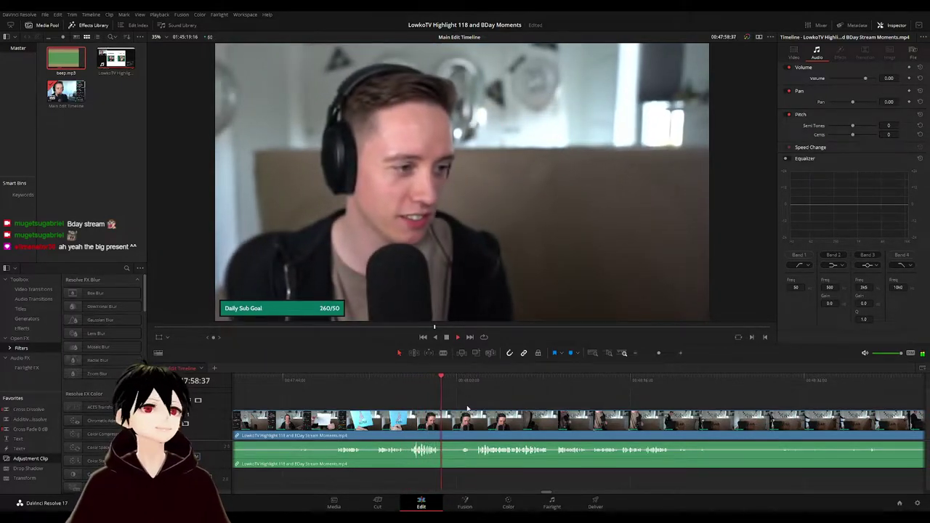
pyautogui.hscroll(2, 482, 408)
pyautogui.hscroll(2, 414, 403)
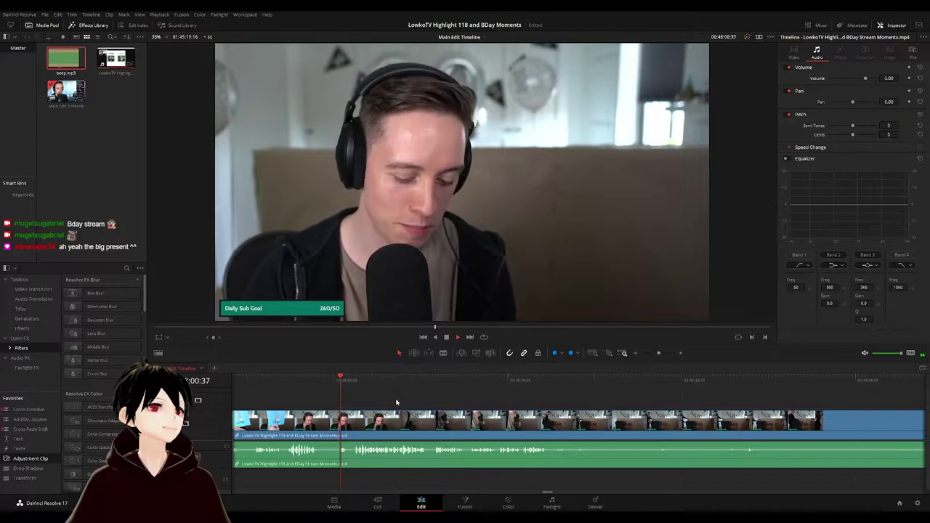
pyautogui.click(313, 382)
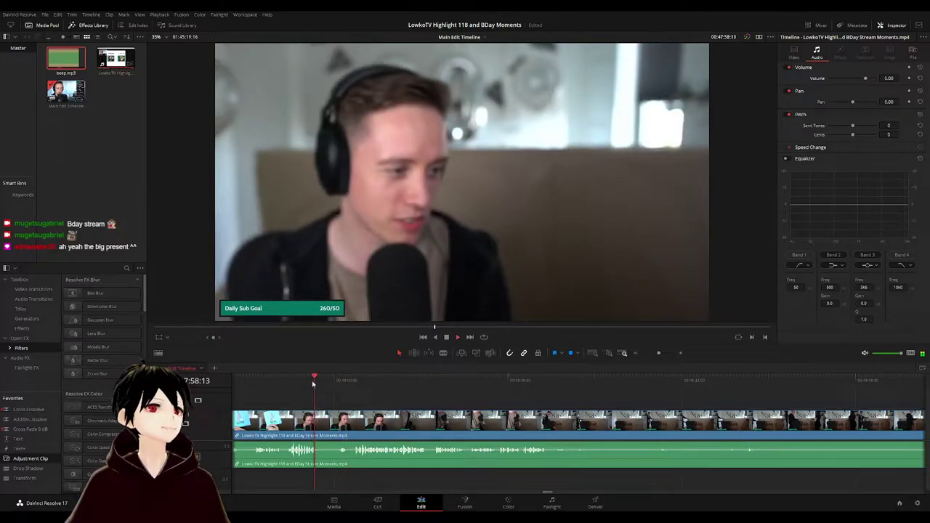
# - Cut out the short fragment from about 47:58 to 48:00, close the gap, and colour the preceding birthday clip green
pyautogui.press('space')
pyautogui.press('b')
pyautogui.click(323, 417)
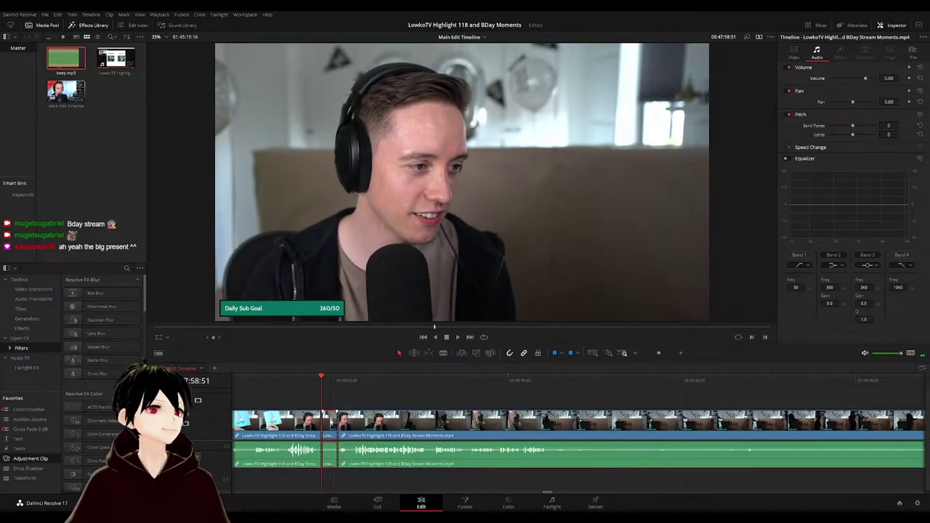
pyautogui.press('Delete')
pyautogui.press('space')
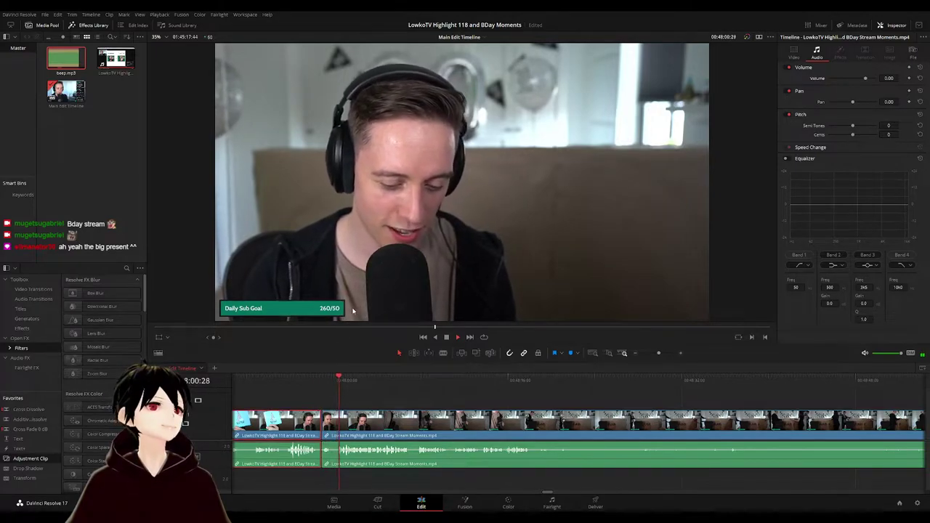
# - Review the large birthday package being unwrapped from about 48:00 to 49:13, skipping through the quiet stretches
pyautogui.click(406, 399)
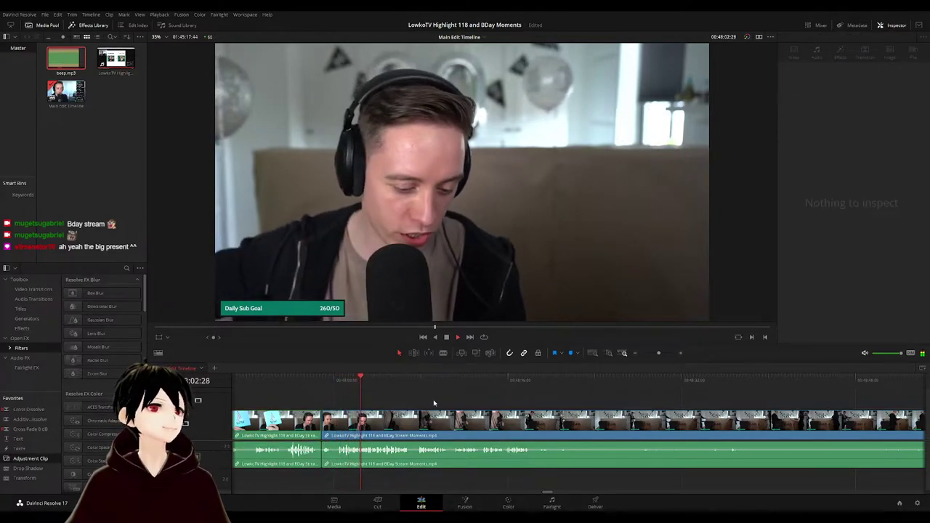
pyautogui.moveTo(434, 402); pyautogui.dragTo(377, 400)
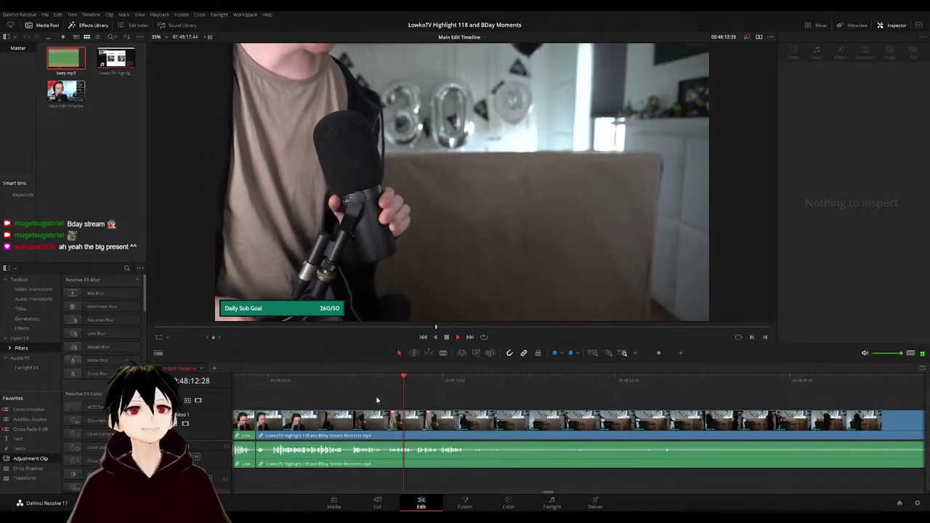
pyautogui.moveTo(440, 401); pyautogui.dragTo(421, 401)
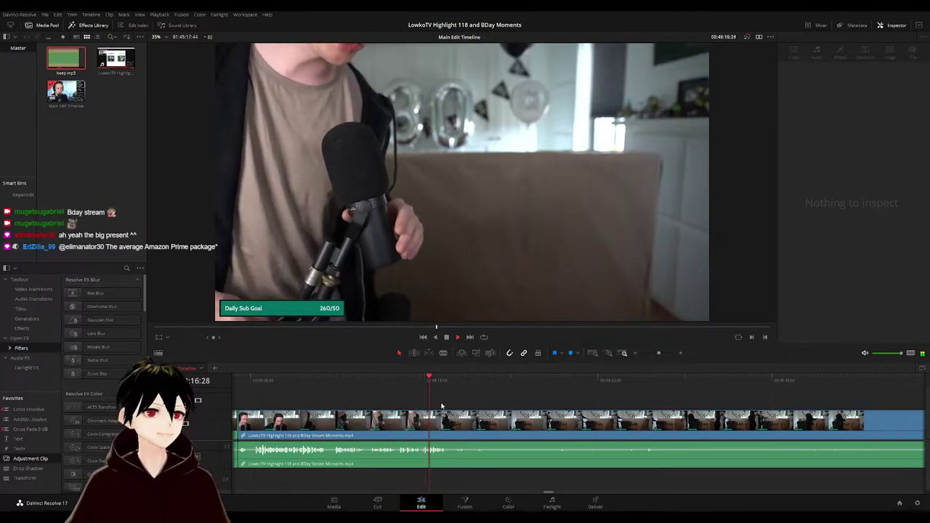
pyautogui.moveTo(498, 404); pyautogui.dragTo(458, 387)
pyautogui.click(385, 382)
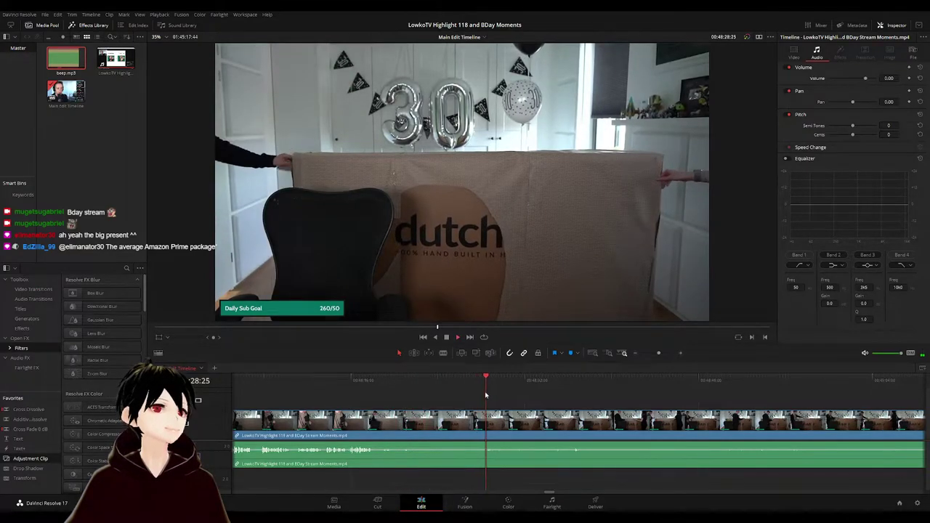
pyautogui.moveTo(529, 385); pyautogui.dragTo(567, 381)
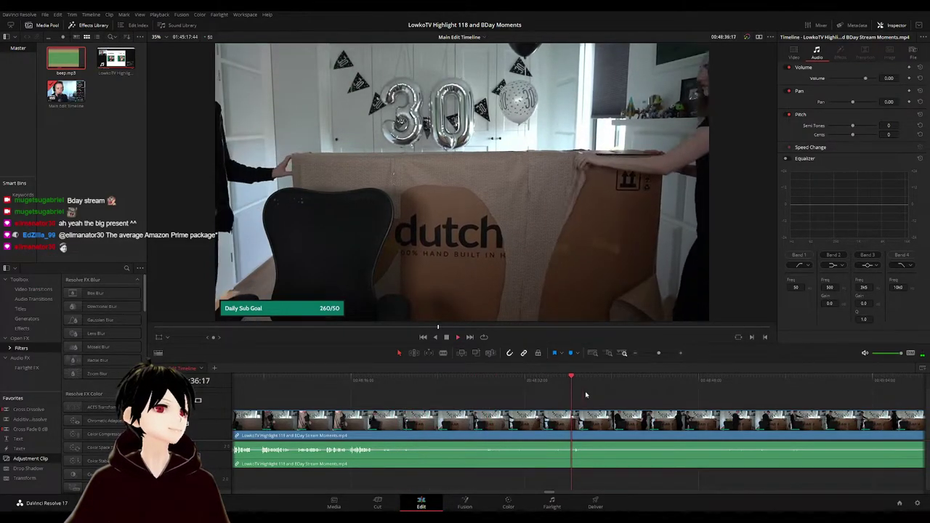
pyautogui.moveTo(643, 394); pyautogui.dragTo(505, 381)
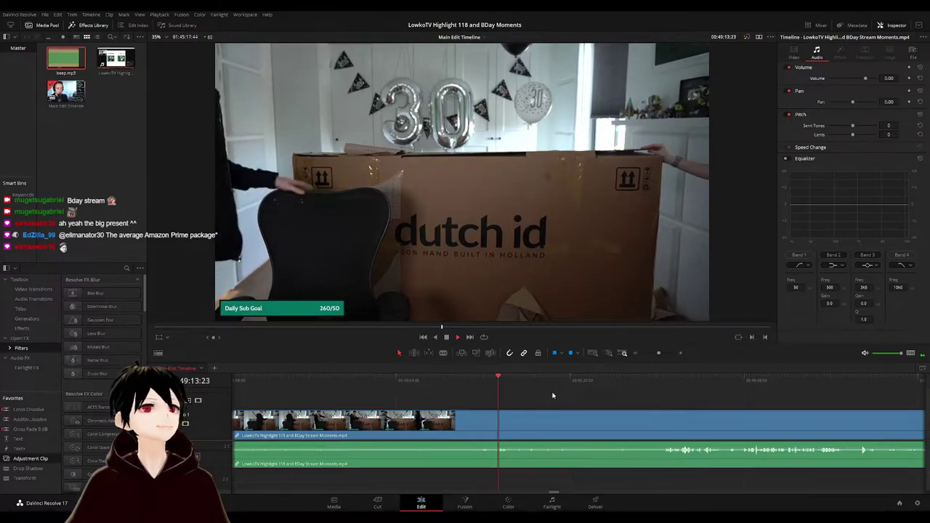
# - Review the dutch id box being opened and the bike revealed up to about 50:15, skipping through quiet stretches and replaying the end
pyautogui.hscroll(1, 552, 395)
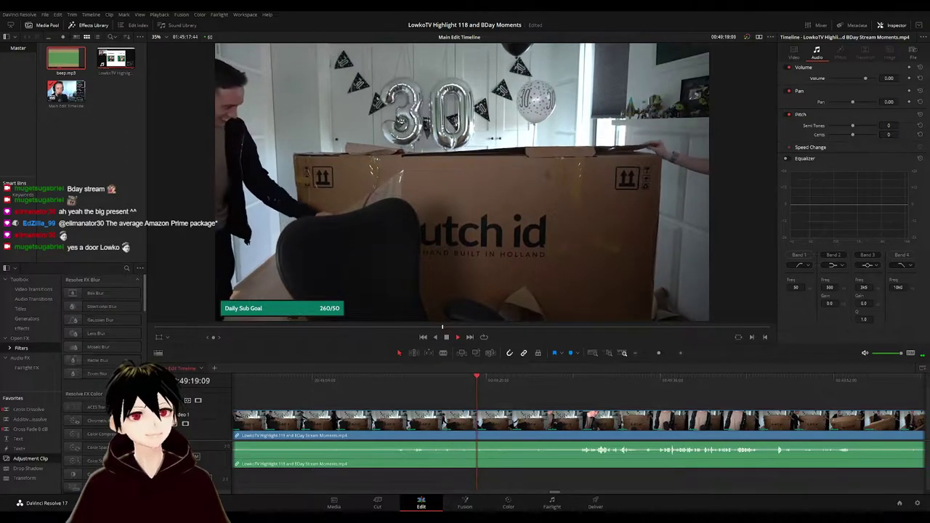
pyautogui.hscroll(3, 498, 400)
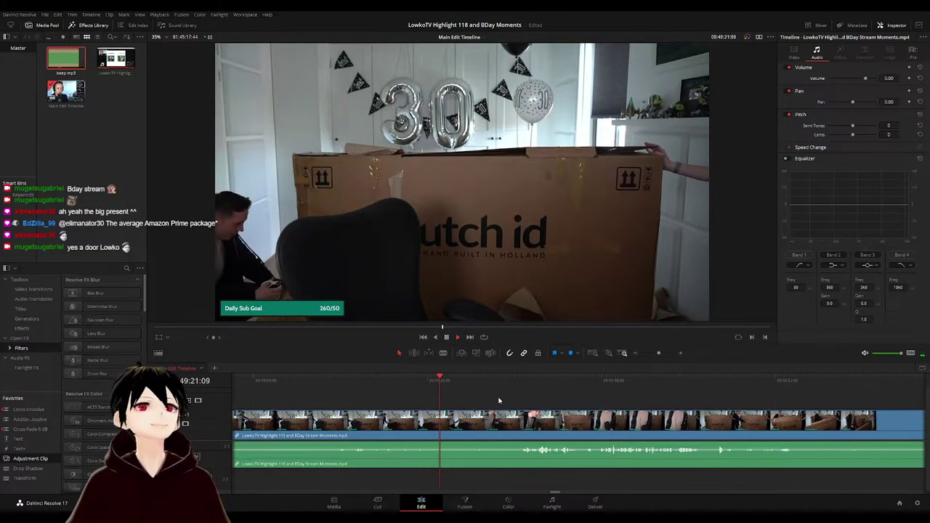
pyautogui.click(462, 380)
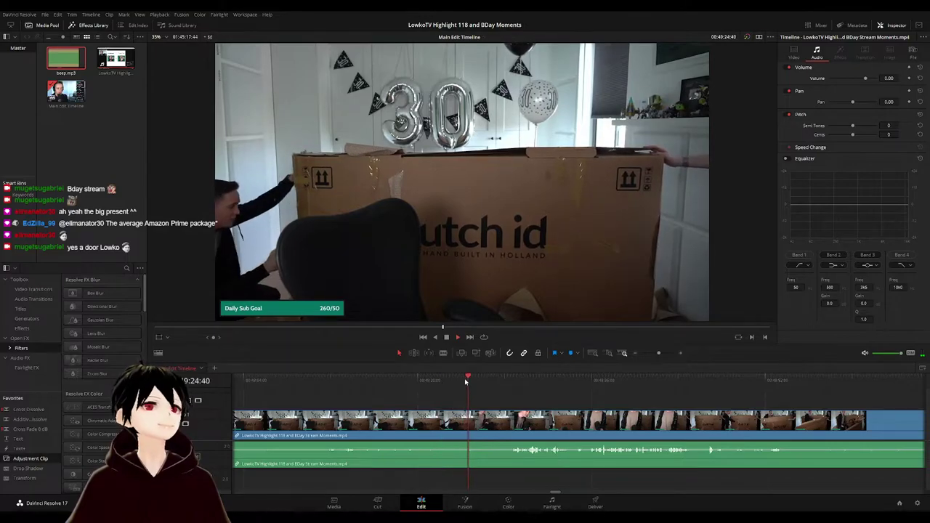
pyautogui.click(512, 382)
pyautogui.hscroll(3, 534, 394)
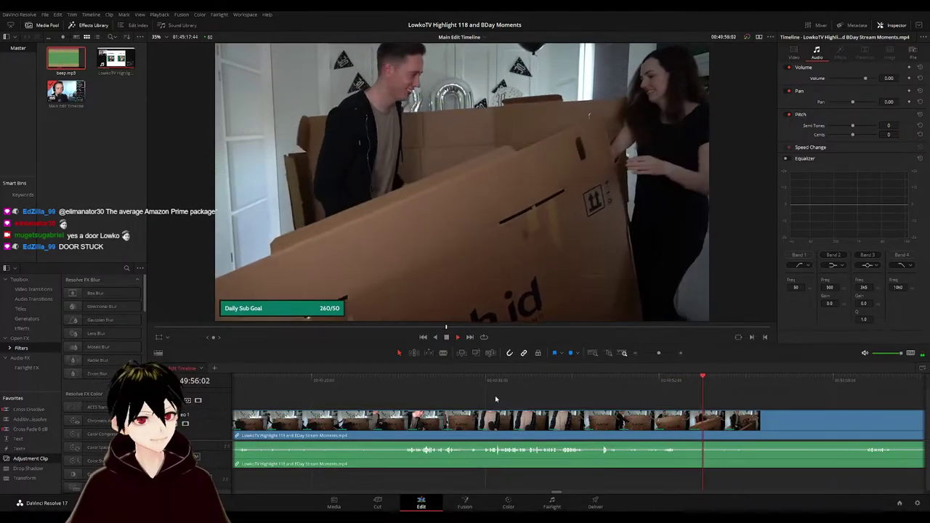
pyautogui.moveTo(789, 400); pyautogui.dragTo(502, 400)
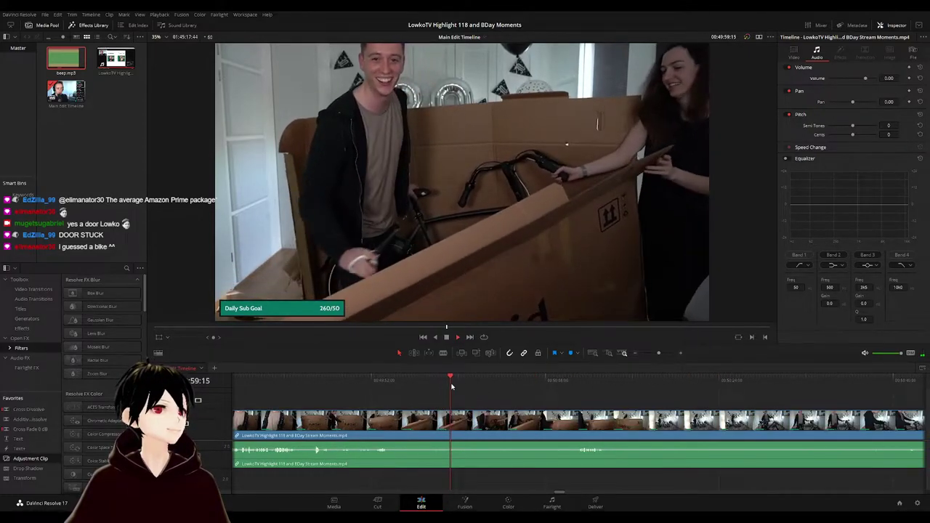
pyautogui.moveTo(451, 385); pyautogui.dragTo(489, 397)
pyautogui.click(508, 385)
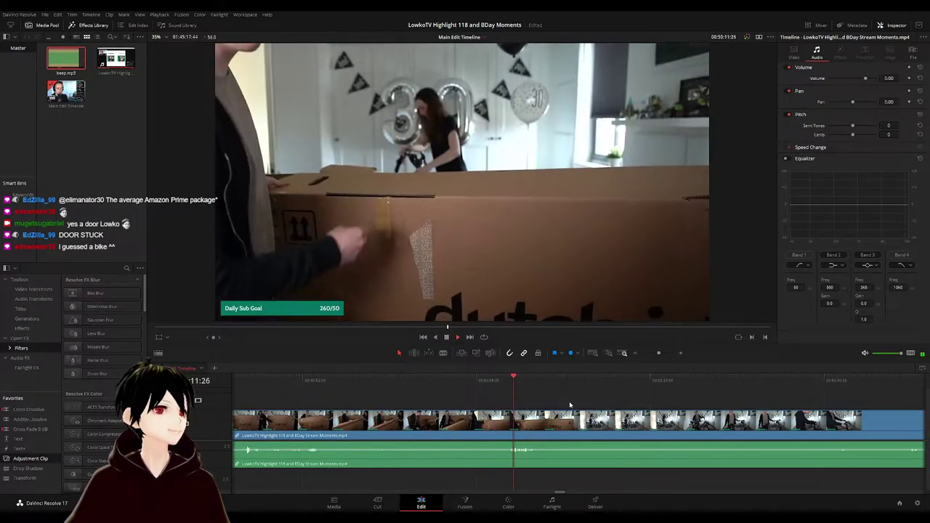
pyautogui.moveTo(581, 403); pyautogui.dragTo(451, 401)
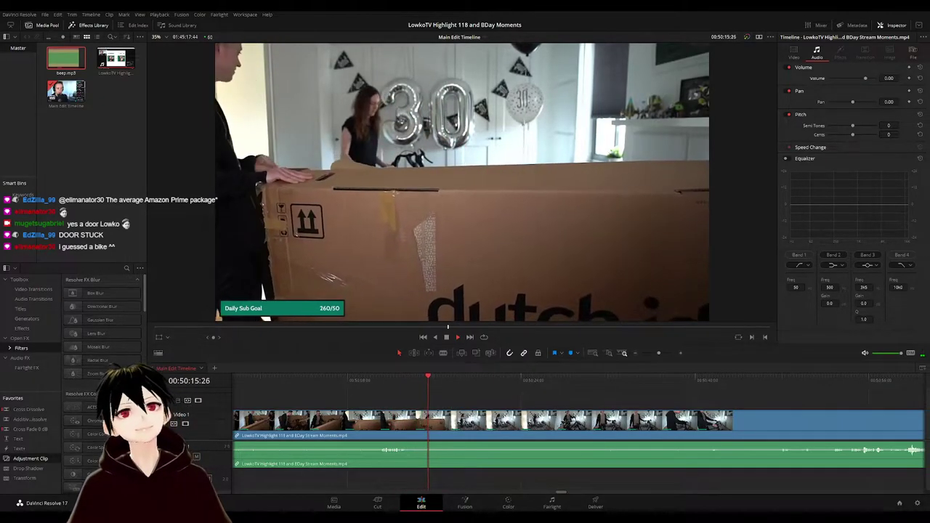
pyautogui.moveTo(458, 380); pyautogui.dragTo(349, 383)
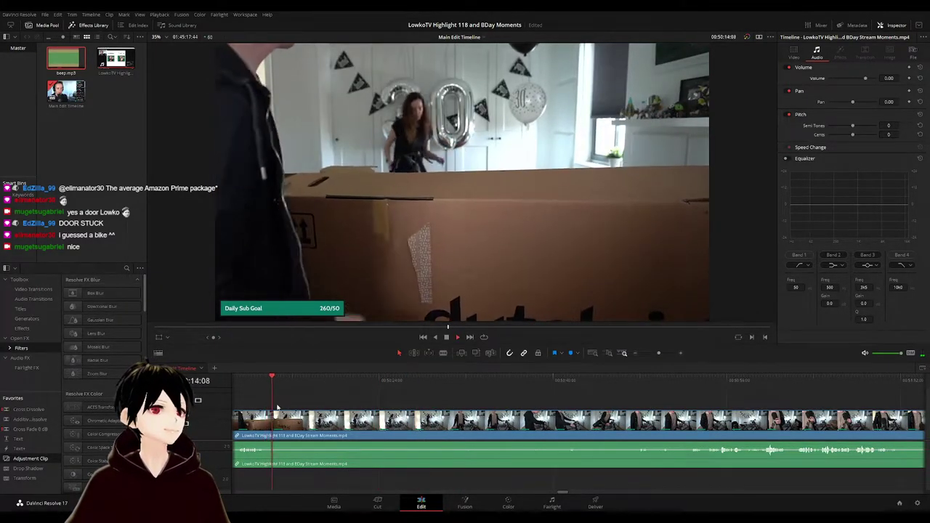
# - Cut out the box-moving fragment from about 50:14 to 50:20, close the gap, and colour the clip before it green
pyautogui.press('space')
pyautogui.press('b')
pyautogui.click(274, 421)
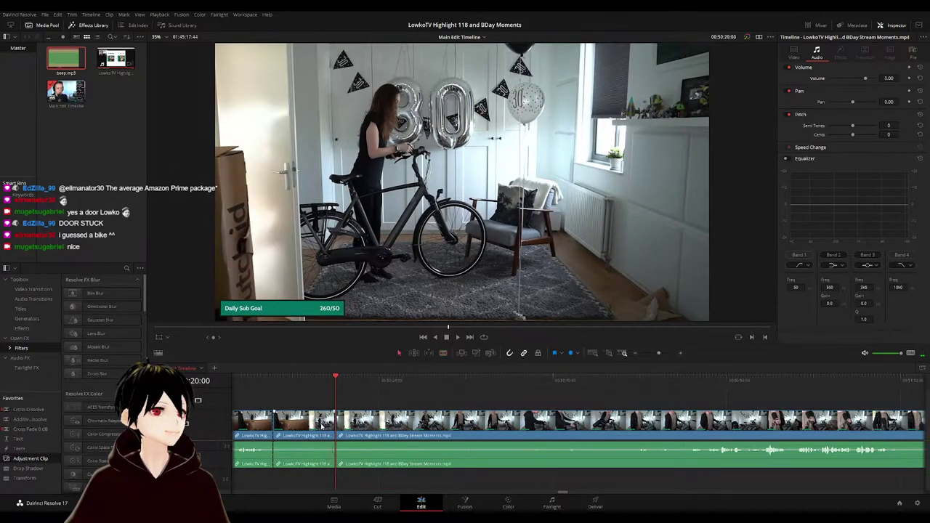
pyautogui.press('Delete')
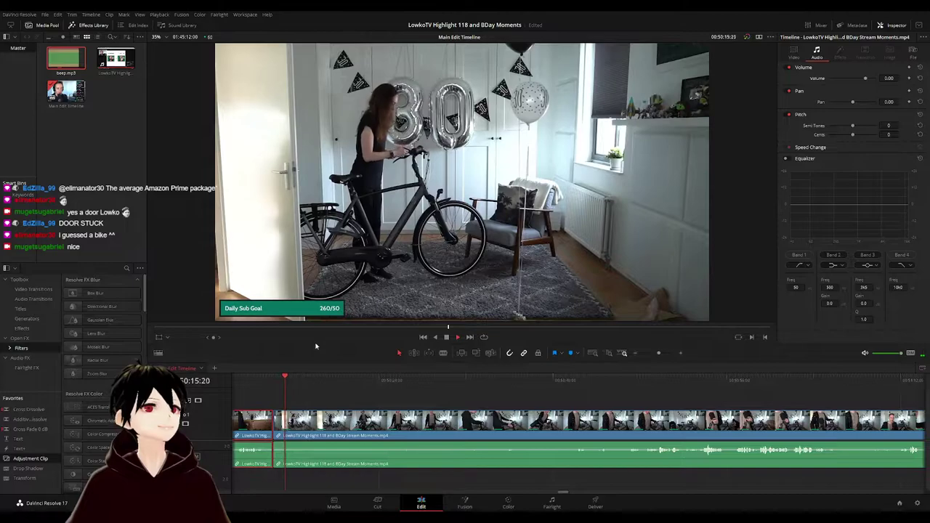
# - Review the bike footage from the 50:14 cut to about 51:17, skipping ahead over the quiet part
pyautogui.moveTo(320, 391); pyautogui.dragTo(585, 385)
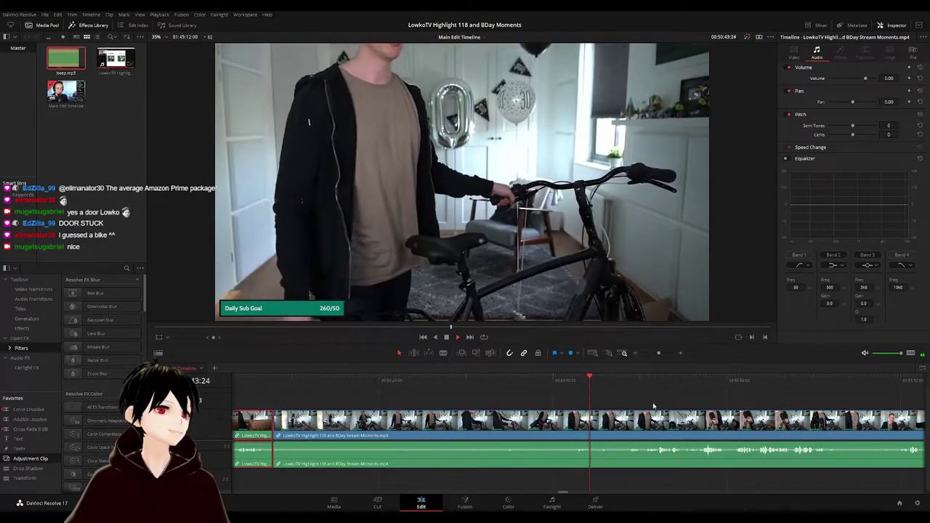
pyautogui.moveTo(639, 403); pyautogui.dragTo(474, 381)
pyautogui.click(461, 384)
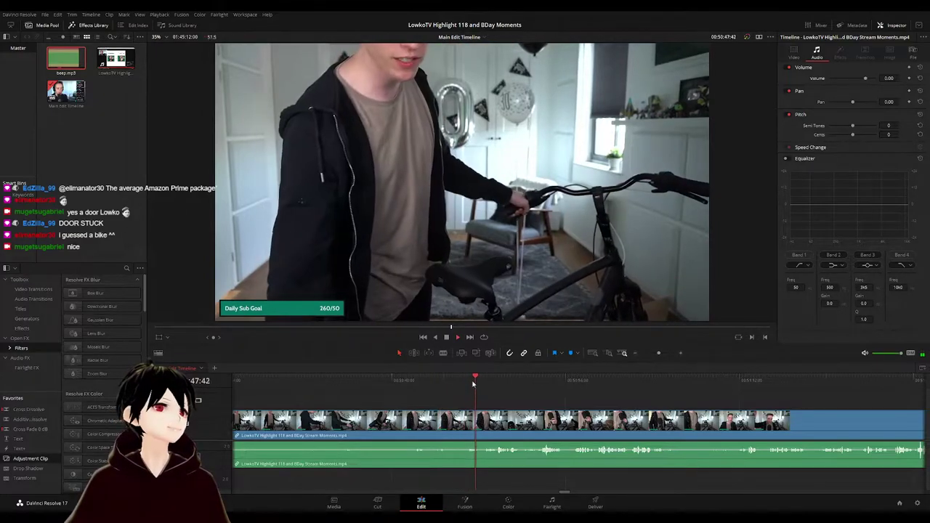
pyautogui.moveTo(555, 403); pyautogui.dragTo(474, 397)
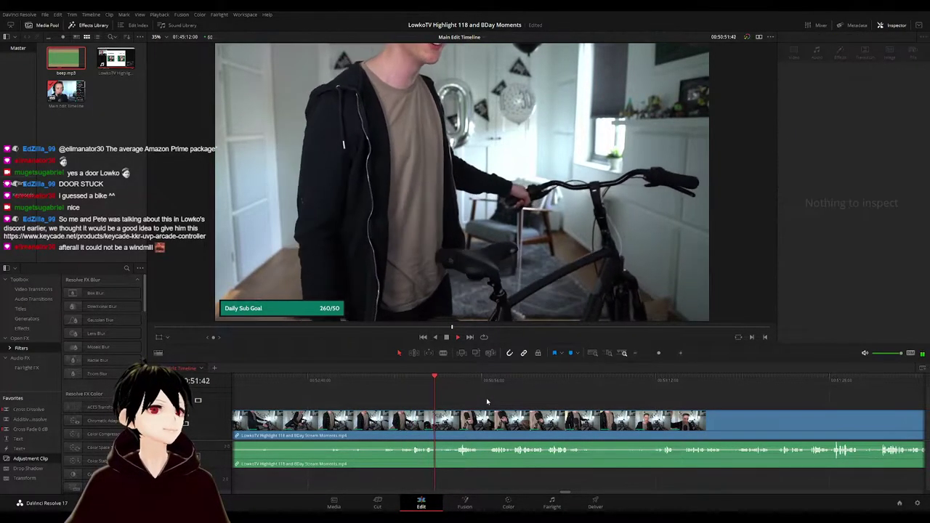
pyautogui.hscroll(1, 487, 402)
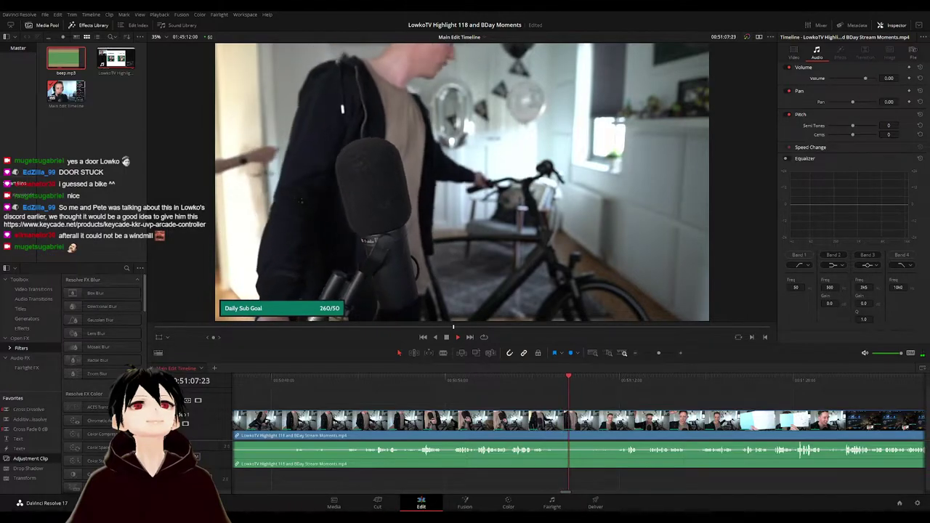
pyautogui.moveTo(619, 397); pyautogui.dragTo(517, 383)
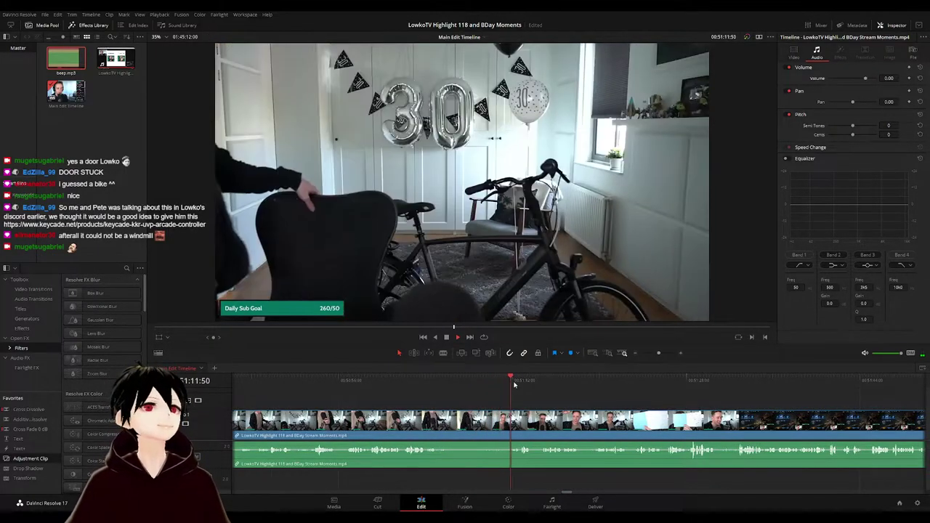
pyautogui.moveTo(603, 404); pyautogui.dragTo(501, 398)
pyautogui.hscroll(2, 530, 409)
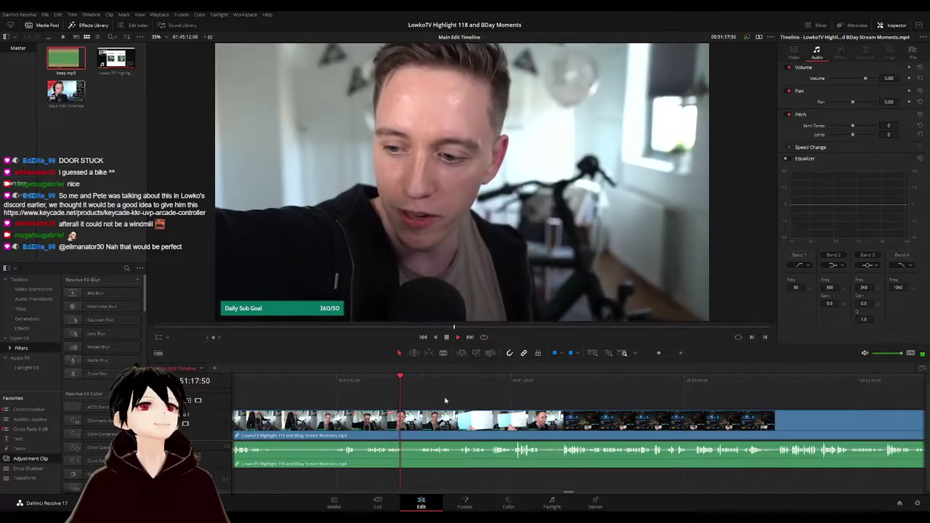
# - Cut out the short fragment from about 51:18 to 51:19, close the gap, and colour the preceding bike clip green
pyautogui.scroll(3, 494, 420)
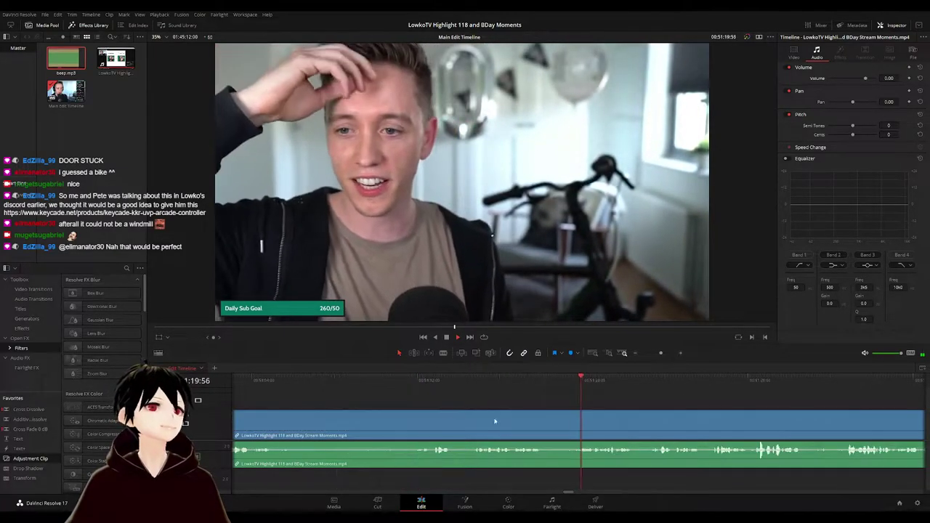
pyautogui.press('b')
pyautogui.click(544, 422)
pyautogui.click(544, 422)
pyautogui.click(573, 423)
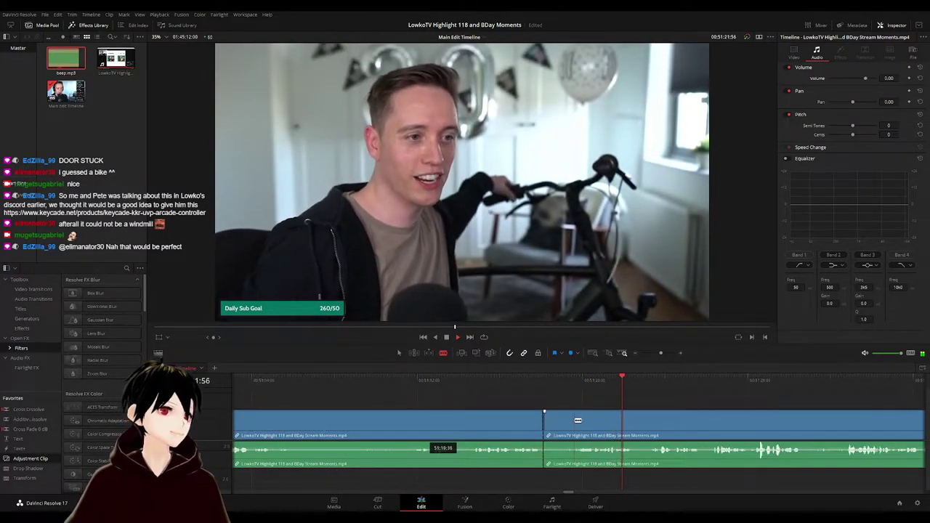
pyautogui.press('a')
pyautogui.click(562, 424)
pyautogui.press('Delete')
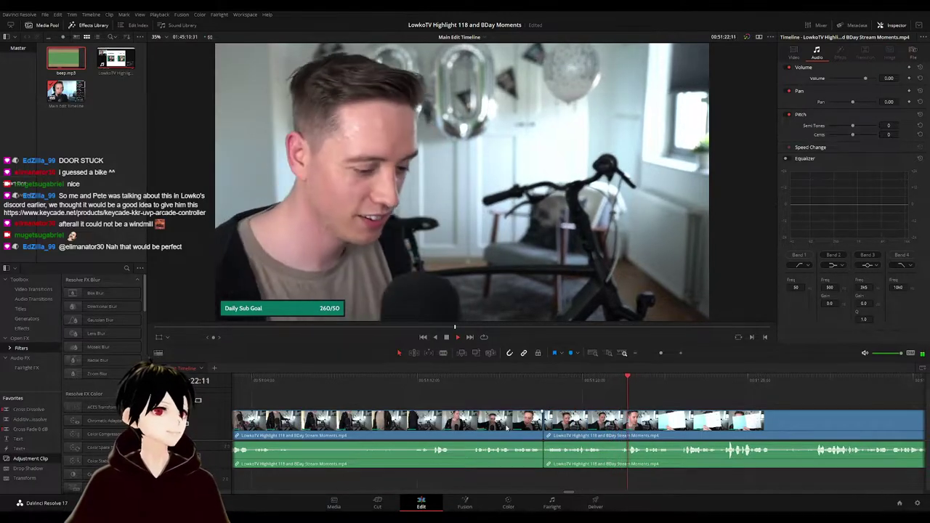
pyautogui.press('g')
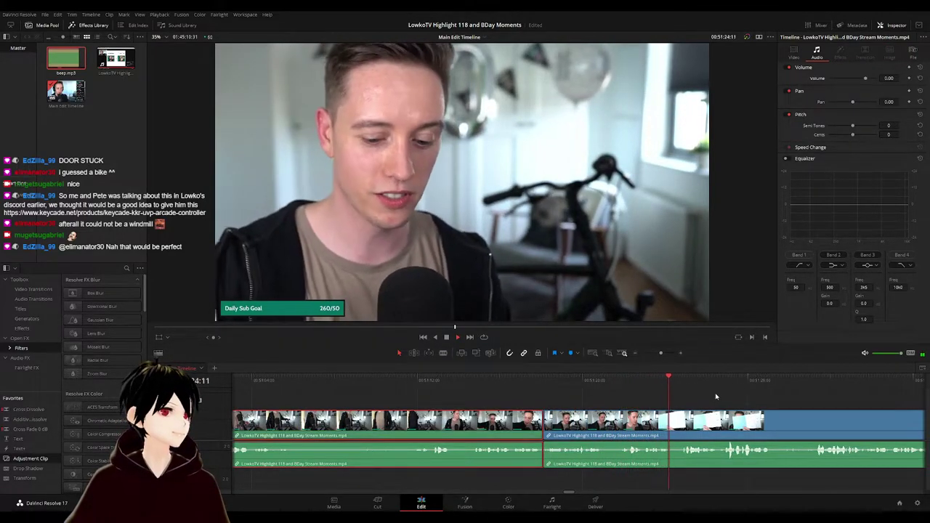
# - Review the signed birthday card and the StarCraft 1v1 menu footage from about 51:24 to 51:47
pyautogui.click(725, 397)
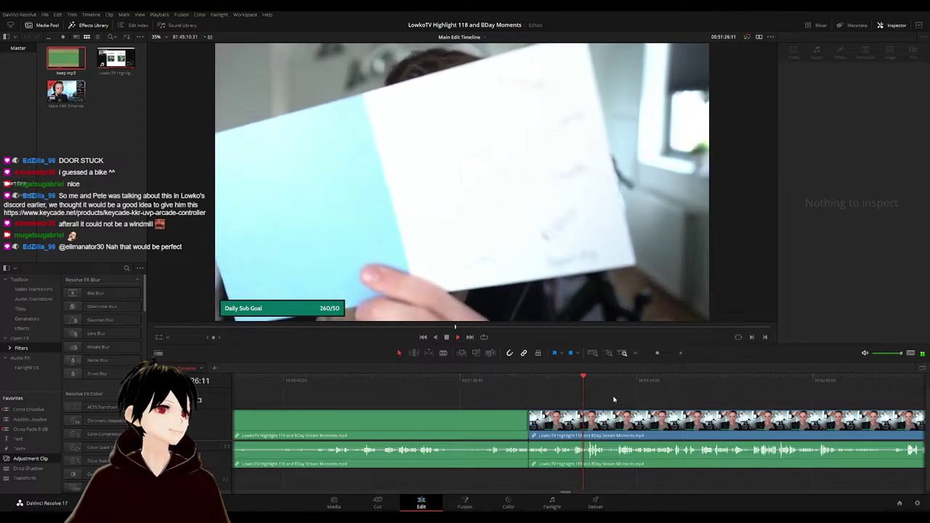
pyautogui.scroll(1, 618, 399)
pyautogui.moveTo(644, 397); pyautogui.dragTo(510, 388)
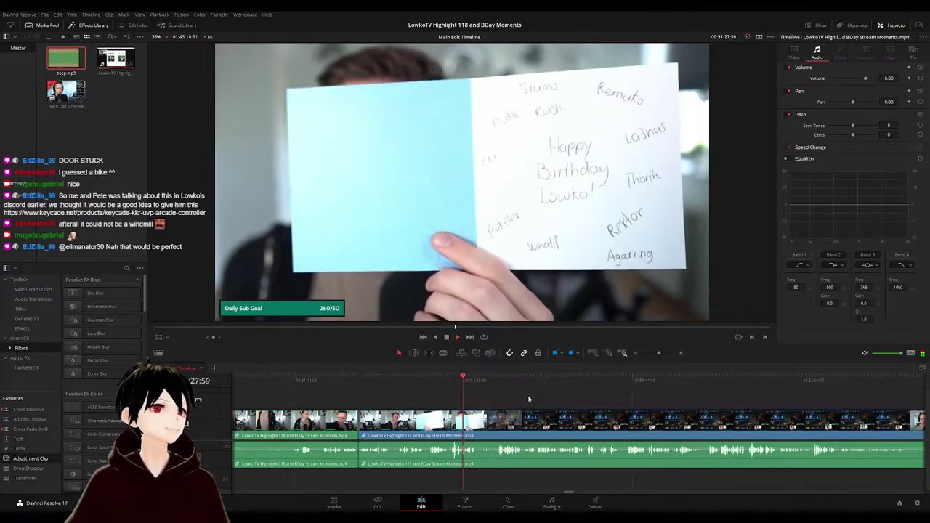
pyautogui.scroll(1, 564, 405)
pyautogui.moveTo(612, 401); pyautogui.dragTo(465, 387)
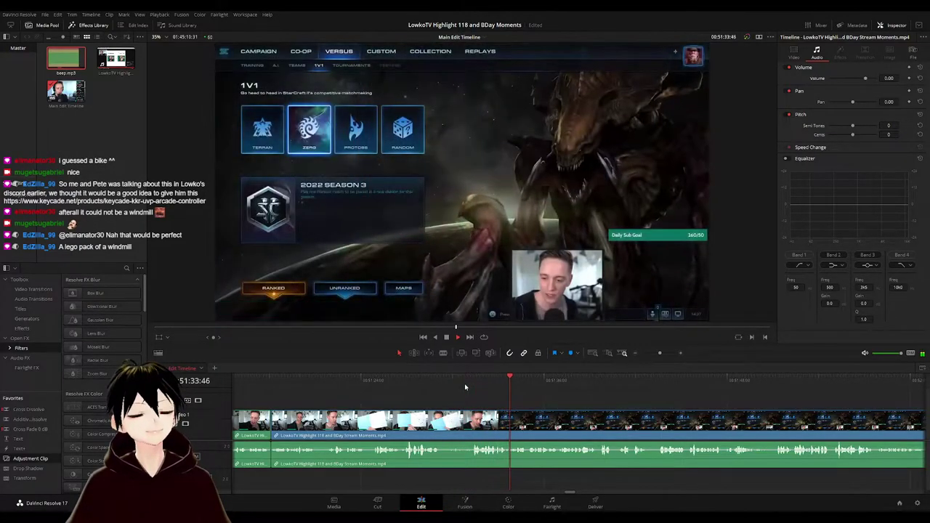
pyautogui.moveTo(573, 401); pyautogui.dragTo(502, 401)
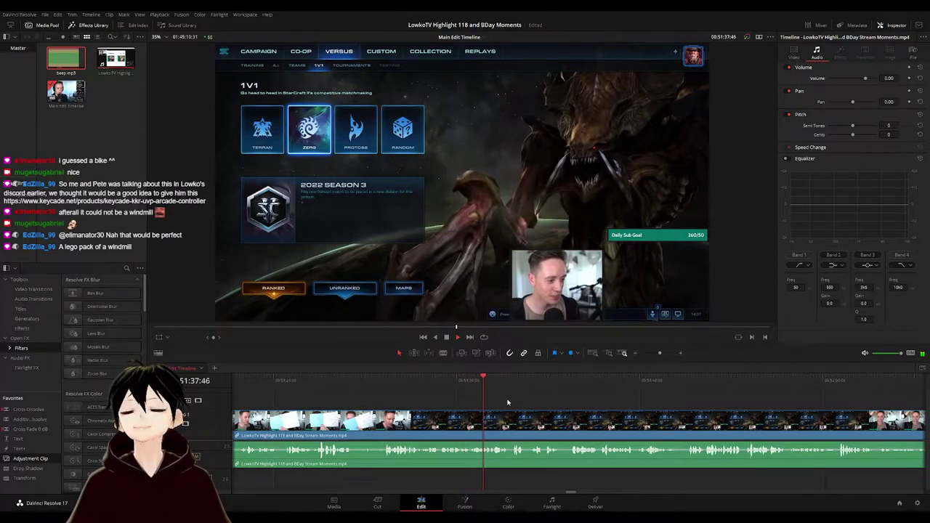
pyautogui.hscroll(1, 563, 411)
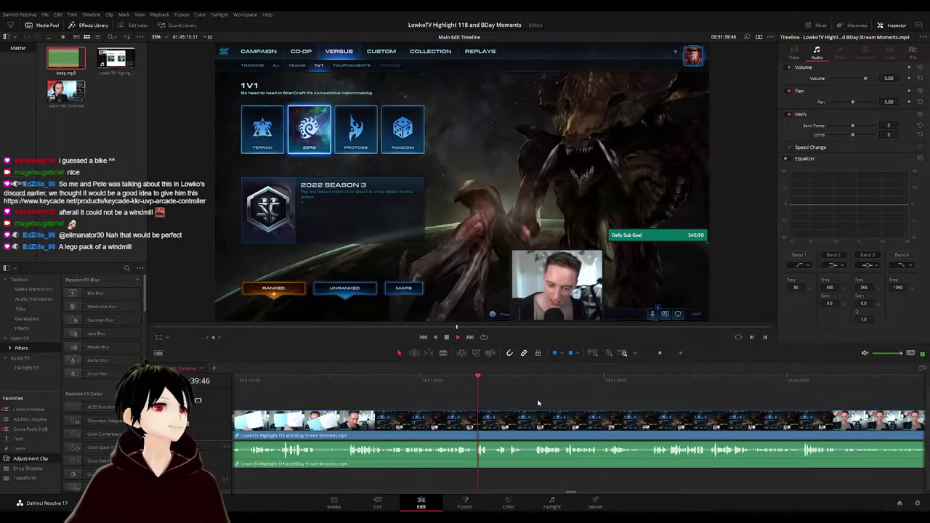
pyautogui.hscroll(2, 476, 397)
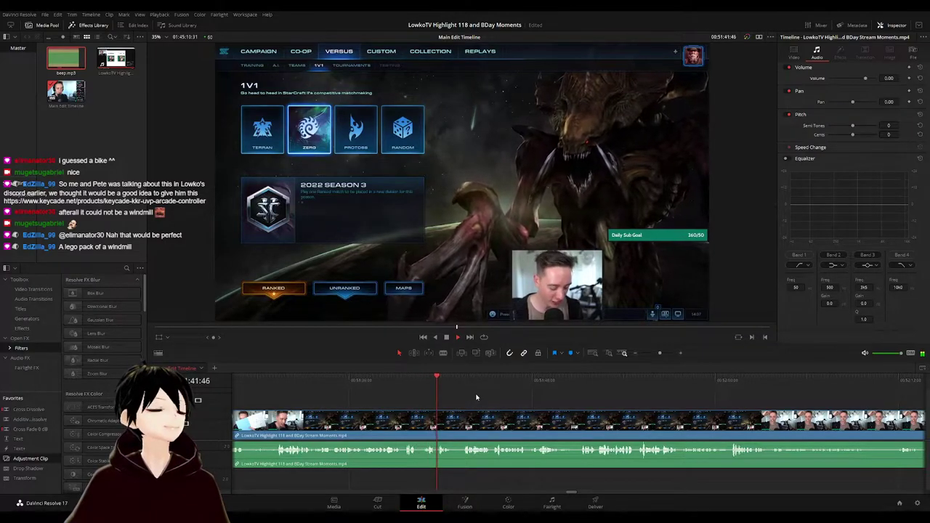
pyautogui.hscroll(3, 487, 398)
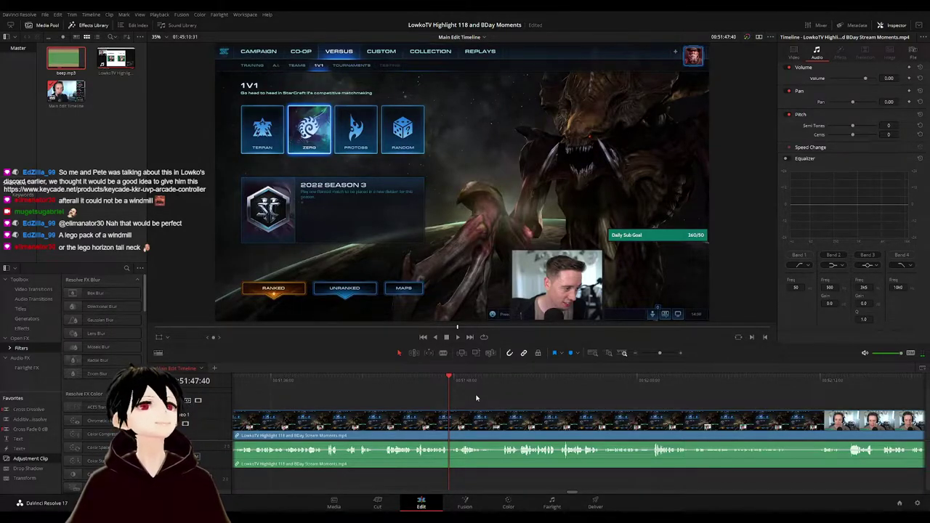
# - Review the StarCraft 1v1 menu footage from about 51:47 to the scene change near 52:11
pyautogui.hscroll(2, 472, 400)
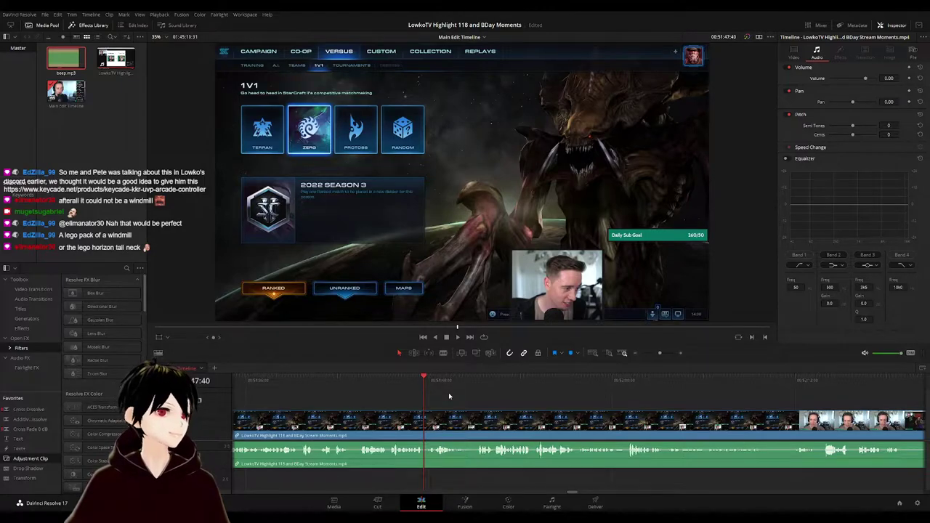
pyautogui.press('space')
pyautogui.hscroll(6, 439, 394)
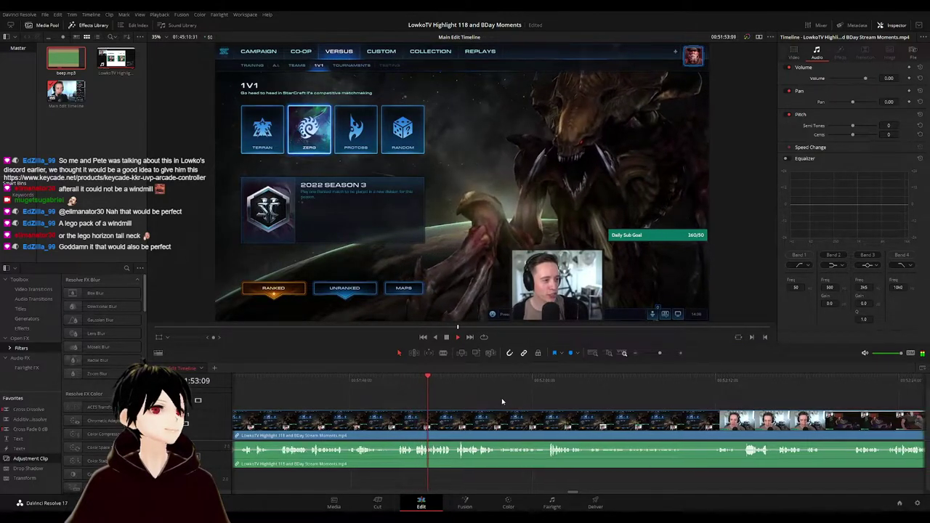
pyautogui.hscroll(5, 456, 395)
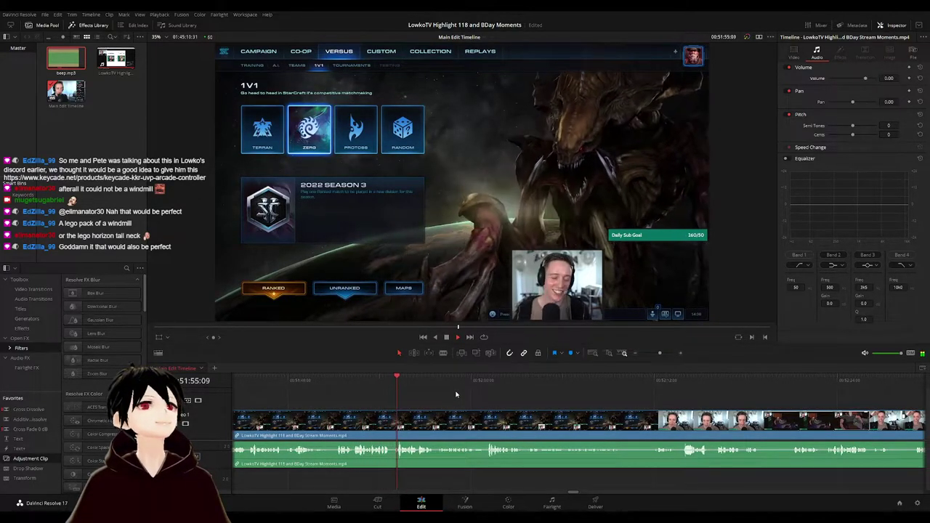
pyautogui.hscroll(5, 456, 395)
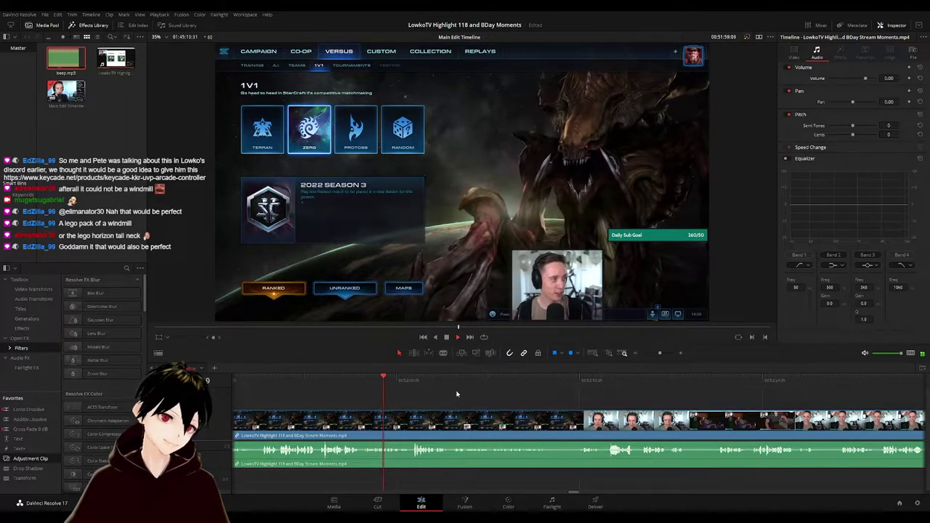
pyautogui.hscroll(7, 456, 395)
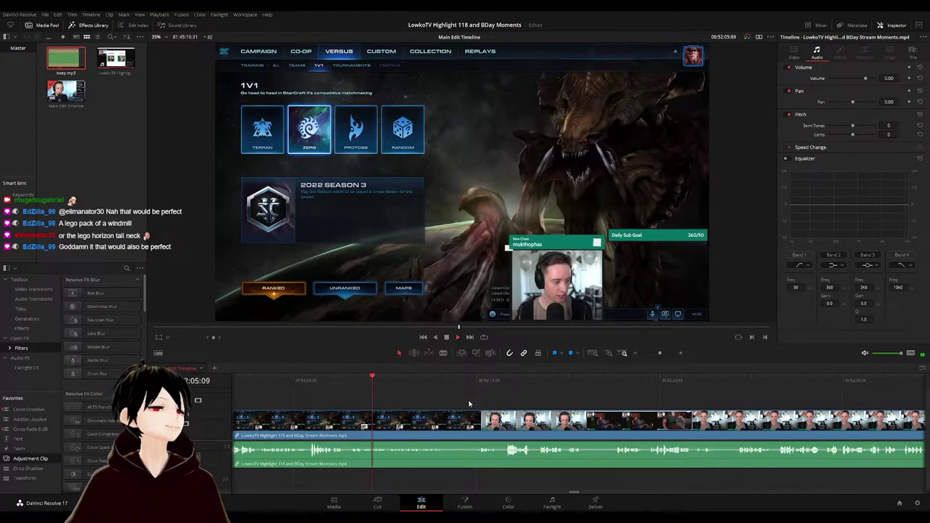
pyautogui.hscroll(4, 450, 402)
pyautogui.hscroll(2, 416, 399)
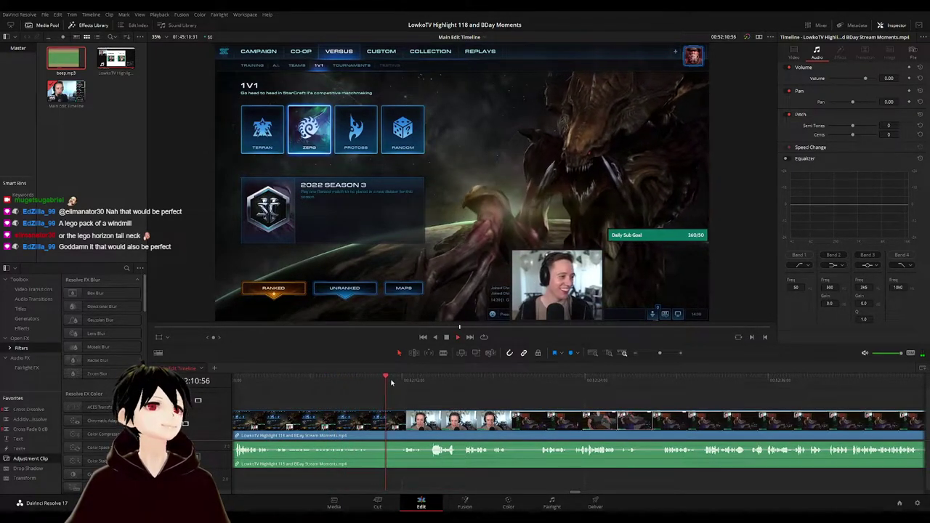
# - Cut out the brief fragment at about 52:13, close the gap, and colour the preceding StarCraft menu clip green
pyautogui.moveTo(390, 383); pyautogui.dragTo(406, 384)
pyautogui.hscroll(3, 404, 388)
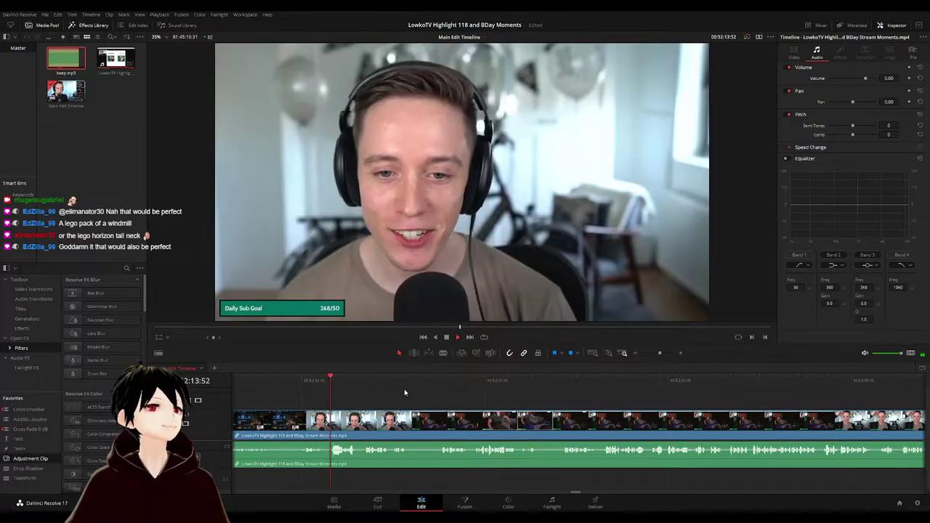
pyautogui.click(311, 382)
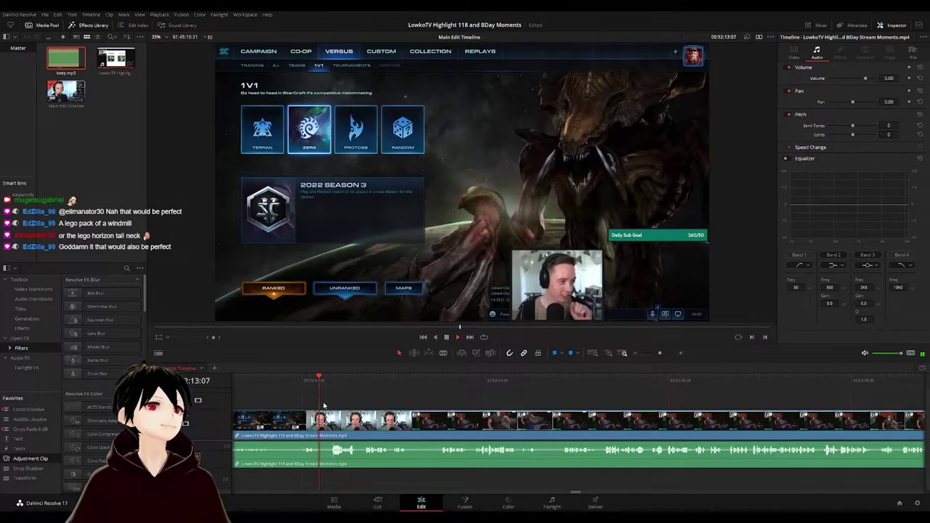
pyautogui.hotkey('ctrl', 'b')
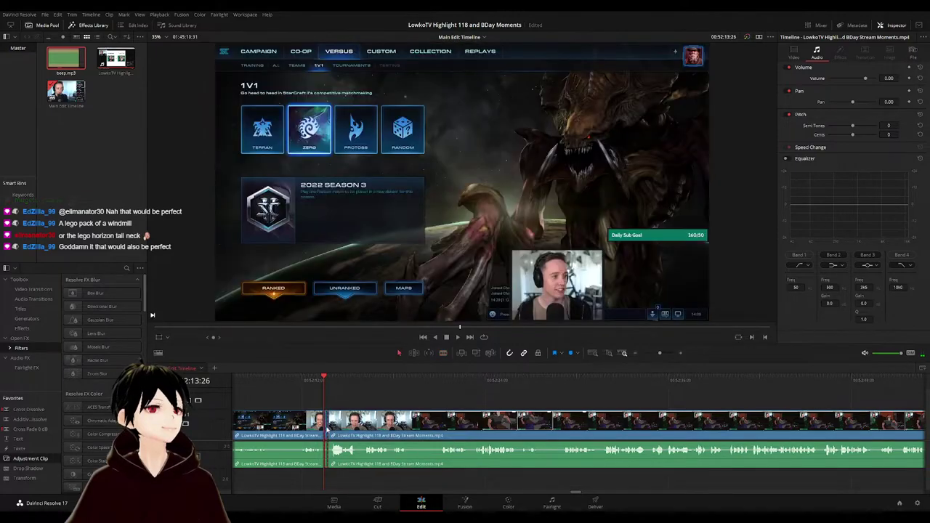
pyautogui.press('space')
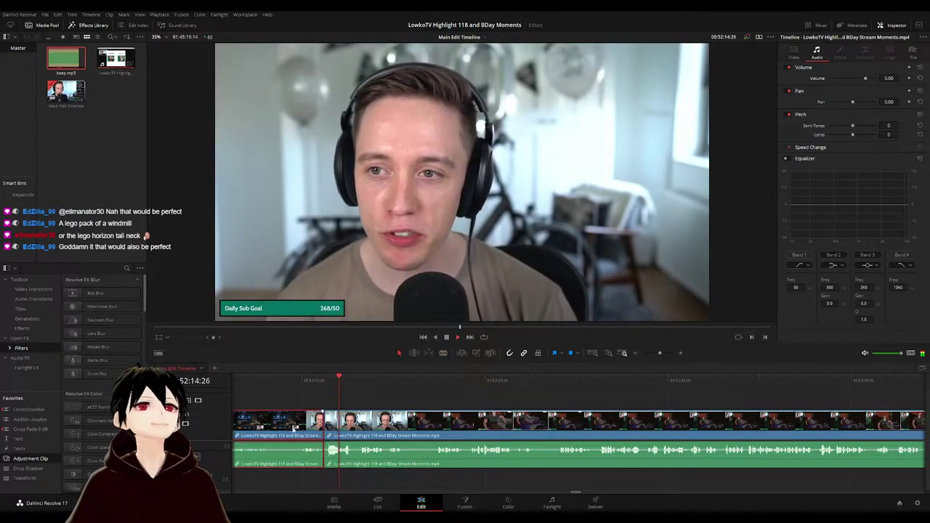
pyautogui.click(481, 400)
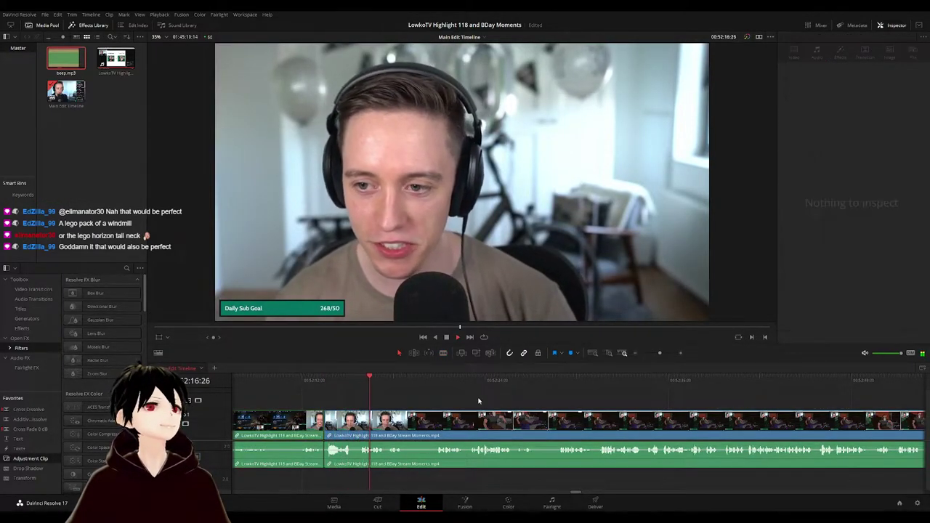
# - Review the Santa fan-art footage from about 52:16 to 52:55
pyautogui.scroll(2, 523, 400)
pyautogui.scroll(-10, 582, 400)
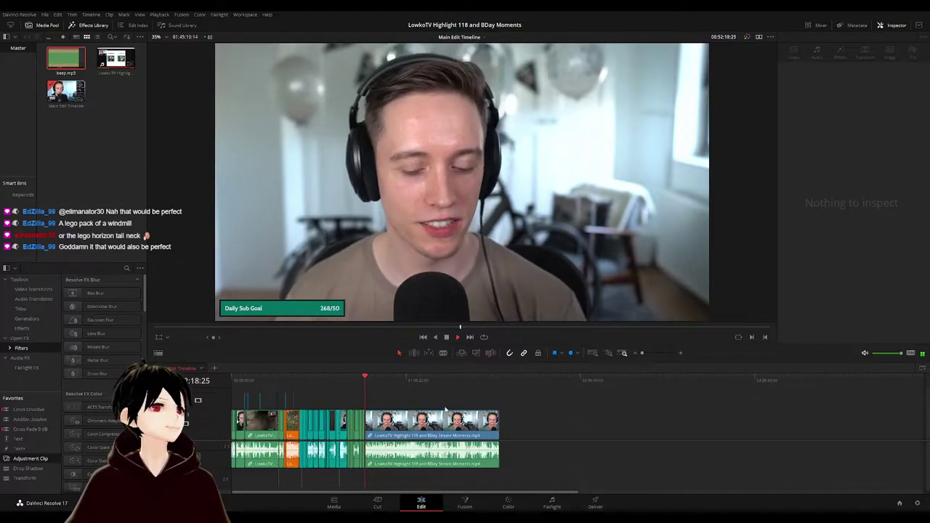
pyautogui.scroll(7, 594, 405)
pyautogui.scroll(2, 597, 411)
pyautogui.moveTo(622, 406); pyautogui.dragTo(409, 403)
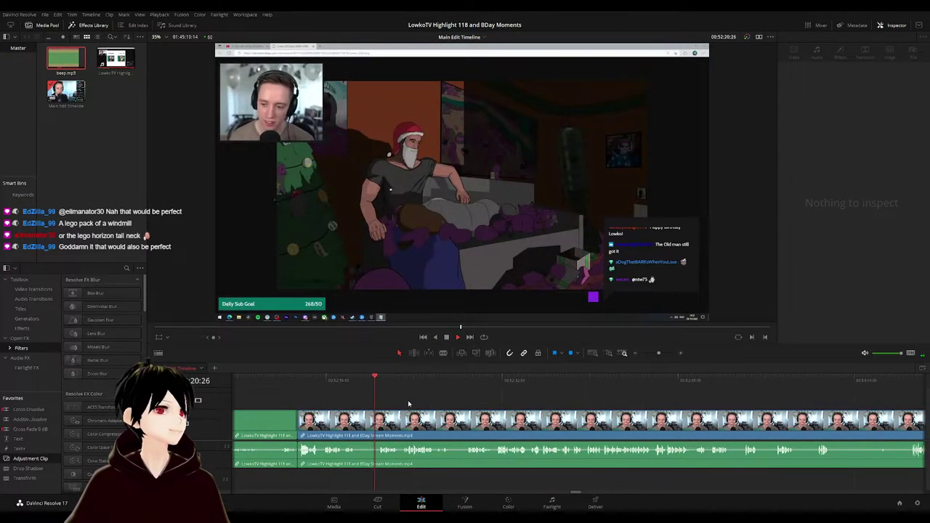
pyautogui.press('space')
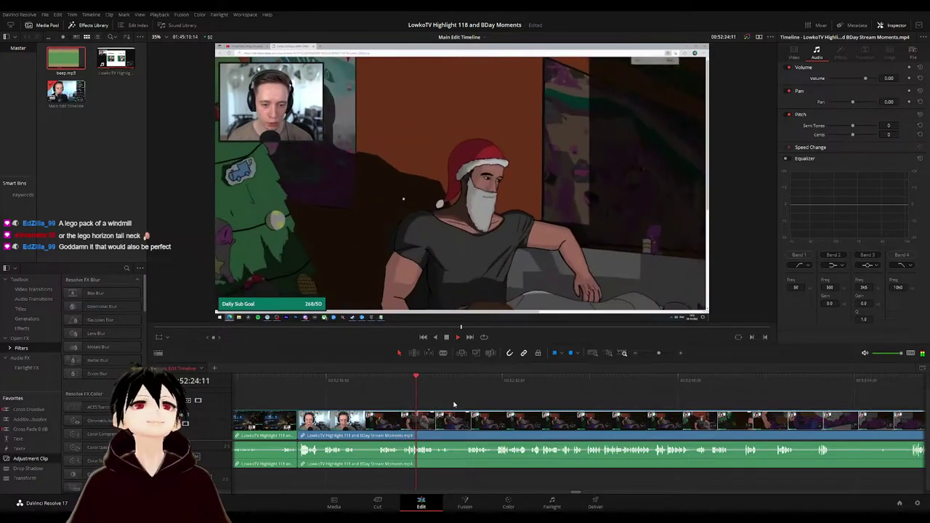
pyautogui.scroll(5, 469, 403)
pyautogui.moveTo(598, 402); pyautogui.dragTo(368, 393)
pyautogui.scroll(-6, 425, 403)
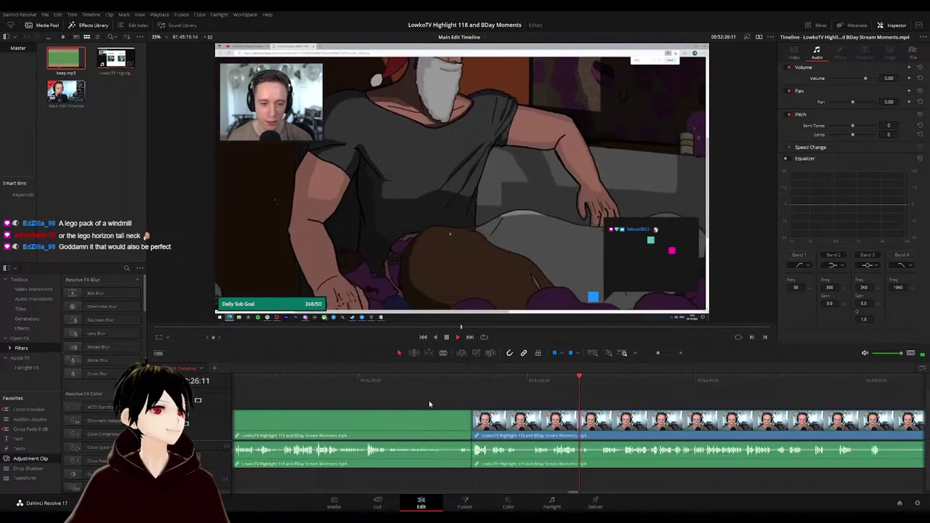
pyautogui.hscroll(3, 411, 398)
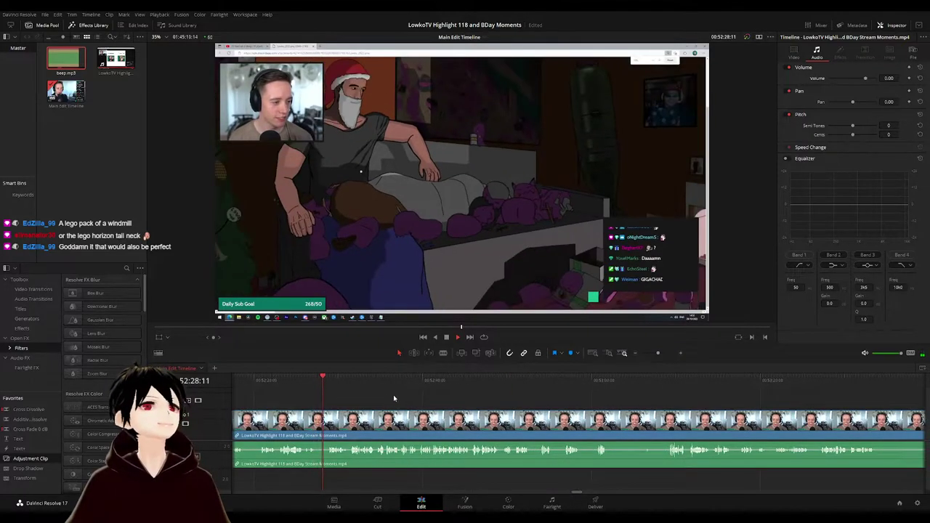
pyautogui.hscroll(2, 393, 395)
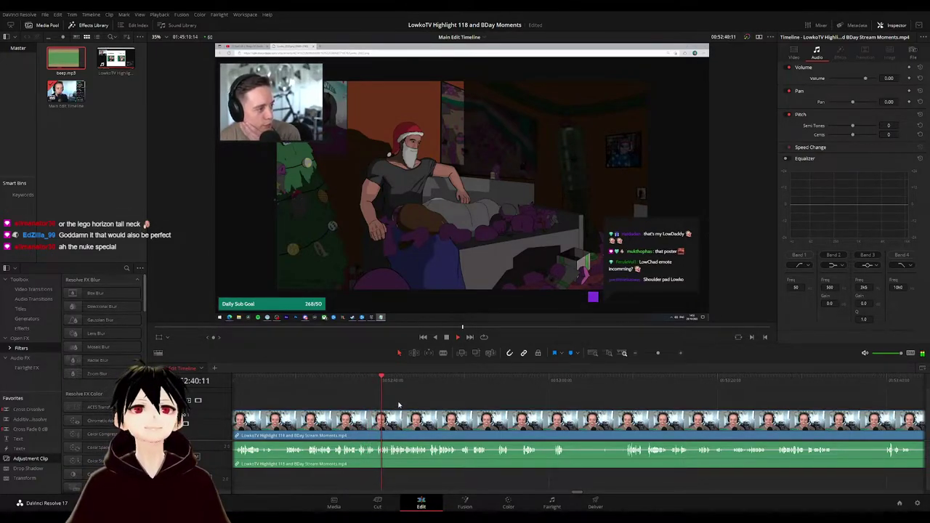
pyautogui.scroll(2, 412, 404)
pyautogui.moveTo(681, 406); pyautogui.dragTo(482, 385)
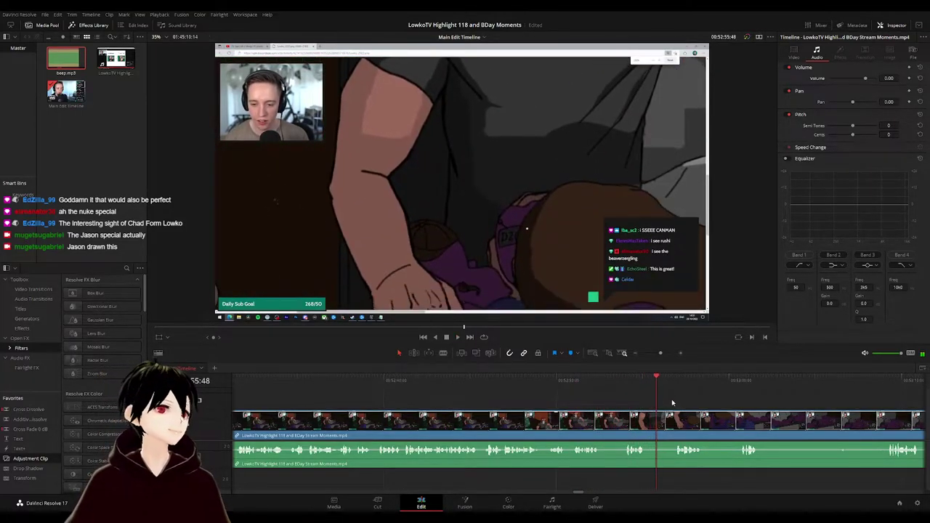
# - Review the close-ups of the fan-art drawing from about 52:56 to 55:28, skipping ahead over the quiet part near 53:06
pyautogui.hscroll(1, 556, 407)
pyautogui.moveTo(555, 406); pyautogui.dragTo(419, 406)
pyautogui.moveTo(491, 403); pyautogui.dragTo(438, 400)
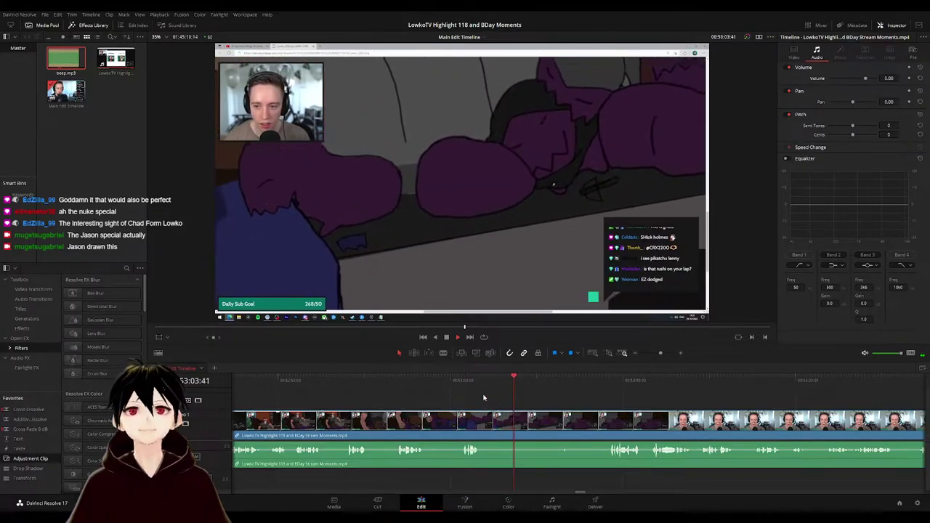
pyautogui.hscroll(3, 474, 391)
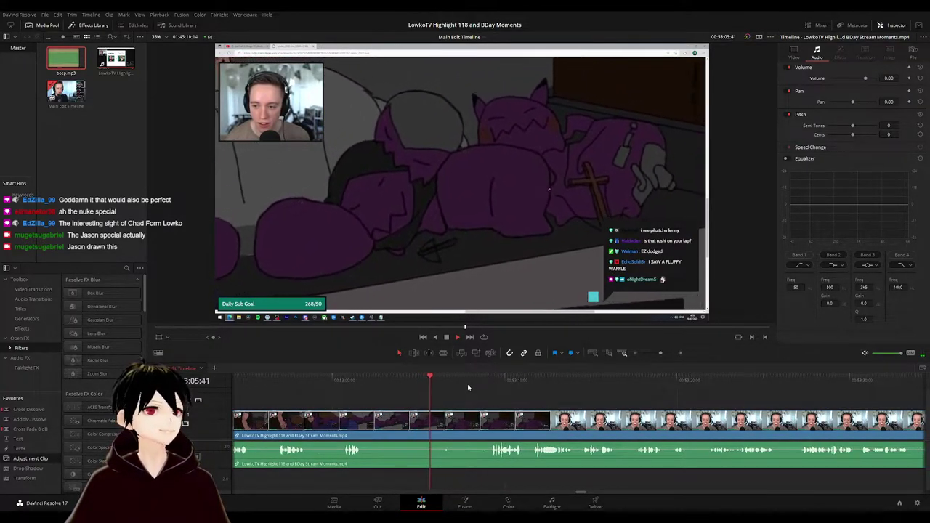
pyautogui.click(492, 378)
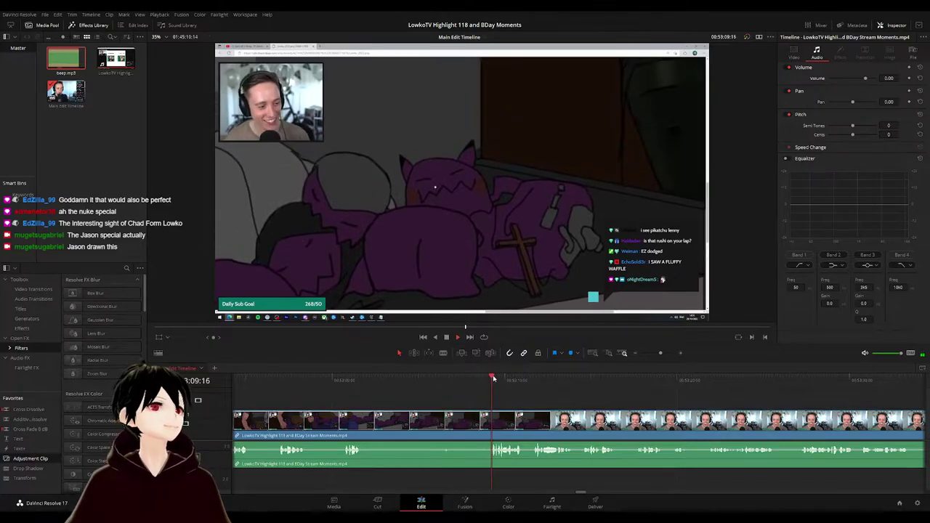
pyautogui.scroll(-2, 579, 398)
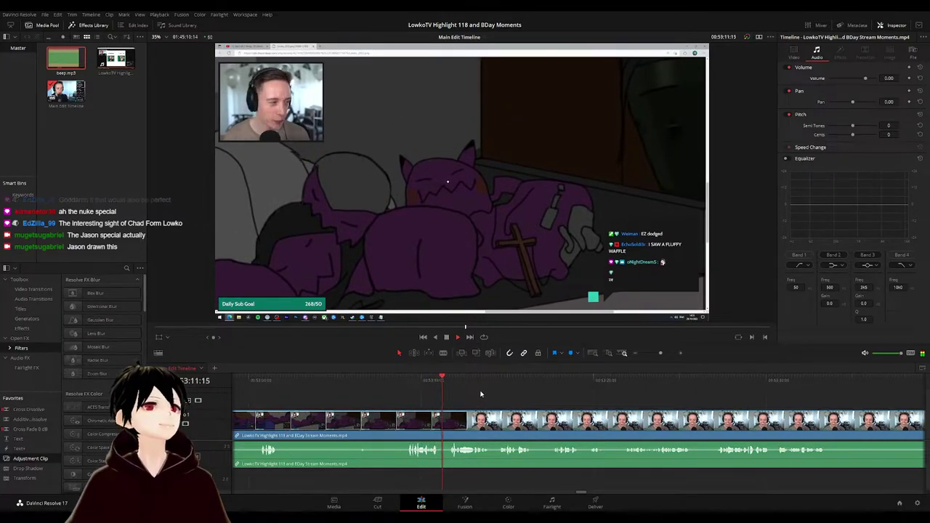
pyautogui.scroll(-2, 467, 405)
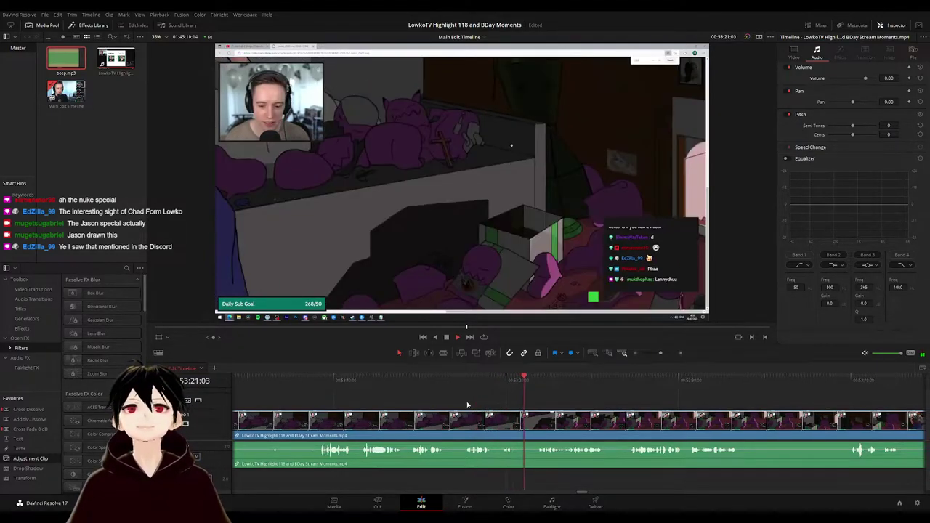
pyautogui.moveTo(604, 406); pyautogui.dragTo(486, 385)
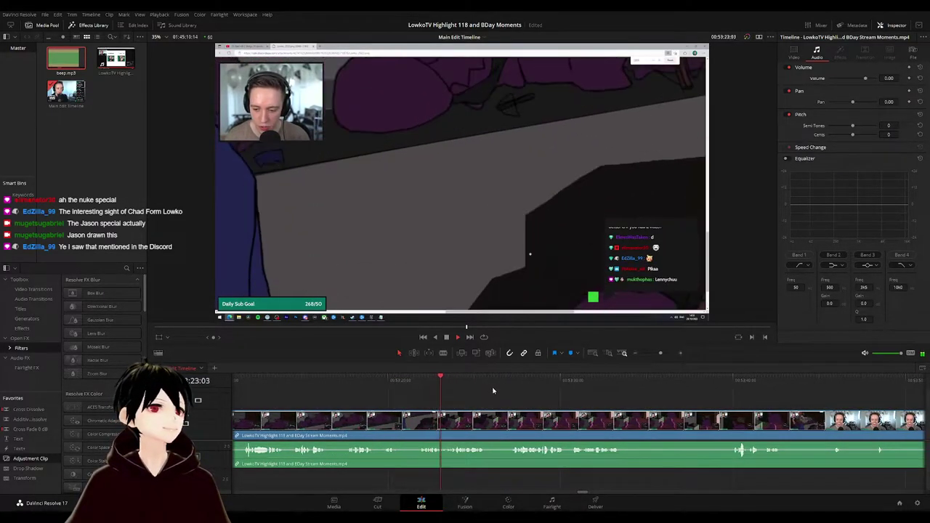
pyautogui.hscroll(2, 494, 393)
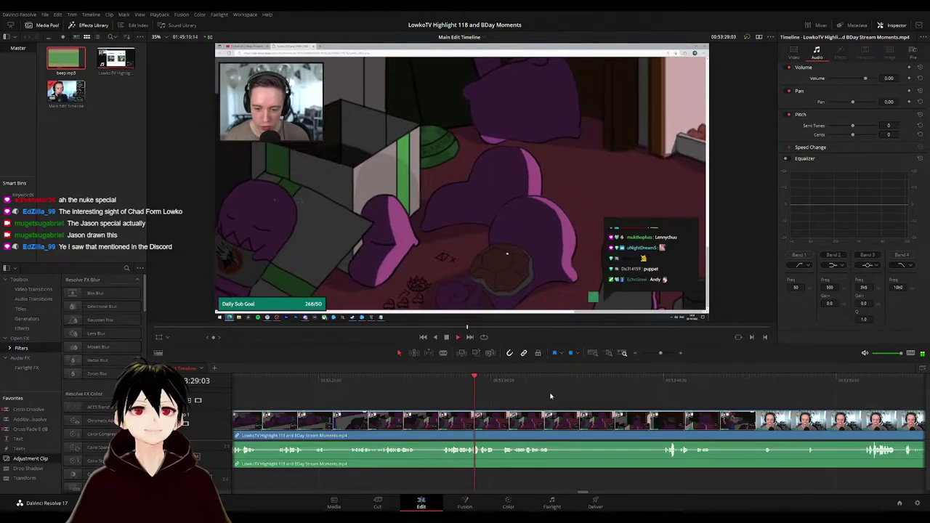
pyautogui.moveTo(553, 394); pyautogui.dragTo(486, 391)
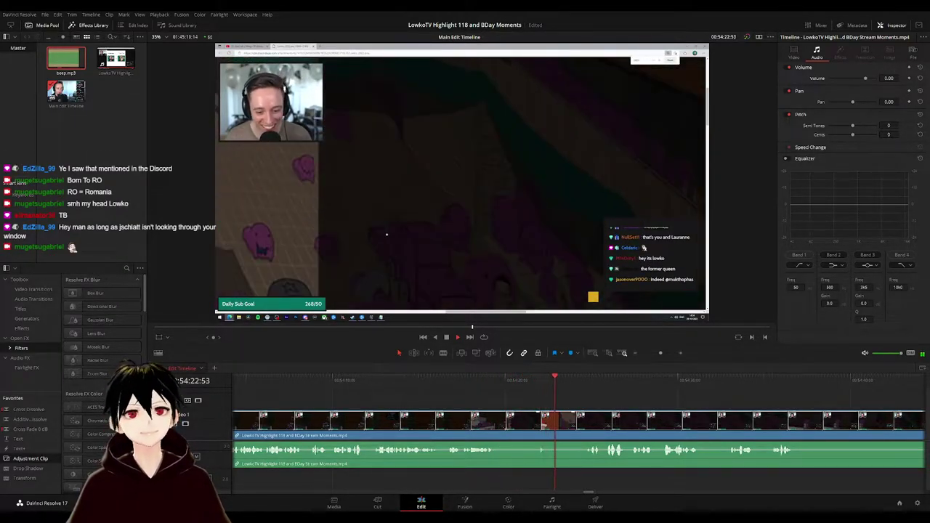
pyautogui.moveTo(640, 399); pyautogui.dragTo(487, 400)
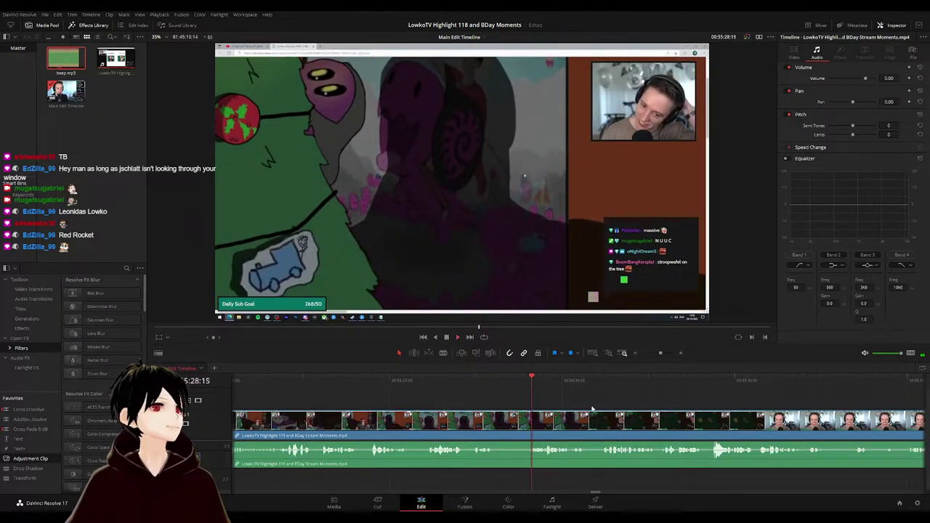
# - Cut out the fan-art fragment from about 55:26 to 55:28, close the gap, and colour the preceding clip green
pyautogui.click(495, 421)
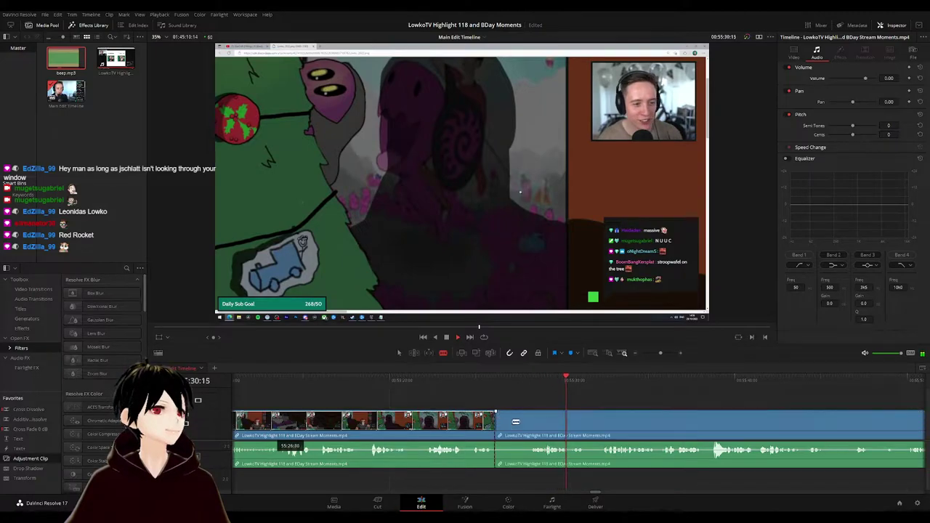
pyautogui.click(530, 421)
pyautogui.press('a')
pyautogui.click(518, 426)
pyautogui.press('Delete')
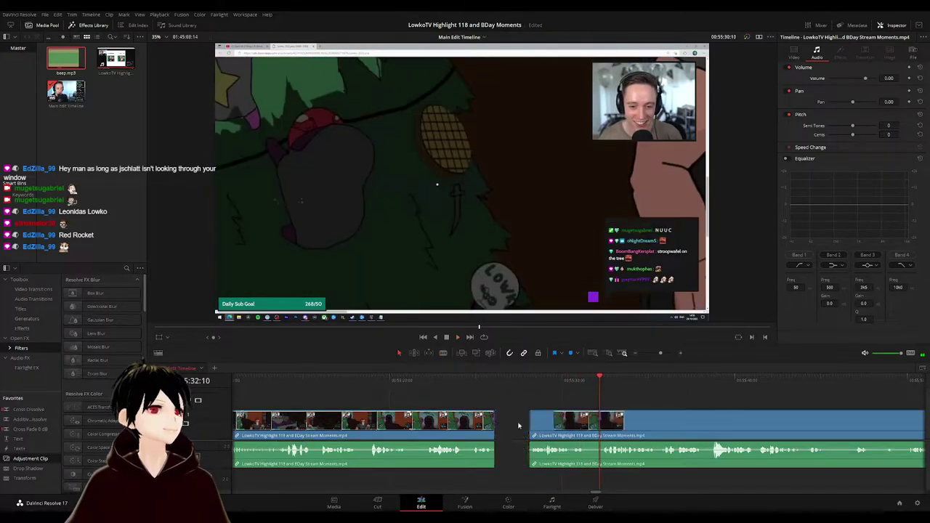
pyautogui.click(452, 425)
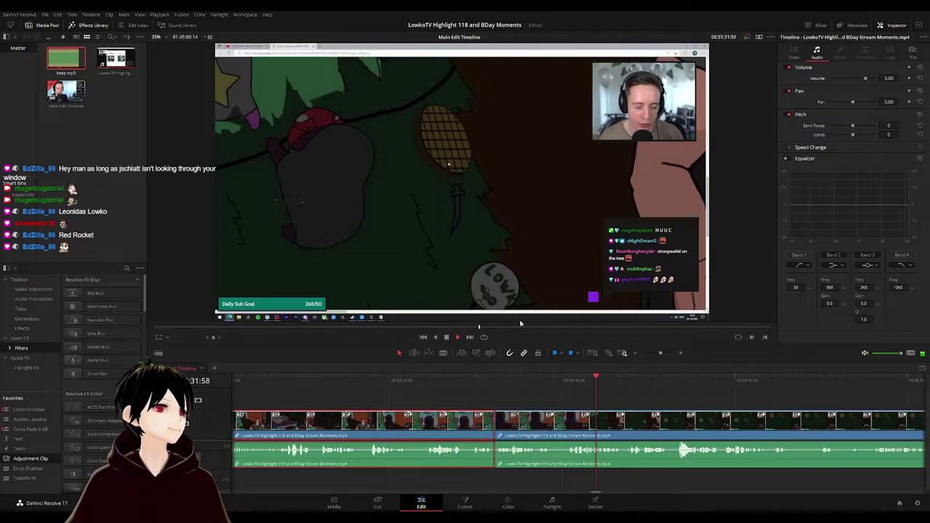
pyautogui.click(677, 399)
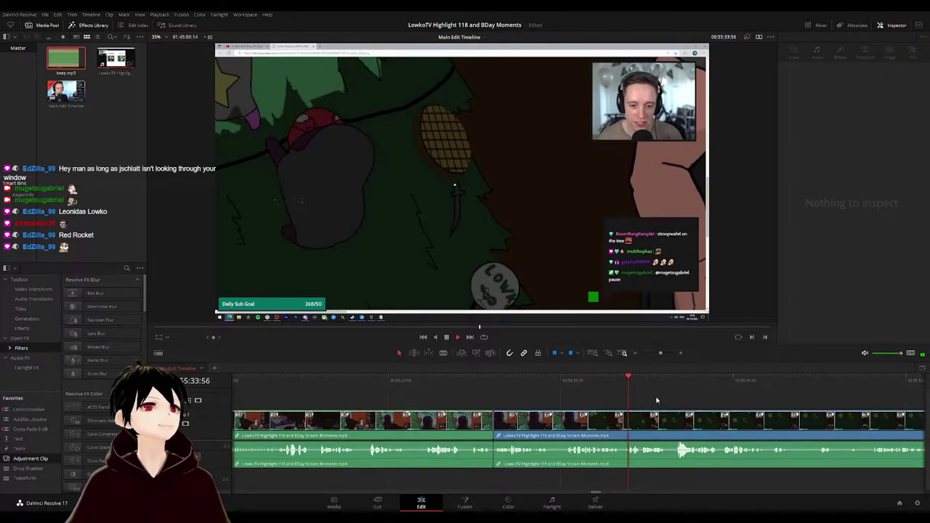
# - Review the Christmas tree close-ups of the fan-art drawing from about 55:33 to 55:54, skipping ahead slightly near 55:43
pyautogui.moveTo(657, 401); pyautogui.dragTo(472, 397)
pyautogui.click(448, 383)
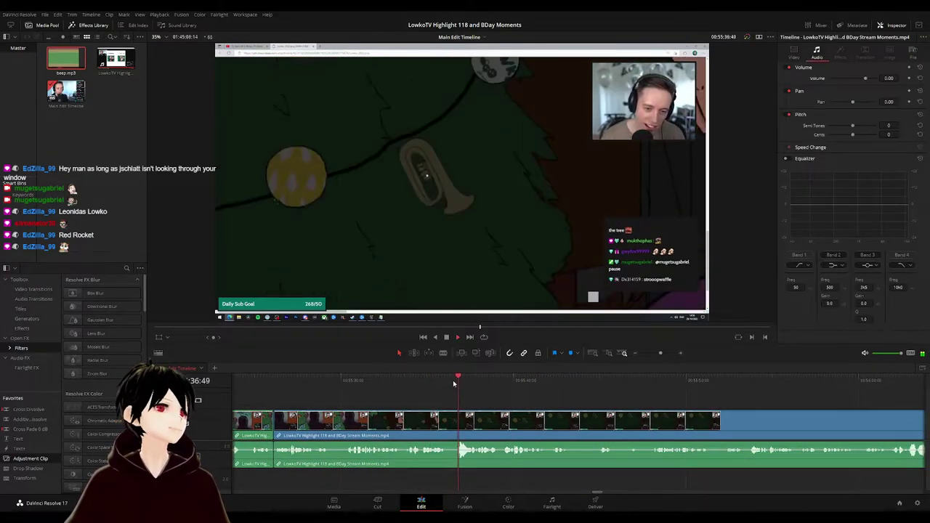
pyautogui.hscroll(2, 512, 407)
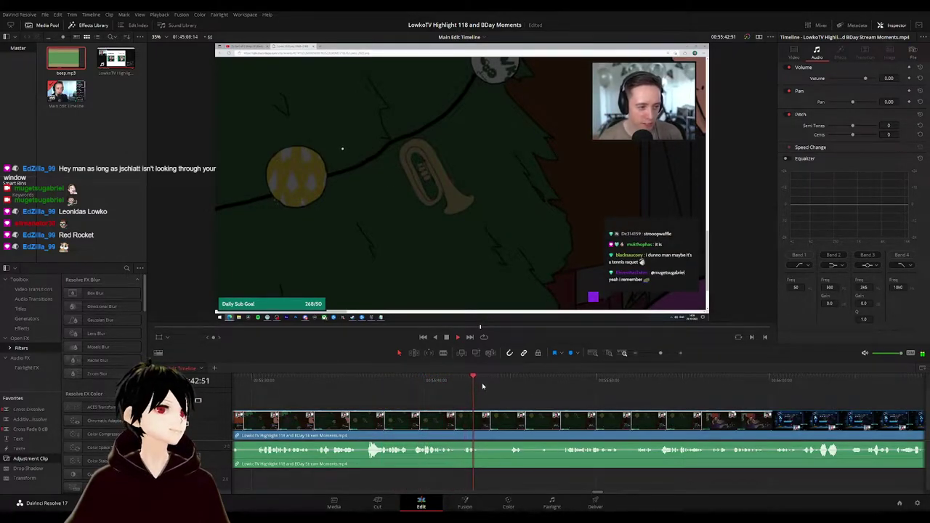
pyautogui.moveTo(484, 382); pyautogui.dragTo(511, 380)
pyautogui.moveTo(575, 407); pyautogui.dragTo(511, 396)
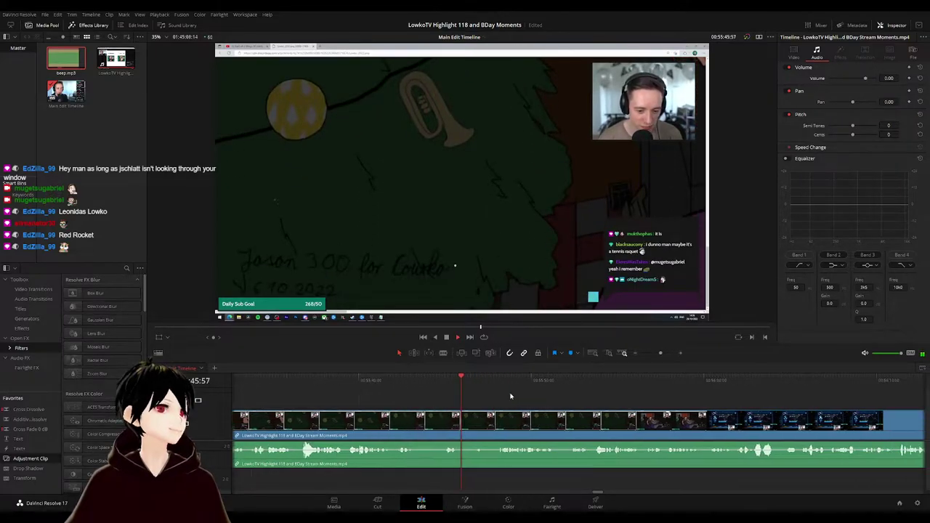
pyautogui.hscroll(1, 511, 396)
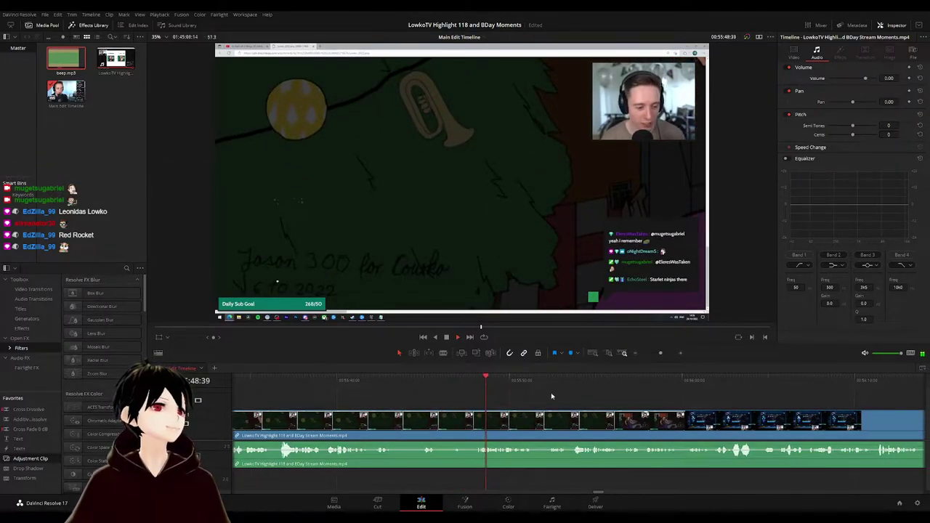
pyautogui.hscroll(6, 582, 401)
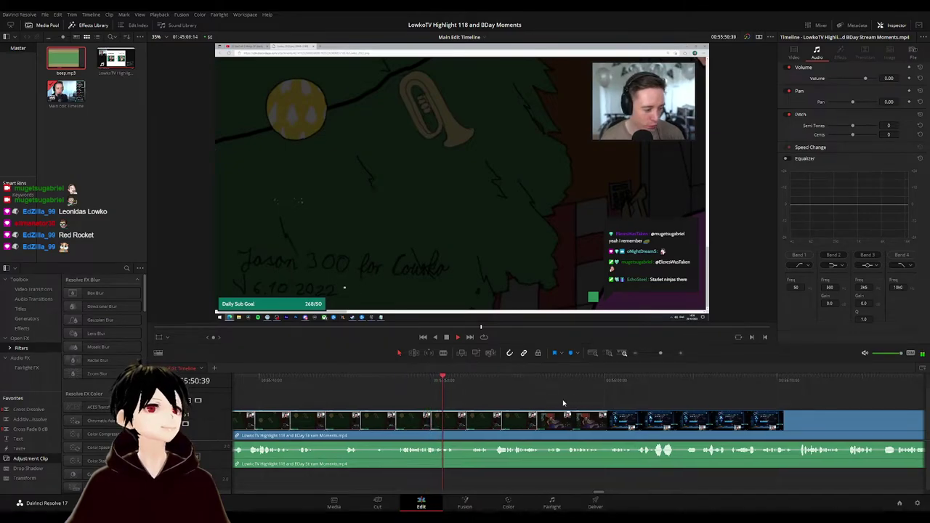
pyautogui.press('space')
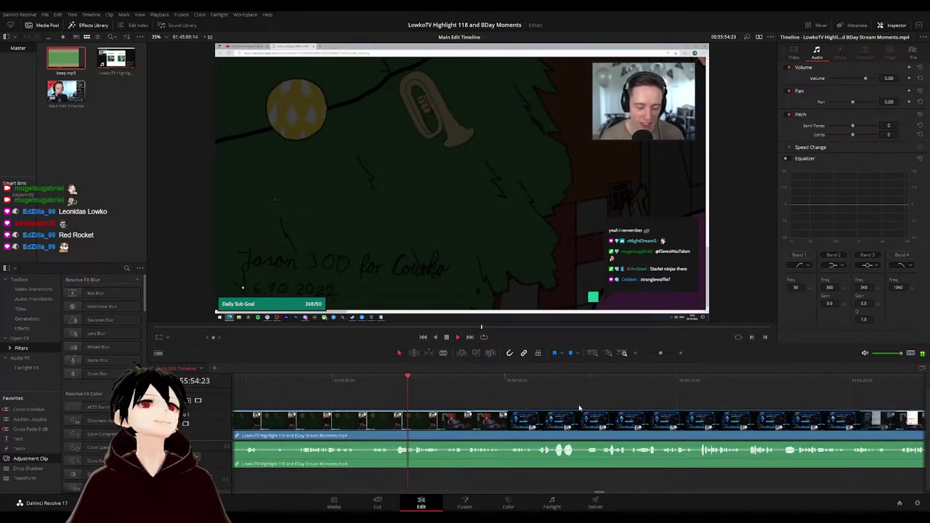
# - Review the footage from about 55:54 to 56:22, covering the StarCraft victory screen up to the artist's notes
pyautogui.hscroll(2, 521, 399)
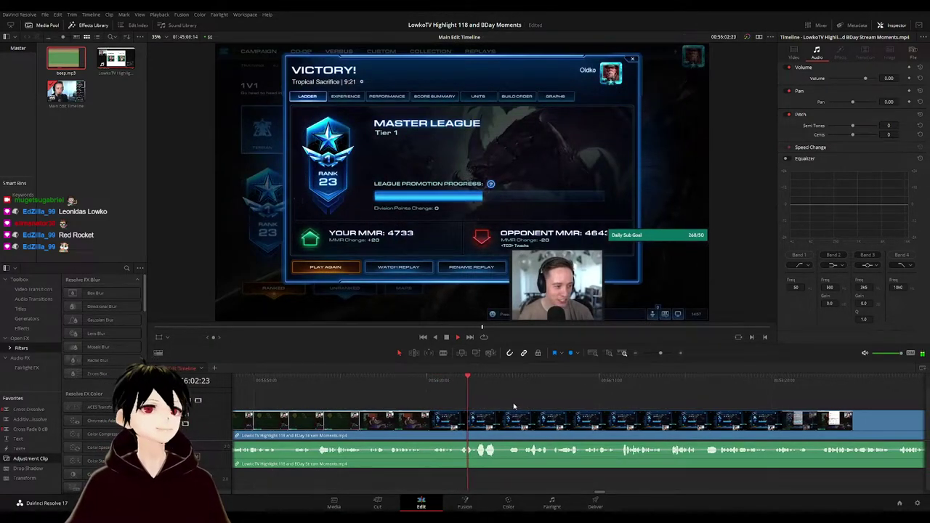
pyautogui.moveTo(544, 407); pyautogui.dragTo(438, 402)
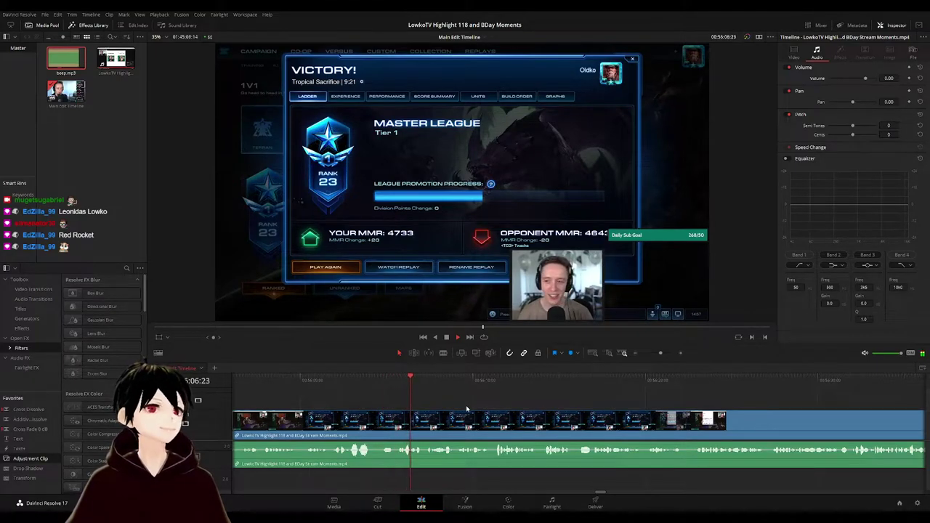
pyautogui.hscroll(2, 479, 409)
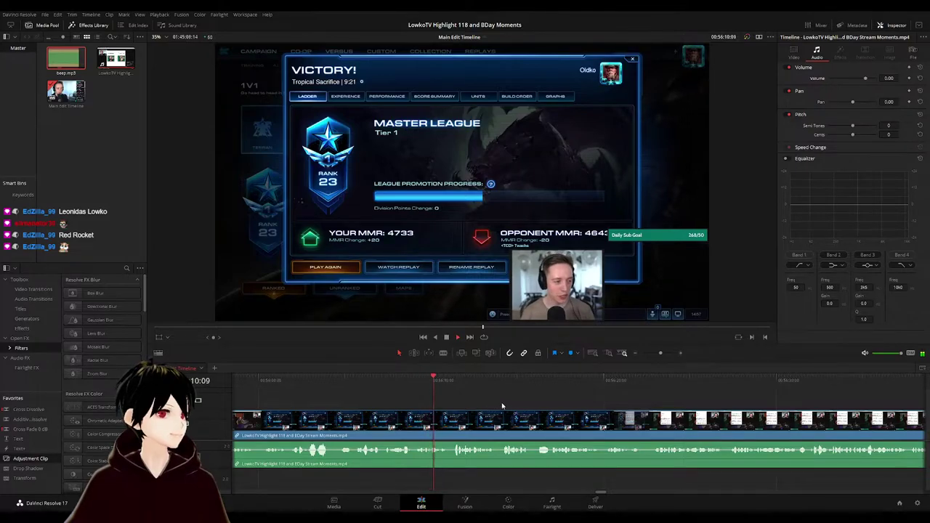
pyautogui.hscroll(3, 501, 405)
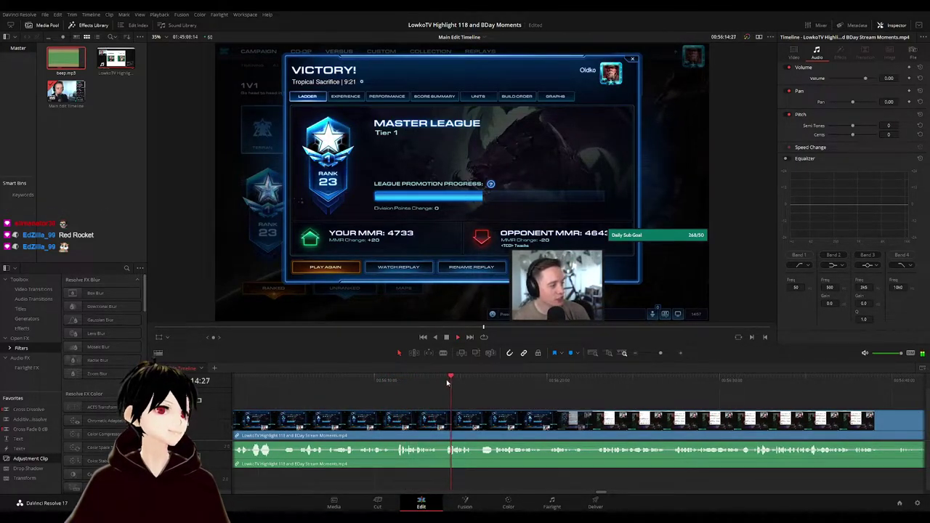
pyautogui.hscroll(5, 465, 404)
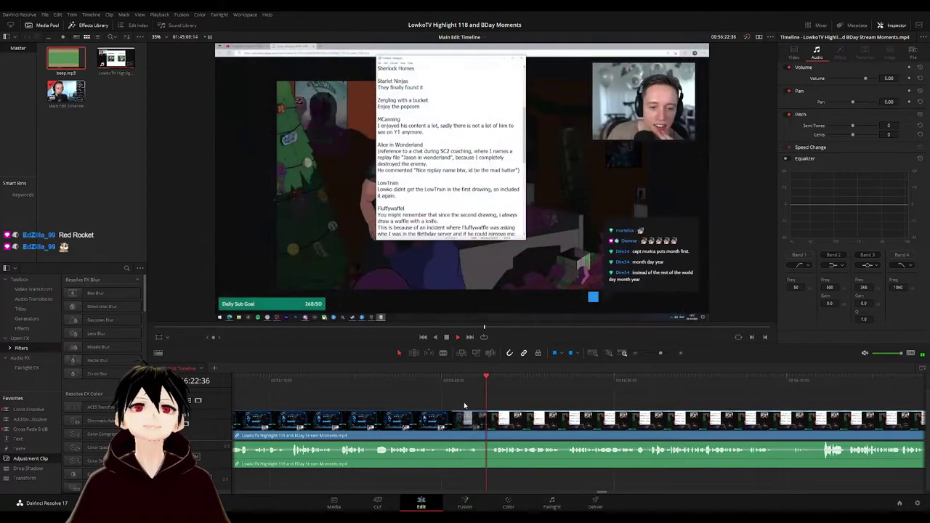
# - Review the footage of the streamer reading the artist's notes over the fan art from about 56:22 to 57:15
pyautogui.moveTo(586, 402); pyautogui.dragTo(509, 400)
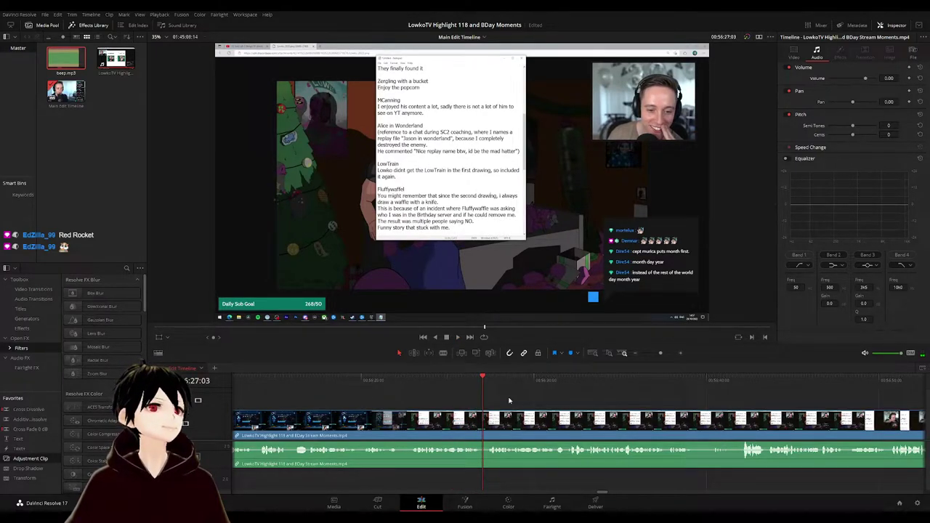
pyautogui.hscroll(2, 574, 406)
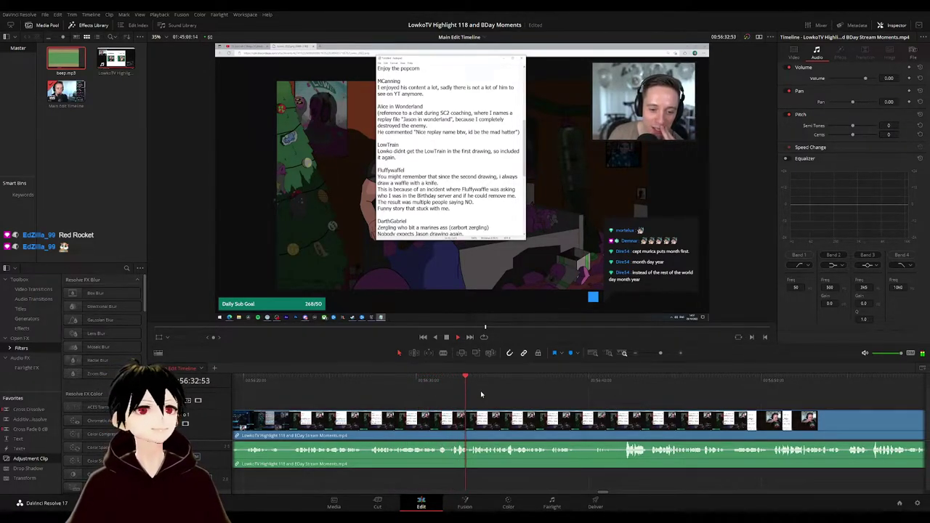
pyautogui.hscroll(2, 538, 400)
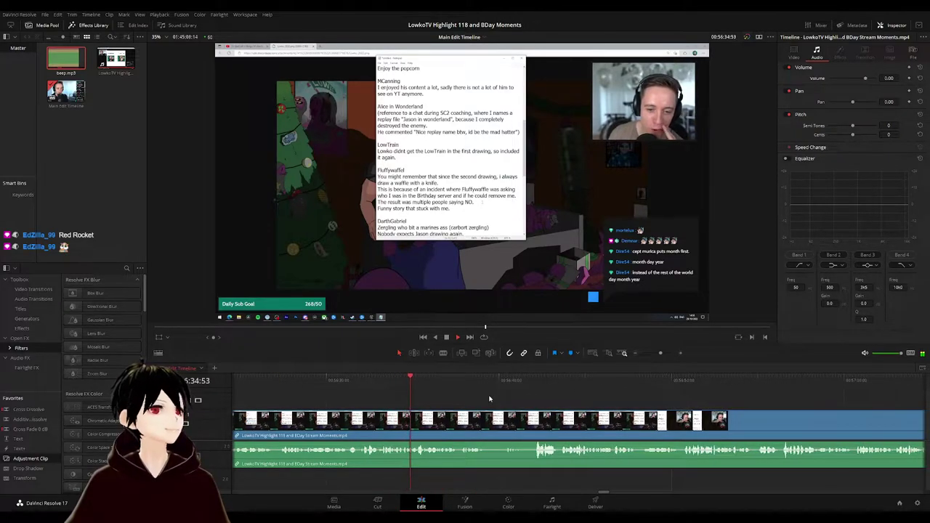
pyautogui.hscroll(1, 480, 397)
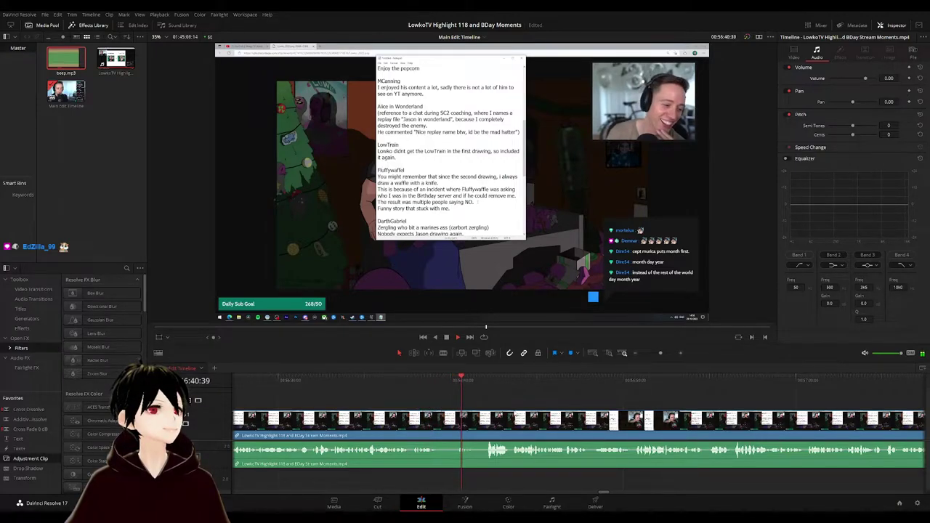
pyautogui.hscroll(2, 418, 404)
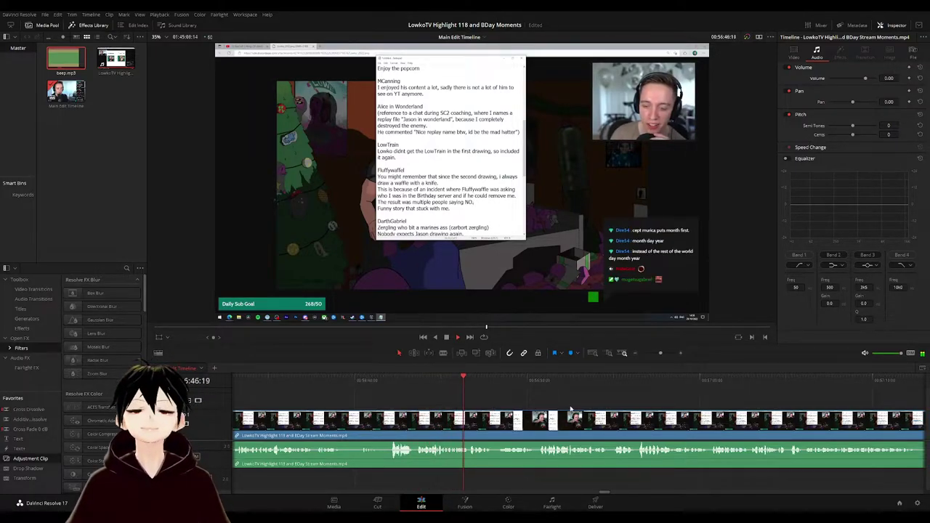
pyautogui.moveTo(570, 409); pyautogui.dragTo(454, 395)
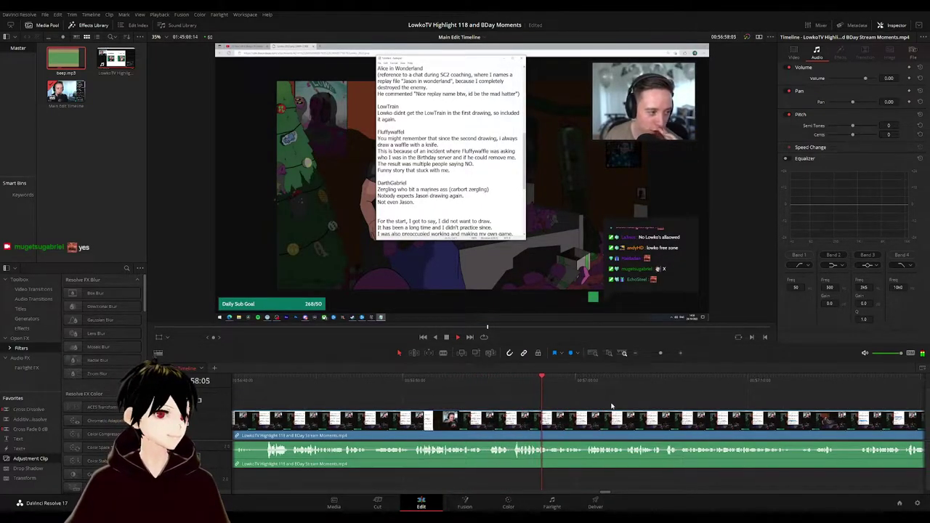
pyautogui.moveTo(620, 407); pyautogui.dragTo(481, 403)
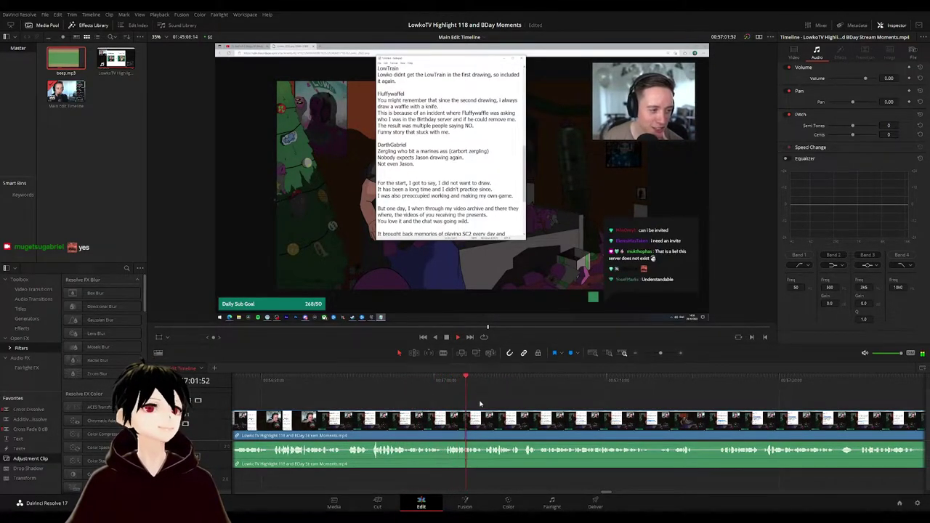
pyautogui.moveTo(539, 406); pyautogui.dragTo(450, 405)
pyautogui.hscroll(2, 472, 407)
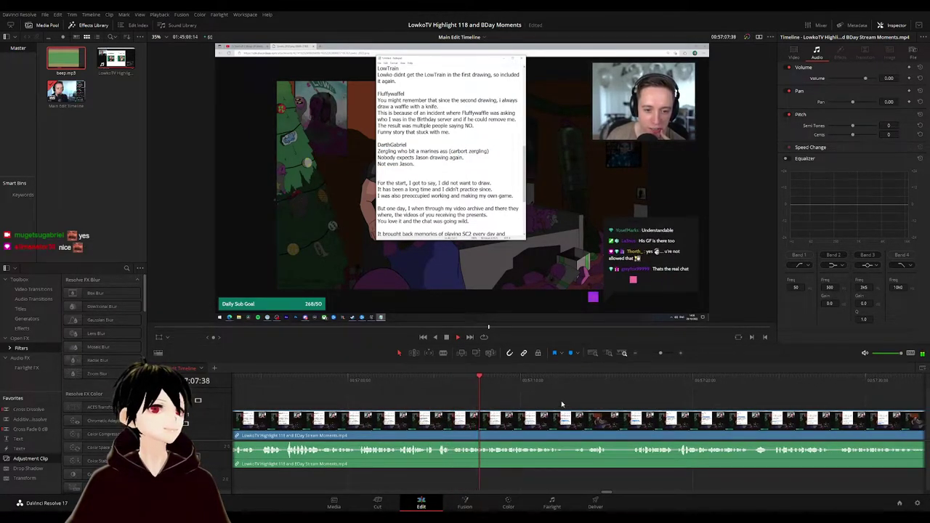
pyautogui.hscroll(3, 516, 404)
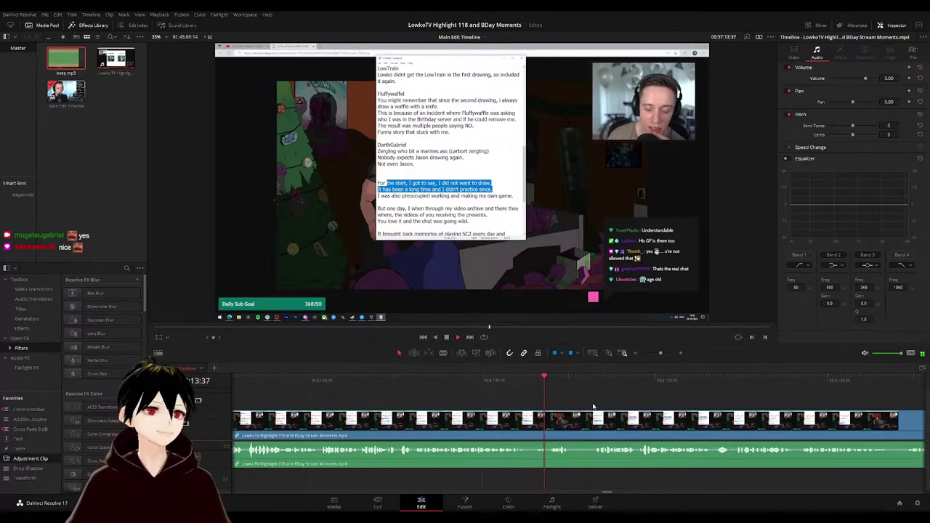
pyautogui.moveTo(593, 406); pyautogui.dragTo(497, 400)
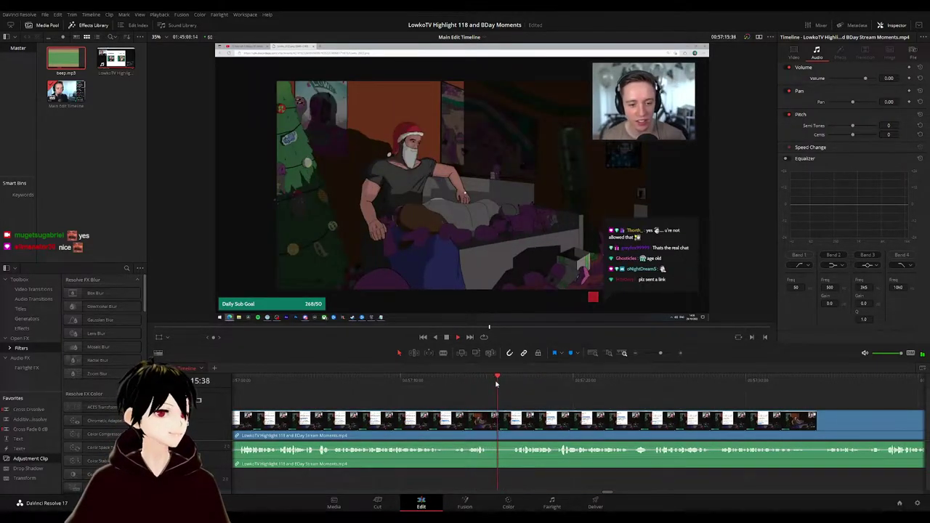
# - Cut out the short quiet segment around 00:57:15, close the gap, and colour the clip before the cut green
pyautogui.press('b')
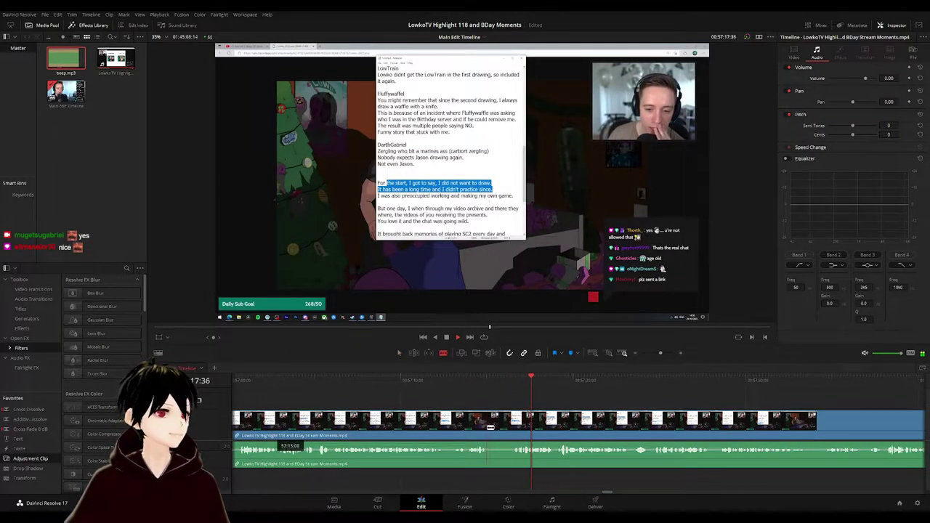
pyautogui.click(487, 427)
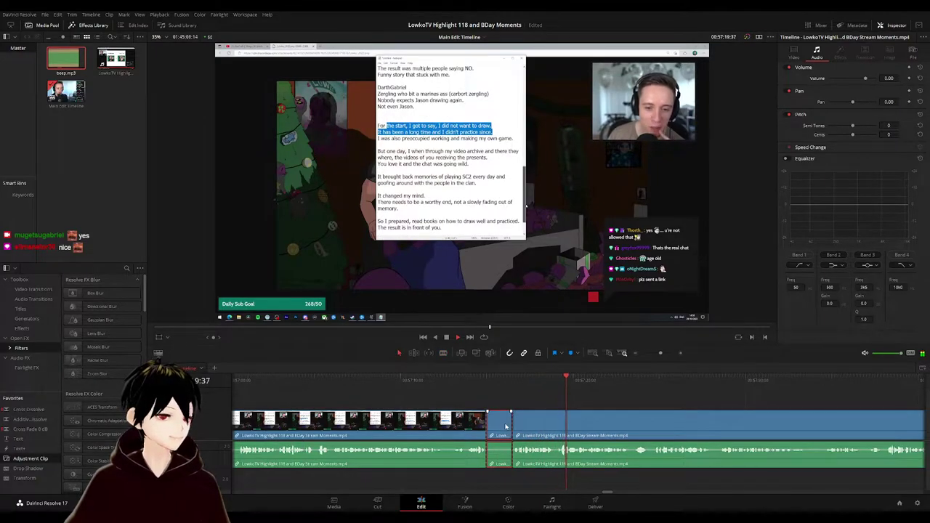
pyautogui.press('a')
pyautogui.click(488, 385)
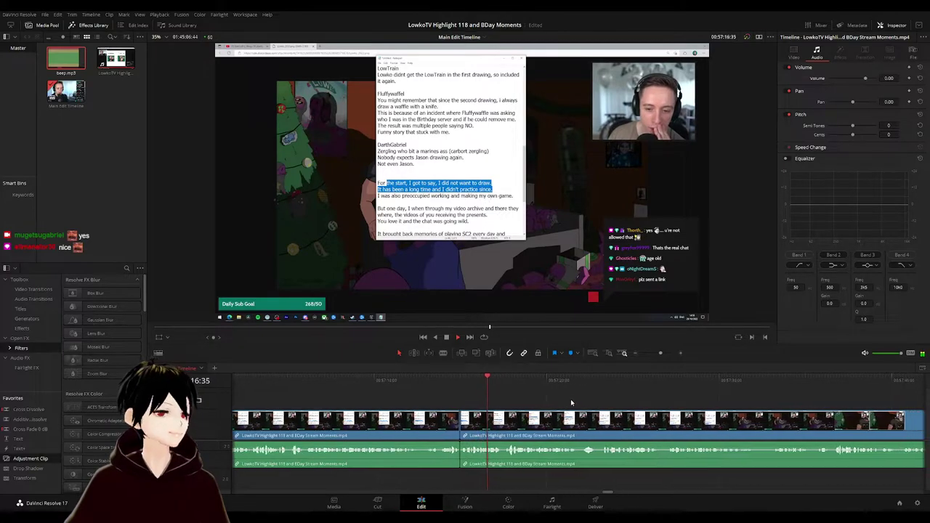
pyautogui.click(439, 421)
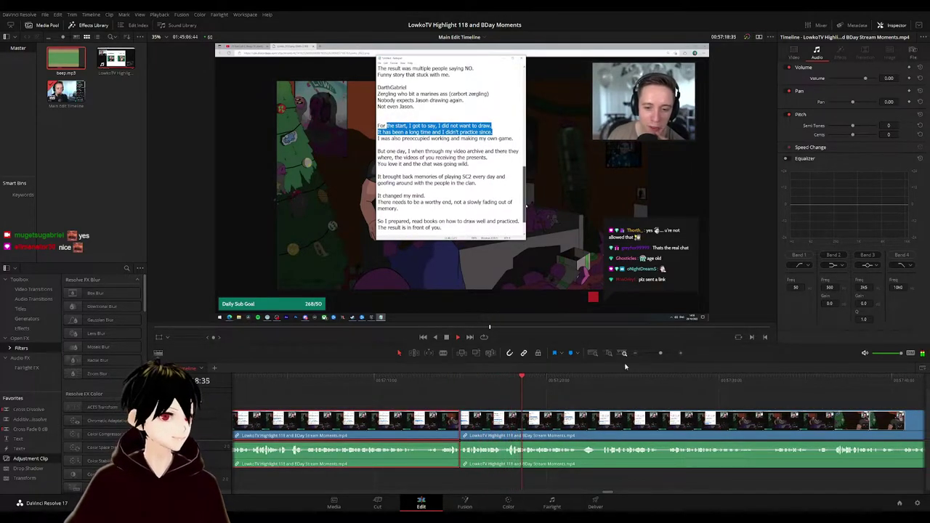
pyautogui.press('Delete')
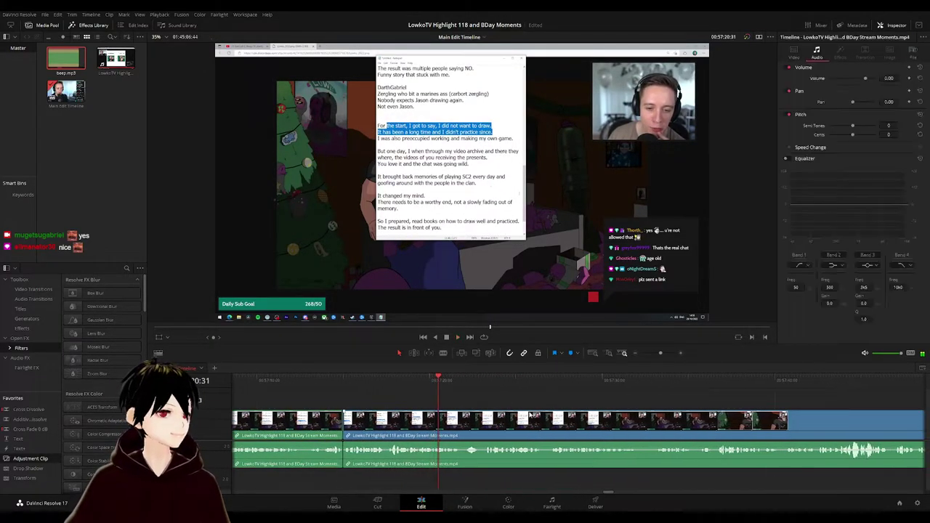
pyautogui.click(529, 417)
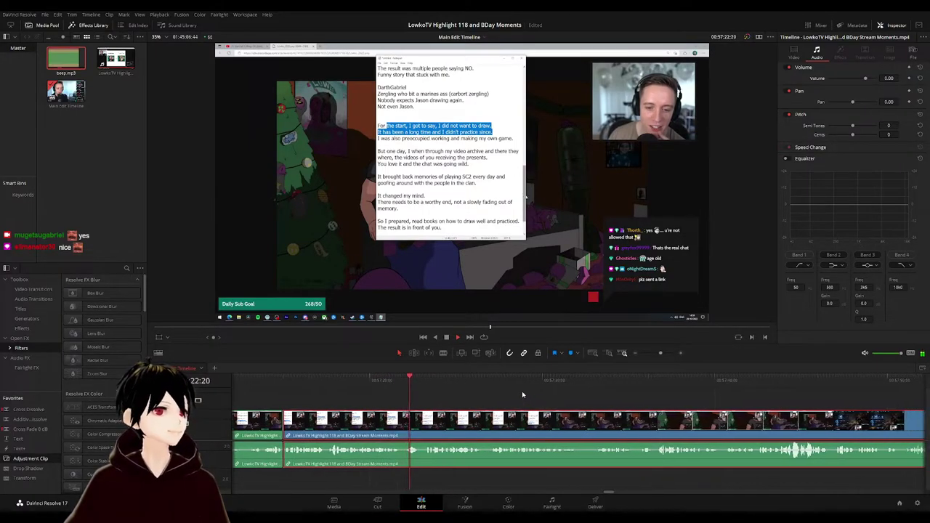
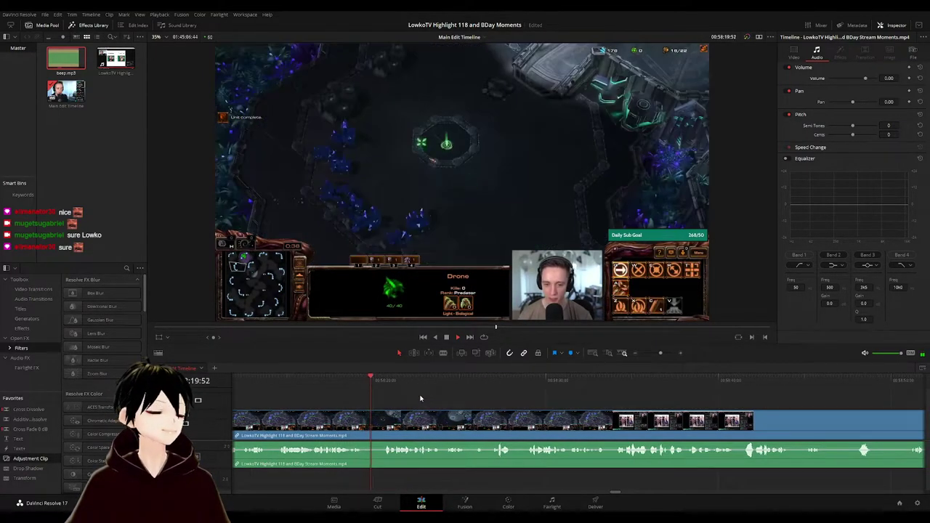
# - Ripple-delete the short pause around 00:58:19 in the gameplay footage and colour the preceding clip green
pyautogui.press('b')
pyautogui.click(362, 425)
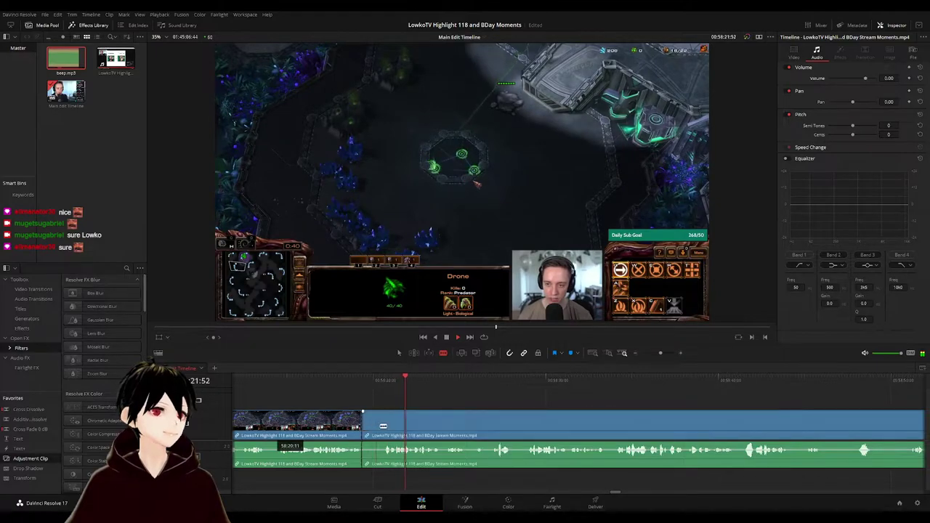
pyautogui.press('a')
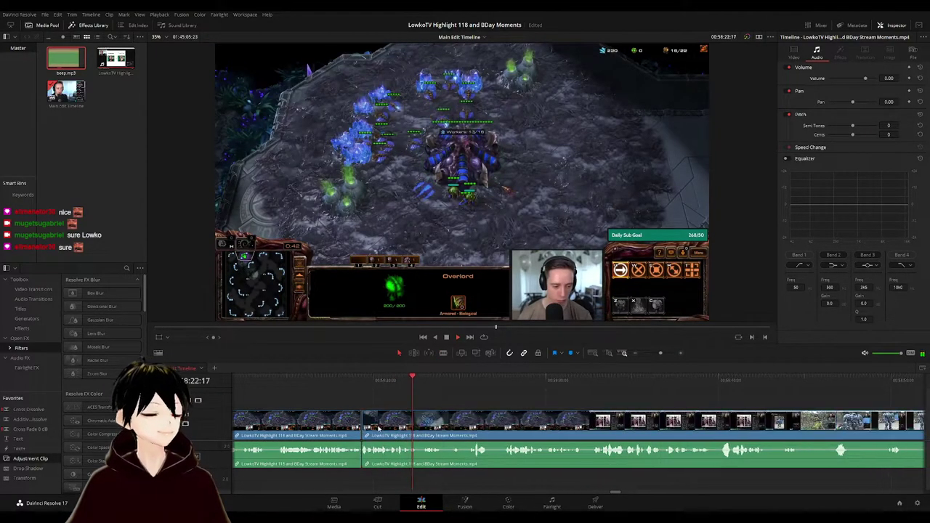
pyautogui.click(352, 426)
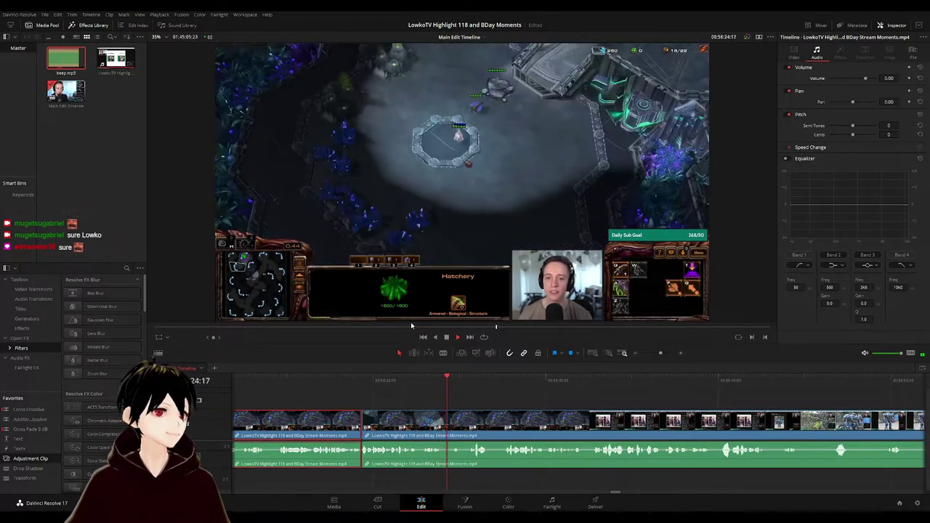
pyautogui.click(515, 398)
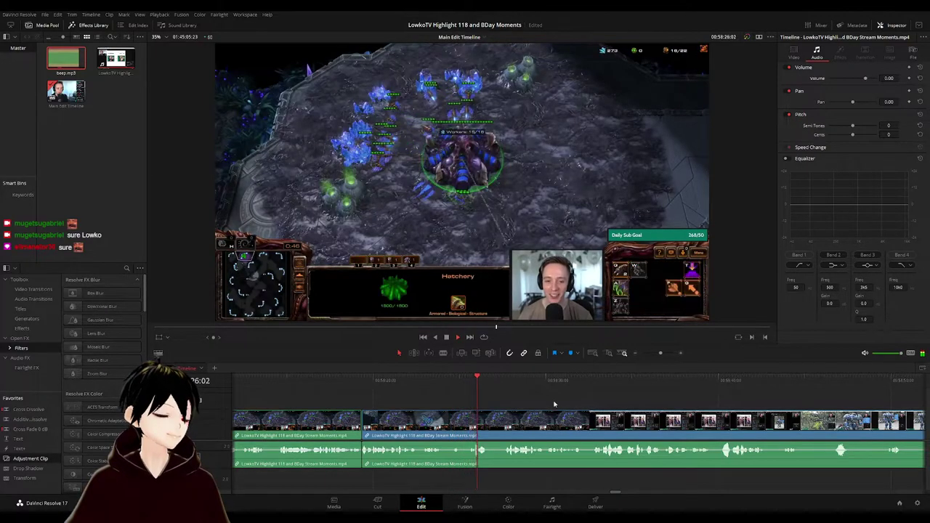
# - Split the gameplay clip around 00:58:26 and 00:58:27, ripple-delete the piece between, and colour the preceding clip green
pyautogui.hscroll(2, 554, 404)
pyautogui.press('b')
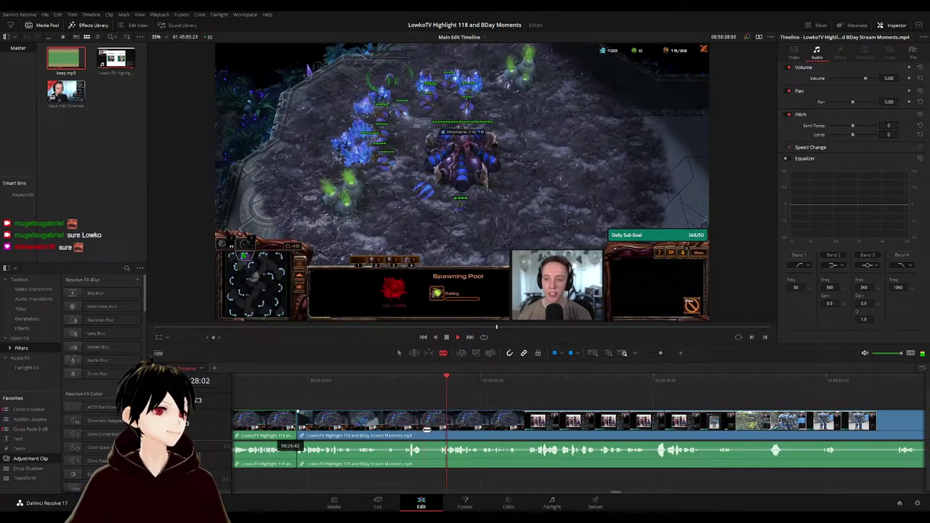
pyautogui.click(422, 430)
pyautogui.click(438, 429)
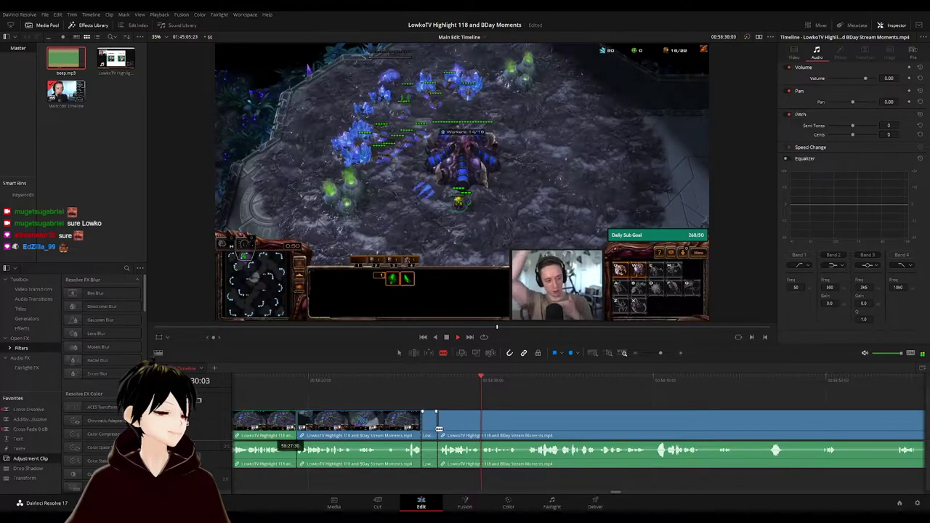
pyautogui.press('a')
pyautogui.click(430, 428)
pyautogui.press('Delete')
pyautogui.click(394, 427)
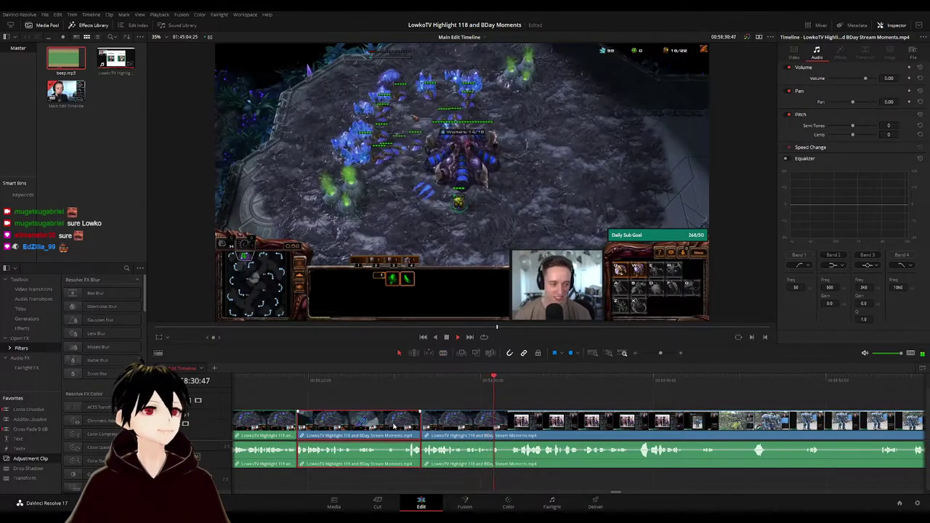
# - Remove the brief pause around 00:58:31, where gameplay changes to the Reddit page, and colour the last gameplay clip green
pyautogui.click(491, 379)
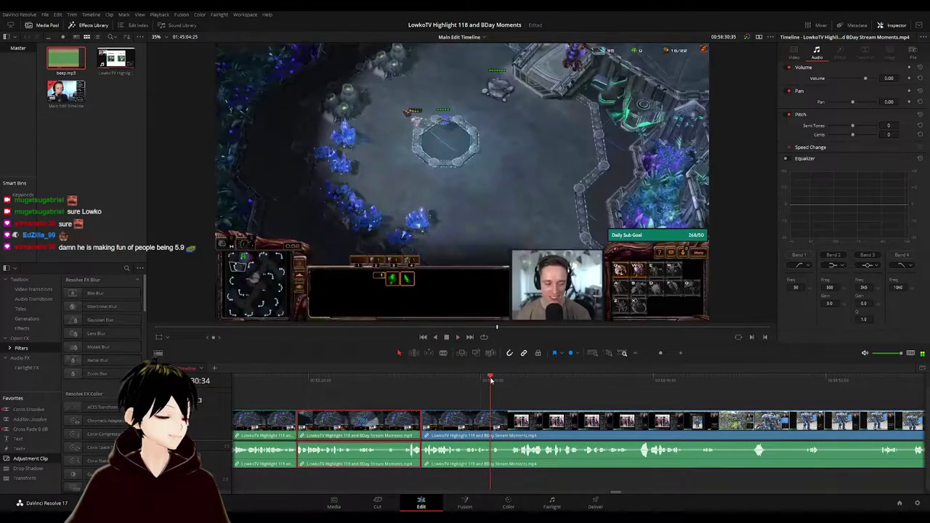
pyautogui.press('b')
pyautogui.click(505, 419)
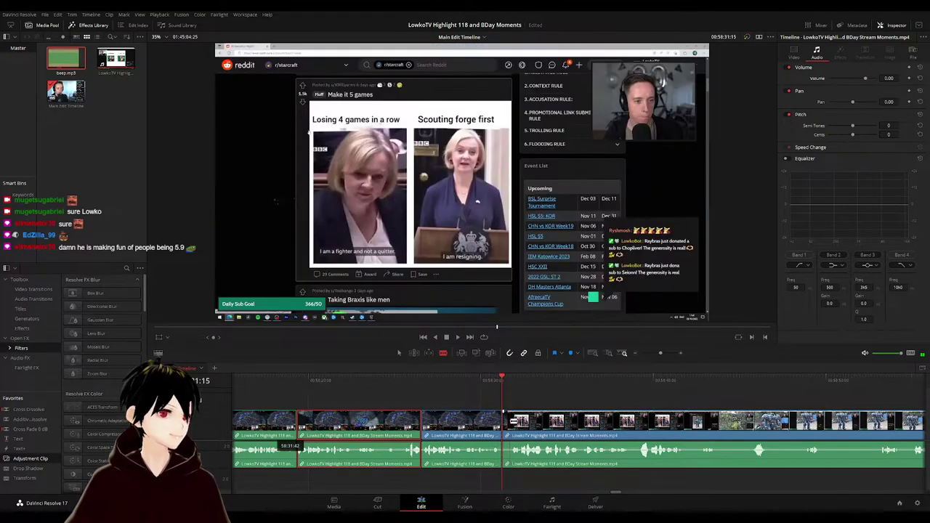
pyautogui.press('a')
pyautogui.press('Delete')
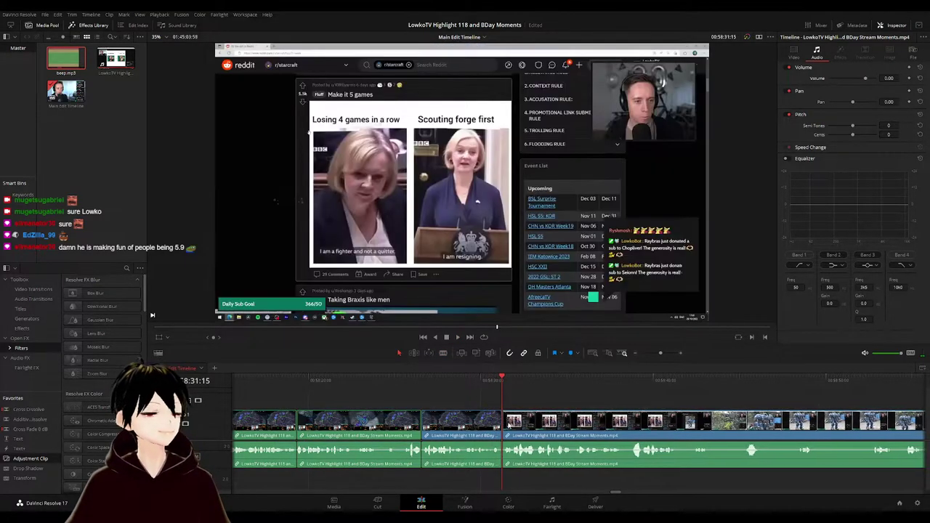
pyautogui.press('space')
pyautogui.click(451, 425)
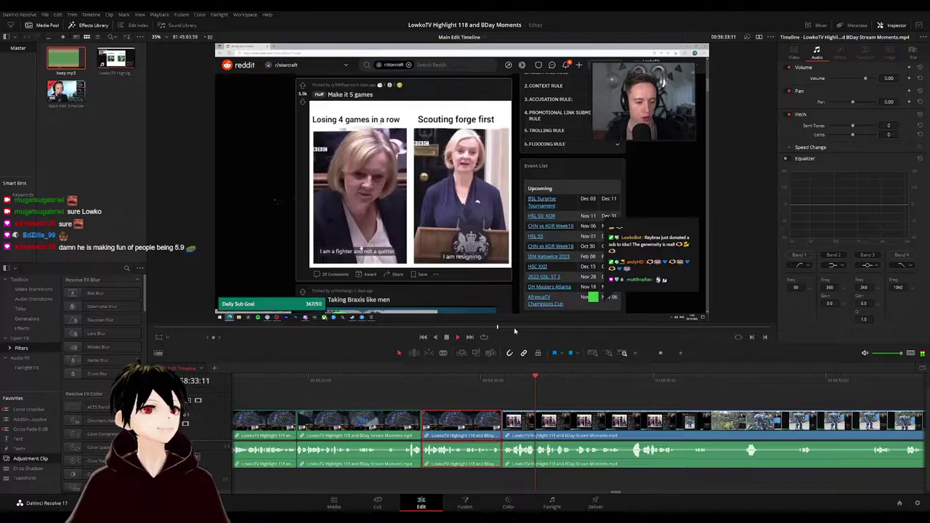
pyautogui.click(589, 402)
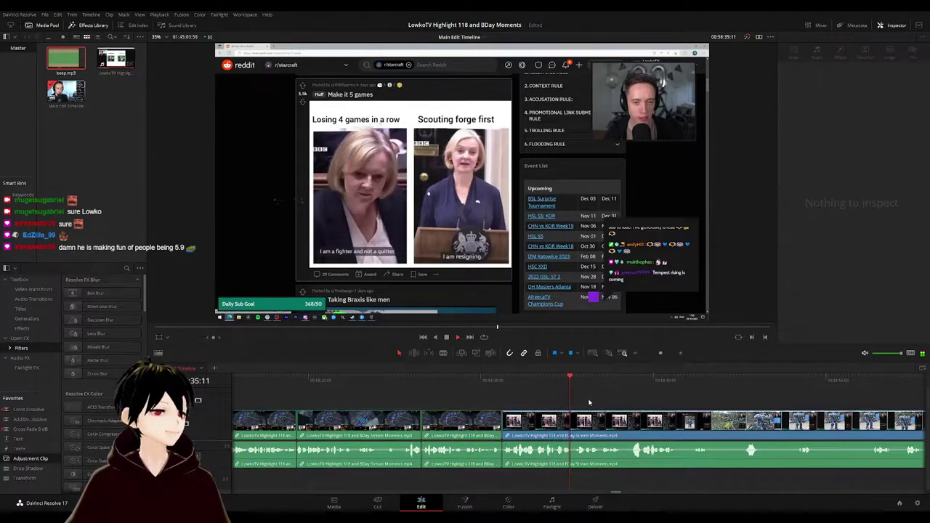
# - Ripple-delete the short segment around 00:58:41 after the "Make it 5 games" post and colour the clip before it green
pyautogui.scroll(4, 603, 405)
pyautogui.scroll(-3, 614, 405)
pyautogui.moveTo(616, 405); pyautogui.dragTo(454, 404)
pyautogui.press('space')
pyautogui.hscroll(3, 524, 411)
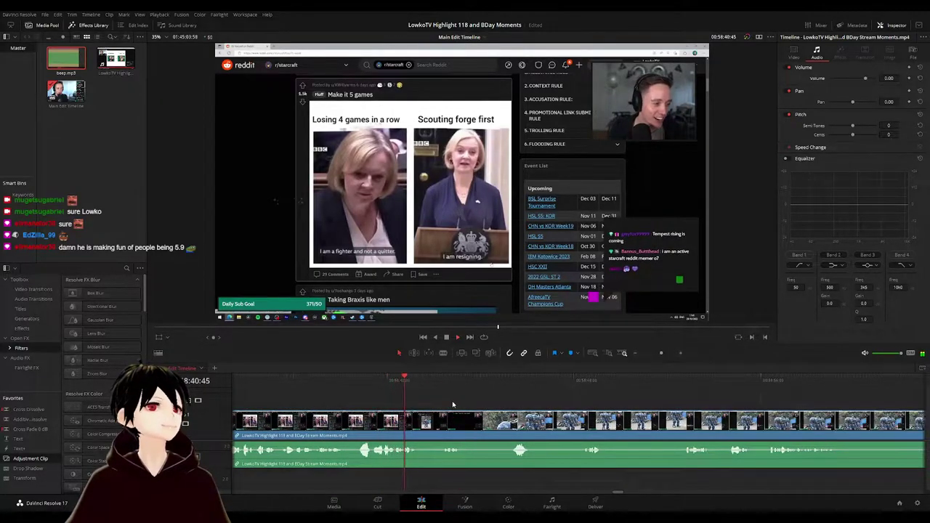
pyautogui.hscroll(2, 447, 397)
pyautogui.click(360, 382)
pyautogui.press('space')
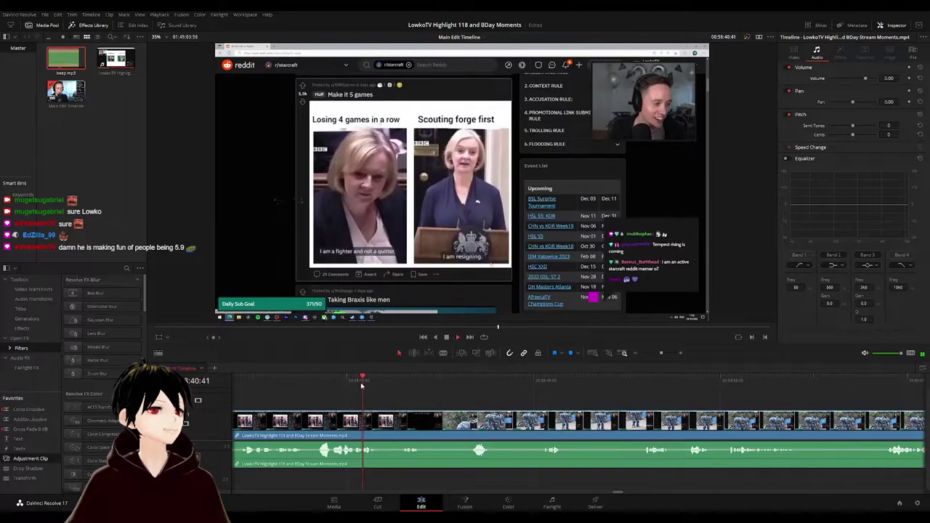
pyautogui.click(385, 420)
pyautogui.click(390, 421)
pyautogui.press('a')
pyautogui.click(387, 424)
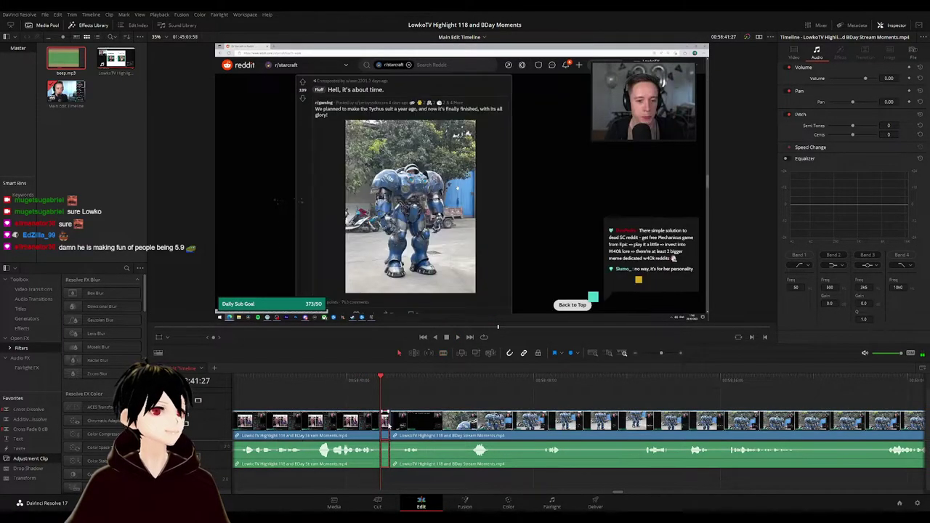
pyautogui.press('Delete')
pyautogui.press('space')
pyautogui.click(358, 425)
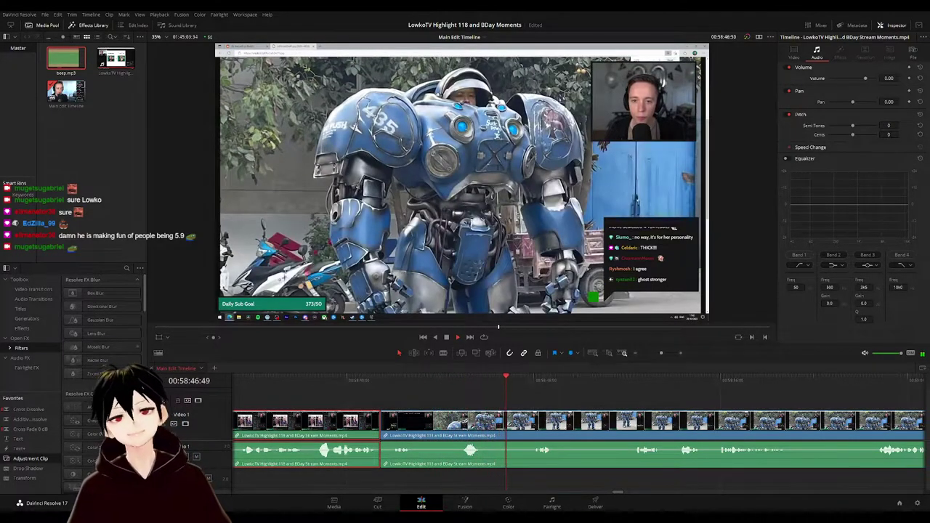
pyautogui.click(574, 404)
# - Cut out the short segment around 00:59:05, before the "Just do it!" post, and colour the preceding armour suit clip green
pyautogui.scroll(-3, 574, 404)
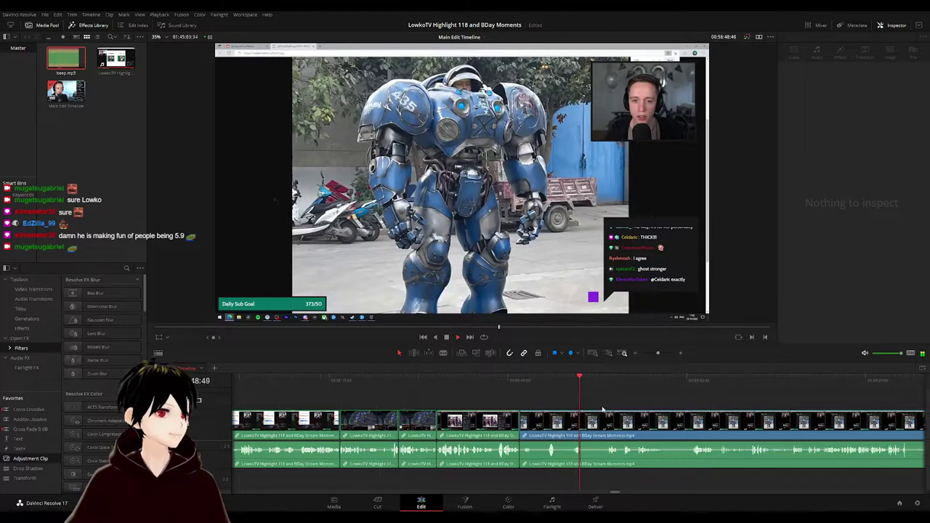
pyautogui.hscroll(3, 454, 394)
pyautogui.click(438, 383)
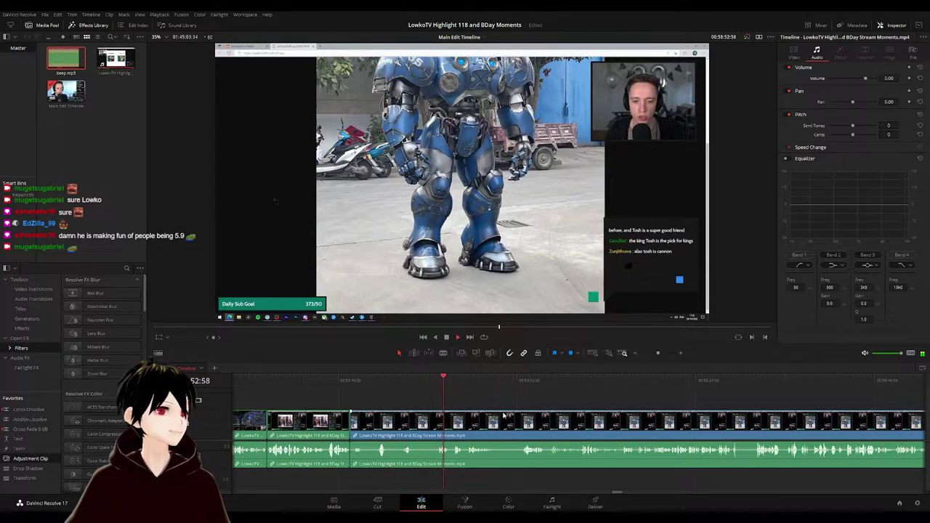
pyautogui.scroll(1, 577, 407)
pyautogui.hscroll(2, 476, 387)
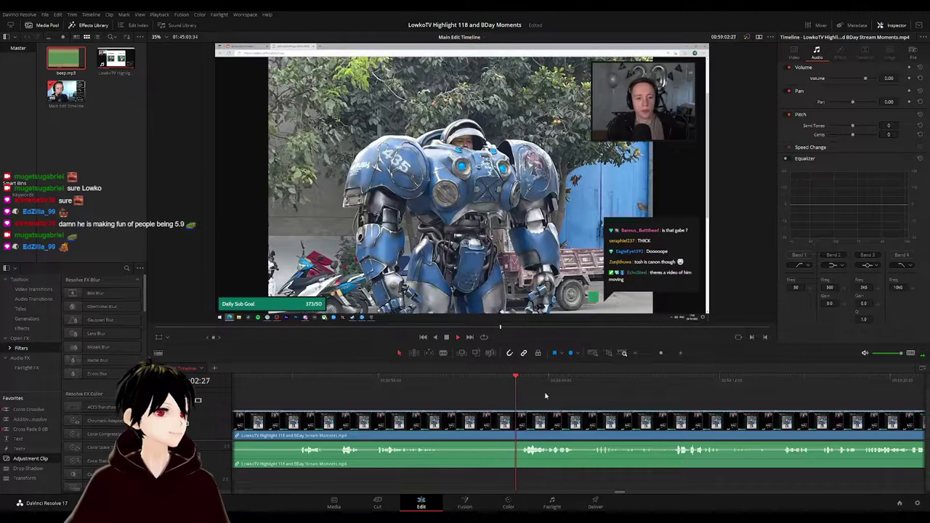
pyautogui.hscroll(2, 467, 392)
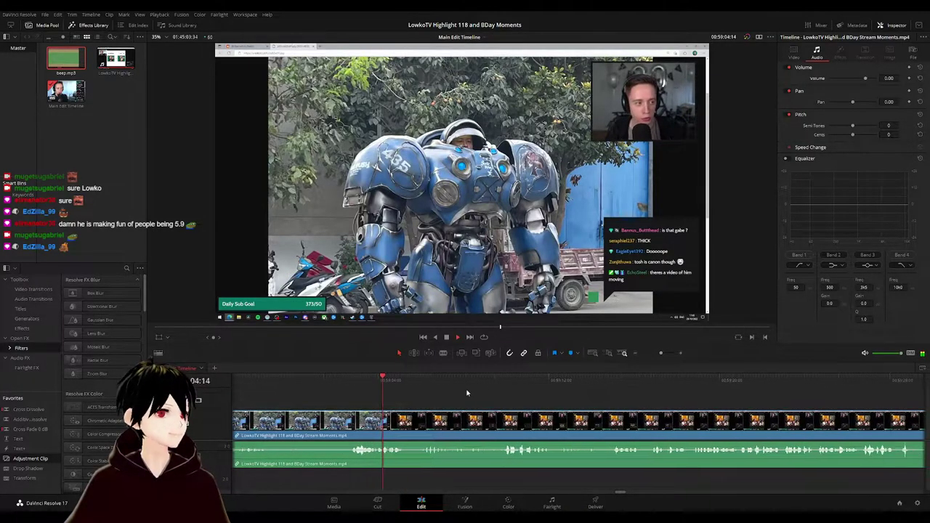
pyautogui.press('space')
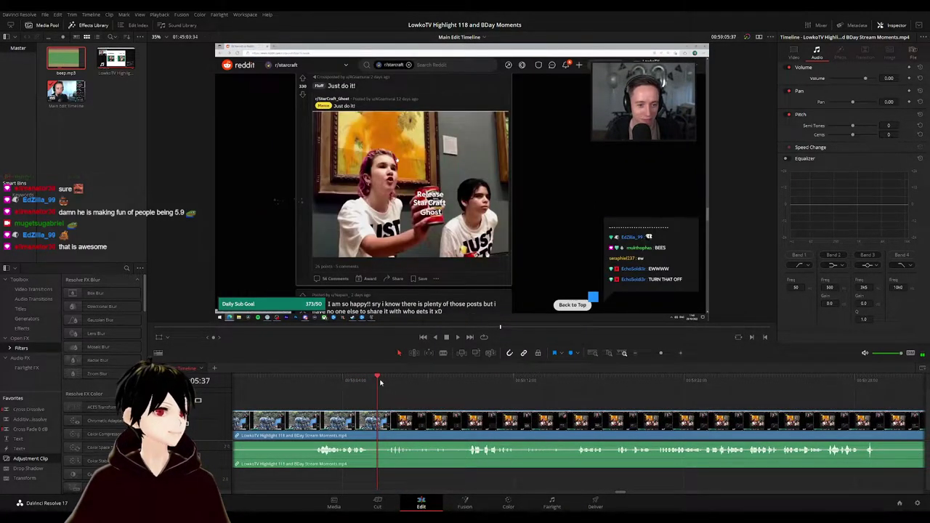
pyautogui.click(373, 381)
pyautogui.click(373, 420)
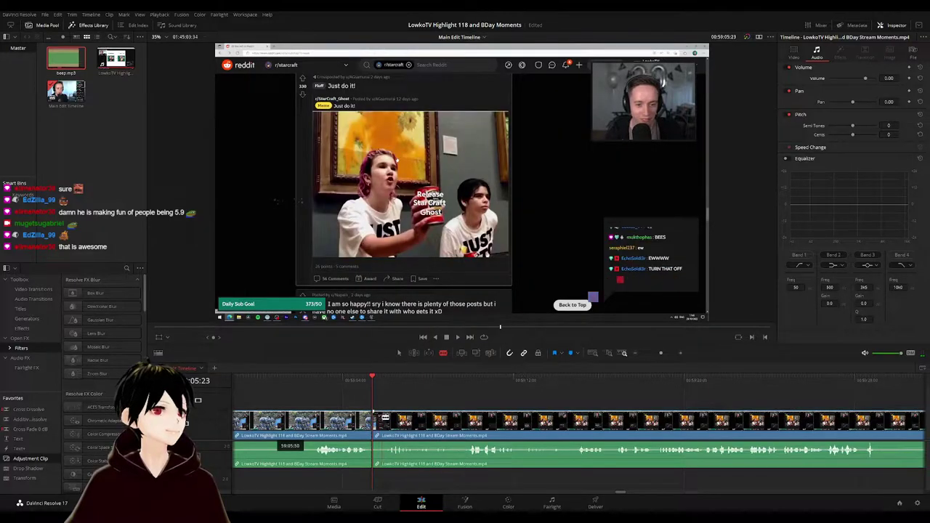
pyautogui.click(383, 420)
pyautogui.press('Delete')
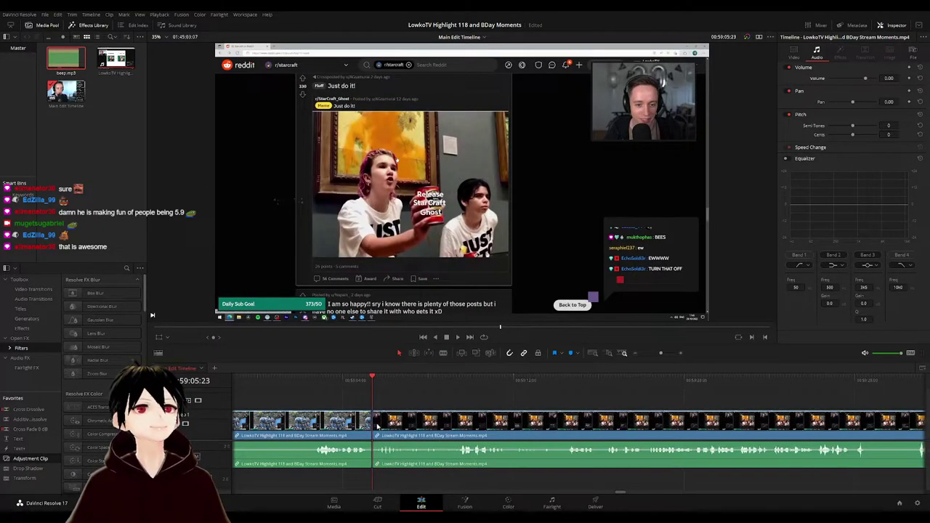
pyautogui.click(352, 425)
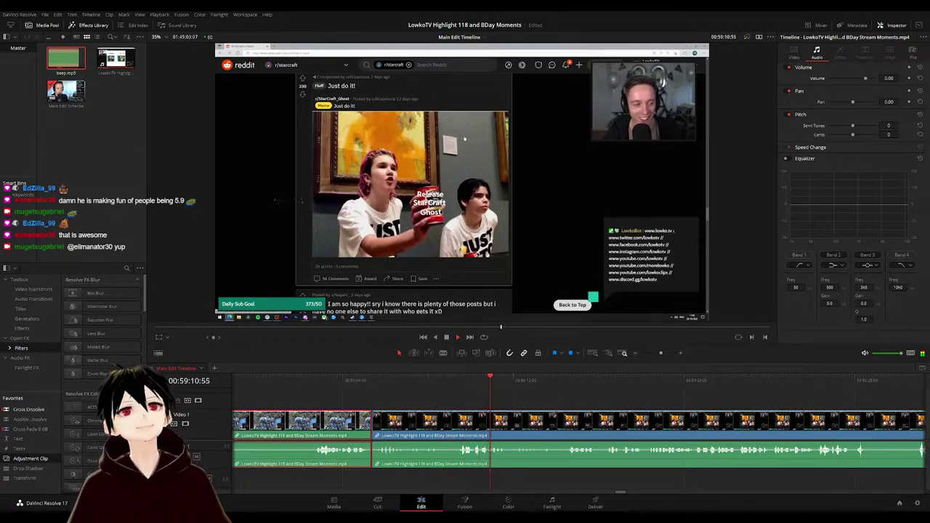
pyautogui.click(612, 400)
# - Review the uncut footage from the "Just do it!" post through the strange sky lights post, about 00:59:10 to 01:00:03, for pauses
pyautogui.moveTo(612, 399); pyautogui.dragTo(502, 390)
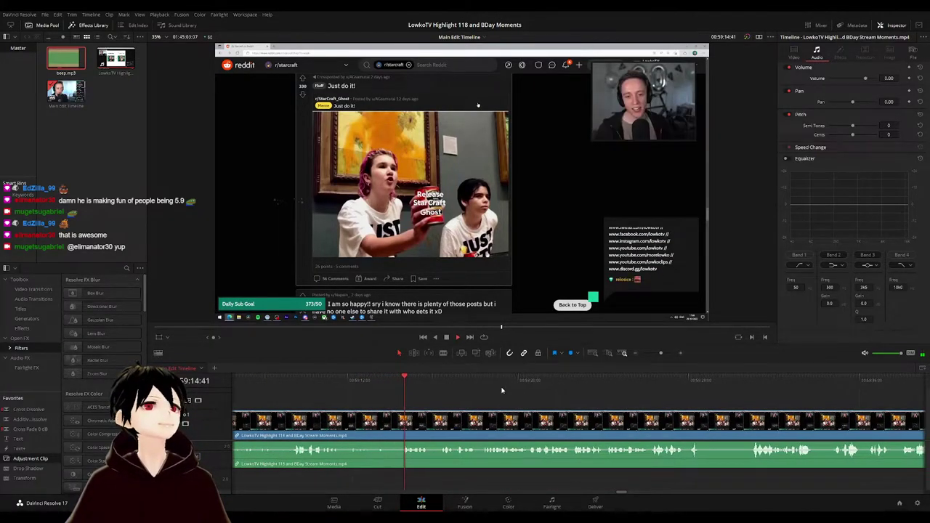
pyautogui.hscroll(2, 479, 383)
pyautogui.hscroll(2, 509, 399)
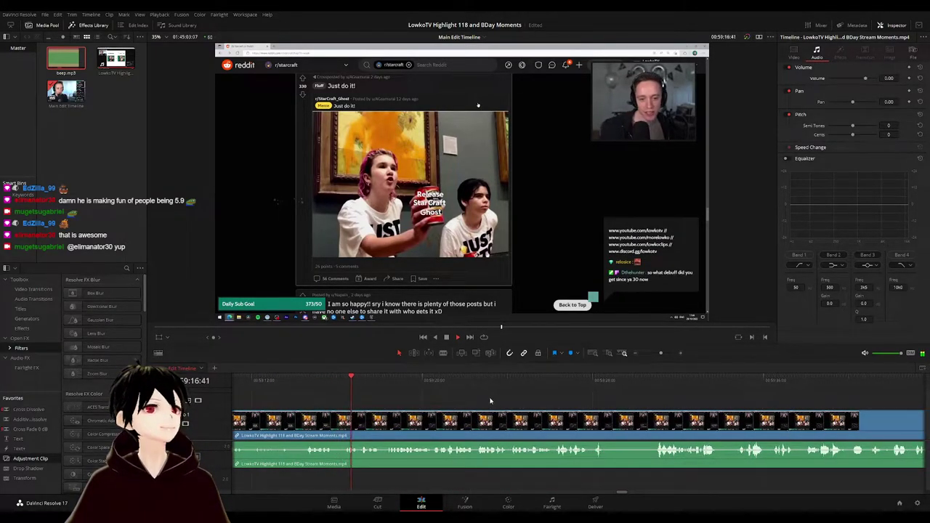
pyautogui.hscroll(2, 472, 399)
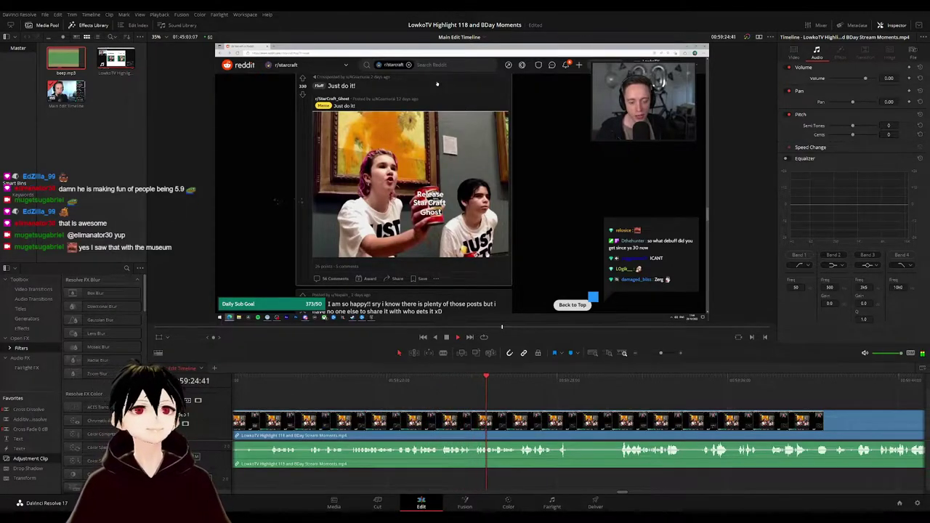
pyautogui.hscroll(5, 477, 385)
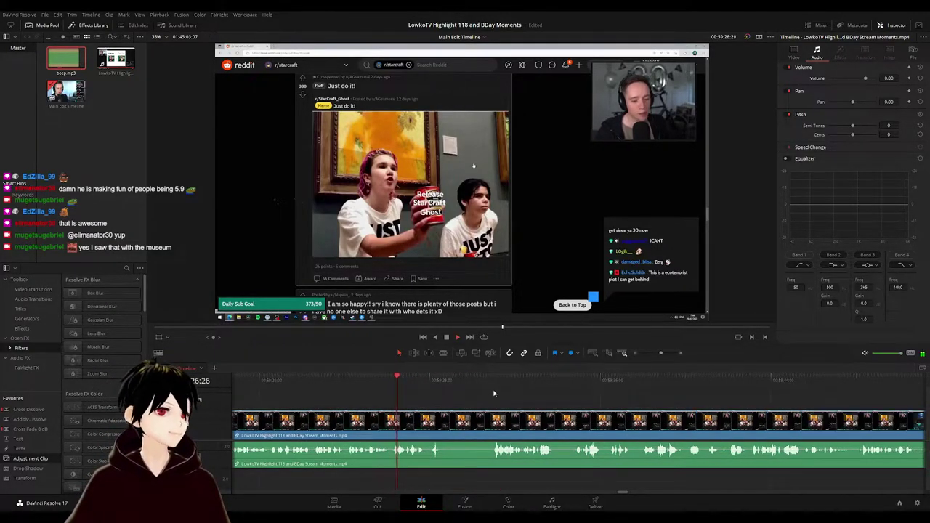
pyautogui.hscroll(1, 501, 403)
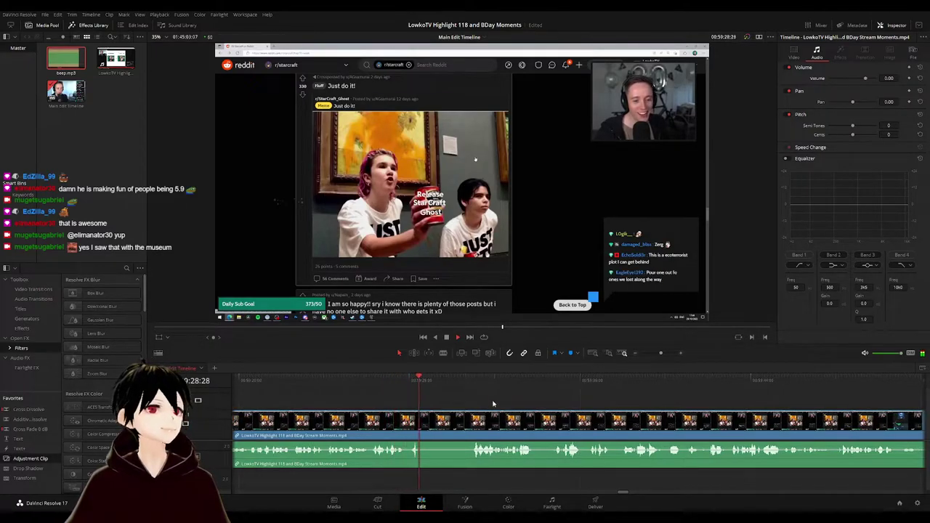
pyautogui.hscroll(2, 409, 390)
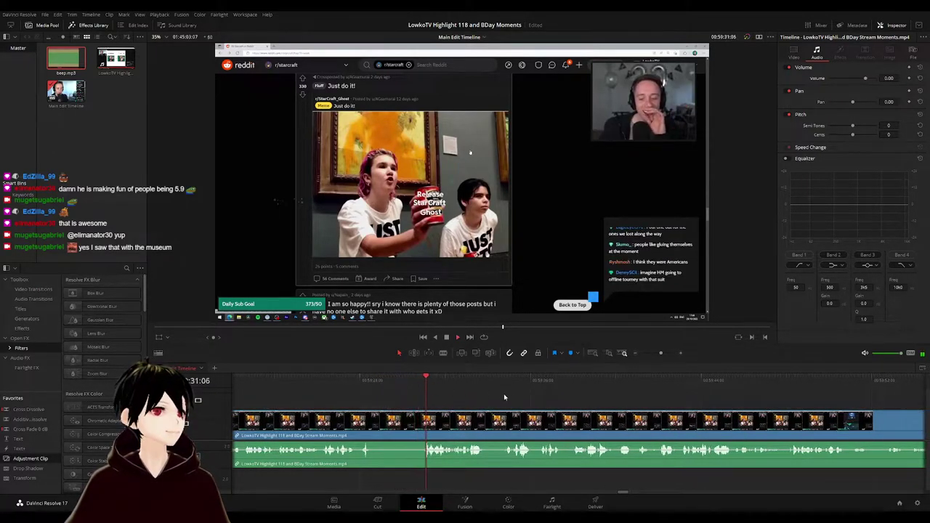
pyautogui.hscroll(2, 508, 401)
pyautogui.hotkey('alt', 'l')
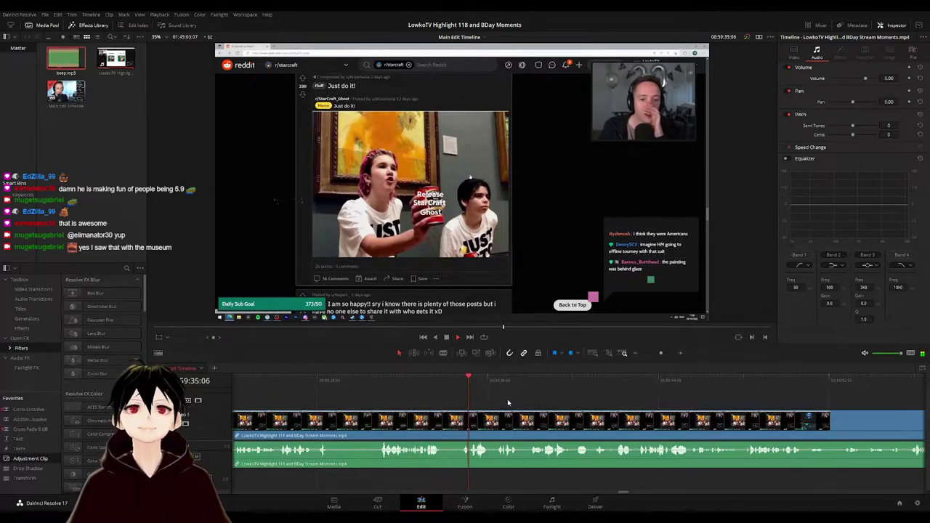
pyautogui.moveTo(545, 402); pyautogui.dragTo(538, 403)
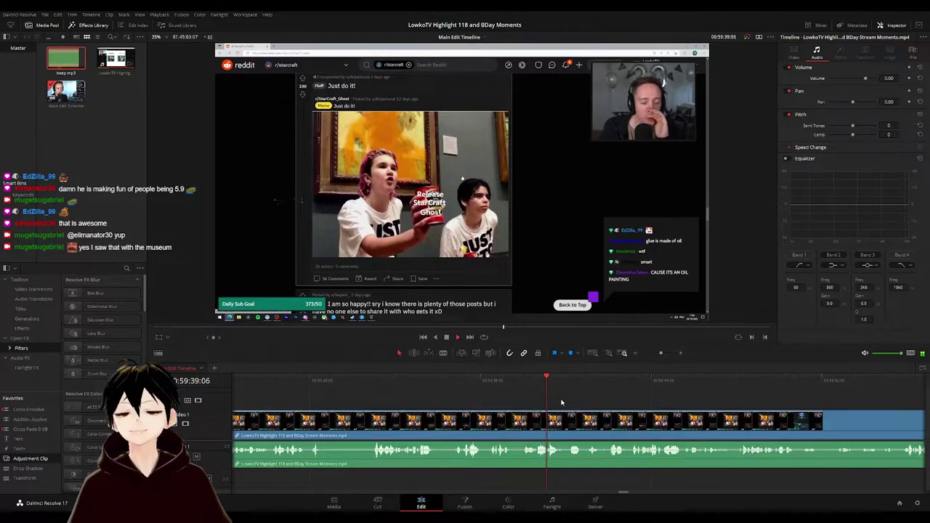
pyautogui.moveTo(624, 407); pyautogui.dragTo(482, 397)
pyautogui.moveTo(551, 403); pyautogui.dragTo(482, 403)
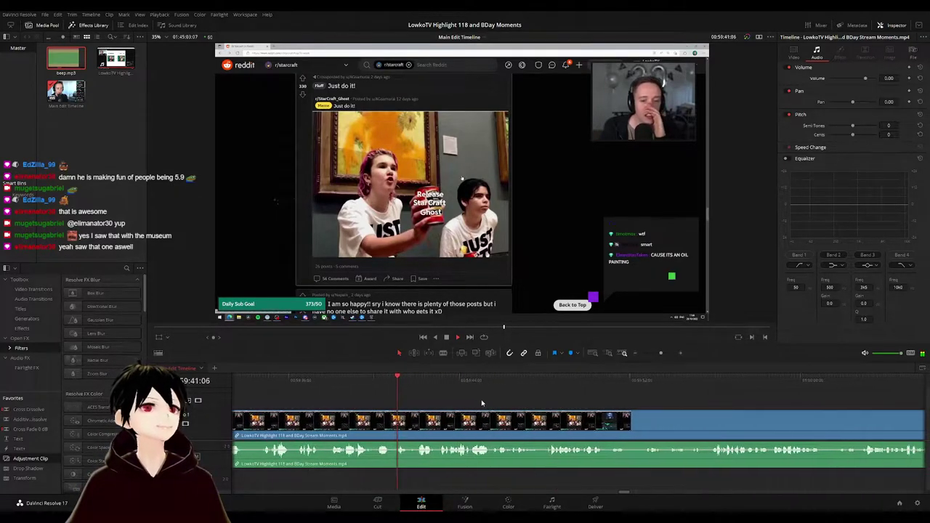
pyautogui.hscroll(1, 502, 403)
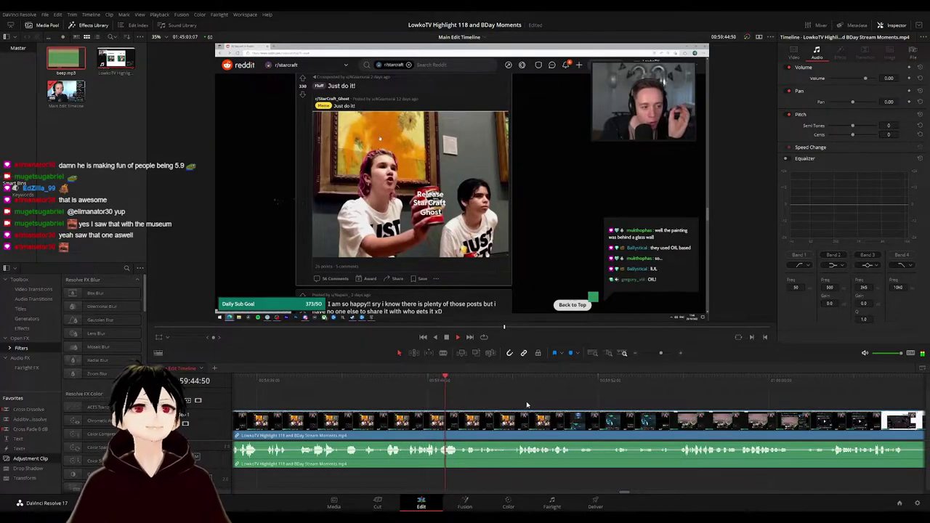
pyautogui.hscroll(2, 559, 401)
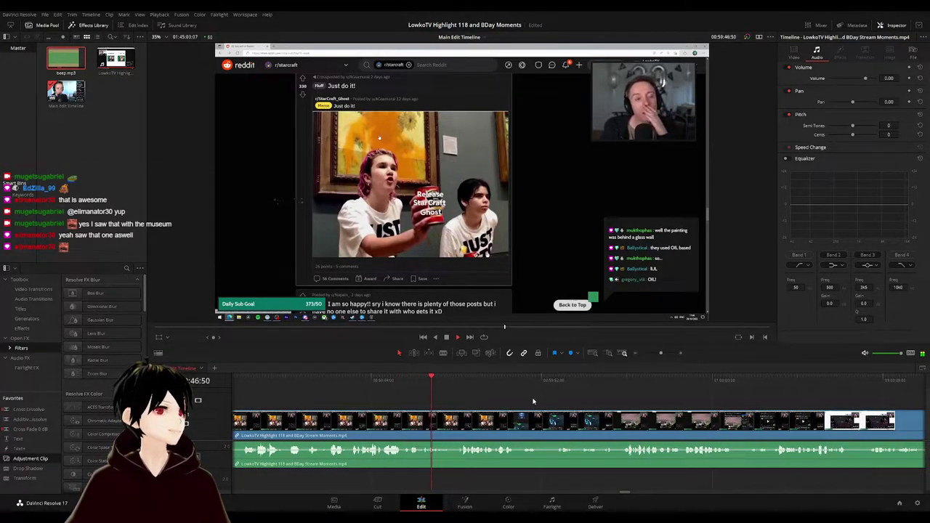
pyautogui.hscroll(2, 508, 404)
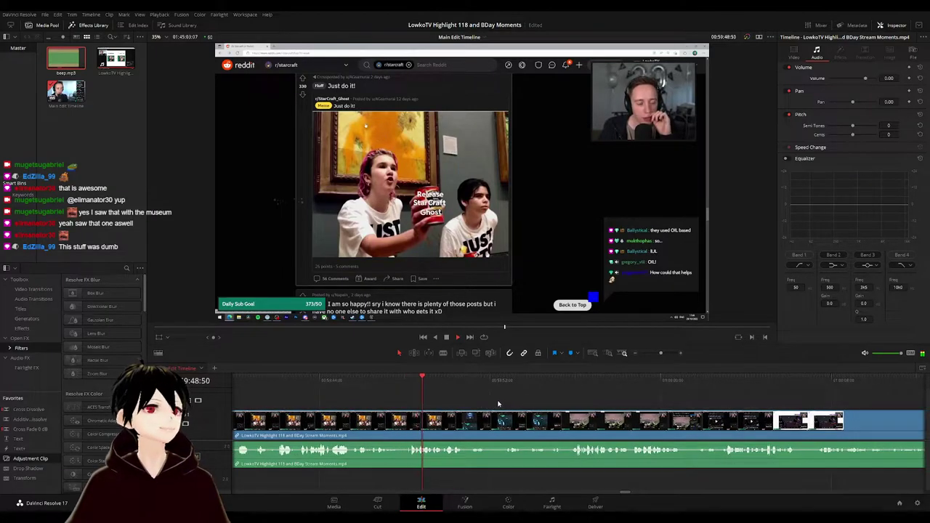
pyautogui.hscroll(2, 499, 405)
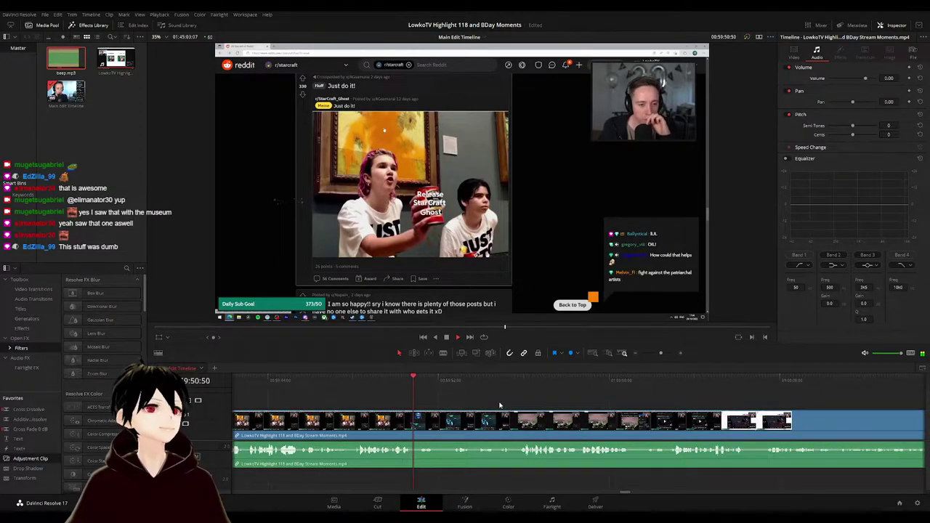
pyautogui.hscroll(2, 473, 405)
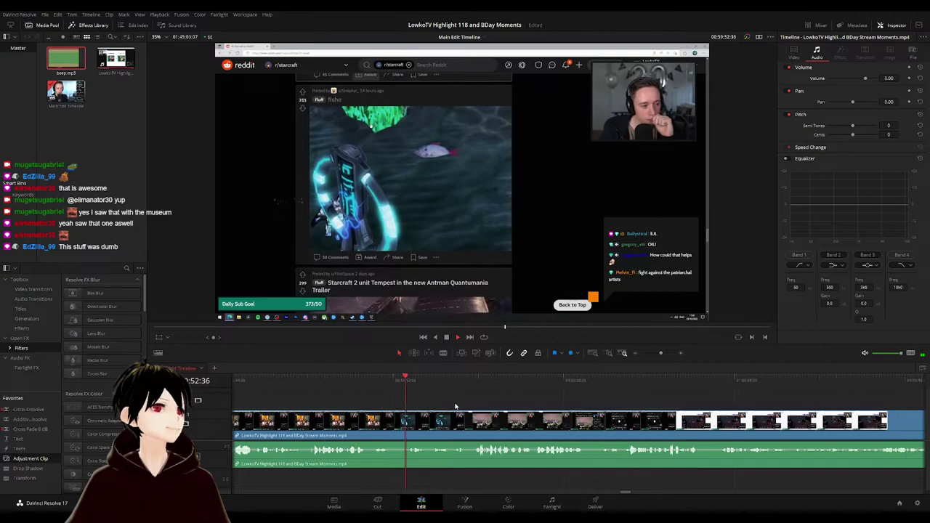
pyautogui.hscroll(2, 450, 400)
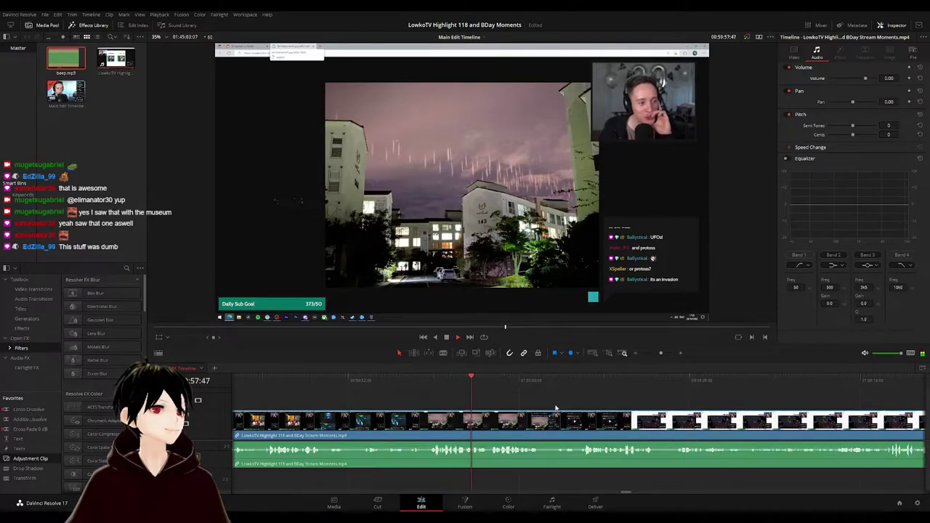
pyautogui.moveTo(555, 408); pyautogui.dragTo(463, 396)
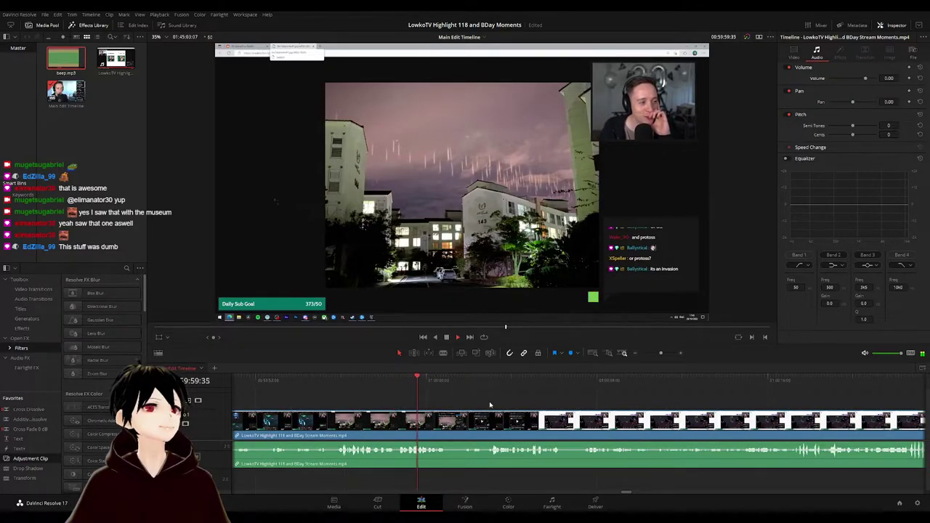
pyautogui.hscroll(1, 500, 399)
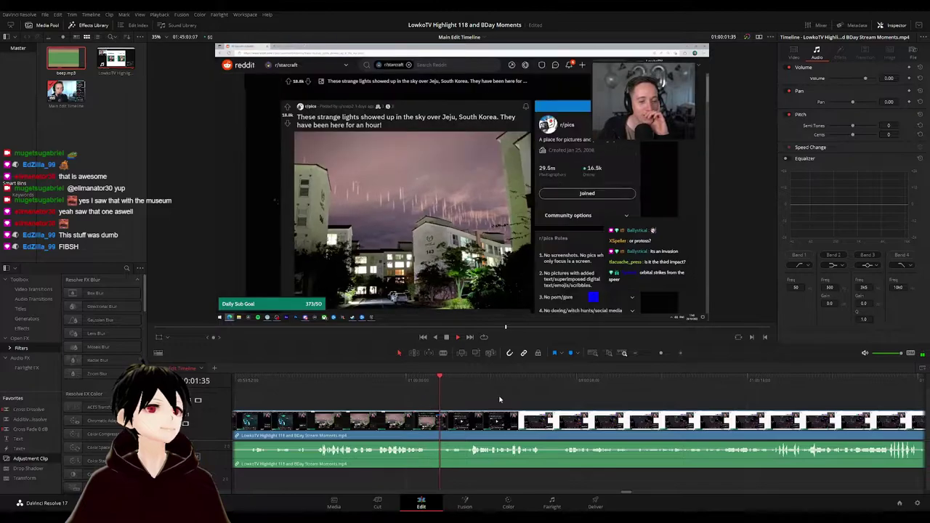
pyautogui.hscroll(2, 479, 396)
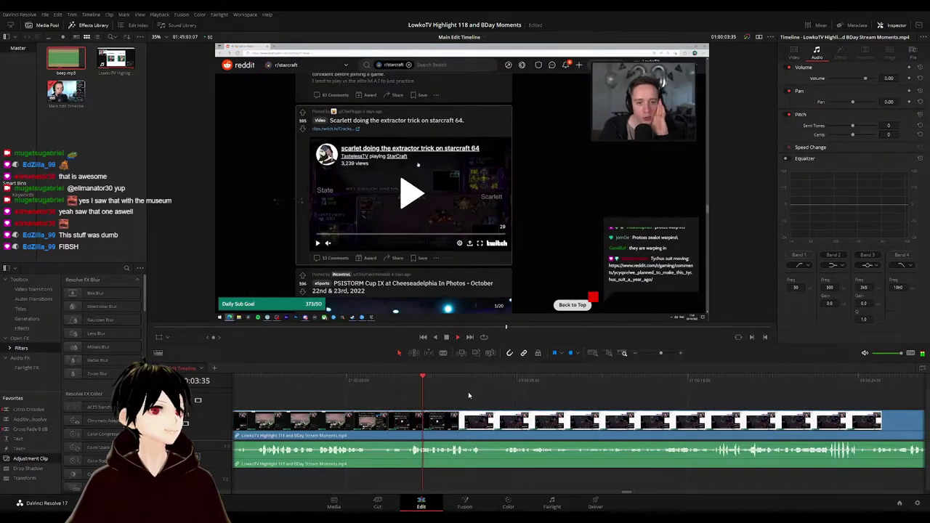
# - Ripple-delete the short segment around 01:00:02, between the sky lights and StarCraft 64 extractor trick posts, and colour the clip before it green
pyautogui.click(397, 380)
pyautogui.press('b')
pyautogui.click(406, 429)
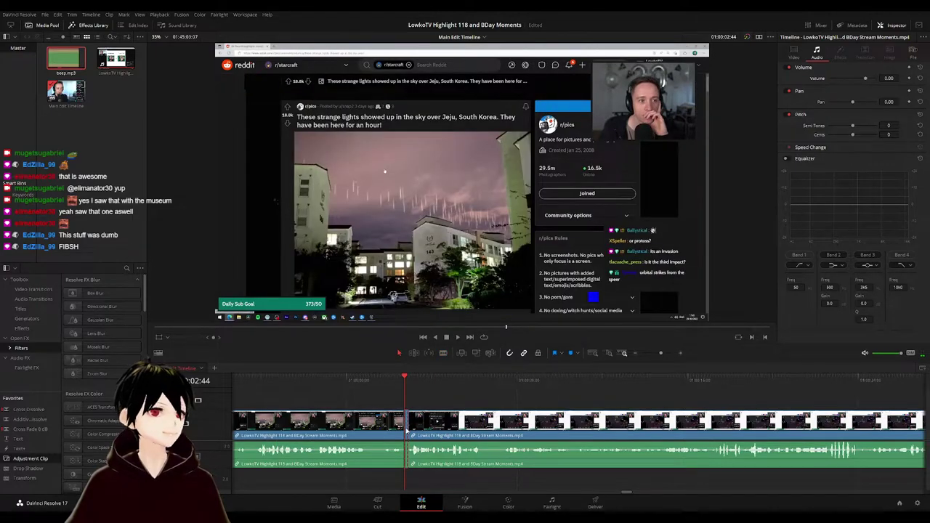
pyautogui.press('space')
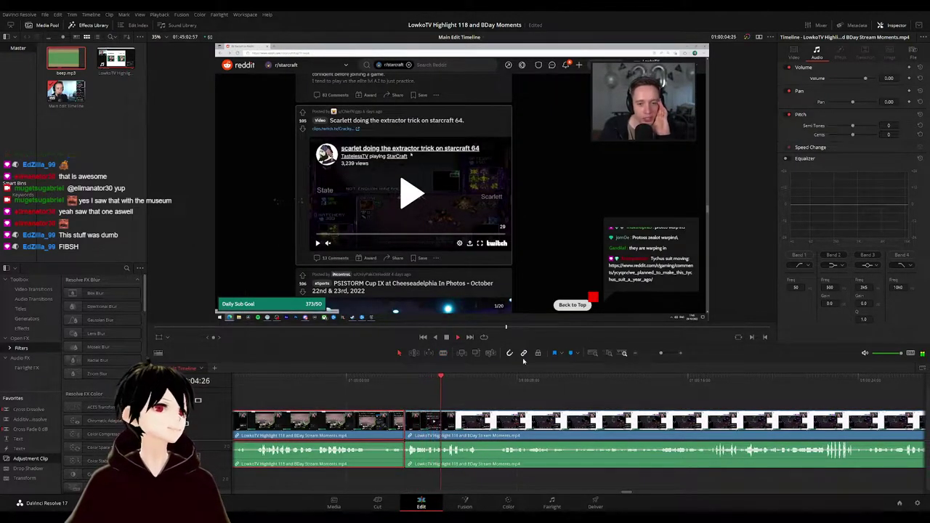
pyautogui.click(554, 397)
# - Cut out the brief segment around 01:00:32, before the "How I feel at the start of every 4v4 game" post, and colour the preceding clip green
pyautogui.moveTo(562, 399); pyautogui.dragTo(444, 395)
pyautogui.moveTo(546, 398); pyautogui.dragTo(528, 395)
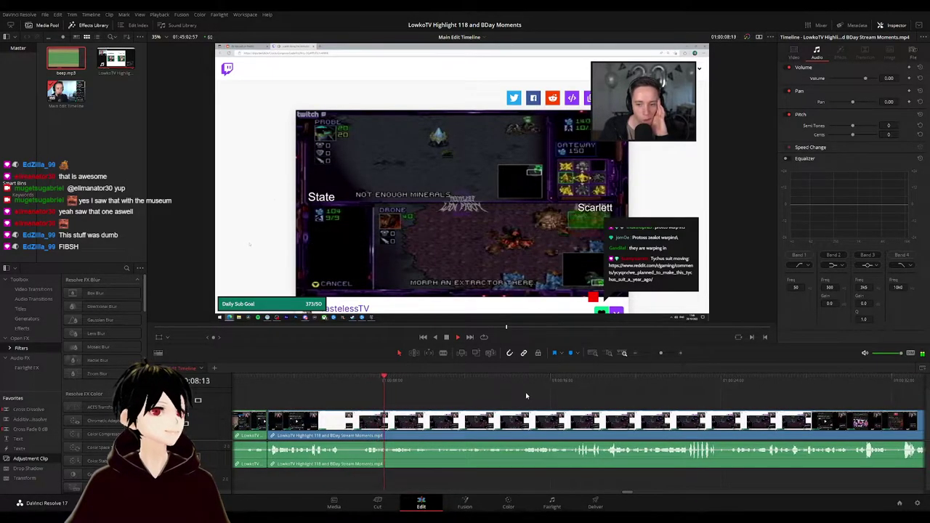
pyautogui.moveTo(596, 401); pyautogui.dragTo(557, 400)
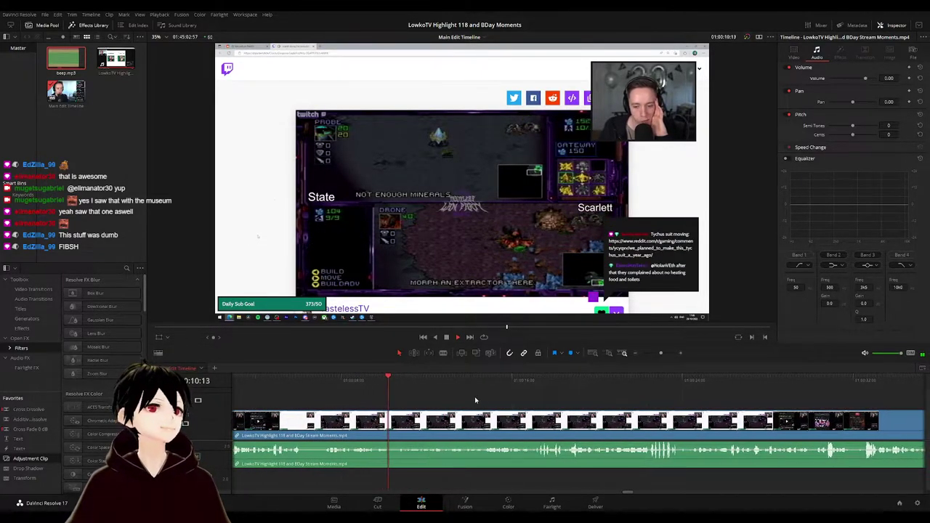
pyautogui.moveTo(411, 386); pyautogui.dragTo(461, 386)
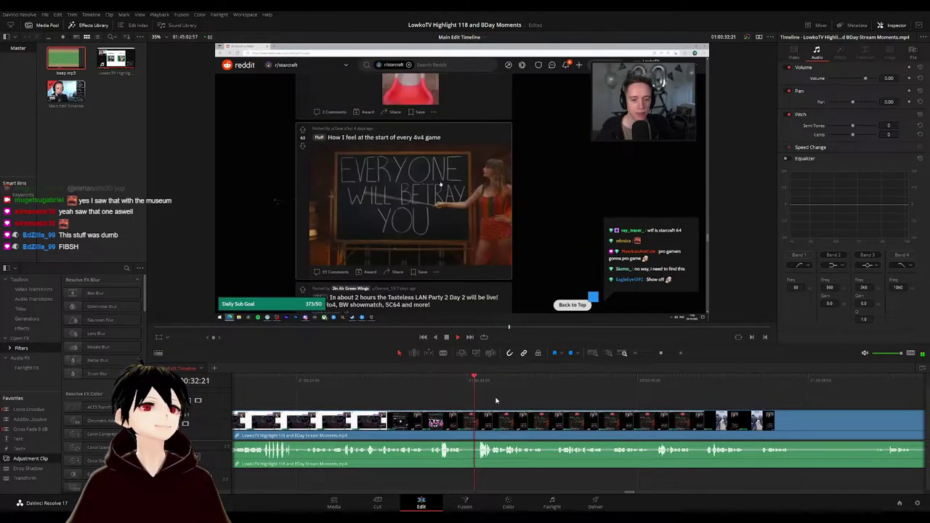
pyautogui.click(452, 383)
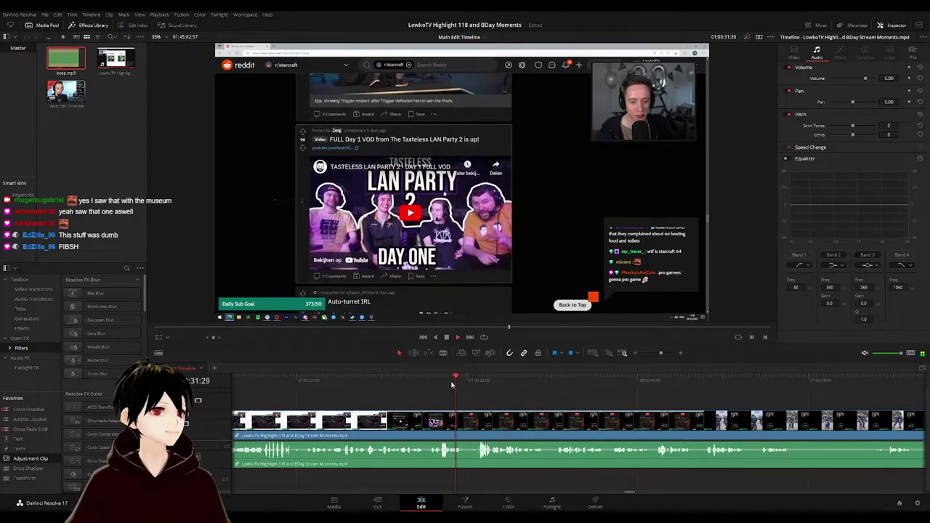
pyautogui.press('space')
pyautogui.press('b')
pyautogui.click(468, 424)
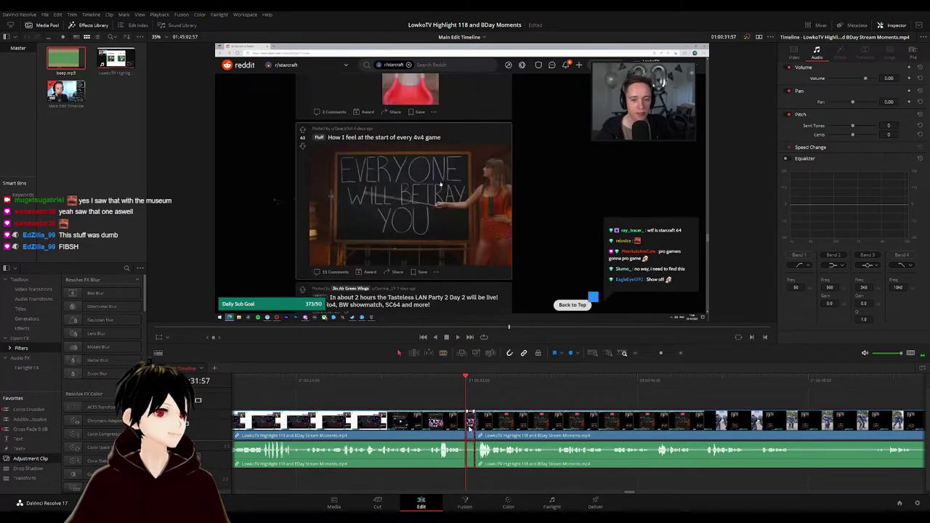
pyautogui.press('a')
pyautogui.press('space')
pyautogui.click(443, 427)
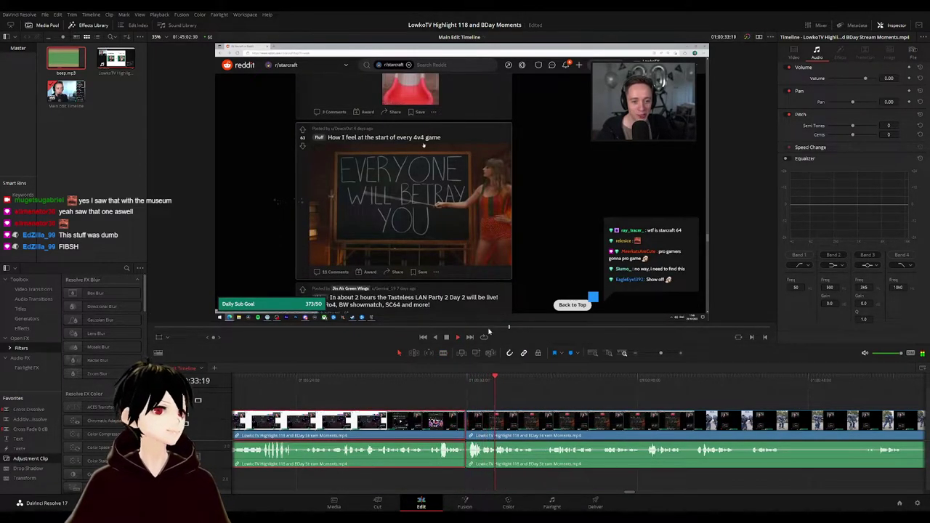
pyautogui.click(628, 401)
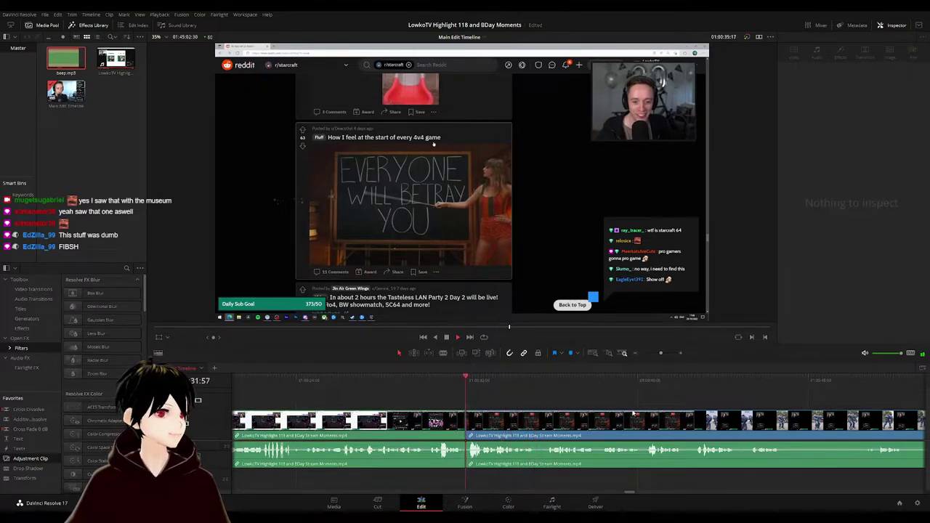
# - Remove the short pause around 01:00:40, during the "Everyone will betray you" post, and colour the clip before it green
pyautogui.moveTo(632, 413); pyautogui.dragTo(455, 399)
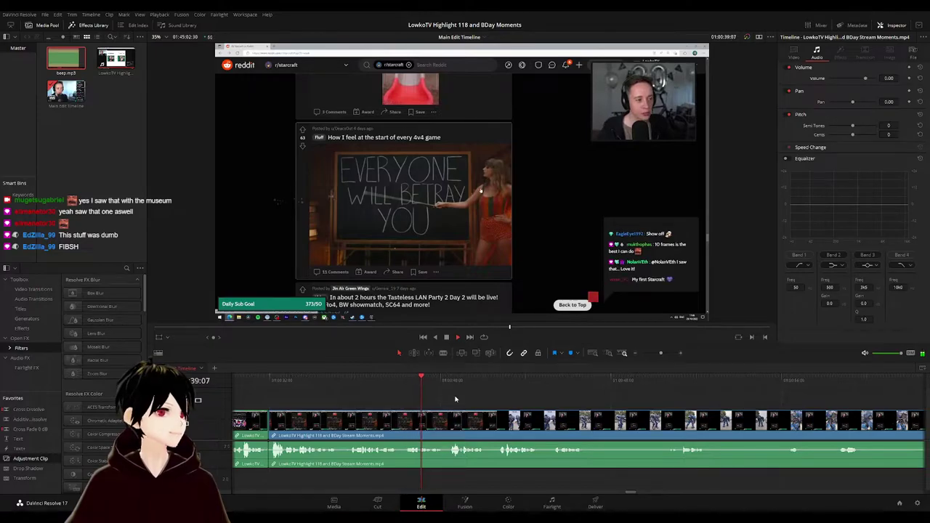
pyautogui.press('space')
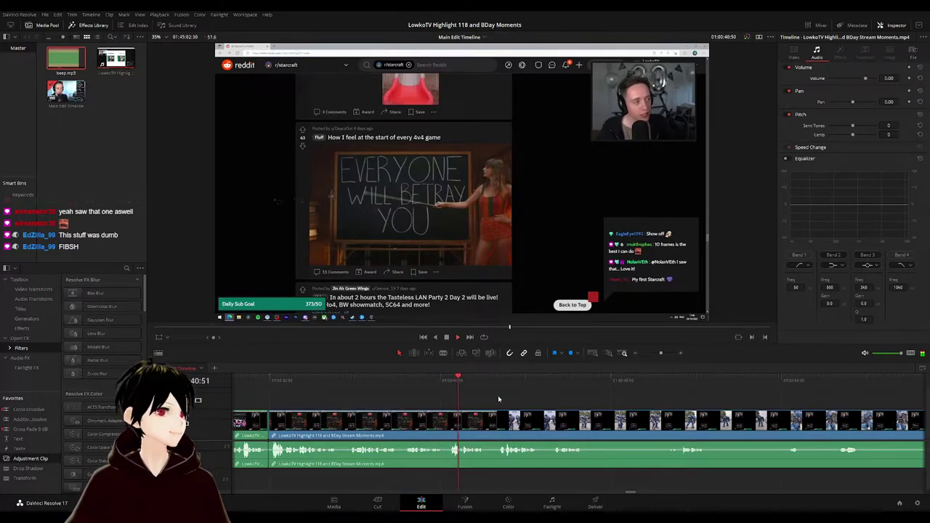
pyautogui.moveTo(504, 399); pyautogui.dragTo(452, 399)
pyautogui.click(394, 427)
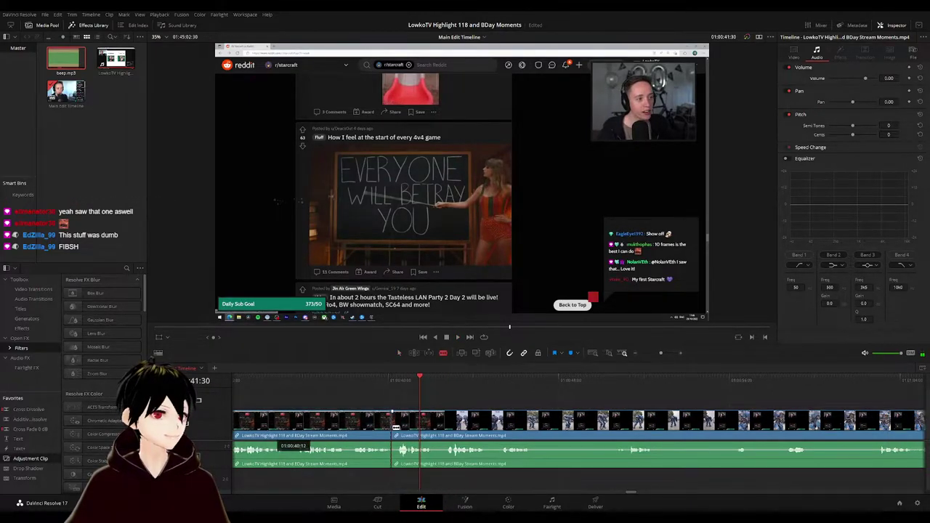
pyautogui.click(389, 429)
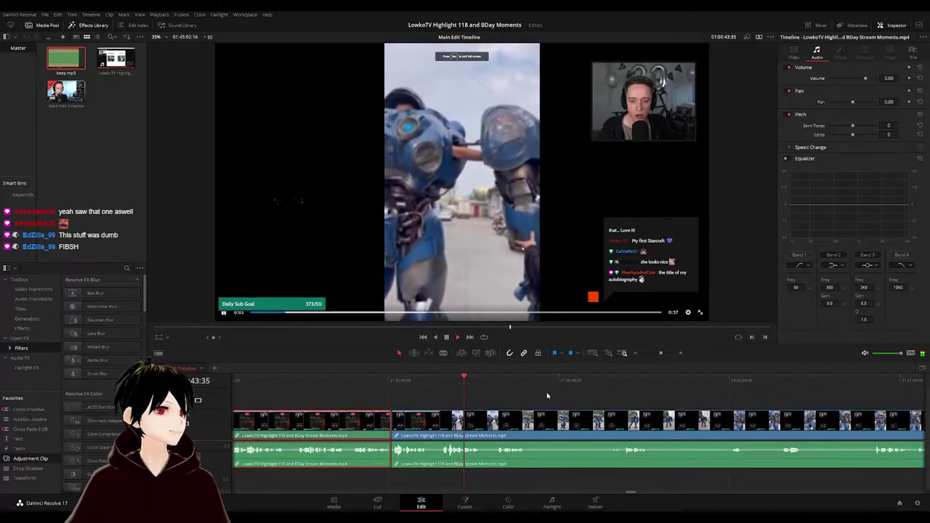
pyautogui.press('Delete')
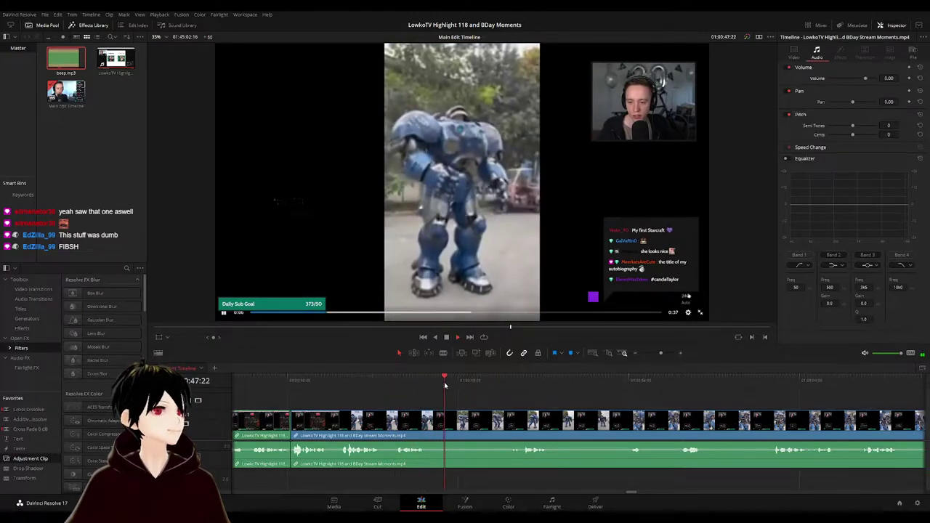
# - Ripple-delete the short pause around 01:01:33, between the "Cherry Soda" post and the full webcam shot, and colour the clip before it green
pyautogui.moveTo(570, 397); pyautogui.dragTo(469, 398)
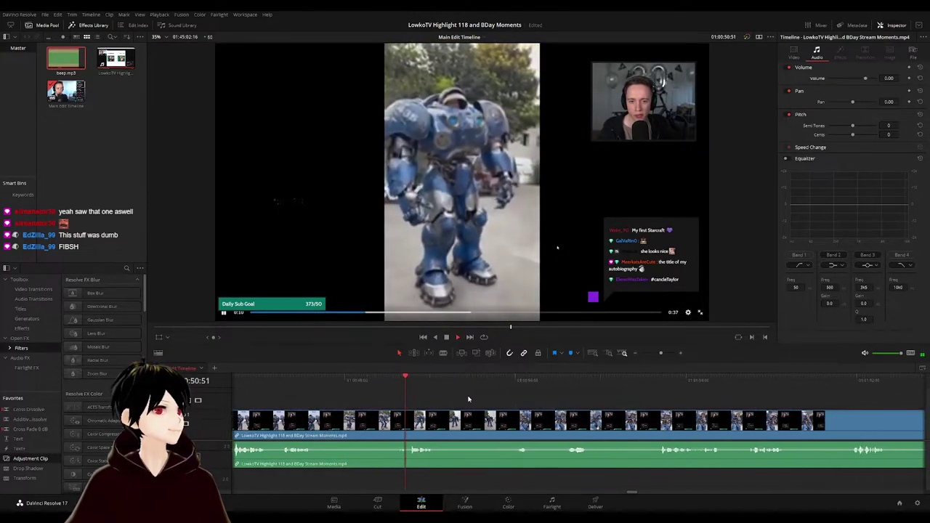
pyautogui.click(443, 381)
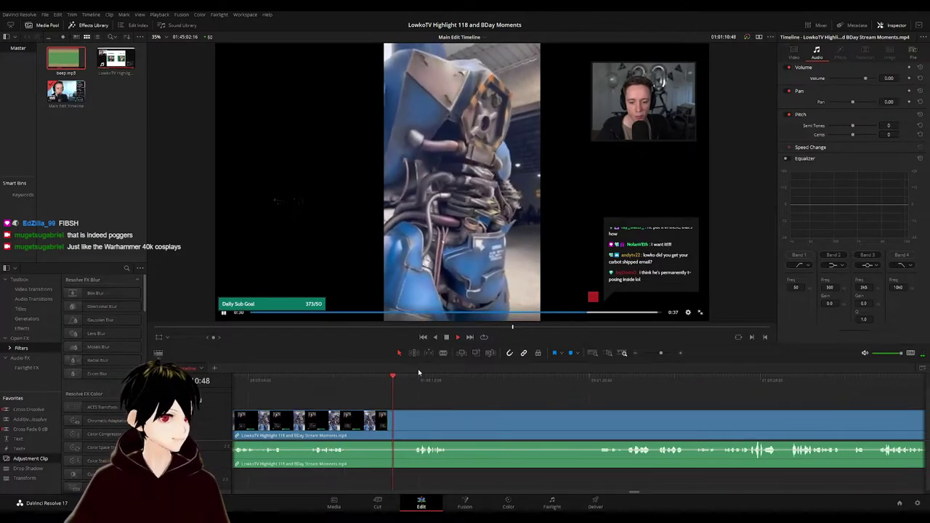
pyautogui.moveTo(470, 394); pyautogui.dragTo(498, 383)
pyautogui.press('space')
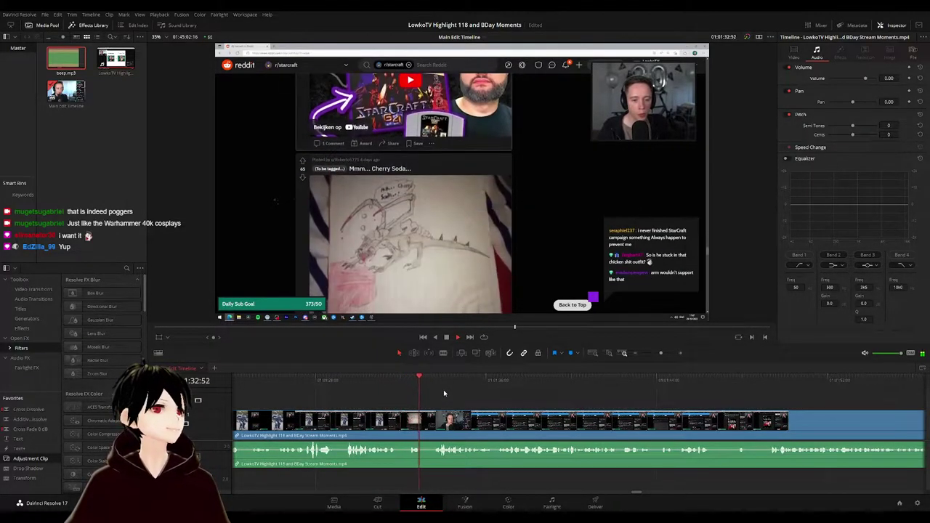
pyautogui.click(419, 381)
pyautogui.click(417, 381)
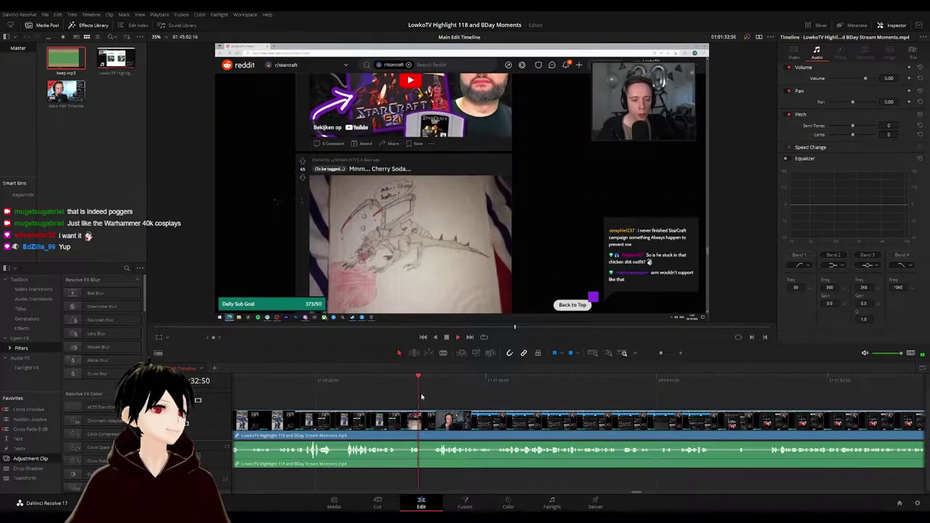
pyautogui.press('space')
pyautogui.press('b')
pyautogui.click(432, 421)
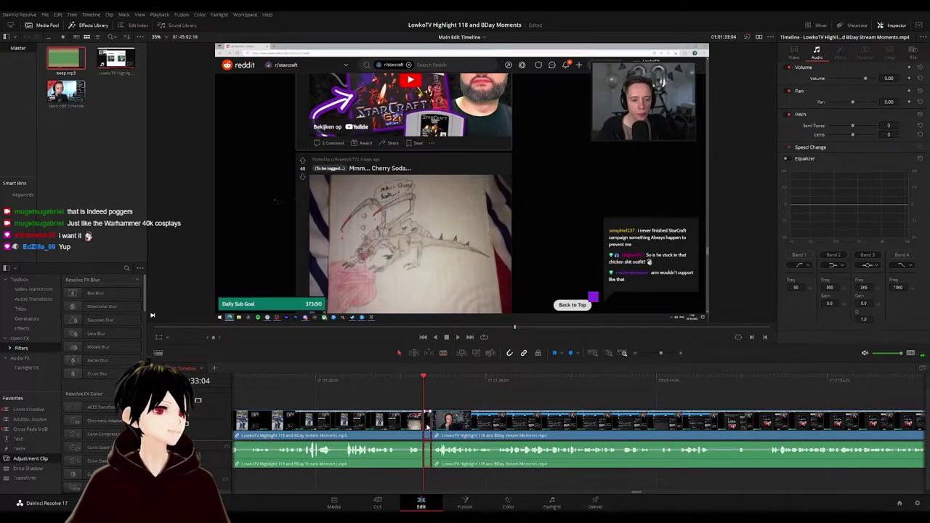
pyautogui.press('Delete')
pyautogui.press('space')
pyautogui.click(416, 428)
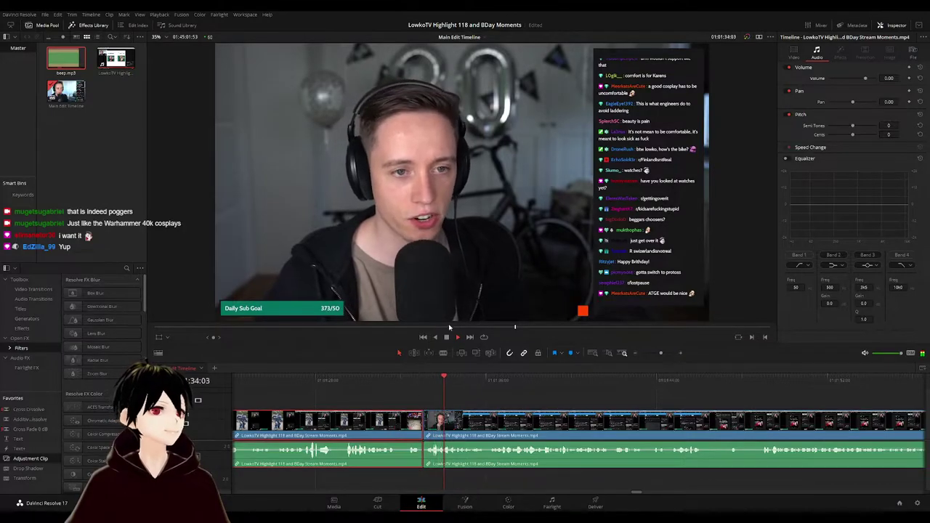
pyautogui.click(569, 402)
# - Cut out the brief pause around 01:02:00, before he reads the "Easy to do when your country isn't real" post, and colour the preceding clip green
pyautogui.hscroll(2, 519, 390)
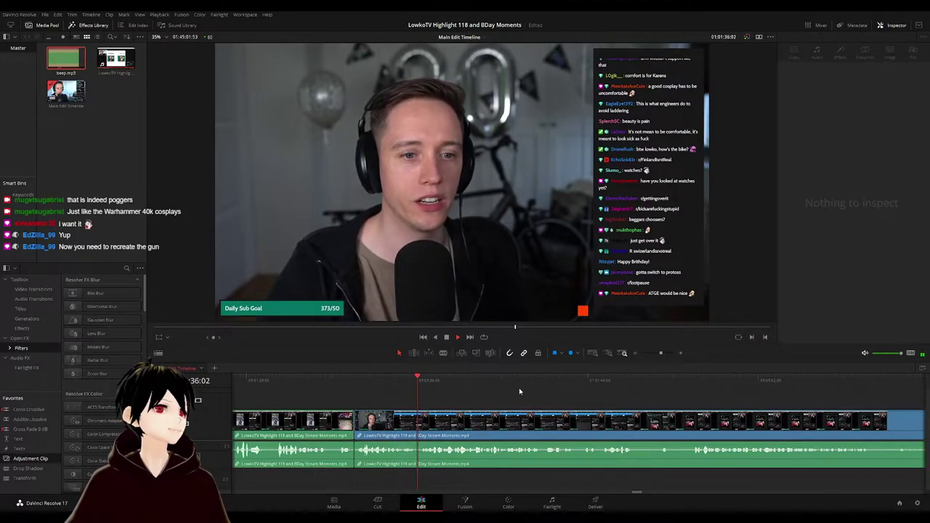
pyautogui.press('Up')
pyautogui.hscroll(1, 477, 387)
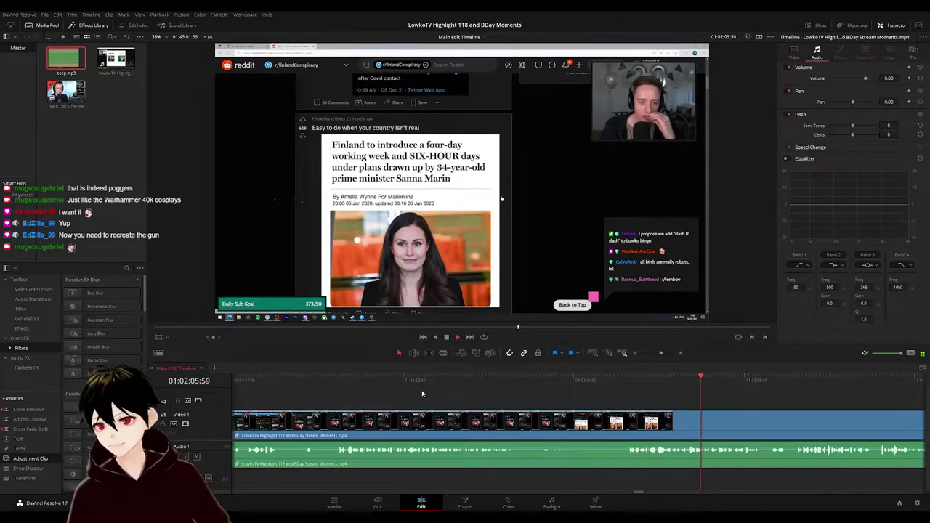
pyautogui.click(322, 383)
pyautogui.click(257, 383)
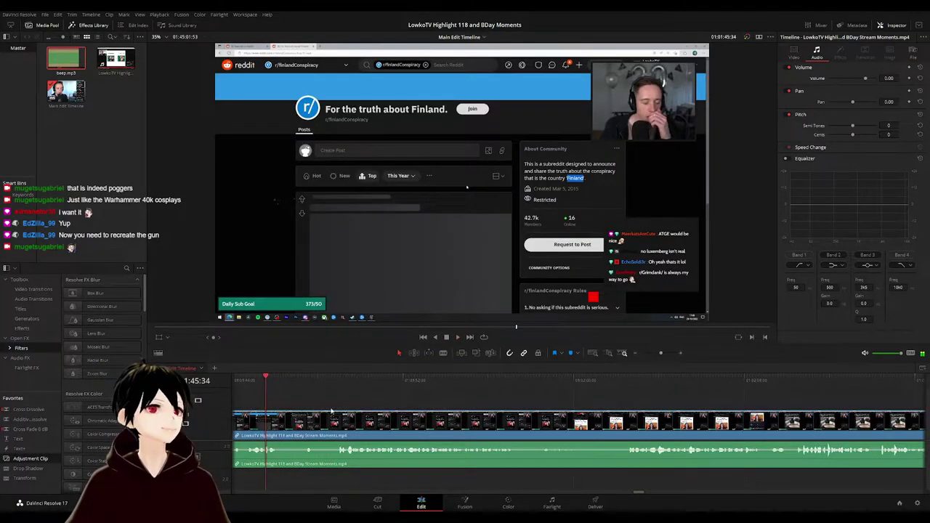
pyautogui.click(534, 379)
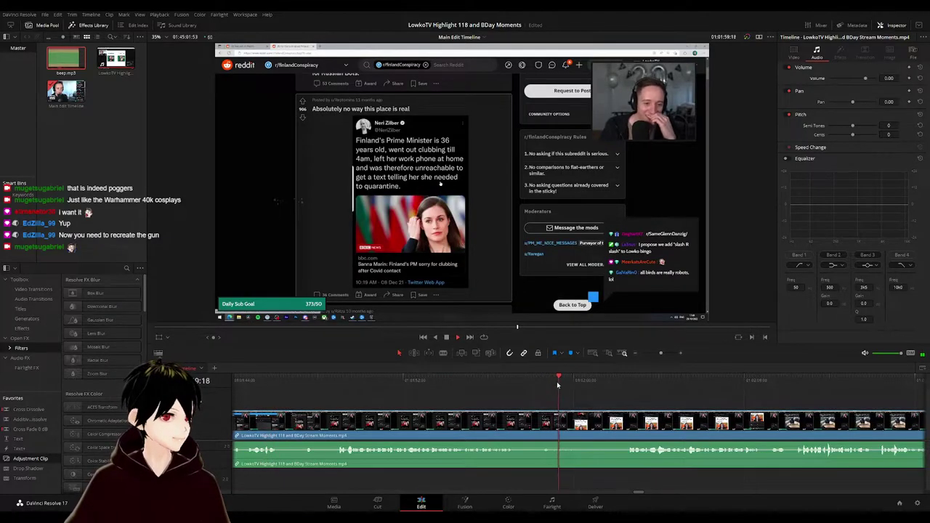
pyautogui.press('space')
pyautogui.hotkey('ctrl', 'b')
pyautogui.press('b')
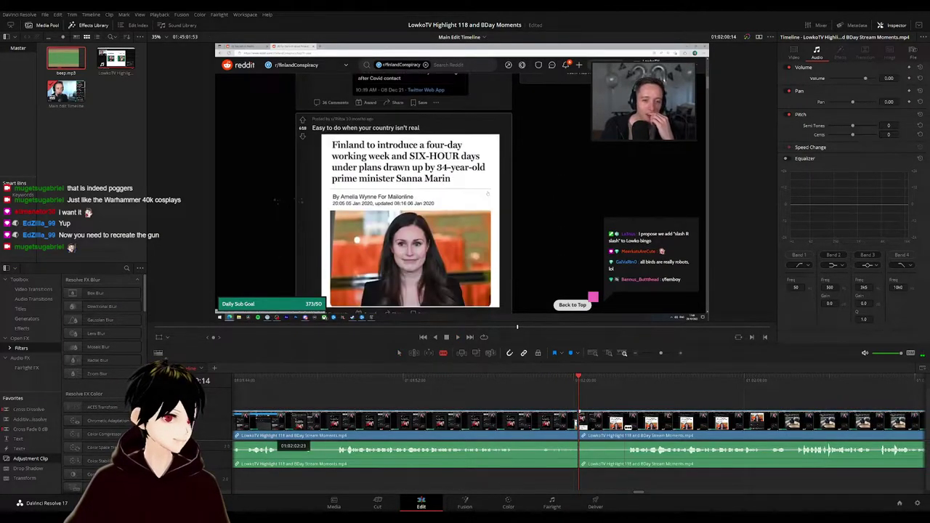
pyautogui.click(624, 427)
pyautogui.press('a')
pyautogui.click(609, 428)
pyautogui.press('Delete')
pyautogui.press('space')
pyautogui.click(570, 427)
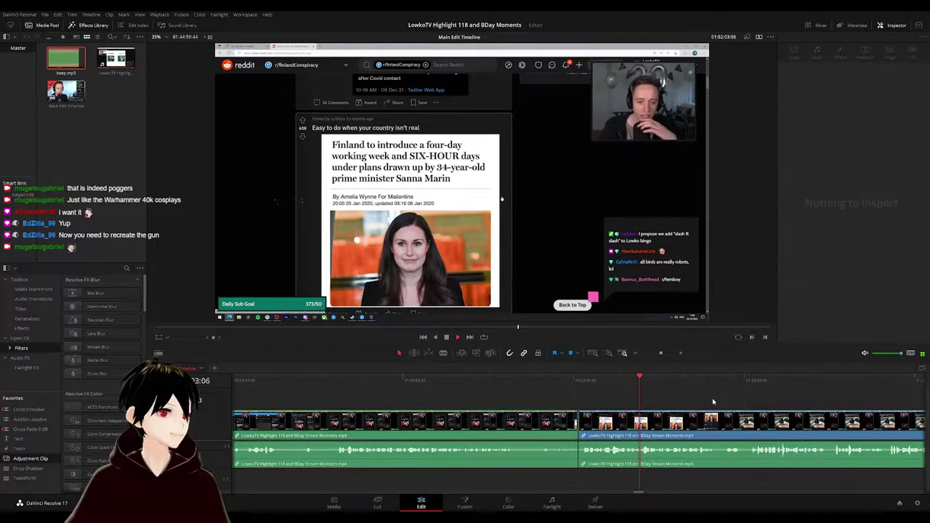
pyautogui.press('BackSpace')
# - Remove the short segment around 01:02:08, at the start of the "Wizarding school" diploma post, and colour the clip before it green
pyautogui.hscroll(2, 472, 391)
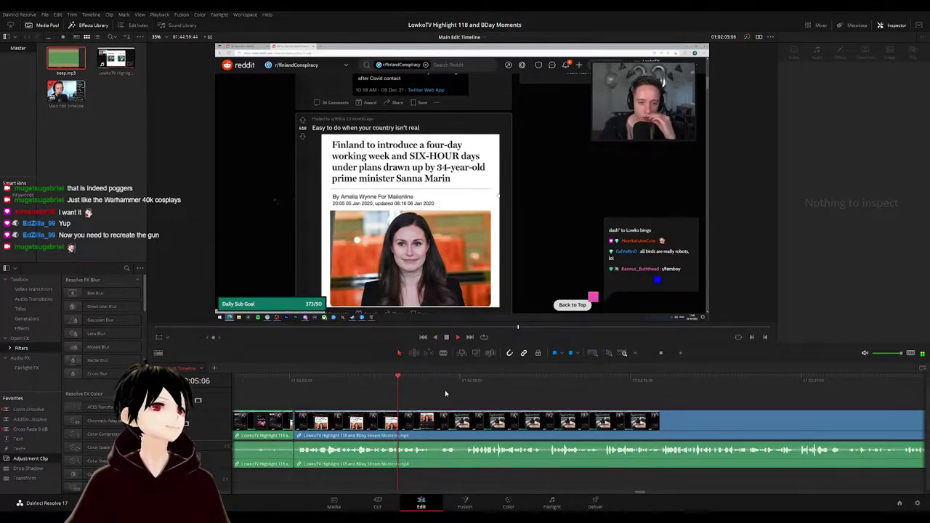
pyautogui.hscroll(2, 476, 399)
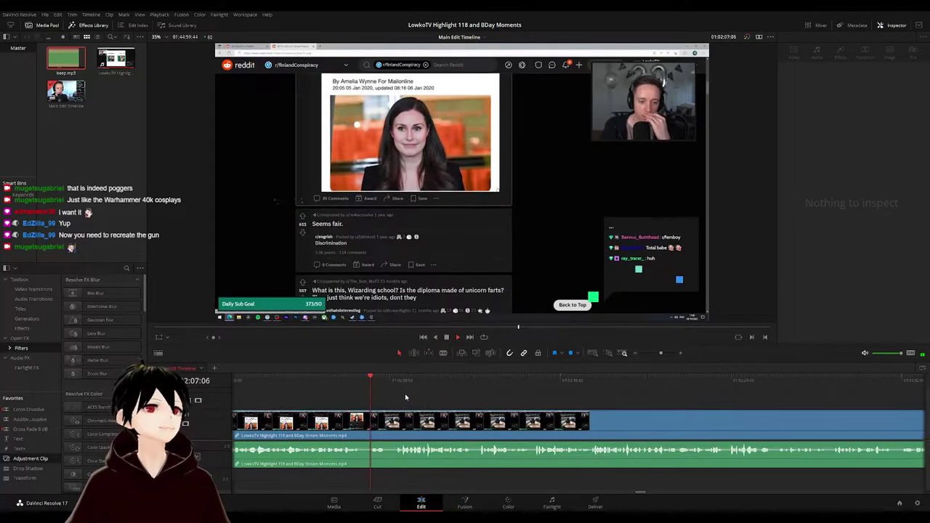
pyautogui.click(398, 423)
pyautogui.press('b')
pyautogui.click(395, 423)
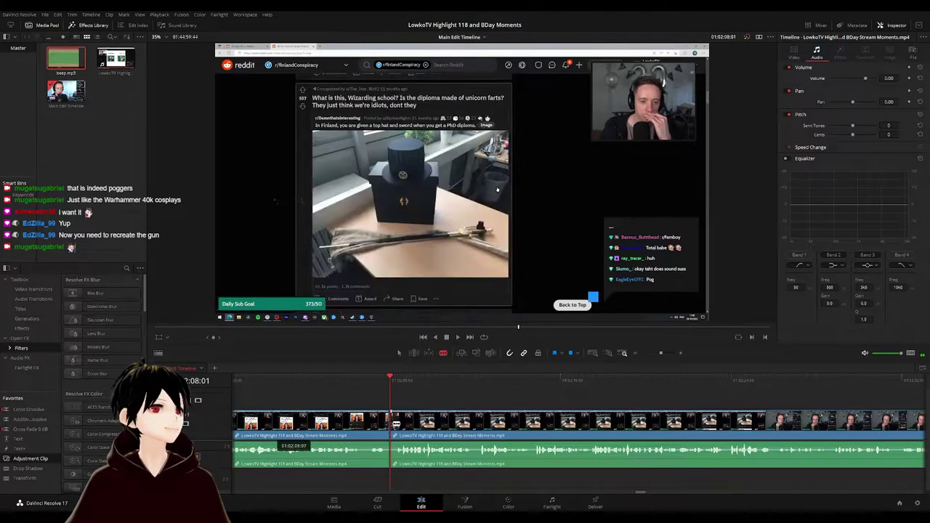
pyautogui.press('a')
pyautogui.press('space')
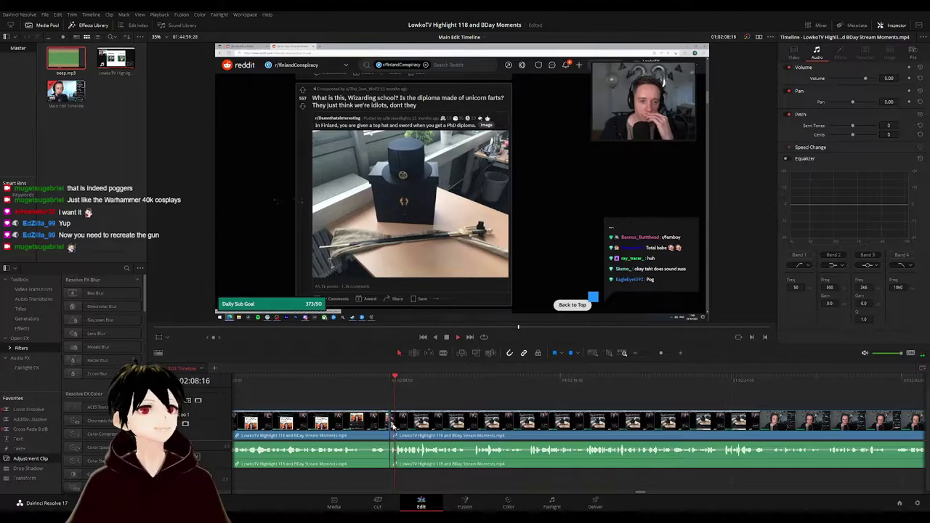
pyautogui.click(375, 428)
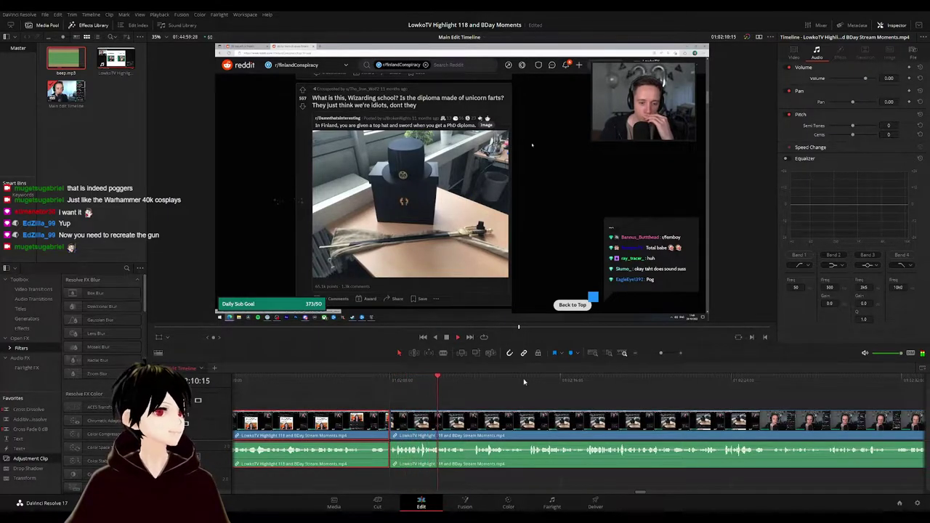
pyautogui.press('g')
pyautogui.click(555, 396)
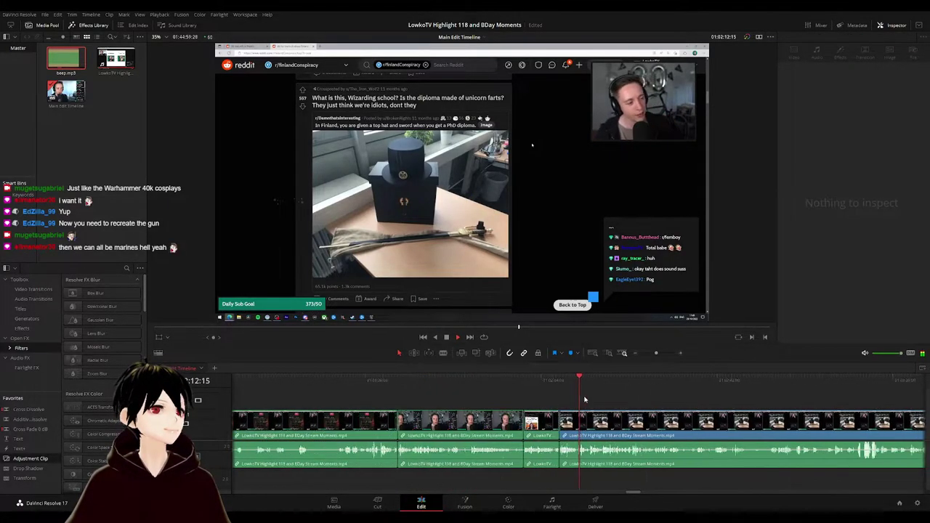
# - Ripple-delete the short gap around 01:02:25, where the PhD hat post changes to the full webcam shot, and colour the preceding clip green
pyautogui.scroll(2, 612, 403)
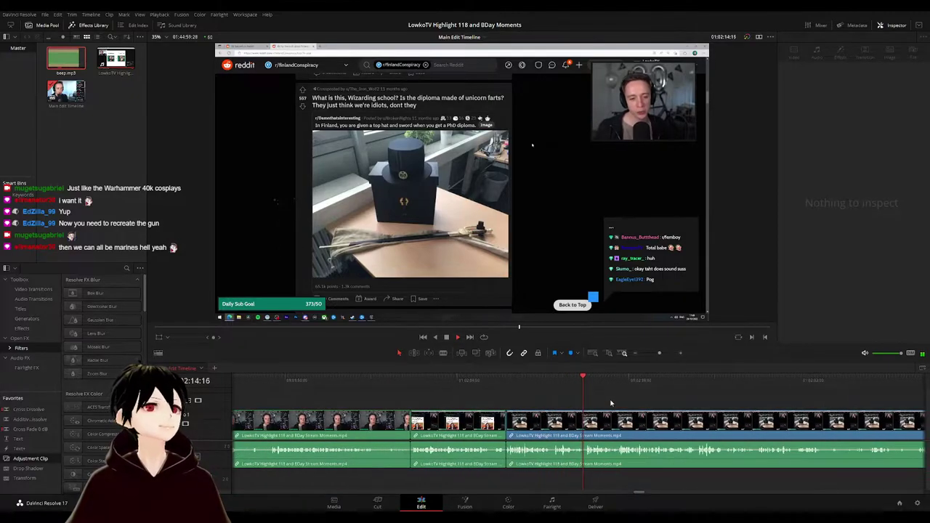
pyautogui.moveTo(638, 403); pyautogui.dragTo(469, 404)
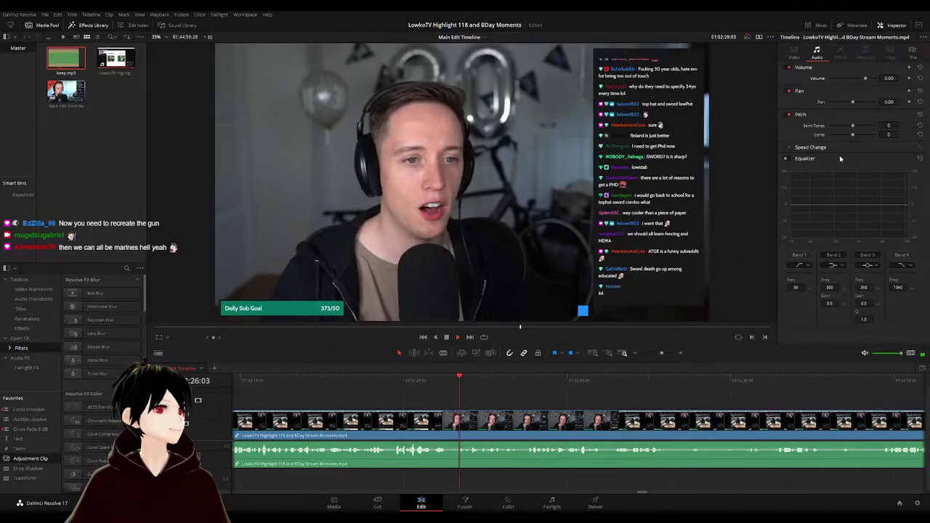
pyautogui.click(434, 379)
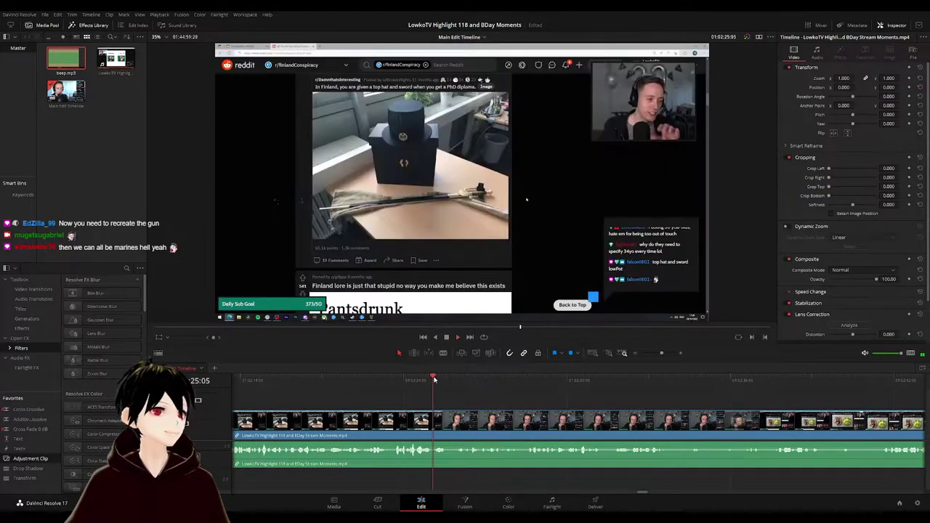
pyautogui.click(452, 421)
pyautogui.press('a')
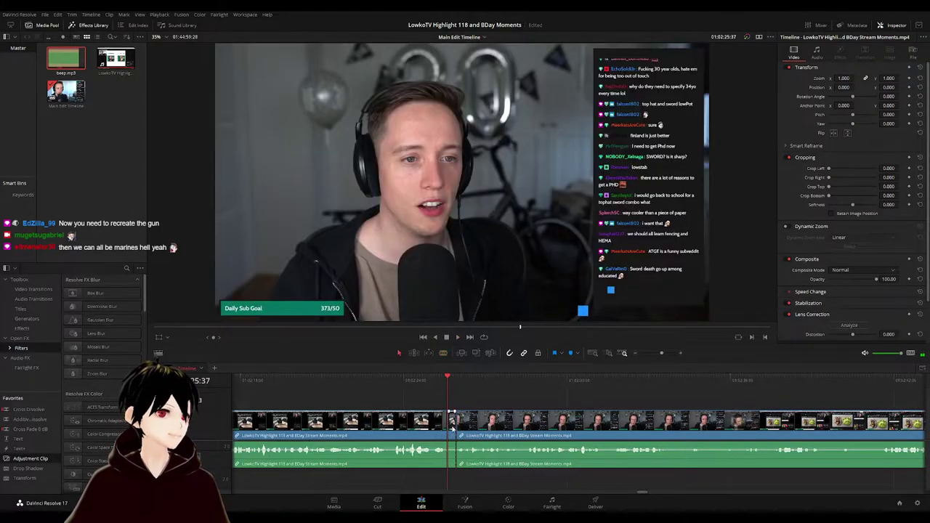
pyautogui.press('space')
pyautogui.click(423, 428)
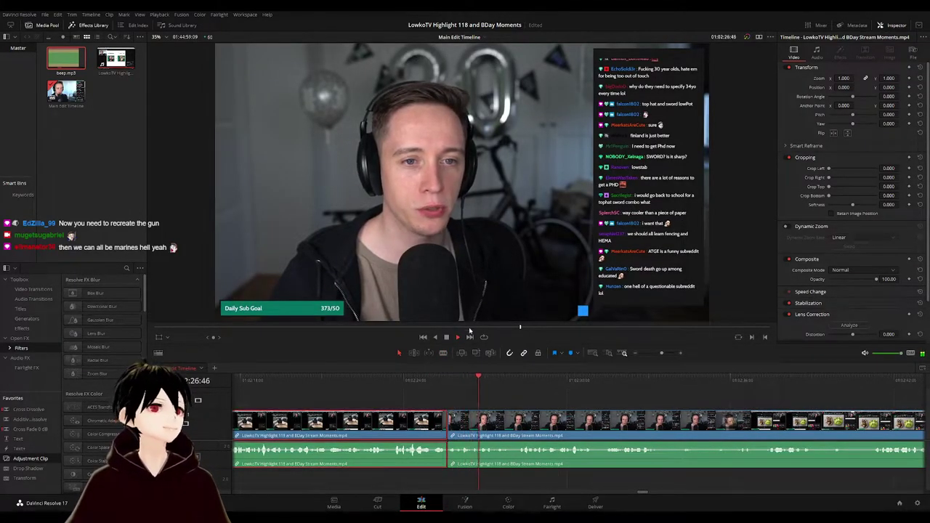
pyautogui.click(600, 392)
# - Cut the pause around 01:02:44, during the "Gingerbread Crack House" post, and colour the clip before it green
pyautogui.scroll(-5, 605, 393)
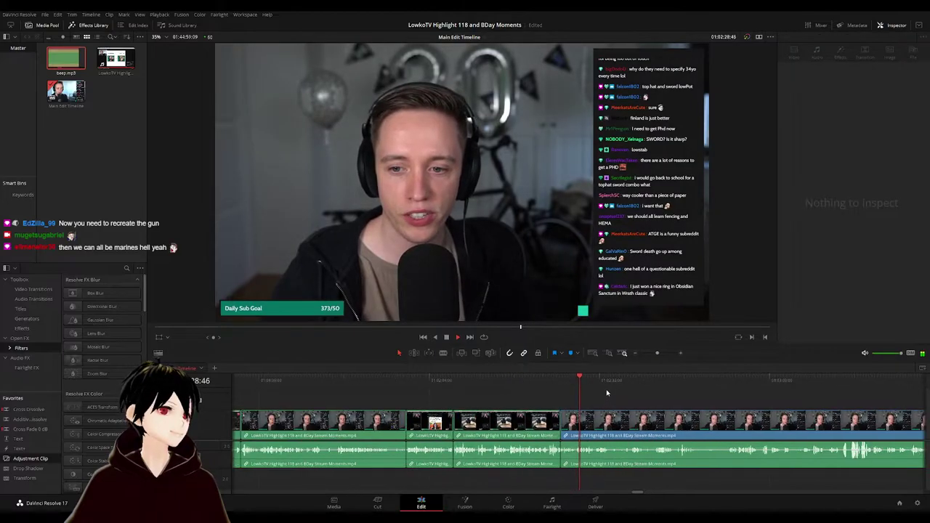
pyautogui.scroll(-4, 616, 395)
pyautogui.scroll(6, 534, 397)
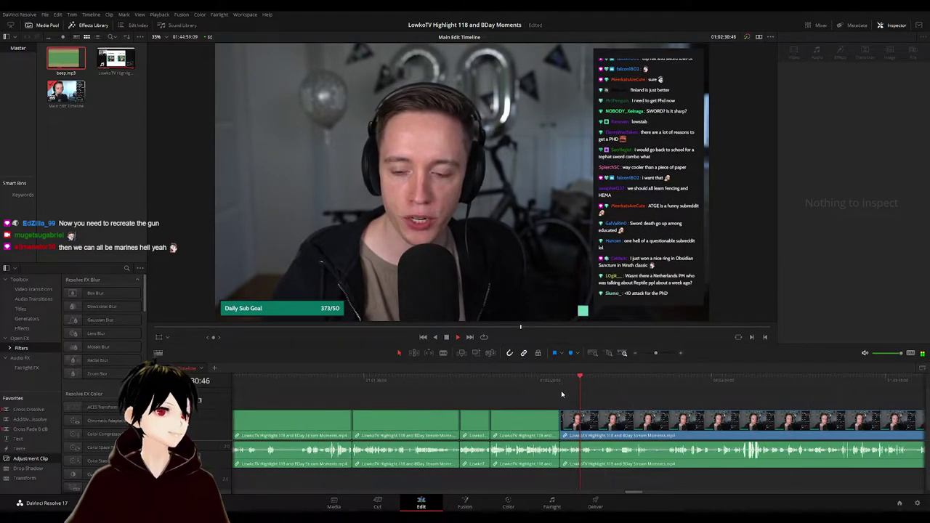
pyautogui.press('Up')
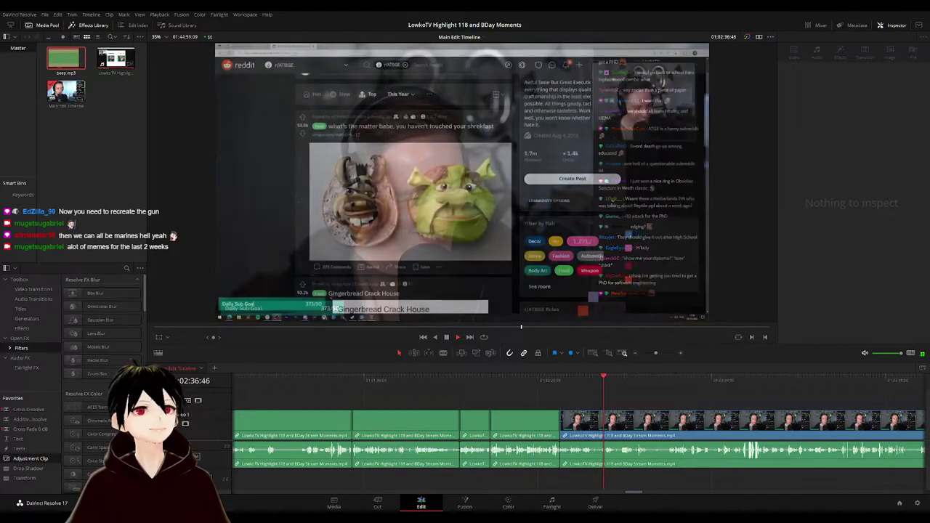
pyautogui.scroll(2, 649, 402)
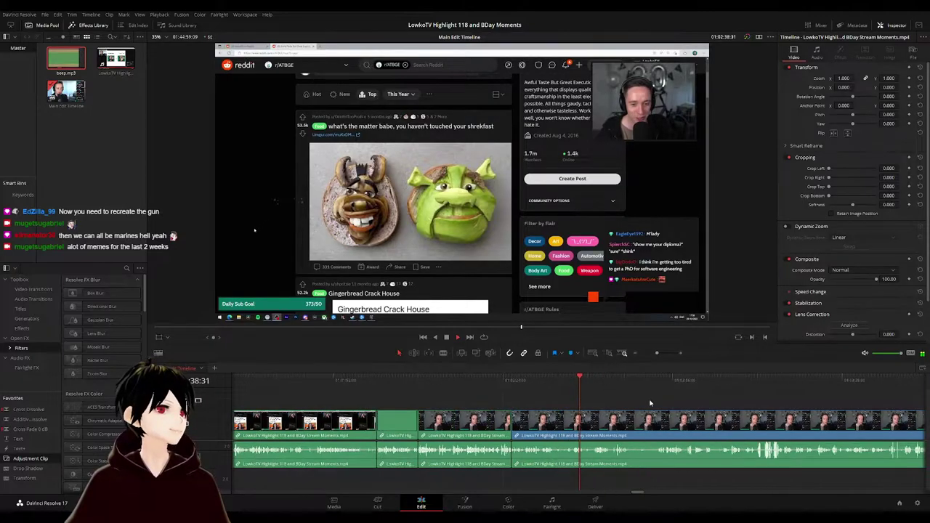
pyautogui.moveTo(650, 403); pyautogui.dragTo(536, 403)
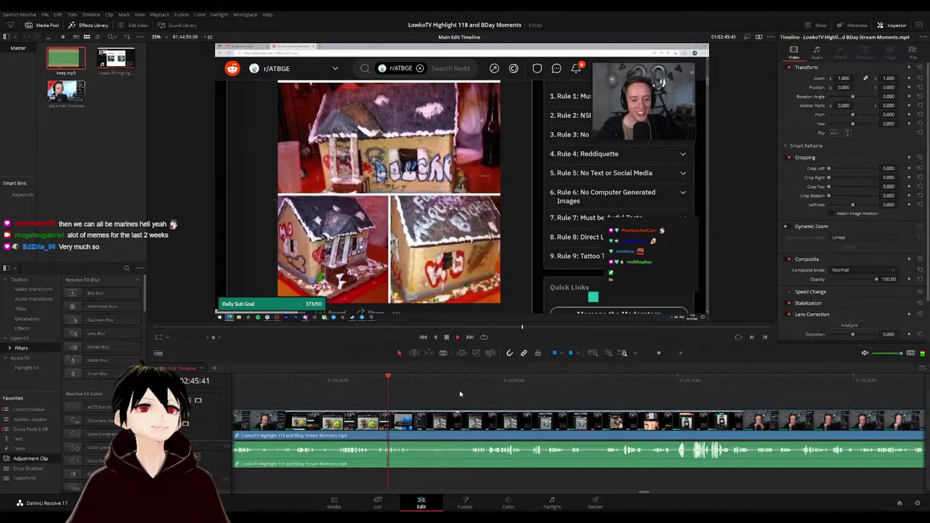
pyautogui.click(354, 378)
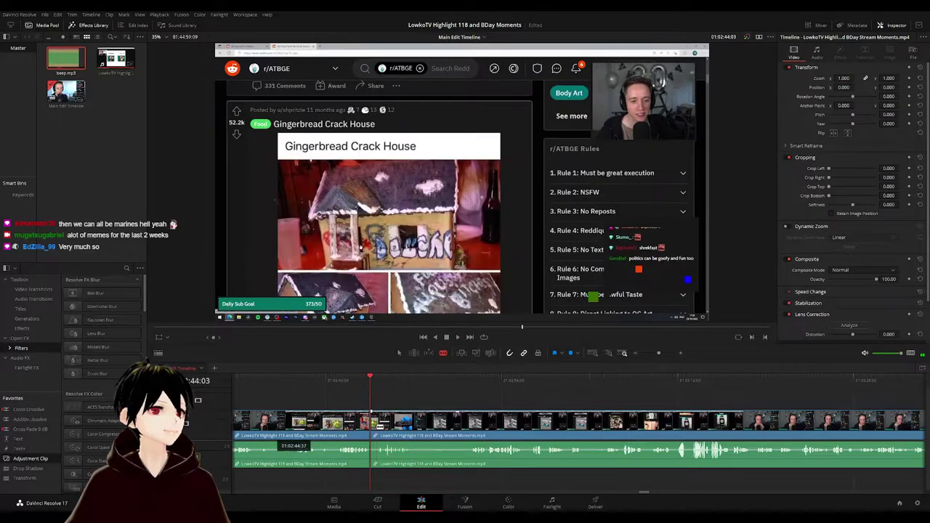
pyautogui.hotkey('ctrl', 'b')
pyautogui.press('space')
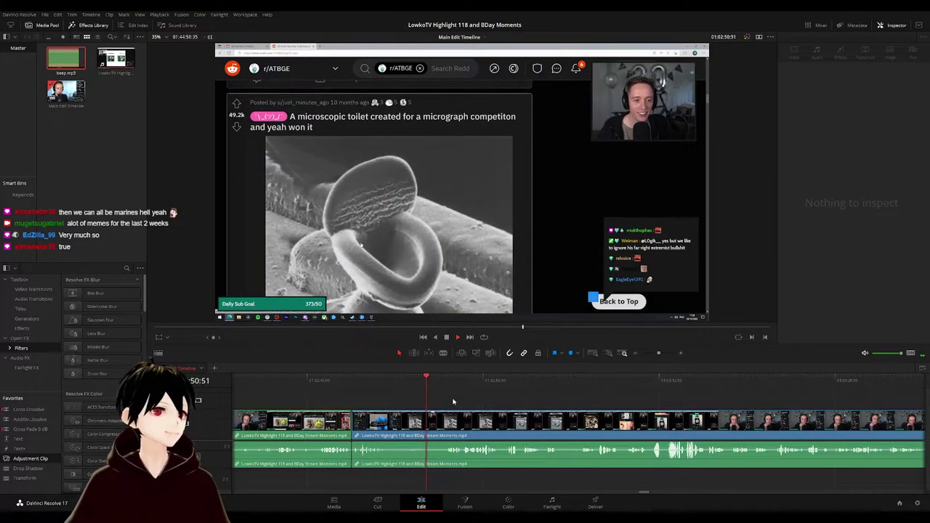
# - Play through the microscopic toilet post to the custom limousines post, from about 01:02:50 to 01:03:03, checking for pauses
pyautogui.press('space')
pyautogui.moveTo(427, 379)
pyautogui.mouseDown()
pyautogui.moveTo(412, 379)
pyautogui.moveTo(433, 379)
pyautogui.mouseUp()
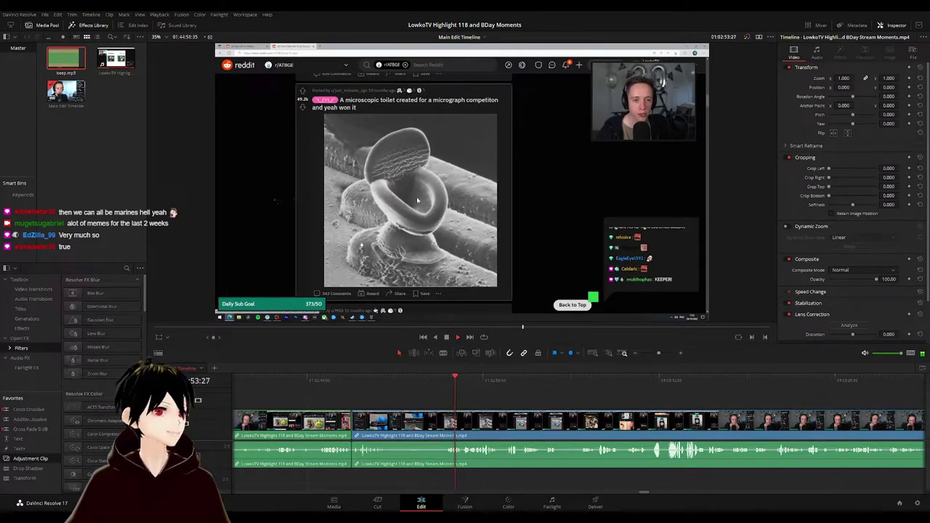
pyautogui.moveTo(510, 401); pyautogui.dragTo(424, 389)
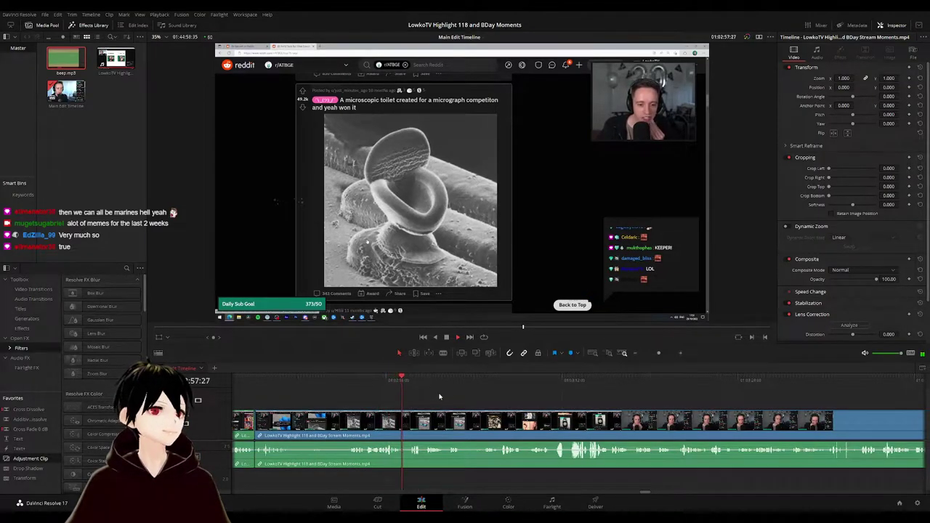
pyautogui.hscroll(1, 436, 396)
pyautogui.hotkey('ctrl', '=')
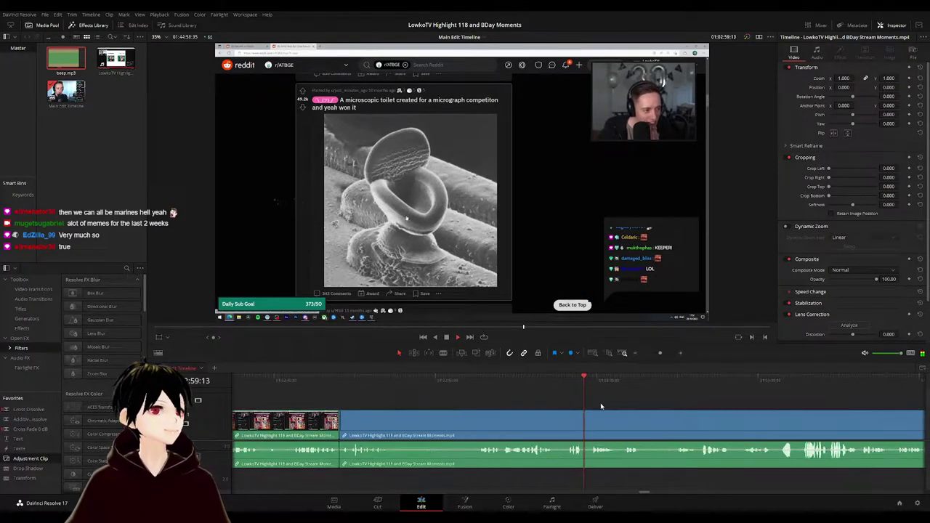
pyautogui.moveTo(602, 407); pyautogui.dragTo(400, 390)
pyautogui.hscroll(1, 435, 397)
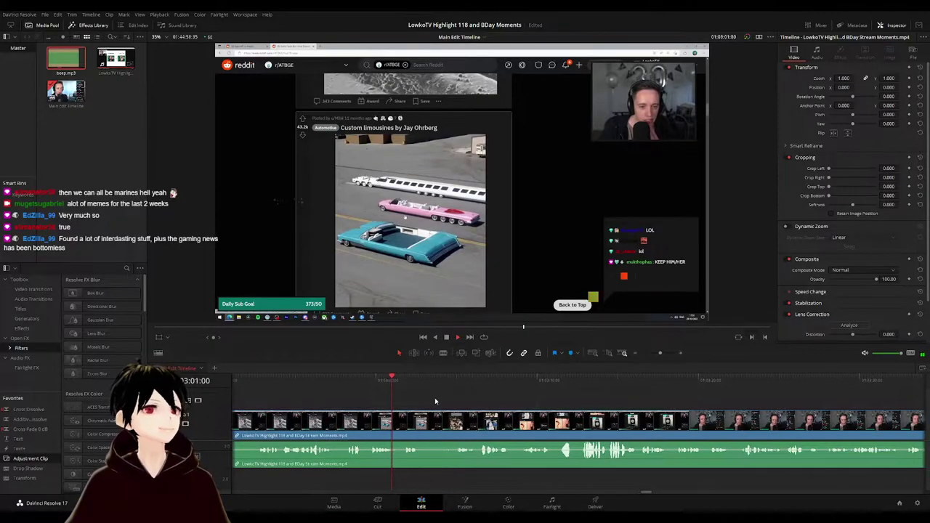
pyautogui.hscroll(2, 460, 399)
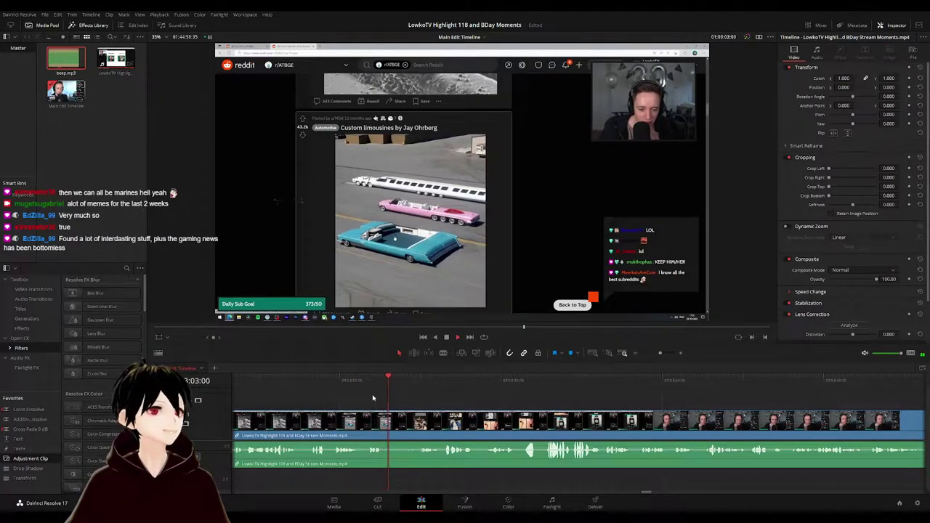
# - Cut out the short pause around 01:02:59, between the microscopic toilet and custom limousines posts, and colour the preceding clip green
pyautogui.click(356, 381)
pyautogui.press('b')
pyautogui.click(364, 423)
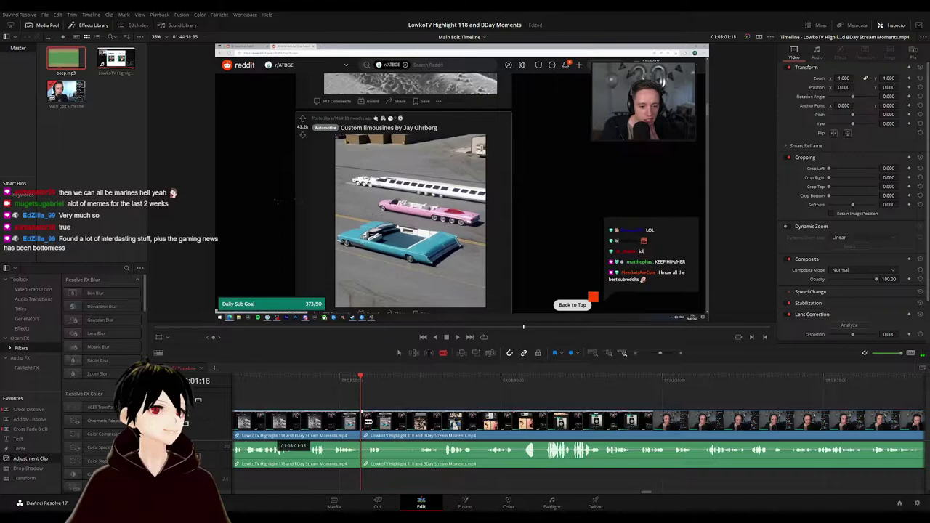
pyautogui.click(336, 382)
pyautogui.press('space')
pyautogui.click(335, 421)
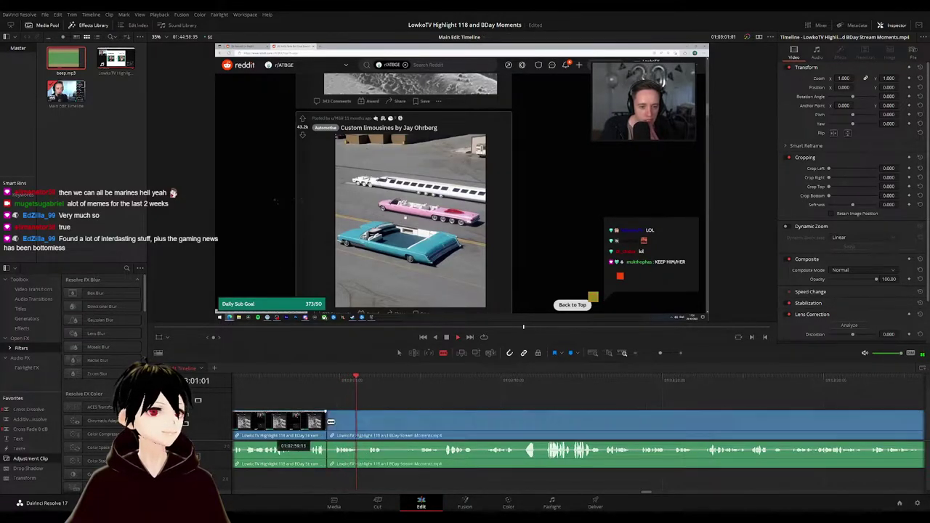
pyautogui.press('space')
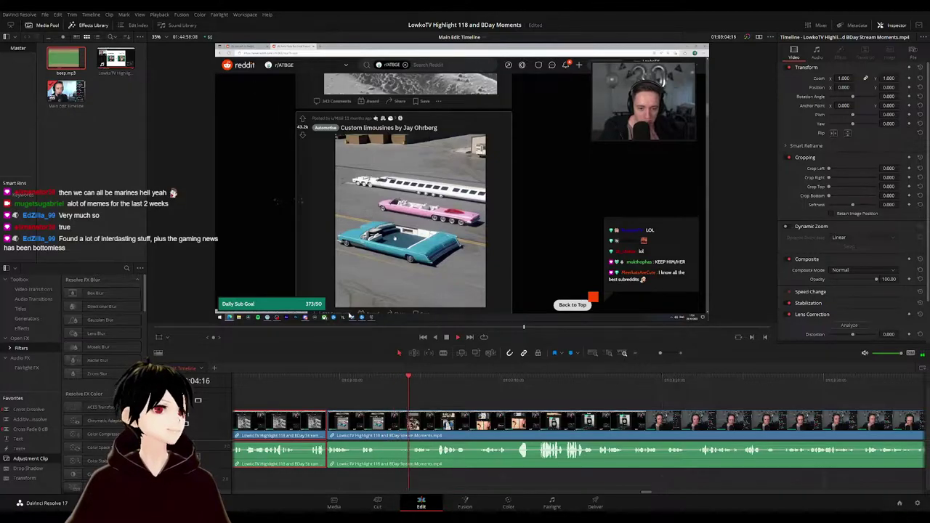
pyautogui.click(458, 402)
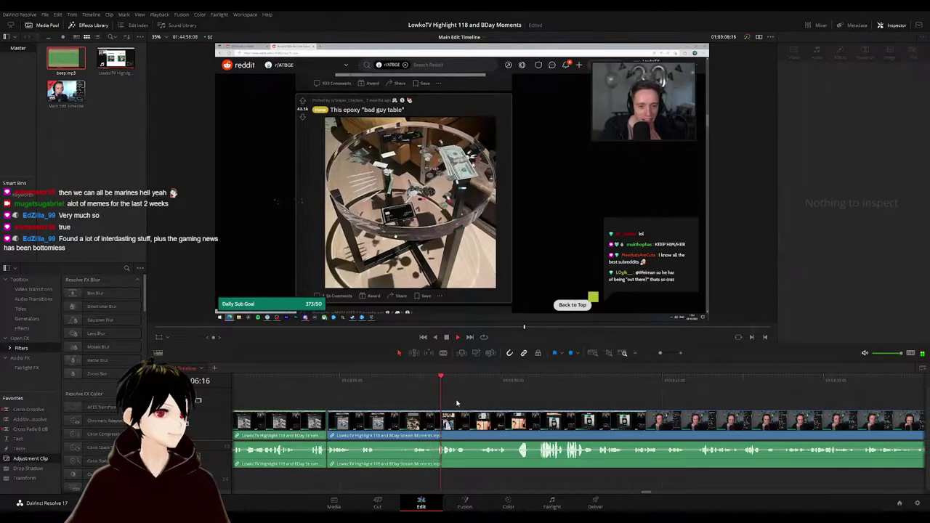
# - Review the footage from about 01:03:06 to 01:03:52, from the "bad guy table" post through the watch posts, for pauses
pyautogui.hscroll(1, 448, 397)
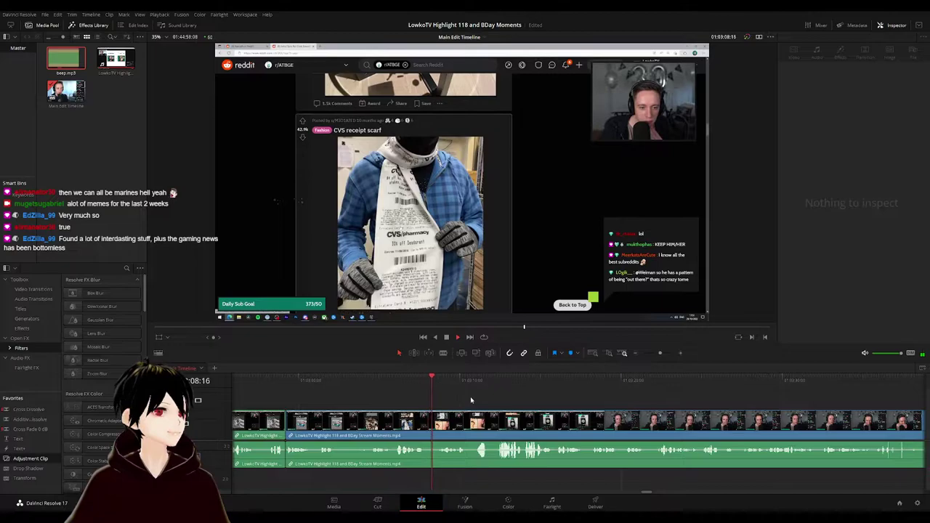
pyautogui.hscroll(2, 406, 397)
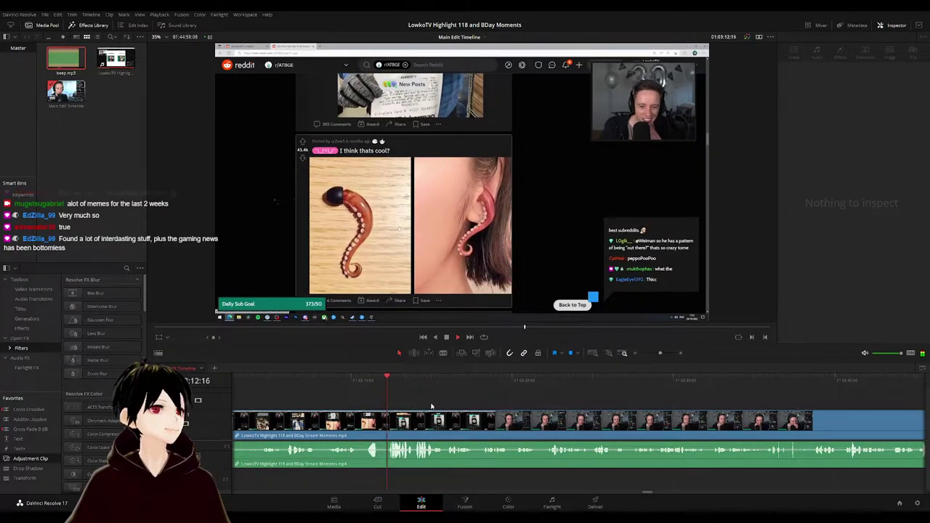
pyautogui.hscroll(2, 438, 392)
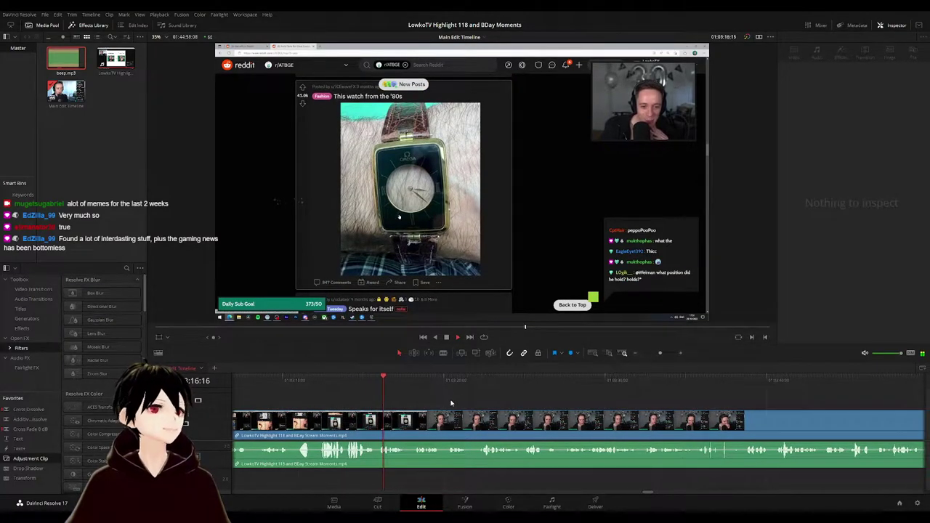
pyautogui.hscroll(1, 445, 403)
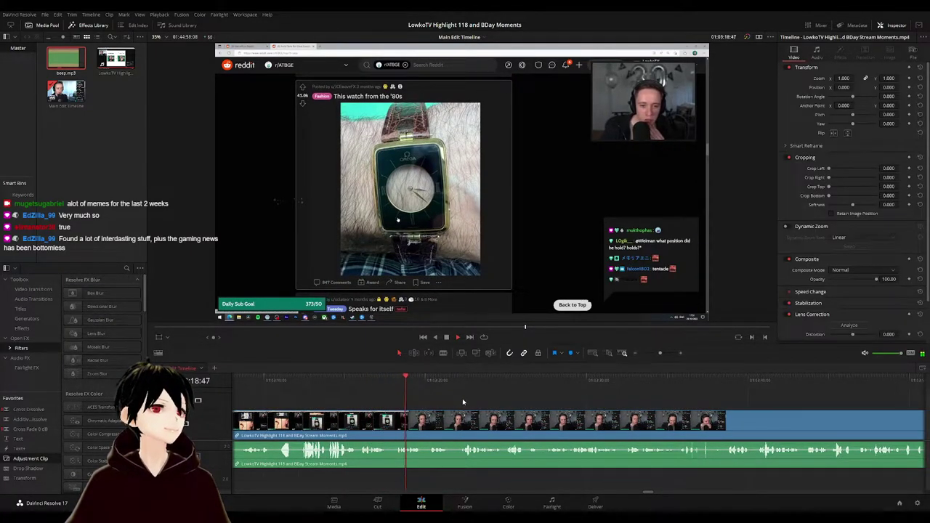
pyautogui.hscroll(1, 440, 397)
pyautogui.press('space')
pyautogui.press('space')
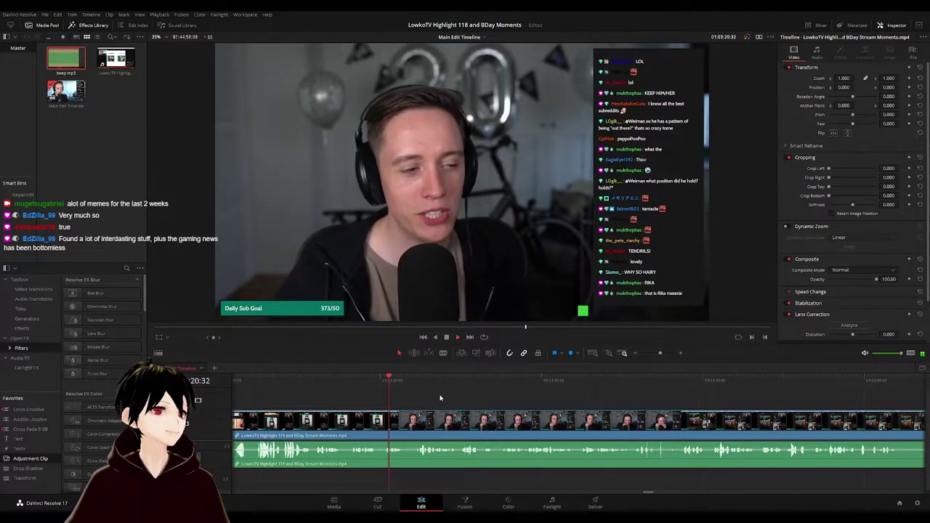
pyautogui.hscroll(1, 421, 397)
pyautogui.hscroll(1, 434, 404)
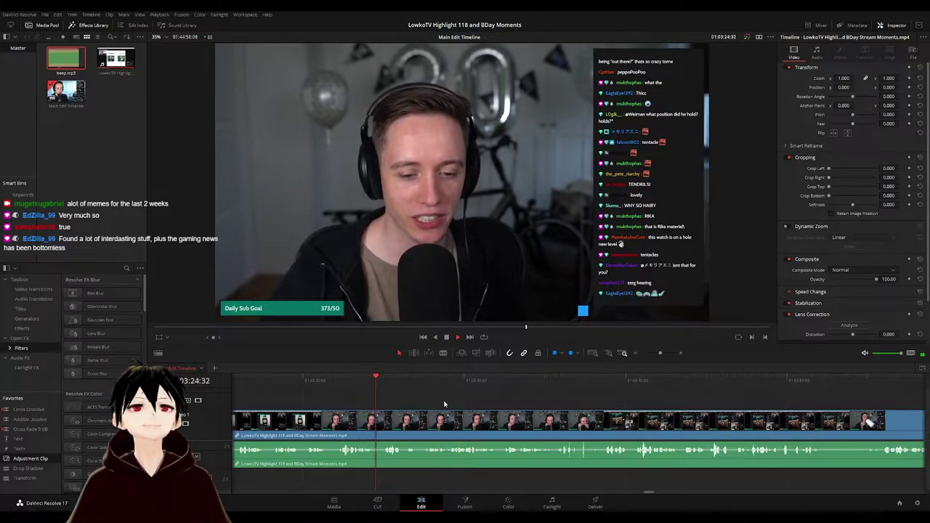
pyautogui.hscroll(2, 436, 404)
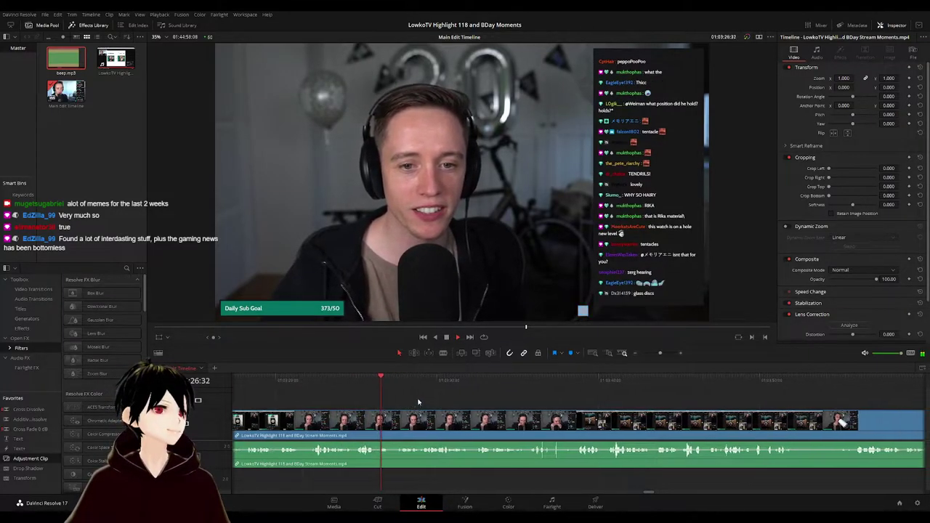
pyautogui.hscroll(1, 444, 404)
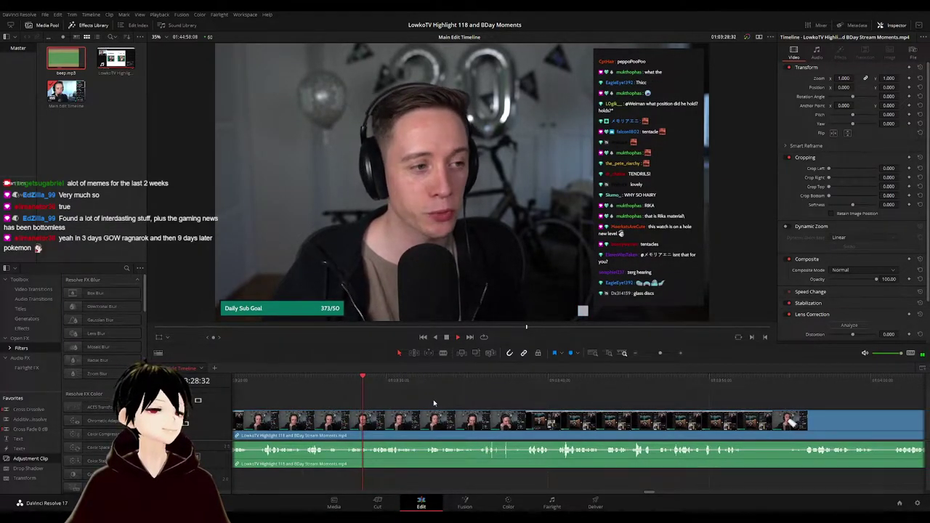
pyautogui.hscroll(1, 454, 404)
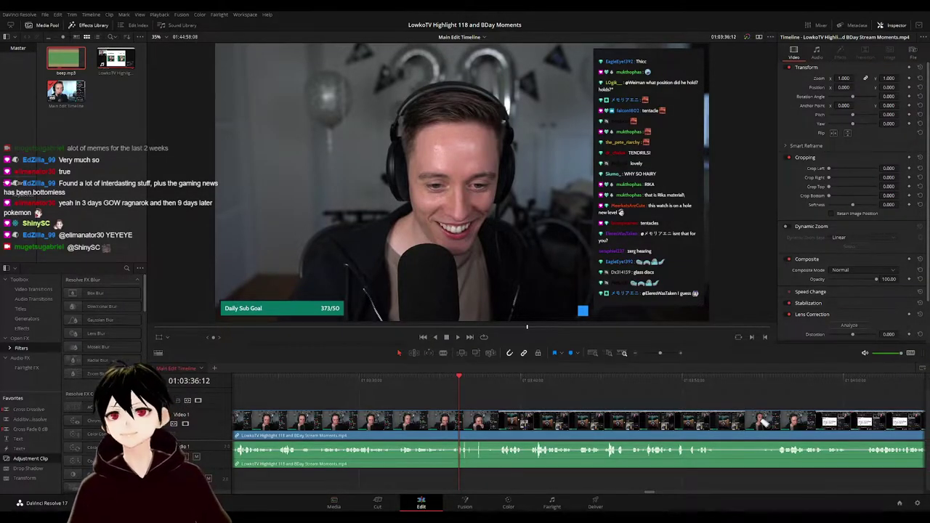
pyautogui.press('space')
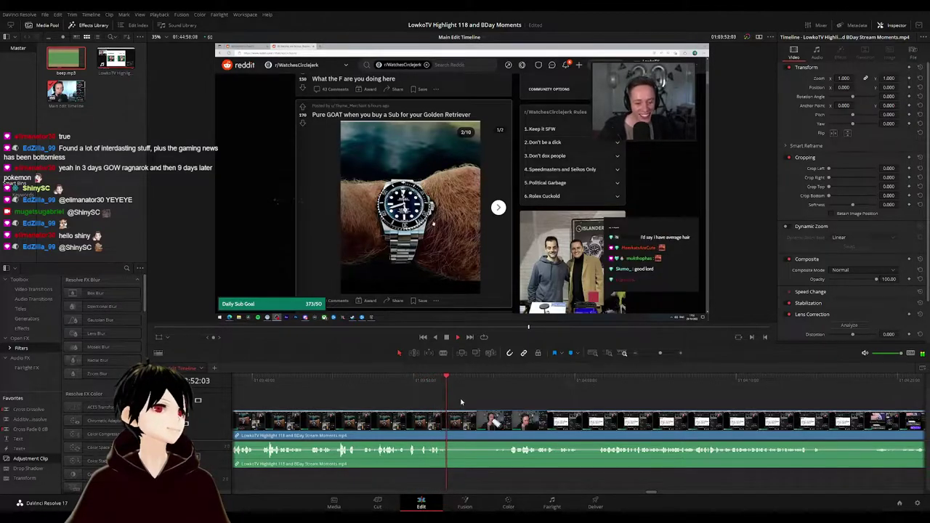
# - Remove the brief pause around 01:03:55, where he drinks from the white bottle, and colour the clip before it green
pyautogui.moveTo(469, 379); pyautogui.dragTo(495, 379)
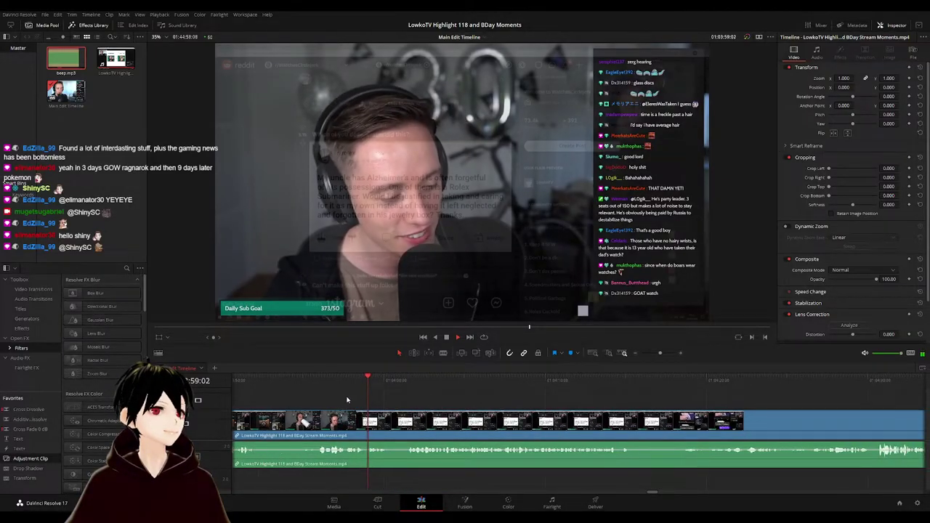
pyautogui.click(303, 378)
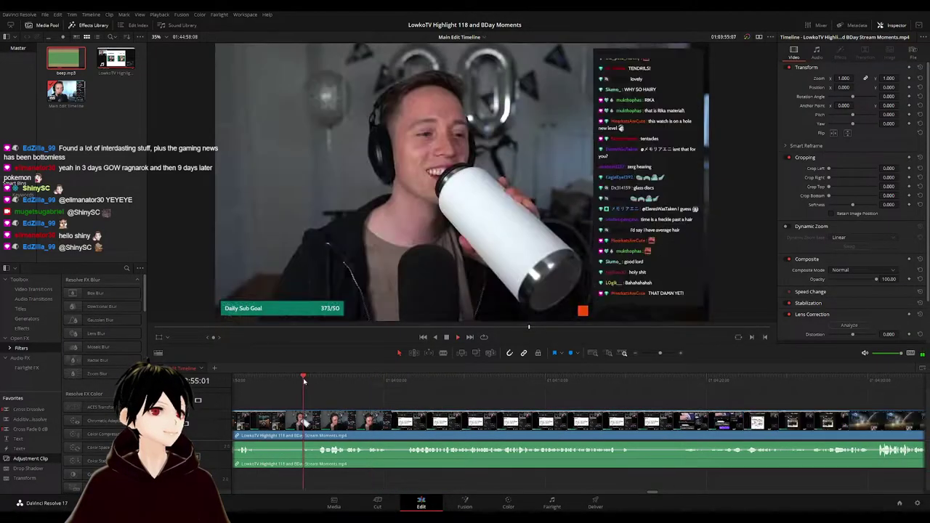
pyautogui.press('space')
pyautogui.press('b')
pyautogui.click(318, 422)
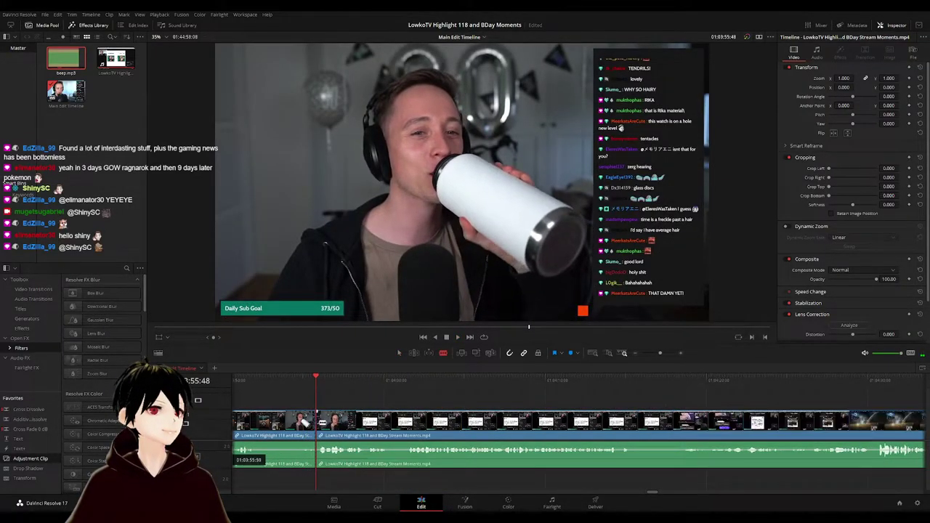
pyautogui.press('a')
pyautogui.press('space')
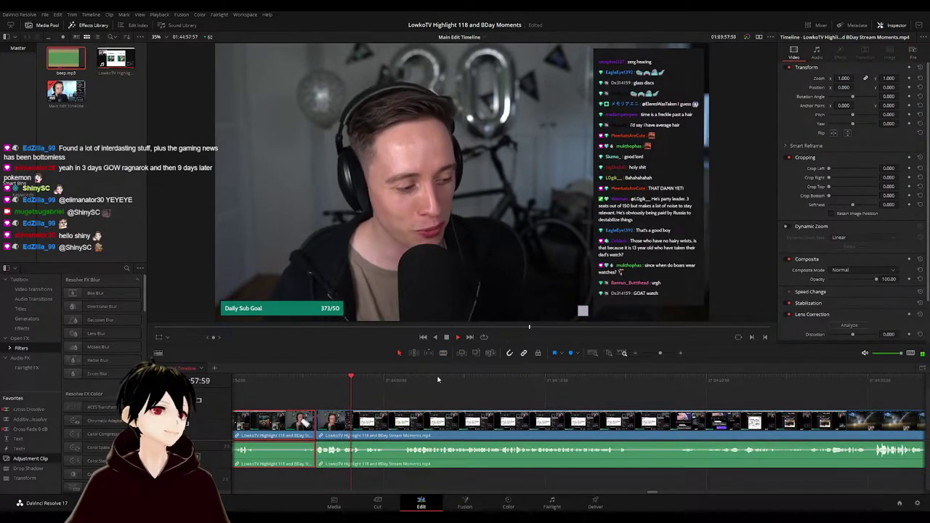
pyautogui.click(455, 404)
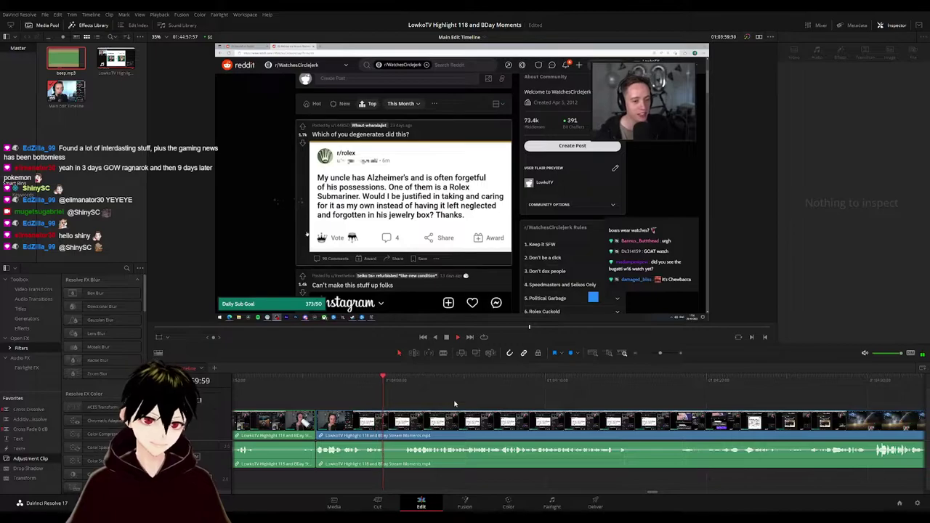
# - Add an adjustment clip at 01:04:15, over the laugh at the Rolex post, with zoom 1.700 and position X -1207, Y -560 framing the webcam
pyautogui.hscroll(2, 458, 406)
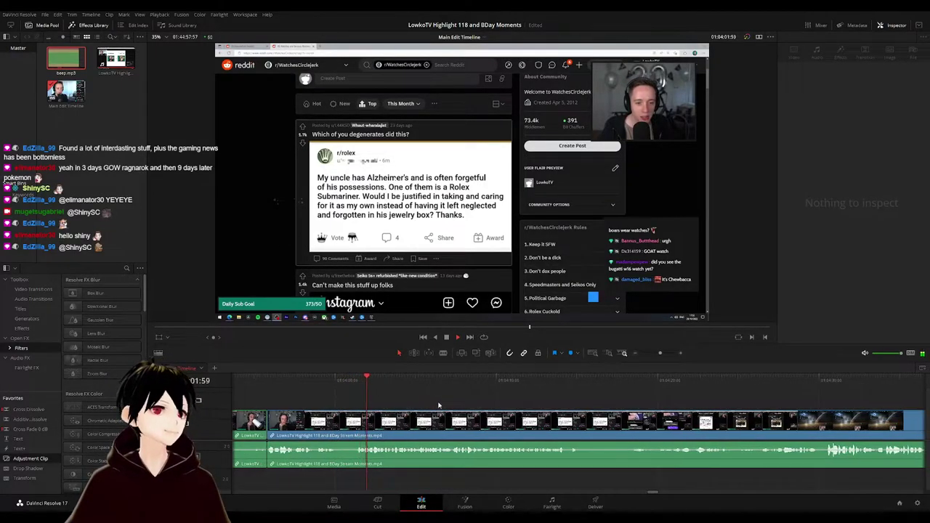
pyautogui.hscroll(2, 450, 404)
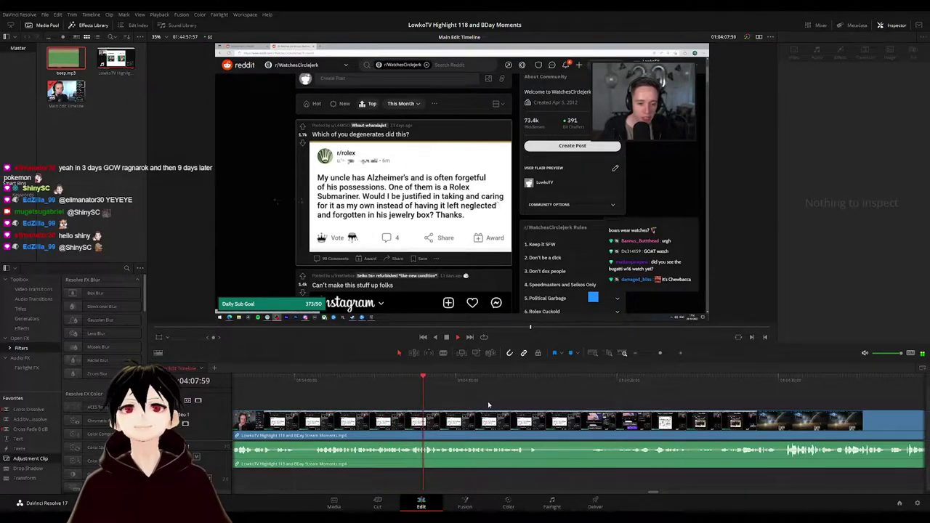
pyautogui.hscroll(2, 488, 405)
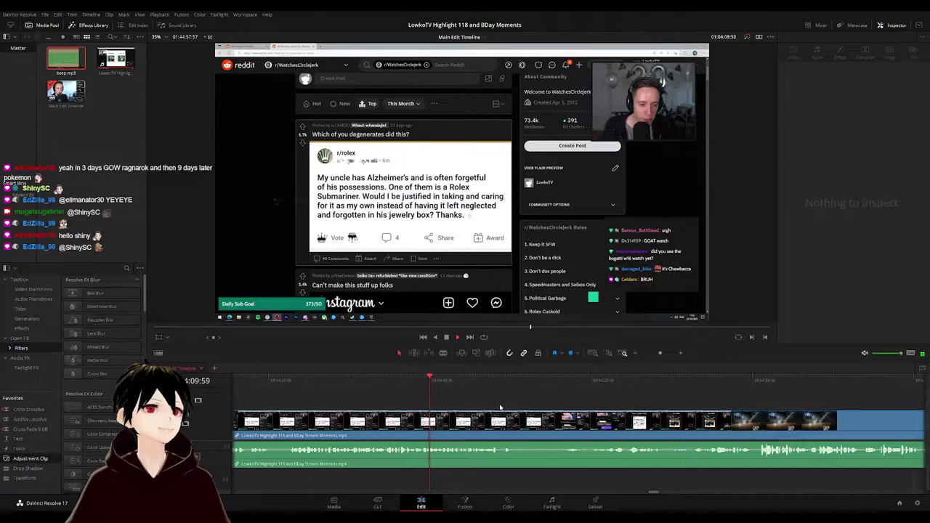
pyautogui.moveTo(521, 403); pyautogui.dragTo(463, 403)
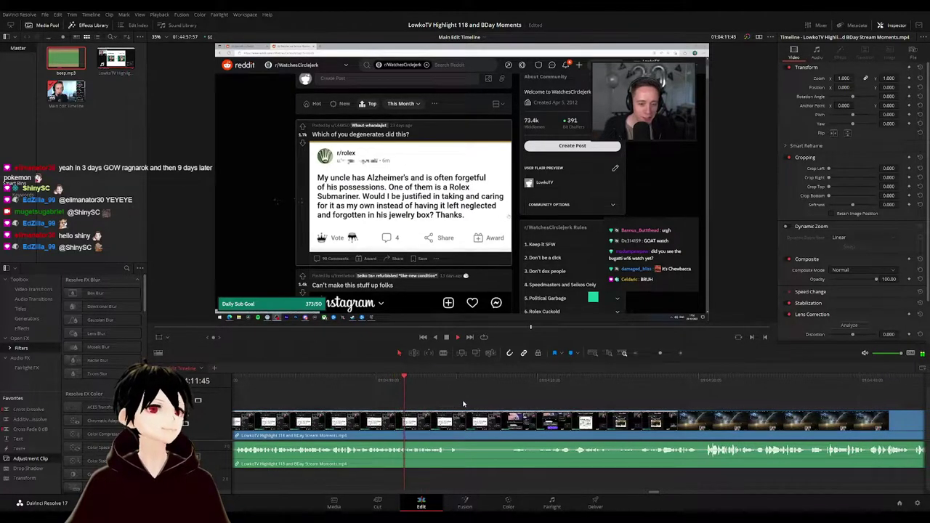
pyautogui.hscroll(1, 479, 405)
pyautogui.hscroll(2, 481, 409)
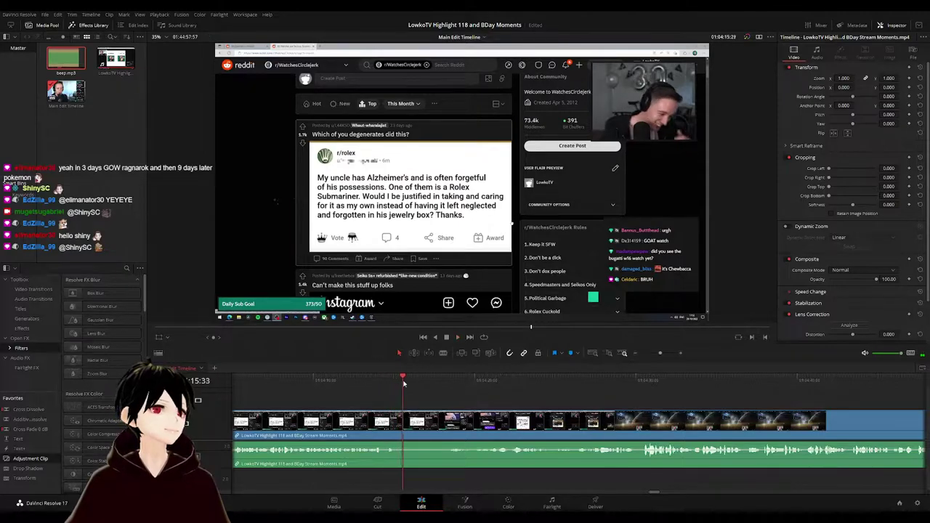
pyautogui.click(361, 382)
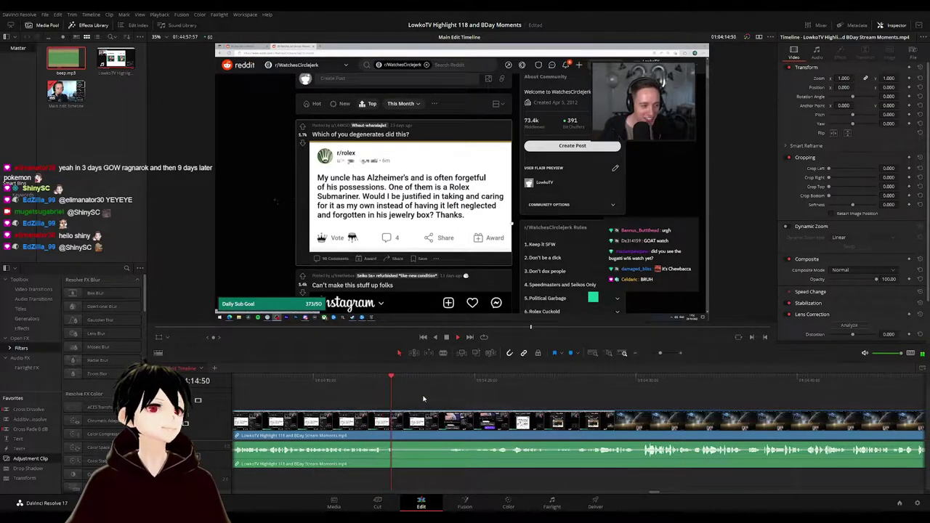
pyautogui.moveTo(404, 372); pyautogui.dragTo(400, 402)
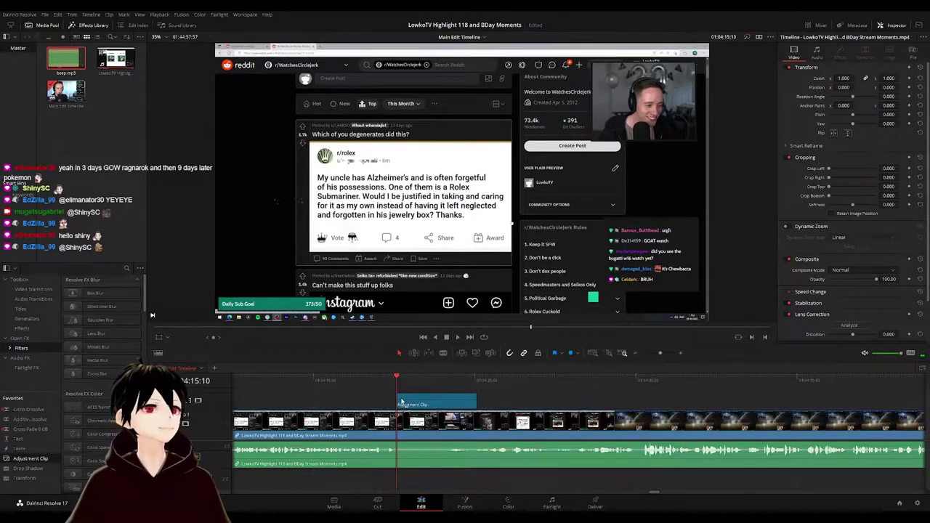
pyautogui.moveTo(840, 79); pyautogui.dragTo(901, 87)
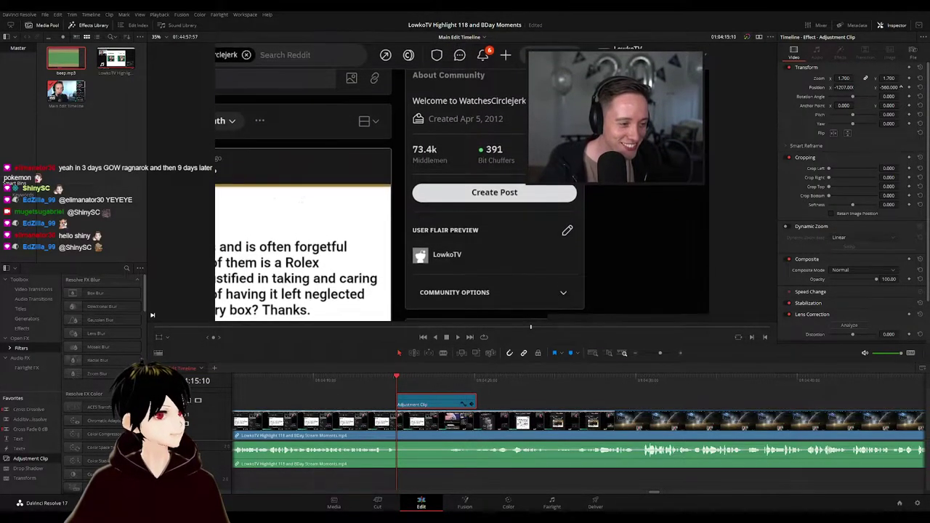
# - Cut out the short gap around 01:04:30, at the start of the StarCraft II menu footage
pyautogui.press('space')
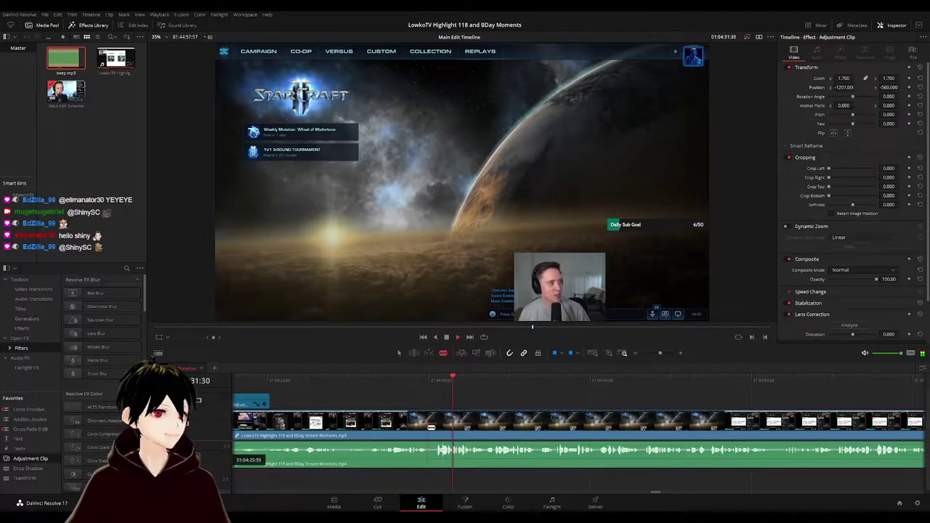
pyautogui.click(431, 428)
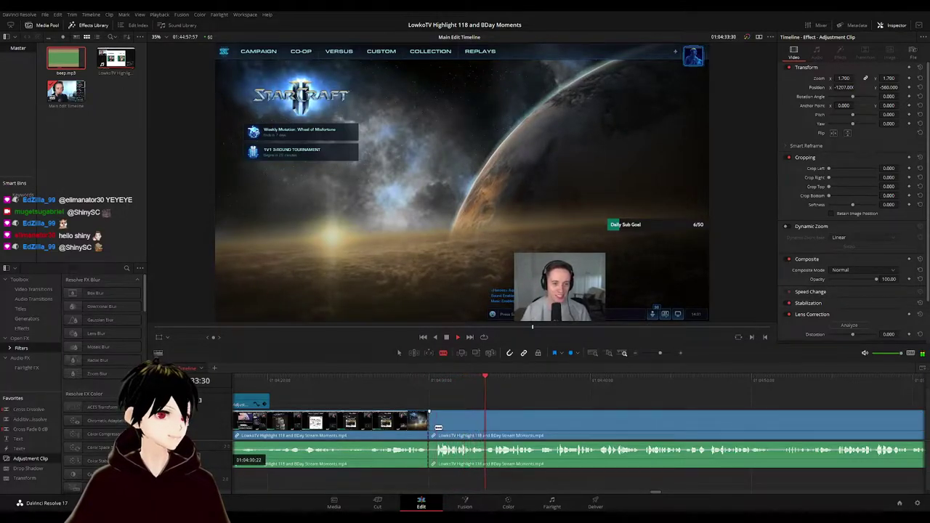
pyautogui.click(431, 428)
pyautogui.press('Delete')
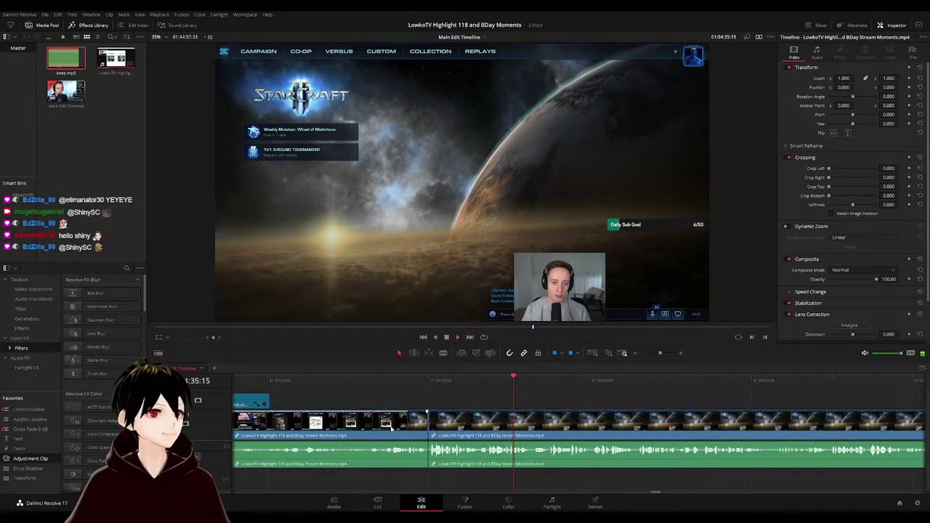
# - Colour the clip ending at about 01:04:30, before the StarCraft II menu footage, green
pyautogui.click(423, 426)
pyautogui.press('g')
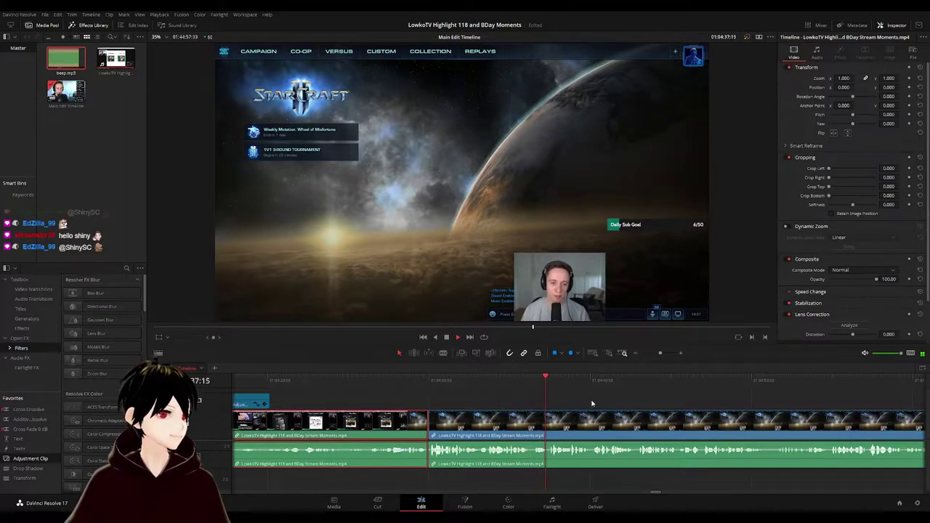
pyautogui.click(590, 403)
pyautogui.press('space')
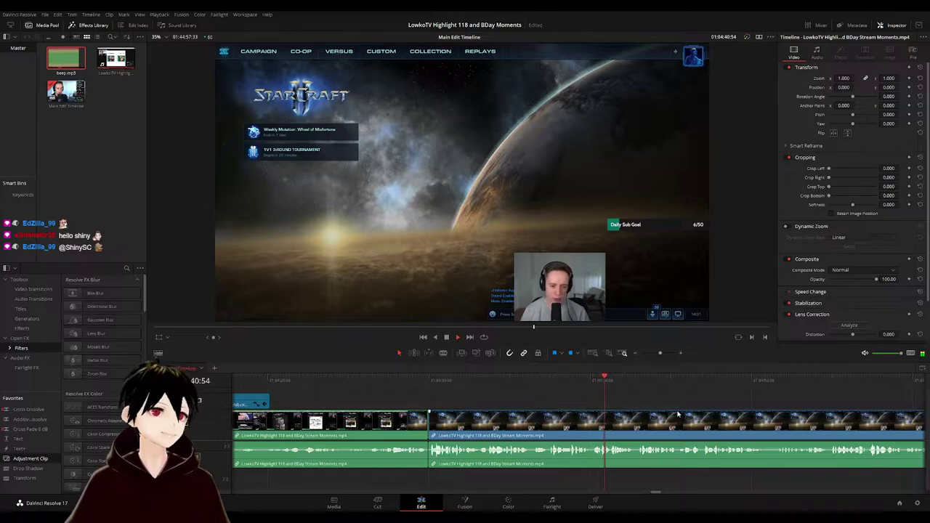
# - Review the StarCraft II menu footage from about 01:04:41 to 01:05:04 for pauses
pyautogui.moveTo(676, 413); pyautogui.dragTo(379, 397)
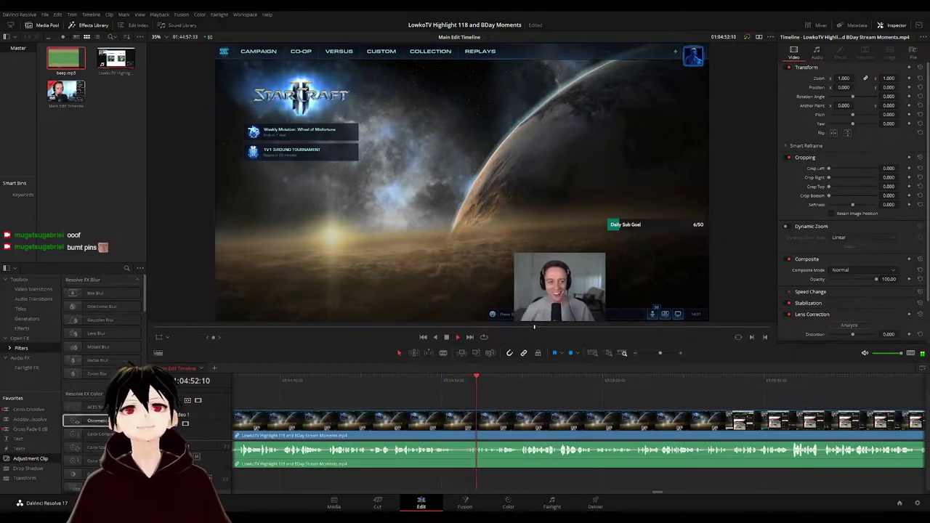
pyautogui.hscroll(2, 581, 405)
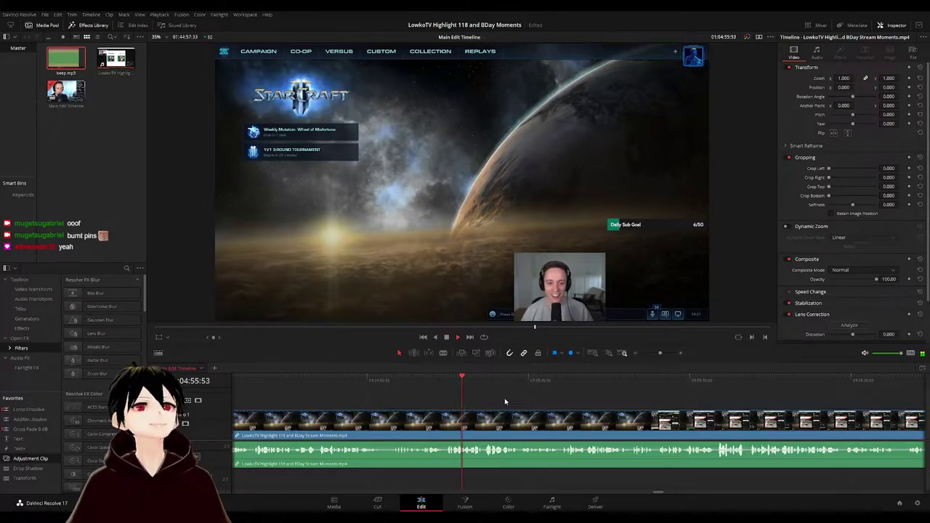
pyautogui.hscroll(2, 557, 407)
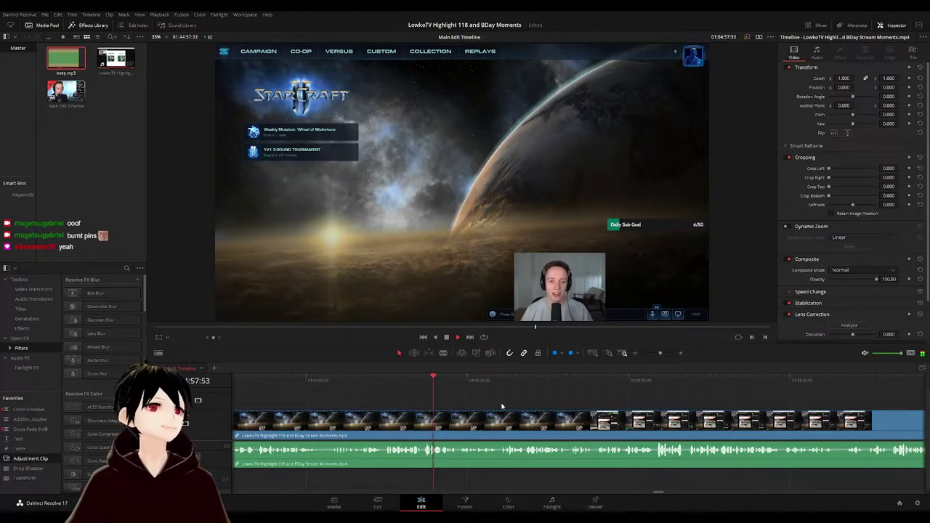
pyautogui.moveTo(526, 409); pyautogui.dragTo(509, 407)
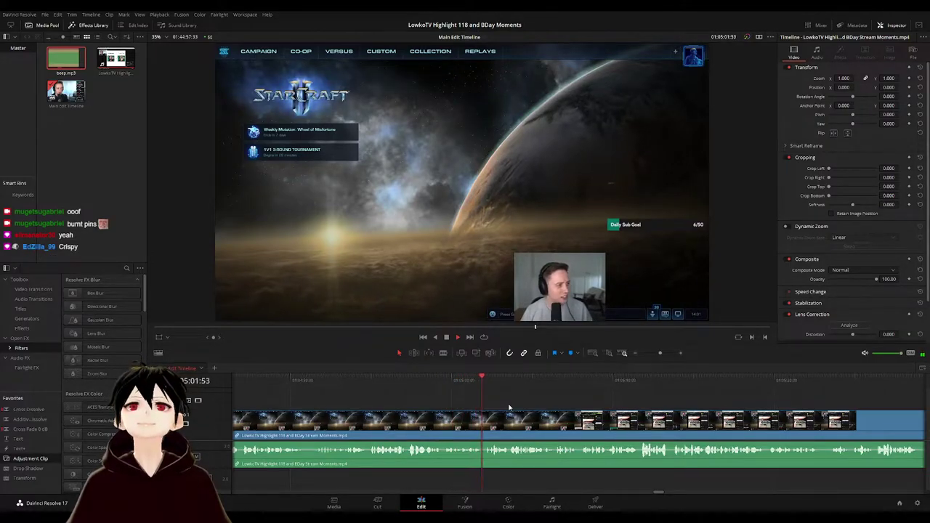
pyautogui.hscroll(3, 478, 399)
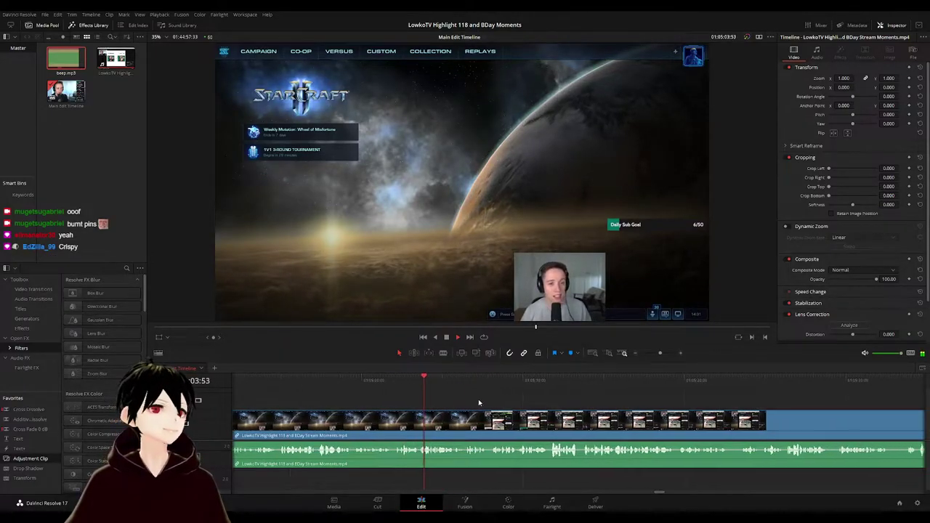
pyautogui.hscroll(2, 509, 411)
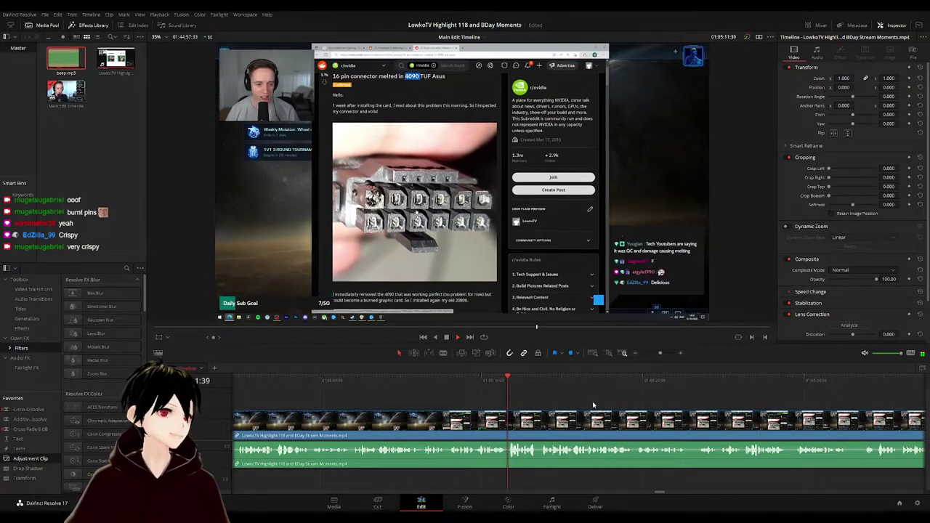
# - Review the melted 4090 connector post and its close-up pictures, from about 01:05:11 to 01:06:03, for pauses
pyautogui.hscroll(4, 496, 402)
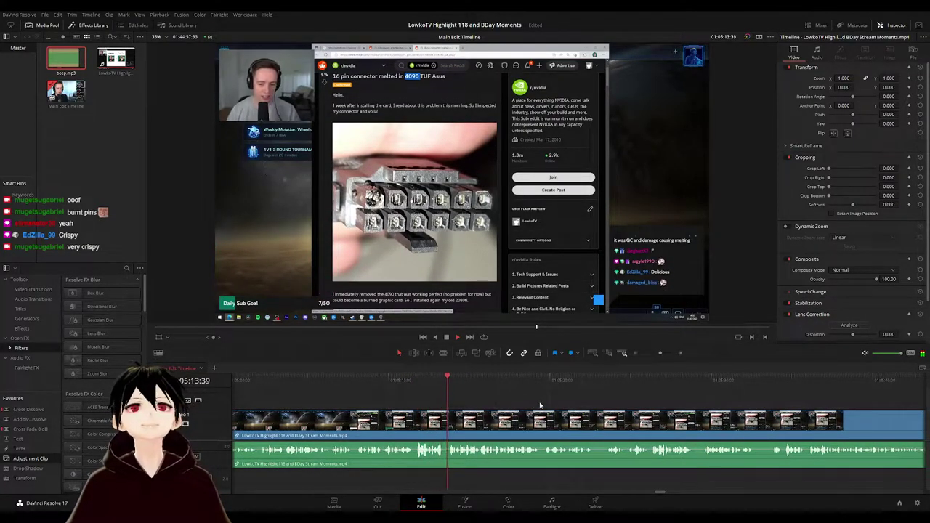
pyautogui.moveTo(496, 402); pyautogui.dragTo(413, 399)
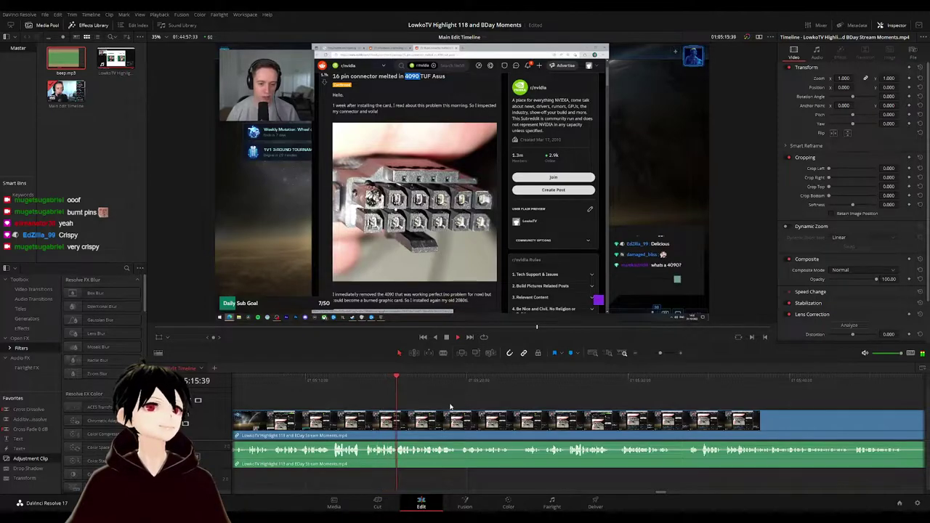
pyautogui.hscroll(3, 458, 408)
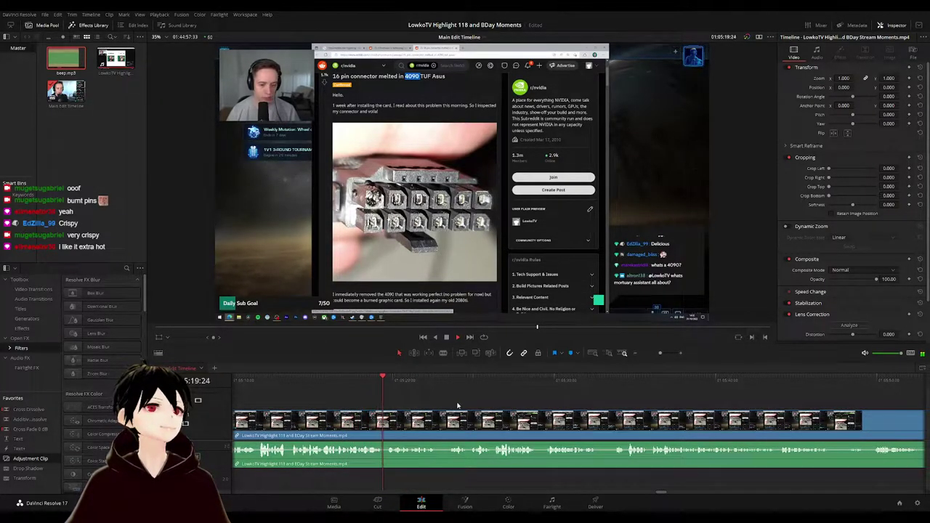
pyautogui.hscroll(3, 445, 405)
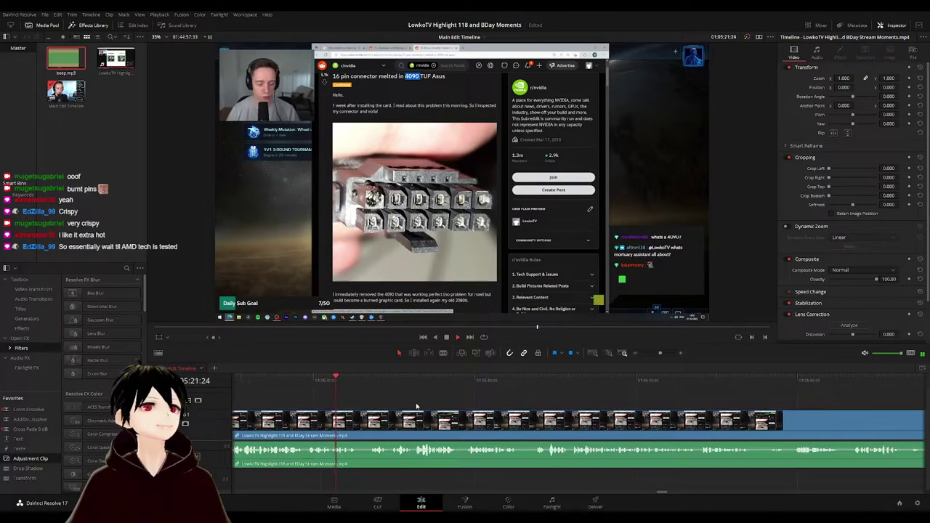
pyautogui.hscroll(1, 424, 410)
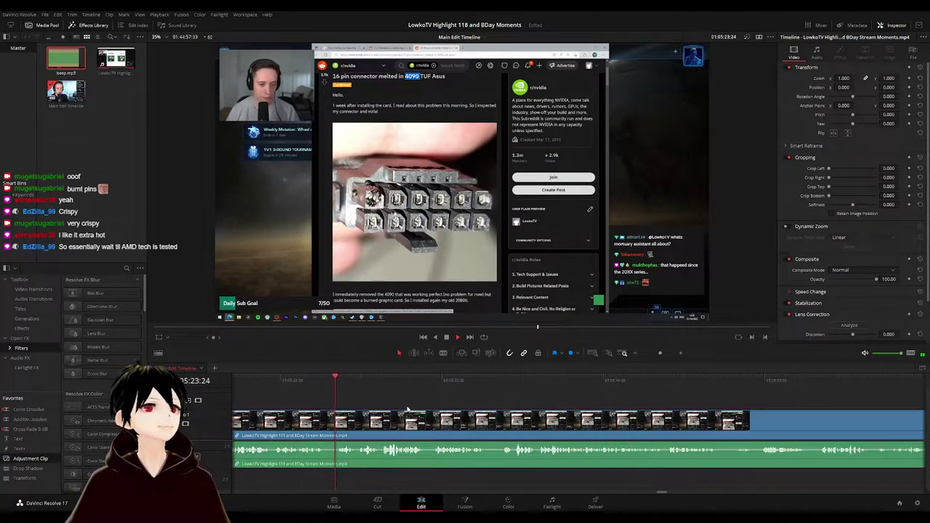
pyautogui.hscroll(1, 410, 411)
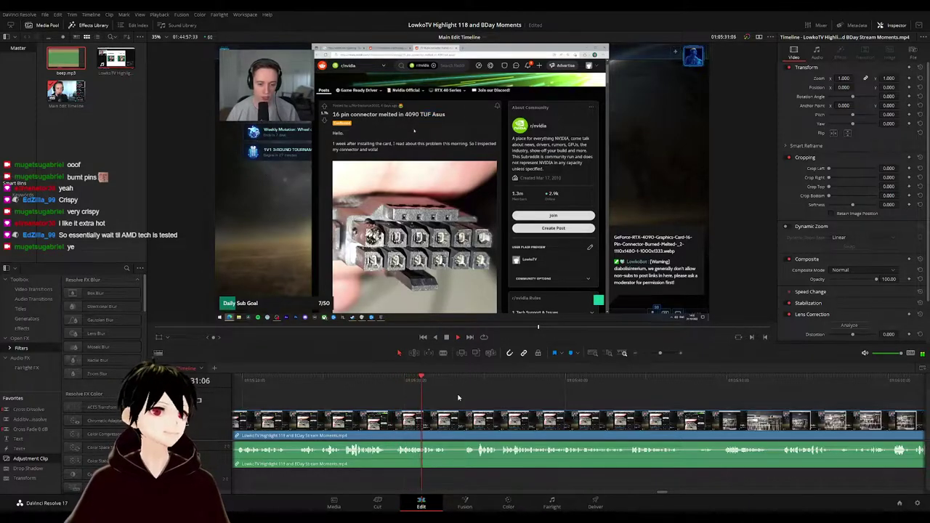
pyautogui.hscroll(1, 434, 386)
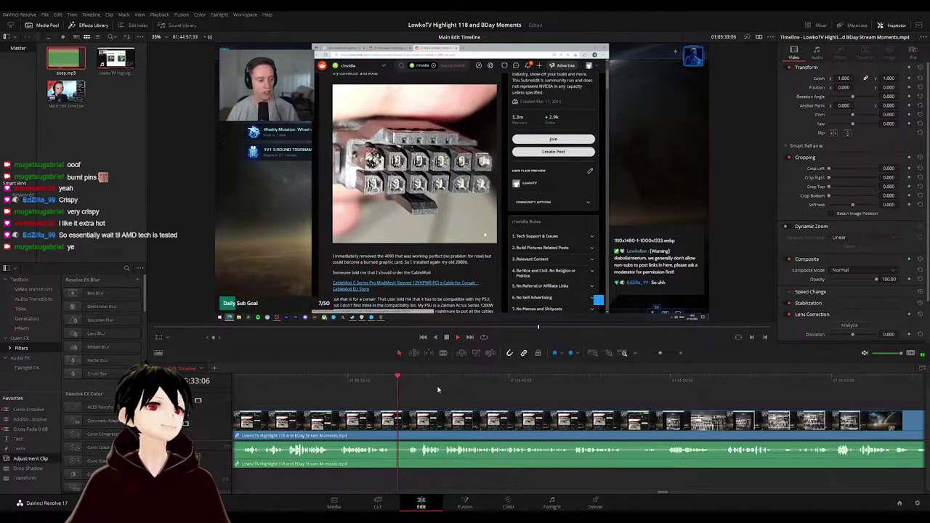
pyautogui.moveTo(412, 391); pyautogui.dragTo(357, 392)
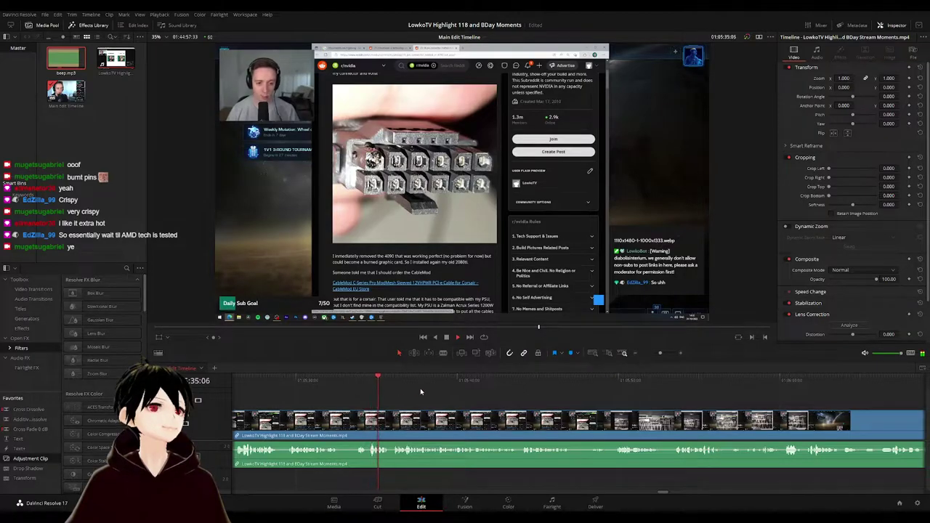
pyautogui.hscroll(1, 393, 398)
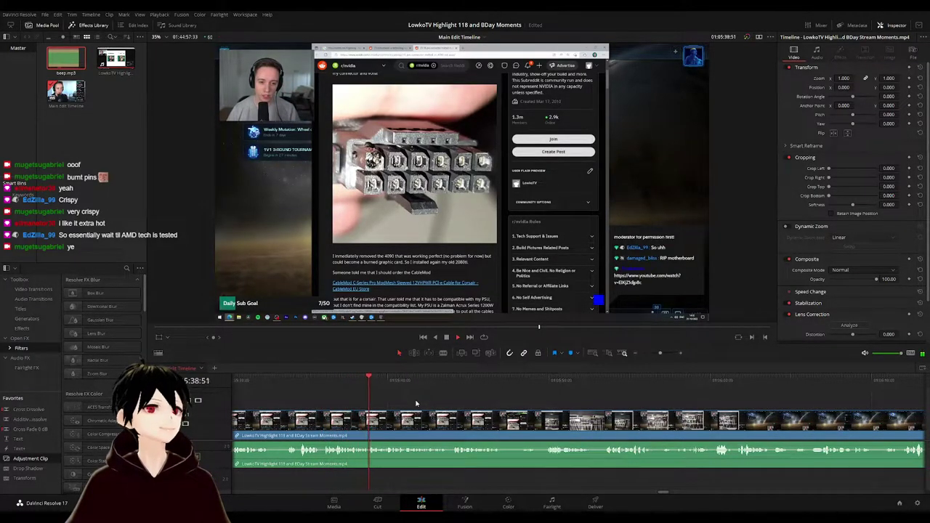
pyautogui.hscroll(1, 407, 393)
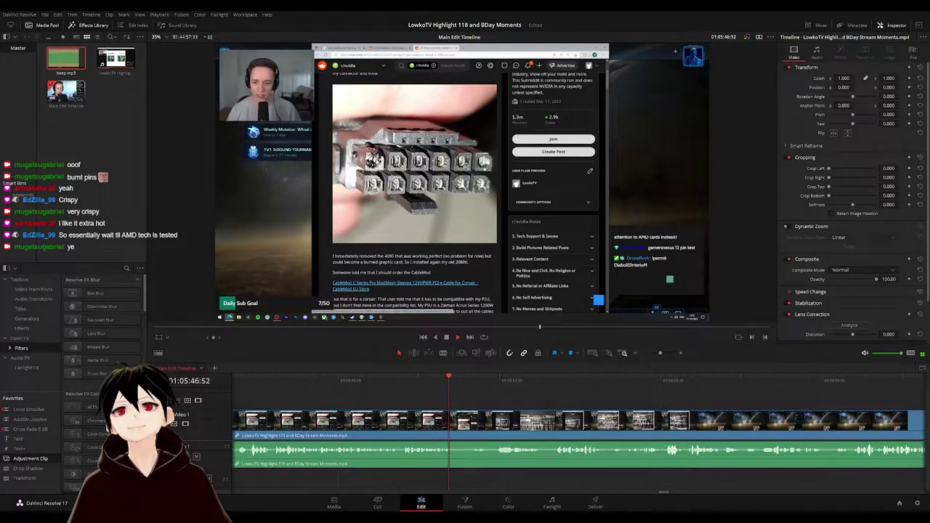
pyautogui.moveTo(574, 398); pyautogui.dragTo(452, 381)
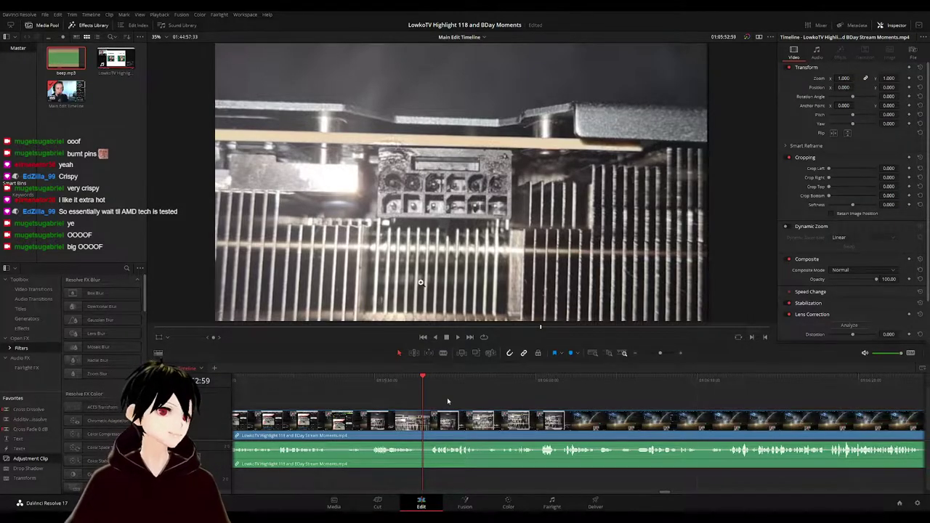
pyautogui.press('space')
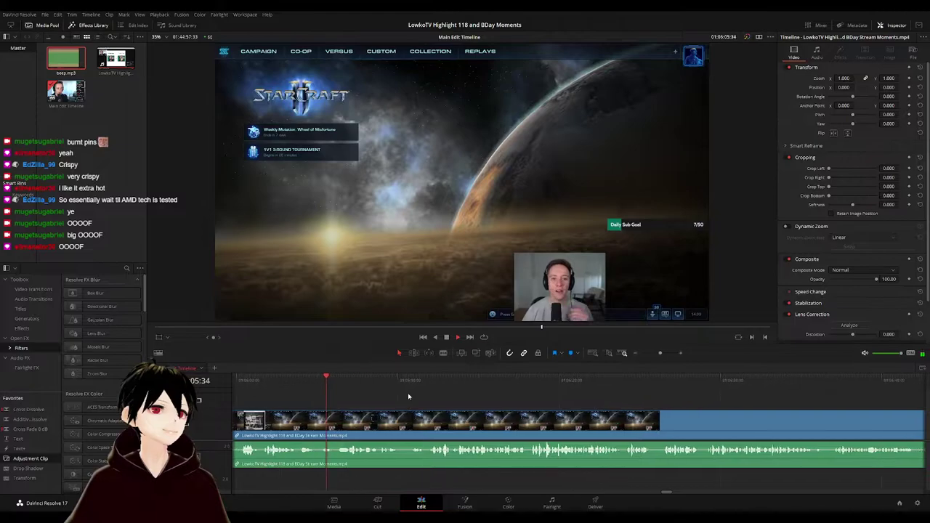
# - Cut out the pause around 01:06:04, just after the return to the StarCraft II menu, and colour the clip before it green
pyautogui.click(303, 380)
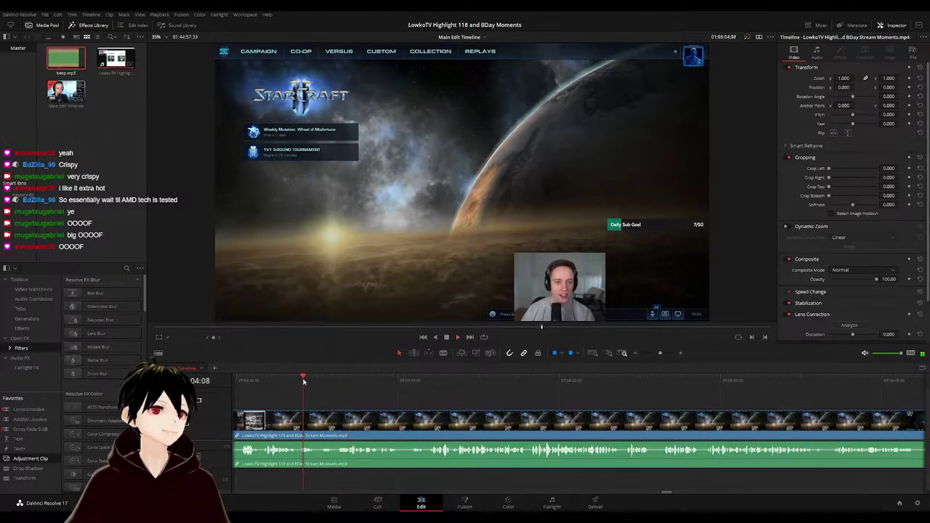
pyautogui.press('b')
pyautogui.click(298, 420)
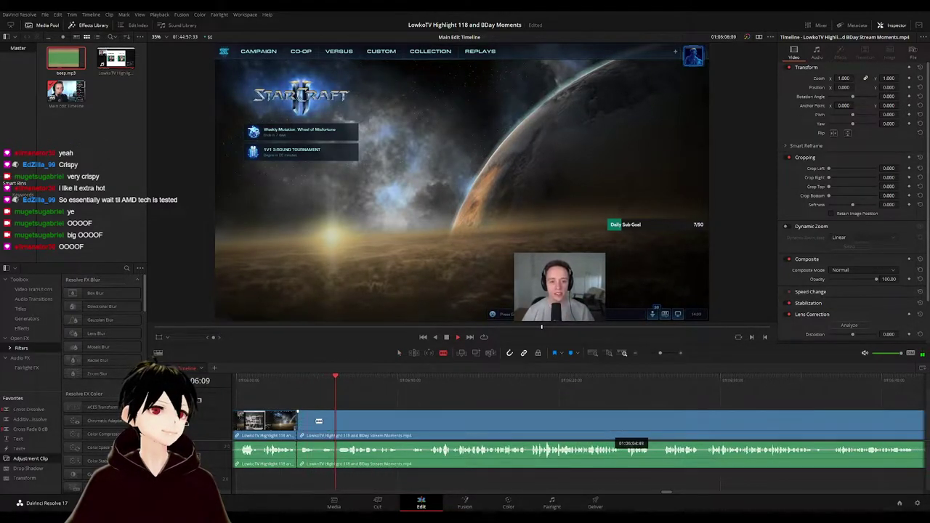
pyautogui.click(321, 420)
pyautogui.press('a')
pyautogui.click(313, 421)
pyautogui.press('Delete')
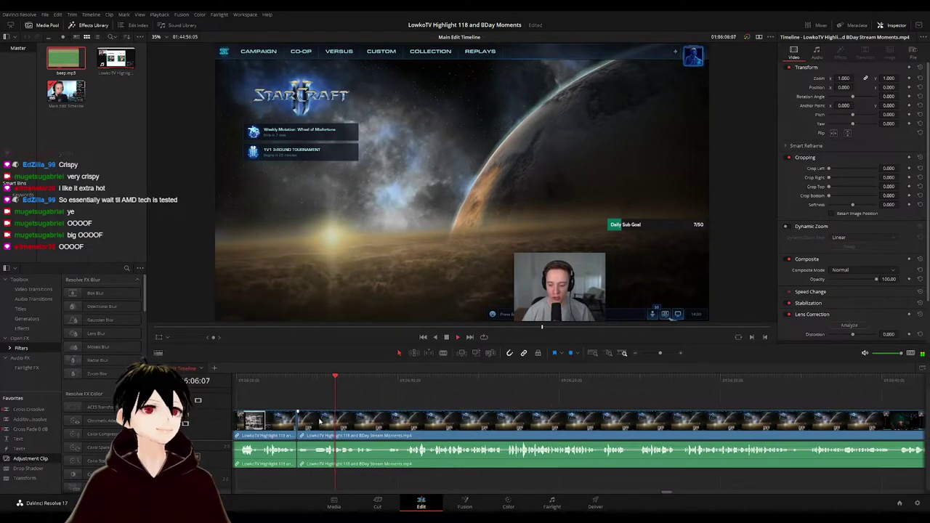
pyautogui.click(269, 420)
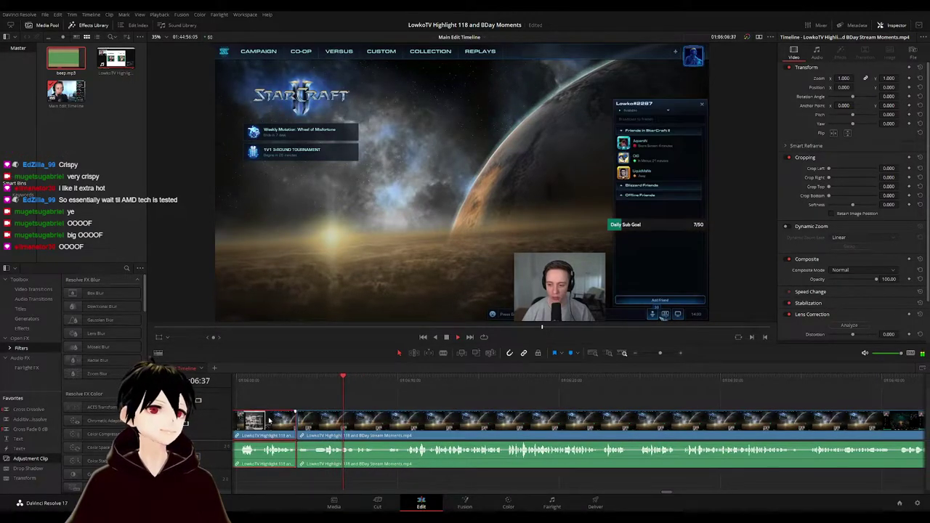
pyautogui.click(450, 400)
# - Review the StarCraft II menu footage from about 01:06:07 to 01:06:28 for further pauses, adjusting the timeline scale
pyautogui.moveTo(474, 404); pyautogui.dragTo(409, 402)
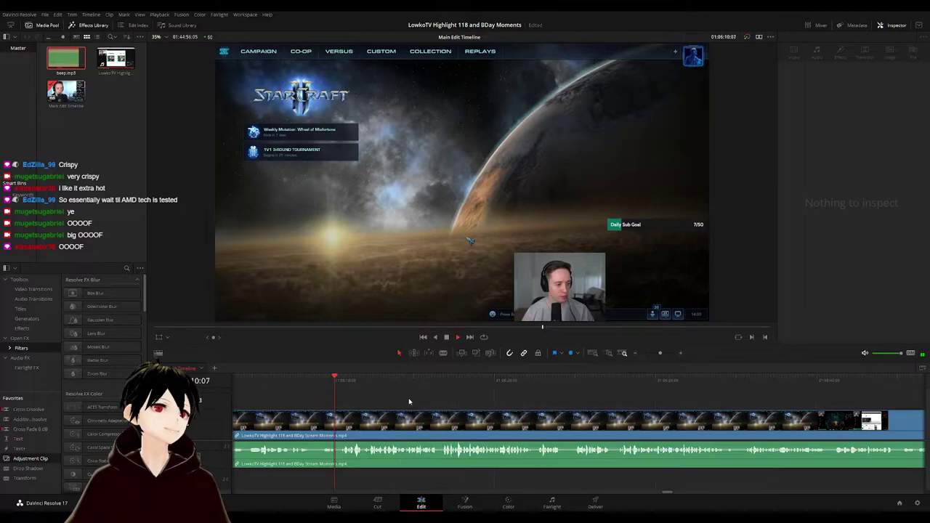
pyautogui.moveTo(478, 404); pyautogui.dragTo(449, 400)
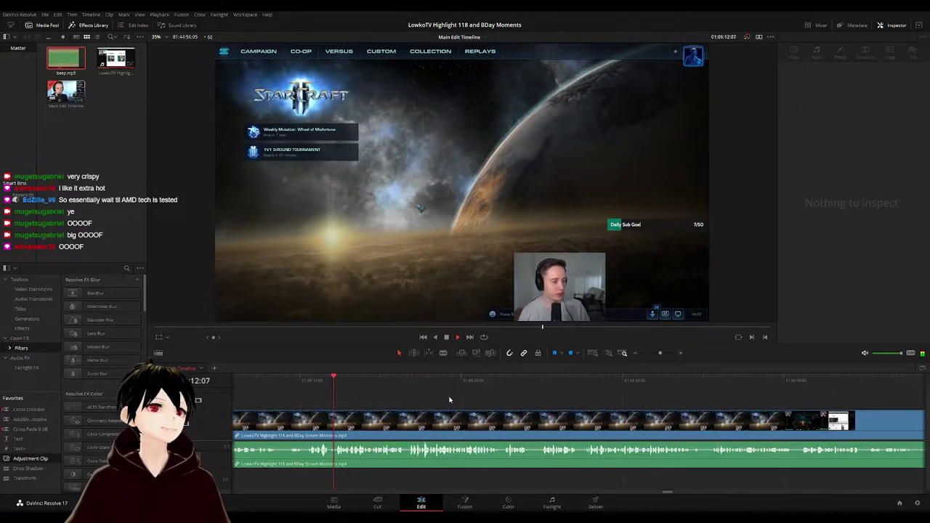
pyautogui.scroll(-10, 521, 401)
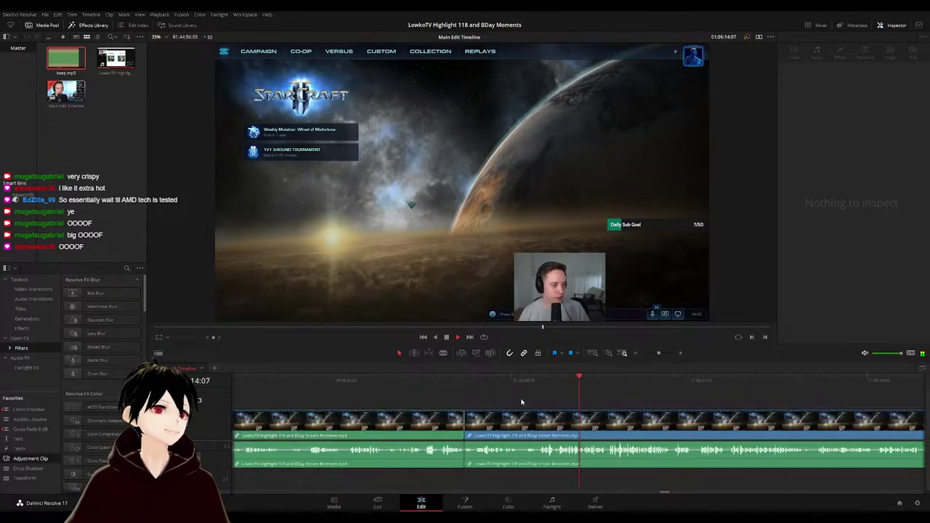
pyautogui.hotkey('ctrl', '=')
pyautogui.hotkey('ctrl', '=')
pyautogui.hotkey('ctrl', '=')
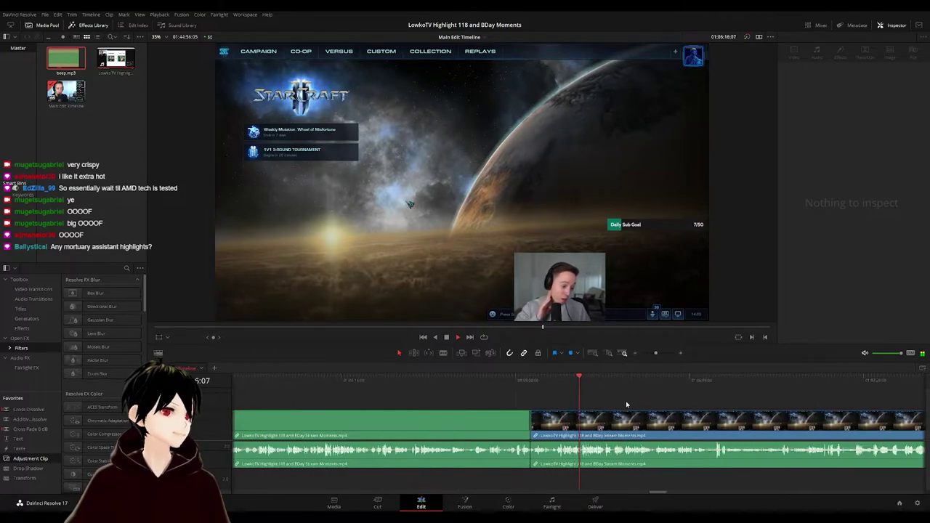
pyautogui.click(251, 412)
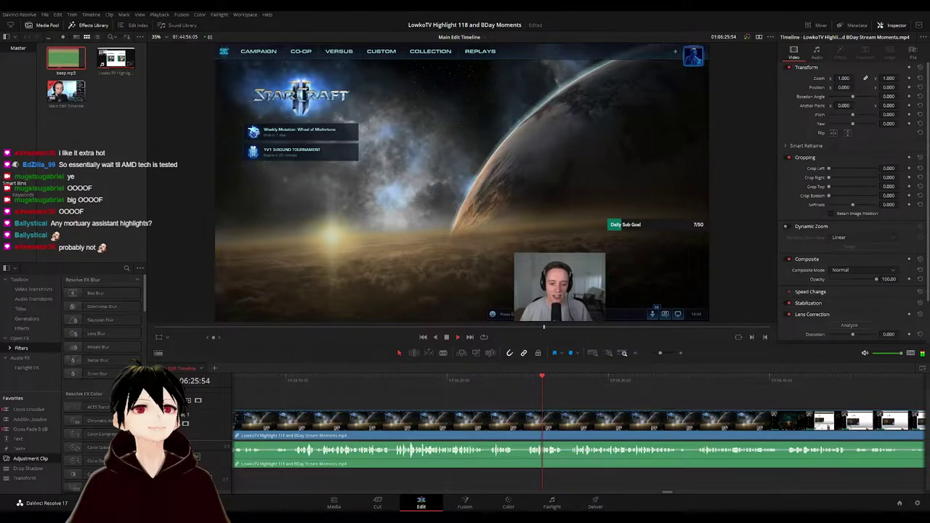
pyautogui.scroll(-10, 621, 404)
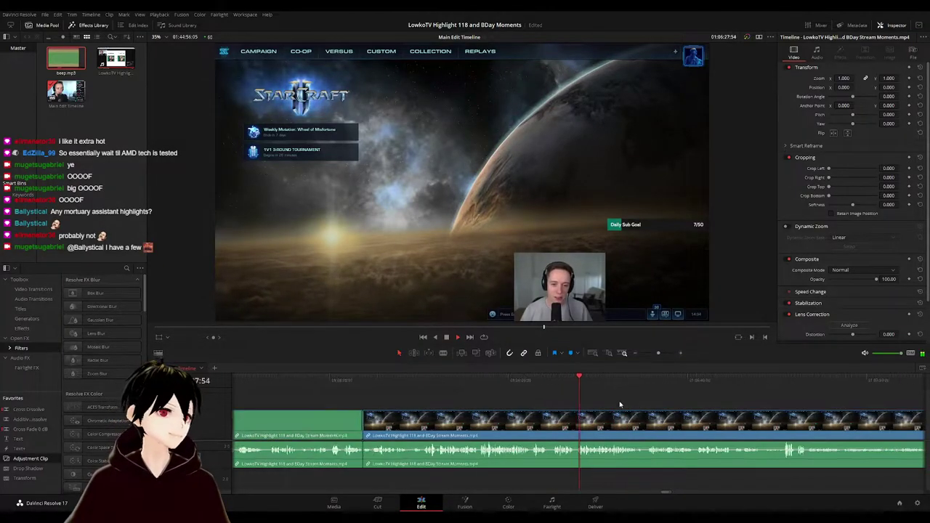
# - Check how much unedited footage remains up to the timeline's end and return the playhead to the StarCraft II menu section around 01:06:30
pyautogui.click(494, 382)
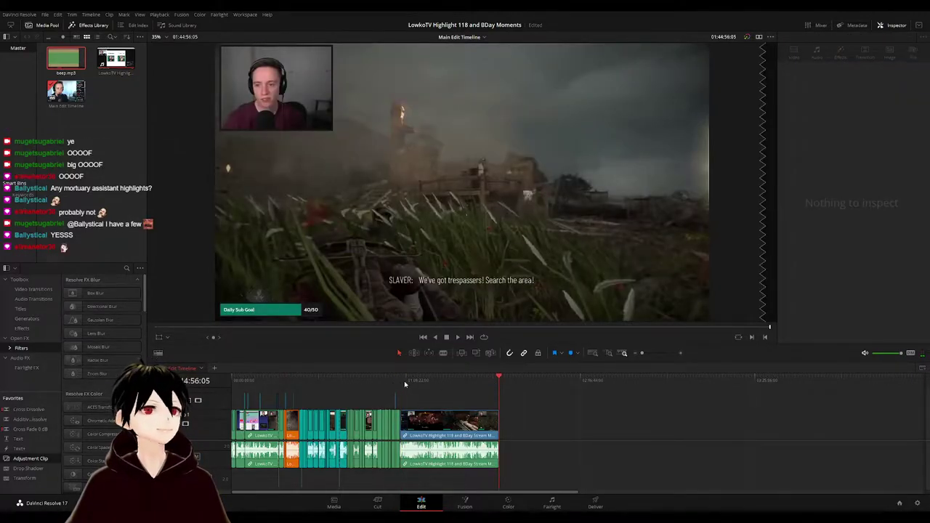
pyautogui.click(404, 381)
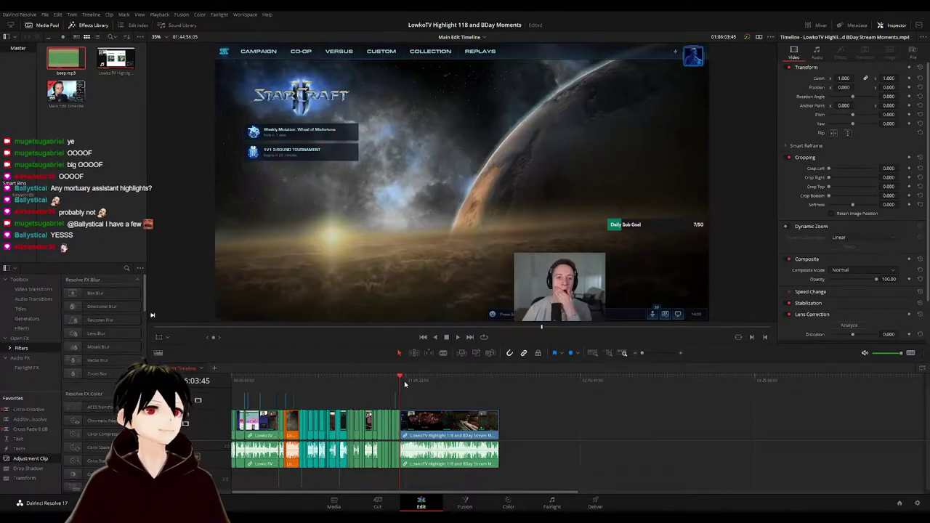
pyautogui.click(491, 380)
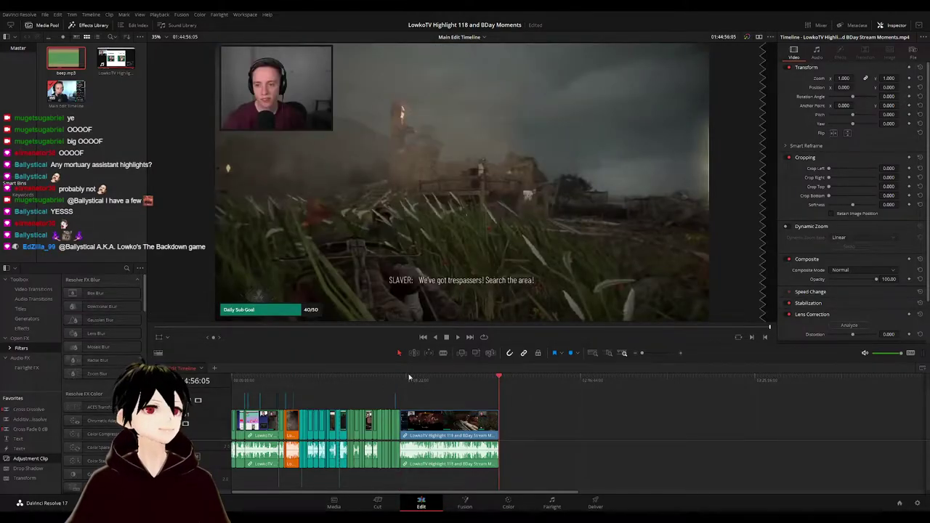
pyautogui.click(409, 379)
pyautogui.scroll(10, 436, 399)
pyautogui.moveTo(327, 378); pyautogui.dragTo(287, 379)
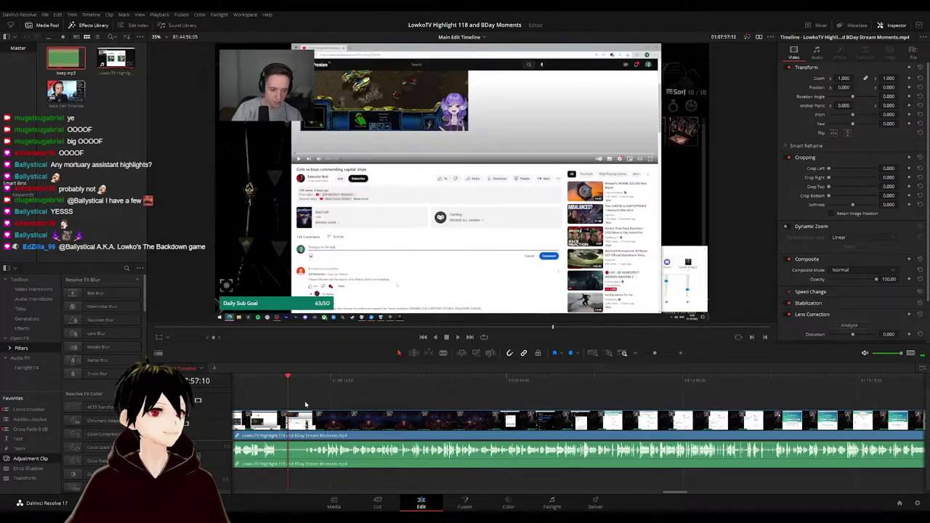
pyautogui.scroll(2, 305, 404)
pyautogui.click(429, 378)
pyautogui.click(395, 380)
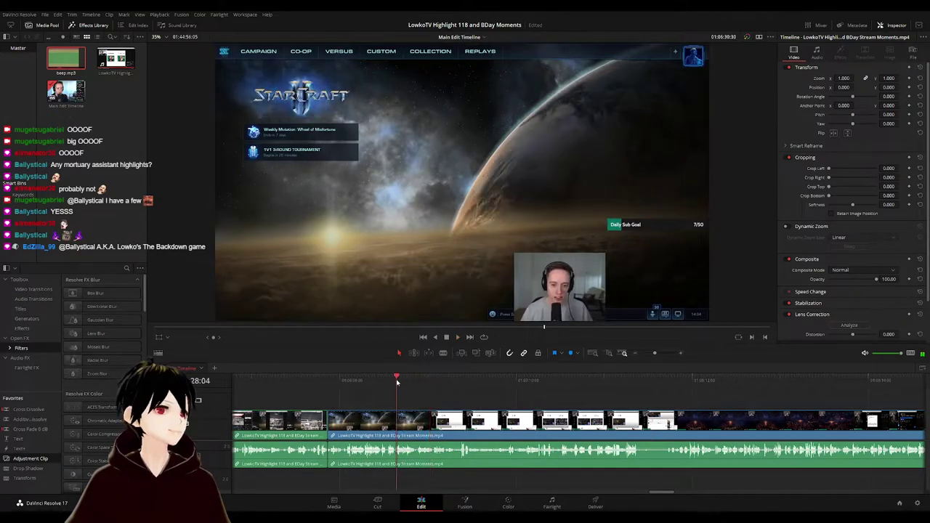
# - Cut out the pause around 01:06:40, just before the carriage gameplay footage, and colour the clip before it green
pyautogui.scroll(3, 425, 399)
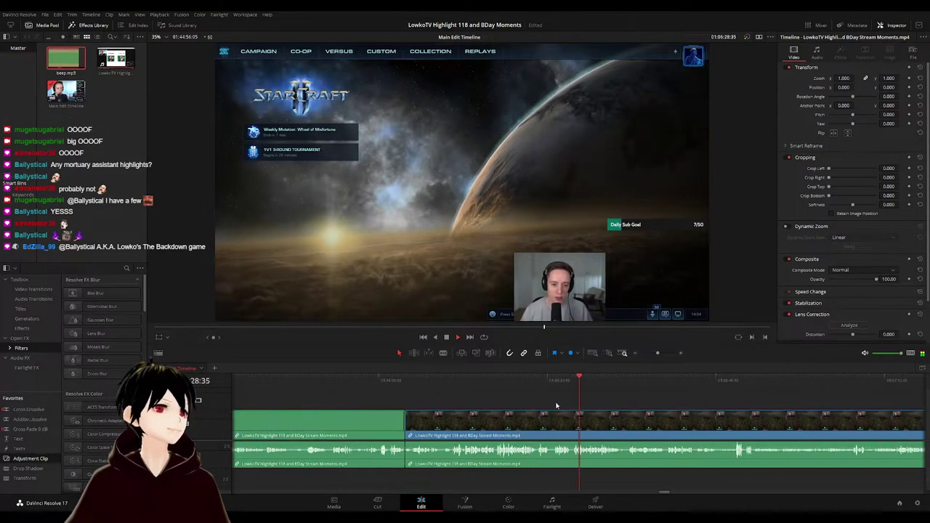
pyautogui.scroll(2, 560, 400)
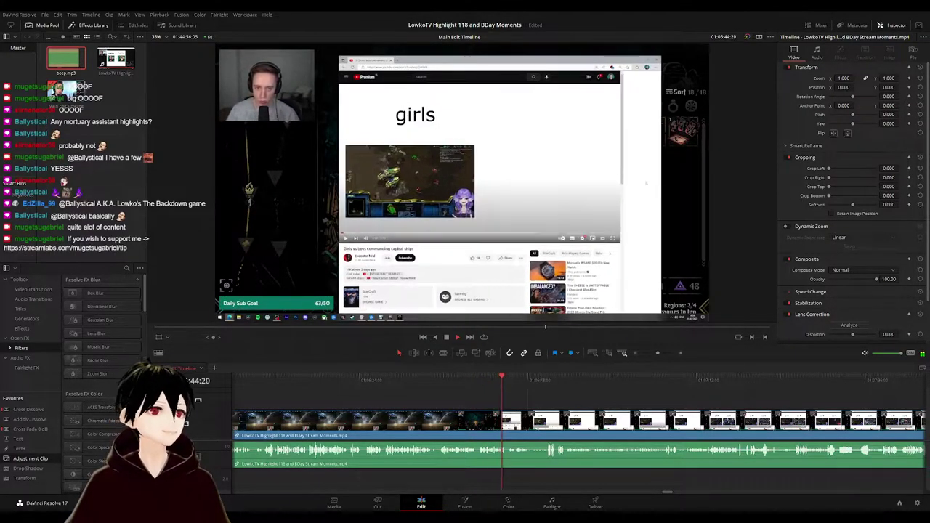
pyautogui.click(473, 385)
pyautogui.scroll(3, 473, 386)
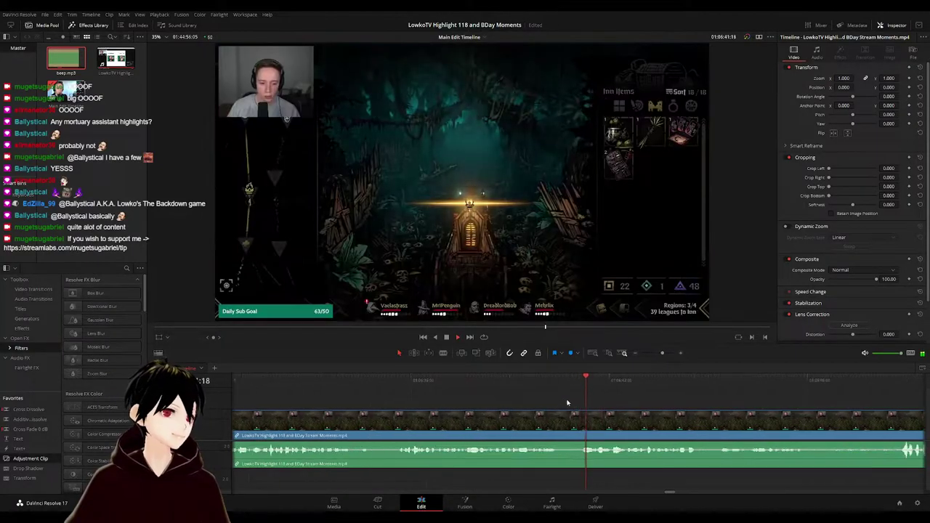
pyautogui.click(558, 383)
pyautogui.press('b')
pyautogui.click(567, 427)
pyautogui.click(571, 429)
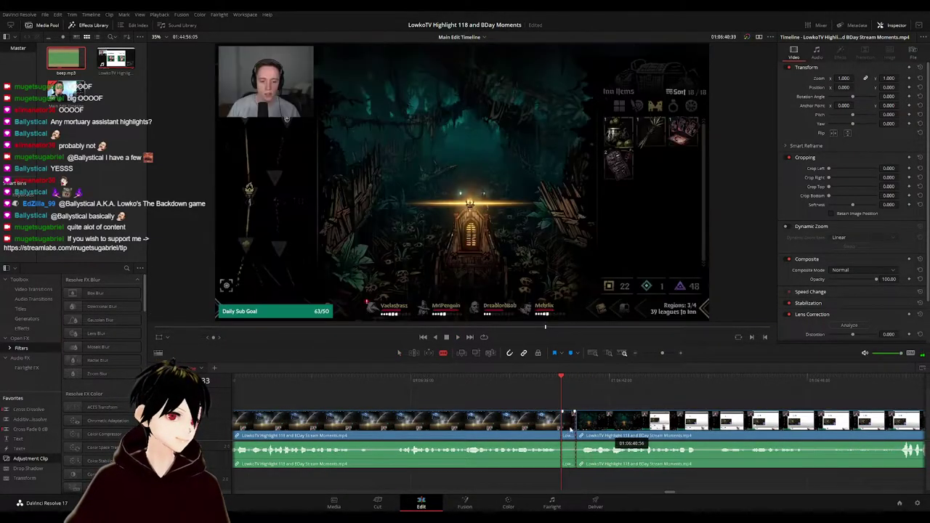
pyautogui.press('Delete')
pyautogui.press('space')
pyautogui.click(550, 427)
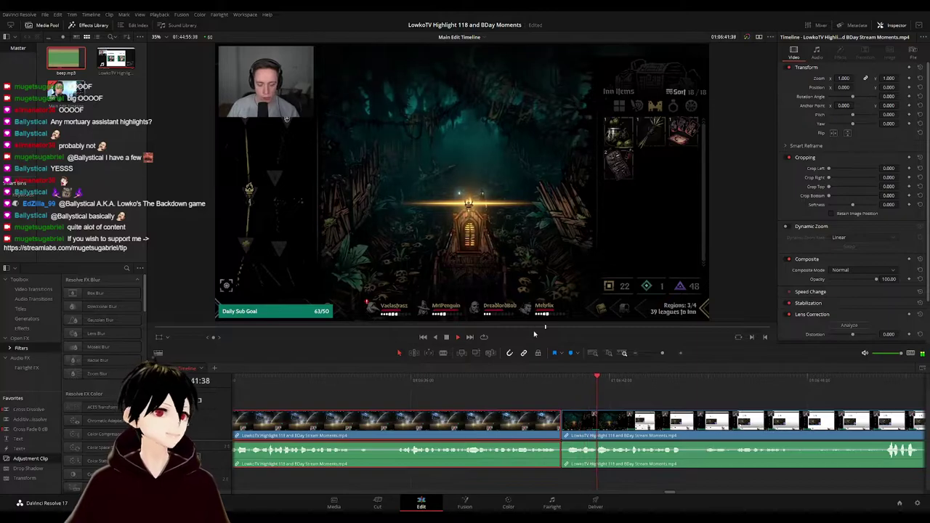
pyautogui.press('g')
pyautogui.scroll(-3, 662, 396)
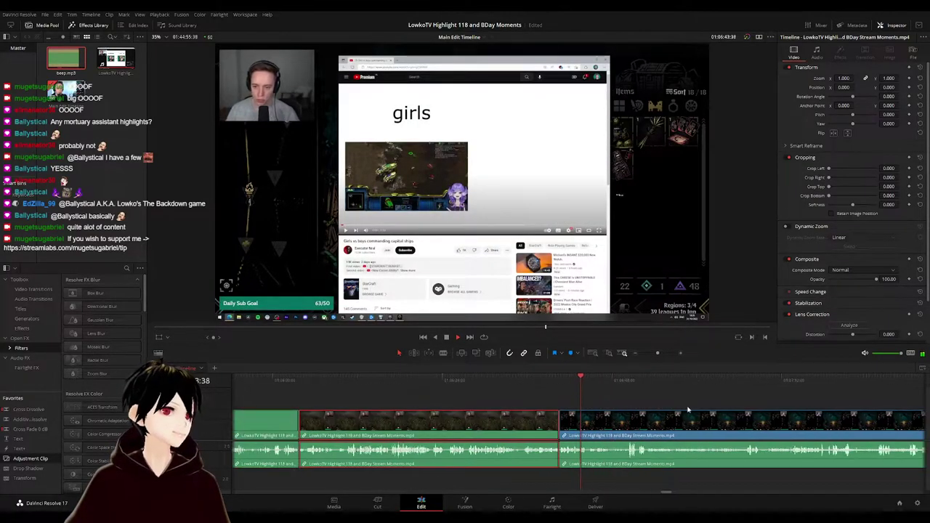
# - Review the "Girls vs boys commanding capital ships" video section from about 01:06:43 to 01:07:54 for pauses
pyautogui.click(681, 401)
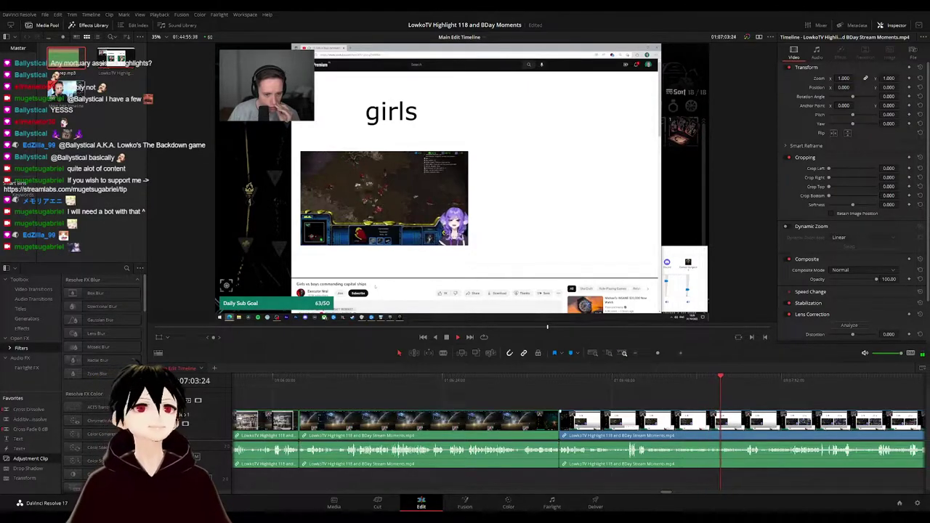
pyautogui.moveTo(747, 398); pyautogui.dragTo(614, 399)
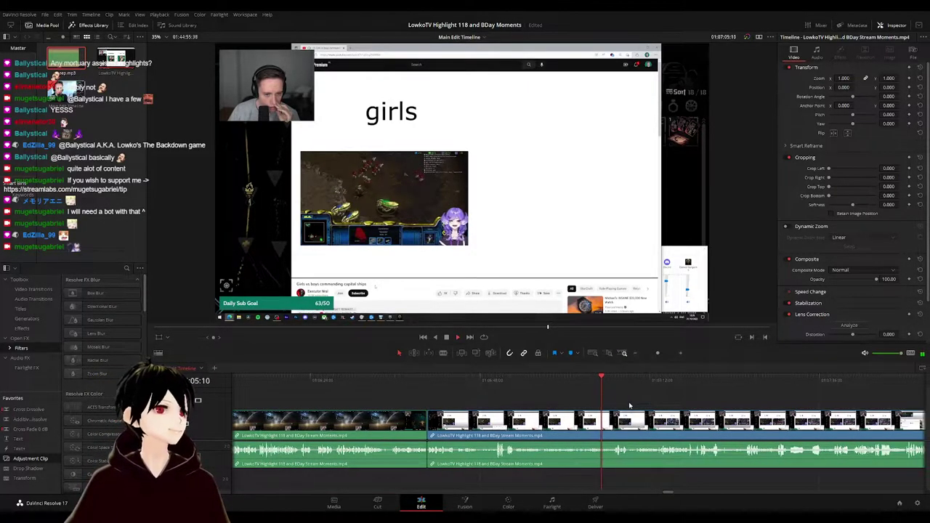
pyautogui.hscroll(1, 544, 397)
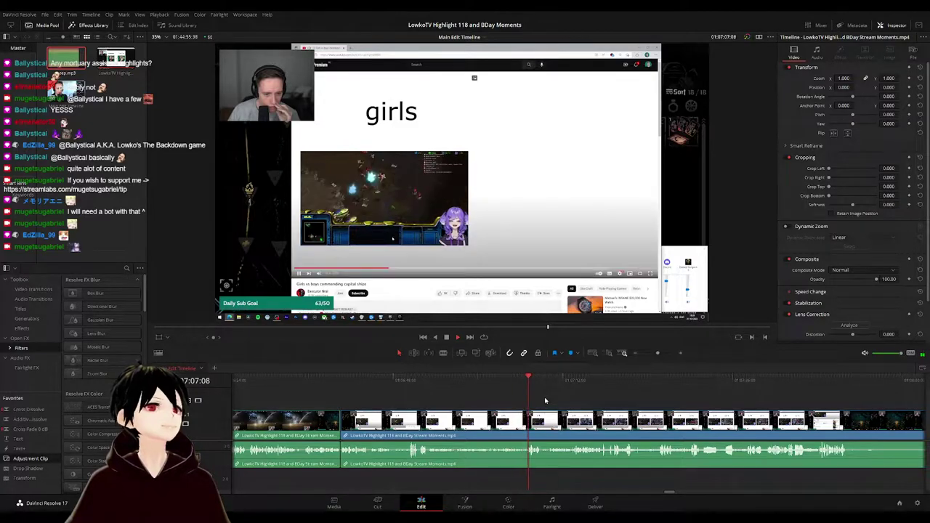
pyautogui.hscroll(1, 575, 400)
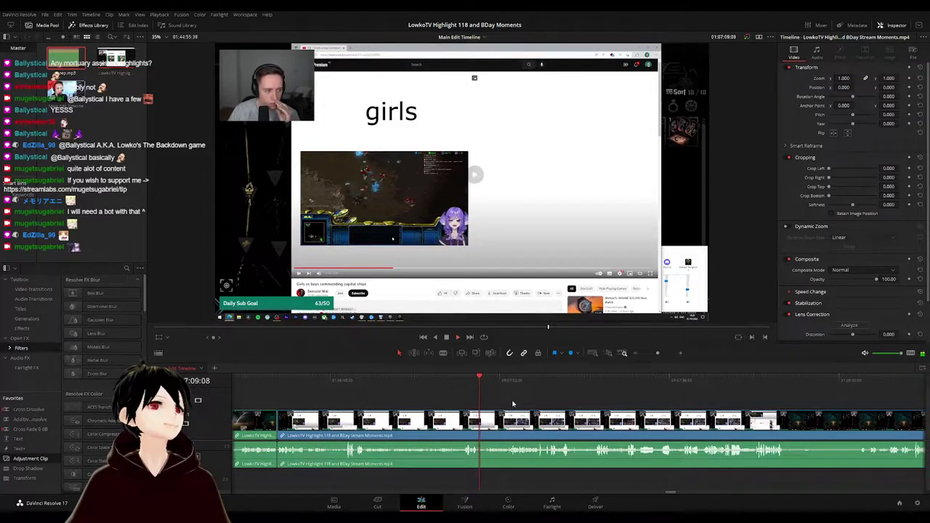
pyautogui.hscroll(1, 480, 406)
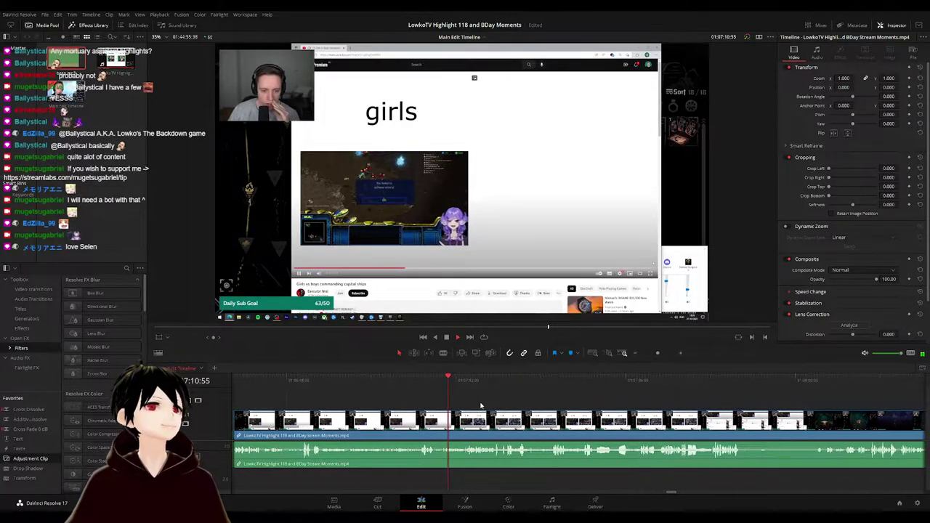
pyautogui.hscroll(1, 481, 404)
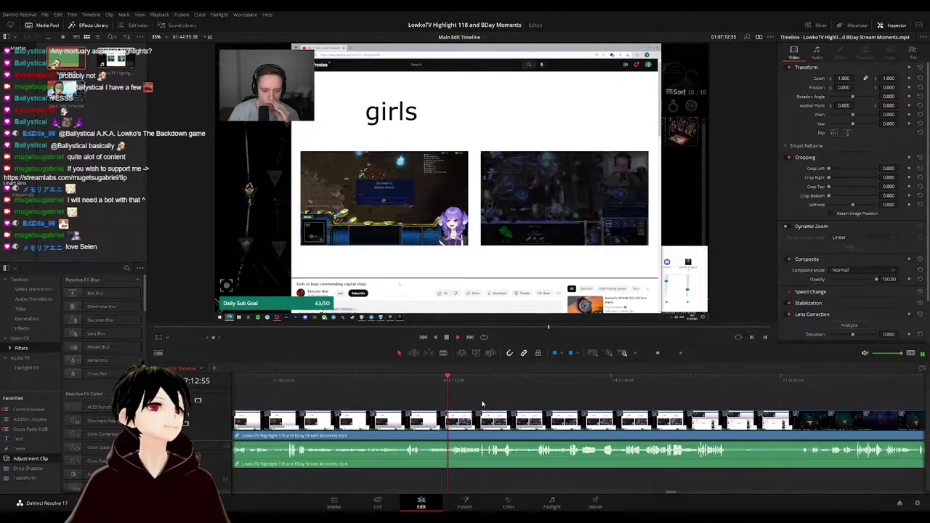
pyautogui.hscroll(1, 491, 403)
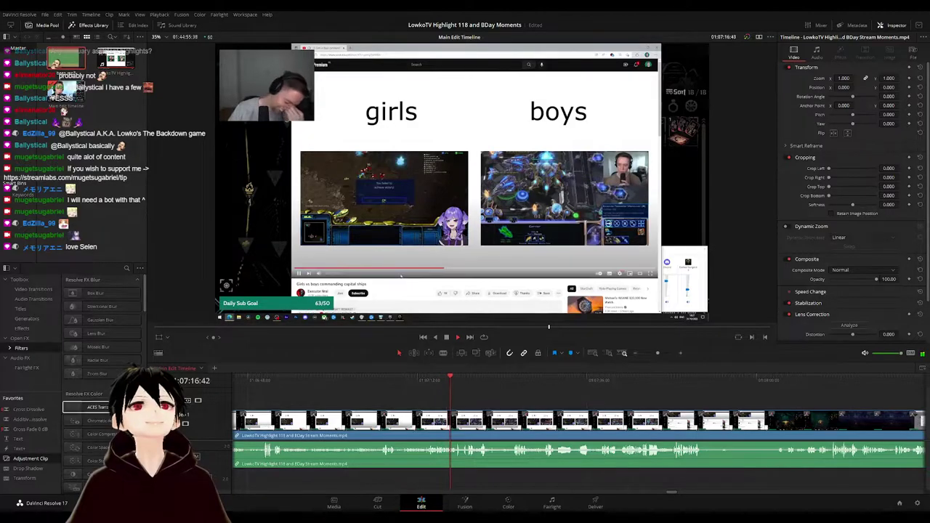
pyautogui.hscroll(3, 394, 396)
pyautogui.hscroll(1, 394, 396)
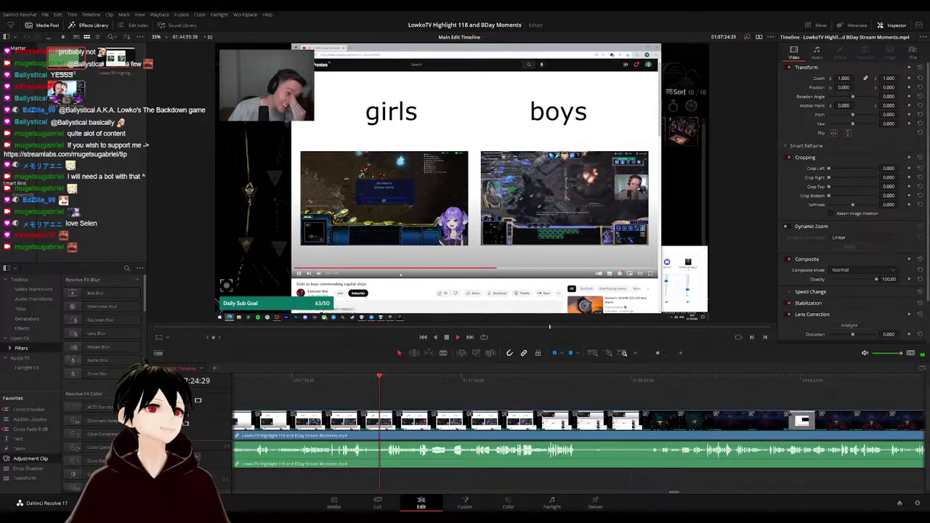
pyautogui.hscroll(2, 409, 400)
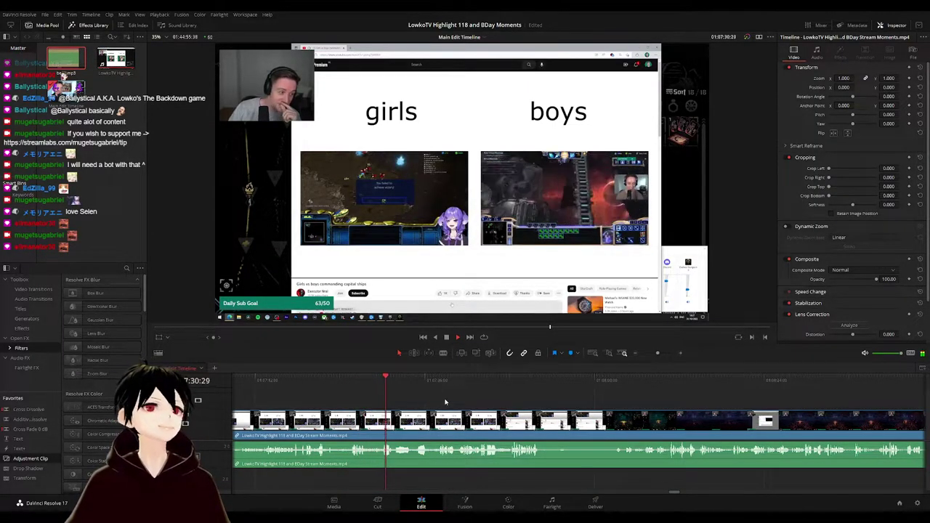
pyautogui.hscroll(2, 436, 402)
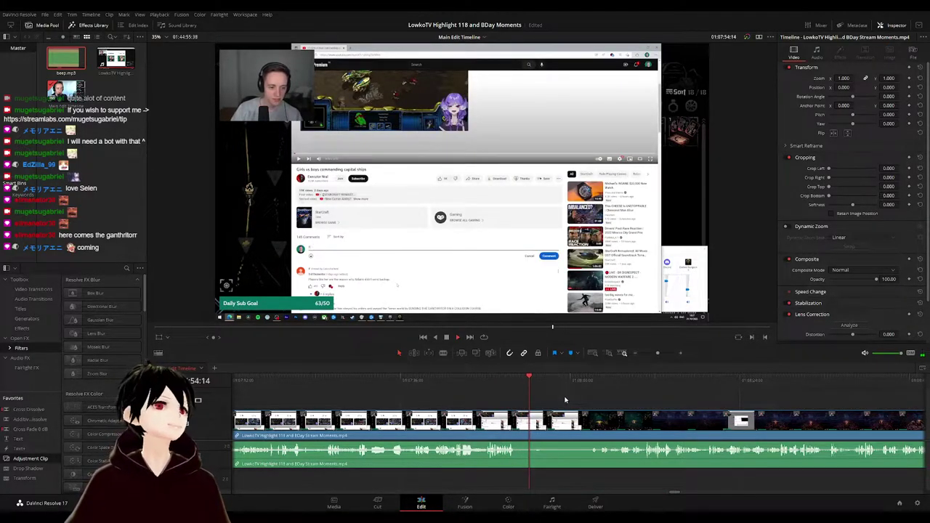
# - Add an adjustment clip at about 01:07:54 over the comment typing, with zoom 1.890 and position X 543, Y 846
pyautogui.scroll(2, 569, 403)
pyautogui.moveTo(608, 406); pyautogui.dragTo(489, 393)
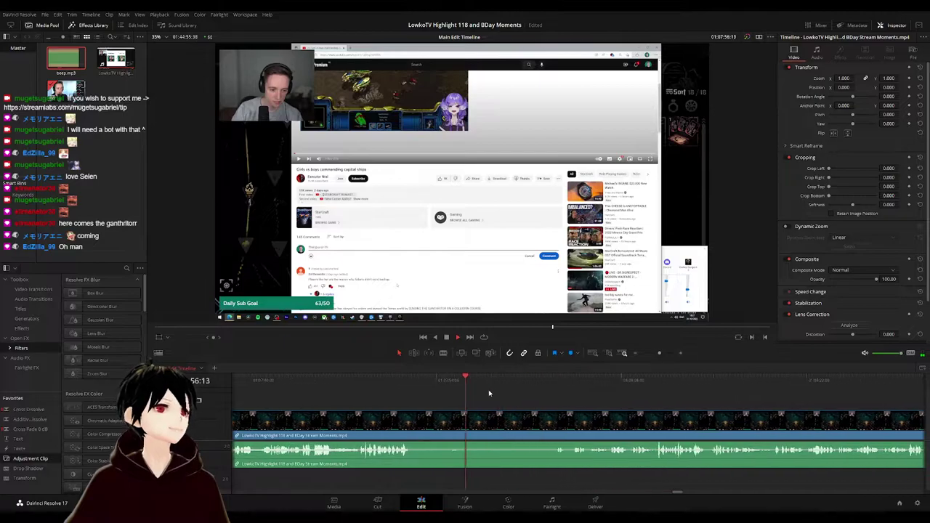
pyautogui.click(414, 381)
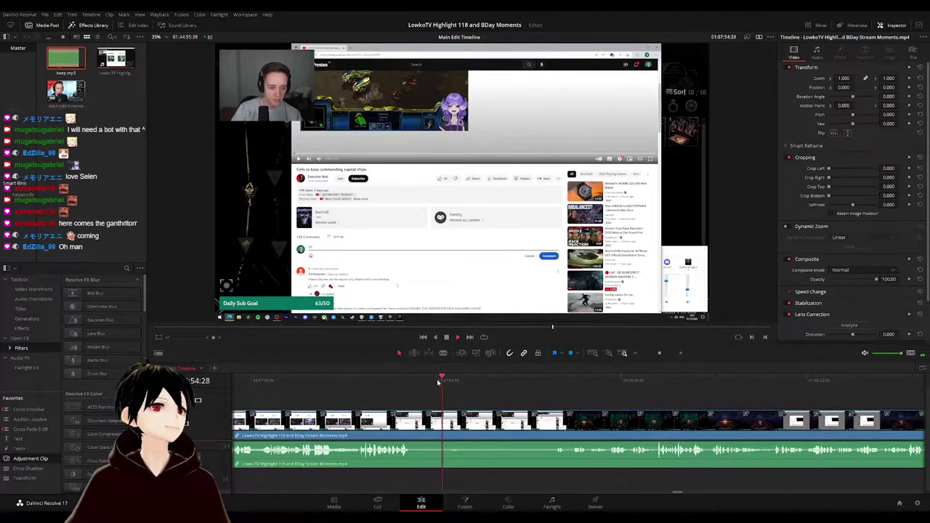
pyautogui.moveTo(33, 458); pyautogui.dragTo(441, 403)
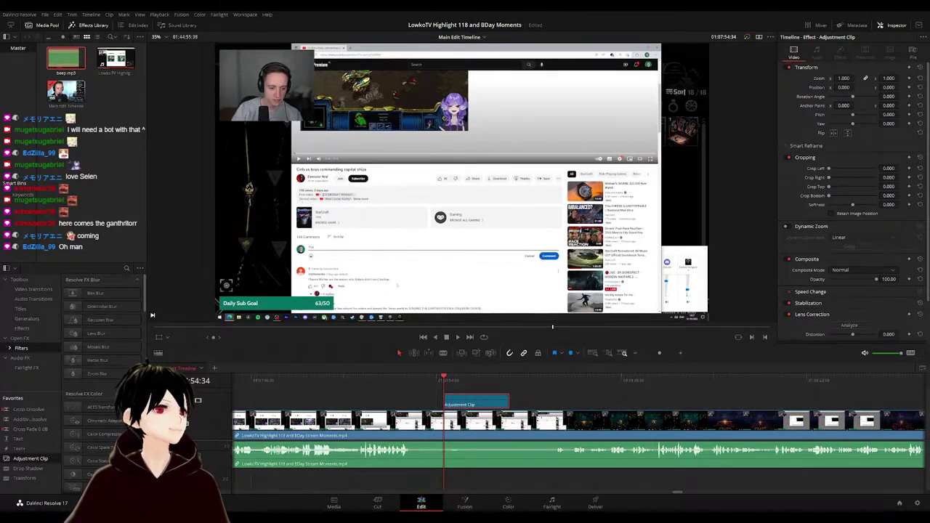
pyautogui.moveTo(844, 79); pyautogui.dragTo(902, 87)
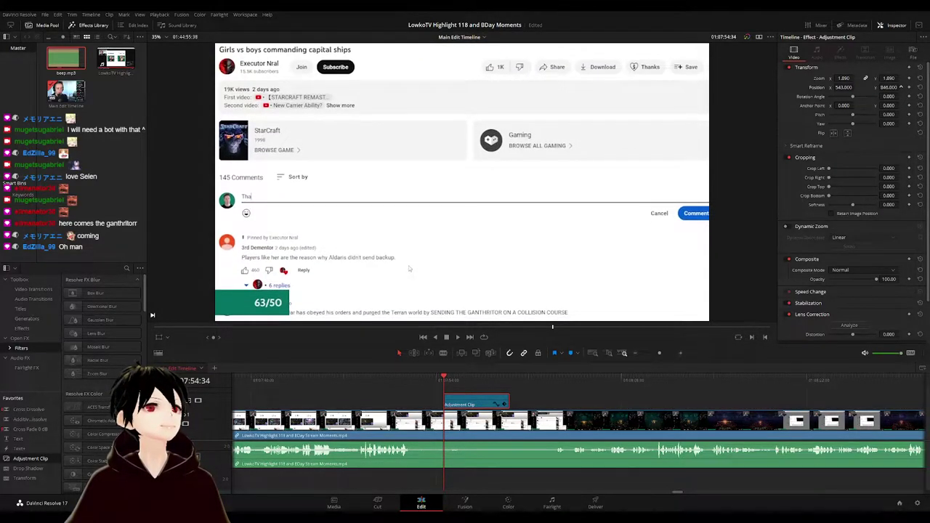
pyautogui.press('space')
# - Cut out the short pause around 01:08:14, just before The Valley title, and select the clip before it
pyautogui.click(552, 406)
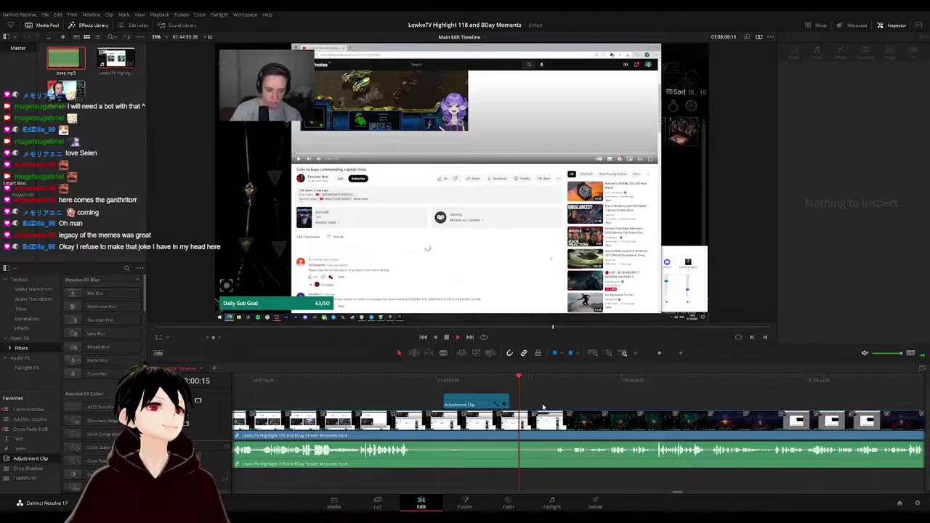
pyautogui.click(563, 411)
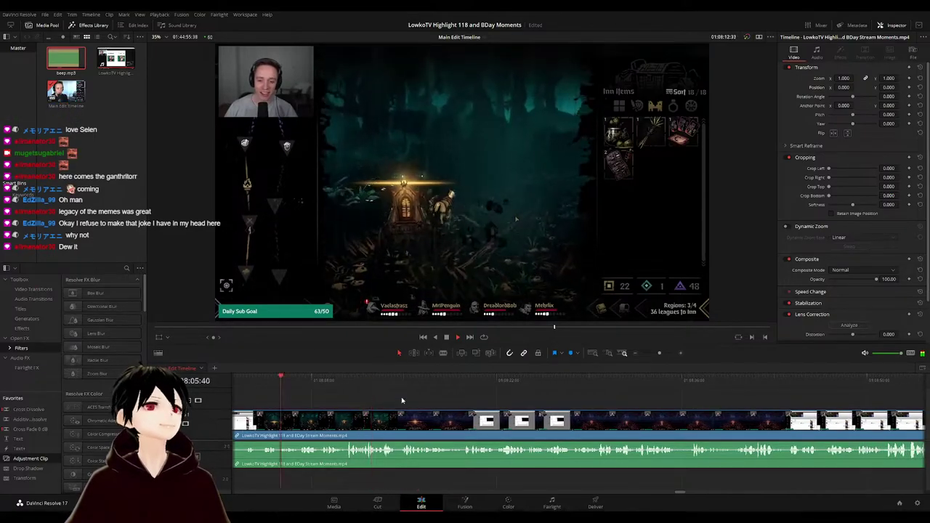
pyautogui.press('space')
pyautogui.press('b')
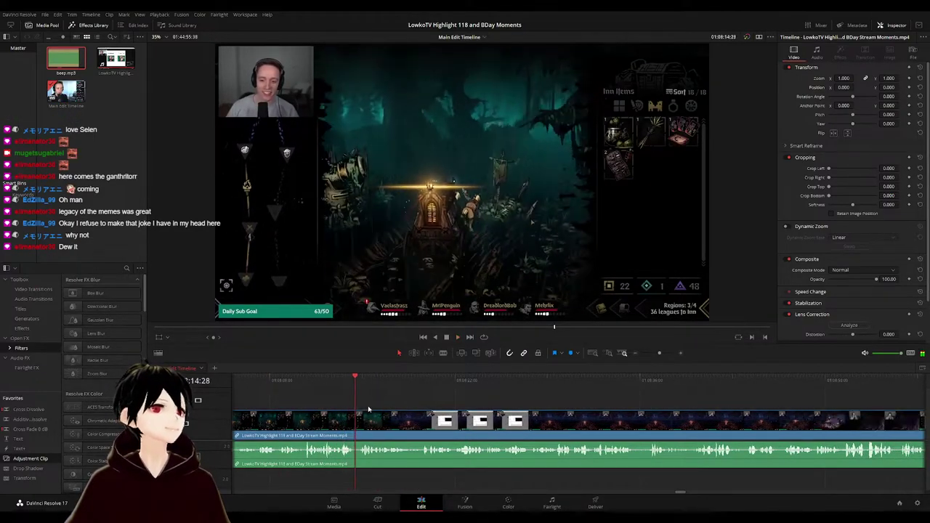
pyautogui.click(363, 419)
pyautogui.press('a')
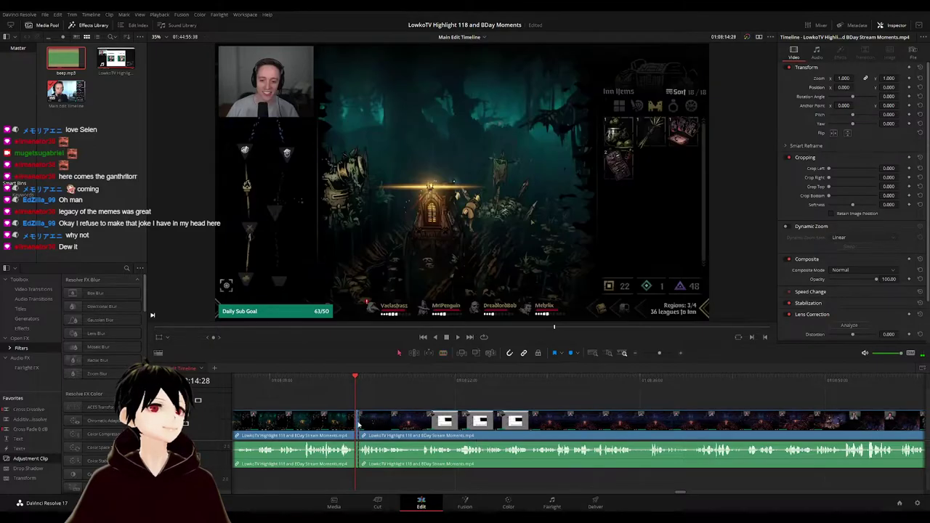
pyautogui.press('space')
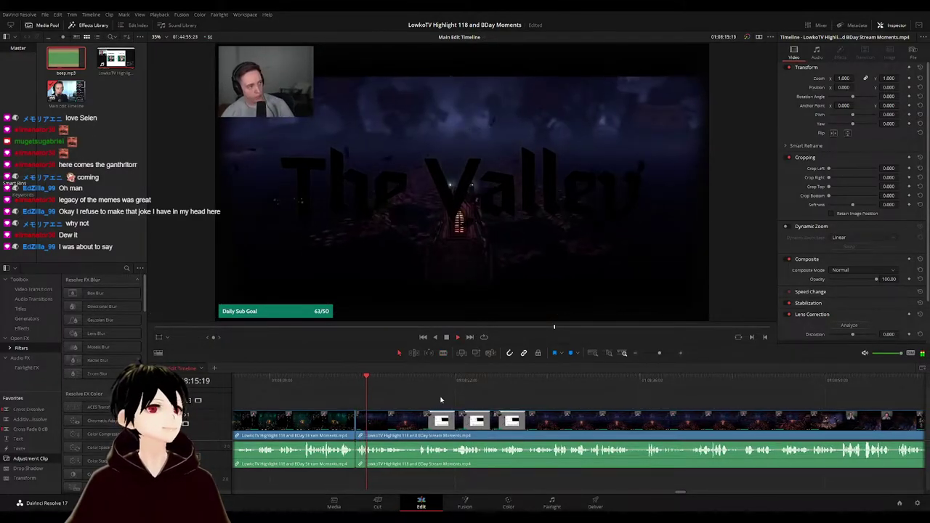
pyautogui.click(327, 425)
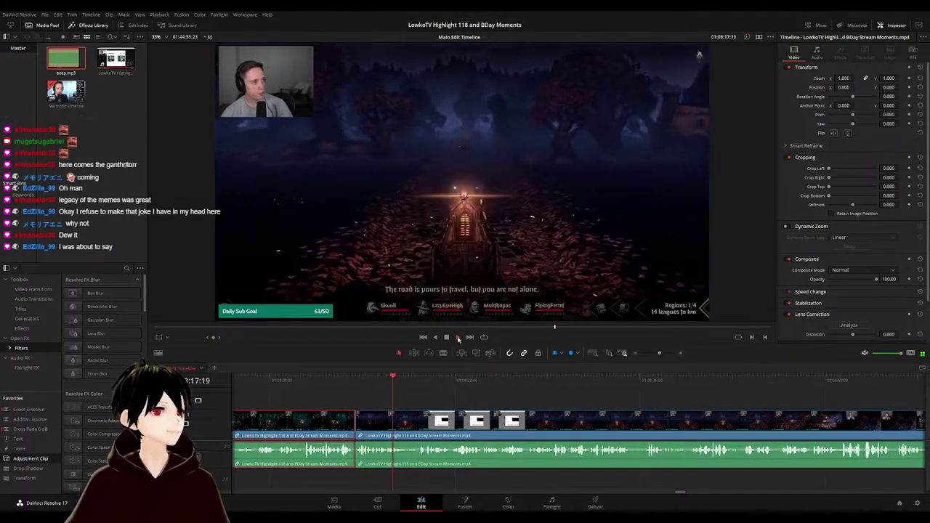
# - Review the carriage gameplay footage from about 01:08:17 to 01:09:00 for further pauses
pyautogui.click(482, 396)
pyautogui.moveTo(534, 410); pyautogui.dragTo(432, 400)
pyautogui.press('space')
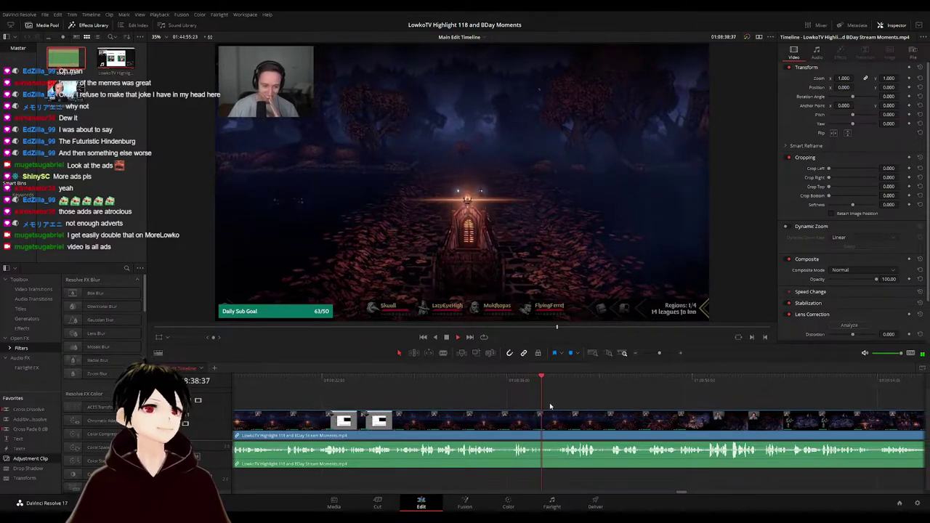
pyautogui.moveTo(573, 403); pyautogui.dragTo(512, 402)
pyautogui.hscroll(3, 512, 402)
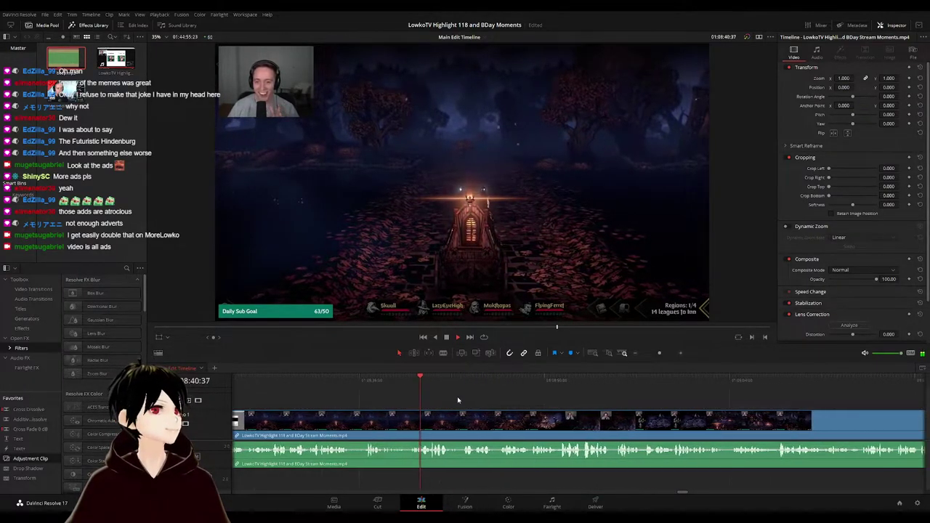
pyautogui.hscroll(2, 435, 402)
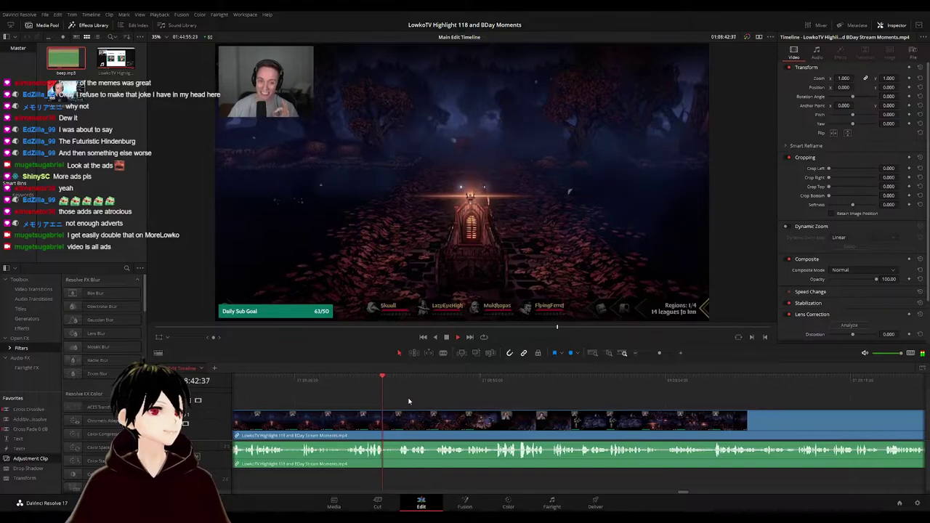
pyautogui.hscroll(1, 403, 403)
pyautogui.hscroll(2, 399, 399)
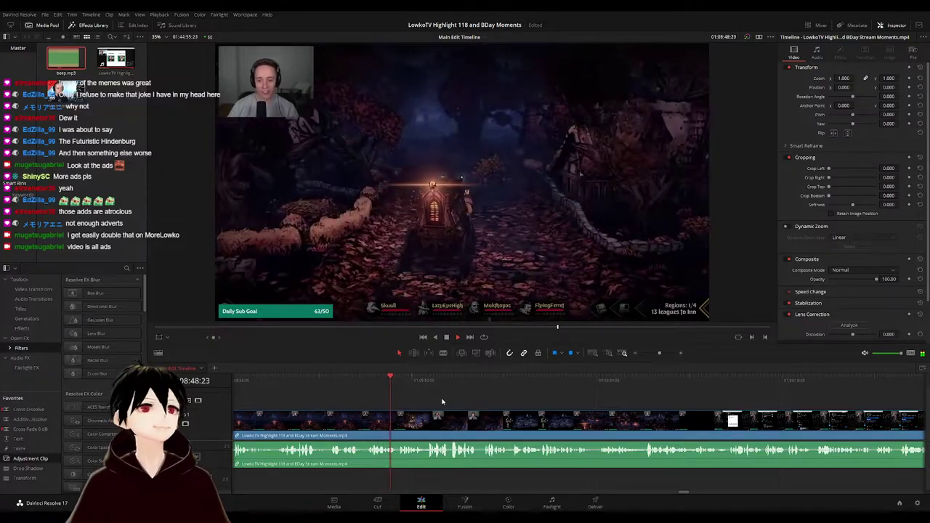
pyautogui.moveTo(442, 400); pyautogui.dragTo(432, 399)
pyautogui.hscroll(2, 441, 398)
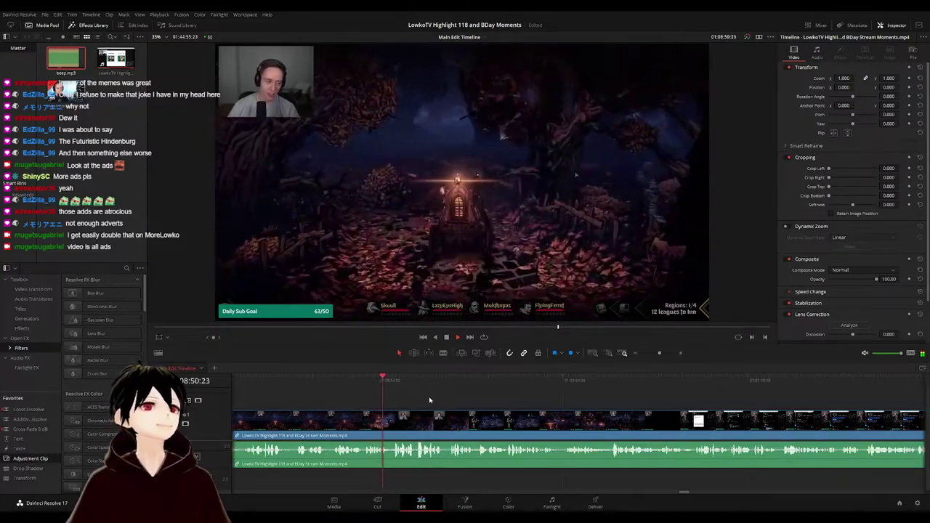
pyautogui.hscroll(3, 436, 404)
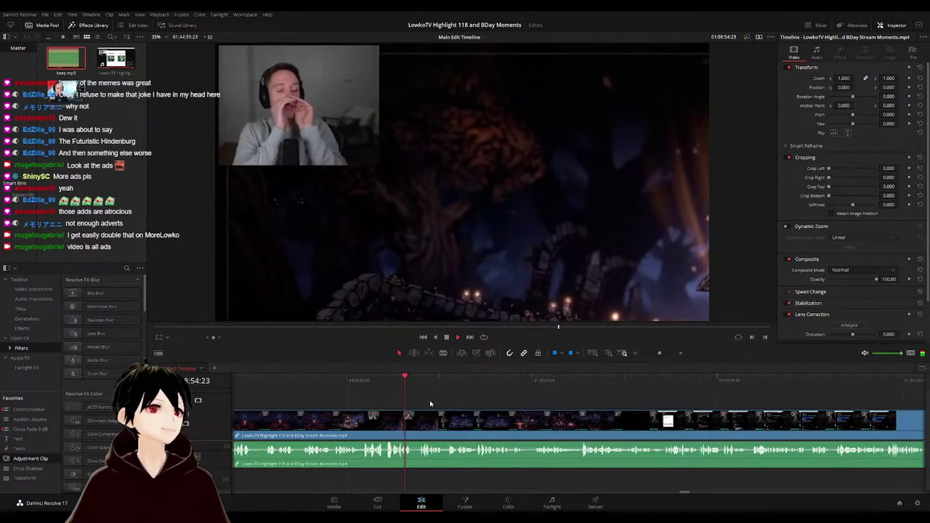
pyautogui.hscroll(2, 484, 404)
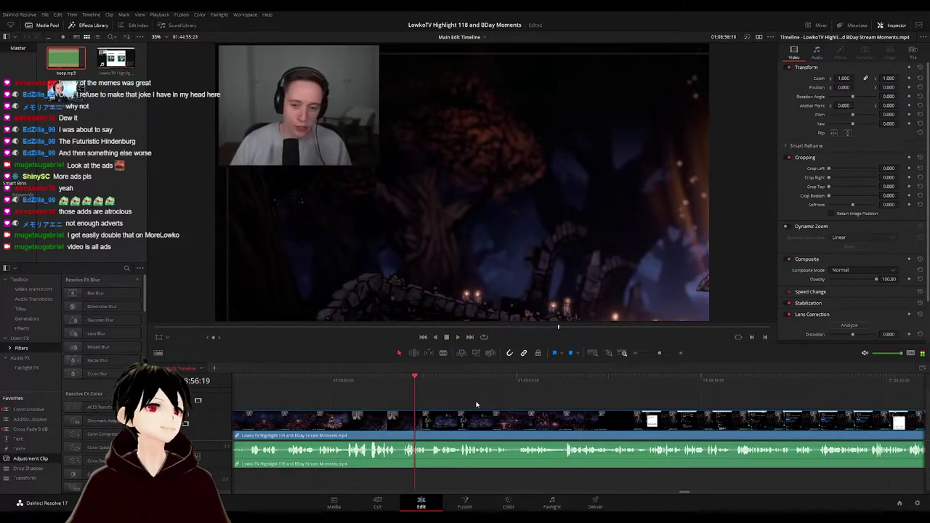
pyautogui.hscroll(1, 476, 405)
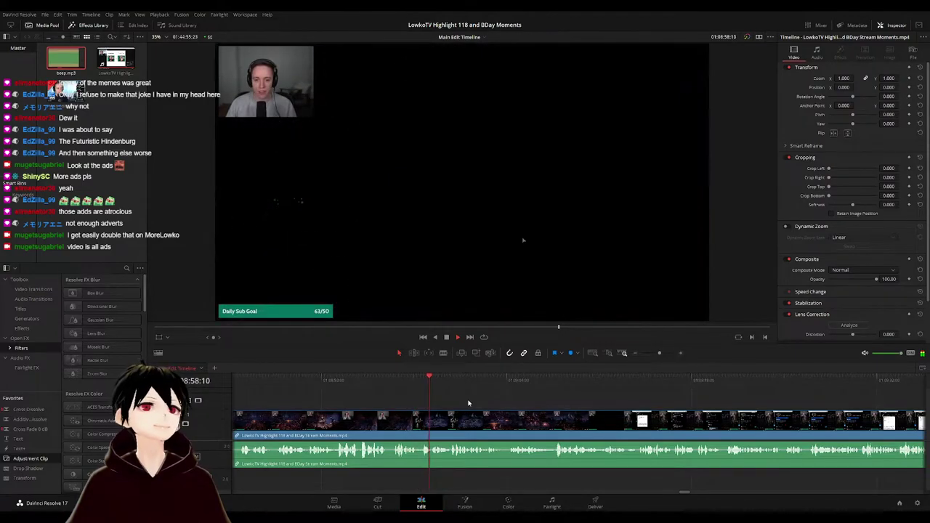
pyautogui.hscroll(6, 457, 403)
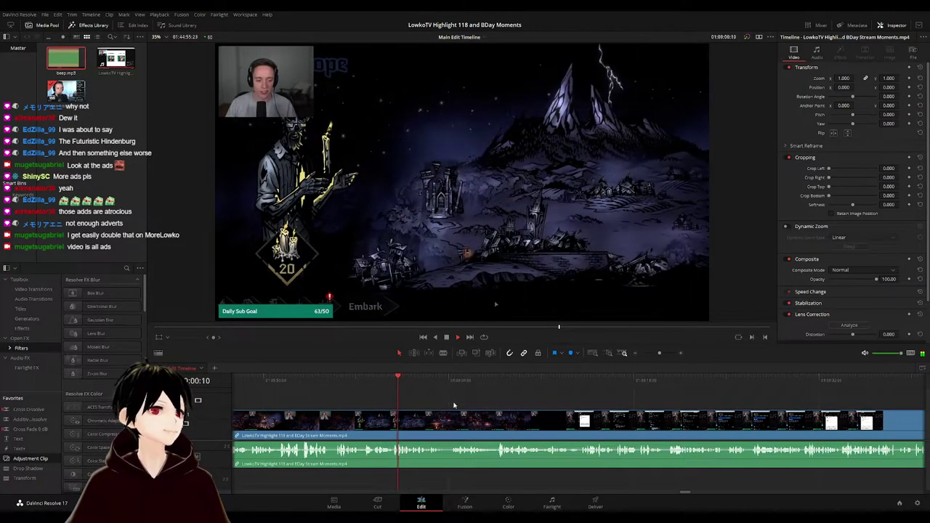
# - Cut out the short pause at about 01:09:03, just before the carriage footage, and mark the finished clip before it green
pyautogui.hscroll(2, 429, 405)
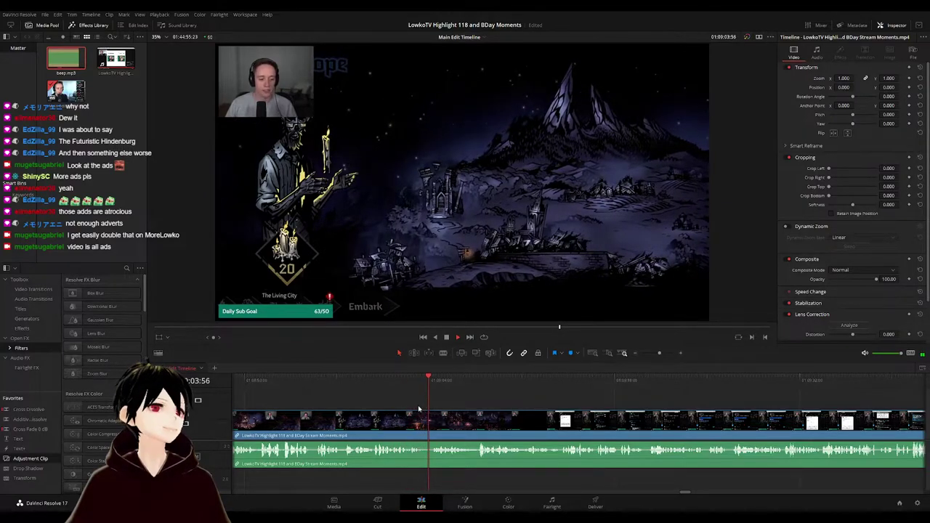
pyautogui.click(430, 421)
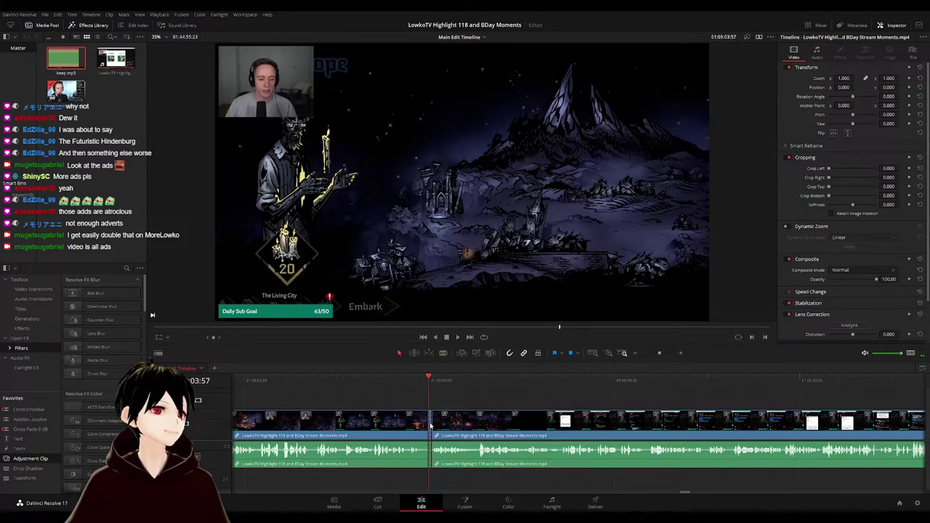
pyautogui.scroll(3, 431, 425)
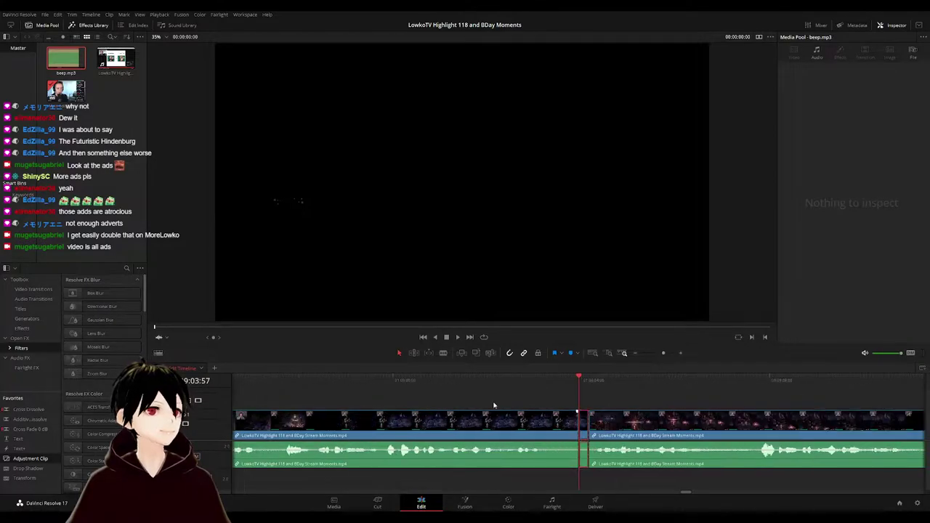
pyautogui.press('Delete')
pyautogui.press('space')
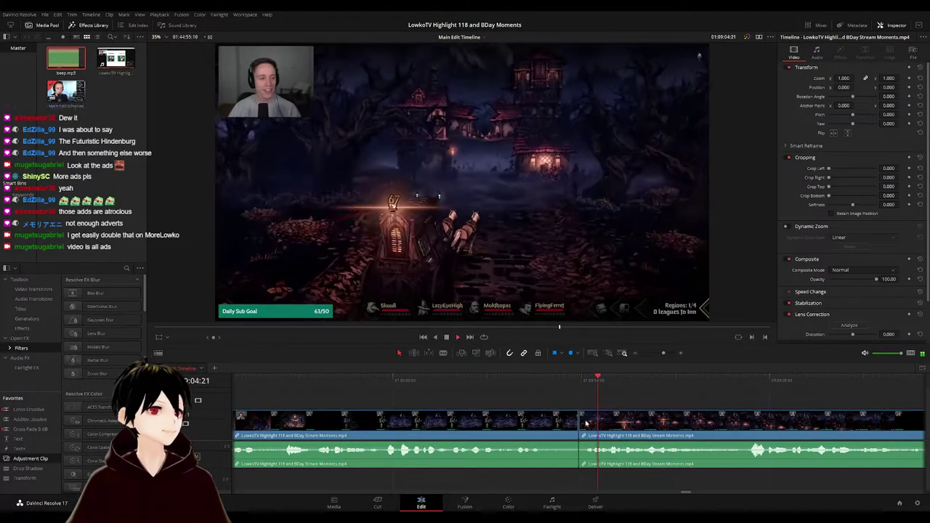
pyautogui.click(744, 400)
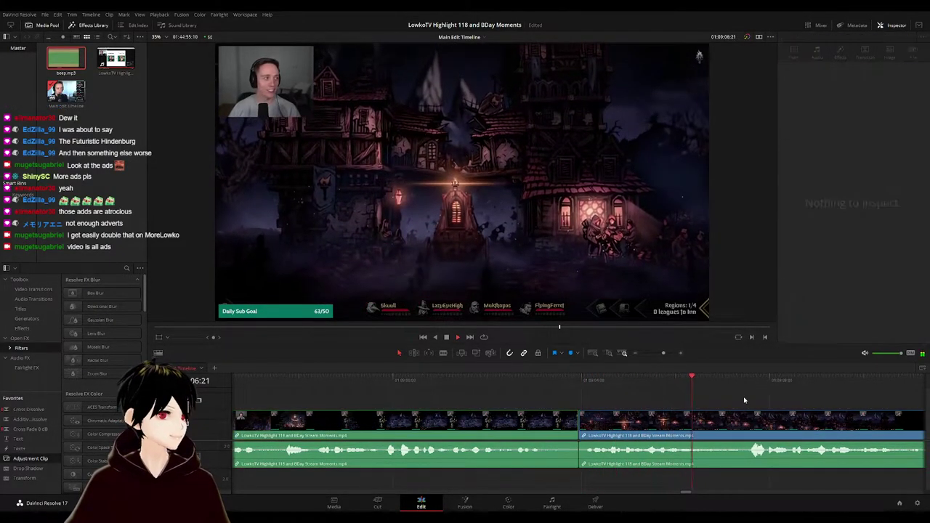
# - Review the section about AI-written tweets from about 01:09:06 to 01:09:37 for pauses
pyautogui.scroll(-5, 742, 399)
pyautogui.hscroll(4, 648, 399)
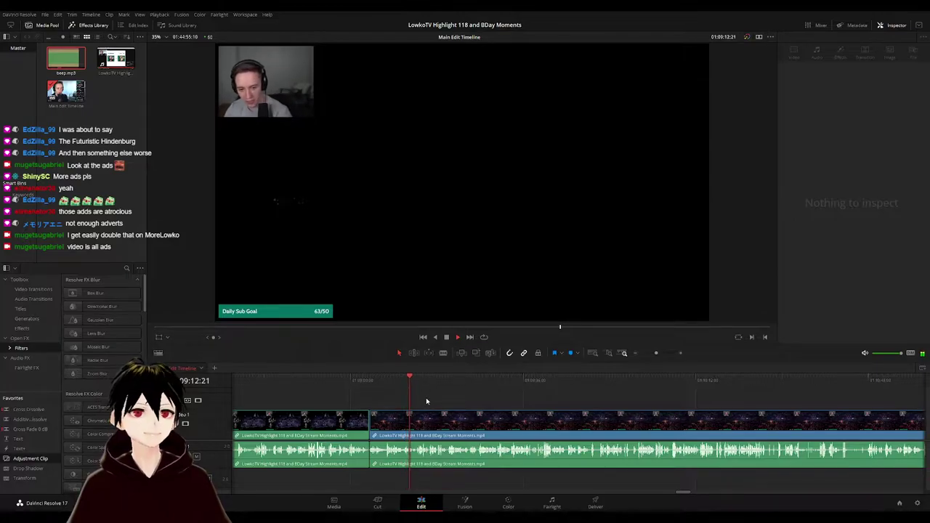
pyautogui.scroll(-4, 431, 401)
pyautogui.scroll(-4, 523, 403)
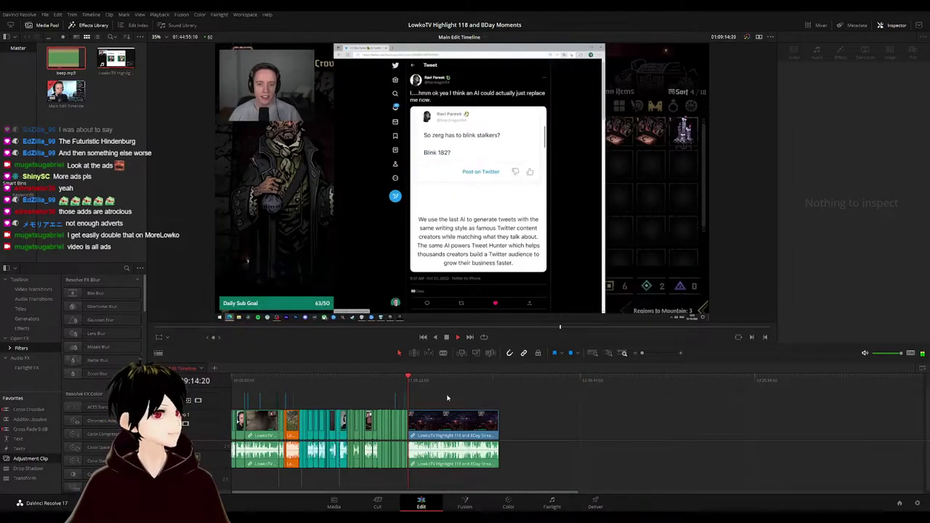
pyautogui.scroll(7, 465, 399)
pyautogui.scroll(3, 591, 406)
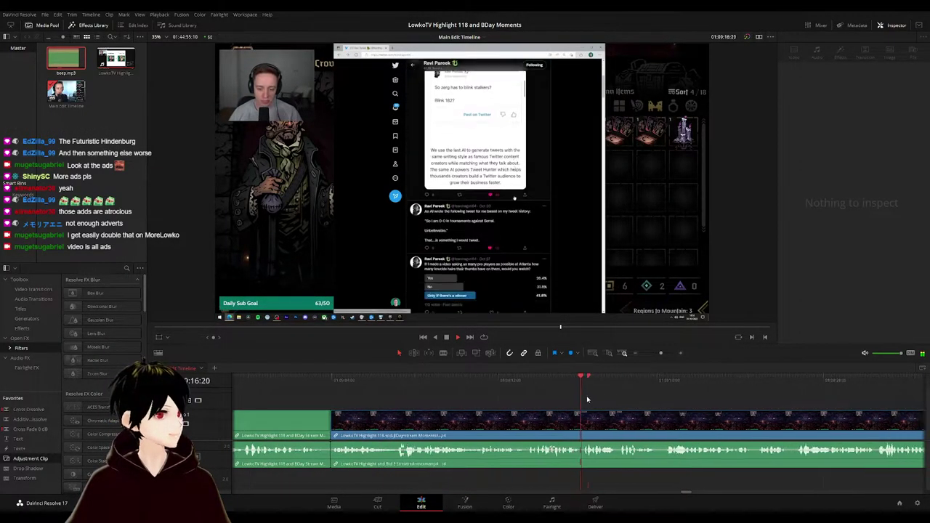
pyautogui.moveTo(588, 400); pyautogui.dragTo(406, 396)
pyautogui.hscroll(2, 434, 400)
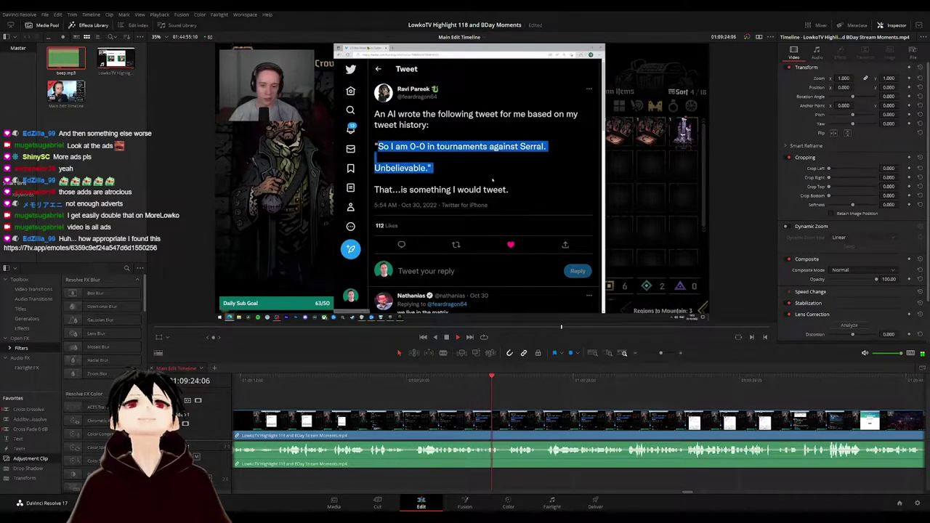
pyautogui.moveTo(568, 399); pyautogui.dragTo(417, 382)
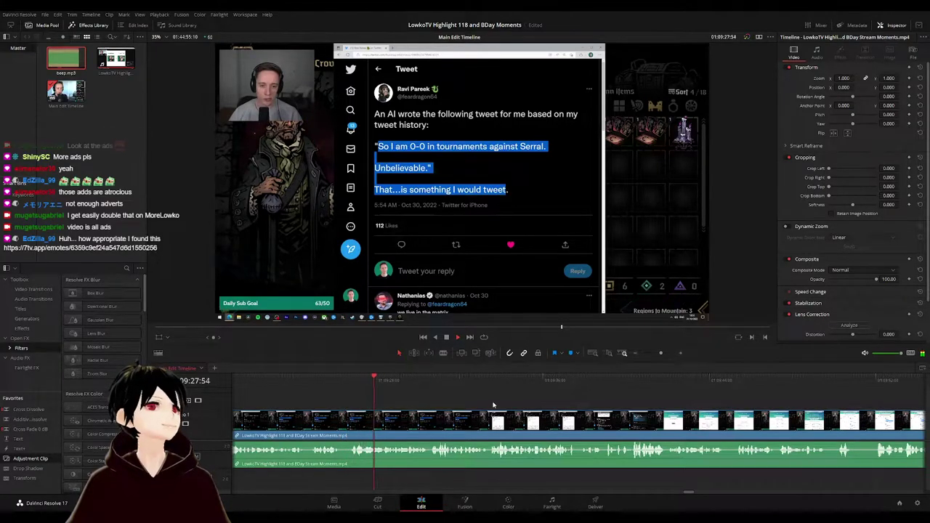
pyautogui.moveTo(498, 405); pyautogui.dragTo(473, 401)
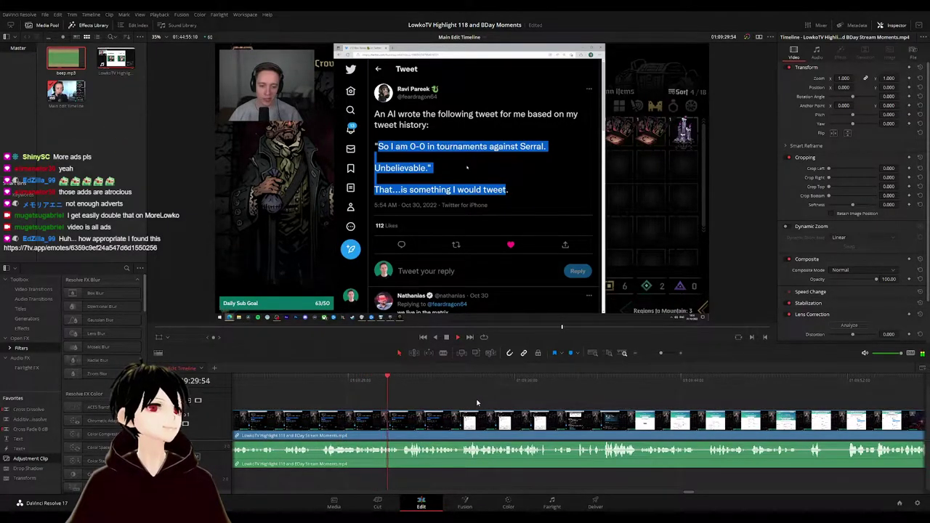
pyautogui.hscroll(2, 476, 402)
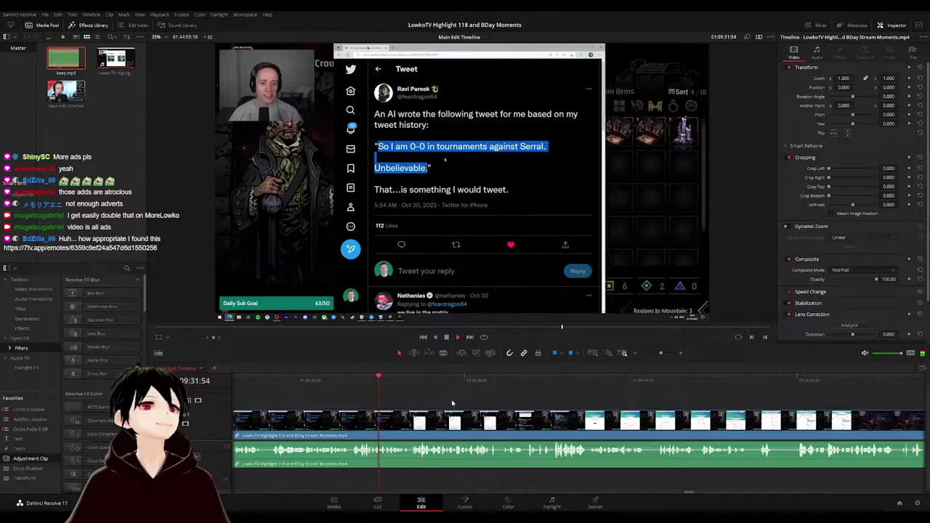
pyautogui.hscroll(1, 465, 403)
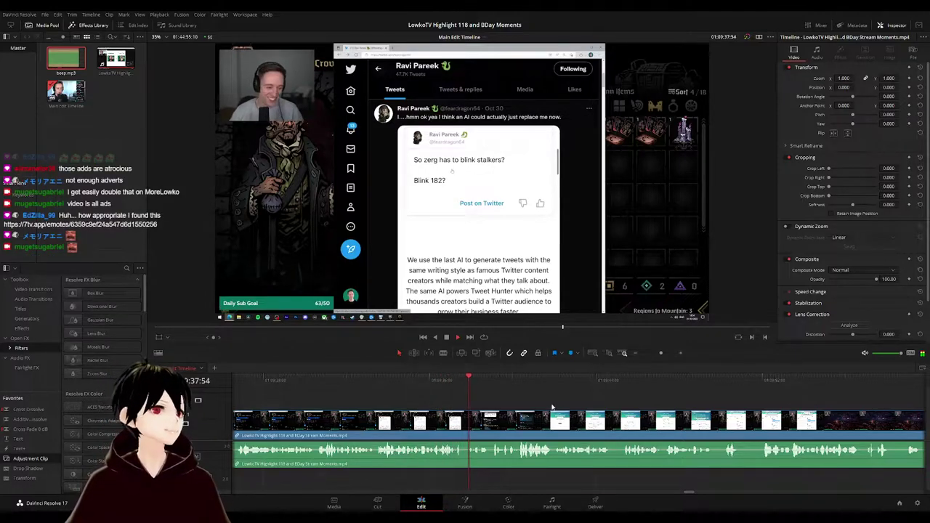
# - Review the AI Tweet Generator section with the lowkotv results from about 01:09:43 to 01:11:02 for pauses
pyautogui.hscroll(3, 438, 396)
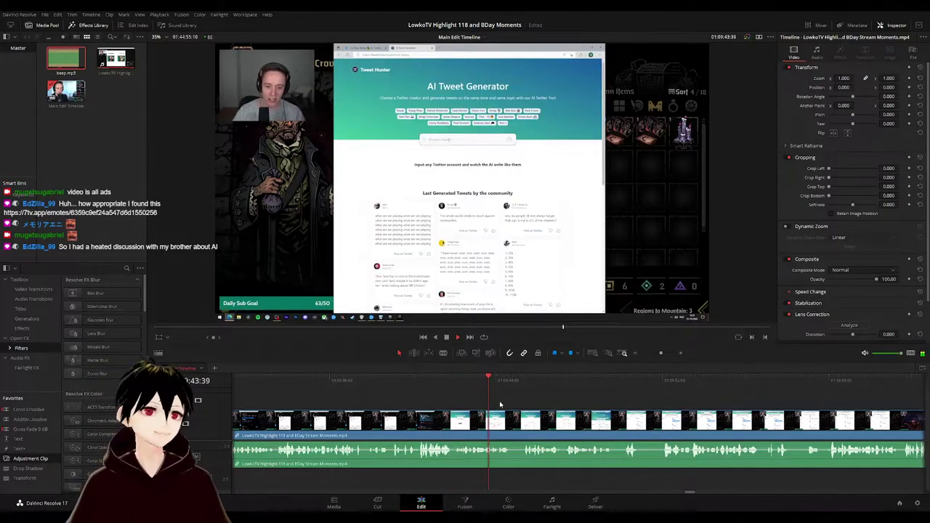
pyautogui.moveTo(514, 403); pyautogui.dragTo(454, 403)
pyautogui.hscroll(2, 487, 407)
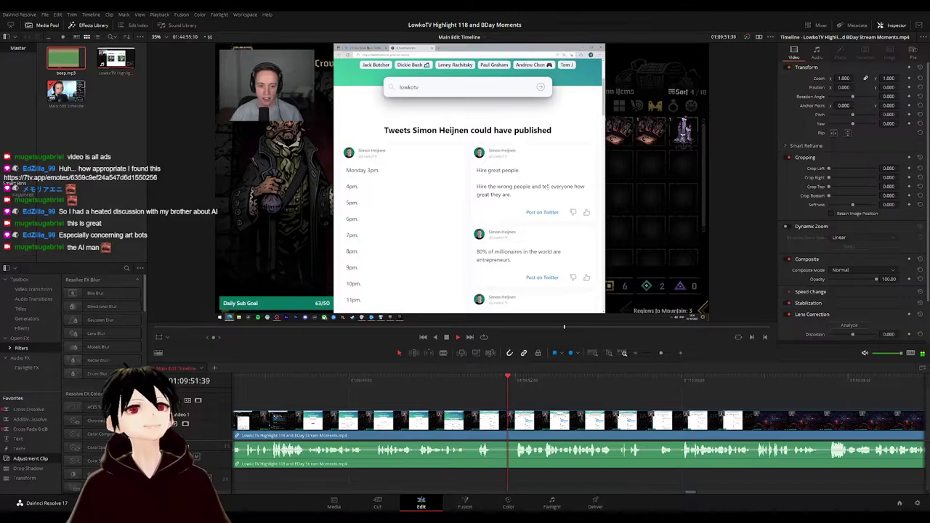
pyautogui.moveTo(617, 398); pyautogui.dragTo(408, 397)
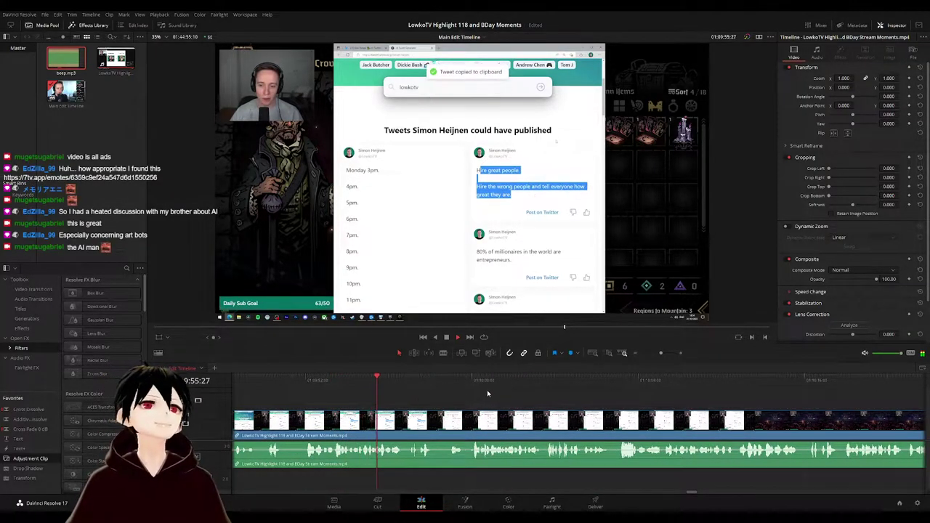
pyautogui.hscroll(1, 437, 392)
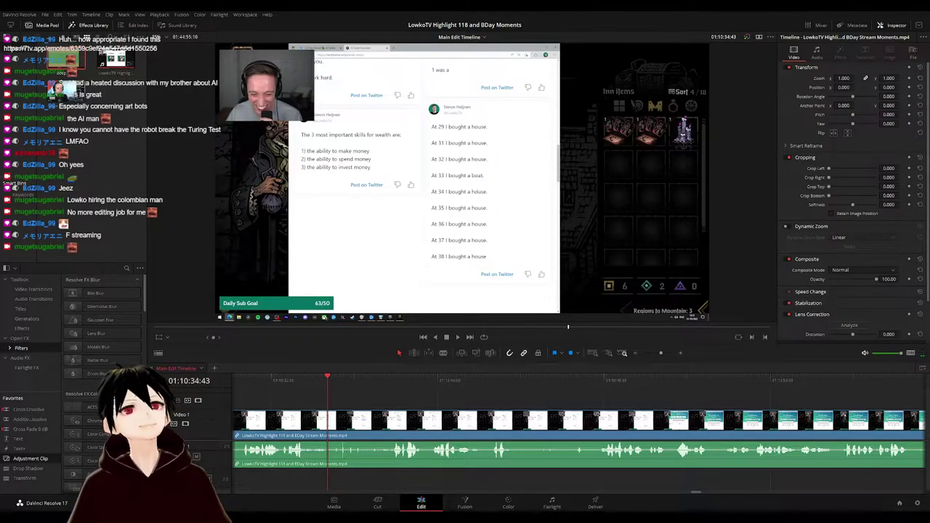
pyautogui.press('space')
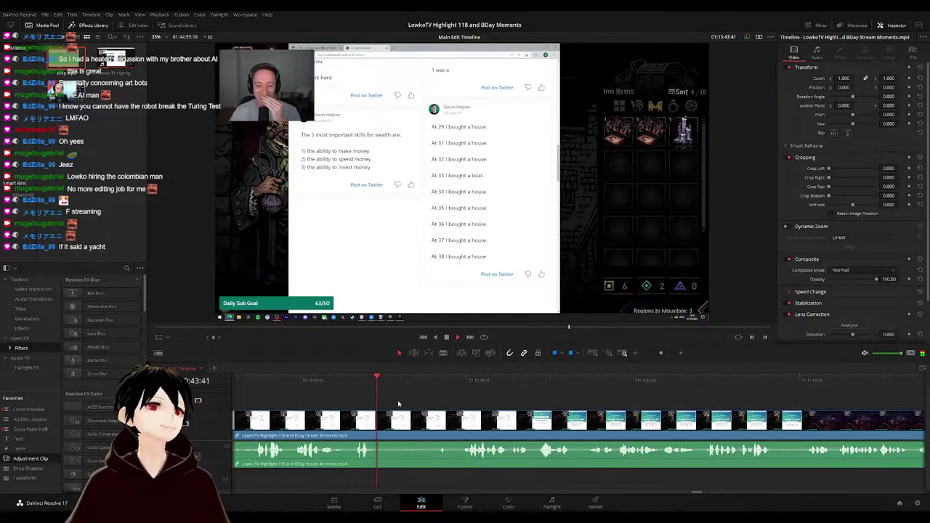
pyautogui.moveTo(403, 385); pyautogui.dragTo(435, 383)
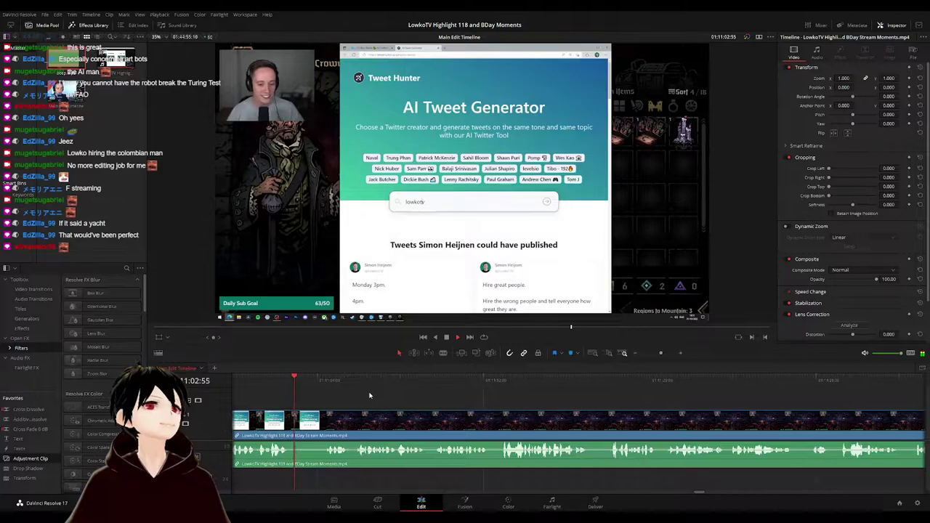
# - Cut out the stretch from about 01:11:02 to 01:11:04 where the wintergaming search is typed into the tweet generator
pyautogui.press('b')
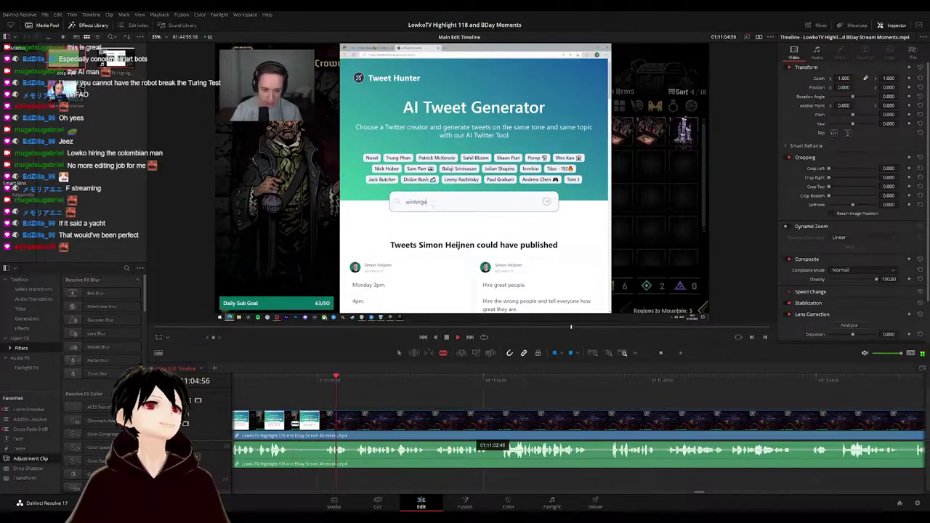
pyautogui.click(290, 426)
pyautogui.click(324, 426)
pyautogui.press('a')
pyautogui.click(313, 427)
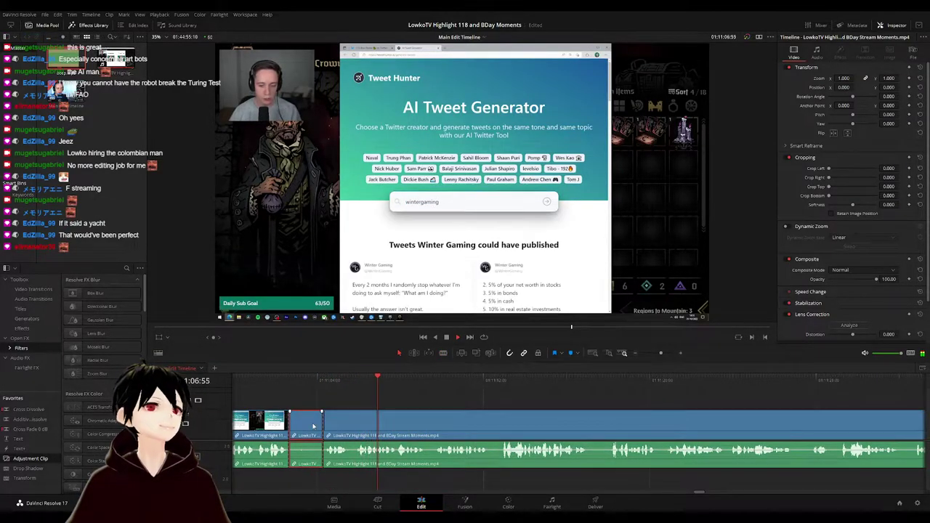
pyautogui.press('Delete')
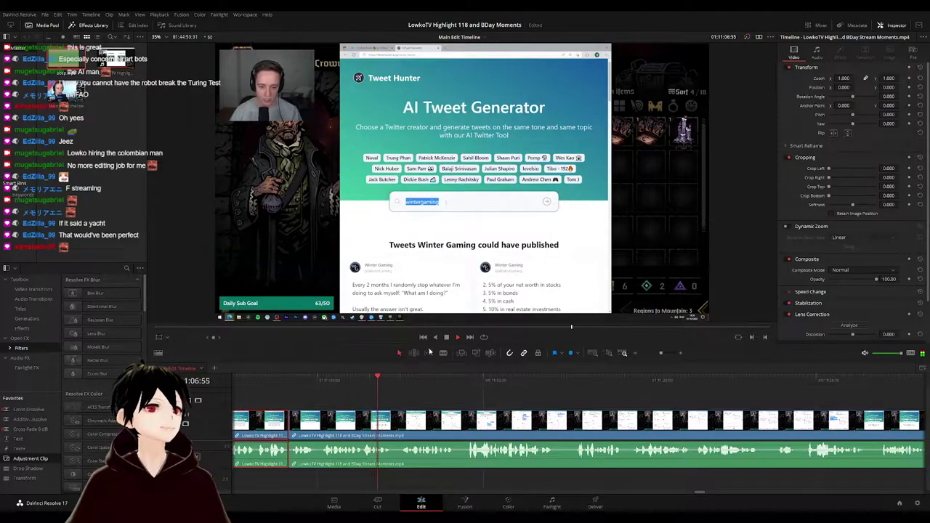
# - Review the remaining tweet generator footage from about 01:11:07 to 01:12:19 for further pauses
pyautogui.hscroll(5, 459, 394)
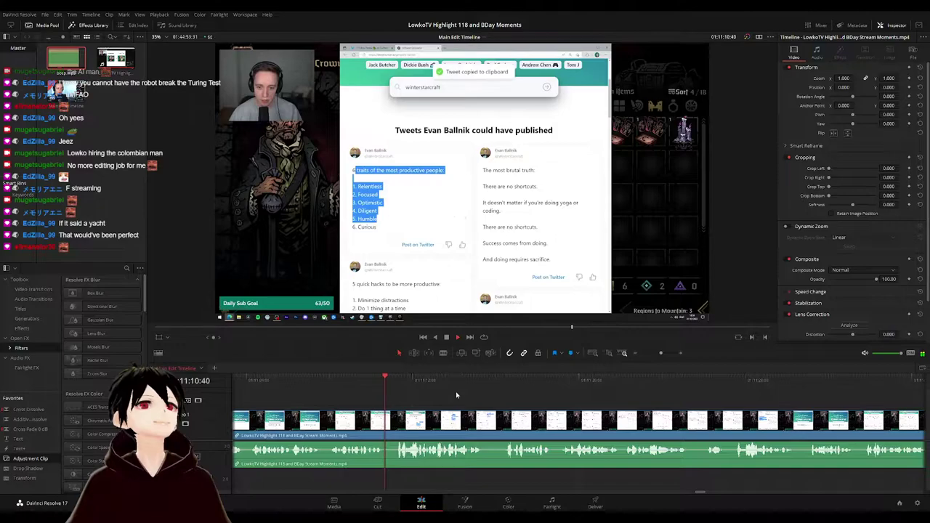
pyautogui.hscroll(2, 439, 396)
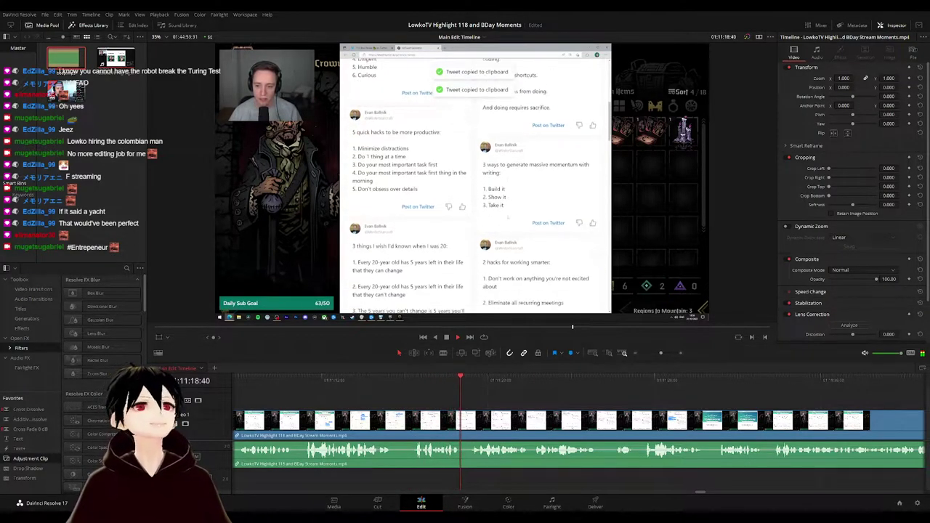
pyautogui.moveTo(566, 402); pyautogui.dragTo(447, 396)
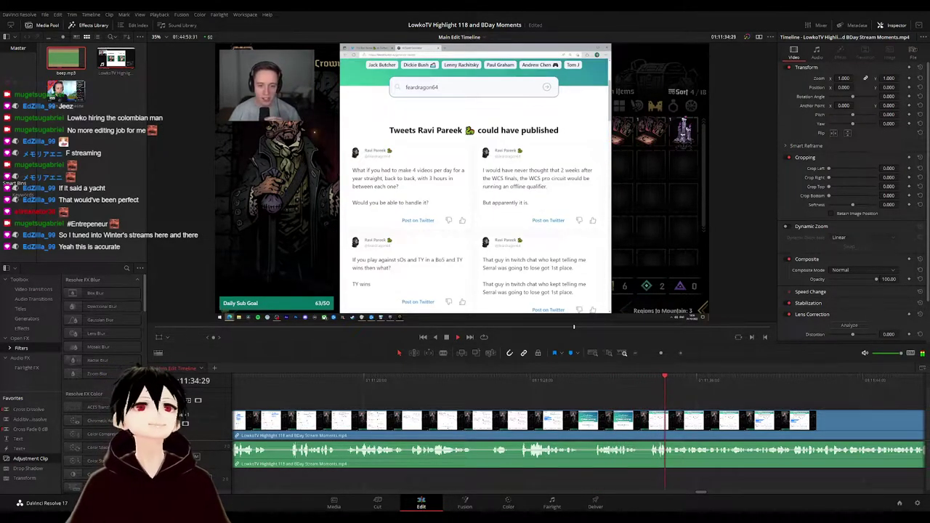
pyautogui.moveTo(702, 403); pyautogui.dragTo(364, 393)
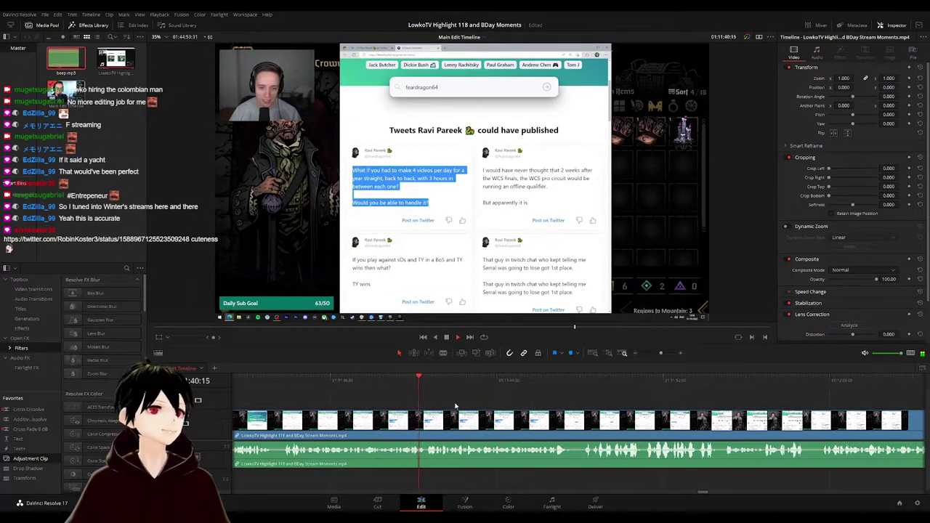
pyautogui.hscroll(1, 503, 399)
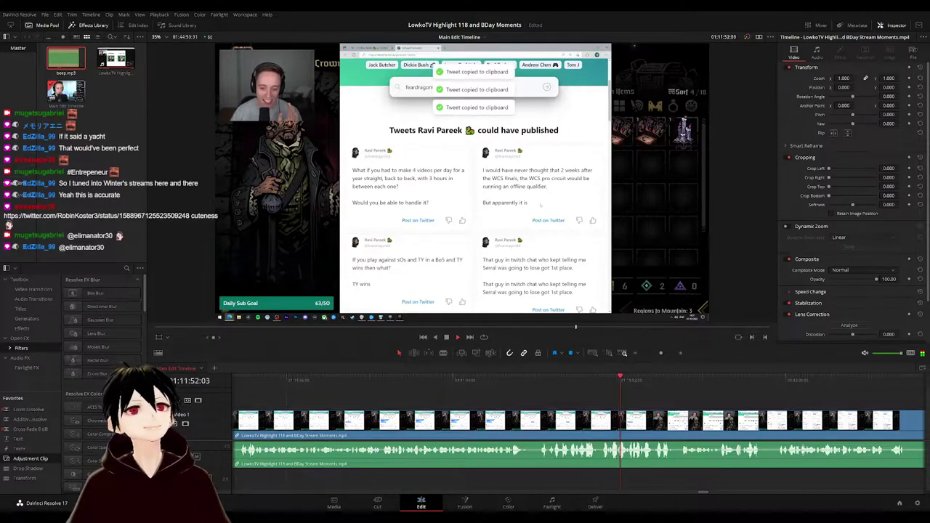
pyautogui.moveTo(703, 399); pyautogui.dragTo(378, 374)
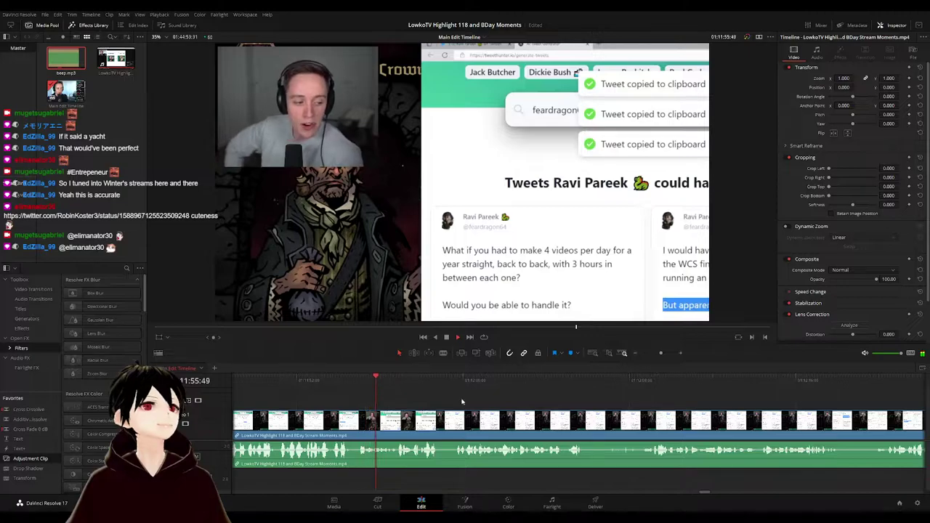
pyautogui.moveTo(462, 402); pyautogui.dragTo(424, 399)
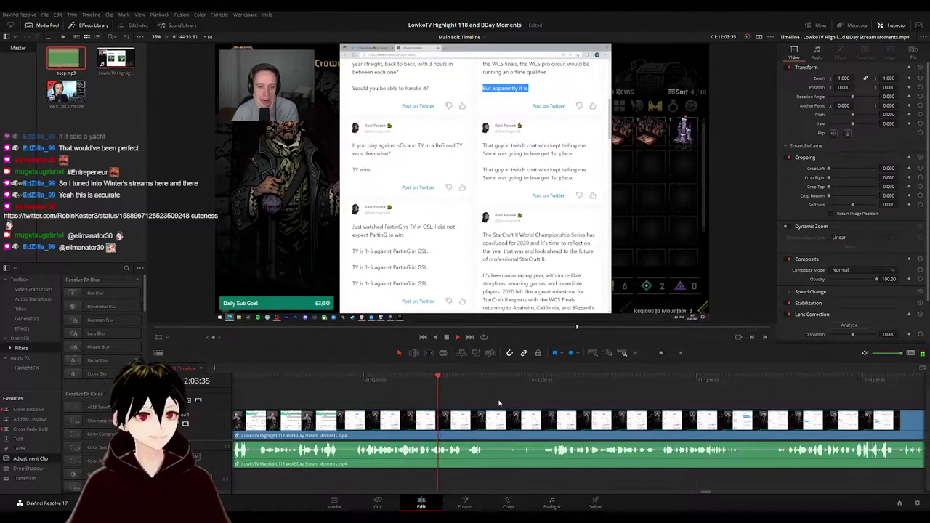
pyautogui.hscroll(1, 484, 401)
pyautogui.hscroll(1, 502, 402)
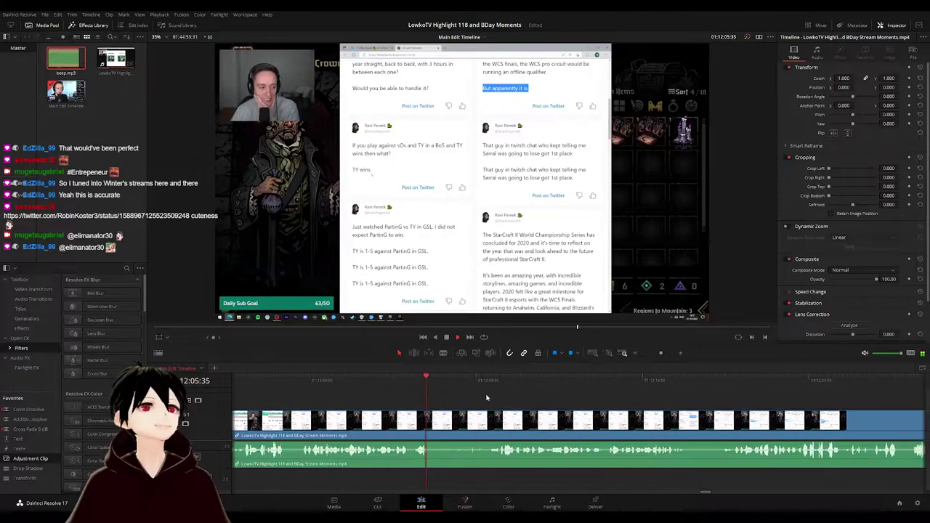
pyautogui.hscroll(2, 486, 399)
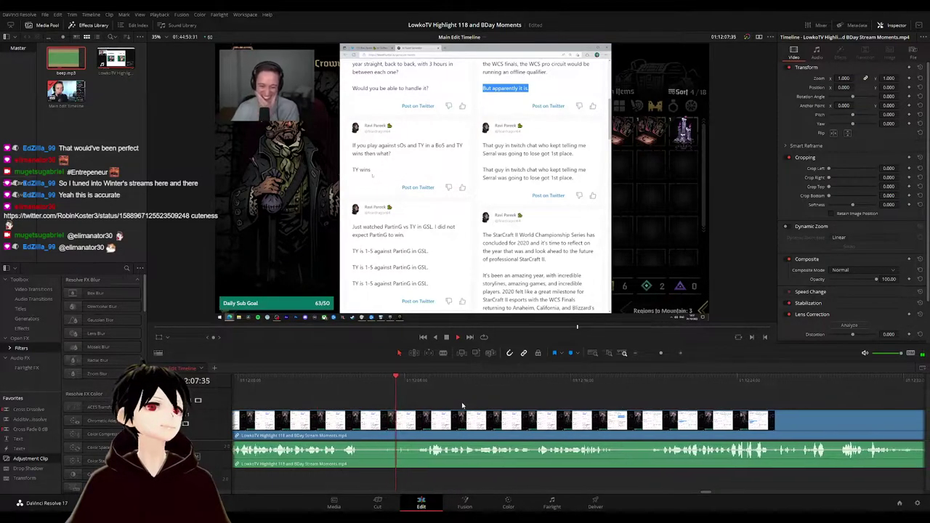
pyautogui.hscroll(2, 483, 405)
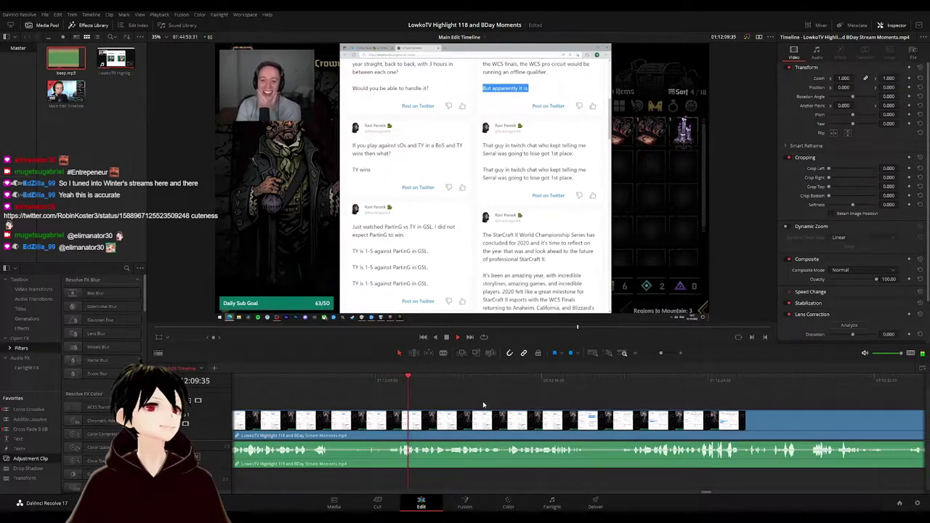
pyautogui.hscroll(2, 509, 406)
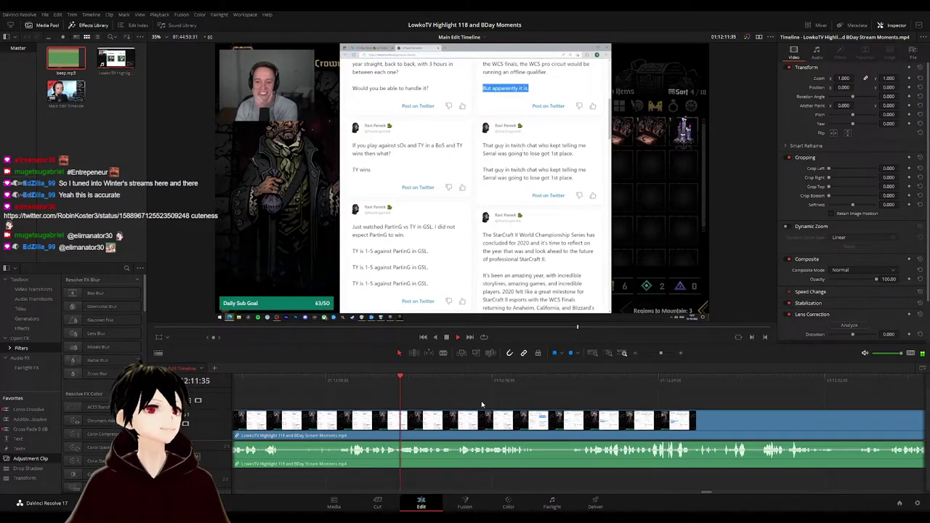
pyautogui.hscroll(1, 484, 403)
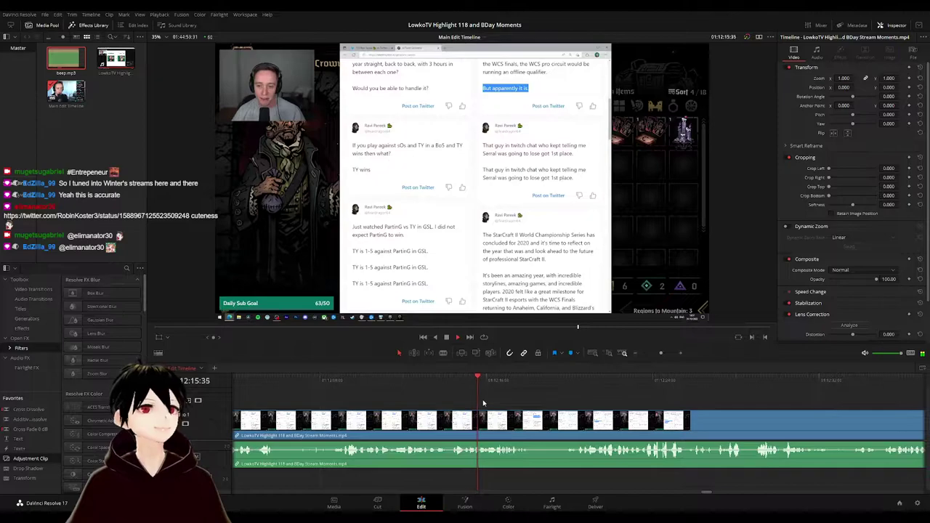
pyautogui.hscroll(5, 549, 403)
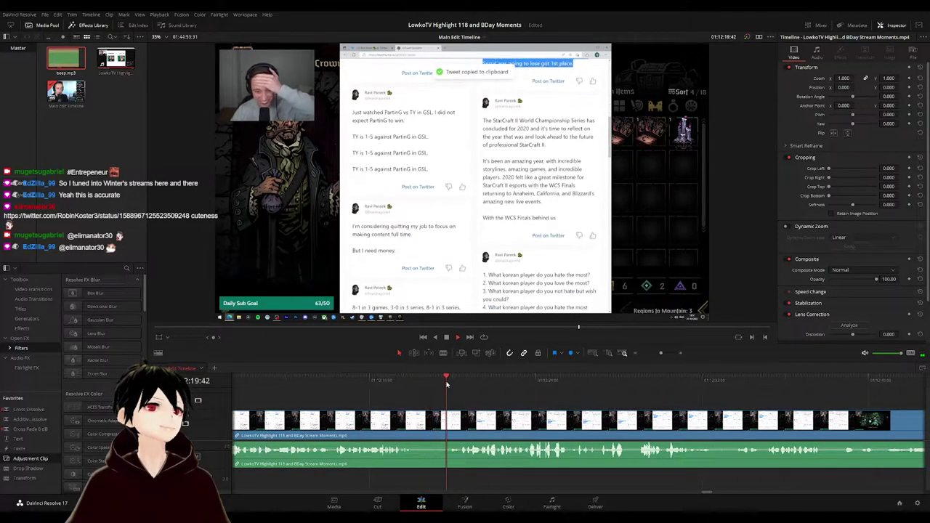
# - Split the stream clip at about 01:12:19:52 and mark the finished part before the cut green
pyautogui.hscroll(3, 523, 403)
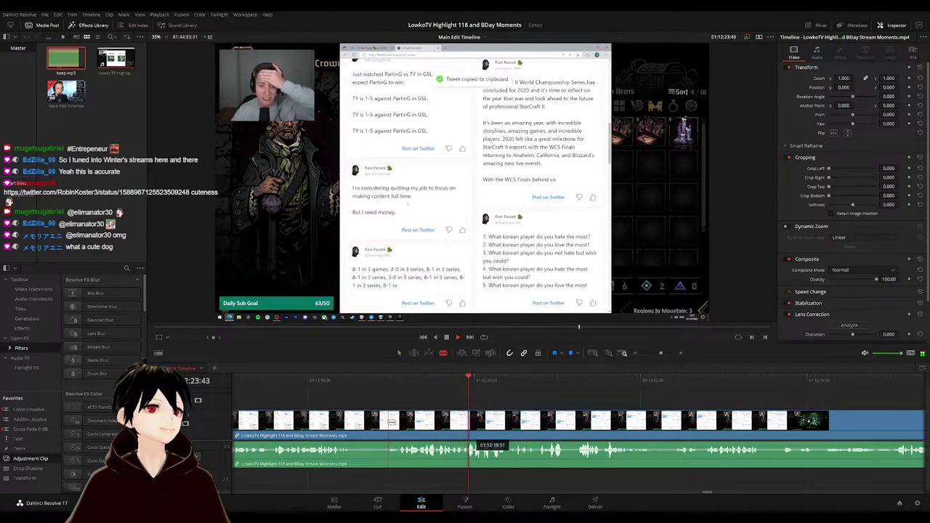
pyautogui.click(389, 422)
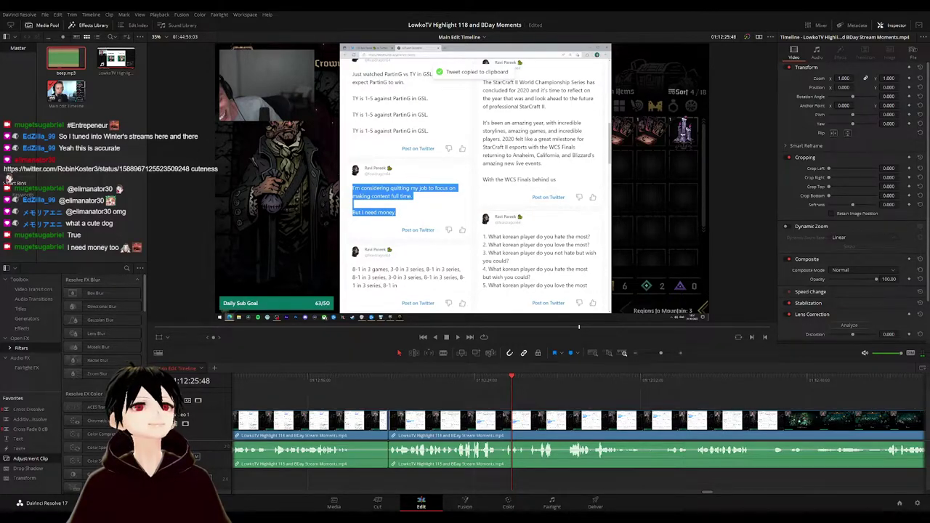
pyautogui.click(390, 389)
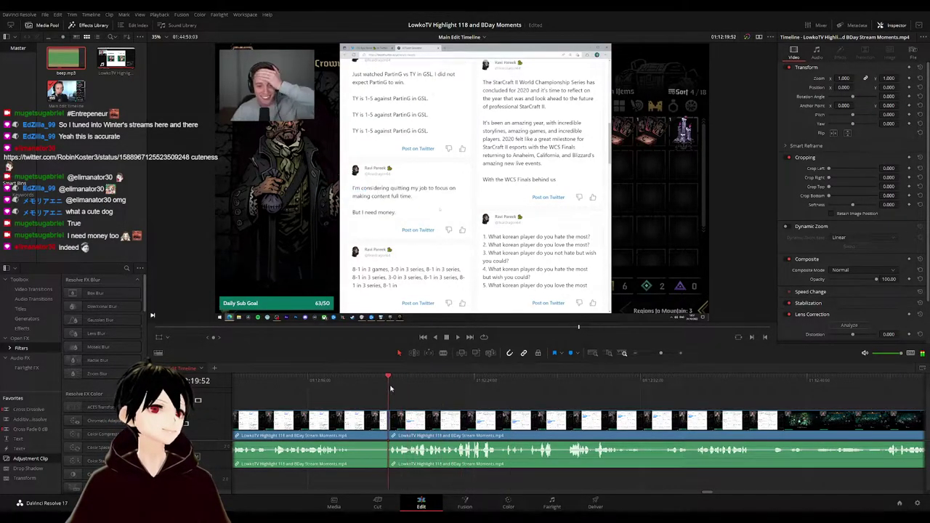
pyautogui.click(380, 415)
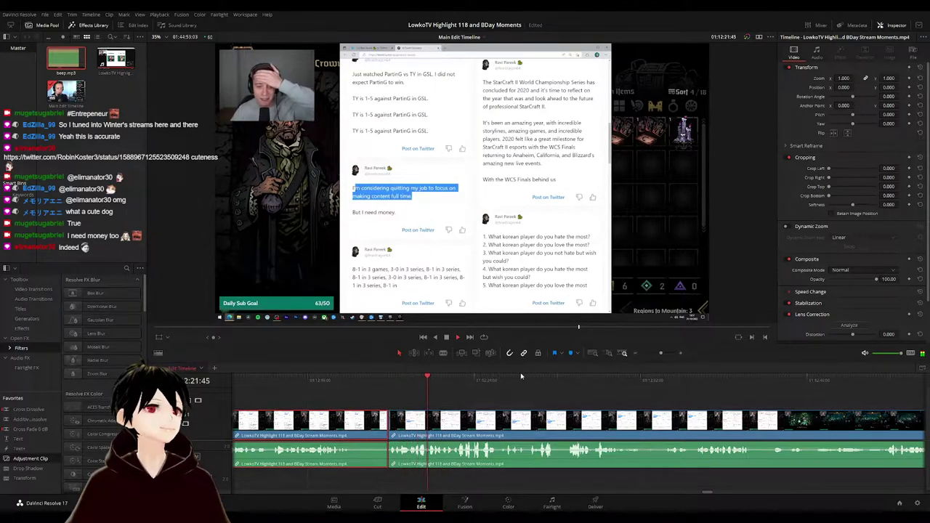
pyautogui.click(481, 404)
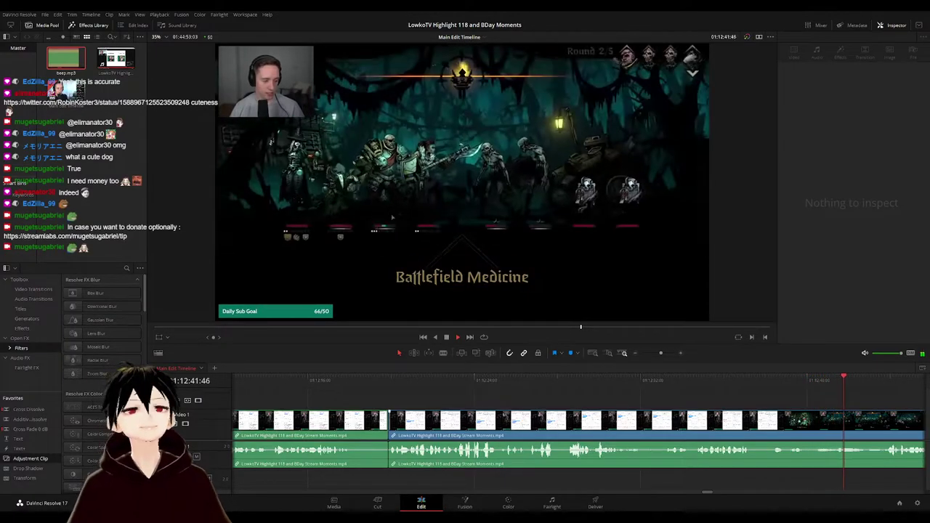
# - Cut out the very short piece at about 01:12:40 where the tweet page switches to the game, closing the gap
pyautogui.press('space')
pyautogui.click(784, 381)
pyautogui.press('space')
pyautogui.moveTo(835, 407); pyautogui.dragTo(555, 392)
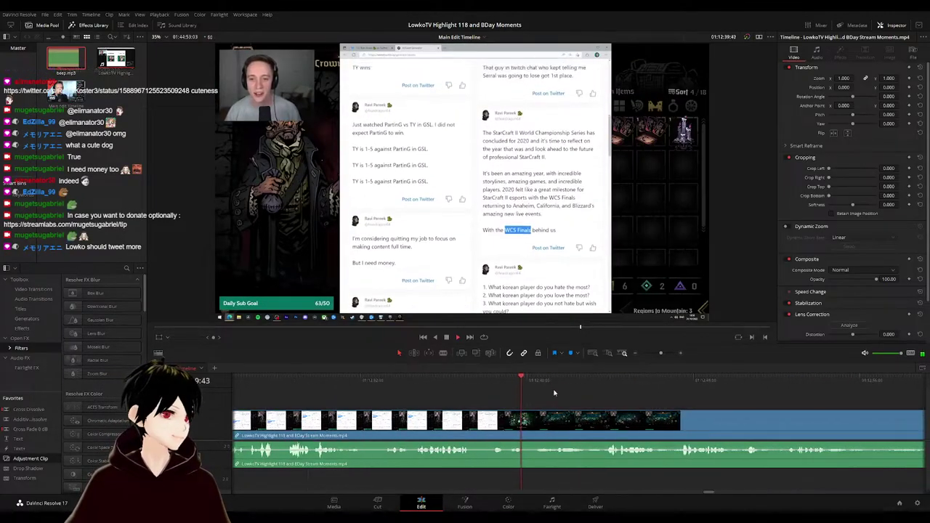
pyautogui.press('space')
pyautogui.press('b')
pyautogui.click(531, 421)
pyautogui.click(533, 421)
pyautogui.press('a')
pyautogui.click(530, 425)
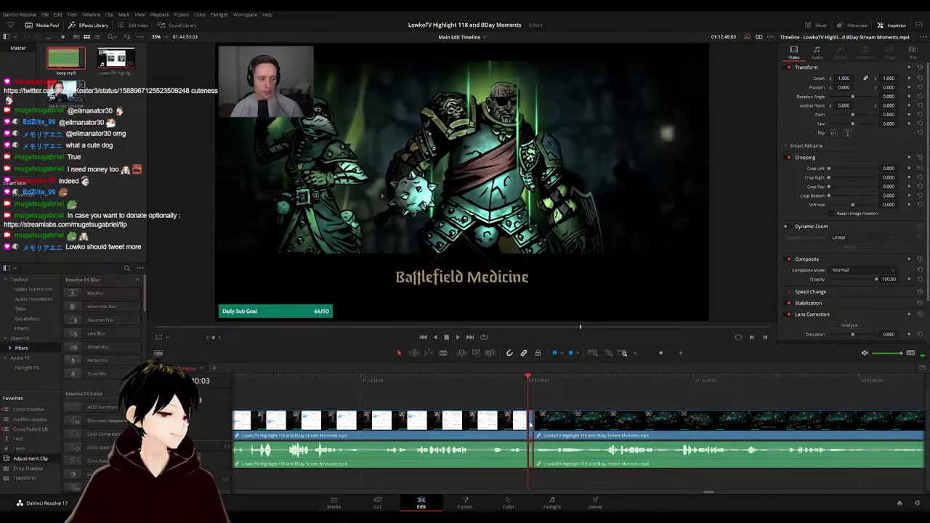
pyautogui.click(531, 425)
pyautogui.press('Delete')
# - Mark the tweet generator clip that ends at 01:12:40:03 green
pyautogui.press('space')
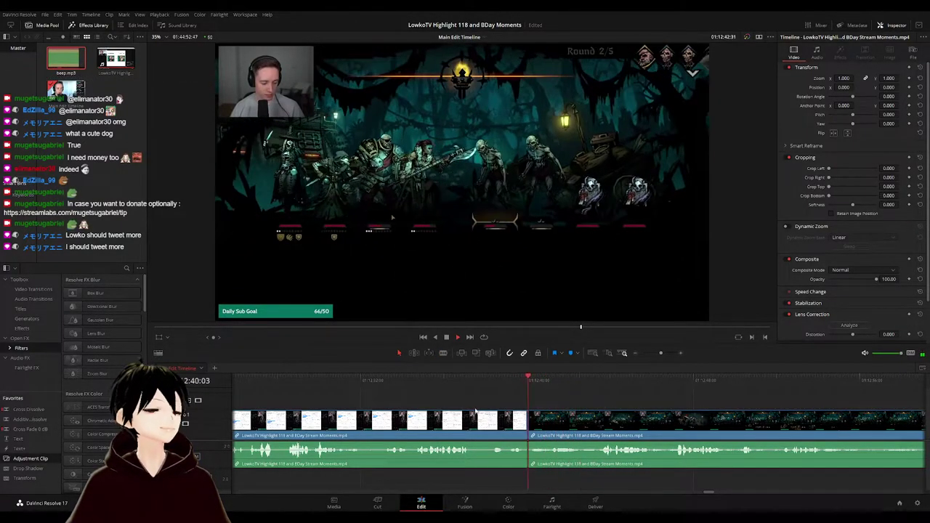
pyautogui.press('g')
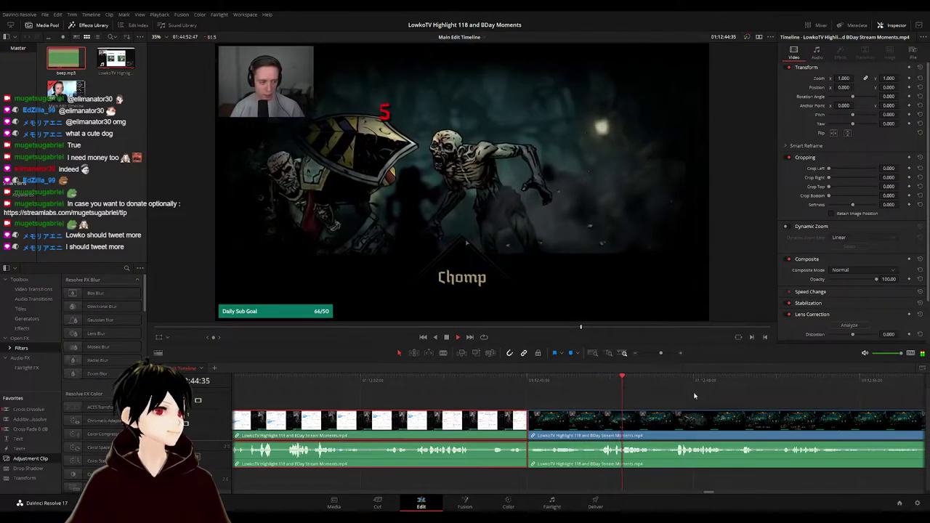
pyautogui.moveTo(708, 395); pyautogui.dragTo(393, 395)
pyautogui.click(553, 407)
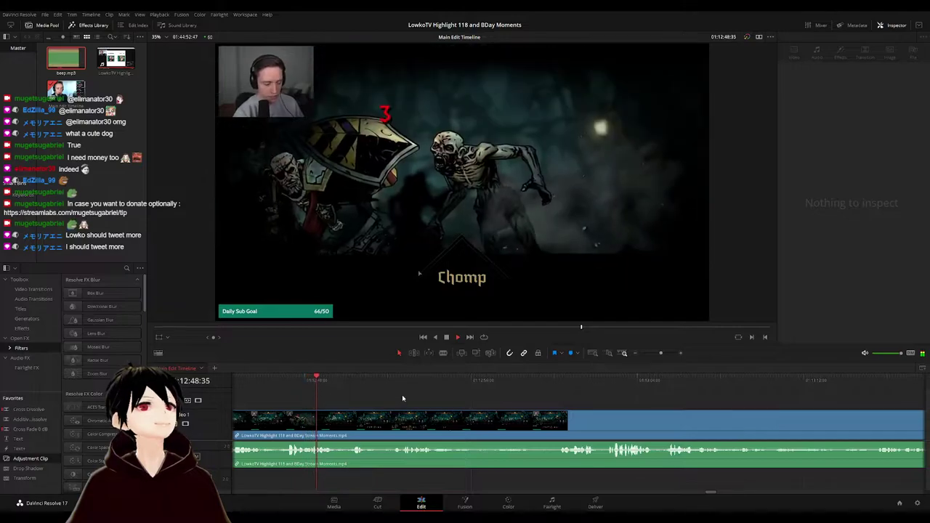
# - Review the game footage with the combat and The Unknown encounter from about 01:12:48 to 01:15:08 for pauses
pyautogui.hscroll(1, 385, 404)
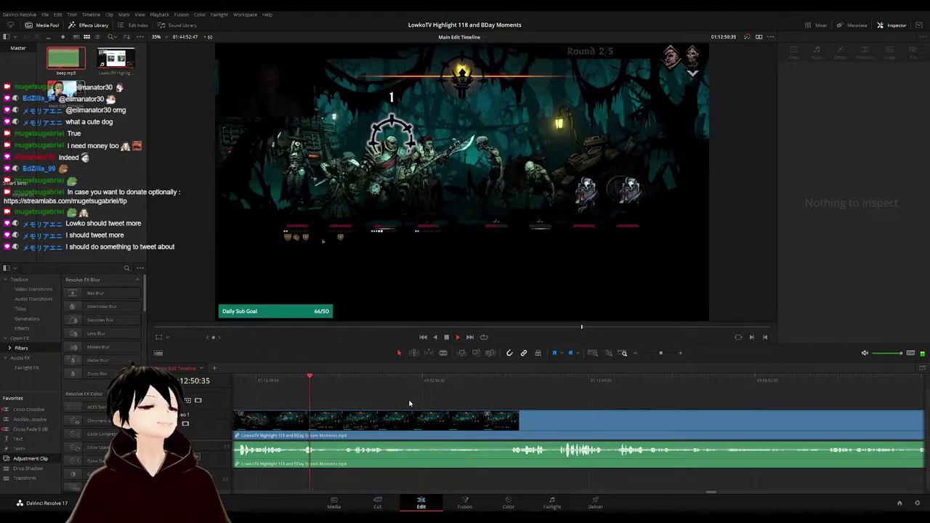
pyautogui.moveTo(403, 402); pyautogui.dragTo(397, 401)
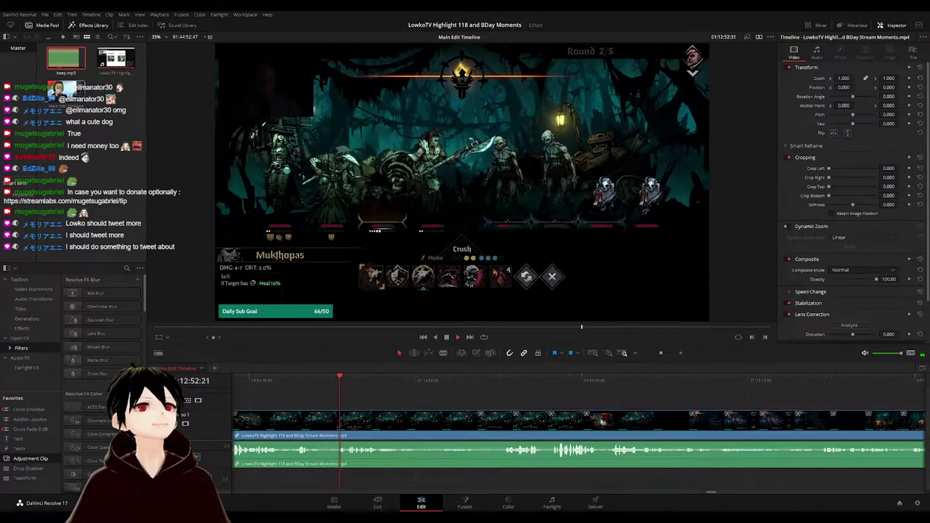
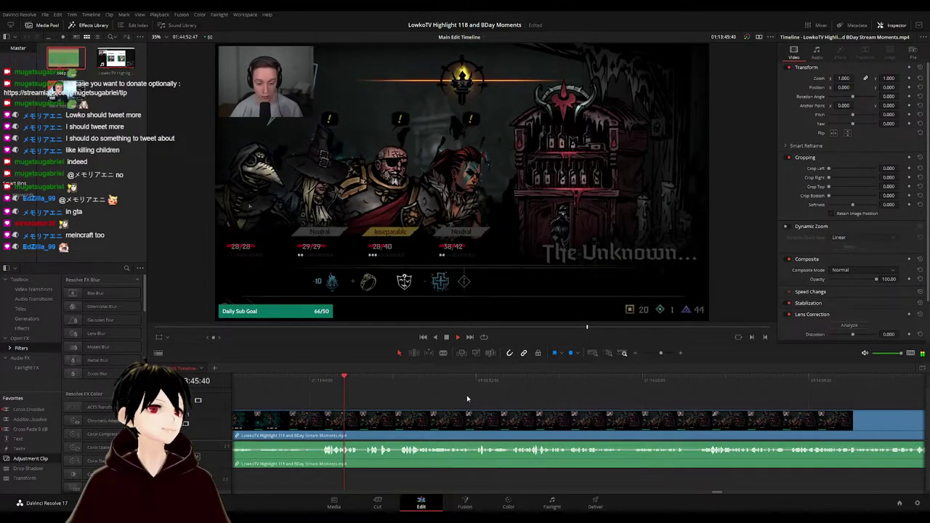
pyautogui.scroll(-5, 559, 405)
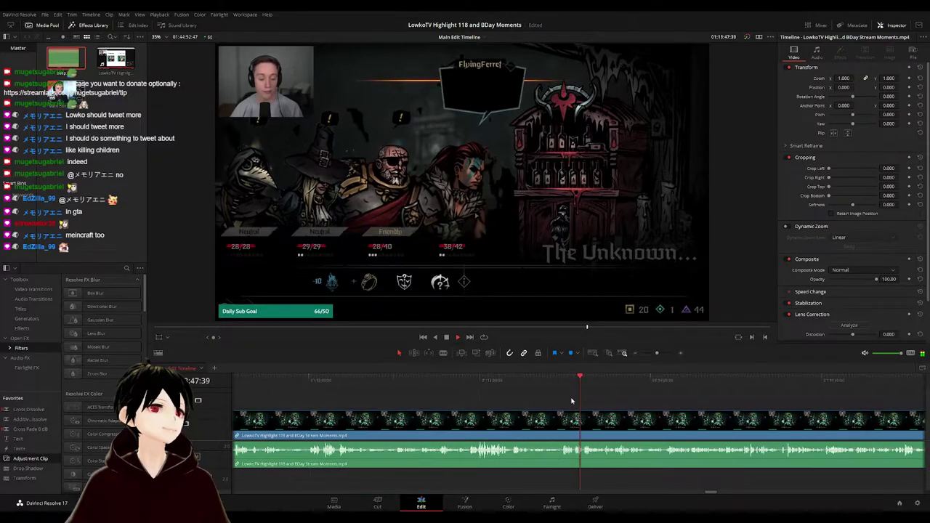
pyautogui.scroll(5, 604, 404)
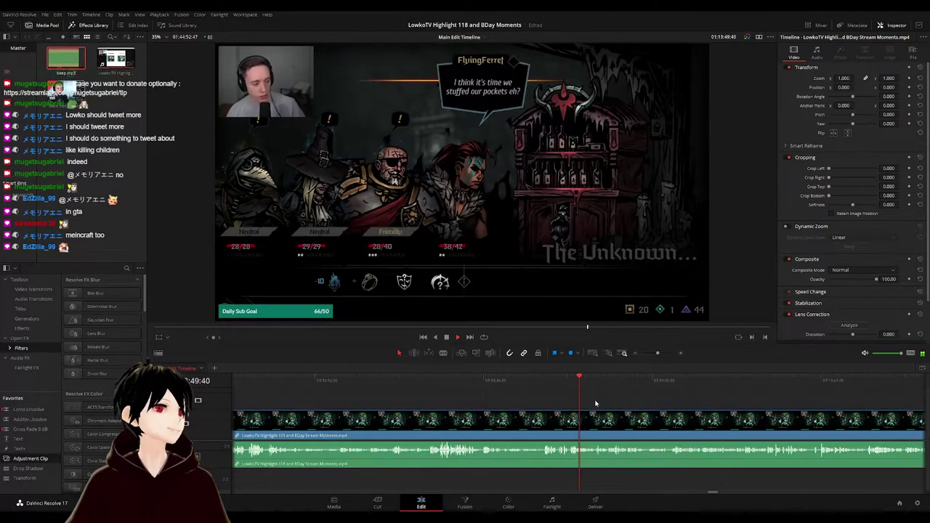
pyautogui.moveTo(673, 401); pyautogui.dragTo(408, 394)
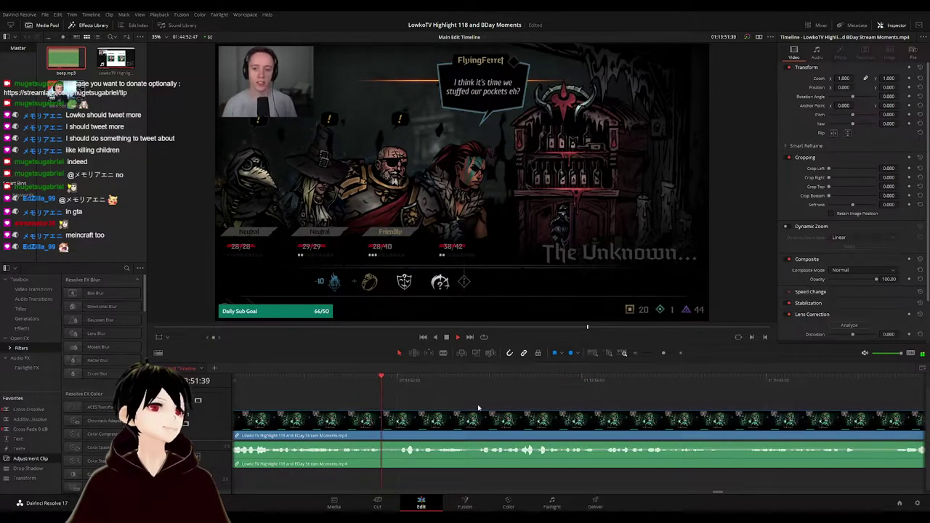
pyautogui.scroll(-3, 487, 407)
pyautogui.moveTo(643, 407); pyautogui.dragTo(409, 405)
pyautogui.press('space')
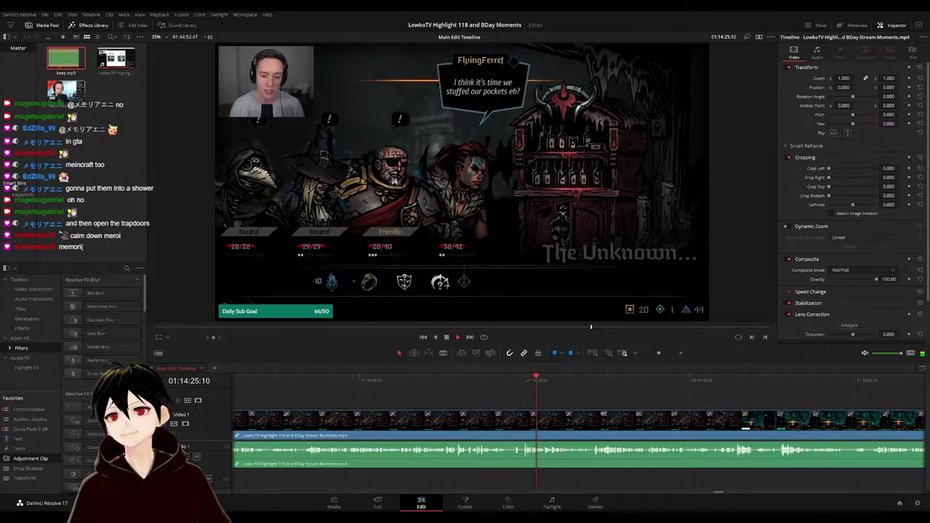
pyautogui.moveTo(587, 400); pyautogui.dragTo(428, 390)
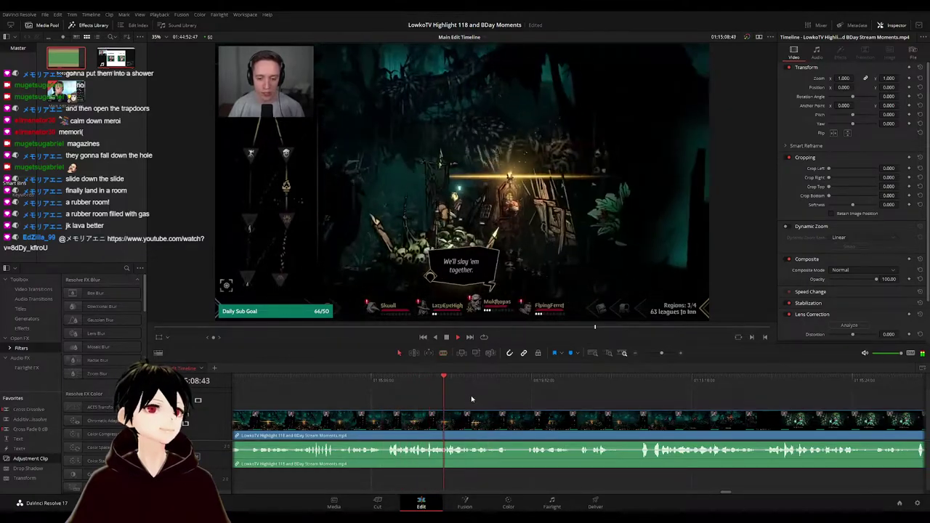
# - Review the wagon ride and The Hoarder shop footage from about 01:15:08 to 01:15:30 for pauses
pyautogui.scroll(-6, 465, 403)
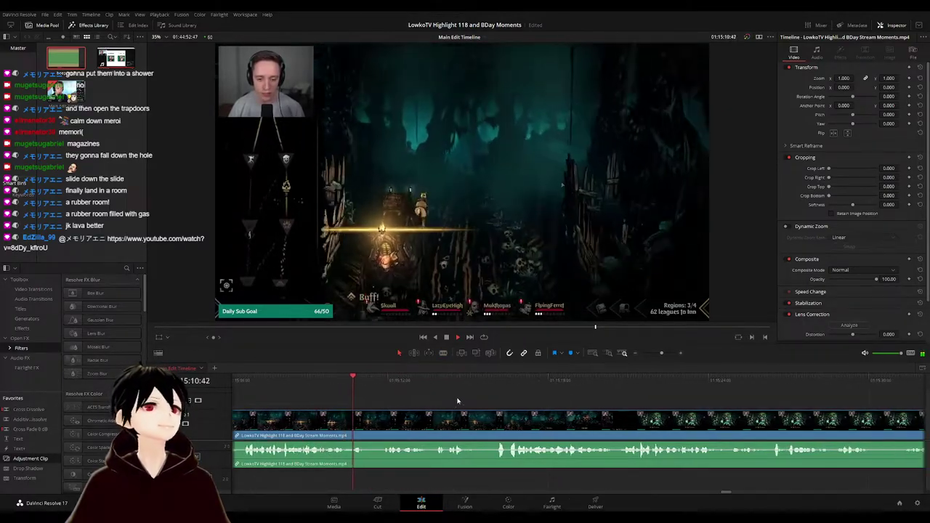
pyautogui.scroll(-8, 574, 414)
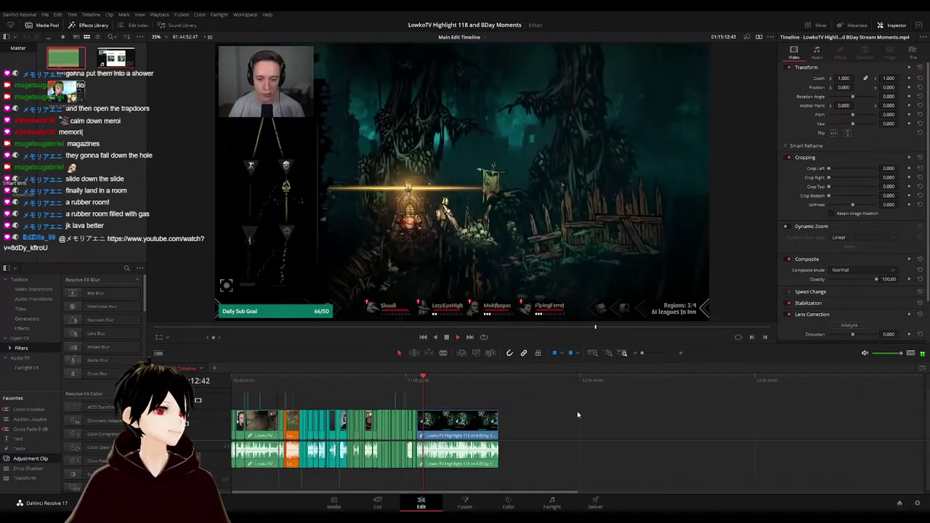
pyautogui.scroll(9, 538, 418)
pyautogui.scroll(4, 642, 415)
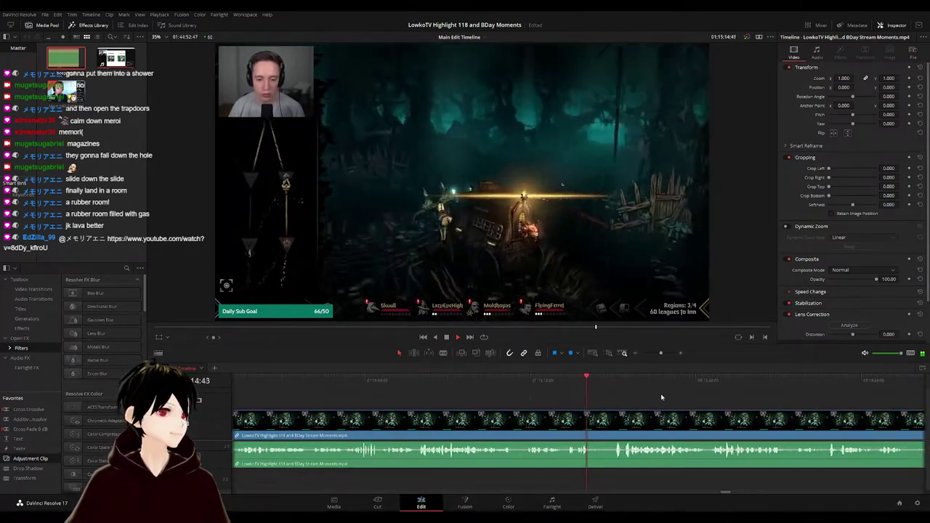
pyautogui.moveTo(662, 397); pyautogui.dragTo(472, 398)
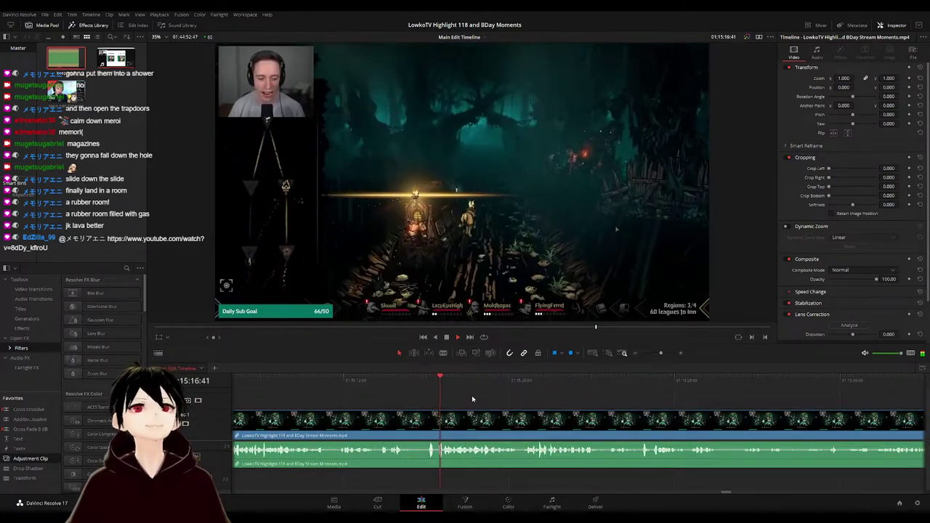
pyautogui.hscroll(2, 519, 399)
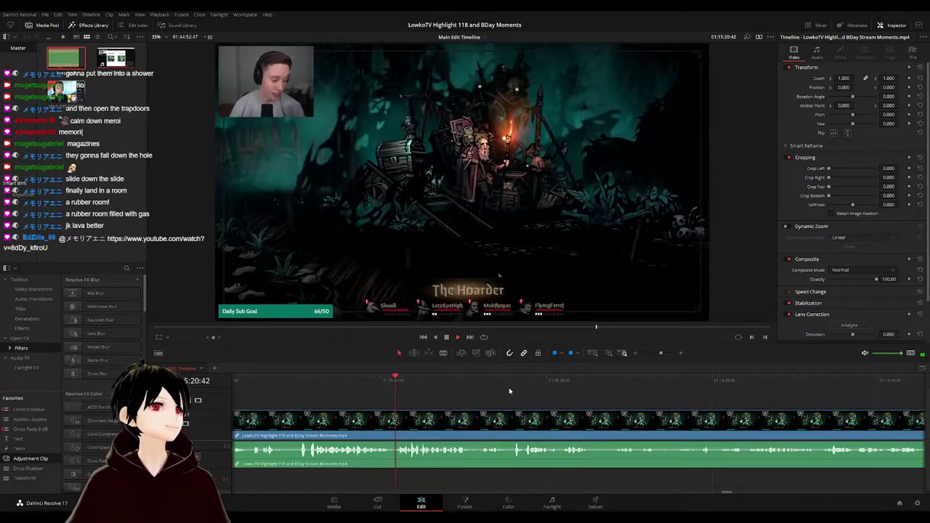
pyautogui.scroll(-2, 508, 387)
pyautogui.scroll(-3, 574, 404)
pyautogui.scroll(6, 607, 411)
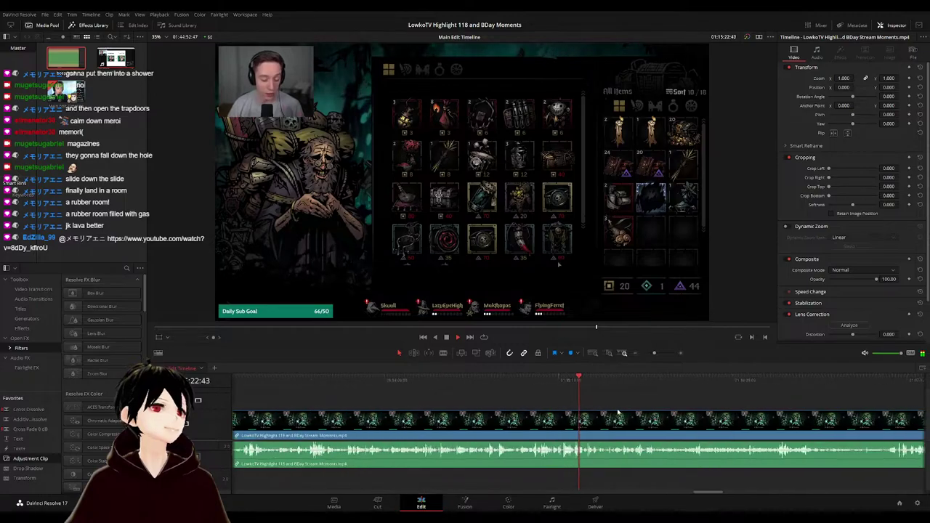
pyautogui.hscroll(3, 633, 405)
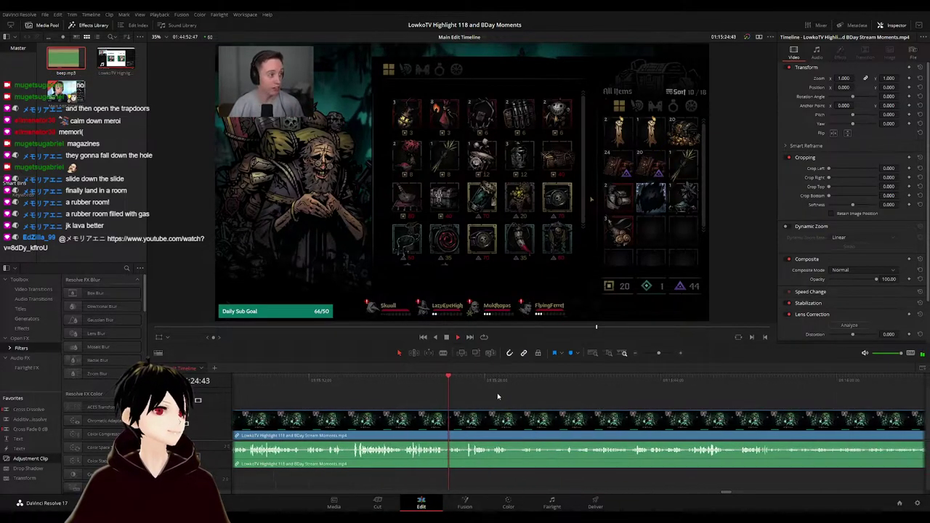
pyautogui.hscroll(1, 472, 397)
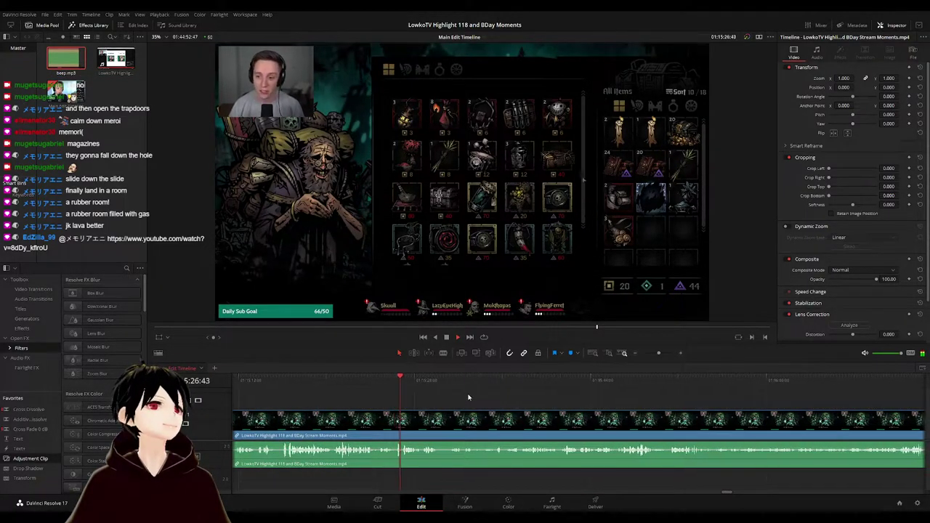
pyautogui.scroll(1, 492, 407)
pyautogui.hscroll(3, 465, 403)
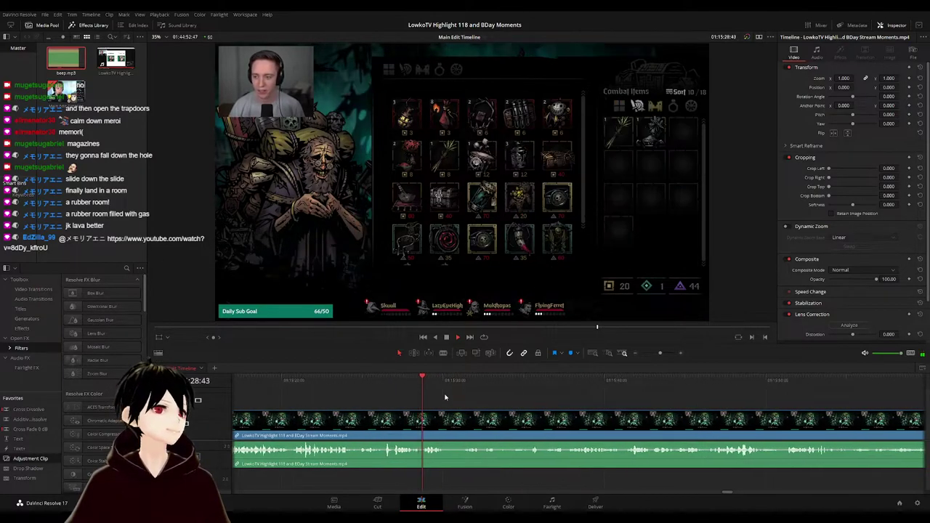
pyautogui.hscroll(2, 411, 396)
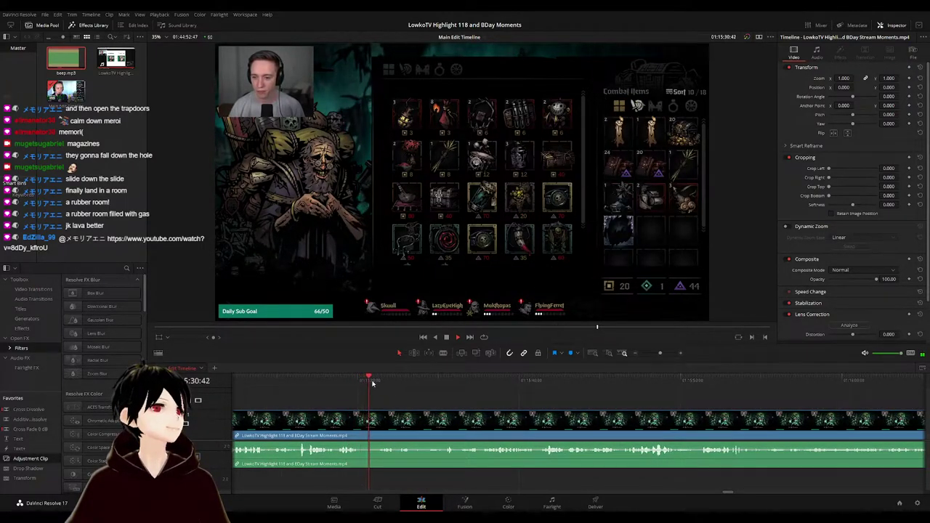
# - Cut out about one second of The Hoarder shop footage starting at about 01:15:30, closing the gap
pyautogui.click(360, 425)
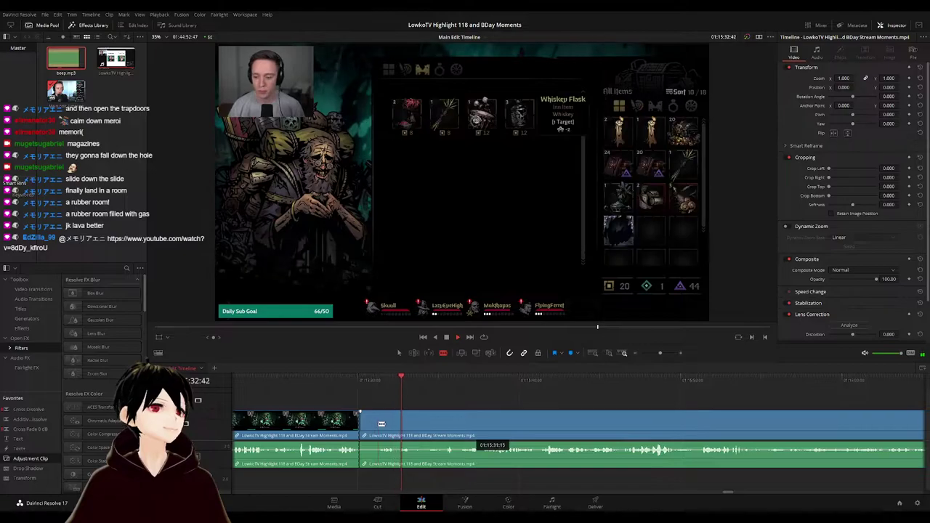
pyautogui.click(376, 425)
pyautogui.press('Delete')
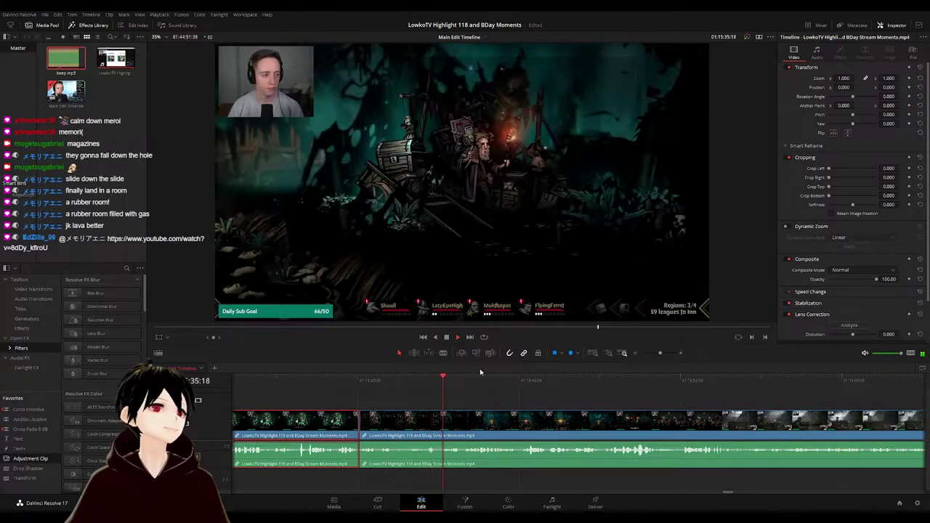
pyautogui.click(538, 401)
# - Review the wagon ride footage from about 01:15:37 up to The Desperate Few encounter at about 01:15:47 for pauses
pyautogui.hscroll(3, 477, 393)
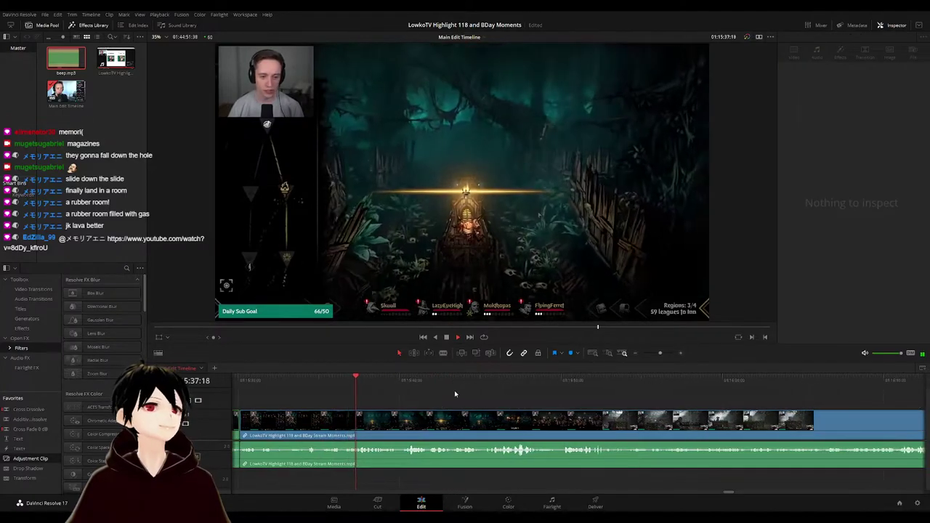
pyautogui.hscroll(1, 477, 401)
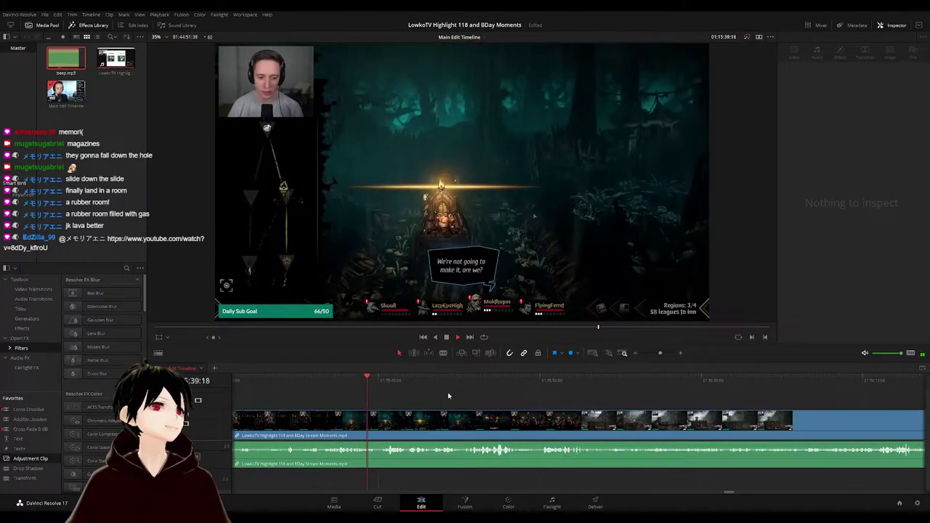
pyautogui.click(462, 418)
pyautogui.hscroll(2, 460, 400)
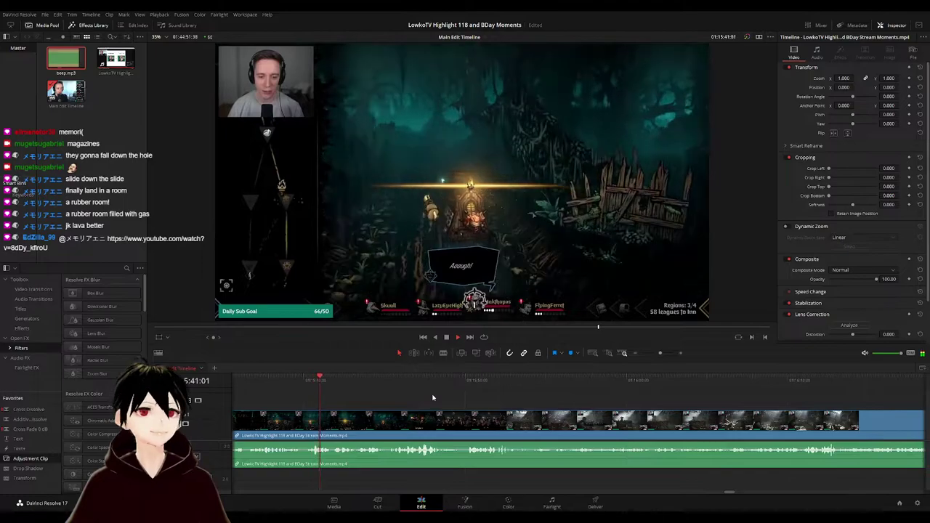
pyautogui.hscroll(2, 424, 400)
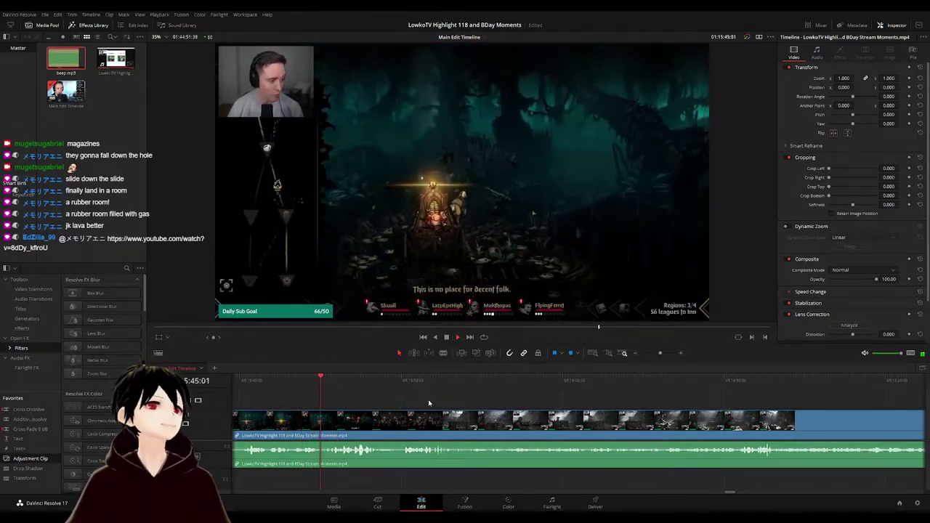
pyautogui.hscroll(2, 383, 401)
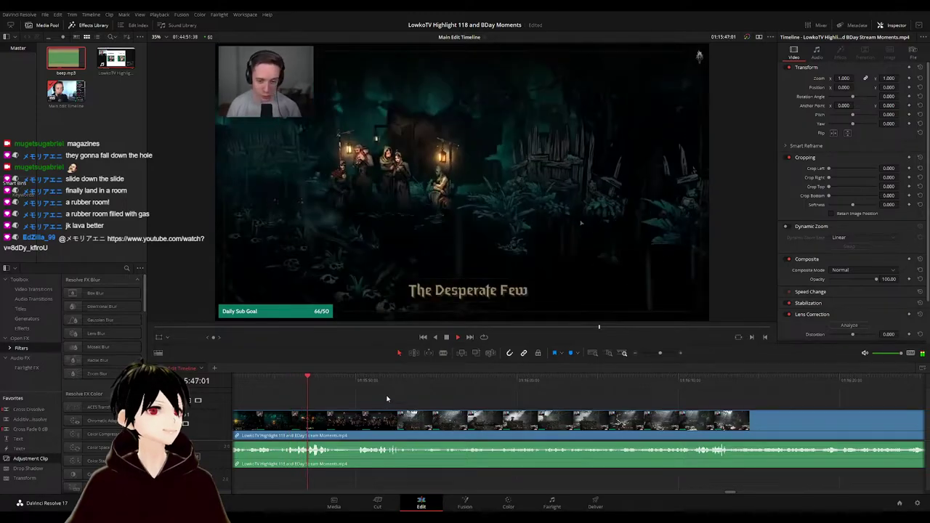
# - Split the timeline clip at about 01:15:54, where the Help Us! encounter ends and the greenhouse gameplay starts
pyautogui.hscroll(2, 382, 403)
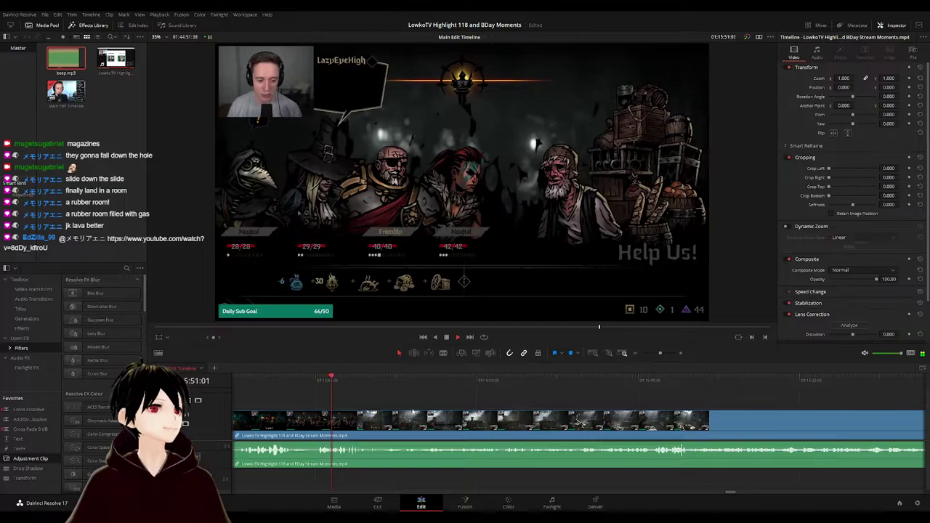
pyautogui.hscroll(2, 364, 399)
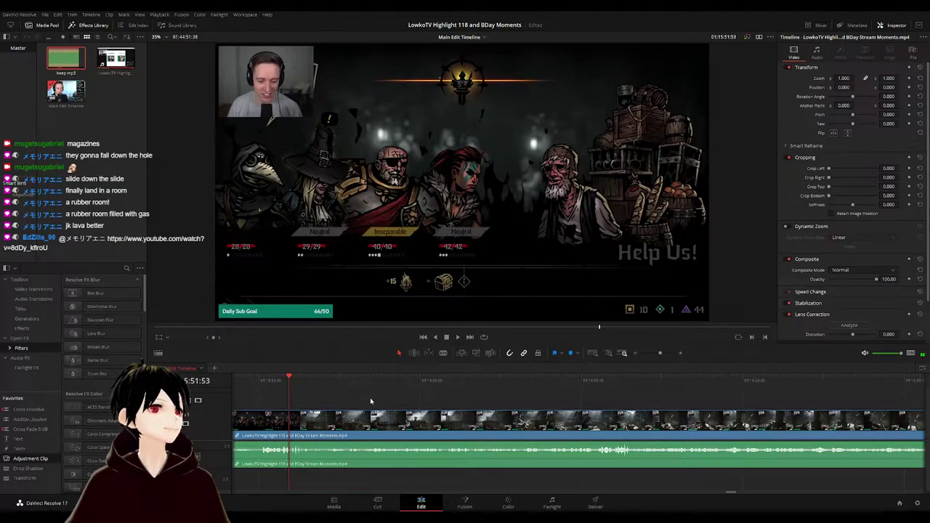
pyautogui.press('space')
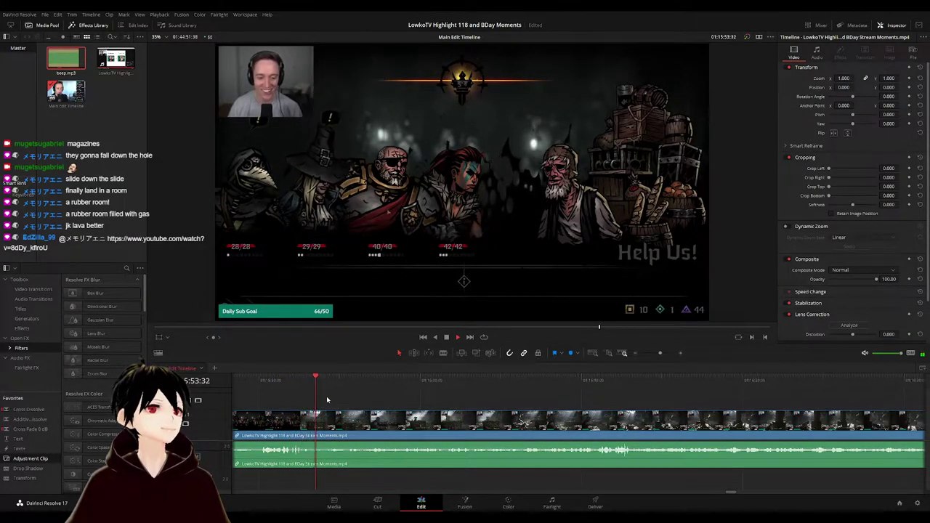
pyautogui.press('b')
pyautogui.click(327, 421)
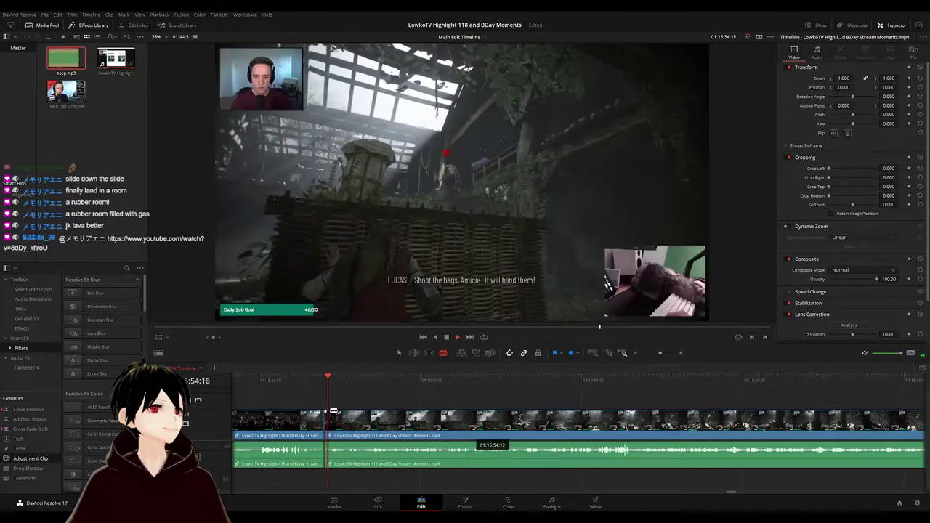
# - Cut out about 10 leftover frames of the encounter after the split at 01:15:54, closing the gap, and mark the preceding clip green
pyautogui.press('space')
pyautogui.scroll(9, 334, 413)
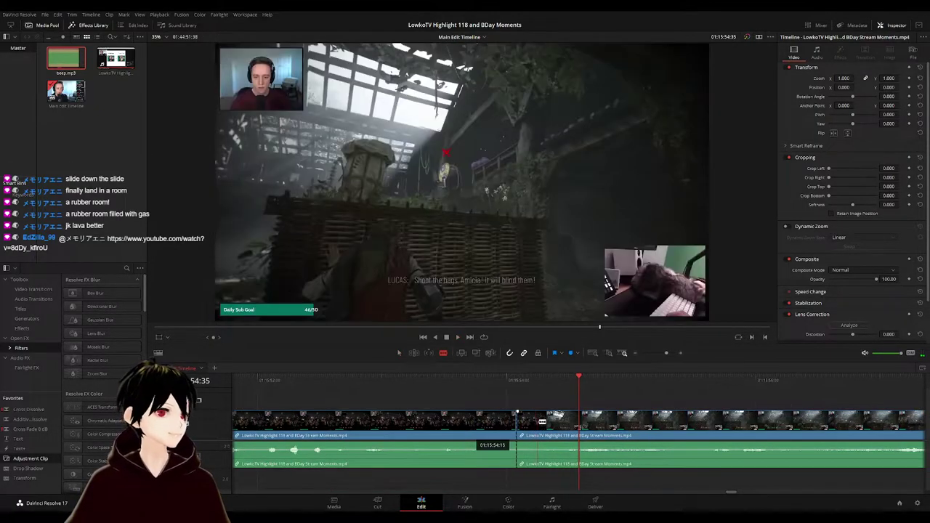
pyautogui.click(536, 421)
pyautogui.press('a')
pyautogui.press('Delete')
pyautogui.press('space')
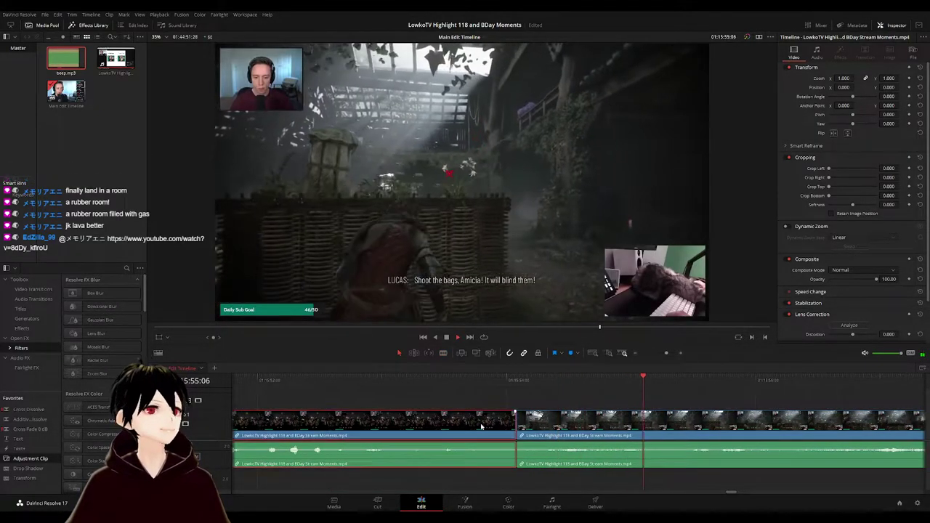
pyautogui.press('g')
pyautogui.click(695, 404)
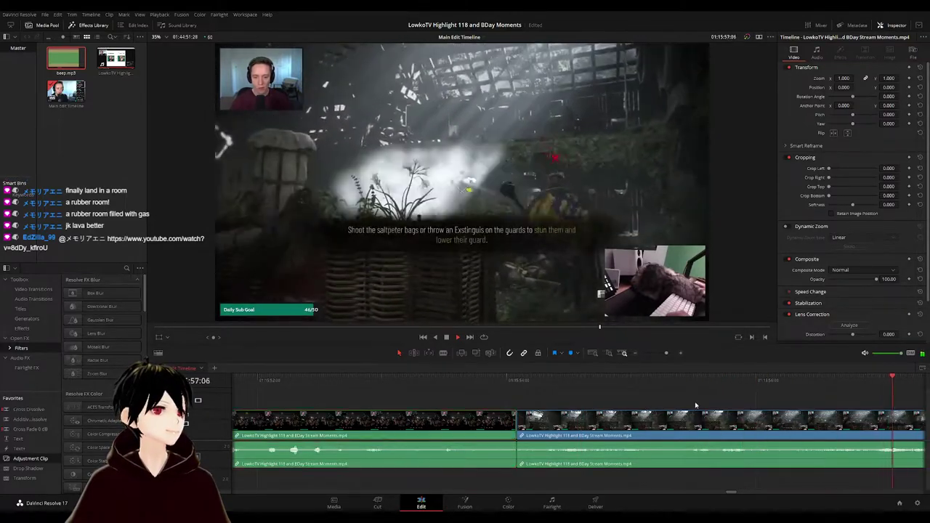
# - Review the greenhouse stealth footage from about 01:15:57 to the black screen at about 01:17:02 for pauses
pyautogui.scroll(-3, 698, 407)
pyautogui.scroll(-4, 697, 407)
pyautogui.moveTo(649, 399); pyautogui.dragTo(413, 396)
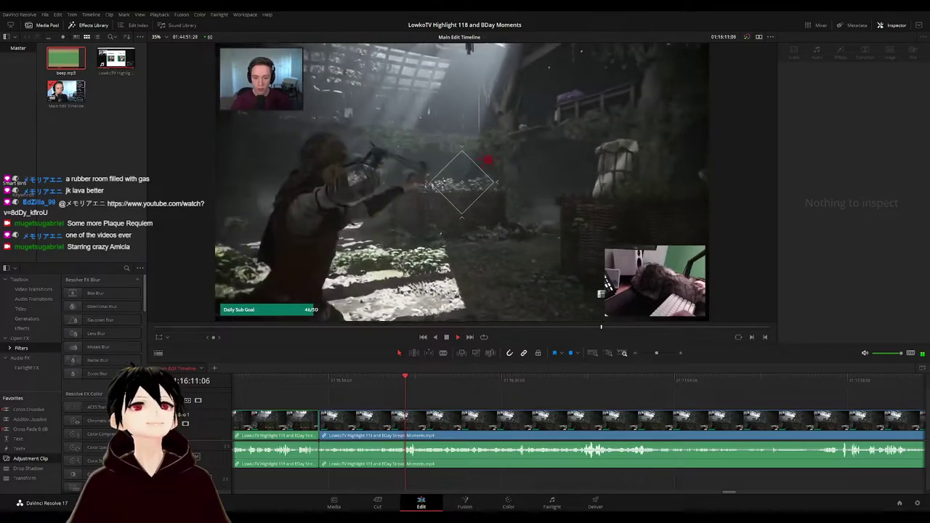
pyautogui.hotkey('ctrl', 'shift', '[')
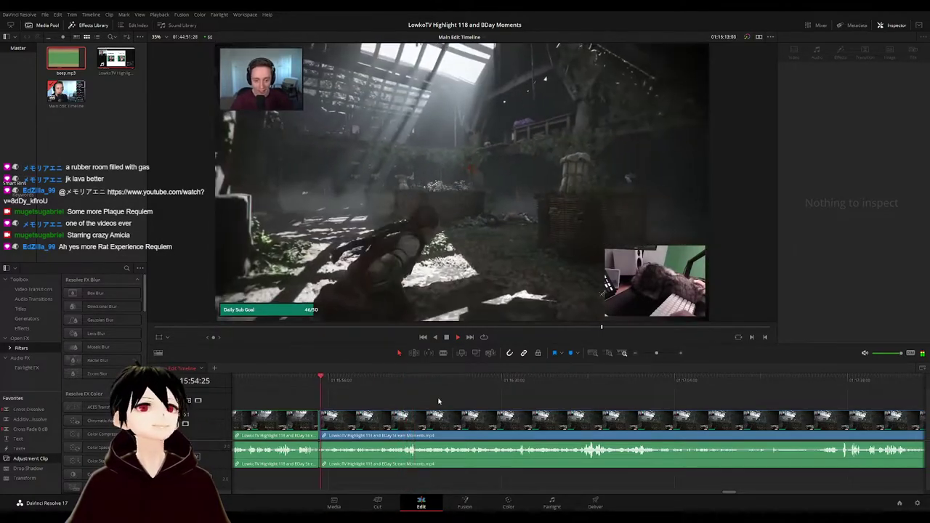
pyautogui.hotkey('ctrl', 'z')
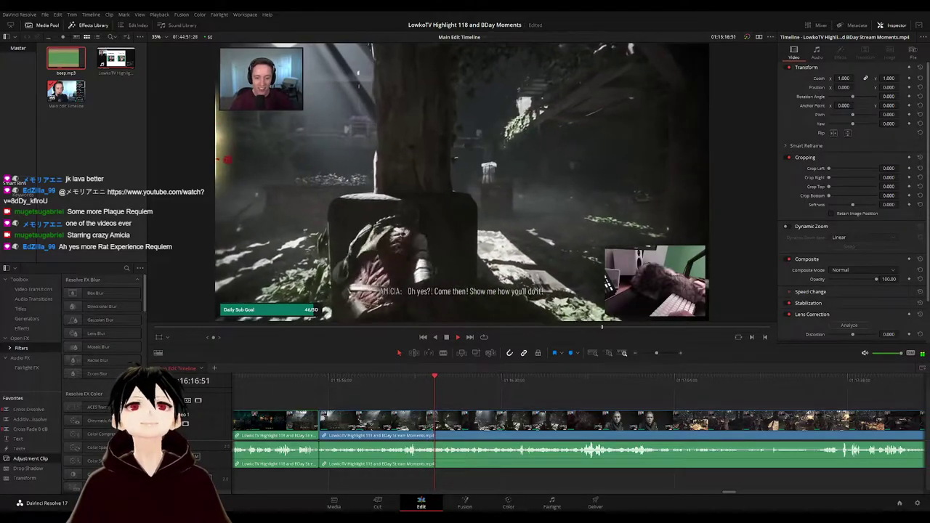
pyautogui.hscroll(2, 442, 394)
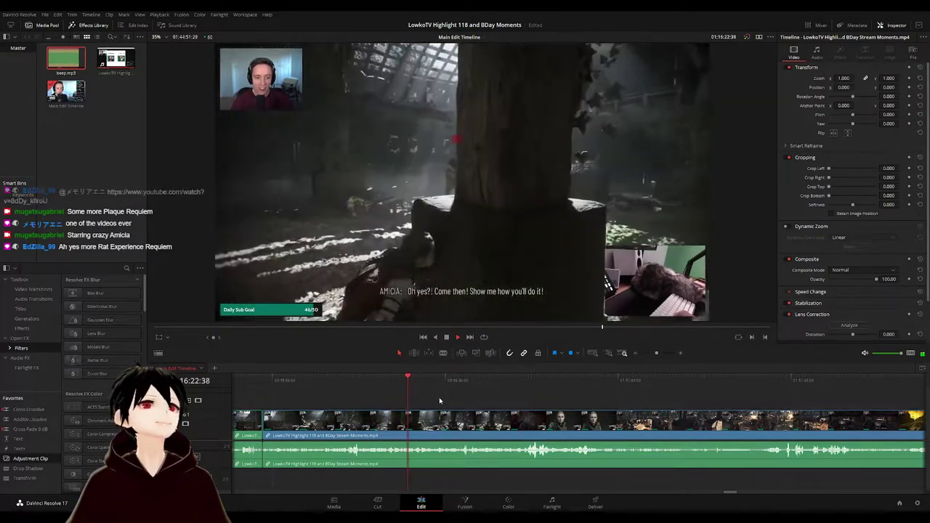
pyautogui.hscroll(1, 417, 396)
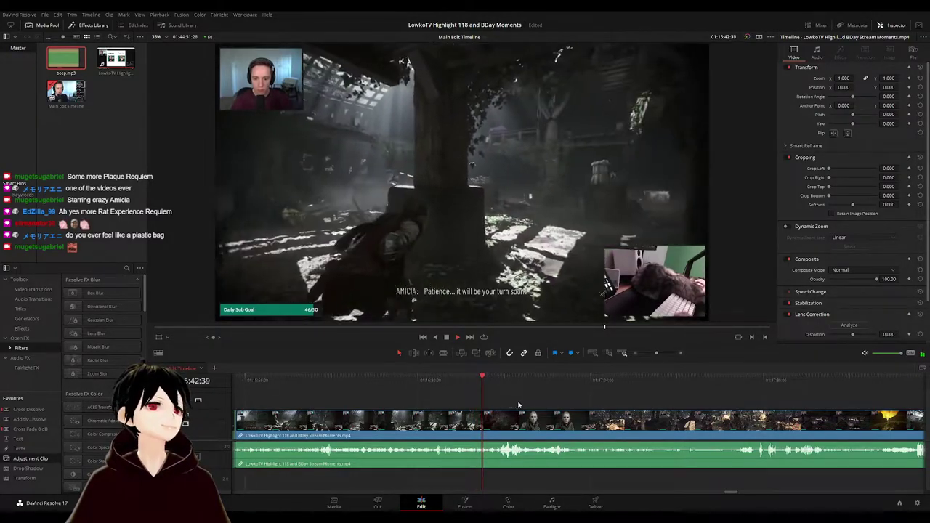
pyautogui.moveTo(519, 404); pyautogui.dragTo(475, 403)
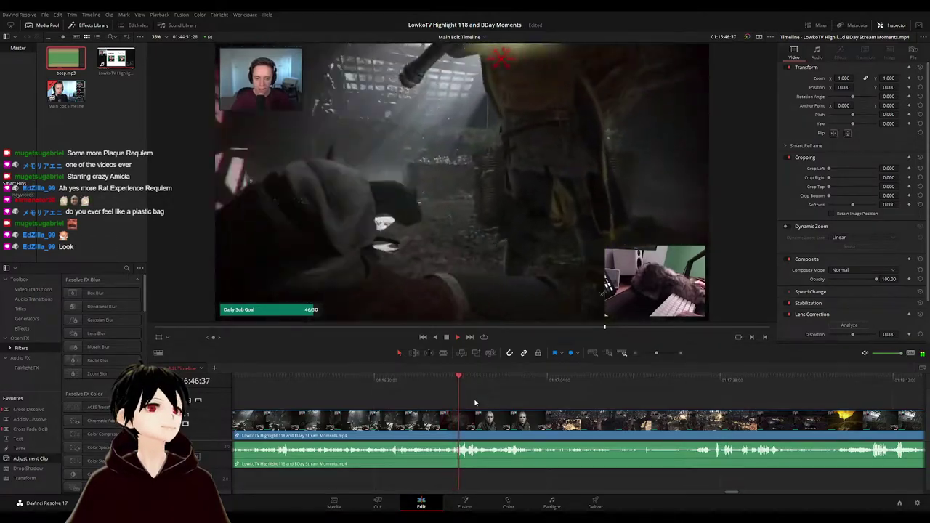
pyautogui.hscroll(1, 474, 401)
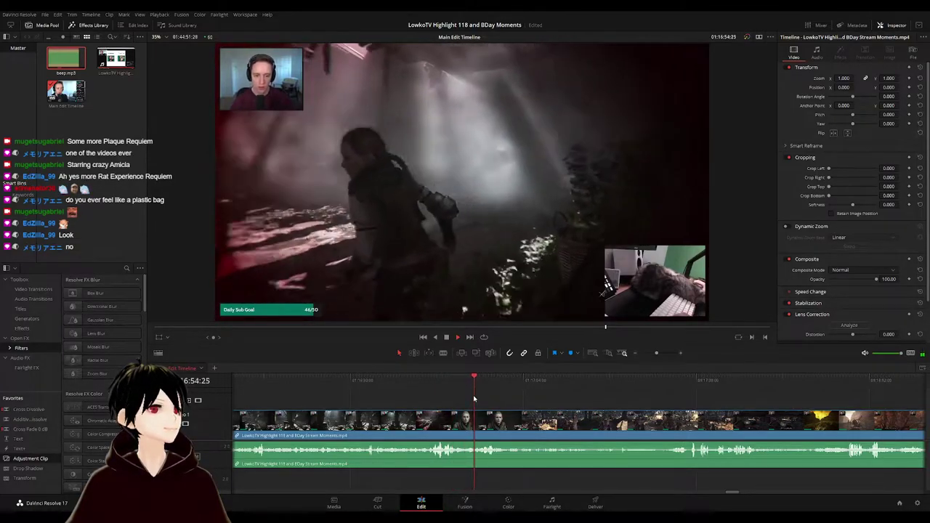
pyautogui.hscroll(1, 488, 398)
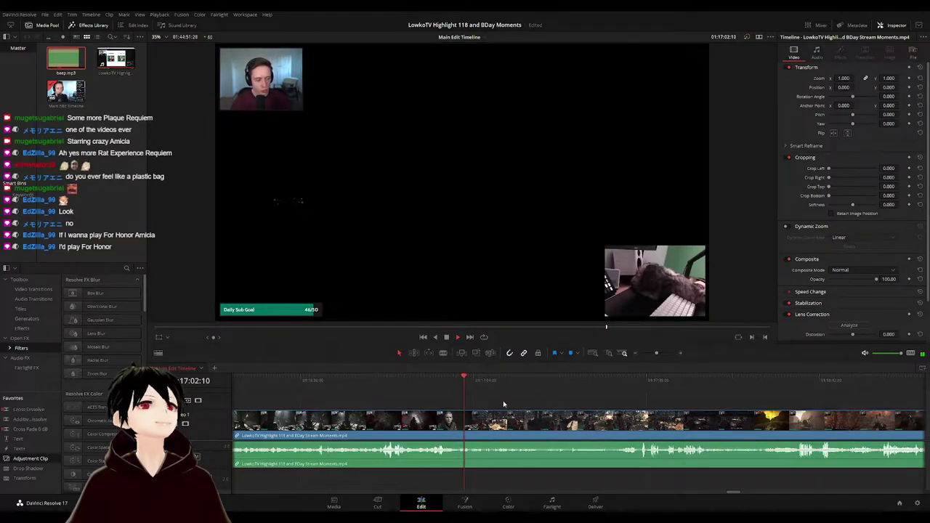
# - Replay the footage from about 01:16:59 and split the clip at about 01:17:07, where the forest scene starts
pyautogui.scroll(2, 610, 404)
pyautogui.click(517, 385)
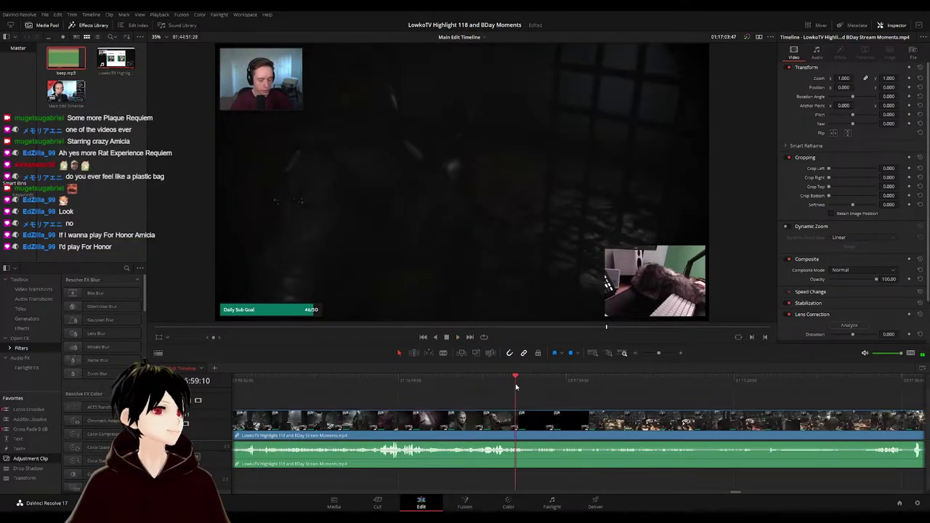
pyautogui.moveTo(516, 387); pyautogui.dragTo(503, 383)
pyautogui.press('space')
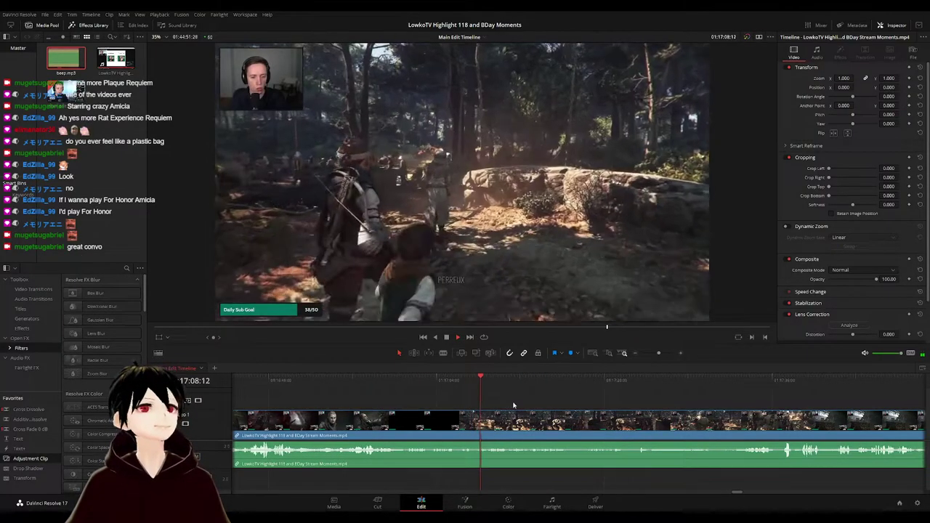
pyautogui.click(469, 384)
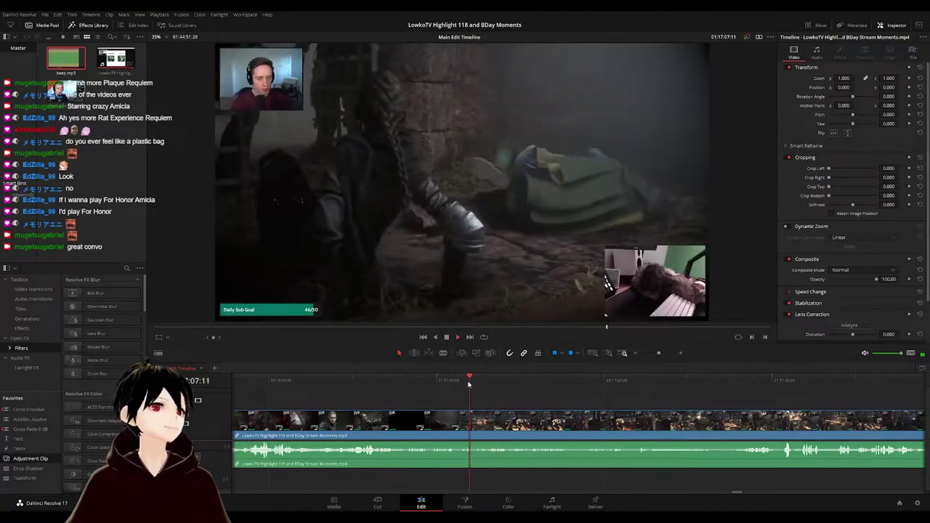
pyautogui.click(475, 418)
pyautogui.scroll(2, 491, 421)
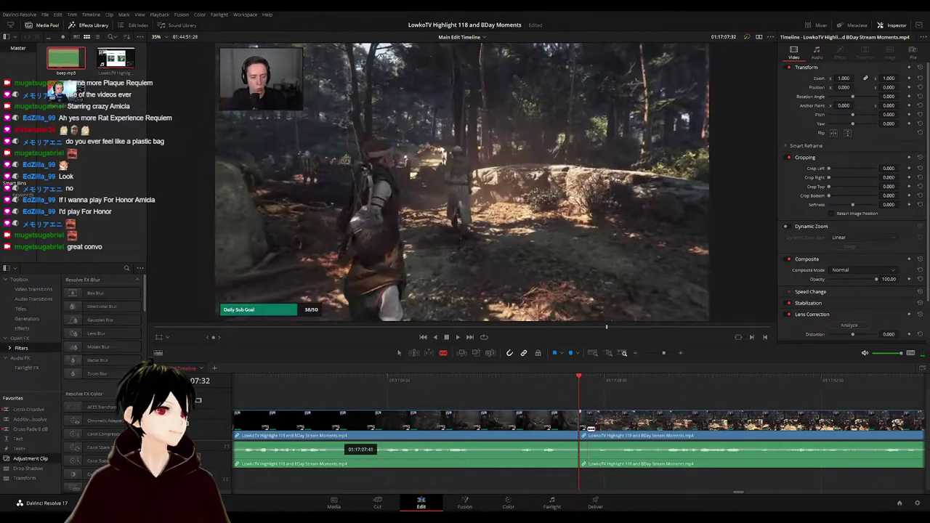
# - Remove about nine frames at the 01:17:07 cut, closing the gap, and mark the preceding finished clip teal
pyautogui.click(587, 428)
pyautogui.press('a')
pyautogui.moveTo(585, 430); pyautogui.dragTo(579, 430)
pyautogui.press('space')
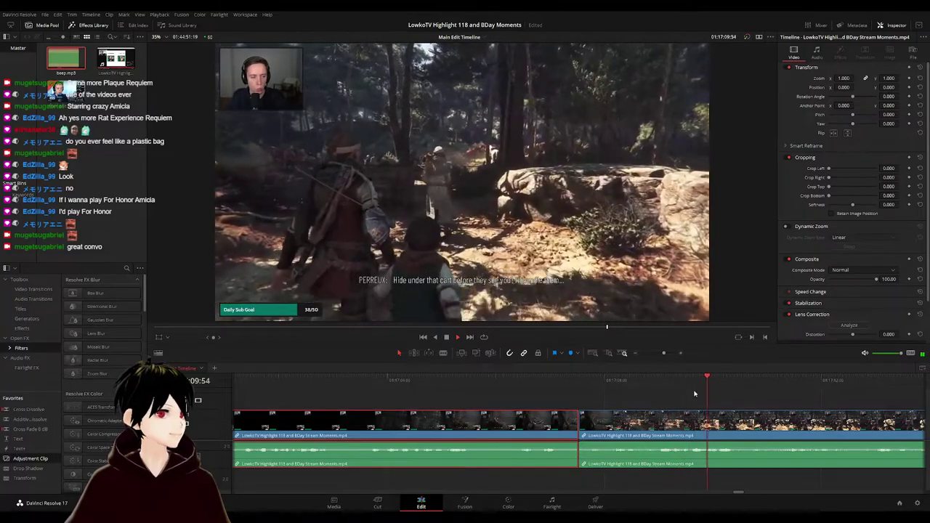
pyautogui.press('F1')
pyautogui.click(753, 401)
# - Skim the forest walk with the robed man from about 01:17:09 to 01:17:35 for pauses
pyautogui.scroll(-5, 753, 401)
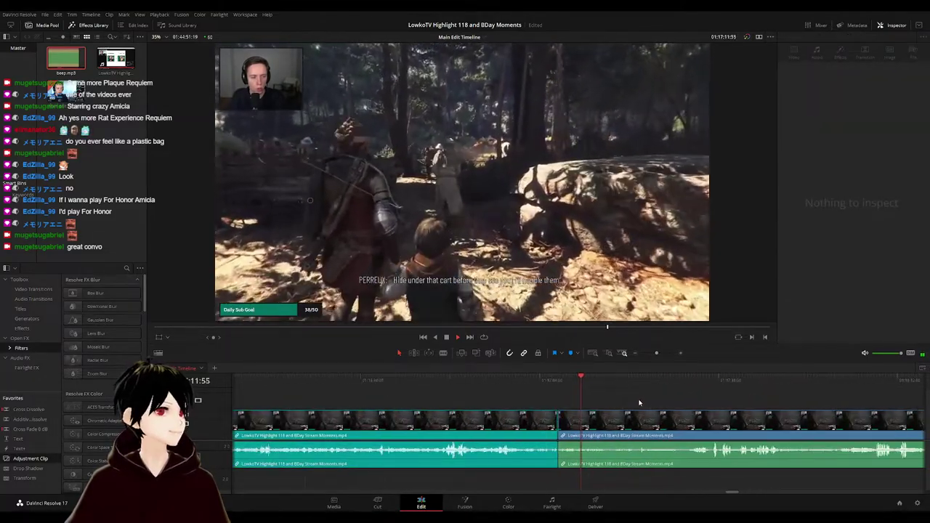
pyautogui.hscroll(4, 537, 404)
pyautogui.moveTo(519, 401); pyautogui.dragTo(418, 401)
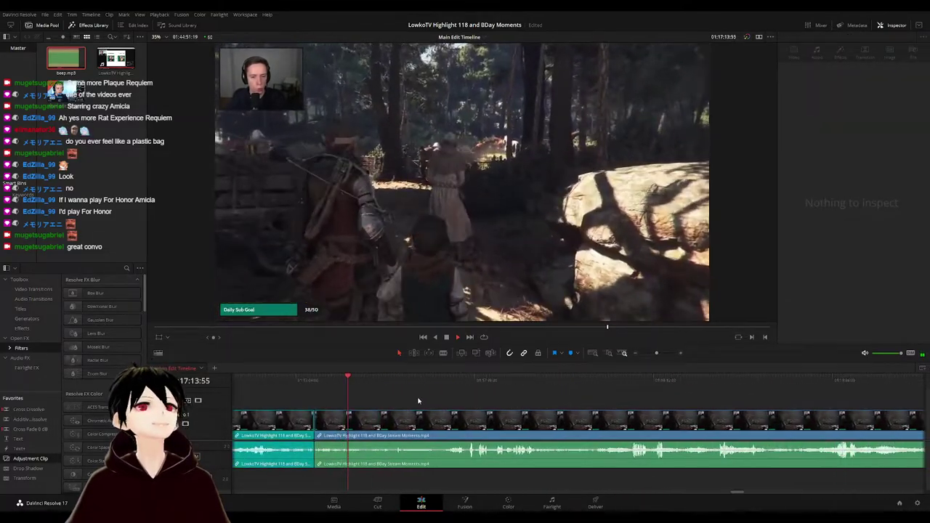
pyautogui.click(414, 420)
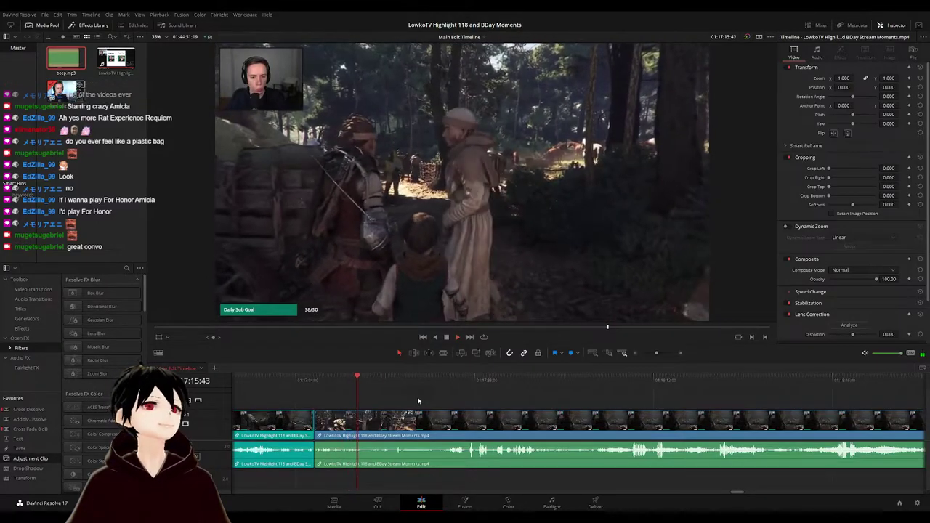
pyautogui.moveTo(370, 383); pyautogui.dragTo(372, 382)
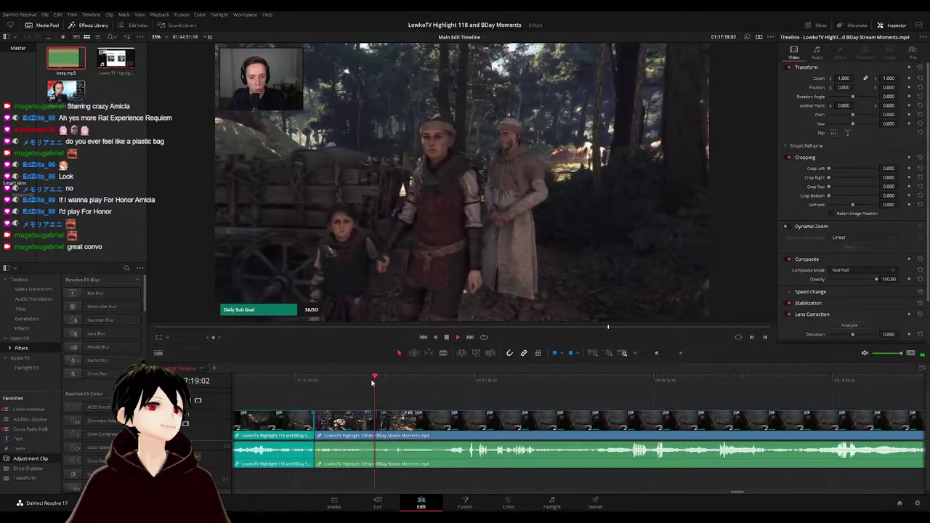
pyautogui.click(393, 382)
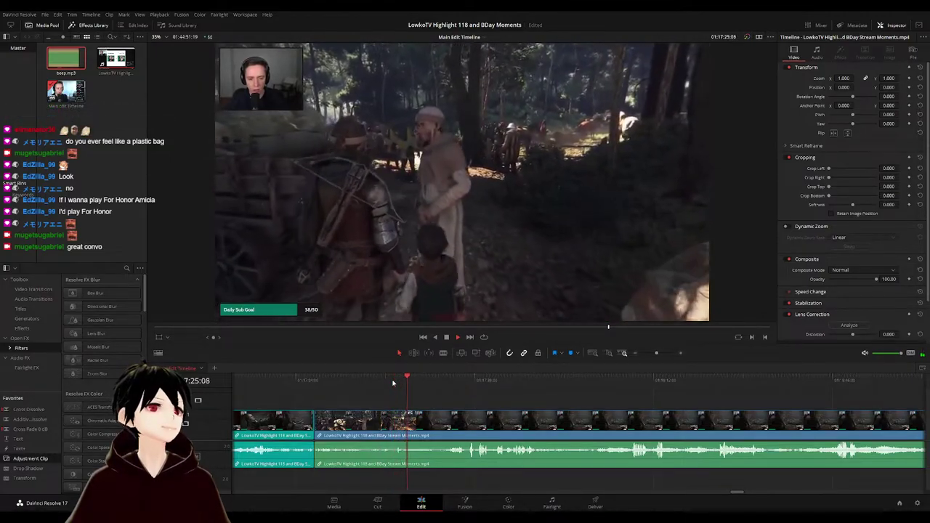
pyautogui.click(420, 381)
pyautogui.click(322, 382)
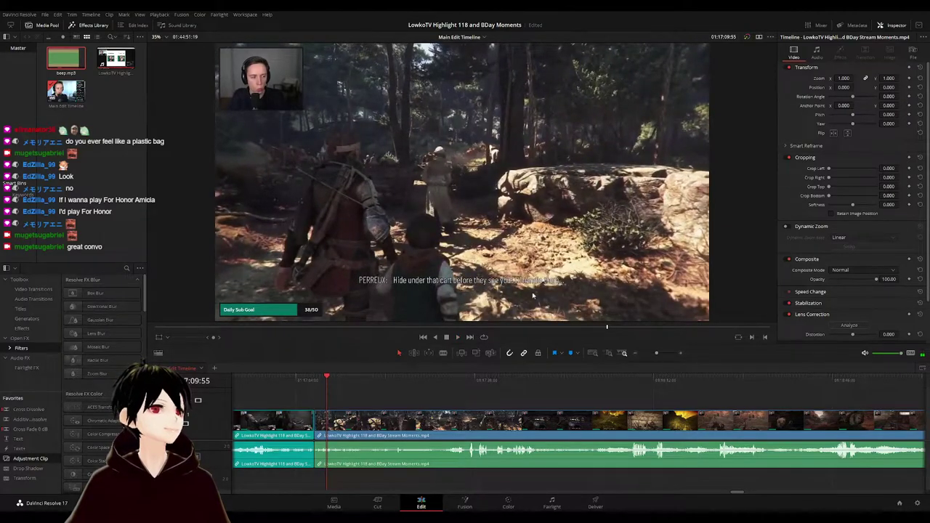
pyautogui.click(398, 380)
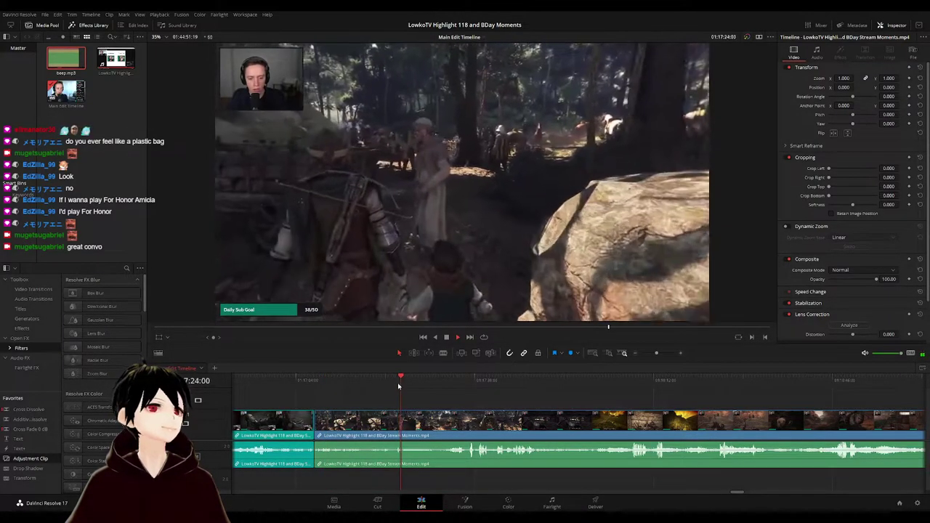
pyautogui.click(423, 380)
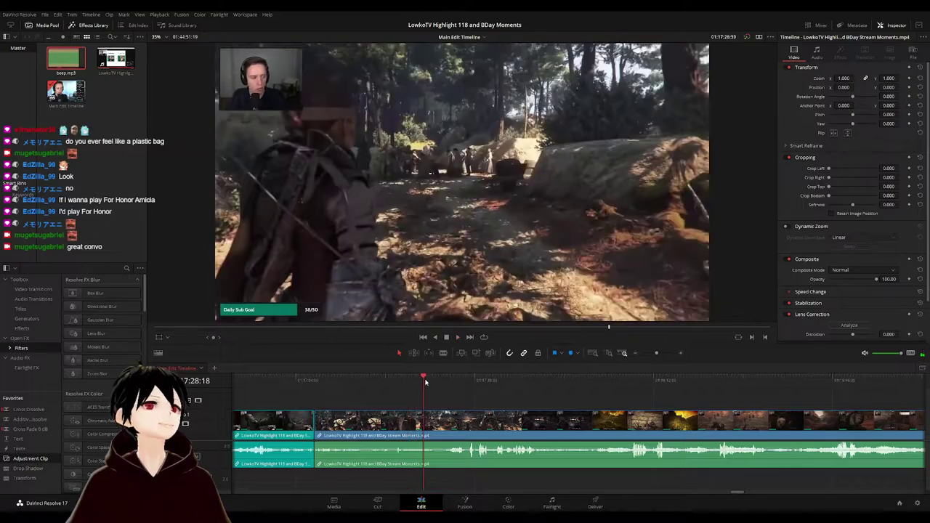
pyautogui.click(442, 381)
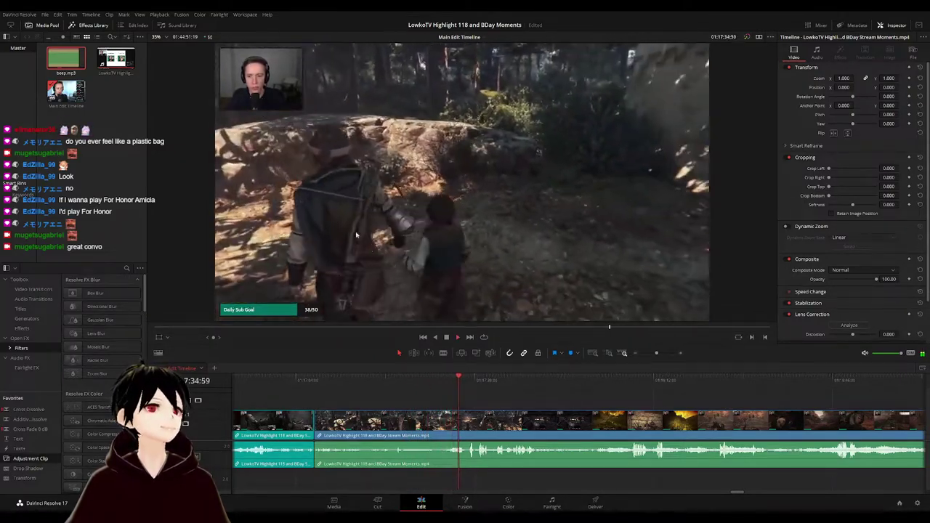
# - Review the forest camp footage and the crawl under the cart from about 01:17:35 to 01:17:52 for pauses
pyautogui.hscroll(1, 476, 400)
pyautogui.hscroll(1, 475, 398)
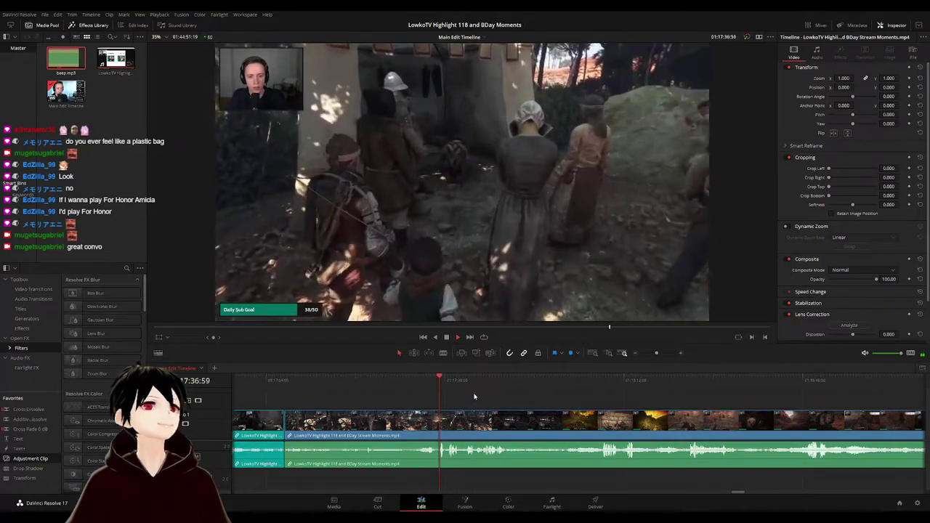
pyautogui.scroll(1, 478, 399)
pyautogui.hscroll(5, 596, 395)
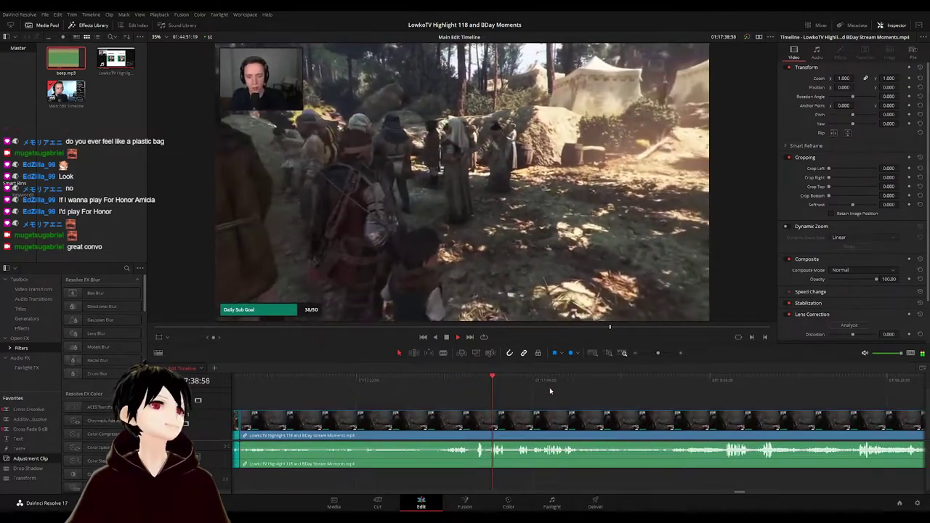
pyautogui.hscroll(4, 493, 385)
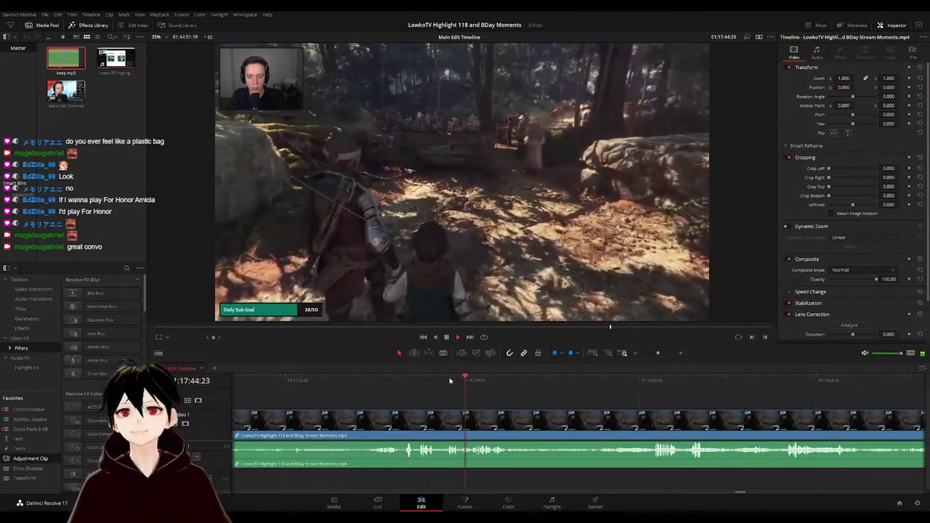
pyautogui.hscroll(4, 450, 391)
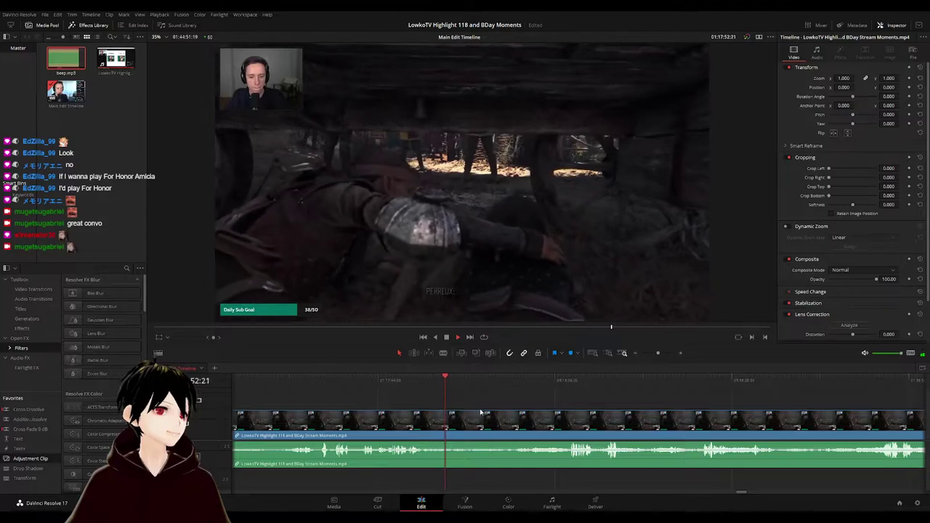
# - Cut out about 15 frames at about 01:18:00, between the under-cart scene and the yellow-sky battle scene, closing the gap
pyautogui.scroll(1, 481, 412)
pyautogui.scroll(1, 658, 397)
pyautogui.moveTo(658, 397); pyautogui.dragTo(380, 406)
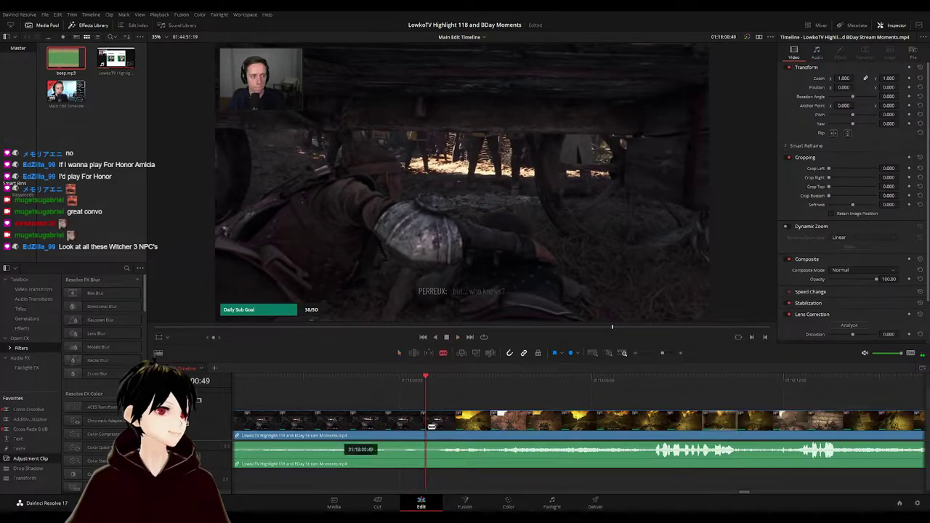
pyautogui.click(433, 428)
pyautogui.press('a')
pyautogui.press('Delete')
pyautogui.press('space')
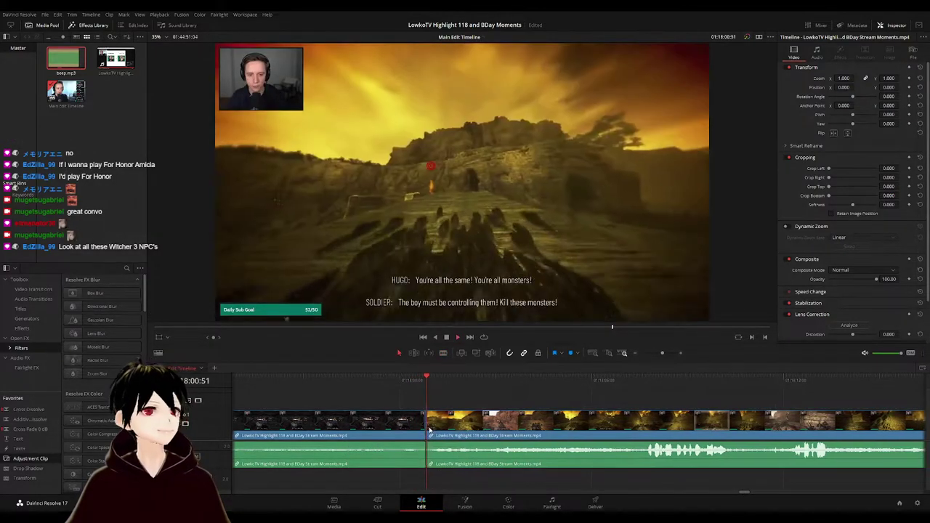
# - Review the yellow-sky battle, the rocky canyon escape and the white scene from about 01:18:00 to 01:19:18 for pauses
pyautogui.click(396, 429)
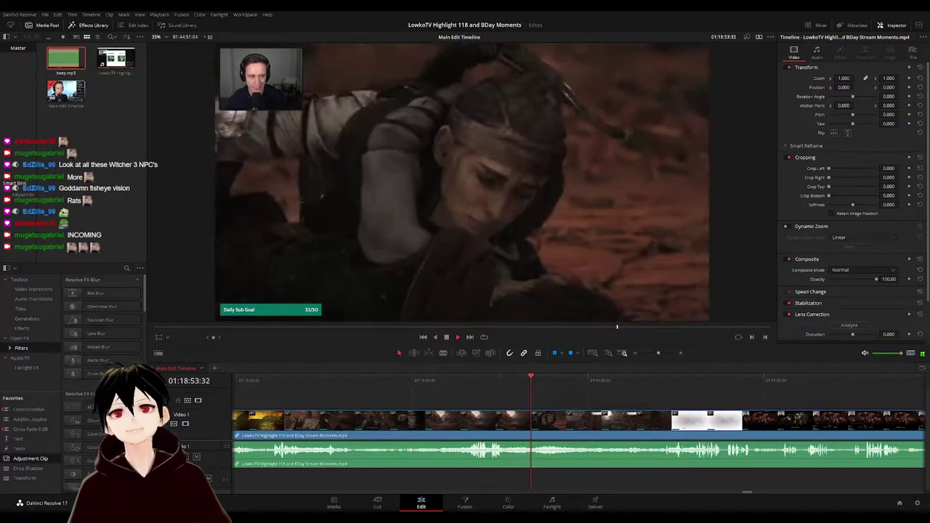
pyautogui.moveTo(621, 403); pyautogui.dragTo(559, 405)
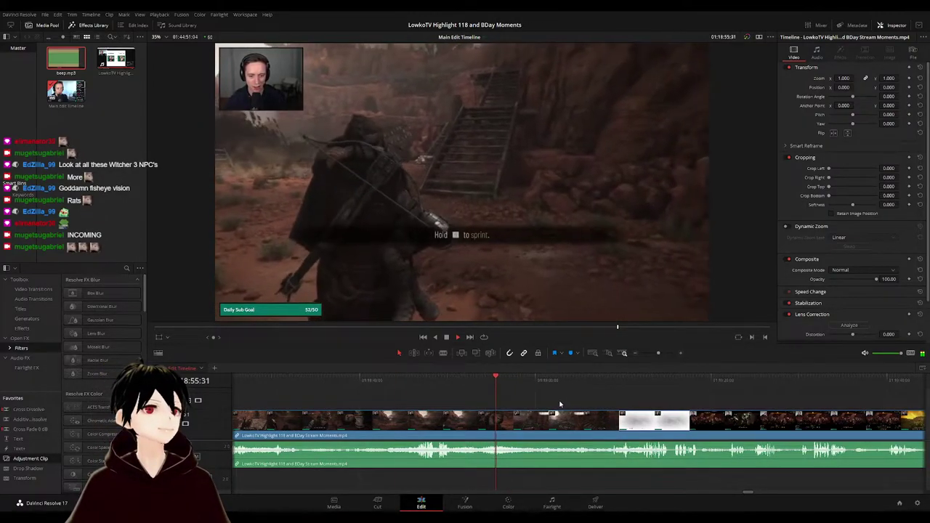
pyautogui.hscroll(1, 523, 405)
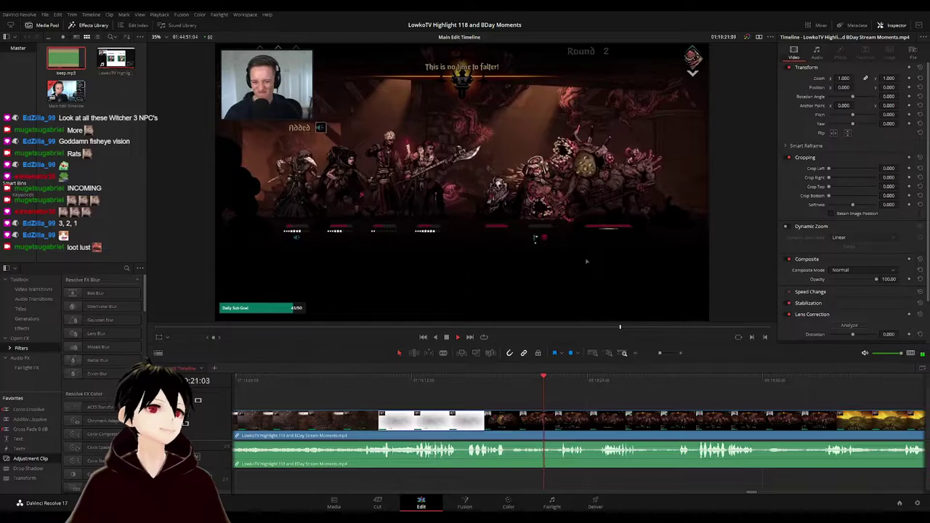
# - Cut out about 14 frames at 01:19:18, before the dungeon battle scene, closing the gap, and mark the preceding finished clip teal
pyautogui.click(499, 382)
pyautogui.press('b')
pyautogui.press('space')
pyautogui.click(509, 422)
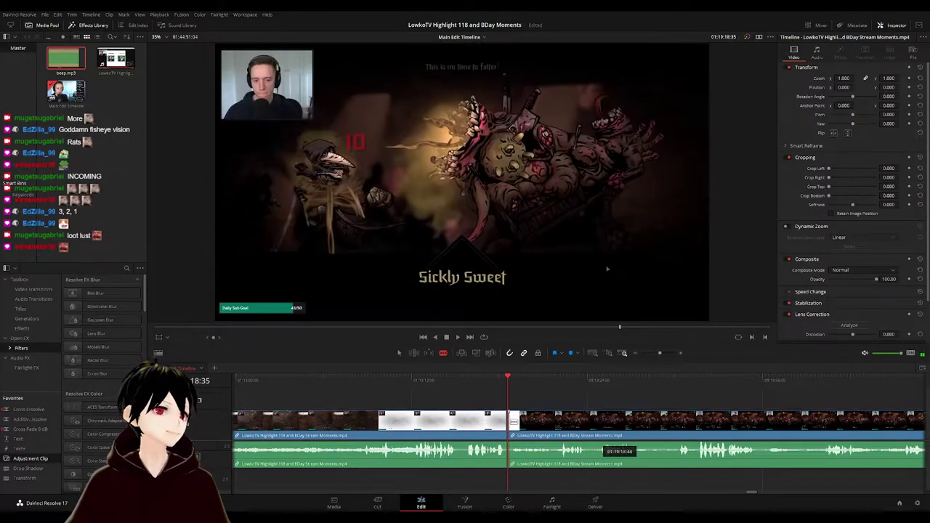
pyautogui.press('a')
pyautogui.press('space')
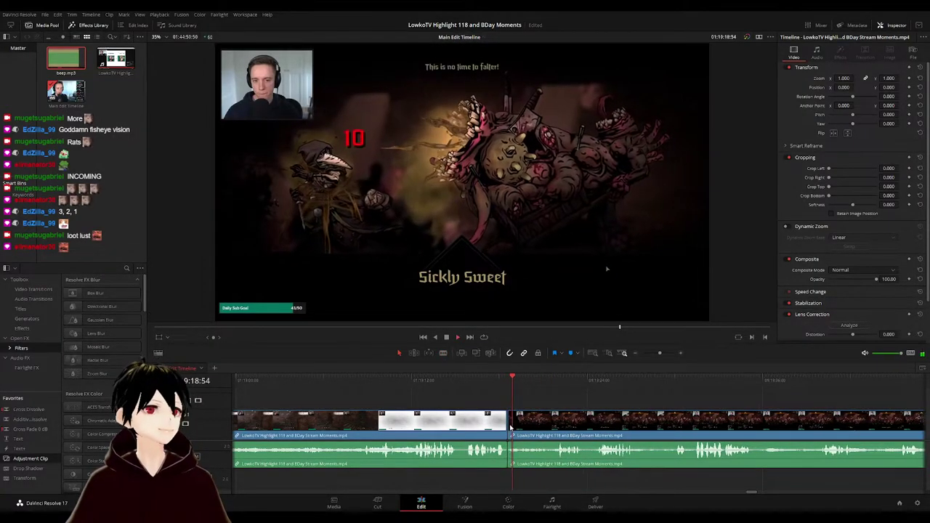
pyautogui.click(507, 425)
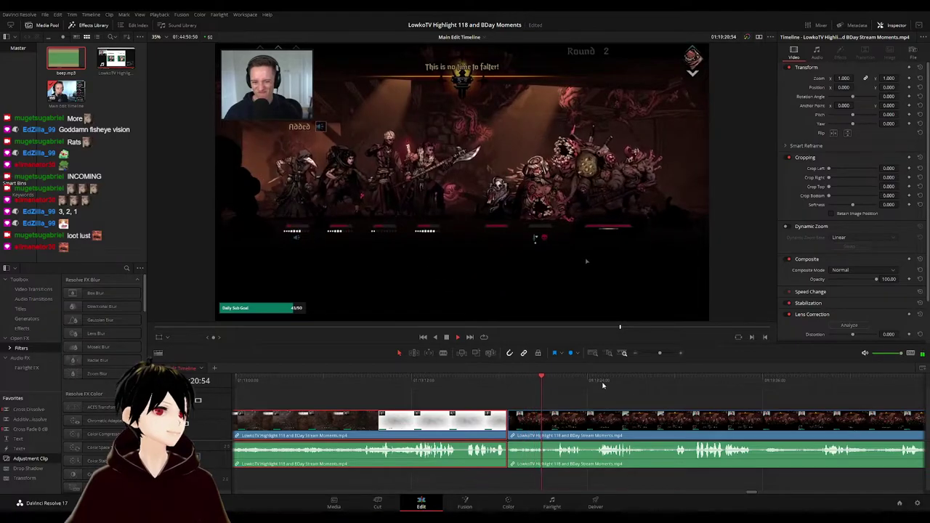
pyautogui.press('c')
pyautogui.click(625, 396)
# - Skim rounds 3 and 4 of the dungeon battle from about 01:19:22 to 01:20:00 for pauses
pyautogui.hscroll(4, 560, 397)
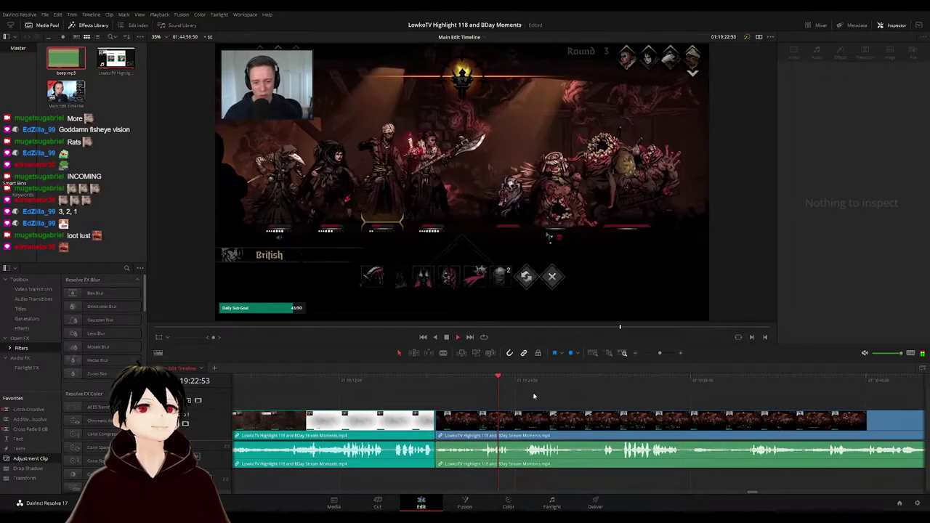
pyautogui.hscroll(4, 533, 396)
pyautogui.click(440, 382)
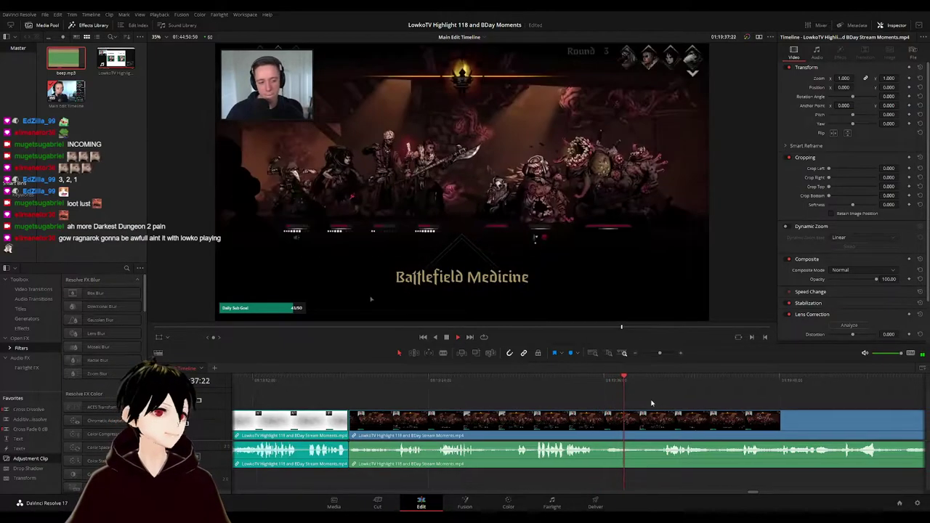
pyautogui.moveTo(652, 403); pyautogui.dragTo(497, 398)
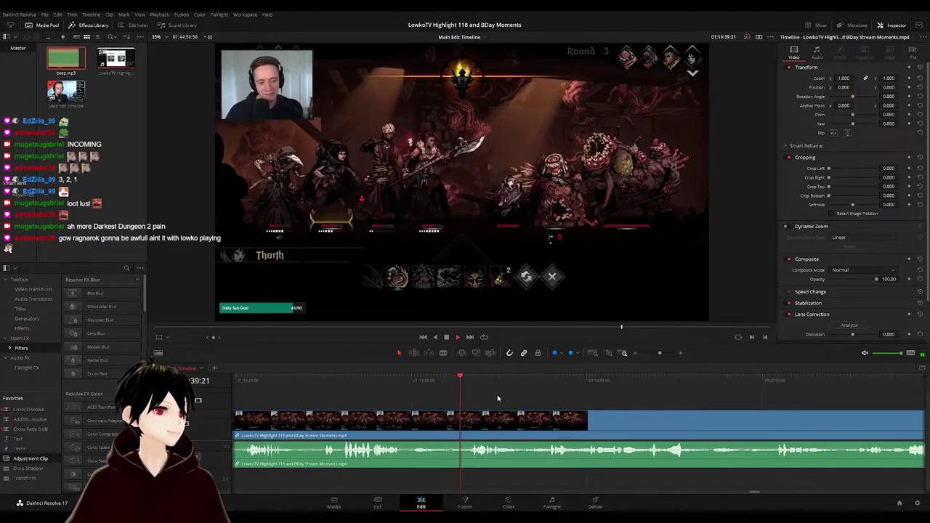
pyautogui.hscroll(1, 448, 391)
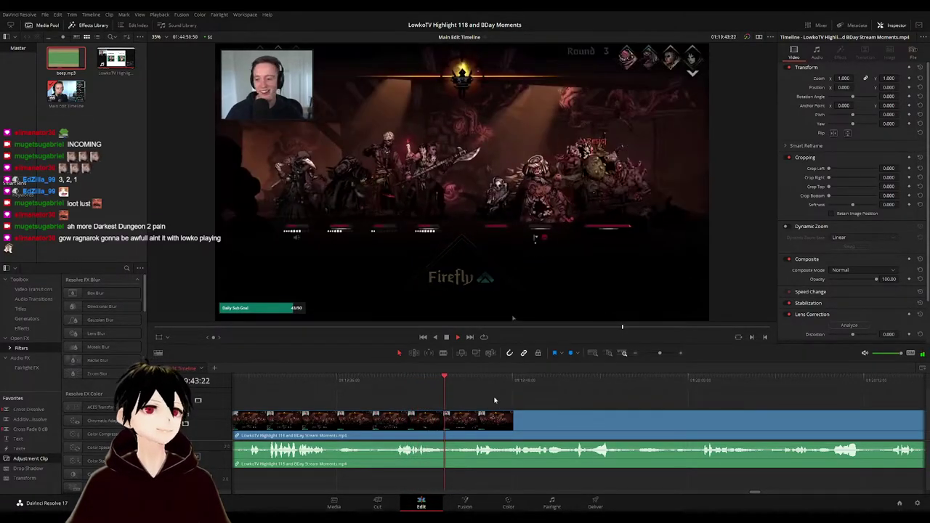
pyautogui.hscroll(1, 417, 393)
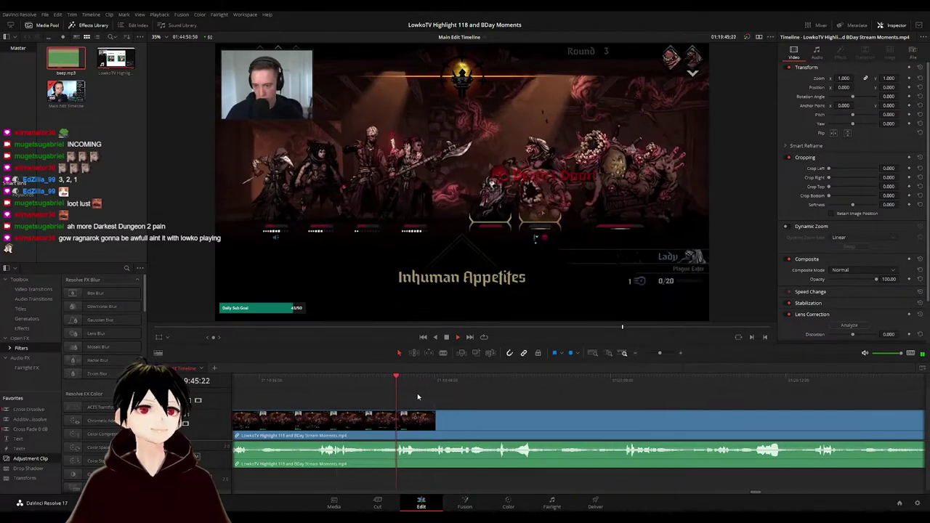
pyautogui.hscroll(1, 418, 400)
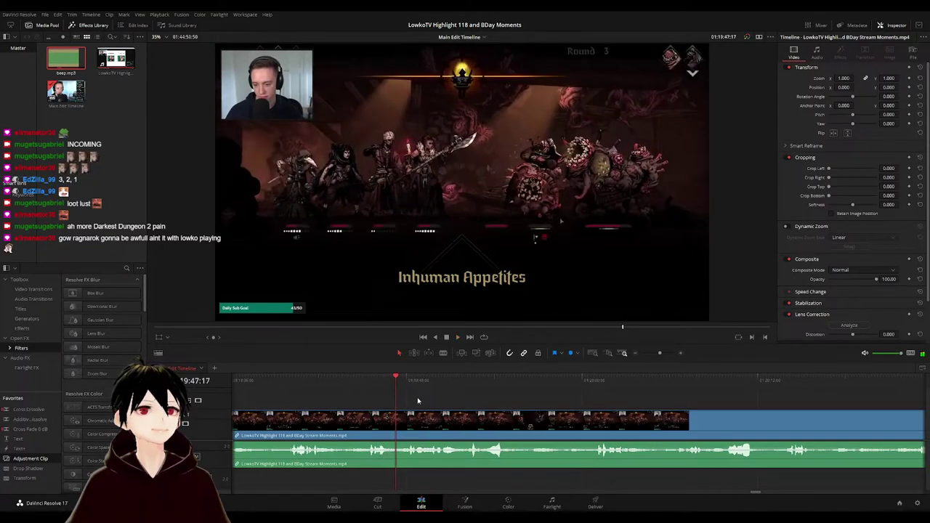
pyautogui.hscroll(1, 435, 401)
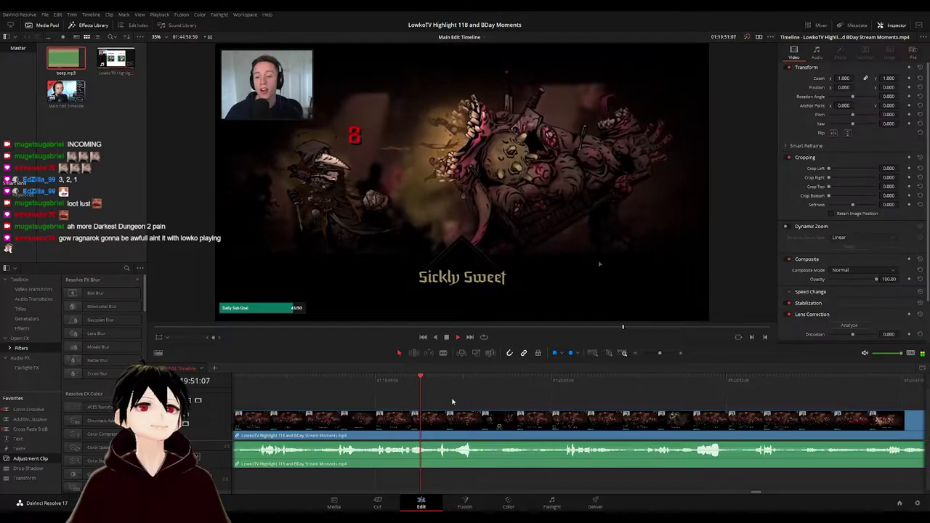
pyautogui.hscroll(1, 452, 401)
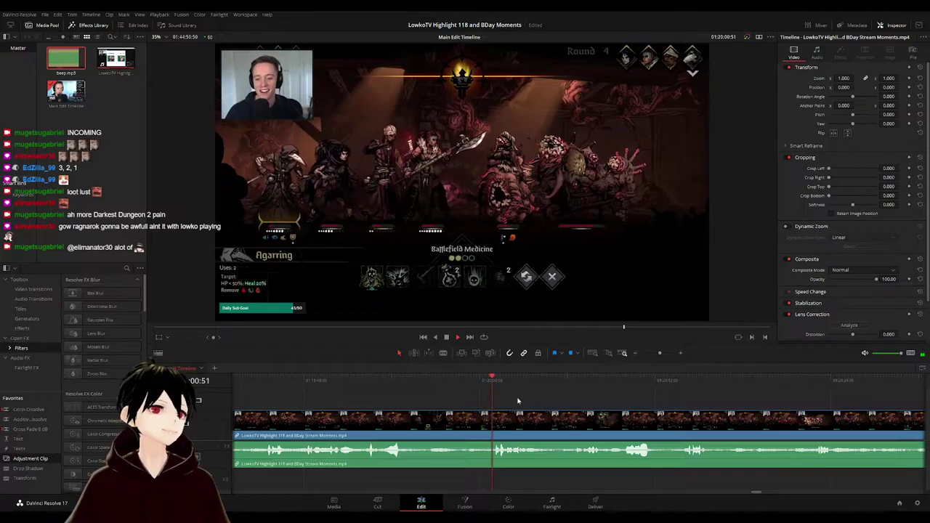
# - Skim the dungeon battle from round 4 to round 7, about 01:20:00 to 01:20:35, for pauses
pyautogui.moveTo(545, 402); pyautogui.dragTo(397, 397)
pyautogui.moveTo(337, 381); pyautogui.dragTo(369, 381)
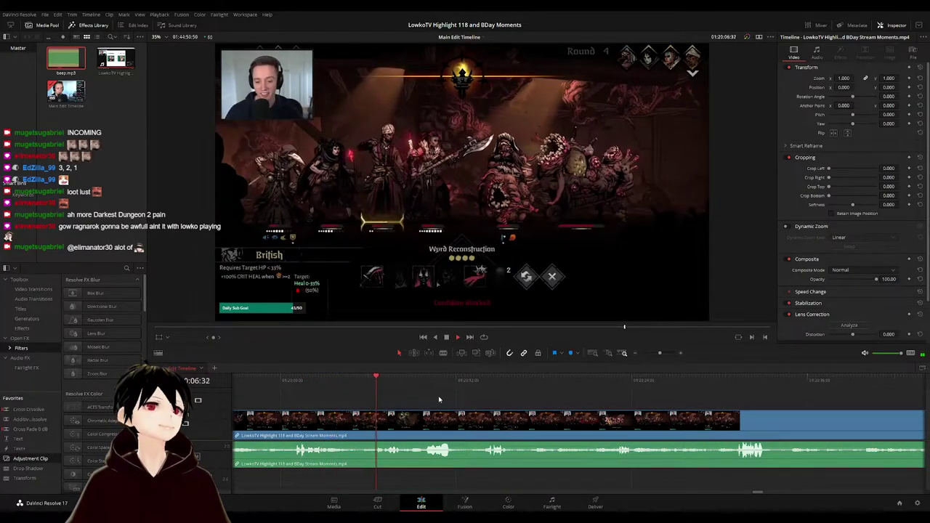
pyautogui.hscroll(2, 407, 390)
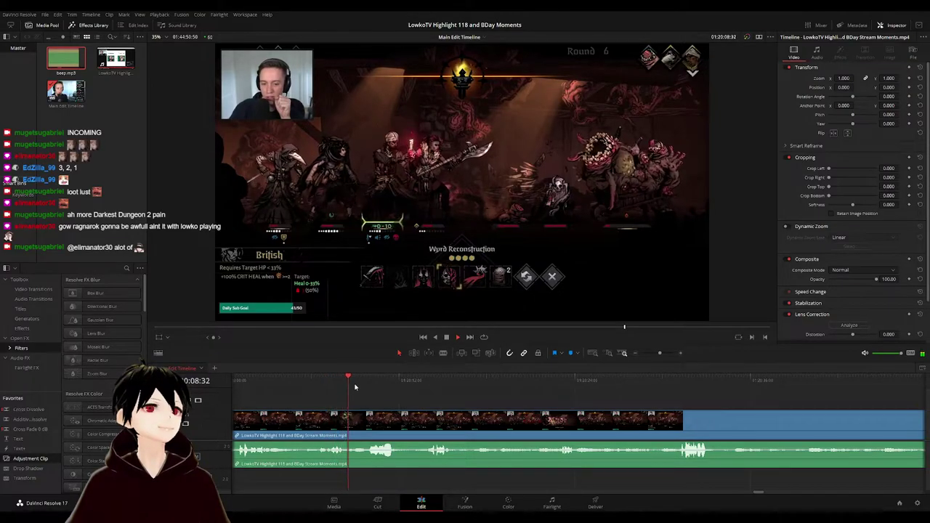
pyautogui.hscroll(2, 385, 392)
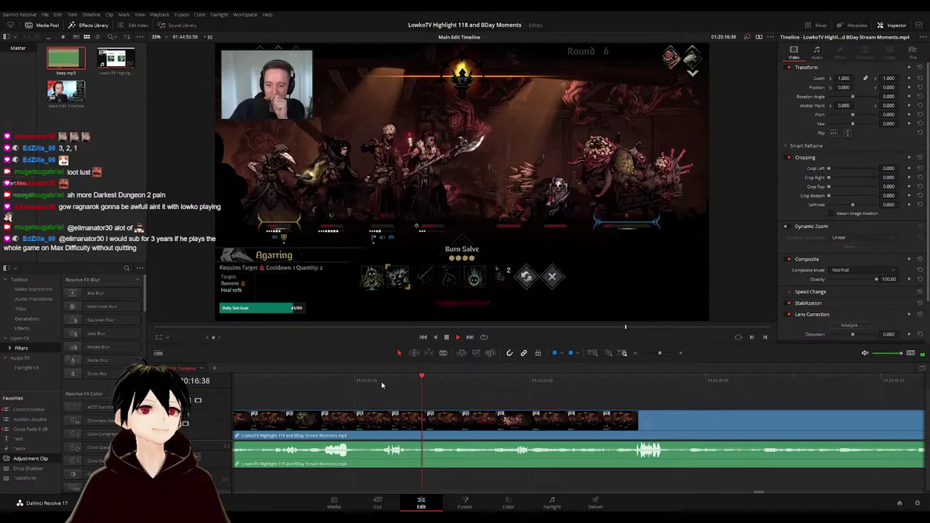
pyautogui.moveTo(440, 380); pyautogui.dragTo(637, 379)
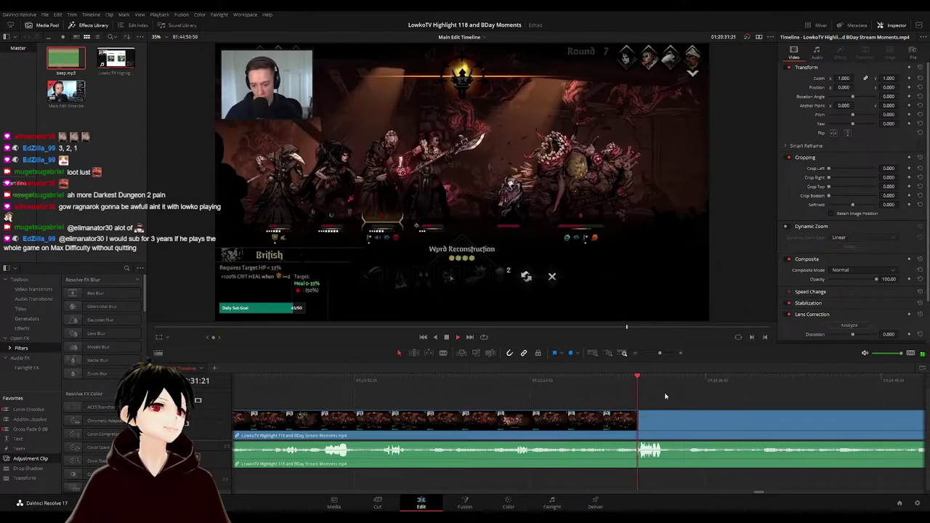
pyautogui.hscroll(5, 495, 410)
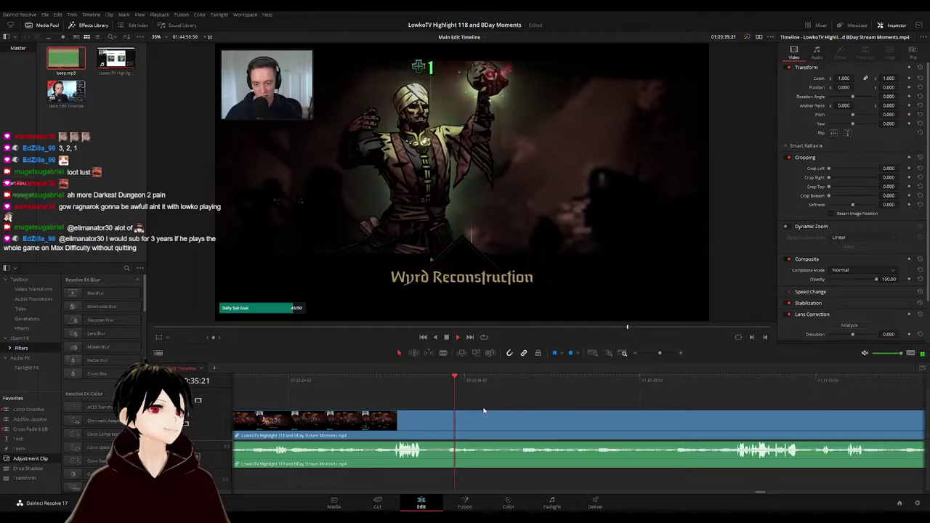
# - Review the end of the dungeon battle from round 7 to the Lair rewards screen, about 01:20:37 to 01:21:29
pyautogui.scroll(-2, 501, 410)
pyautogui.press('space')
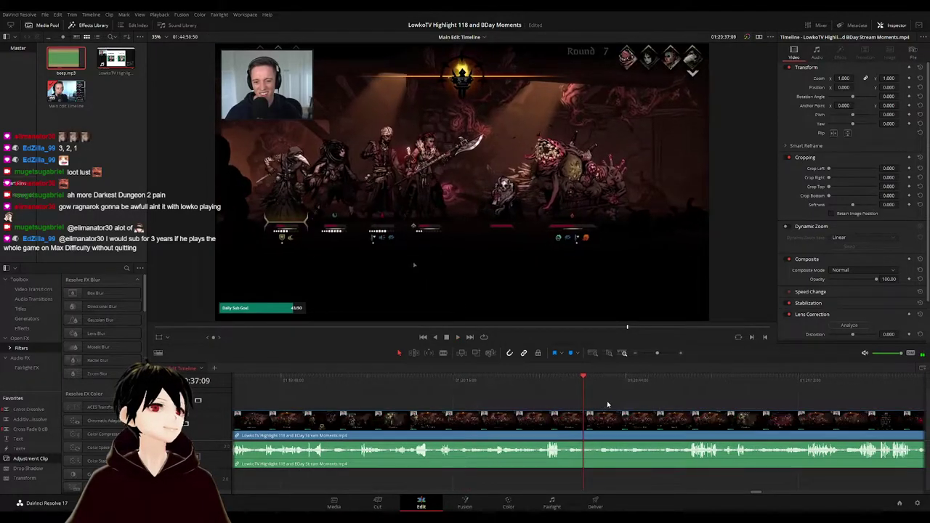
pyautogui.hscroll(3, 607, 405)
pyautogui.moveTo(511, 382); pyautogui.dragTo(538, 383)
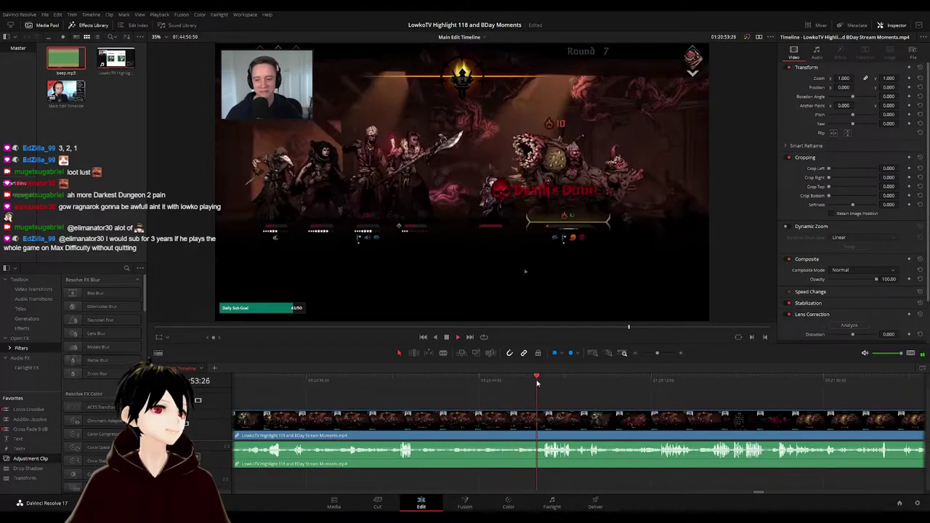
pyautogui.moveTo(580, 407); pyautogui.dragTo(503, 407)
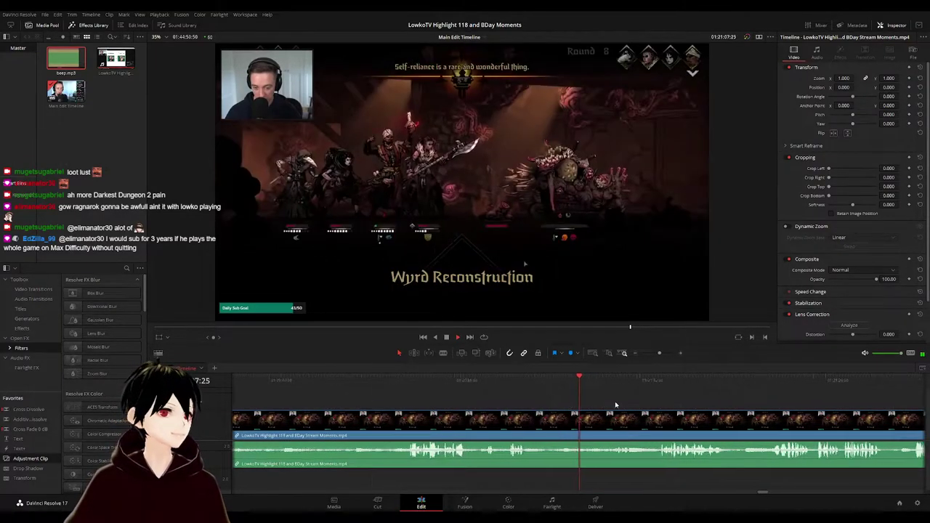
pyautogui.click(506, 380)
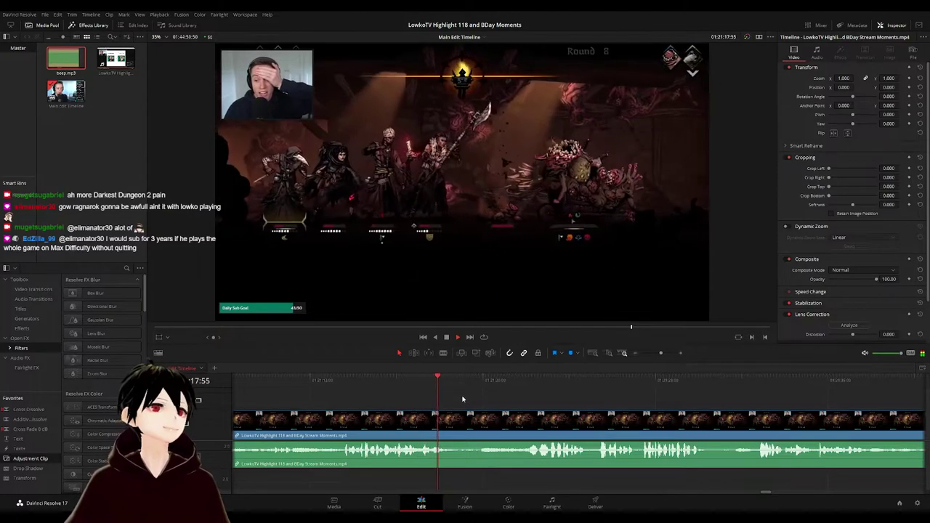
pyautogui.click(478, 382)
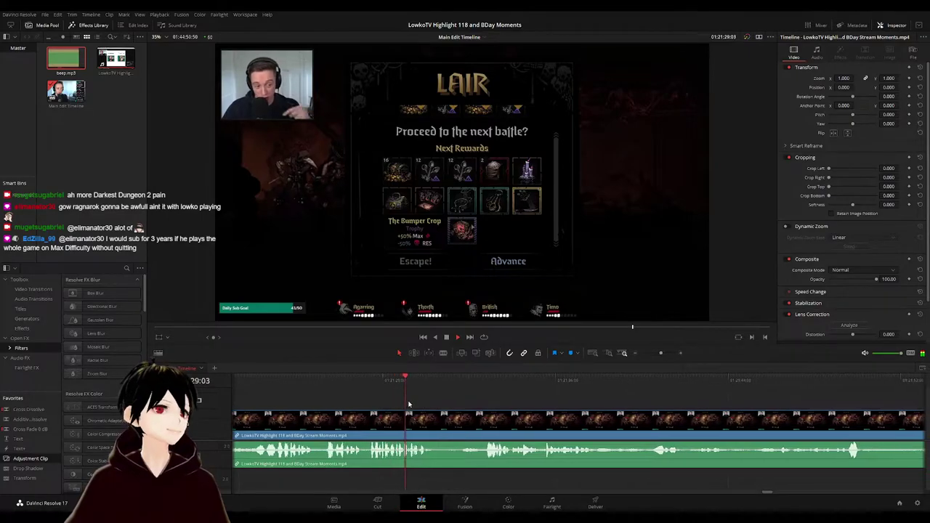
pyautogui.press('b')
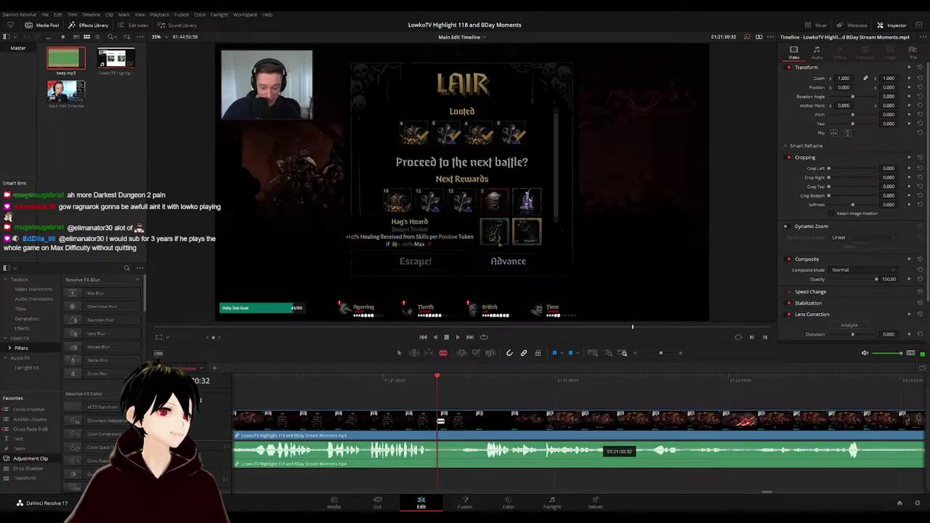
pyautogui.click(439, 420)
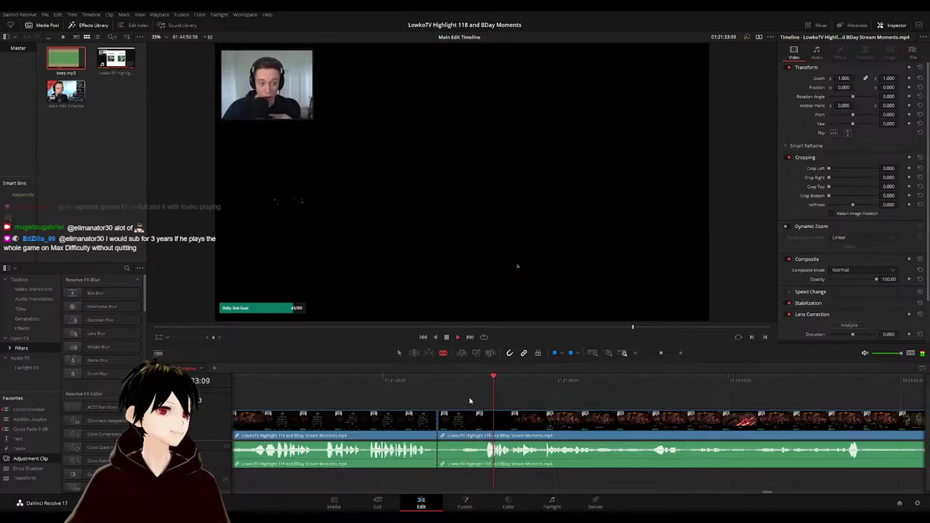
pyautogui.hotkey('ctrl', 'z')
pyautogui.press('a')
# - Skim the start of the next Lair battle from about 01:21:33 to 01:21:46 for pauses
pyautogui.moveTo(602, 402); pyautogui.dragTo(502, 403)
pyautogui.press('space')
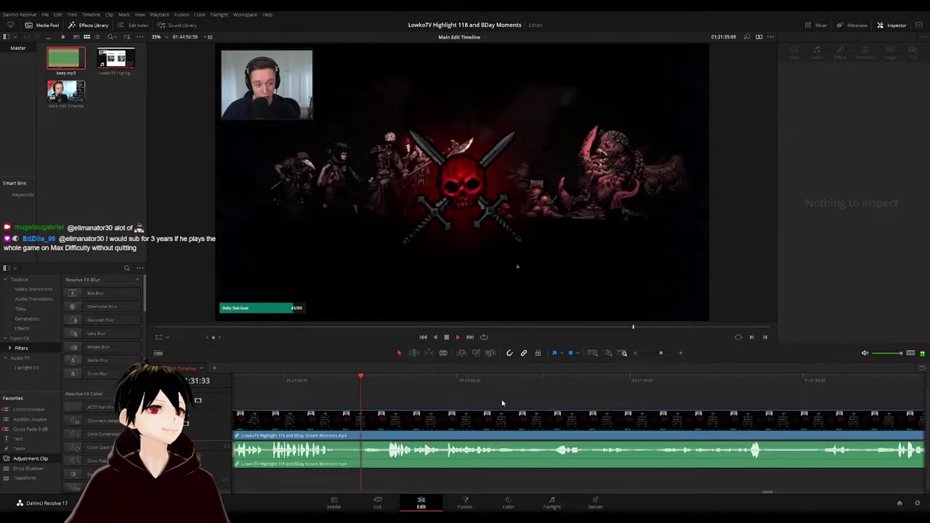
pyautogui.click(453, 380)
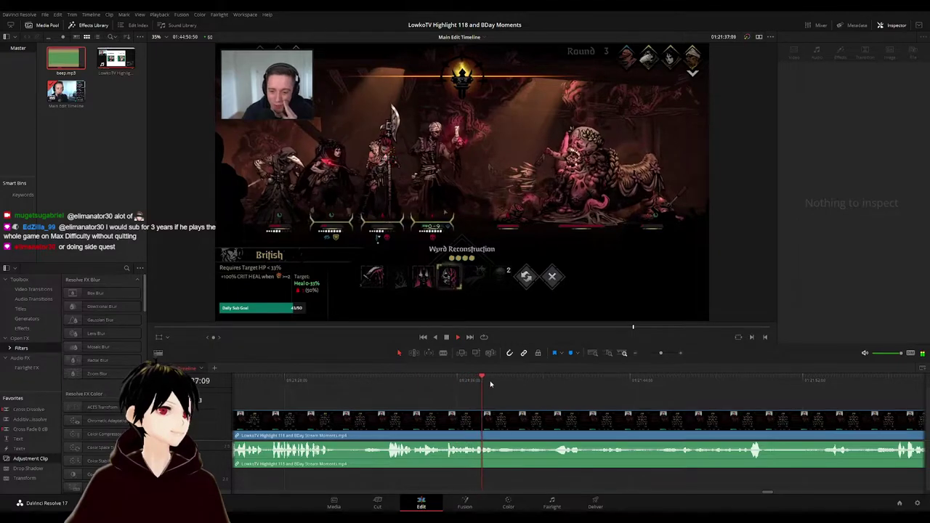
pyautogui.click(543, 382)
pyautogui.moveTo(587, 408); pyautogui.dragTo(502, 406)
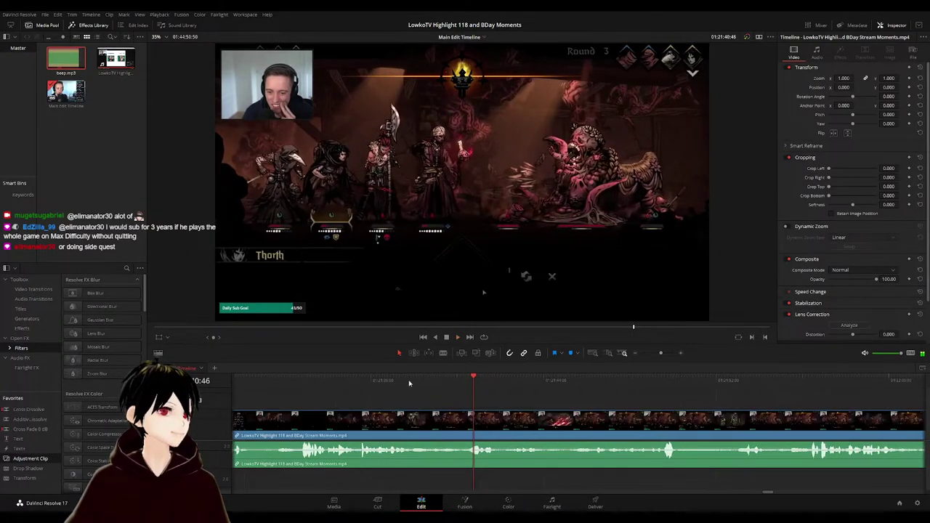
pyautogui.click(408, 383)
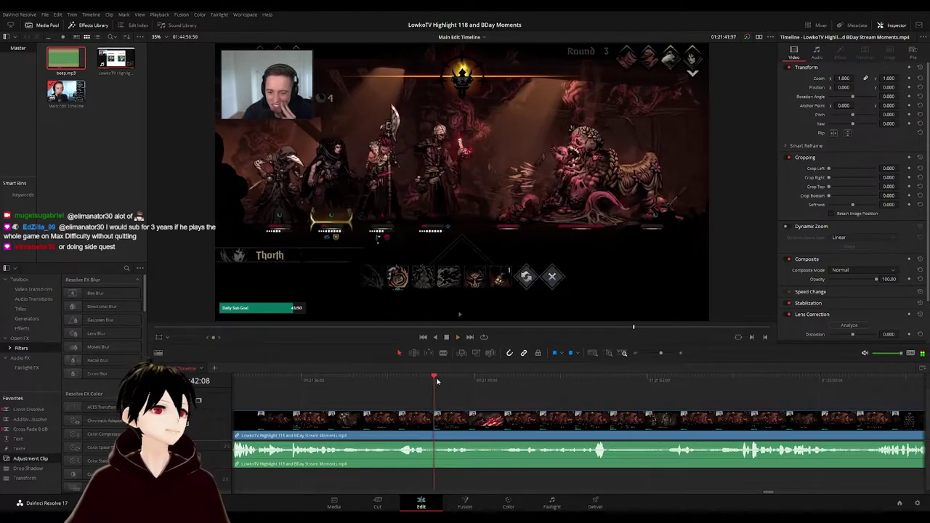
pyautogui.click(490, 380)
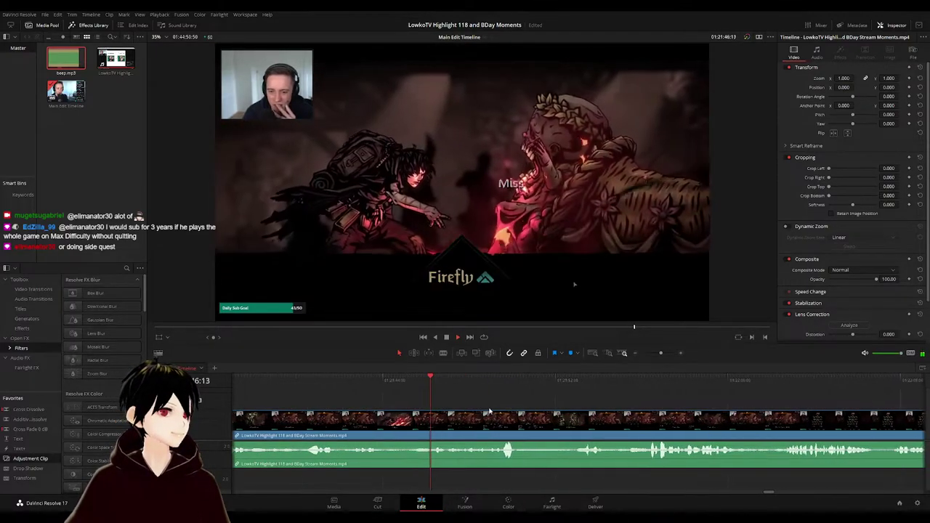
# - Skim the Lair battle from about 01:21:46 through round 4 to the Meltdown at about 01:22:30 for pauses
pyautogui.moveTo(482, 382); pyautogui.dragTo(491, 383)
pyautogui.hscroll(2, 500, 397)
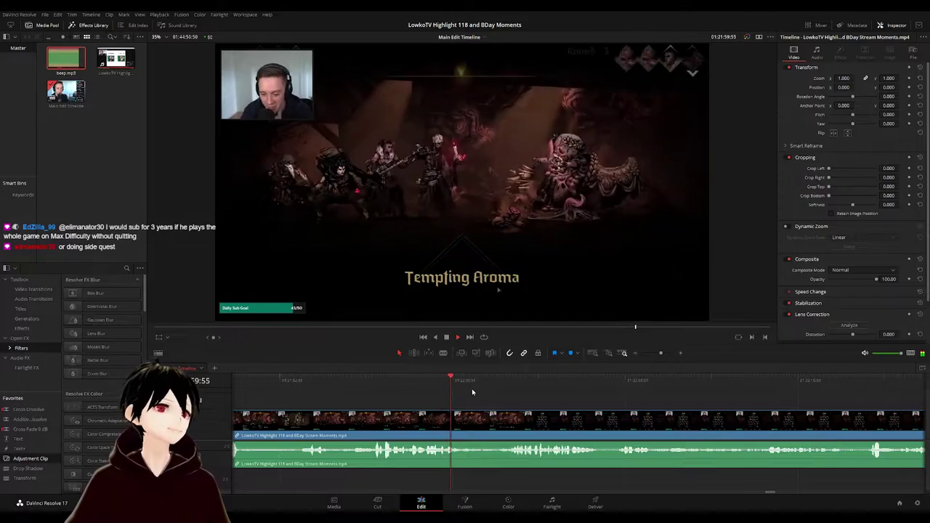
pyautogui.click(504, 382)
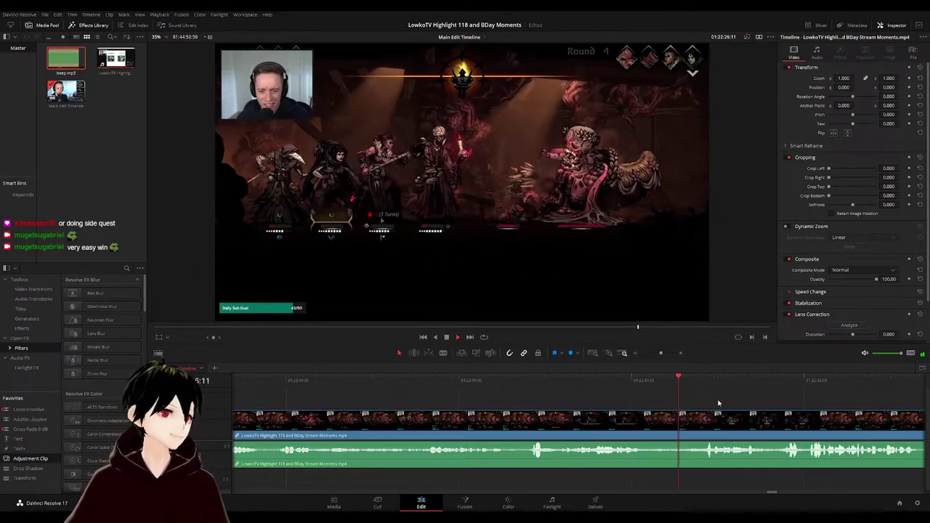
pyautogui.moveTo(718, 403); pyautogui.dragTo(563, 399)
pyautogui.moveTo(627, 403); pyautogui.dragTo(463, 397)
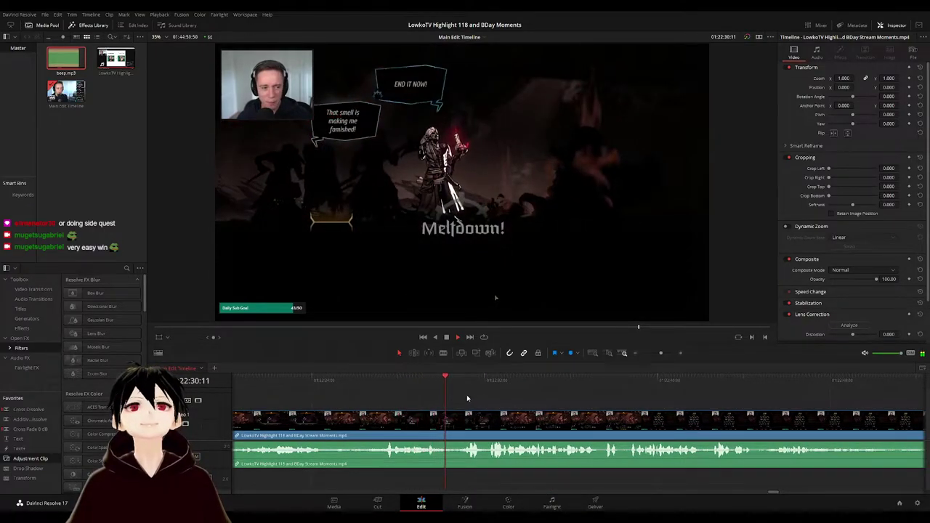
# - Review round 4 of the Lair battle after the first Meltdown, from about 01:22:30 to 01:22:45, for pauses
pyautogui.hscroll(1, 492, 399)
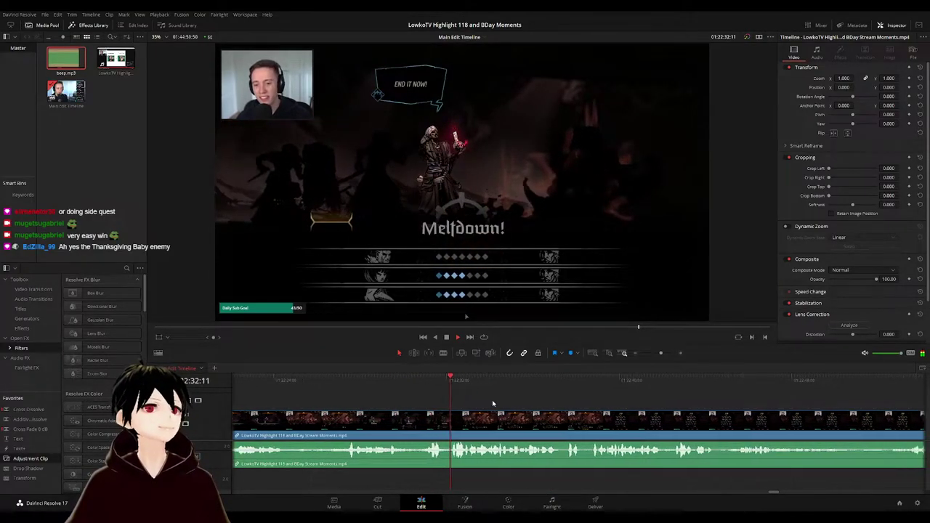
pyautogui.hscroll(1, 492, 399)
pyautogui.hscroll(1, 486, 396)
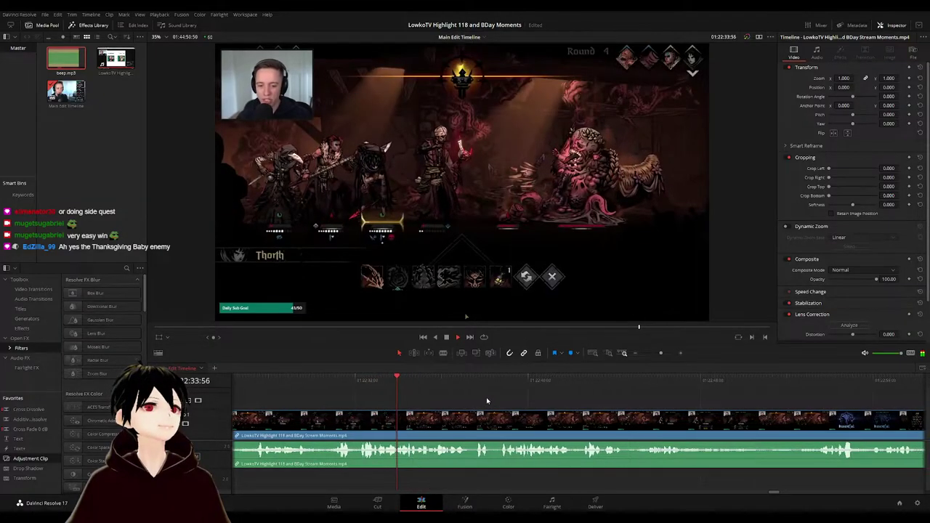
pyautogui.hscroll(1, 486, 397)
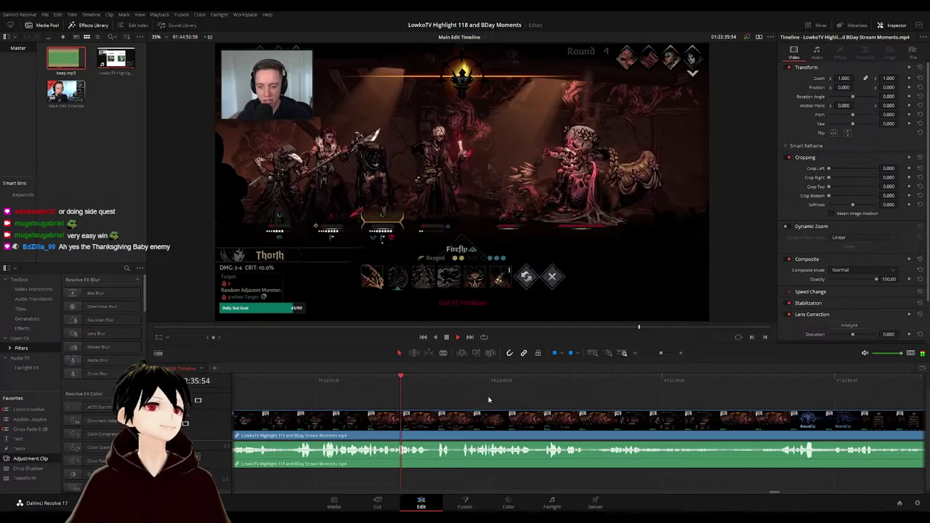
pyautogui.hscroll(1, 487, 398)
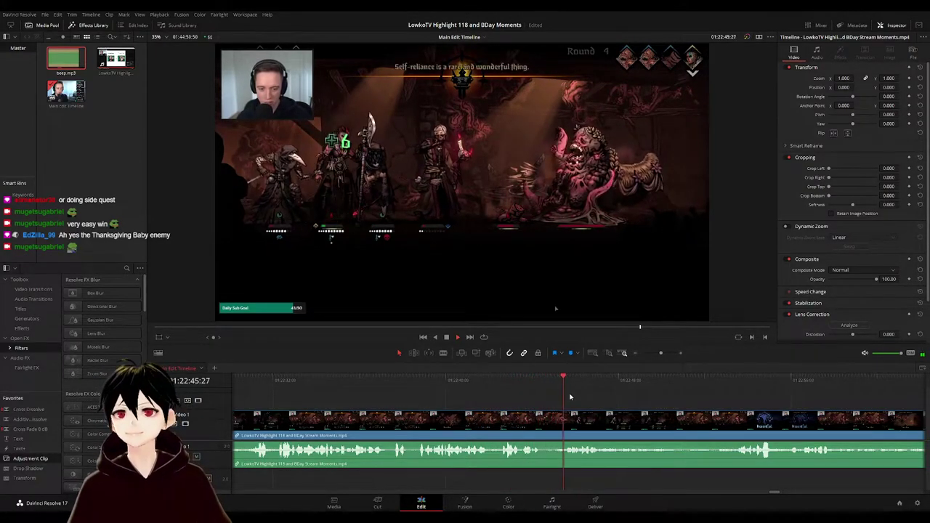
# - Review the second Meltdown, the Resentful relationship scene and the end of round 4, about 01:22:45 to 01:23:07, for pauses
pyautogui.moveTo(635, 397); pyautogui.dragTo(531, 395)
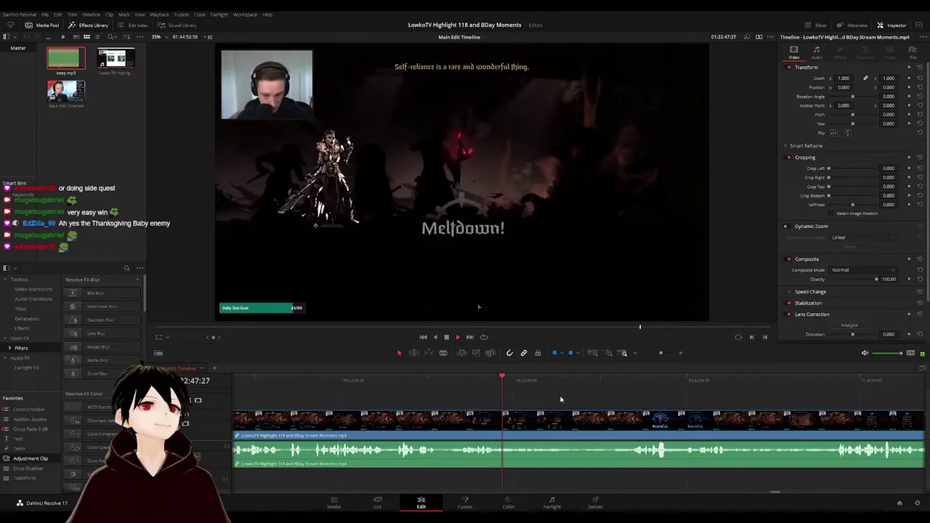
pyautogui.hscroll(2, 575, 401)
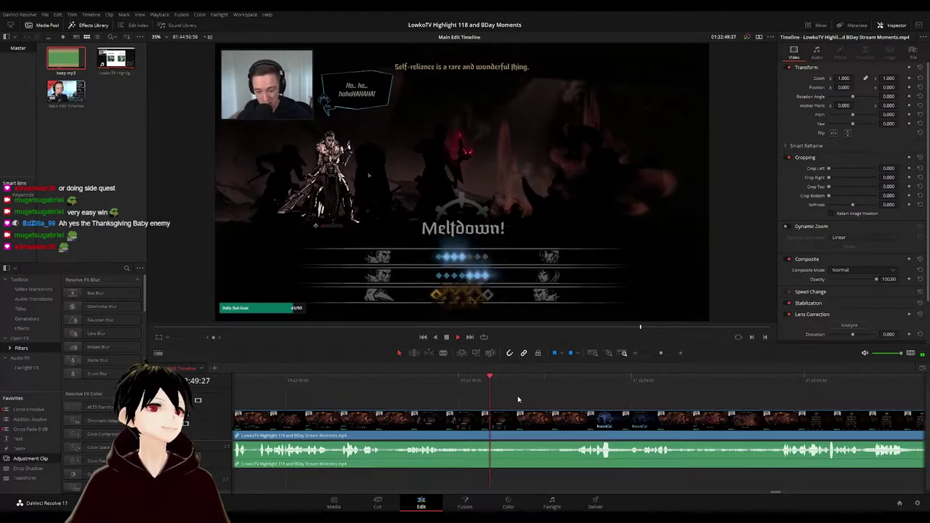
pyautogui.hscroll(3, 528, 398)
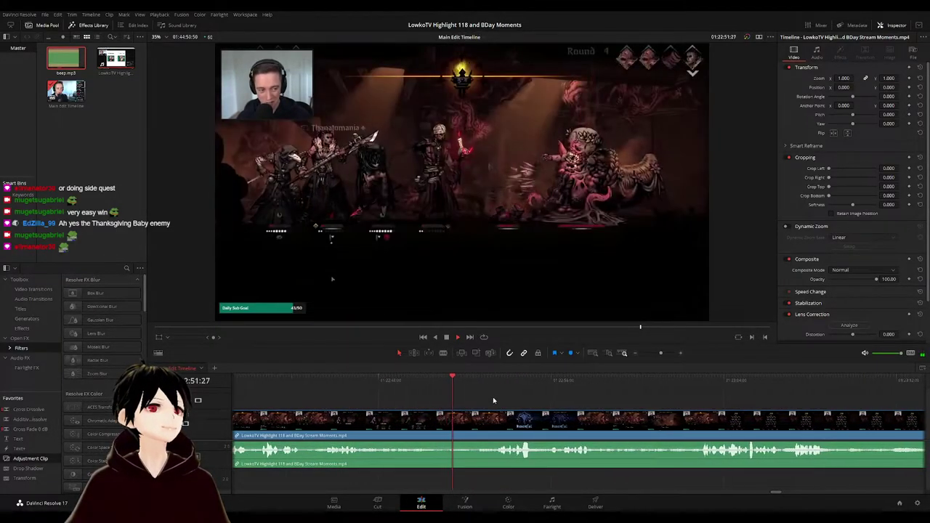
pyautogui.hscroll(2, 502, 401)
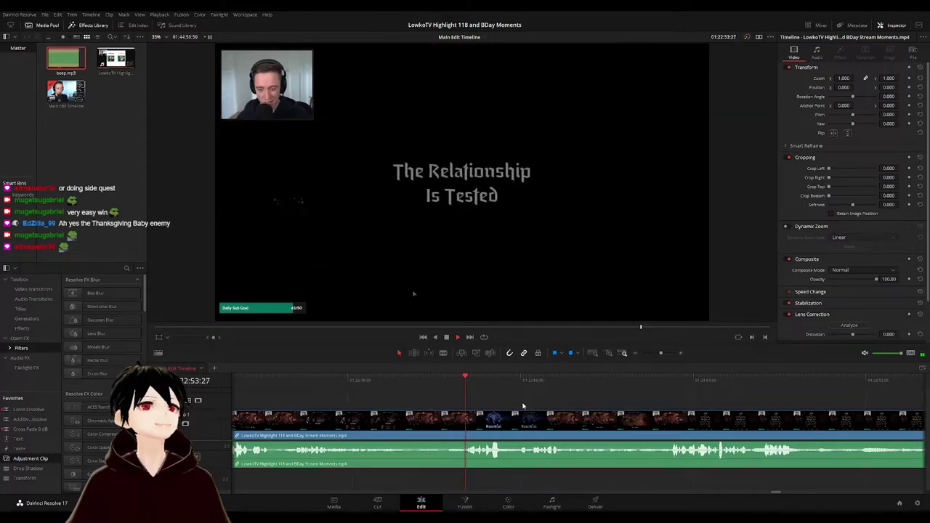
pyautogui.hscroll(3, 554, 407)
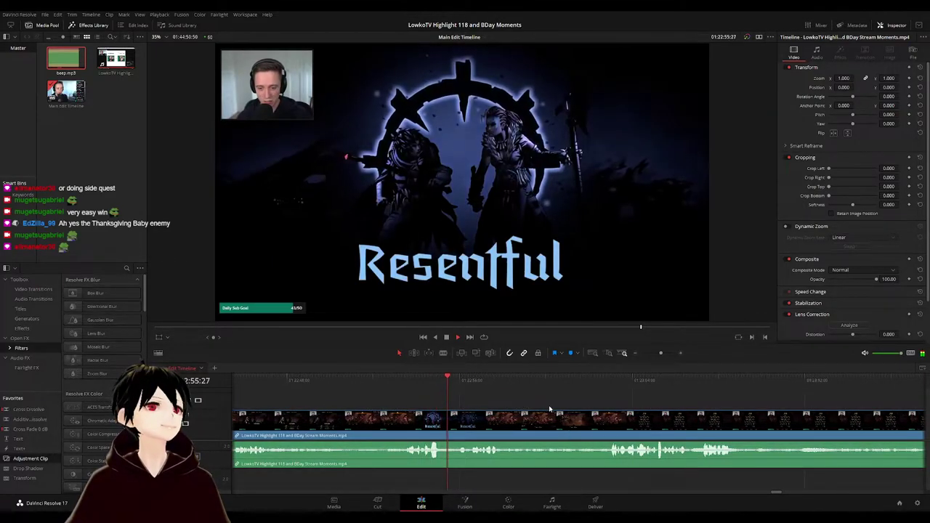
pyautogui.hscroll(2, 513, 407)
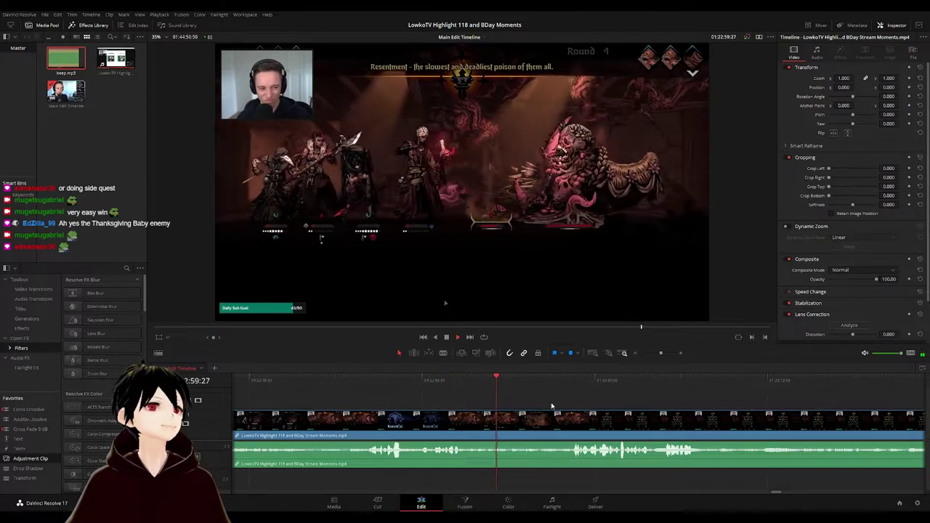
pyautogui.hscroll(3, 479, 411)
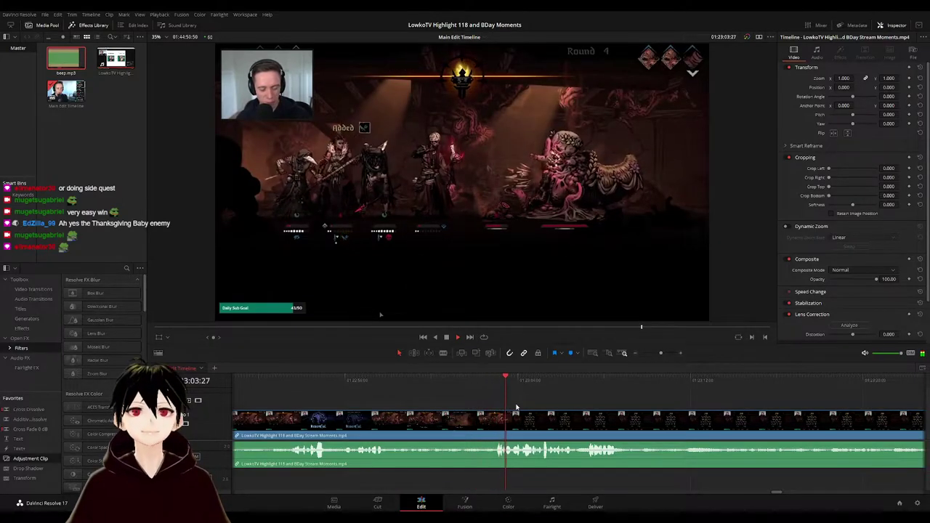
pyautogui.moveTo(584, 402); pyautogui.dragTo(482, 395)
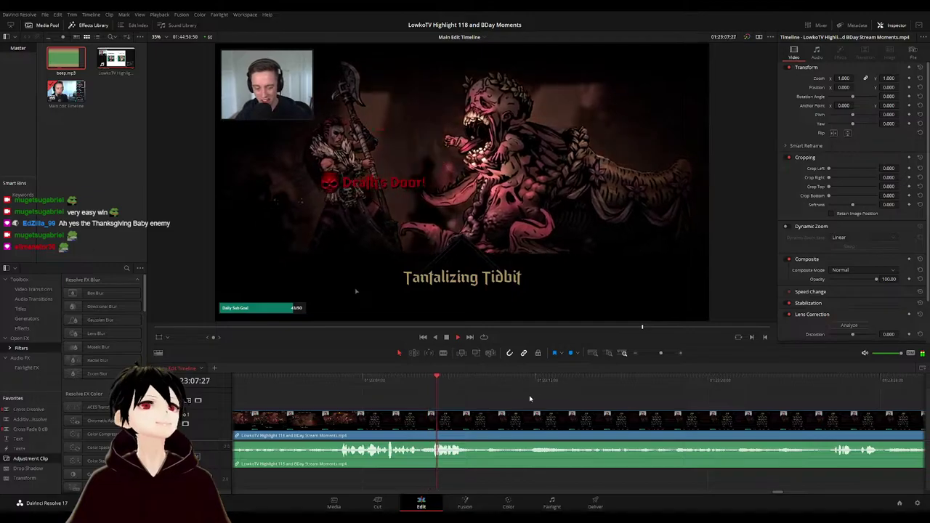
# - Skim the start of round 5 of the Lair battle, about 01:23:07 to 01:23:33, for pauses
pyautogui.hscroll(3, 436, 398)
pyautogui.moveTo(385, 385); pyautogui.dragTo(579, 380)
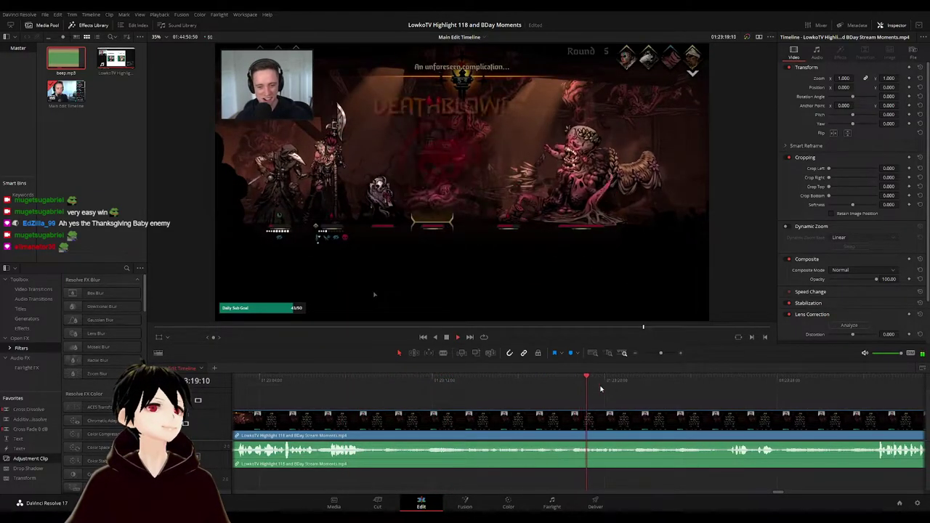
pyautogui.hscroll(4, 530, 399)
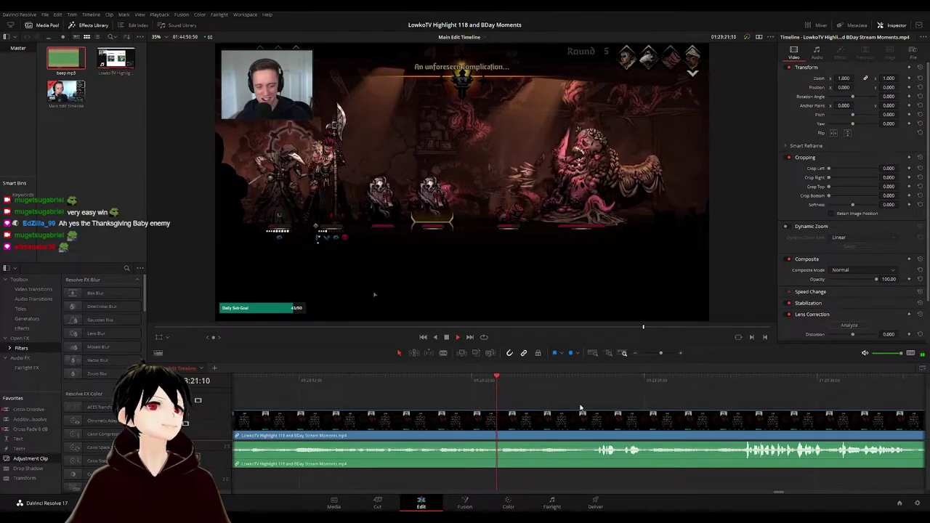
pyautogui.hscroll(2, 576, 406)
pyautogui.click(507, 380)
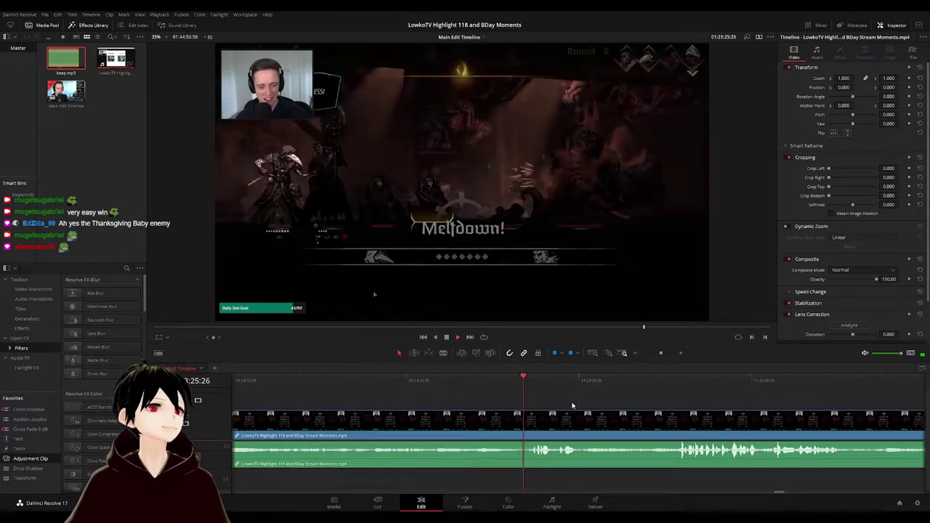
pyautogui.hscroll(4, 510, 397)
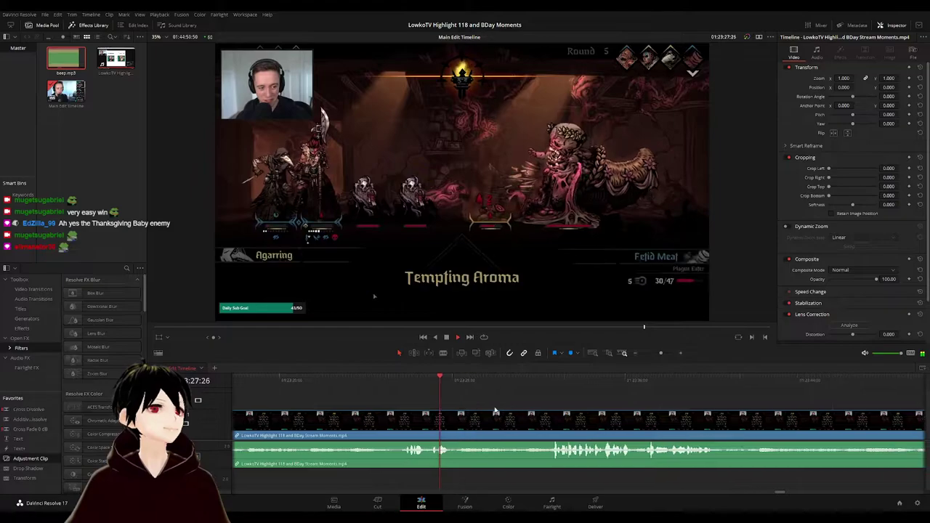
pyautogui.click(509, 398)
pyautogui.hscroll(3, 505, 402)
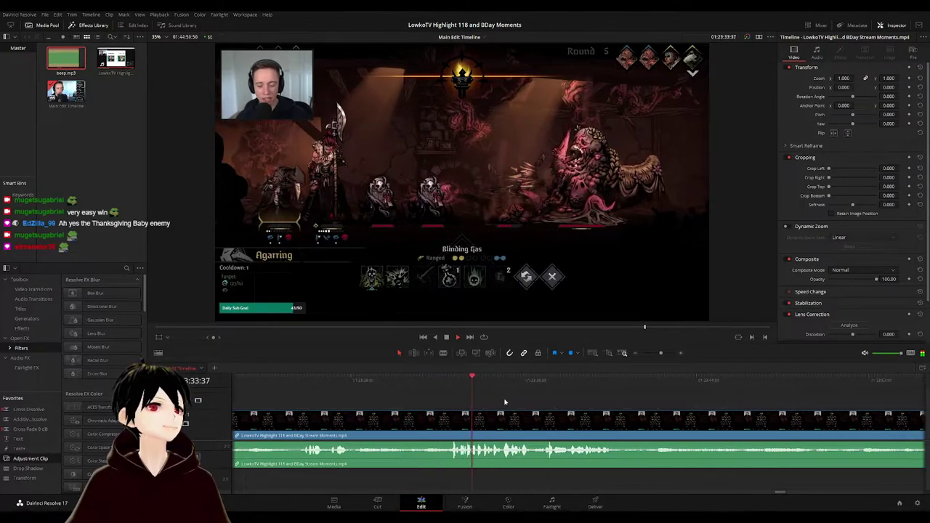
# - Skim the rest of the Lair battle from about 01:23:33 to where the webcam scene begins near 01:24:27
pyautogui.hscroll(2, 487, 400)
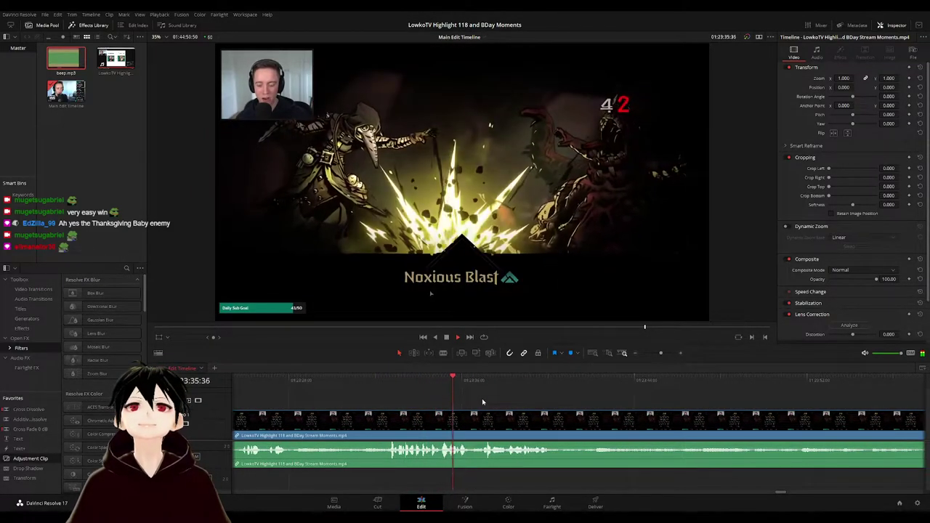
pyautogui.hscroll(2, 508, 403)
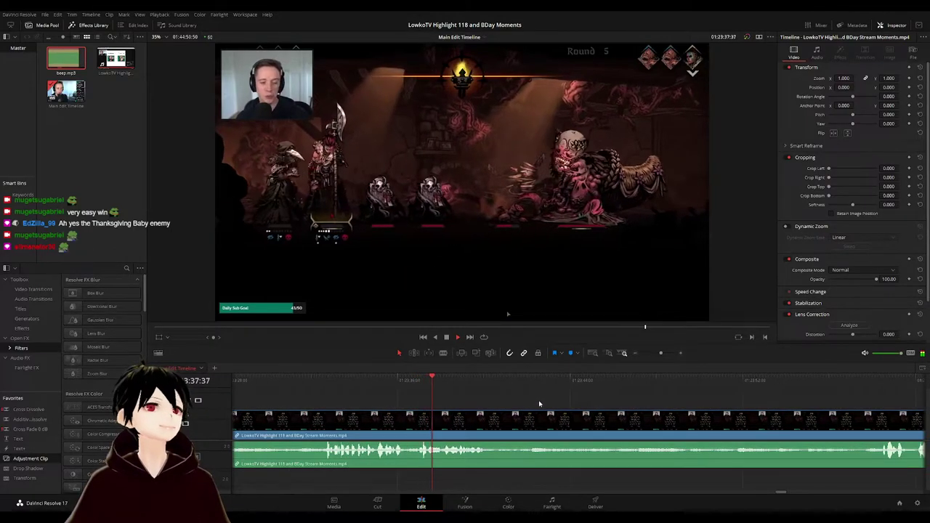
pyautogui.hscroll(2, 539, 403)
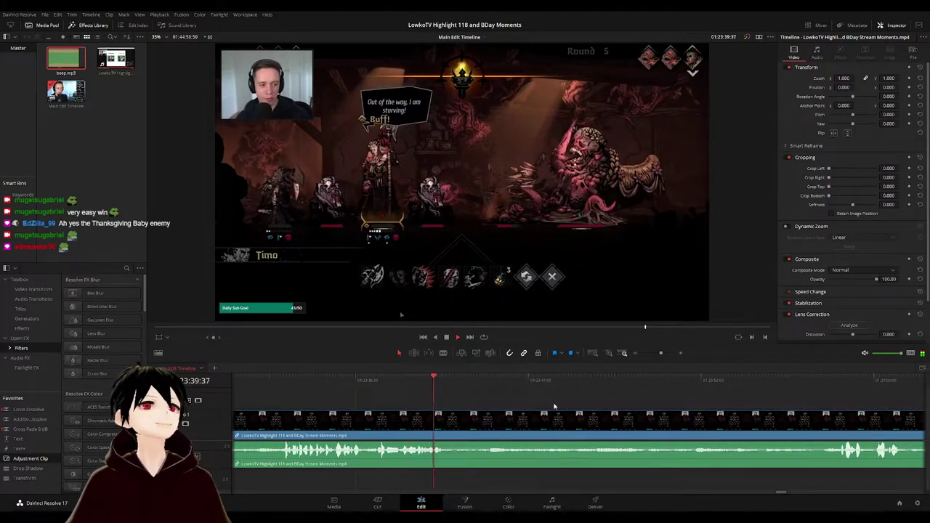
pyautogui.hscroll(2, 523, 405)
pyautogui.click(422, 383)
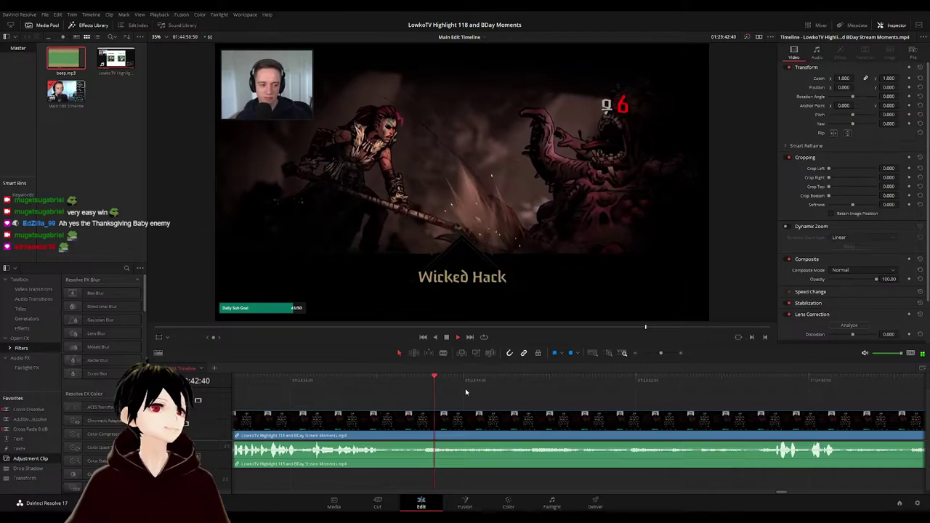
pyautogui.moveTo(466, 388); pyautogui.dragTo(756, 386)
pyautogui.hscroll(8, 666, 393)
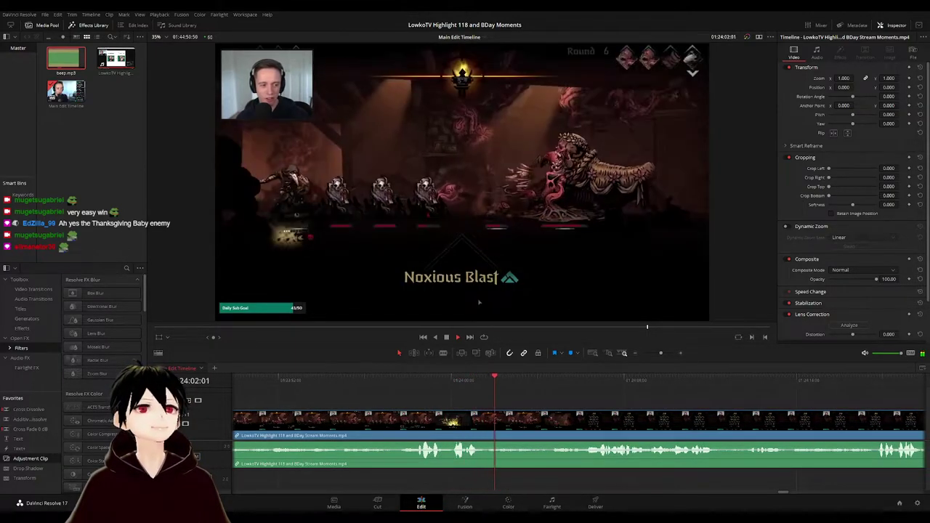
pyautogui.click(579, 382)
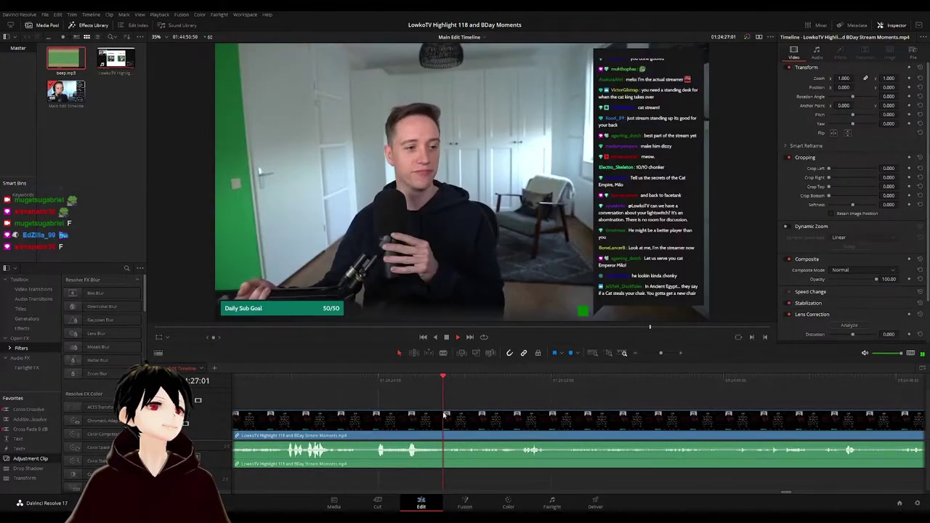
# - Split the stream footage at about 01:24:26, where the dungeon battle ends and the webcam scene begins
pyautogui.press('space')
pyautogui.press('b')
pyautogui.click(437, 417)
pyautogui.moveTo(442, 379); pyautogui.dragTo(435, 381)
pyautogui.press('Right')
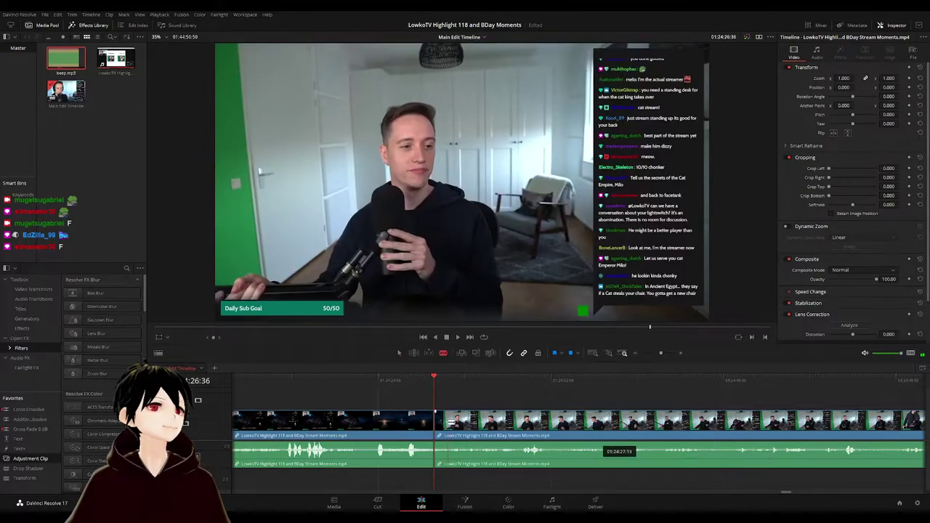
# - Cut out about the first second of the webcam scene, closing the gap, and colour the preceding battle clip green
pyautogui.click(458, 420)
pyautogui.press('a')
pyautogui.click(446, 421)
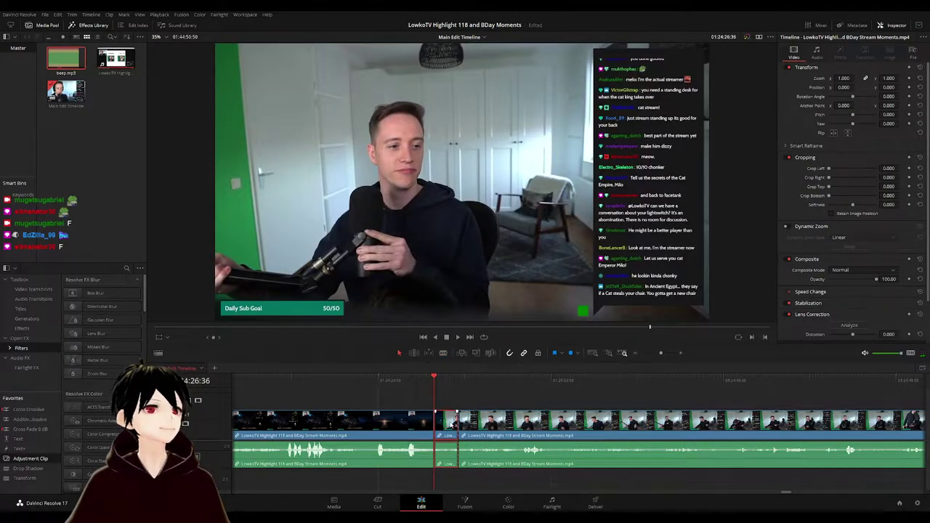
pyautogui.press('Delete')
pyautogui.press('space')
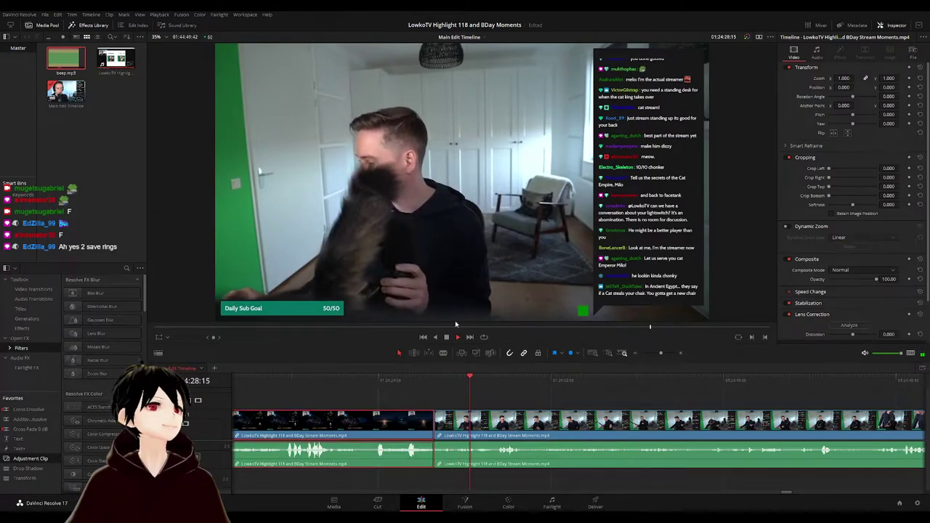
pyautogui.click(516, 397)
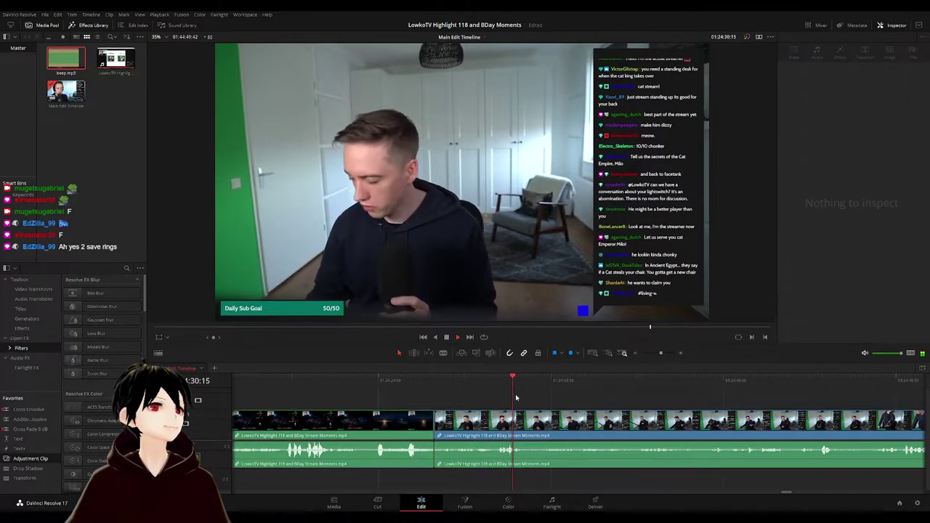
# - Review the webcam scene with the microphone arm from its start to about 01:24:47 for pauses
pyautogui.click(436, 379)
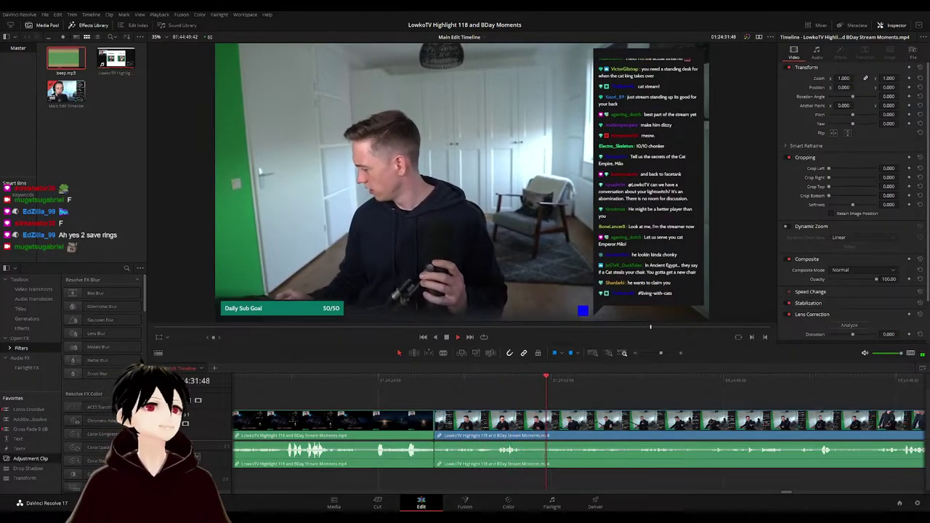
pyautogui.moveTo(629, 402); pyautogui.dragTo(448, 371)
pyautogui.click(437, 382)
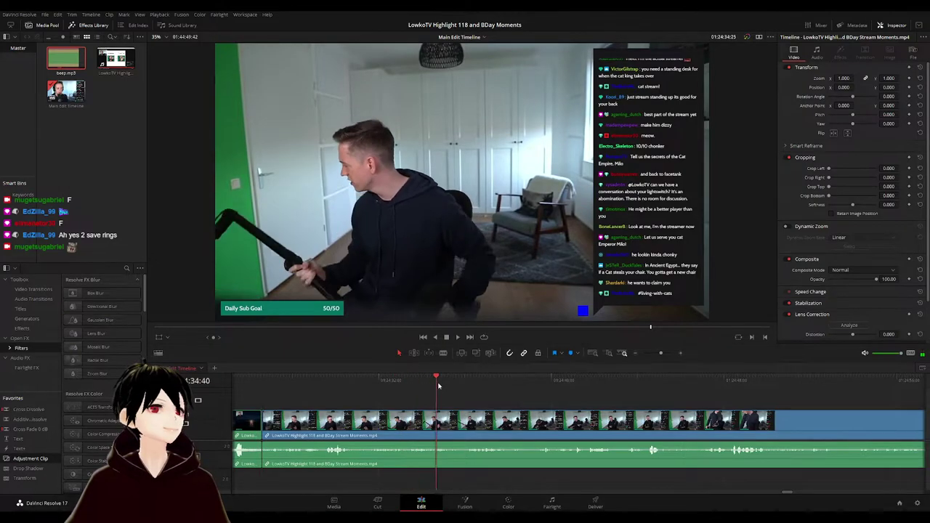
pyautogui.click(461, 382)
pyautogui.press('space')
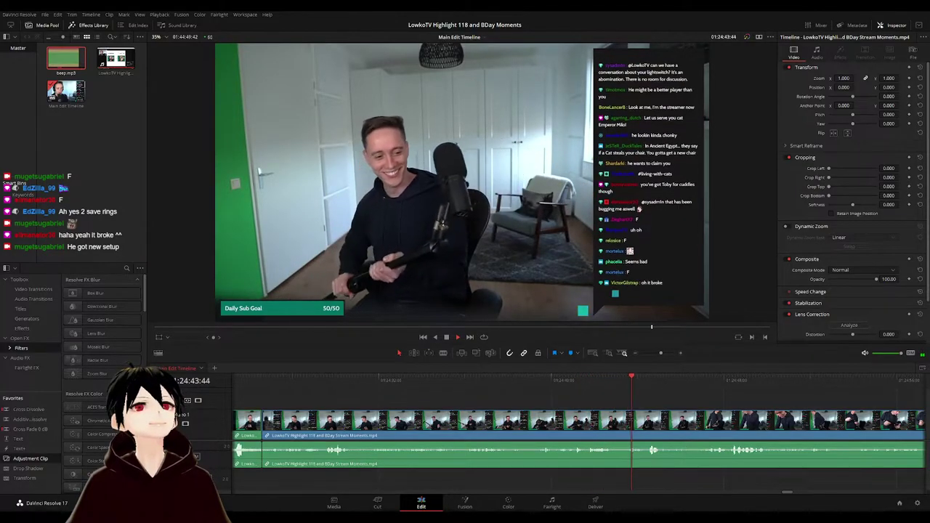
pyautogui.hscroll(3, 527, 378)
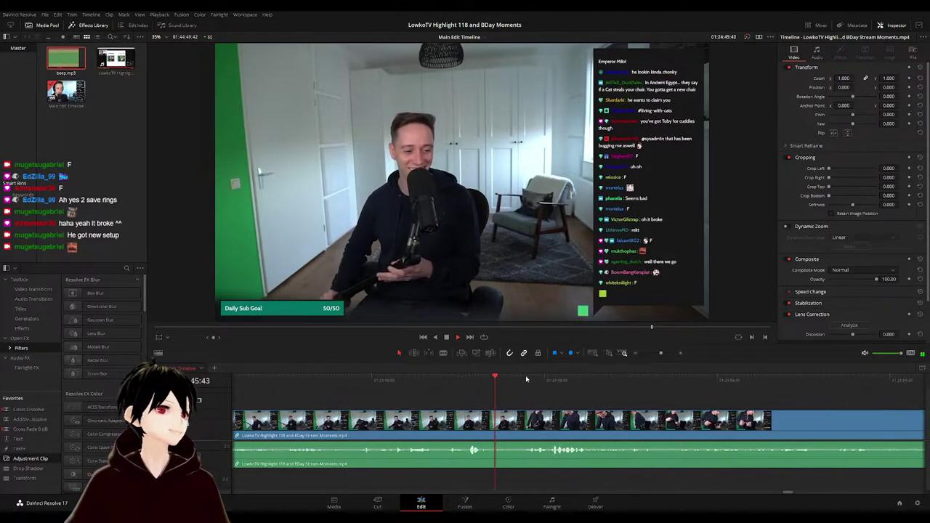
pyautogui.hscroll(1, 527, 378)
pyautogui.hscroll(1, 599, 395)
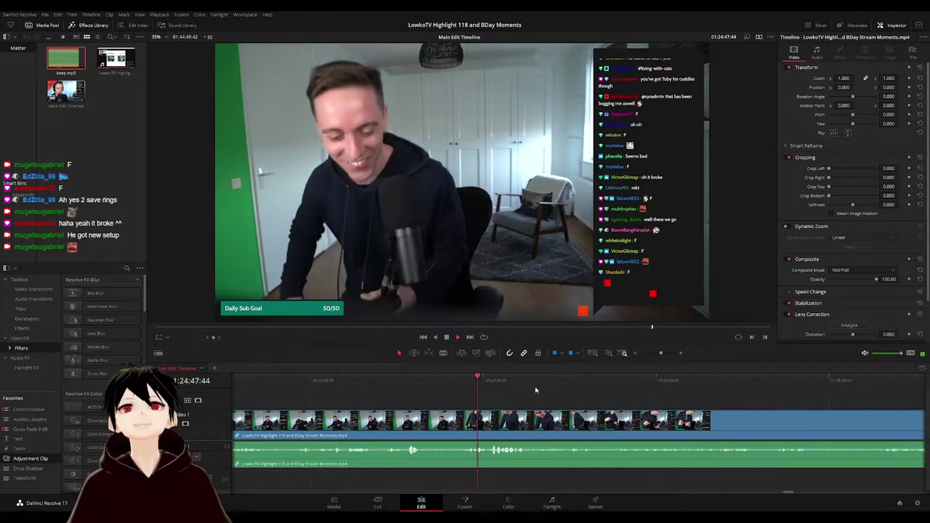
# - Review the rest of the broken microphone arm scene from about 01:24:47 to about 01:25:24 for pauses
pyautogui.hscroll(2, 499, 385)
pyautogui.hscroll(6, 499, 384)
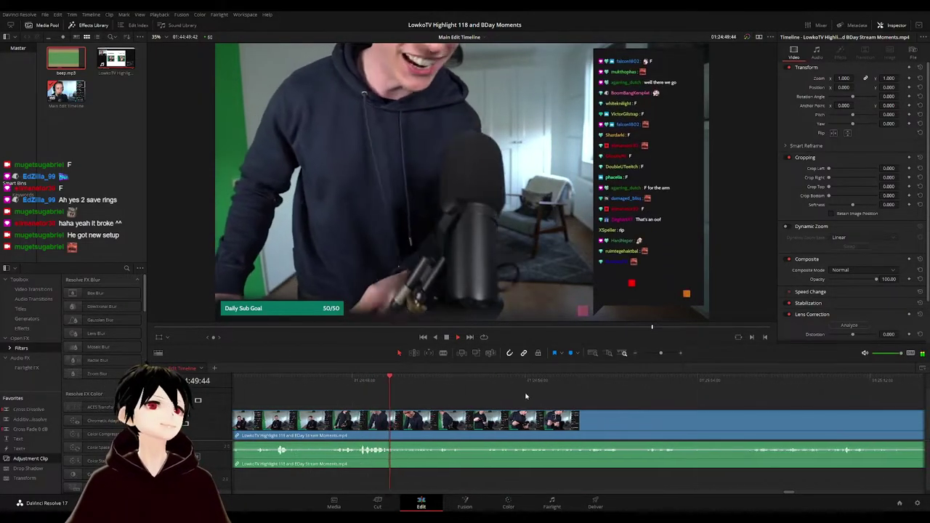
pyautogui.click(409, 381)
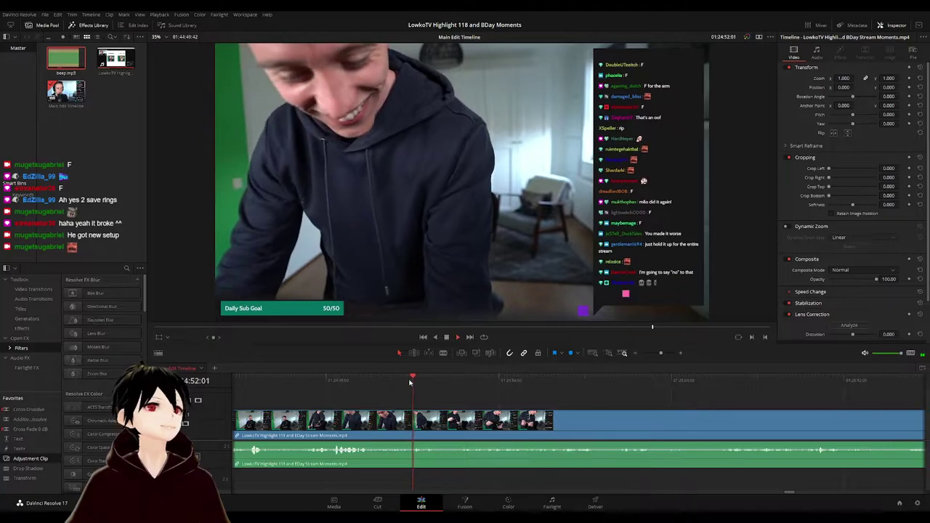
pyautogui.click(465, 382)
pyautogui.hscroll(3, 560, 394)
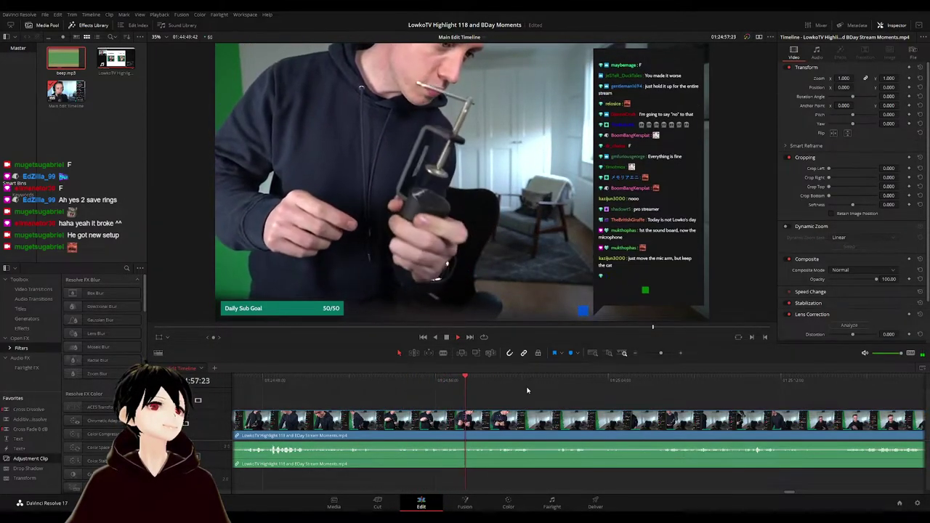
pyautogui.hscroll(2, 530, 394)
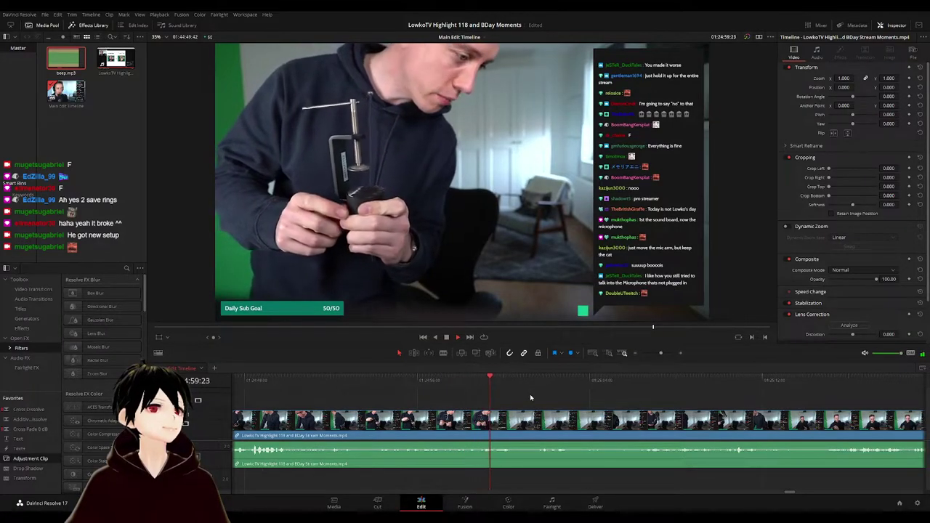
pyautogui.hscroll(5, 535, 400)
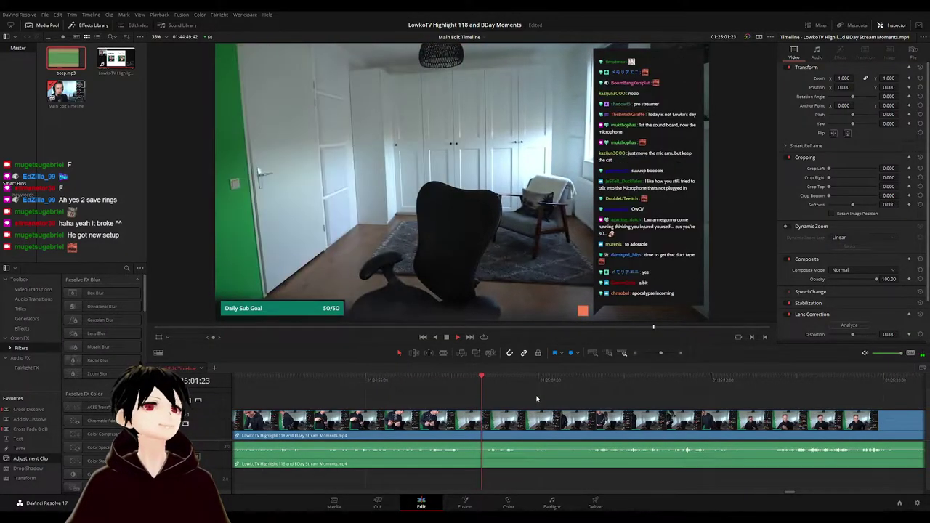
pyautogui.hscroll(3, 536, 399)
pyautogui.hscroll(4, 520, 396)
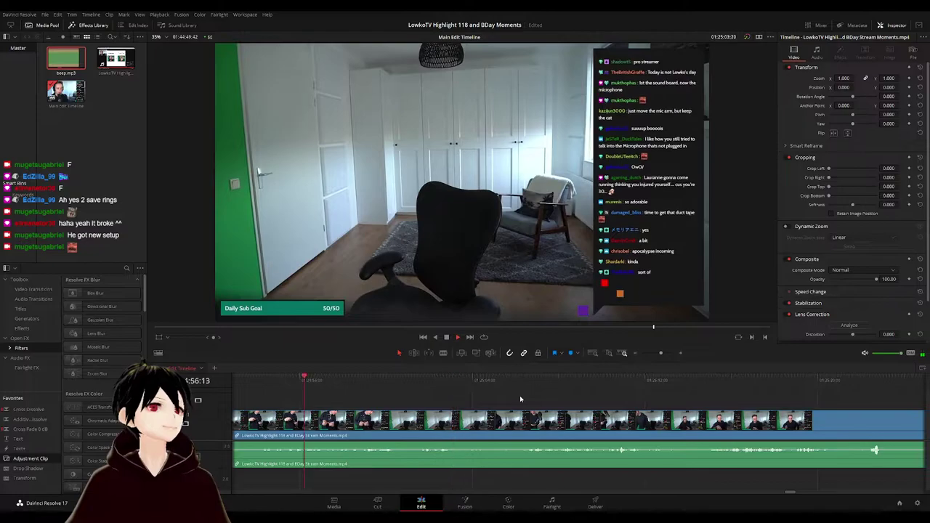
pyautogui.hscroll(7, 494, 393)
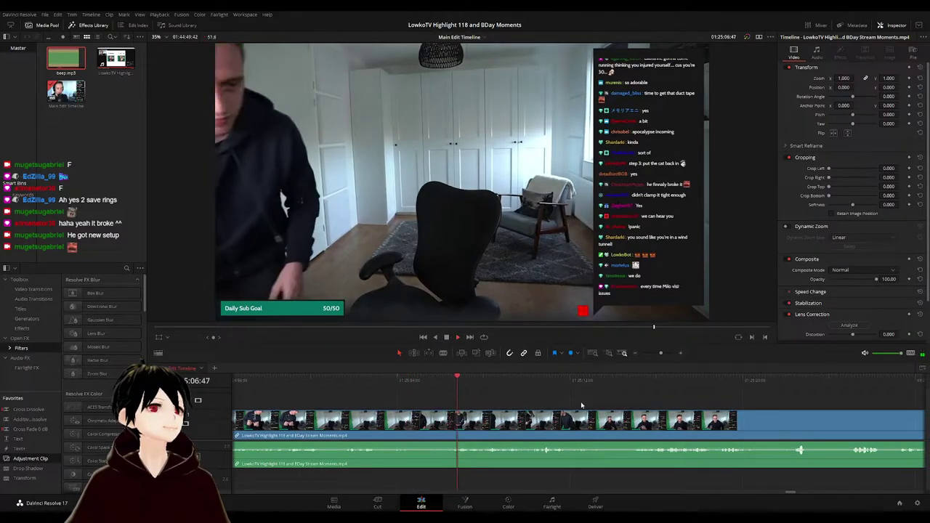
pyautogui.hscroll(6, 501, 398)
pyautogui.hscroll(4, 519, 402)
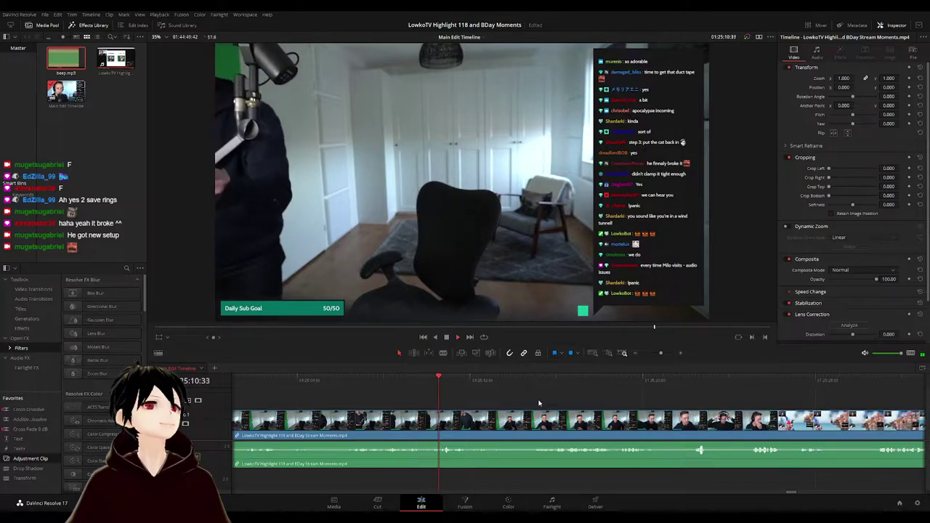
pyautogui.click(531, 387)
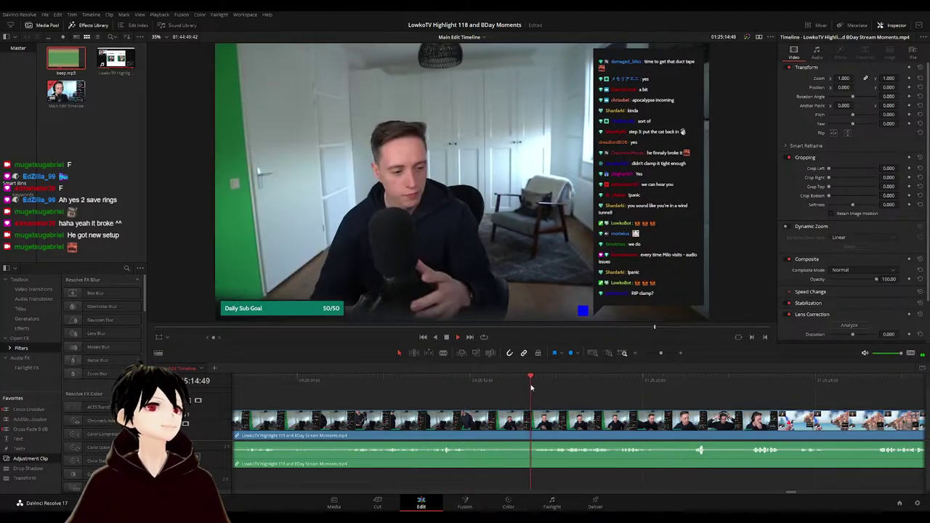
pyautogui.moveTo(602, 405); pyautogui.dragTo(487, 405)
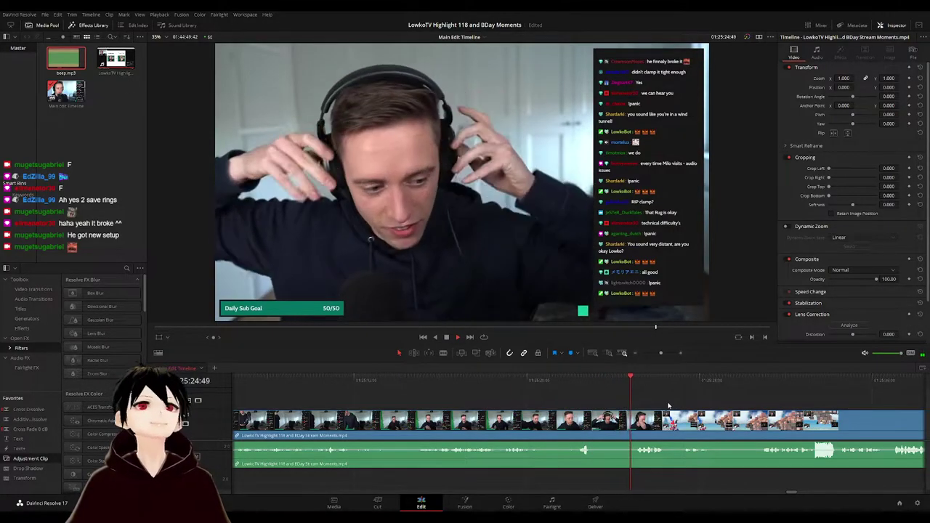
# - Cut out the short leftover piece near 01:25:27 between the webcam and climbing-game scenes, closing the gap, and colour the preceding webcam clip purple
pyautogui.moveTo(668, 406); pyautogui.dragTo(502, 385)
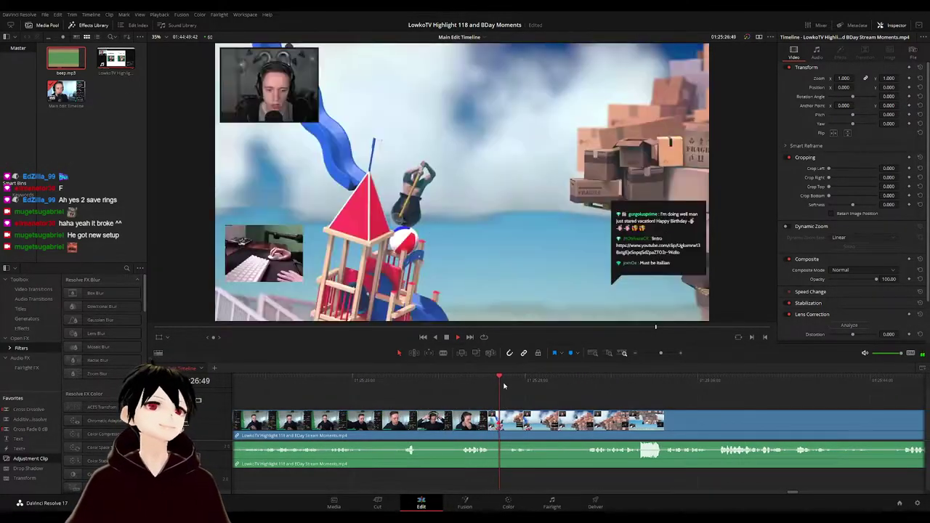
pyautogui.click(481, 385)
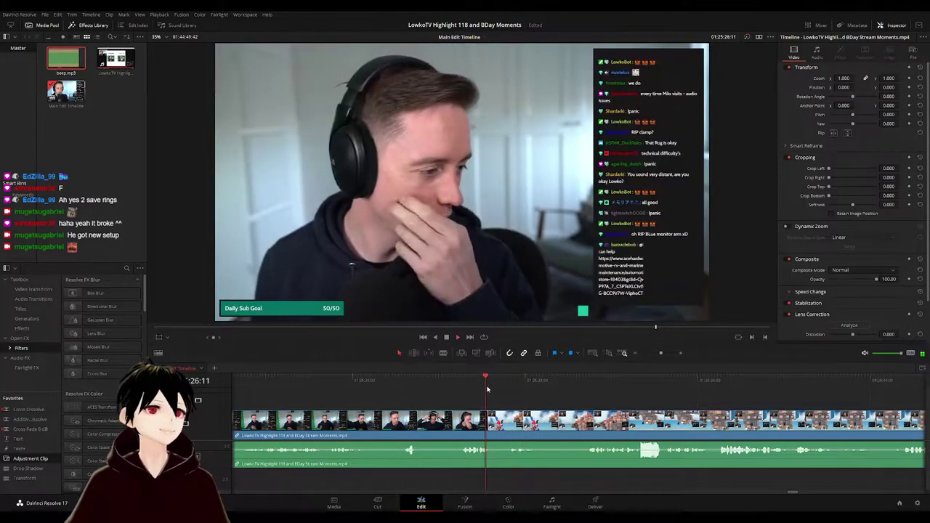
pyautogui.press('space')
pyautogui.press('b')
pyautogui.click(500, 423)
pyautogui.click(507, 422)
pyautogui.press('a')
pyautogui.click(502, 424)
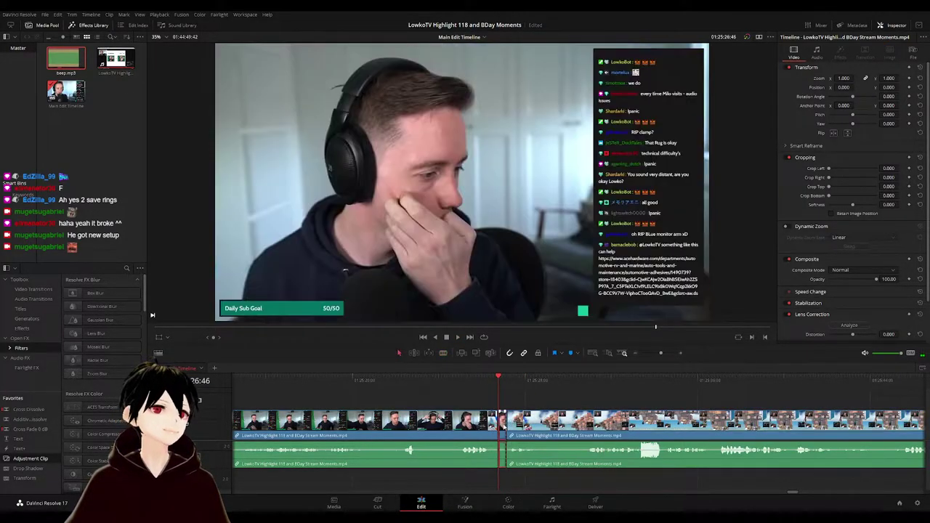
pyautogui.press('Delete')
pyautogui.press('space')
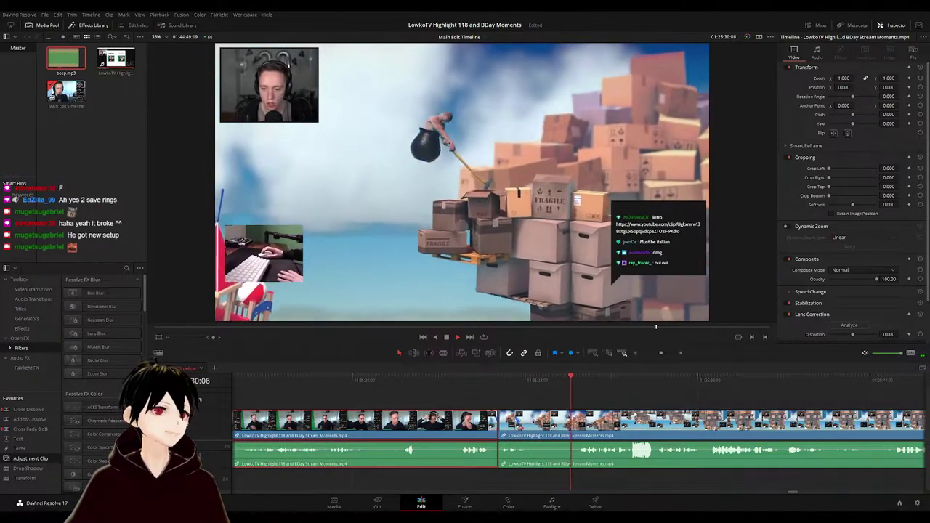
pyautogui.click(617, 401)
# - Replay the loud reaction near 01:25:33 in the climbing-game scene and review the footage that follows to about 01:25:39
pyautogui.moveTo(617, 402); pyautogui.dragTo(504, 393)
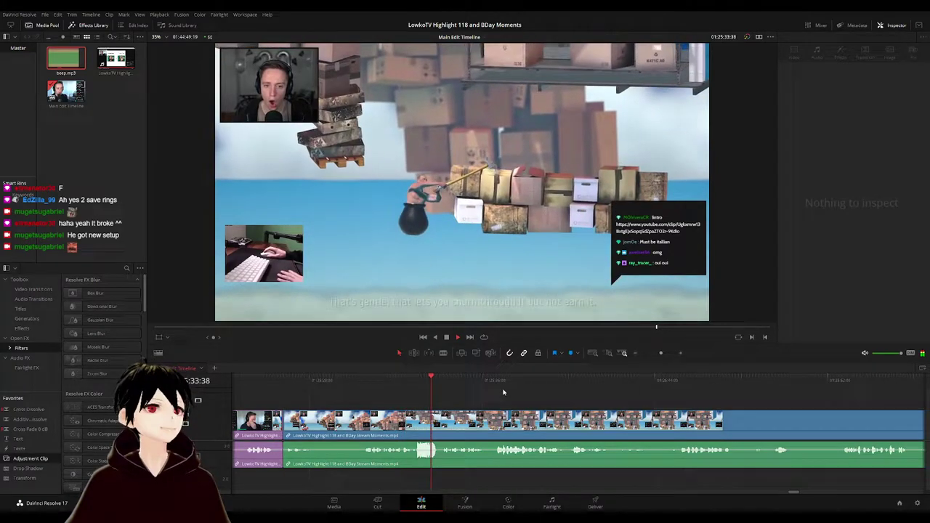
pyautogui.click(414, 378)
pyautogui.click(412, 378)
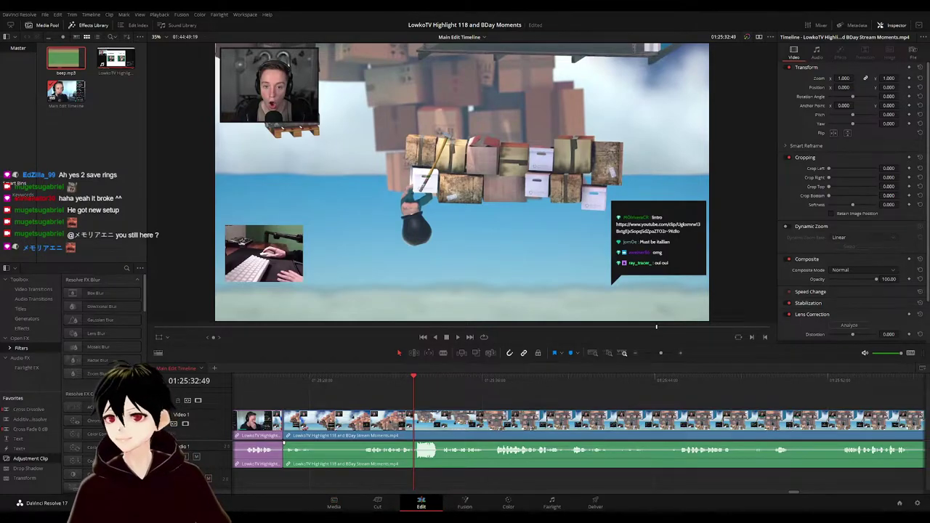
pyautogui.click(399, 384)
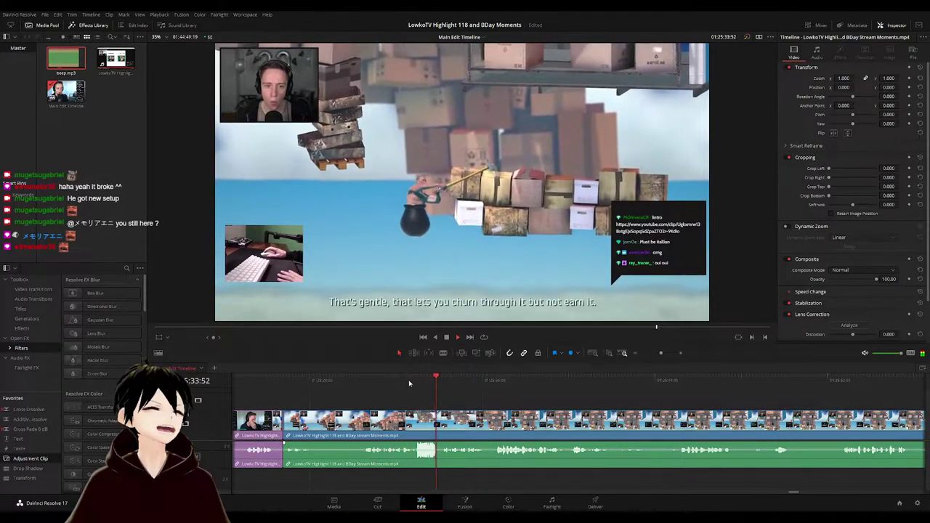
pyautogui.click(410, 382)
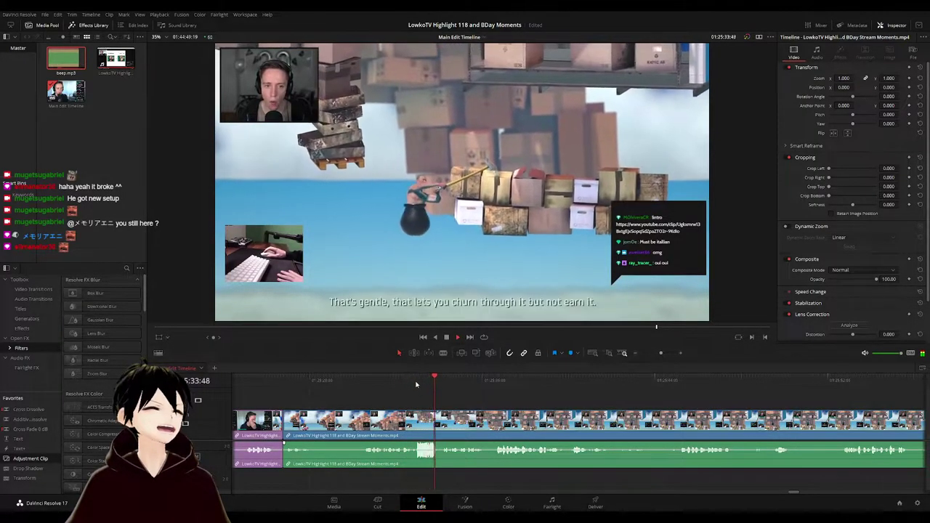
pyautogui.click(415, 383)
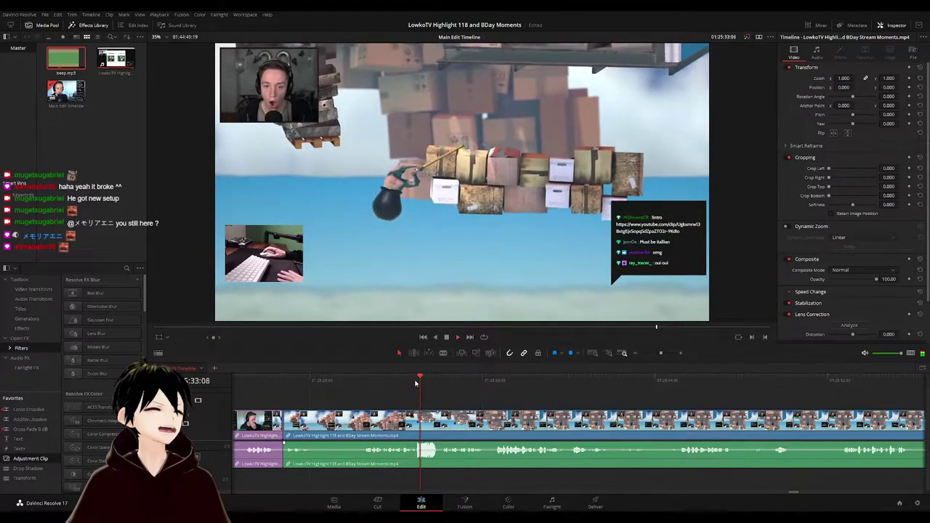
pyautogui.click(416, 383)
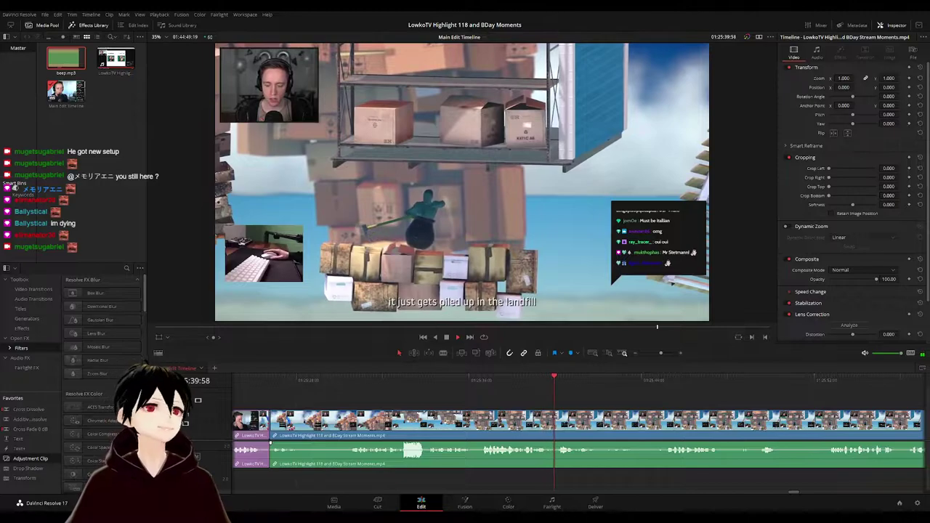
pyautogui.click(402, 383)
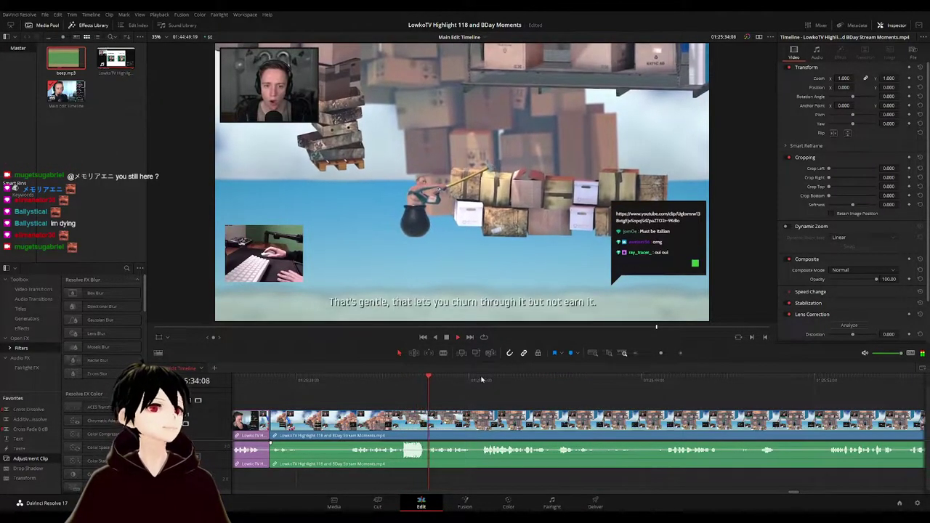
pyautogui.hscroll(3, 487, 393)
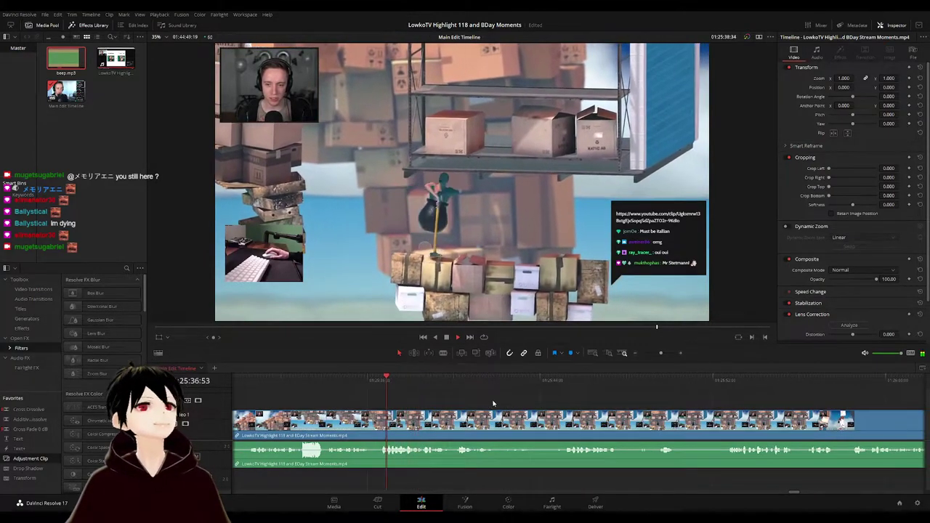
# - Review the clip up to the boxes-to-white-tower scene change and ripple-delete the short section starting at 01:25:57:40, closing the gap
pyautogui.hscroll(2, 487, 403)
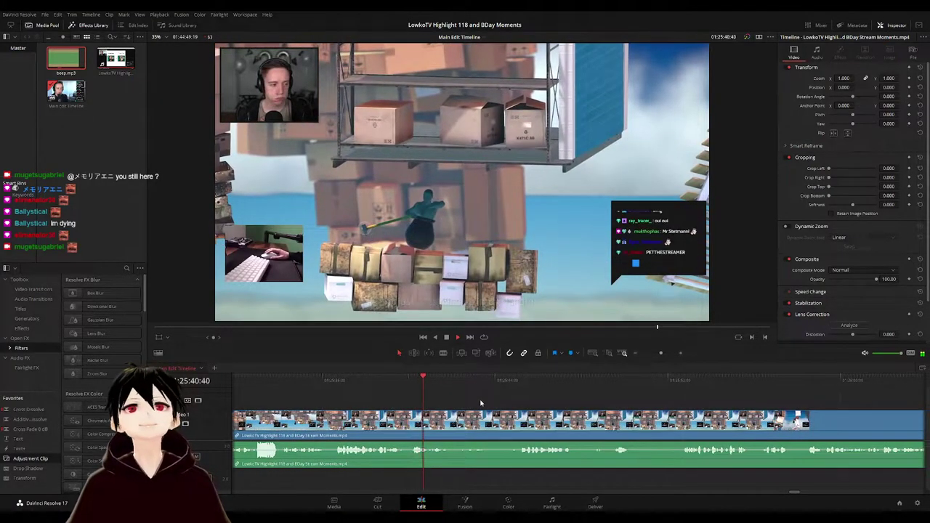
pyautogui.hscroll(1, 535, 408)
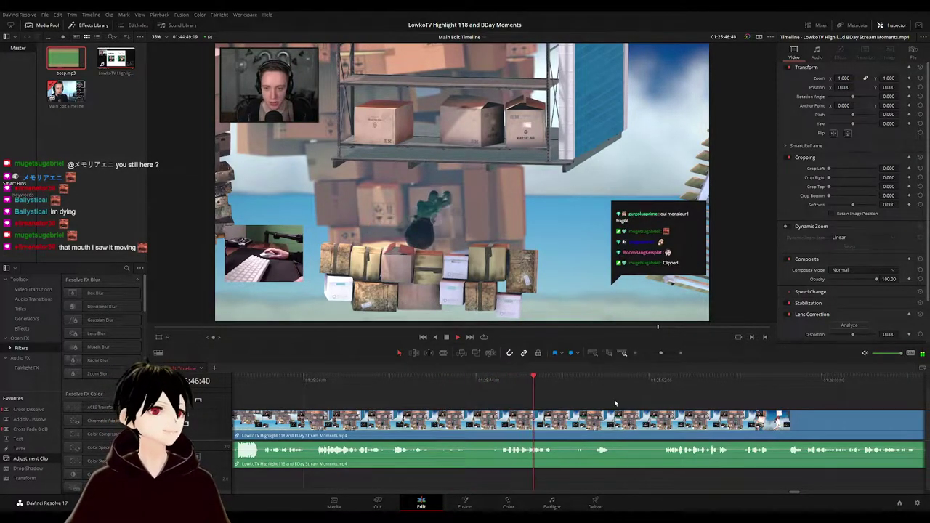
pyautogui.hscroll(2, 525, 403)
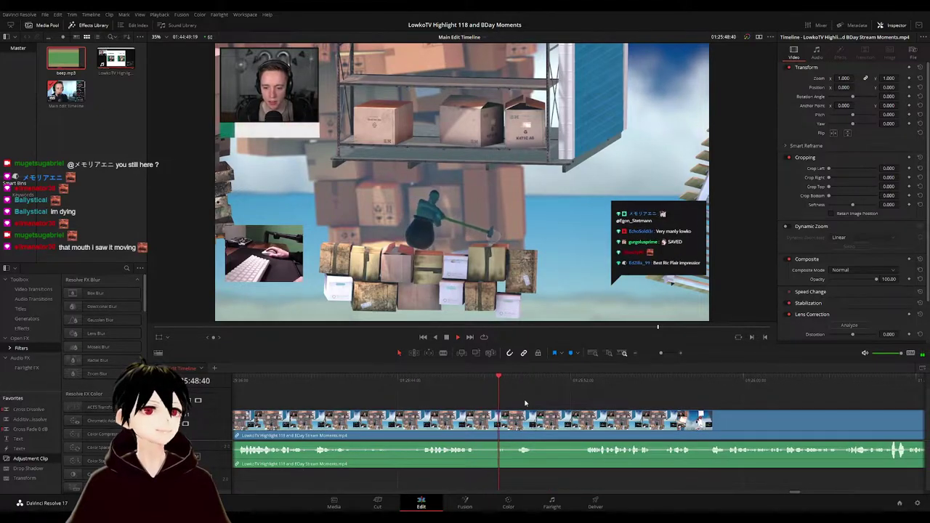
pyautogui.hscroll(1, 506, 397)
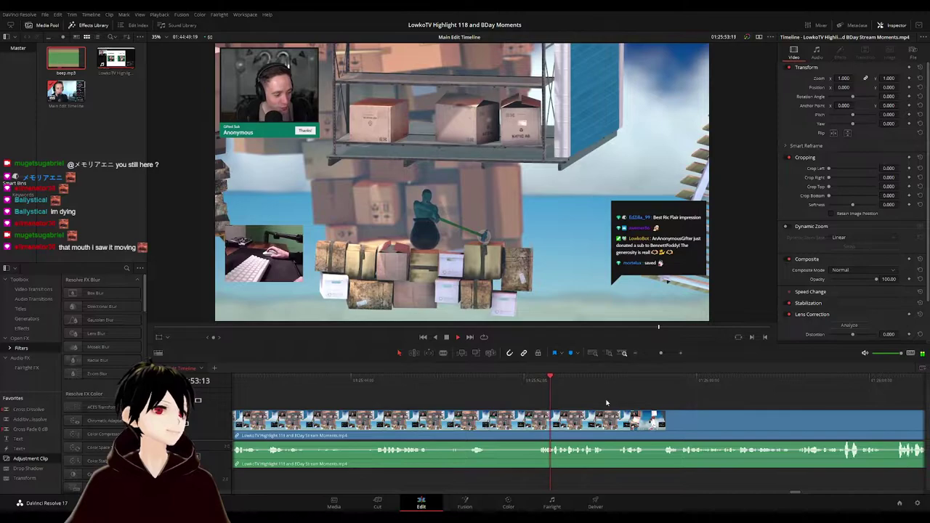
pyautogui.hscroll(3, 552, 399)
pyautogui.hscroll(1, 502, 396)
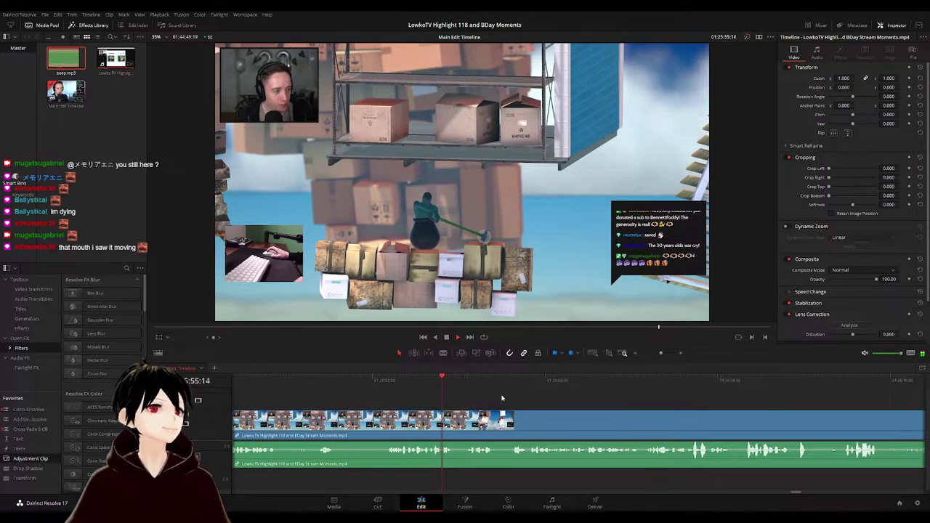
pyautogui.hscroll(2, 472, 394)
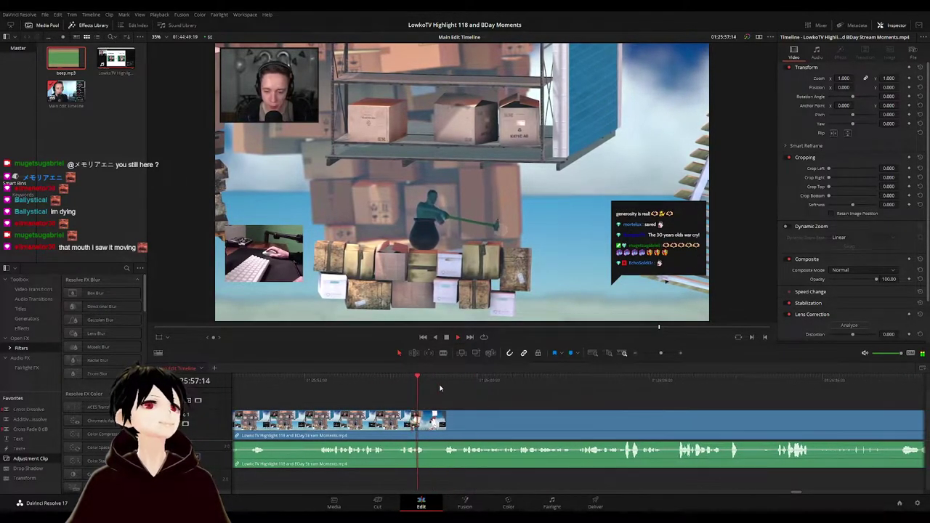
pyautogui.press('b')
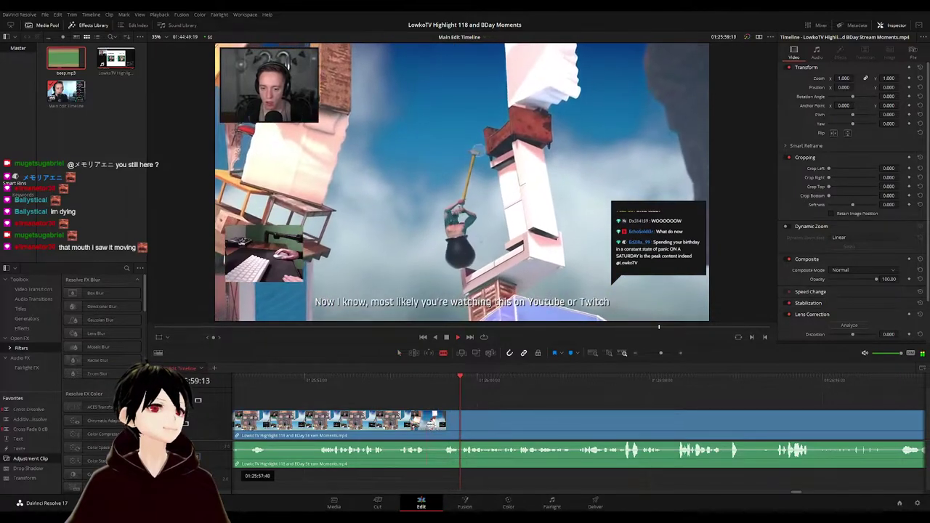
pyautogui.click(427, 423)
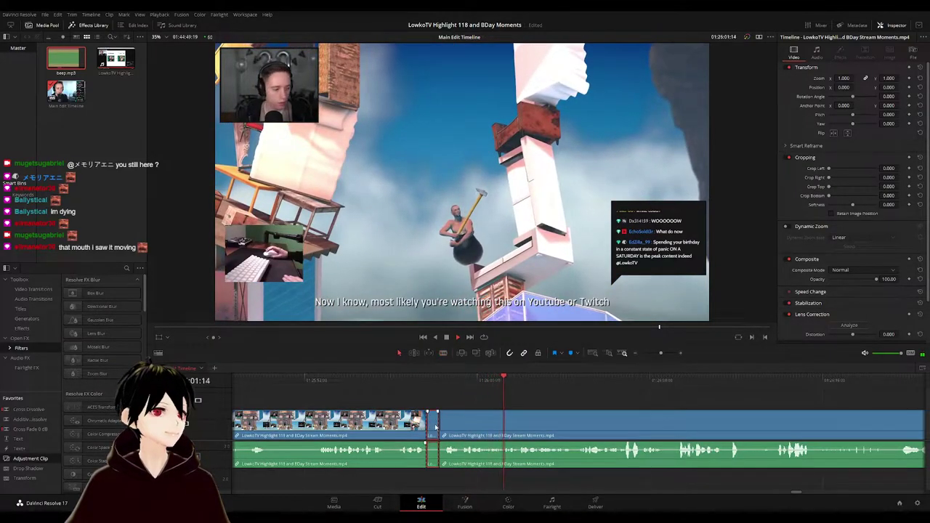
pyautogui.press('Delete')
pyautogui.click(427, 379)
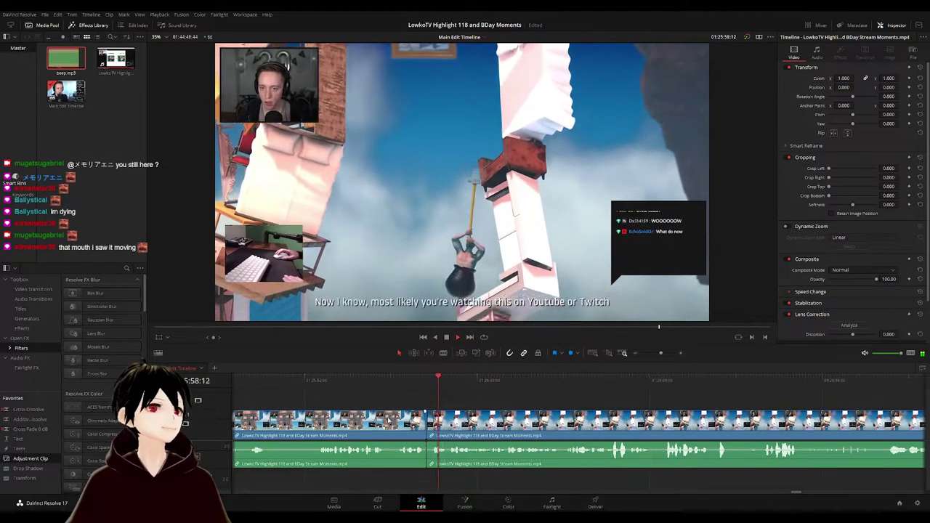
# - Color the boxes-scene clip before the new cut orange, video and audio together, and clear the selection
pyautogui.click(388, 420)
pyautogui.press('1')
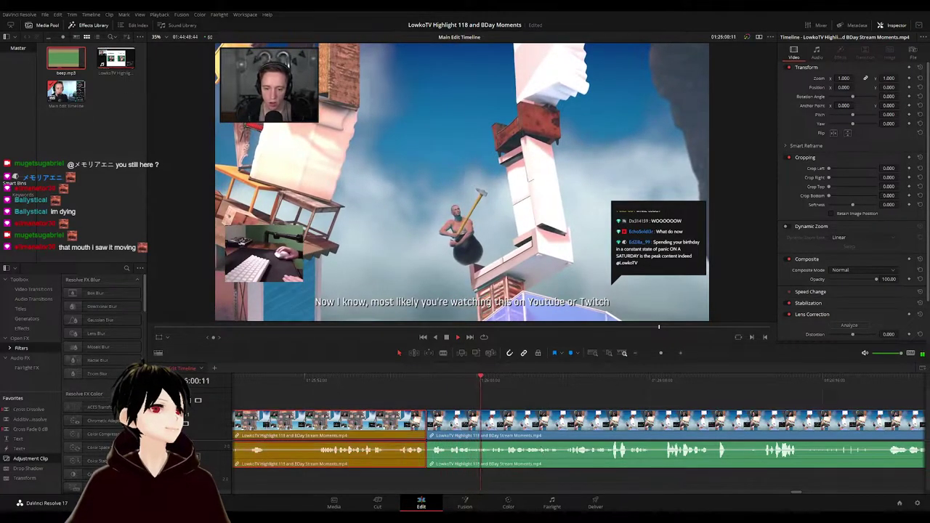
pyautogui.click(517, 400)
# - Review the white-tower footage and ripple-delete about one second starting near 01:26:12
pyautogui.scroll(-5, 529, 400)
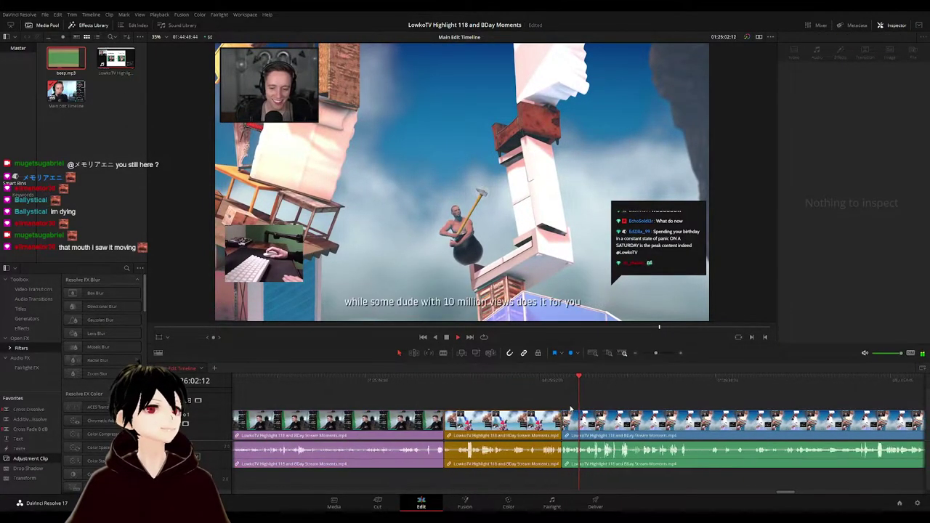
pyautogui.scroll(1, 579, 411)
pyautogui.scroll(1, 582, 410)
pyautogui.moveTo(604, 407); pyautogui.dragTo(488, 388)
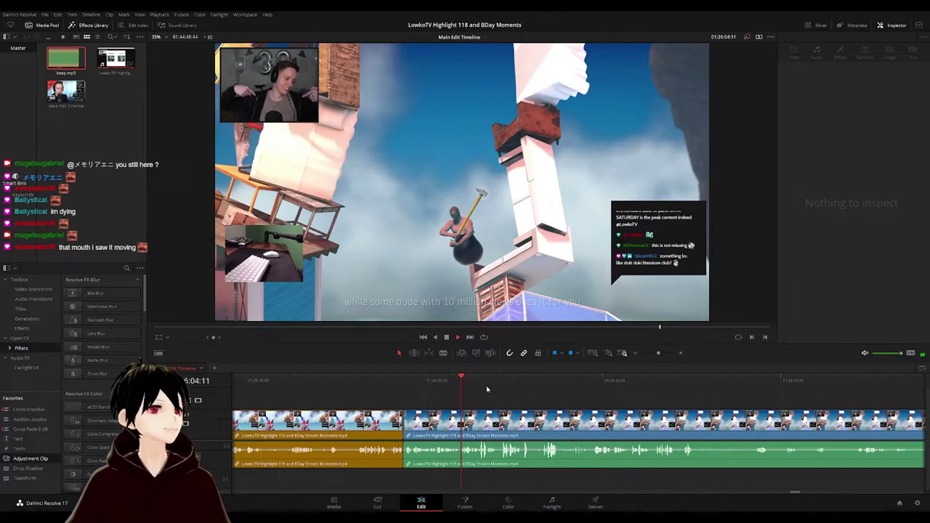
pyautogui.hscroll(2, 472, 396)
pyautogui.hscroll(1, 451, 397)
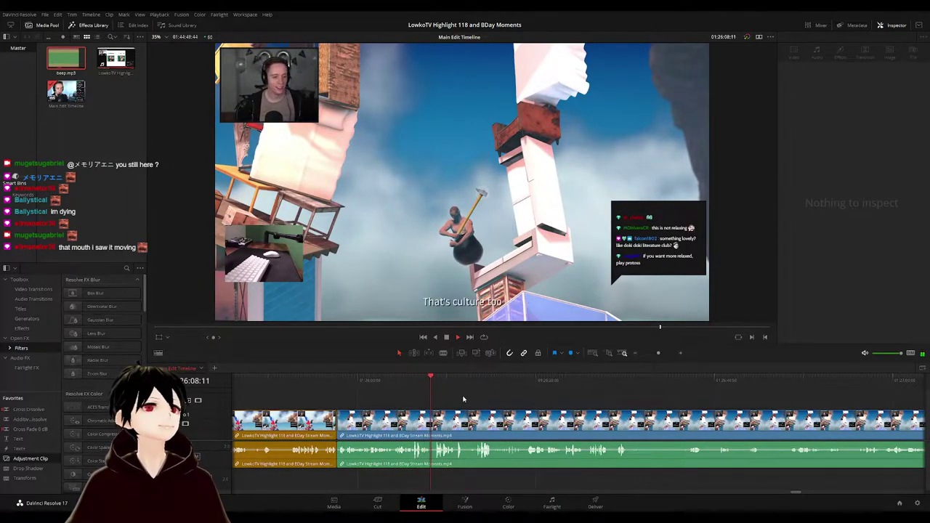
pyautogui.hscroll(3, 438, 394)
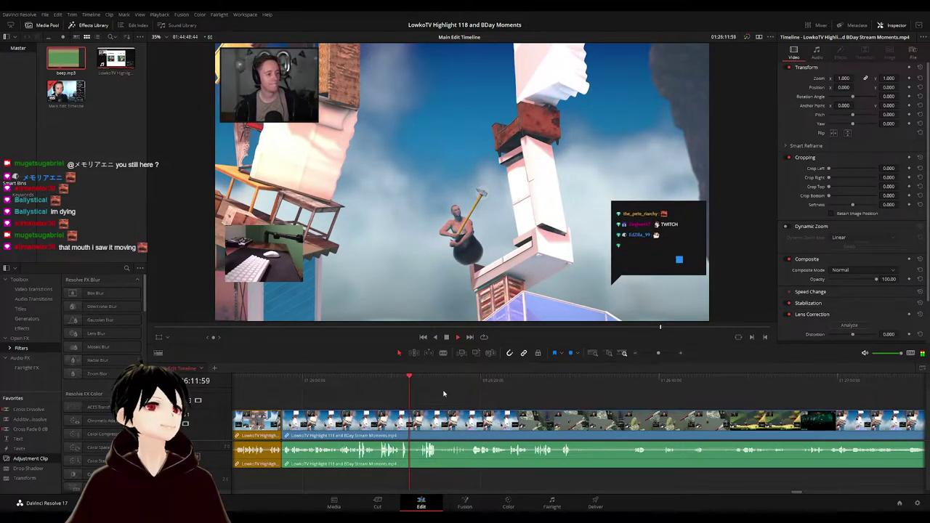
pyautogui.scroll(2, 444, 393)
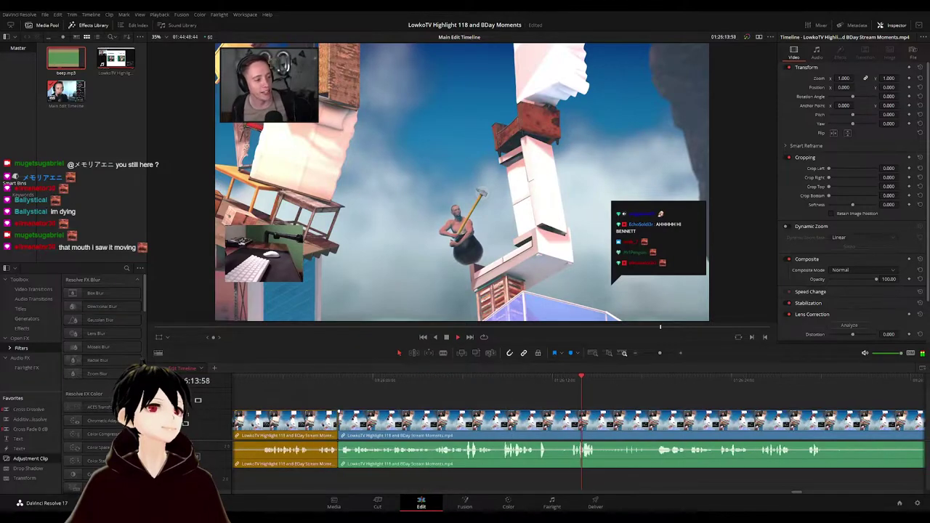
pyautogui.click(550, 429)
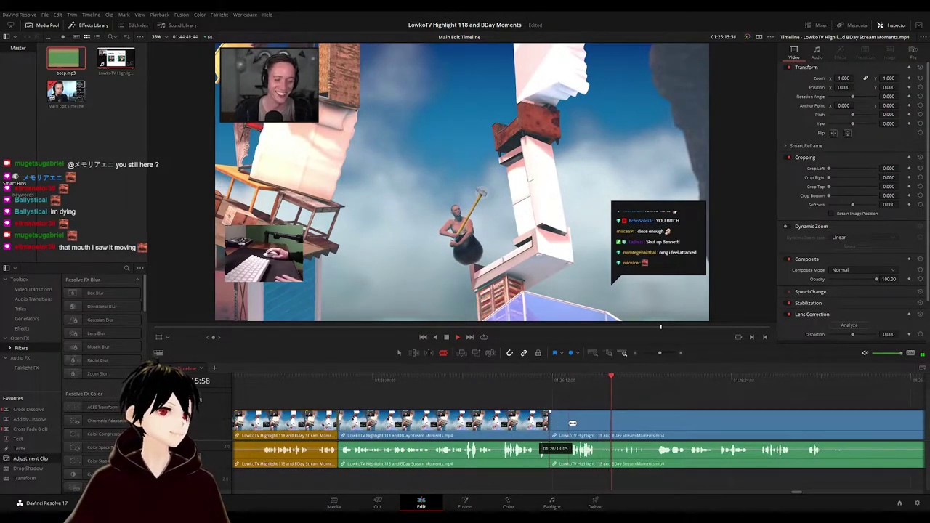
pyautogui.click(567, 424)
pyautogui.press('Delete')
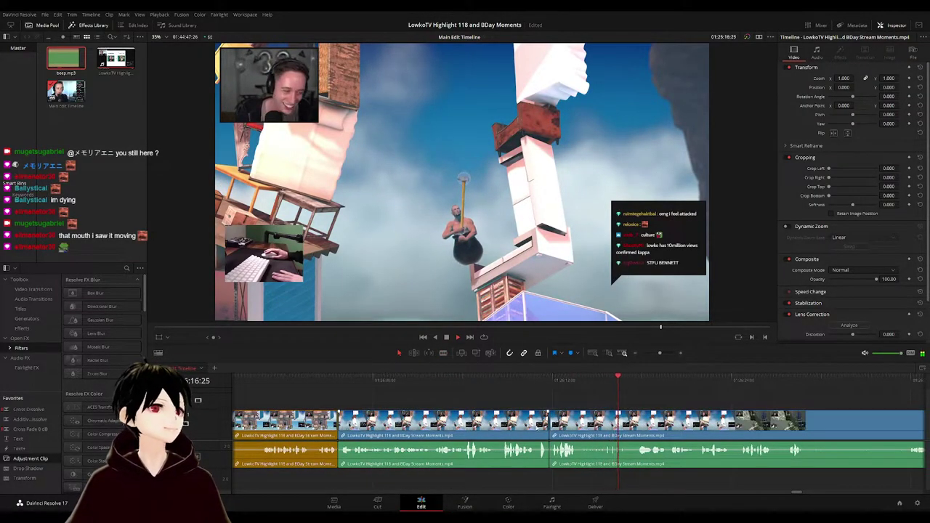
# - Color the white-tower clip that ends near 01:26:12 orange and clear the selection
pyautogui.click(538, 429)
pyautogui.press('c')
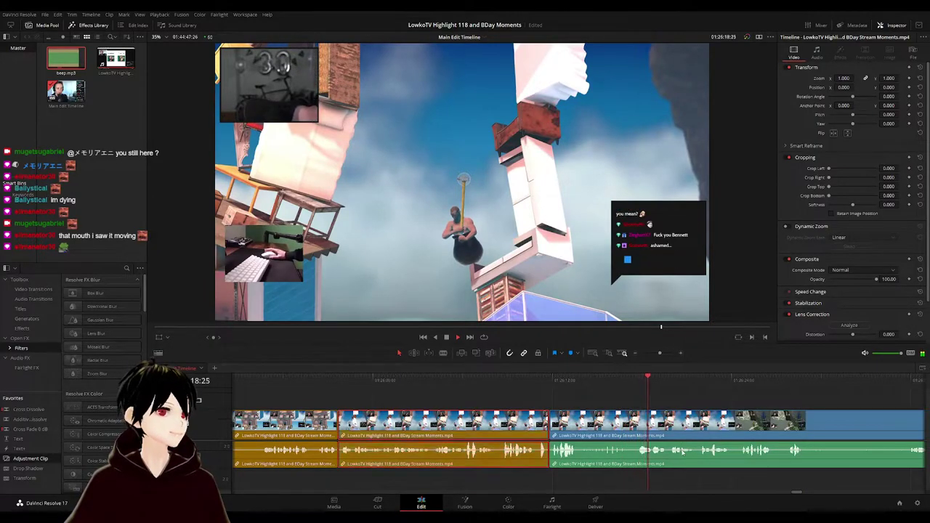
pyautogui.click(686, 400)
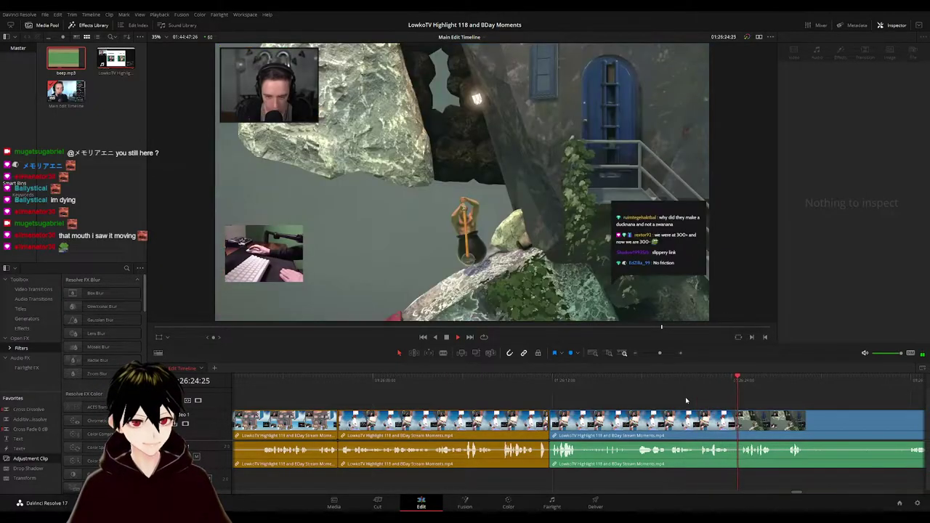
# - Ripple-delete the short sliver at the tower-to-rocks scene change near 01:26:24 and color the preceding clip orange
pyautogui.click(715, 385)
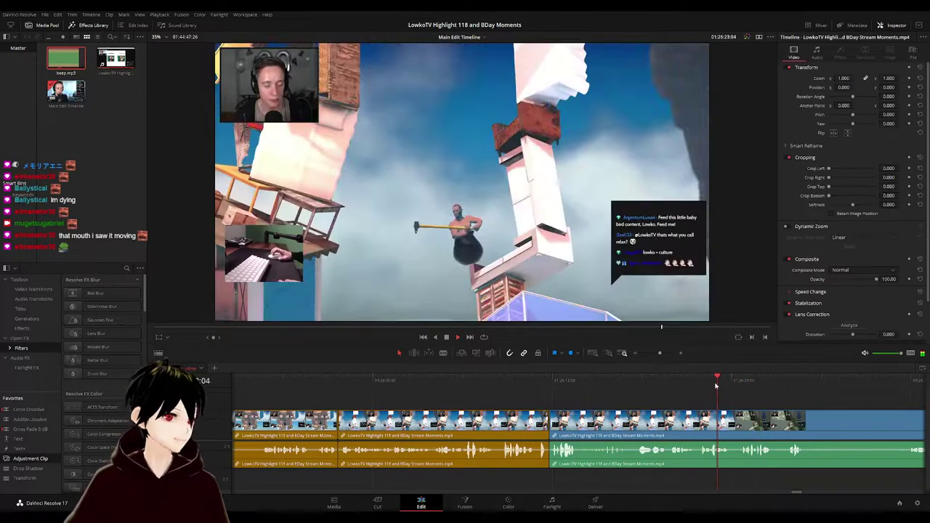
pyautogui.click(734, 427)
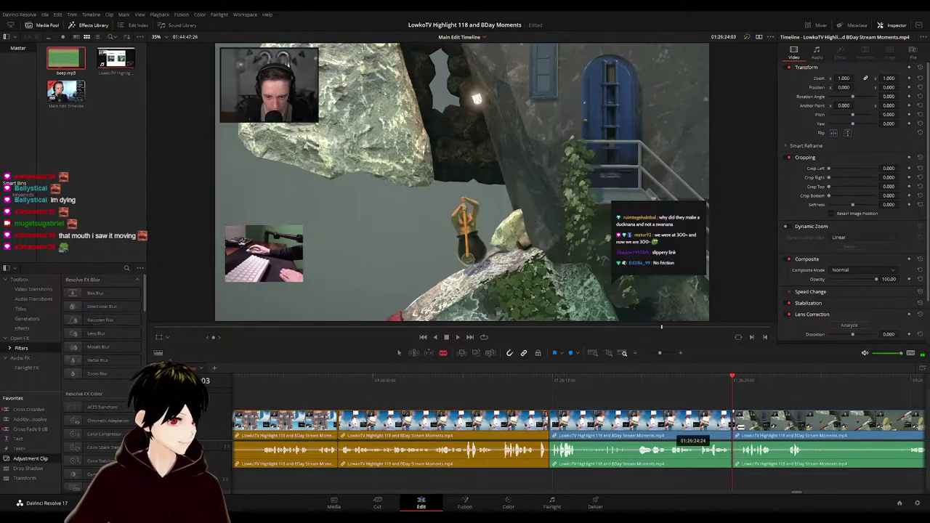
pyautogui.click(735, 430)
pyautogui.press('Delete')
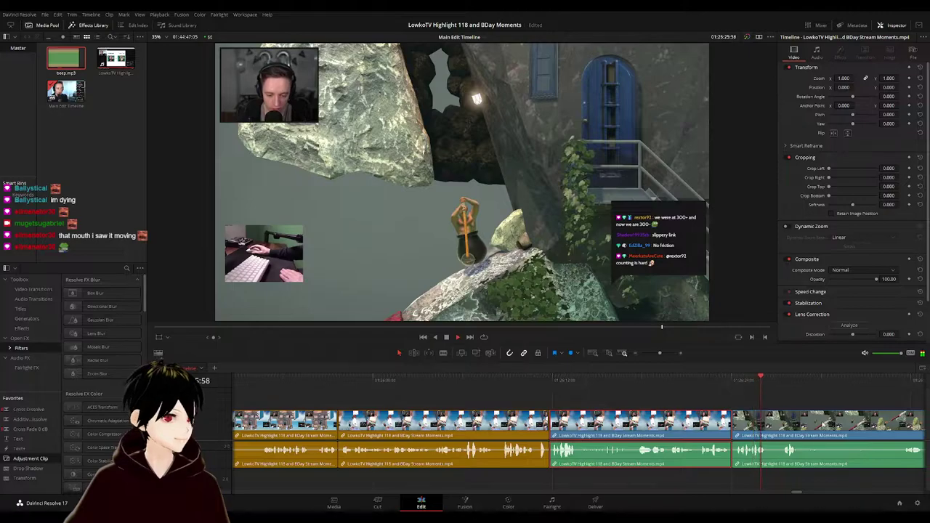
pyautogui.press('F1')
pyautogui.click(825, 399)
# - Split the rock-scene clip near 01:26:30 and 01:26:35 and ripple-delete the section between the cuts
pyautogui.moveTo(825, 400); pyautogui.dragTo(605, 371)
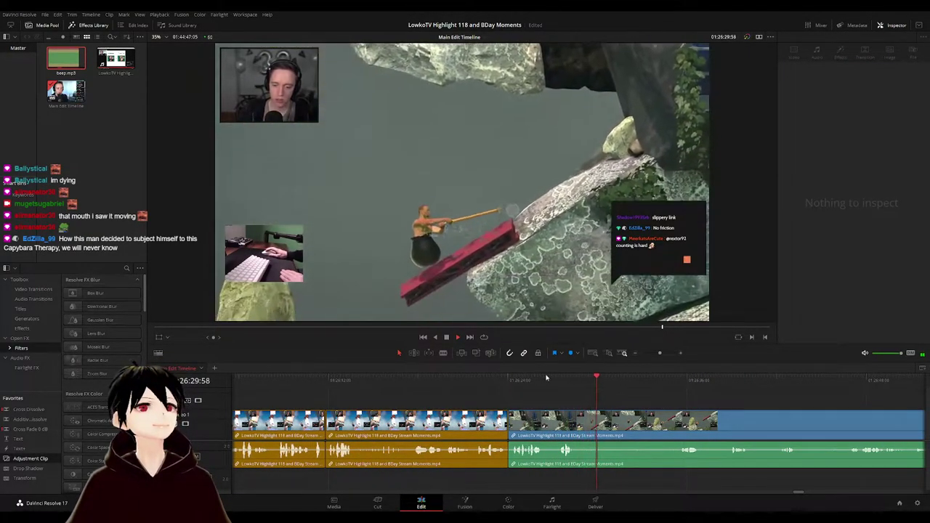
pyautogui.moveTo(654, 389); pyautogui.dragTo(544, 379)
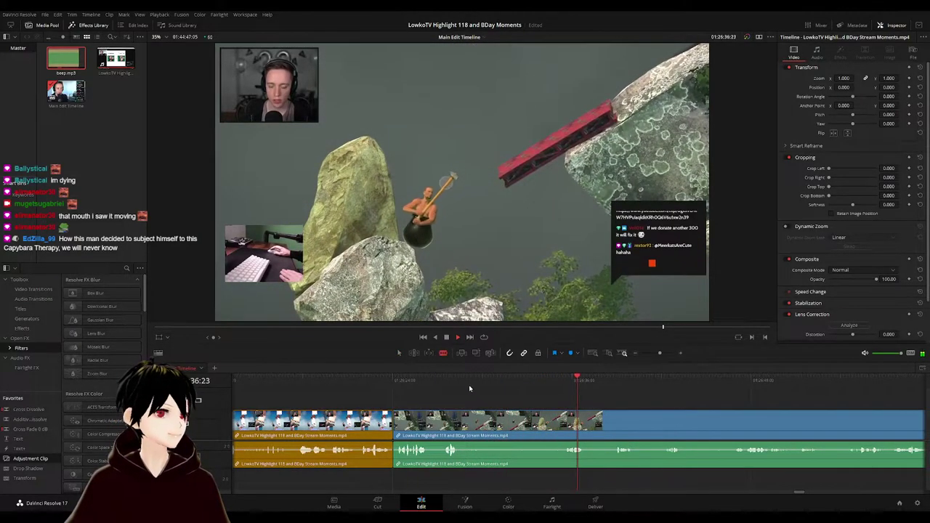
pyautogui.click(469, 377)
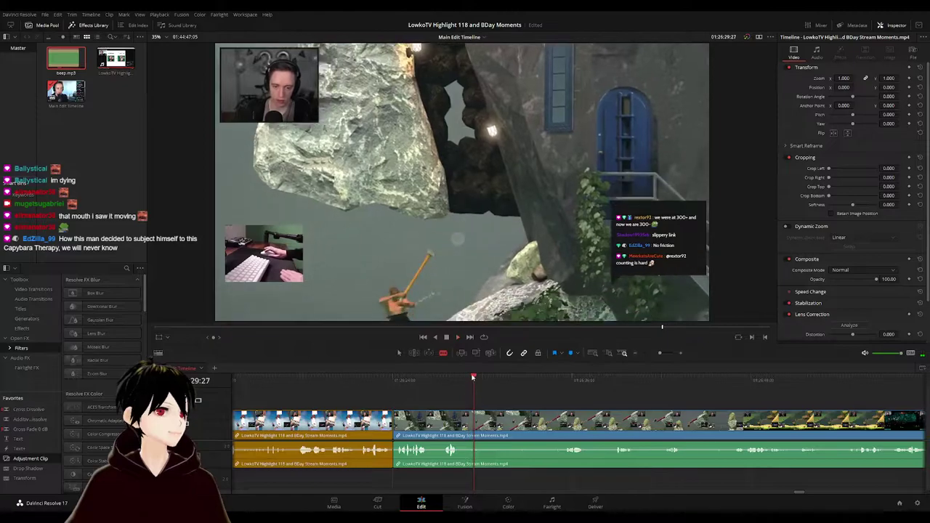
pyautogui.click(492, 419)
pyautogui.moveTo(514, 379); pyautogui.dragTo(562, 379)
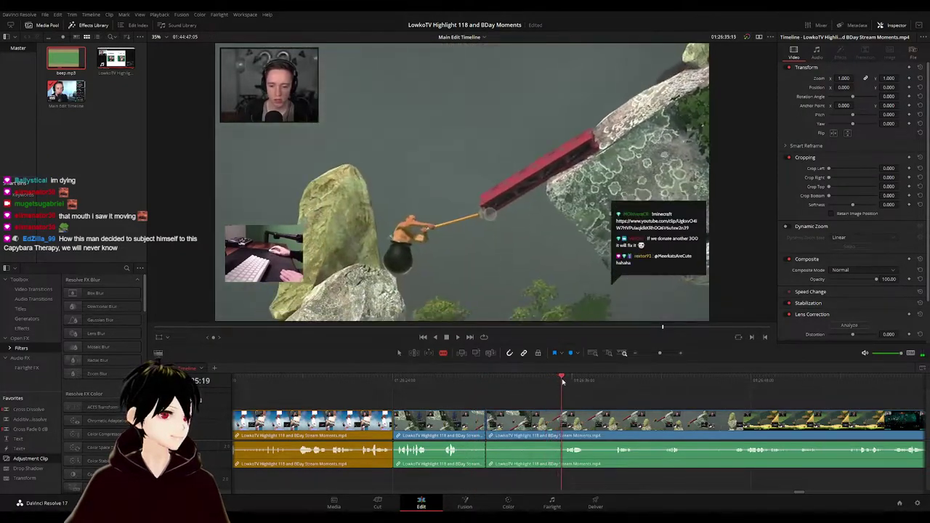
pyautogui.click(565, 420)
pyautogui.press('a')
pyautogui.click(544, 425)
pyautogui.press('Delete')
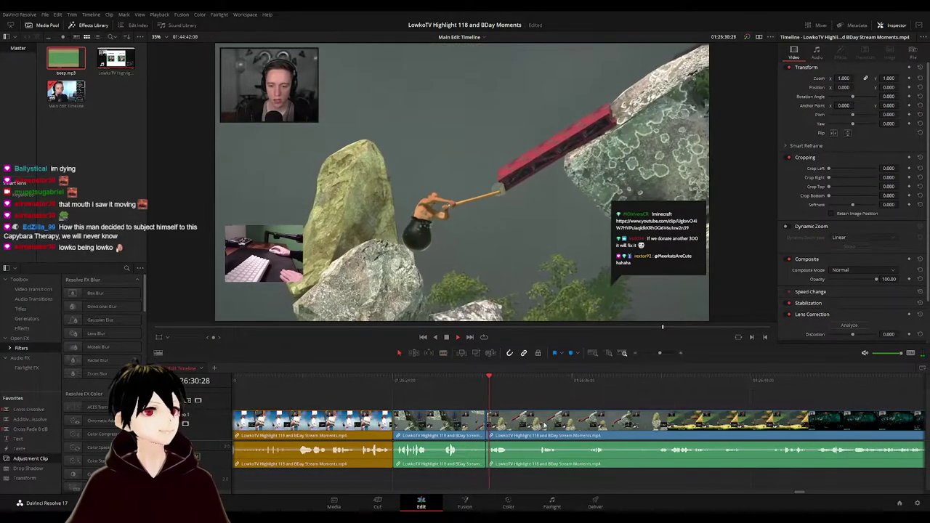
# - Color the short rock-scene clip ending near 01:26:30 orange and clear the selection
pyautogui.press('space')
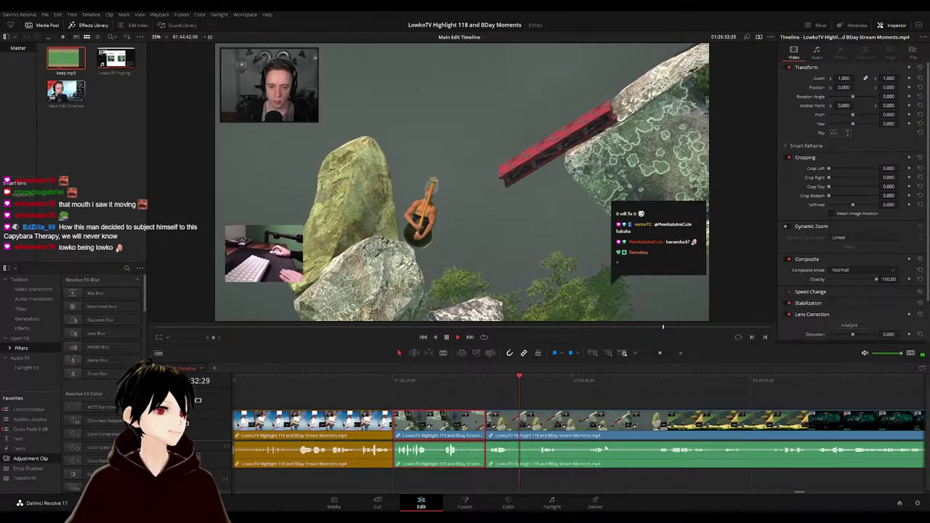
pyautogui.press('c')
pyautogui.click(567, 399)
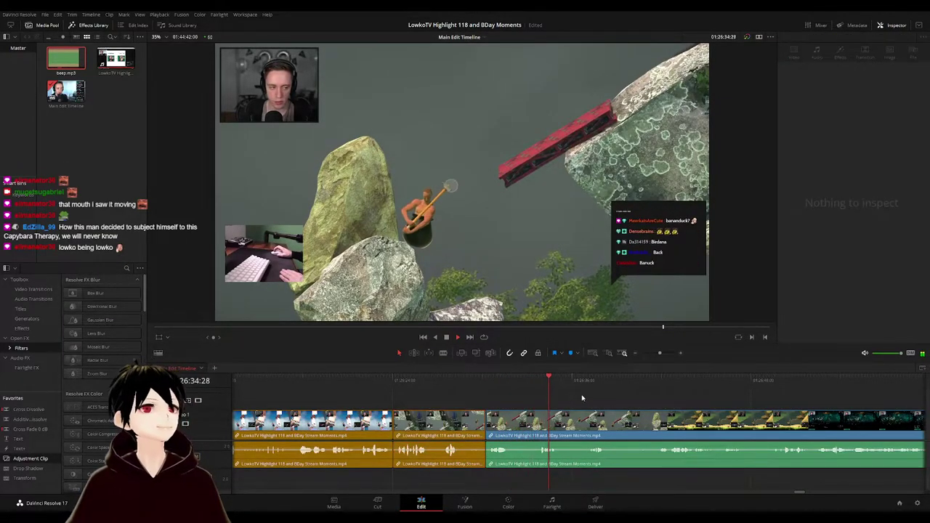
# - Review the footage up to the change to the dark forest battle near 01:26:52 and ripple-delete the short sliver there
pyautogui.moveTo(582, 397); pyautogui.dragTo(508, 389)
pyautogui.press('space')
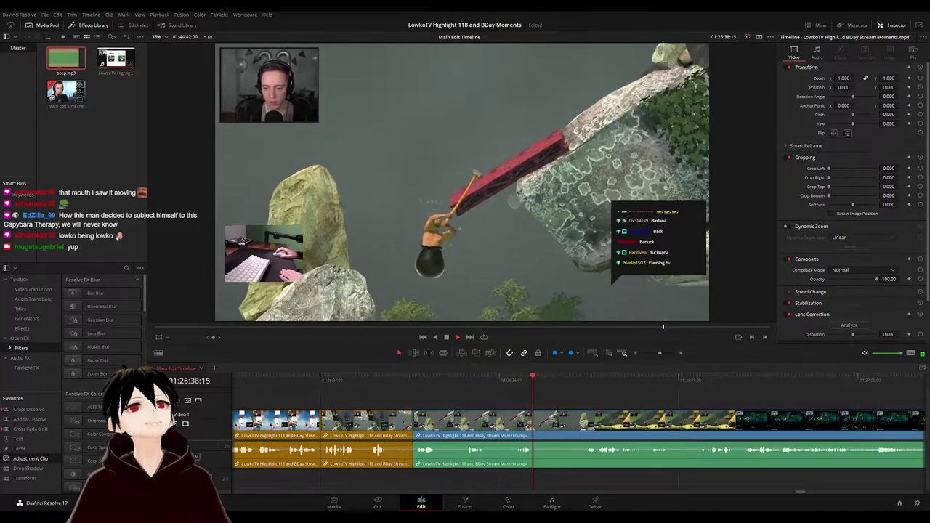
pyautogui.hscroll(3, 479, 392)
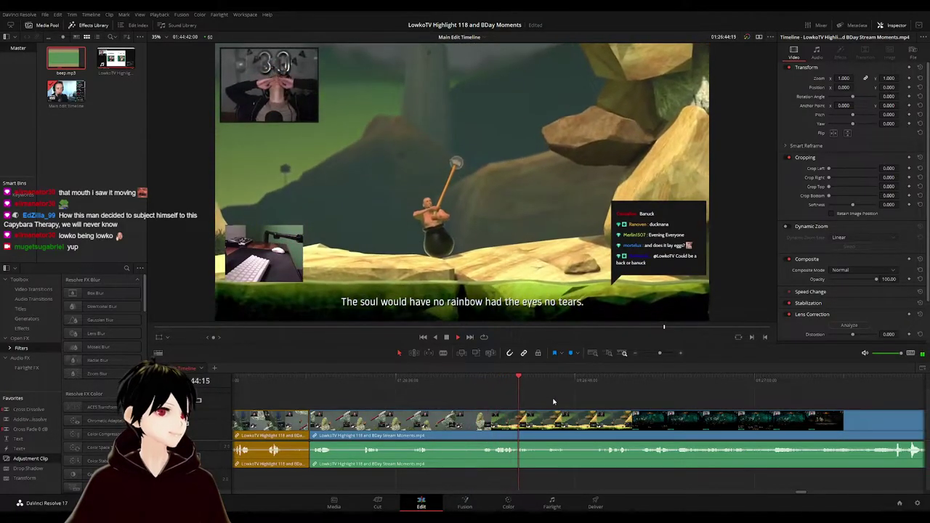
pyautogui.hscroll(3, 578, 403)
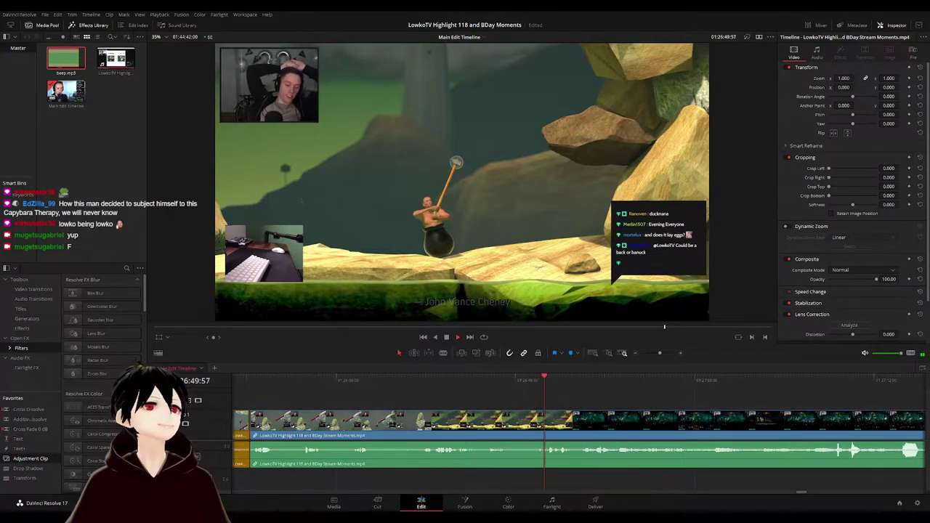
pyautogui.hscroll(4, 523, 404)
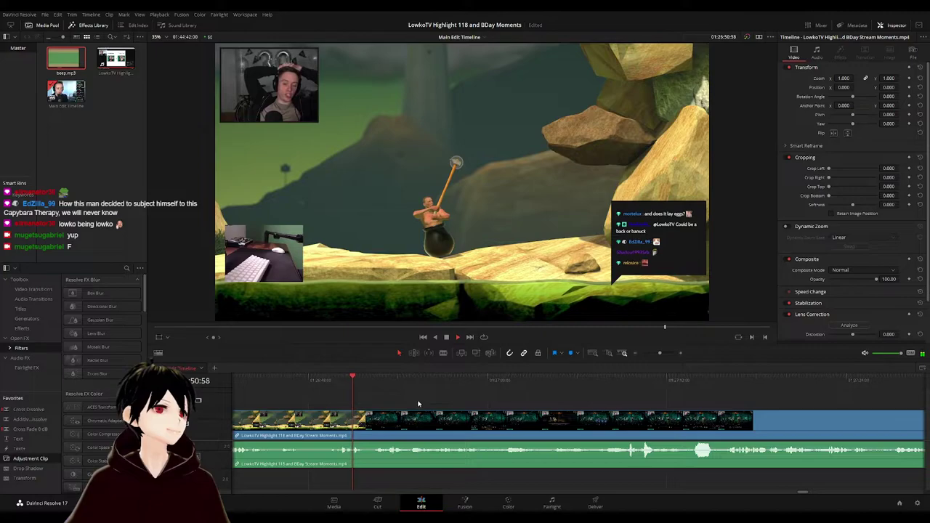
pyautogui.click(373, 423)
pyautogui.press('a')
pyautogui.click(369, 428)
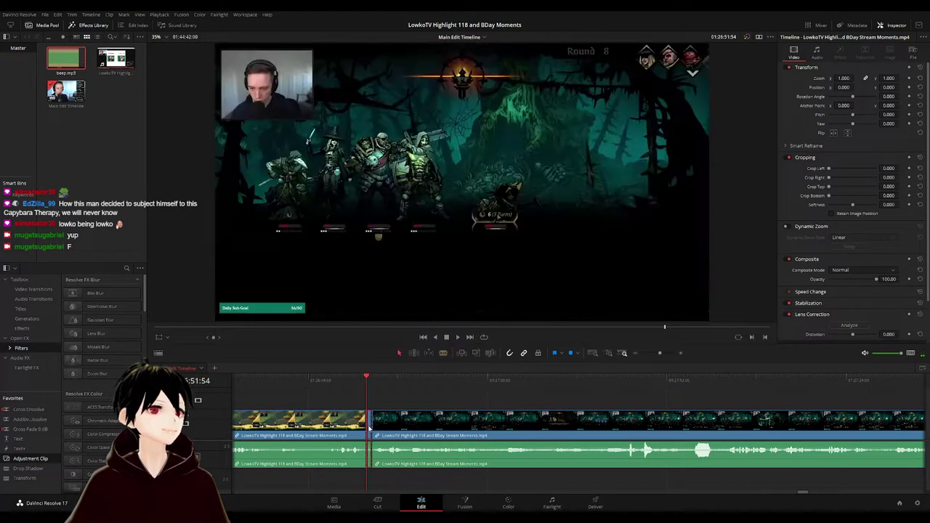
pyautogui.press('Delete')
pyautogui.press('space')
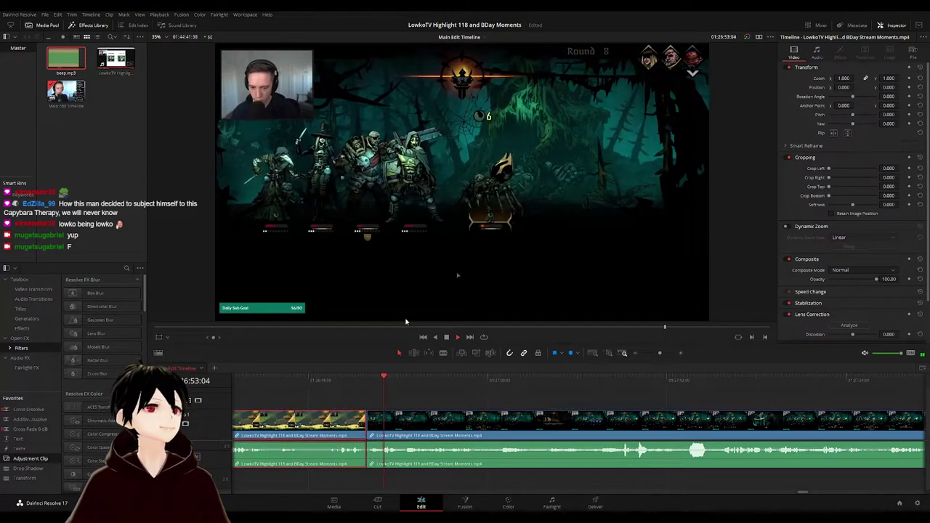
# - Color the clip ending at the change to the dark forest battle near 01:26:52 like the short clips before it and clear the selection
pyautogui.click(534, 403)
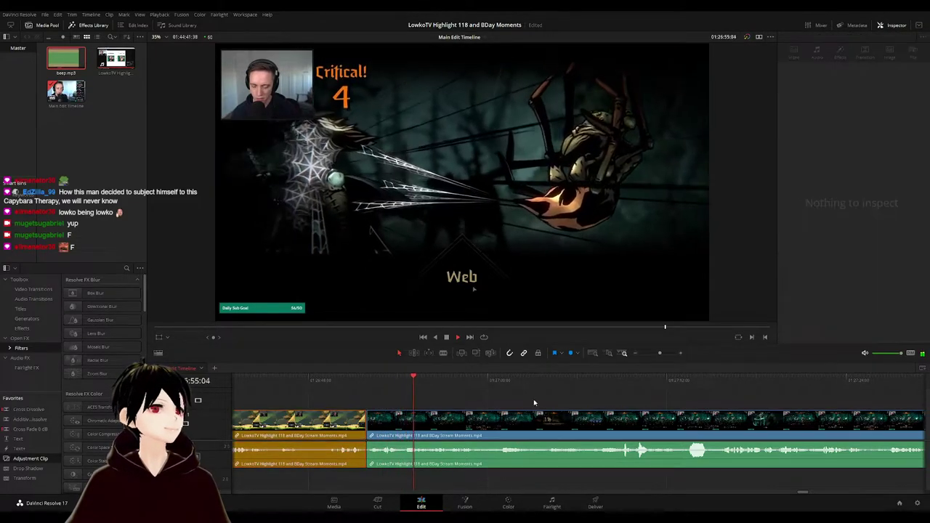
pyautogui.scroll(-3, 543, 401)
pyautogui.scroll(-3, 552, 399)
pyautogui.scroll(-5, 554, 400)
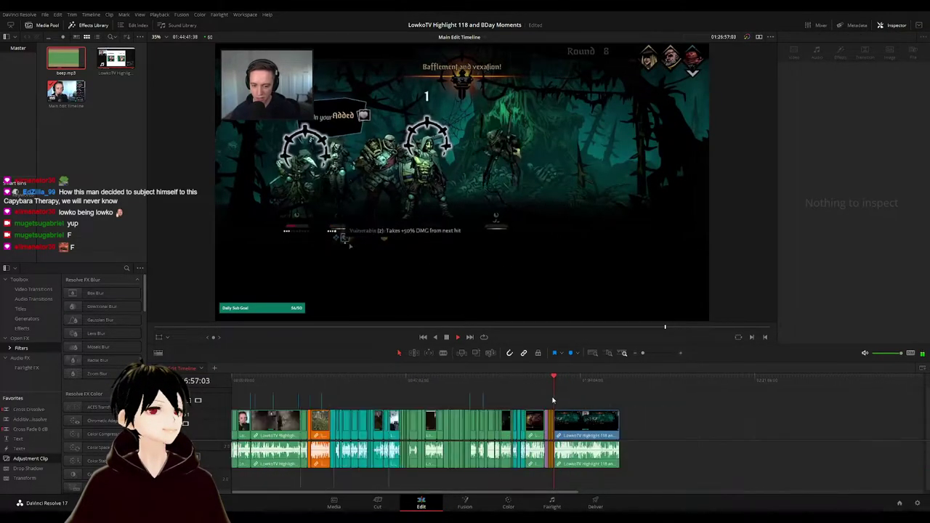
# - Color the long battle clip around 01:21:34 orange and move back to the earlier footage around 01:14:59
pyautogui.scroll(5, 554, 400)
pyautogui.click(347, 418)
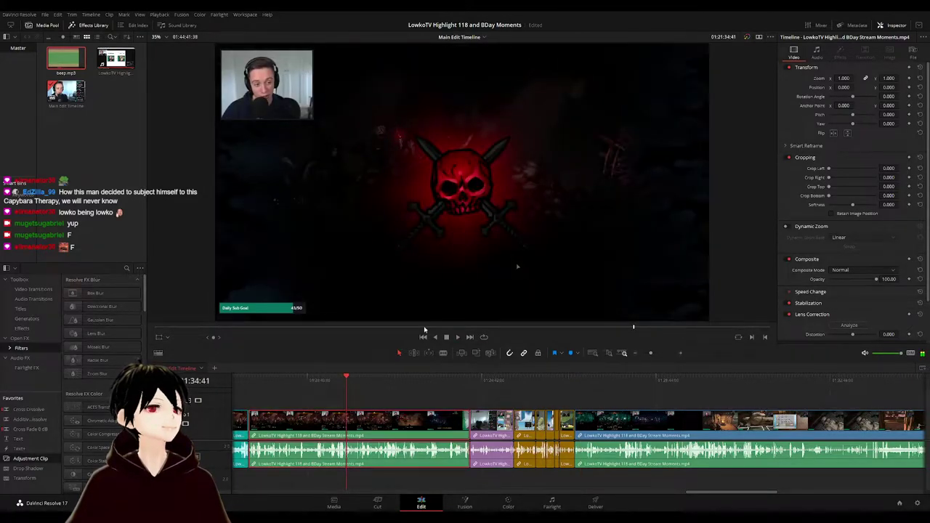
pyautogui.click(256, 379)
pyautogui.hscroll(-5, 375, 394)
pyautogui.moveTo(428, 380); pyautogui.dragTo(293, 385)
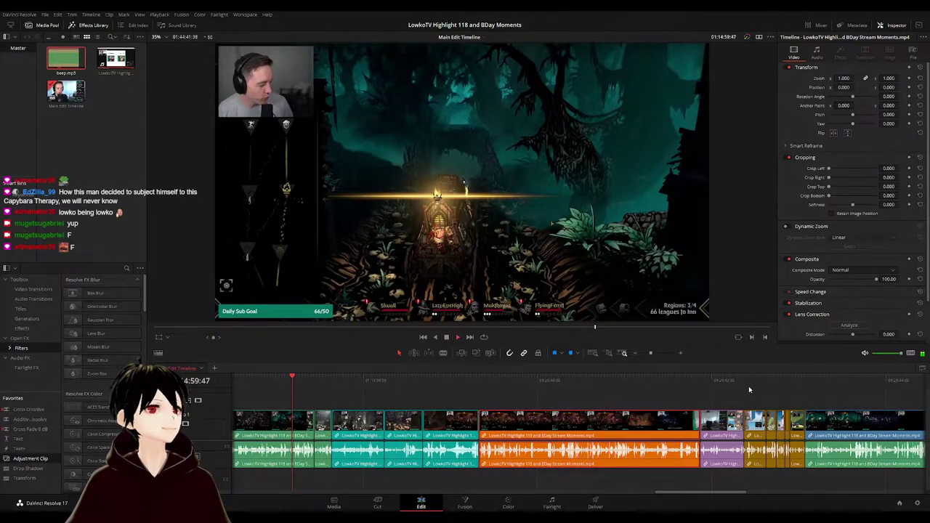
# - Return to the start of the dark forest battle near 01:26:52 and review its opening up to about 01:27:01
pyautogui.click(806, 383)
pyautogui.moveTo(857, 403); pyautogui.dragTo(513, 403)
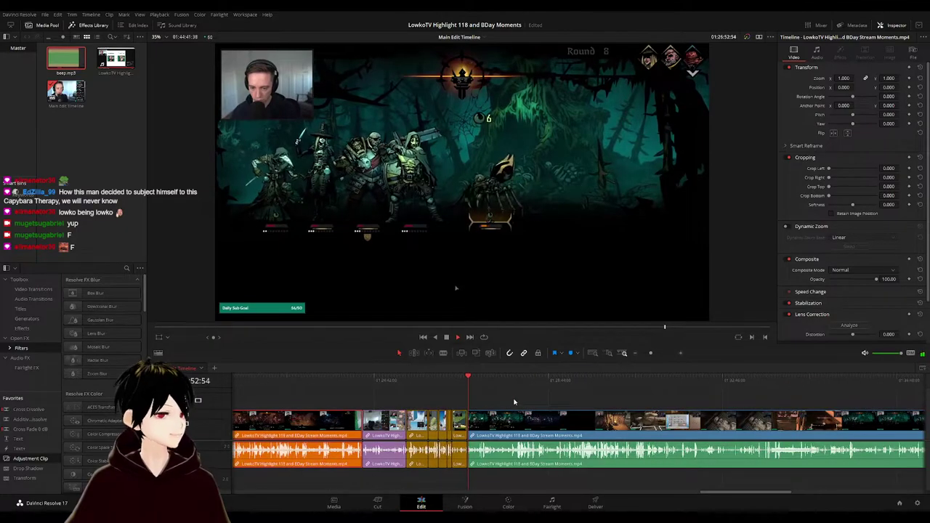
pyautogui.scroll(6, 515, 402)
pyautogui.moveTo(618, 401); pyautogui.dragTo(560, 401)
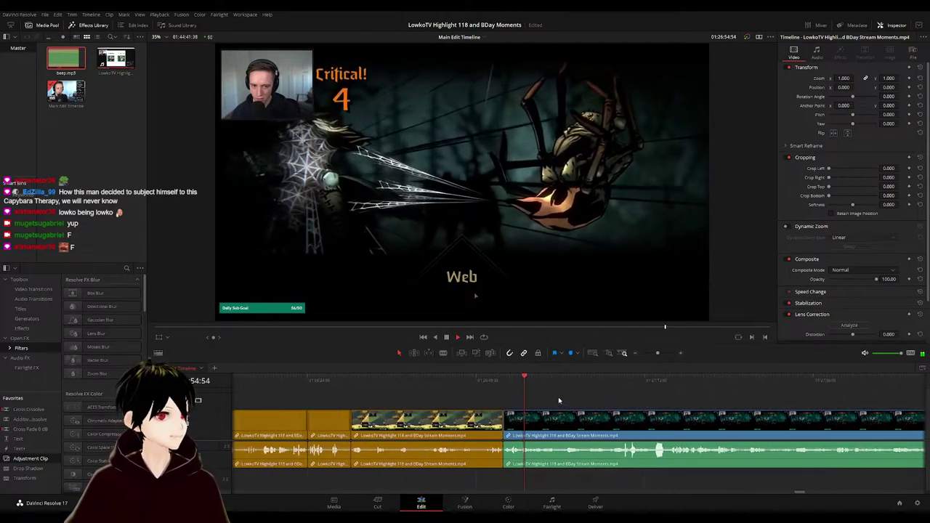
pyautogui.scroll(-1, 559, 401)
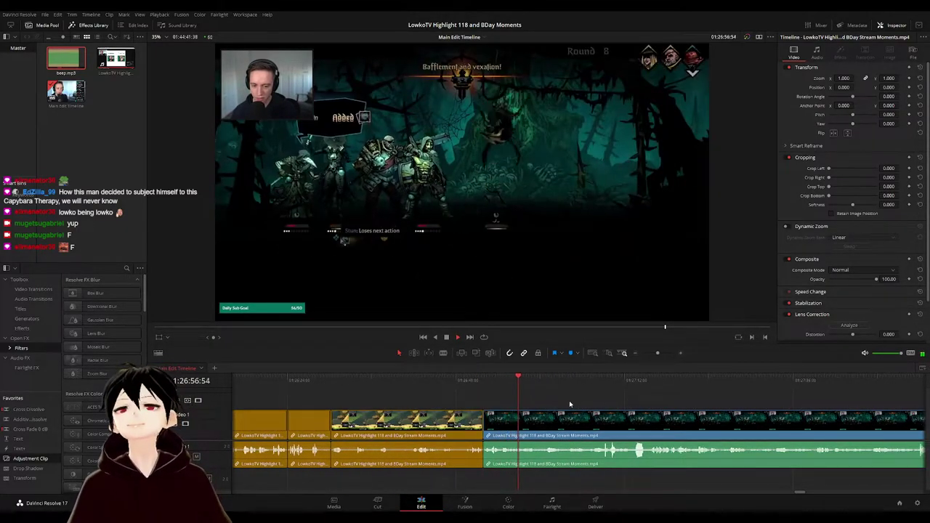
pyautogui.scroll(1, 569, 402)
pyautogui.scroll(-4, 508, 395)
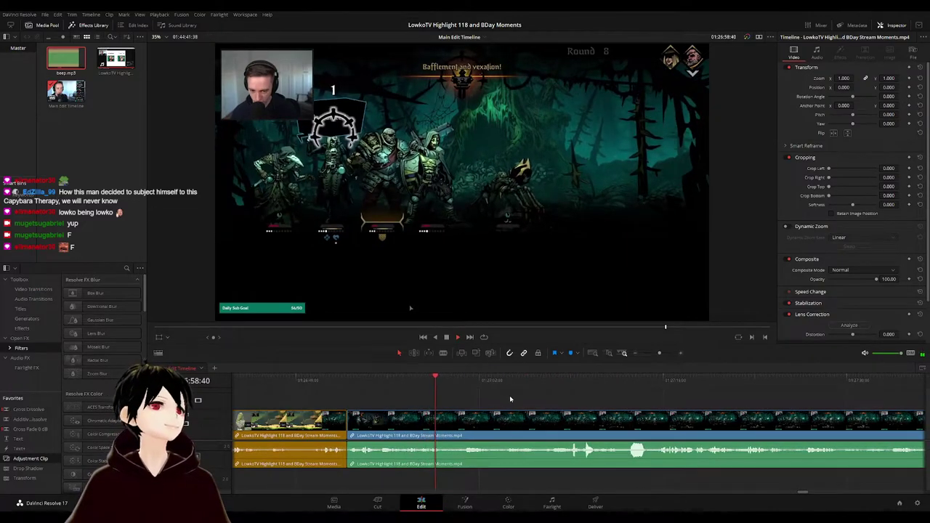
pyautogui.scroll(-2, 553, 401)
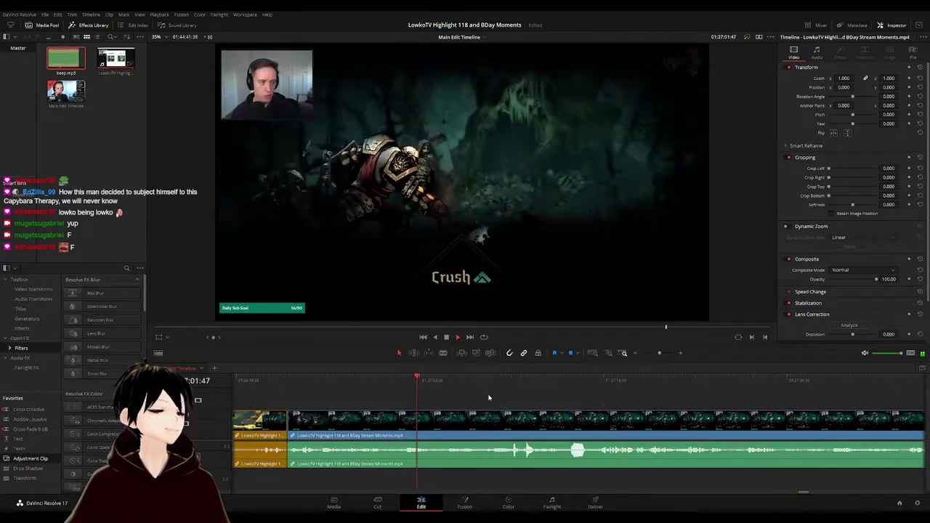
pyautogui.scroll(-2, 490, 404)
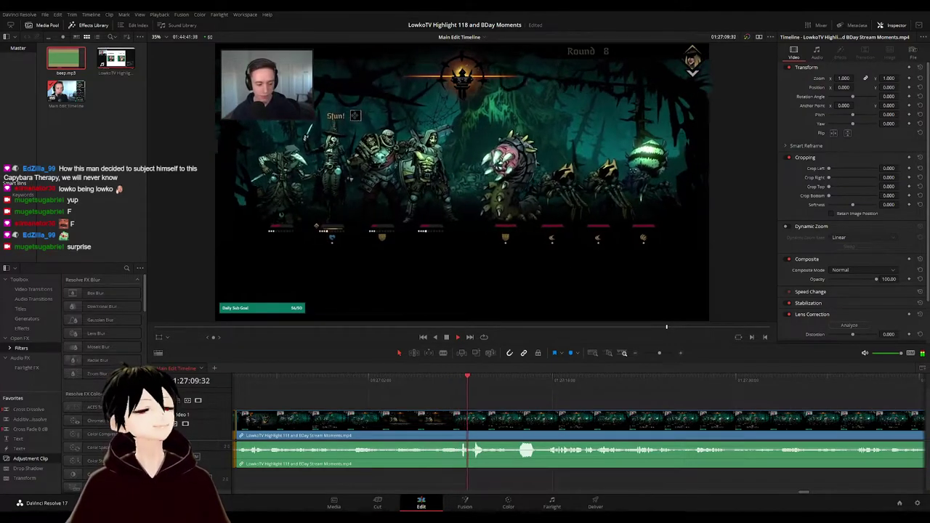
pyautogui.click(314, 381)
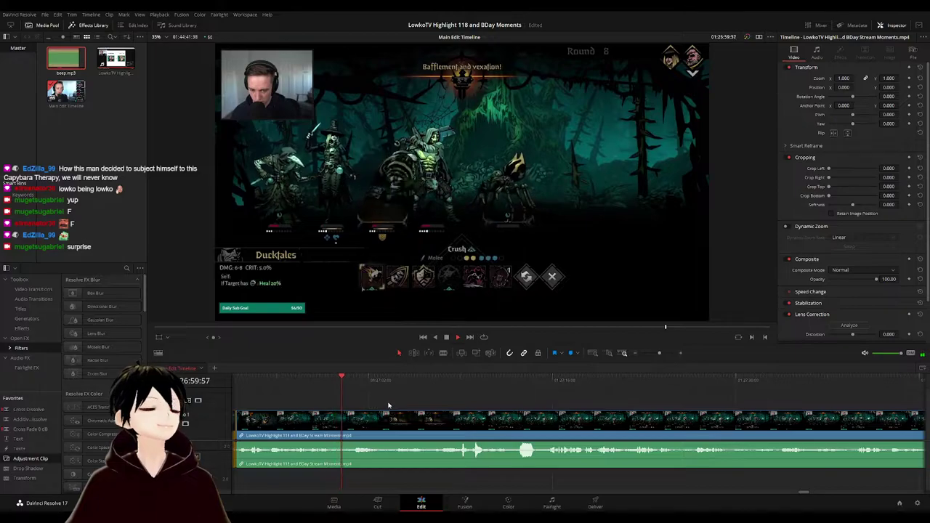
pyautogui.hscroll(1, 426, 402)
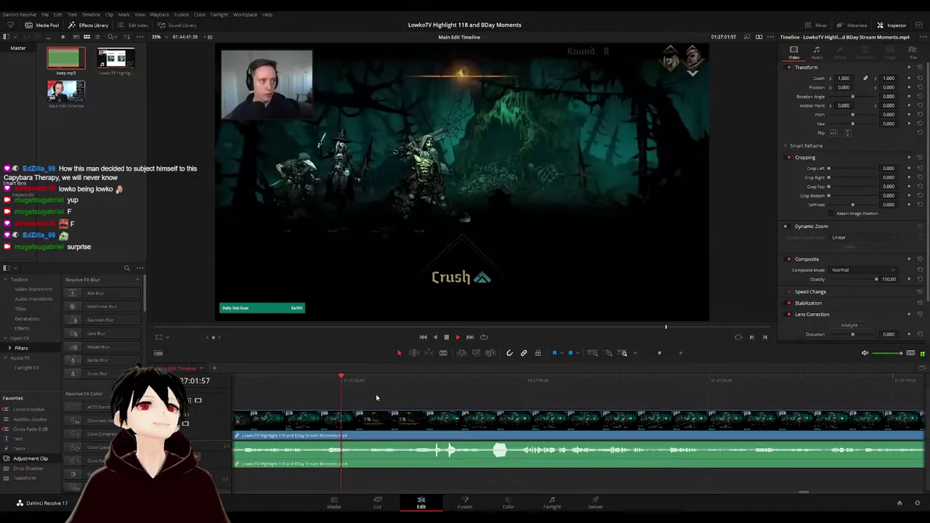
# - Review the rest of the forest battle up to the Head of the Class title scene near 01:28:38
pyautogui.click(361, 381)
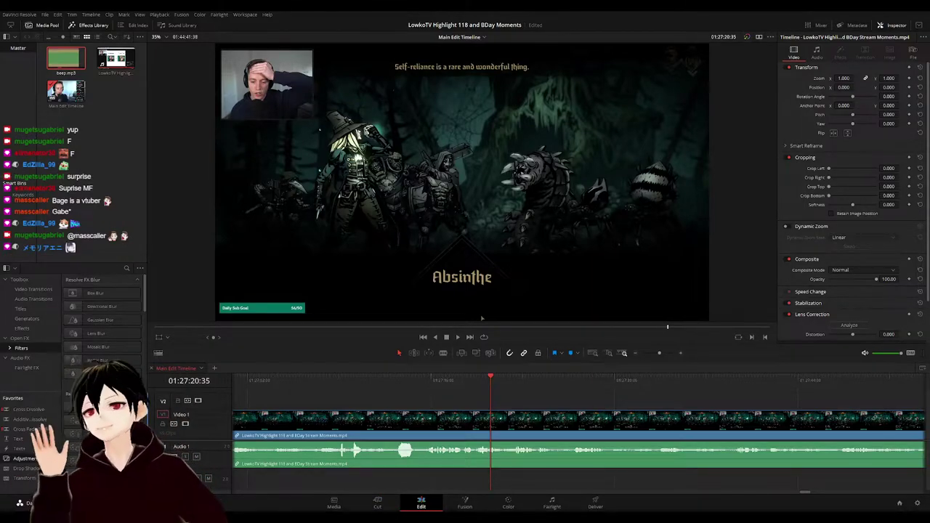
pyautogui.press('space')
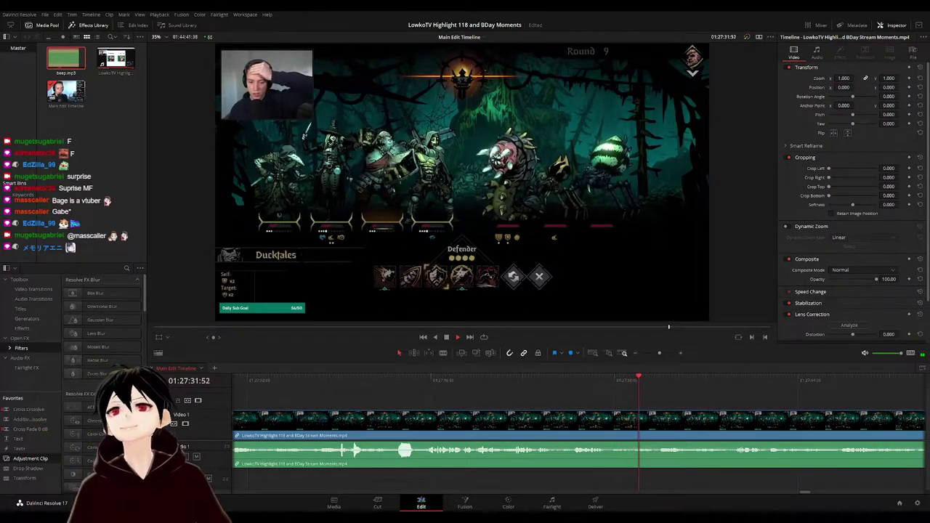
pyautogui.moveTo(685, 401); pyautogui.dragTo(506, 393)
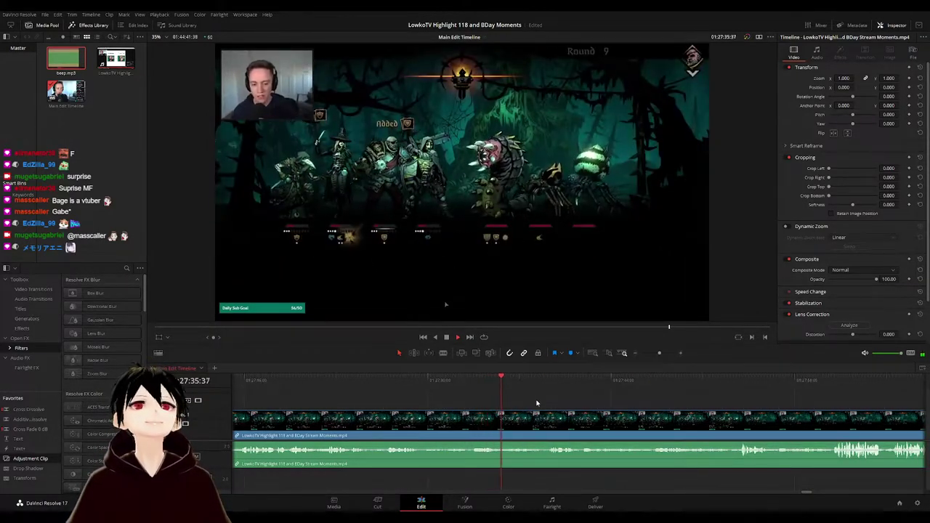
pyautogui.hscroll(3, 466, 382)
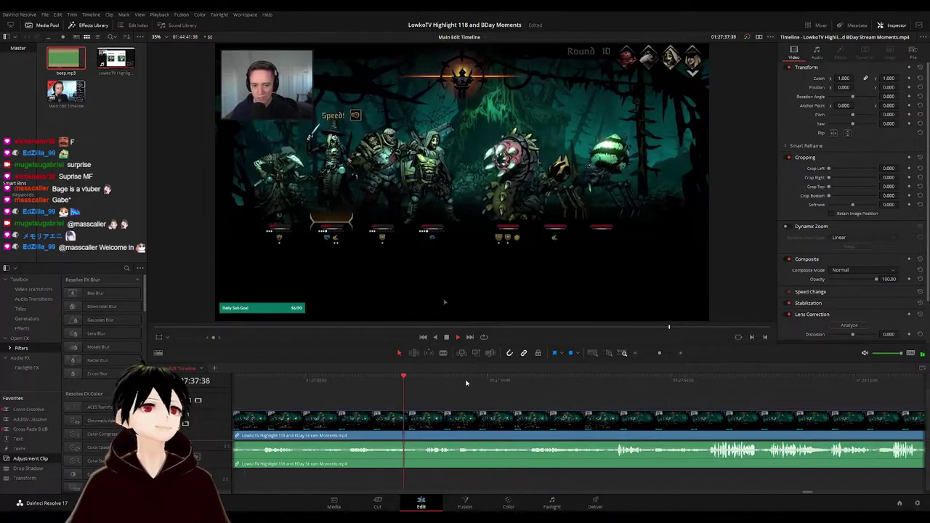
pyautogui.hscroll(3, 454, 398)
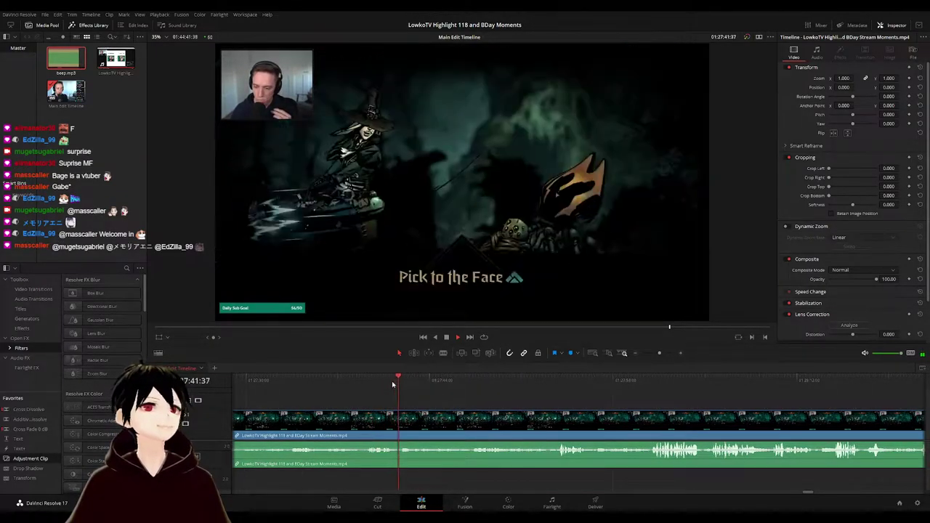
pyautogui.moveTo(433, 385); pyautogui.dragTo(557, 378)
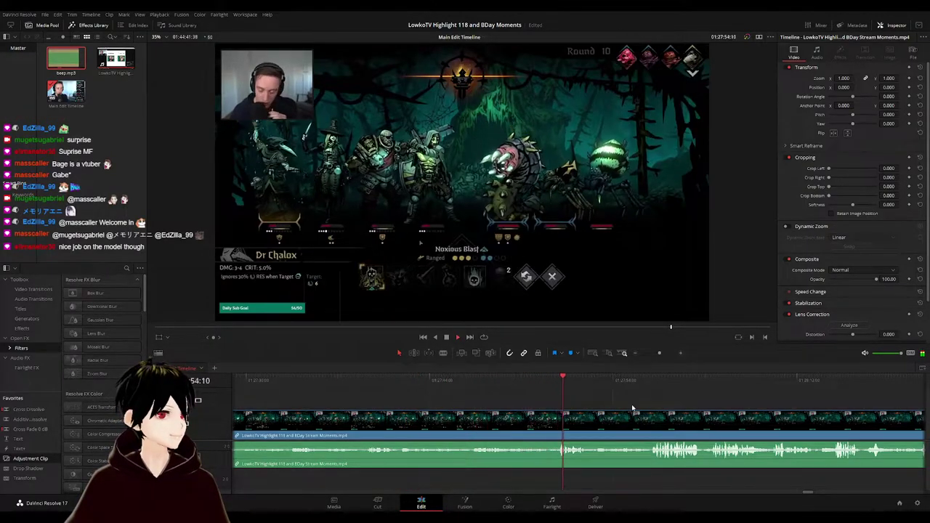
pyautogui.moveTo(631, 406); pyautogui.dragTo(482, 393)
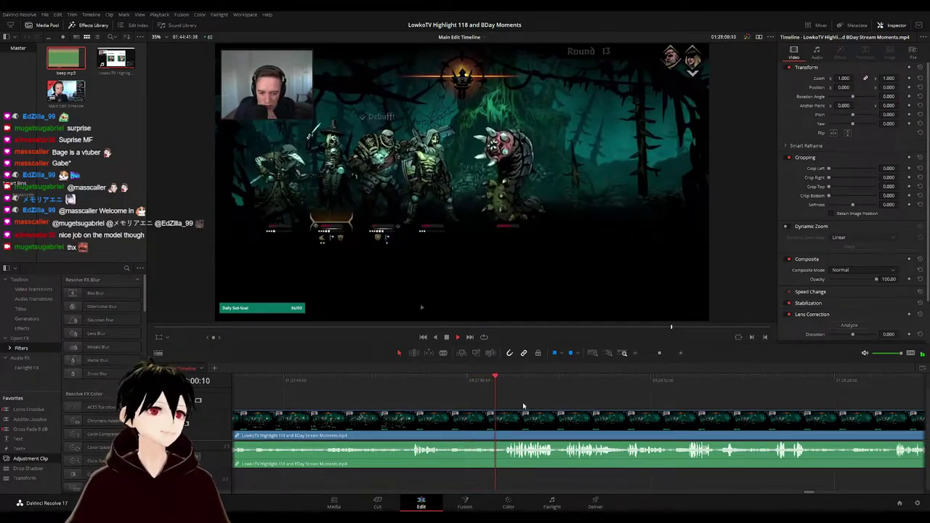
pyautogui.hscroll(3, 553, 396)
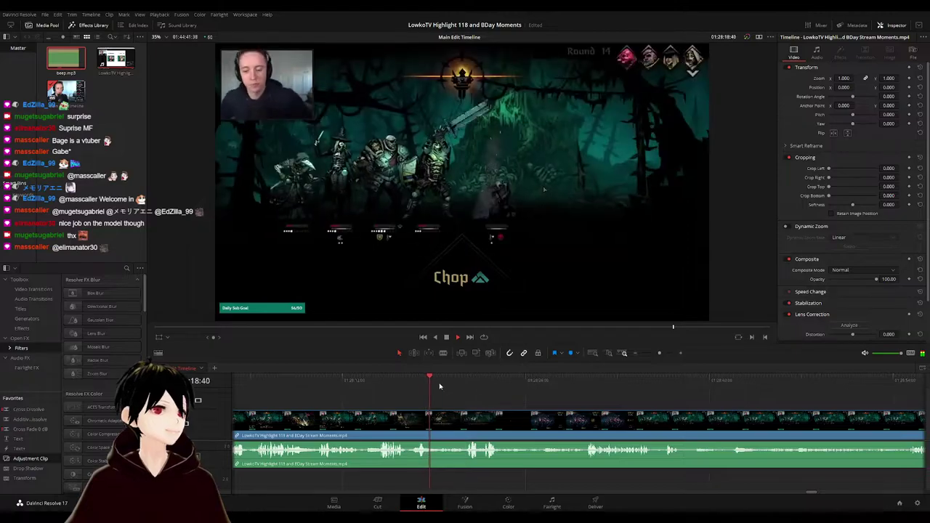
pyautogui.click(457, 386)
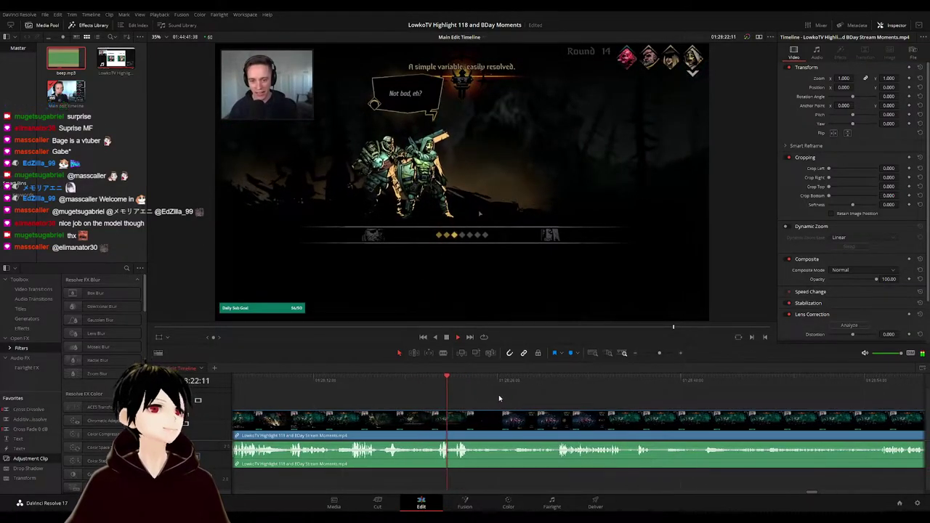
pyautogui.moveTo(426, 384); pyautogui.dragTo(508, 383)
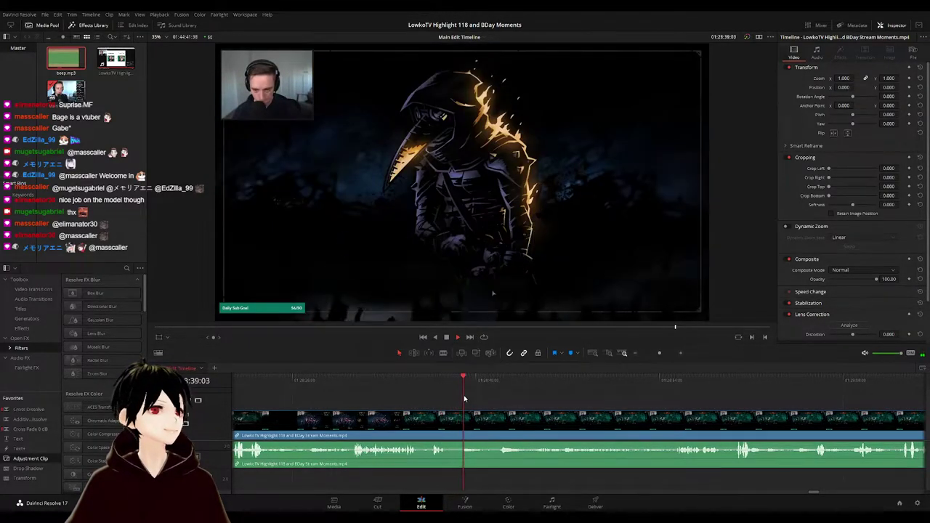
# - Split the clip near 01:28:37 and 01:28:38 at the Head of the Class scene and ripple-delete the short sliver between the cuts
pyautogui.click(449, 424)
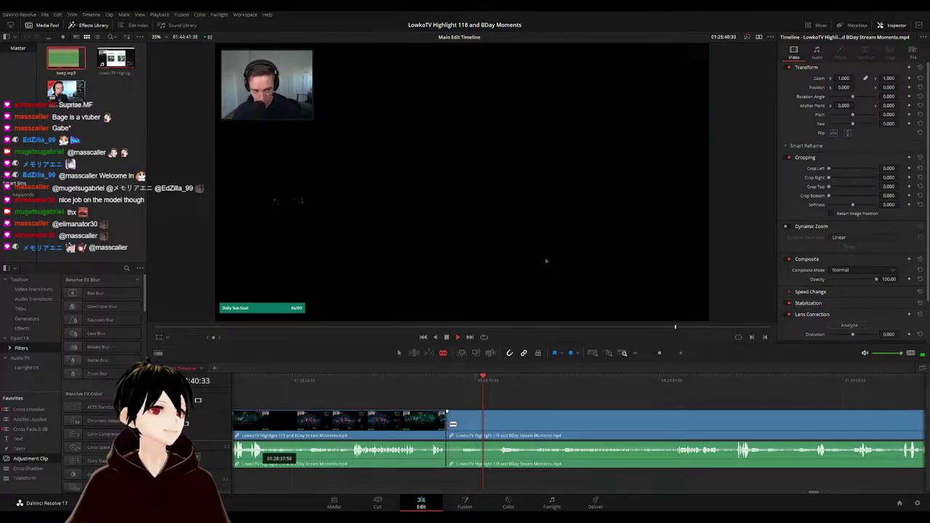
pyautogui.click(450, 382)
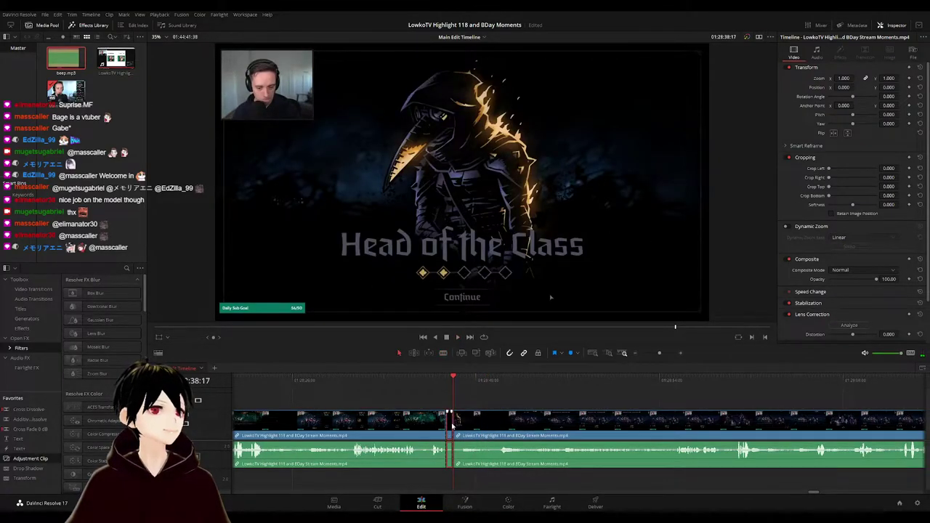
pyautogui.press('Delete')
pyautogui.press('space')
# - Color the forest battle clip ending near 01:28:37 orange and clear the selection
pyautogui.click(410, 421)
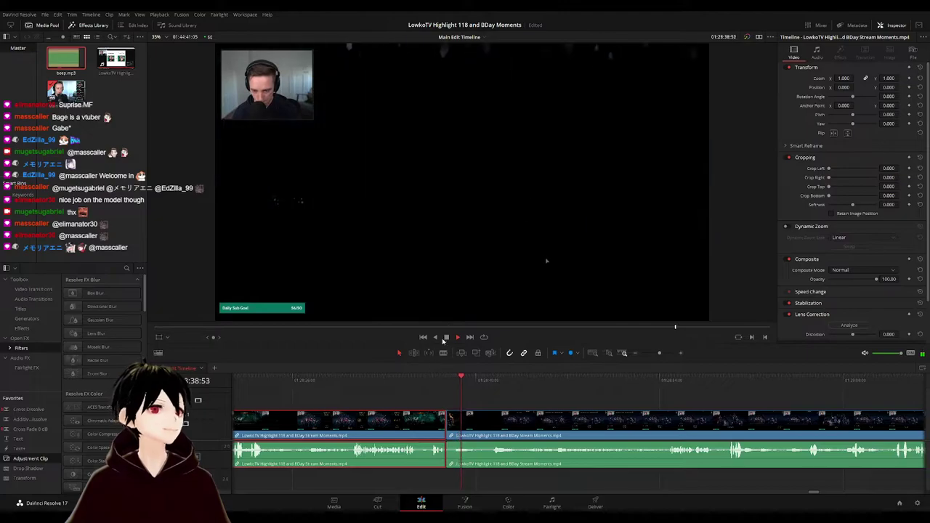
pyautogui.hotkey('ctrl', '1')
pyautogui.click(575, 396)
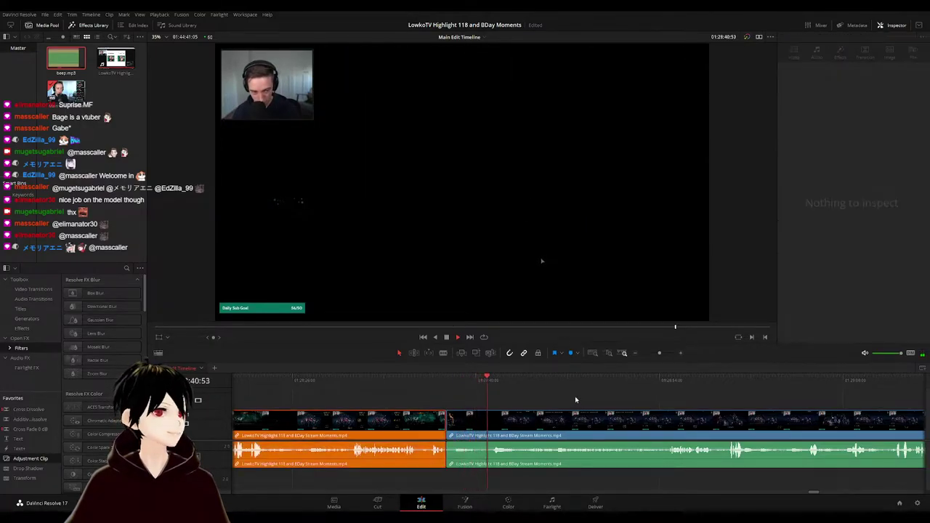
# - Review the start of the professor scene and split its clip at 01:28:52:30 and 01:28:52:41 to isolate a very short section
pyautogui.scroll(-6, 576, 400)
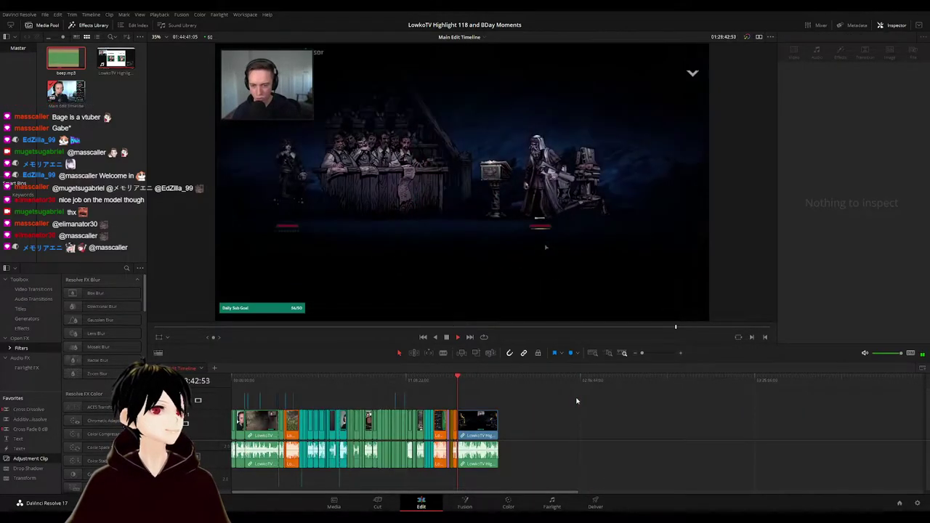
pyautogui.scroll(3, 579, 402)
pyautogui.scroll(3, 579, 402)
pyautogui.moveTo(627, 399); pyautogui.dragTo(458, 398)
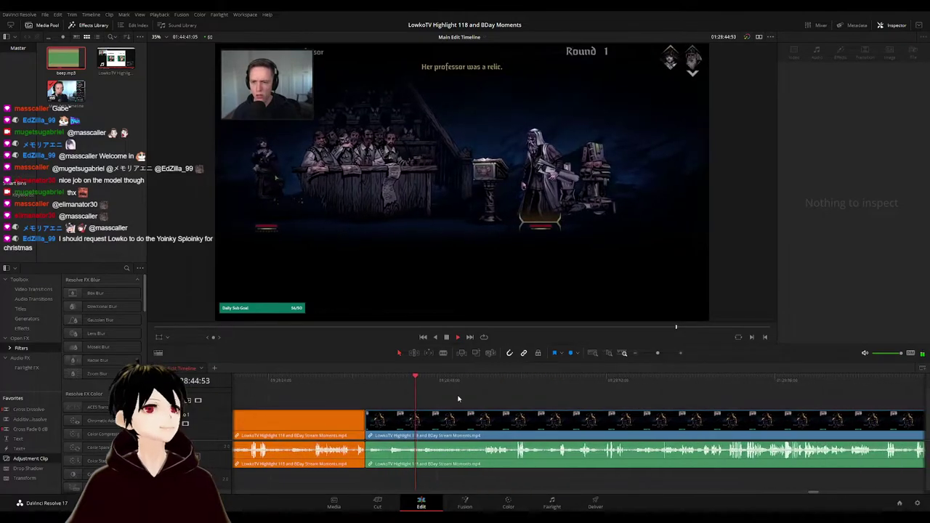
pyautogui.click(467, 397)
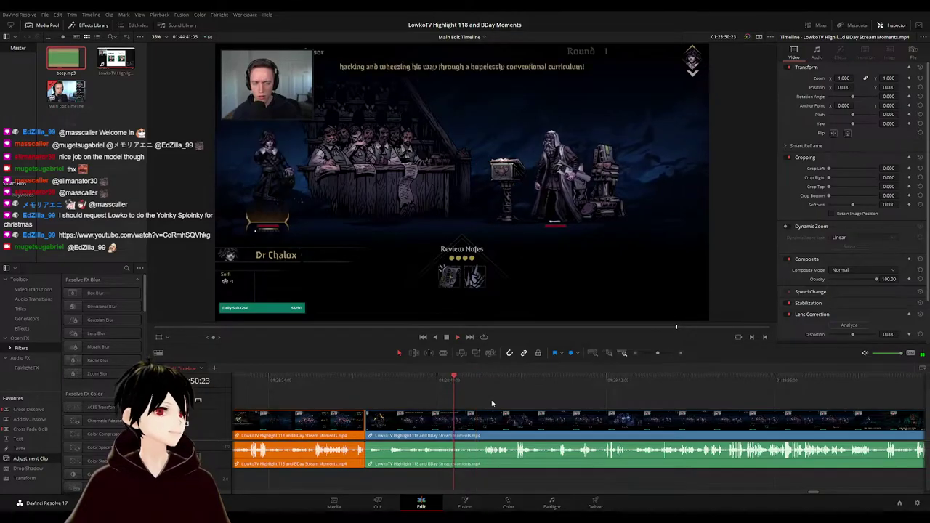
pyautogui.scroll(8, 509, 404)
pyautogui.moveTo(643, 409); pyautogui.dragTo(419, 406)
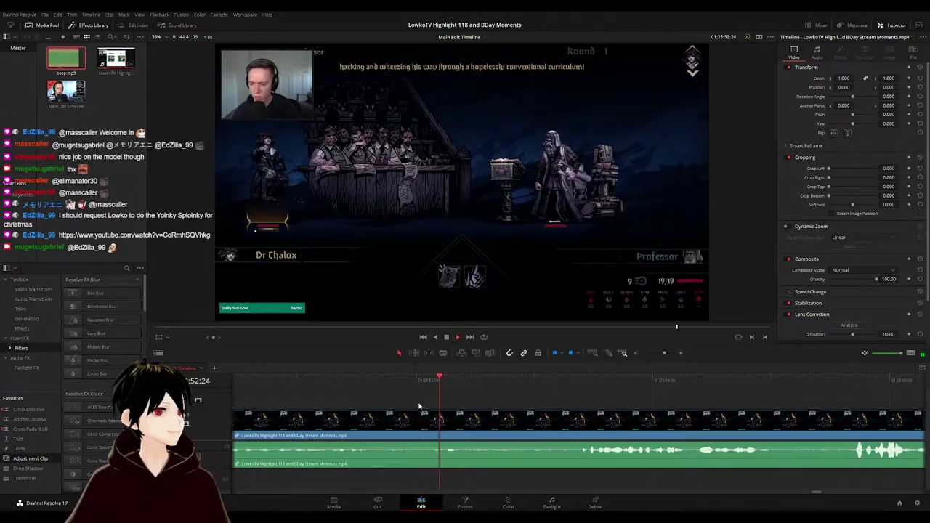
pyautogui.click(424, 381)
pyautogui.press('space')
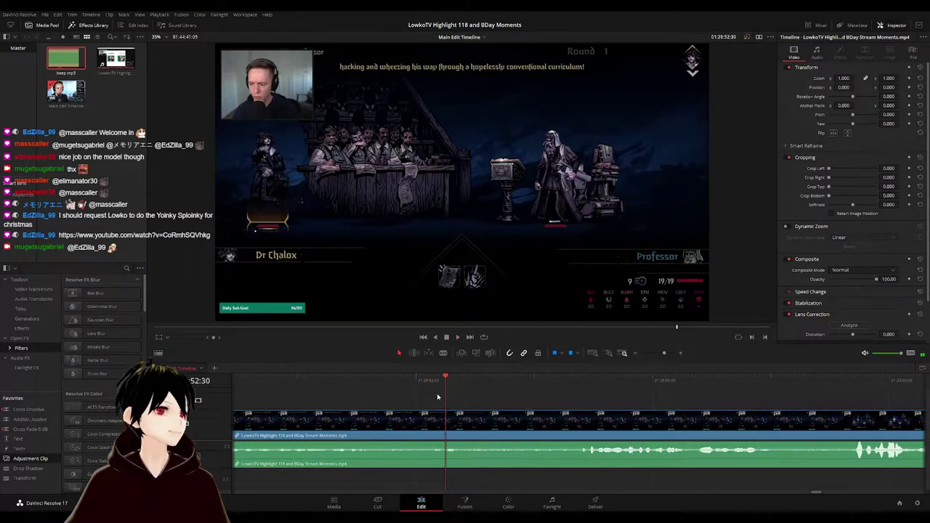
pyautogui.press('b')
pyautogui.click(446, 421)
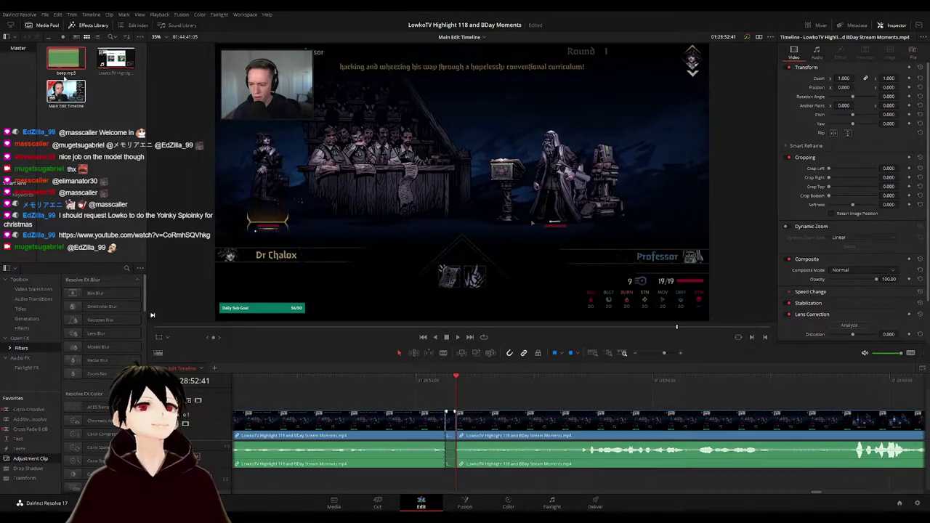
# - Place beep.mp3 on the audio track beneath the short section at 01:28:52:30 and trim it to the section's length
pyautogui.moveTo(65, 79); pyautogui.dragTo(446, 481)
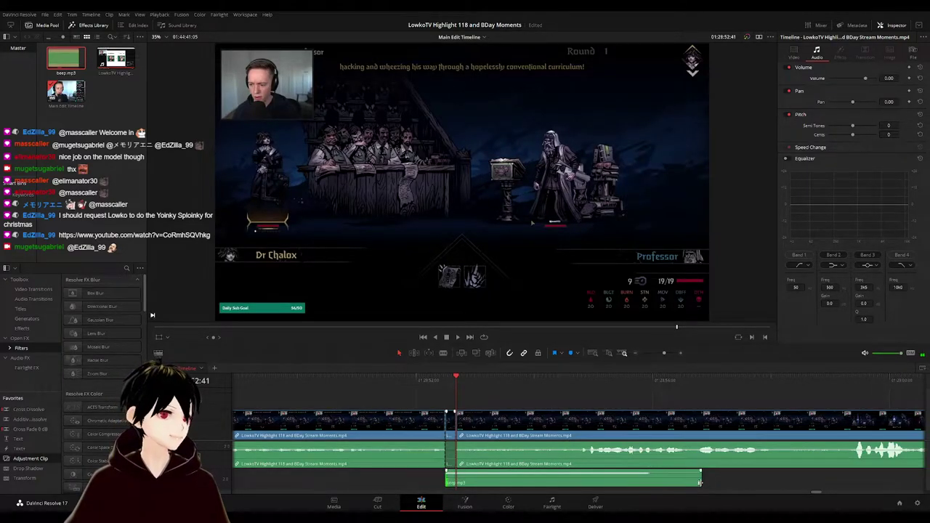
pyautogui.moveTo(699, 483); pyautogui.dragTo(455, 481)
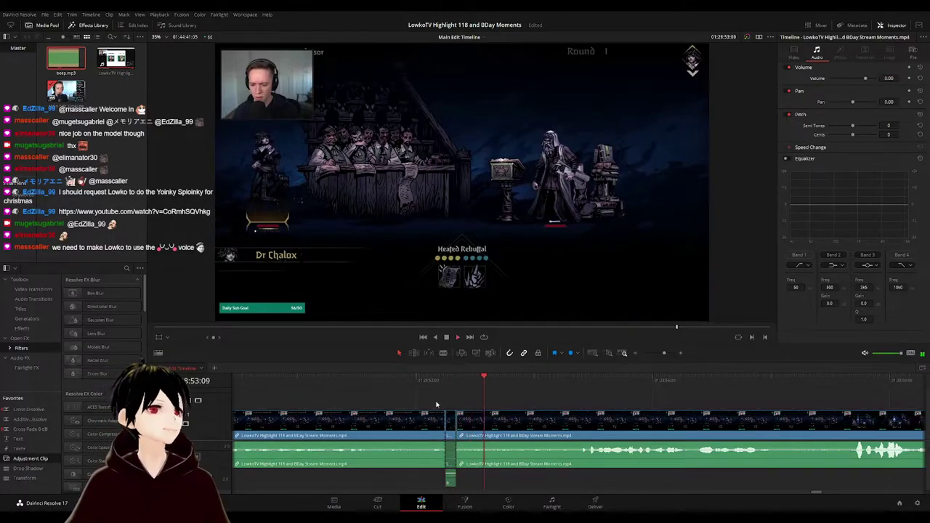
# - Color the clip before 01:28:52:30 and the short beeped section orange, and clear the selection
pyautogui.click(417, 419)
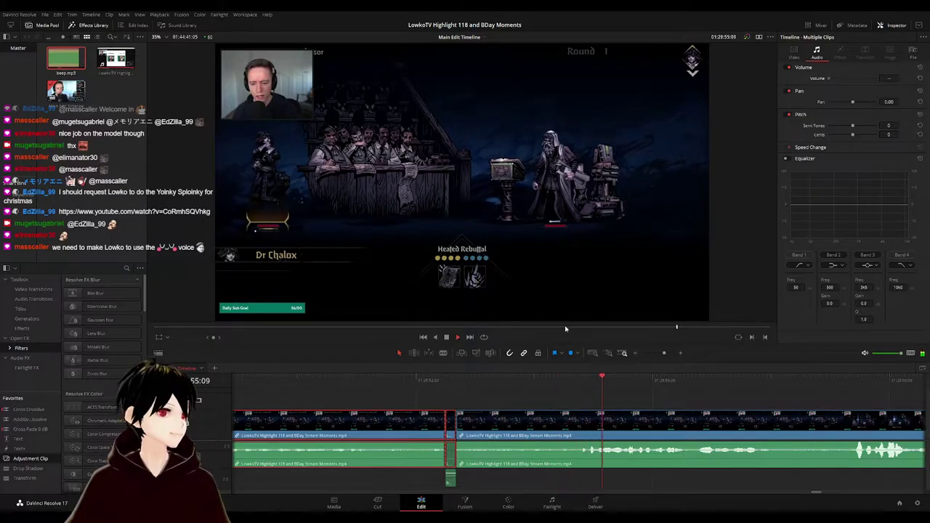
pyautogui.hotkey('alt', '1')
pyautogui.click(693, 403)
pyautogui.scroll(-4, 695, 402)
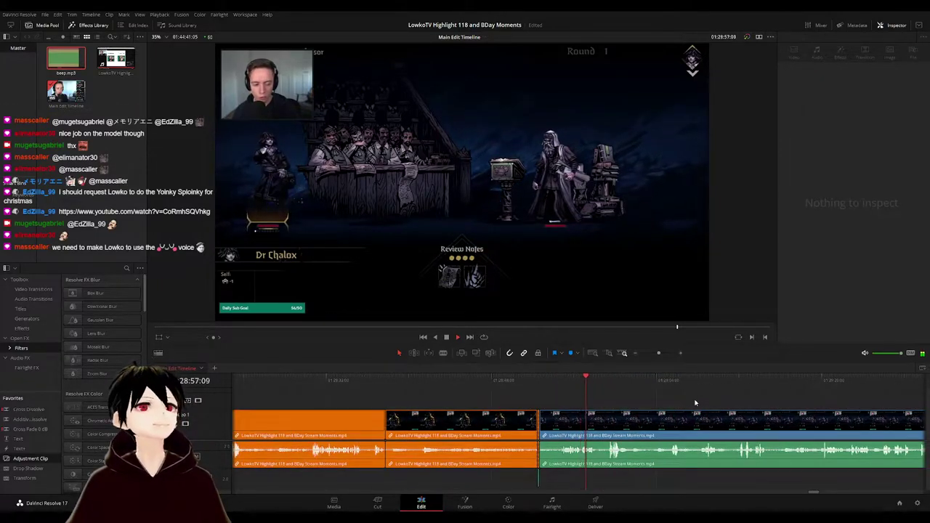
# - Review the professor battle footage from about 01:28:57 through the change to the wooden shack scene near 01:30:20, skipping ahead over uneventful parts
pyautogui.moveTo(695, 403); pyautogui.dragTo(567, 401)
pyautogui.scroll(3, 530, 404)
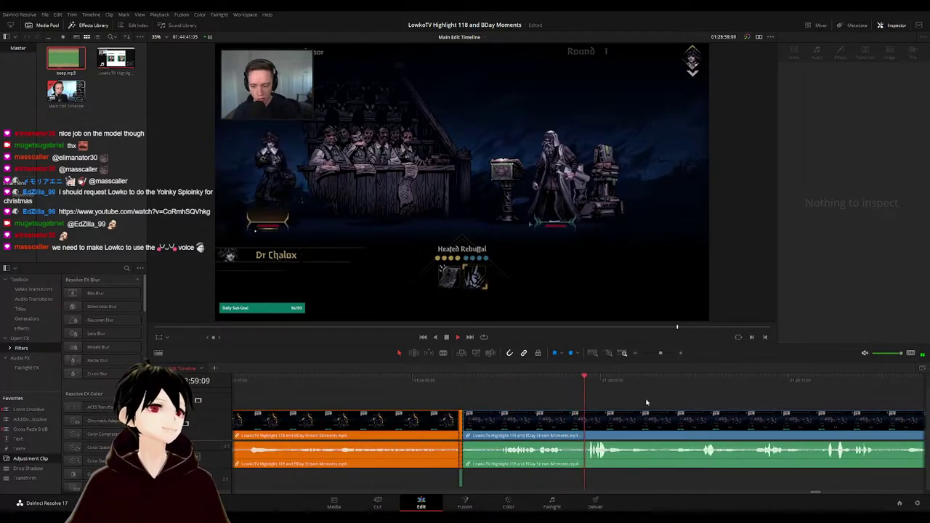
pyautogui.moveTo(645, 403); pyautogui.dragTo(542, 403)
pyautogui.click(555, 380)
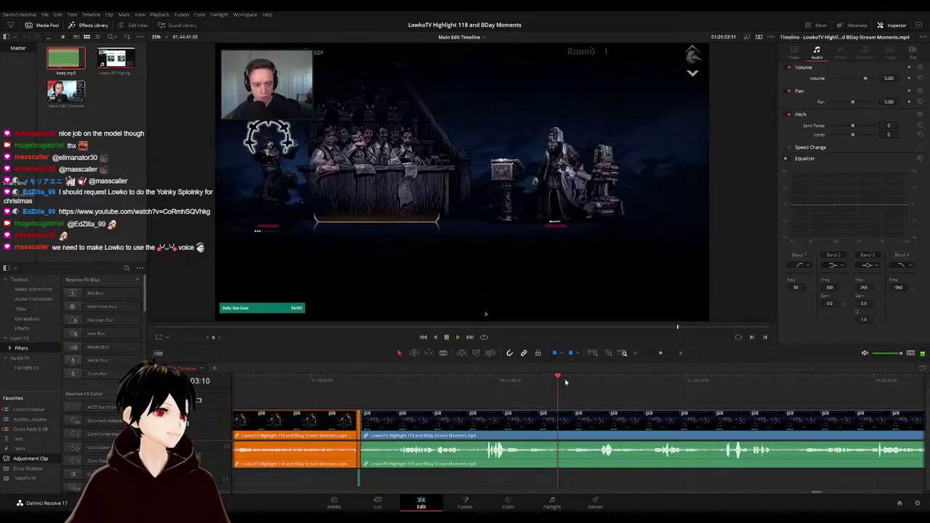
pyautogui.click(591, 381)
pyautogui.moveTo(658, 398); pyautogui.dragTo(515, 385)
pyautogui.click(509, 381)
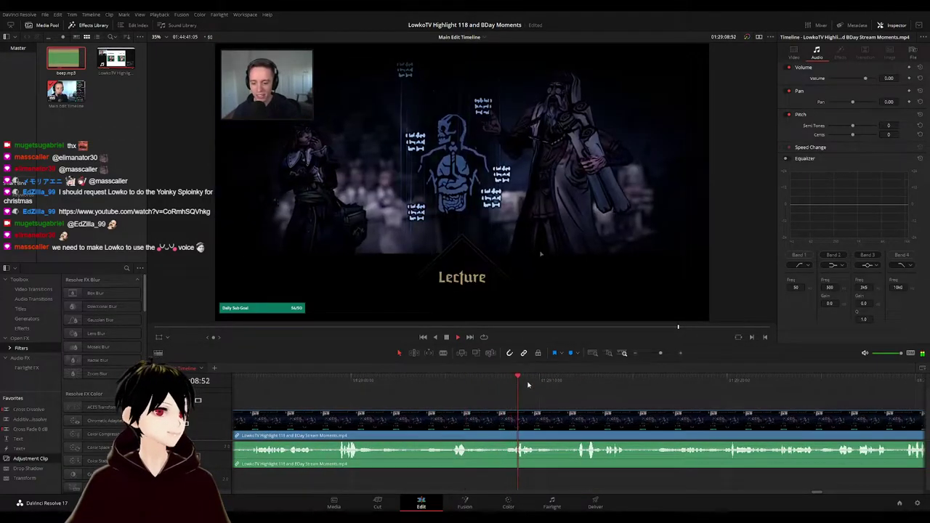
pyautogui.click(574, 381)
pyautogui.moveTo(666, 408); pyautogui.dragTo(480, 390)
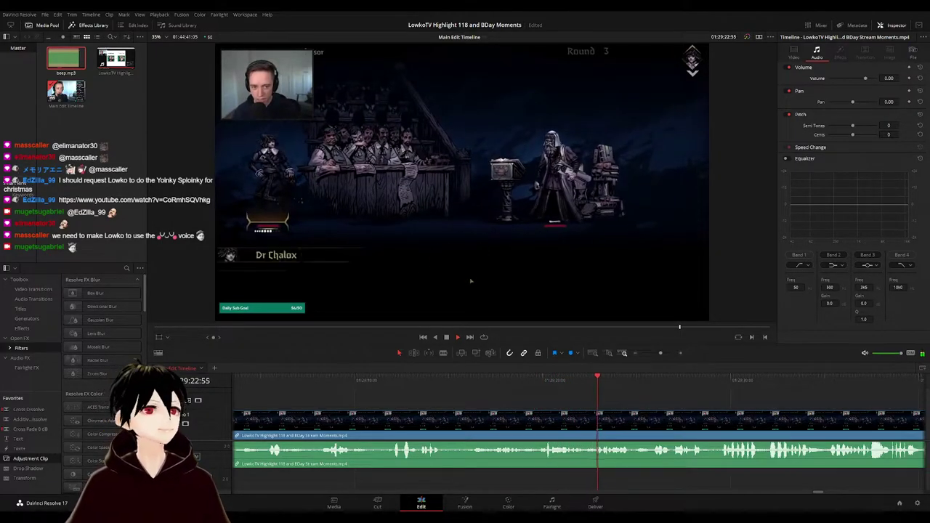
pyautogui.moveTo(645, 404); pyautogui.dragTo(563, 394)
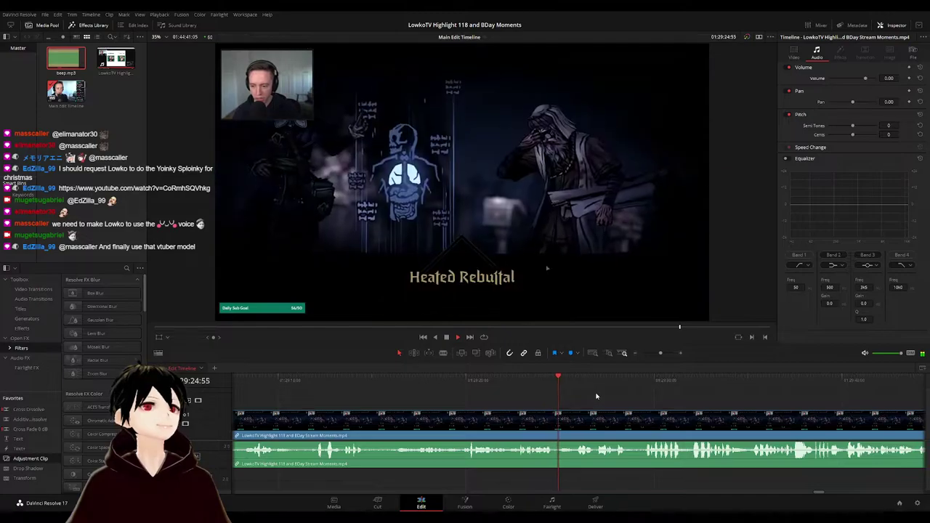
pyautogui.hscroll(1, 614, 394)
pyautogui.hscroll(1, 534, 393)
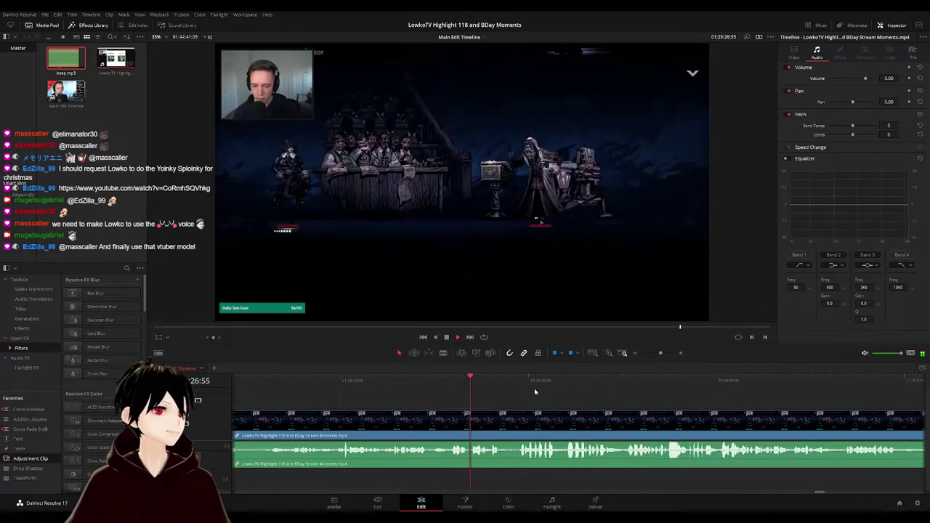
pyautogui.hscroll(1, 526, 394)
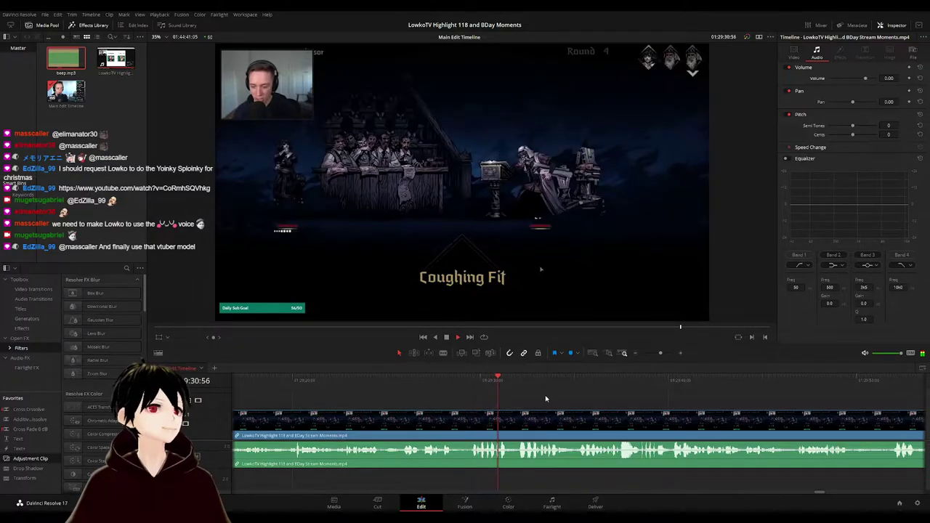
pyautogui.moveTo(550, 396); pyautogui.dragTo(534, 393)
pyautogui.hscroll(1, 534, 396)
pyautogui.hscroll(1, 541, 396)
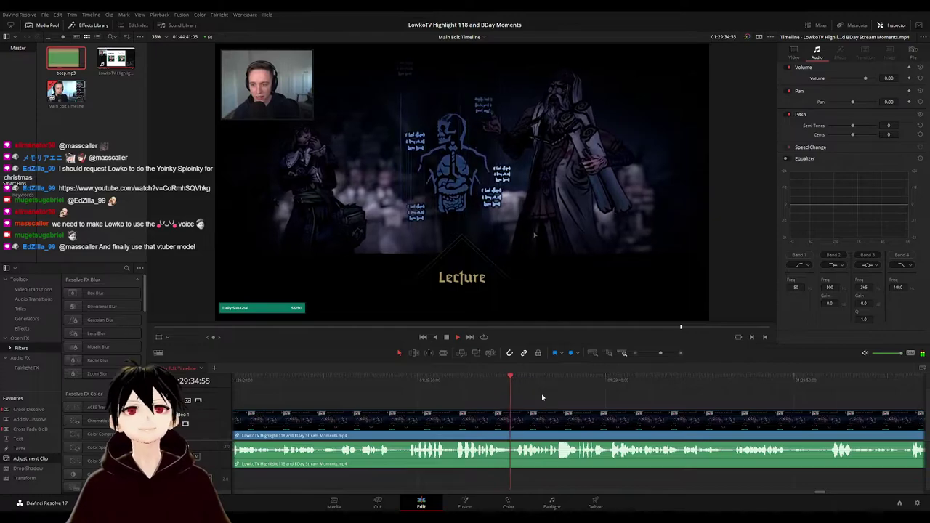
pyautogui.hscroll(2, 581, 401)
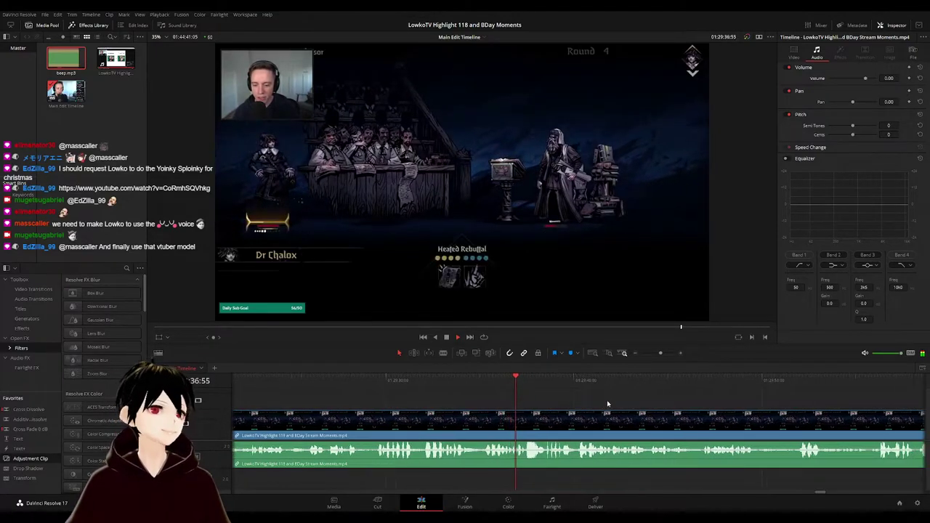
pyautogui.hscroll(4, 556, 394)
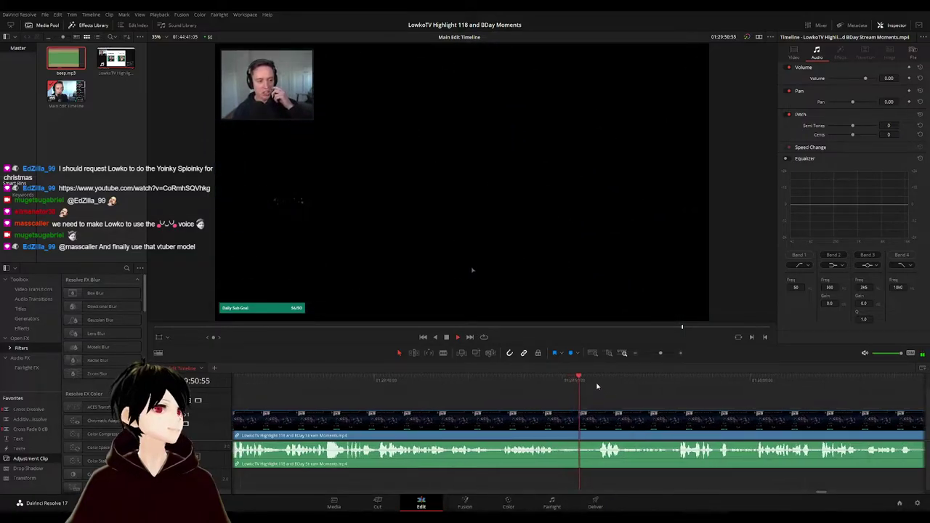
pyautogui.click(597, 382)
pyautogui.moveTo(655, 397); pyautogui.dragTo(550, 391)
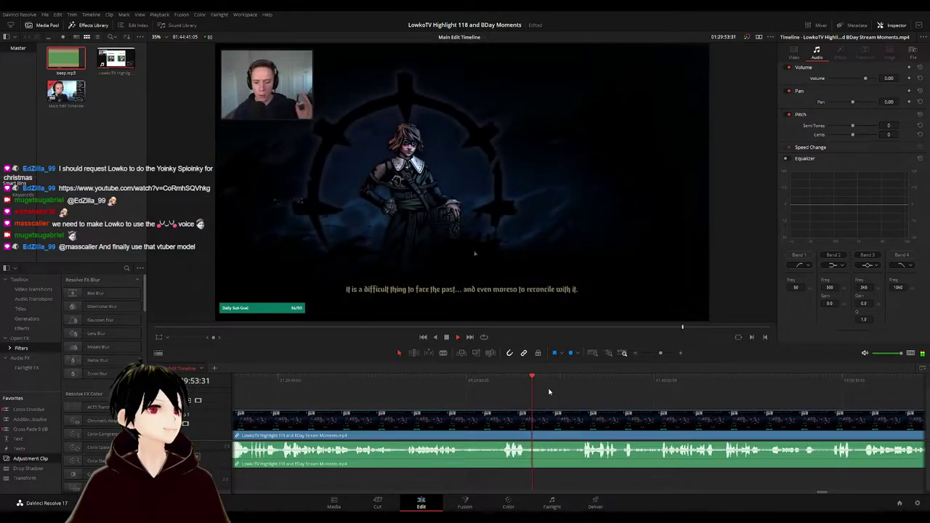
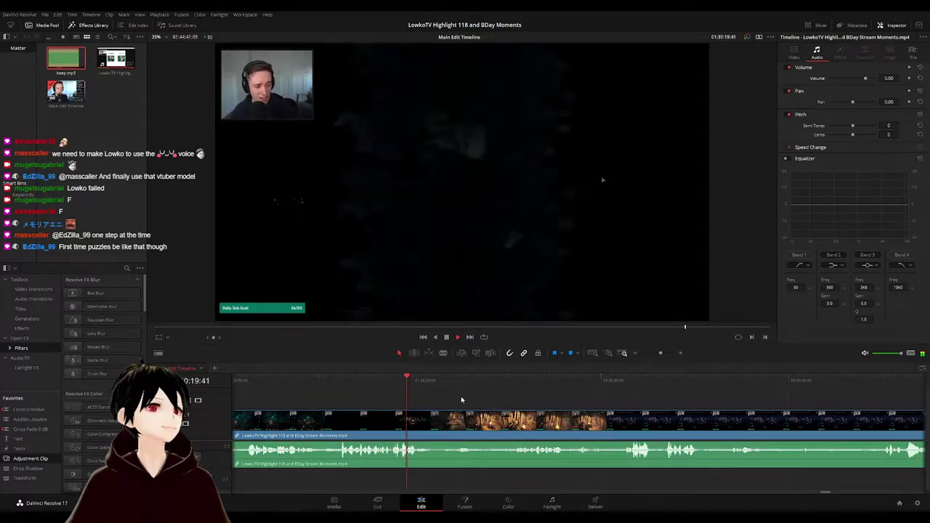
# - Split the clip twice around 01:30:21 where the wooden shack scene begins, and ripple-delete the short section between the cuts
pyautogui.press('space')
pyautogui.hotkey('ctrl', 'b')
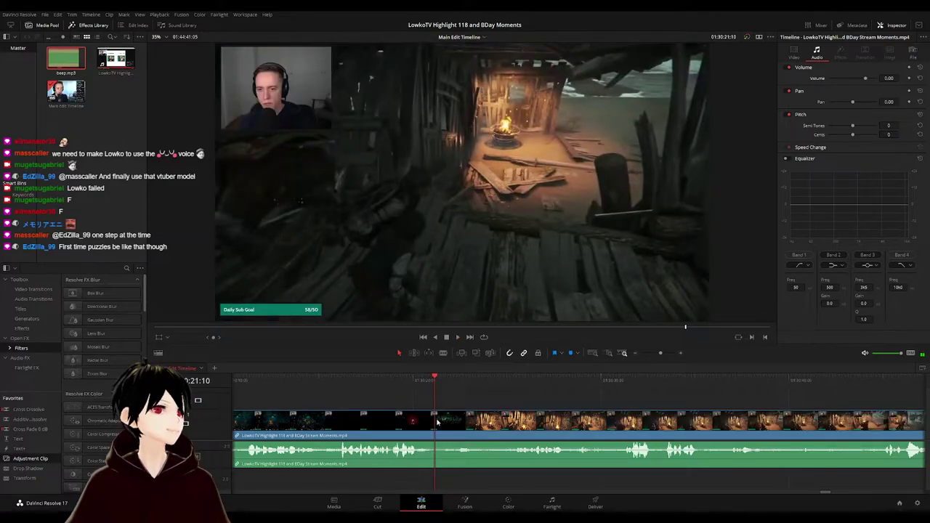
pyautogui.moveTo(435, 387); pyautogui.dragTo(432, 388)
pyautogui.hotkey('ctrl', 'b')
pyautogui.moveTo(433, 422); pyautogui.dragTo(439, 423)
pyautogui.click(434, 428)
pyautogui.press('Delete')
pyautogui.press('space')
# - Color the clip ending just before the wooden shack scene near 01:30:21 orange and clear the selection
pyautogui.click(410, 426)
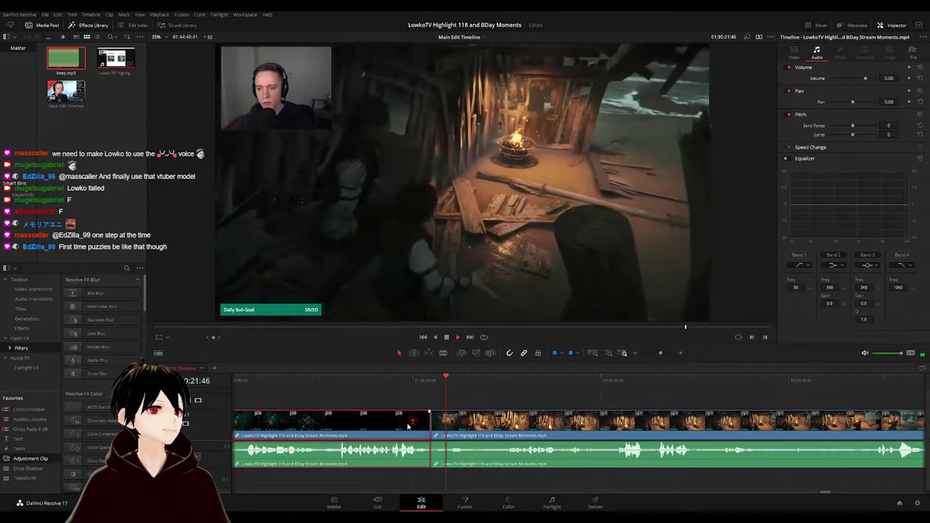
pyautogui.hotkey('ctrl', '1')
pyautogui.click(547, 400)
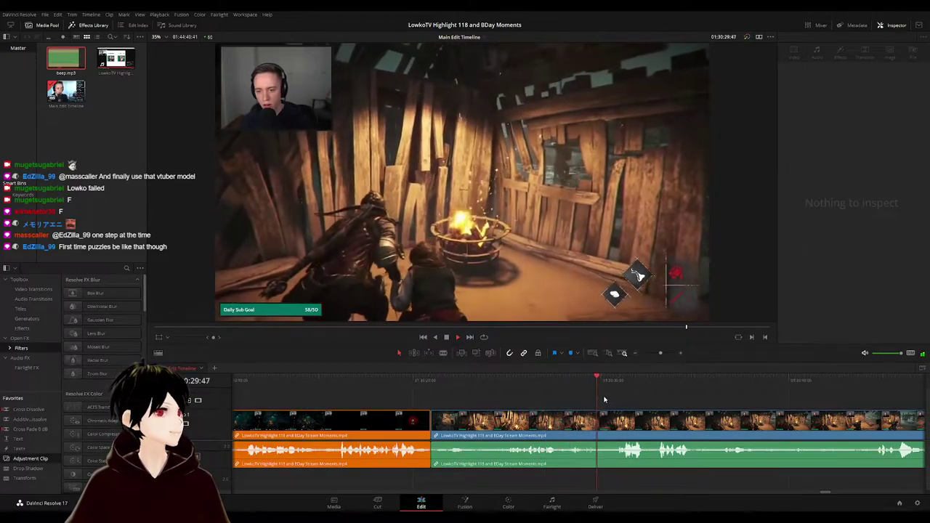
# - Review the wooden shack scene from about 01:30:30 to where the autopsy table scene starts near 01:31:09
pyautogui.moveTo(669, 399); pyautogui.dragTo(527, 387)
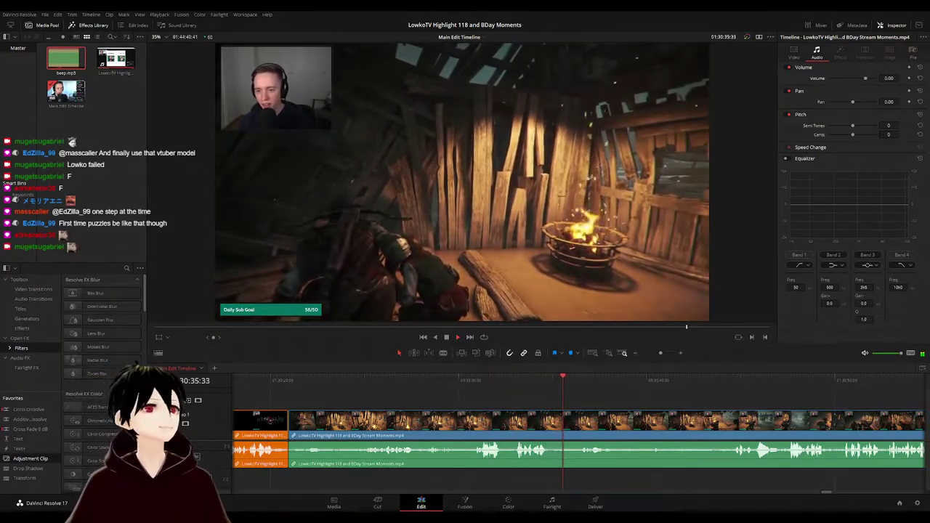
pyautogui.moveTo(600, 400); pyautogui.dragTo(447, 397)
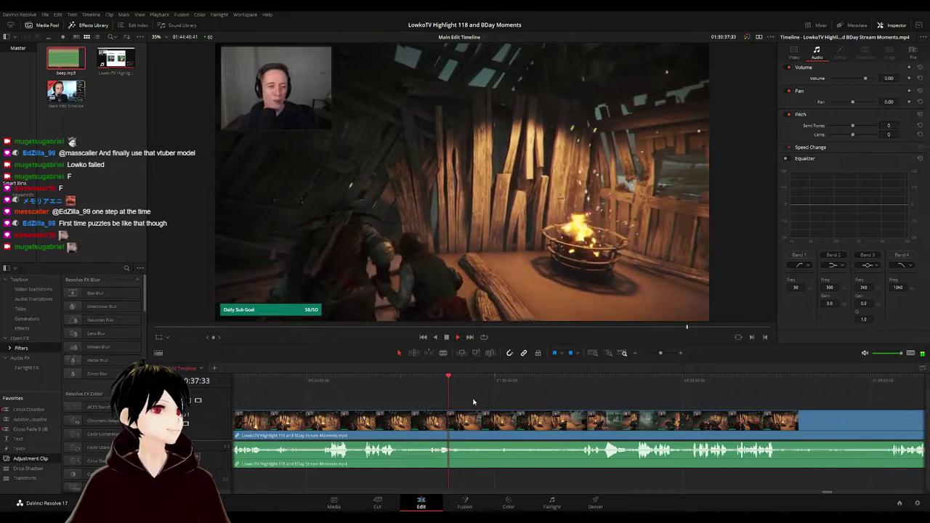
pyautogui.hscroll(3, 509, 399)
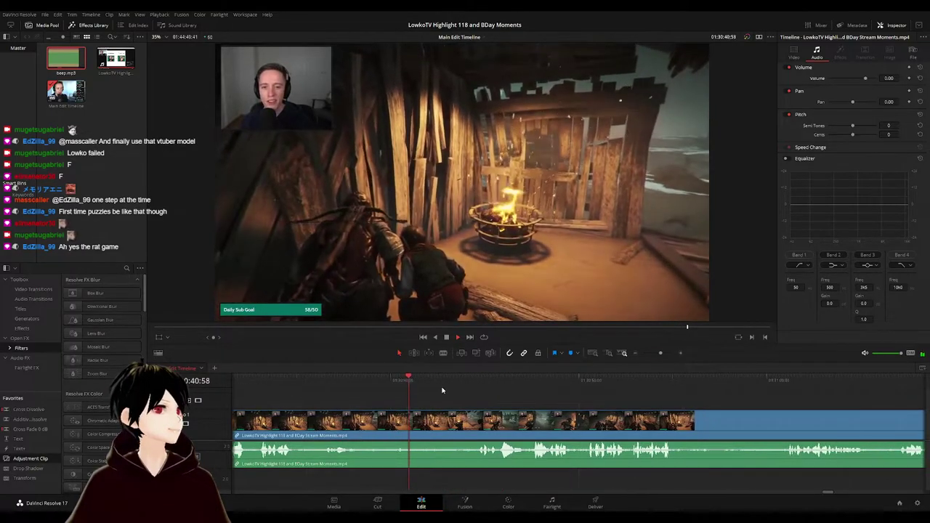
pyautogui.hscroll(3, 508, 402)
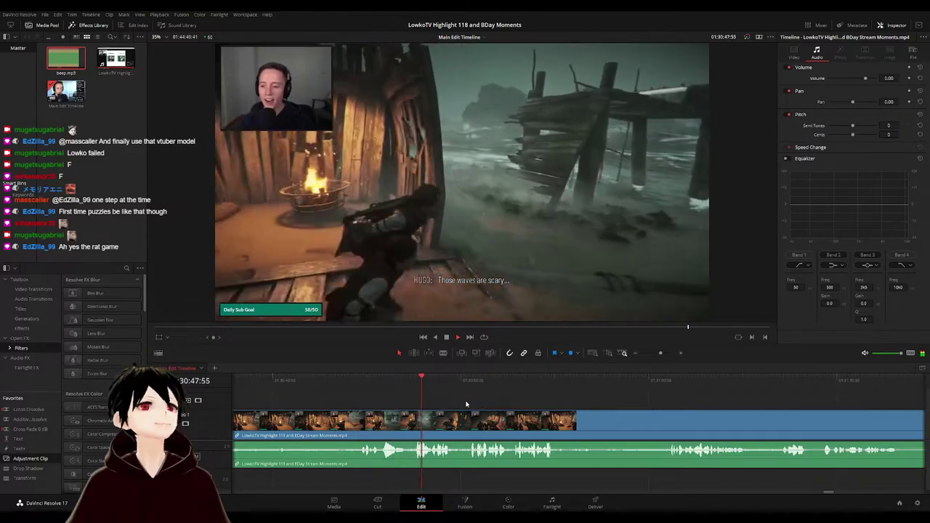
pyautogui.hscroll(1, 435, 400)
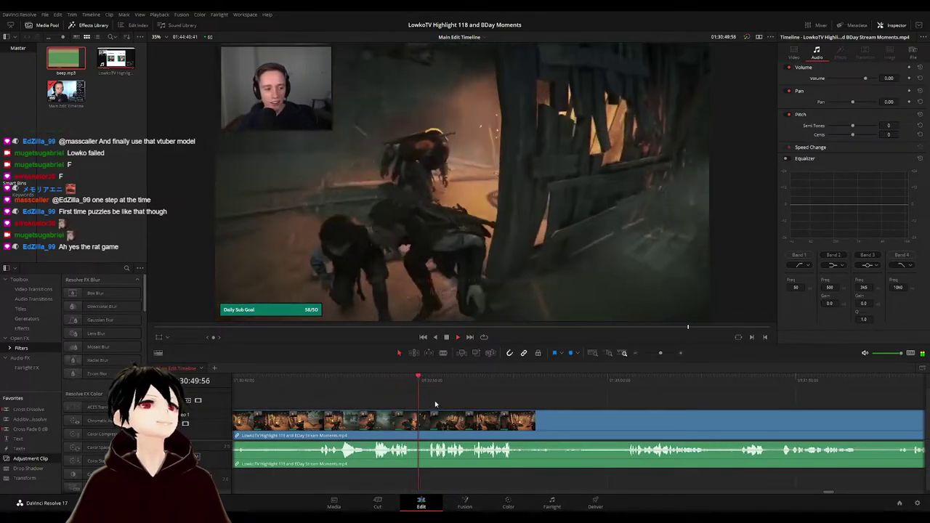
pyautogui.hscroll(2, 434, 400)
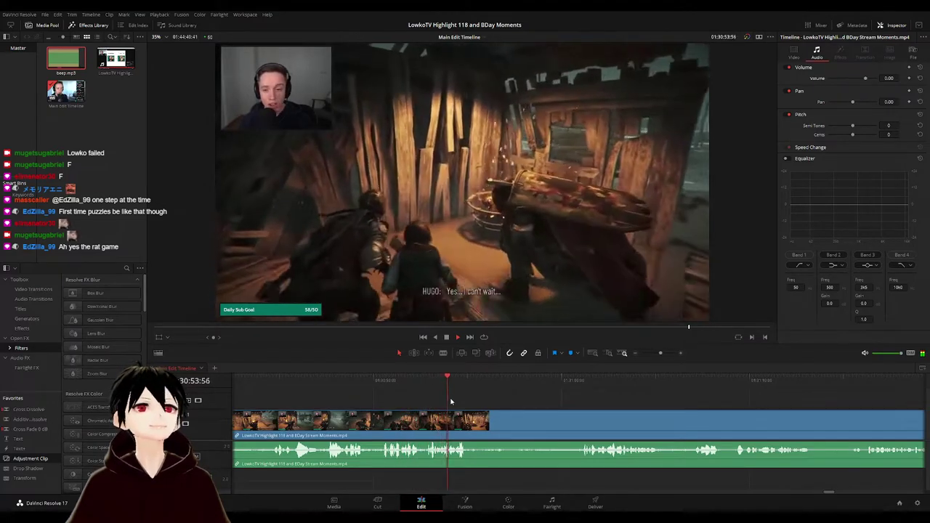
pyautogui.hscroll(1, 479, 400)
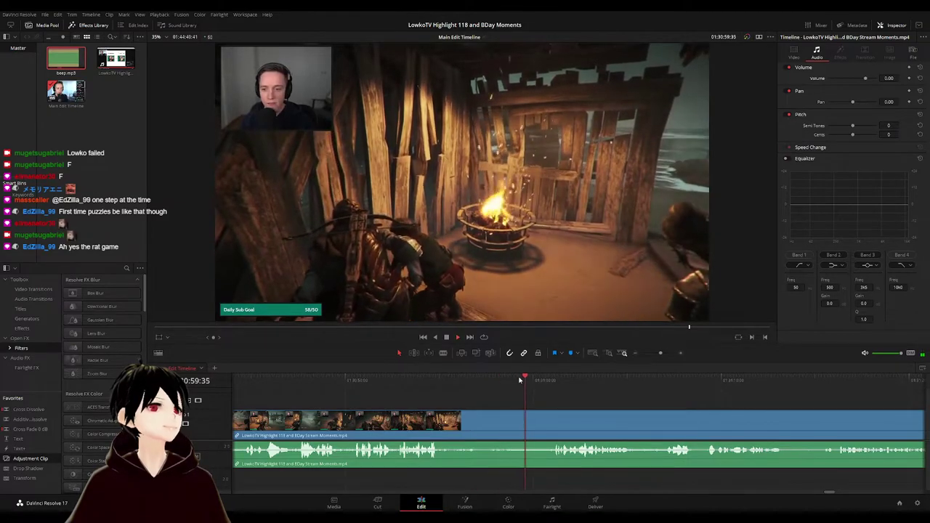
pyautogui.hscroll(3, 494, 402)
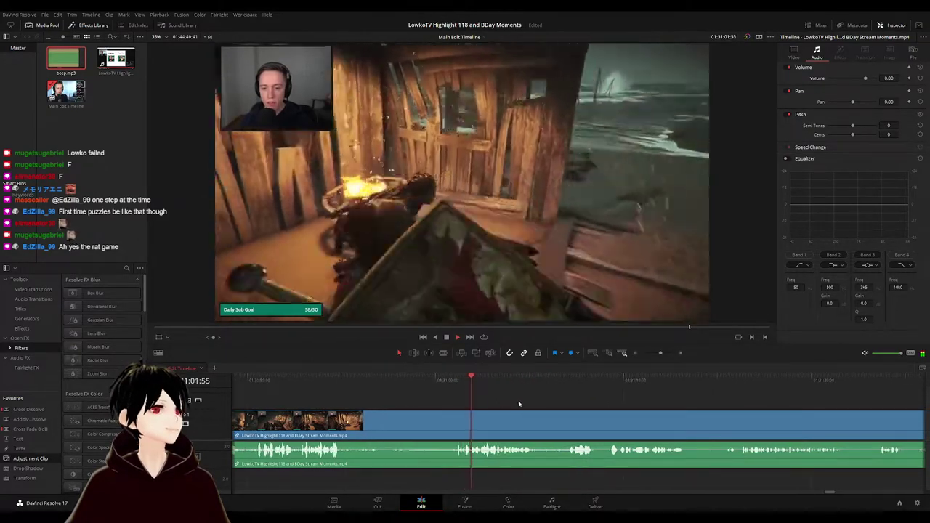
pyautogui.hscroll(1, 508, 399)
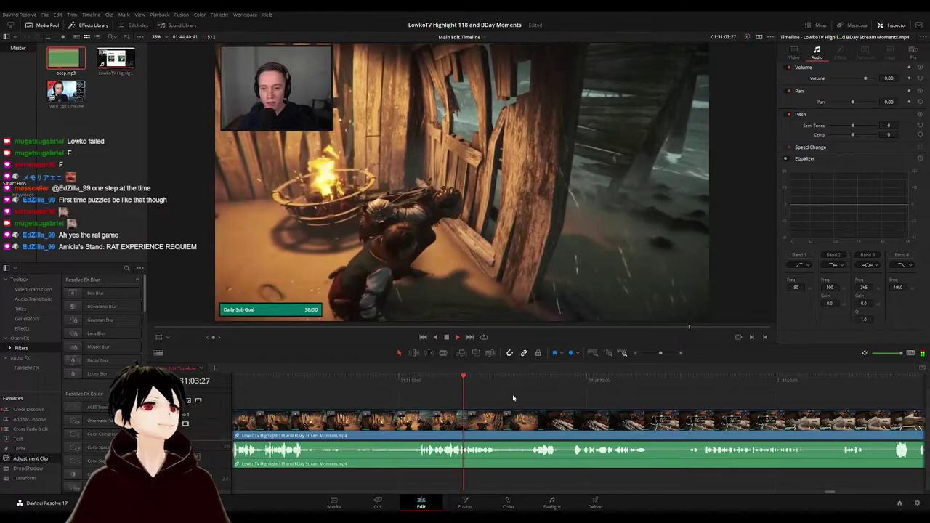
pyautogui.hscroll(2, 513, 397)
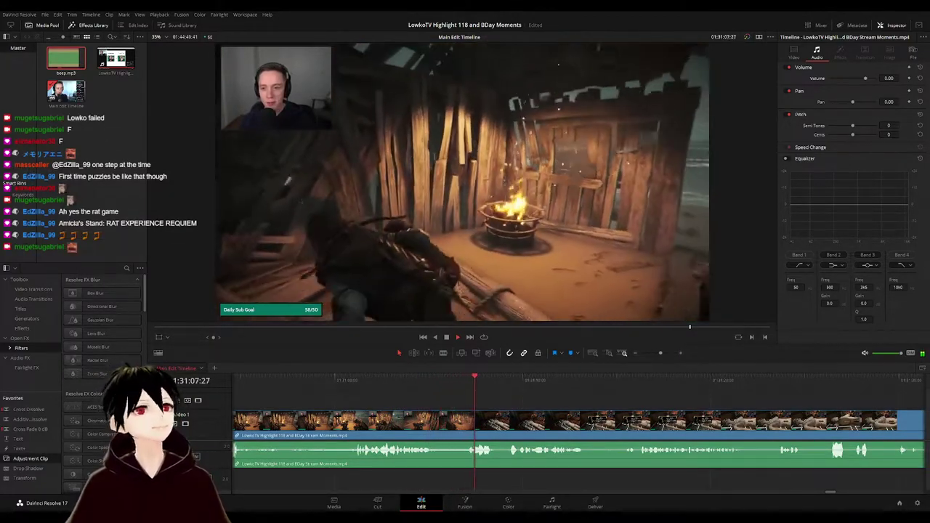
pyautogui.hscroll(2, 430, 391)
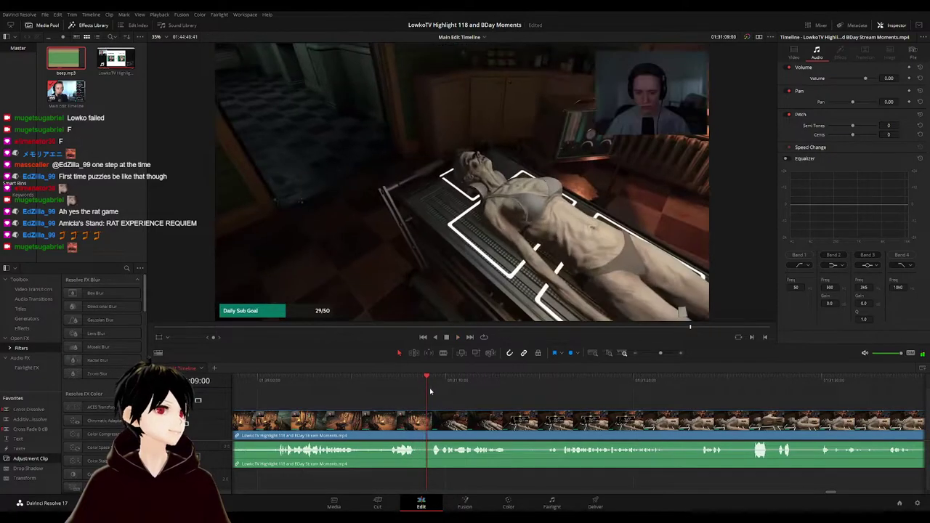
# - Split the clip at 01:31:09:00 and 01:31:08:42 at the start of the autopsy scene and ripple-delete the sliver between
pyautogui.moveTo(430, 391); pyautogui.dragTo(422, 386)
pyautogui.hotkey('ctrl', 'b')
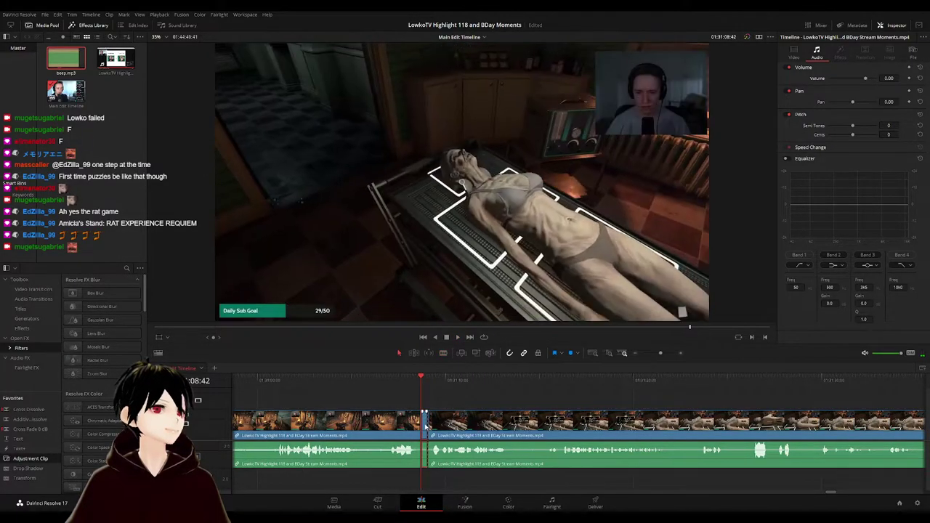
pyautogui.press('Delete')
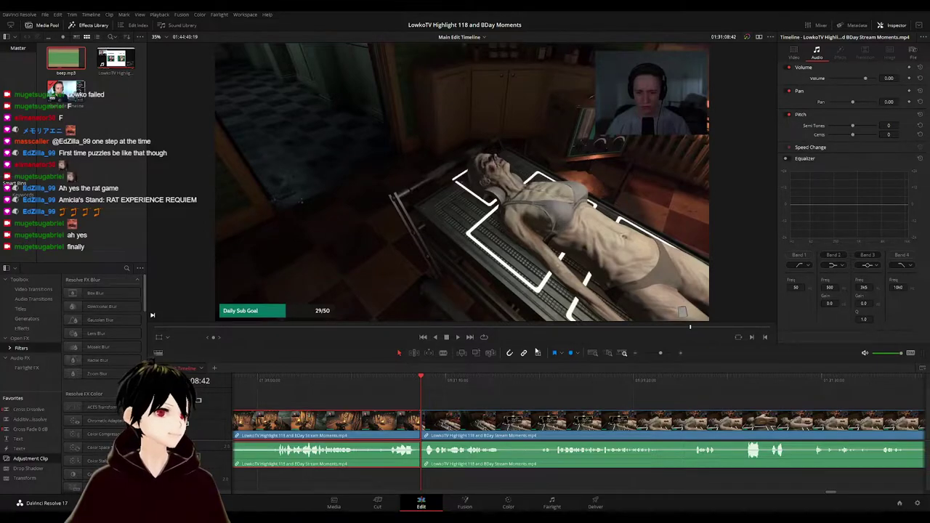
# - Color the wooden shack clip ending at 01:31:08:42 orange and clear the selection
pyautogui.press('F1')
pyautogui.moveTo(501, 386); pyautogui.dragTo(423, 382)
pyautogui.click(473, 406)
# - Review the autopsy table footage from its start at 01:31:08:42 to the head close-up near 01:31:47
pyautogui.press('space')
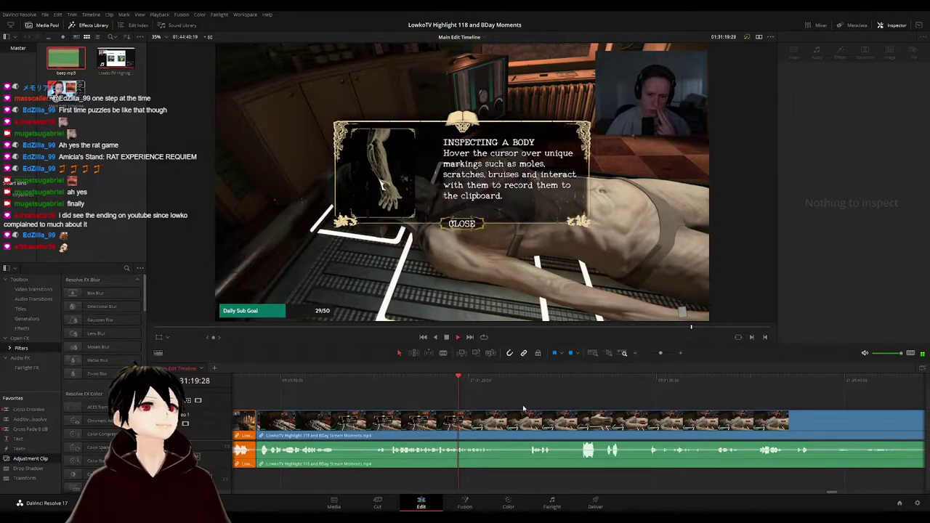
pyautogui.moveTo(523, 408); pyautogui.dragTo(437, 401)
pyautogui.hscroll(2, 440, 397)
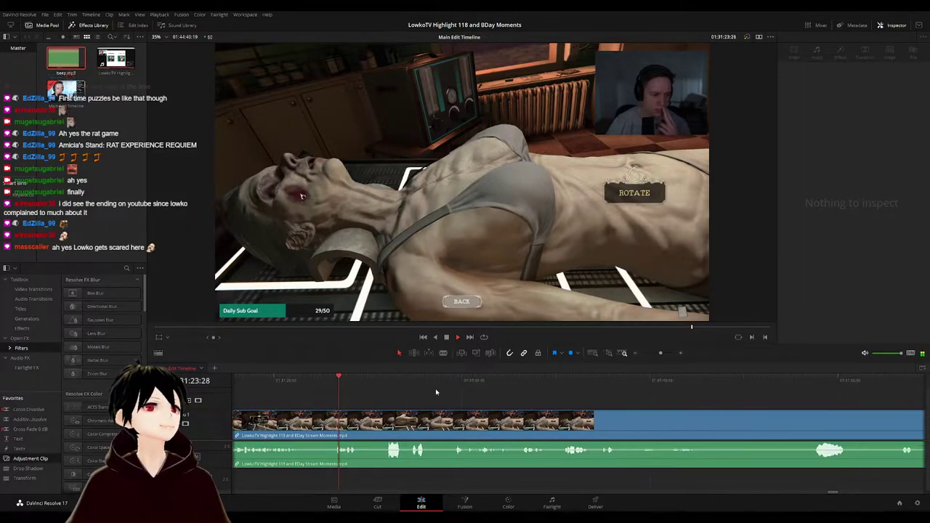
pyautogui.click(380, 382)
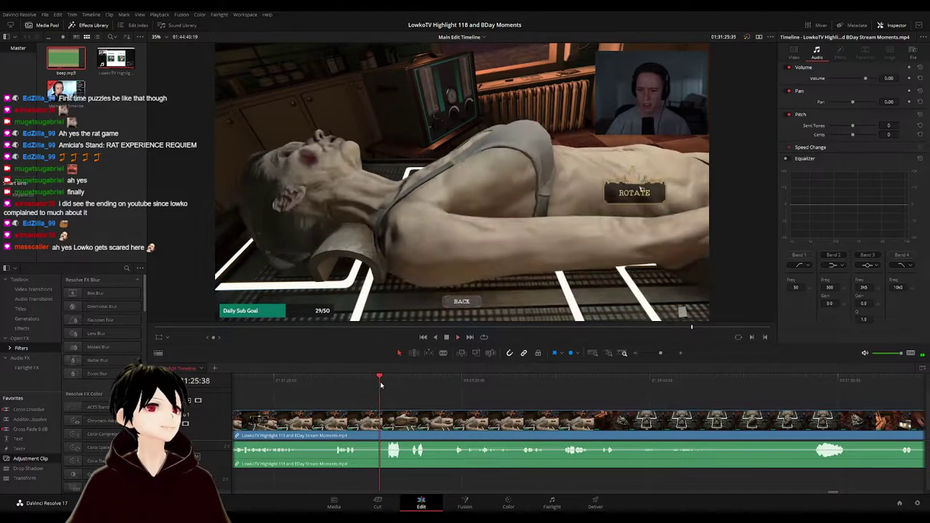
pyautogui.moveTo(478, 403); pyautogui.dragTo(420, 396)
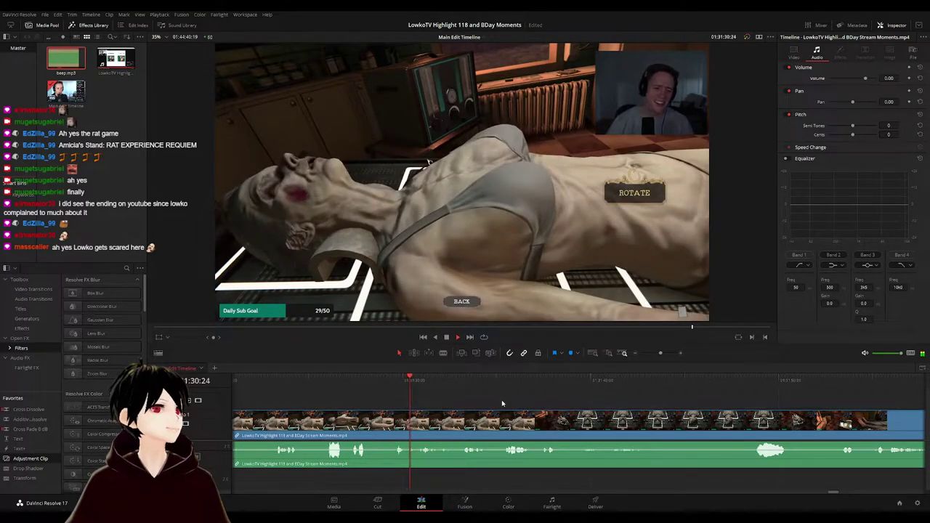
pyautogui.hscroll(2, 501, 403)
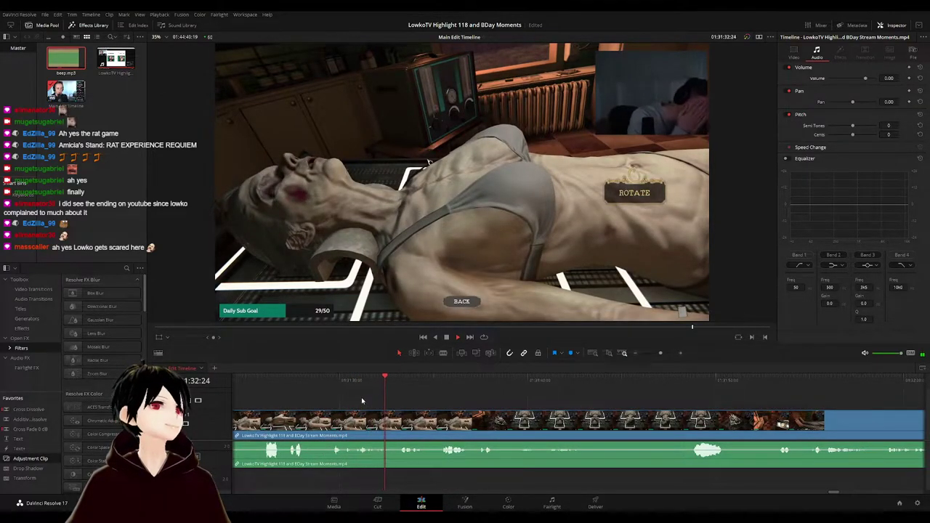
pyautogui.hscroll(2, 454, 402)
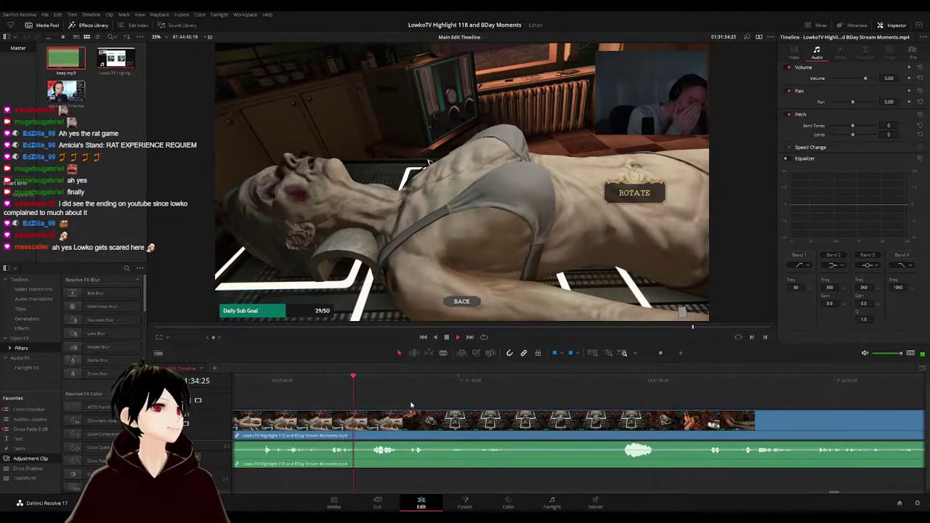
pyautogui.hscroll(1, 447, 401)
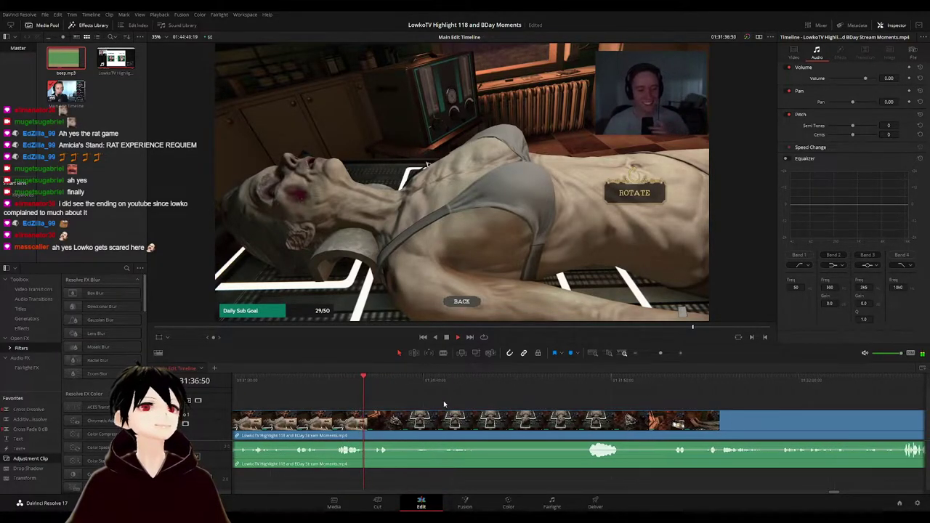
pyautogui.hscroll(1, 393, 396)
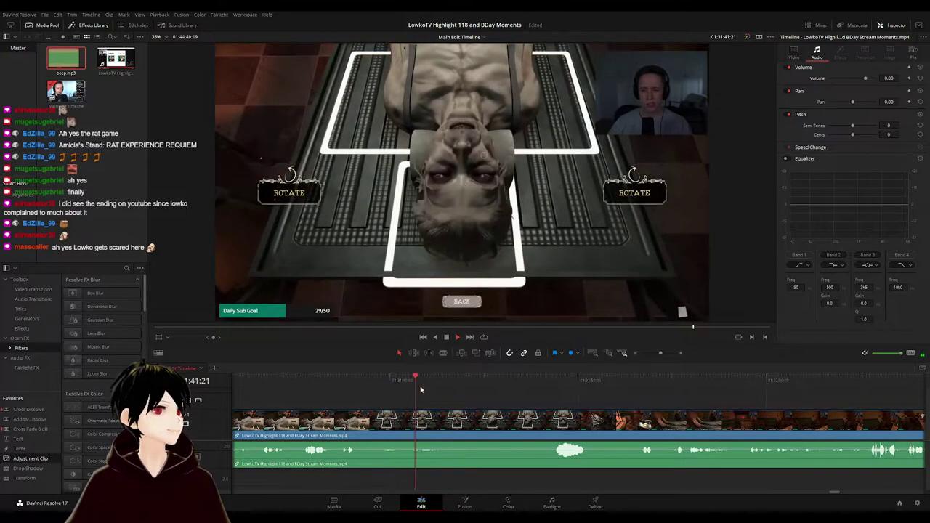
pyautogui.hscroll(2, 455, 404)
pyautogui.moveTo(378, 382); pyautogui.dragTo(460, 383)
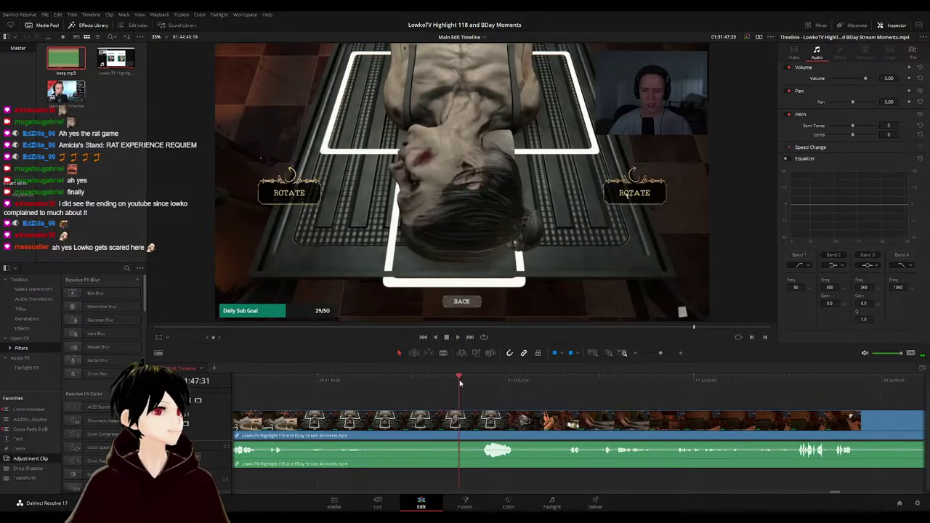
# - Review the footage from about 01:31:47 through the leg inspection and office to the computer screen near 01:32:16
pyautogui.press('space')
pyautogui.hscroll(4, 550, 398)
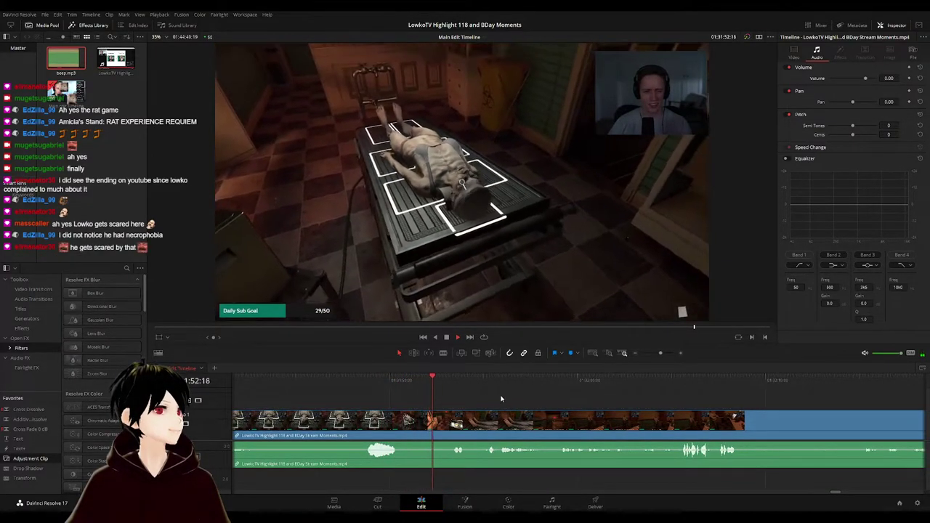
pyautogui.hscroll(2, 501, 398)
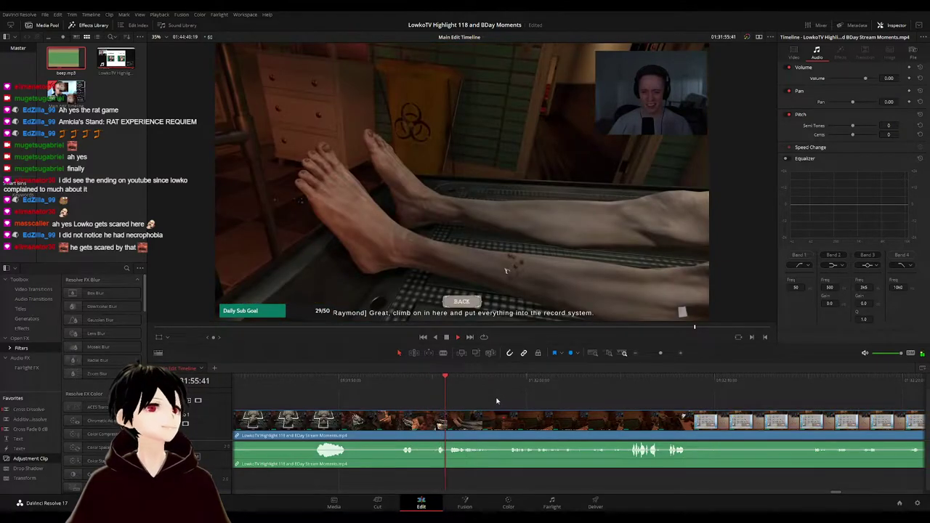
pyautogui.hscroll(3, 436, 398)
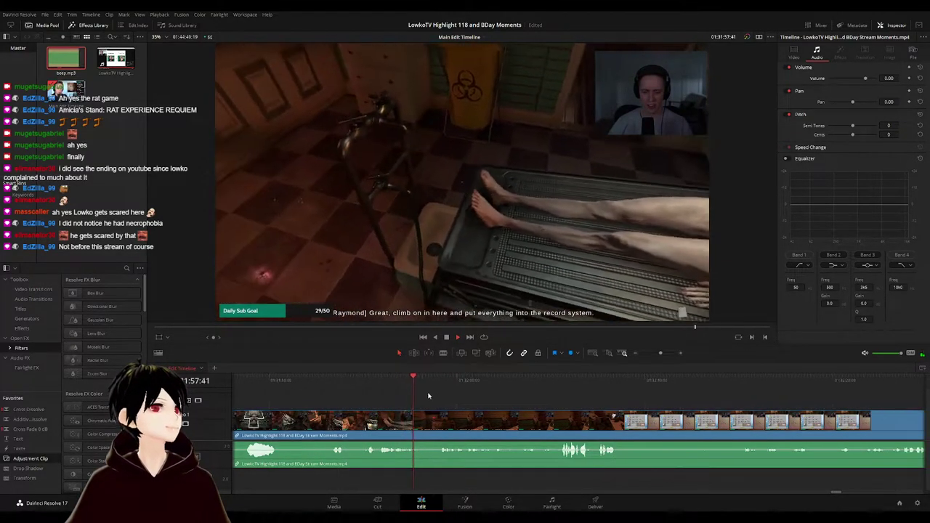
pyautogui.hscroll(3, 431, 398)
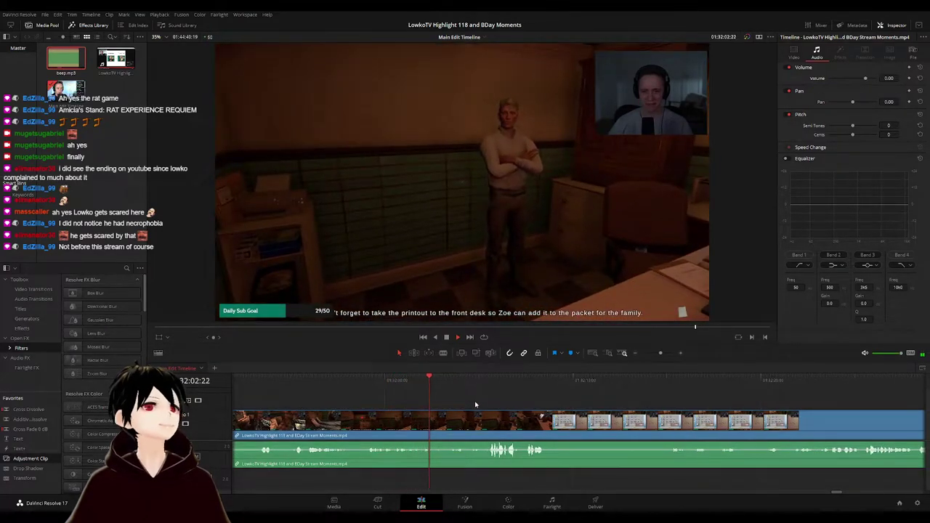
pyautogui.hscroll(3, 475, 405)
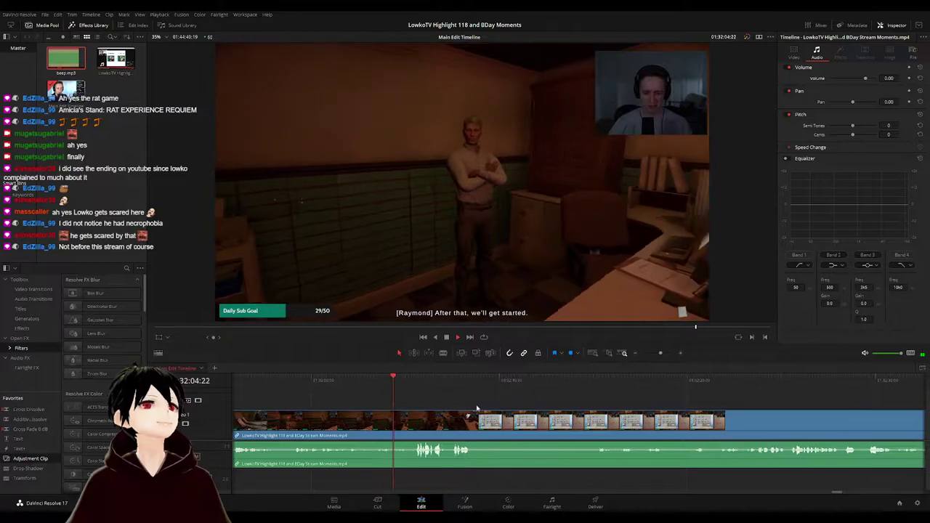
pyautogui.hscroll(2, 472, 408)
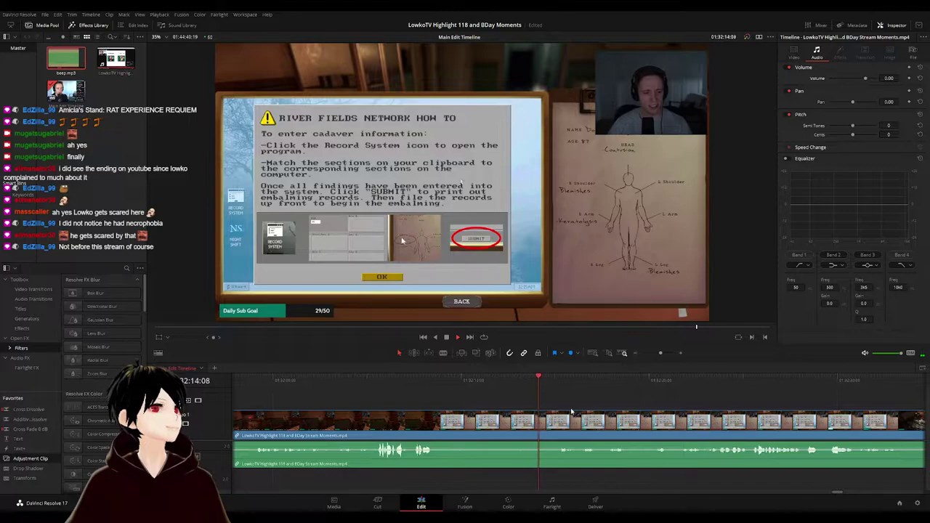
pyautogui.hscroll(3, 477, 393)
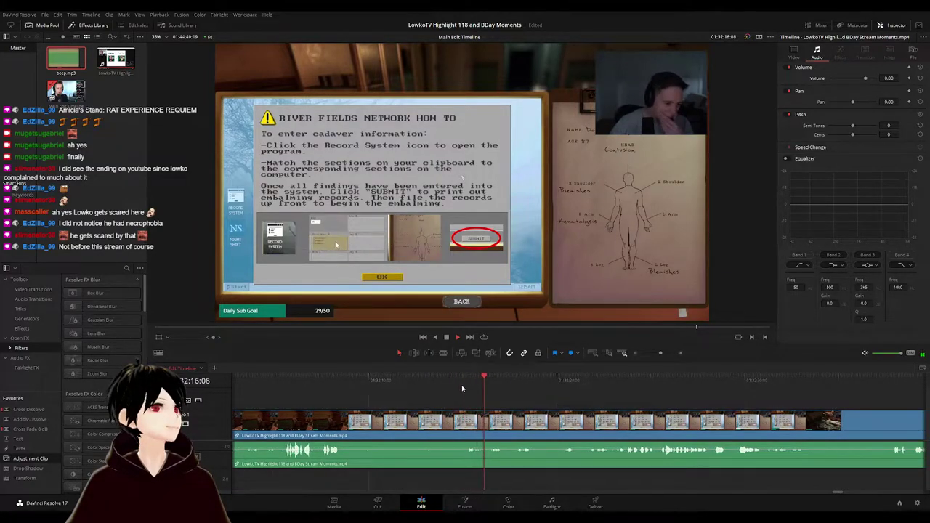
# - Review the River Fields Network how-to screen footage up to where it ends near 01:32:33
pyautogui.click(456, 381)
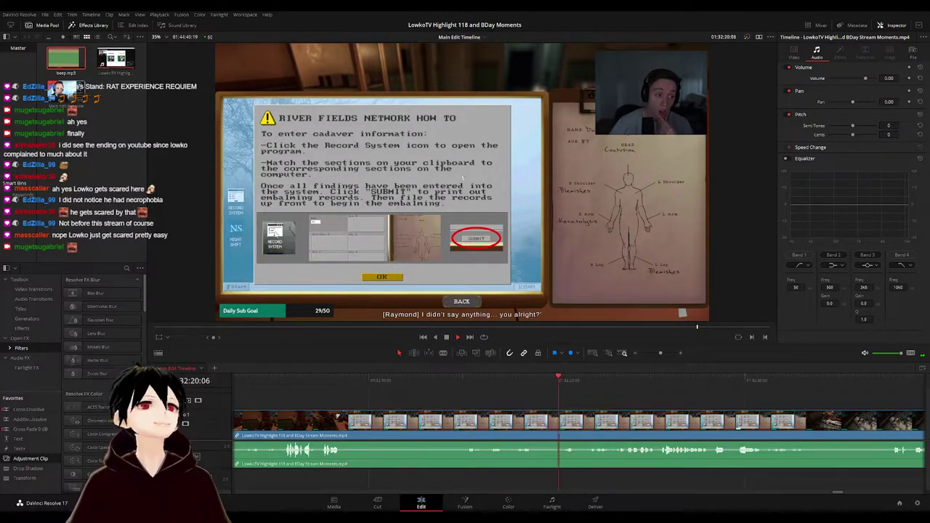
pyautogui.moveTo(633, 403); pyautogui.dragTo(462, 399)
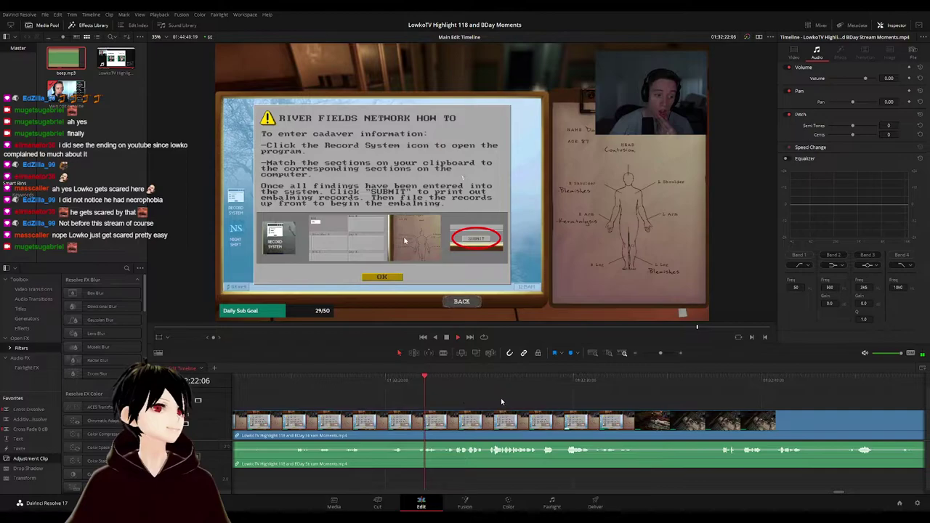
pyautogui.hscroll(1, 465, 401)
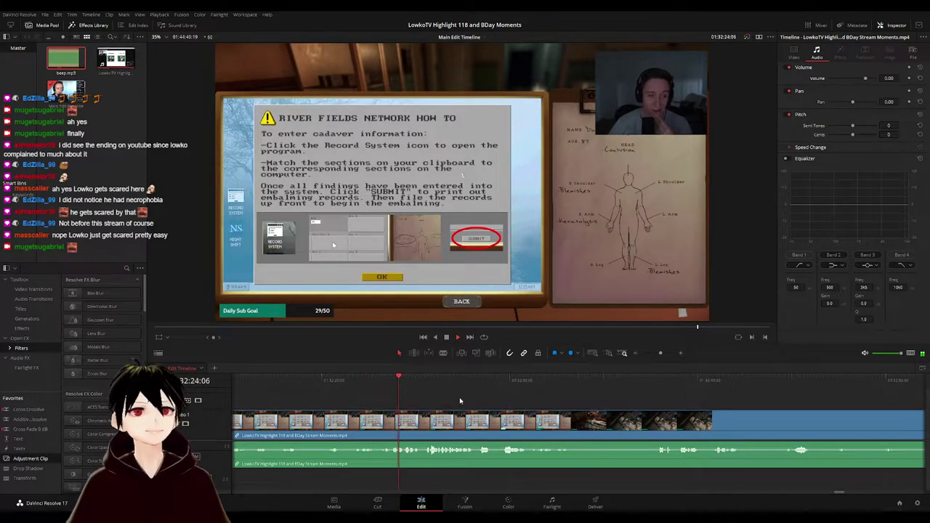
pyautogui.hscroll(1, 459, 400)
pyautogui.hscroll(1, 449, 404)
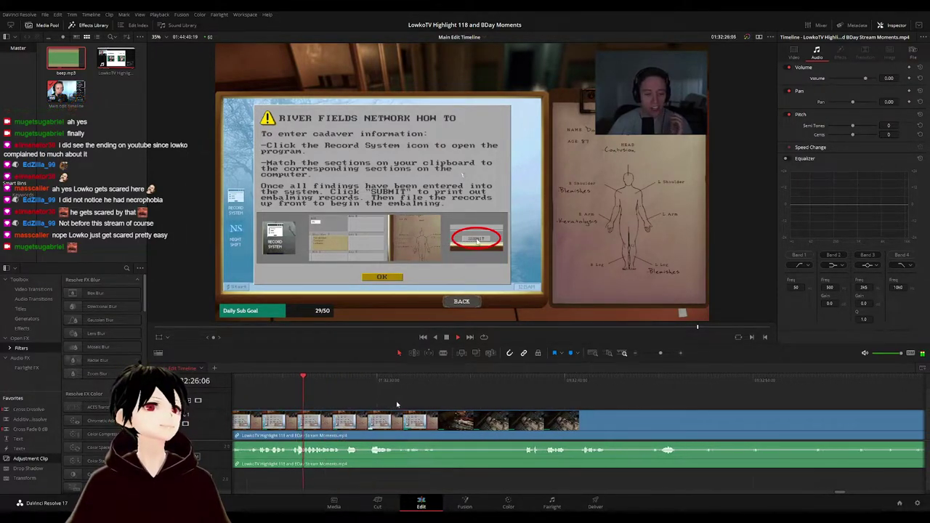
pyautogui.hscroll(1, 407, 402)
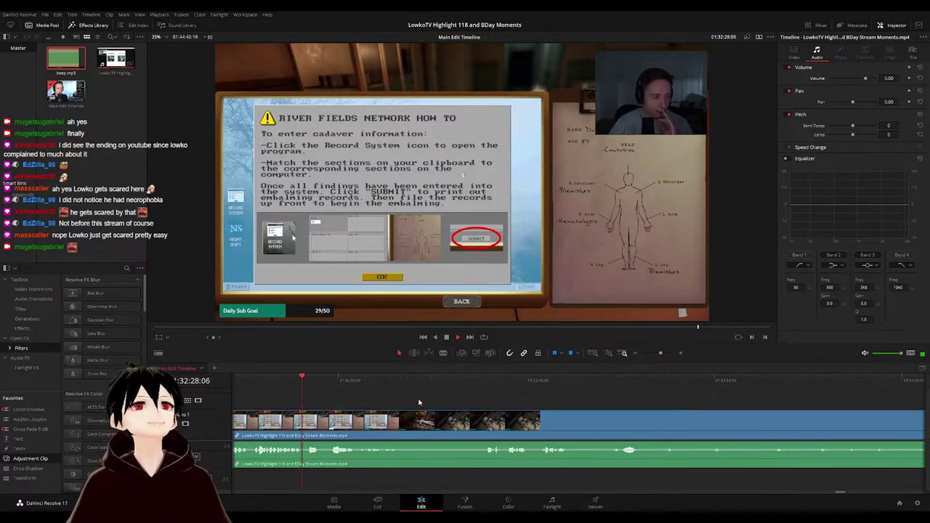
pyautogui.hscroll(1, 387, 395)
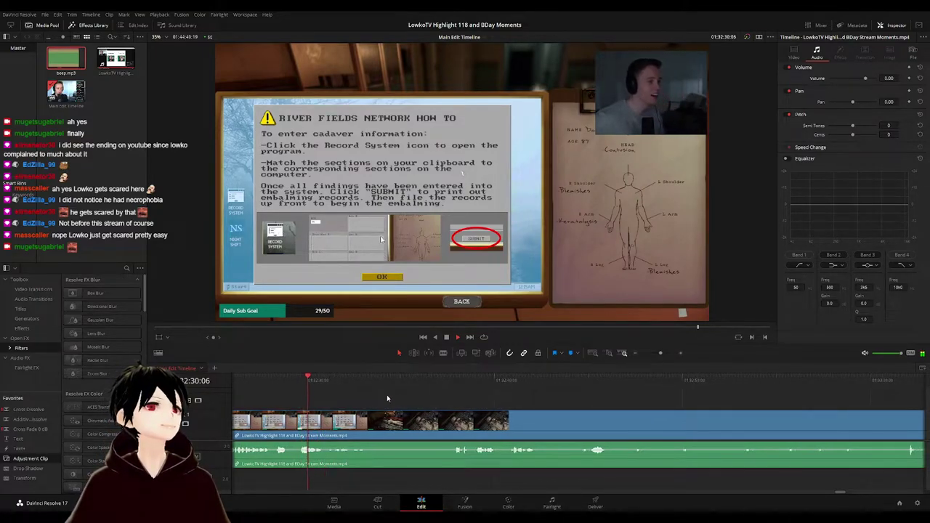
pyautogui.hscroll(1, 385, 392)
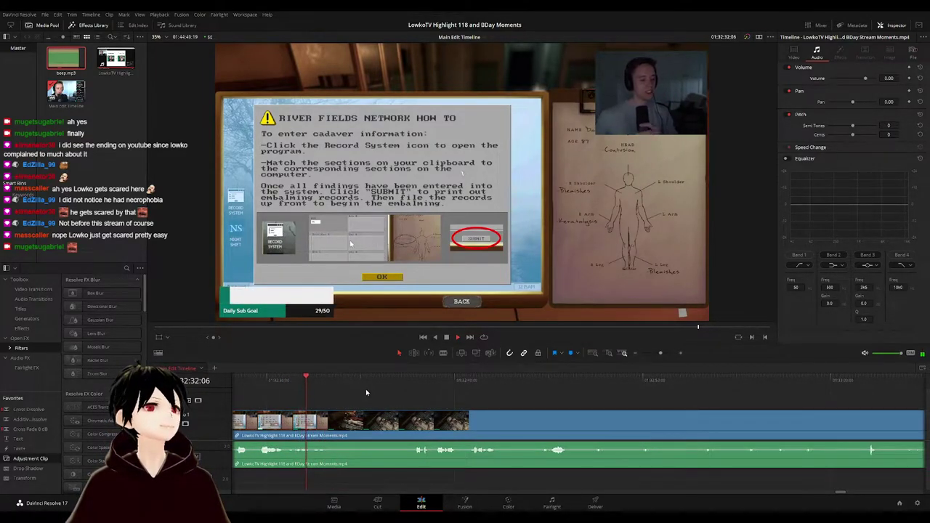
# - Split the clip at 01:32:33:11 and 01:32:33:38 where the computer screen gives way to the autopsy table, and ripple-delete the sliver between
pyautogui.press('space')
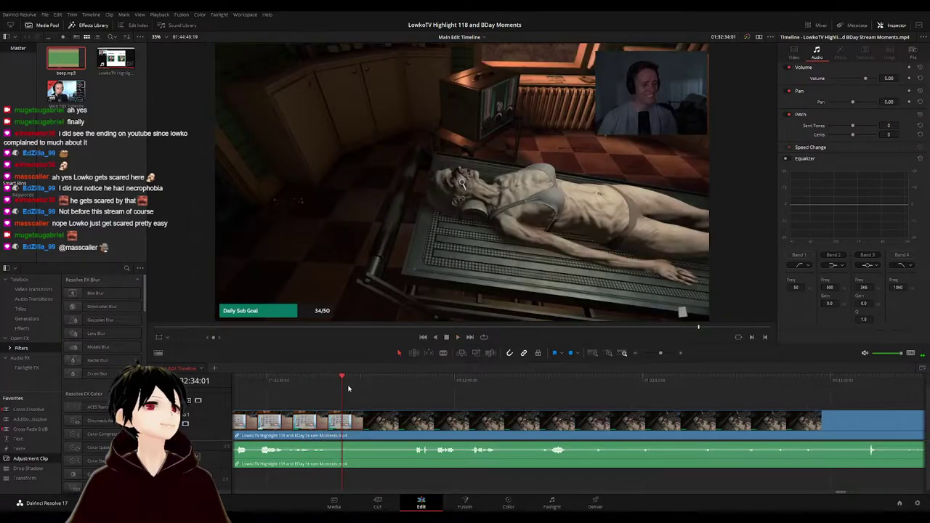
pyautogui.moveTo(333, 382); pyautogui.dragTo(327, 384)
pyautogui.press('b')
pyautogui.click(327, 426)
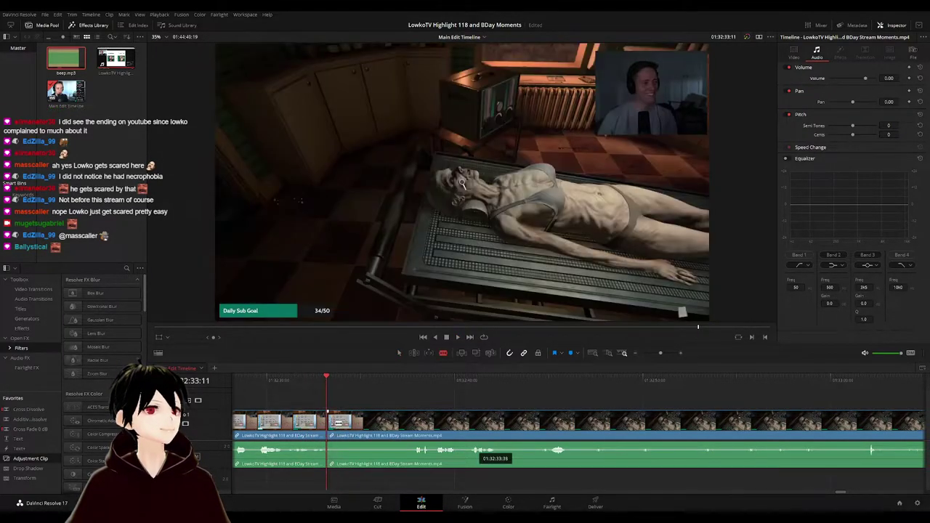
pyautogui.click(335, 426)
pyautogui.press('a')
pyautogui.click(331, 426)
pyautogui.press('Delete')
# - Color the clip ending at 01:32:33:11 yellow and clear the selection
pyautogui.press('space')
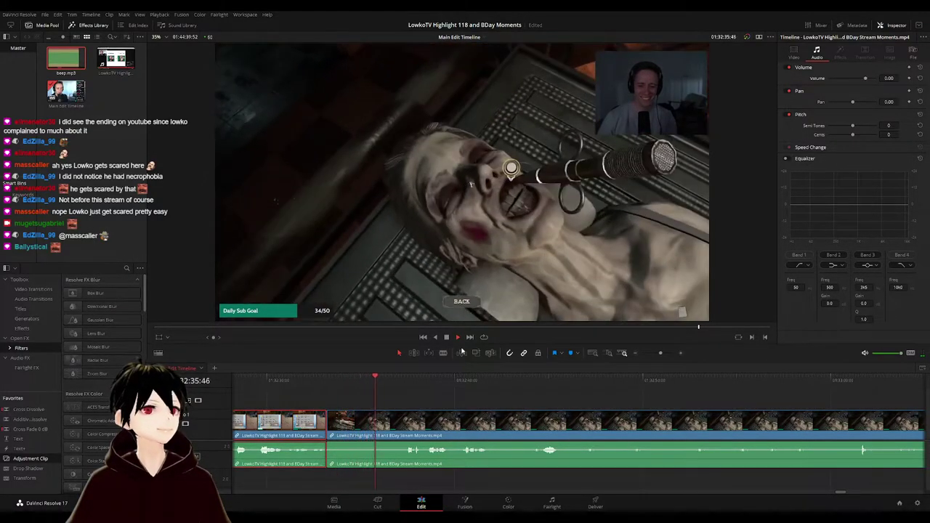
pyautogui.press('1')
pyautogui.click(469, 396)
# - Review the mouth procedure footage from about 01:32:36 to the window sill items near 01:33:20
pyautogui.hscroll(1, 430, 390)
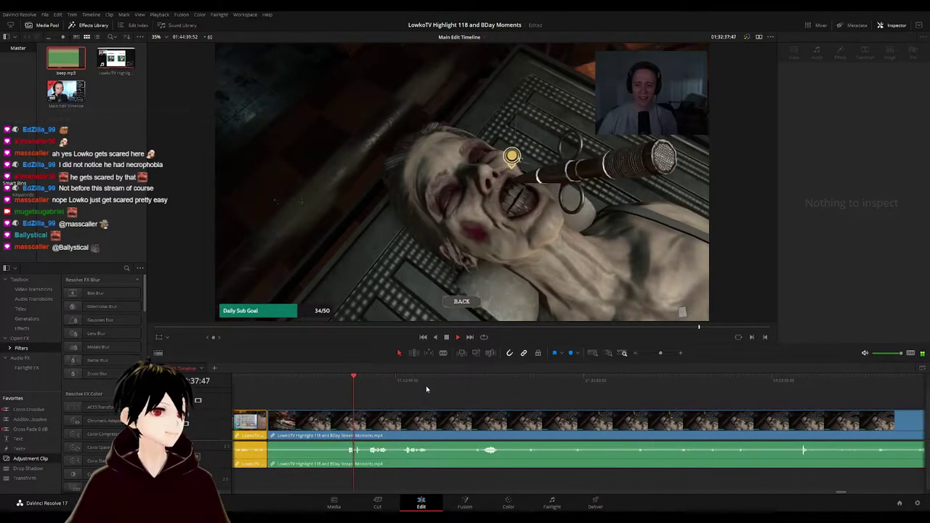
pyautogui.click(399, 383)
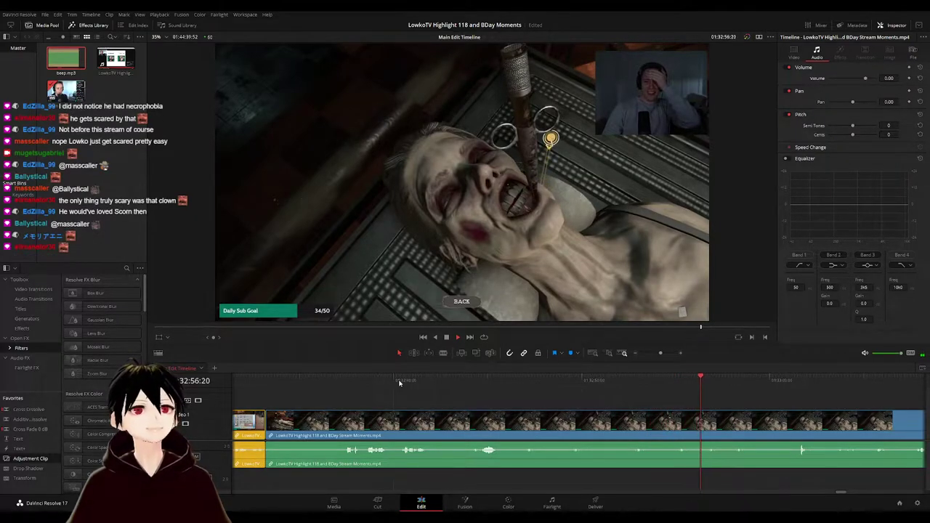
pyautogui.moveTo(678, 397); pyautogui.dragTo(470, 388)
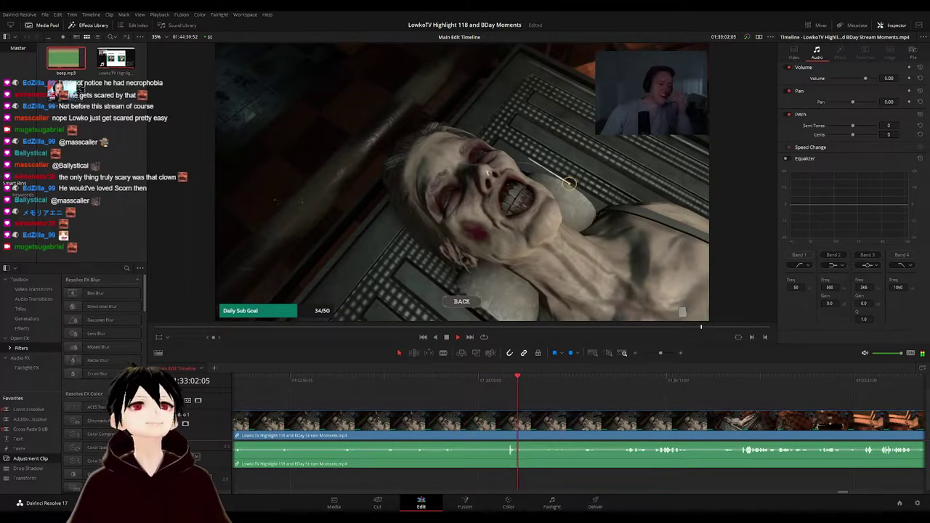
pyautogui.hscroll(2, 502, 405)
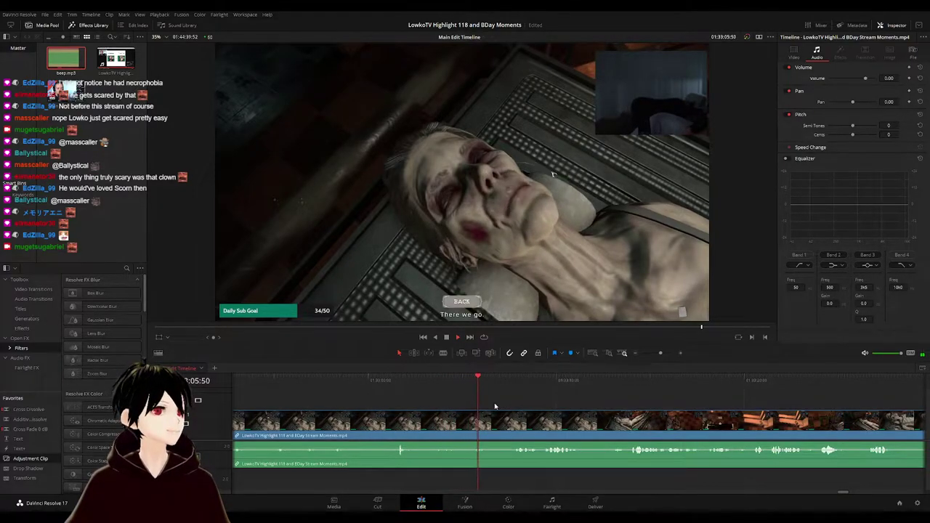
pyautogui.hscroll(1, 529, 409)
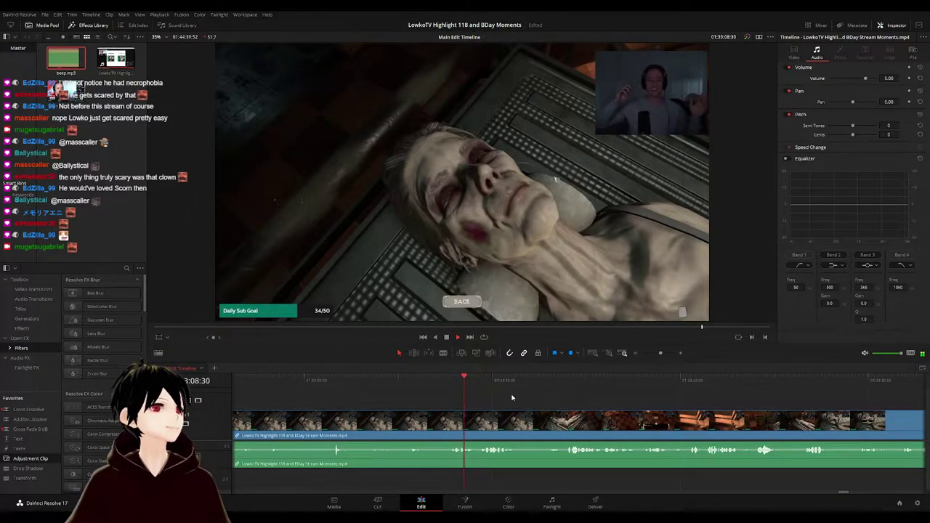
pyautogui.hscroll(1, 465, 386)
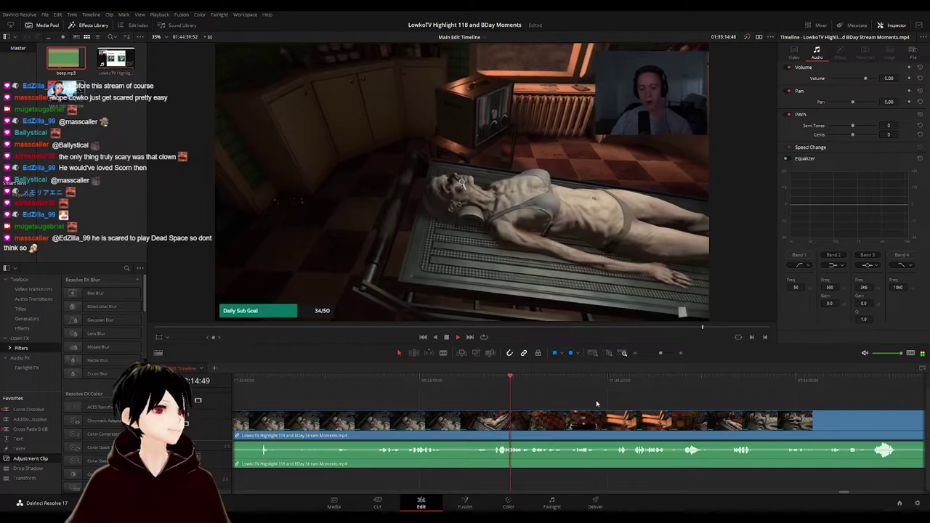
pyautogui.hscroll(1, 535, 391)
pyautogui.hscroll(1, 509, 390)
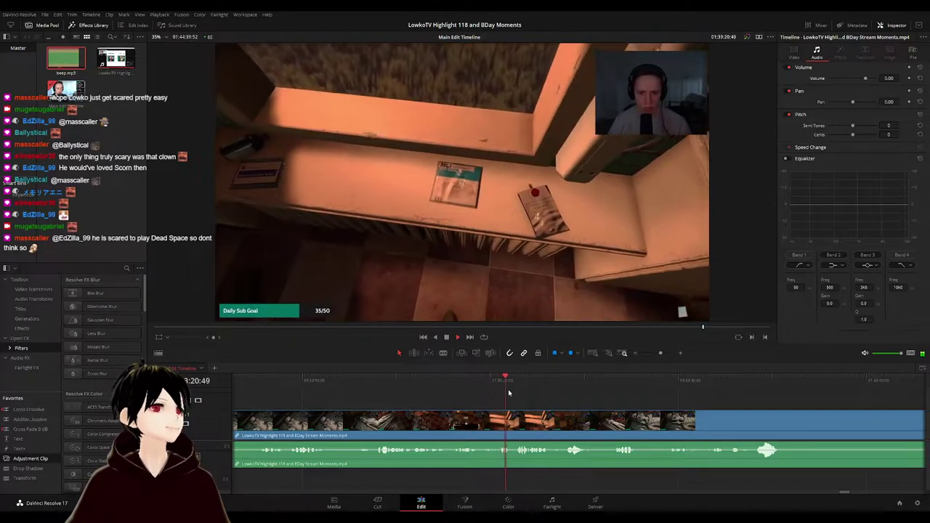
# - Split the clip at 01:33:20:10 just before the window sill shot and ripple-delete the sliver right after the cut
pyautogui.click(483, 383)
pyautogui.press('b')
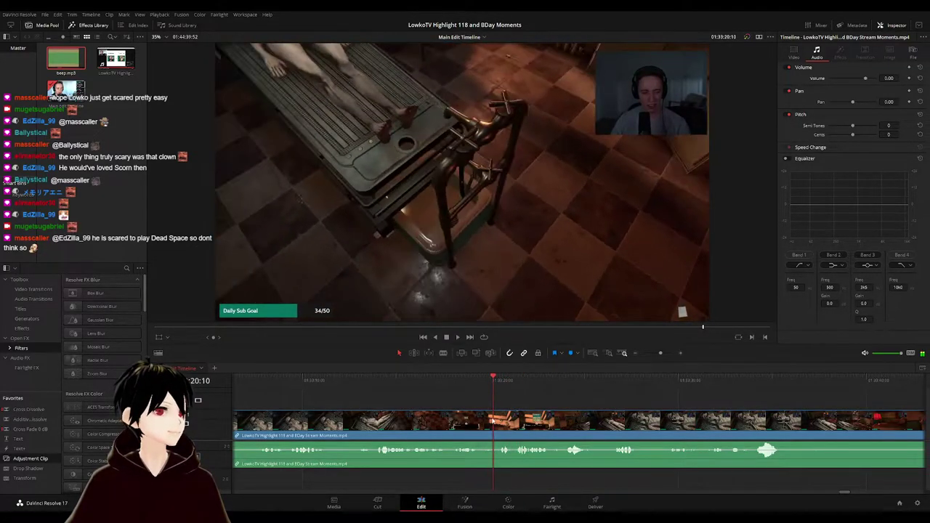
pyautogui.click(495, 421)
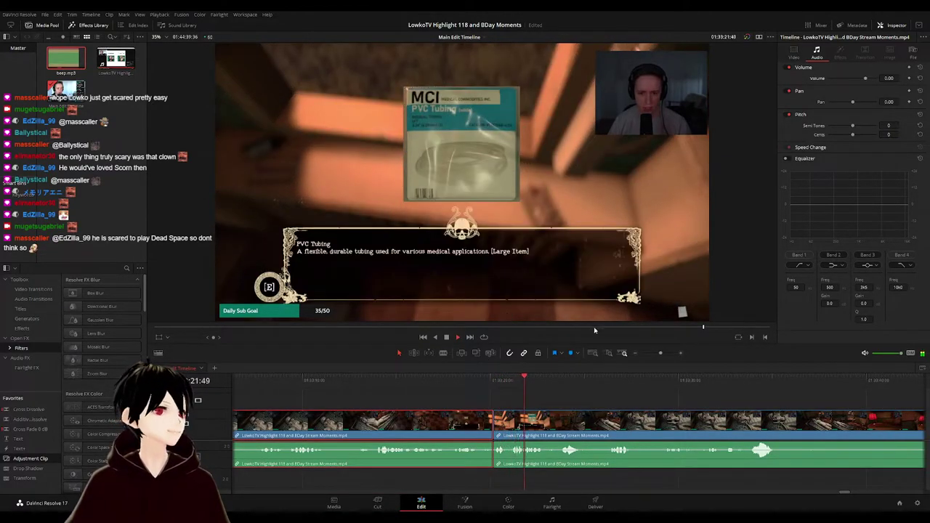
# - Color the clip ending at the window sill cut at 01:33:20:10 yellow and clear the selection
pyautogui.hotkey('alt', '1')
pyautogui.click(674, 394)
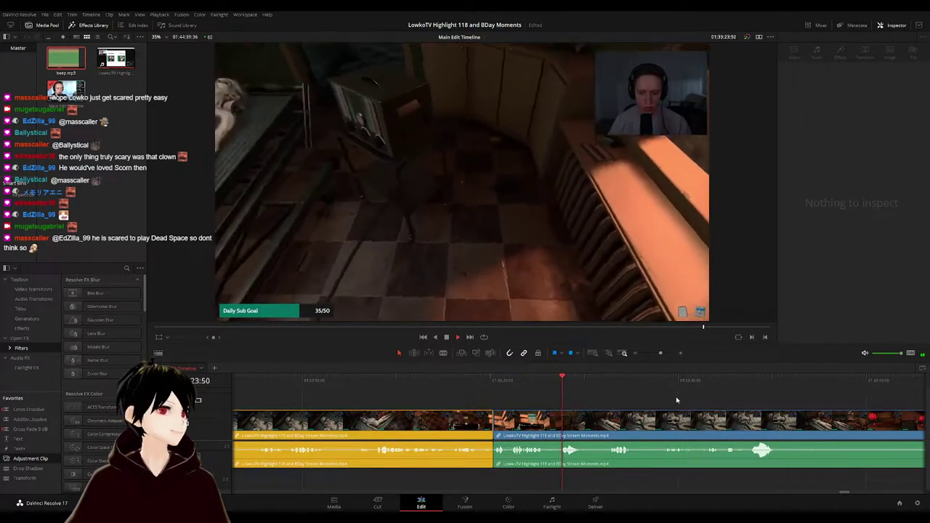
# - Review the footage from about 01:33:23 to 01:33:52, covering the tubing work on the body and the red lamp room
pyautogui.moveTo(659, 402); pyautogui.dragTo(566, 402)
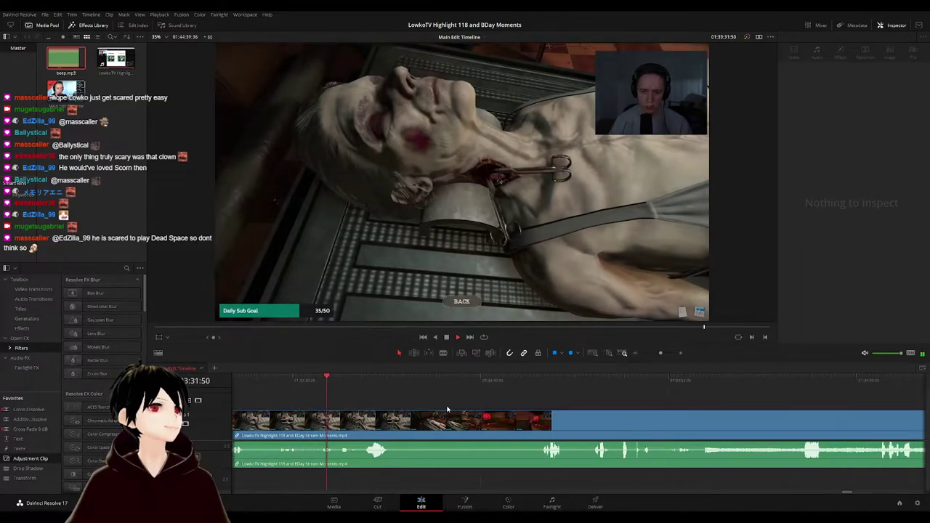
pyautogui.click(451, 411)
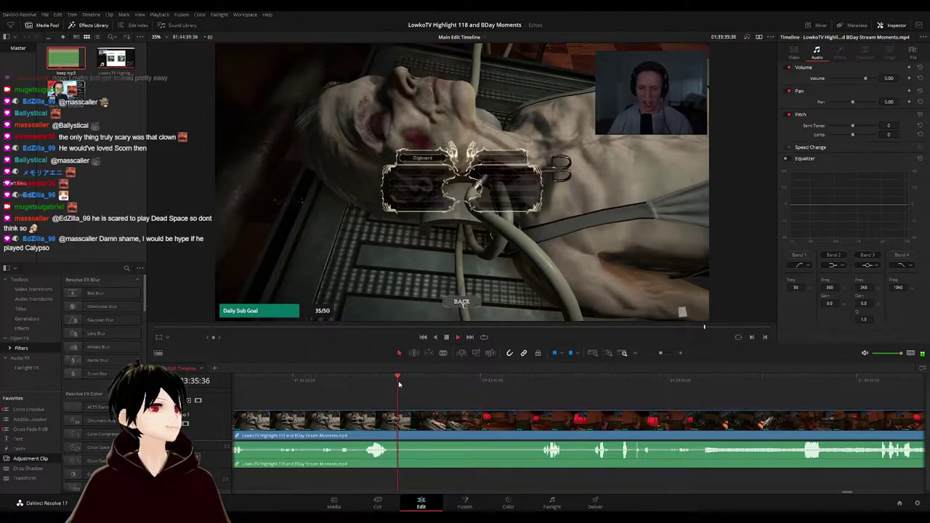
pyautogui.moveTo(400, 382); pyautogui.dragTo(468, 384)
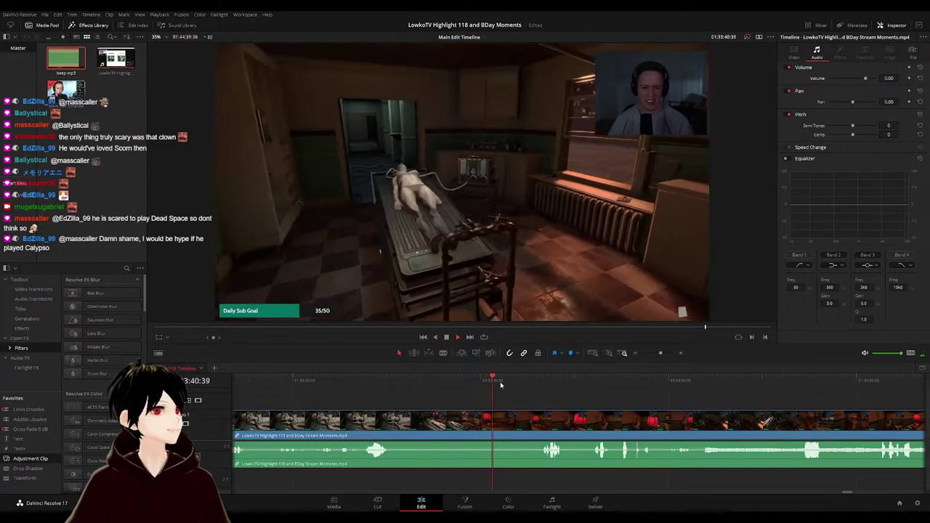
pyautogui.click(529, 383)
pyautogui.moveTo(592, 403); pyautogui.dragTo(460, 403)
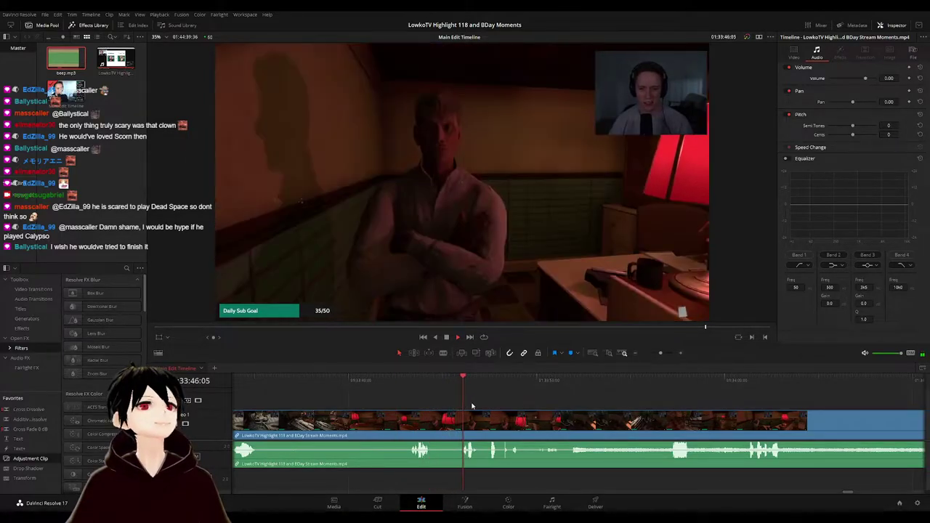
pyautogui.hscroll(2, 476, 404)
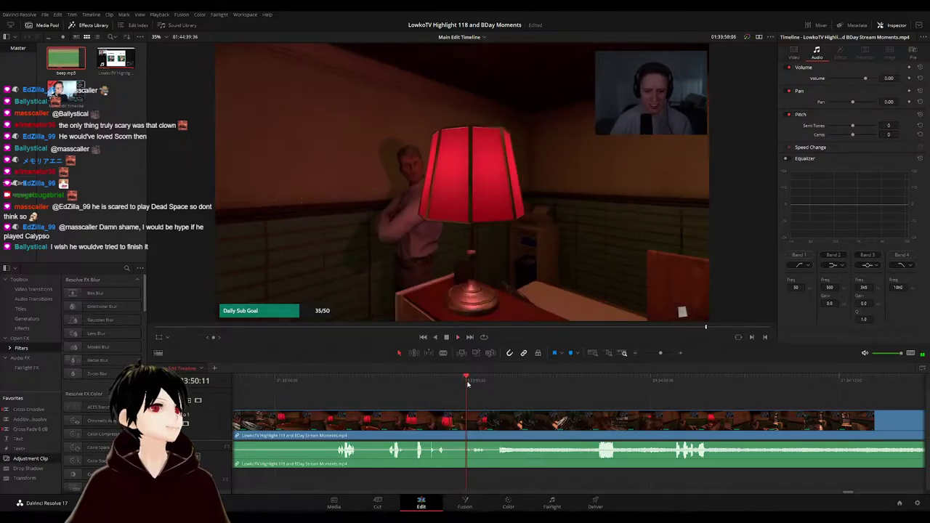
pyautogui.hscroll(2, 542, 398)
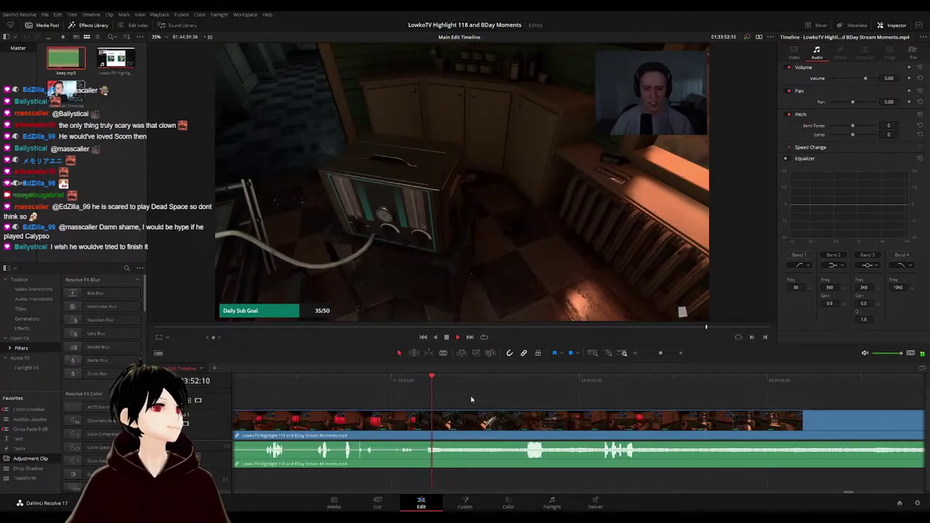
# - Split the clip at 01:33:51:33 just before the embalming pump shot and ripple-delete the sliver right after the cut
pyautogui.click(412, 396)
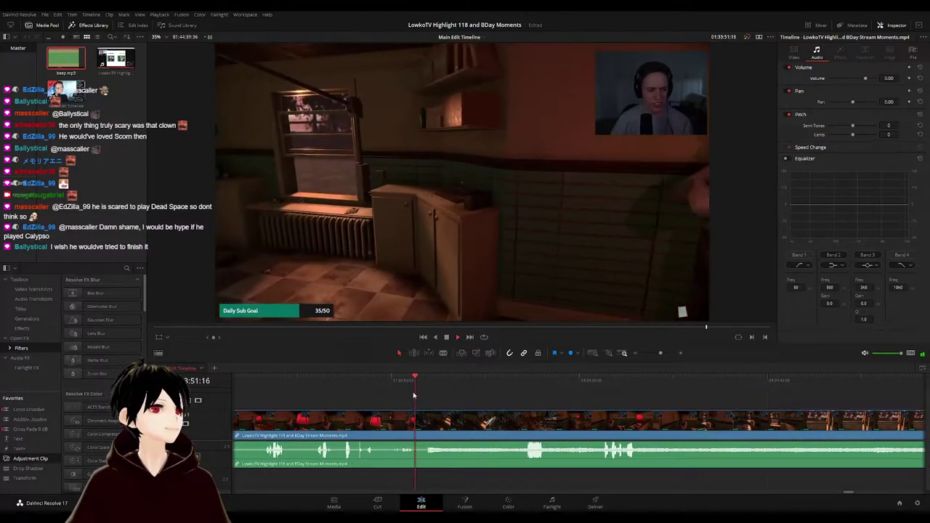
pyautogui.press('b')
pyautogui.click(423, 424)
pyautogui.press('a')
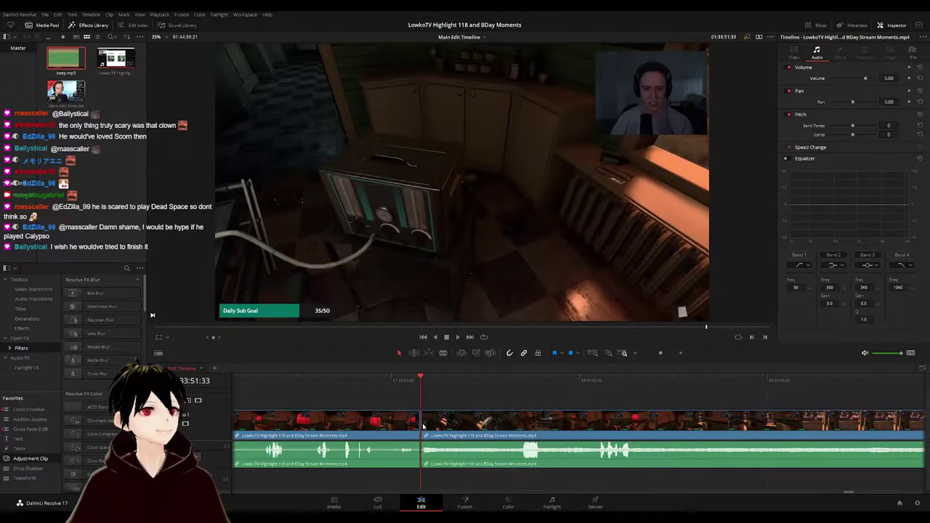
pyautogui.press('space')
# - Color the clip ending at 01:33:51:33 yellow and clear the selection
pyautogui.click(394, 425)
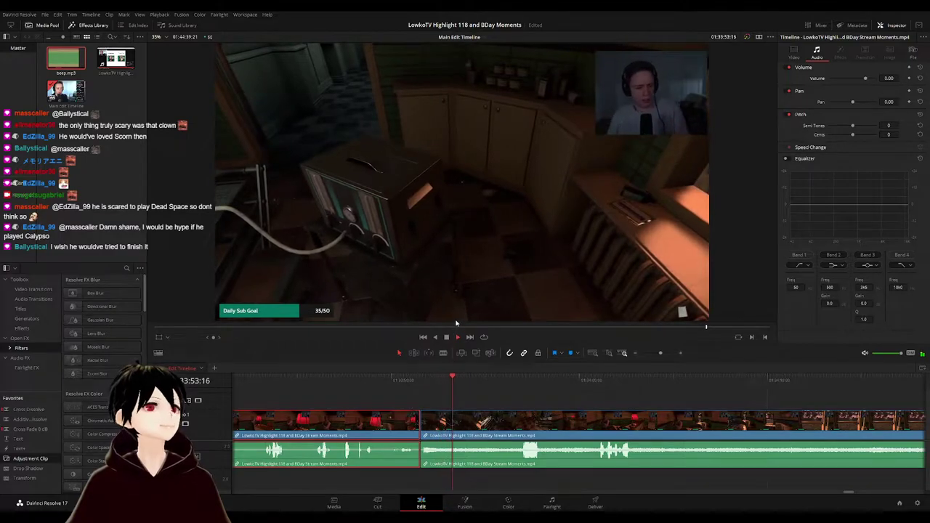
pyautogui.press('1')
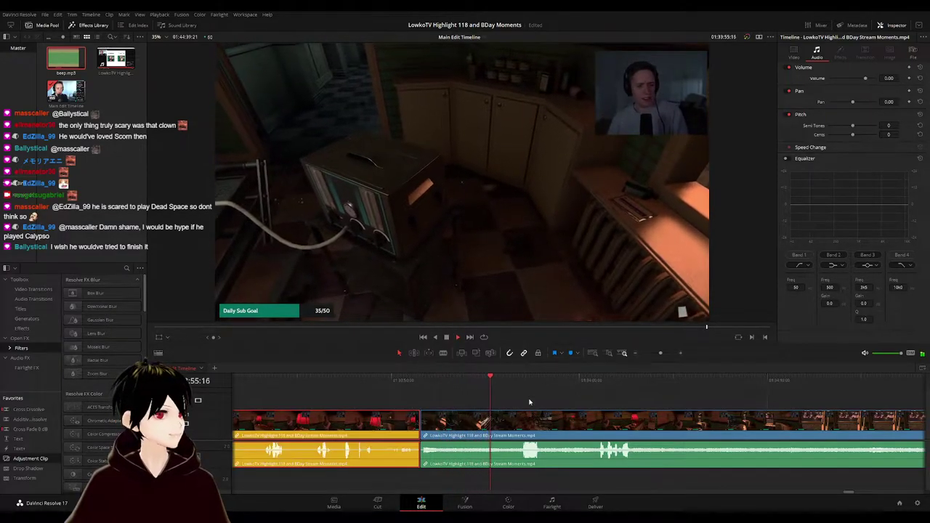
pyautogui.click(527, 401)
# - Review the footage from about 01:33:57 at the embalming table through the red lamp room to the window shot near 01:34:22
pyautogui.scroll(-3, 502, 403)
pyautogui.scroll(-2, 503, 401)
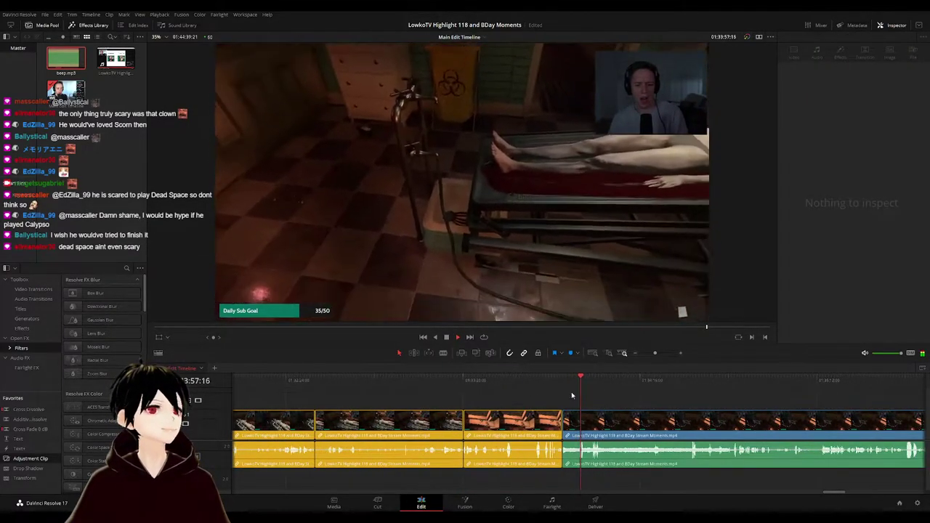
pyautogui.scroll(4, 618, 394)
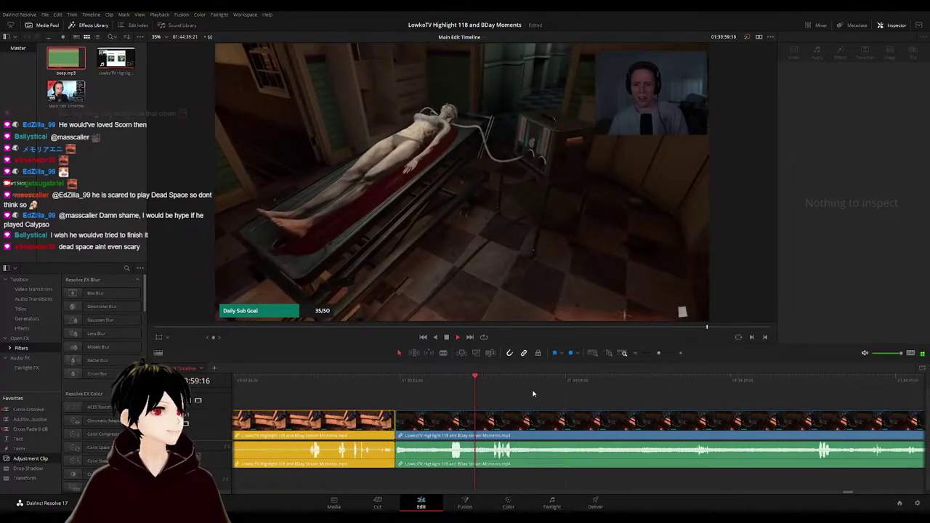
pyautogui.hscroll(1, 469, 393)
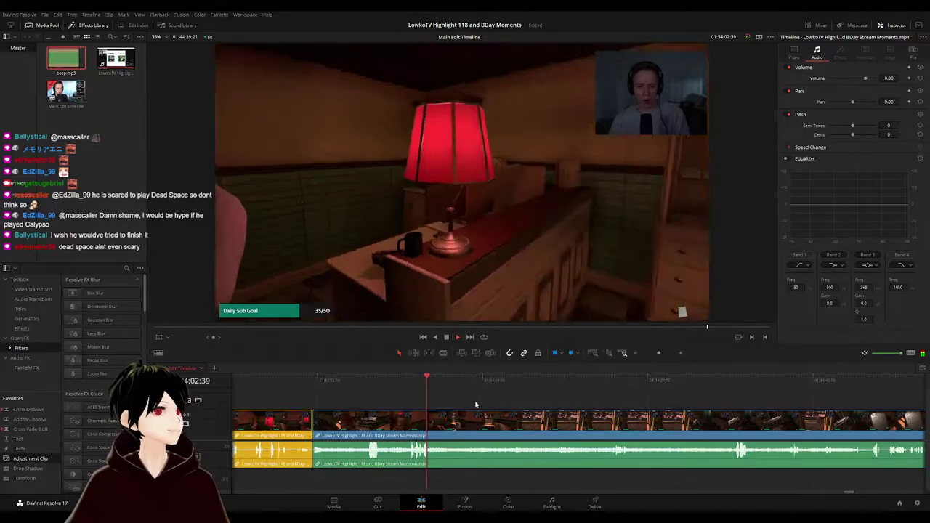
pyautogui.click(467, 384)
pyautogui.moveTo(467, 384); pyautogui.dragTo(615, 390)
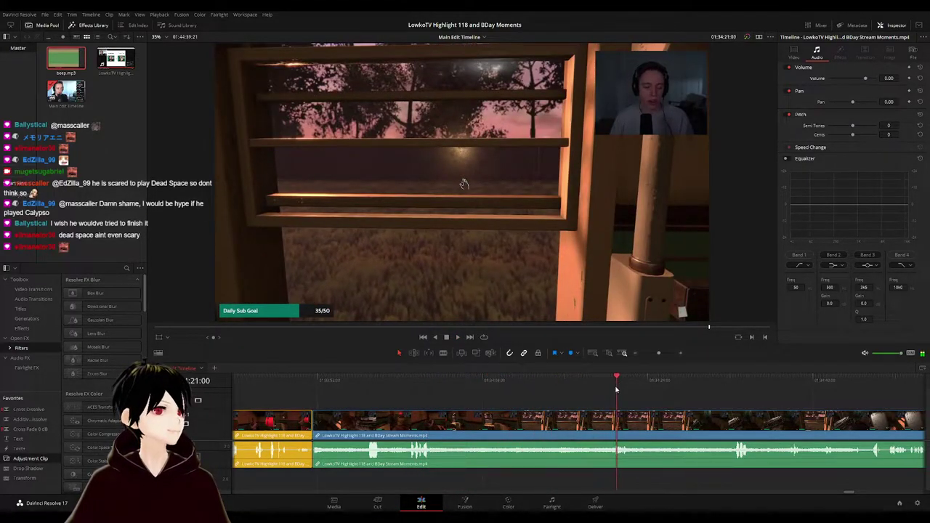
pyautogui.moveTo(692, 405); pyautogui.dragTo(550, 398)
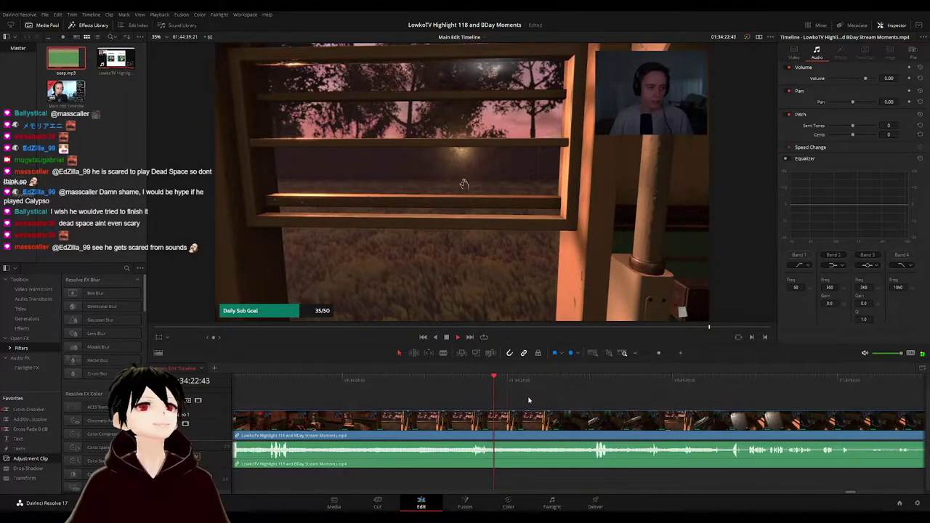
pyautogui.click(476, 381)
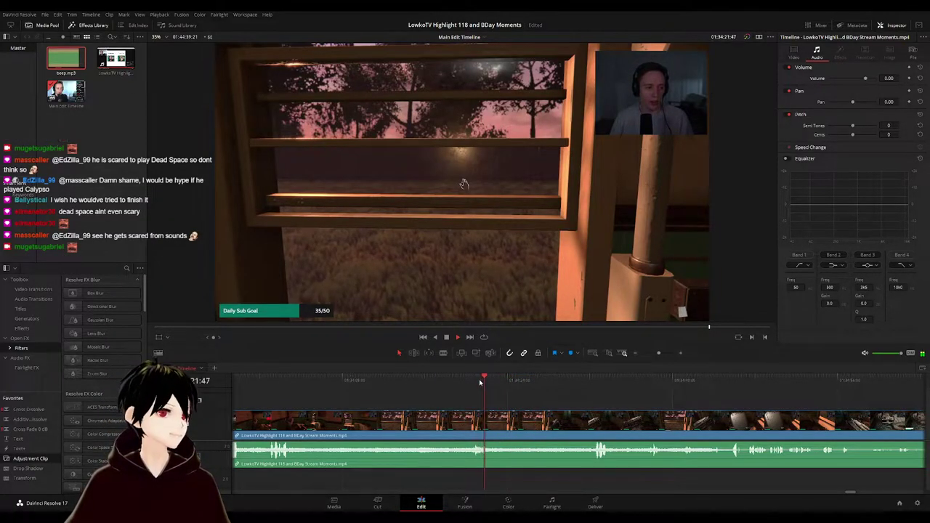
# - Split the window shot just before 01:34:21:52 and again at 01:34:22:21, and ripple-delete the piece between the cuts
pyautogui.scroll(5, 495, 410)
pyautogui.press('b')
pyautogui.click(581, 419)
pyautogui.press('space')
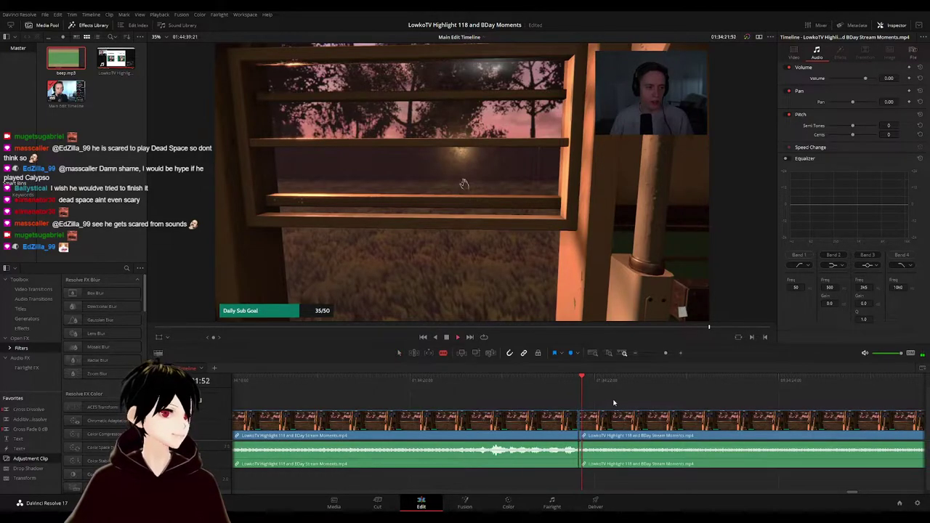
pyautogui.press('space')
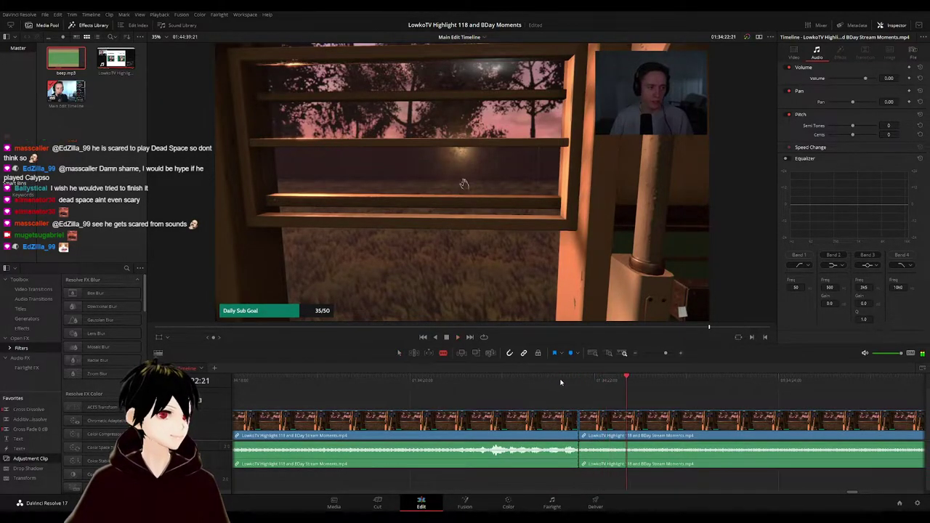
pyautogui.click(561, 380)
pyautogui.click(628, 415)
pyautogui.press('a')
pyautogui.click(613, 427)
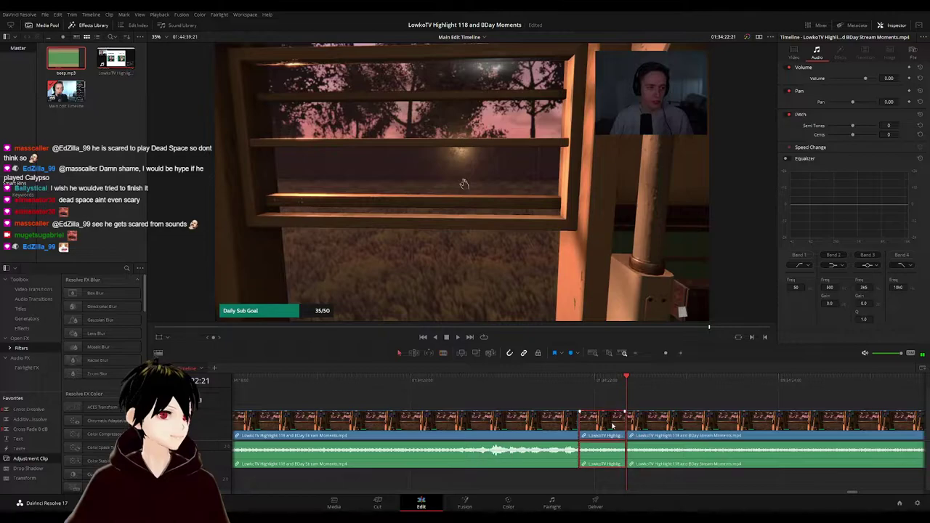
pyautogui.press('Delete')
# - Play across the new cut in the window shot, color the clip before it yellow and clear the selection
pyautogui.click(500, 387)
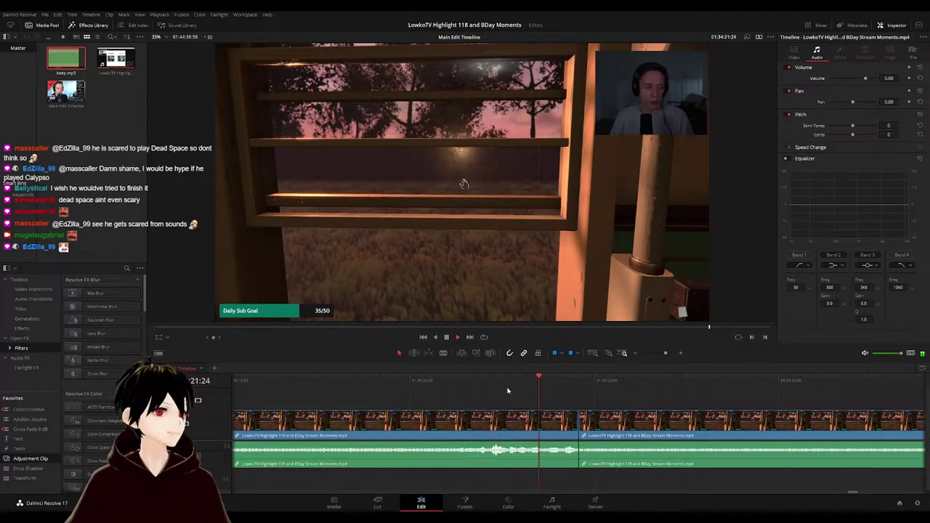
pyautogui.scroll(-6, 574, 406)
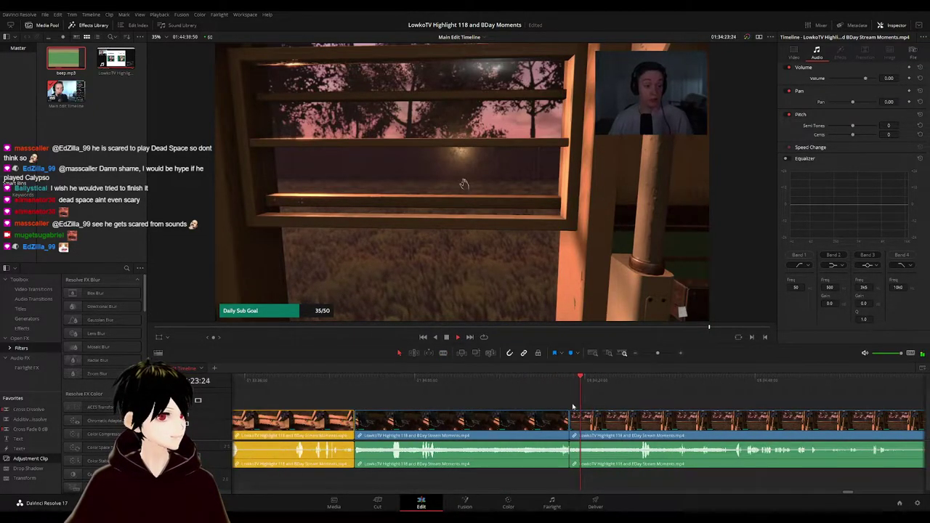
pyautogui.click(534, 420)
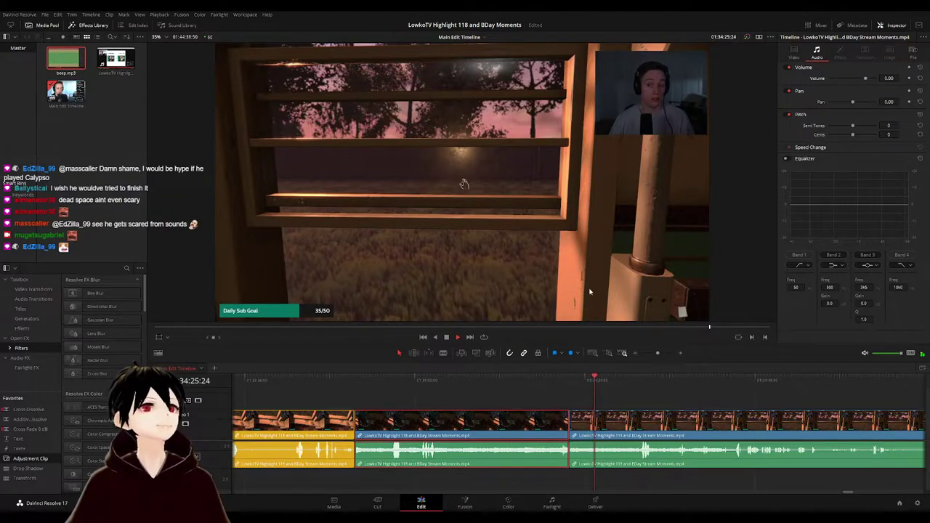
pyautogui.press('F1')
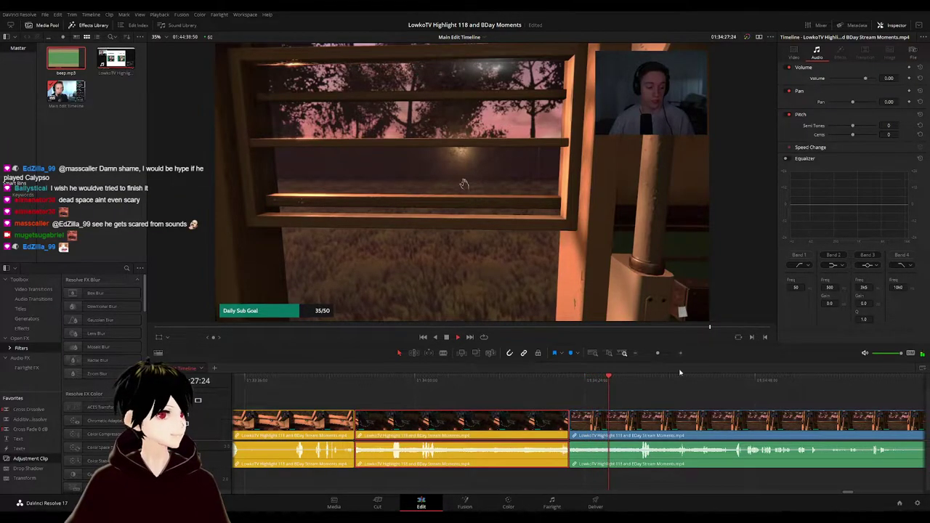
pyautogui.click(643, 397)
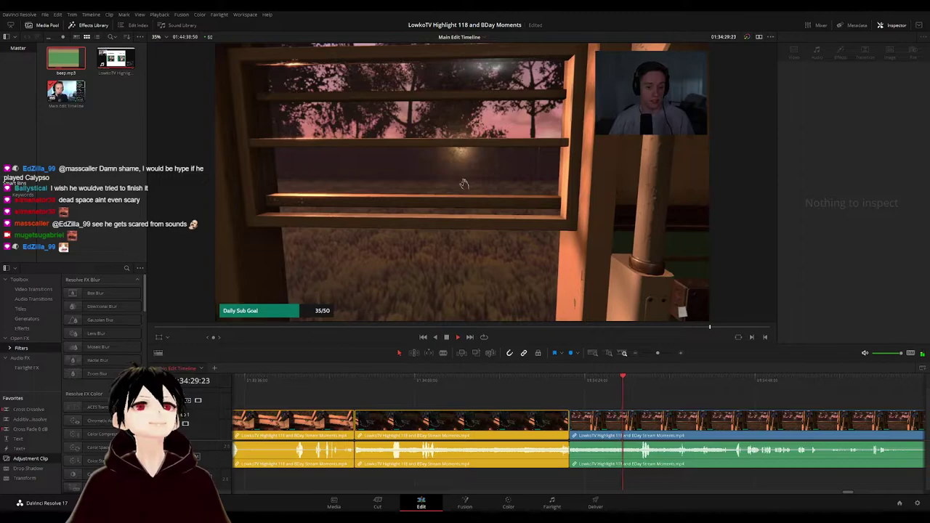
# - Review the footage from the window shot near 01:34:29 through the clipboard and body close-ups to about 01:35:15
pyautogui.click(663, 406)
pyautogui.moveTo(677, 403); pyautogui.dragTo(504, 386)
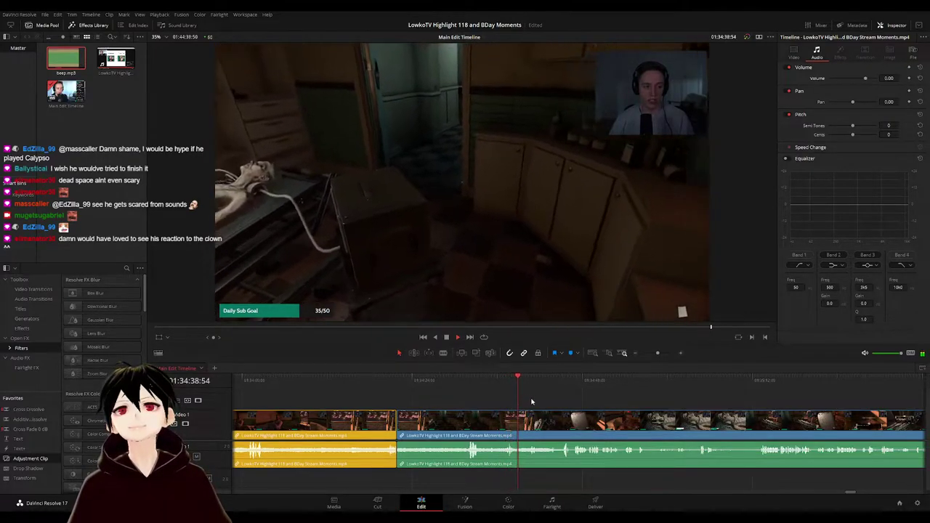
pyautogui.moveTo(570, 411); pyautogui.dragTo(518, 409)
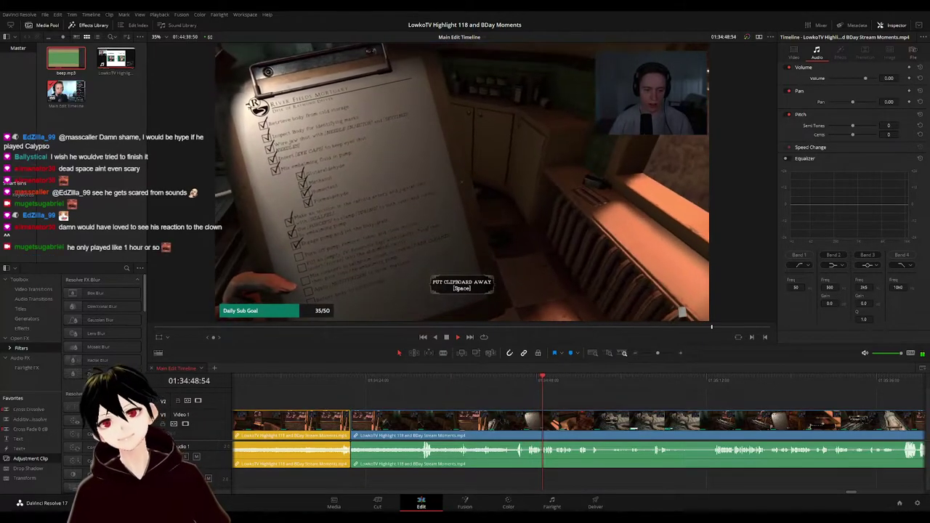
pyautogui.scroll(1, 577, 403)
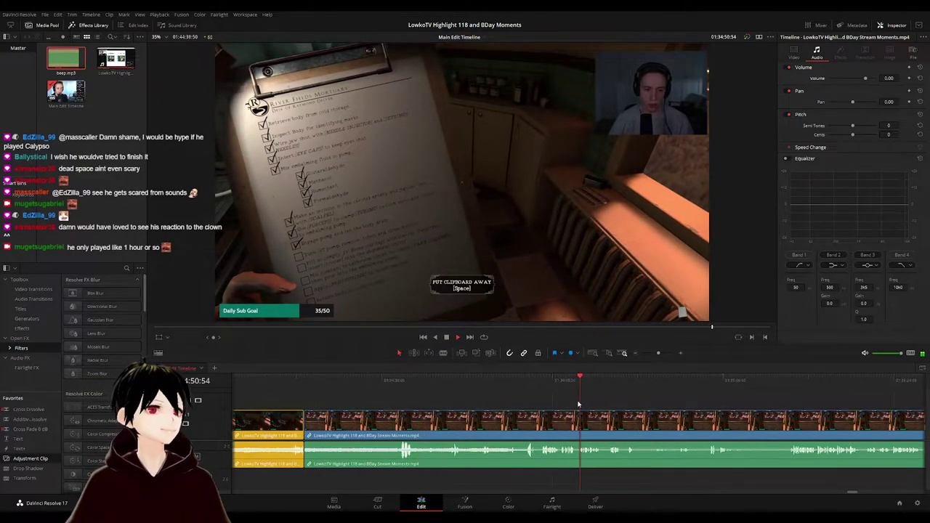
pyautogui.hscroll(3, 525, 402)
pyautogui.scroll(2, 581, 404)
pyautogui.scroll(3, 594, 404)
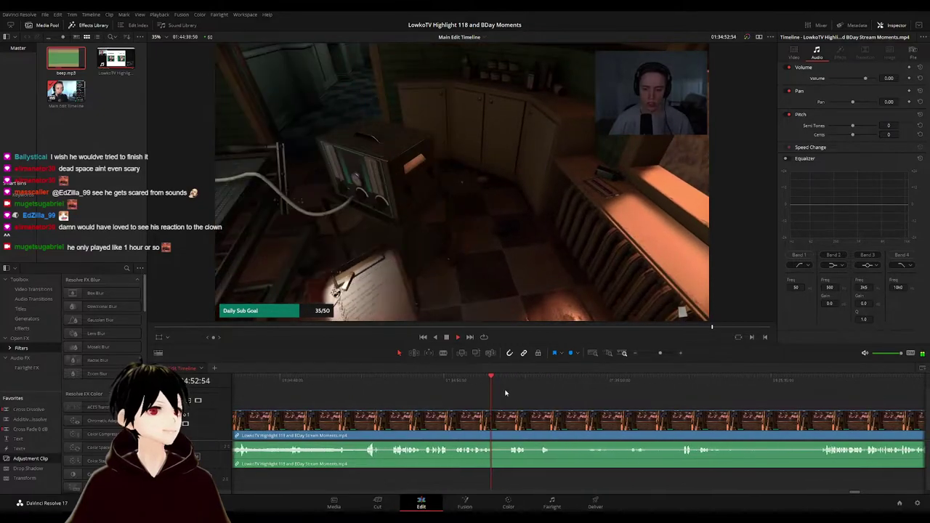
pyautogui.moveTo(538, 399); pyautogui.dragTo(464, 384)
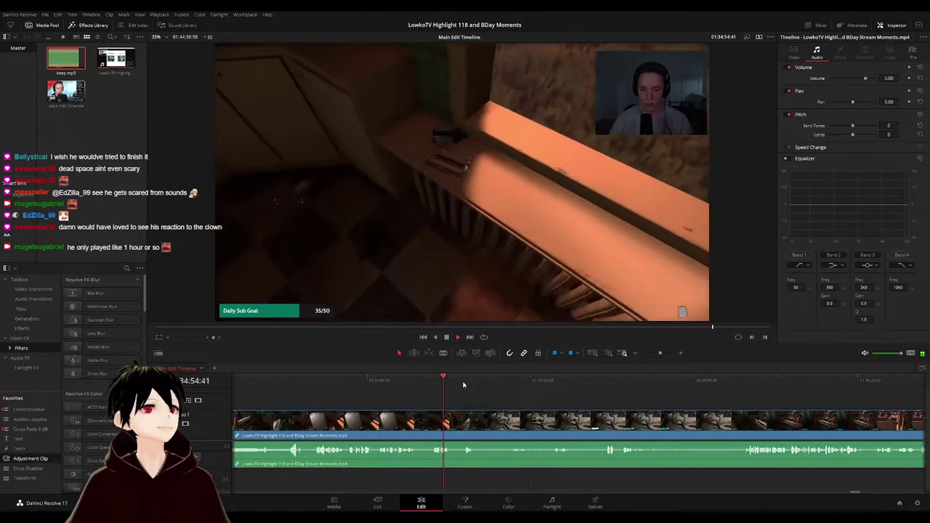
pyautogui.moveTo(517, 399); pyautogui.dragTo(457, 397)
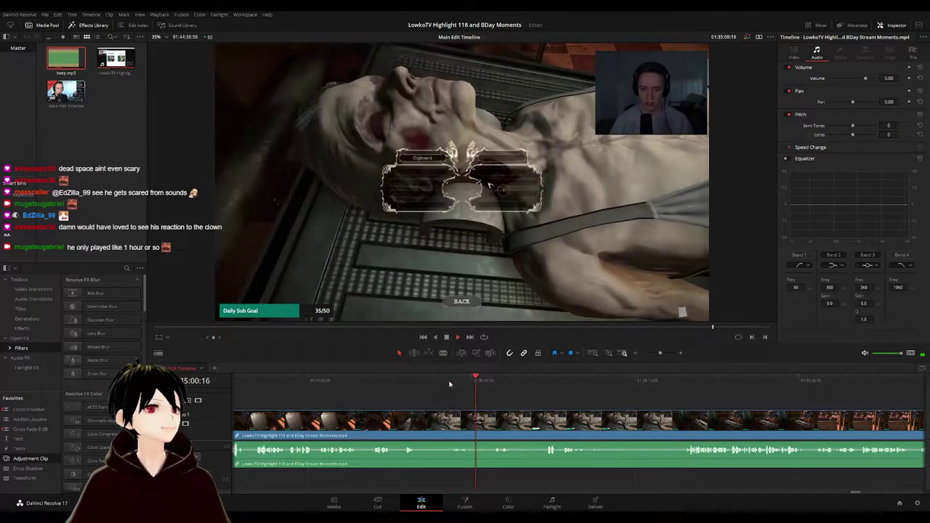
pyautogui.scroll(-2, 476, 393)
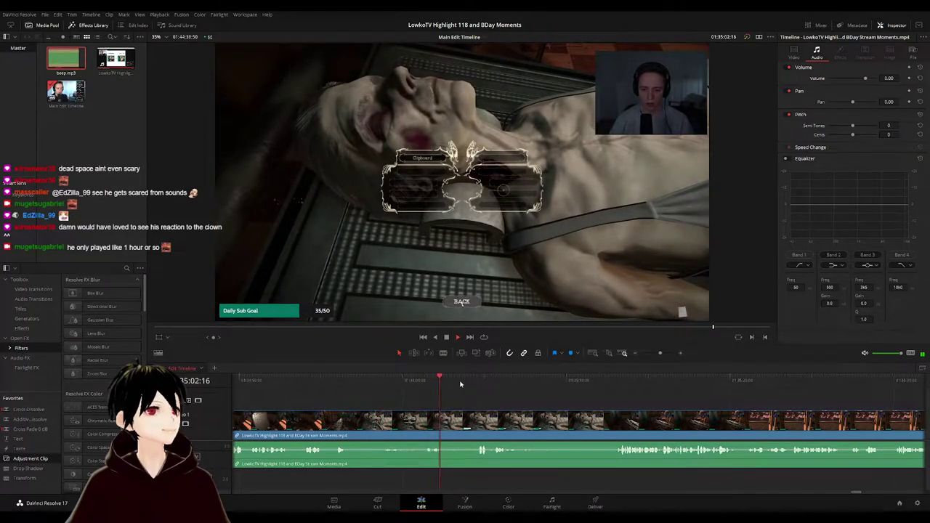
pyautogui.scroll(-2, 486, 393)
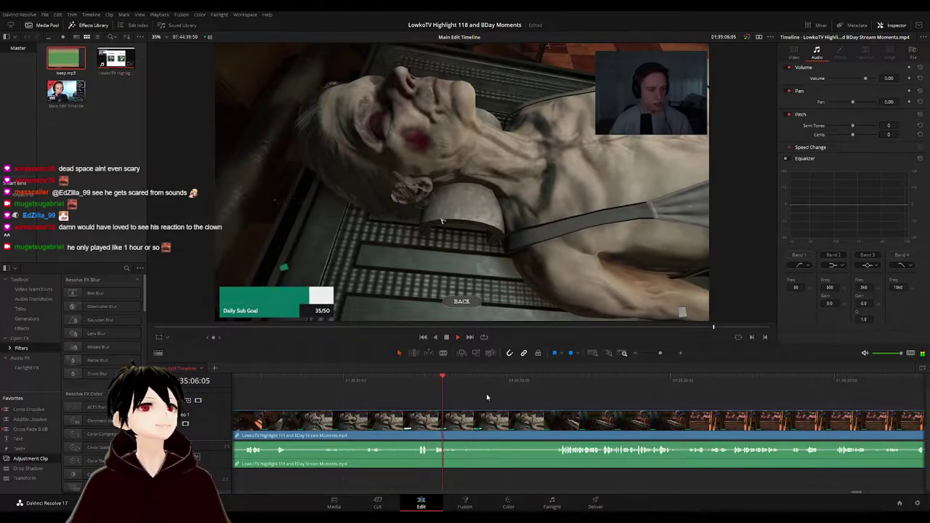
pyautogui.scroll(-2, 478, 396)
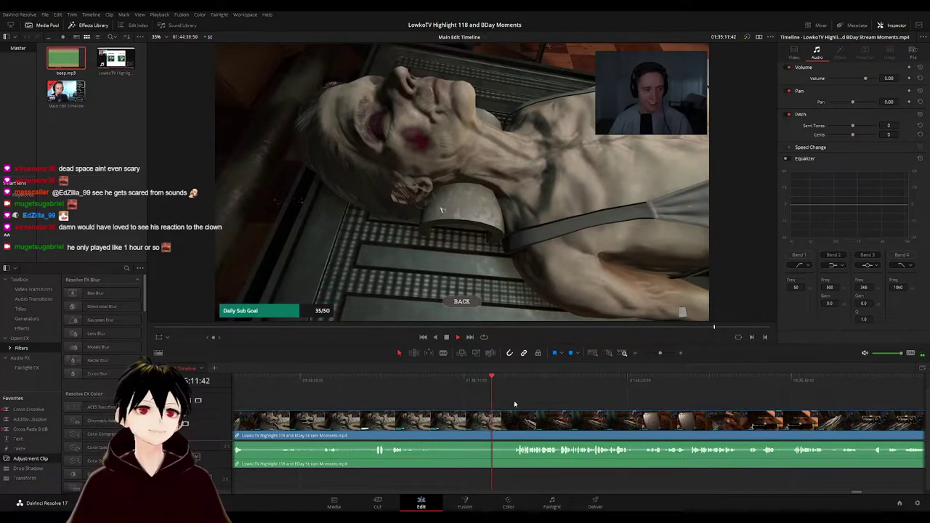
pyautogui.scroll(-2, 454, 400)
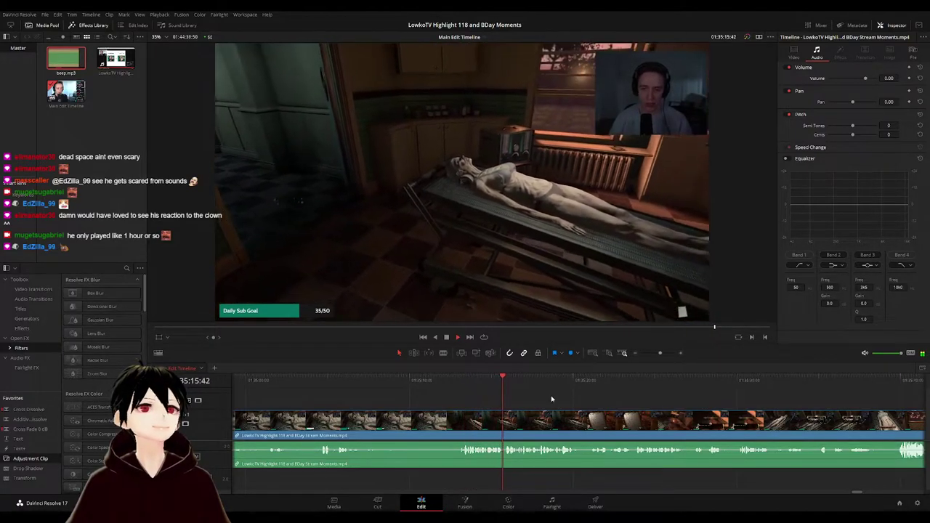
# - Split the body-on-table footage at 01:35:20:39 and again at about 01:35:21:00, and ripple-delete the sliver between the cuts
pyautogui.hscroll(1, 504, 392)
pyautogui.scroll(-3, 502, 391)
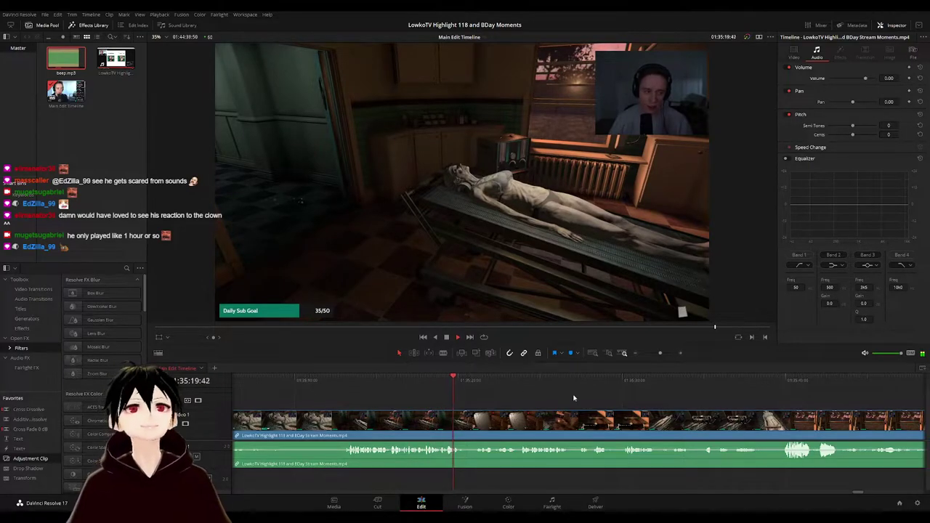
pyautogui.scroll(-2, 537, 397)
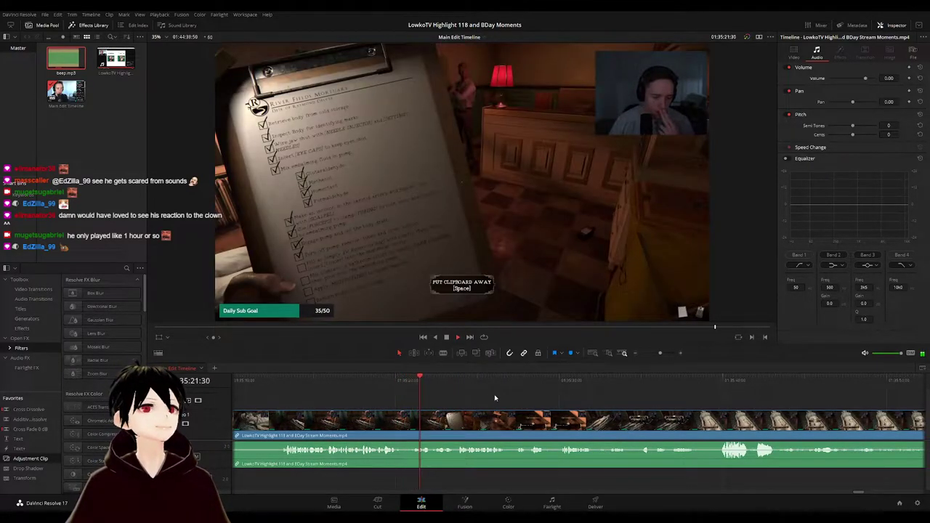
pyautogui.click(397, 379)
pyautogui.click(407, 422)
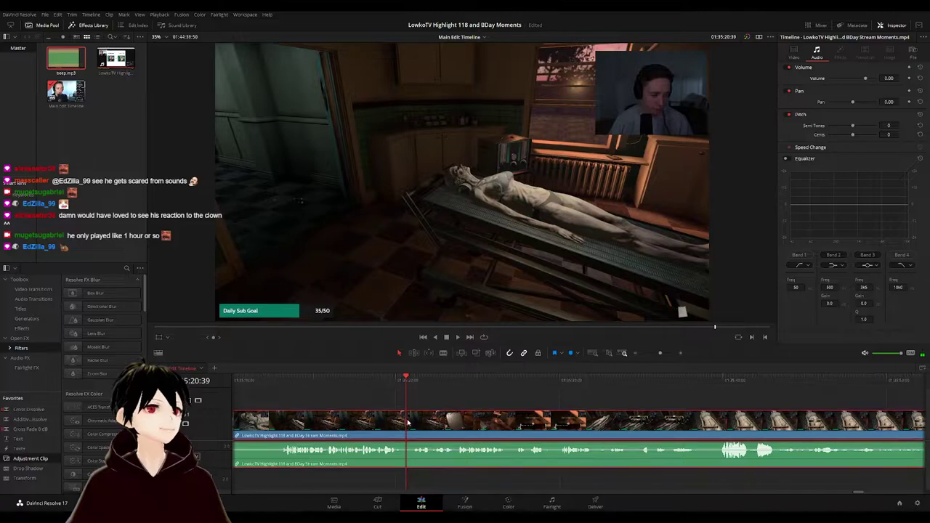
pyautogui.press('b')
pyautogui.click(407, 422)
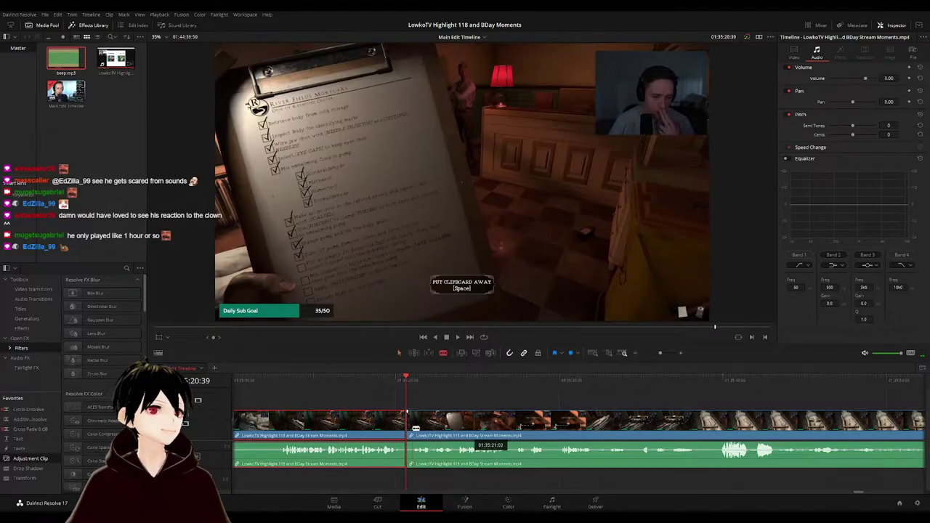
# - Play across the new cut before the clipboard shot, color the clip before it yellow and clear the selection
pyautogui.press('space')
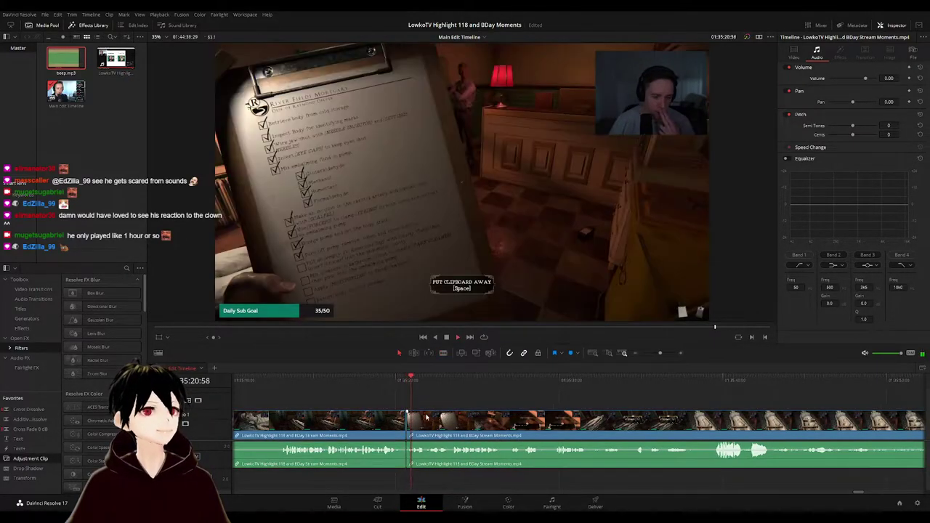
pyautogui.click(387, 421)
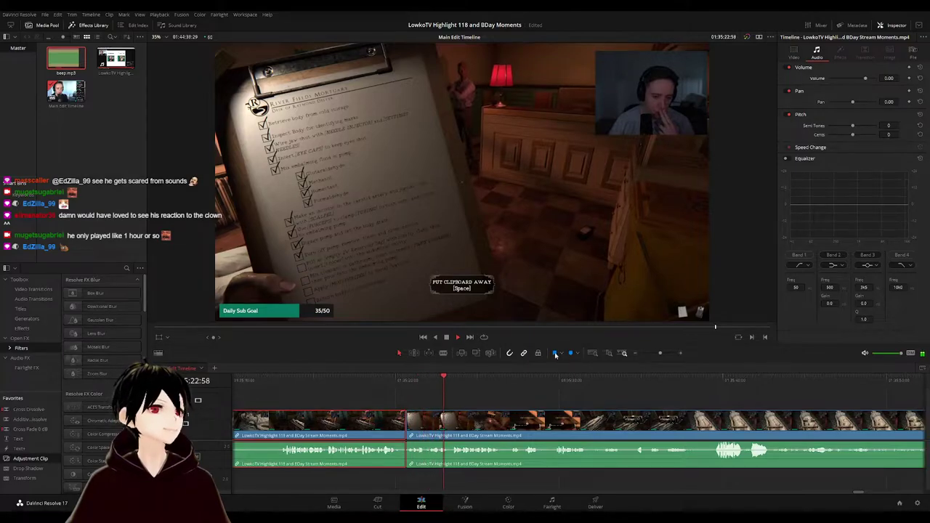
pyautogui.press('1')
pyautogui.click(564, 398)
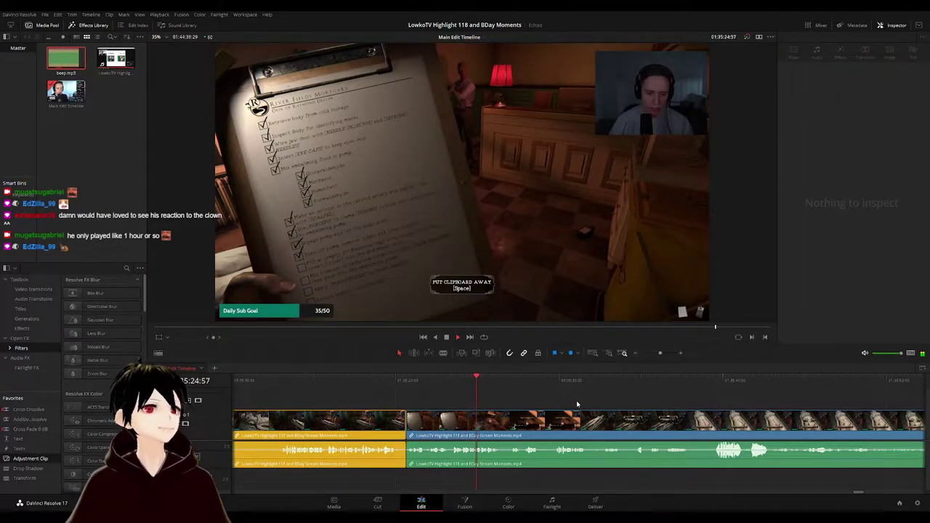
# - Review the footage from the clipboard shot near 01:35:25 through the trocar and cavity-filling scenes to about 01:36:14
pyautogui.hscroll(2, 578, 404)
pyautogui.click(412, 380)
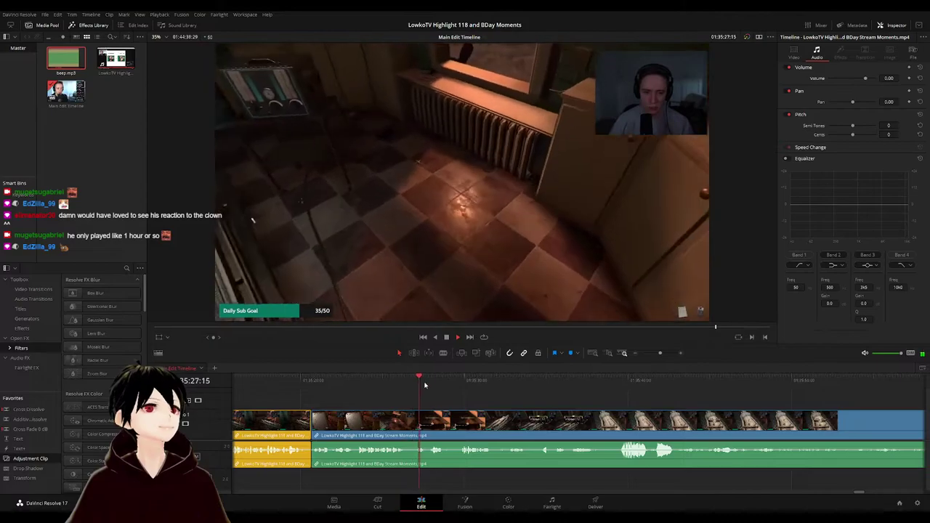
pyautogui.hscroll(1, 426, 383)
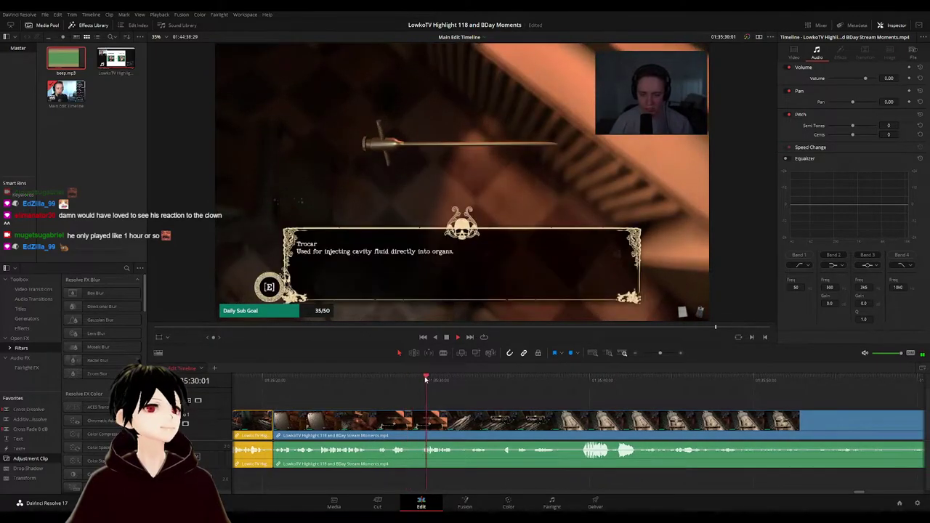
pyautogui.hscroll(2, 450, 381)
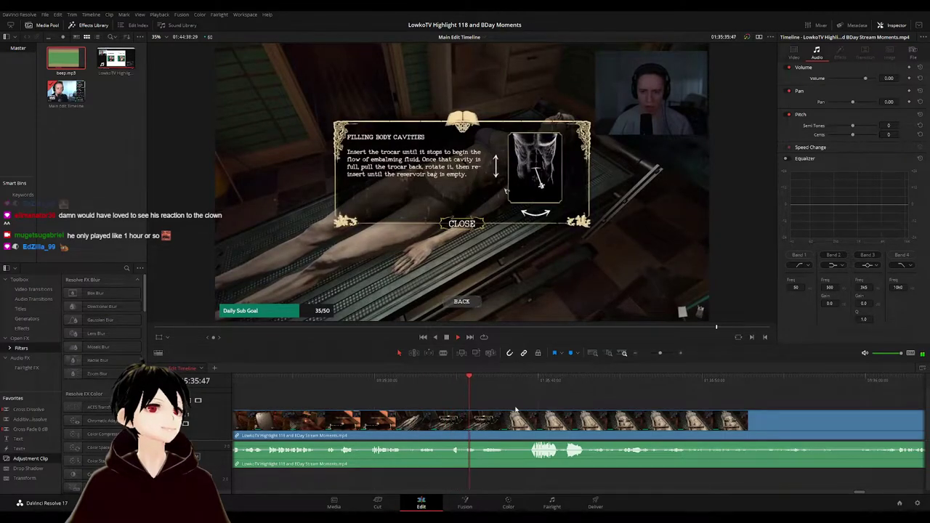
pyautogui.hscroll(2, 515, 411)
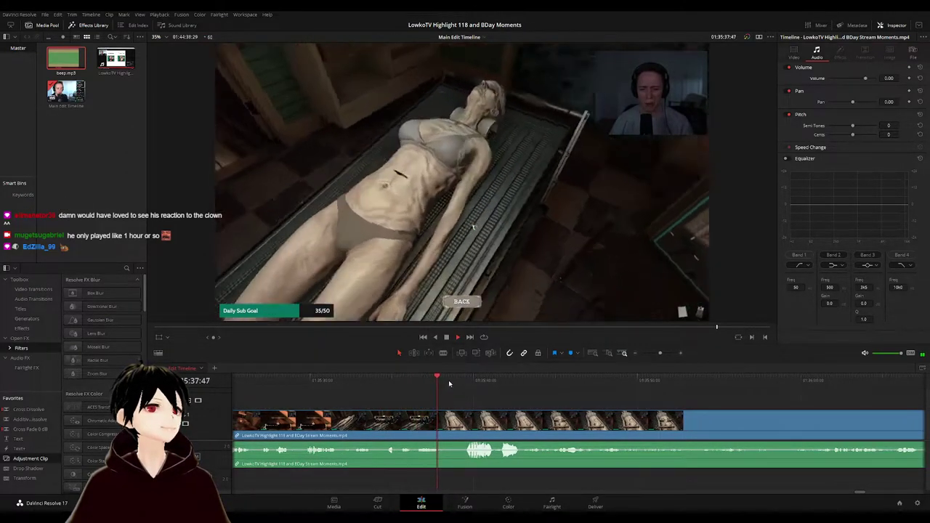
pyautogui.hscroll(3, 544, 407)
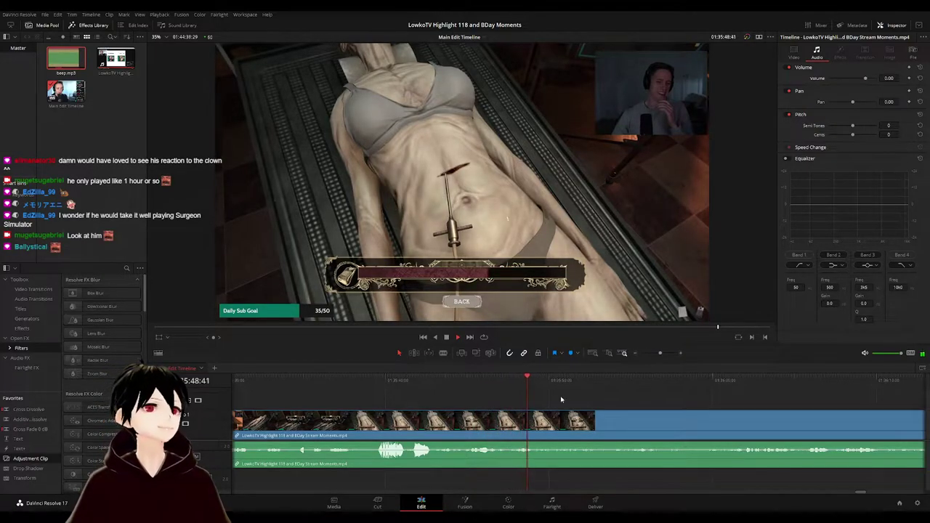
pyautogui.moveTo(561, 399); pyautogui.dragTo(529, 402)
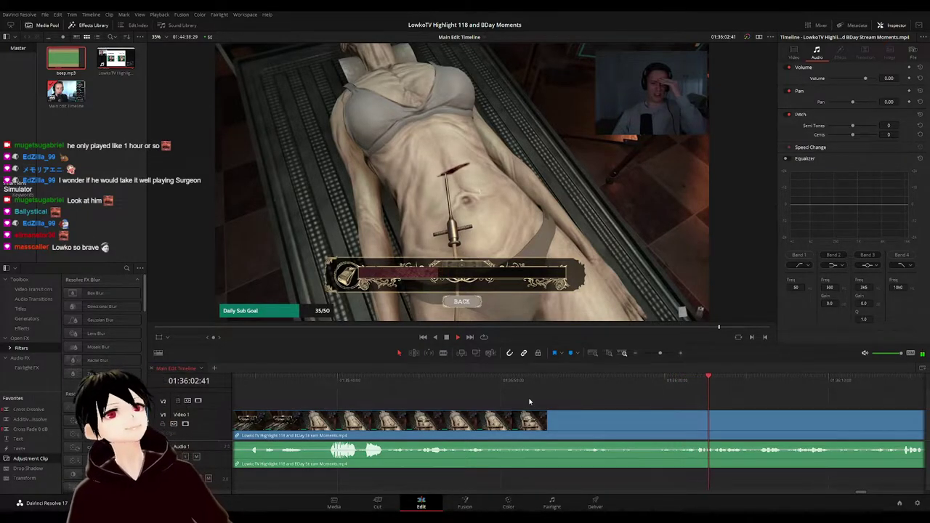
pyautogui.moveTo(715, 397); pyautogui.dragTo(549, 401)
pyautogui.hscroll(2, 513, 399)
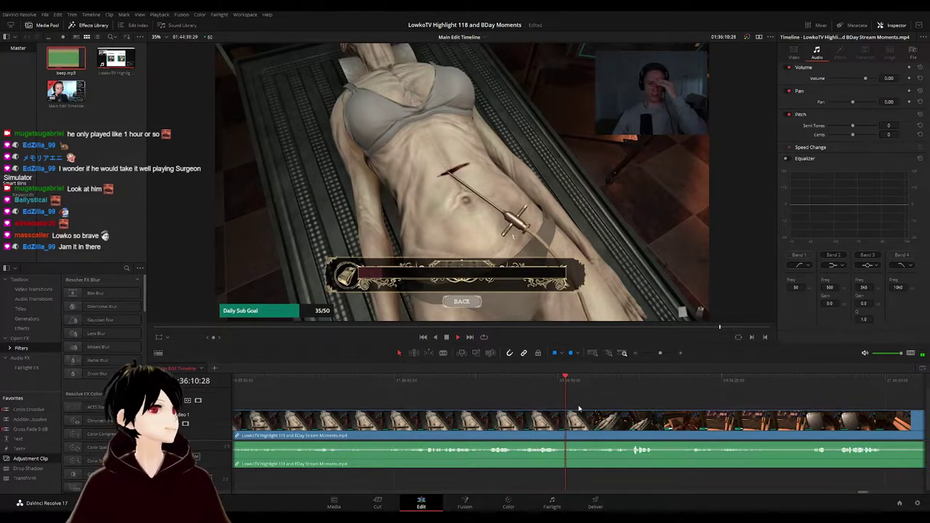
pyautogui.hscroll(1, 586, 398)
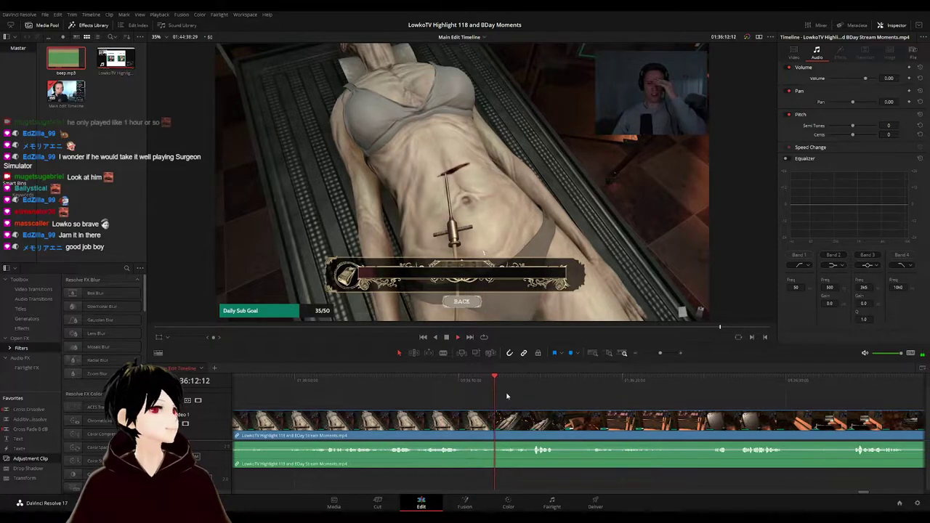
pyautogui.hscroll(1, 510, 388)
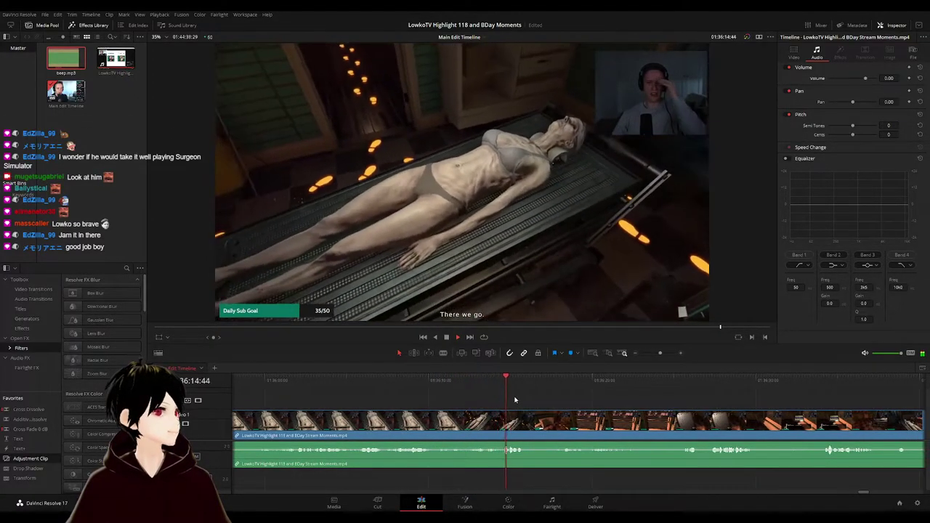
# - Split the window shot at 01:36:26:31 and again just after it, and ripple-delete the sliver between the cuts
pyautogui.click(487, 380)
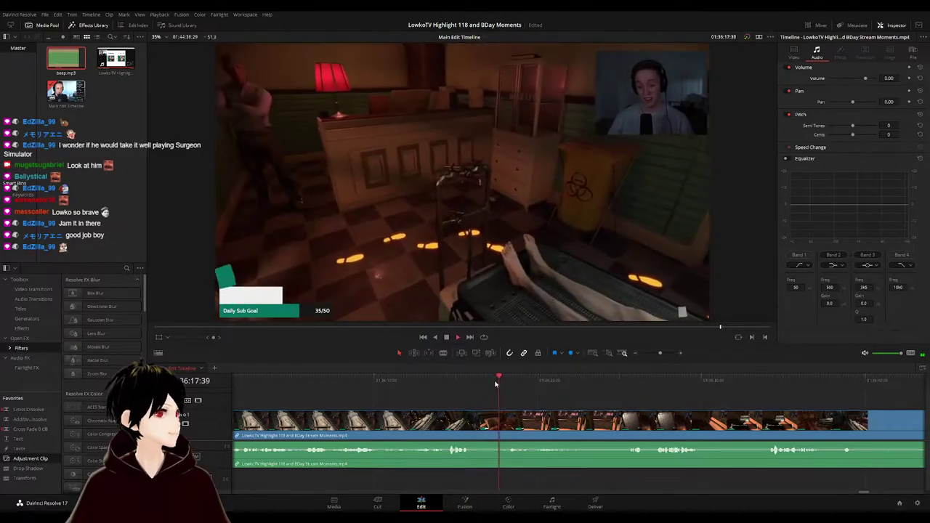
pyautogui.hscroll(1, 513, 398)
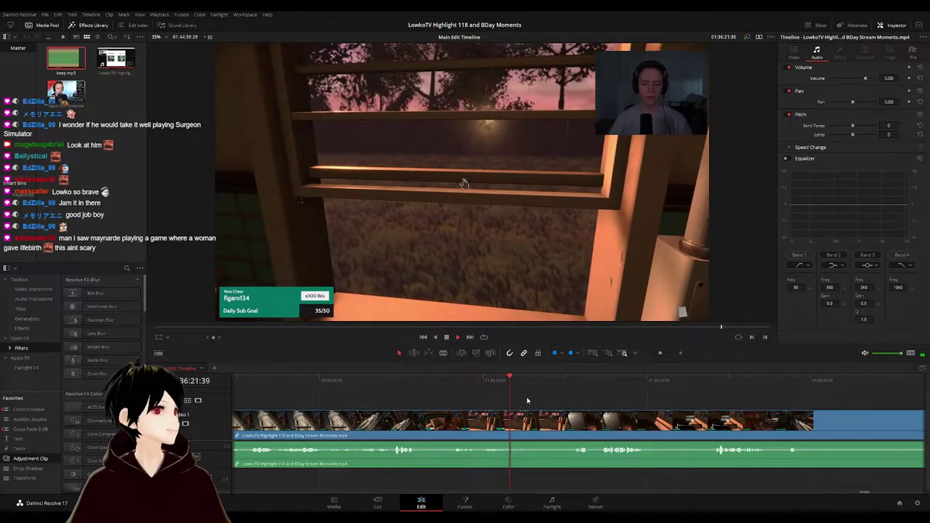
pyautogui.hscroll(1, 541, 407)
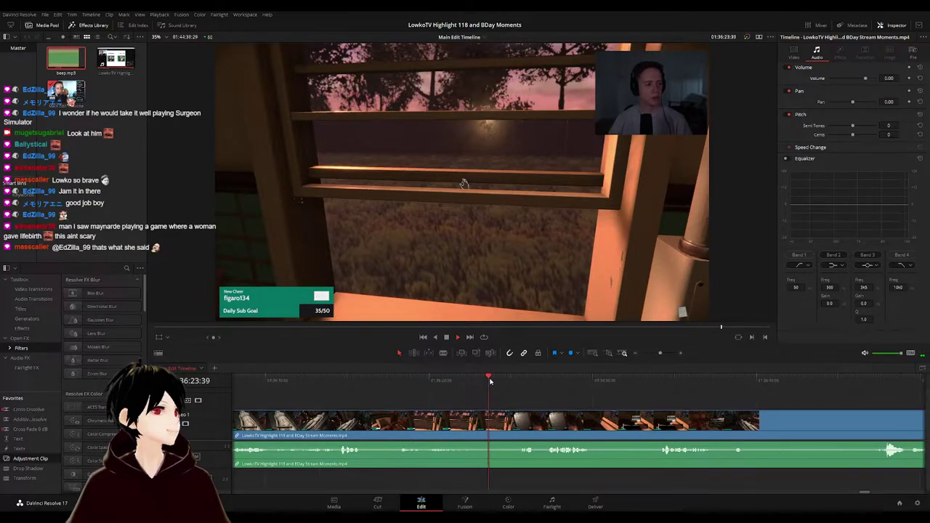
pyautogui.moveTo(489, 380); pyautogui.dragTo(448, 383)
pyautogui.hscroll(1, 508, 399)
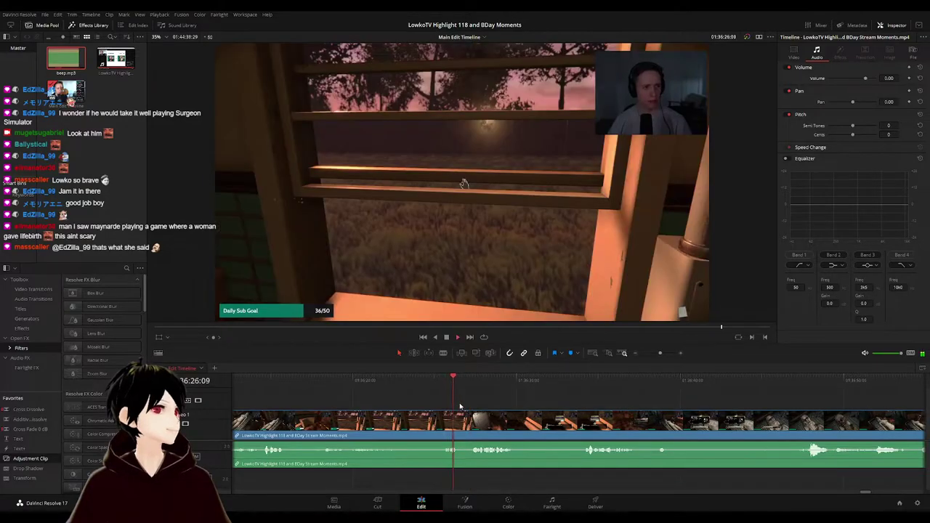
pyautogui.click(462, 427)
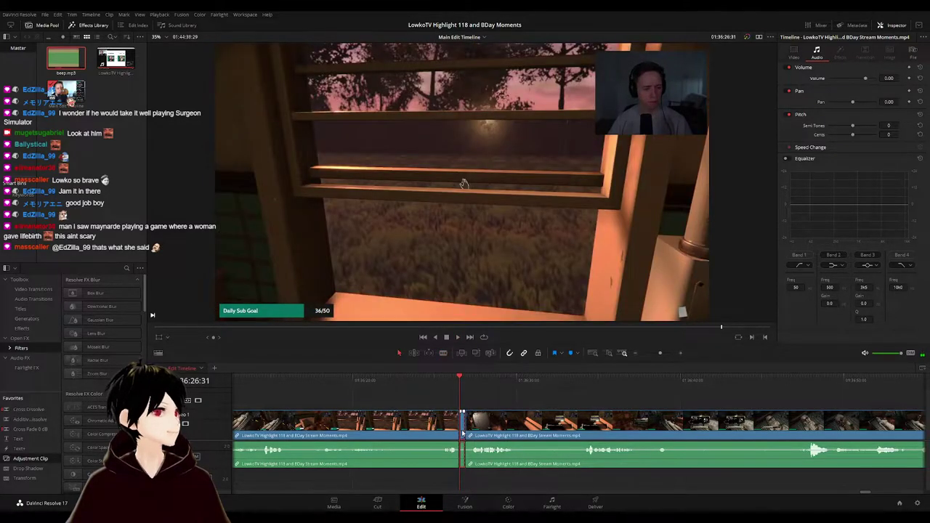
pyautogui.press('Delete')
# - Play on from the cut at 01:36:26:31, color the clip before it yellow and clear the selection
pyautogui.press('space')
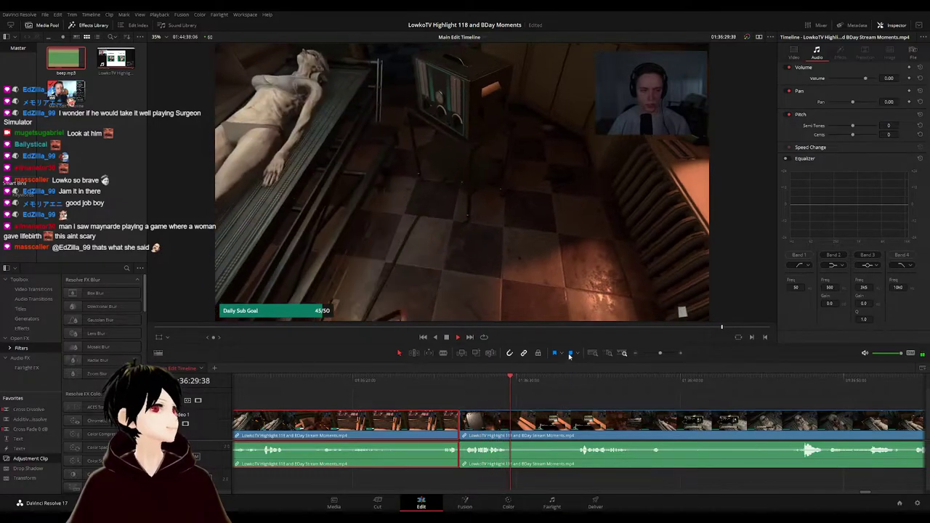
pyautogui.press('1')
pyautogui.click(582, 405)
# - Review the footage from the moisturizing wipe near 01:36:32 to the face close-up, and replay the jump scare around 01:36:47
pyautogui.click(560, 378)
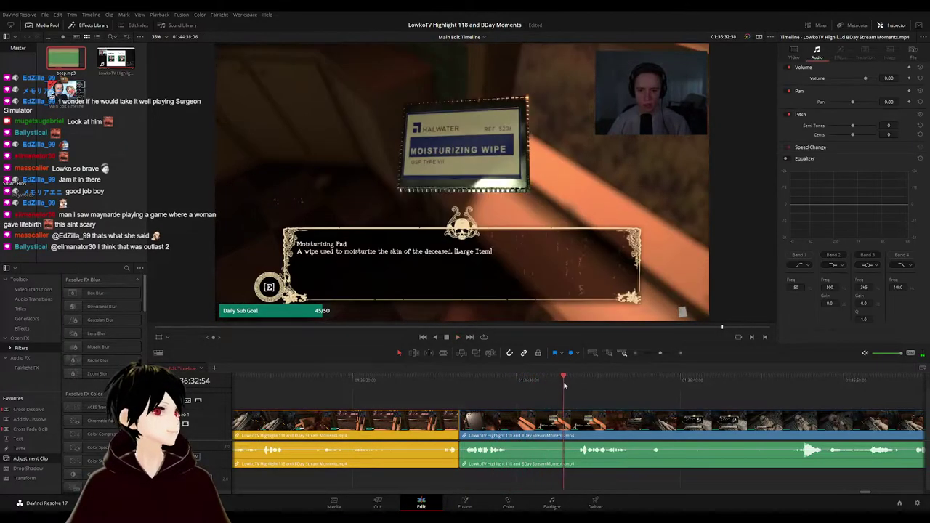
pyautogui.moveTo(609, 404); pyautogui.dragTo(534, 403)
pyautogui.hscroll(2, 542, 401)
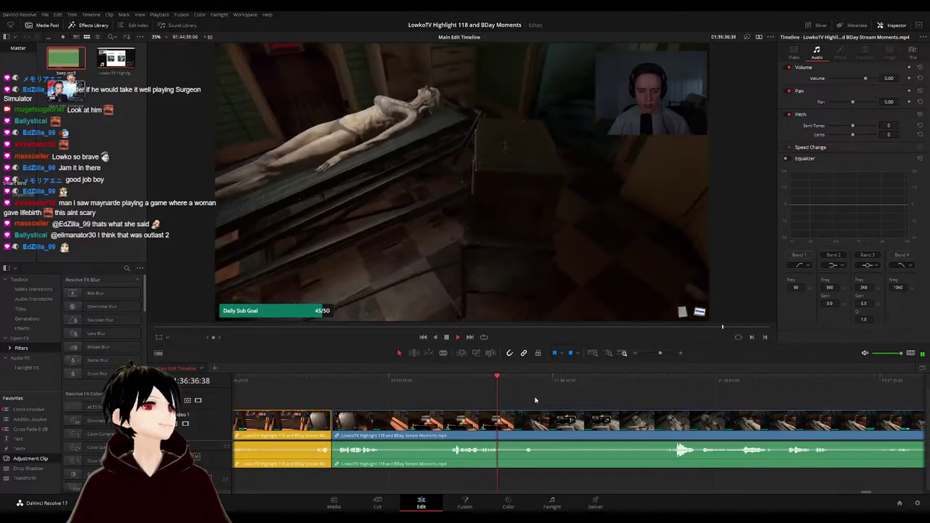
pyautogui.hscroll(2, 540, 404)
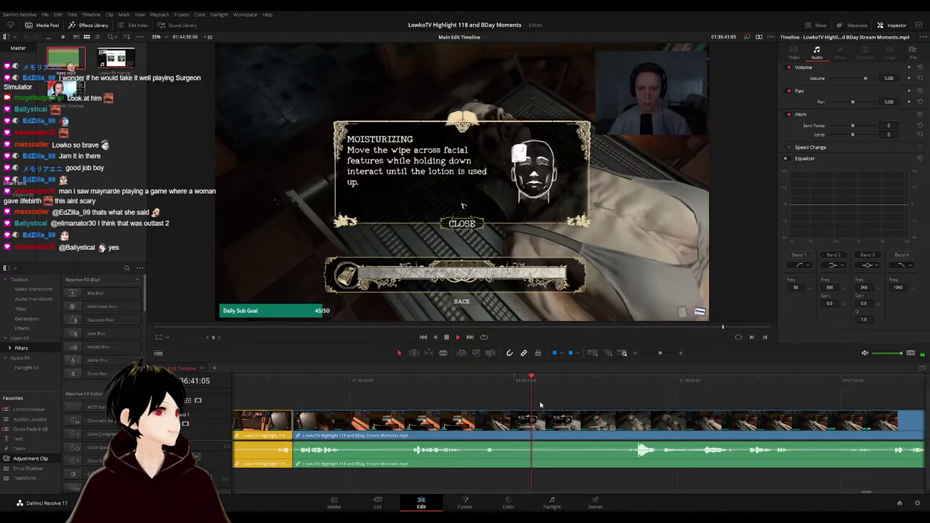
pyautogui.hscroll(2, 581, 405)
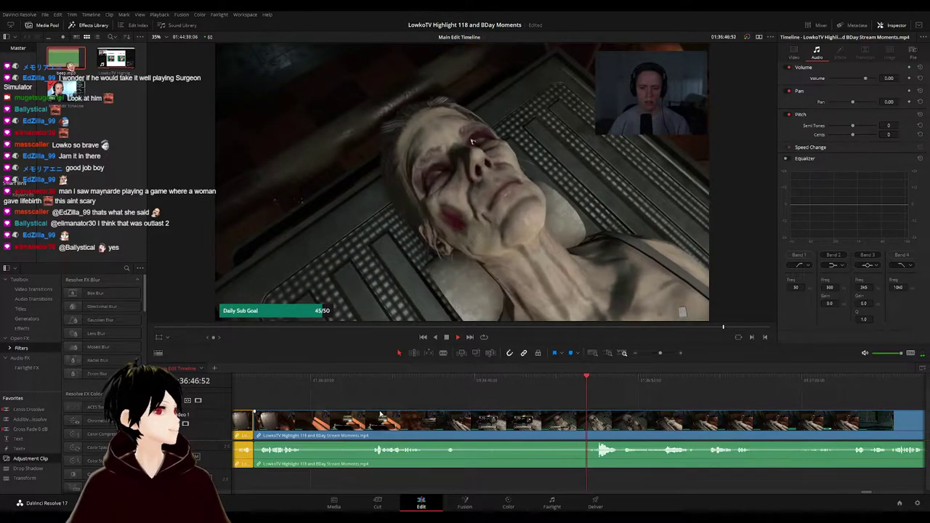
pyautogui.click(592, 379)
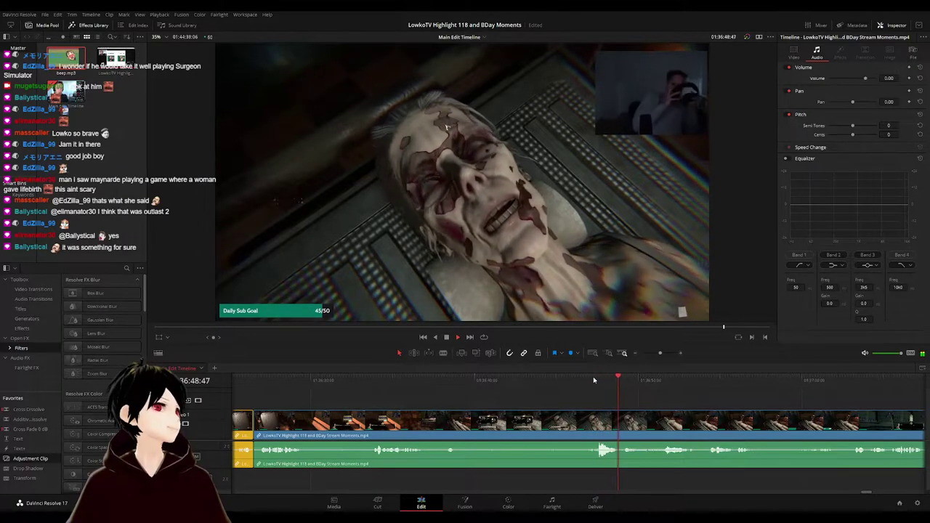
pyautogui.click(592, 379)
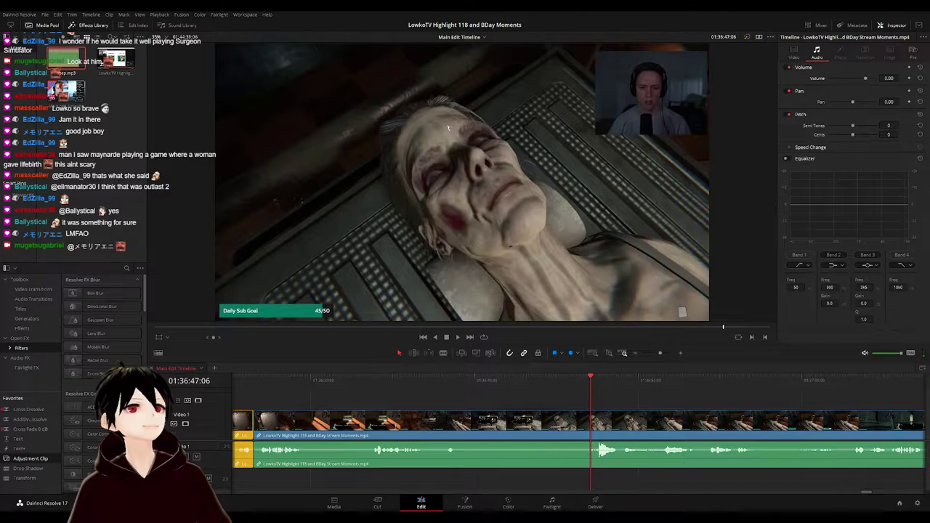
pyautogui.click(579, 385)
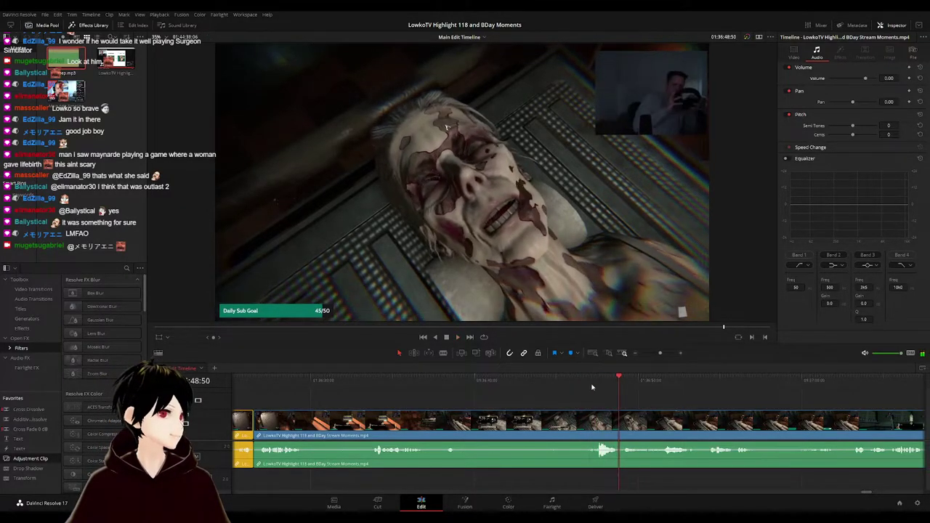
pyautogui.click(595, 385)
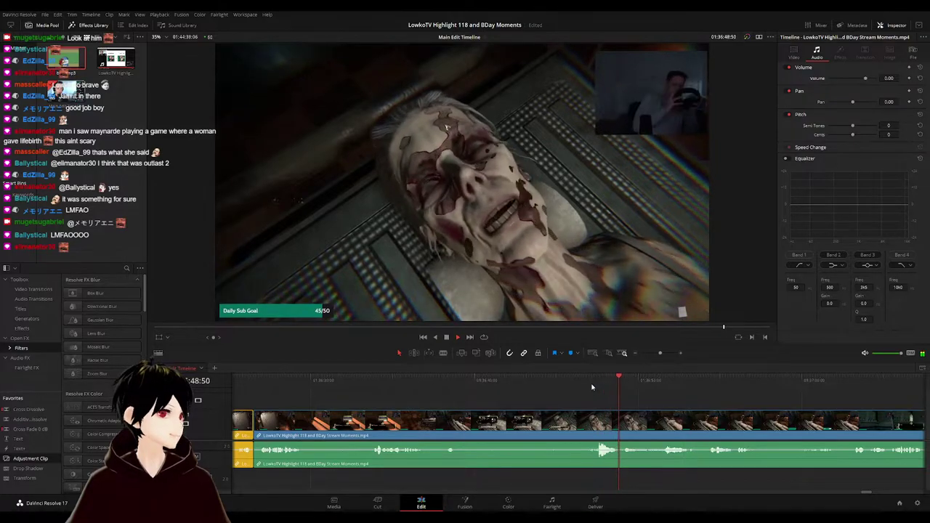
# - Add an Adjustment Clip above the face close-up at 01:36:47:09 and set its zoom to 1.460 and position to X -880, Y -432
pyautogui.click(592, 387)
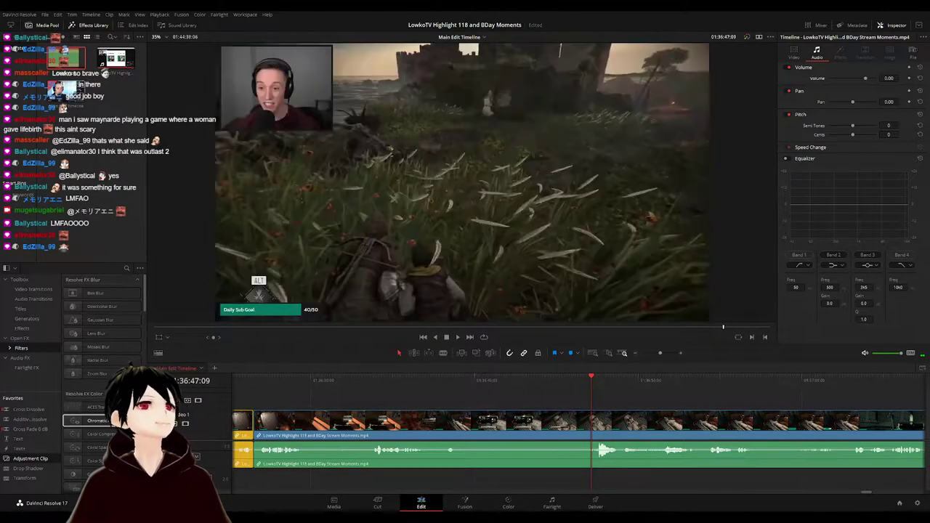
pyautogui.moveTo(591, 397); pyautogui.dragTo(595, 402)
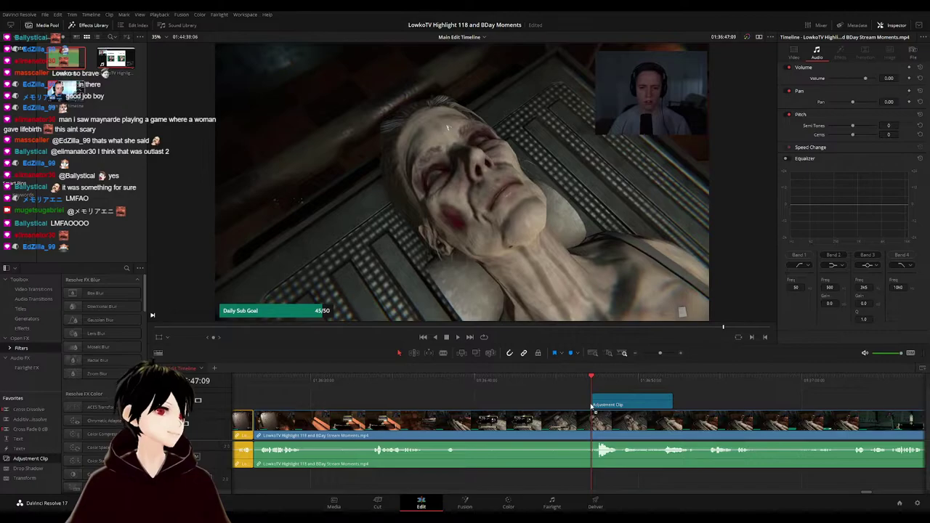
pyautogui.moveTo(843, 78); pyautogui.dragTo(768, 87)
pyautogui.moveTo(313, 99); pyautogui.dragTo(312, 161)
pyautogui.moveTo(845, 78); pyautogui.dragTo(856, 87)
pyautogui.moveTo(327, 165); pyautogui.dragTo(327, 158)
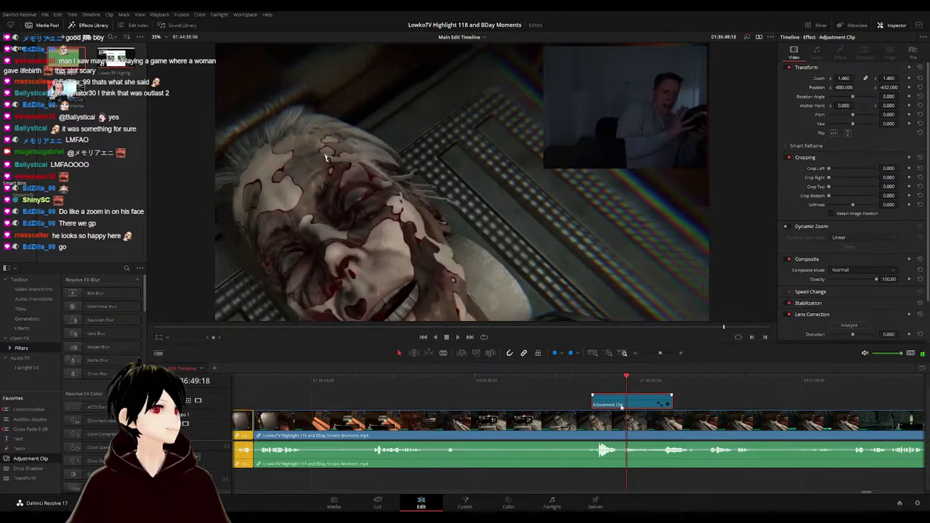
# - Shorten the adjustment clip to about 3 seconds and play back the zoomed jump scare through to about 01:36:54
pyautogui.click(677, 405)
pyautogui.press('space')
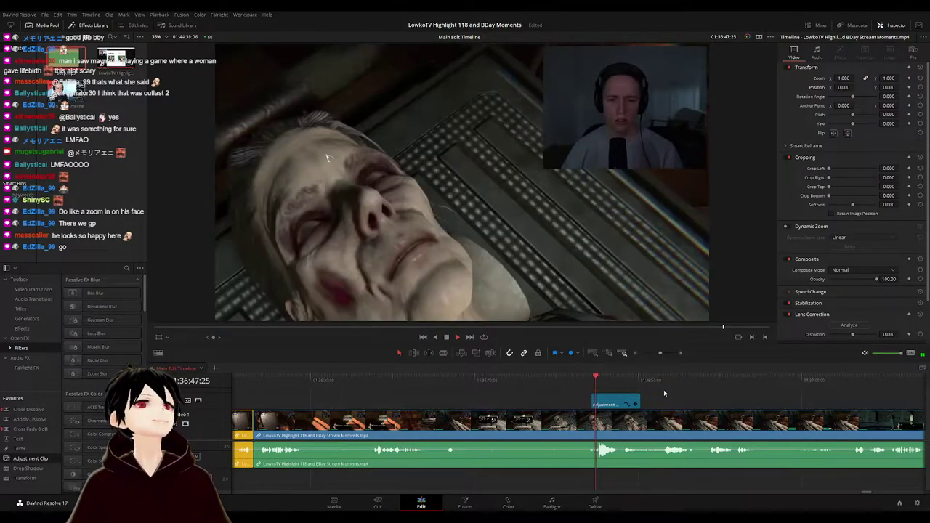
pyautogui.click(581, 380)
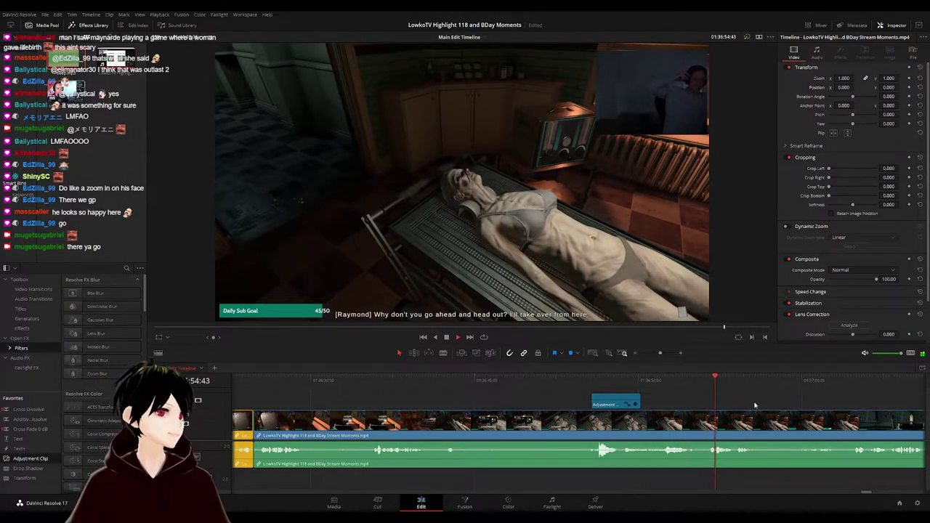
# - Play on from 01:36:54 to the change from the corpse on the table to the bottle shelf and cut at 01:37:05:15
pyautogui.moveTo(765, 405); pyautogui.dragTo(488, 406)
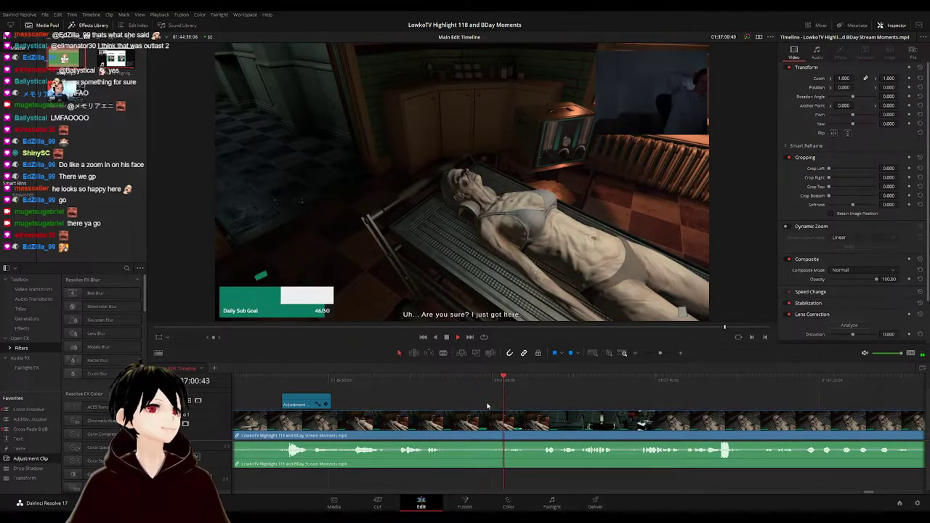
pyautogui.moveTo(532, 405); pyautogui.dragTo(403, 396)
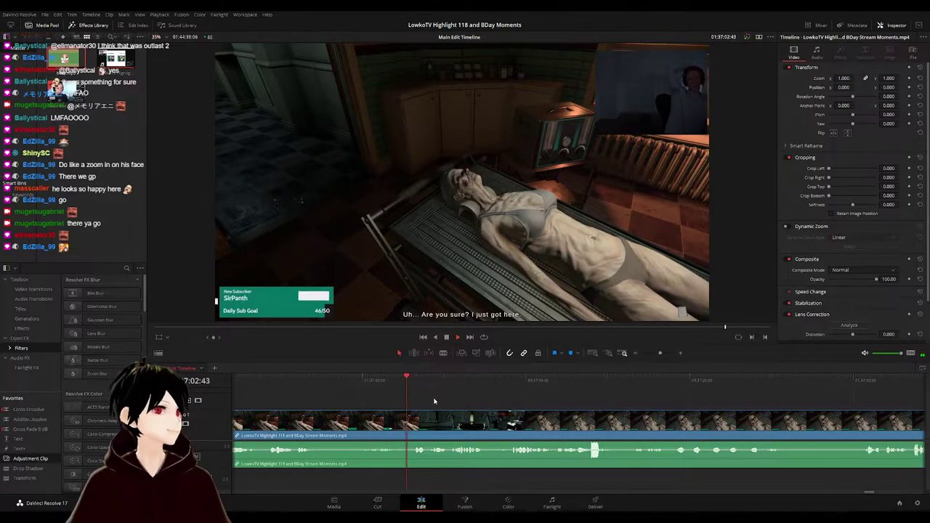
pyautogui.hscroll(1, 436, 403)
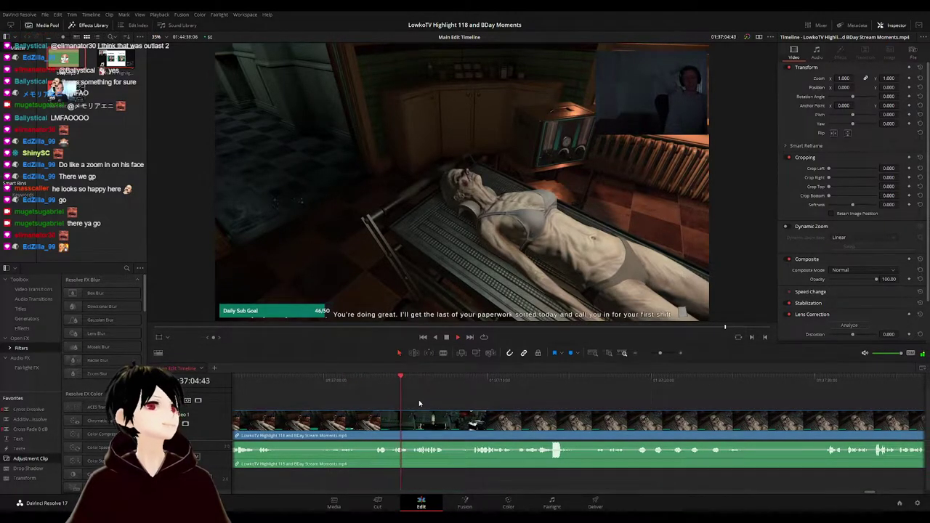
pyautogui.hscroll(1, 446, 404)
pyautogui.click(370, 386)
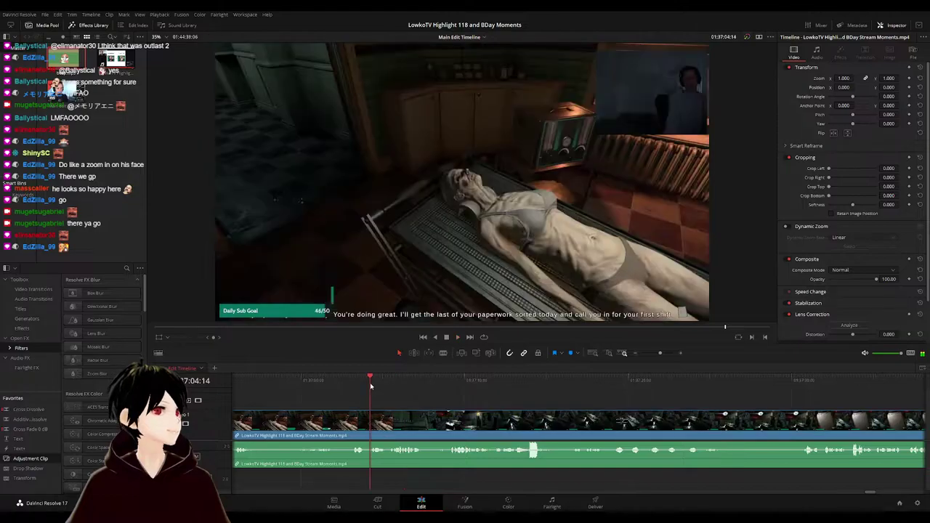
pyautogui.press('space')
pyautogui.press('b')
pyautogui.click(386, 421)
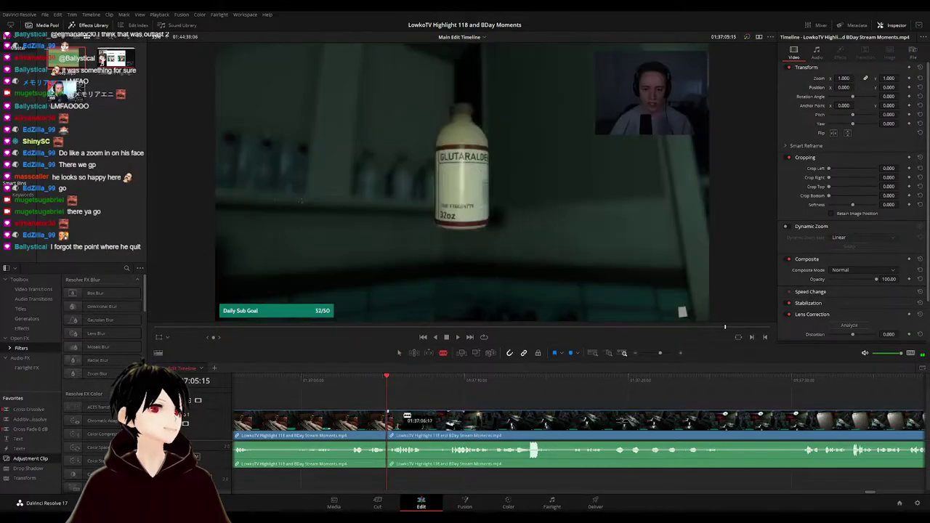
# - Split off the short sliver at the start of the bottle shelf scene after 01:37:05:15 and delete it
pyautogui.scroll(4, 411, 422)
pyautogui.click(592, 423)
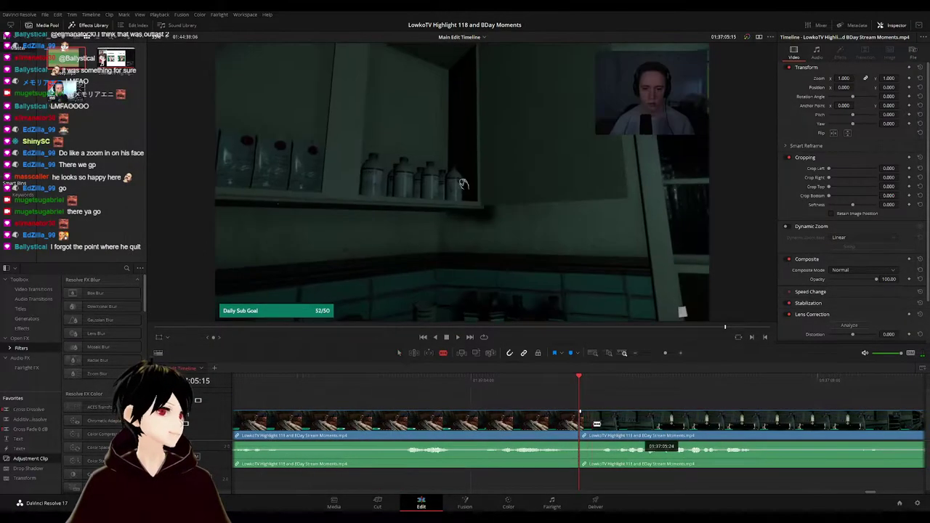
pyautogui.press('a')
pyautogui.click(586, 427)
pyautogui.press('Delete')
# - Play on from the cut at 01:37:05:15, color the clip before it yellow and clear the selection
pyautogui.press('space')
pyautogui.click(522, 428)
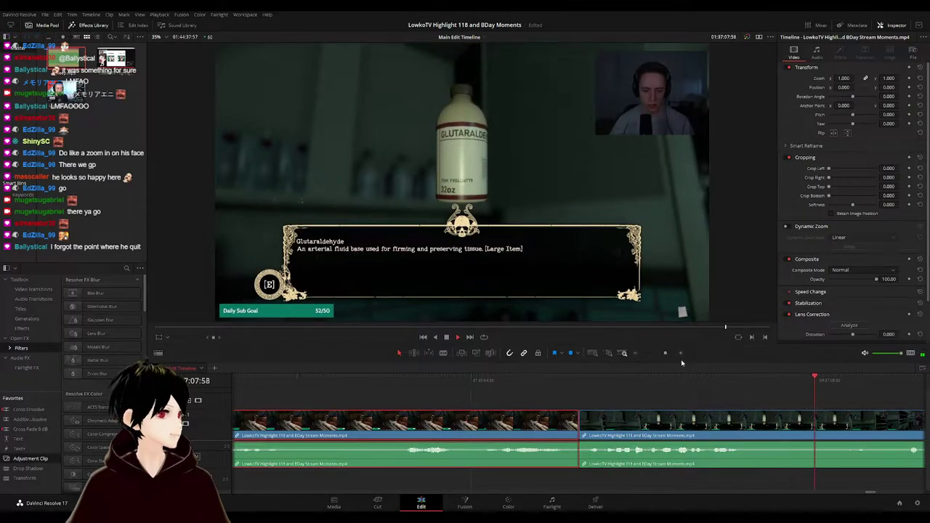
pyautogui.click(683, 336)
pyautogui.click(757, 404)
pyautogui.scroll(-5, 594, 396)
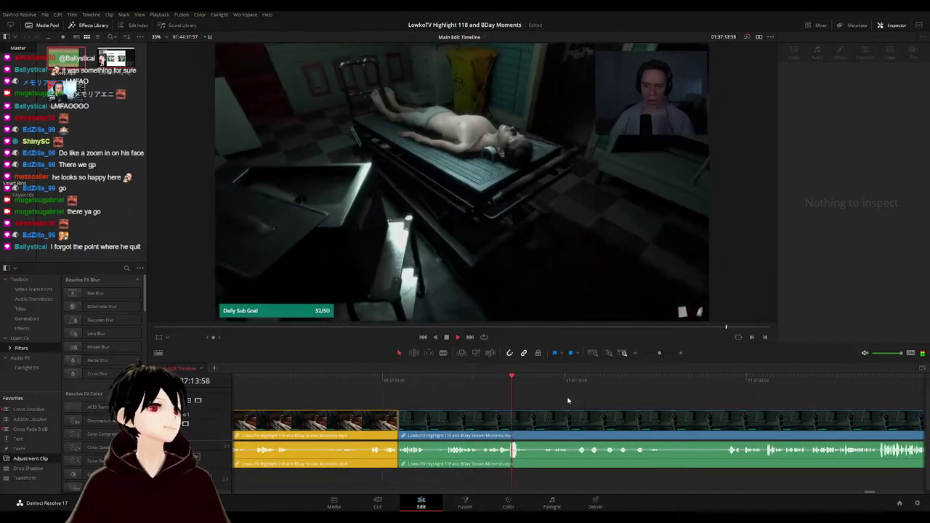
# - Cut the mortuary footage at 01:37:26:01 and 01:37:30:28 and delete the section between the two cuts
pyautogui.click(450, 383)
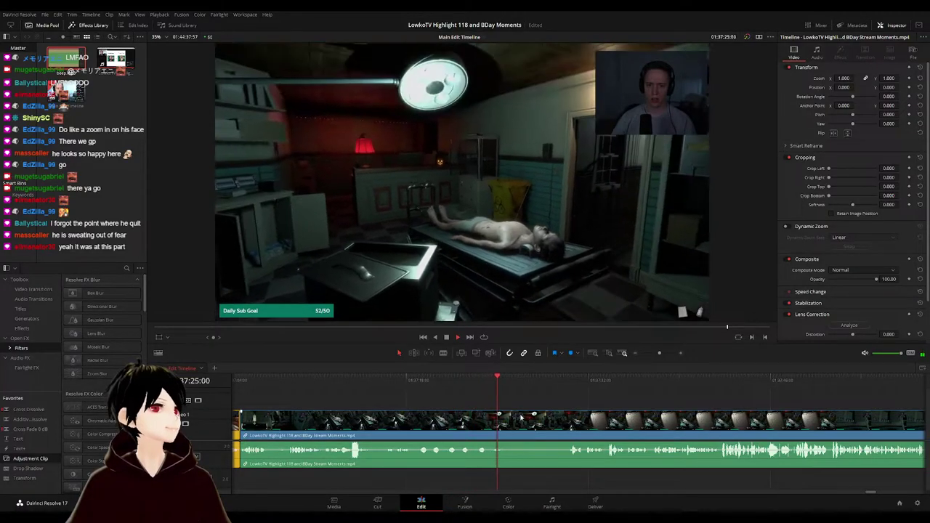
pyautogui.click(439, 388)
pyautogui.hotkey('ctrl', 'b')
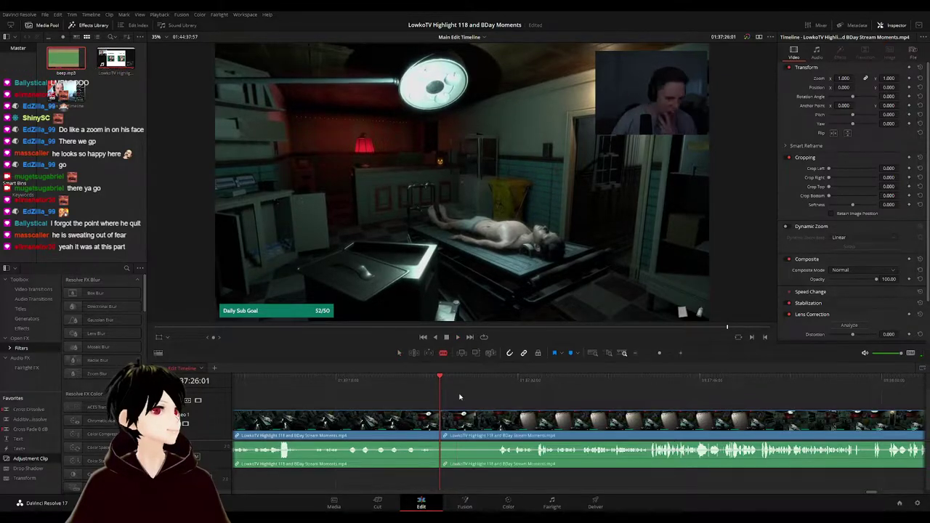
pyautogui.click(472, 386)
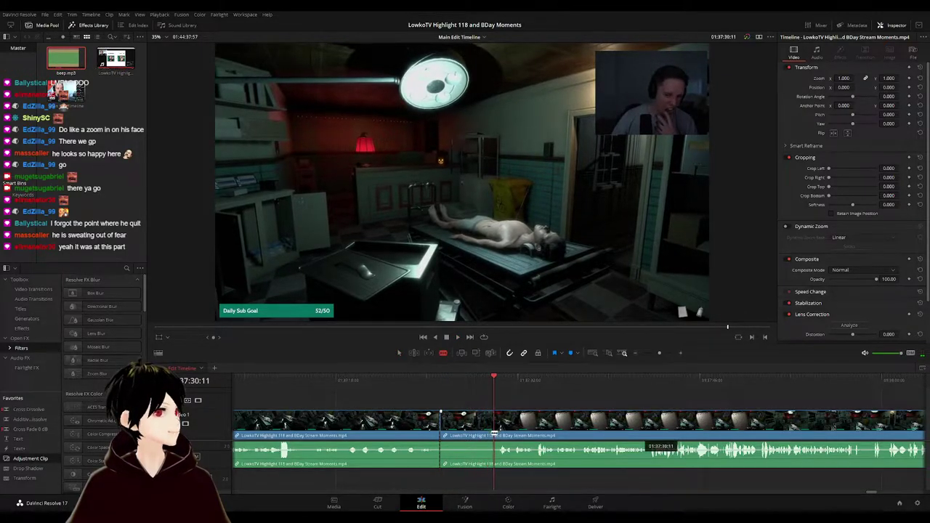
pyautogui.moveTo(494, 381); pyautogui.dragTo(498, 381)
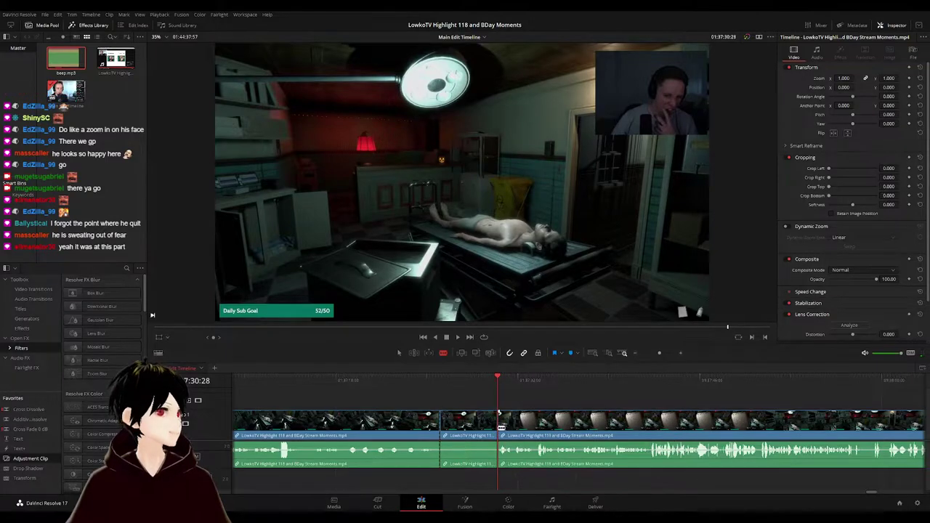
pyautogui.click(469, 425)
pyautogui.press('Delete')
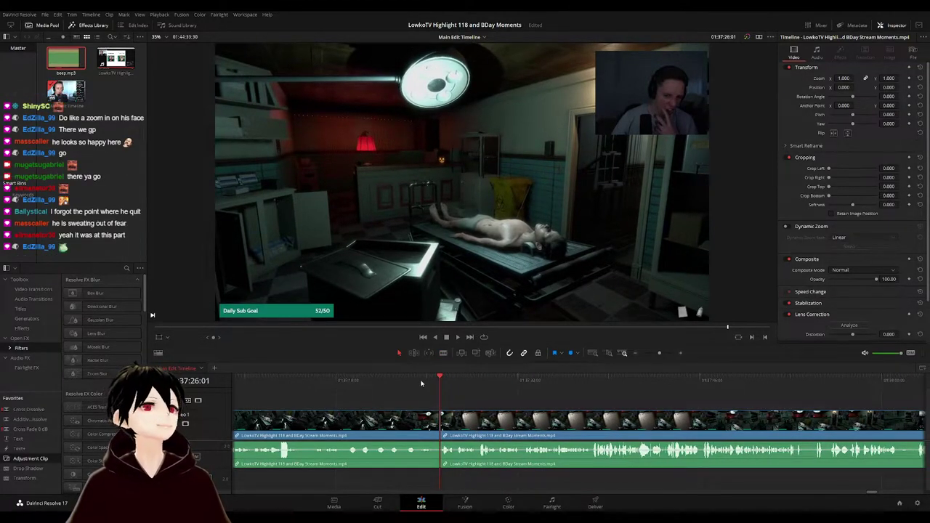
# - Play from the cut at 01:37:26:01, color the clip before it yellow and clear the selection
pyautogui.click(422, 381)
pyautogui.press('space')
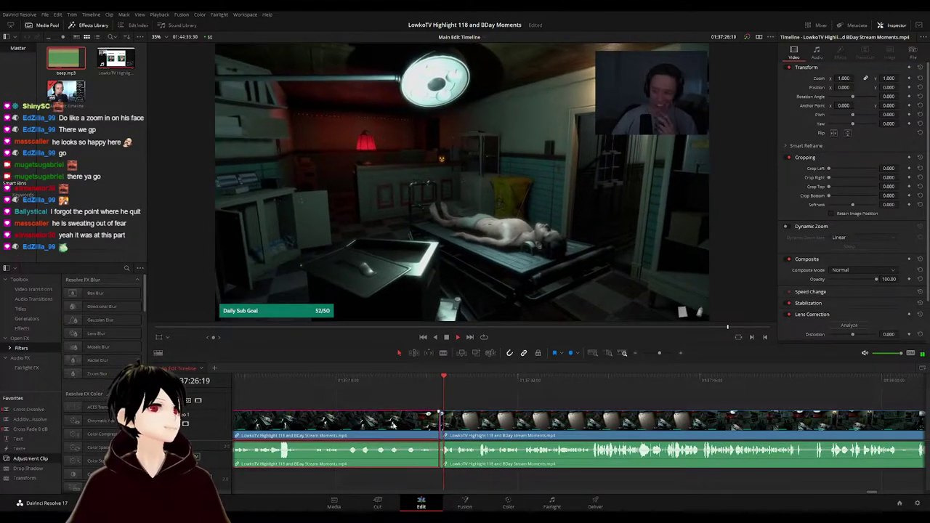
pyautogui.click(550, 349)
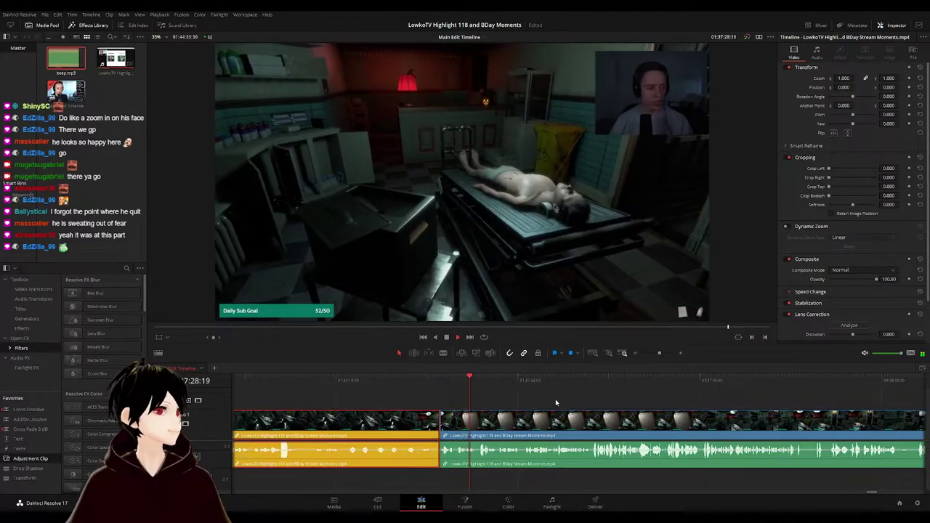
pyautogui.click(554, 399)
# - Review the clipboard scene and add an Adjustment Clip above the footage at 01:37:37:41
pyautogui.moveTo(563, 405); pyautogui.dragTo(494, 398)
pyautogui.hscroll(3, 494, 398)
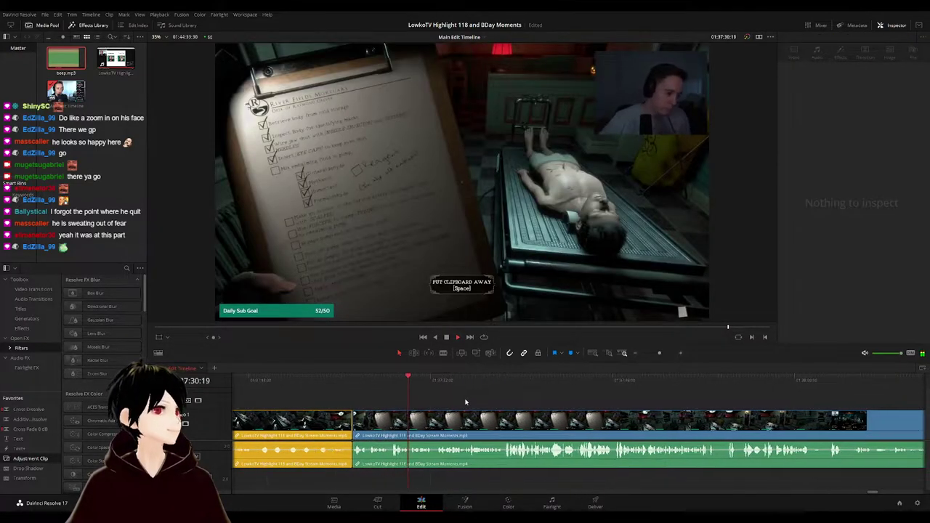
pyautogui.hscroll(2, 440, 397)
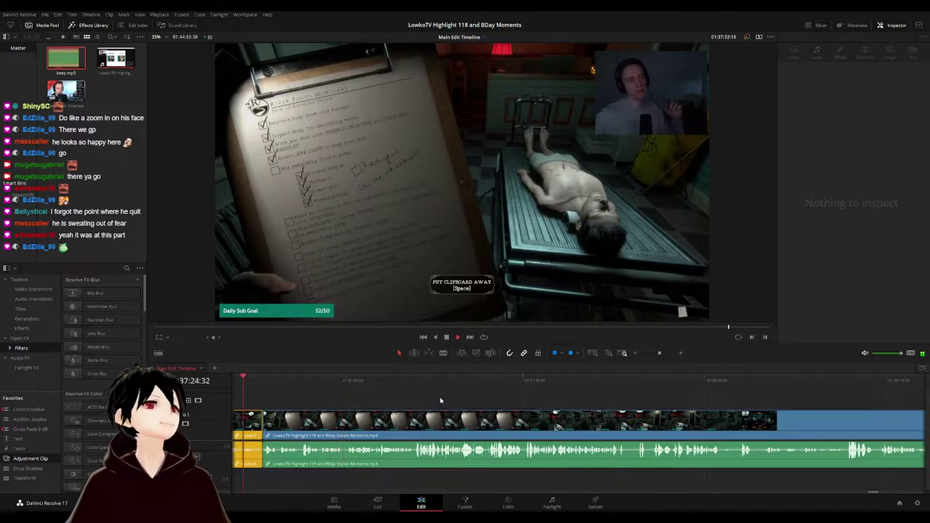
pyautogui.press('space')
pyautogui.press('space')
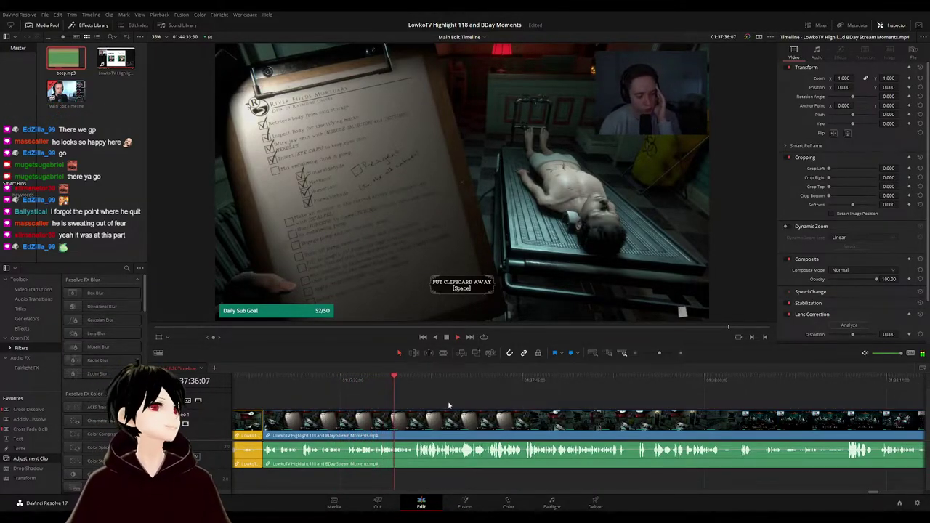
pyautogui.hscroll(1, 436, 404)
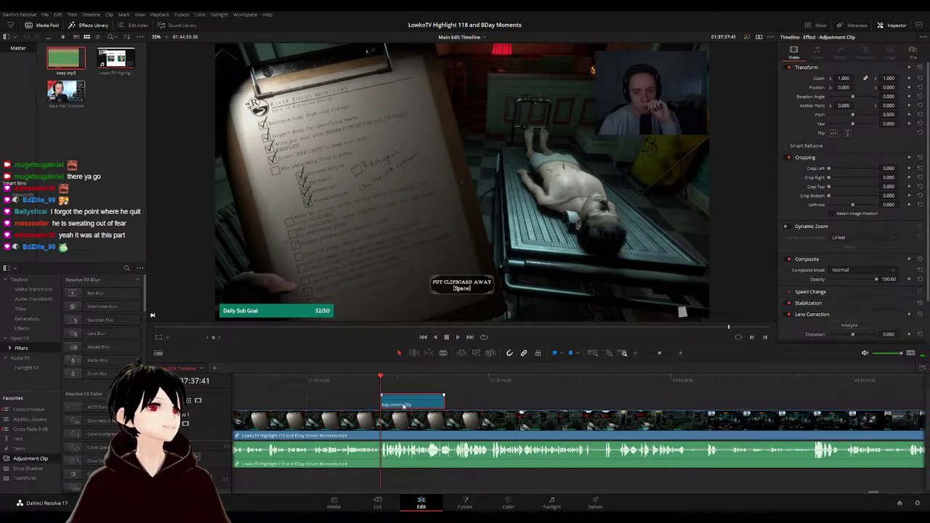
# - Set the adjustment clip's zoom to 1.700, shift the picture left and down to frame the streamer's webcam, and play it back
pyautogui.moveTo(843, 79); pyautogui.dragTo(894, 79)
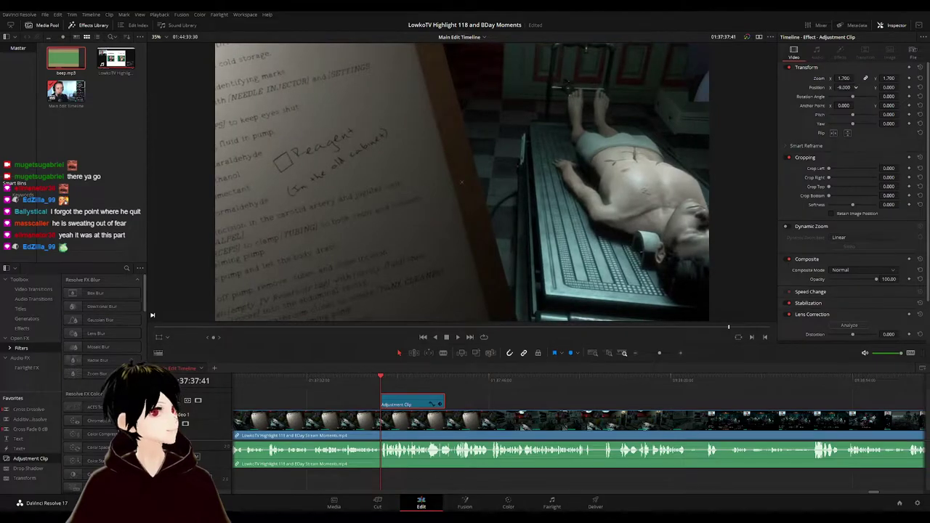
pyautogui.moveTo(461, 181); pyautogui.dragTo(289, 267)
pyautogui.moveTo(901, 87); pyautogui.dragTo(899, 89)
pyautogui.press('space')
pyautogui.click(485, 407)
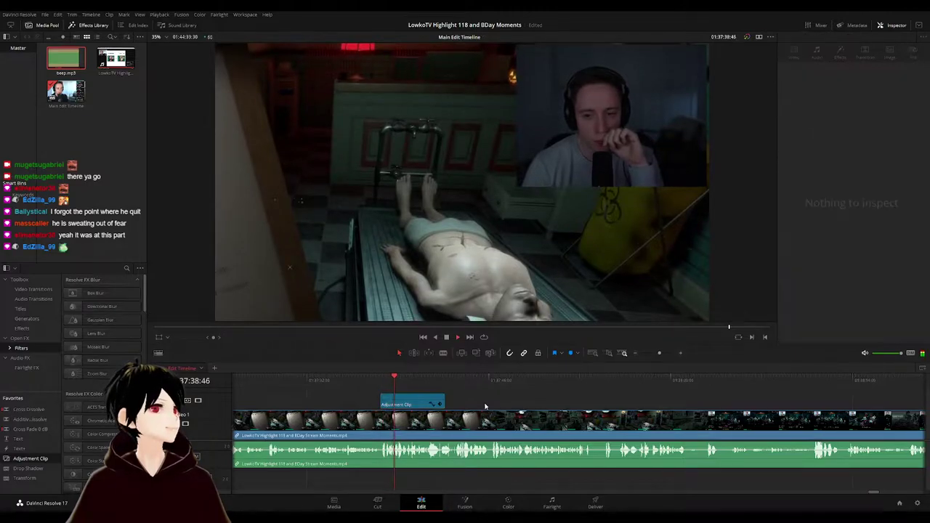
# - Extend the adjustment clip to about 16 seconds, ending near 01:37:54, while playing back the zoomed webcam reaction
pyautogui.moveTo(505, 406); pyautogui.dragTo(392, 398)
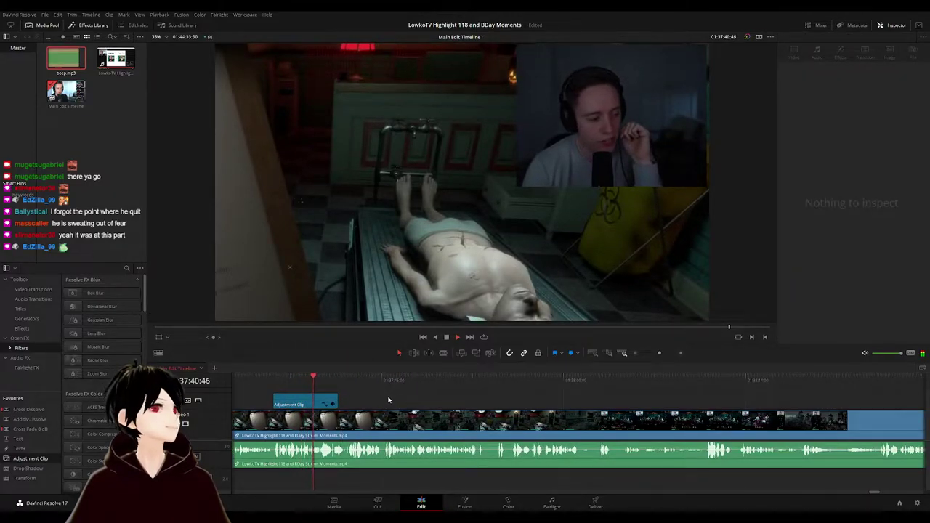
pyautogui.moveTo(336, 404); pyautogui.dragTo(469, 397)
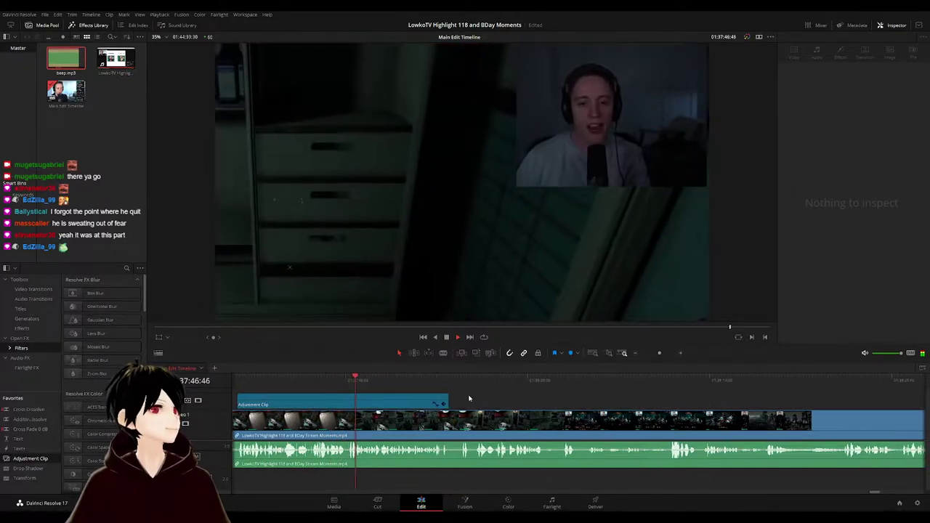
pyautogui.hscroll(1, 469, 398)
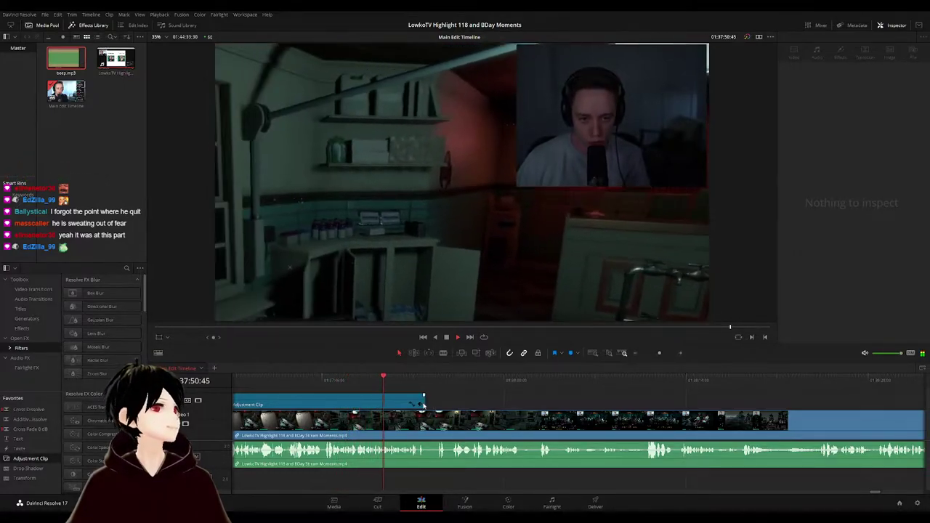
pyautogui.moveTo(423, 404); pyautogui.dragTo(427, 402)
# - Review the footage from the end of the adjustment clip through the mortuary scene to the turn-based battle scene near 01:38:04
pyautogui.scroll(3, 474, 407)
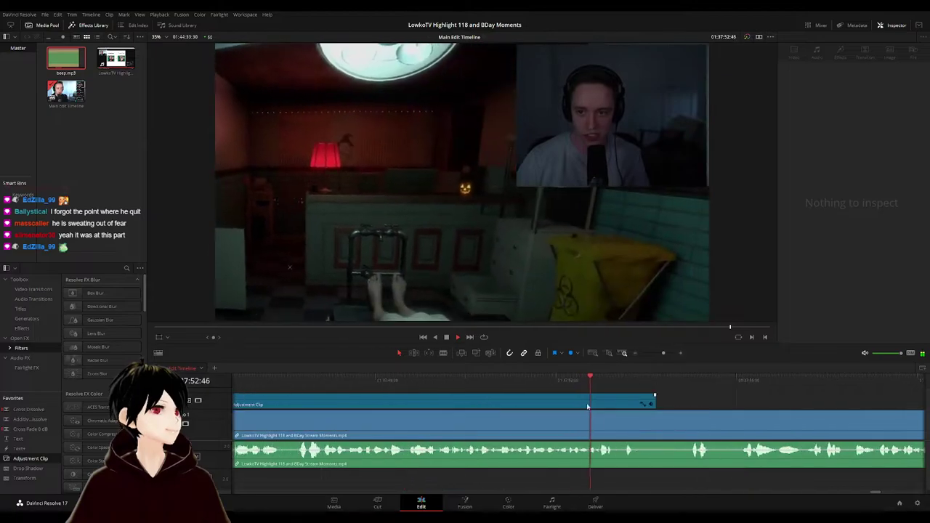
pyautogui.hscroll(4, 411, 376)
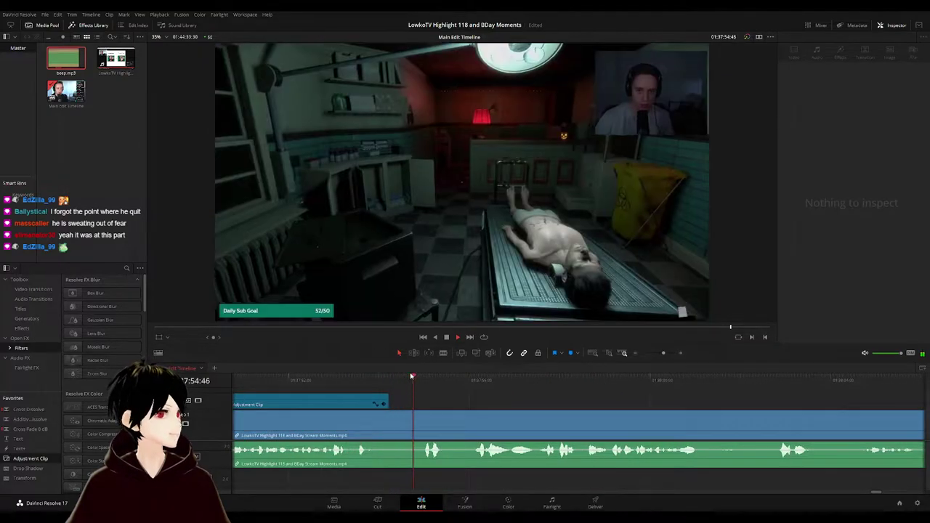
pyautogui.scroll(-3, 541, 402)
pyautogui.scroll(-1, 554, 401)
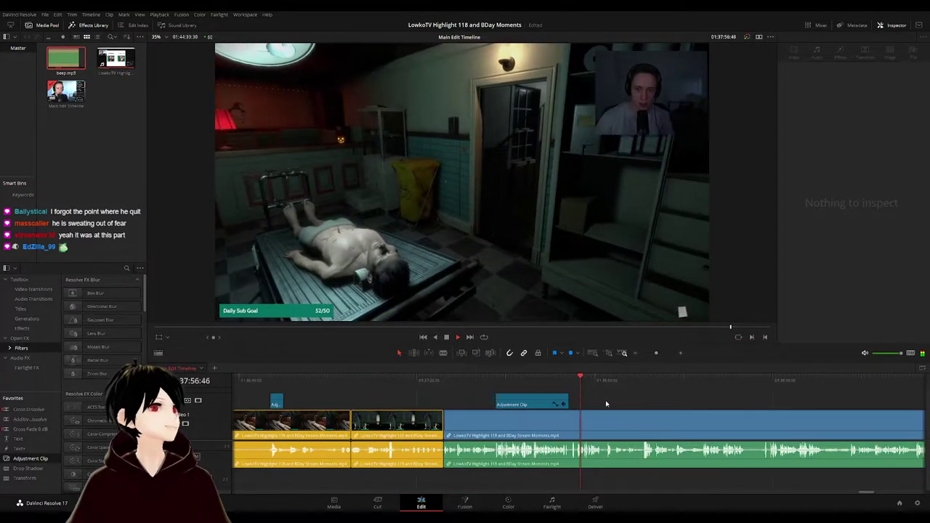
pyautogui.moveTo(640, 400); pyautogui.dragTo(451, 399)
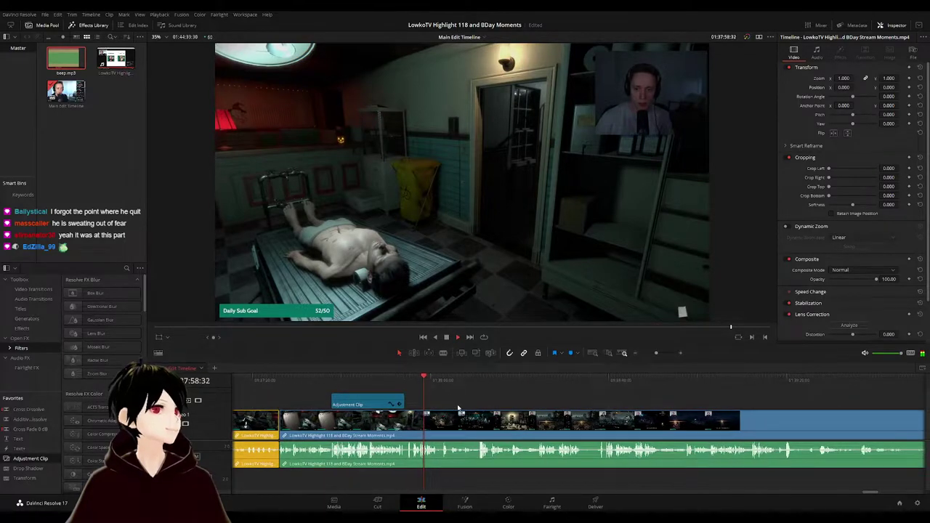
pyautogui.scroll(-3, 458, 408)
pyautogui.scroll(5, 613, 410)
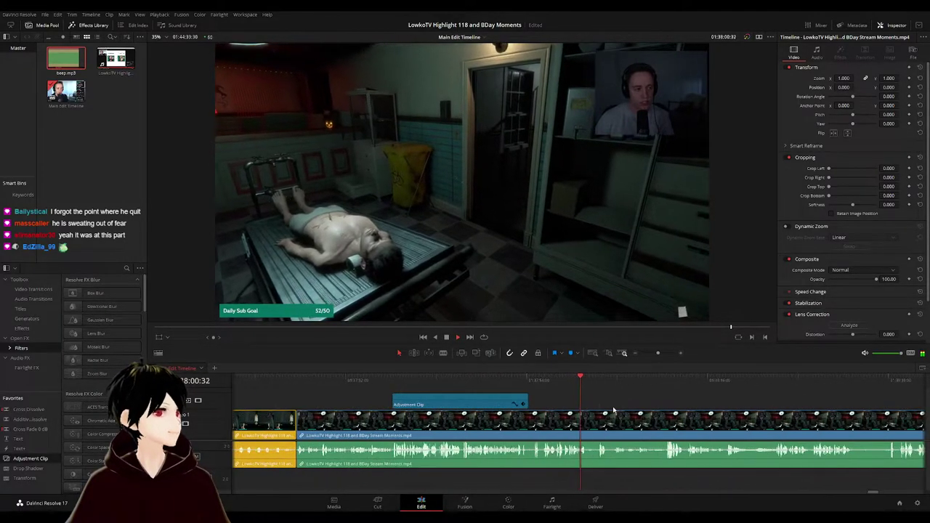
pyautogui.moveTo(618, 409); pyautogui.dragTo(433, 398)
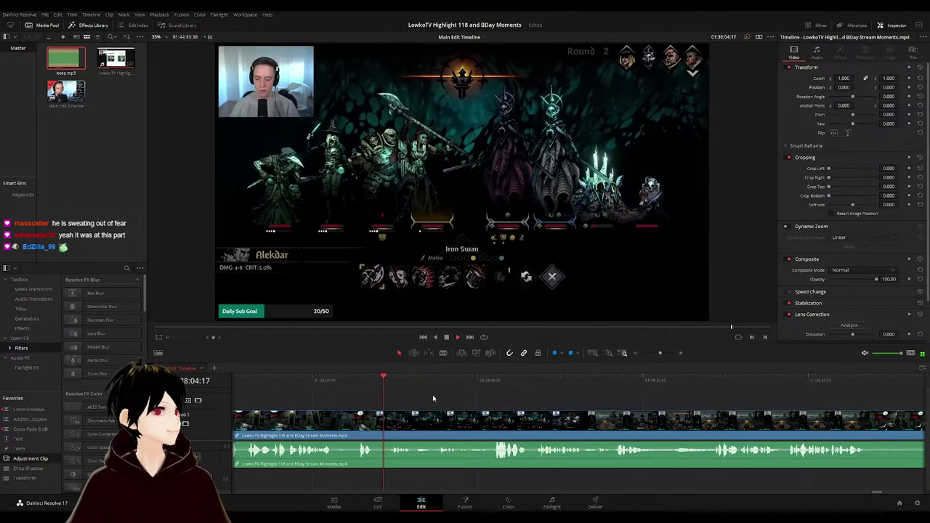
# - Cut the footage at 01:38:03:53 and delete the sliver at the start of the turn-based battle scene
pyautogui.click(376, 386)
pyautogui.hotkey('ctrl', 'b')
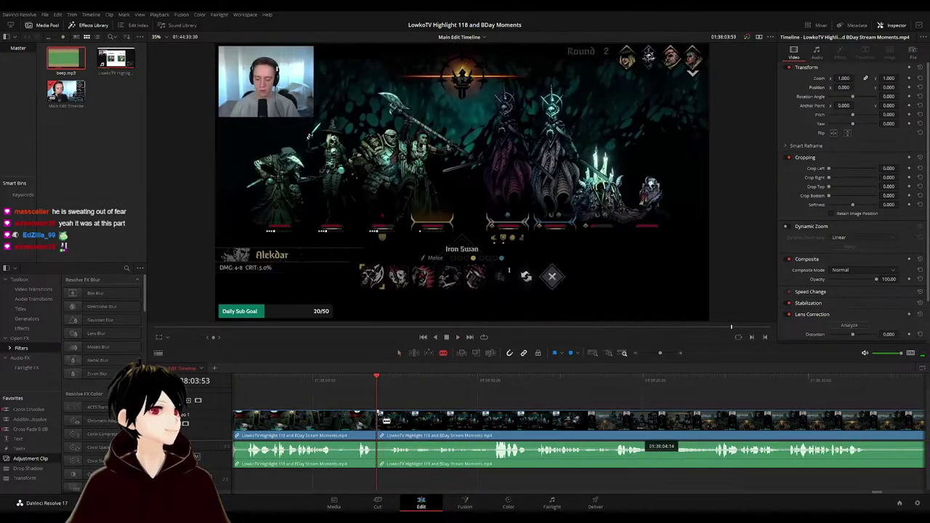
pyautogui.press('Delete')
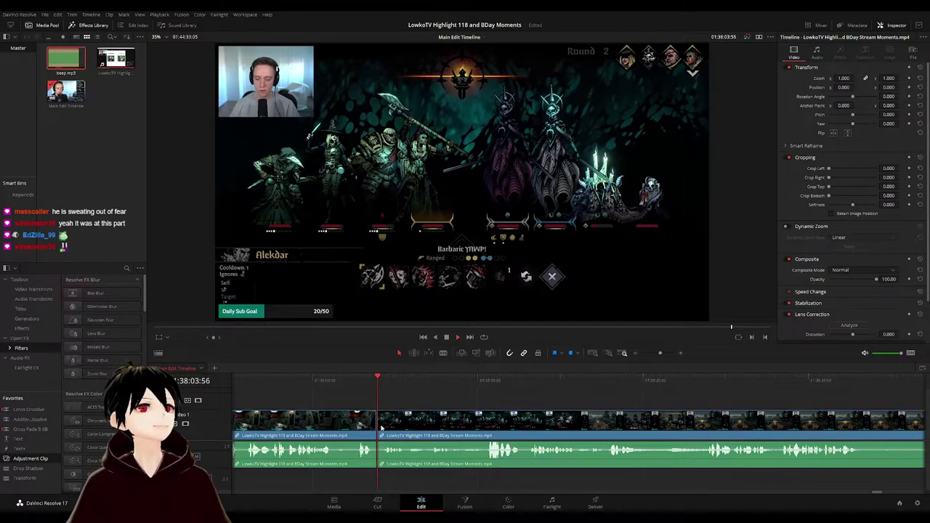
# - Color the mortuary clip before the cut at 01:38:03:53 yellow, clear the selection and play on to about 01:38:09
pyautogui.press('space')
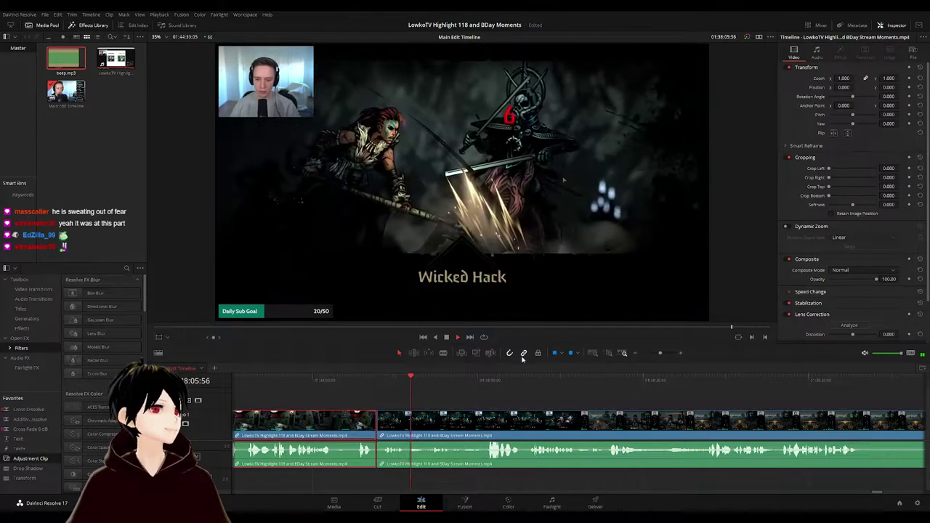
pyautogui.press('1')
pyautogui.click(517, 405)
pyautogui.hscroll(3, 434, 402)
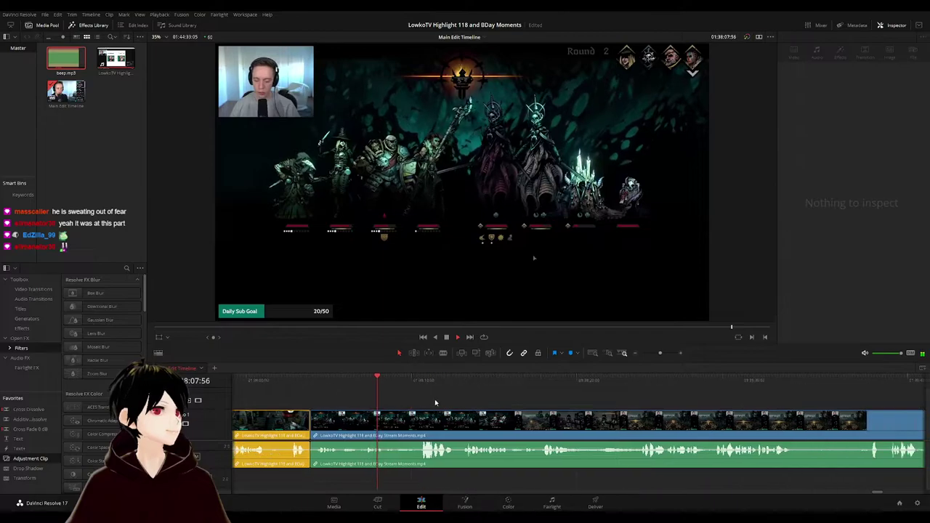
pyautogui.hscroll(2, 394, 407)
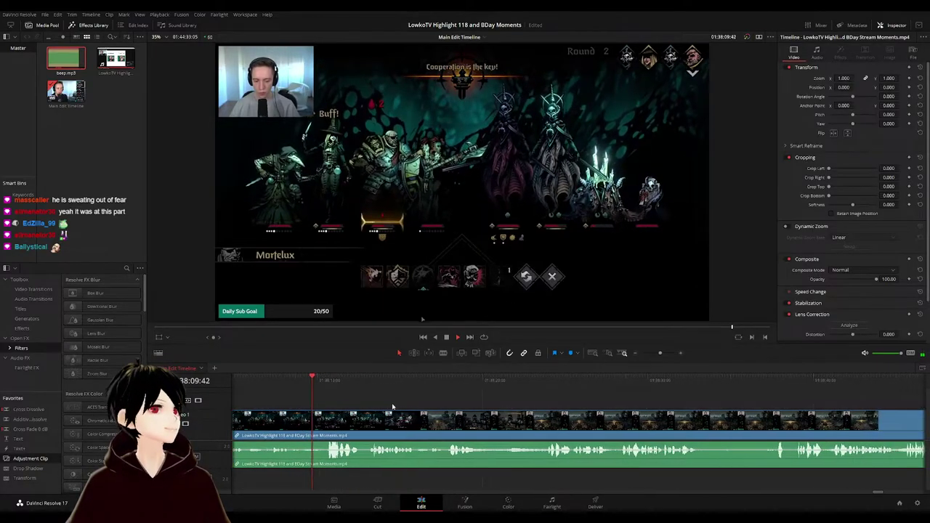
# - Play the turn-based battle footage from 01:38:09 on to the carriage scene near 01:38:17
pyautogui.hscroll(2, 370, 393)
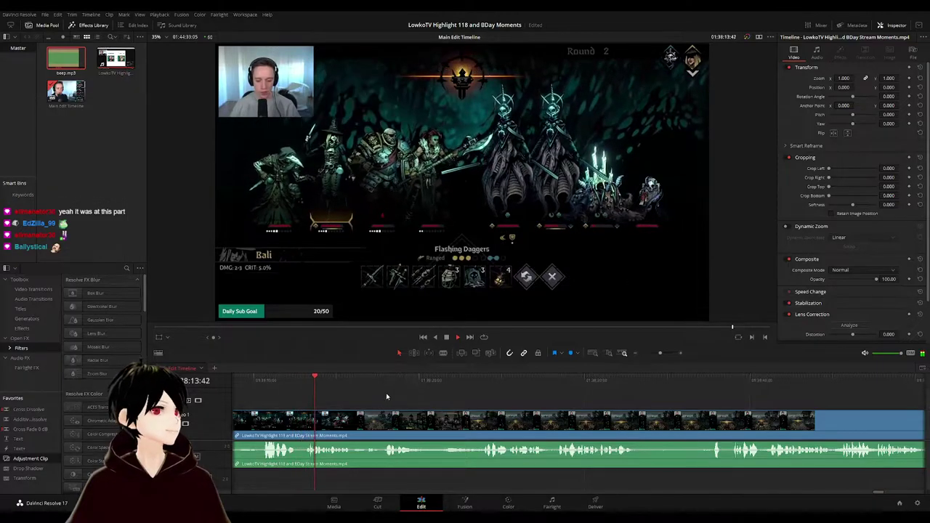
pyautogui.hscroll(2, 348, 396)
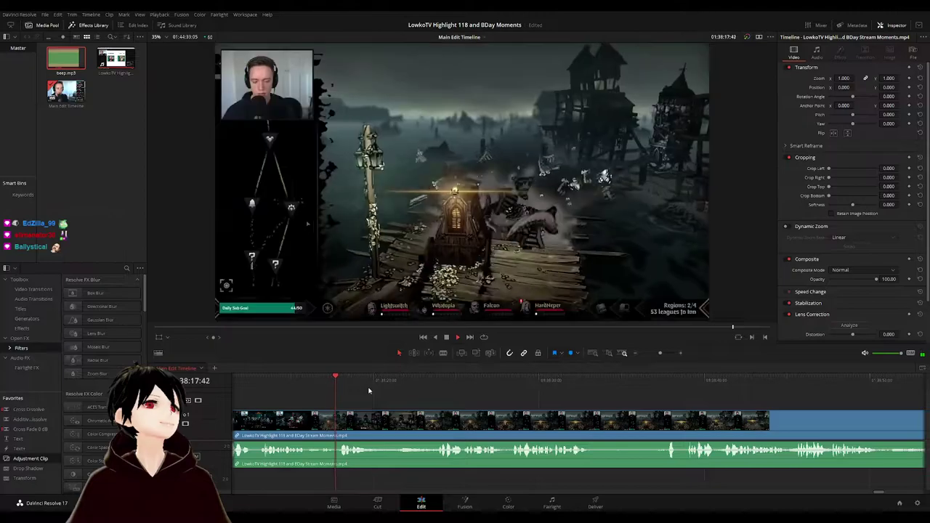
pyautogui.press('space')
# - Cut the footage at 01:38:17:33 and 01:38:17:44, and ripple delete the sliver between the battle and carriage scenes
pyautogui.scroll(5, 373, 403)
pyautogui.click(574, 384)
pyautogui.moveTo(573, 385); pyautogui.dragTo(555, 387)
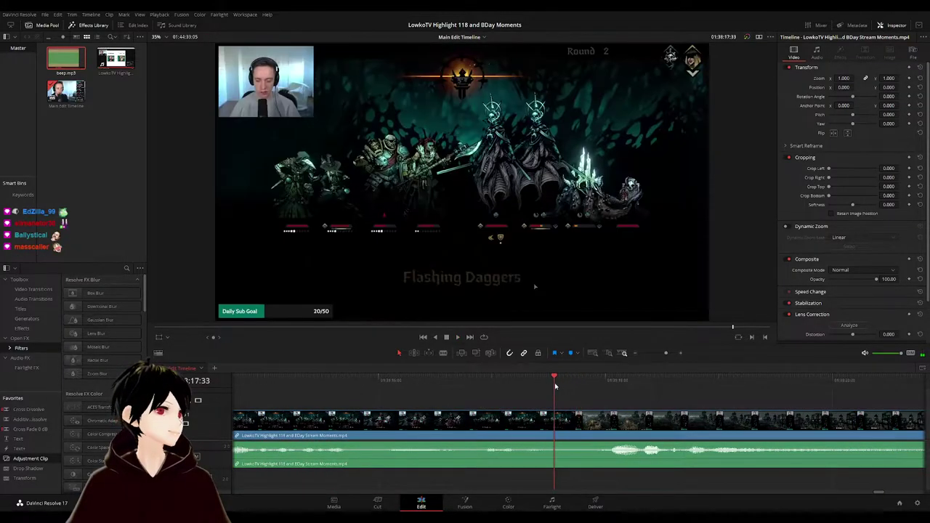
pyautogui.click(556, 417)
pyautogui.press('Right')
pyautogui.press('Right')
pyautogui.press('Right')
pyautogui.press('Right')
pyautogui.press('Right')
pyautogui.press('Right')
pyautogui.press('Right')
pyautogui.press('Right')
pyautogui.press('Right')
pyautogui.press('Right')
pyautogui.press('Right')
pyautogui.click(574, 423)
pyautogui.press('a')
pyautogui.click(568, 427)
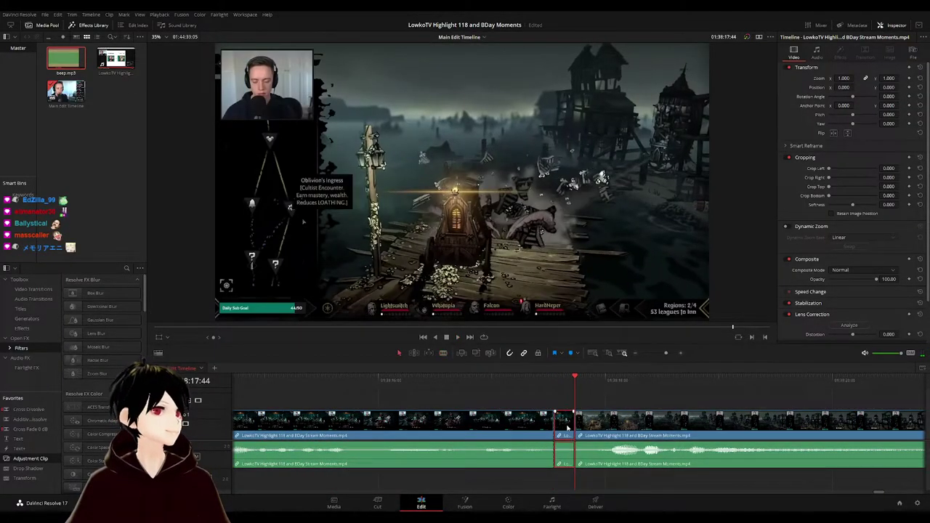
pyautogui.press('BackSpace')
# - Color the battle clip before the cut at 01:38:17:33 orange and clear the selection during playback
pyautogui.press('space')
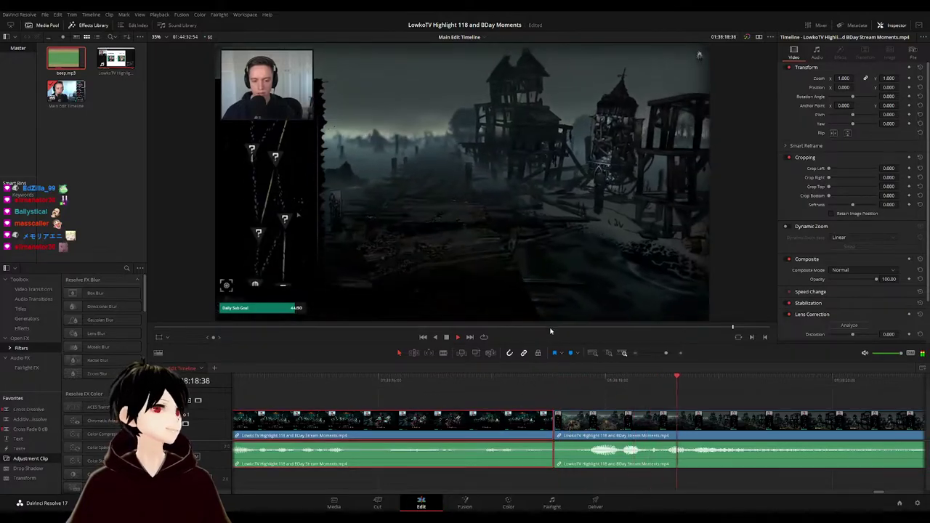
pyautogui.press('1')
pyautogui.click(772, 402)
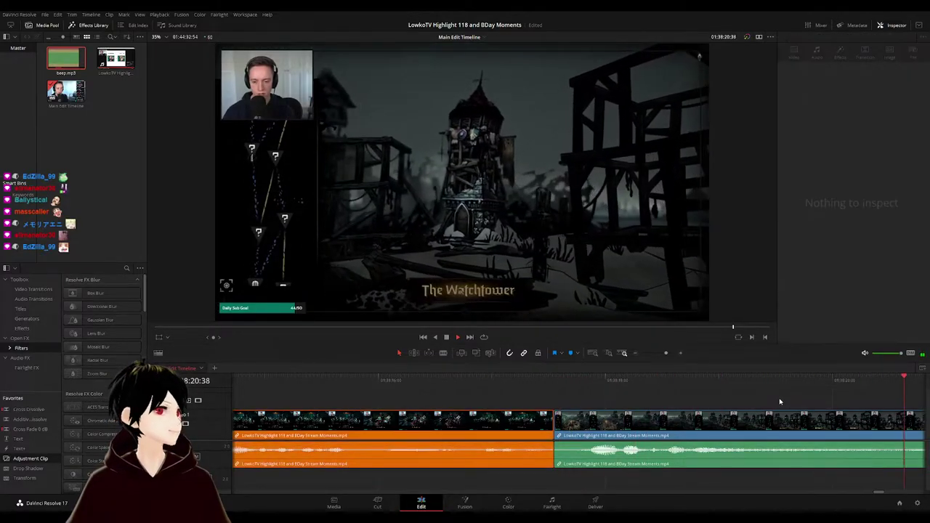
# - Change the clip color of the orange battle clip to green and clear the selection
pyautogui.scroll(-3, 770, 400)
pyautogui.scroll(-4, 725, 398)
pyautogui.click(513, 429)
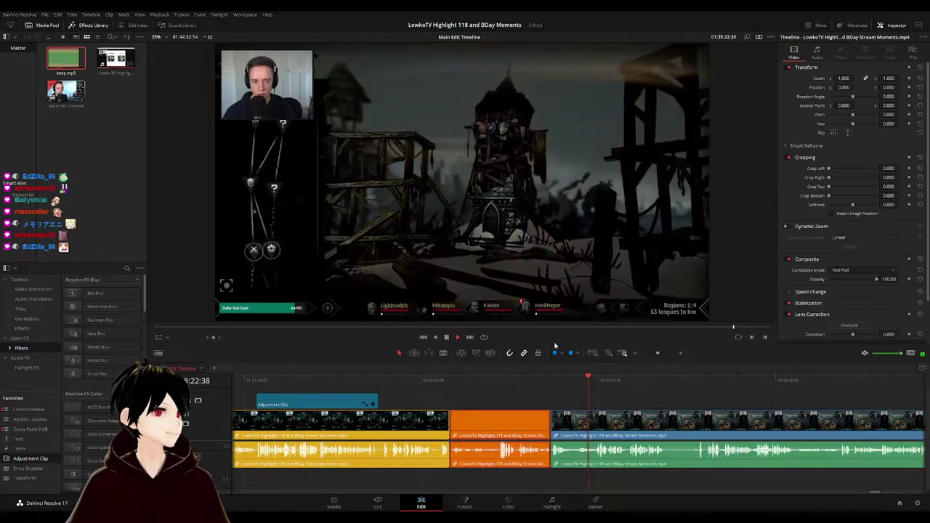
pyautogui.click(655, 388)
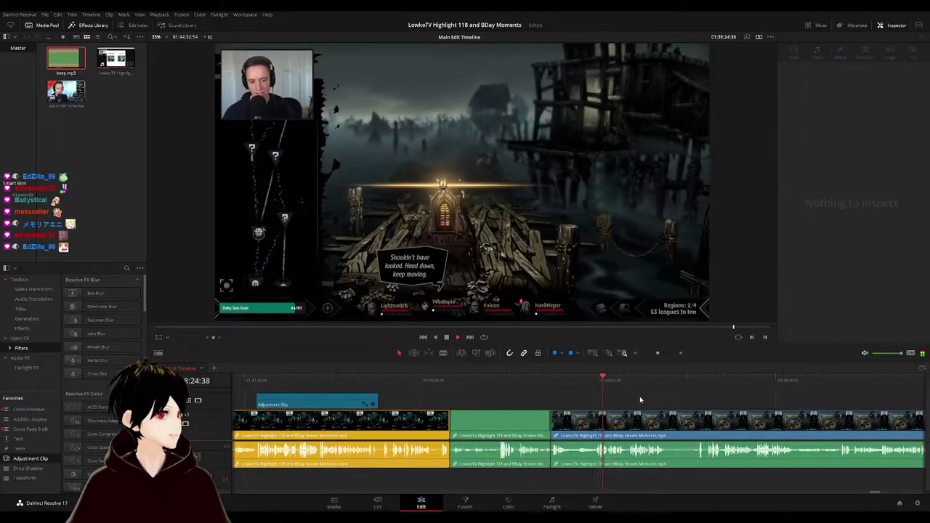
# - Add an adjustment clip above the carriage footage at 01:38:28:02 with zoom 1.690 and position X 1280, Y -686 to enlarge the webcam
pyautogui.scroll(2, 636, 404)
pyautogui.moveTo(645, 404); pyautogui.dragTo(563, 402)
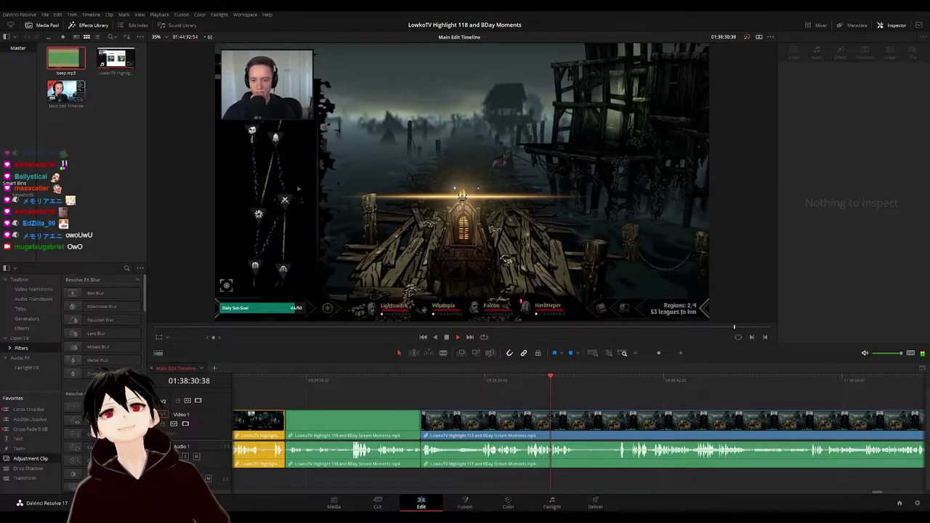
pyautogui.scroll(5, 605, 404)
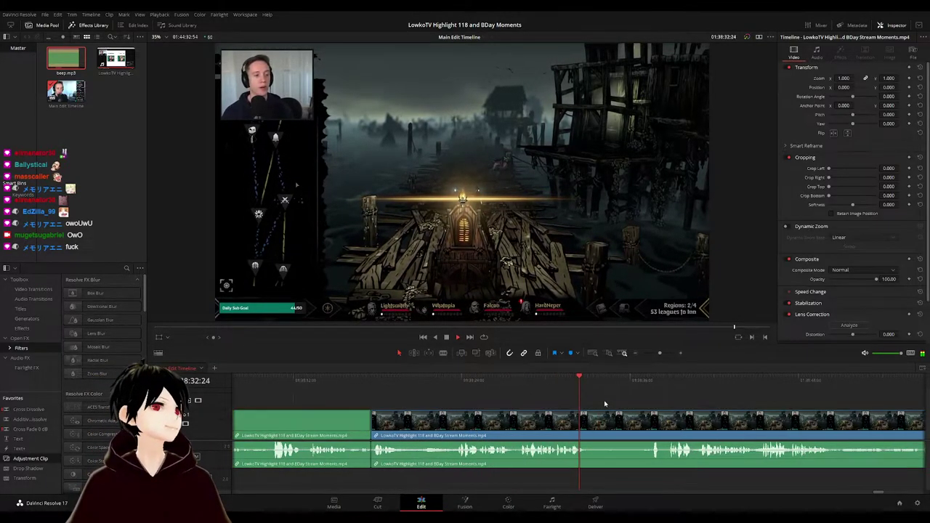
pyautogui.moveTo(605, 404); pyautogui.dragTo(382, 389)
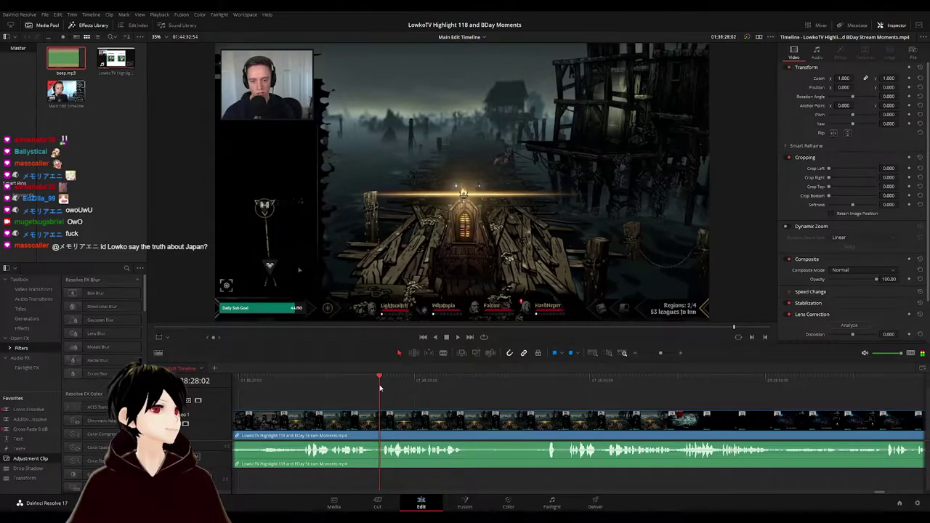
pyautogui.moveTo(19, 465); pyautogui.dragTo(382, 410)
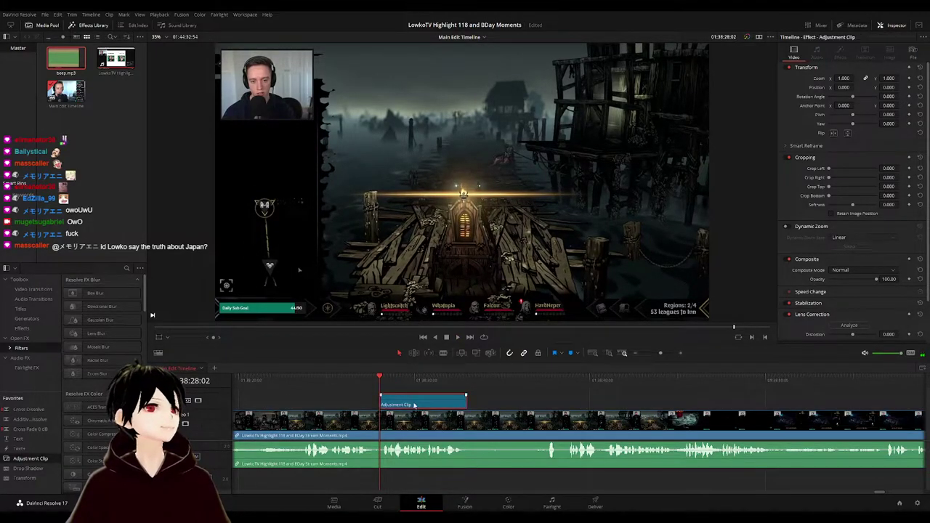
pyautogui.moveTo(843, 79); pyautogui.dragTo(871, 107)
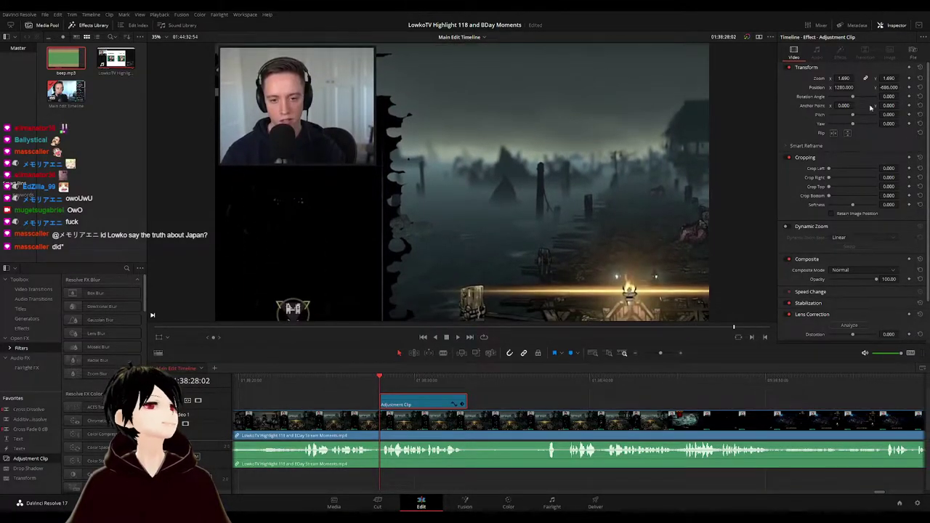
# - Cut the carriage footage at 01:38:35:12 and extend the adjustment clip to end exactly at that cut
pyautogui.click(506, 380)
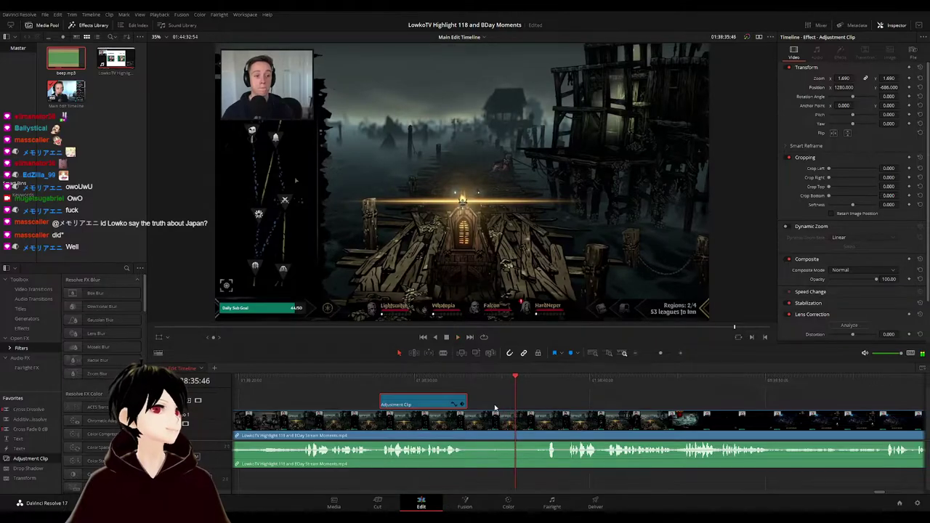
pyautogui.moveTo(466, 403); pyautogui.dragTo(516, 396)
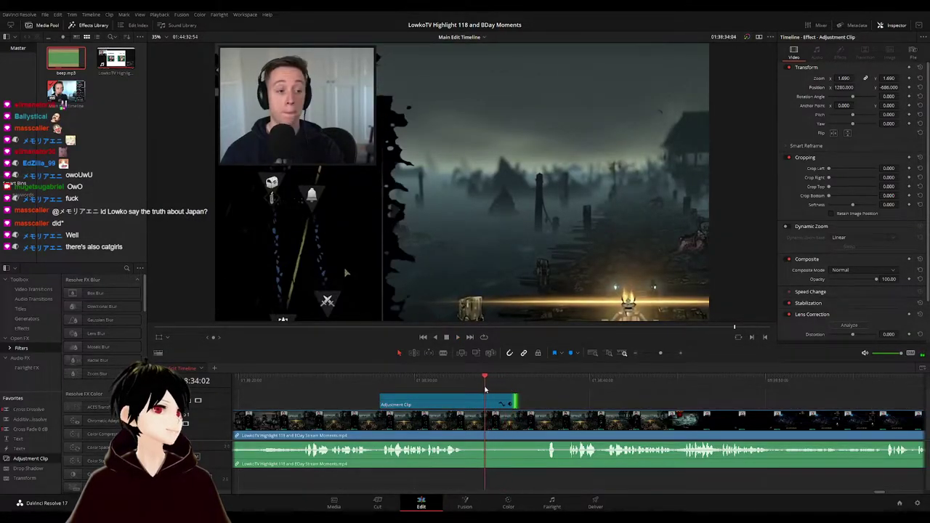
pyautogui.press('b')
pyautogui.click(508, 427)
pyautogui.press('a')
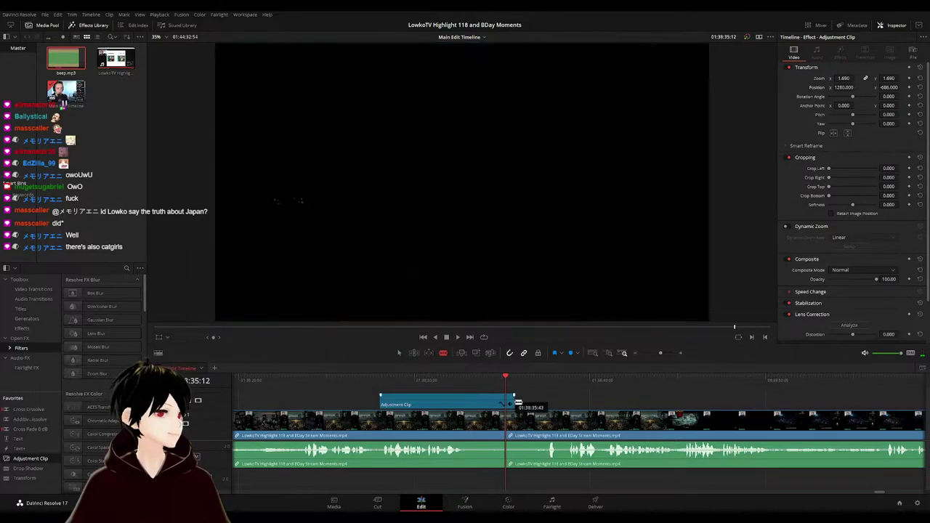
pyautogui.moveTo(513, 400); pyautogui.dragTo(506, 402)
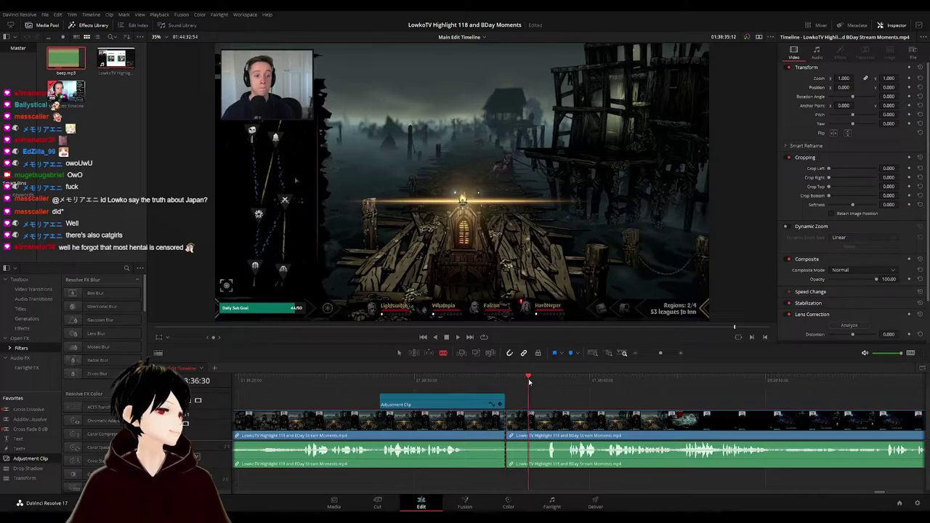
# - Cut the carriage footage again near 01:38:37:30 and ripple delete the section back to the cut at 01:38:35:12
pyautogui.press('space')
pyautogui.hotkey('ctrl', 'b')
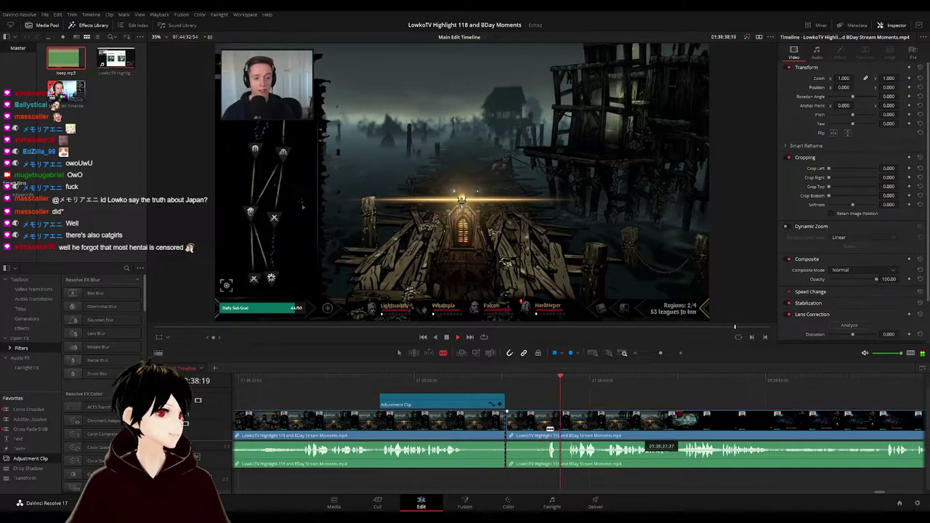
pyautogui.press('Delete')
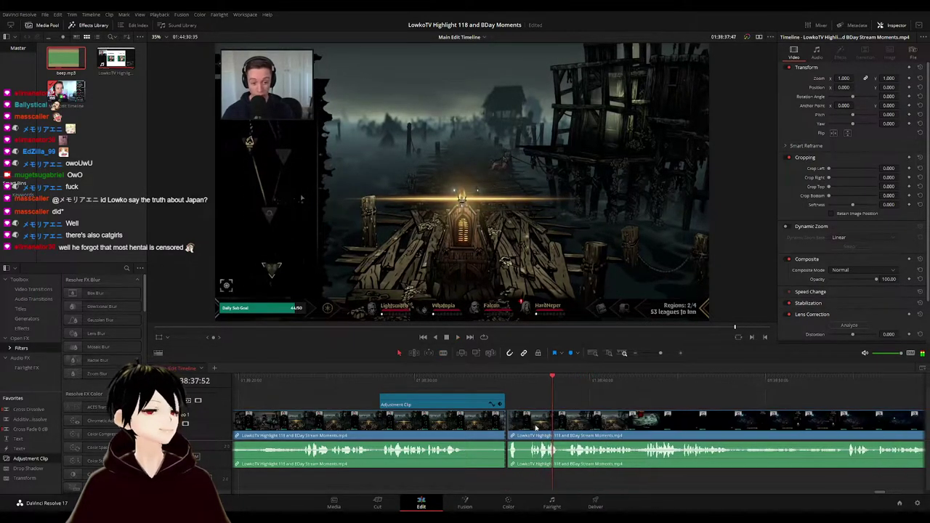
# - Ripple delete the tiny leftover sliver right after 01:38:35:12 and play the footage across the join
pyautogui.click(507, 380)
pyautogui.scroll(4, 582, 402)
pyautogui.scroll(3, 586, 403)
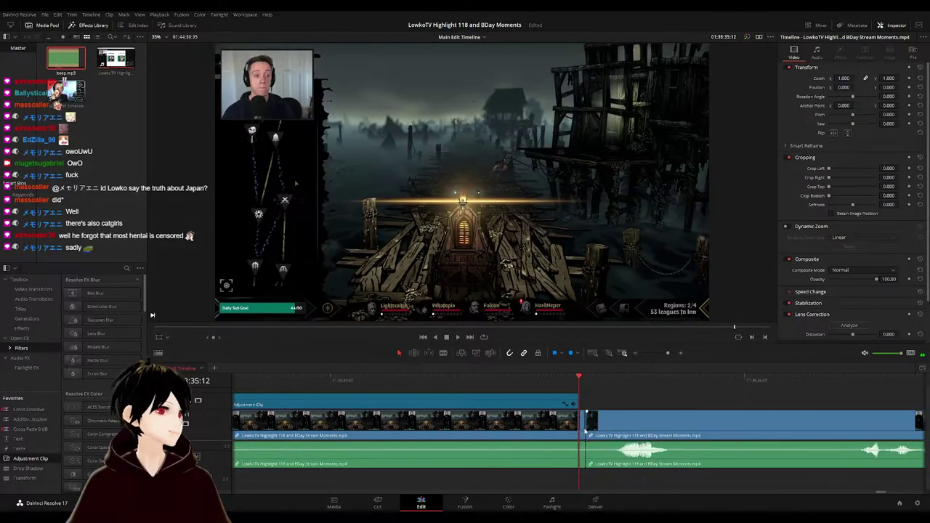
pyautogui.press('Delete')
pyautogui.press('space')
pyautogui.click(545, 380)
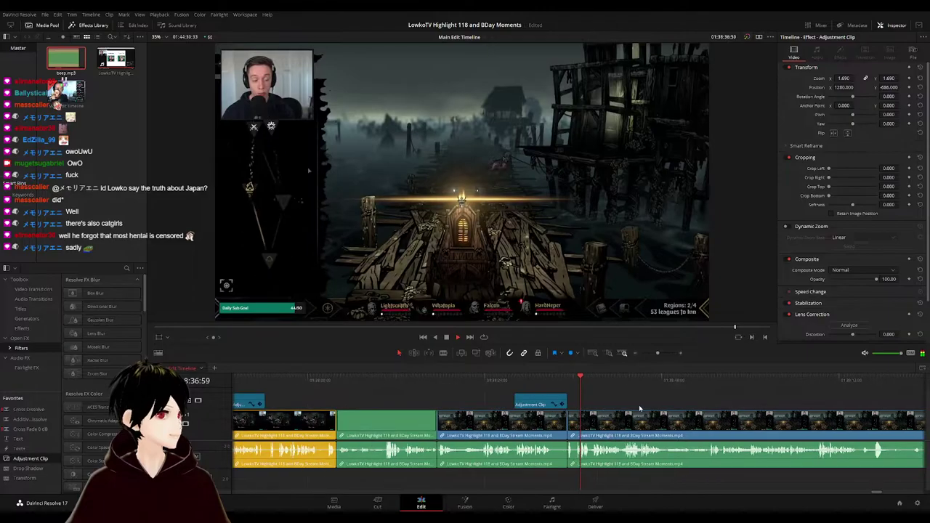
# - Color the carriage clip beneath the new adjustment clip orange and clear the selection
pyautogui.moveTo(641, 407); pyautogui.dragTo(485, 402)
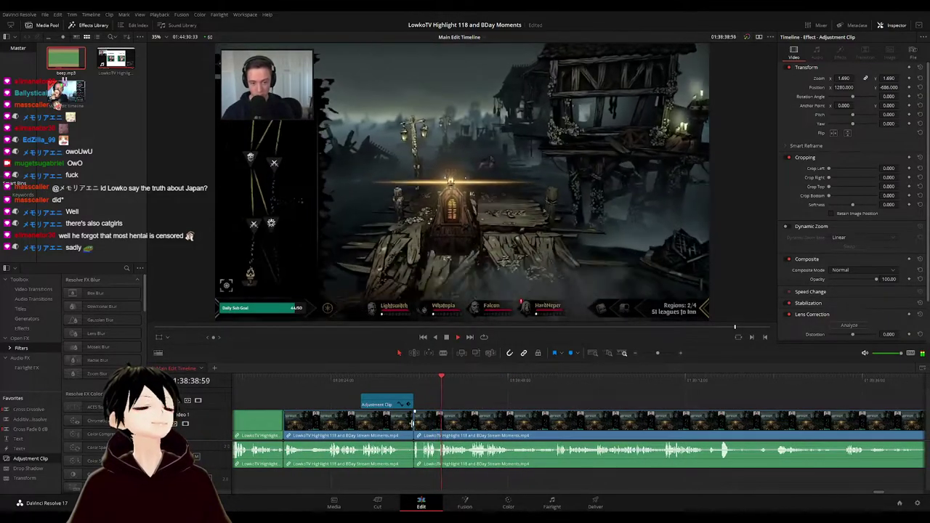
pyautogui.click(373, 428)
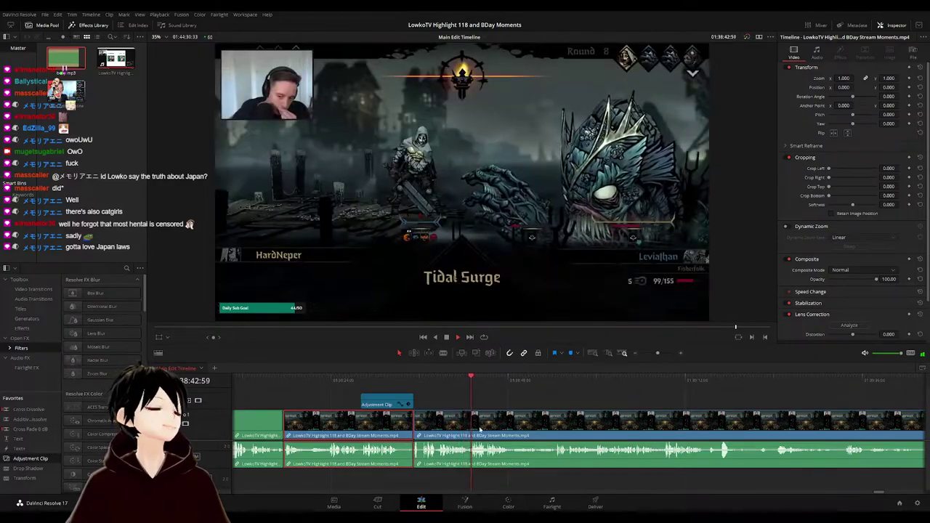
pyautogui.press('F1')
pyautogui.click(526, 402)
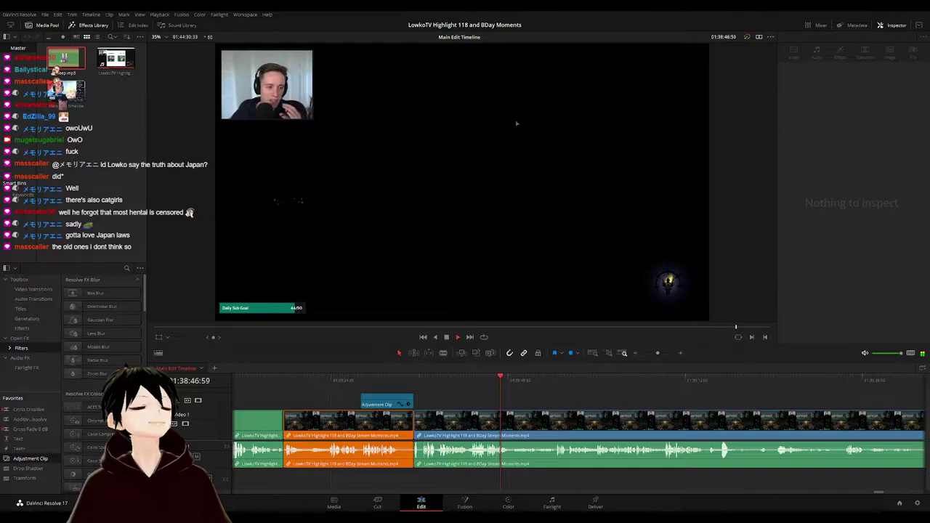
# - Review the footage from about 01:38:54 through the Lost in Darkness results and the dark carriage ride to 01:39:16
pyautogui.click(550, 384)
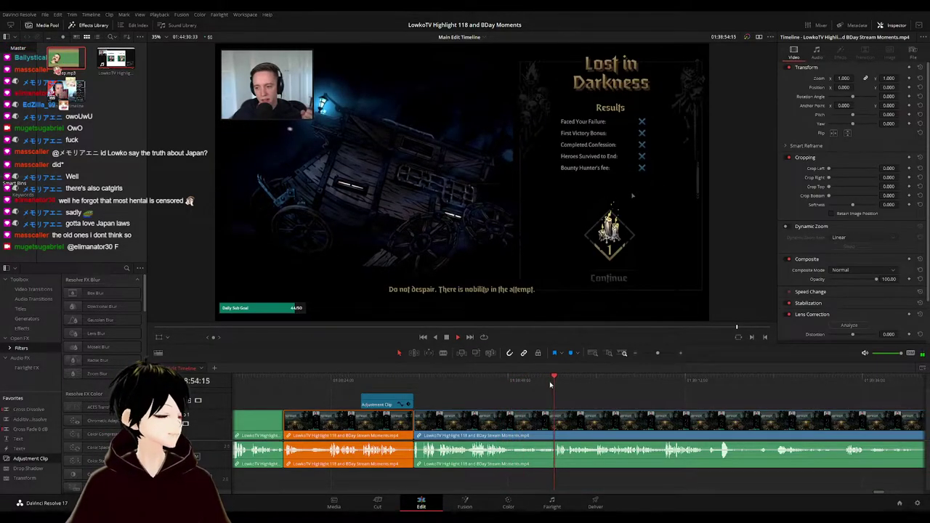
pyautogui.moveTo(551, 400); pyautogui.dragTo(447, 400)
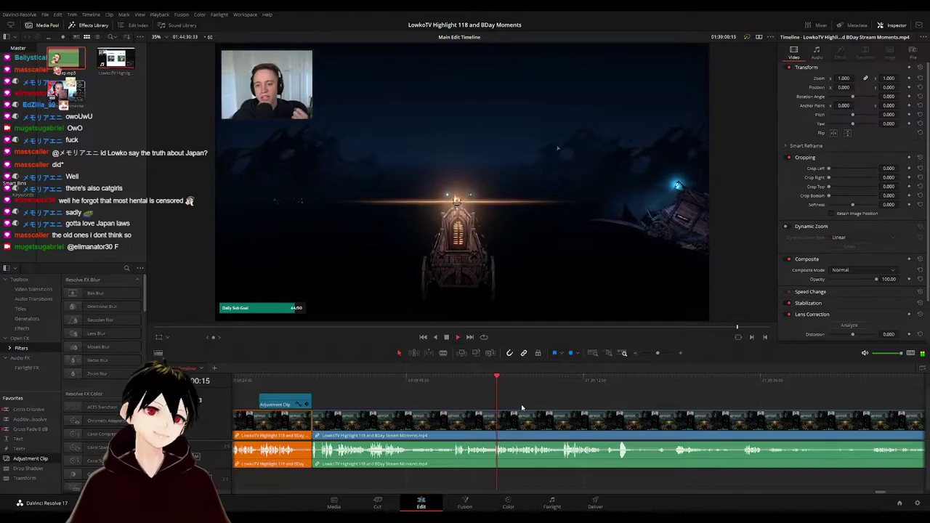
pyautogui.scroll(3, 543, 404)
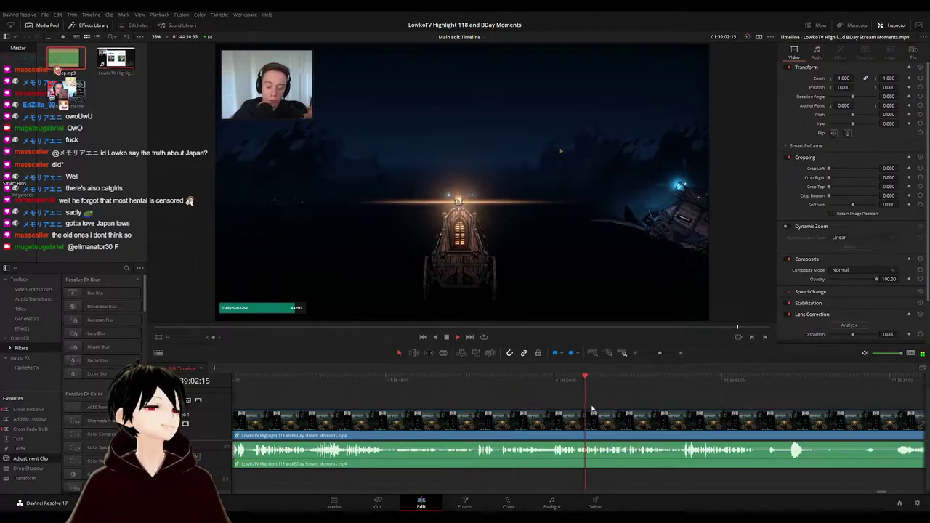
pyautogui.moveTo(592, 407); pyautogui.dragTo(462, 405)
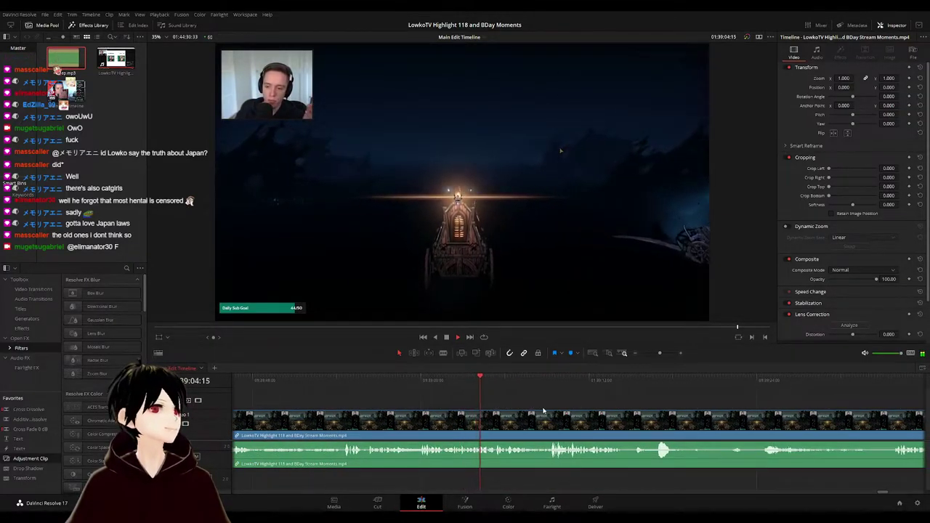
pyautogui.hscroll(3, 502, 405)
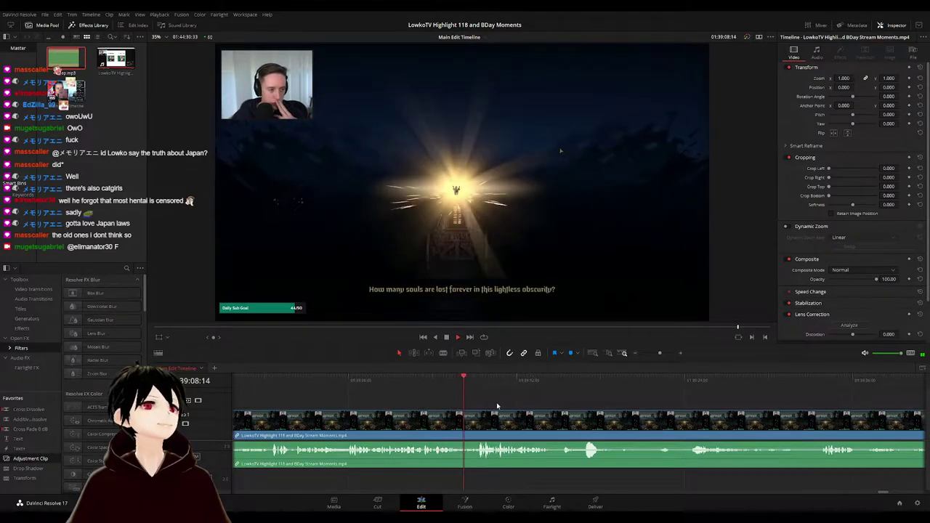
pyautogui.moveTo(544, 406); pyautogui.dragTo(441, 407)
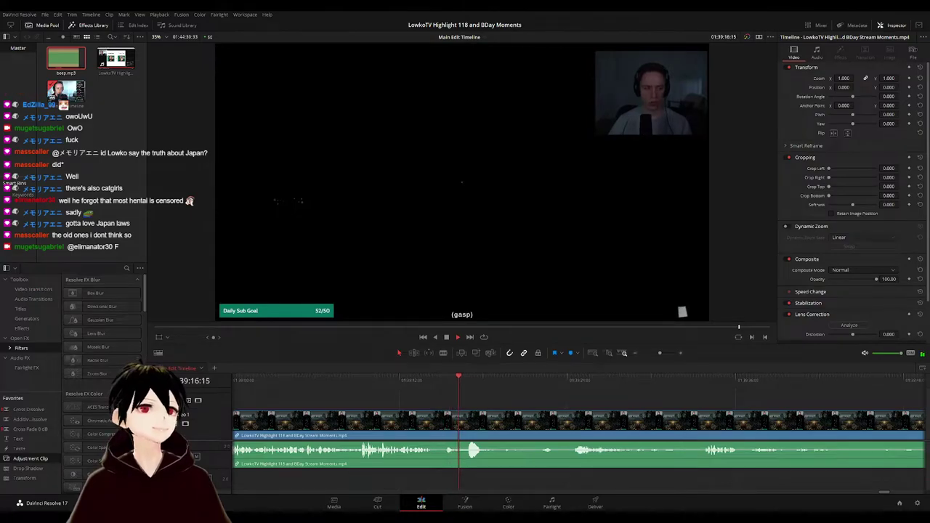
# - Cut the footage at 01:39:14:33, remove the short sliver after it, and color the dark carriage clip before the cut orange
pyautogui.click(409, 380)
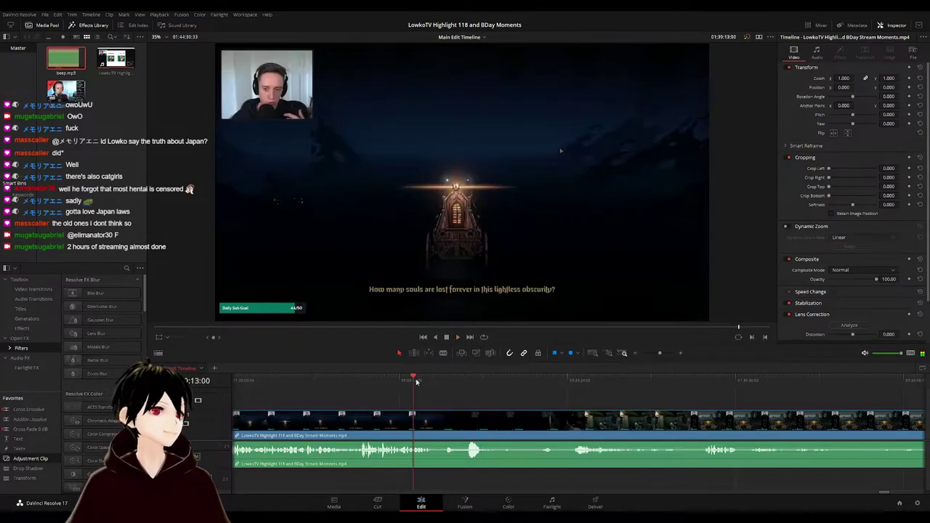
pyautogui.press('space')
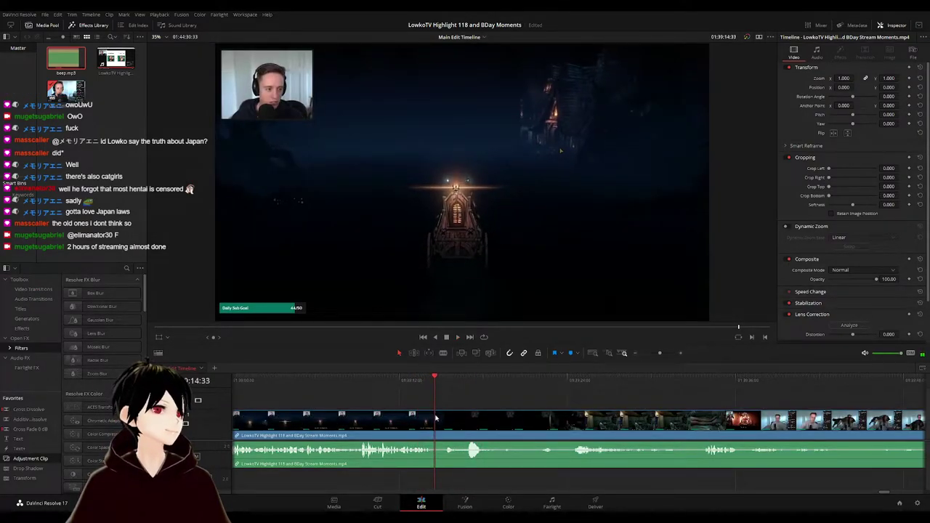
pyautogui.hotkey('ctrl', 'b')
pyautogui.press('space')
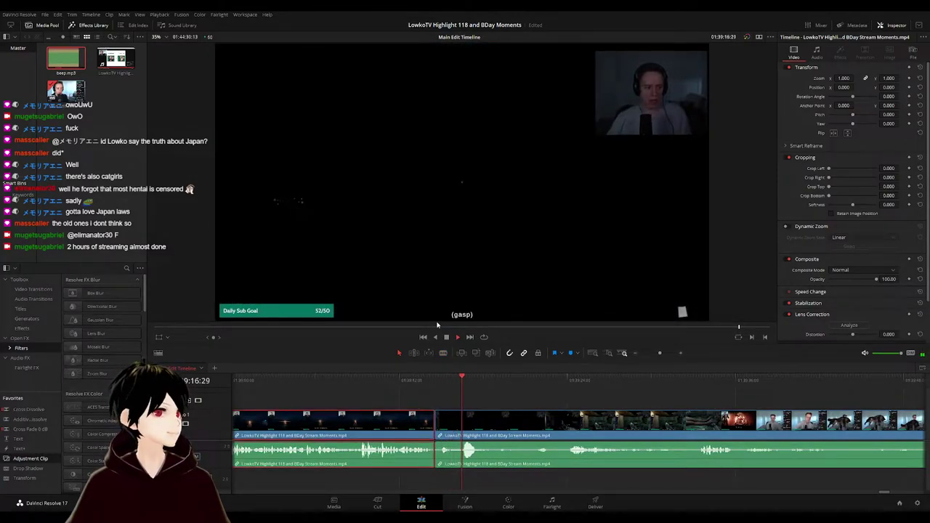
pyautogui.click(547, 402)
# - Review the footage from about 01:39:16 through the dark passage and the morgue scene to 01:39:36
pyautogui.moveTo(544, 403); pyautogui.dragTo(430, 403)
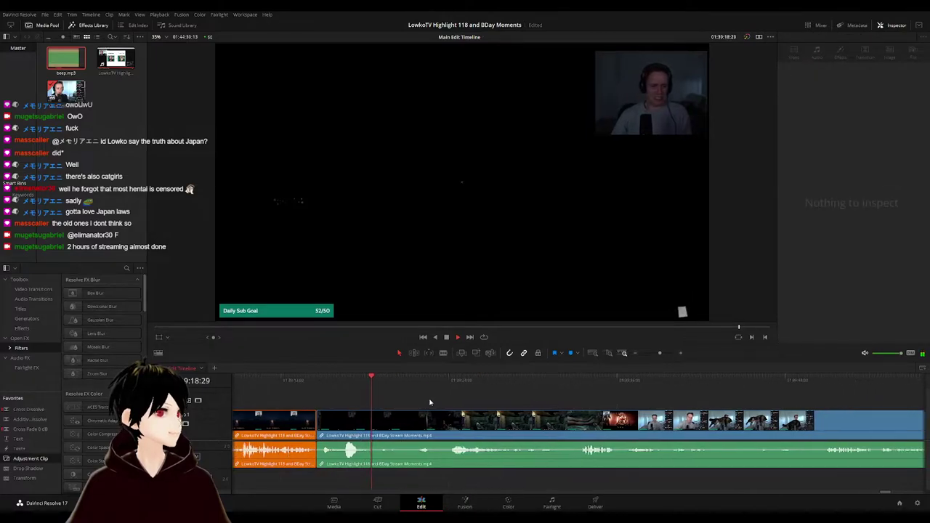
pyautogui.click(405, 383)
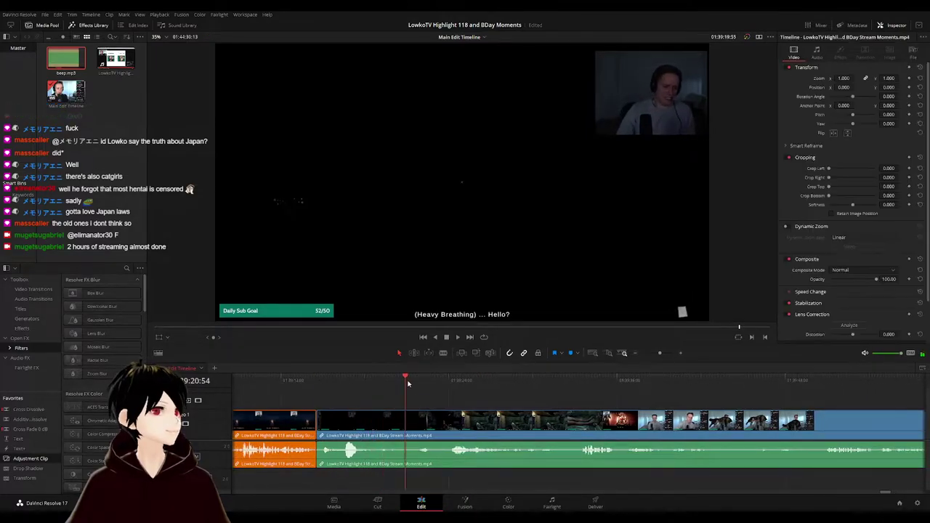
pyautogui.click(449, 381)
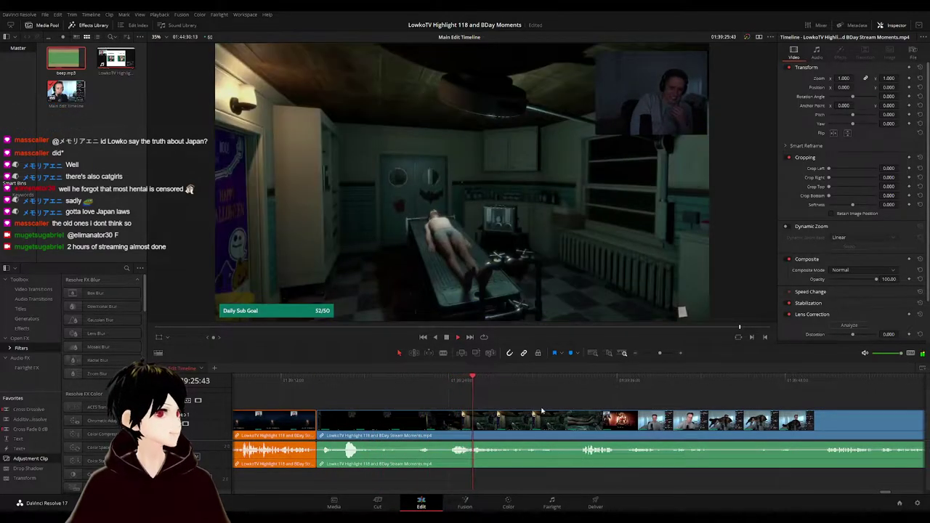
pyautogui.hscroll(2, 481, 398)
pyautogui.click(377, 385)
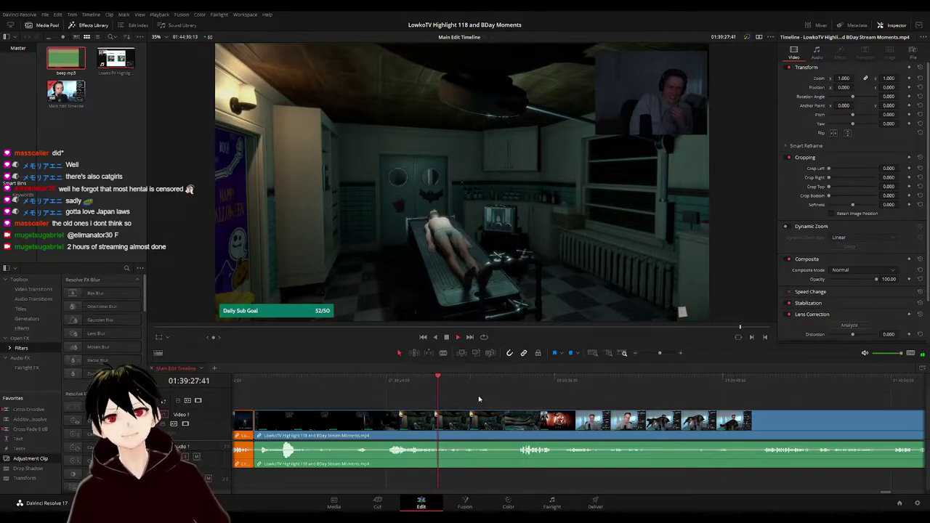
pyautogui.hscroll(4, 507, 395)
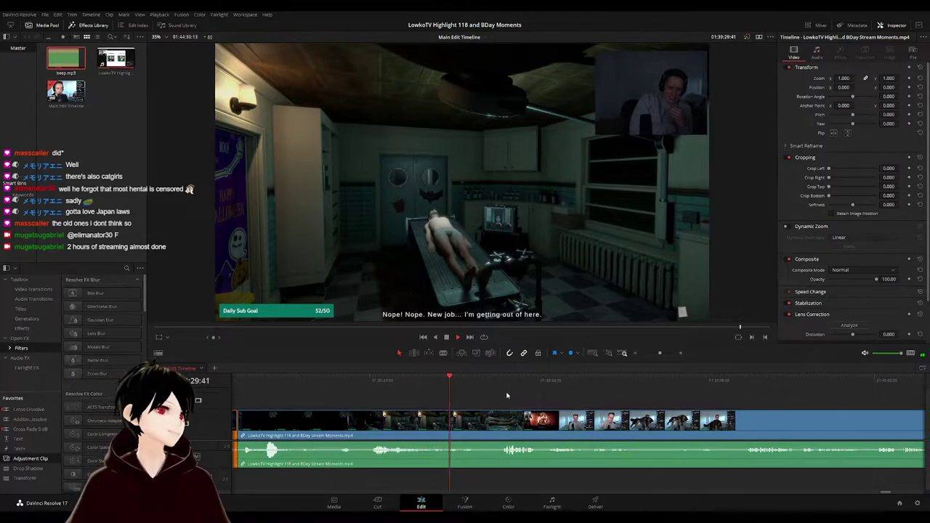
pyautogui.click(446, 385)
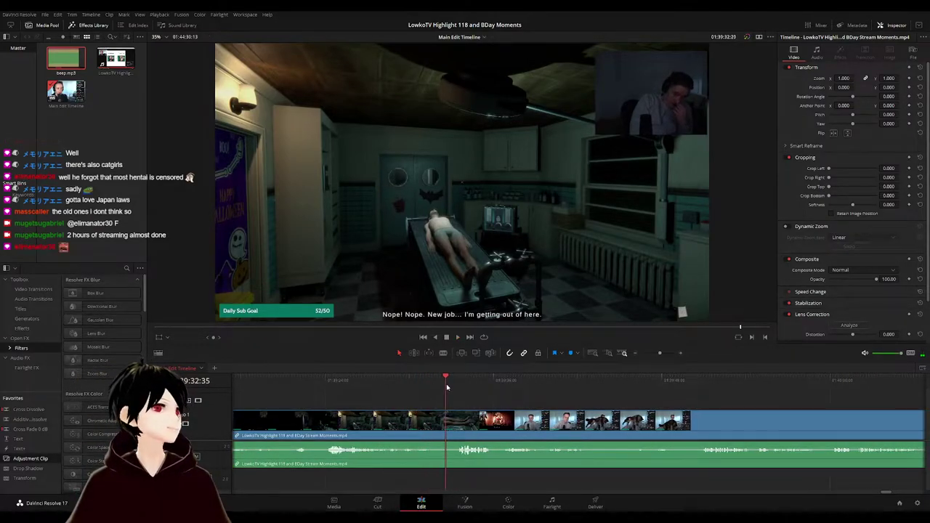
pyautogui.hscroll(3, 462, 394)
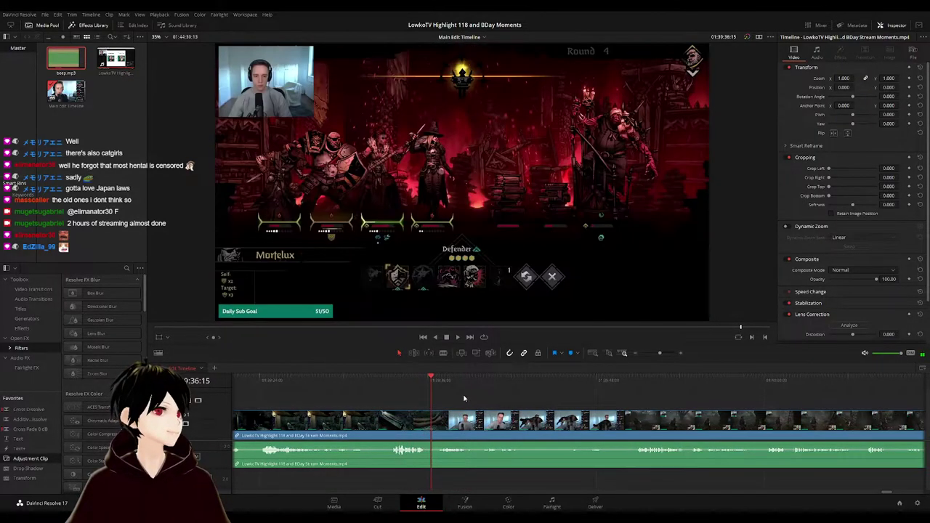
# - Cut the footage at 01:39:35:58, remove the short sliver after it, and color the morgue clip before the cut yellow
pyautogui.click(426, 380)
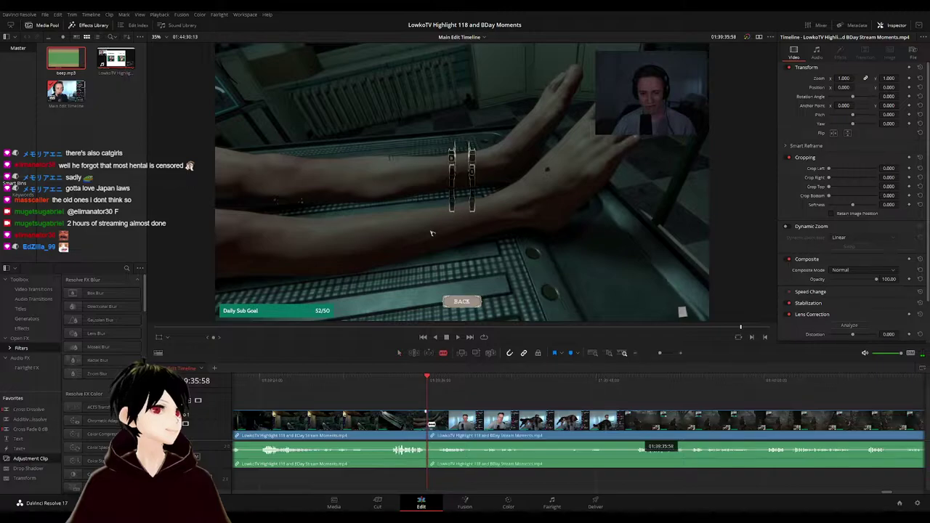
pyautogui.click(434, 423)
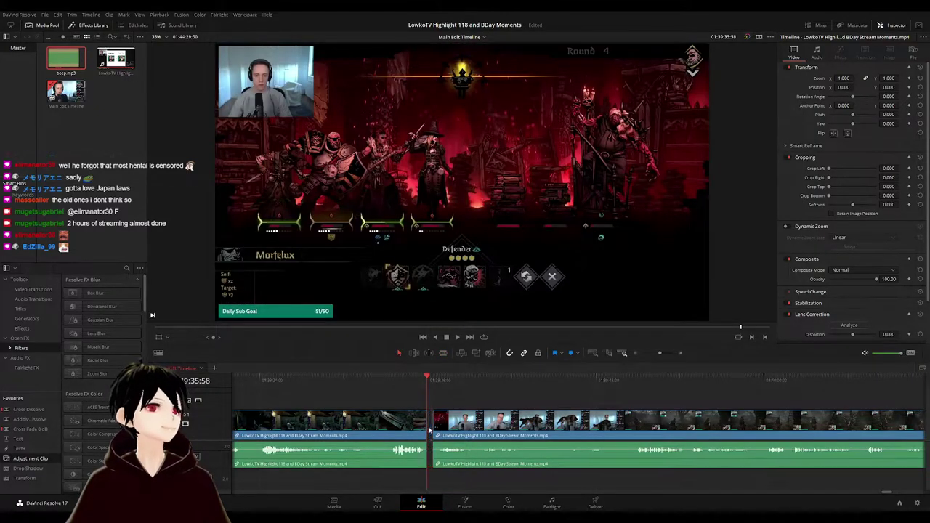
pyautogui.press('space')
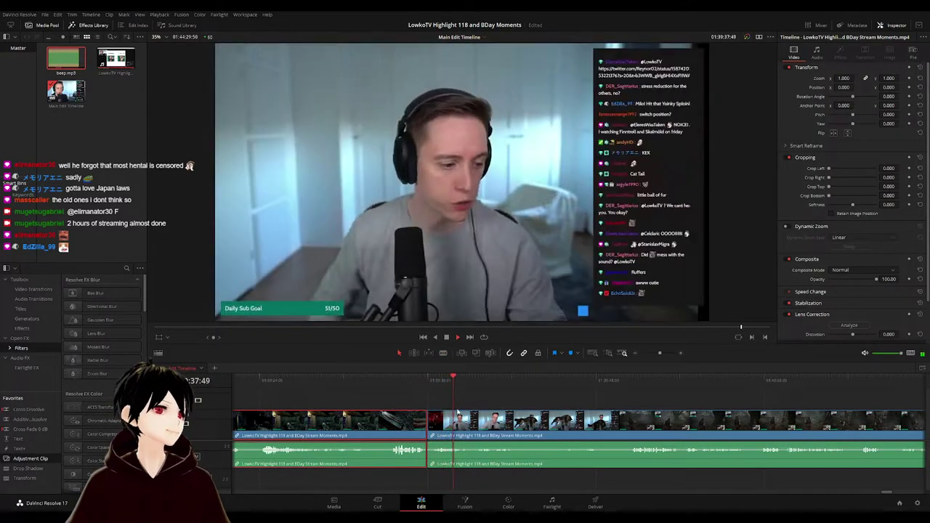
pyautogui.press('1')
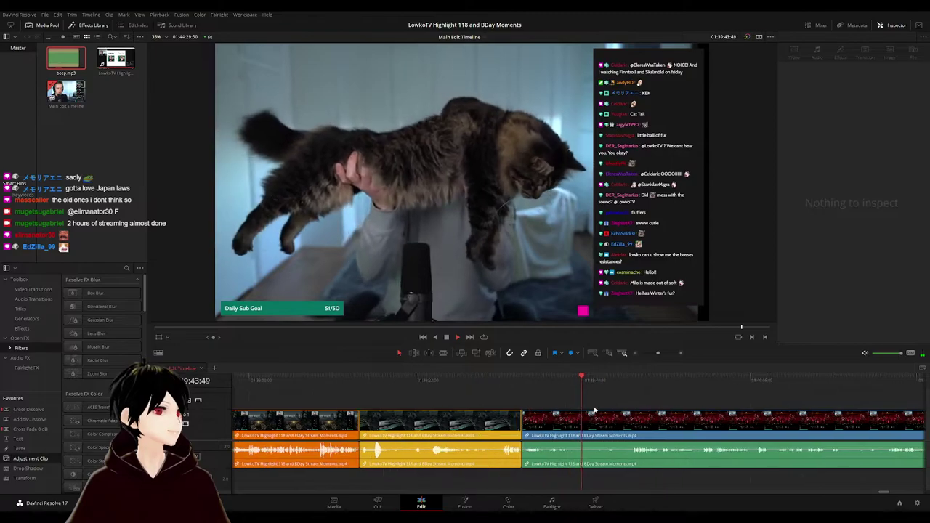
# - Play the cat webcam footage, cut it at 01:39:50:12 and ripple delete the short sliver after the cut
pyautogui.click(594, 418)
pyautogui.press('space')
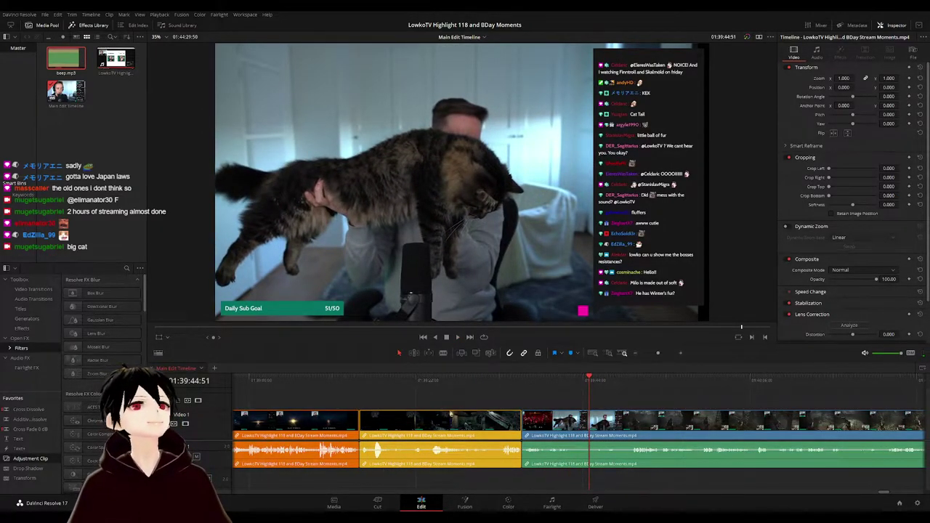
pyautogui.press('space')
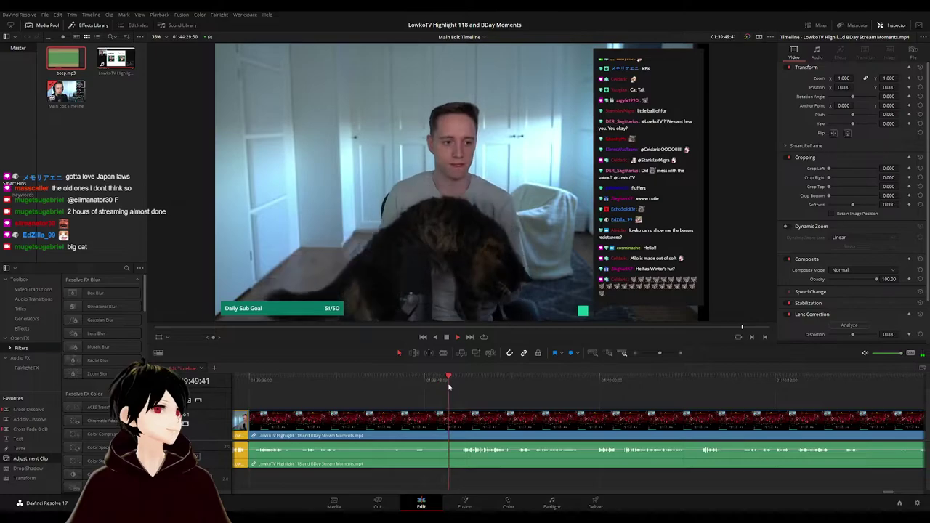
pyautogui.press('space')
pyautogui.hotkey('ctrl', 'b')
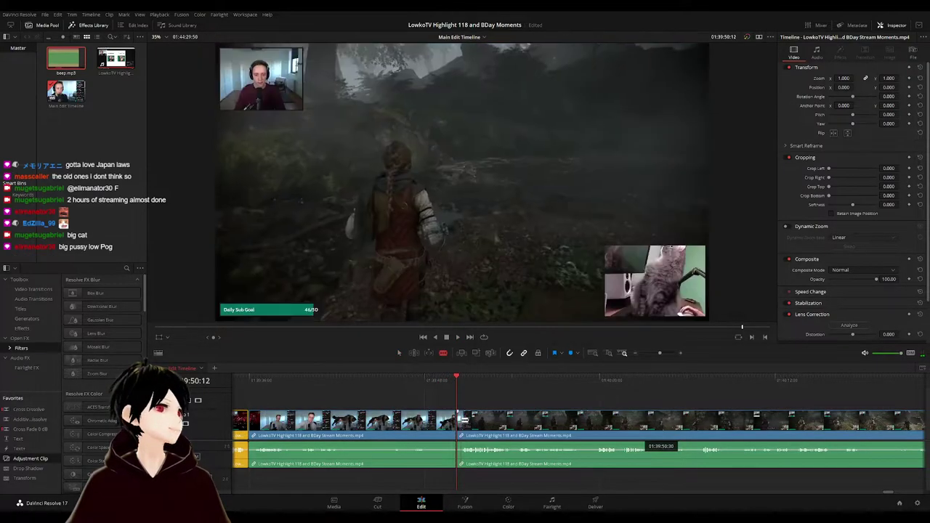
pyautogui.press('Delete')
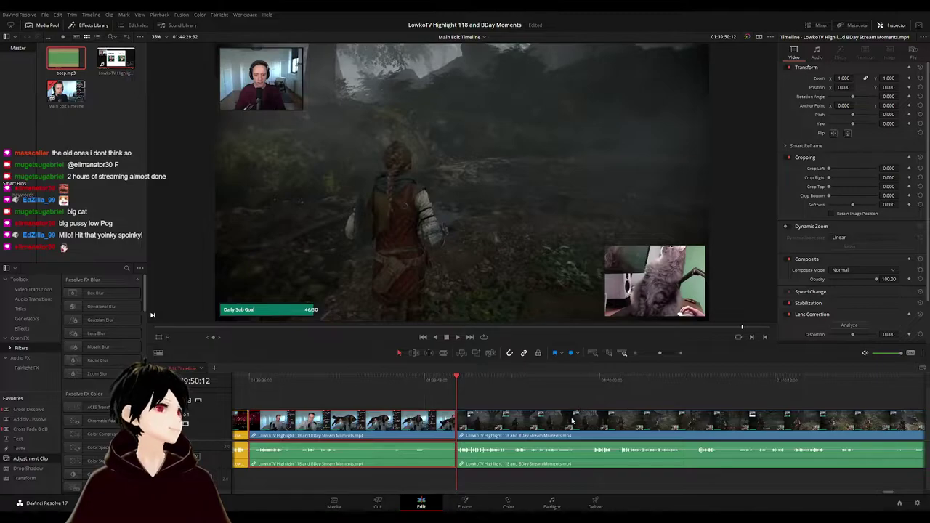
# - Color the cat webcam clip before the cut purple, resume playback and clear the selection
pyautogui.press('F4')
pyautogui.press('space')
pyautogui.click(547, 398)
# - Review the forest gameplay with the inset cat camera from about 01:39:51 to 01:40:54
pyautogui.scroll(-4, 548, 396)
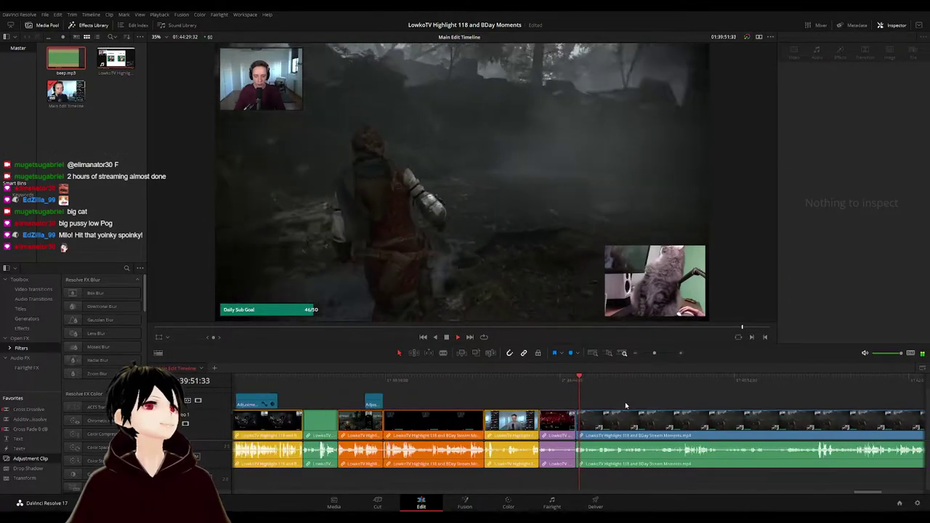
pyautogui.hscroll(3, 468, 390)
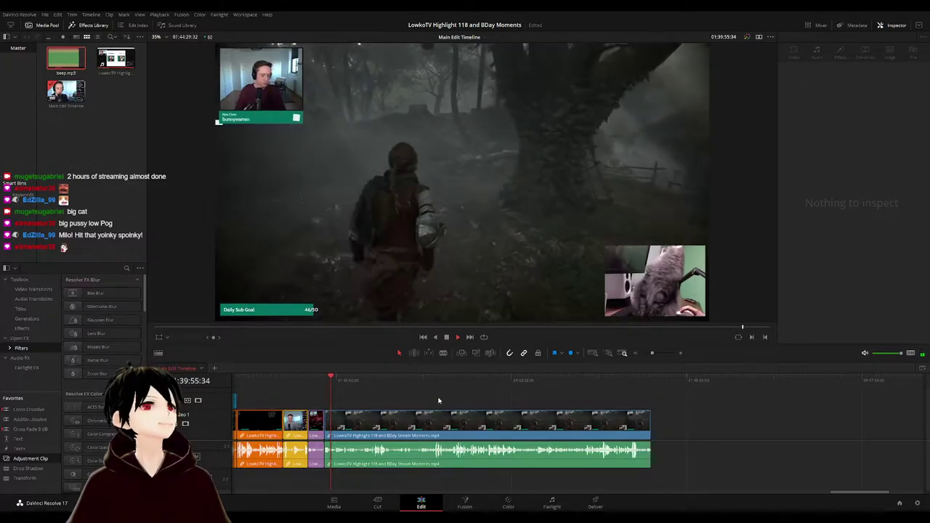
pyautogui.scroll(4, 508, 406)
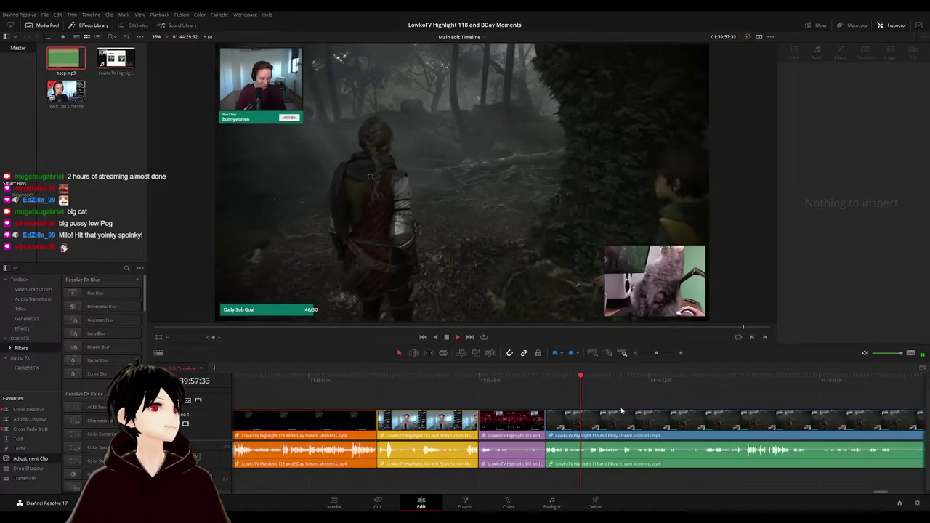
pyautogui.hscroll(2, 622, 412)
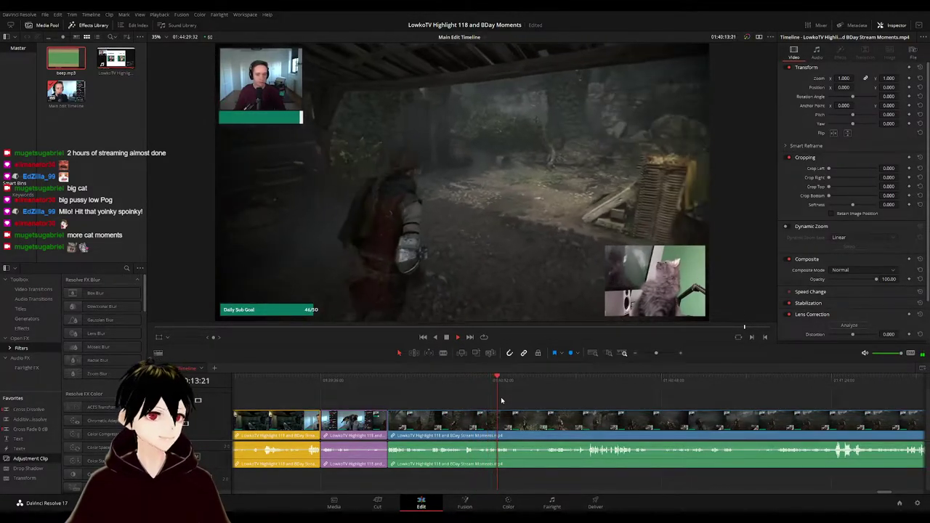
pyautogui.scroll(2, 508, 403)
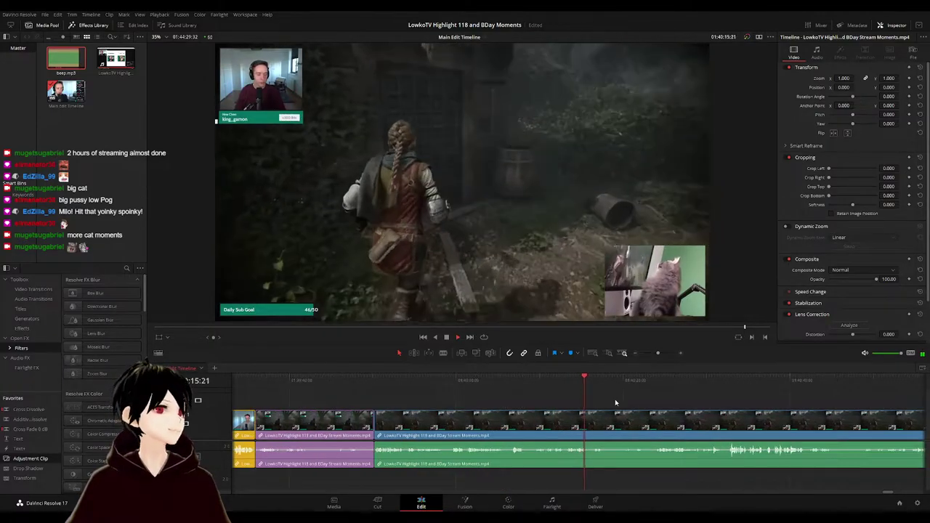
pyautogui.moveTo(616, 400); pyautogui.dragTo(424, 384)
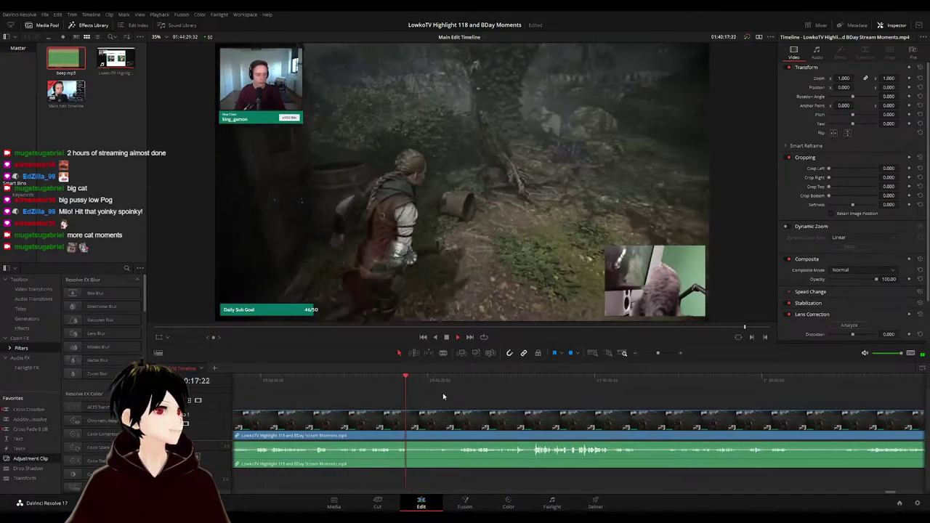
pyautogui.hscroll(1, 407, 393)
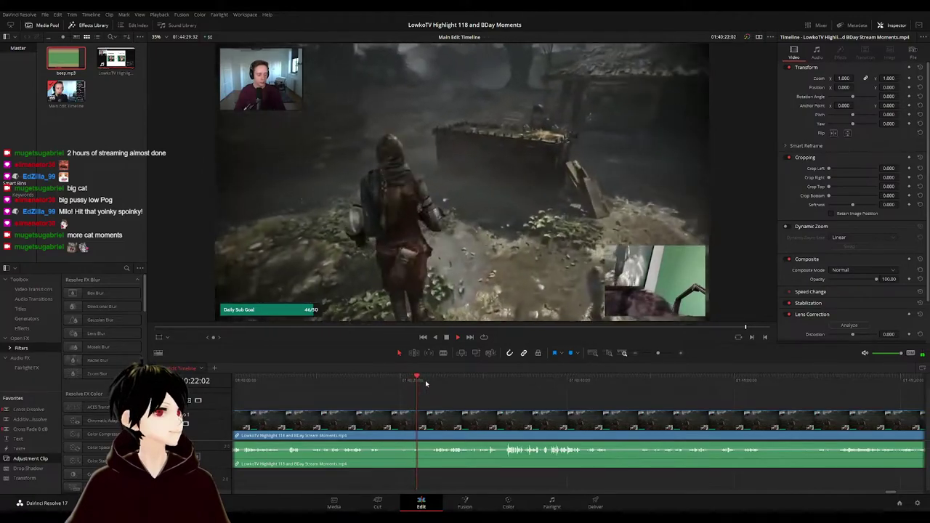
pyautogui.moveTo(512, 404); pyautogui.dragTo(449, 394)
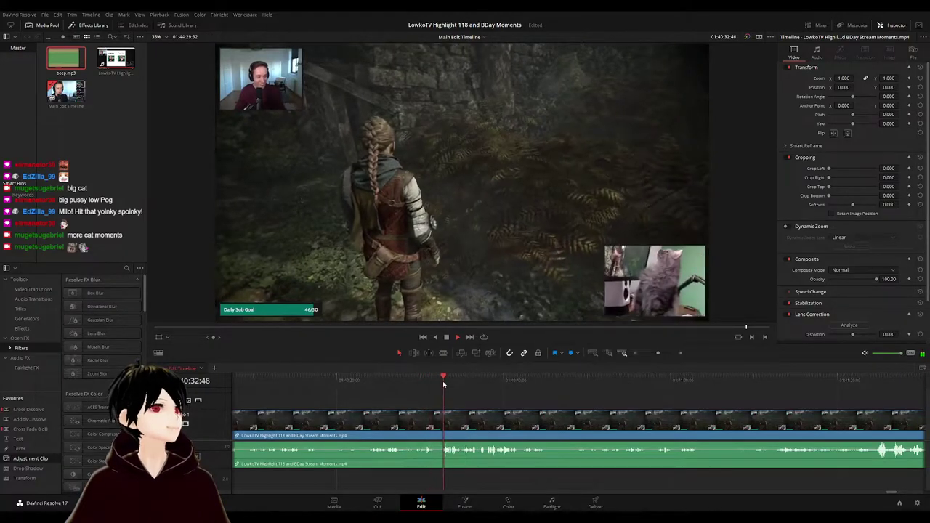
pyautogui.hscroll(2, 496, 403)
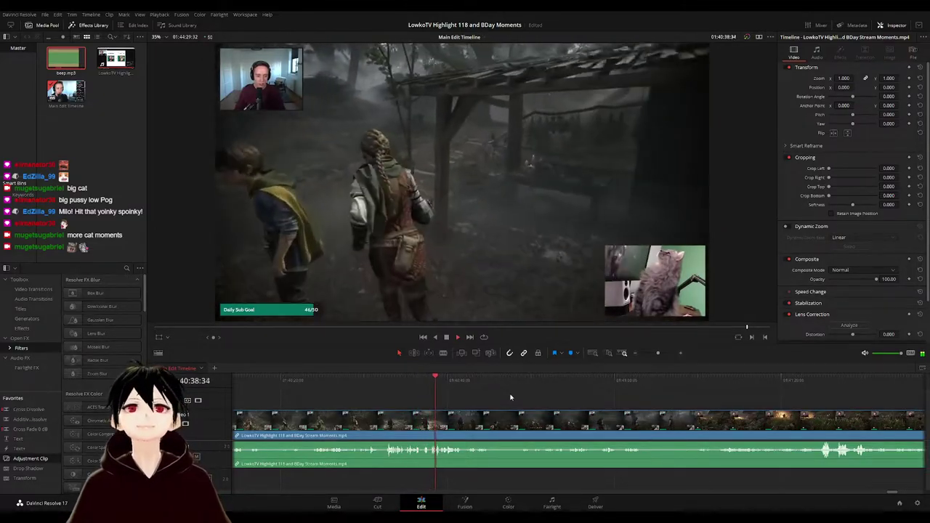
pyautogui.hscroll(1, 505, 399)
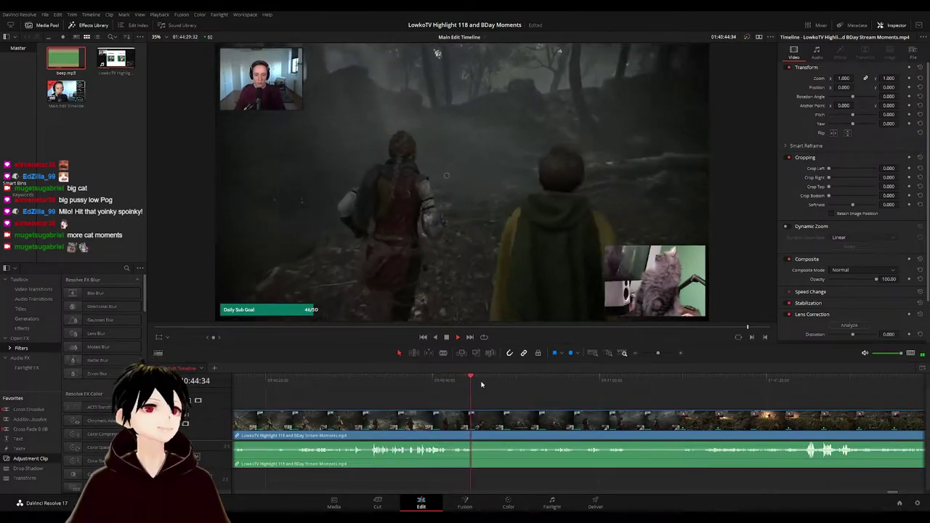
pyautogui.click(503, 384)
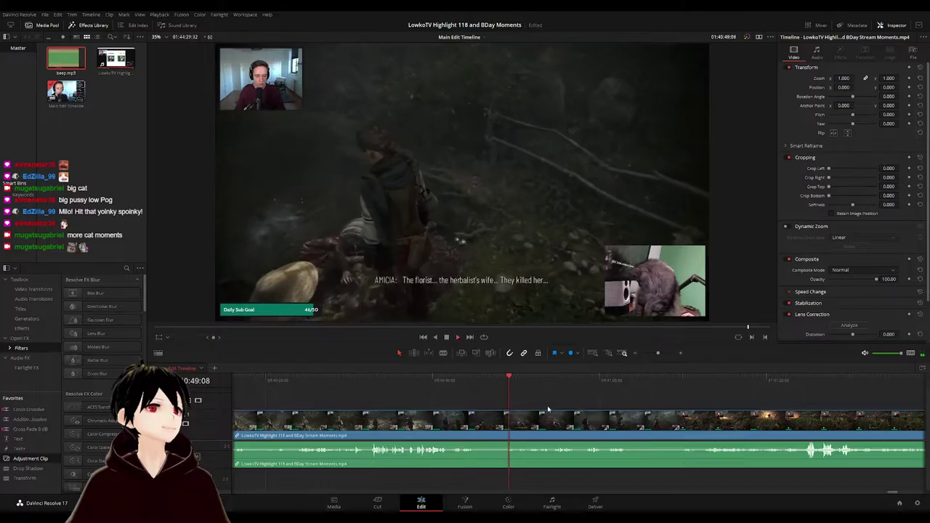
pyautogui.moveTo(548, 407); pyautogui.dragTo(492, 406)
pyautogui.click(474, 384)
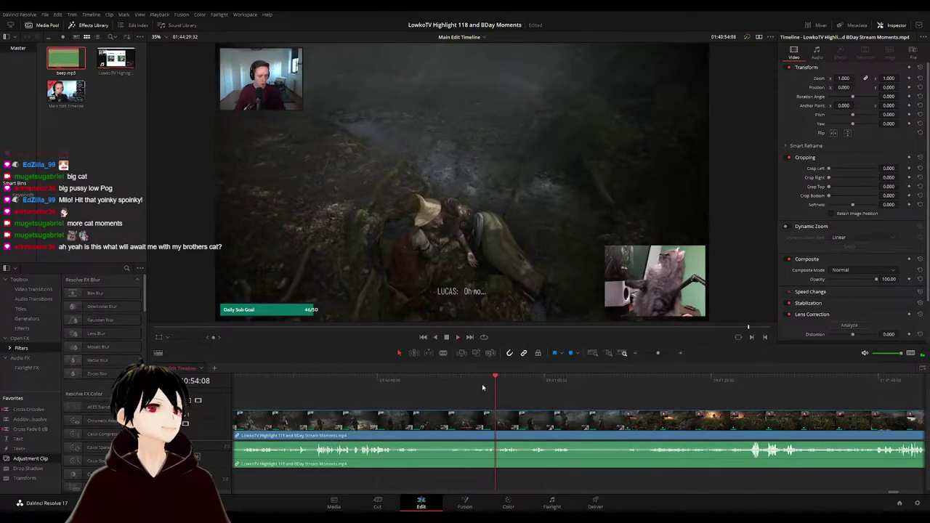
# - Add an adjustment clip at 01:40:51:17 that enlarges the cat camera with zoom 1.470 and position X -891, Y 489
pyautogui.click(472, 391)
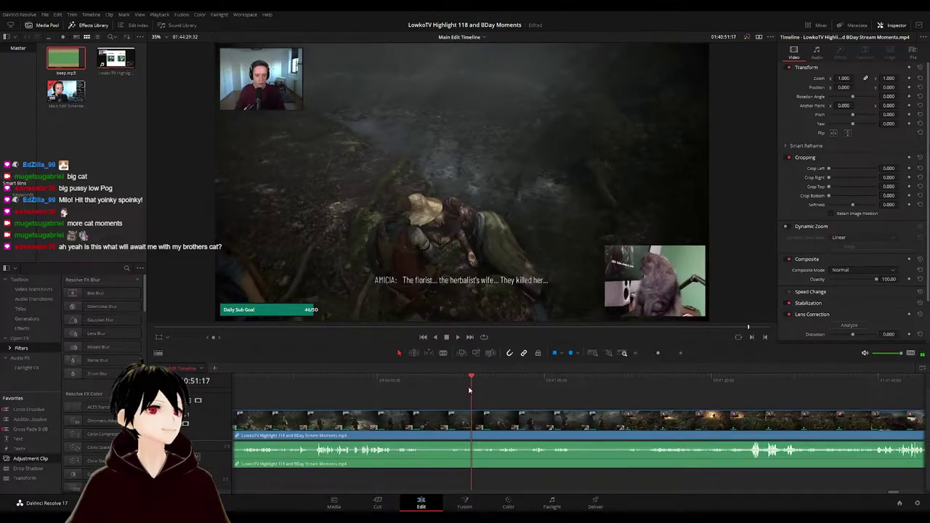
pyautogui.moveTo(60, 463); pyautogui.dragTo(479, 408)
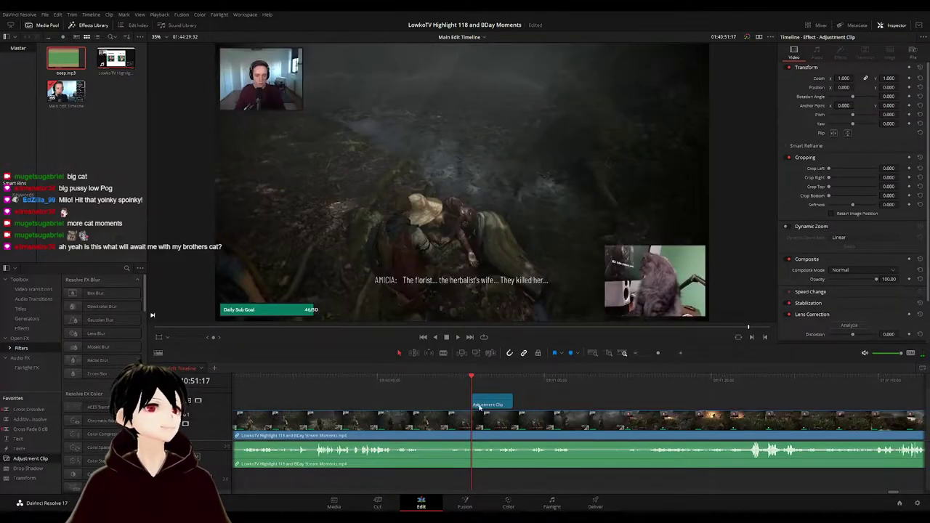
pyautogui.moveTo(844, 78); pyautogui.dragTo(901, 88)
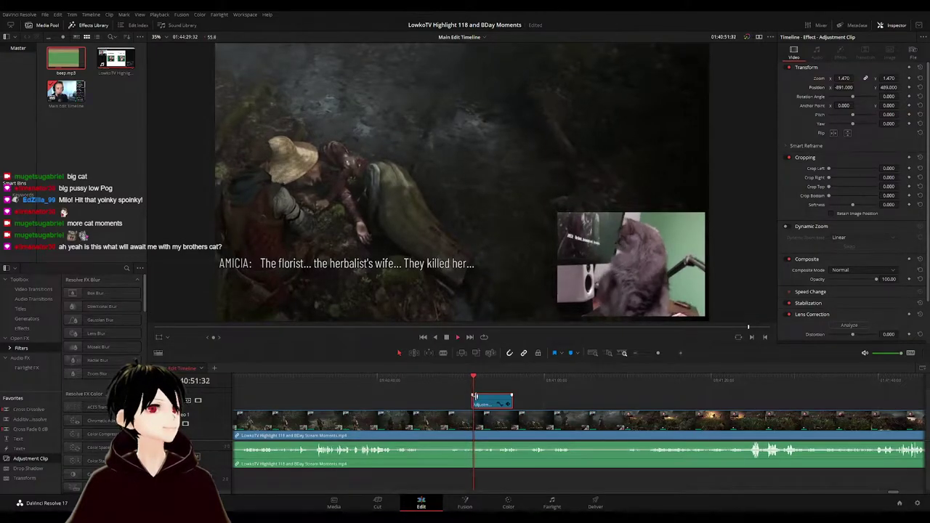
pyautogui.click(558, 406)
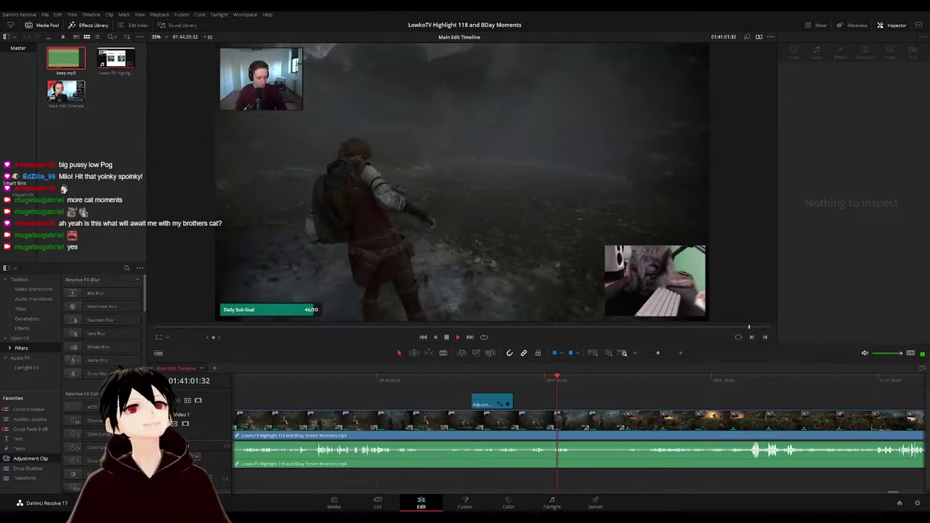
# - Cut the forest gameplay at about 01:41:12, remove the short sliver after it, and color the clip before the cut purple
pyautogui.moveTo(594, 400); pyautogui.dragTo(422, 402)
pyautogui.moveTo(444, 384); pyautogui.dragTo(505, 381)
pyautogui.press('space')
pyautogui.hotkey('ctrl', 'b')
pyautogui.moveTo(511, 428); pyautogui.dragTo(514, 429)
pyautogui.press('space')
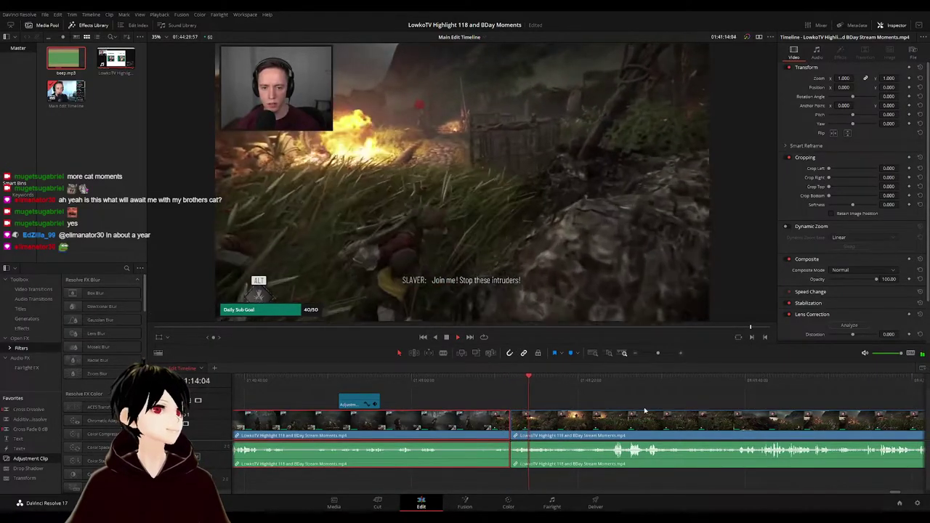
pyautogui.click(285, 401)
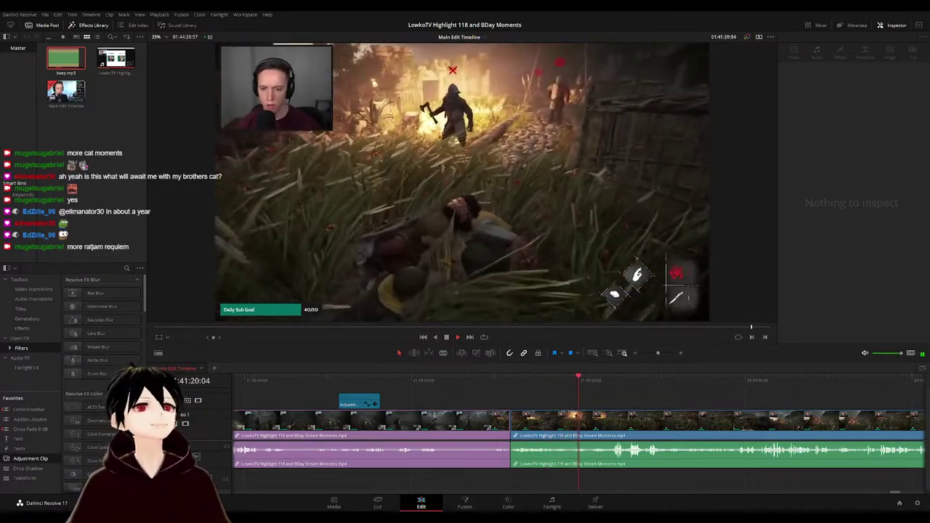
# - Review the stealth gameplay in the tall grass near the burning camp from about 01:41:20 to 01:42:01
pyautogui.hscroll(2, 610, 405)
pyautogui.click(421, 384)
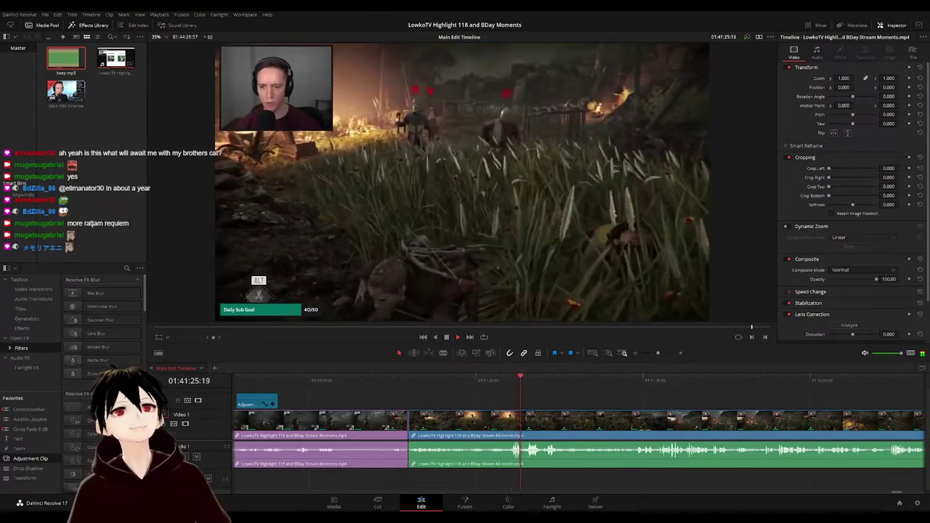
pyautogui.moveTo(581, 400); pyautogui.dragTo(504, 397)
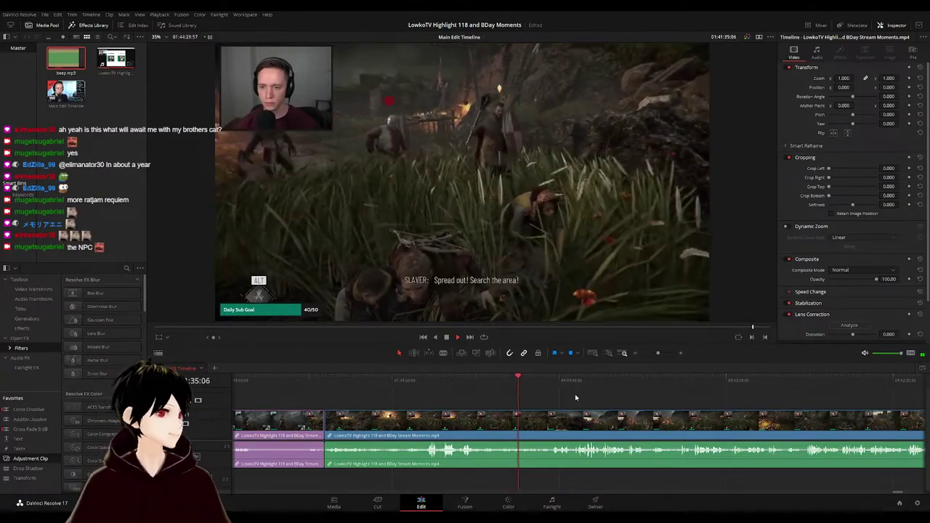
pyautogui.hscroll(1, 556, 397)
pyautogui.press('space')
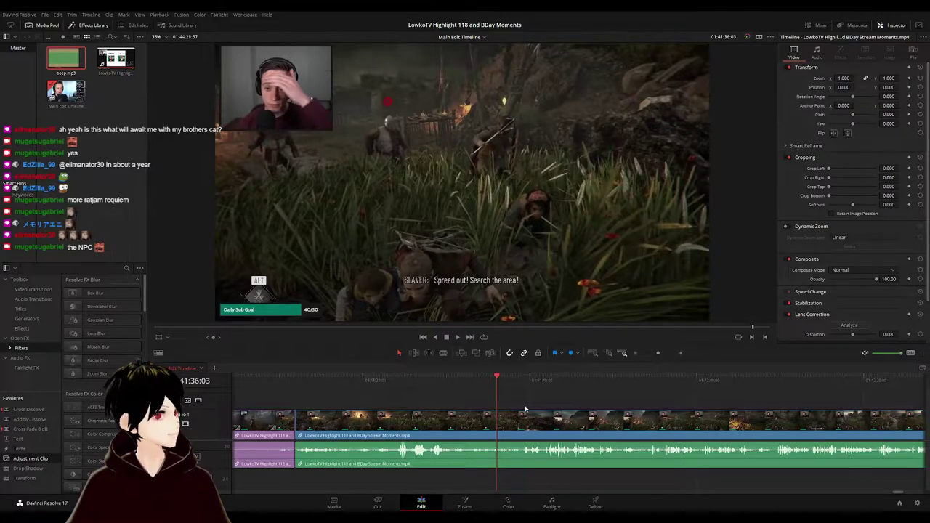
pyautogui.hscroll(2, 509, 406)
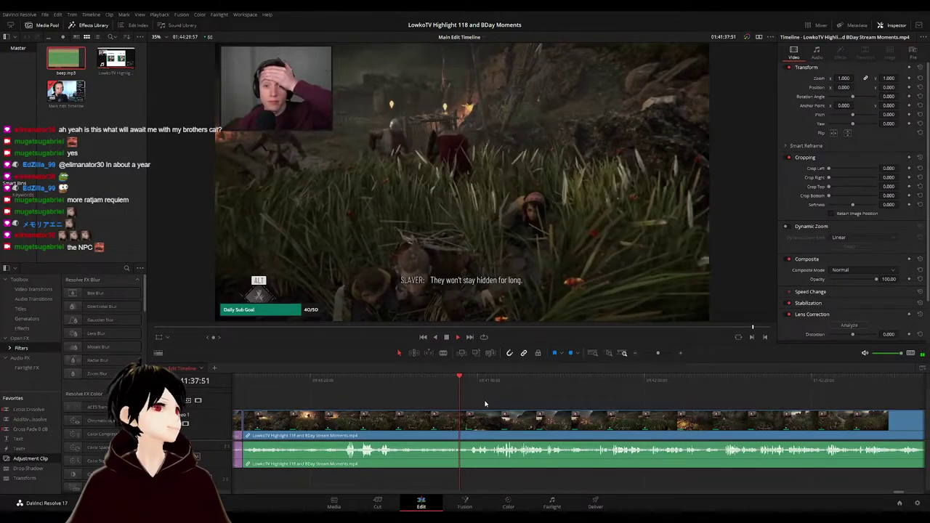
pyautogui.hscroll(2, 457, 390)
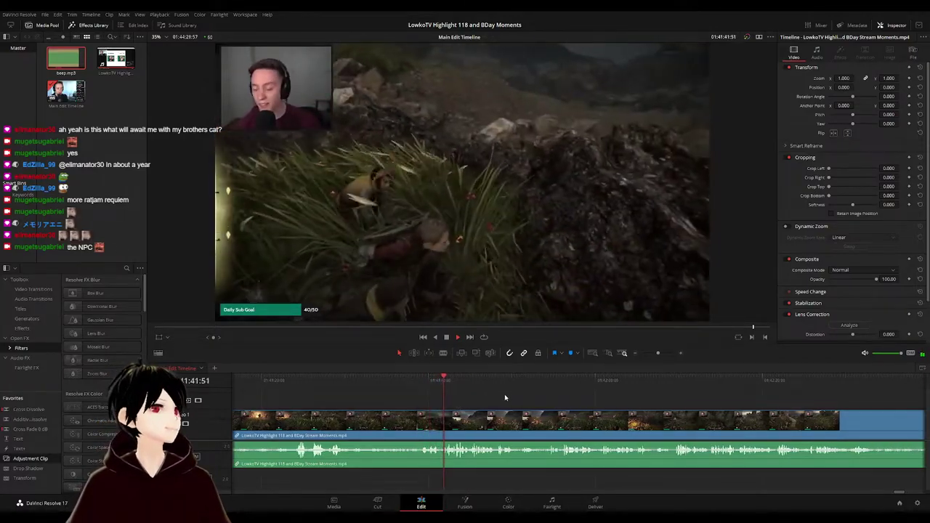
pyautogui.hscroll(1, 494, 396)
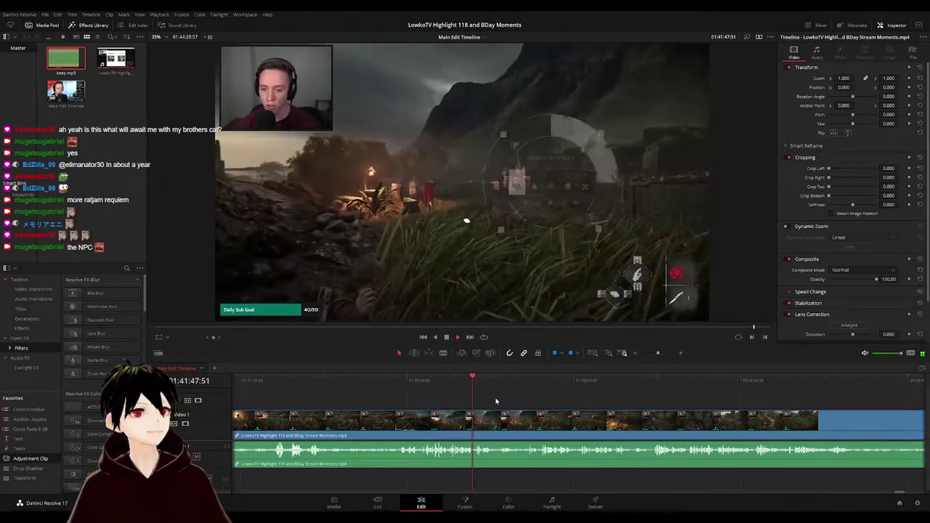
pyautogui.hscroll(1, 468, 396)
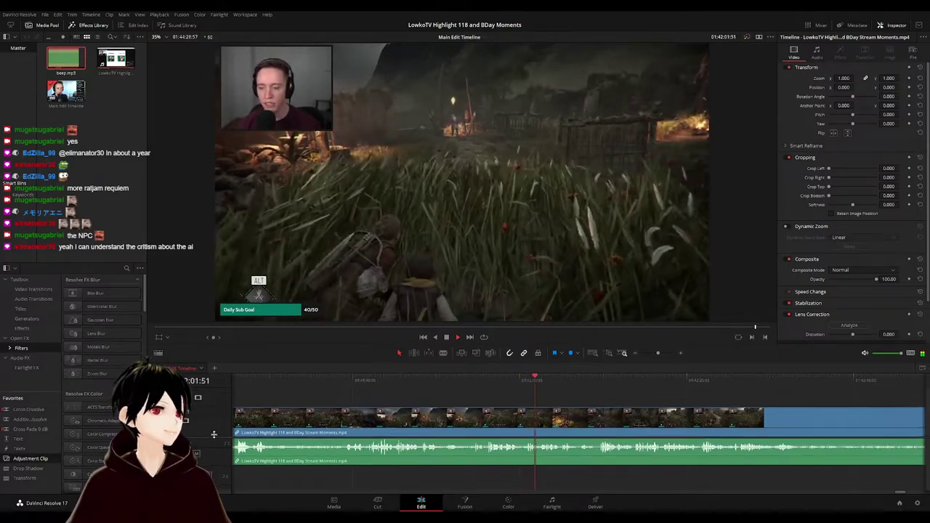
# - Review the gameplay through the ruins and past the seaside walls from about 01:42:01 to 01:42:24
pyautogui.moveTo(213, 438)
pyautogui.mouseDown()
pyautogui.moveTo(207, 455)
pyautogui.moveTo(212, 430)
pyautogui.mouseUp()
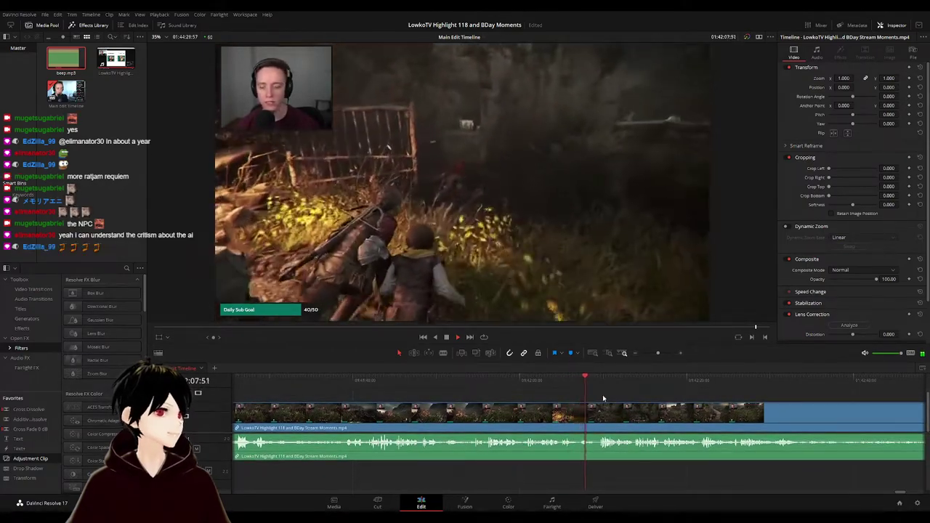
pyautogui.scroll(1, 617, 398)
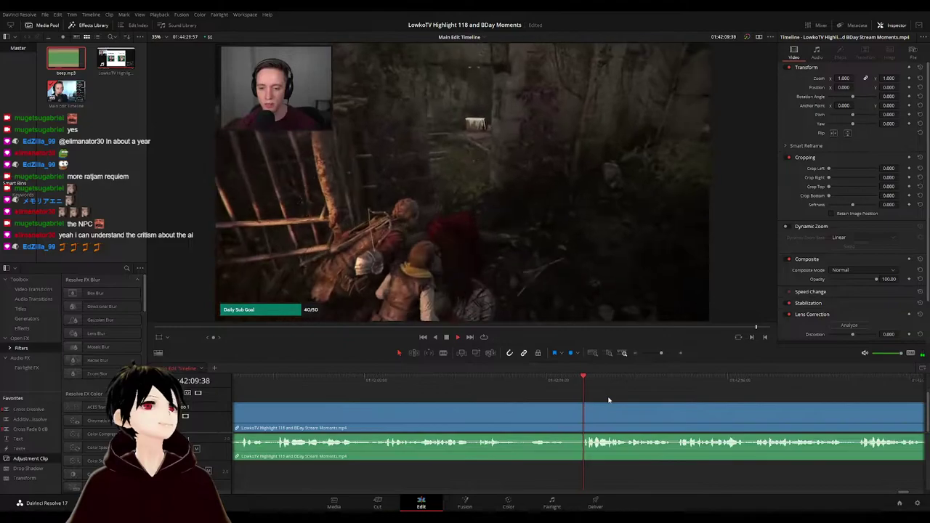
pyautogui.scroll(-3, 637, 395)
pyautogui.moveTo(646, 398); pyautogui.dragTo(484, 396)
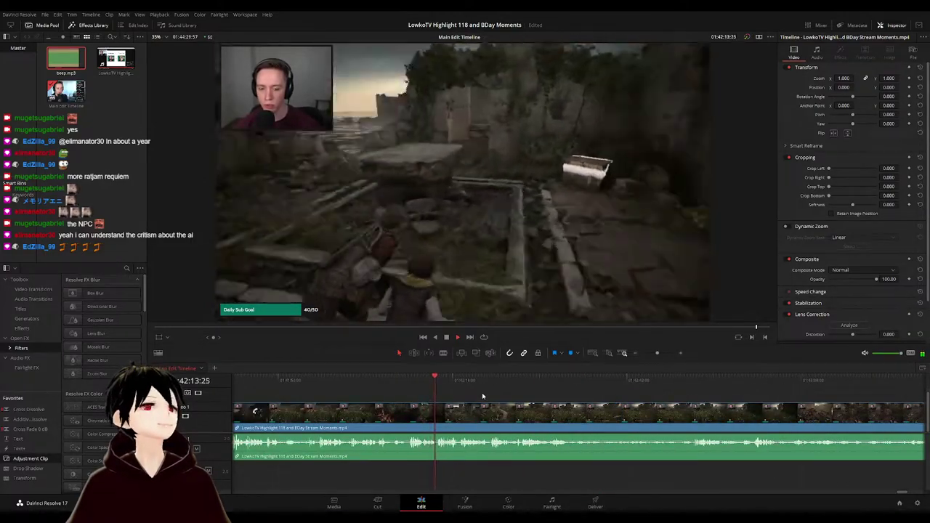
pyautogui.scroll(1, 486, 396)
pyautogui.moveTo(622, 395); pyautogui.dragTo(489, 390)
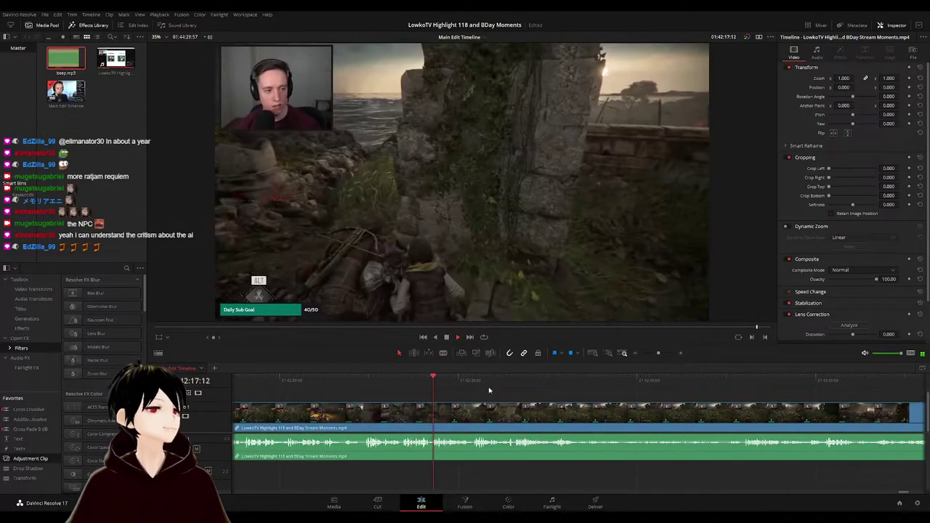
pyautogui.hscroll(1, 538, 395)
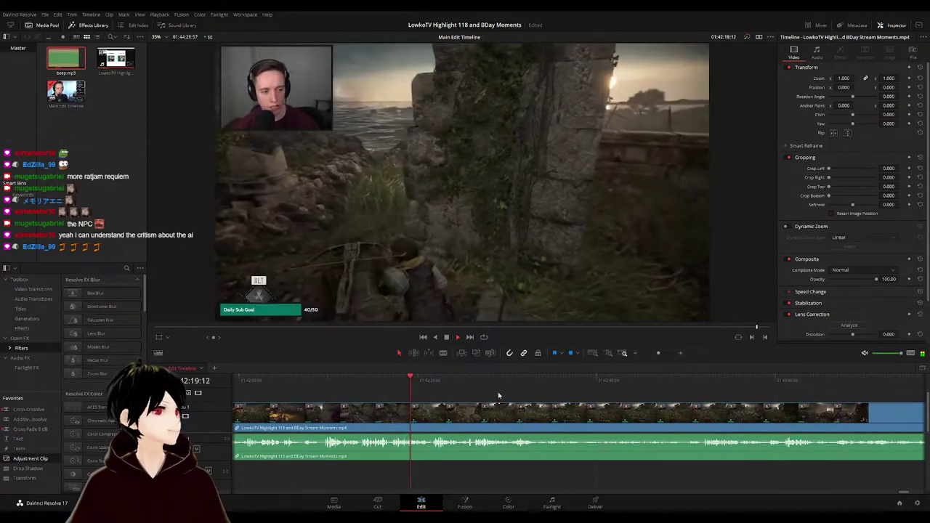
pyautogui.hscroll(1, 481, 401)
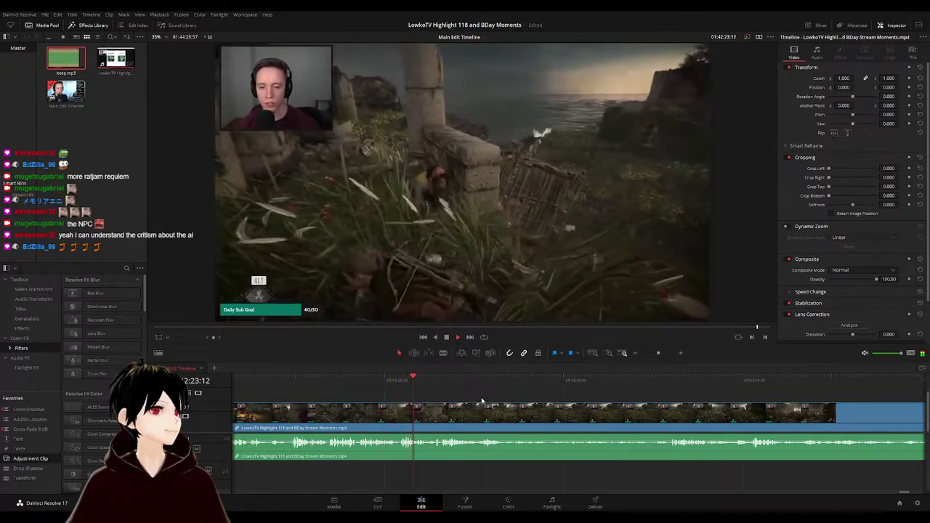
pyautogui.scroll(1, 482, 406)
pyautogui.moveTo(625, 403); pyautogui.dragTo(508, 393)
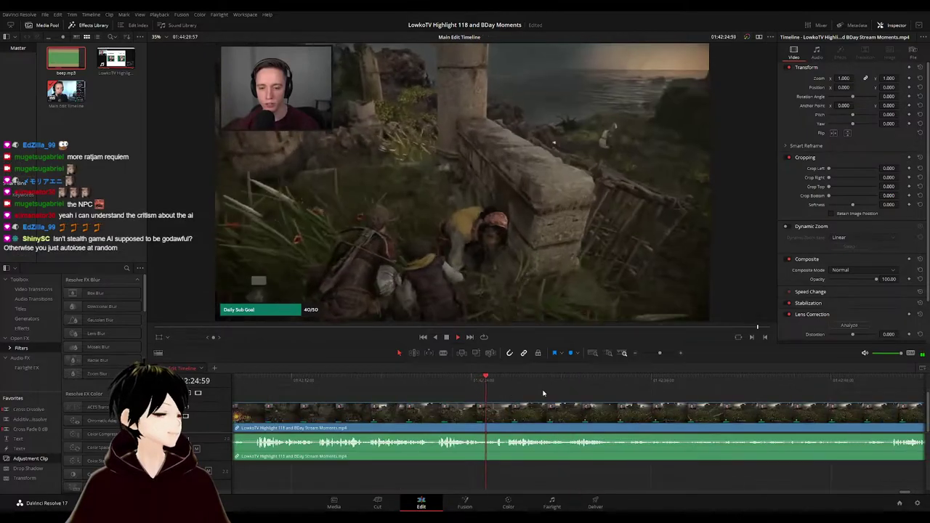
# - Review the grass-hiding gameplay near the castle from about 01:42:25 to 01:43:04
pyautogui.hscroll(1, 479, 396)
pyautogui.hscroll(1, 508, 391)
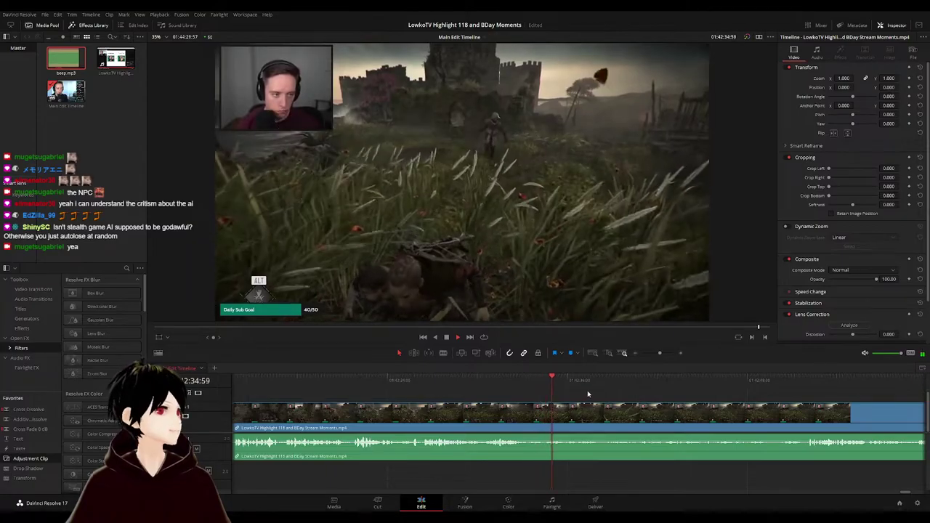
pyautogui.hscroll(3, 588, 394)
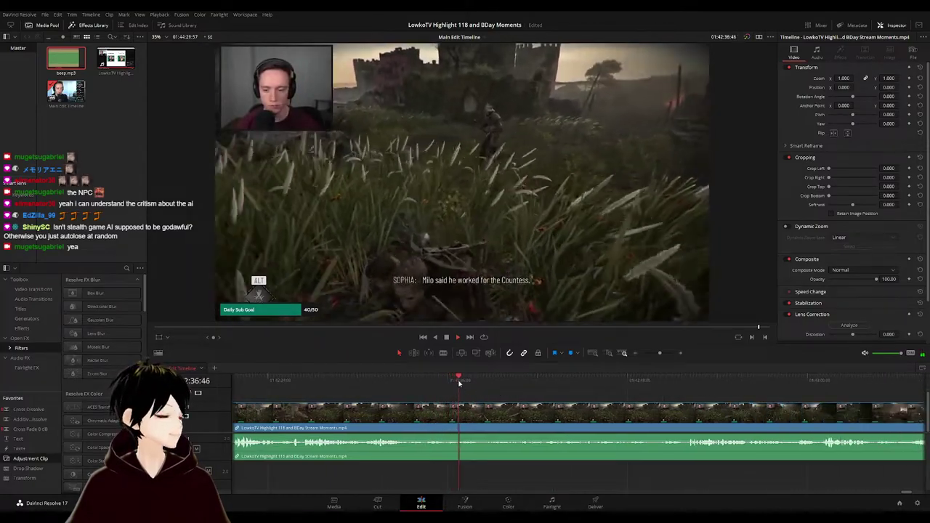
pyautogui.moveTo(489, 384); pyautogui.dragTo(495, 382)
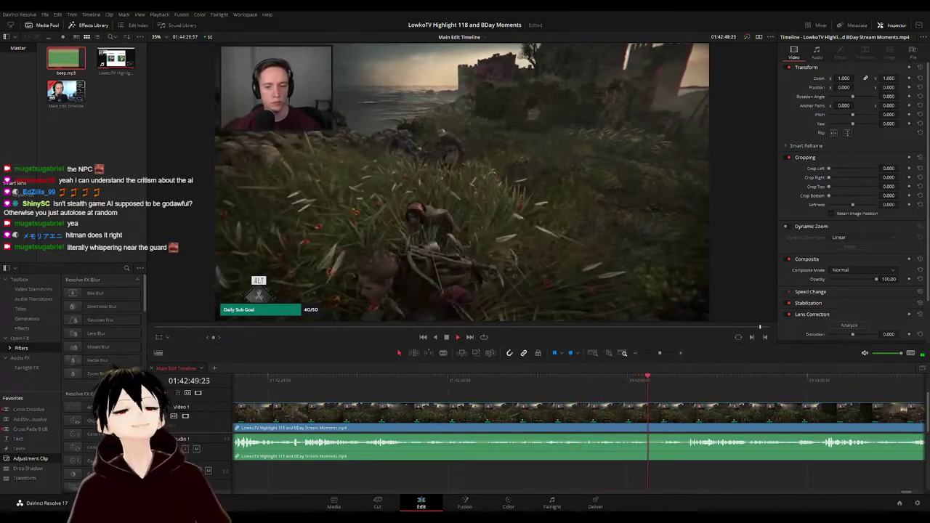
pyautogui.moveTo(694, 397); pyautogui.dragTo(622, 390)
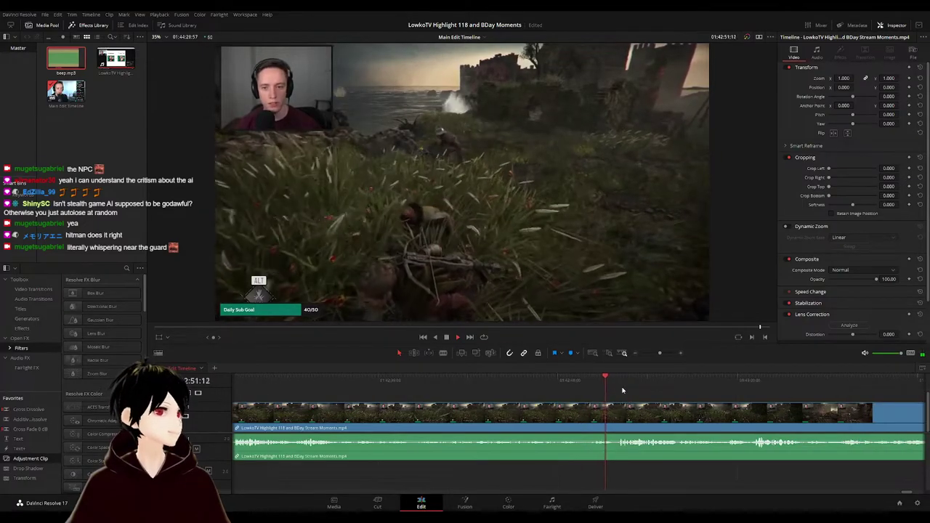
pyautogui.hscroll(2, 685, 397)
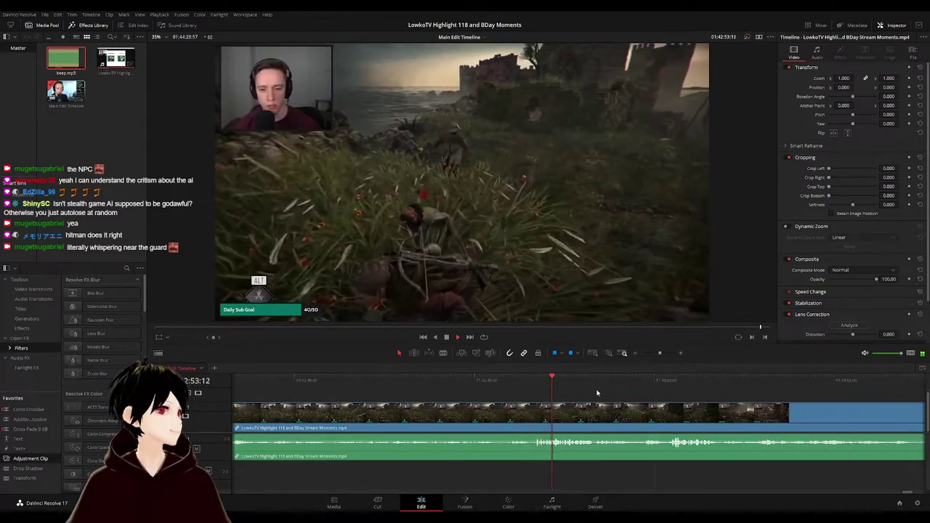
pyautogui.hscroll(2, 599, 388)
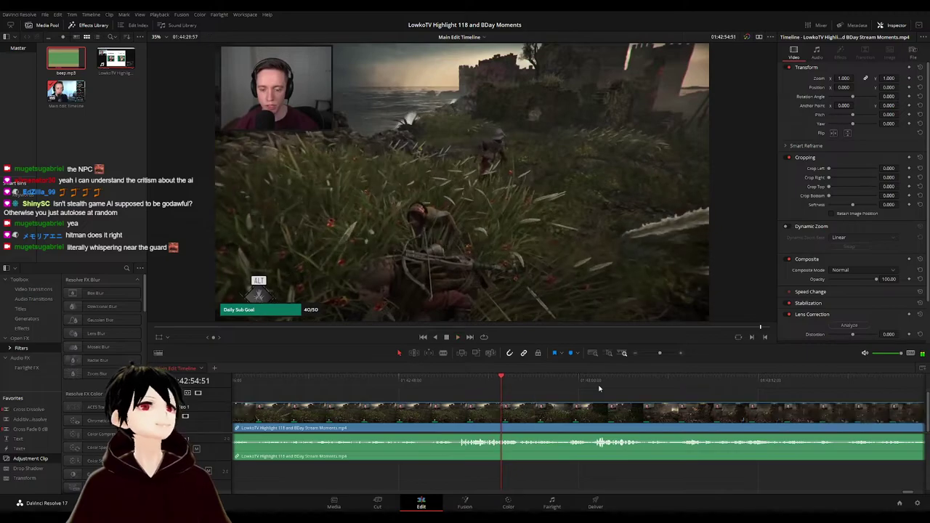
pyautogui.hscroll(2, 584, 397)
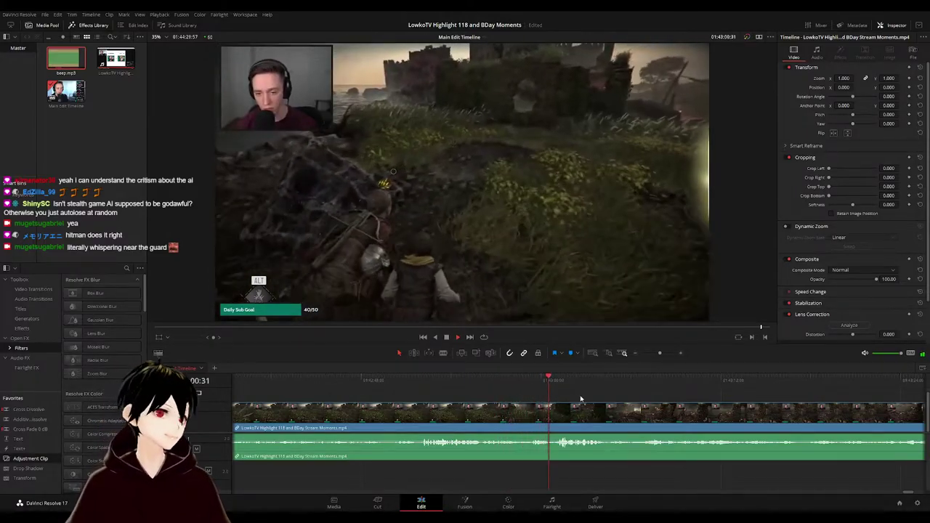
pyautogui.hscroll(5, 520, 388)
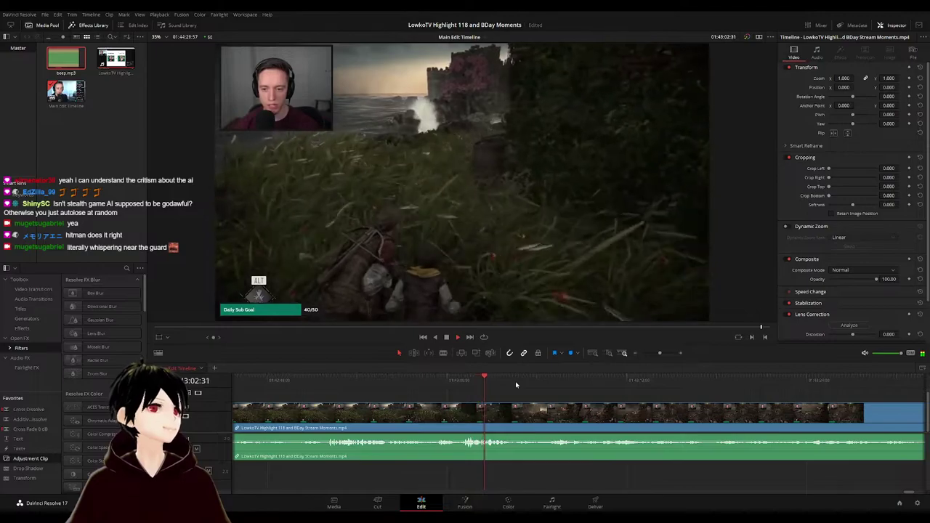
pyautogui.hscroll(2, 588, 392)
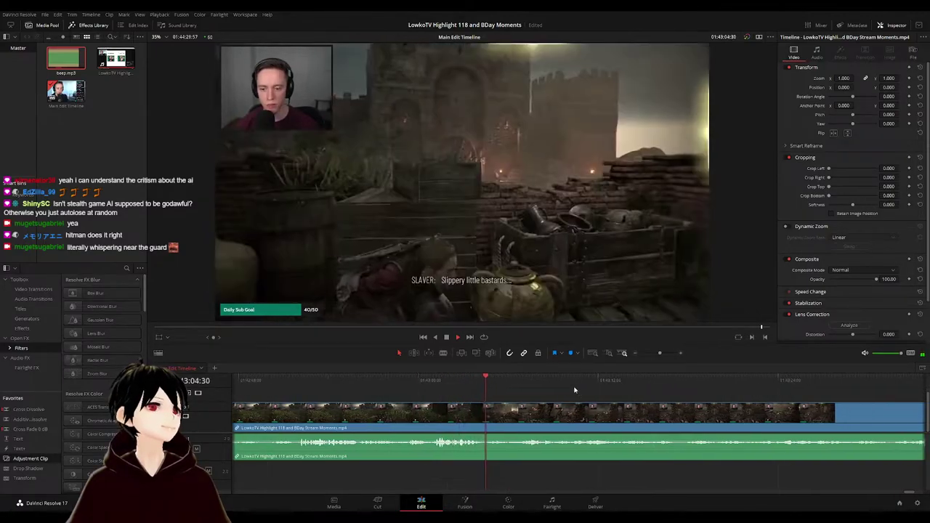
# - Cut the castle gameplay at 01:43:04:23, remove the short sliver after it, and color the clip before the cut teal
pyautogui.click(468, 379)
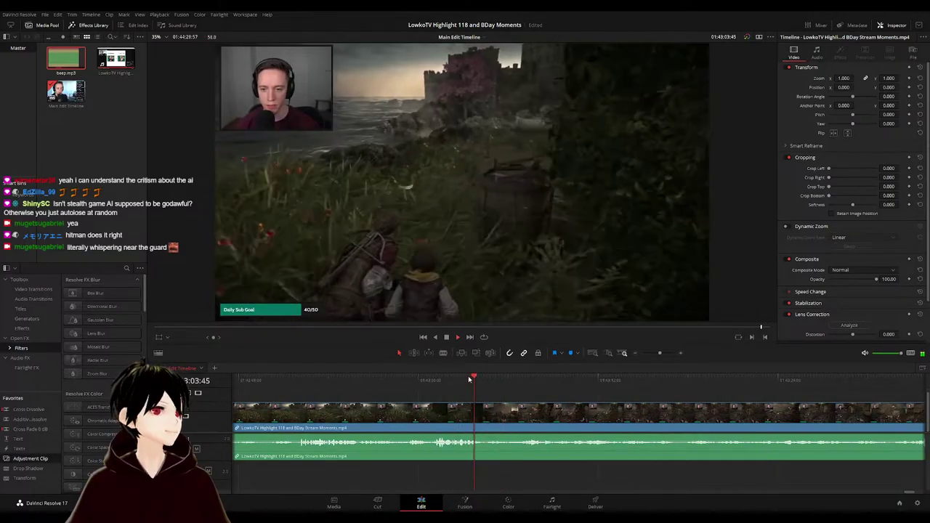
pyautogui.press('b')
pyautogui.click(486, 416)
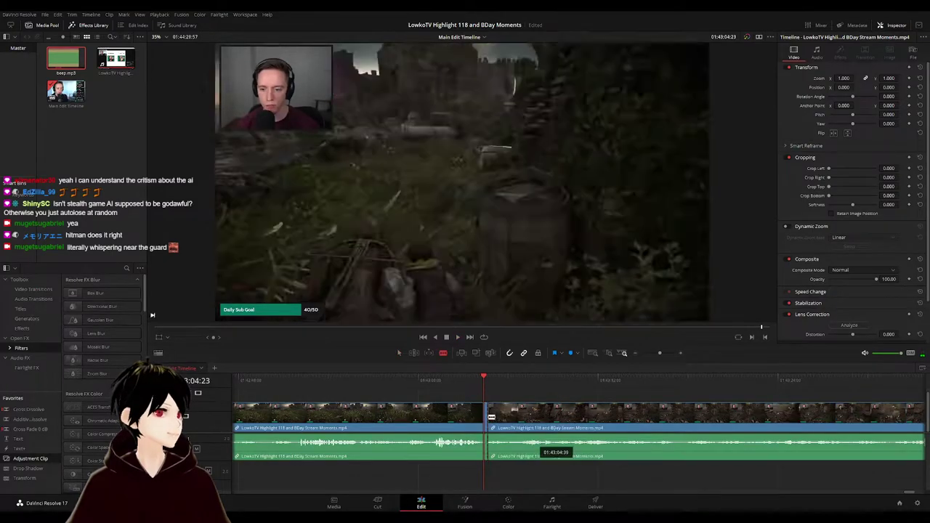
pyautogui.press('a')
pyautogui.press('Delete')
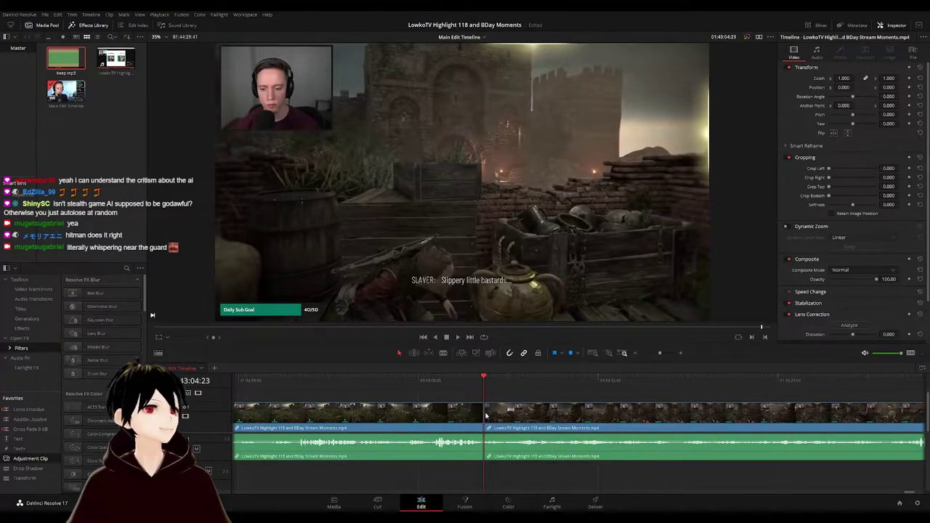
pyautogui.press('space')
pyautogui.click(463, 419)
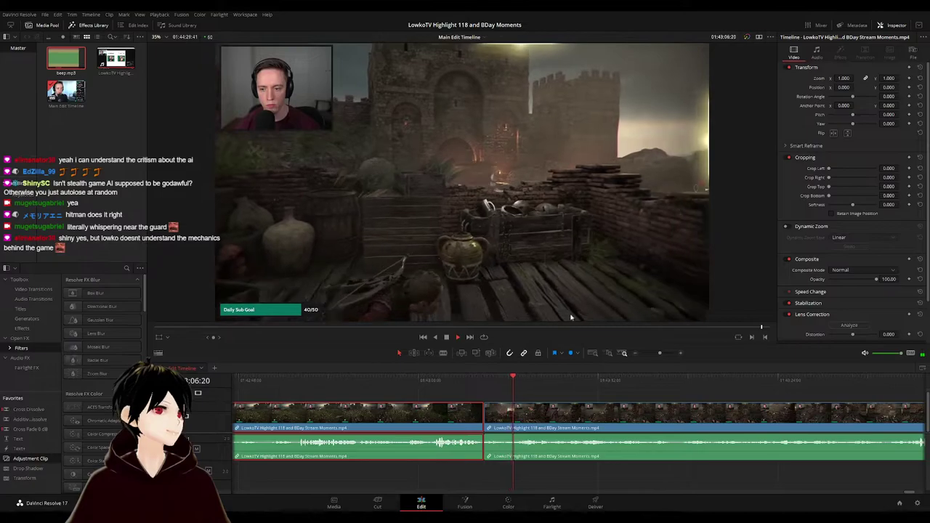
pyautogui.click(622, 398)
pyautogui.moveTo(622, 397); pyautogui.dragTo(569, 388)
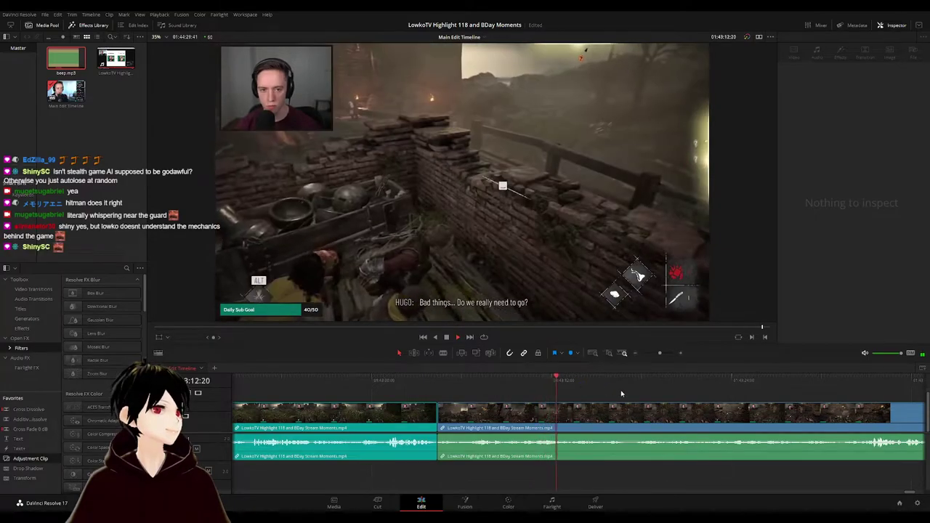
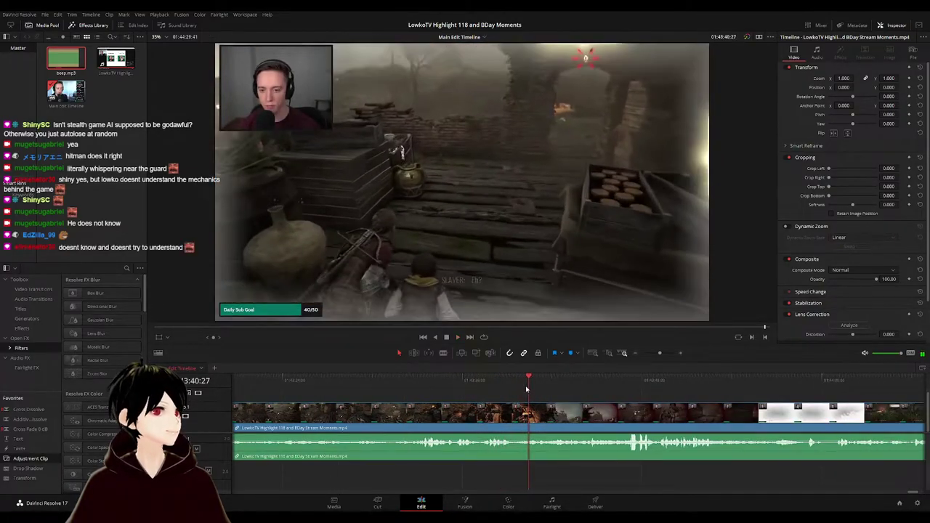
# - Cut the footage after the chest scene at 01:43:39:27, remove the short sliver after it, and color the clip before the cut teal
pyautogui.moveTo(527, 384); pyautogui.dragTo(514, 384)
pyautogui.press('b')
pyautogui.click(515, 419)
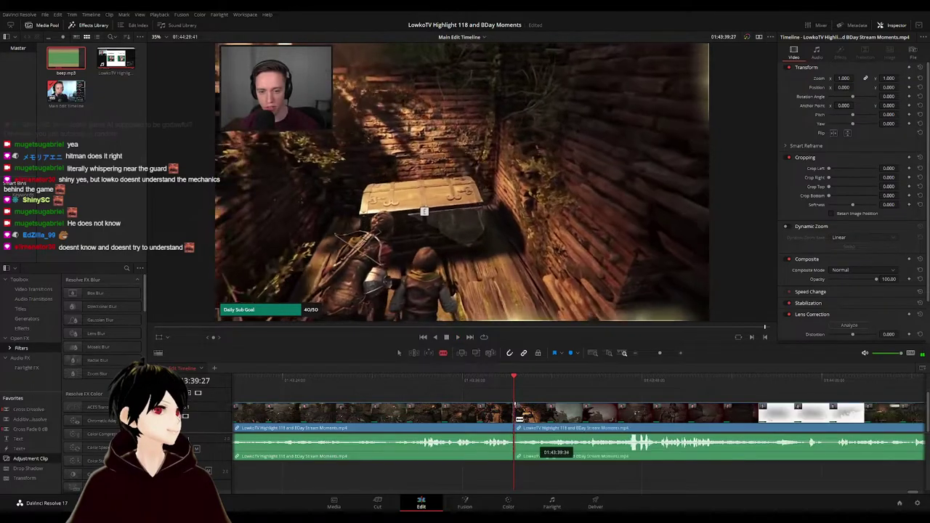
pyautogui.press('a')
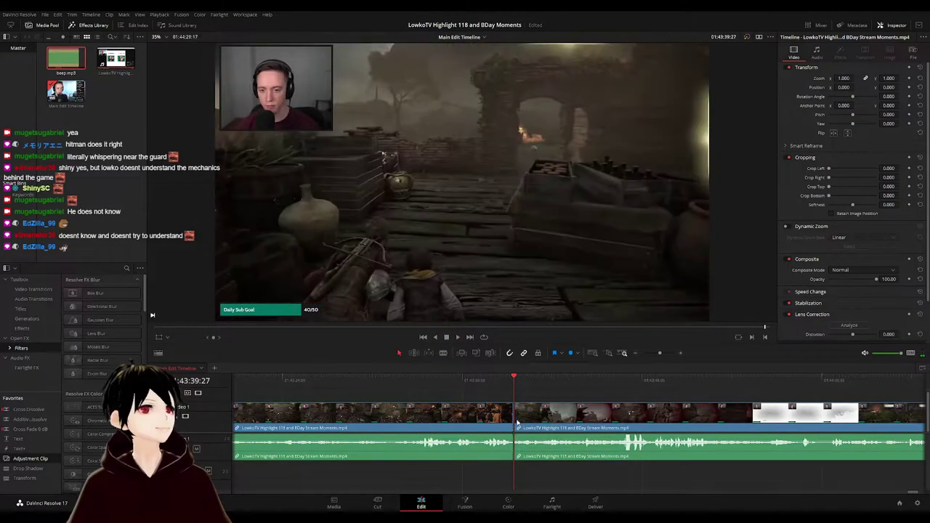
pyautogui.press('space')
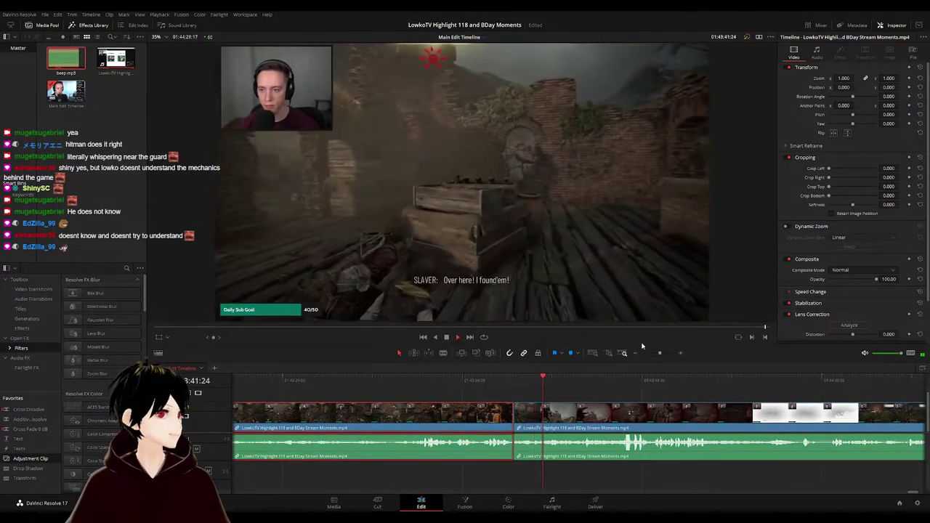
pyautogui.click(634, 396)
pyautogui.press('space')
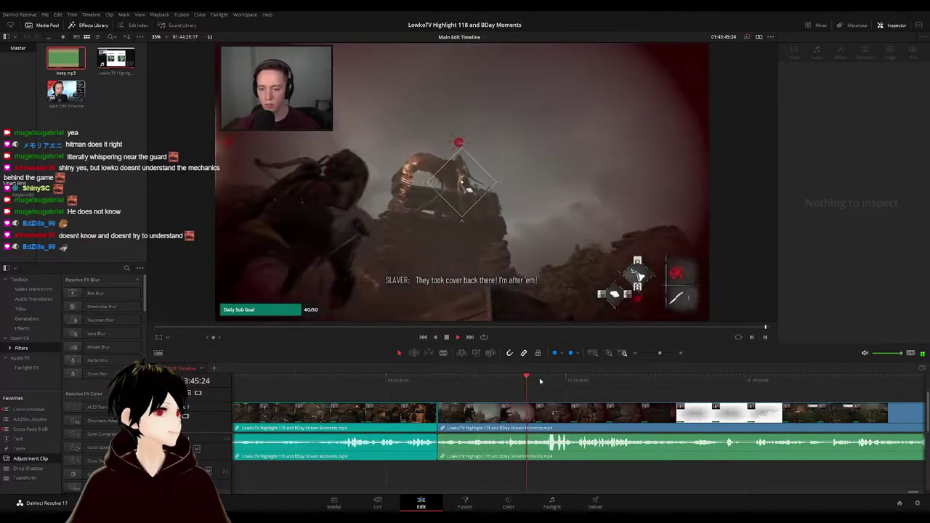
# - Review the gameplay from the slaver fight through the white loading scene to the raised bridge, from about 01:43:45 to 01:44:10
pyautogui.click(541, 380)
pyautogui.moveTo(612, 399); pyautogui.dragTo(549, 390)
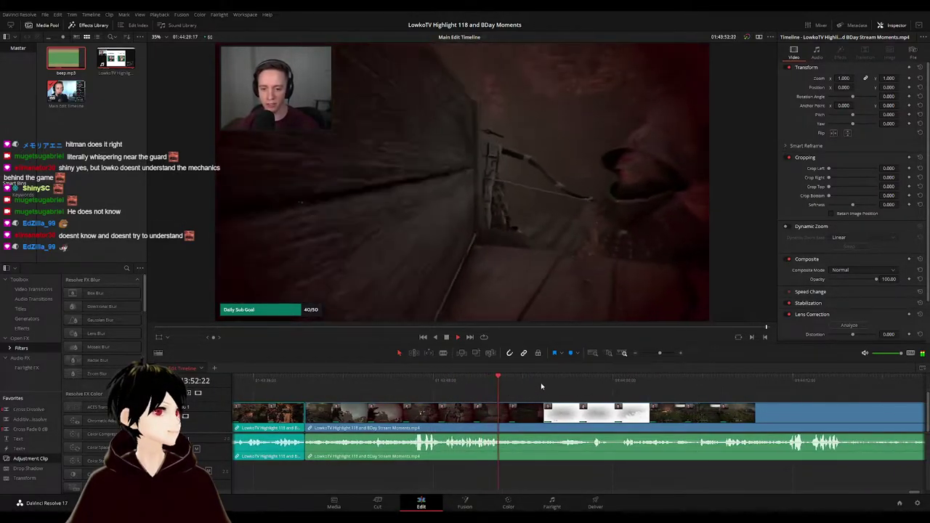
pyautogui.click(516, 383)
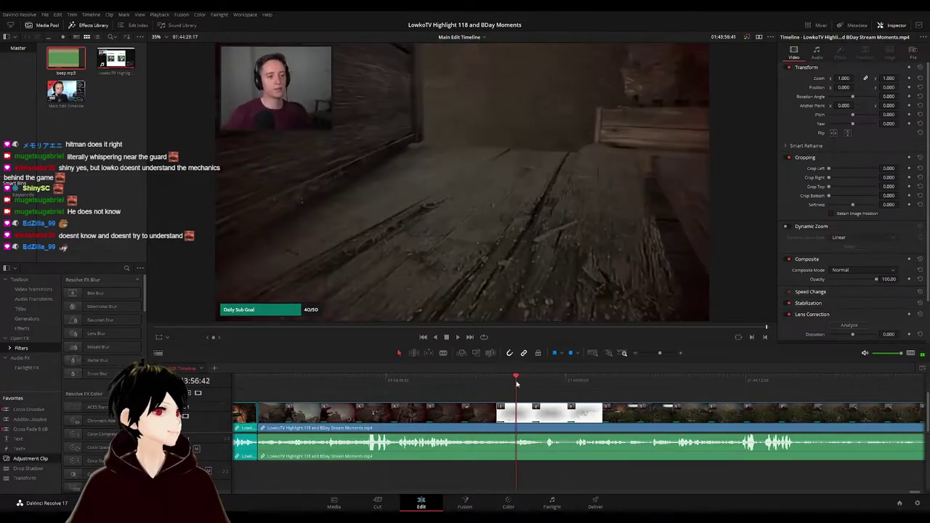
pyautogui.moveTo(517, 383); pyautogui.dragTo(549, 385)
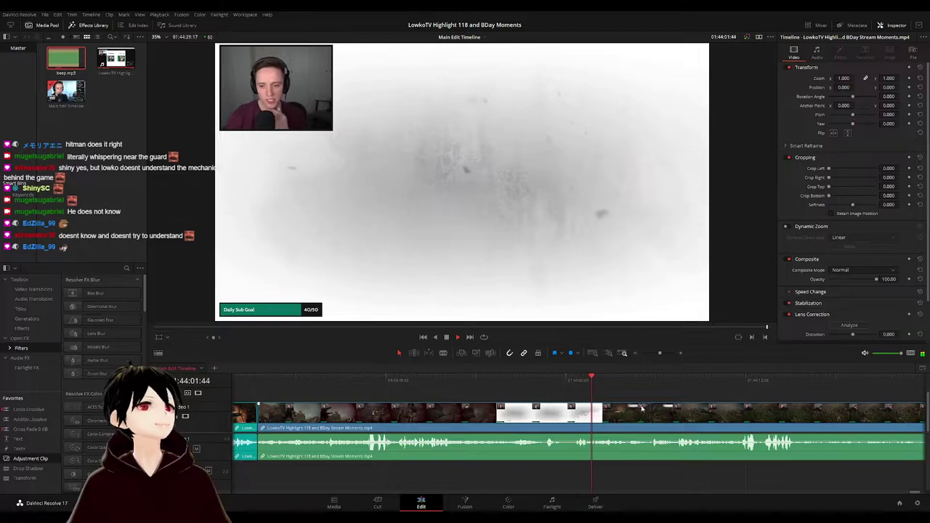
pyautogui.moveTo(642, 409); pyautogui.dragTo(481, 392)
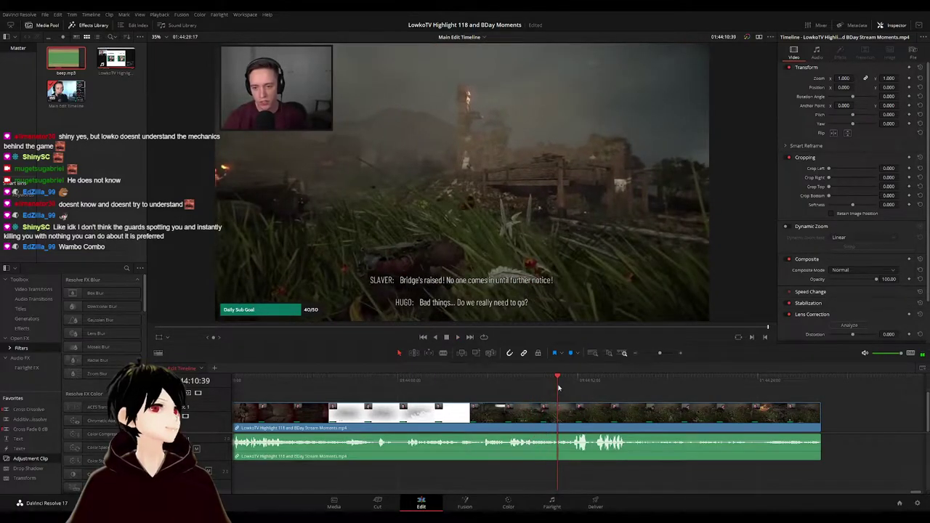
# - Place an adjustment clip from 01:44:10:39 to 01:44:15:18 that zooms toward the webcam, with zoom 1.340 and position 621, -357
pyautogui.moveTo(30, 459); pyautogui.dragTo(574, 400)
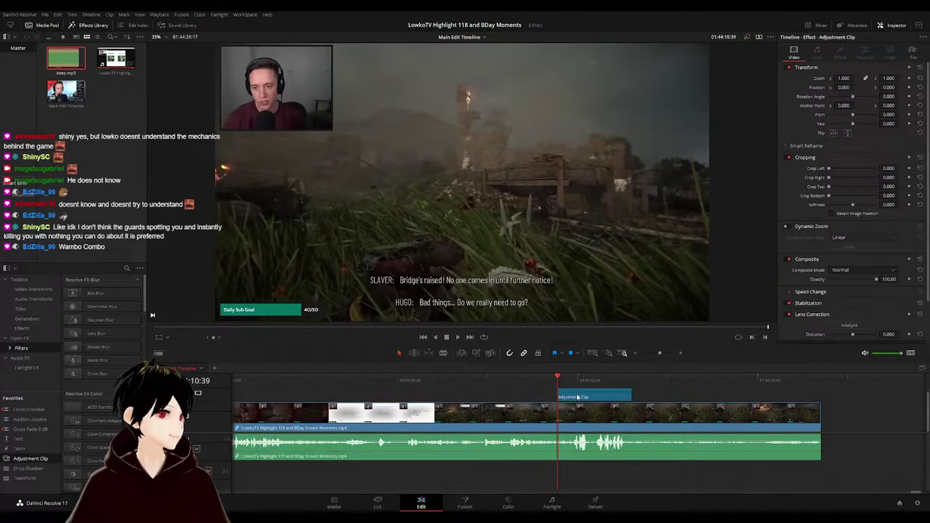
pyautogui.moveTo(849, 78); pyautogui.dragTo(901, 87)
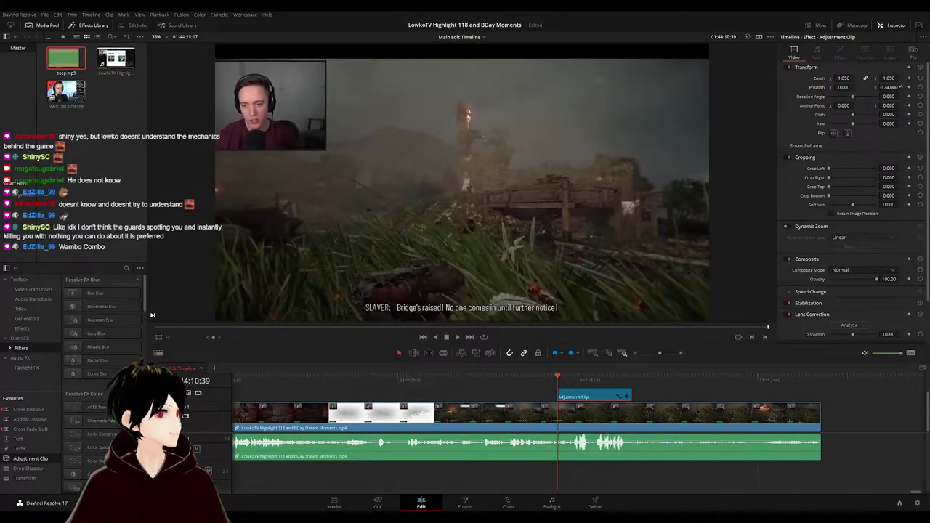
pyautogui.moveTo(845, 77); pyautogui.dragTo(900, 88)
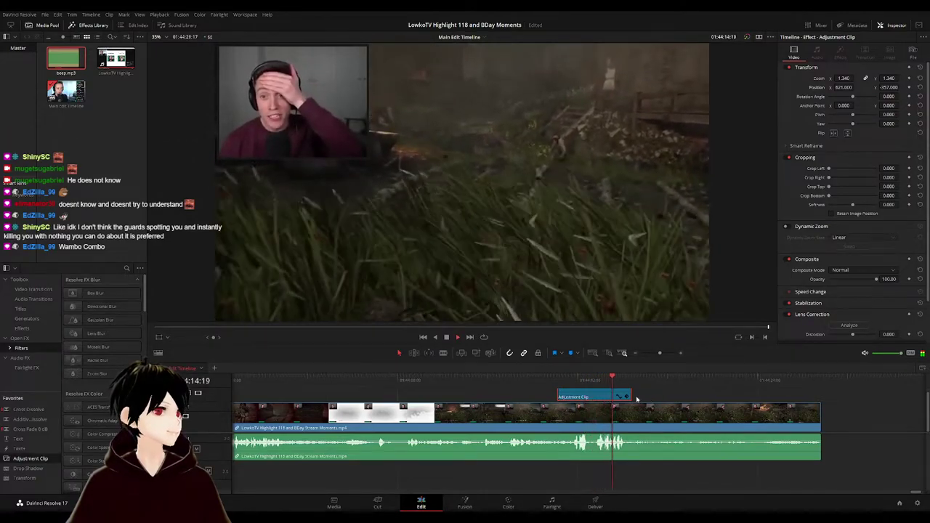
pyautogui.moveTo(631, 396); pyautogui.dragTo(626, 396)
pyautogui.click(672, 394)
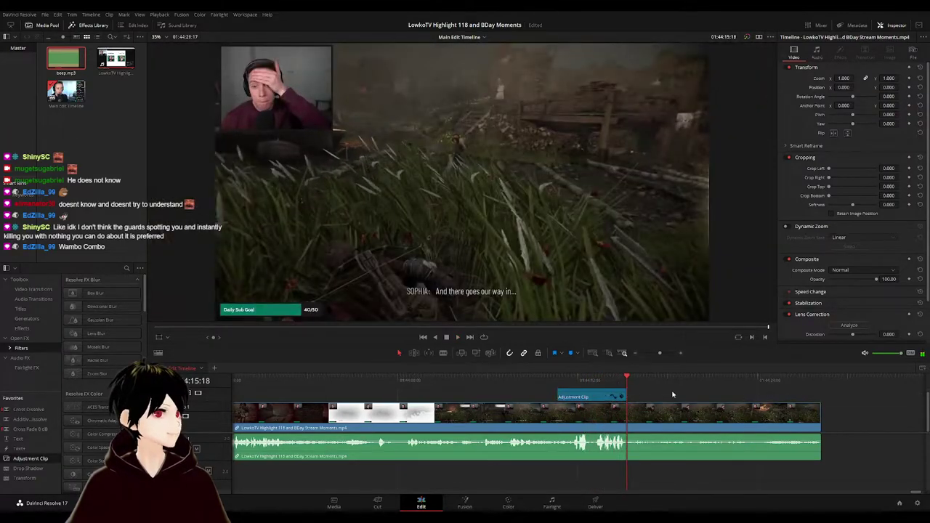
# - Play back the webcam zoom effect in the grass scene, starting at the adjustment clip and from shortly before it
pyautogui.press('space')
pyautogui.click(557, 381)
pyautogui.press('space')
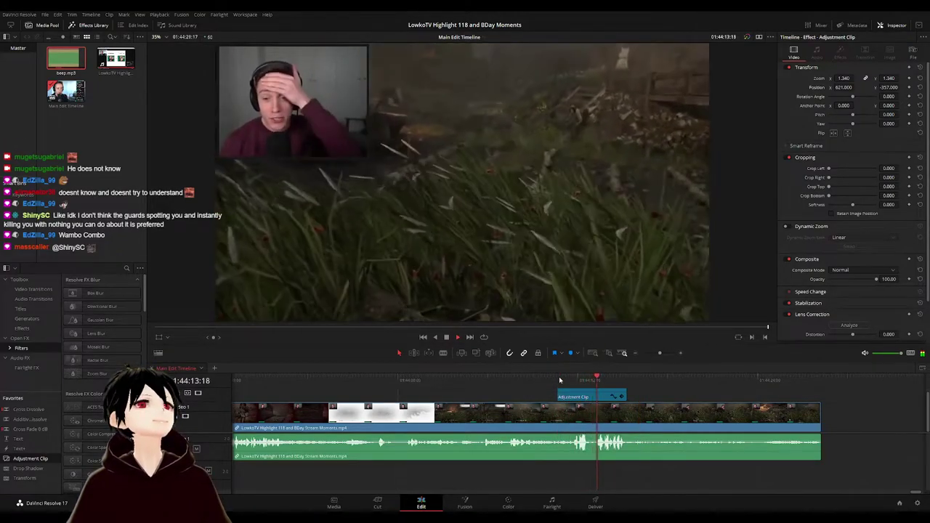
pyautogui.click(545, 381)
pyautogui.press('space')
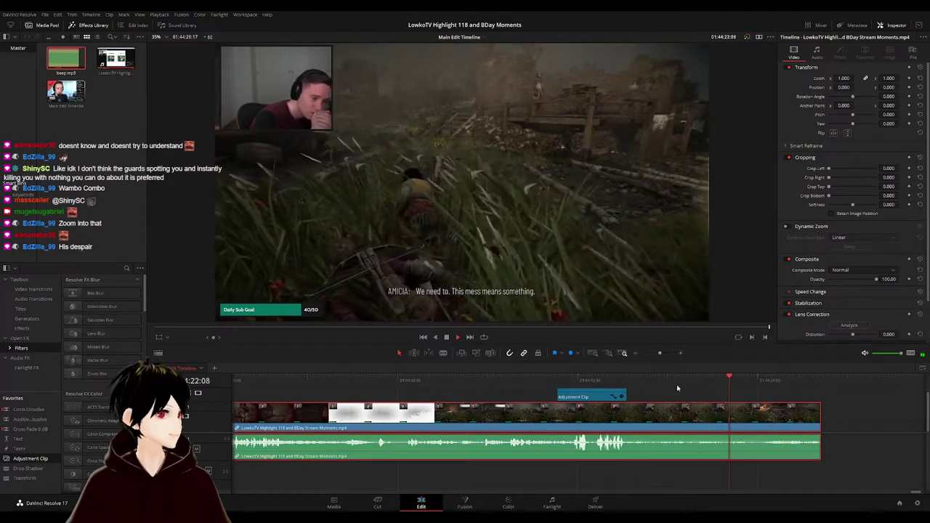
# - Color the final gameplay clip under the new webcam zoom teal
pyautogui.click(481, 379)
pyautogui.click(508, 380)
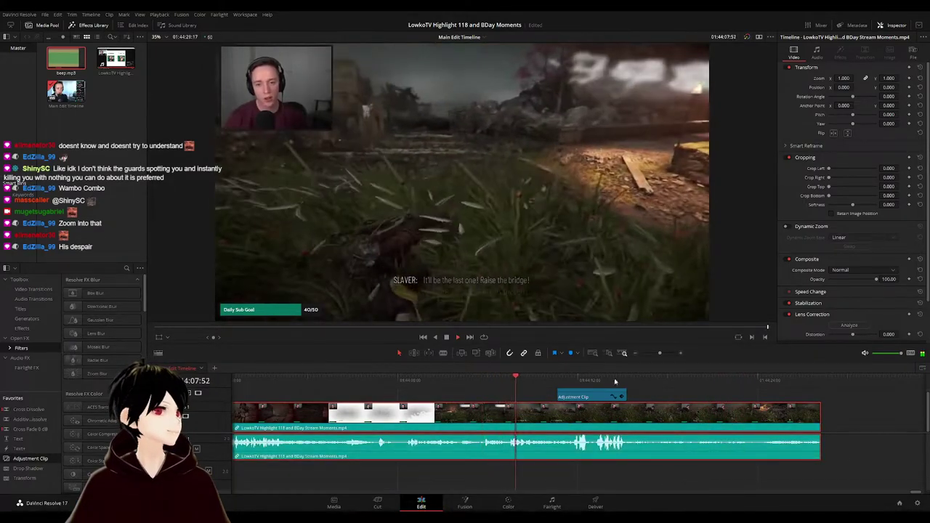
pyautogui.click(722, 396)
pyautogui.click(721, 394)
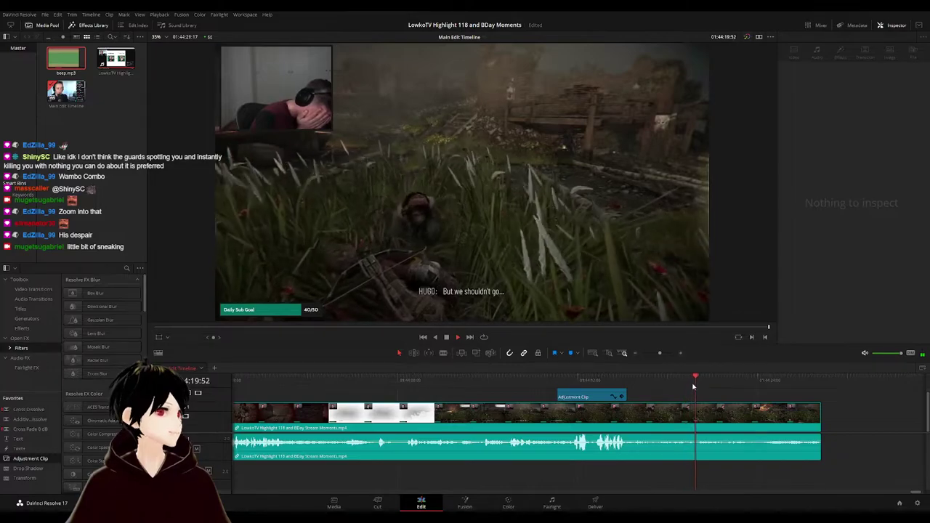
# - Check the last seconds of gameplay up to 01:44:28:17 and examine the overview of the whole edited timeline
pyautogui.click(725, 385)
pyautogui.scroll(-5, 718, 393)
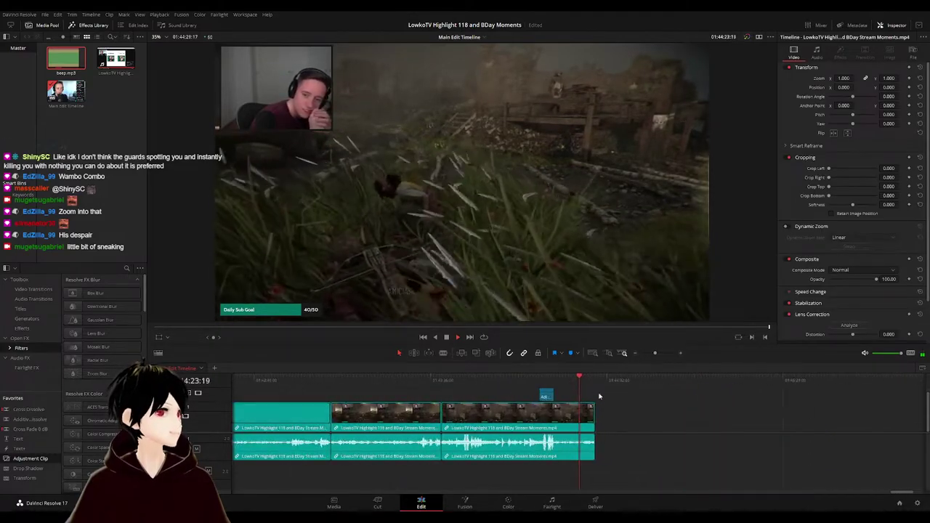
pyautogui.hotkey('ctrl', 'z')
pyautogui.hotkey('ctrl', 'z')
pyautogui.hotkey('ctrl', 'z')
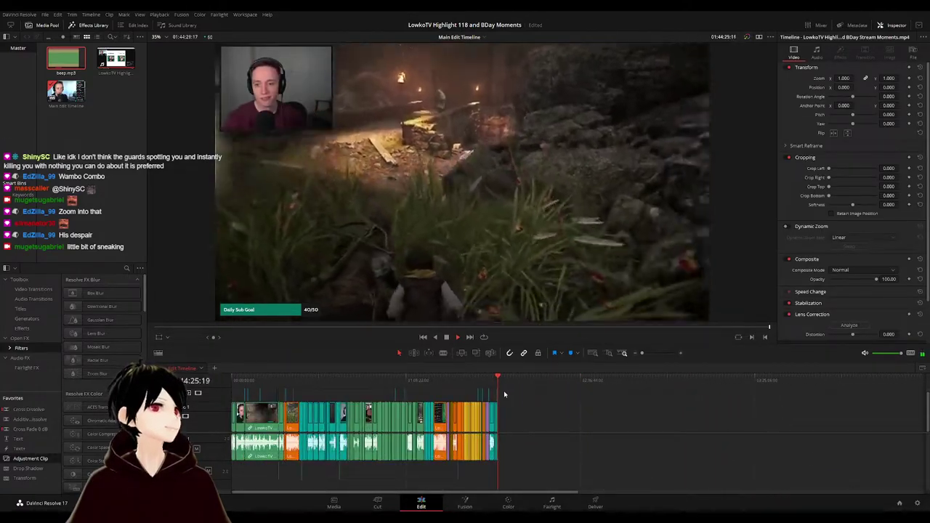
pyautogui.click(501, 383)
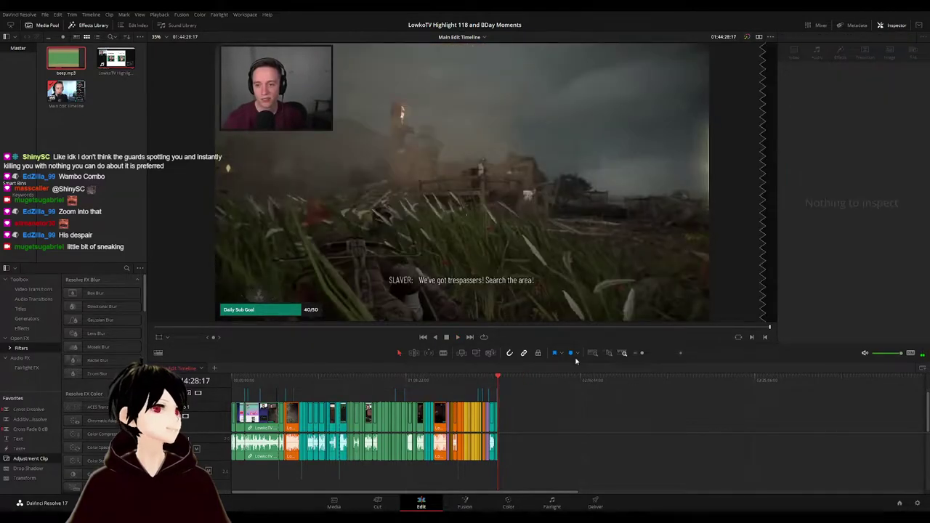
pyautogui.moveTo(642, 353); pyautogui.dragTo(657, 356)
pyautogui.click(558, 379)
pyautogui.press('space')
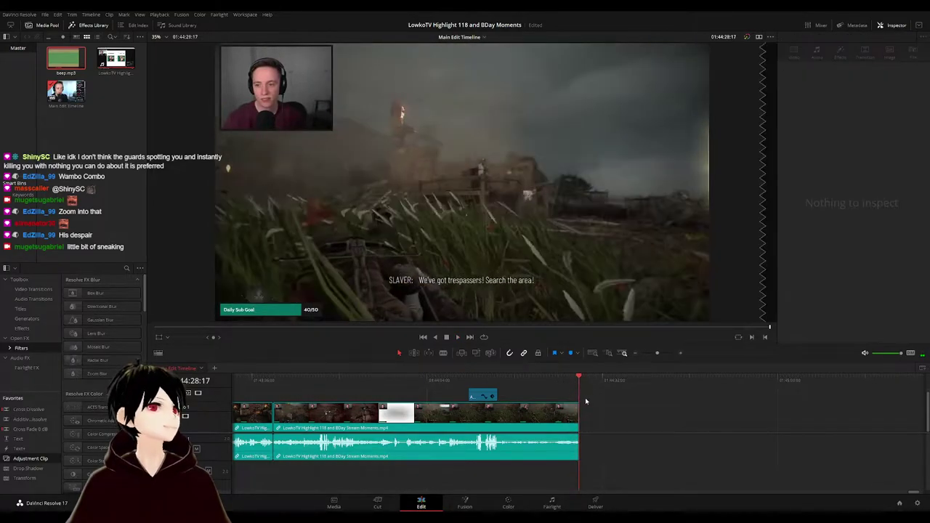
pyautogui.scroll(-8, 586, 401)
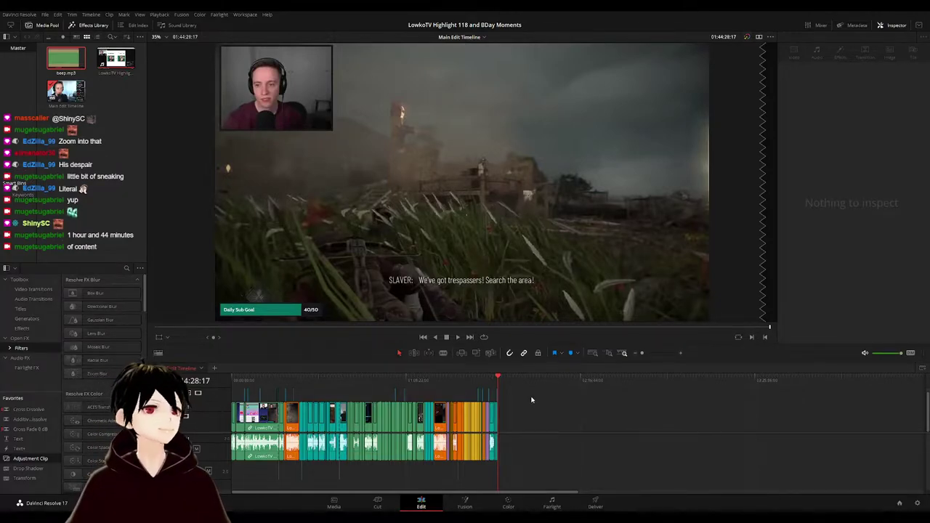
# - Locate the start and end of the YouTube ads reaction section between the opening talk and the orange clips
pyautogui.click(244, 380)
pyautogui.scroll(6, 263, 390)
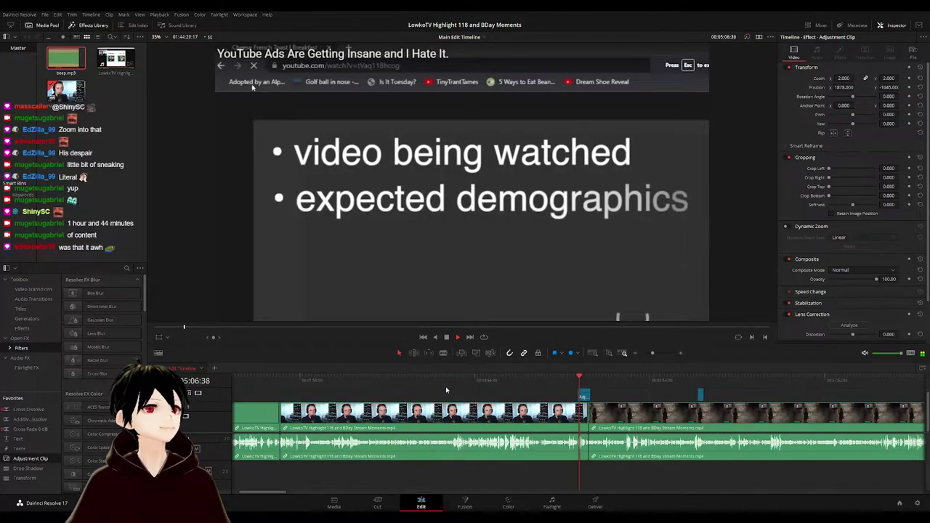
pyautogui.click(279, 381)
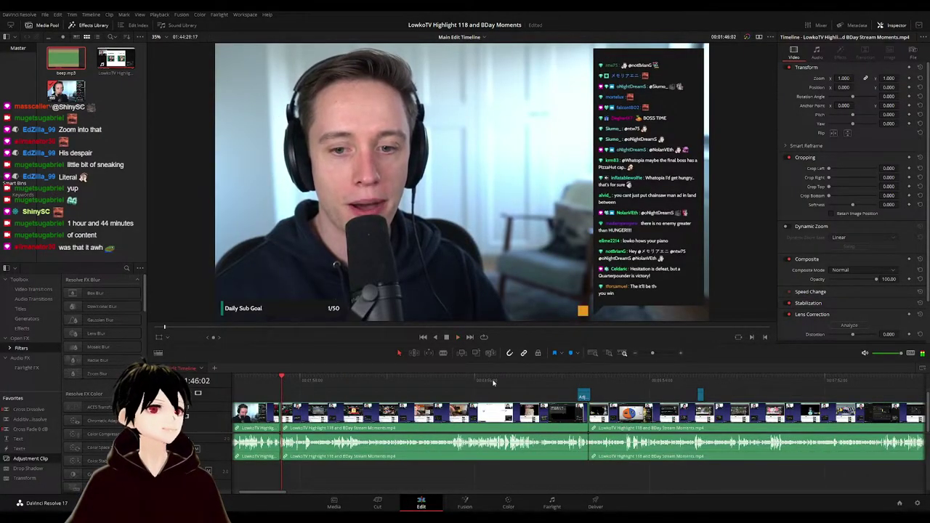
pyautogui.click(577, 377)
pyautogui.scroll(-5, 588, 384)
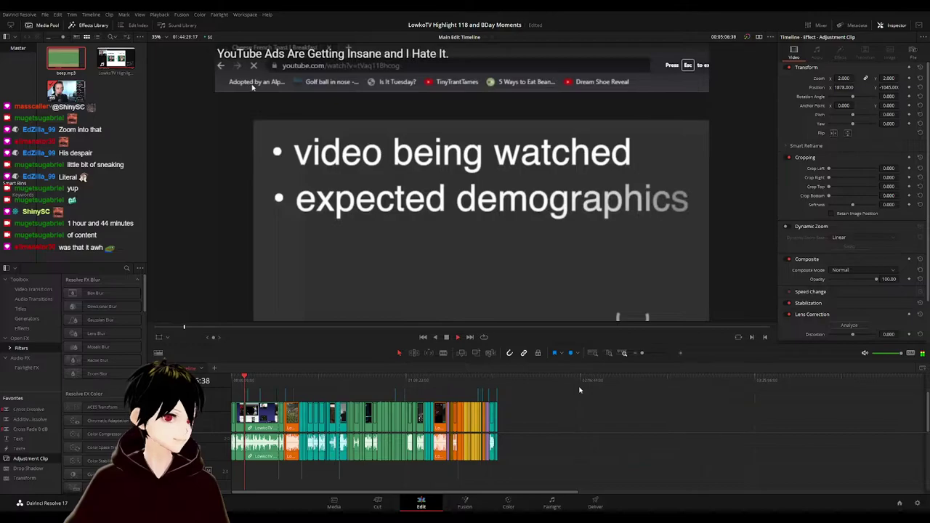
pyautogui.click(649, 380)
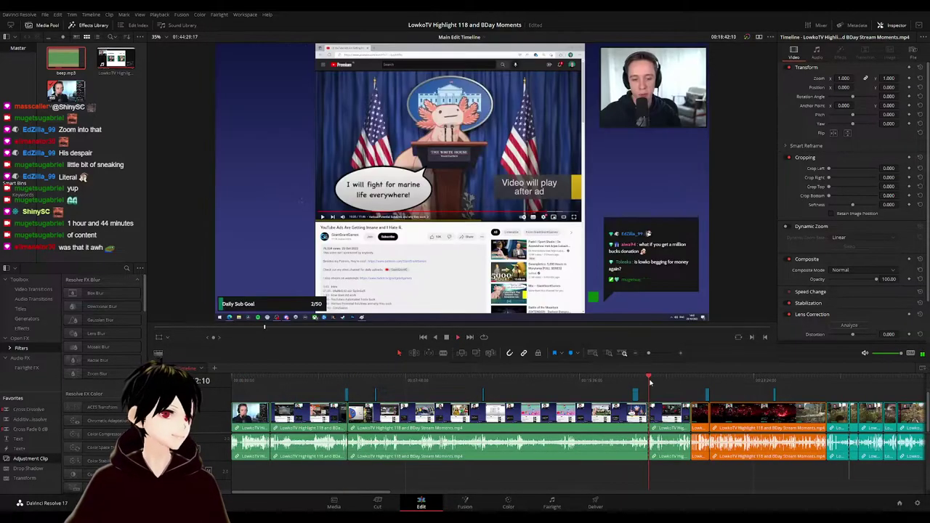
pyautogui.click(680, 381)
pyautogui.click(690, 379)
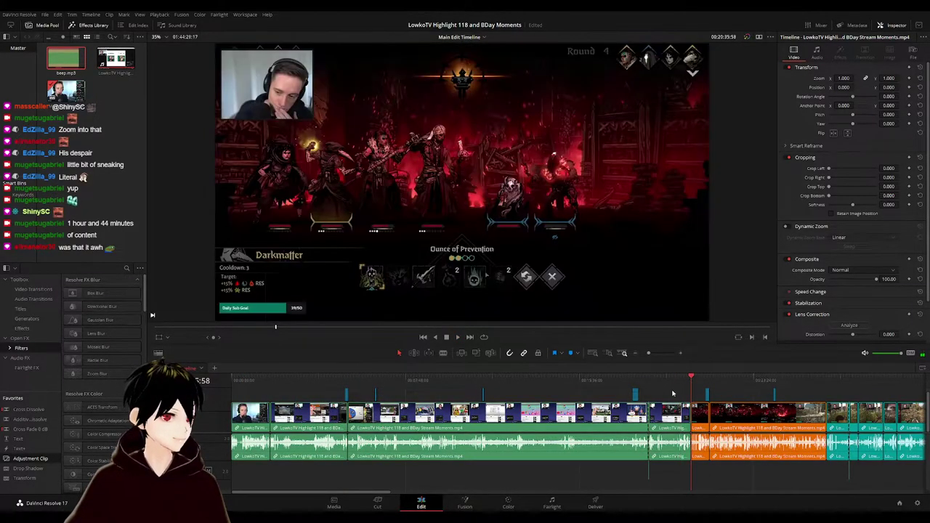
# - Copy the green reaction clips from 00:01:44:48 up to the orange clips, with their overlays, into a new timeline
pyautogui.moveTo(667, 381); pyautogui.dragTo(271, 382)
pyautogui.press('space')
pyautogui.click(270, 381)
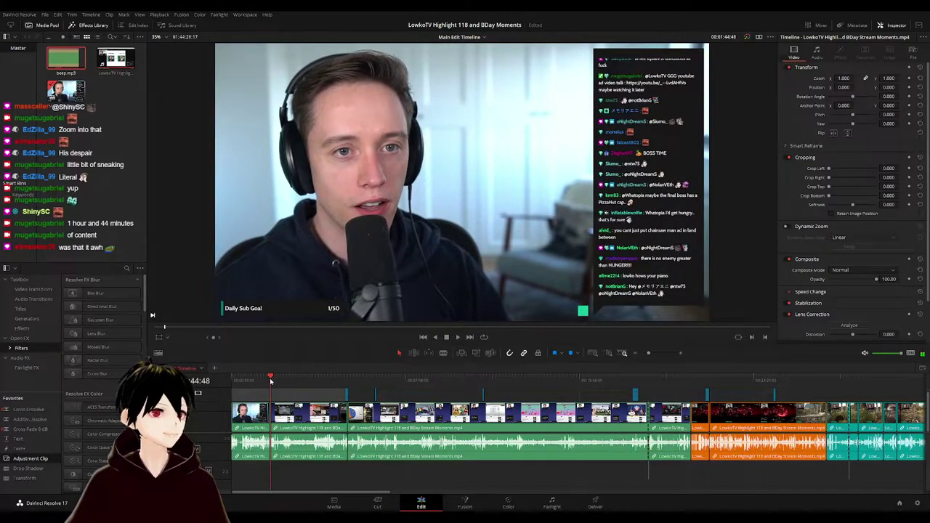
pyautogui.moveTo(676, 393); pyautogui.dragTo(318, 492)
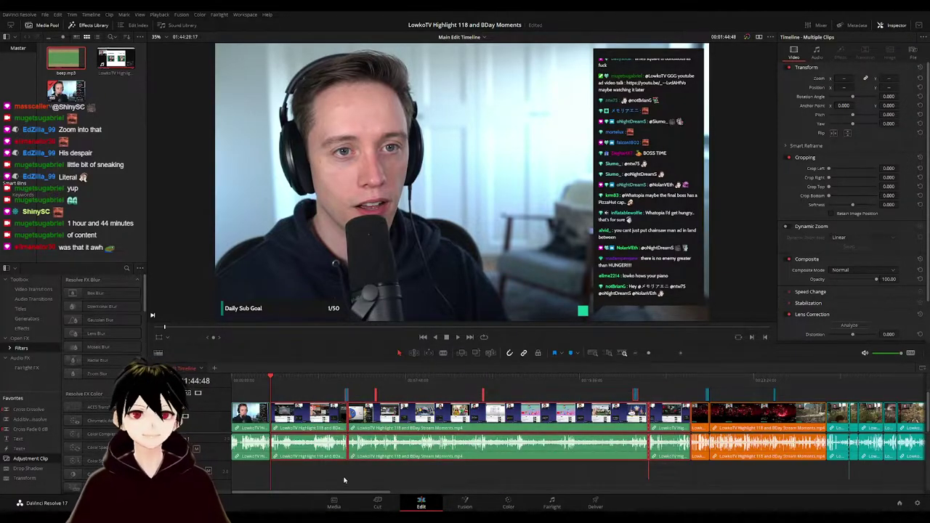
pyautogui.click(215, 370)
pyautogui.hotkey('ctrl', 'v')
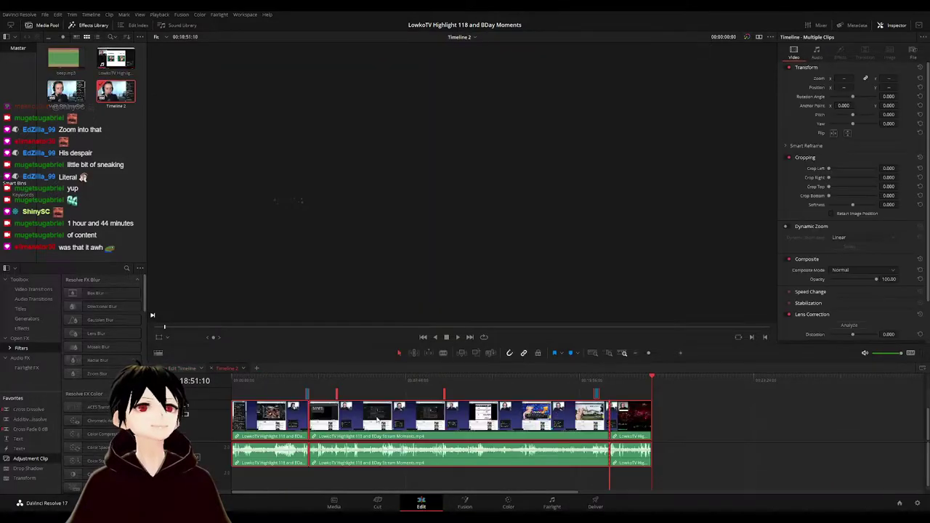
# - Resize the tracks of the new timeline, giving the main video track a lower height
pyautogui.click(241, 398)
pyautogui.moveTo(216, 401); pyautogui.dragTo(214, 420)
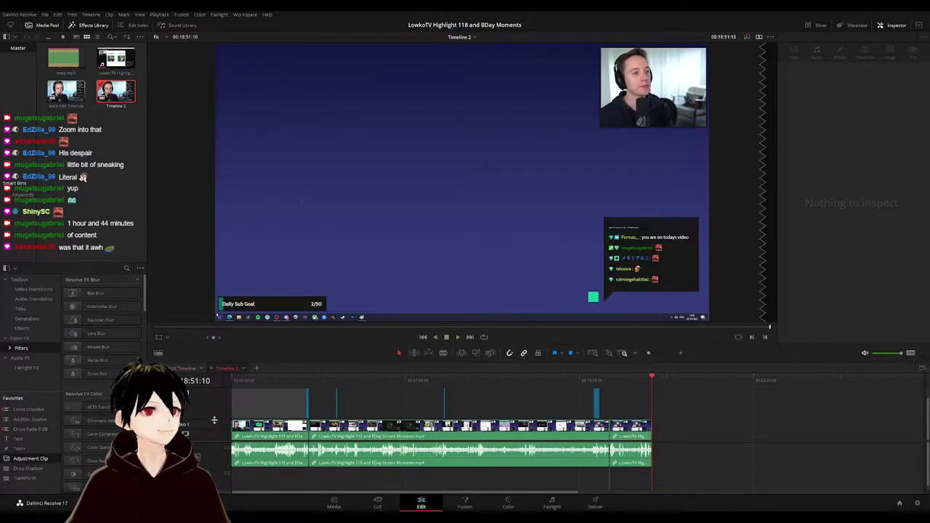
pyautogui.moveTo(214, 385); pyautogui.dragTo(211, 411)
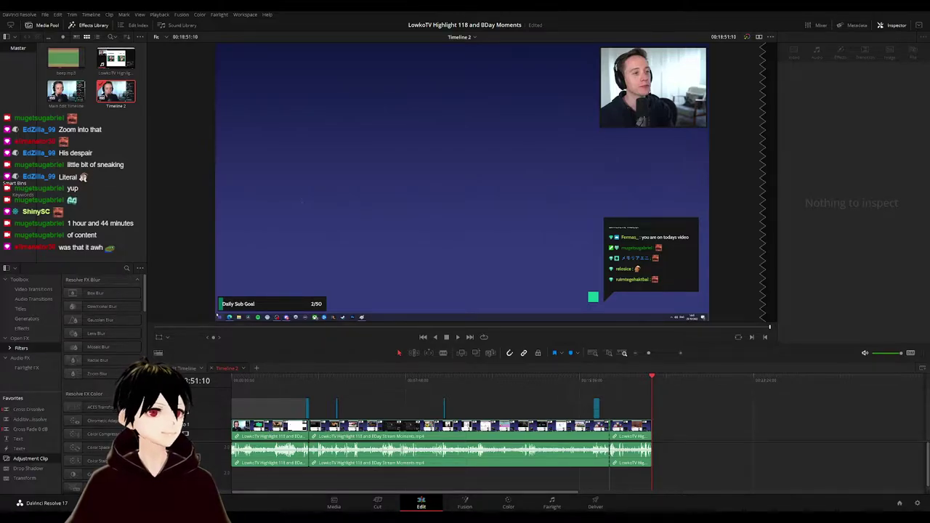
pyautogui.moveTo(432, 440); pyautogui.dragTo(434, 429)
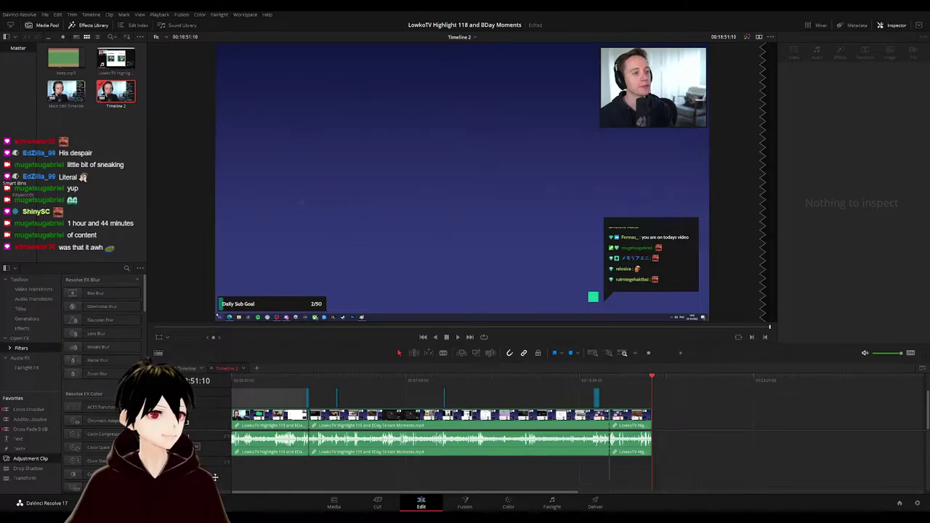
# - Check the start and end of the new timeline and review its opening up to about 00:00:07:49
pyautogui.press('Home')
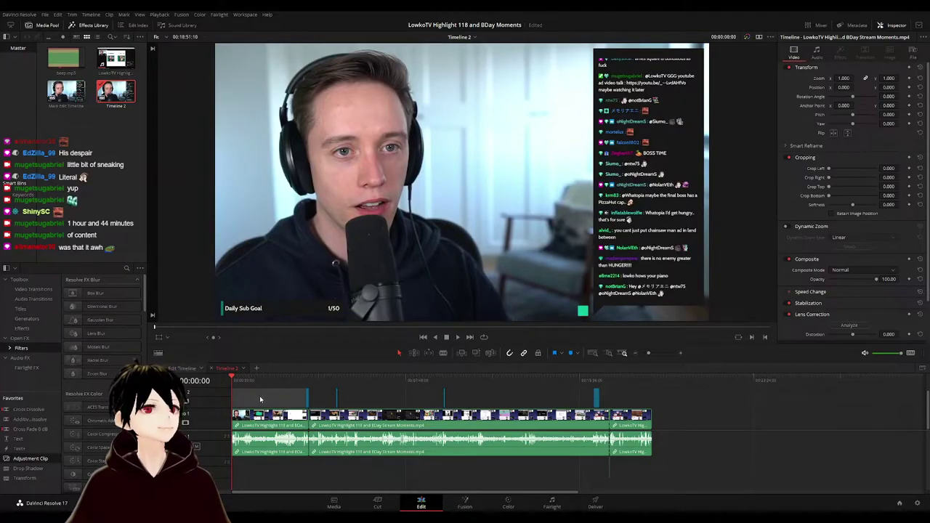
pyautogui.press('space')
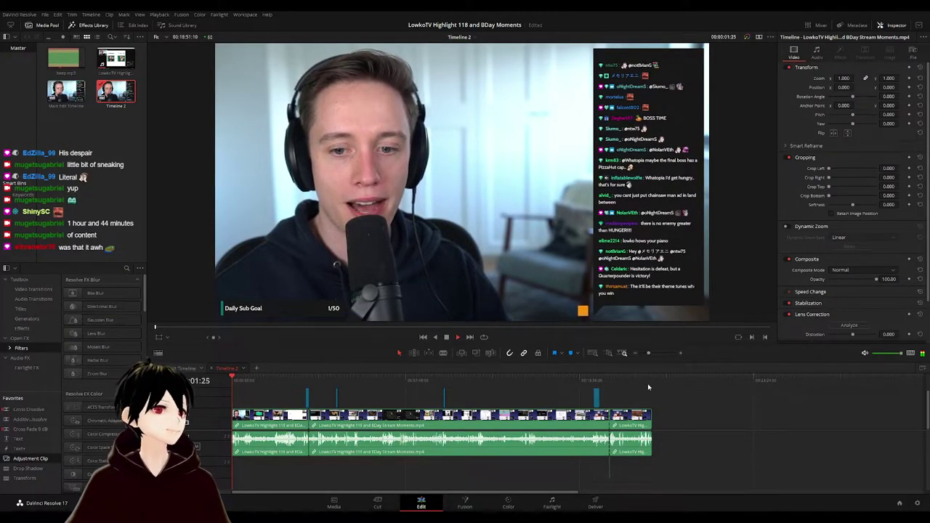
pyautogui.press('End')
pyautogui.press('Home')
pyautogui.press('space')
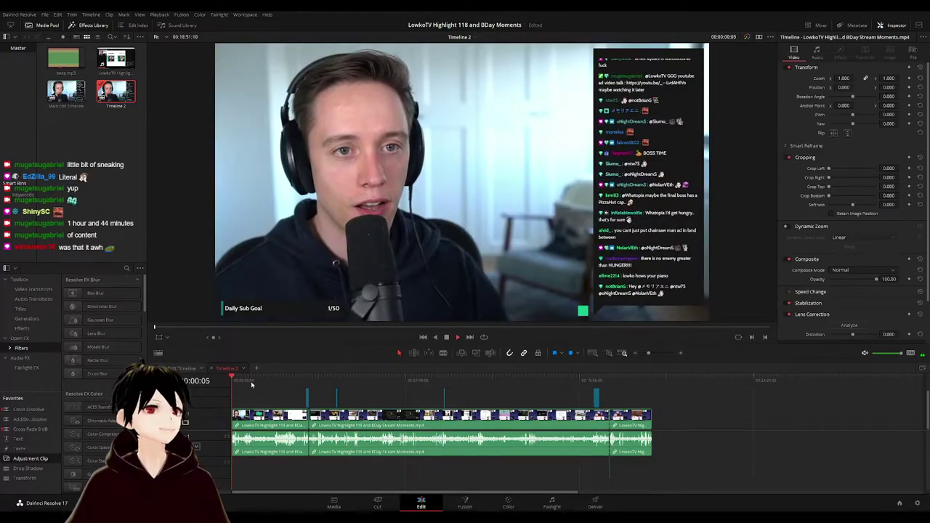
pyautogui.click(291, 380)
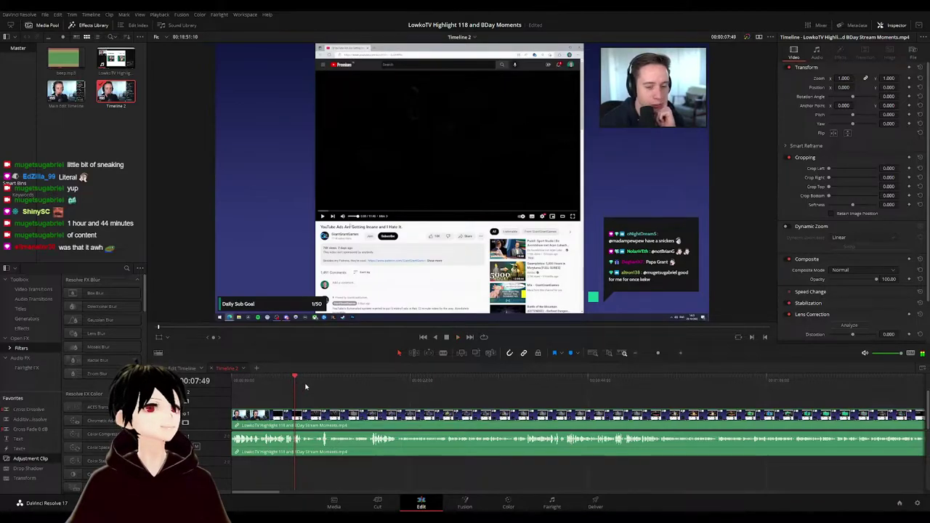
# - Rename the new timeline "Lowko reacting to YouTube Ads Are Getting Insane and I Hate It by GGG" and play it from the start
pyautogui.click(326, 396)
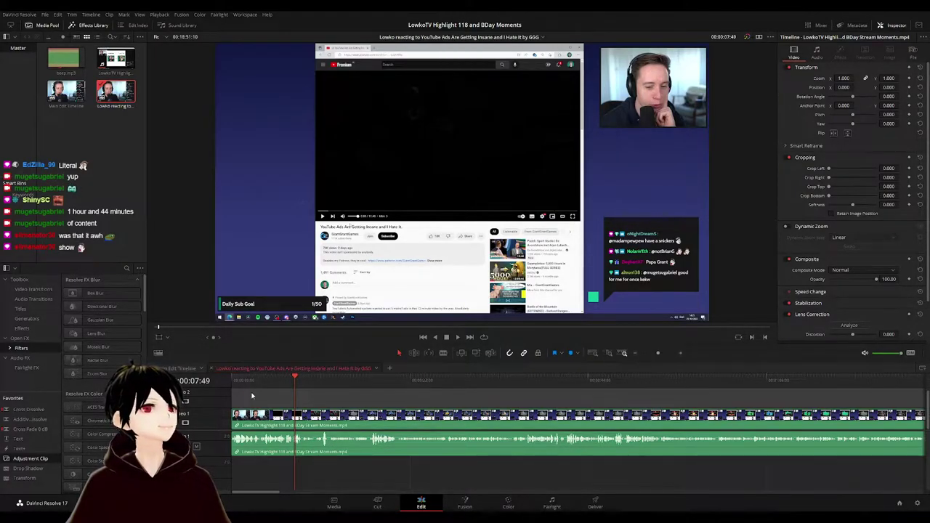
pyautogui.moveTo(259, 381); pyautogui.dragTo(216, 383)
pyautogui.press('space')
pyautogui.scroll(-3, 274, 397)
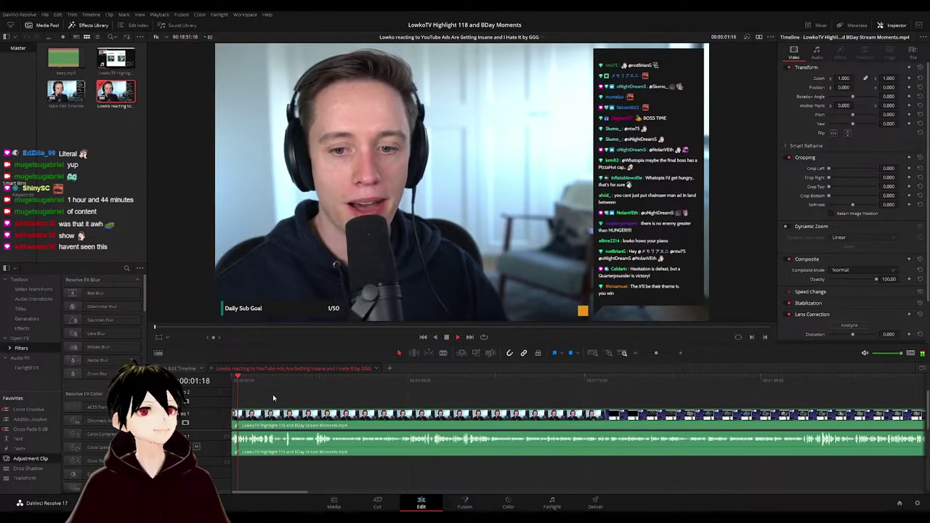
pyautogui.scroll(-5, 285, 398)
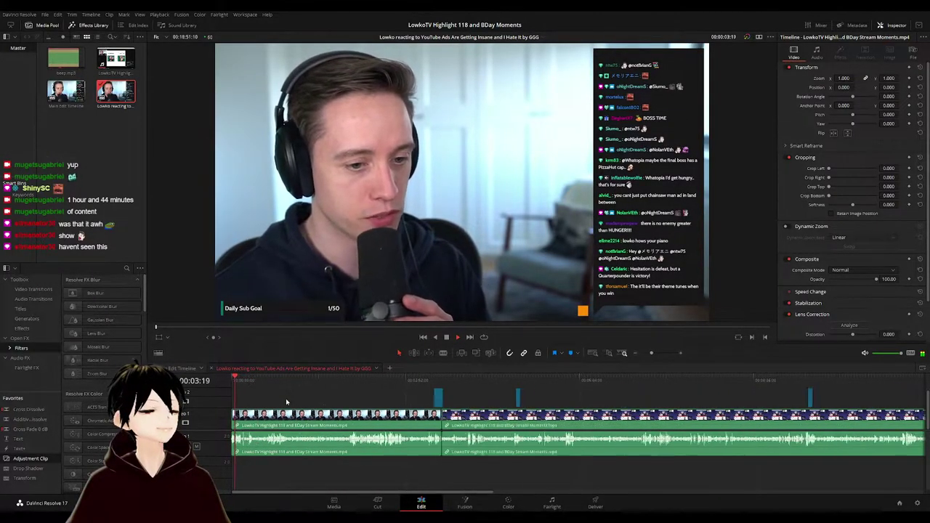
# - Play the opening of the YouTube ads reaction timeline up to about 00:00:06:55 and stop playback
pyautogui.scroll(5, 285, 398)
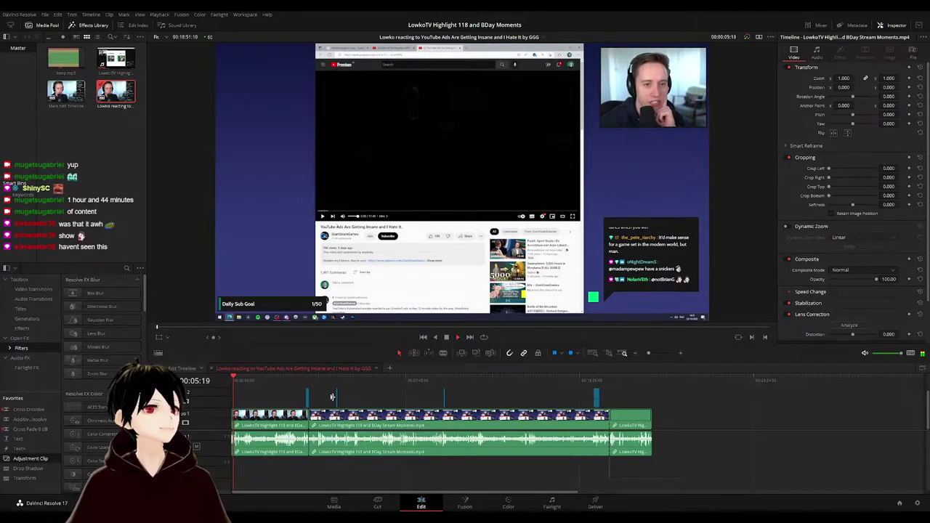
pyautogui.click(267, 401)
pyautogui.press('space')
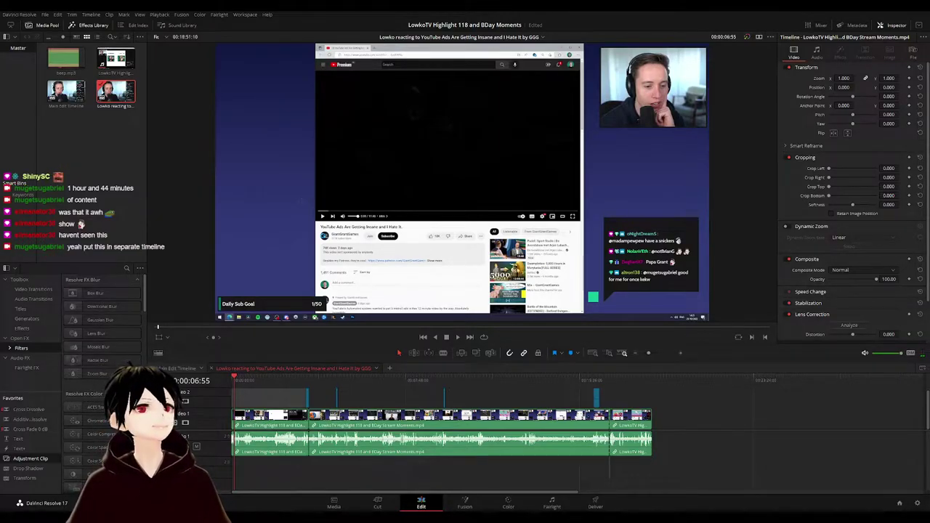
# - Switch to the Main Edit Timeline and move the playhead to the end of its last clip
pyautogui.click(257, 401)
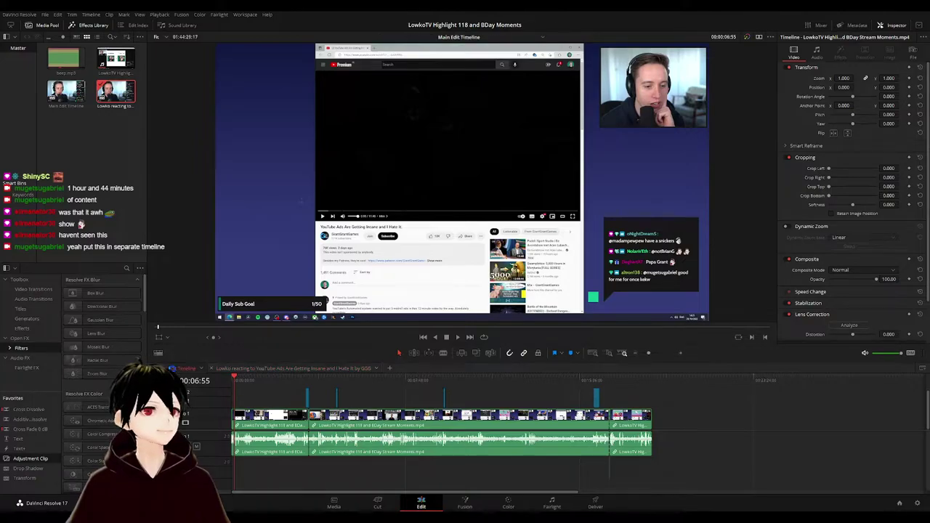
pyautogui.scroll(-5, 424, 395)
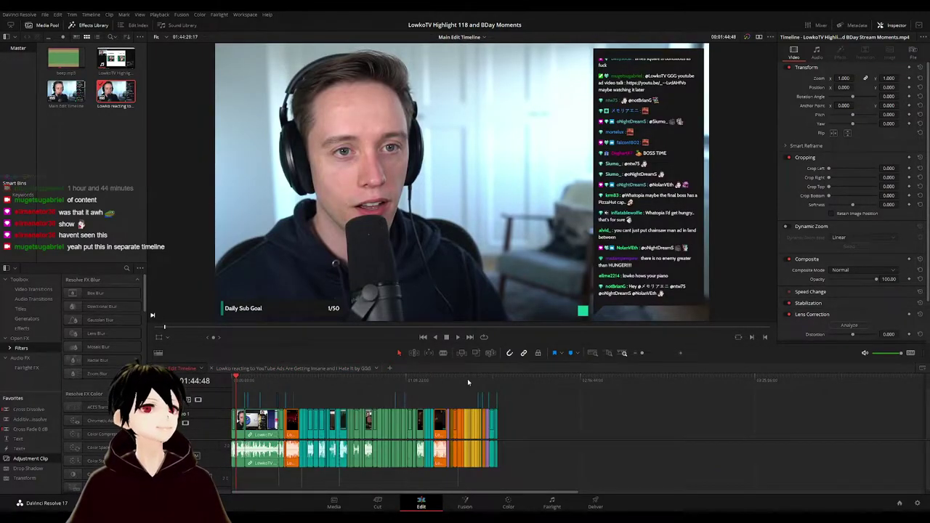
pyautogui.click(497, 379)
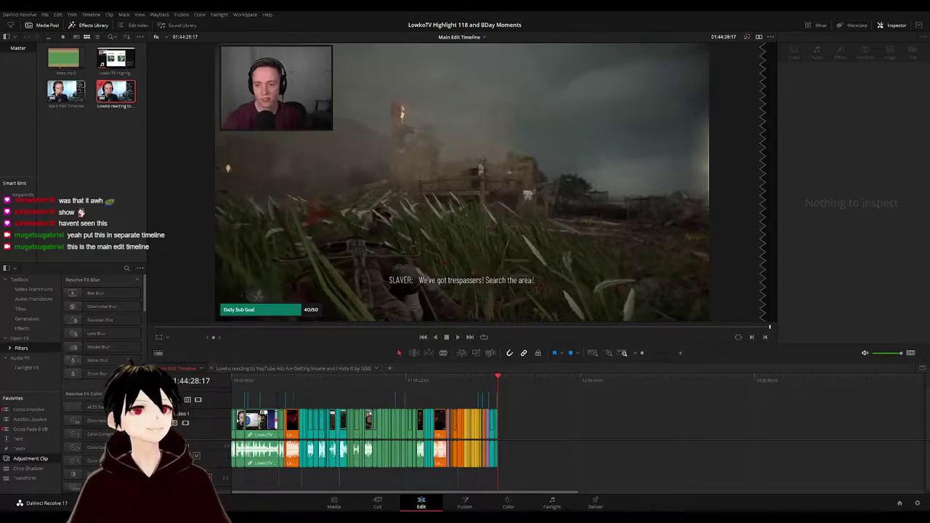
# - Return to the YouTube ads reaction timeline, play its opening past 00:00:27:56, and skip ahead to about 00:01:59:20
pyautogui.click(270, 369)
pyautogui.press('space')
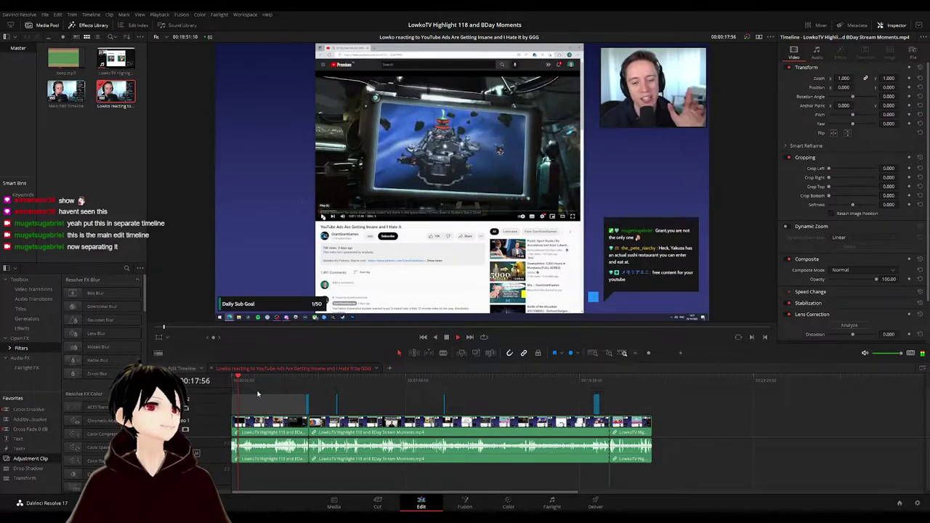
pyautogui.scroll(3, 256, 411)
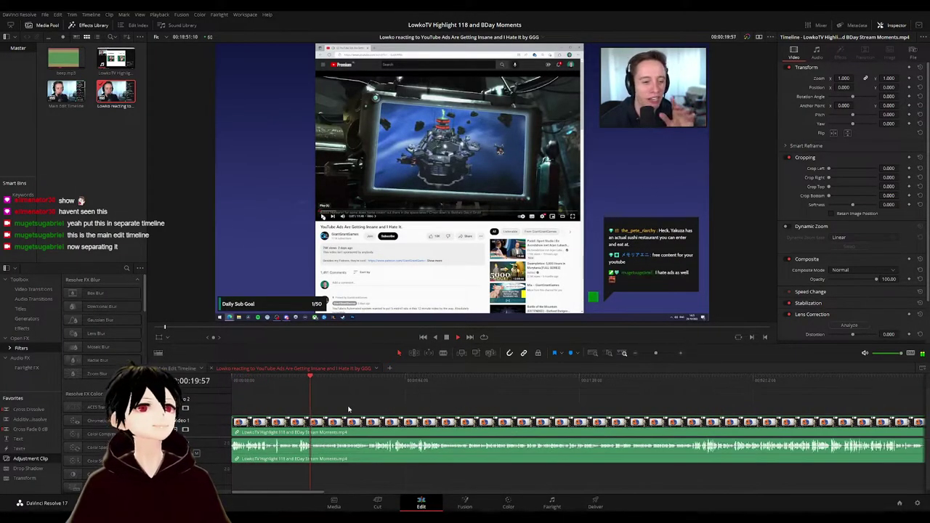
pyautogui.hscroll(2, 405, 404)
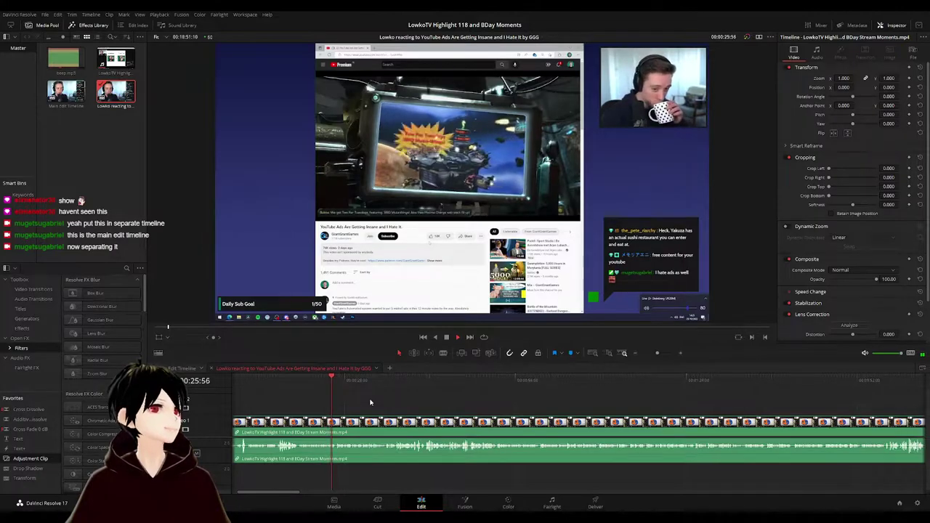
pyautogui.hscroll(1, 368, 412)
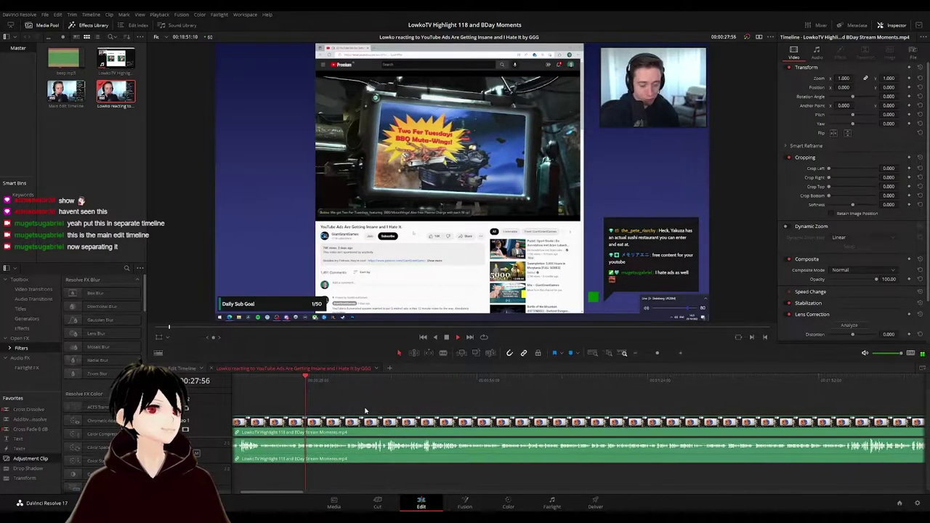
pyautogui.hscroll(1, 363, 407)
pyautogui.moveTo(346, 380); pyautogui.dragTo(859, 380)
pyautogui.scroll(-3, 815, 403)
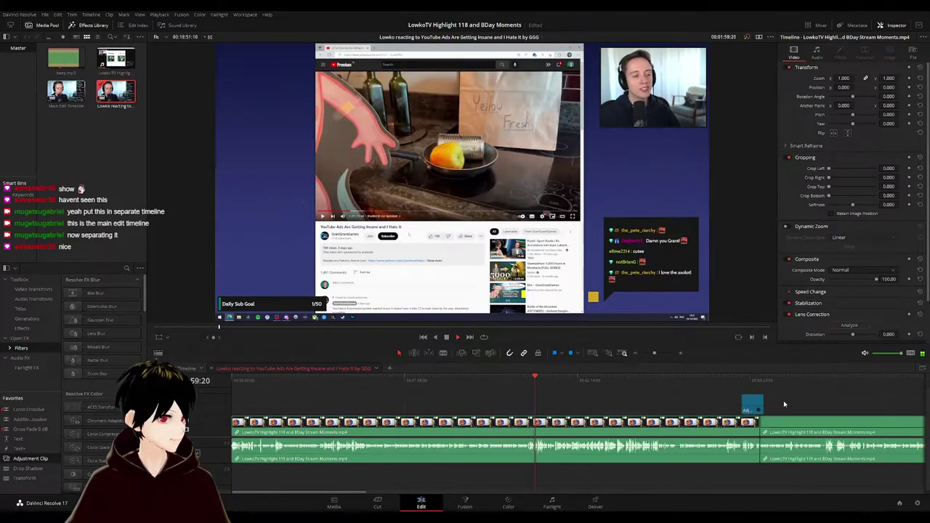
pyautogui.hscroll(6, 467, 399)
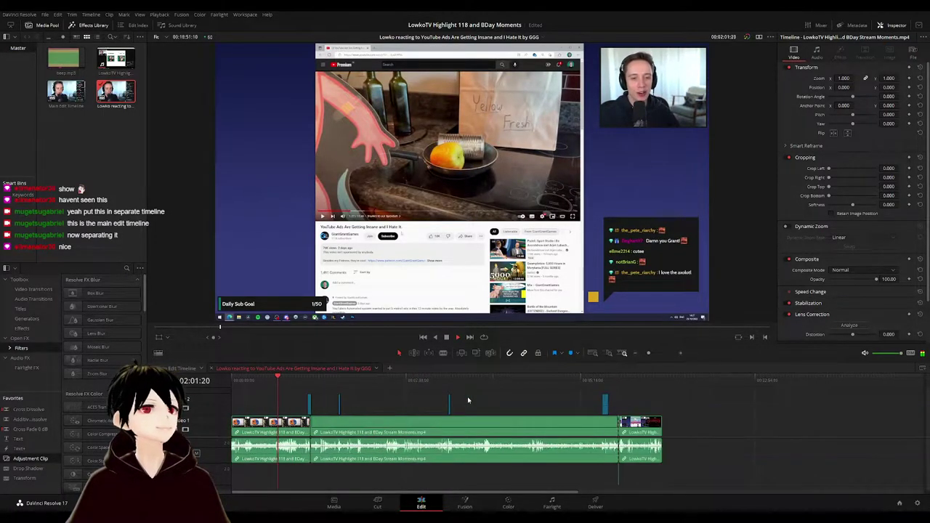
# - Play the start of the reaction timeline's last clip up to about 00:16:59:03 and move the playhead to the timeline's end
pyautogui.moveTo(286, 383); pyautogui.dragTo(620, 382)
pyautogui.press('space')
pyautogui.scroll(3, 629, 401)
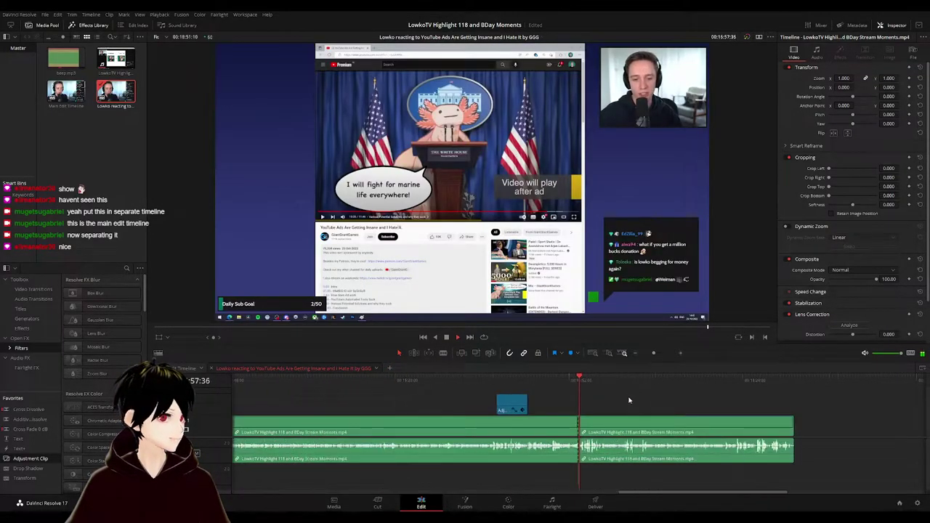
pyautogui.scroll(2, 630, 400)
pyautogui.scroll(-6, 629, 400)
pyautogui.press('space')
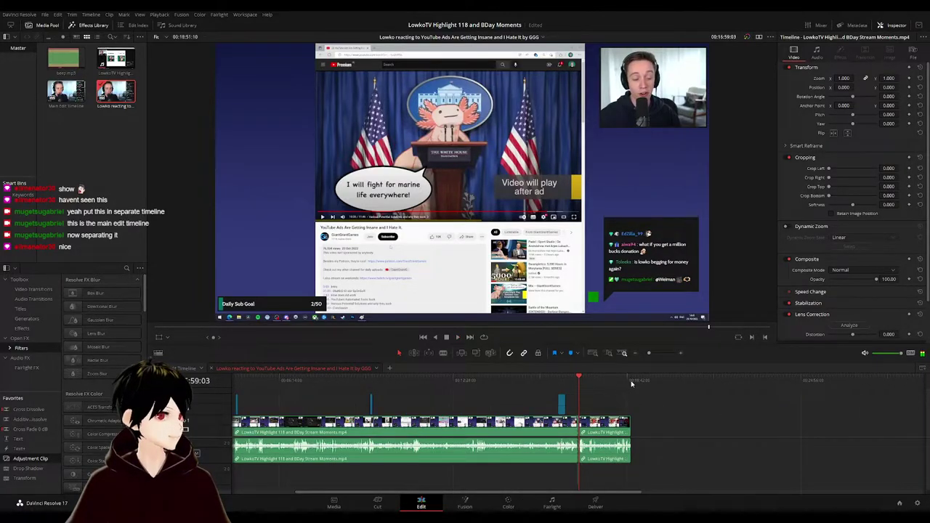
pyautogui.click(631, 384)
pyautogui.scroll(-4, 510, 415)
pyautogui.scroll(4, 509, 414)
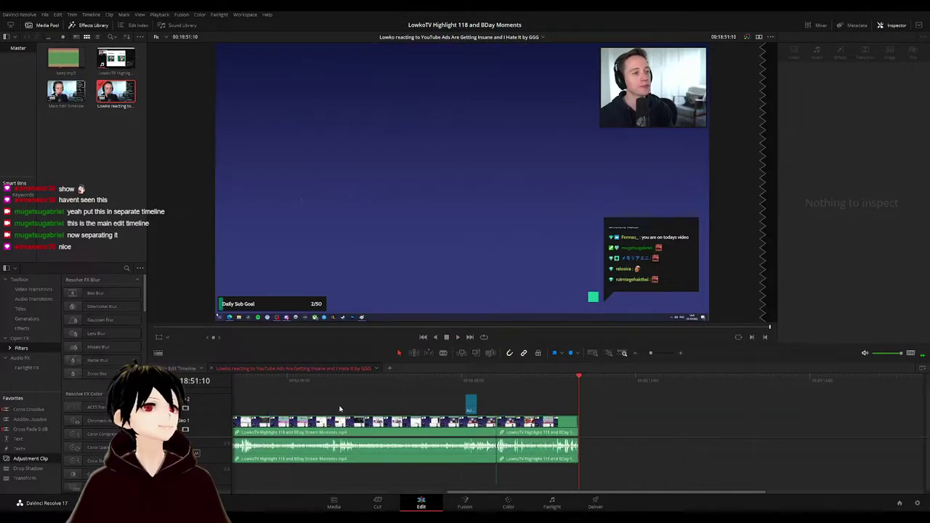
pyautogui.scroll(-4, 358, 409)
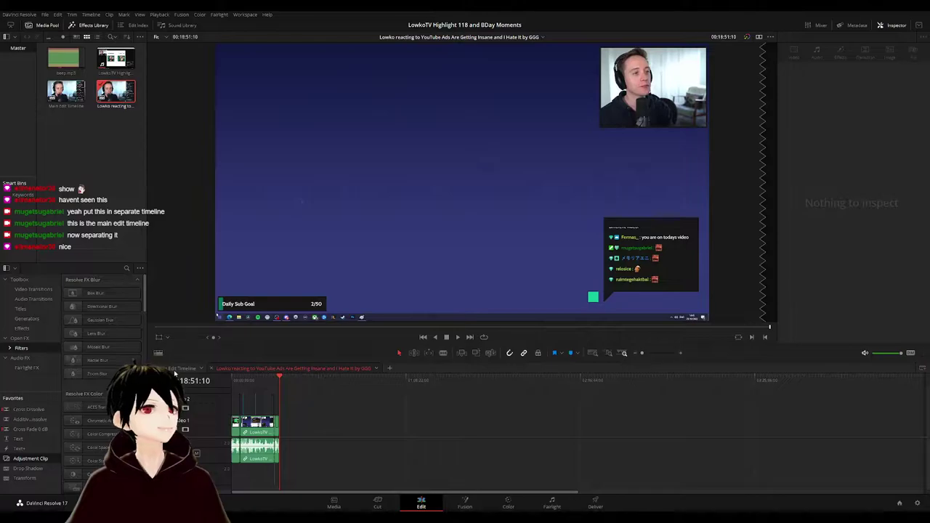
# - Play the Main Edit Timeline from the cut at 00:01:44:48 and select the green clip before that cut
pyautogui.click(175, 372)
pyautogui.moveTo(246, 382); pyautogui.dragTo(237, 382)
pyautogui.scroll(5, 305, 399)
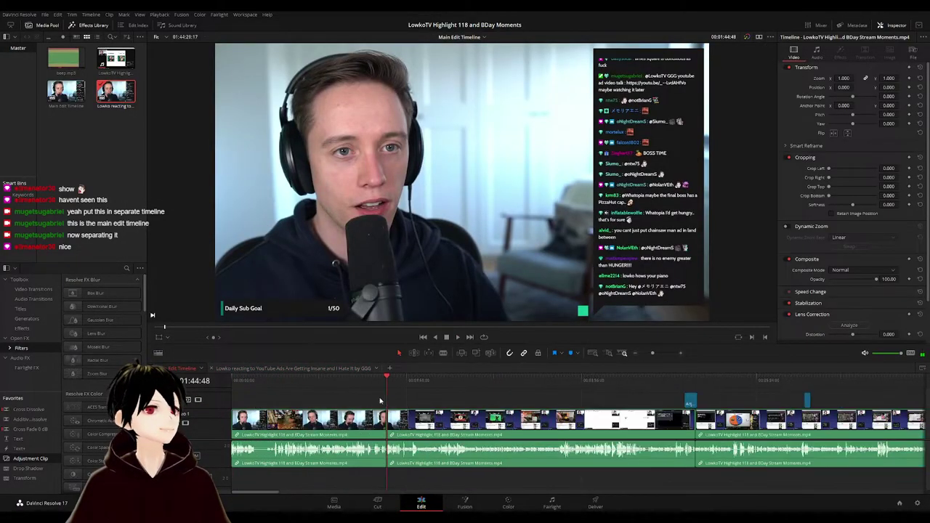
pyautogui.moveTo(383, 381)
pyautogui.mouseDown()
pyautogui.moveTo(238, 385)
pyautogui.moveTo(436, 383)
pyautogui.moveTo(389, 383)
pyautogui.mouseUp()
pyautogui.press('space')
pyautogui.click(345, 412)
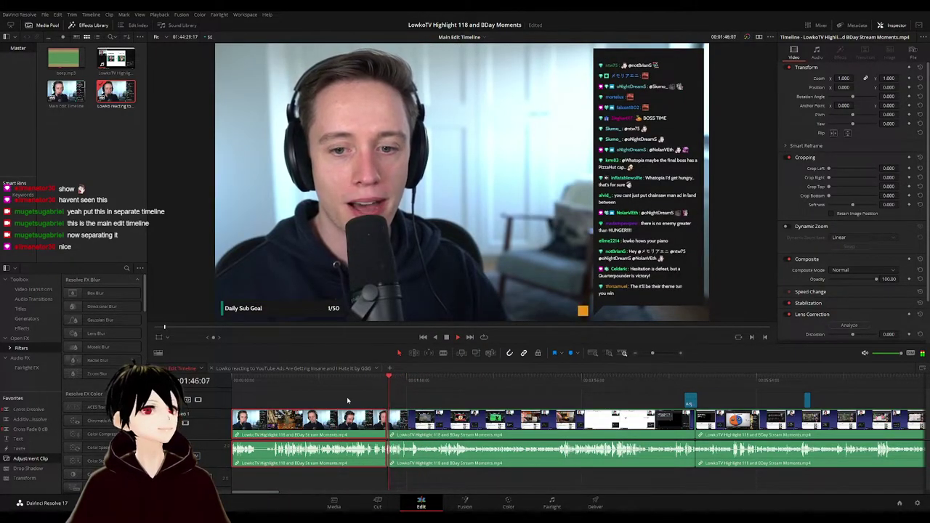
# - Go back to the YouTube ads reaction timeline and move the playhead into the empty area past its last clip
pyautogui.click(344, 369)
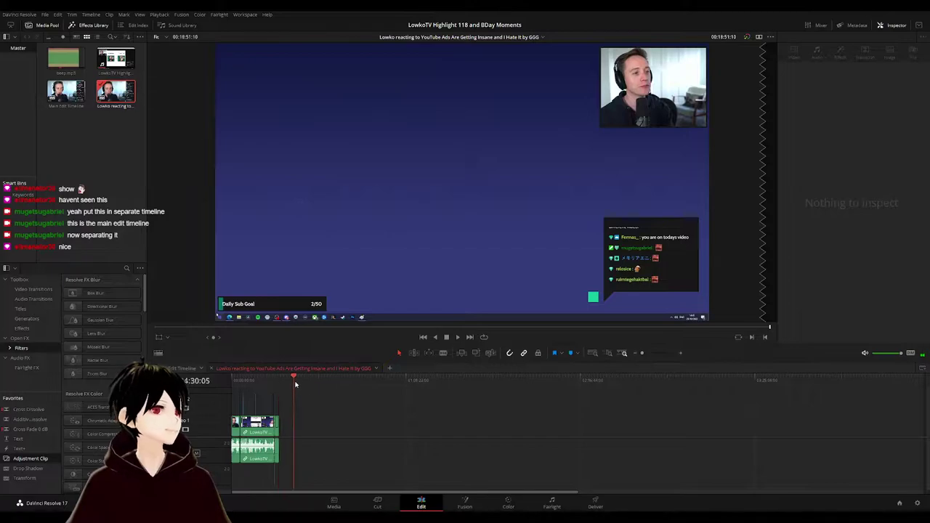
pyautogui.moveTo(295, 383); pyautogui.dragTo(324, 385)
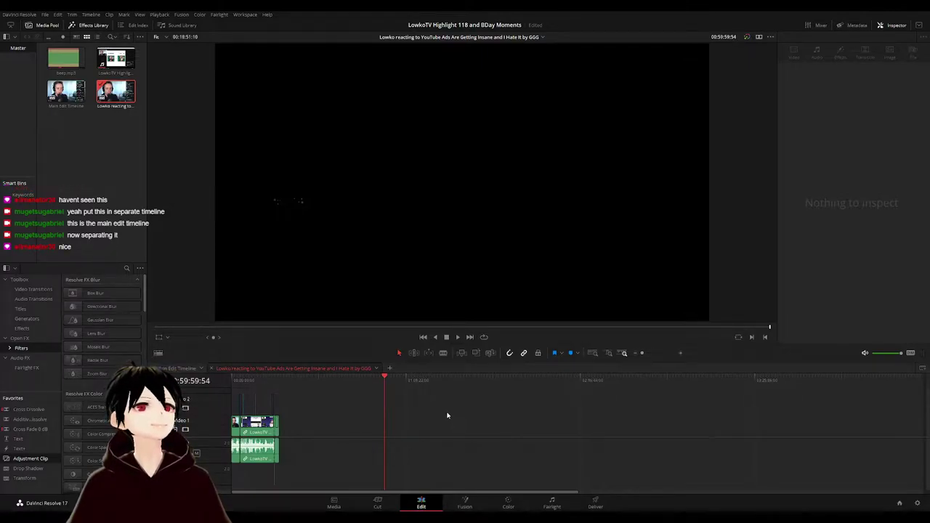
# - Paste the copied clip at the playhead, well past the existing clips in the YouTube ads reaction timeline, and play it from its start
pyautogui.hotkey('ctrl', 'v')
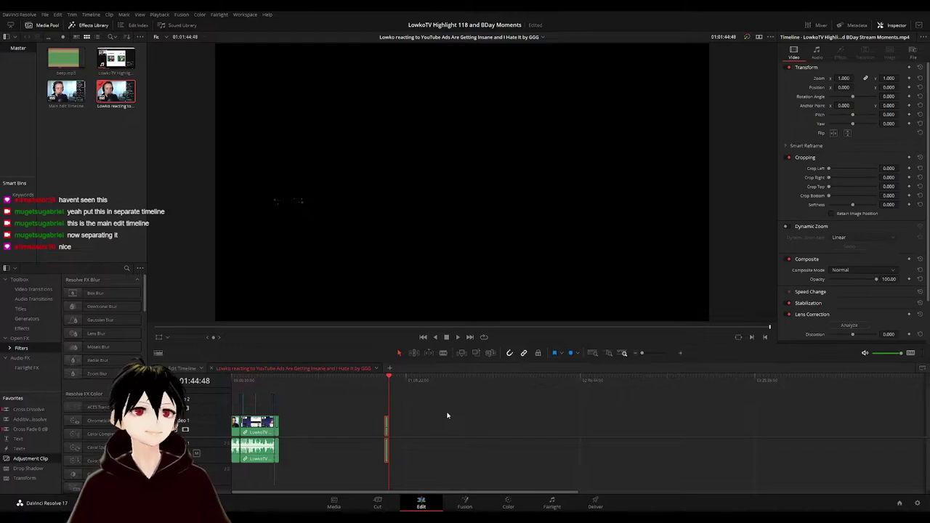
pyautogui.click(437, 410)
pyautogui.click(385, 384)
pyautogui.press('space')
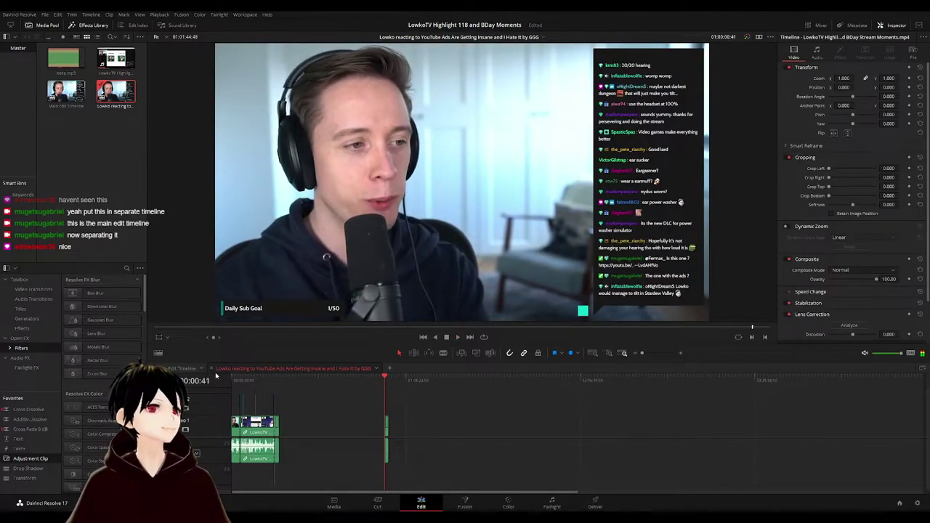
# - Switch to the Main Edit Timeline and skim from the YouTube ads reaction to the start of the orange gameplay clips
pyautogui.click(184, 368)
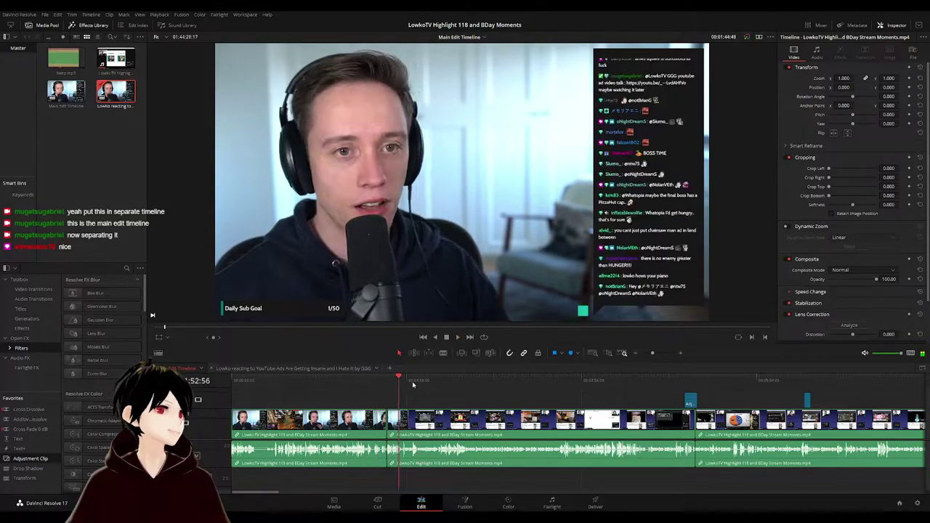
pyautogui.click(697, 379)
pyautogui.moveTo(711, 384); pyautogui.dragTo(770, 388)
pyautogui.scroll(-5, 755, 391)
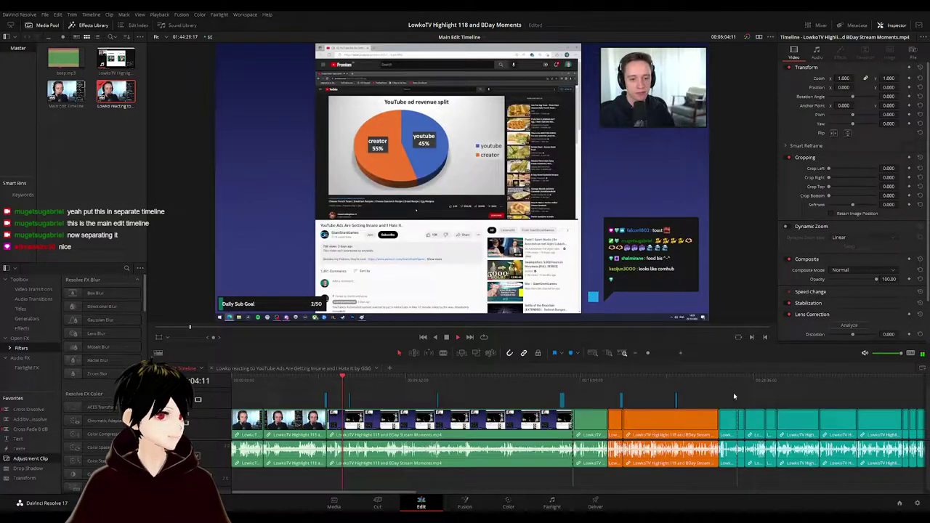
pyautogui.click(462, 378)
pyautogui.moveTo(476, 379); pyautogui.dragTo(609, 381)
pyautogui.moveTo(657, 400); pyautogui.dragTo(471, 398)
pyautogui.press('space')
pyautogui.click(430, 381)
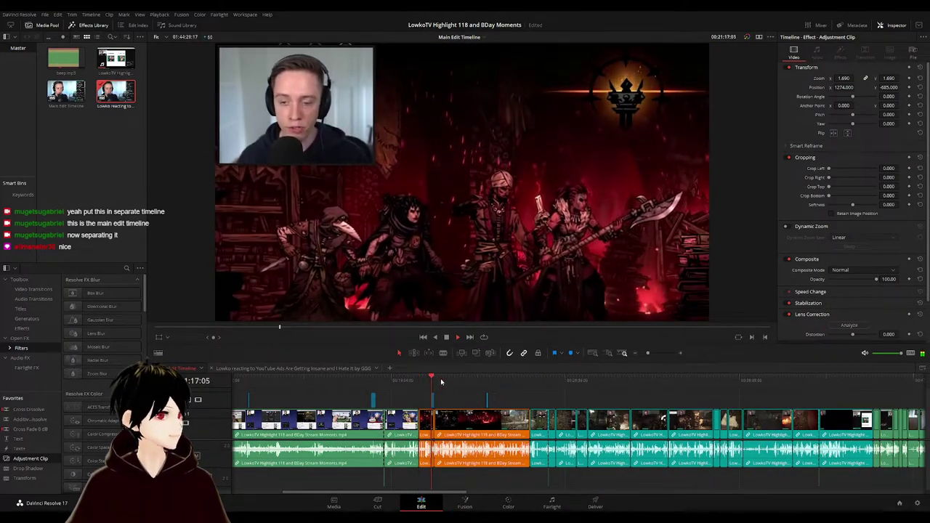
# - Skim the Main Edit Timeline from the end of the orange clips through the teal gameplay section to the birthday bike clips
pyautogui.click(532, 379)
pyautogui.hscroll(4, 714, 387)
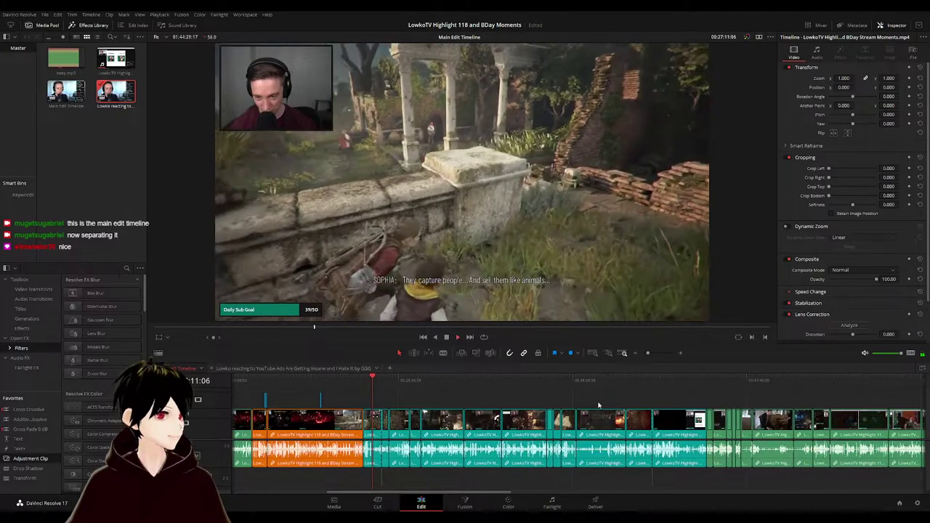
pyautogui.click(714, 387)
pyautogui.hscroll(5, 714, 392)
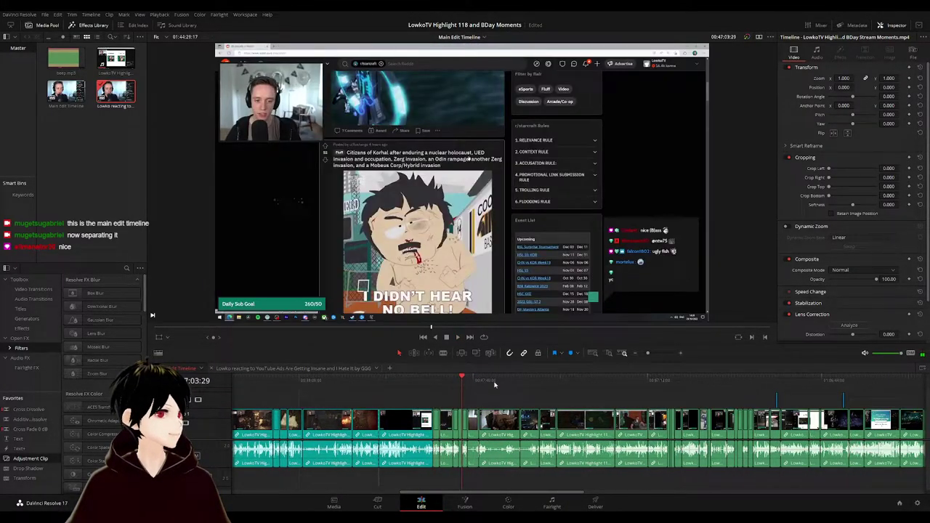
pyautogui.click(519, 380)
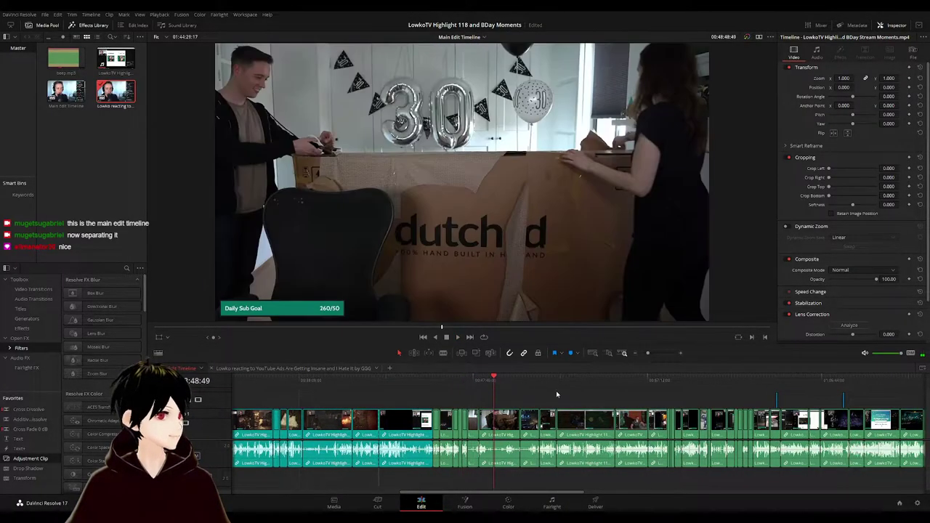
pyautogui.click(540, 381)
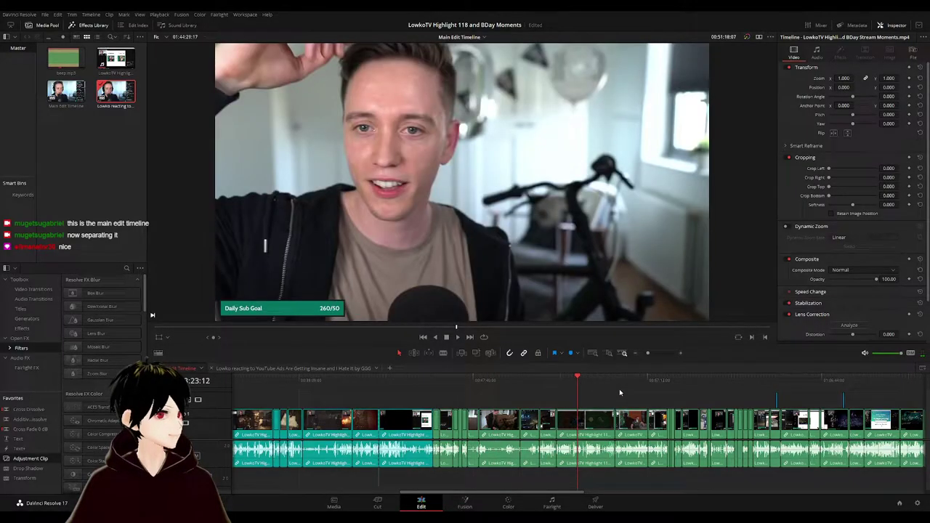
pyautogui.hscroll(3, 620, 393)
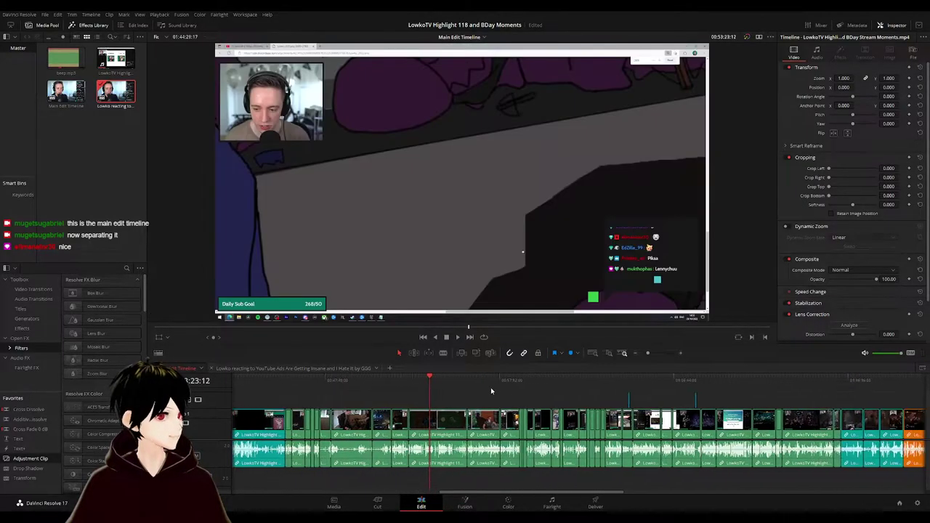
# - Review the green clips following the birthday section, covering the StarCraft match and the r/starcraft Reddit browsing
pyautogui.click(467, 379)
pyautogui.click(491, 376)
pyautogui.click(518, 379)
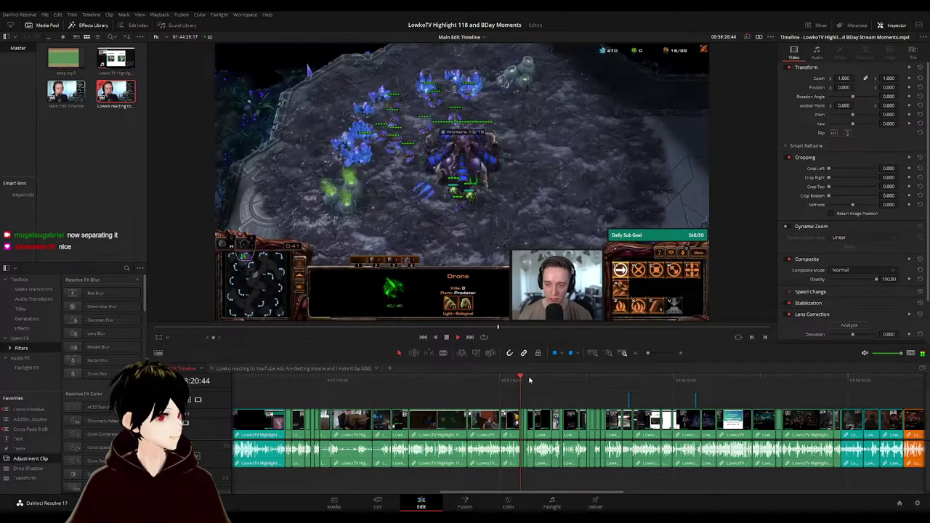
pyautogui.click(527, 380)
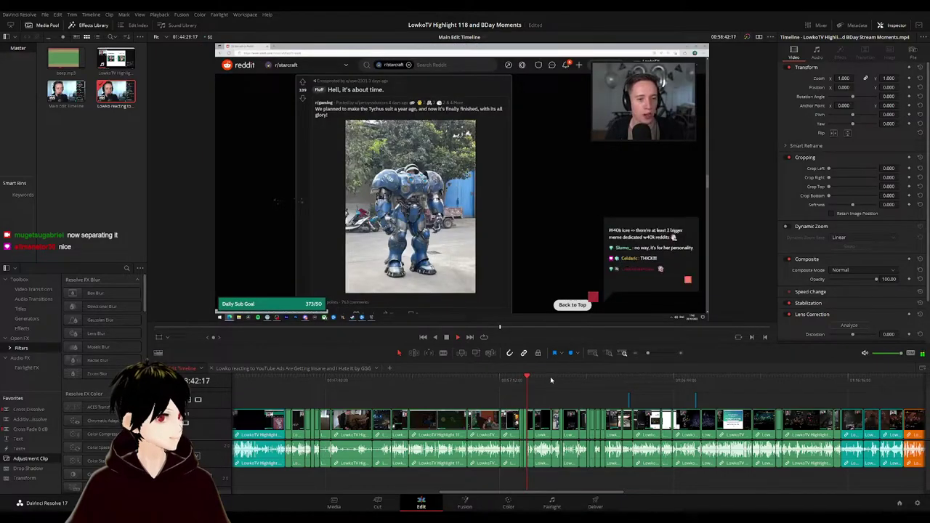
pyautogui.click(550, 377)
pyautogui.click(541, 379)
pyautogui.click(552, 379)
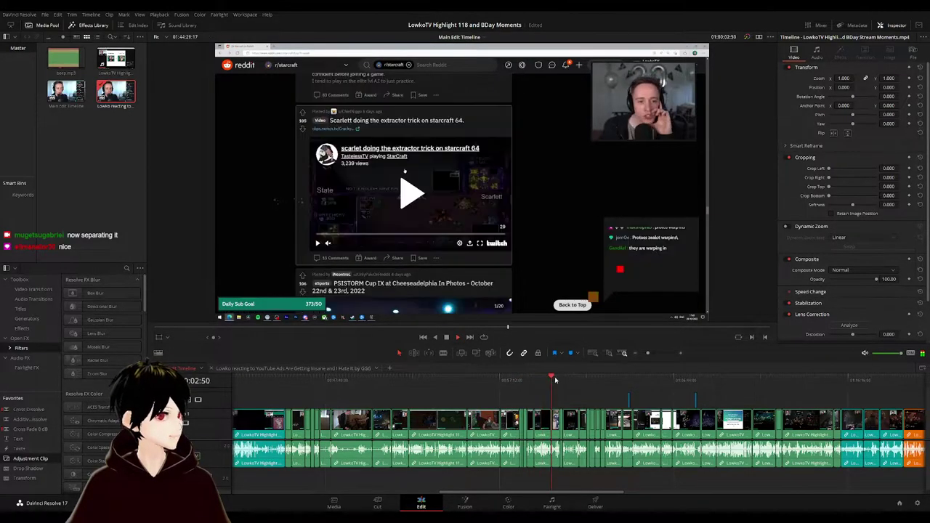
pyautogui.click(563, 379)
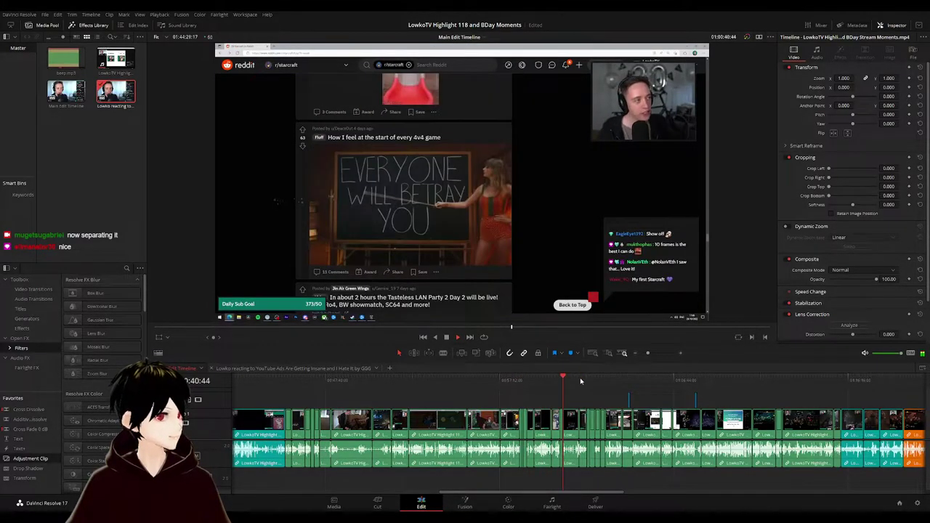
pyautogui.click(580, 380)
pyautogui.click(590, 380)
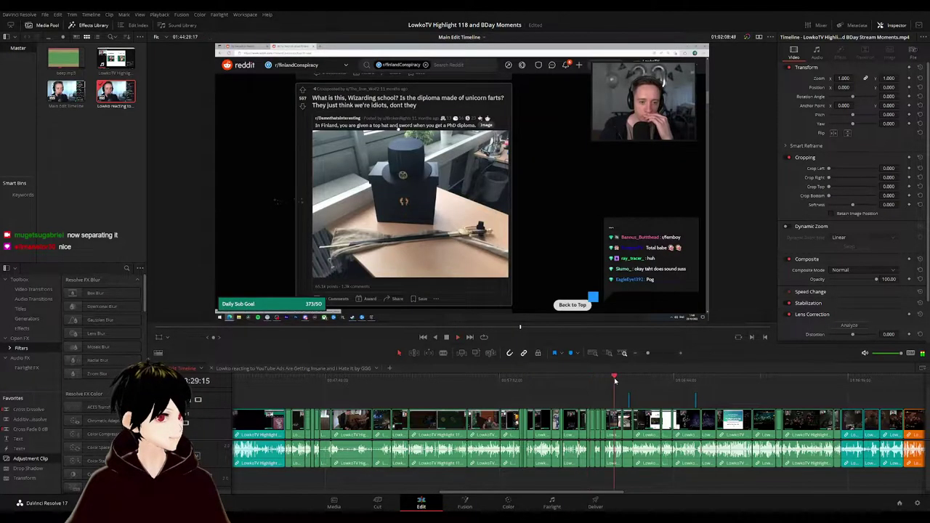
# - Check the cuts around the StarCraft II menu clips and on to the section with the YouTube comments zoom
pyautogui.click(624, 379)
pyautogui.click(632, 379)
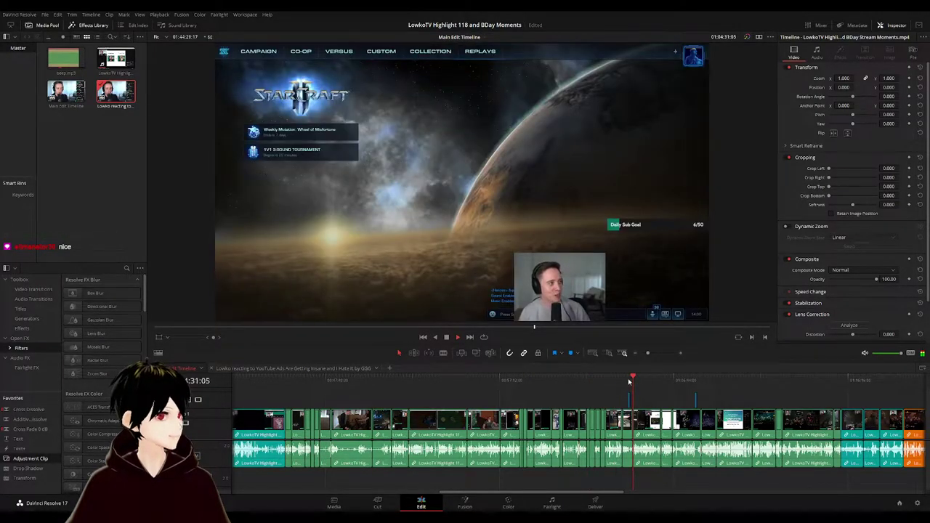
pyautogui.click(623, 380)
pyautogui.click(632, 380)
pyautogui.click(648, 380)
pyautogui.click(660, 380)
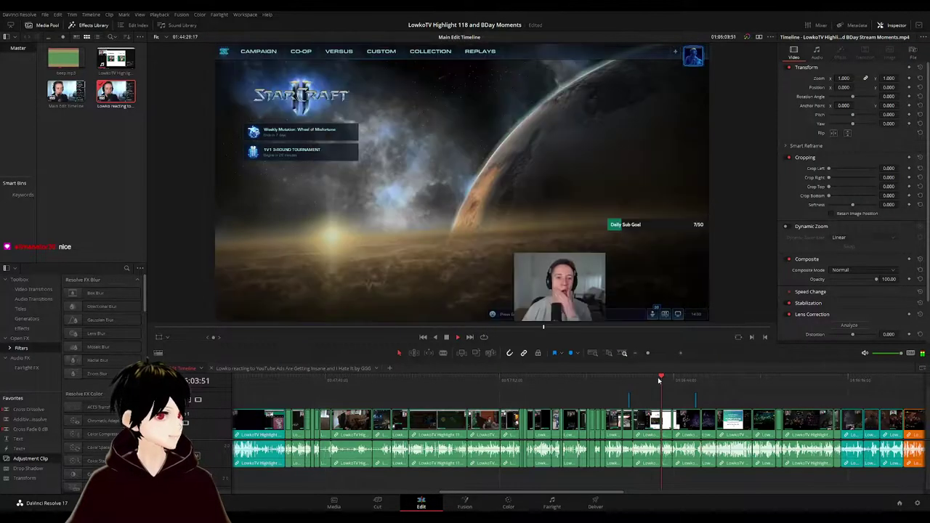
pyautogui.moveTo(659, 380); pyautogui.dragTo(616, 378)
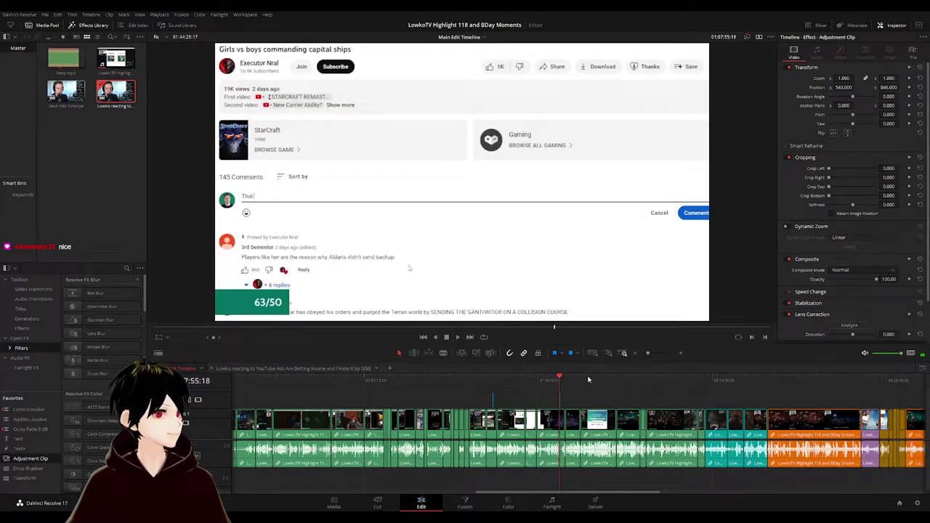
# - Skim the rest of the Main Edit Timeline, from the AI Tweet Generator part through the orange and purple clips to the yellow section
pyautogui.click(588, 379)
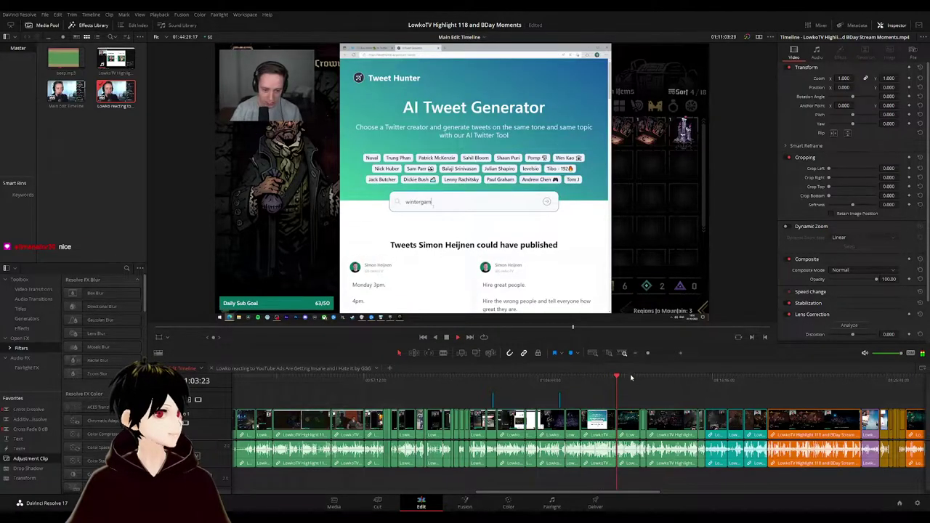
pyautogui.click(631, 378)
pyautogui.click(682, 379)
pyautogui.moveTo(721, 394); pyautogui.dragTo(469, 388)
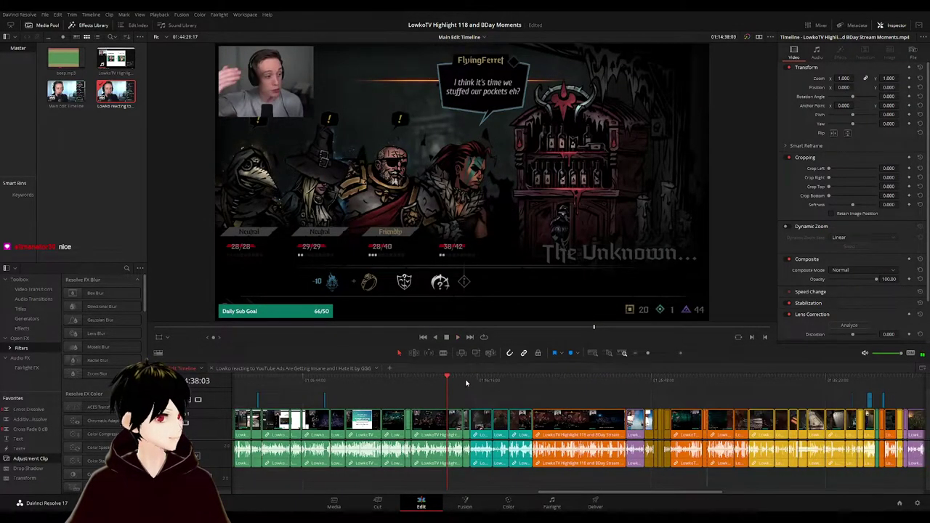
pyautogui.click(465, 380)
pyautogui.click(507, 380)
pyautogui.click(532, 380)
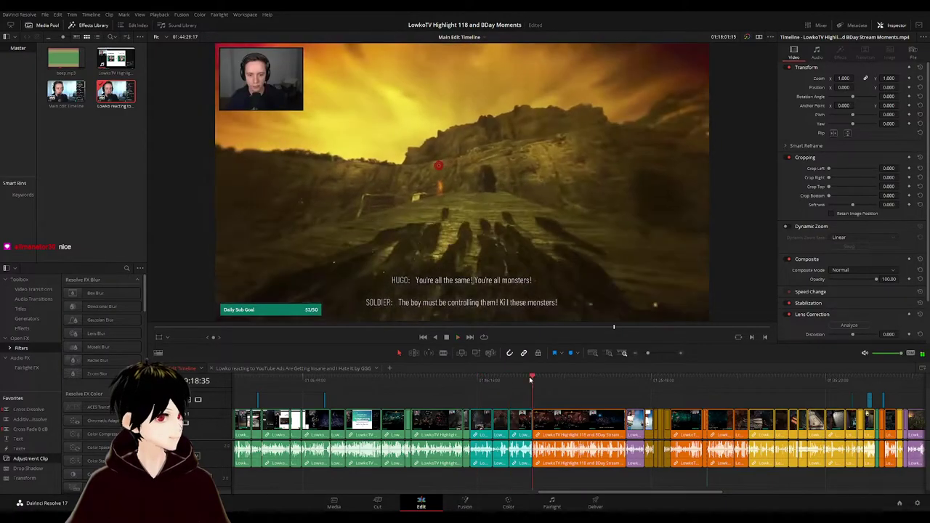
pyautogui.click(552, 381)
pyautogui.click(627, 382)
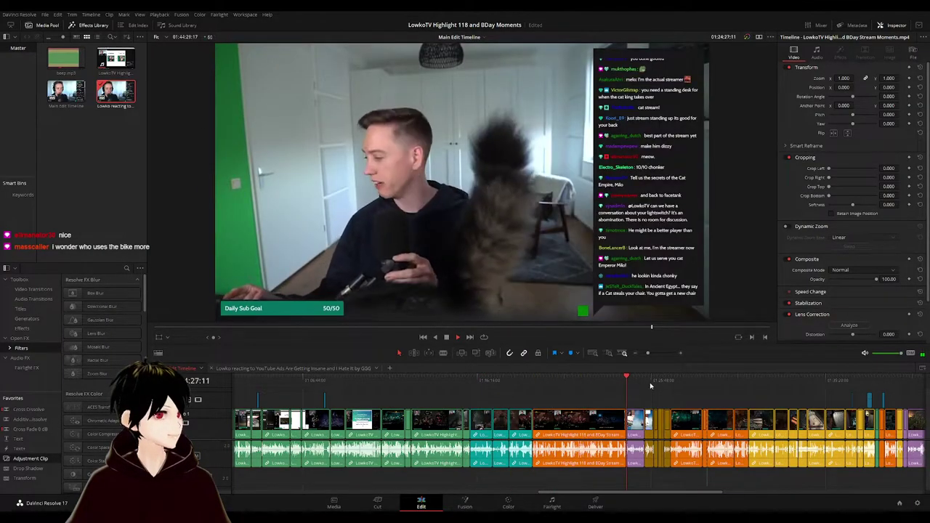
pyautogui.click(645, 382)
pyautogui.moveTo(687, 400); pyautogui.dragTo(510, 383)
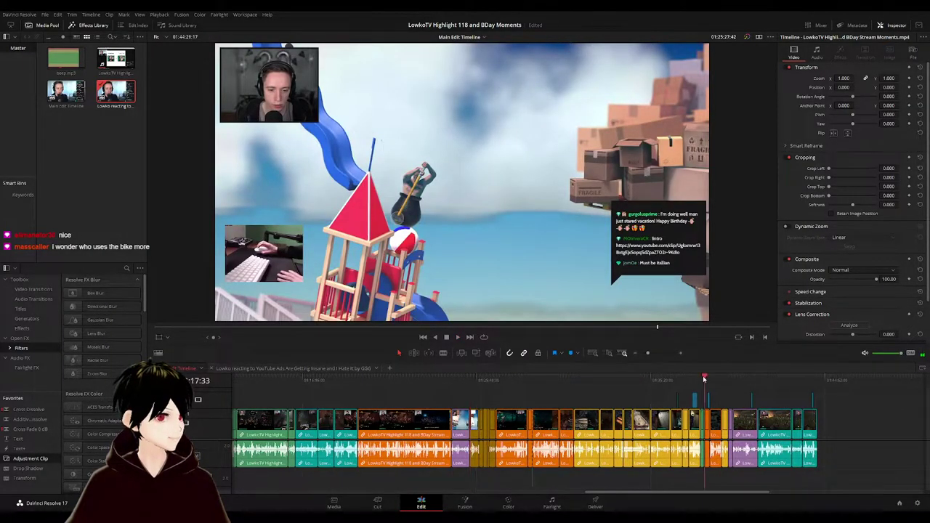
pyautogui.click(701, 379)
pyautogui.scroll(5, 702, 390)
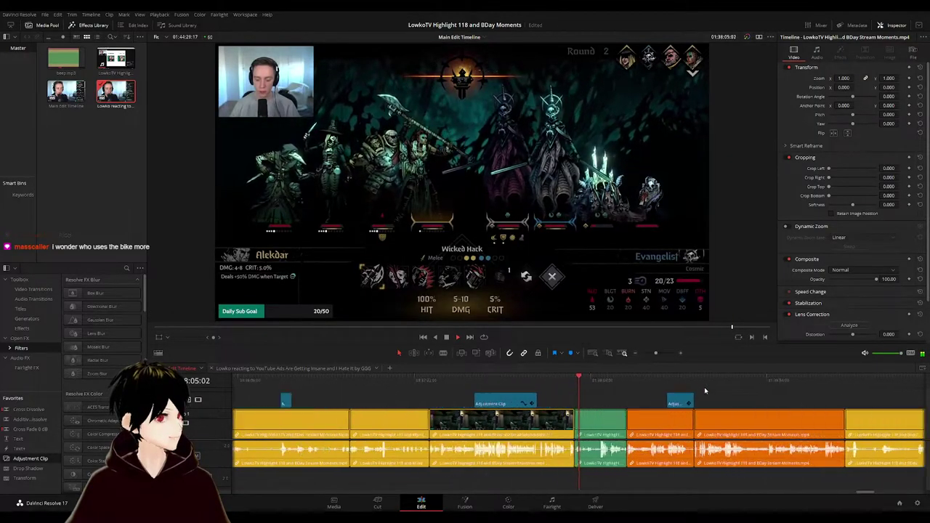
# - Return to the green birthday section and inspect the clips showing the bike being unpacked
pyautogui.hotkey('ctrl', '-')
pyautogui.hotkey('ctrl', '-')
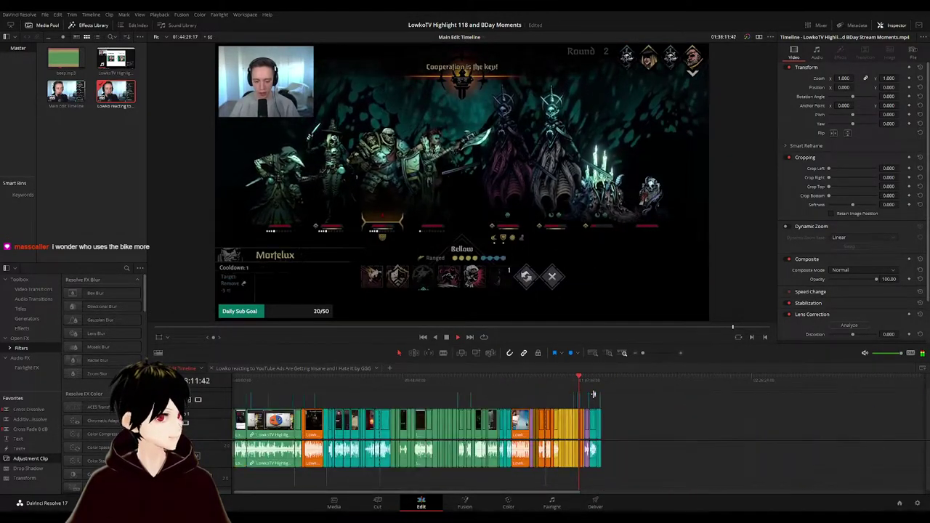
pyautogui.click(401, 378)
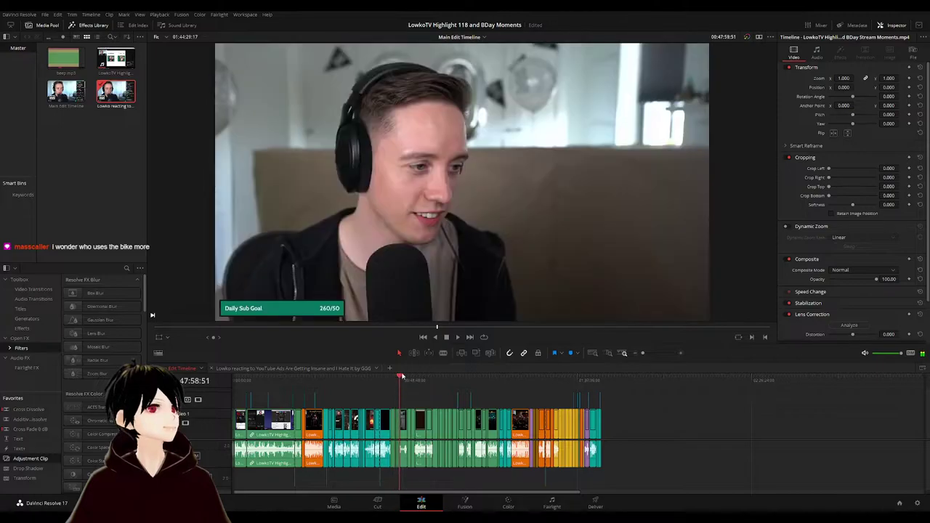
pyautogui.moveTo(401, 377); pyautogui.dragTo(407, 377)
pyautogui.hotkey('ctrl', '=')
pyautogui.hotkey('ctrl', '=')
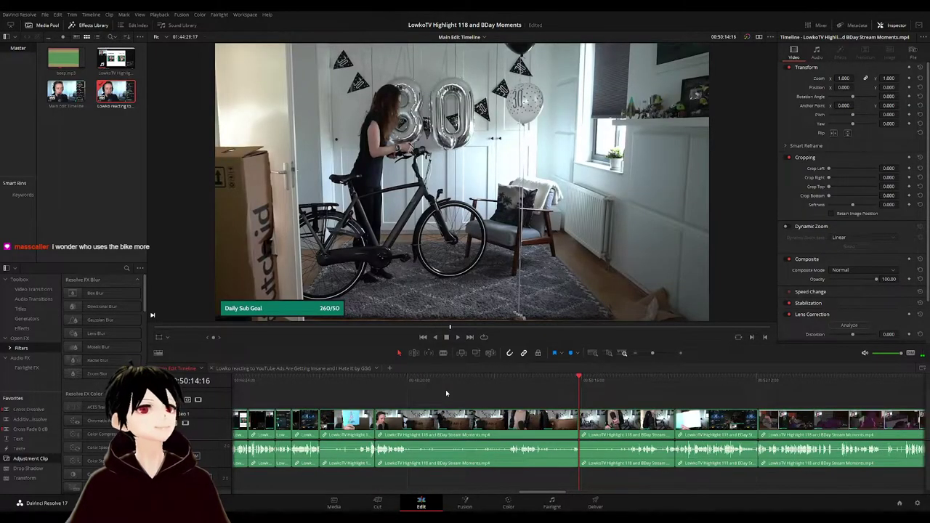
pyautogui.moveTo(622, 390); pyautogui.dragTo(600, 383)
# - Inspect the end of the YouTube ads reaction, just before the first orange clips in the Main Edit Timeline
pyautogui.scroll(-5, 601, 392)
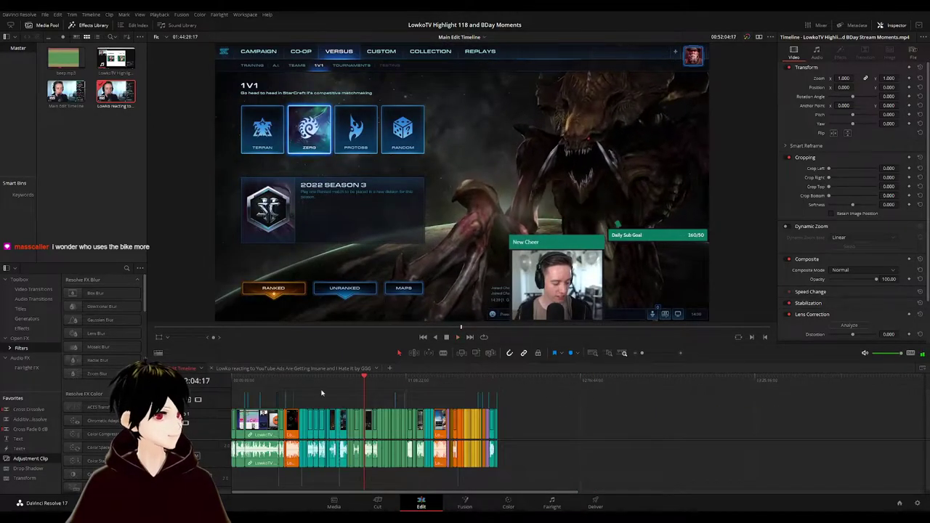
pyautogui.click(284, 378)
pyautogui.scroll(10, 303, 389)
pyautogui.click(539, 379)
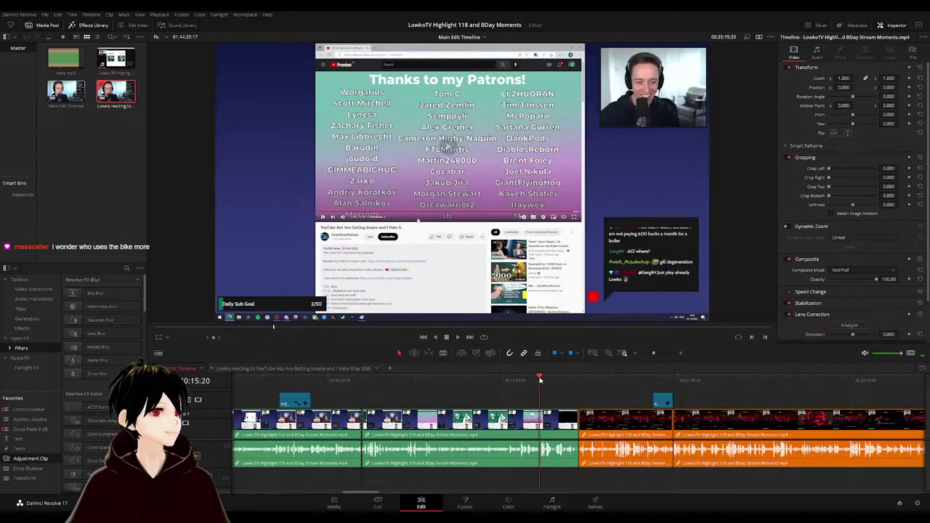
pyautogui.click(567, 379)
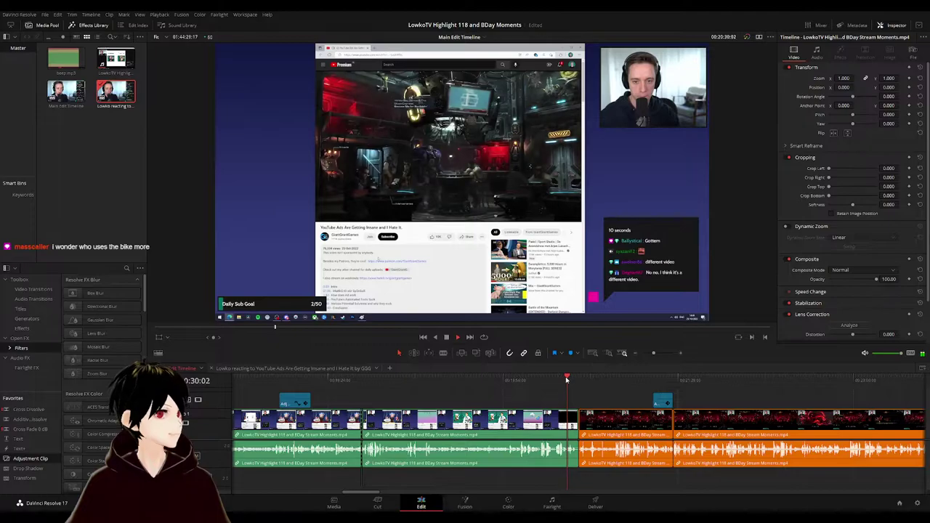
pyautogui.click(571, 378)
pyautogui.scroll(6, 598, 393)
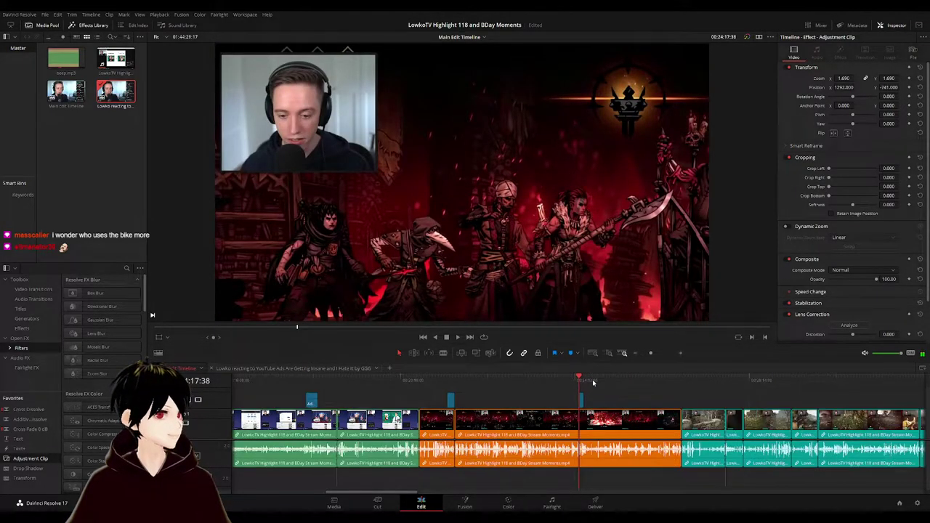
# - Skim the Main Edit Timeline from the first orange clips, past the teal clips, into the green birthday section
pyautogui.moveTo(592, 383); pyautogui.dragTo(561, 382)
pyautogui.moveTo(587, 398); pyautogui.dragTo(455, 390)
pyautogui.click(465, 386)
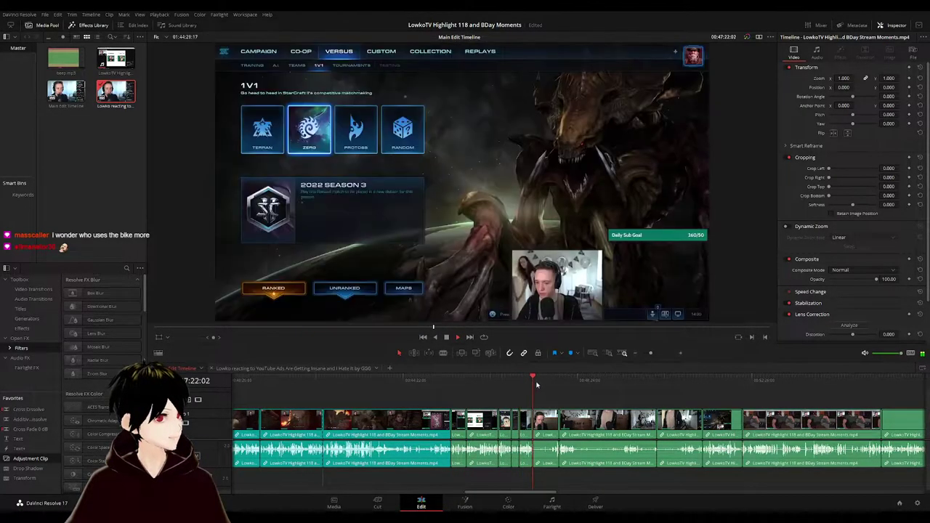
pyautogui.moveTo(549, 387)
pyautogui.mouseDown()
pyautogui.moveTo(654, 386)
pyautogui.moveTo(477, 386)
pyautogui.moveTo(566, 385)
pyautogui.mouseUp()
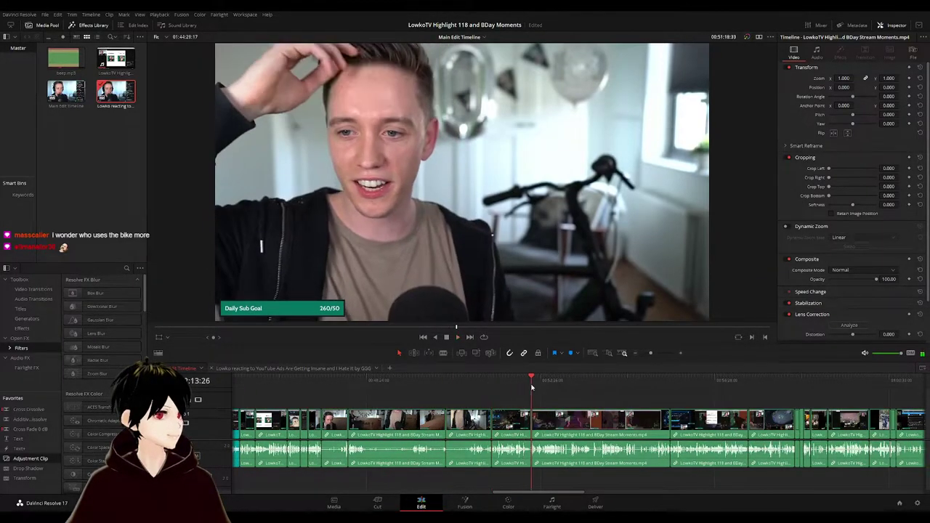
pyautogui.hscroll(3, 490, 400)
pyautogui.moveTo(630, 399); pyautogui.dragTo(479, 393)
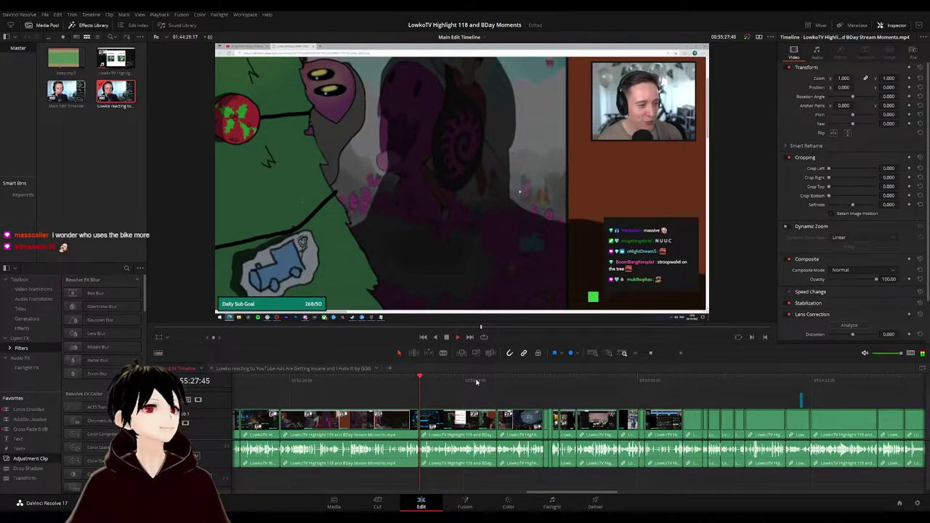
# - Check the cuts in the green section from the StarCraft II gameplay through the r/starcraft posts to the Scarlett extractor trick video
pyautogui.click(498, 381)
pyautogui.moveTo(510, 383); pyautogui.dragTo(540, 384)
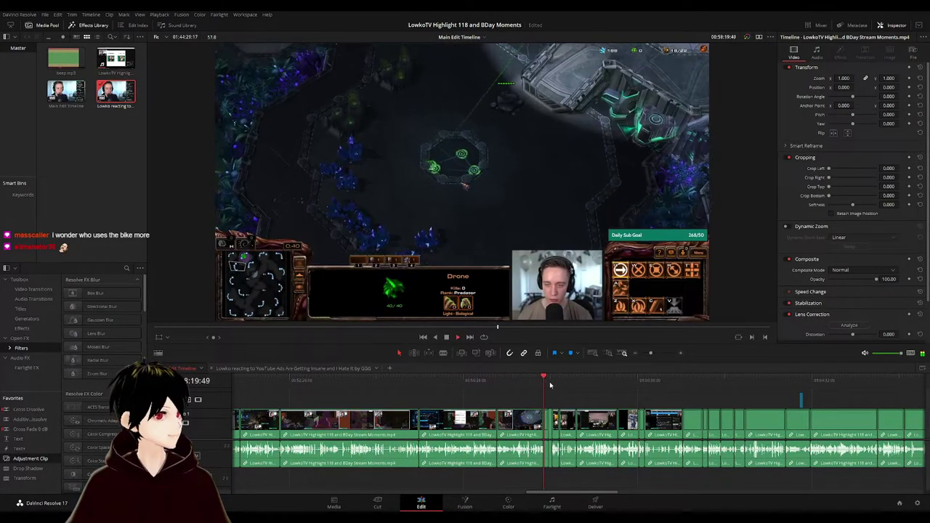
pyautogui.click(548, 384)
pyautogui.click(552, 384)
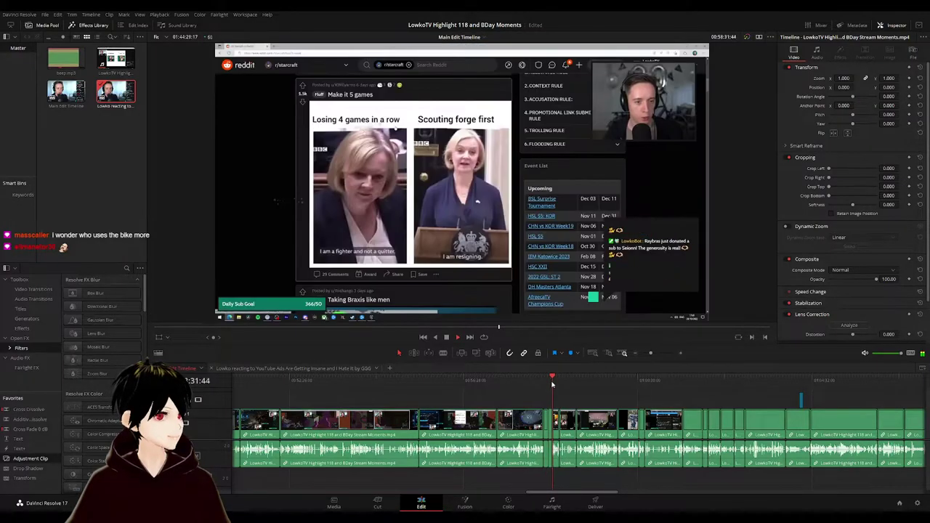
pyautogui.click(559, 384)
pyautogui.click(578, 380)
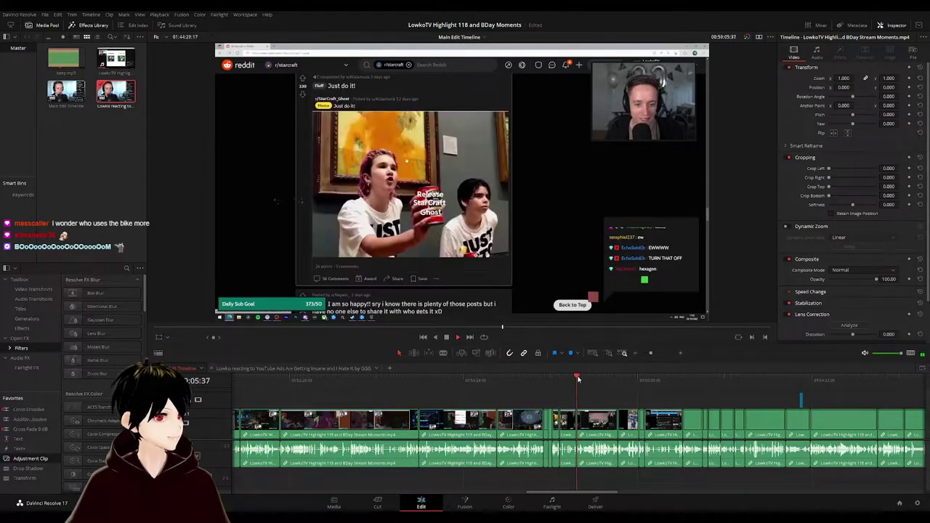
pyautogui.click(618, 377)
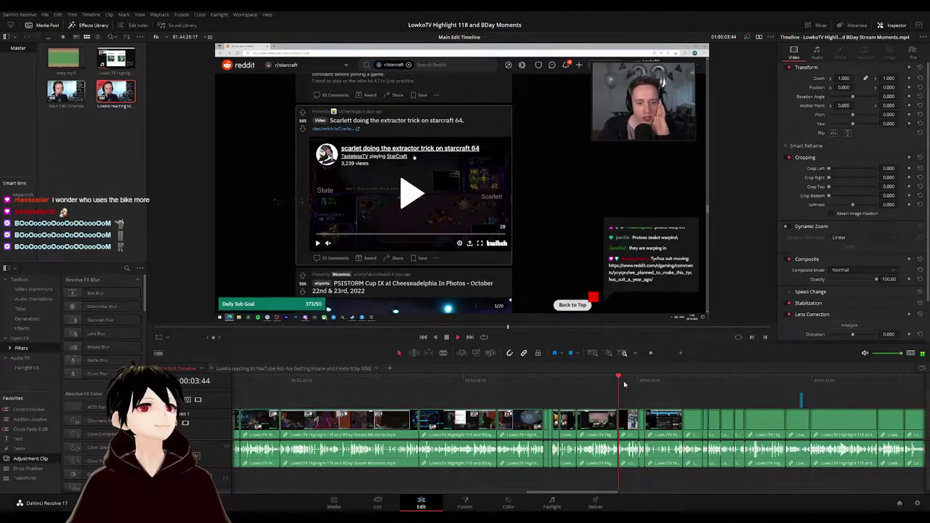
pyautogui.press('space')
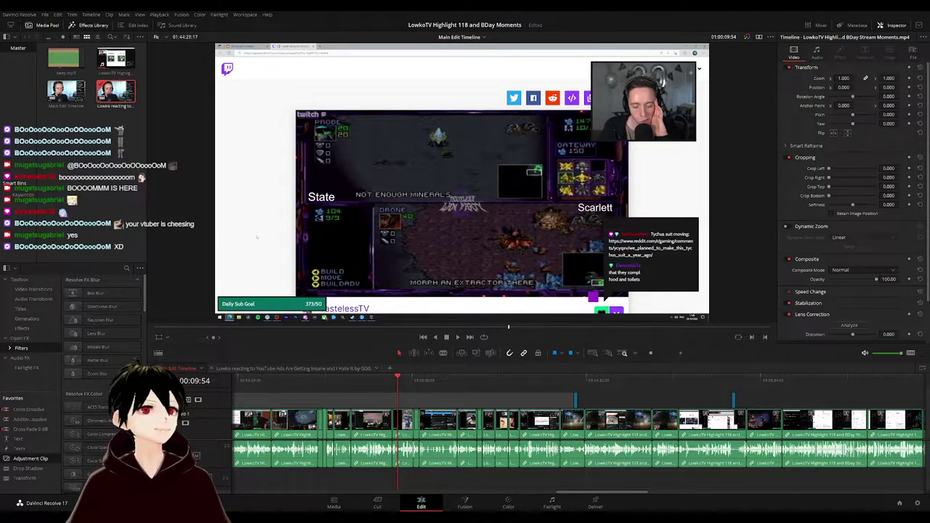
# - Continue through the short green clips, from the rest of the r/starcraft browsing to the r/ATBGE house post
pyautogui.press('space')
pyautogui.click(414, 381)
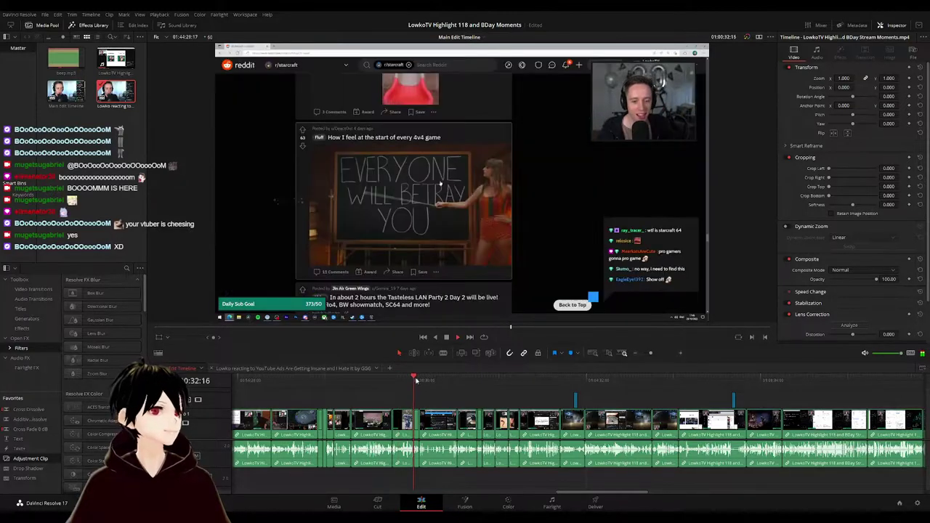
pyautogui.click(421, 380)
pyautogui.click(456, 381)
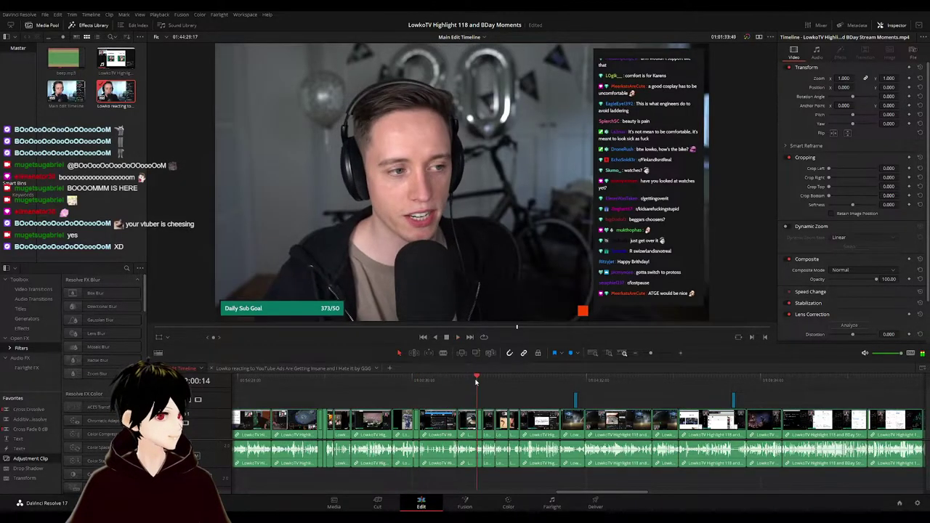
pyautogui.click(480, 381)
pyautogui.click(496, 380)
pyautogui.click(498, 380)
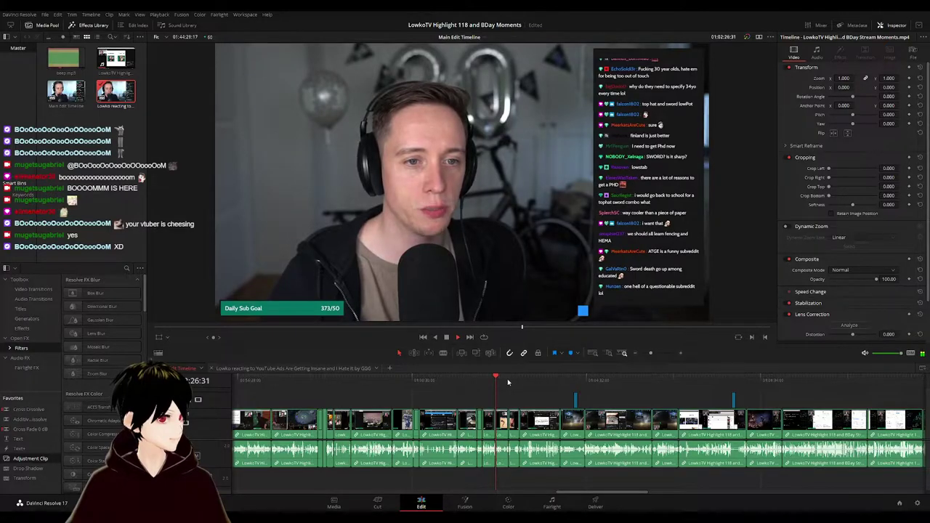
pyautogui.click(504, 380)
pyautogui.click(509, 381)
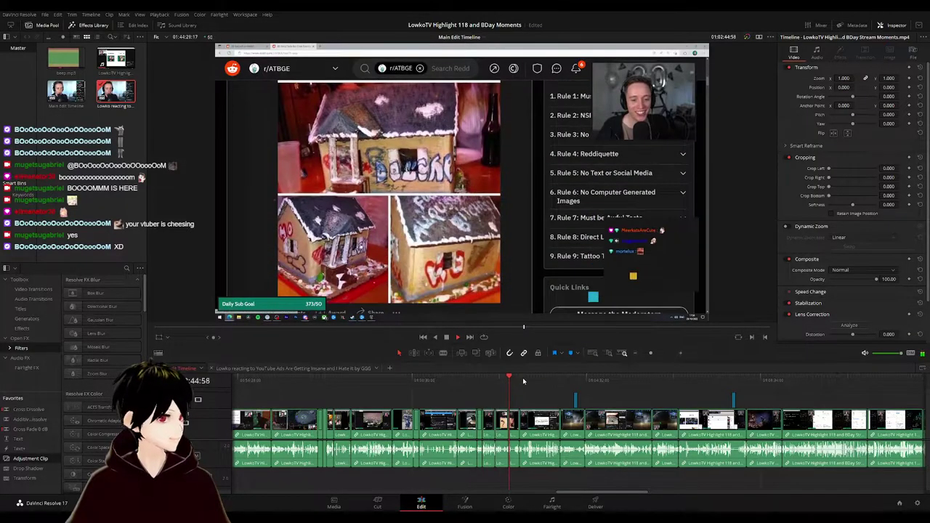
# - Inspect the green clips from the WatchesCirclejerk zoom and the r/nvidia melted connector post up to the girls vs boys video
pyautogui.click(546, 381)
pyautogui.click(570, 381)
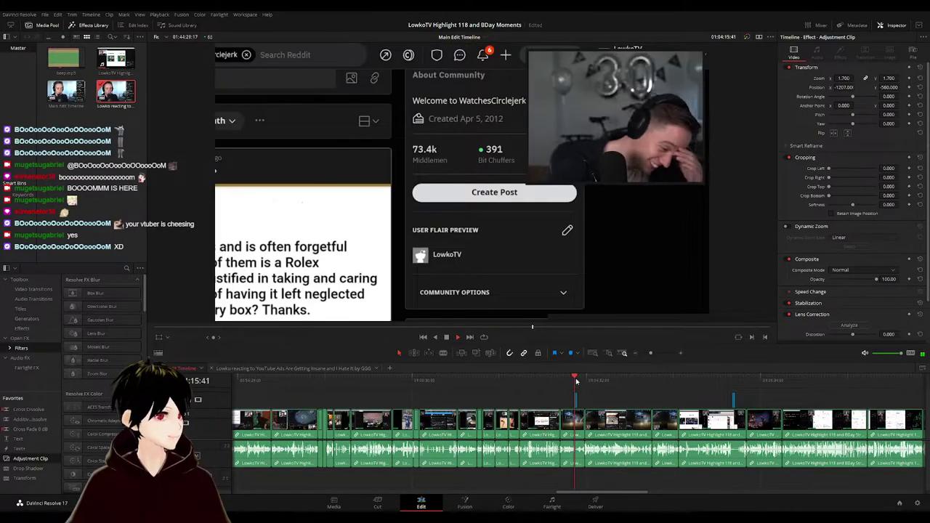
pyautogui.click(585, 381)
pyautogui.click(624, 381)
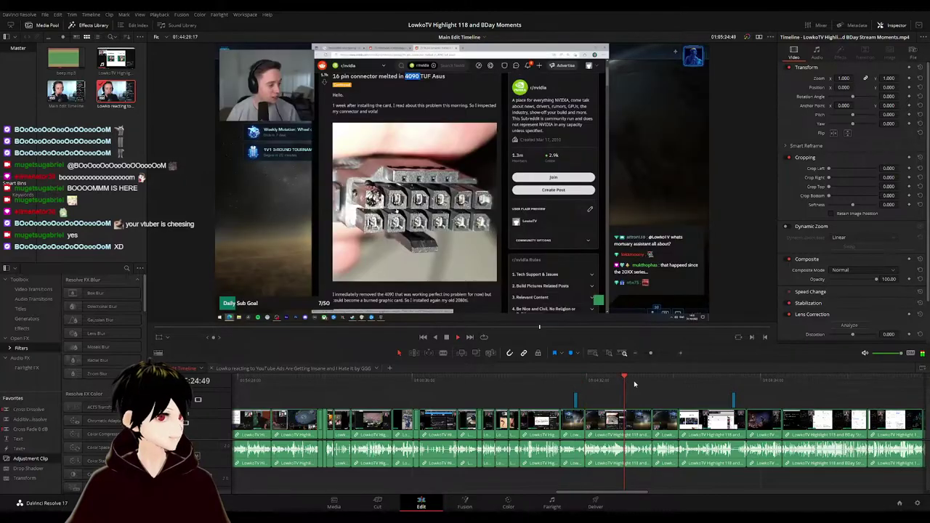
pyautogui.click(670, 381)
pyautogui.click(695, 381)
pyautogui.moveTo(674, 397); pyautogui.dragTo(470, 391)
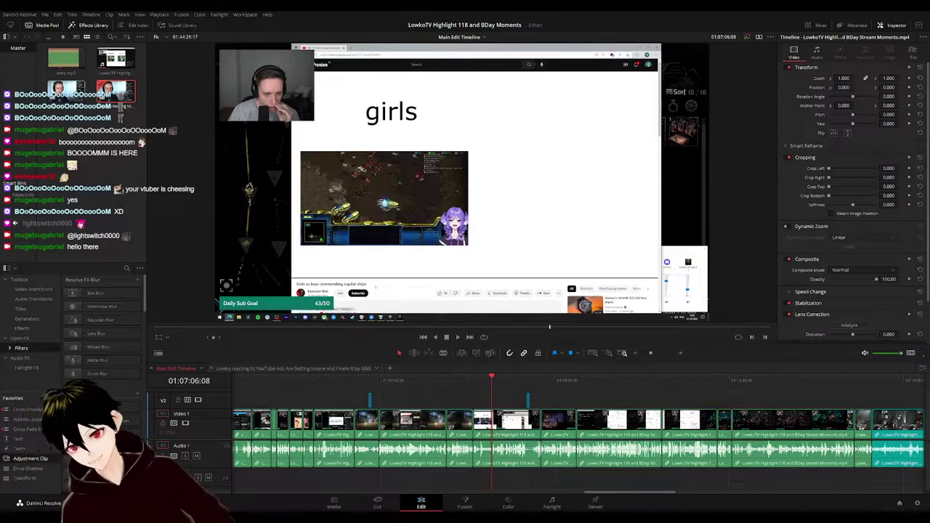
# - Play the girls vs boys capital ships reaction and check its end at the YouTube comment zoom
pyautogui.press('space')
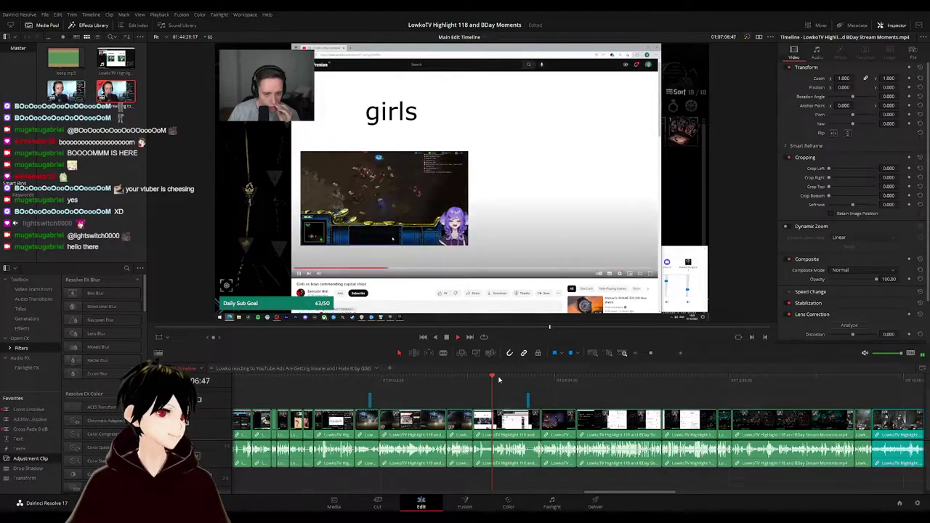
pyautogui.click(507, 400)
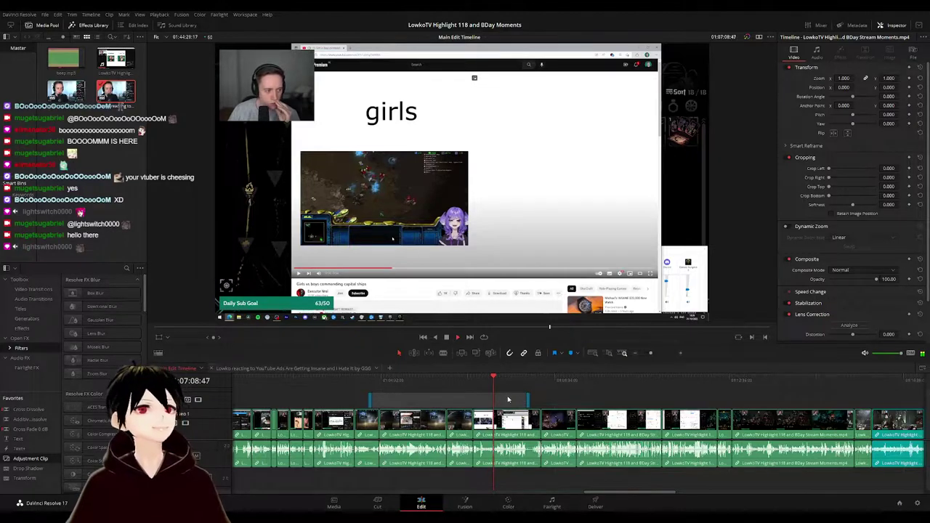
pyautogui.hscroll(2, 444, 388)
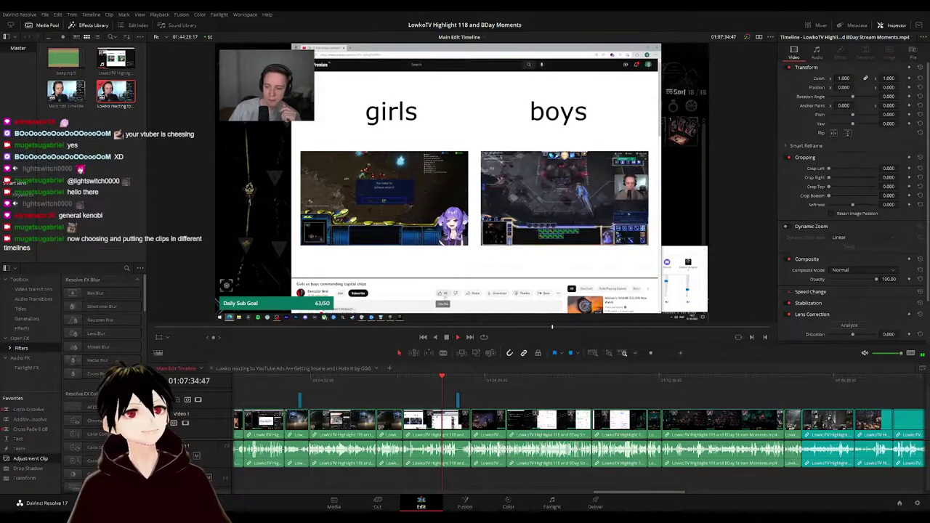
pyautogui.click(484, 399)
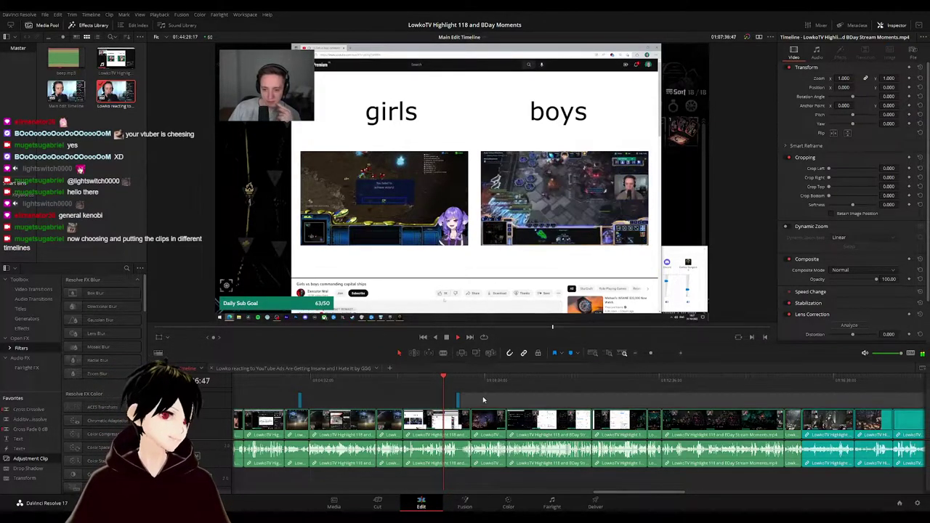
pyautogui.click(456, 382)
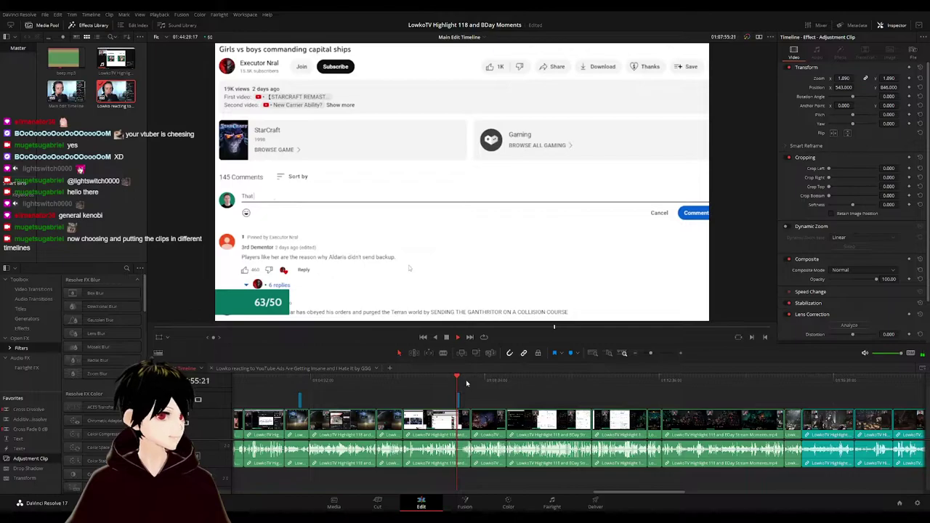
# - Inspect the clip showing the YouTube Studio ad breaks dialog and the cuts around it in the Main Edit Timeline
pyautogui.moveTo(468, 383)
pyautogui.mouseDown()
pyautogui.moveTo(563, 382)
pyautogui.moveTo(479, 383)
pyautogui.mouseUp()
pyautogui.scroll(2, 499, 398)
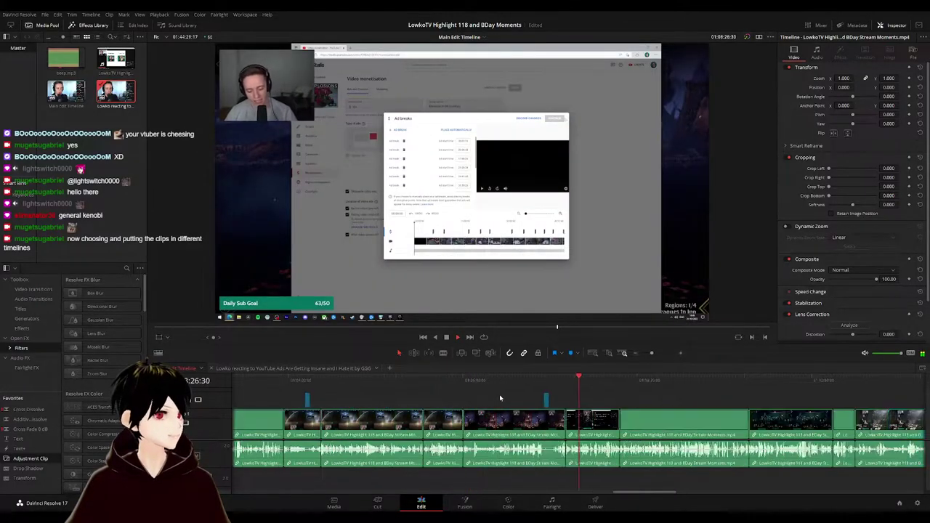
pyautogui.scroll(4, 502, 398)
pyautogui.click(552, 381)
pyautogui.scroll(2, 570, 407)
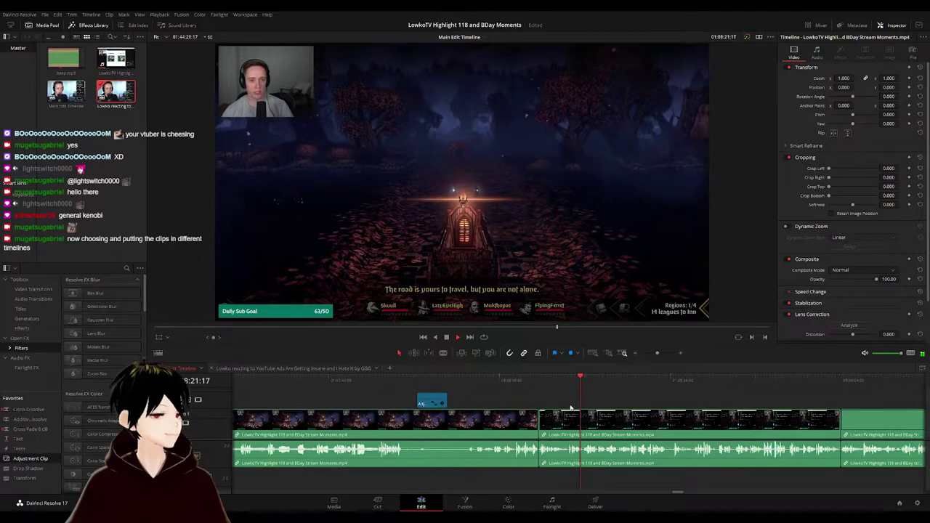
pyautogui.hscroll(5, 492, 387)
pyautogui.hscroll(1, 485, 399)
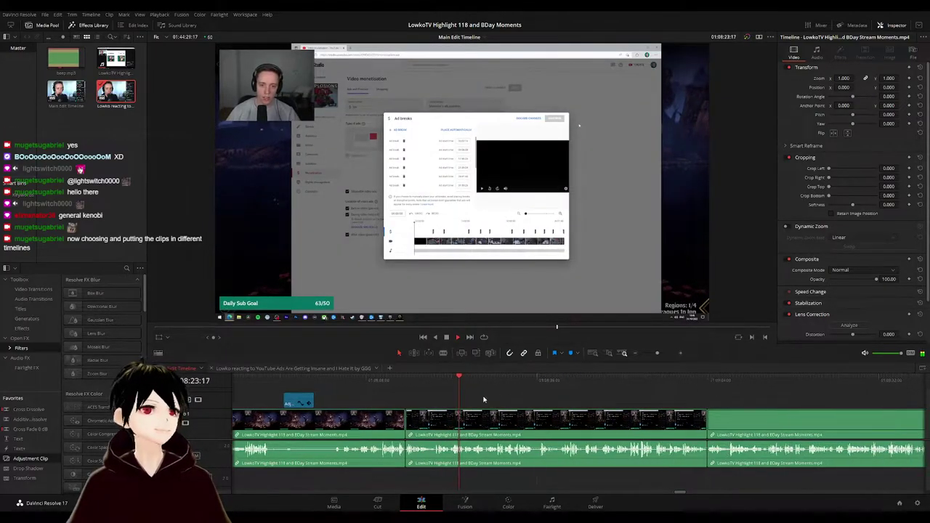
pyautogui.scroll(-3, 483, 399)
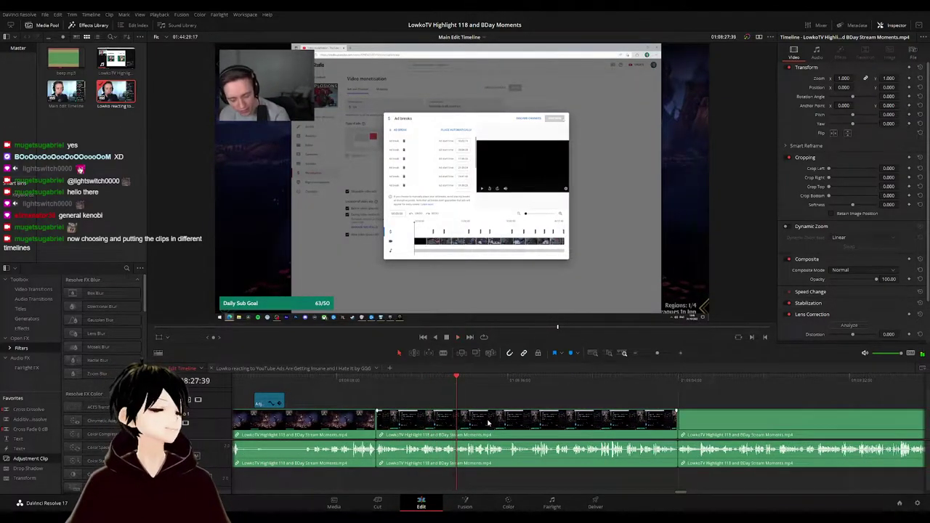
pyautogui.click(513, 416)
# - Check the end of the separate clips in the YouTube ads reaction timeline, then return to the Main Edit Timeline
pyautogui.click(326, 369)
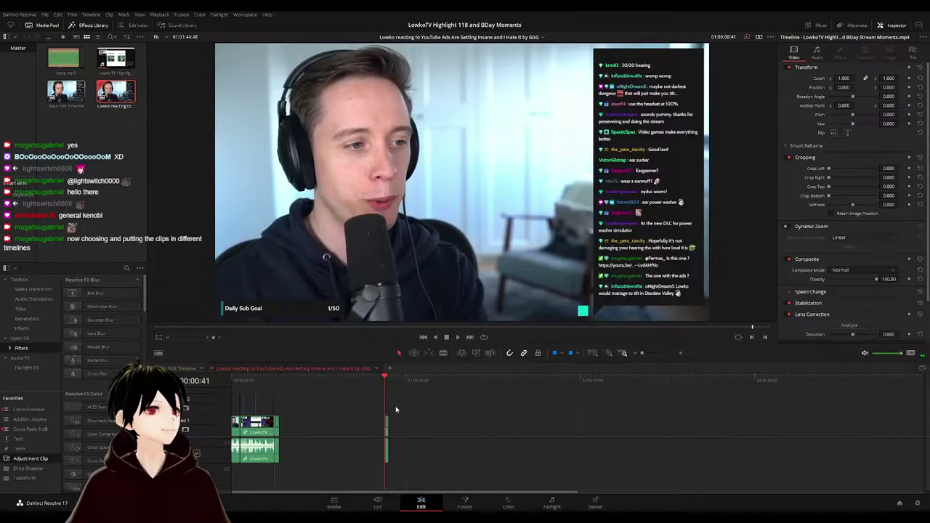
pyautogui.click(390, 380)
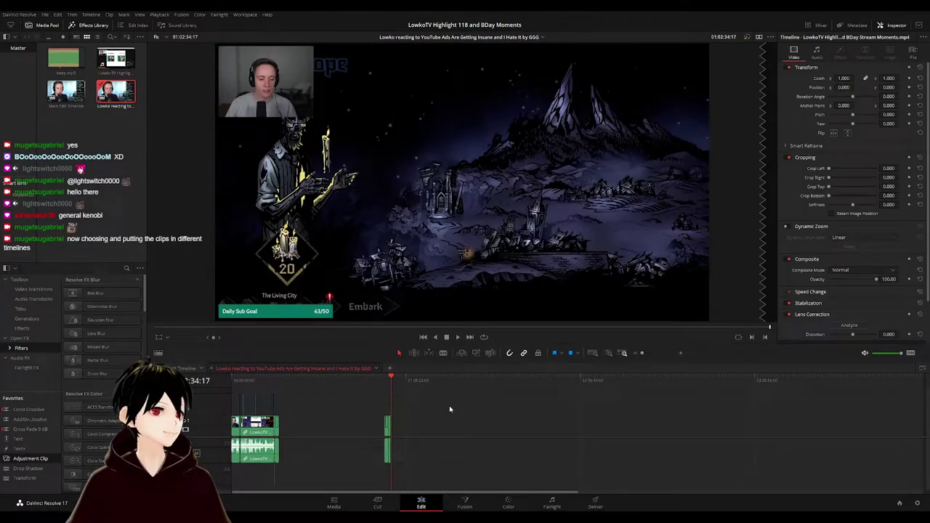
pyautogui.click(186, 368)
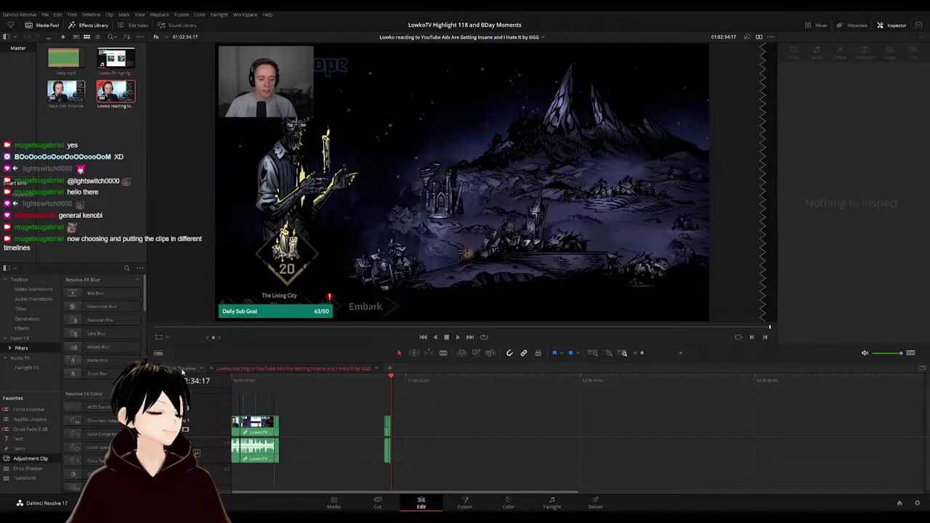
# - Recheck the ad breaks footage and skim ahead to the game clips before the second orange section
pyautogui.click(546, 380)
pyautogui.press('space')
pyautogui.scroll(-7, 540, 400)
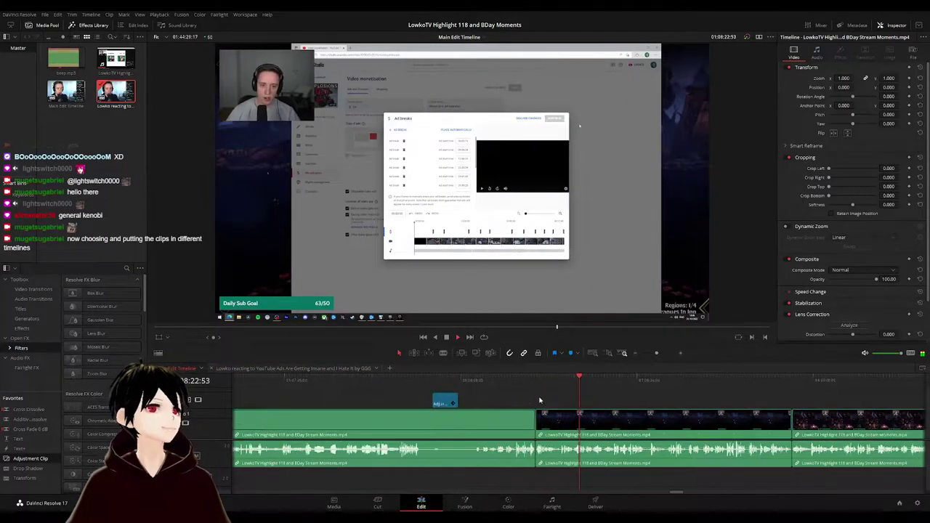
pyautogui.click(639, 380)
pyautogui.scroll(-5, 632, 401)
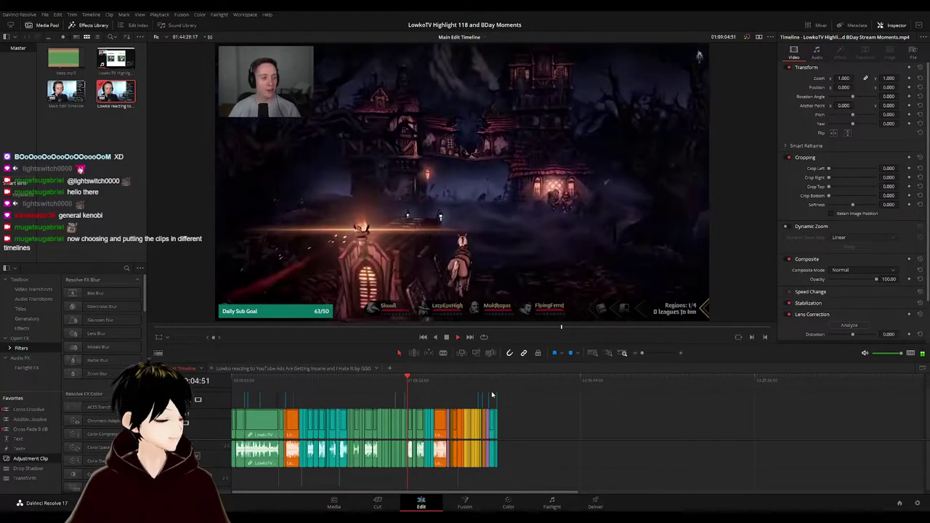
pyautogui.scroll(3, 625, 395)
pyautogui.scroll(-4, 637, 395)
pyautogui.click(425, 381)
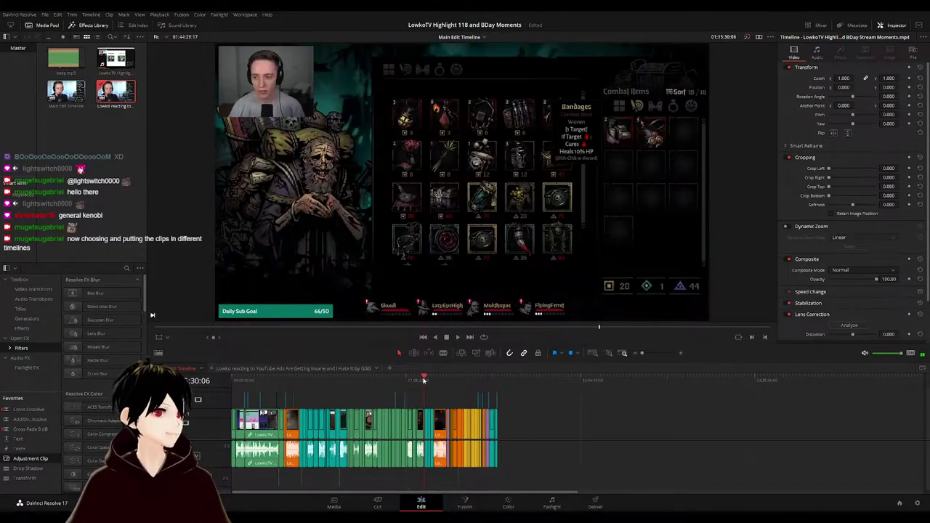
# - Put the teal game clips that follow the first orange section of the Main Edit Timeline into a new timeline
pyautogui.click(299, 381)
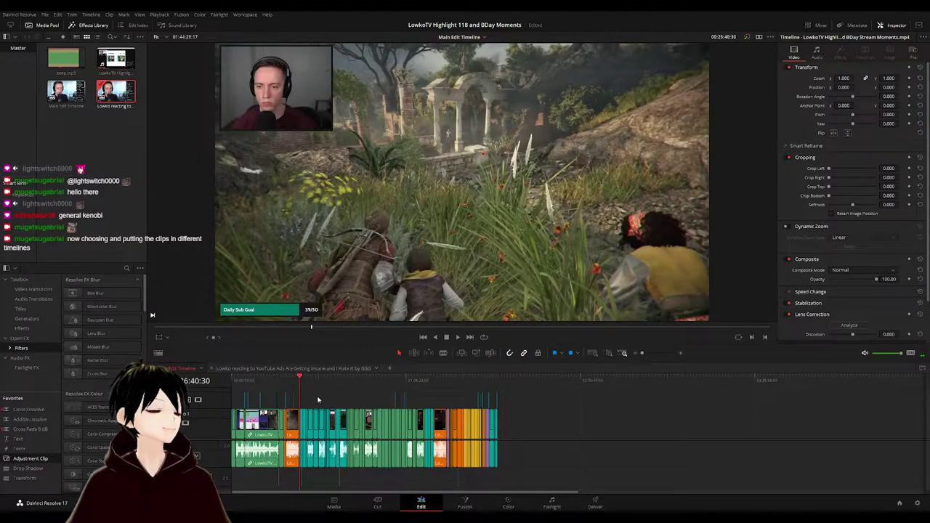
pyautogui.scroll(5, 317, 400)
pyautogui.scroll(-3, 632, 408)
pyautogui.hscroll(1, 633, 409)
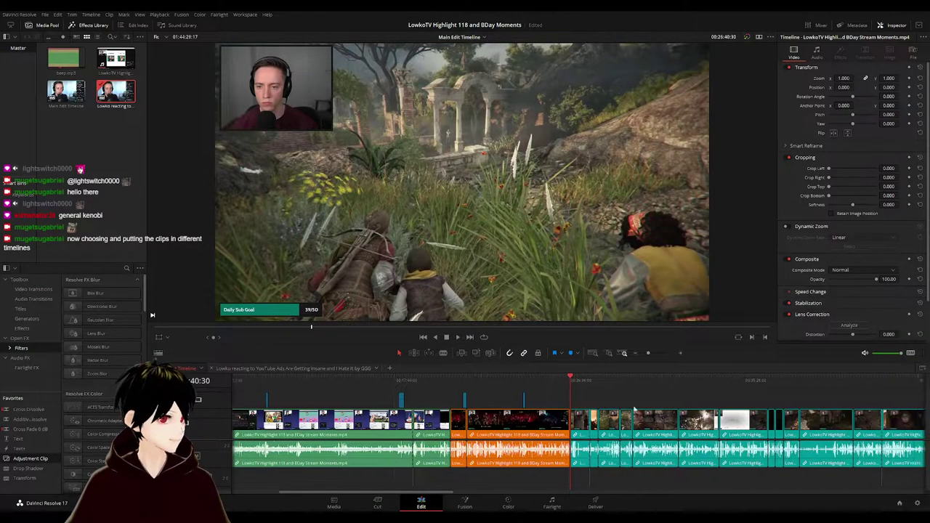
pyautogui.hscroll(5, 403, 404)
pyautogui.moveTo(626, 396); pyautogui.dragTo(301, 489)
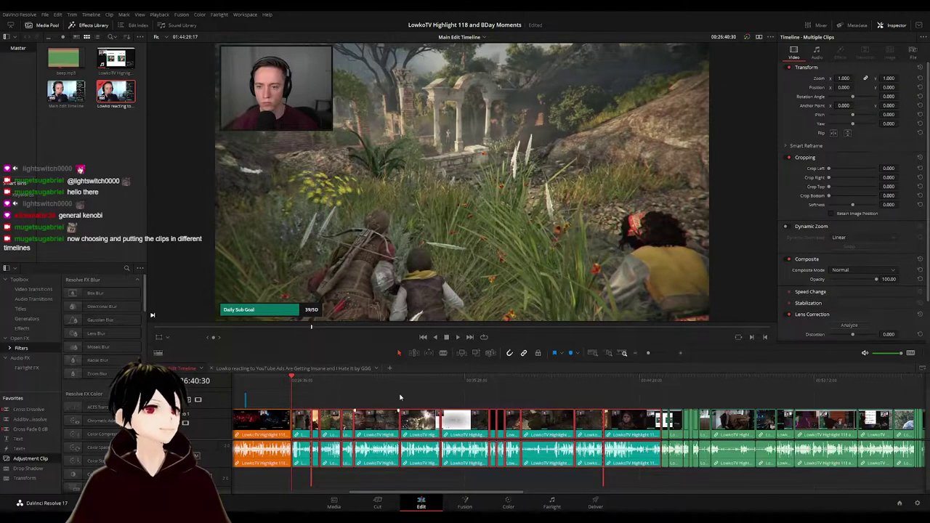
pyautogui.click(389, 369)
pyautogui.hotkey('ctrl', 'v')
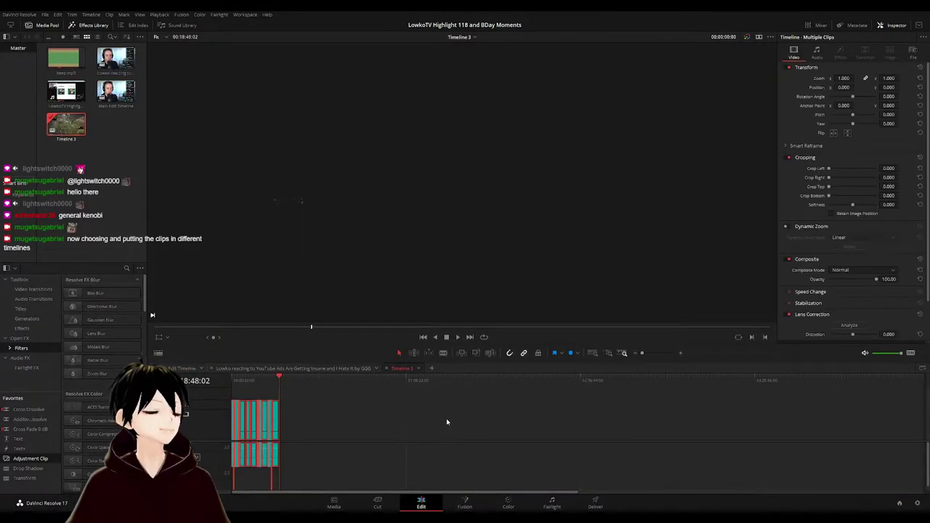
# - Shift the teal clips in the new timeline so they start at the playhead, and play their beginning
pyautogui.moveTo(253, 423); pyautogui.dragTo(301, 424)
pyautogui.press('space')
pyautogui.scroll(7, 373, 419)
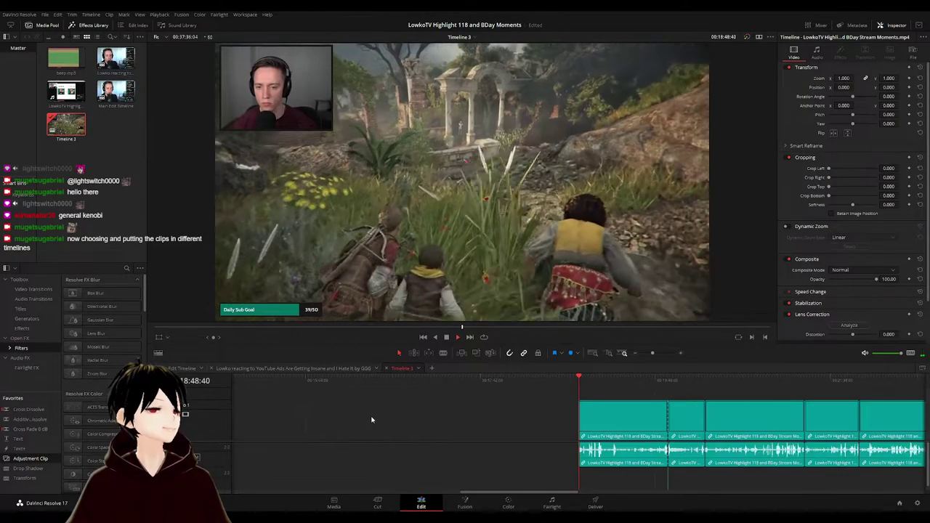
# - Skim the teal game clips in the new timeline from their start through to the last clip
pyautogui.scroll(2, 585, 417)
pyautogui.scroll(-2, 586, 417)
pyautogui.hotkey('ctrl', '-')
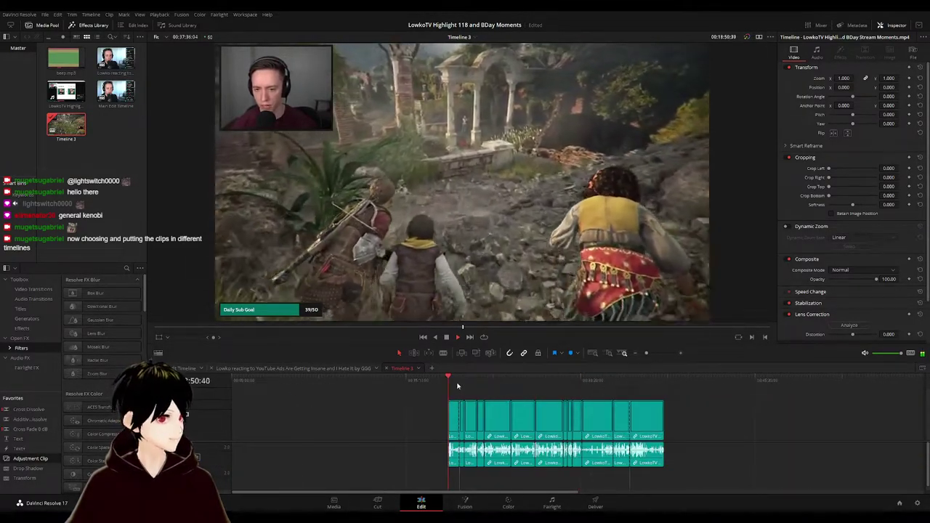
pyautogui.moveTo(469, 381); pyautogui.dragTo(651, 380)
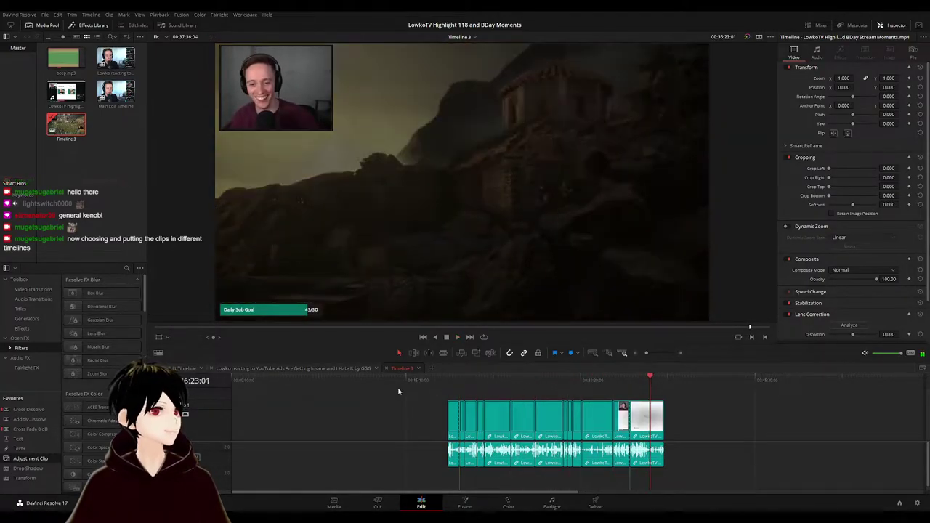
# - Return to the Main Edit Timeline and examine the green section after the copied teal clips for more footage of the same game
pyautogui.click(178, 369)
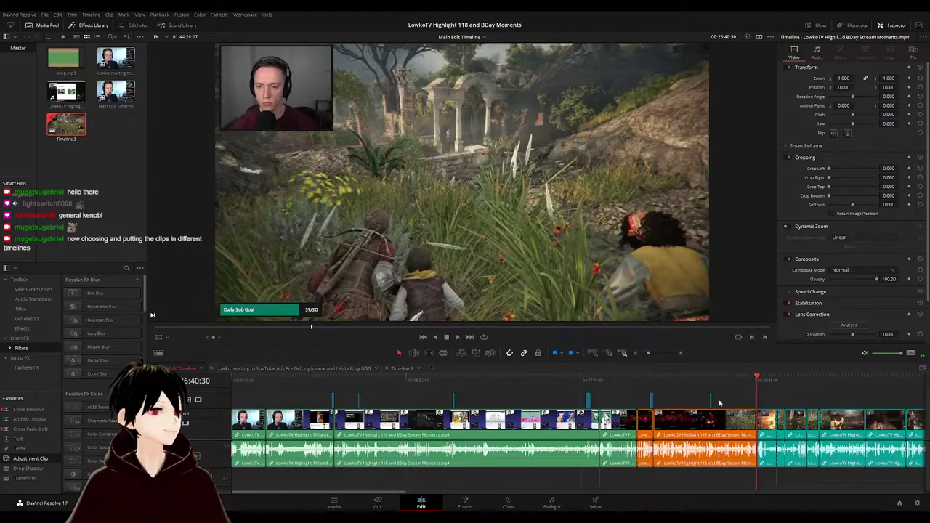
pyautogui.scroll(-5, 719, 403)
pyautogui.scroll(5, 394, 395)
pyautogui.hscroll(3, 669, 401)
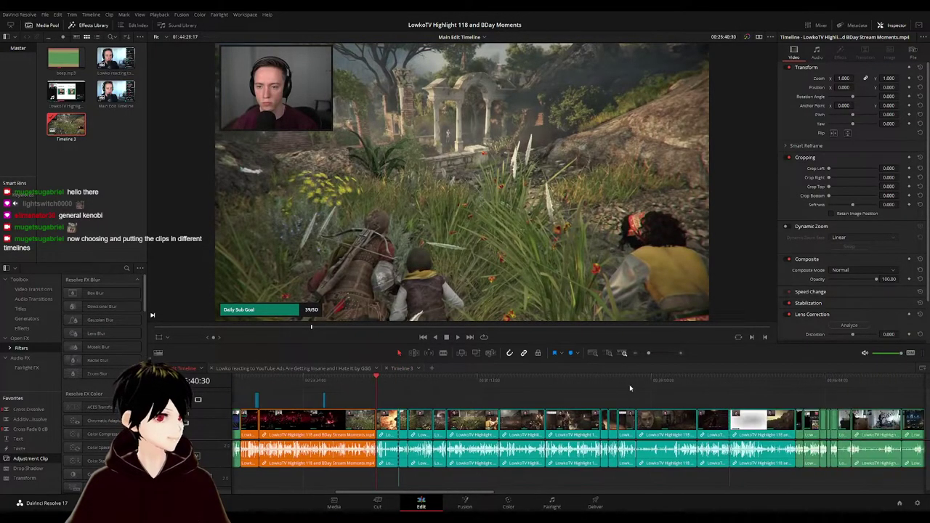
pyautogui.hscroll(5, 630, 388)
pyautogui.click(422, 383)
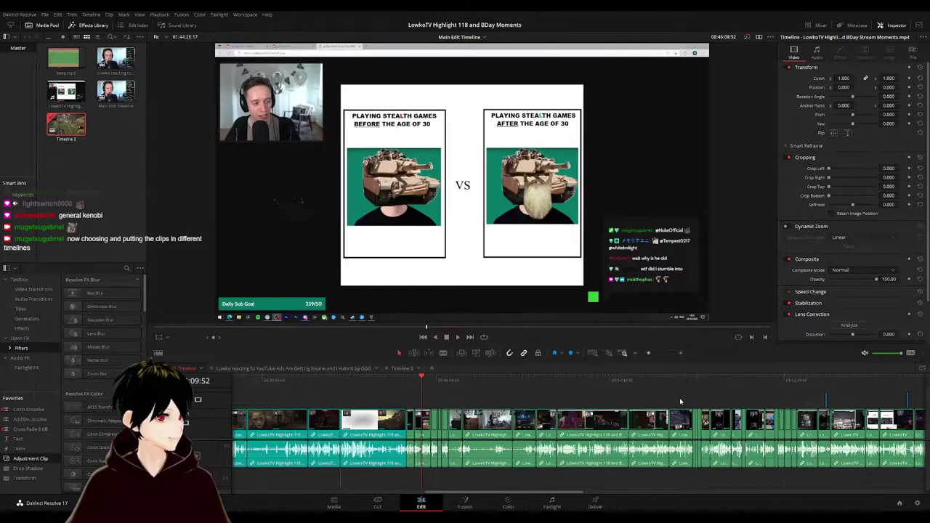
pyautogui.scroll(-5, 503, 392)
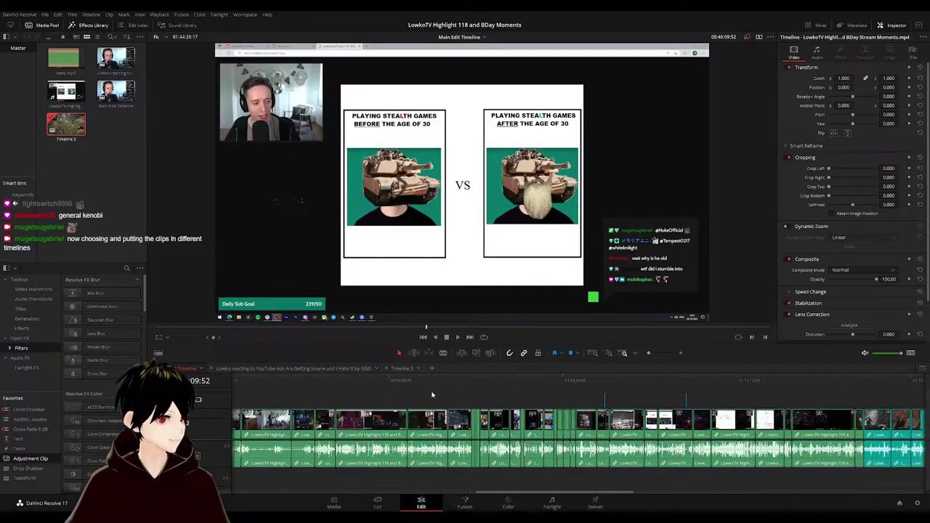
# - Skim the three teal clips between the green section and the second orange section to check which game they show
pyautogui.click(611, 385)
pyautogui.press('space')
pyautogui.scroll(4, 475, 396)
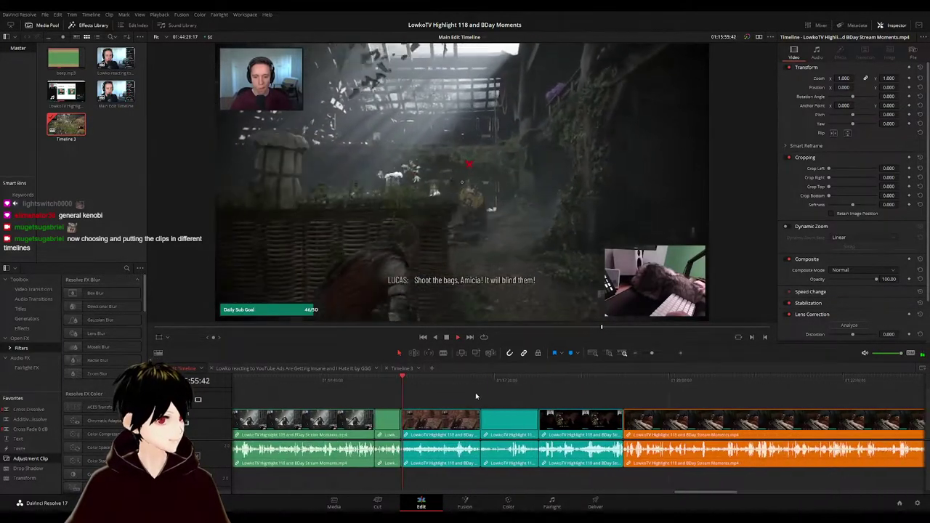
pyautogui.click(446, 385)
pyautogui.click(483, 385)
pyautogui.click(502, 386)
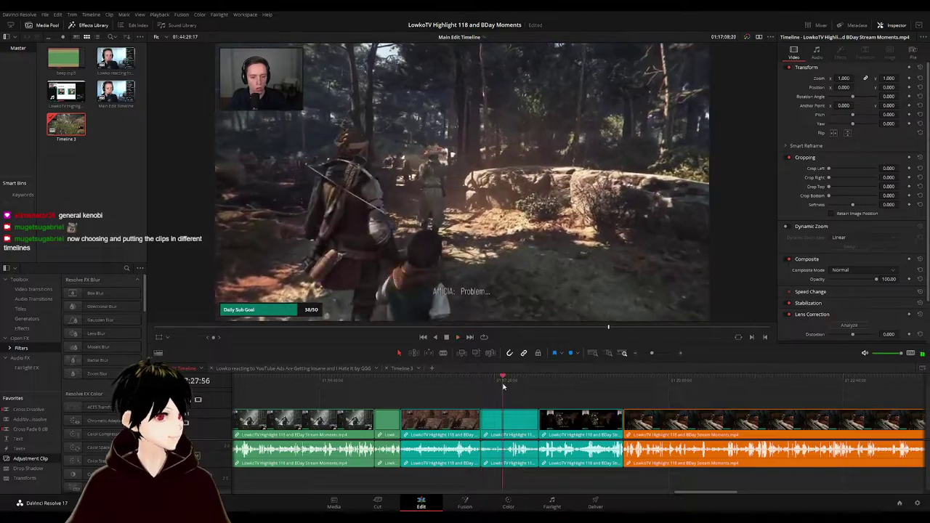
pyautogui.click(557, 382)
pyautogui.click(573, 382)
pyautogui.click(588, 382)
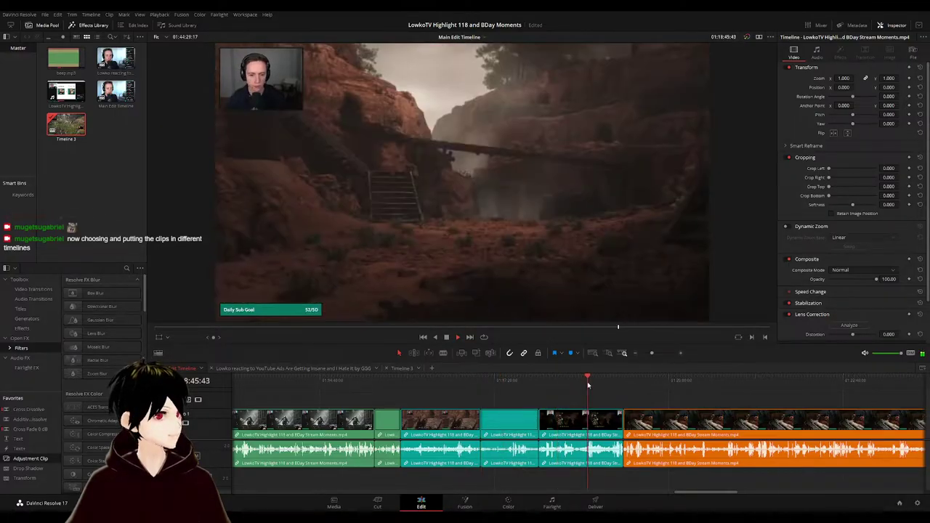
# - Copy the three teal clips before the second orange section to the very start of Timeline 3
pyautogui.moveTo(600, 396); pyautogui.dragTo(476, 418)
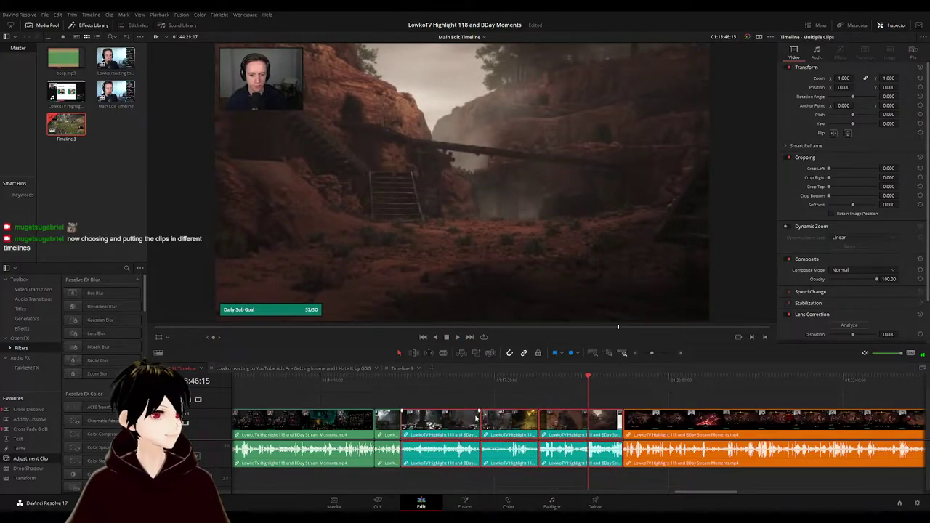
pyautogui.click(401, 369)
pyautogui.press('Home')
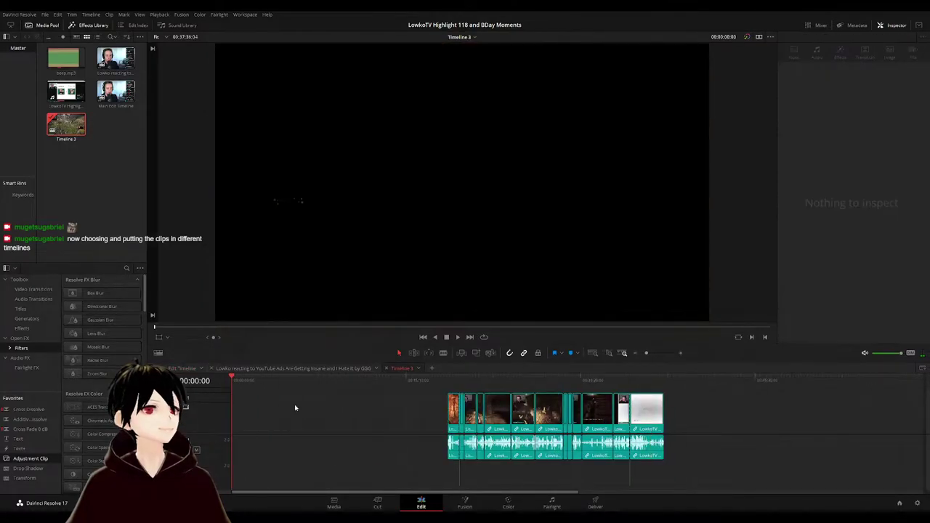
pyautogui.hotkey('ctrl', 'v')
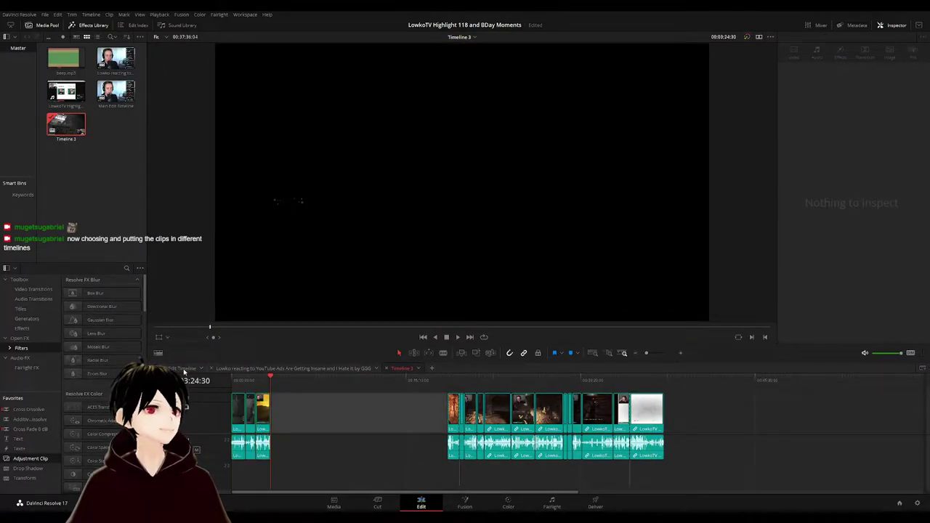
# - Return to the Main Edit Timeline and skim the remaining colored sections up to the final teal game clips
pyautogui.click(184, 369)
pyautogui.press('space')
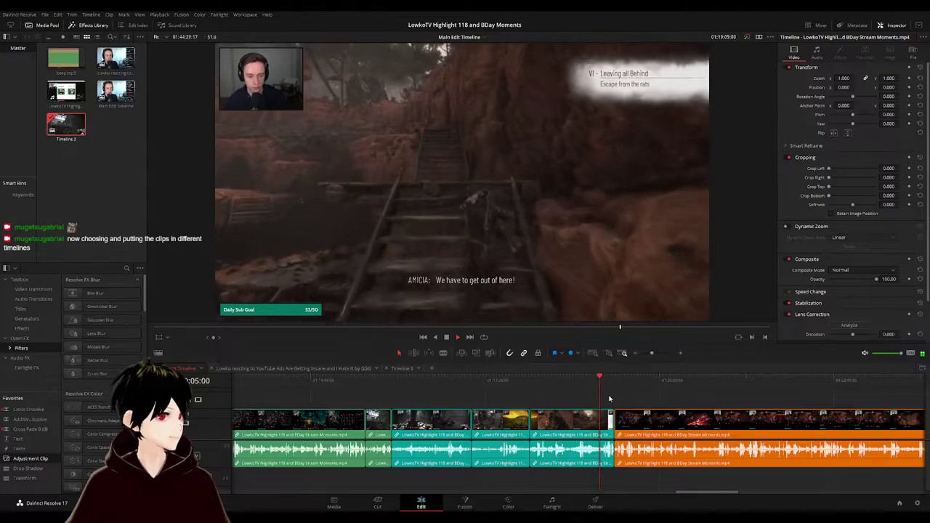
pyautogui.scroll(-2, 614, 399)
pyautogui.scroll(1, 535, 396)
pyautogui.moveTo(668, 392); pyautogui.dragTo(457, 383)
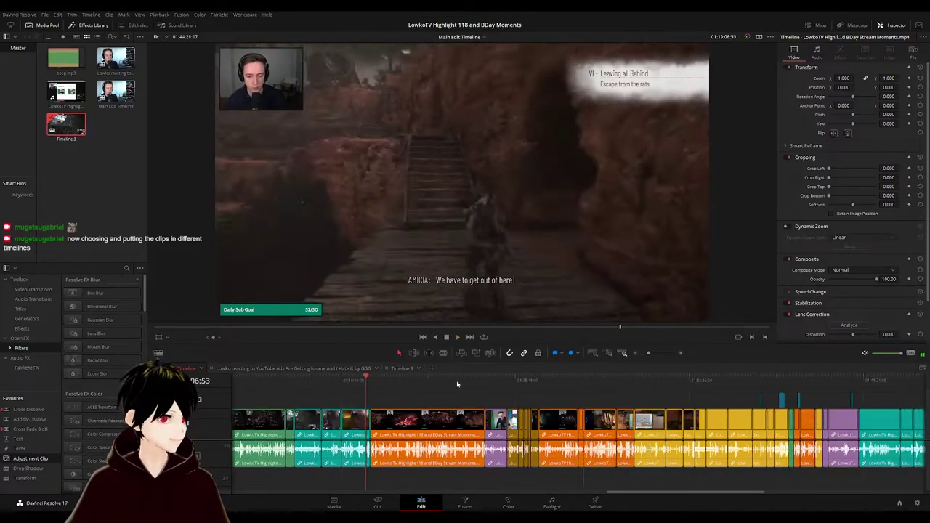
pyautogui.click(704, 379)
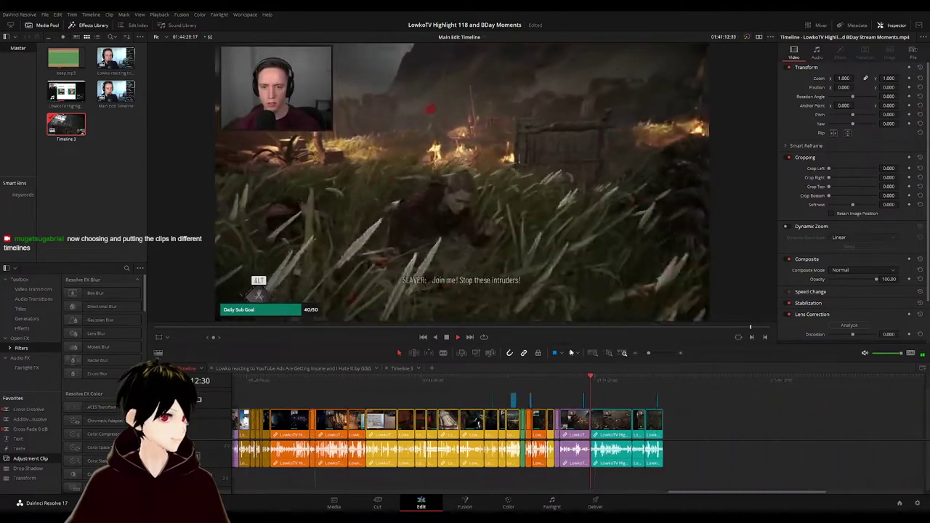
pyautogui.moveTo(571, 353); pyautogui.dragTo(531, 363)
pyautogui.click(519, 386)
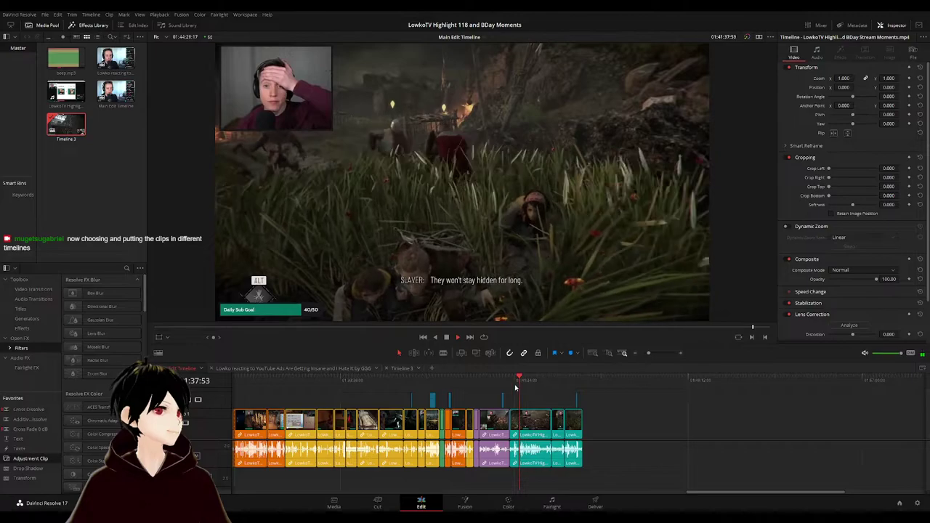
pyautogui.scroll(2, 520, 390)
# - Check the footage around the last yellow and purple clips to find where the same game begins again
pyautogui.click(498, 380)
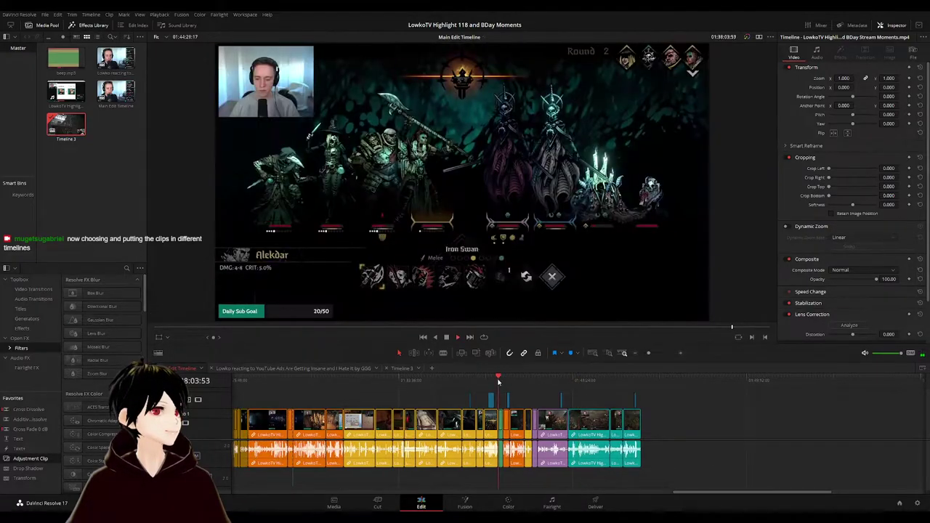
pyautogui.moveTo(534, 380)
pyautogui.mouseDown()
pyautogui.moveTo(581, 379)
pyautogui.moveTo(536, 379)
pyautogui.mouseUp()
pyautogui.scroll(5, 558, 399)
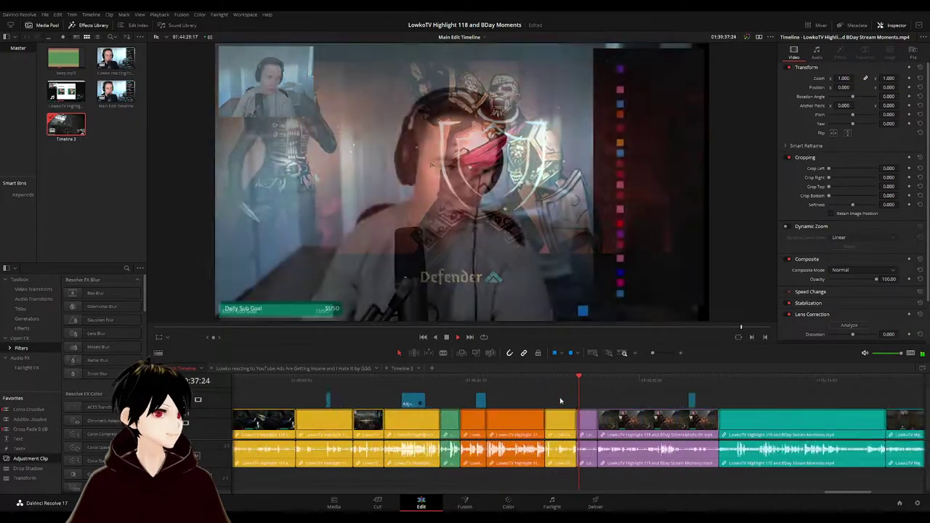
pyautogui.hscroll(5, 476, 385)
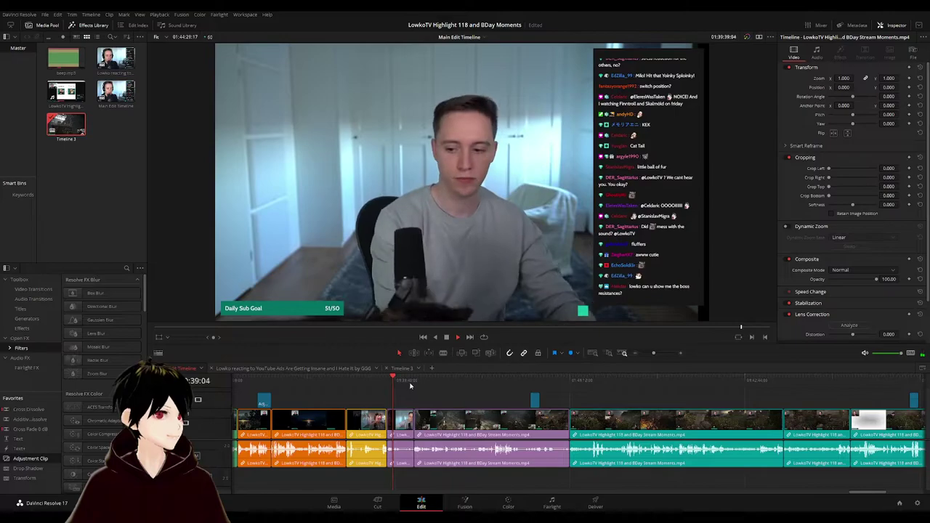
pyautogui.click(414, 382)
pyautogui.scroll(-4, 518, 402)
pyautogui.hscroll(4, 526, 402)
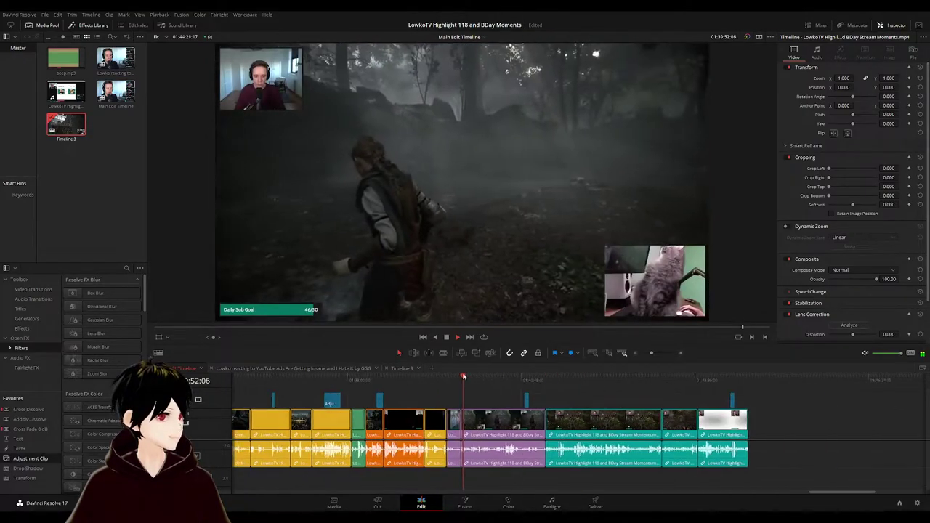
# - Copy the long purple clip and the final teal clips, with their adjustment clips, to the playhead after the first clips in Timeline 3
pyautogui.press('space')
pyautogui.moveTo(656, 395); pyautogui.dragTo(383, 435)
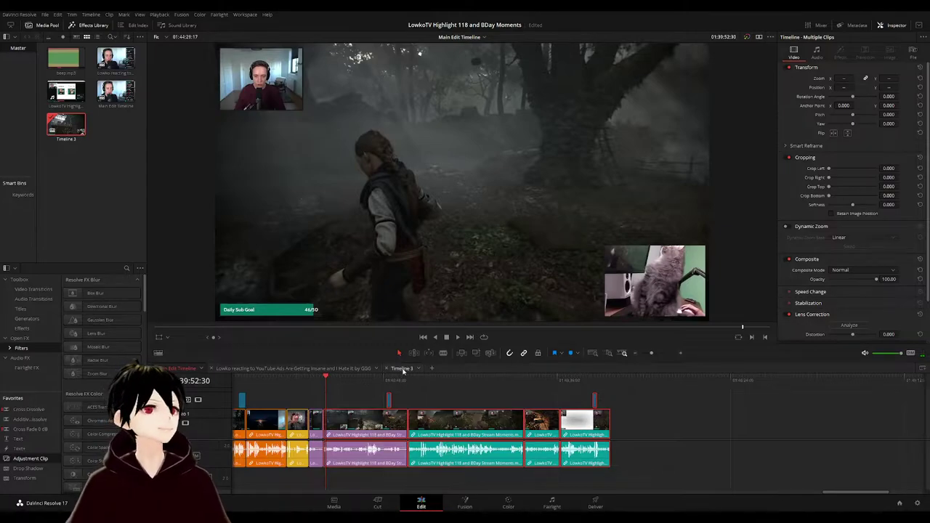
pyautogui.click(401, 369)
pyautogui.hotkey('ctrl', 'v')
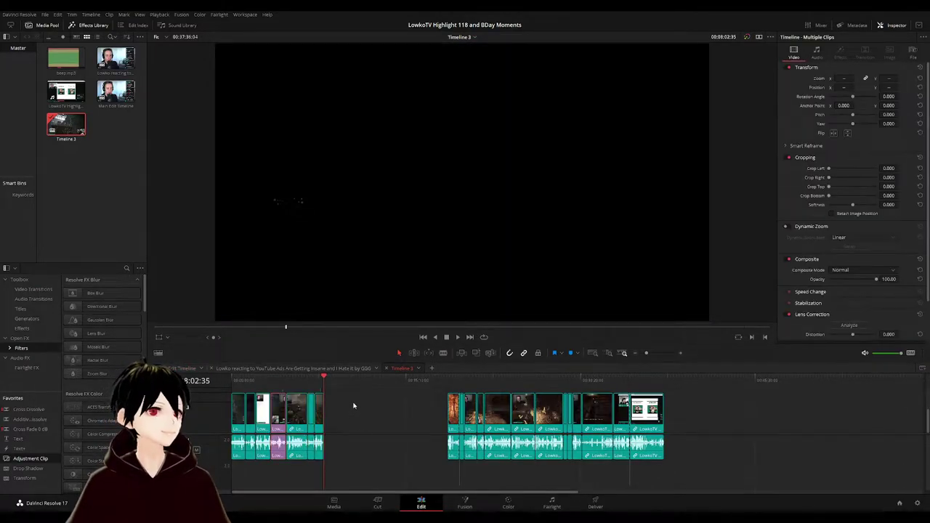
# - Check the last teal clips of Timeline 3 and delete the gap between its two groups of clips
pyautogui.click(356, 412)
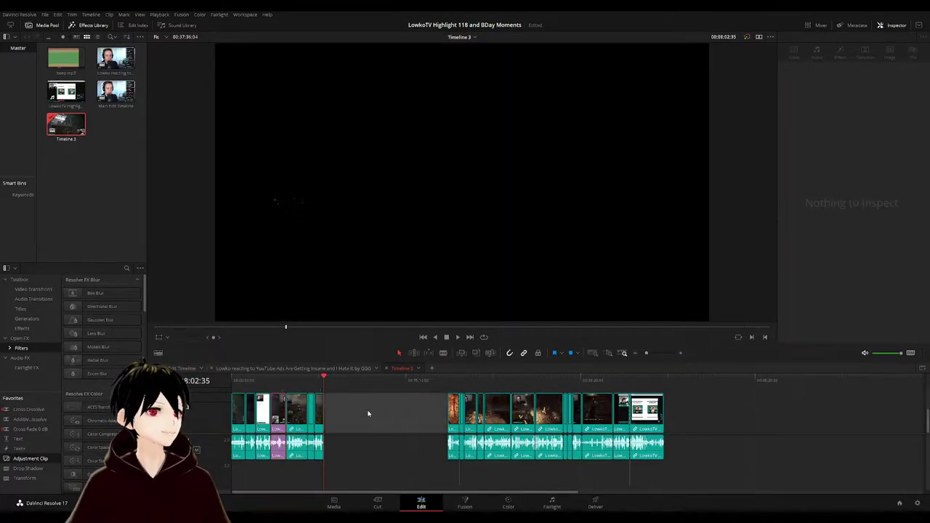
pyautogui.click(632, 382)
pyautogui.press('space')
pyautogui.click(646, 381)
pyautogui.click(650, 382)
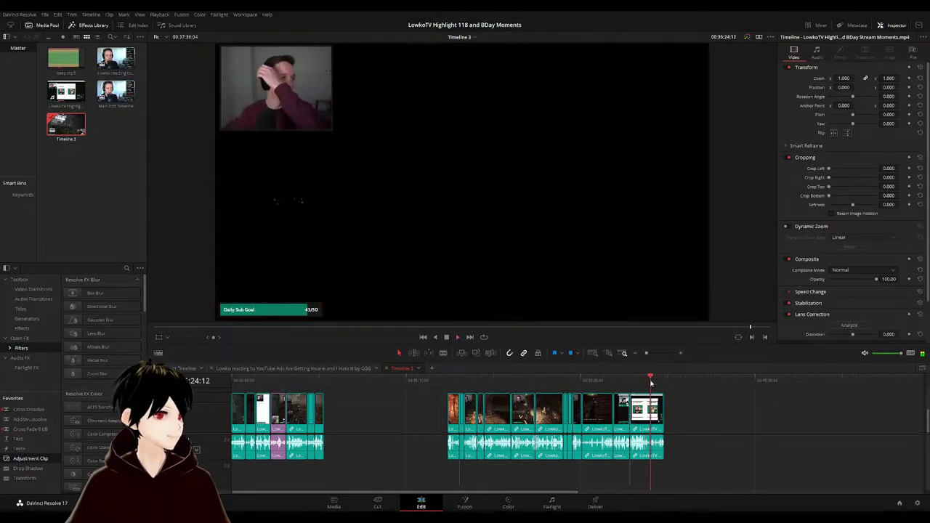
pyautogui.click(656, 380)
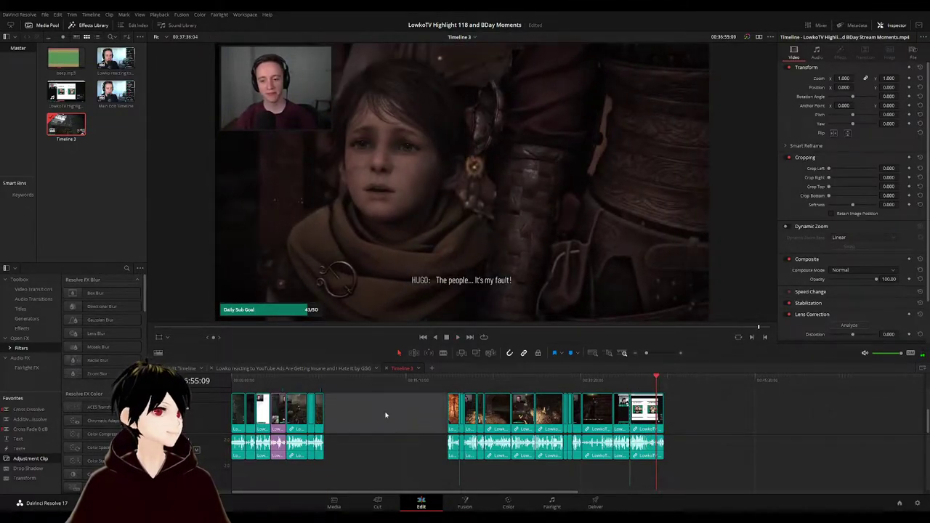
pyautogui.click(421, 433)
pyautogui.press('BackSpace')
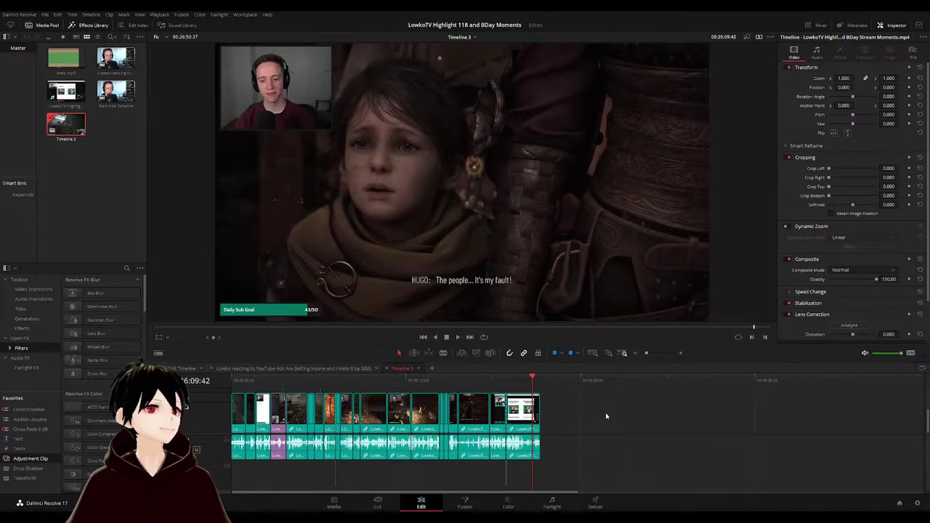
# - Look over the joined clips, lower the divider between video and audio tracks, and rename Timeline 3 as Plaque Tale Requiem Moments
pyautogui.scroll(-5, 538, 407)
pyautogui.scroll(7, 536, 408)
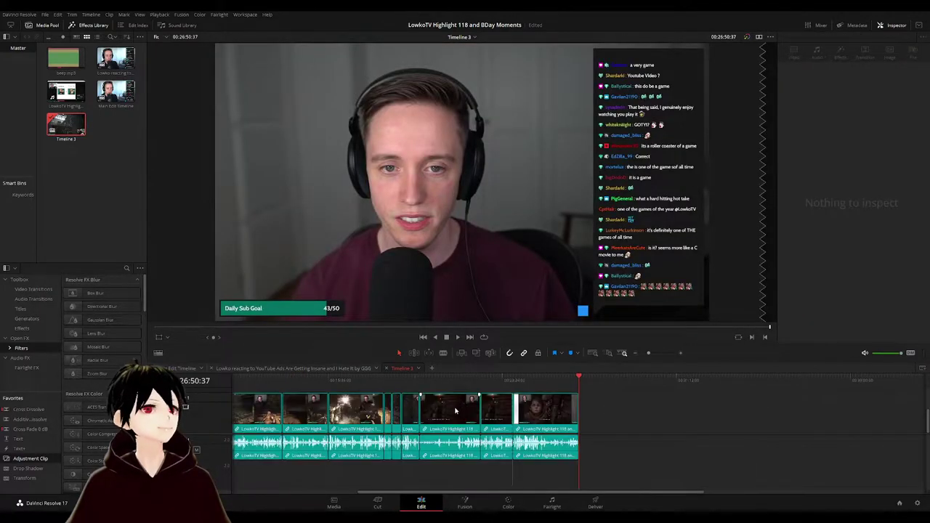
pyautogui.hscroll(-3, 634, 421)
pyautogui.hscroll(-1, 635, 420)
pyautogui.moveTo(648, 353); pyautogui.dragTo(647, 354)
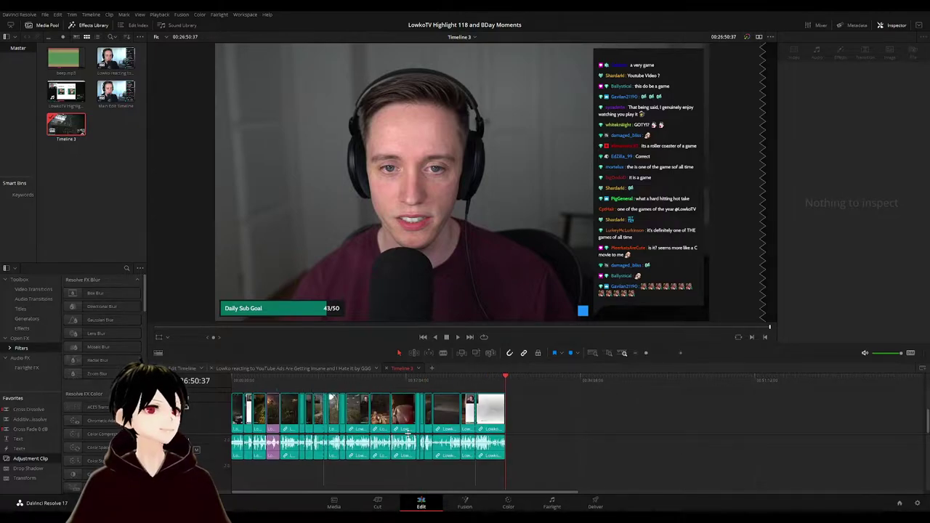
pyautogui.moveTo(407, 434); pyautogui.dragTo(406, 445)
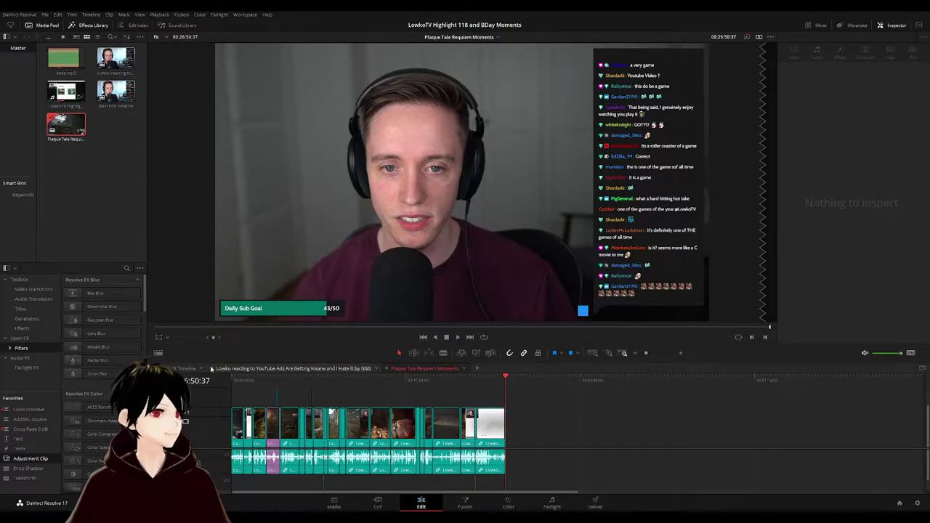
# - Return to the Main Edit Timeline and skim the yellow clips to check which game they show
pyautogui.click(180, 369)
pyautogui.click(305, 380)
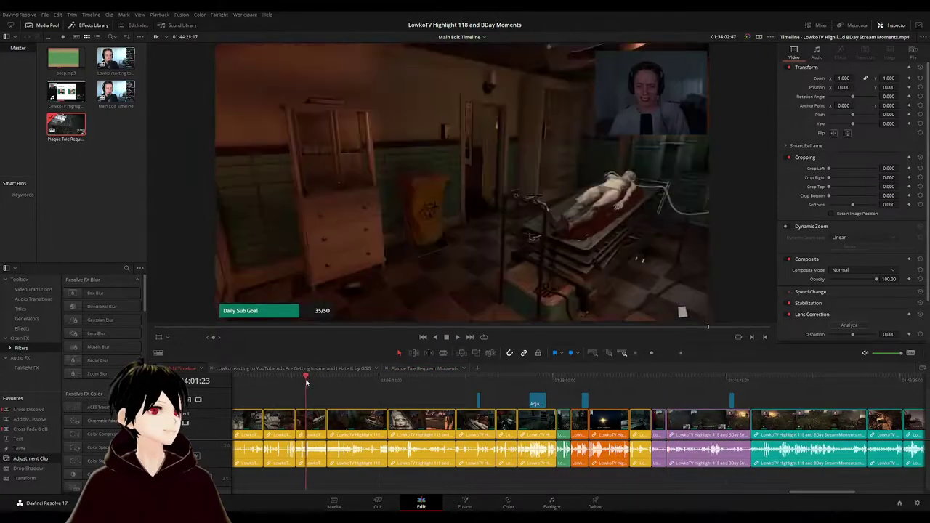
pyautogui.scroll(-2, 327, 401)
pyautogui.click(467, 385)
pyautogui.press('space')
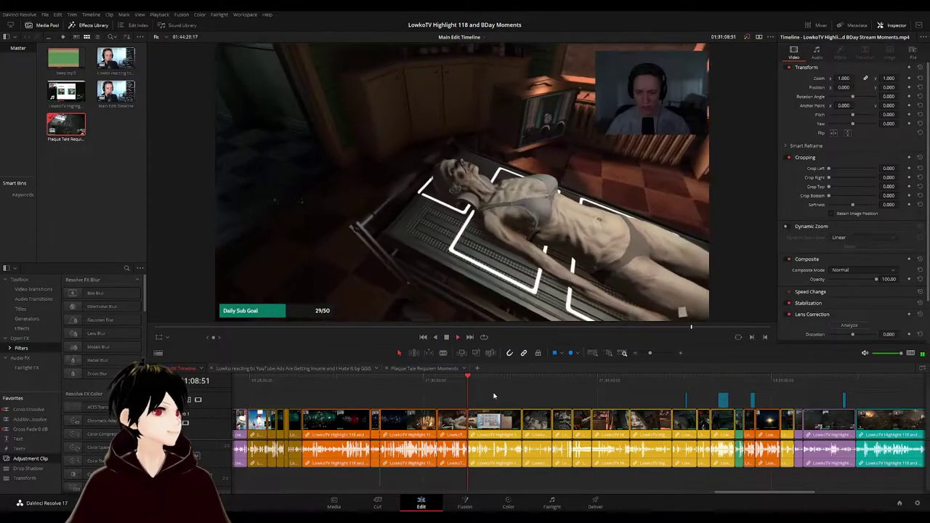
pyautogui.click(488, 384)
pyautogui.click(509, 383)
pyautogui.scroll(-4, 411, 400)
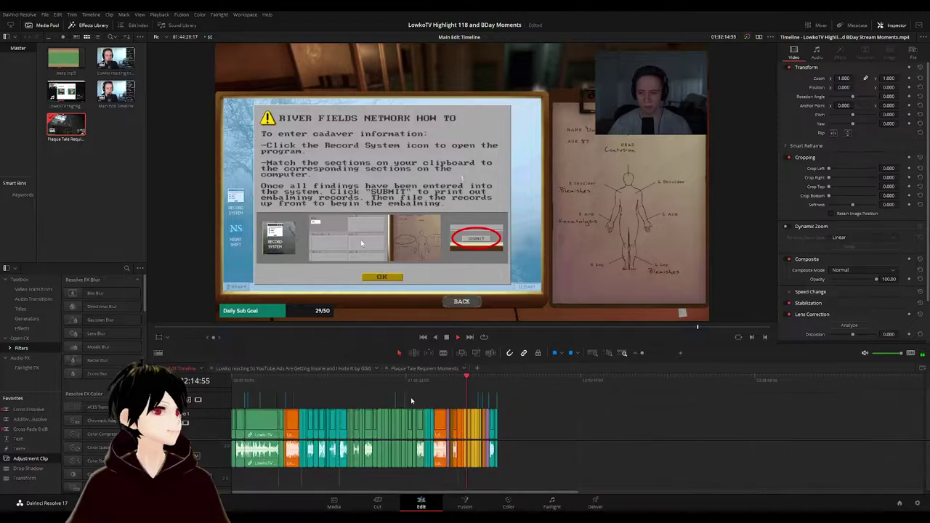
# - Review the footage where the green YouTube ads section ends and the first orange section begins
pyautogui.click(281, 380)
pyautogui.press('space')
pyautogui.scroll(4, 483, 379)
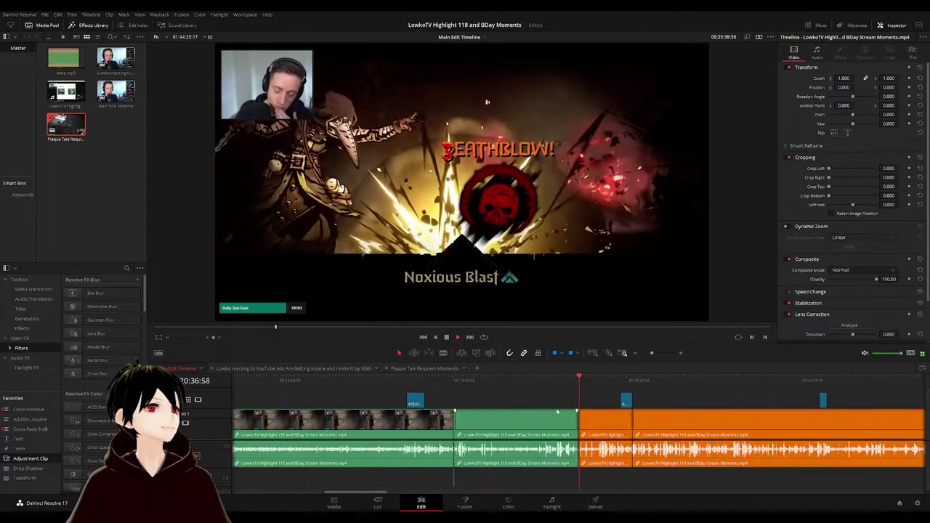
pyautogui.click(484, 378)
pyautogui.scroll(-5, 479, 397)
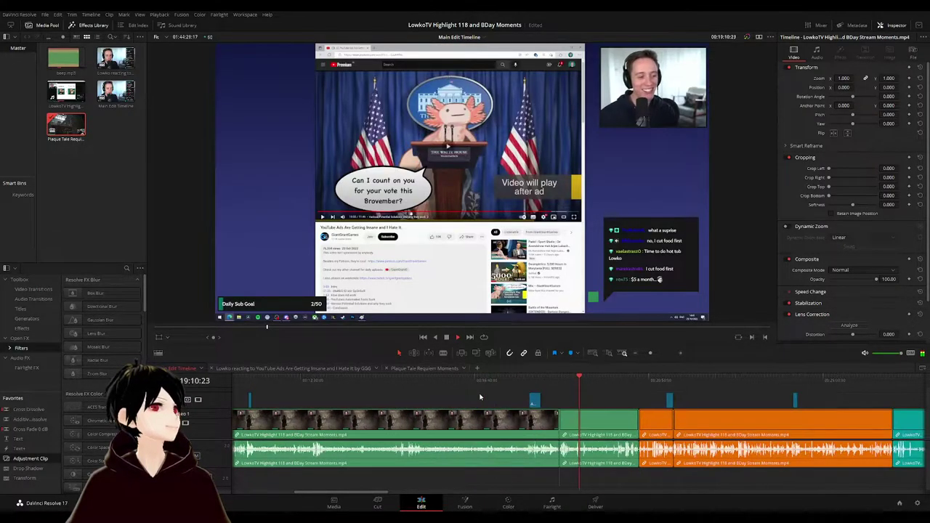
pyautogui.scroll(3, 481, 396)
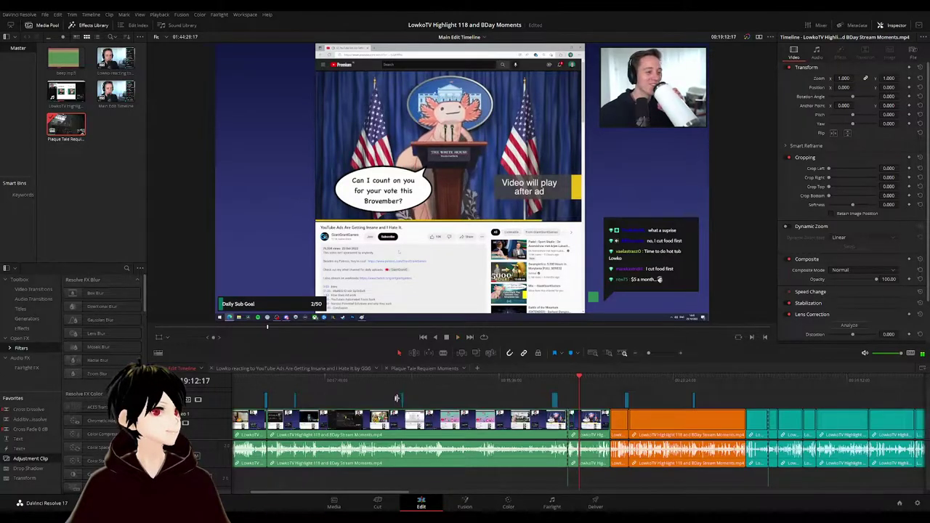
# - Skim through the first orange section of the Main Edit Timeline to check which game it shows
pyautogui.scroll(-3, 488, 401)
pyautogui.press('space')
pyautogui.click(238, 388)
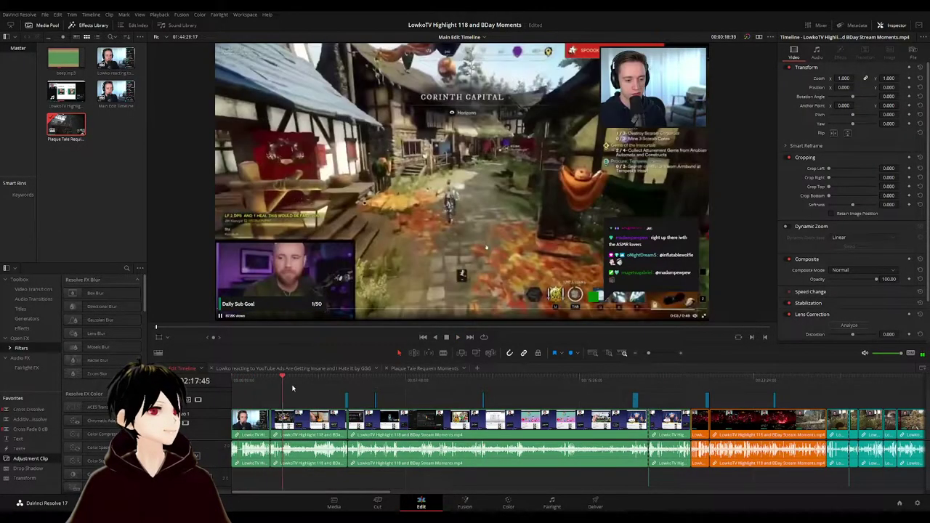
pyautogui.moveTo(293, 387); pyautogui.dragTo(388, 384)
pyautogui.press('space')
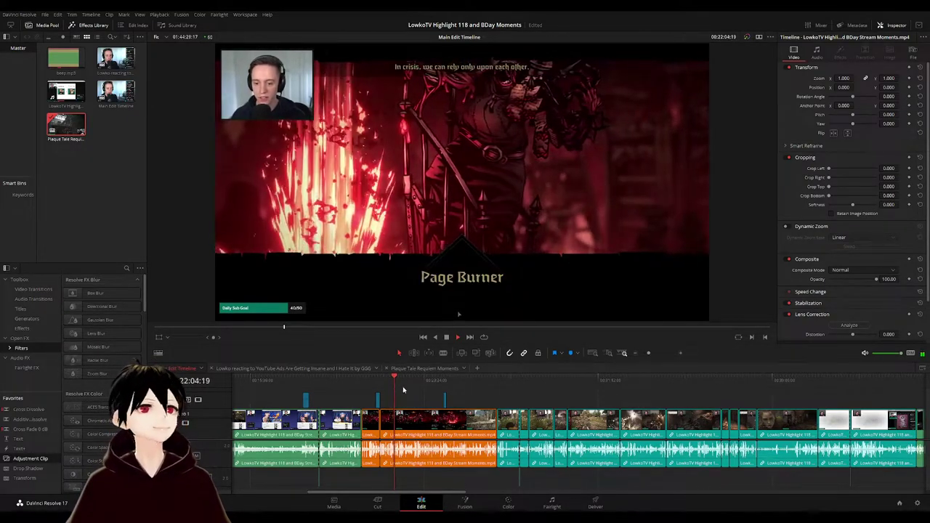
pyautogui.moveTo(403, 390); pyautogui.dragTo(467, 386)
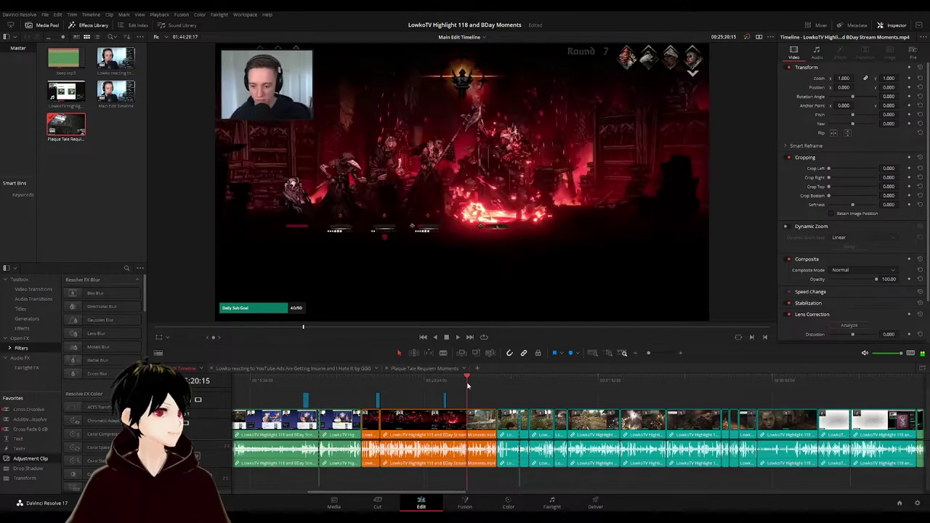
pyautogui.press('space')
# - Copy the first orange section with its adjustment clips from the Main Edit Timeline into a new timeline
pyautogui.moveTo(422, 414); pyautogui.dragTo(380, 449)
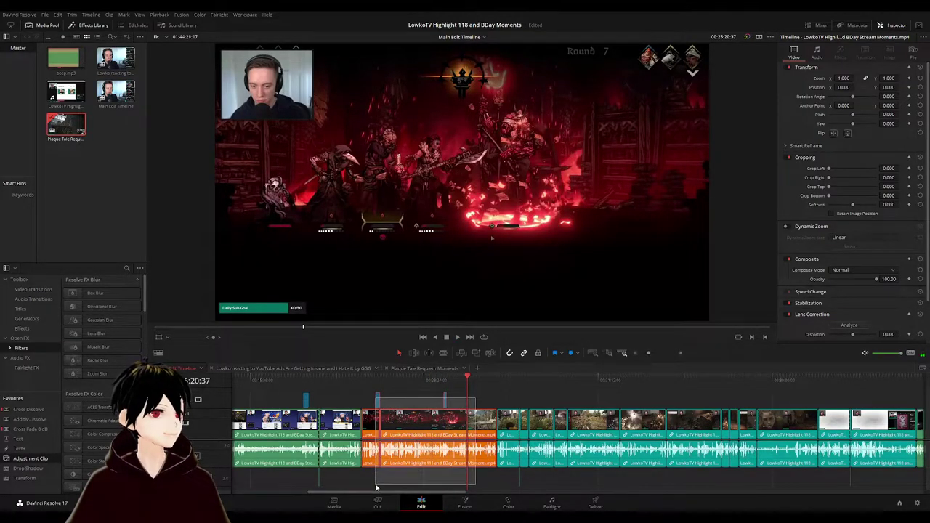
pyautogui.moveTo(376, 488); pyautogui.dragTo(377, 480)
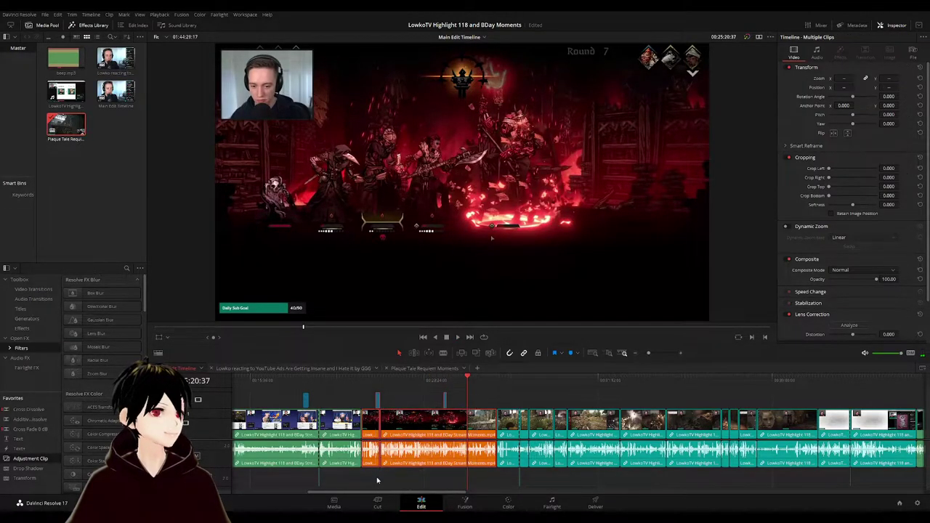
pyautogui.click(476, 369)
pyautogui.hotkey('ctrl', 'v')
pyautogui.click(419, 418)
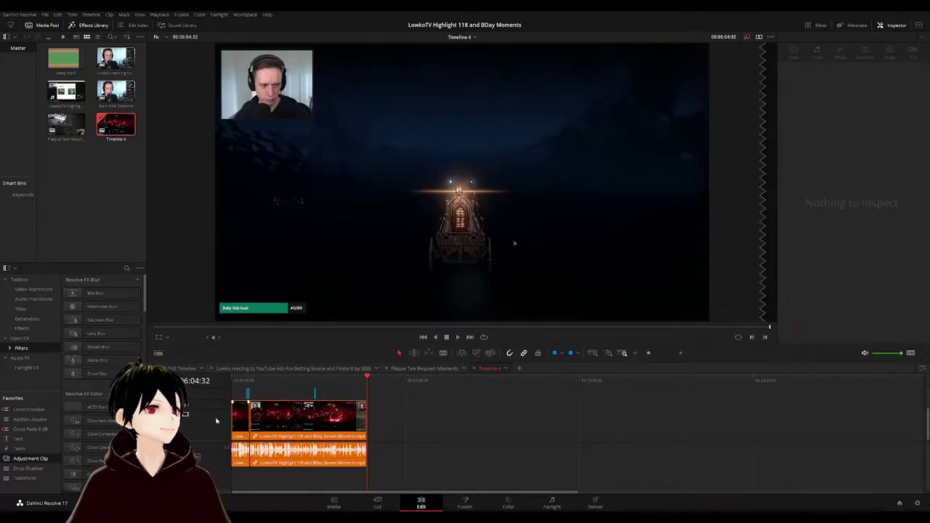
# - Adjust the divider between the video and audio tracks of the new timeline and save the project
pyautogui.moveTo(206, 441); pyautogui.dragTo(201, 415)
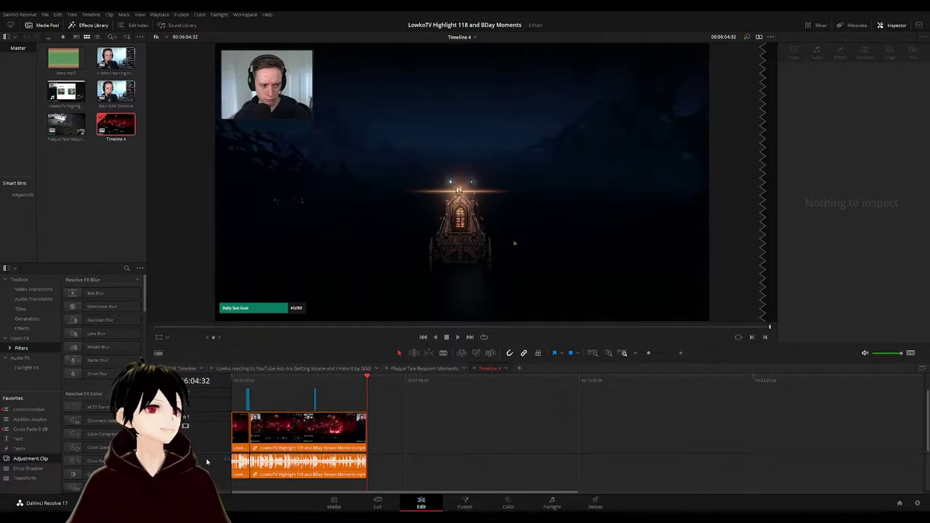
pyautogui.moveTo(213, 412); pyautogui.dragTo(215, 443)
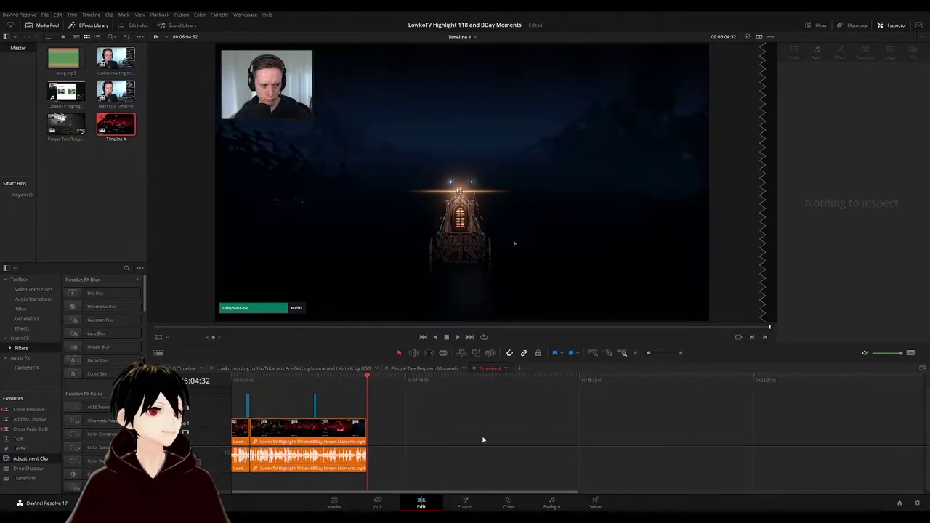
pyautogui.hotkey('ctrl', 's')
# - Return to the Main Edit Timeline and look beyond the first orange section, past the teal and green clips, for the next orange section
pyautogui.click(174, 368)
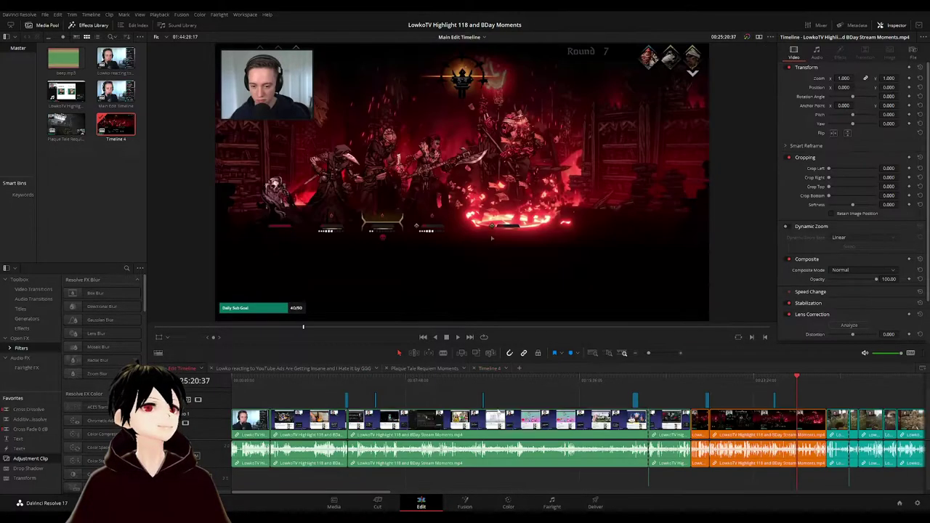
pyautogui.click(801, 381)
pyautogui.press('space')
pyautogui.scroll(-5, 806, 399)
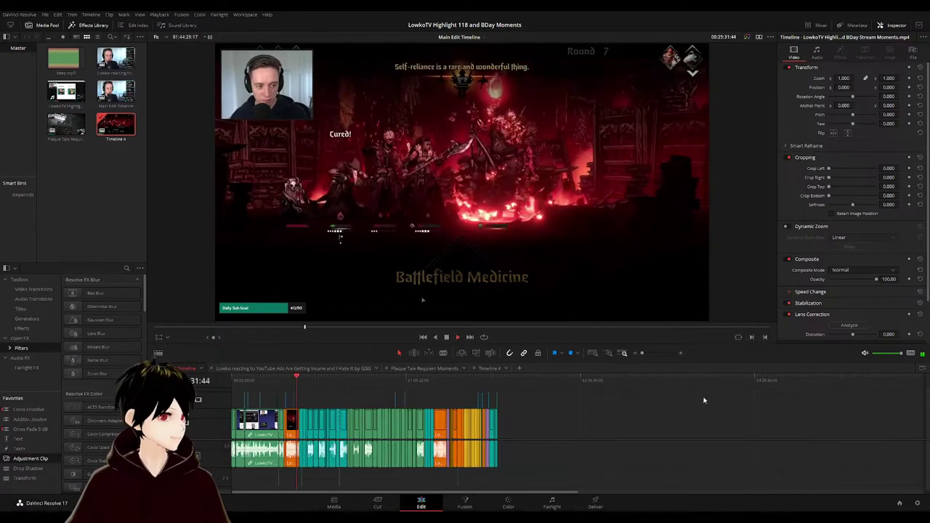
pyautogui.scroll(5, 378, 398)
pyautogui.hscroll(5, 494, 394)
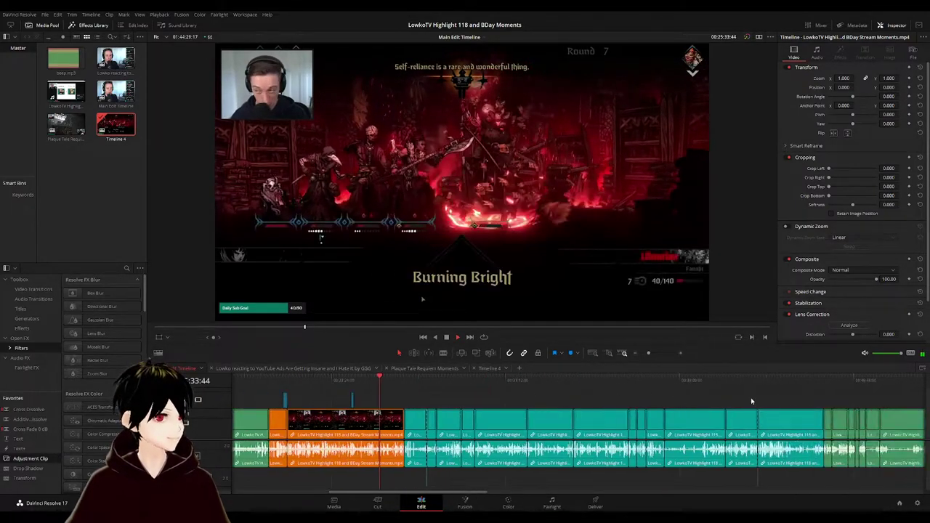
pyautogui.click(823, 386)
pyautogui.hscroll(8, 568, 400)
pyautogui.moveTo(702, 380); pyautogui.dragTo(722, 384)
pyautogui.hscroll(5, 574, 390)
pyautogui.press('space')
pyautogui.hscroll(8, 654, 407)
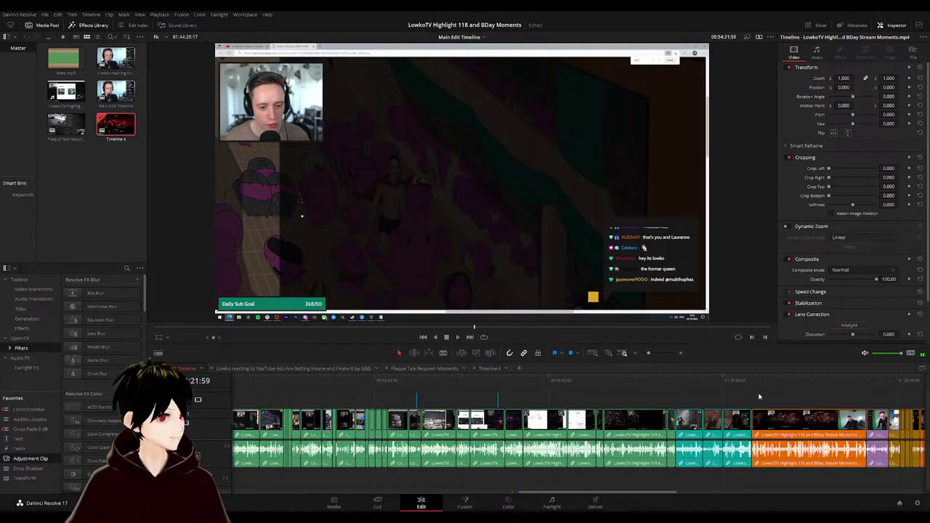
# - Review the long orange clip from its start up to the purple clip to check its footage
pyautogui.click(752, 379)
pyautogui.hscroll(8, 618, 436)
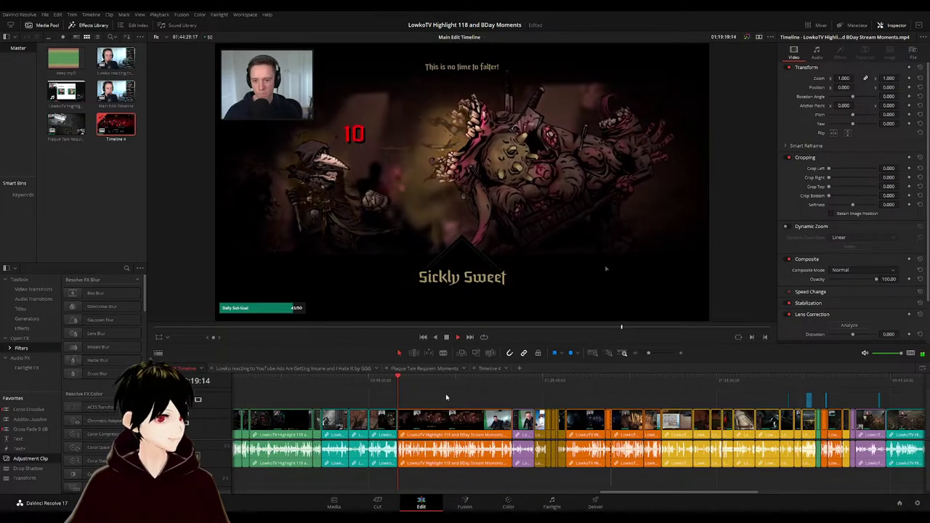
pyautogui.click(476, 381)
pyautogui.click(513, 380)
pyautogui.press('space')
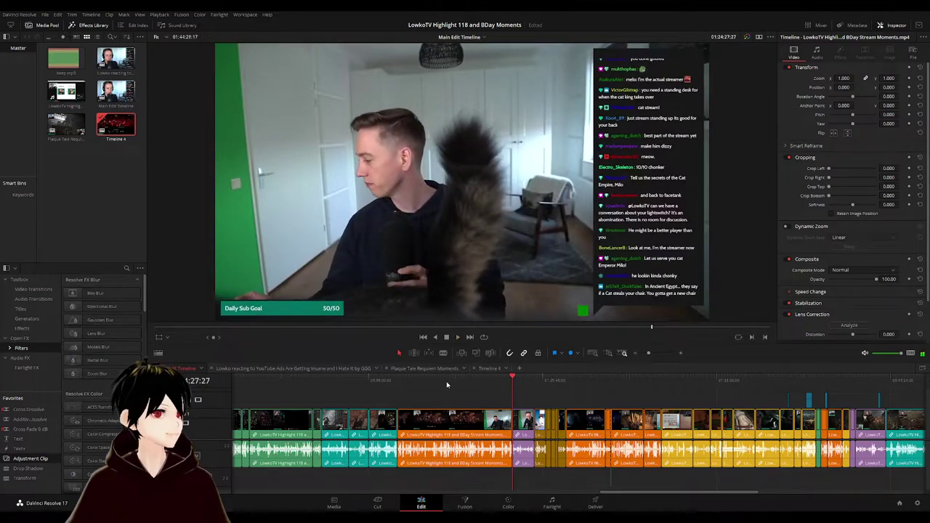
# - Copy the long orange clip located before the purple clip and append it to Timeline 4
pyautogui.click(446, 380)
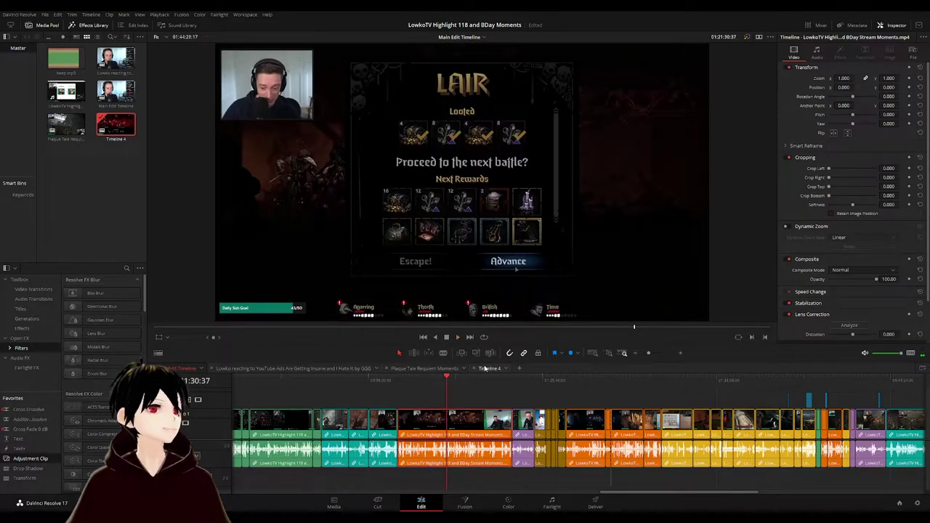
pyautogui.click(487, 368)
pyautogui.hotkey('ctrl', 'v')
pyautogui.click(560, 413)
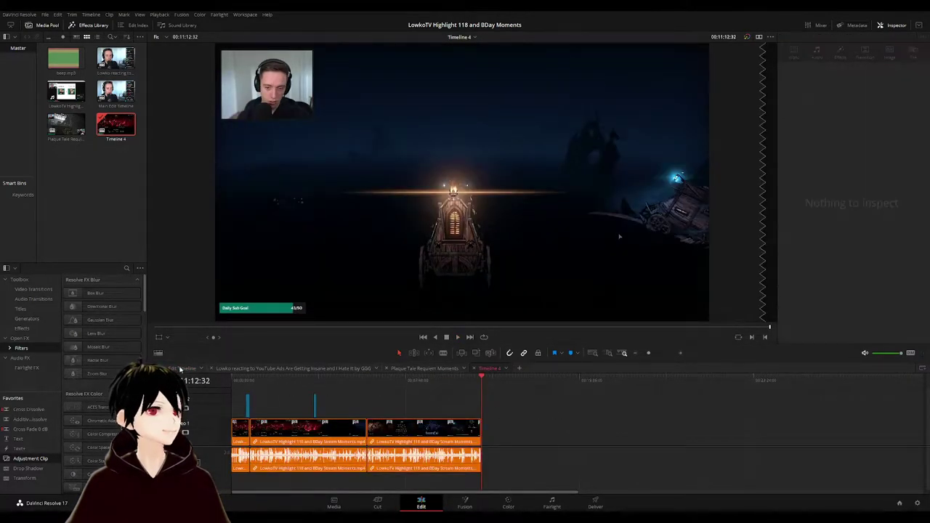
# - Return to the Main Edit Timeline and check the start of the orange section that follows the dark yellow clips
pyautogui.click(182, 368)
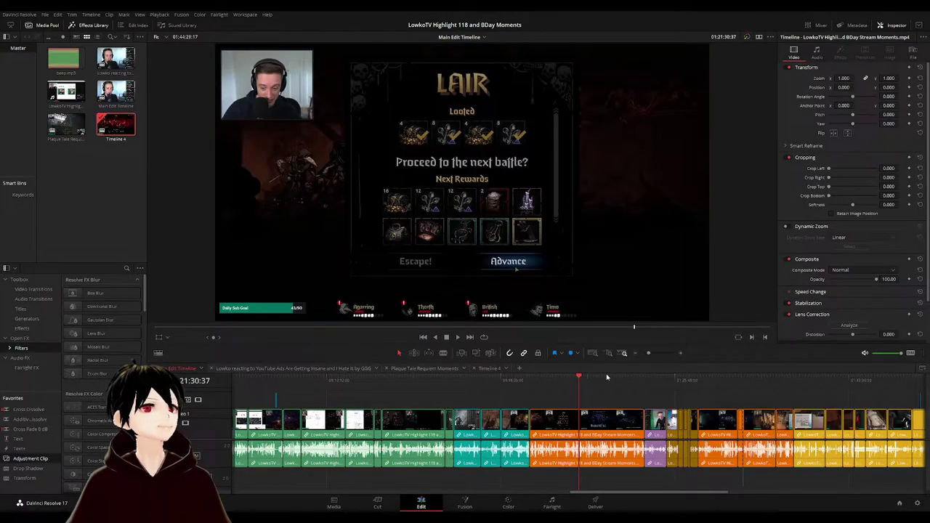
pyautogui.click(459, 381)
pyautogui.moveTo(471, 384); pyautogui.dragTo(501, 383)
pyautogui.click(521, 382)
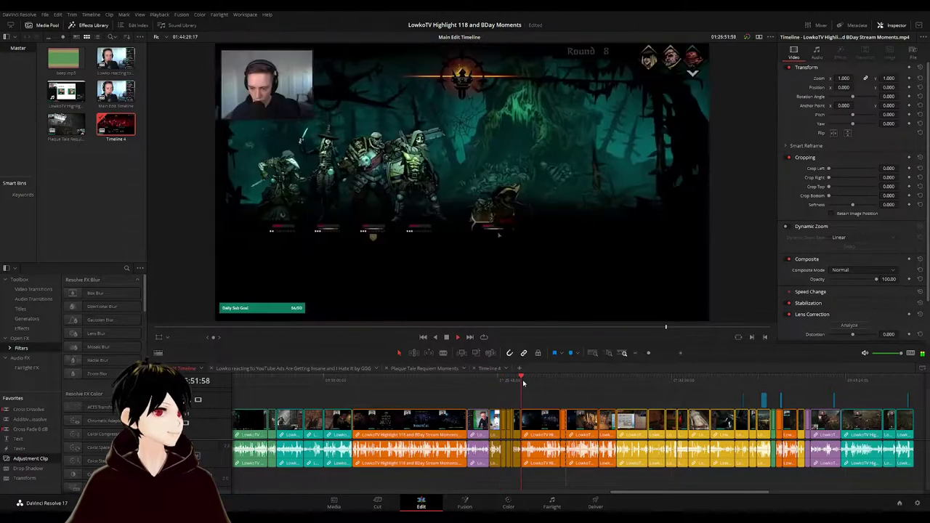
pyautogui.scroll(3, 588, 401)
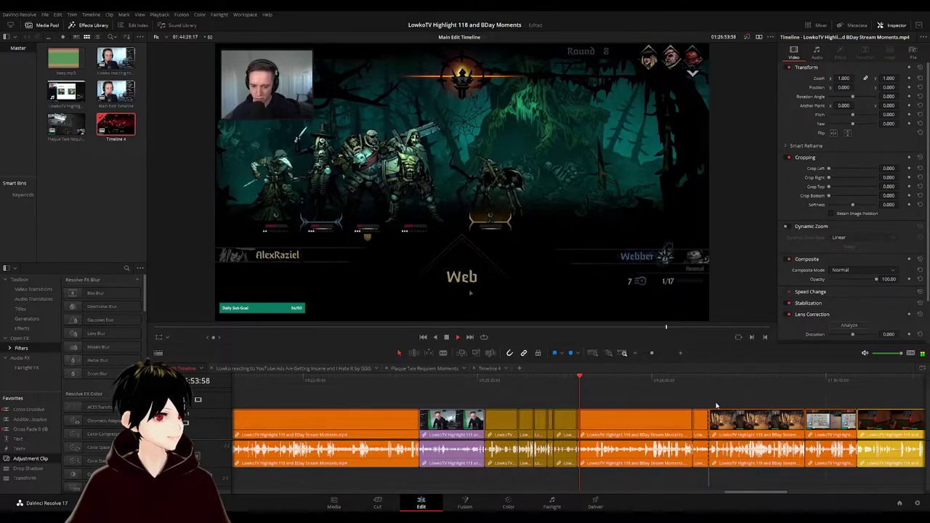
# - Skim the remaining orange clips before the yellow section and recolour the last one, a Plaque Tale scene, to teal
pyautogui.click(693, 382)
pyautogui.moveTo(726, 407); pyautogui.dragTo(551, 401)
pyautogui.click(569, 380)
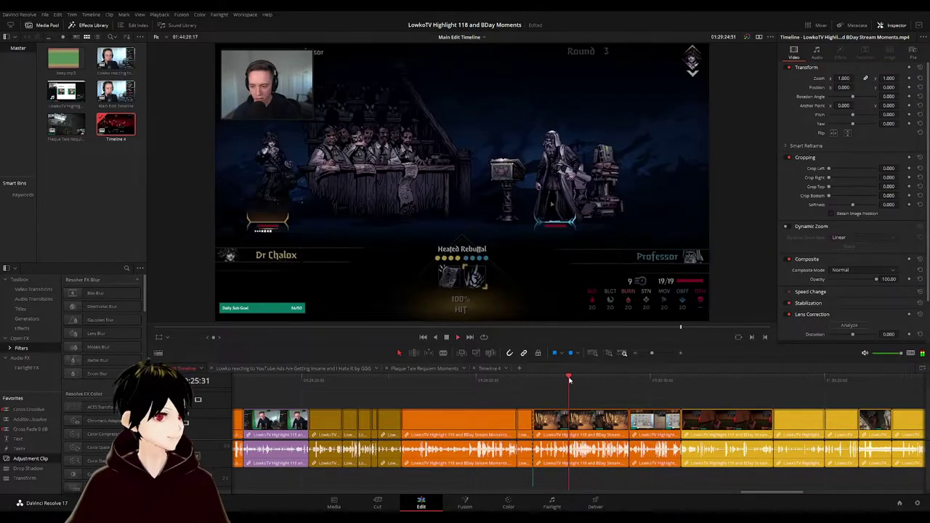
pyautogui.click(627, 380)
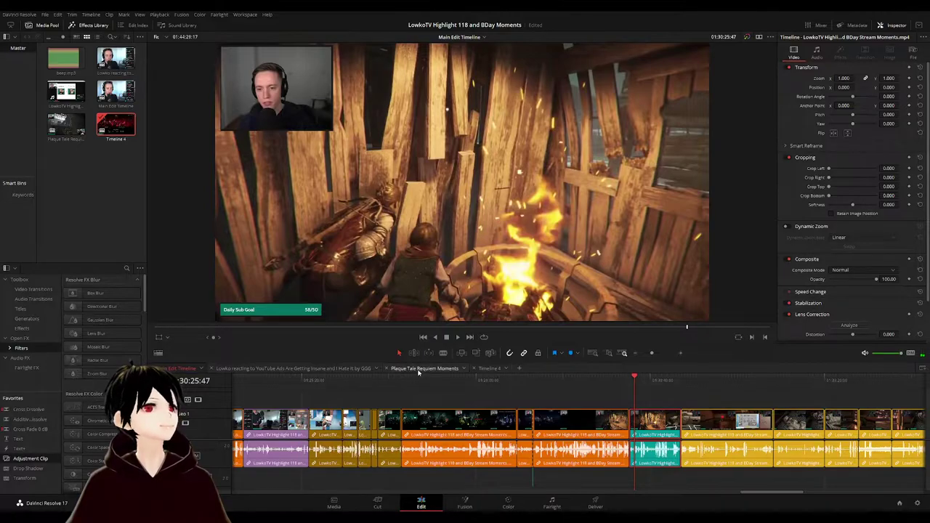
# - Review the Plaque Tale Requiem Moments timeline around its purple clip and set the playhead at the end of that clip
pyautogui.click(419, 369)
pyautogui.moveTo(337, 383); pyautogui.dragTo(307, 380)
pyautogui.scroll(5, 357, 397)
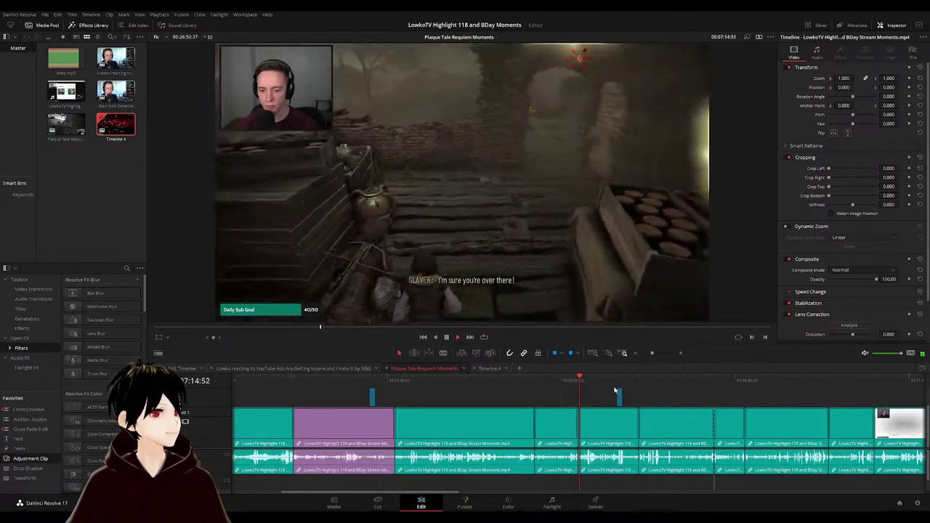
pyautogui.moveTo(672, 383); pyautogui.dragTo(397, 385)
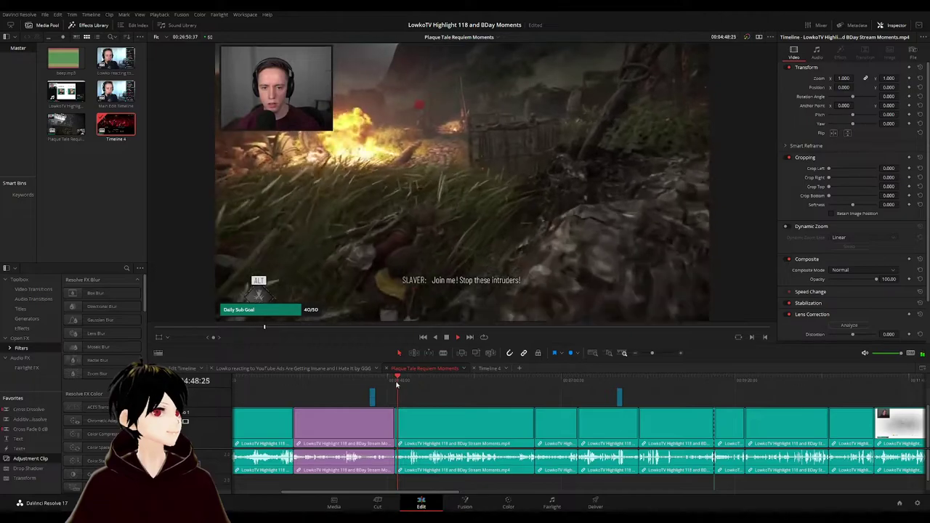
pyautogui.click(300, 382)
pyautogui.press('space')
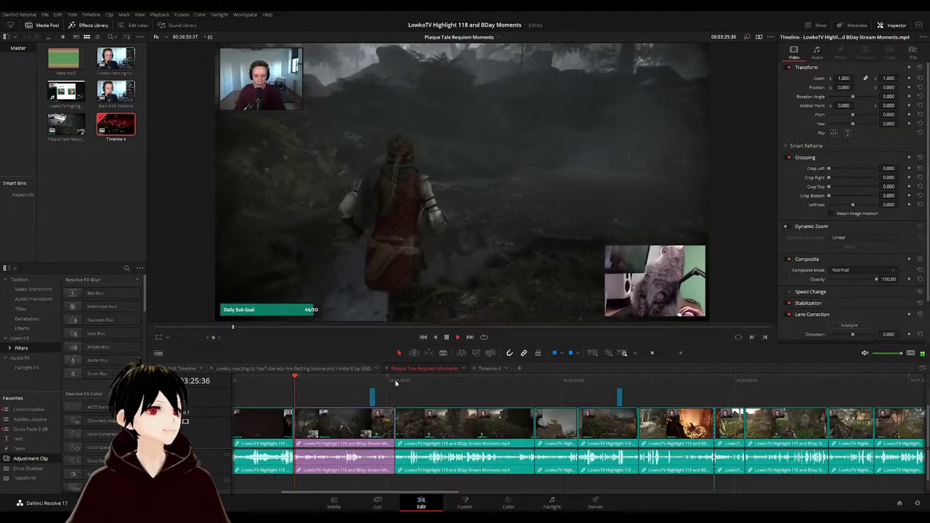
pyautogui.click(396, 383)
pyautogui.moveTo(652, 354); pyautogui.dragTo(647, 356)
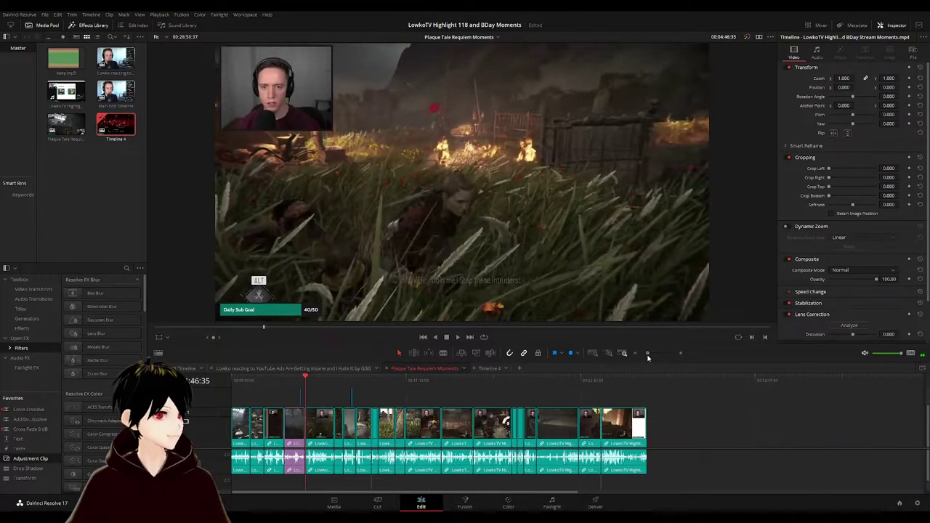
# - Shift all clips after the purple clip to open a gap and paste the copied Plaque Tale clip right behind it
pyautogui.moveTo(690, 393); pyautogui.dragTo(326, 490)
pyautogui.moveTo(319, 431); pyautogui.dragTo(521, 430)
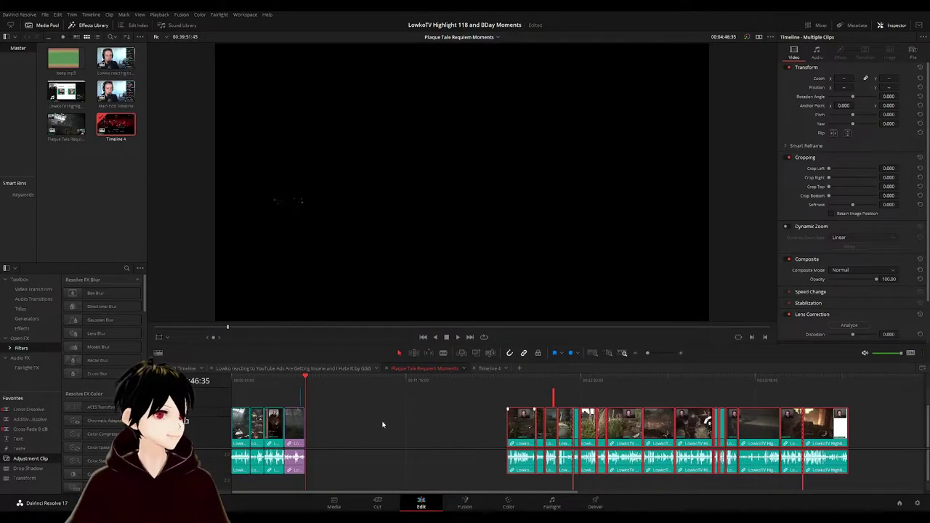
pyautogui.click(383, 424)
pyautogui.hotkey('ctrl', 'v')
pyautogui.click(364, 424)
pyautogui.click(313, 424)
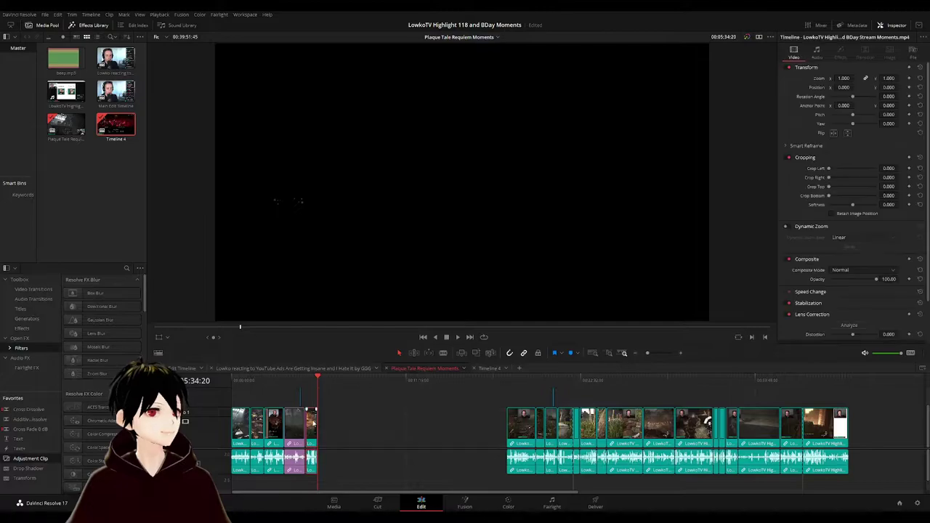
# - Move the pasted teal clip flush against the purple clip and delete the gap that follows it
pyautogui.click(323, 421)
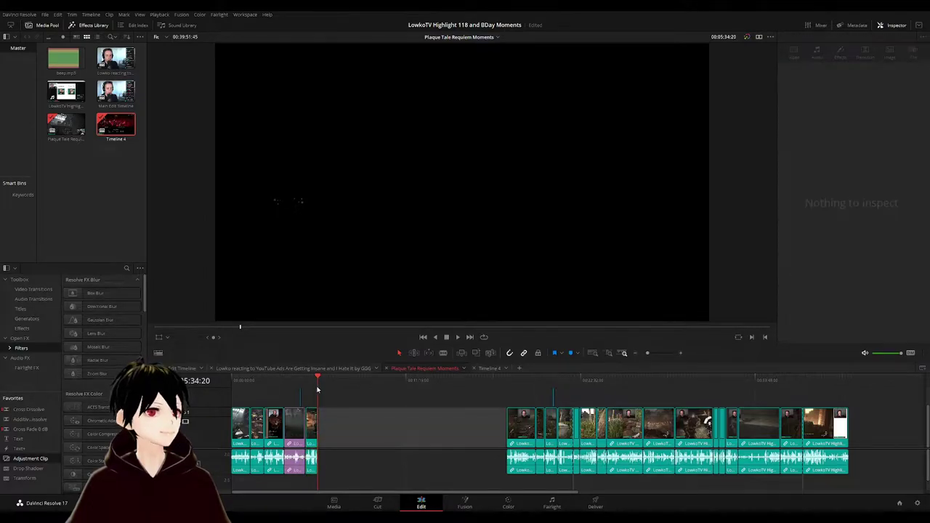
pyautogui.press('Up')
pyautogui.scroll(10, 349, 406)
pyautogui.scroll(1, 611, 436)
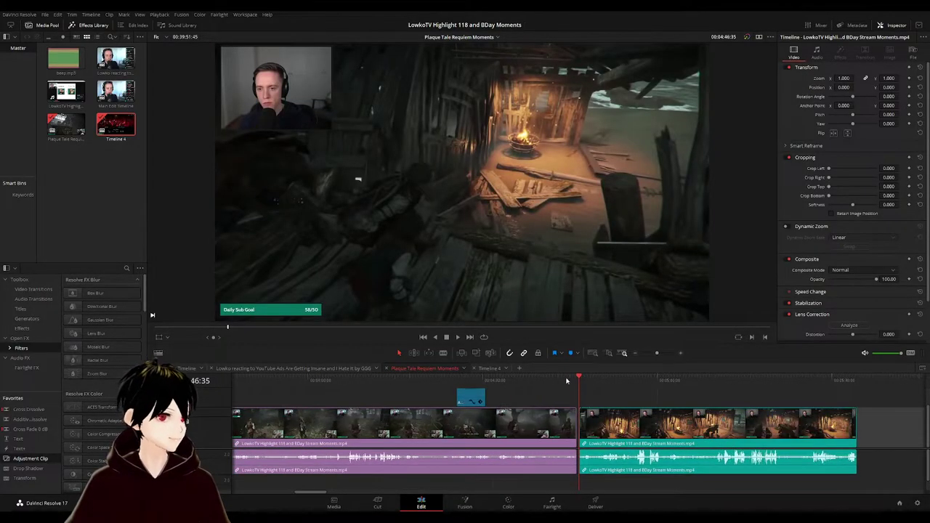
pyautogui.click(566, 380)
pyautogui.moveTo(612, 431)
pyautogui.mouseDown()
pyautogui.moveTo(622, 431)
pyautogui.moveTo(608, 430)
pyautogui.mouseUp()
pyautogui.click(621, 405)
pyautogui.scroll(-3, 621, 407)
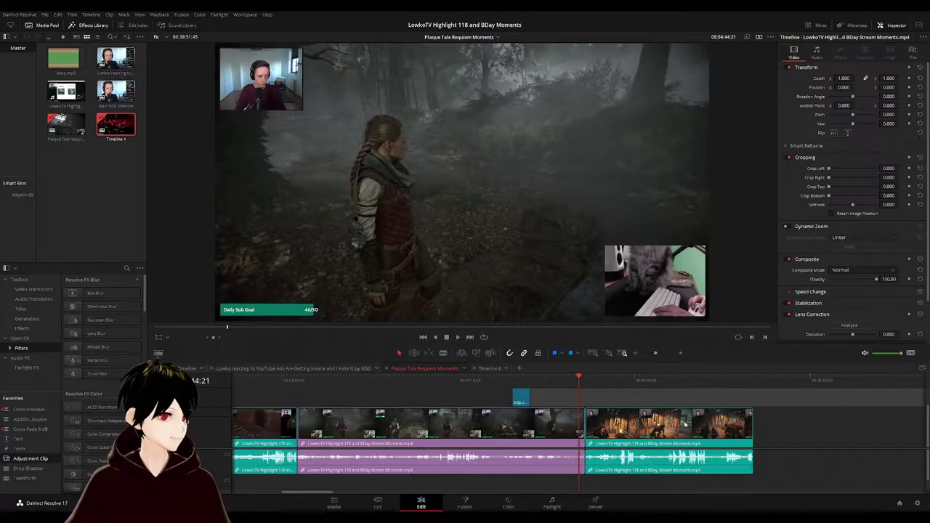
pyautogui.press('Delete')
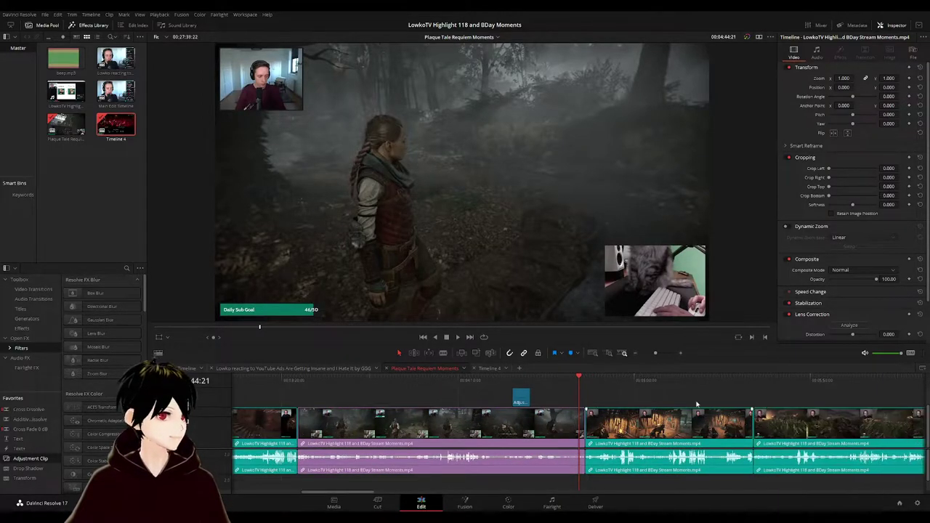
# - Check the cuts on both sides of the inserted teal clip and look over the whole joined timeline
pyautogui.scroll(-9, 697, 405)
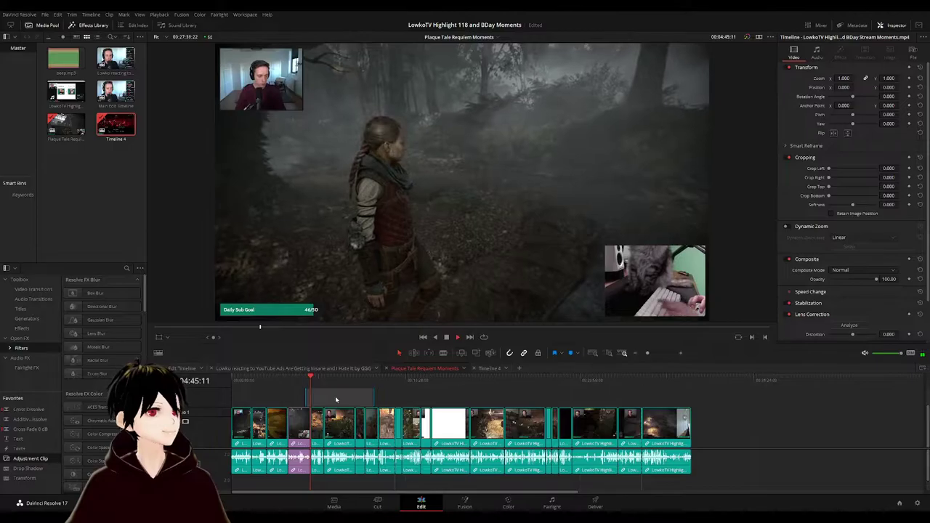
pyautogui.scroll(5, 335, 396)
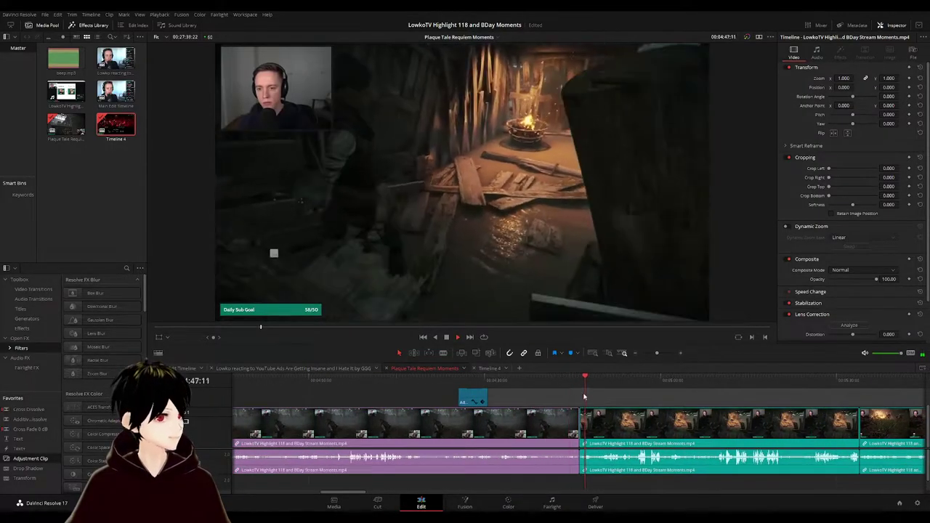
pyautogui.moveTo(596, 402); pyautogui.dragTo(866, 394)
pyautogui.scroll(-8, 866, 394)
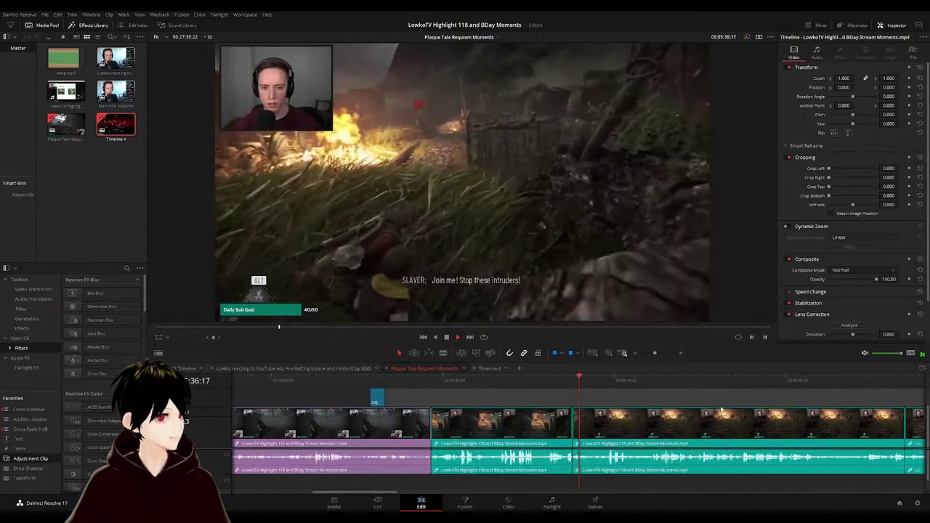
pyautogui.click(304, 390)
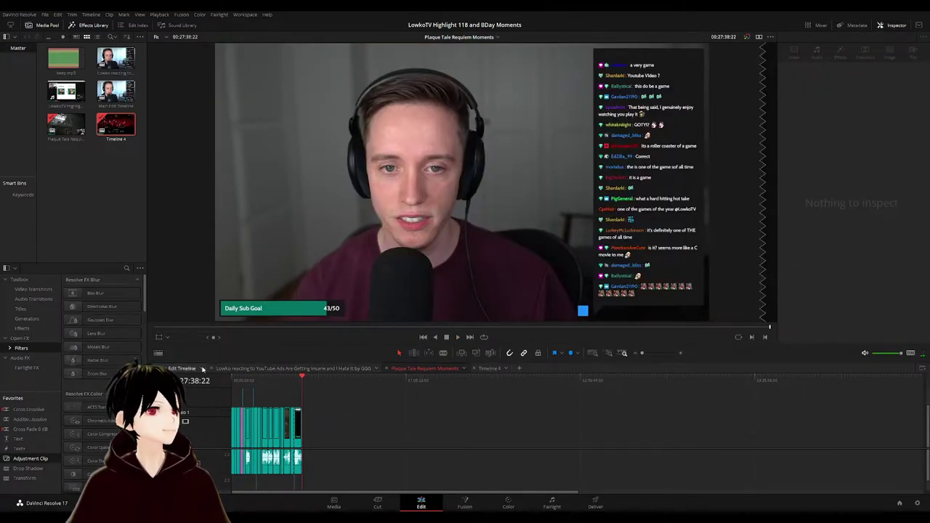
# - Copy the orange clips just before the teal clip in the Main Edit Timeline and paste them at the end of Timeline 4
pyautogui.click(489, 368)
pyautogui.click(178, 369)
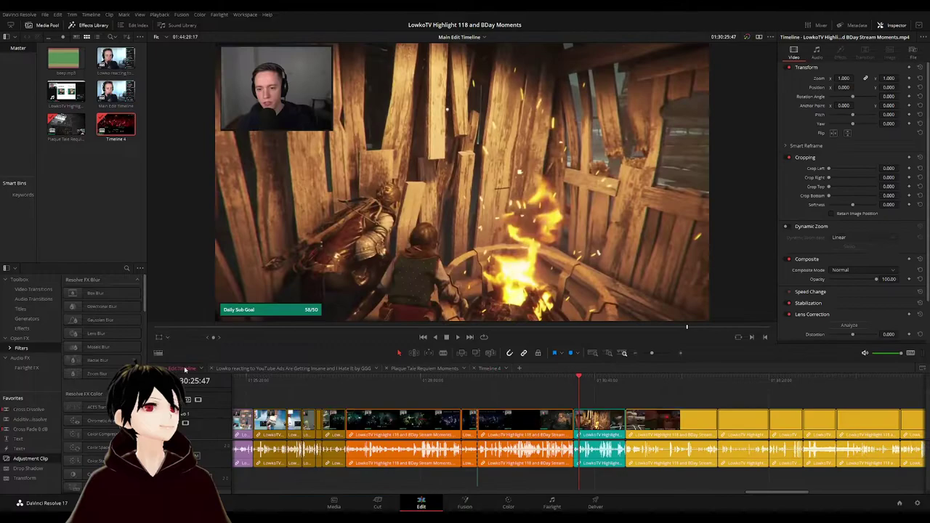
pyautogui.click(552, 383)
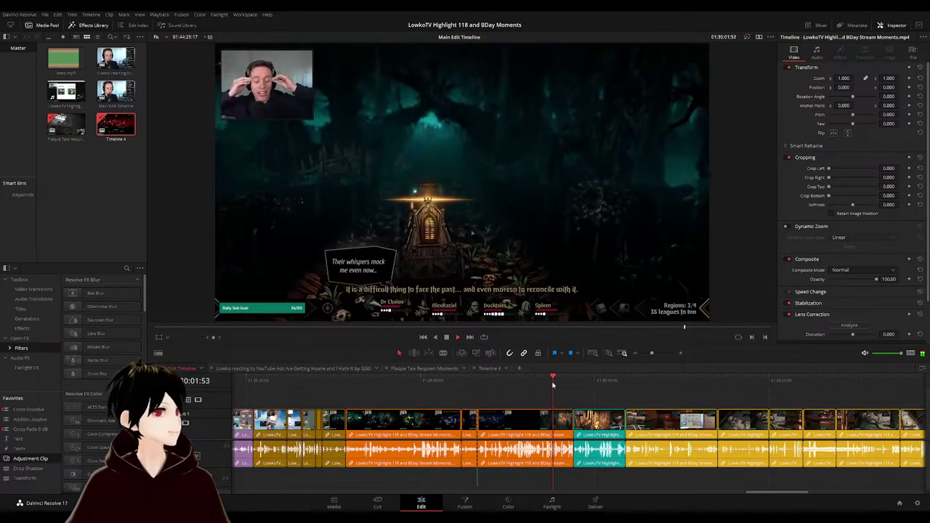
pyautogui.click(491, 368)
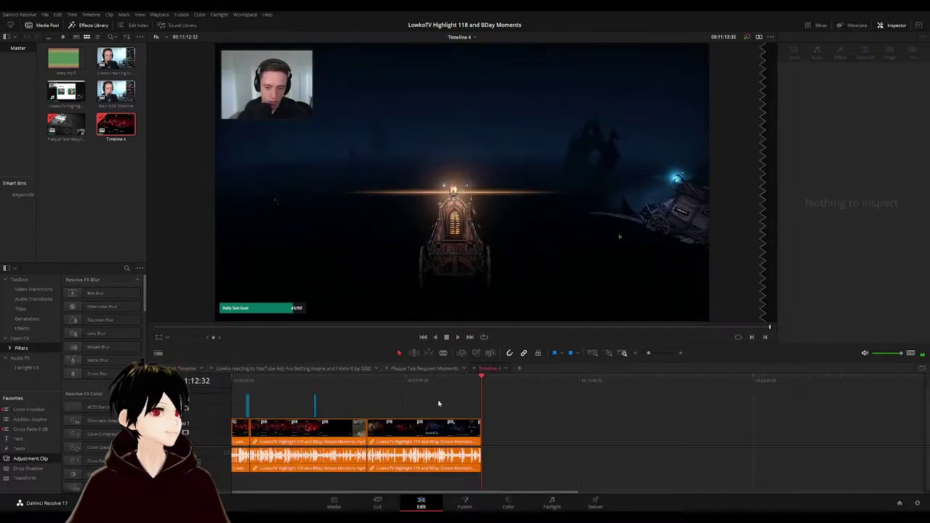
pyautogui.click(183, 369)
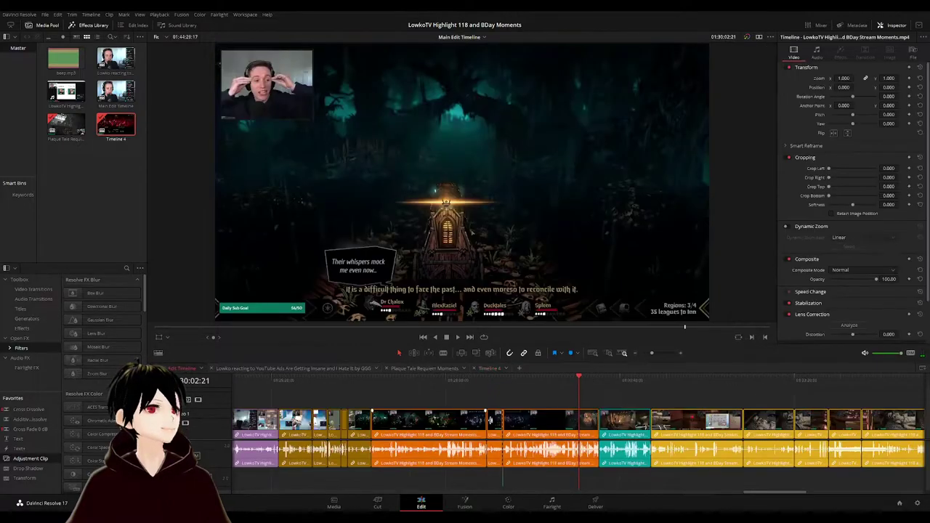
pyautogui.moveTo(557, 402); pyautogui.dragTo(444, 478)
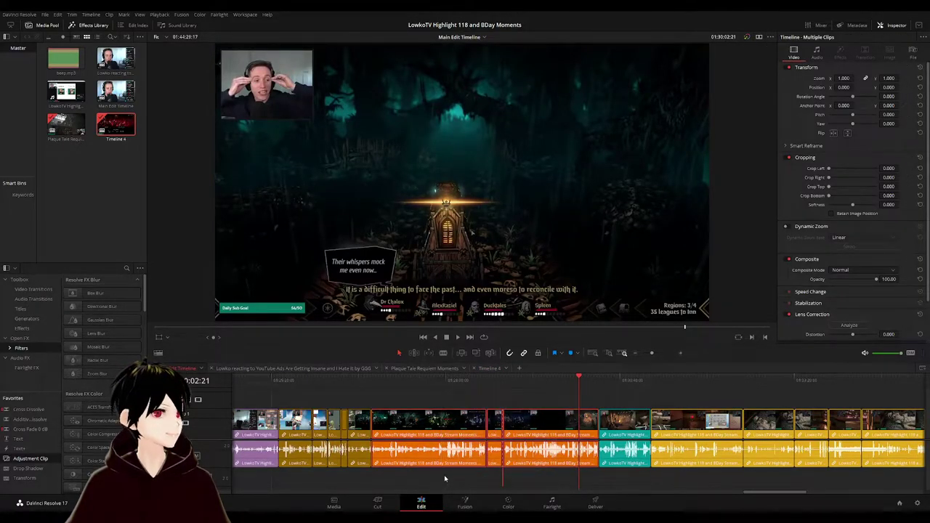
pyautogui.click(490, 369)
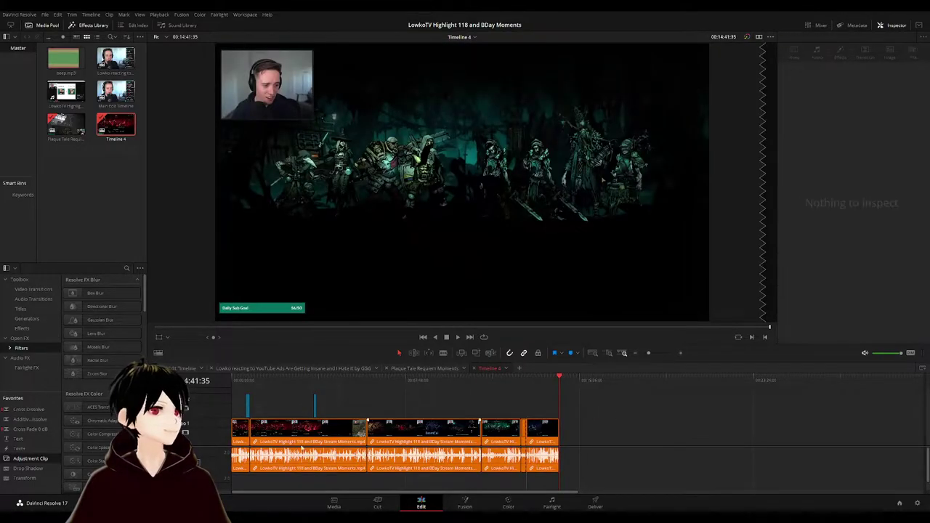
pyautogui.moveTo(298, 446); pyautogui.dragTo(301, 440)
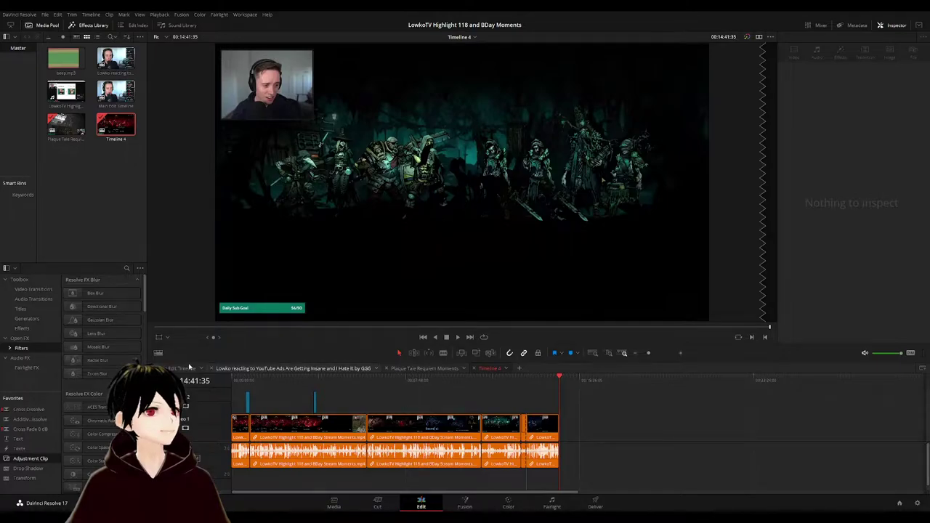
# - Copy the next two orange clips and their adjustment clip from the Main Edit Timeline and append them to Timeline 4
pyautogui.click(188, 368)
pyautogui.press('space')
pyautogui.click(663, 382)
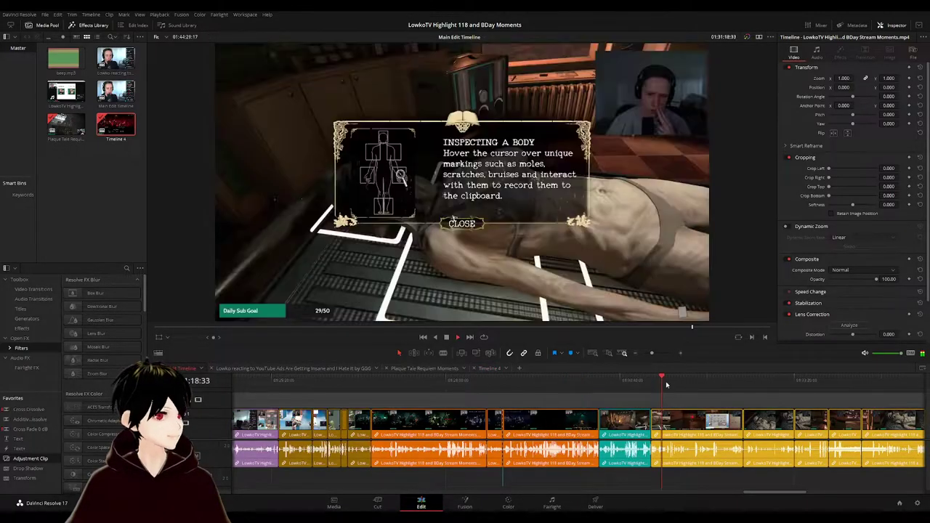
pyautogui.scroll(-3, 675, 407)
pyautogui.click(704, 385)
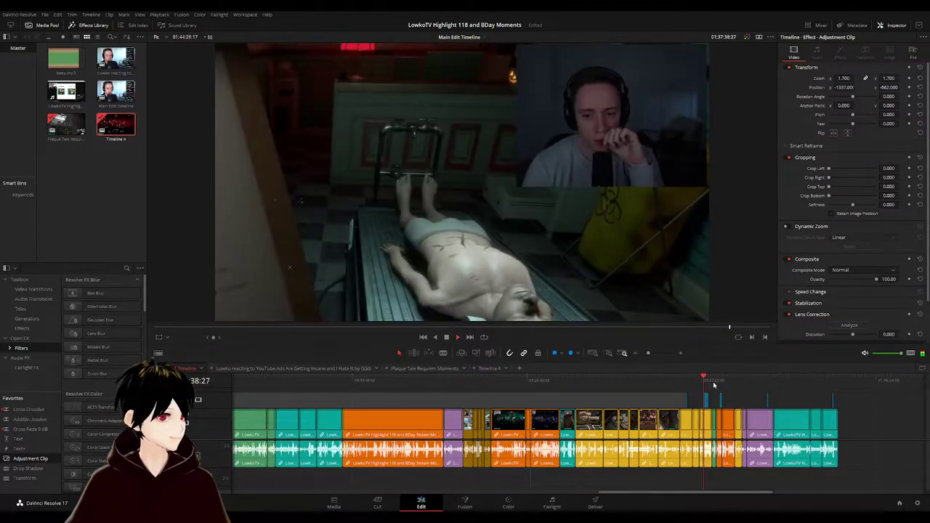
pyautogui.click(713, 383)
pyautogui.scroll(5, 722, 401)
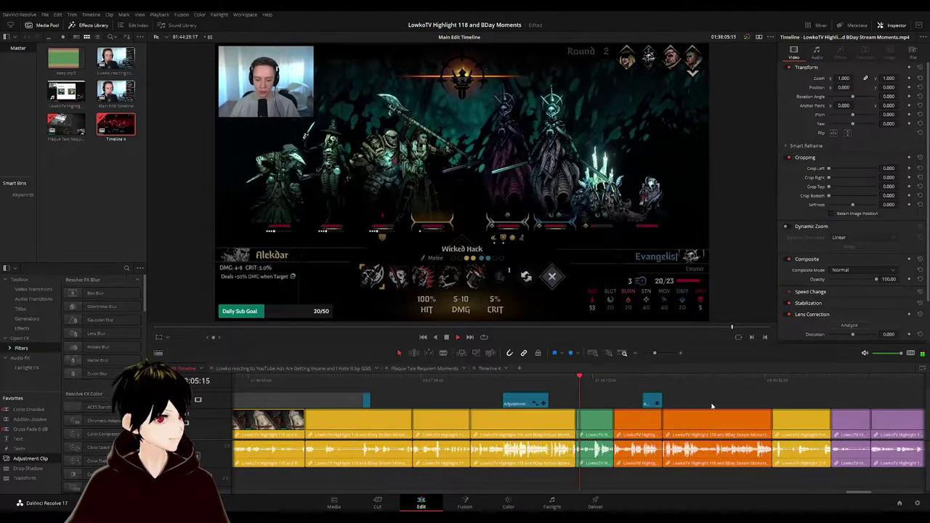
pyautogui.click(617, 382)
pyautogui.hscroll(3, 552, 387)
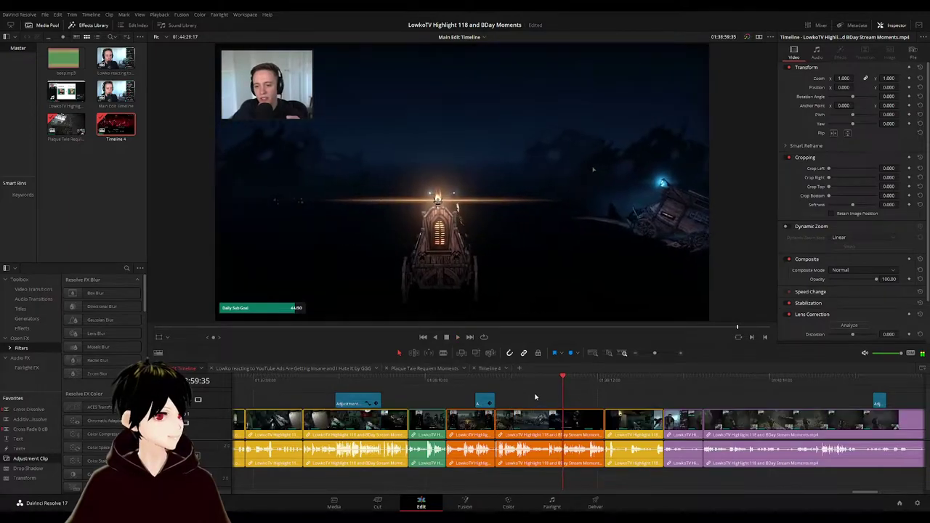
pyautogui.moveTo(535, 396); pyautogui.dragTo(484, 431)
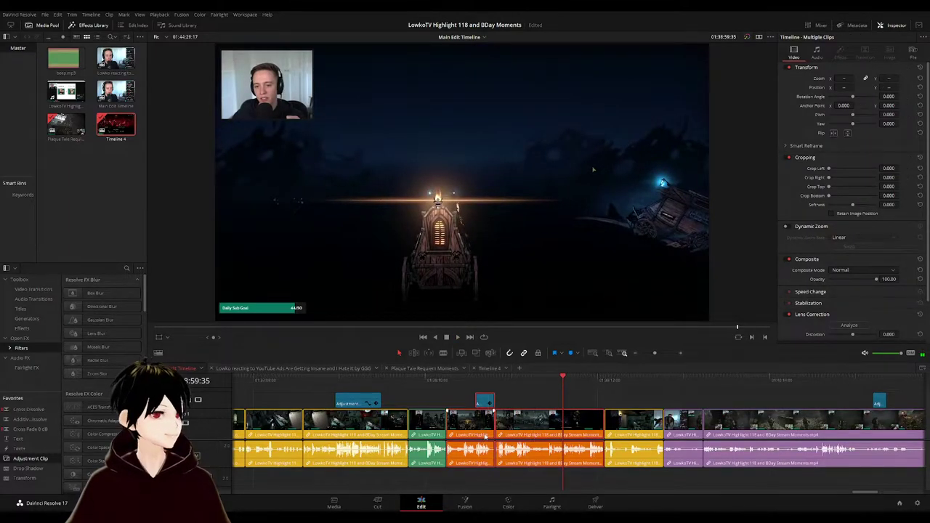
pyautogui.click(489, 369)
pyautogui.hotkey('ctrl', 'v')
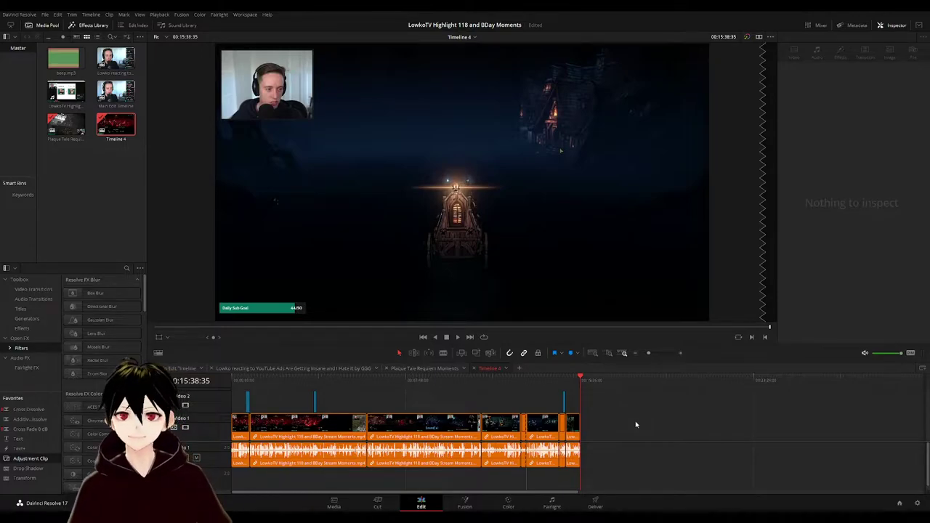
# - Check the last pasted clips in Timeline 4 and scan the rest of the Main Edit Timeline for more orange sections
pyautogui.click(566, 379)
pyautogui.press('space')
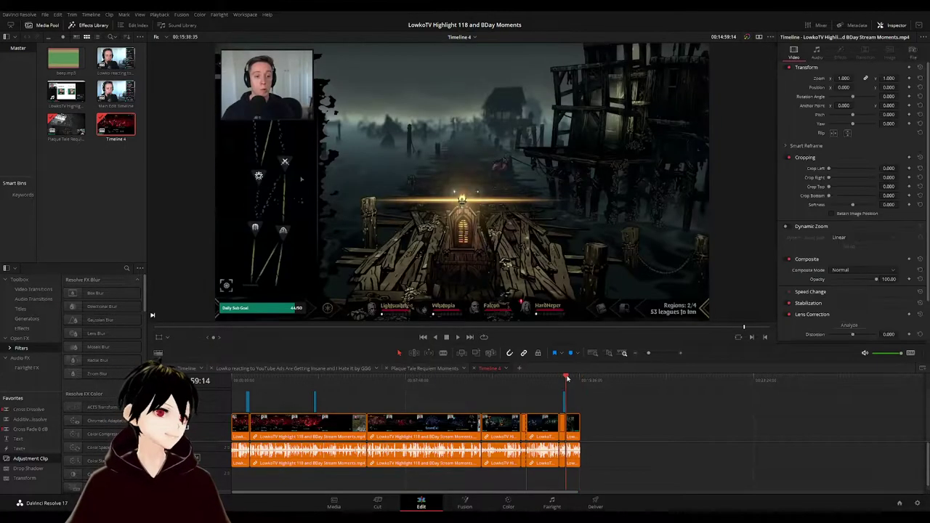
pyautogui.click(578, 380)
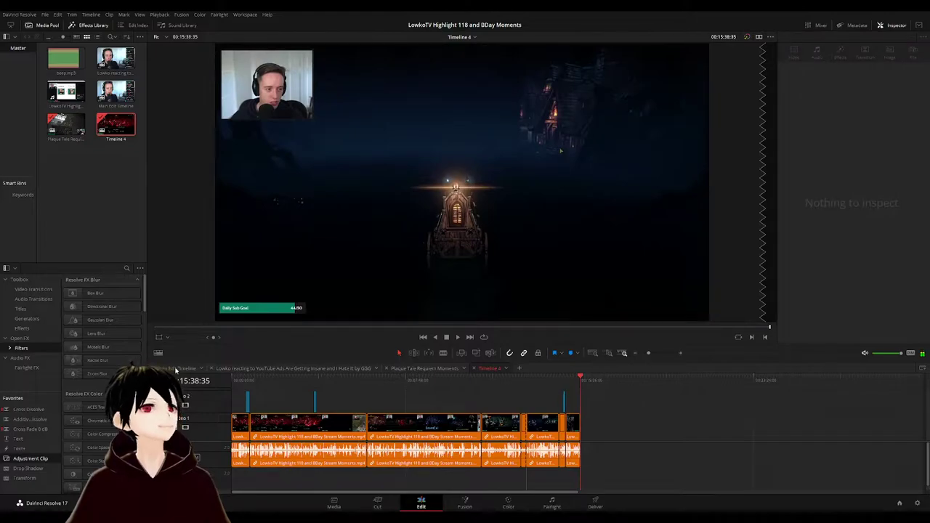
pyautogui.click(177, 369)
pyautogui.hscroll(3, 538, 401)
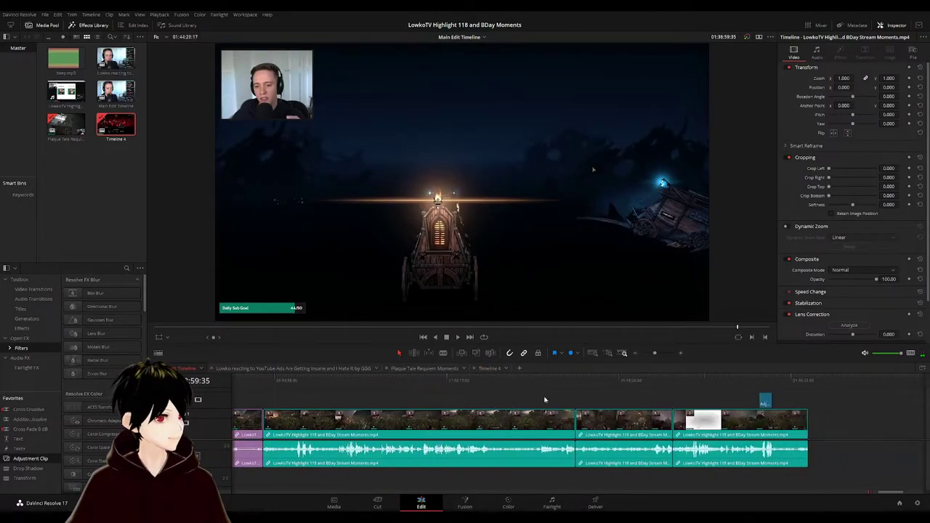
pyautogui.scroll(-2, 591, 410)
pyautogui.moveTo(604, 385); pyautogui.dragTo(559, 390)
pyautogui.click(589, 402)
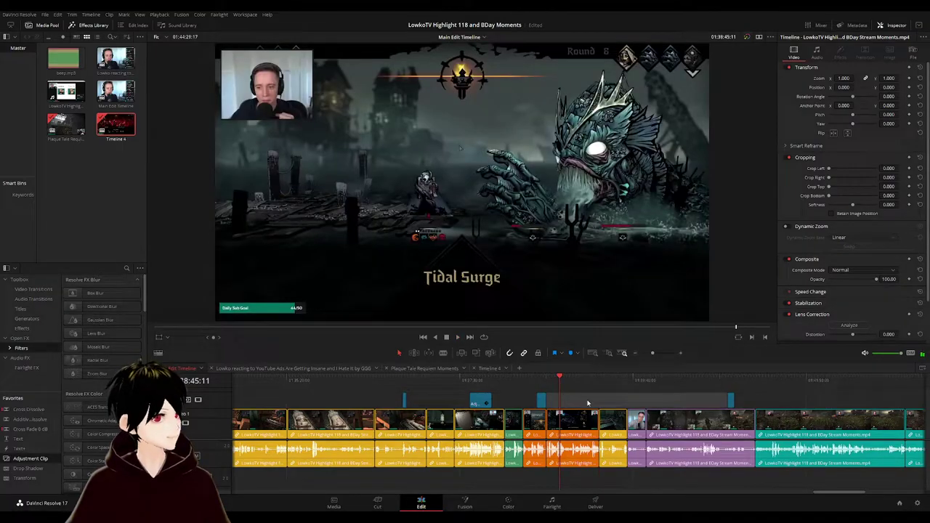
# - Rename Timeline 4 to Darkest Dungeon 2 Moments and open an empty timeline tab
pyautogui.click(489, 368)
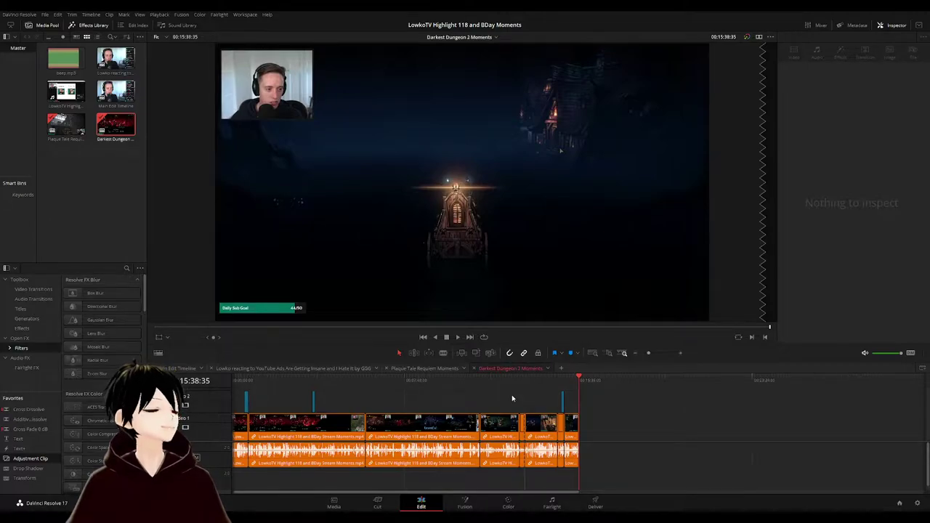
pyautogui.click(561, 368)
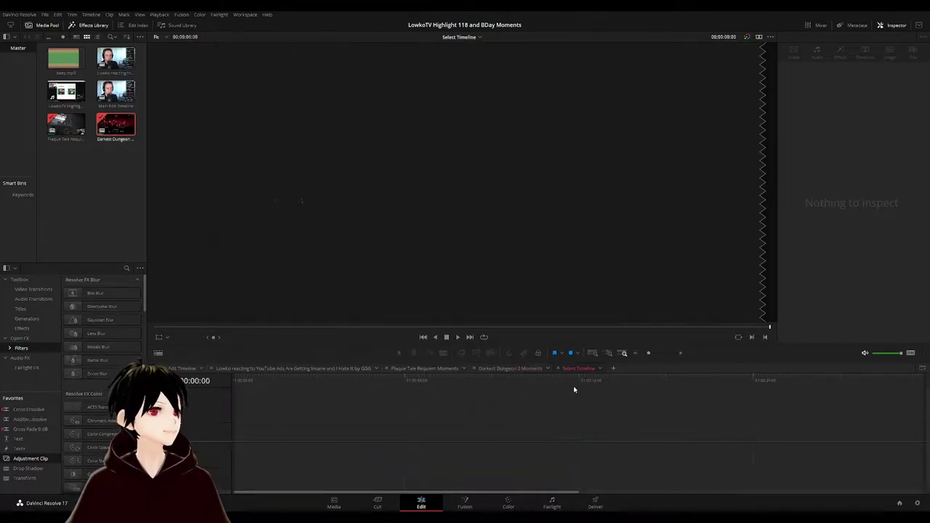
# - Find the cut in the Main Edit Timeline's green clips where the Reddit part gives way to the StarCraft menu
pyautogui.click(178, 370)
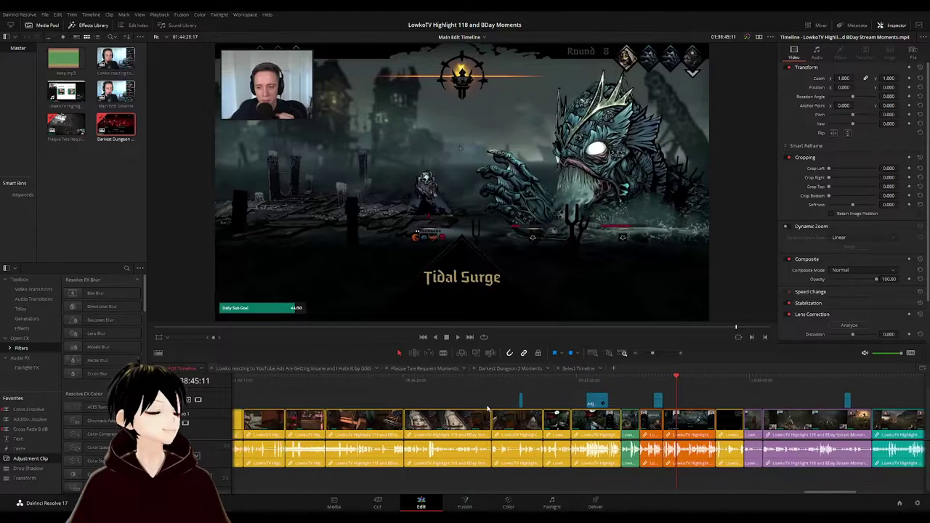
pyautogui.moveTo(651, 355); pyautogui.dragTo(645, 354)
pyautogui.hscroll(-4, 497, 399)
pyautogui.hscroll(-2, 497, 399)
pyautogui.click(353, 380)
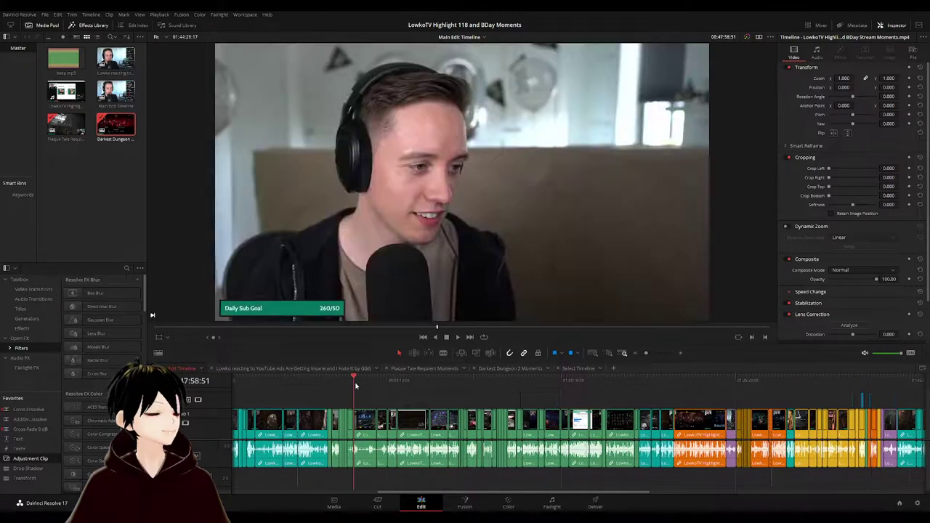
pyautogui.press('space')
pyautogui.scroll(4, 458, 400)
pyautogui.scroll(3, 459, 400)
pyautogui.click(510, 382)
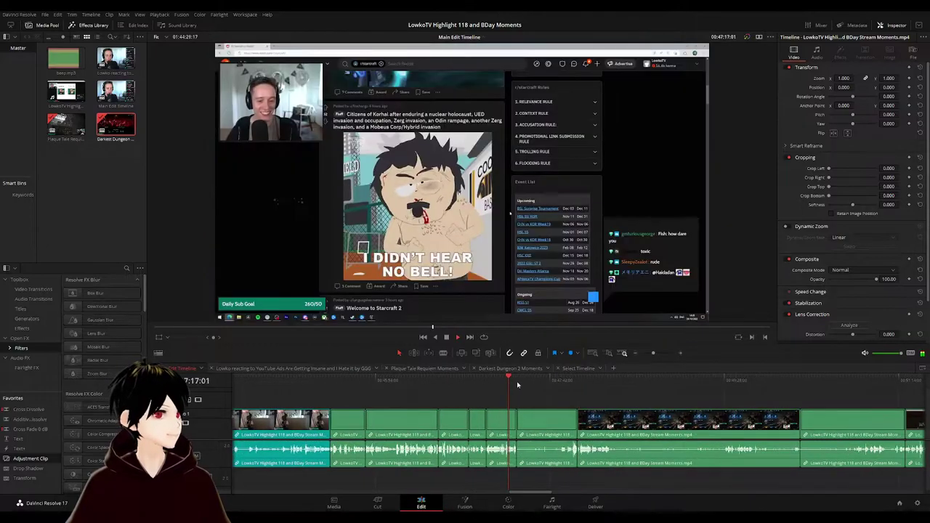
pyautogui.press('space')
pyautogui.click(518, 388)
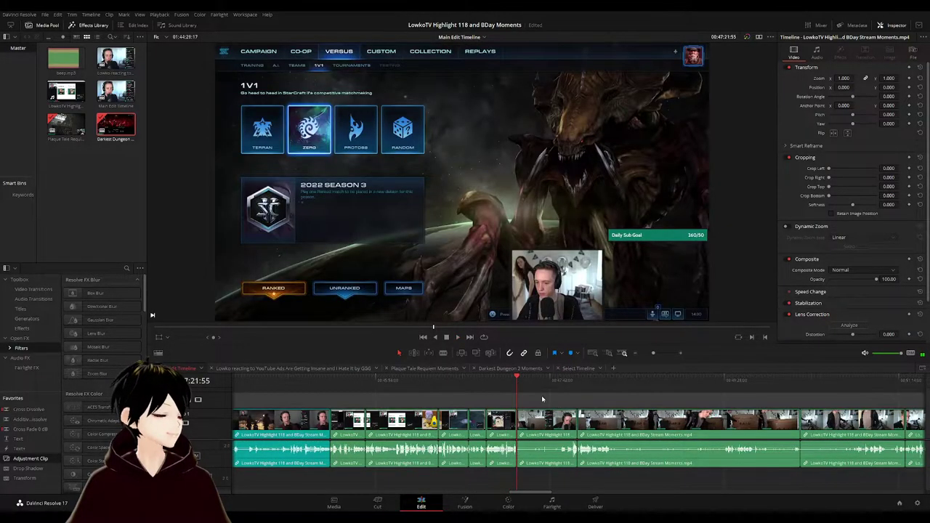
# - Scrub through the green clips after the StarCraft menu to find the cut where the Reddit browsing resumes
pyautogui.hscroll(5, 582, 400)
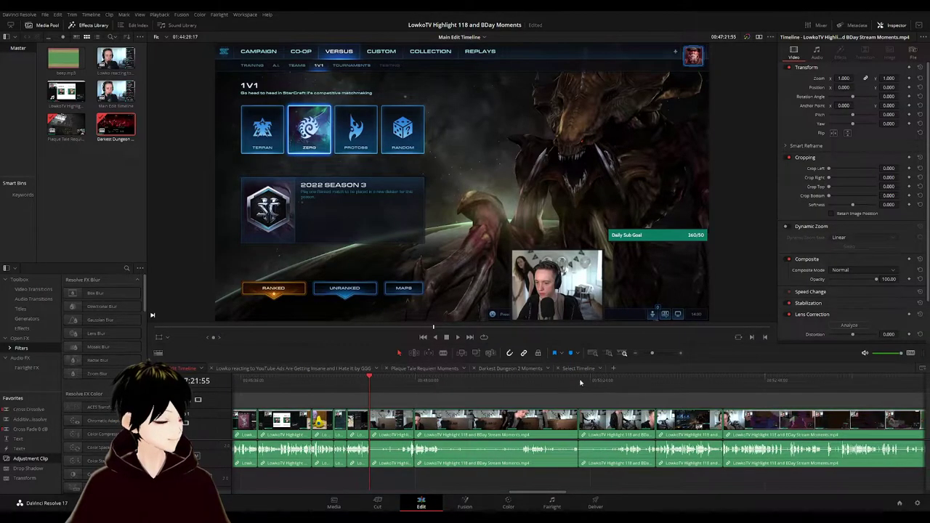
pyautogui.click(656, 380)
pyautogui.hscroll(5, 625, 406)
pyautogui.click(633, 380)
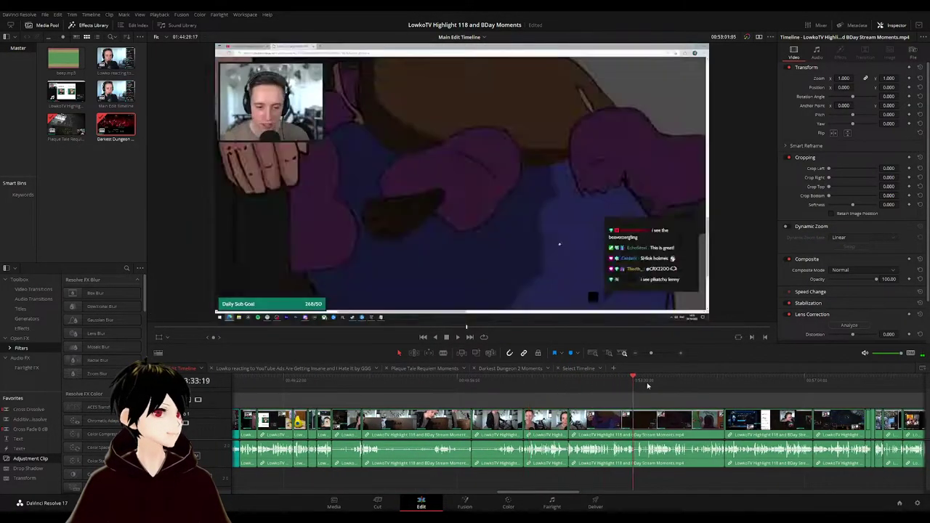
pyautogui.click(757, 386)
pyautogui.click(785, 386)
pyautogui.press('space')
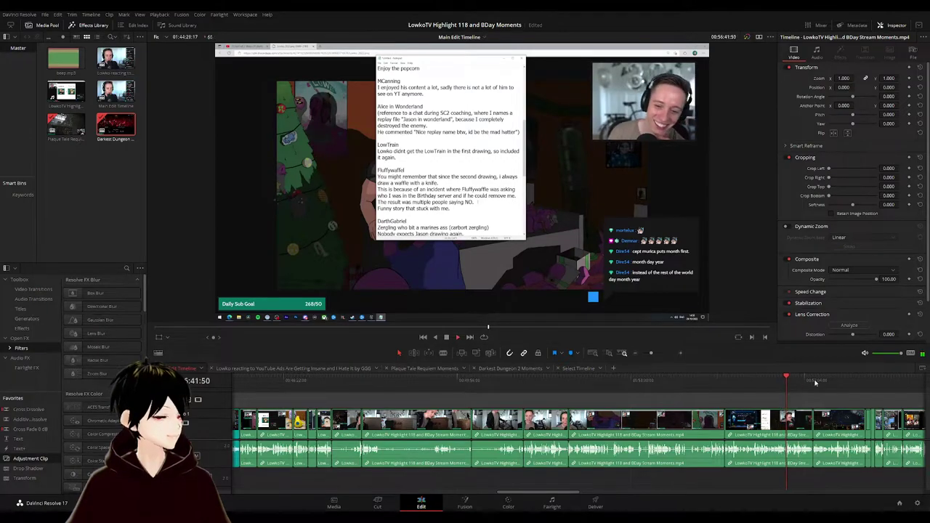
pyautogui.click(850, 380)
pyautogui.click(866, 380)
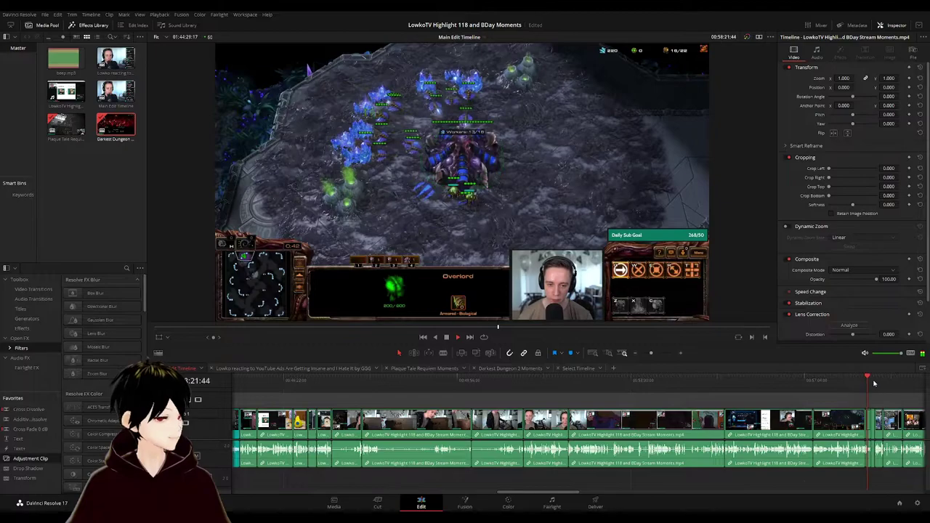
pyautogui.click(875, 380)
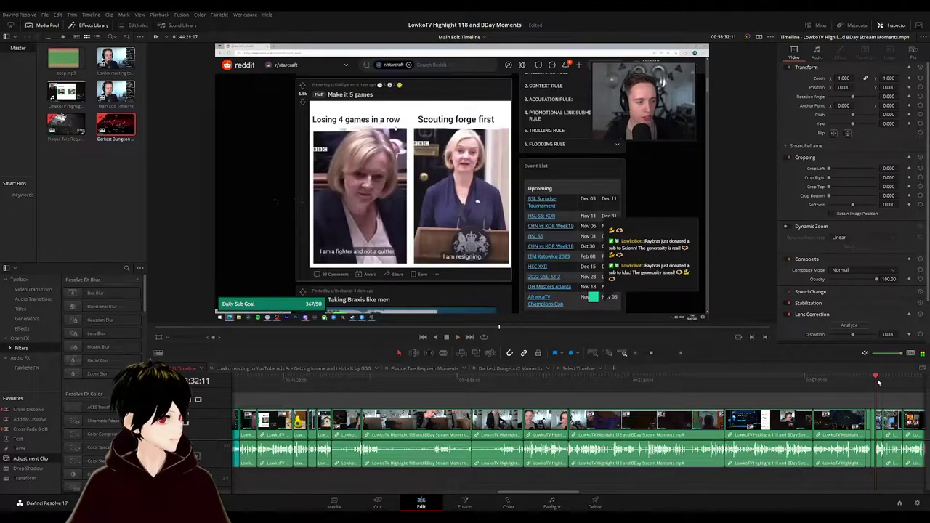
pyautogui.click(876, 379)
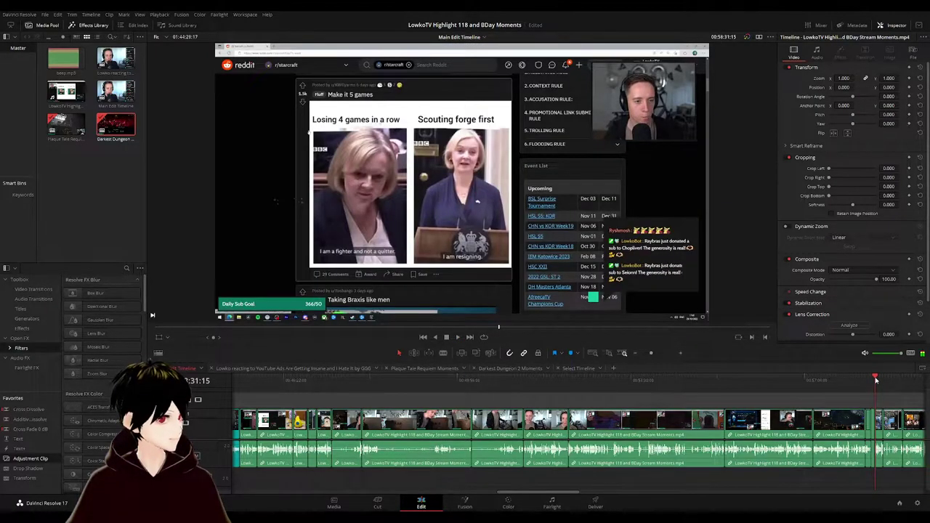
# - Copy the green clips from the StarCraft menu through the gameplay before the next Reddit part and paste them into the empty timeline
pyautogui.click(318, 379)
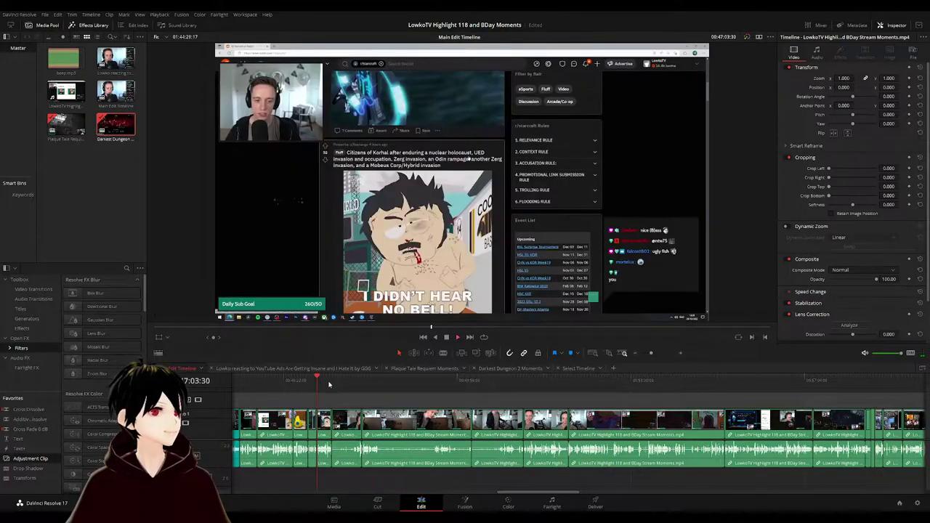
pyautogui.moveTo(327, 381); pyautogui.dragTo(873, 445)
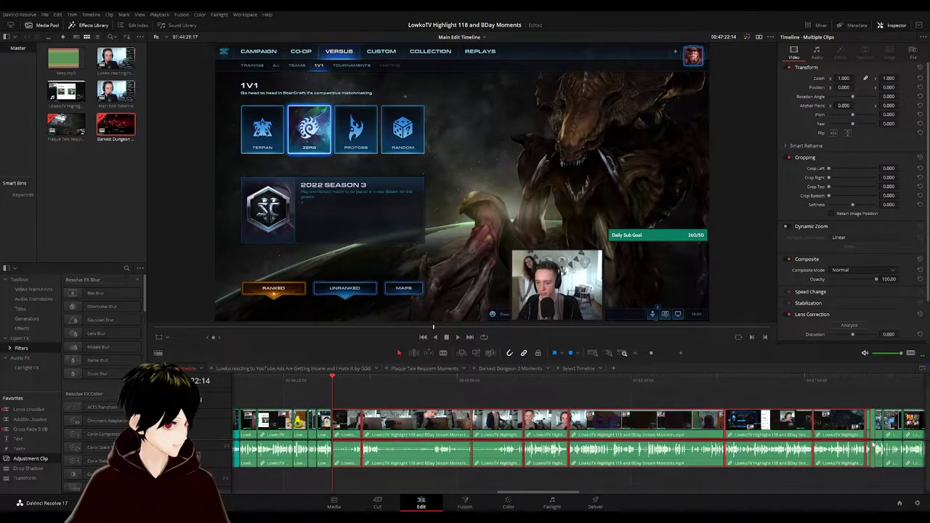
pyautogui.click(586, 369)
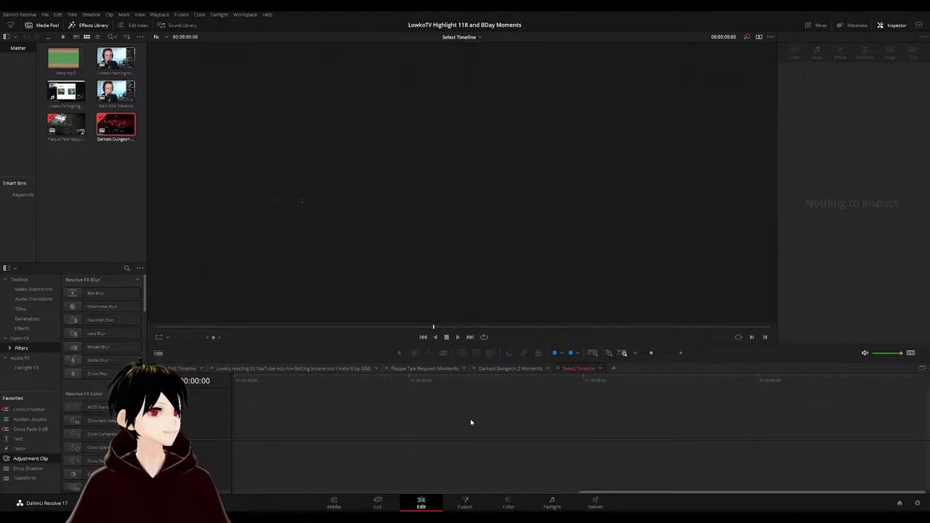
pyautogui.hotkey('ctrl', 'v')
# - Check the final cuts of the pasted green clips in Timeline 5 and return to the Main Edit Timeline
pyautogui.click(771, 381)
pyautogui.press('space')
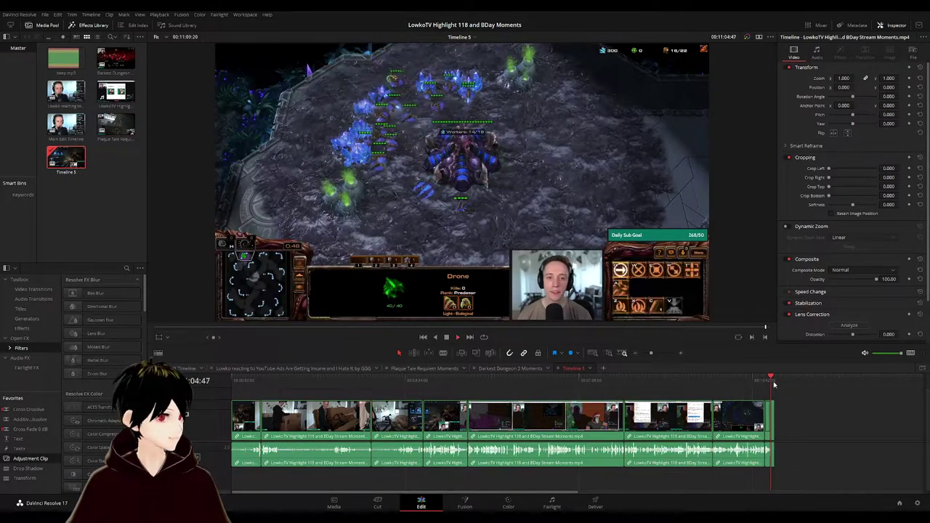
pyautogui.scroll(5, 786, 404)
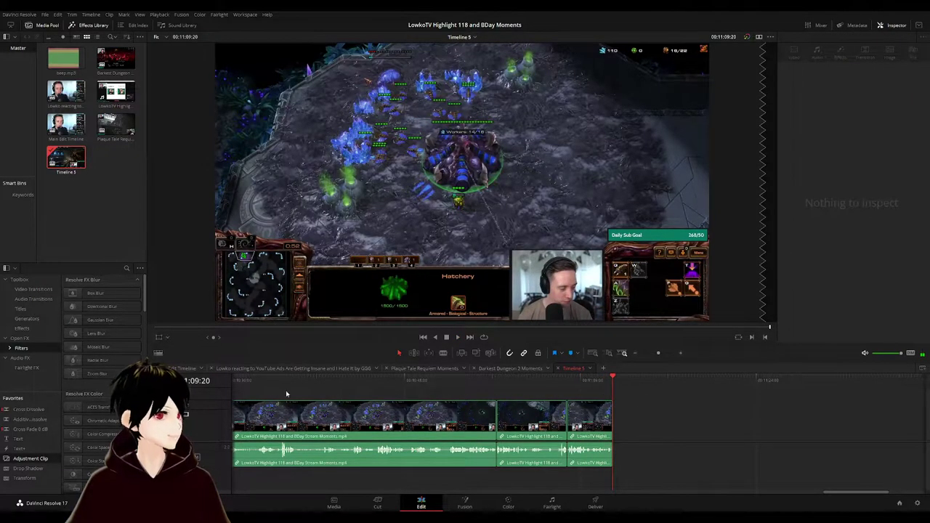
pyautogui.click(176, 368)
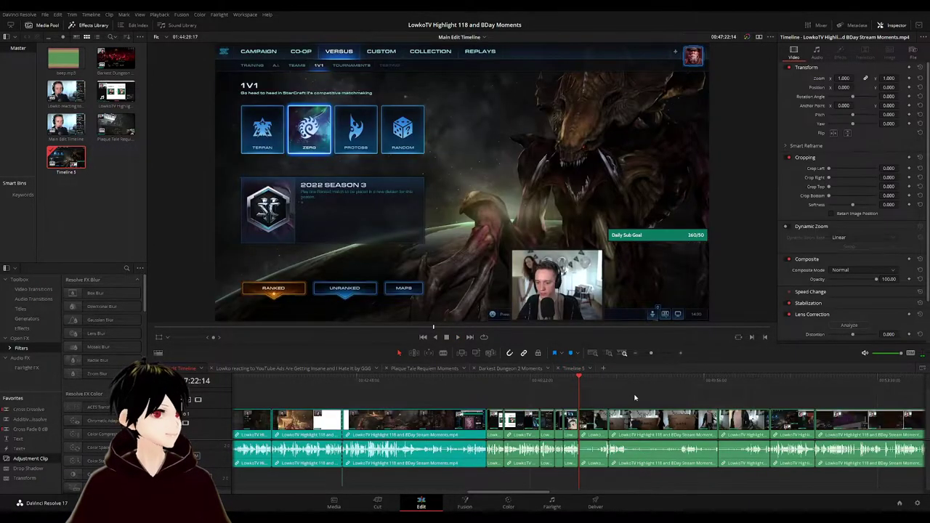
# - Scrub through the green clips from the StarCraft 1v1 menu up to the r/starcraft Reddit part
pyautogui.scroll(-3, 635, 398)
pyautogui.moveTo(689, 405); pyautogui.dragTo(508, 403)
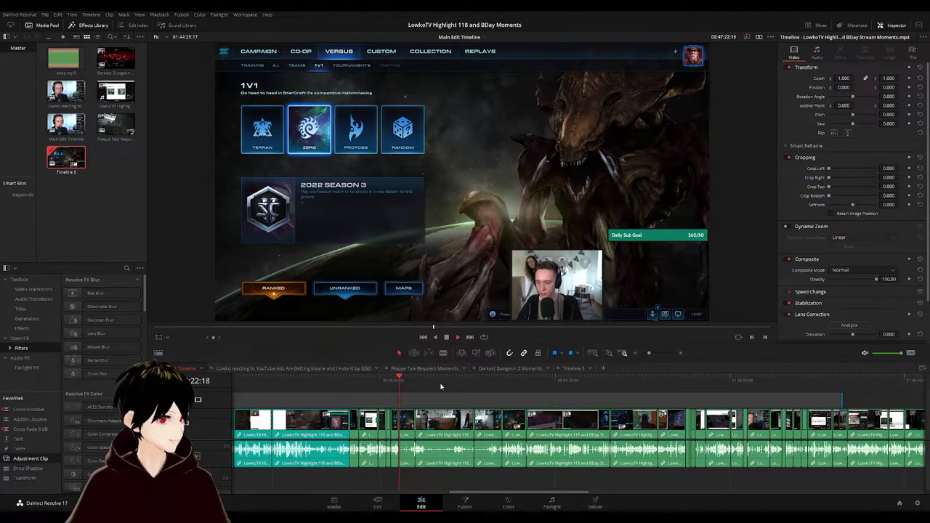
pyautogui.click(415, 386)
pyautogui.click(492, 385)
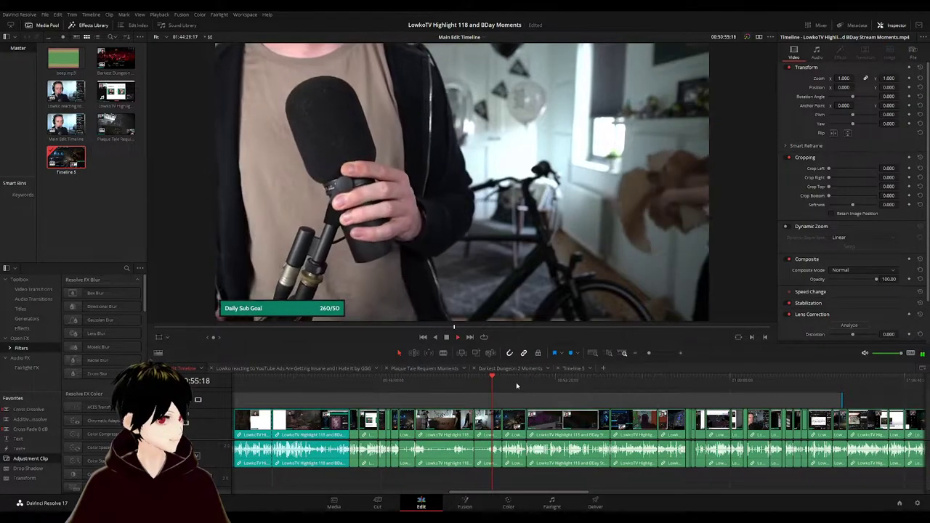
pyautogui.click(632, 385)
pyautogui.click(690, 385)
pyautogui.scroll(3, 694, 394)
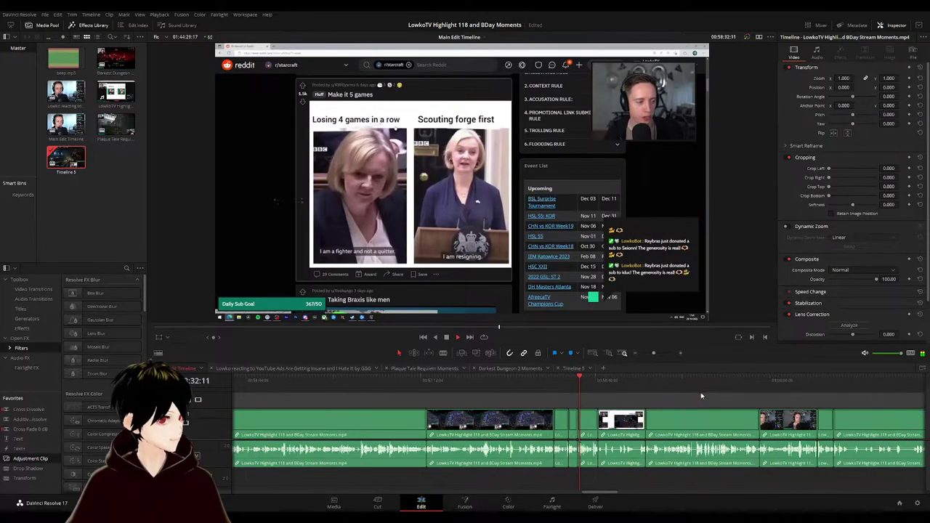
# - Skim the green Reddit browsing clips from r/starcraft to the adjustment clip over the watches subreddit, checking what each cut contains
pyautogui.click(388, 385)
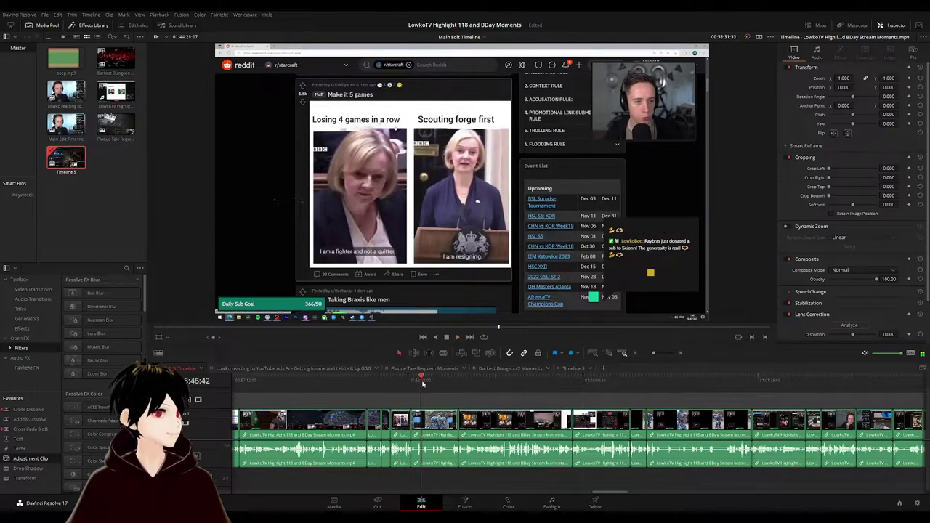
pyautogui.click(428, 384)
pyautogui.click(473, 384)
pyautogui.click(596, 382)
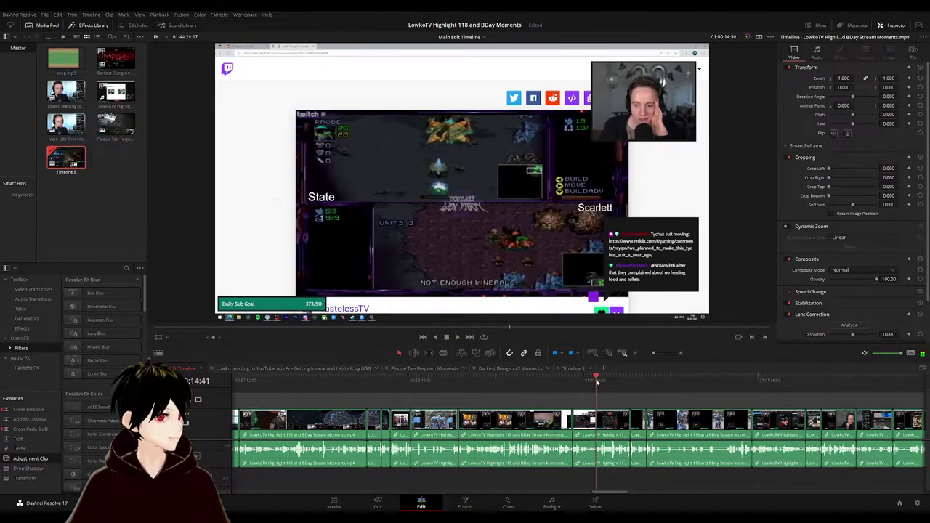
pyautogui.moveTo(647, 403); pyautogui.dragTo(606, 379)
pyautogui.click(484, 383)
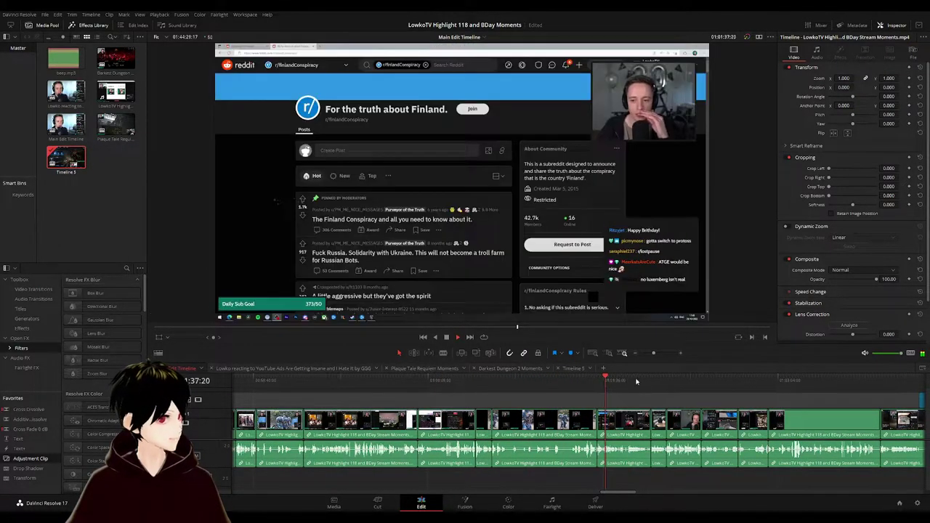
pyautogui.click(667, 379)
pyautogui.moveTo(682, 399); pyautogui.dragTo(555, 393)
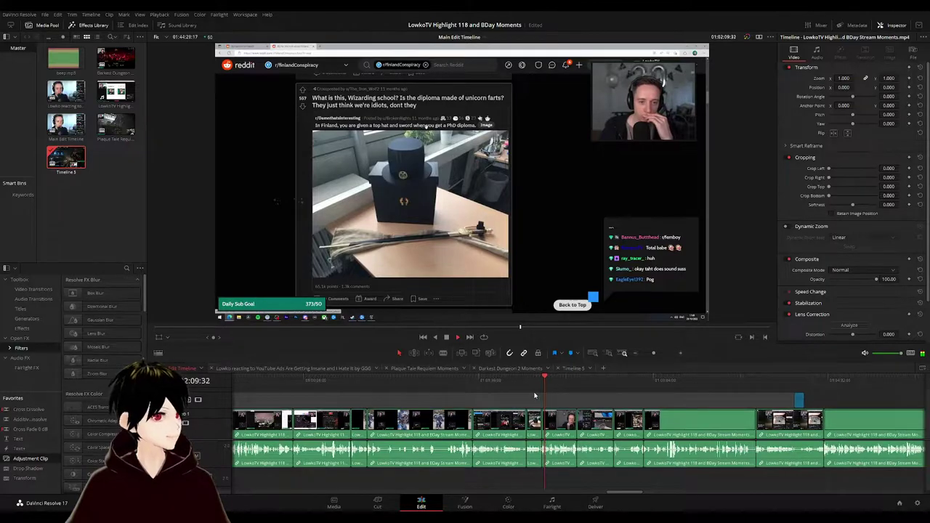
pyautogui.click(576, 384)
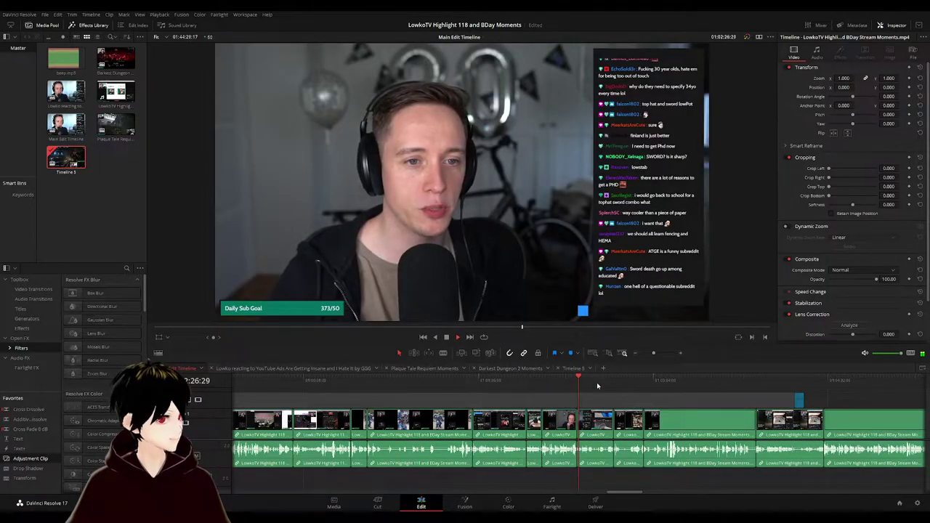
pyautogui.click(605, 383)
pyautogui.click(663, 383)
pyautogui.moveTo(733, 407); pyautogui.dragTo(533, 401)
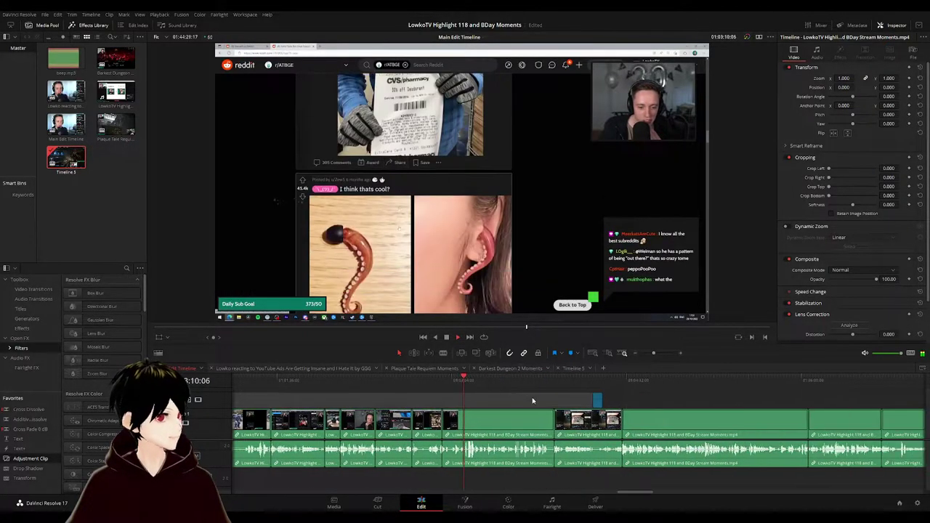
pyautogui.click(555, 382)
pyautogui.hscroll(2, 636, 408)
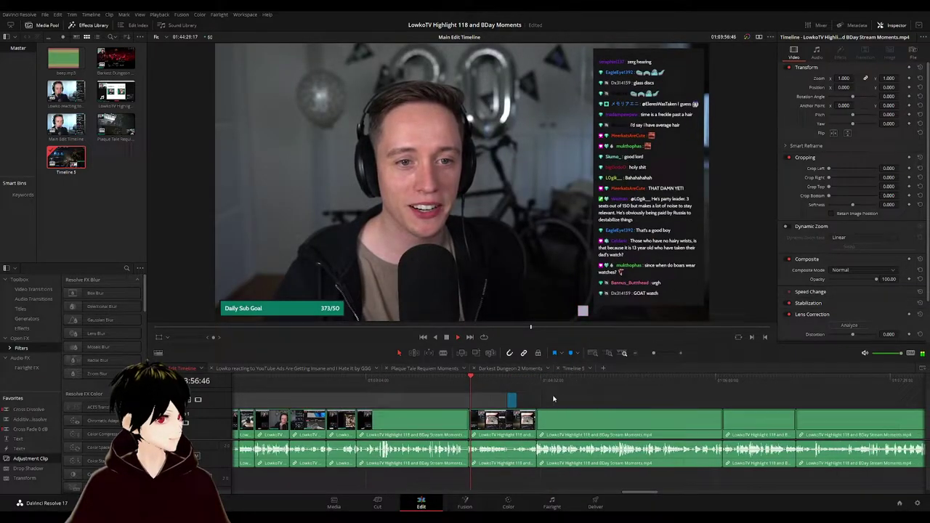
pyautogui.click(500, 382)
pyautogui.press('space')
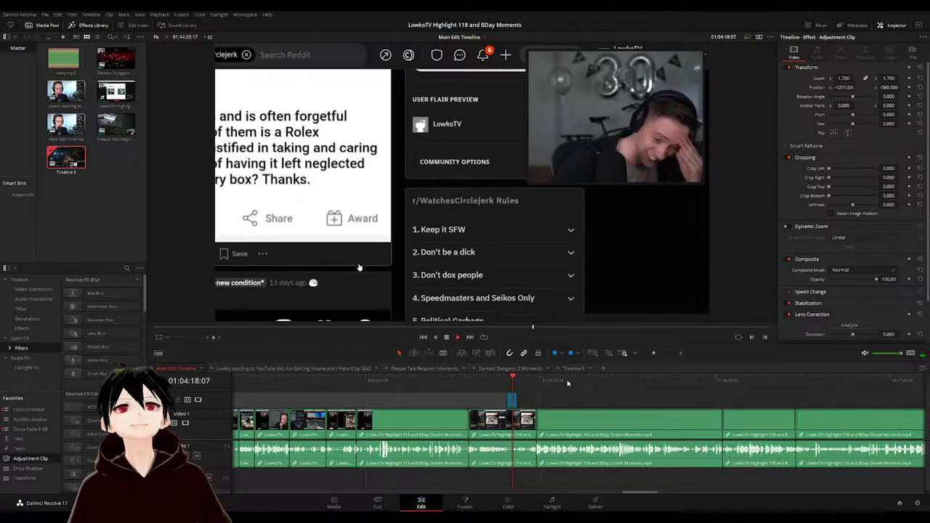
# - Examine the green clips from the StarCraft main menu through the YouTube and Twitter browsing for more gameplay to separate
pyautogui.click(559, 386)
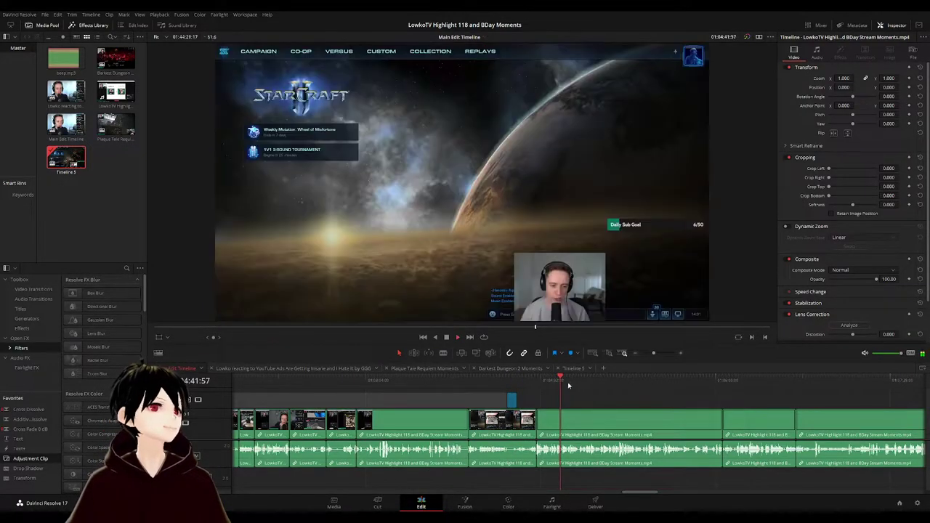
pyautogui.click(661, 387)
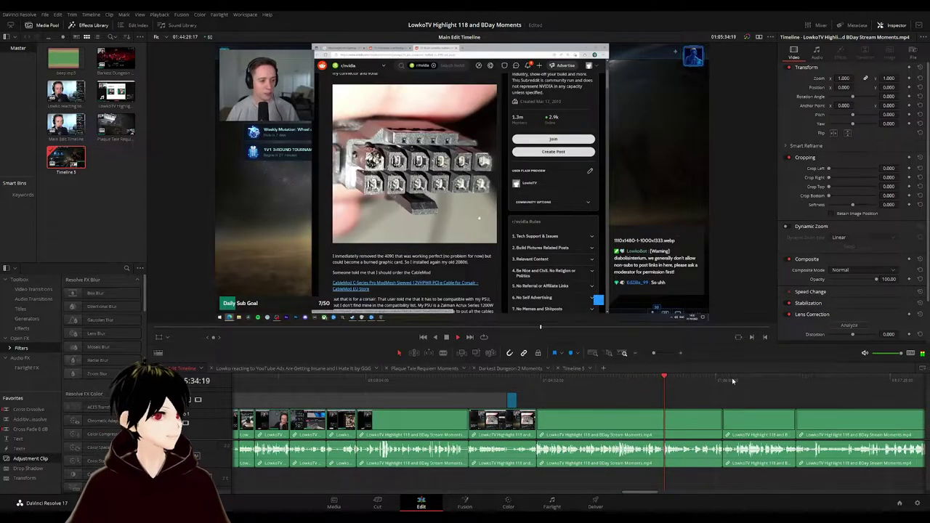
pyautogui.click(732, 381)
pyautogui.hscroll(5, 477, 398)
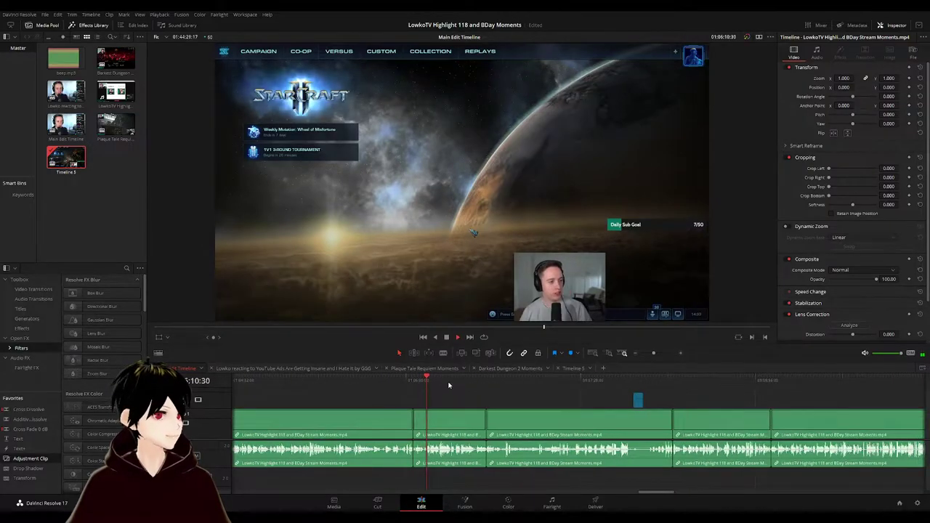
pyautogui.click(449, 384)
pyautogui.click(521, 386)
pyautogui.click(575, 401)
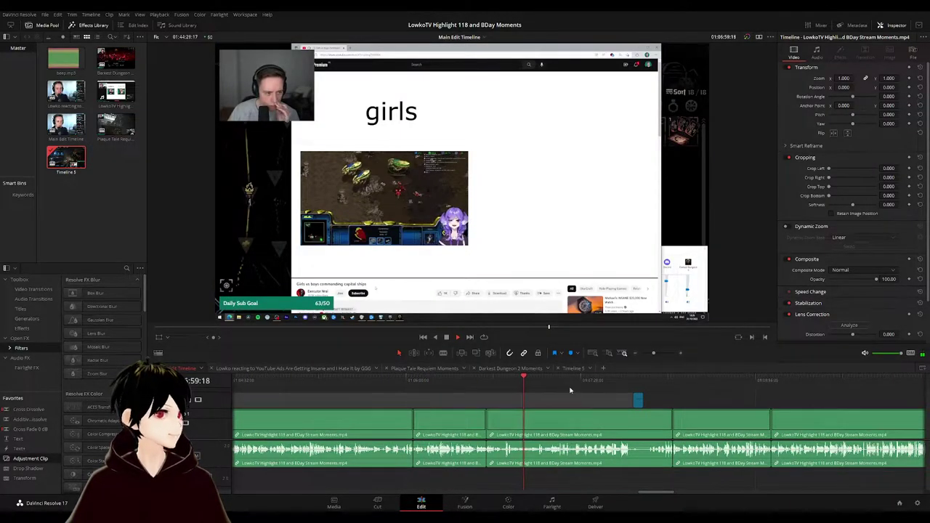
pyautogui.press('space')
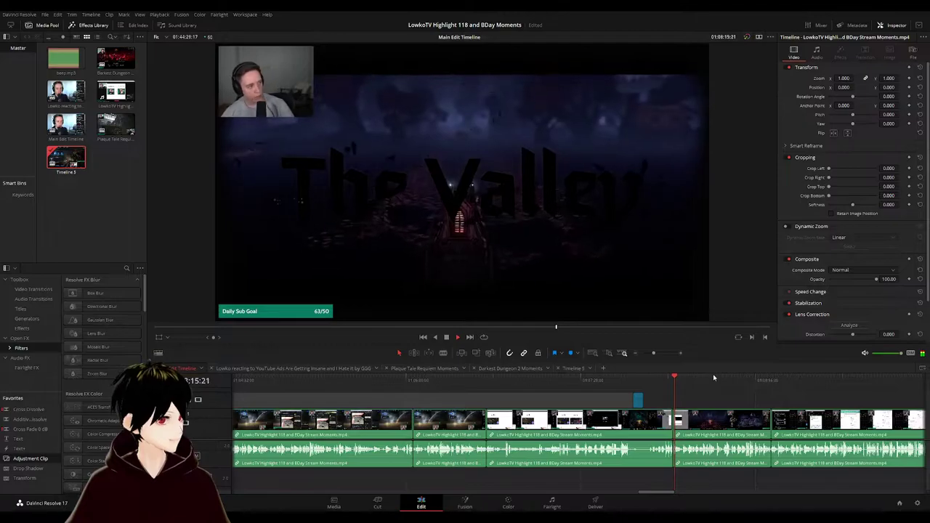
pyautogui.click(699, 387)
pyautogui.click(796, 388)
pyautogui.hscroll(5, 732, 397)
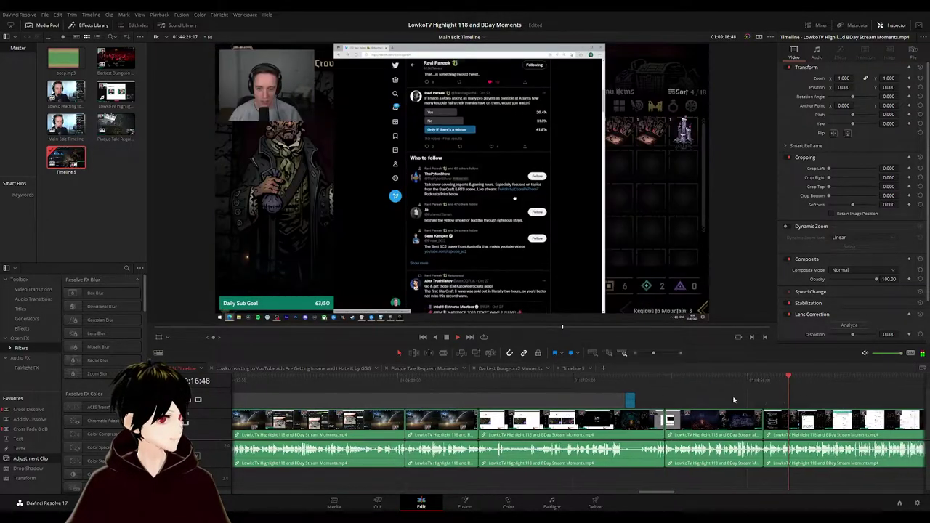
pyautogui.click(615, 385)
pyautogui.scroll(-1, 667, 400)
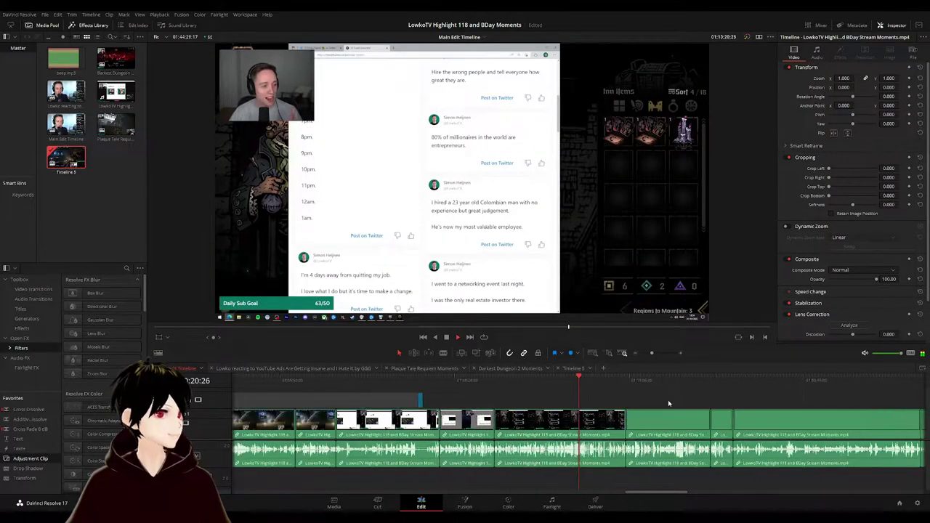
pyautogui.scroll(-2, 650, 403)
# - Check the last green clips and the teal, orange and purple clips after them to identify which game each section shows
pyautogui.hscroll(3, 651, 404)
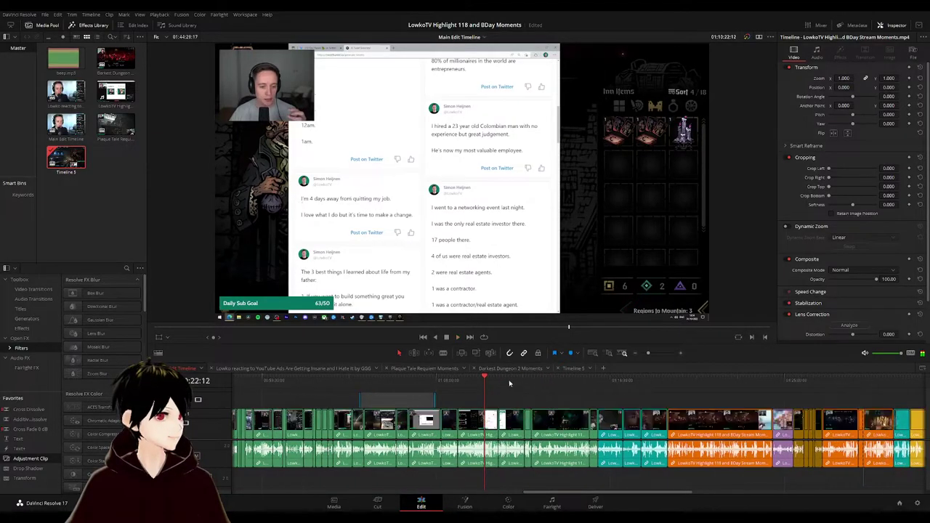
pyautogui.click(509, 383)
pyautogui.click(531, 379)
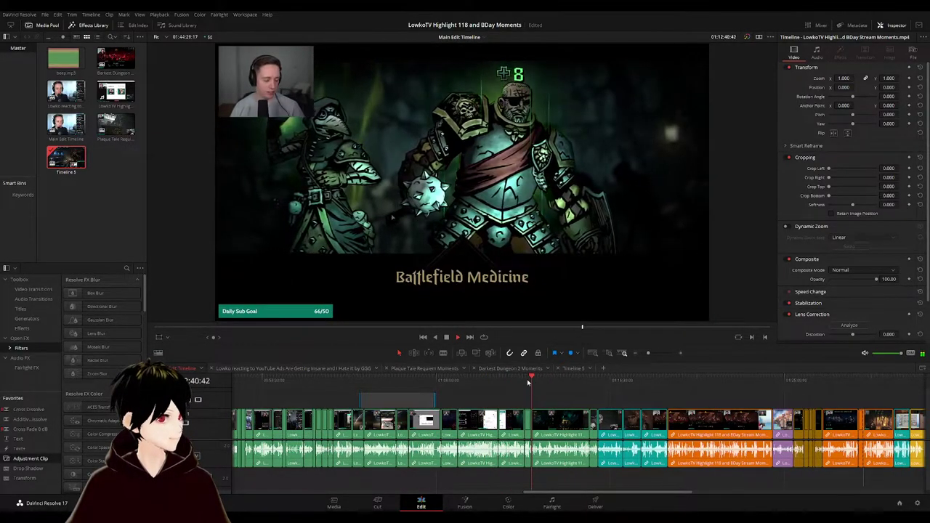
pyautogui.click(527, 382)
pyautogui.click(547, 381)
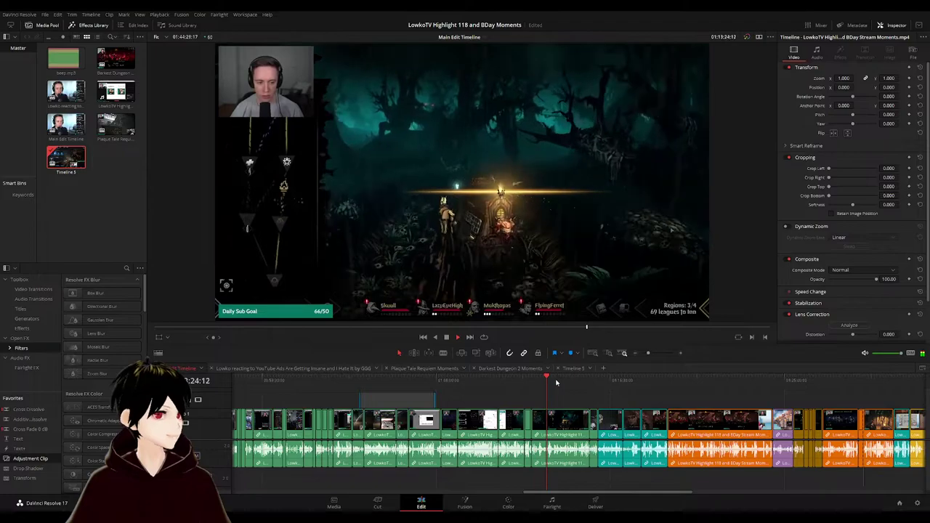
pyautogui.click(582, 381)
pyautogui.click(607, 380)
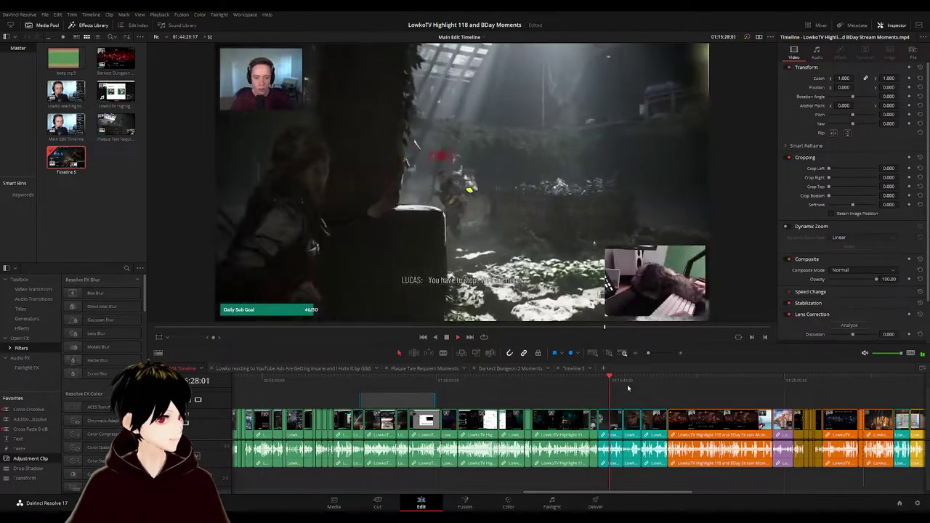
pyautogui.click(641, 381)
pyautogui.click(677, 382)
pyautogui.moveTo(731, 398); pyautogui.dragTo(518, 381)
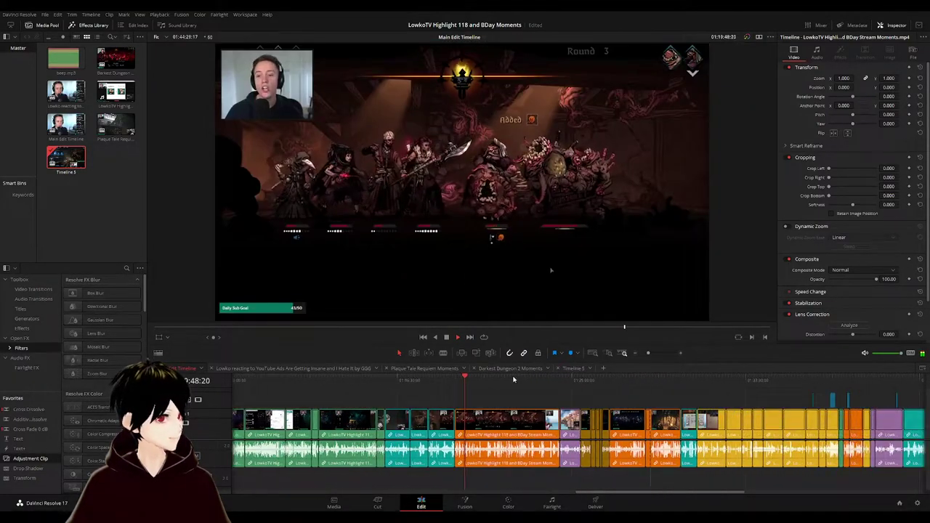
pyautogui.click(559, 380)
pyautogui.hscroll(2, 613, 401)
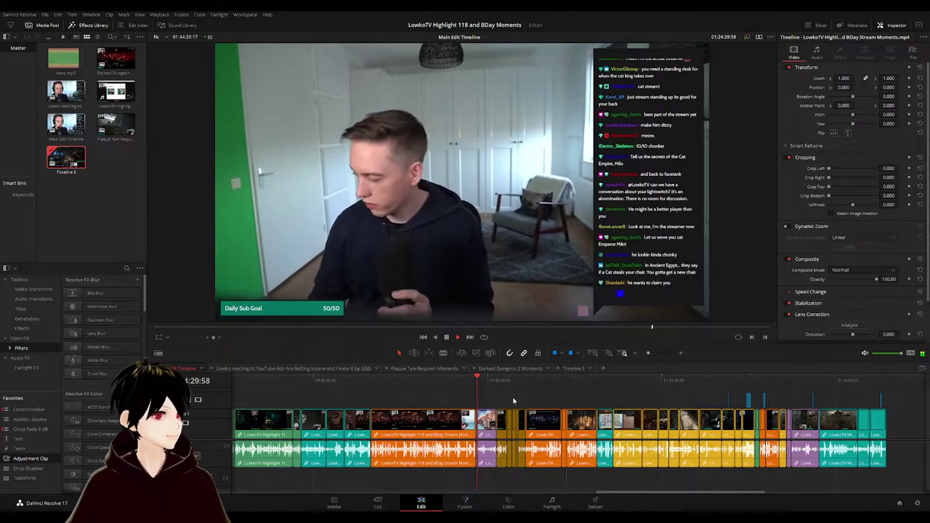
pyautogui.hscroll(1, 463, 396)
# - Copy the dark yellow hammer-climbing game clips after the purple clip and paste them at the end of Timeline 5
pyautogui.click(459, 380)
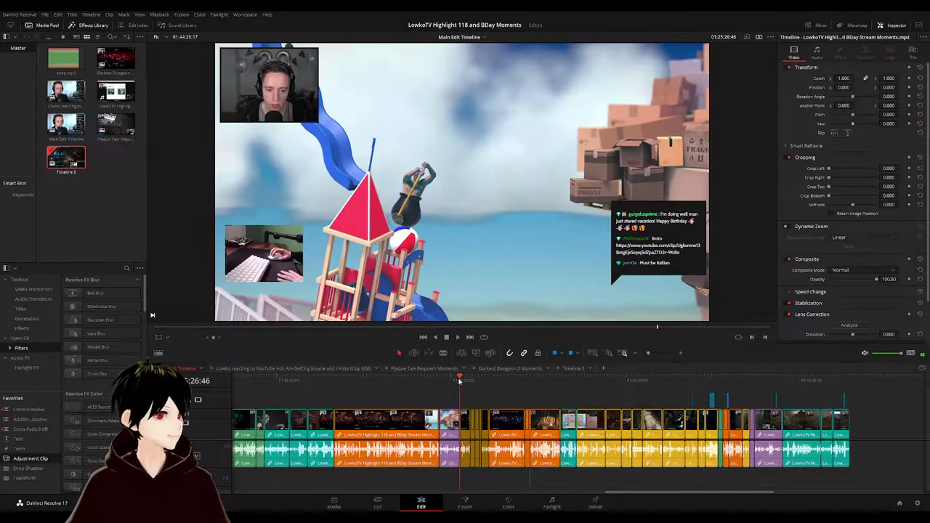
pyautogui.scroll(5, 483, 400)
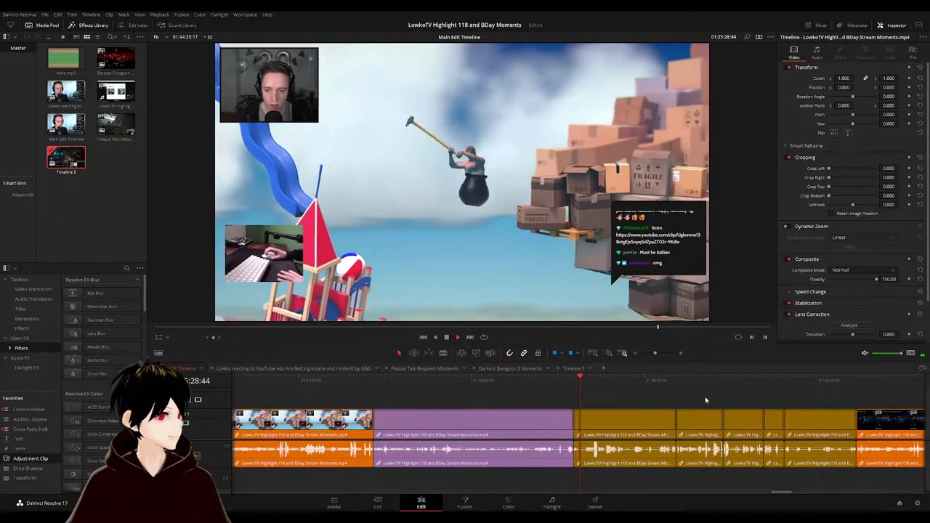
pyautogui.moveTo(706, 399); pyautogui.dragTo(496, 395)
pyautogui.moveTo(592, 393); pyautogui.dragTo(446, 473)
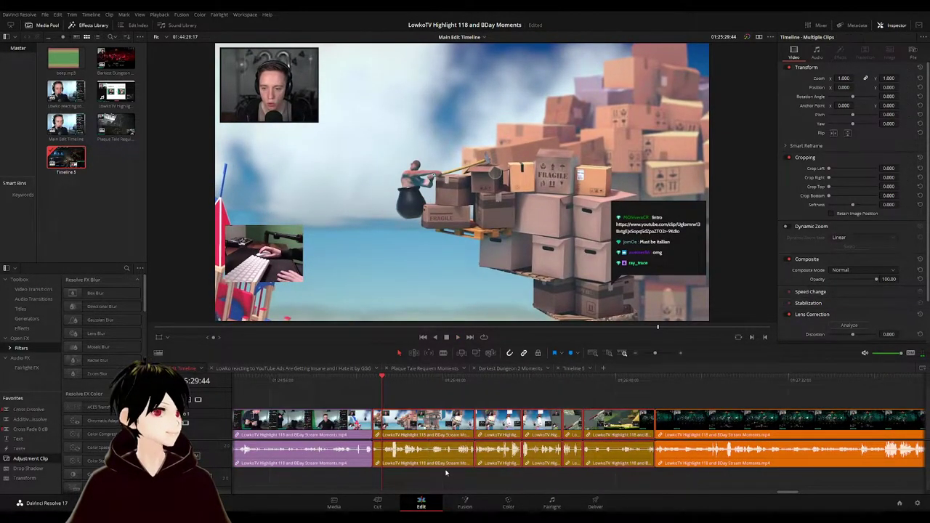
pyautogui.click(574, 368)
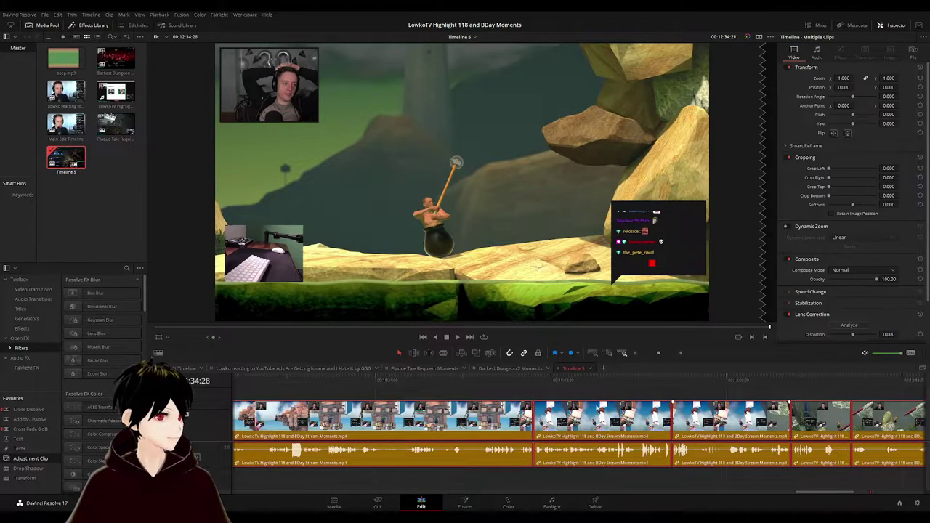
pyautogui.scroll(-8, 596, 408)
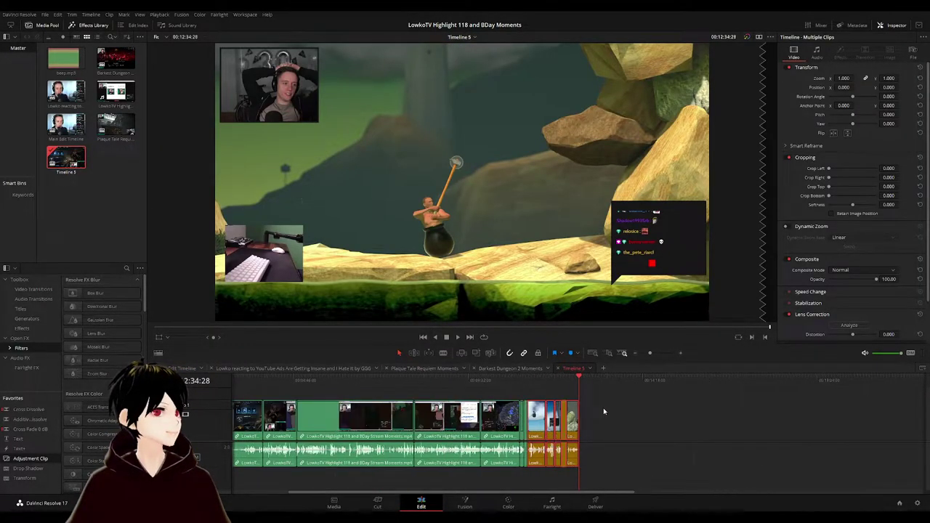
pyautogui.click(617, 413)
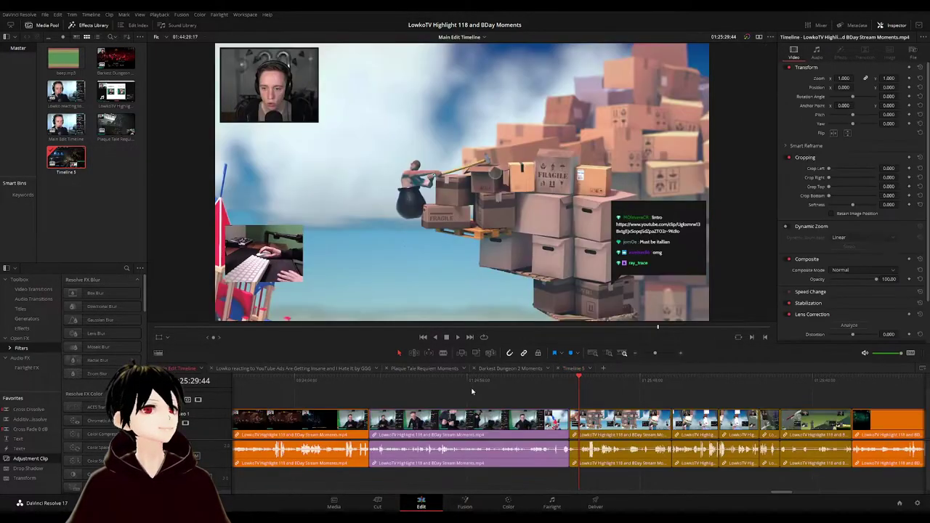
# - Scrub through the orange, teal, yellow and short green clips after the hammer-climbing section in the Main Edit Timeline
pyautogui.hscroll(3, 450, 393)
pyautogui.click(649, 389)
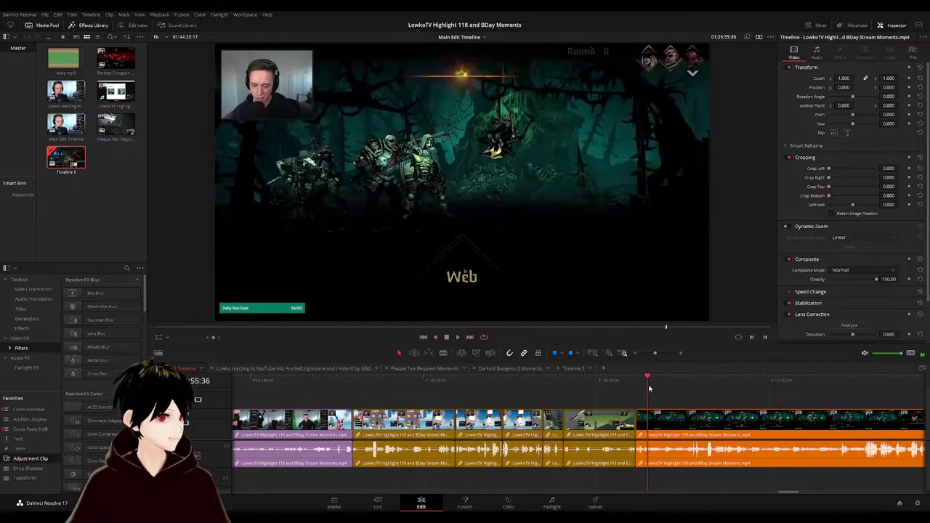
pyautogui.press('space')
pyautogui.scroll(-2, 669, 402)
pyautogui.click(762, 380)
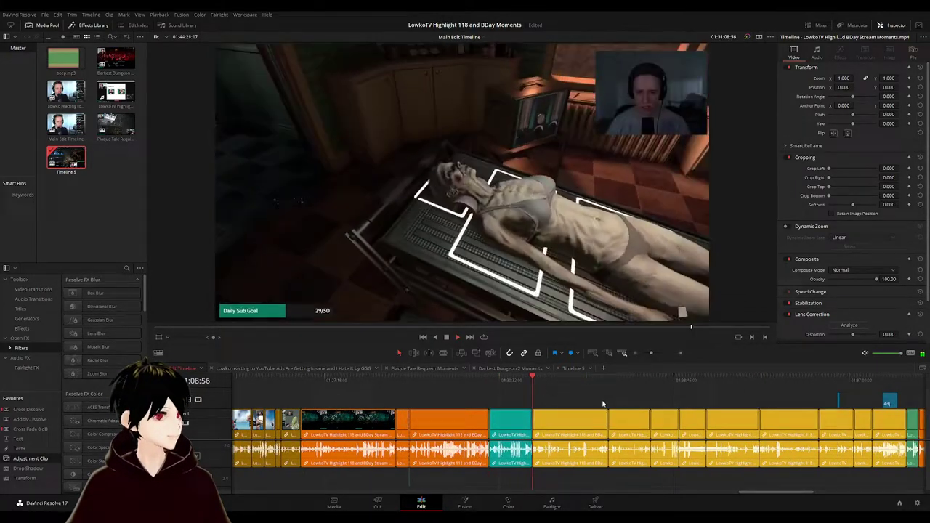
pyautogui.scroll(-3, 602, 403)
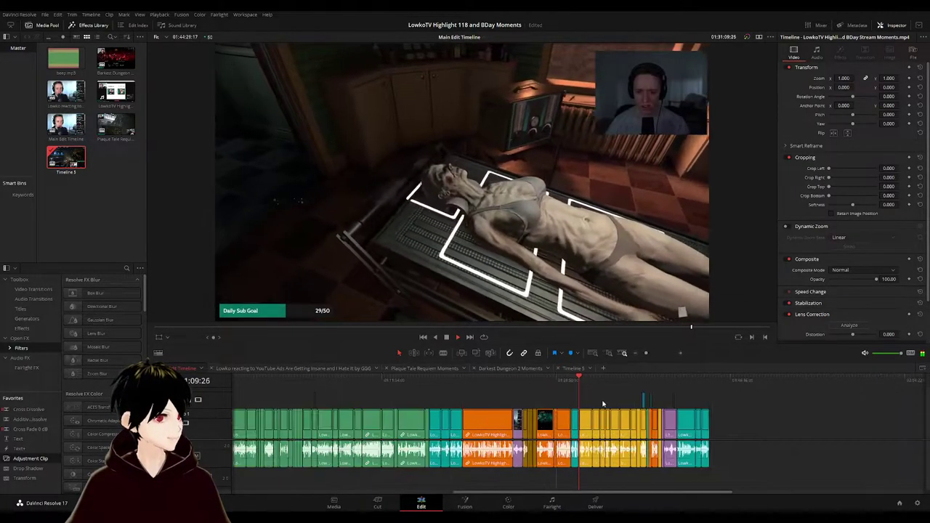
pyautogui.scroll(3, 602, 404)
pyautogui.moveTo(673, 399); pyautogui.dragTo(496, 396)
pyautogui.click(610, 386)
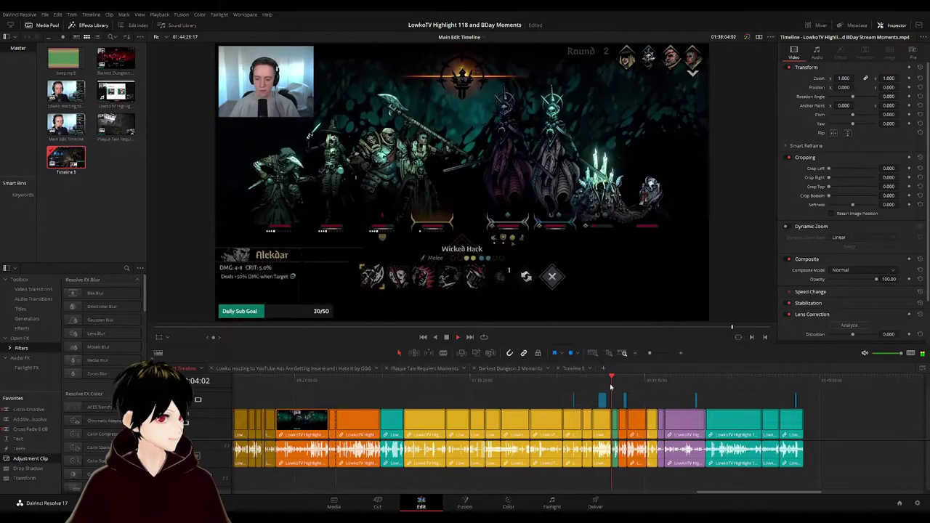
pyautogui.click(618, 380)
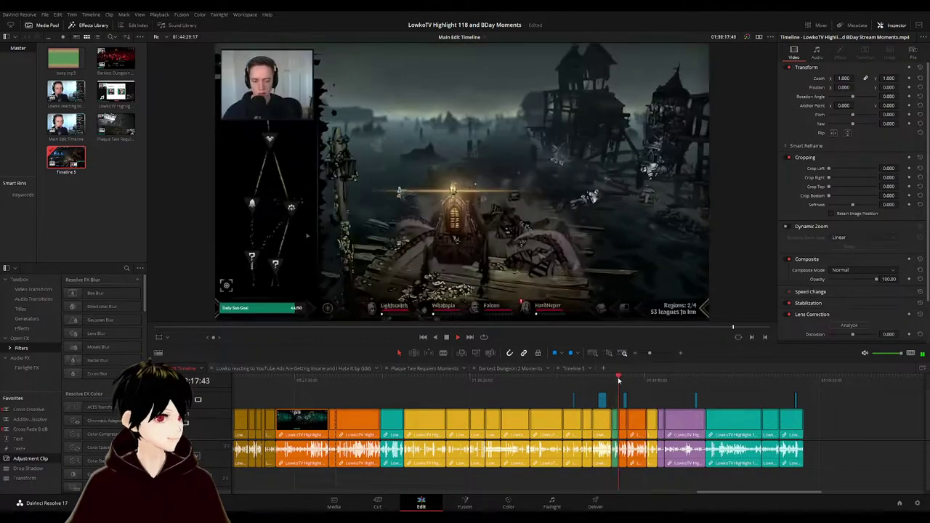
# - Copy the run of yellow horror game clips before the short green clip and paste them at the end of Timeline 5
pyautogui.scroll(2, 589, 397)
pyautogui.scroll(-2, 569, 398)
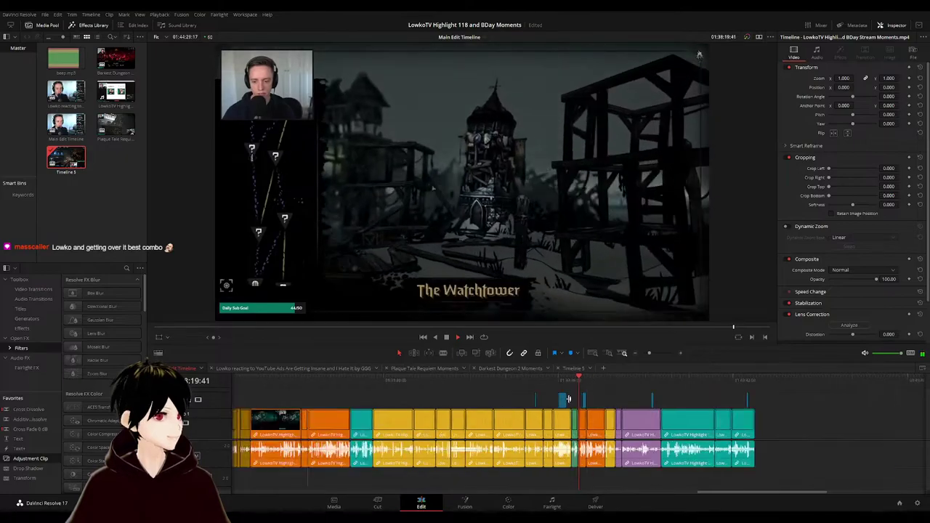
pyautogui.click(560, 379)
pyautogui.click(571, 385)
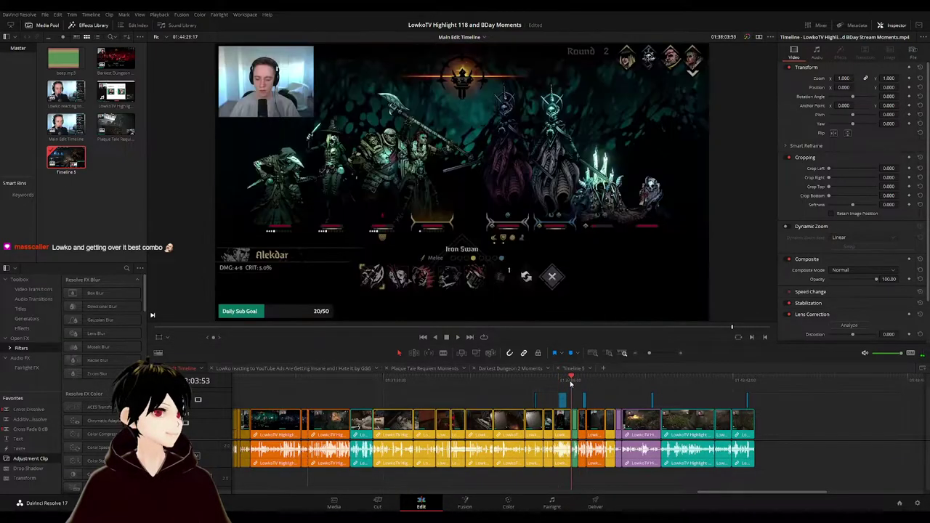
pyautogui.moveTo(390, 398); pyautogui.dragTo(558, 492)
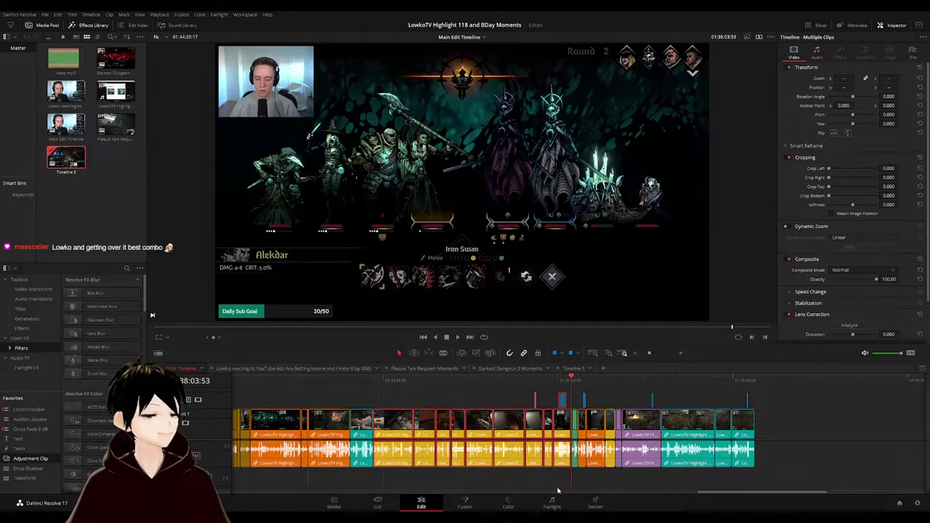
pyautogui.click(573, 368)
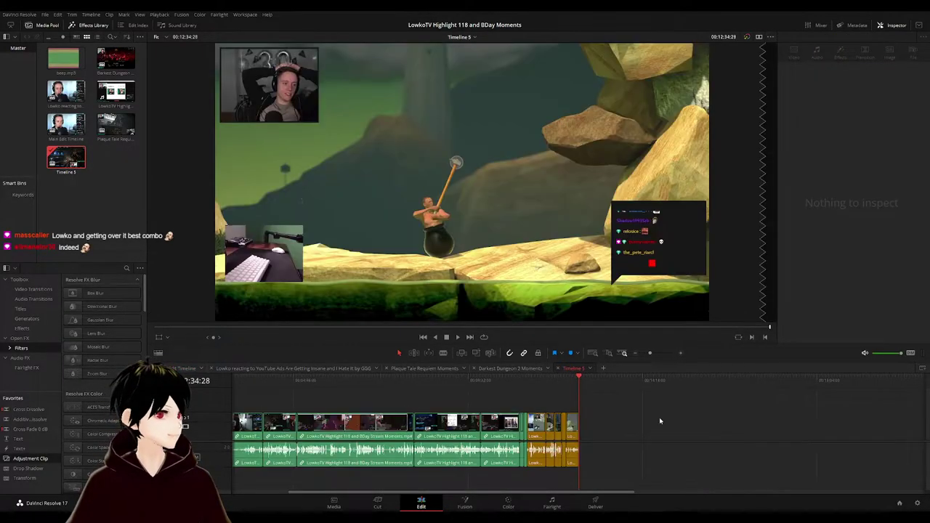
pyautogui.hotkey('ctrl', 'v')
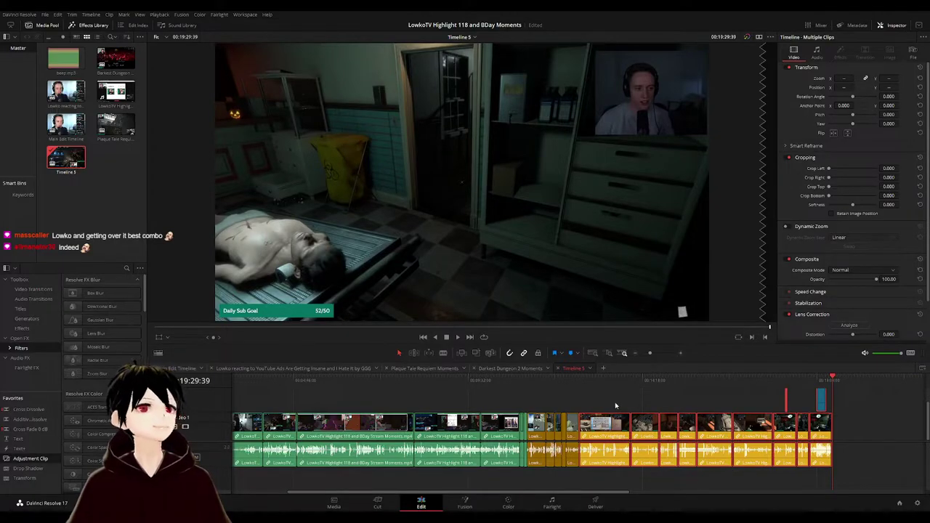
pyautogui.click(615, 405)
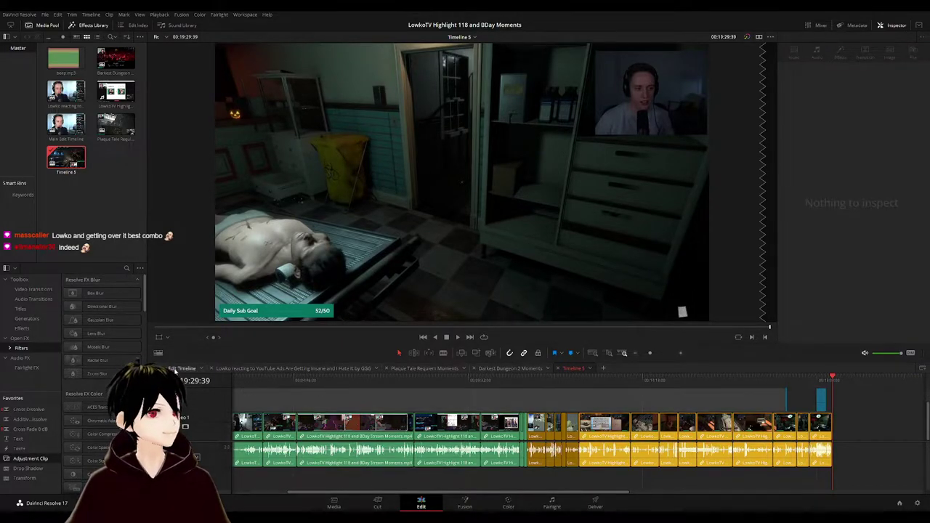
# - Find the short yellow clip just before the purple clips in the Main Edit Timeline and append it to the end of Timeline 5
pyautogui.click(179, 368)
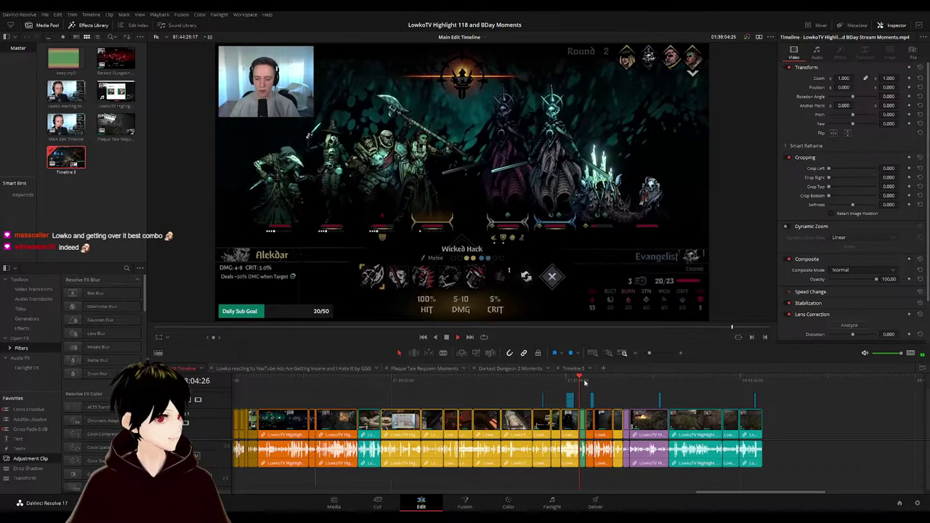
pyautogui.click(587, 382)
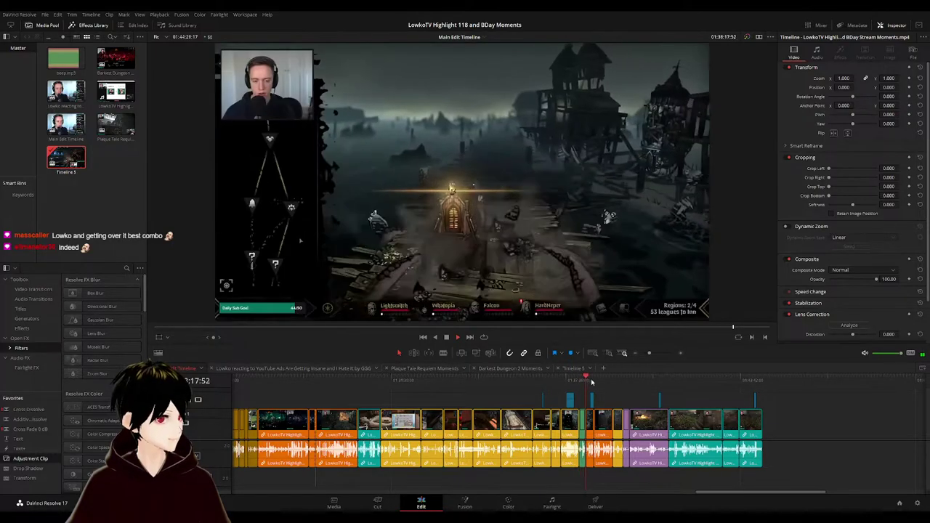
pyautogui.click(612, 382)
pyautogui.scroll(3, 616, 400)
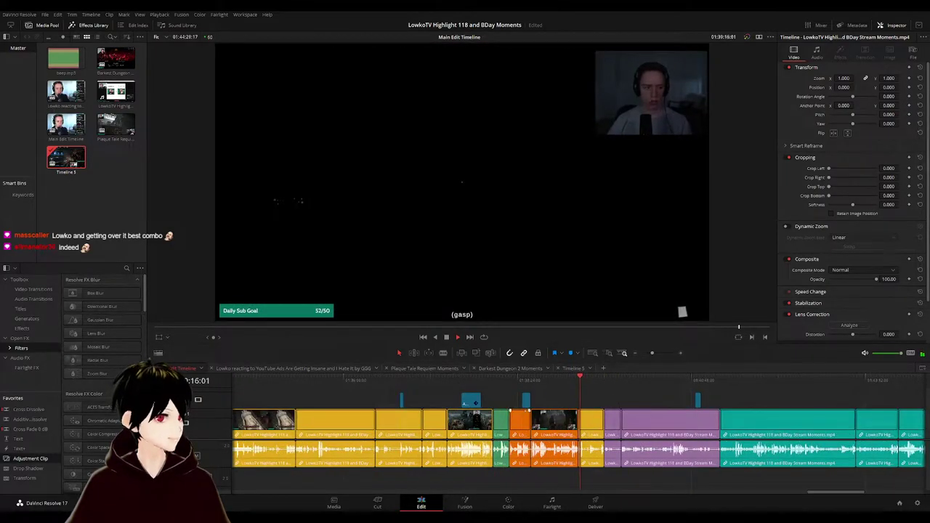
pyautogui.click(602, 384)
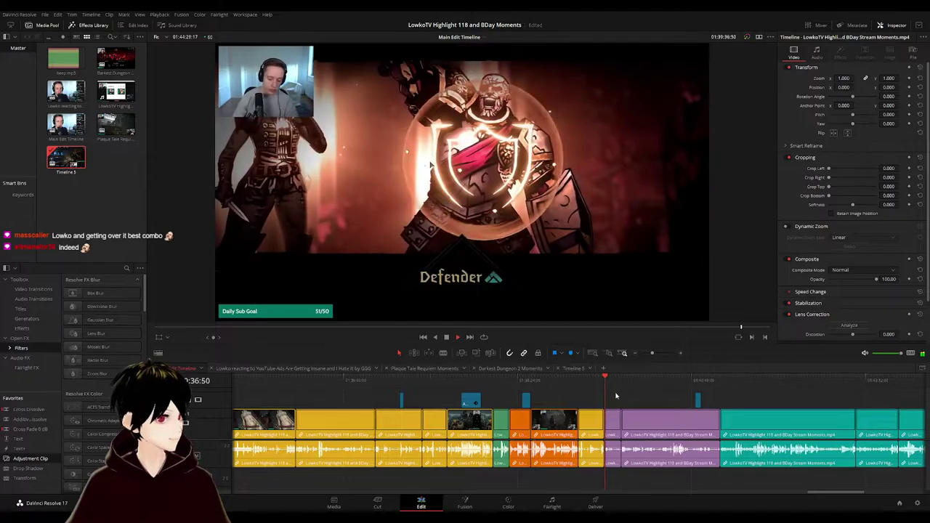
pyautogui.press('space')
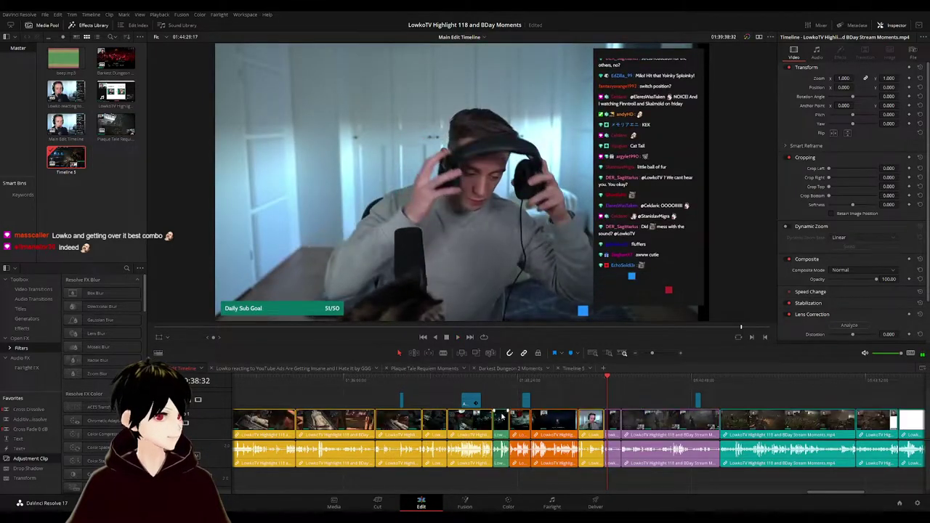
pyautogui.moveTo(496, 380); pyautogui.dragTo(579, 381)
pyautogui.press('space')
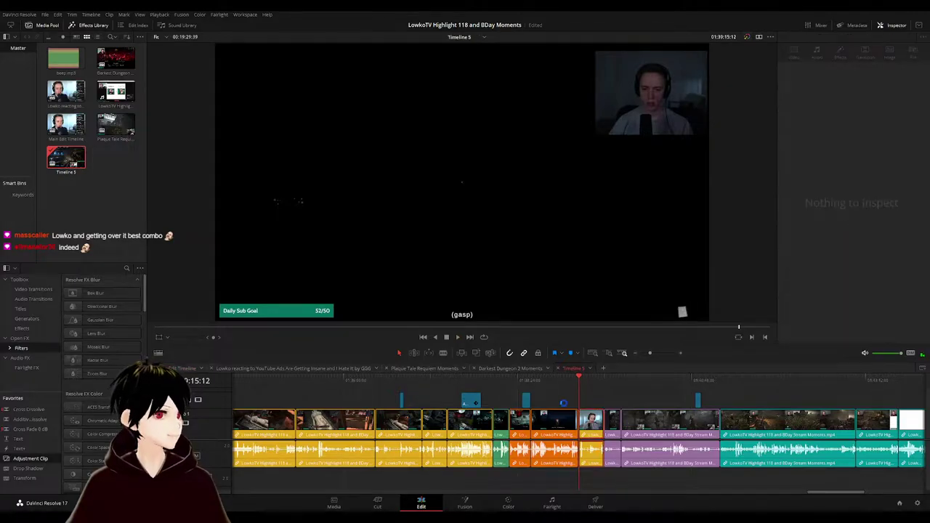
pyautogui.click(574, 368)
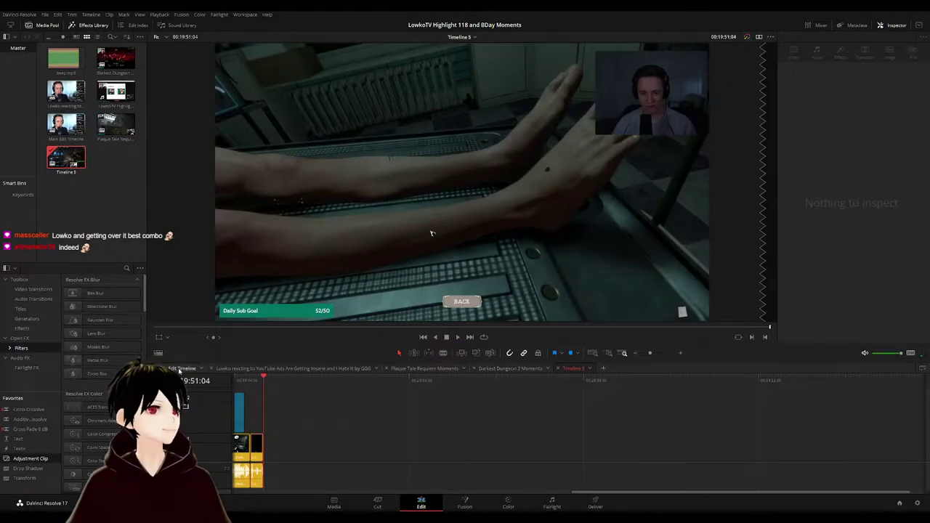
# - Check the purple and teal clips at the end of the Main Edit Timeline for gameplay that still needs separating
pyautogui.click(179, 369)
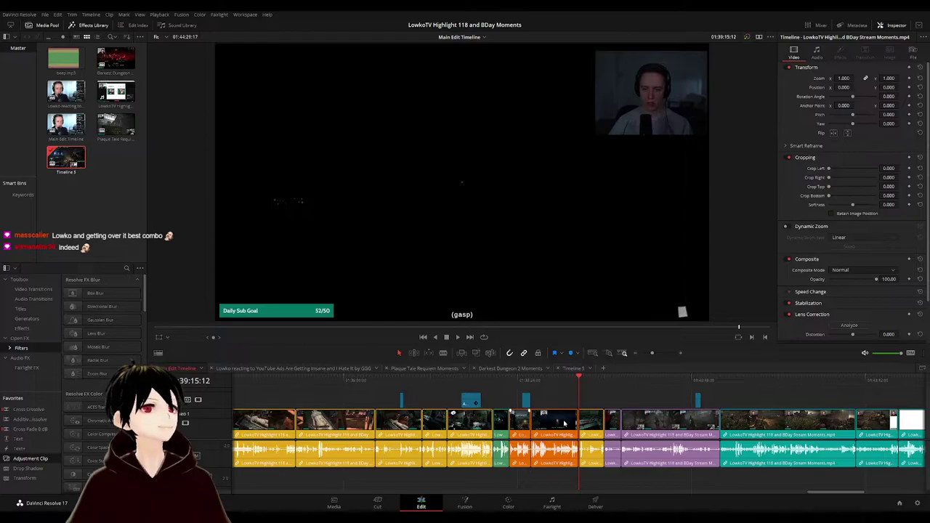
pyautogui.moveTo(609, 421); pyautogui.dragTo(498, 410)
pyautogui.click(496, 381)
pyautogui.press('space')
pyautogui.click(525, 380)
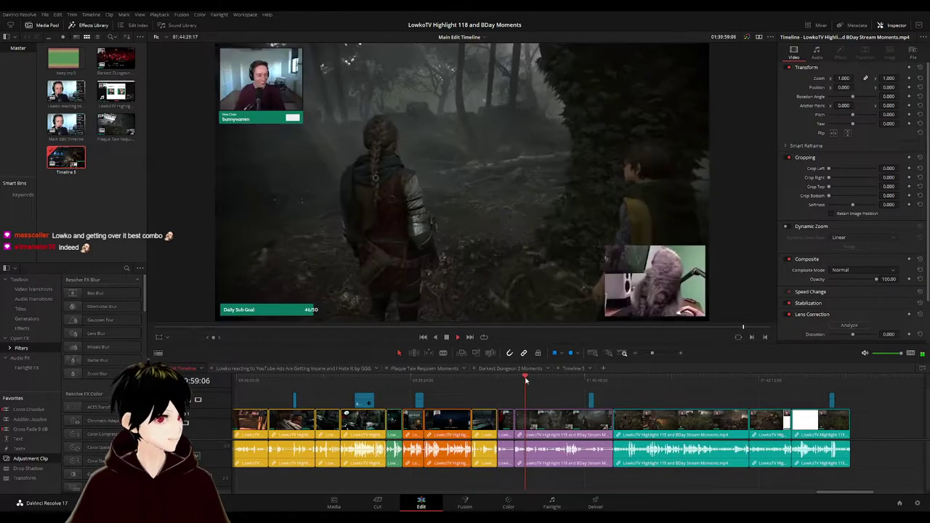
pyautogui.click(659, 380)
pyautogui.scroll(-3, 618, 393)
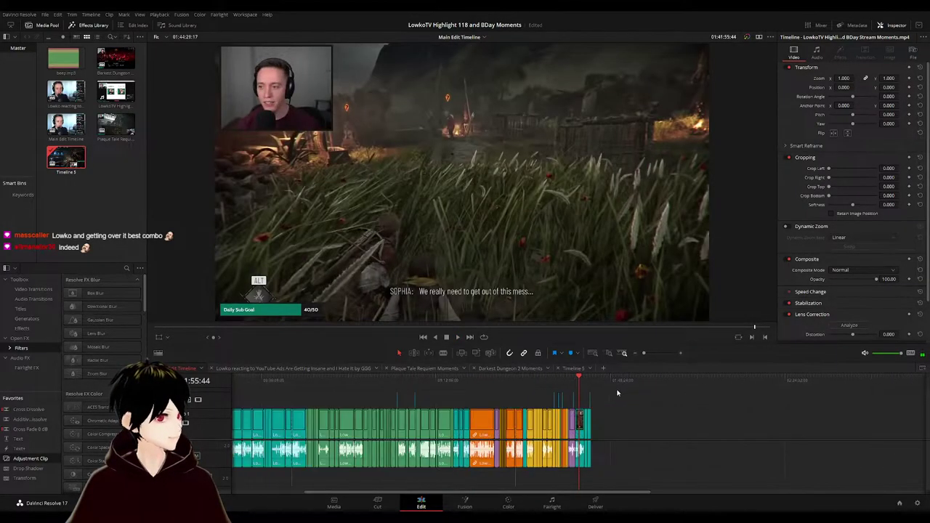
pyautogui.press('space')
# - Rename Timeline 5 as "Lowko BDay Highlight moments" and look over its full clip sequence
pyautogui.click(575, 369)
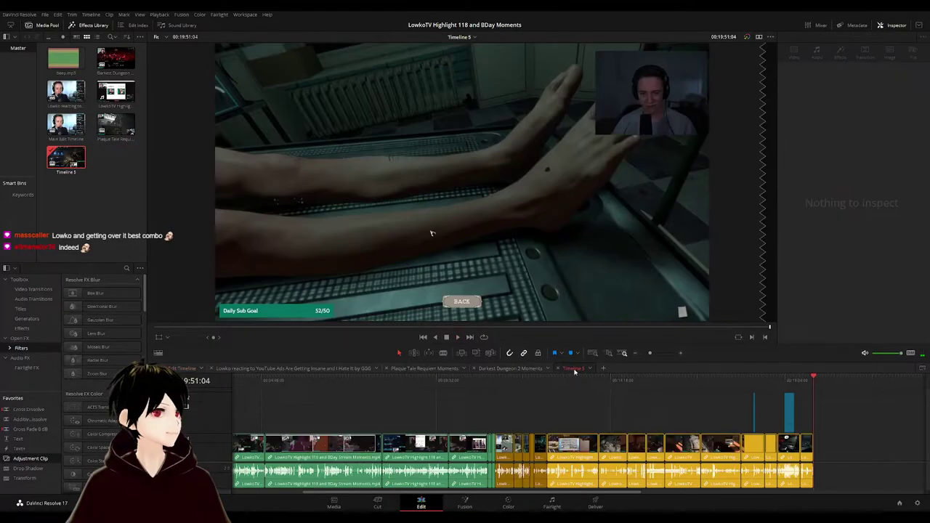
pyautogui.doubleClick(574, 370)
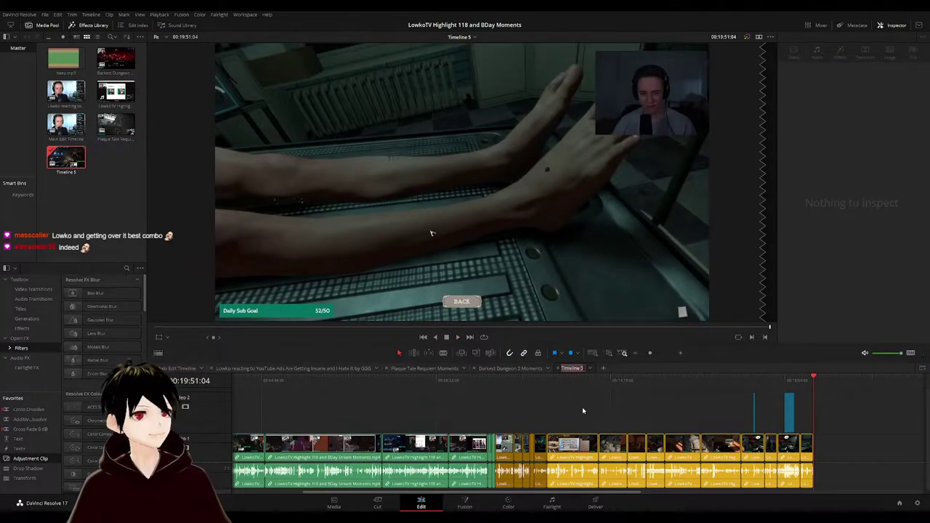
pyautogui.write('Lowko BDay')
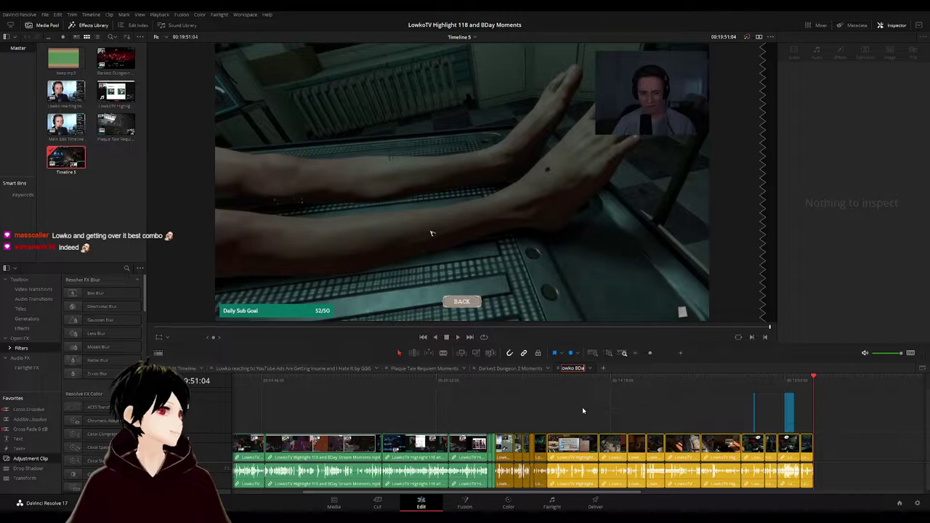
pyautogui.write(' Highlight m')
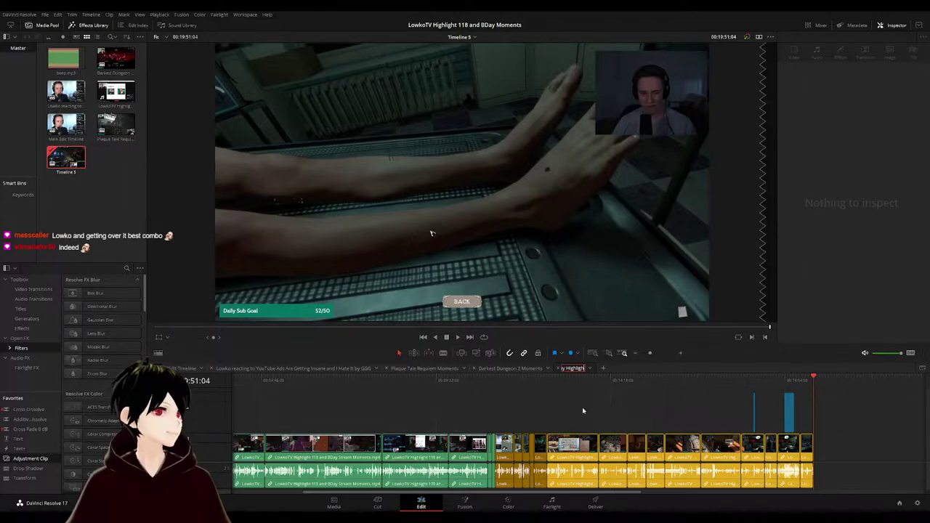
pyautogui.write('oments')
pyautogui.press('Return')
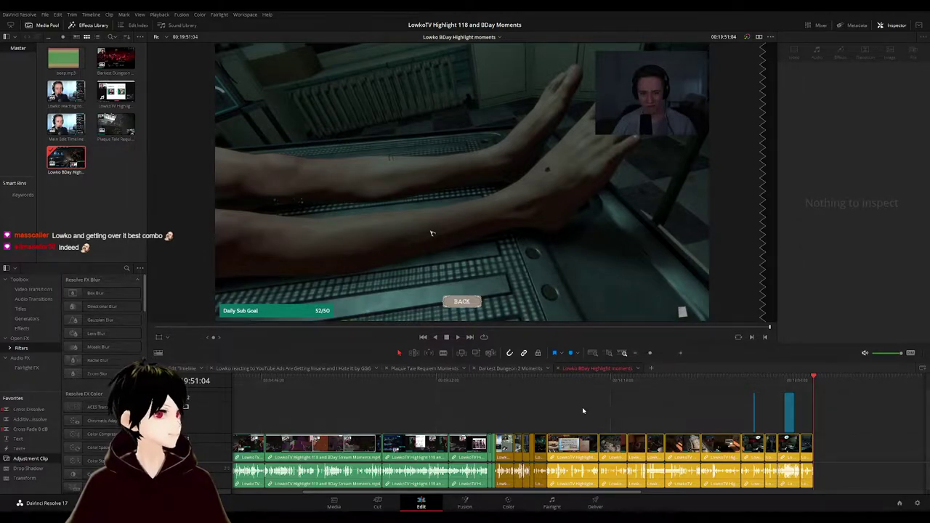
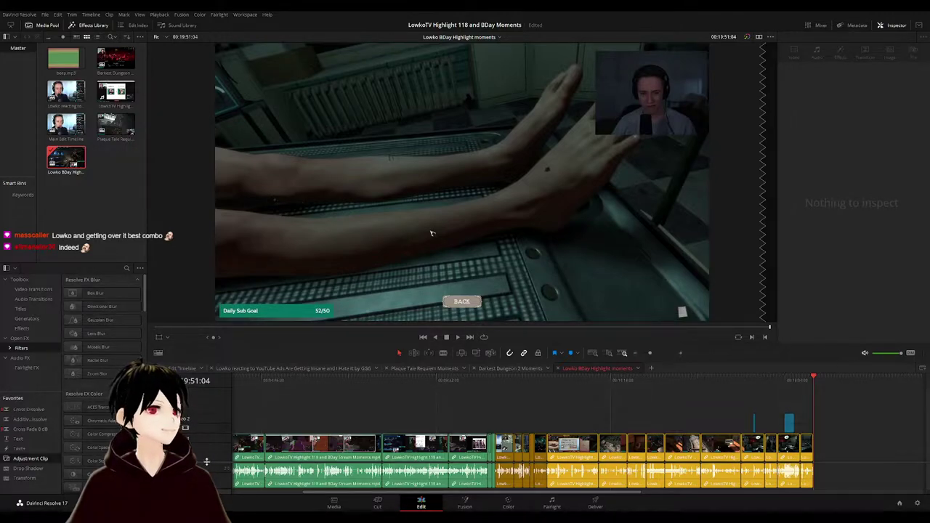
pyautogui.scroll(-2, 206, 461)
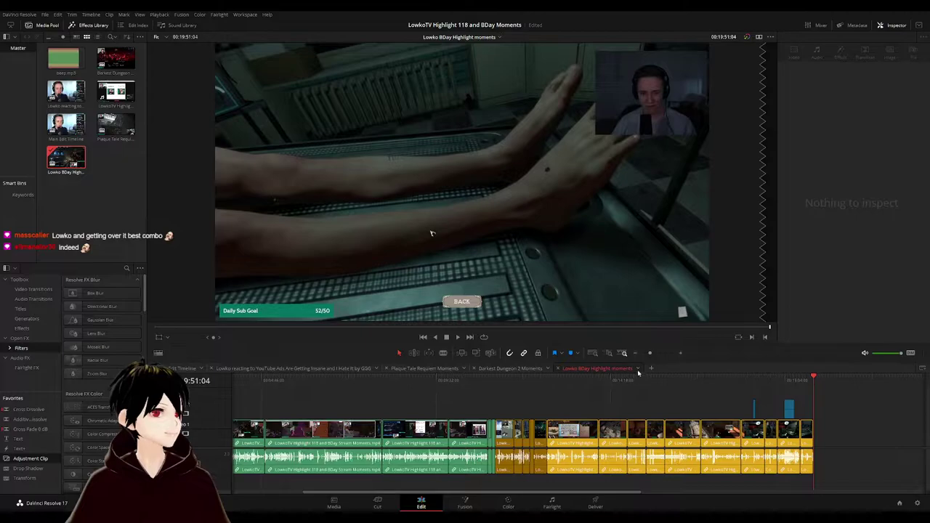
pyautogui.moveTo(652, 357); pyautogui.dragTo(644, 355)
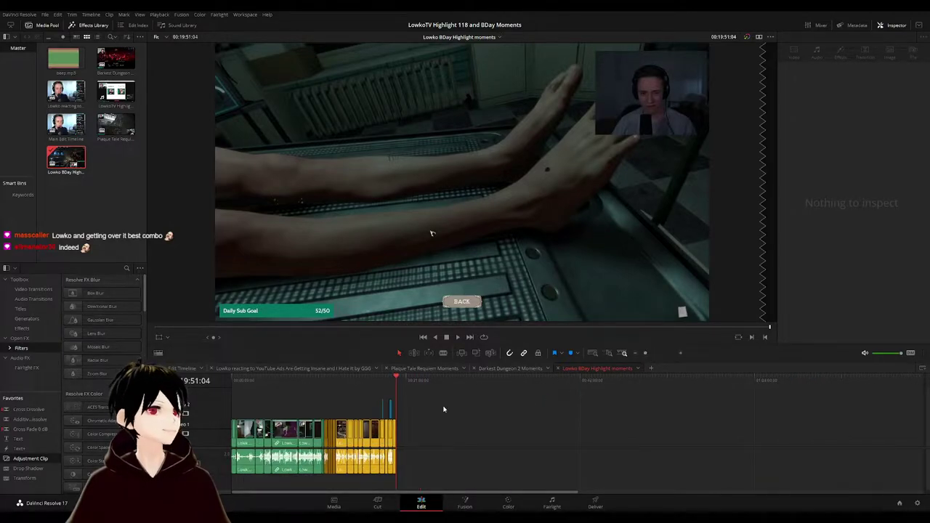
# - Locate the start of the green clips after the teal section in the Main Edit Timeline and add an empty timeline tab
pyautogui.click(178, 370)
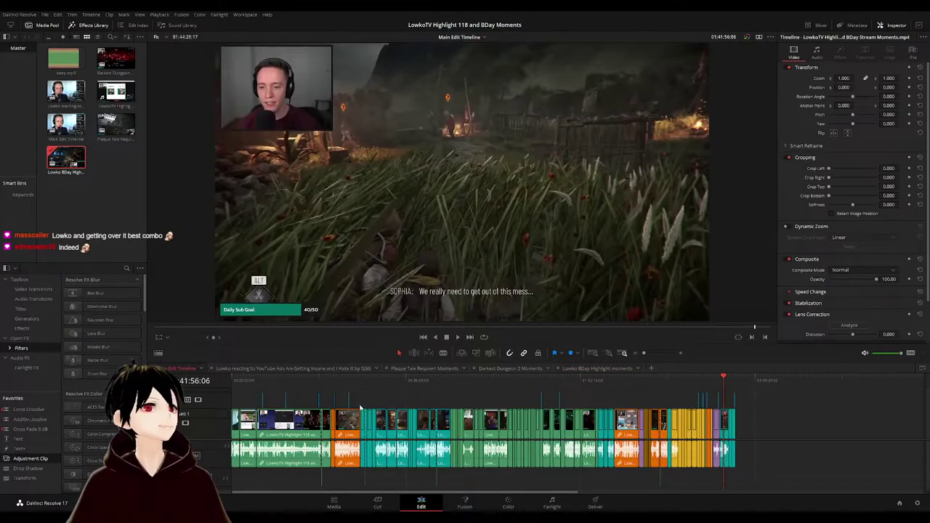
pyautogui.moveTo(287, 389); pyautogui.dragTo(449, 391)
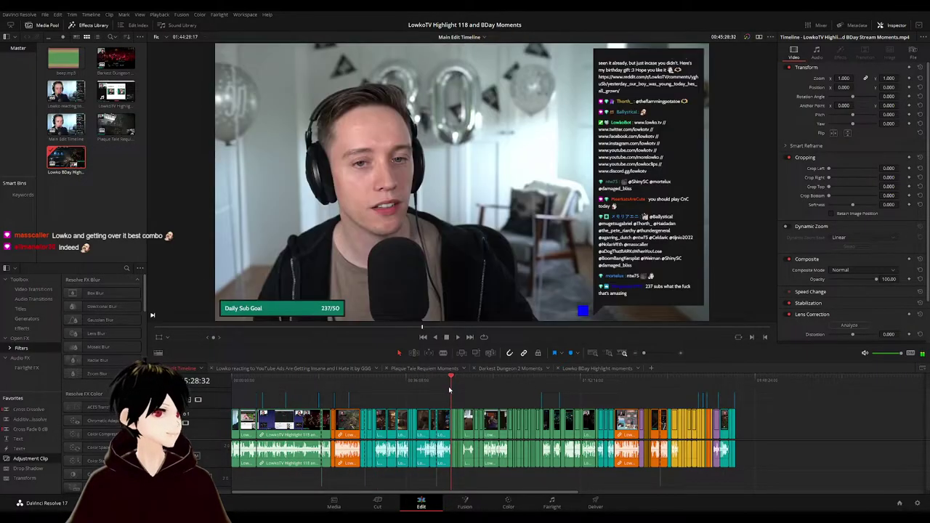
pyautogui.click(649, 368)
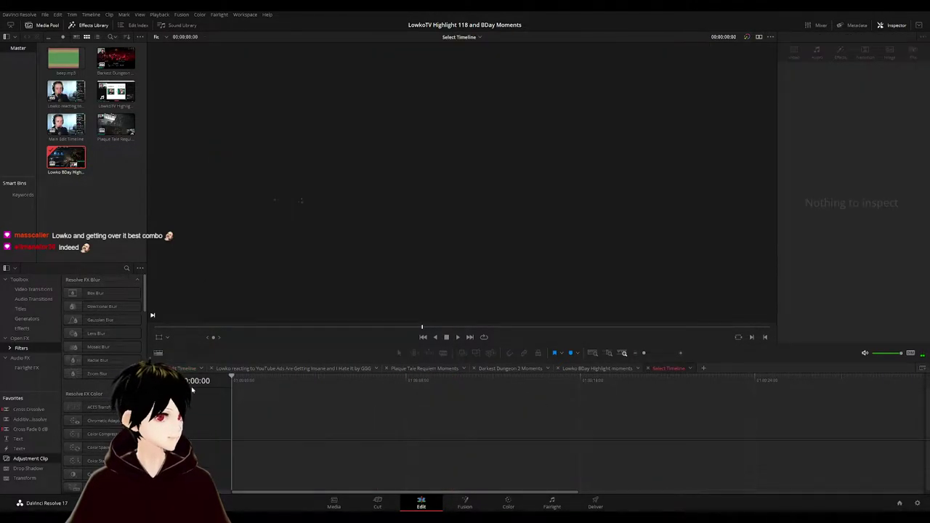
# - Copy the five green Reddit browsing clips after the teal section of the Main Edit Timeline and paste them into the new empty timeline
pyautogui.click(182, 369)
pyautogui.scroll(5, 508, 406)
pyautogui.press('space')
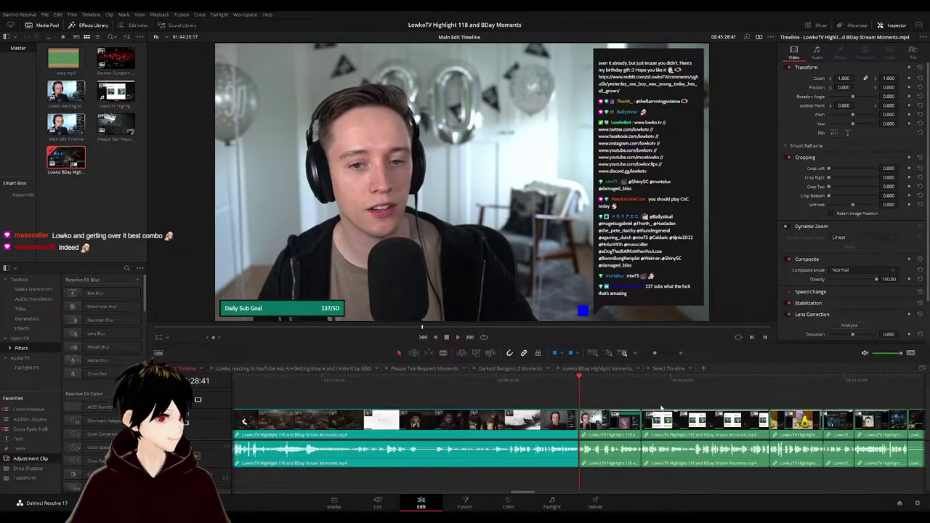
pyautogui.hscroll(4, 436, 403)
pyautogui.click(369, 385)
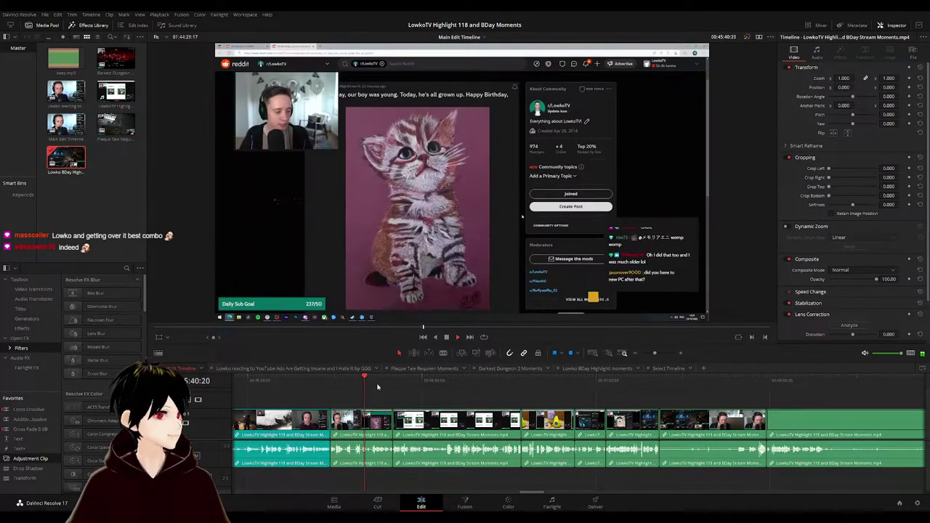
pyautogui.click(467, 388)
pyautogui.click(588, 383)
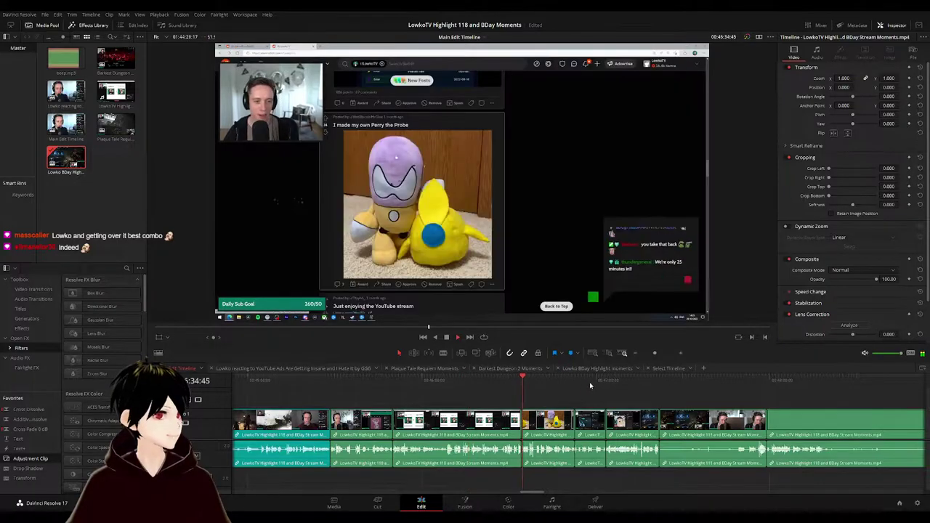
pyautogui.click(618, 382)
pyautogui.click(627, 383)
pyautogui.moveTo(622, 396); pyautogui.dragTo(363, 483)
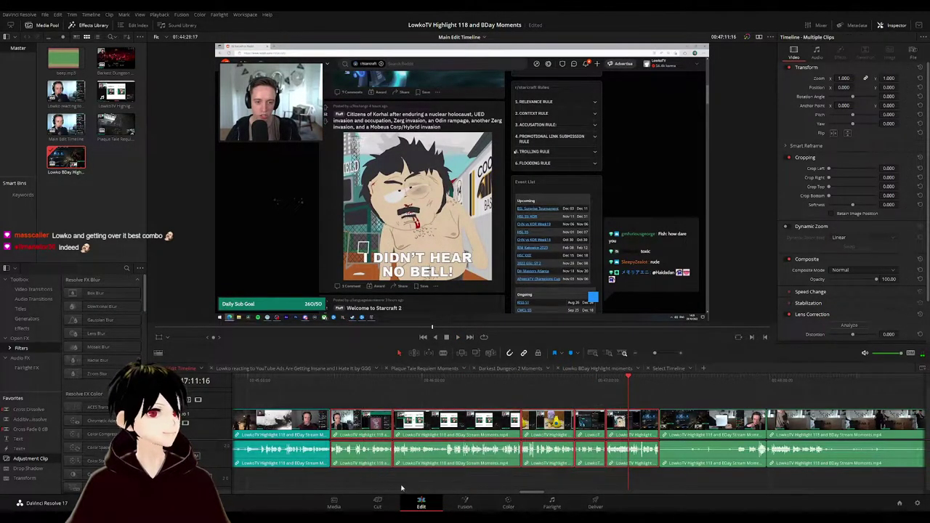
pyautogui.click(670, 371)
pyautogui.hotkey('ctrl', 'v')
pyautogui.click(612, 415)
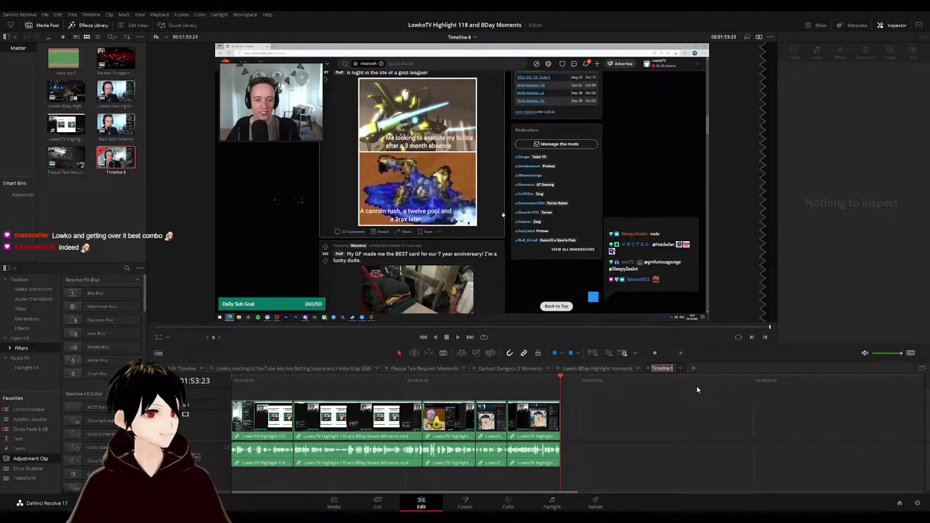
# - Rename the new timeline as "Reddit memes"
pyautogui.write('Re')
pyautogui.write('ddit memes')
pyautogui.press('Return')
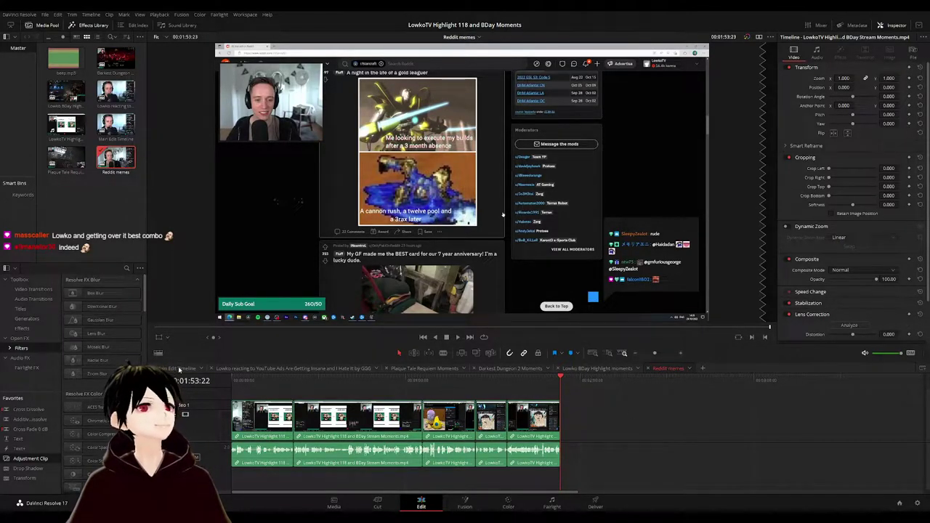
# - Return to the Main Edit Timeline and search past the copied green clips for the next Reddit browsing section
pyautogui.click(179, 370)
pyautogui.moveTo(601, 385); pyautogui.dragTo(611, 386)
pyautogui.press('space')
pyautogui.moveTo(683, 393); pyautogui.dragTo(487, 393)
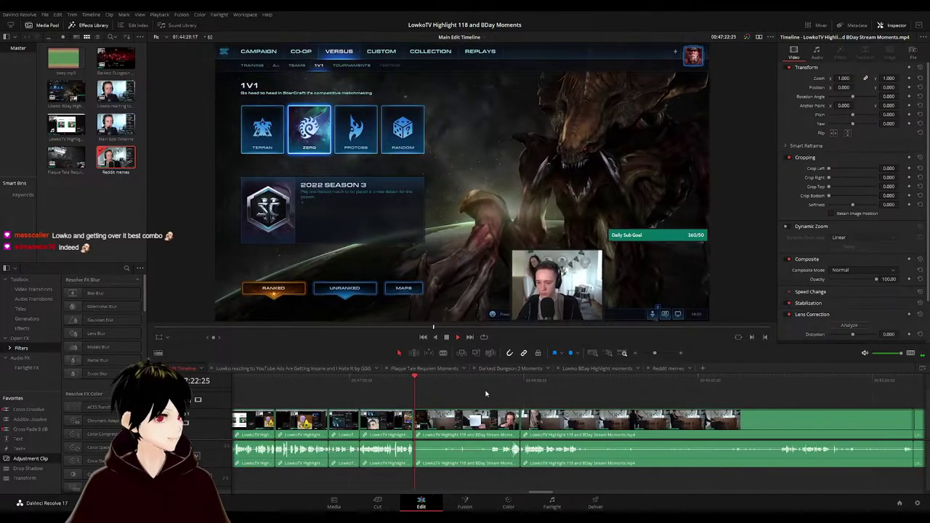
pyautogui.scroll(-1, 614, 396)
pyautogui.scroll(-2, 624, 398)
pyautogui.moveTo(733, 399); pyautogui.dragTo(446, 401)
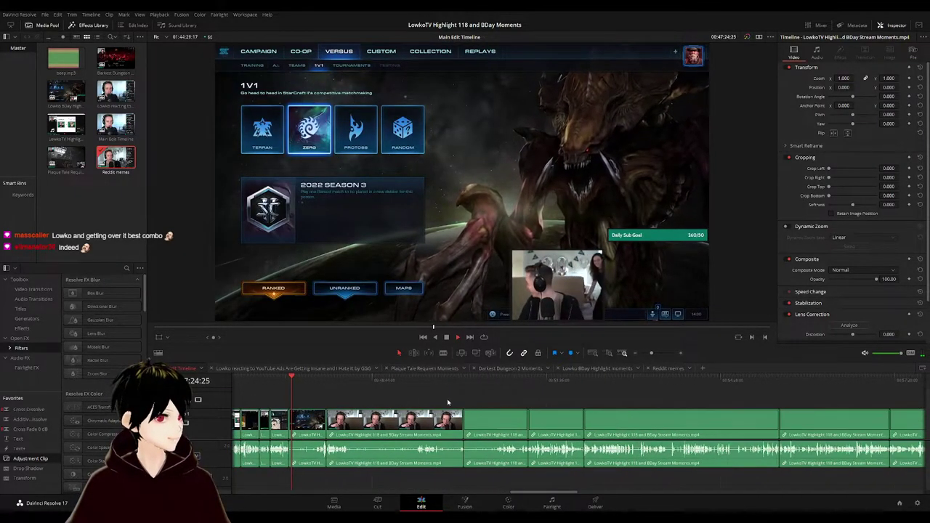
pyautogui.moveTo(678, 386); pyautogui.dragTo(779, 387)
pyautogui.moveTo(878, 420); pyautogui.dragTo(557, 419)
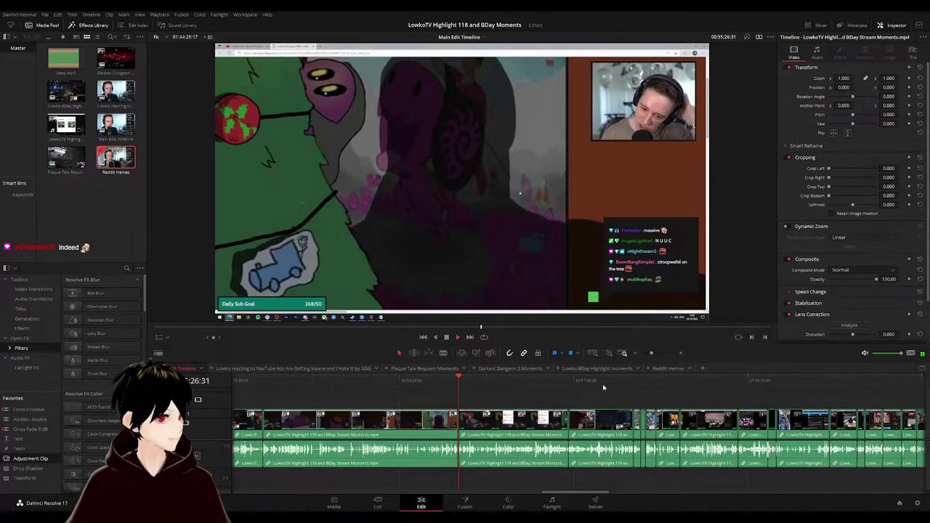
pyautogui.moveTo(604, 385); pyautogui.dragTo(646, 382)
pyautogui.moveTo(717, 401); pyautogui.dragTo(513, 387)
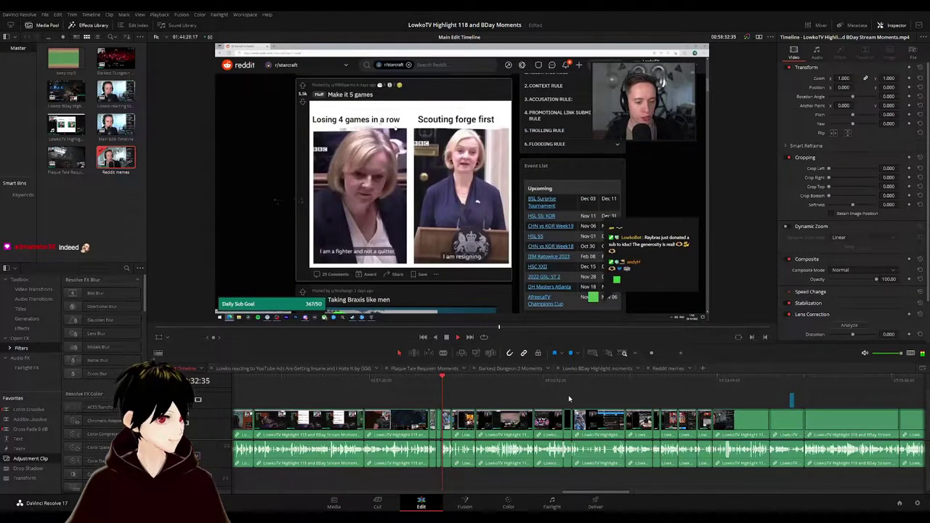
pyautogui.moveTo(569, 397); pyautogui.dragTo(456, 394)
pyautogui.press('space')
pyautogui.press('space')
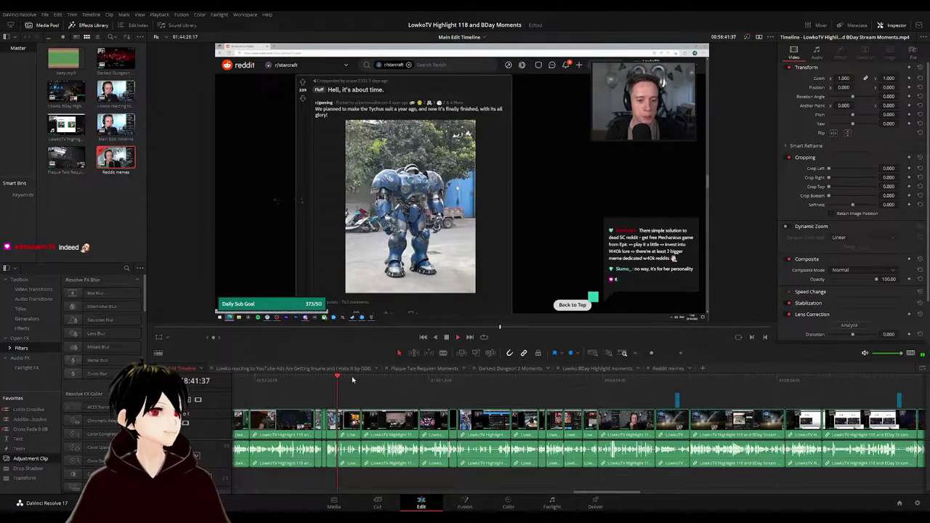
# - Examine the r/starcraft Reddit clips in the Main Edit Timeline, from the "Make it 5 games" post onward
pyautogui.hotkey('ctrl', '=')
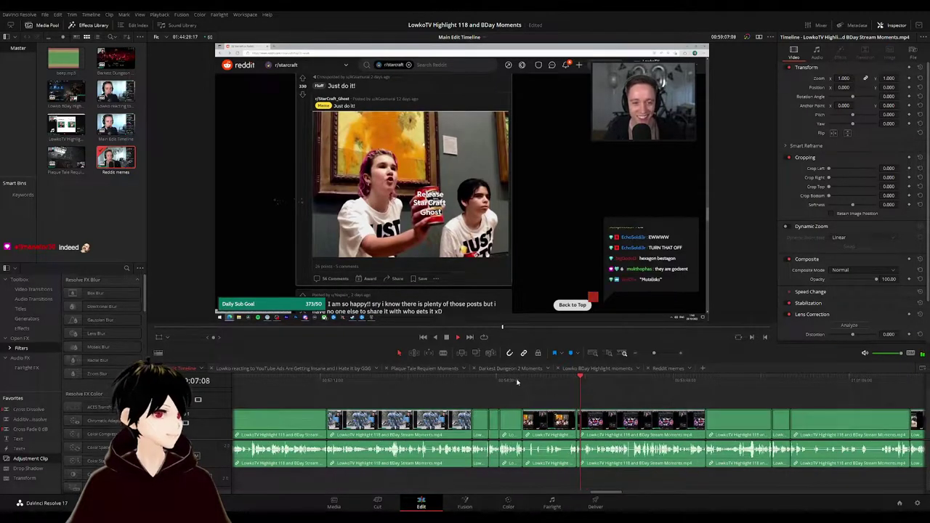
pyautogui.click(520, 381)
pyautogui.click(541, 382)
pyautogui.hscroll(5, 567, 397)
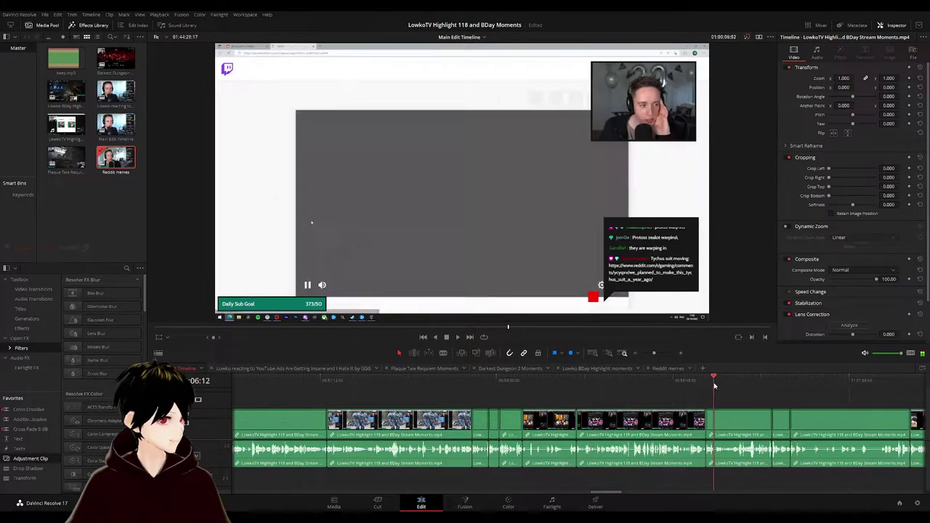
pyautogui.click(611, 379)
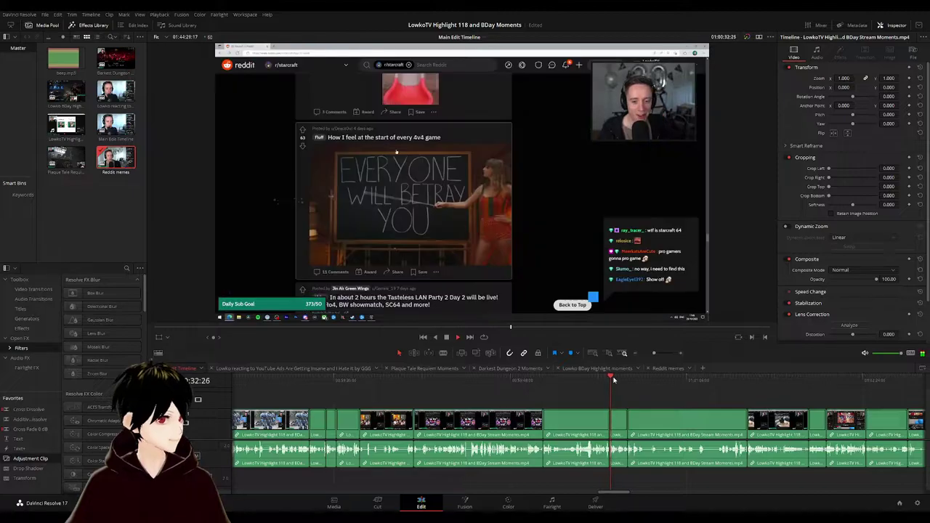
pyautogui.click(637, 378)
pyautogui.click(661, 379)
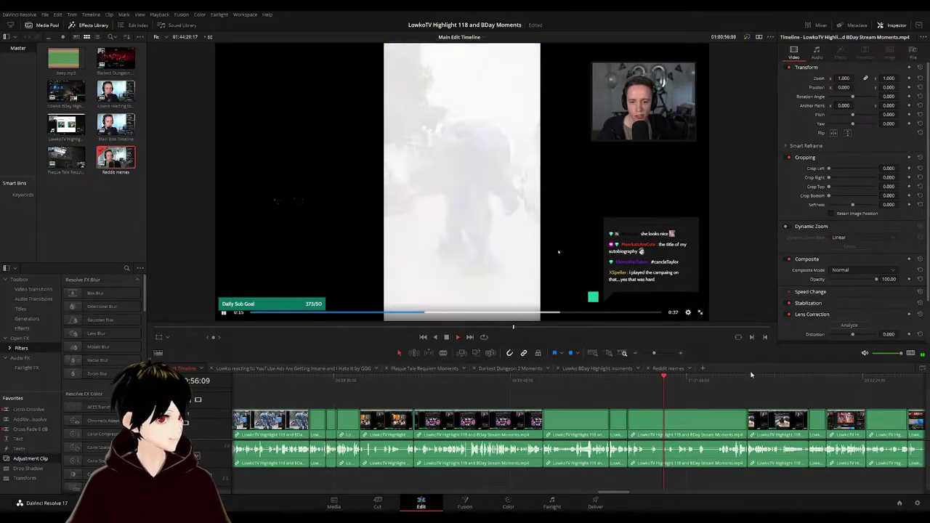
pyautogui.click(749, 377)
pyautogui.press('space')
pyautogui.moveTo(681, 396); pyautogui.dragTo(347, 393)
pyautogui.click(337, 378)
pyautogui.press('space')
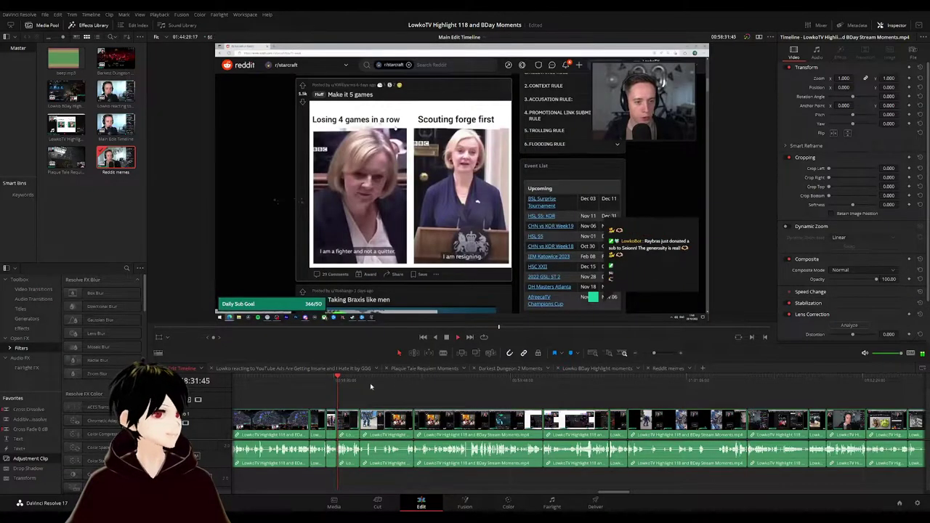
# - Check the content of the remaining green clips after the r/starcraft section, sampling each clip to judge which ones belong with the memes
pyautogui.click(816, 379)
pyautogui.hscroll(3, 823, 396)
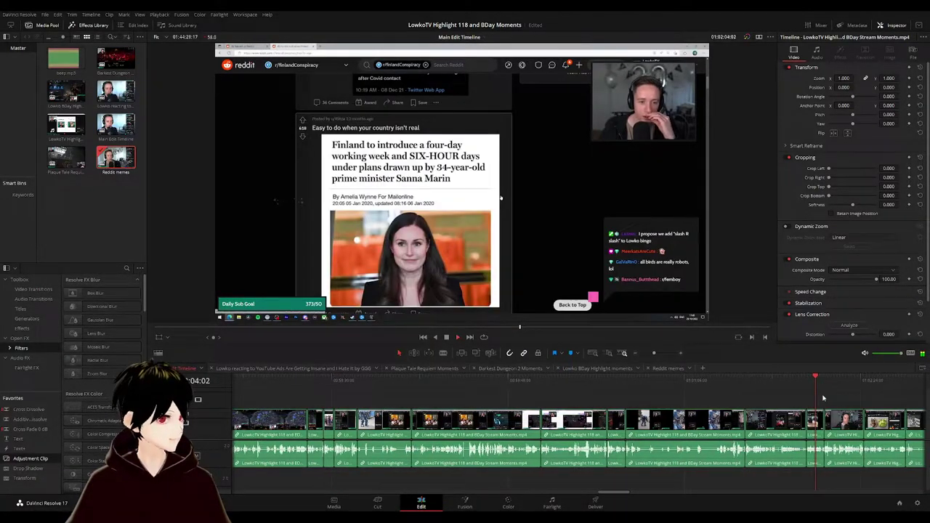
pyautogui.click(702, 381)
pyautogui.click(730, 379)
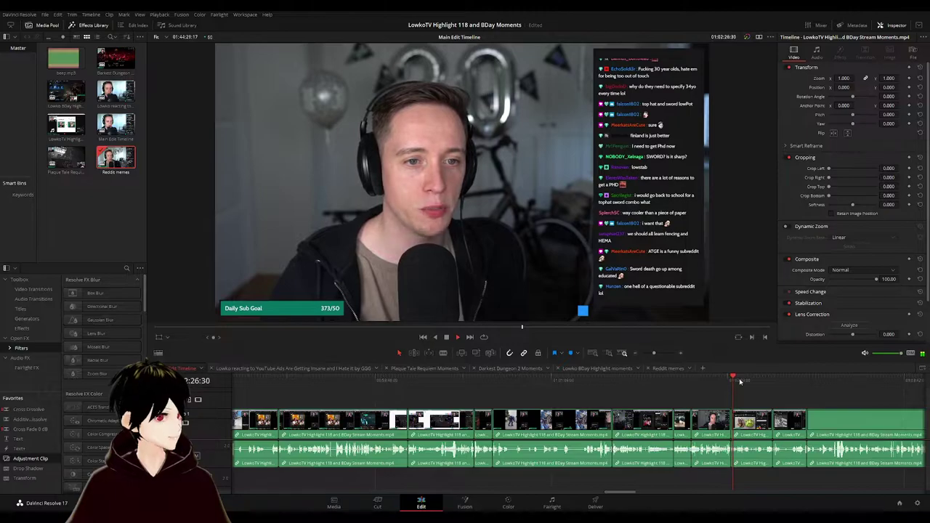
pyautogui.click(783, 379)
pyautogui.click(831, 380)
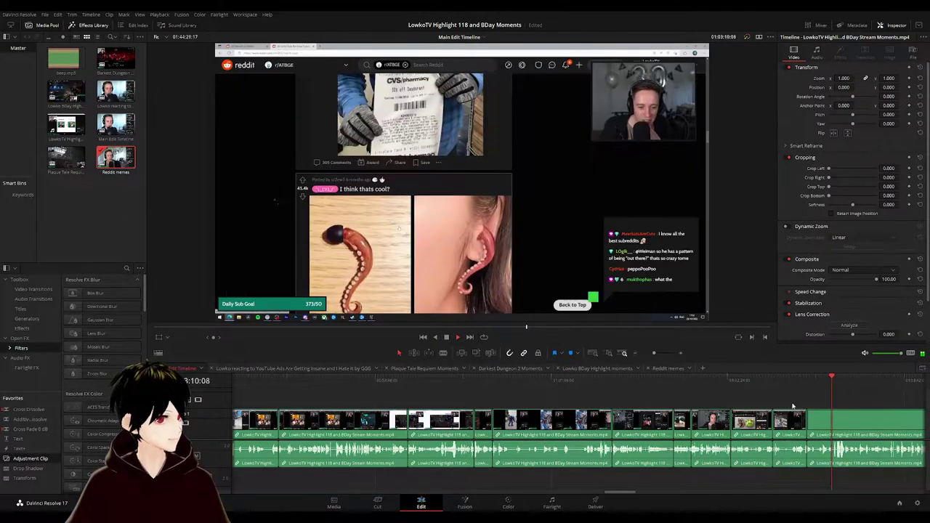
pyautogui.scroll(-1, 755, 405)
pyautogui.click(660, 379)
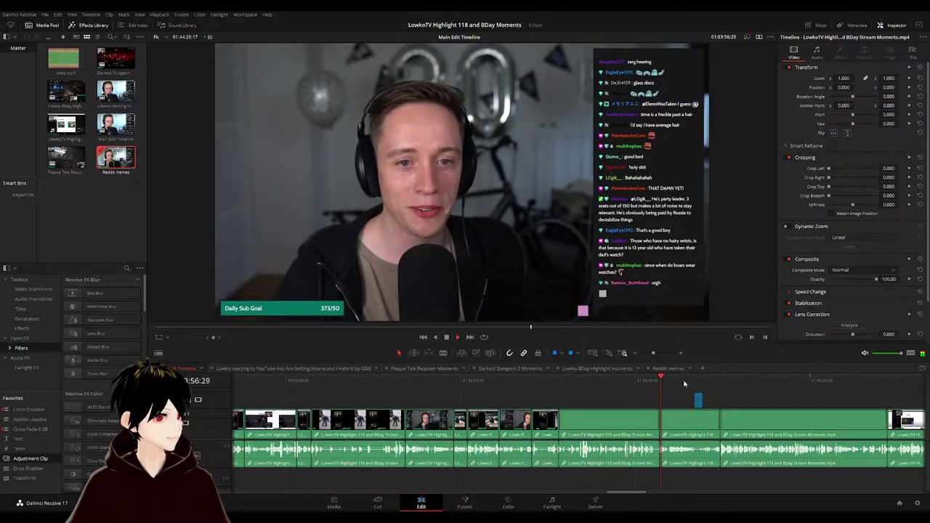
pyautogui.click(695, 380)
pyautogui.click(750, 379)
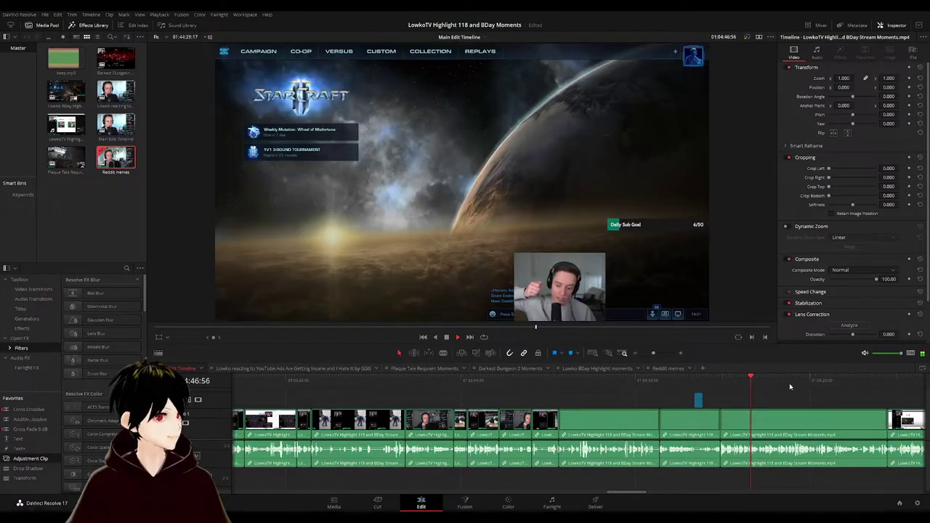
pyautogui.click(888, 379)
pyautogui.scroll(-1, 824, 403)
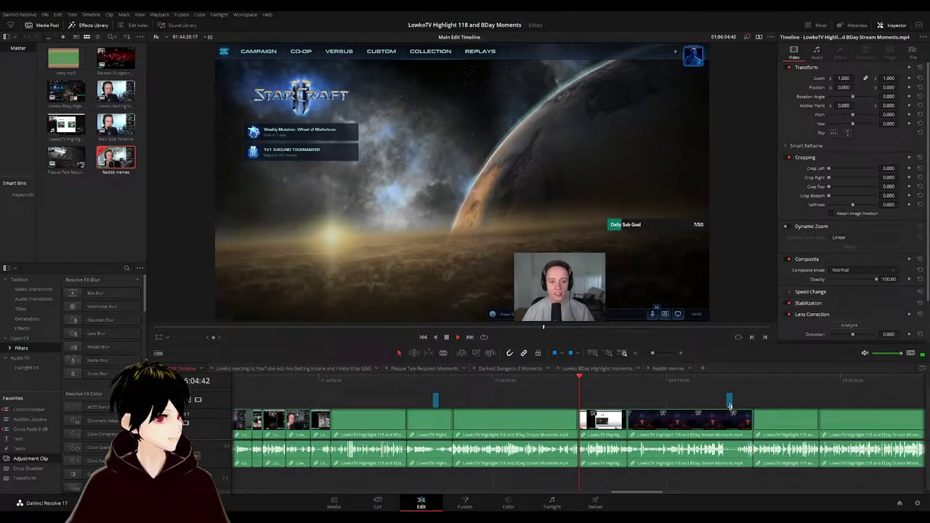
pyautogui.click(593, 379)
pyautogui.click(658, 379)
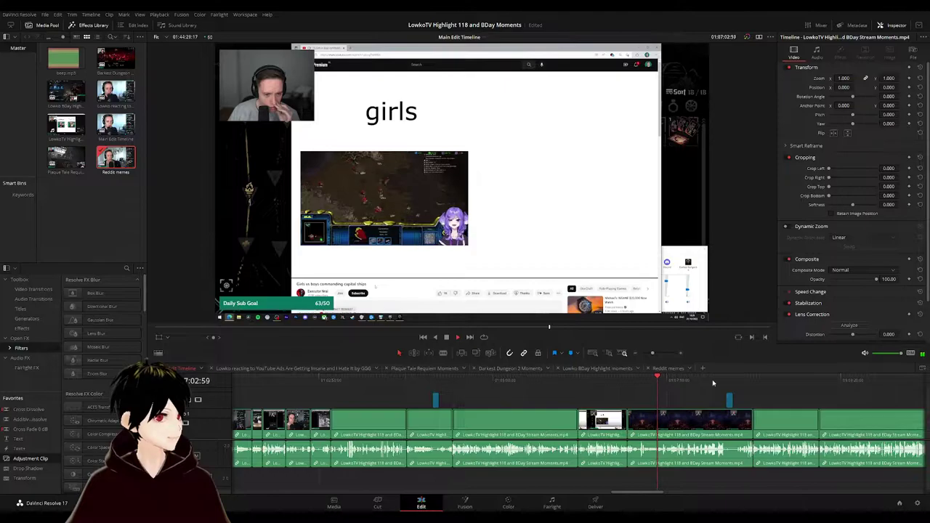
pyautogui.click(773, 379)
pyautogui.click(830, 381)
pyautogui.scroll(-2, 789, 409)
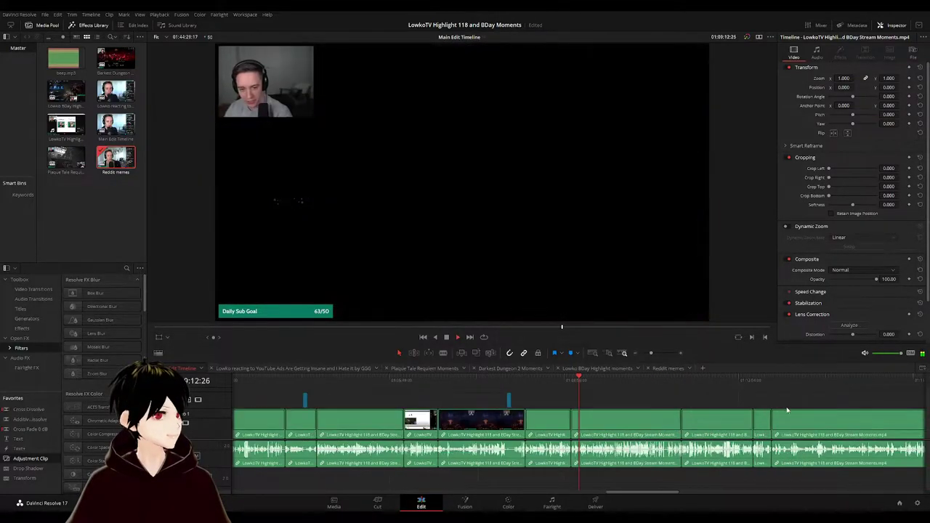
# - Copy the green clips from the "Make it 5 games" clip up to the teal section and paste them at the end of the Reddit memes timeline
pyautogui.moveTo(443, 404); pyautogui.dragTo(530, 405)
pyautogui.click(319, 379)
pyautogui.click(317, 380)
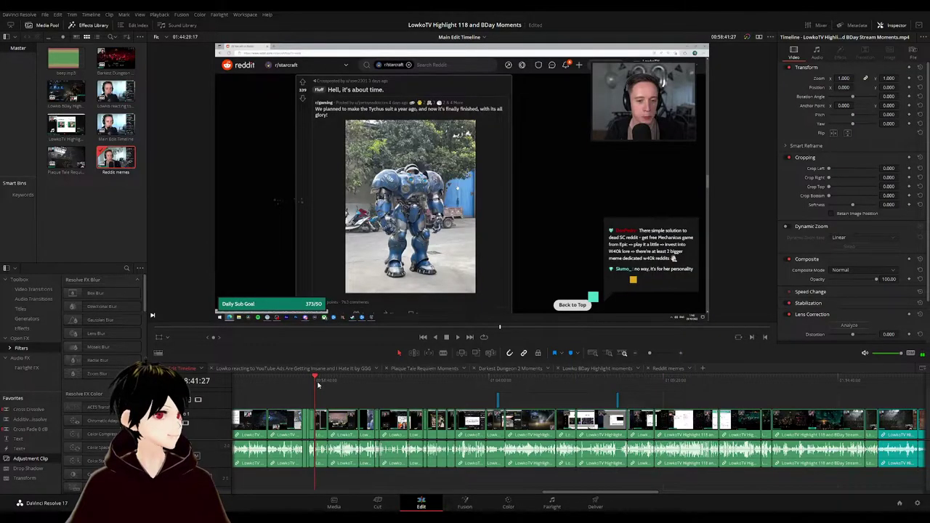
pyautogui.click(309, 379)
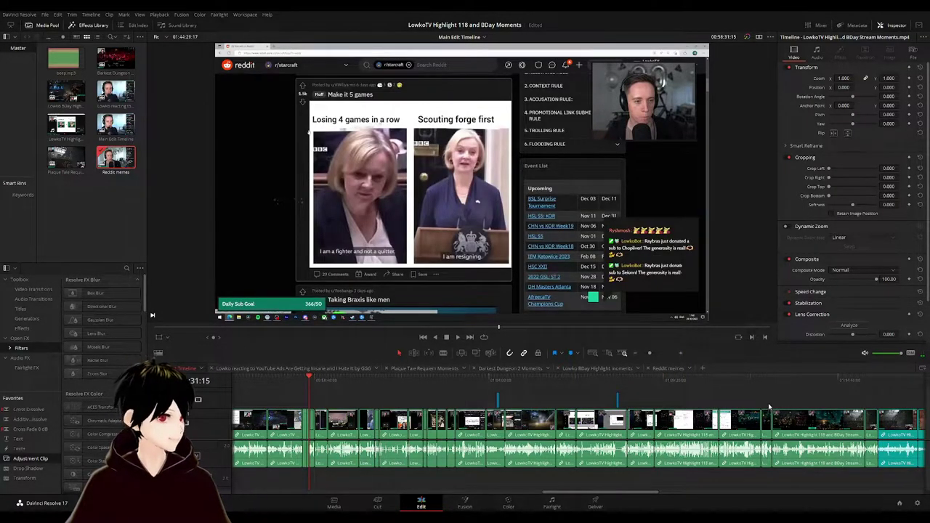
pyautogui.click(741, 379)
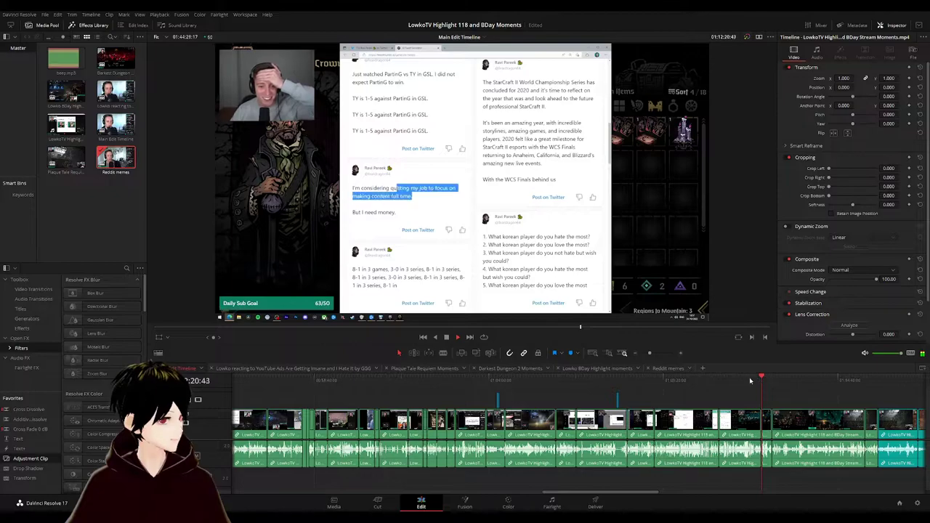
pyautogui.click(865, 379)
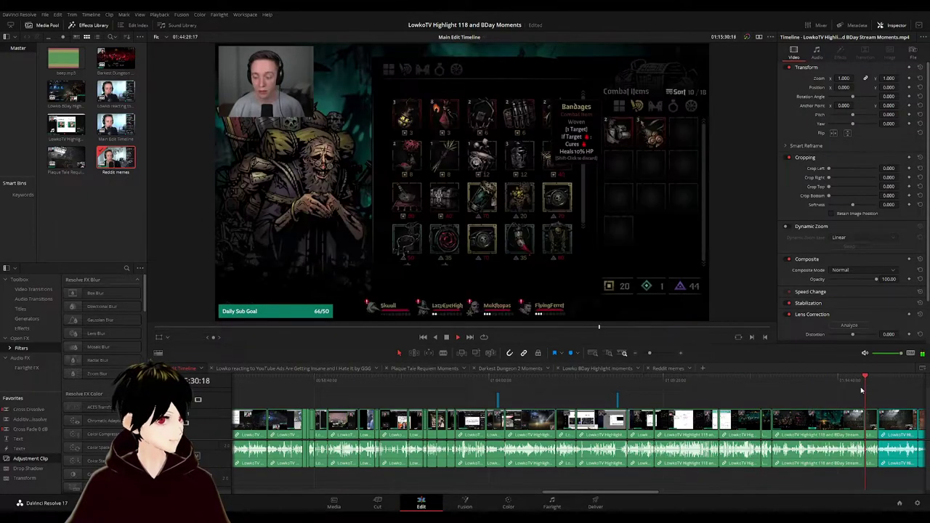
pyautogui.click(312, 379)
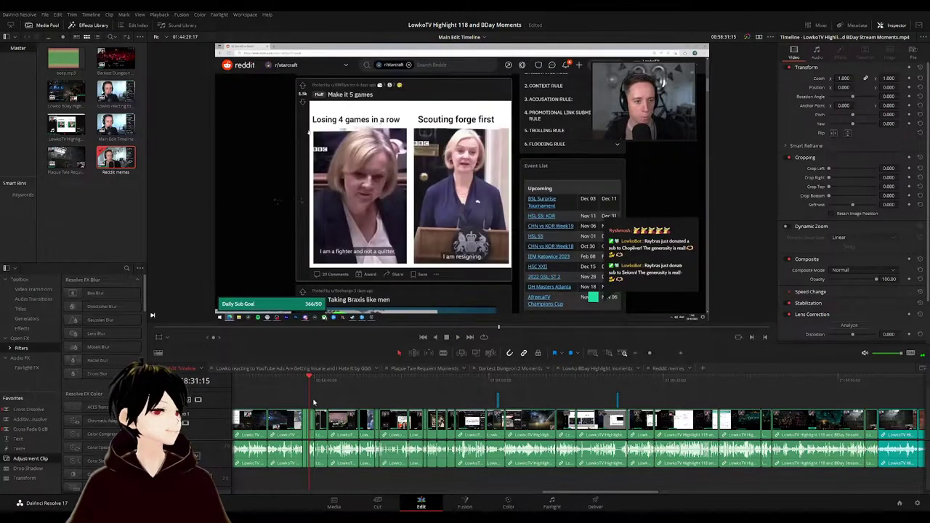
pyautogui.moveTo(313, 402); pyautogui.dragTo(842, 495)
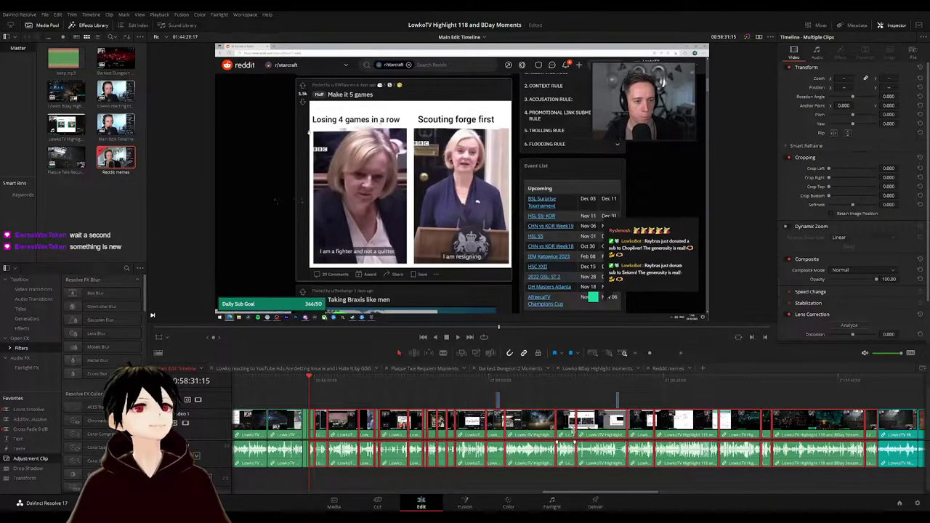
pyautogui.click(669, 368)
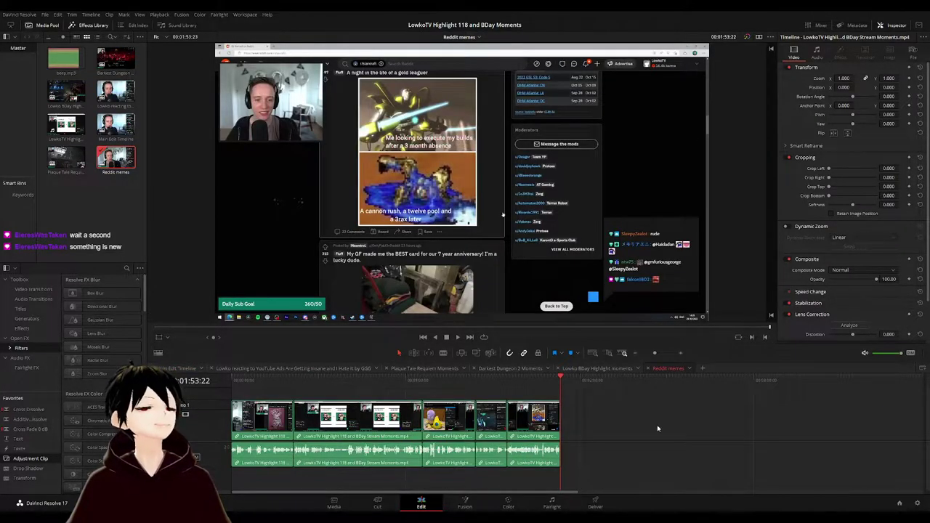
pyautogui.hotkey('ctrl', 'v')
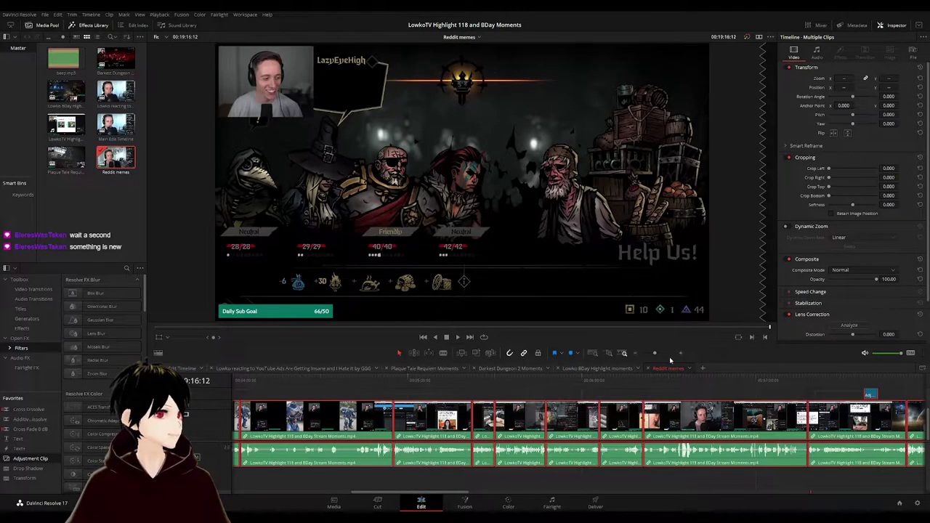
pyautogui.hotkey('ctrl', 'z')
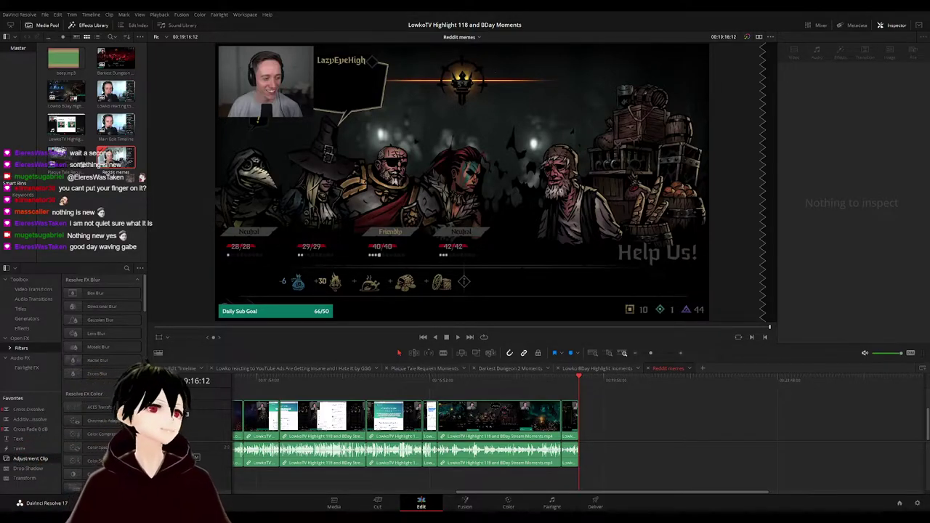
# - Check the last pasted clips in the Reddit memes timeline and reduce the height of the Video 1 track
pyautogui.click(565, 380)
pyautogui.click(423, 379)
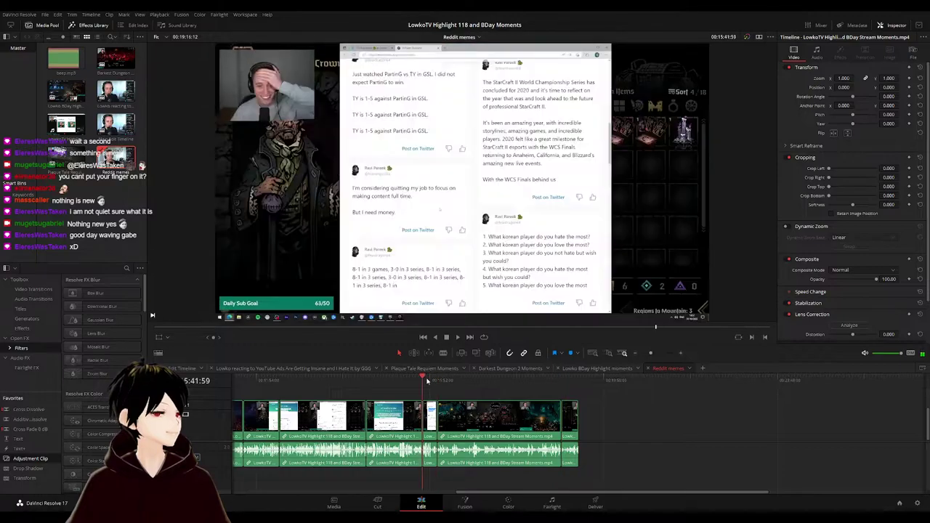
pyautogui.click(392, 380)
pyautogui.click(352, 380)
pyautogui.hscroll(-5, 307, 413)
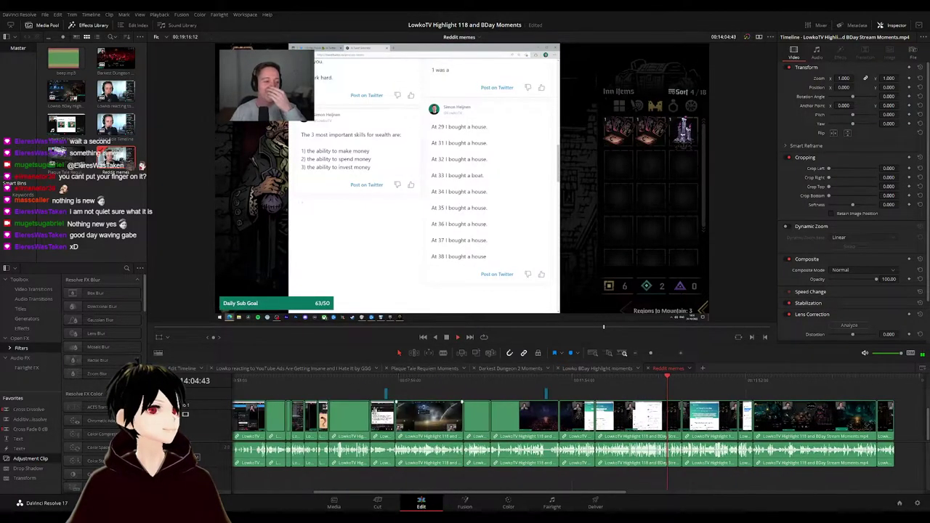
pyautogui.moveTo(198, 399); pyautogui.dragTo(198, 416)
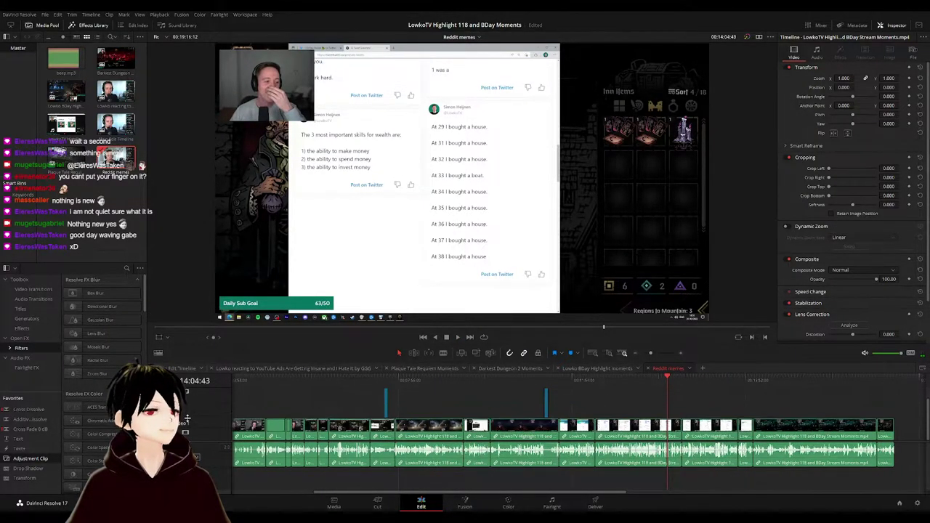
pyautogui.scroll(1, 199, 408)
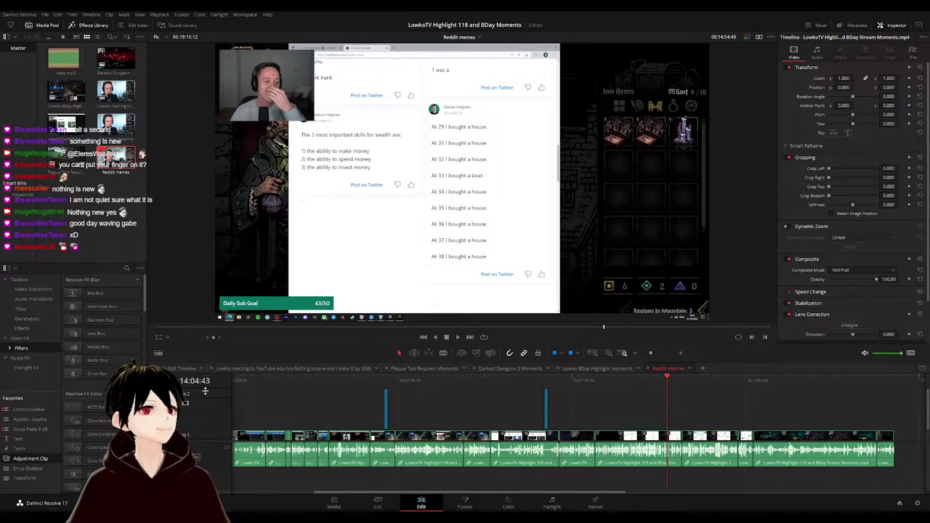
pyautogui.scroll(5, 207, 404)
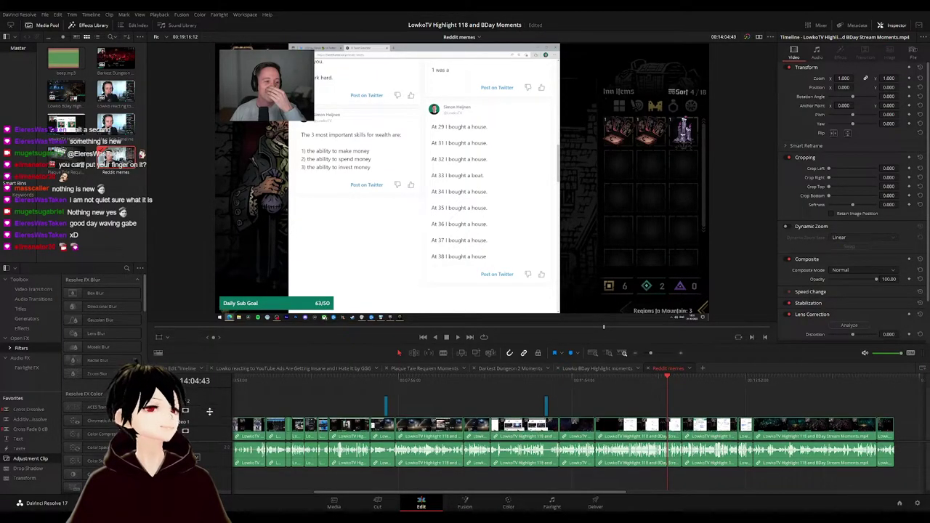
# - Ripple delete the clip starting with the "The Valley" title from the Reddit memes timeline and move the playhead to the timeline's end
pyautogui.moveTo(575, 388)
pyautogui.mouseDown()
pyautogui.moveTo(544, 388)
pyautogui.moveTo(566, 388)
pyautogui.mouseUp()
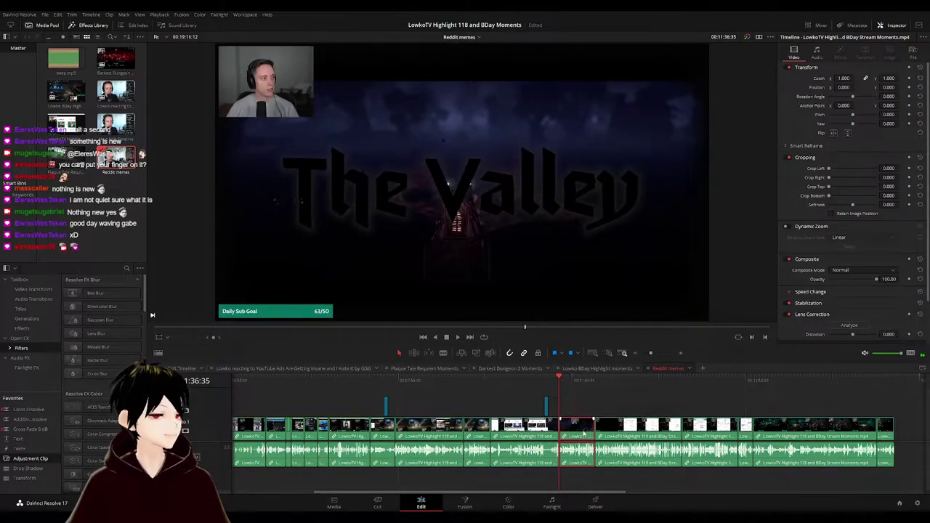
pyautogui.press('Delete')
pyautogui.scroll(-5, 621, 401)
pyautogui.scroll(4, 620, 401)
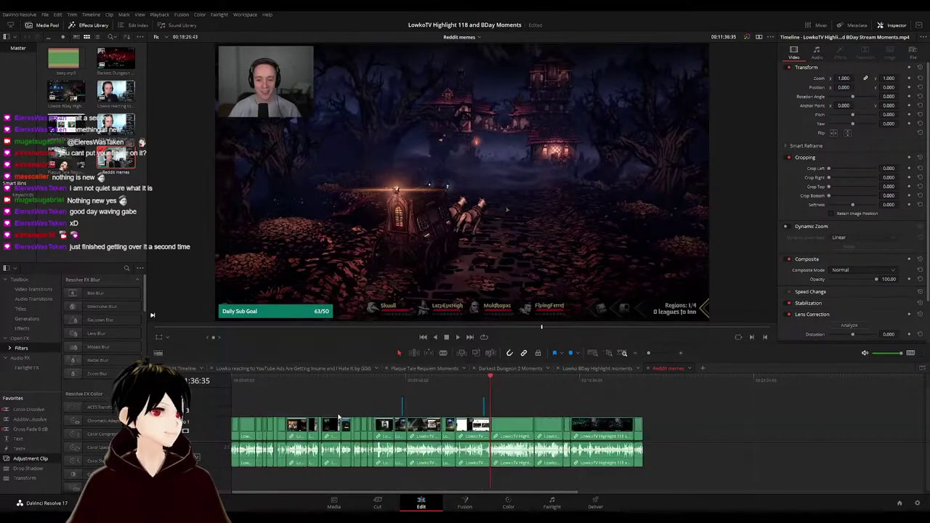
pyautogui.press('End')
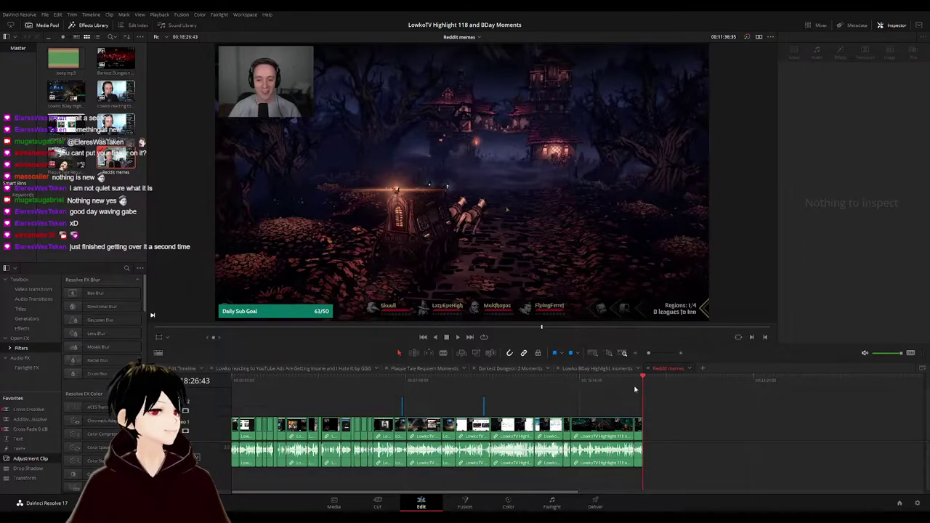
# - Check the end of the Reddit memes timeline and sample the Main Edit Timeline's last long green clips and the following teal clips
pyautogui.click(635, 389)
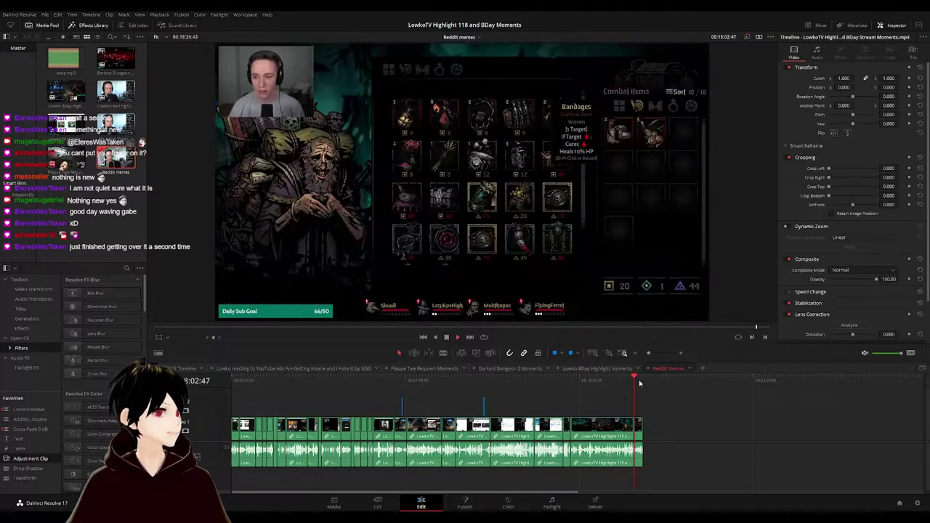
pyautogui.click(183, 369)
pyautogui.hscroll(5, 579, 436)
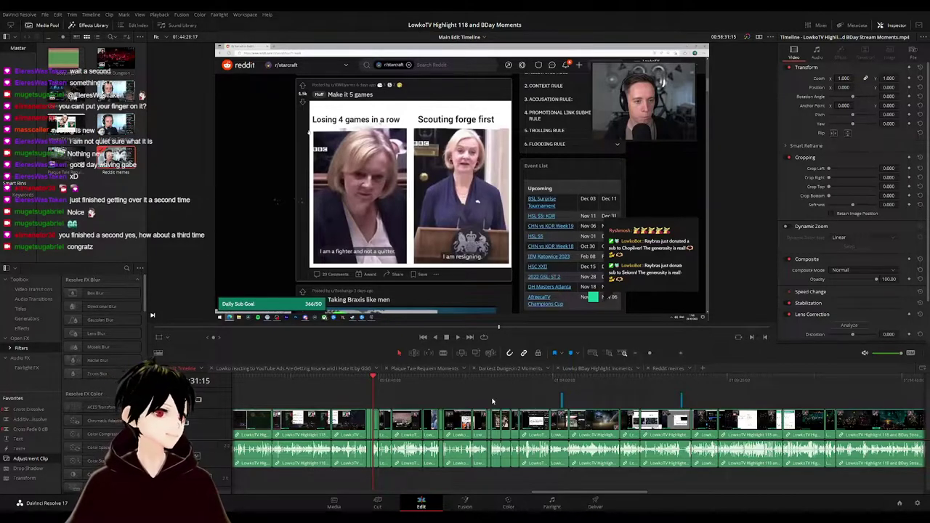
pyautogui.moveTo(701, 379); pyautogui.dragTo(782, 379)
pyautogui.hscroll(5, 447, 407)
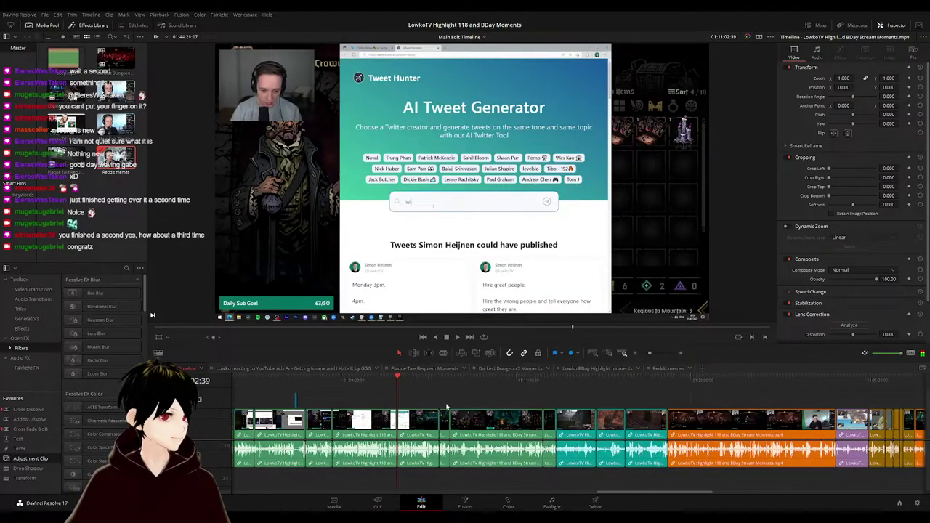
pyautogui.click(557, 380)
pyautogui.press('space')
pyautogui.click(646, 380)
pyautogui.hscroll(3, 706, 393)
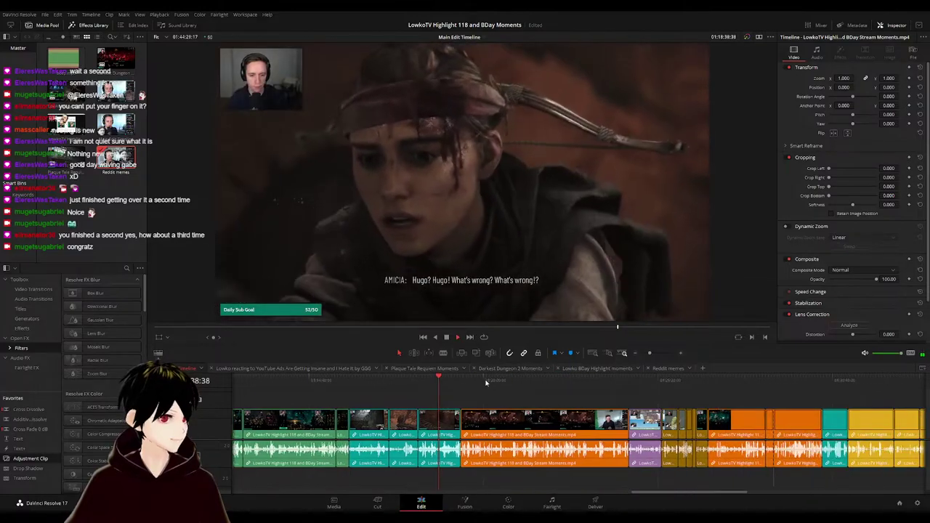
# - Sample the orange, purple, teal and yellow clips in the Main Edit Timeline up to the short isolated green clip and play it
pyautogui.hotkey('shift', 'Down')
pyautogui.hotkey('shift', 'Down')
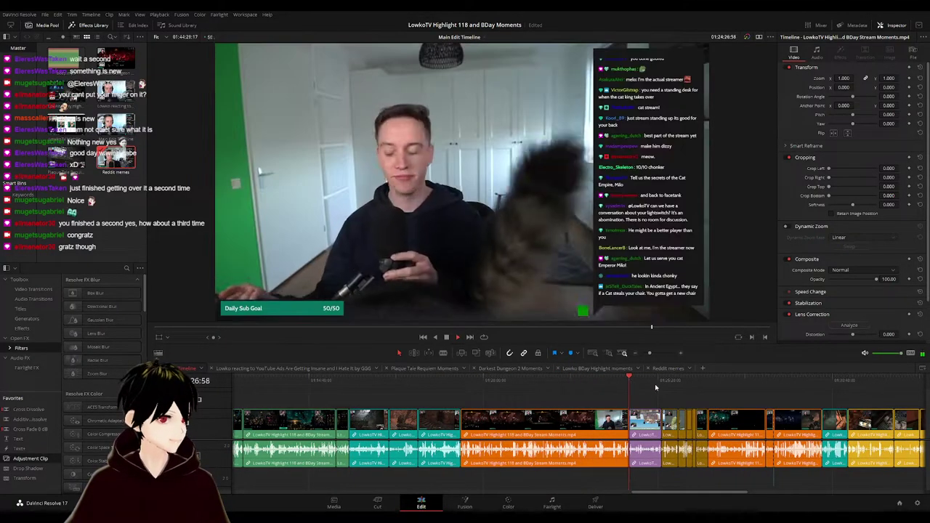
pyautogui.click(641, 381)
pyautogui.hscroll(3, 670, 400)
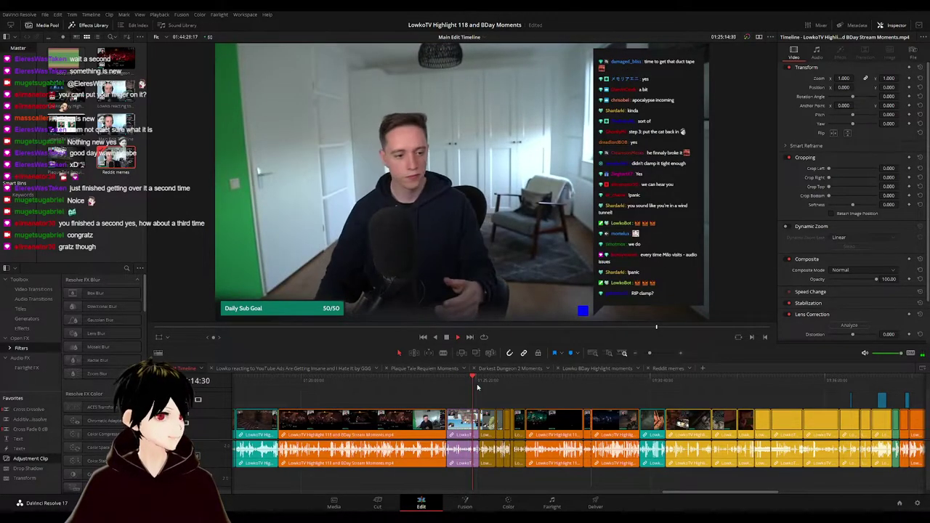
pyautogui.click(466, 386)
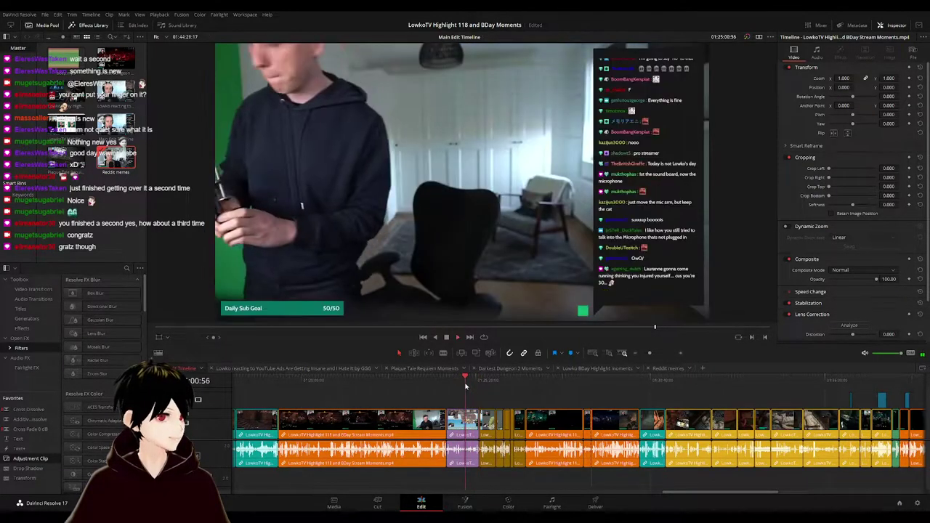
pyautogui.click(638, 384)
pyautogui.hscroll(3, 625, 386)
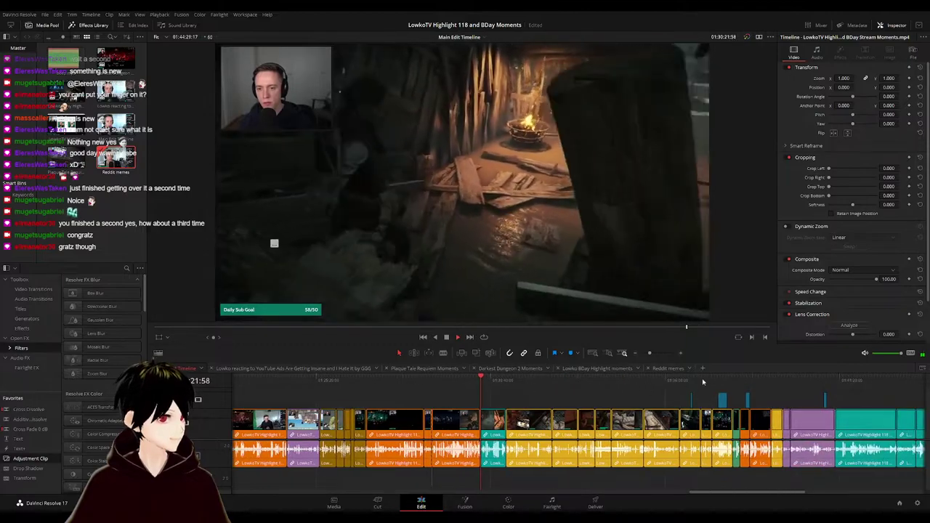
pyautogui.click(728, 382)
pyautogui.hscroll(3, 756, 399)
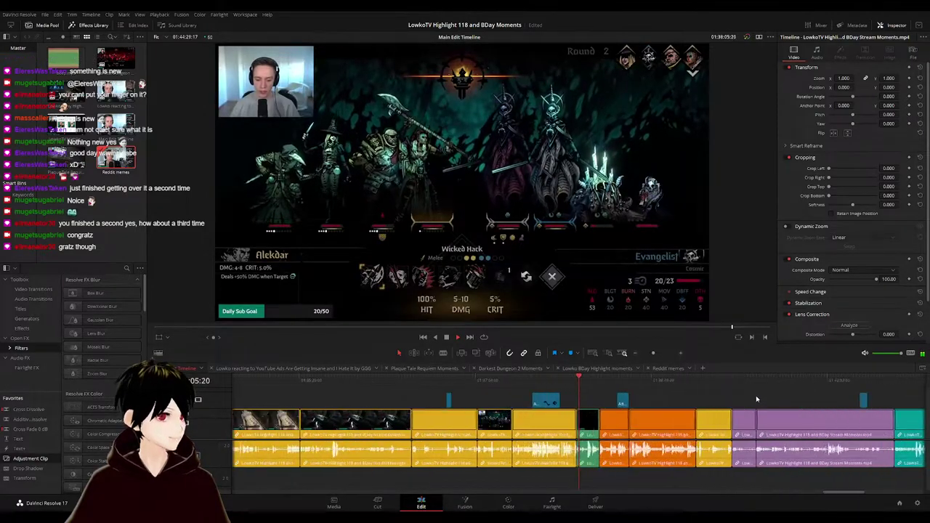
pyautogui.scroll(3, 756, 399)
pyautogui.press('space')
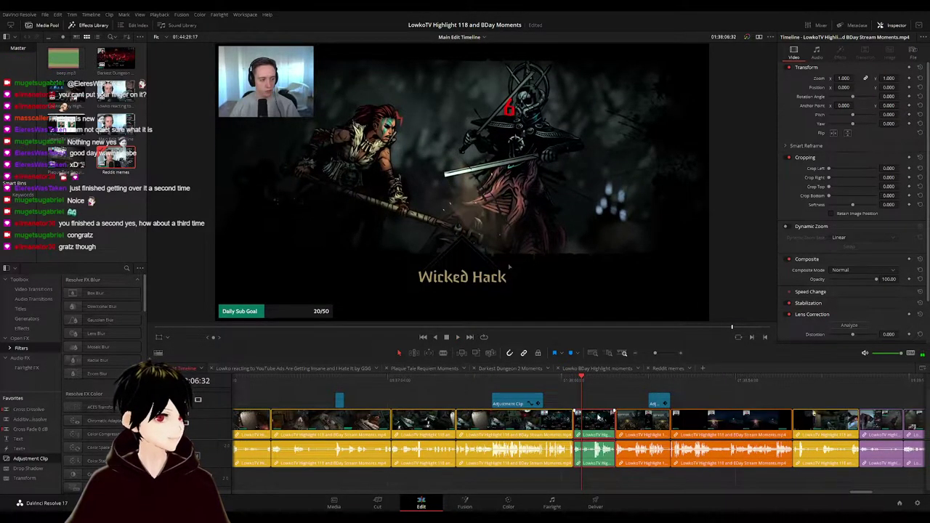
# - Compare the isolated green clip with the end of the Reddit memes timeline, and sample the Main Edit Timeline's remaining clips through the final teal section
pyautogui.click(663, 369)
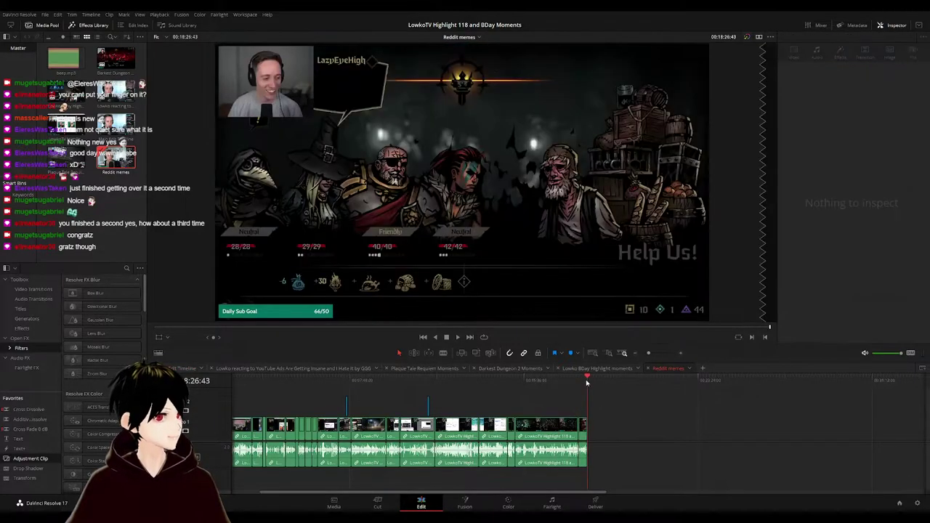
pyautogui.click(182, 368)
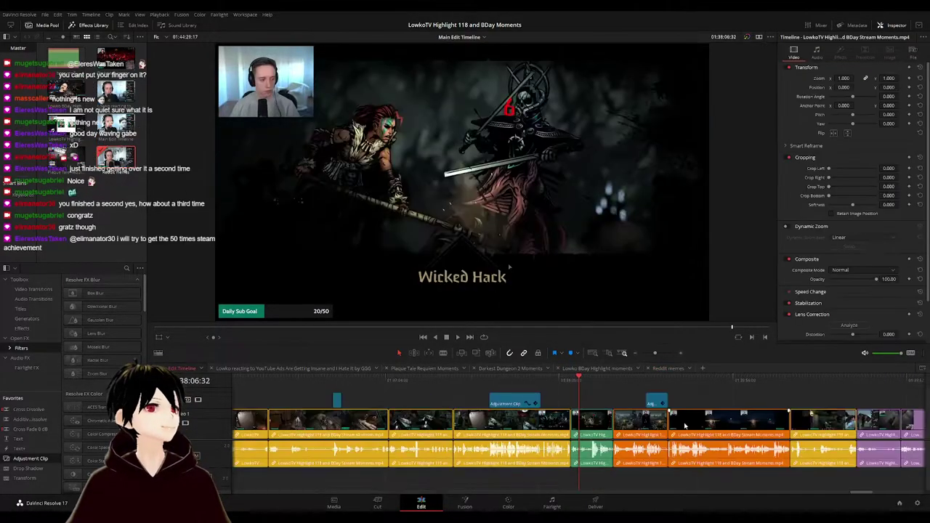
pyautogui.hscroll(3, 516, 402)
pyautogui.press('space')
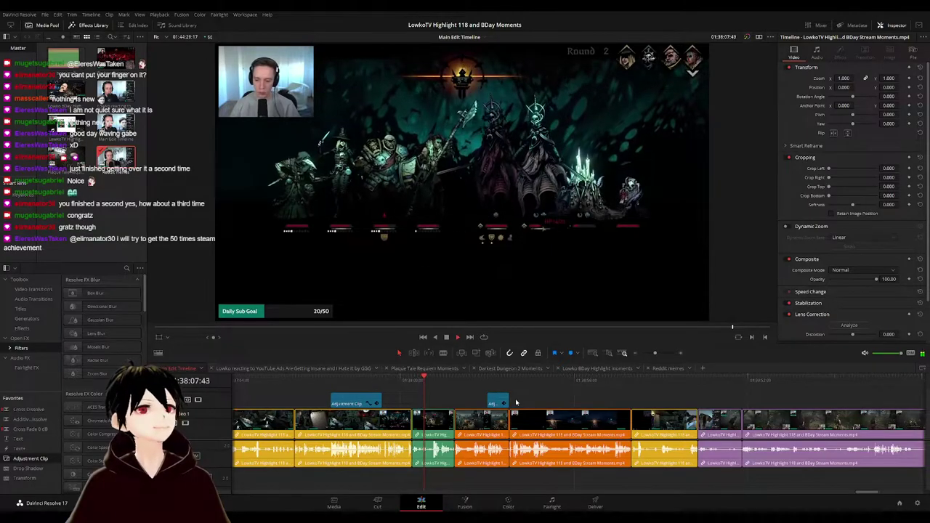
pyautogui.click(641, 379)
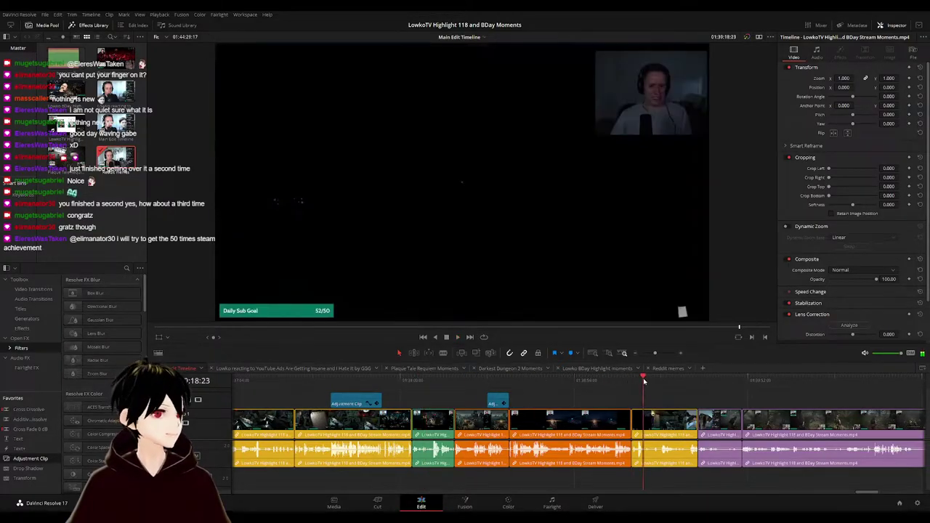
pyautogui.click(699, 381)
pyautogui.hscroll(4, 738, 399)
pyautogui.click(680, 381)
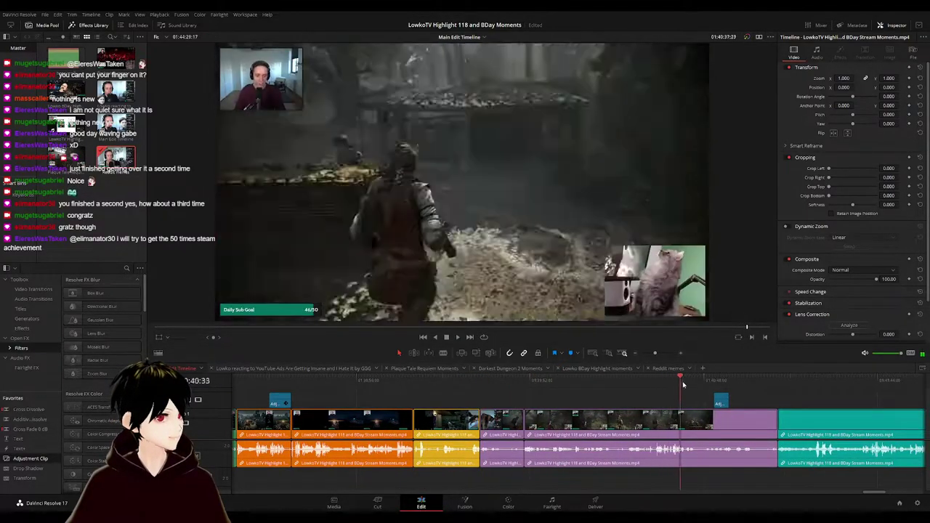
pyautogui.click(711, 382)
pyautogui.click(787, 380)
pyautogui.hscroll(3, 715, 399)
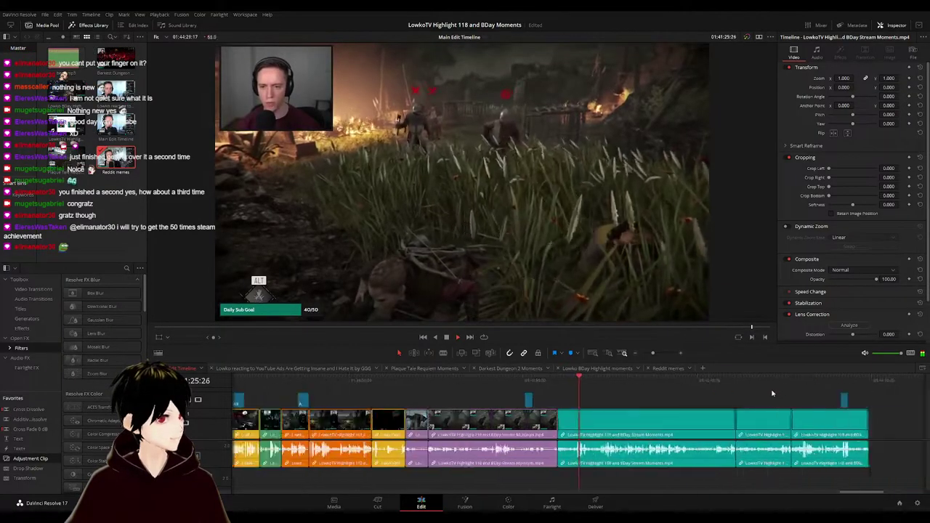
pyautogui.hscroll(3, 716, 393)
# - Spot-check the Main Edit Timeline back to its beginning and move the playhead to its end
pyautogui.click(336, 380)
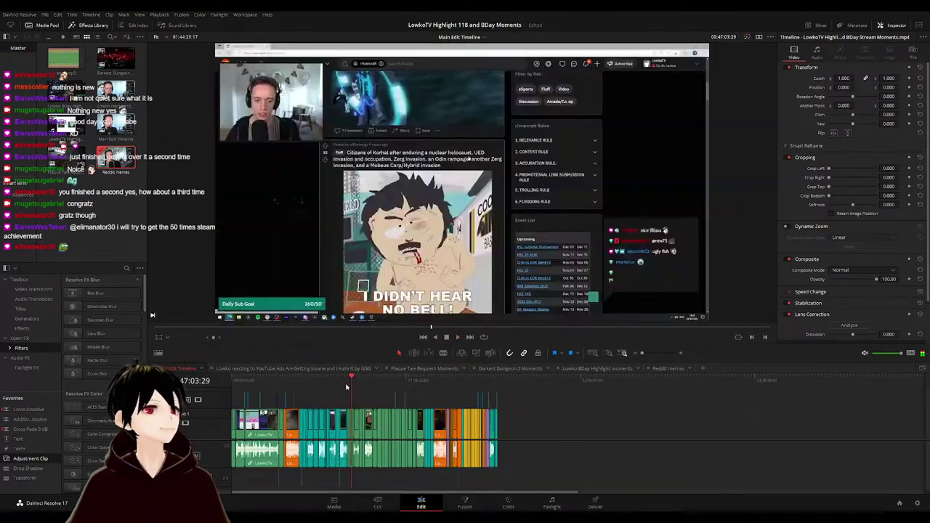
pyautogui.click(292, 385)
pyautogui.click(261, 384)
pyautogui.click(232, 384)
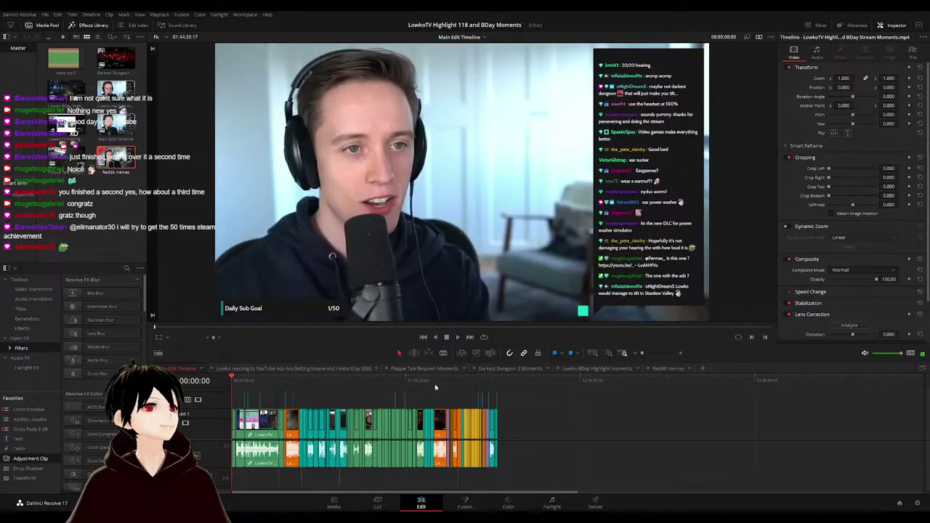
pyautogui.click(497, 380)
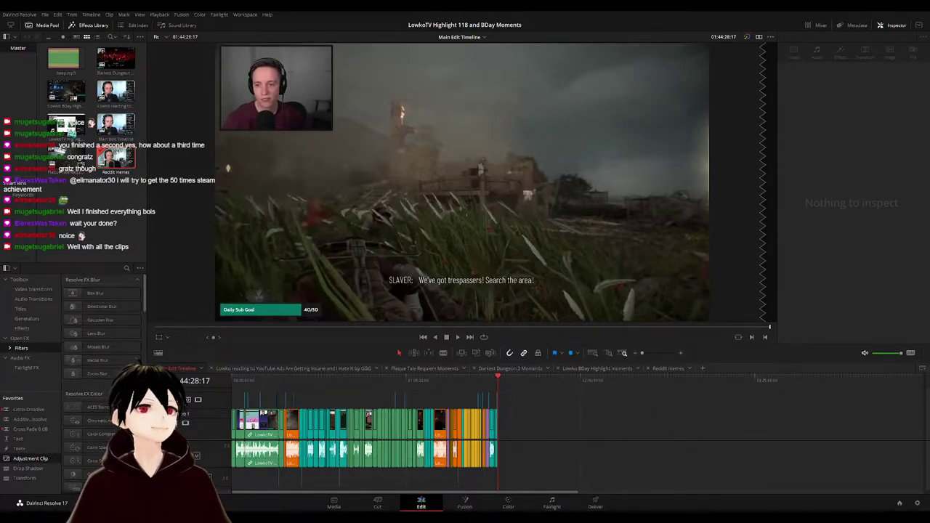
# - Check where the first orange section meets the teal clips, add an extra timeline tab, and return to the Main Edit Timeline
pyautogui.click(301, 380)
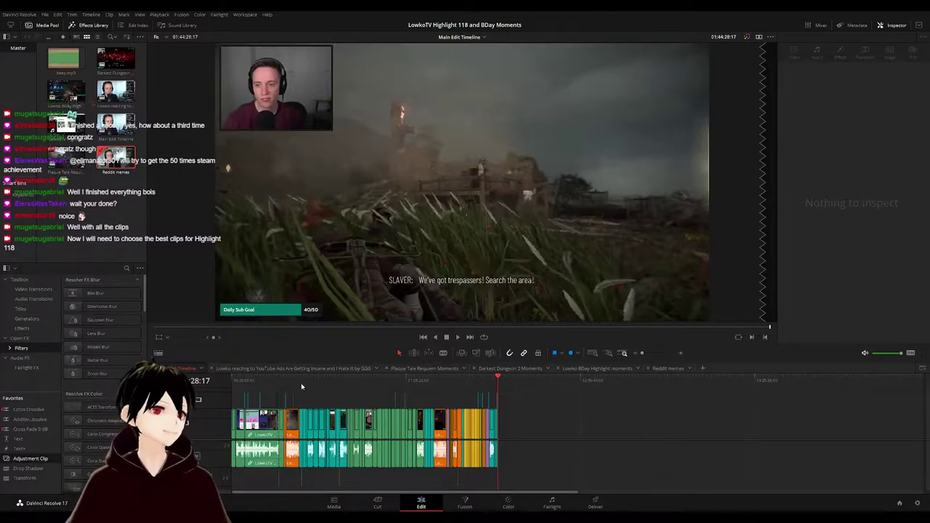
pyautogui.press('space')
pyautogui.scroll(5, 323, 401)
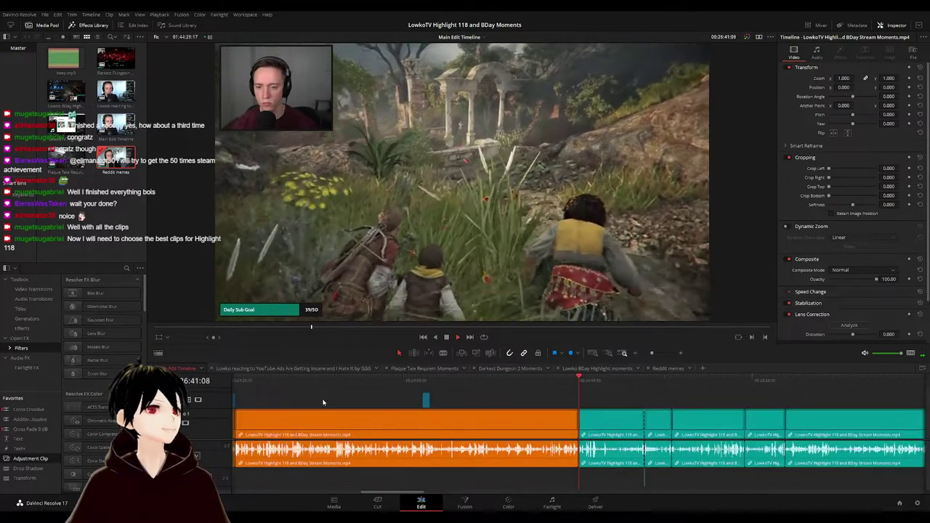
pyautogui.hotkey('ctrl', '-')
pyautogui.hotkey('ctrl', '-')
pyautogui.hotkey('ctrl', '-')
pyautogui.hotkey('ctrl', '-')
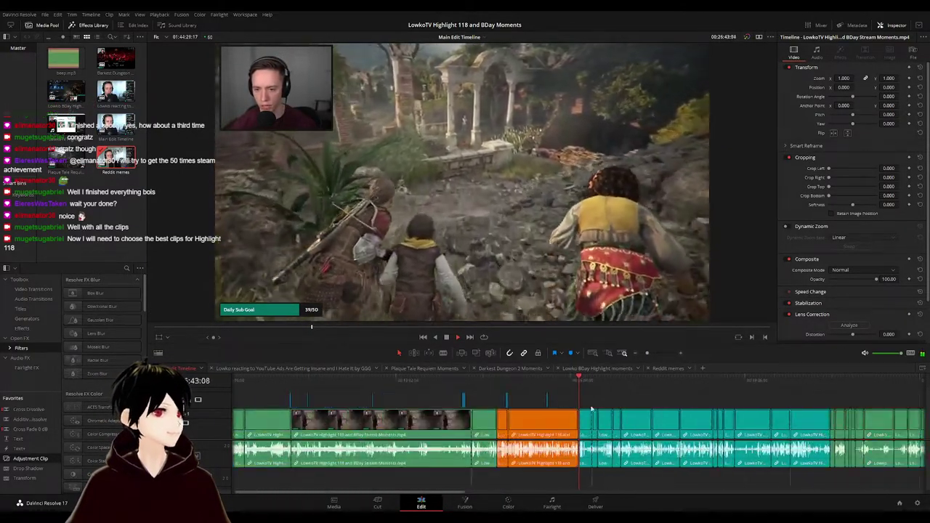
pyautogui.click(702, 369)
pyautogui.click(183, 368)
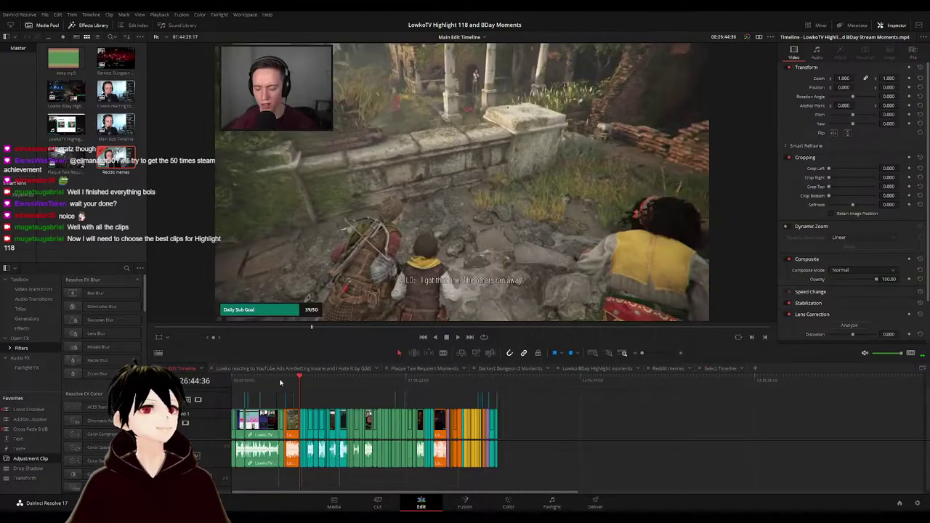
# - Look through the first teal section and the neighbouring green clips, and scrub to the purple clips near the Main Edit Timeline's end
pyautogui.moveTo(278, 382); pyautogui.dragTo(306, 381)
pyautogui.scroll(5, 305, 383)
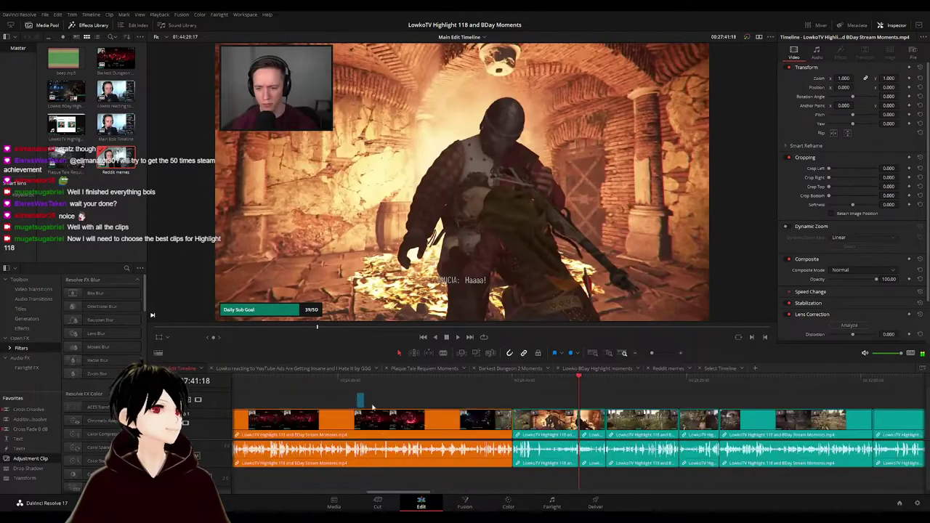
pyautogui.hscroll(-5, 644, 427)
pyautogui.hscroll(10, 643, 427)
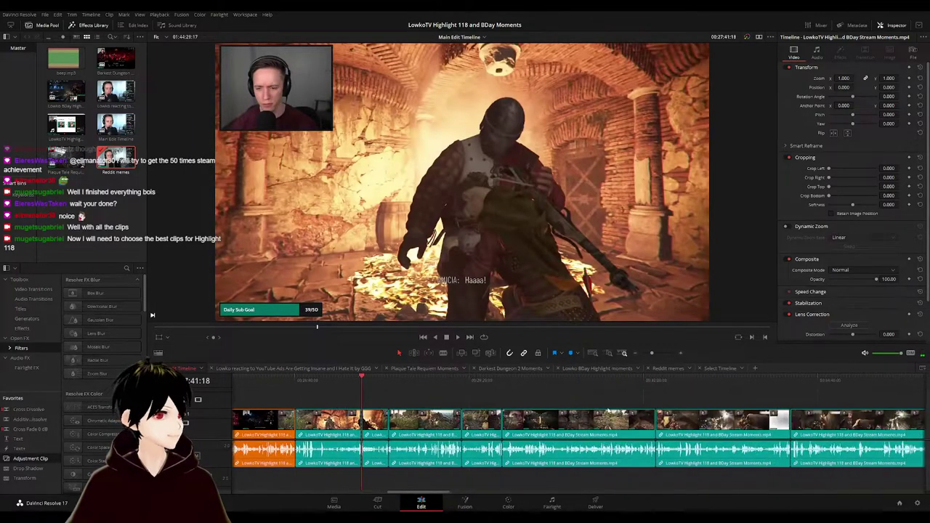
pyautogui.hscroll(5, 605, 391)
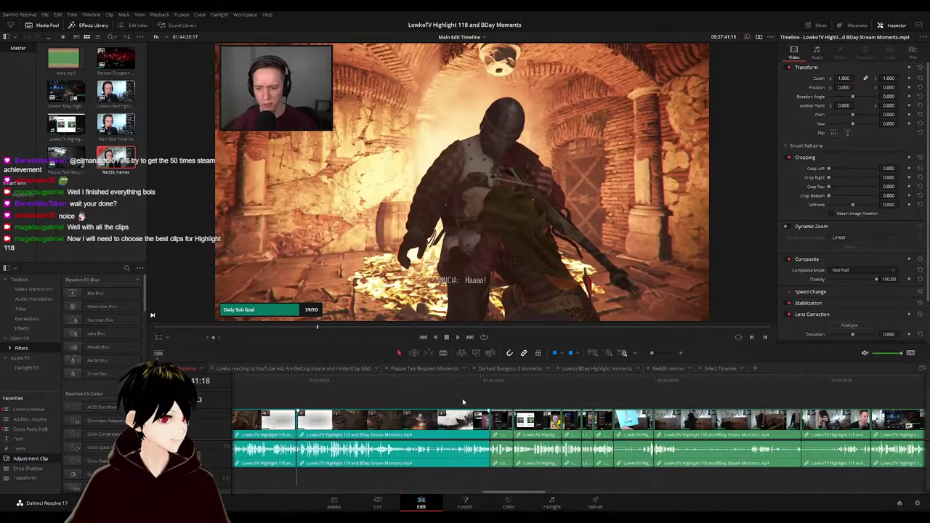
pyautogui.click(473, 381)
pyautogui.scroll(-5, 502, 399)
pyautogui.moveTo(472, 382); pyautogui.dragTo(489, 382)
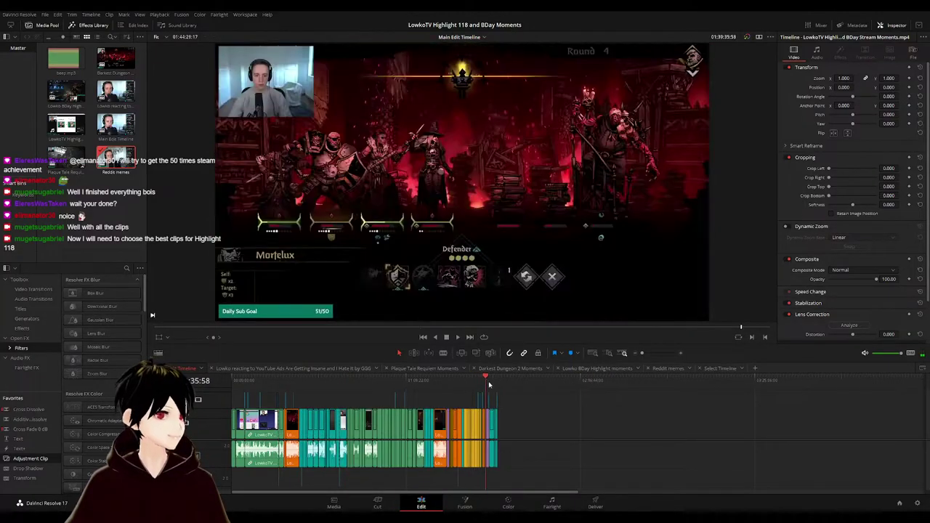
# - Sample the last yellow clip and the two purple clips near the Main Edit Timeline's end, up to the adjustment clip zooming on the cat
pyautogui.scroll(6, 494, 388)
pyautogui.hscroll(1, 608, 394)
pyautogui.hscroll(2, 608, 394)
pyautogui.press('space')
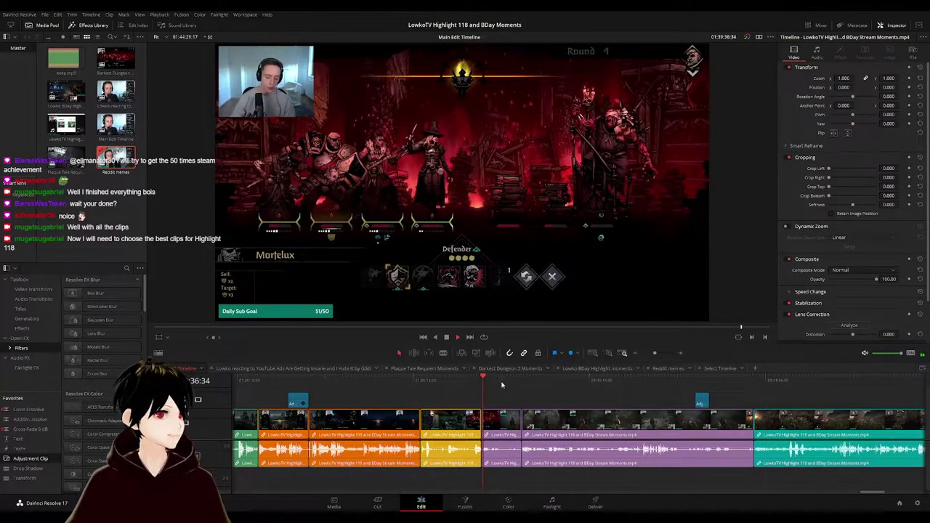
pyautogui.click(502, 383)
pyautogui.click(463, 383)
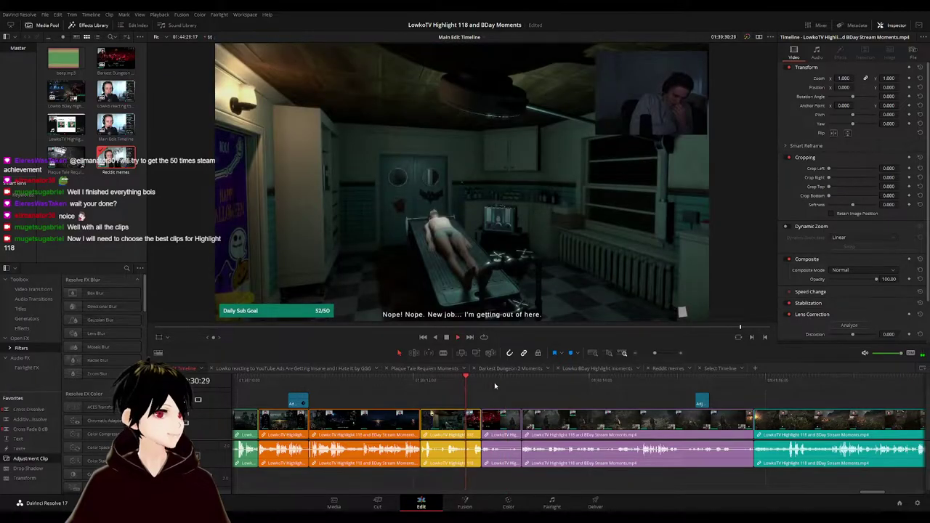
pyautogui.click(579, 383)
pyautogui.click(661, 384)
pyautogui.click(689, 383)
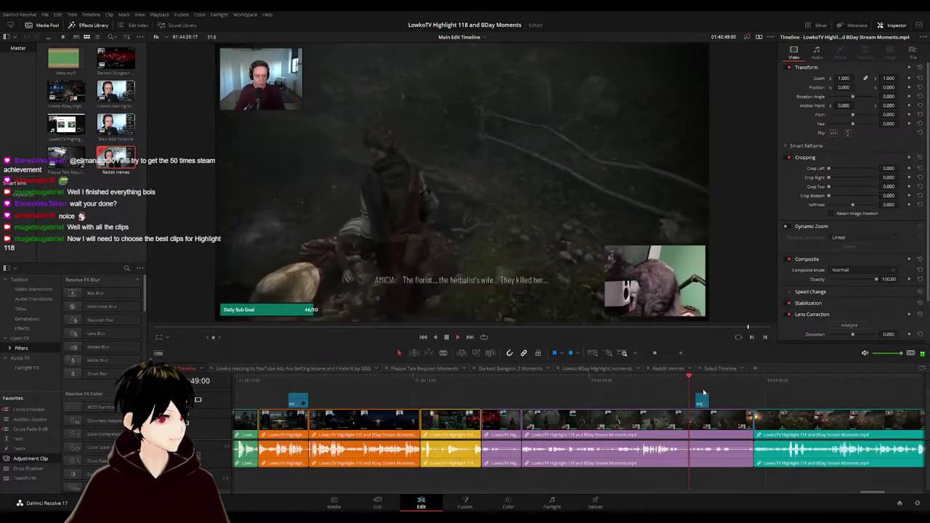
pyautogui.hscroll(3, 703, 393)
pyautogui.click(588, 383)
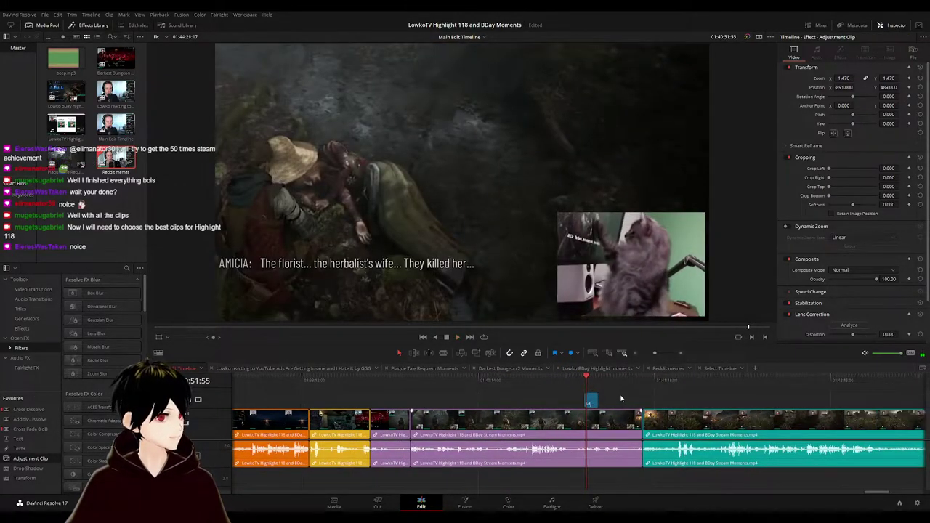
# - Copy the two purple clips and their adjustment clip into a new timeline and reduce the height of its Video 1 track
pyautogui.moveTo(622, 394); pyautogui.dragTo(391, 436)
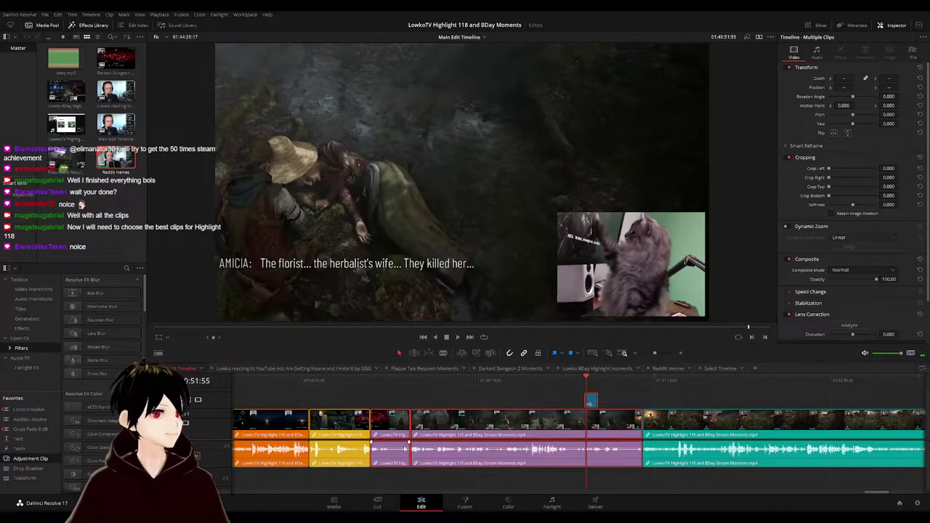
pyautogui.click(726, 369)
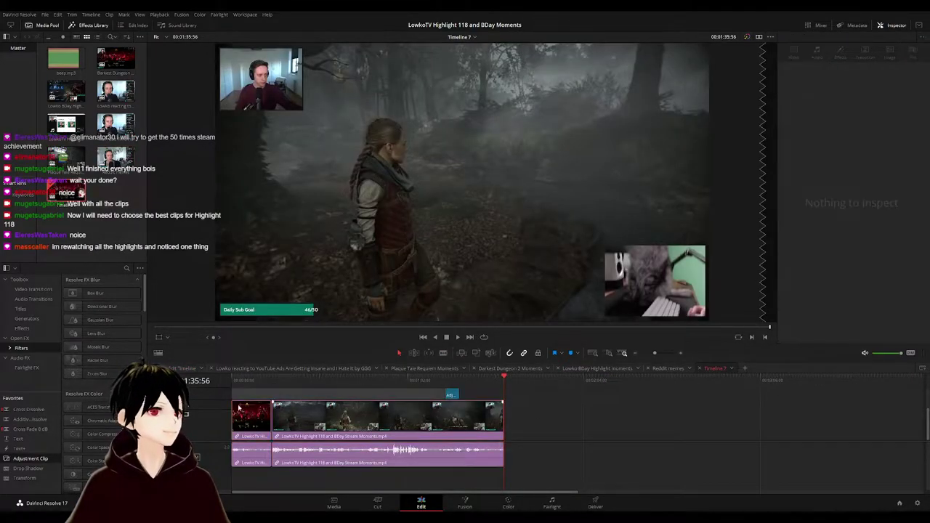
pyautogui.moveTo(223, 400); pyautogui.dragTo(219, 416)
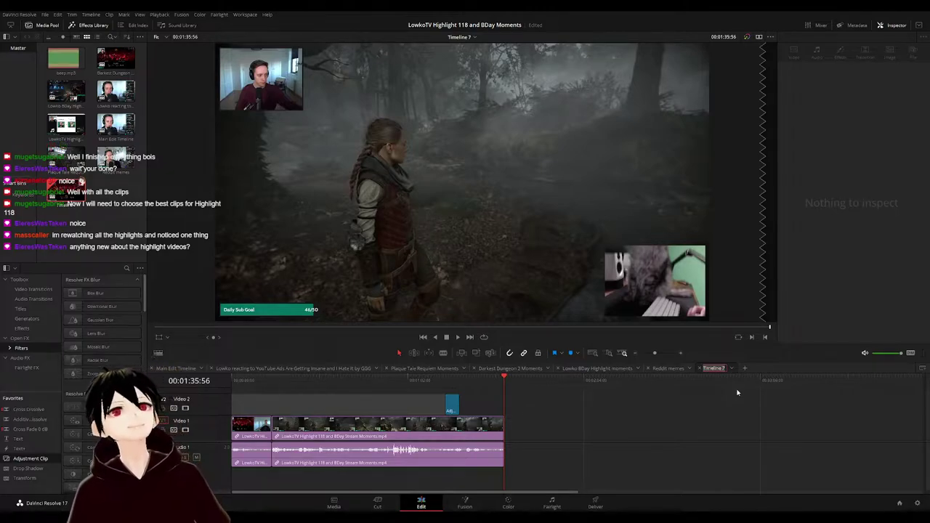
# - Rename the newly created timeline as "Highlight 118"
pyautogui.press('BackSpace')
pyautogui.write('High')
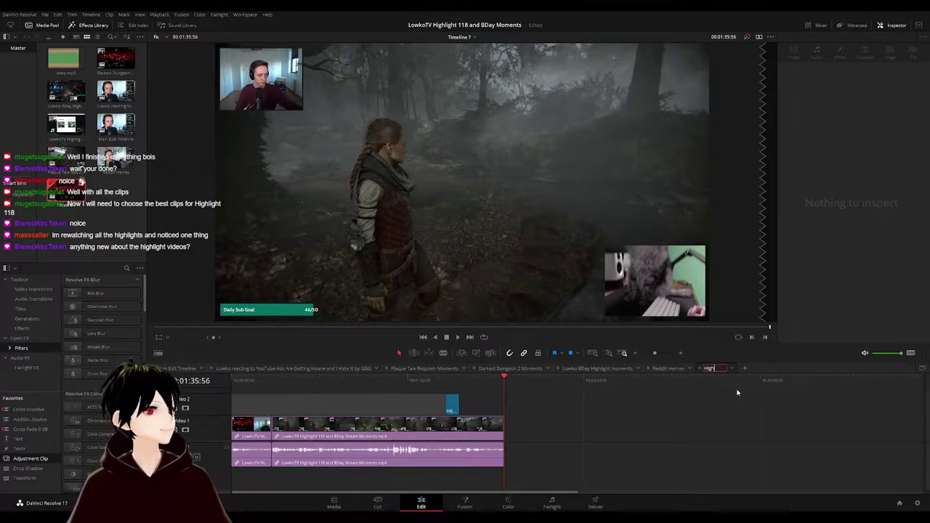
pyautogui.write('light')
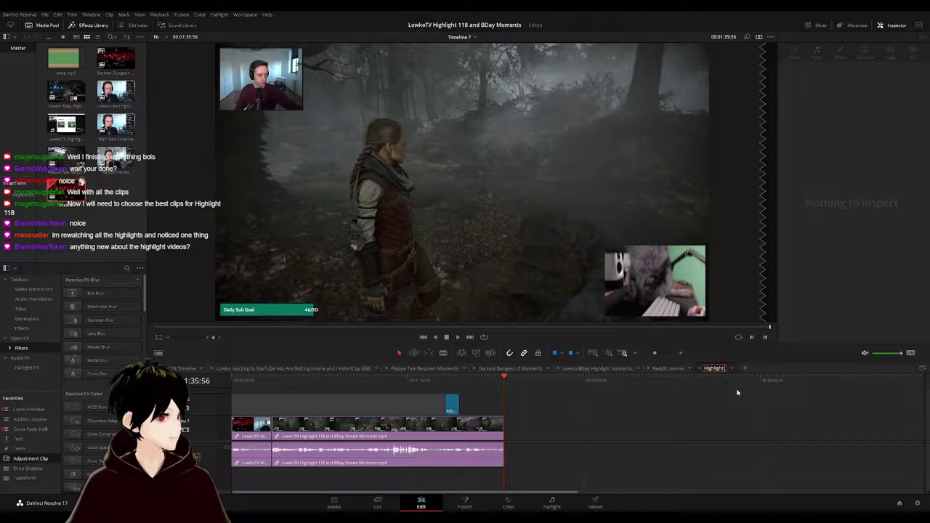
pyautogui.write(' 118')
pyautogui.press('Return')
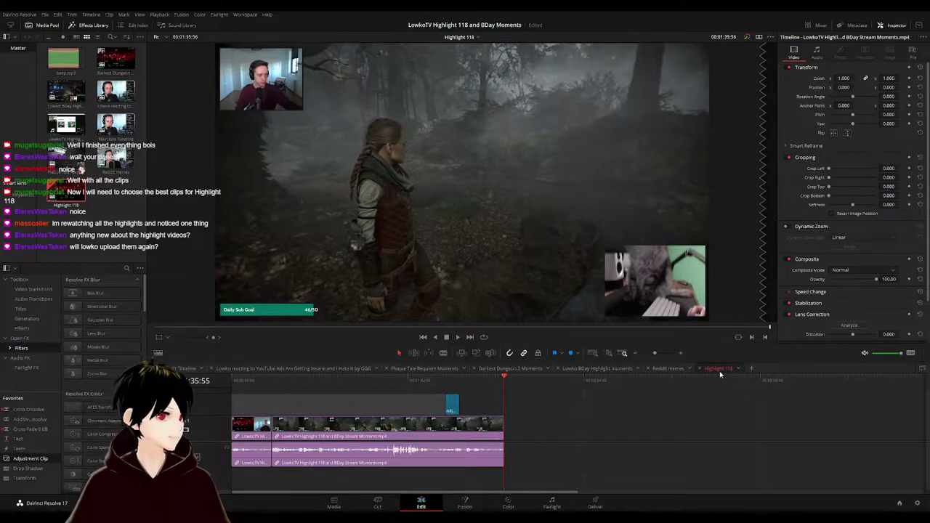
# - Place the Highlight 118 tab directly after the Main Edit Timeline and rename that timeline "Lowko Highlight 118"
pyautogui.moveTo(719, 373); pyautogui.dragTo(231, 375)
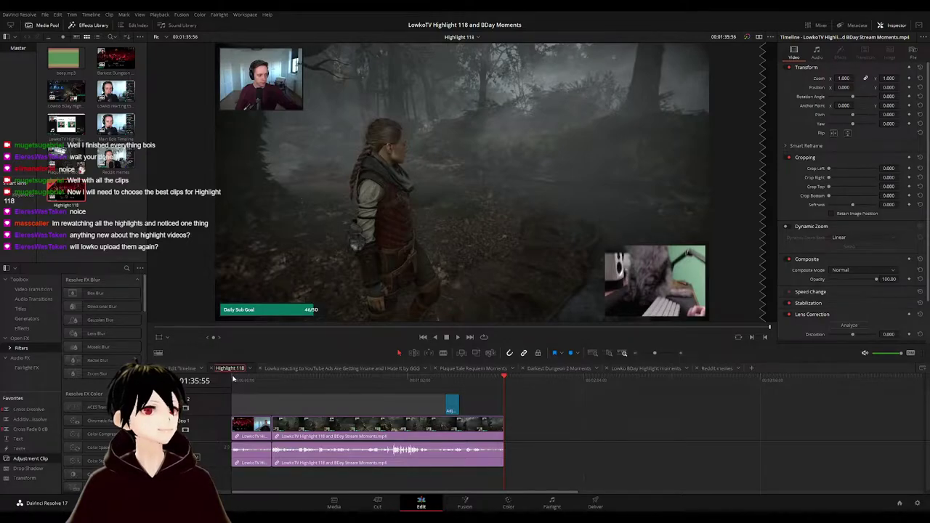
pyautogui.write('Lowko')
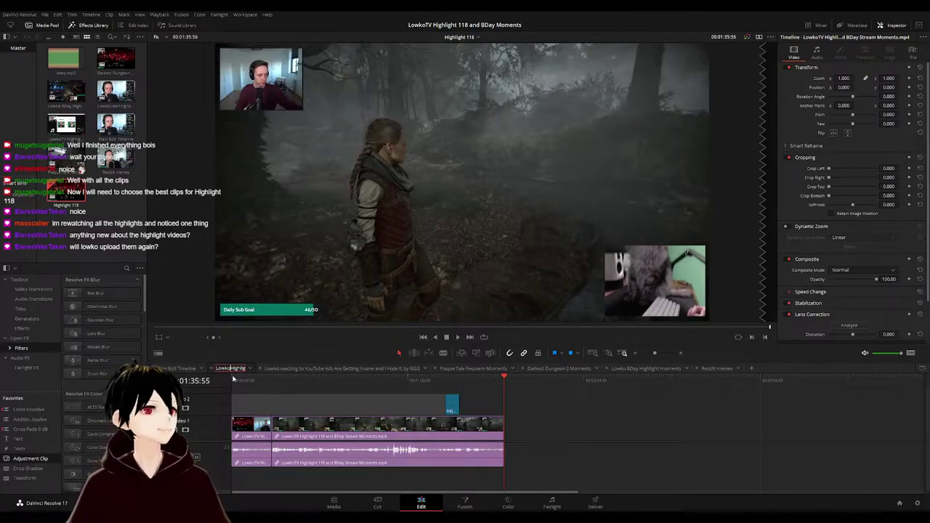
pyautogui.press('Return')
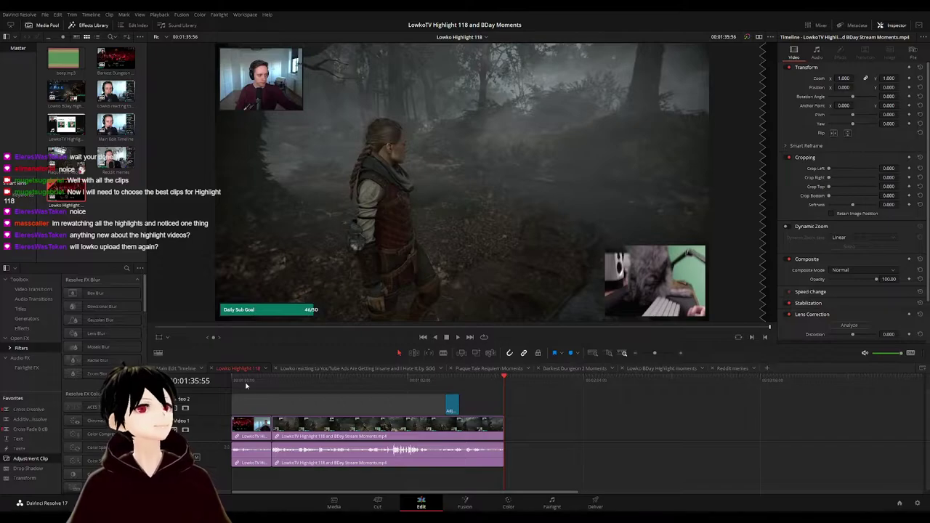
# - Play the opening of the Lowko Highlight 118 timeline briefly and return the playhead to its start
pyautogui.click(275, 399)
pyautogui.press('Home')
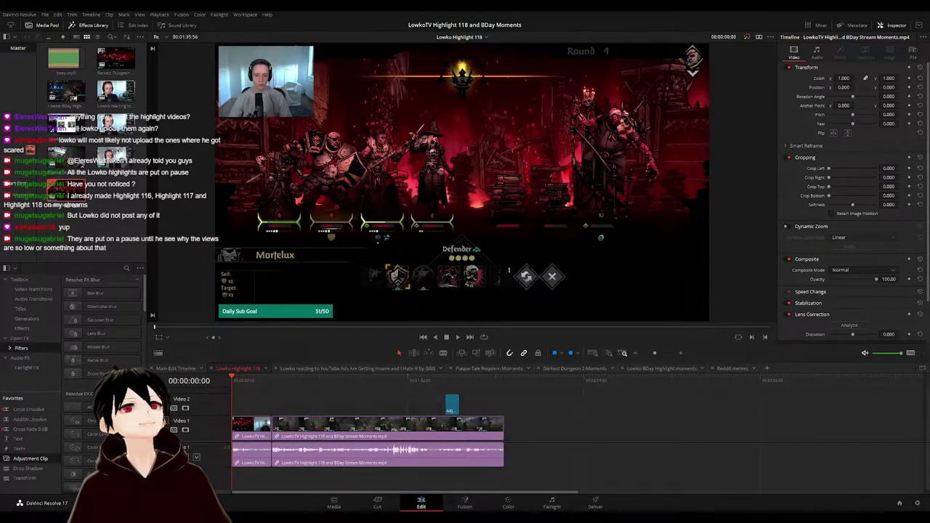
pyautogui.press('space')
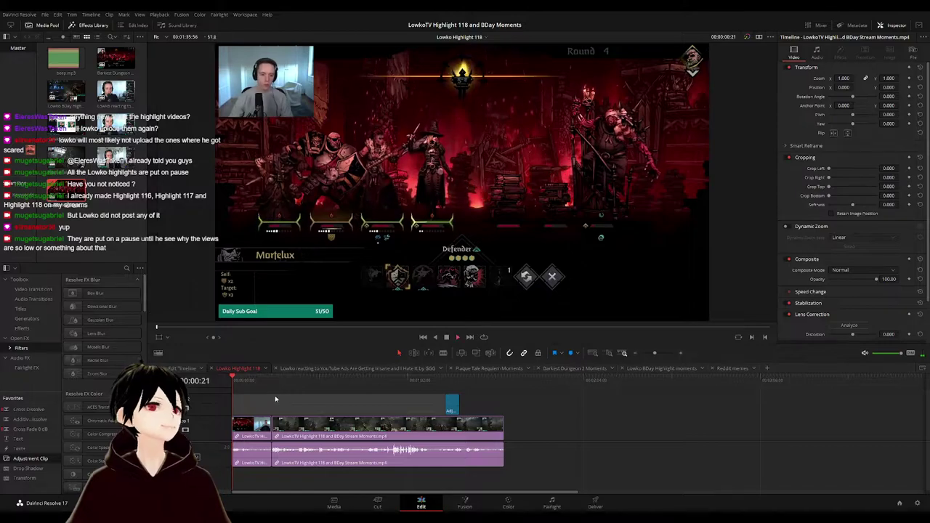
pyautogui.moveTo(263, 384); pyautogui.dragTo(208, 383)
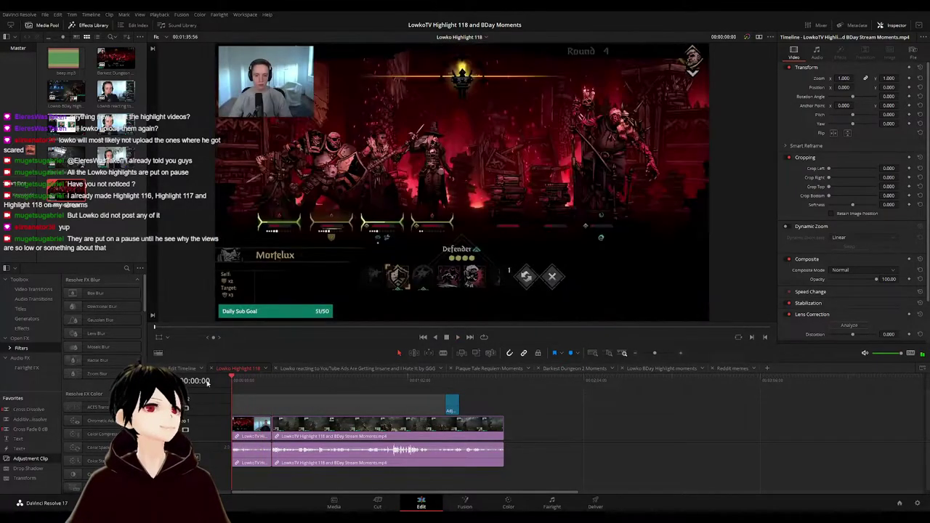
# - Return to the Main Edit Timeline and sample the short purple microphone clip between the long orange clip and the dark yellow clips
pyautogui.click(181, 368)
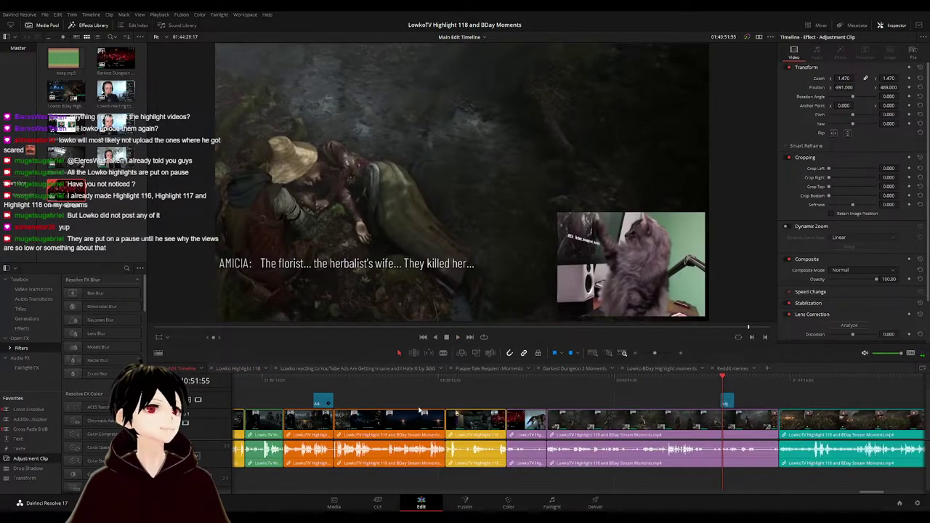
pyautogui.scroll(-8, 468, 409)
pyautogui.scroll(4, 445, 404)
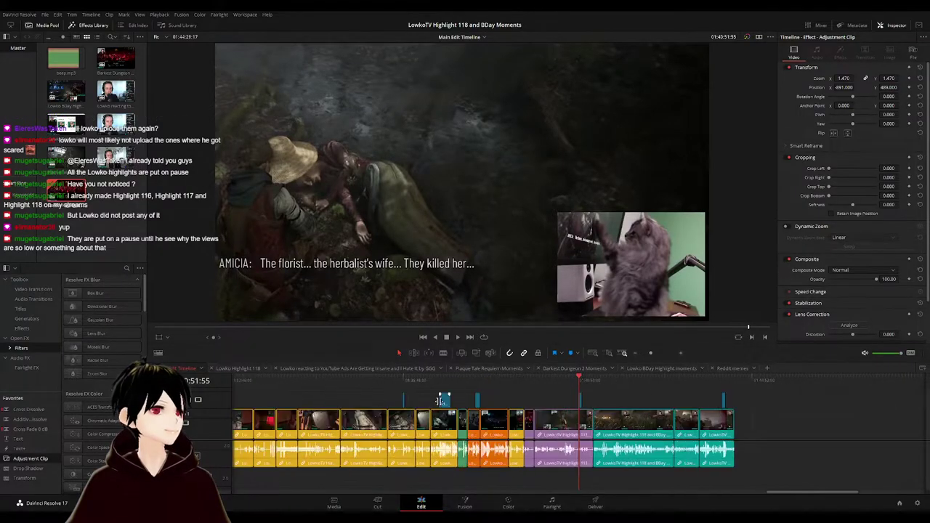
pyautogui.scroll(3, 366, 401)
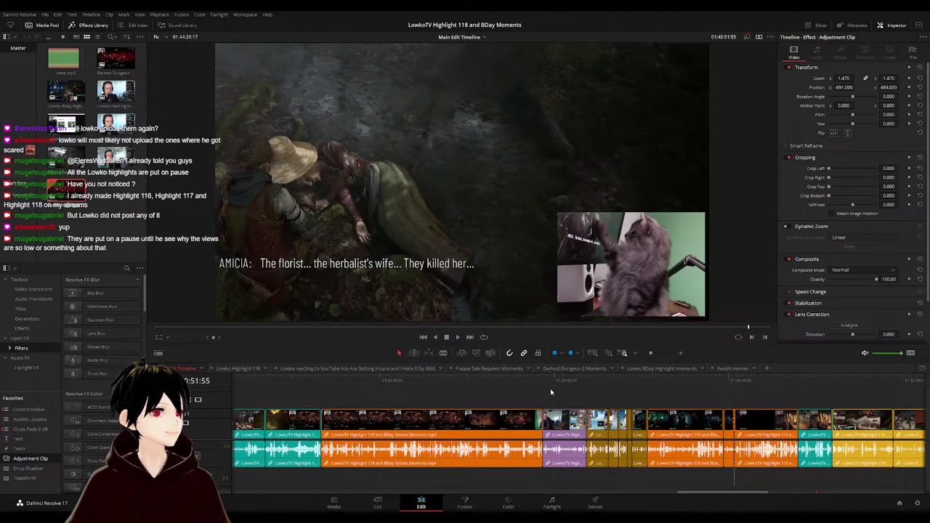
pyautogui.click(548, 387)
pyautogui.moveTo(549, 387)
pyautogui.mouseDown()
pyautogui.moveTo(584, 380)
pyautogui.moveTo(566, 386)
pyautogui.mouseUp()
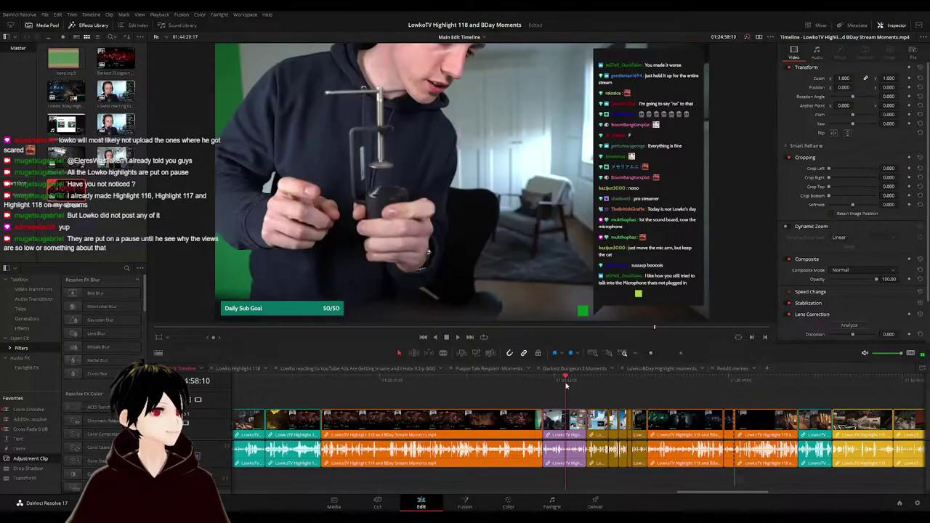
pyautogui.press('space')
pyautogui.click(579, 383)
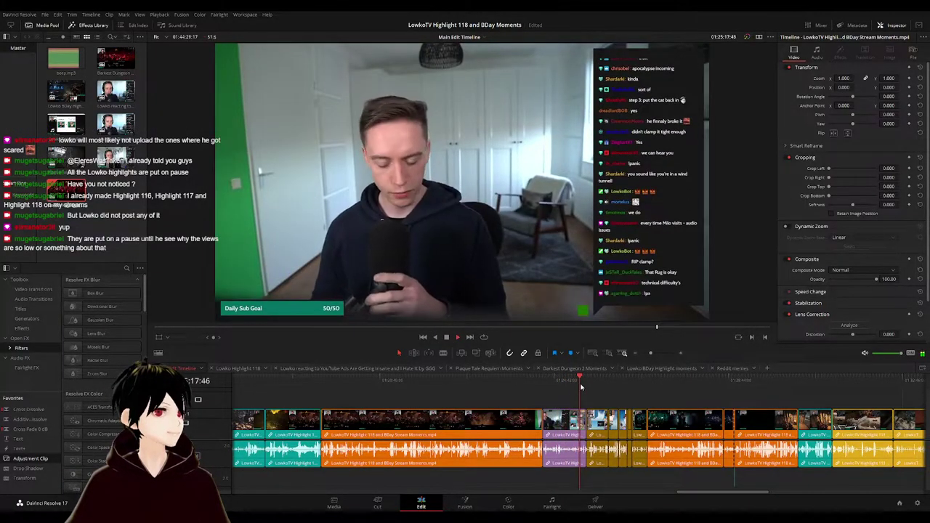
pyautogui.press('Down')
pyautogui.click(566, 385)
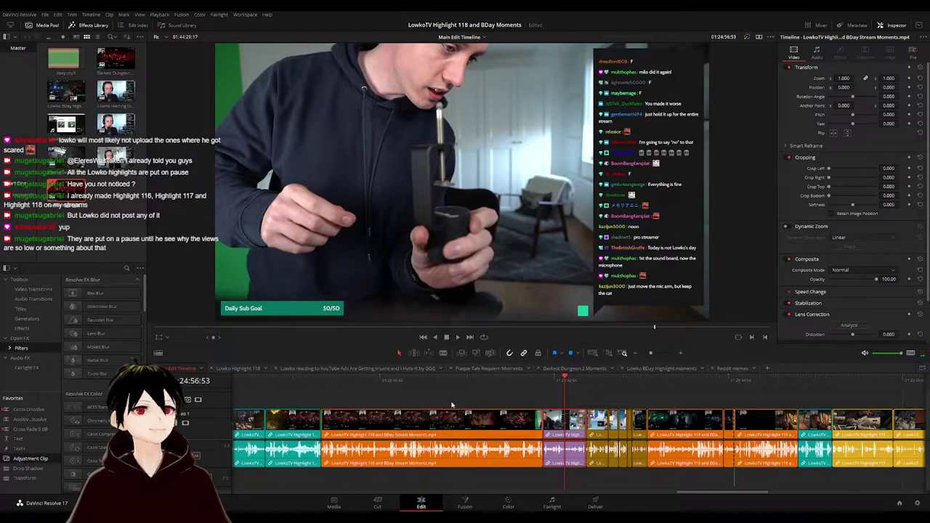
# - Scrub through the long green birthday section of the Main Edit Timeline, from the end of the teal clips to the StarCraft II menu clip
pyautogui.hscroll(-5, 538, 405)
pyautogui.hscroll(-10, 513, 406)
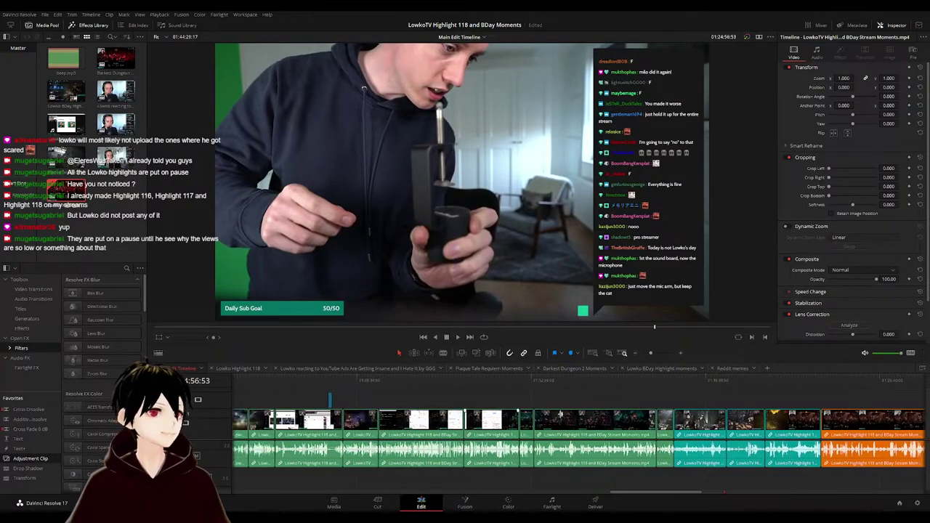
pyautogui.hscroll(-5, 605, 412)
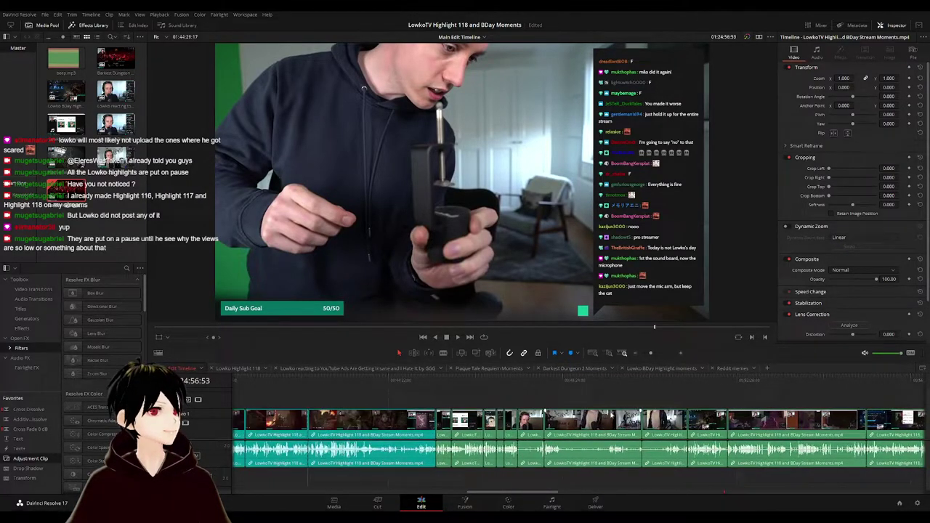
pyautogui.click(437, 379)
pyautogui.press('space')
pyautogui.hscroll(2, 471, 405)
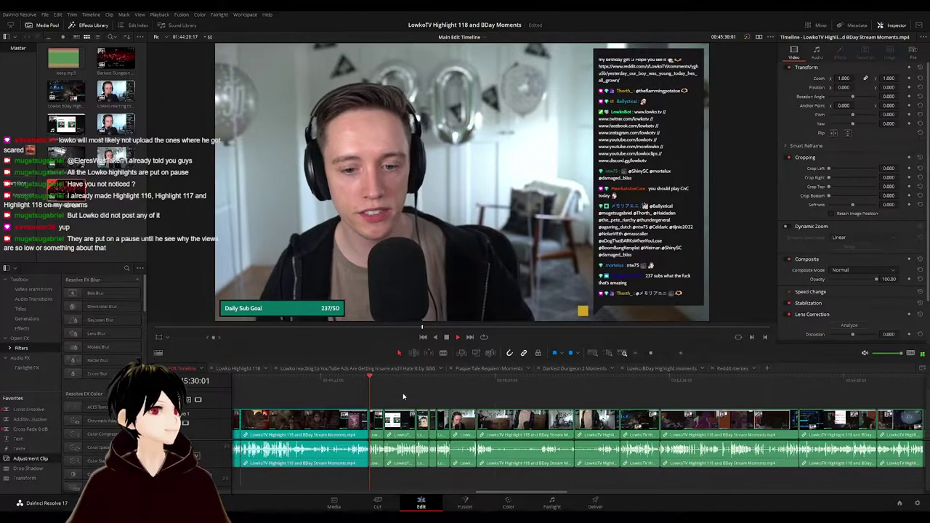
pyautogui.hscroll(1, 402, 395)
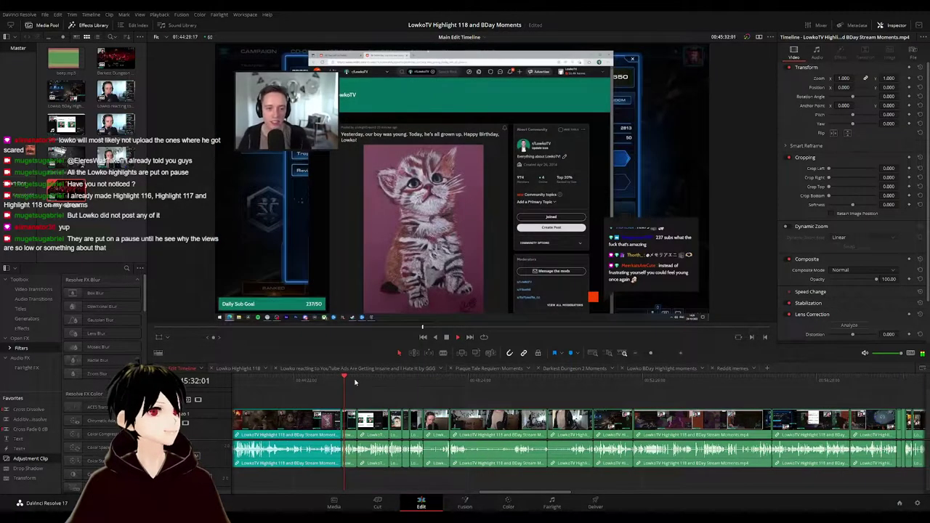
pyautogui.moveTo(356, 382); pyautogui.dragTo(787, 385)
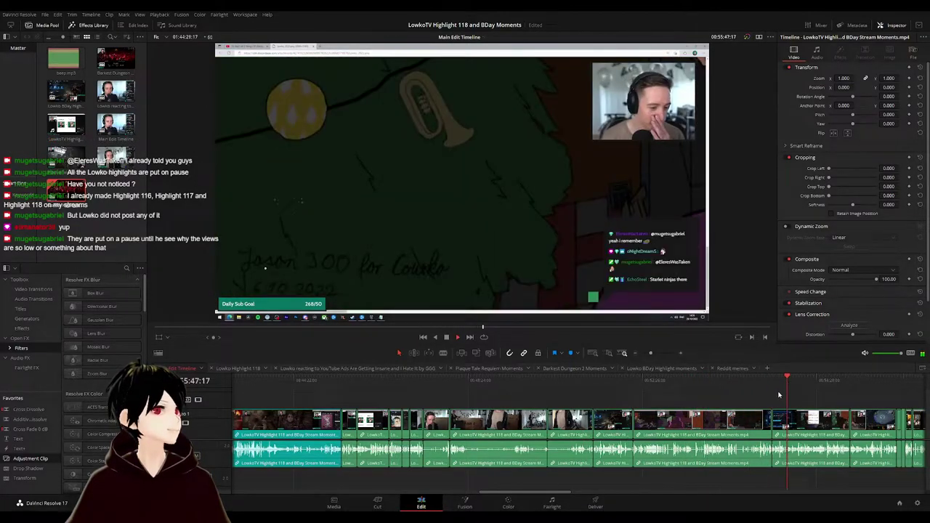
pyautogui.hscroll(10, 782, 395)
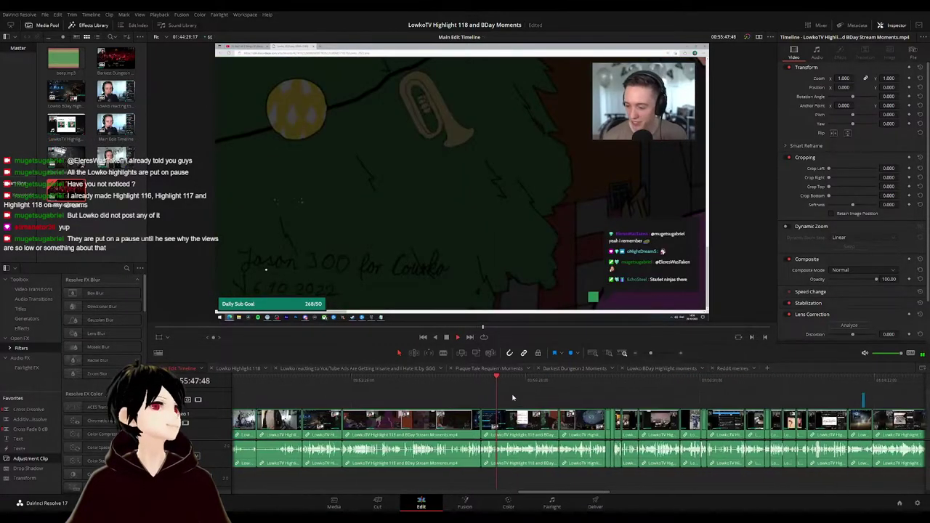
pyautogui.moveTo(529, 379); pyautogui.dragTo(606, 382)
pyautogui.hscroll(5, 513, 386)
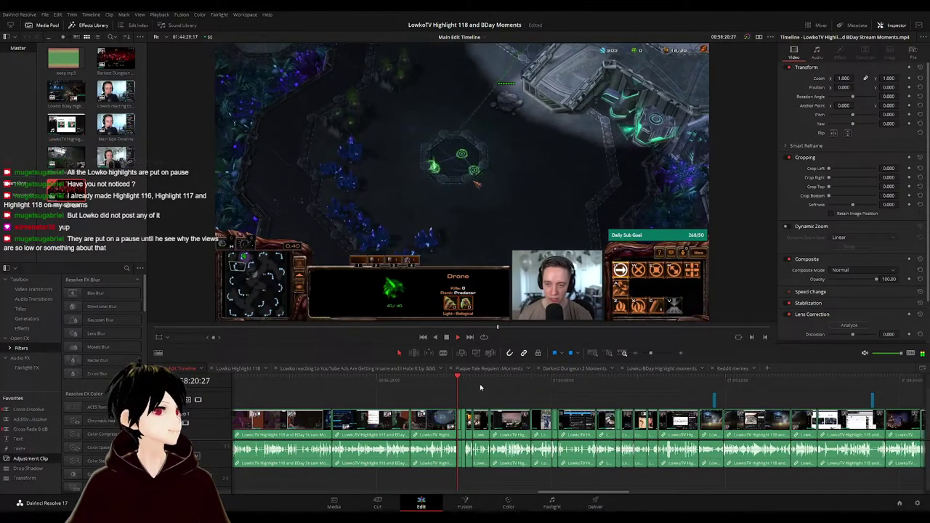
pyautogui.moveTo(473, 380); pyautogui.dragTo(734, 380)
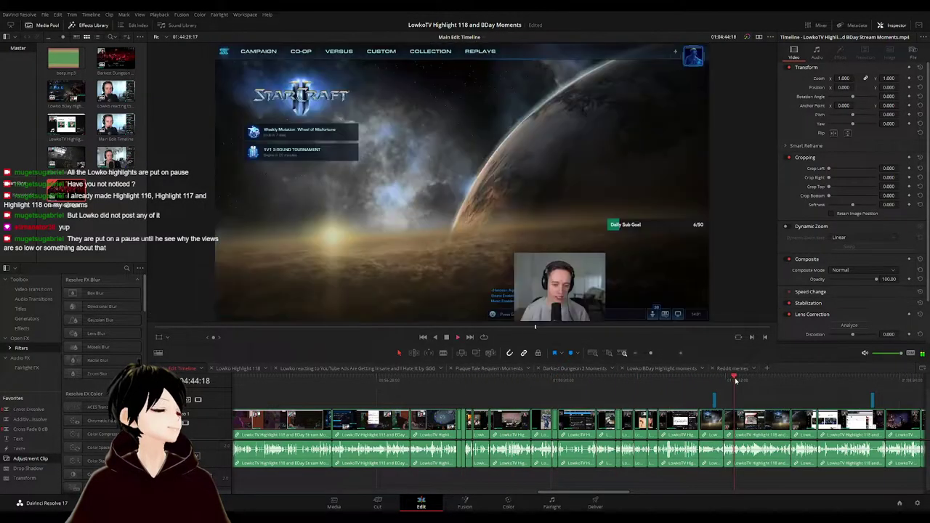
pyautogui.scroll(-5, 736, 384)
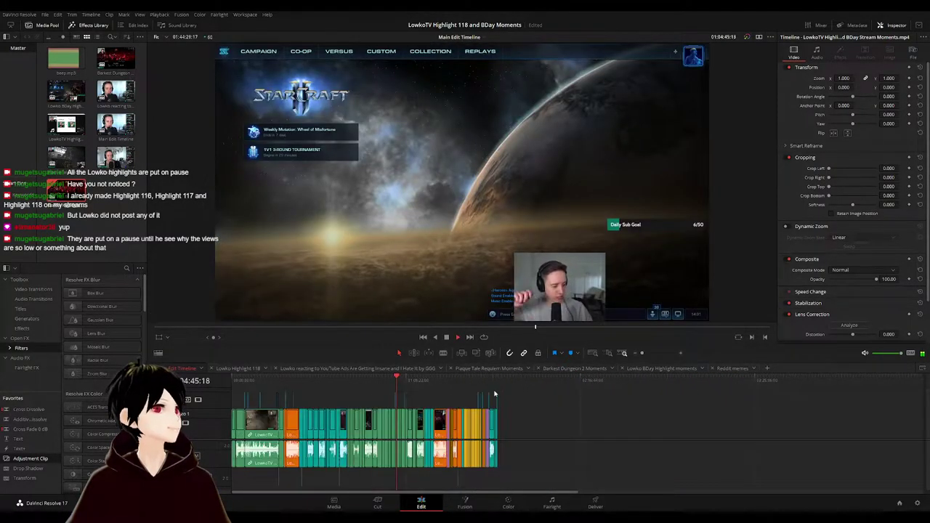
# - Go back to the purple clip after the long orange one and sample the first dark yellow climbing-game clips that follow it
pyautogui.click(442, 377)
pyautogui.scroll(3, 402, 380)
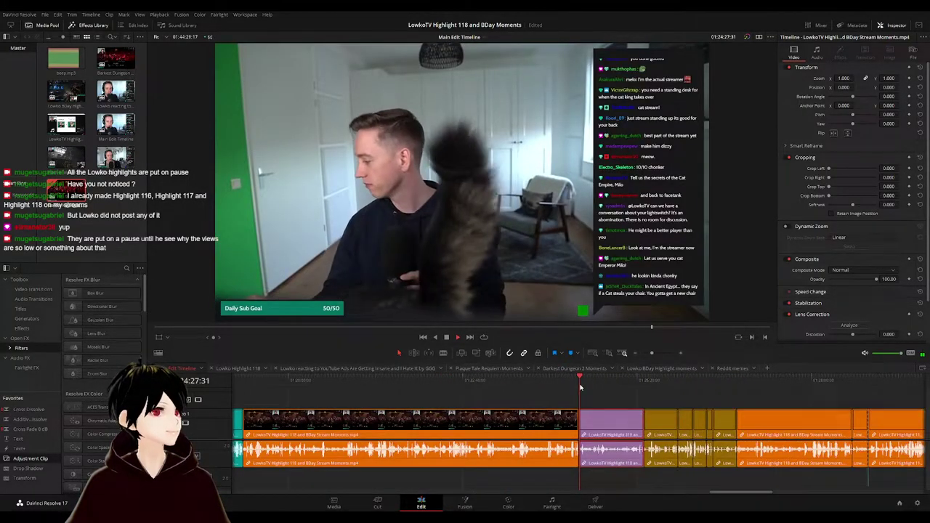
pyautogui.click(403, 380)
pyautogui.click(643, 380)
pyautogui.moveTo(693, 393); pyautogui.dragTo(489, 394)
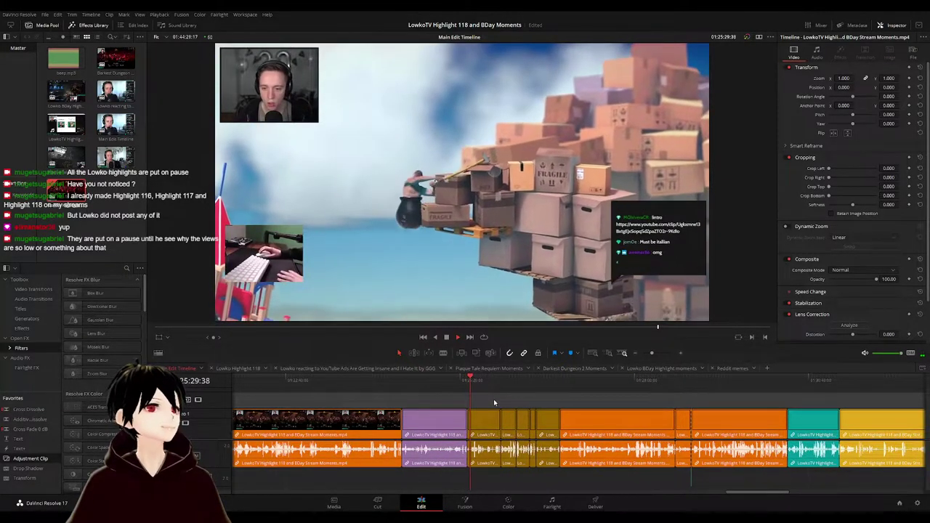
pyautogui.click(488, 381)
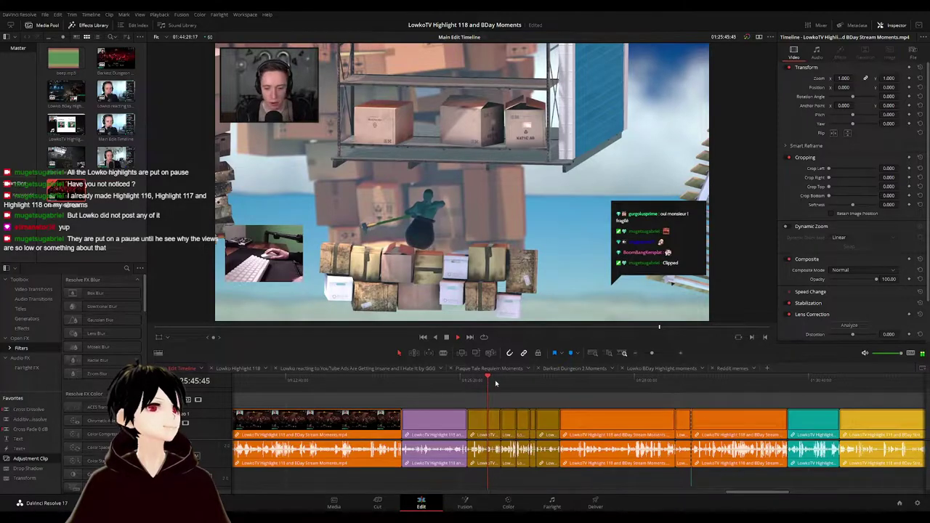
pyautogui.click(501, 381)
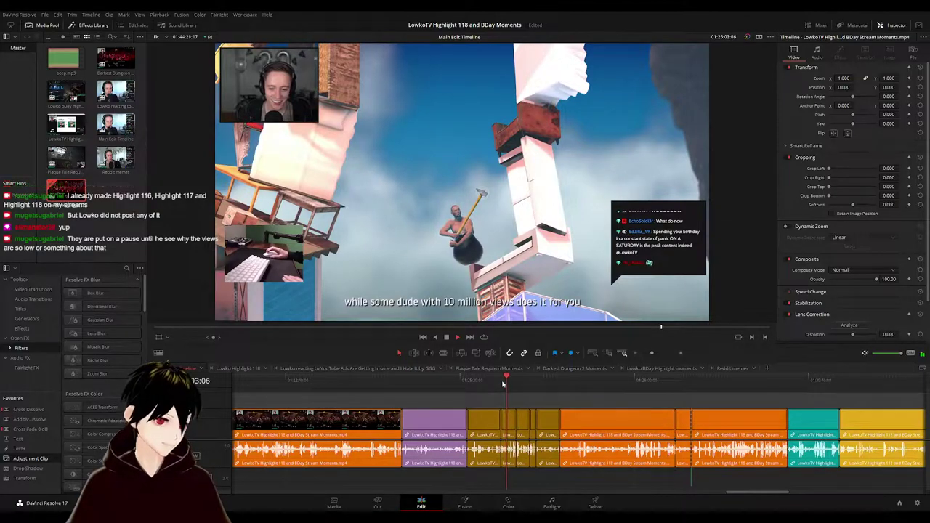
pyautogui.click(516, 386)
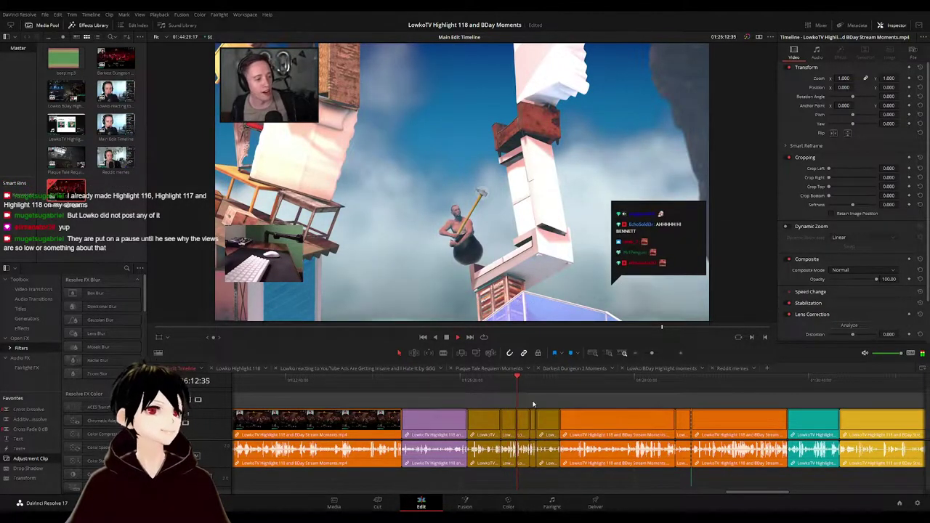
pyautogui.press('space')
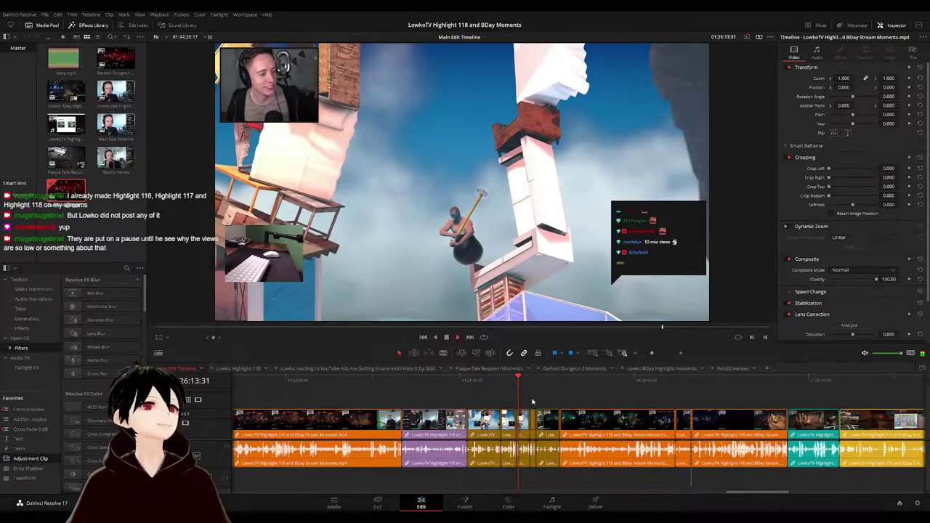
# - Review the dark yellow climbing-game clips more closely, from the first one to the last before the next orange clip
pyautogui.scroll(3, 573, 404)
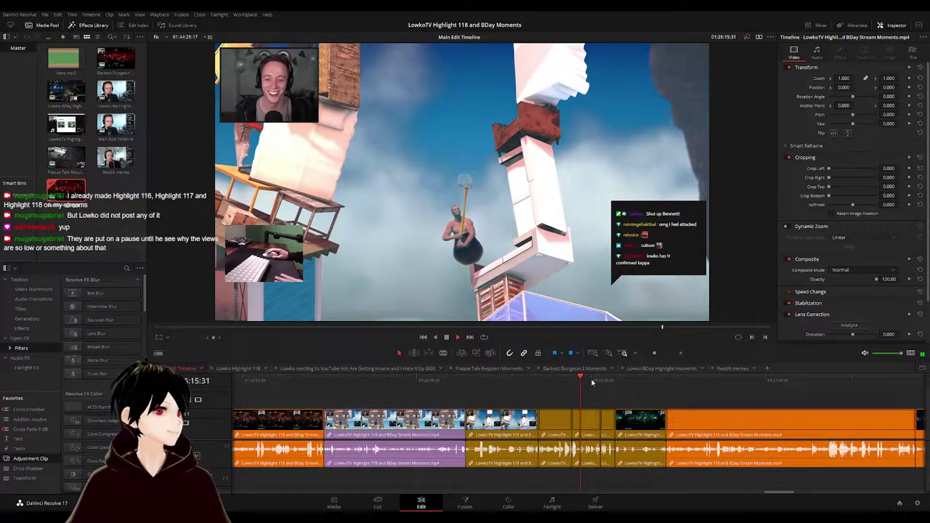
pyautogui.click(593, 381)
pyautogui.click(517, 382)
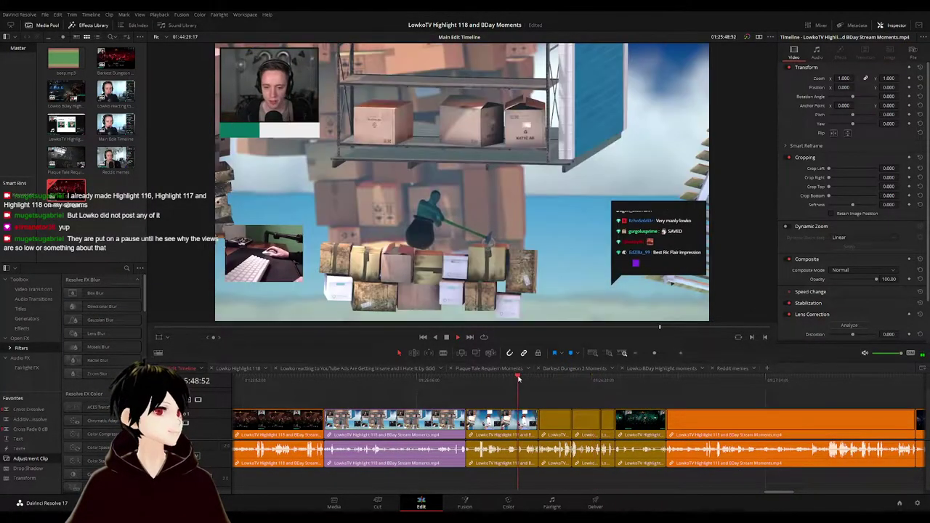
pyautogui.click(482, 381)
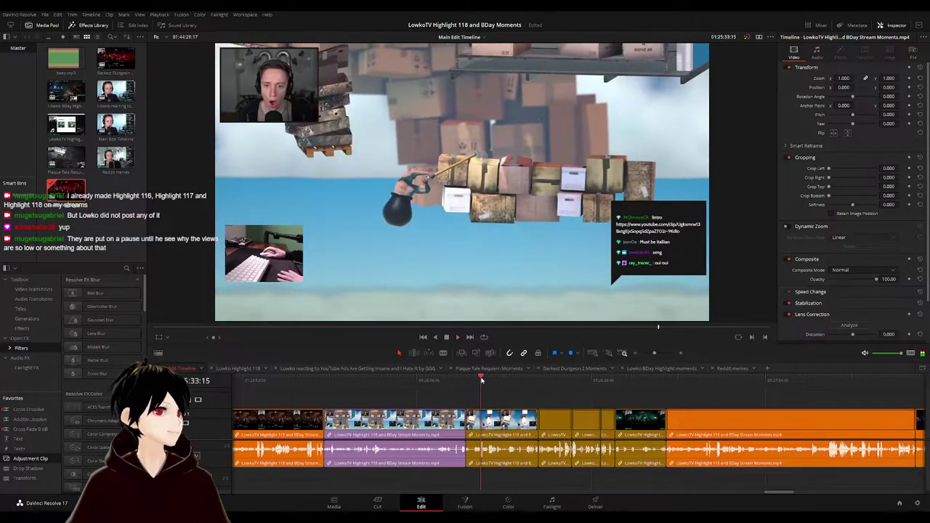
pyautogui.moveTo(549, 381); pyautogui.dragTo(622, 380)
pyautogui.click(623, 380)
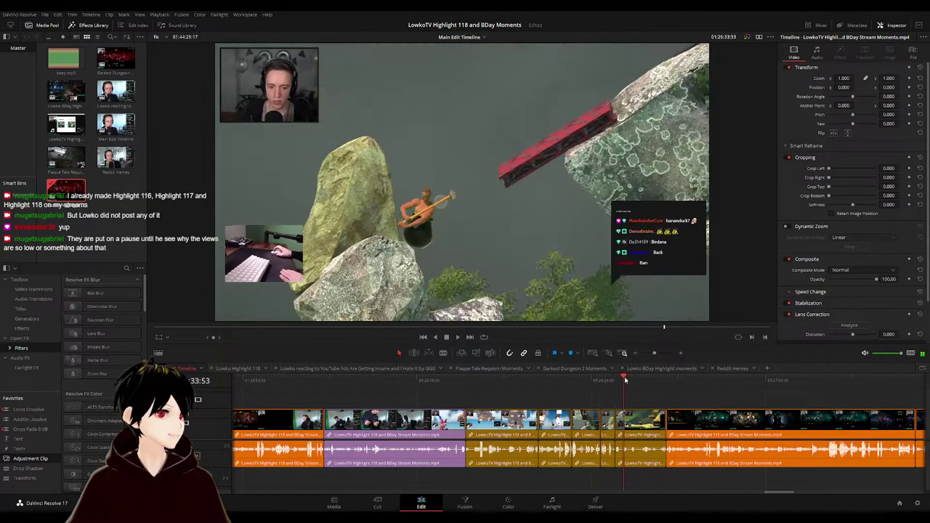
pyautogui.click(648, 380)
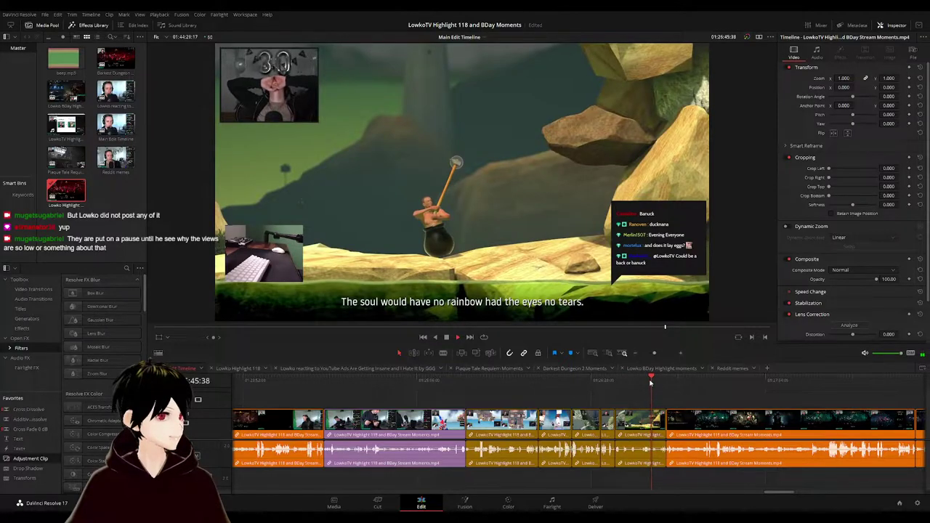
# - Copy all the dark yellow climbing-game clips from the Main Edit Timeline to the end of the Lowko Highlight 118 timeline
pyautogui.moveTo(520, 428); pyautogui.dragTo(510, 429)
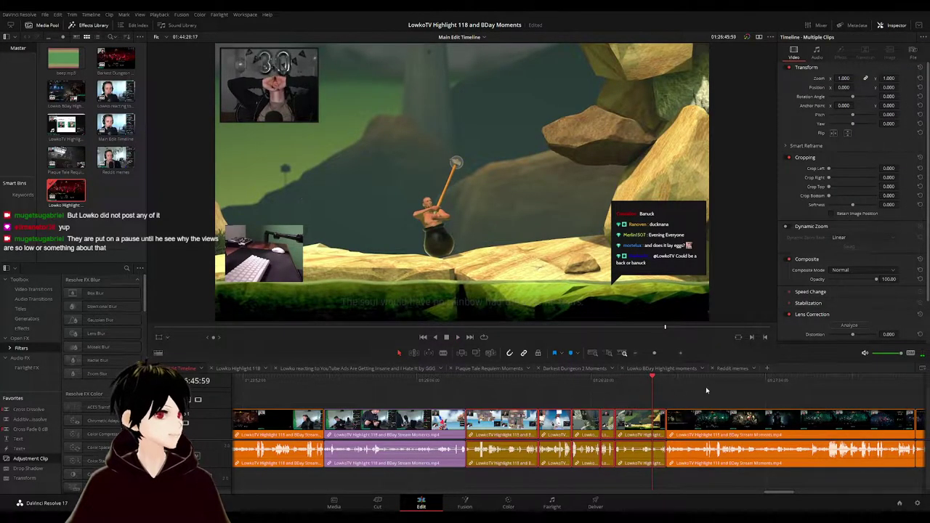
pyautogui.click(242, 369)
pyautogui.hotkey('ctrl', 'v')
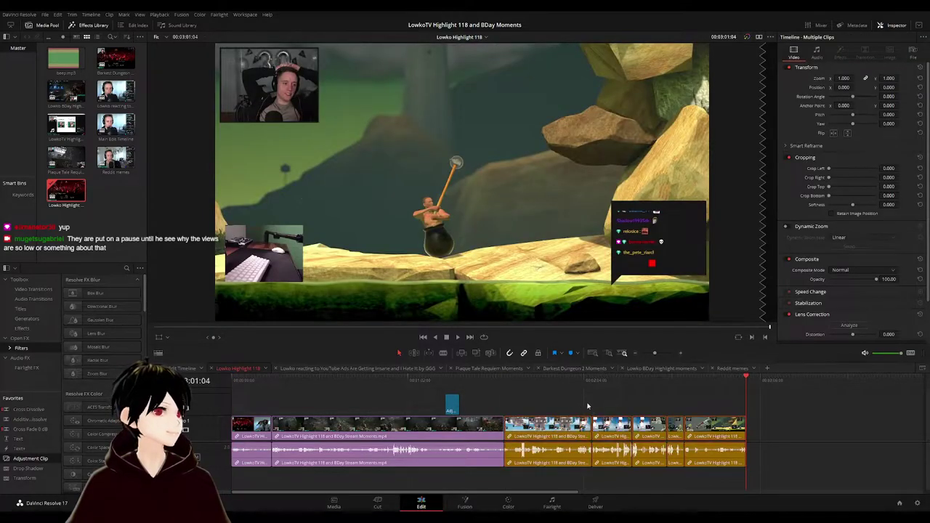
pyautogui.click(587, 405)
# - Sample the teal campfire clip after the orange clips on the Main Edit Timeline and copy it for Lowko Highlight 118
pyautogui.click(182, 368)
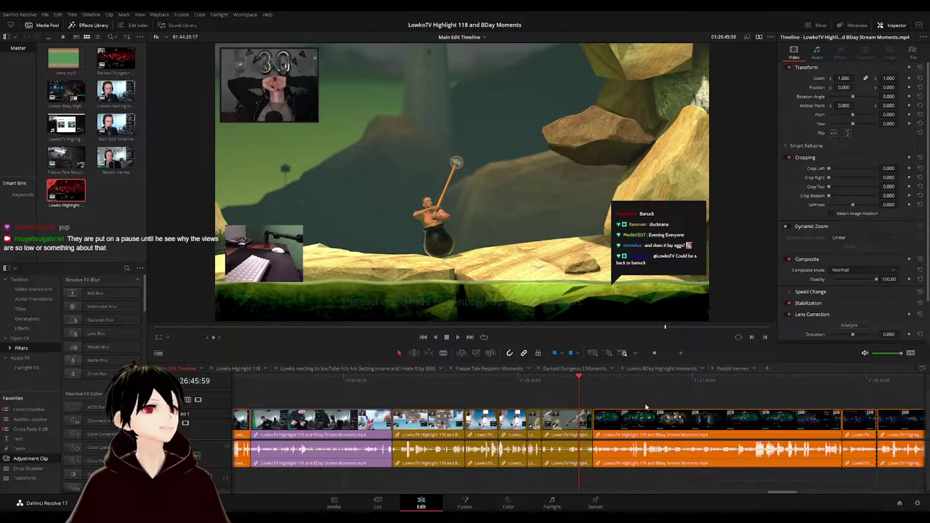
pyautogui.hscroll(3, 713, 411)
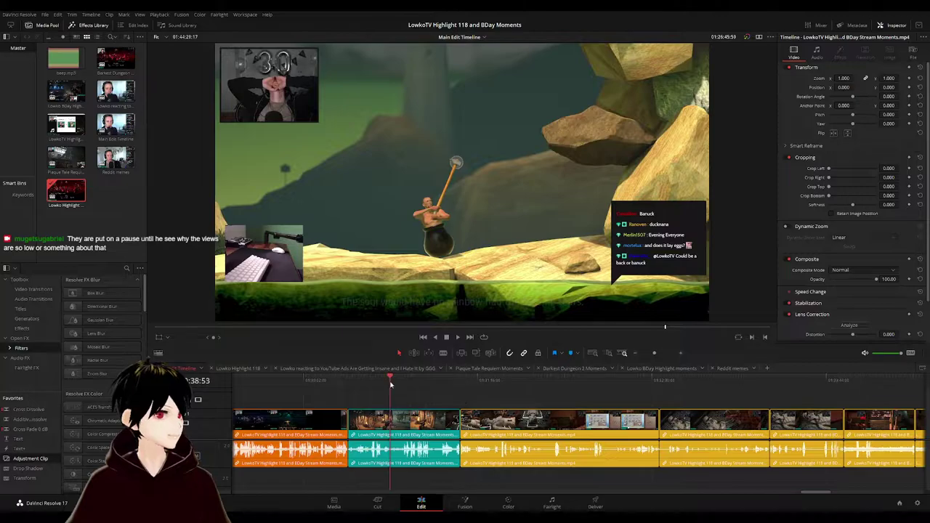
pyautogui.press('space')
pyautogui.click(355, 385)
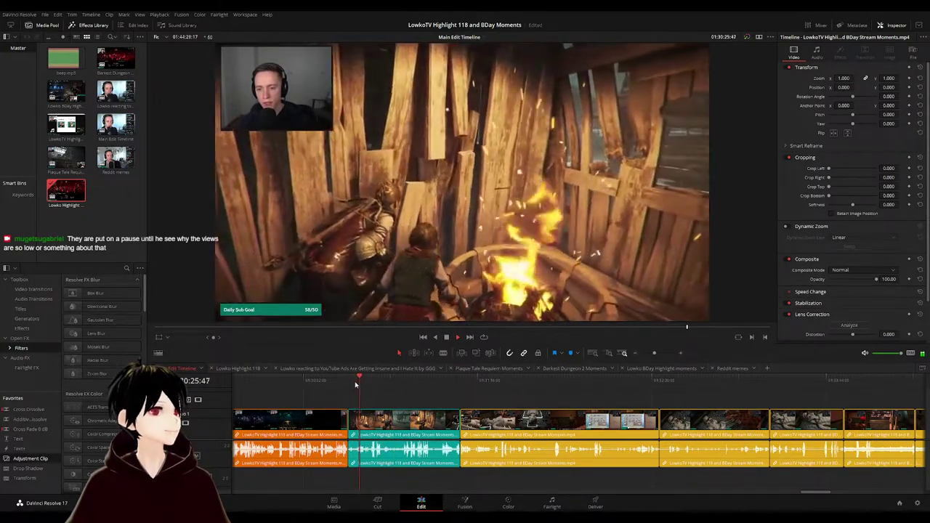
pyautogui.moveTo(375, 384); pyautogui.dragTo(434, 383)
pyautogui.press('space')
pyautogui.click(388, 423)
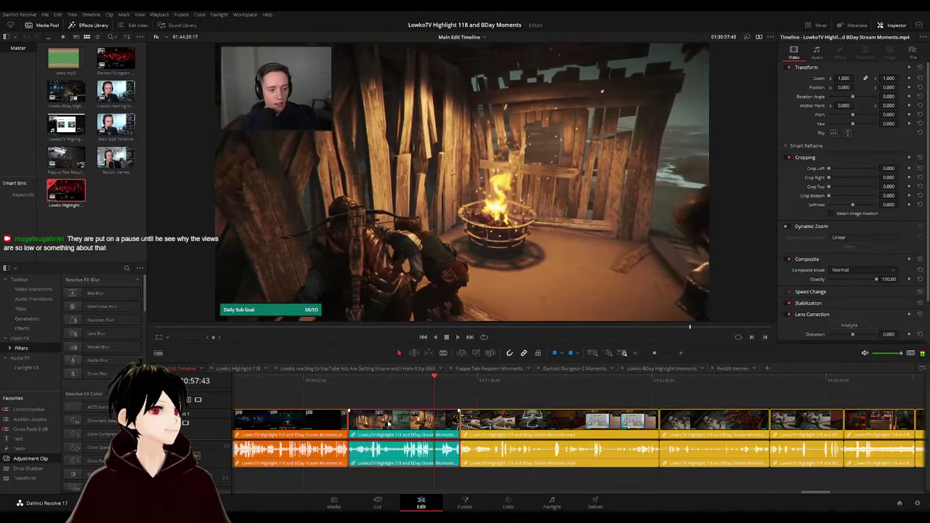
pyautogui.click(245, 369)
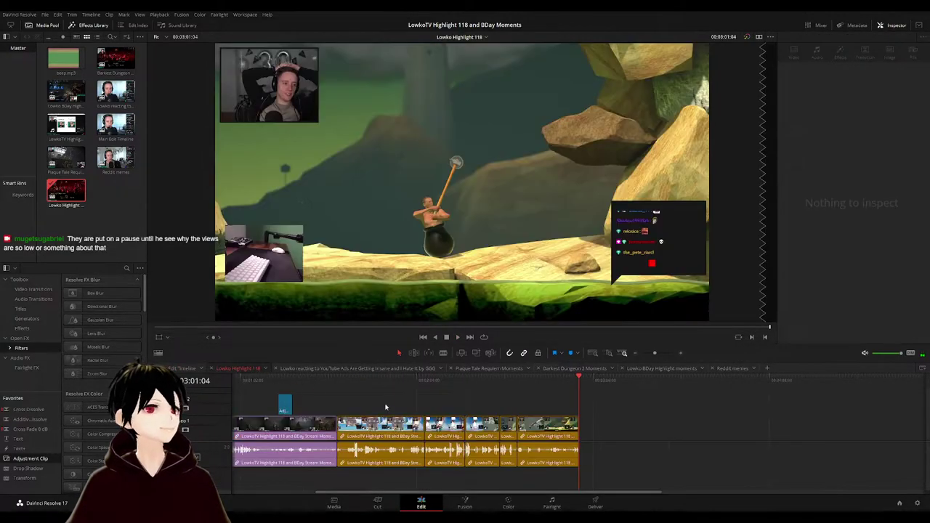
# - Sample the end of the first climbing-game clip, and shift all the climbing-game clips after it about 01:04:12 later
pyautogui.click(336, 379)
pyautogui.press('space')
pyautogui.click(425, 382)
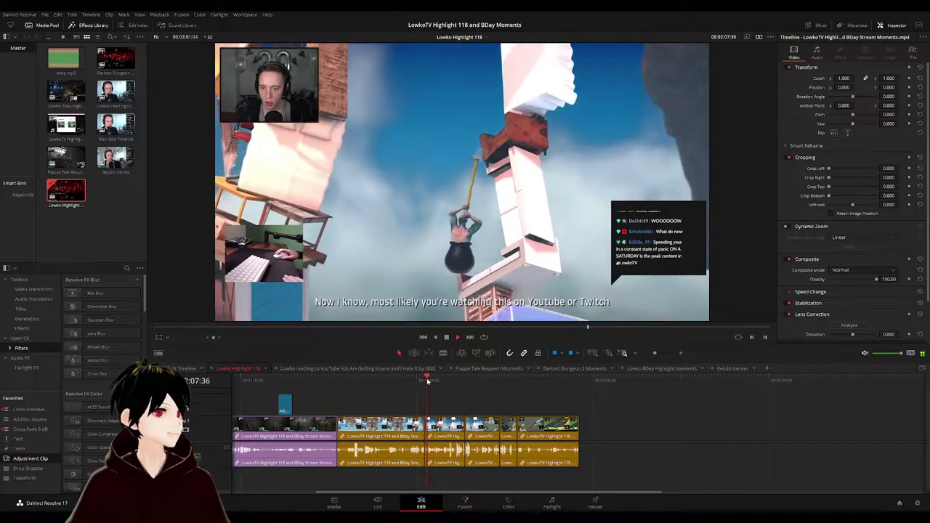
pyautogui.moveTo(422, 382); pyautogui.dragTo(416, 383)
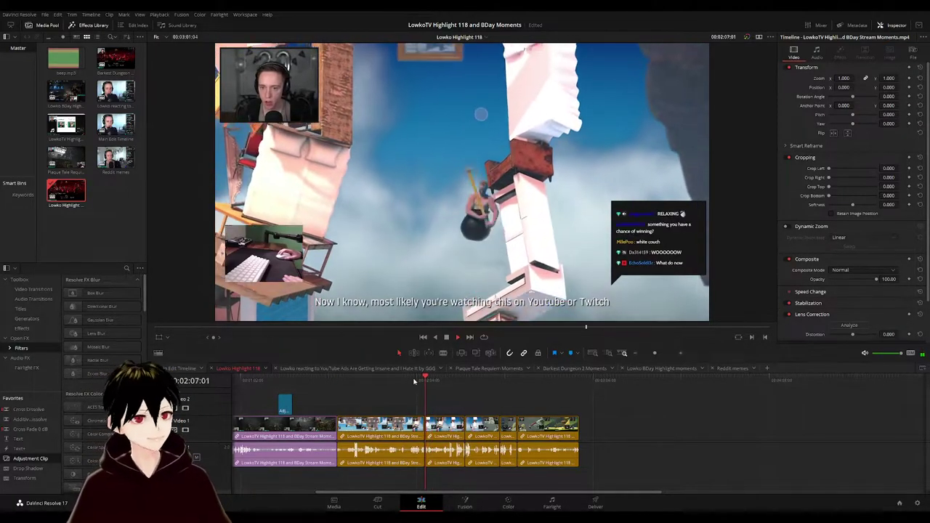
pyautogui.scroll(2, 451, 403)
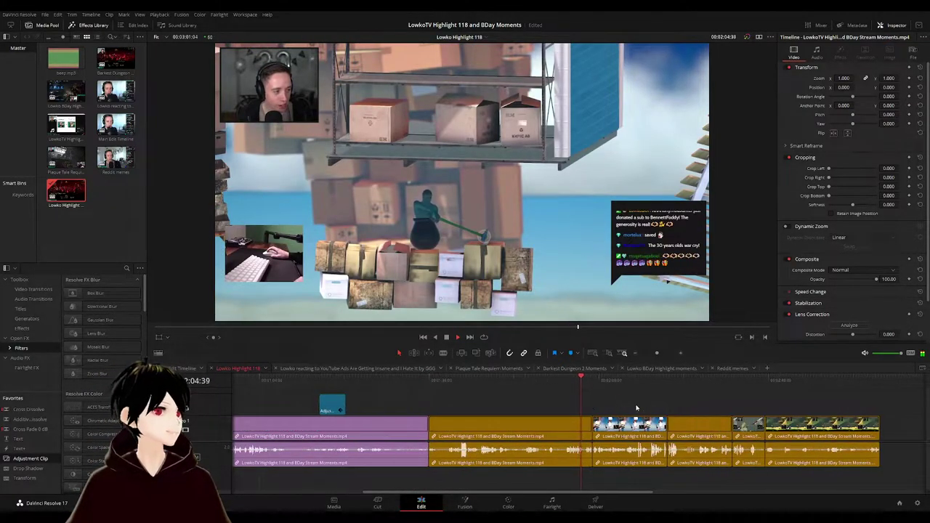
pyautogui.hscroll(3, 654, 407)
pyautogui.moveTo(733, 403); pyautogui.dragTo(788, 428)
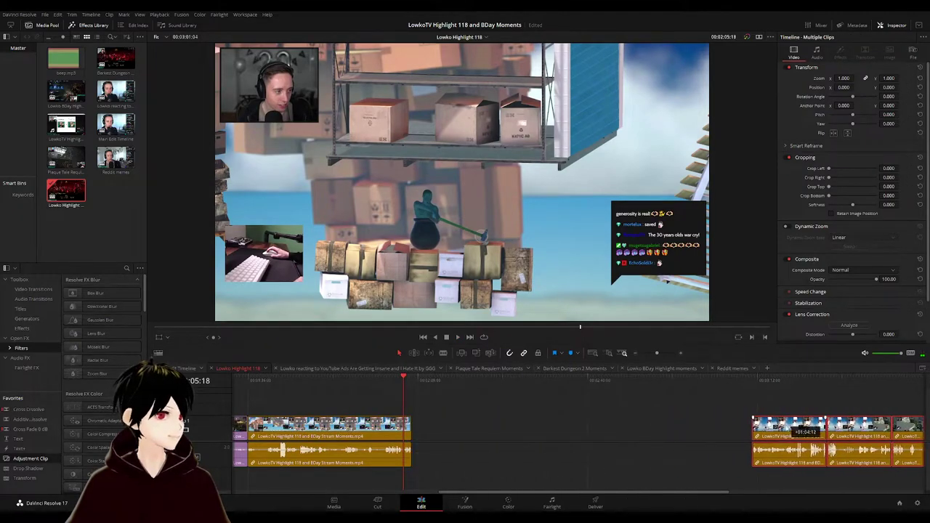
# - Paste the teal campfire clip directly after the first climbing-game clip and play across the join
pyautogui.click(411, 380)
pyautogui.hotkey('ctrl', 'v')
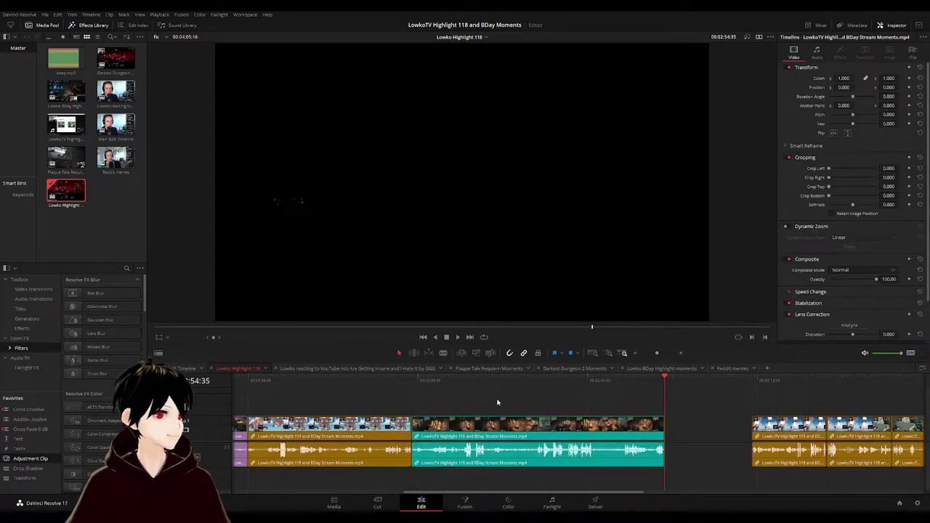
pyautogui.click(393, 381)
pyautogui.moveTo(392, 380); pyautogui.dragTo(405, 380)
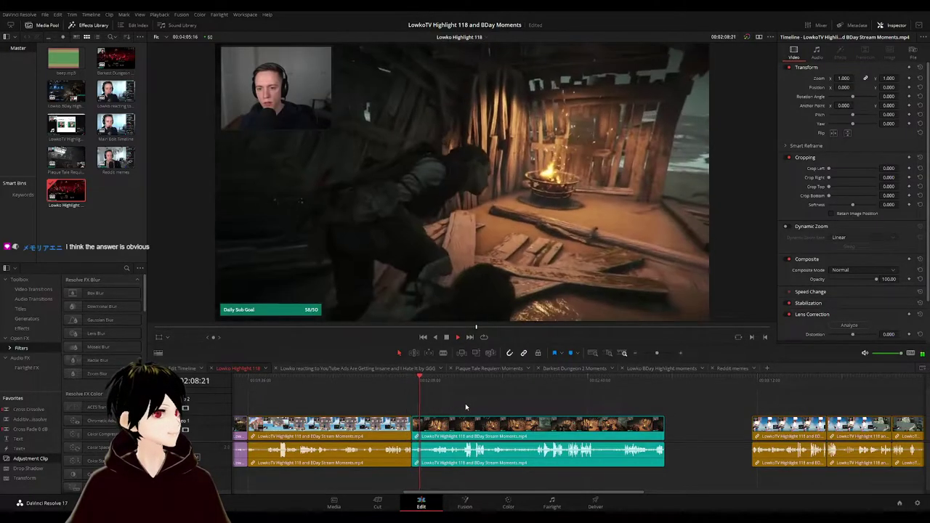
# - Review the pasted teal campfire clip through to its end
pyautogui.hscroll(3, 436, 403)
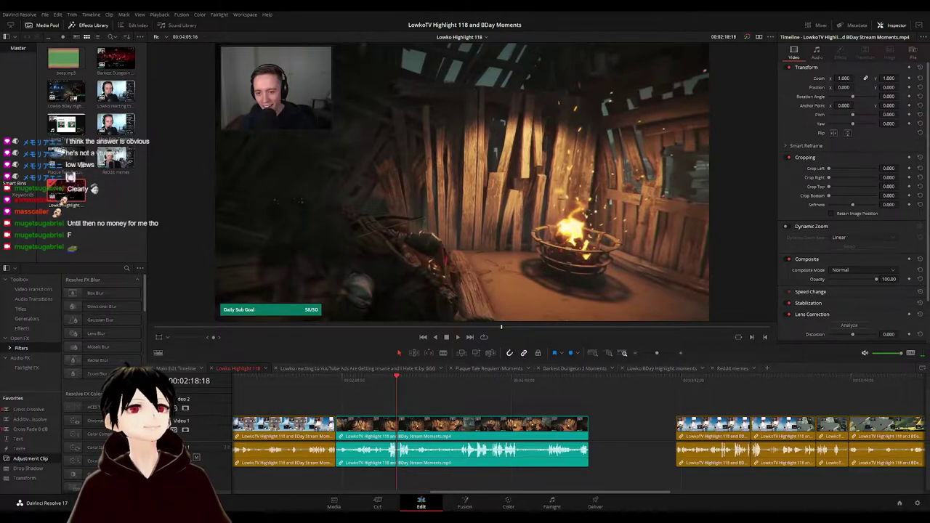
pyautogui.press('space')
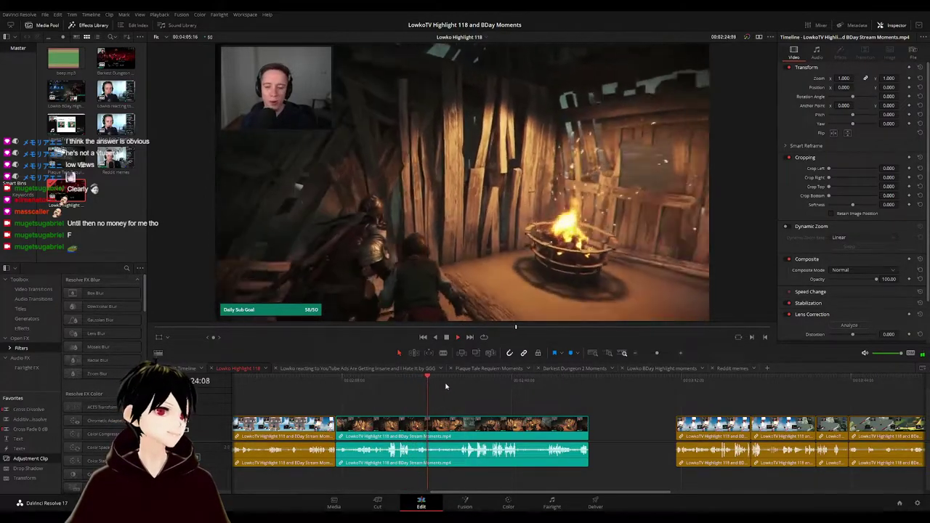
pyautogui.click(553, 382)
pyautogui.moveTo(582, 399); pyautogui.dragTo(481, 397)
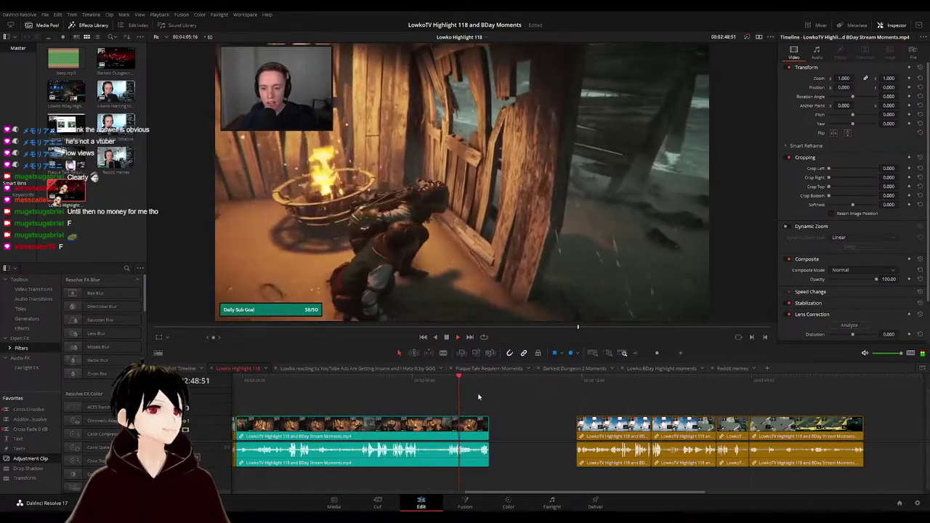
pyautogui.click(420, 383)
pyautogui.moveTo(419, 383); pyautogui.dragTo(490, 382)
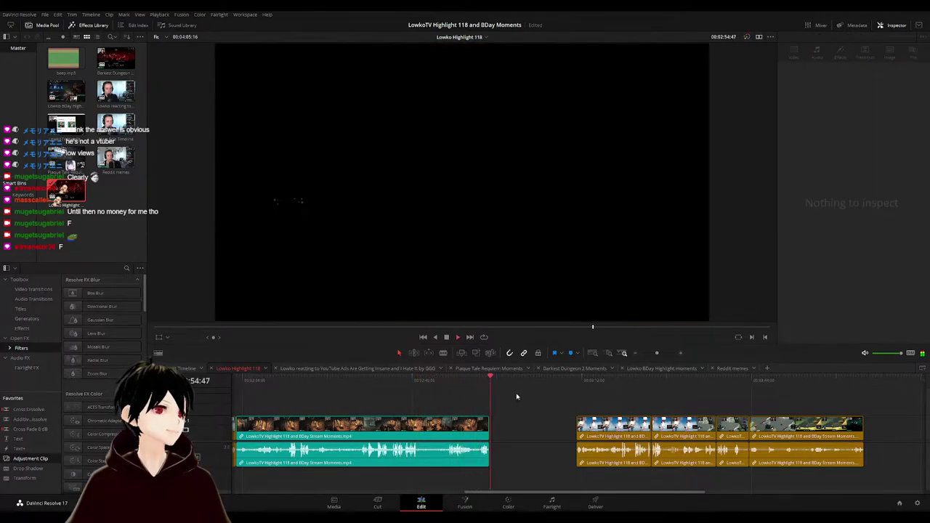
# - Sample the shifted climbing-game clips and move the first two of them directly against the end of the teal clip
pyautogui.moveTo(580, 382); pyautogui.dragTo(671, 388)
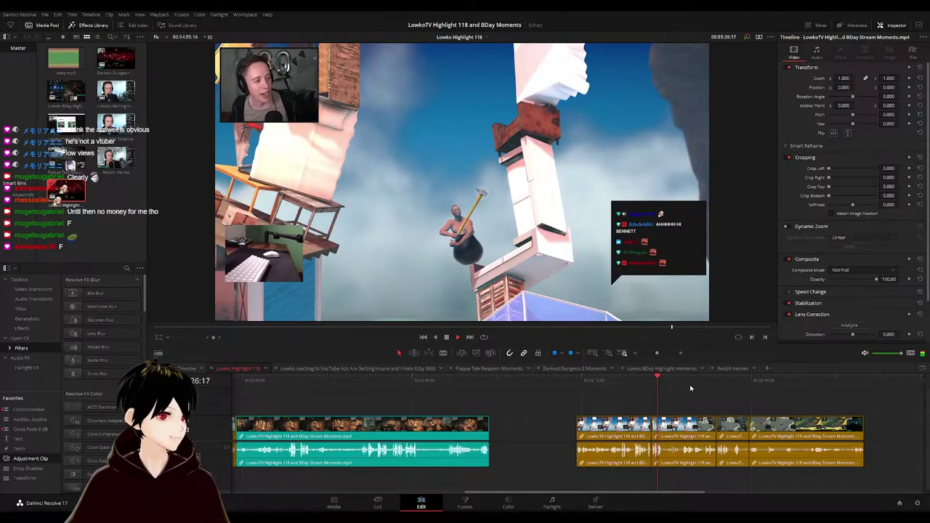
pyautogui.click(714, 385)
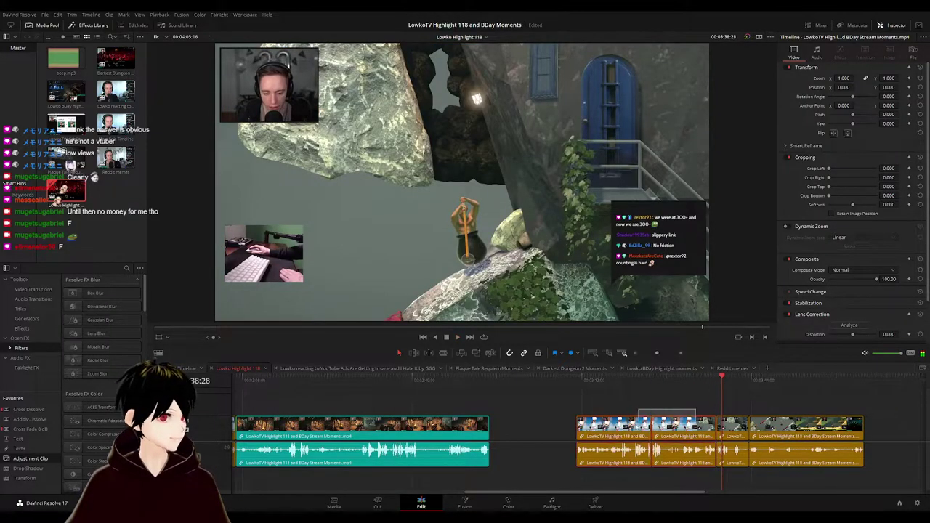
pyautogui.moveTo(637, 429); pyautogui.dragTo(638, 428)
pyautogui.moveTo(637, 426); pyautogui.dragTo(550, 424)
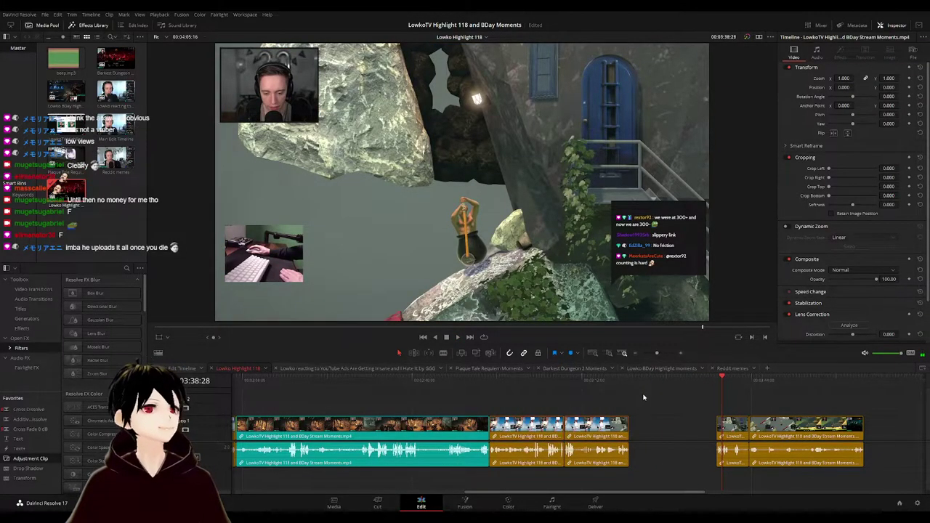
# - Move the last two climbing-game clips about four minutes later on the Lowko Highlight 118 timeline
pyautogui.scroll(-2, 645, 398)
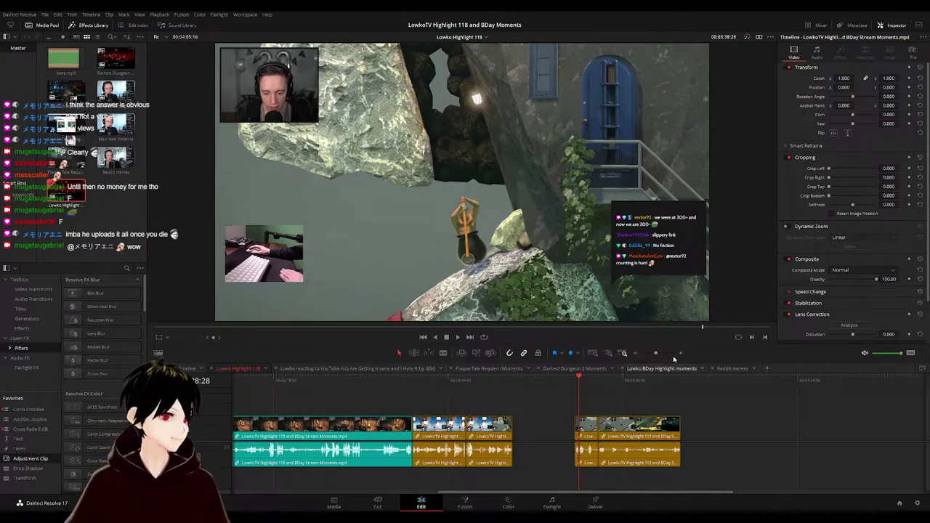
pyautogui.moveTo(655, 354); pyautogui.dragTo(651, 354)
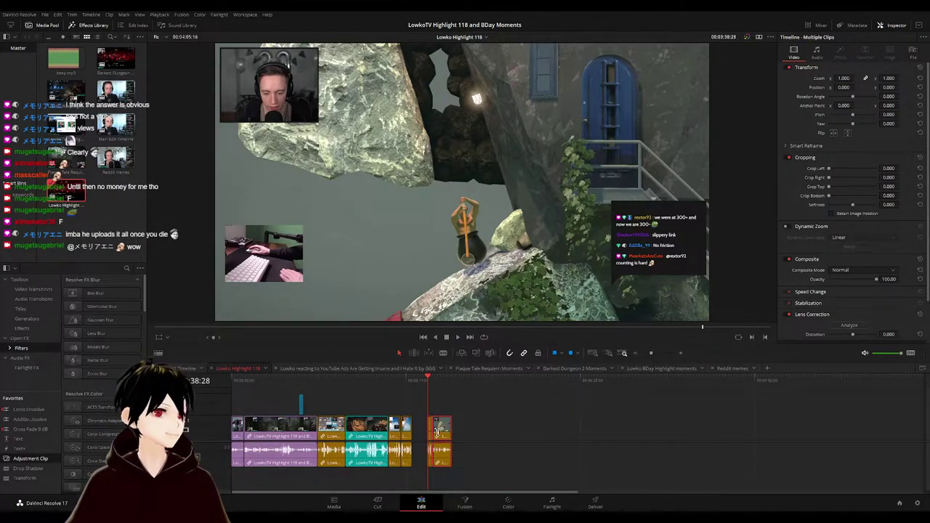
pyautogui.moveTo(443, 432); pyautogui.dragTo(664, 431)
pyautogui.click(512, 415)
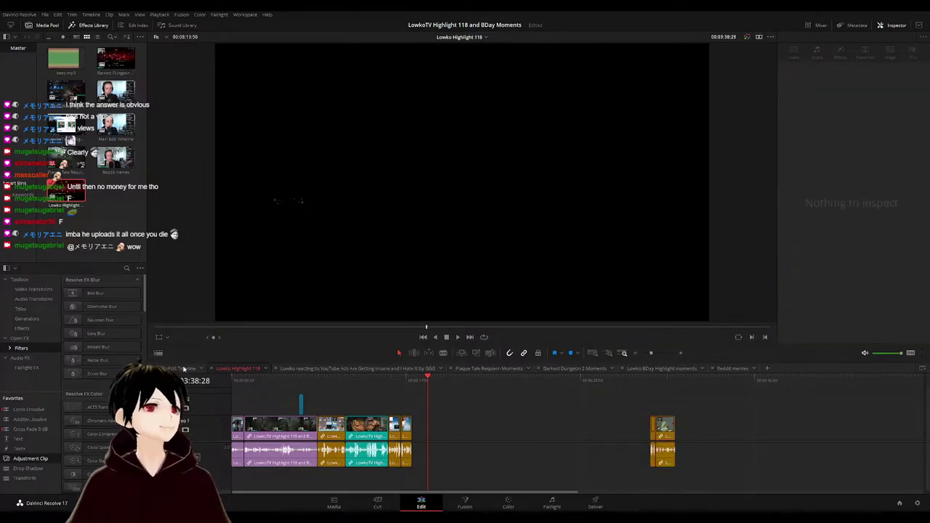
# - Return to the Main Edit Timeline and sample the first yellow morgue-game clips that follow the teal clip
pyautogui.click(187, 368)
pyautogui.click(648, 377)
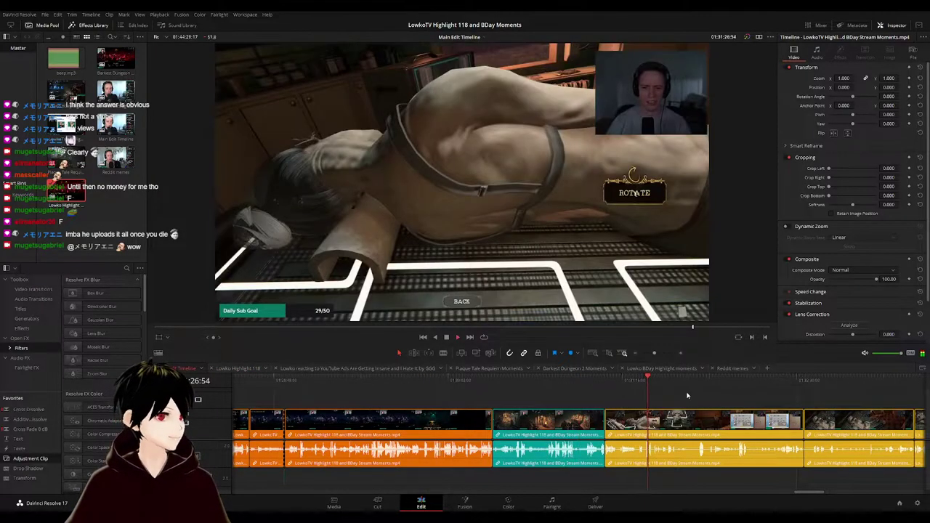
pyautogui.scroll(-4, 687, 395)
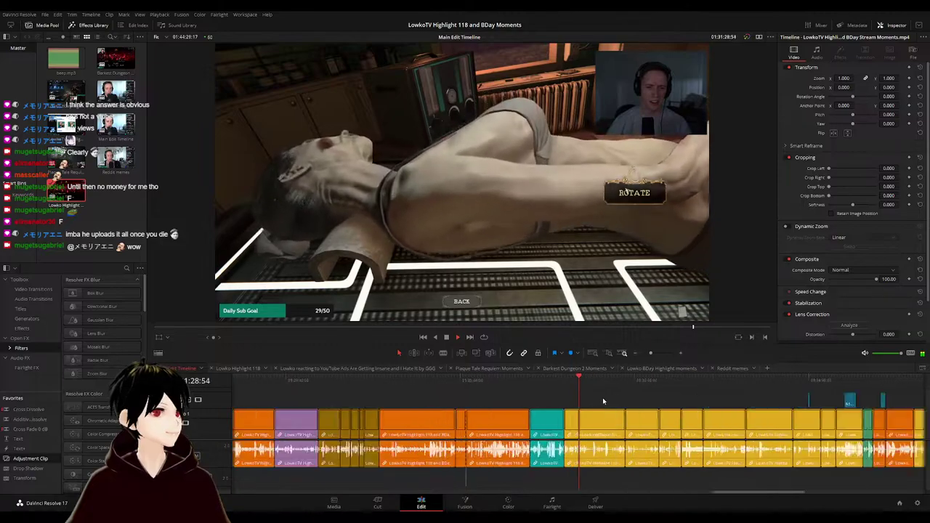
pyautogui.scroll(3, 602, 399)
pyautogui.click(700, 382)
pyautogui.hscroll(3, 579, 392)
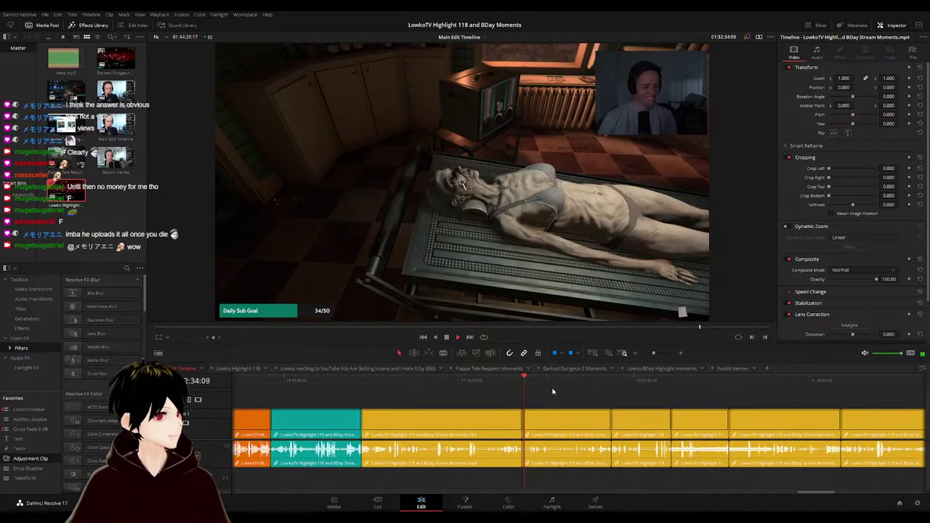
pyautogui.click(645, 381)
pyautogui.click(662, 382)
# - Examine the end of the yellow morgue-game section, including the short green clip and the orange clip after it
pyautogui.scroll(-4, 662, 397)
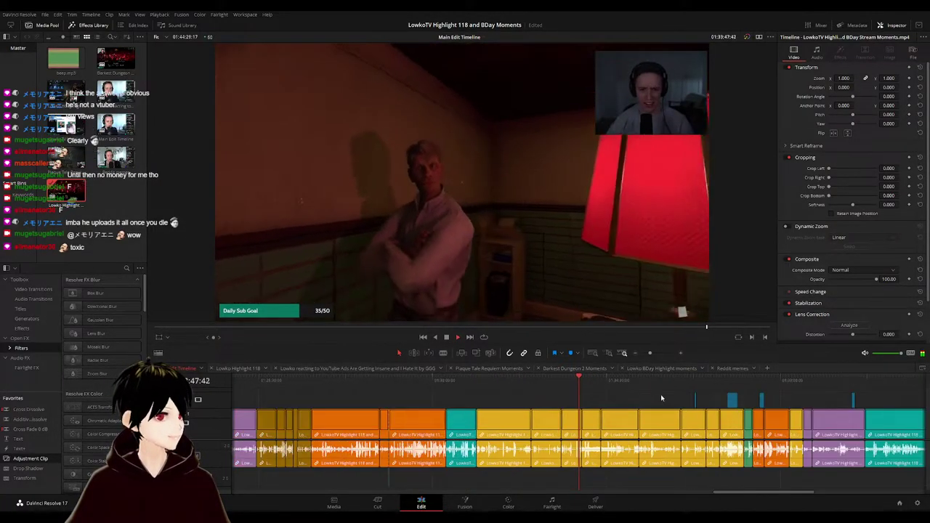
pyautogui.click(736, 381)
pyautogui.click(744, 382)
pyautogui.hscroll(3, 752, 398)
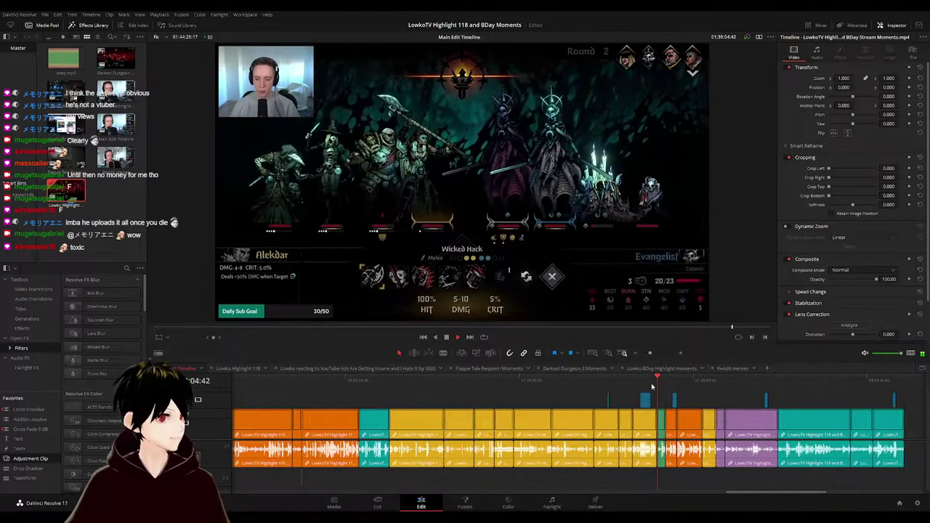
pyautogui.click(666, 383)
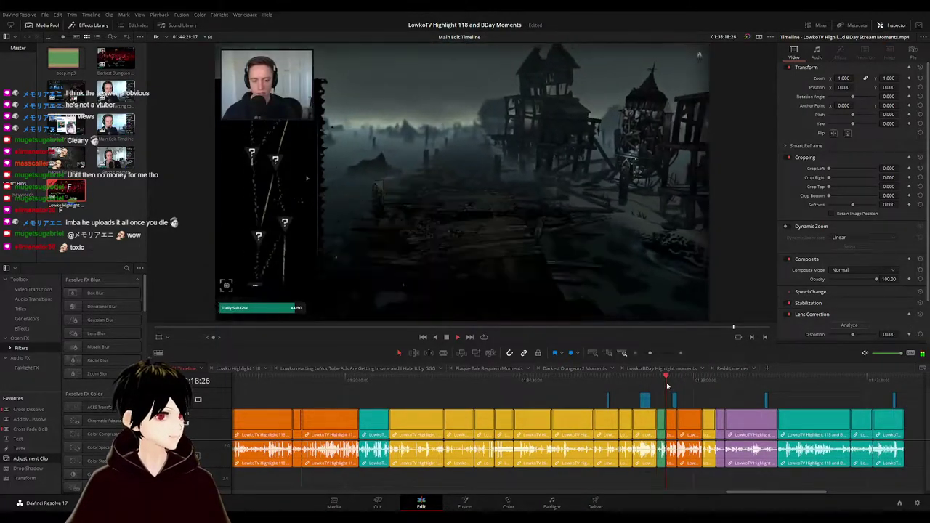
# - Copy the yellow morgue-game clips, their blue adjustment clips and the short green clip to the end of Lowko Highlight 118
pyautogui.moveTo(664, 391); pyautogui.dragTo(412, 493)
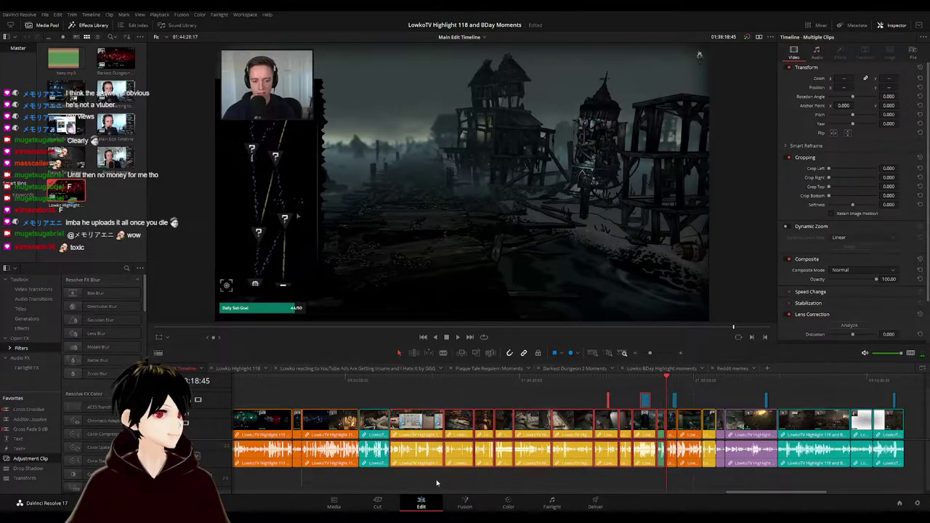
pyautogui.click(235, 369)
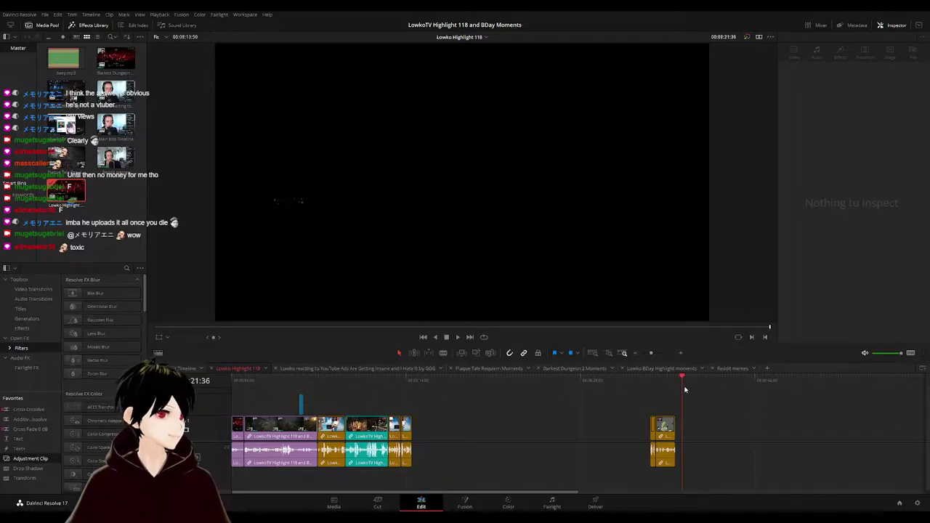
pyautogui.hotkey('ctrl', 'v')
pyautogui.hscroll(-5, 344, 407)
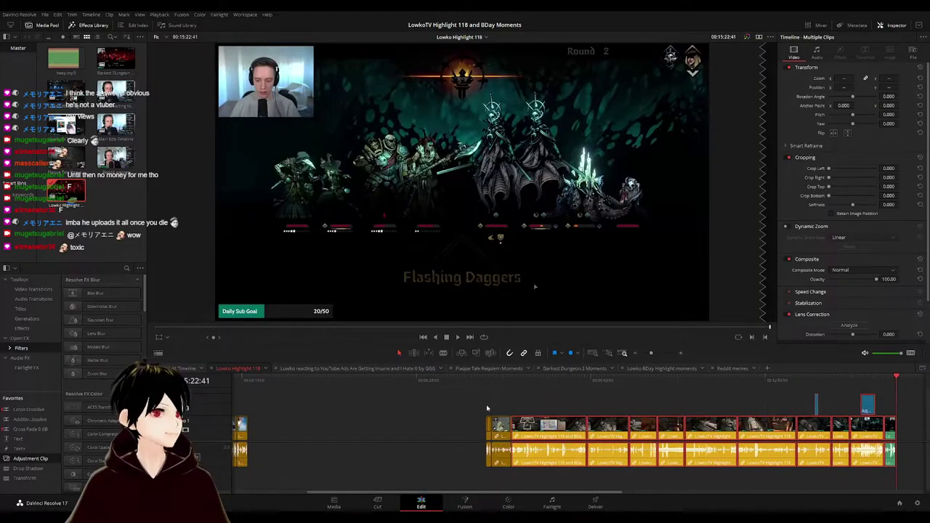
# - Review the long morgue-game clip with the computer instructions and its cut to the examination-table clip on Lowko Highlight 118
pyautogui.click(507, 406)
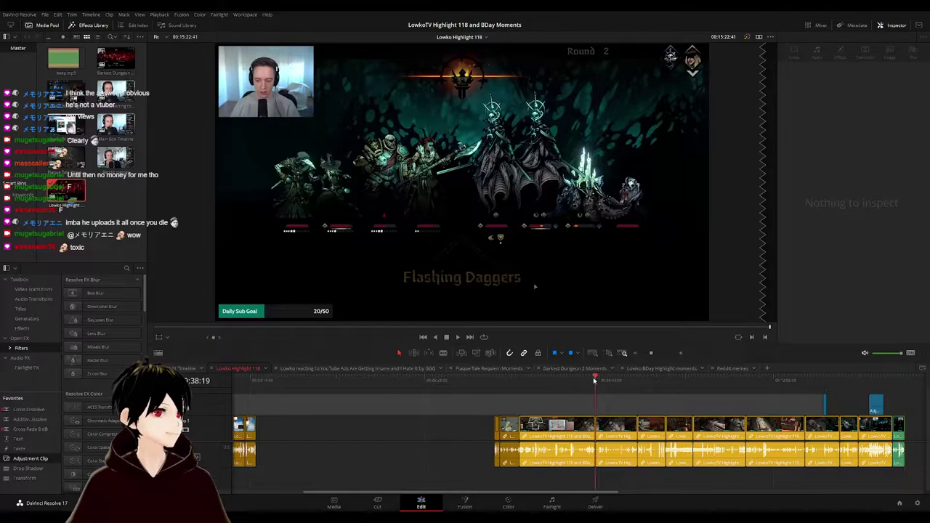
pyautogui.press('space')
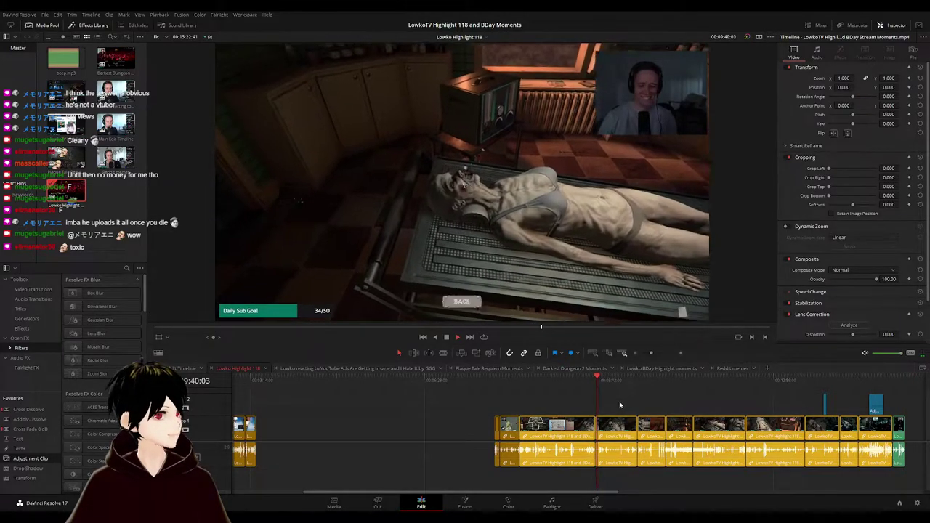
pyautogui.click(587, 383)
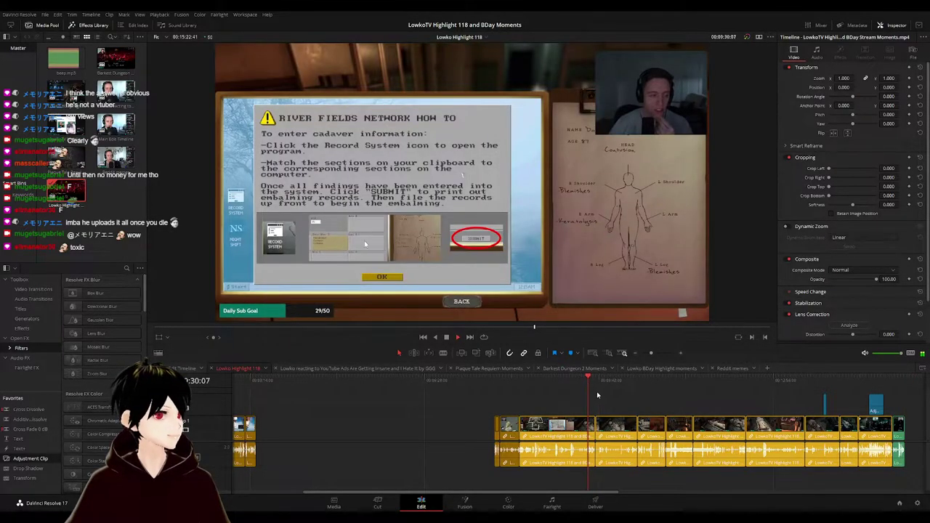
pyautogui.scroll(4, 597, 395)
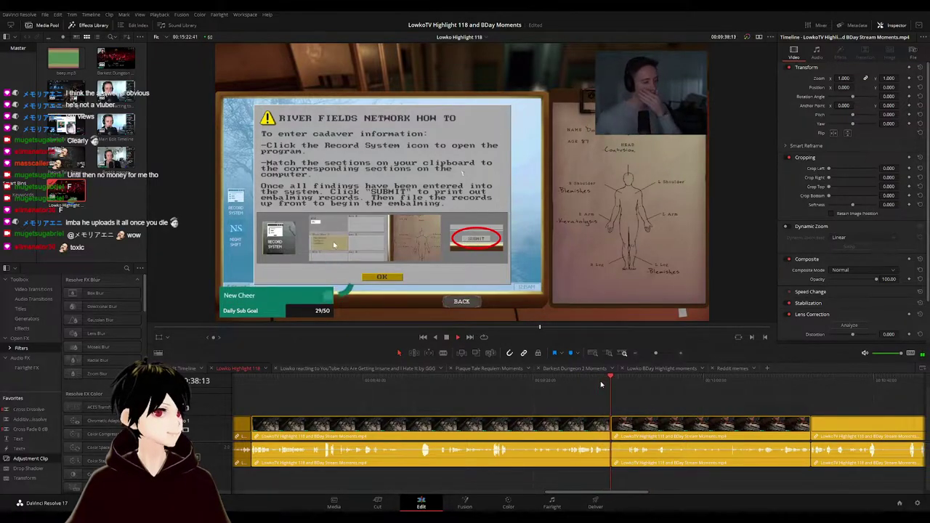
pyautogui.click(598, 383)
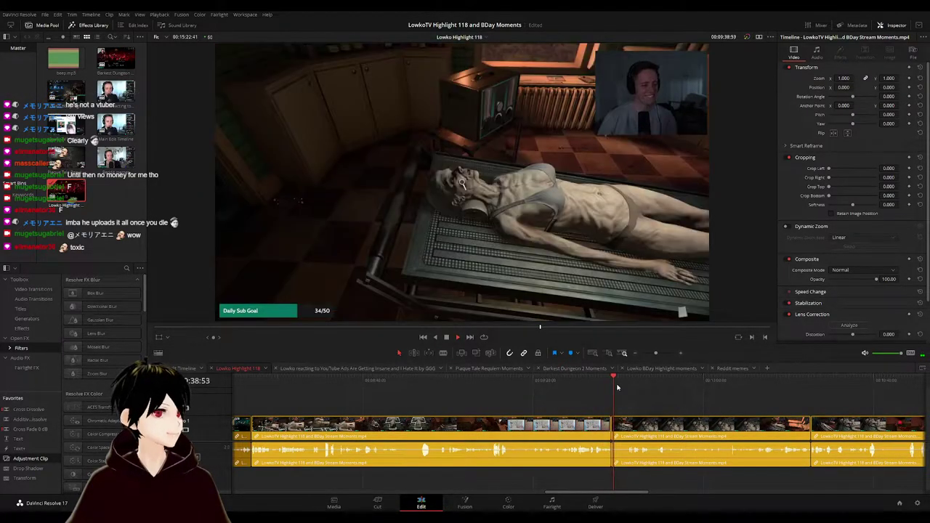
pyautogui.click(633, 383)
pyautogui.press('space')
# - Move the long morgue-game clip to the end of the earlier sequence and place the two short climbing-game clips directly after it
pyautogui.hscroll(-2, 626, 403)
pyautogui.scroll(-2, 574, 404)
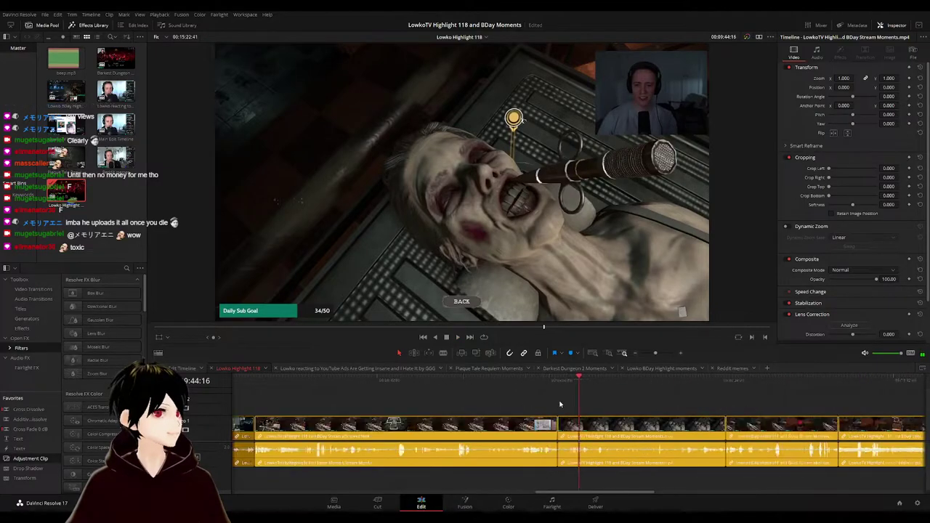
pyautogui.scroll(-1, 574, 406)
pyautogui.scroll(-3, 579, 403)
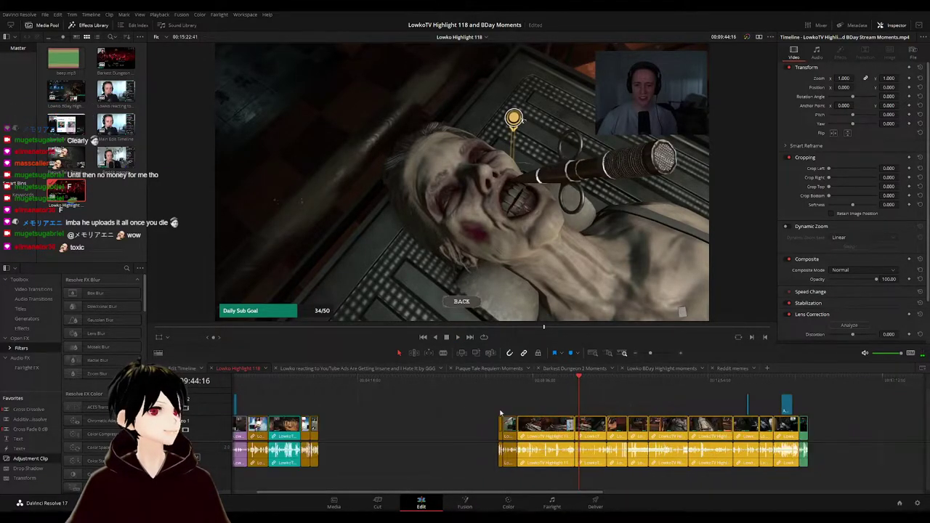
pyautogui.moveTo(549, 421); pyautogui.dragTo(351, 422)
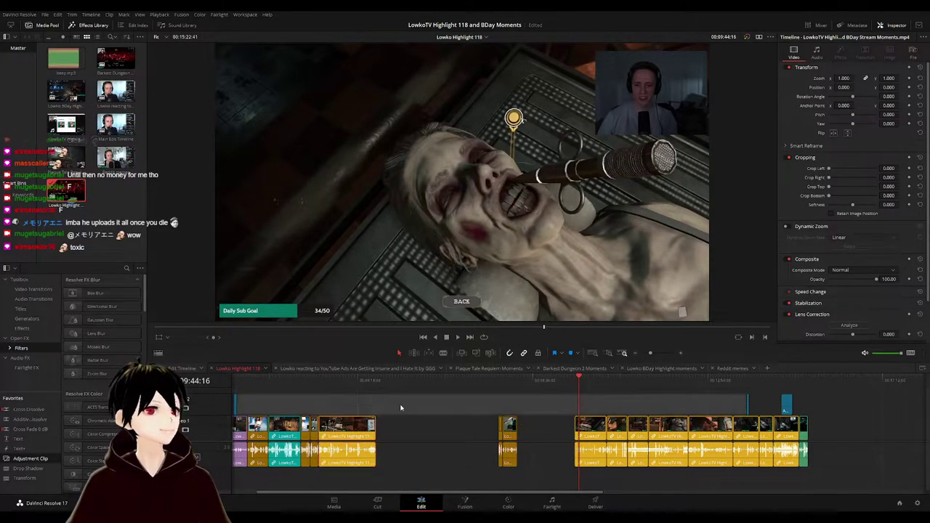
pyautogui.click(507, 427)
pyautogui.moveTo(508, 428); pyautogui.dragTo(386, 430)
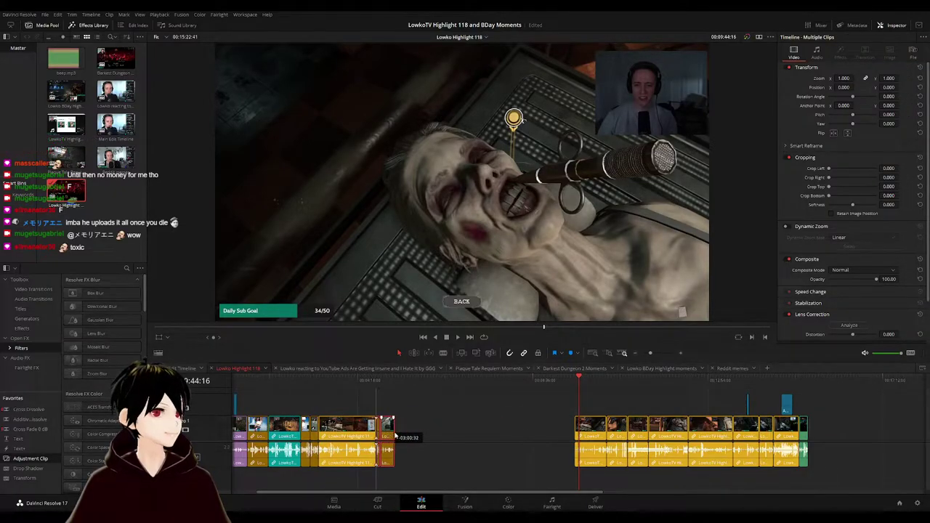
# - Review the next morgue-game clips up to the red-lamp scene and move the first two directly behind the short climbing-game clips
pyautogui.click(599, 386)
pyautogui.press('space')
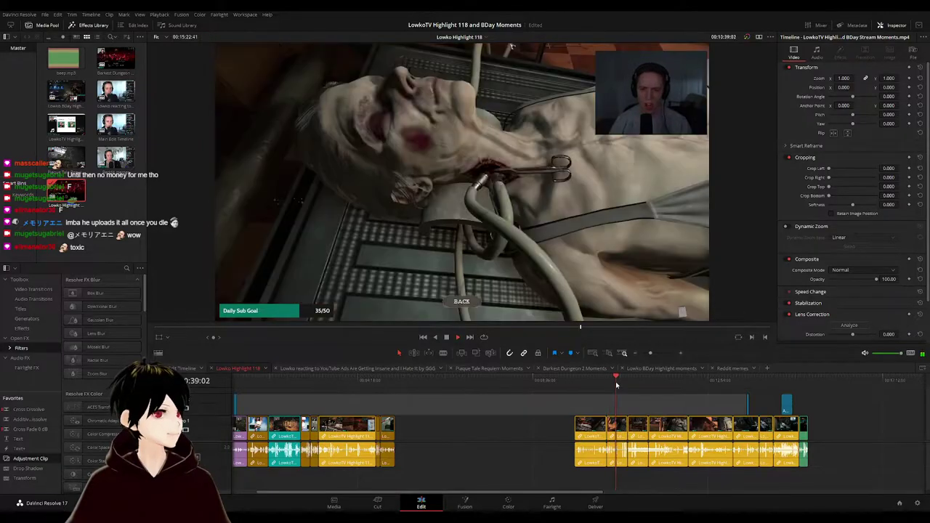
pyautogui.click(617, 380)
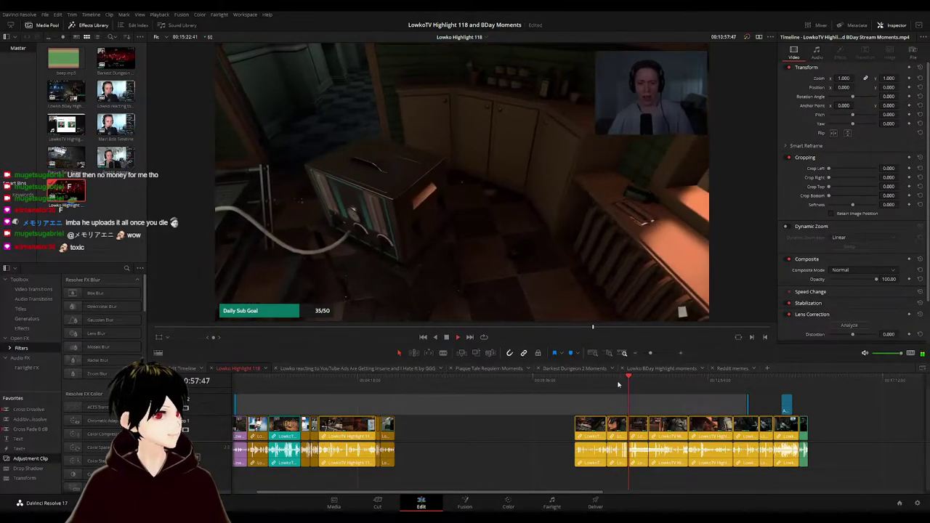
pyautogui.scroll(3, 633, 407)
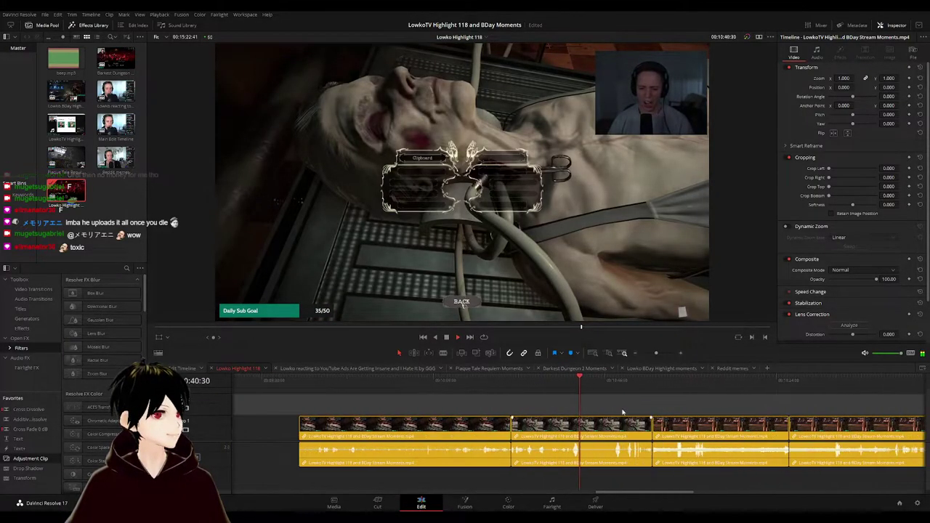
pyautogui.click(618, 382)
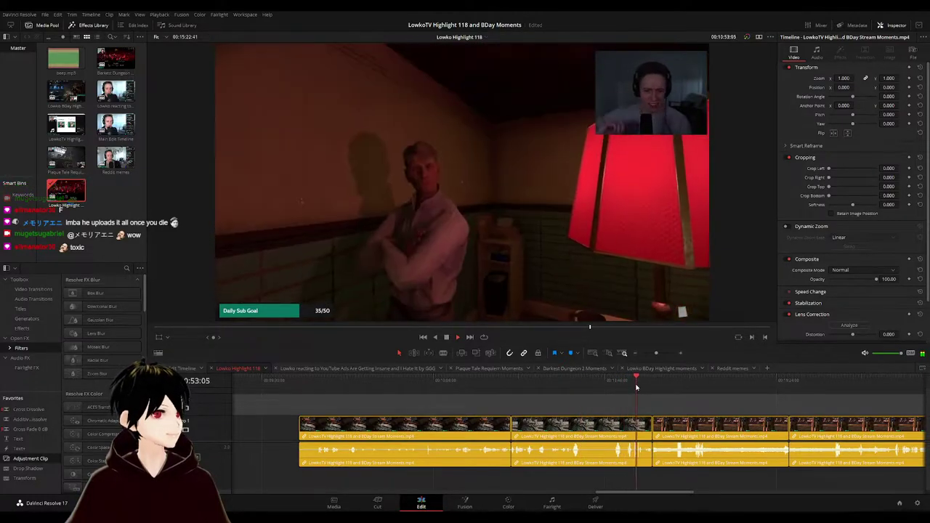
pyautogui.scroll(-5, 629, 424)
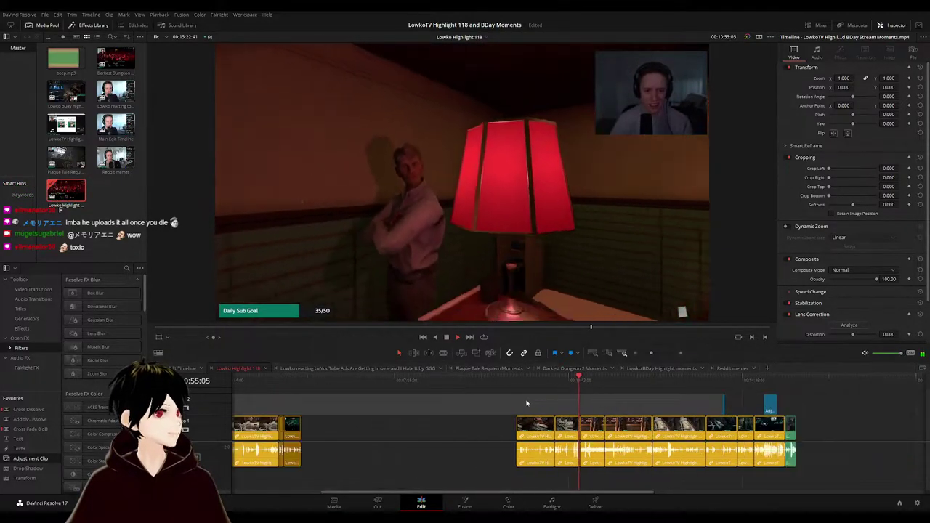
pyautogui.moveTo(569, 408); pyautogui.dragTo(314, 427)
pyautogui.click(413, 396)
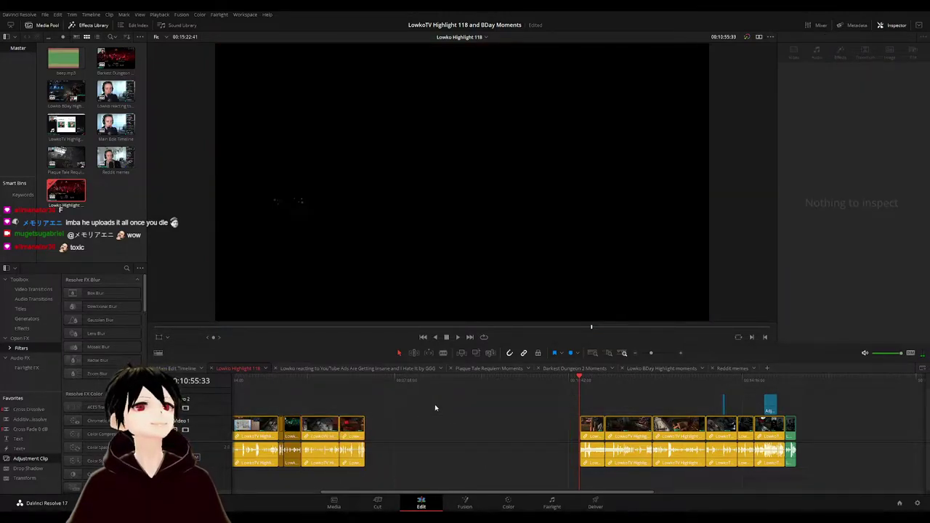
pyautogui.click(512, 405)
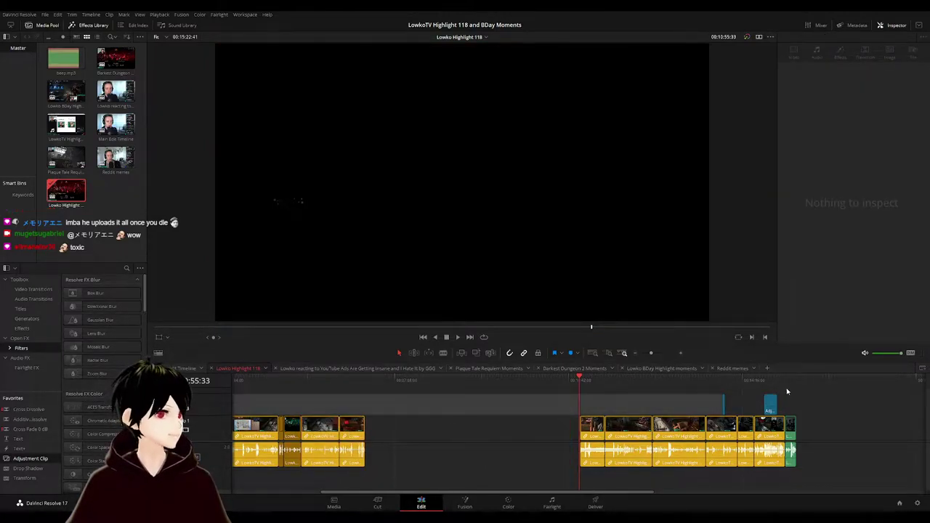
pyautogui.click(787, 392)
pyautogui.press('space')
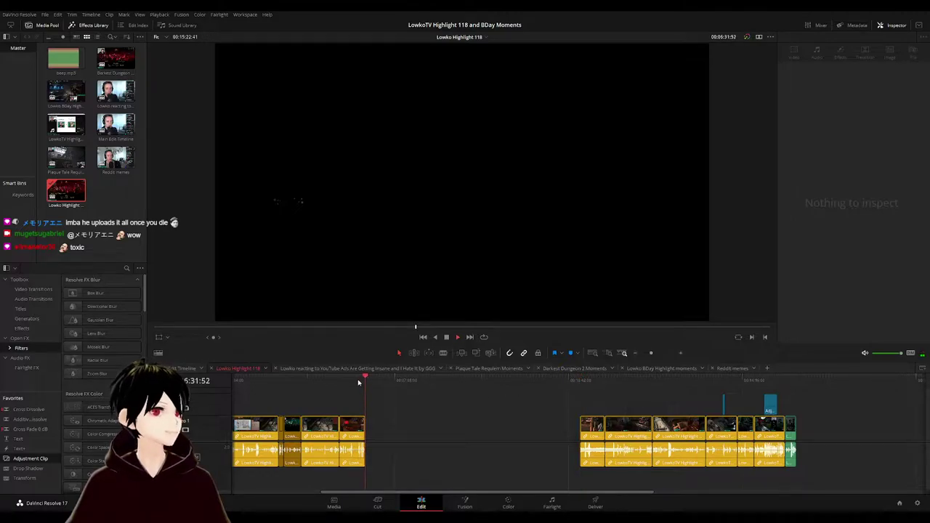
# - Look through the Main Edit Timeline, from the Darkest Dungeon 2 part back to the Plague Tale clips, for a clip to reuse
pyautogui.click(358, 380)
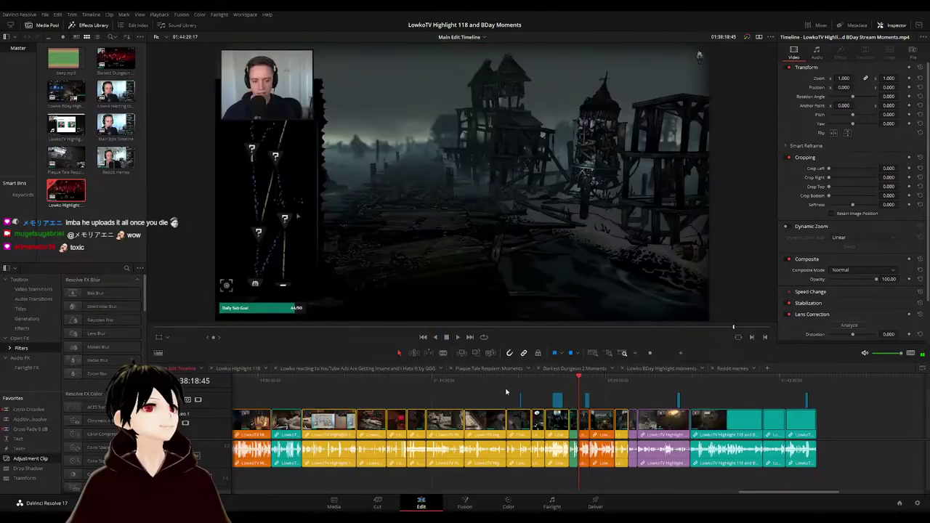
pyautogui.moveTo(587, 386); pyautogui.dragTo(627, 386)
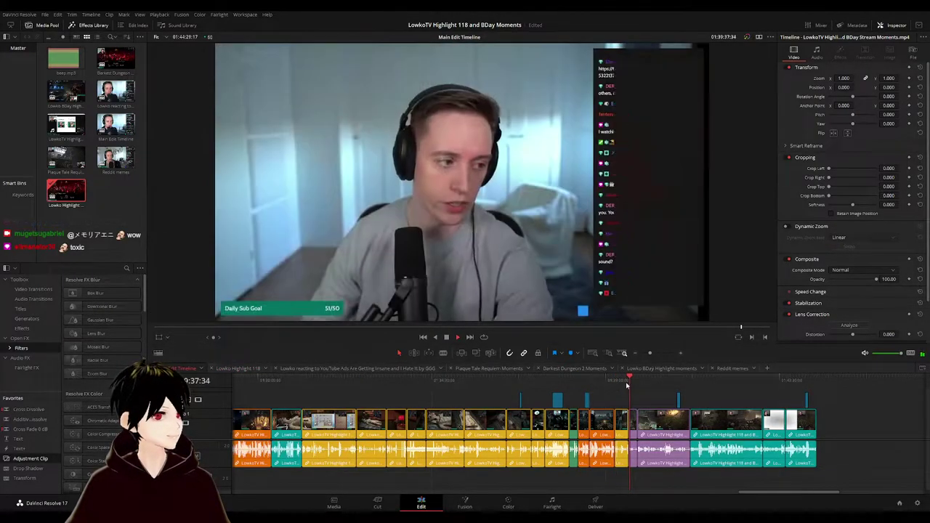
pyautogui.moveTo(383, 398); pyautogui.dragTo(557, 400)
pyautogui.click(442, 380)
pyautogui.moveTo(471, 397); pyautogui.dragTo(630, 397)
pyautogui.press('space')
pyautogui.hscroll(-8, 436, 393)
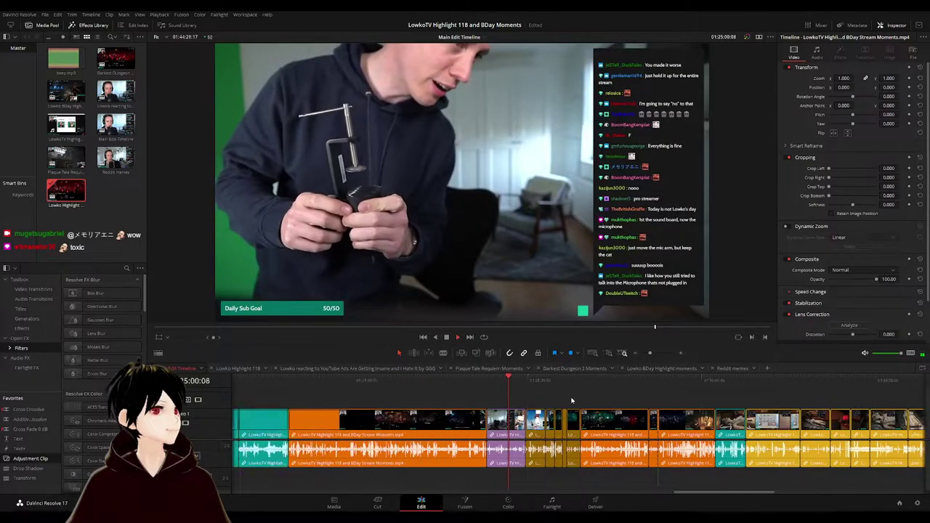
pyautogui.hscroll(-10, 436, 389)
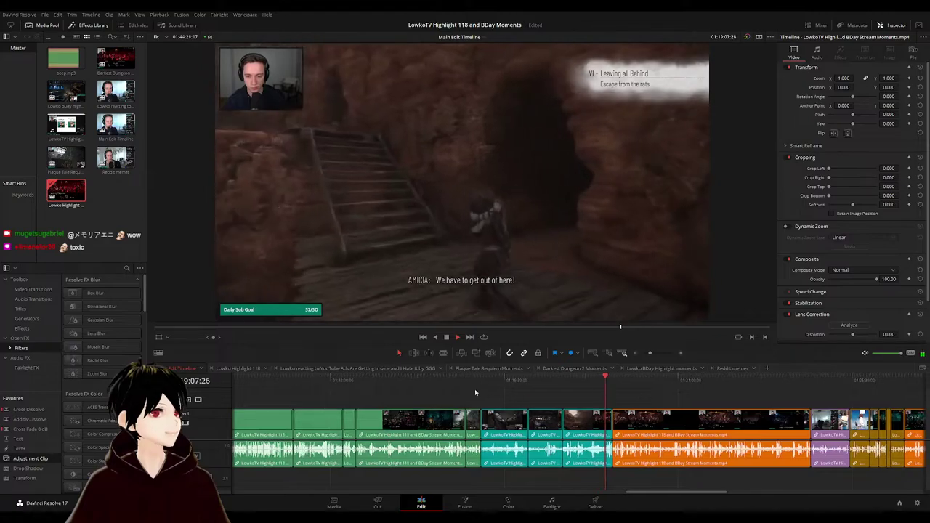
# - Copy the last teal Plague Tale clip from the Main Edit Timeline into Lowko Highlight 118, directly after the last yellow clip before the gap
pyautogui.moveTo(487, 384); pyautogui.dragTo(505, 390)
pyautogui.click(507, 390)
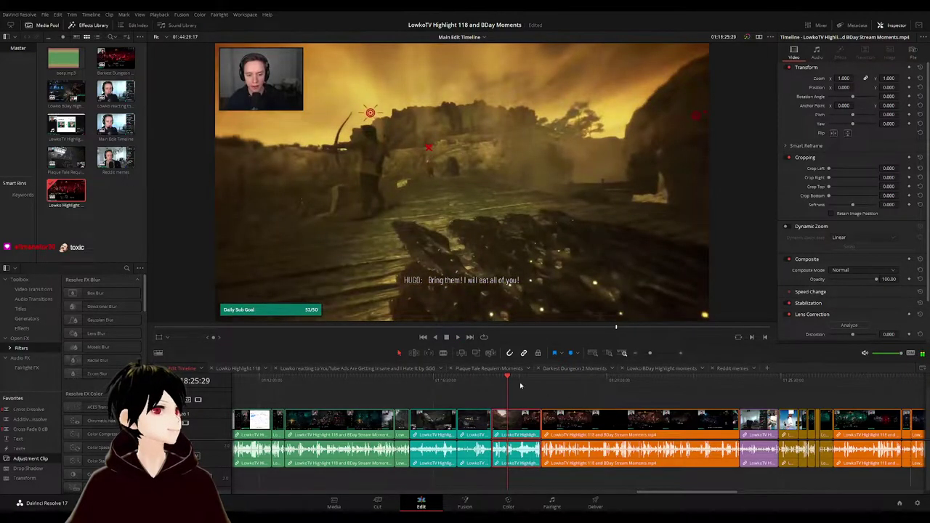
pyautogui.click(238, 368)
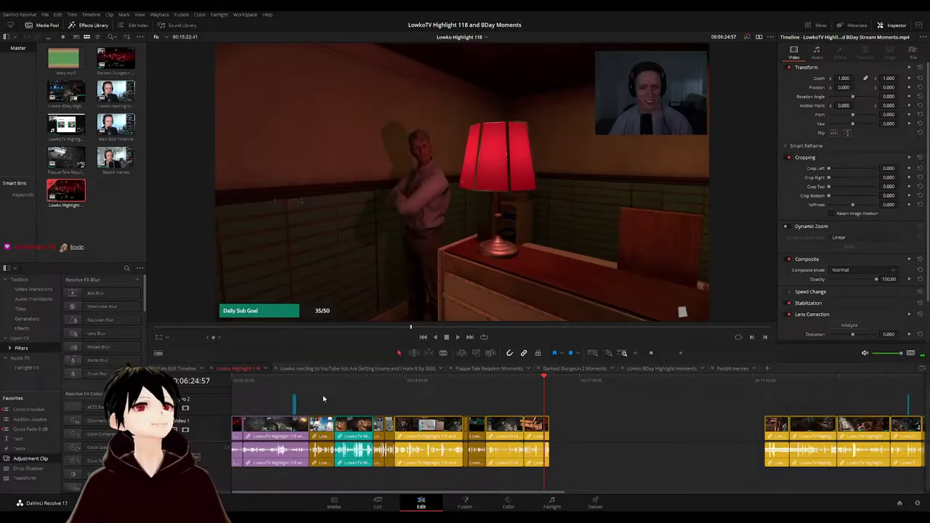
pyautogui.click(552, 386)
pyautogui.hotkey('ctrl', 'v')
pyautogui.click(631, 409)
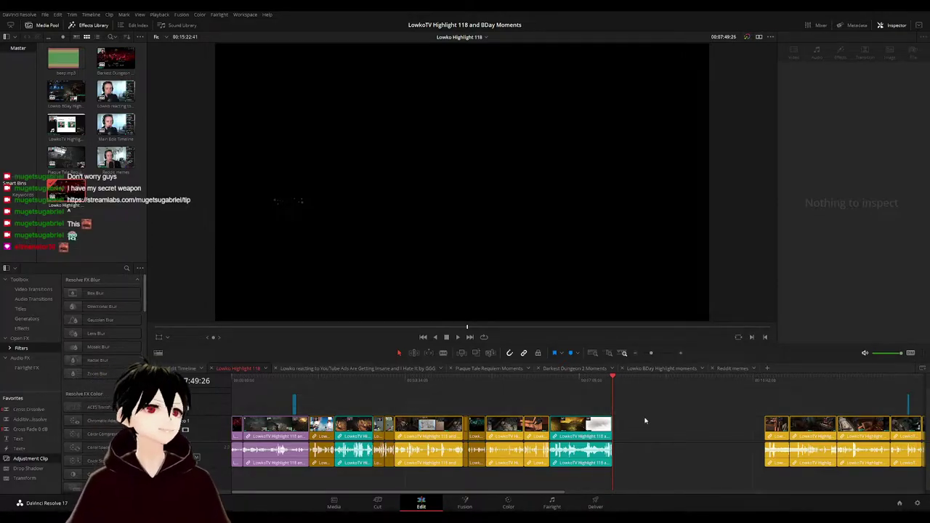
# - Play the cut between the last yellow clip and the pasted teal Plague Tale clip
pyautogui.click(550, 382)
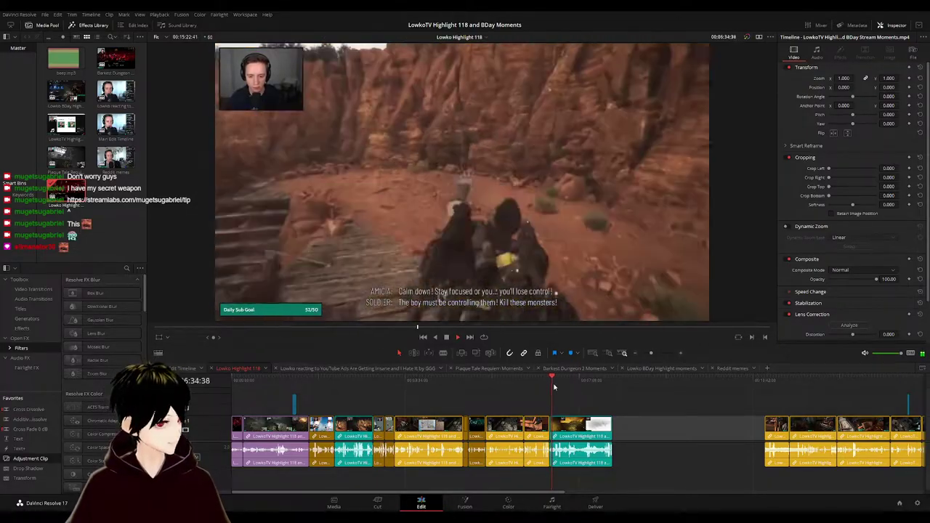
pyautogui.click(595, 403)
pyautogui.scroll(7, 589, 409)
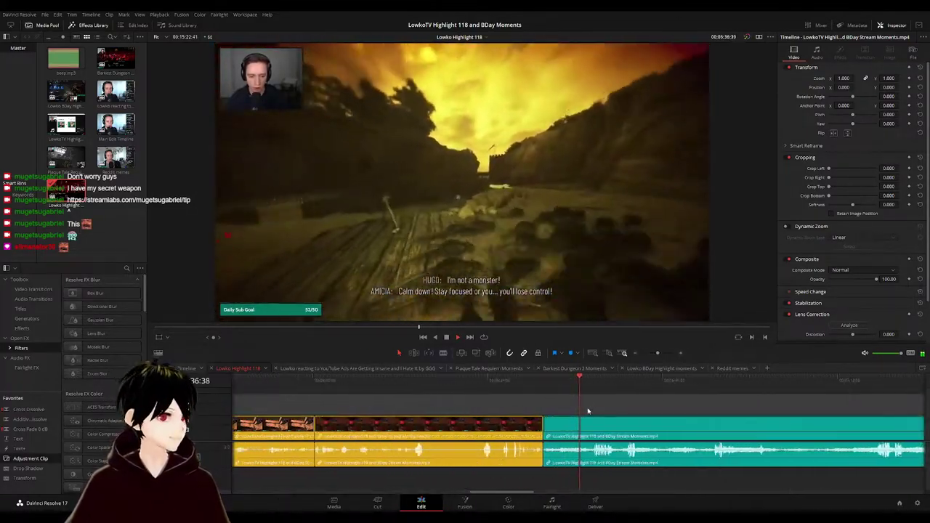
pyautogui.click(537, 383)
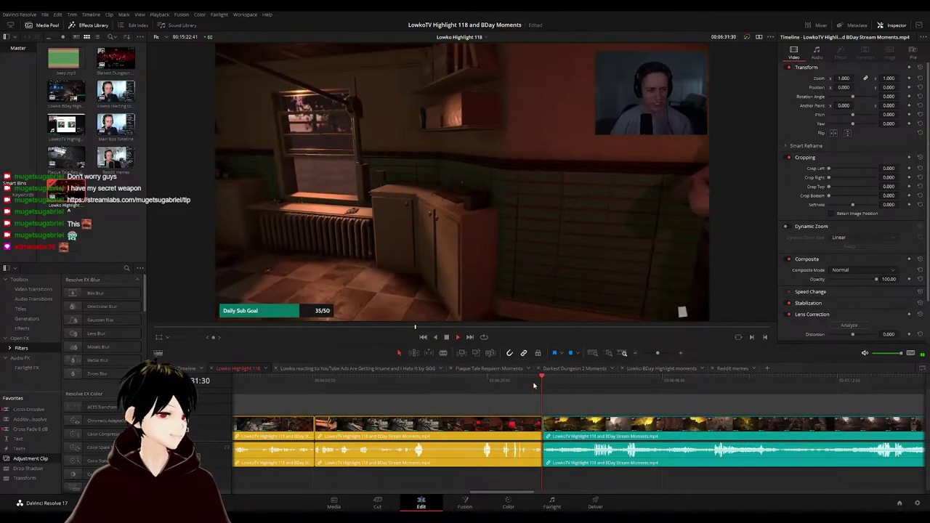
pyautogui.scroll(-5, 644, 408)
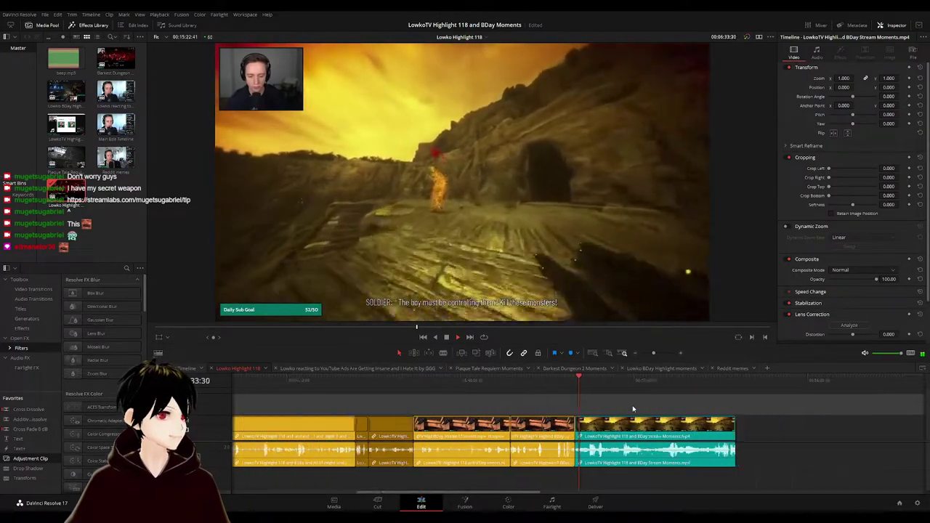
pyautogui.scroll(-2, 622, 401)
# - Review the first yellow mortuary game clips after the gap in Lowko Highlight 118, including the cuts between them
pyautogui.press('Down')
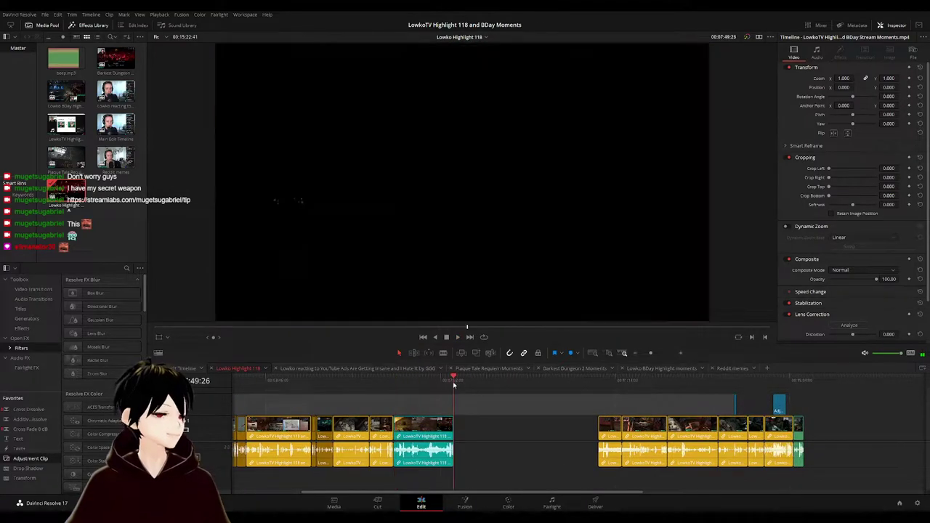
pyautogui.press('Down')
pyautogui.press('space')
pyautogui.click(620, 386)
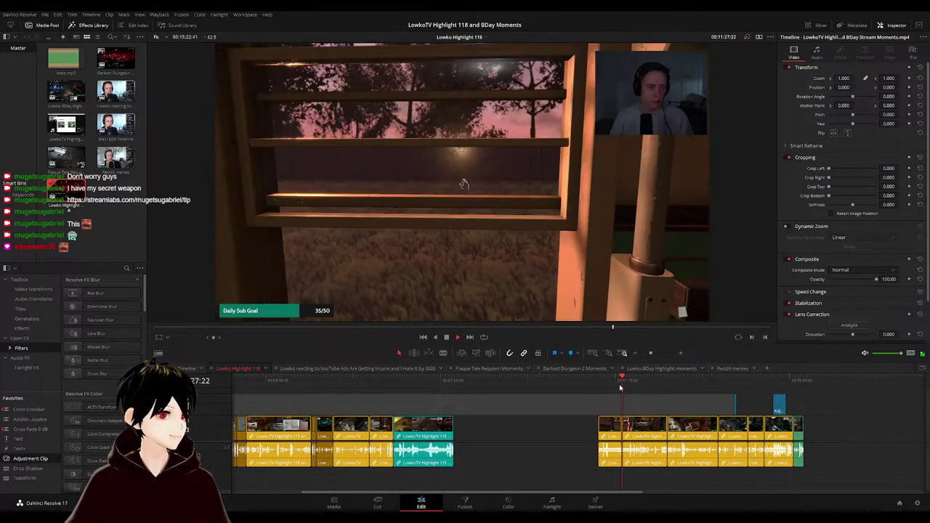
pyautogui.click(632, 387)
pyautogui.moveTo(633, 387); pyautogui.dragTo(660, 387)
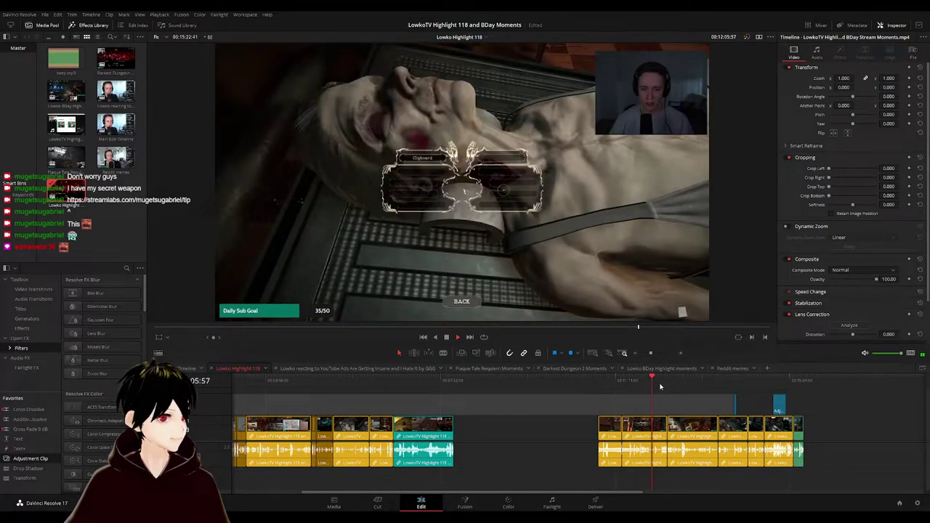
pyautogui.click(614, 390)
pyautogui.scroll(3, 643, 406)
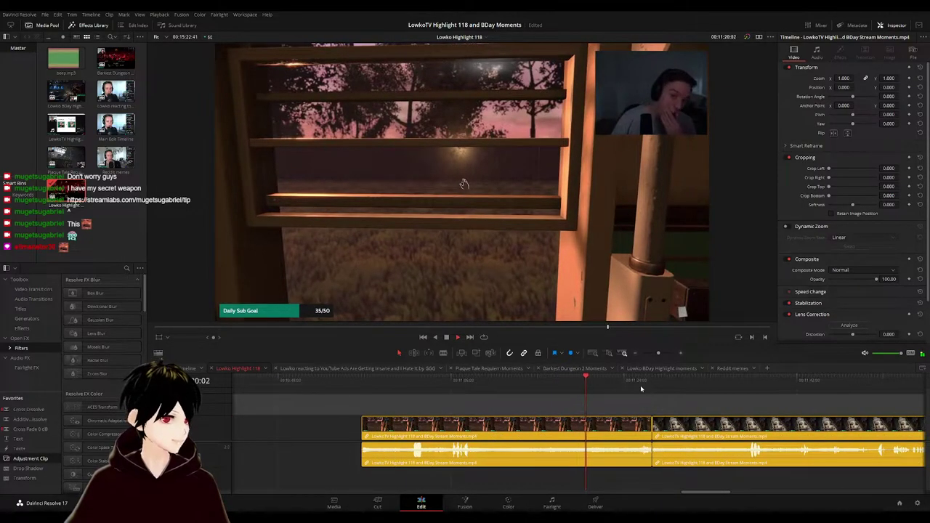
pyautogui.scroll(-5, 650, 404)
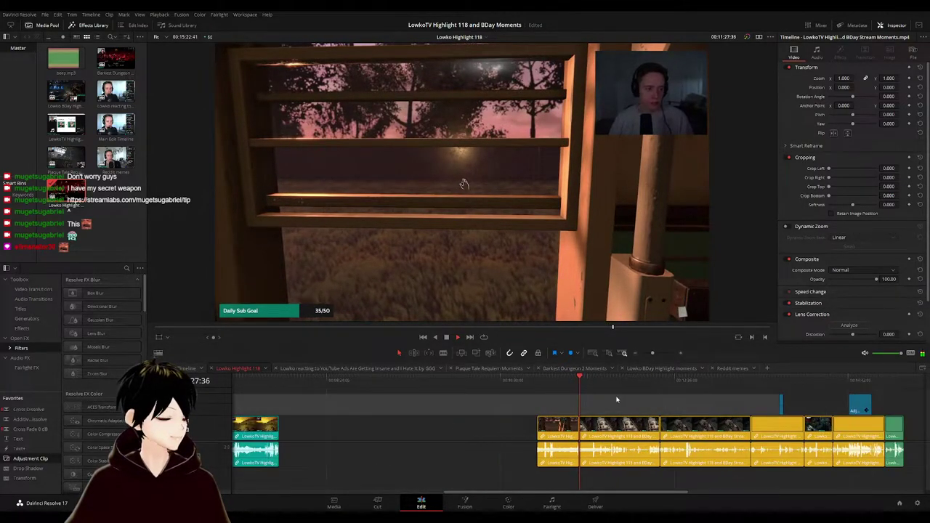
pyautogui.click(586, 392)
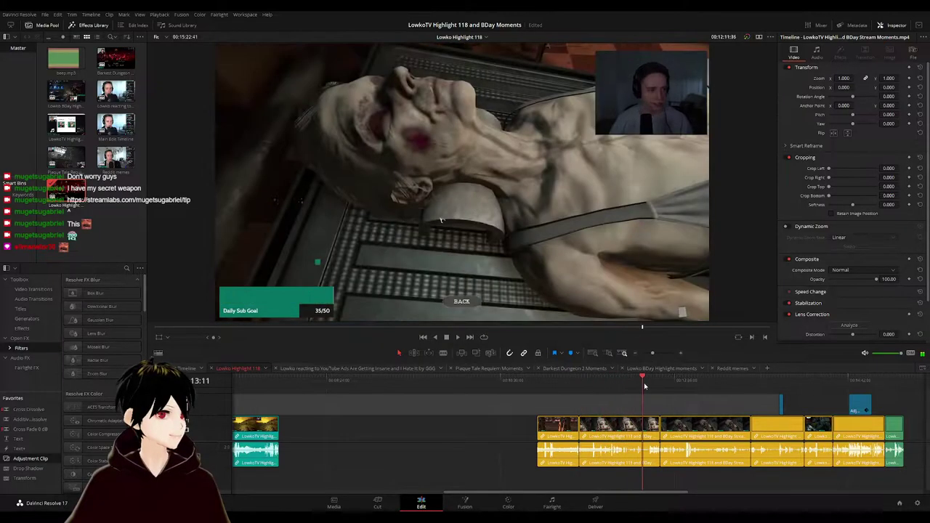
pyautogui.scroll(5, 673, 419)
pyautogui.moveTo(595, 389); pyautogui.dragTo(626, 386)
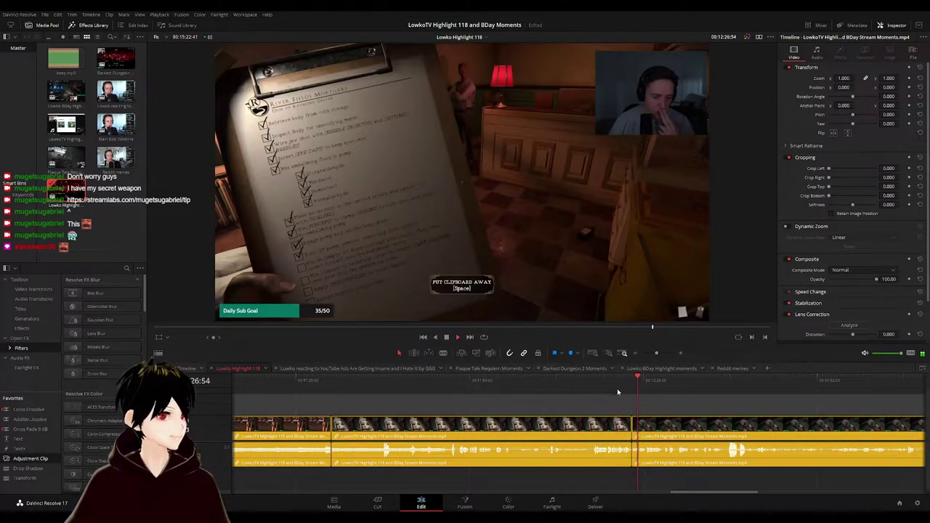
# - Move the first two yellow clips after the gap so they directly follow the teal Plague Tale clip
pyautogui.scroll(-5, 617, 392)
pyautogui.moveTo(556, 404); pyautogui.dragTo(496, 430)
pyautogui.moveTo(565, 426); pyautogui.dragTo(434, 427)
pyautogui.click(437, 404)
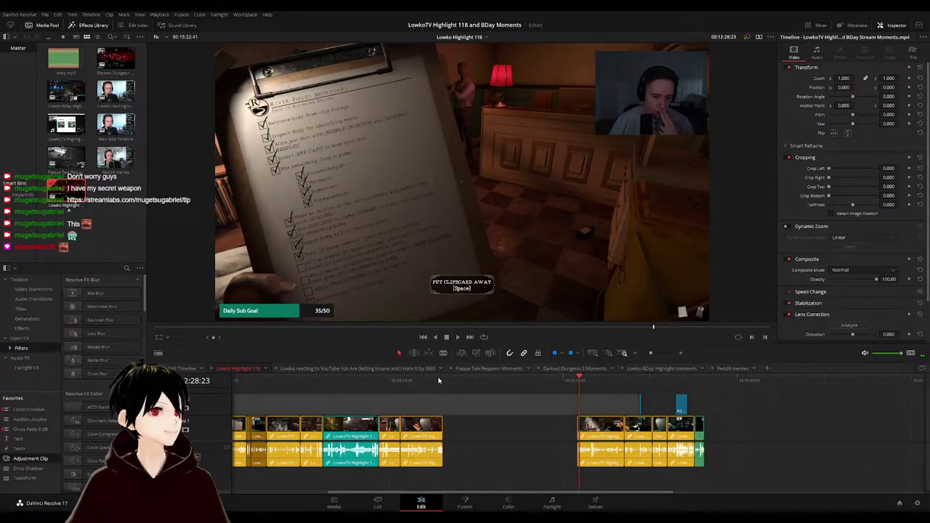
pyautogui.click(484, 413)
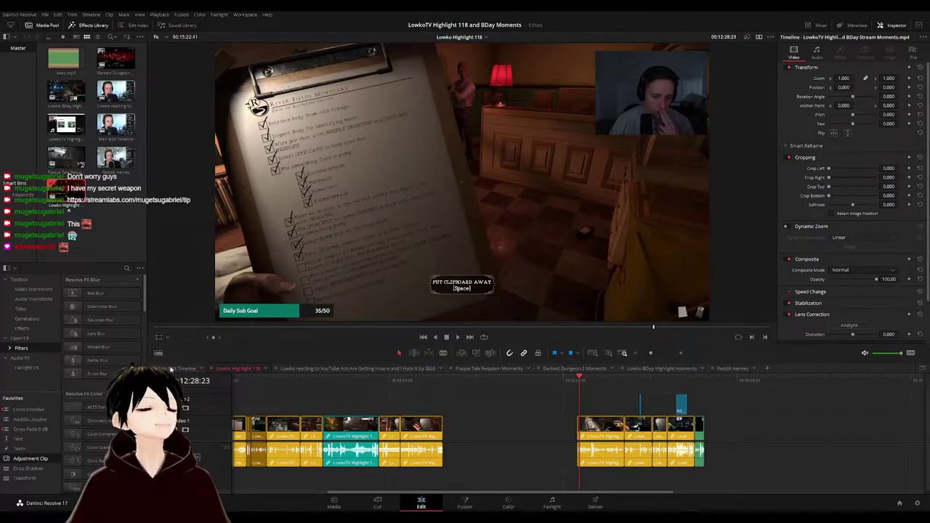
# - Look through the Plague Tale and green Reddit sections of the Main Edit Timeline for the next clip to insert
pyautogui.click(174, 368)
pyautogui.click(492, 381)
pyautogui.press('space')
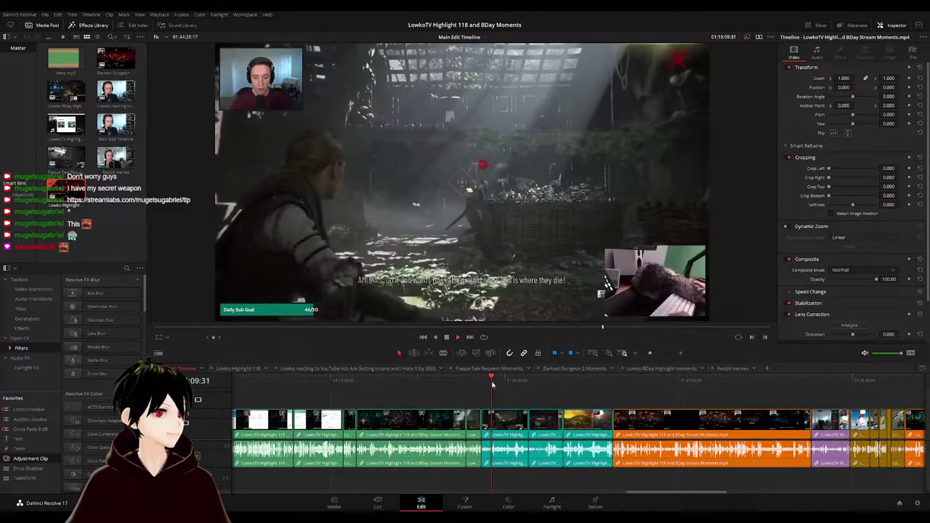
pyautogui.click(562, 383)
pyautogui.click(548, 382)
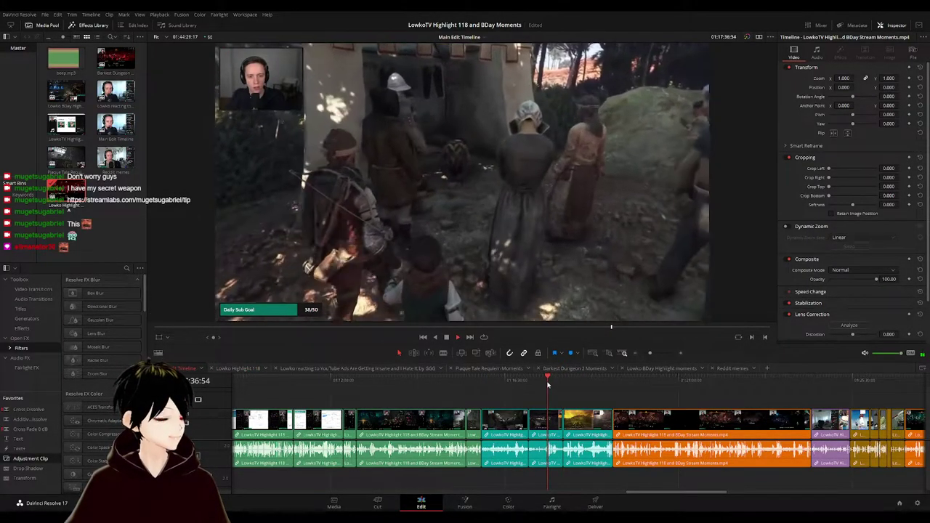
pyautogui.scroll(-8, 496, 396)
pyautogui.scroll(6, 436, 399)
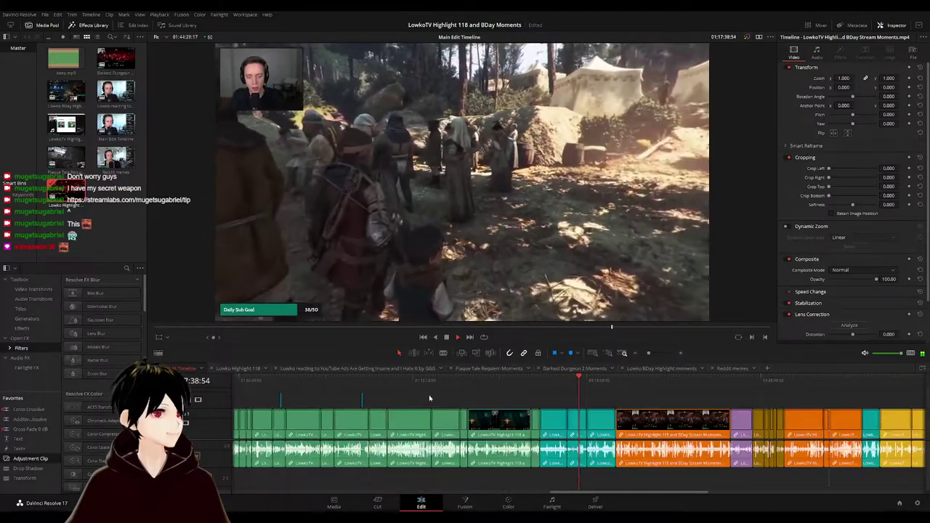
pyautogui.moveTo(382, 398); pyautogui.dragTo(604, 395)
pyautogui.click(385, 381)
pyautogui.moveTo(389, 399); pyautogui.dragTo(571, 400)
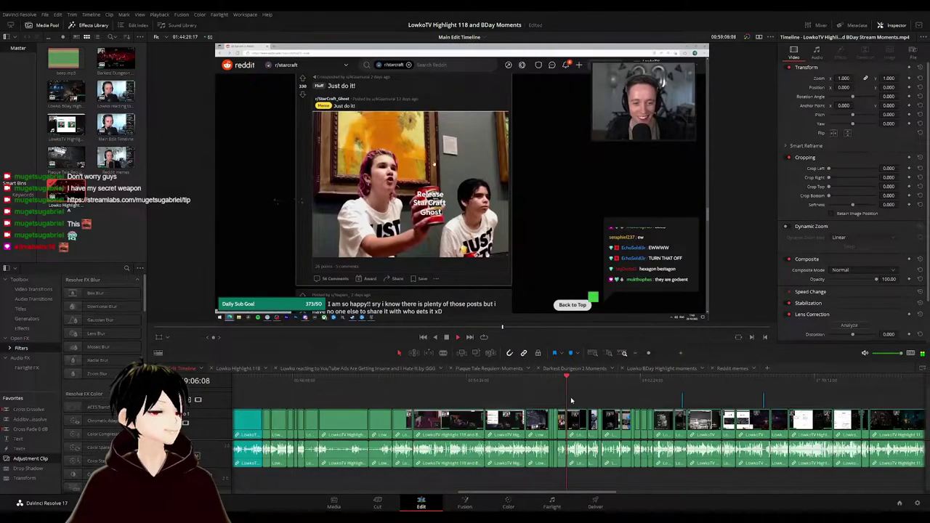
pyautogui.click(269, 401)
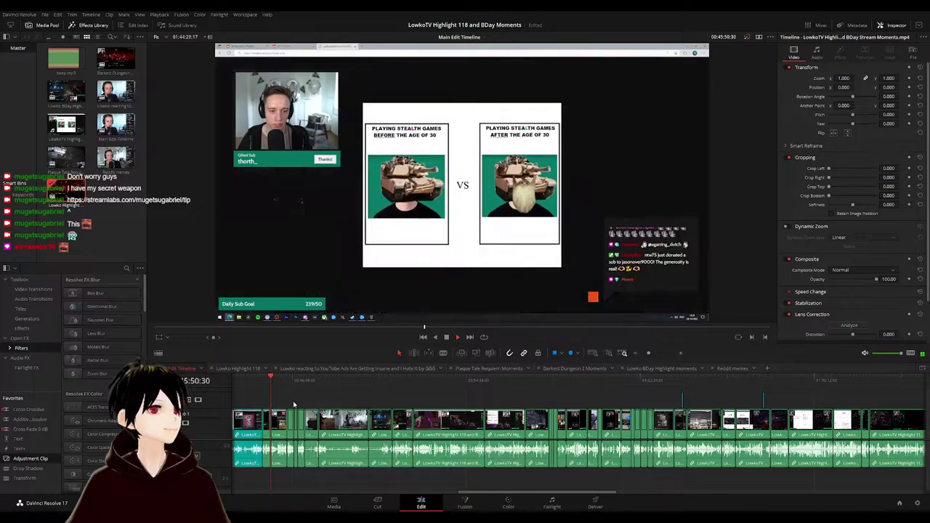
# - Copy the first green clip with the kitten drawing from the Main Edit Timeline into Lowko Highlight 118, right after the moved yellow clips
pyautogui.scroll(3, 294, 404)
pyautogui.click(528, 385)
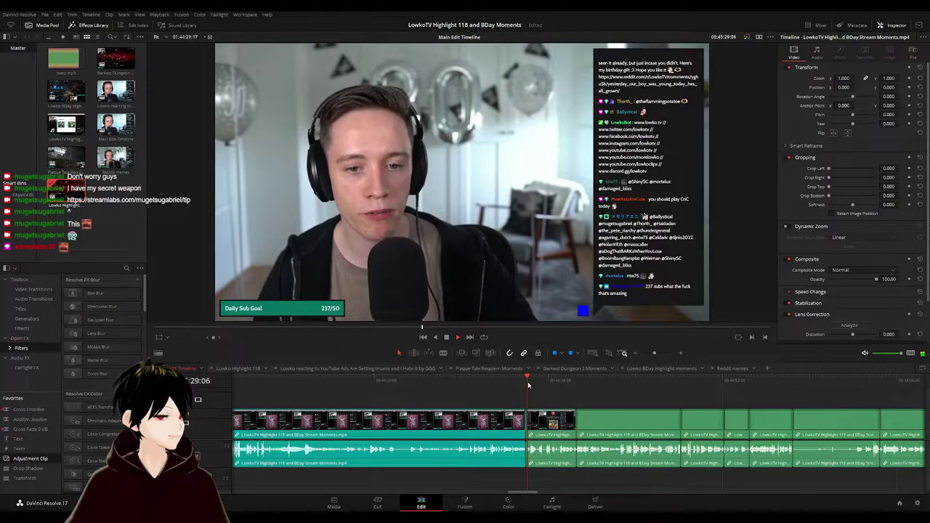
pyautogui.moveTo(528, 385); pyautogui.dragTo(567, 385)
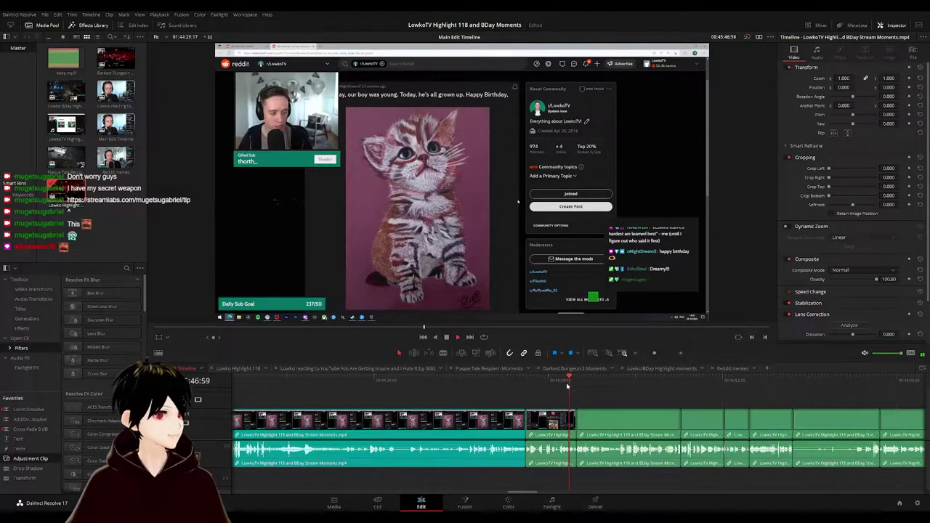
pyautogui.moveTo(600, 404); pyautogui.dragTo(521, 393)
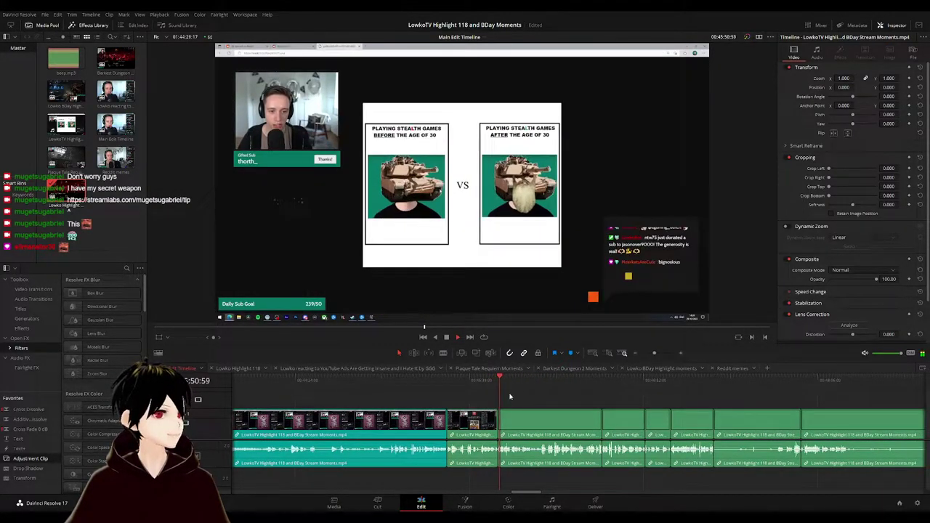
pyautogui.click(477, 420)
pyautogui.click(527, 405)
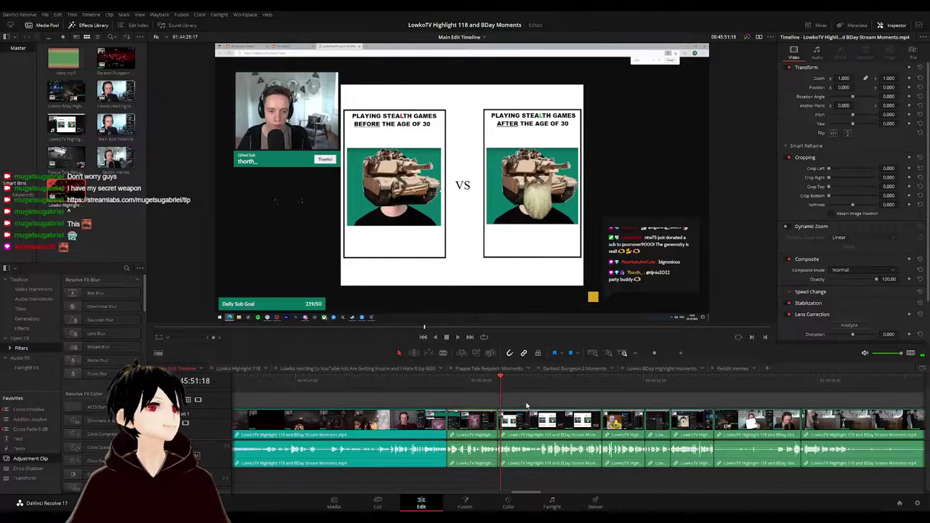
pyautogui.click(487, 409)
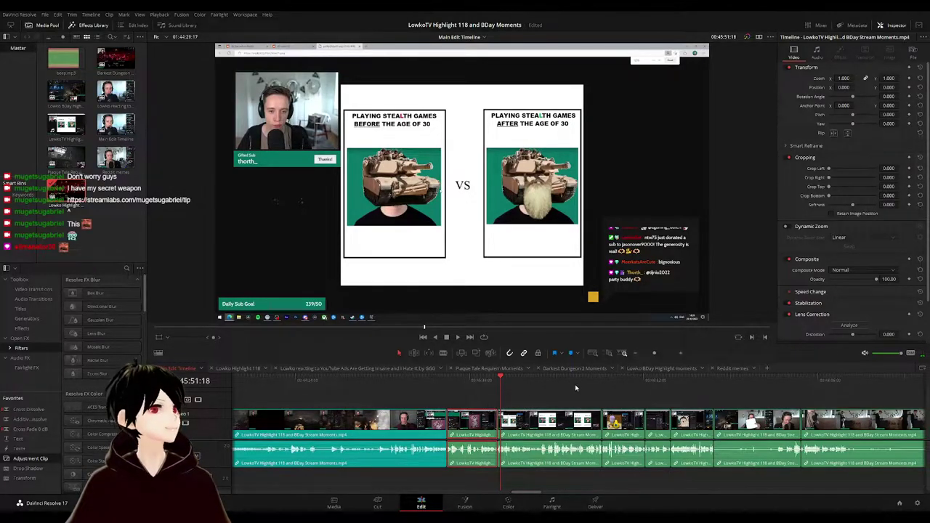
pyautogui.click(241, 369)
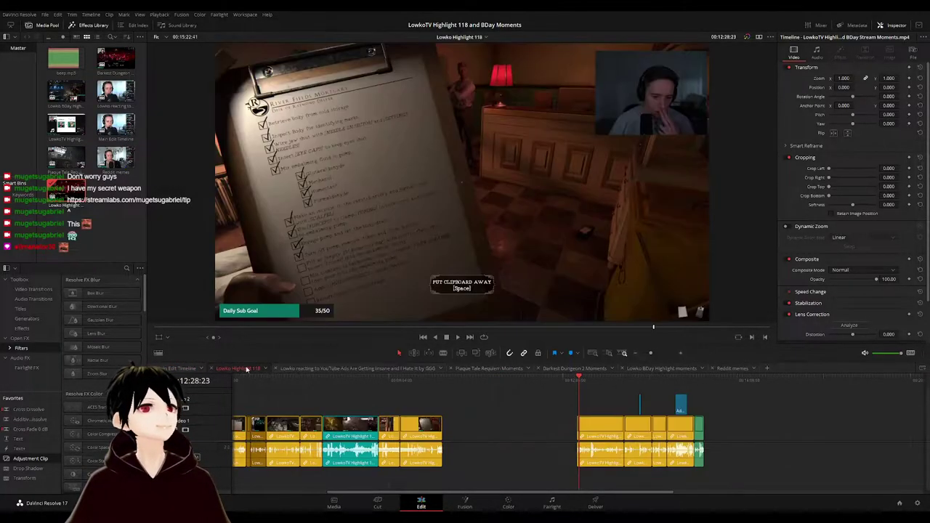
pyautogui.moveTo(453, 384); pyautogui.dragTo(443, 385)
pyautogui.hotkey('ctrl', 'v')
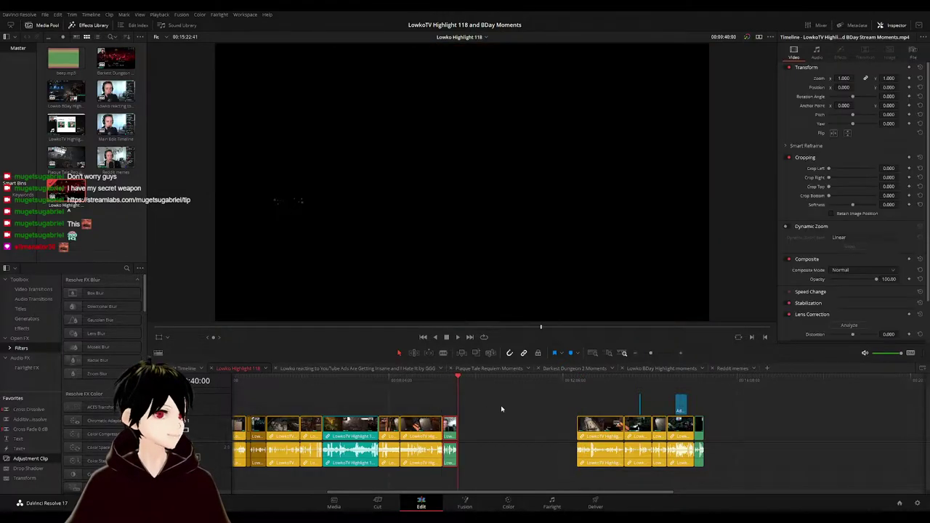
# - Play the cut from the last yellow clip into the pasted green kitten-drawing clip
pyautogui.click(444, 397)
pyautogui.click(442, 377)
pyautogui.scroll(5, 480, 403)
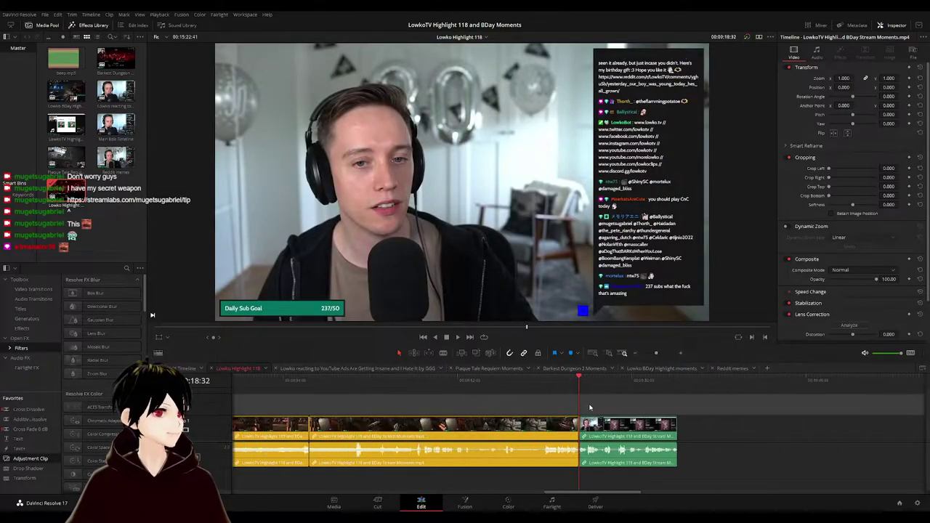
pyautogui.click(568, 380)
pyautogui.press('space')
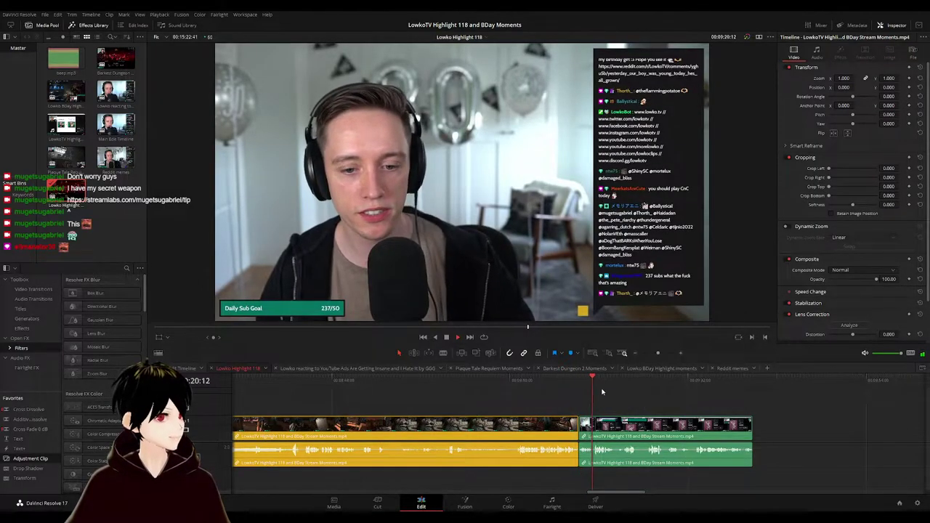
pyautogui.scroll(-2, 720, 396)
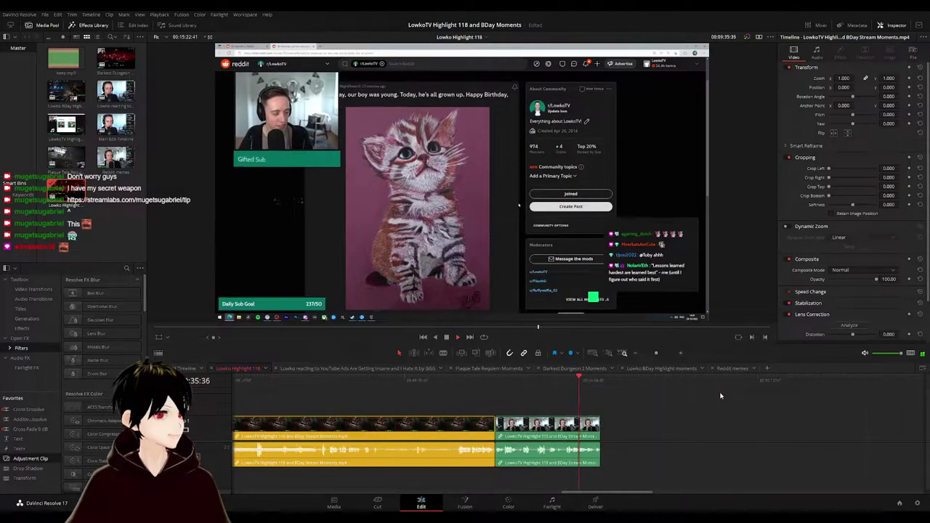
# - Place the playhead at the end of the pasted green kitten-drawing clip in Lowko Highlight 118
pyautogui.scroll(-4, 721, 396)
pyautogui.click(582, 382)
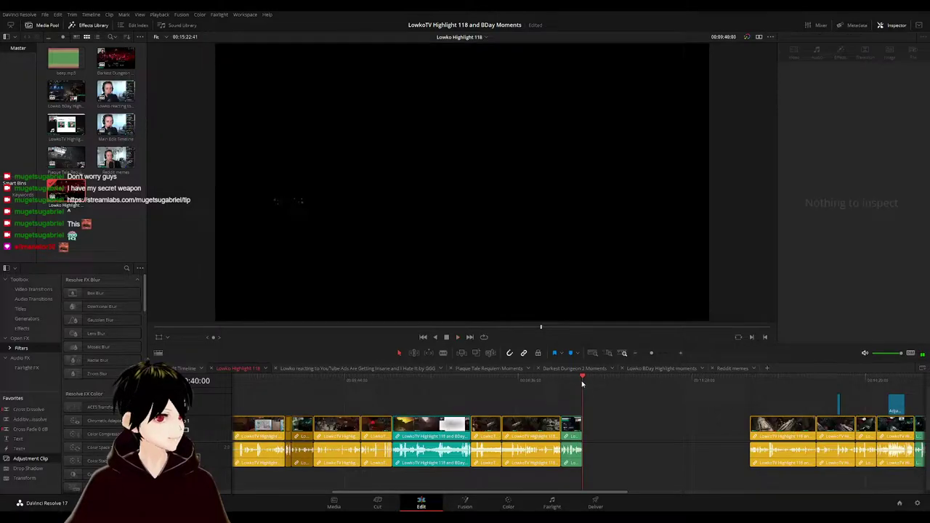
pyautogui.click(619, 407)
# - Look through the teal Plague Tale section of the Main Edit Timeline from its start for the next clips to insert
pyautogui.click(180, 369)
pyautogui.click(331, 381)
pyautogui.press('space')
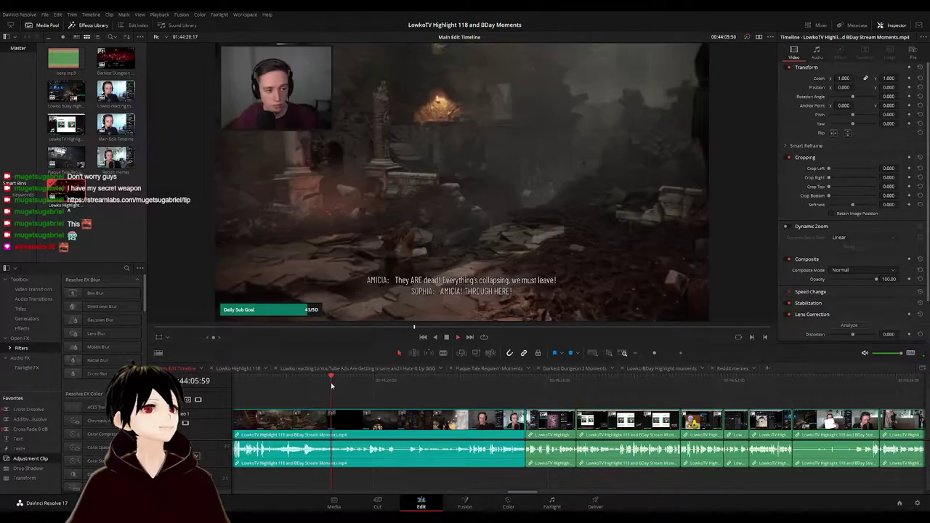
pyautogui.scroll(-5, 347, 401)
pyautogui.scroll(-5, 437, 398)
pyautogui.scroll(4, 382, 398)
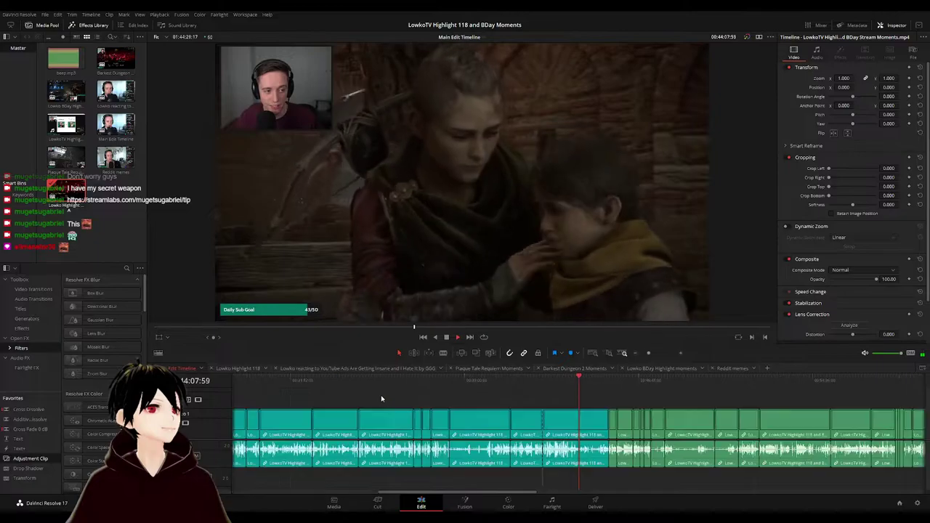
pyautogui.press('space')
pyautogui.moveTo(328, 395); pyautogui.dragTo(502, 397)
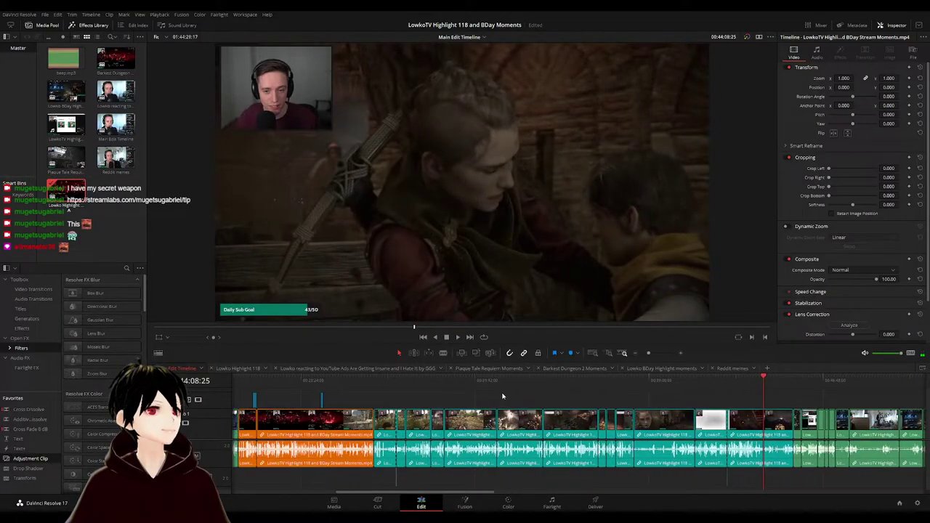
pyautogui.click(729, 384)
pyautogui.click(737, 384)
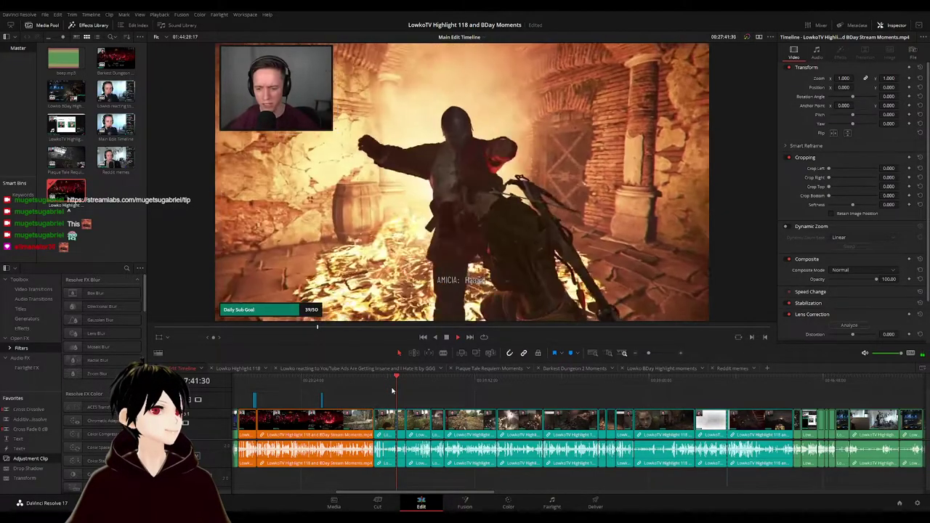
pyautogui.scroll(3, 392, 390)
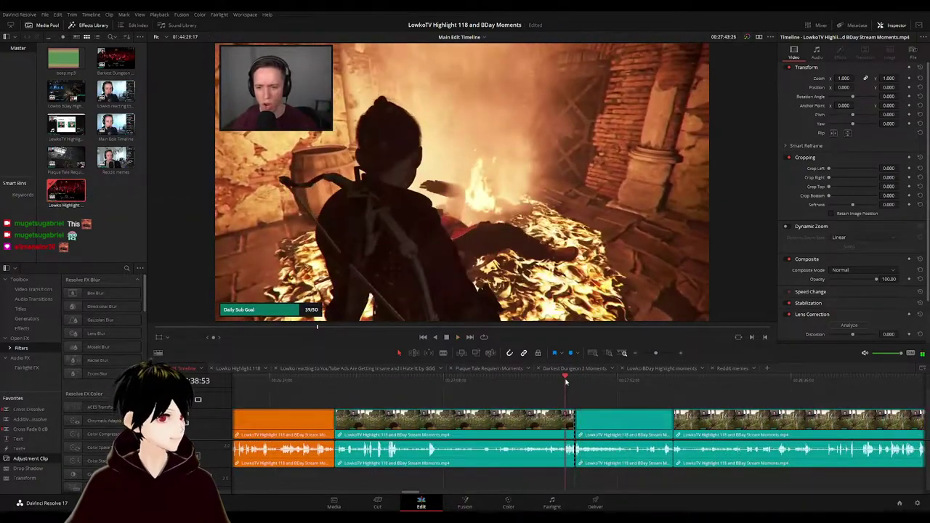
pyautogui.hscroll(3, 653, 389)
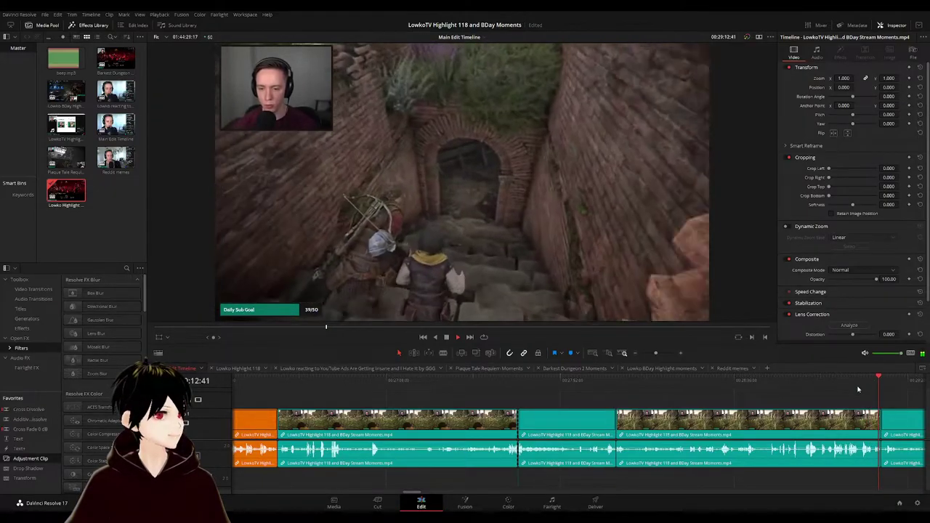
pyautogui.press('space')
# - Copy the first three teal Plague Tale clips from the Main Edit Timeline into Lowko Highlight 118, right after the green kitten-drawing clip
pyautogui.moveTo(840, 398); pyautogui.dragTo(472, 480)
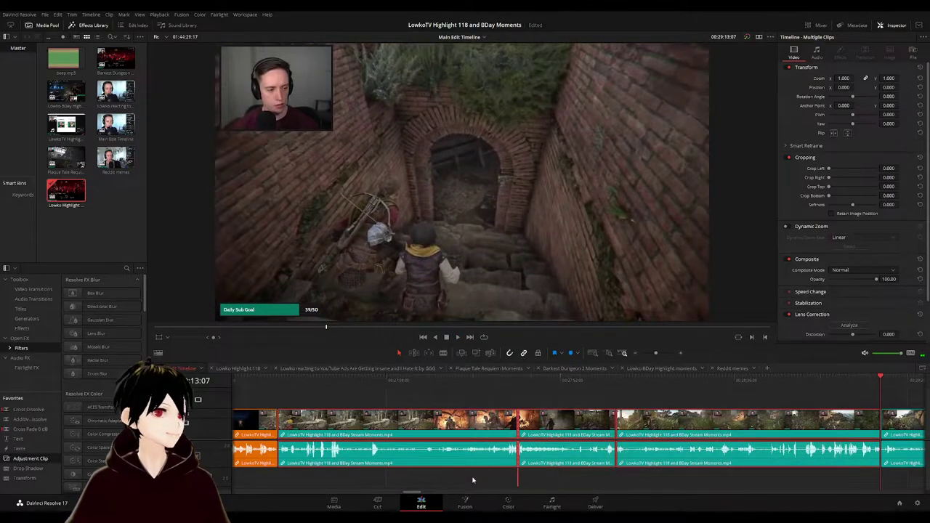
pyautogui.click(240, 368)
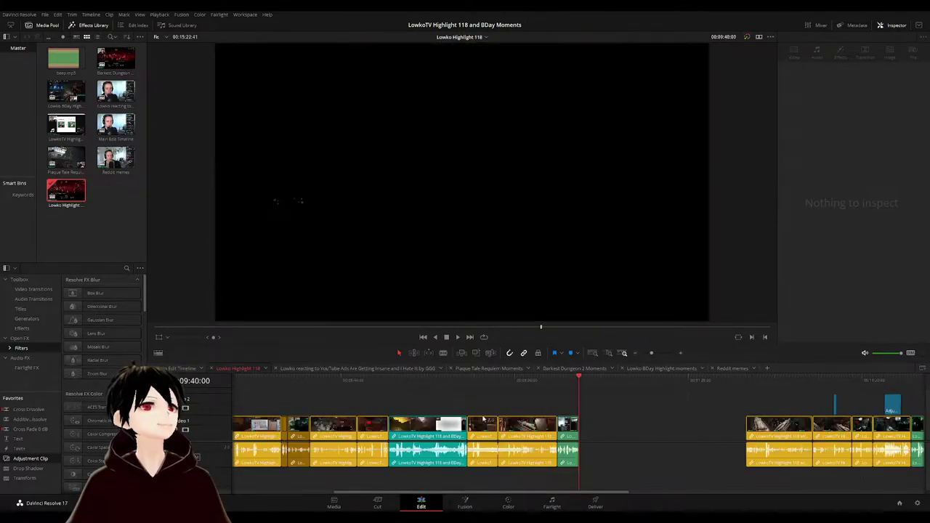
pyautogui.hscroll(5, 671, 412)
pyautogui.moveTo(710, 401); pyautogui.dragTo(789, 433)
pyautogui.click(556, 426)
pyautogui.hotkey('ctrl', 'v')
pyautogui.click(507, 413)
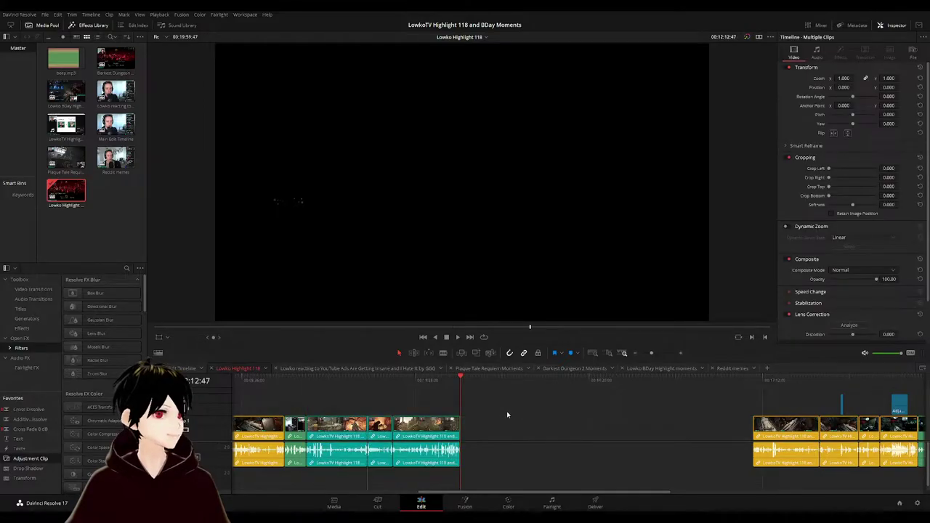
# - Play the cut from the green kitten-drawing clip into the first pasted teal clip
pyautogui.click(307, 380)
pyautogui.press('space')
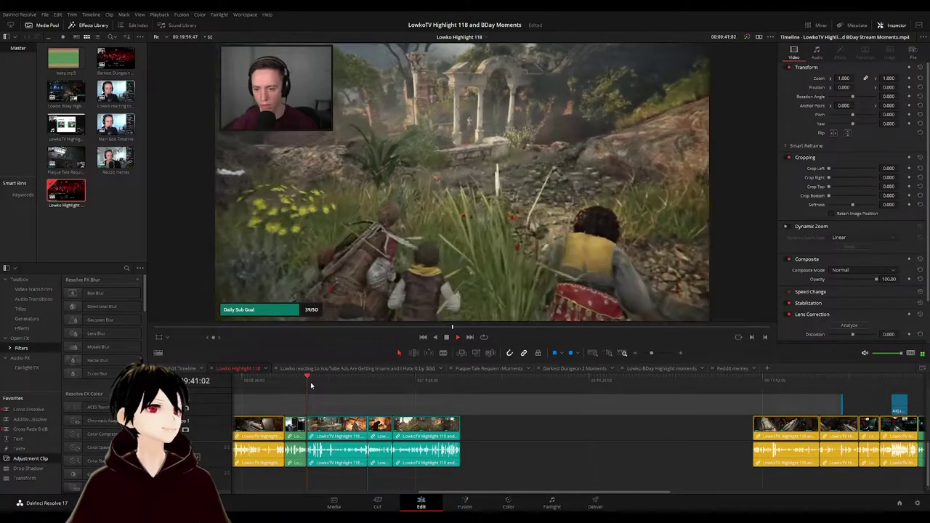
pyautogui.scroll(5, 369, 399)
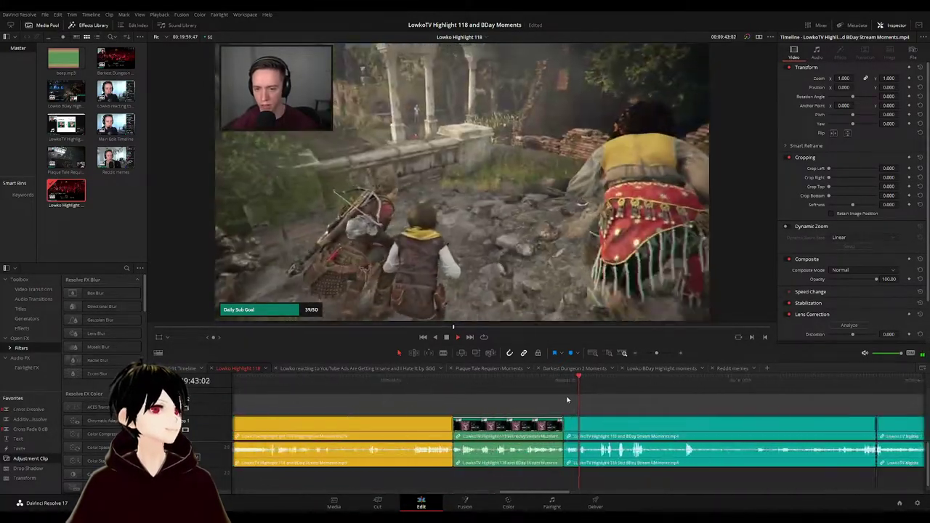
pyautogui.click(548, 380)
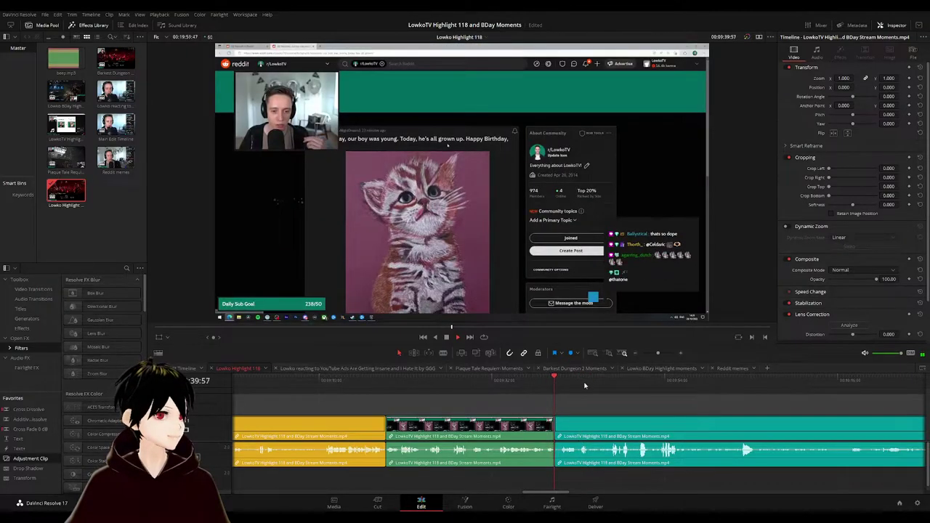
# - Review the pasted teal Plague Tale clips and the cuts between them
pyautogui.scroll(-4, 584, 386)
pyautogui.click(703, 385)
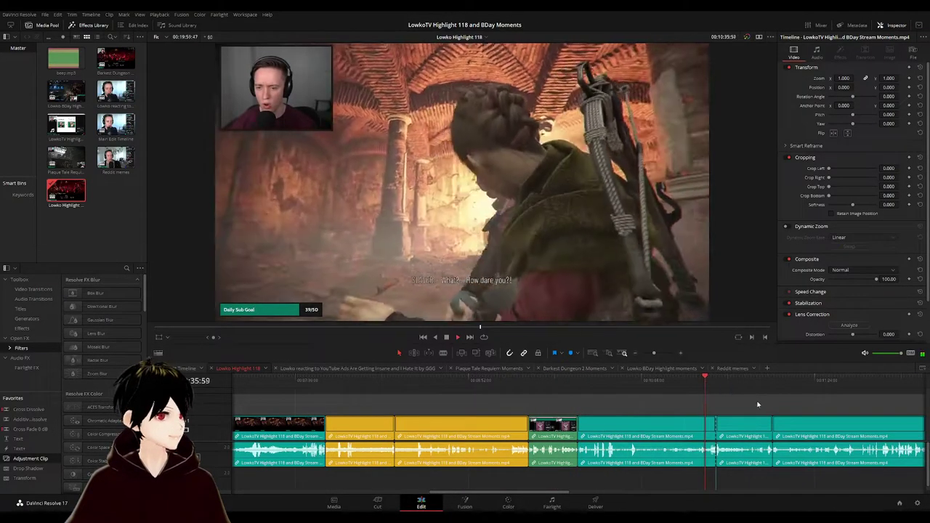
pyautogui.hscroll(5, 757, 405)
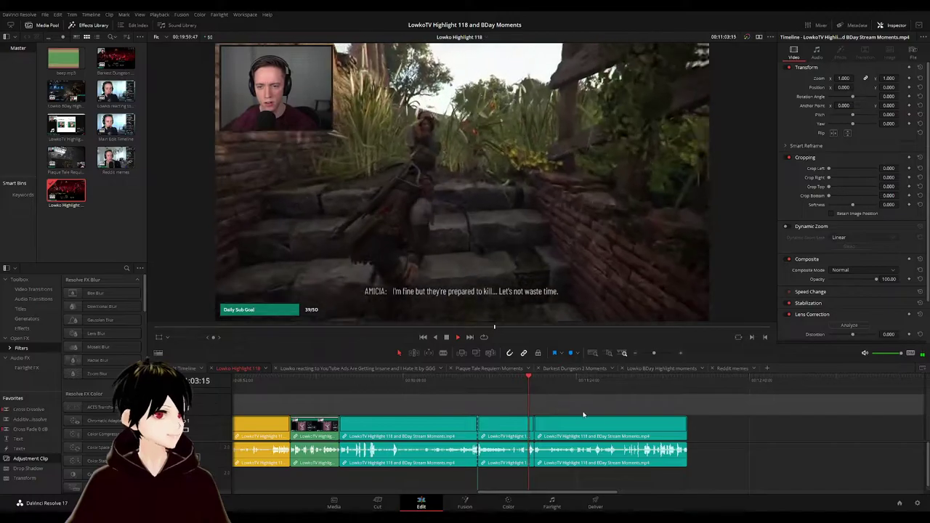
pyautogui.hscroll(2, 583, 414)
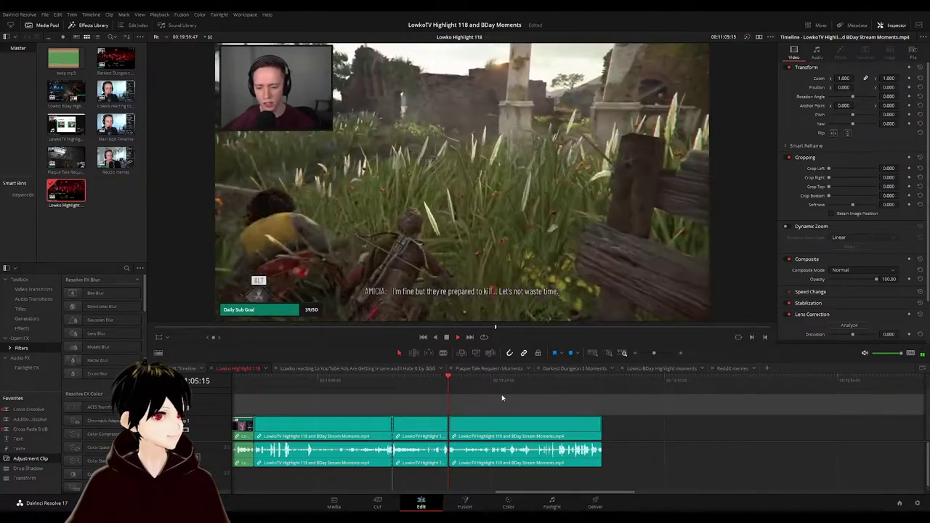
pyautogui.scroll(-3, 506, 417)
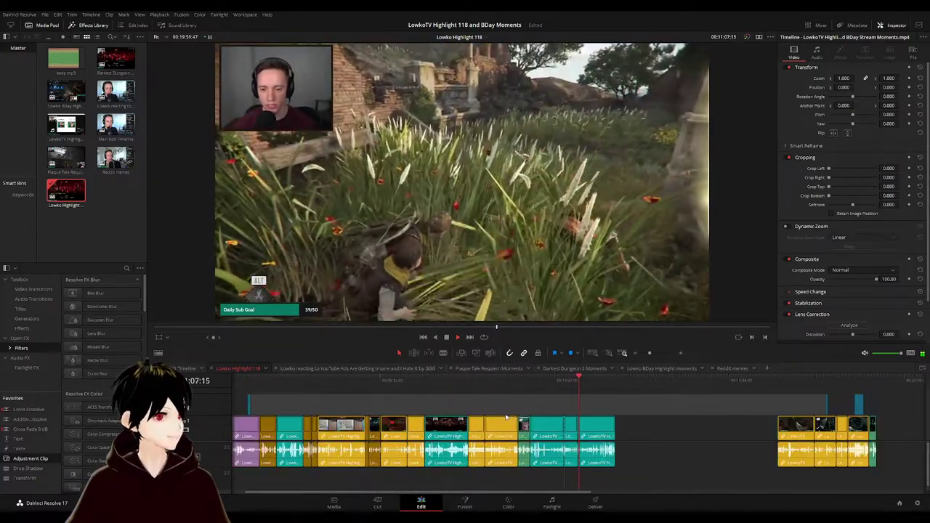
# - Skim the last pasted teal Plague Tale clip to near its end and delete it from Lowko Highlight 118
pyautogui.scroll(3, 615, 424)
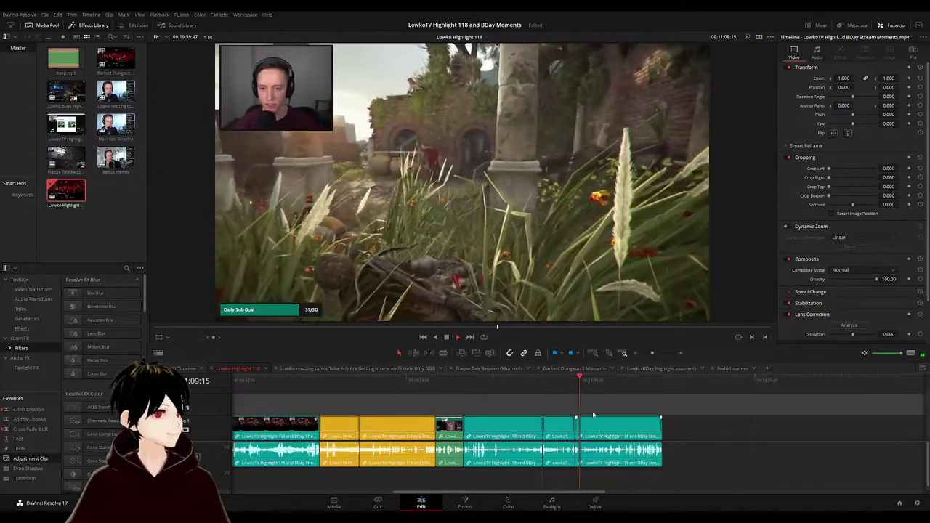
pyautogui.scroll(3, 597, 407)
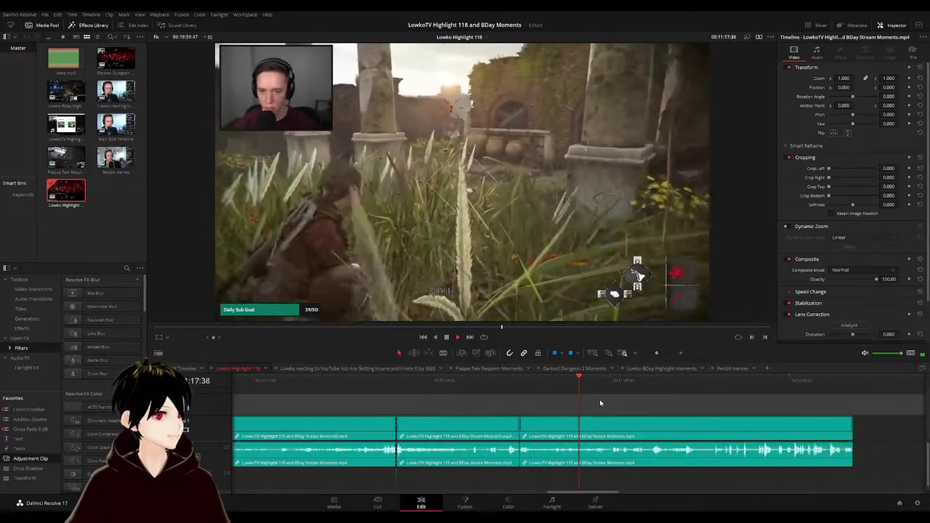
pyautogui.click(627, 382)
pyautogui.click(640, 382)
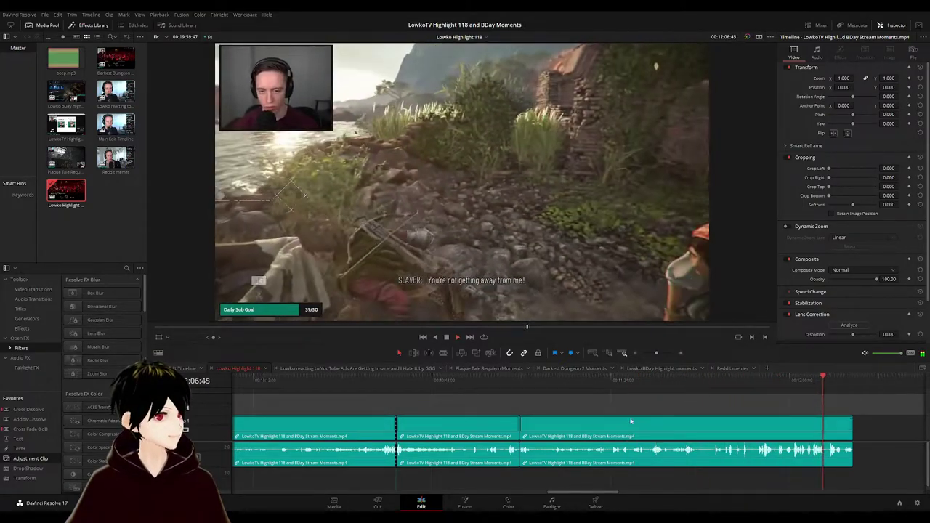
pyautogui.click(631, 421)
pyautogui.press('Delete')
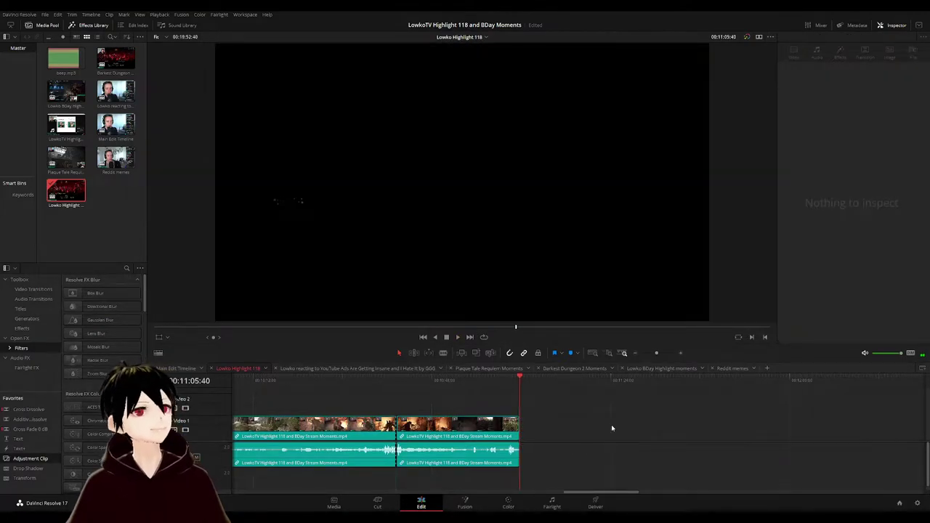
# - Move the first yellow clip after the gap so it directly follows the remaining teal Plague Tale clips
pyautogui.scroll(-3, 611, 428)
pyautogui.scroll(3, 499, 419)
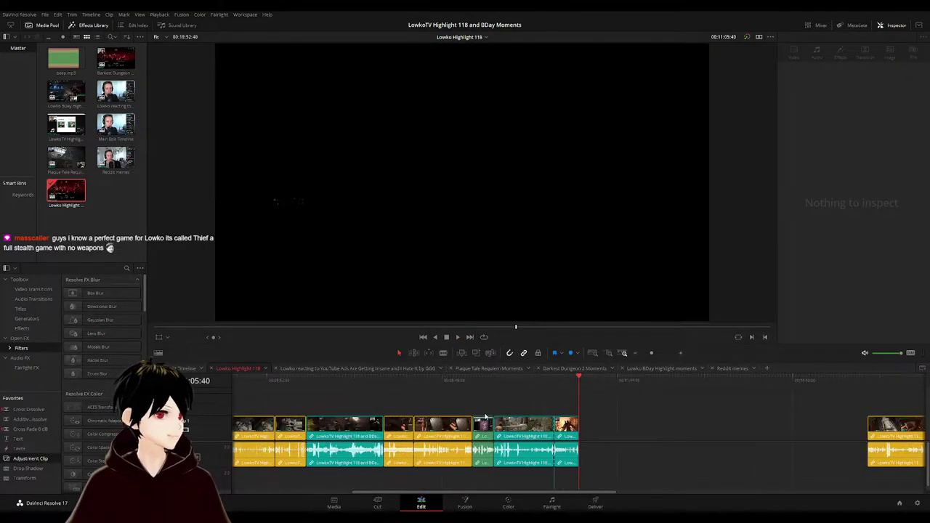
pyautogui.hscroll(5, 432, 411)
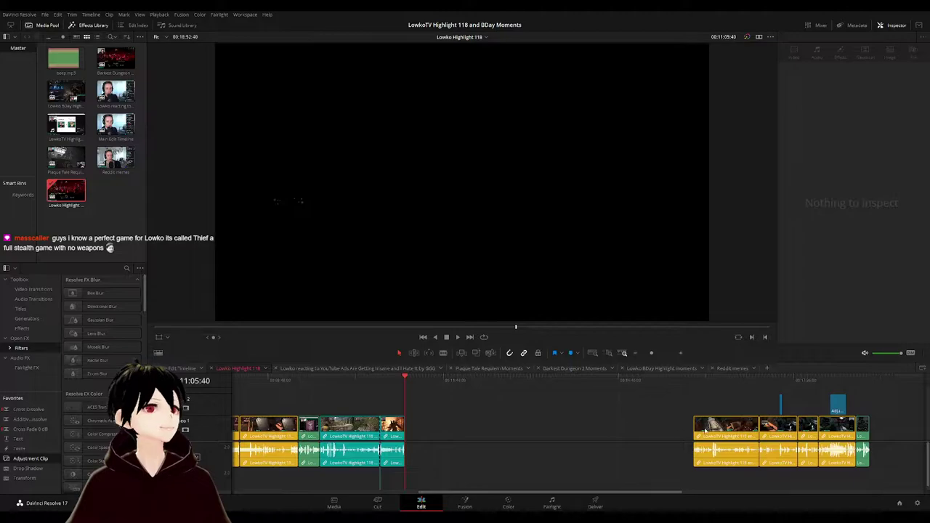
pyautogui.moveTo(705, 430); pyautogui.dragTo(416, 430)
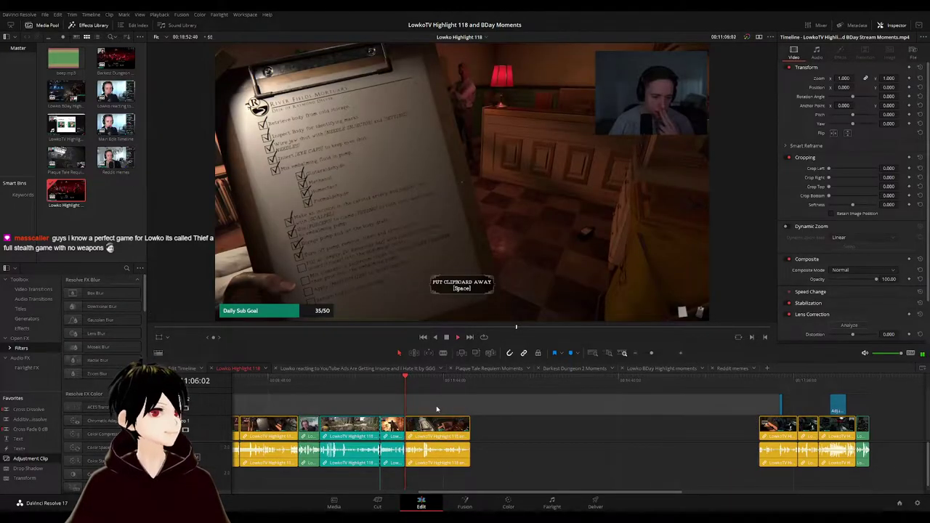
# - Play the cut into the moved yellow clip and skim that clip through to its end
pyautogui.scroll(5, 677, 406)
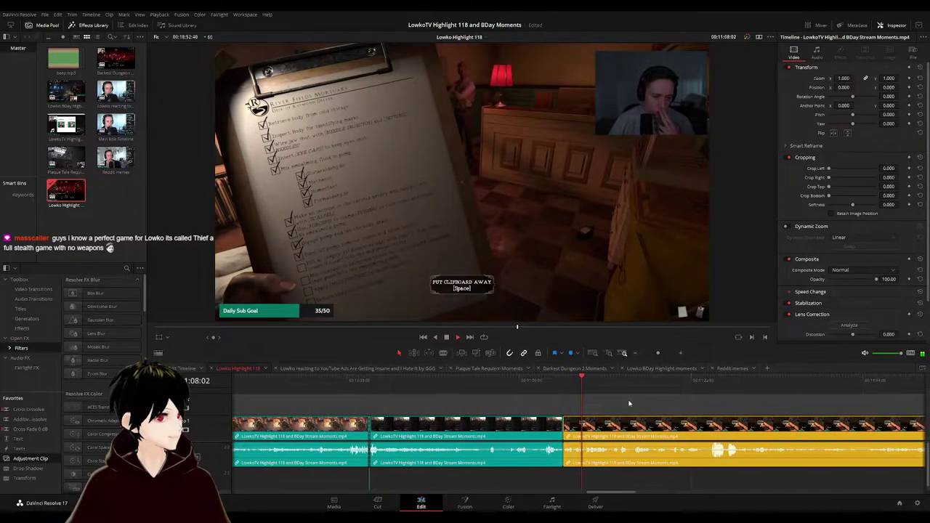
pyautogui.hscroll(2, 629, 403)
pyautogui.scroll(-3, 619, 395)
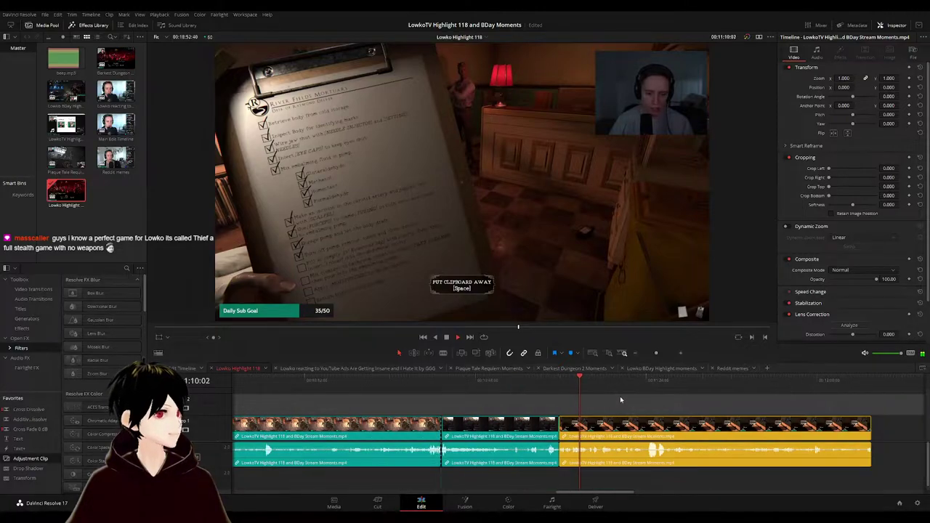
pyautogui.click(751, 380)
pyautogui.hscroll(5, 790, 403)
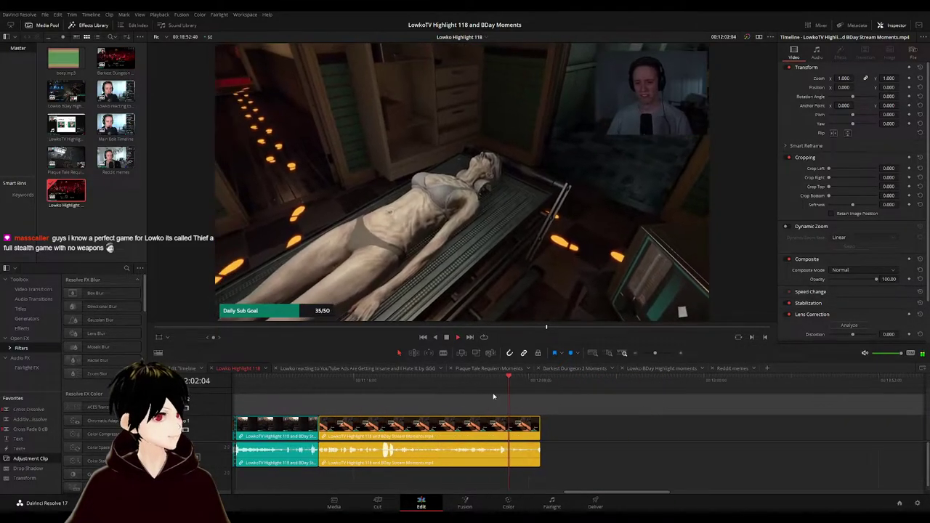
pyautogui.moveTo(531, 382)
pyautogui.mouseDown()
pyautogui.moveTo(540, 382)
pyautogui.moveTo(531, 383)
pyautogui.mouseUp()
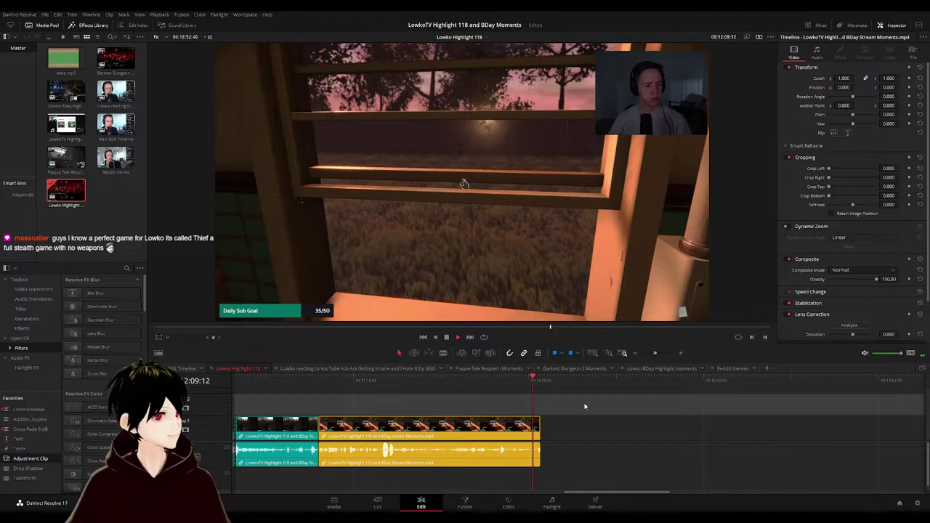
pyautogui.scroll(-4, 603, 403)
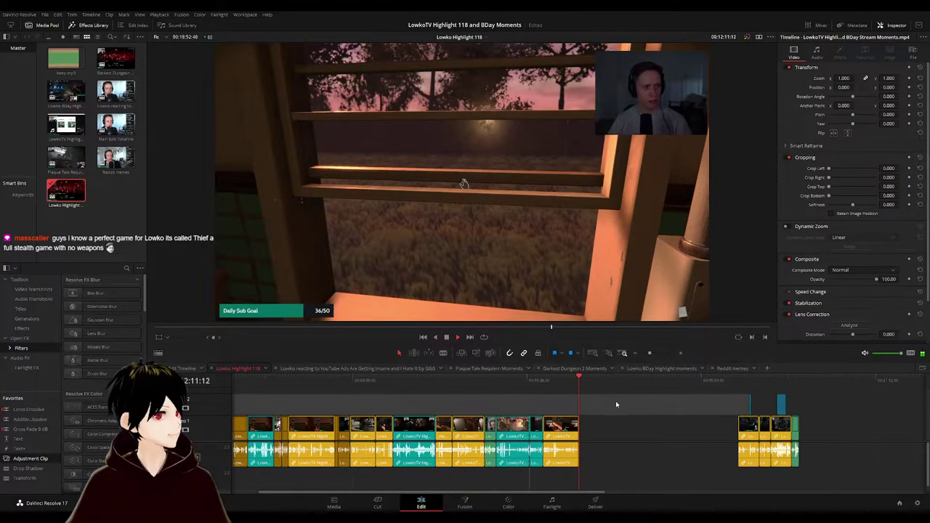
# - Play the opening of the first yellow clip remaining after the gap
pyautogui.click(732, 381)
pyautogui.click(738, 381)
pyautogui.press('space')
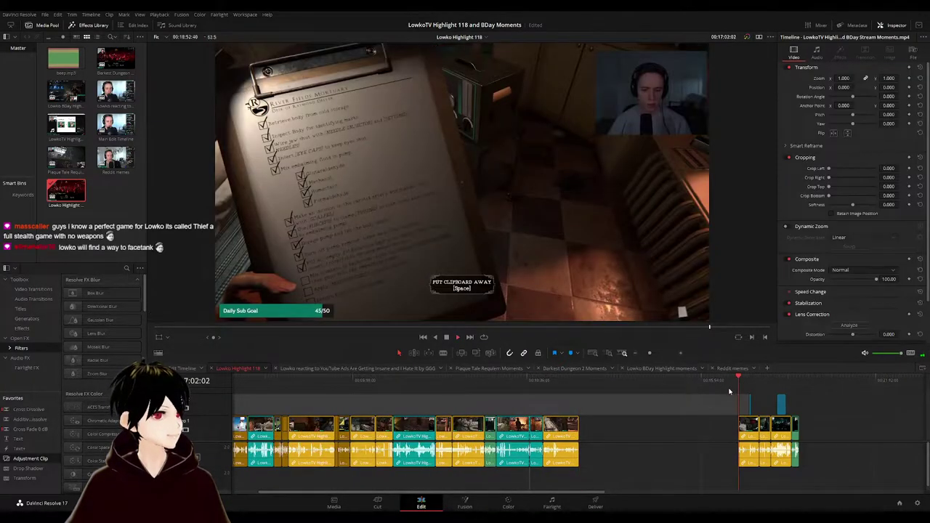
pyautogui.hscroll(3, 654, 399)
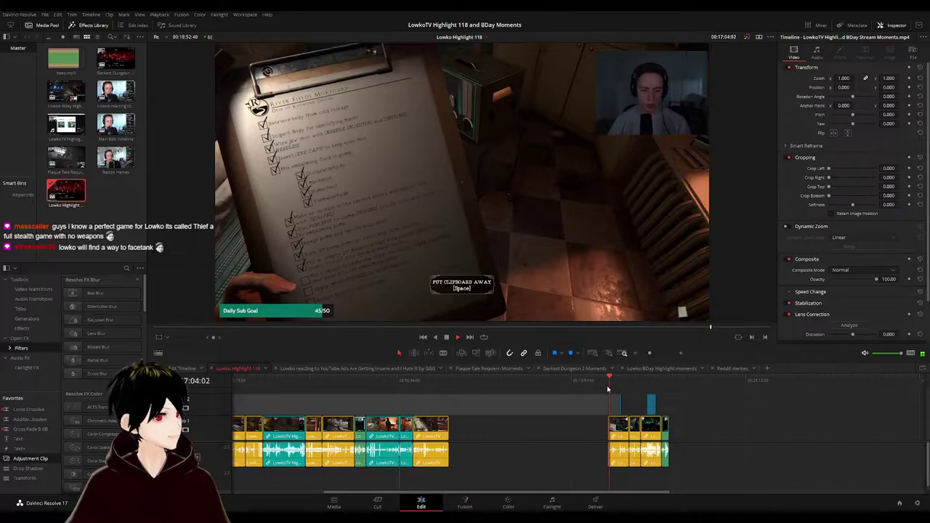
# - Skim the short teal Plague Tale clips in the Main Edit Timeline up to the start of the long clip that follows
pyautogui.click(182, 368)
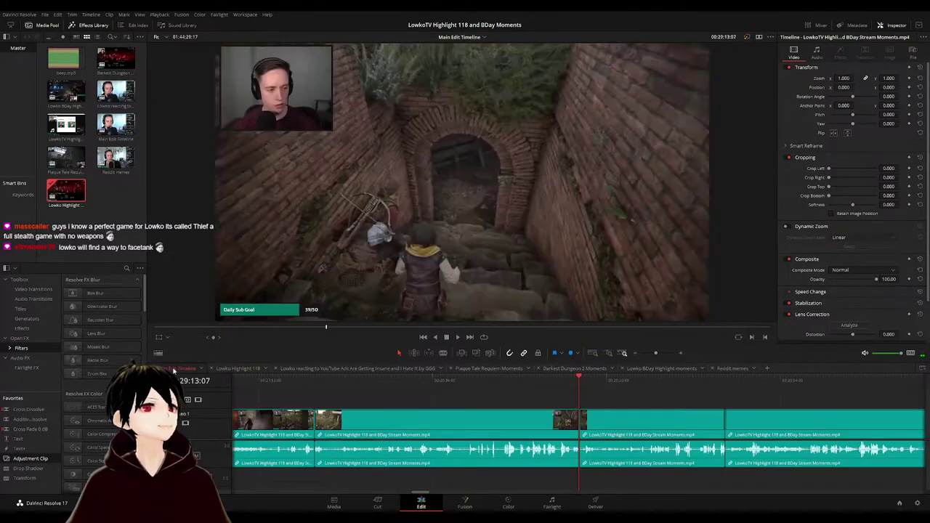
pyautogui.click(539, 380)
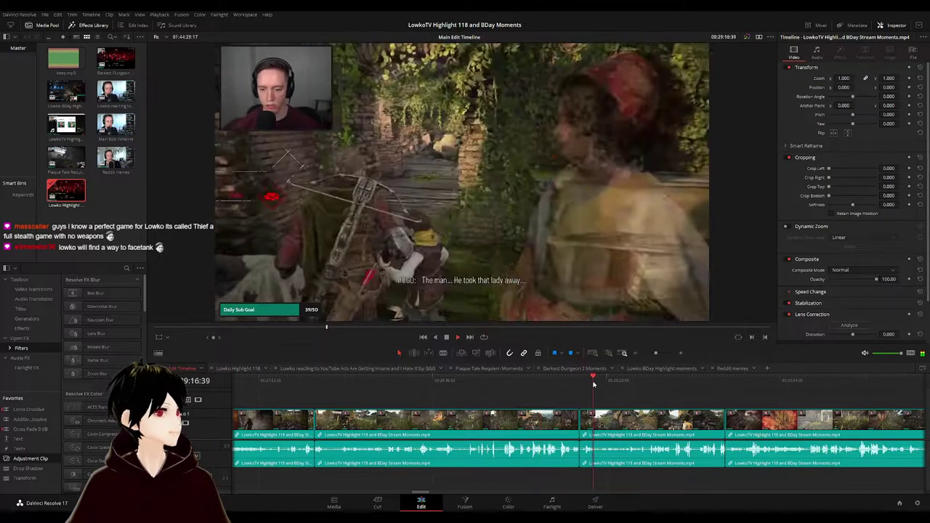
pyautogui.hscroll(3, 536, 384)
pyautogui.click(473, 380)
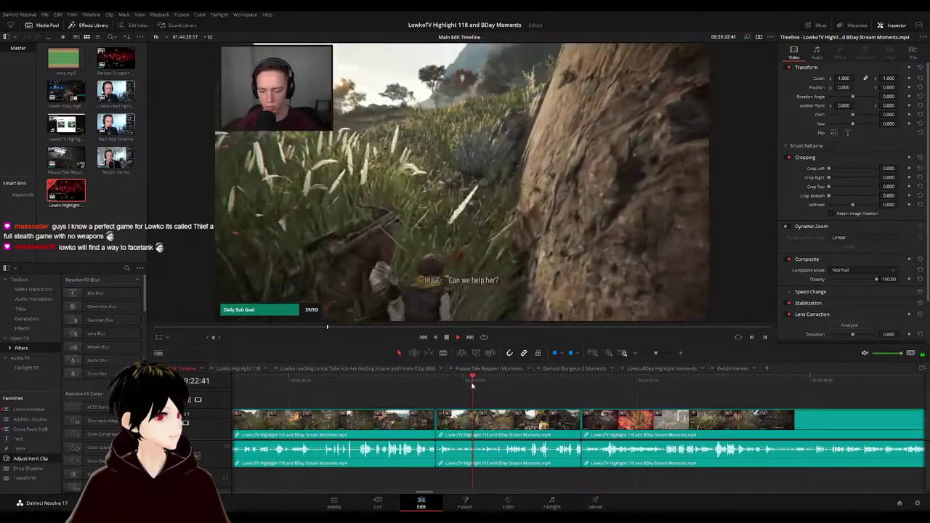
pyautogui.click(513, 382)
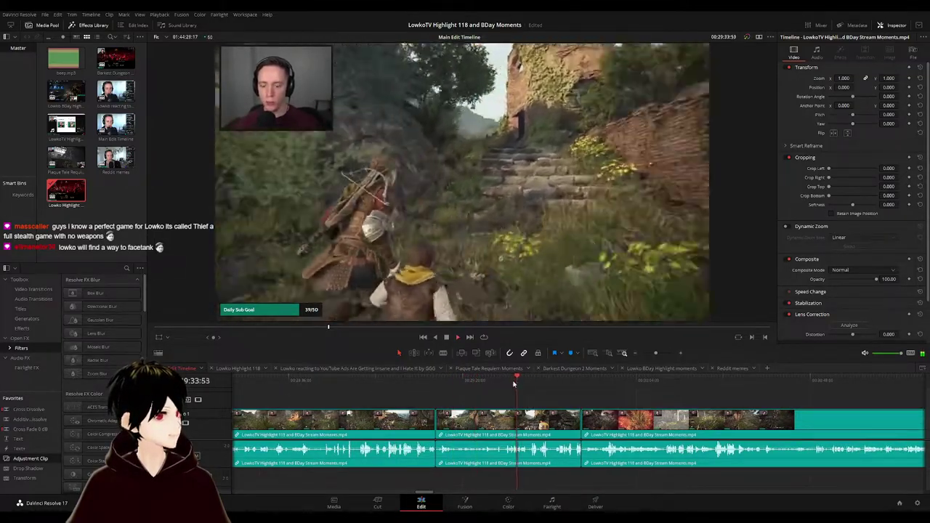
pyautogui.click(581, 380)
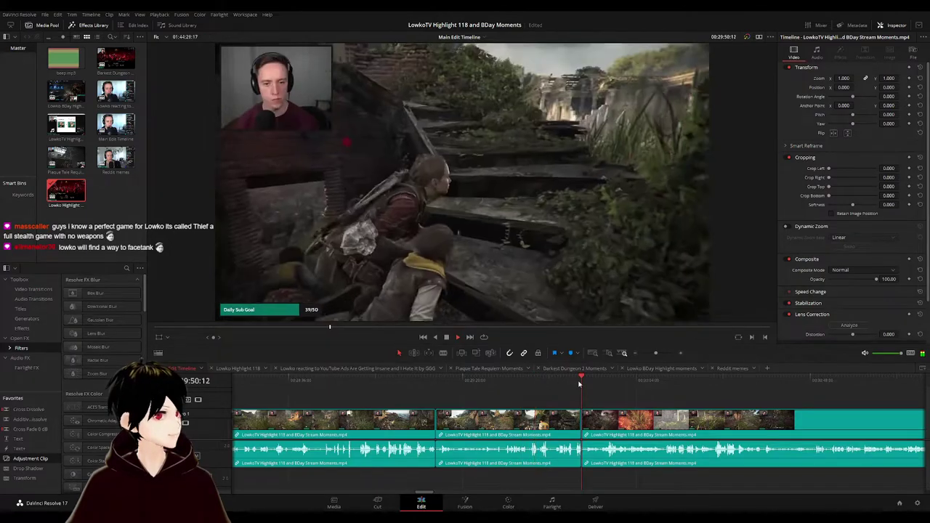
pyautogui.hscroll(3, 501, 386)
pyautogui.click(455, 381)
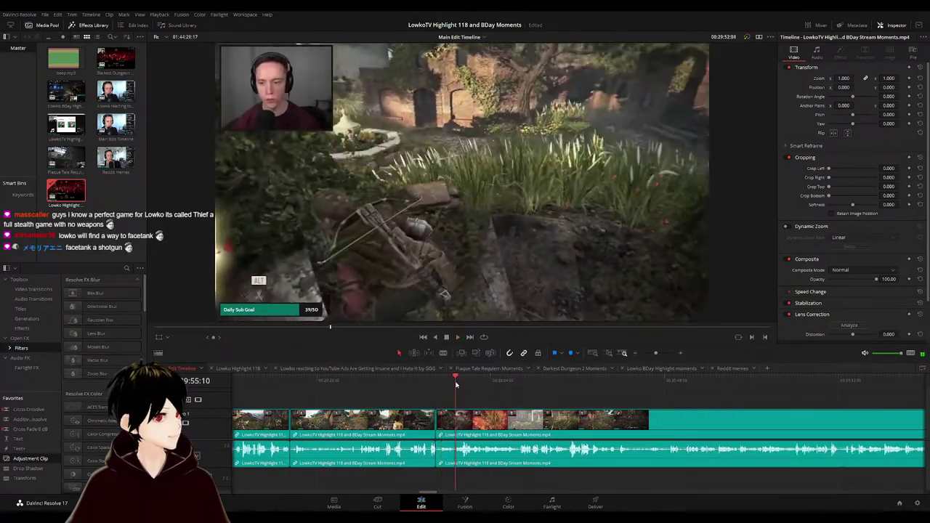
# - Skim the long teal Plague Tale clip containing the "Amicia Died" screen through to near its end
pyautogui.scroll(-3, 502, 394)
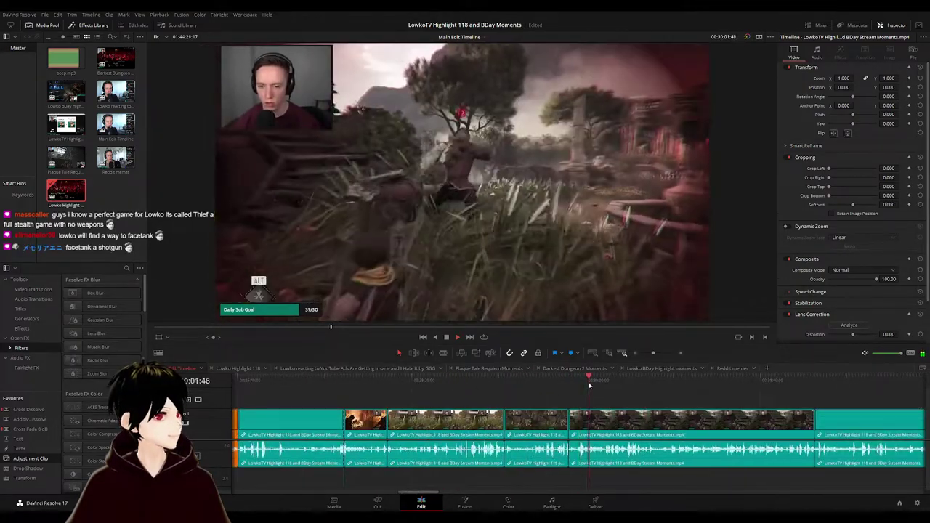
pyautogui.click(610, 386)
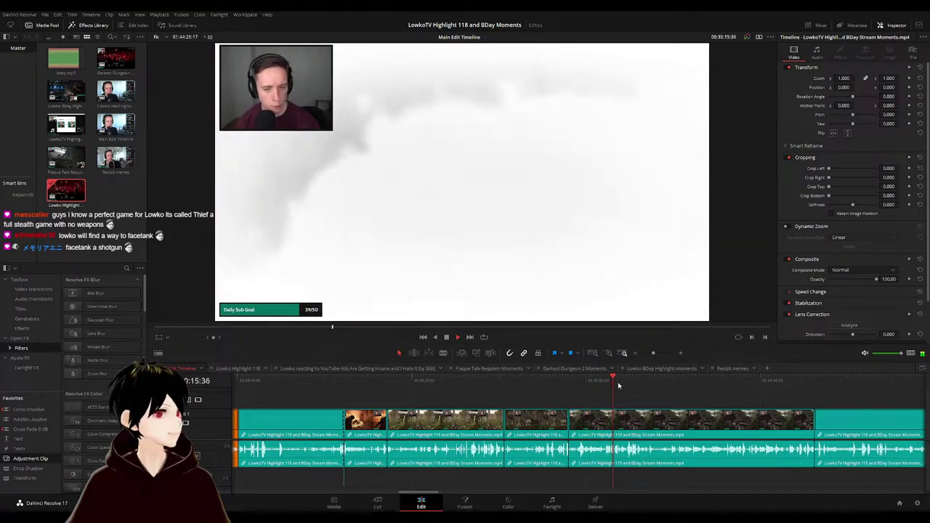
pyautogui.click(602, 386)
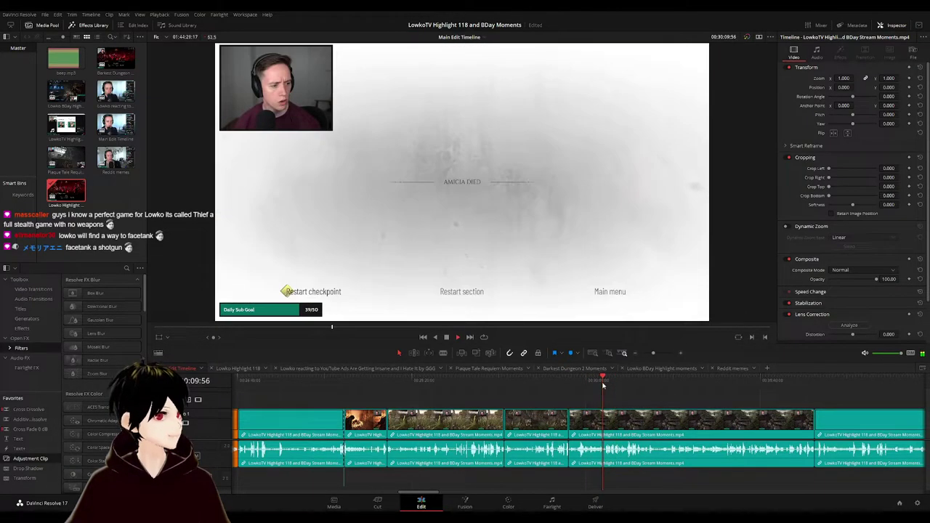
pyautogui.scroll(3, 618, 407)
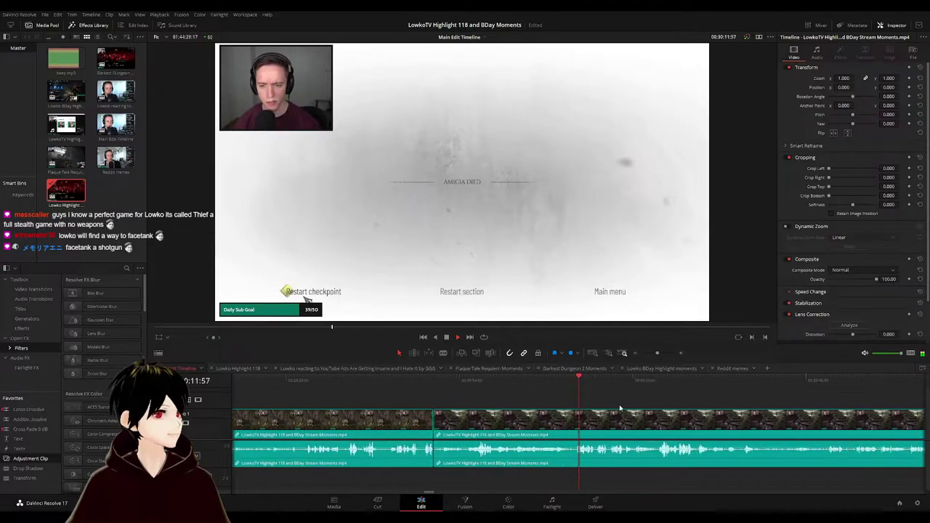
pyautogui.click(703, 384)
pyautogui.scroll(-3, 687, 386)
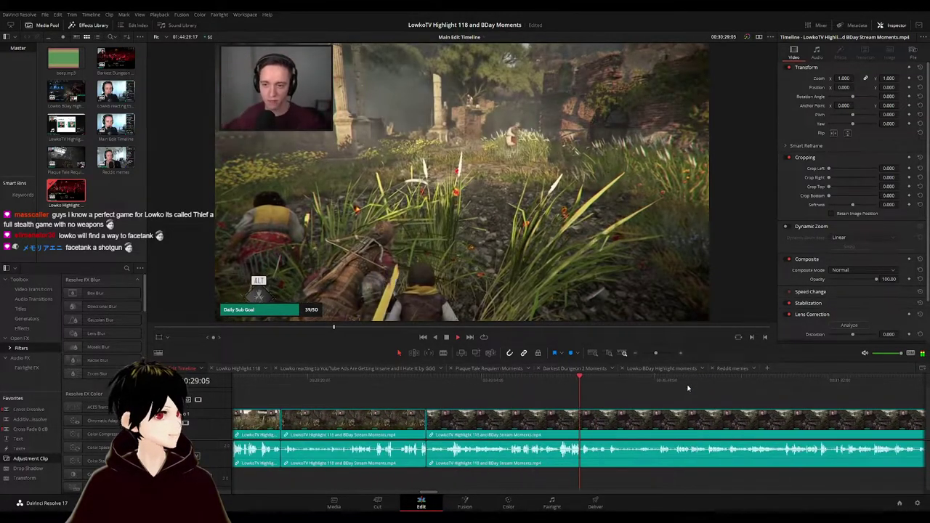
pyautogui.click(593, 381)
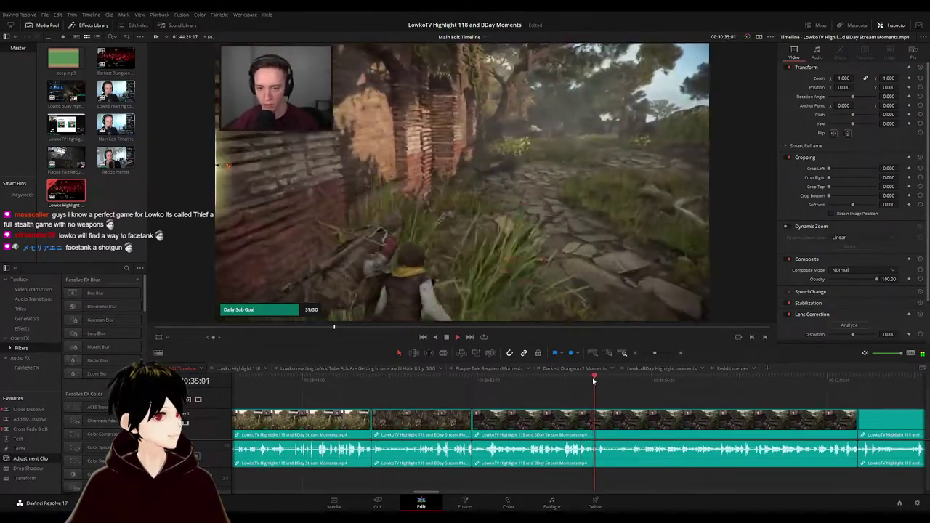
pyautogui.click(654, 384)
pyautogui.press('space')
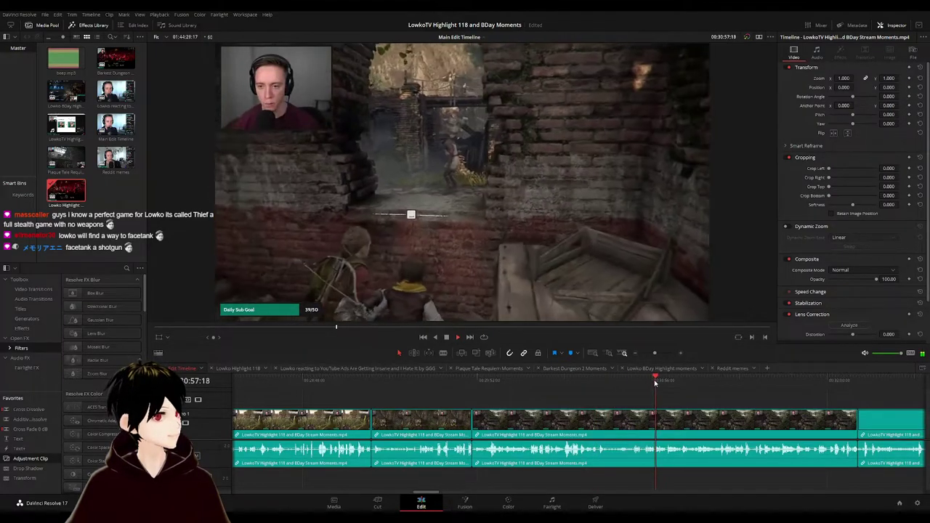
pyautogui.click(716, 381)
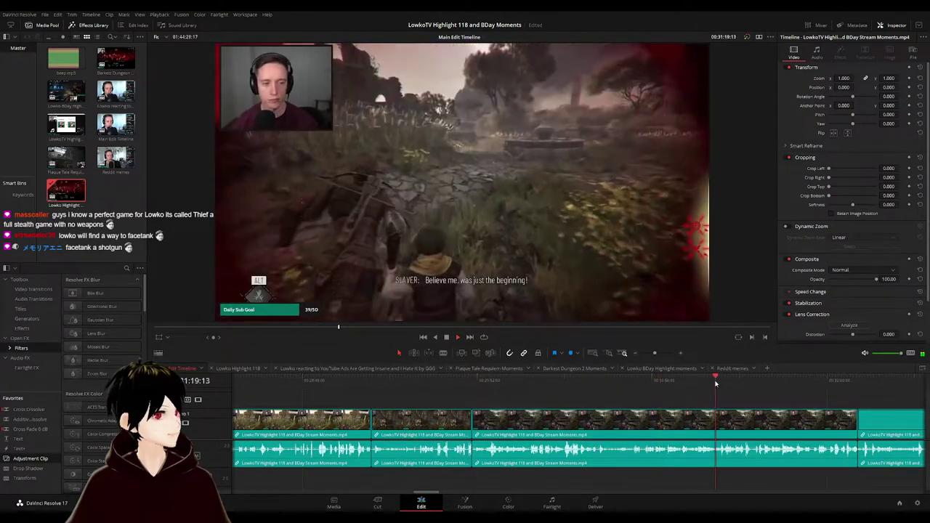
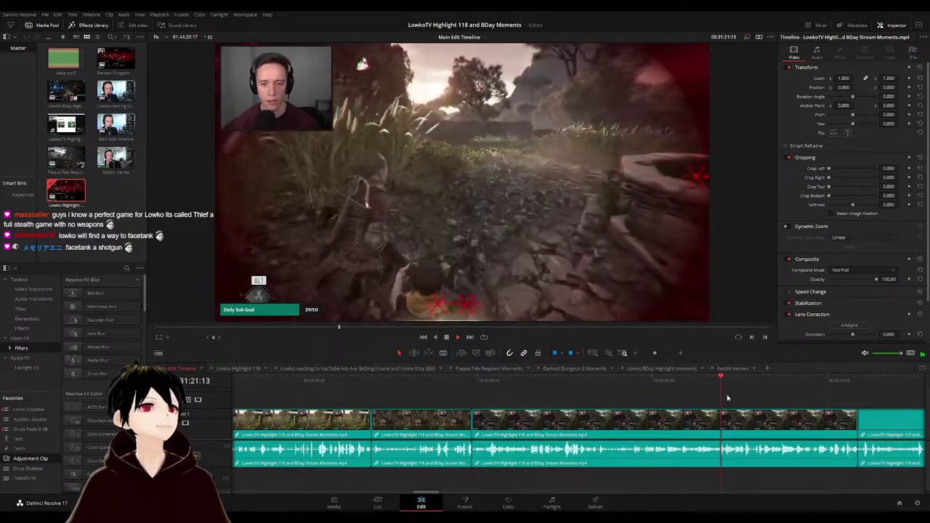
pyautogui.moveTo(726, 394); pyautogui.dragTo(529, 382)
pyautogui.click(540, 381)
pyautogui.click(630, 381)
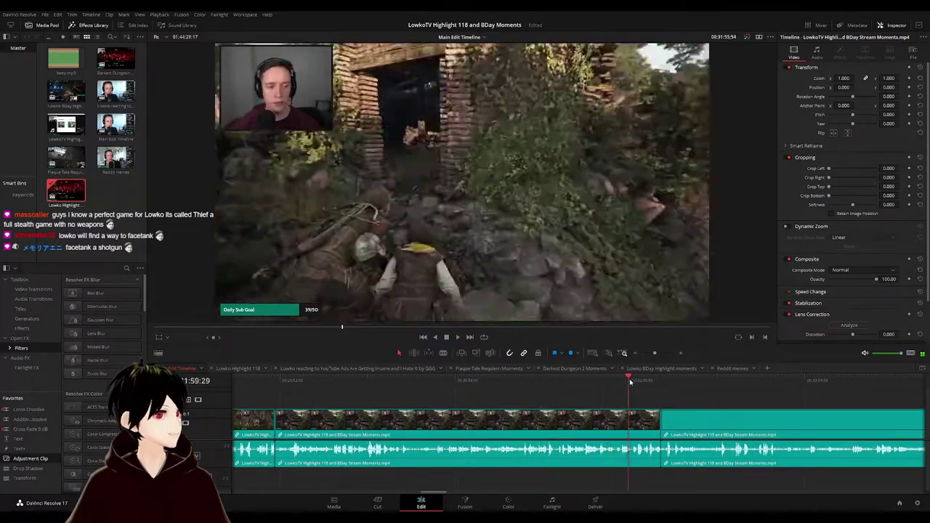
pyautogui.press('space')
# - Copy the long teal Plague Tale clip into Lowko Highlight 118 directly after the last yellow clip before the gap
pyautogui.click(429, 420)
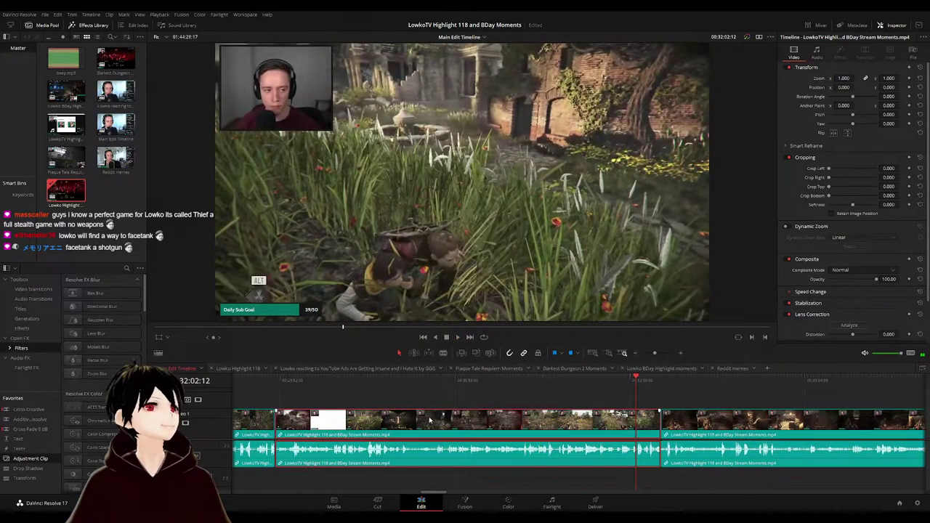
pyautogui.click(243, 368)
pyautogui.click(418, 380)
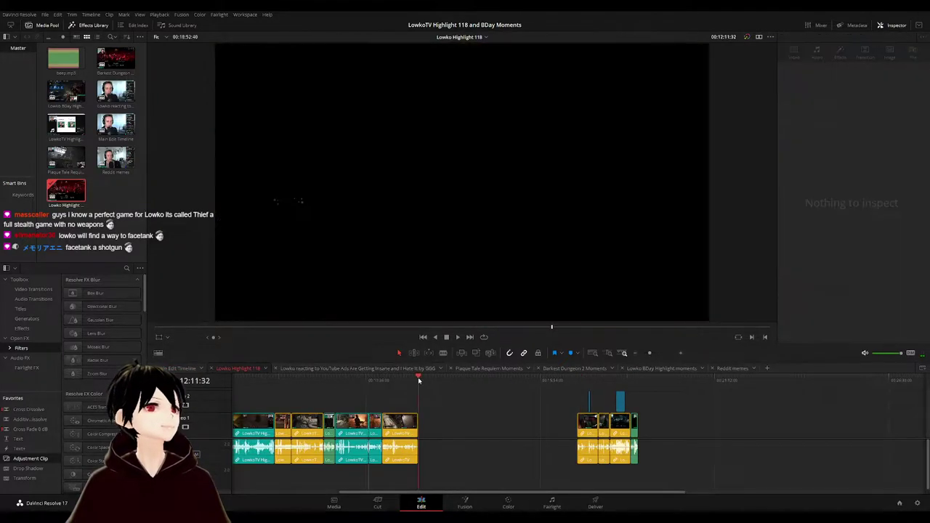
pyautogui.hotkey('ctrl', 'v')
pyautogui.click(494, 400)
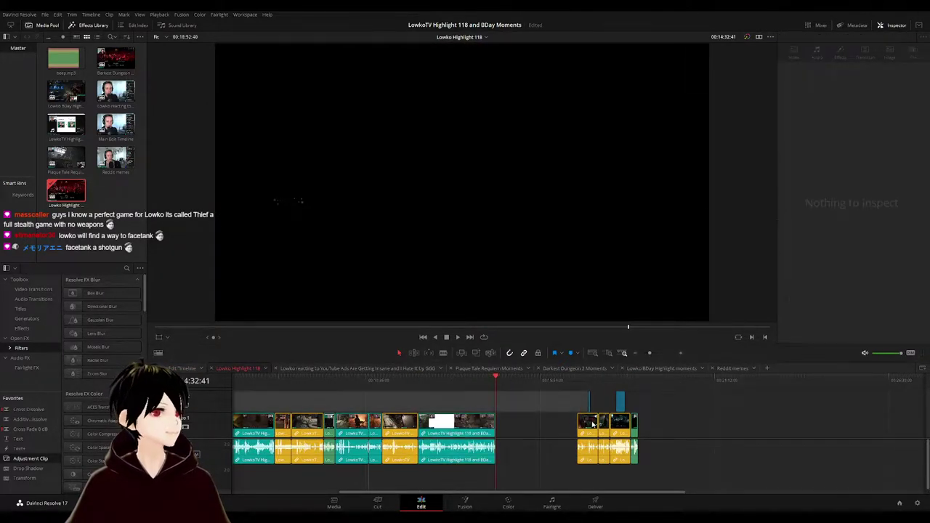
# - Preview the first yellow clip after the gap and move it with its adjustment clip directly behind the pasted Plague Tale clip
pyautogui.click(574, 386)
pyautogui.press('space')
pyautogui.click(599, 385)
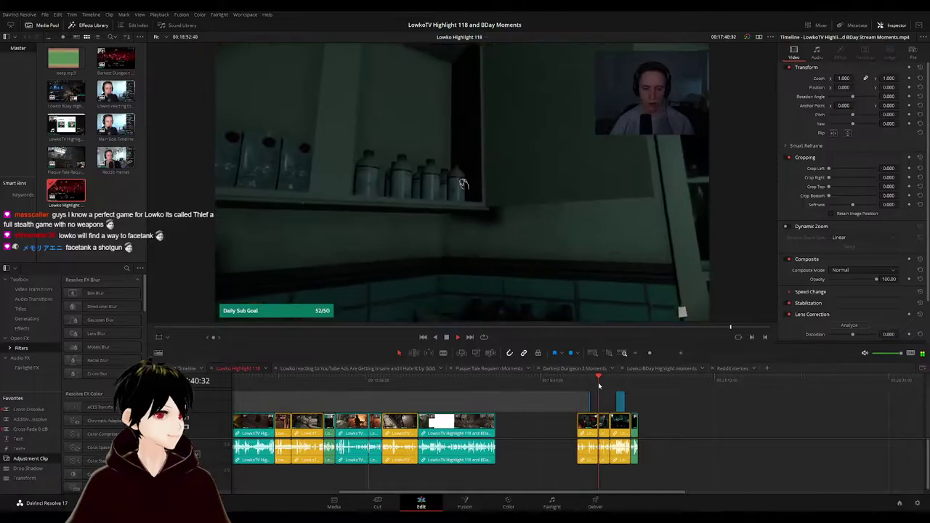
pyautogui.scroll(3, 595, 393)
pyautogui.scroll(-4, 574, 400)
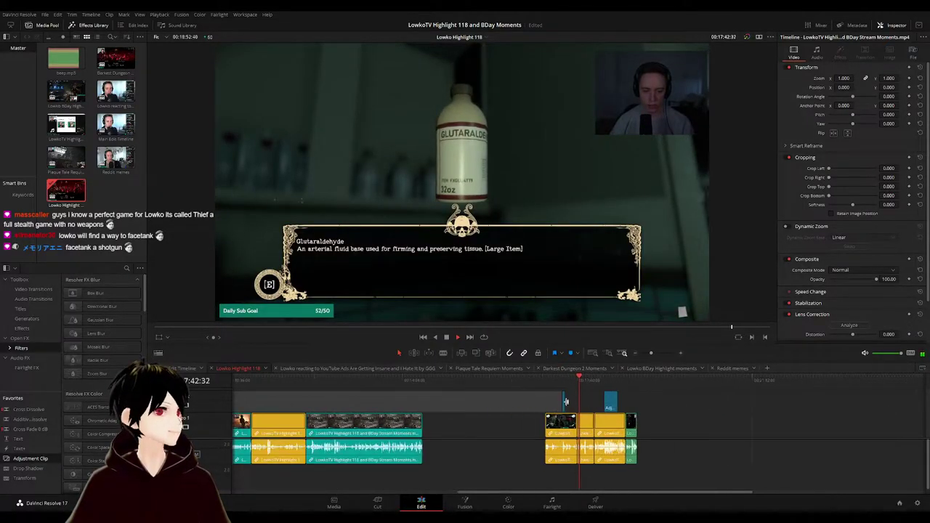
pyautogui.moveTo(529, 426); pyautogui.dragTo(445, 425)
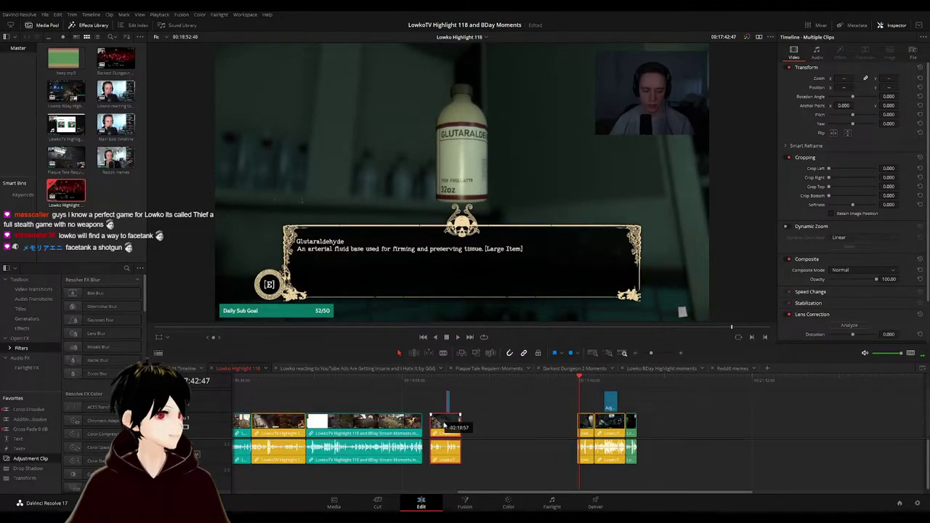
pyautogui.click(487, 409)
# - Find the Reddit clips in the Main Edit Timeline and skim the green stealth games meme clip to its end
pyautogui.click(182, 368)
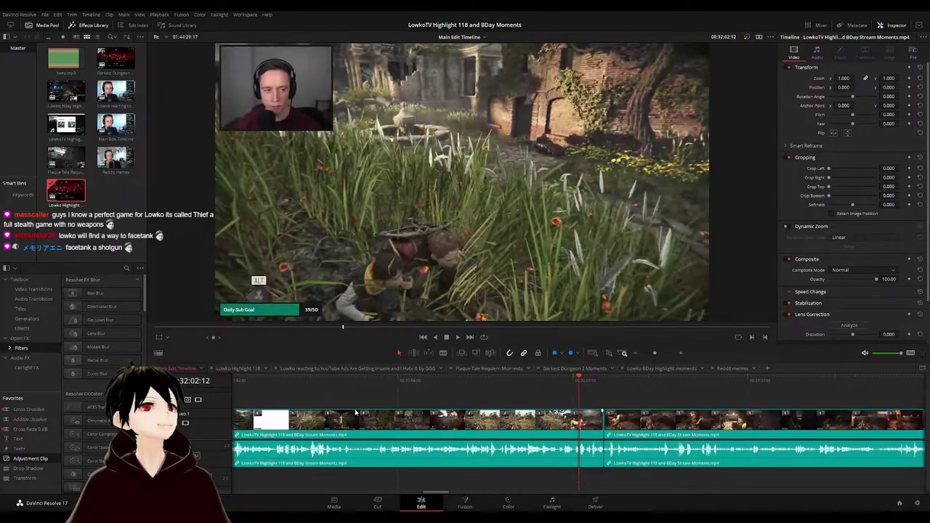
pyautogui.scroll(-3, 396, 402)
pyautogui.click(338, 386)
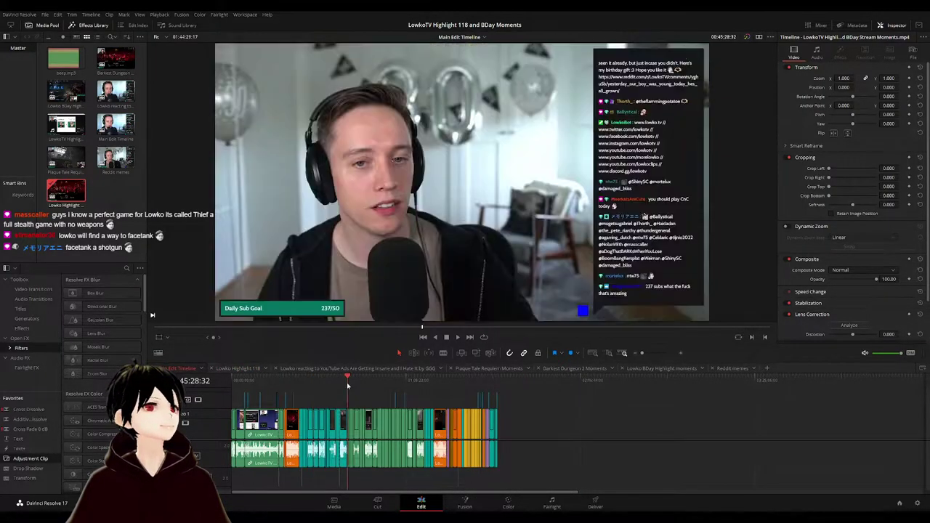
pyautogui.scroll(5, 494, 397)
pyautogui.press('space')
pyautogui.click(642, 386)
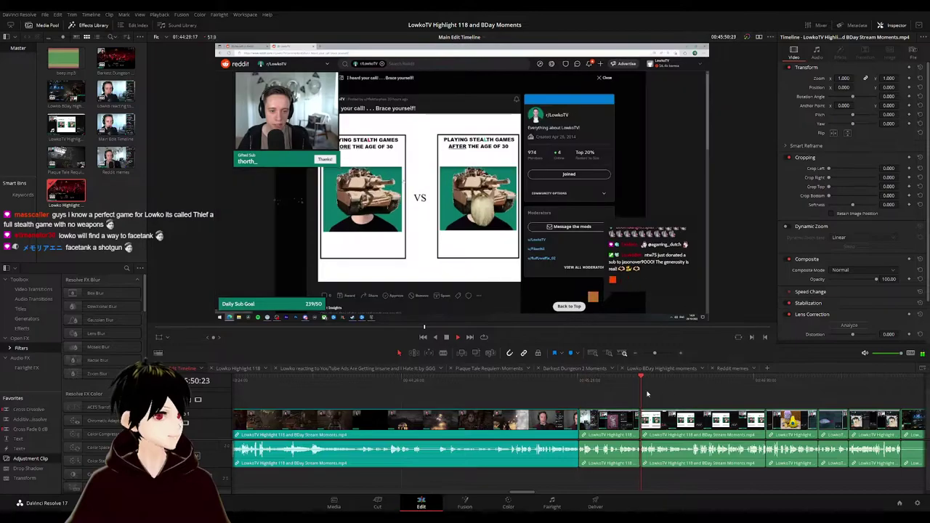
pyautogui.hscroll(3, 645, 392)
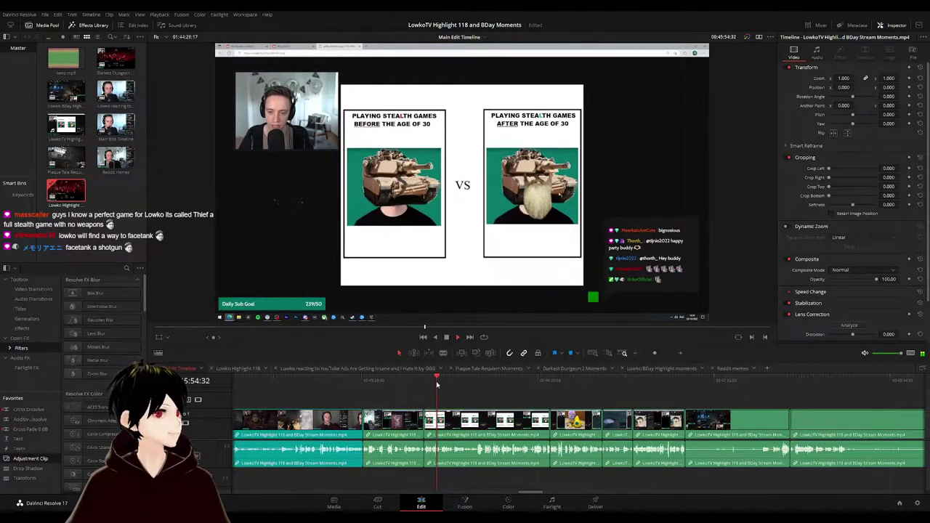
pyautogui.click(539, 385)
pyautogui.scroll(3, 556, 396)
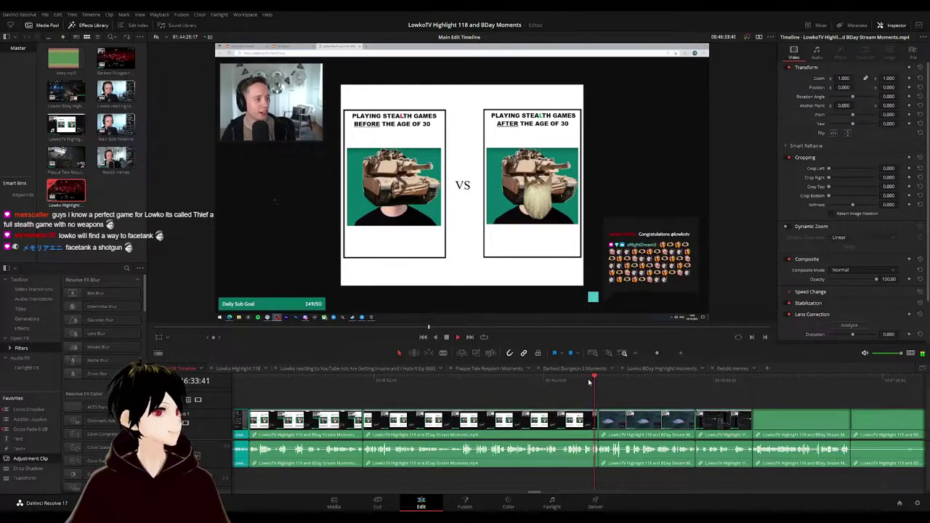
# - Copy the green stealth games meme clip into Lowko Highlight 118 directly after the last moved yellow clip
pyautogui.click(522, 411)
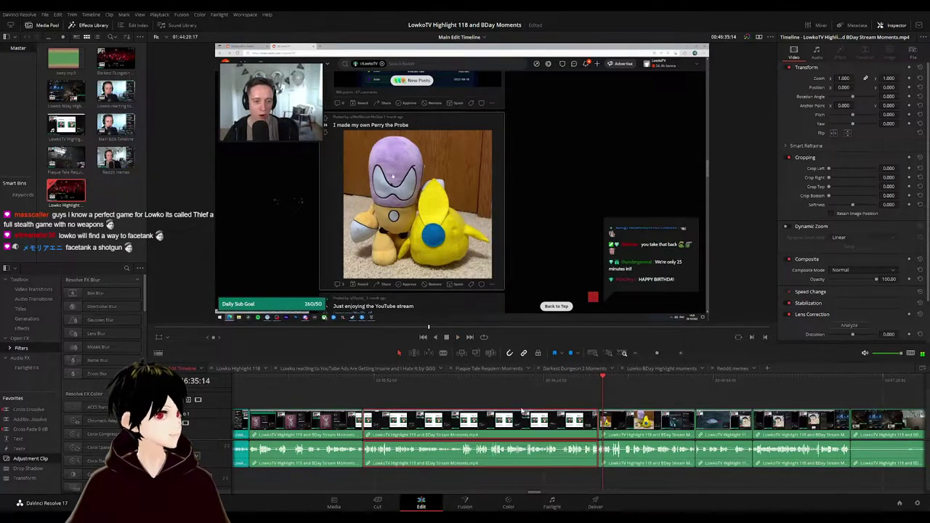
pyautogui.click(240, 368)
pyautogui.click(291, 381)
pyautogui.hotkey('ctrl', 'v')
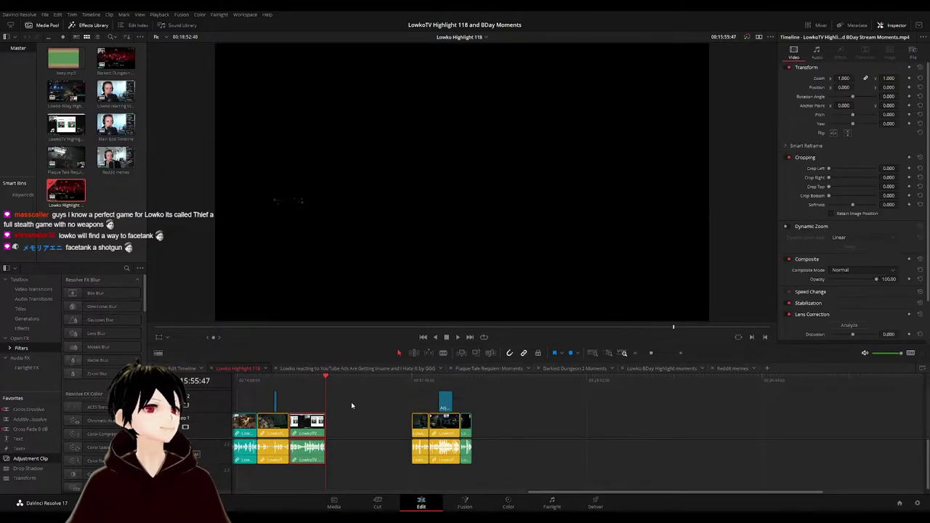
pyautogui.click(379, 405)
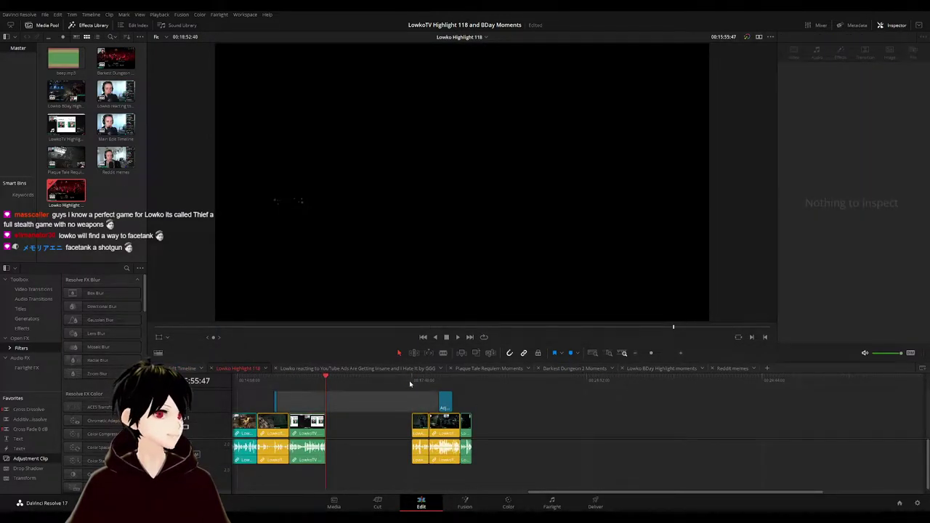
# - Shift the remaining yellow and green clips, together with their adjustment clip, further along Lowko Highlight 118 to widen the gap
pyautogui.moveTo(502, 400); pyautogui.dragTo(388, 426)
pyautogui.moveTo(412, 429); pyautogui.dragTo(605, 430)
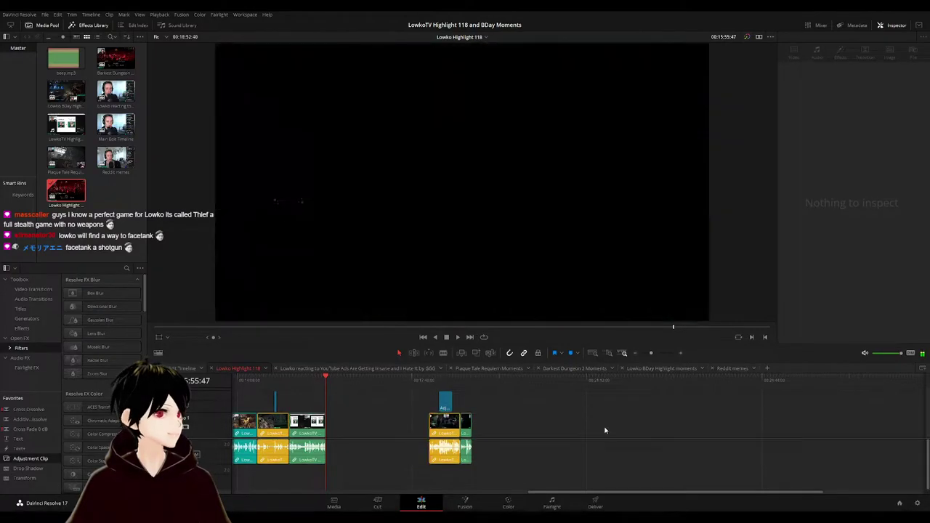
pyautogui.moveTo(465, 430); pyautogui.dragTo(718, 432)
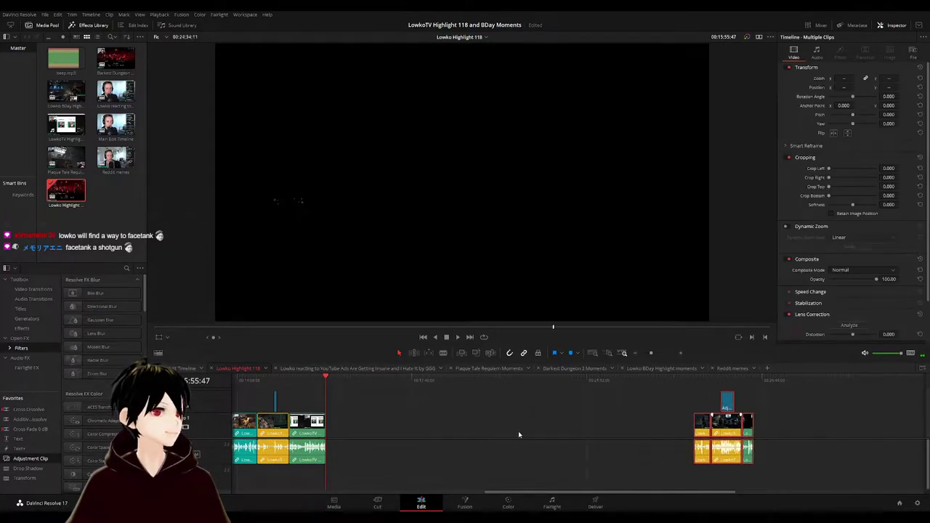
pyautogui.click(539, 416)
# - Search the Main Edit Timeline for the remaining Plague Tale clips, sampling the sections between the Reddit clips and the later yellow clips
pyautogui.click(174, 368)
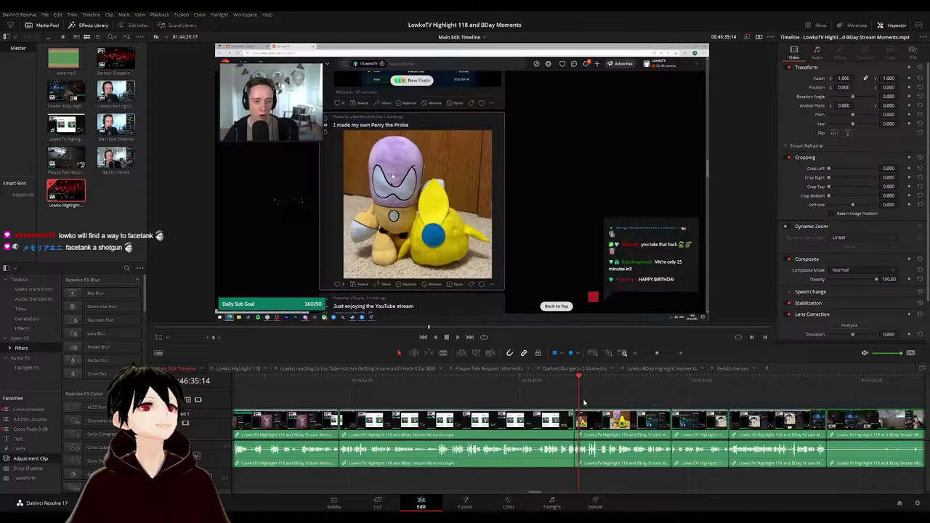
pyautogui.scroll(-3, 584, 403)
pyautogui.scroll(-5, 586, 407)
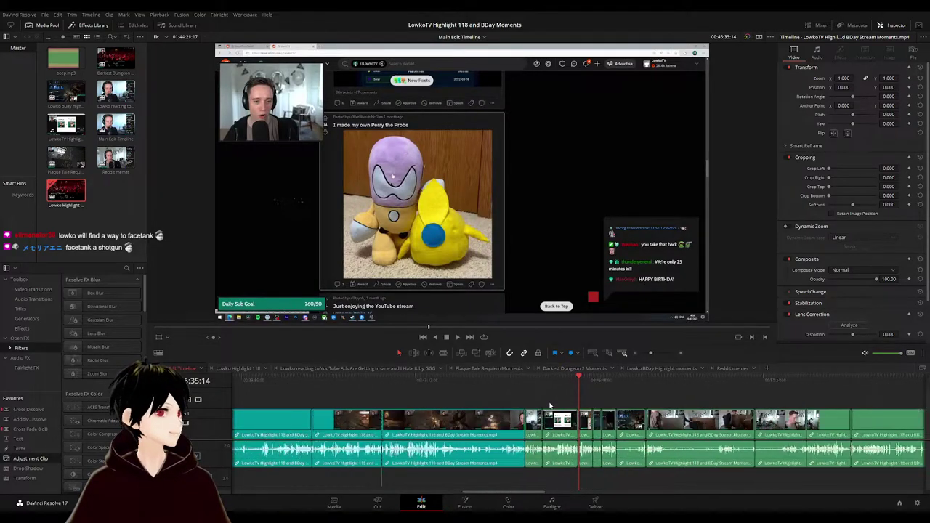
pyautogui.click(589, 396)
pyautogui.press('space')
pyautogui.scroll(5, 676, 390)
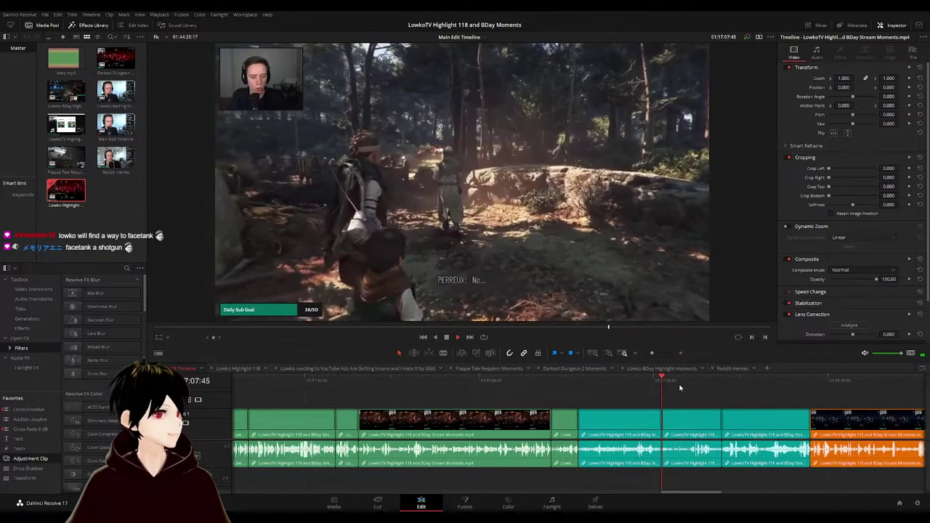
pyautogui.click(703, 386)
pyautogui.moveTo(749, 398); pyautogui.dragTo(515, 392)
pyautogui.click(502, 391)
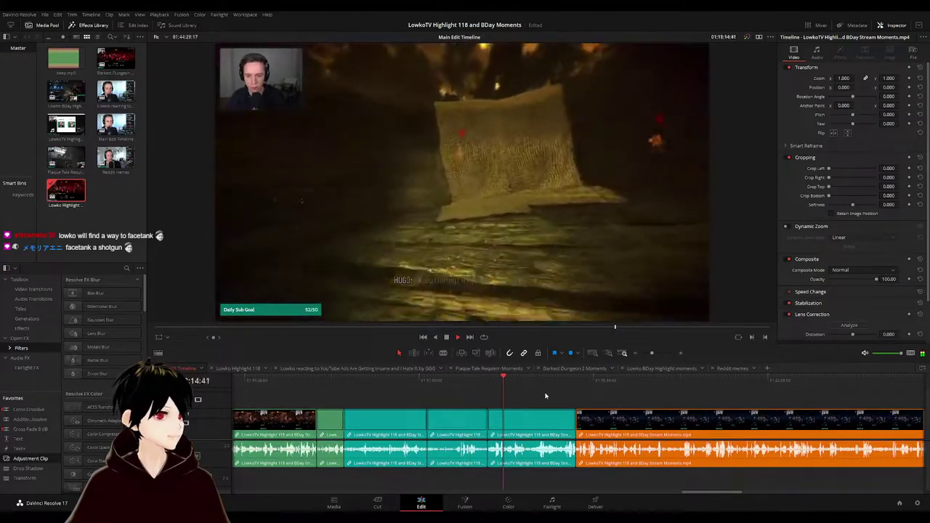
pyautogui.scroll(-5, 581, 398)
pyautogui.click(843, 390)
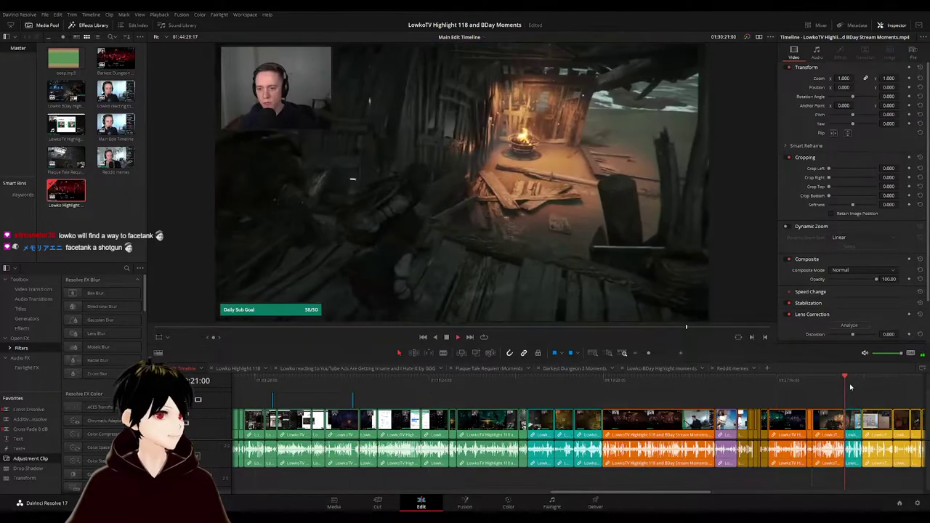
pyautogui.scroll(-3, 672, 409)
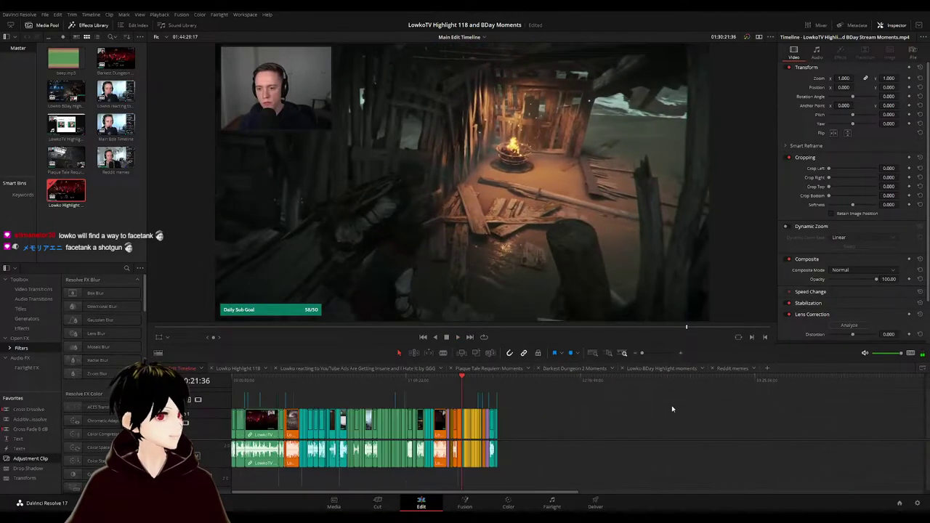
# - Skim the purple and teal Plague Tale clips at the end of the Main Edit Timeline
pyautogui.click(487, 382)
pyautogui.scroll(5, 567, 385)
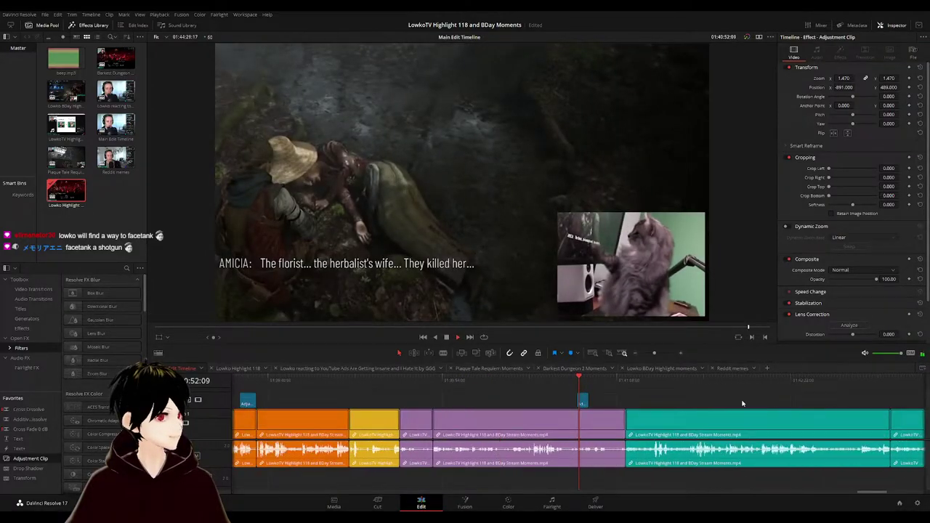
pyautogui.click(644, 380)
pyautogui.hscroll(3, 544, 407)
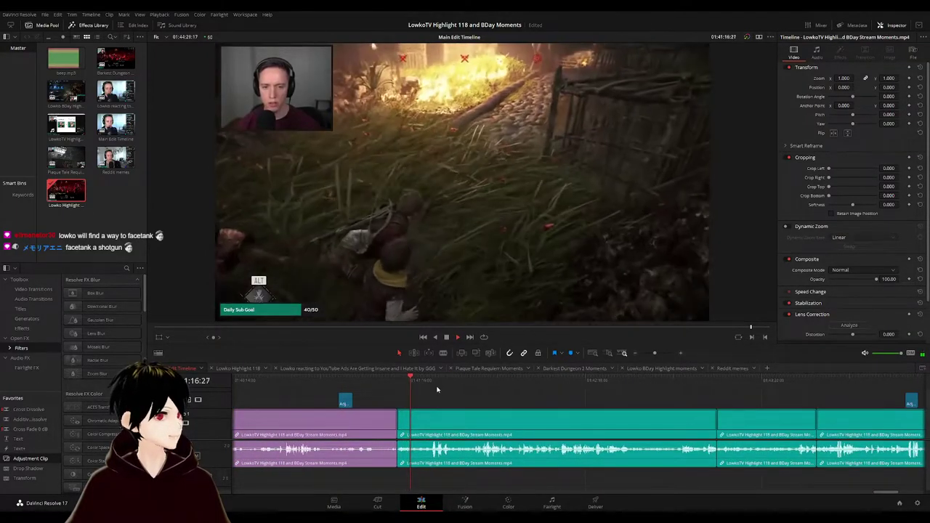
pyautogui.moveTo(437, 385); pyautogui.dragTo(727, 393)
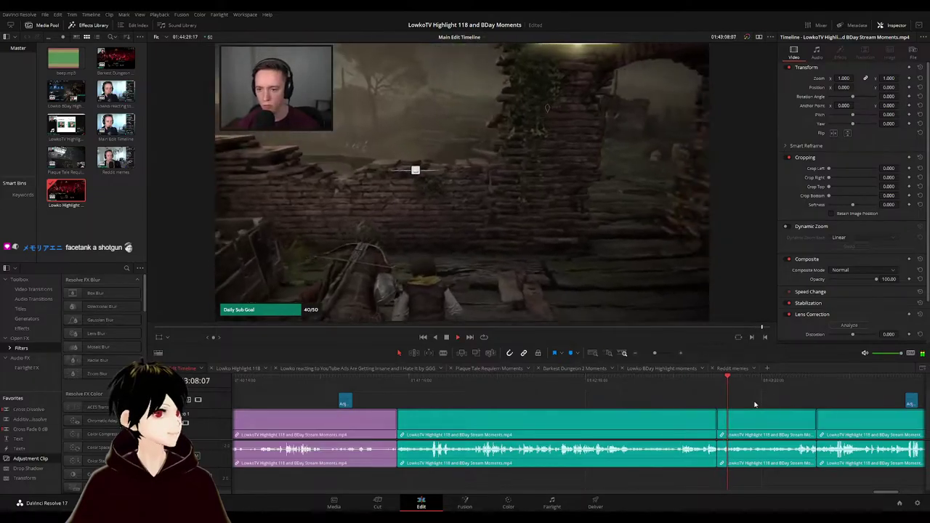
pyautogui.scroll(-2, 594, 397)
pyautogui.moveTo(597, 386); pyautogui.dragTo(719, 380)
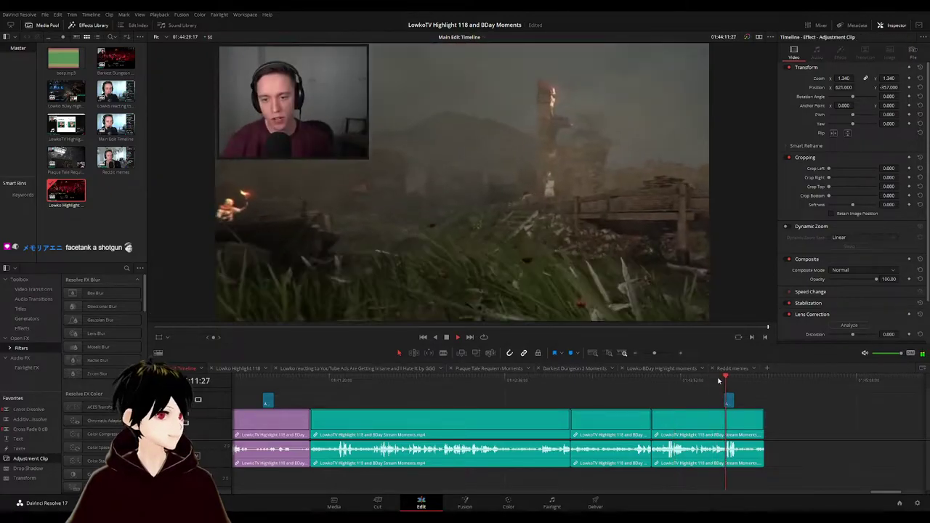
# - Copy the last three teal Plague Tale clips and their adjustment clip into Lowko Highlight 118 directly after the green stealth games meme clip
pyautogui.scroll(-2, 655, 407)
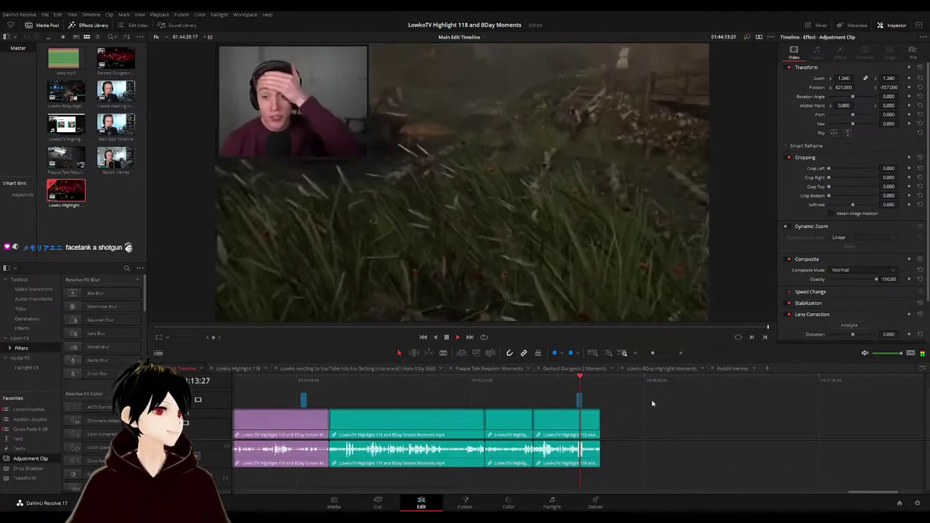
pyautogui.moveTo(653, 404); pyautogui.dragTo(450, 438)
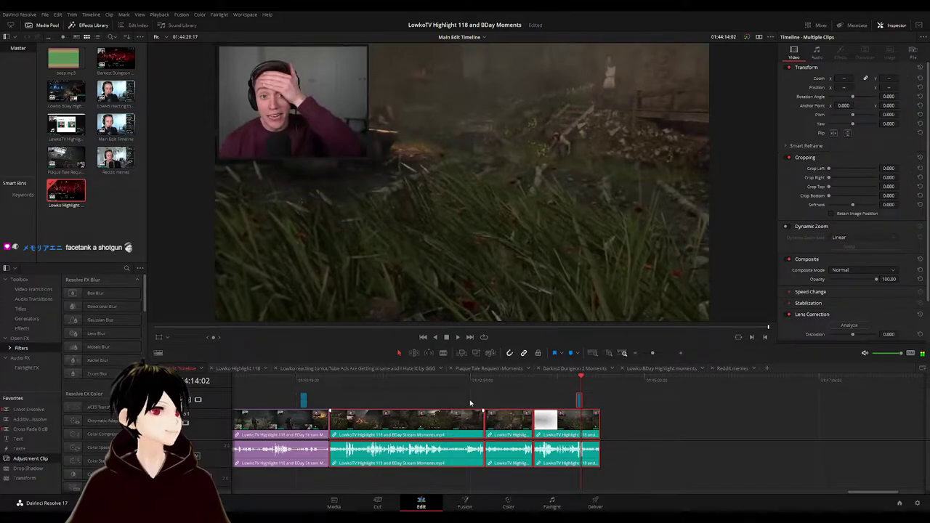
pyautogui.click(240, 368)
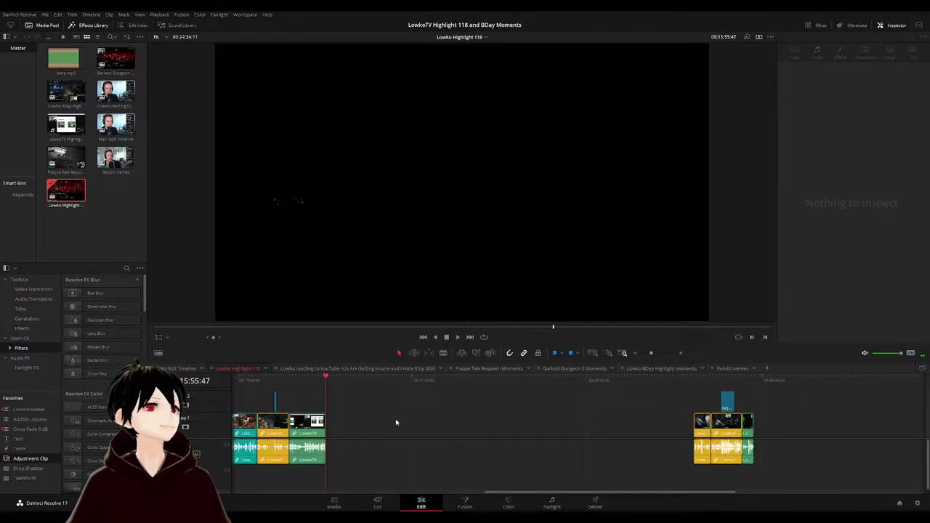
pyautogui.hotkey('ctrl', 'v')
# - Preview the remaining yellow clips and close the gap between them and the pasted teal clips
pyautogui.click(318, 380)
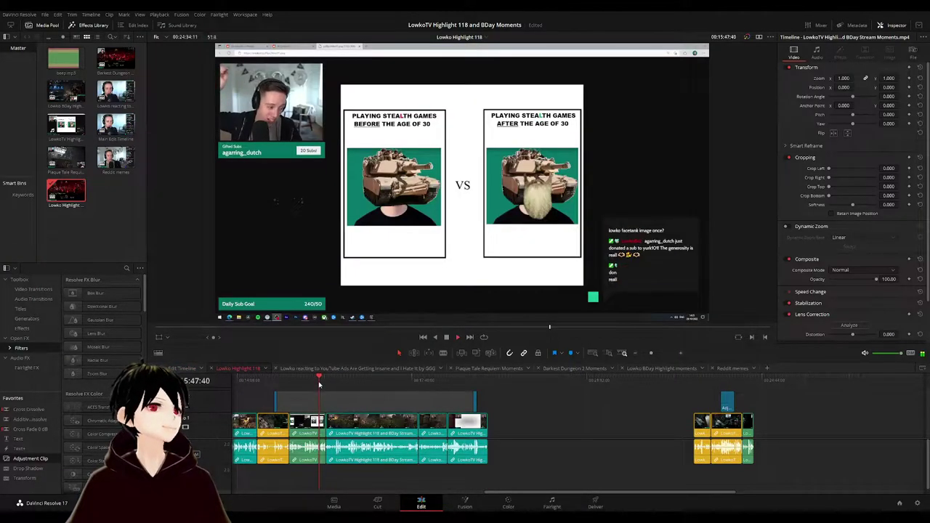
pyautogui.click(697, 386)
pyautogui.press('space')
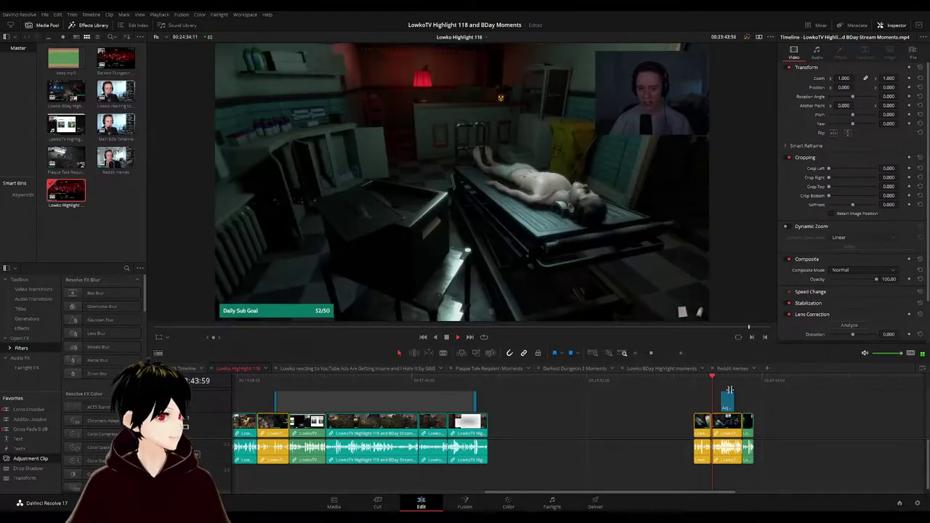
pyautogui.click(722, 385)
pyautogui.click(738, 385)
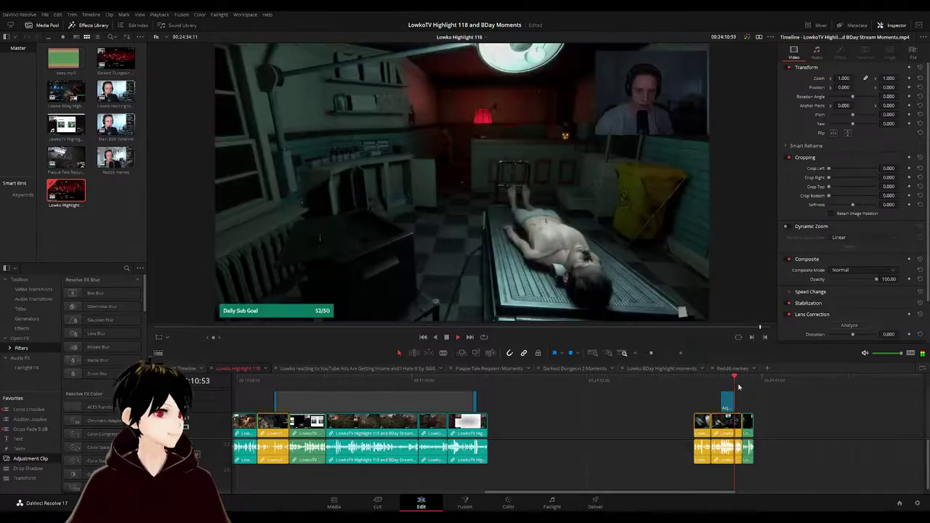
pyautogui.scroll(3, 756, 403)
pyautogui.scroll(-2, 728, 403)
pyautogui.click(385, 427)
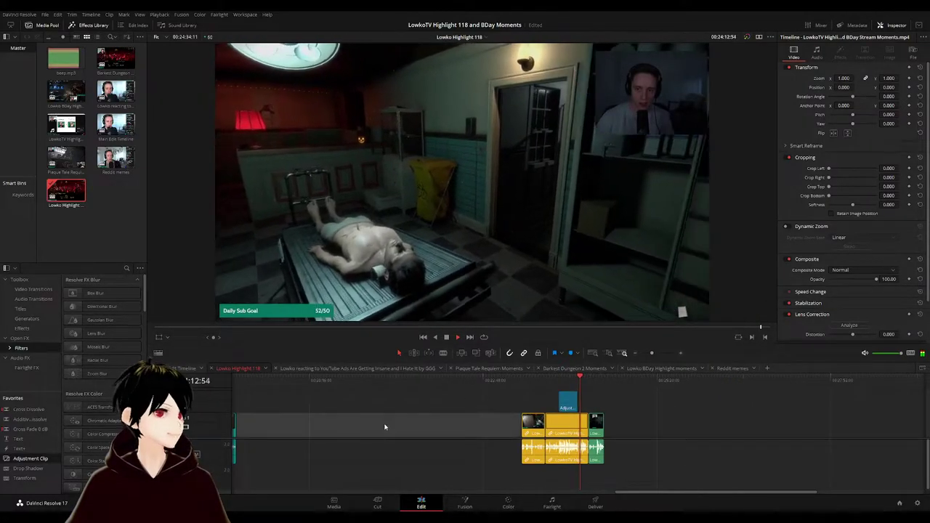
pyautogui.press('Delete')
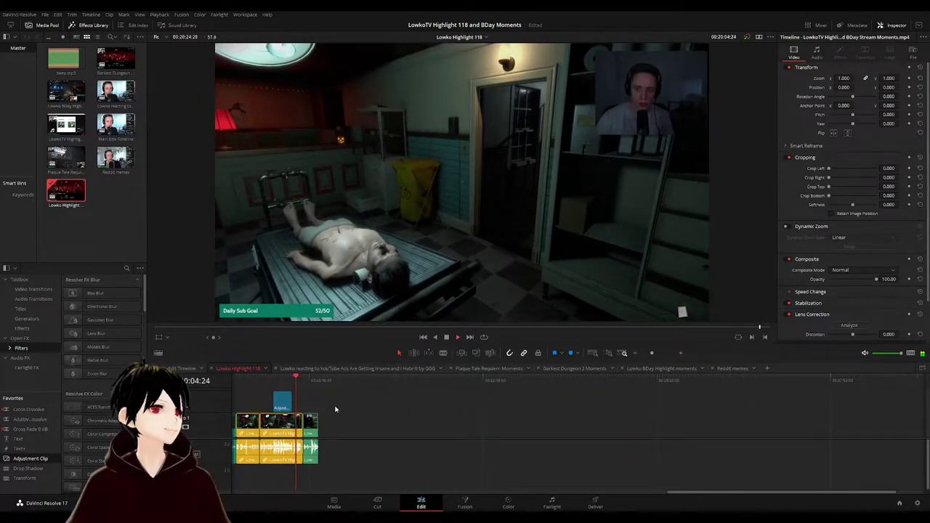
# - Preview the green Darkest Dungeon clip at the sequence's end and check the earlier clips for a place to put it
pyautogui.scroll(5, 665, 404)
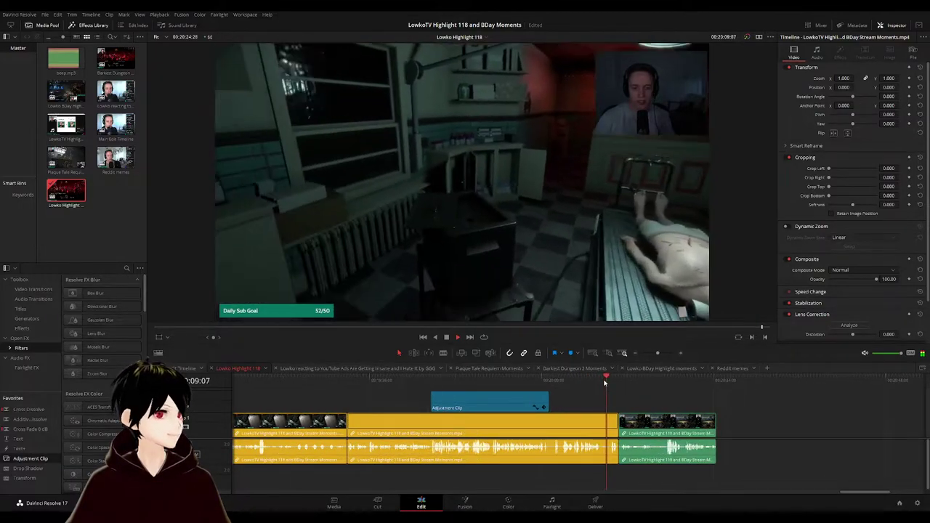
pyautogui.scroll(-3, 562, 380)
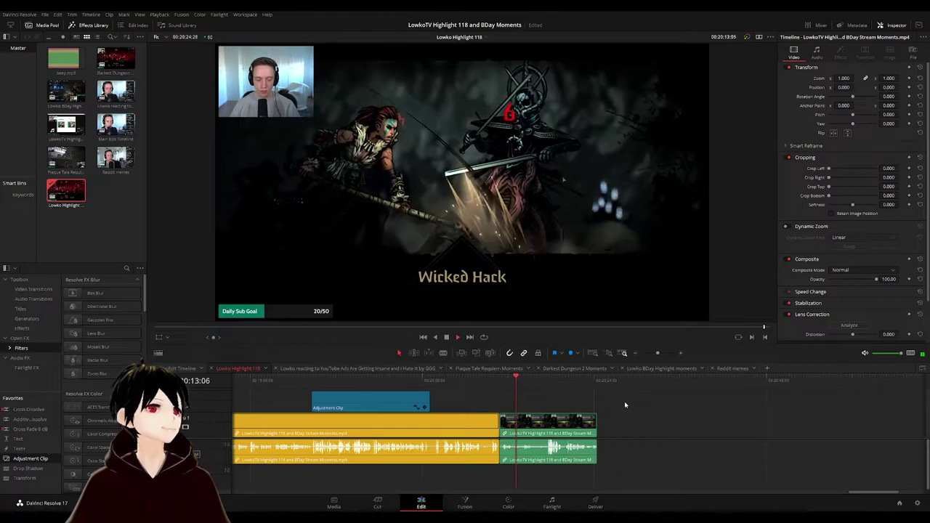
pyautogui.scroll(-3, 624, 406)
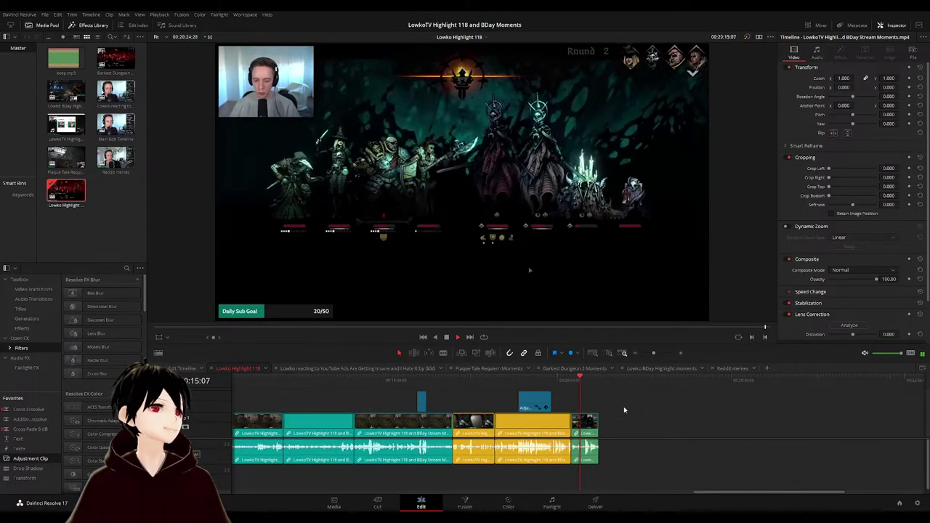
pyautogui.scroll(-3, 624, 410)
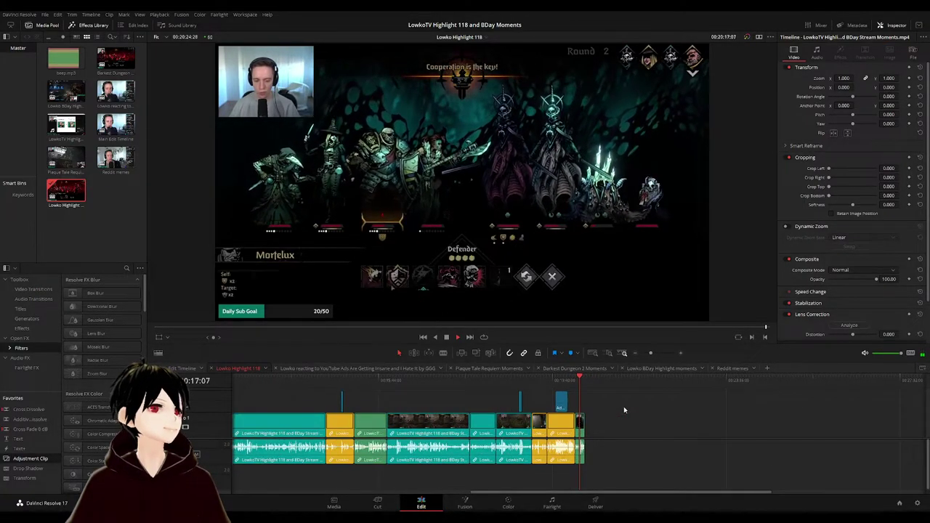
pyautogui.scroll(3, 610, 410)
pyautogui.scroll(-3, 609, 410)
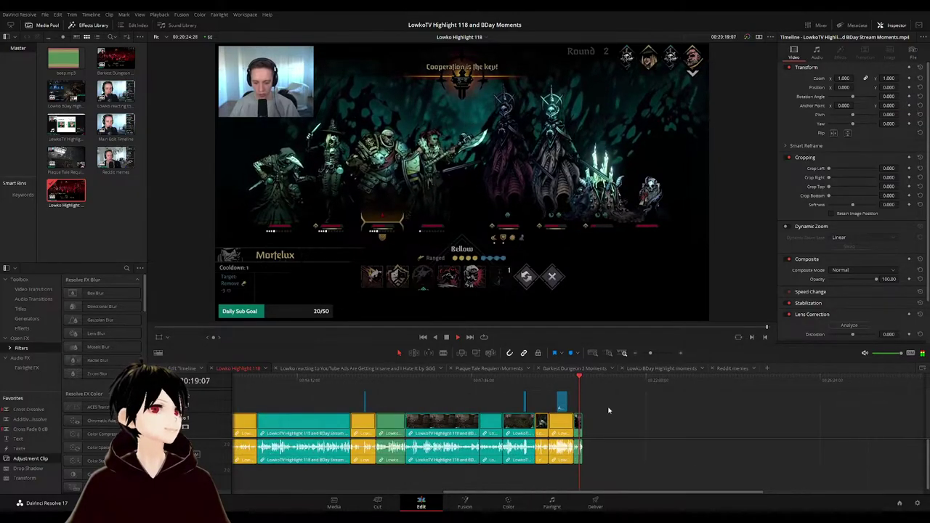
pyautogui.click(398, 379)
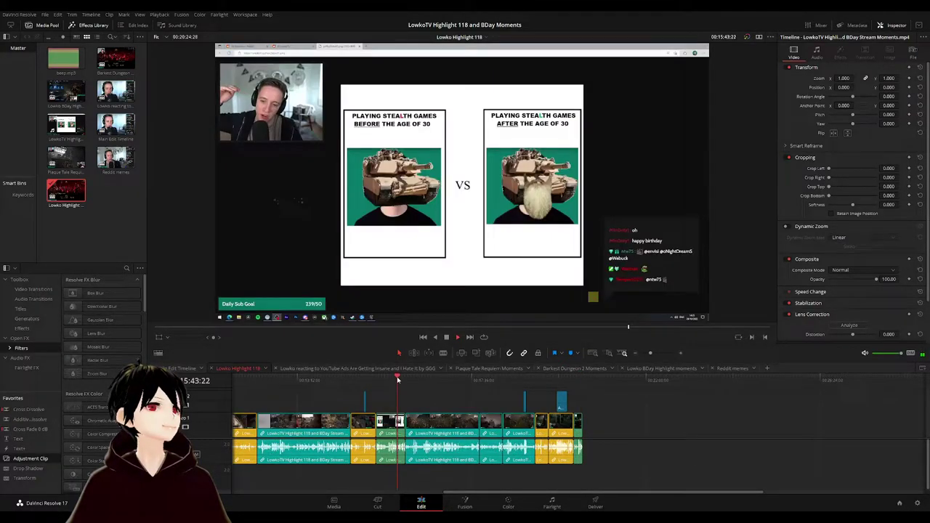
pyautogui.click(342, 378)
# - Move the final green Darkest Dungeon clip directly behind the long teal Plague Tale clip before the meme section, and remove the leftover gap
pyautogui.moveTo(647, 398); pyautogui.dragTo(478, 432)
pyautogui.click(712, 432)
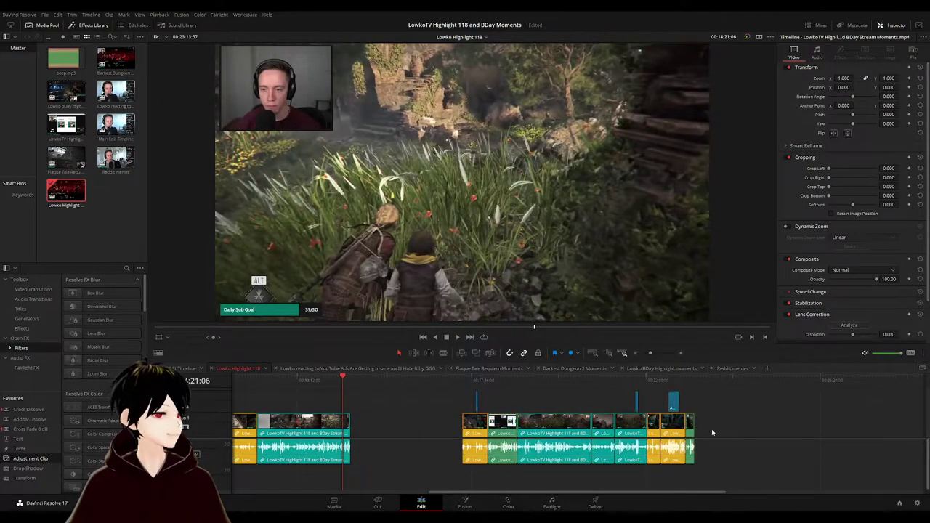
pyautogui.moveTo(681, 482); pyautogui.dragTo(393, 462)
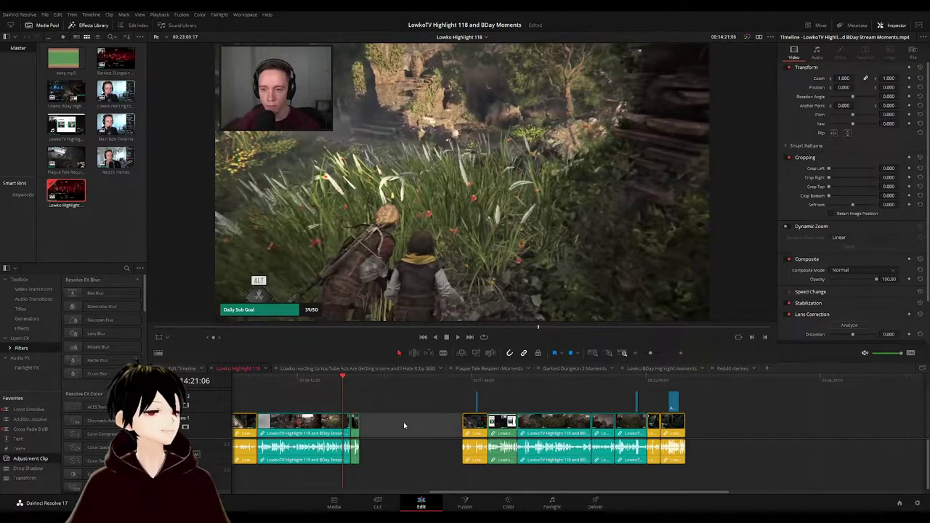
pyautogui.press('Delete')
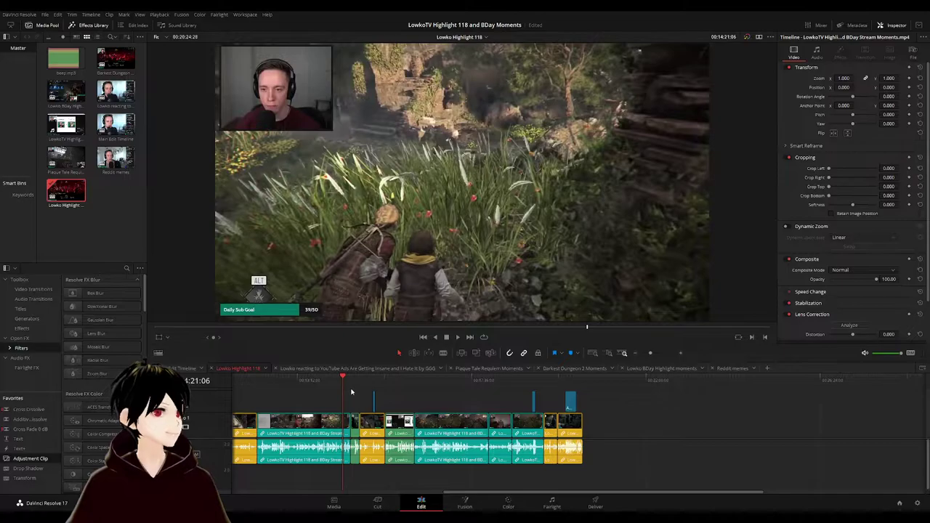
# - Preview the moved green clip, the teal Plague Tale clip before it and the end of the preceding yellow clip
pyautogui.click(350, 390)
pyautogui.press('space')
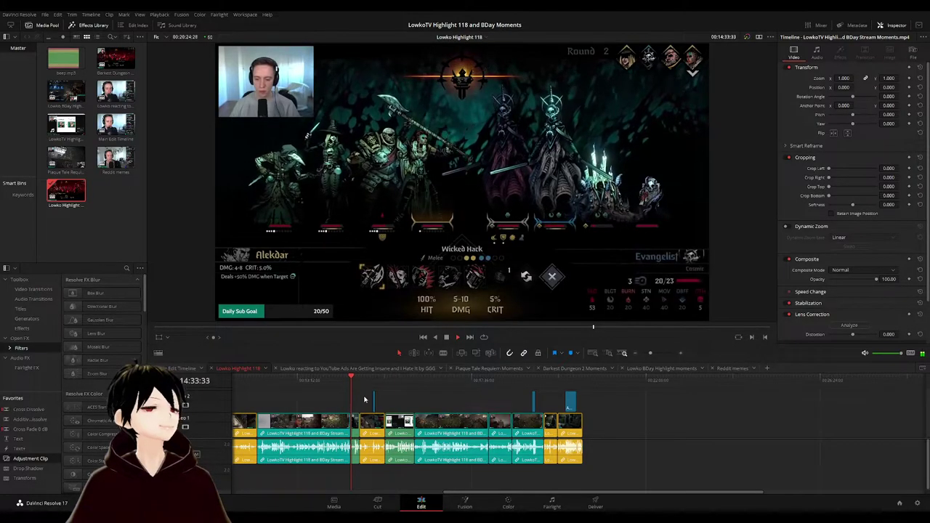
pyautogui.click(256, 382)
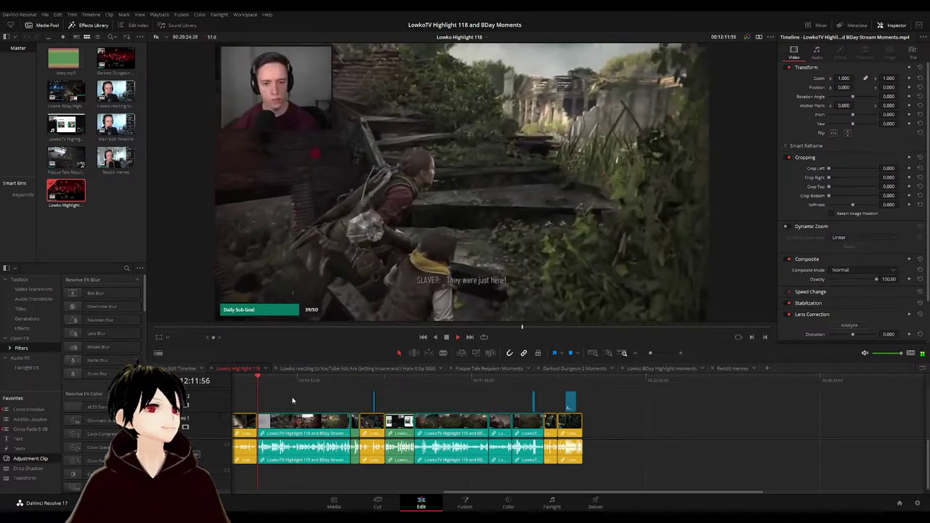
pyautogui.scroll(3, 293, 401)
pyautogui.click(569, 382)
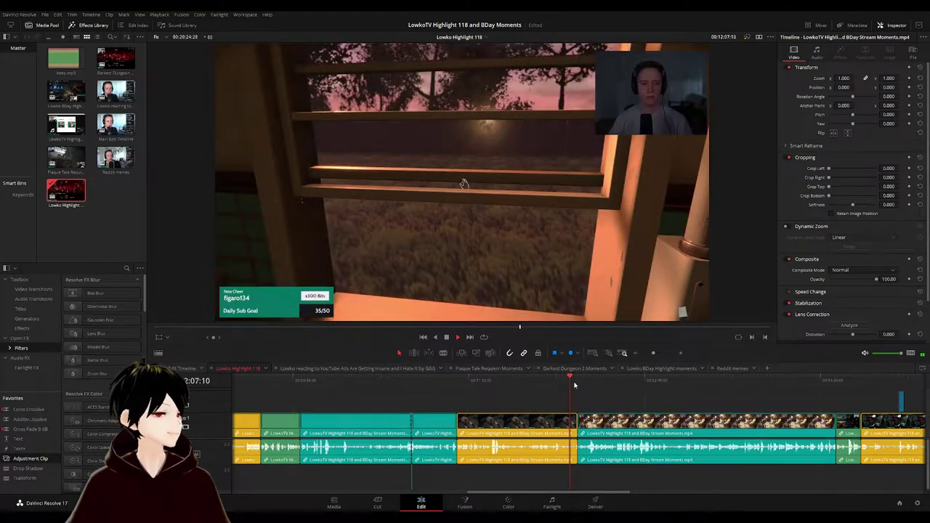
pyautogui.hotkey('ctrl', '-')
pyautogui.hscroll(5, 649, 401)
pyautogui.press('space')
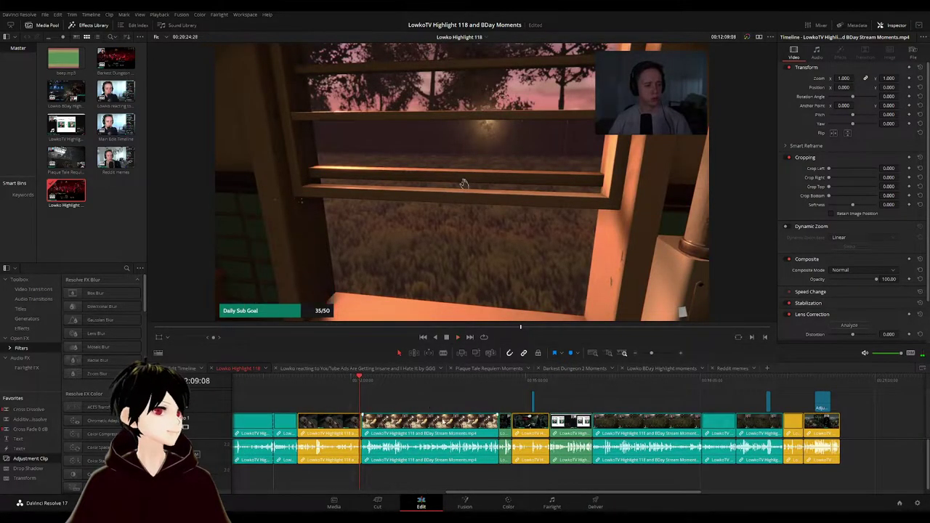
# - Swap the green Darkest Dungeon clip with the teal Plague Tale clip so it directly follows the yellow clip, and preview the transitions
pyautogui.moveTo(442, 428); pyautogui.dragTo(440, 404)
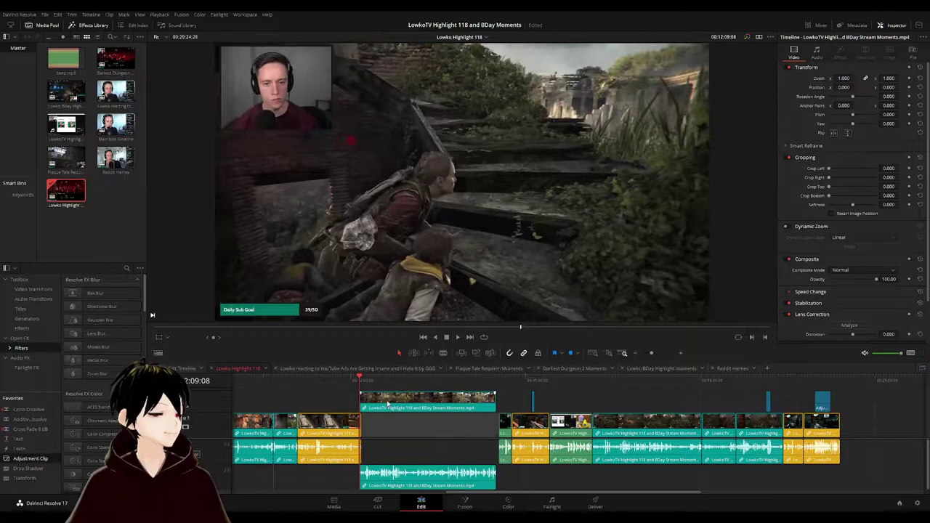
pyautogui.moveTo(506, 430); pyautogui.dragTo(419, 427)
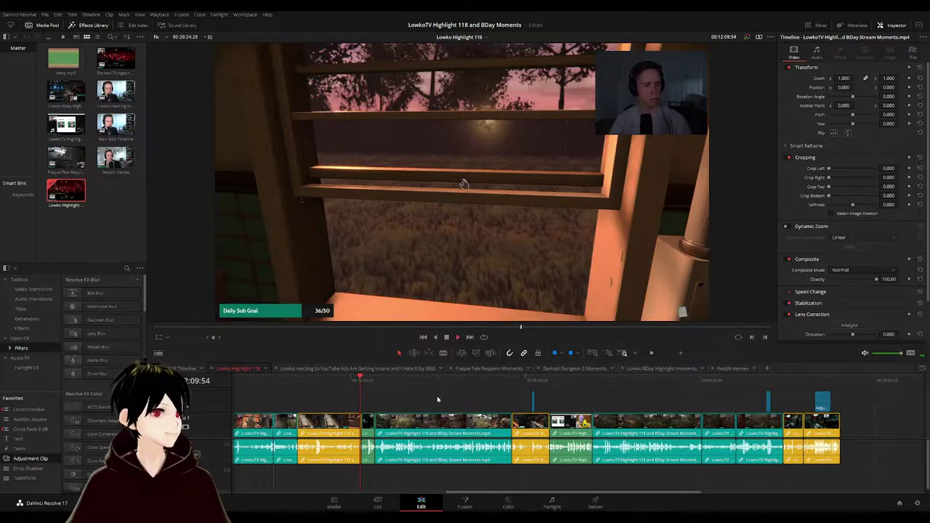
pyautogui.scroll(5, 437, 395)
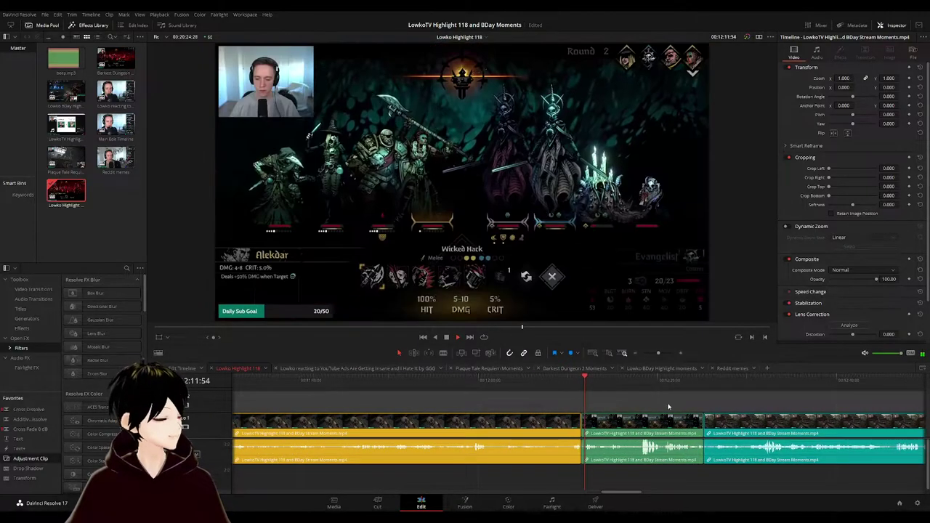
pyautogui.moveTo(706, 408); pyautogui.dragTo(471, 408)
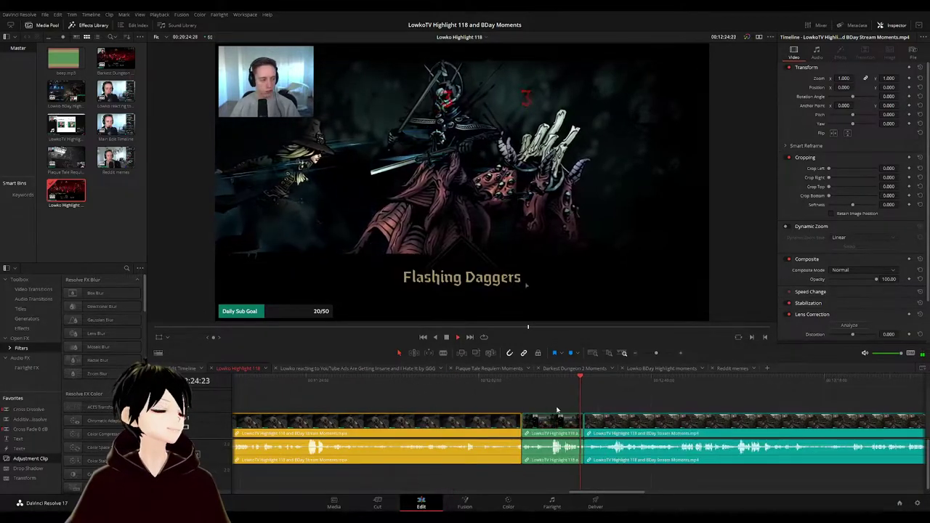
# - Preview the long teal Plague Tale clip after the moved green clip, then the yellow clip and teal clip around the meme section
pyautogui.scroll(-5, 480, 414)
pyautogui.scroll(4, 592, 407)
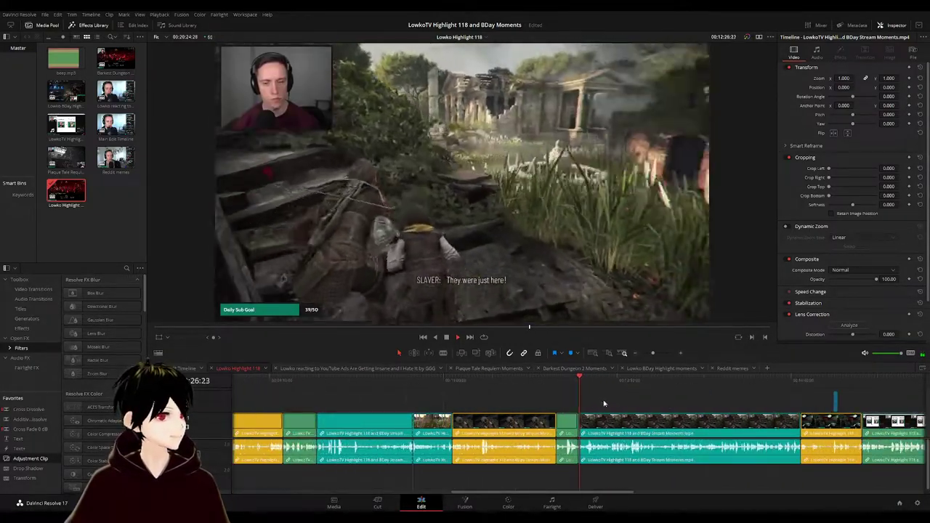
pyautogui.click(481, 380)
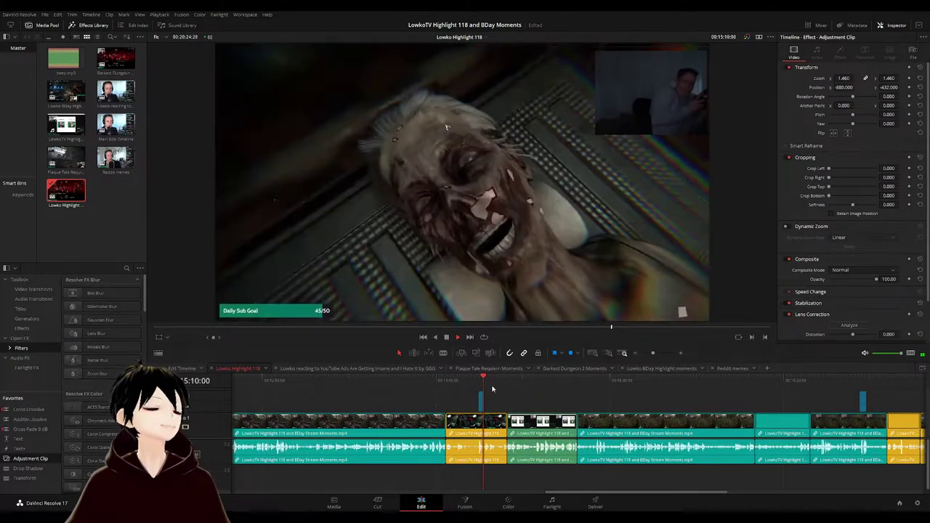
pyautogui.click(512, 381)
pyautogui.click(685, 381)
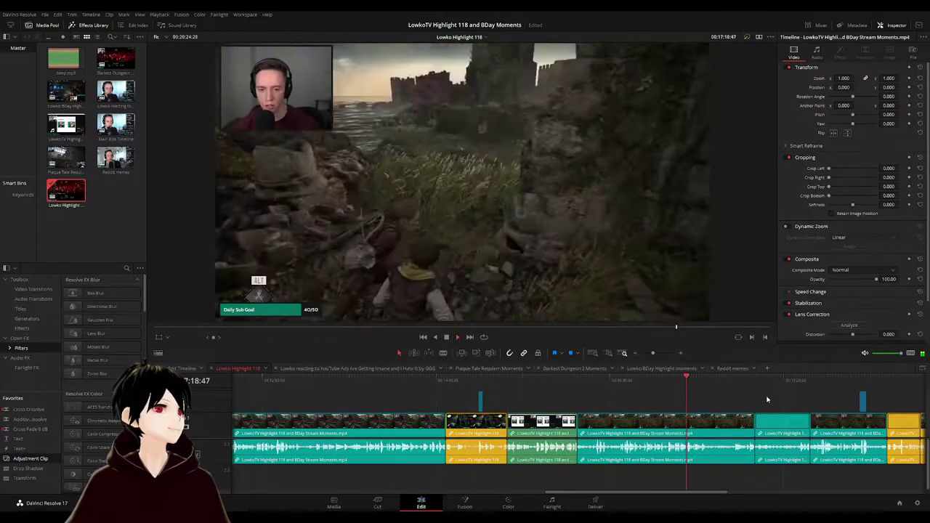
# - Spot-check the remaining teal and yellow clips up to the end of the Lowko Highlight 118 timeline
pyautogui.scroll(-5, 757, 404)
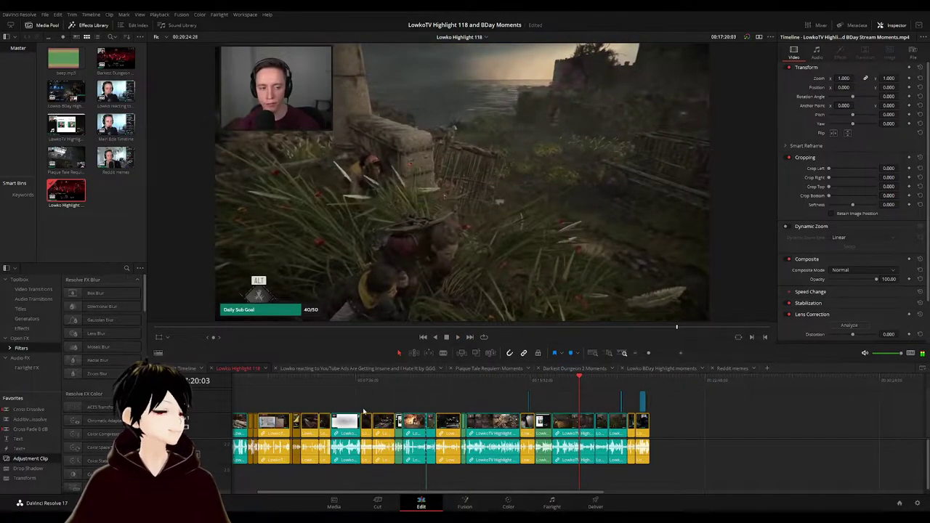
pyautogui.scroll(1, 612, 412)
pyautogui.press('space')
pyautogui.click(645, 382)
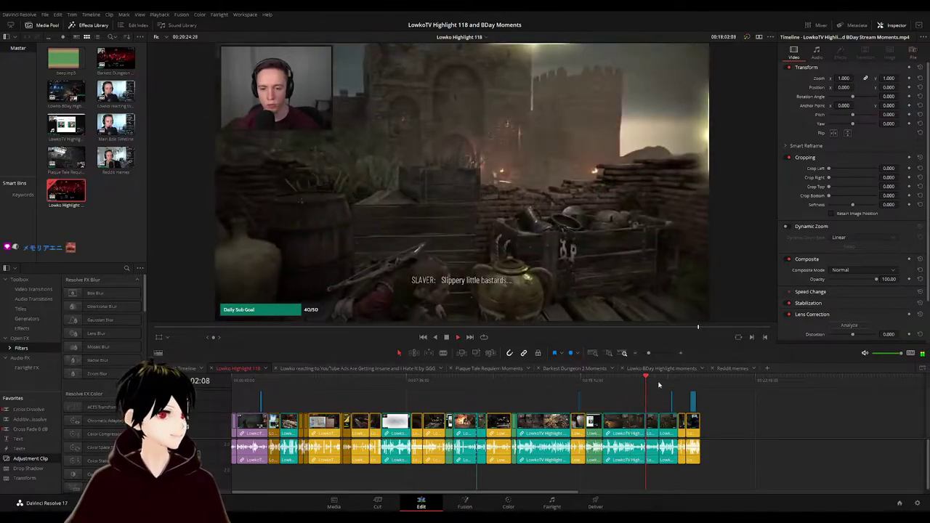
pyautogui.click(673, 383)
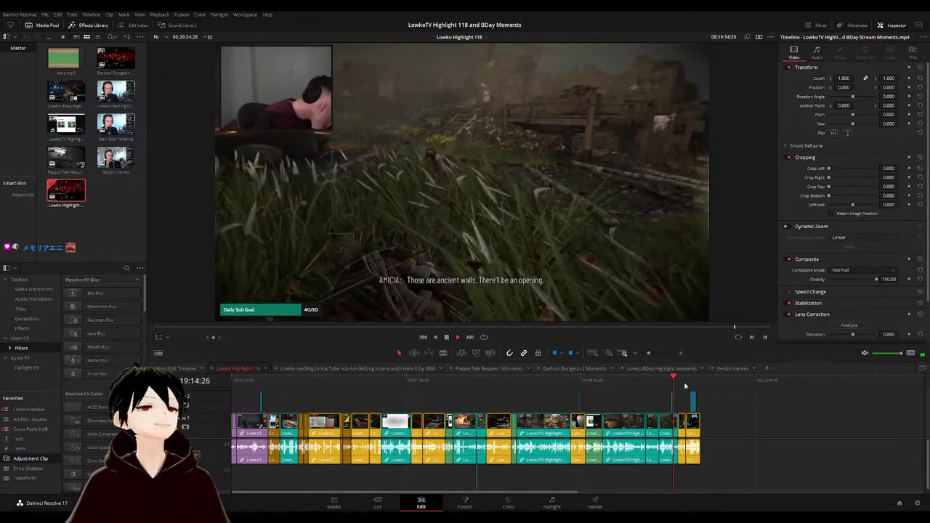
pyautogui.click(687, 380)
pyautogui.click(691, 381)
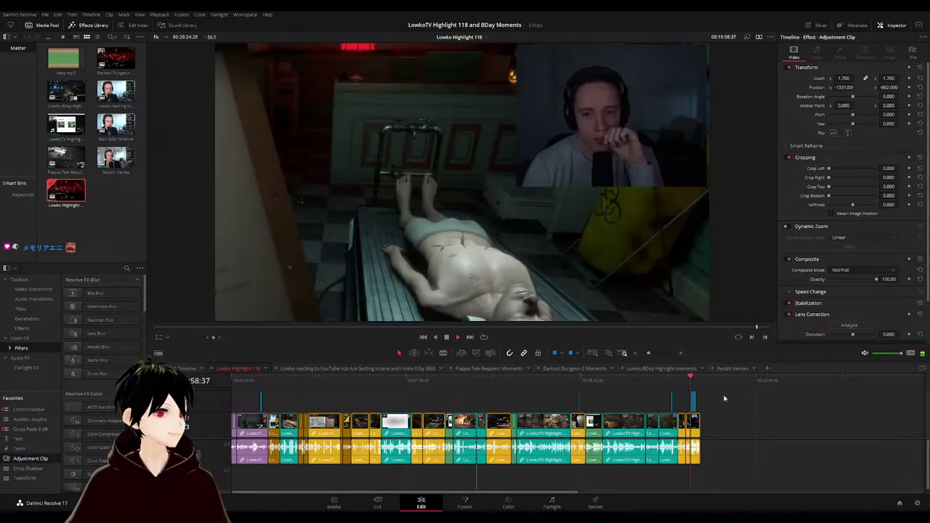
# - Look through the yellow mortuary game clips near the end of the Main Edit Timeline for one still missing from the highlight
pyautogui.click(174, 370)
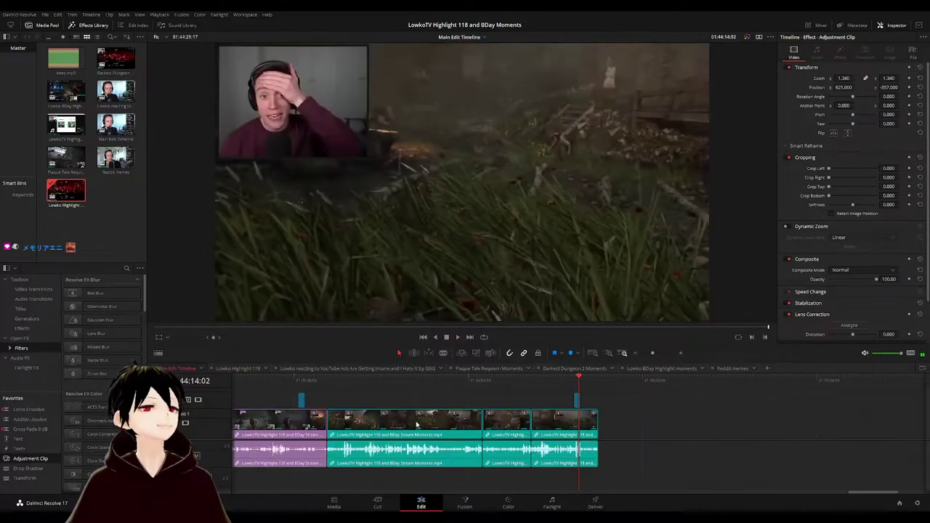
pyautogui.scroll(-5, 440, 410)
pyautogui.scroll(4, 445, 408)
pyautogui.moveTo(329, 399); pyautogui.dragTo(630, 400)
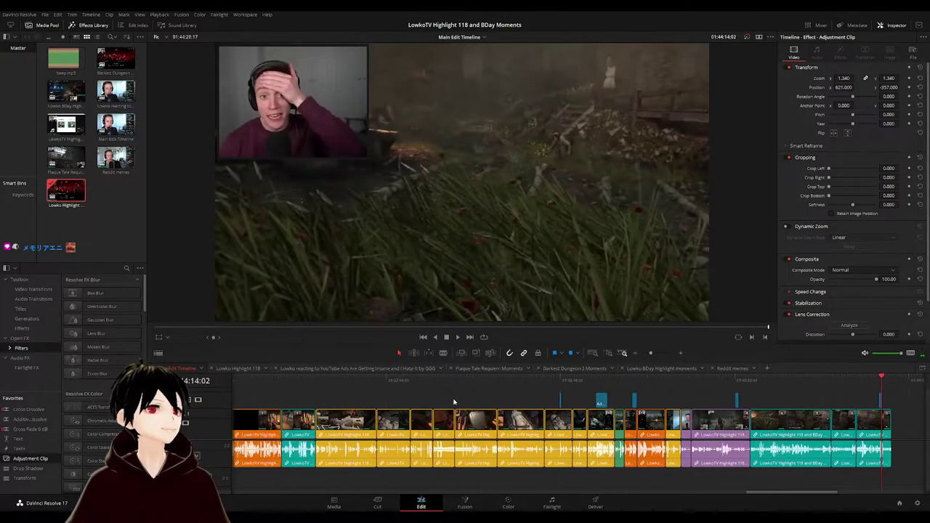
pyautogui.moveTo(382, 400); pyautogui.dragTo(625, 402)
pyautogui.moveTo(290, 404); pyautogui.dragTo(575, 408)
pyautogui.scroll(-3, 452, 411)
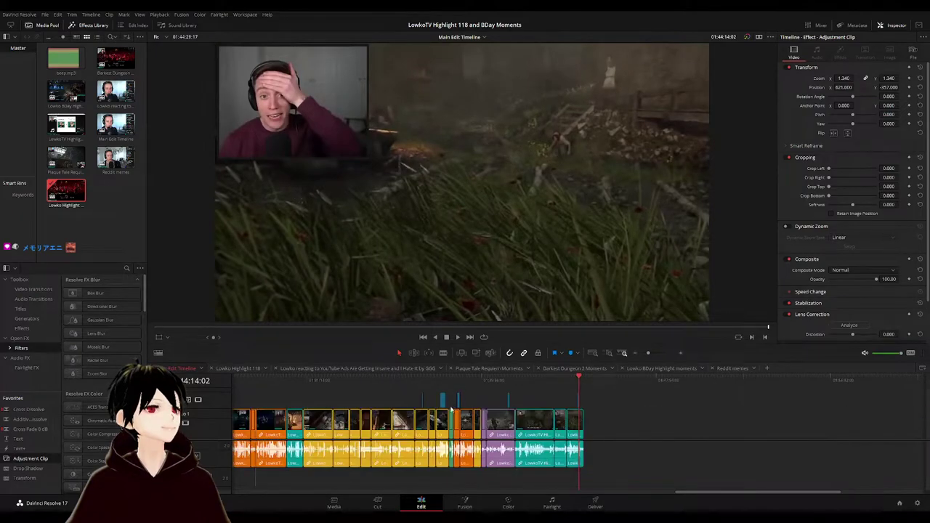
pyautogui.click(462, 381)
pyautogui.press('space')
pyautogui.click(390, 381)
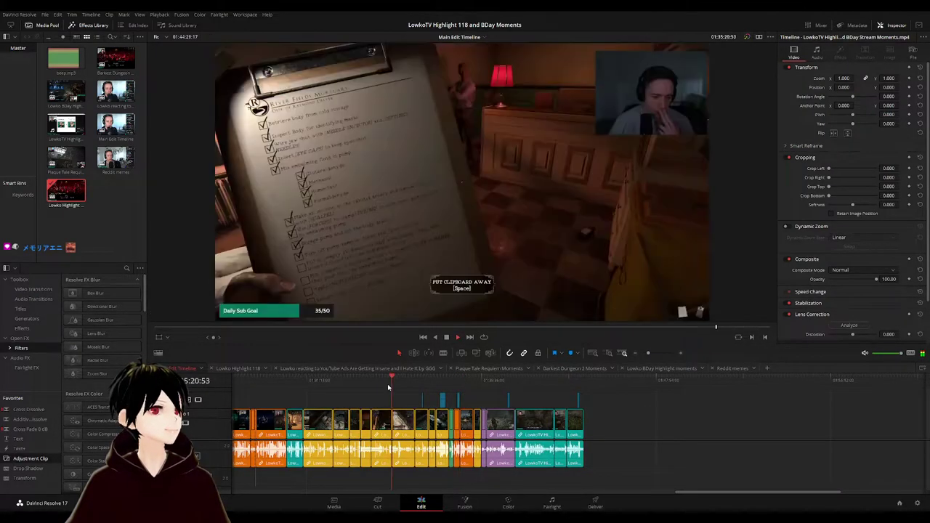
pyautogui.click(360, 382)
pyautogui.click(420, 383)
pyautogui.click(441, 384)
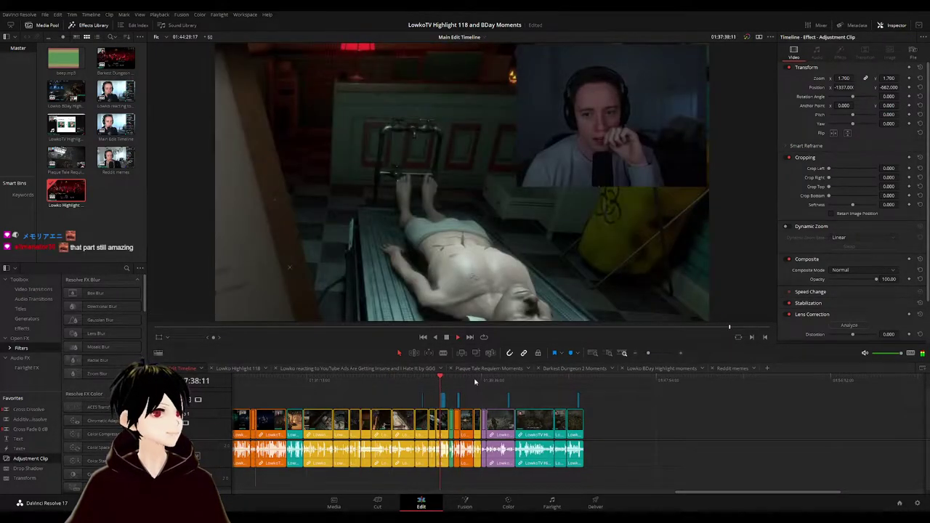
pyautogui.click(475, 381)
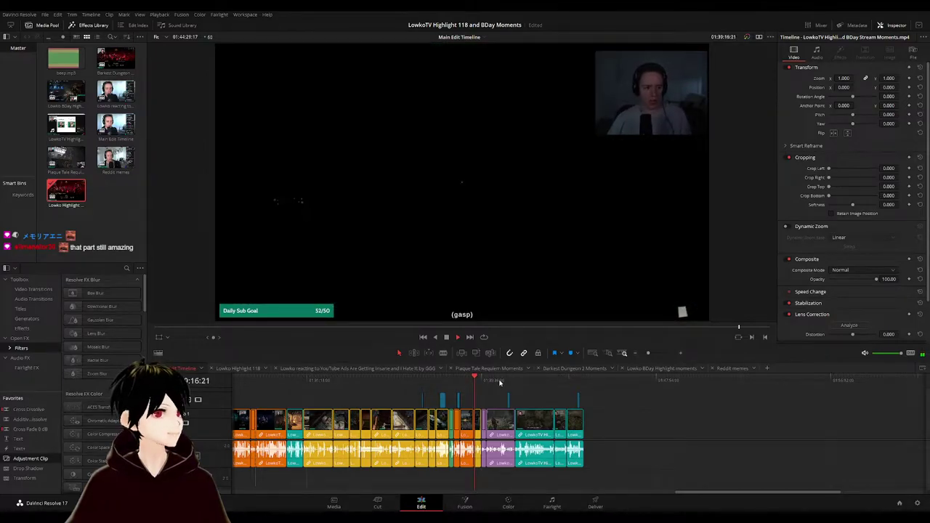
# - Copy the last yellow mortuary clip before the purple section of the Main Edit Timeline and paste it beyond the Lowko Highlight 118 clips
pyautogui.scroll(3, 497, 391)
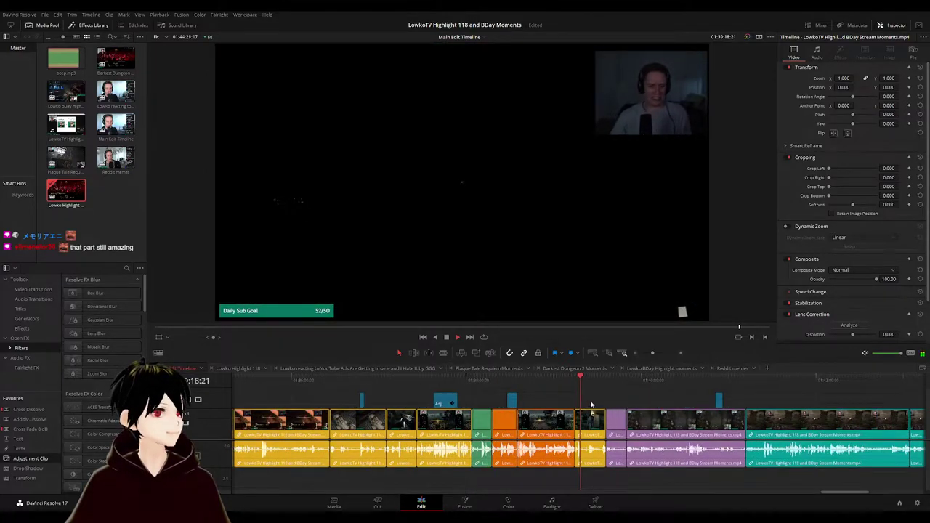
pyautogui.scroll(2, 592, 404)
pyautogui.click(596, 380)
pyautogui.click(619, 381)
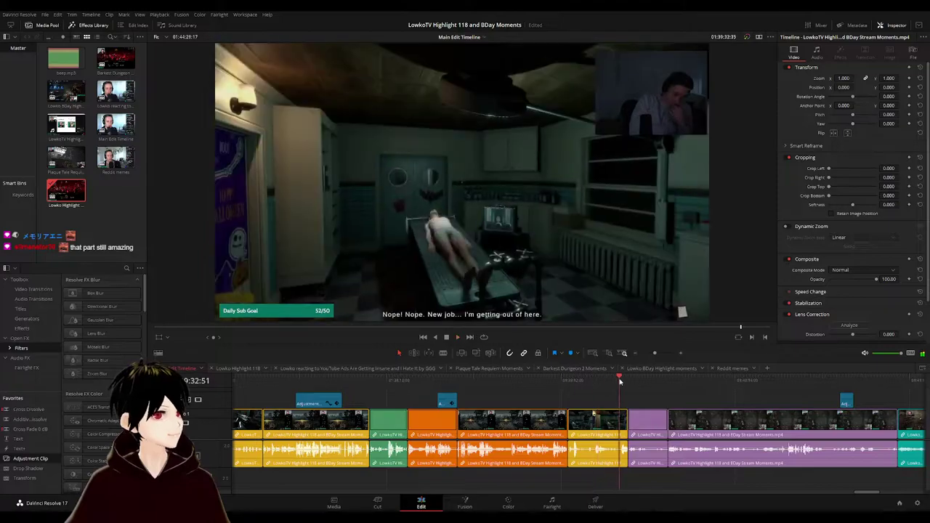
pyautogui.press('space')
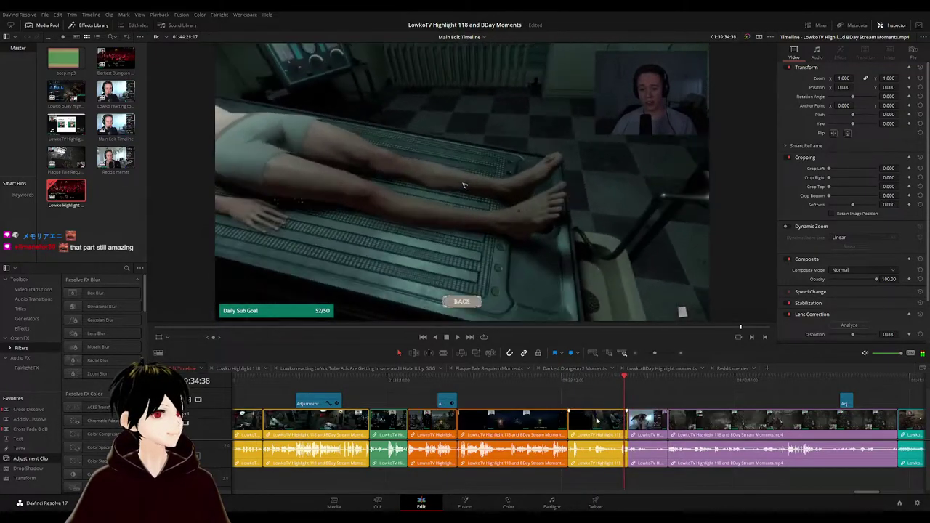
pyautogui.click(250, 370)
pyautogui.moveTo(610, 385); pyautogui.dragTo(641, 387)
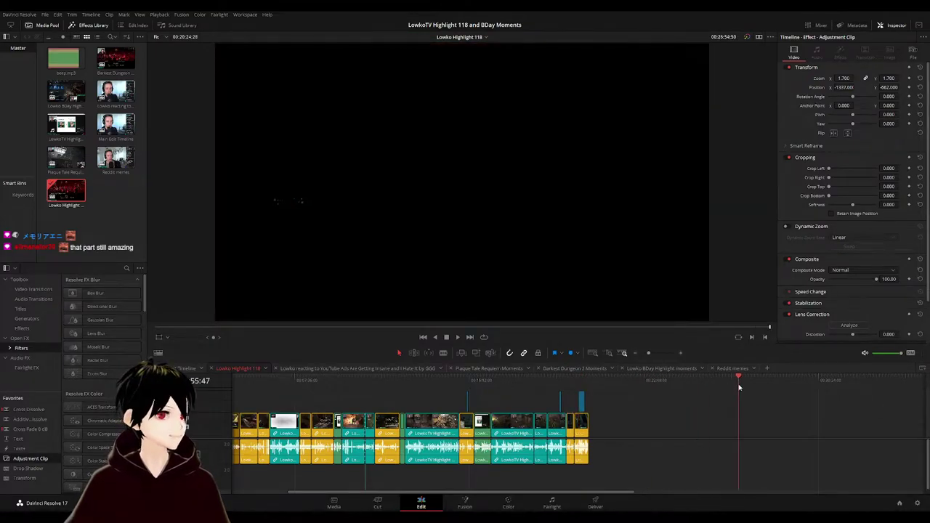
pyautogui.hotkey('ctrl', 'v')
pyautogui.click(681, 404)
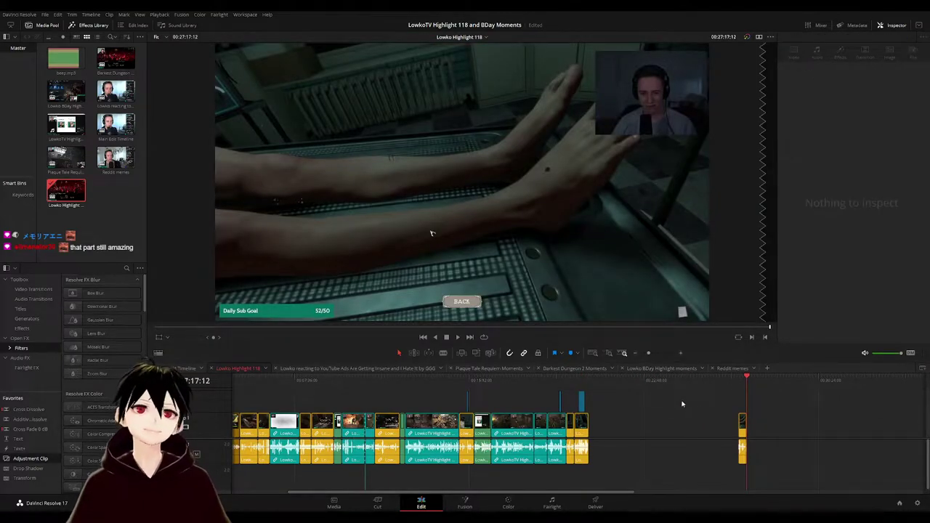
# - Return to the Main Edit Timeline and preview the first orange Darkest Dungeon clips after the opening green section
pyautogui.click(183, 370)
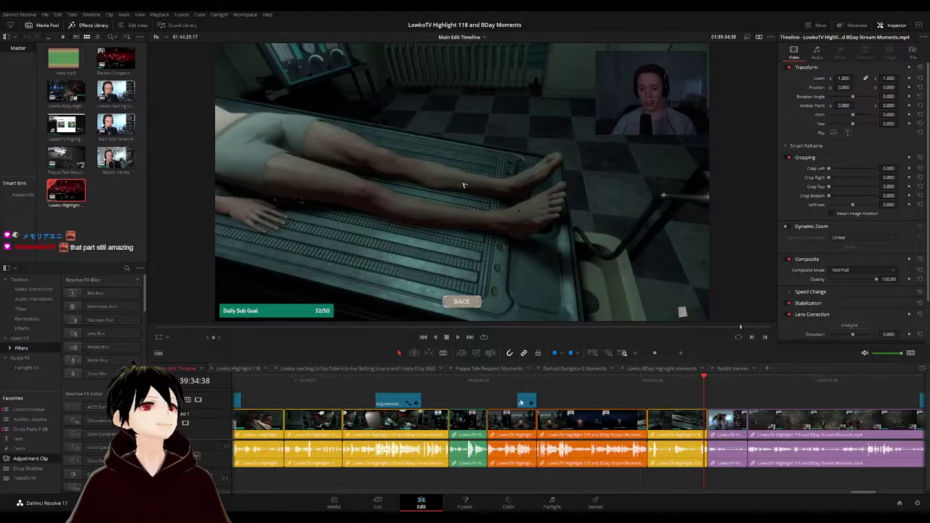
pyautogui.scroll(-2, 367, 419)
pyautogui.hscroll(-10, 407, 419)
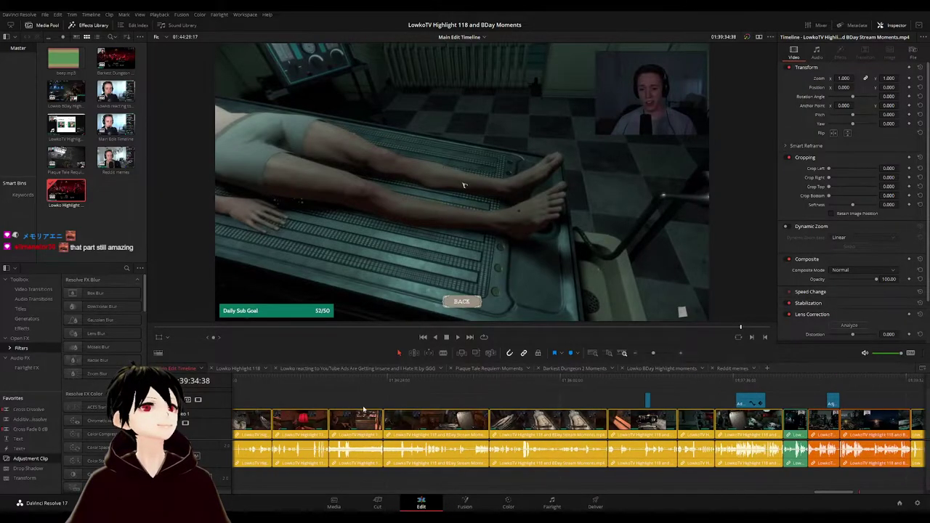
pyautogui.scroll(-5, 474, 421)
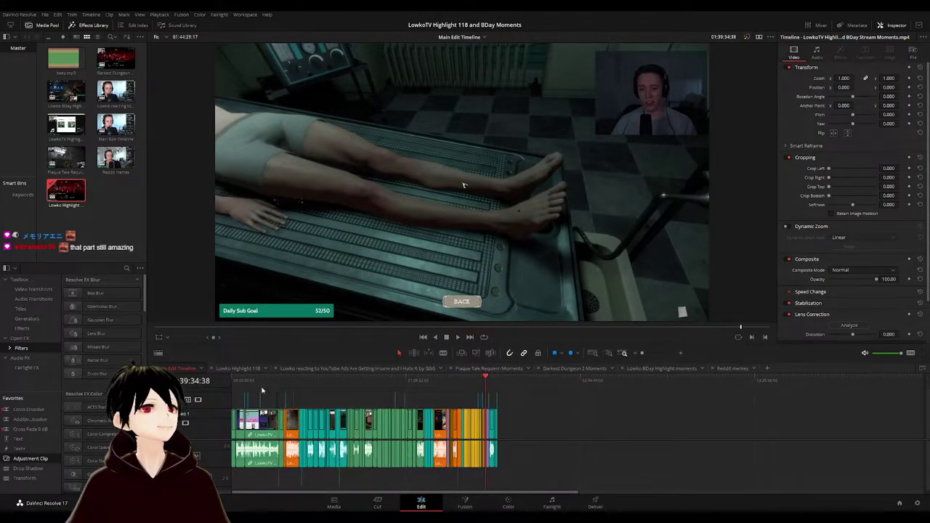
pyautogui.moveTo(245, 380); pyautogui.dragTo(285, 377)
pyautogui.press('space')
pyautogui.scroll(5, 339, 407)
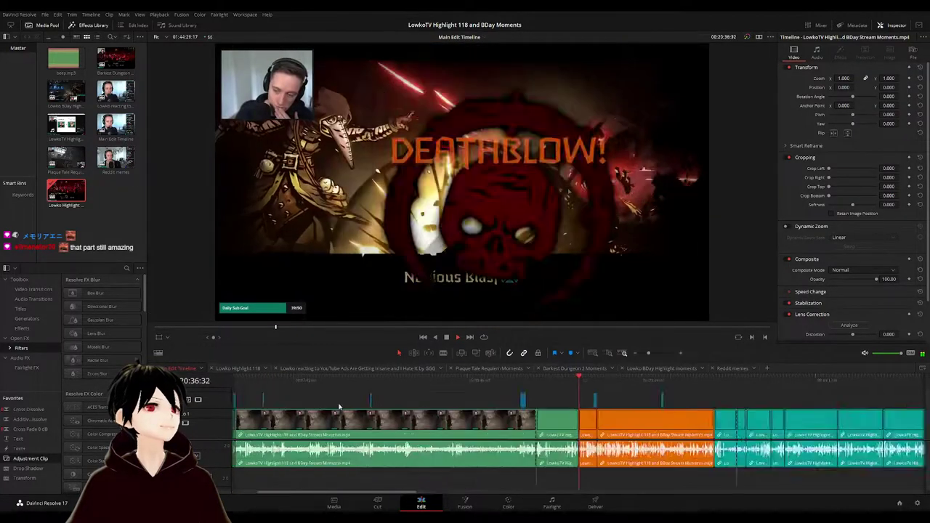
pyautogui.scroll(4, 339, 407)
pyautogui.click(648, 378)
pyautogui.hscroll(5, 463, 417)
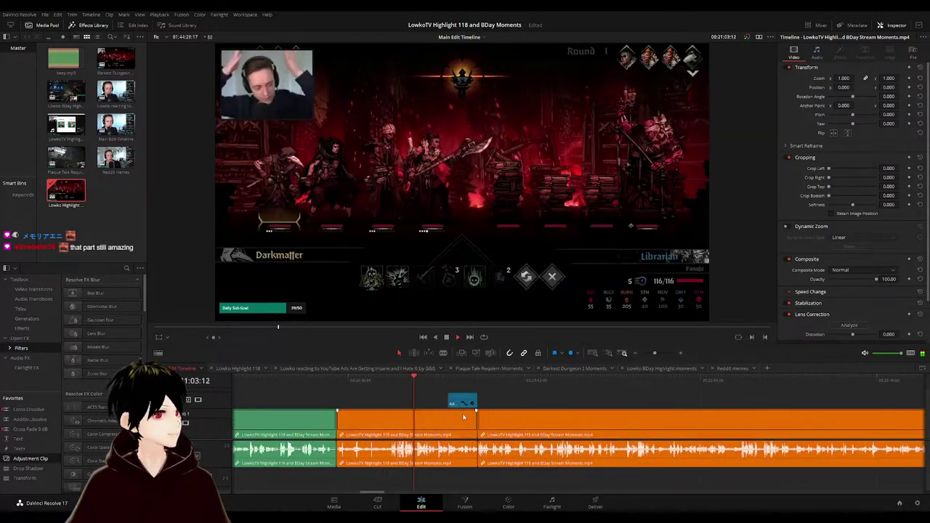
pyautogui.moveTo(446, 381); pyautogui.dragTo(478, 385)
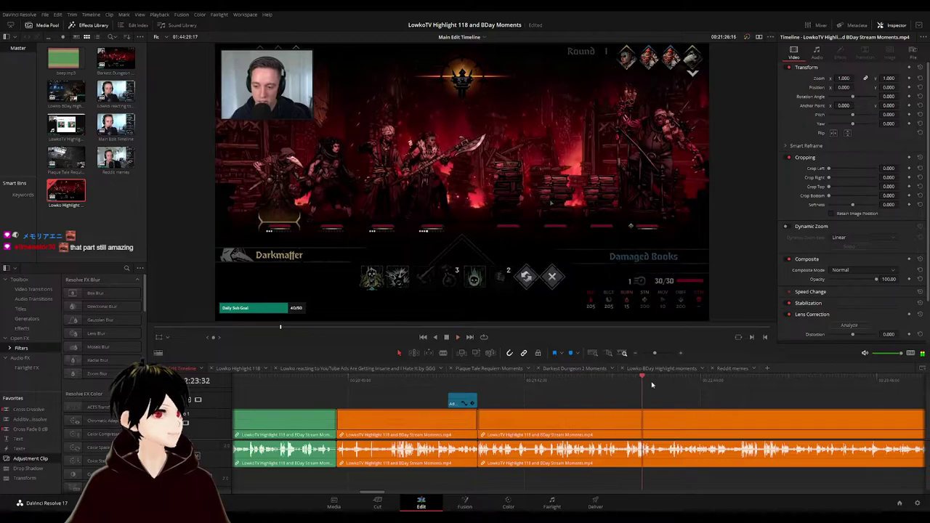
pyautogui.moveTo(652, 385); pyautogui.dragTo(661, 386)
# - Check the rest of the long orange Darkest Dungeon clip and where it meets the first teal Plague Tale clip
pyautogui.scroll(-4, 657, 397)
pyautogui.click(727, 380)
pyautogui.hscroll(5, 470, 402)
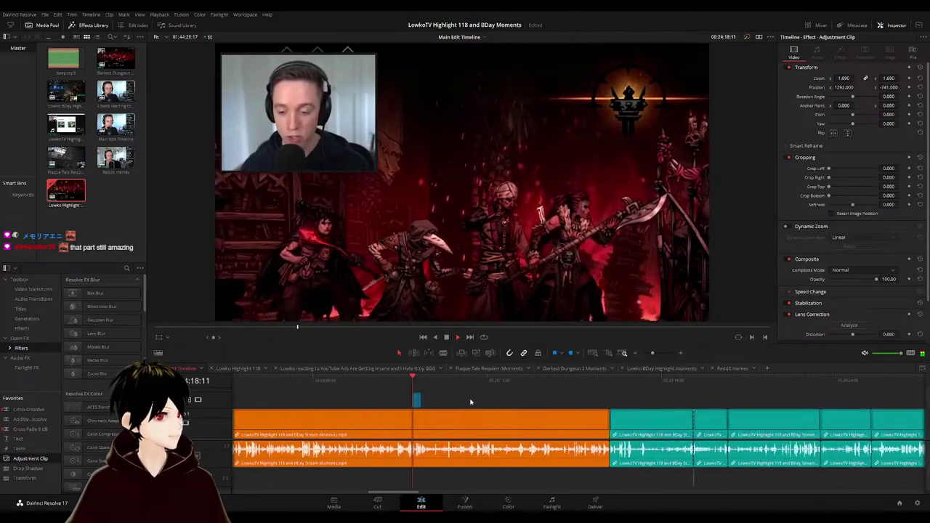
pyautogui.hscroll(1, 470, 402)
pyautogui.moveTo(637, 380); pyautogui.dragTo(644, 381)
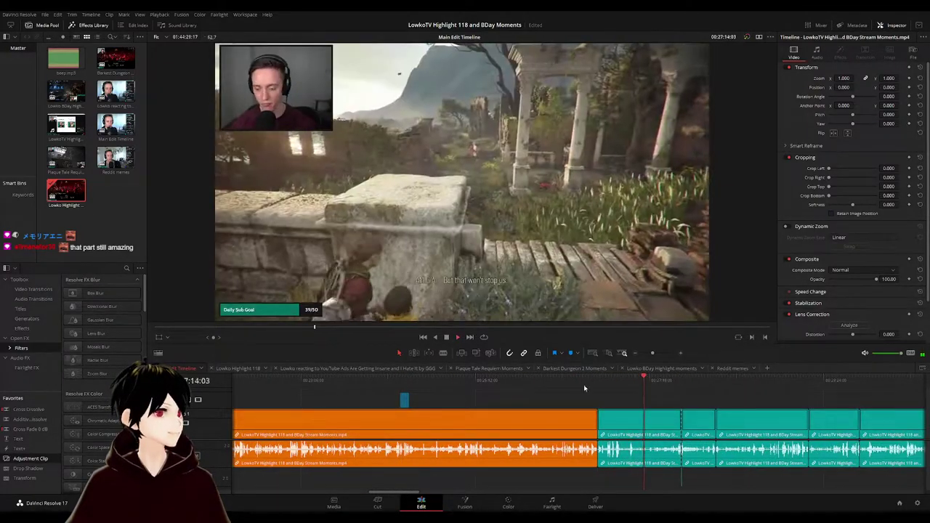
pyautogui.click(401, 381)
pyautogui.moveTo(543, 378); pyautogui.dragTo(593, 383)
pyautogui.scroll(-8, 627, 394)
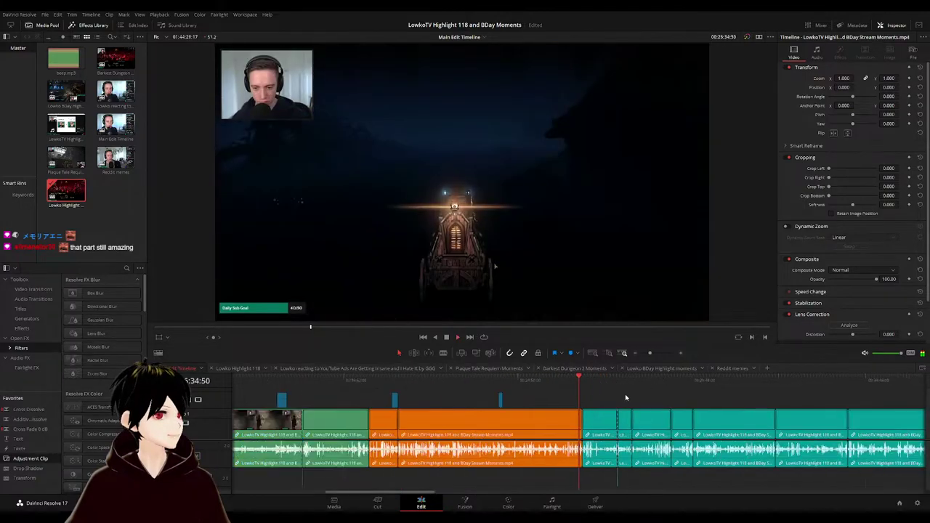
# - Look through the first teal Plague Tale clips after the orange Darkest Dungeon clips in the Main Edit Timeline
pyautogui.scroll(6, 404, 397)
pyautogui.moveTo(686, 400); pyautogui.dragTo(488, 397)
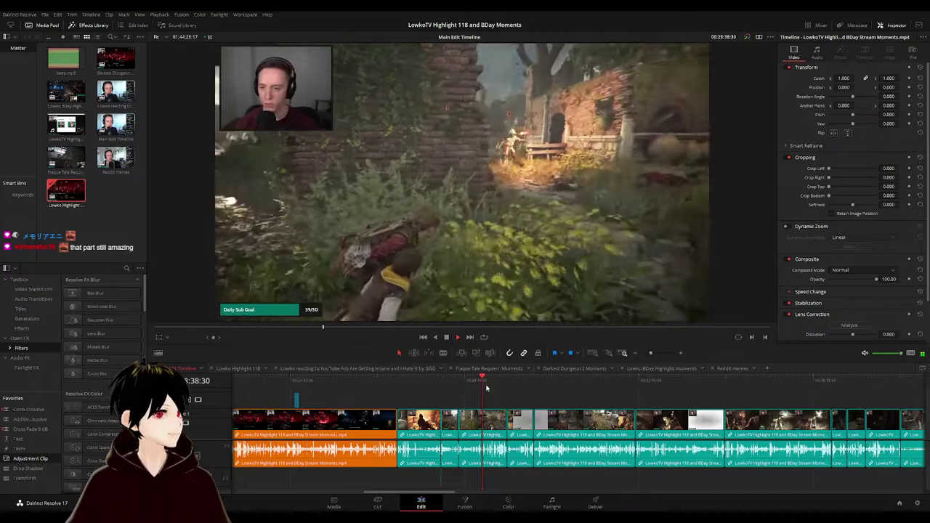
pyautogui.hscroll(3, 472, 396)
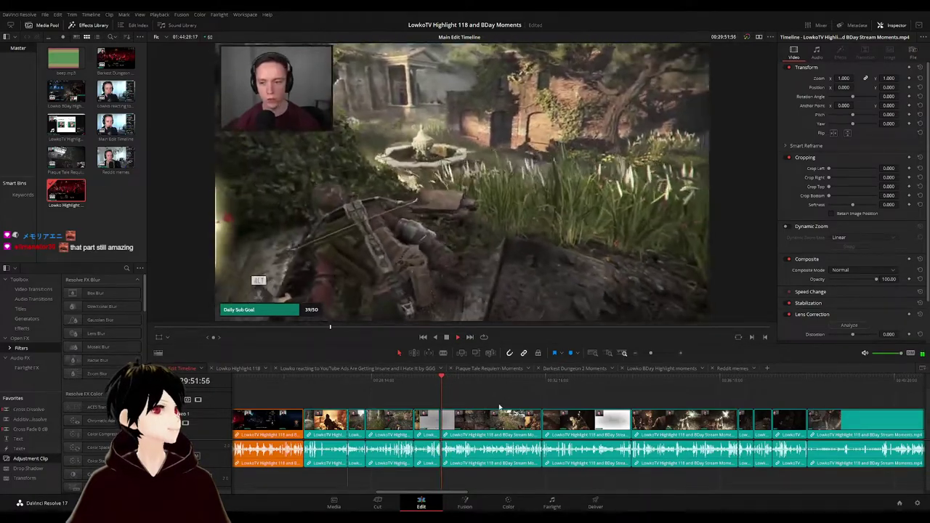
pyautogui.scroll(3, 499, 406)
pyautogui.moveTo(643, 402); pyautogui.dragTo(481, 398)
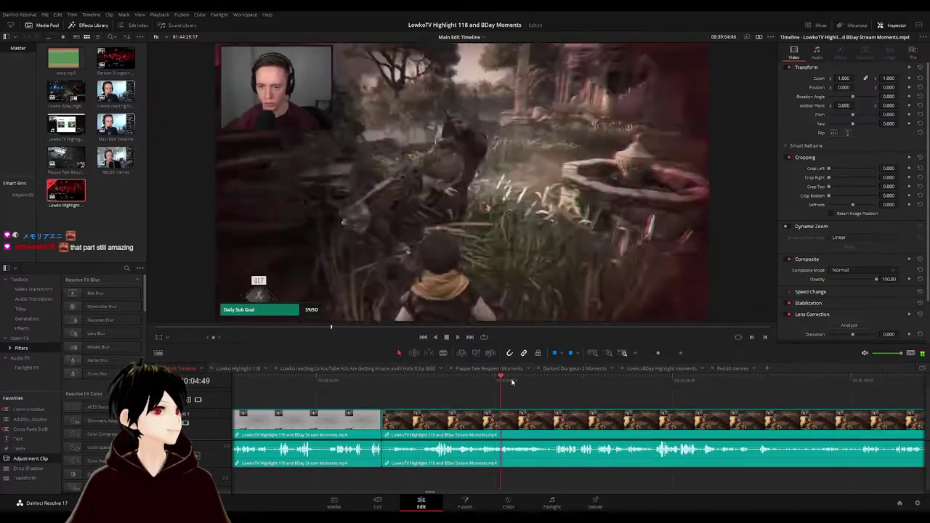
pyautogui.scroll(-5, 604, 393)
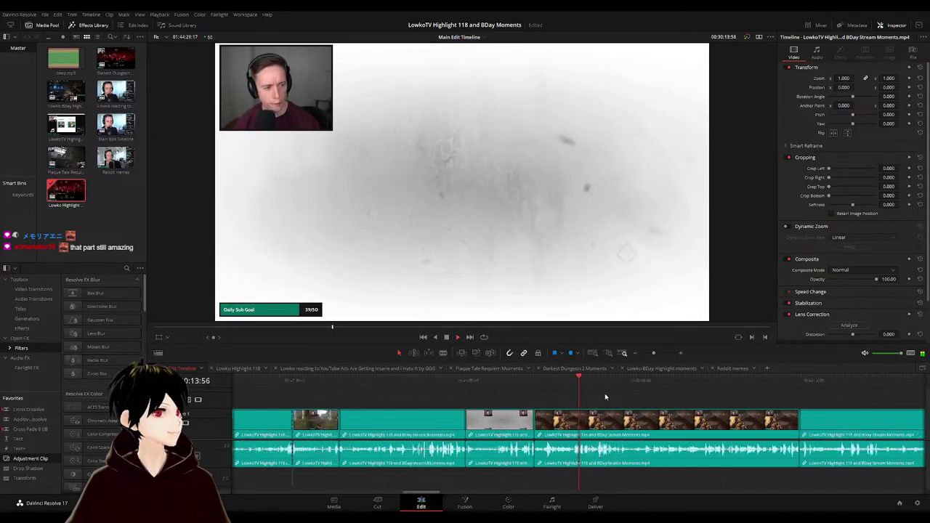
pyautogui.moveTo(706, 403); pyautogui.dragTo(467, 403)
pyautogui.press('space')
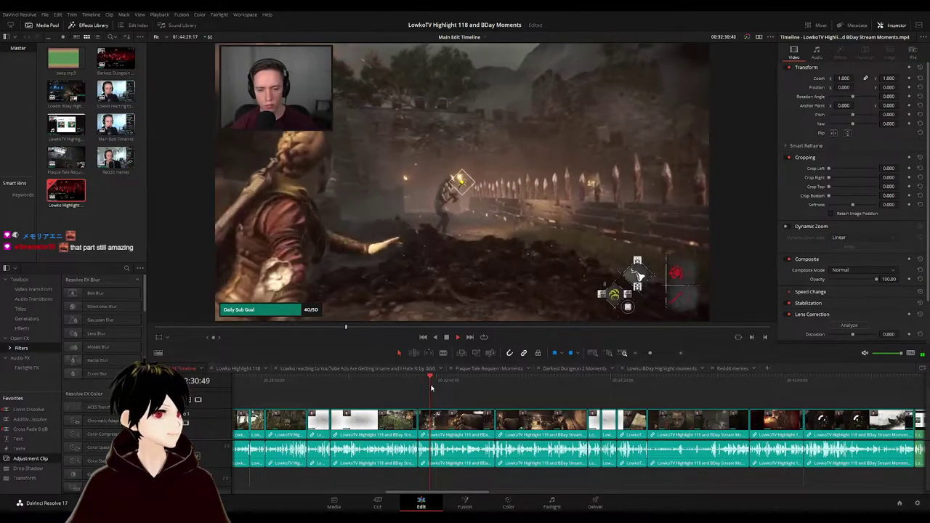
# - Preview the remaining teal Plague Tale clips up to the start of the following green Reddit section
pyautogui.click(515, 387)
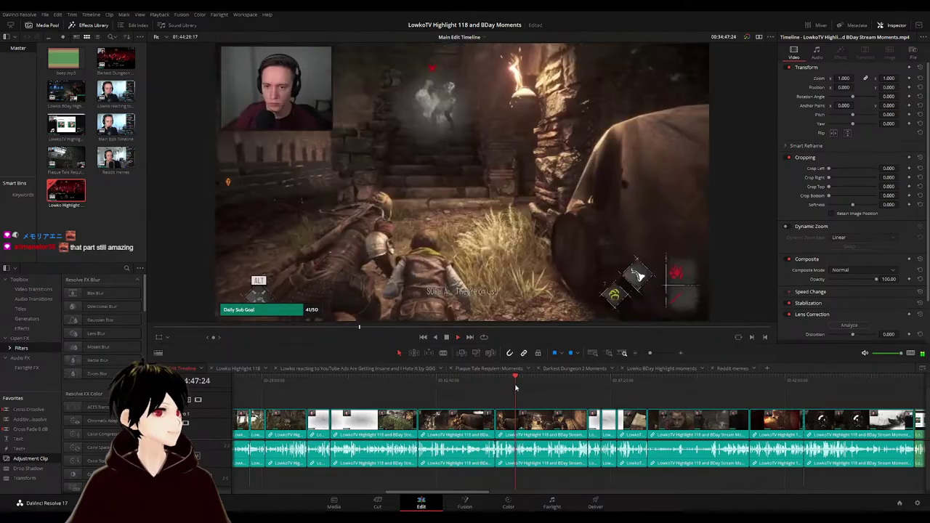
pyautogui.click(579, 386)
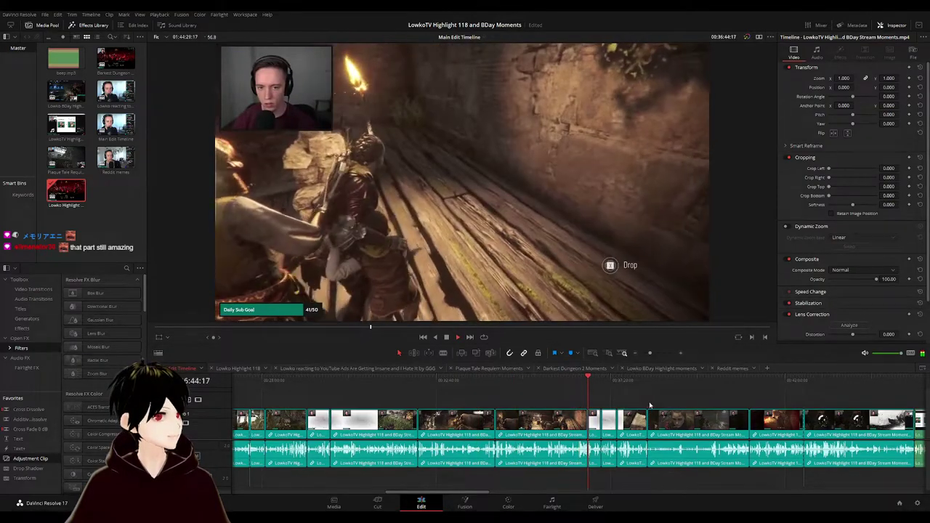
pyautogui.hscroll(4, 567, 401)
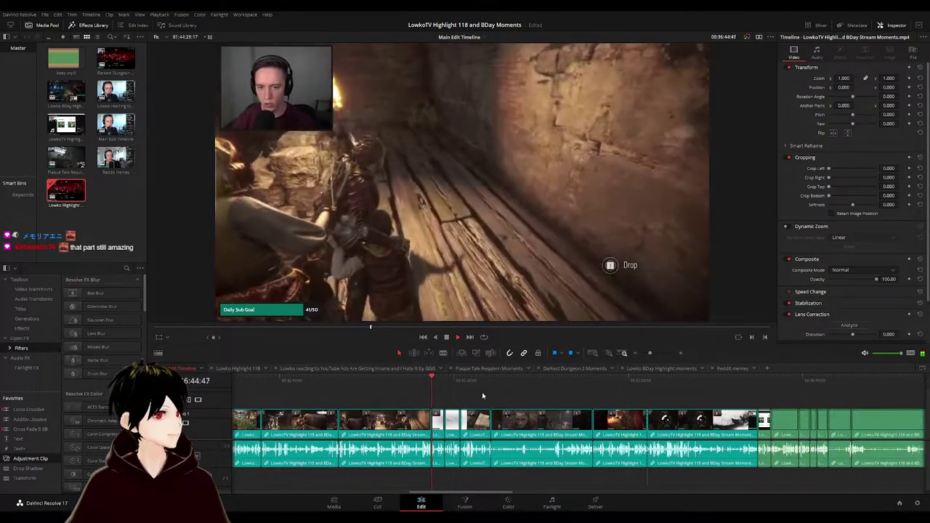
pyautogui.click(443, 380)
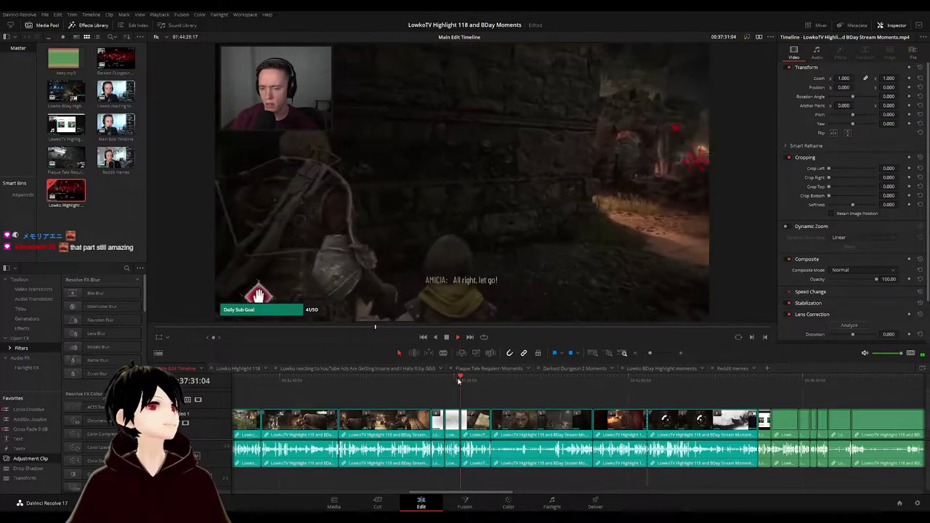
pyautogui.click(481, 380)
pyautogui.click(504, 379)
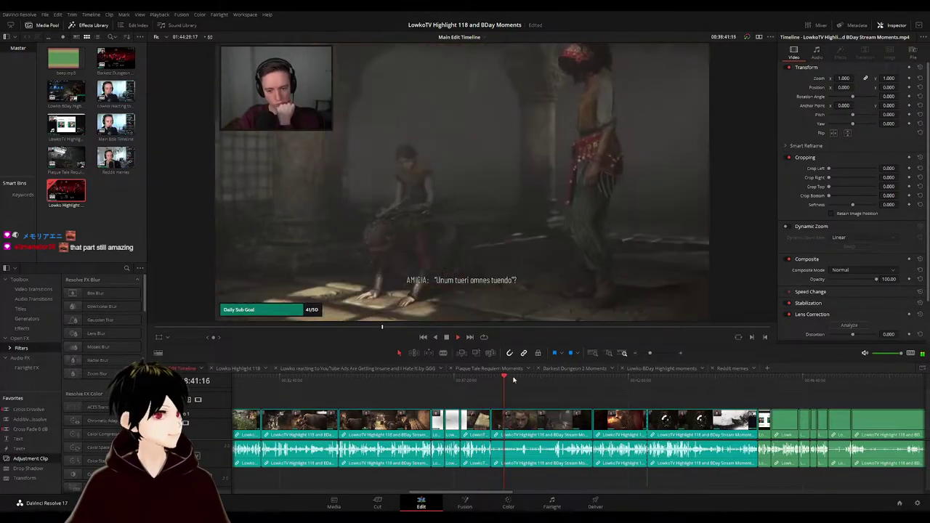
pyautogui.click(553, 380)
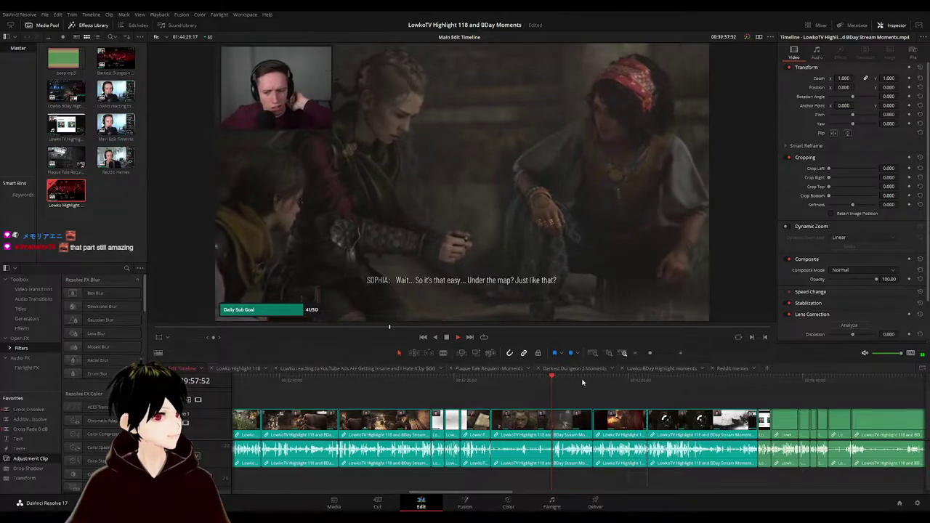
pyautogui.click(582, 381)
pyautogui.click(615, 380)
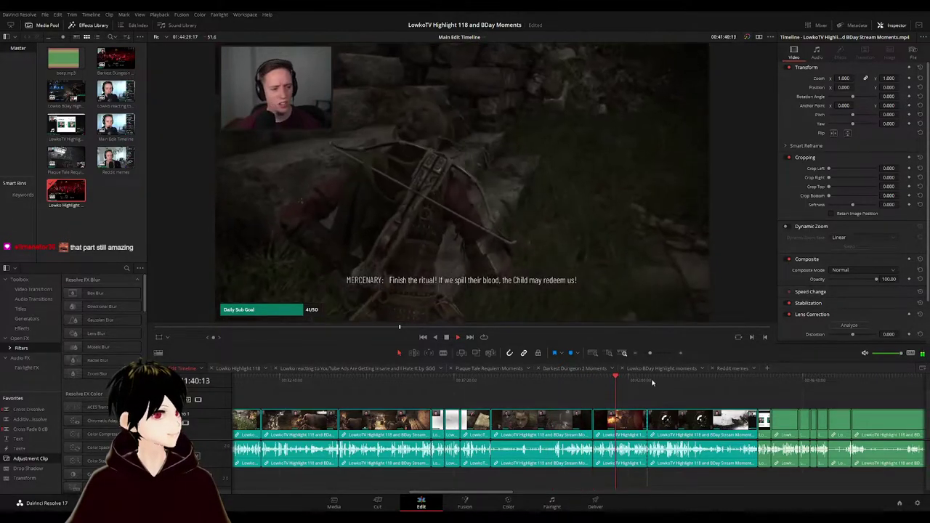
pyautogui.click(685, 382)
# - Check the opening green Reddit clips after the teal section, including the Perry the Probe, fish and Citizens of Korhal posts
pyautogui.moveTo(722, 395); pyautogui.dragTo(503, 402)
pyautogui.click(550, 379)
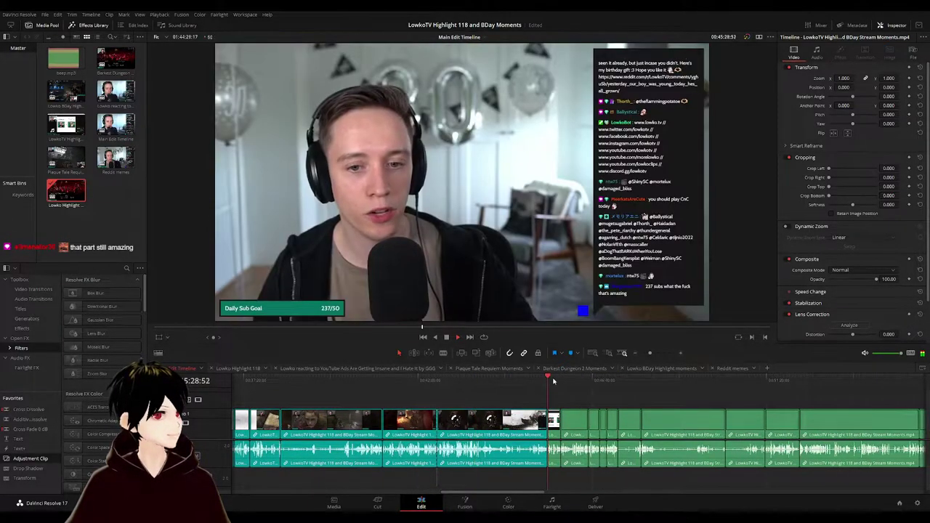
pyautogui.click(575, 380)
pyautogui.click(418, 381)
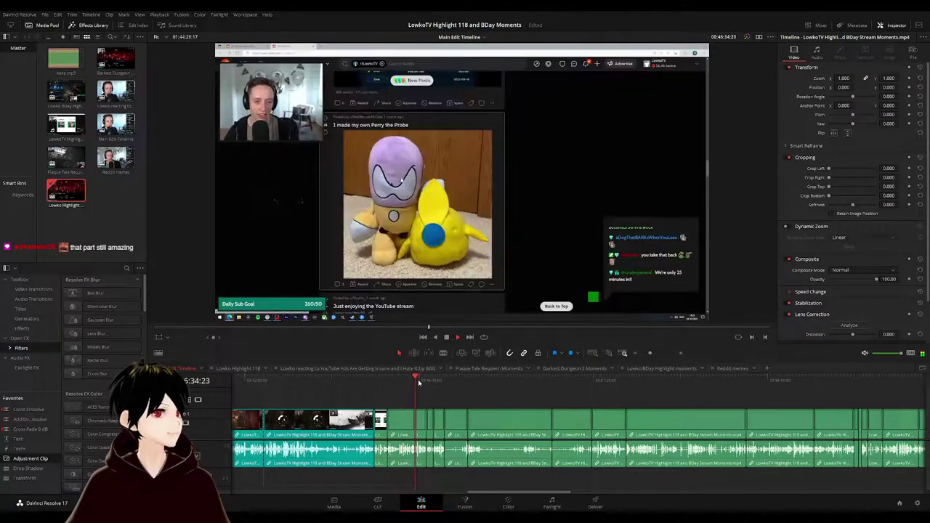
pyautogui.scroll(3, 479, 407)
pyautogui.click(619, 383)
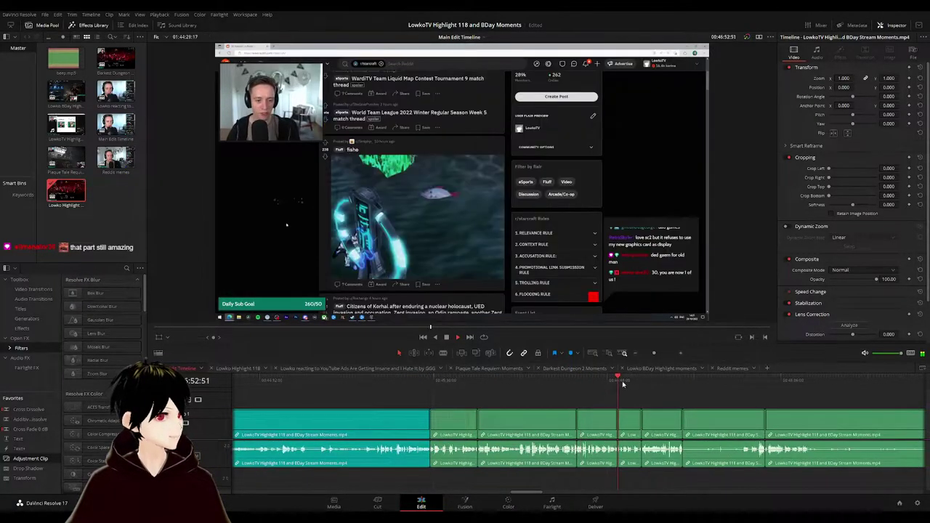
pyautogui.moveTo(644, 393); pyautogui.dragTo(479, 383)
pyautogui.click(487, 381)
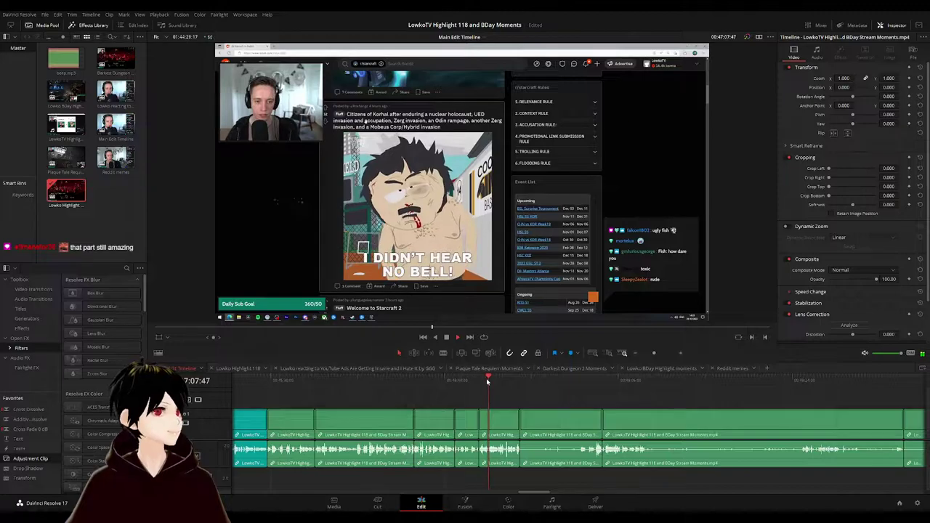
pyautogui.click(527, 380)
# - Copy the Perry the Probe, fish and Citizens of Korhal Reddit clips and paste them after the last joined Lowko Highlight 118 clip
pyautogui.click(418, 382)
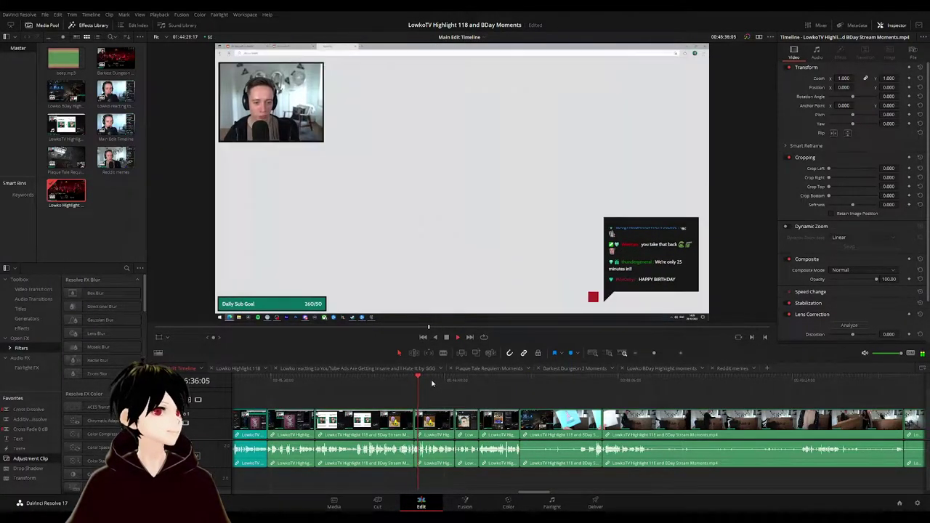
pyautogui.moveTo(437, 423); pyautogui.dragTo(437, 423)
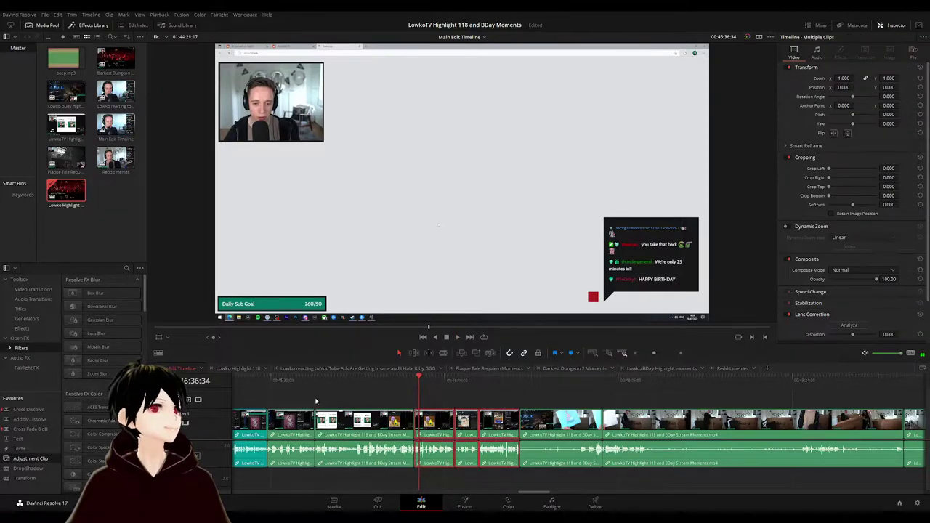
pyautogui.click(240, 368)
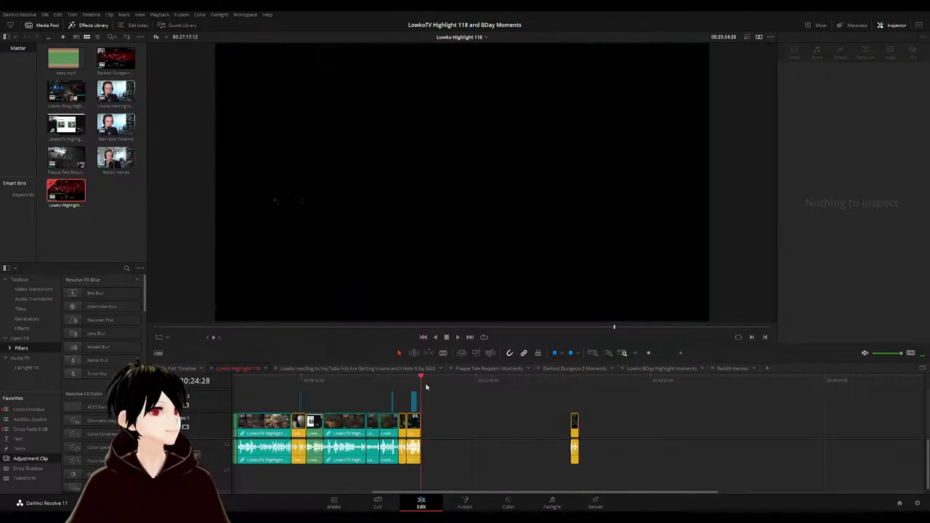
pyautogui.click(474, 405)
pyautogui.click(422, 380)
pyautogui.press('space')
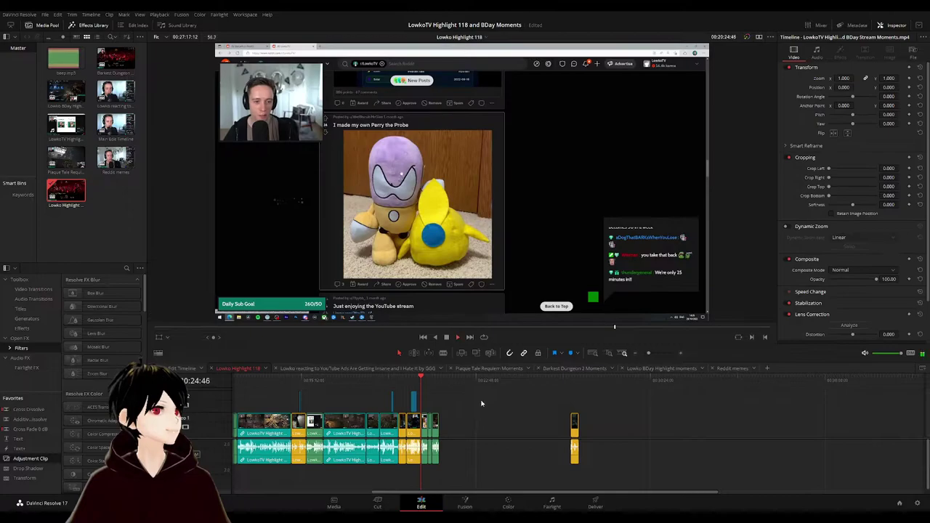
# - Move the stray yellow mortuary clip ahead of the last pasted Reddit clip and close the gap between them
pyautogui.scroll(6, 482, 402)
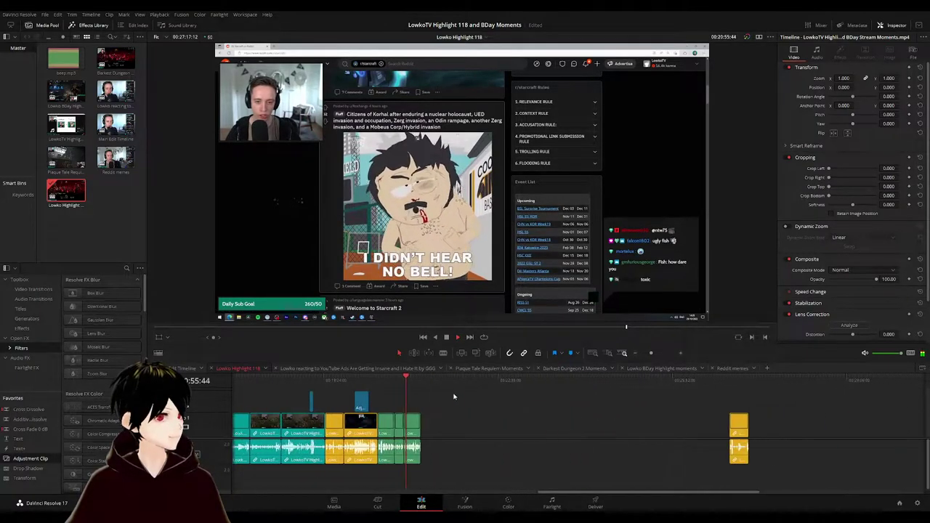
pyautogui.moveTo(410, 423); pyautogui.dragTo(464, 428)
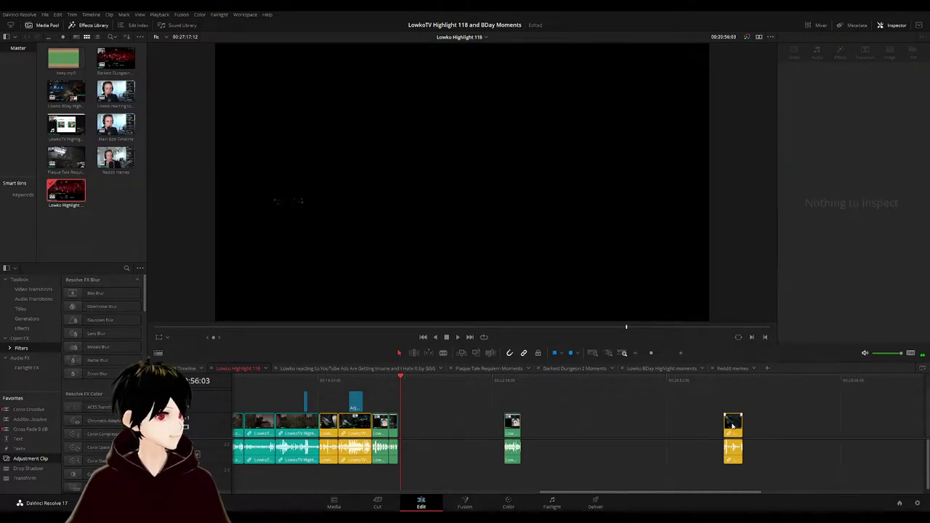
pyautogui.moveTo(733, 423); pyautogui.dragTo(408, 423)
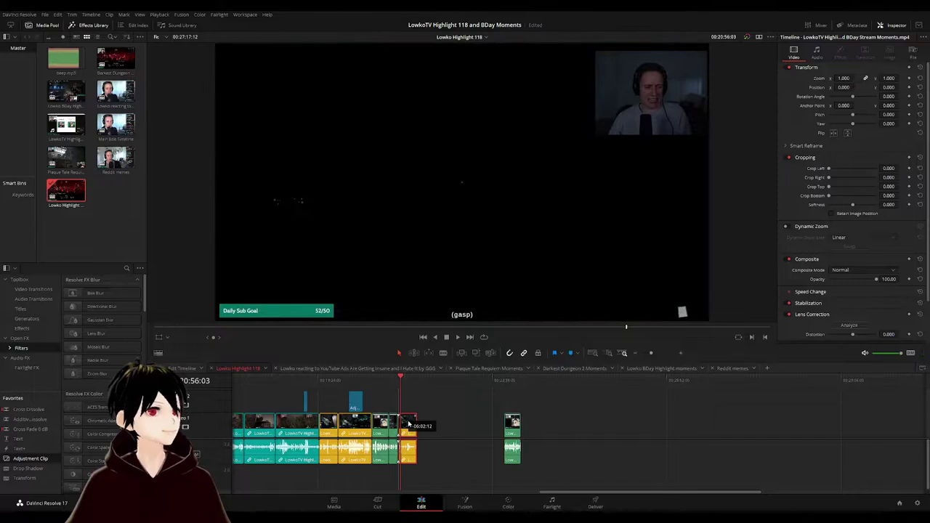
pyautogui.press('Delete')
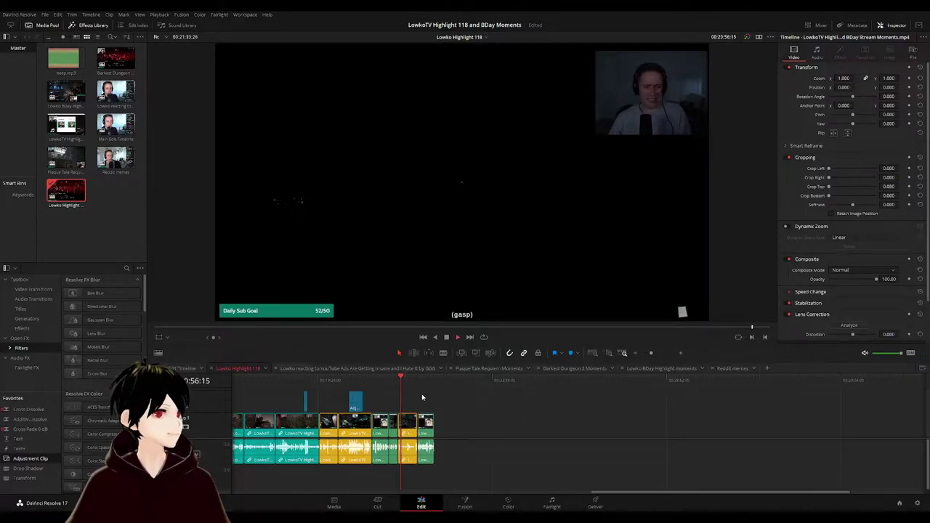
pyautogui.click(418, 380)
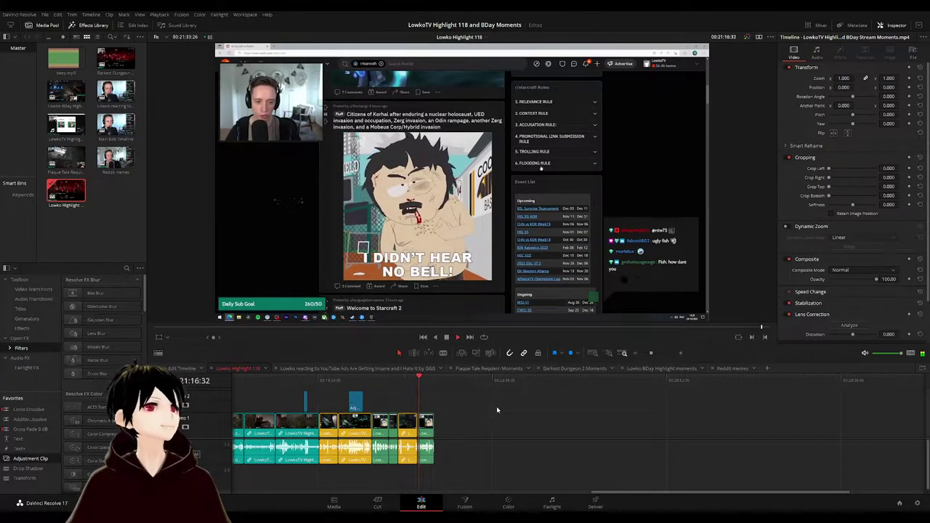
# - Return to the Main Edit Timeline and preview the green clips that follow the copied Reddit clips
pyautogui.click(175, 370)
pyautogui.click(614, 381)
pyautogui.moveTo(688, 396); pyautogui.dragTo(428, 393)
pyautogui.press('space')
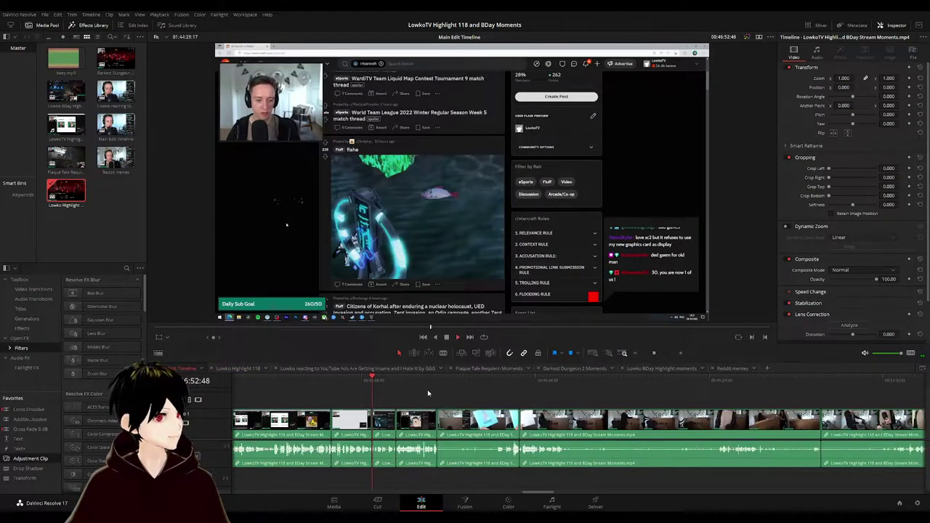
pyautogui.click(421, 381)
pyautogui.scroll(-3, 604, 400)
pyautogui.click(734, 380)
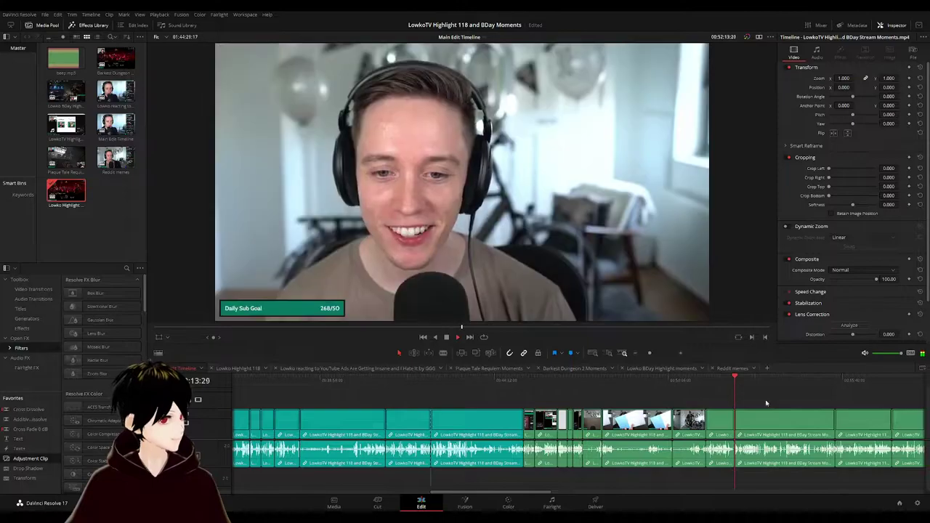
pyautogui.hscroll(3, 765, 404)
pyautogui.click(519, 381)
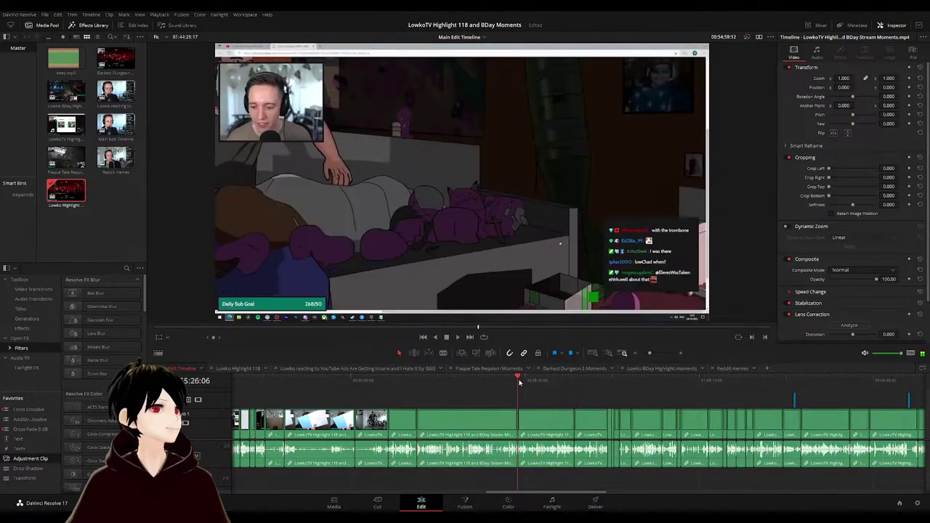
# - Skim the r/starcraft meme clips further along the green section of the Main Edit Timeline
pyautogui.moveTo(519, 380); pyautogui.dragTo(617, 381)
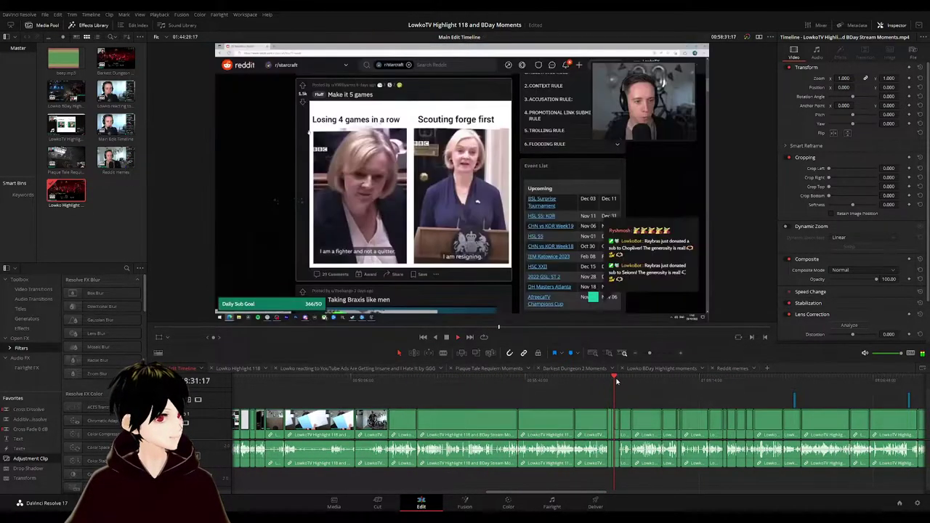
pyautogui.hscroll(4, 676, 403)
pyautogui.click(428, 381)
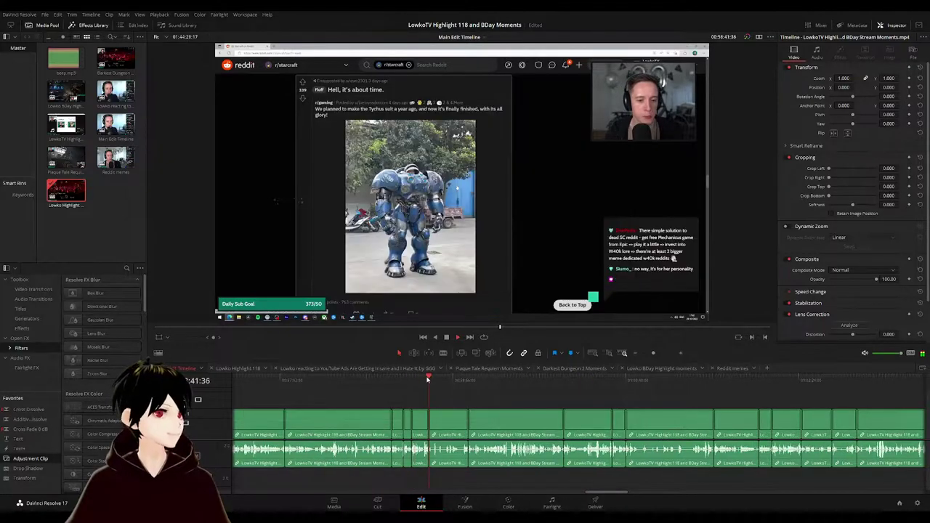
pyautogui.moveTo(445, 383); pyautogui.dragTo(556, 379)
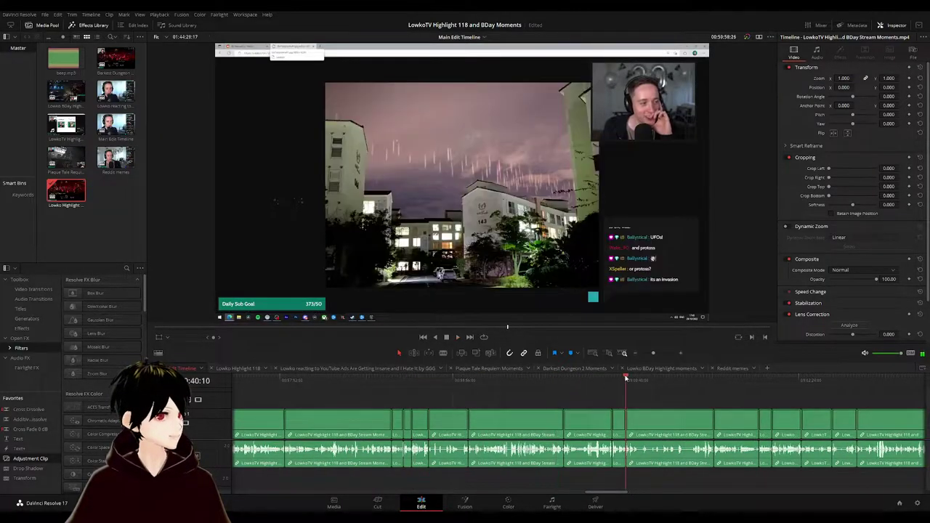
pyautogui.hscroll(4, 624, 379)
pyautogui.moveTo(470, 383); pyautogui.dragTo(608, 385)
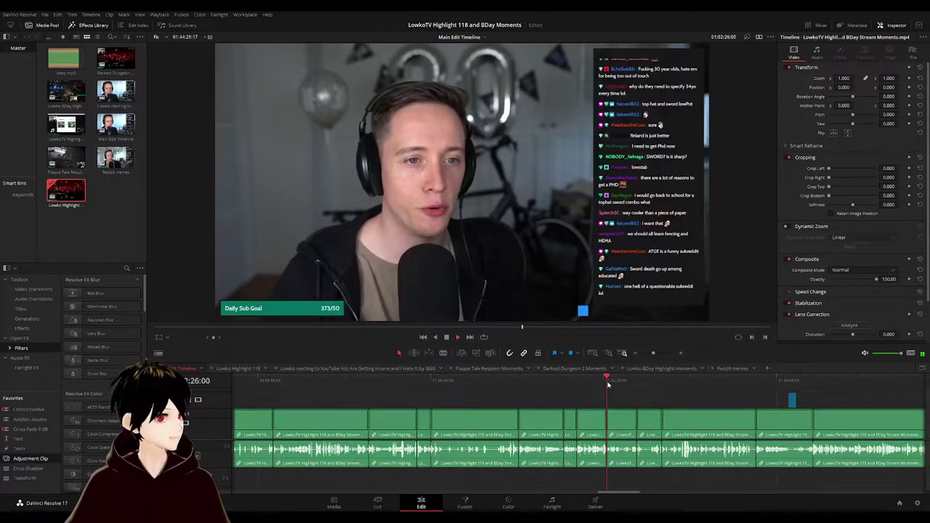
# - Preview the green webcam clips on the Main Edit Timeline up to the StarCraft II menu clip
pyautogui.click(578, 380)
pyautogui.click(713, 380)
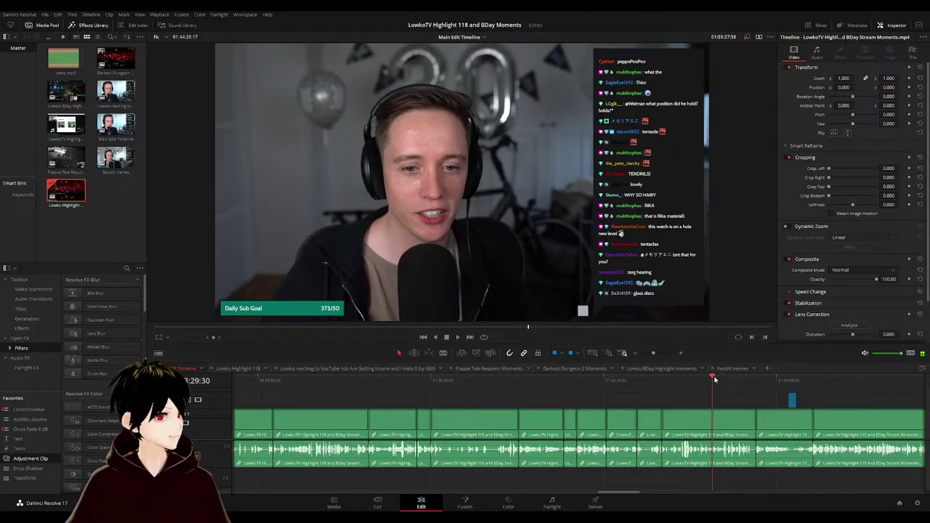
pyautogui.click(756, 380)
pyautogui.hscroll(3, 782, 397)
pyautogui.moveTo(426, 381); pyautogui.dragTo(633, 382)
pyautogui.moveTo(666, 410); pyautogui.dragTo(497, 403)
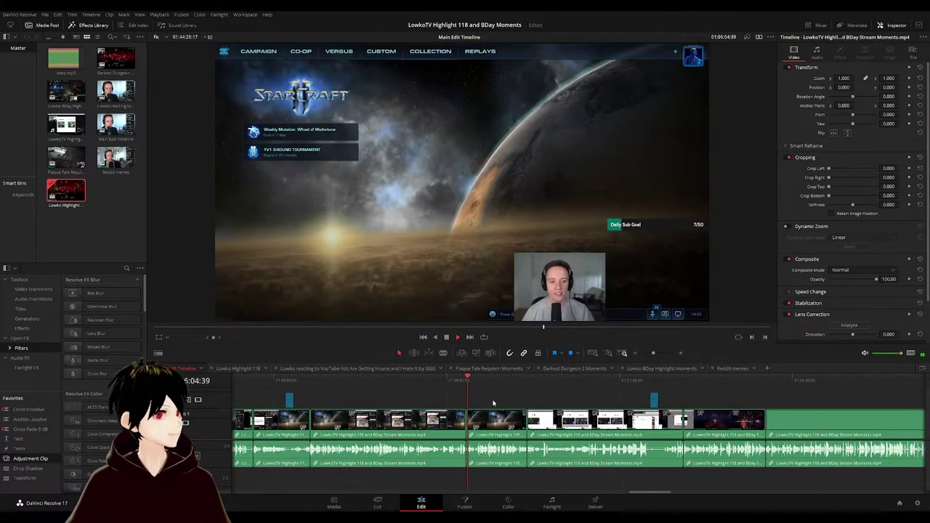
# - Copy the green web-page clip and its adjustment clip after the StarCraft II menu clip, and paste them at the end of Lowko Highlight 118
pyautogui.click(527, 384)
pyautogui.moveTo(596, 411); pyautogui.dragTo(451, 413)
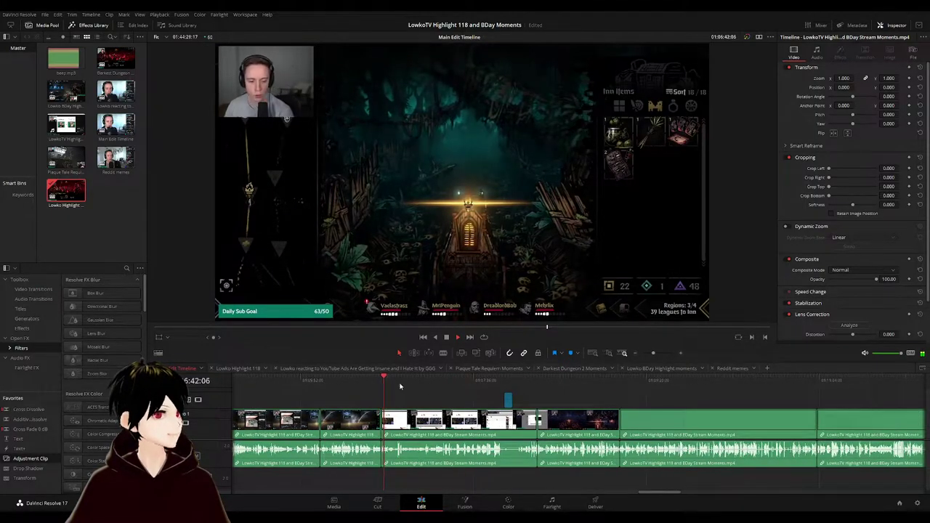
pyautogui.click(401, 384)
pyautogui.click(540, 380)
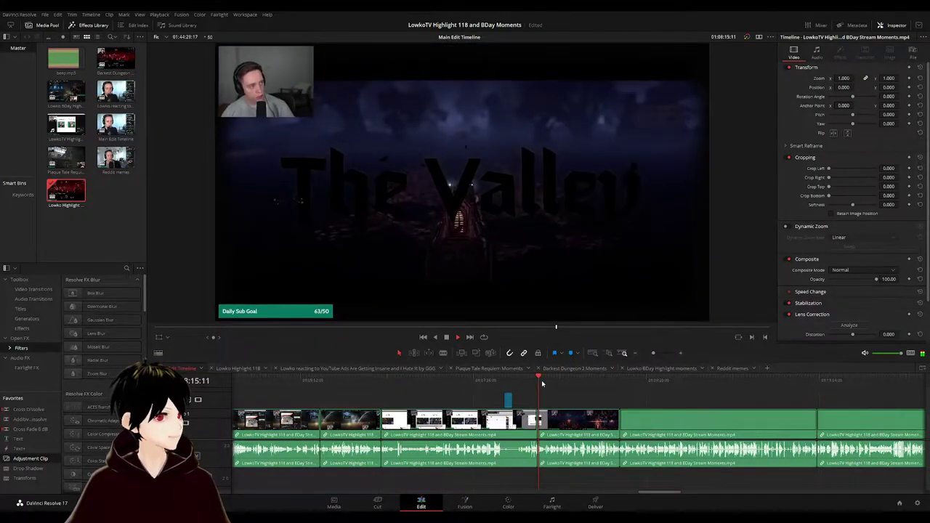
pyautogui.click(240, 369)
pyautogui.hotkey('ctrl', 'v')
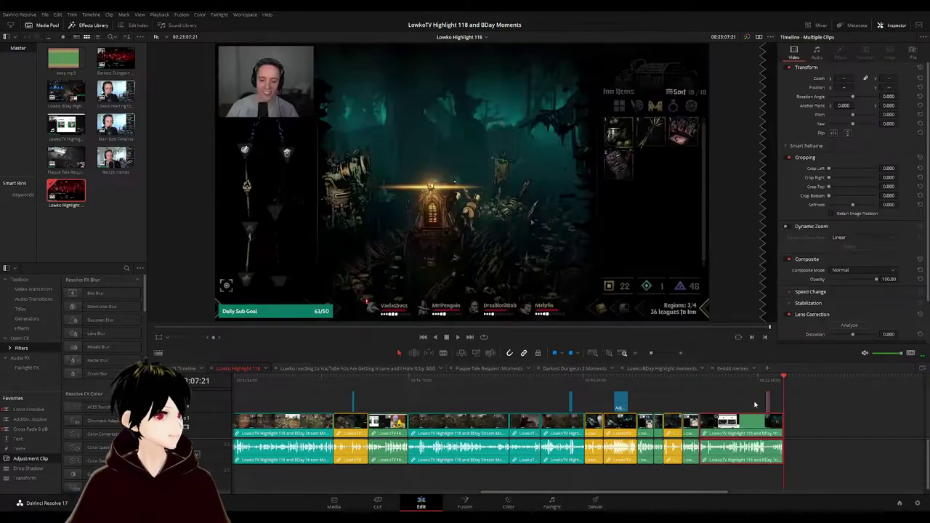
pyautogui.click(340, 404)
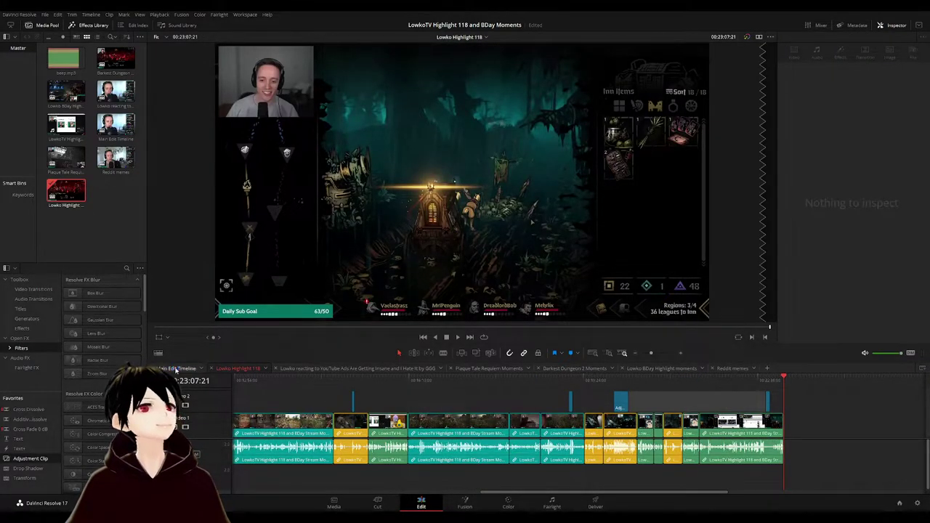
# - Copy the three green tweet-generator clips from the Main Edit Timeline and paste them well past the last clip of Lowko Highlight 118, leaving a gap
pyautogui.click(177, 369)
pyautogui.hscroll(4, 611, 417)
pyautogui.click(407, 382)
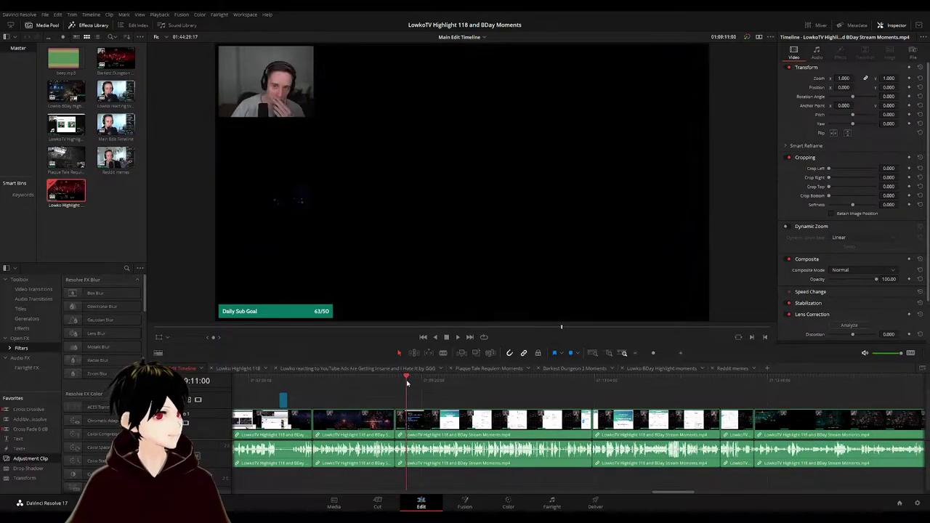
pyautogui.moveTo(482, 384); pyautogui.dragTo(743, 386)
pyautogui.hscroll(1, 773, 404)
pyautogui.click(672, 383)
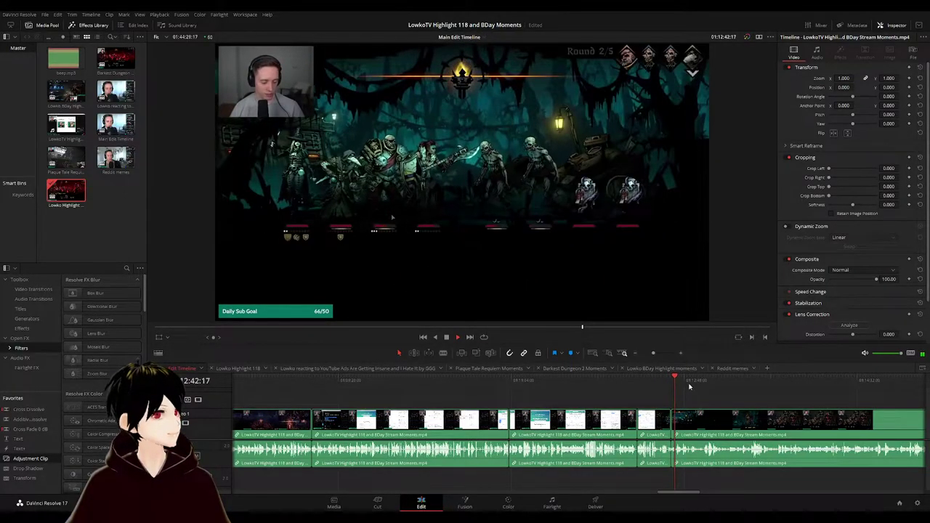
pyautogui.moveTo(664, 400); pyautogui.dragTo(440, 428)
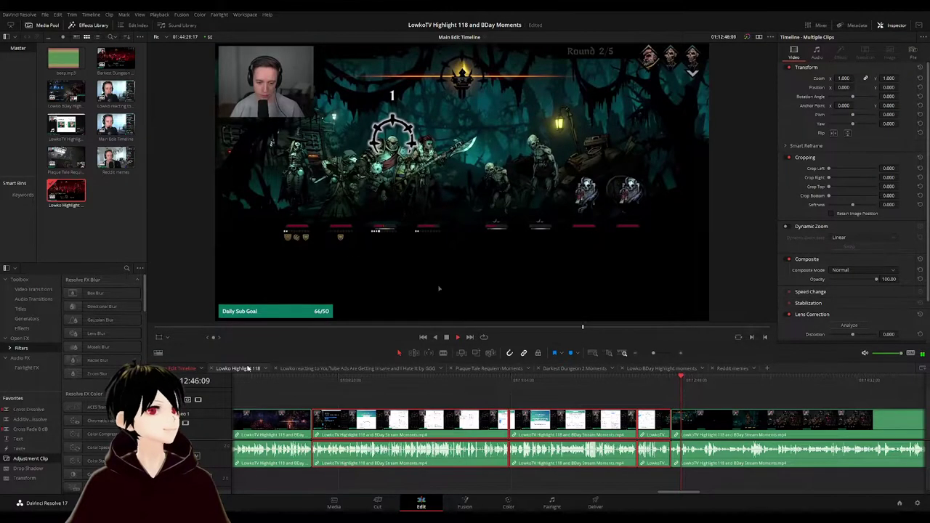
pyautogui.click(248, 369)
pyautogui.moveTo(852, 424); pyautogui.dragTo(513, 419)
pyautogui.moveTo(729, 380); pyautogui.dragTo(765, 385)
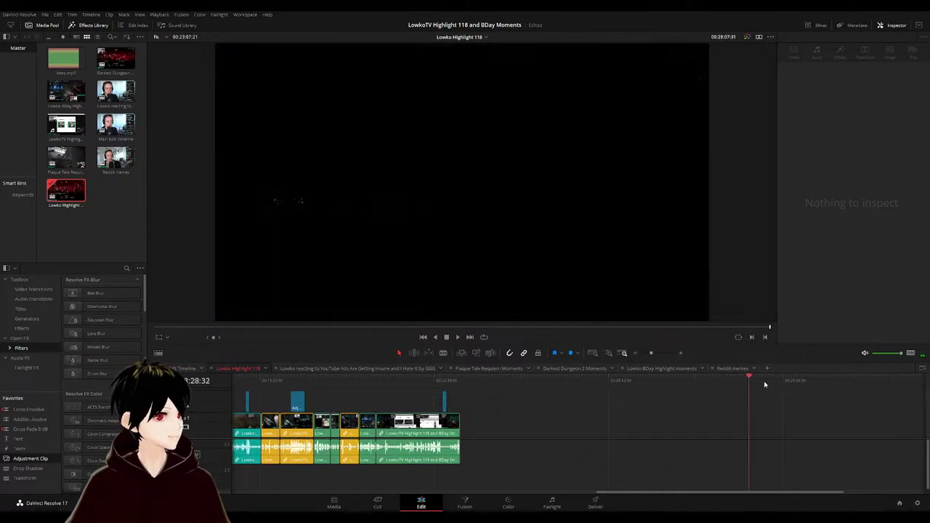
pyautogui.hotkey('ctrl', 'v')
pyautogui.hscroll(-3, 438, 431)
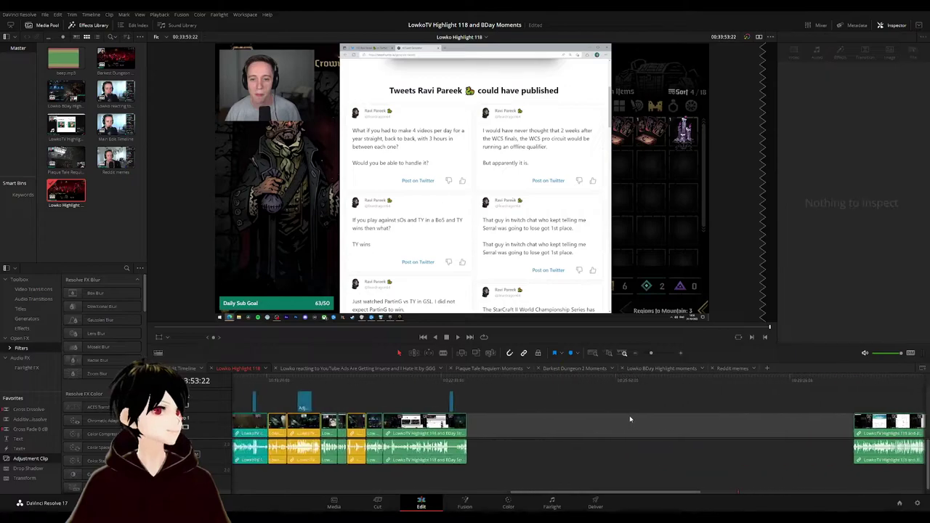
# - Return to the Main Edit Timeline and preview the teal Plague Tale and orange Darkest Dungeon clips after the green section
pyautogui.click(183, 369)
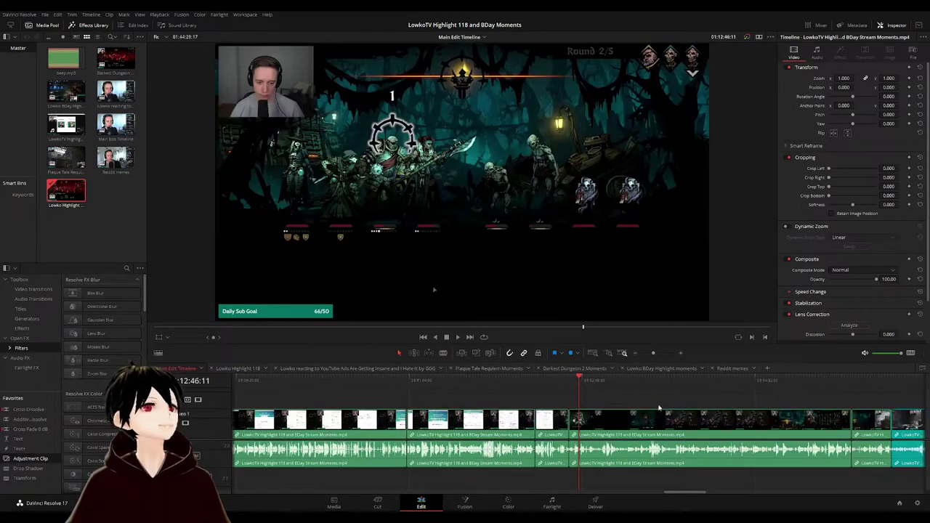
pyautogui.scroll(-4, 651, 408)
pyautogui.scroll(3, 649, 408)
pyautogui.press('space')
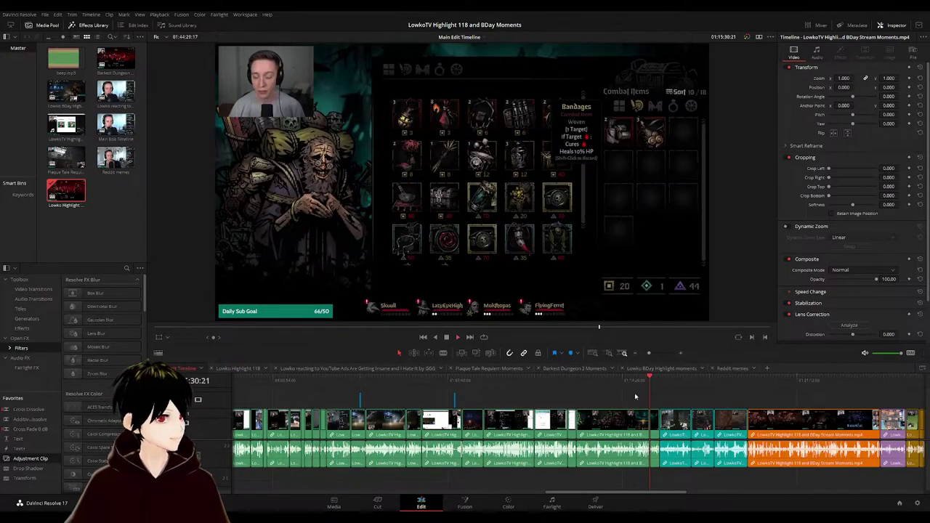
pyautogui.hscroll(3, 637, 396)
pyautogui.click(440, 388)
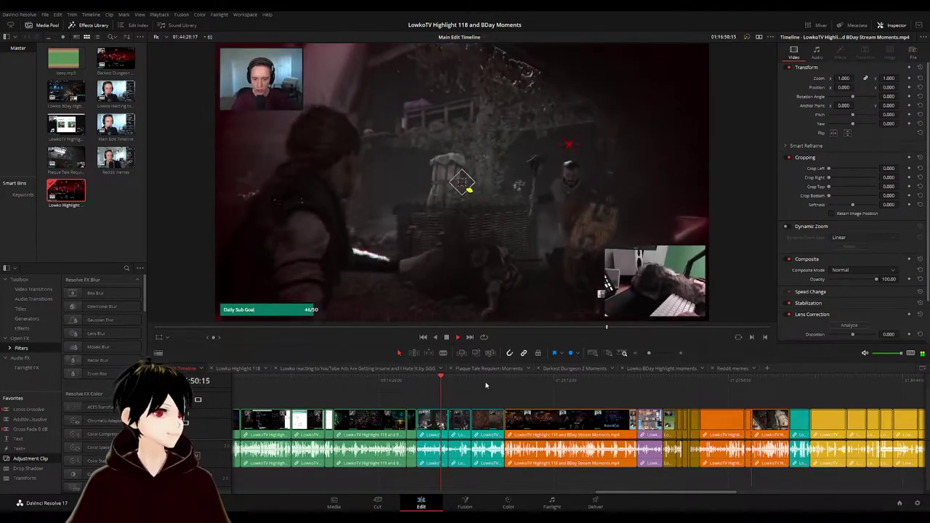
pyautogui.click(485, 384)
pyautogui.click(533, 387)
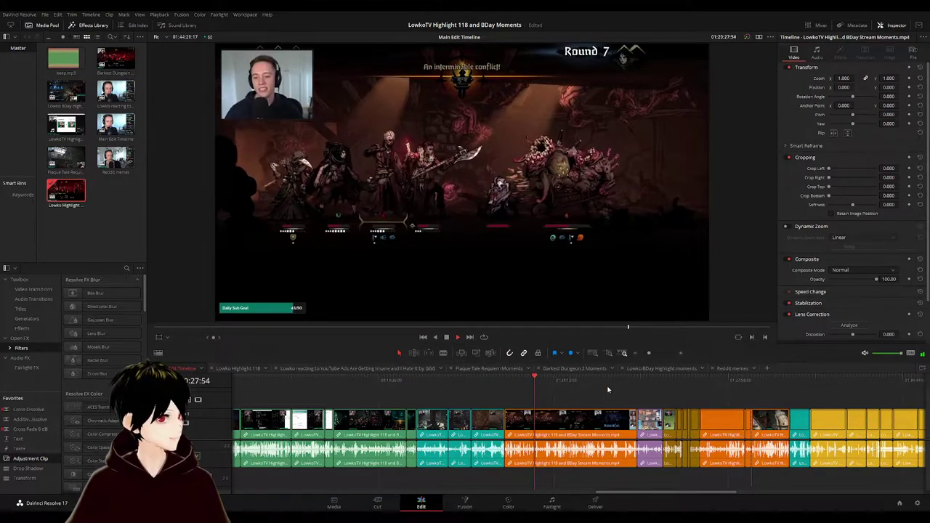
# - Copy the long orange Darkest Dungeon battle clip and paste it into the gap before the tweet-generator clips in Lowko Highlight 118
pyautogui.hscroll(3, 595, 391)
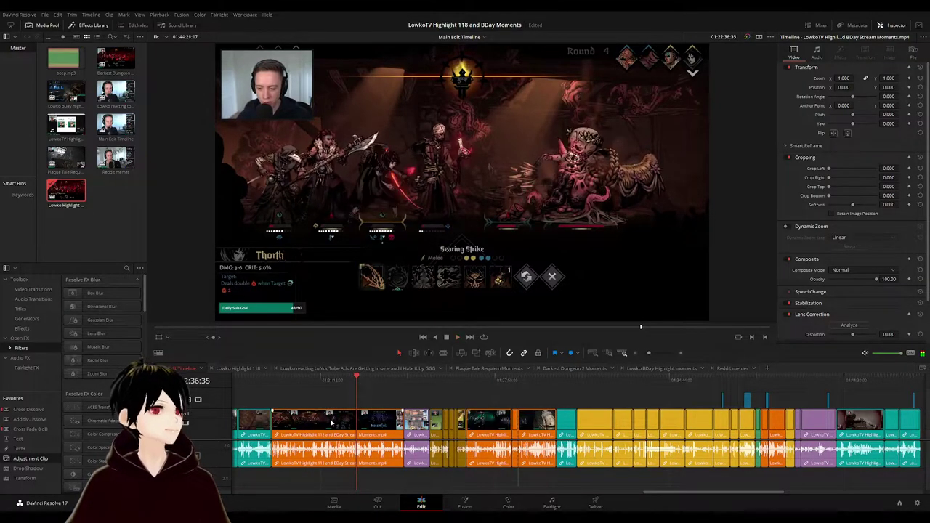
pyautogui.press('space')
pyautogui.click(239, 369)
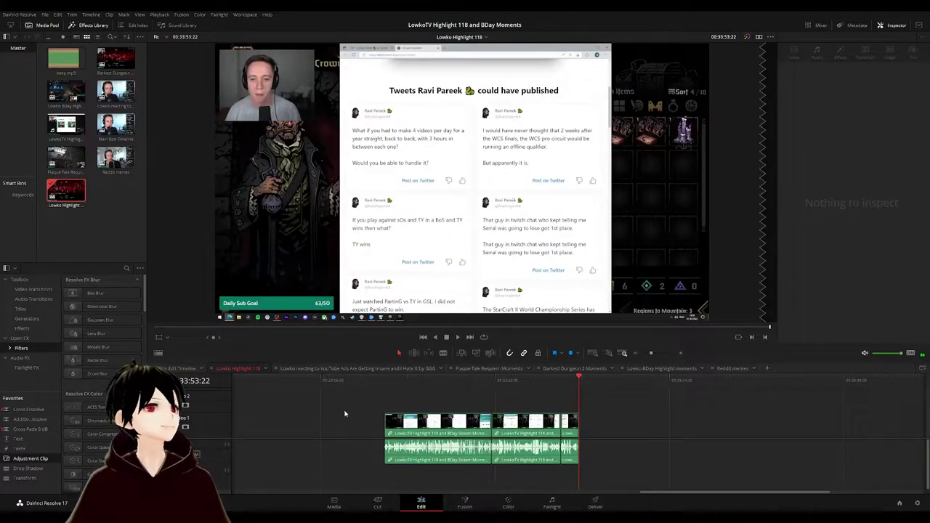
pyautogui.hotkey('ctrl', 'v')
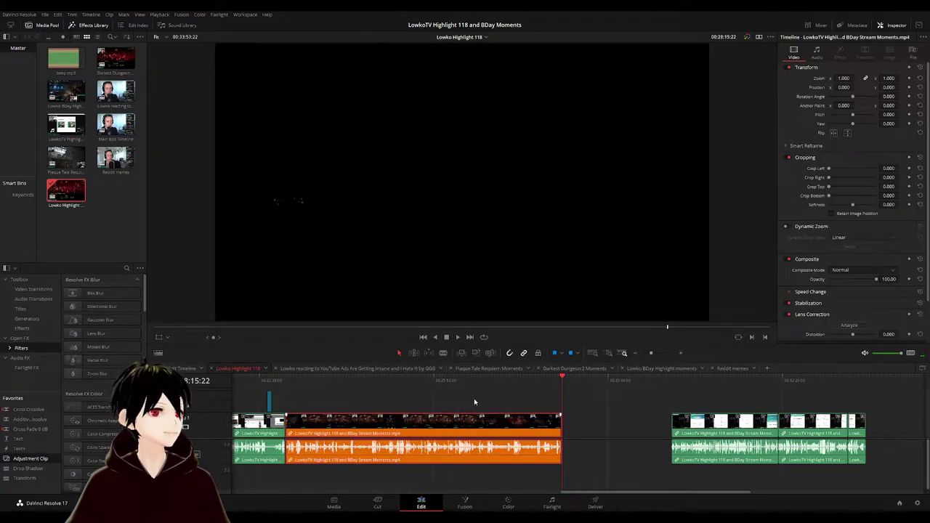
pyautogui.click(474, 398)
# - Copy the orange Professor fight clips from the Main Edit Timeline and return to Lowko Highlight 118
pyautogui.click(177, 370)
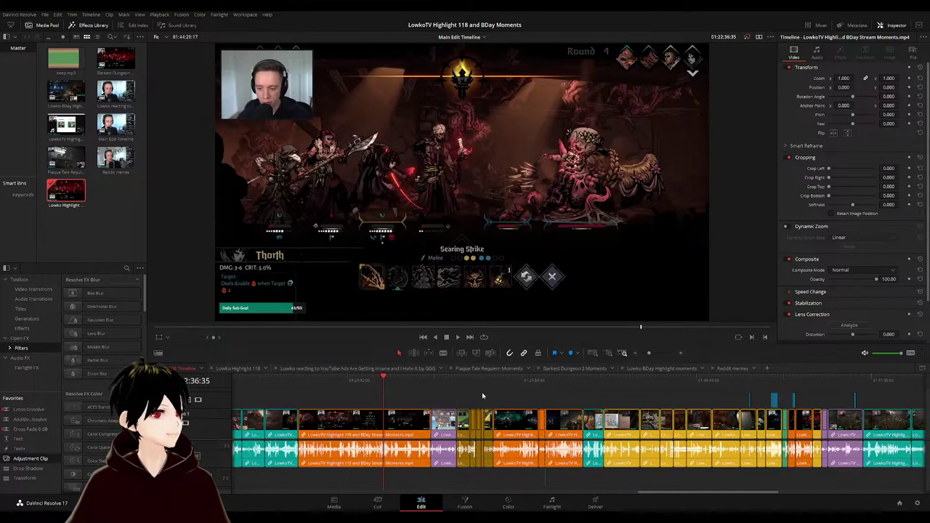
pyautogui.moveTo(439, 383); pyautogui.dragTo(555, 383)
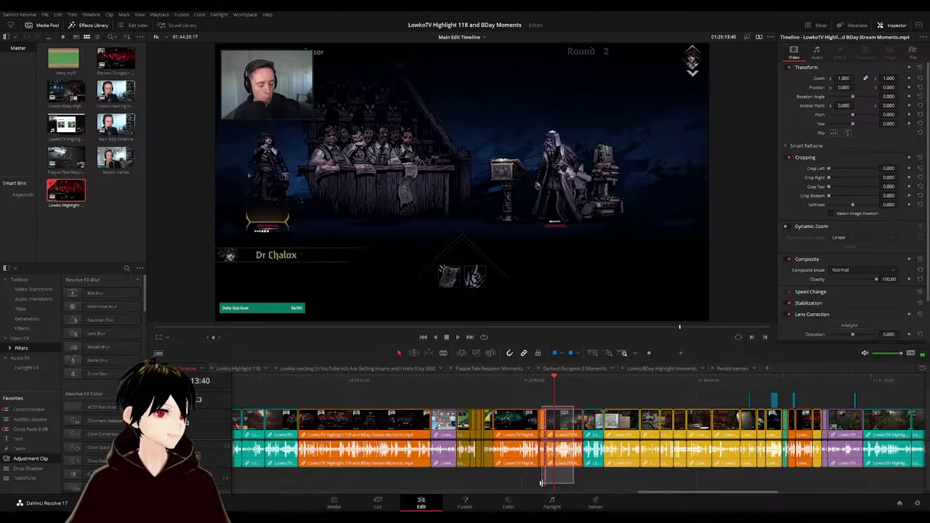
pyautogui.moveTo(541, 483); pyautogui.dragTo(540, 482)
pyautogui.click(237, 369)
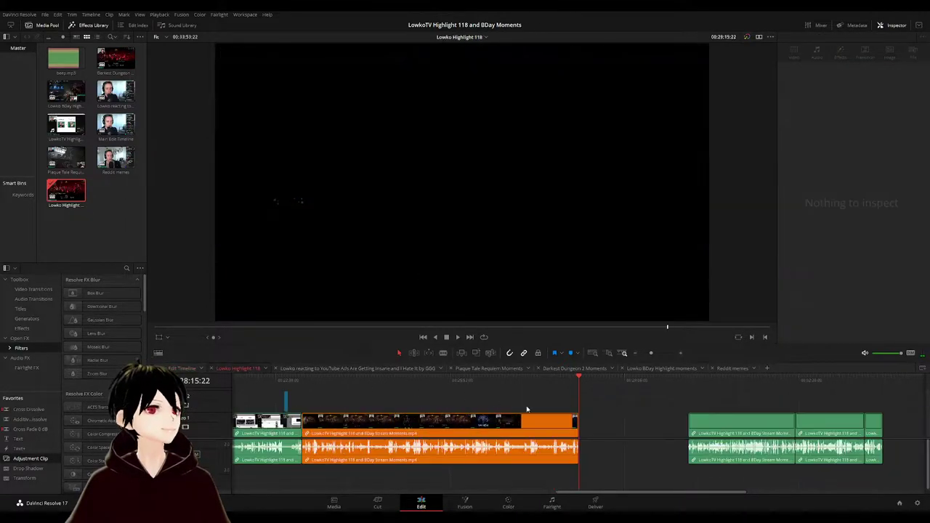
# - Move the green web-page clip and its adjustment clip from before the long orange Darkest Dungeon clip to directly after it
pyautogui.hscroll(-5, 559, 414)
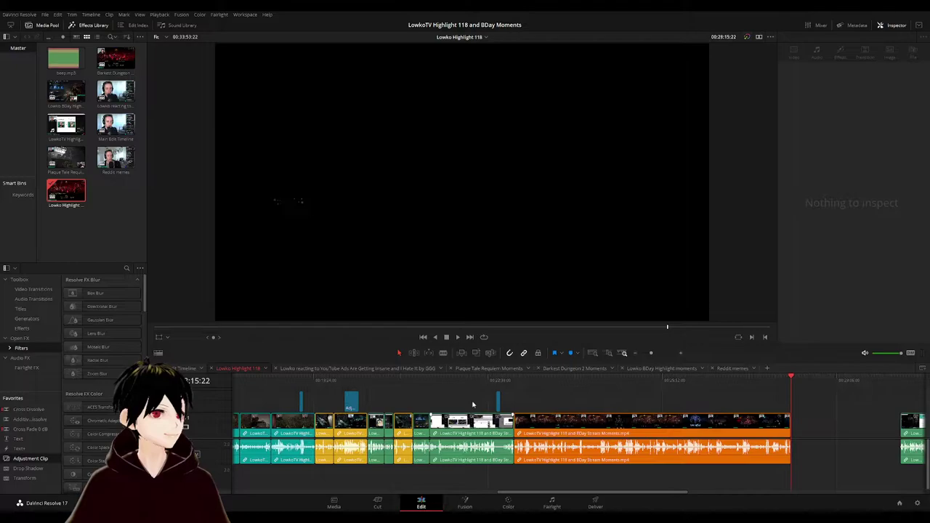
pyautogui.moveTo(491, 411); pyautogui.dragTo(472, 423)
pyautogui.click(442, 398)
pyautogui.click(430, 378)
pyautogui.press('space')
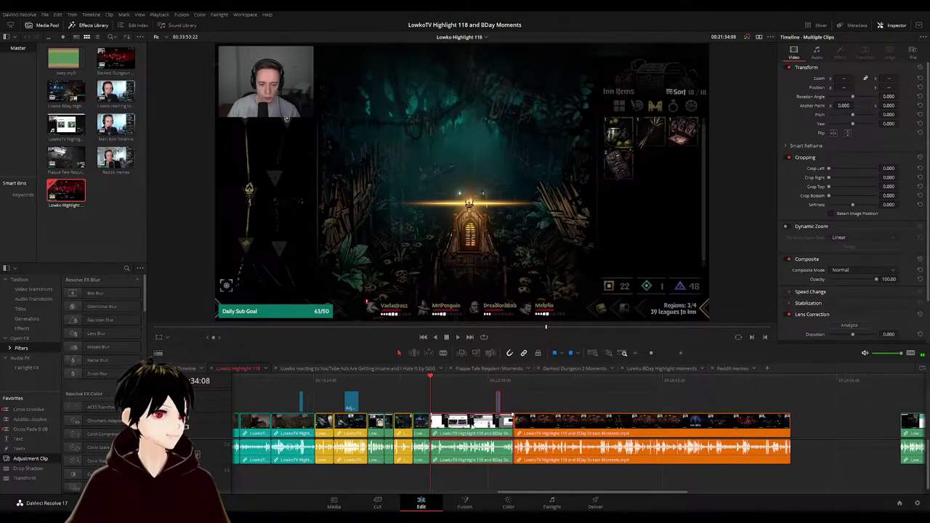
pyautogui.moveTo(465, 447); pyautogui.dragTo(828, 435)
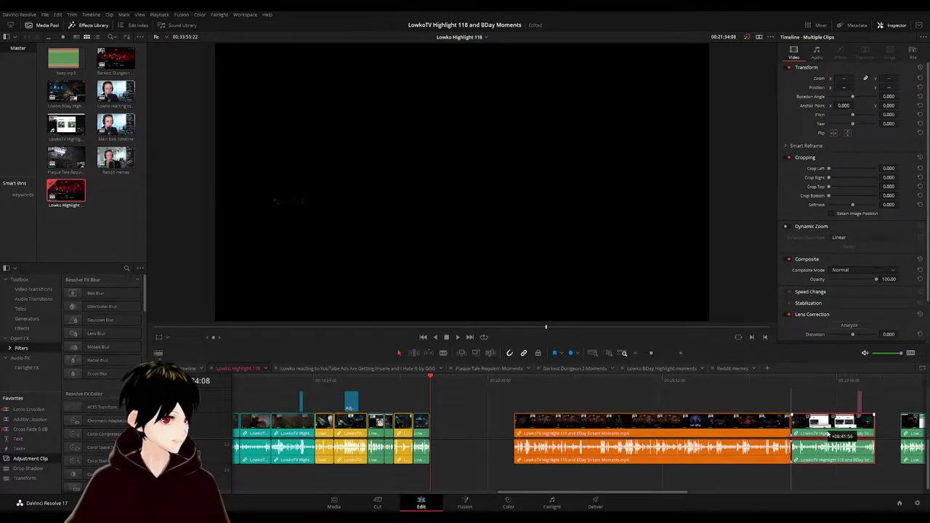
pyautogui.click(457, 423)
# - Shift the detached orange and green clips at the end of Lowko Highlight 118 further along to widen the gap before them
pyautogui.hscroll(3, 621, 402)
pyautogui.scroll(-3, 650, 411)
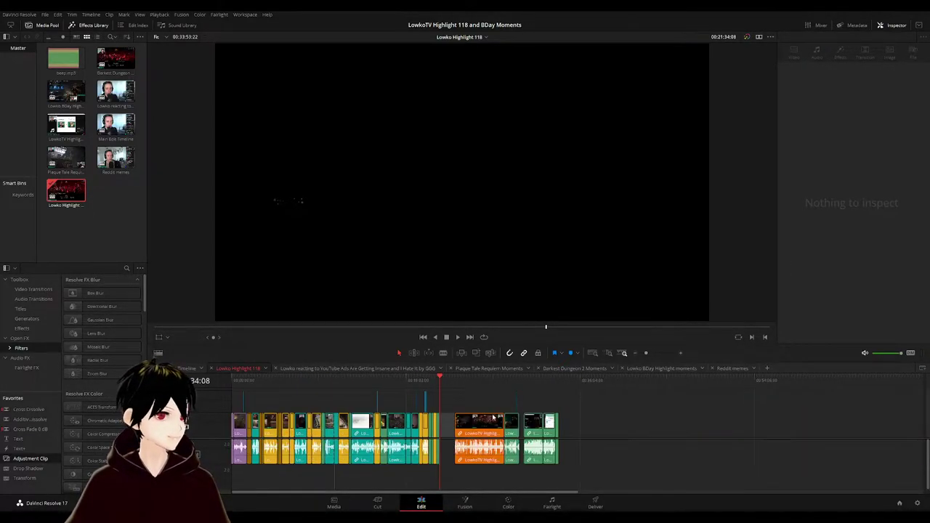
pyautogui.moveTo(616, 400); pyautogui.dragTo(638, 425)
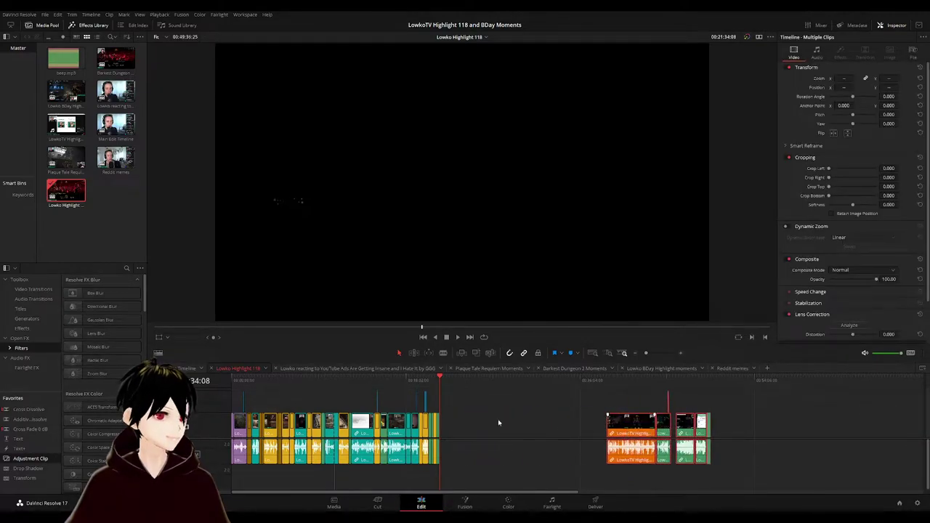
# - Paste the orange Professor fight clips after the last joined clip and close the small gap before them
pyautogui.click(502, 418)
pyautogui.hotkey('ctrl', 'v')
pyautogui.click(444, 403)
pyautogui.click(442, 380)
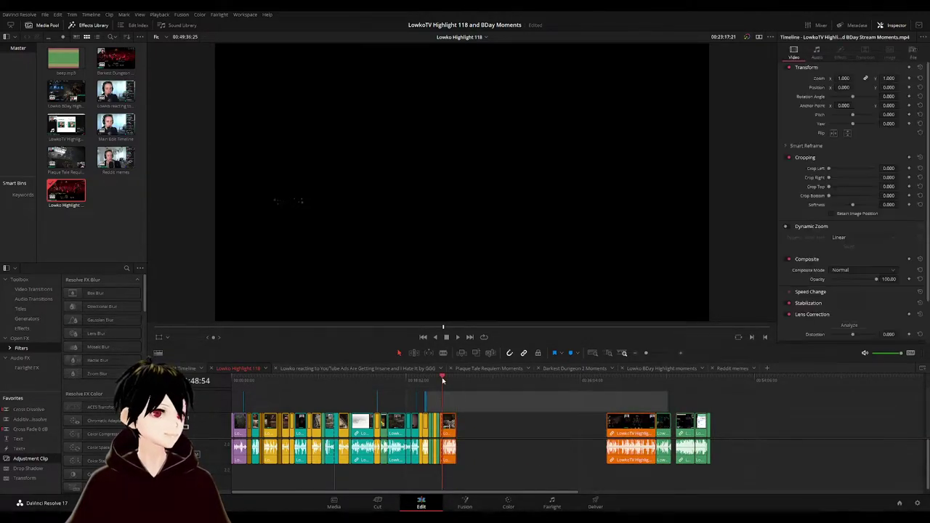
pyautogui.scroll(4, 468, 395)
pyautogui.scroll(3, 581, 405)
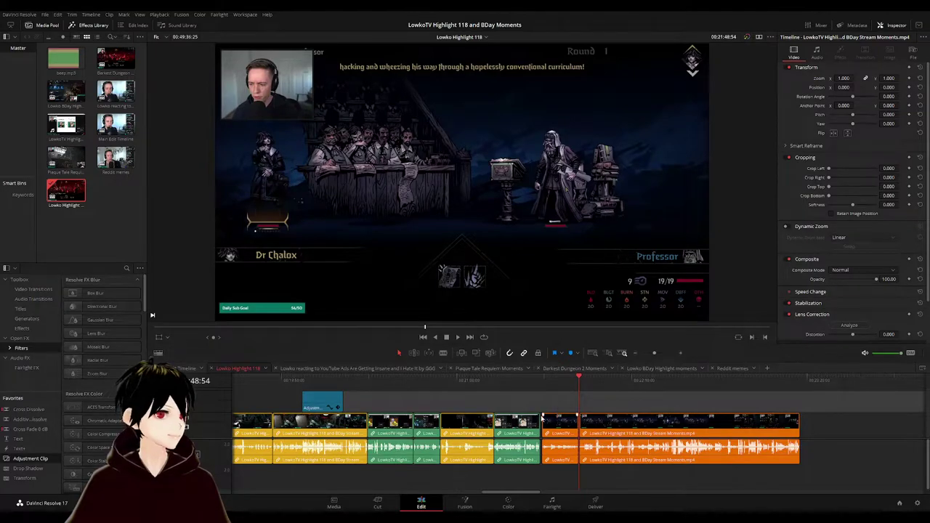
pyautogui.scroll(4, 544, 407)
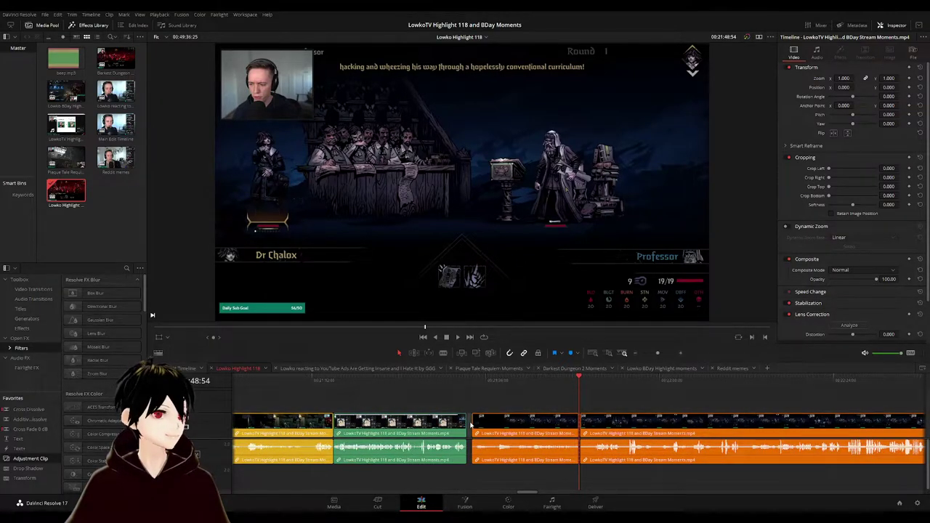
pyautogui.press('Delete')
# - Play back the transition into the pasted Professor fight clips and preview how they end
pyautogui.click(457, 381)
pyautogui.press('space')
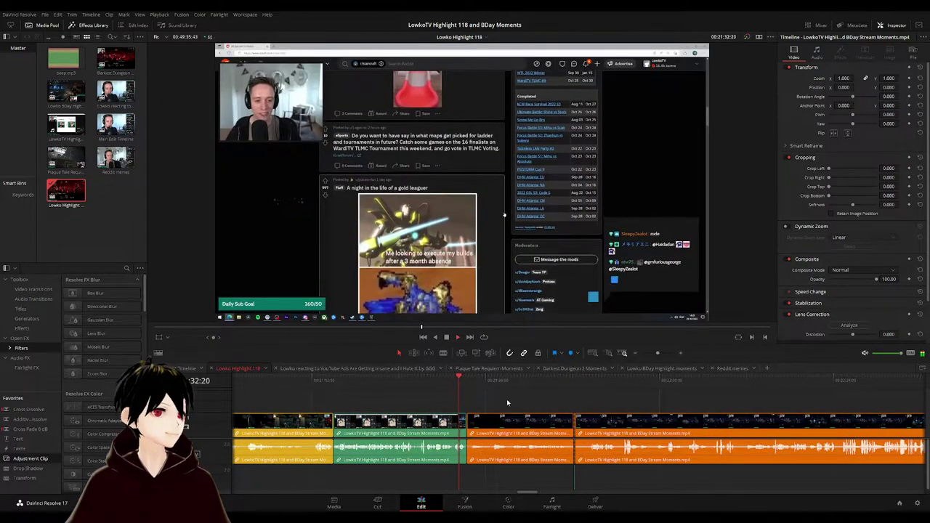
pyautogui.click(571, 381)
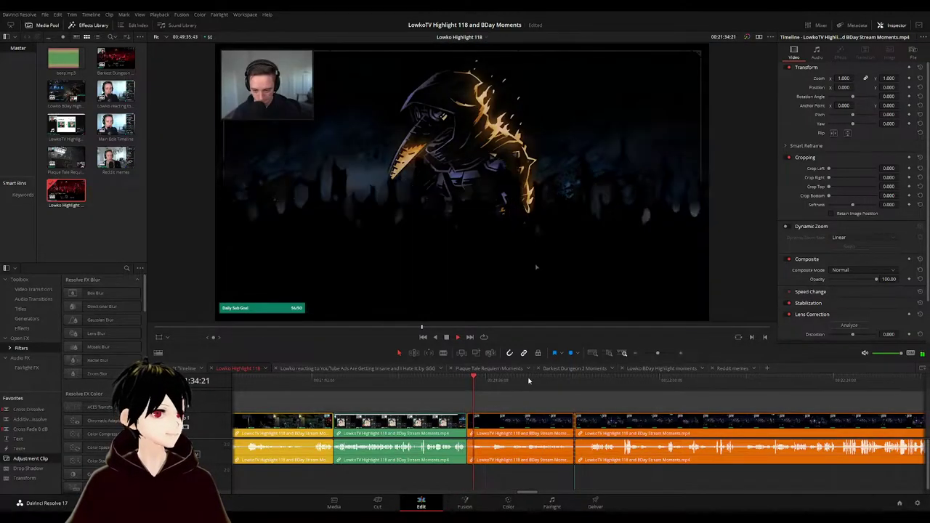
pyautogui.scroll(-5, 644, 399)
pyautogui.click(763, 381)
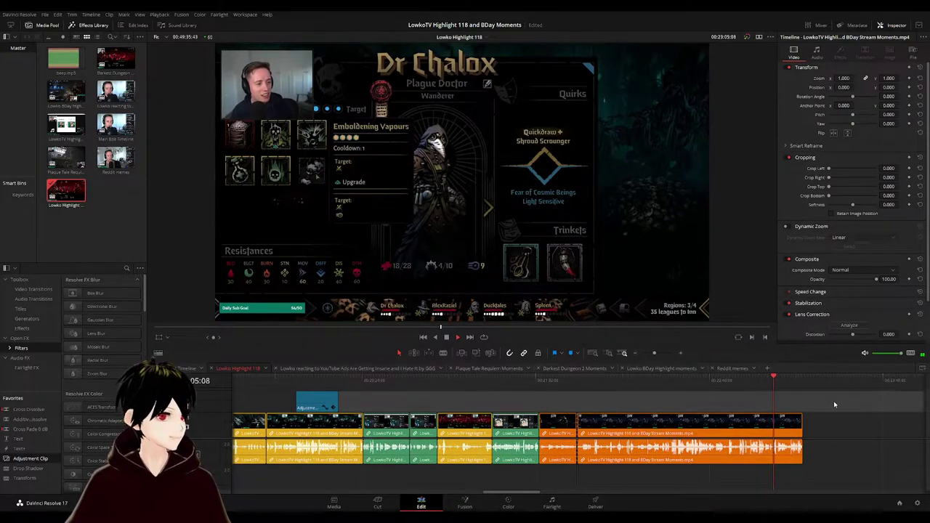
pyautogui.hscroll(5, 836, 404)
pyautogui.scroll(-10, 584, 401)
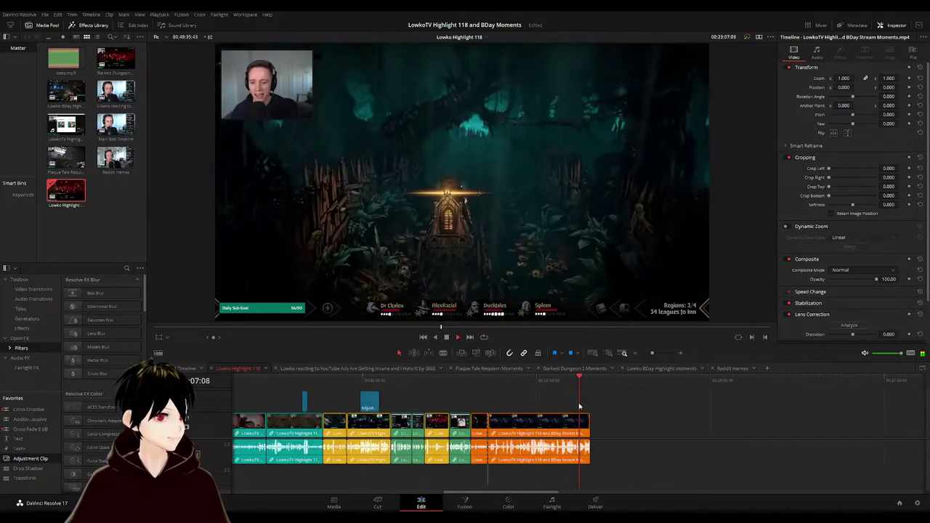
pyautogui.scroll(3, 569, 408)
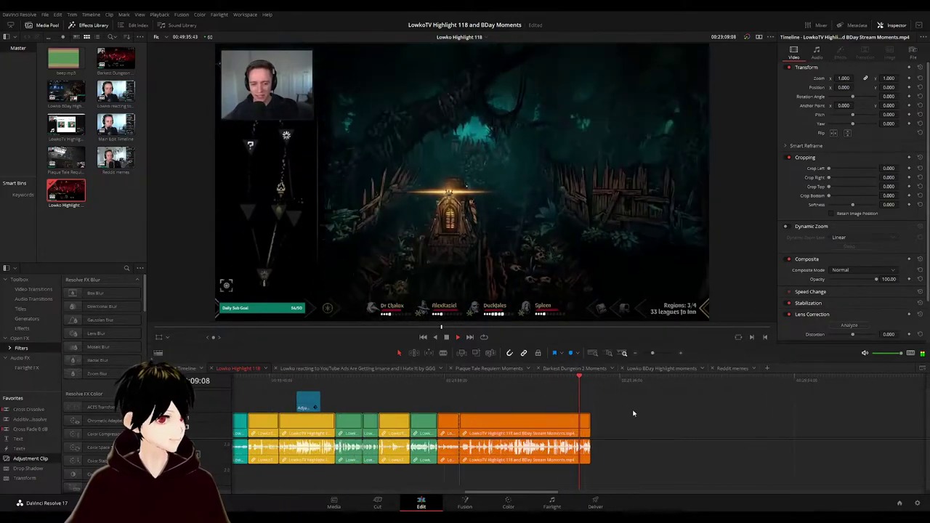
# - Move the detached green clip with its adjustment clip, followed by the long orange clip, directly behind the Professor fight clips
pyautogui.scroll(-4, 633, 412)
pyautogui.click(751, 391)
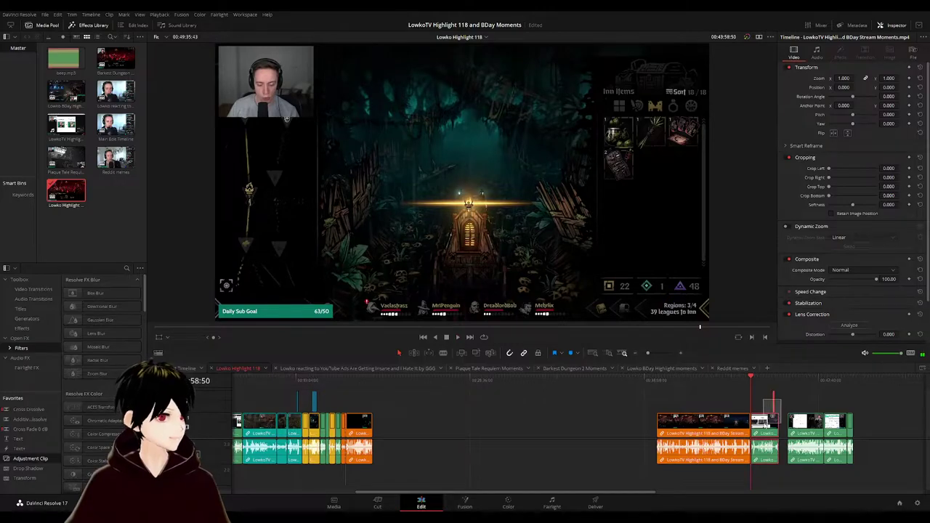
pyautogui.moveTo(764, 415); pyautogui.dragTo(398, 420)
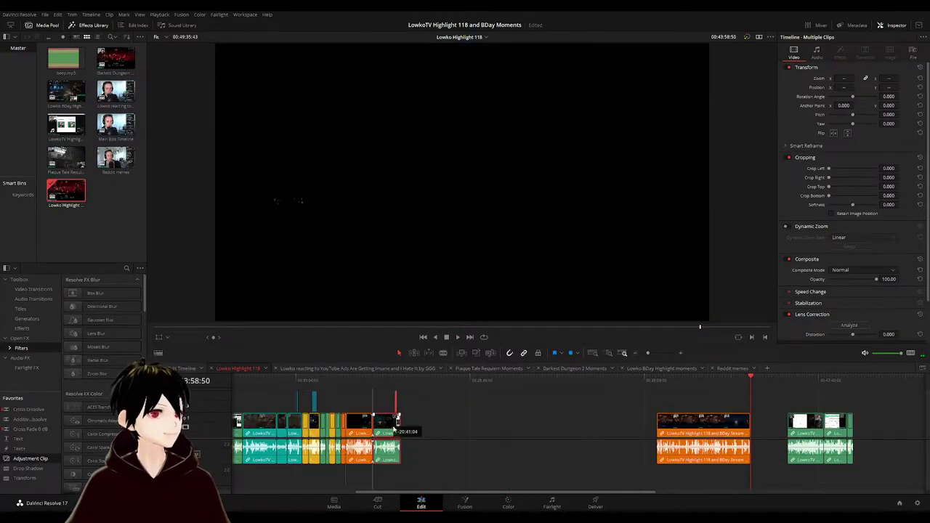
pyautogui.click(497, 418)
pyautogui.moveTo(705, 425); pyautogui.dragTo(449, 427)
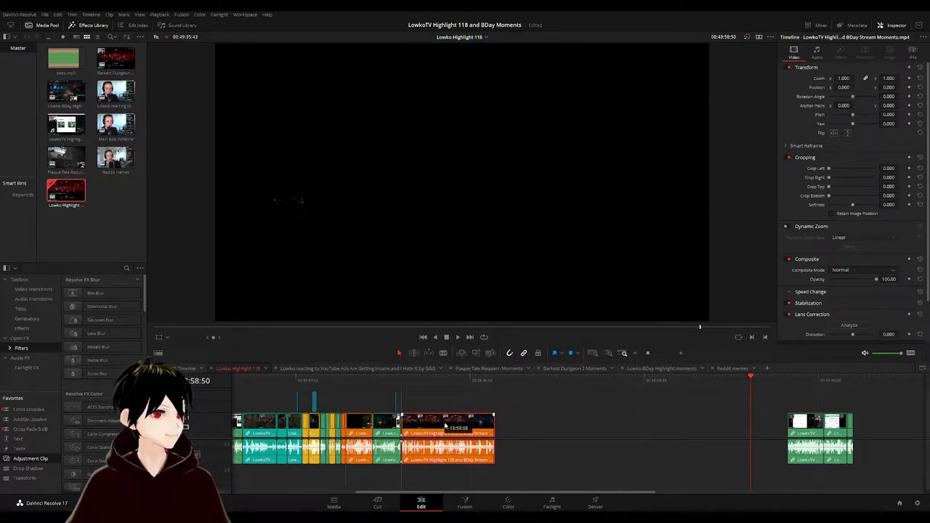
# - Close the gap before the last green clips and place the playhead at the end of Lowko Highlight 118
pyautogui.click(534, 428)
pyautogui.press('Delete')
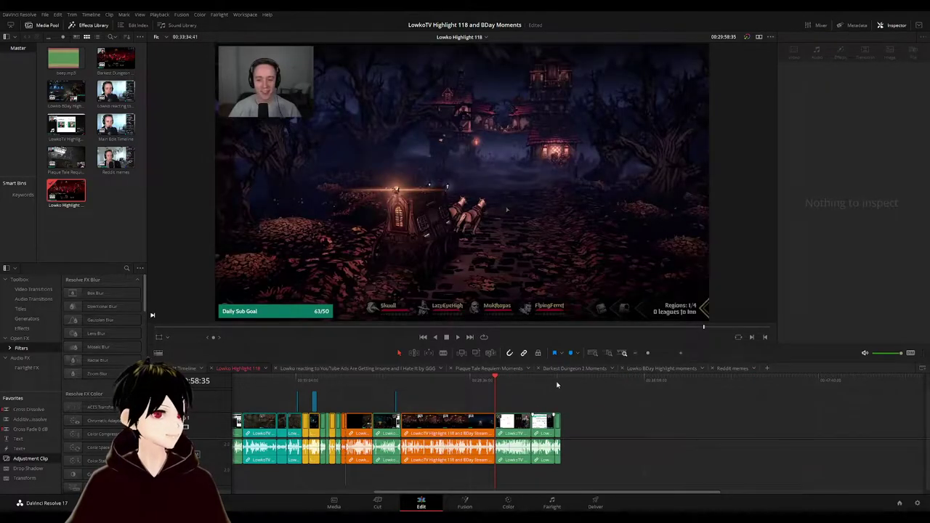
pyautogui.click(557, 385)
pyautogui.click(560, 383)
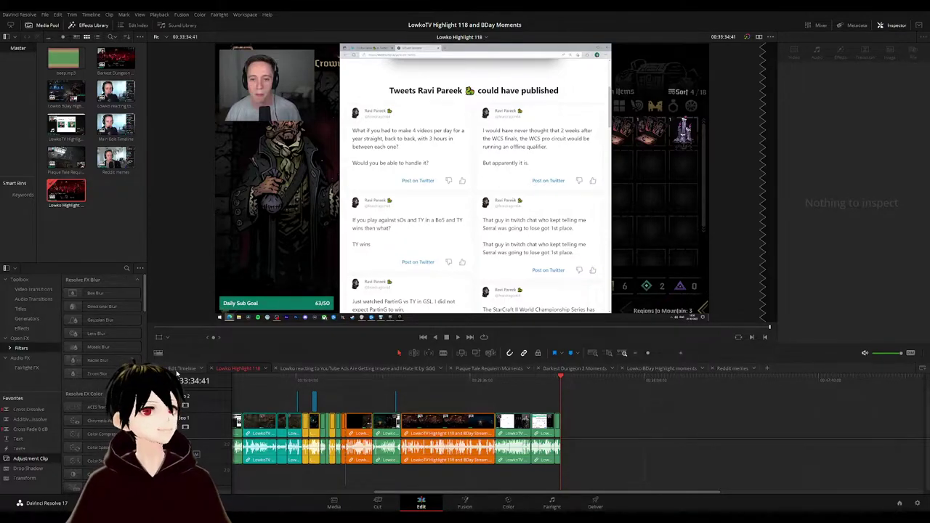
# - Compare the orange Darkest Dungeon clips in Main Edit Timeline with the long orange clip already in Lowko Highlight 118
pyautogui.click(178, 370)
pyautogui.moveTo(631, 405); pyautogui.dragTo(472, 394)
pyautogui.press('space')
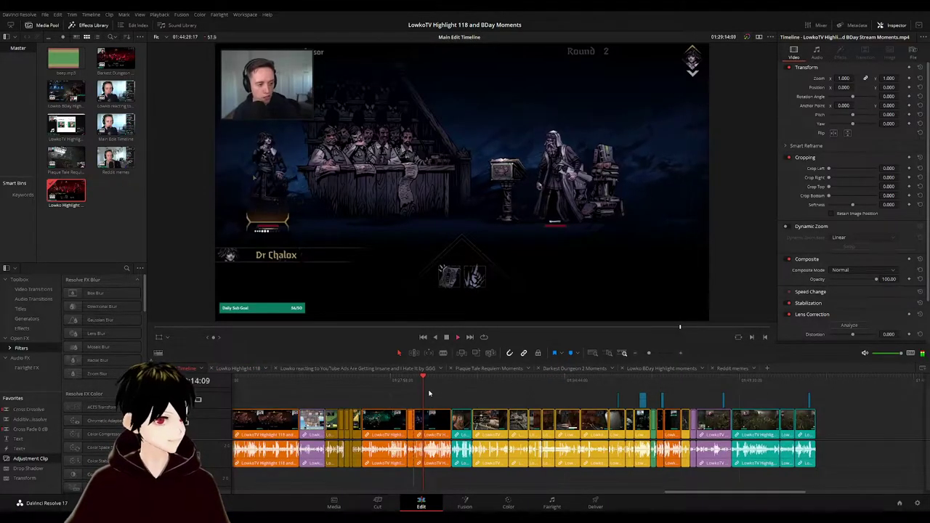
pyautogui.click(414, 381)
pyautogui.moveTo(397, 385); pyautogui.dragTo(379, 385)
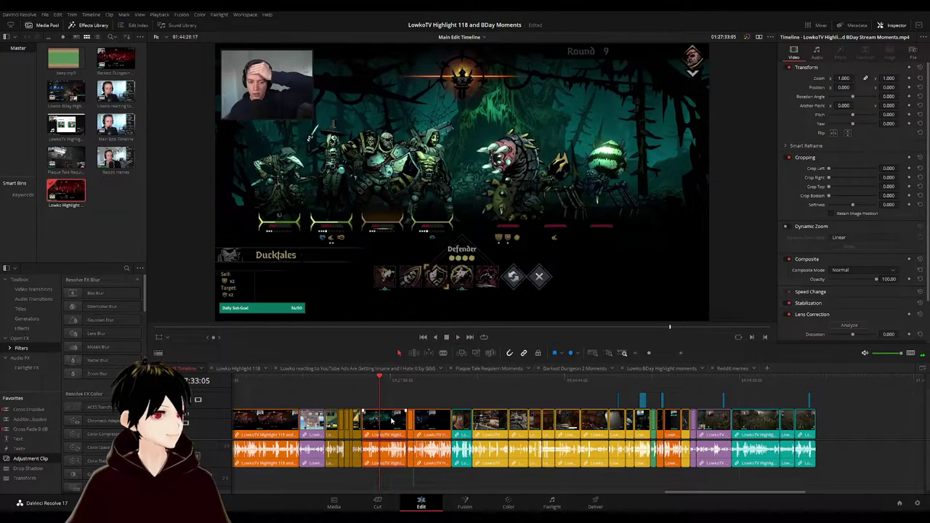
pyautogui.click(237, 368)
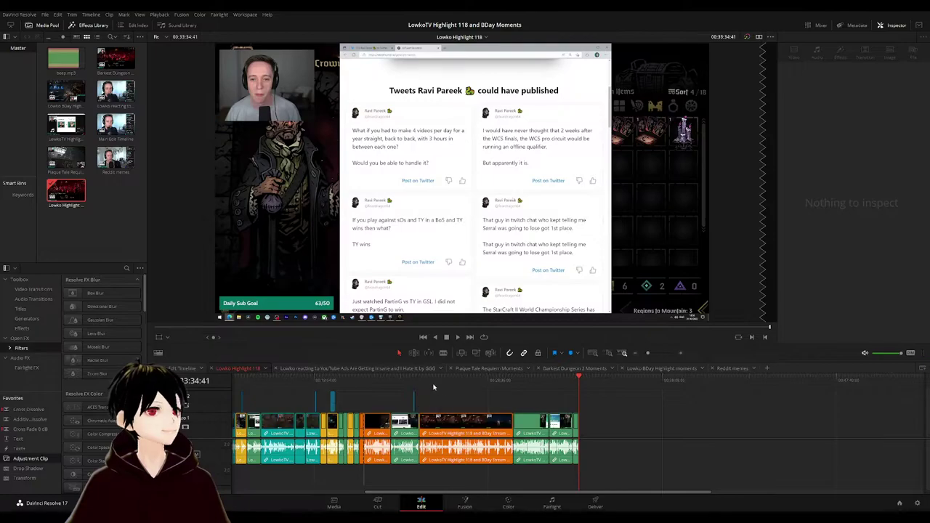
pyautogui.click(458, 385)
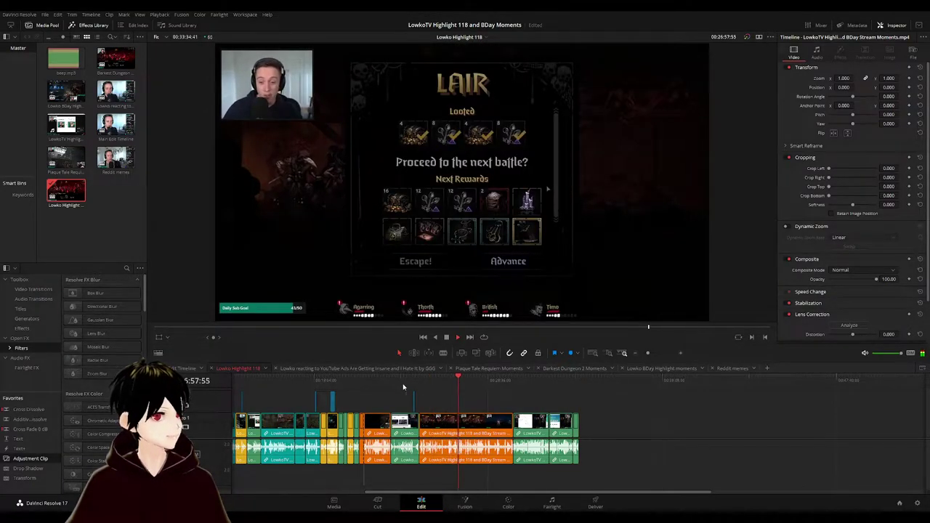
pyautogui.click(453, 381)
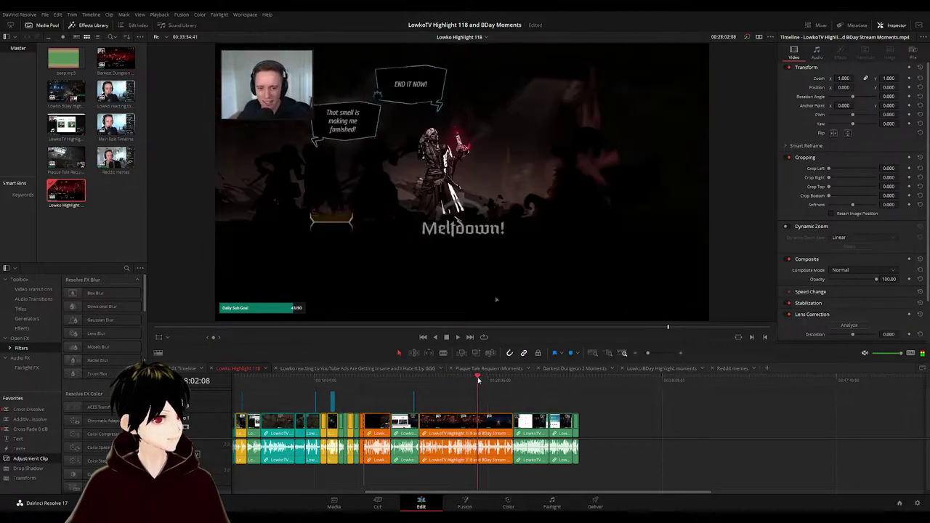
# - Scrub through the orange Darkest Dungeon boss fight clips in Main Edit Timeline
pyautogui.click(181, 368)
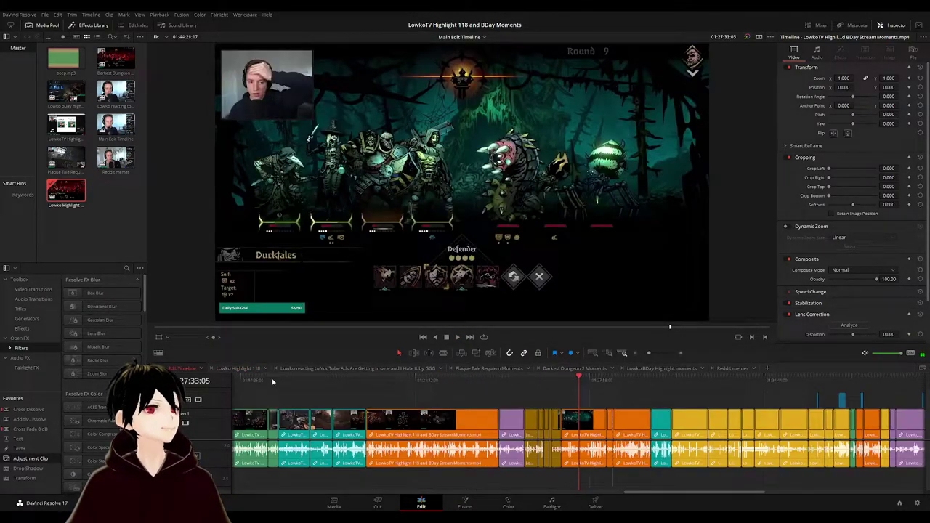
pyautogui.click(581, 383)
pyautogui.moveTo(580, 383); pyautogui.dragTo(588, 383)
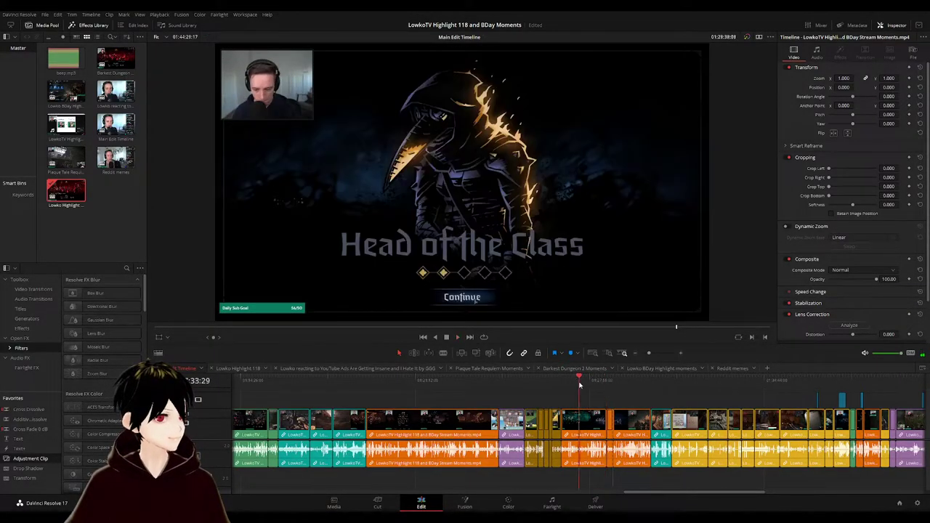
pyautogui.moveTo(579, 385); pyautogui.dragTo(599, 382)
pyautogui.hscroll(6, 505, 378)
pyautogui.click(425, 378)
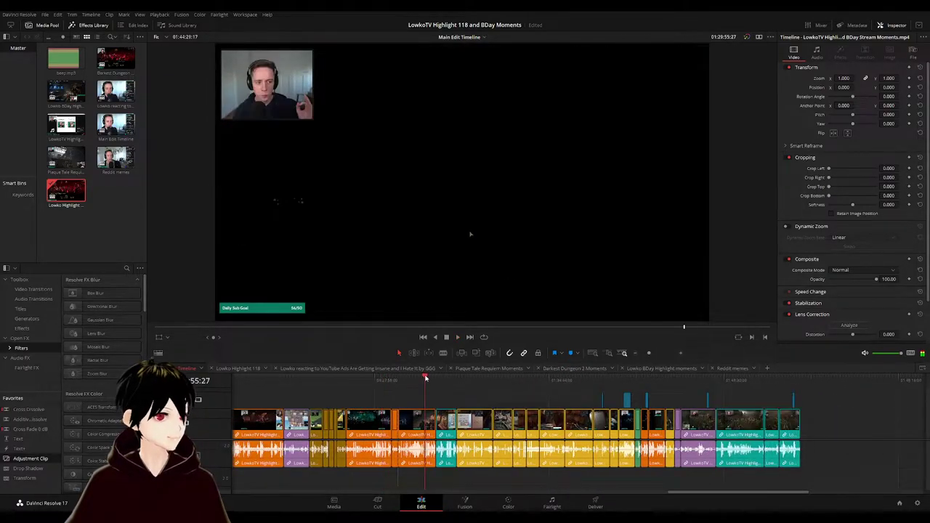
# - Preview the remaining orange, purple and teal clips through to the end of Main Edit Timeline
pyautogui.moveTo(426, 378); pyautogui.dragTo(645, 393)
pyautogui.press('space')
pyautogui.scroll(4, 660, 403)
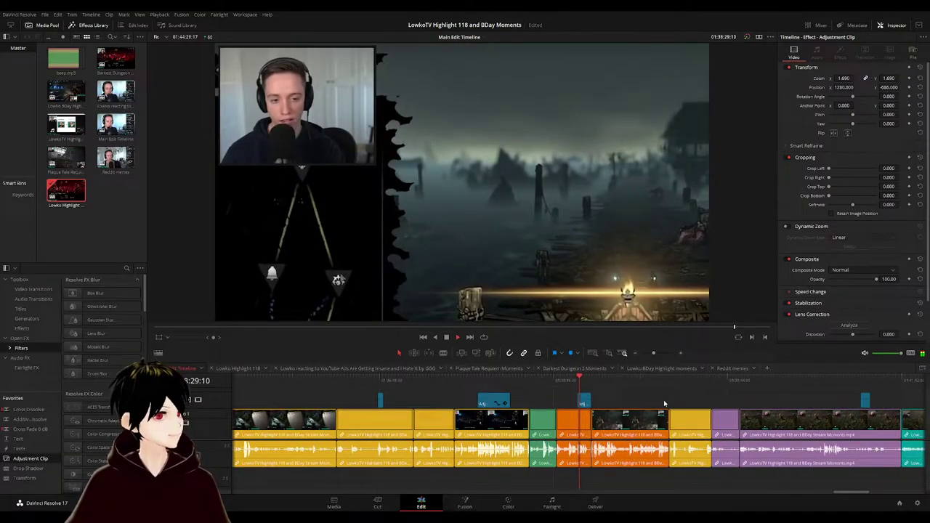
pyautogui.click(542, 383)
pyautogui.click(726, 382)
pyautogui.moveTo(733, 384); pyautogui.dragTo(742, 385)
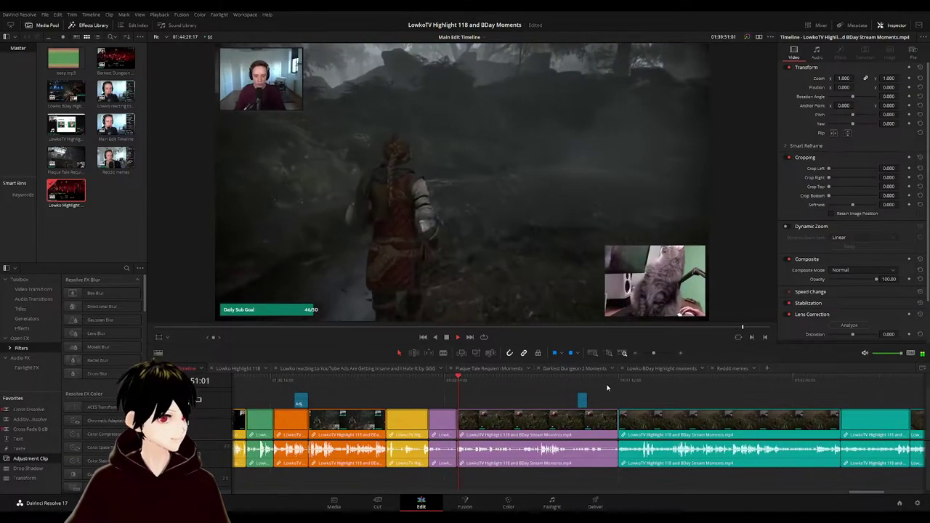
pyautogui.click(664, 386)
pyautogui.click(664, 378)
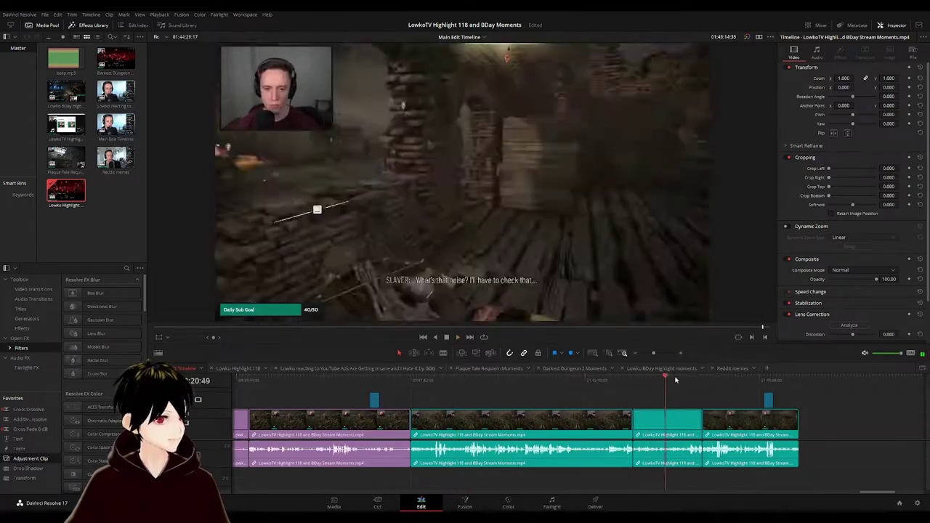
pyautogui.click(719, 380)
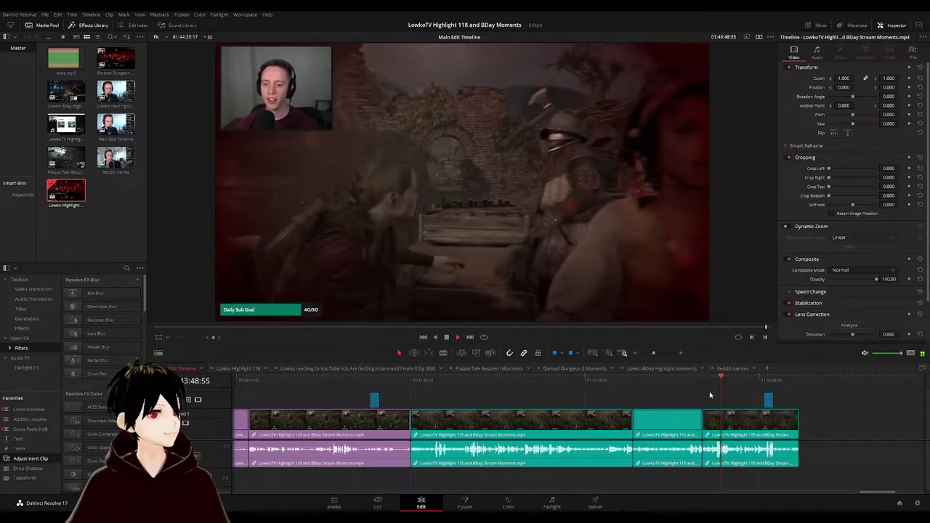
pyautogui.click(763, 383)
pyautogui.press('space')
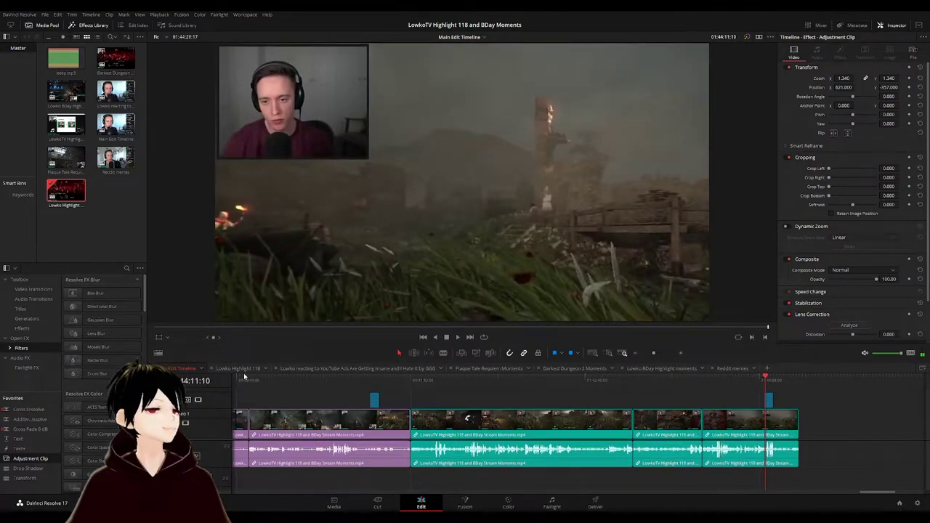
# - Check the teal Plague Tale clip in Lowko Highlight 118 and return the playhead to the timeline's end
pyautogui.click(240, 369)
pyautogui.click(407, 379)
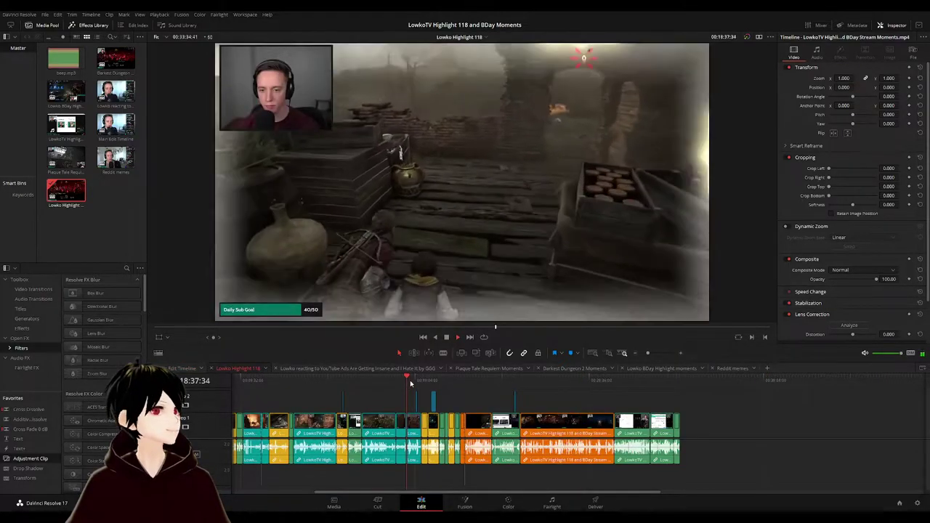
pyautogui.click(686, 379)
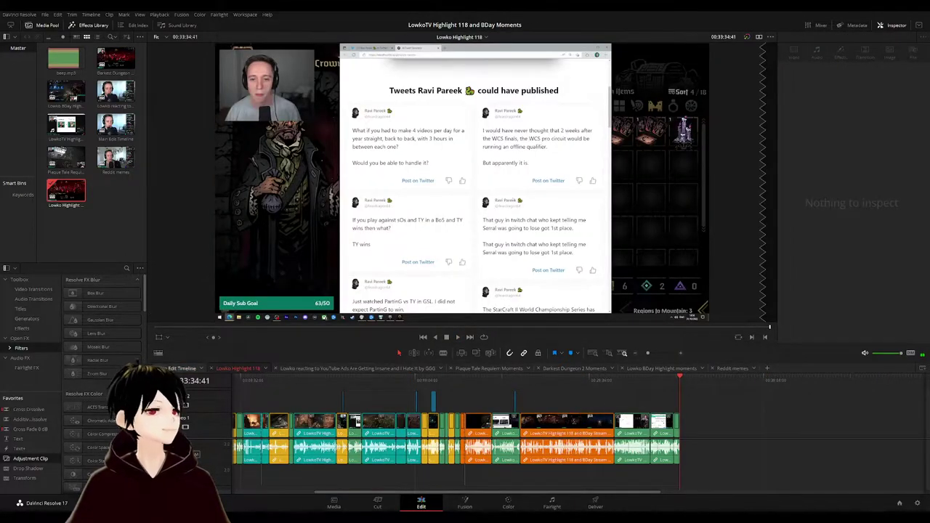
# - Look through the long run of green clips in the middle of Main Edit Timeline for a further segment
pyautogui.click(182, 368)
pyautogui.scroll(-6, 396, 409)
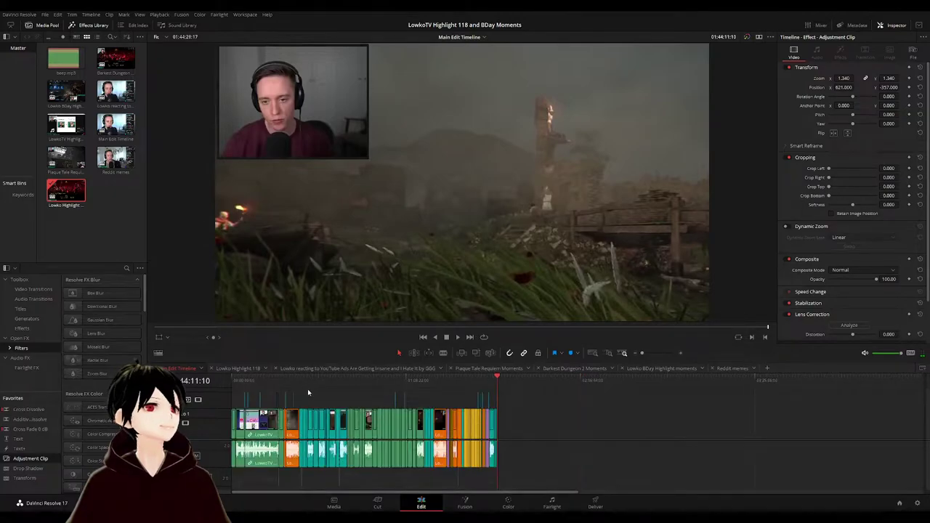
pyautogui.moveTo(307, 379); pyautogui.dragTo(373, 378)
pyautogui.scroll(5, 614, 393)
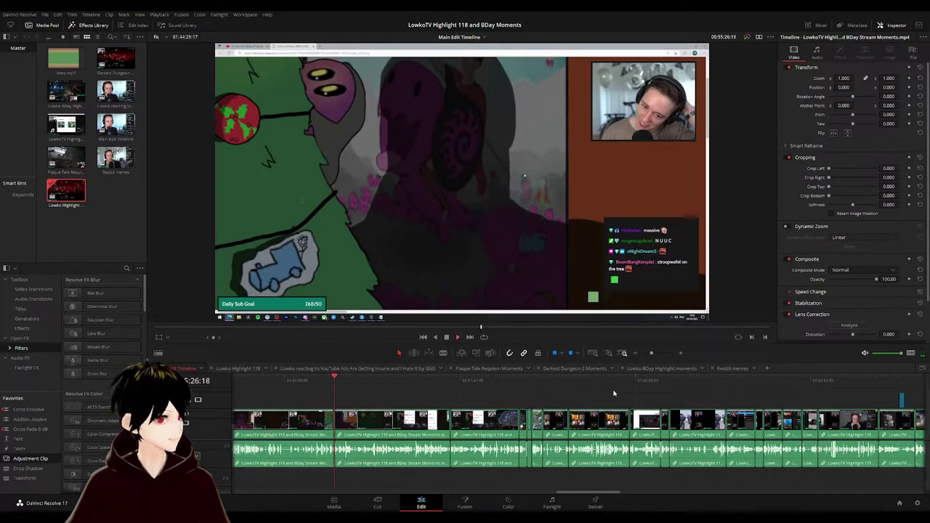
pyautogui.click(613, 380)
pyautogui.moveTo(703, 401); pyautogui.dragTo(542, 398)
# - Sample the green Reddit clips in Main Edit Timeline, from the later posts back to the StarCraft gameplay clip
pyautogui.click(470, 380)
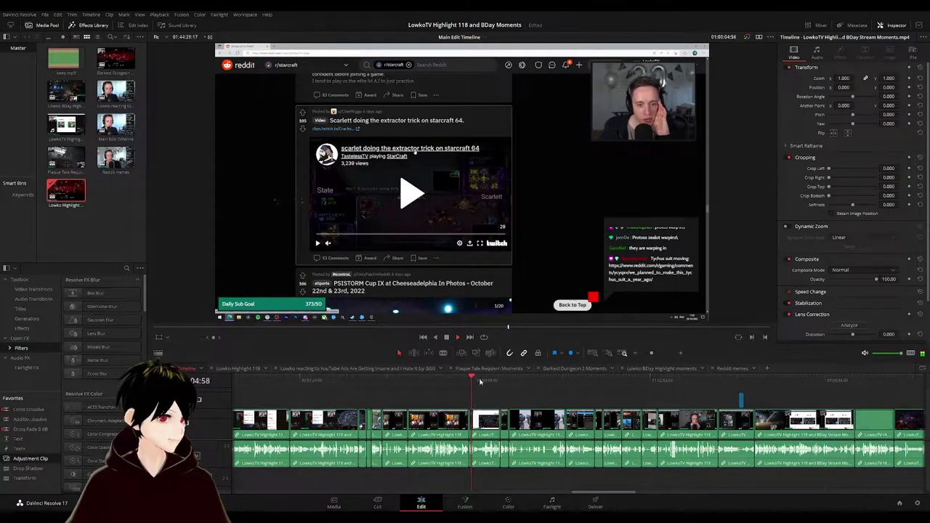
pyautogui.click(500, 382)
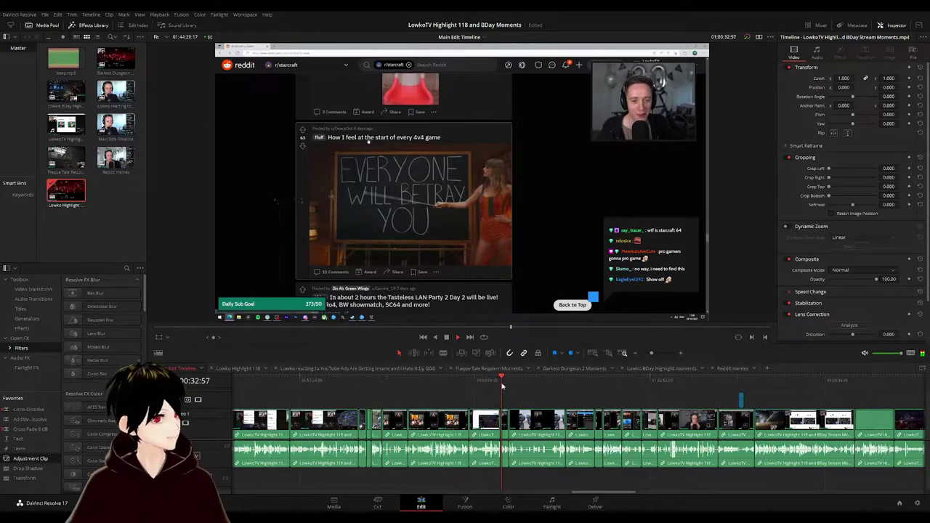
pyautogui.click(512, 385)
pyautogui.click(555, 382)
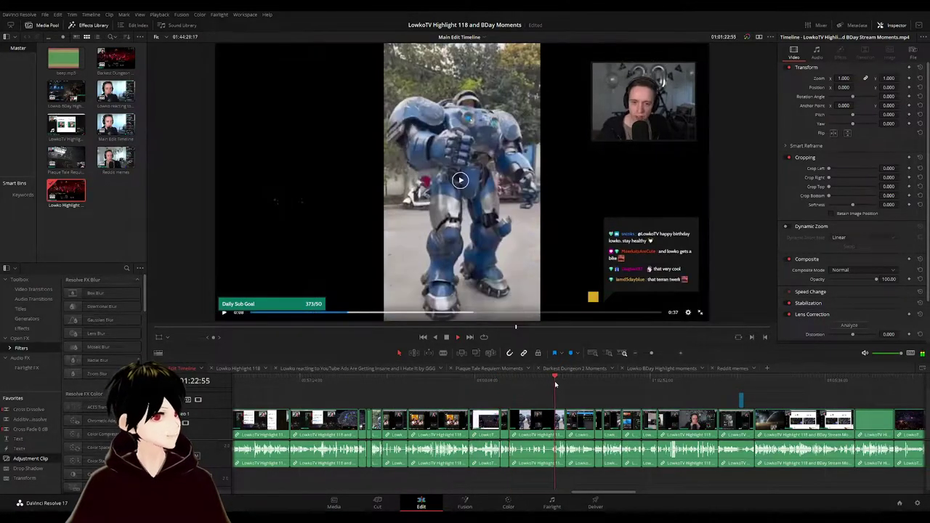
pyautogui.click(562, 381)
pyautogui.click(567, 383)
pyautogui.click(579, 380)
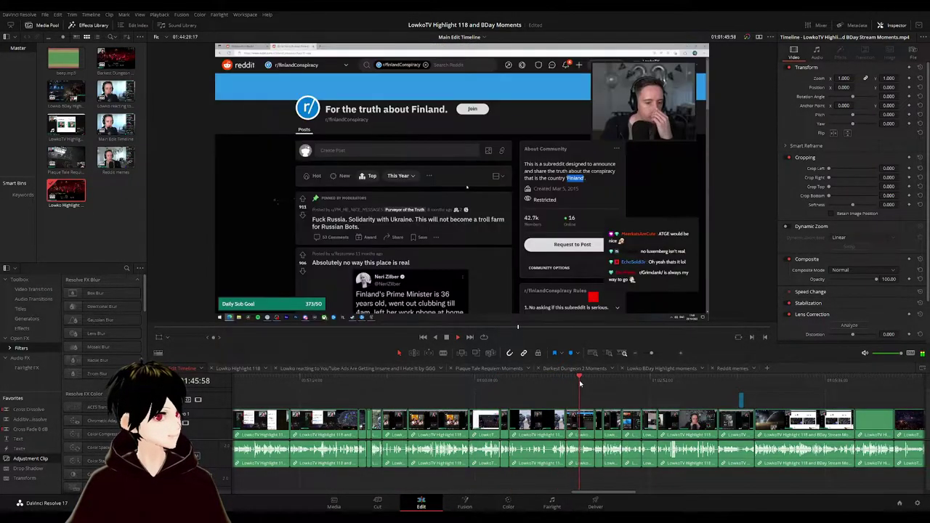
pyautogui.click(463, 383)
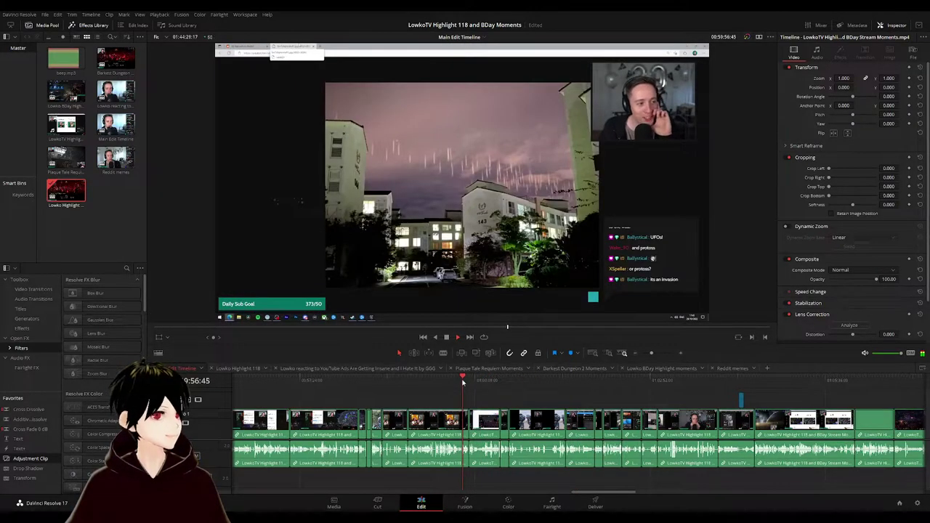
pyautogui.click(407, 381)
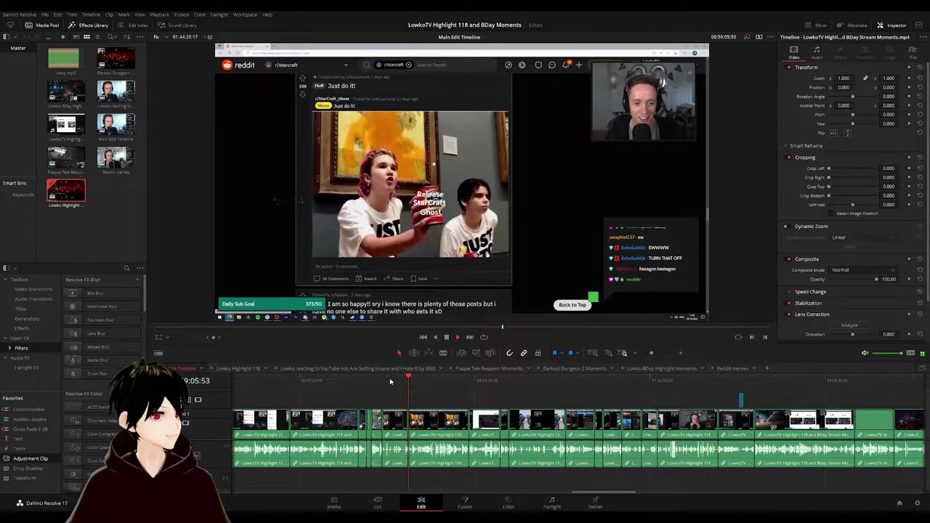
pyautogui.click(368, 380)
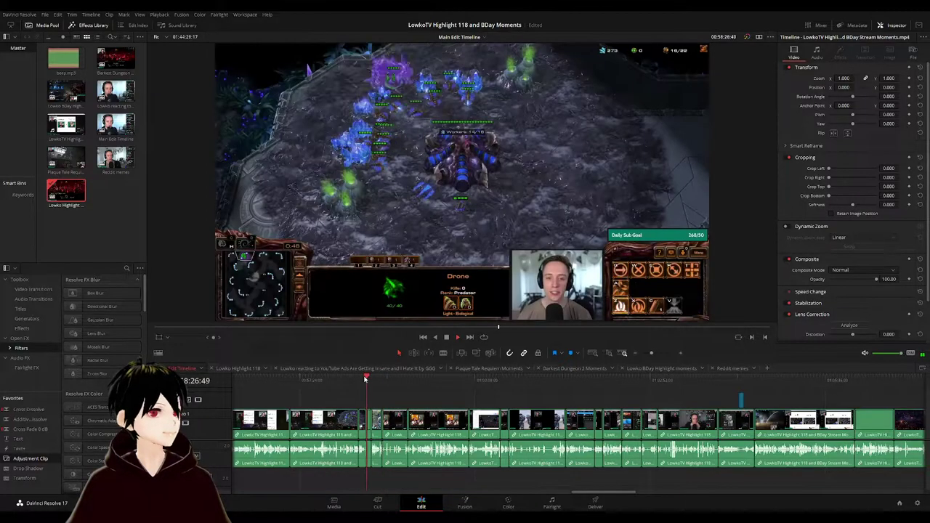
# - Copy the green Reddit clip about the Tychus suit from Main Edit Timeline to the end of Lowko Highlight 118
pyautogui.scroll(3, 444, 397)
pyautogui.click(590, 382)
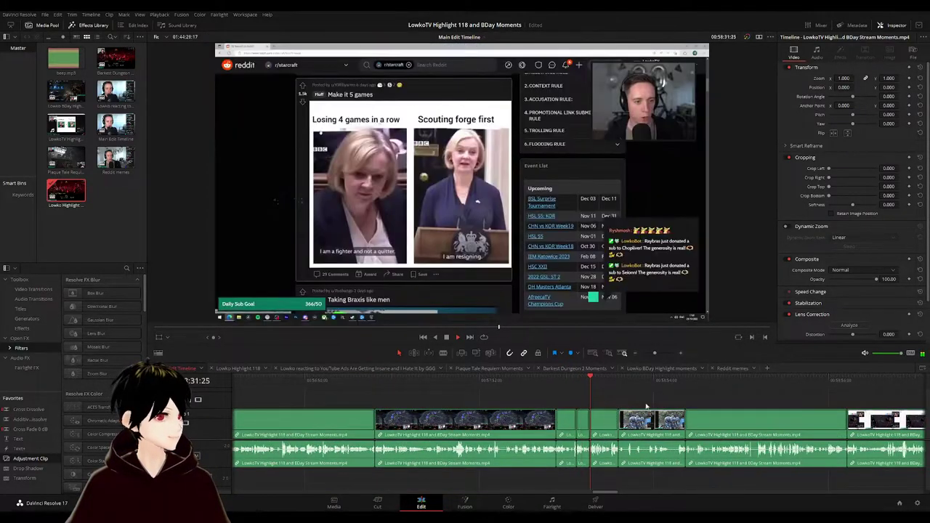
pyautogui.moveTo(653, 407); pyautogui.dragTo(462, 380)
pyautogui.click(426, 380)
pyautogui.click(468, 380)
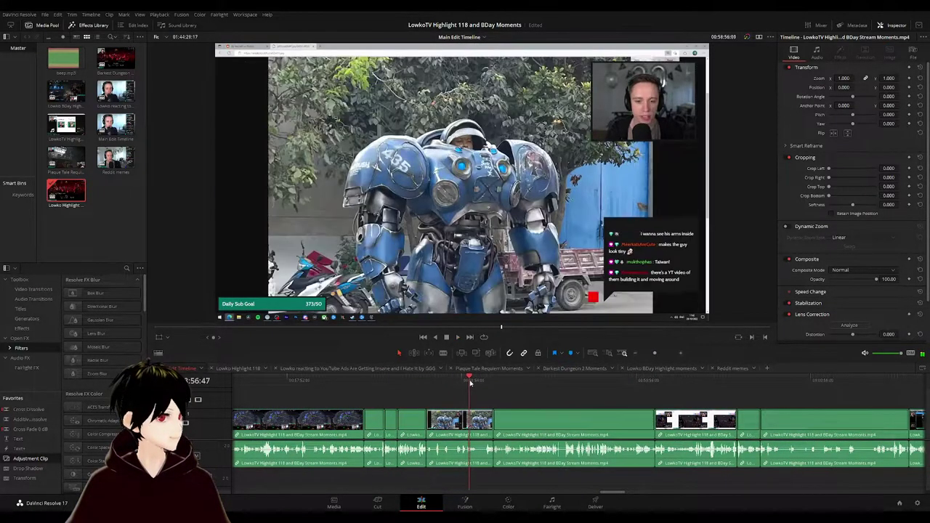
pyautogui.press('space')
pyautogui.click(457, 424)
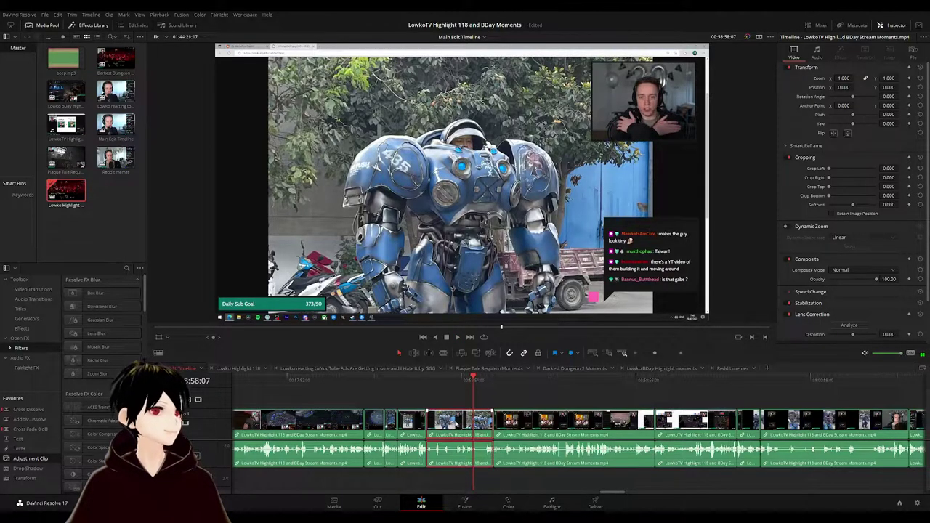
pyautogui.click(240, 369)
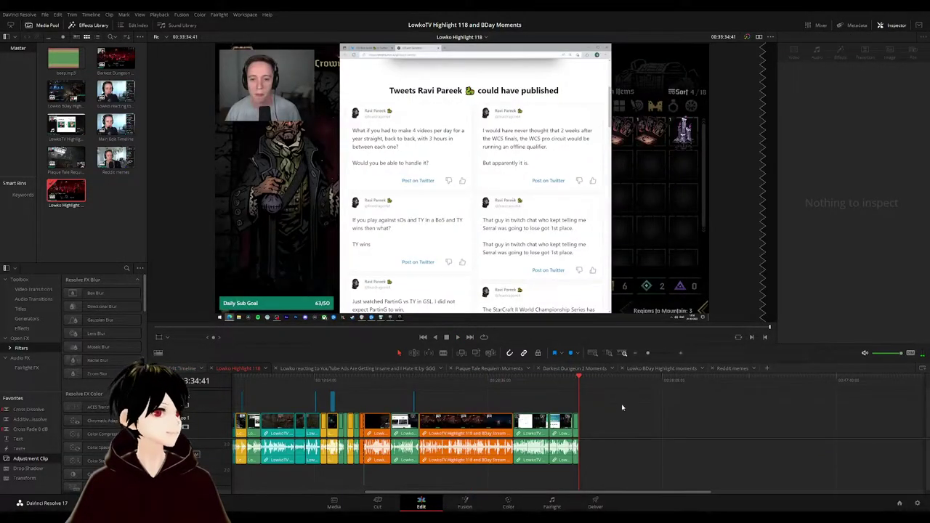
pyautogui.hotkey('ctrl', 'v')
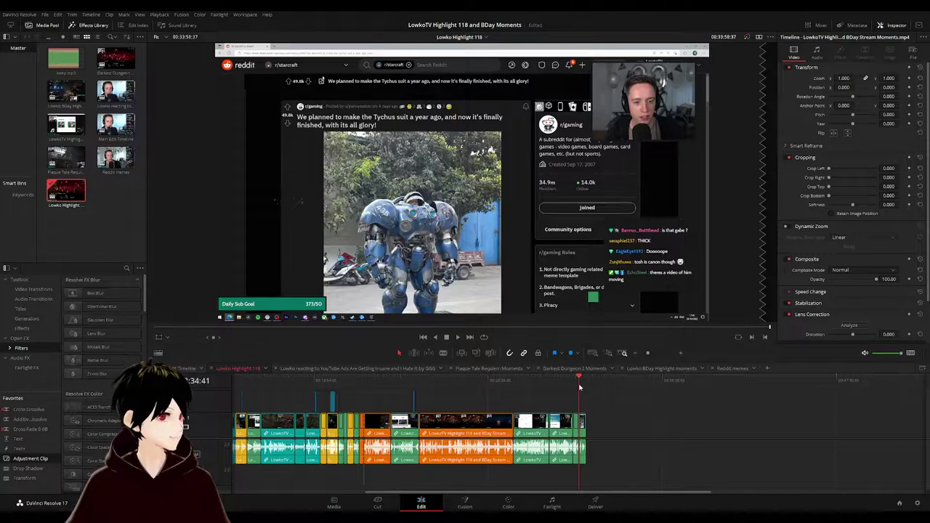
# - Play across the transition from the tweet-generator clip to the Tychus suit clip in Lowko Highlight 118
pyautogui.press('Up')
pyautogui.scroll(5, 617, 395)
pyautogui.press('space')
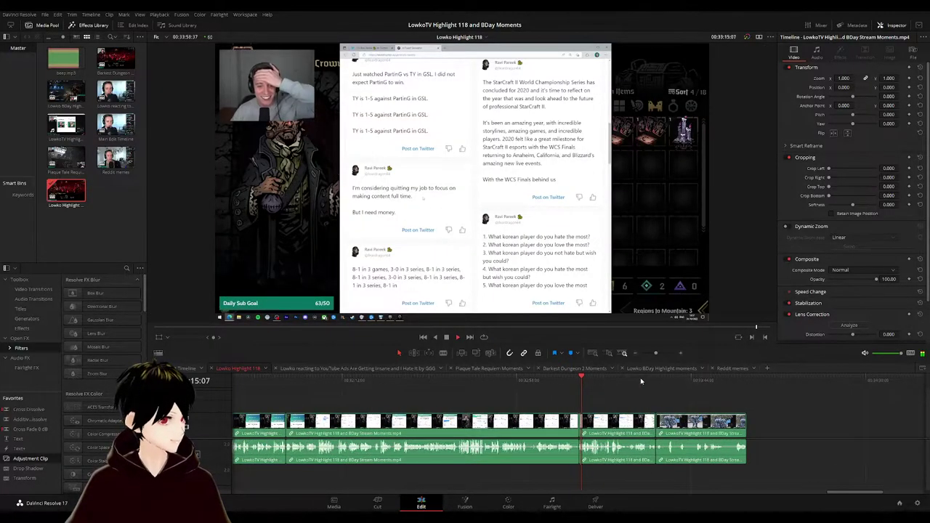
pyautogui.click(646, 381)
pyautogui.moveTo(740, 404); pyautogui.dragTo(547, 373)
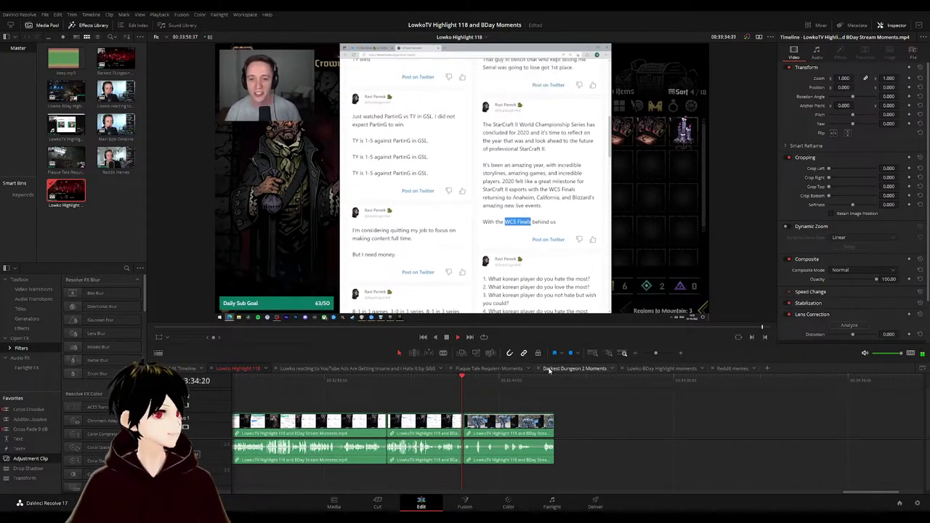
pyautogui.press('space')
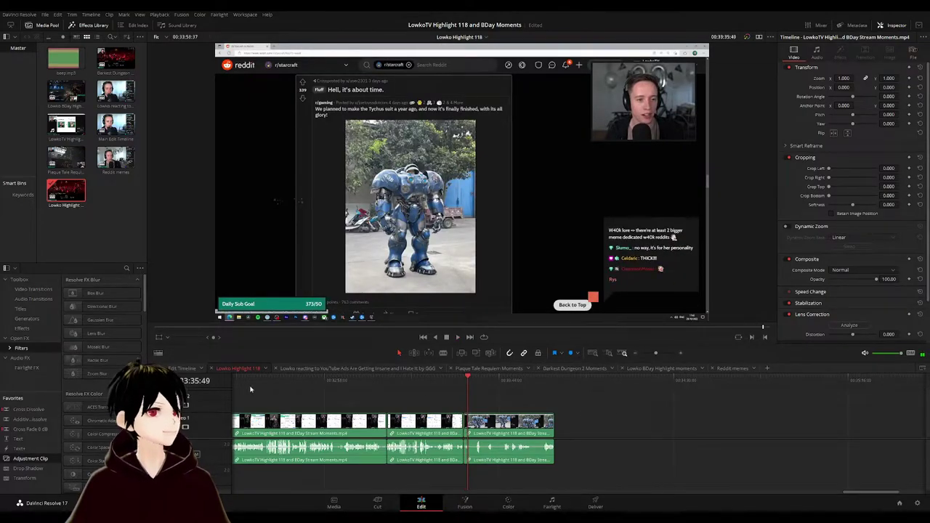
# - Copy the StarCraft 64 Twitch clip and the short 4v4 meme clip after it from Main Edit Timeline to Lowko Highlight 118's end
pyautogui.click(183, 369)
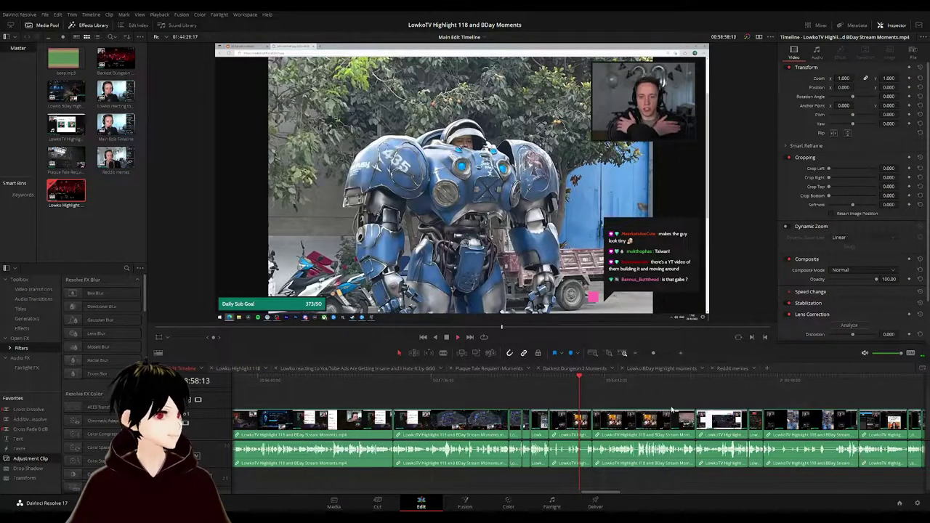
pyautogui.moveTo(672, 409); pyautogui.dragTo(514, 396)
pyautogui.click(524, 380)
pyautogui.click(586, 381)
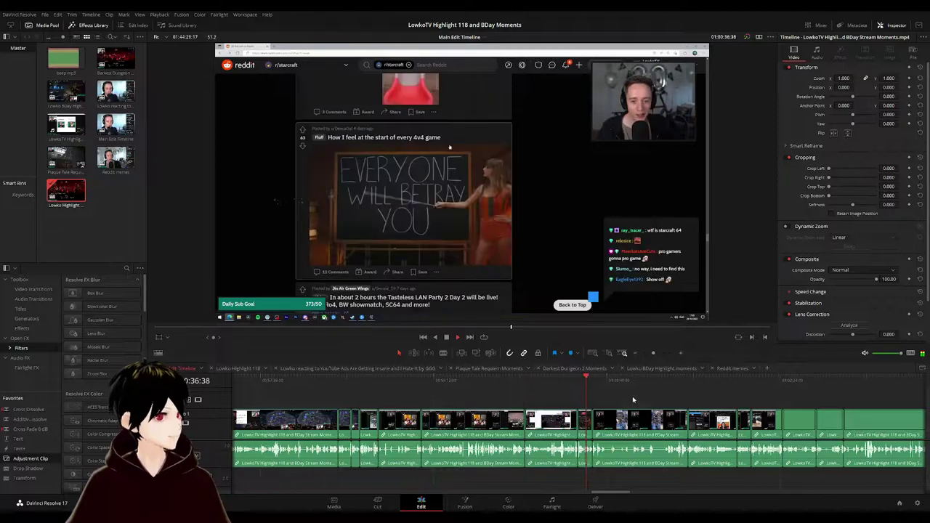
pyautogui.hscroll(2, 632, 399)
pyautogui.click(482, 382)
pyautogui.click(424, 381)
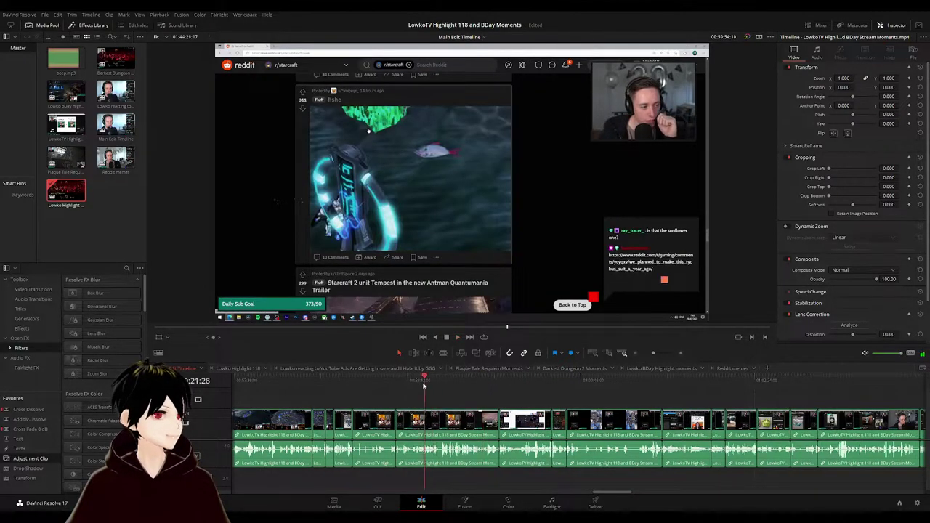
pyautogui.click(414, 381)
pyautogui.click(508, 381)
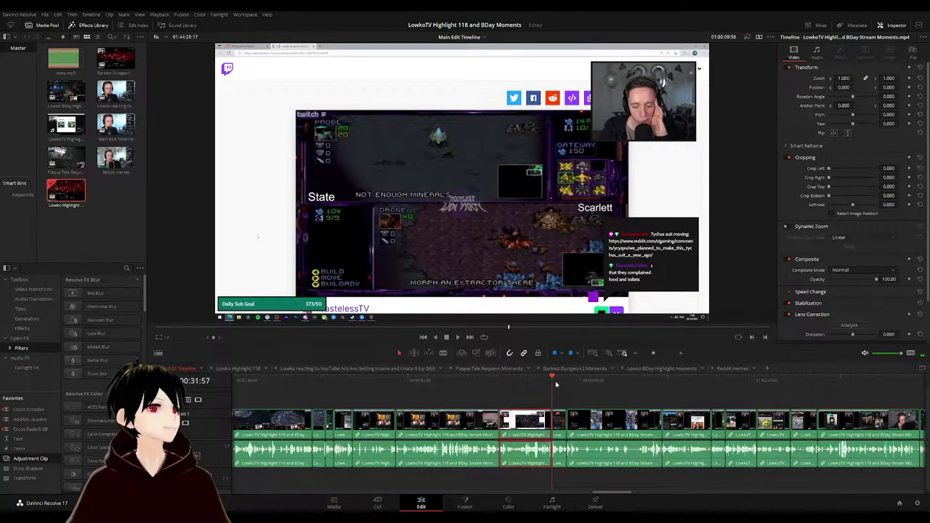
pyautogui.moveTo(564, 401); pyautogui.dragTo(538, 425)
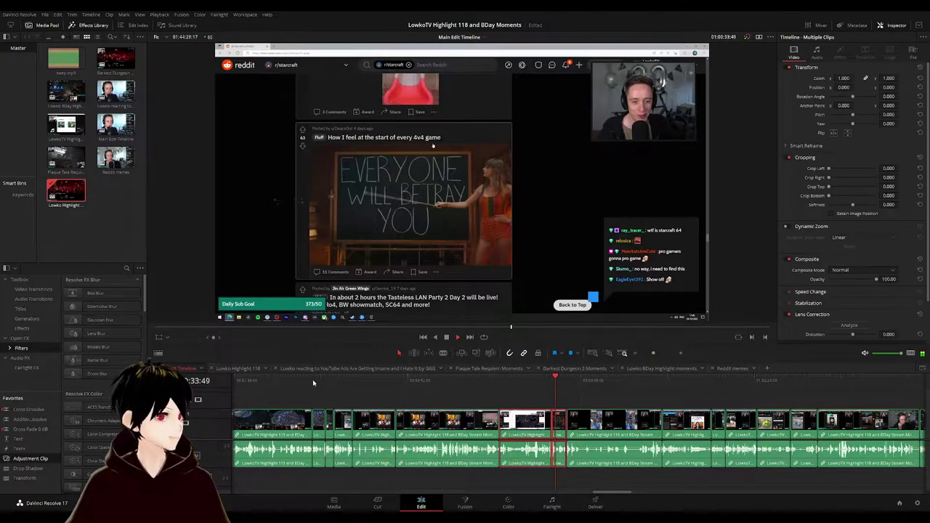
pyautogui.click(240, 368)
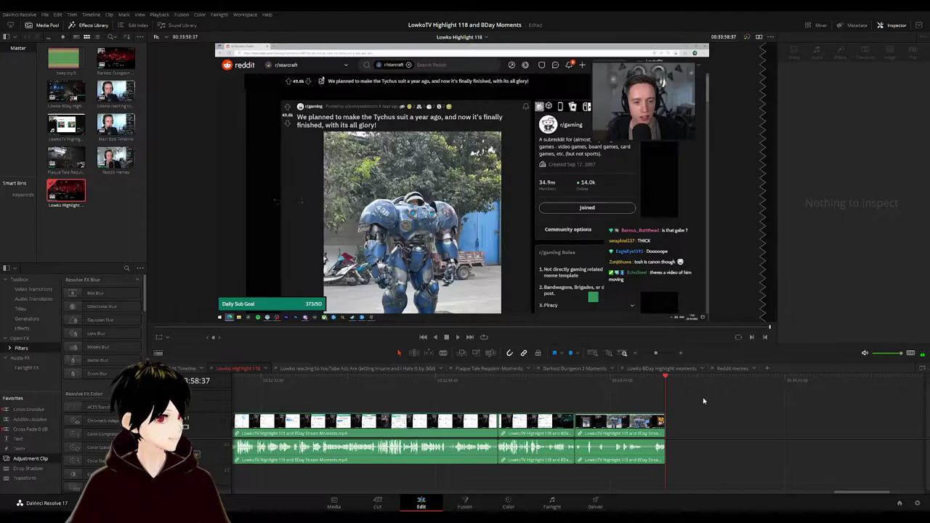
pyautogui.click(720, 406)
# - Copy the green clip with the moving Tychus suit video from Main Edit Timeline to the end of Lowko Highlight 118
pyautogui.click(180, 368)
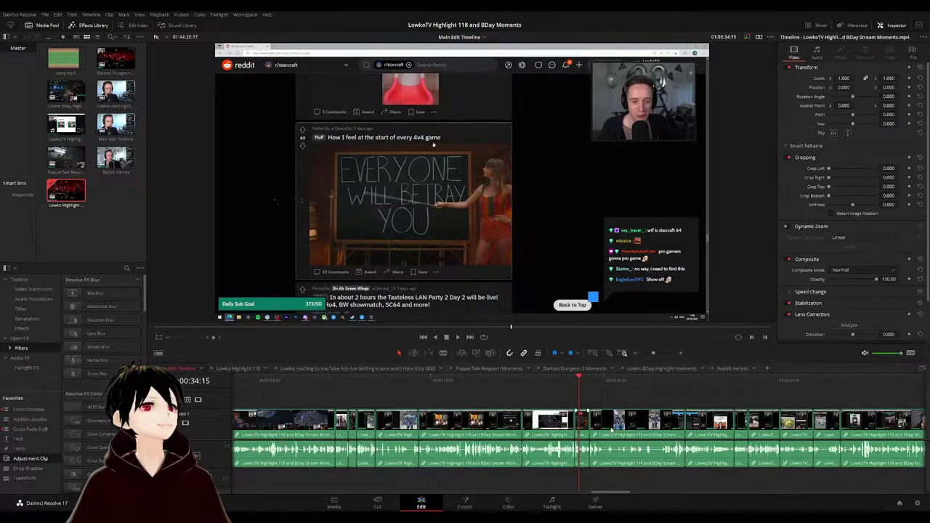
pyautogui.click(428, 382)
pyautogui.click(446, 381)
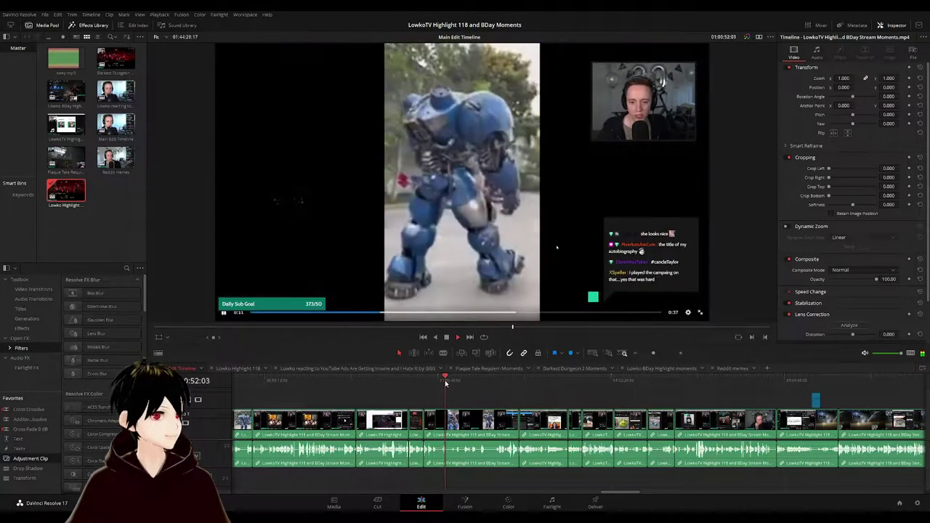
pyautogui.click(422, 380)
pyautogui.click(470, 380)
pyautogui.click(513, 381)
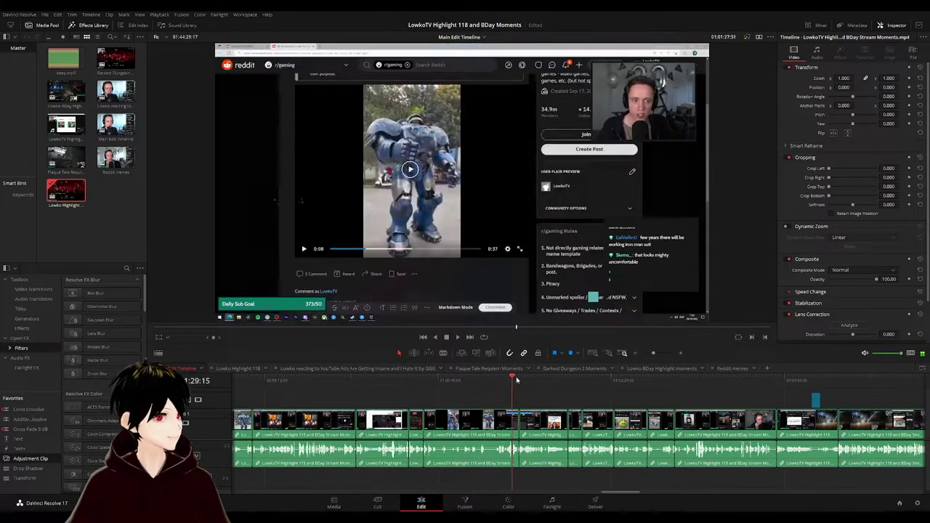
pyautogui.click(518, 381)
pyautogui.click(493, 421)
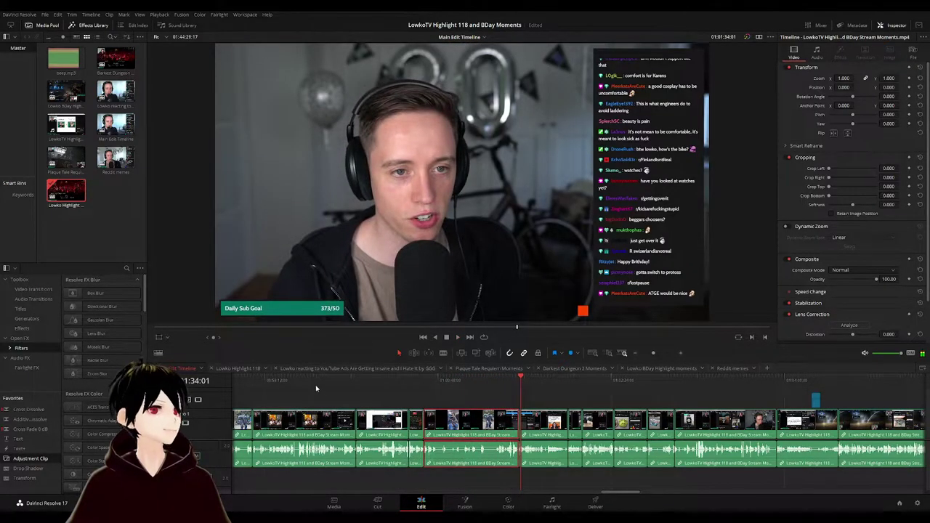
pyautogui.click(242, 368)
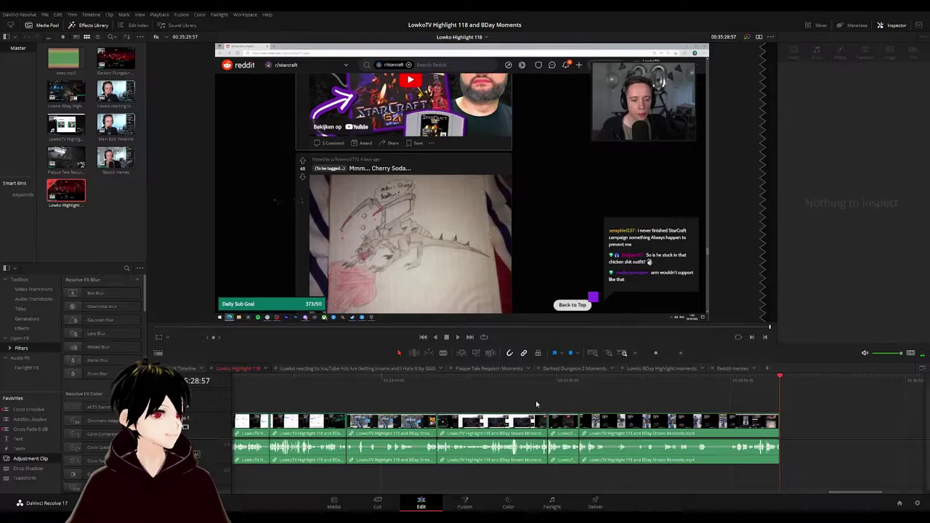
# - Sample the green clips in Main Edit Timeline from the Finland conspiracy posts through the watch memes to the StarCraft II menu
pyautogui.click(180, 369)
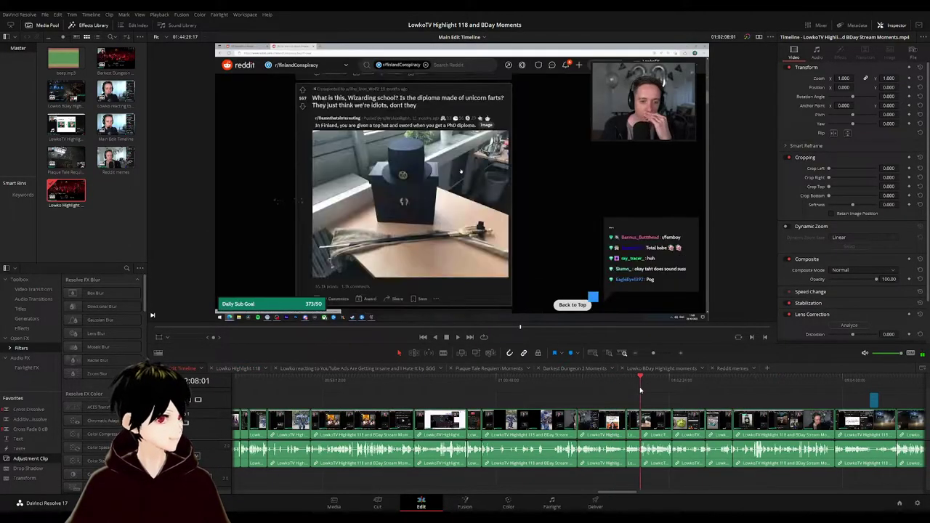
pyautogui.hscroll(3, 454, 399)
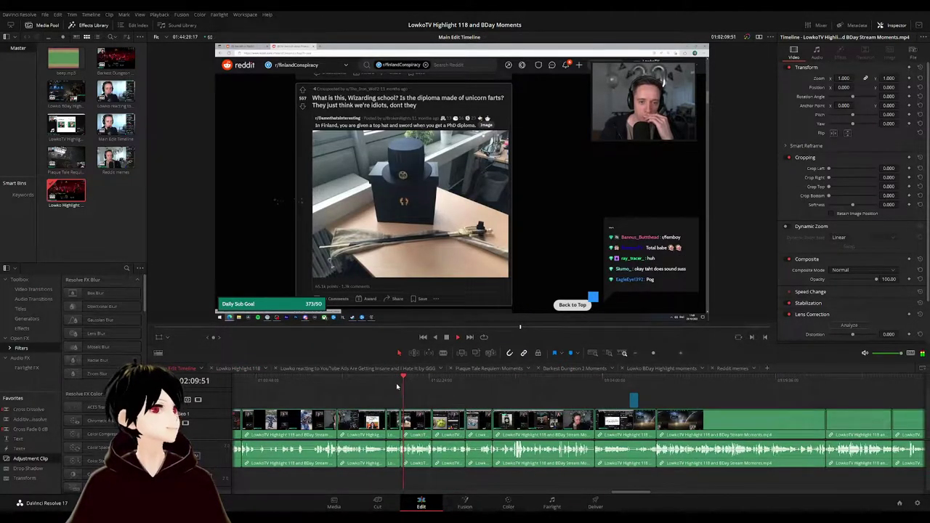
pyautogui.moveTo(397, 387); pyautogui.dragTo(514, 378)
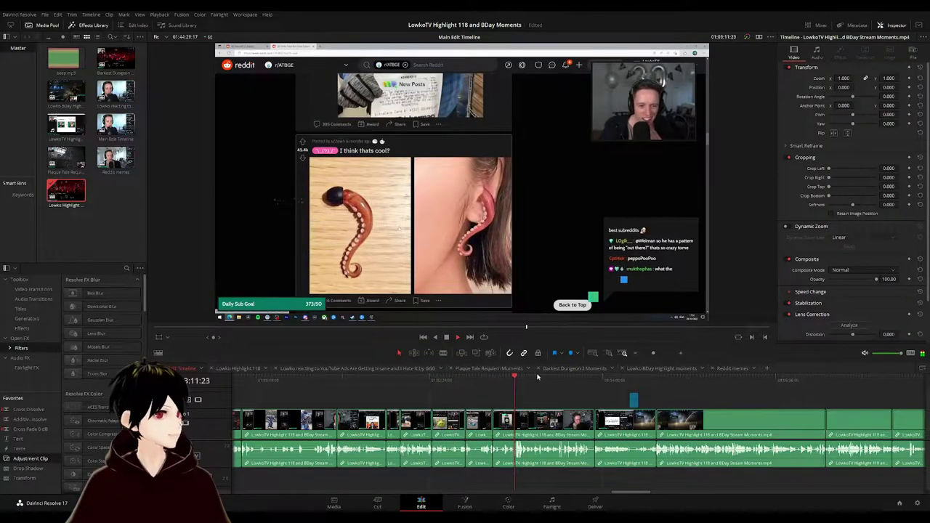
pyautogui.click(566, 379)
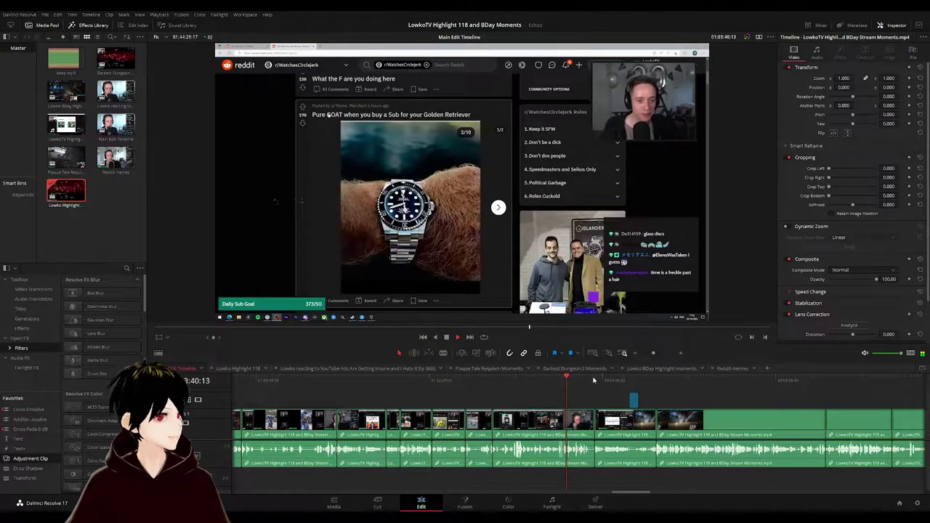
pyautogui.click(593, 380)
pyautogui.hscroll(4, 552, 397)
pyautogui.click(428, 379)
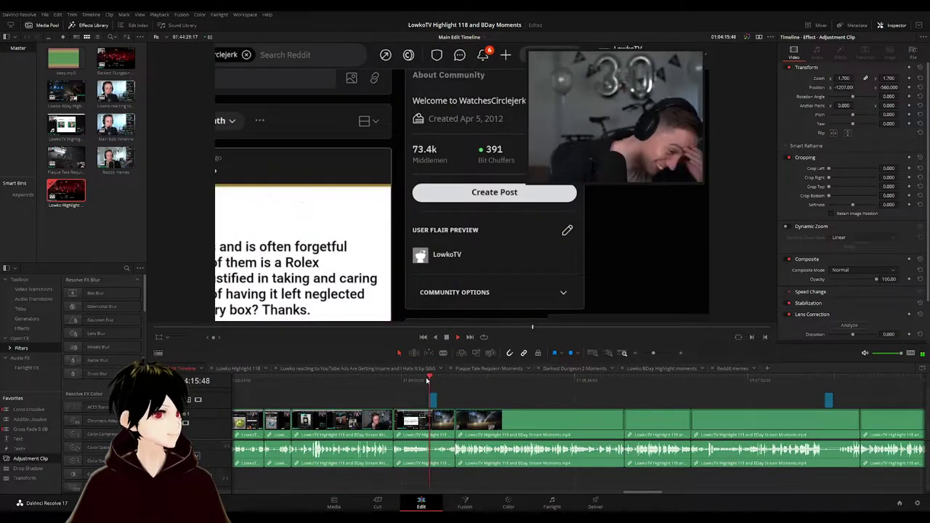
pyautogui.click(566, 380)
pyautogui.click(669, 381)
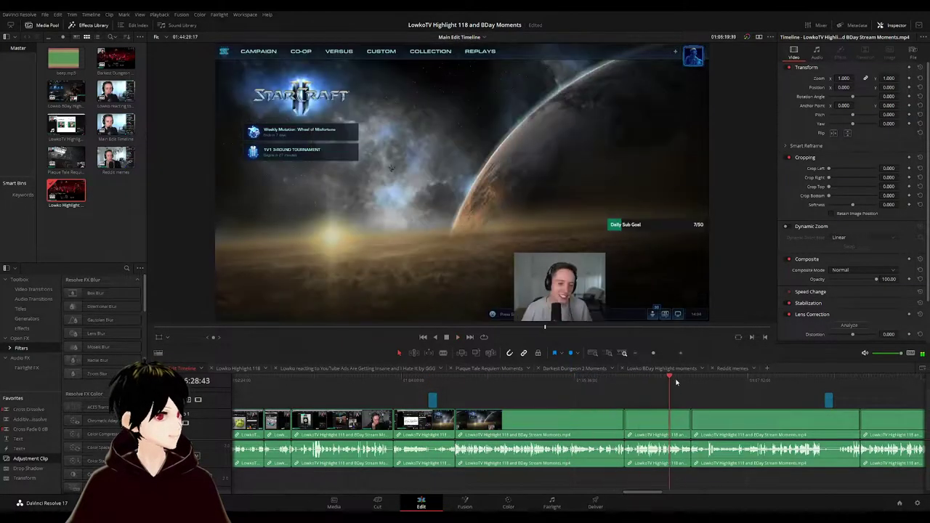
# - Sample the remaining green clips in Main Edit Timeline, from the YouTube viewing through the AI tweet generator to the teal clips
pyautogui.hscroll(5, 675, 392)
pyautogui.click(571, 385)
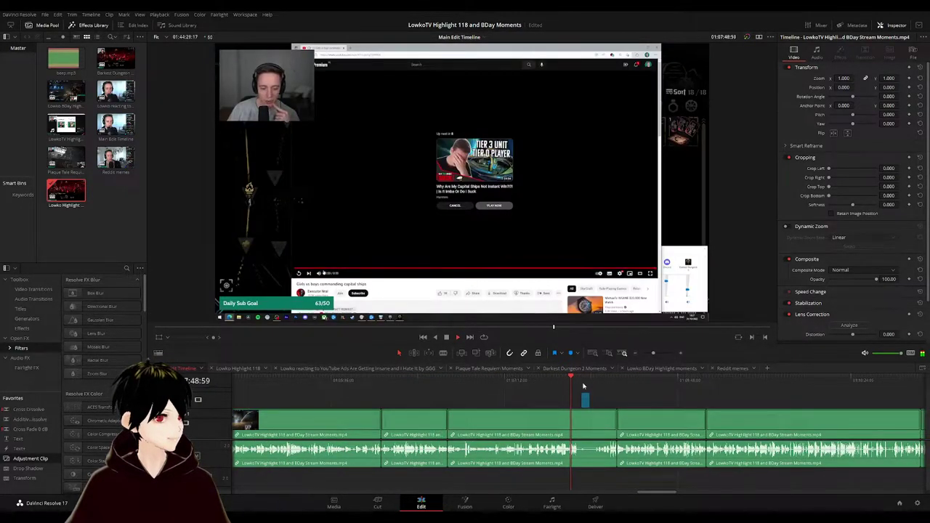
pyautogui.click(690, 379)
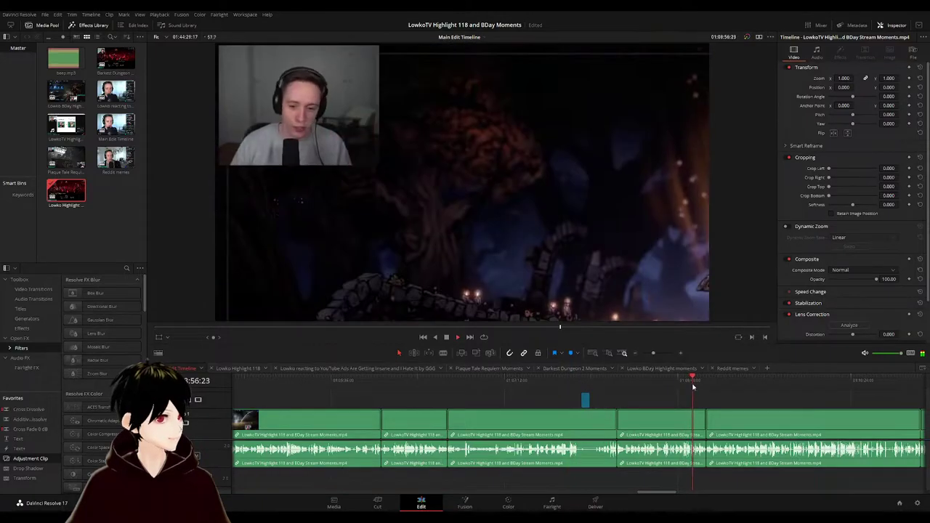
pyautogui.hscroll(5, 647, 391)
pyautogui.click(578, 381)
pyautogui.click(607, 381)
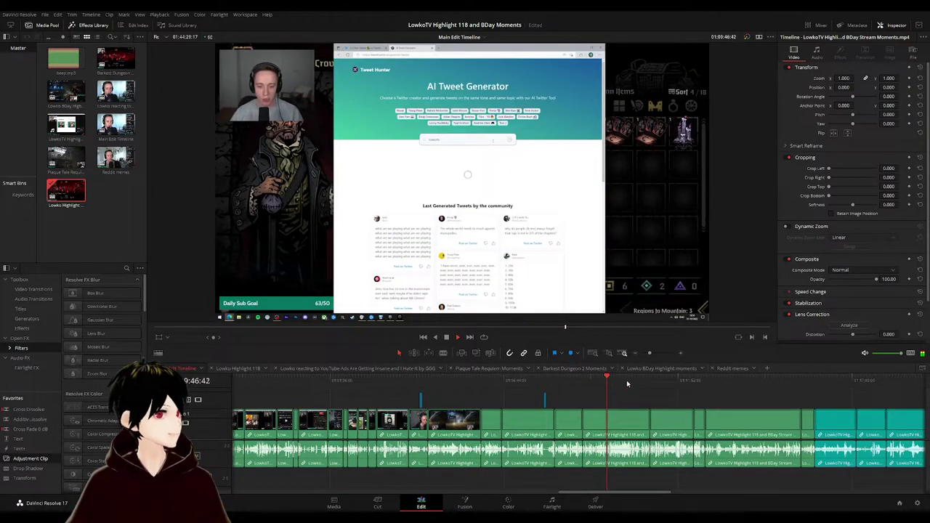
pyautogui.click(758, 380)
pyautogui.scroll(4, 770, 392)
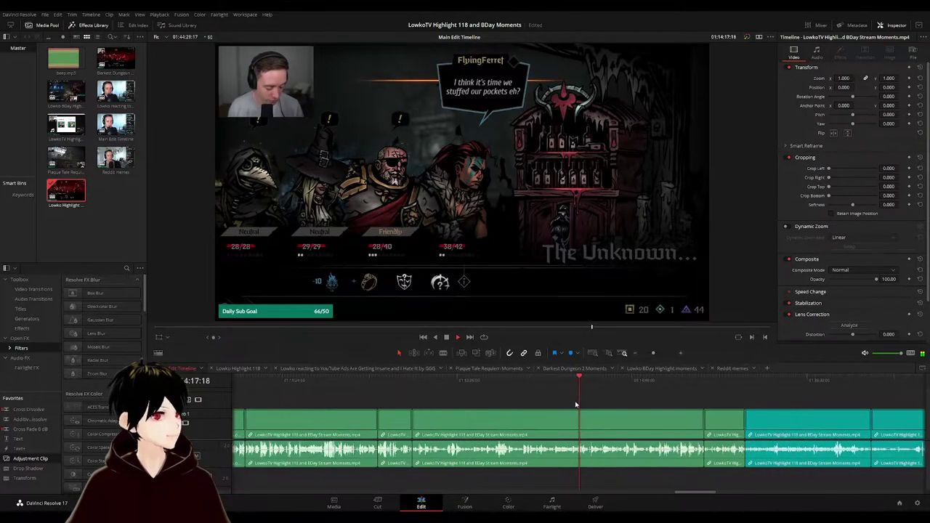
pyautogui.click(704, 381)
pyautogui.click(758, 381)
# - Sample the teal Plague Tale clips and the long orange Darkest Dungeon clip in Main Edit Timeline
pyautogui.scroll(-3, 726, 396)
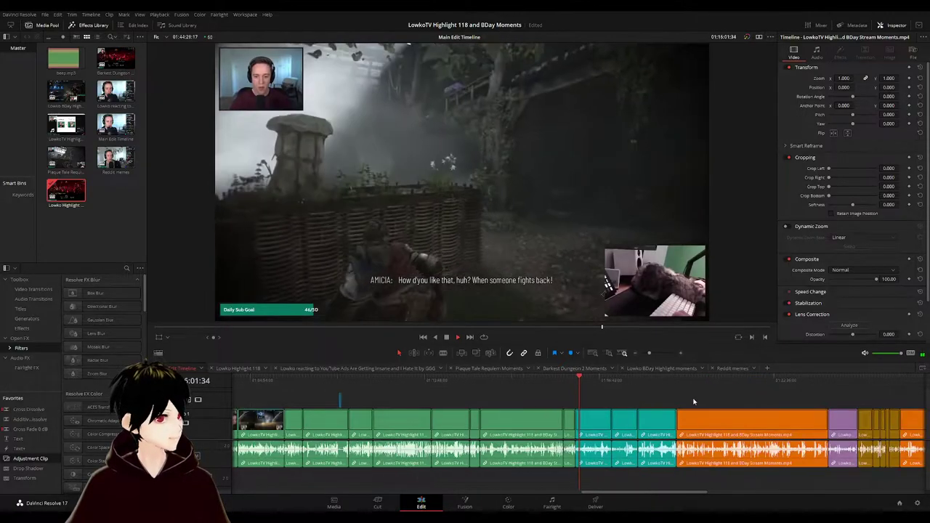
pyautogui.click(612, 381)
pyautogui.click(628, 381)
pyautogui.click(723, 382)
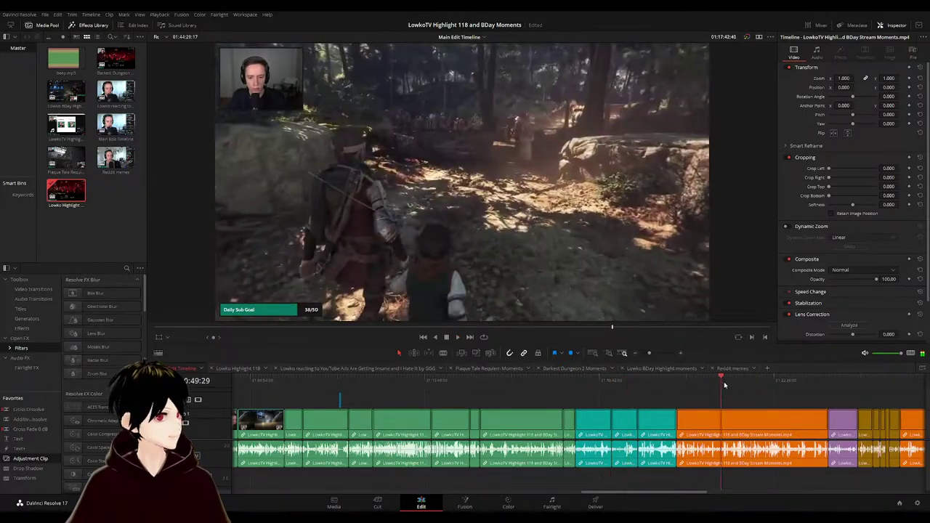
pyautogui.hscroll(2, 510, 405)
pyautogui.hscroll(3, 509, 404)
pyautogui.click(620, 382)
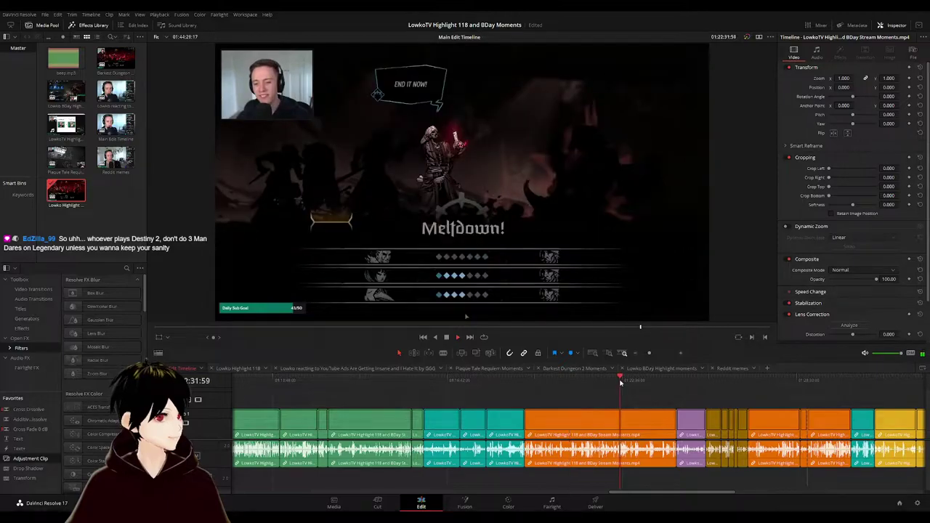
pyautogui.click(658, 381)
pyautogui.click(676, 382)
# - Examine the purple cat clip and the dark-yellow climbing game clips up to the following orange clip in Main Edit Timeline
pyautogui.hscroll(8, 676, 396)
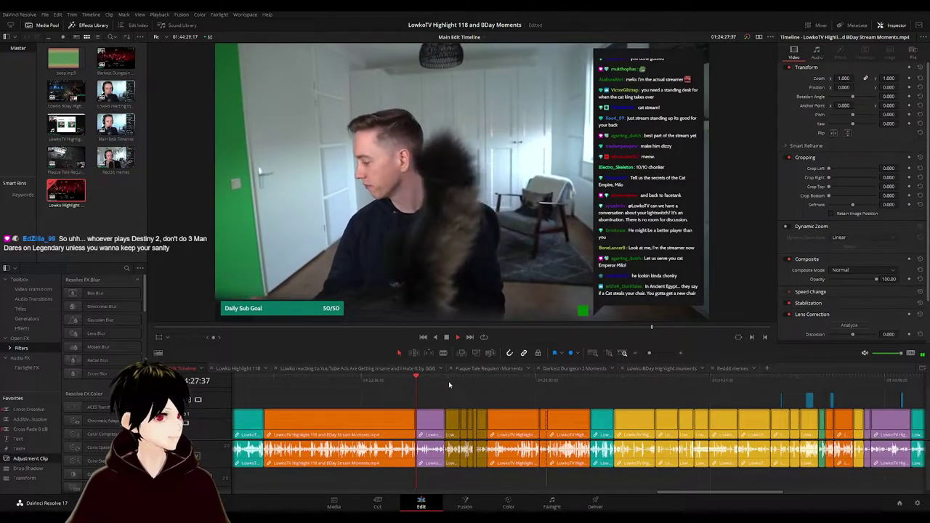
pyautogui.click(442, 384)
pyautogui.click(459, 384)
pyautogui.click(473, 385)
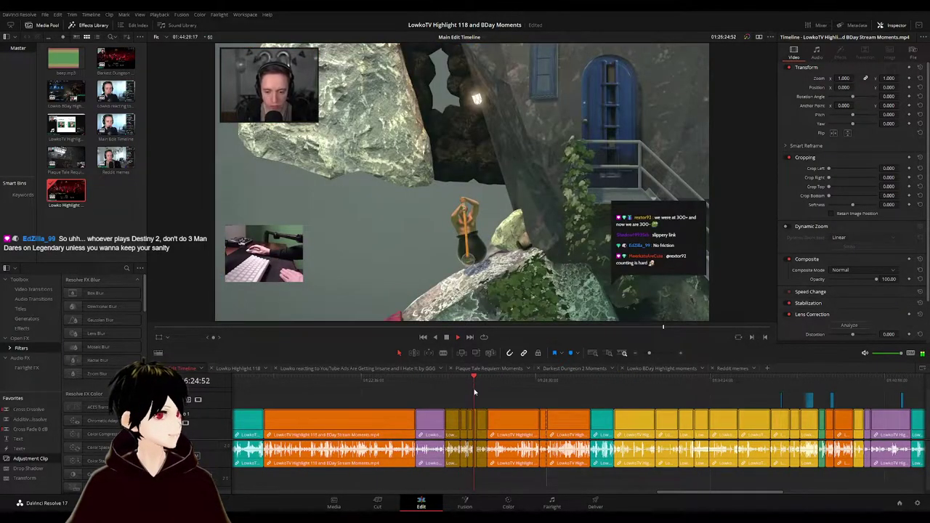
pyautogui.click(478, 384)
pyautogui.scroll(6, 491, 396)
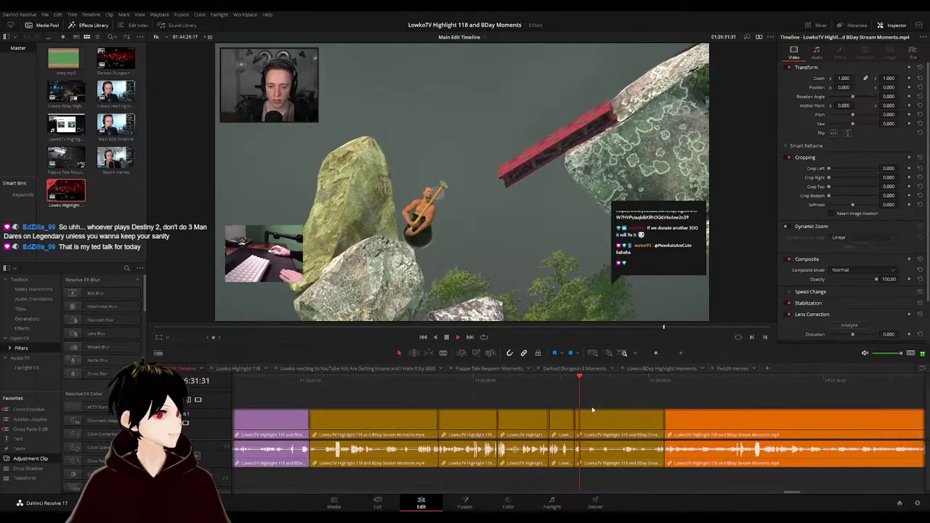
pyautogui.click(671, 382)
pyautogui.click(707, 381)
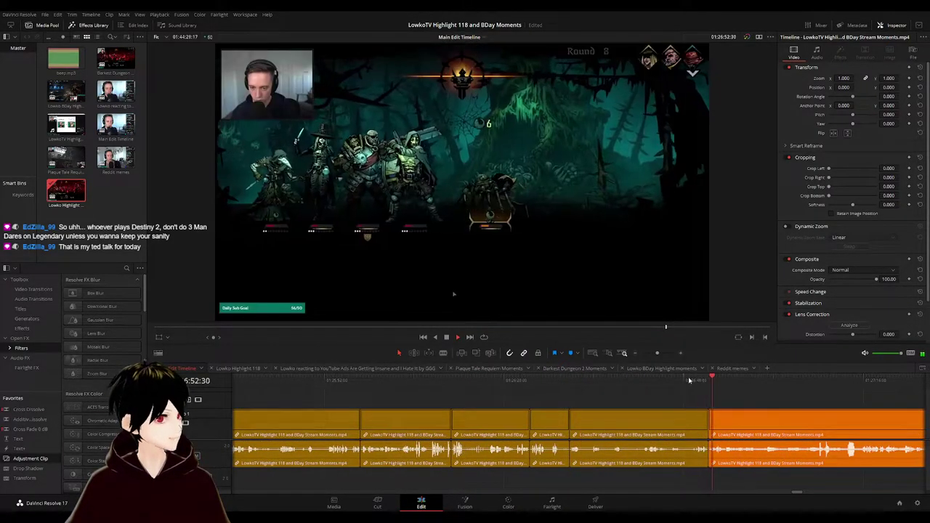
pyautogui.click(678, 385)
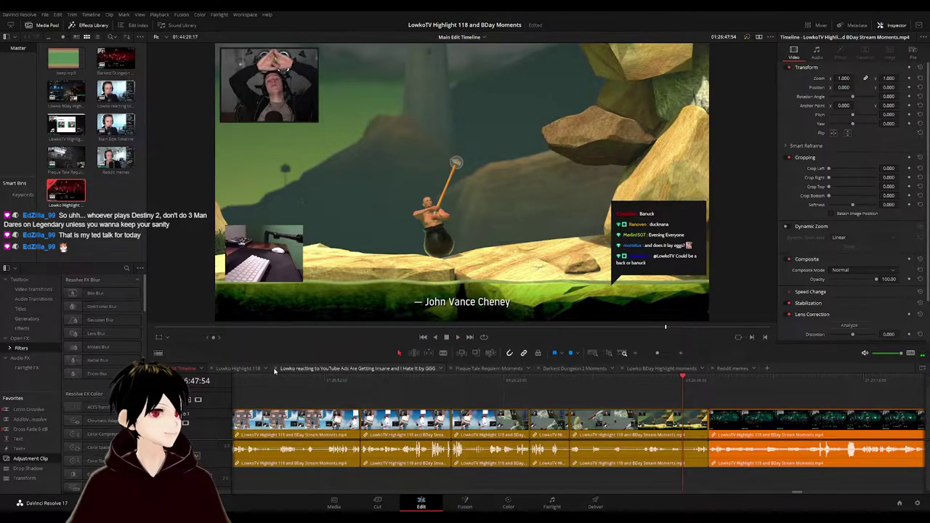
# - Return to Lowko Highlight 118 and examine the overall order of its coloured clips
pyautogui.click(240, 369)
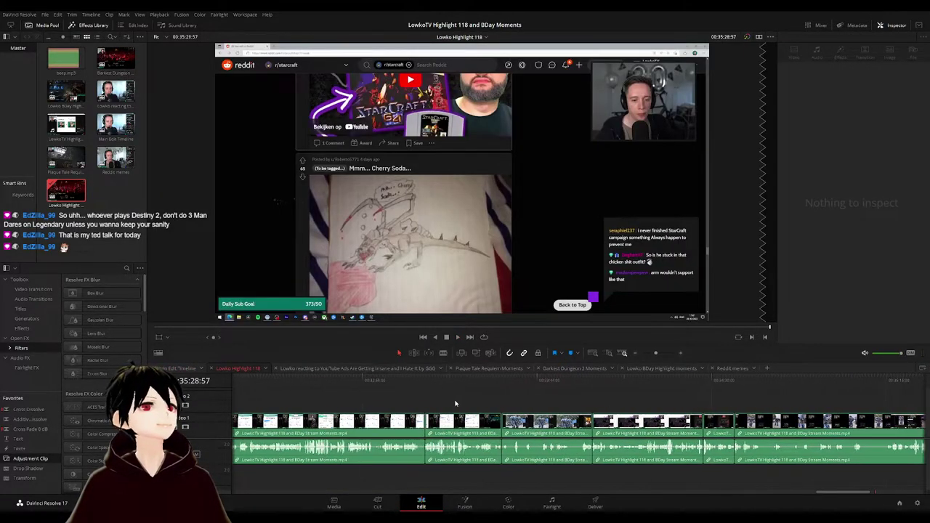
pyautogui.hscroll(-5, 373, 421)
pyautogui.scroll(-5, 355, 412)
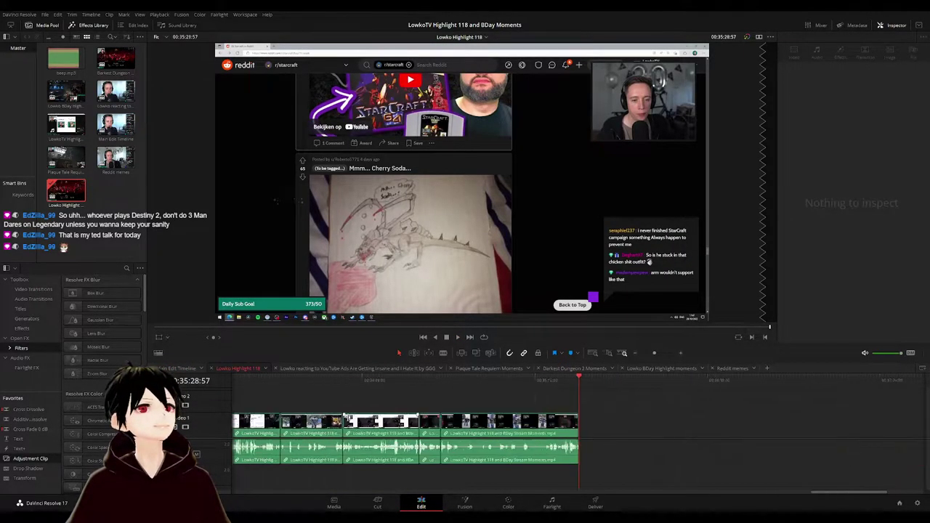
pyautogui.scroll(-2, 356, 407)
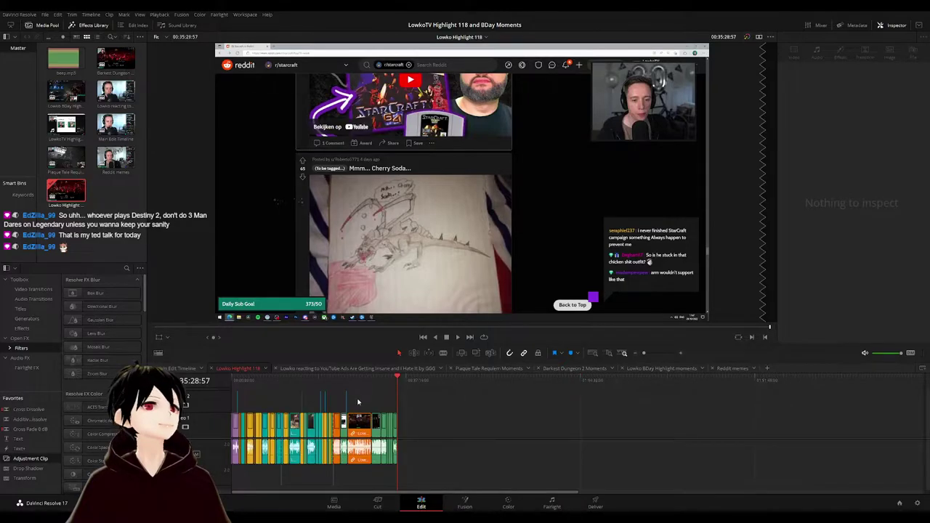
# - Check the climbing game section early in Lowko Highlight 118 and the clip order that follows it
pyautogui.click(255, 383)
pyautogui.scroll(3, 496, 398)
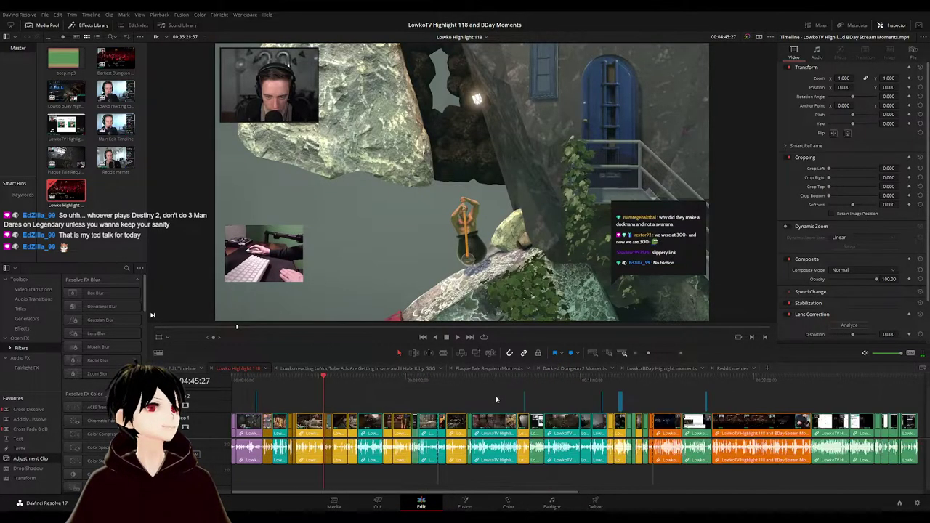
pyautogui.scroll(-4, 496, 399)
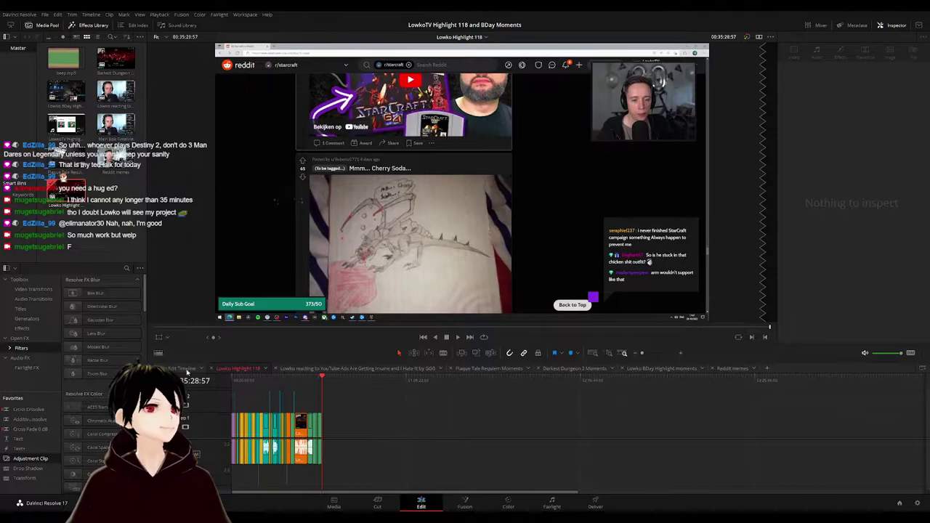
# - Return to Main Edit Timeline and sample the orange Darkest Dungeon clips that follow the dark-yellow climbing game clips
pyautogui.click(183, 368)
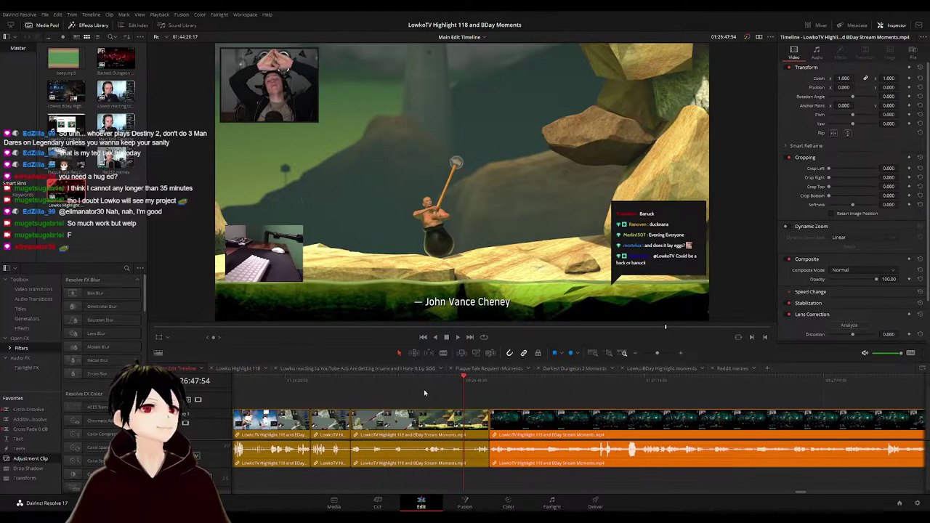
pyautogui.click(481, 383)
pyautogui.click(622, 383)
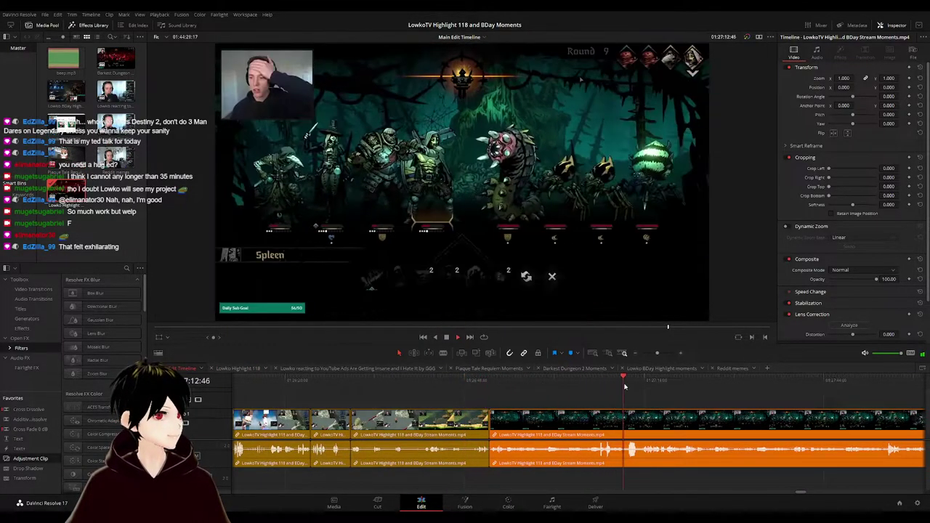
pyautogui.scroll(-3, 631, 392)
pyautogui.click(682, 381)
pyautogui.click(689, 381)
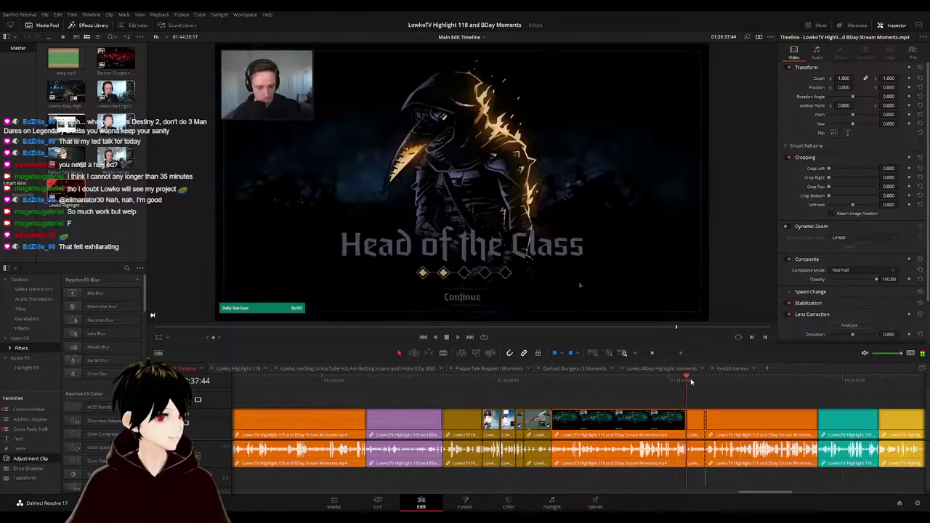
# - Sample the teal, yellow and purple clips in the last part of Main Edit Timeline
pyautogui.hscroll(3, 472, 398)
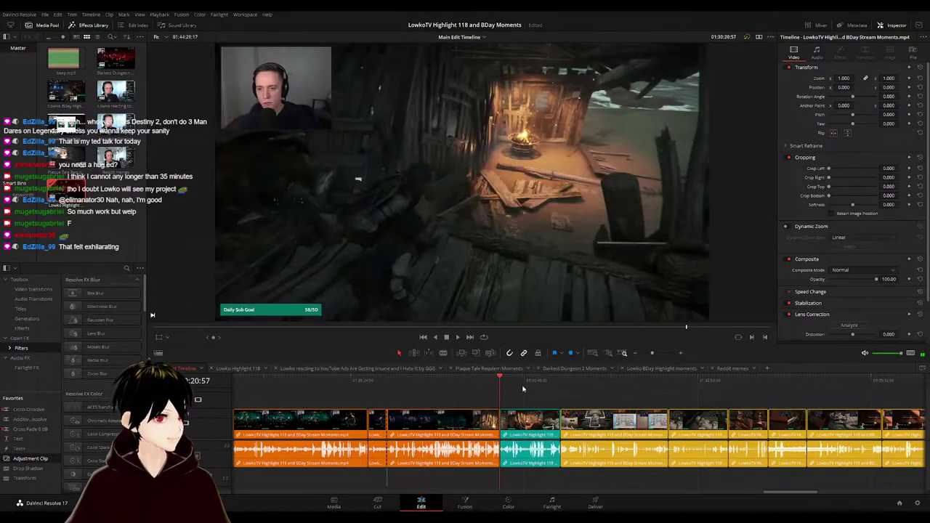
pyautogui.click(583, 385)
pyautogui.hscroll(3, 469, 383)
pyautogui.click(445, 382)
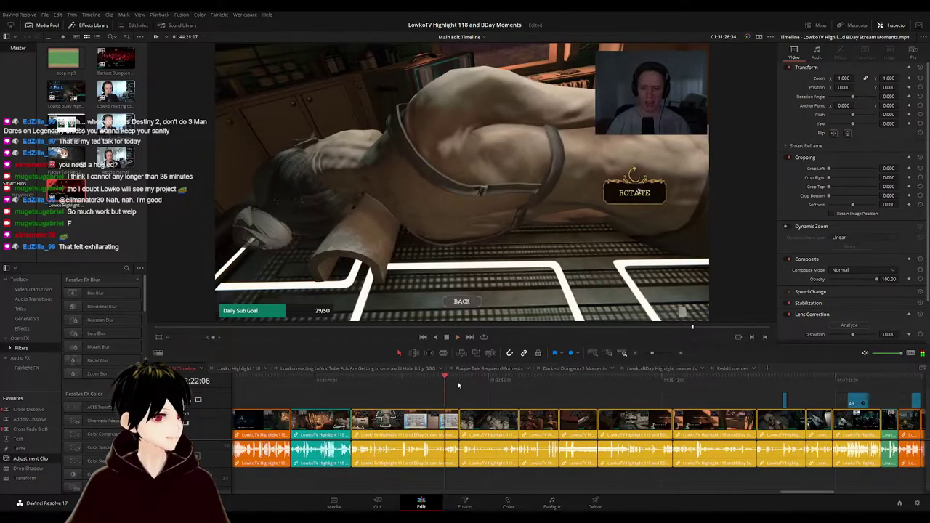
pyautogui.click(664, 383)
pyautogui.click(684, 384)
pyautogui.hscroll(3, 581, 403)
pyautogui.click(513, 379)
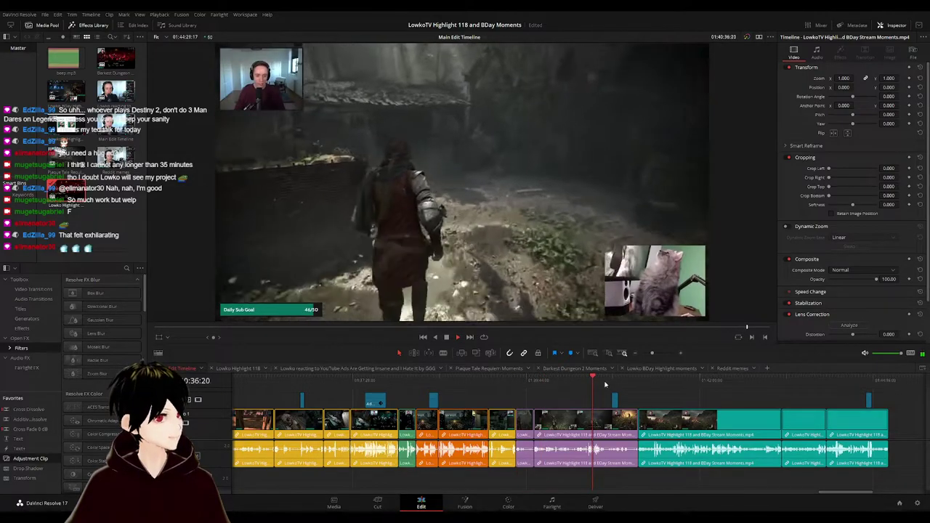
# - Preview the opening Darkest Dungeon clip and the start of the purple cat clip in Lowko Highlight 118
pyautogui.click(236, 369)
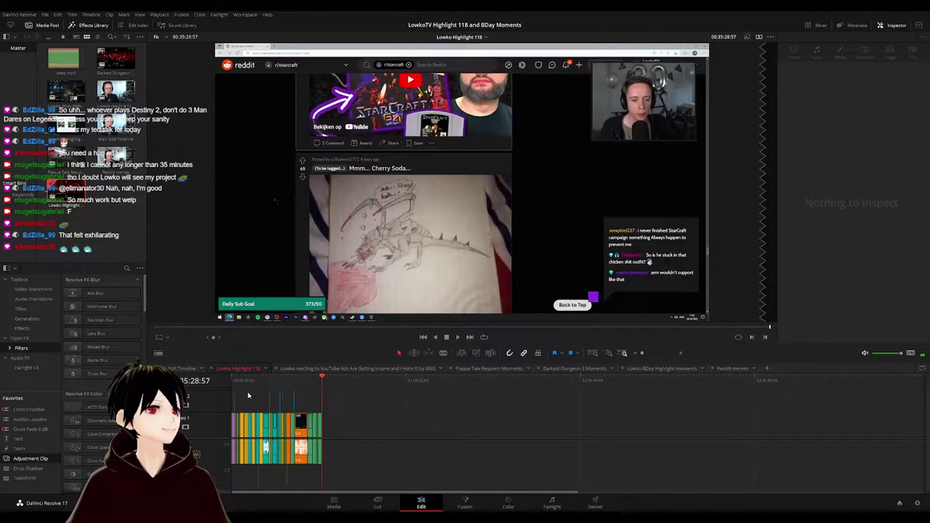
pyautogui.moveTo(242, 382); pyautogui.dragTo(231, 382)
pyautogui.scroll(8, 289, 394)
pyautogui.press('space')
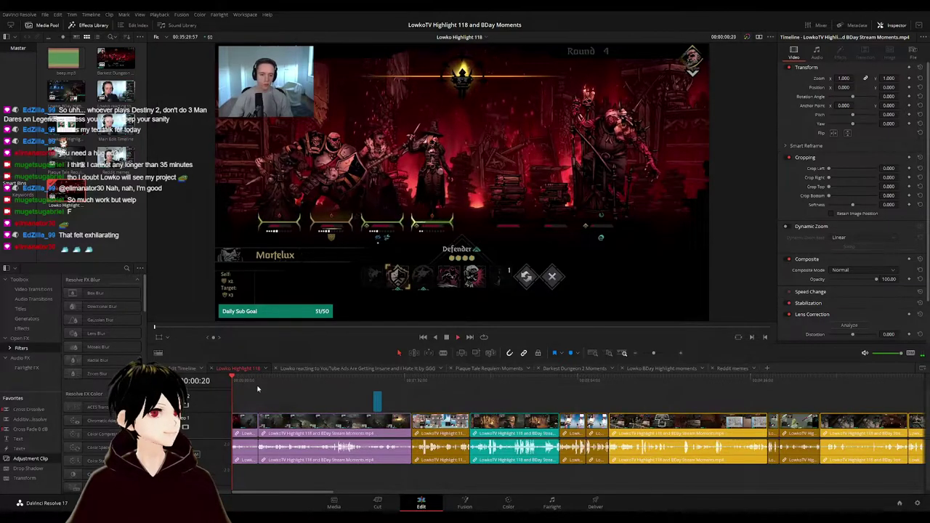
pyautogui.click(258, 385)
# - Find and sample the short orange Darkest Dungeon clip after the first green section of Main Edit Timeline
pyautogui.click(185, 369)
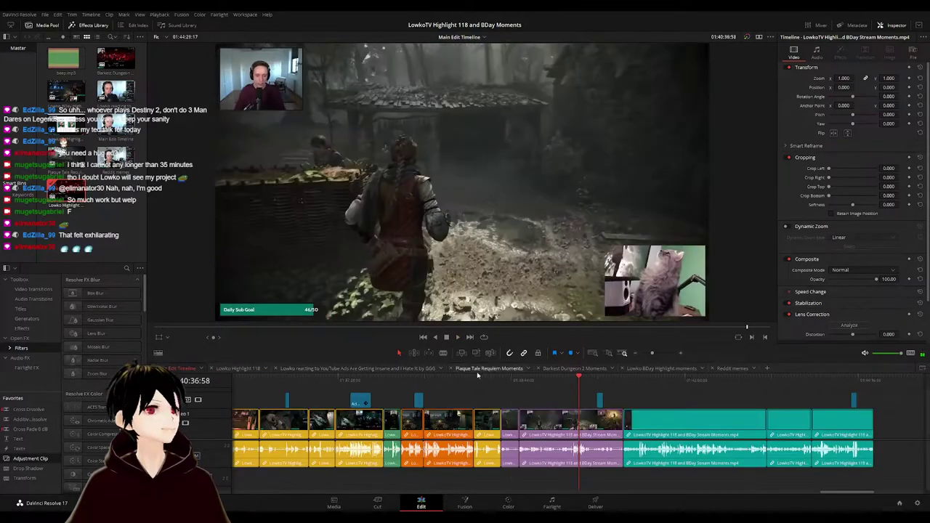
pyautogui.scroll(-6, 627, 397)
pyautogui.moveTo(305, 395); pyautogui.dragTo(657, 394)
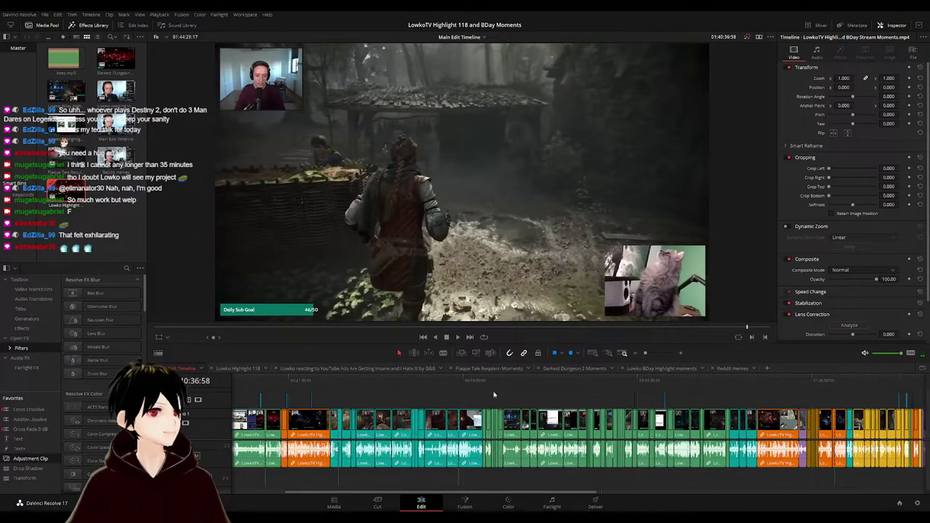
pyautogui.moveTo(262, 385); pyautogui.dragTo(399, 384)
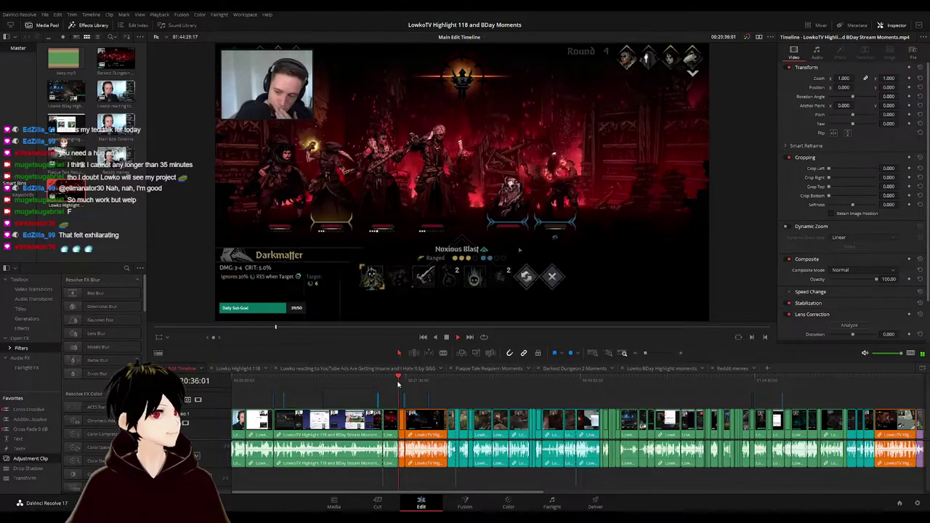
pyautogui.scroll(4, 436, 394)
pyautogui.click(699, 381)
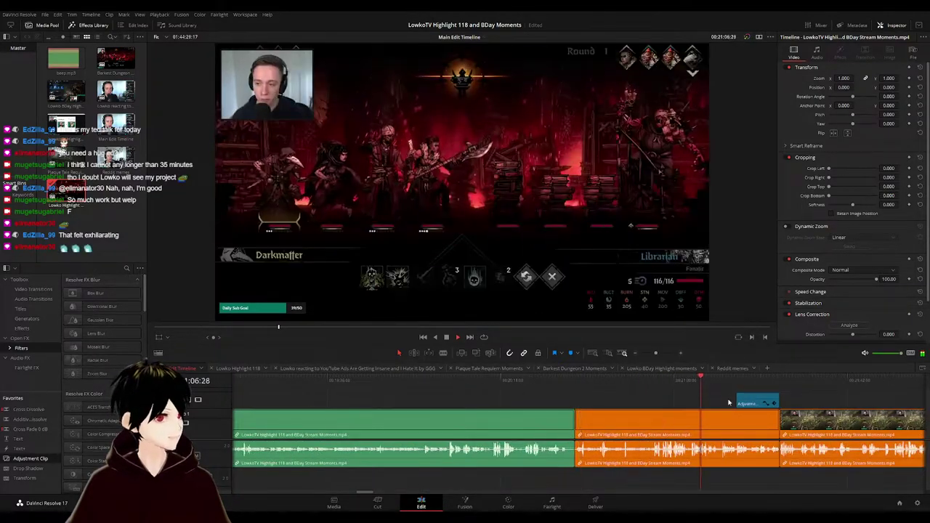
pyautogui.moveTo(729, 400); pyautogui.dragTo(459, 383)
pyautogui.hscroll(1, 471, 387)
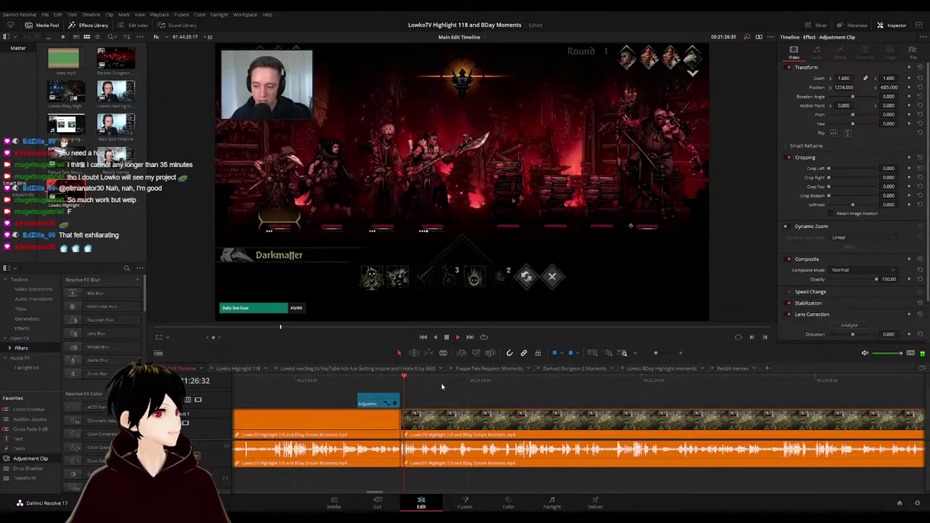
# - Sample the long orange Darkest Dungeon clip up to the teal clips in Main Edit Timeline
pyautogui.click(563, 384)
pyautogui.scroll(-1, 538, 406)
pyautogui.hscroll(5, 534, 406)
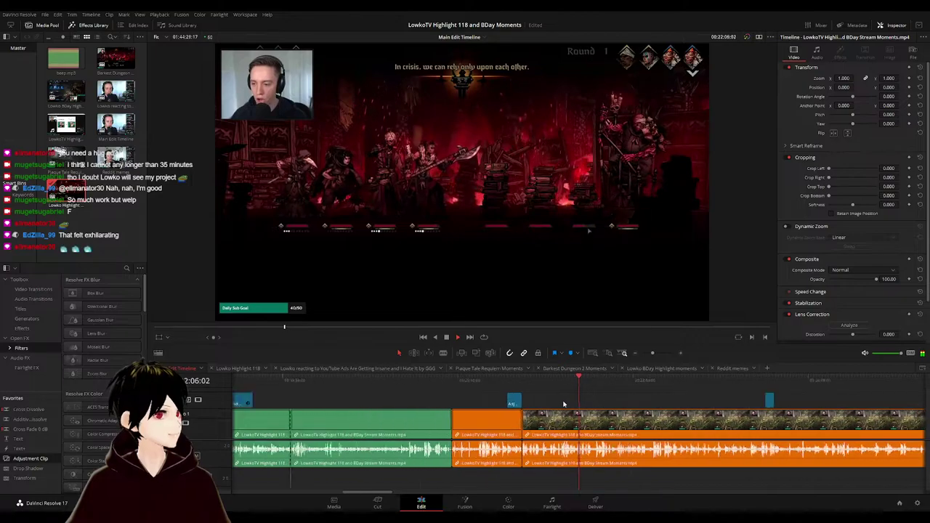
pyautogui.click(699, 381)
pyautogui.click(710, 387)
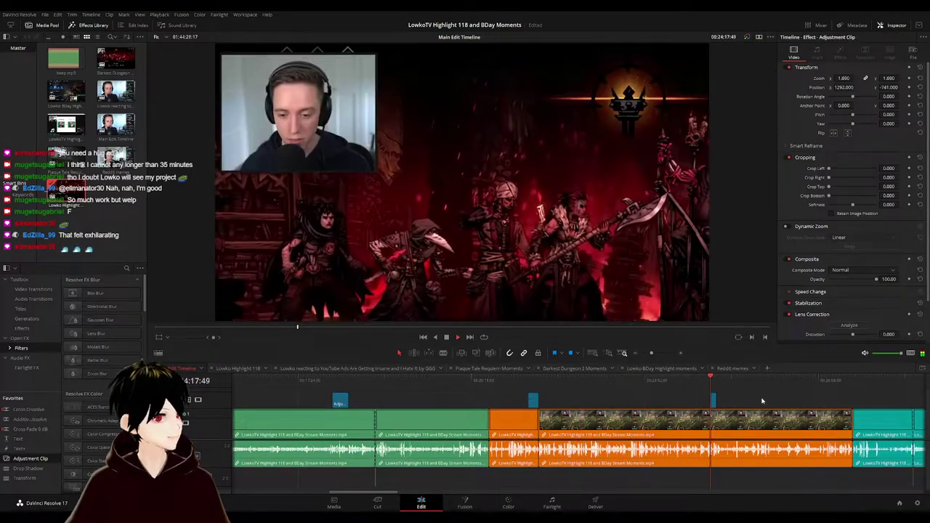
pyautogui.hscroll(8, 506, 384)
pyautogui.hscroll(-4, 607, 401)
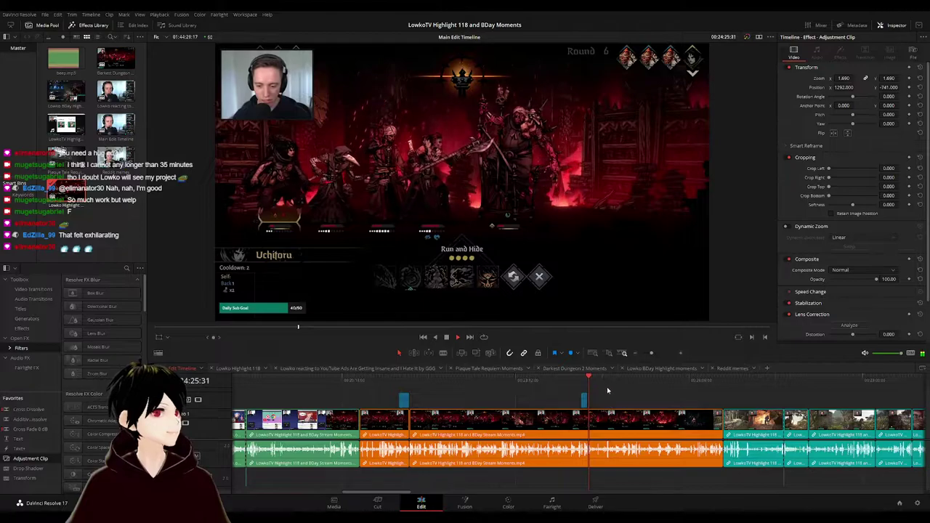
# - Copy the two red-scene Darkest Dungeon clips with their adjustment clips and paste them at the end of Lowko Highlight 118
pyautogui.moveTo(673, 380); pyautogui.dragTo(683, 380)
pyautogui.moveTo(623, 393); pyautogui.dragTo(396, 458)
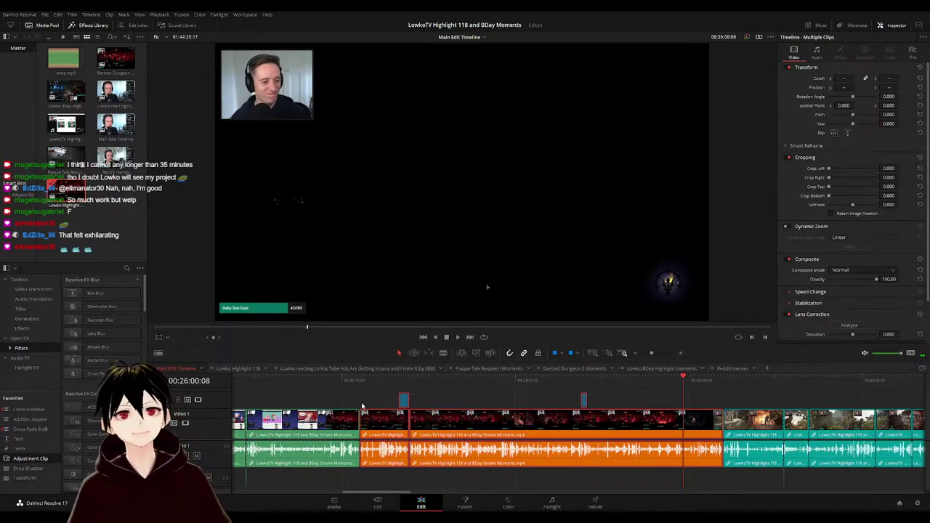
pyautogui.click(238, 369)
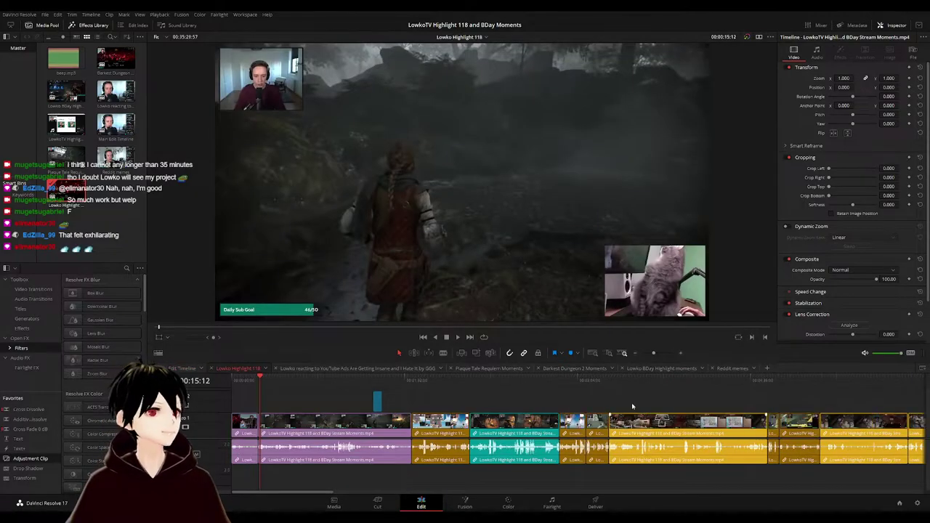
pyautogui.hotkey('shift', 'z')
pyautogui.click(786, 379)
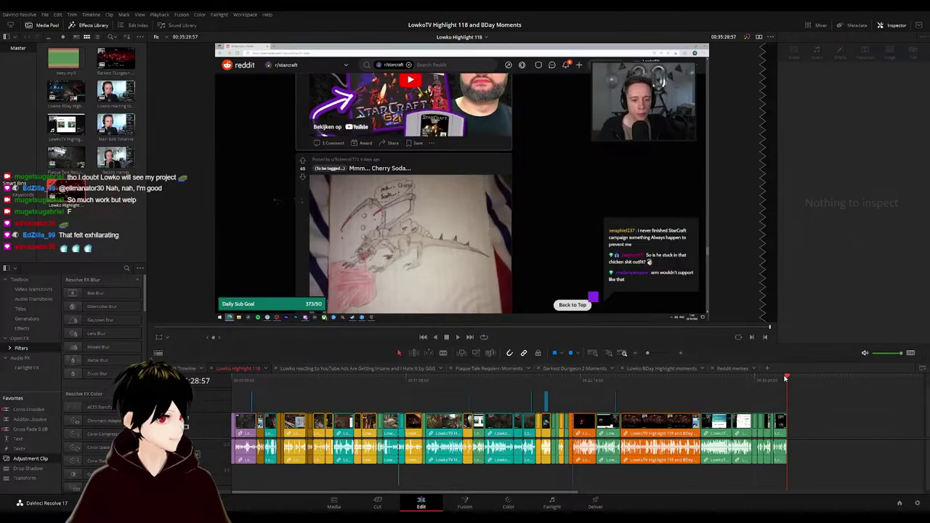
pyautogui.hotkey('ctrl', 'v')
# - Review the green Reddit clips leading up to the newly pasted Darkest Dungeon clips to find an insertion point after the Twitch clip
pyautogui.click(760, 396)
pyautogui.moveTo(748, 403); pyautogui.dragTo(530, 402)
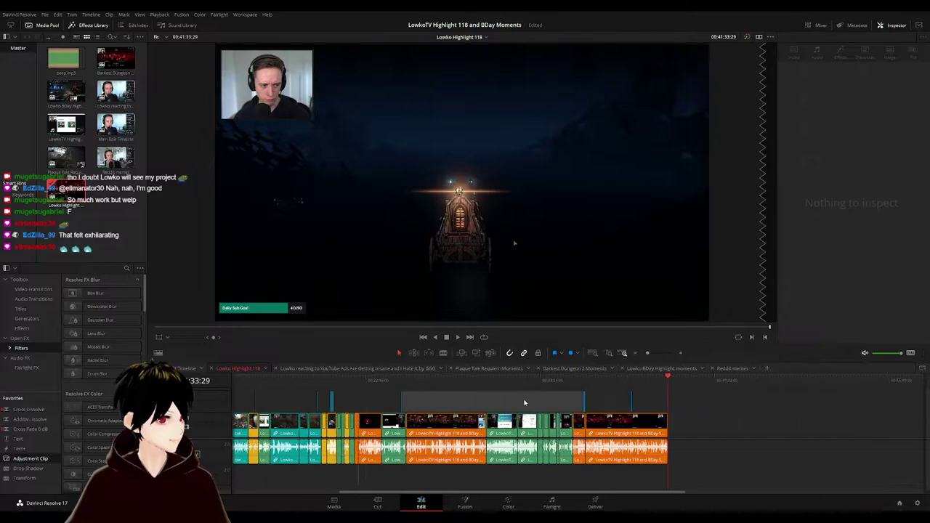
pyautogui.click(517, 381)
pyautogui.hotkey('shift', 'z')
pyautogui.moveTo(622, 384); pyautogui.dragTo(710, 383)
pyautogui.moveTo(775, 410); pyautogui.dragTo(458, 404)
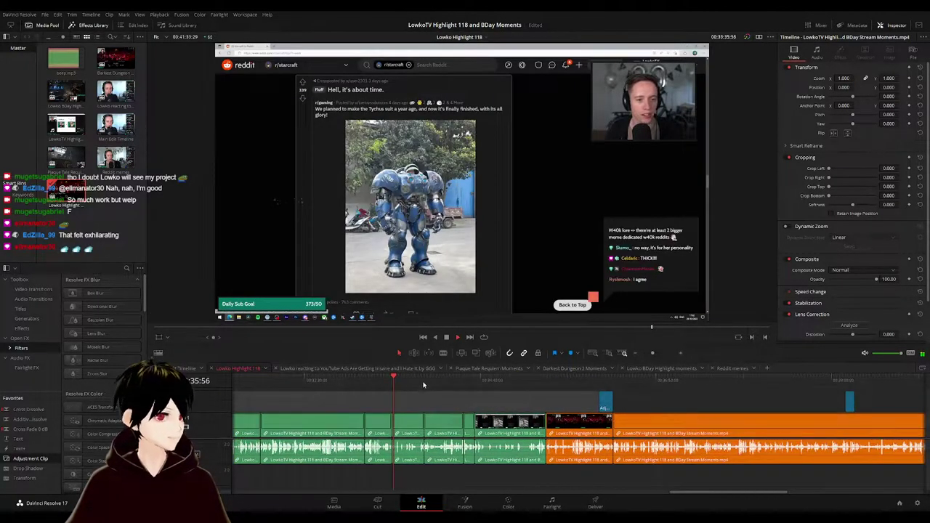
pyautogui.click(425, 384)
pyautogui.click(457, 380)
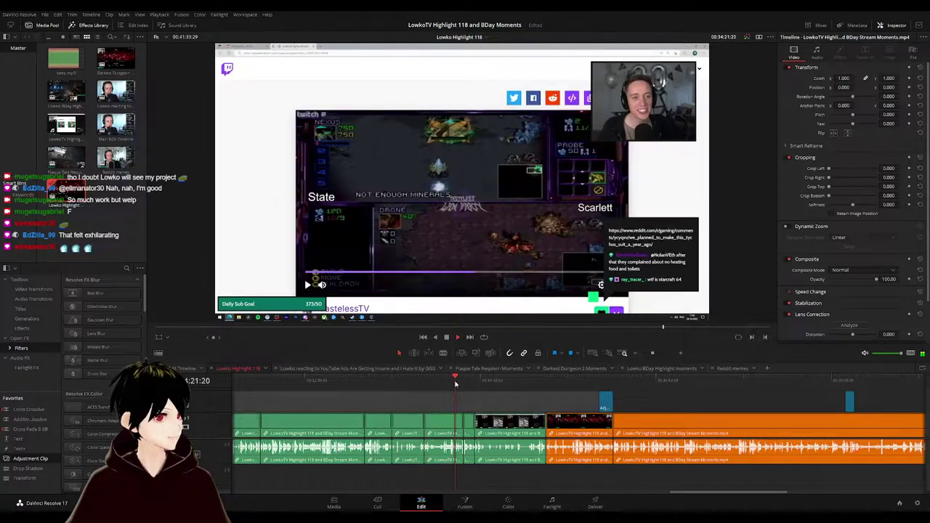
pyautogui.click(466, 380)
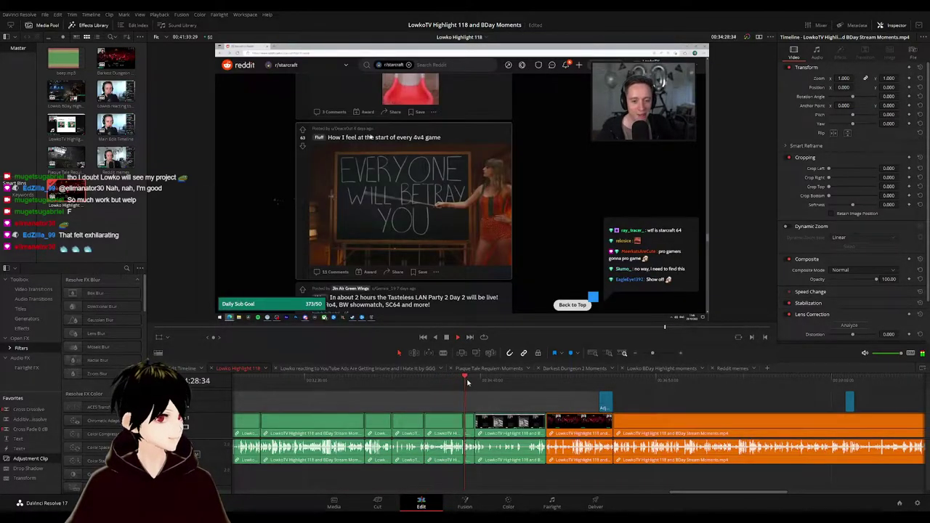
pyautogui.press('space')
pyautogui.scroll(-5, 557, 404)
pyautogui.scroll(4, 558, 405)
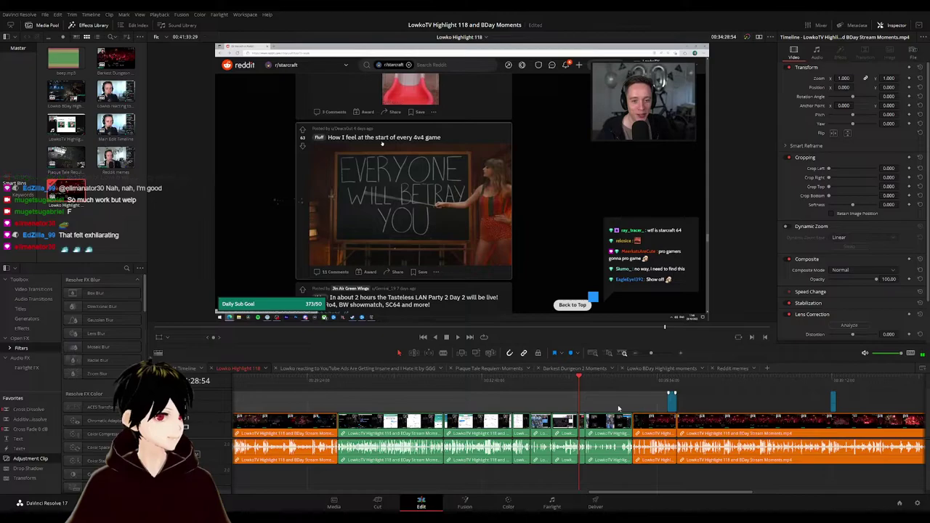
# - Shift the last two Reddit clips and both Darkest Dungeon clips to open a gap after the green Twitch clip
pyautogui.hscroll(3, 618, 408)
pyautogui.moveTo(853, 398); pyautogui.dragTo(738, 430)
pyautogui.click(643, 432)
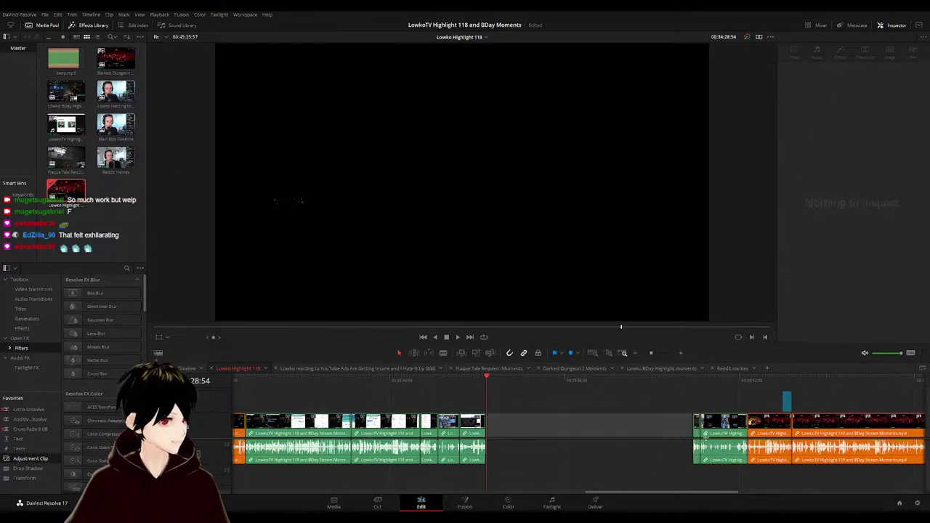
pyautogui.click(477, 381)
pyautogui.press('space')
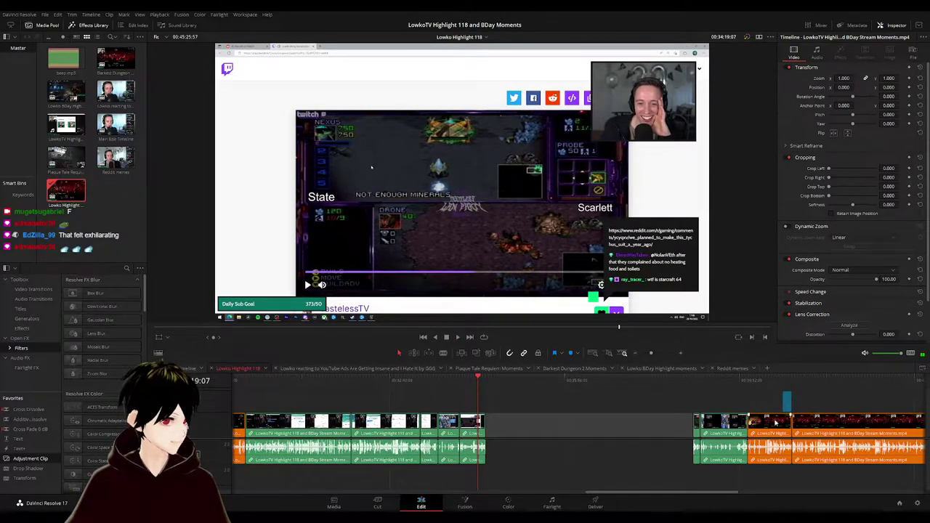
# - Move the short Darkest Dungeon clip and its adjustment clip directly after the Twitch clip and preview its start
pyautogui.moveTo(797, 399); pyautogui.dragTo(514, 433)
pyautogui.click(543, 425)
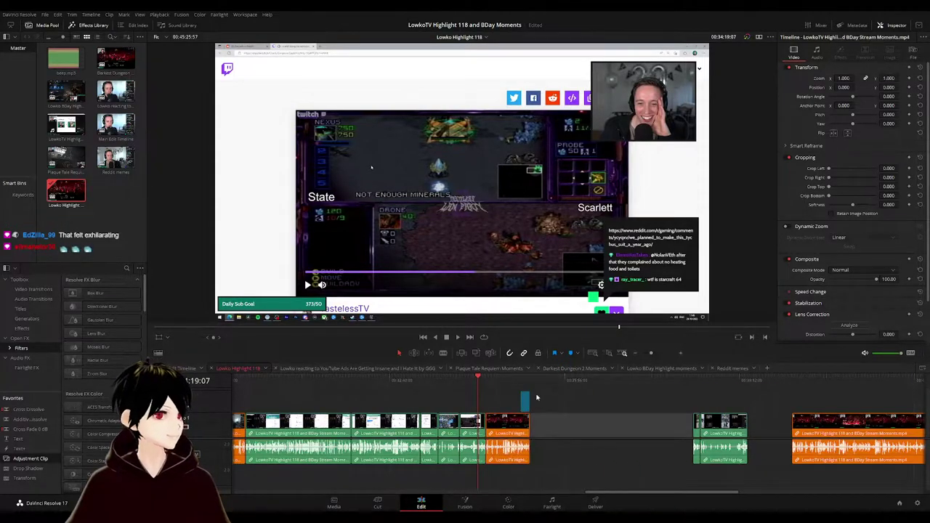
pyautogui.click(529, 382)
pyautogui.scroll(2, 556, 409)
pyautogui.scroll(2, 556, 409)
pyautogui.scroll(-4, 611, 402)
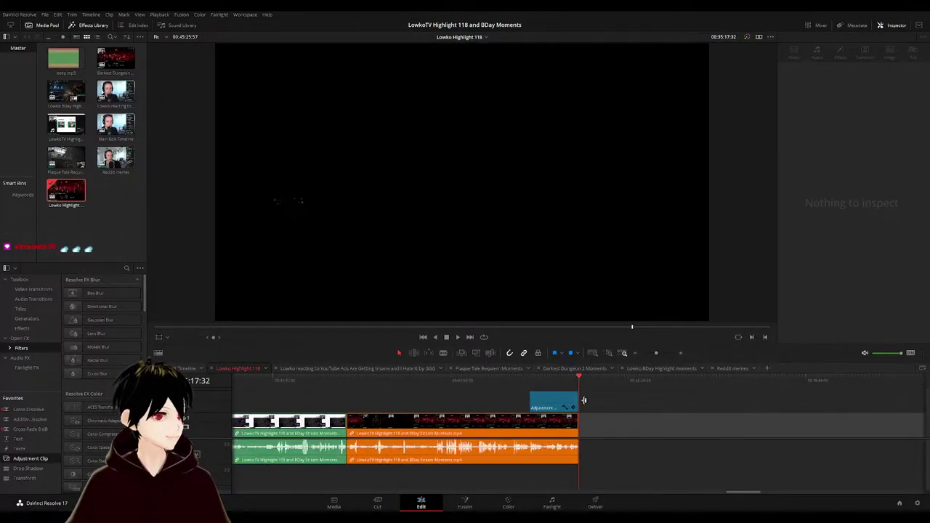
pyautogui.click(518, 382)
pyautogui.press('space')
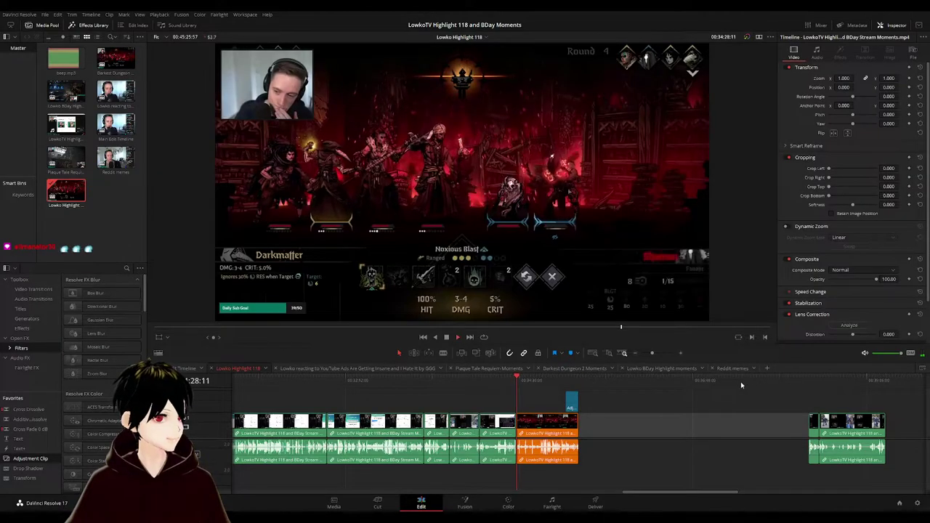
# - Delete the empty gaps before and after the last two Reddit clips in Lowko Highlight 118
pyautogui.click(700, 439)
pyautogui.click(695, 433)
pyautogui.press('Delete')
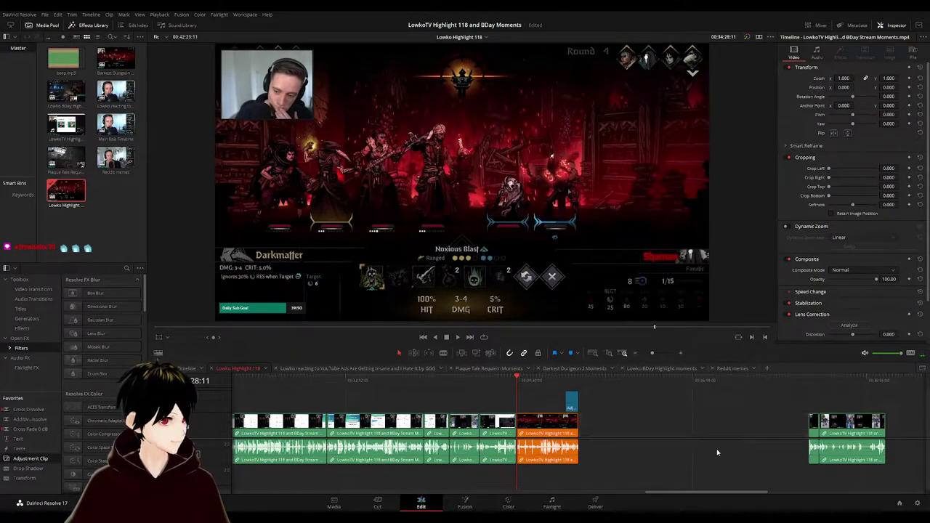
pyautogui.click(591, 394)
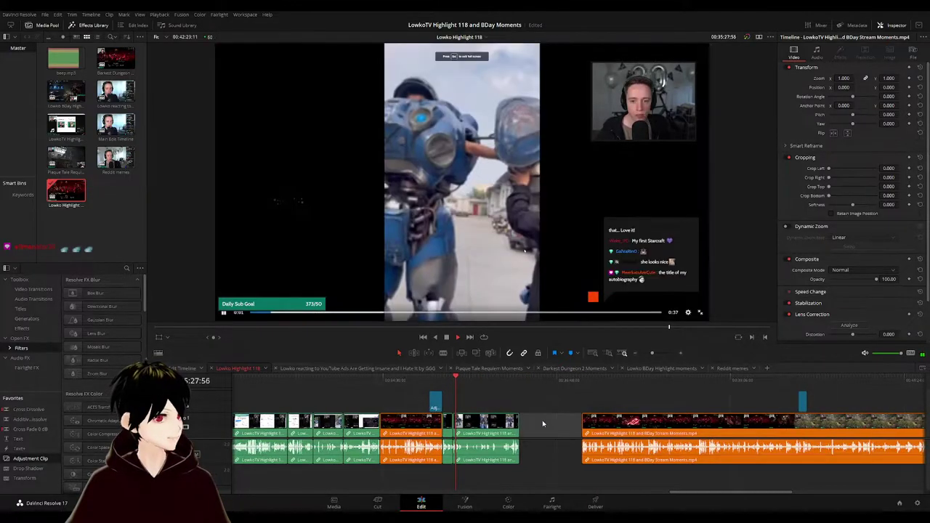
pyautogui.press('Delete')
# - Check the transition from the last Reddit clip into the long Darkest Dungeon clip and place the playhead at the timeline's end
pyautogui.click(503, 398)
pyautogui.moveTo(497, 382); pyautogui.dragTo(519, 387)
pyautogui.press('space')
pyautogui.scroll(-8, 561, 405)
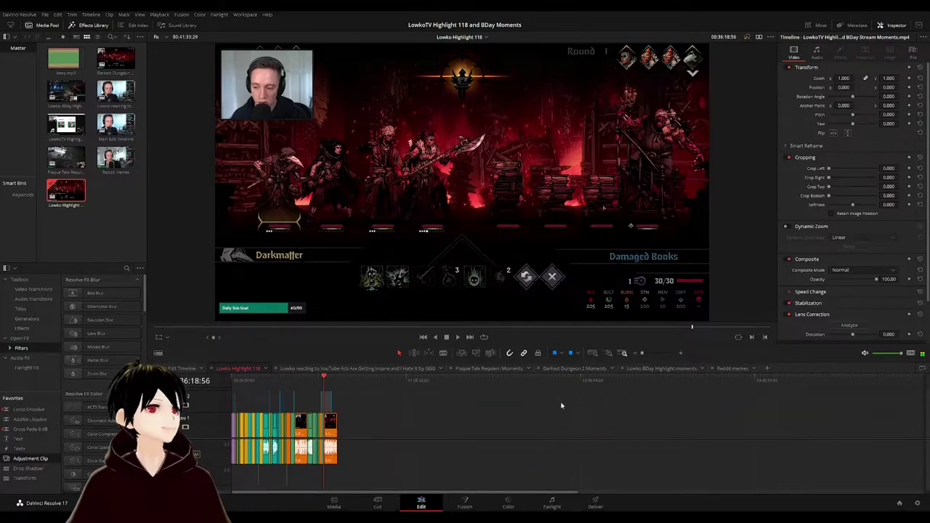
pyautogui.click(339, 382)
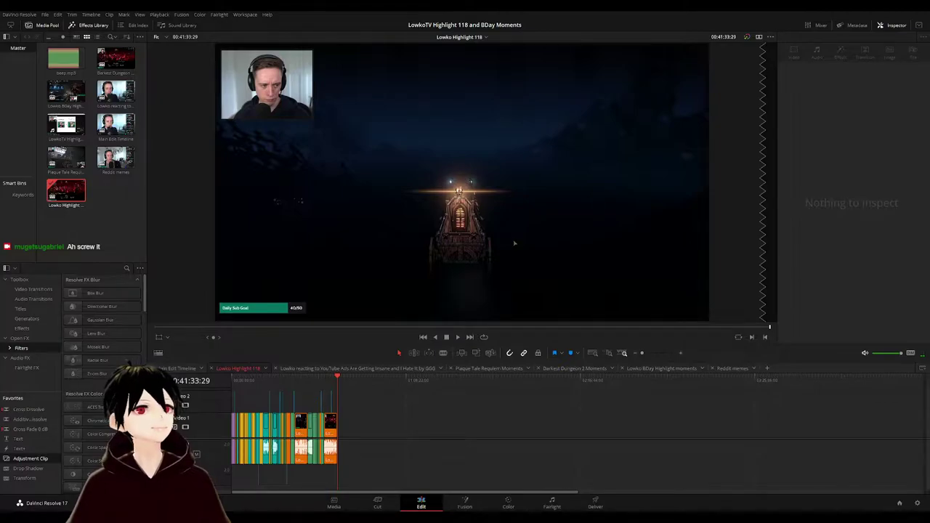
# - Review Lowko Highlight 118 by playing it at several points, and return the playhead to the timeline's start
pyautogui.click(266, 382)
pyautogui.press('space')
pyautogui.scroll(5, 338, 403)
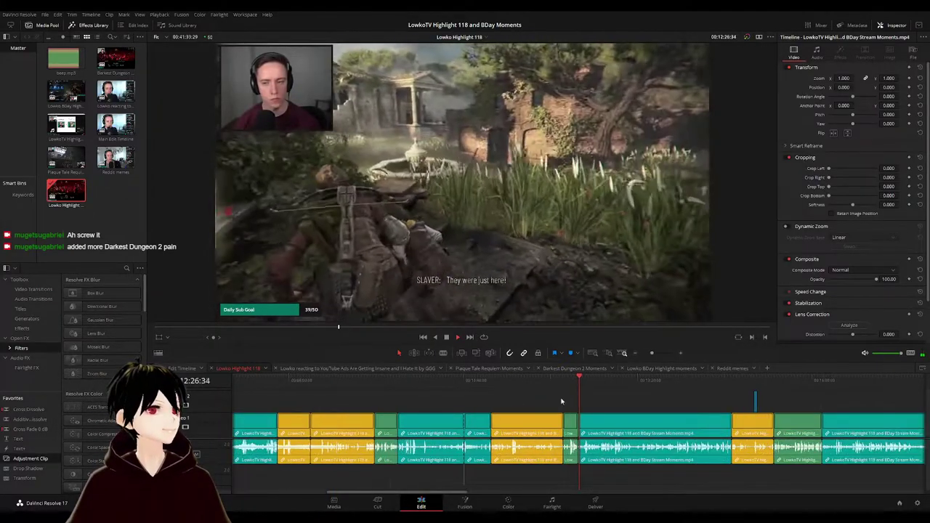
pyautogui.scroll(-5, 561, 401)
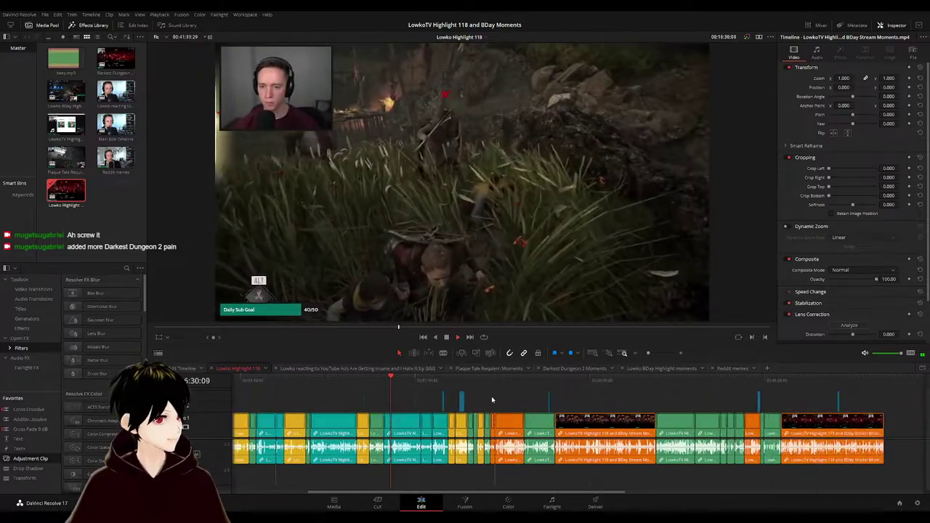
pyautogui.click(430, 379)
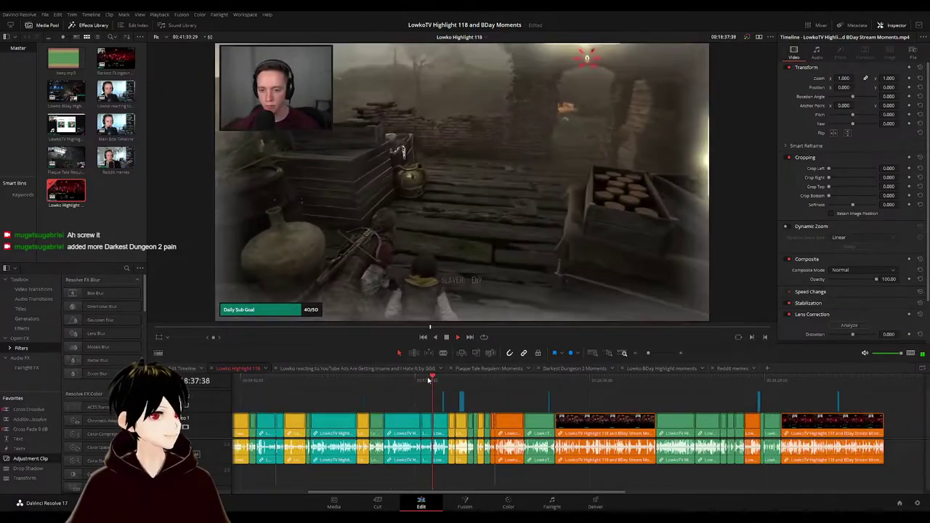
pyautogui.scroll(3, 398, 408)
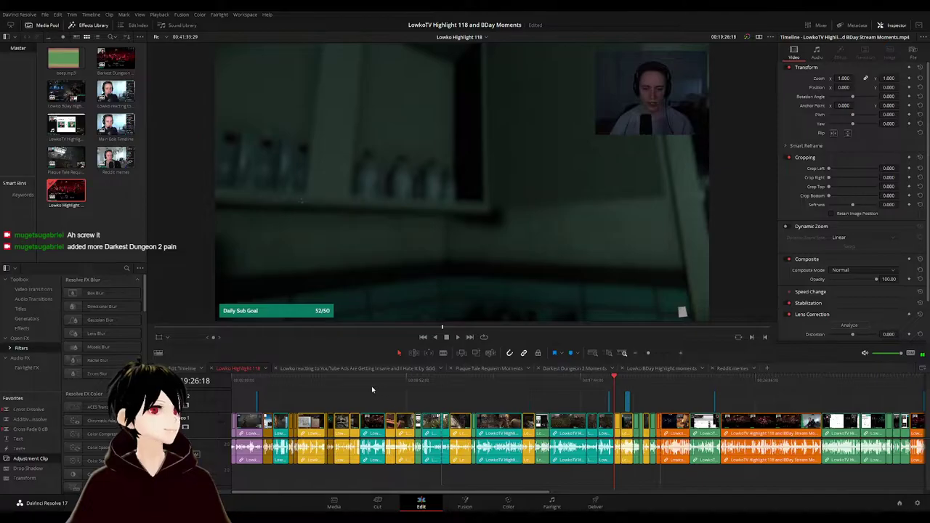
pyautogui.moveTo(365, 382); pyautogui.dragTo(231, 387)
pyautogui.scroll(-4, 312, 406)
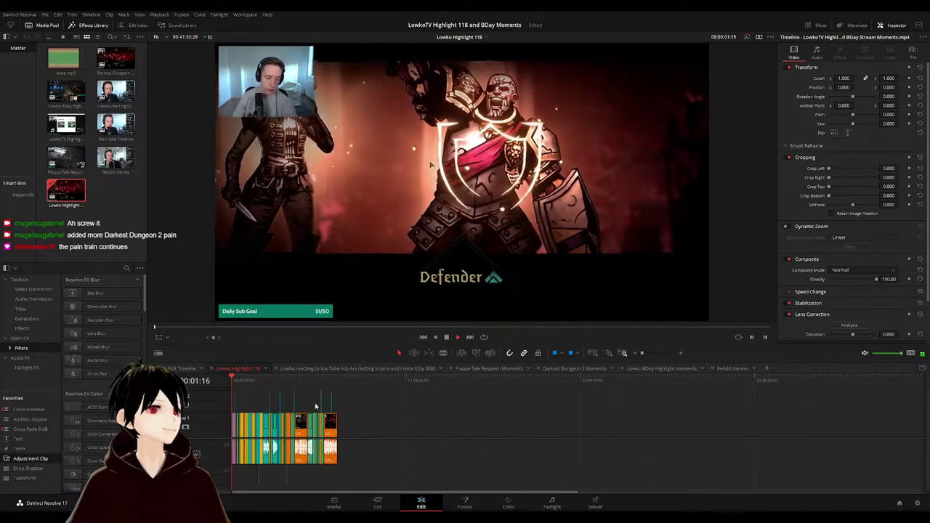
# - Open the Main Edit Timeline, skim its teal Plague Tale clips and place the playhead at the timeline's end
pyautogui.click(175, 368)
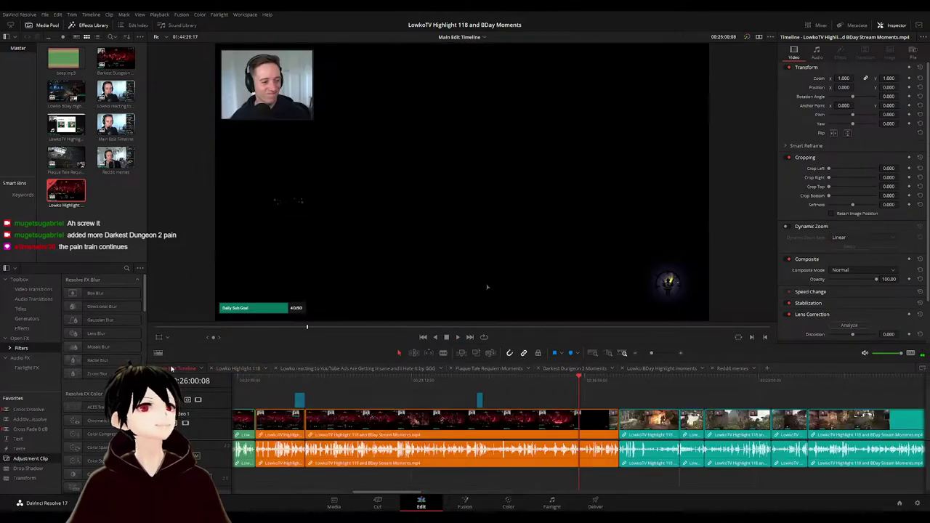
pyautogui.scroll(-3, 423, 397)
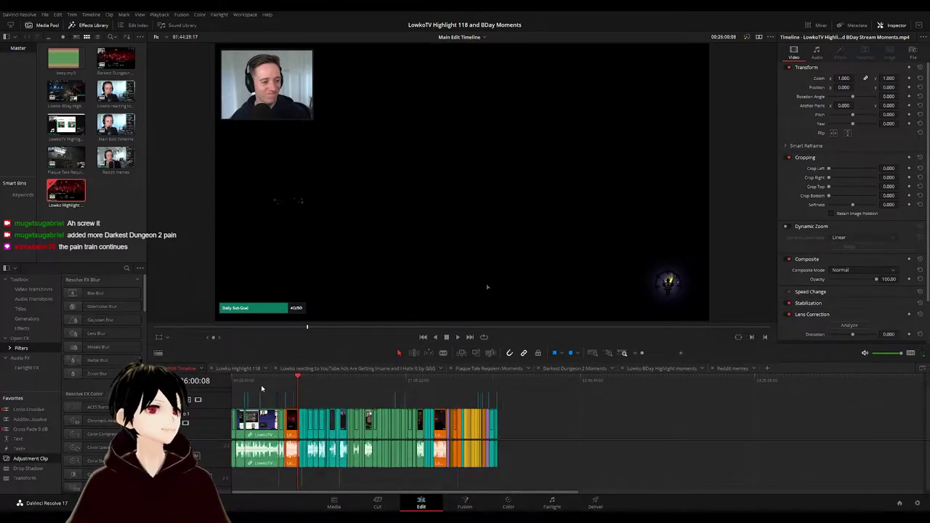
pyautogui.moveTo(261, 389); pyautogui.dragTo(318, 388)
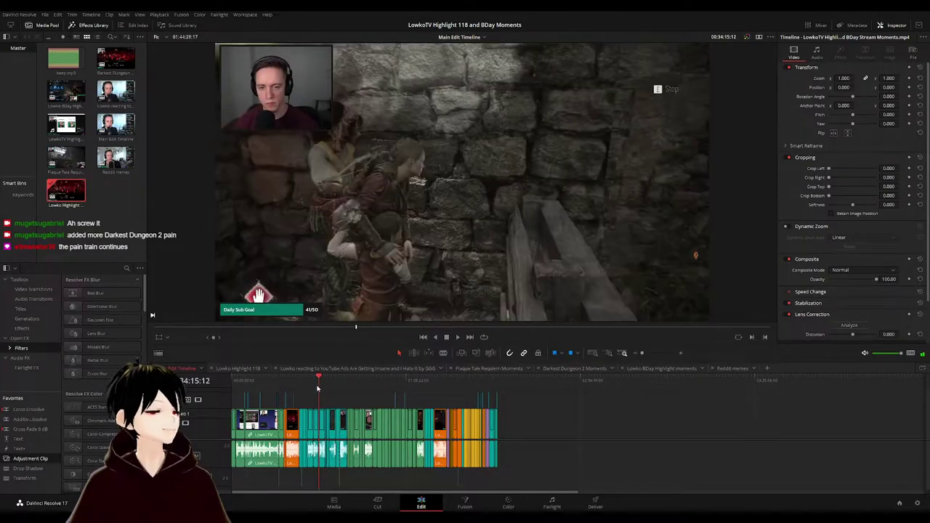
pyautogui.scroll(4, 318, 388)
pyautogui.press('space')
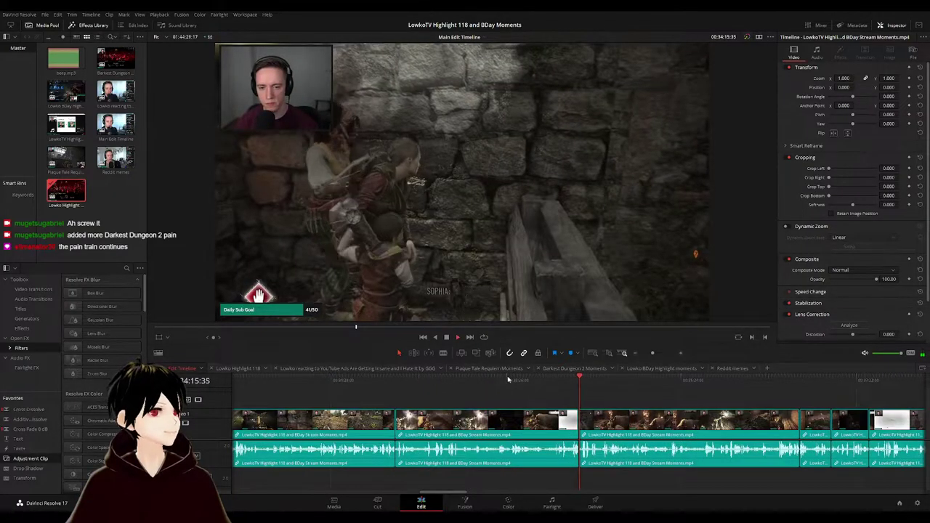
pyautogui.click(389, 380)
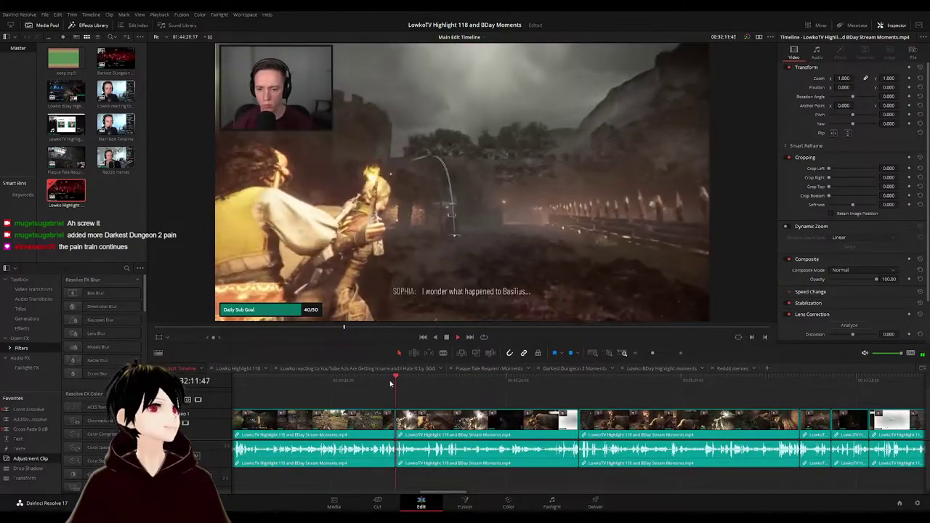
pyautogui.moveTo(389, 380); pyautogui.dragTo(578, 386)
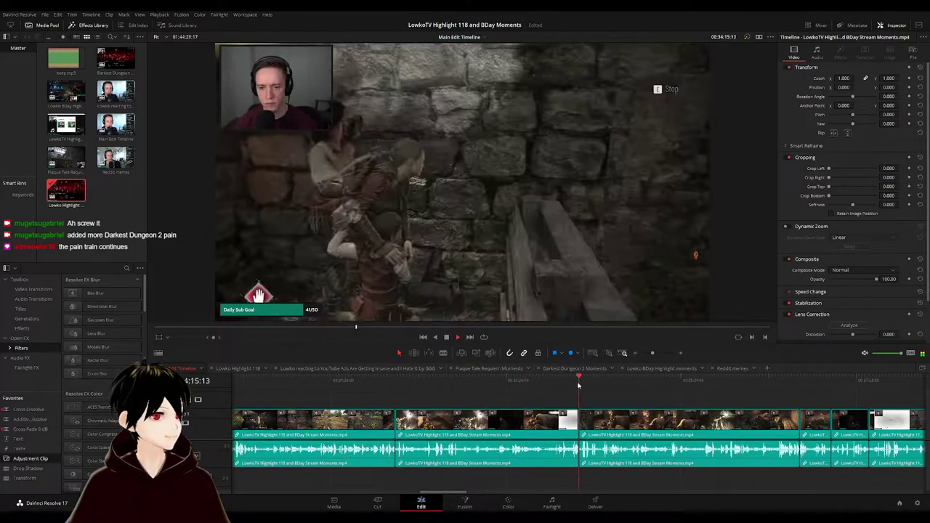
pyautogui.click(652, 386)
pyautogui.scroll(-4, 610, 390)
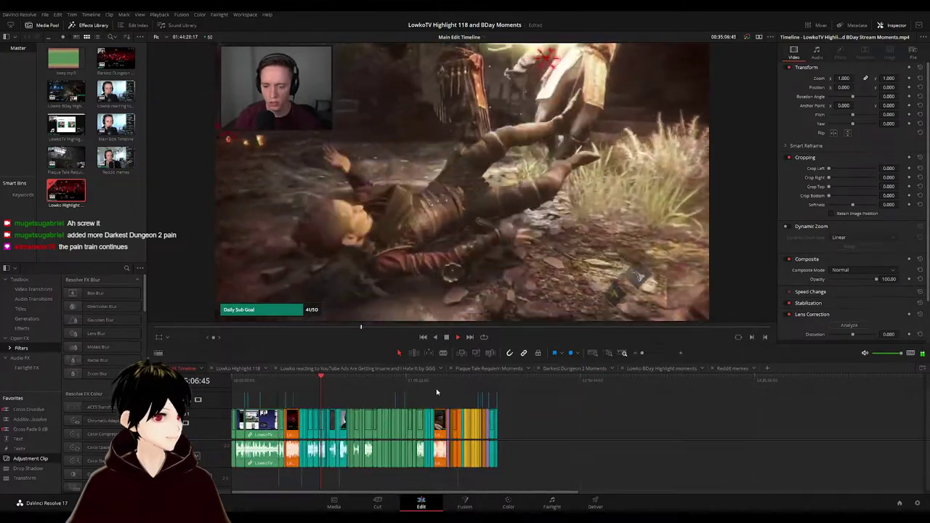
pyautogui.press('End')
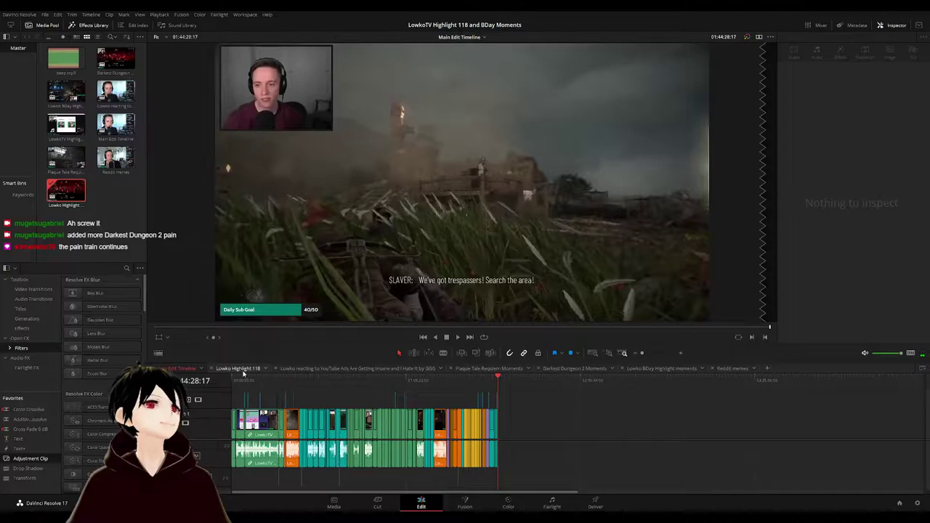
# - Return to the Lowko Highlight 118 timeline and scrub through it to its end
pyautogui.click(243, 371)
pyautogui.moveTo(249, 384); pyautogui.dragTo(341, 383)
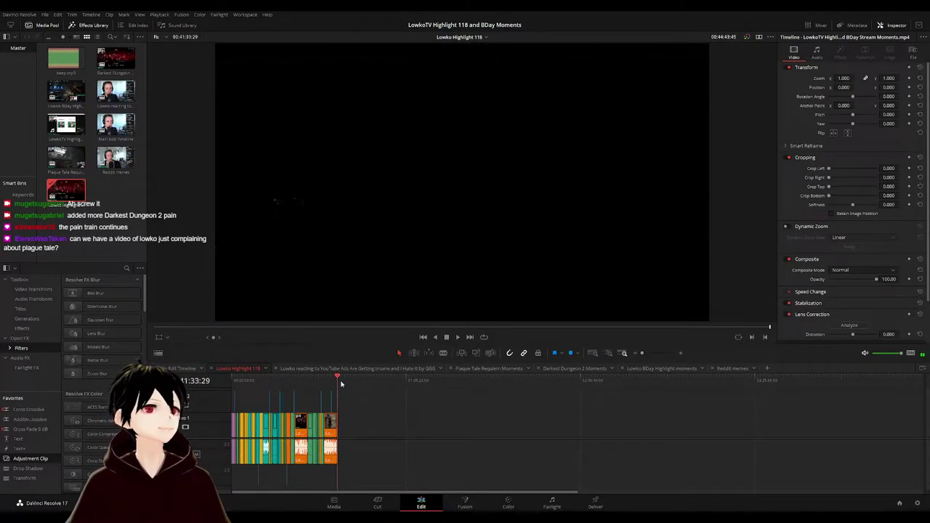
pyautogui.click(381, 410)
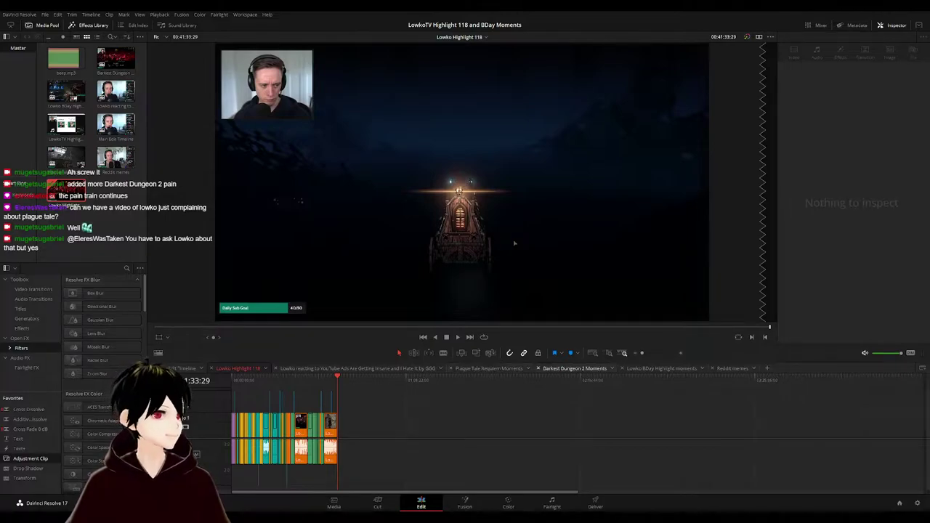
# - Open the Plague Tale Requiem Moments timeline and play through its first three teal clips from the start
pyautogui.click(488, 369)
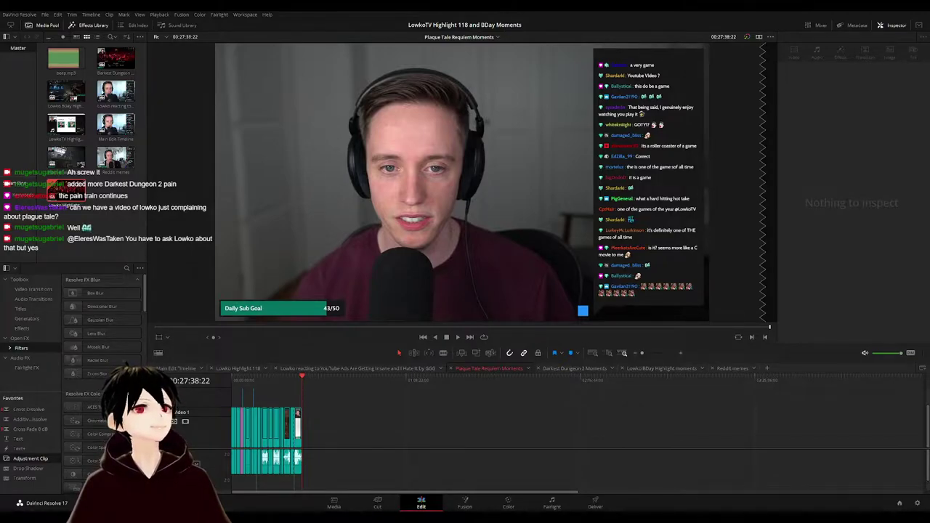
pyautogui.press('Home')
pyautogui.press('space')
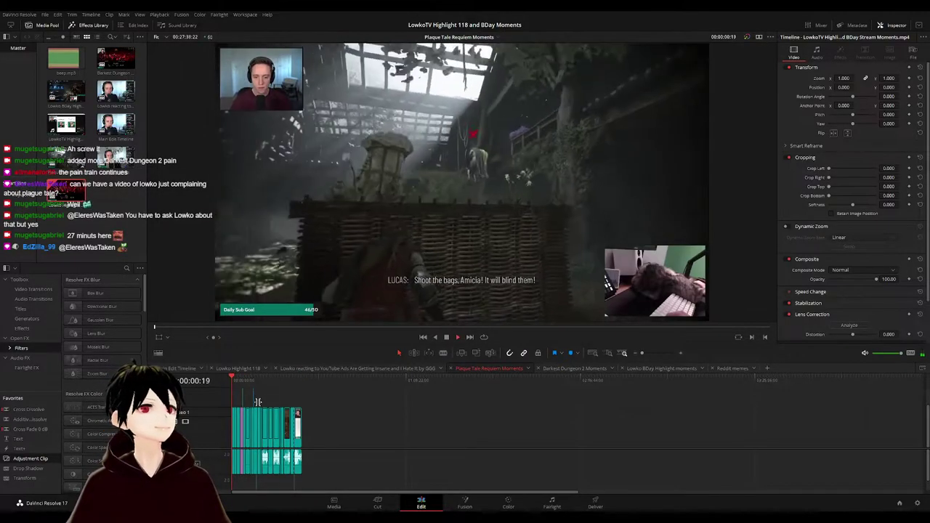
pyautogui.scroll(10, 438, 405)
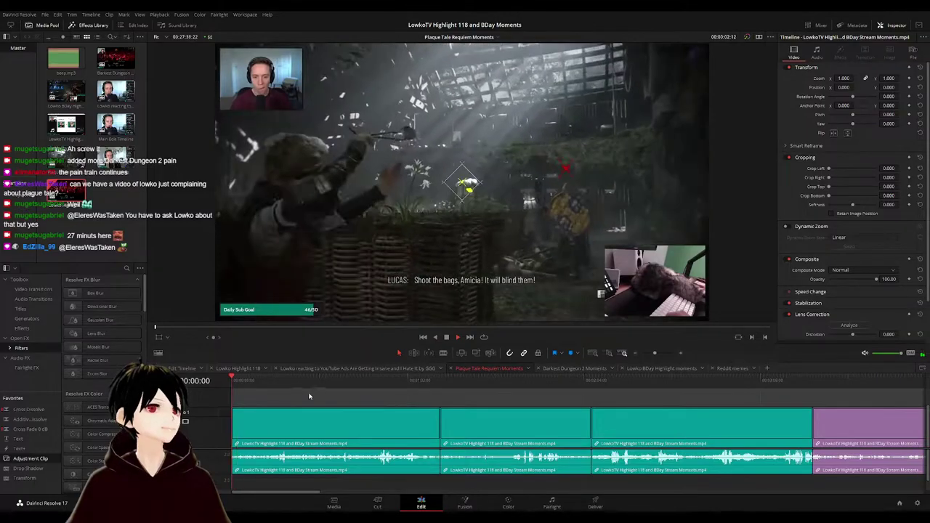
pyautogui.click(417, 380)
pyautogui.moveTo(418, 381); pyautogui.dragTo(402, 397)
pyautogui.click(465, 380)
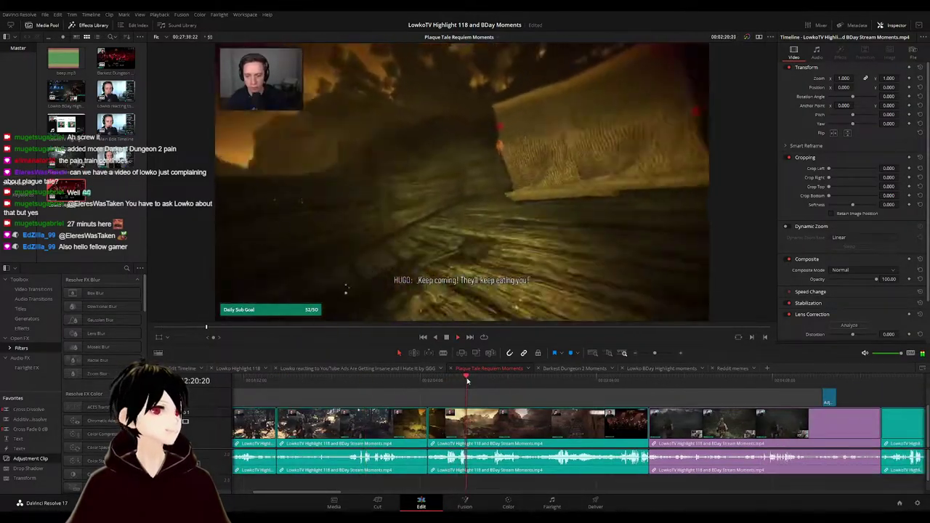
pyautogui.click(505, 382)
pyautogui.click(630, 381)
# - Check the transition into the purple clip and preview the teal clip that follows it
pyautogui.moveTo(671, 405); pyautogui.dragTo(474, 409)
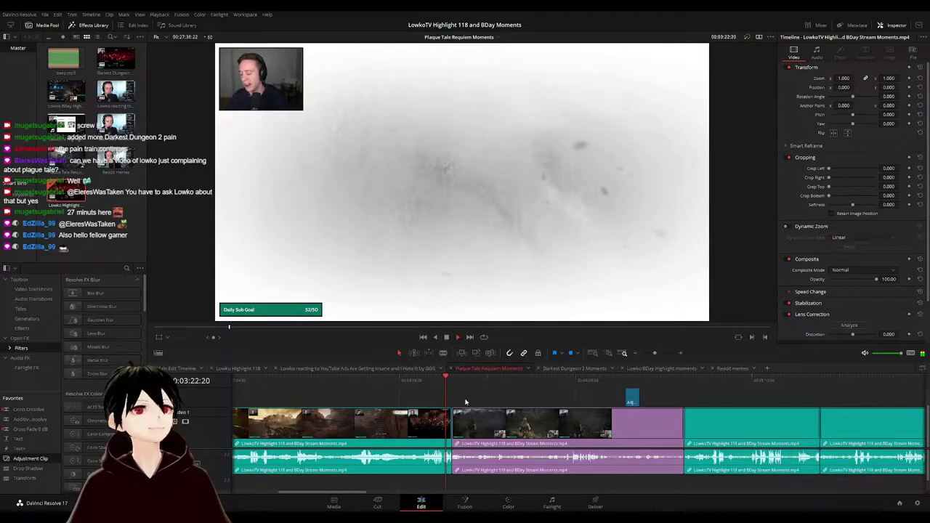
pyautogui.hscroll(3, 465, 401)
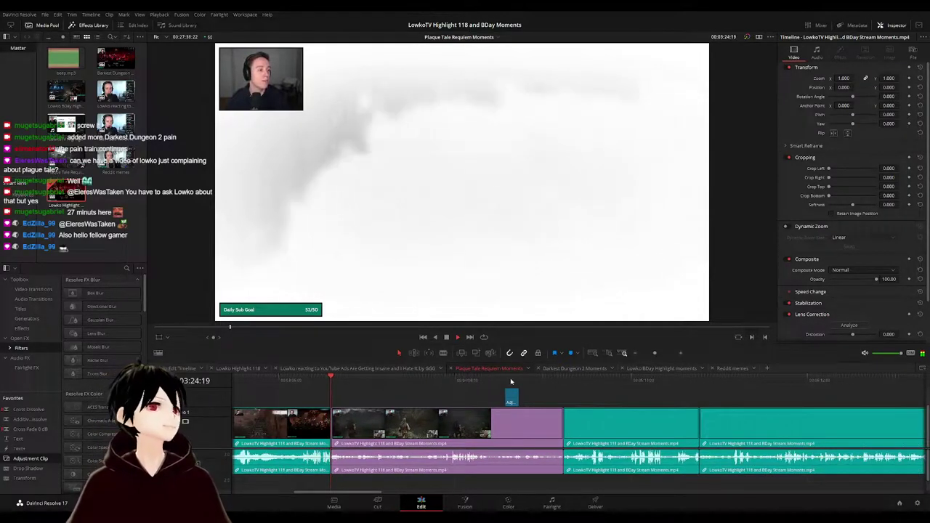
pyautogui.click(584, 380)
pyautogui.hscroll(4, 470, 398)
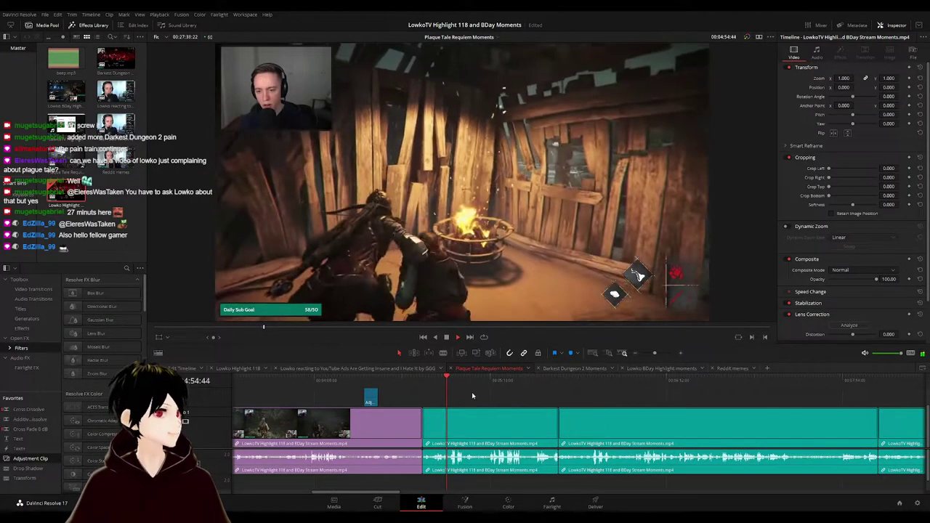
pyautogui.scroll(-10, 470, 398)
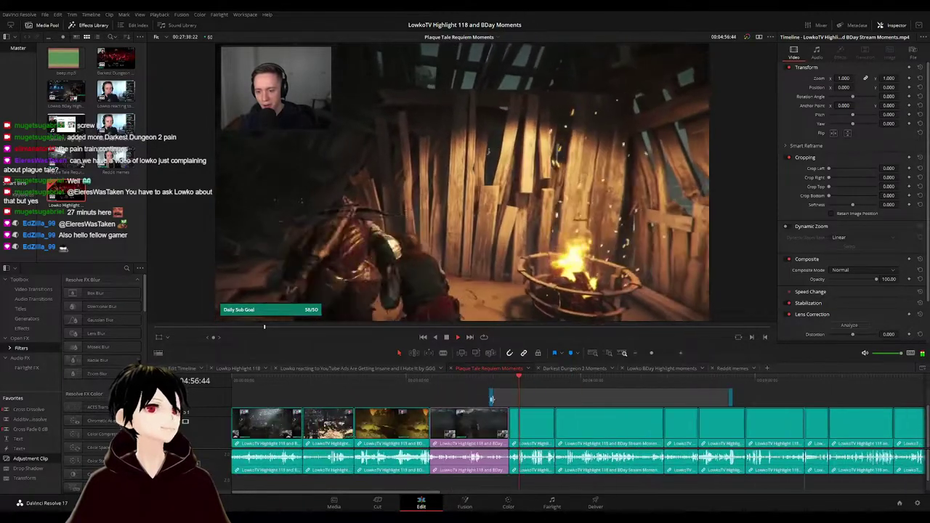
pyautogui.scroll(10, 468, 404)
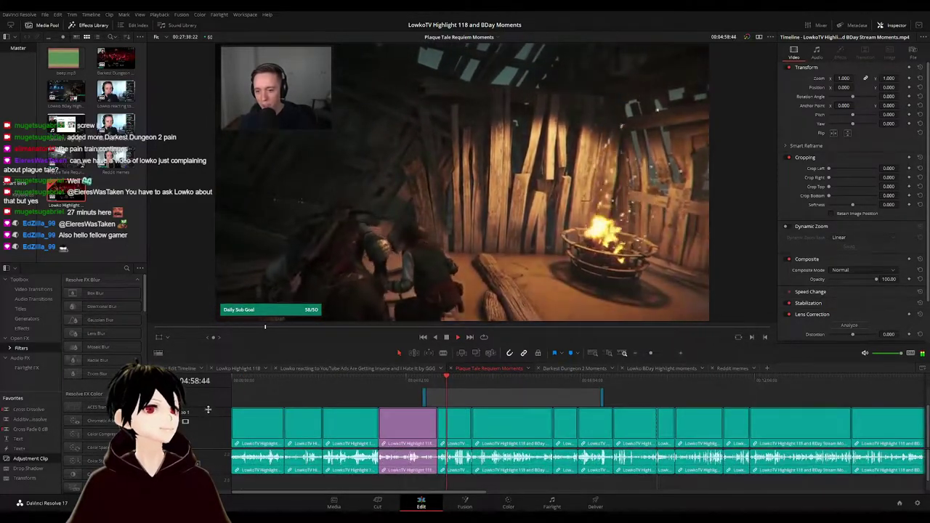
# - Reduce the heights of the video and audio tracks in the Plague Tale Requiem Moments timeline
pyautogui.moveTo(208, 409); pyautogui.dragTo(208, 430)
pyautogui.moveTo(210, 388); pyautogui.dragTo(211, 410)
pyautogui.moveTo(208, 459); pyautogui.dragTo(211, 473)
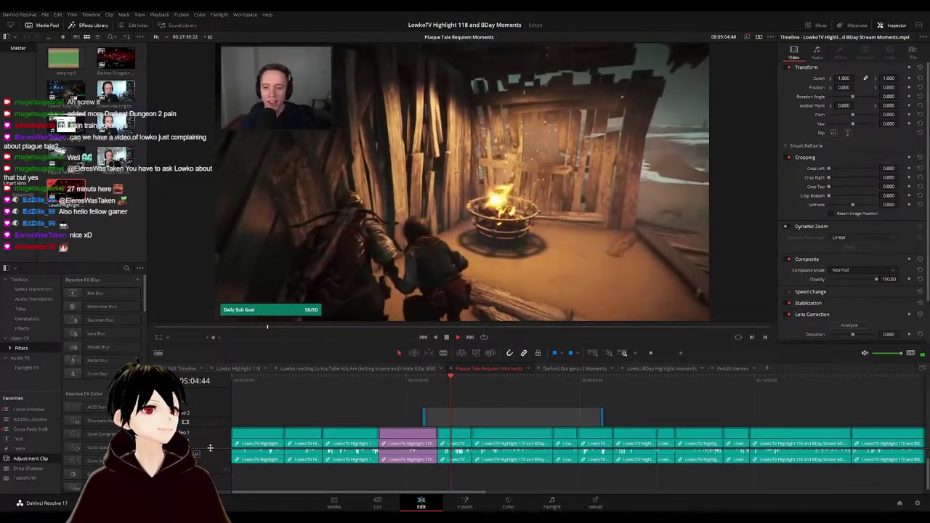
pyautogui.moveTo(210, 448)
pyautogui.mouseDown()
pyautogui.moveTo(211, 420)
pyautogui.moveTo(211, 442)
pyautogui.mouseUp()
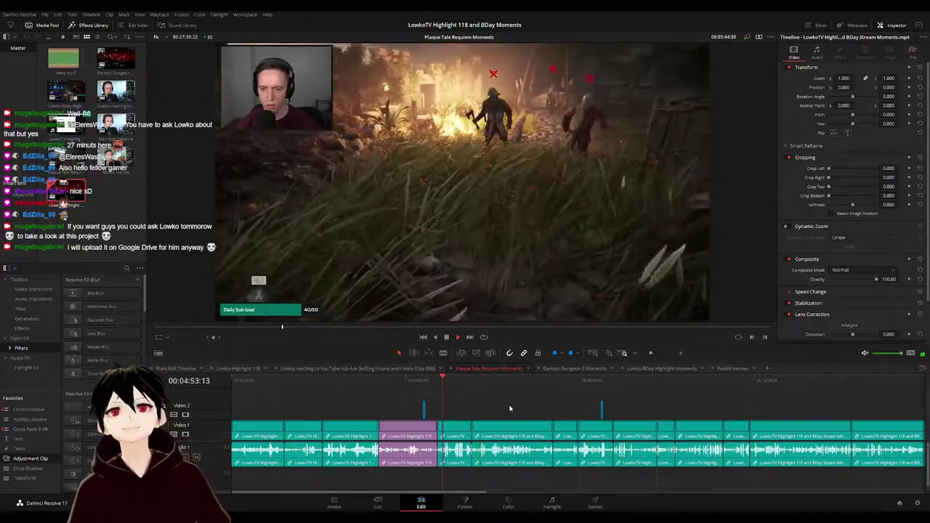
# - Skim the teal clips after the purple one up to the second adjustment clip and preview its zoomed section
pyautogui.scroll(-2, 508, 408)
pyautogui.scroll(2, 443, 404)
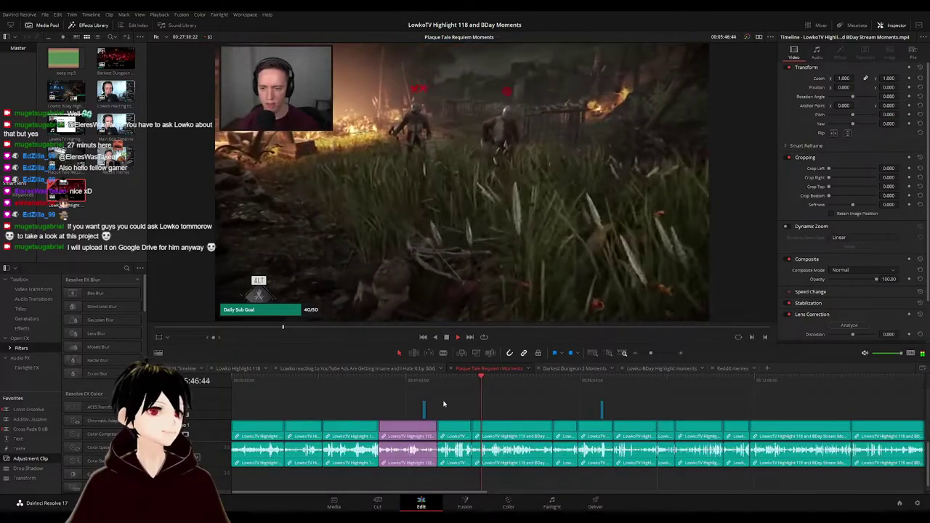
pyautogui.click(492, 405)
pyautogui.click(510, 384)
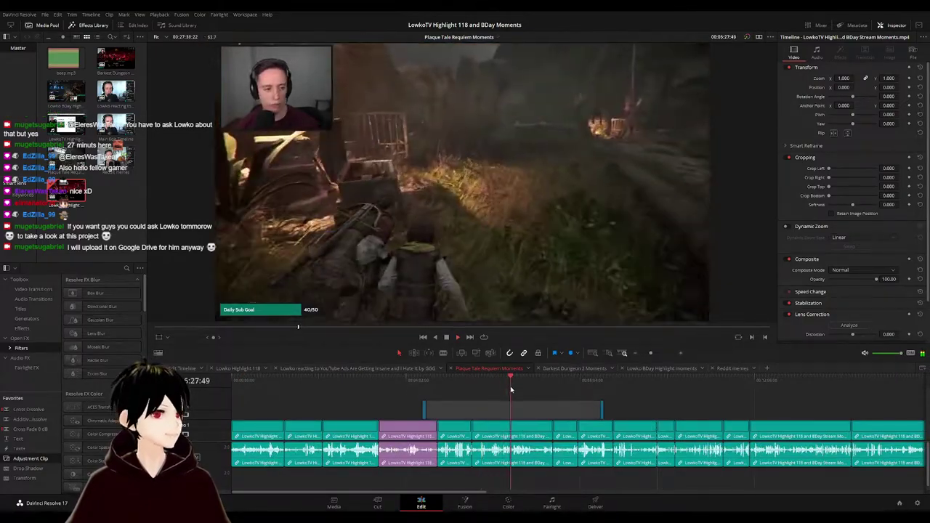
pyautogui.click(552, 383)
pyautogui.click(535, 384)
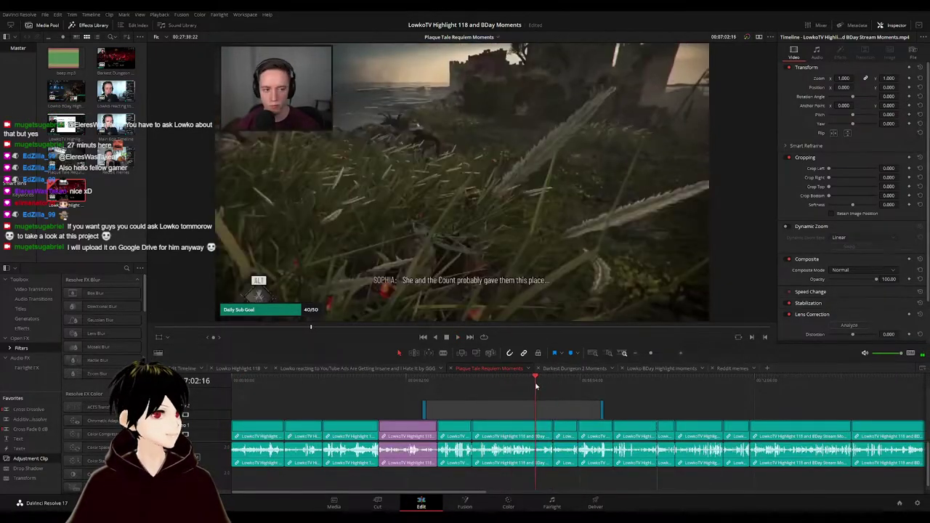
pyautogui.click(579, 384)
pyautogui.click(594, 385)
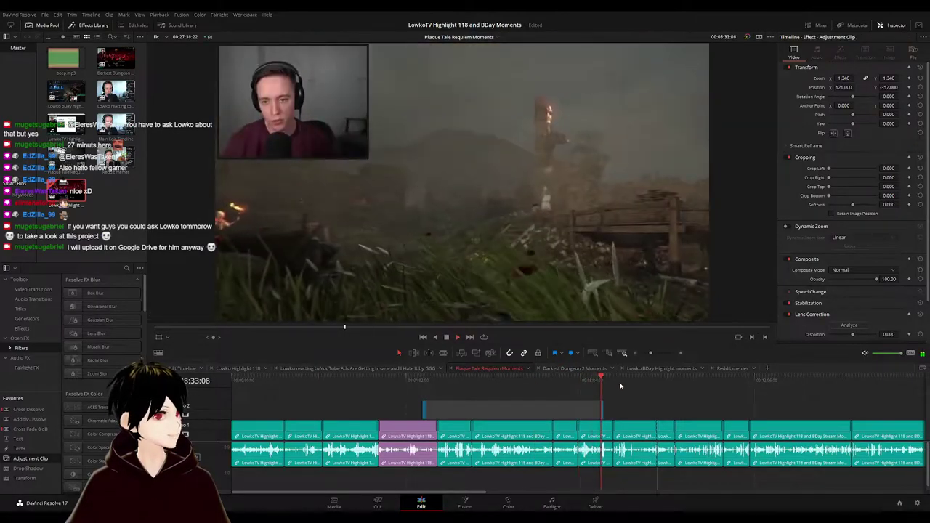
pyautogui.click(615, 383)
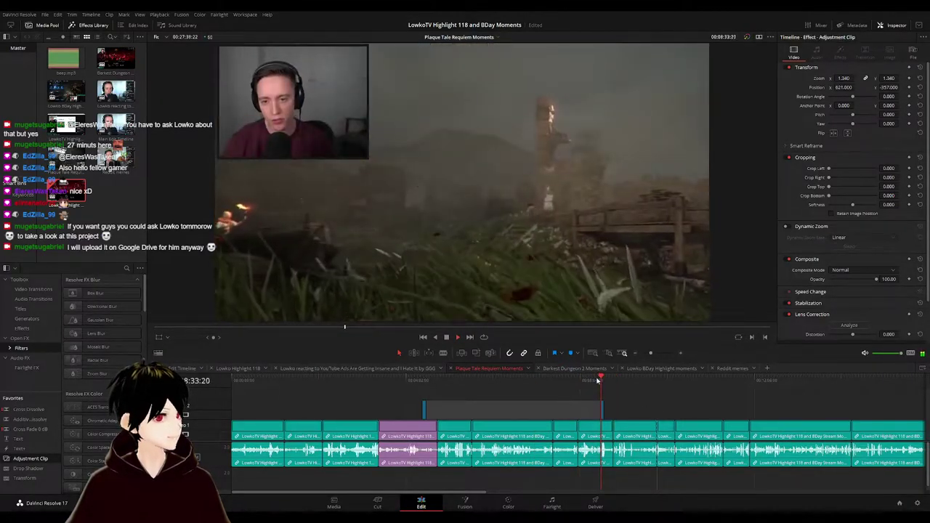
pyautogui.click(629, 413)
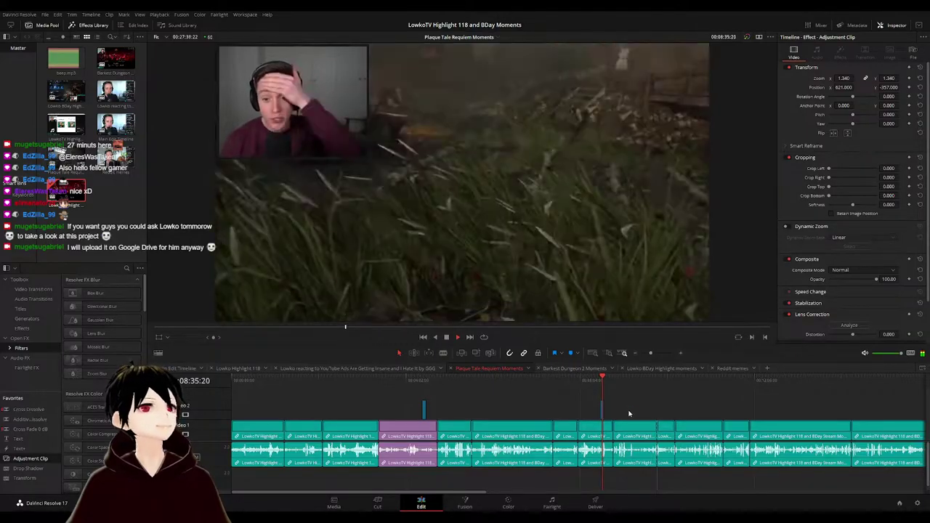
# - Scrub through the remaining Plague Tale clips and preview the last clip of the timeline
pyautogui.scroll(-5, 630, 410)
pyautogui.scroll(3, 490, 409)
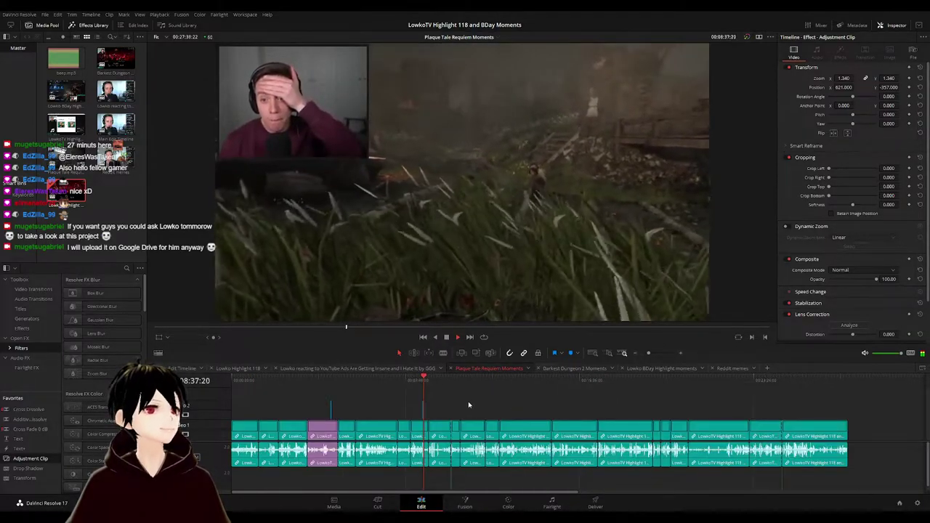
pyautogui.scroll(-1, 509, 405)
pyautogui.click(399, 382)
pyautogui.moveTo(399, 383); pyautogui.dragTo(761, 385)
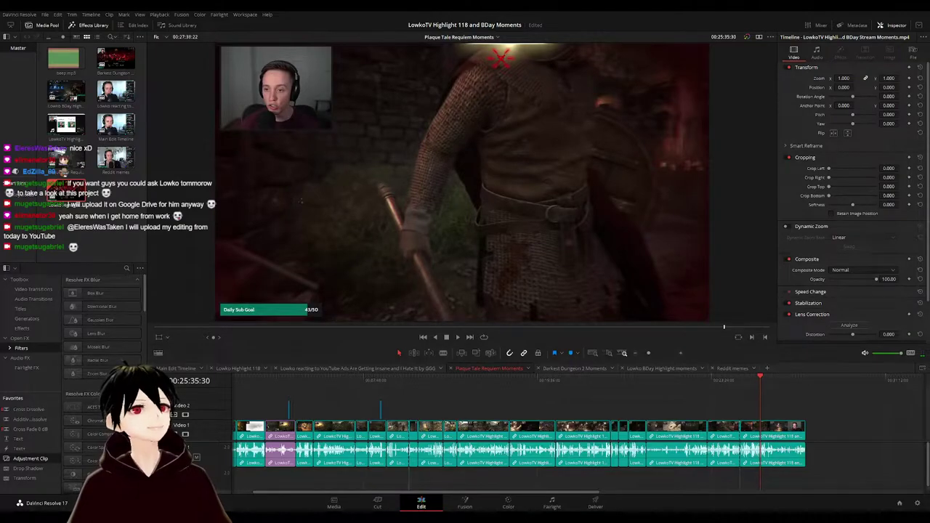
pyautogui.click(774, 381)
pyautogui.press('space')
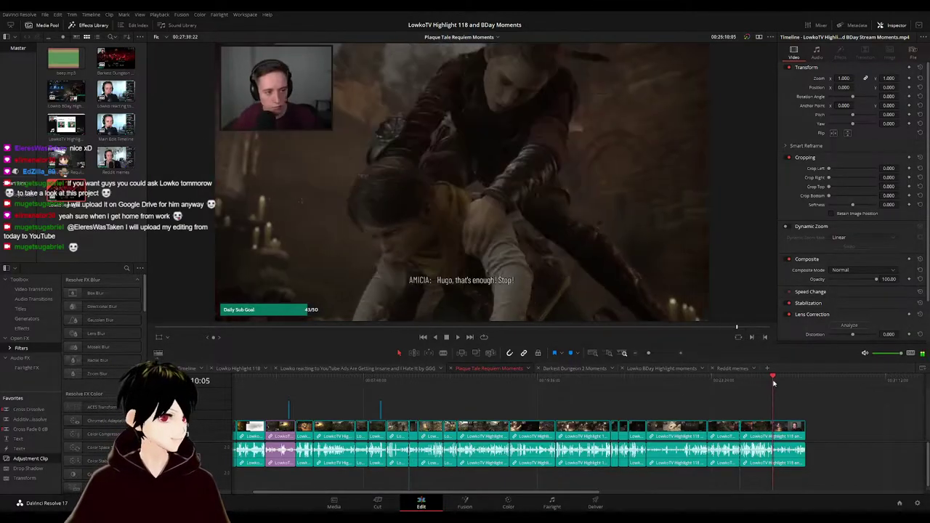
# - Preview the closing section of the last Plague Tale clip and play it through to the end of the timeline
pyautogui.click(787, 383)
pyautogui.moveTo(788, 384); pyautogui.dragTo(794, 385)
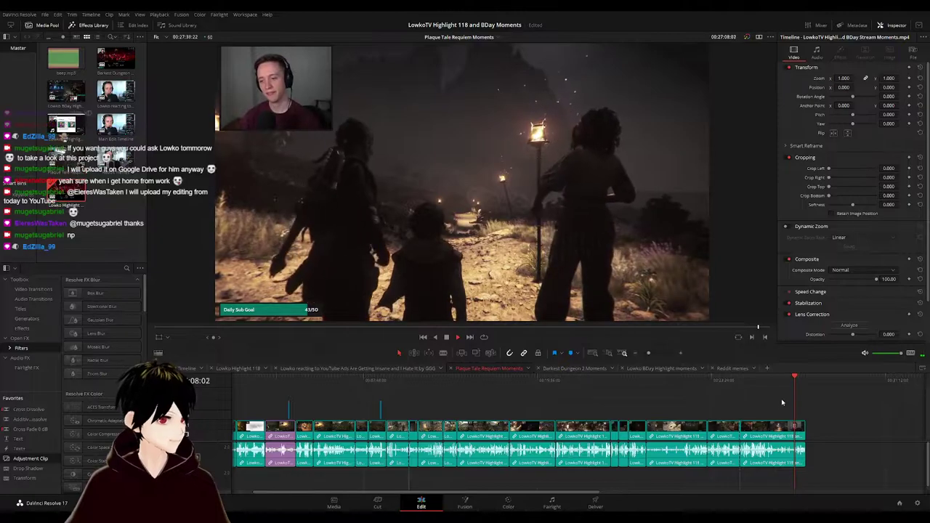
pyautogui.click(802, 382)
pyautogui.click(797, 383)
pyautogui.press('space')
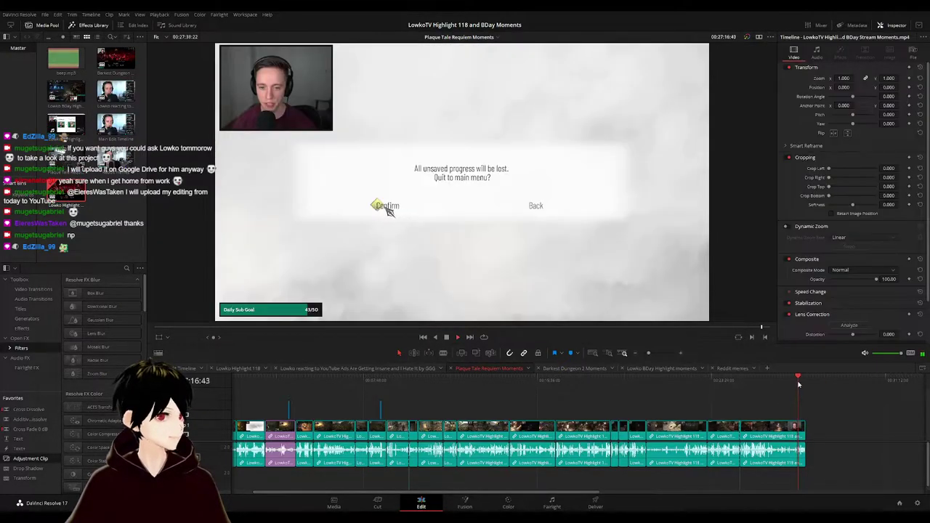
pyautogui.scroll(4, 800, 387)
pyautogui.click(609, 390)
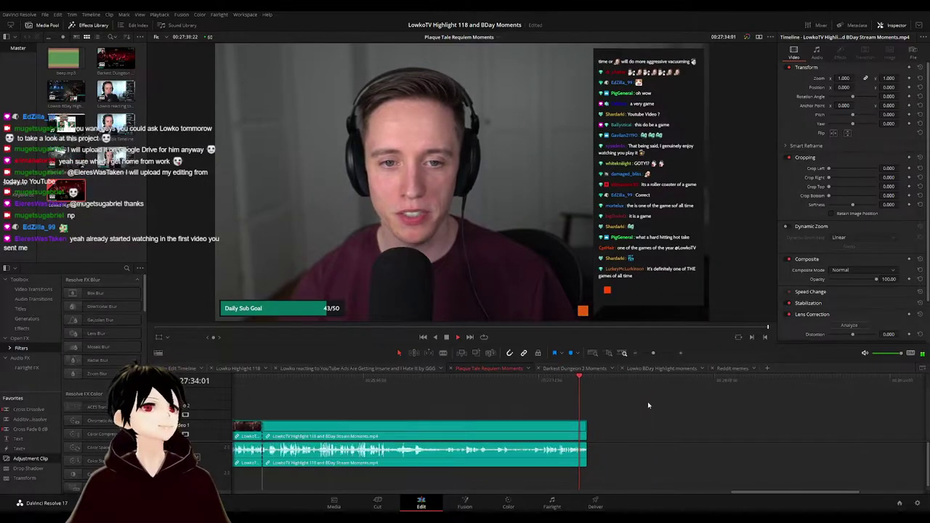
pyautogui.scroll(-5, 647, 404)
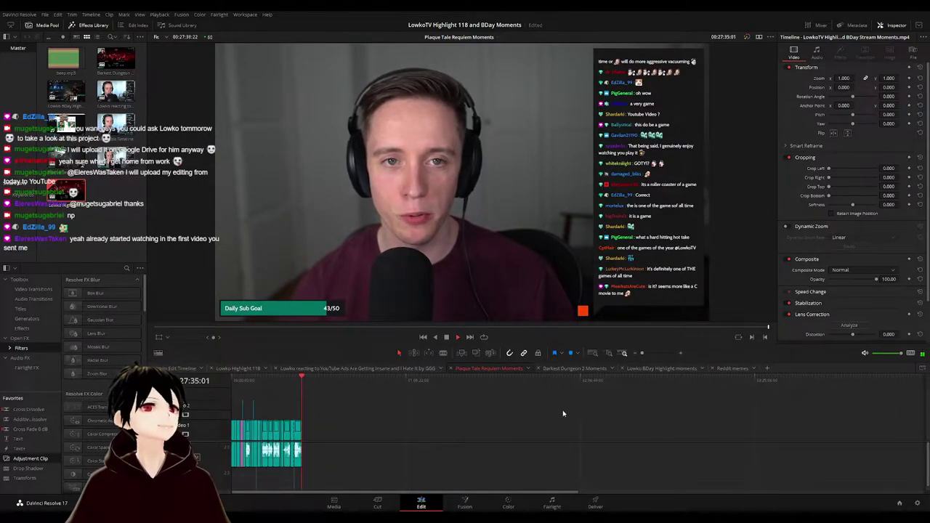
pyautogui.press('space')
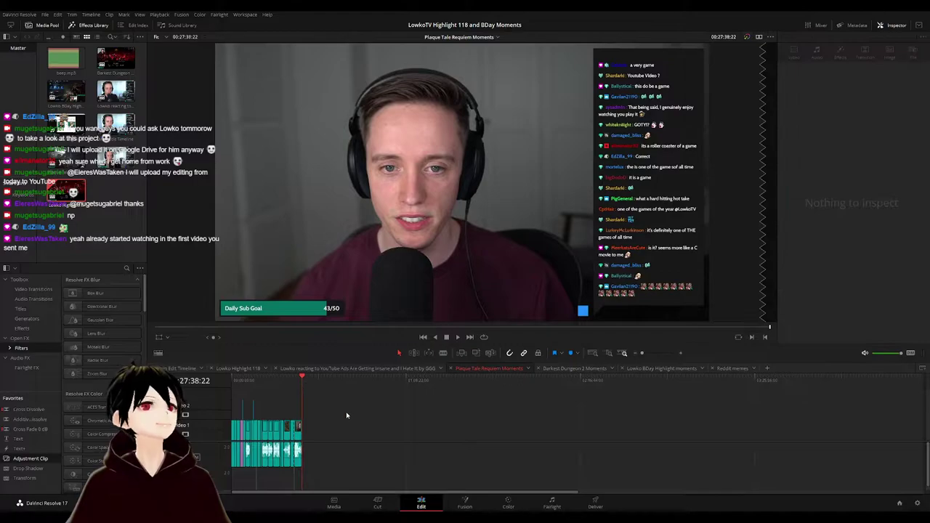
# - Look through the Darkest Dungeon 2, BDay, Reddit memes, Lowko Highlight 118 and YouTube Ads timelines and return to the Main Edit Timeline
pyautogui.click(574, 368)
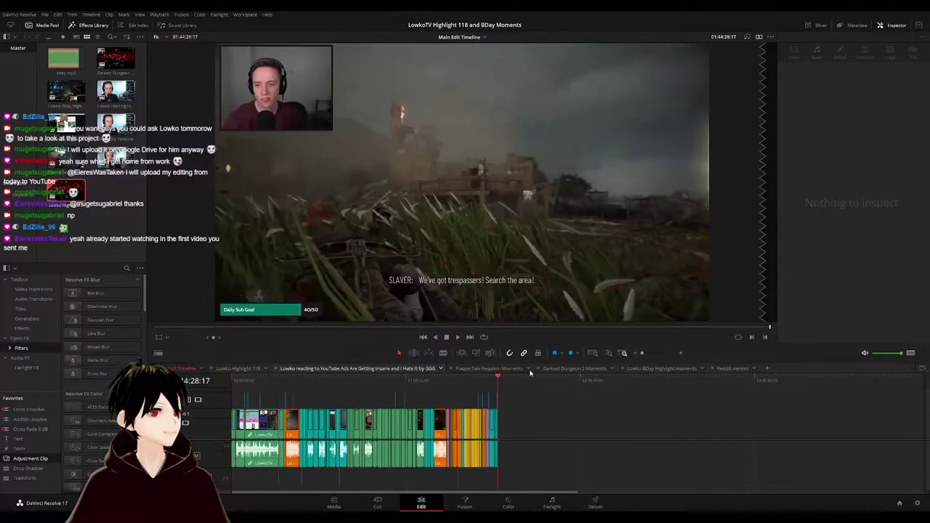
pyautogui.click(654, 368)
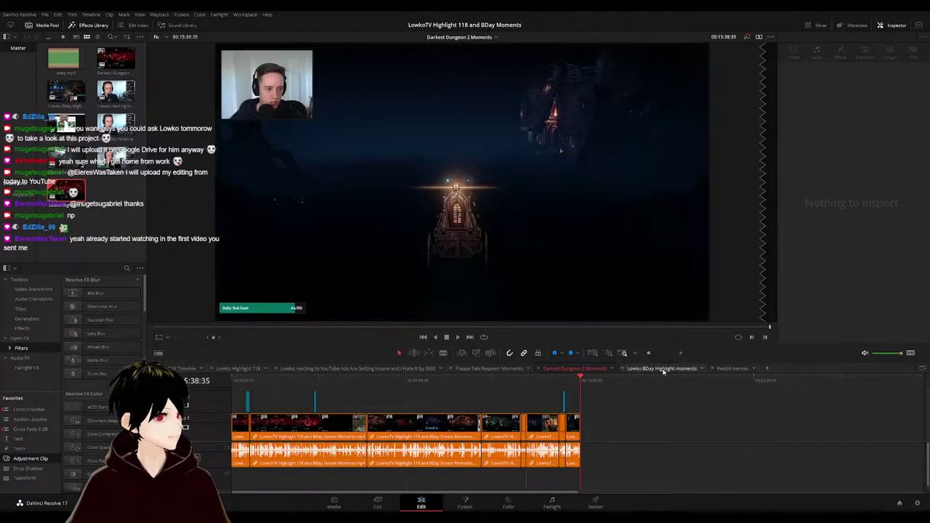
pyautogui.click(730, 368)
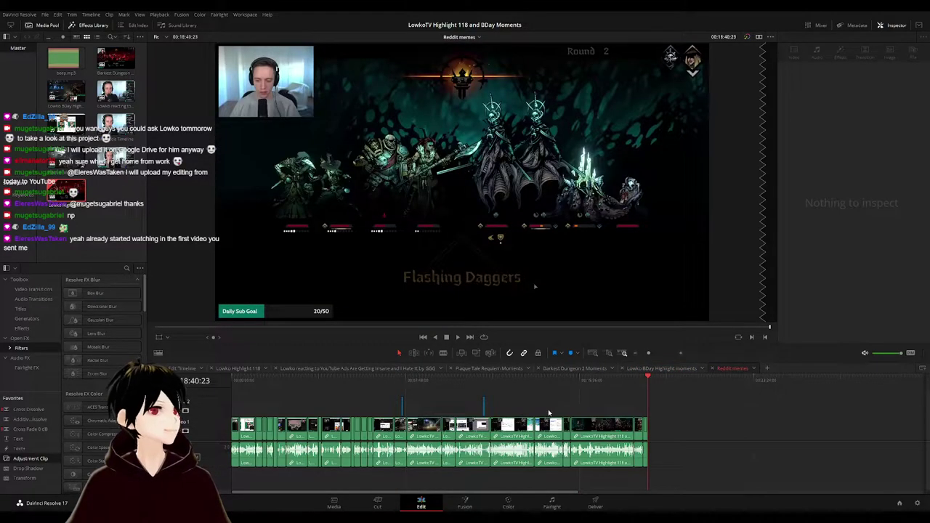
pyautogui.click(236, 369)
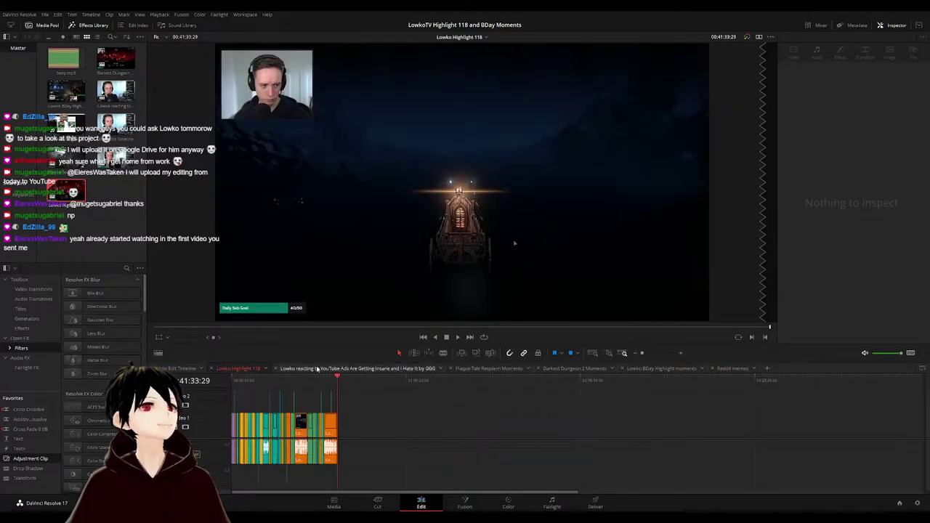
pyautogui.click(316, 369)
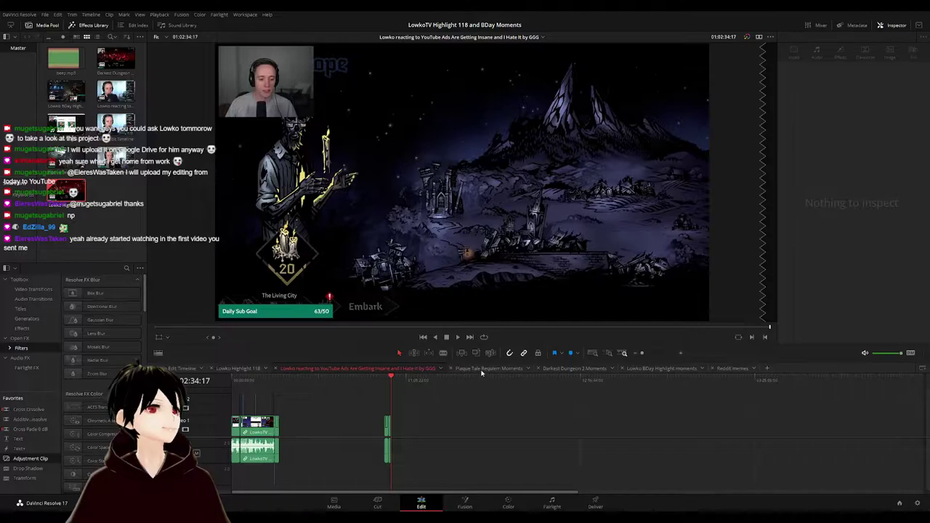
pyautogui.click(481, 369)
pyautogui.click(574, 368)
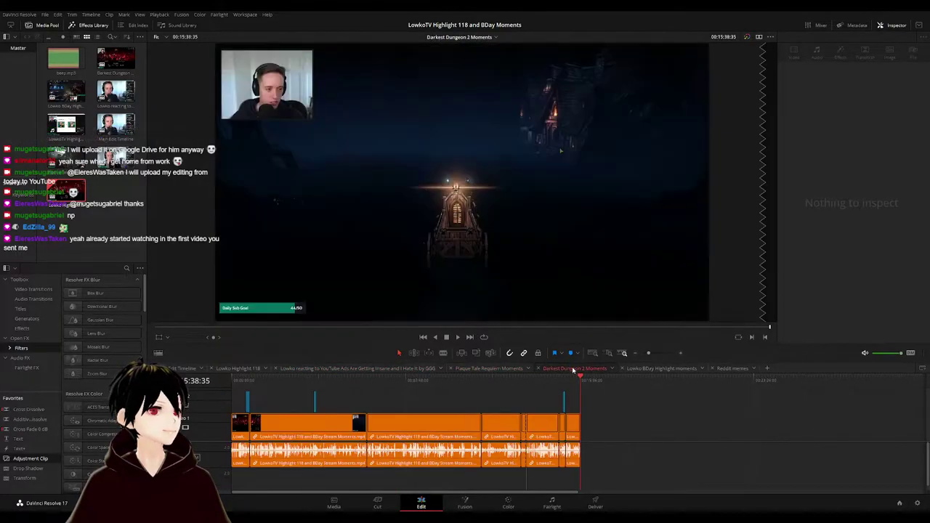
pyautogui.click(659, 369)
pyautogui.click(239, 369)
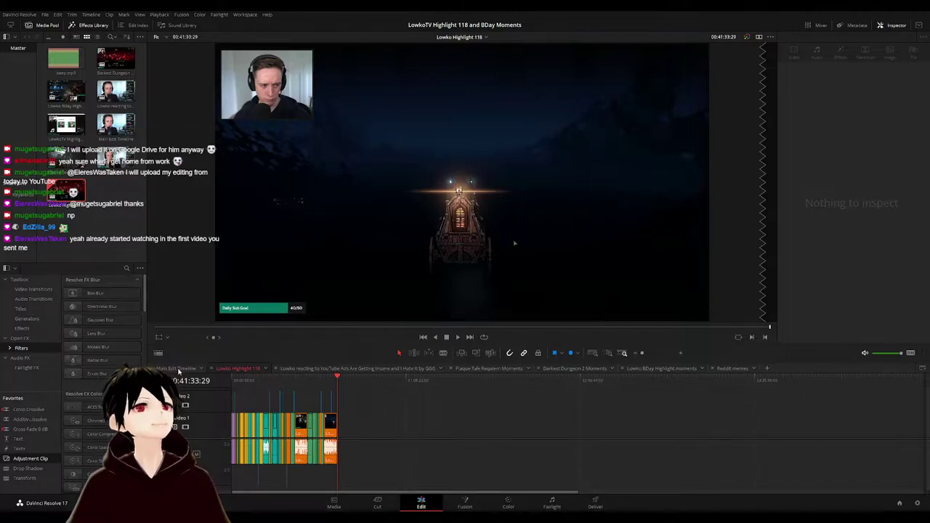
pyautogui.click(174, 369)
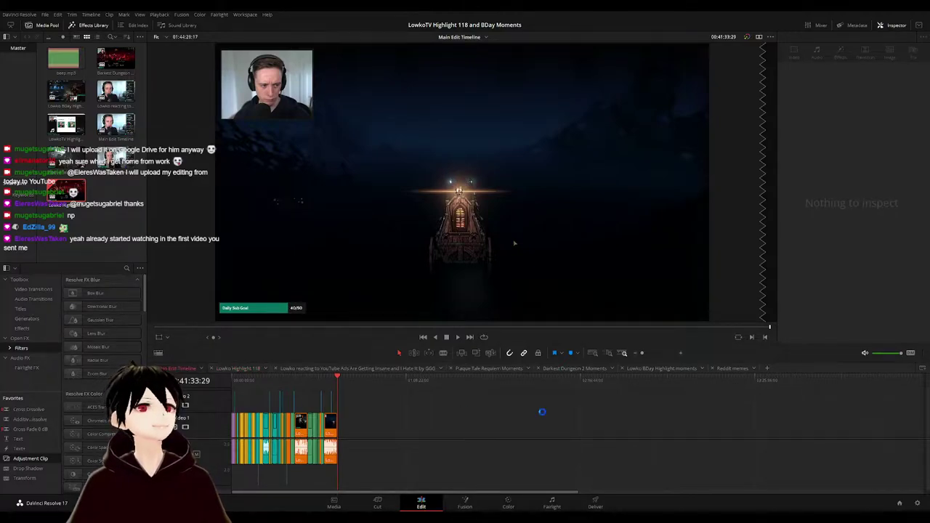
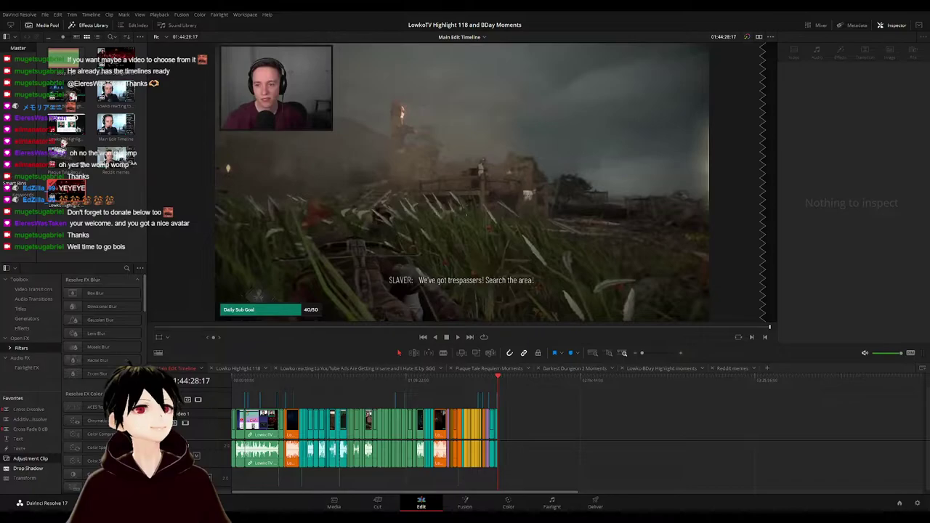
# - Locate the first yellow clips following the orange and teal ones in the Main Edit Timeline and check the cut between them
pyautogui.click(425, 381)
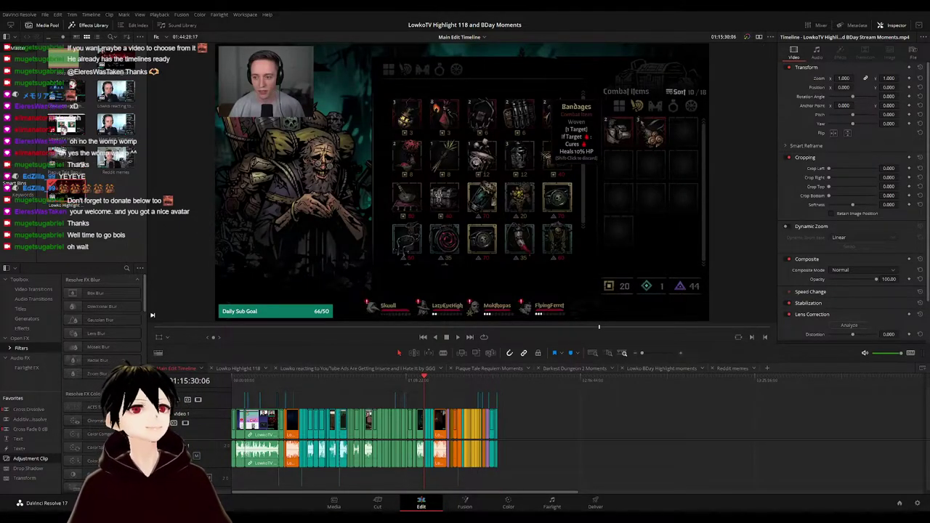
pyautogui.click(465, 381)
pyautogui.scroll(10, 560, 399)
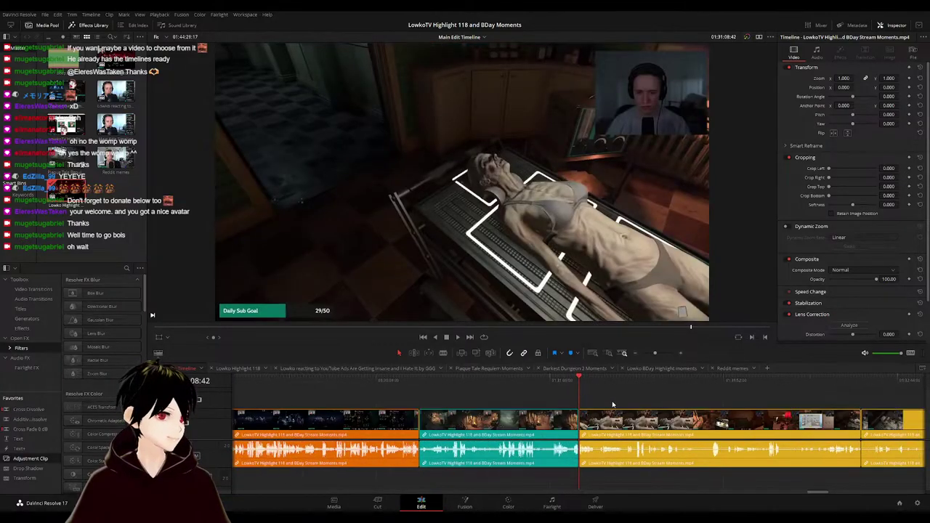
pyautogui.hscroll(3, 528, 398)
pyautogui.hscroll(2, 526, 398)
pyautogui.click(475, 385)
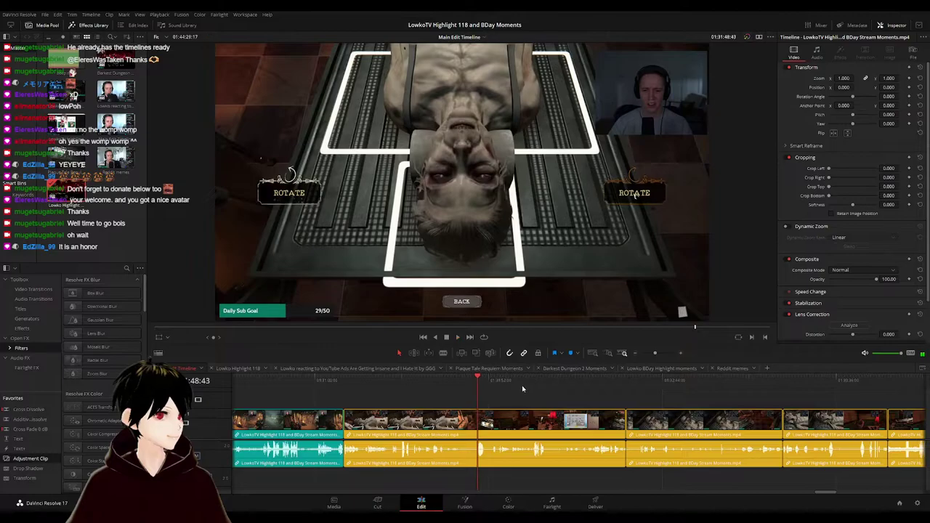
# - Scrub through the following yellow autopsy clips and preview parts of them up to the section with adjustment clips
pyautogui.click(608, 387)
pyautogui.moveTo(608, 387); pyautogui.dragTo(648, 383)
pyautogui.press('space')
pyautogui.press('space')
pyautogui.press('space')
pyautogui.press('space')
pyautogui.moveTo(703, 398); pyautogui.dragTo(494, 397)
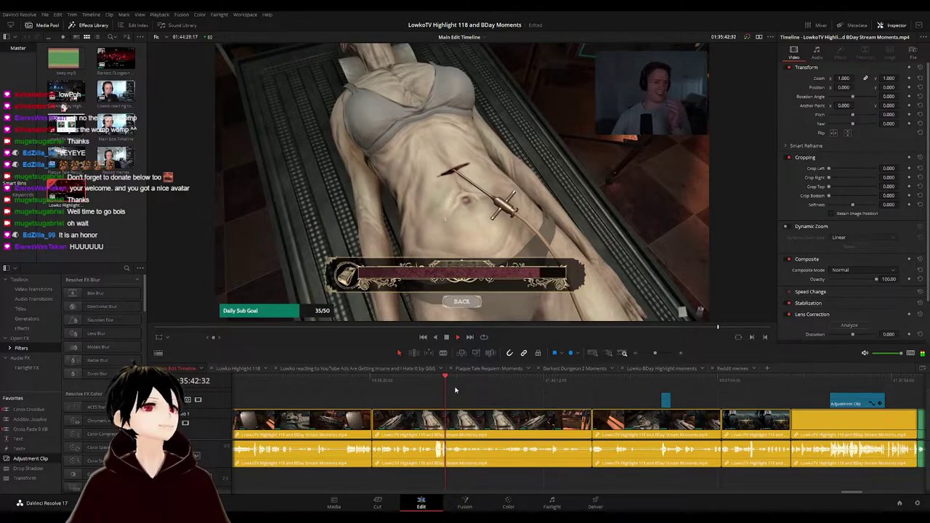
# - Skim to the short adjustment clip above the yellow clips and replay its zoomed jump-scare section from the start
pyautogui.click(529, 382)
pyautogui.moveTo(529, 384); pyautogui.dragTo(658, 385)
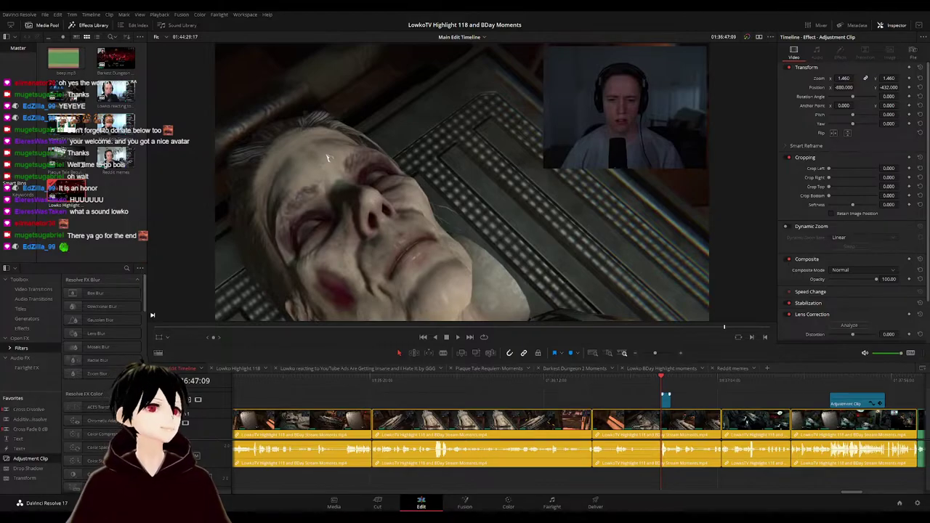
pyautogui.click(699, 405)
pyautogui.press('space')
pyautogui.scroll(5, 697, 405)
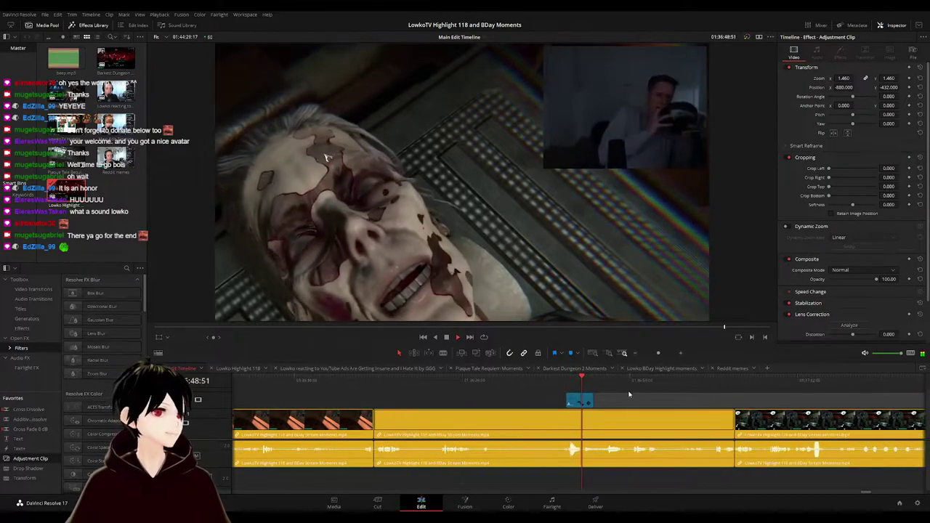
pyautogui.click(563, 380)
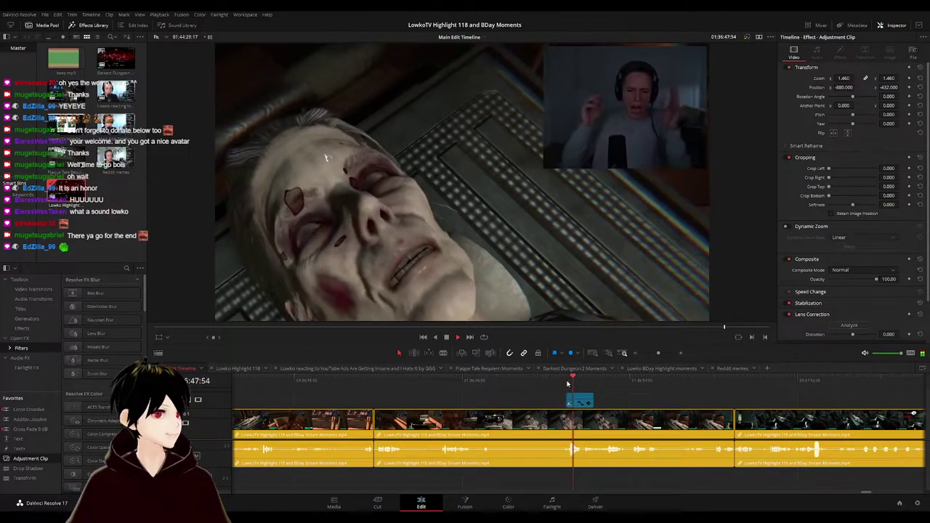
# - Play the yellow clip past its short adjustment clip and return the playhead to the end of the full Main Edit Timeline
pyautogui.scroll(-5, 631, 399)
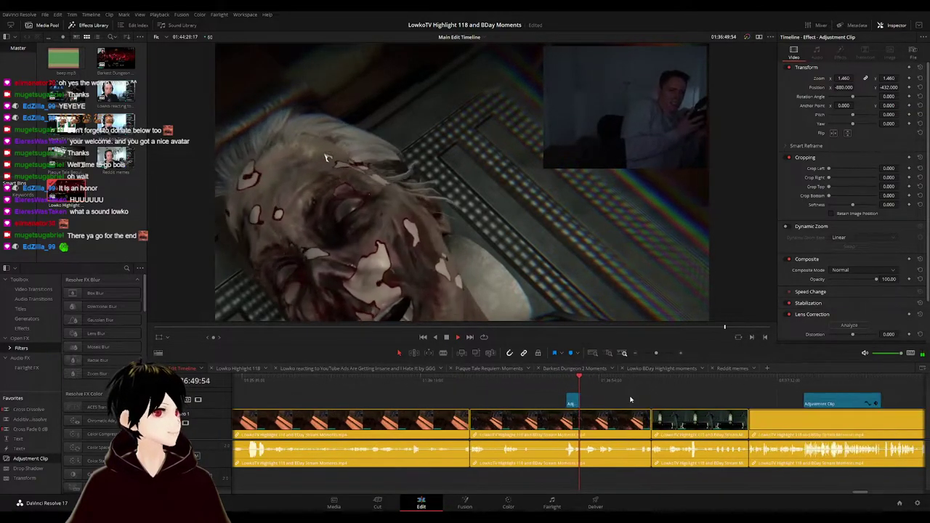
pyautogui.scroll(-4, 629, 398)
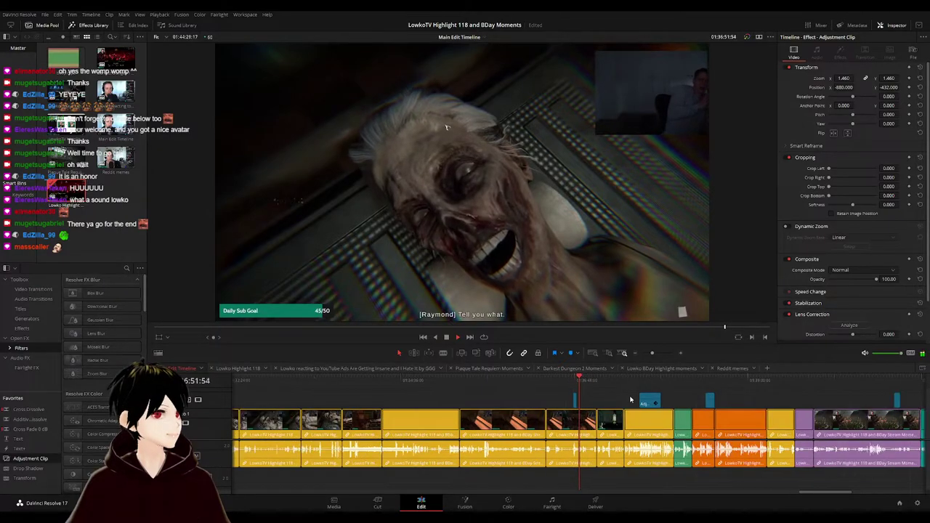
pyautogui.scroll(-2, 603, 399)
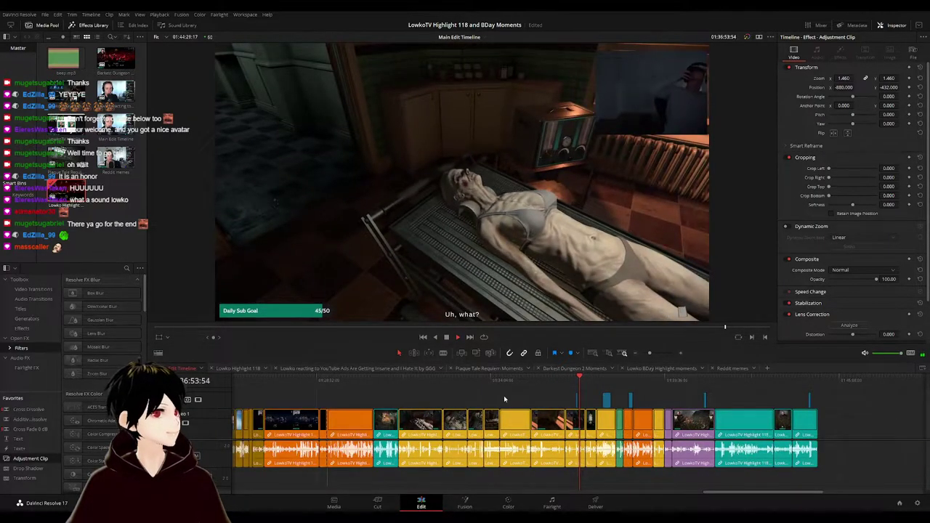
pyautogui.scroll(-2, 503, 395)
pyautogui.scroll(-2, 510, 399)
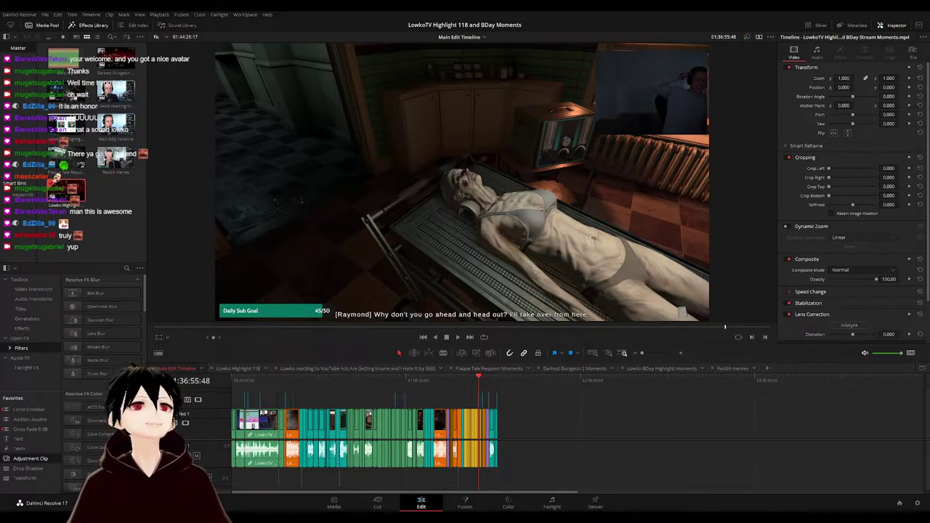
pyautogui.click(498, 380)
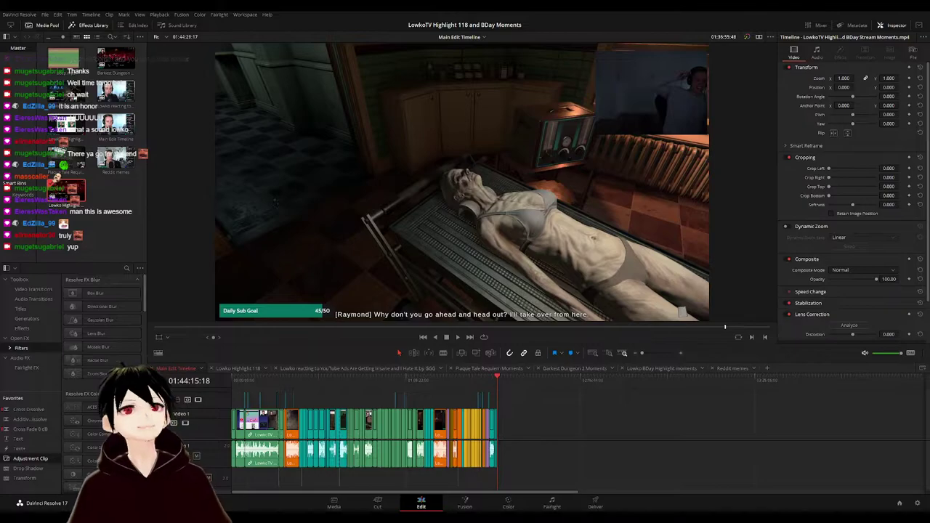